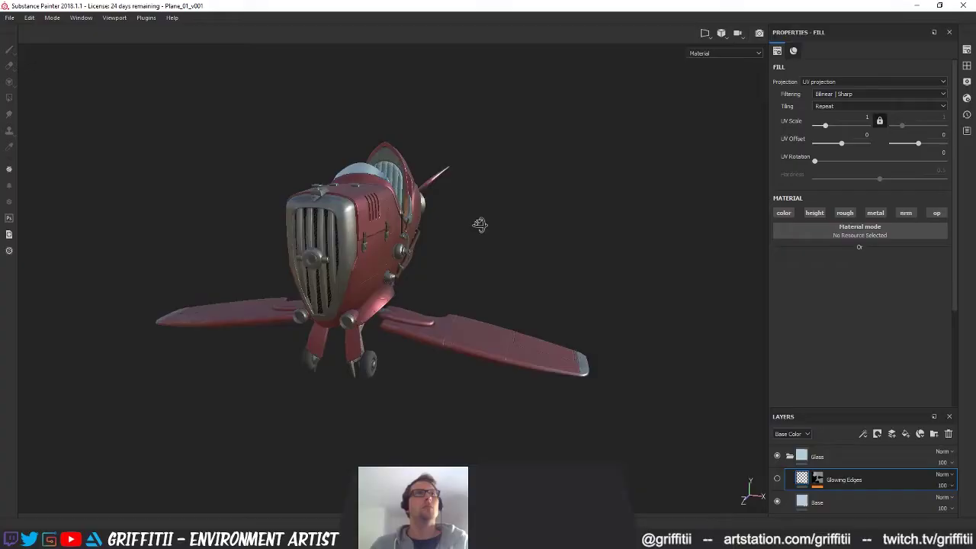
Switch to MODO and open the scene Mechanical_Plane_A_v037, declining replacements for all missing image files
mouse_move(479, 224)
alt+mouse_down()
mouse_move(435, 283)
mouse_move(492, 283)
mouse_move(490, 273)
mouse_move(510, 257)
mouse_move(504, 274)
alt+mouse_up()
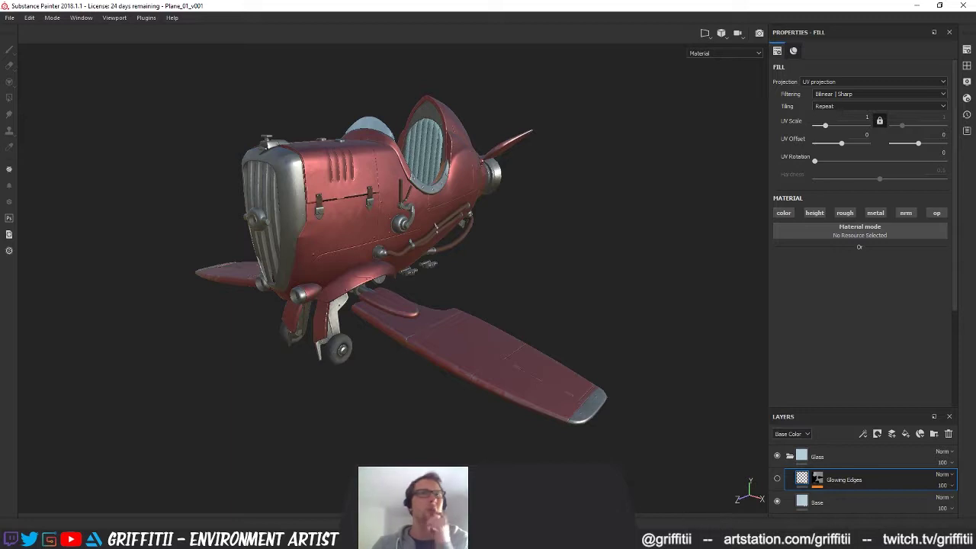
click(516, 537)
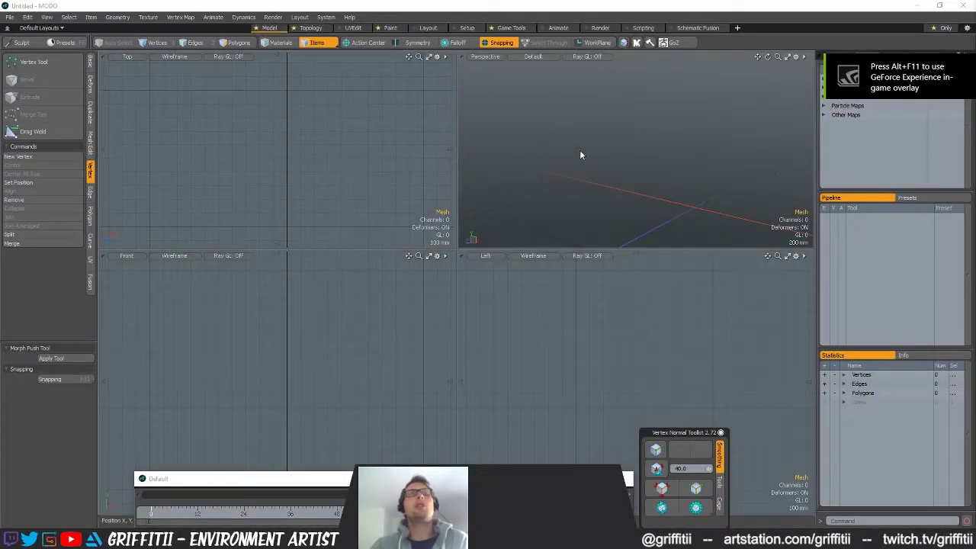
key(ctrl+o)
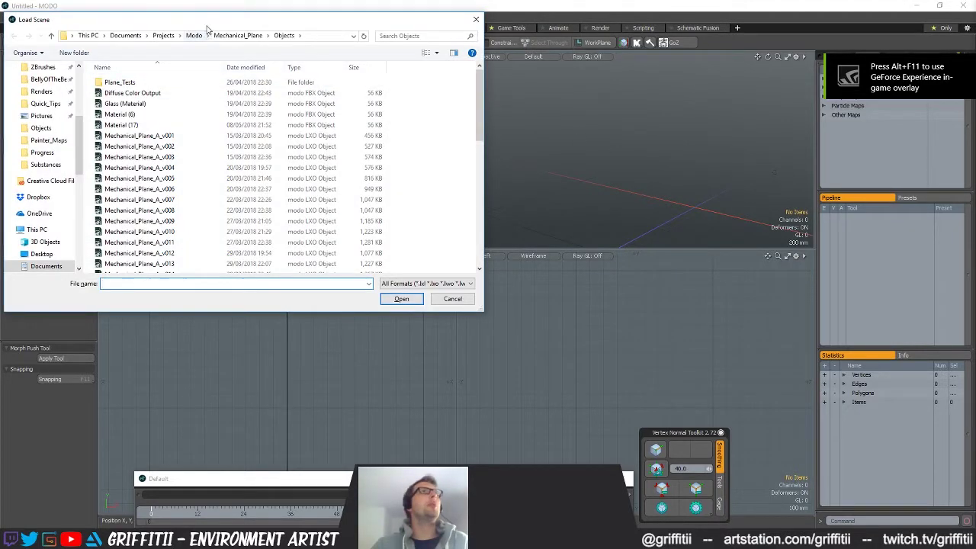
scroll(312, 309, down, 10)
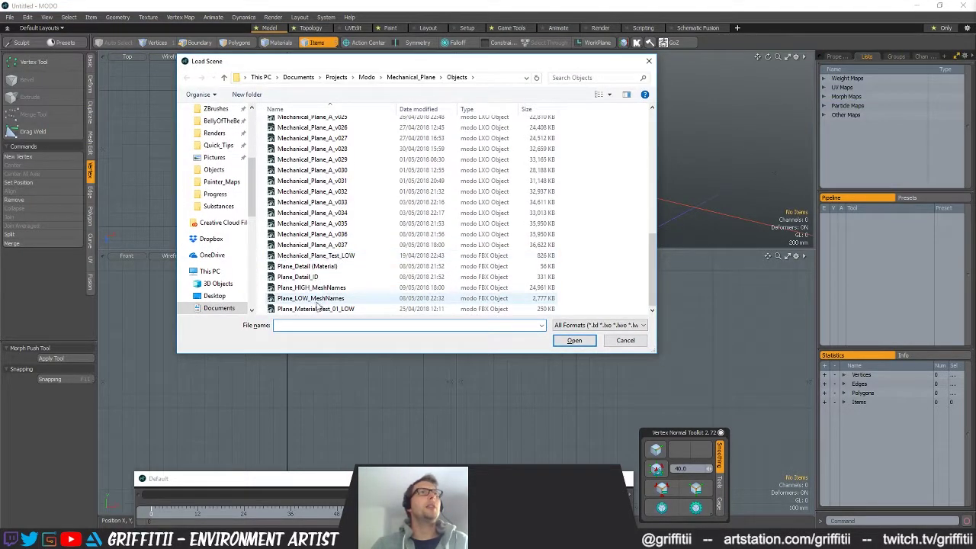
click(312, 309)
click(328, 245)
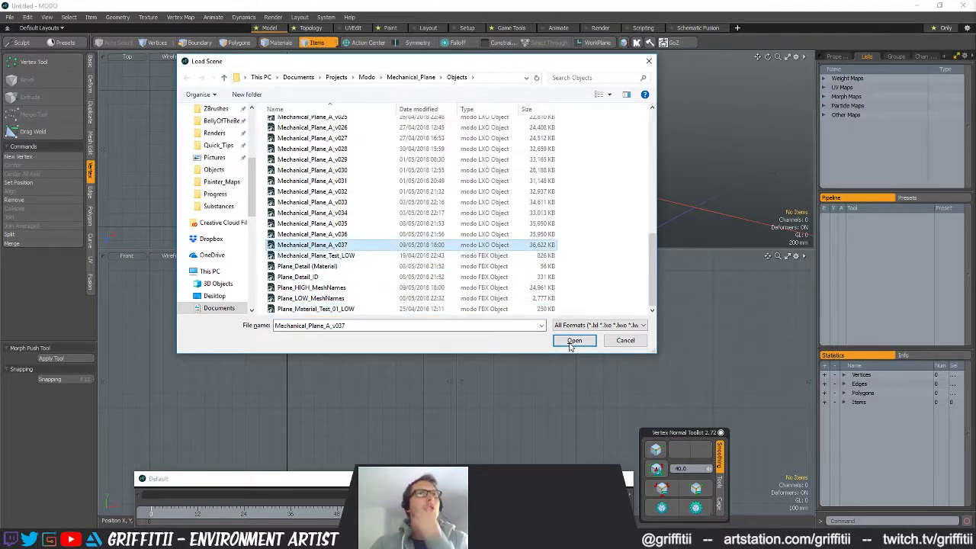
click(572, 341)
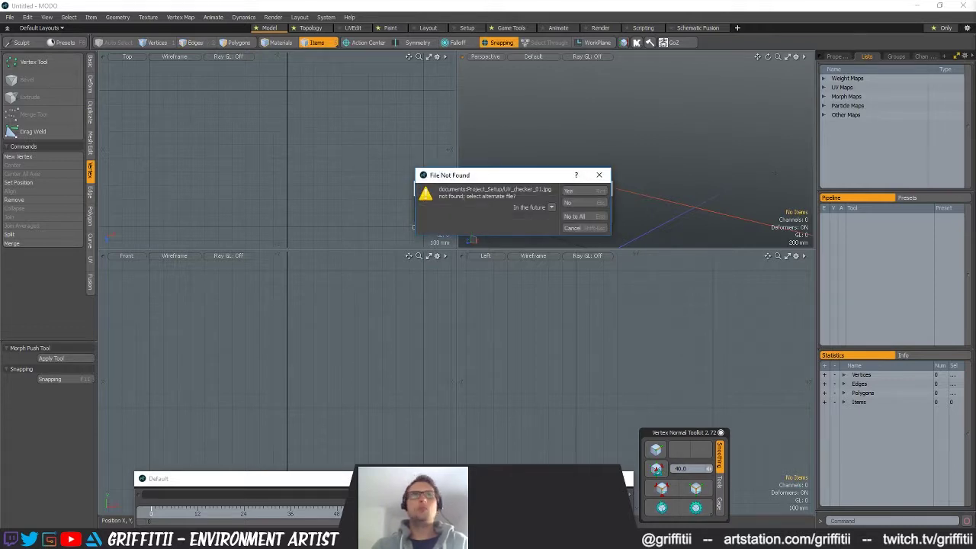
click(587, 217)
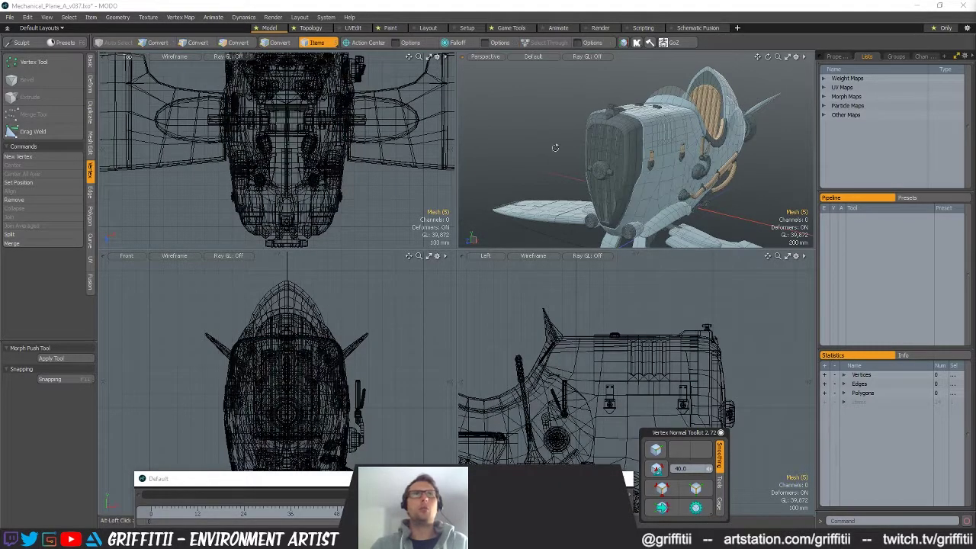
Isolate the low-poly plane mesh and select all of its polygons in polygon selection mode
scroll(302, 163, down, 10)
mouse_move(305, 104)
right_down()
mouse_move(420, 170)
mouse_move(366, 102)
right_up()
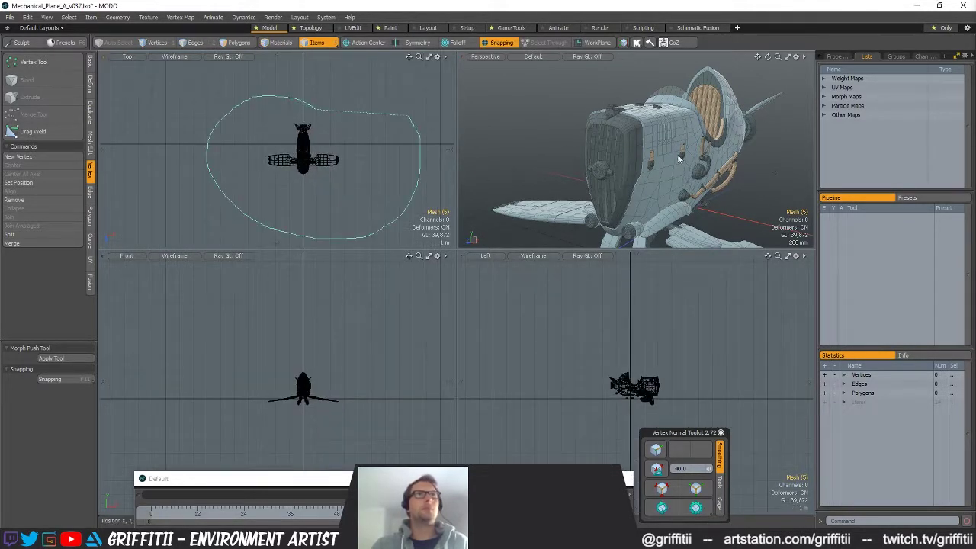
alt+drag(680, 158, 665, 183)
scroll(665, 183, down, 4)
key(4)
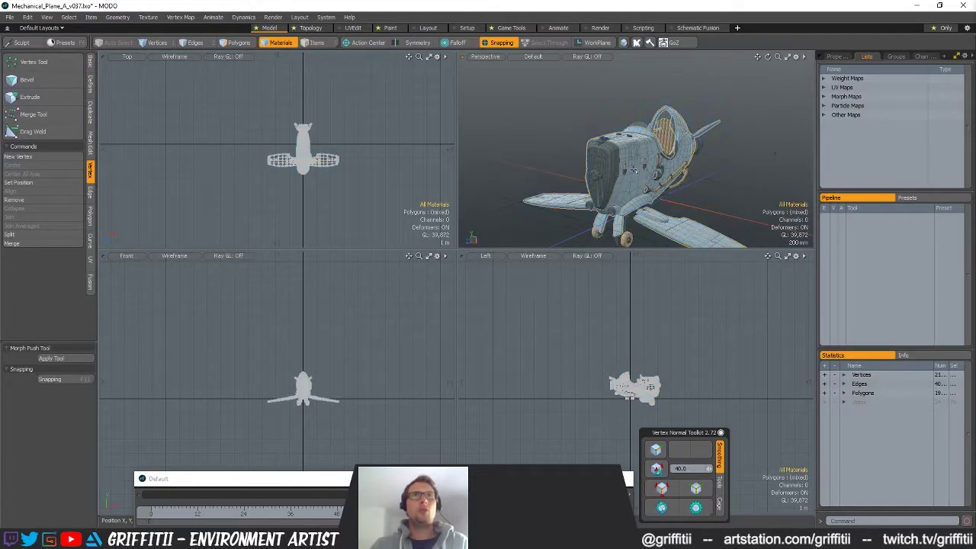
key(3)
alt+drag(643, 175, 665, 185)
Display the Texture UV map in the UV Editor, then reposition and widen the editor beside the perspective view
click(824, 88)
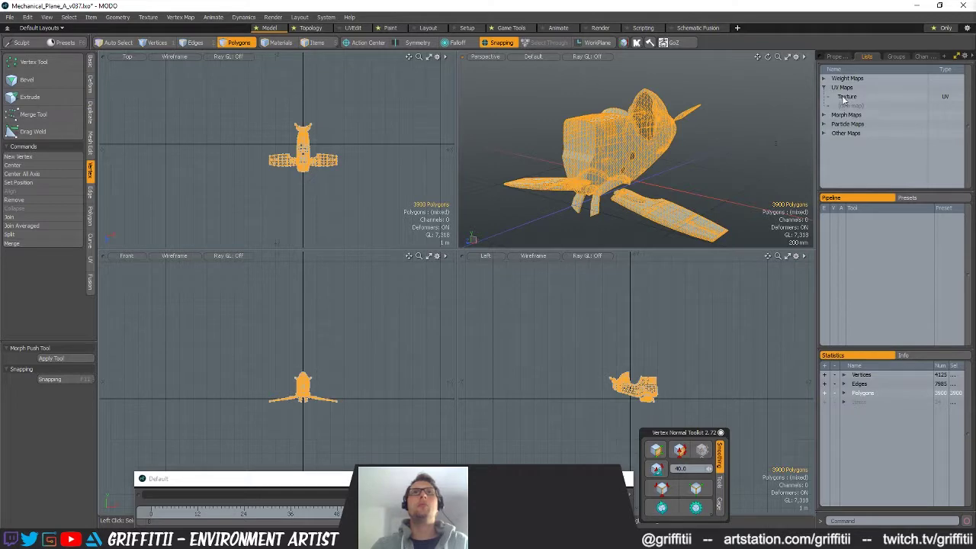
click(846, 97)
alt+shift+drag(347, 362, 303, 362)
scroll(303, 361, down, 2)
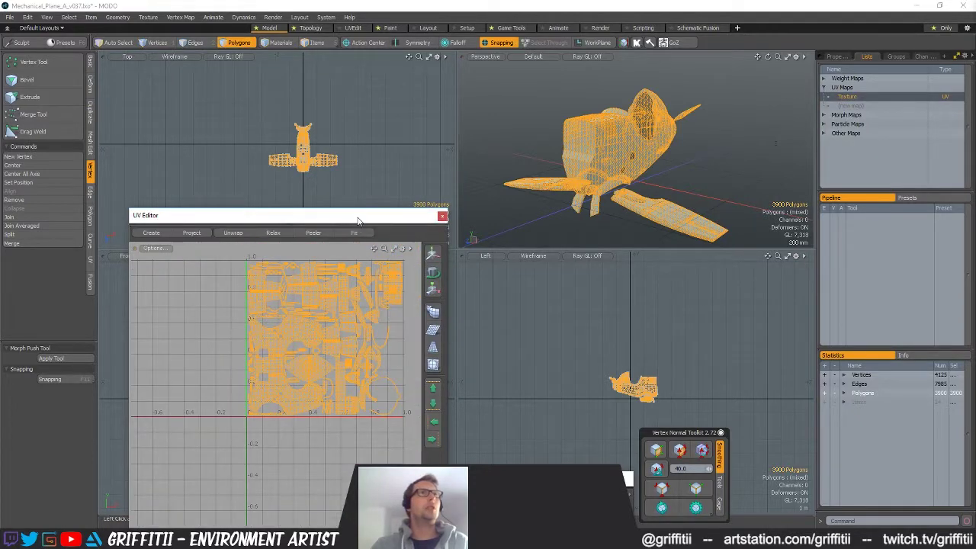
drag(359, 216, 327, 137)
drag(417, 233, 488, 233)
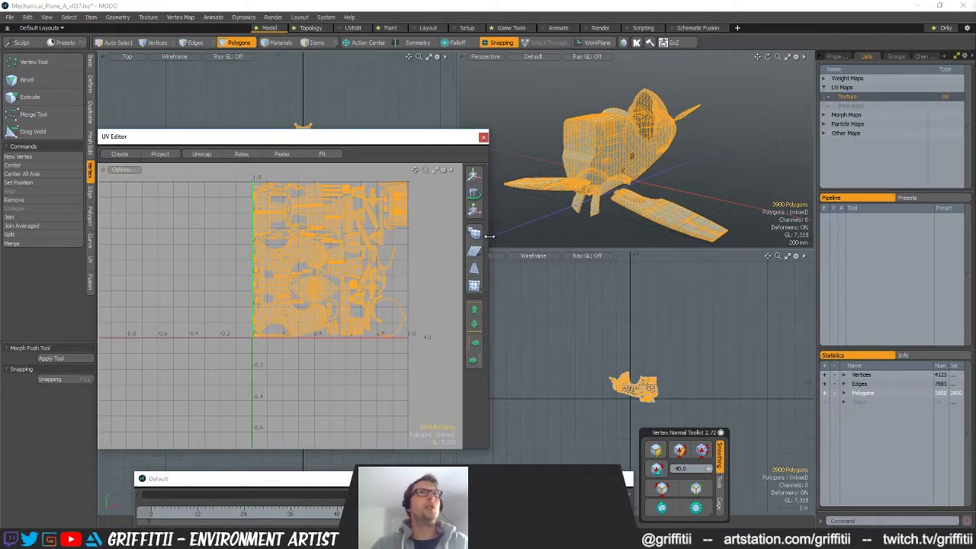
scroll(380, 242, up, 3)
alt+shift+drag(381, 242, 381, 230)
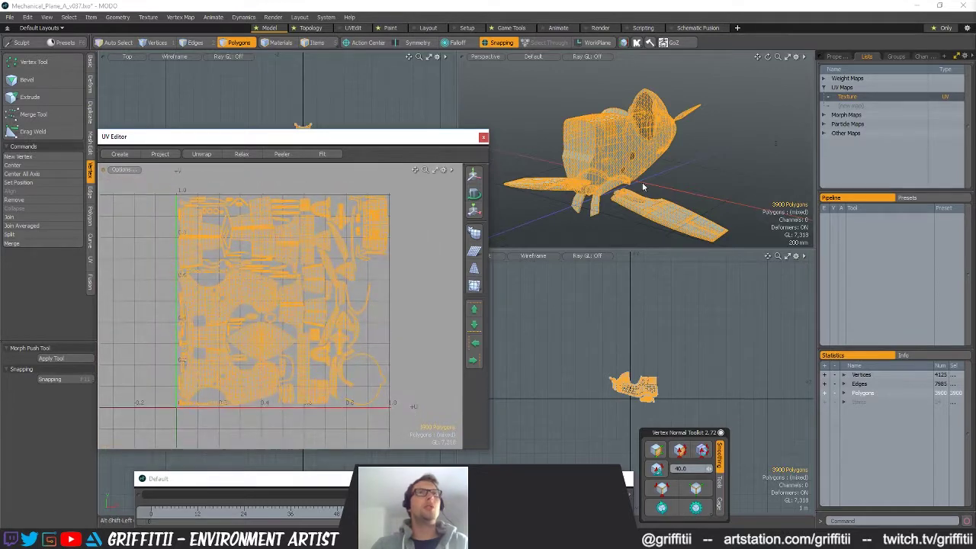
Select the round pipe fittings on the fuselage and move their UV islands outside the tile by U -0.735, V 0.035
middle_drag(775, 142, 566, 230)
ctrl+alt+drag(202, 397, 221, 421)
key(shift+a)
alt+drag(722, 153, 615, 153)
shift+double_click(640, 136)
shift+double_click(656, 127)
alt+shift+drag(615, 152, 679, 139)
shift+click(681, 141)
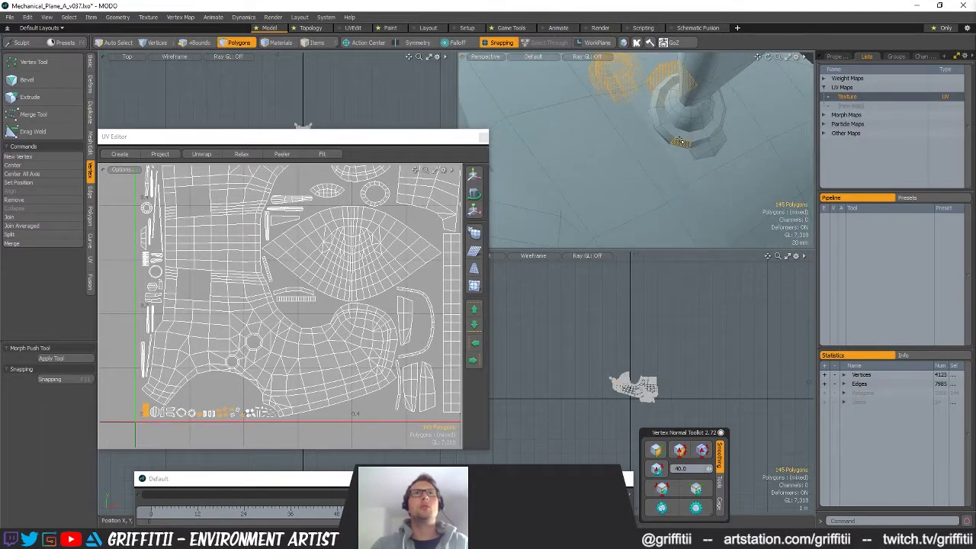
shift+double_click(708, 150)
shift+double_click(700, 116)
ctrl+alt+drag(309, 305, 242, 298)
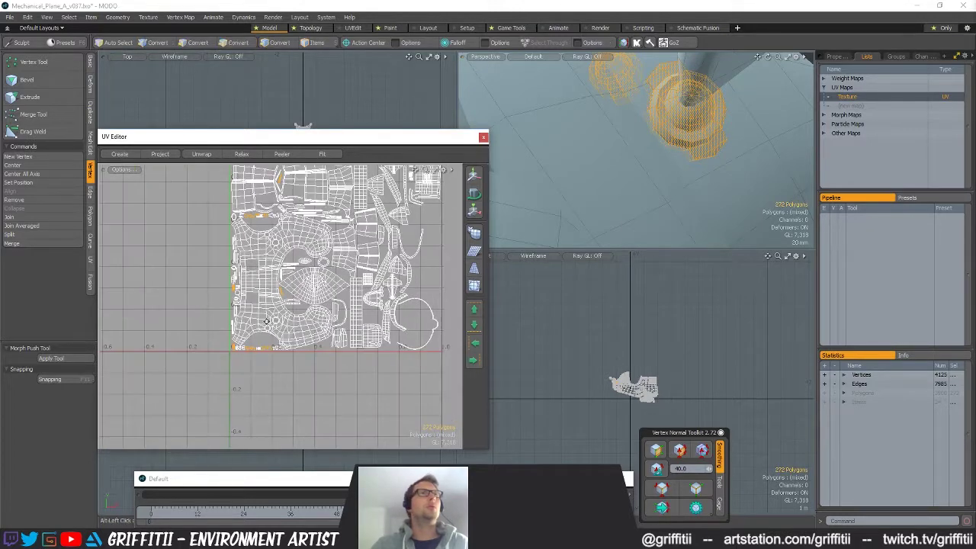
key(w)
scroll(367, 273, down, 3)
drag(360, 245, 270, 241)
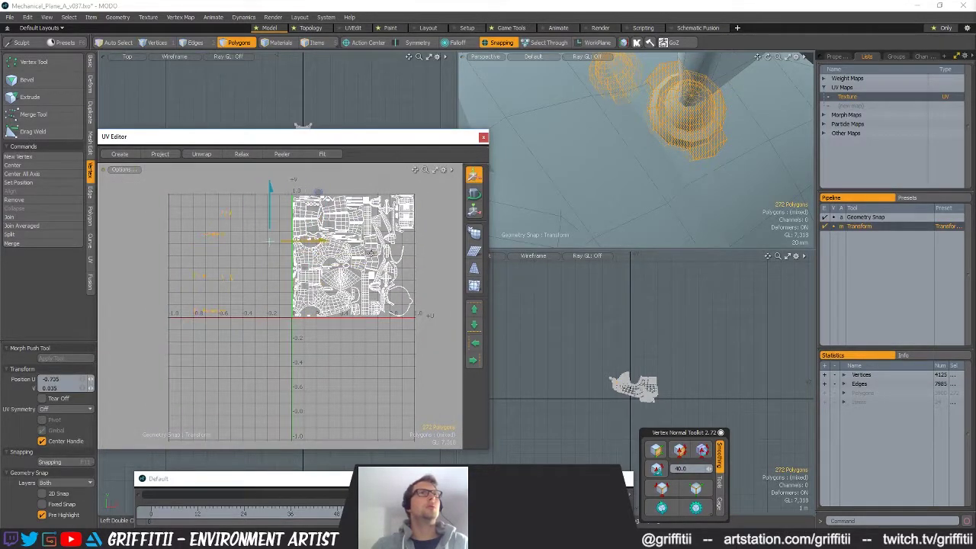
key(x)
Select the elongated bracket beside the round fitting and move its UV islands above the UV tile
ctrl+alt+drag(682, 128, 717, 186)
key(q)
double_click(650, 201)
mouse_move(650, 201)
alt+mouse_down()
mouse_move(616, 199)
mouse_move(654, 201)
alt+mouse_up()
shift+double_click(681, 214)
key(y)
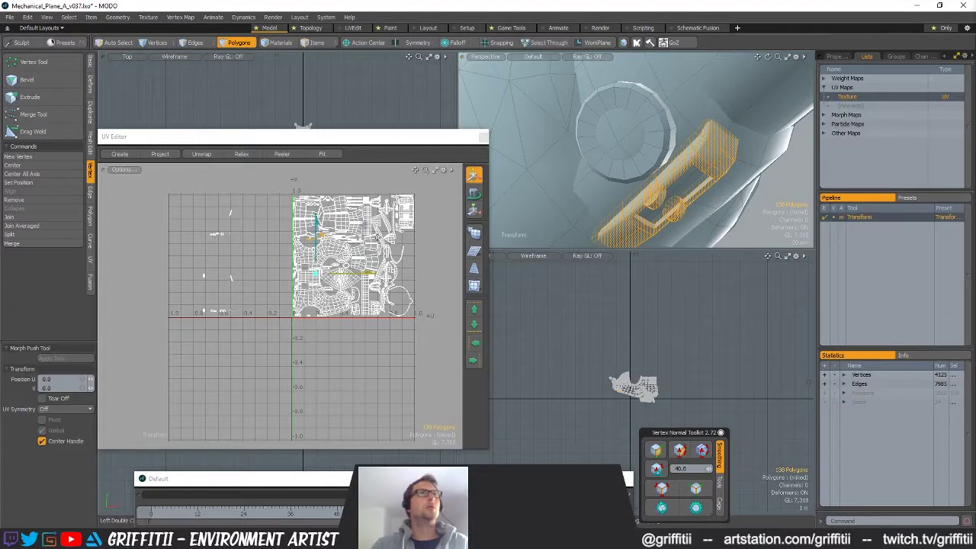
key(q)
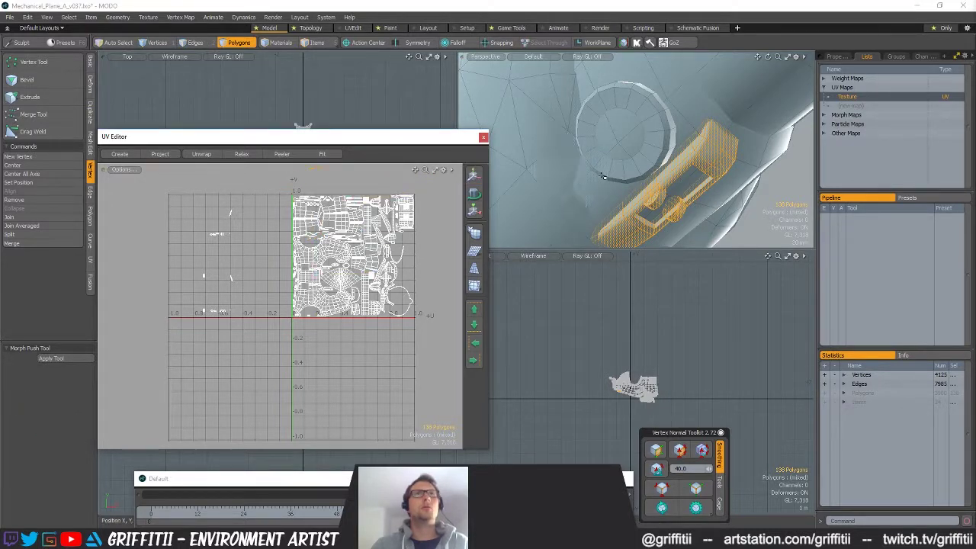
Select the ring beside the bracket and move its UV islands below the tile by U 0.04, V -0.88
double_click(602, 172)
key(y)
drag(383, 235, 387, 342)
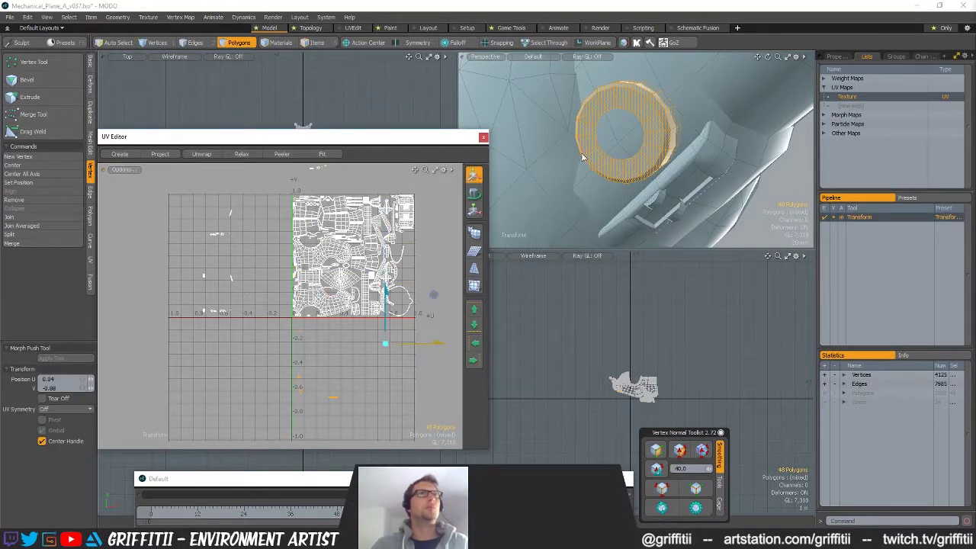
ctrl+alt+drag(584, 157, 708, 99)
ctrl+alt+drag(709, 99, 732, 98)
key(q)
Select the next small round detail on the fuselage and move its UV islands down and left of the UV tile
double_click(592, 146)
key(y)
ctrl+alt+drag(361, 256, 335, 263)
drag(372, 212, 305, 329)
ctrl+alt+drag(605, 124, 668, 144)
key(space)
Select the thin edge strips of the wheel arch and move their UV islands into the empty space at the tile's right side
double_click(668, 144)
key(shift+a)
scroll(314, 320, down, 6)
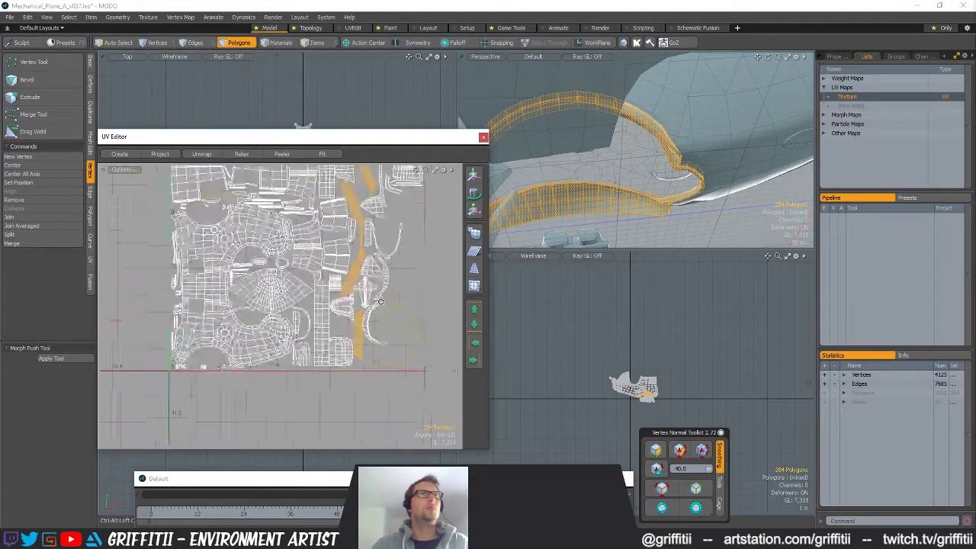
scroll(268, 233, up, 2)
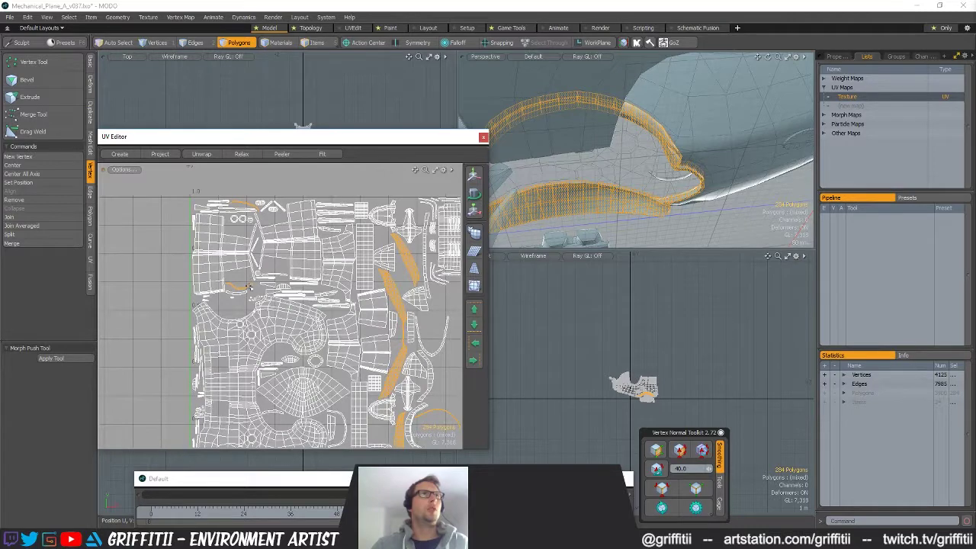
click(247, 286)
shift+double_click(245, 203)
alt+drag(348, 295, 304, 263)
key(w)
drag(303, 263, 333, 283)
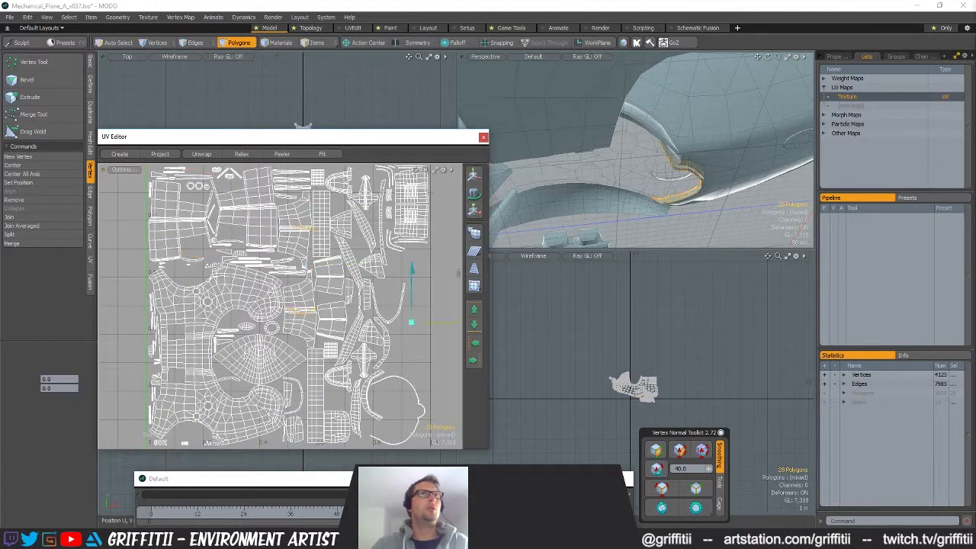
key(q)
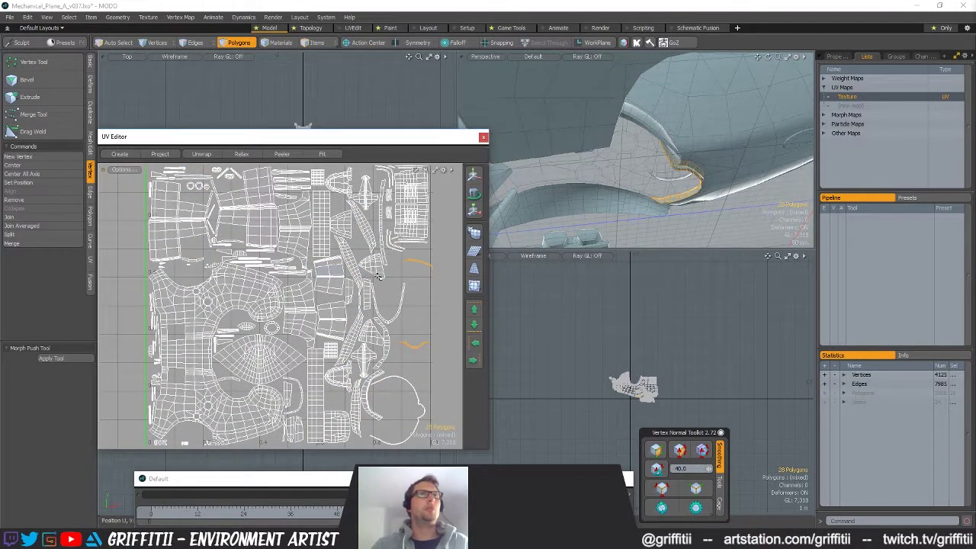
Select both landing gear covers and move their UV islands outside the tile by U 1.29, V -0.94
scroll(320, 248, down, 6)
alt+shift+drag(566, 188, 633, 202)
scroll(633, 202, down, 3)
double_click(647, 223)
ctrl+alt+drag(323, 299, 396, 294)
alt+drag(583, 168, 603, 196)
ctrl+alt+drag(391, 248, 350, 258)
shift+double_click(609, 191)
ctrl+alt+drag(414, 206, 442, 292)
key(w)
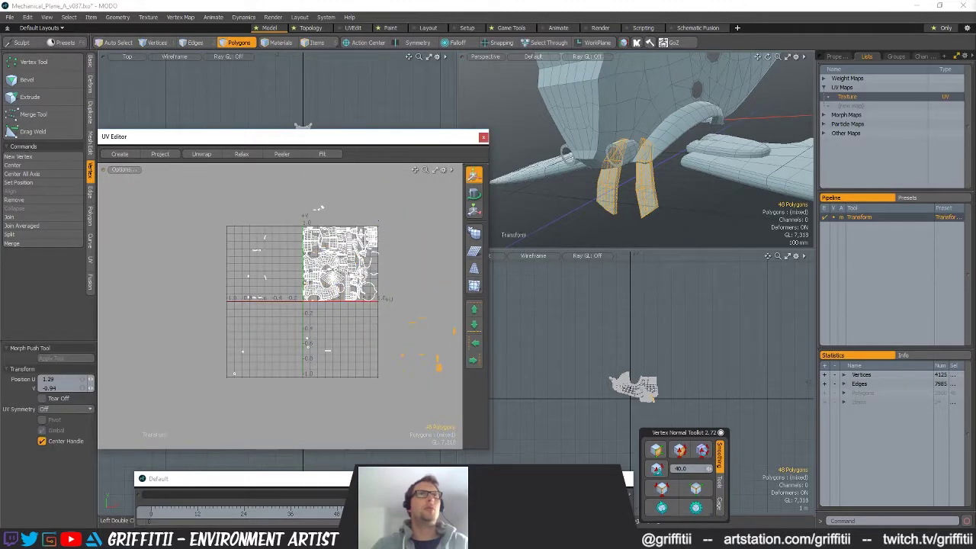
key(space)
Select the two bullet-shaped housings beside the landing gear and move their UV islands to the right outside the UV tile
double_click(630, 156)
alt+drag(565, 165, 648, 180)
shift+double_click(604, 181)
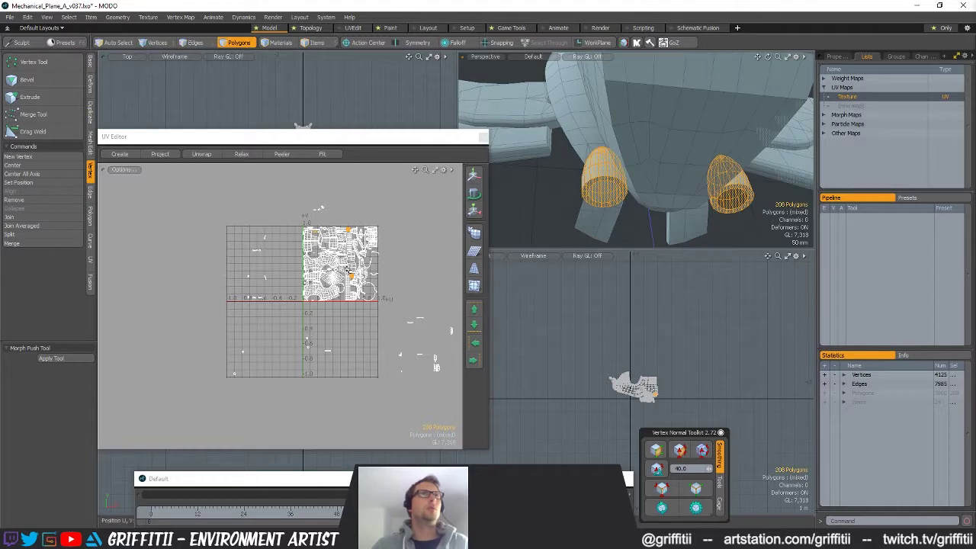
key(w)
key(space)
Select the wheel arch on the fuselage and inspect where its UV islands lie
scroll(587, 191, down, 4)
alt+drag(588, 191, 639, 188)
double_click(639, 187)
ctrl+alt+drag(370, 251, 388, 261)
key(a)
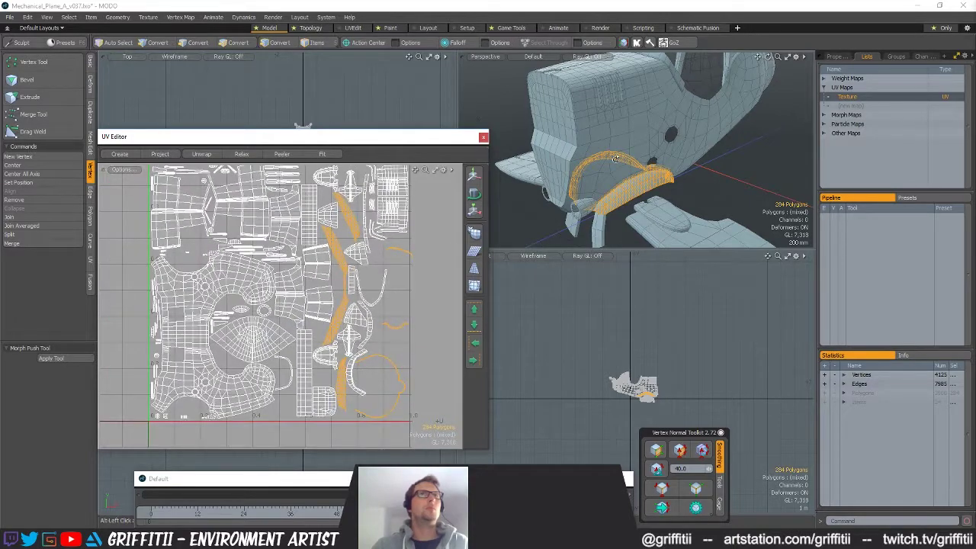
alt+drag(610, 182, 644, 185)
ctrl+alt+drag(375, 255, 403, 250)
Pick individual UV islands in the right part of the layout and check which areas of the plane they cover
mouse_move(338, 218)
alt+shift+mouse_down()
mouse_move(345, 124)
mouse_move(340, 271)
mouse_move(343, 210)
mouse_move(347, 234)
alt+shift+mouse_up()
click(347, 234)
key(space)
double_click(348, 217)
key(space)
key(space)
double_click(347, 215)
double_click(369, 263)
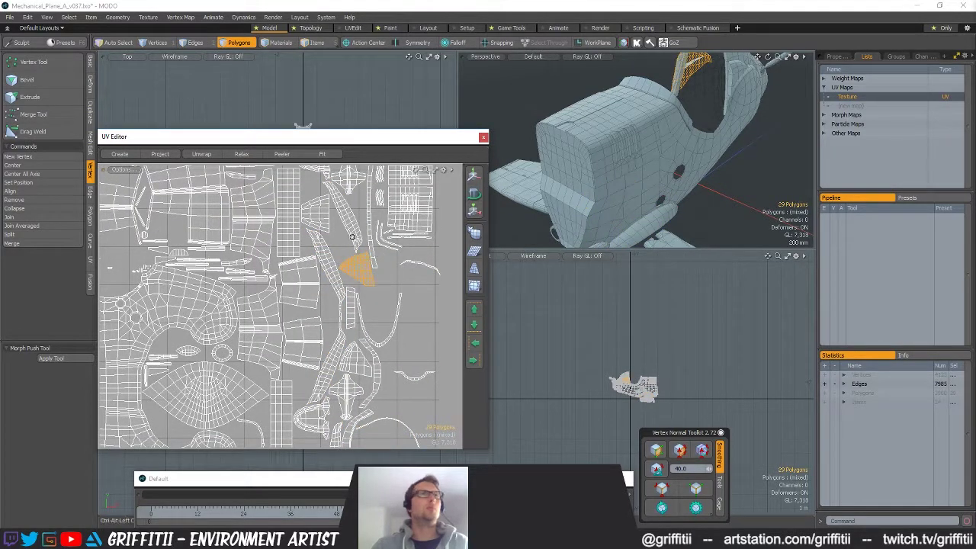
scroll(356, 241, up, 1)
double_click(350, 217)
key(w)
scroll(353, 308, down, 2)
alt+shift+drag(352, 308, 347, 269)
key(space)
Select the curved UV island of the cockpit's front rim and compare that area with the textured plane in Substance Painter
click(348, 385)
double_click(348, 386)
alt+drag(610, 164, 549, 200)
scroll(376, 358, down, 1)
alt+shift+drag(376, 358, 366, 315)
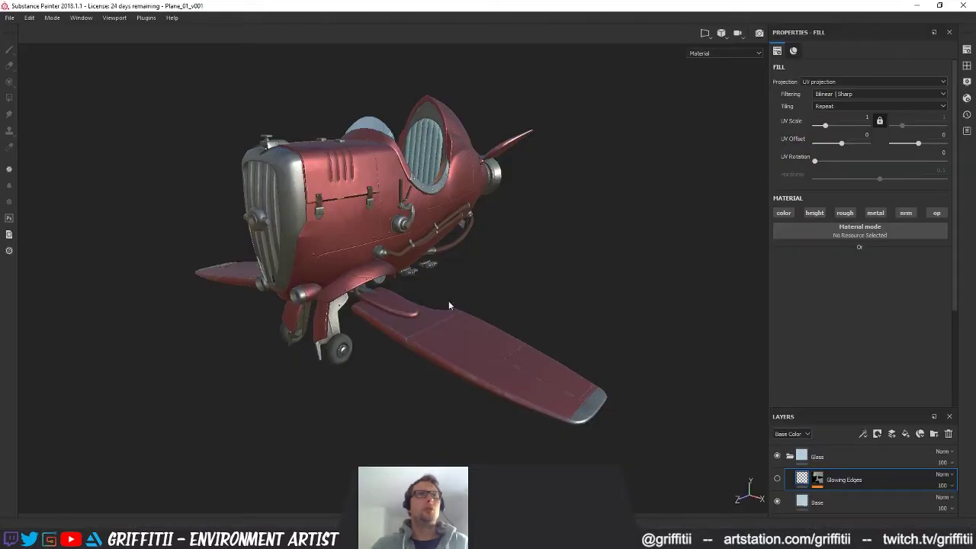
mouse_move(447, 301)
alt+mouse_down()
mouse_move(445, 260)
mouse_move(378, 207)
mouse_move(392, 321)
mouse_move(536, 321)
mouse_move(555, 367)
mouse_move(541, 333)
alt+mouse_up()
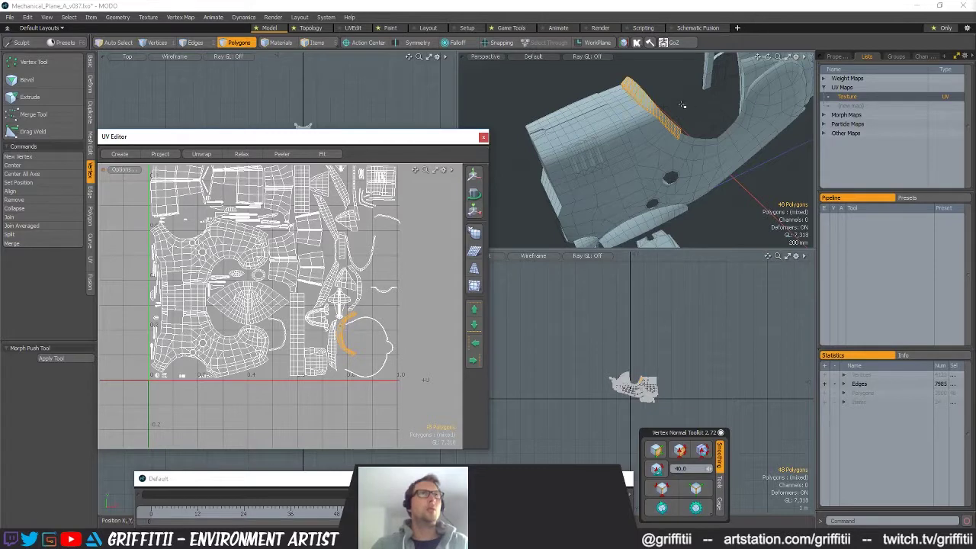
Select the complete front cockpit rim and move its UV islands outside the tile by U -1.77, V 1.66
double_click(650, 102)
key(w)
scroll(371, 275, down, 3)
mouse_move(372, 275)
alt+mouse_down()
mouse_move(381, 299)
mouse_move(368, 263)
mouse_move(389, 276)
alt+mouse_up()
scroll(388, 276, down, 4)
drag(363, 330, 228, 204)
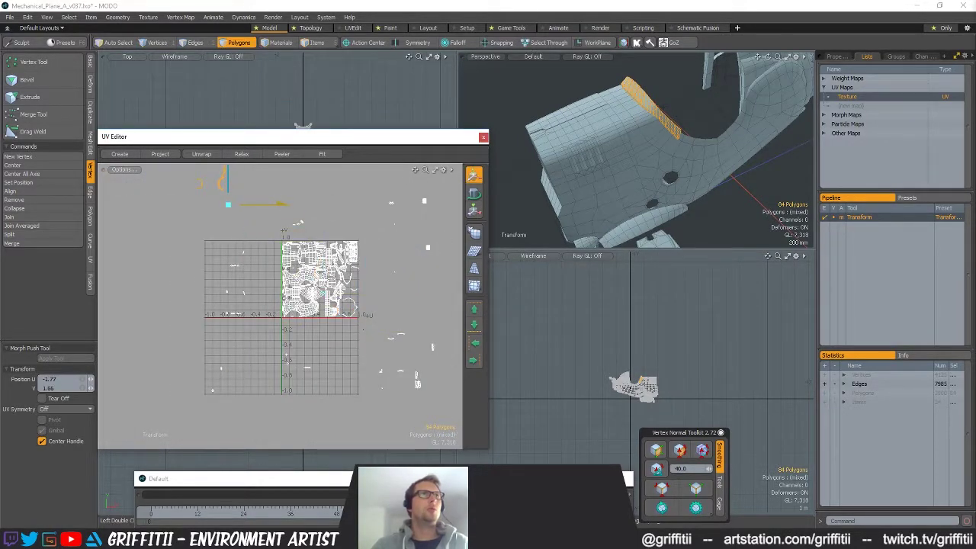
ctrl+alt+drag(339, 303, 414, 309)
alt+drag(304, 284, 350, 362)
key(space)
Select the curved wheel arch UV island, then switch to Substance Painter and examine the textured plane's nose and body panels up close
double_click(334, 369)
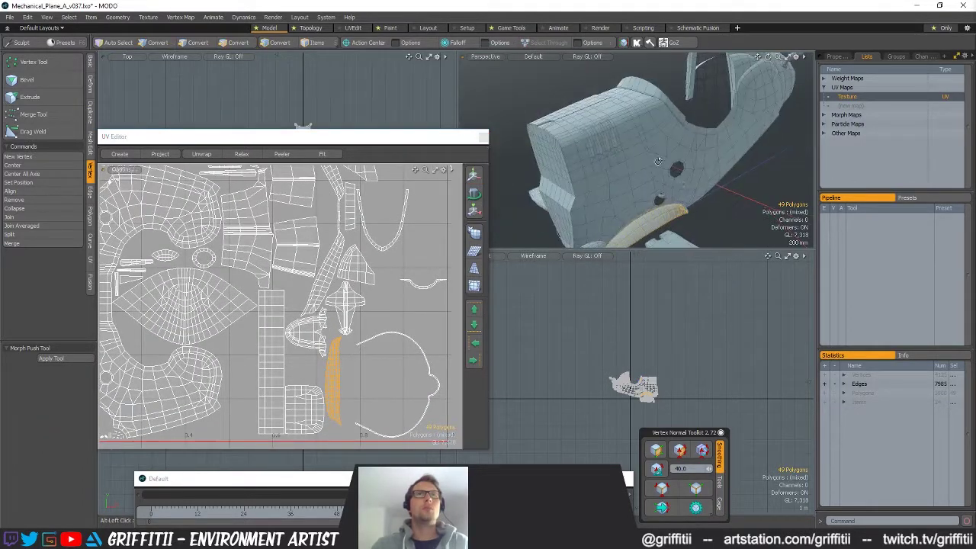
key(alt+Tab)
alt+drag(440, 325, 421, 324)
alt+right_drag(421, 323, 551, 398)
mouse_move(551, 398)
alt+mouse_down()
mouse_move(588, 335)
mouse_move(593, 303)
mouse_move(389, 381)
mouse_move(433, 307)
mouse_move(539, 362)
mouse_move(475, 337)
mouse_move(601, 302)
mouse_move(503, 299)
mouse_move(643, 331)
mouse_move(579, 323)
mouse_move(385, 236)
alt+mouse_up()
mouse_move(463, 319)
alt+mouse_down()
mouse_move(529, 431)
mouse_move(504, 397)
mouse_move(547, 418)
mouse_move(412, 328)
alt+mouse_up()
alt+right_drag(412, 328, 488, 353)
mouse_move(489, 352)
alt+mouse_down()
mouse_move(638, 296)
mouse_move(298, 375)
mouse_move(301, 399)
mouse_move(425, 349)
mouse_move(425, 379)
alt+mouse_up()
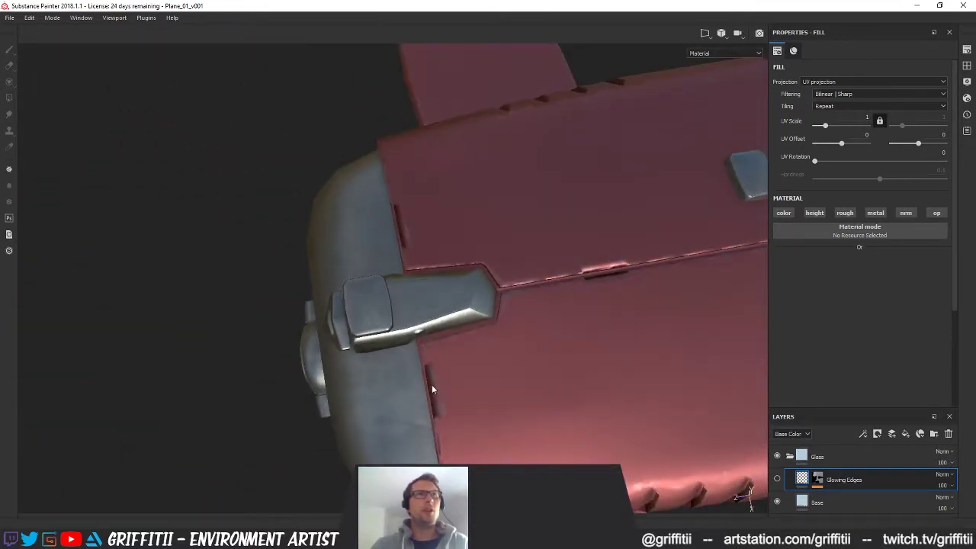
mouse_move(406, 236)
alt+mouse_down()
mouse_move(580, 263)
mouse_move(545, 258)
alt+mouse_up()
mouse_move(616, 312)
alt+mouse_down()
mouse_move(529, 285)
mouse_move(194, 298)
mouse_move(294, 262)
mouse_move(396, 296)
mouse_move(327, 312)
mouse_move(484, 309)
alt+mouse_up()
Return to MODO, clear the selection, and select the fuselage shell to inspect its UV islands
key(alt+Tab)
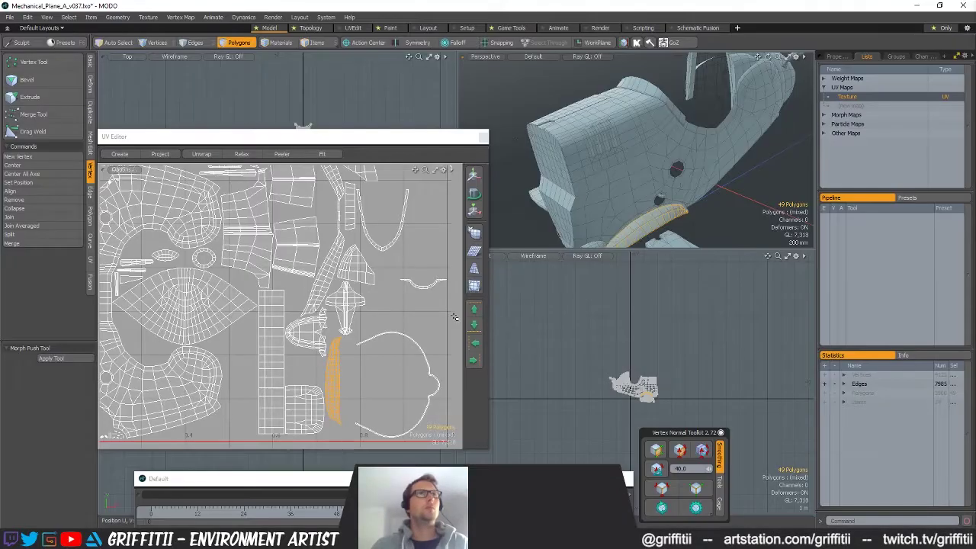
alt+drag(370, 315, 340, 333)
click(401, 375)
alt+drag(340, 333, 342, 287)
click(419, 326)
scroll(420, 327, down, 7)
double_click(664, 217)
alt+drag(687, 145, 764, 193)
double_click(650, 169)
scroll(342, 337, up, 4)
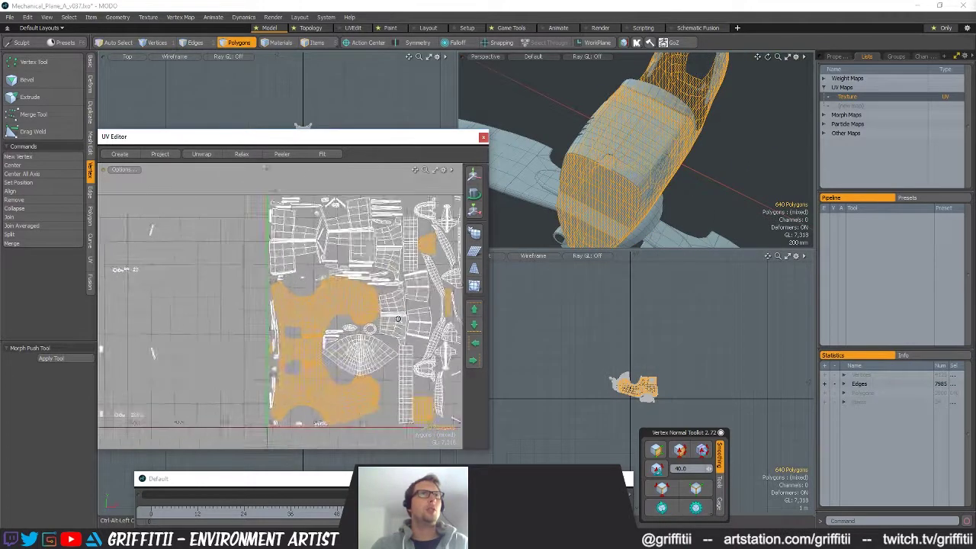
Select the small vent-like detail on the fuselage side and move its UV islands outside the tile by U -1.625, V 0.055
scroll(342, 337, down, 1)
alt+drag(523, 209, 623, 125)
double_click(616, 142)
alt+drag(349, 287, 321, 244)
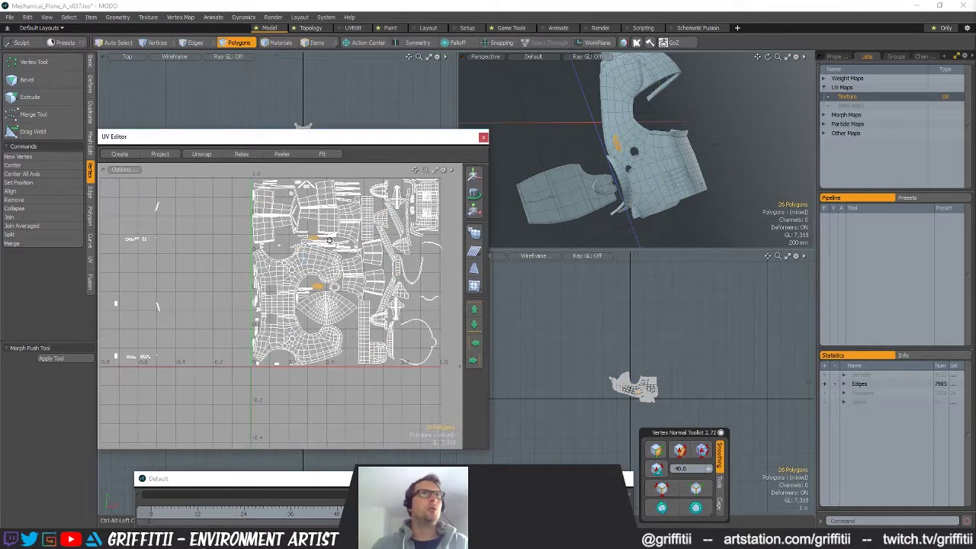
scroll(320, 244, down, 3)
key(w)
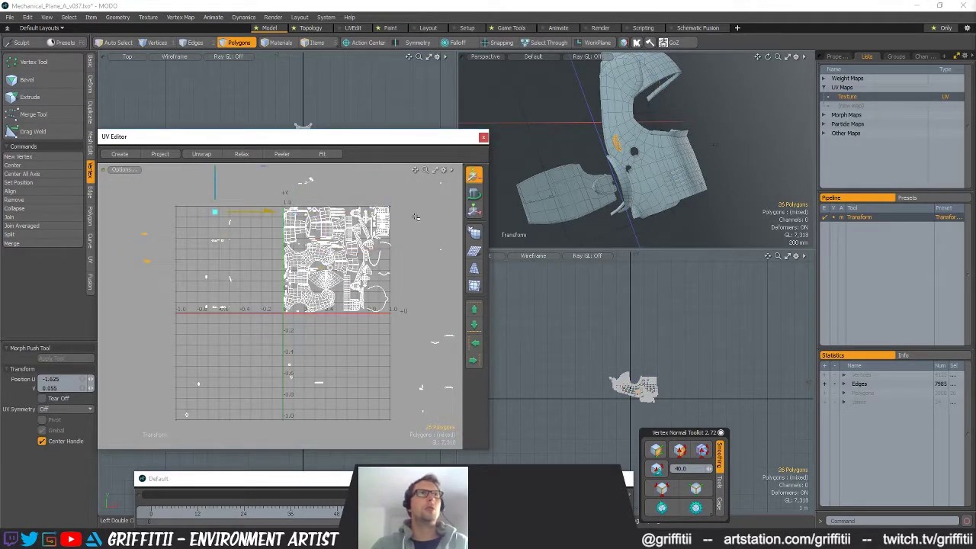
key(q)
Select the inset control-surface panel on the outer wing and locate its UV islands in the layout
alt+drag(561, 200, 637, 191)
scroll(637, 190, up, 4)
alt+drag(559, 194, 609, 191)
click(546, 148)
scroll(590, 151, up, 5)
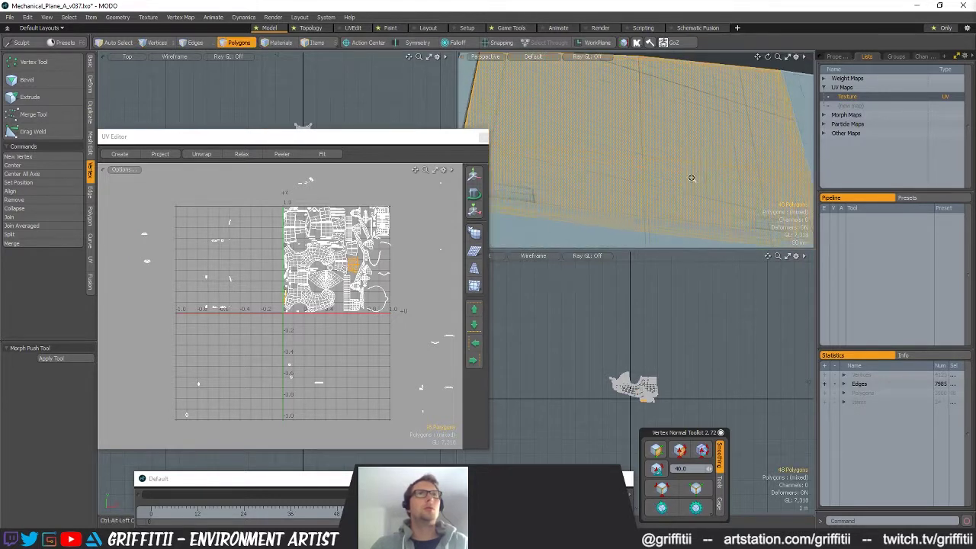
double_click(524, 192)
alt+drag(555, 198, 520, 226)
double_click(601, 158)
scroll(600, 158, down, 3)
alt+drag(600, 158, 663, 164)
scroll(736, 161, down, 3)
alt+drag(736, 161, 556, 154)
Select the two thin side strips of the wing's control surface and place their UV islands right beside the main panel island
click(328, 282)
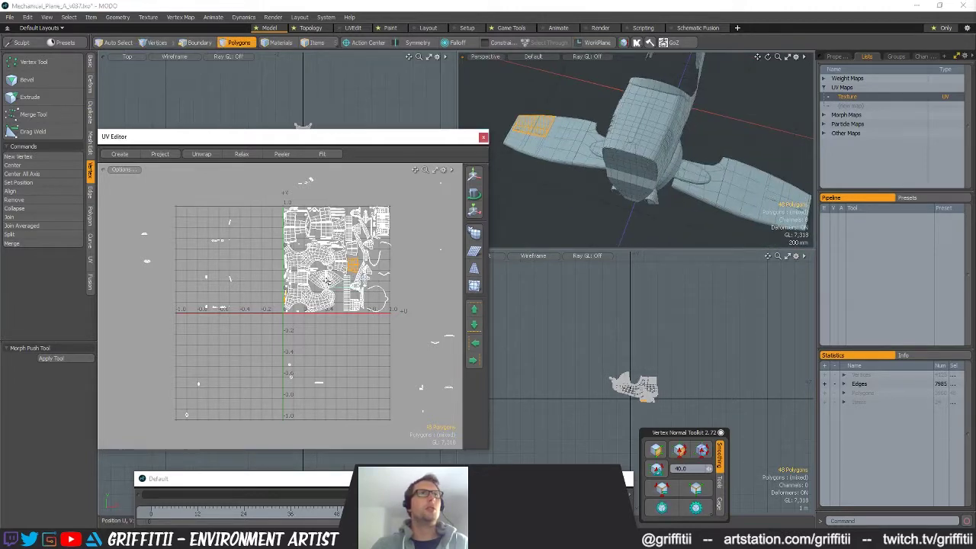
scroll(355, 261, up, 4)
key(w)
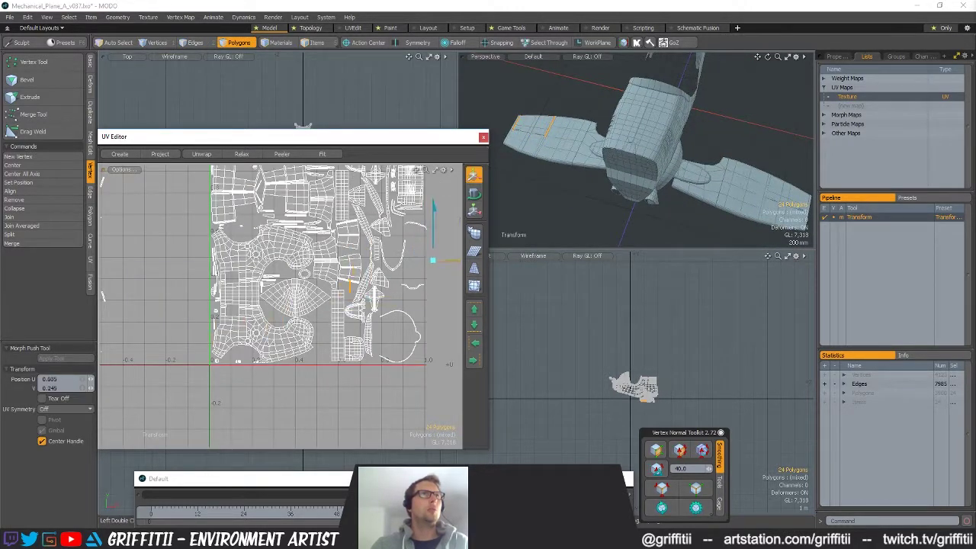
scroll(305, 299, up, 10)
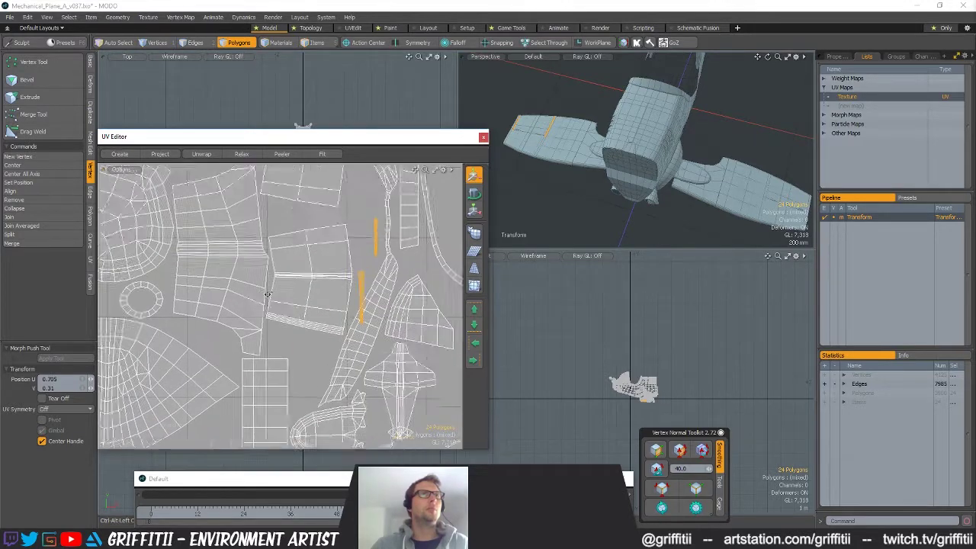
drag(305, 360, 299, 332)
scroll(307, 323, down, 2)
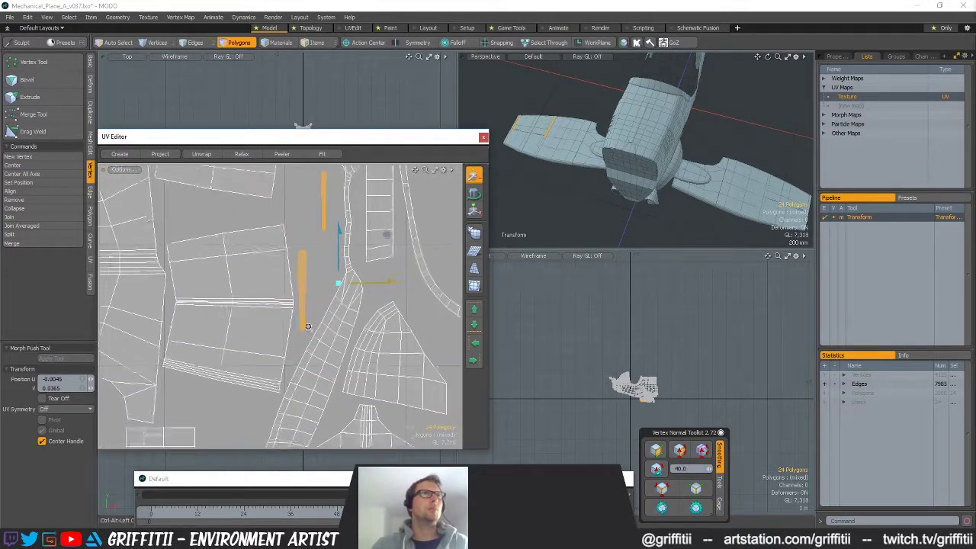
Move the single upper strip by U -0.014, V -0.089 so it lies alongside the other strip, and clear the selection
key(q)
double_click(321, 215)
key(w)
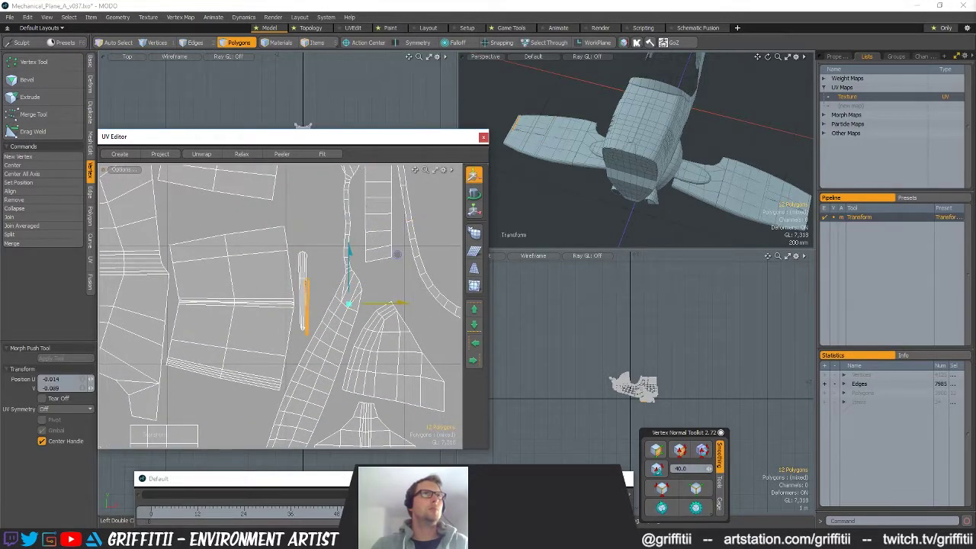
key(q)
click(318, 209)
scroll(318, 209, down, 9)
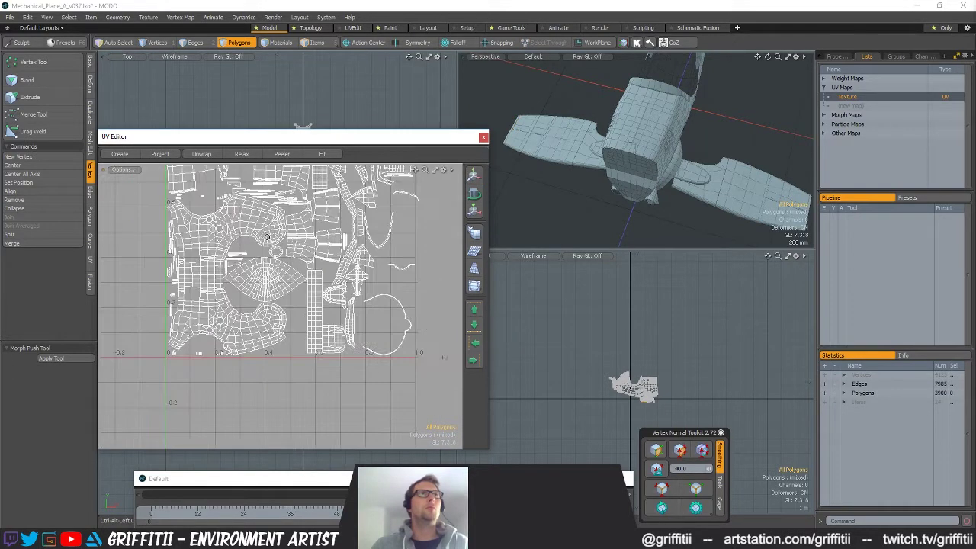
Find the opposite wing's control-surface UVs, select their thin side strips, and move them by U 0.674, V 0.106 toward the panel island
double_click(770, 188)
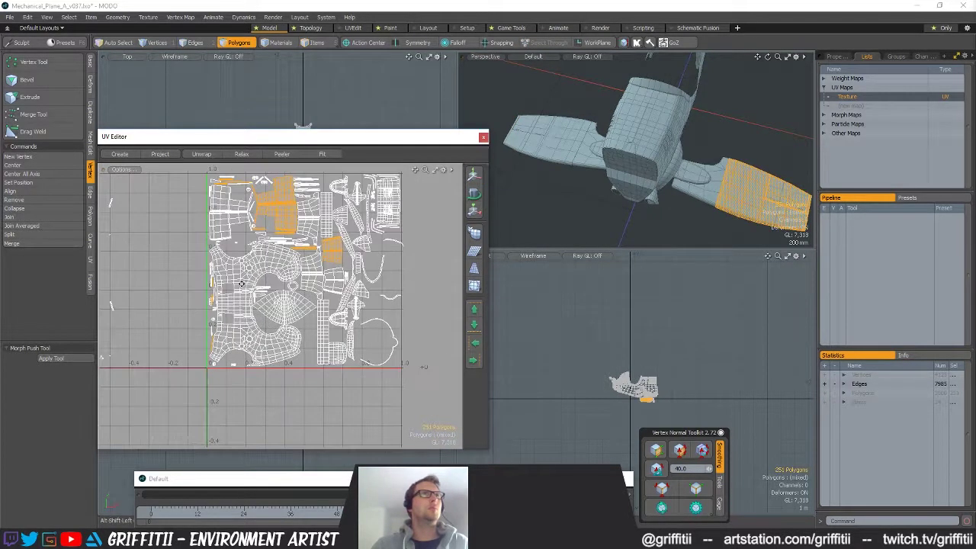
double_click(787, 191)
alt+shift+drag(305, 253, 355, 242)
ctrl+double_click(333, 266)
key(w)
drag(293, 223, 359, 241)
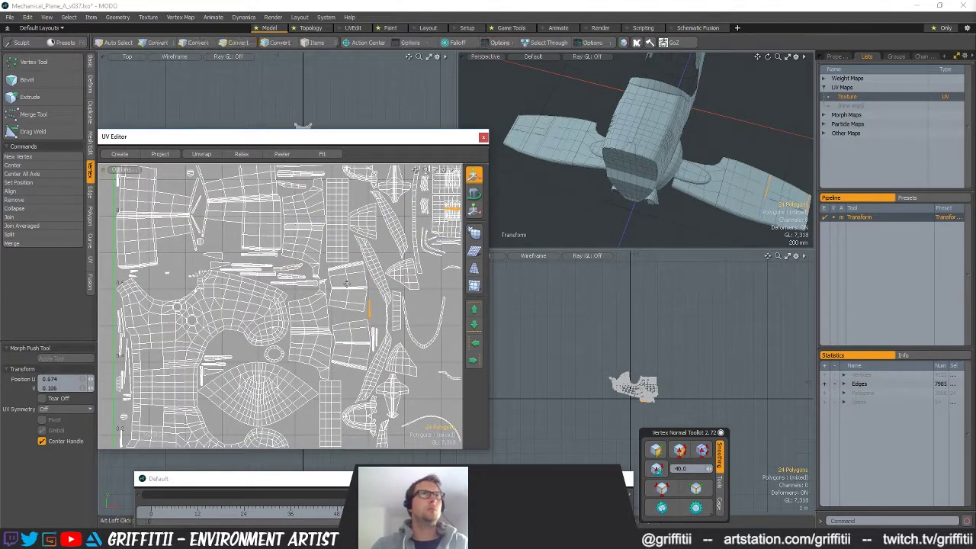
Rotate the opposite panel's horizontal side strip upright and pair it with the matching strip right beside the upper panel island
key(q)
ctrl+double_click(370, 311)
alt+shift+drag(434, 281, 368, 295)
key(w)
key(e)
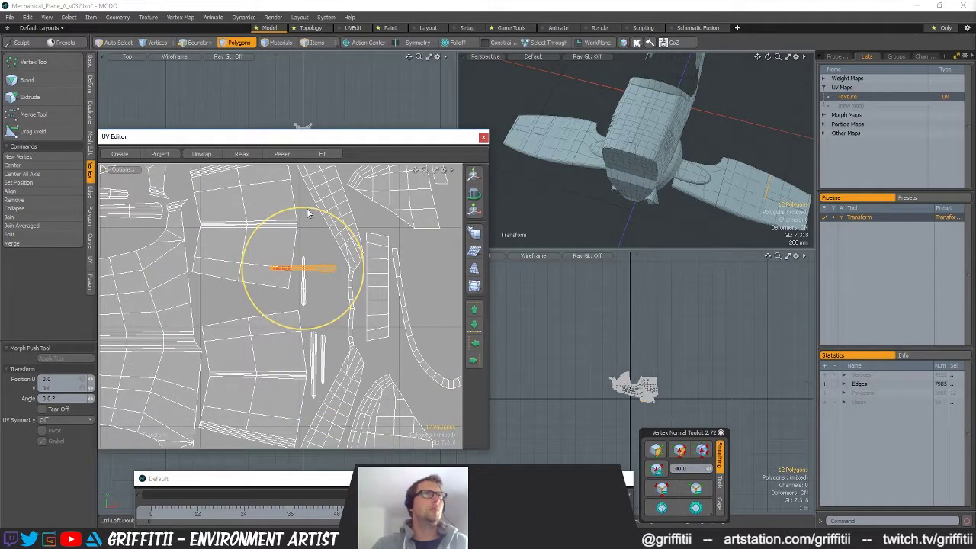
key(w)
drag(336, 275, 375, 305)
key(q)
key(w)
key(q)
click(323, 319)
scroll(323, 314, down, 2)
scroll(374, 305, up, 2)
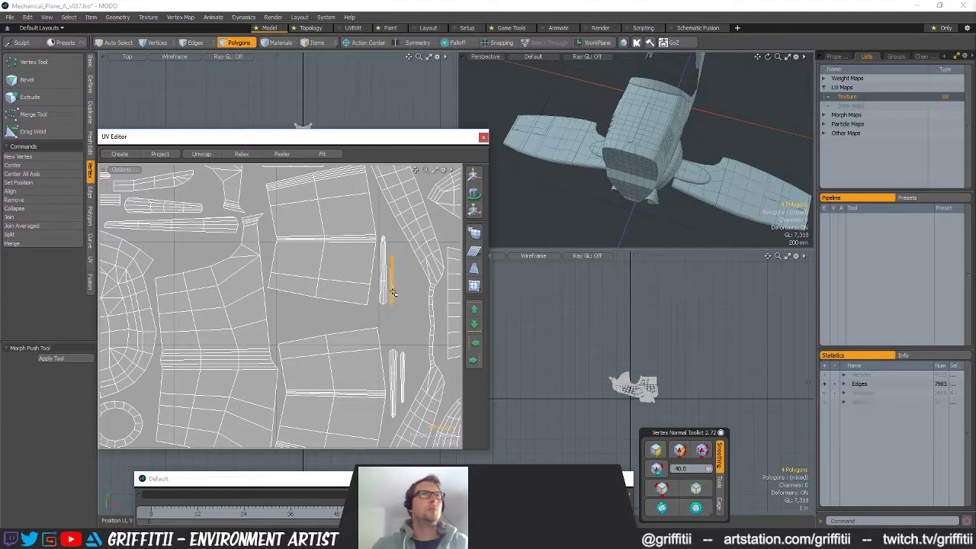
Rotate the upper panel's two side strips to horizontal one by one and stack them in the gap between the two panel islands
key(e)
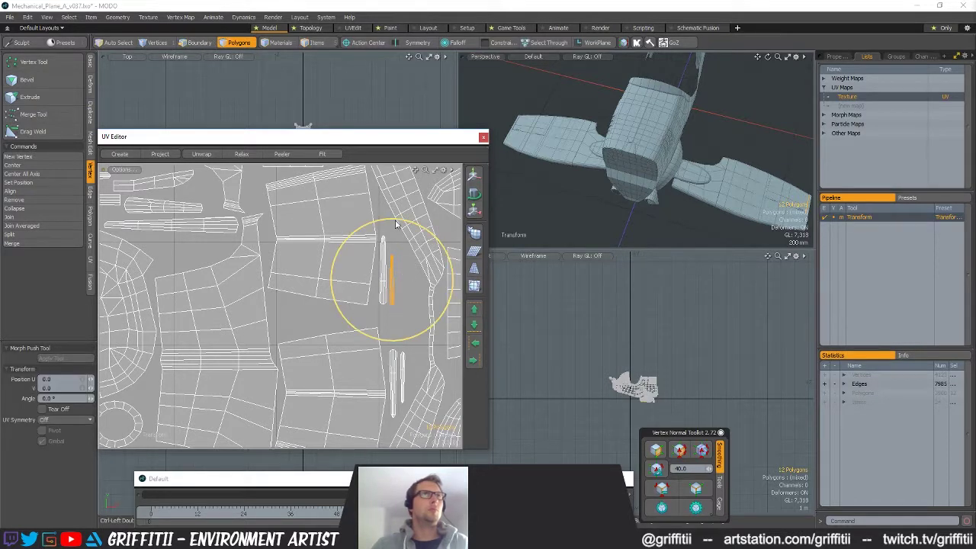
key(w)
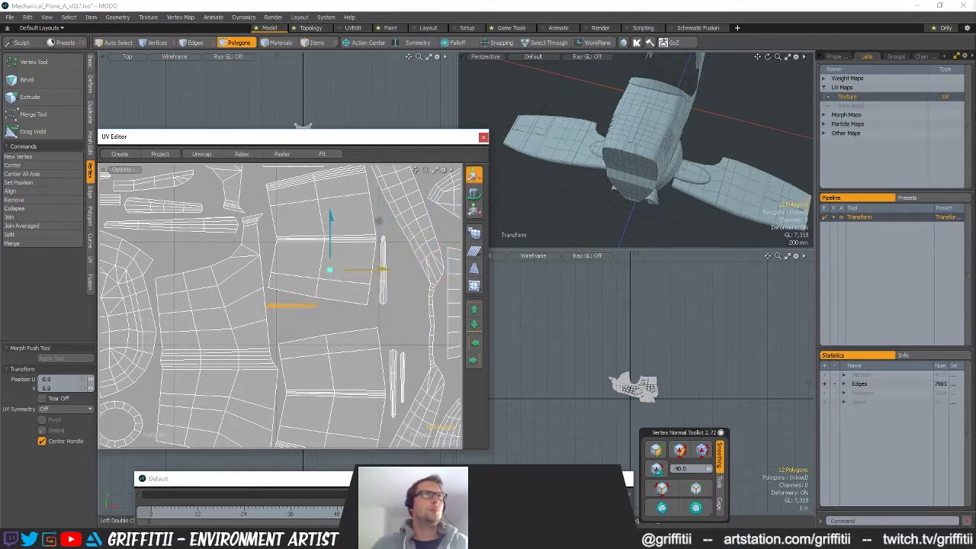
key(q)
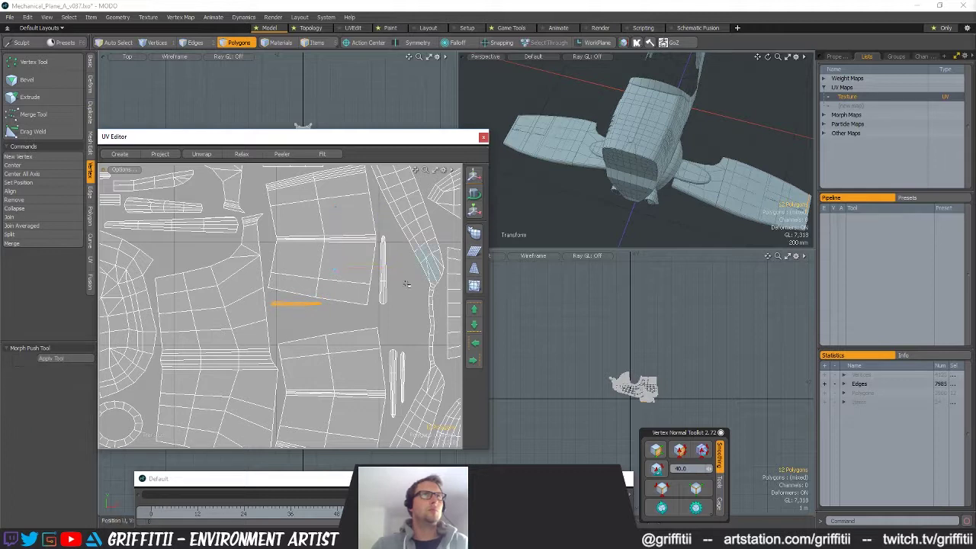
key(e)
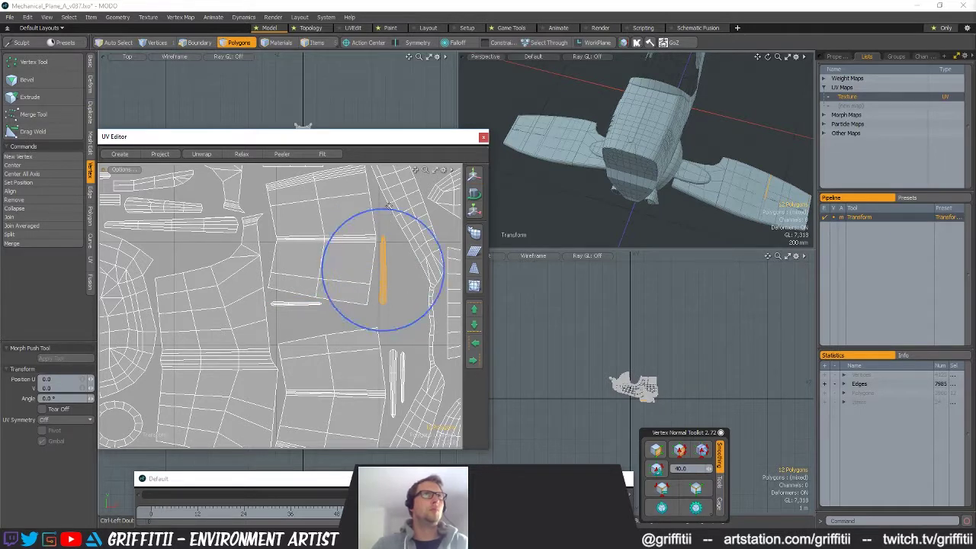
key(w)
drag(412, 233, 327, 279)
key(q)
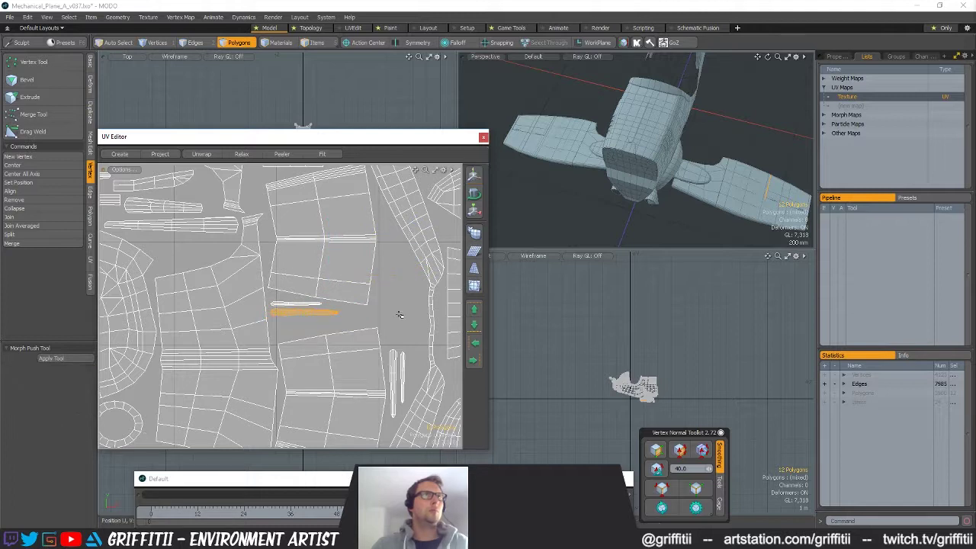
Rotate the lower panel's two side strips to horizontal together and place them under the other strips in the gap between the panels
key(e)
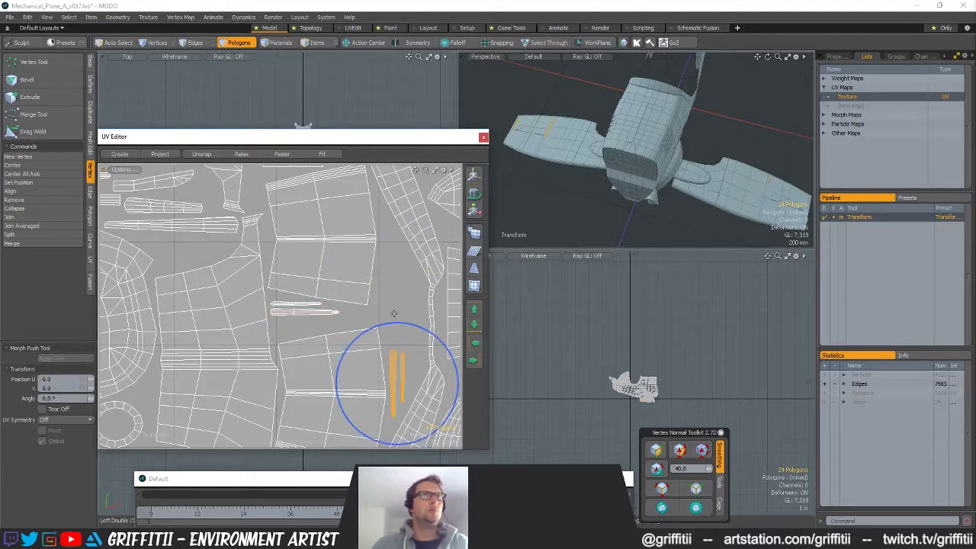
drag(391, 329, 357, 347)
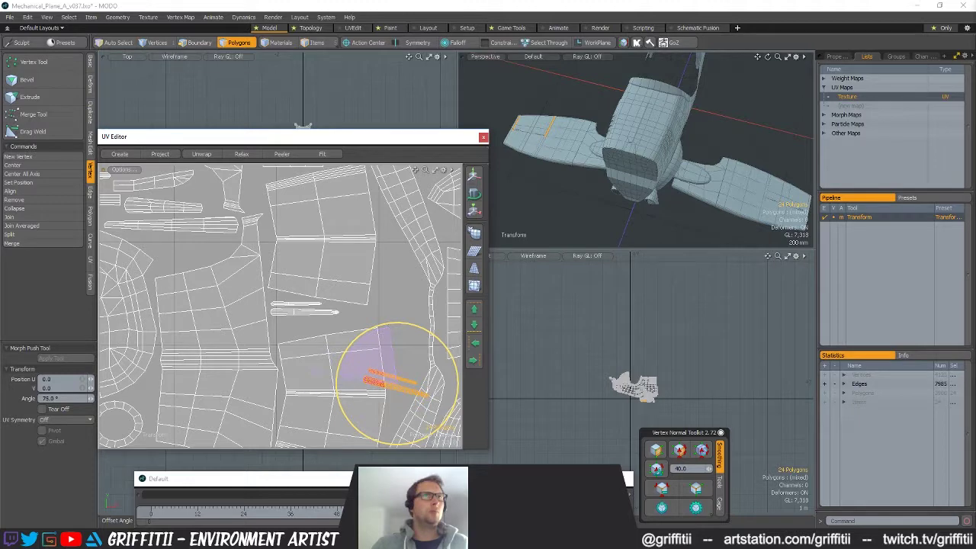
key(w)
drag(447, 321, 362, 255)
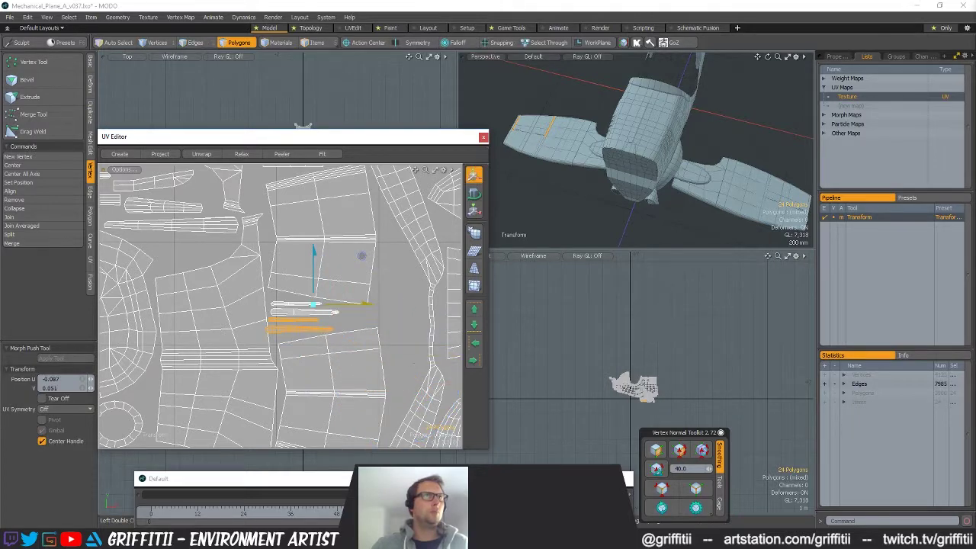
scroll(328, 370, up, 3)
alt+drag(359, 357, 394, 369)
drag(354, 338, 353, 358)
key(space)
Move the wider lower strip by U 0.001, V 0.018 to tighten the stack between the panels, and clear the selection
double_click(276, 350)
key(w)
drag(340, 372, 340, 339)
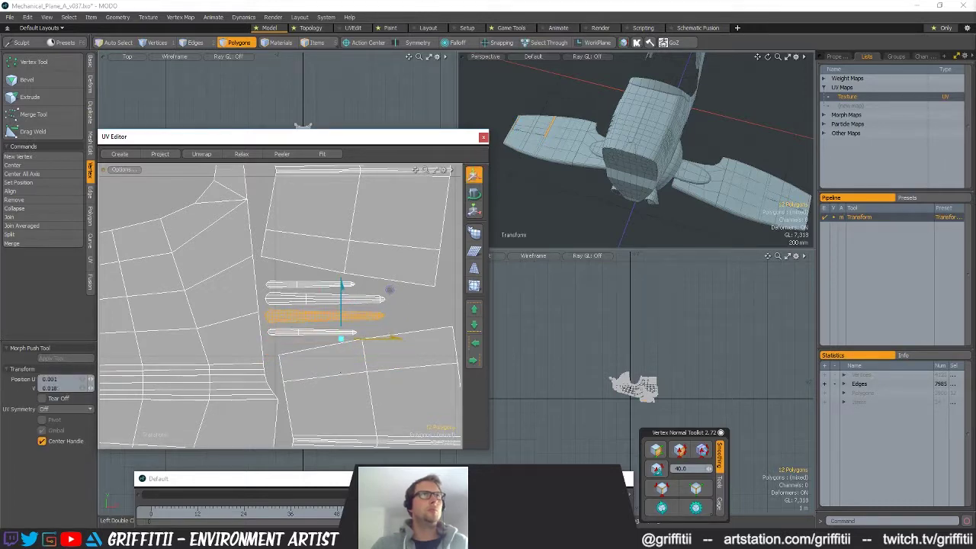
key(space)
scroll(375, 311, down, 8)
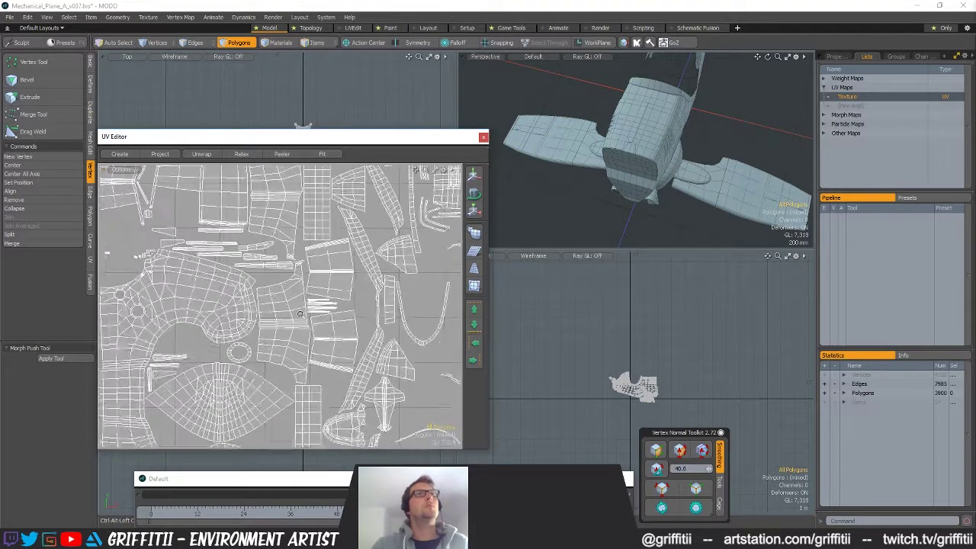
Move the UV Editor window clear of the Top view and lasso-select the small hinge brackets on both wings' control surfaces
scroll(376, 310, down, 5)
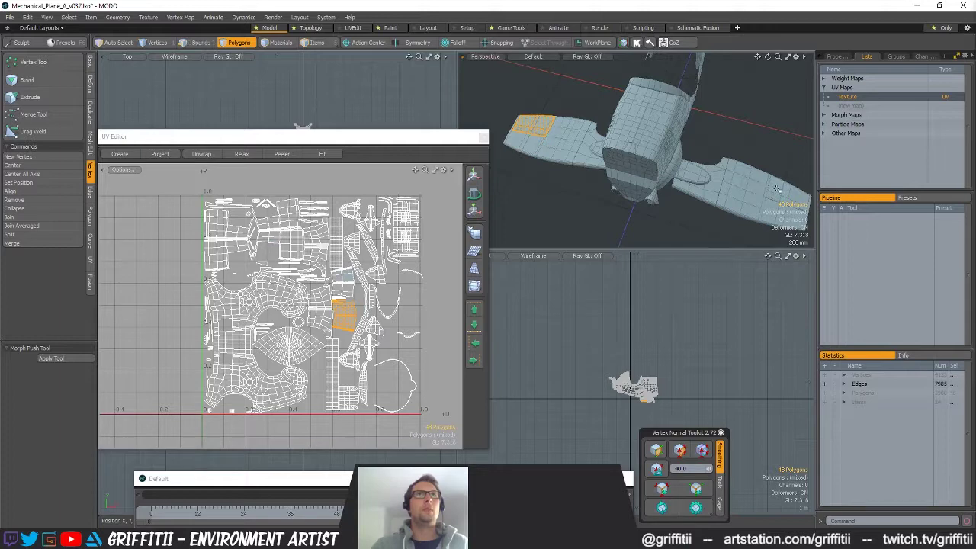
drag(381, 141, 387, 209)
scroll(286, 145, up, 5)
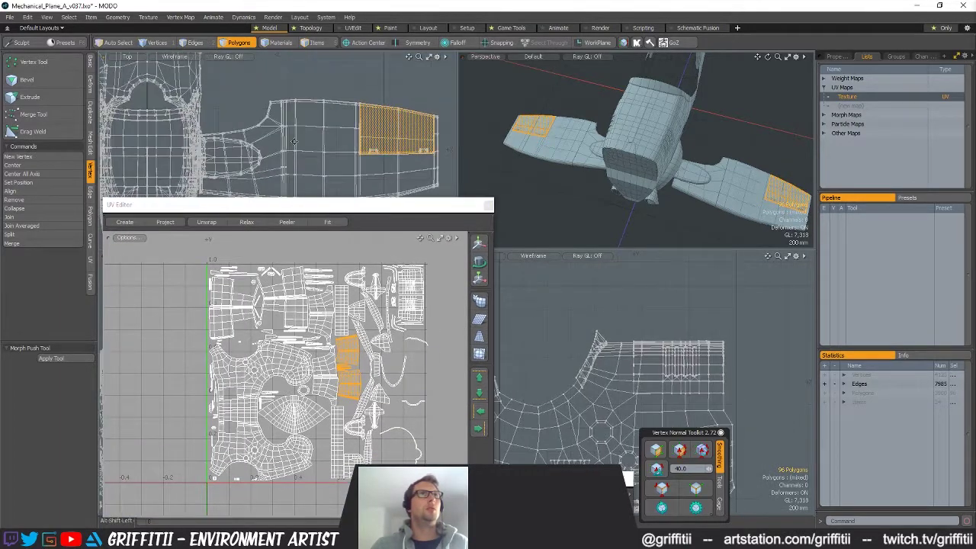
mouse_move(356, 137)
right_down()
mouse_move(301, 157)
mouse_move(362, 169)
right_up()
alt+shift+drag(361, 166, 296, 169)
mouse_move(396, 137)
shift+right_down()
mouse_move(374, 166)
mouse_move(398, 148)
shift+right_up()
scroll(397, 148, down, 7)
alt+shift+drag(233, 146, 349, 144)
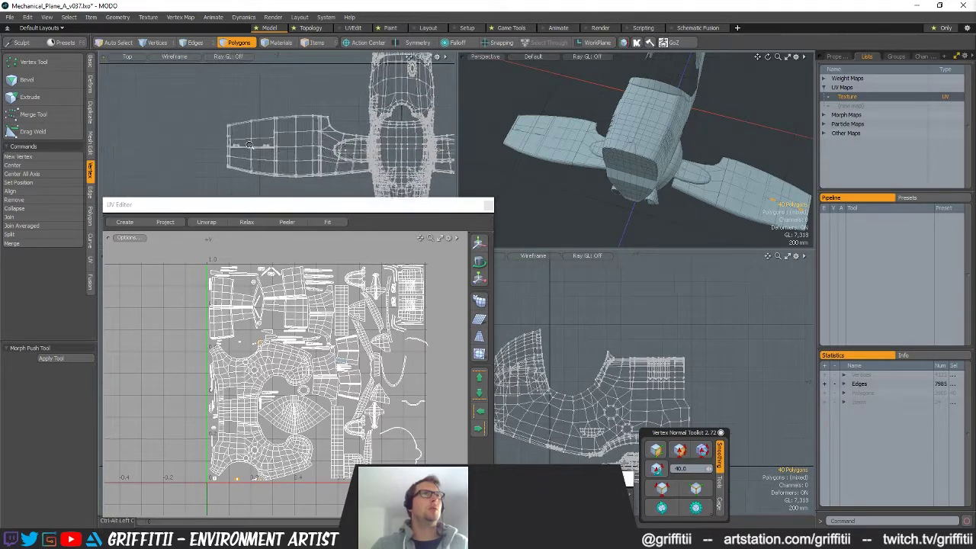
scroll(350, 144, up, 7)
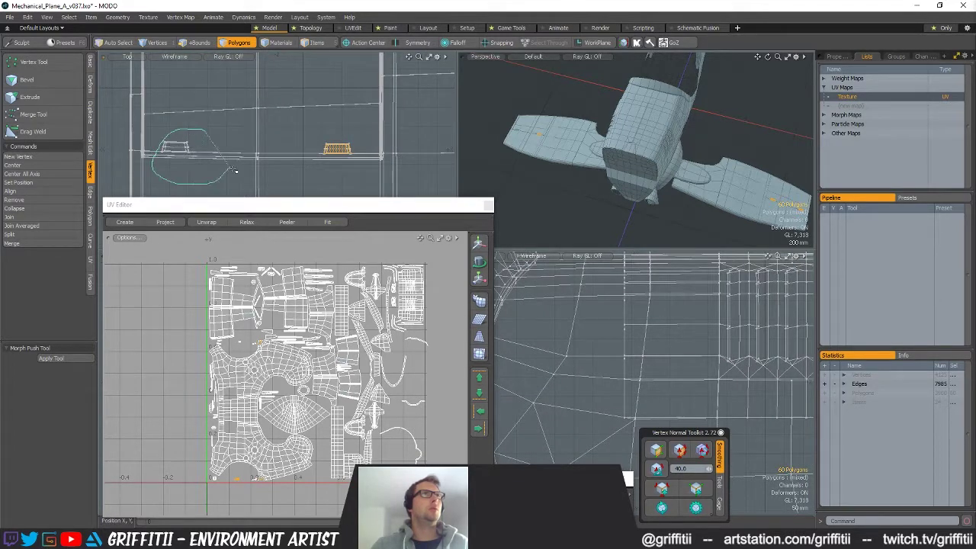
shift+right_drag(234, 169, 234, 167)
Move the UV islands of all selected hinge brackets outside the main layout, past the tile's U 1.0 edge
scroll(328, 338, down, 5)
scroll(335, 343, up, 4)
key(w)
alt+shift+drag(357, 356, 310, 330)
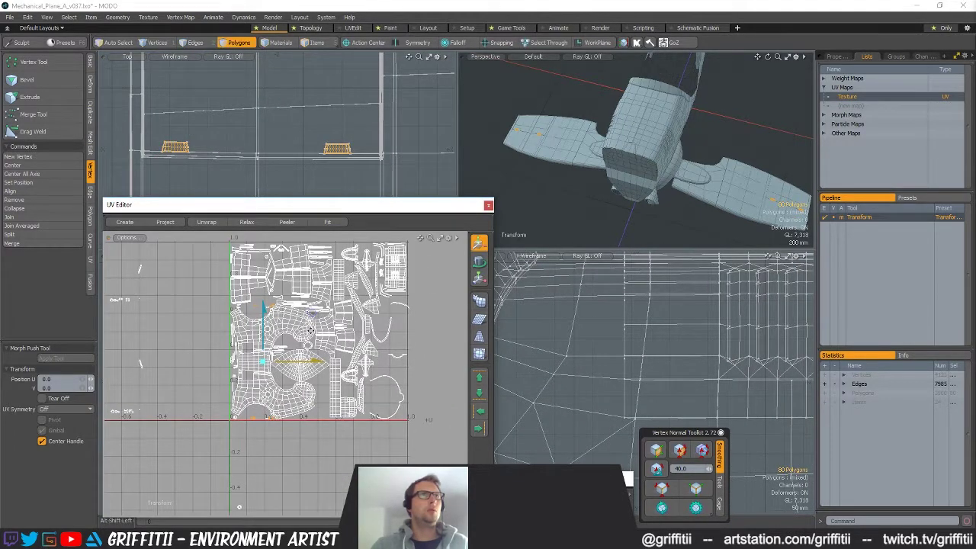
key(space)
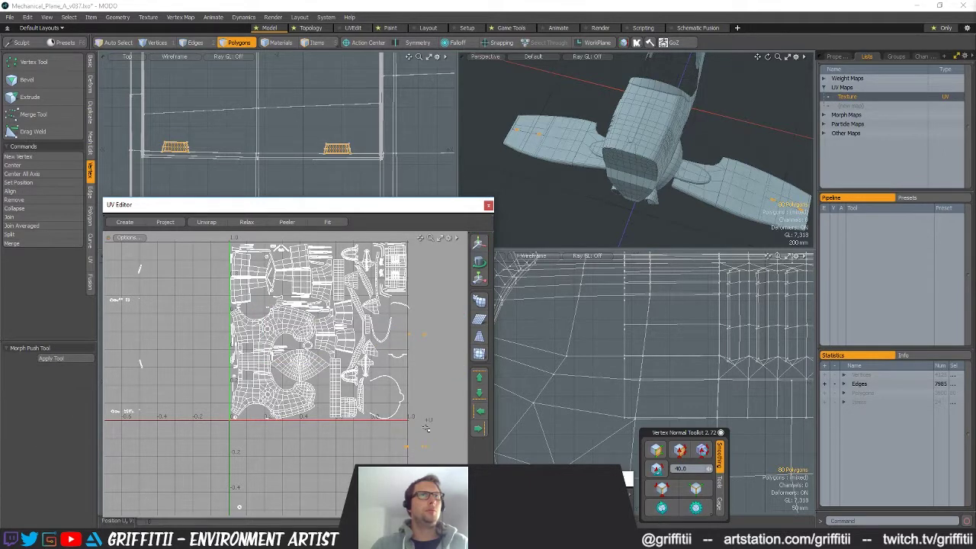
Move the lower group of bracket UV islands by U -0.03, V 0.435 toward the upper group
key(y)
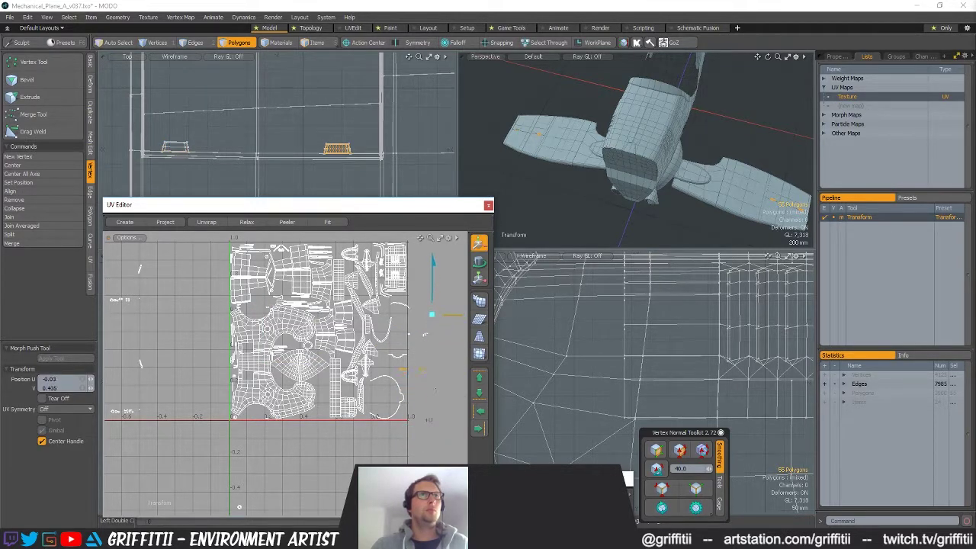
key(space)
scroll(412, 340, up, 10)
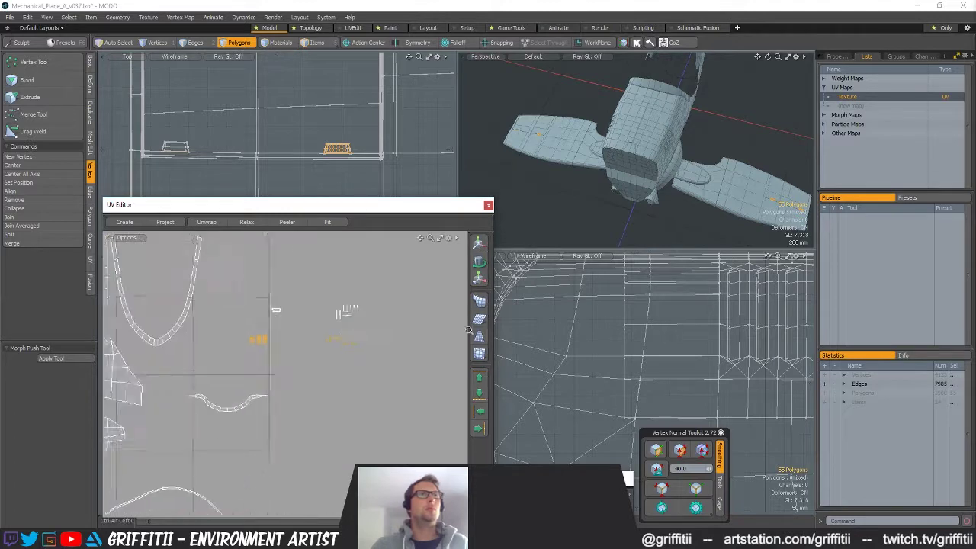
Select the outermost hinge bracket on one wing and separate its UV islands from those of the other brackets
click(204, 154)
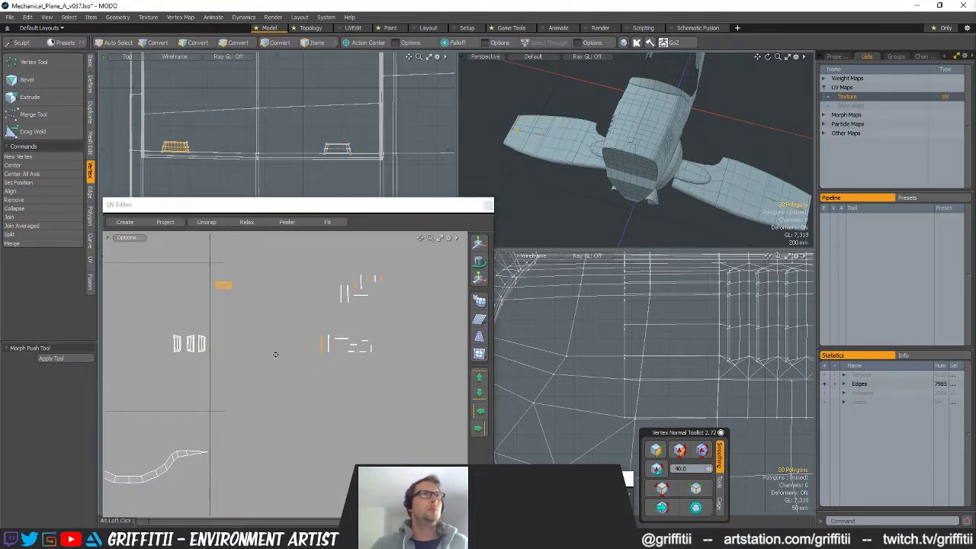
middle_drag(289, 321, 337, 359)
double_click(176, 147)
key(w)
drag(357, 343, 330, 317)
key(space)
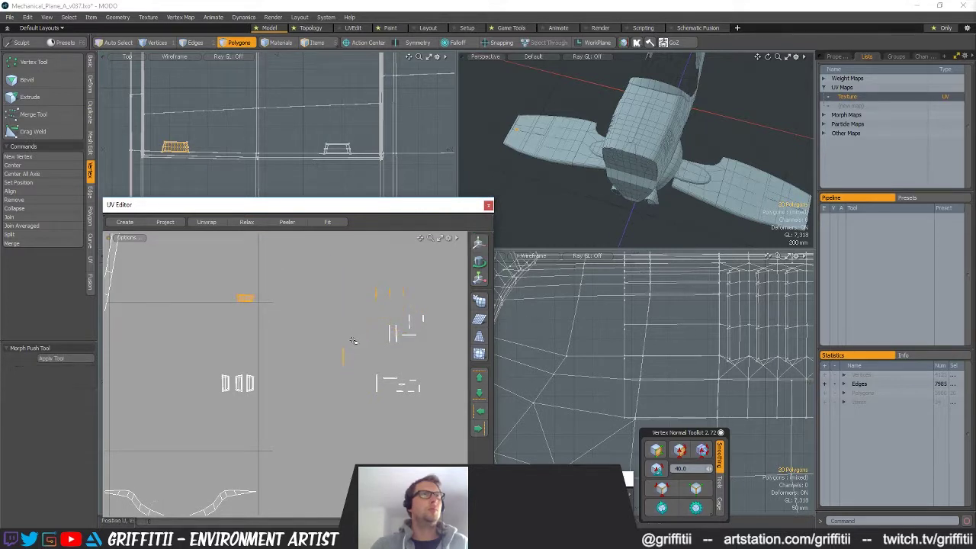
Gather the bracket's side pieces beside its main island, moving one by U -0.059, V 0.041 and the others by U -0.078, V 0.001
click(340, 382)
key(y)
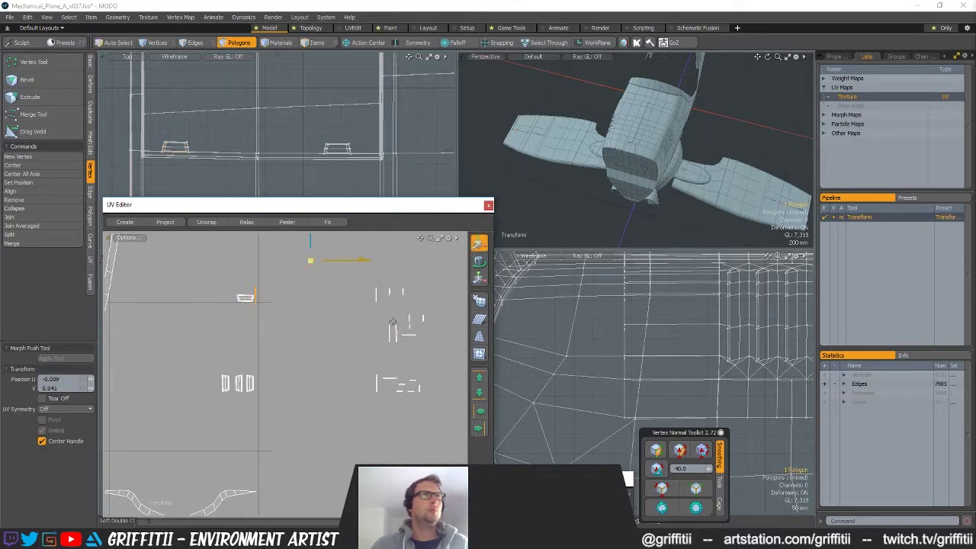
key(space)
key(y)
mouse_move(429, 281)
right_down()
mouse_move(352, 300)
mouse_move(416, 286)
right_up()
key(ctrl+z)
key(y)
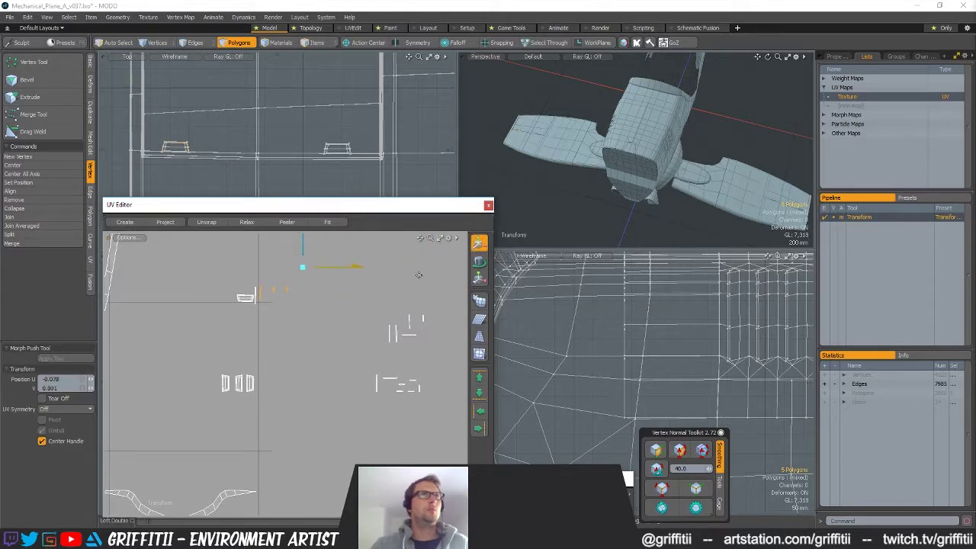
Rotate the outermost bracket's two long UV strips by -90° and move them by U -0.0082, V -0.0005 onto its main island
drag(419, 274, 418, 275)
scroll(269, 284, up, 10)
scroll(341, 353, down, 4)
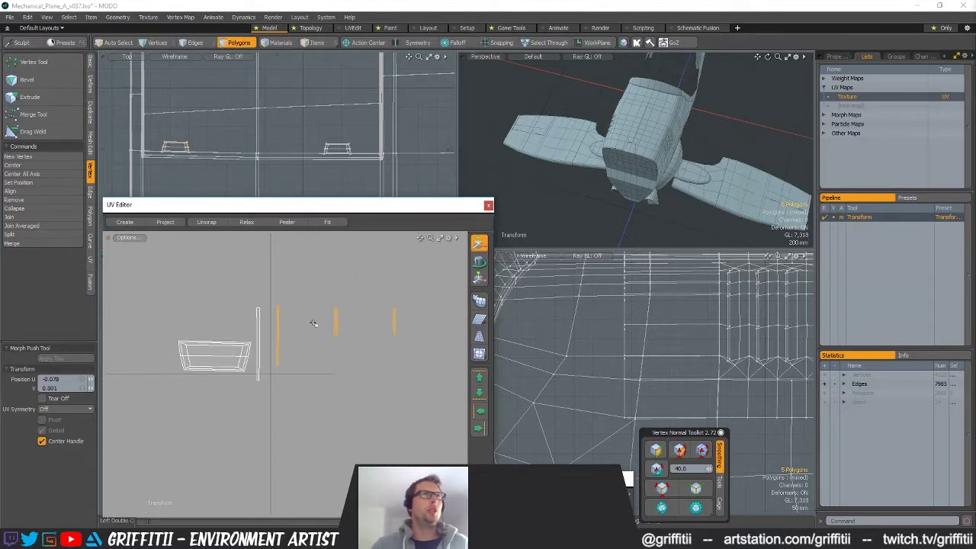
key(space)
key(w)
key(space)
drag(258, 323, 277, 320)
key(e)
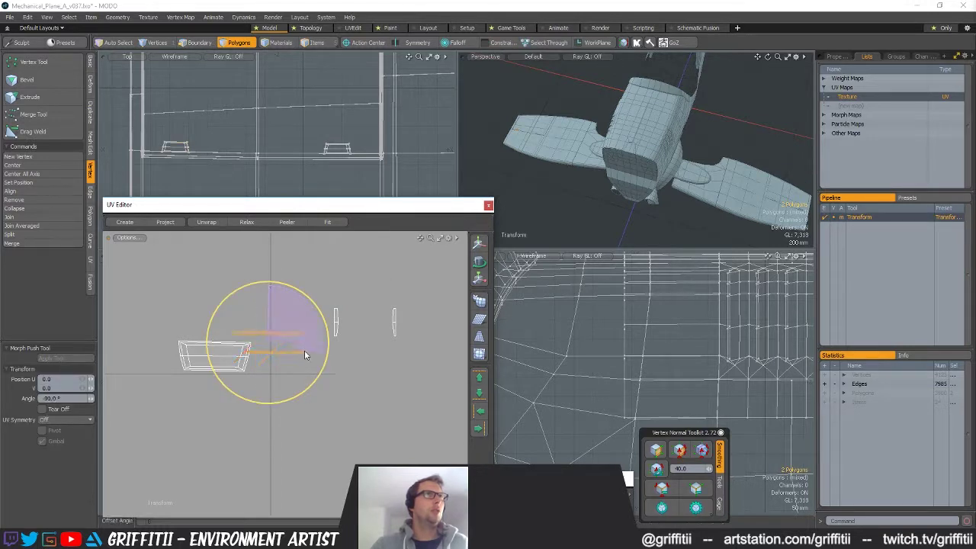
key(w)
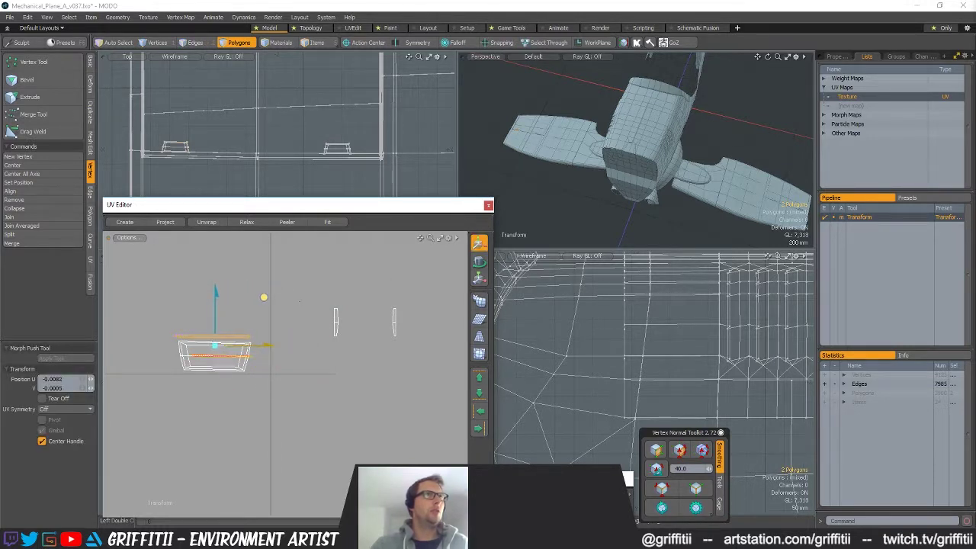
Move the bracket's shorter long strip directly beneath its main UV island, leaving the longer strip above it
key(space)
key(w)
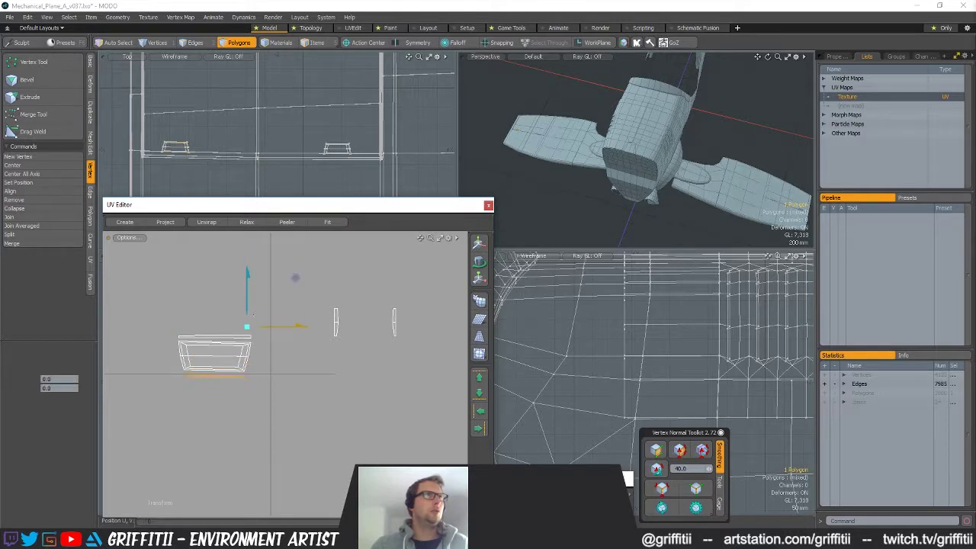
key(space)
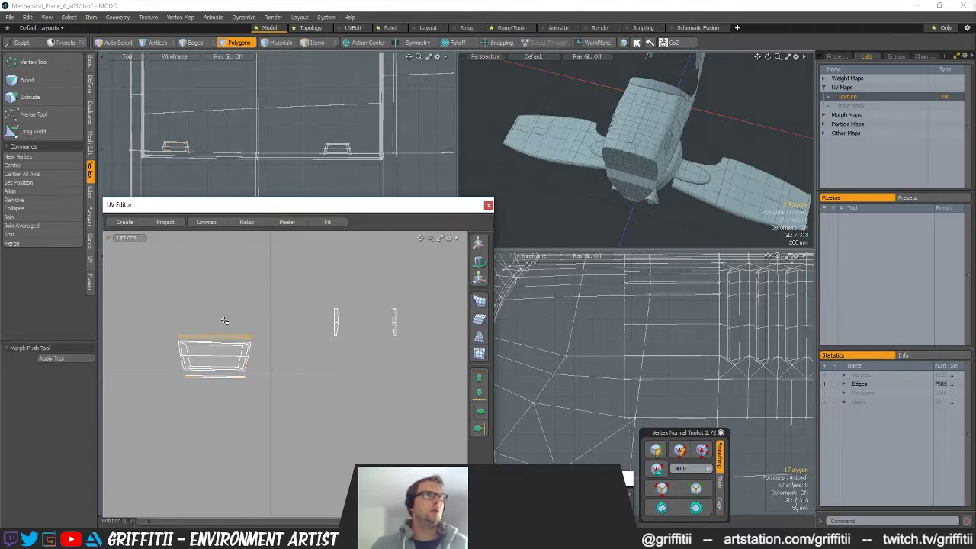
key(w)
key(space)
key(space)
key(space)
key(space)
key(space)
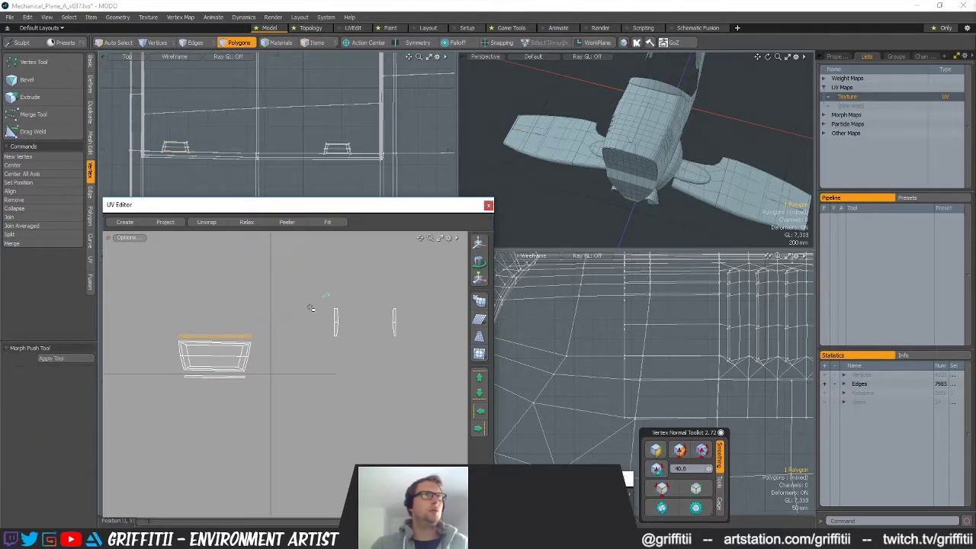
Place the bracket's two small end pieces upright against the two ends of its main UV island, each beside its matching edge
key(w)
mouse_move(396, 268)
right_down()
mouse_move(324, 367)
mouse_move(371, 302)
right_up()
key(space)
key(w)
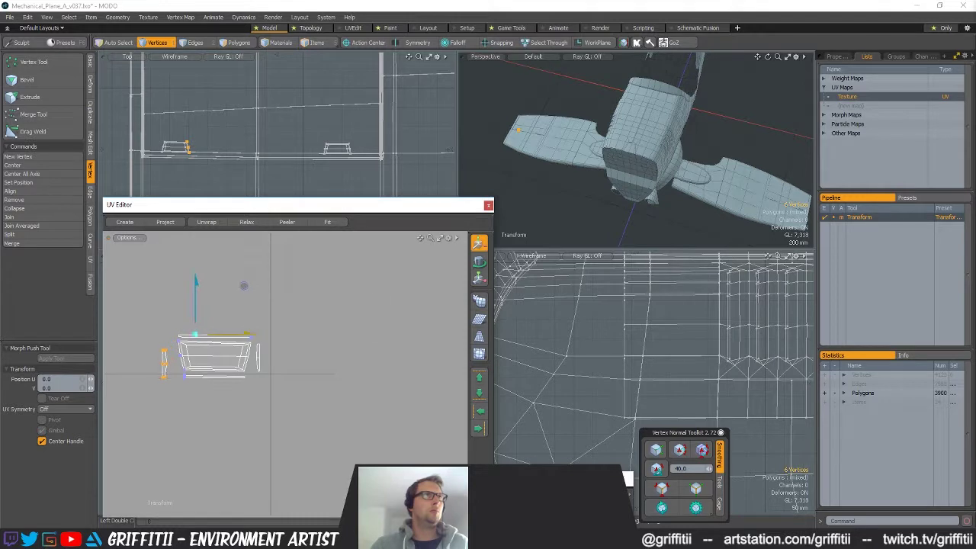
key(space)
key(space)
key(space)
key(space)
key(space)
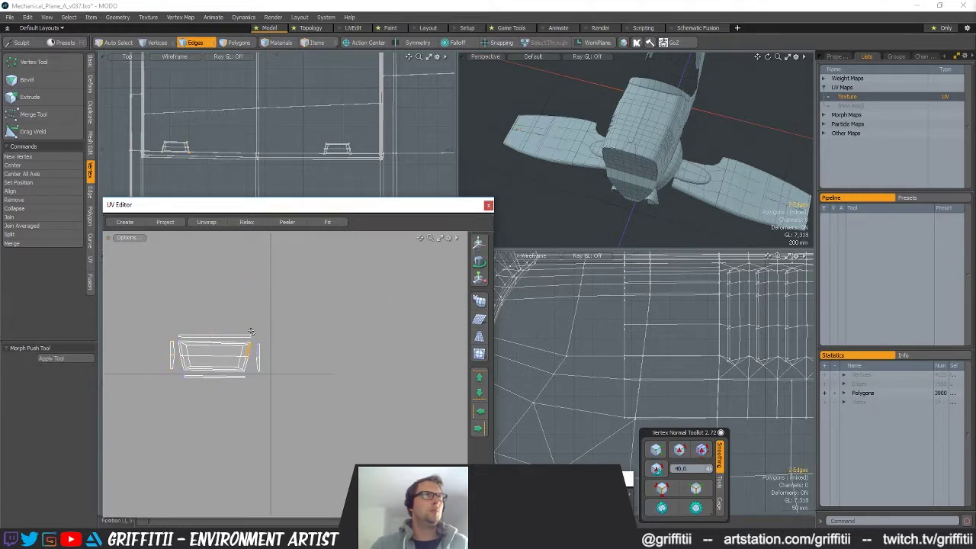
Rotate the longer strip above the main UV island to match its edge orientation, and check the lower strip's shared edges
scroll(284, 306, up, 3)
key(space)
key(e)
drag(311, 285, 224, 352)
key(space)
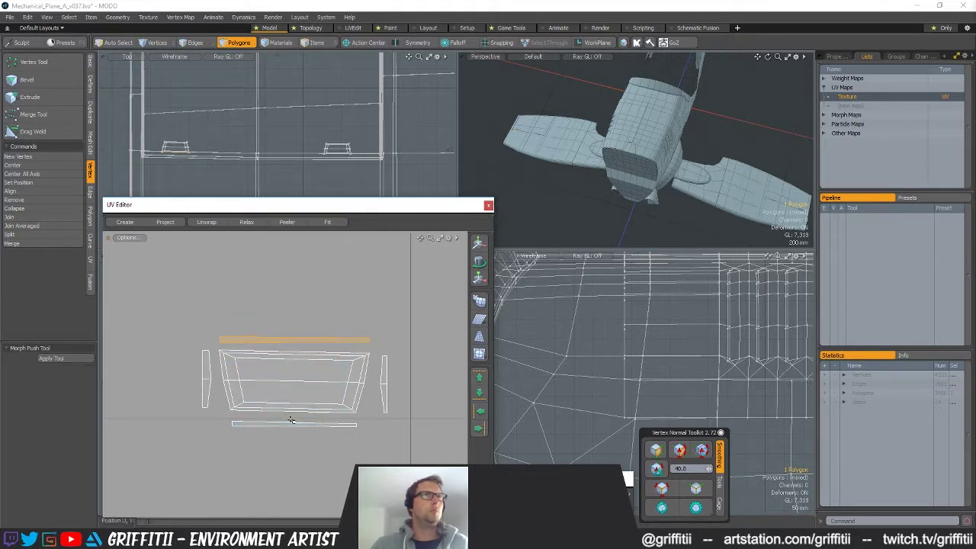
key(2)
click(293, 424)
key(3)
Select the second hinge bracket on the same wing and move its UV islands up toward the packed bracket
scroll(370, 378, down, 5)
mouse_move(353, 319)
right_down()
mouse_move(310, 327)
mouse_move(381, 397)
right_up()
scroll(336, 400, down, 5)
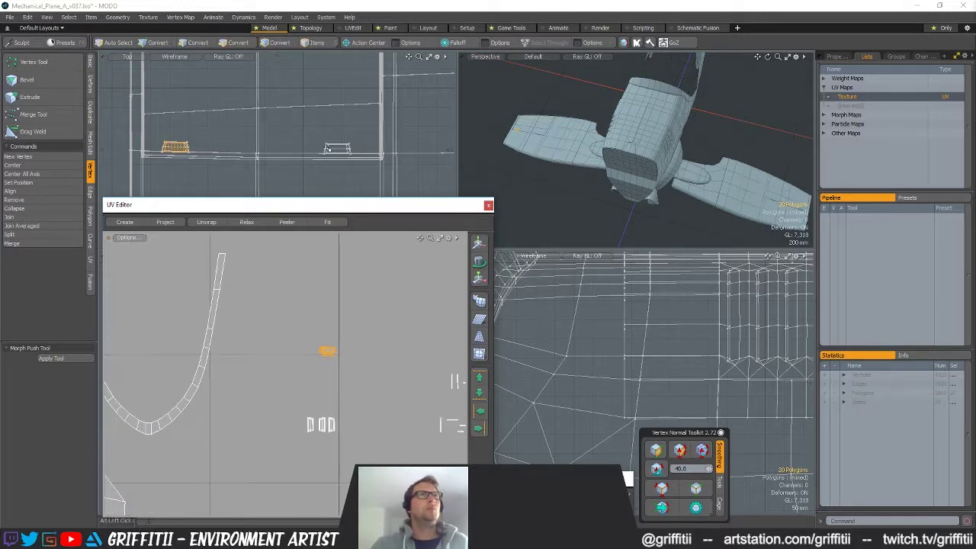
double_click(342, 148)
scroll(345, 391, down, 3)
key(w)
drag(413, 404, 401, 361)
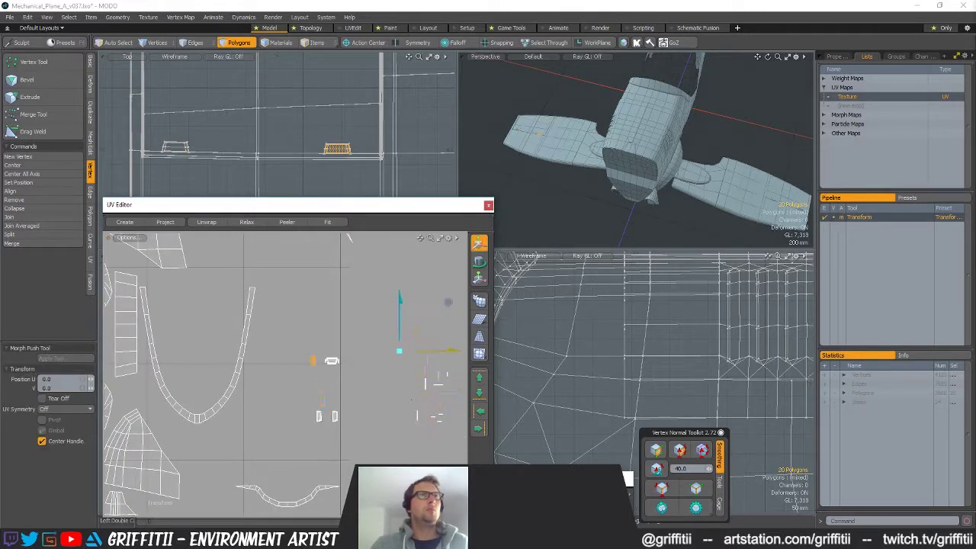
scroll(393, 374, up, 4)
Rotate the second bracket's main UV island by 90° and place it level with the packed bracket, past the tile's U 1.0 edge
key(e)
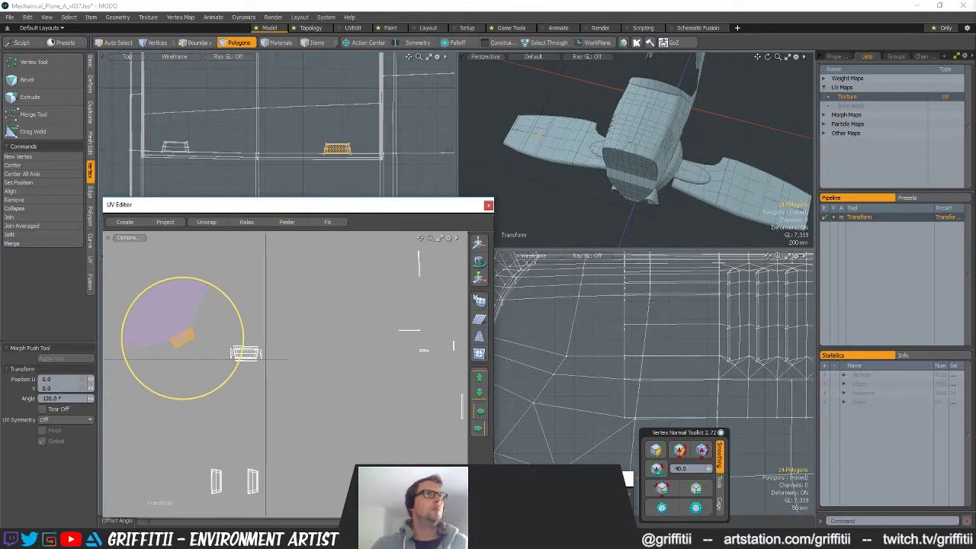
drag(108, 302, 108, 303)
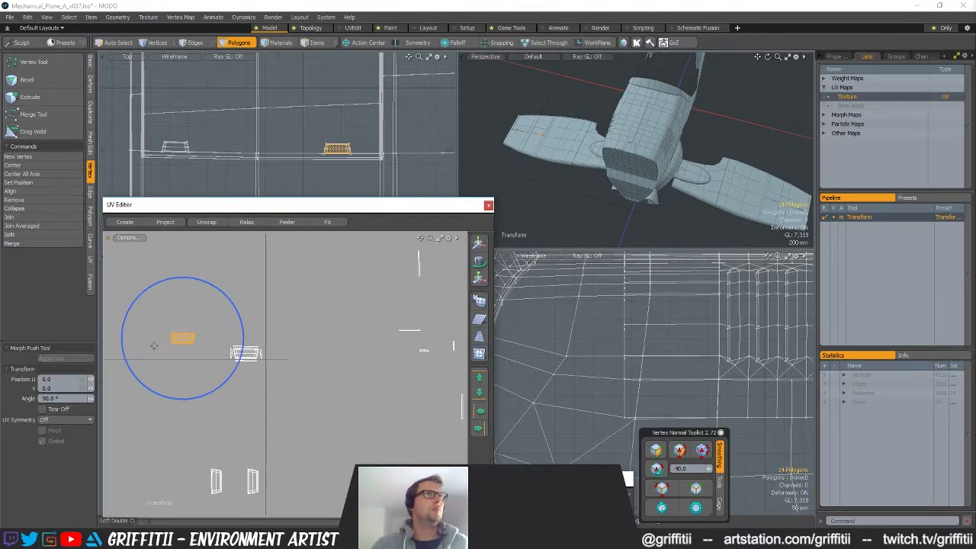
key(w)
alt+drag(210, 341, 163, 342)
scroll(163, 342, up, 1)
Bring the second bracket's side pieces near its main UV island, moving the remaining group by U -0.0475, V -0.005
key(space)
right_drag(396, 293, 331, 252)
key(w)
drag(397, 291, 283, 364)
key(space)
right_drag(346, 296, 399, 371)
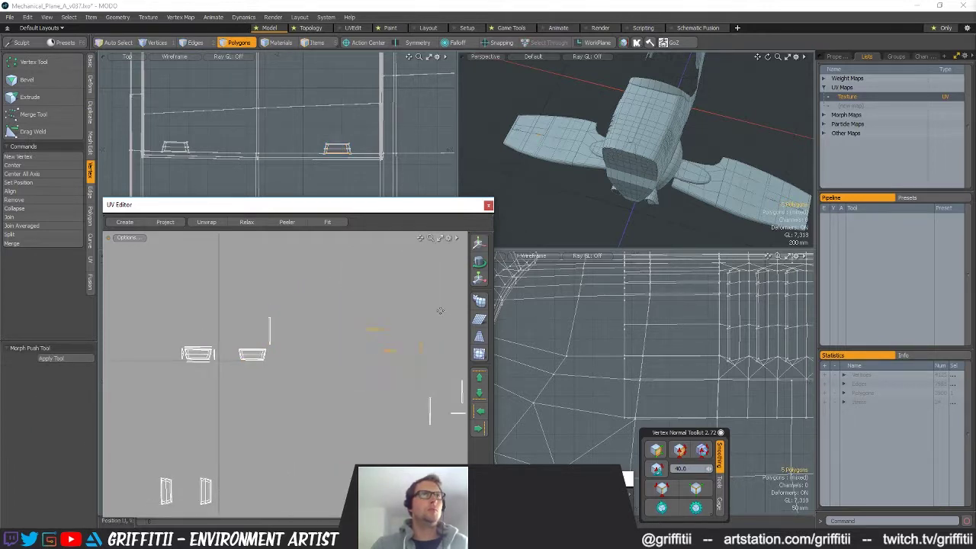
key(w)
scroll(266, 334, up, 7)
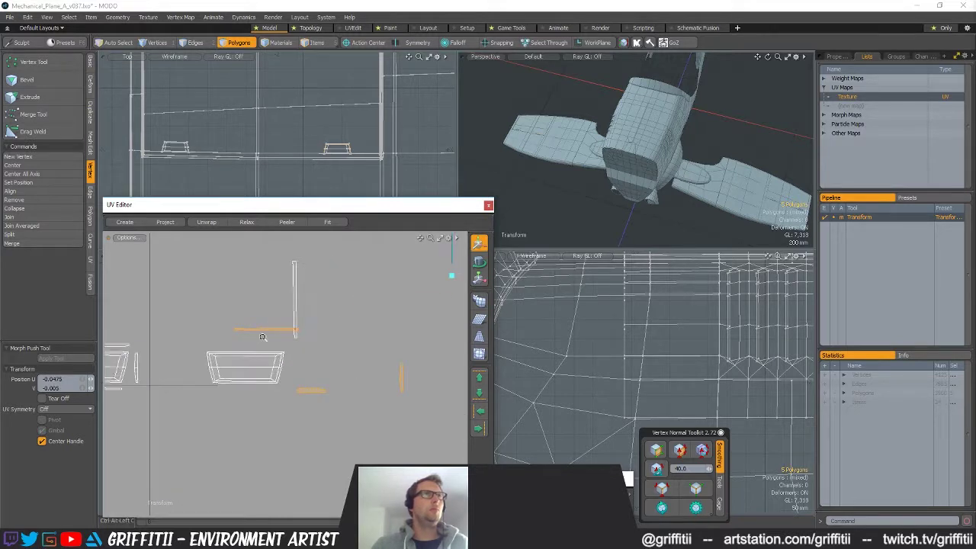
Rotate the second bracket's shorter strip by -180° and move it about U -0.0029, V -0.0085 beneath its main UV island
key(space)
key(space)
key(space)
click(244, 411)
key(3)
key(e)
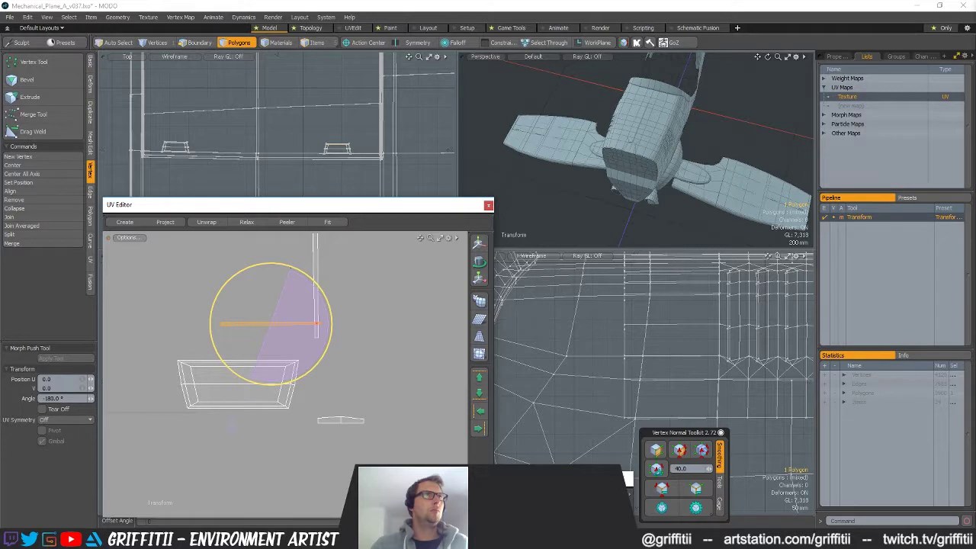
key(w)
drag(295, 282, 266, 373)
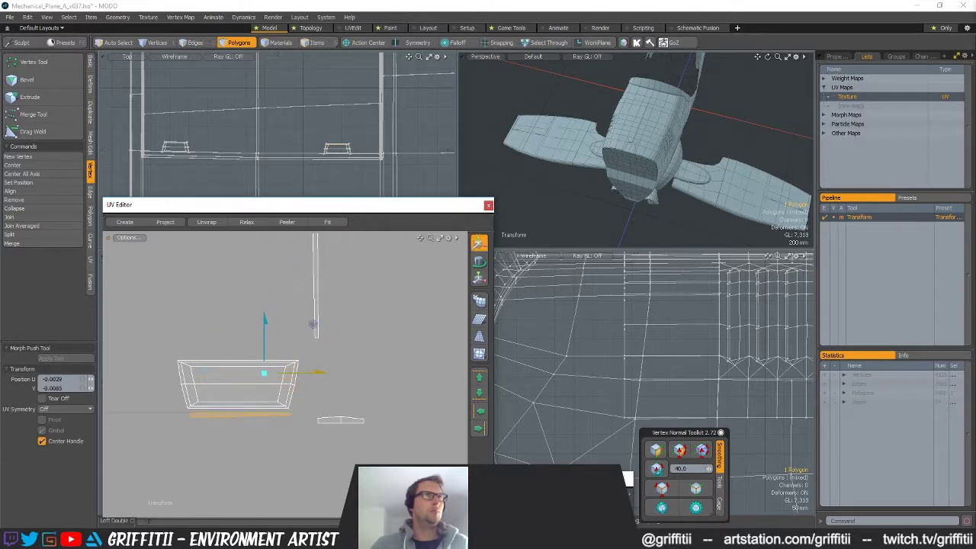
Rotate the second bracket's longer strip to horizontal and move it about U -0.0071, V -0.007 to just above the main UV island
key(space)
key(space)
key(space)
key(space)
click(316, 296)
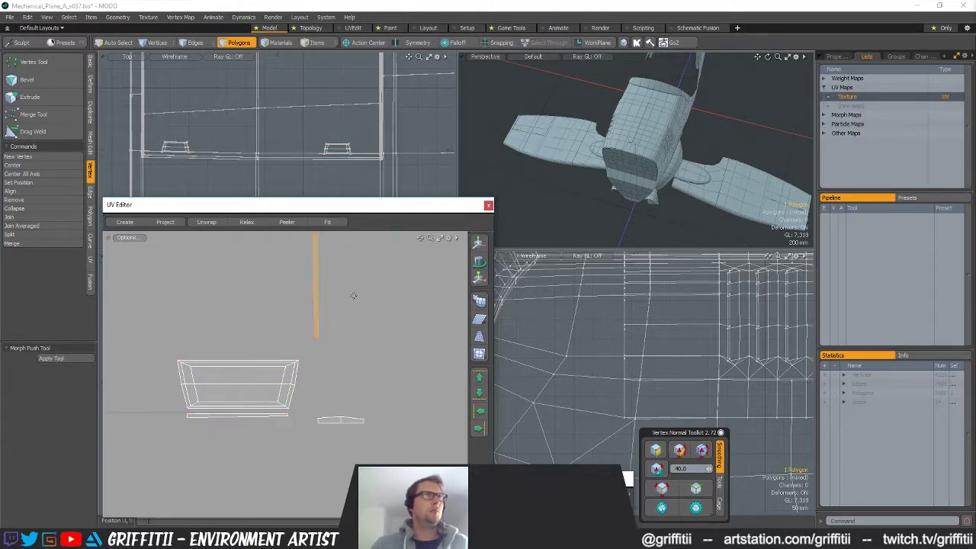
key(e)
drag(343, 337, 348, 319)
ctrl+drag(373, 253, 304, 338)
key(w)
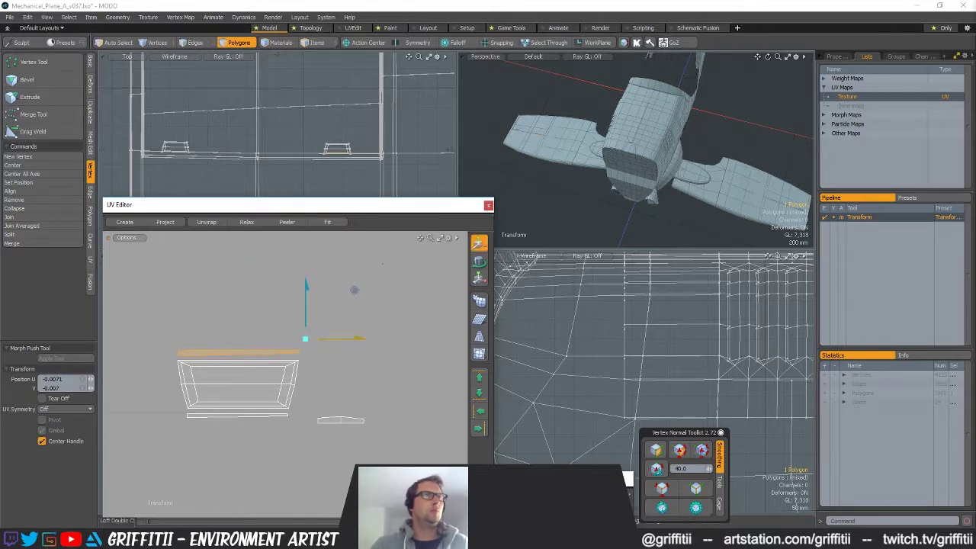
alt+shift+drag(325, 374, 331, 344)
Place the second bracket's upright end piece beside the matching end of its main UV island
key(space)
key(space)
key(space)
click(306, 351)
scroll(324, 355, down, 4)
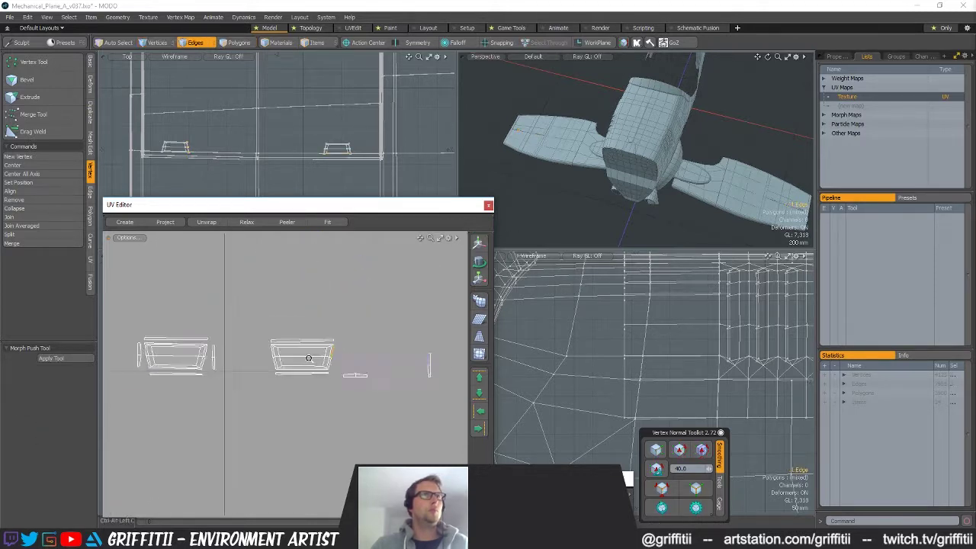
key(space)
key(space)
key(w)
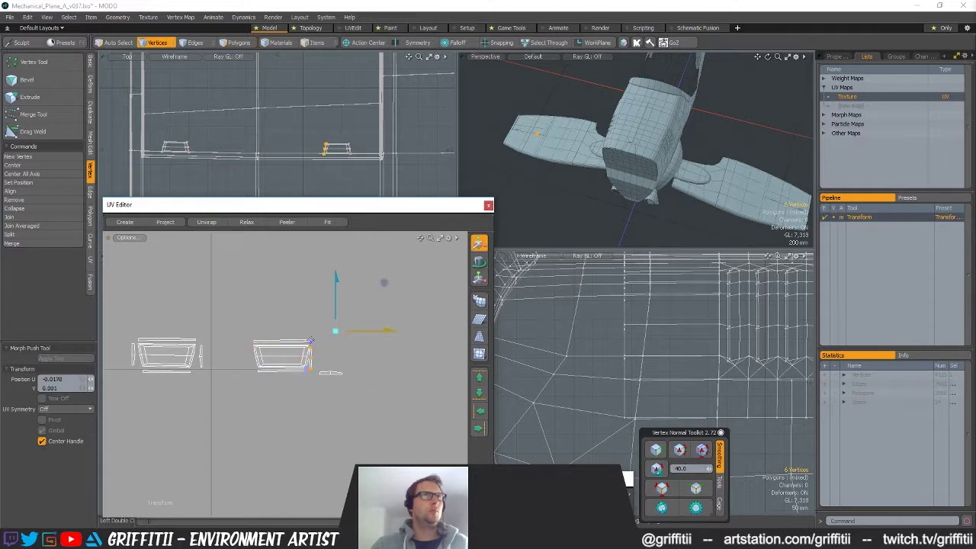
scroll(375, 378, up, 3)
drag(375, 378, 390, 375)
key(space)
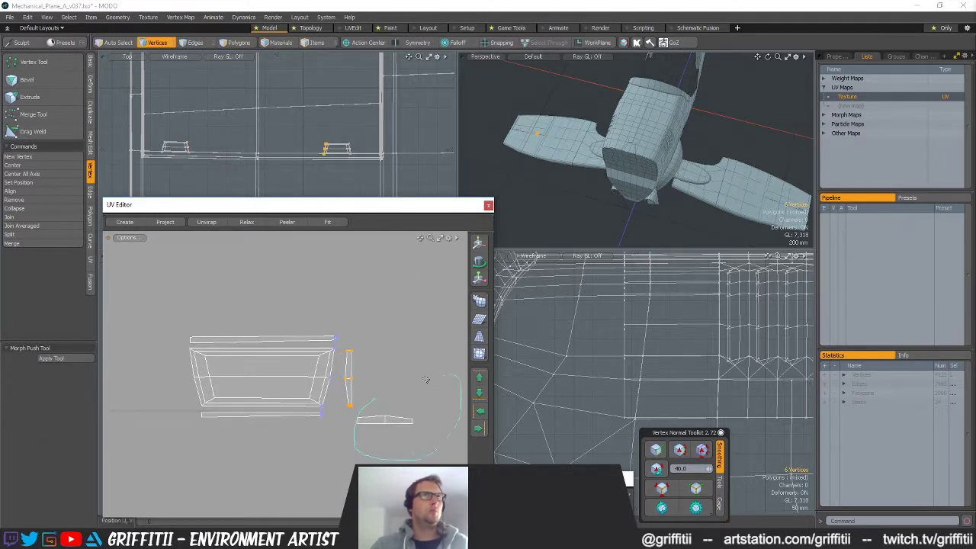
Rotate the second bracket's remaining end piece by -90° and move it U -0.0159, V 0.0033 to the main island's opposite end
right_drag(442, 374, 408, 379)
key(e)
drag(395, 358, 445, 406)
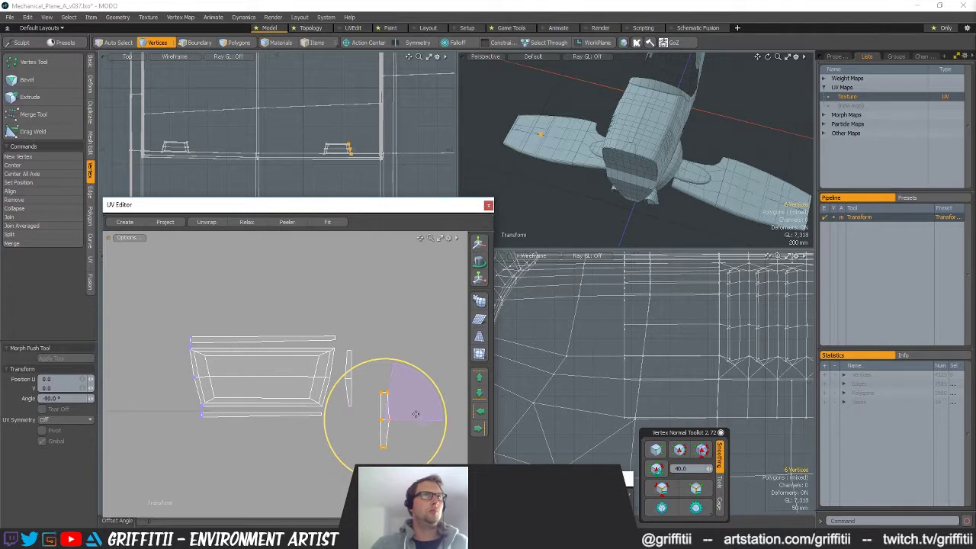
key(w)
drag(450, 330, 255, 289)
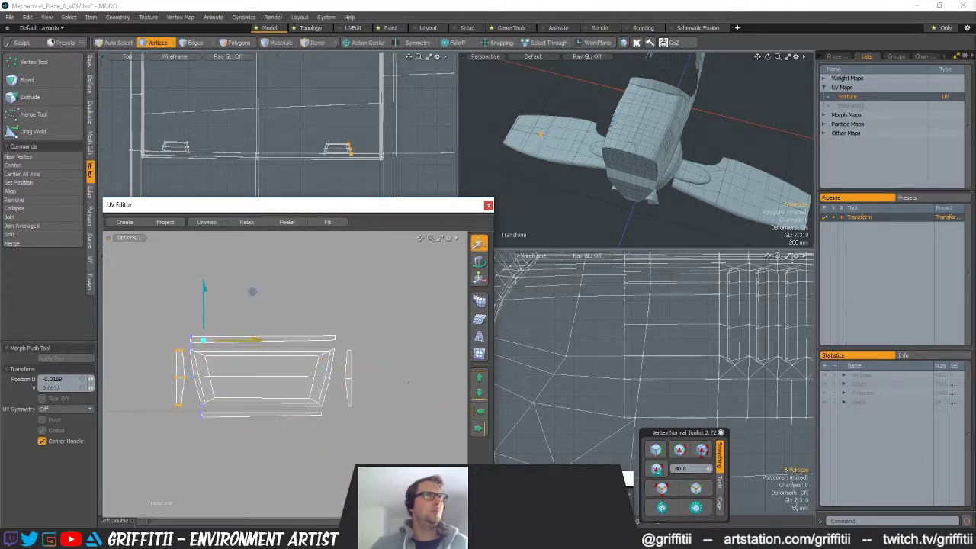
Nudge the first-placed end piece about U -0.0003, V 0.0002 closer to the second bracket's main UV island
key(q)
key(w)
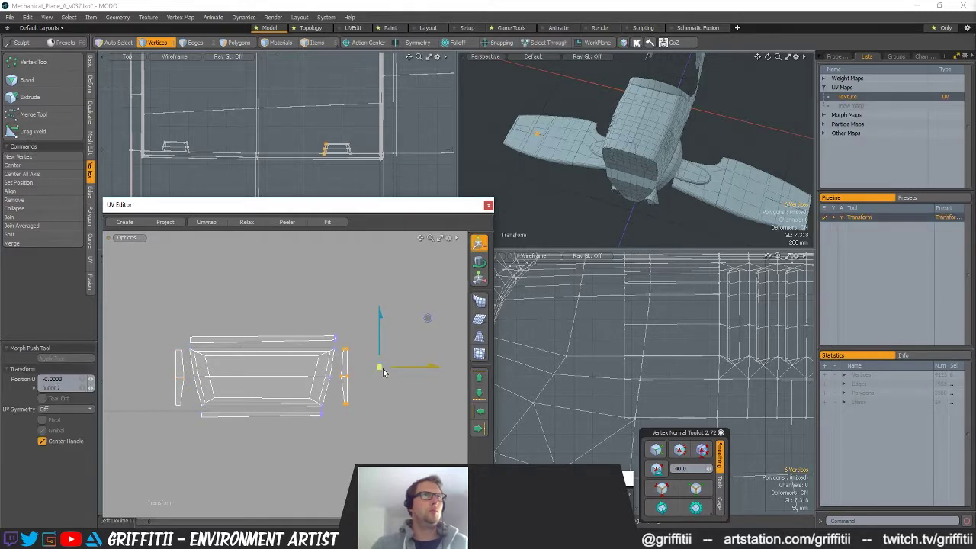
key(q)
click(384, 344)
Select the inner hinge bracket on the opposite wing and move its UV islands up toward the two packed brackets
scroll(378, 343, down, 9)
alt+shift+drag(371, 358, 317, 364)
ctrl+alt+drag(506, 108, 53, 138)
ctrl+alt+drag(229, 130, 336, 141)
alt+shift+drag(301, 195, 290, 143)
key(3)
click(270, 143)
ctrl+alt+drag(288, 395, 324, 402)
alt+shift+drag(324, 403, 283, 387)
key(w)
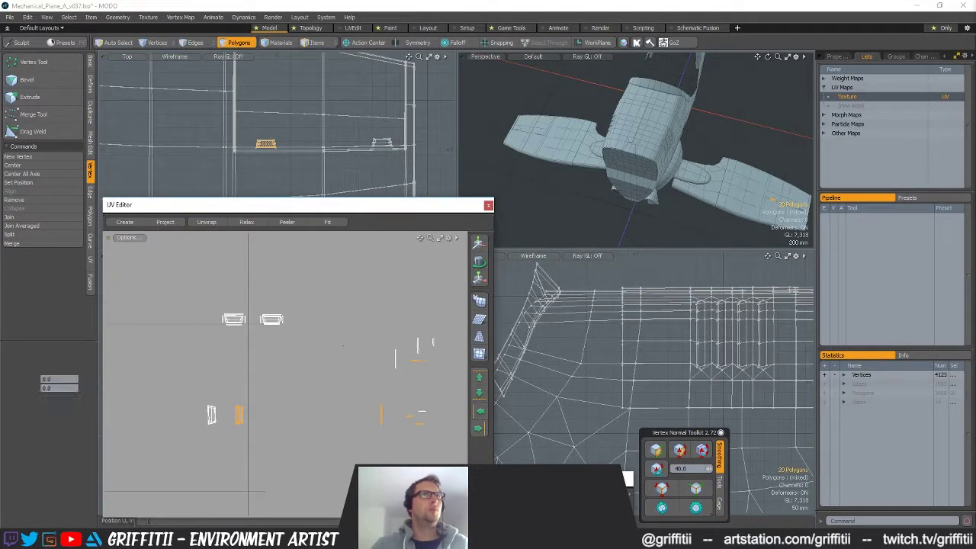
drag(356, 366, 355, 359)
ctrl+alt+drag(192, 322, 234, 363)
key(space)
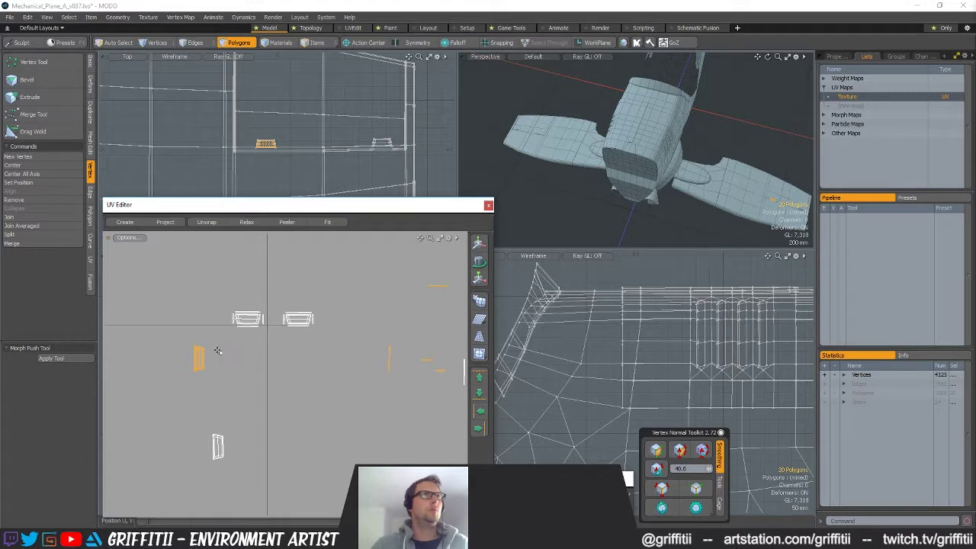
Rotate the third bracket's main UV island to horizontal and move it toward the packed brackets
key(y)
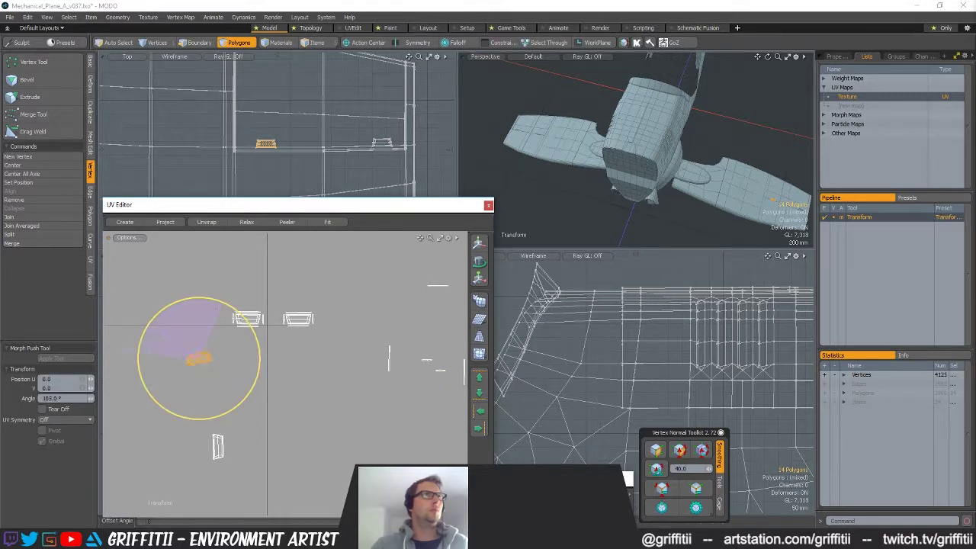
key(w)
drag(261, 336, 218, 340)
Gather the third bracket's side pieces around its main UV island
key(space)
click(267, 143)
ctrl+right_drag(258, 375, 175, 337)
key(w)
ctrl+drag(375, 335, 198, 343)
drag(228, 308, 215, 350)
ctrl+alt+drag(144, 338, 234, 350)
Find the strip matching the main island's upper edge and move it U -0.0001, V -0.0013 to just above that edge
key(space)
key(space)
key(space)
mouse_move(279, 329)
mouse_down()
mouse_move(279, 340)
mouse_move(312, 325)
mouse_move(294, 313)
mouse_up()
key(space)
key(w)
key(space)
key(space)
key(space)
key(w)
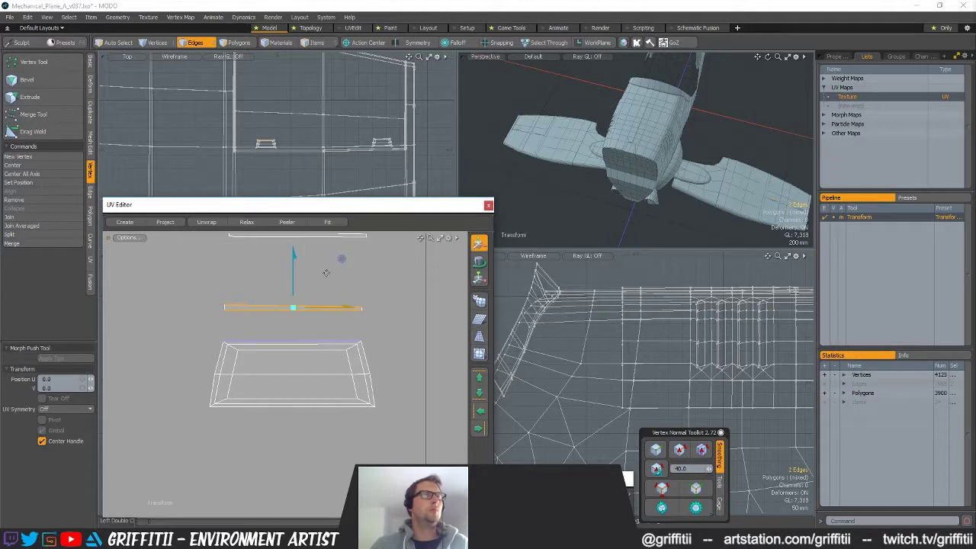
drag(320, 284, 320, 302)
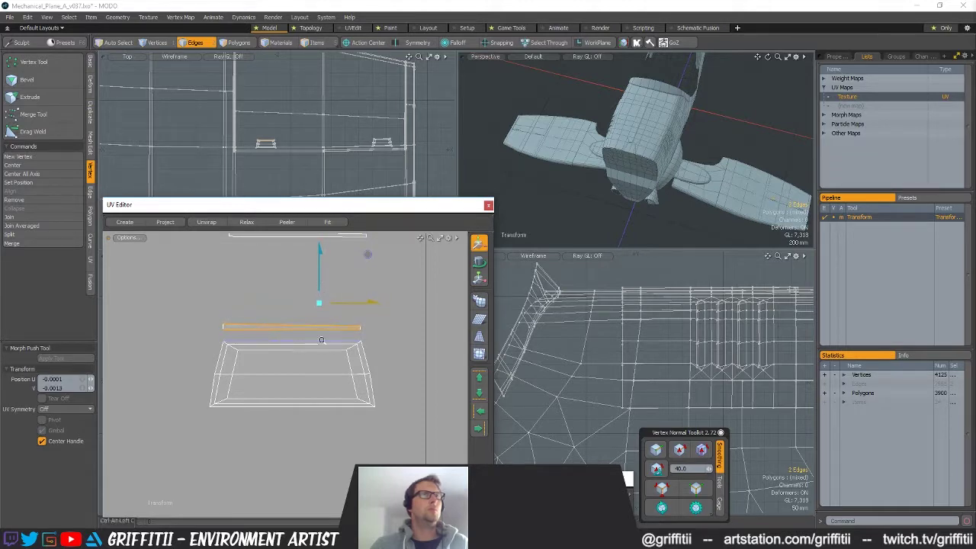
Move the third bracket's upright long strip by U 0.0226, V 0.0195 to below its main UV island
ctrl+alt+drag(320, 340, 320, 371)
scroll(318, 372, down, 2)
key(space)
key(w)
drag(260, 382, 330, 325)
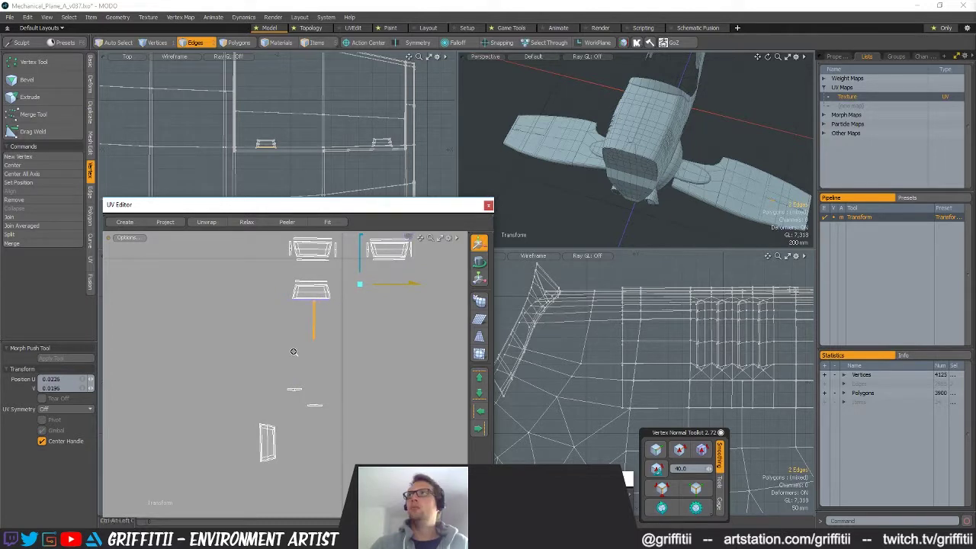
scroll(324, 323, up, 5)
Rotate the long strip's polygon by 90° and move it U -0.0008, V 0.0053 to just beneath the main island's lower edge
key(e)
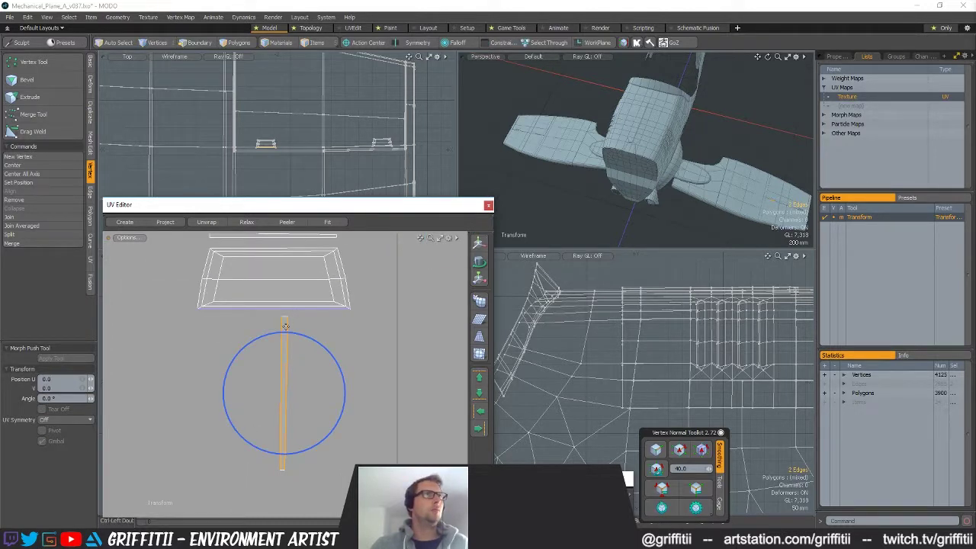
key(space)
key(space)
key(space)
key(space)
click(311, 308)
key(space)
click(285, 337)
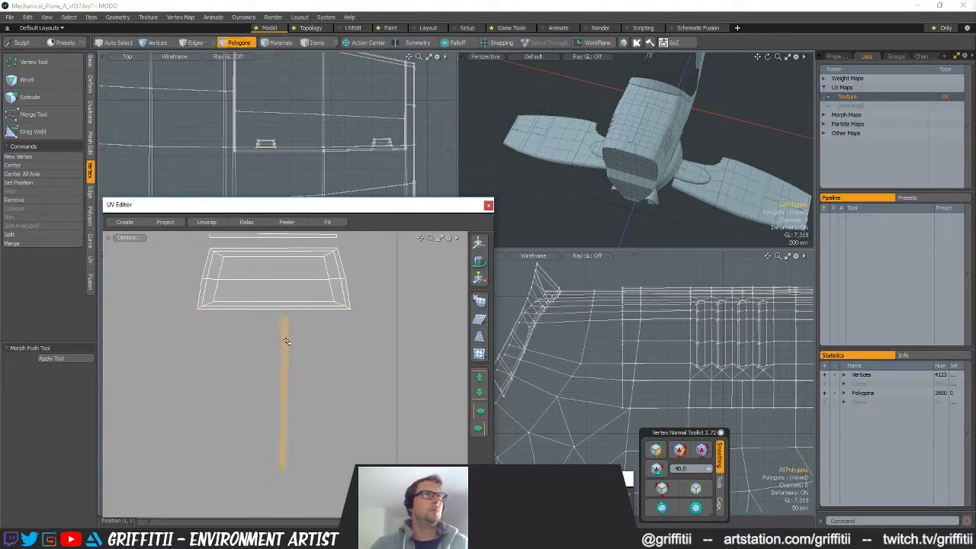
key(e)
ctrl+drag(285, 334, 226, 390)
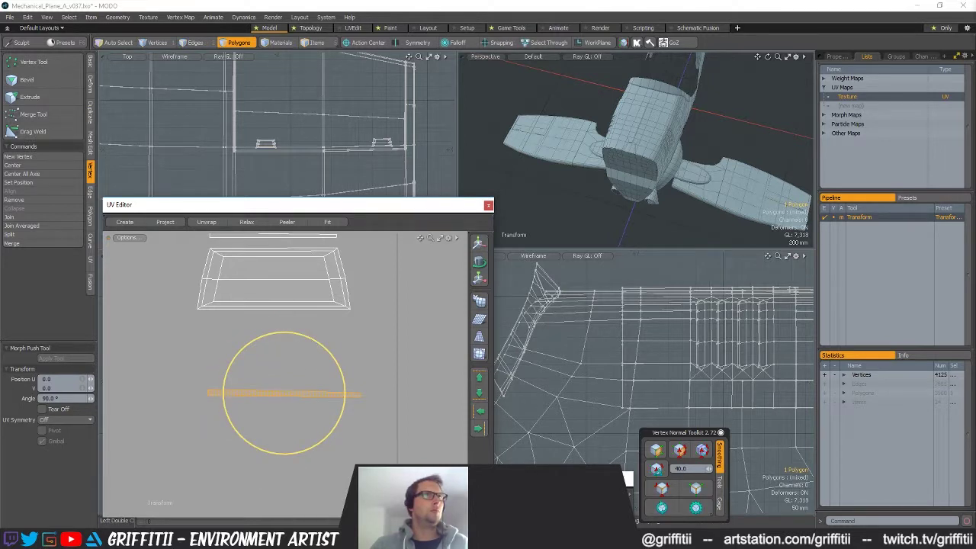
key(w)
drag(320, 345, 323, 273)
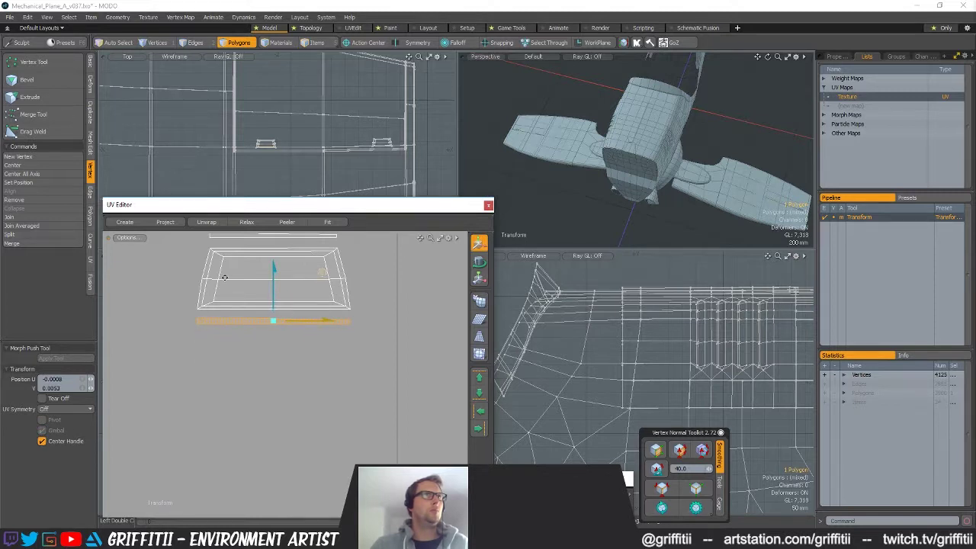
Nudge the third bracket's upper strip by V -0.0002, closer to the upper edge of its main UV island
alt+drag(224, 278, 228, 328)
key(q)
click(265, 282)
key(w)
scroll(275, 276, down, 5)
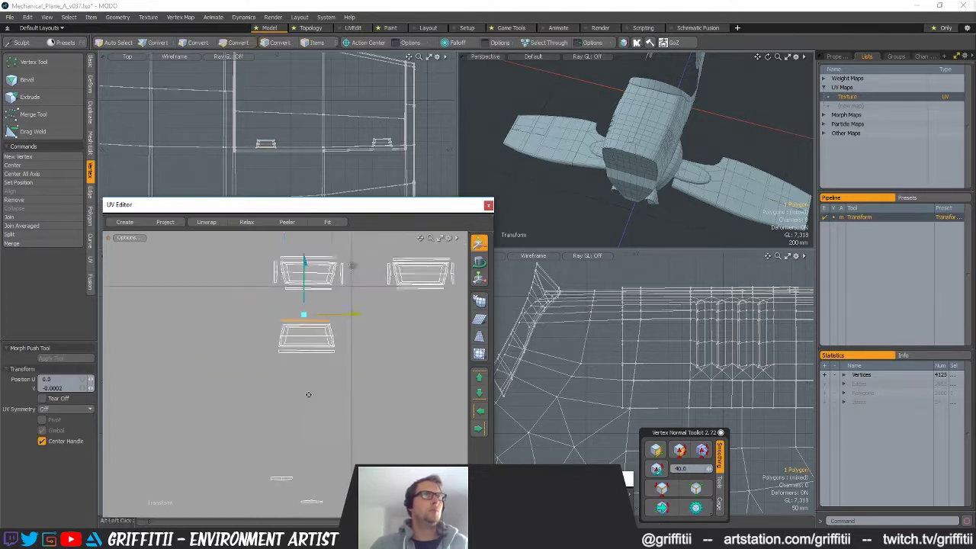
Select the third bracket's two small end pieces and move them up to just below its main UV island
alt+drag(293, 449, 274, 386)
key(q)
right_drag(275, 386, 272, 473)
key(w)
drag(334, 392, 334, 283)
scroll(273, 308, up, 5)
alt+drag(273, 308, 271, 394)
Rotate one end piece upright and place it beside the left end of the third bracket's main UV island
key(q)
key(1)
key(2)
key(3)
key(e)
ctrl+drag(240, 337, 206, 343)
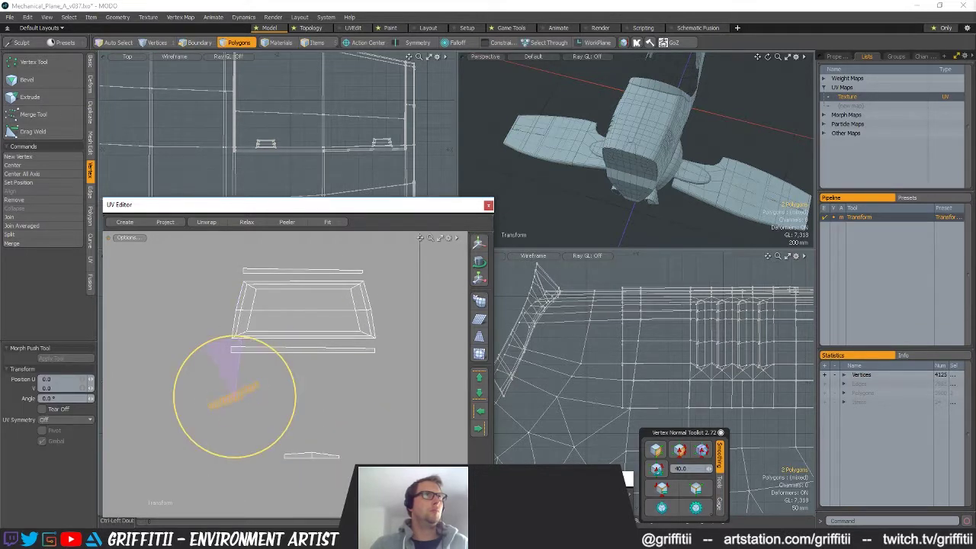
key(w)
drag(293, 402, 279, 314)
key(space)
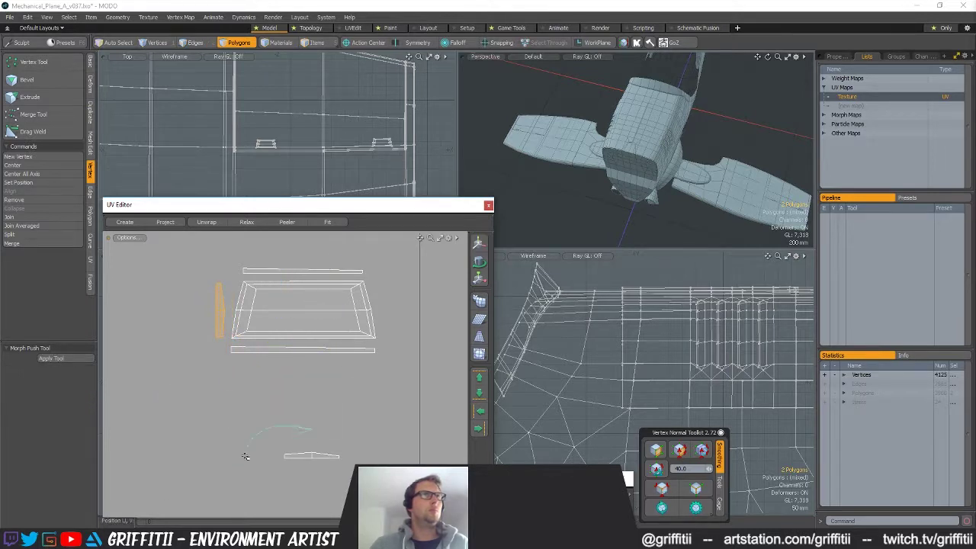
Rotate the remaining end piece upright and place it beside the right end of the third bracket's main UV island
key(y)
drag(336, 409, 314, 404)
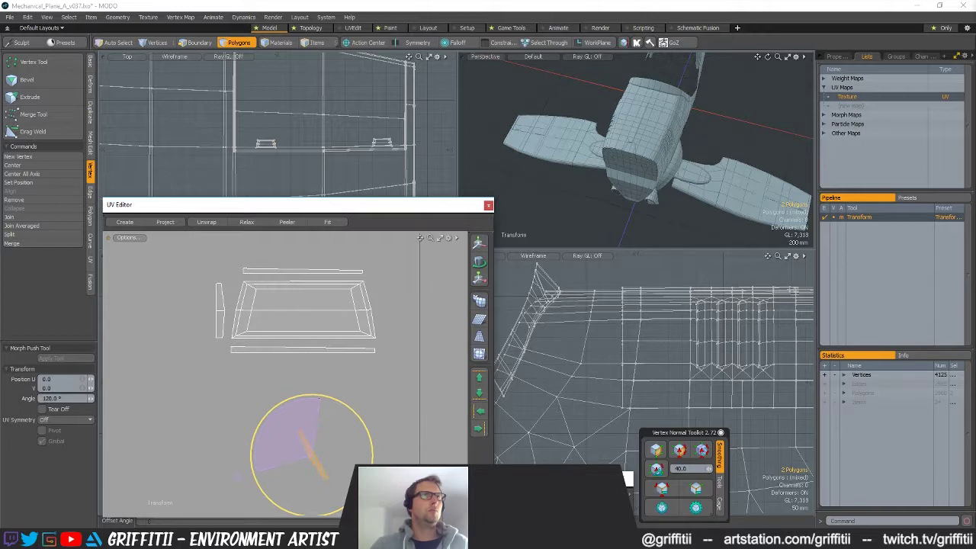
key(w)
drag(360, 407, 430, 268)
ctrl+alt+drag(309, 463, 129, 465)
alt+drag(266, 464, 246, 409)
key(space)
ctrl+alt+drag(309, 419, 257, 418)
alt+drag(383, 404, 380, 326)
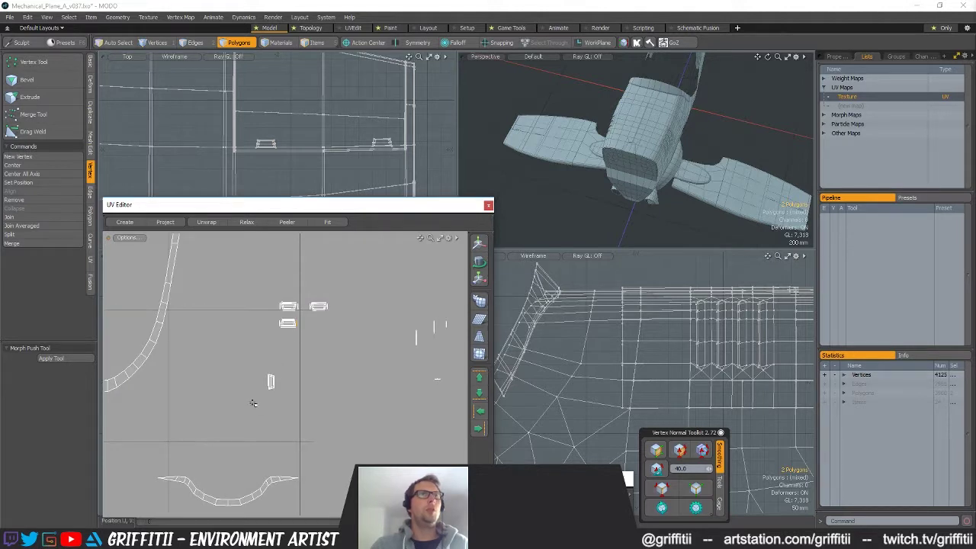
Move the fourth bracket's upright main UV island beside the finished brackets and rotate it to lie horizontally
key(w)
drag(316, 348, 389, 288)
alt+drag(318, 344, 257, 372)
mouse_move(260, 343)
ctrl+alt+mouse_down()
mouse_move(343, 332)
mouse_move(277, 335)
ctrl+alt+mouse_up()
key(e)
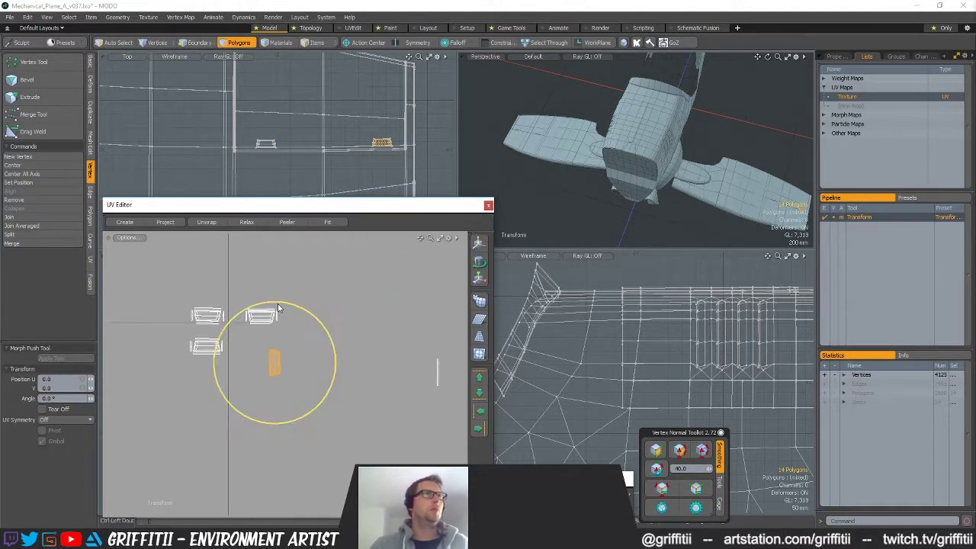
drag(204, 361, 205, 362)
alt+shift+drag(270, 379, 251, 369)
scroll(271, 363, down, 3)
Find the strip matching the fourth bracket's lower edge, rotate it horizontal and move it just beneath the main island
key(space)
key(w)
ctrl+alt+drag(250, 345, 257, 365)
key(space)
key(2)
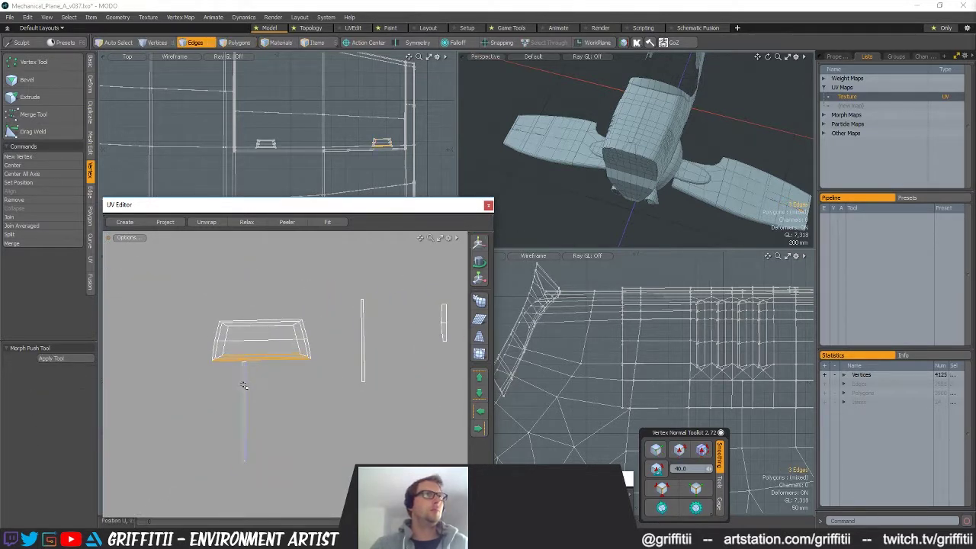
key(3)
key(e)
ctrl+drag(167, 417, 166, 415)
ctrl+drag(218, 375, 319, 305)
key(w)
Adjust the rotation of the fourth bracket's main island and nudge the strip beneath it into line with its lower edge
key(q)
double_click(284, 356)
key(e)
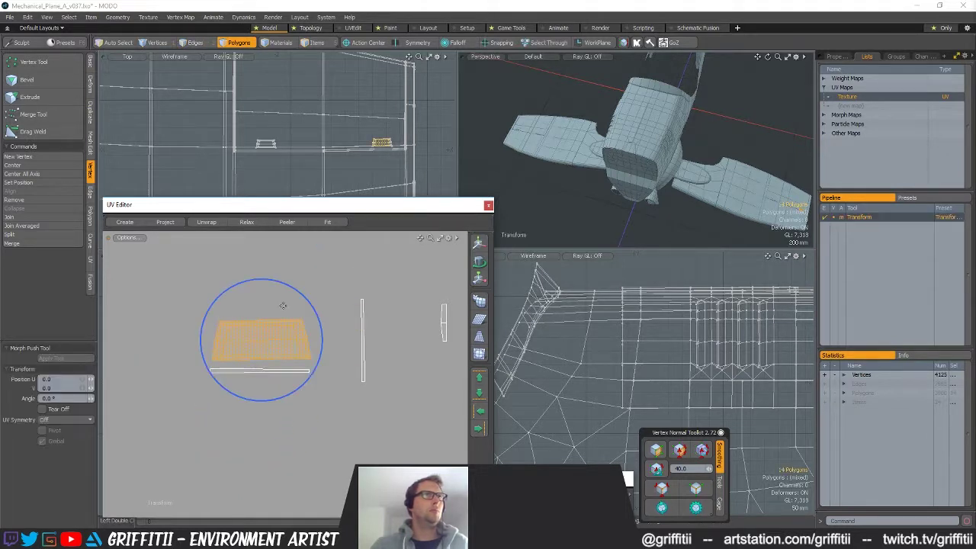
key(space)
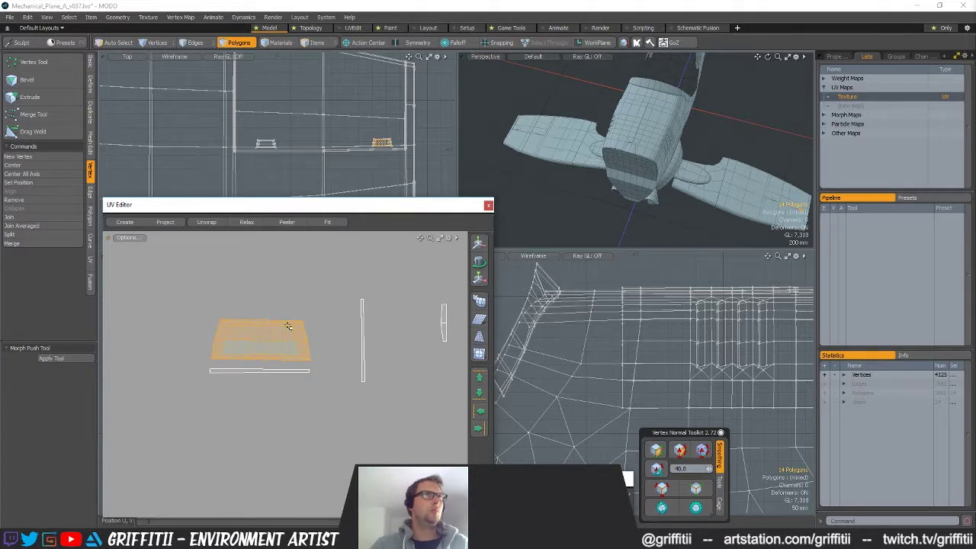
key(e)
key(space)
click(260, 370)
key(w)
drag(296, 340, 297, 338)
key(space)
Rotate the fourth bracket's other long strip horizontal and place it just above the main island's upper edge
click(286, 320)
click(363, 330)
key(e)
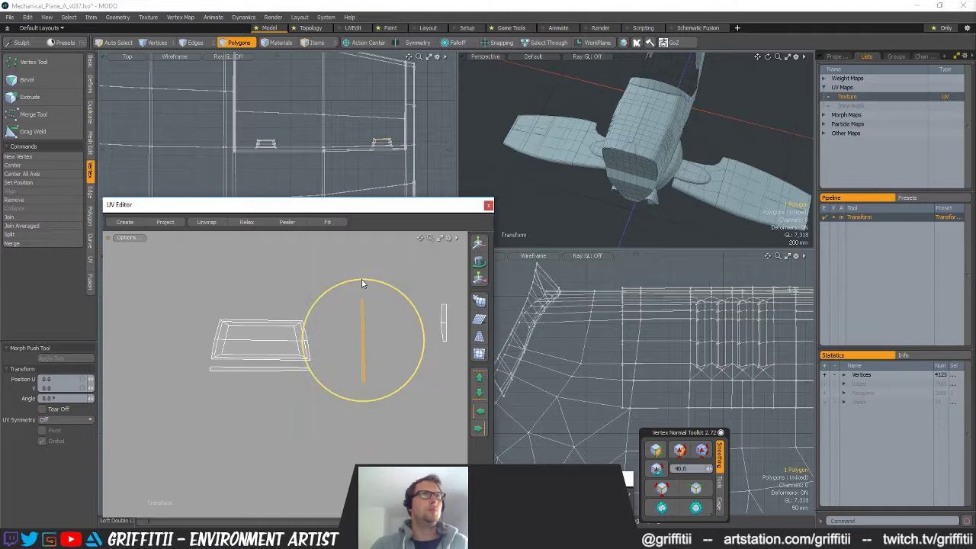
key(w)
drag(394, 315, 292, 283)
ctrl+alt+drag(394, 315, 316, 373)
Select the fourth bracket's horizontal end piece and bring it close to its main UV island
key(space)
mouse_move(360, 420)
right_down()
mouse_move(321, 483)
mouse_move(389, 450)
right_up()
key(w)
drag(400, 440, 374, 317)
ctrl+alt+drag(375, 425, 331, 295)
Rotate that end piece upright and move it U -0.0023, V 0.0037 to beside the main island's right end
key(space)
key(space)
key(space)
click(266, 353)
key(space)
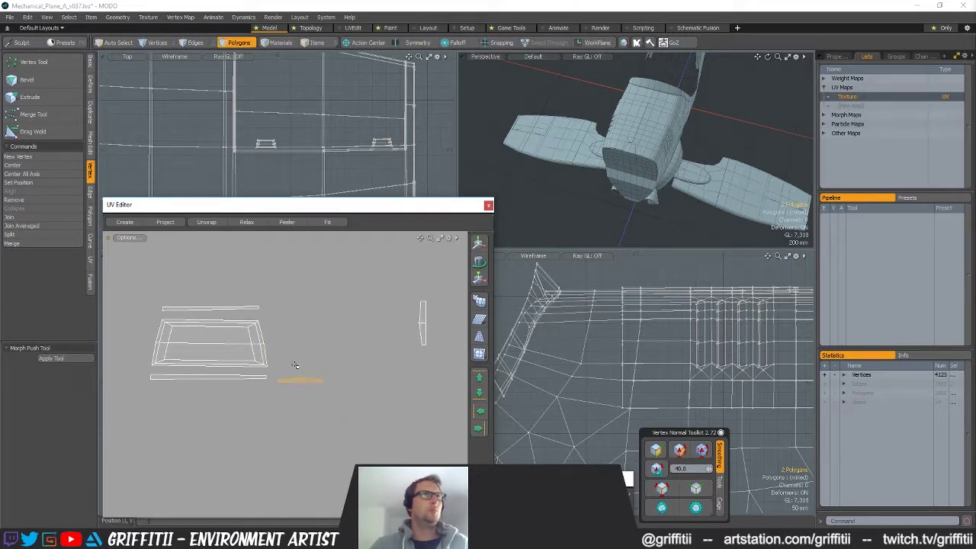
key(e)
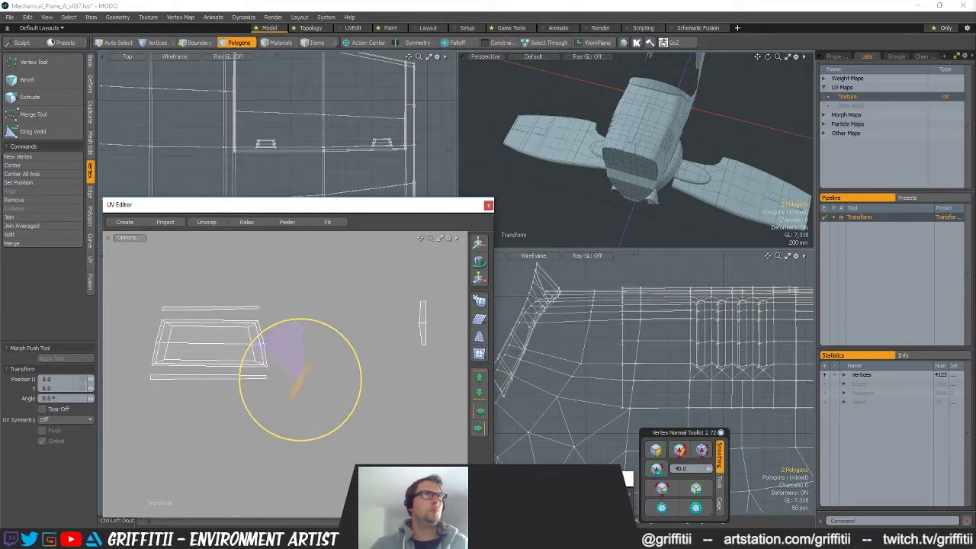
key(w)
drag(346, 369, 324, 331)
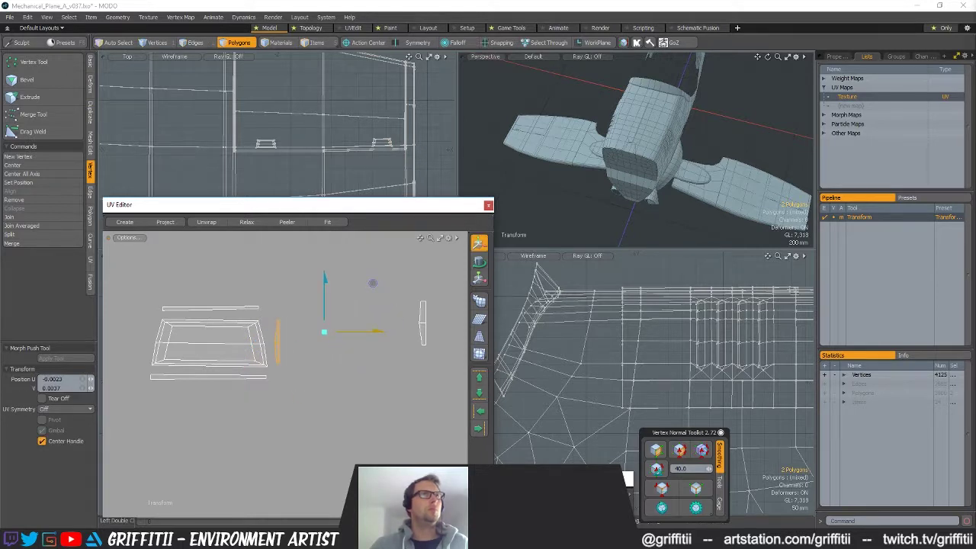
key(space)
Move the fourth bracket's last end piece to the left end of its main island and turn it to fit the edge
key(w)
drag(444, 305, 159, 330)
alt+drag(378, 356, 445, 357)
key(e)
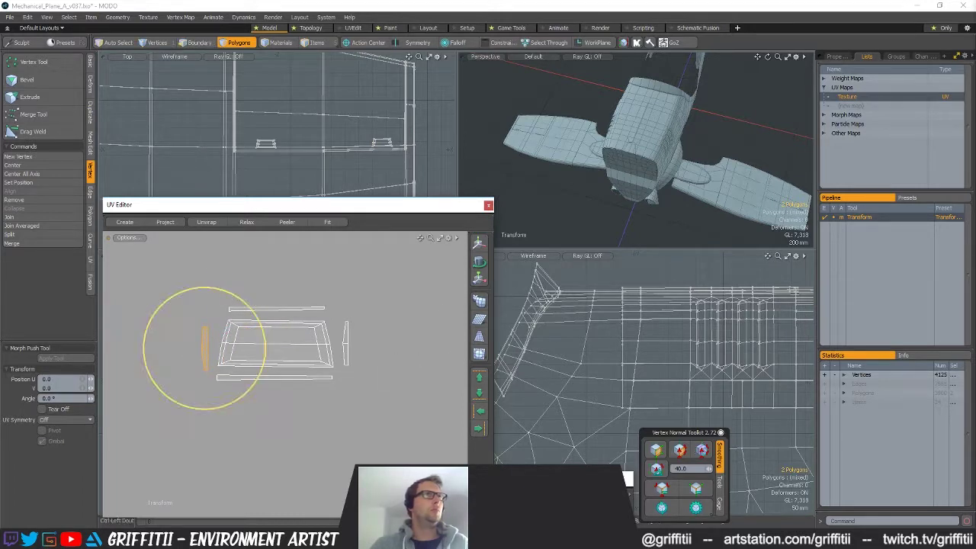
key(w)
ctrl+alt+drag(291, 349, 211, 365)
Select all of the fourth bracket's UV pieces and move them U -0.013, V 0.0066 to beside the third bracket
key(q)
mouse_move(305, 324)
right_down()
mouse_move(251, 327)
mouse_move(325, 340)
right_up()
key(w)
mouse_move(324, 338)
mouse_down()
mouse_move(302, 305)
mouse_move(313, 336)
mouse_up()
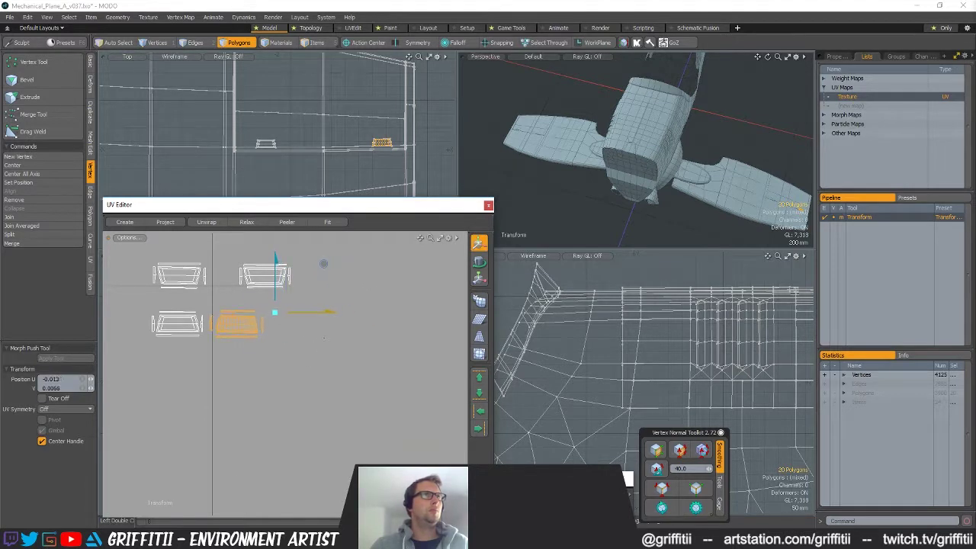
alt+shift+drag(205, 354, 289, 386)
Select the upper two brackets, rotate them by a half turn and move them into one row with the other pair
key(q)
right_drag(447, 330, 431, 335)
key(e)
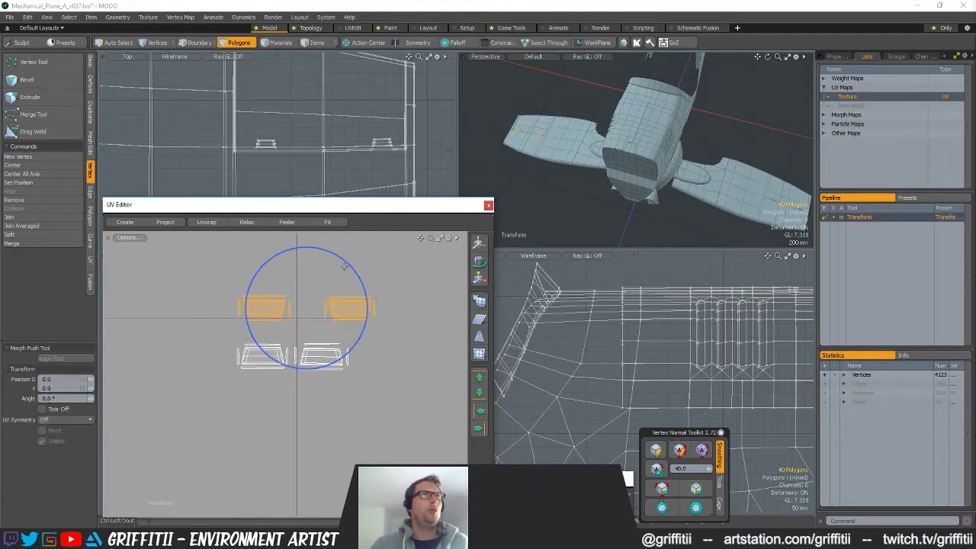
mouse_move(345, 264)
ctrl+mouse_down()
mouse_move(352, 356)
mouse_move(229, 424)
ctrl+mouse_up()
key(w)
mouse_move(388, 296)
mouse_down()
mouse_move(218, 343)
mouse_move(355, 342)
mouse_up()
Select the outermost bracket at the left end of the row and shift it closer to its neighbour
key(q)
mouse_move(309, 323)
ctrl+right_down()
mouse_move(269, 348)
mouse_move(324, 327)
ctrl+right_up()
key(w)
drag(281, 322, 315, 321)
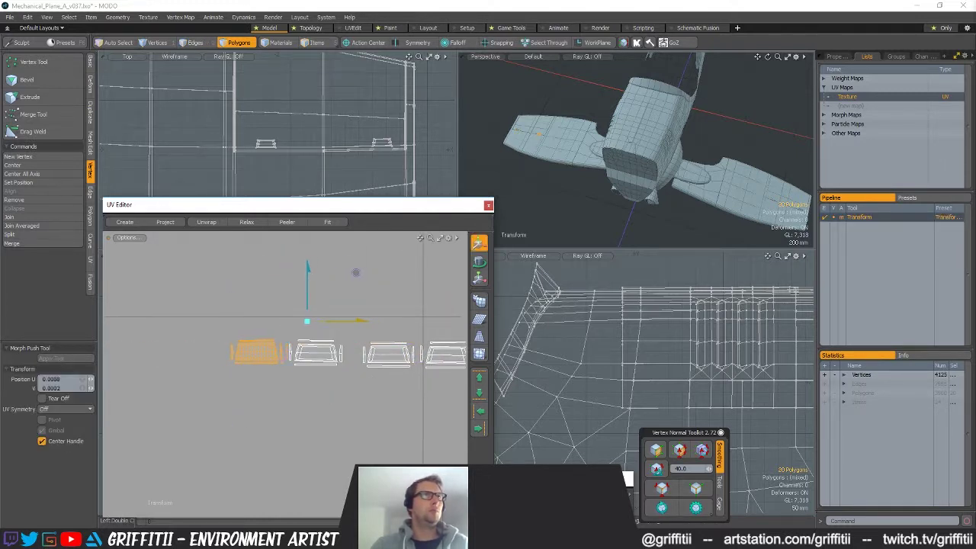
Pick the hinge brackets on the wing in the Top view to check their UV islands, and clear the selection
key(q)
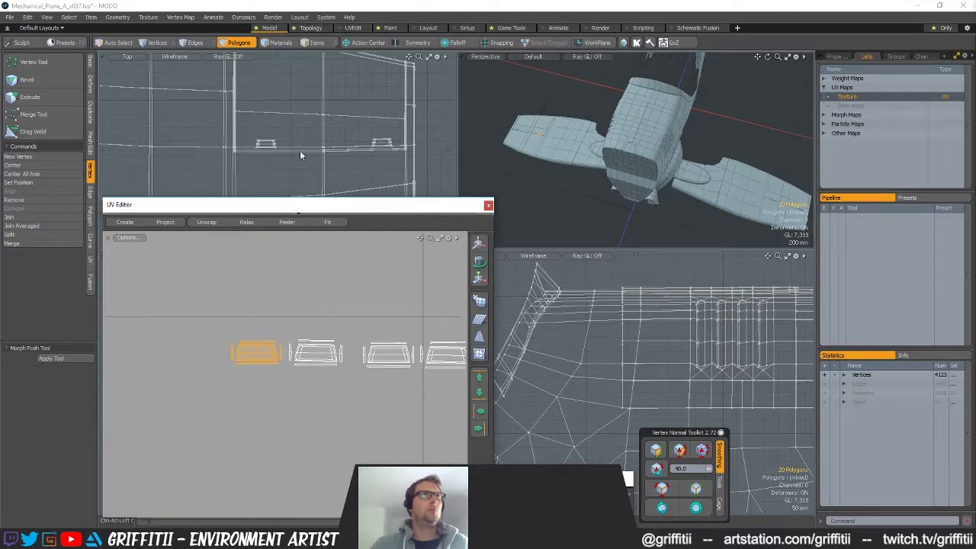
drag(266, 139, 267, 151)
scroll(378, 339, down, 6)
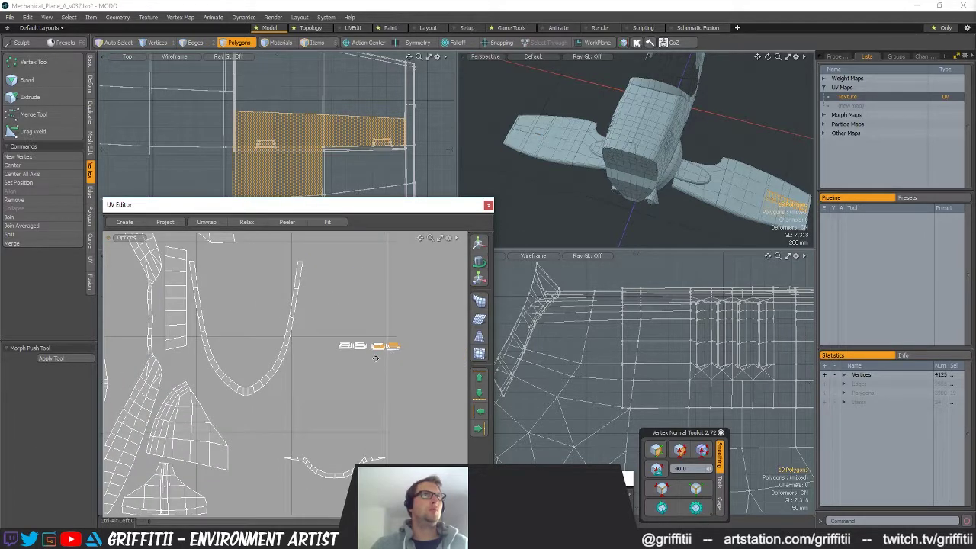
click(382, 357)
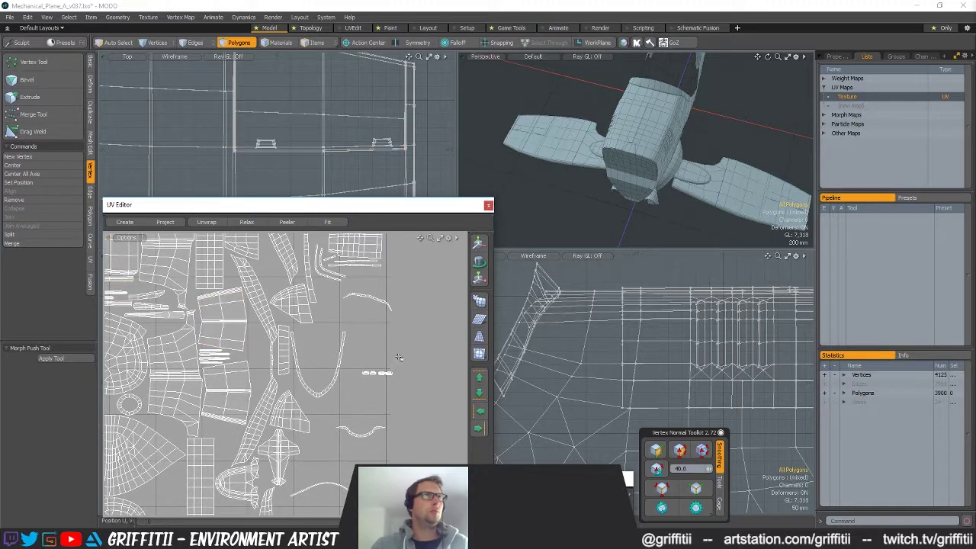
scroll(377, 361, up, 6)
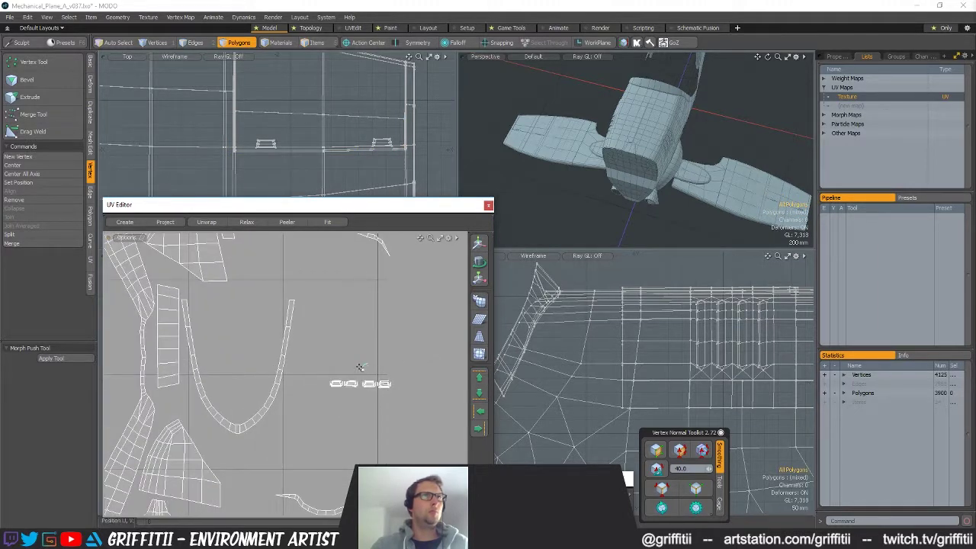
Select the third and fourth brackets and move them into the gap beside the narrow strips in the middle of the layout
right_drag(365, 418, 407, 351)
key(w)
drag(414, 368, 218, 344)
alt+drag(320, 395, 448, 399)
drag(380, 399, 325, 390)
scroll(176, 348, up, 3)
scroll(317, 357, up, 1)
drag(360, 350, 328, 358)
scroll(366, 358, down, 8)
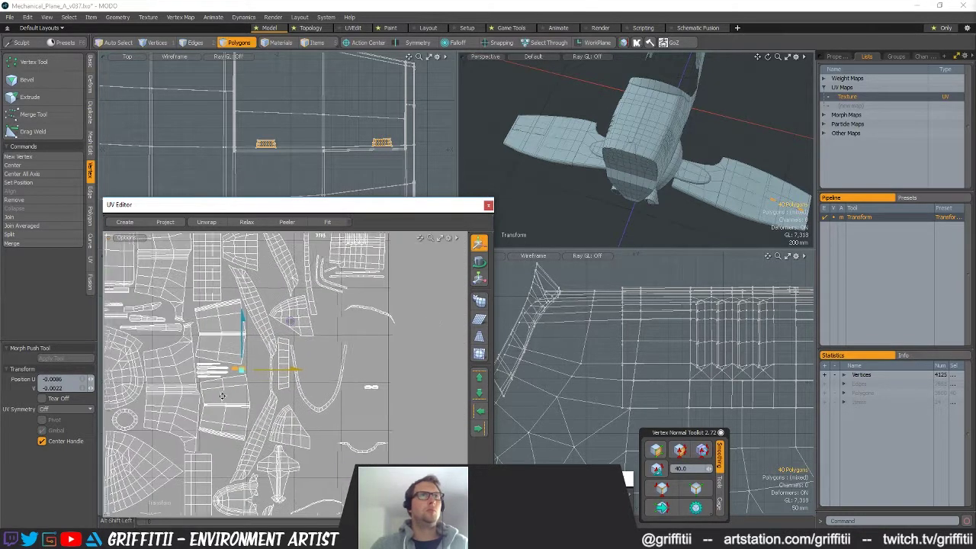
Select the remaining pair of brackets and move them U -0.282, V 0.024 to below the first pair
key(space)
key(w)
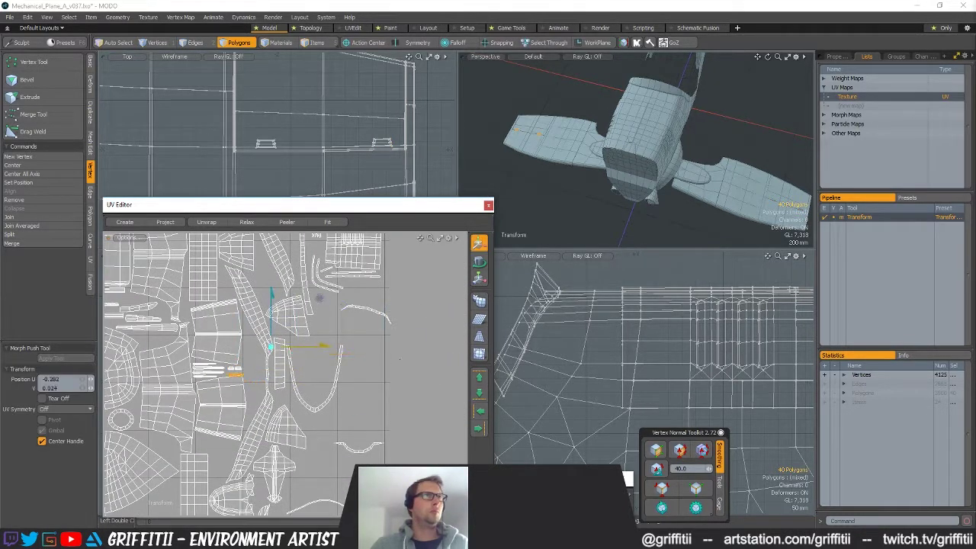
ctrl+alt+drag(215, 366, 353, 371)
Rotate the lower pair of brackets by a half turn, align it directly beneath the first pair, and clear the selection
key(e)
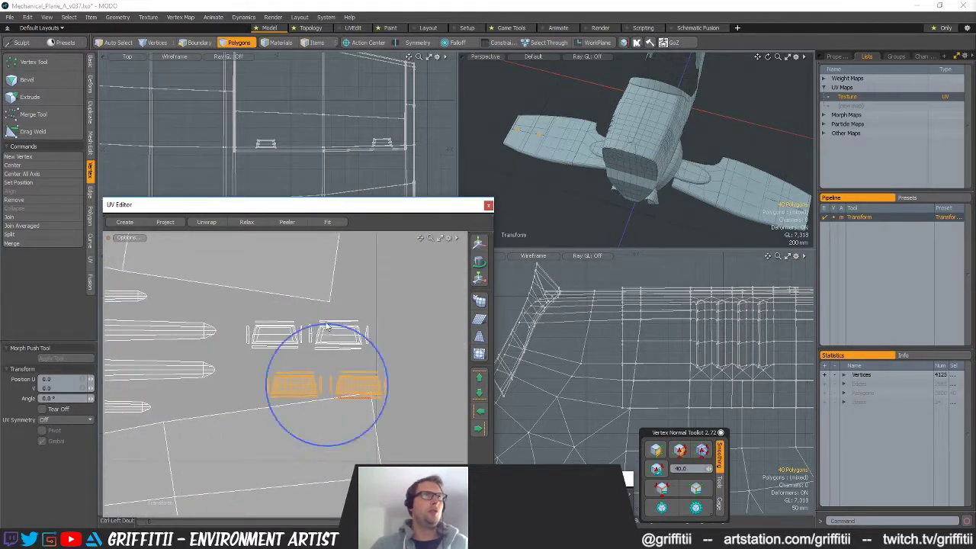
ctrl+drag(327, 324, 308, 469)
key(w)
drag(411, 369, 390, 355)
key(space)
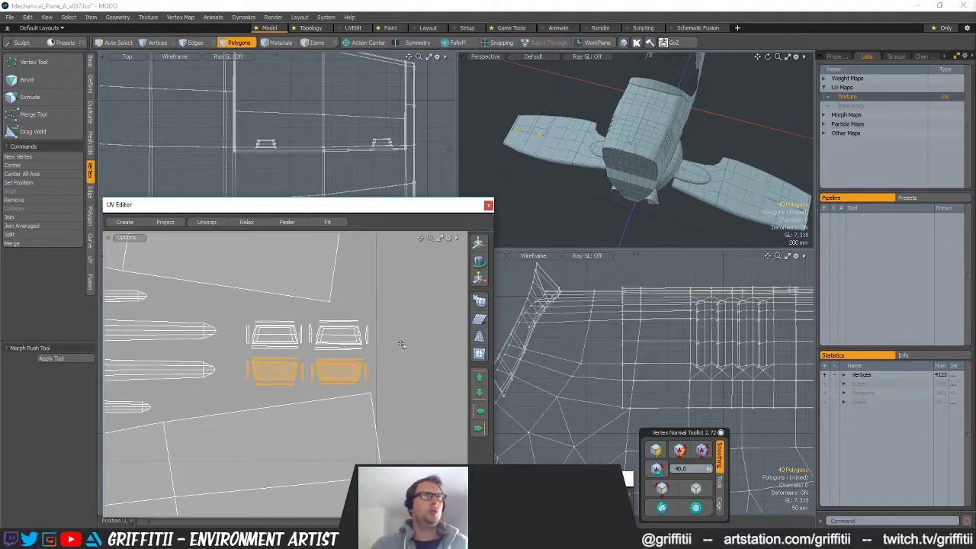
click(401, 345)
scroll(397, 366, down, 8)
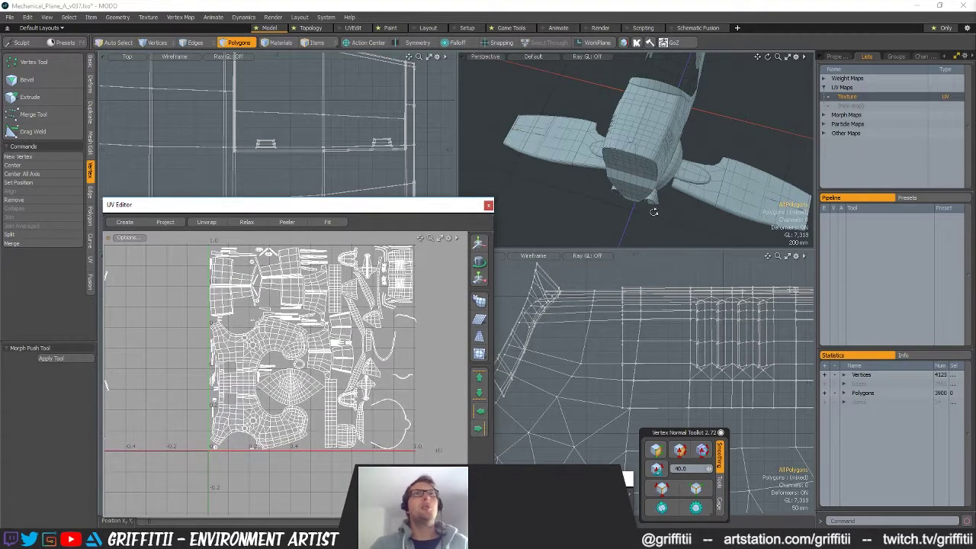
Examine the plane and the whole UV layout for islands still lying outside the 0–1 square
alt+drag(637, 211, 619, 195)
scroll(331, 367, down, 3)
alt+drag(331, 367, 316, 351)
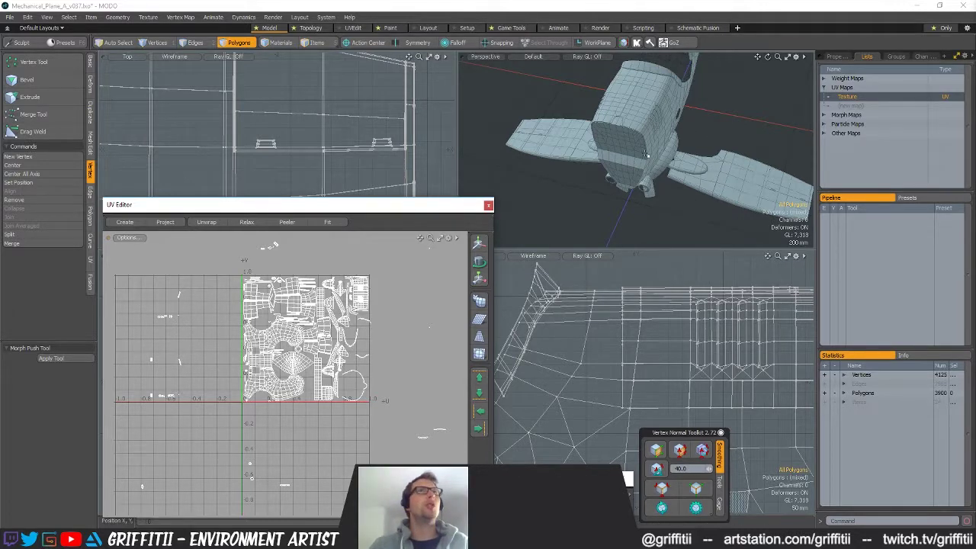
scroll(388, 414, down, 3)
alt+drag(365, 419, 340, 410)
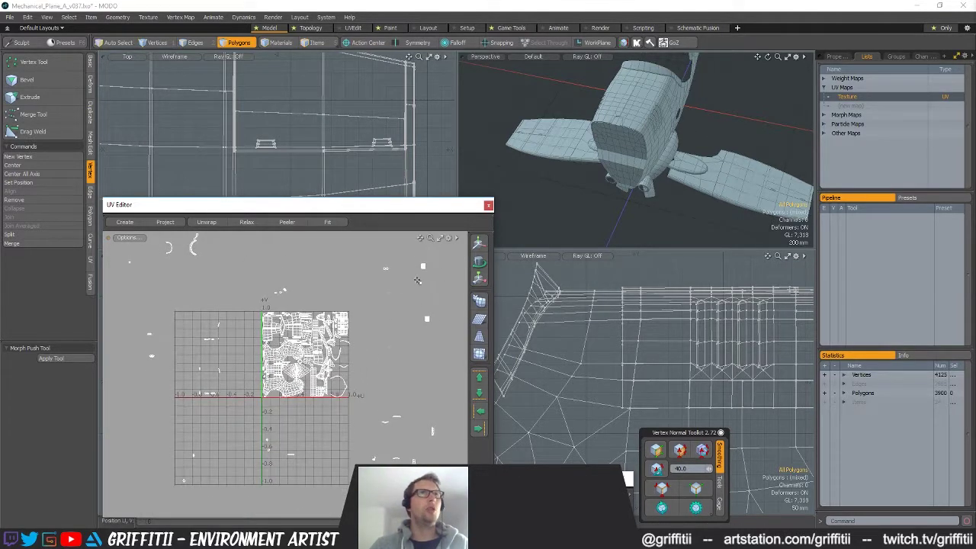
scroll(294, 385, up, 3)
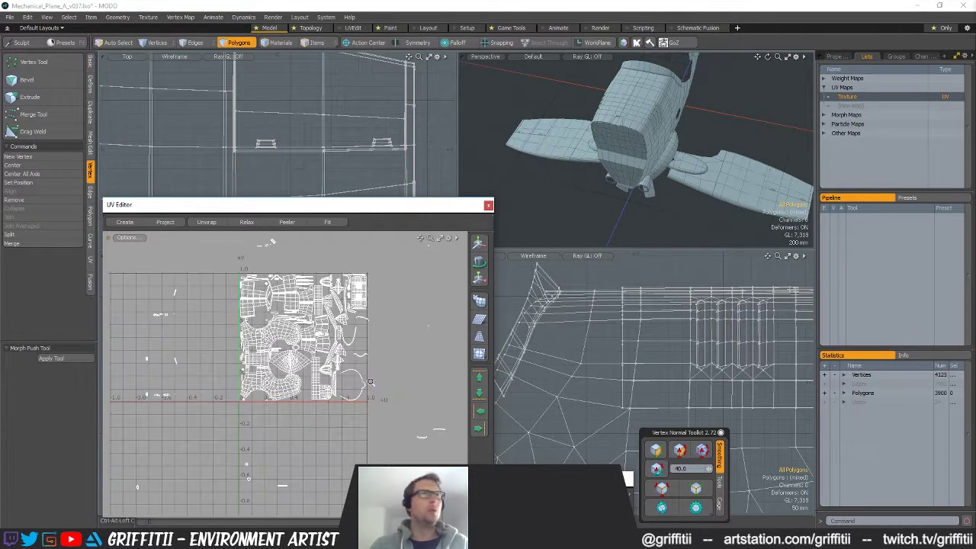
alt+drag(355, 399, 325, 379)
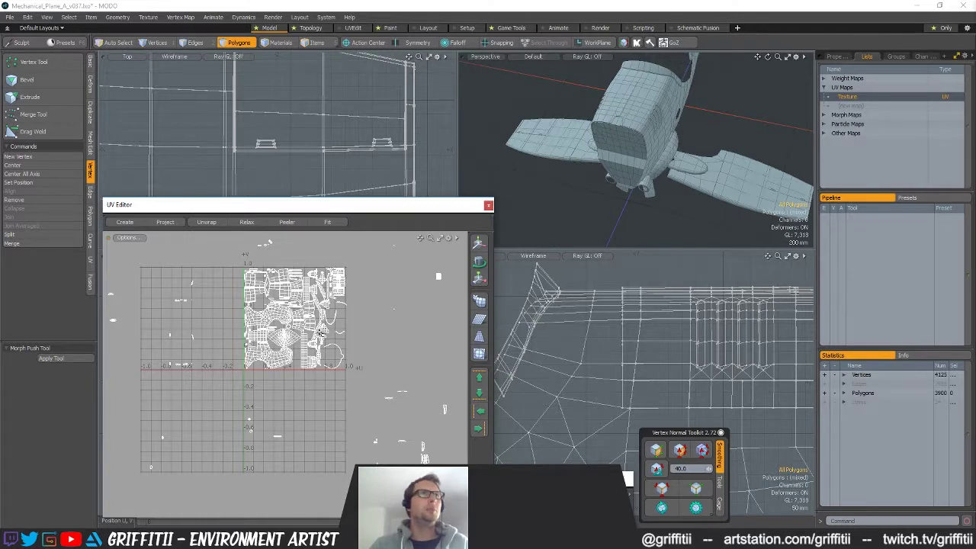
Select the wing-root section and exclude its large UV island, keeping only the thin edge pieces selected
ctrl+alt+drag(321, 329, 374, 299)
double_click(271, 328)
alt+shift+drag(716, 181, 651, 200)
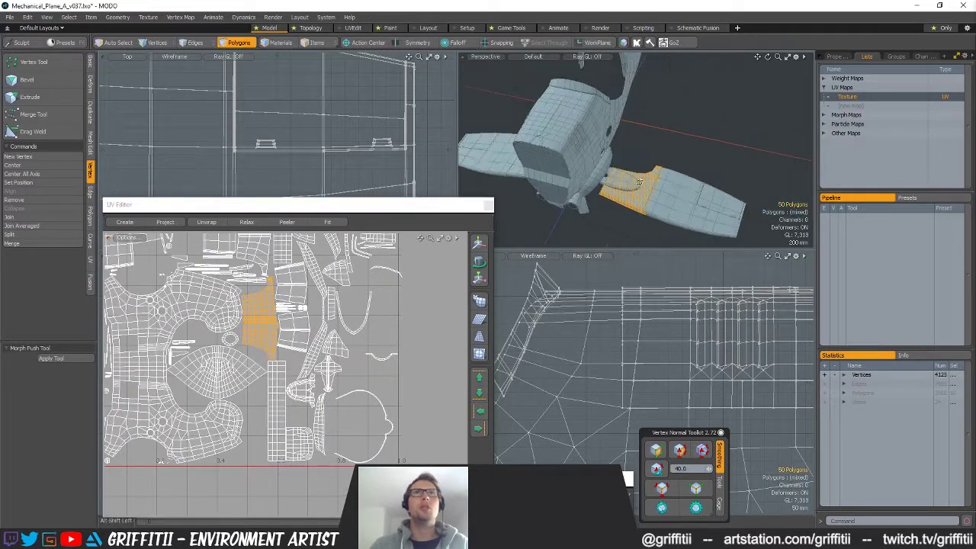
click(624, 203)
double_click(625, 202)
ctrl+alt+drag(379, 358, 344, 368)
ctrl+alt+drag(314, 335, 360, 279)
ctrl+right_drag(284, 441, 384, 366)
Move the wing root's scattered edge pieces together toward the open area in the middle of the UV layout
key(a)
mouse_move(377, 284)
alt+shift+mouse_down()
mouse_move(368, 273)
mouse_move(379, 392)
alt+shift+mouse_up()
key(w)
drag(427, 343, 444, 379)
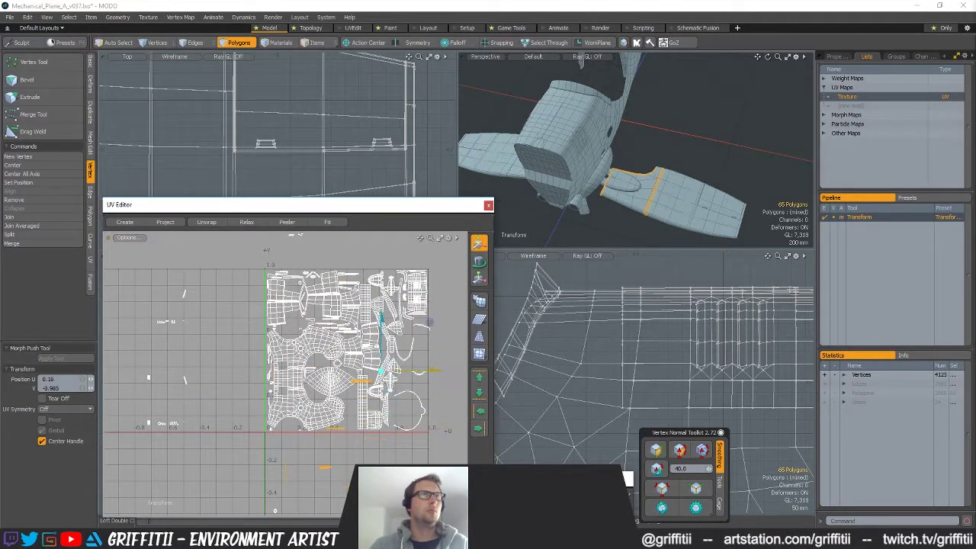
drag(423, 308, 395, 300)
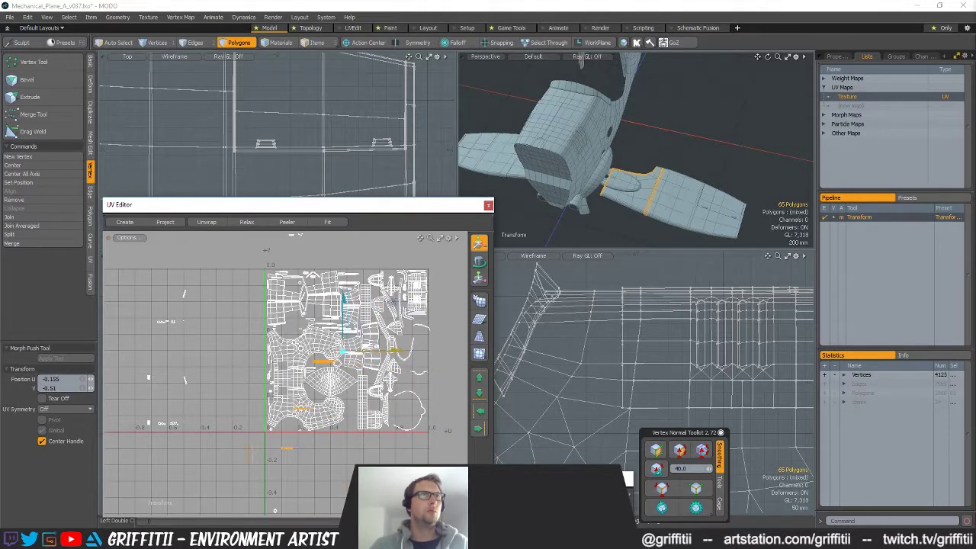
Nudge all of the wing root's selected edge pieces slightly within the UV layout
key(space)
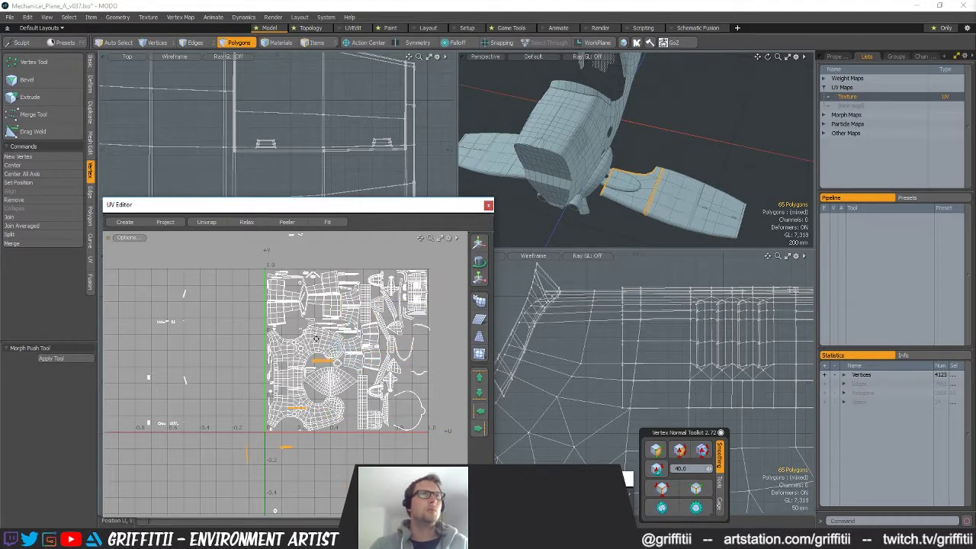
scroll(316, 338, up, 8)
key(y)
drag(324, 324, 304, 339)
key(a)
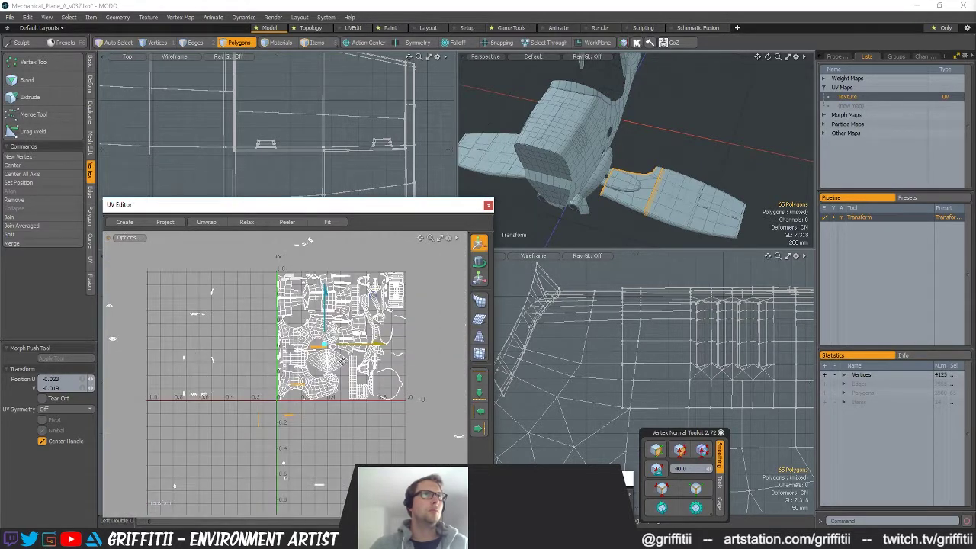
Exclude the long strip already lying in the central gap and bring the remaining edge pieces in beside it
key(q)
ctrl+double_click(318, 347)
key(w)
drag(354, 341, 413, 371)
drag(341, 389, 348, 348)
ctrl+alt+drag(278, 344, 358, 361)
ctrl+alt+drag(192, 353, 221, 357)
Exclude the second long strip from the selection and move the remaining small edge pieces closer to the central gap
key(q)
ctrl+right_drag(526, 258, 519, 255)
key(w)
alt+shift+drag(292, 355, 241, 355)
drag(330, 287, 412, 284)
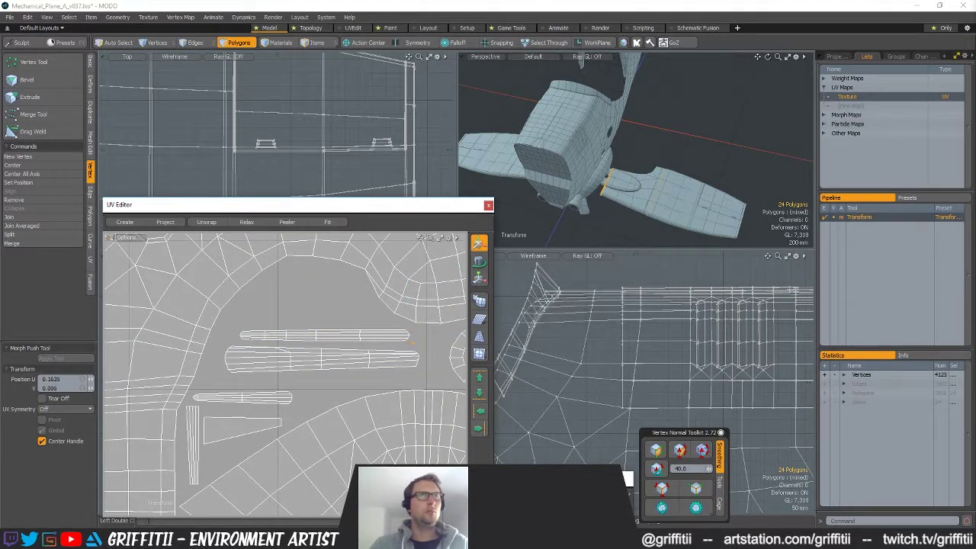
Place the short tapered strip just above the two long strips in the central gap
key(q)
scroll(354, 379, down, 6)
key(w)
drag(380, 397, 345, 353)
scroll(345, 353, up, 6)
alt+shift+drag(355, 441, 374, 383)
drag(373, 383, 373, 336)
scroll(361, 387, down, 3)
Exclude the short strip and rotate the remaining thin sliver by 90°
key(q)
ctrl+double_click(341, 356)
scroll(404, 407, down, 3)
key(e)
ctrl+alt+drag(287, 412, 229, 366)
alt+shift+drag(271, 333, 279, 301)
ctrl+alt+drag(279, 301, 328, 301)
scroll(326, 301, up, 1)
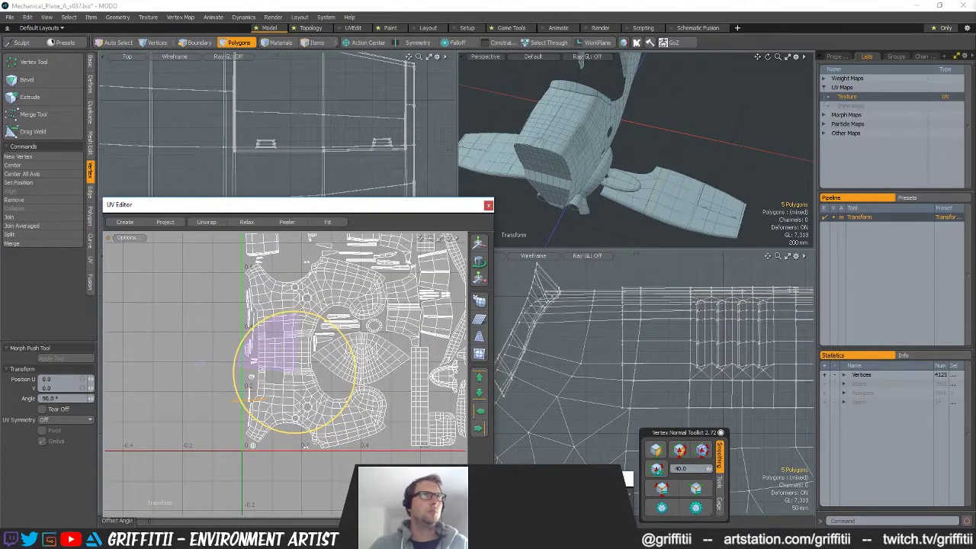
Move the thin sliver into the central gap beneath the stacked strips
key(w)
drag(336, 426, 435, 358)
alt+shift+drag(434, 359, 329, 427)
ctrl+alt+drag(328, 427, 343, 427)
key(space)
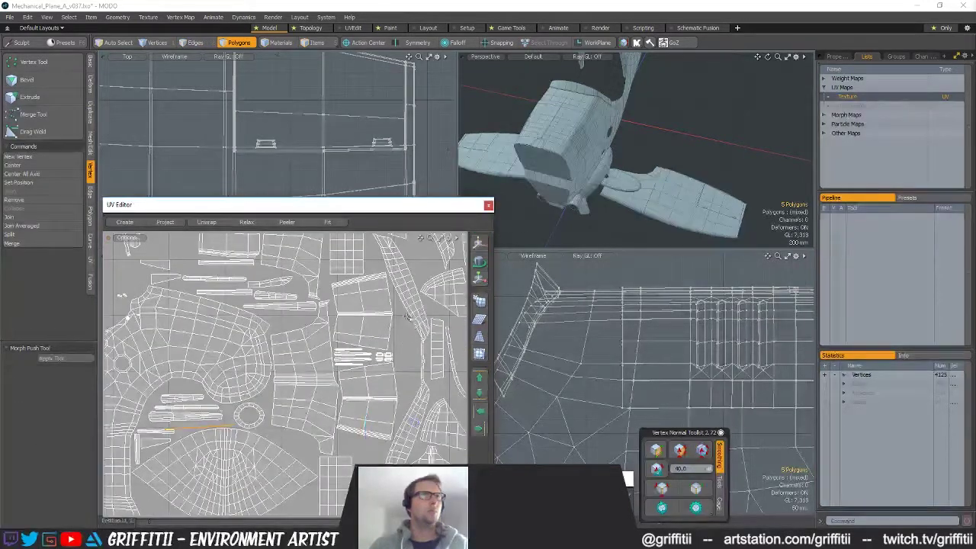
Move the stray one-polygon piece beside its tiny counterpart at the strips' end and rotate it -105° to match
click(406, 345)
key(w)
drag(408, 348, 182, 452)
scroll(319, 397, up, 5)
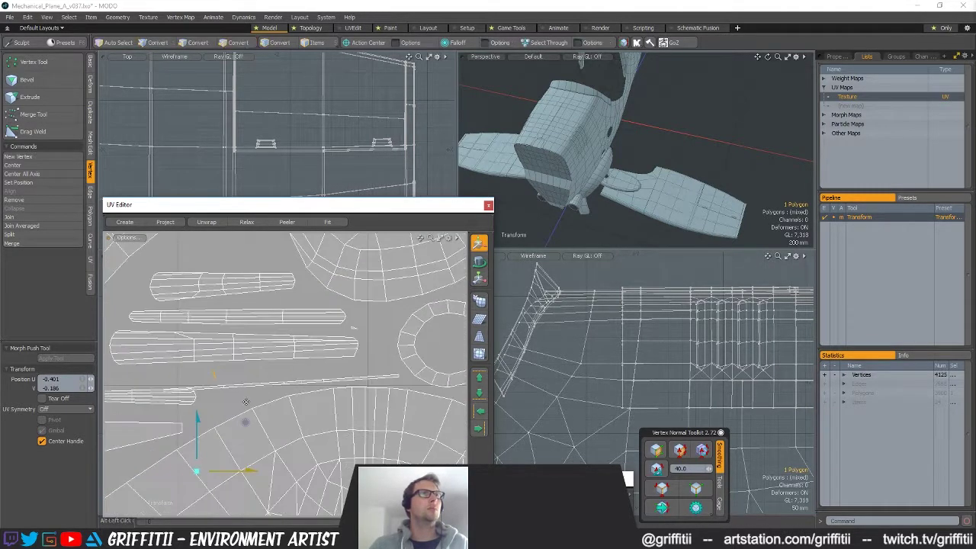
drag(351, 325, 363, 330)
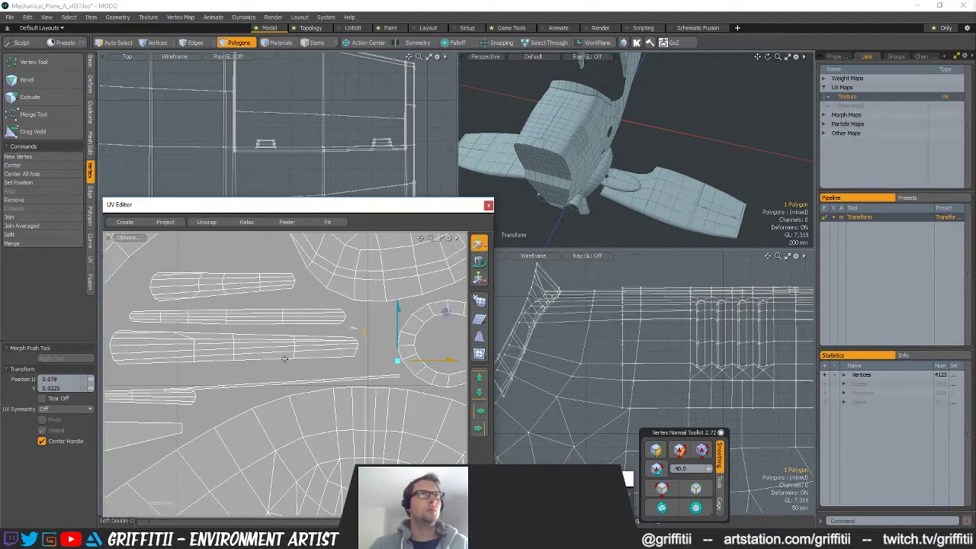
key(e)
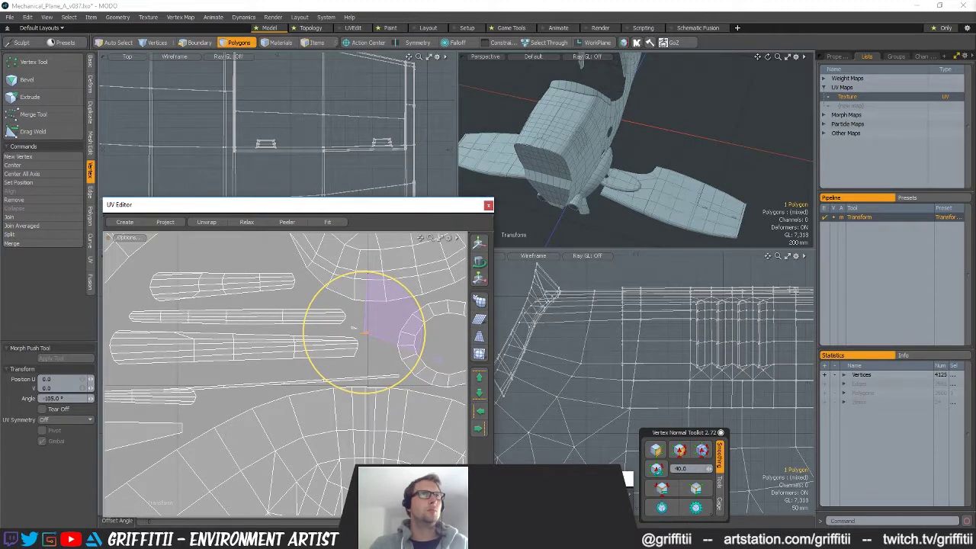
key(w)
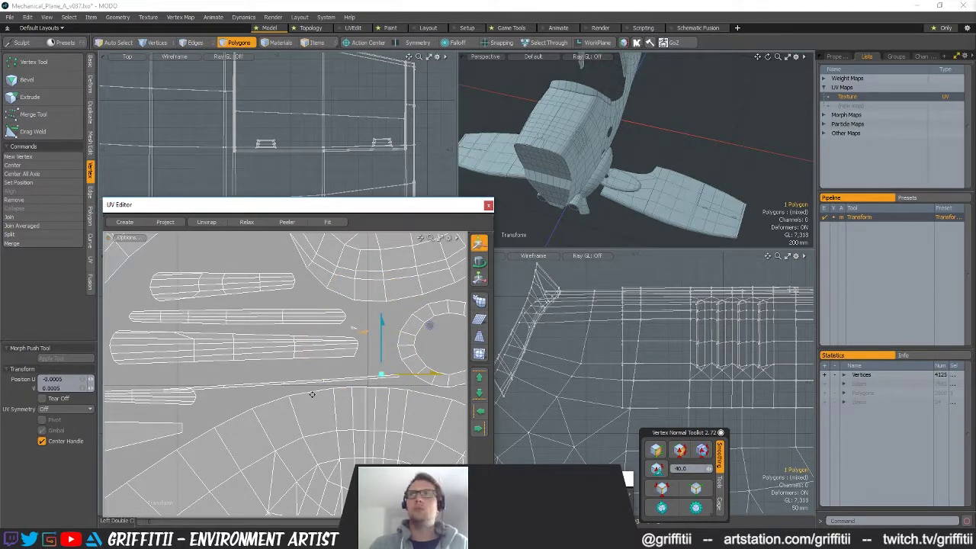
alt+shift+drag(329, 391, 359, 357)
Rotate the thin sliver until it is level and align it directly beneath the largest strip
scroll(330, 374, down, 1)
key(q)
double_click(277, 351)
alt+shift+drag(275, 366, 300, 404)
key(w)
drag(368, 432, 326, 419)
key(e)
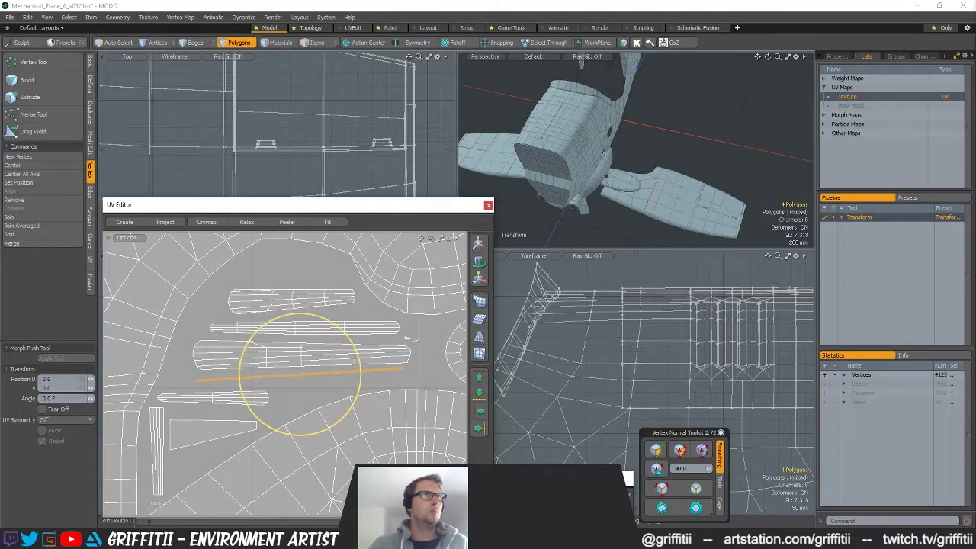
key(w)
drag(321, 307, 299, 357)
Select the two tiny pieces together and move them to the narrow end of the short upper strip
key(q)
key(bracketright)
key(w)
drag(394, 349, 373, 278)
key(q)
key(w)
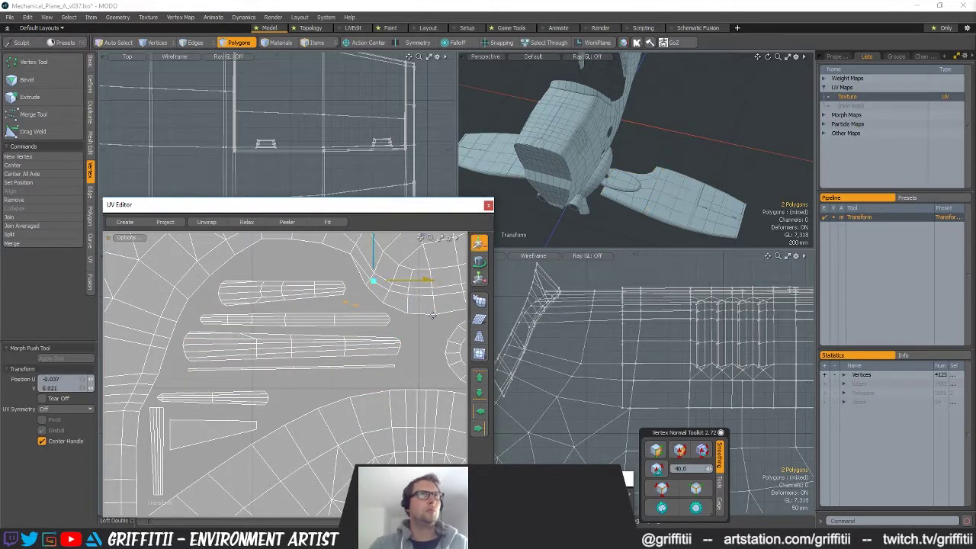
Select the whole short upper strip and adjust its position above the two longer strips
key(space)
key(bracketright)
key(w)
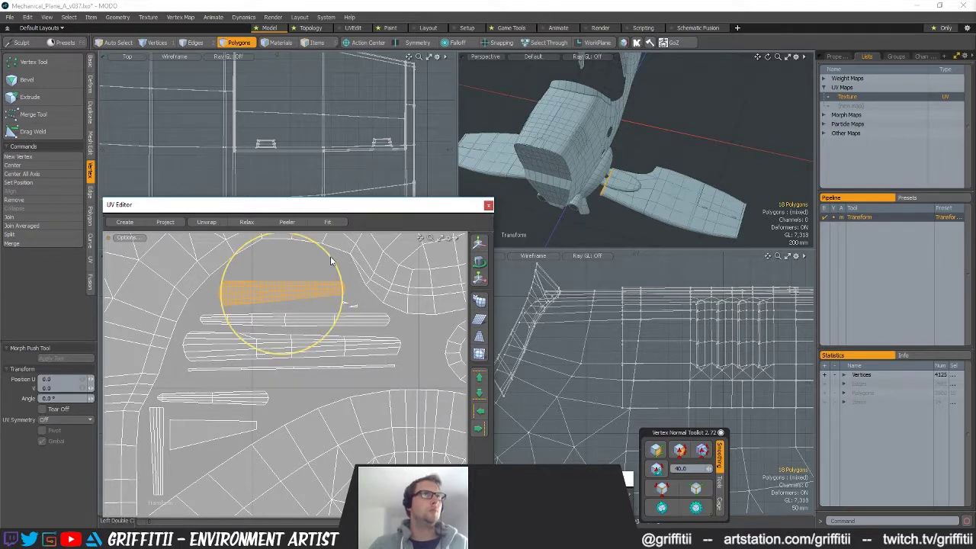
key(w)
drag(294, 264, 290, 271)
Fit the pair of tiny pieces tightly against the short upper strip and clear the selection
key(space)
click(348, 303)
key(w)
drag(361, 286, 291, 273)
key(space)
click(328, 276)
scroll(290, 273, down, 2)
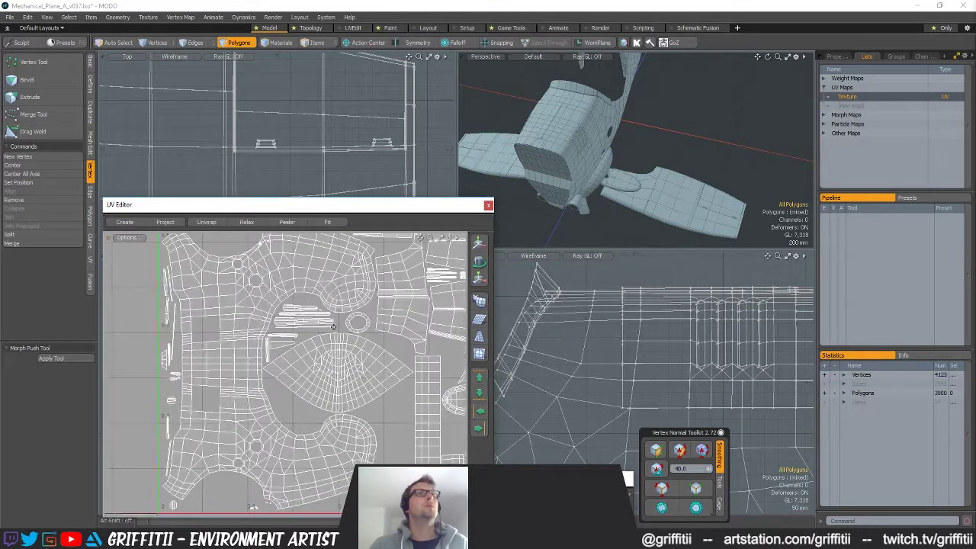
Select the packed wing-root section on the model and check where its islands lie in the UV layout
click(645, 182)
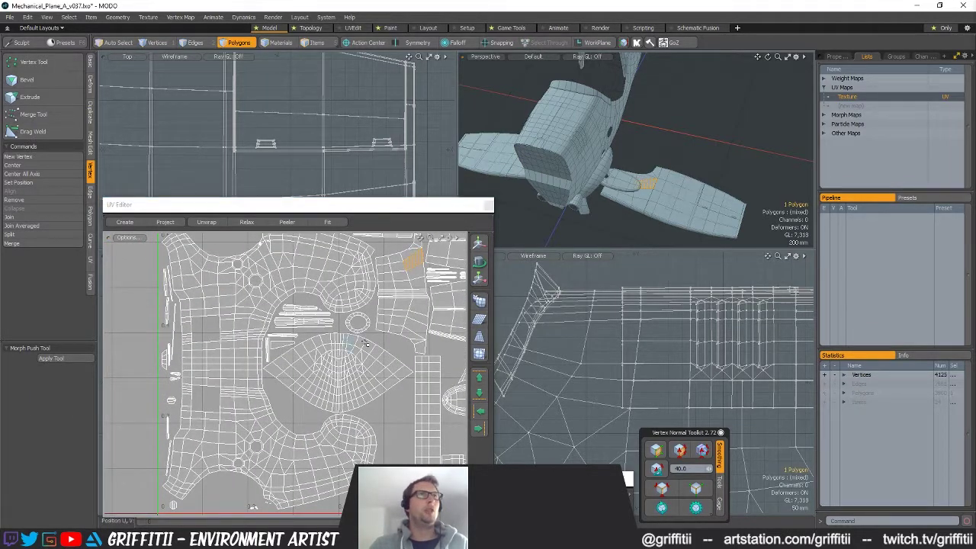
double_click(642, 183)
click(644, 184)
double_click(644, 184)
ctrl+alt+drag(334, 383, 248, 398)
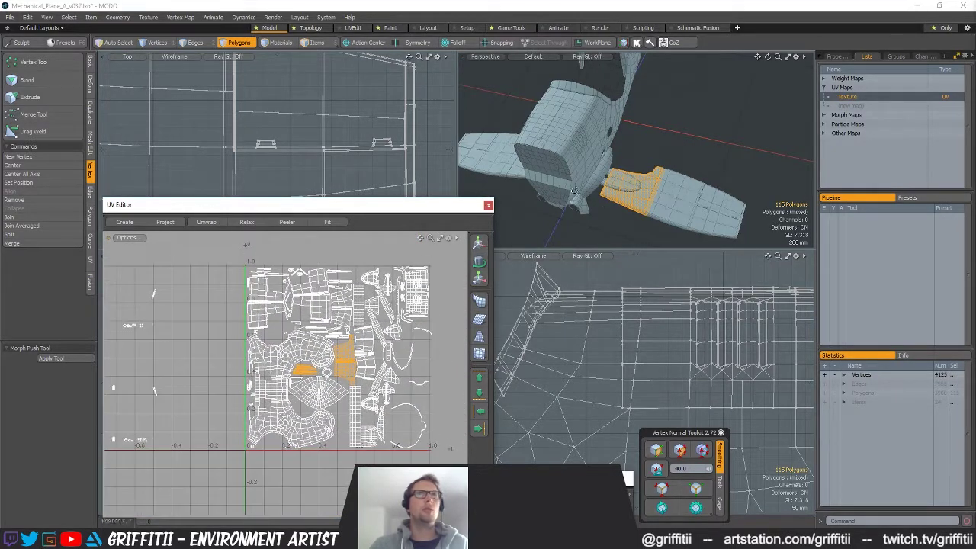
Select the root section of the opposite wing and exclude its large UV island, keeping only the thin edge pieces
alt+drag(574, 190, 645, 205)
double_click(645, 166)
alt+shift+drag(327, 359, 347, 325)
alt+shift+drag(346, 326, 370, 358)
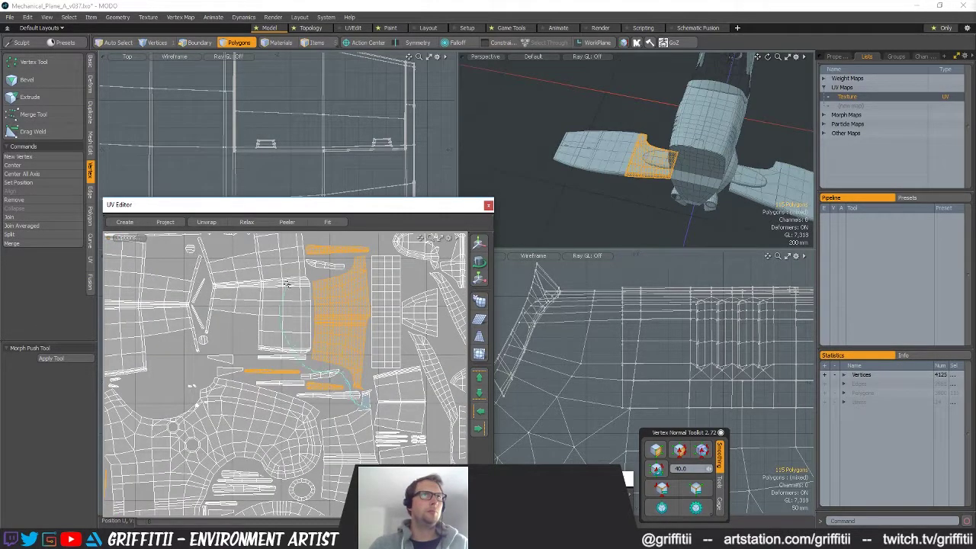
ctrl+right_drag(392, 373, 394, 368)
mouse_move(380, 329)
alt+shift+mouse_down()
mouse_move(386, 347)
mouse_move(360, 309)
mouse_move(367, 259)
mouse_move(373, 340)
mouse_move(433, 310)
mouse_move(376, 332)
mouse_move(375, 318)
alt+shift+mouse_up()
ctrl+right_drag(394, 294, 395, 298)
Move the opposite wing root's edge strips into the free area above its large UV island
key(w)
drag(366, 389, 398, 272)
ctrl+alt+drag(360, 341, 379, 434)
ctrl+alt+drag(320, 351, 336, 354)
drag(327, 358, 395, 348)
Exclude the two long strips and place the short tapered strip directly above them
key(q)
ctrl+right_drag(433, 310, 436, 316)
key(w)
drag(463, 352, 292, 292)
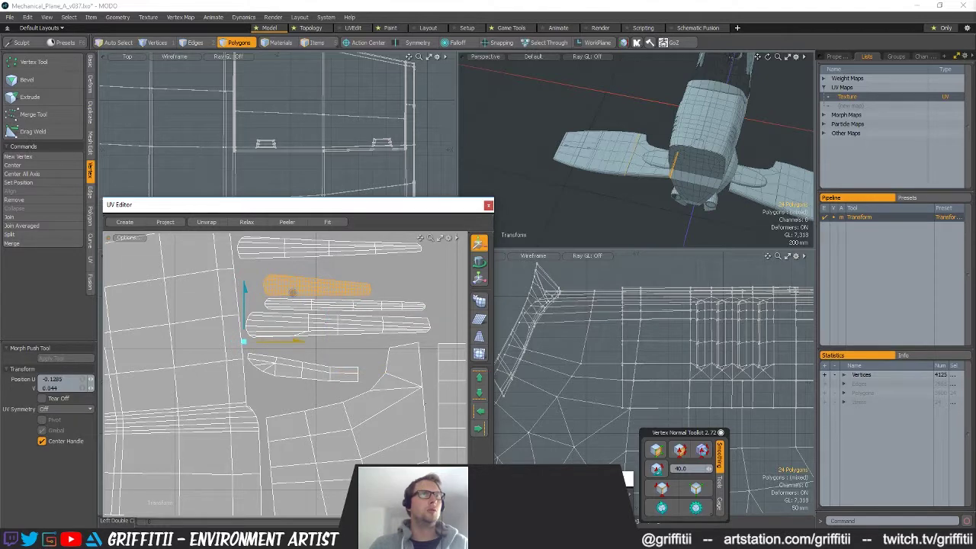
Exclude the short strip and bring the remaining thin sliver and tiny pieces over to the stacked strips
key(q)
scroll(403, 318, down, 5)
key(y)
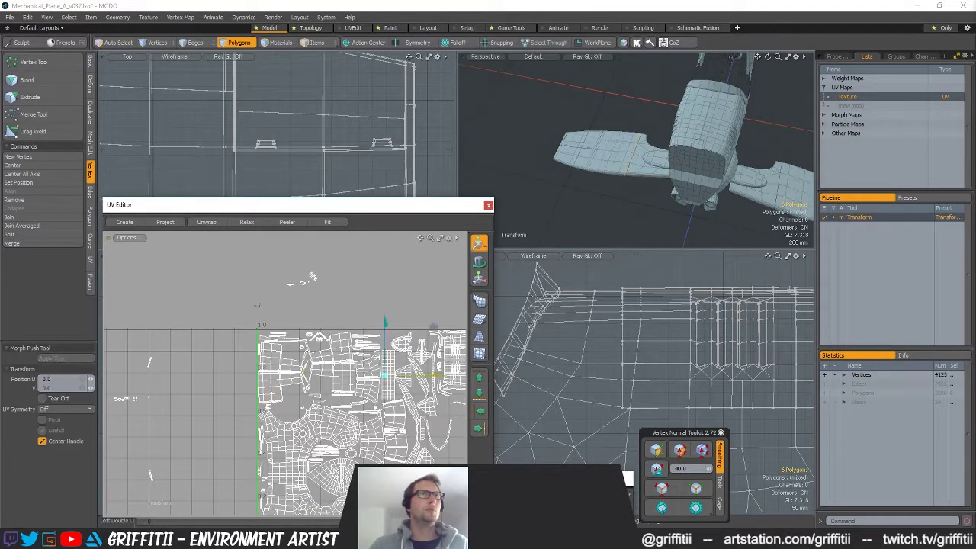
scroll(364, 364, up, 8)
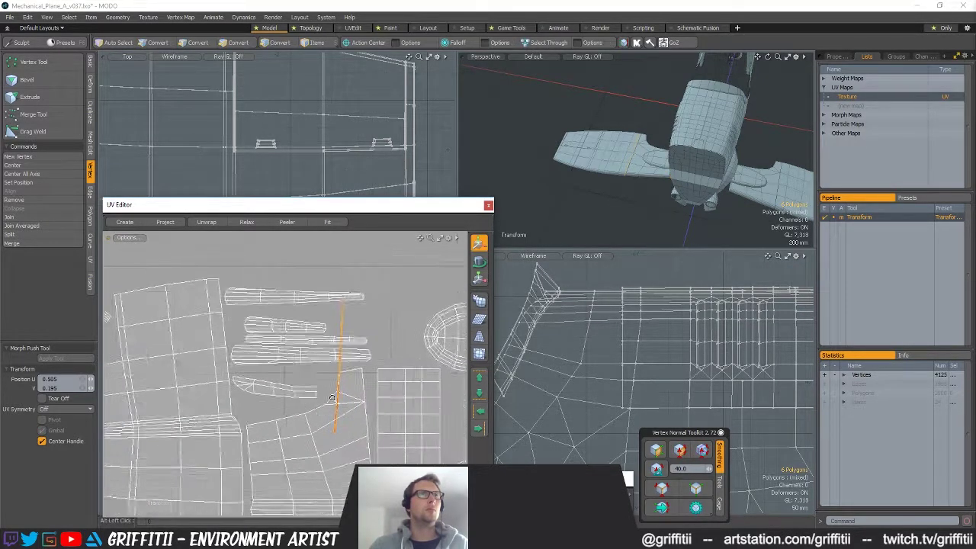
Rotate the thin sliver until it lies horizontal near the stacked strips
key(e)
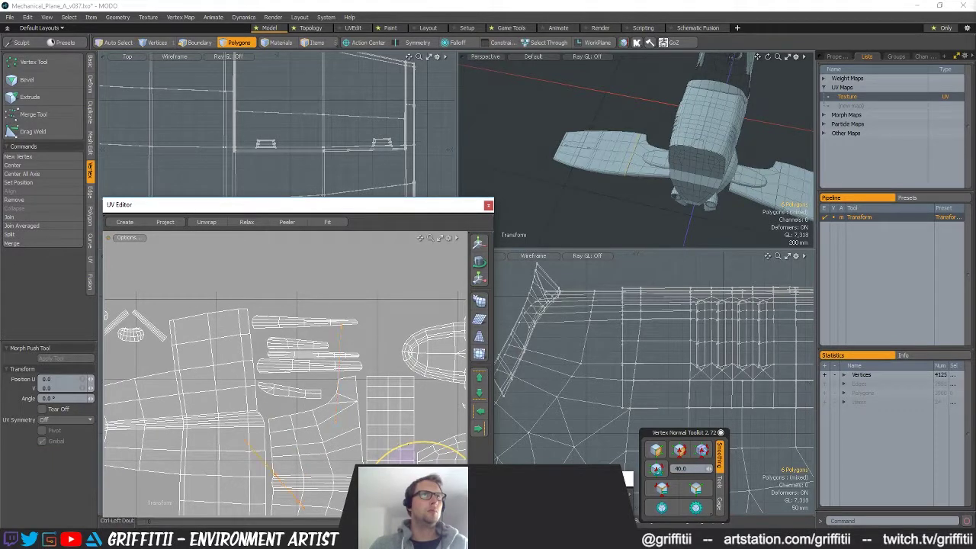
key(w)
drag(354, 453, 385, 381)
key(e)
click(306, 411)
ctrl+drag(315, 353, 285, 369)
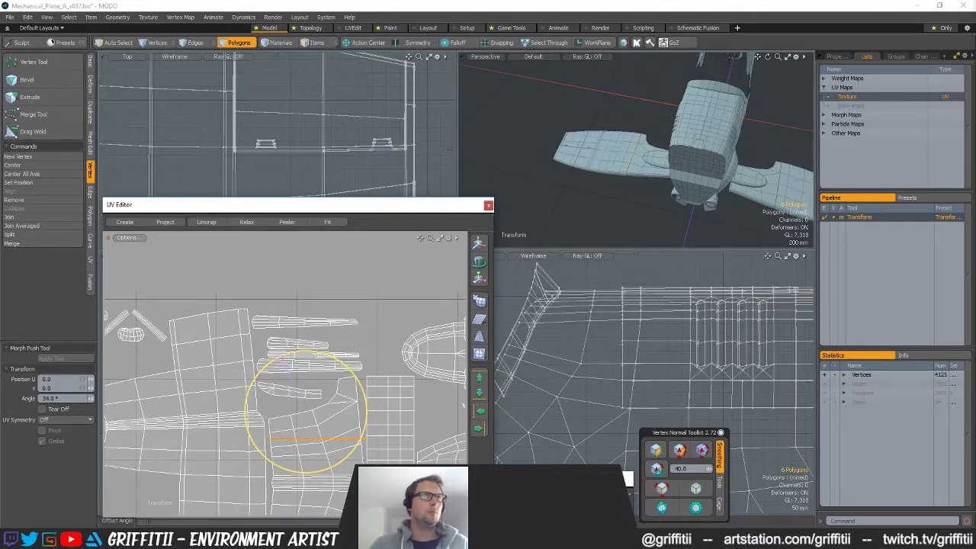
Align the levelled sliver directly beneath the largest strip of the stack
key(w)
drag(349, 423, 341, 357)
scroll(304, 343, up, 3)
drag(348, 395, 347, 397)
drag(396, 349, 396, 351)
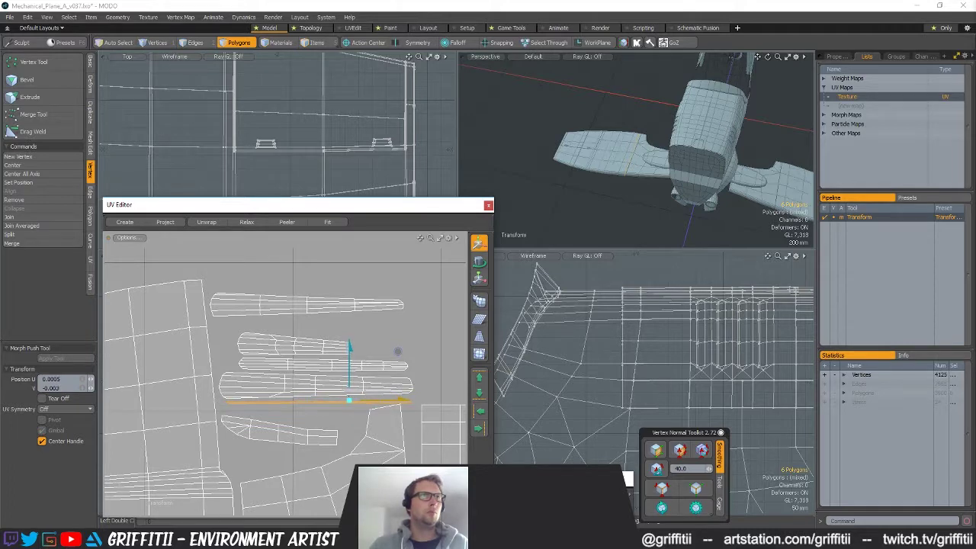
Select the sliver together with the strips above it and shift the whole stack slightly up in the UV layout
key(space)
shift+drag(299, 397, 295, 348)
key(bracketright)
key(w)
drag(364, 398, 362, 391)
key(space)
Exclude the stack and move the two remaining tiny pieces into the square beside the short strip's narrow end
mouse_move(335, 413)
ctrl+right_down()
mouse_move(255, 266)
mouse_move(404, 428)
ctrl+right_up()
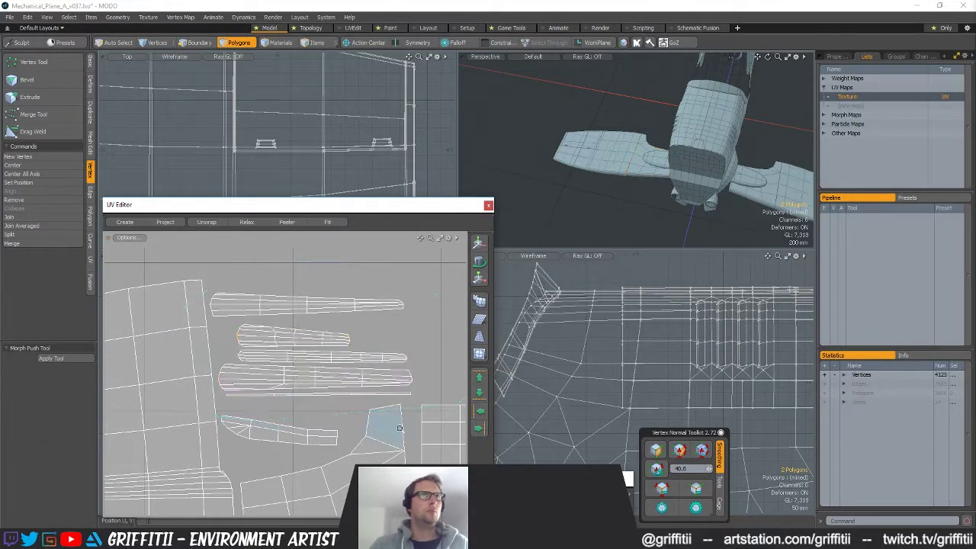
scroll(404, 428, down, 10)
alt+drag(404, 429, 348, 392)
key(w)
drag(385, 361, 294, 460)
drag(349, 439, 297, 437)
ctrl+alt+drag(297, 438, 415, 461)
alt+drag(415, 461, 275, 452)
ctrl+alt+drag(274, 452, 348, 369)
alt+drag(317, 315, 351, 334)
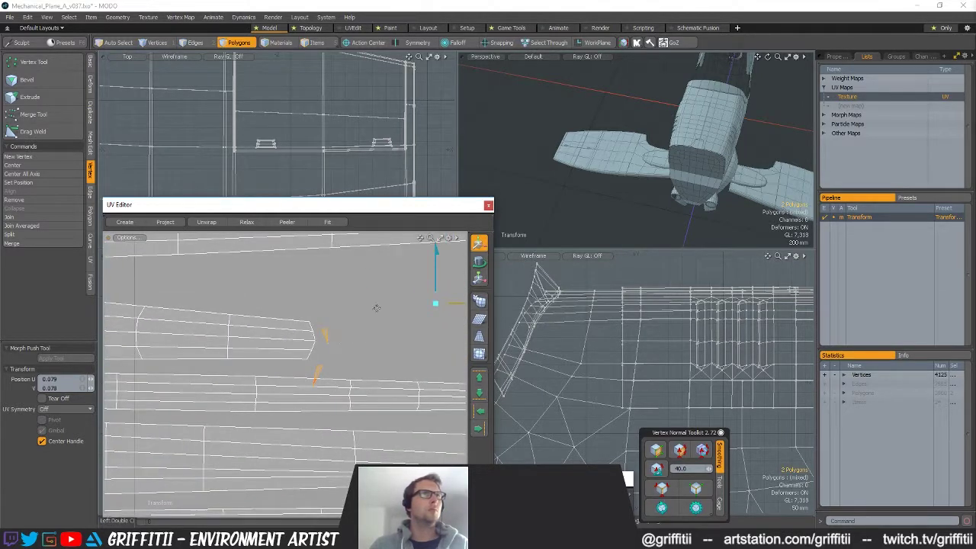
Rotate the two tiny pieces -75° and move them to the wide end of the middle strip
key(e)
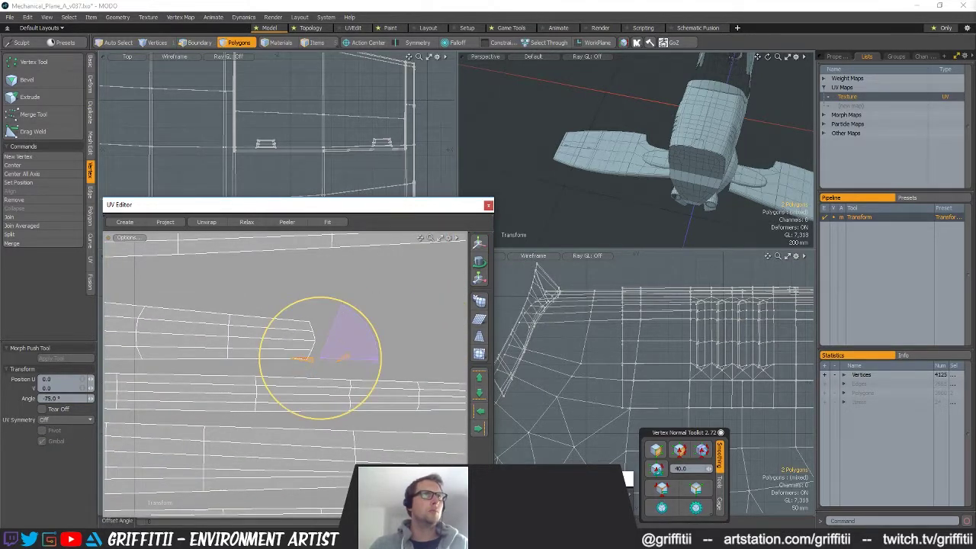
drag(364, 315, 187, 347)
key(w)
key(space)
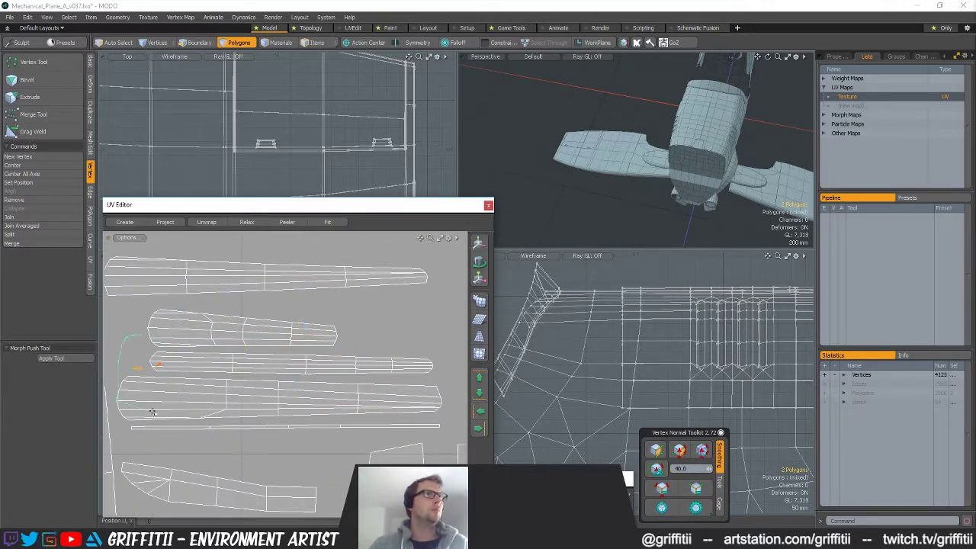
Rotate one tiny piece to match the other, place it directly above that piece, and clear the selection
key(y)
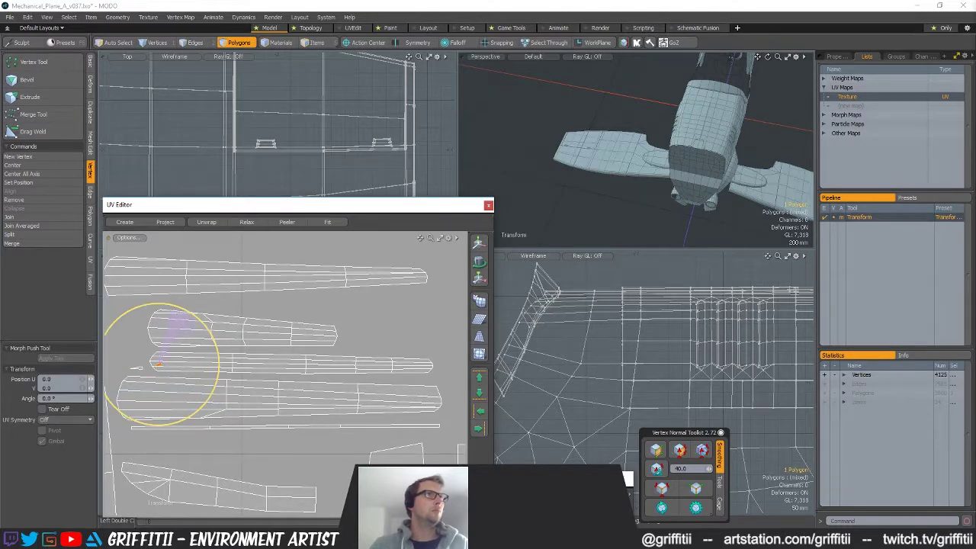
key(w)
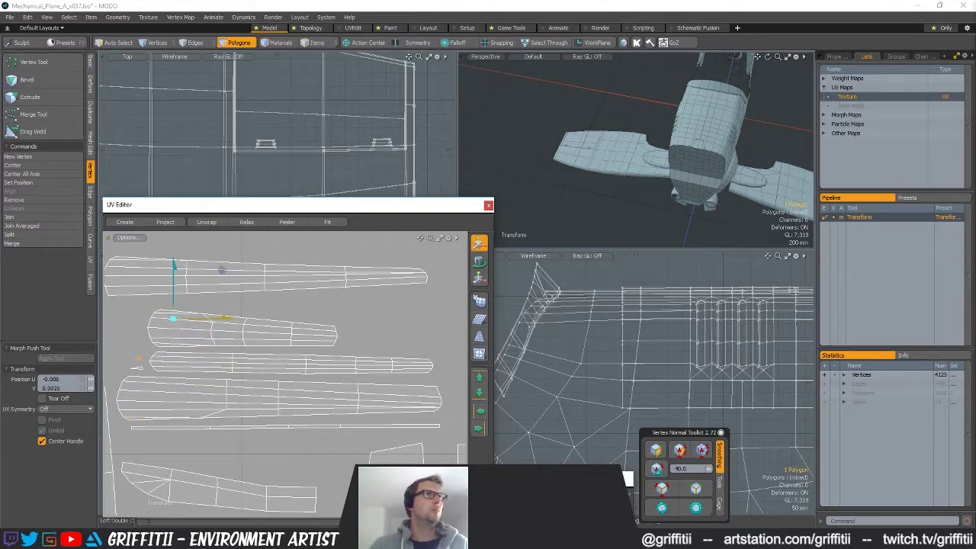
key(space)
click(120, 338)
scroll(183, 319, down, 5)
alt+shift+drag(198, 317, 269, 317)
scroll(282, 315, down, 4)
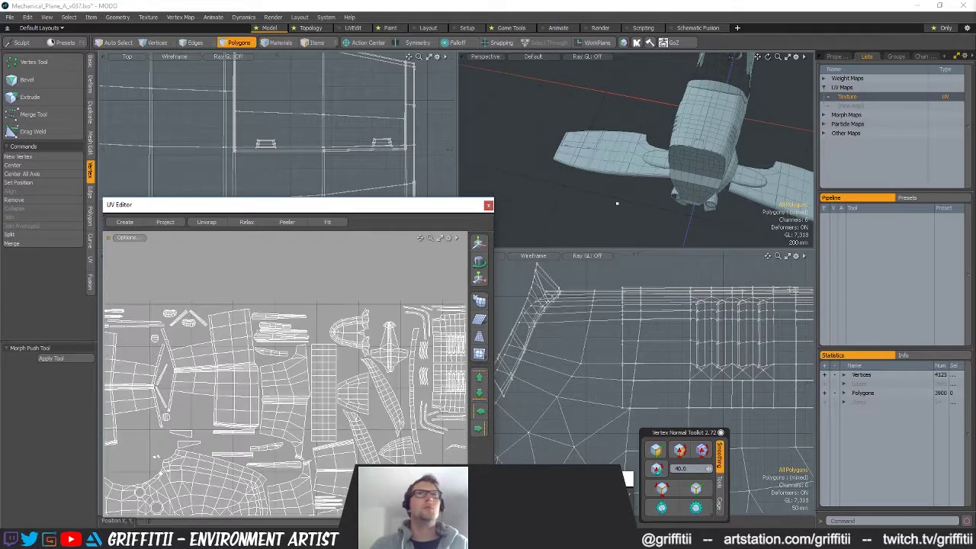
Select the outer wing section and exclude its large UV island, keeping only the thin edge pieces
double_click(623, 163)
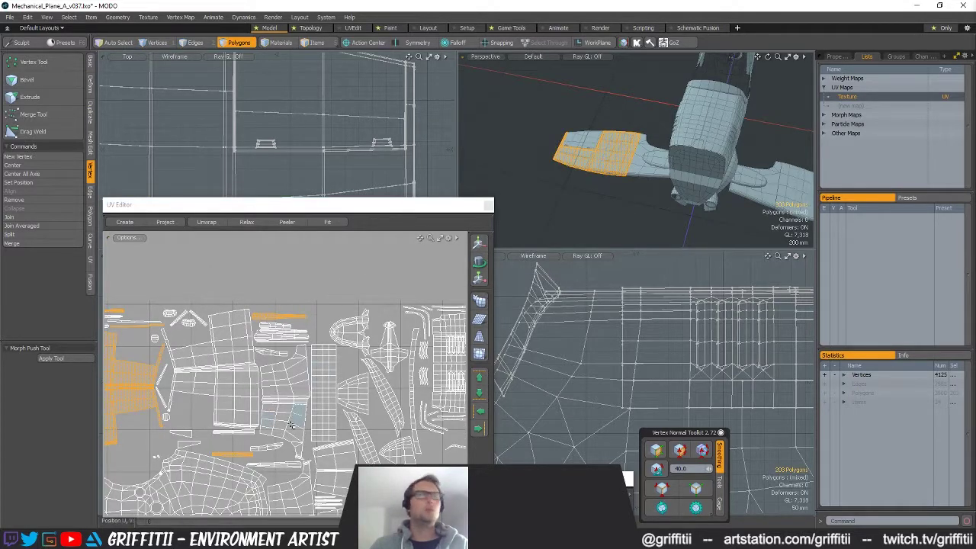
scroll(291, 425, down, 5)
alt+drag(255, 386, 321, 313)
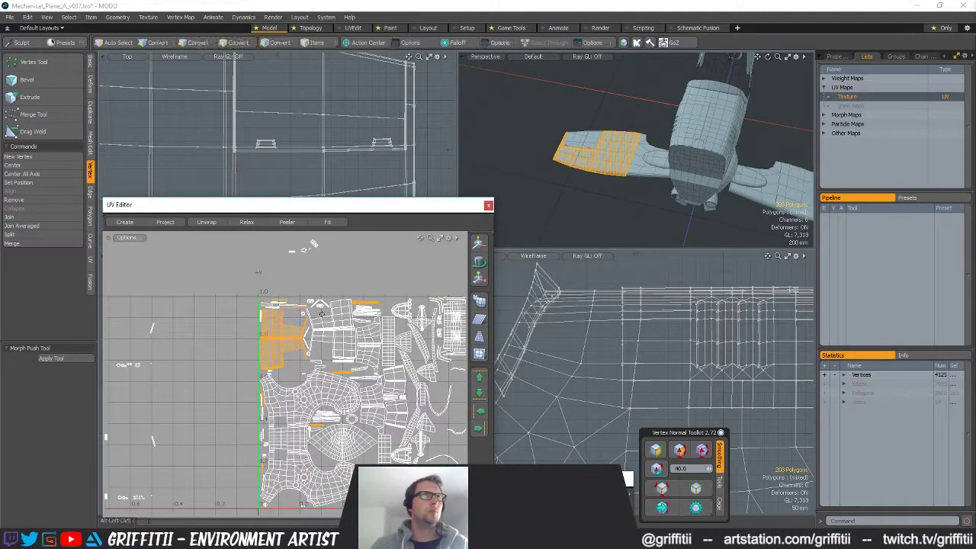
scroll(321, 313, up, 3)
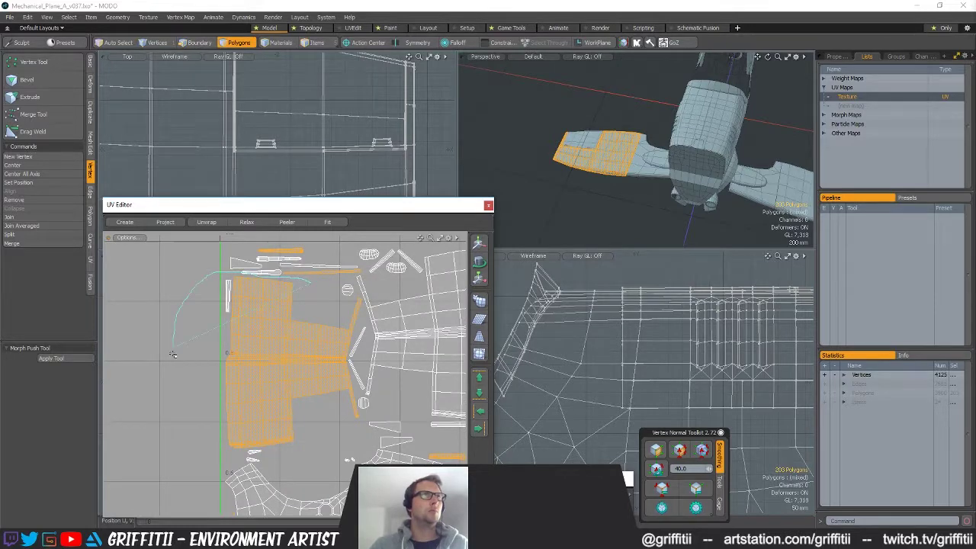
ctrl+right_drag(399, 361, 382, 284)
Move the outer wing's edge pieces out of the texture square by -1.175 in U and 0.27 in V
scroll(406, 316, down, 5)
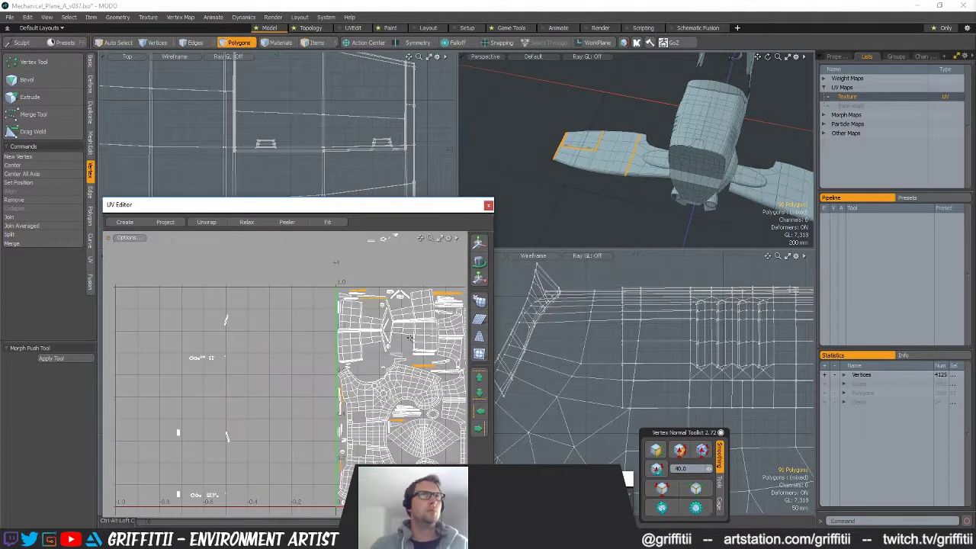
key(w)
drag(351, 308, 183, 295)
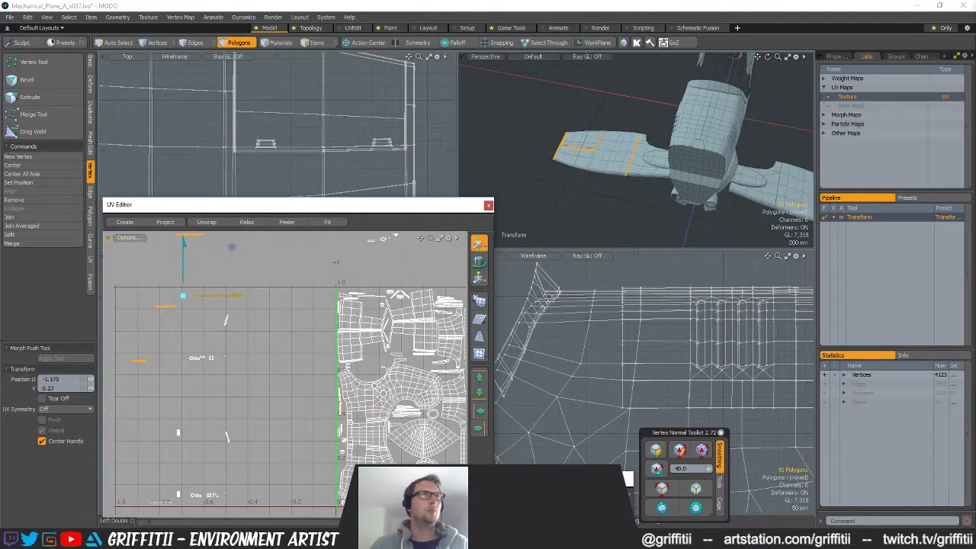
alt+shift+drag(328, 390, 370, 406)
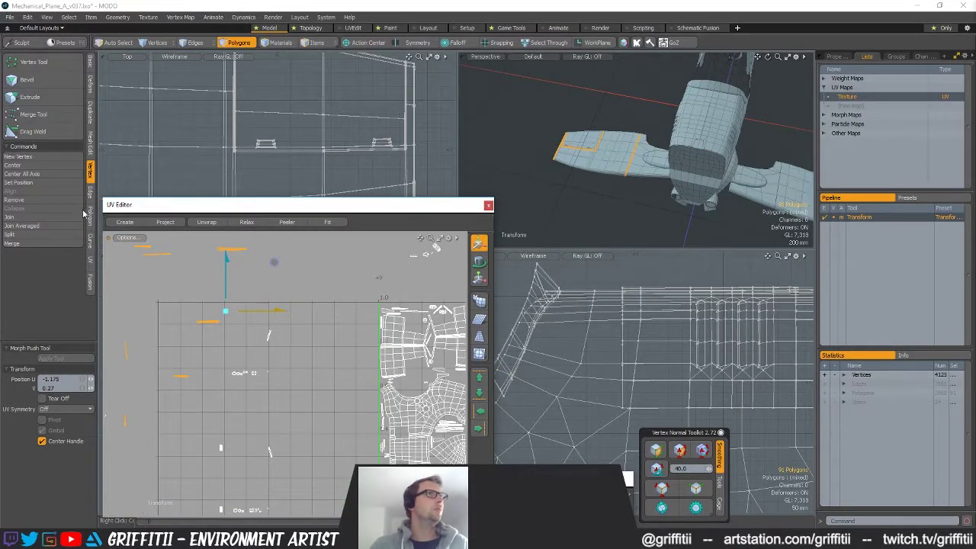
Orient the outer wing's selected edge pieces in the Horizontal direction
click(90, 260)
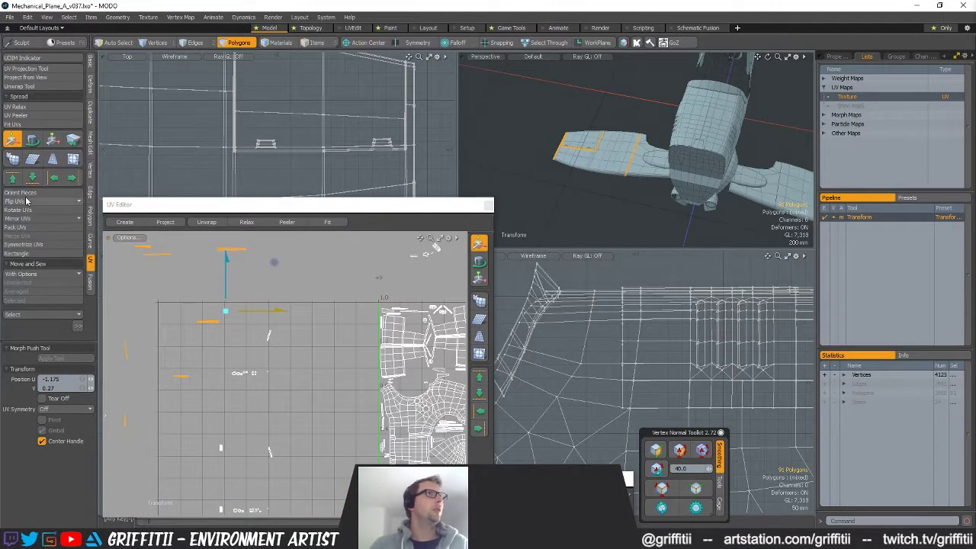
click(23, 193)
click(476, 202)
click(474, 189)
click(480, 203)
click(477, 196)
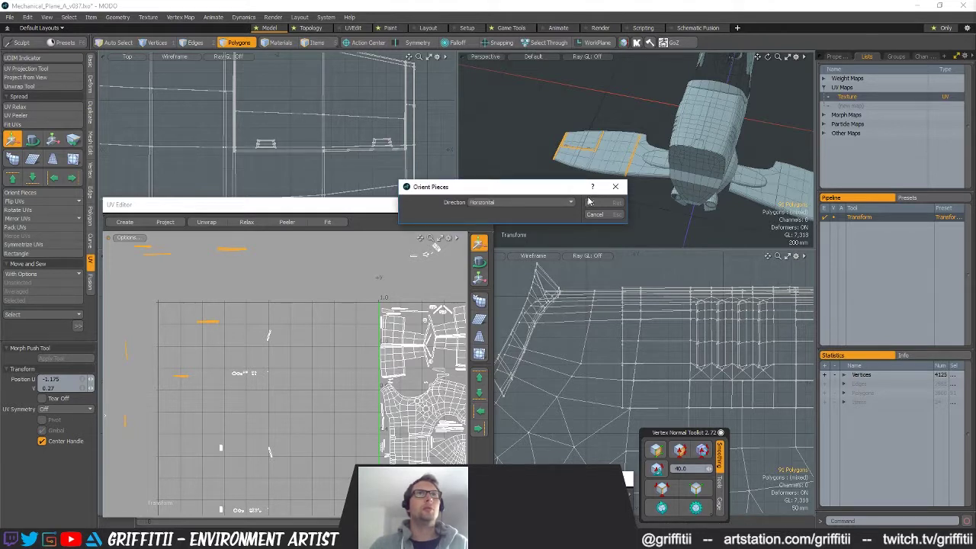
click(590, 202)
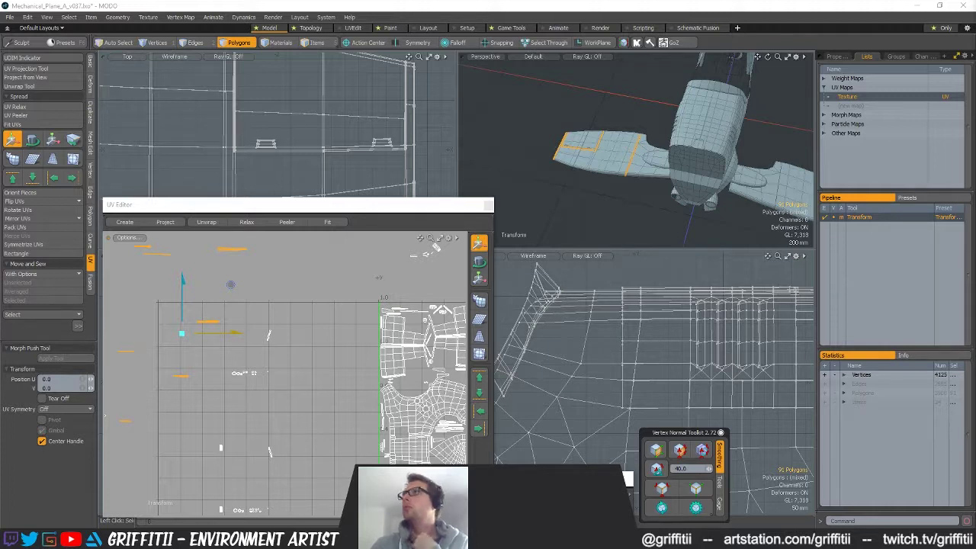
Select one stray edge piece of the outer wing and move it up to the group above the texture square
alt+drag(193, 343, 253, 384)
scroll(200, 320, down, 3)
alt+drag(195, 314, 267, 348)
scroll(267, 348, up, 3)
key(q)
double_click(320, 378)
key(w)
drag(357, 353, 304, 287)
Move the two remaining low-lying edge pieces, including the 12-polygon strip, up to the outer wing's group
key(q)
mouse_move(251, 420)
right_down()
mouse_move(210, 404)
mouse_move(252, 403)
right_up()
key(w)
drag(314, 395, 342, 313)
key(q)
key(y)
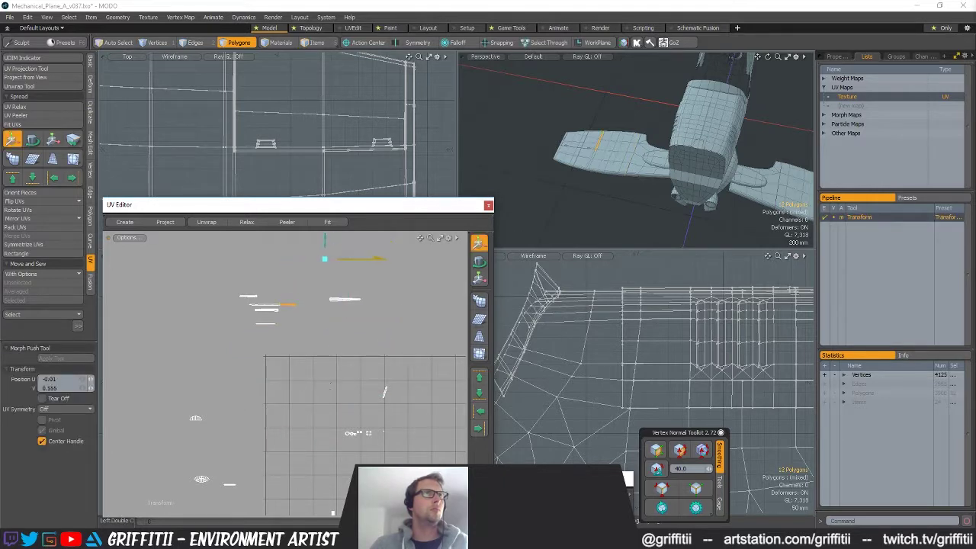
key(q)
key(w)
drag(280, 496, 323, 321)
Move the large tapered piece from the far side of the group in close to the other edge pieces
alt+drag(323, 321, 314, 432)
alt+drag(313, 431, 231, 506)
key(q)
double_click(397, 339)
key(w)
drag(424, 373, 314, 359)
Place the 34-polygon wing-tip piece under the large tapered piece and align the 12-polygon strip directly below it
alt+drag(314, 358, 506, 323)
key(q)
click(183, 352)
key(y)
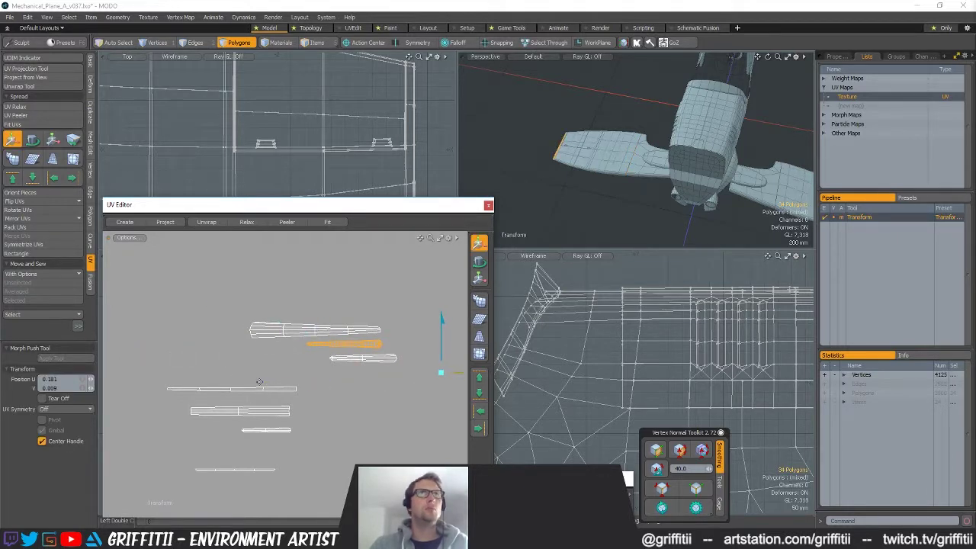
key(q)
click(374, 360)
key(y)
mouse_move(451, 349)
mouse_down()
mouse_move(431, 355)
mouse_move(442, 360)
mouse_up()
drag(393, 409, 391, 406)
Place the long thin strip above the large tapered piece and move the rectangular strip under it by 0.092 in U and 0.067 in V
key(q)
click(251, 388)
key(bracketright)
key(y)
drag(344, 433, 428, 360)
key(q)
click(220, 410)
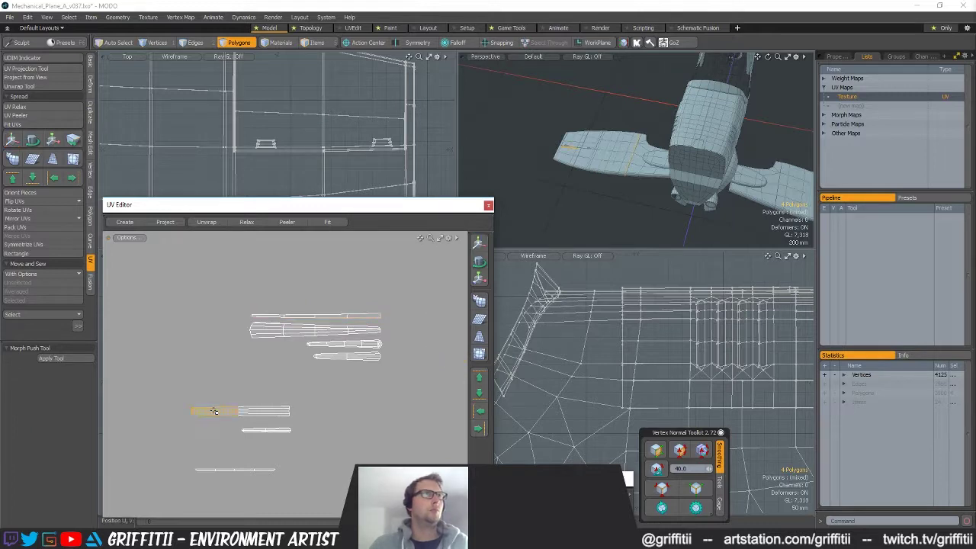
key(y)
drag(301, 433, 390, 368)
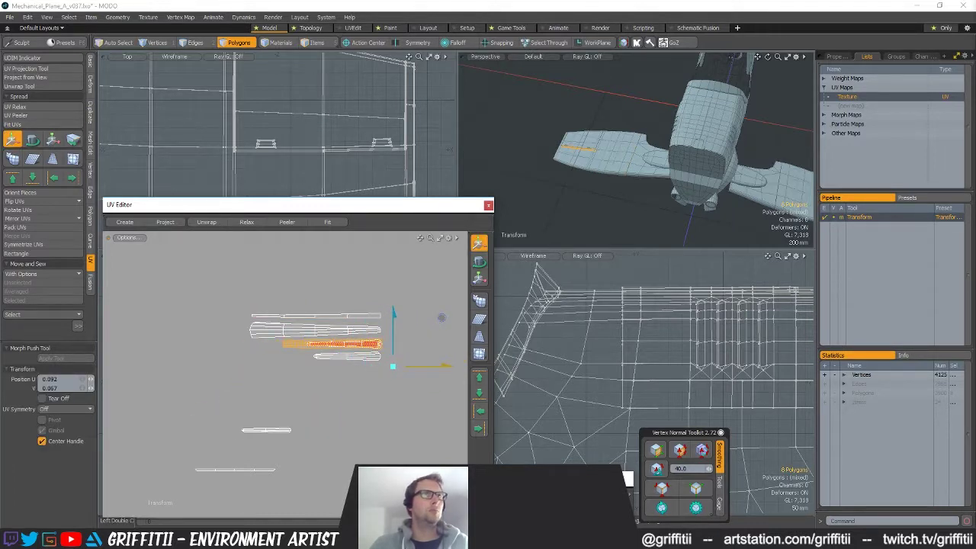
Separate the 34-polygon wing-tip piece from the rectangular strip and place it below that strip
scroll(386, 379, up, 4)
alt+drag(442, 299, 342, 347)
scroll(370, 333, up, 4)
key(q)
double_click(366, 329)
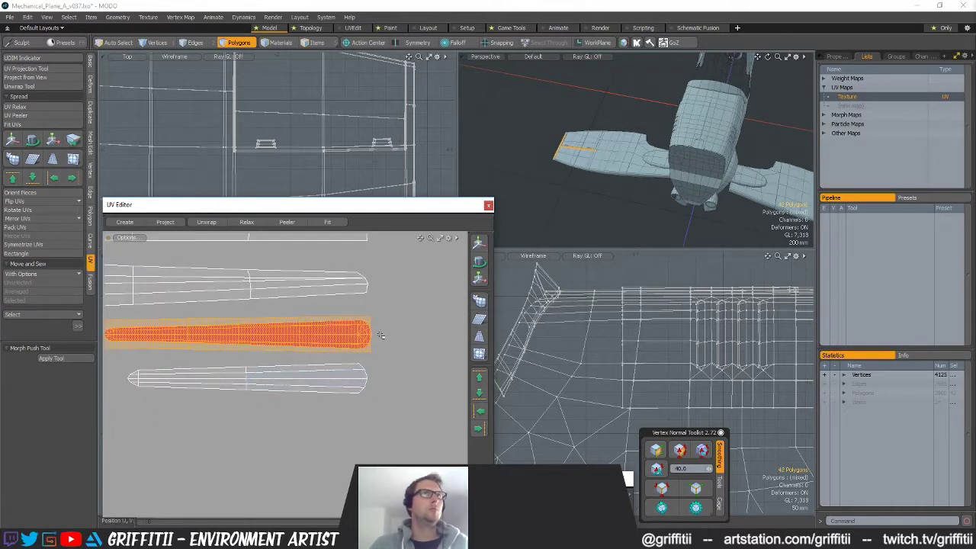
scroll(372, 340, down, 5)
key(w)
drag(325, 428, 324, 432)
key(q)
key(w)
drag(374, 353, 398, 322)
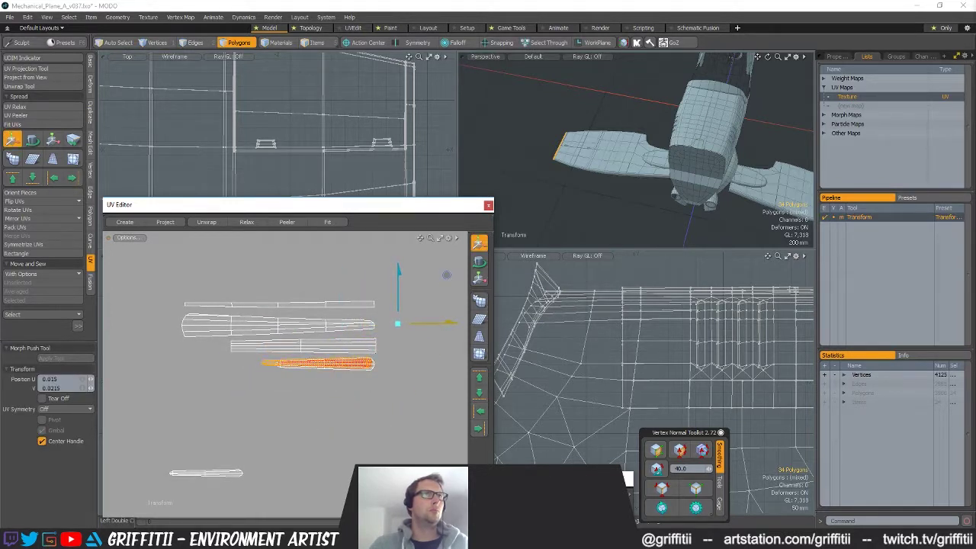
Try to move the wing-tip piece and the overlapping 12-polygon strip down together by -0.0095 in U and -0.012 in V
key(q)
ctrl+alt+drag(374, 360, 378, 386)
shift+double_click(350, 367)
key(w)
drag(407, 356, 393, 374)
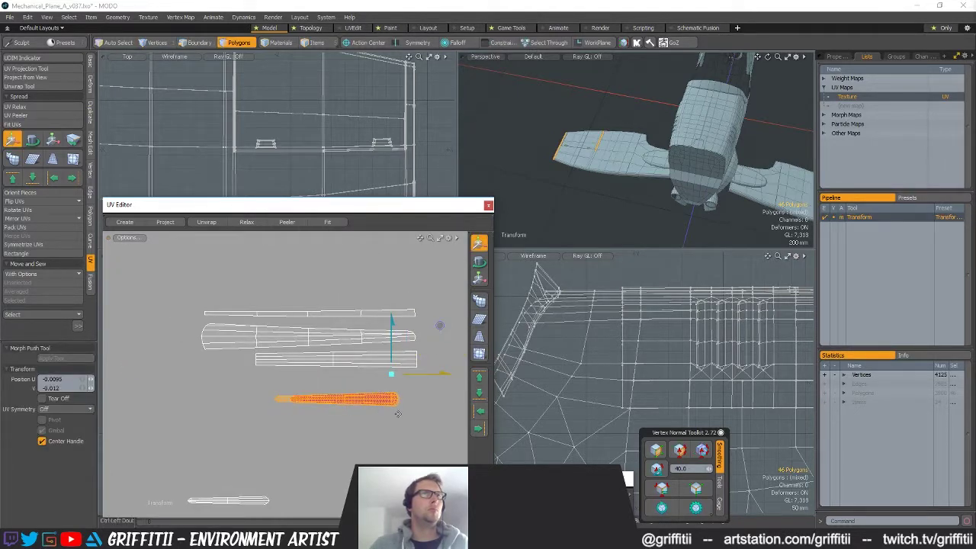
key(ctrl+z)
key(ctrl+z)
Move the wing-tip piece off the 12-polygon strip to a free row below, and select the strip
scroll(354, 384, up, 3)
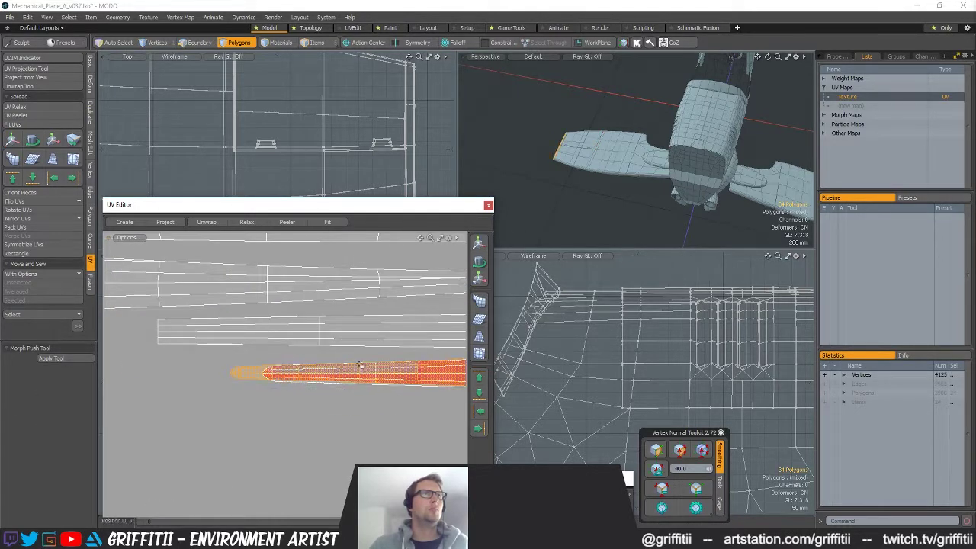
key(w)
drag(321, 347, 298, 375)
key(q)
alt+shift+drag(298, 374, 347, 361)
click(347, 360)
key(w)
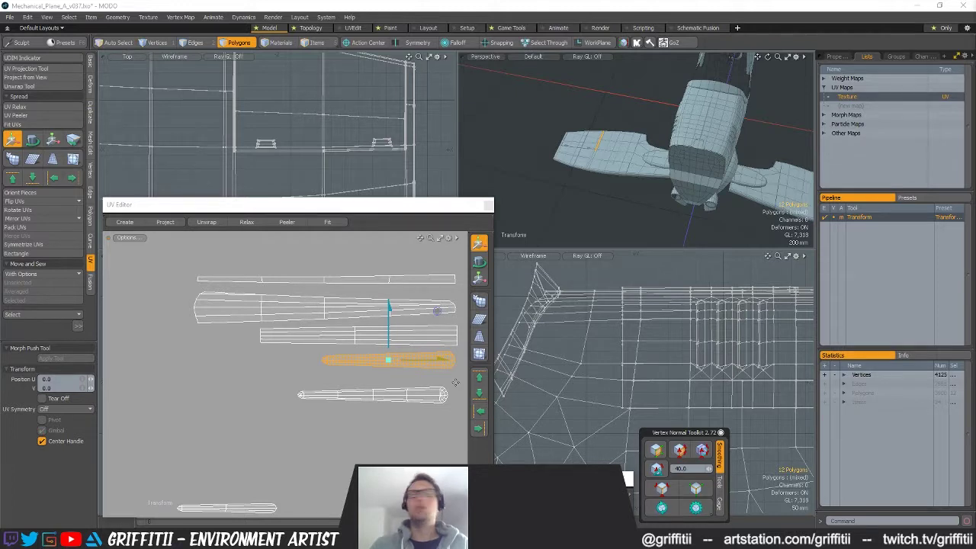
Select the wing-tip piece and move it up so its wide end lines up with the strips above
alt+drag(380, 397, 329, 401)
key(space)
click(328, 400)
double_click(328, 400)
key(w)
drag(435, 331, 444, 322)
Select the small separate tapered piece and place it at the narrow end of the 12-polygon strip
ctrl+alt+drag(364, 384, 318, 384)
mouse_move(318, 384)
alt+mouse_down()
mouse_move(318, 341)
mouse_move(318, 384)
mouse_move(347, 383)
alt+mouse_up()
key(space)
mouse_move(305, 371)
right_down()
mouse_move(235, 418)
mouse_move(337, 417)
right_up()
key(w)
drag(438, 399, 459, 287)
Move the remaining four-polygon thin strip to the top of the stack by 0.094 in U and 0.195 in V
key(space)
mouse_move(256, 444)
right_down()
mouse_move(137, 475)
mouse_move(335, 451)
right_up()
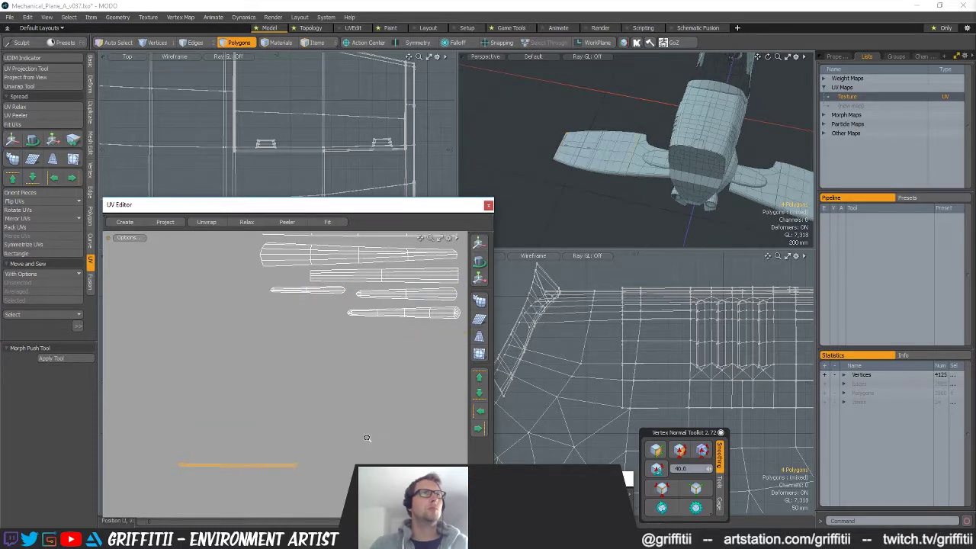
ctrl+alt+drag(375, 442, 343, 424)
alt+drag(343, 424, 302, 416)
key(w)
drag(379, 412, 440, 318)
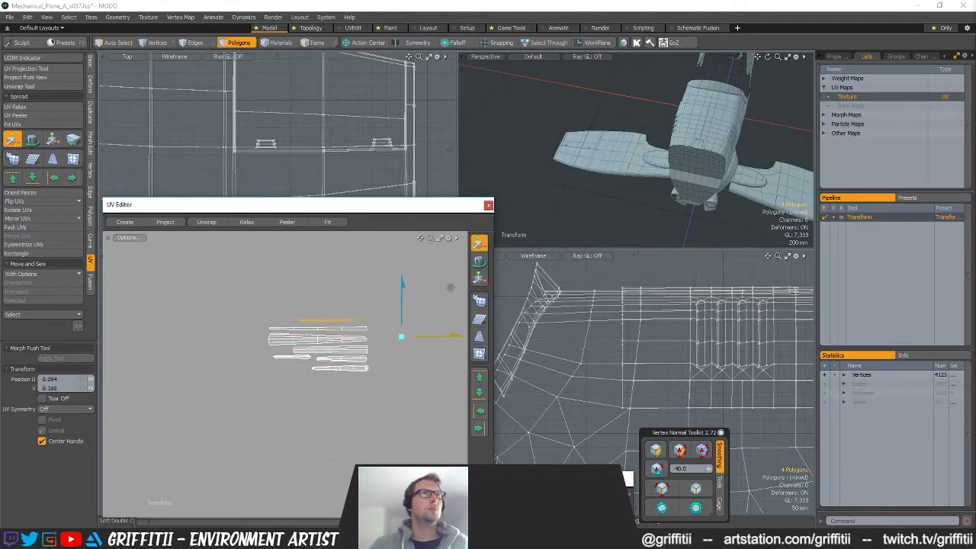
Select the whole stack of edge pieces and move it just above the texture square's upper-left corner
key(space)
mouse_move(349, 474)
ctrl+alt+mouse_down()
mouse_move(278, 471)
mouse_move(236, 439)
ctrl+alt+mouse_up()
right_drag(333, 320, 343, 381)
ctrl+alt+drag(396, 389, 284, 390)
alt+drag(283, 390, 223, 324)
alt+drag(222, 324, 160, 330)
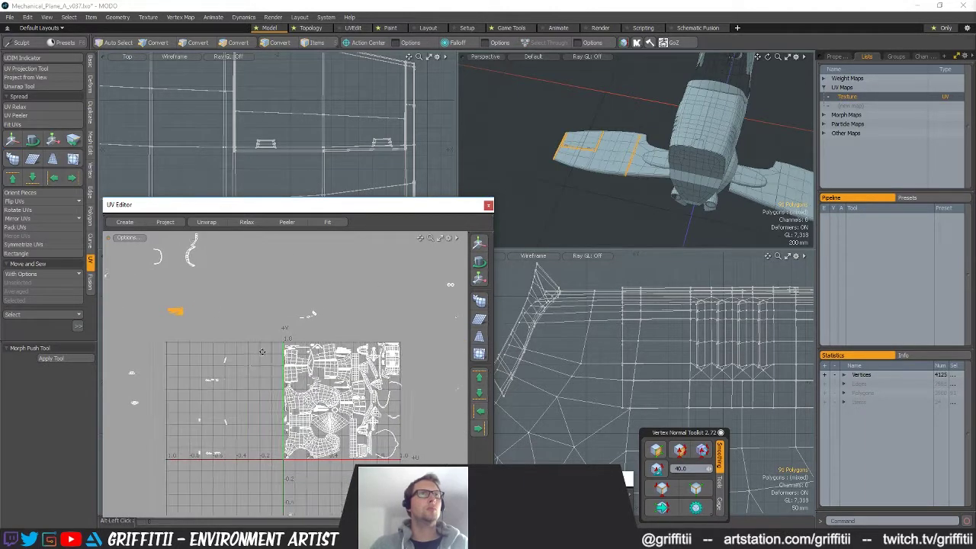
key(w)
drag(238, 278, 256, 284)
key(space)
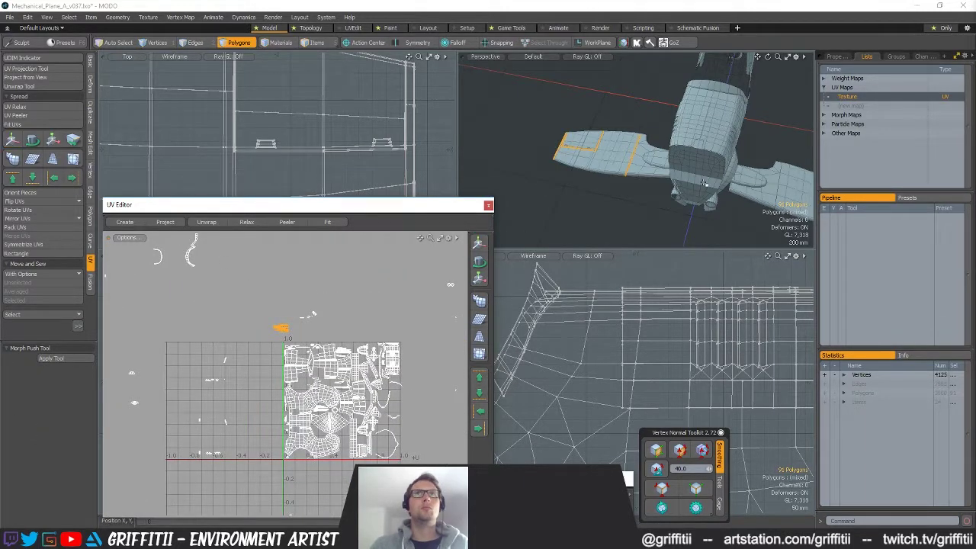
Select the opposite outer wing section and exclude its large UV island, keeping only the thin edge pieces
double_click(785, 192)
alt+drag(282, 328, 313, 284)
mouse_move(313, 283)
alt+mouse_down()
mouse_move(314, 312)
mouse_move(297, 282)
alt+mouse_up()
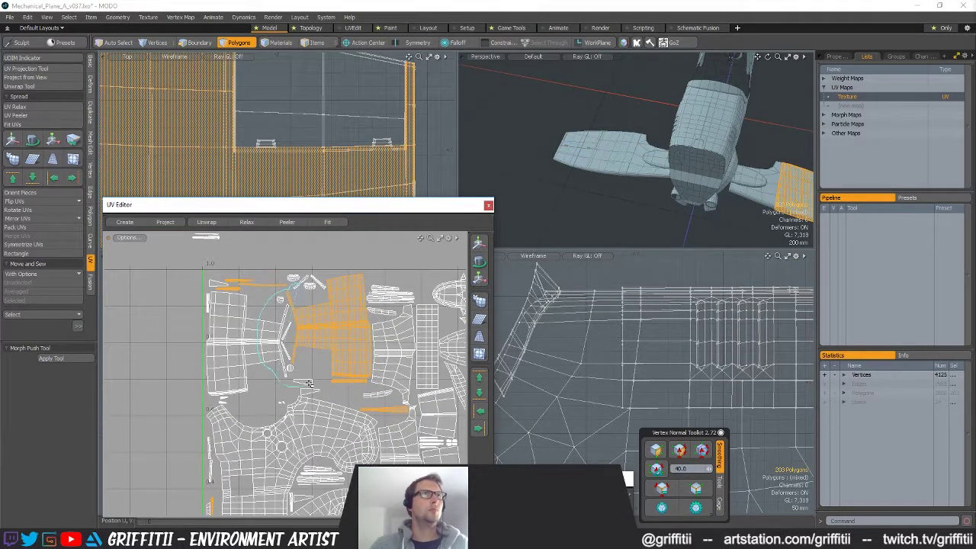
double_click(340, 354)
scroll(360, 375, up, 4)
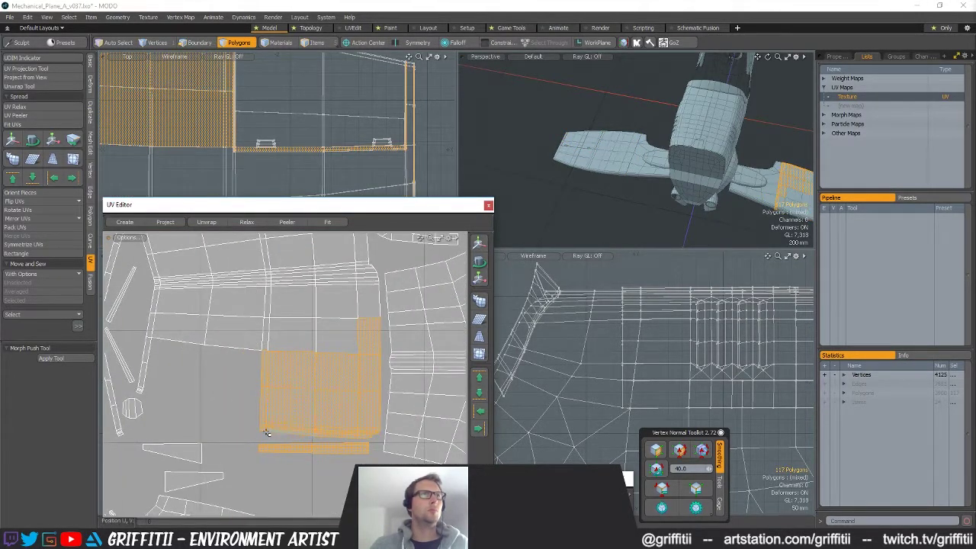
ctrl+right_drag(427, 442, 423, 438)
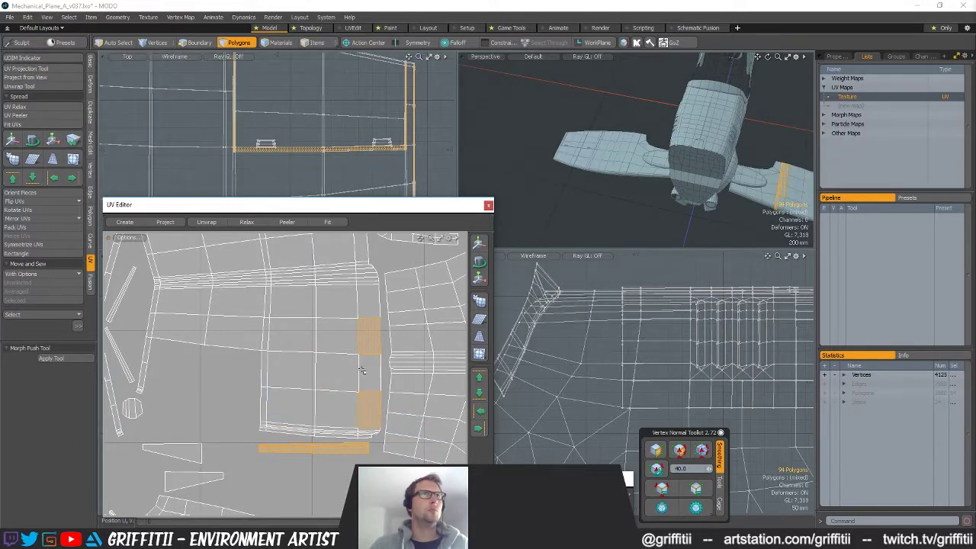
ctrl+alt+drag(375, 324, 335, 358)
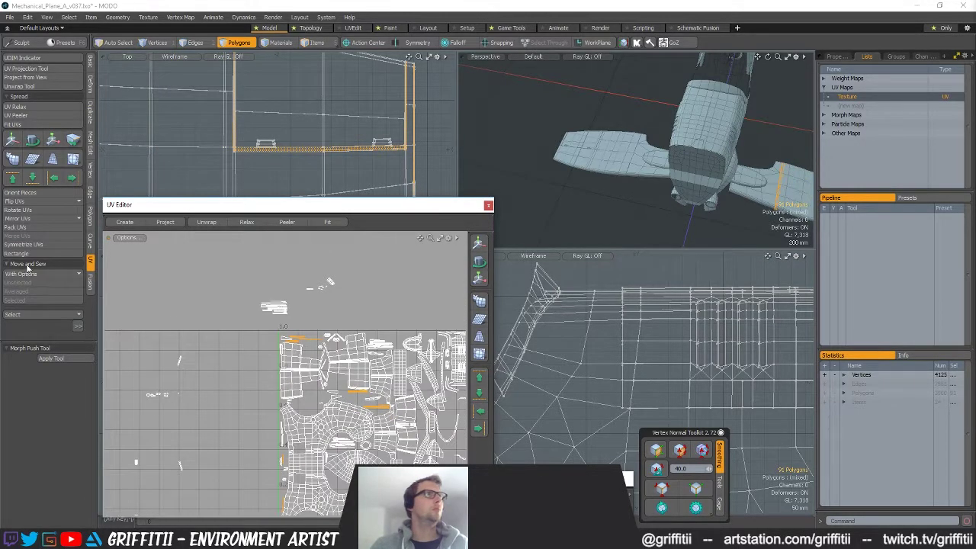
Orient the opposite outer wing's edge pieces horizontally and move them out above the texture square
click(30, 194)
key(Return)
ctrl+alt+drag(368, 374, 280, 378)
key(w)
drag(322, 286, 359, 301)
key(q)
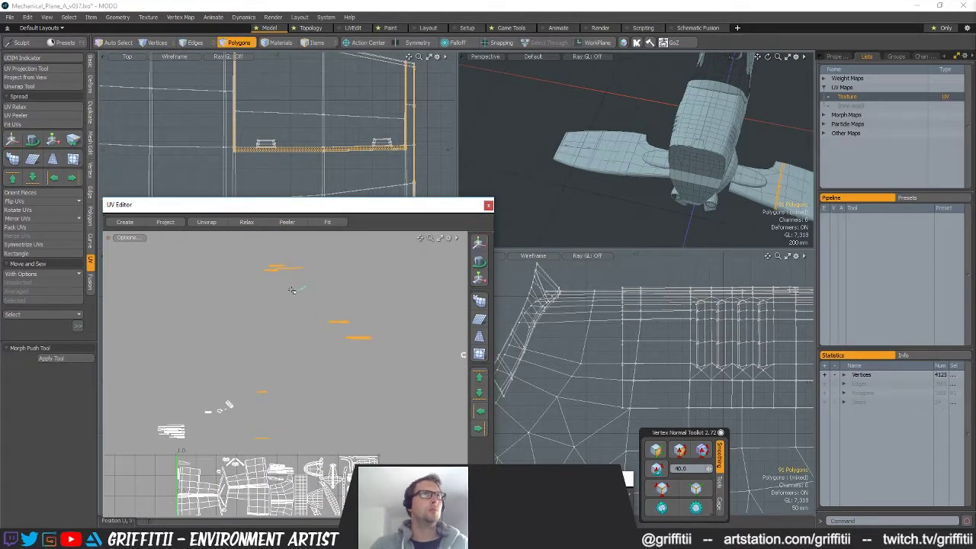
Move the three upper pieces by 0.255 in U and -0.32 in V, and place the long thin strip above the large tapered piece
key(y)
scroll(301, 329, up, 3)
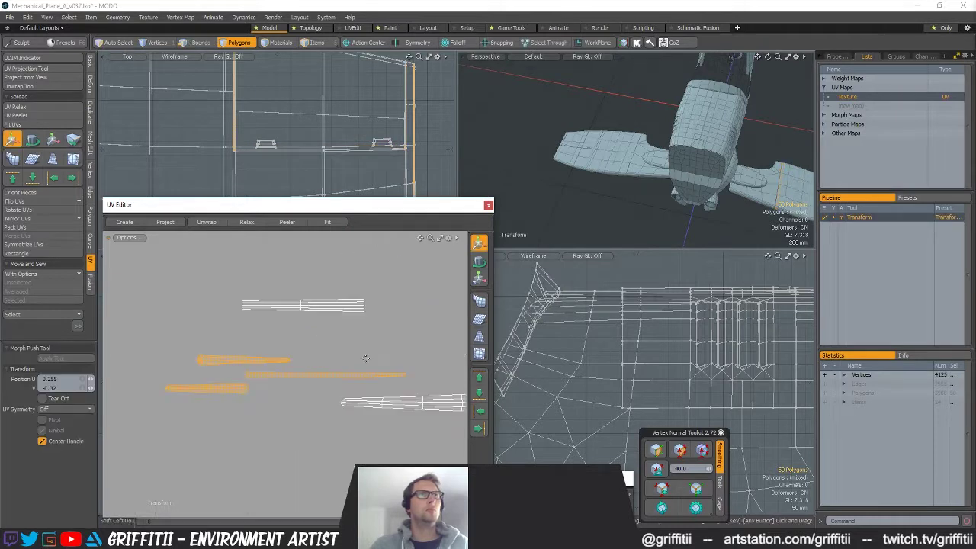
ctrl+alt+drag(301, 329, 294, 329)
key(q)
double_click(250, 337)
key(w)
drag(261, 298, 366, 301)
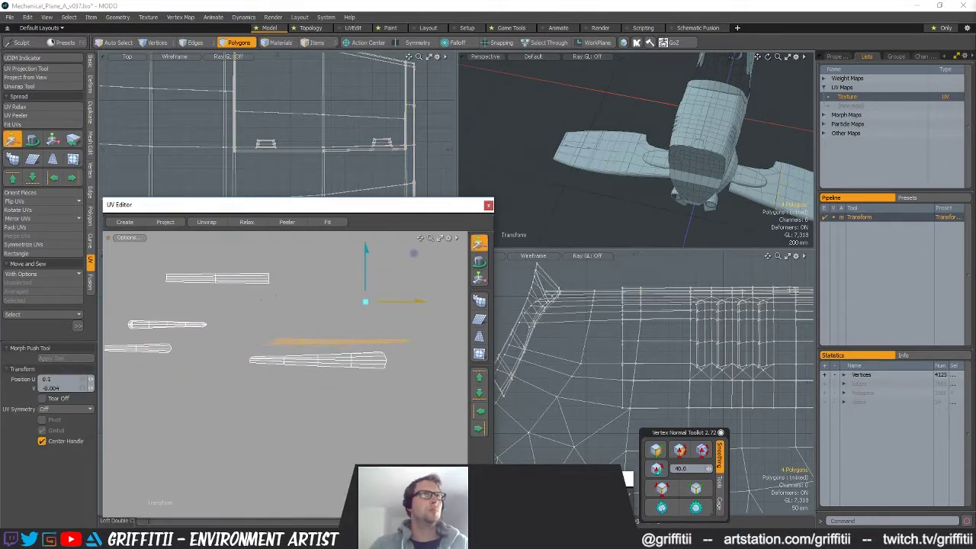
Place the rectangular strip below the large tapered piece by moving it 0.1095 in U and -0.095 in V
key(q)
double_click(231, 277)
key(w)
drag(274, 250, 389, 350)
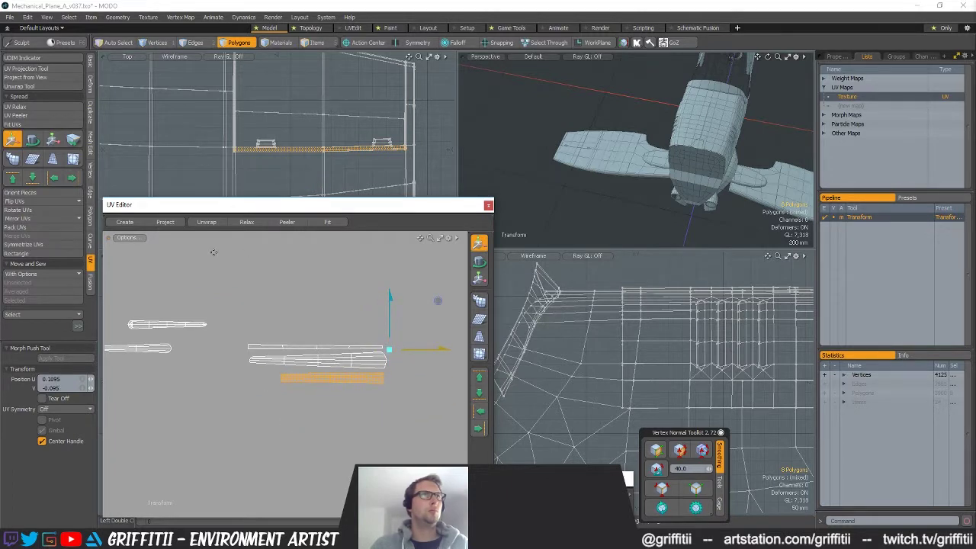
Place the round-ended wing-tip piece below the rectangular strip and the other tapered strip in the row beneath
key(q)
double_click(136, 325)
key(w)
drag(209, 273, 363, 339)
key(q)
click(143, 349)
key(y)
drag(144, 348, 350, 404)
Bring the small 16-polygon piece to the stack and place it beside the lowest tapered strip
ctrl+alt+drag(158, 316, 183, 364)
alt+shift+drag(183, 364, 229, 381)
key(q)
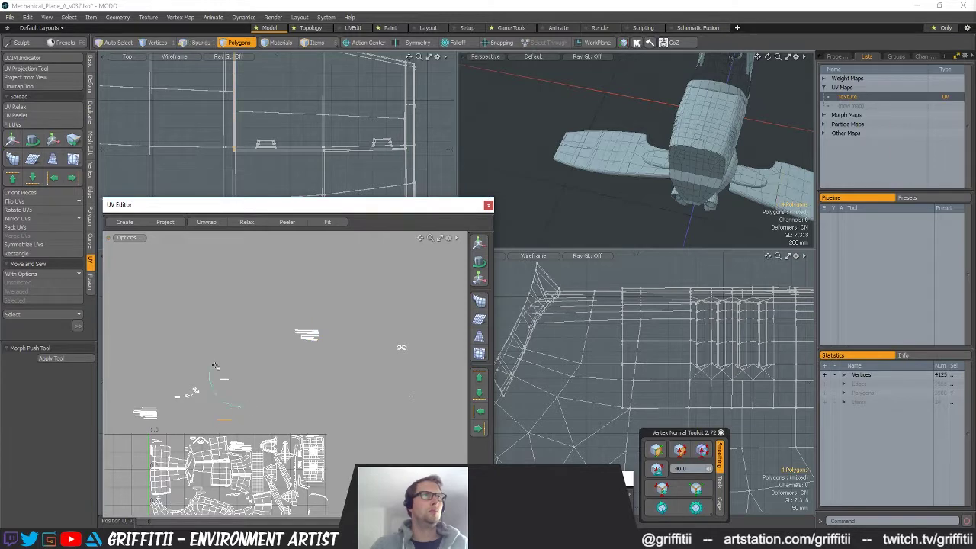
key(y)
scroll(310, 336, up, 6)
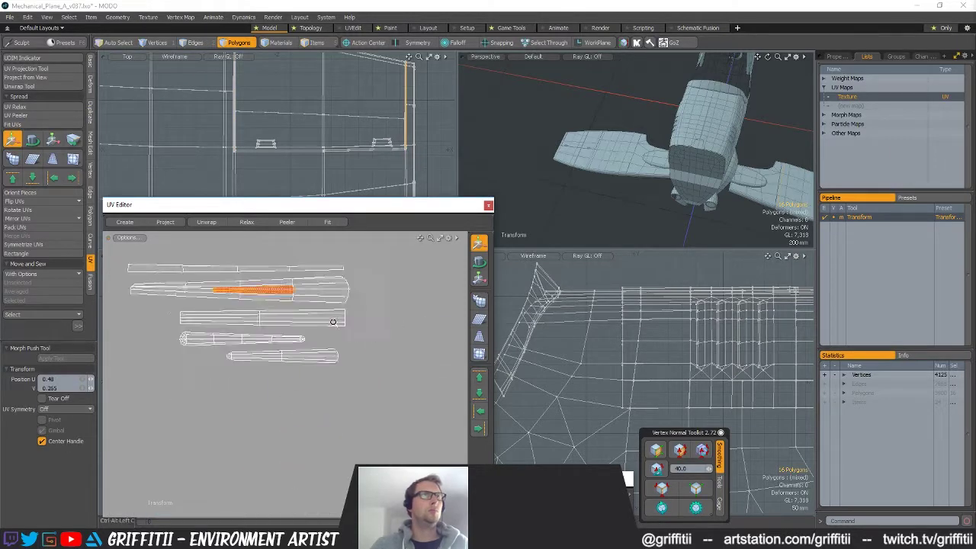
drag(293, 320, 221, 373)
key(space)
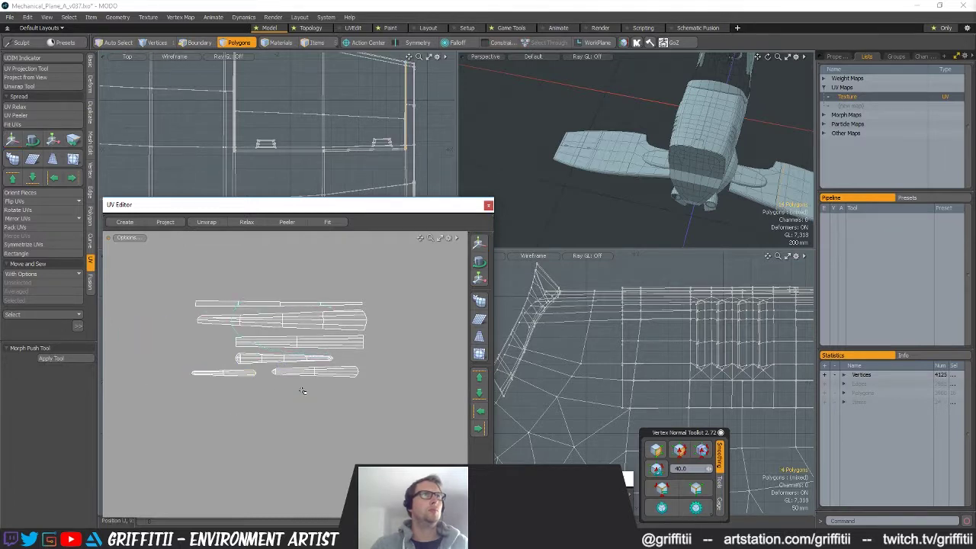
Move the last four-polygon thin strip onto the top of the opposite wing's stack
scroll(303, 390, down, 3)
key(w)
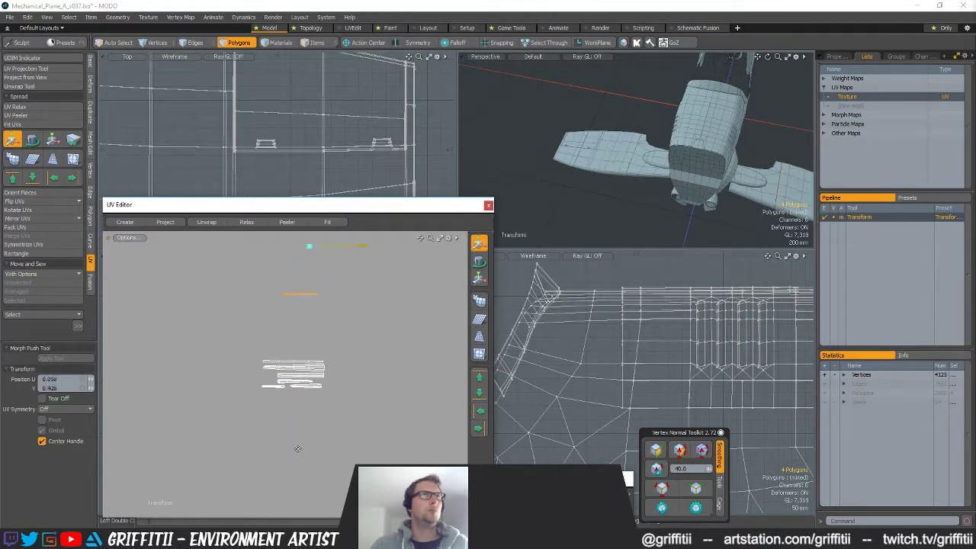
scroll(262, 351, up, 3)
drag(368, 262, 353, 350)
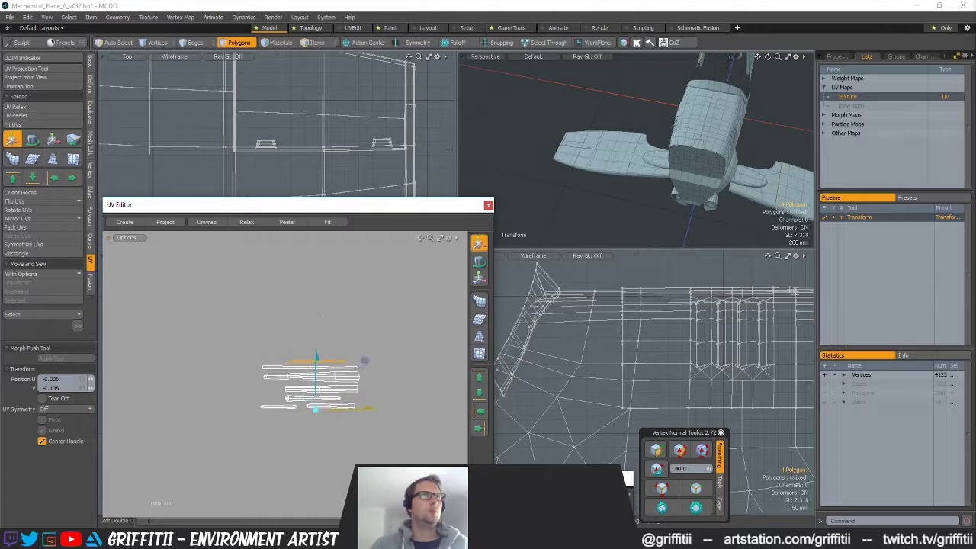
key(space)
Move the whole second stack beside the first one above the texture square and clear the selection
mouse_move(340, 272)
right_down()
mouse_move(266, 420)
mouse_move(376, 324)
right_up()
scroll(371, 309, down, 4)
key(w)
drag(392, 347, 225, 447)
alt+drag(225, 447, 301, 418)
scroll(300, 418, up, 4)
drag(332, 328, 332, 333)
scroll(339, 336, down, 4)
key(space)
click(364, 352)
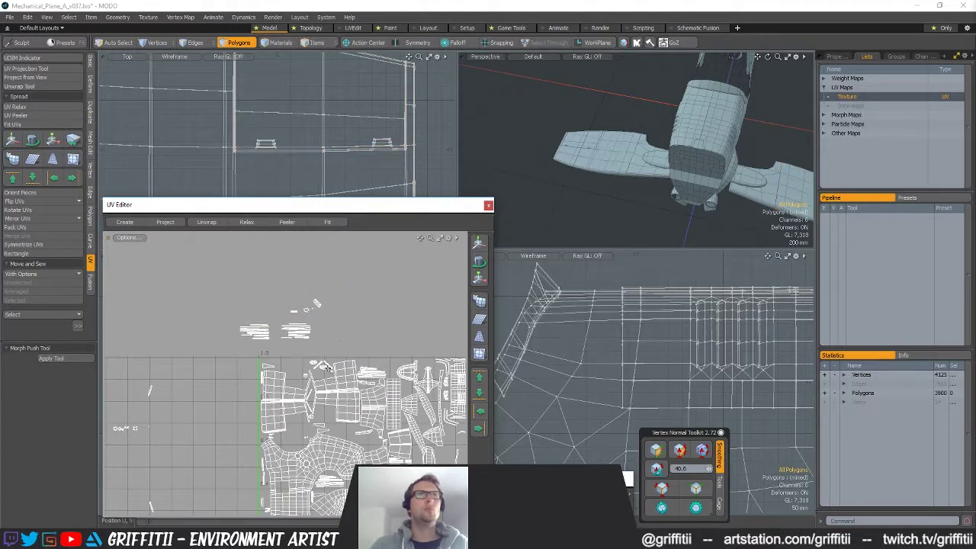
Examine the plane's nose and wing roots, switch to Substance Painter to compare the textured model, and return to MODO
key(shift+a)
alt+drag(734, 190, 676, 145)
click(677, 160)
double_click(676, 161)
key(alt+Tab)
click(212, 271)
mouse_move(417, 274)
alt+mouse_down()
mouse_move(389, 279)
mouse_move(270, 367)
mouse_move(247, 430)
alt+mouse_up()
mouse_move(521, 427)
alt+mouse_down()
mouse_move(517, 462)
mouse_move(508, 170)
mouse_move(496, 363)
mouse_move(643, 375)
alt+mouse_up()
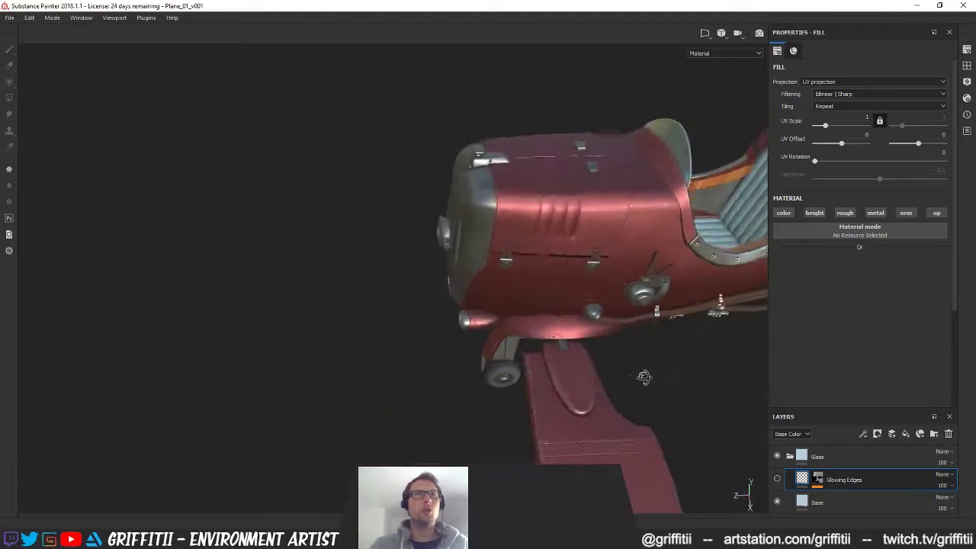
key(alt+Tab)
Select the wing-root fairing with its small pieces, exclude the fairing shell, and move the small pieces towards the shell's UVs
alt+shift+drag(276, 360, 242, 312)
ctrl+alt+drag(633, 162, 662, 183)
double_click(654, 172)
key(w)
ctrl+alt+drag(316, 270, 373, 404)
key(q)
double_click(660, 177)
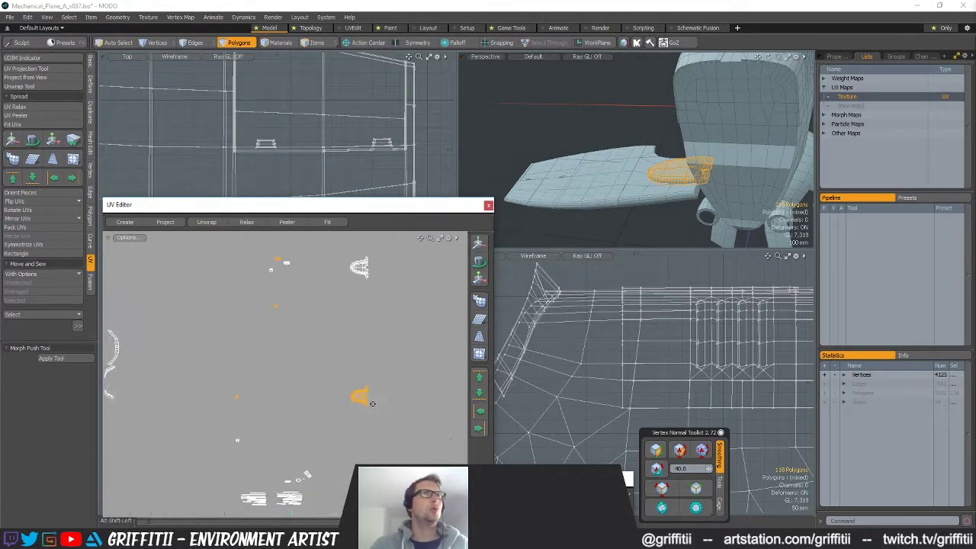
ctrl+alt+drag(371, 361, 369, 375)
ctrl+right_drag(423, 424, 421, 408)
key(w)
drag(323, 323, 363, 379)
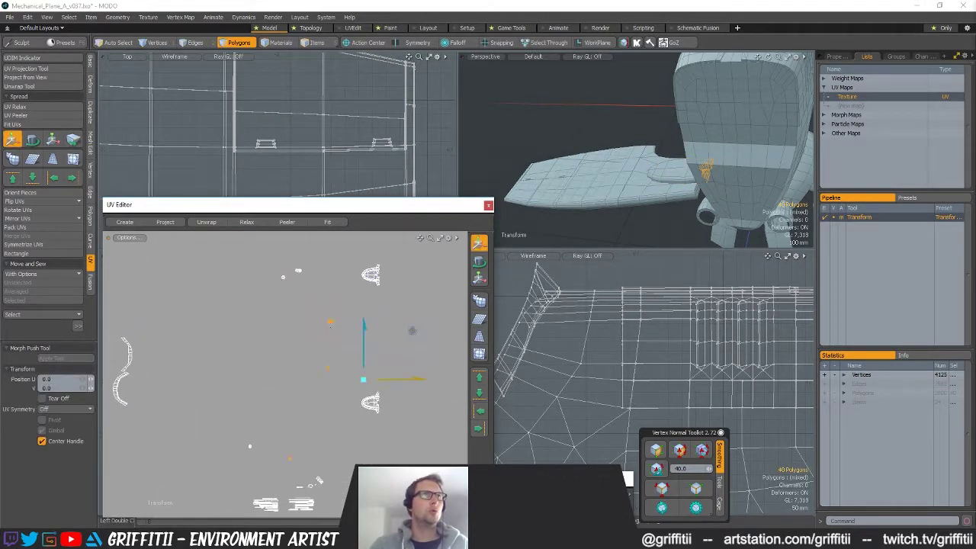
Take the already placed piece out of the selection and move the remaining small pieces closer to the fairing shell
ctrl+alt+drag(326, 341, 495, 328)
alt+shift+drag(496, 328, 213, 221)
ctrl+alt+drag(214, 221, 313, 275)
click(353, 393)
key(q)
mouse_move(263, 393)
ctrl+right_down()
mouse_move(366, 426)
mouse_move(355, 416)
ctrl+right_up()
scroll(355, 424, down, 5)
key(w)
mouse_move(410, 311)
mouse_down()
mouse_move(356, 310)
mouse_move(356, 341)
mouse_up()
scroll(351, 376, up, 6)
alt+shift+drag(352, 376, 359, 351)
Narrow the selection to the last stray piece and place it beside the fairing shell
scroll(348, 374, down, 4)
scroll(360, 352, down, 2)
key(q)
ctrl+right_drag(342, 338, 360, 352)
key(w)
drag(408, 311, 387, 393)
scroll(351, 358, up, 5)
alt+shift+drag(351, 357, 384, 331)
Select the round cap above the fairing shell and orient that piece
key(q)
click(374, 293)
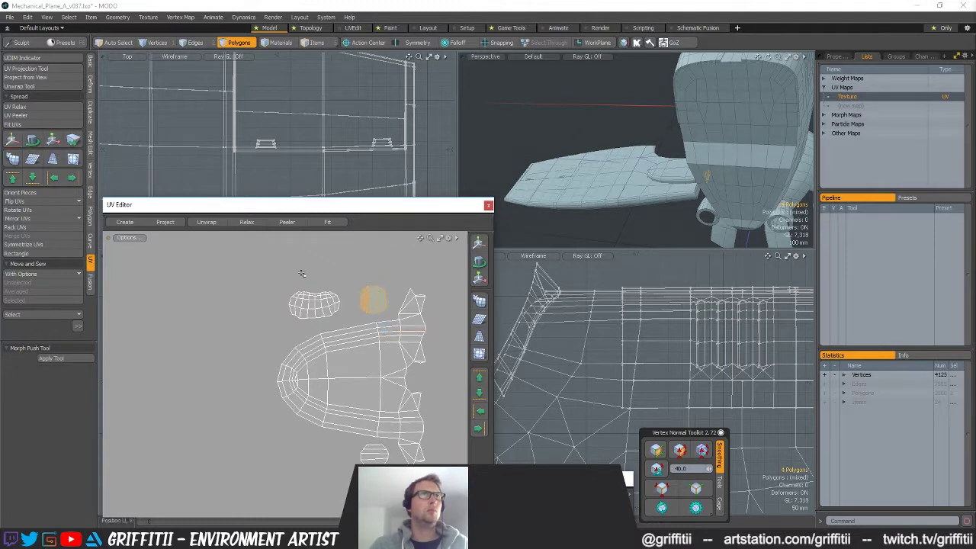
click(53, 192)
scroll(366, 314, down, 5)
Select the assembled fairing group by its vertices and move it beside the wing stacks above the texture square
key(1)
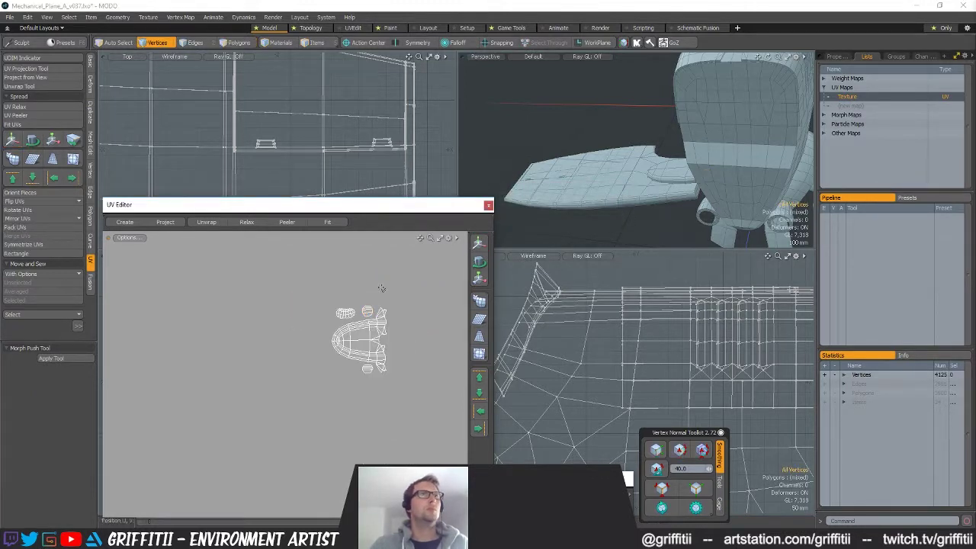
scroll(364, 275, down, 7)
alt+shift+drag(333, 245, 330, 291)
right_drag(341, 311, 387, 314)
key(w)
drag(388, 313, 366, 382)
key(q)
Select the opposite fairing's stray ten-vertex round cap and place it just beneath that fairing's shell
alt+shift+drag(339, 288, 335, 349)
right_drag(243, 422, 264, 416)
key(w)
drag(316, 400, 344, 357)
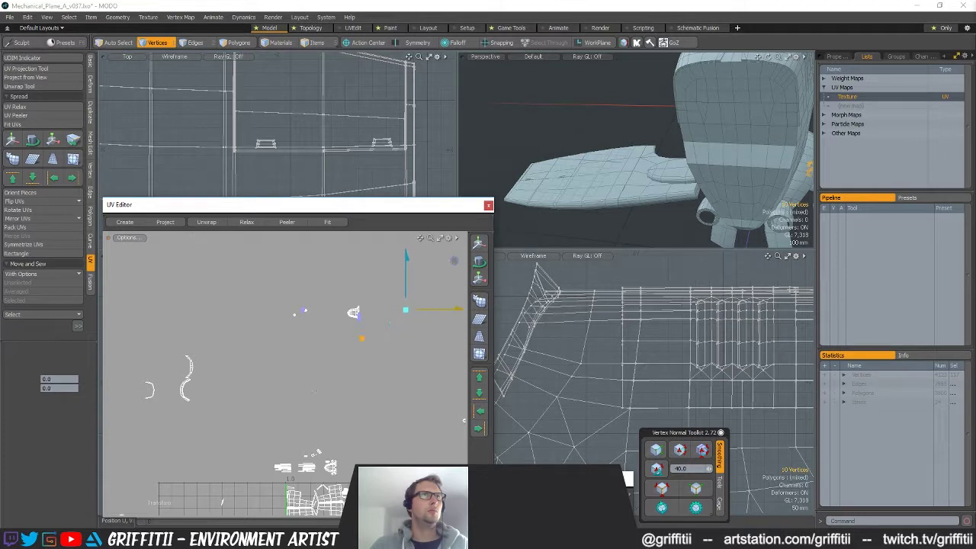
drag(407, 313, 401, 300)
scroll(333, 356, up, 8)
drag(374, 376, 329, 291)
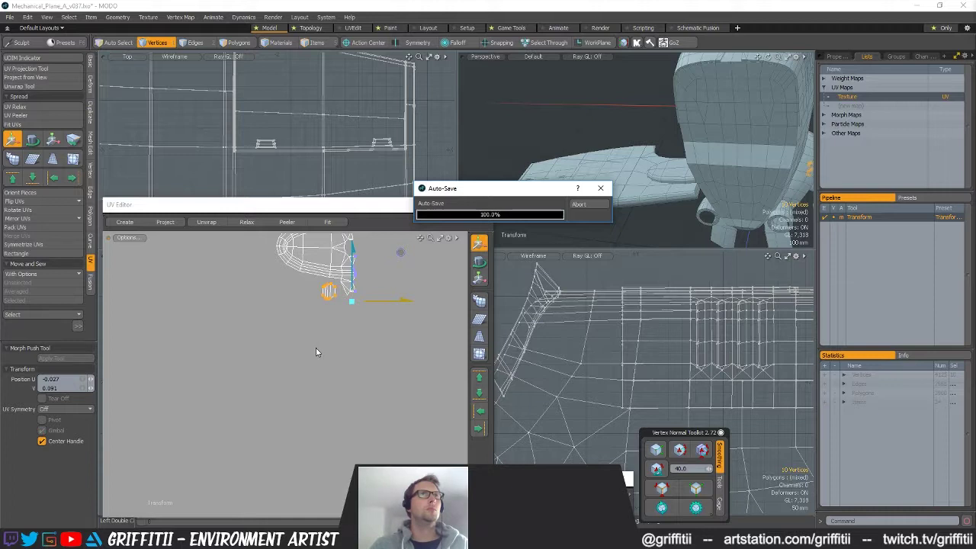
Bring the opposite fairing's bean-shaped piece and other round cap to its shell, placing the cap directly above it
alt+drag(293, 337, 345, 388)
ctrl+alt+drag(345, 387, 270, 374)
key(q)
mouse_move(287, 383)
right_down()
mouse_move(258, 392)
mouse_move(296, 351)
right_up()
key(w)
drag(239, 396, 371, 361)
mouse_move(321, 364)
ctrl+alt+mouse_down()
mouse_move(452, 363)
mouse_move(337, 426)
ctrl+alt+mouse_up()
ctrl+alt+drag(305, 331, 358, 331)
drag(281, 331, 367, 376)
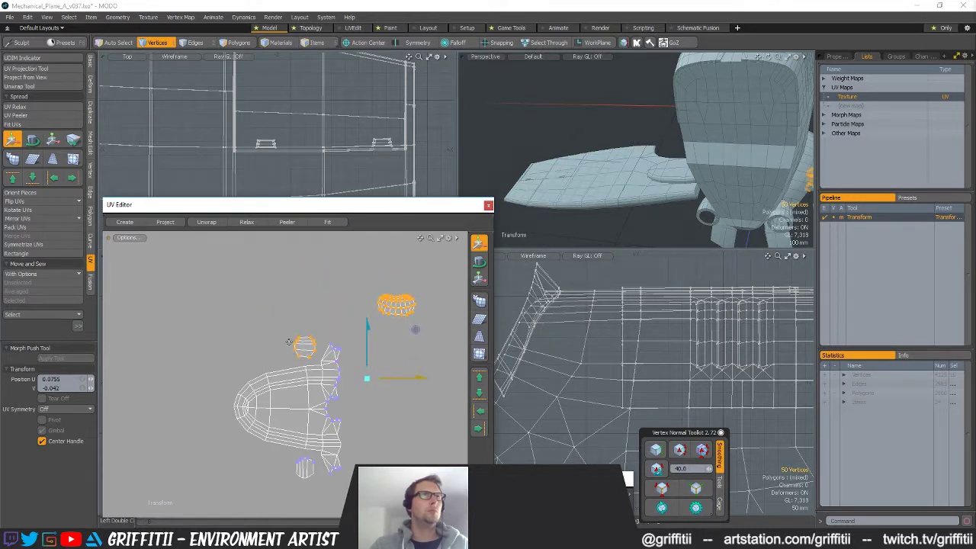
Select the round cap beneath the shell and orient it with the direction set to Horizontal
key(space)
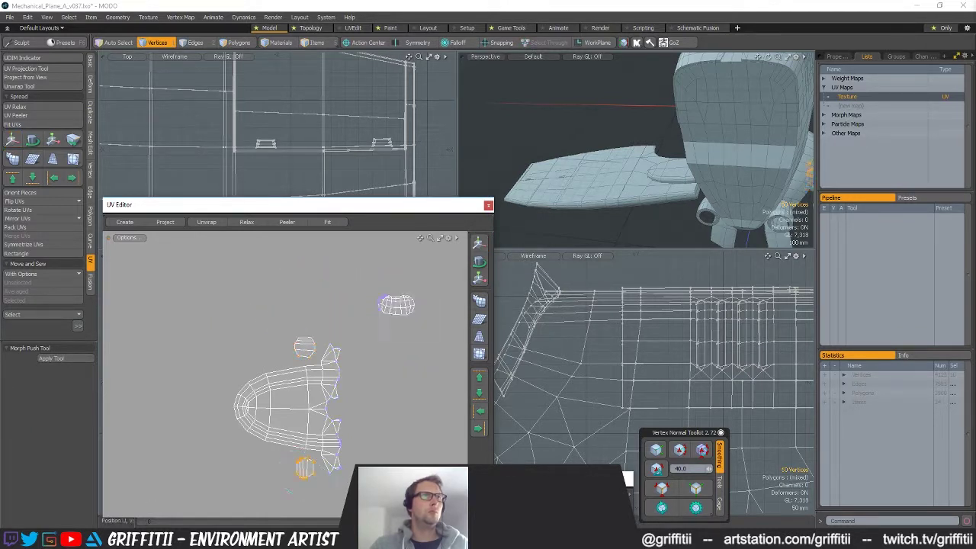
click(29, 194)
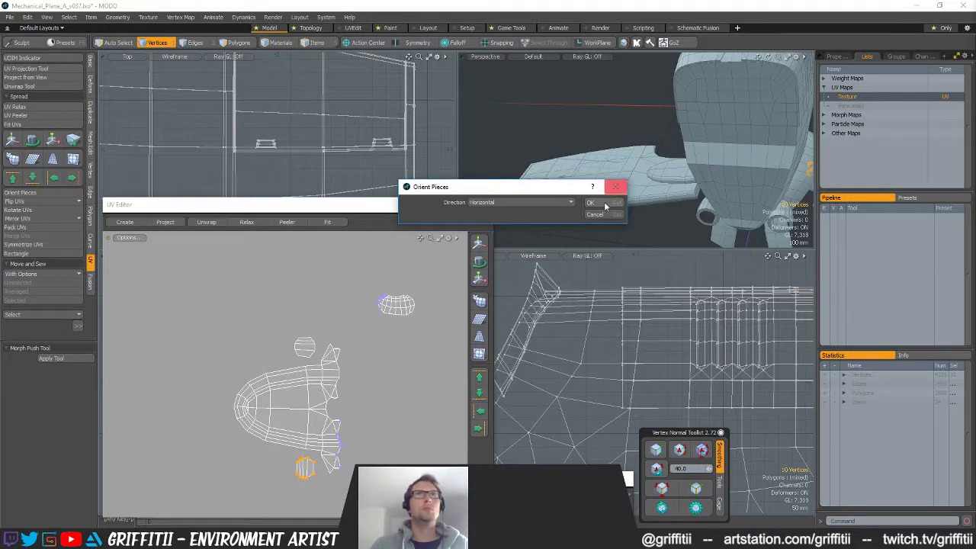
click(606, 204)
Move the bean-shaped piece above the fairing shell, beside the upper round cap
key(3)
key(w)
drag(388, 305, 255, 349)
key(space)
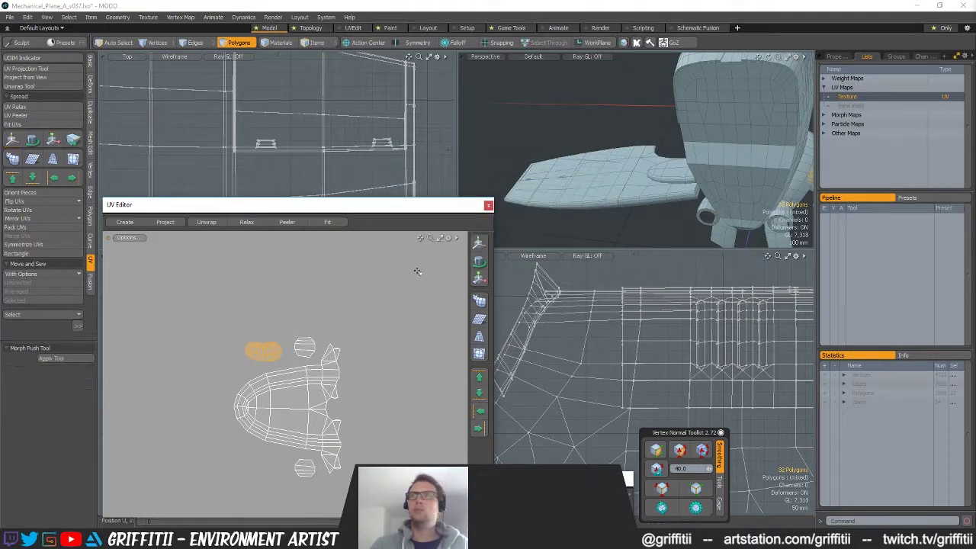
Select the whole opposite fairing group and place it beside the first fairing group above the texture square
ctrl+alt+drag(405, 322, 362, 297)
right_drag(310, 368, 416, 393)
mouse_move(422, 414)
ctrl+alt+mouse_down()
mouse_move(370, 420)
mouse_move(334, 305)
ctrl+alt+mouse_up()
ctrl+alt+drag(378, 341, 349, 355)
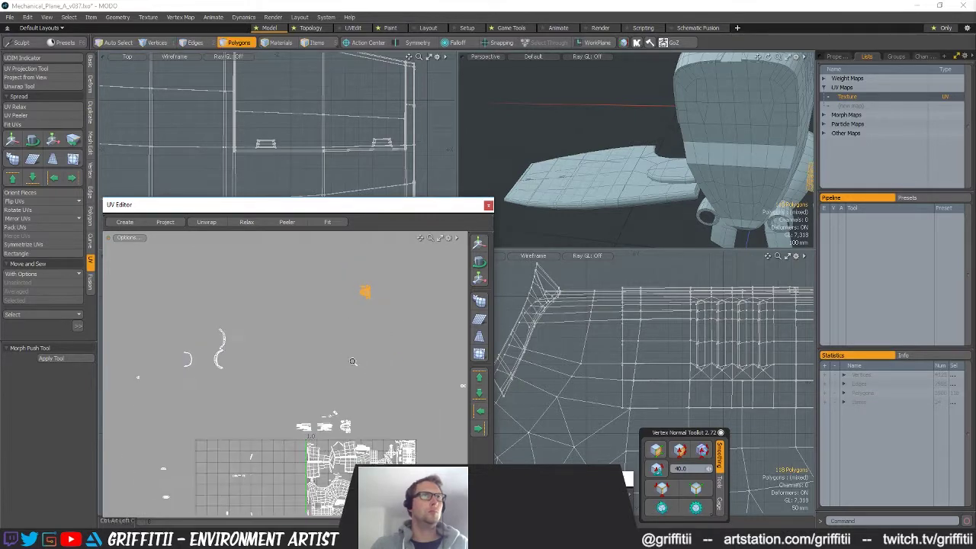
key(w)
ctrl+alt+drag(355, 406, 435, 405)
alt+shift+drag(400, 421, 375, 333)
drag(397, 337, 285, 326)
ctrl+alt+drag(415, 345, 340, 371)
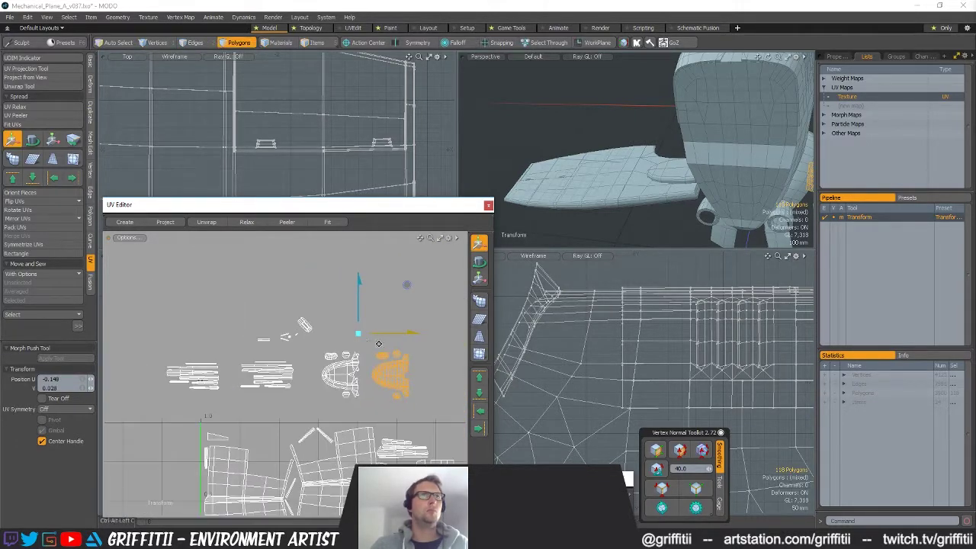
key(space)
alt+shift+drag(392, 308, 363, 305)
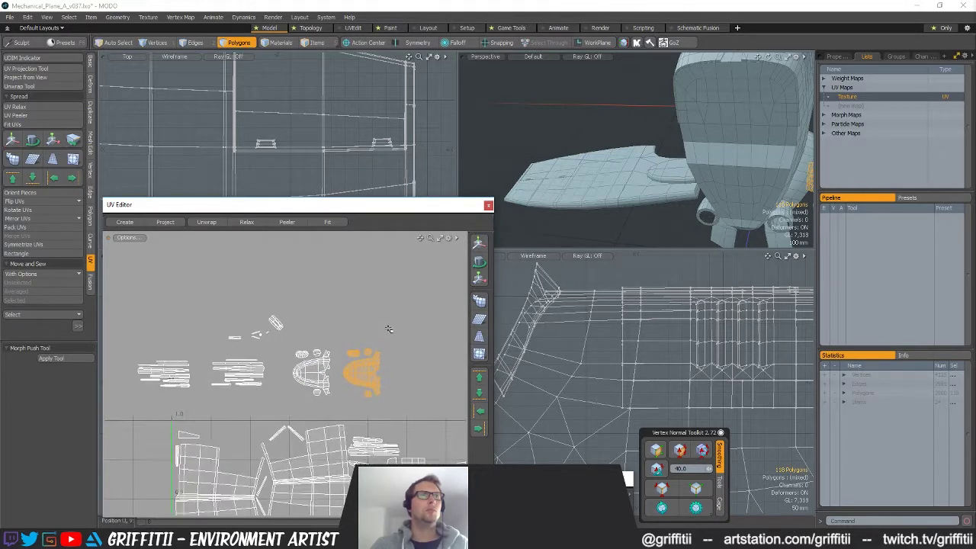
Select the small bracket pieces above the wing stacks, check them on the model, and orient the pieces
ctrl+alt+drag(297, 323, 280, 325)
right_drag(237, 300, 362, 307)
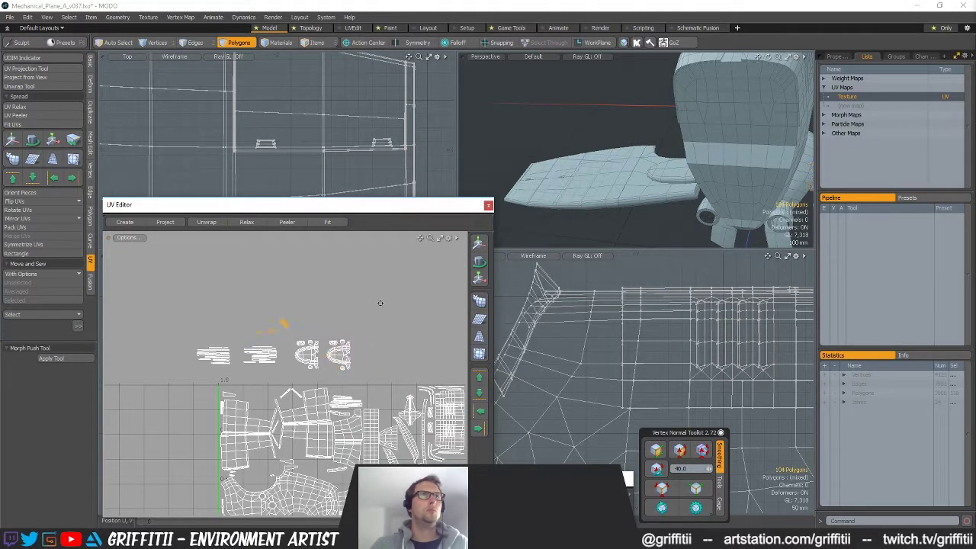
key(shift+a)
alt+drag(610, 161, 545, 110)
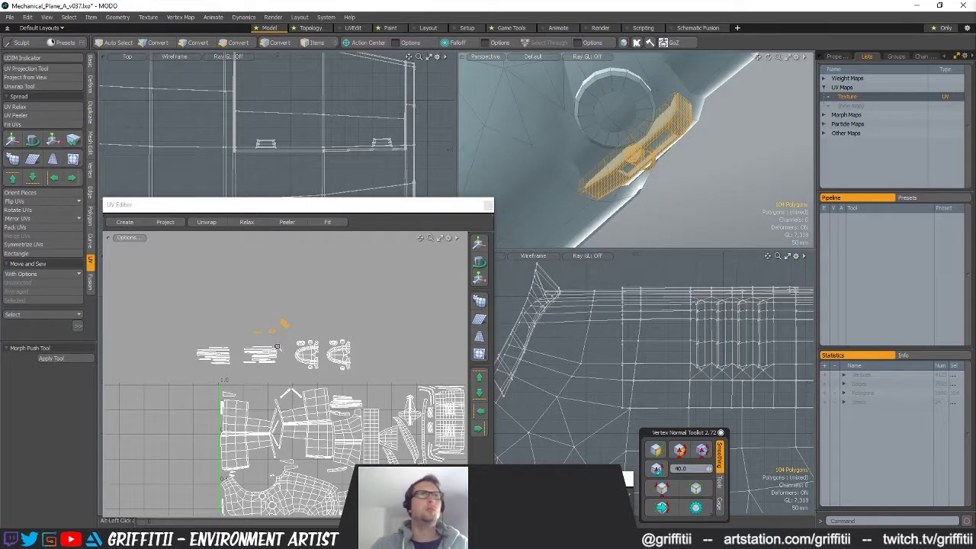
ctrl+alt+drag(284, 333, 281, 323)
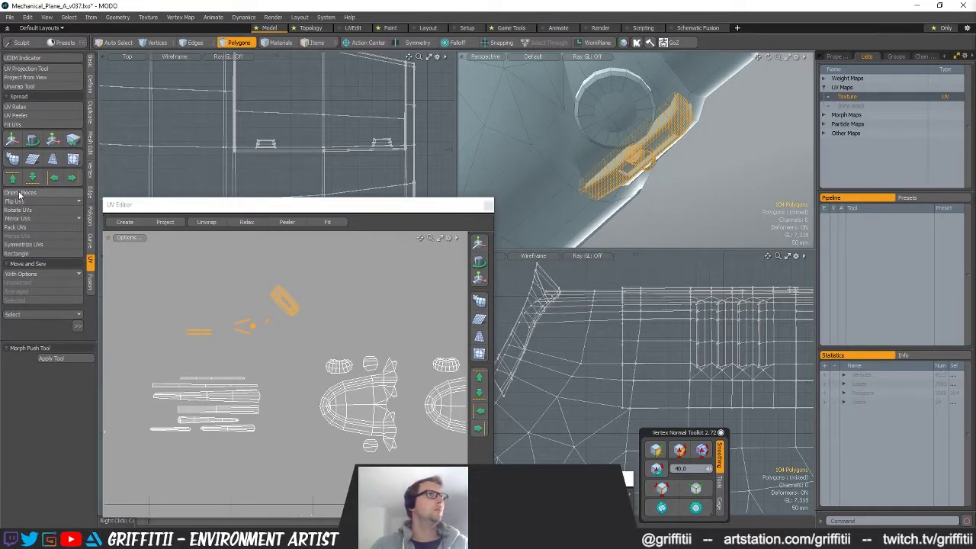
scroll(385, 328, up, 3)
key(1)
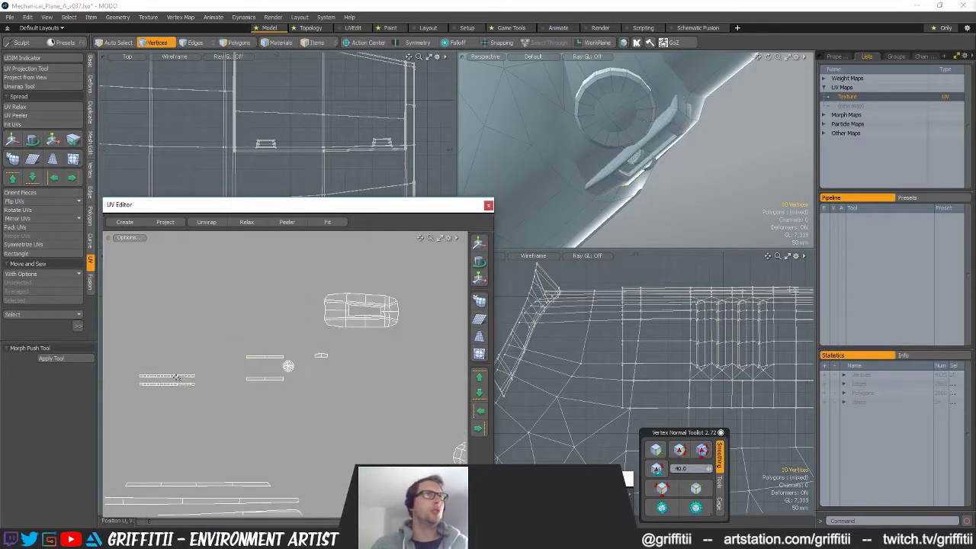
Select the two thin segmented strips and place them beneath the bracket's plate piece
right_drag(166, 427, 210, 412)
right_drag(115, 412, 233, 433)
key(w)
mouse_move(241, 349)
mouse_down()
mouse_move(484, 297)
mouse_move(463, 299)
mouse_up()
alt+shift+drag(255, 353, 162, 402)
scroll(302, 384, up, 5)
mouse_move(330, 382)
mouse_down()
mouse_move(191, 432)
mouse_move(224, 420)
mouse_move(240, 407)
mouse_move(232, 403)
mouse_up()
scroll(329, 384, down, 5)
alt+shift+drag(163, 418, 228, 425)
scroll(229, 425, up, 5)
Move the round disc next to the end of the two segmented strips, under the plate's narrower end
key(q)
right_drag(282, 404, 247, 413)
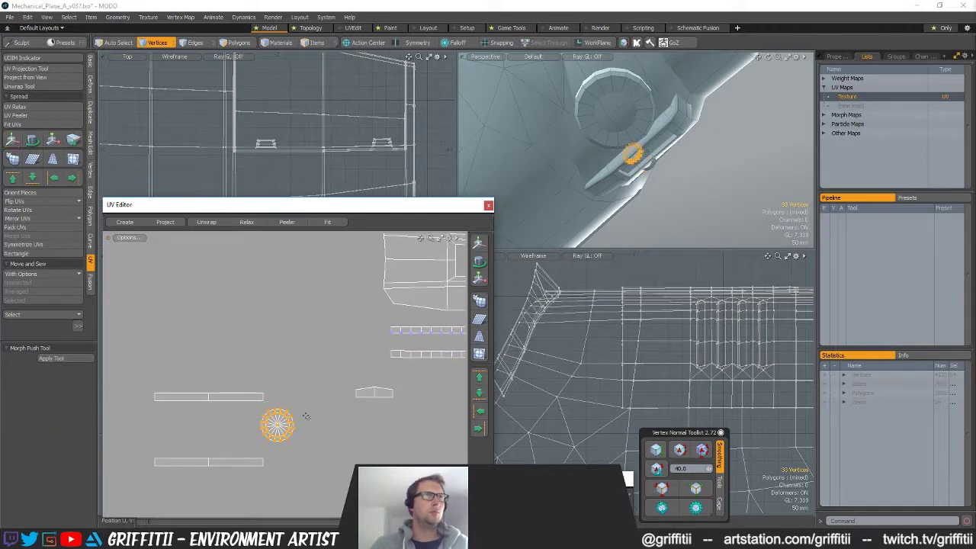
alt+shift+drag(306, 417, 216, 416)
key(w)
drag(253, 456, 270, 439)
mouse_move(216, 403)
mouse_down()
mouse_move(404, 342)
mouse_move(394, 359)
mouse_move(233, 397)
mouse_up()
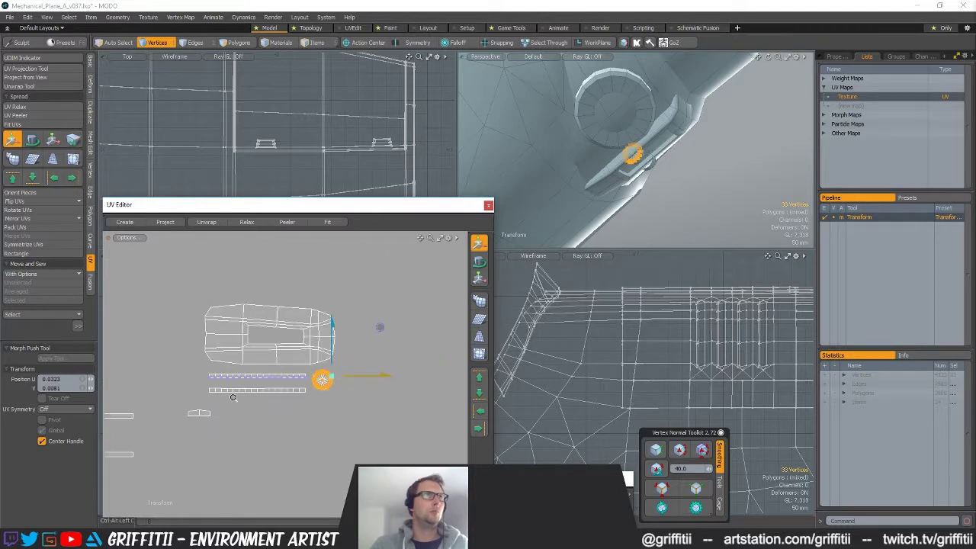
Select the bracket's connected parts on the model to locate its pieces that are still scattered in the UV layout
key(3)
double_click(655, 166)
ctrl+alt+drag(395, 369, 311, 372)
ctrl+alt+drag(391, 333, 370, 334)
alt+drag(370, 333, 314, 334)
alt+drag(751, 164, 737, 106)
double_click(645, 162)
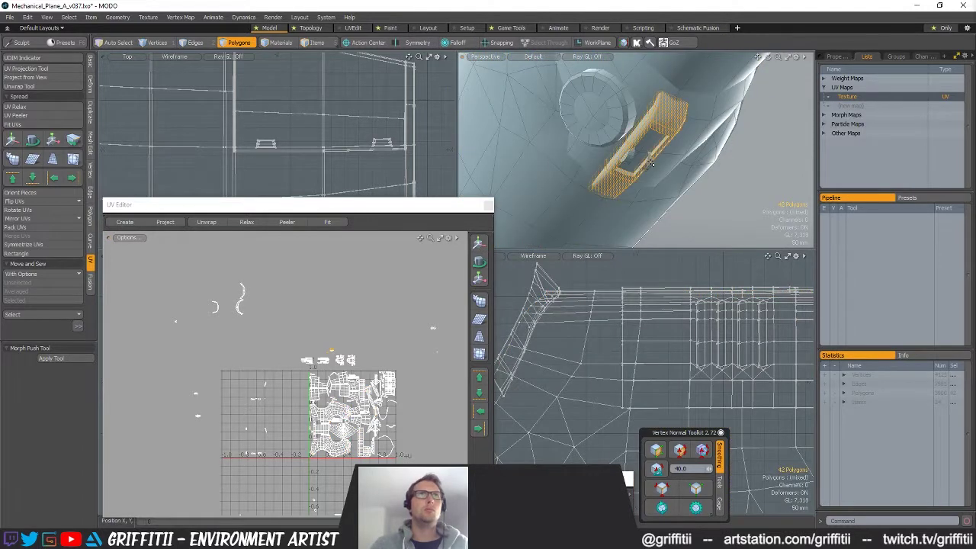
Isolate the bracket's other round disc and move it to the opposite end of the two segmented strips
ctrl+alt+drag(339, 348, 453, 336)
ctrl+right_drag(381, 350, 323, 300)
mouse_move(401, 350)
ctrl+alt+mouse_down()
mouse_move(302, 348)
mouse_move(333, 334)
ctrl+alt+mouse_up()
key(w)
key(shift+a)
alt+drag(318, 399, 183, 365)
alt+drag(278, 365, 241, 313)
drag(268, 247, 270, 360)
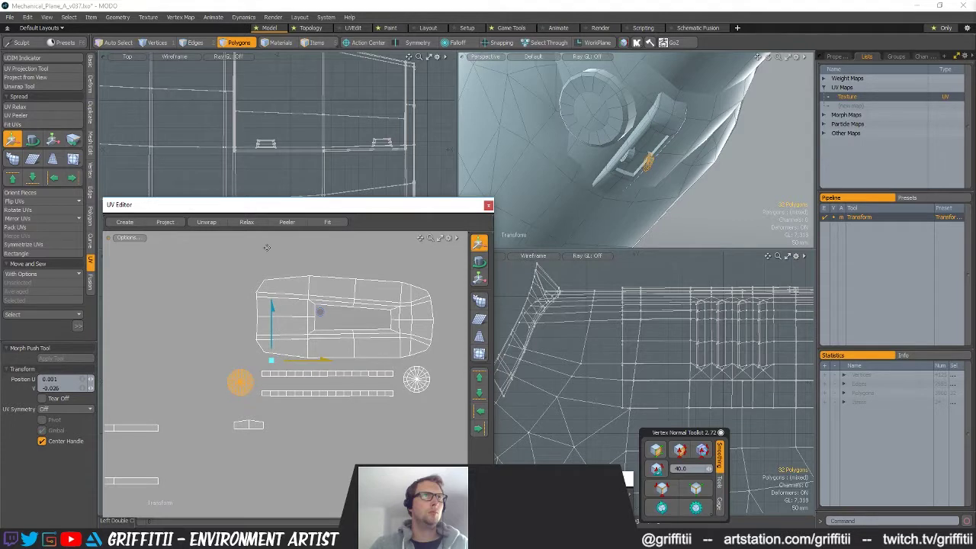
Expand the selection to both discs and both segmented strips, and centre them beneath the plate piece
key(q)
alt+drag(358, 380, 322, 362)
key(])
key(w)
drag(364, 319, 379, 315)
key(q)
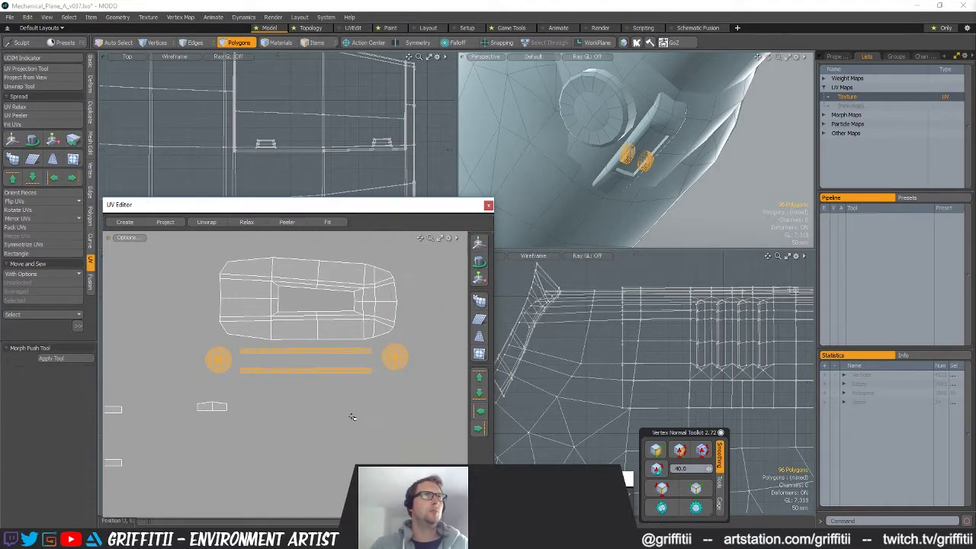
Move the small two-polygon piece from below the strips to beside the plate's narrower end
click(353, 417)
key(a)
alt+drag(341, 408, 314, 430)
key(w)
drag(332, 374, 453, 329)
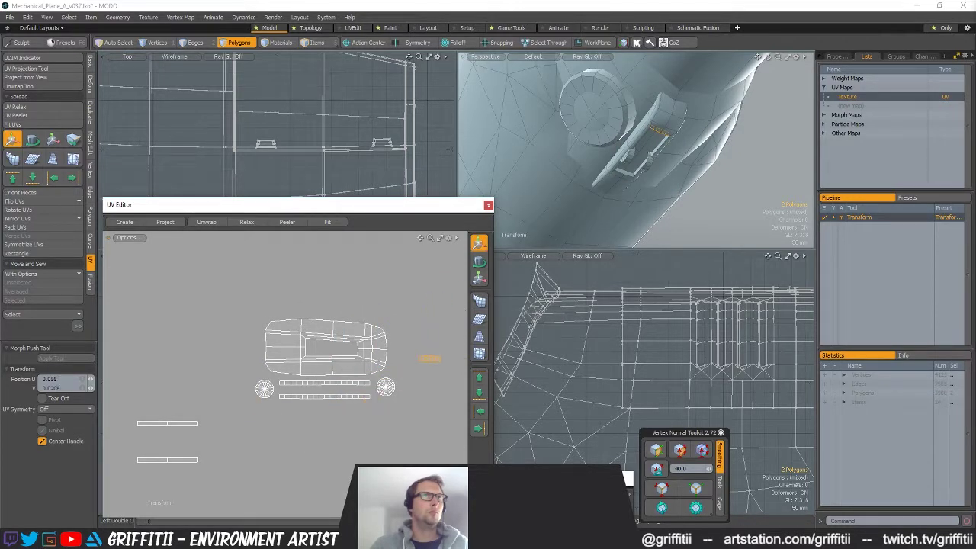
Select the two plain bars and move them together to the plate, with the lower one beneath the segmented strips
scroll(248, 409, down, 3)
key(q)
mouse_move(219, 408)
right_down()
mouse_move(191, 465)
mouse_move(223, 441)
right_up()
key(w)
drag(257, 374, 346, 318)
drag(393, 268, 378, 301)
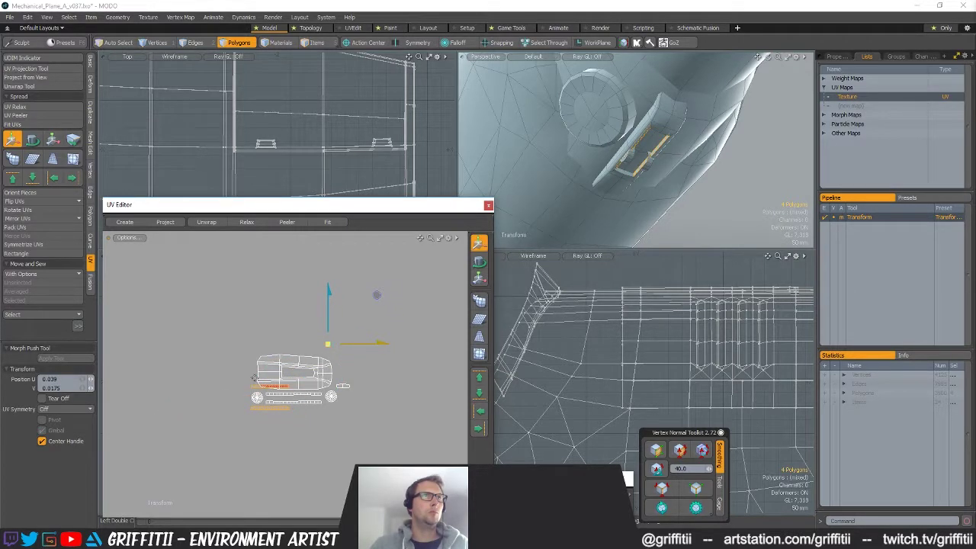
key(q)
scroll(251, 419, up, 4)
key(w)
drag(316, 427, 314, 431)
key(q)
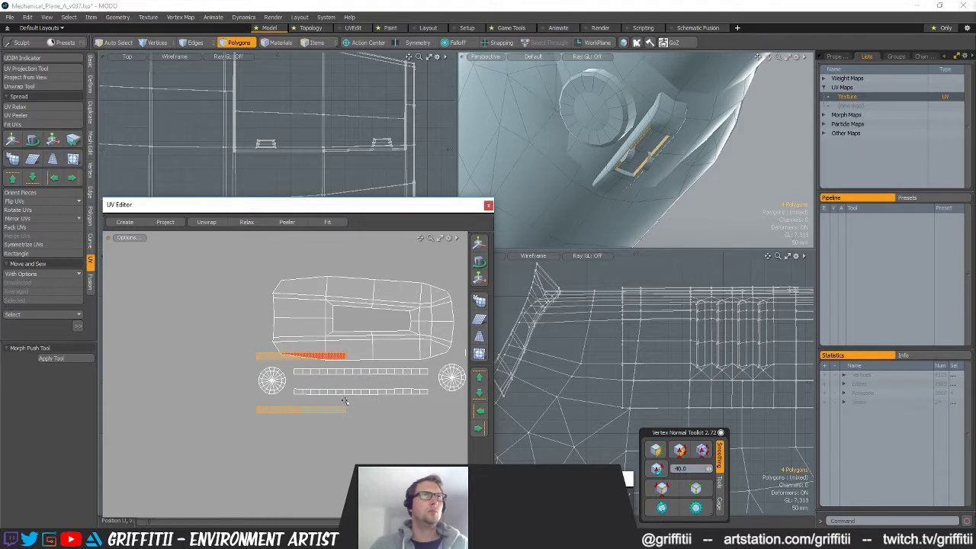
Move only the upper plain bar down beside the other one, forming a row beneath the segmented strips
ctrl+right_drag(381, 428, 369, 424)
alt+drag(369, 425, 278, 426)
key(w)
mouse_move(270, 336)
mouse_down()
mouse_move(443, 417)
mouse_move(419, 413)
mouse_move(407, 392)
mouse_up()
mouse_move(428, 343)
mouse_down()
mouse_move(415, 340)
mouse_move(444, 344)
mouse_up()
key(space)
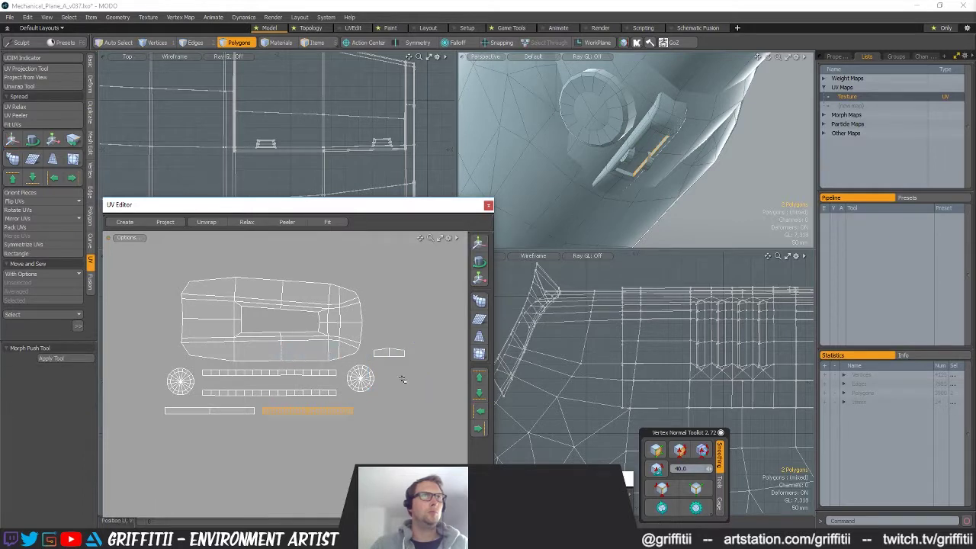
Move the small two-polygon piece from beside the plate in towards the bracket's grouped strips
right_drag(366, 345, 420, 337)
key(w)
mouse_move(412, 328)
mouse_down()
mouse_move(405, 380)
mouse_move(304, 359)
mouse_up()
key(space)
Select the whole bracket, keep only its other small two-polygon piece selected, and move it to the bracket's group above the texture square
double_click(369, 342)
alt+drag(398, 376, 358, 317)
scroll(358, 317, down, 2)
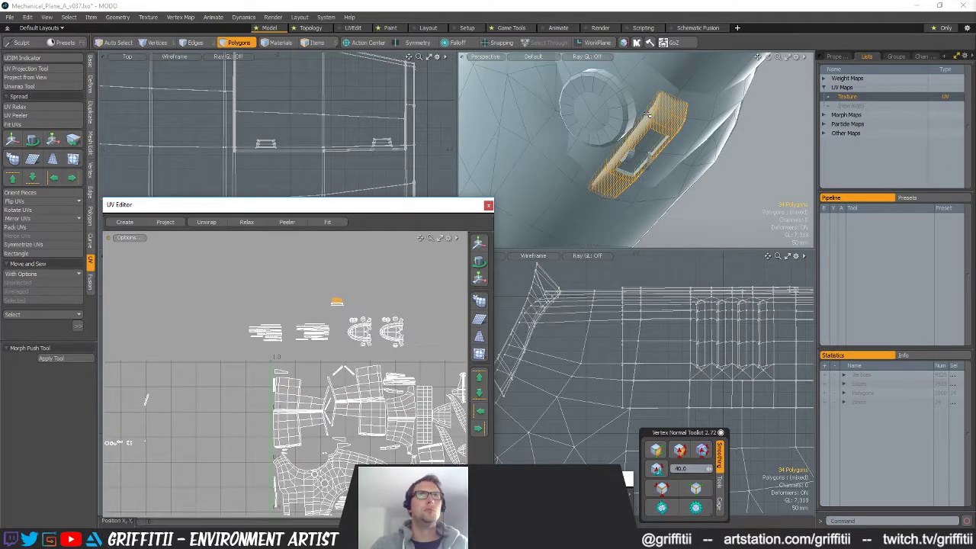
mouse_move(347, 317)
ctrl+right_down()
mouse_move(409, 292)
mouse_move(390, 324)
ctrl+right_up()
scroll(389, 347, down, 4)
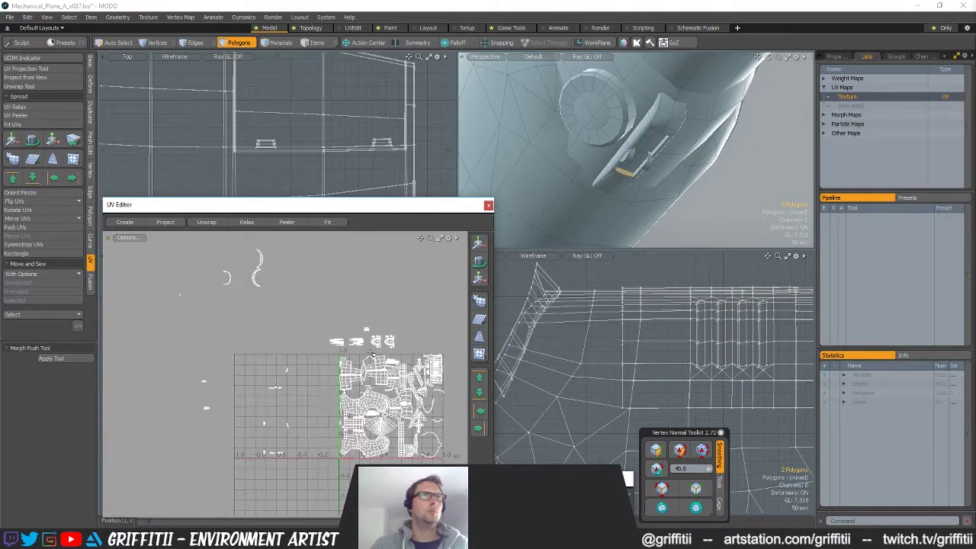
key(w)
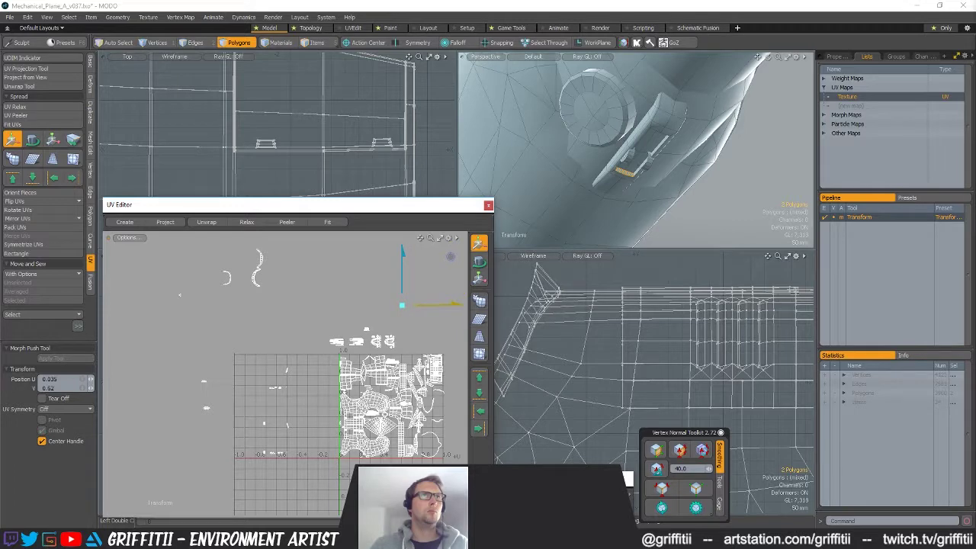
drag(402, 305, 398, 315)
Orient the two-polygon piece horizontally and place it just above its twin at the end of the plain bars' row
key(shift+a)
scroll(321, 369, down, 5)
alt+drag(298, 390, 346, 400)
click(45, 192)
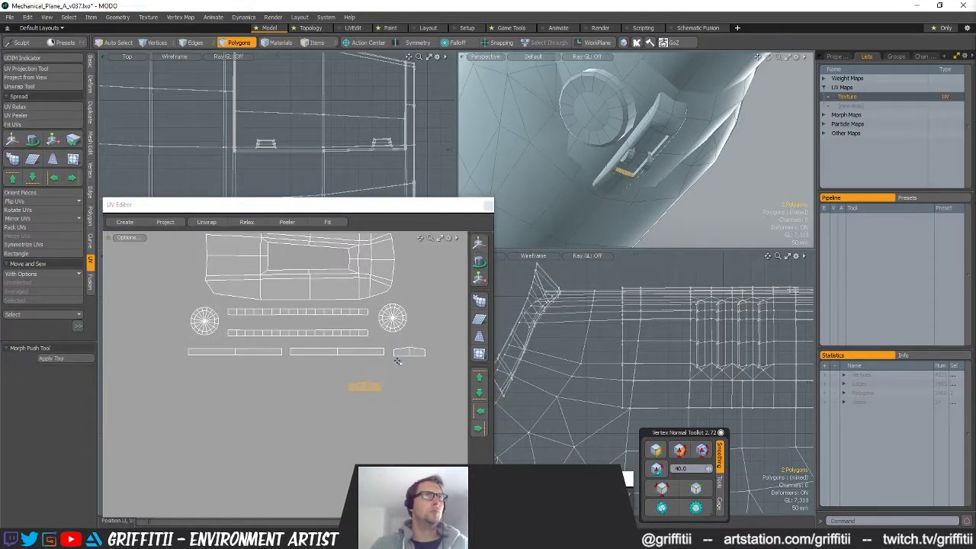
drag(398, 355, 425, 313)
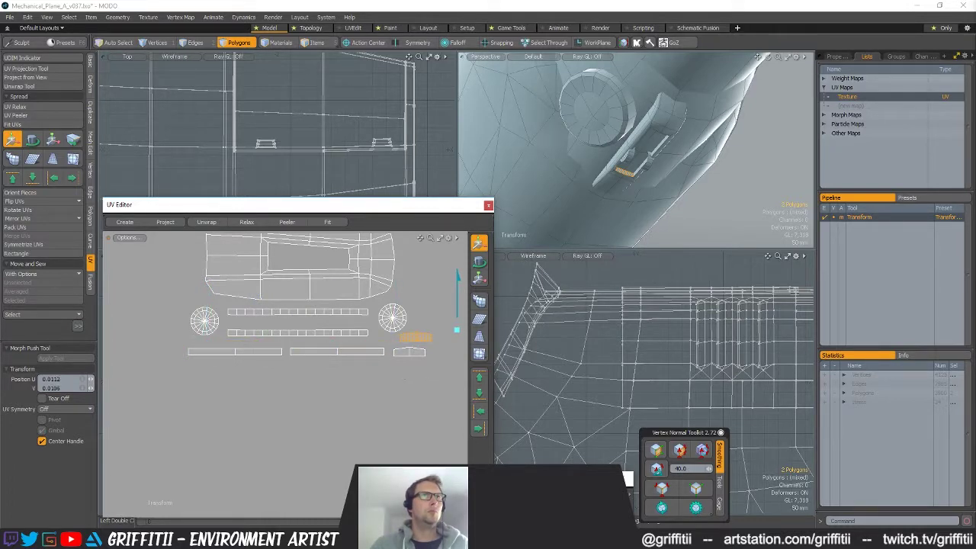
key(space)
Clear the selection and select the plane's whole upper tail fin
scroll(362, 416, down, 8)
mouse_move(358, 436)
right_down()
mouse_move(327, 432)
mouse_move(366, 427)
right_up()
alt+drag(346, 423, 256, 327)
scroll(336, 382, down, 2)
scroll(337, 383, down, 5)
click(346, 321)
alt+shift+drag(346, 320, 329, 269)
alt+shift+drag(361, 364, 314, 290)
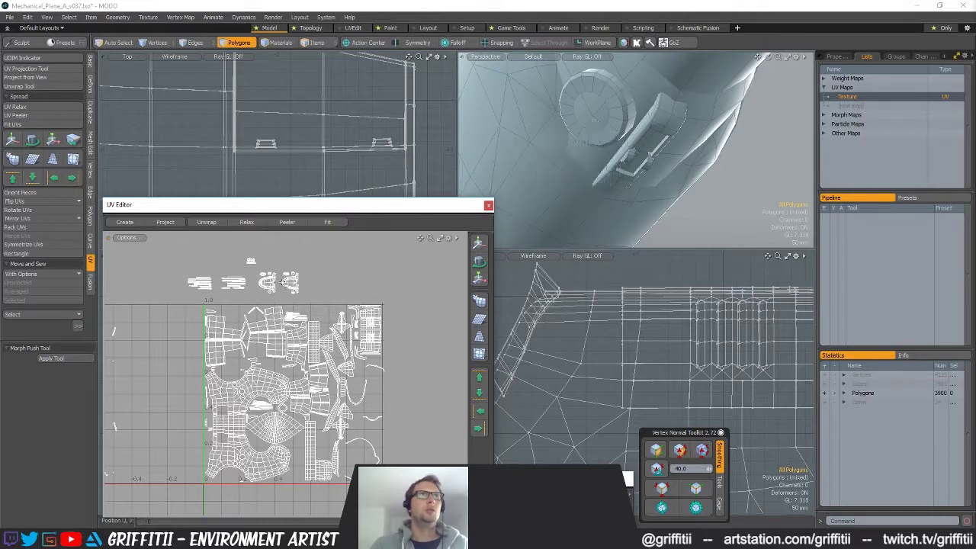
key(shift+a)
alt+drag(690, 148, 665, 132)
double_click(608, 120)
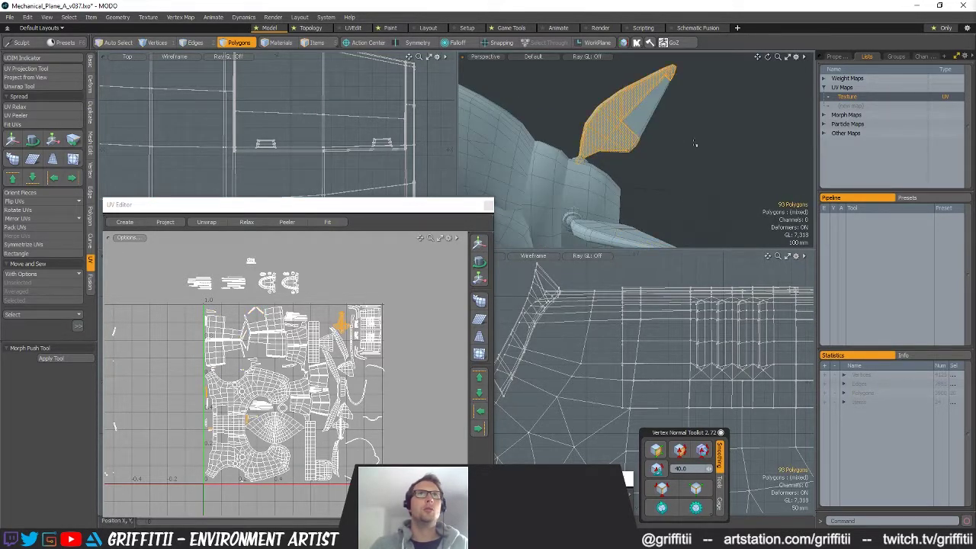
Switch to Substance Painter and examine the textured plane's tail fins and fuselage from the side
key(alt+Tab)
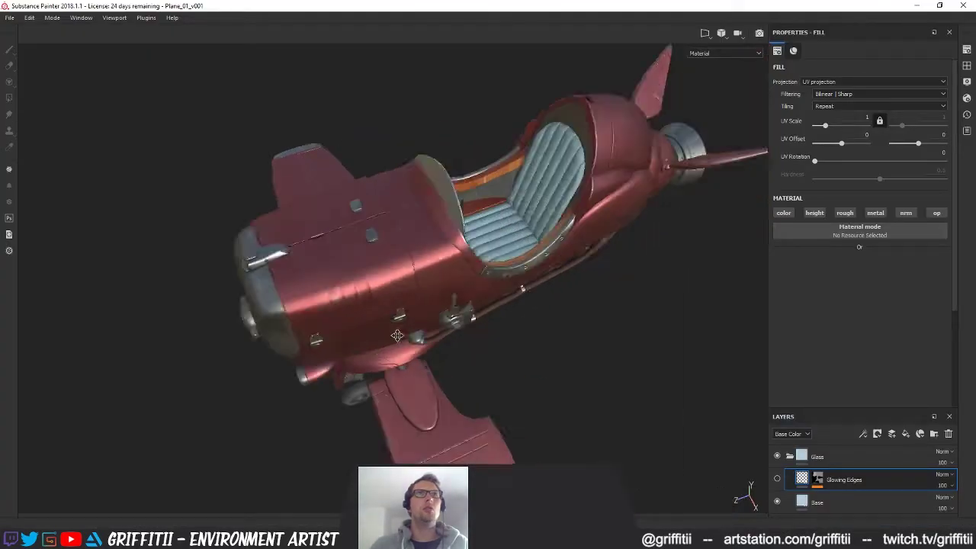
mouse_move(397, 336)
alt+mouse_down()
mouse_move(493, 311)
mouse_move(588, 381)
mouse_move(606, 452)
mouse_move(510, 145)
mouse_move(586, 161)
mouse_move(502, 290)
mouse_move(477, 229)
alt+mouse_up()
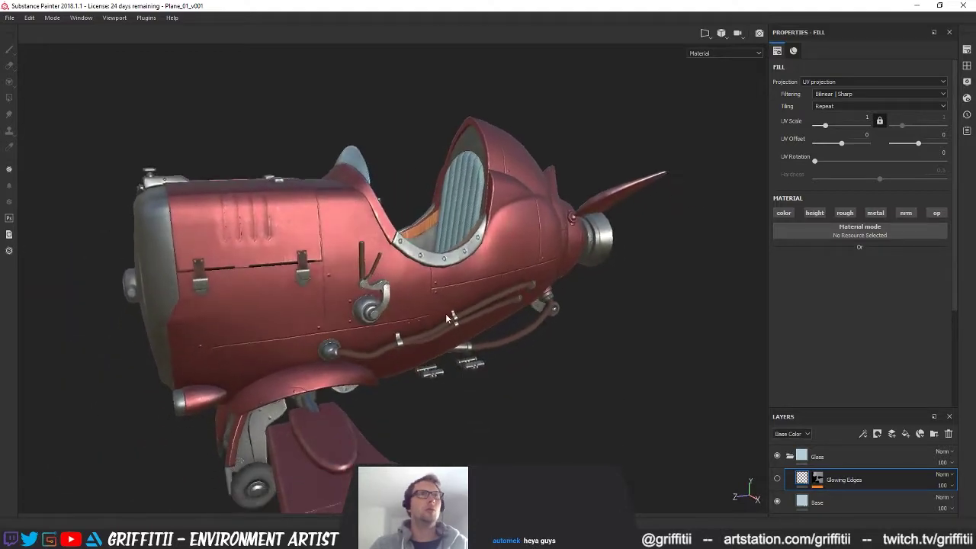
key(alt+Tab)
Back in MODO, deselect the upper fin's main shell and move its remaining 22 edge polygons towards that shell
ctrl+double_click(341, 323)
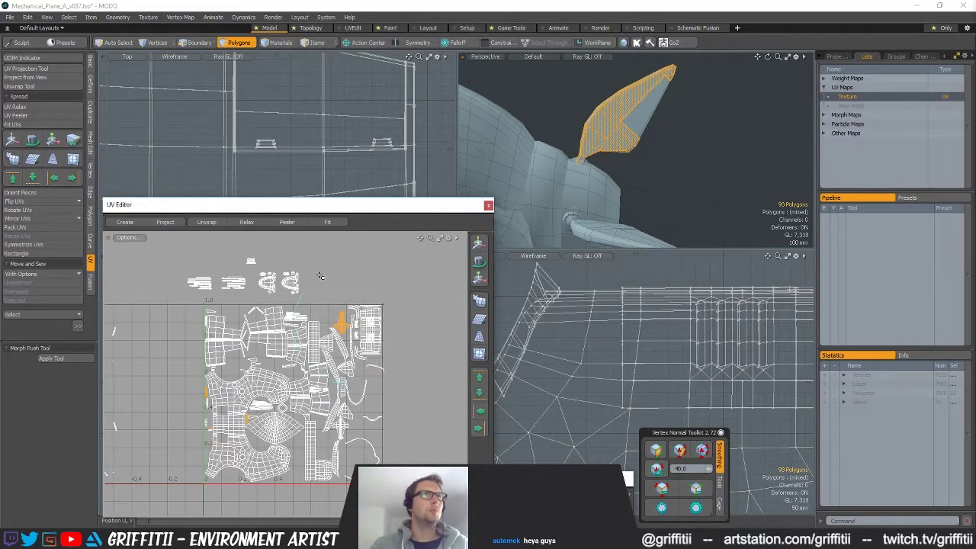
key(w)
drag(330, 361, 407, 302)
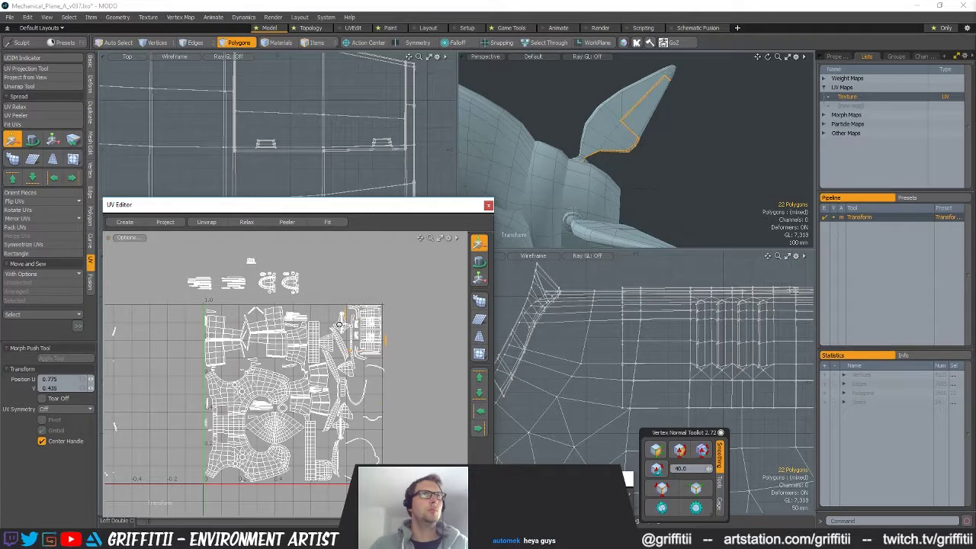
scroll(343, 326, up, 8)
alt+drag(367, 255, 360, 322)
scroll(361, 322, up, 2)
alt+drag(322, 377, 315, 342)
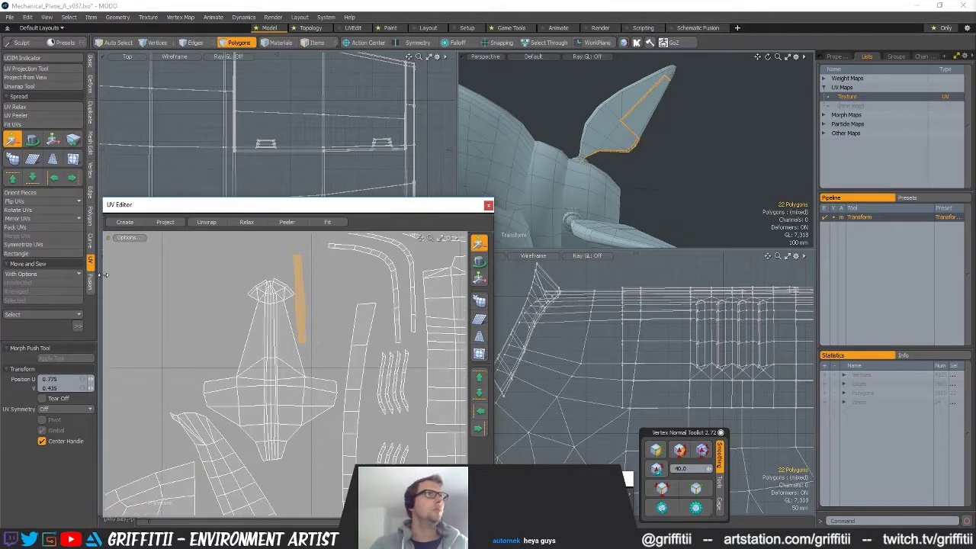
Orient the upper fin's edge pieces and rotate them 90° to stand upright
scroll(297, 299, down, 8)
scroll(297, 299, up, 5)
click(36, 192)
scroll(333, 335, down, 3)
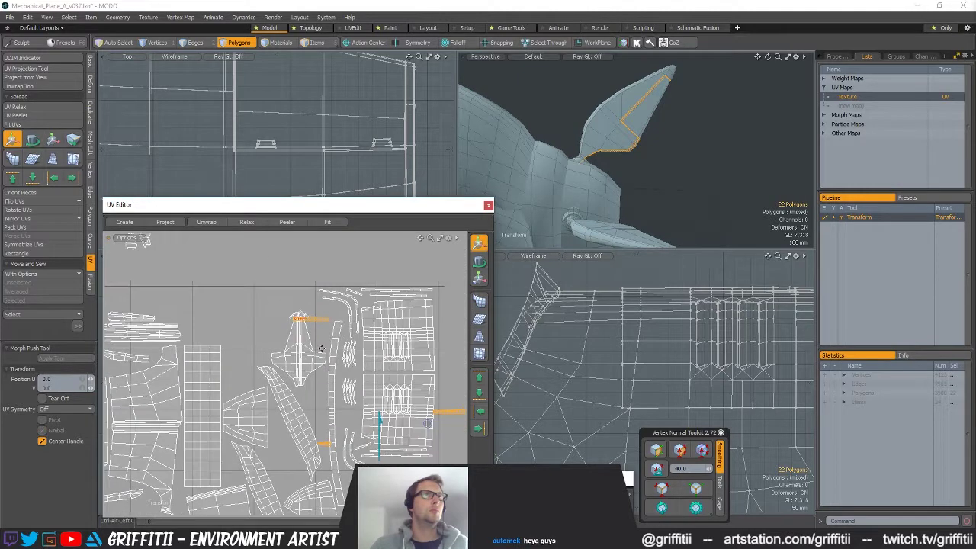
alt+drag(342, 349, 269, 337)
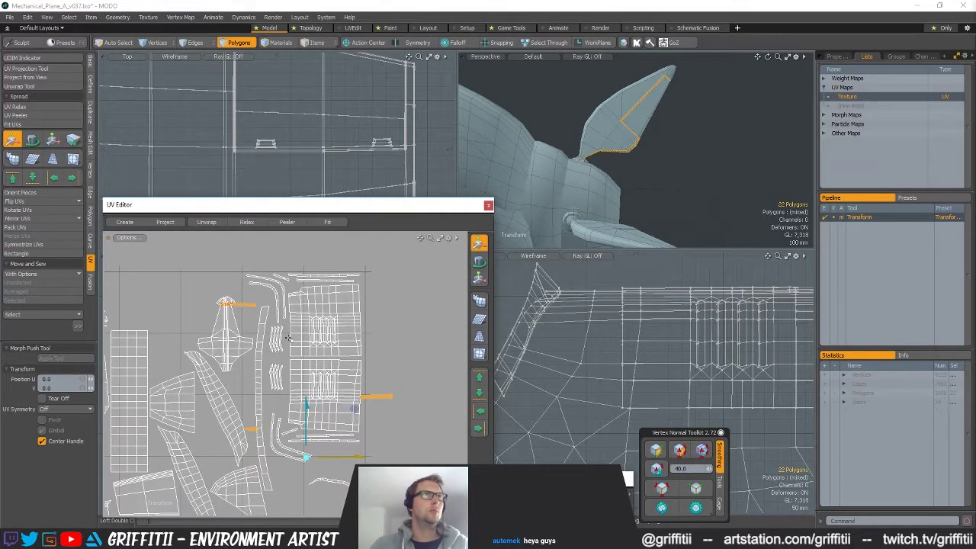
key(e)
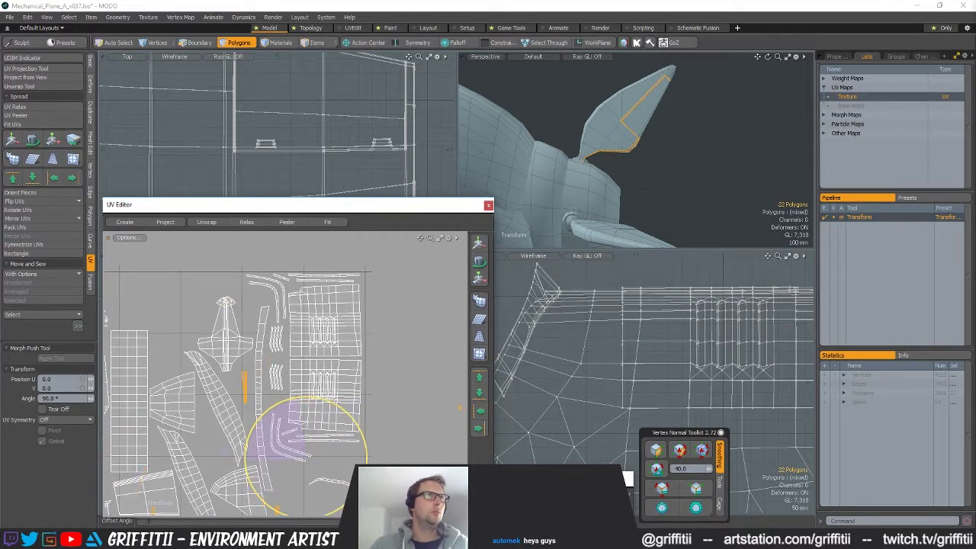
Move the upper fin's edge pieces together so the segmented strip stands beside the fin's main shell
key(w)
alt+drag(250, 326, 340, 344)
scroll(340, 344, up, 4)
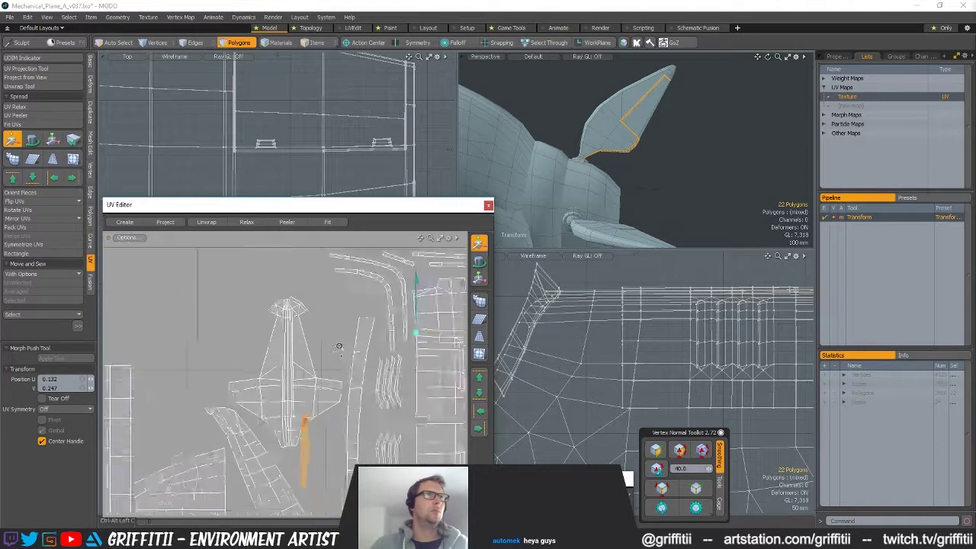
drag(363, 470, 389, 336)
key(space)
Deselect the segmented strip, move the remaining pieces so the plain strip stands next to it, and rotate them -4°
ctrl+right_drag(373, 326, 382, 378)
scroll(384, 419, down, 4)
alt+drag(385, 419, 310, 422)
key(w)
drag(358, 311, 276, 447)
scroll(374, 303, up, 4)
alt+drag(347, 488, 328, 402)
scroll(328, 402, up, 1)
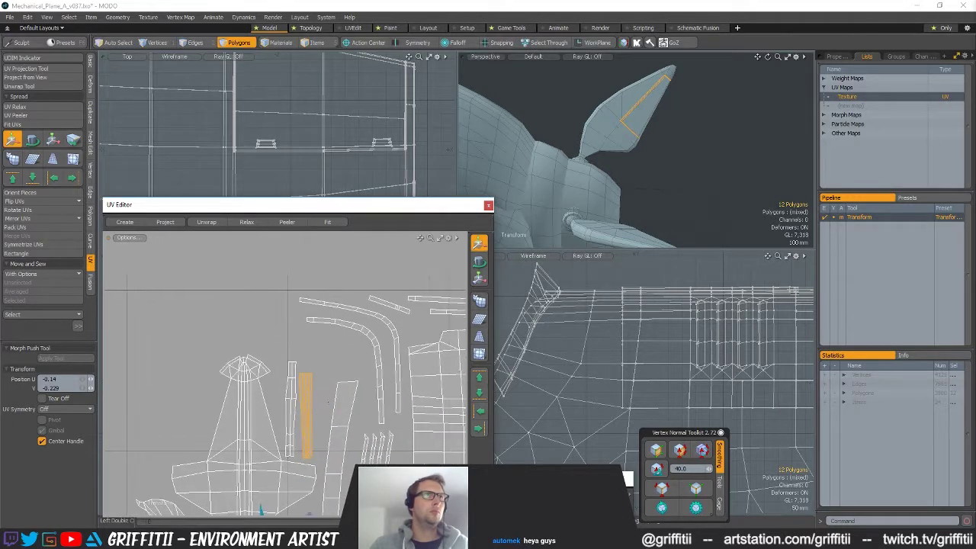
key(e)
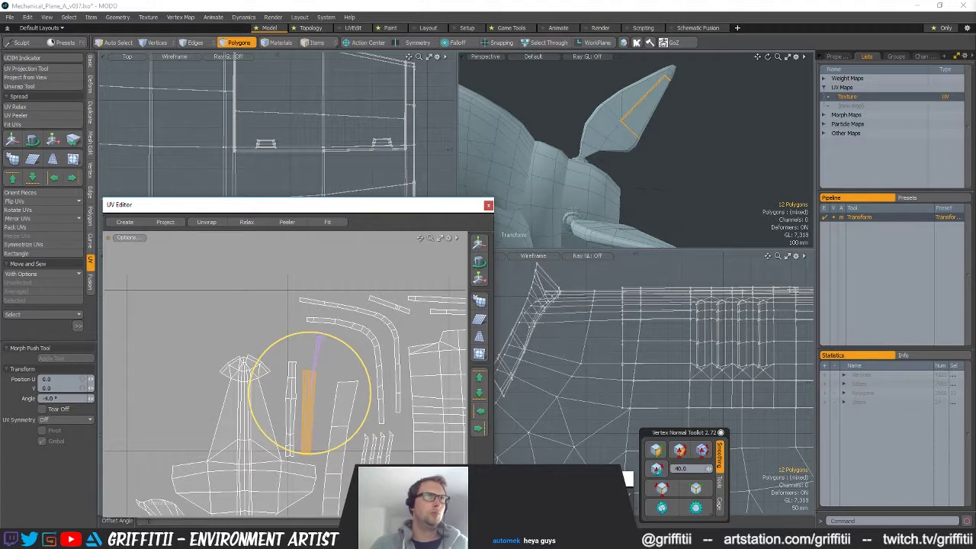
key(space)
Deselect the plain strip and move the last two pieces so the tapered one sits beside the upper fin's shell, opposite the strips
mouse_move(337, 343)
ctrl+right_down()
mouse_move(272, 478)
mouse_move(336, 473)
ctrl+right_up()
scroll(374, 461, down, 5)
alt+drag(374, 462, 353, 346)
key(w)
scroll(312, 371, up, 8)
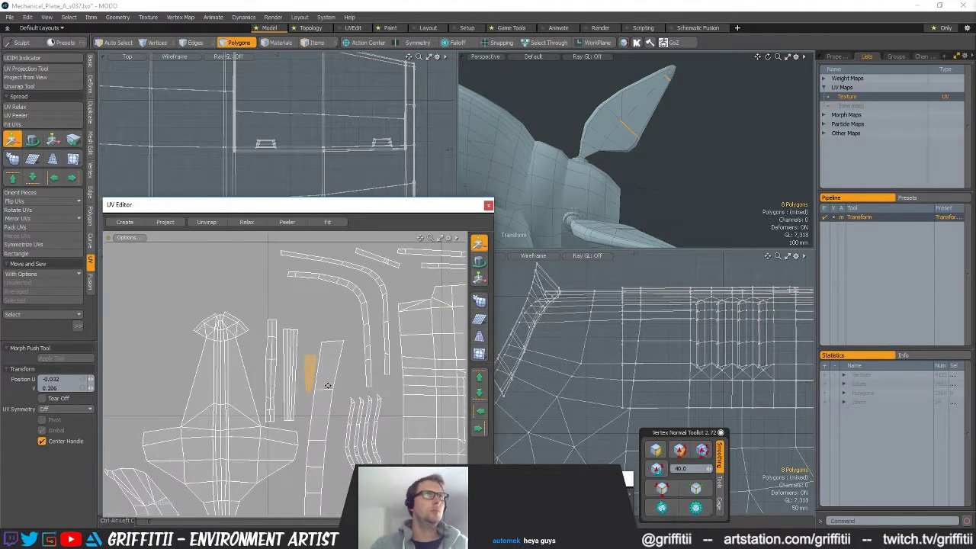
alt+drag(328, 385, 374, 402)
drag(412, 364, 330, 343)
drag(389, 286, 300, 289)
key(space)
Deselect the tapered piece and move the small rounded piece into the gap between the upper fin's shell and its strips
mouse_move(240, 328)
ctrl+right_down()
mouse_move(122, 376)
mouse_move(206, 418)
ctrl+right_up()
scroll(321, 422, down, 6)
key(w)
click(321, 410)
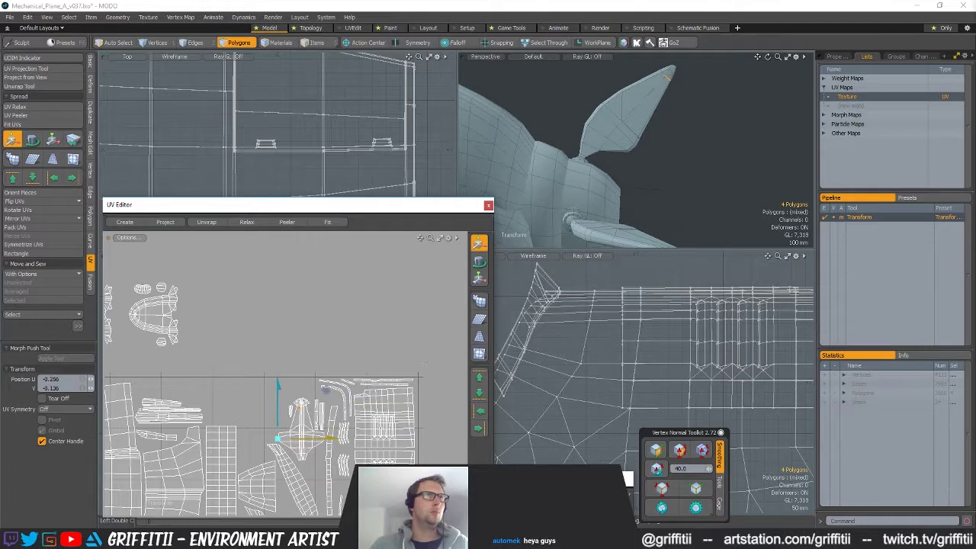
scroll(377, 377, up, 5)
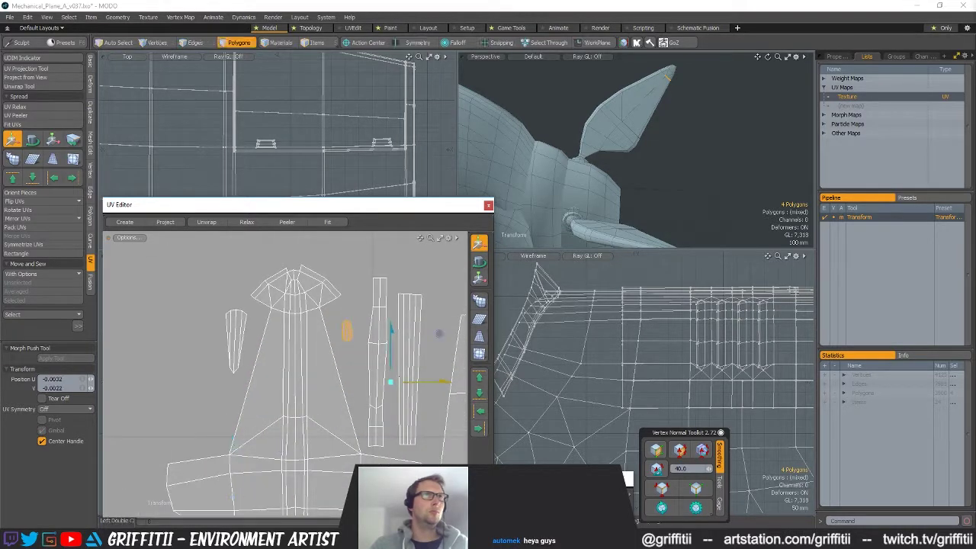
scroll(370, 377, down, 6)
key(space)
Clear the selection and select the plane's whole lower tail fin
click(374, 297)
key(a)
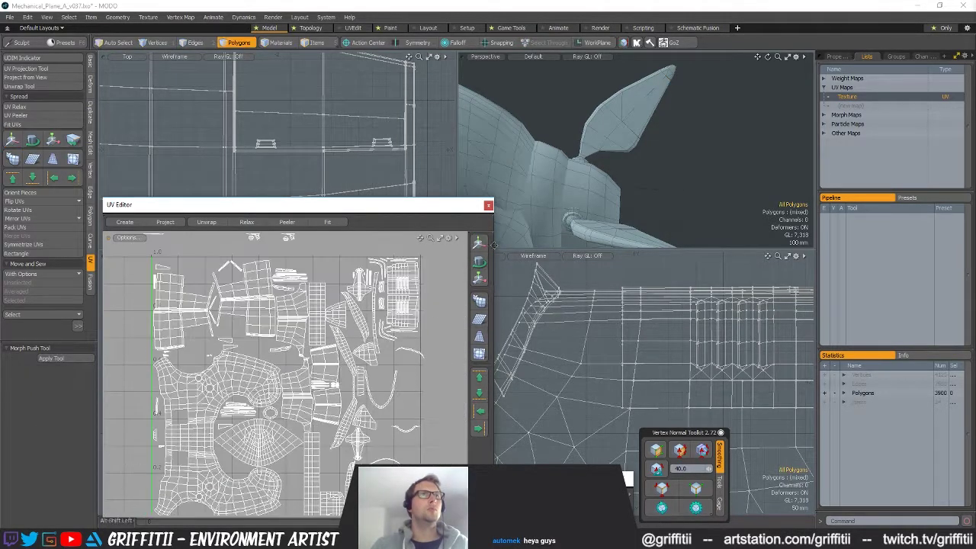
scroll(595, 194, down, 2)
alt+drag(587, 197, 601, 204)
key(3)
double_click(601, 204)
scroll(353, 376, down, 2)
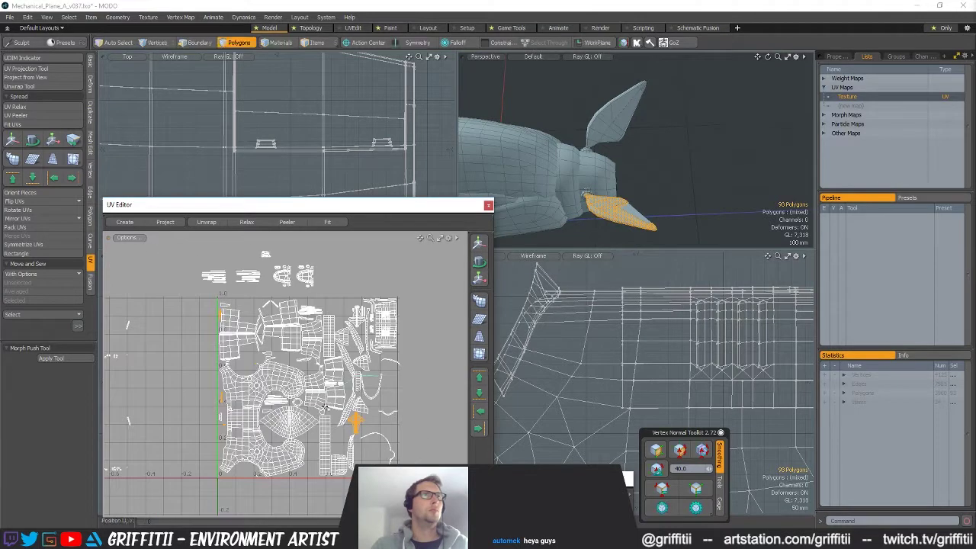
Deselect the lower fin's main shell and move its edge pieces so the plain strip stands beside that shell
key(y)
drag(454, 418, 463, 439)
scroll(350, 416, up, 4)
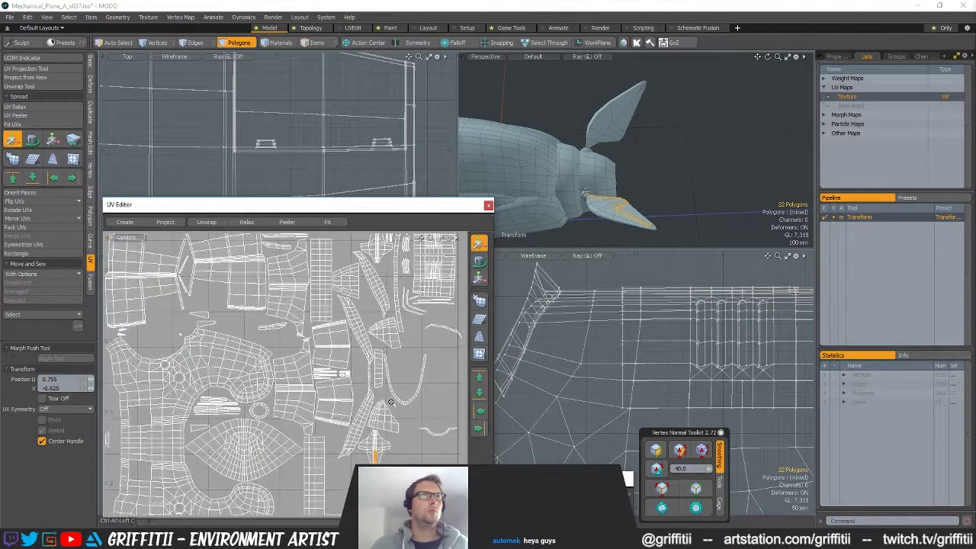
alt+drag(370, 456, 297, 383)
scroll(295, 386, up, 6)
click(352, 344)
alt+drag(364, 340, 297, 347)
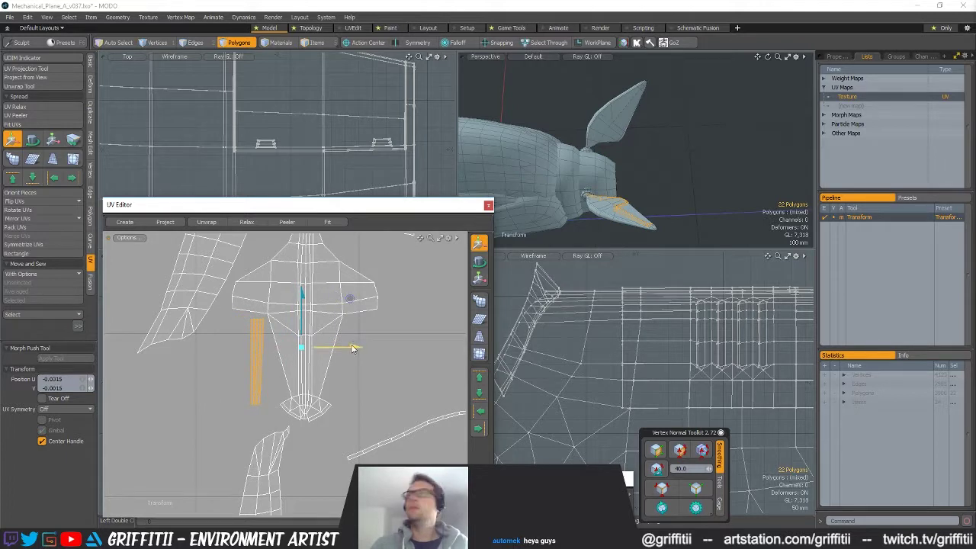
key(q)
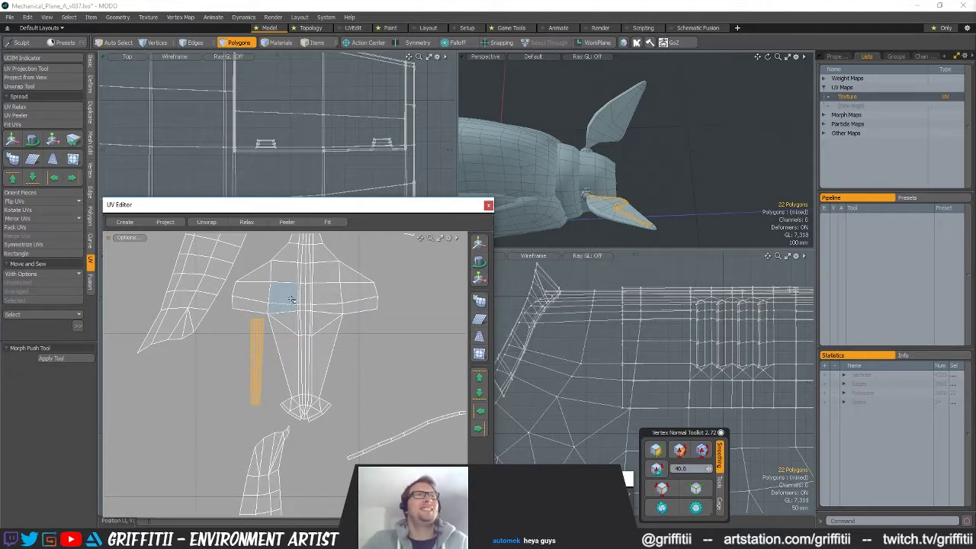
Deselect the placed plain strip and move the remaining pieces so the segmented strip stands next to it by the lower fin's shell
ctrl+right_drag(367, 435, 363, 432)
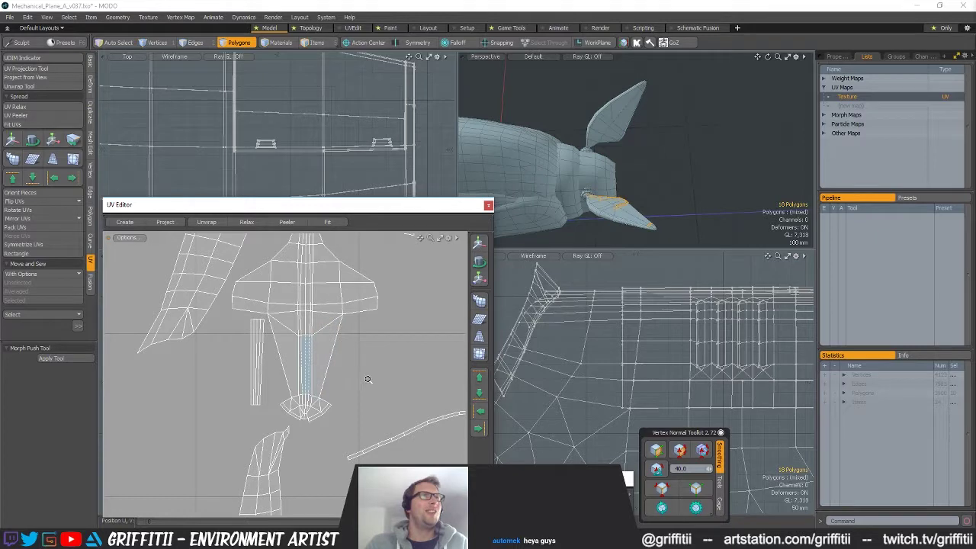
scroll(368, 379, down, 8)
key(w)
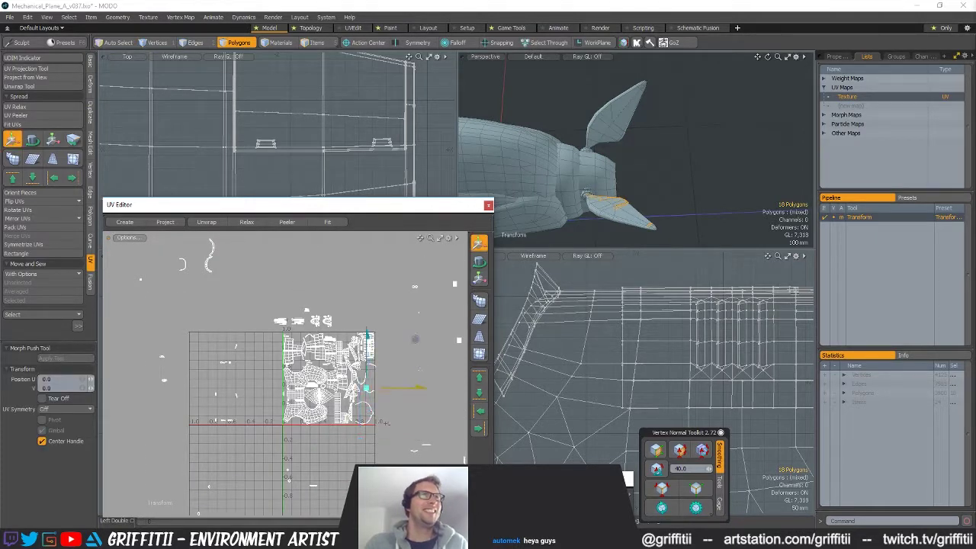
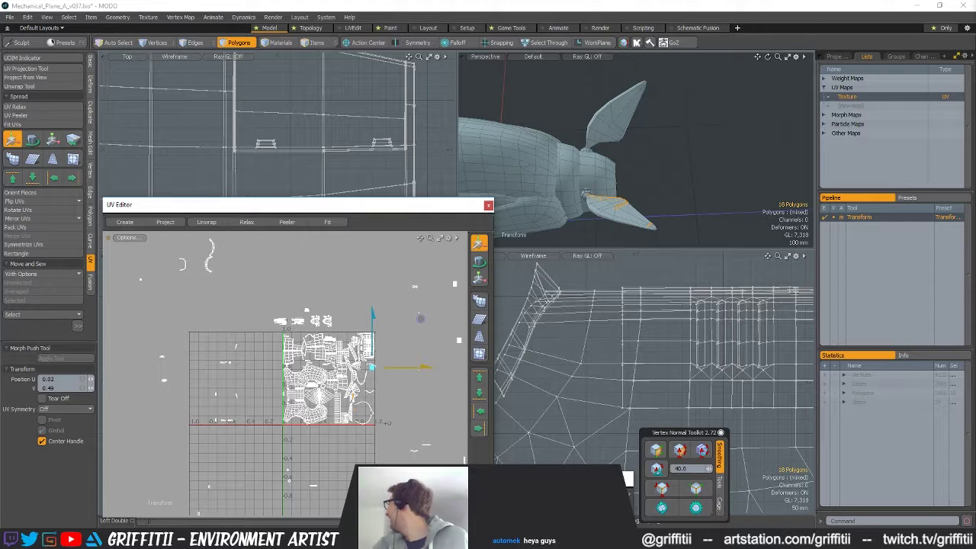
scroll(340, 395, up, 3)
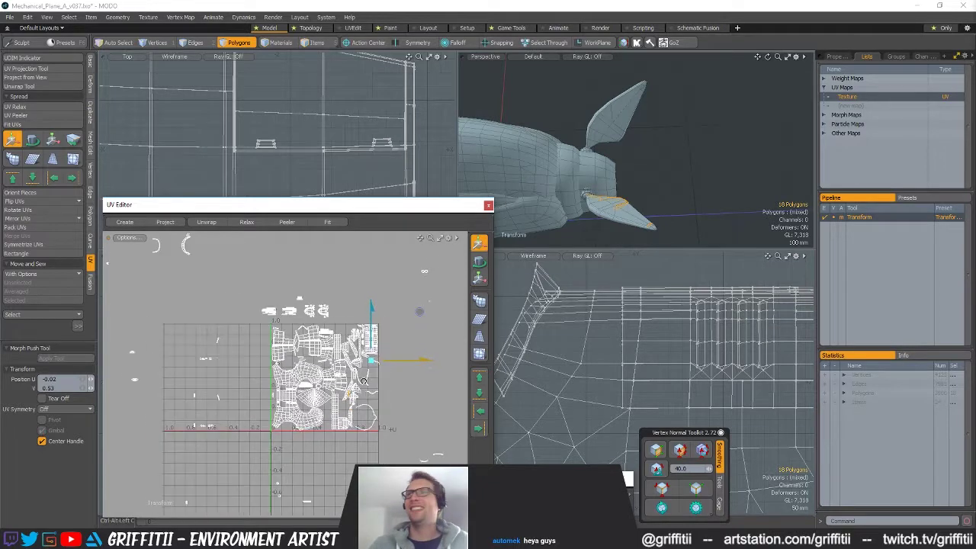
scroll(329, 386, up, 10)
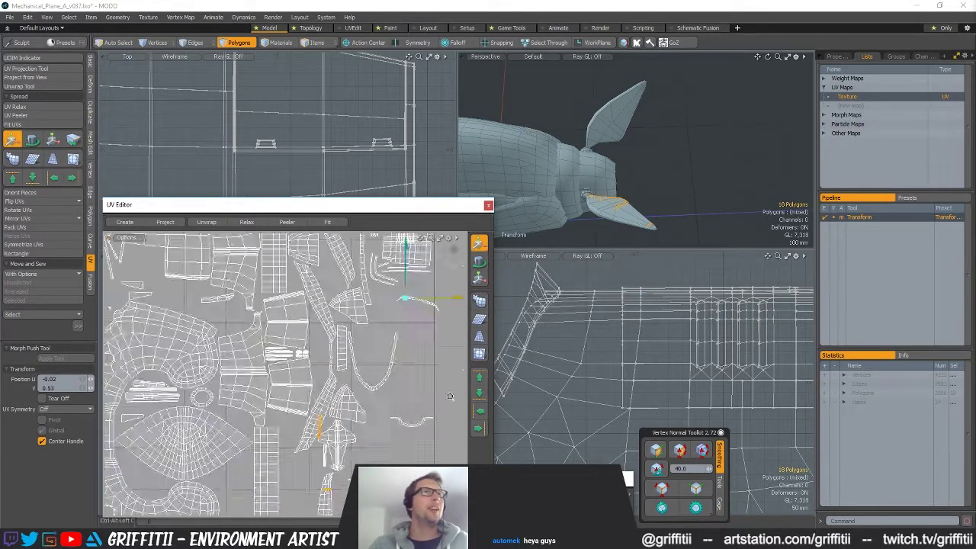
drag(344, 349, 343, 376)
key(q)
Deselect the segmented strip and move the last two pieces so the small rounded one sits between the plain strip and the lower fin's shell
alt+drag(348, 446, 359, 373)
mouse_move(359, 372)
ctrl+right_down()
mouse_move(400, 350)
mouse_move(394, 342)
ctrl+right_up()
scroll(394, 340, down, 6)
mouse_move(393, 341)
alt+mouse_down()
mouse_move(336, 373)
mouse_move(427, 342)
alt+mouse_up()
key(w)
click(395, 300)
scroll(345, 366, up, 5)
scroll(375, 385, up, 4)
drag(428, 379, 395, 381)
Deselect the small rounded piece and move the remaining tapered piece to the other side of the lower fin's shell
key(q)
ctrl+right_drag(392, 376, 390, 381)
scroll(389, 382, down, 8)
alt+drag(365, 382, 331, 390)
scroll(331, 390, down, 3)
key(w)
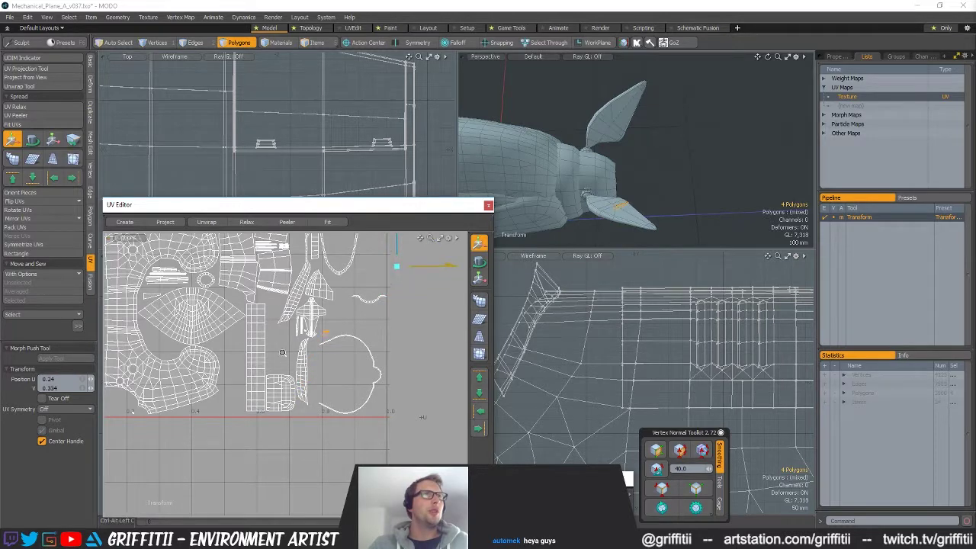
scroll(283, 359, up, 10)
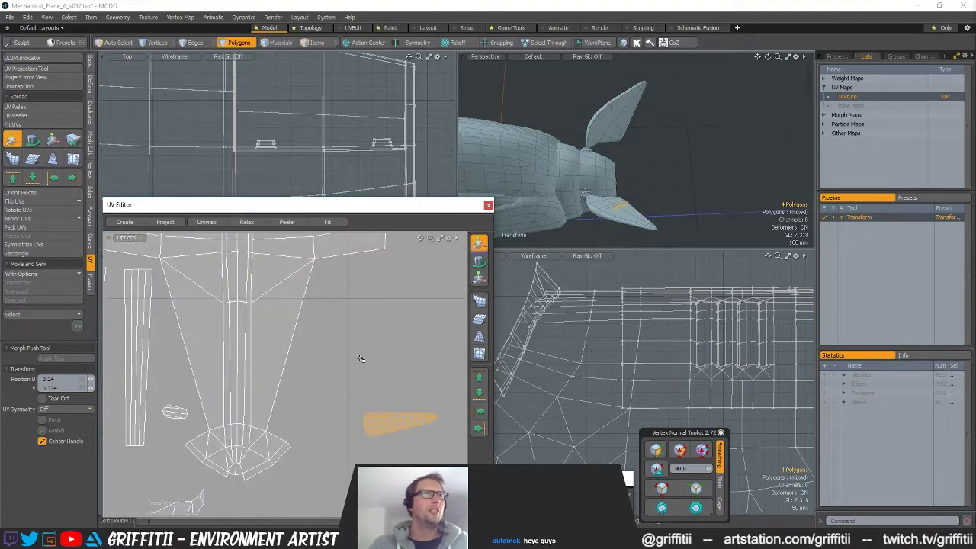
Rotate the tapered piece 82° so it stands upright and move it close to the lower fin's shell
key(e)
drag(386, 366, 343, 441)
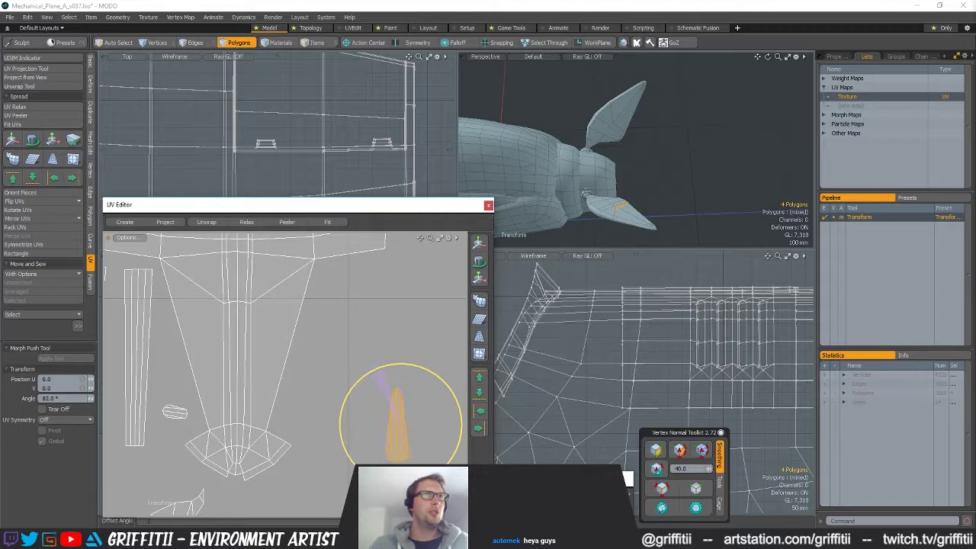
key(w)
drag(389, 412, 439, 384)
key(space)
Rotate the plain strip and the segmented strip beside the lower fin's shell to line up with its edge, and nudge the segmented strip into place
double_click(273, 349)
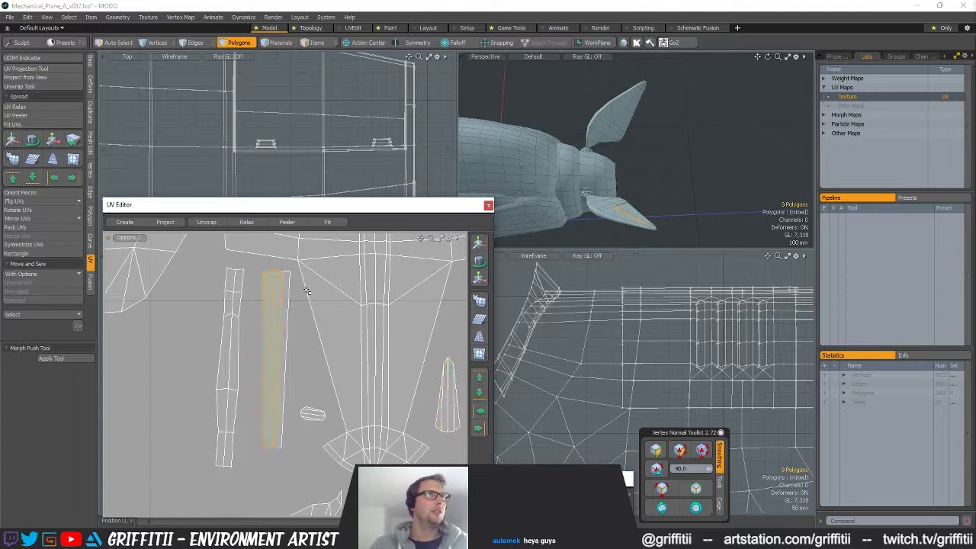
key(e)
key(space)
click(233, 281)
key(e)
key(w)
drag(257, 292, 266, 290)
key(space)
Rotate the small rounded piece beside the lower fin's shell so it stands upright, and deselect it
double_click(314, 415)
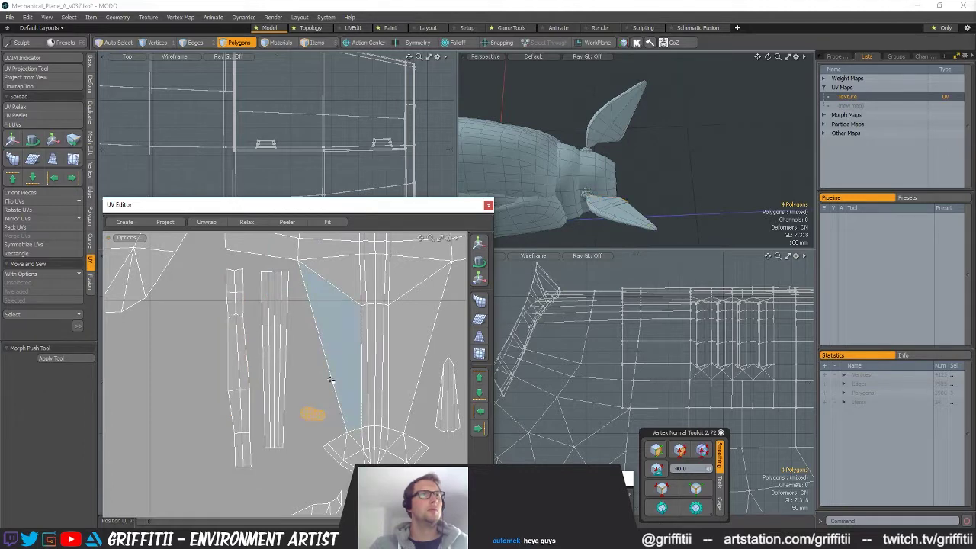
key(e)
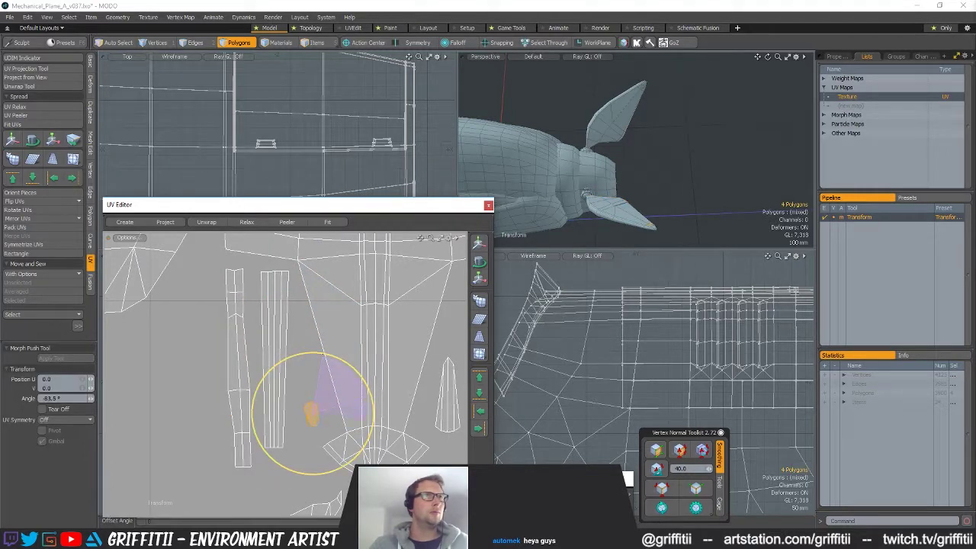
key(space)
click(302, 363)
Select the flap parts on both fins and move all their UV pieces into the empty space beside the layout
scroll(303, 364, down, 8)
alt+shift+drag(349, 347, 354, 397)
click(632, 209)
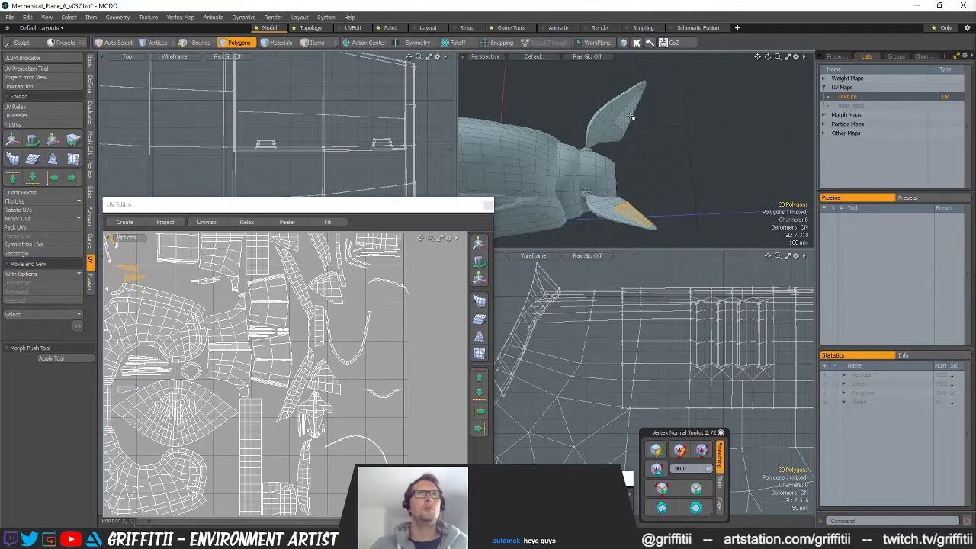
scroll(371, 373, down, 5)
key(w)
alt+shift+drag(401, 325, 379, 328)
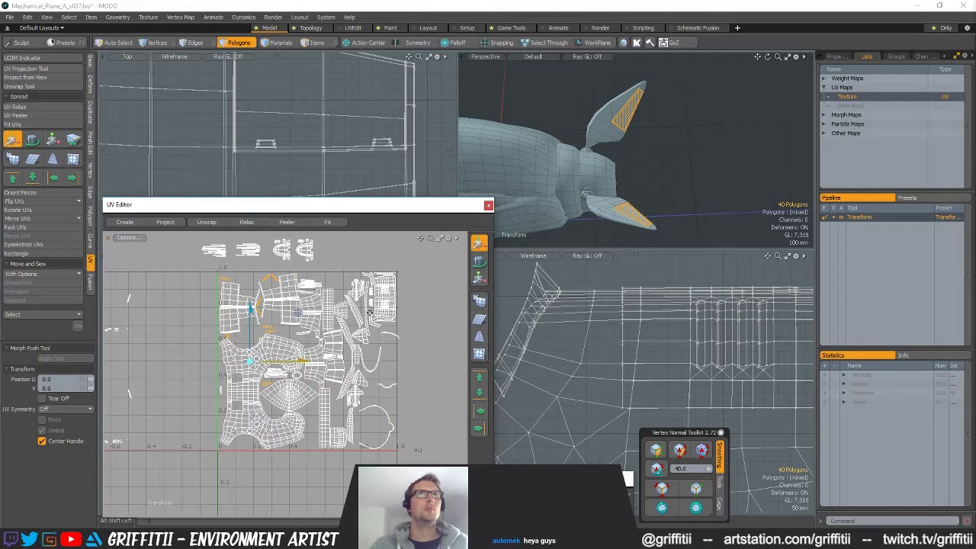
drag(298, 292, 419, 314)
scroll(300, 294, up, 5)
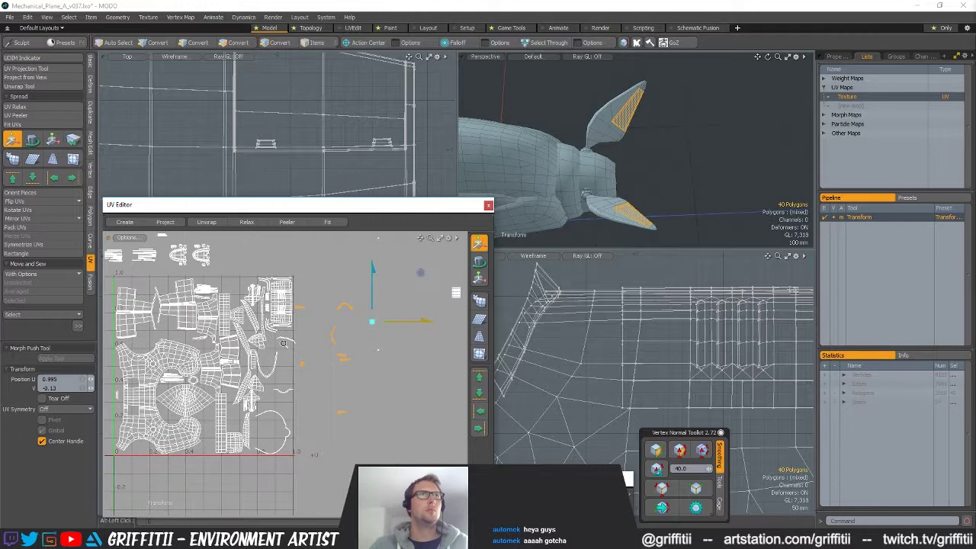
Orient the selected flap pieces horizontally and clear the selection
click(32, 193)
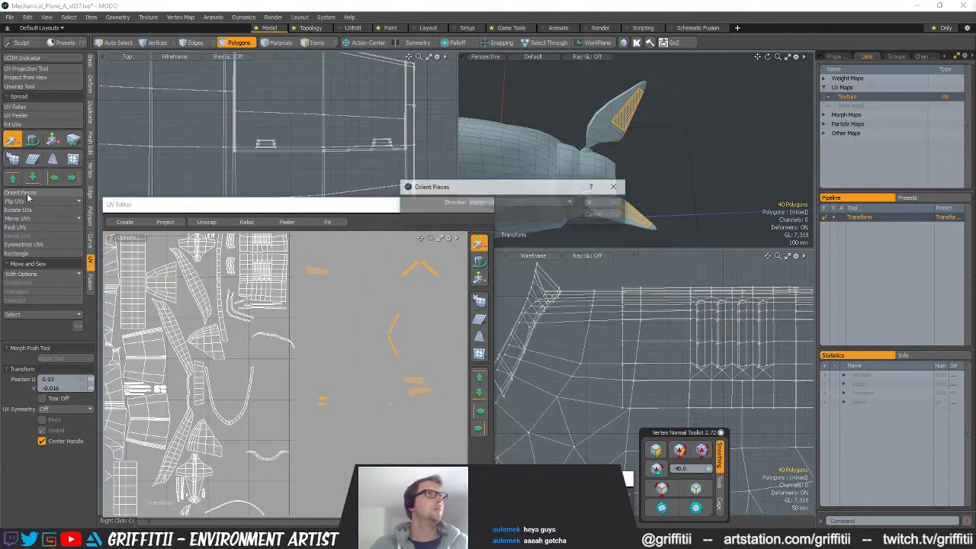
alt+shift+drag(403, 263, 371, 292)
key(q)
click(291, 300)
Select the upper fin's flap and move its UV pieces closer to the layout's edge
double_click(623, 118)
alt+shift+drag(366, 298, 374, 320)
key(w)
drag(418, 361, 310, 358)
scroll(314, 338, up, 6)
alt+shift+drag(306, 248, 301, 397)
Deselect the upper flap's wide strip and trapezoid panel and move the remaining pieces so the thin strip sits just below the panel
key(q)
mouse_move(388, 299)
ctrl+right_down()
mouse_move(432, 290)
mouse_move(424, 320)
ctrl+right_up()
scroll(404, 358, down, 5)
key(w)
mouse_move(377, 417)
mouse_down()
mouse_move(419, 391)
mouse_move(433, 356)
mouse_up()
scroll(415, 351, up, 6)
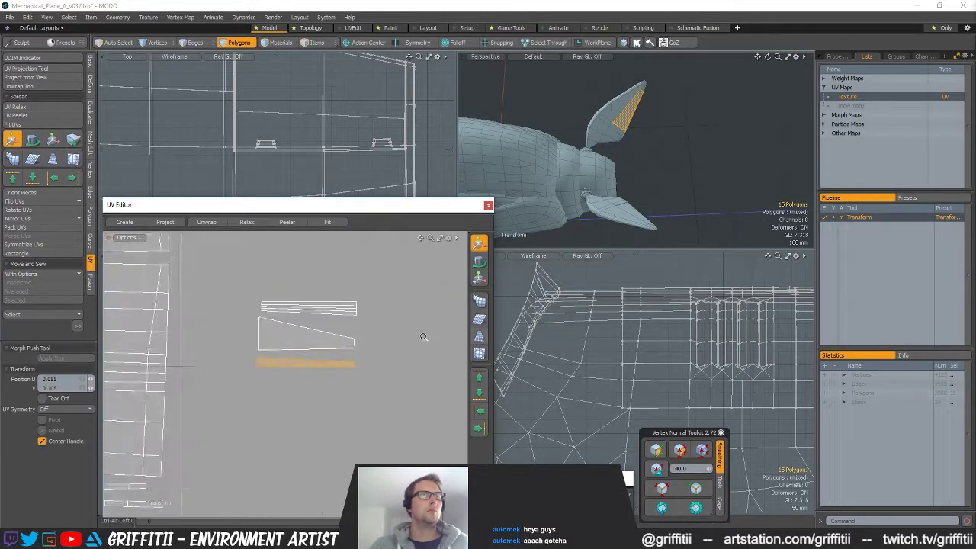
Deselect the thin strip and move the remaining upper flap pieces so the small tapered one sits just below it
key(q)
ctrl+right_drag(189, 367, 404, 375)
scroll(376, 375, down, 6)
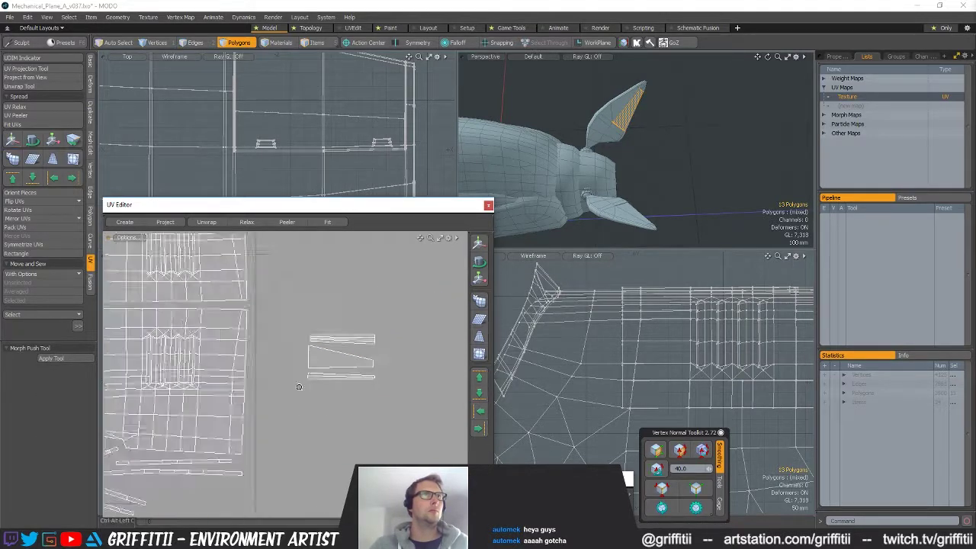
alt+shift+drag(309, 389, 328, 299)
key(w)
scroll(268, 427, up, 5)
alt+shift+drag(321, 353, 113, 544)
drag(420, 314, 275, 352)
drag(227, 401, 244, 392)
Deselect the small tapered piece and move the remaining pieces so the small rounded one sits beside its narrow end
key(q)
mouse_move(296, 345)
ctrl+right_down()
mouse_move(325, 438)
mouse_move(329, 427)
ctrl+right_up()
scroll(329, 426, down, 6)
key(w)
click(340, 441)
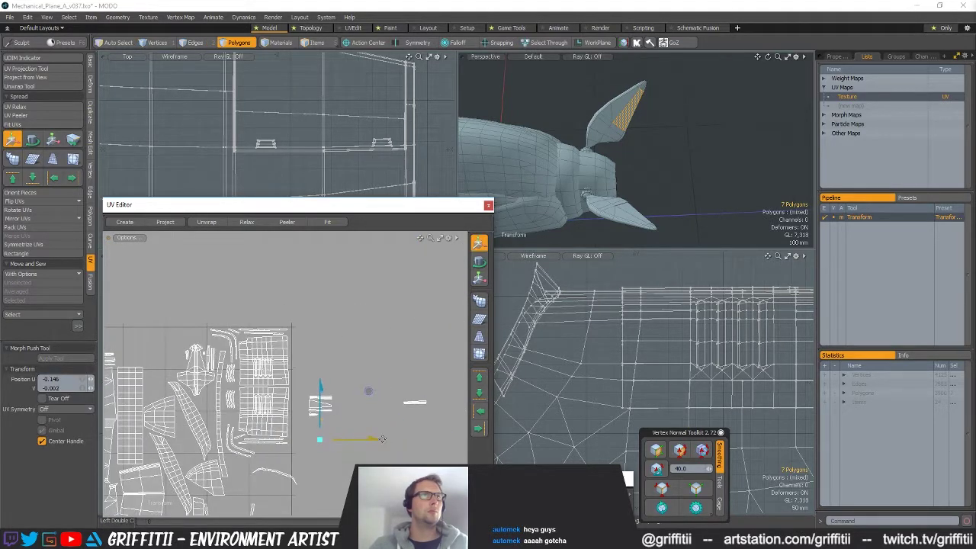
scroll(382, 439, up, 5)
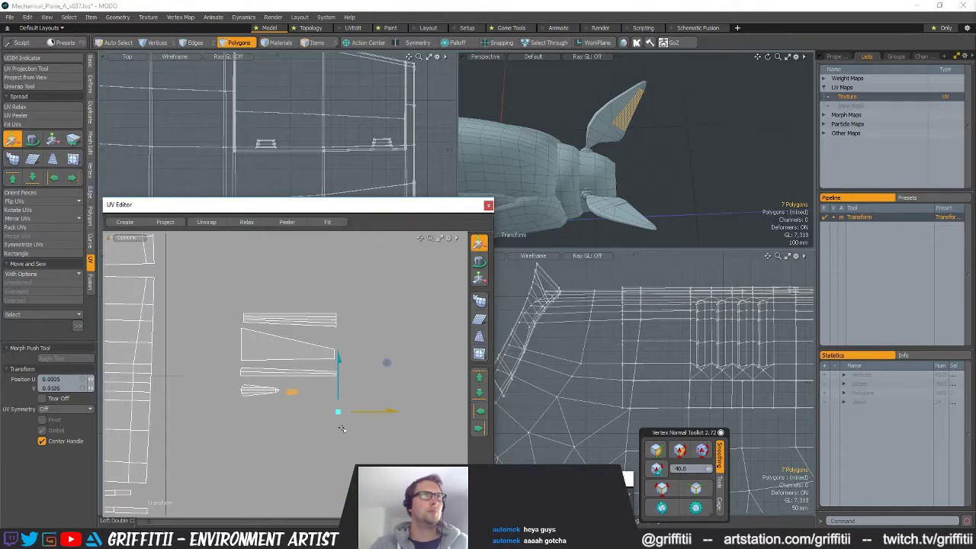
Select the lower fin's flap and move its UV pieces up, clear of the upper flap's leftover trapezoid panel
key(q)
scroll(343, 428, down, 6)
double_click(644, 217)
alt+shift+drag(290, 469, 202, 334)
alt+shift+drag(356, 404, 344, 433)
key(w)
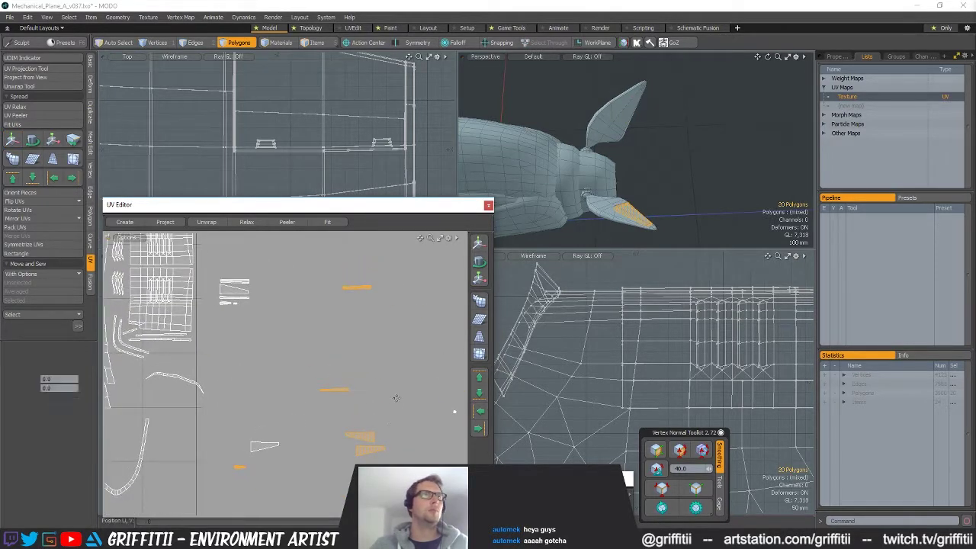
drag(397, 397, 394, 359)
Move the upper flap's leftover trapezoid panel to the end of its stack, below the small tapered piece
key(q)
click(265, 444)
key(w)
drag(323, 372, 298, 258)
alt+drag(298, 350, 354, 342)
scroll(263, 327, up, 5)
ctrl+alt+drag(358, 414, 277, 427)
scroll(277, 425, down, 3)
Move the lower flap's two trapezoid panels, one after the other, next to the upper flap's stack
key(space)
alt+drag(356, 383, 333, 380)
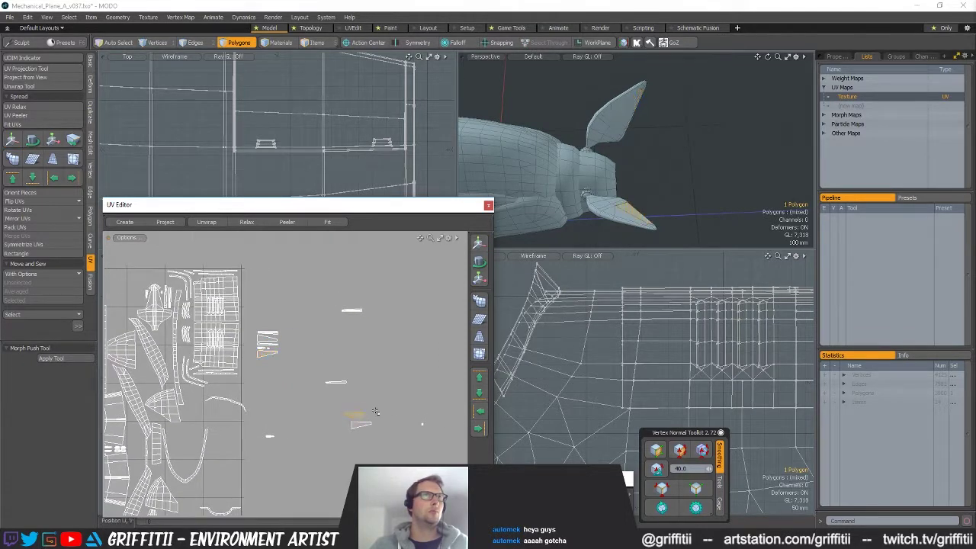
key(w)
key(space)
right_drag(386, 403, 400, 454)
key(w)
drag(404, 401, 346, 321)
scroll(353, 334, up, 3)
Turn the lower flap's second trapezoid panel around so it mirrors the first, and place it directly above that panel
key(e)
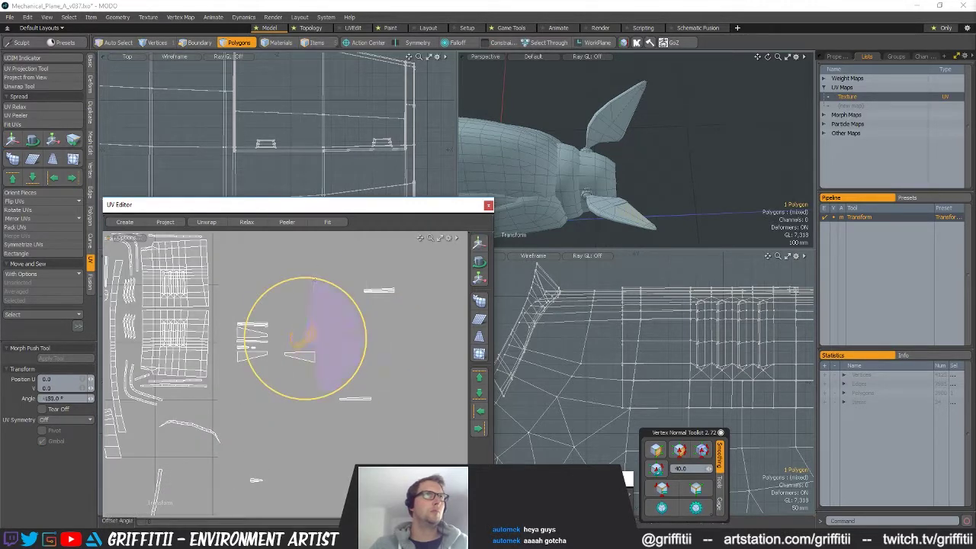
key(w)
scroll(286, 355, up, 3)
mouse_move(385, 298)
mouse_down()
mouse_move(368, 295)
mouse_move(376, 285)
mouse_up()
scroll(335, 319, down, 5)
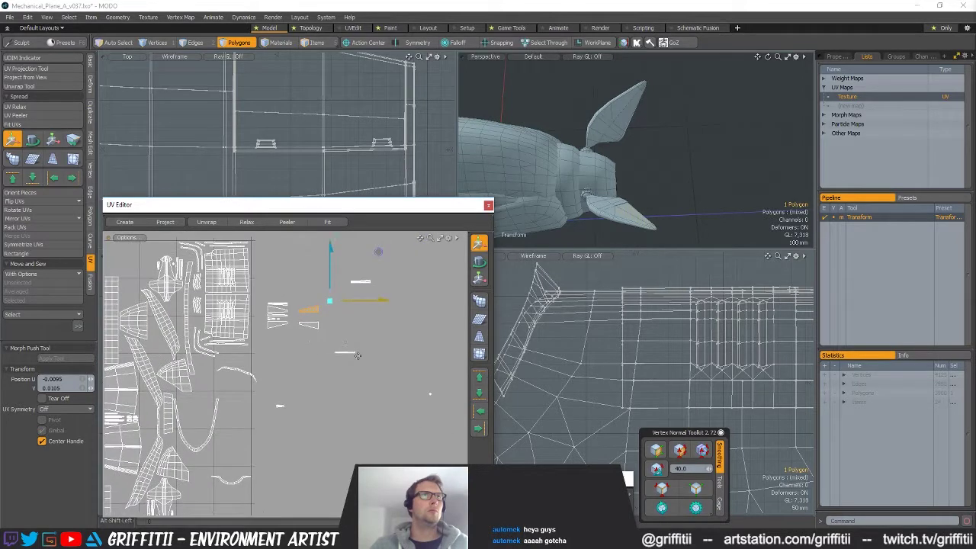
Select the lower flap's thin strip and move it between its two trapezoid panels
key(space)
right_drag(339, 344, 376, 366)
scroll(383, 348, up, 4)
key(w)
drag(399, 328, 313, 246)
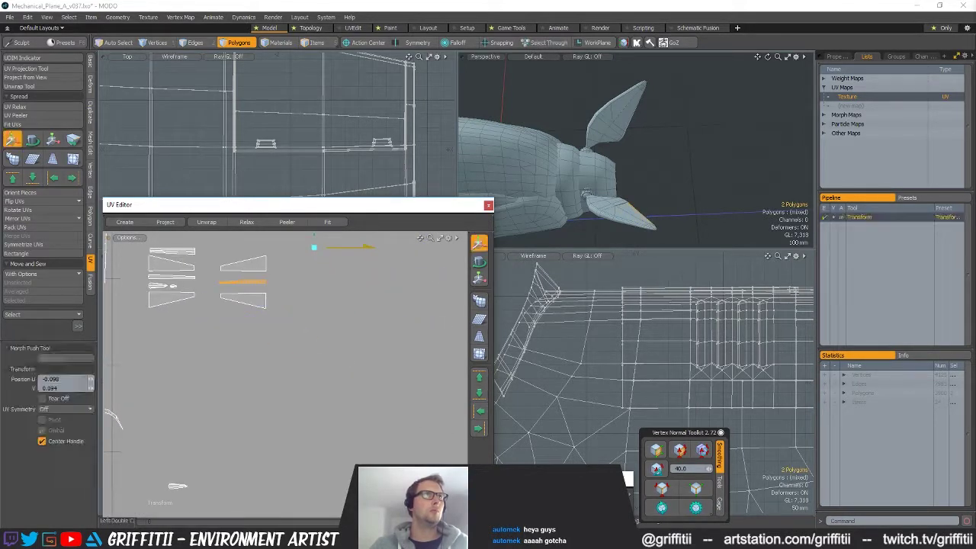
Select the lower flap's wide strip and move it above the upper trapezoid panel of the second stack
scroll(345, 354, down, 3)
alt+drag(346, 354, 350, 397)
key(space)
mouse_move(302, 276)
right_down()
mouse_move(367, 274)
mouse_move(340, 301)
right_up()
key(w)
drag(321, 314, 323, 310)
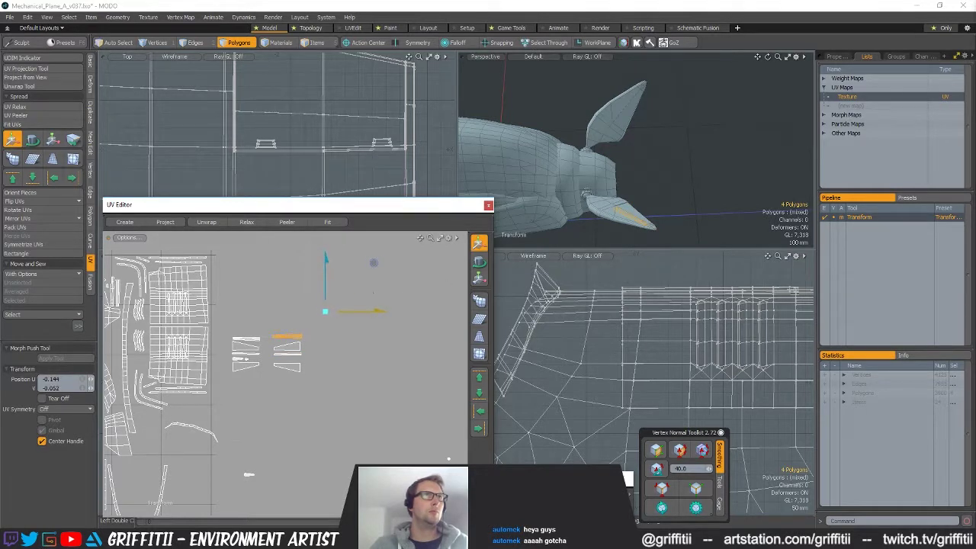
Select the lower flap's small tapered piece and move it below the thin strip in the second stack
alt+drag(320, 363, 327, 315)
key(space)
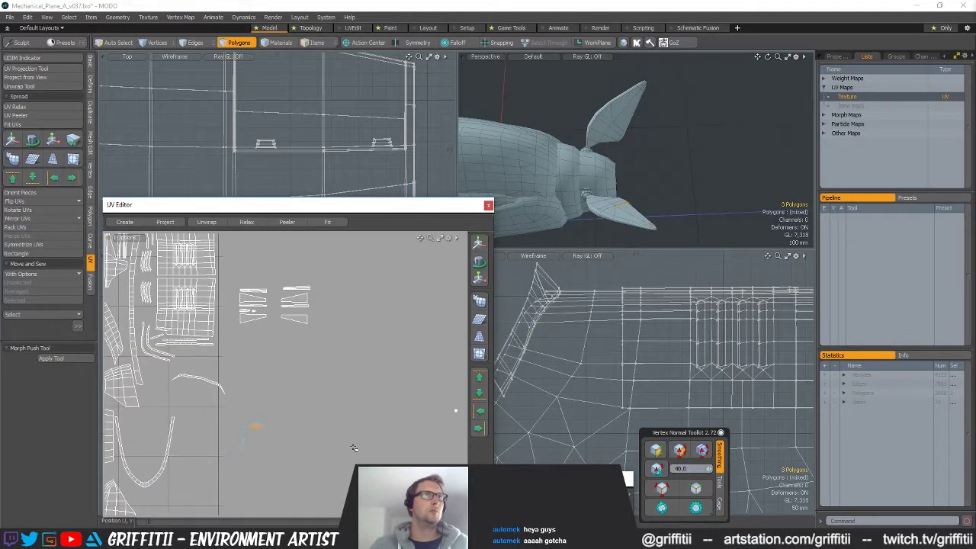
key(w)
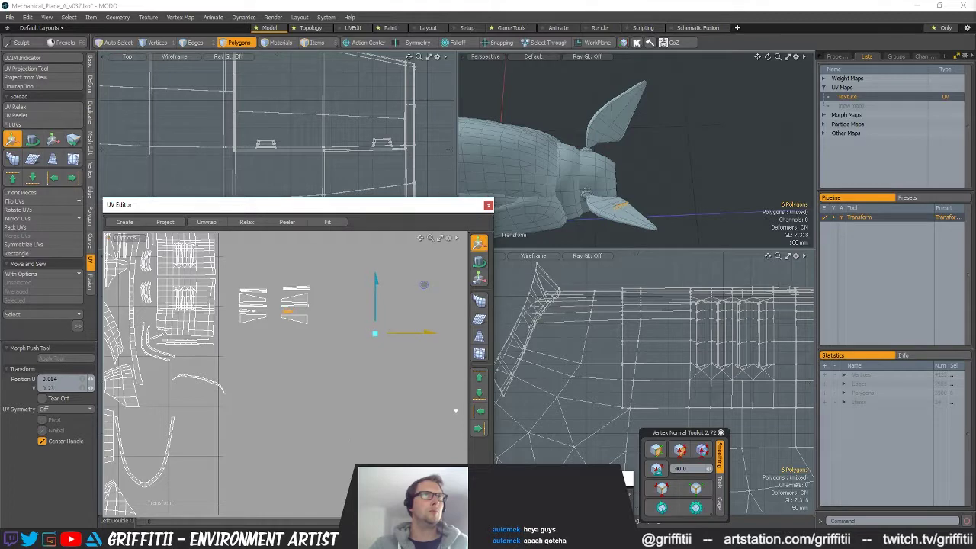
Try to place the stray small round piece beside the tapered piece in the second stack
key(space)
key(w)
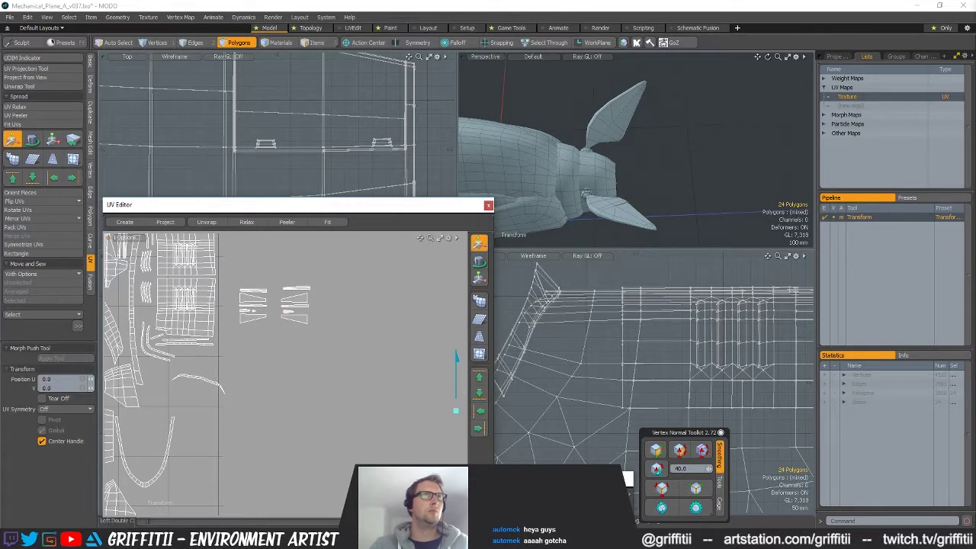
alt+shift+drag(352, 404, 380, 432)
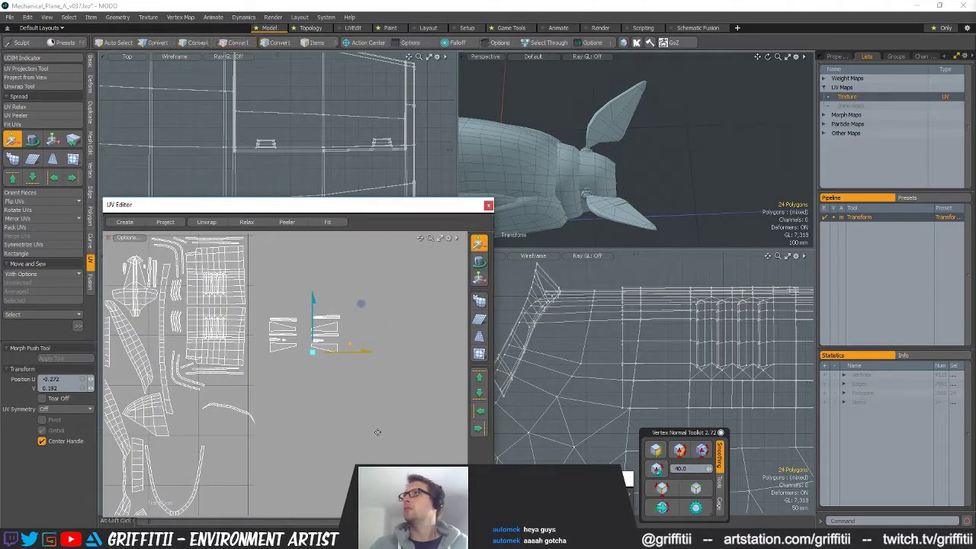
ctrl+alt+drag(333, 331, 401, 340)
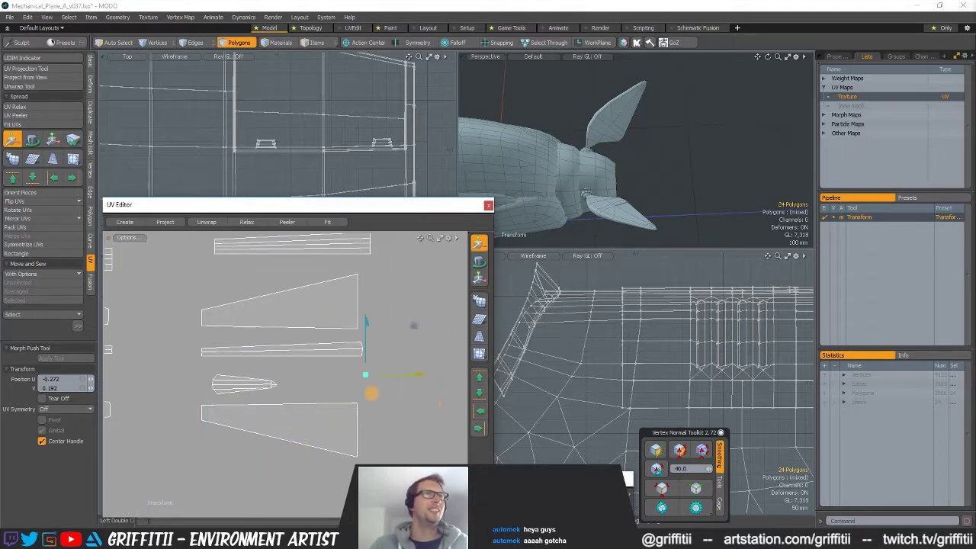
drag(366, 375, 318, 364)
ctrl+alt+drag(452, 402, 354, 417)
alt+shift+drag(437, 433, 353, 376)
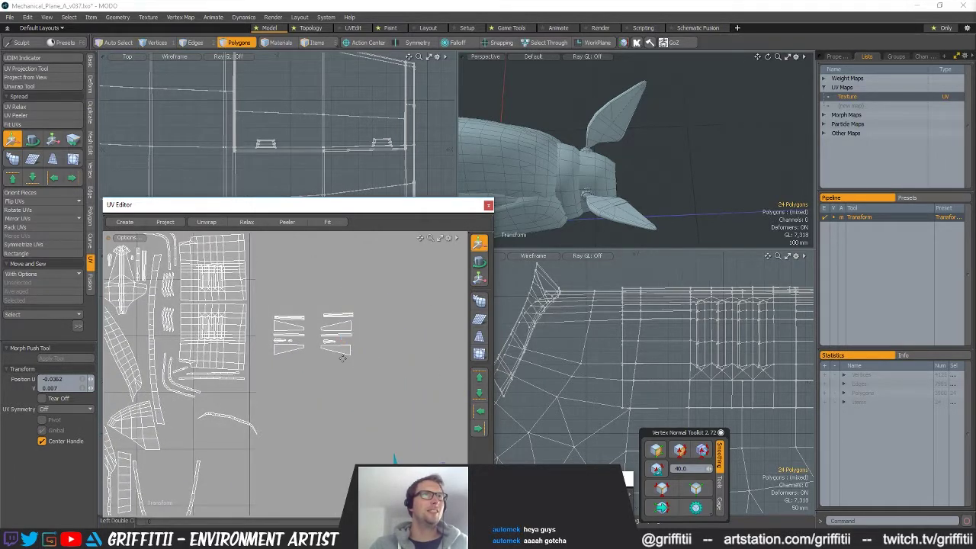
key(q)
Select the lower flap's small rounded piece and move it beside the tapered piece in the second stack
click(631, 211)
double_click(631, 212)
ctrl+alt+drag(336, 407, 285, 377)
alt+shift+drag(285, 378, 311, 347)
key(w)
key(w)
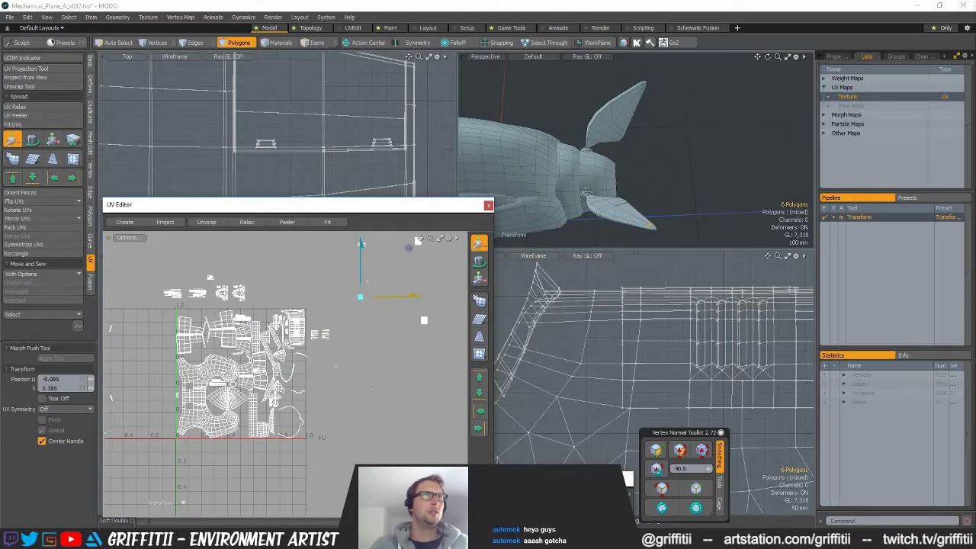
ctrl+alt+drag(297, 315, 247, 309)
ctrl+alt+drag(305, 374, 375, 388)
key(q)
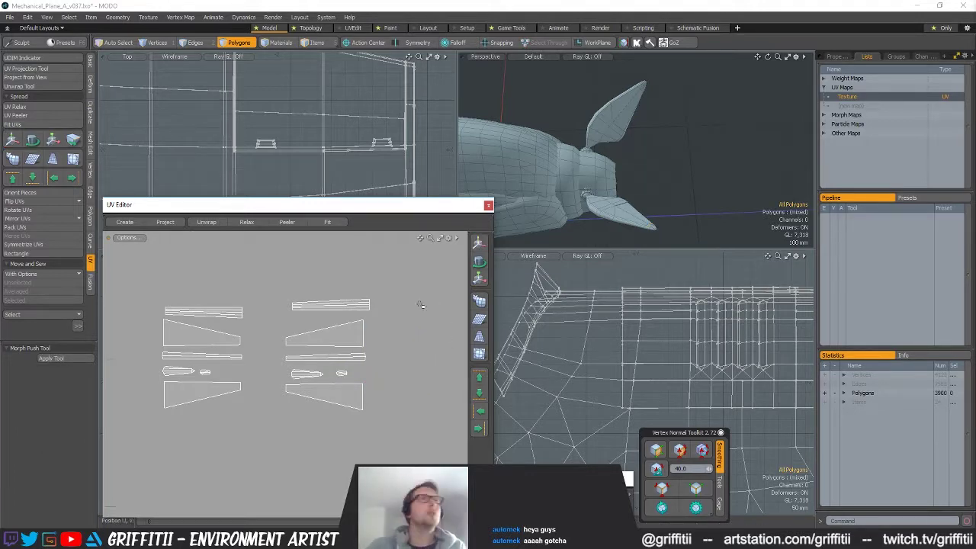
Nudge the second stack's top strip into line with the pieces below it
scroll(436, 297, down, 4)
scroll(324, 294, up, 5)
double_click(324, 292)
key(w)
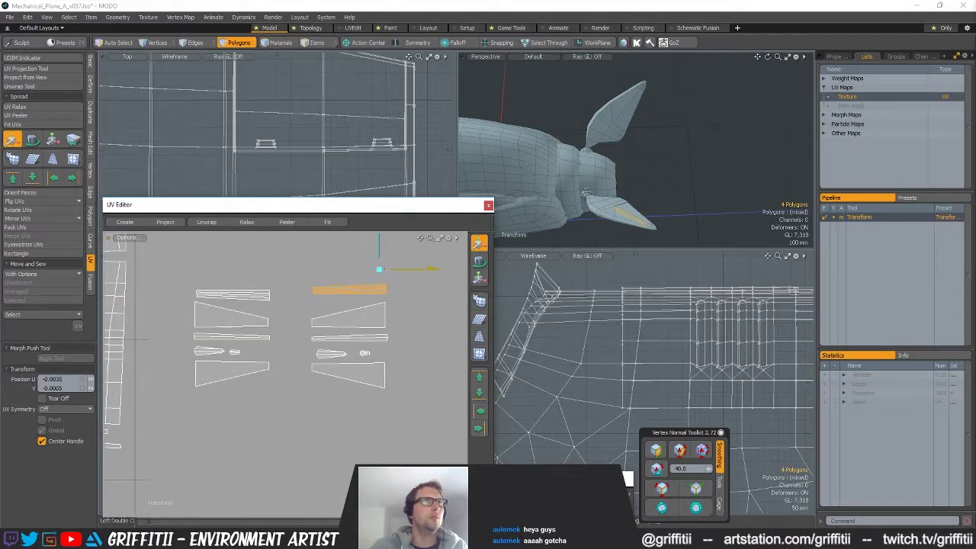
drag(380, 269, 380, 272)
key(q)
Select both flap stacks and move them above the layout, next to the other grouped pieces
scroll(404, 347, down, 3)
click(410, 326)
double_click(343, 340)
scroll(409, 338, down, 3)
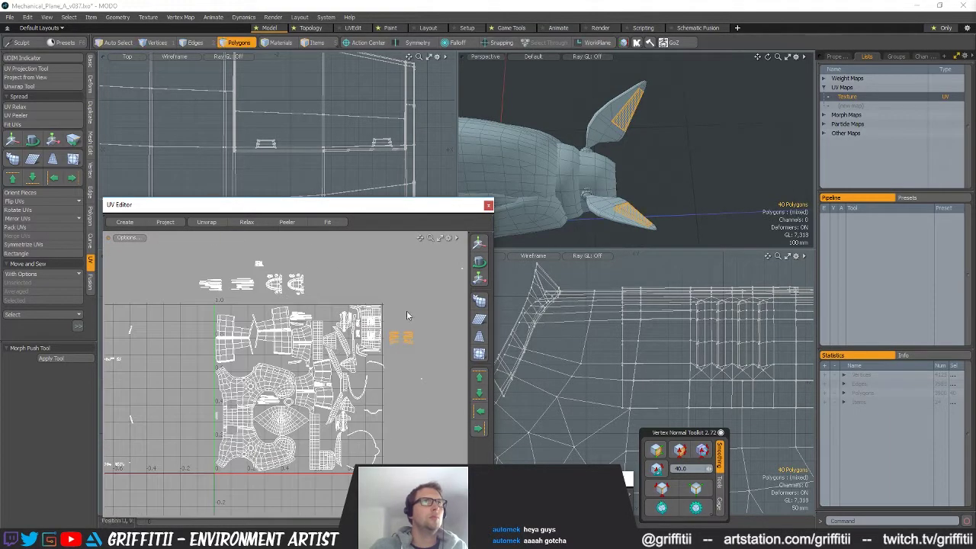
key(w)
key(q)
click(410, 311)
Locate the stray small round piece on the open tube in the model and move it up near the ring-shaped pieces
scroll(411, 331, down, 3)
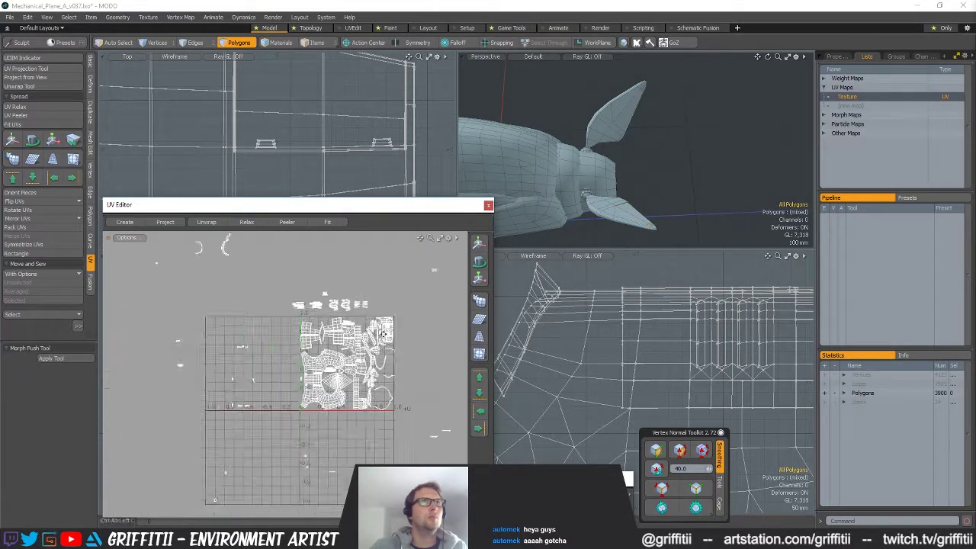
alt+drag(390, 352, 326, 353)
double_click(592, 206)
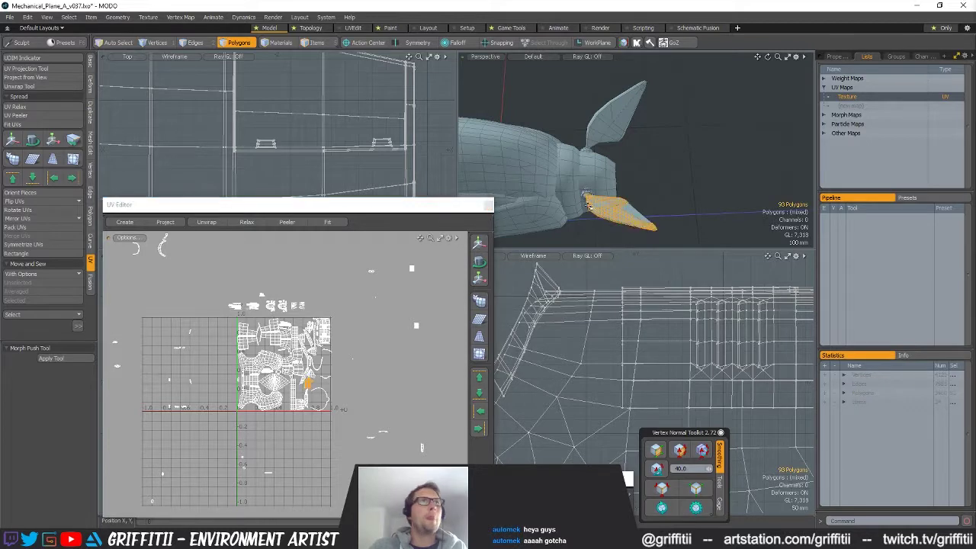
mouse_move(358, 305)
alt+mouse_down()
mouse_move(338, 309)
mouse_move(328, 330)
alt+mouse_up()
right_drag(305, 320, 398, 370)
key(shift+a)
alt+drag(600, 169, 669, 176)
double_click(667, 179)
shift+double_click(597, 136)
alt+drag(353, 338, 356, 361)
key(y)
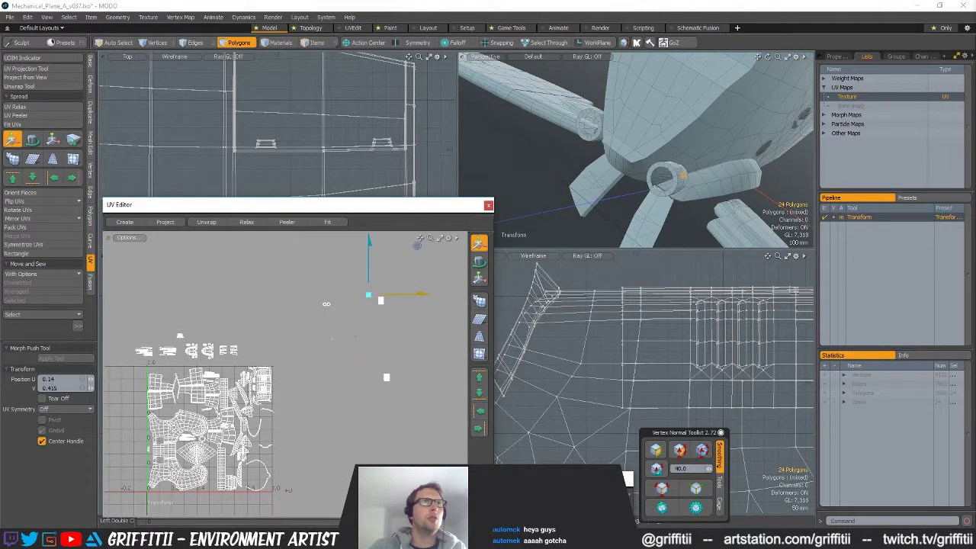
key(space)
Select the whole open tube and move its UV pieces apart from the similar ring and grid pieces
double_click(675, 177)
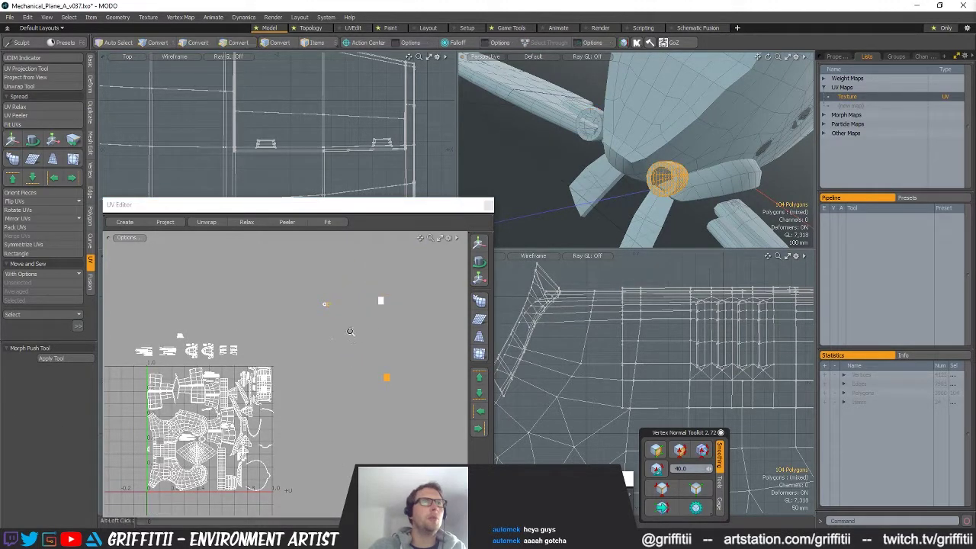
scroll(348, 342, up, 2)
key(y)
drag(402, 299, 406, 302)
Deselect the tube's grid-shaped piece and move its remaining pieces so the ring sits just above the grid
key(space)
ctrl+right_drag(407, 355, 421, 365)
key(y)
drag(366, 294, 422, 347)
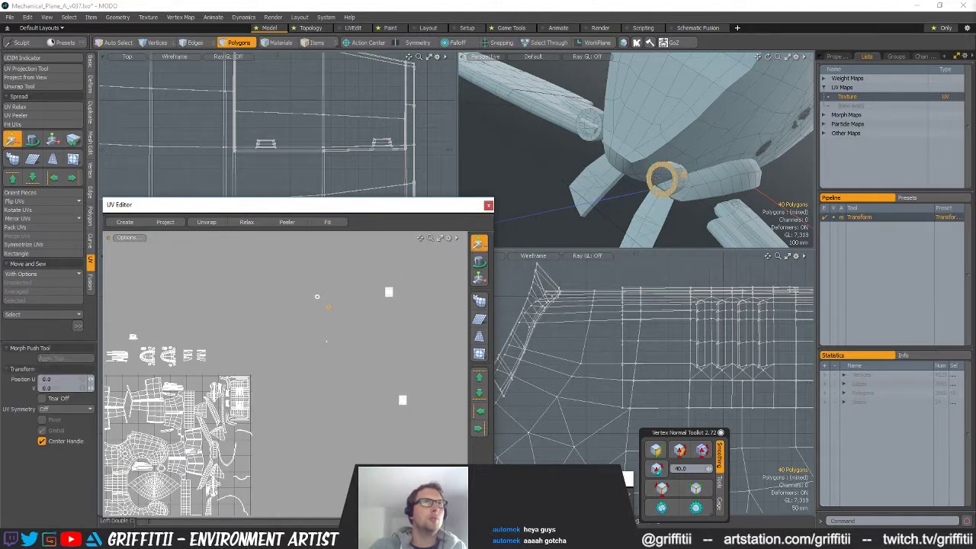
key(shift+a)
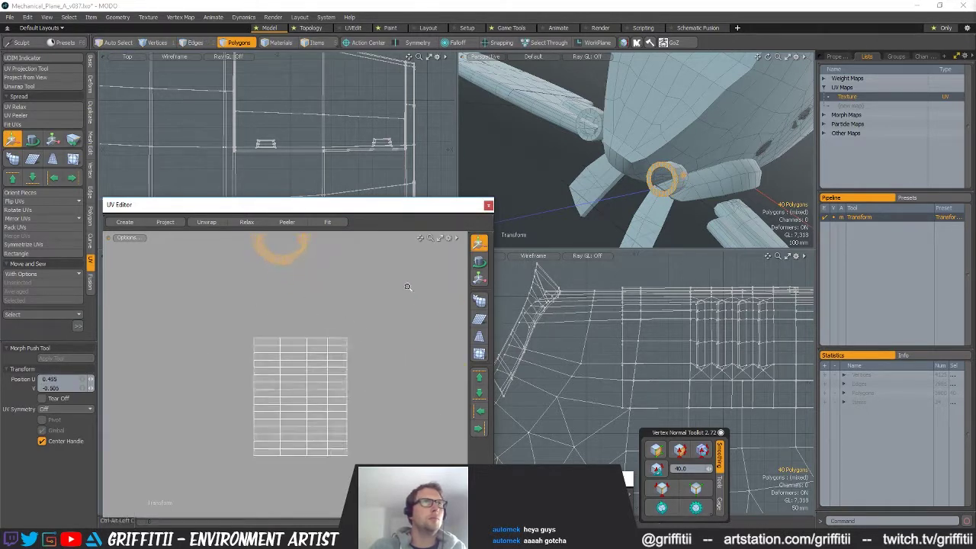
Deselect the open tube's ring and move its small round cap beside the ring
key(space)
ctrl+right_drag(358, 290, 349, 343)
scroll(357, 347, down, 8)
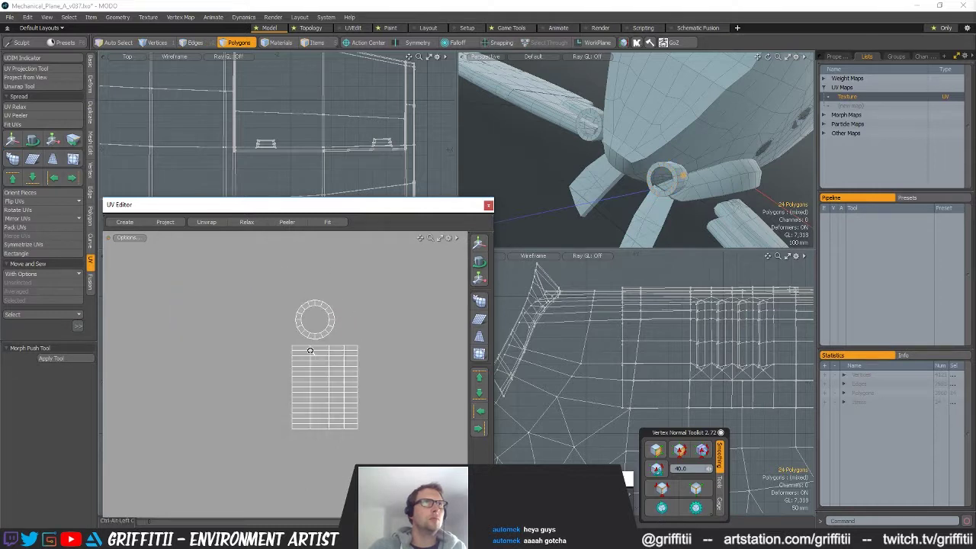
key(y)
scroll(349, 341, up, 5)
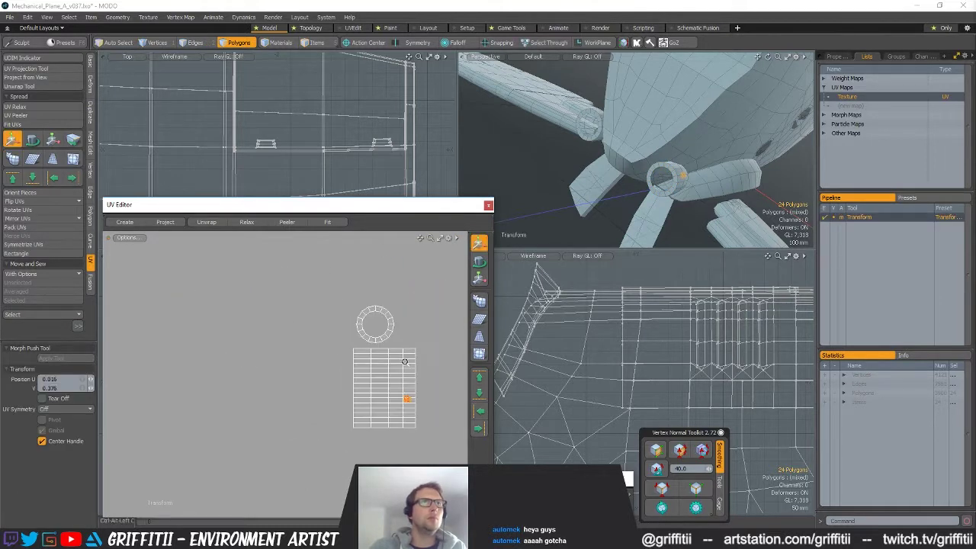
drag(414, 379, 417, 380)
scroll(417, 380, down, 8)
alt+shift+drag(340, 385, 344, 412)
Move the second tube's grid and ring pieces next to the open tube's set, with the ring just above its grid
key(space)
alt+shift+drag(328, 245, 342, 265)
double_click(376, 282)
key(y)
drag(417, 281, 376, 436)
key(space)
mouse_move(331, 316)
right_down()
mouse_move(242, 350)
mouse_move(288, 268)
right_up()
key(y)
drag(332, 256, 425, 393)
alt+shift+drag(373, 321, 319, 255)
ctrl+alt+drag(319, 255, 306, 301)
ctrl+alt+drag(305, 301, 460, 370)
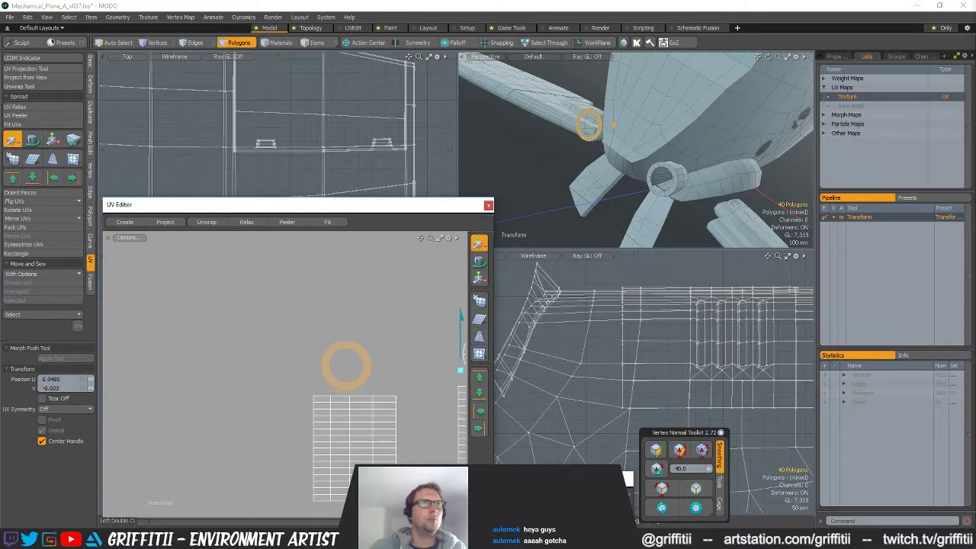
Select all of the second tube's pieces and line them up beside the open tube's matching set
click(408, 372)
ctrl+alt+drag(408, 374, 246, 398)
alt+shift+drag(245, 398, 224, 386)
drag(368, 438, 374, 361)
mouse_move(374, 361)
alt+shift+mouse_down()
mouse_move(353, 400)
mouse_move(351, 356)
mouse_move(335, 341)
alt+shift+mouse_up()
key(space)
mouse_move(328, 276)
right_down()
mouse_move(228, 505)
mouse_move(373, 381)
right_up()
key(w)
mouse_move(378, 350)
mouse_down()
mouse_move(419, 347)
mouse_move(389, 340)
mouse_up()
scroll(383, 349, up, 3)
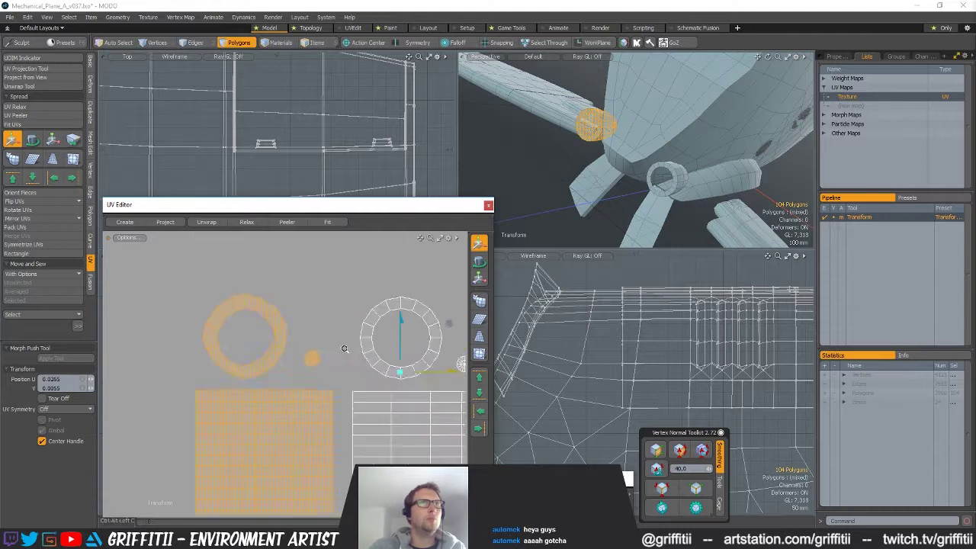
Deselect the second tube's grid and shift its ring and small round cap towards the open tube's ring
key(space)
right_drag(312, 383, 362, 372)
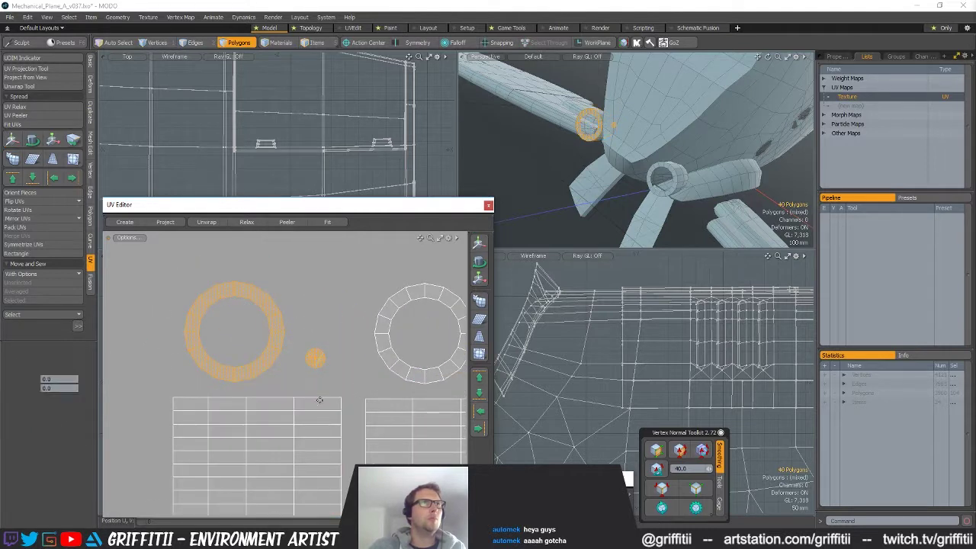
key(w)
mouse_move(321, 400)
mouse_down()
mouse_move(398, 398)
mouse_move(382, 399)
mouse_up()
drag(383, 356, 373, 353)
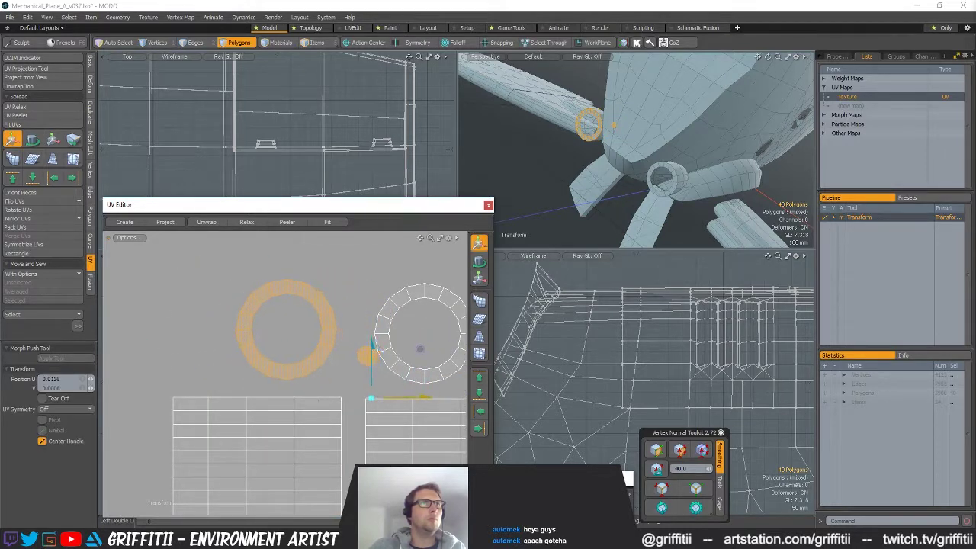
Deselect the ring and move the second tube's small round cap to the ring's outer side, above the grid's corner
key(space)
ctrl+right_drag(366, 262, 366, 263)
key(w)
mouse_move(433, 318)
mouse_down()
mouse_move(232, 331)
mouse_move(267, 327)
mouse_up()
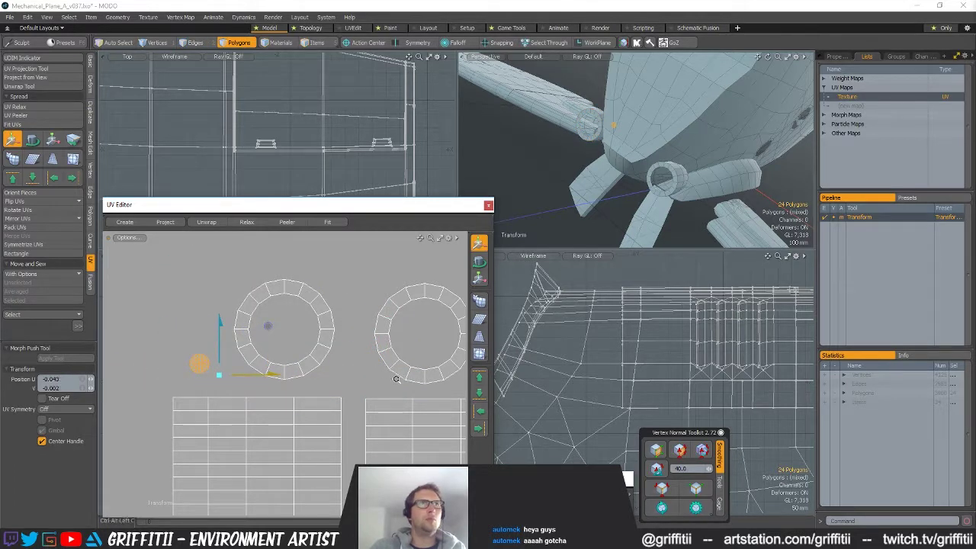
scroll(282, 359, down, 6)
Select both tubes' UV pieces and move them above the layout, next to the other grouped pieces
key(space)
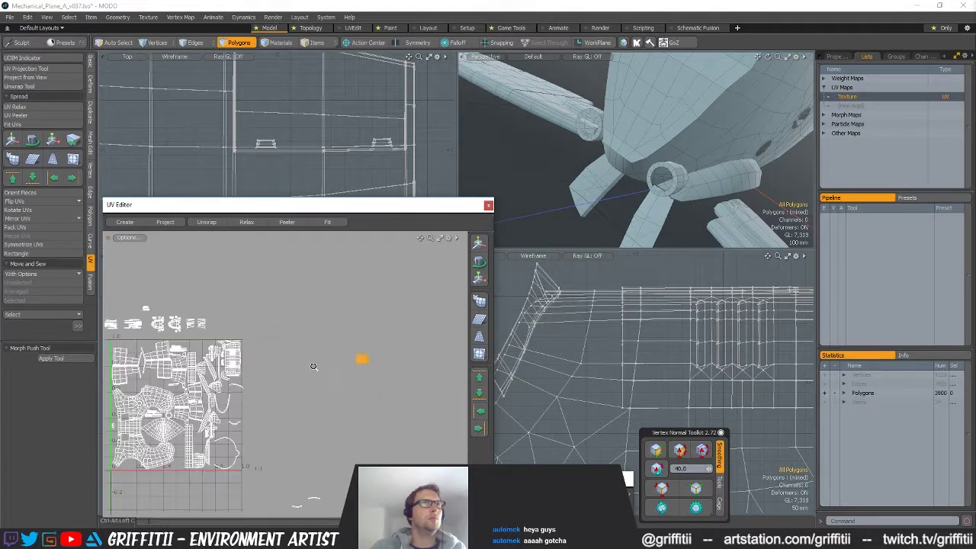
scroll(347, 366, up, 5)
key(y)
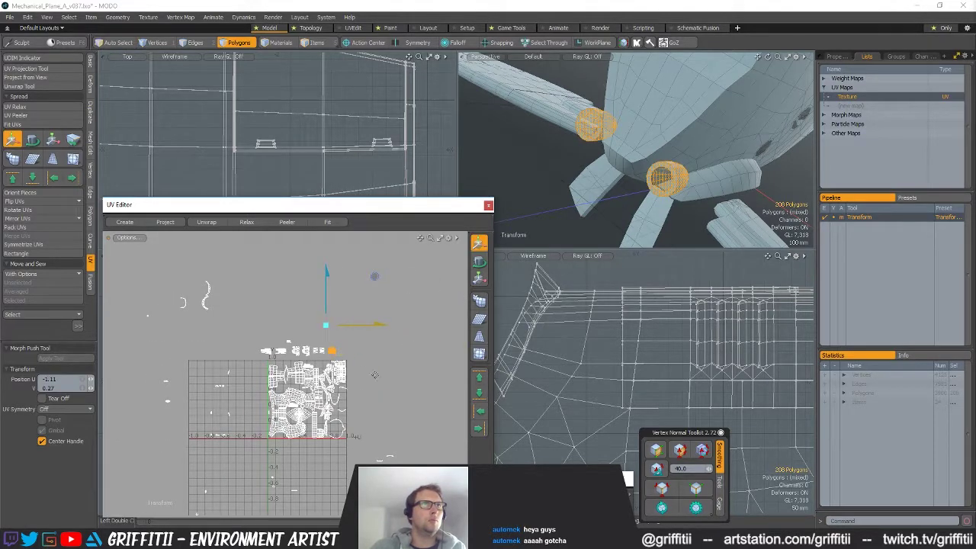
scroll(401, 362, up, 5)
key(space)
Examine the full UV layout and the scattered pieces around it for parts that still need grouping
click(445, 405)
scroll(411, 412, down, 4)
alt+drag(436, 455, 393, 442)
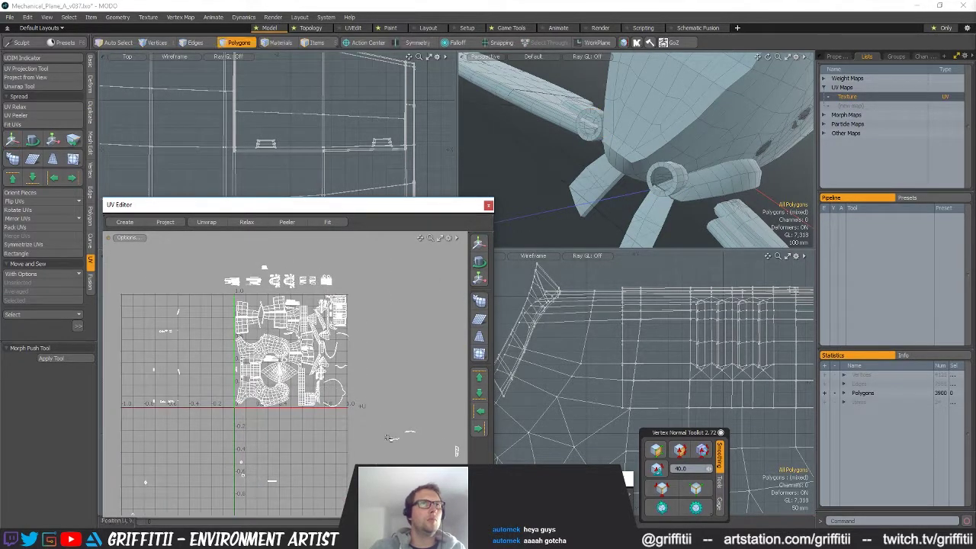
scroll(345, 385, up, 3)
alt+shift+drag(320, 303, 343, 326)
scroll(349, 343, down, 2)
scroll(378, 373, up, 3)
scroll(375, 377, down, 5)
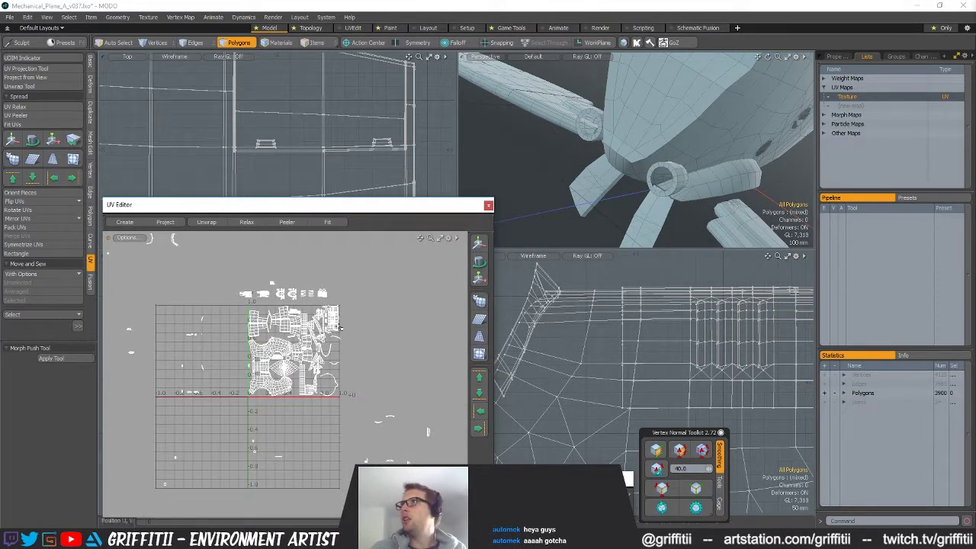
scroll(367, 412, up, 2)
scroll(371, 399, down, 2)
scroll(335, 352, up, 3)
Locate the curved arch's UV pieces and move its short wavy strip from the layout's edge inward to the long narrow pieces
alt+drag(708, 177, 705, 136)
double_click(715, 134)
scroll(285, 332, up, 4)
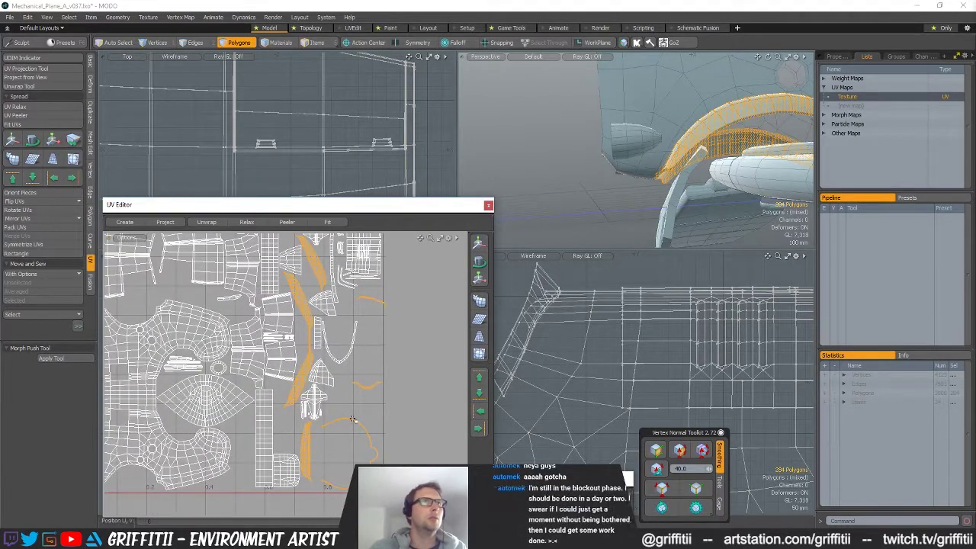
right_drag(431, 376, 427, 367)
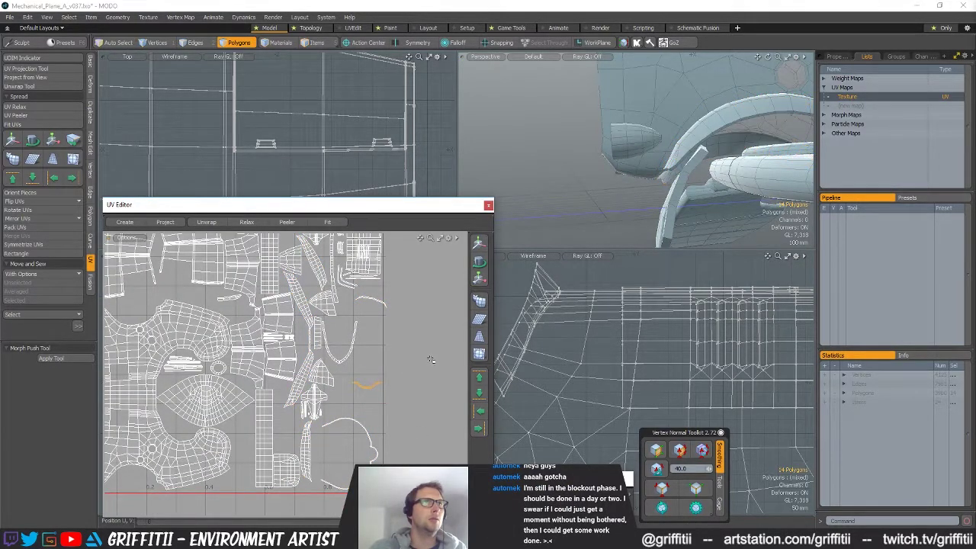
key(w)
mouse_move(397, 347)
mouse_down()
mouse_move(317, 400)
mouse_move(336, 372)
mouse_move(342, 269)
mouse_move(336, 364)
mouse_up()
Rotate the short wavy strip upright and place it alongside the long narrow arch pieces
scroll(336, 371, up, 2)
scroll(337, 364, up, 3)
click(322, 353)
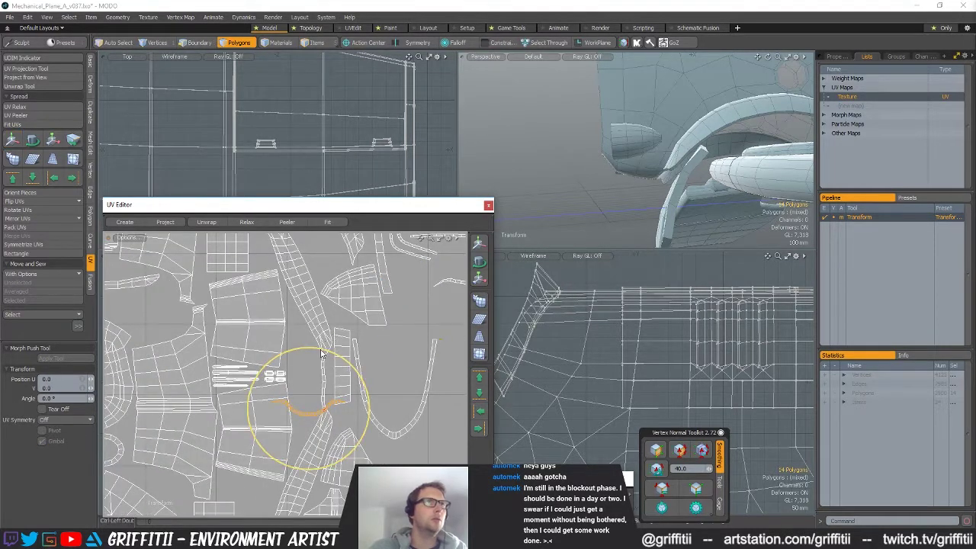
key(w)
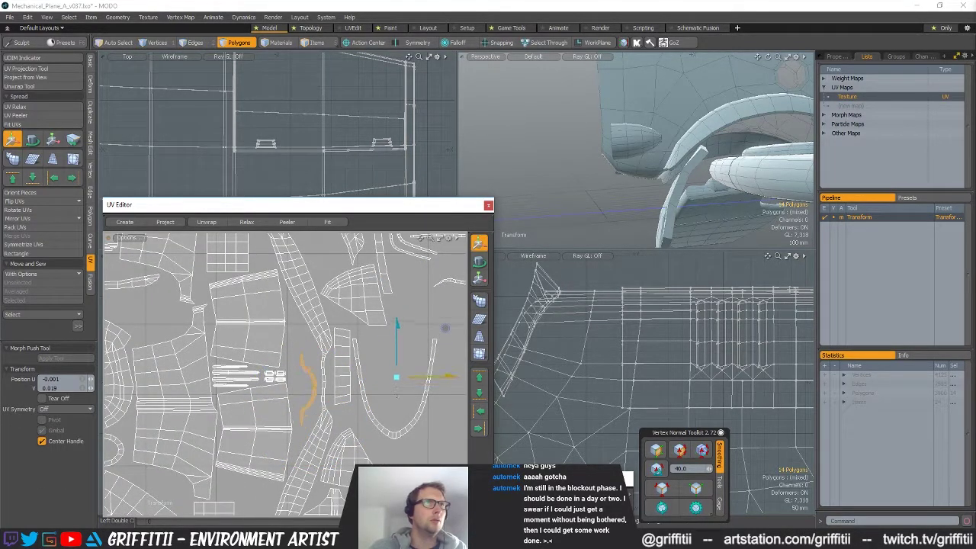
key(space)
scroll(420, 333, down, 3)
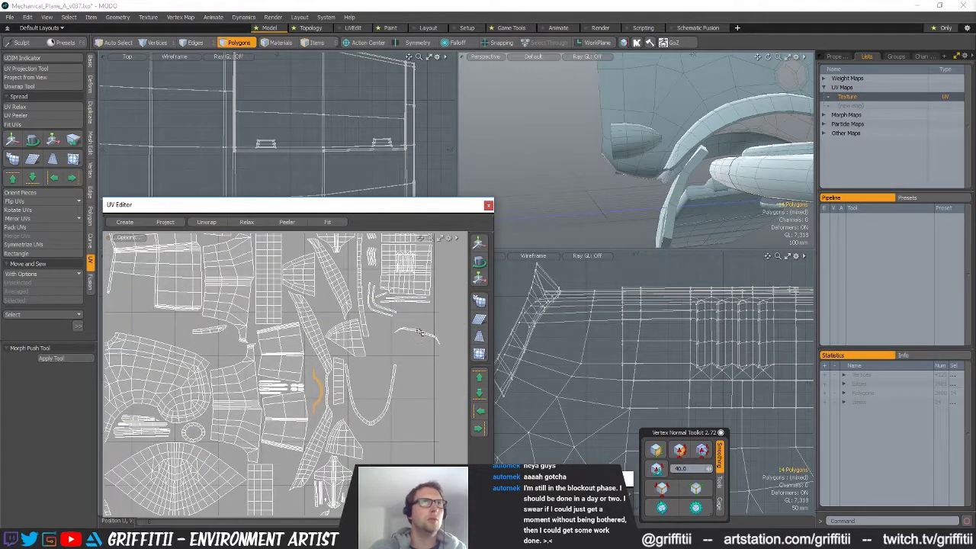
Bring the second short curved strip inward, rotate it upright and place it beside the first strip
key(w)
drag(447, 304, 338, 349)
scroll(338, 350, up, 4)
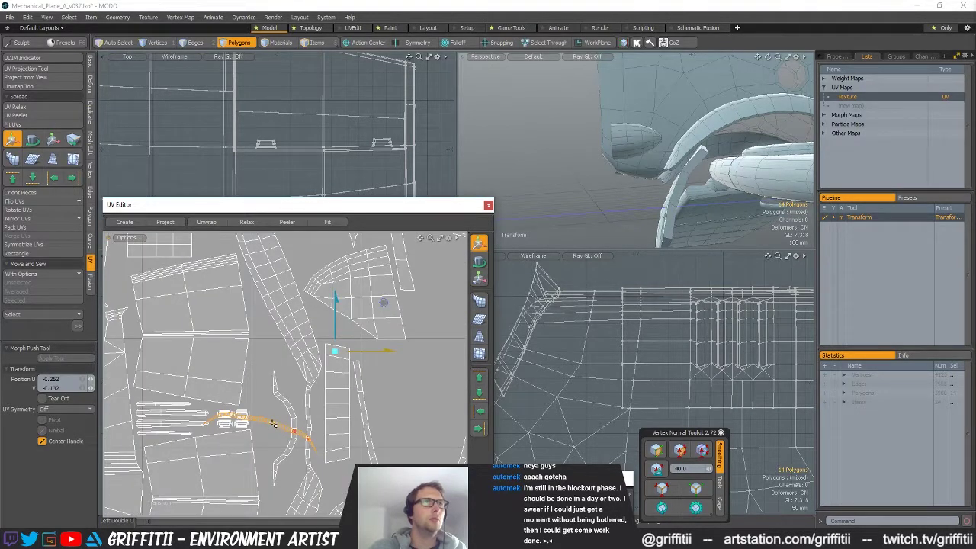
key(e)
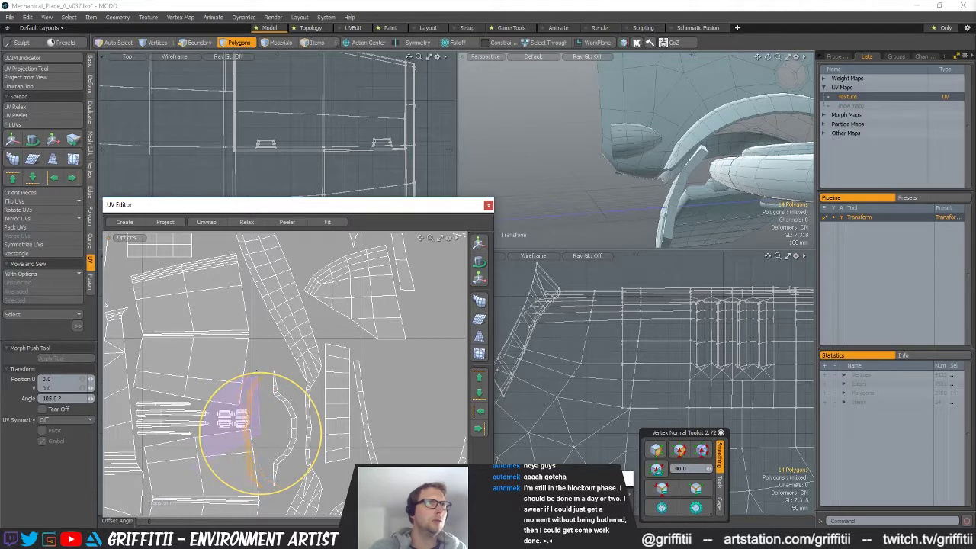
key(w)
drag(345, 354, 352, 309)
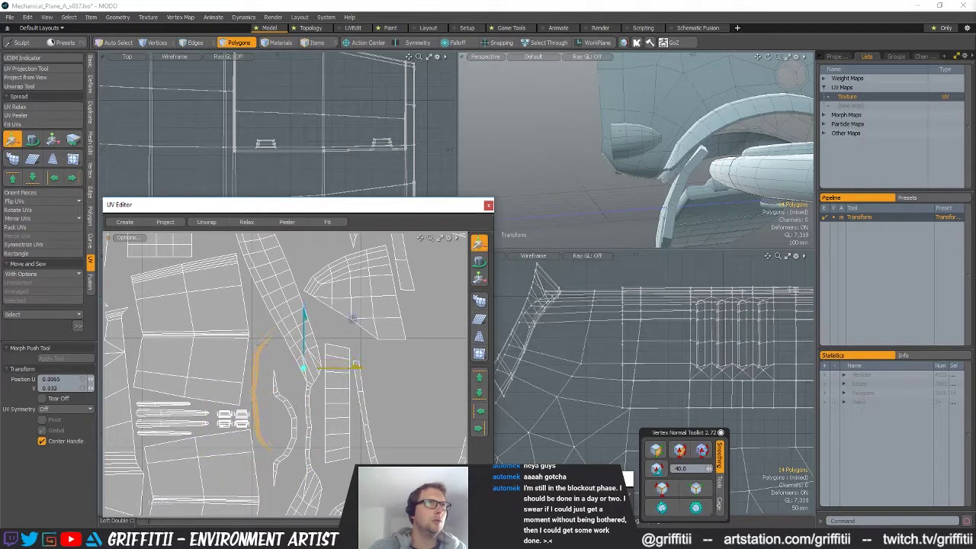
Nudge the first wavy strip slightly down so it nests beside the second strip
key(space)
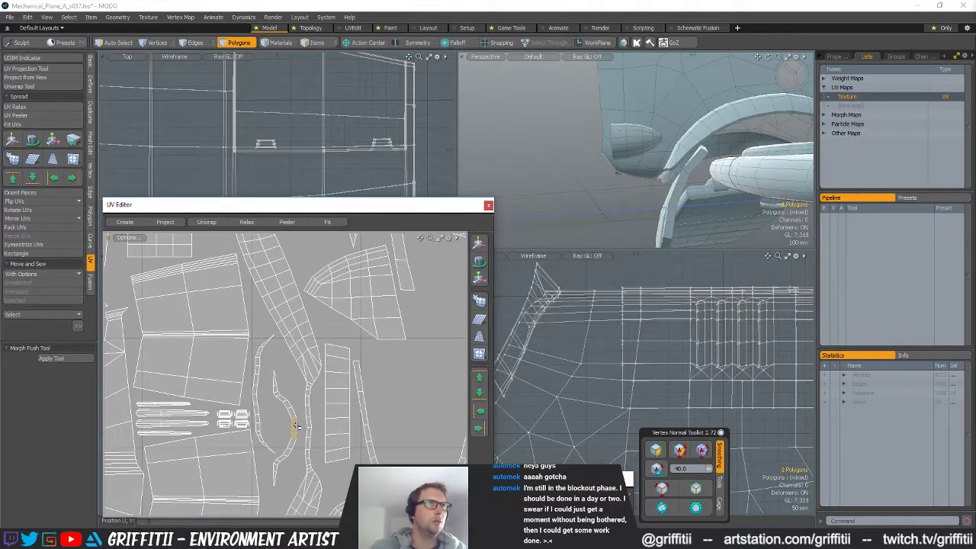
key(w)
drag(355, 350, 354, 364)
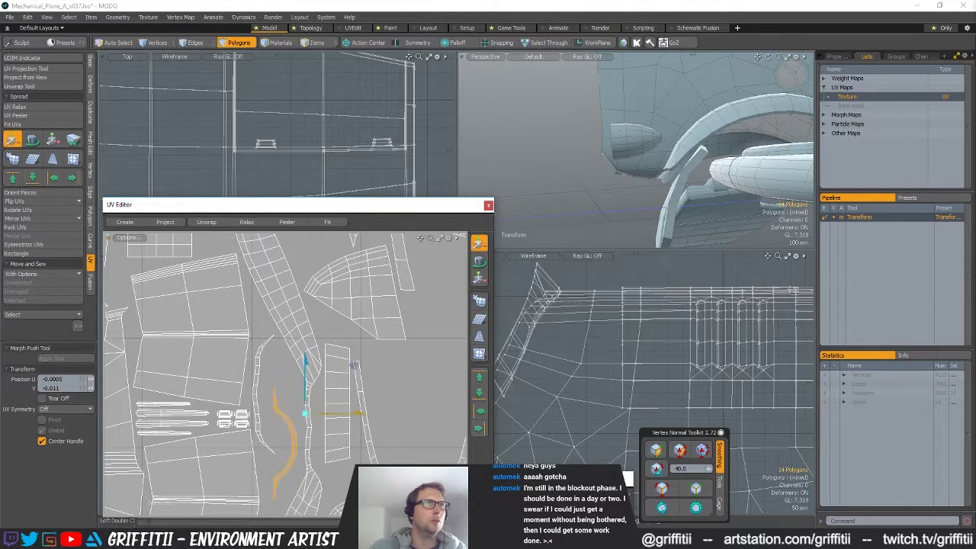
key(space)
Examine the loose pieces outside the UV square to find the next parts to group
key(a)
double_click(685, 149)
ctrl+alt+drag(358, 398, 326, 361)
ctrl+alt+drag(408, 375, 381, 388)
click(381, 388)
alt+drag(401, 434, 358, 379)
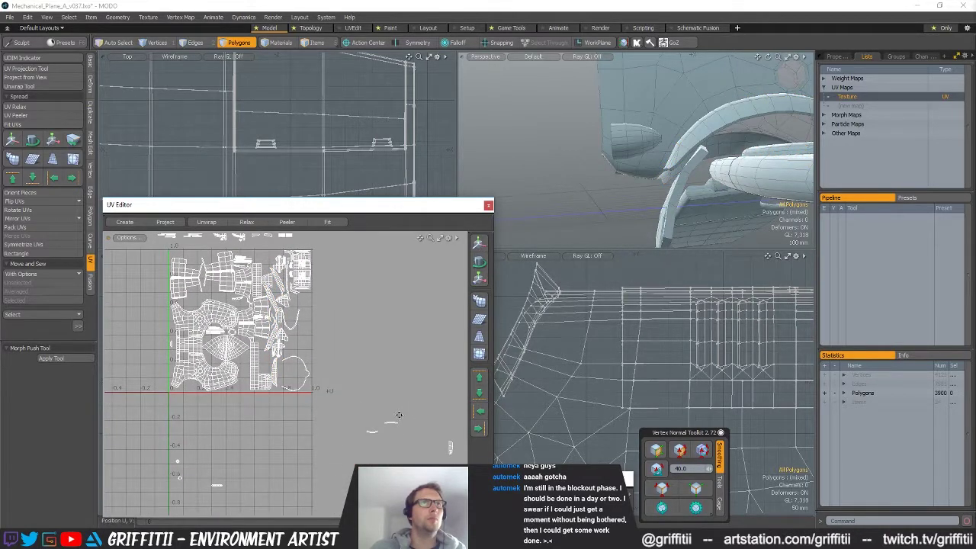
alt+drag(399, 414, 352, 359)
right_drag(289, 375, 460, 311)
Select the whole downward-pointing curved strut below the arch and move its UV pieces away from the neighbouring loose pieces
alt+drag(680, 193, 669, 190)
click(670, 190)
double_click(670, 190)
scroll(386, 480, up, 5)
alt+drag(392, 387, 388, 416)
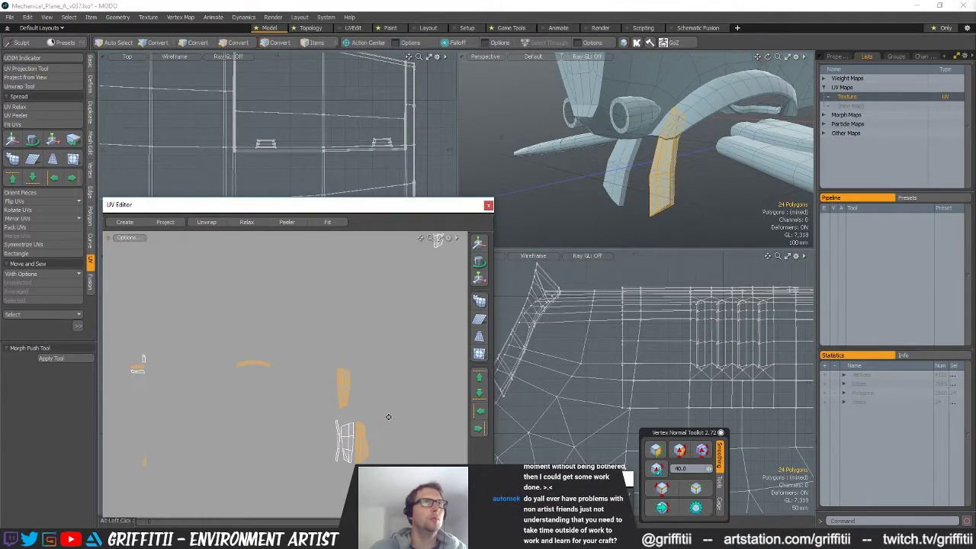
key(w)
drag(374, 360, 341, 418)
scroll(368, 371, up, 3)
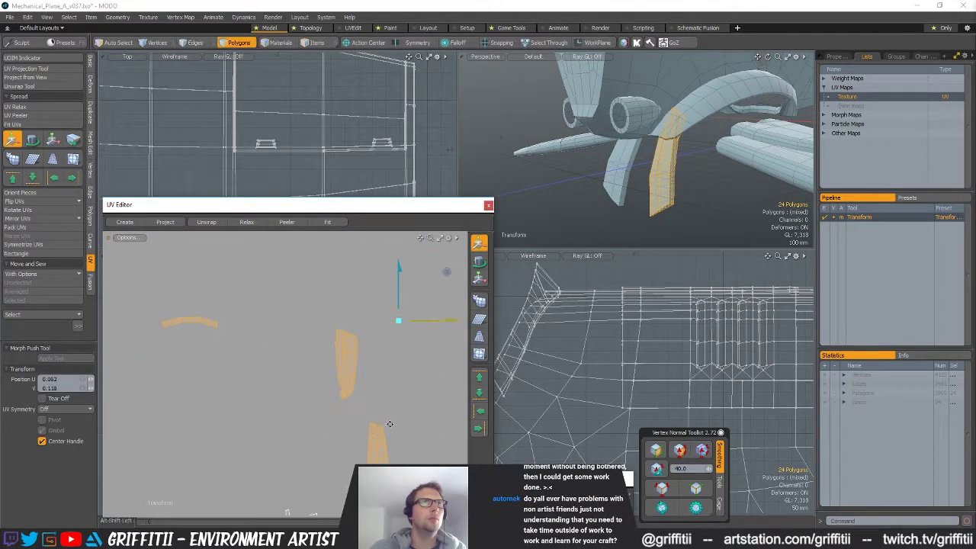
Select one of the strut's two wide panel pieces, align its rotation and place it beside the other panel
key(space)
click(374, 437)
key(y)
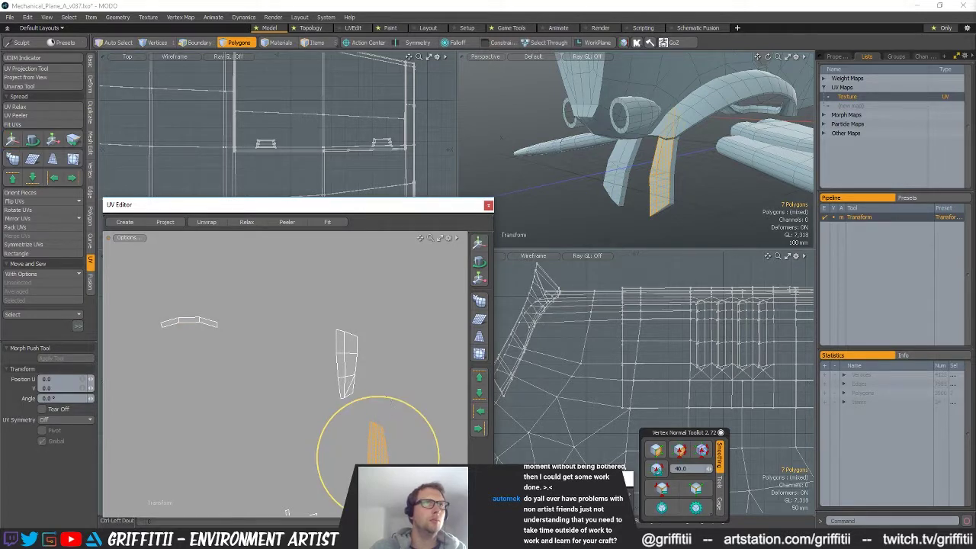
key(w)
mouse_move(402, 450)
mouse_down()
mouse_move(363, 398)
mouse_move(346, 351)
mouse_move(404, 434)
mouse_up()
scroll(346, 356, down, 3)
key(space)
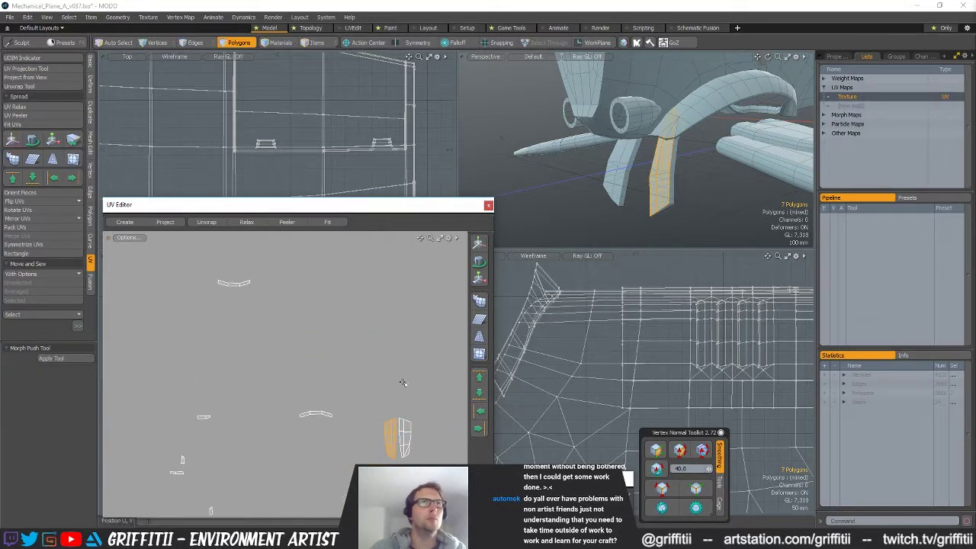
Reselect the strut without its wide panels, bring a thin curved strip over, rotate it upright and place it beside the panels
double_click(650, 205)
scroll(354, 380, down, 4)
ctrl+right_drag(390, 382, 380, 461)
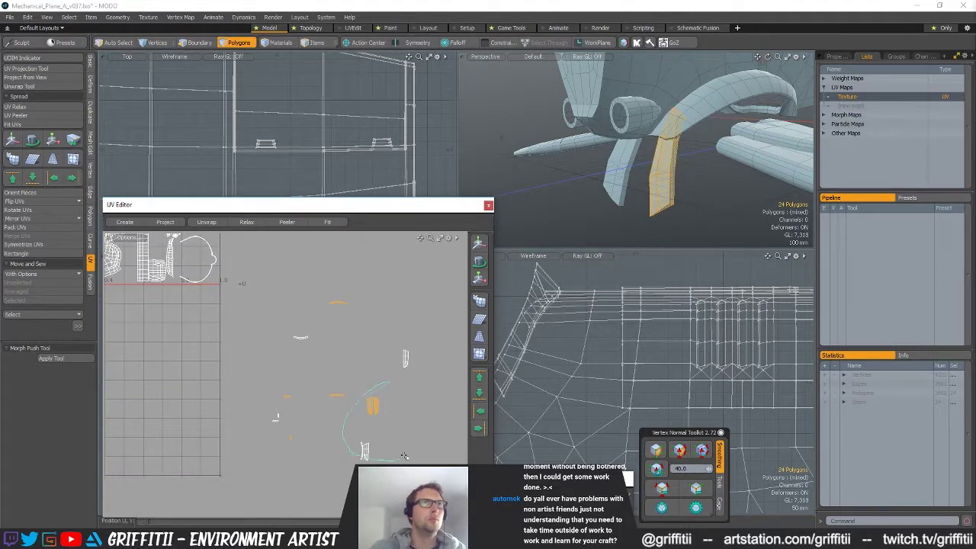
key(w)
scroll(376, 398, up, 5)
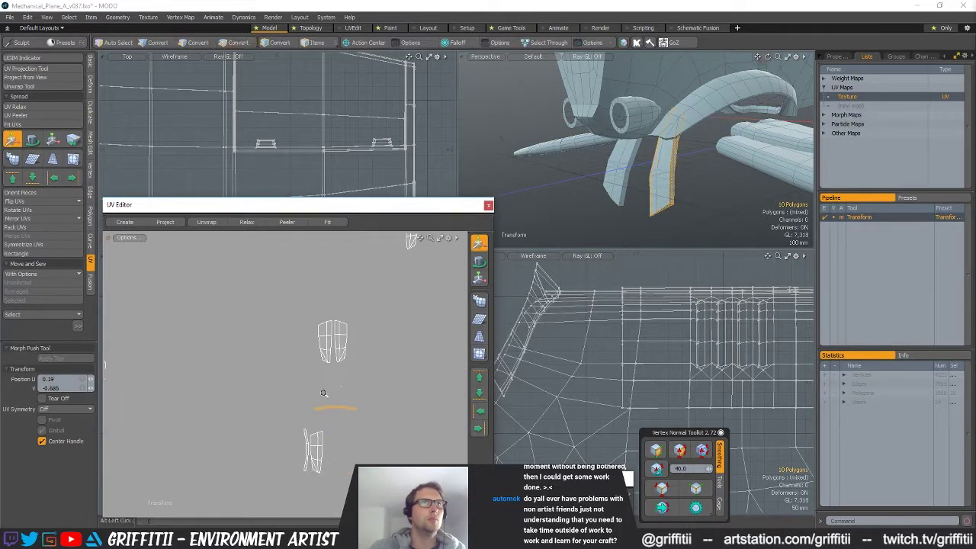
key(e)
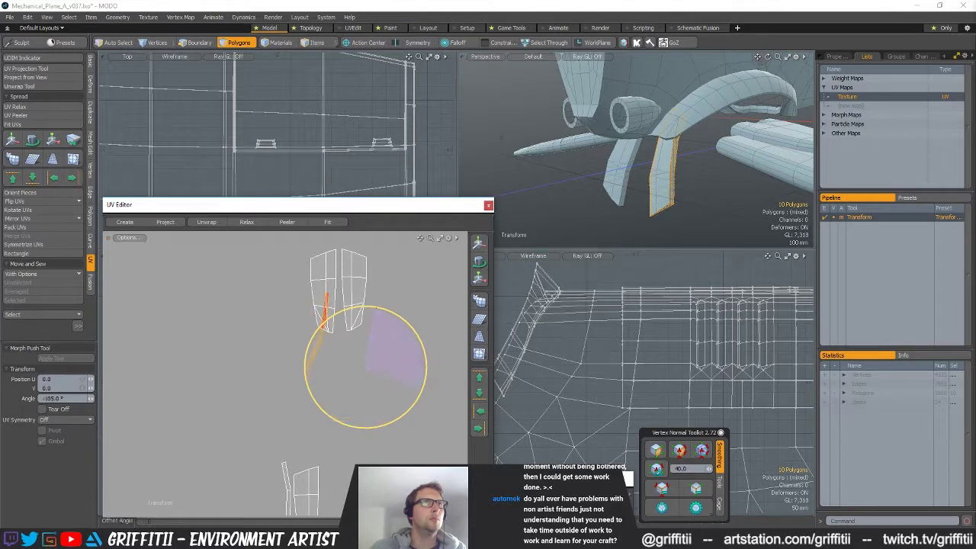
alt+drag(343, 360, 355, 392)
key(w)
drag(429, 328, 418, 276)
Deselect the placed strip and move the strut's remaining pieces so the second thin strip sits beside the first
key(space)
ctrl+right_drag(340, 369, 264, 347)
scroll(263, 347, down, 3)
key(w)
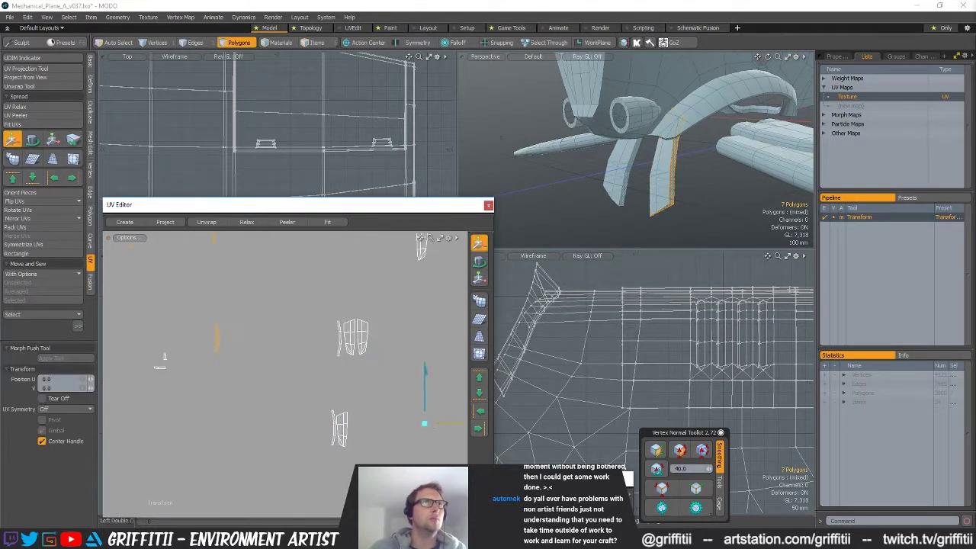
scroll(352, 361, up, 5)
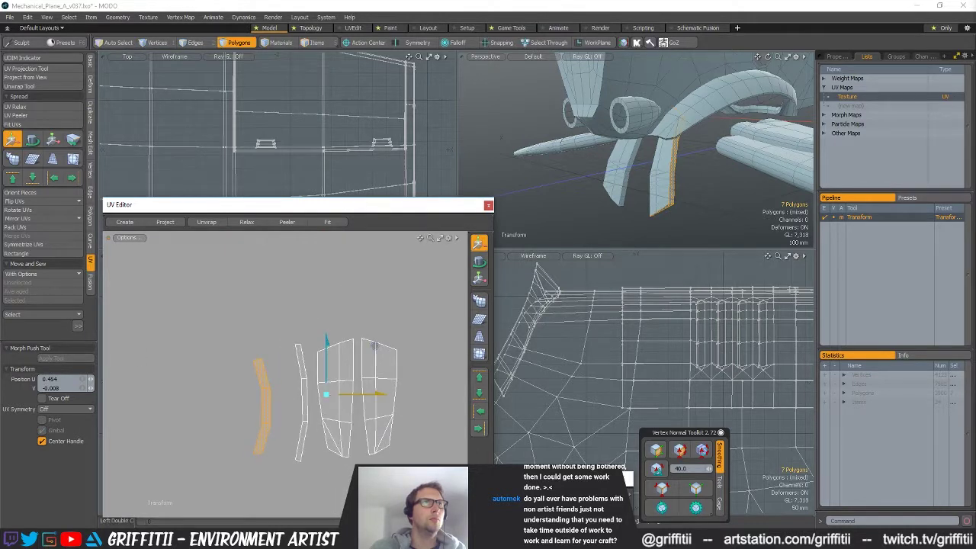
Deselect the second thin strip and move the strut's two small end pieces close below the group
key(space)
mouse_move(324, 343)
ctrl+right_down()
mouse_move(190, 455)
mouse_move(335, 450)
ctrl+right_up()
ctrl+alt+drag(363, 437, 305, 412)
key(w)
mouse_move(394, 288)
mouse_down()
mouse_move(395, 379)
mouse_move(411, 426)
mouse_move(374, 296)
mouse_move(416, 305)
mouse_up()
drag(284, 366, 286, 412)
Isolate one small end piece, rotate it upright and place it on the outer side of the thin strips
key(space)
ctrl+right_drag(286, 389, 328, 434)
ctrl+alt+drag(372, 416, 350, 413)
key(w)
ctrl+alt+drag(350, 413, 314, 382)
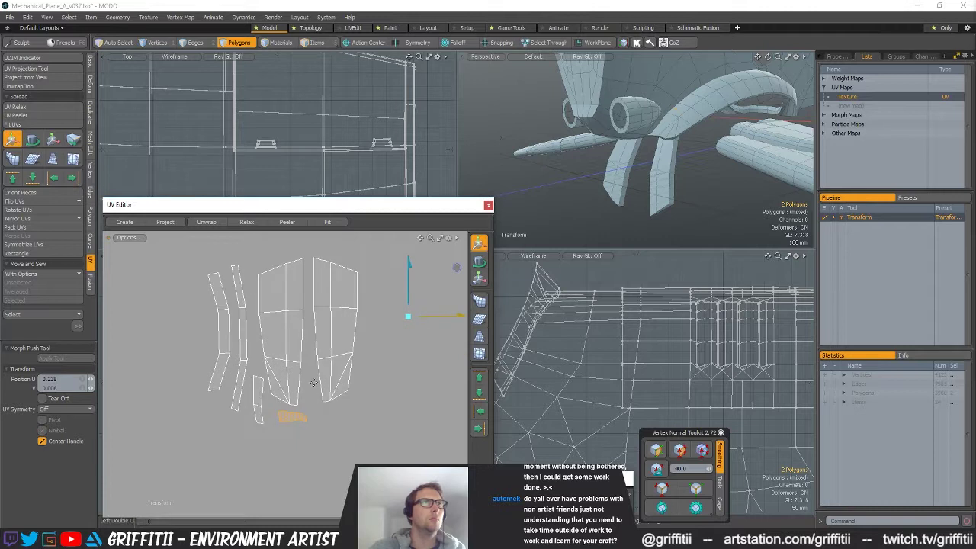
key(t)
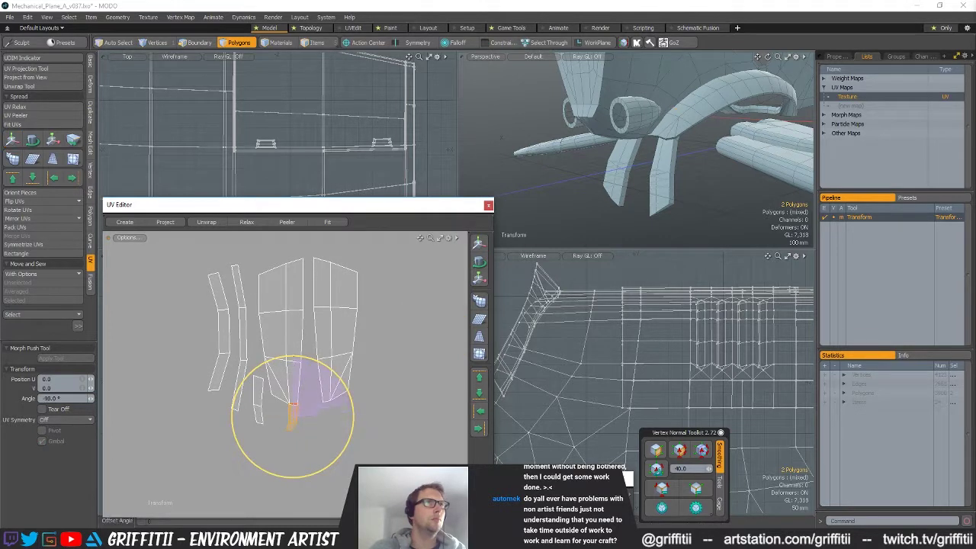
key(w)
drag(342, 367, 252, 299)
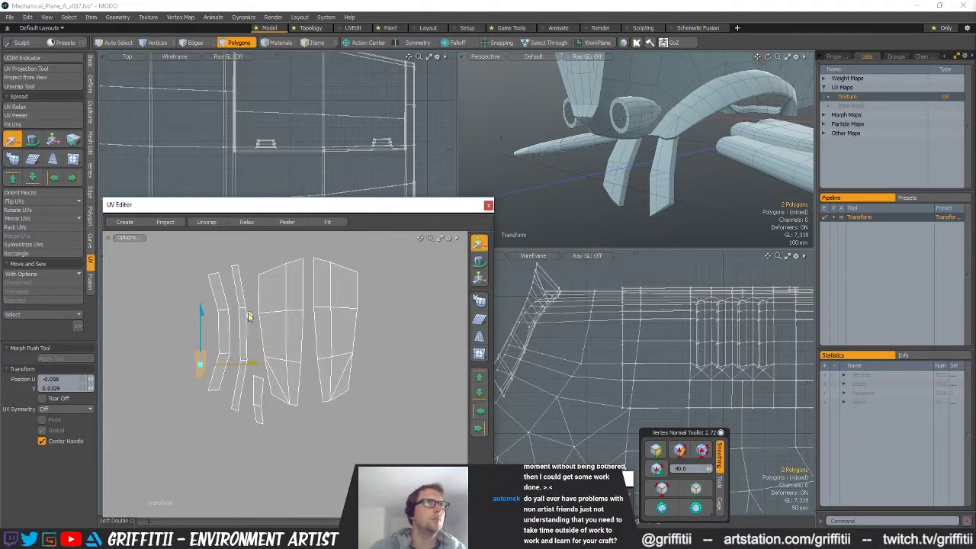
Move the strut's other small end piece beside the thin strips, directly above the first end piece
key(q)
double_click(259, 401)
key(w)
drag(307, 351, 252, 284)
drag(245, 364, 243, 341)
scroll(274, 434, down, 4)
key(q)
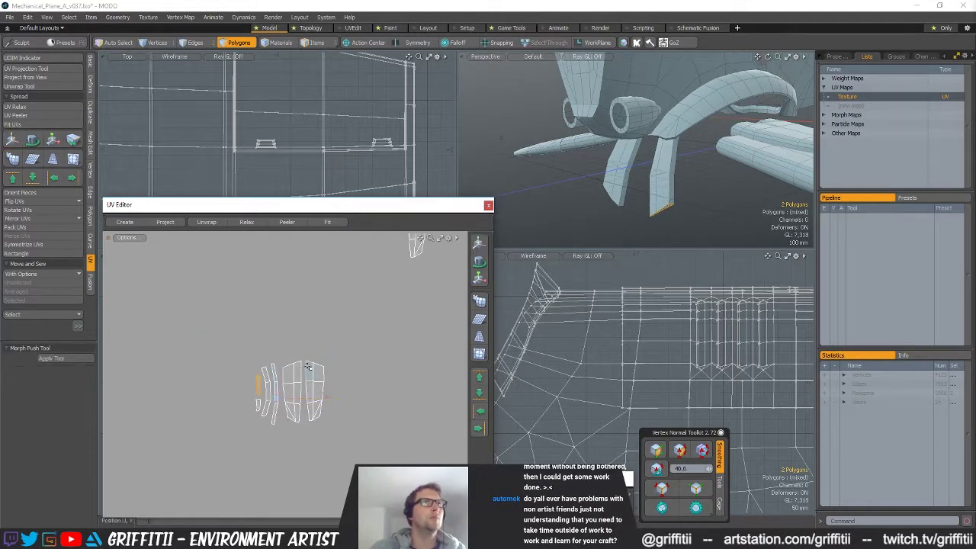
Select the finished strut's complete UV group and move it closer to the other strut's loose pieces
scroll(336, 358, down, 4)
right_drag(362, 336, 385, 402)
scroll(339, 405, down, 5)
key(w)
drag(368, 390, 350, 384)
key(q)
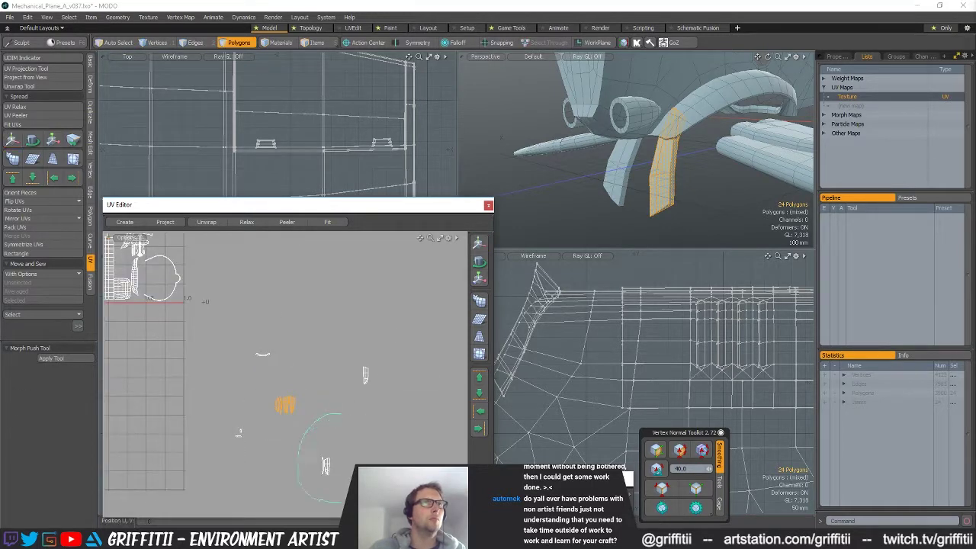
Move the second strut's two wide panels and one thin strip side by side, next to the first strut's group
right_drag(341, 502, 369, 479)
key(w)
drag(374, 471, 356, 412)
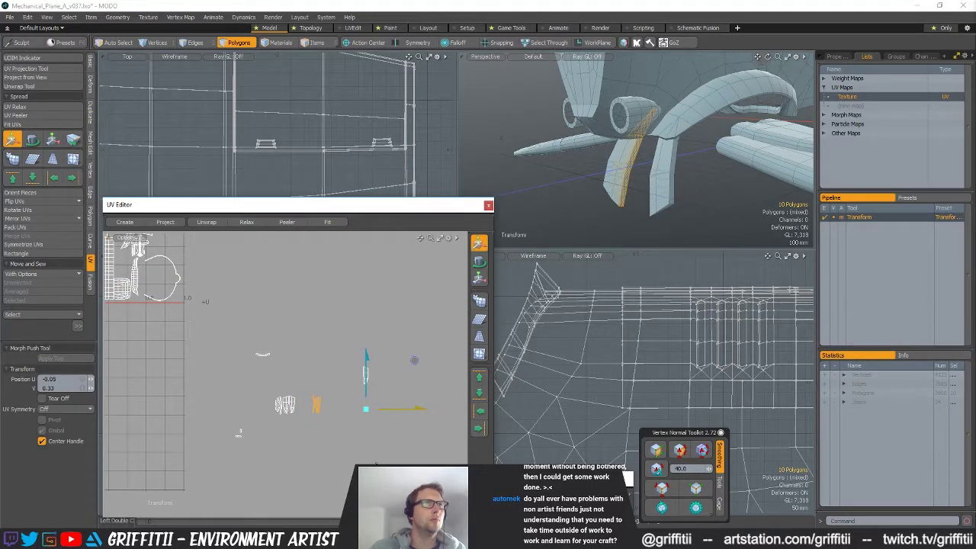
key(space)
key(y)
scroll(382, 387, up, 5)
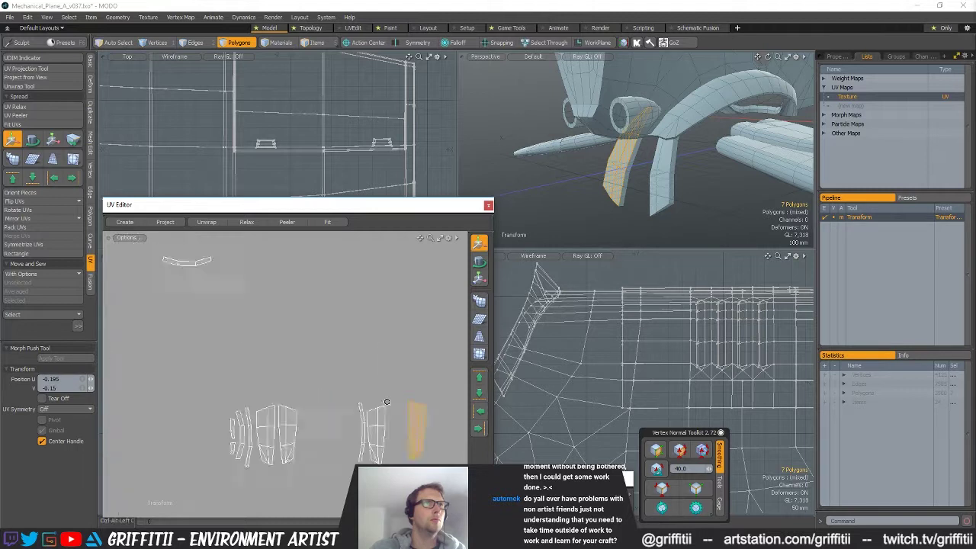
scroll(414, 438, down, 5)
alt+shift+drag(412, 437, 395, 412)
key(space)
Rotate the second strut's remaining curved strip upright and place it on the outer side of its first thin strip
mouse_move(340, 364)
right_down()
mouse_move(250, 321)
mouse_move(355, 347)
right_up()
mouse_move(369, 392)
alt+shift+mouse_down()
mouse_move(331, 362)
mouse_move(374, 414)
alt+shift+mouse_up()
key(w)
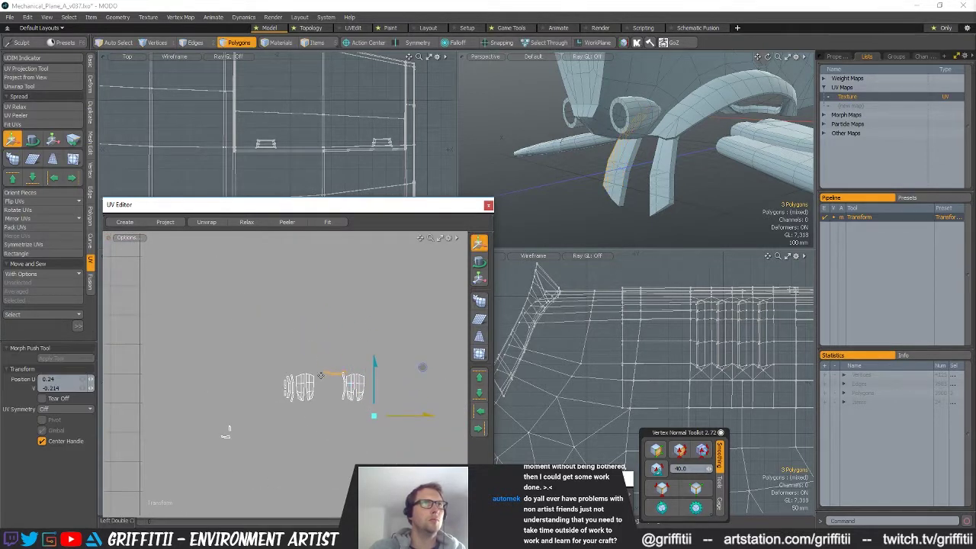
scroll(340, 396, up, 5)
alt+shift+drag(340, 381, 342, 404)
key(e)
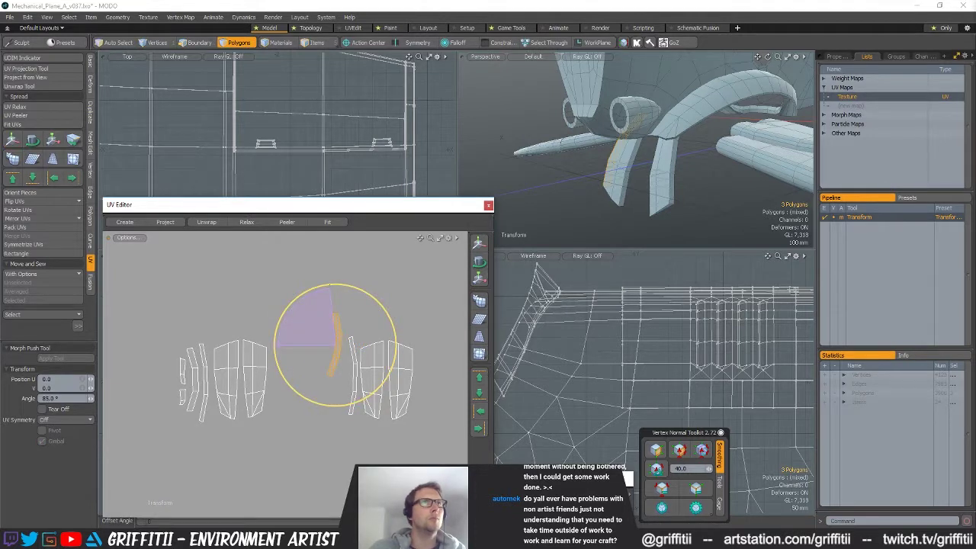
key(w)
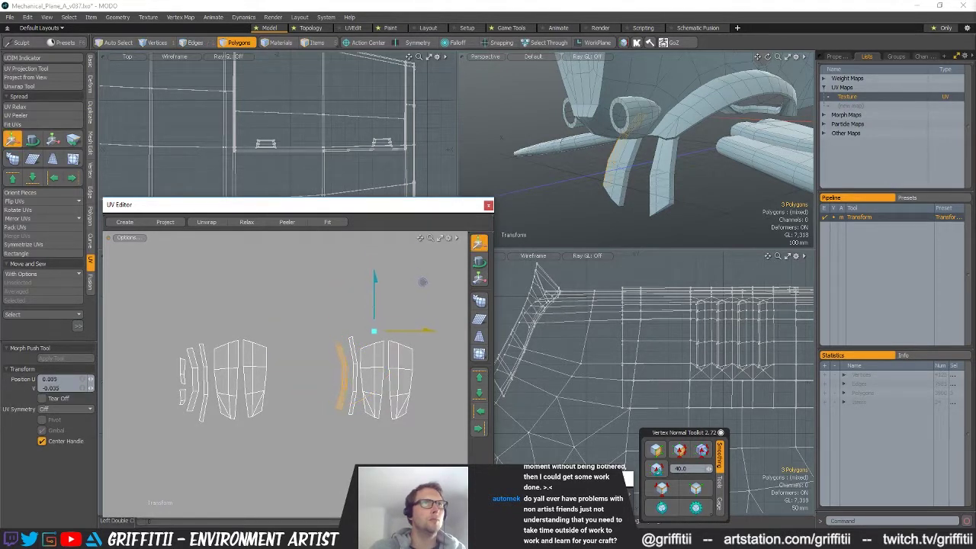
Select the second strut's two small end pieces and move them close to its group
scroll(372, 324, down, 6)
key(space)
mouse_move(276, 354)
right_down()
mouse_move(361, 372)
mouse_move(335, 378)
right_up()
scroll(347, 372, up, 2)
key(w)
mouse_move(297, 355)
mouse_down()
mouse_move(397, 329)
mouse_move(308, 350)
mouse_up()
alt+shift+drag(303, 362, 253, 399)
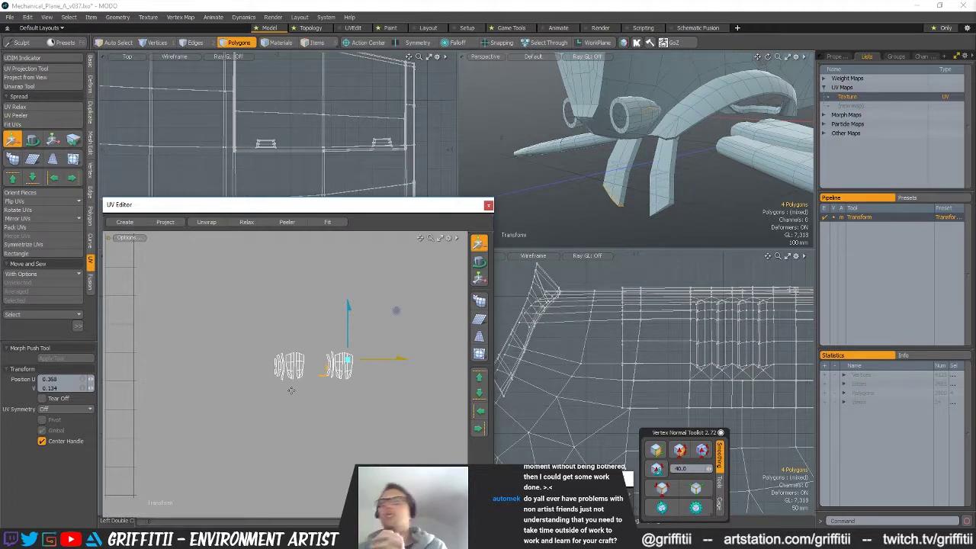
Isolate one small end piece, rotate it upright and place it beside the outer thin strip
ctrl+alt+drag(298, 384, 320, 410)
ctrl+alt+drag(356, 392, 324, 376)
key(space)
double_click(322, 378)
key(e)
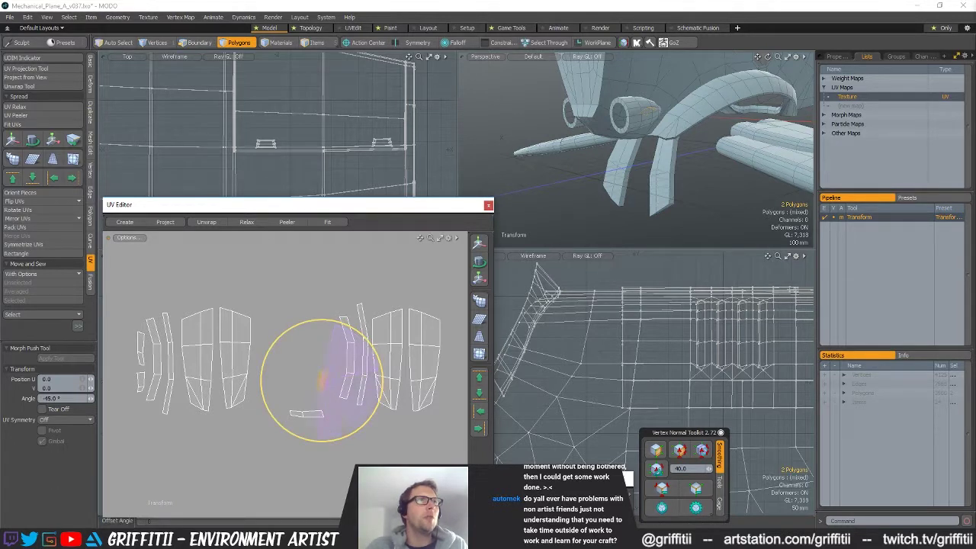
key(w)
drag(344, 357, 355, 355)
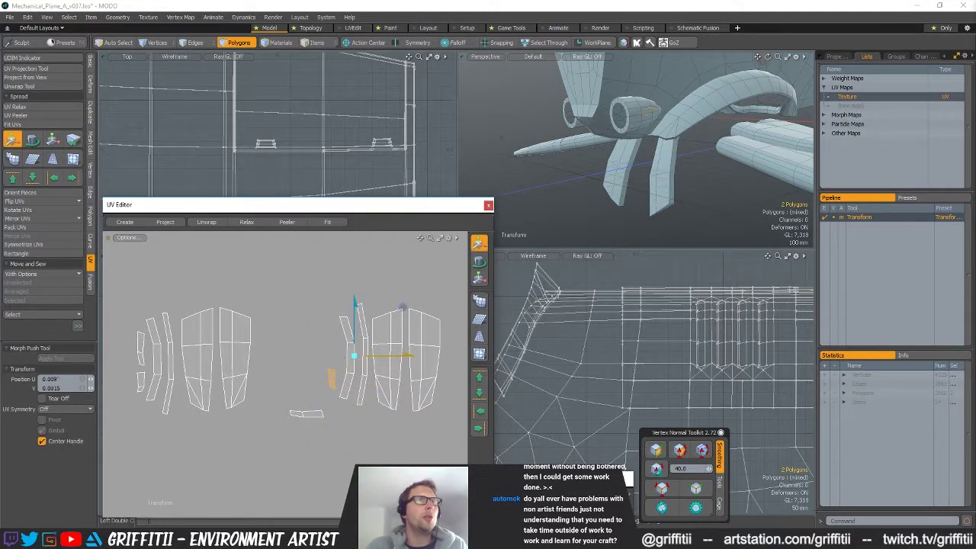
Rotate the other small end piece upright, place it directly above the first one and turn it 180°
key(space)
key(w)
drag(353, 439, 382, 366)
key(e)
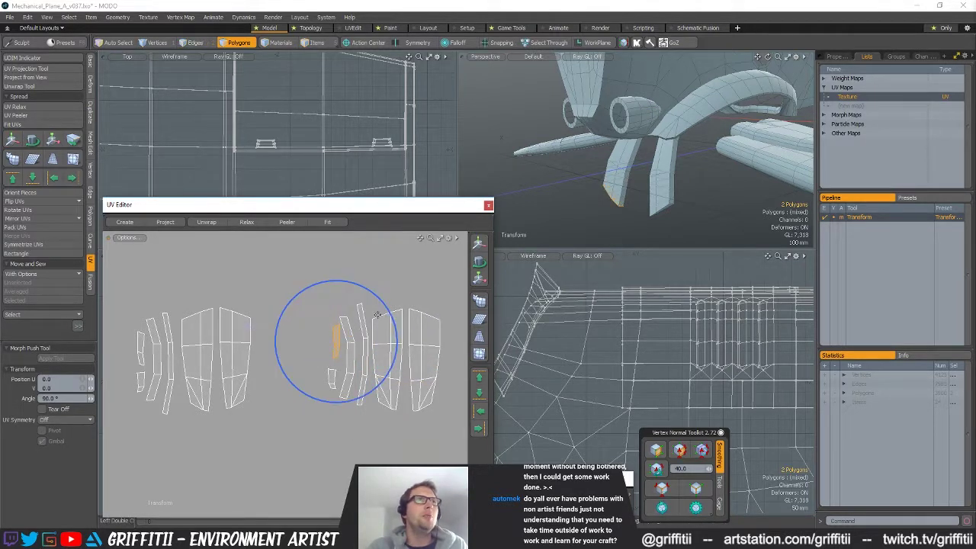
key(w)
drag(366, 314, 362, 316)
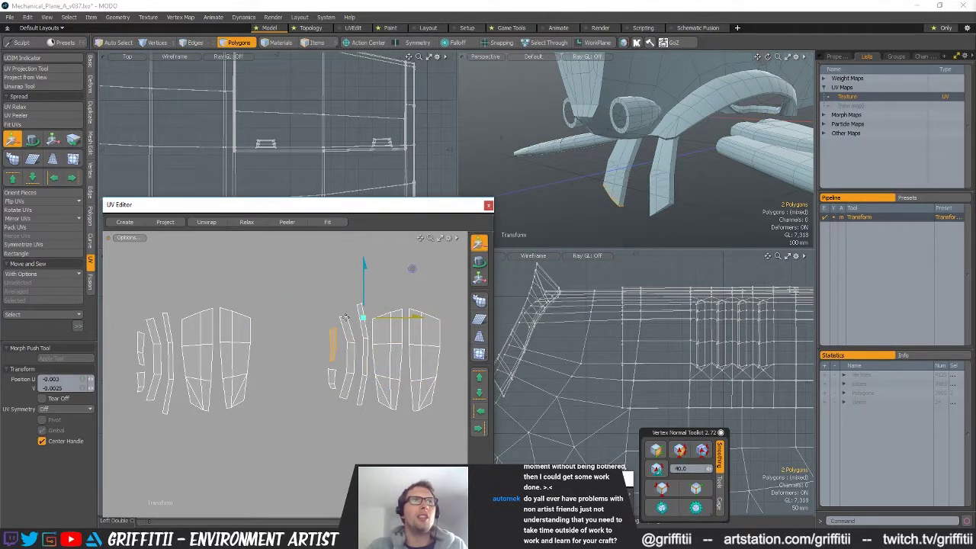
key(e)
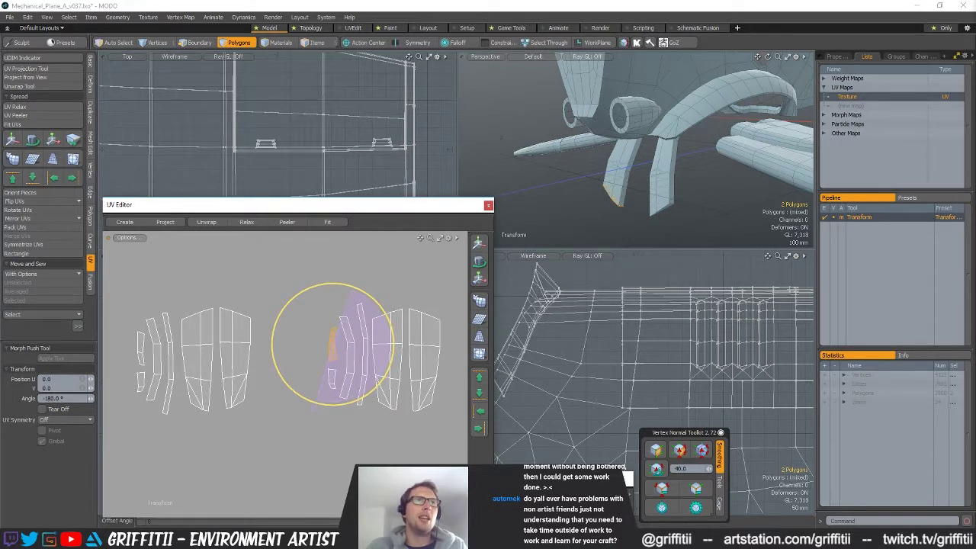
key(q)
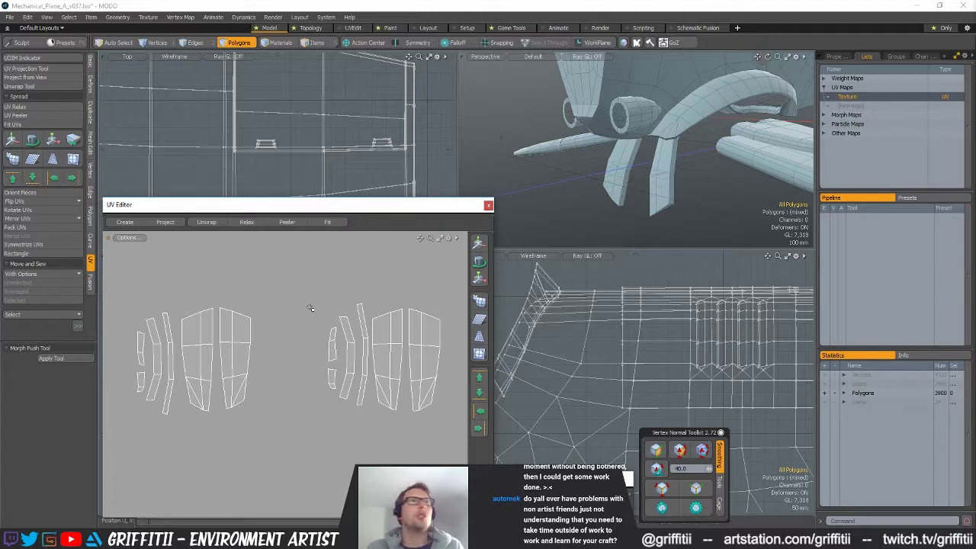
Move the second strut's complete UV group closer to the first strut's group
right_drag(373, 271, 415, 284)
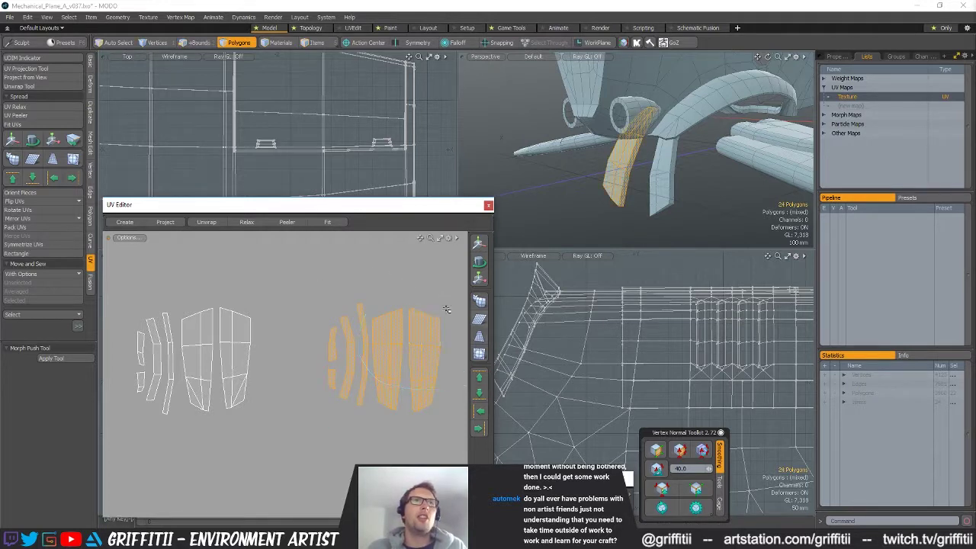
key(w)
mouse_move(447, 310)
mouse_down()
mouse_move(398, 313)
mouse_move(409, 292)
mouse_up()
scroll(406, 303, down, 4)
key(space)
Select both strut groups and move them into the row above the UV square, beside the tube group
mouse_move(388, 295)
right_down()
mouse_move(383, 417)
mouse_move(402, 332)
right_up()
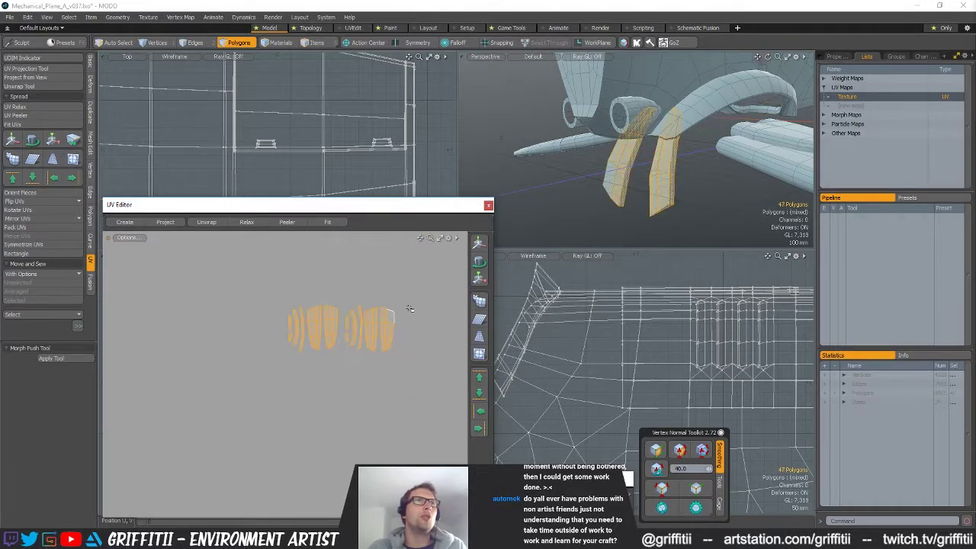
scroll(427, 354, down, 6)
alt+shift+drag(425, 353, 385, 234)
key(w)
alt+shift+drag(362, 348, 358, 448)
scroll(445, 336, up, 8)
alt+shift+drag(385, 415, 181, 414)
drag(370, 440, 301, 359)
key(space)
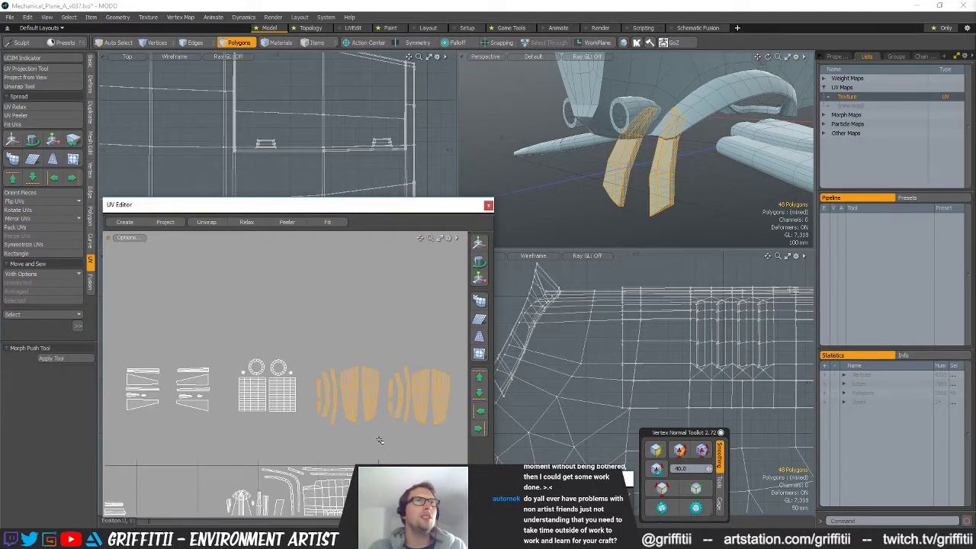
Select the round part's loose strip and rings below the UV square and frame that part in the 3D view
scroll(239, 408, down, 6)
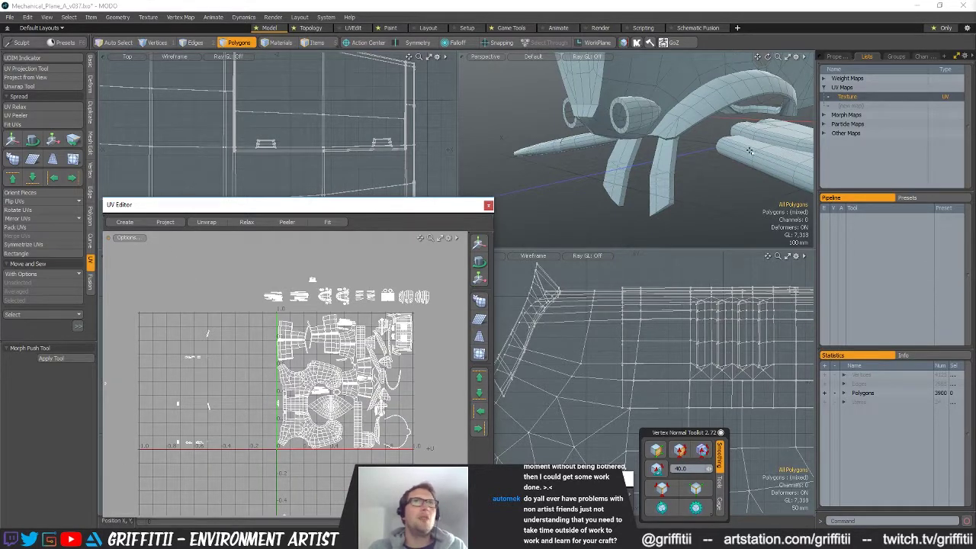
alt+shift+drag(286, 375, 319, 441)
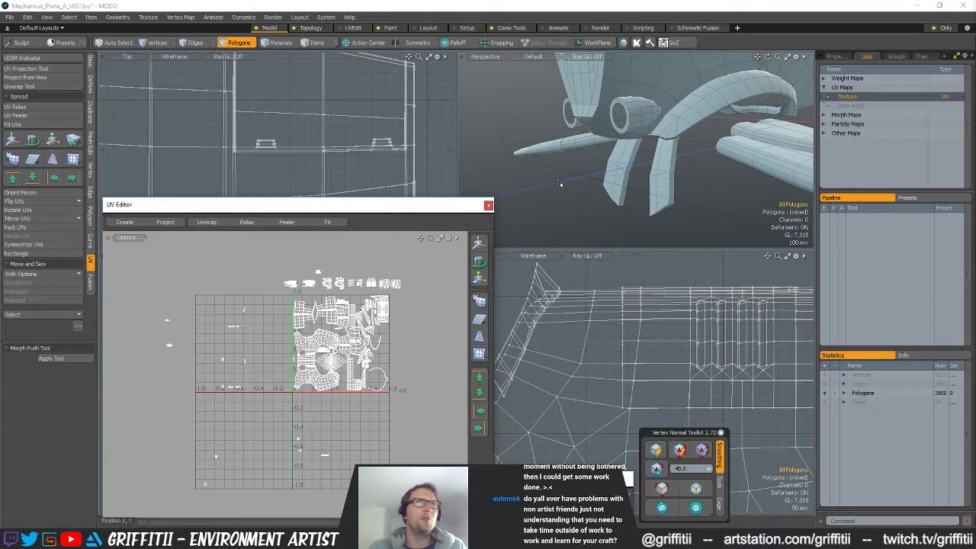
right_drag(341, 498, 313, 422)
scroll(302, 418, up, 6)
alt+shift+drag(395, 429, 364, 305)
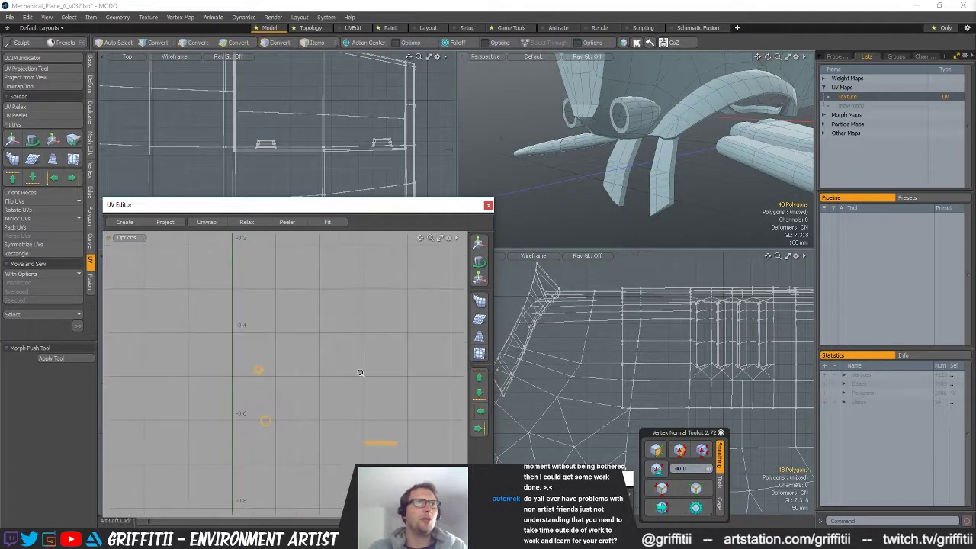
scroll(360, 371, down, 2)
key(shift+a)
Switch to vertex selection and move the round part's segmented strip directly above its thin ring
alt+drag(652, 186, 532, 133)
scroll(383, 398, up, 4)
key(1)
mouse_move(336, 413)
right_down()
mouse_move(432, 385)
mouse_move(408, 398)
right_up()
key(w)
mouse_move(400, 406)
mouse_down()
mouse_move(342, 340)
mouse_move(276, 358)
mouse_up()
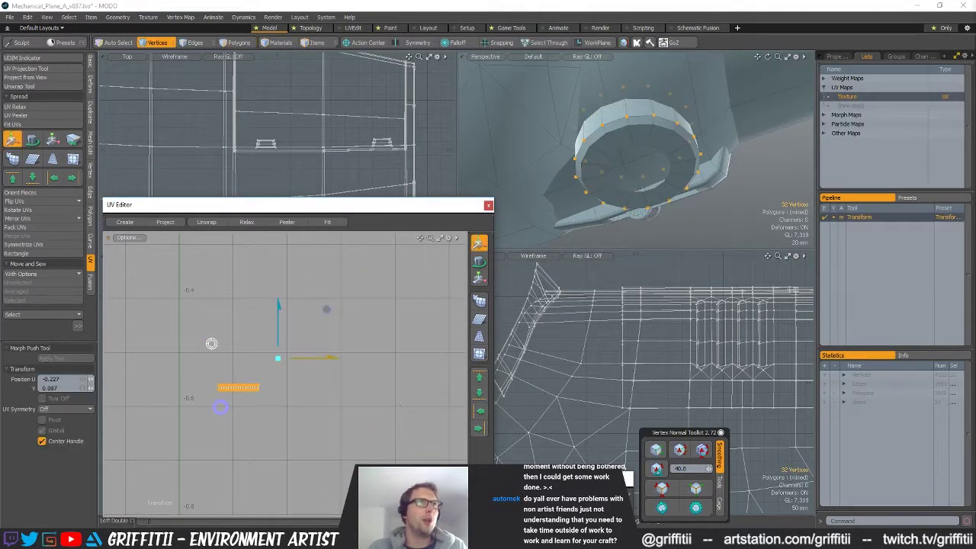
Move the round part's wider ring beside the thin ring, just under the segmented strip
scroll(315, 427, up, 6)
alt+shift+drag(312, 427, 469, 456)
alt+shift+drag(259, 385, 302, 412)
scroll(317, 374, down, 4)
alt+shift+drag(318, 377, 327, 395)
key(q)
right_drag(329, 287, 333, 294)
key(w)
drag(334, 296, 375, 394)
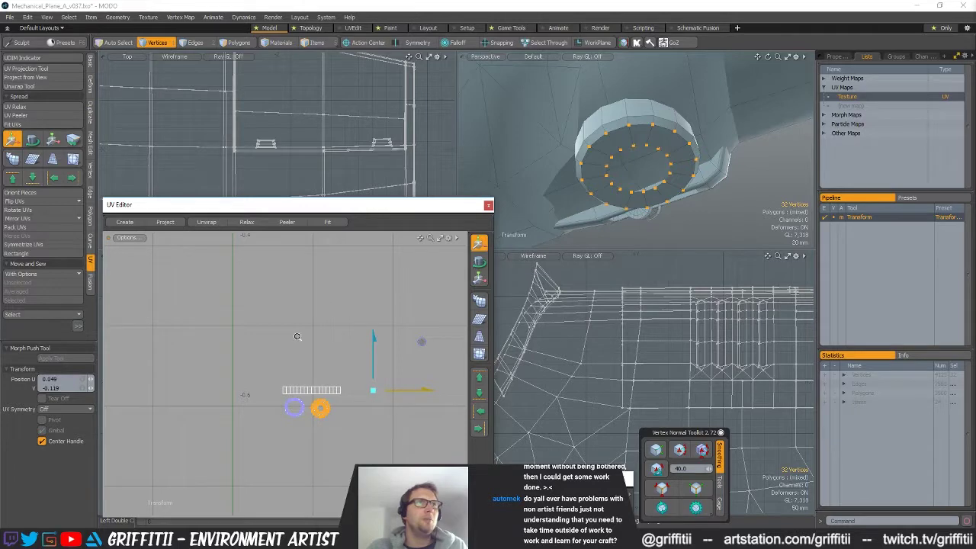
scroll(298, 328, up, 4)
alt+shift+drag(297, 328, 261, 238)
scroll(303, 380, up, 4)
drag(356, 372, 346, 369)
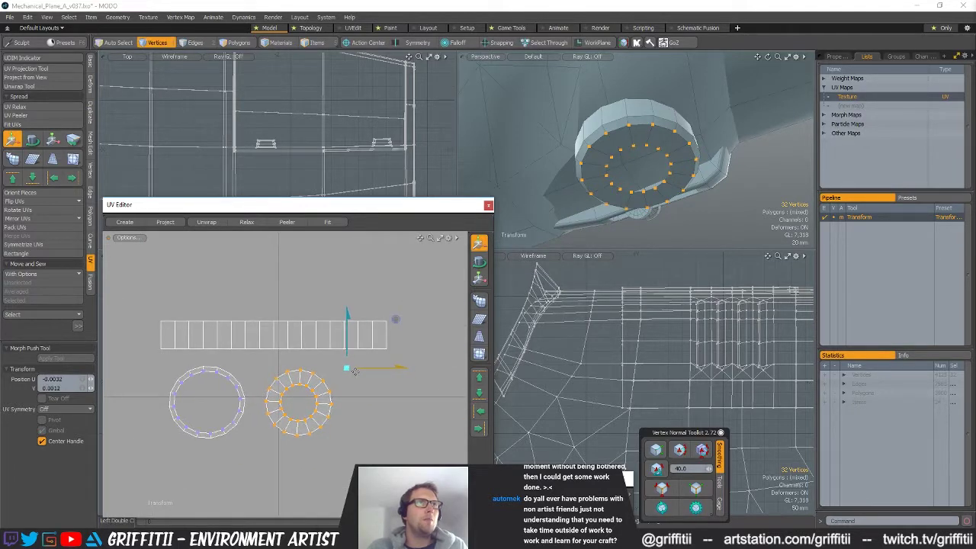
Select the strip and both rings together and move them into the row above the UV square, beyond the strut groups
scroll(319, 370, down, 5)
key(q)
mouse_move(358, 327)
right_down()
mouse_move(364, 416)
mouse_move(366, 396)
right_up()
scroll(306, 377, down, 4)
mouse_move(341, 336)
alt+shift+mouse_down()
mouse_move(327, 371)
mouse_move(389, 296)
alt+shift+mouse_up()
key(w)
scroll(372, 296, up, 7)
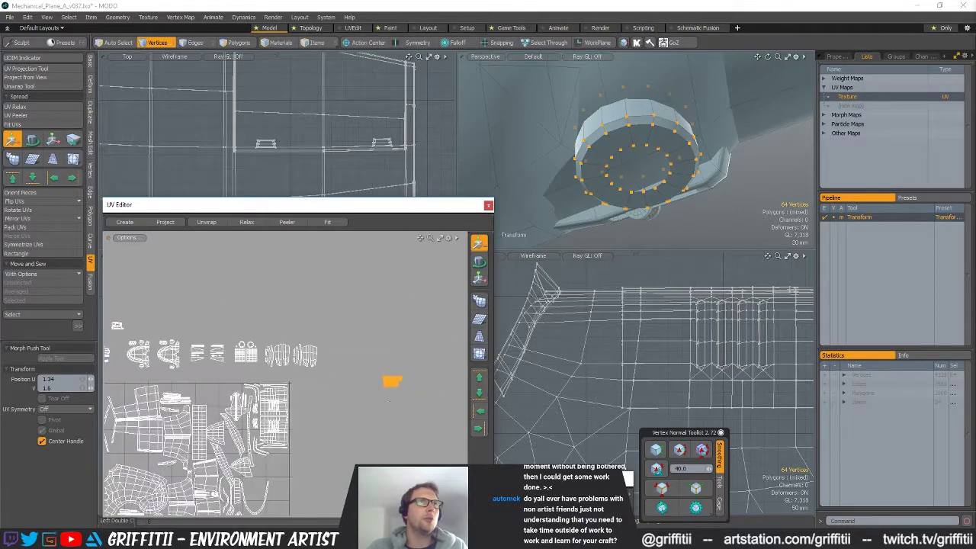
drag(351, 386, 343, 382)
Select the wider oval ring left below the UV square and place it beside the two circular rings
scroll(344, 382, down, 6)
alt+shift+drag(267, 421, 348, 387)
scroll(348, 386, up, 2)
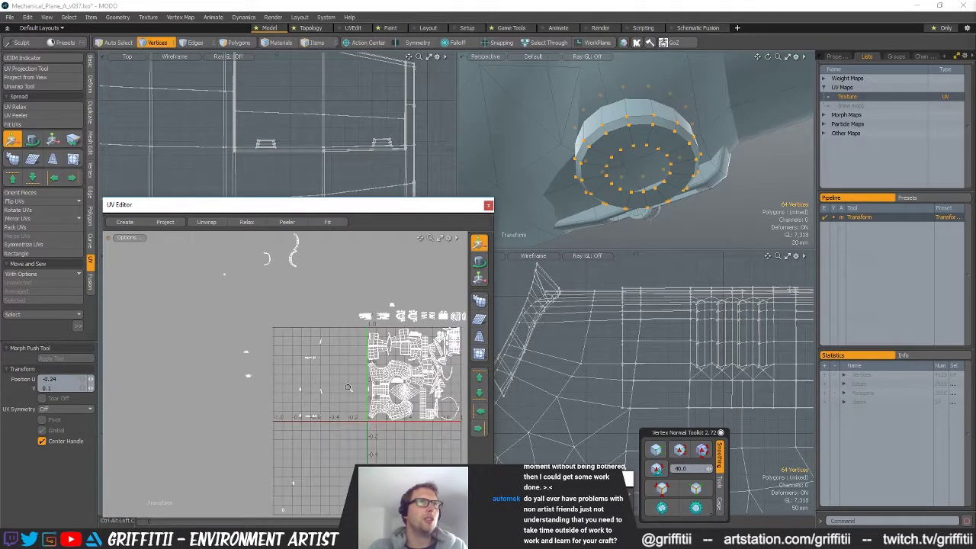
key(q)
middle_drag(320, 469, 306, 417)
right_drag(309, 402, 341, 503)
alt+drag(613, 261, 603, 343)
scroll(343, 378, down, 4)
key(w)
drag(295, 448, 232, 339)
scroll(424, 308, up, 10)
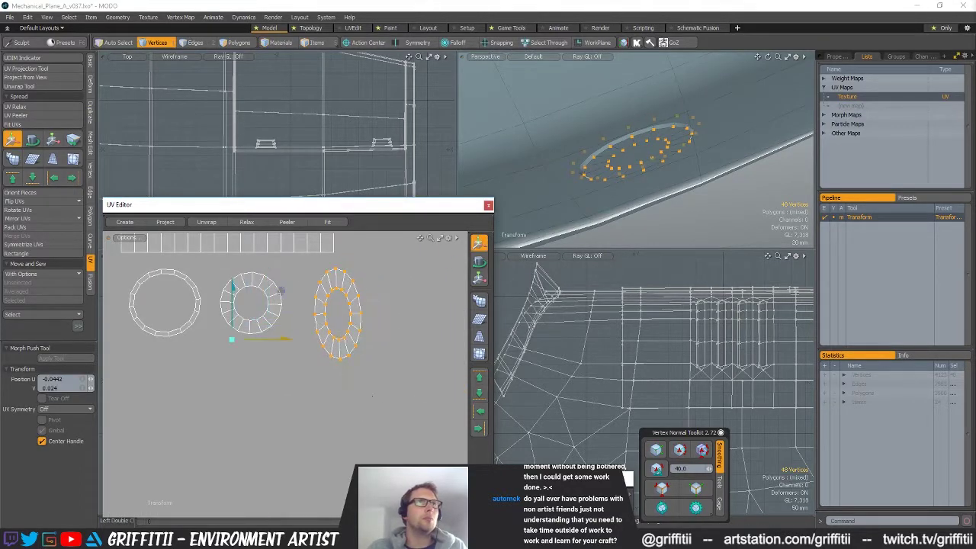
drag(372, 396, 374, 397)
Select the remaining thin oval ring and move it over to the other oval in the round part's group
scroll(370, 395, down, 3)
scroll(333, 414, down, 3)
key(q)
right_drag(321, 414, 372, 447)
scroll(372, 448, down, 3)
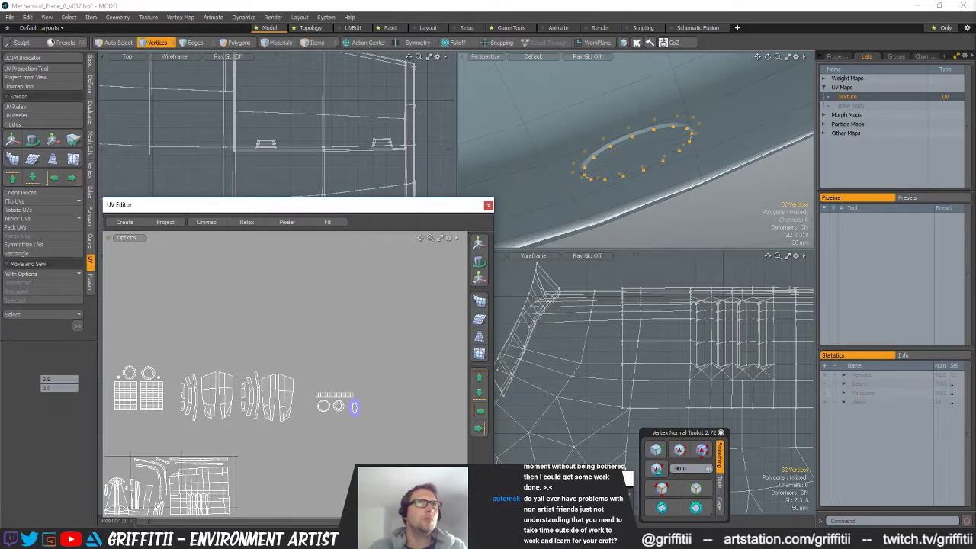
key(w)
scroll(362, 389, up, 5)
drag(344, 401, 440, 407)
alt+drag(341, 402, 284, 419)
Rotate both oval rings to lie horizontally and place them at the end of the segmented strip
key(space)
key(e)
drag(341, 327, 379, 357)
key(w)
drag(368, 421, 390, 379)
key(space)
key(space)
key(space)
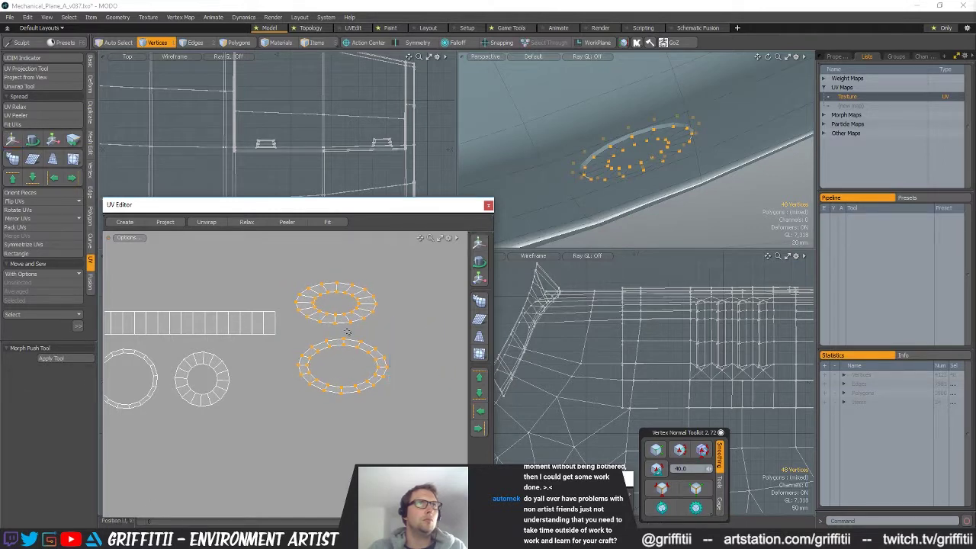
Select the upper oval ring's polygons, nudge it closer to the lower oval and deselect it
double_click(346, 319)
key(w)
drag(363, 332, 369, 342)
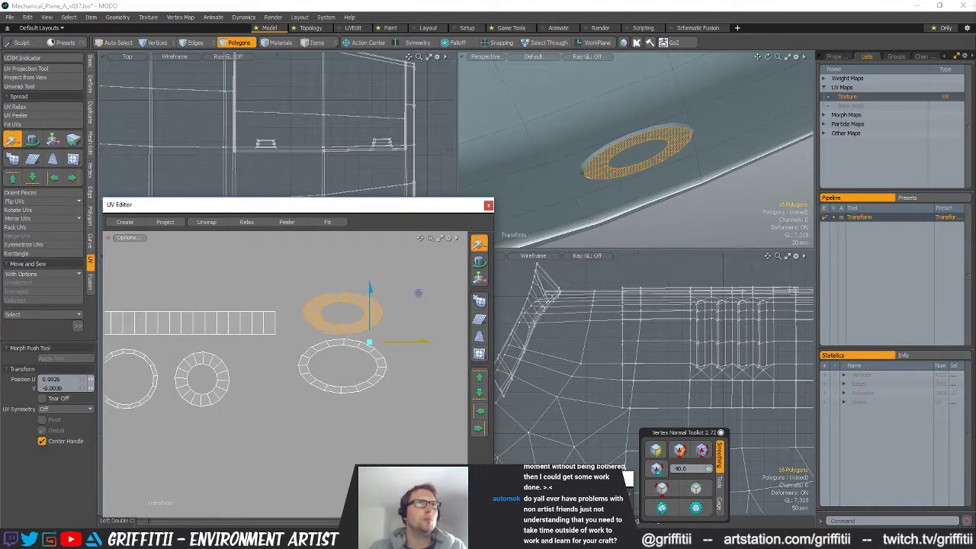
key(space)
click(386, 407)
Frame the small round fitting in the 3D view and move its scattered UV pieces into one row beside the UV square
scroll(386, 407, down, 5)
alt+drag(289, 429, 390, 331)
scroll(375, 404, down, 4)
scroll(398, 323, down, 2)
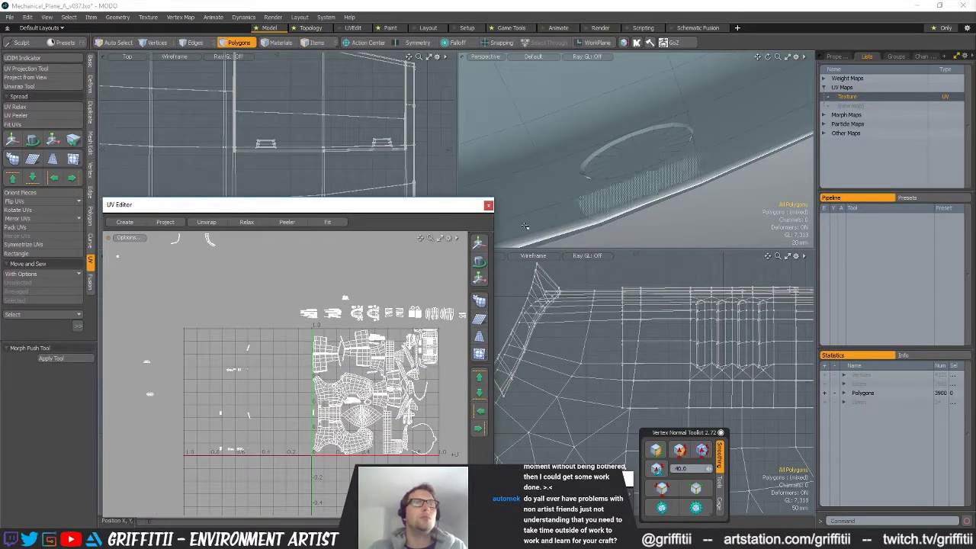
key(shift+a)
alt+drag(654, 127, 605, 137)
scroll(234, 398, up, 2)
right_drag(185, 407, 279, 419)
key(w)
drag(278, 436, 276, 366)
key(q)
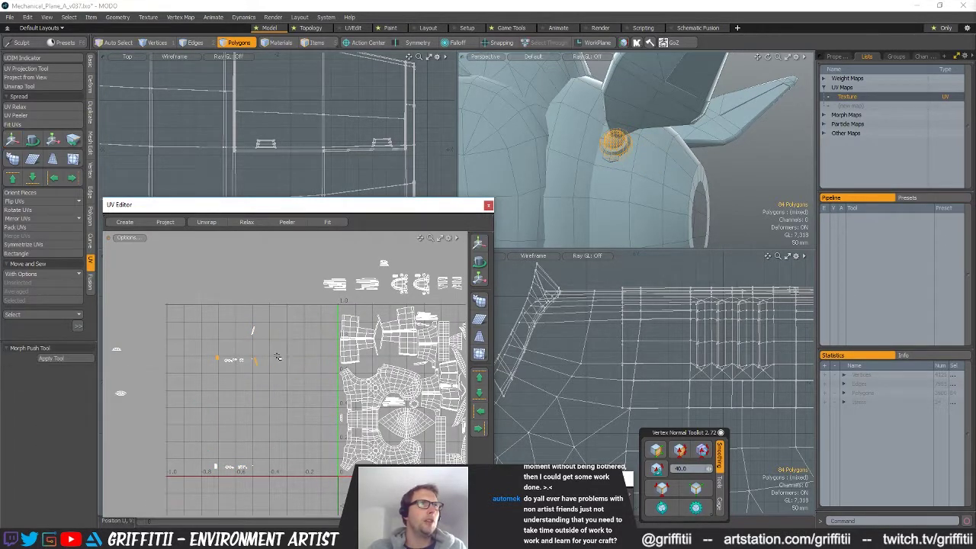
key(w)
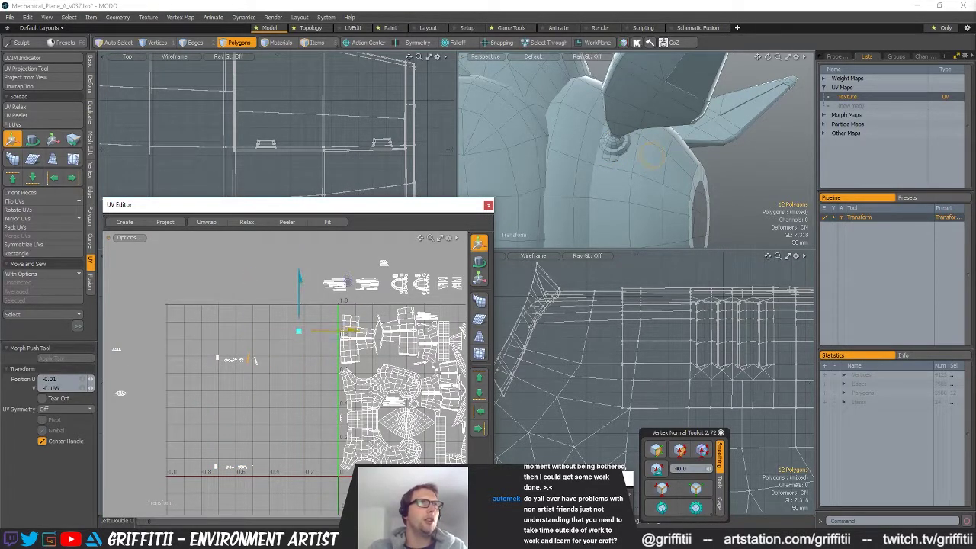
Select the lower row of small fitting pieces and move it close beneath the upper row
key(q)
right_drag(296, 482, 288, 446)
key(w)
drag(275, 426, 280, 329)
scroll(235, 380, up, 4)
alt+shift+drag(275, 383, 303, 402)
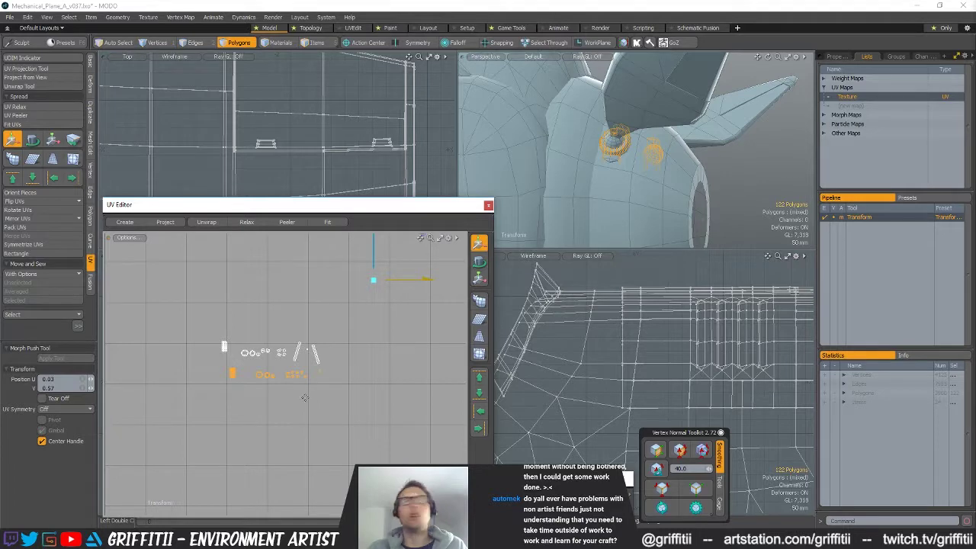
scroll(267, 389, up, 5)
alt+shift+drag(325, 386, 307, 380)
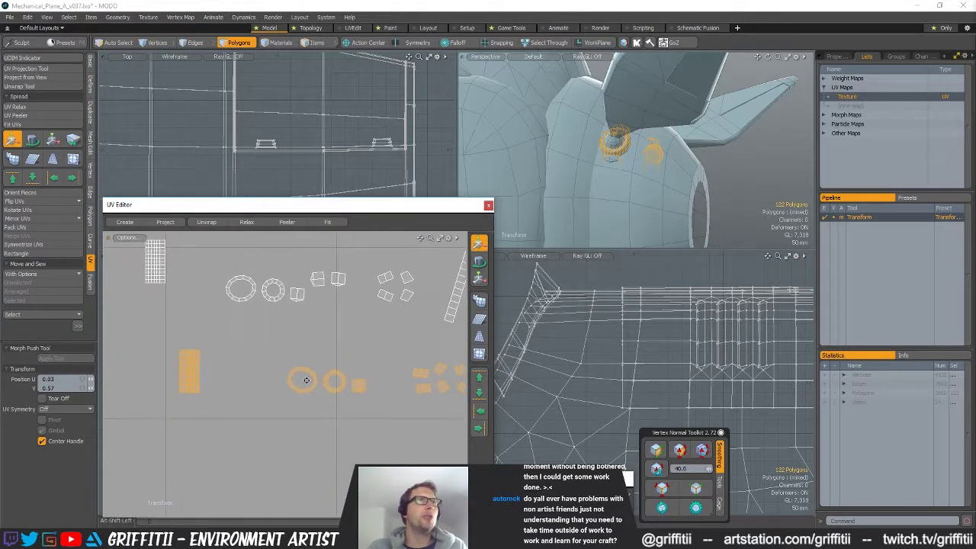
Isolate the lower row's rectangular grid piece and move it beside the oval ring
key(q)
double_click(190, 360)
key(w)
drag(237, 321, 280, 360)
scroll(290, 385, up, 3)
key(q)
Select the oval ring piece, move it beside the top of the rectangular grid and rotate it about 6.5°
click(283, 368)
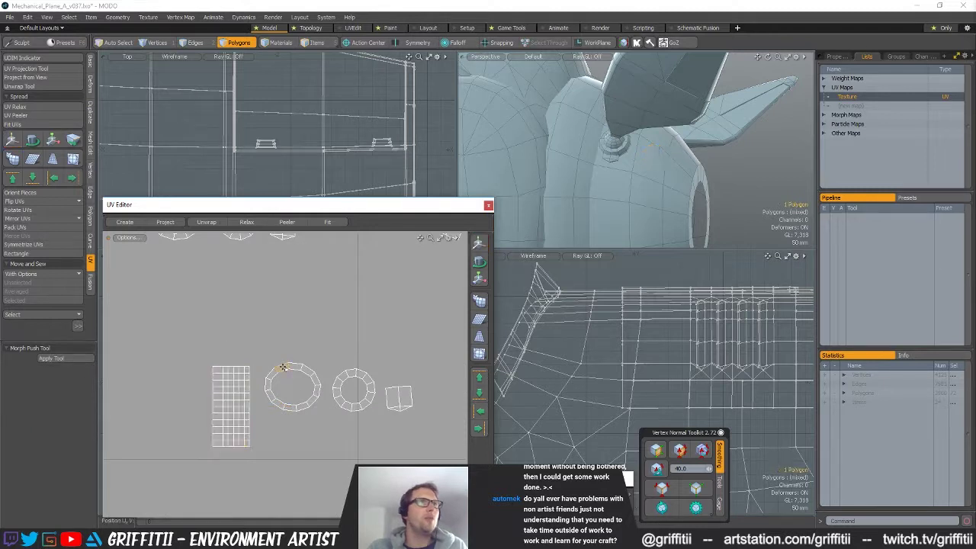
double_click(283, 367)
key(w)
mouse_move(339, 357)
mouse_down()
mouse_move(322, 322)
mouse_move(331, 339)
mouse_up()
key(e)
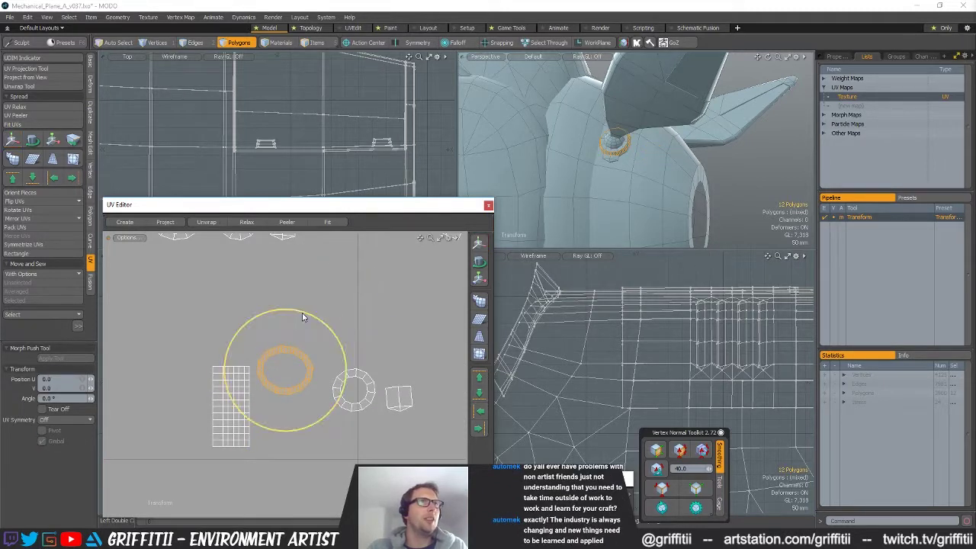
drag(340, 342, 342, 343)
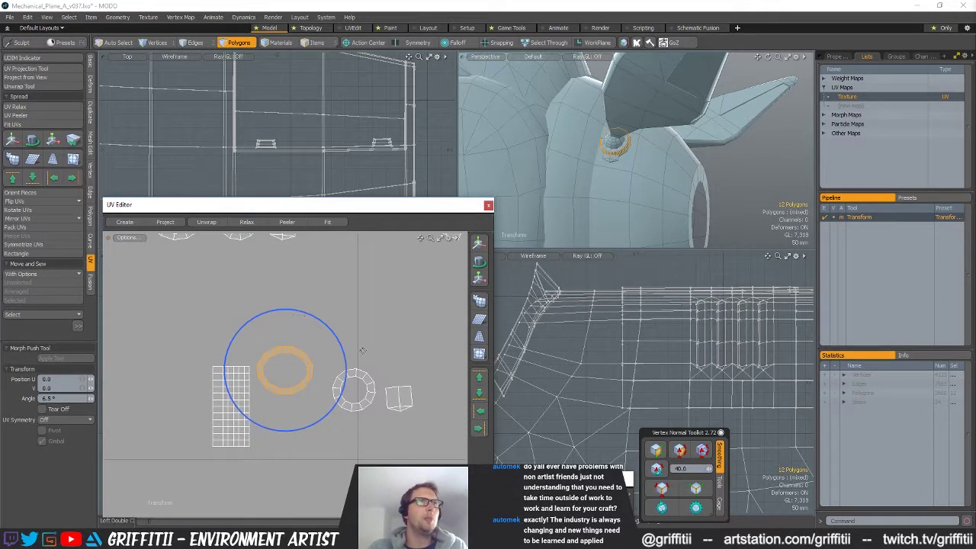
key(w)
key(q)
Select the round ring piece and move it directly beneath the oval ring
click(353, 370)
double_click(359, 373)
key(w)
drag(389, 353, 317, 385)
alt+shift+drag(391, 357, 335, 345)
ctrl+alt+drag(335, 346, 316, 347)
Select the four-polygon box piece and move it directly beneath the rectangular grid
key(q)
mouse_move(365, 364)
right_down()
mouse_move(381, 418)
mouse_move(376, 381)
right_up()
key(w)
alt+shift+drag(358, 358, 334, 334)
ctrl+alt+drag(334, 335, 345, 334)
key(e)
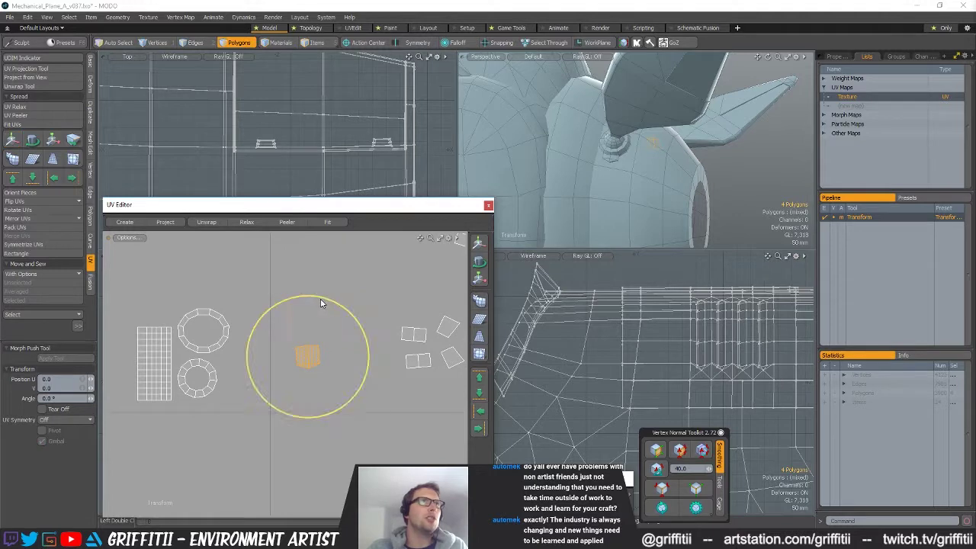
key(w)
drag(343, 299, 178, 364)
key(q)
Select the tiny round disc piece, move it beside the two rings and deselect it
scroll(296, 350, down, 3)
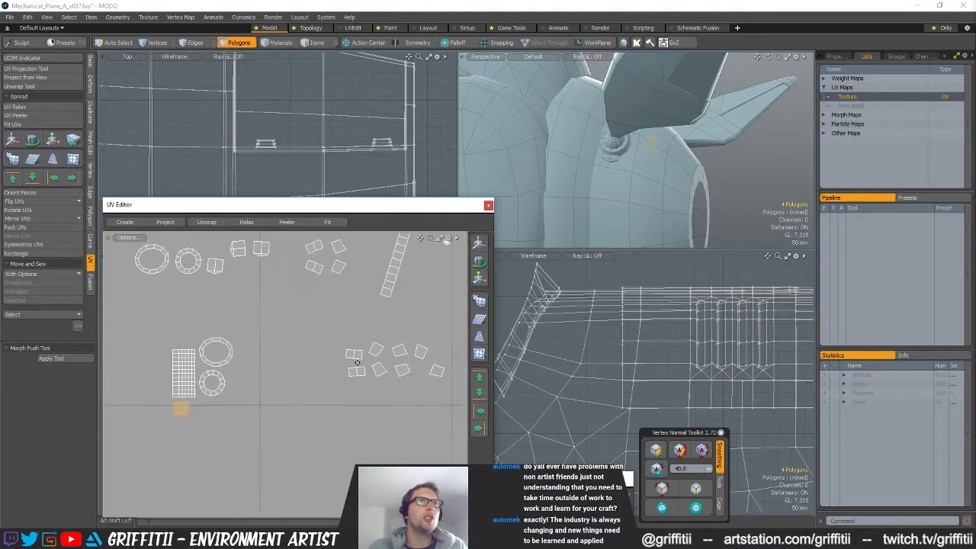
right_drag(378, 343, 408, 349)
key(w)
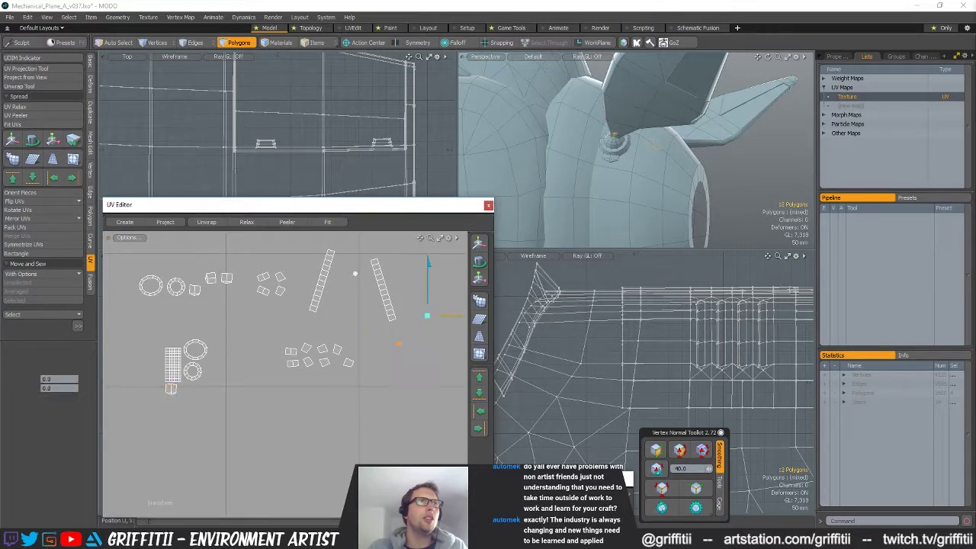
alt+drag(355, 274, 480, 276)
scroll(338, 394, up, 6)
alt+drag(379, 374, 240, 417)
drag(372, 387, 258, 324)
scroll(335, 385, down, 6)
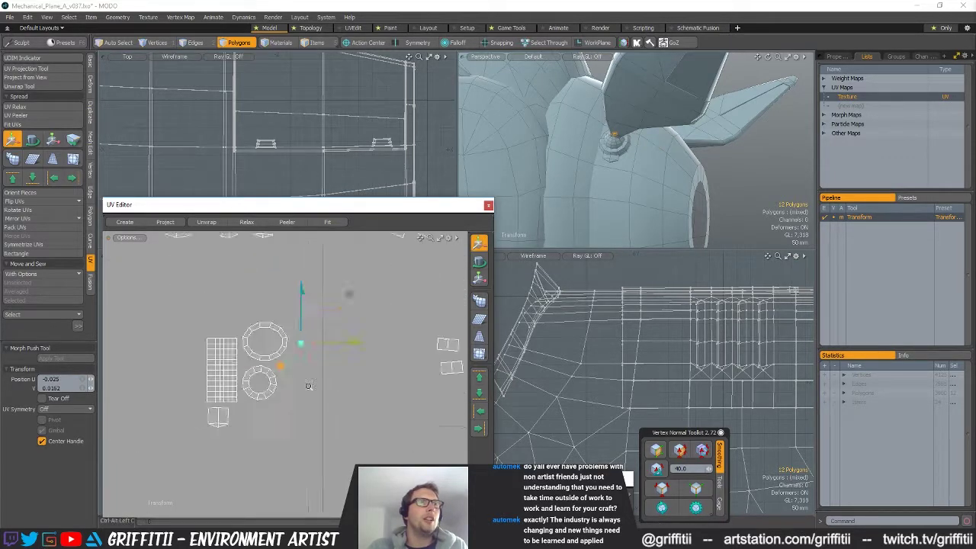
key(Escape)
Select the scattered small quad pieces, move them close to the rings and straighten them with Orient Pieces
right_drag(422, 396, 418, 397)
key(w)
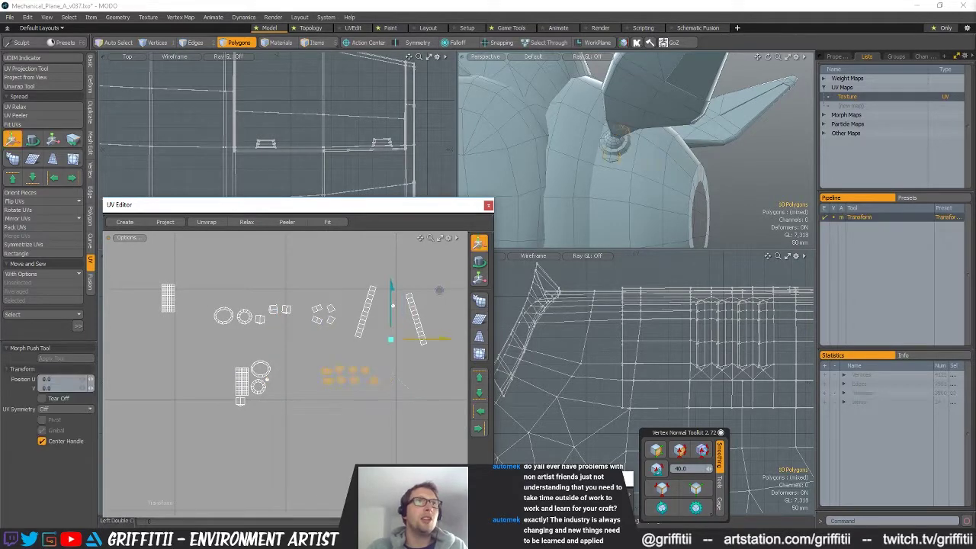
scroll(351, 392, up, 5)
alt+drag(356, 385, 325, 384)
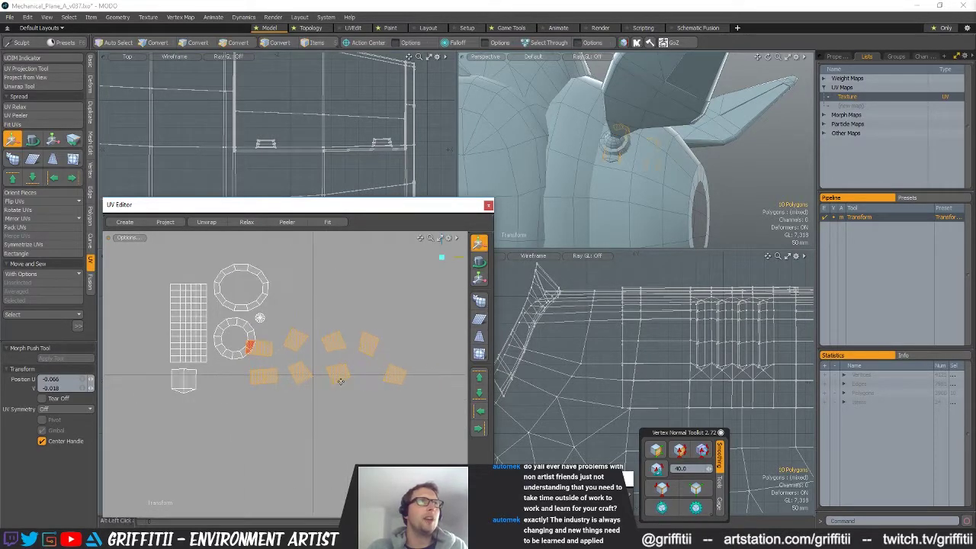
click(34, 195)
key(Return)
click(32, 193)
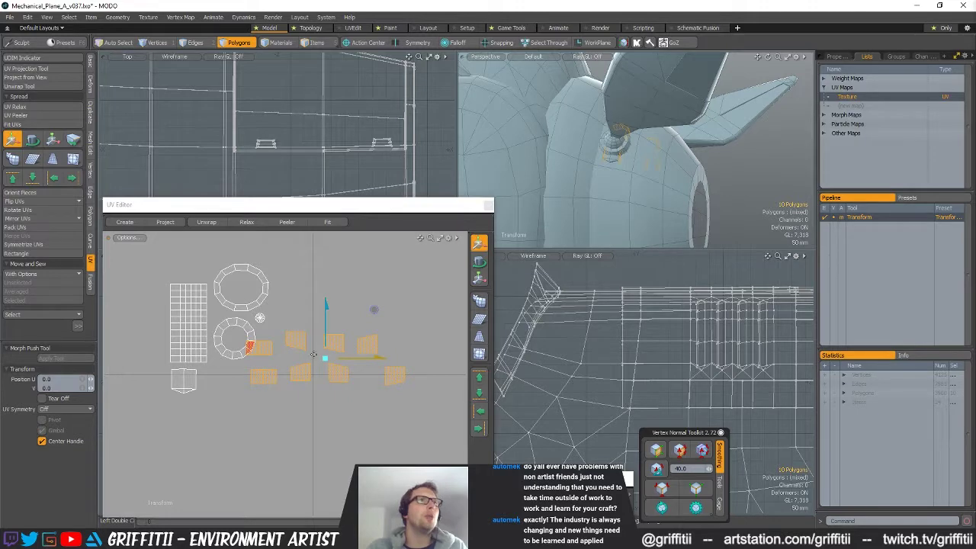
Move the two two-polygon rectangles beside the box piece, stacked one beneath the other
key(w)
drag(313, 332, 270, 360)
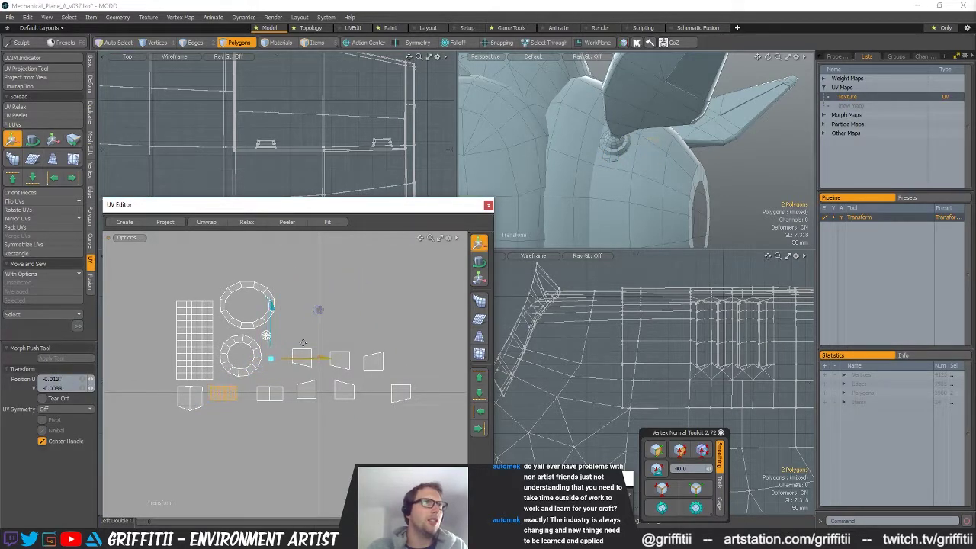
key(space)
scroll(294, 373, up, 4)
double_click(315, 409)
key(w)
drag(343, 382, 300, 398)
key(w)
drag(347, 349, 310, 366)
key(space)
Move the nearest pair of trapezoid pieces beside the stacked rectangles and tighten the lower one against the upper
click(369, 400)
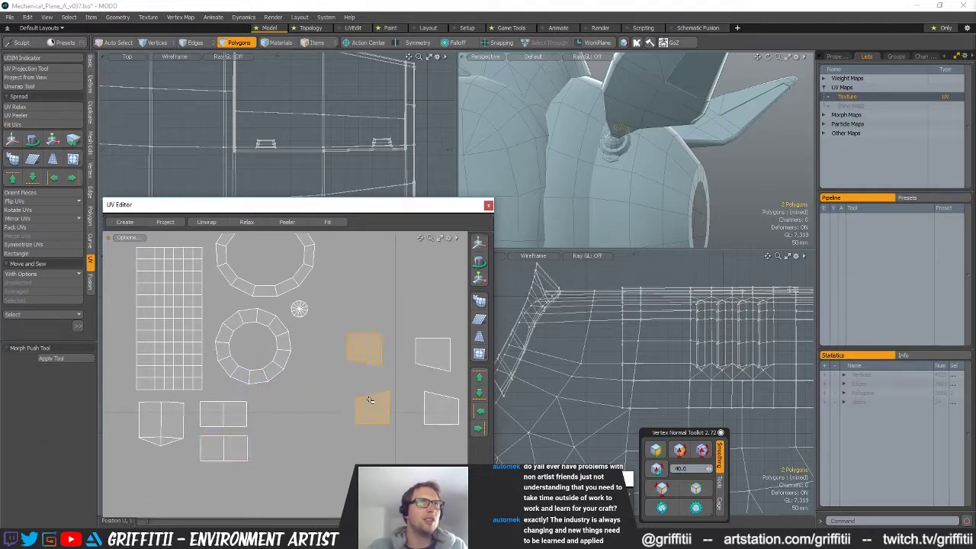
key(w)
drag(399, 345, 310, 408)
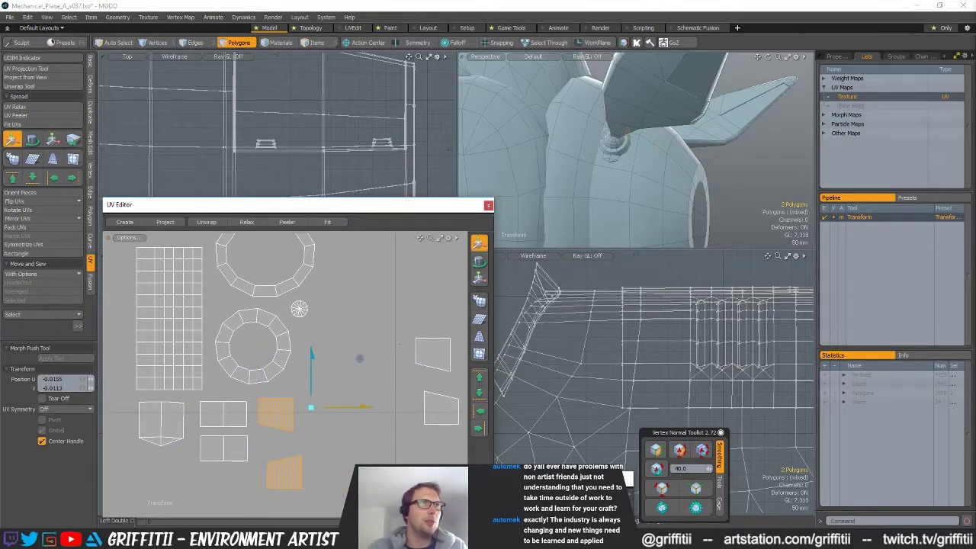
key(space)
click(332, 442)
click(293, 468)
key(w)
drag(372, 405, 326, 416)
key(space)
Move the next pair of trapezoids into a column beside the first pair and close up the lower one
scroll(352, 338, down, 3)
alt+drag(357, 333, 373, 352)
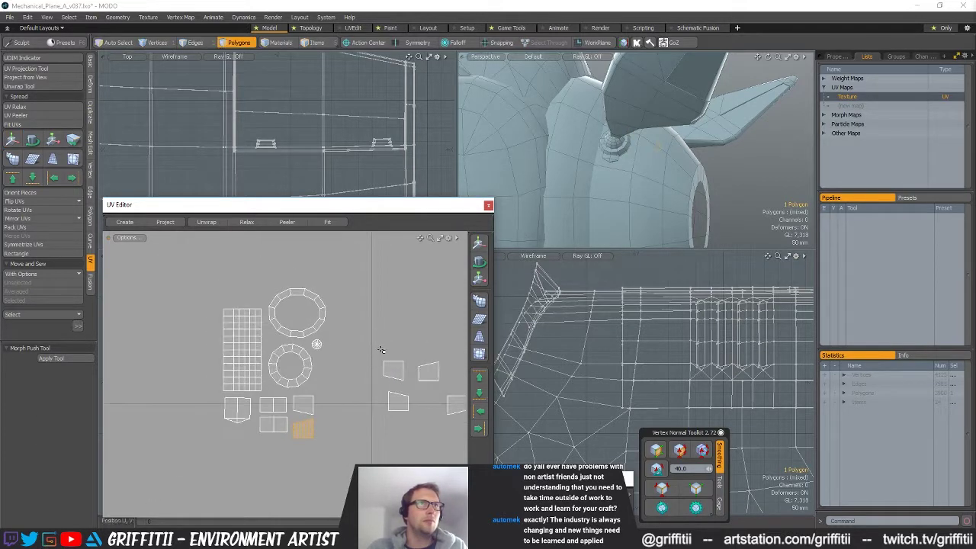
key(w)
drag(387, 398, 323, 430)
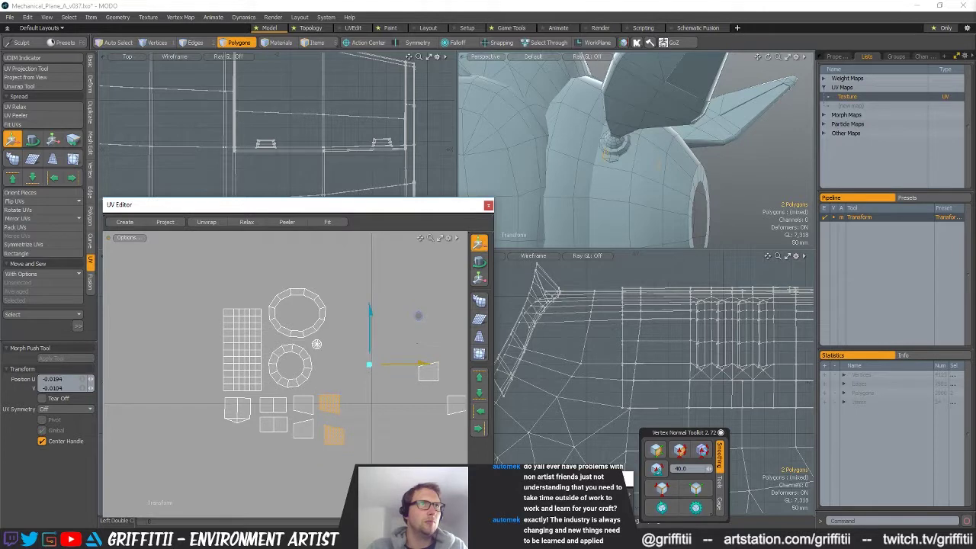
key(space)
key(w)
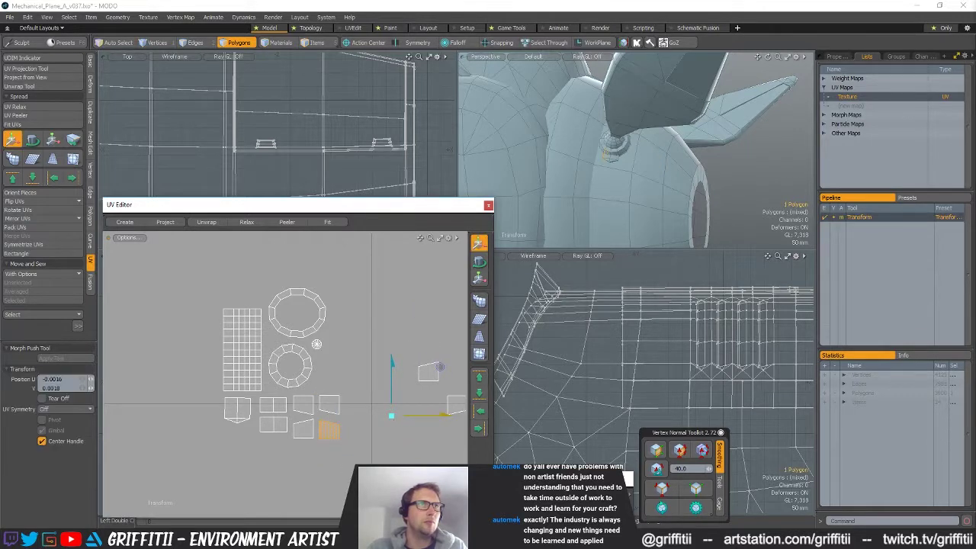
alt+drag(391, 418, 321, 422)
key(space)
Move the last two single trapezoids above the outer trapezoid column, beside the round ring
click(352, 381)
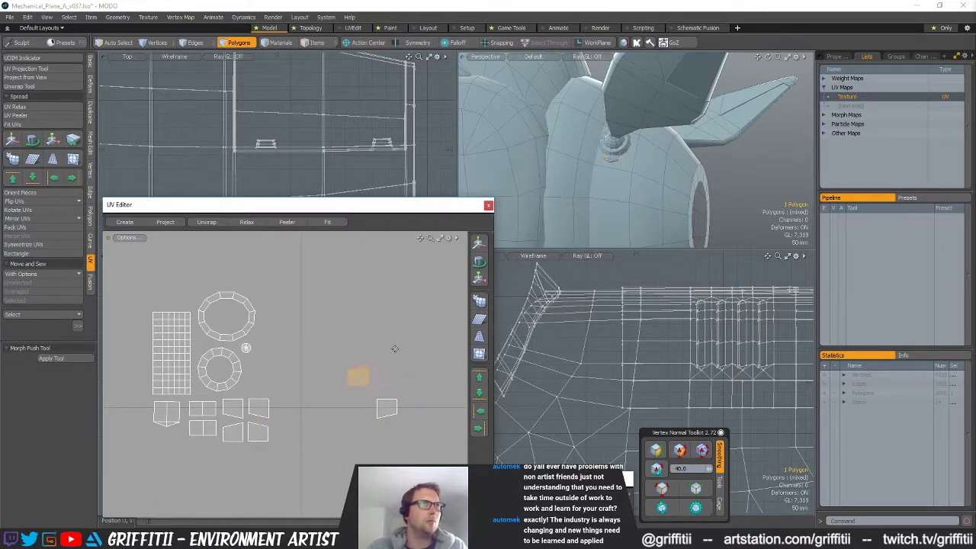
key(w)
drag(395, 348, 294, 358)
key(space)
click(387, 408)
key(w)
drag(416, 375, 289, 329)
key(w)
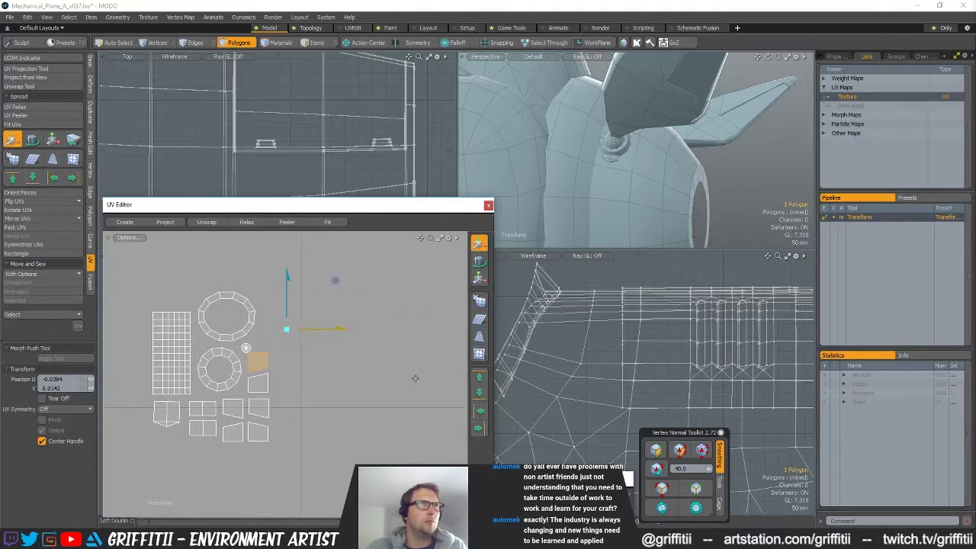
Nudge the tiny disc over the trapezoid column beside the rings and deselect it
alt+drag(239, 351, 305, 384)
scroll(305, 385, up, 3)
key(space)
key(w)
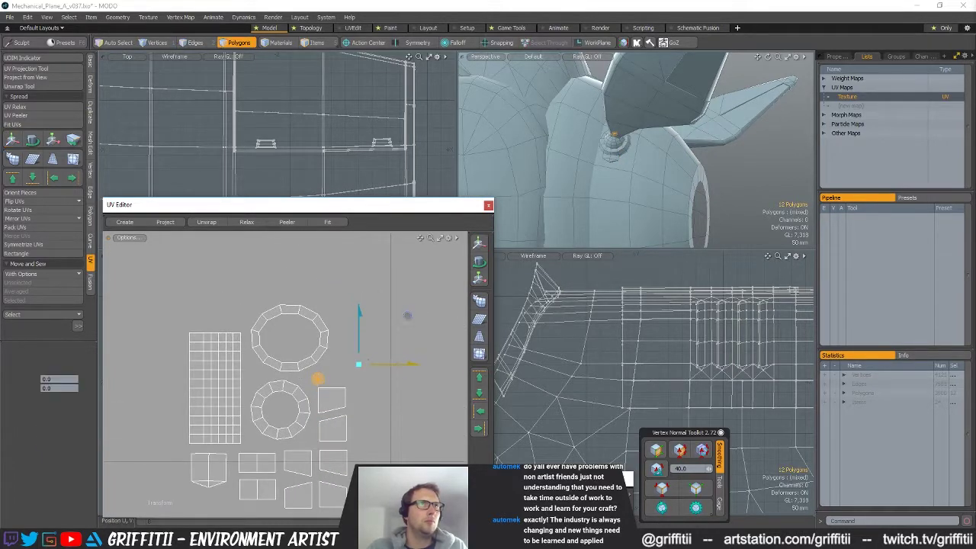
key(space)
scroll(368, 387, down, 5)
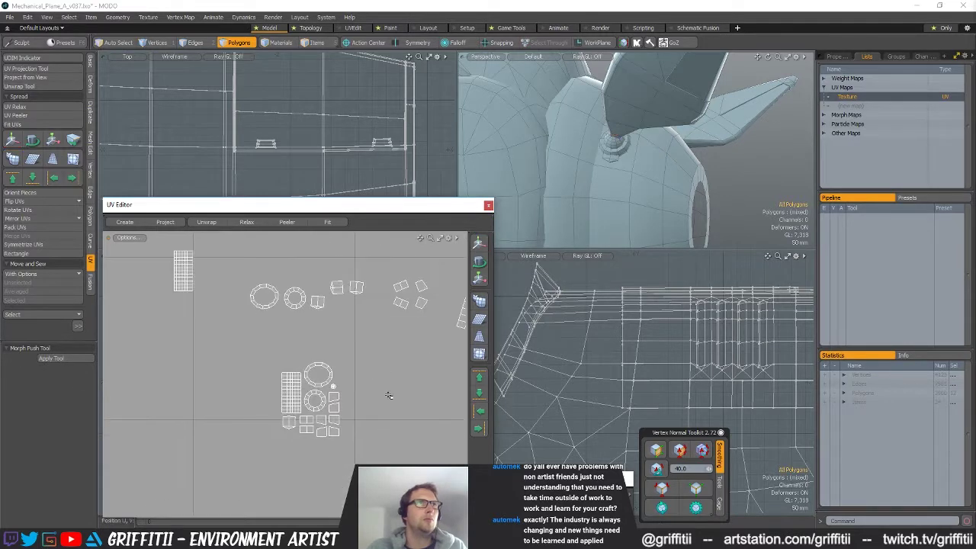
click(389, 394)
Select the upper set's rectangular grid piece and move it above its oval ring
alt+shift+drag(350, 355, 315, 403)
double_click(154, 319)
key(w)
drag(222, 299, 316, 281)
key(space)
Select the upper set's oval ring, rotate it about -5° and move it beside the top of its grid
click(230, 334)
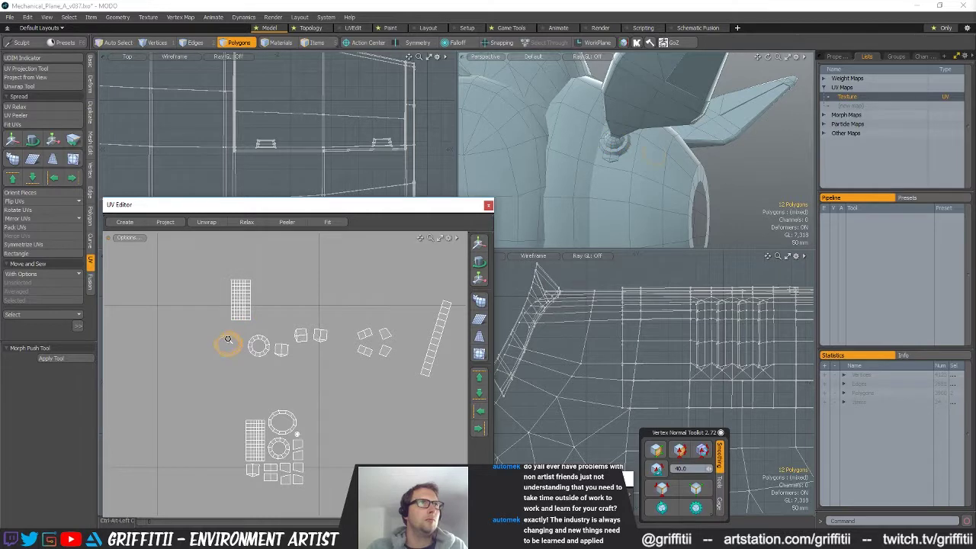
scroll(229, 335, up, 2)
key(w)
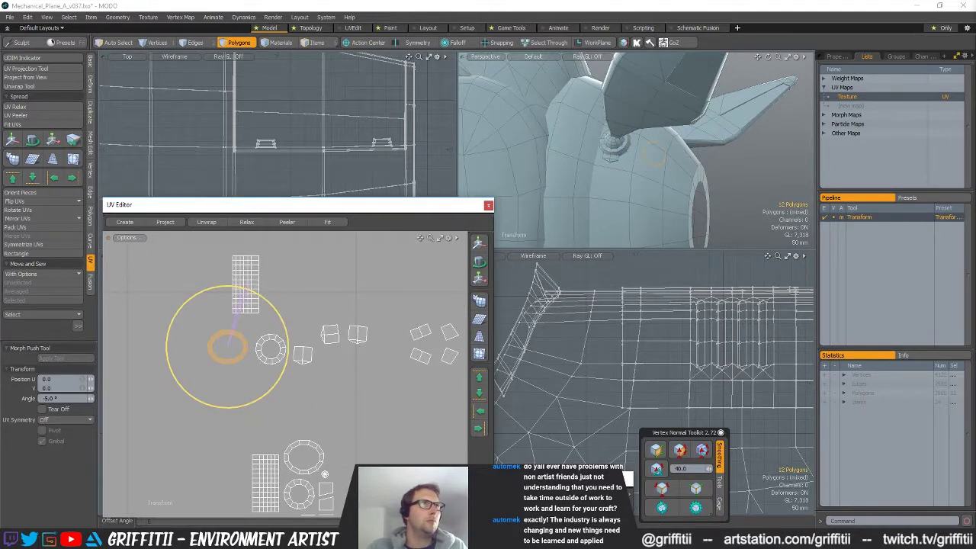
drag(259, 347, 309, 276)
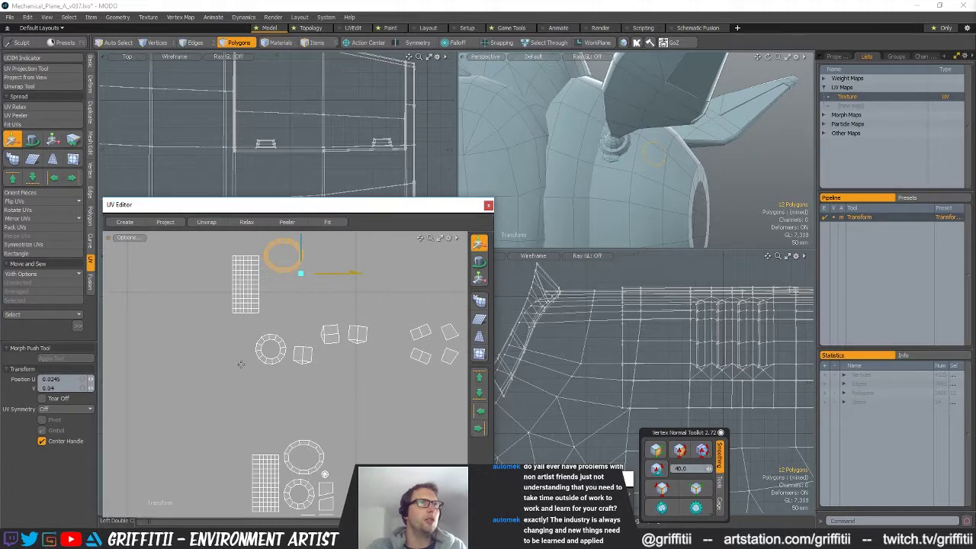
key(space)
Move the upper set's round ring beneath its oval ring, beside the grid
key(w)
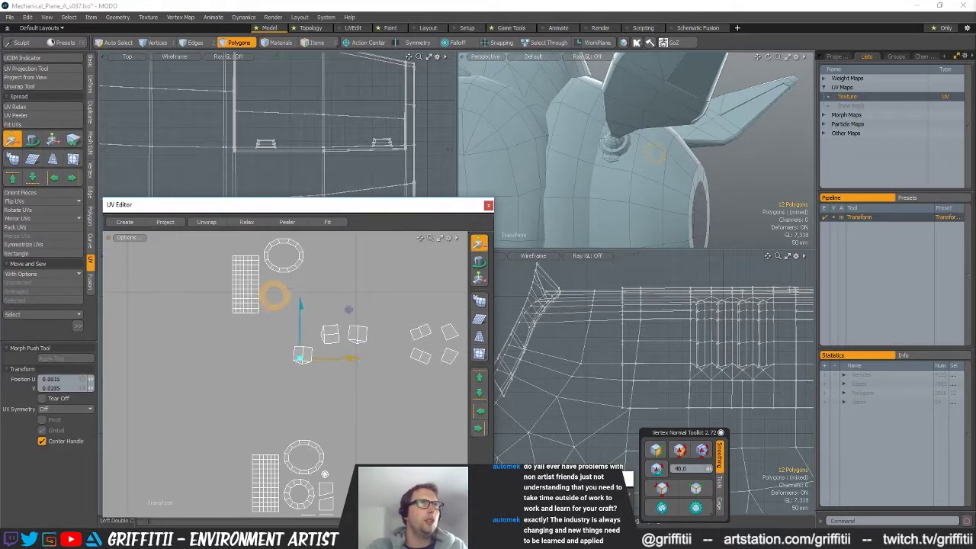
alt+shift+drag(296, 407, 275, 396)
key(space)
Select the box fitting below the round mount with its two-polygon piece and straighten them with Orient Pieces
alt+shift+drag(335, 350, 296, 321)
right_drag(302, 379, 177, 510)
alt+drag(622, 168, 650, 167)
scroll(633, 168, up, 3)
double_click(650, 167)
alt+shift+drag(328, 320, 333, 289)
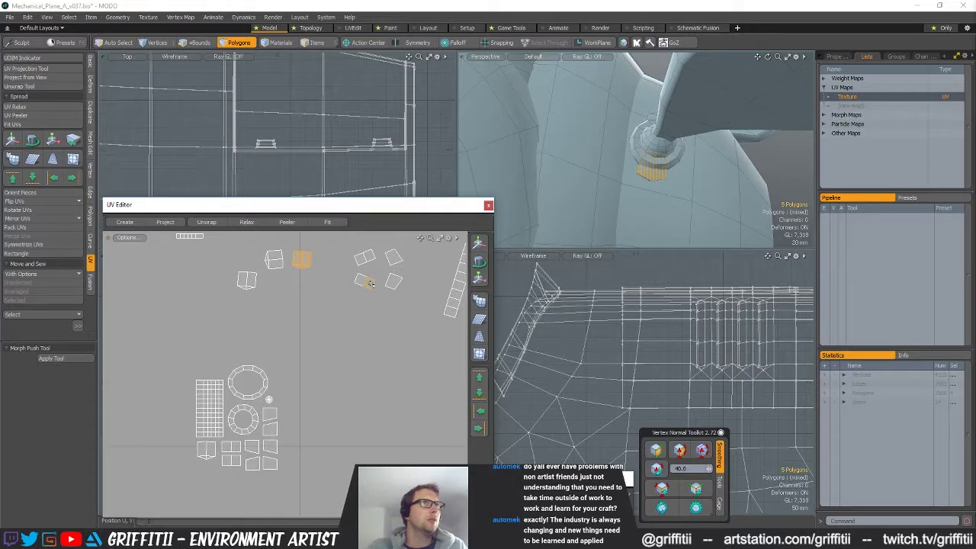
click(56, 192)
key(Return)
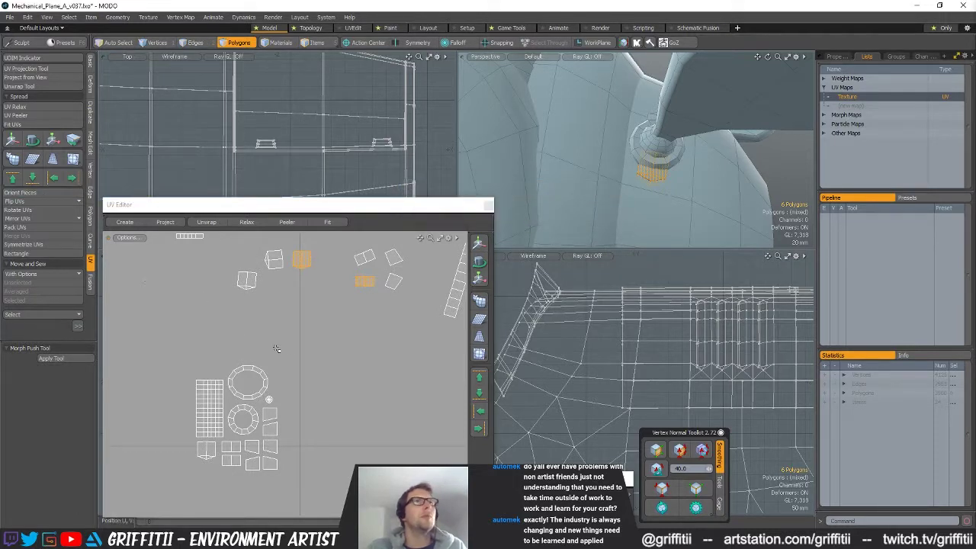
Move the straightened box and rectangle pieces down to the lower group, placing the box beside its matching box
key(w)
drag(318, 281, 304, 520)
alt+shift+drag(344, 433, 265, 336)
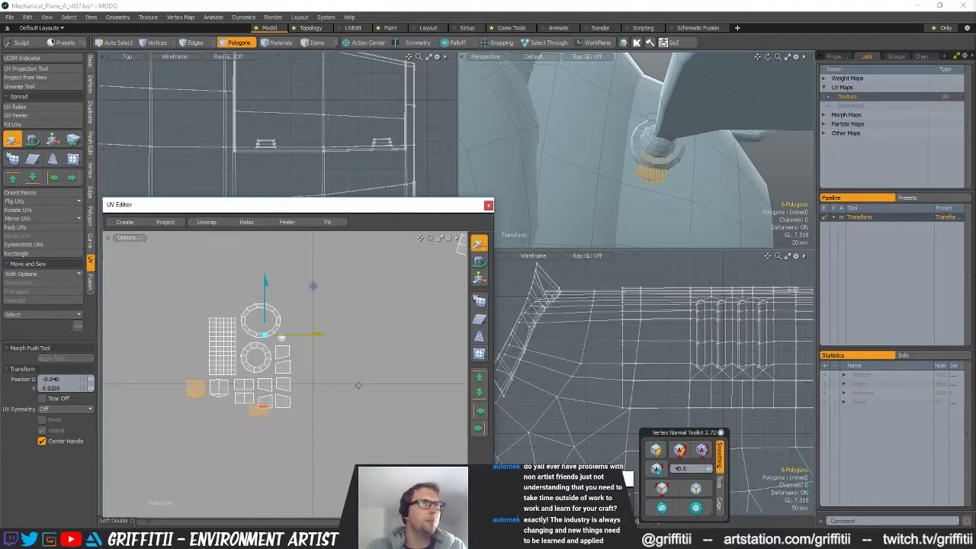
key(space)
Move the two-polygon rectangle beneath the stacked rectangles in the lower group
key(y)
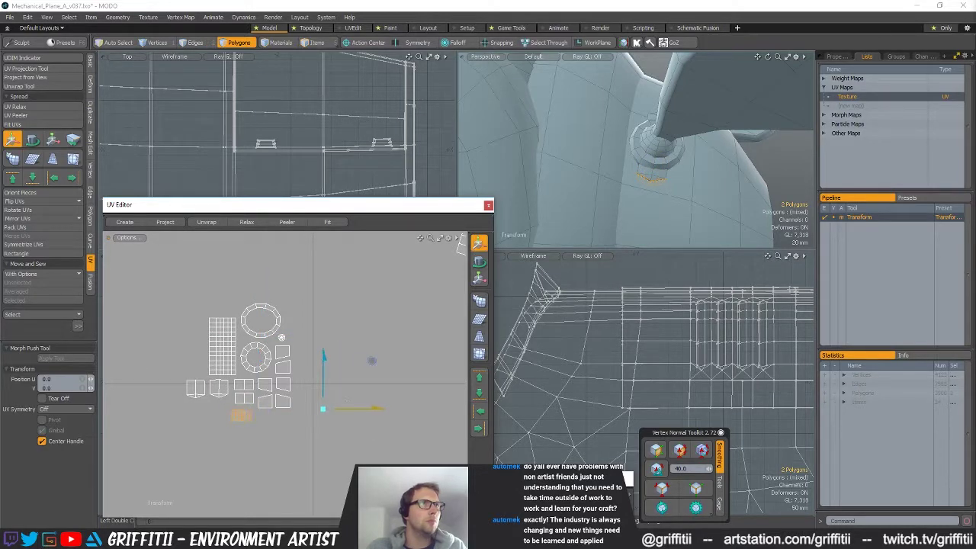
alt+shift+drag(373, 357, 355, 422)
scroll(356, 422, down, 3)
key(space)
Select the box fitting above the round mount with its small quad piece and straighten them with Orient Pieces
key(])
alt+drag(724, 166, 734, 202)
double_click(668, 129)
mouse_move(310, 338)
alt+shift+mouse_down()
mouse_move(280, 337)
mouse_move(299, 317)
alt+shift+mouse_up()
ctrl+right_drag(291, 395, 323, 455)
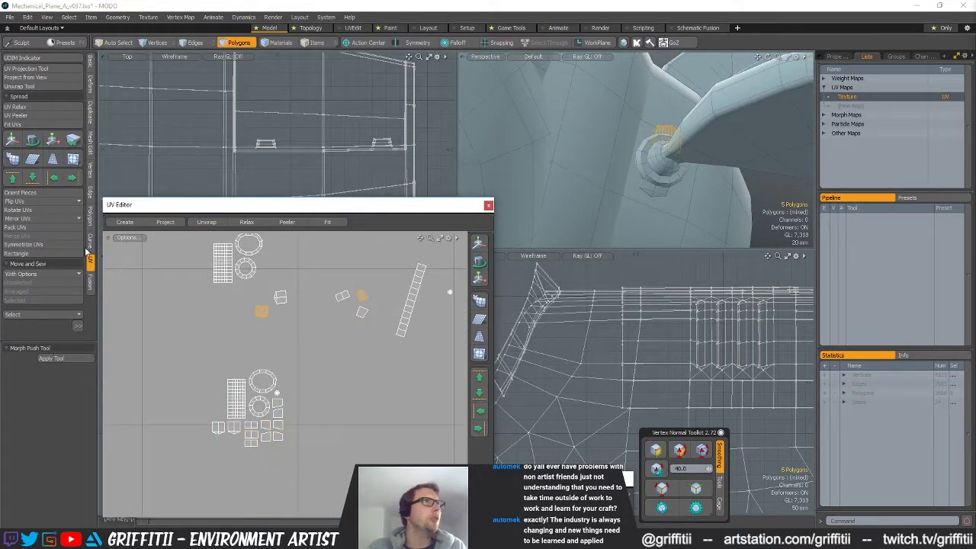
click(22, 192)
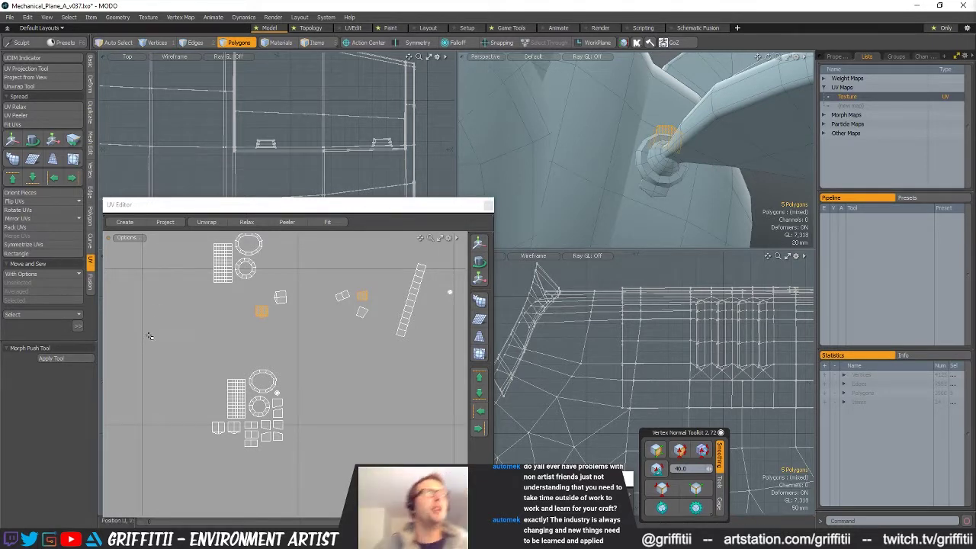
Move the straightened pieces down to the lower group, placing the box above the two box pieces beside the grid
scroll(274, 378, up, 2)
key(w)
drag(302, 281, 239, 400)
alt+shift+drag(240, 400, 295, 328)
scroll(294, 328, up, 3)
drag(257, 374, 272, 372)
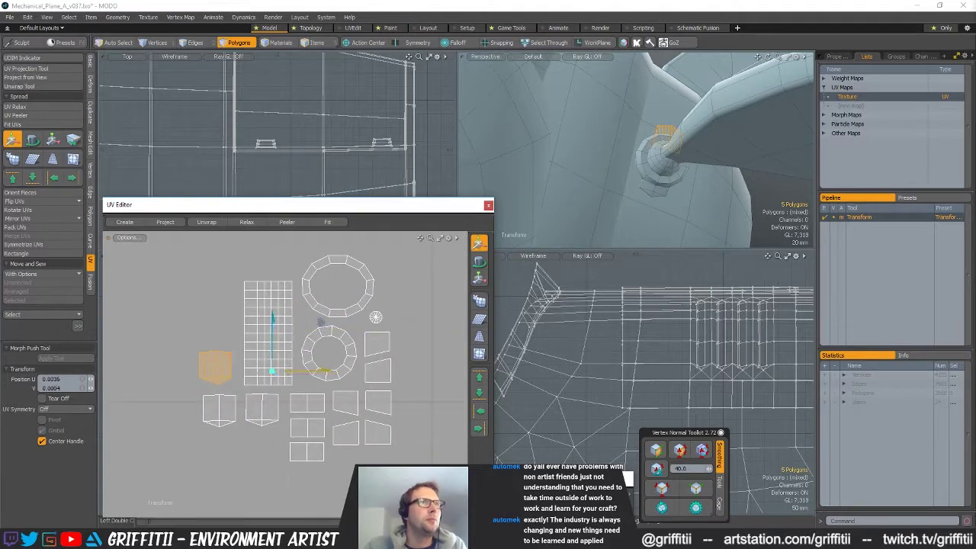
Select the single small quad beneath the lower group and start moving it toward the other trapezoids
key(q)
click(315, 388)
scroll(314, 390, down, 5)
click(379, 367)
key(w)
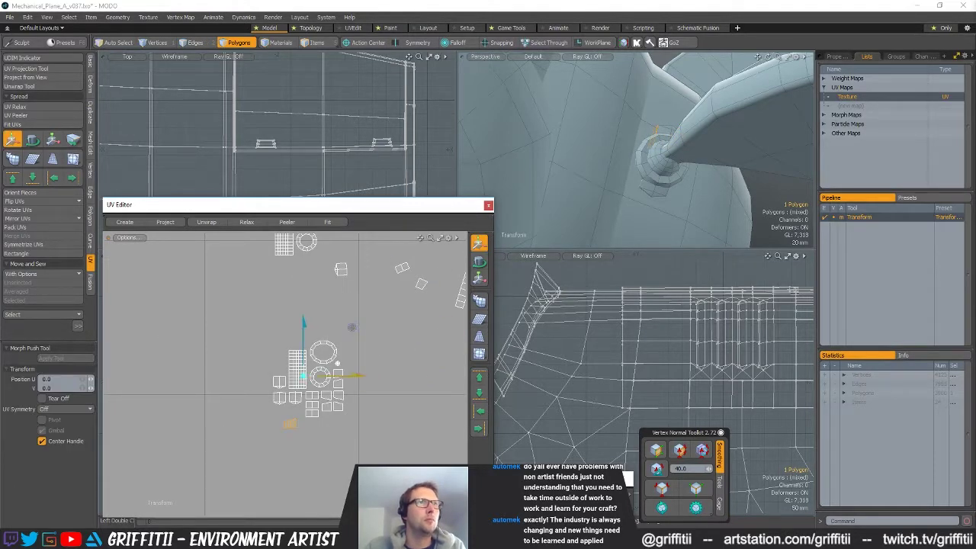
Select the outermost slanted 12-polygon UV strip and straighten it with Orient Pieces
key(q)
click(387, 359)
alt+drag(397, 318, 331, 355)
scroll(331, 355, down, 1)
alt+drag(307, 318, 284, 324)
scroll(284, 324, down, 1)
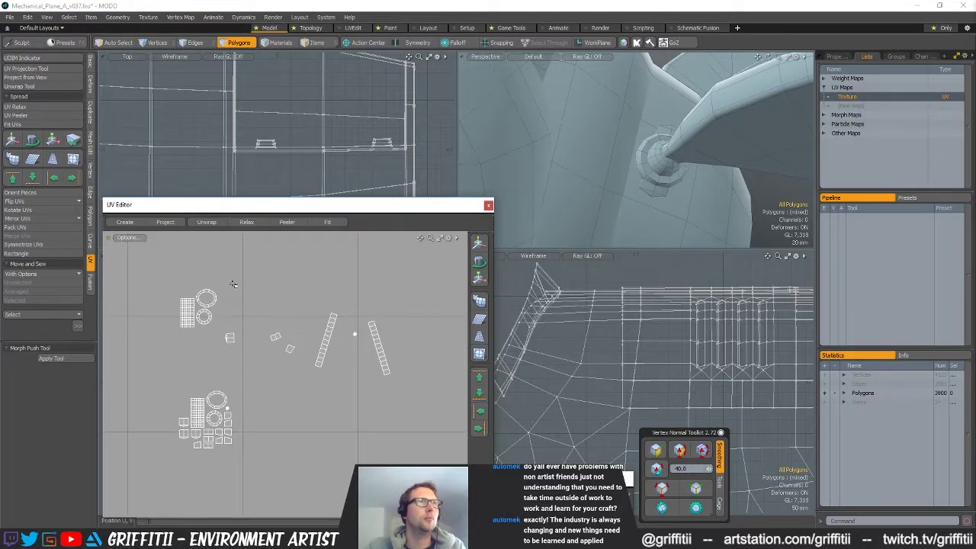
right_drag(164, 290, 259, 320)
mouse_move(648, 156)
alt+mouse_down()
mouse_move(603, 153)
mouse_move(629, 164)
mouse_move(645, 151)
alt+mouse_up()
double_click(616, 144)
alt+drag(353, 333, 388, 289)
double_click(384, 309)
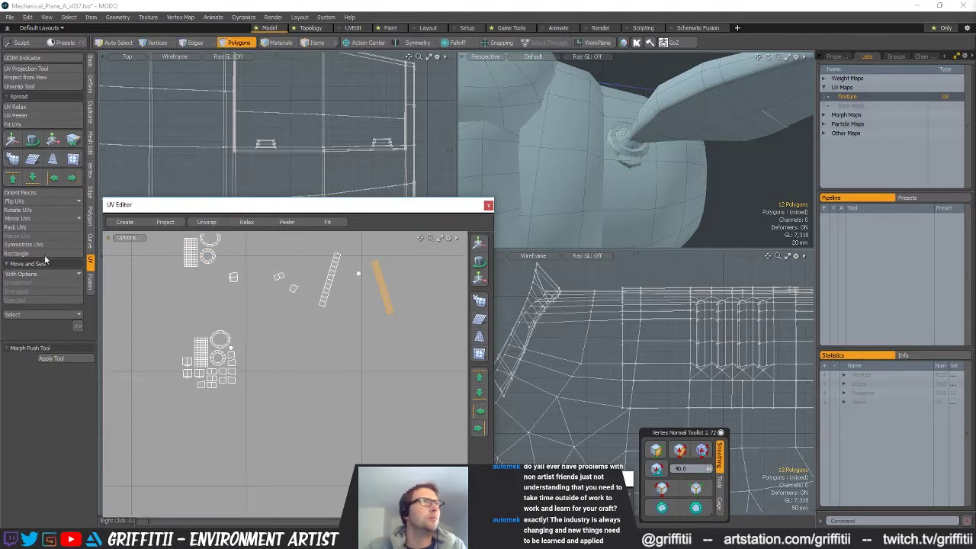
click(29, 193)
key(Return)
Move the straightened strip to the lower island cluster, rotate it upright and place it along the cluster's right side
key(w)
drag(406, 324, 383, 301)
ctrl+alt+drag(383, 301, 322, 308)
key(e)
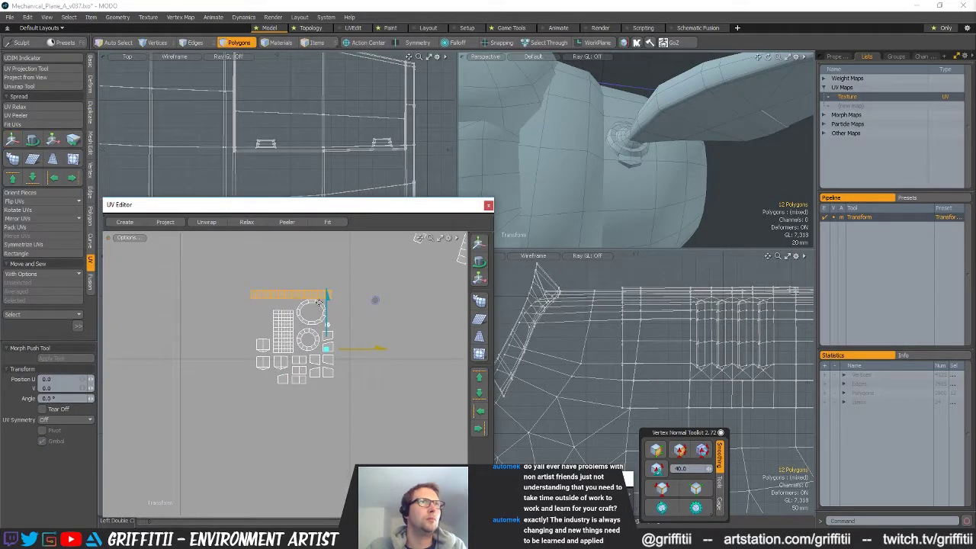
drag(343, 264, 313, 306)
key(w)
alt+drag(313, 306, 293, 317)
key(q)
click(293, 317)
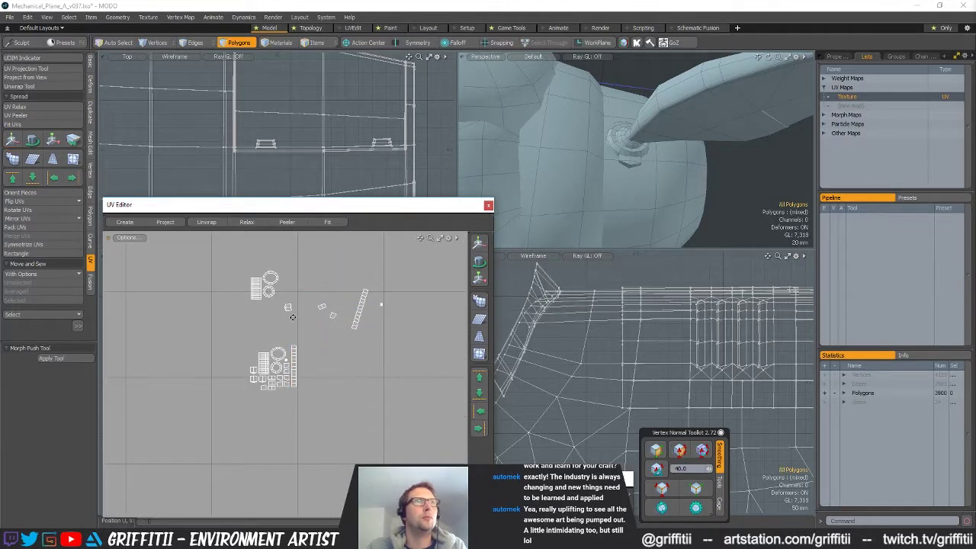
Select the remaining slanted strip together with the loose small islands and straighten them with Orient Pieces
scroll(292, 316, down, 3)
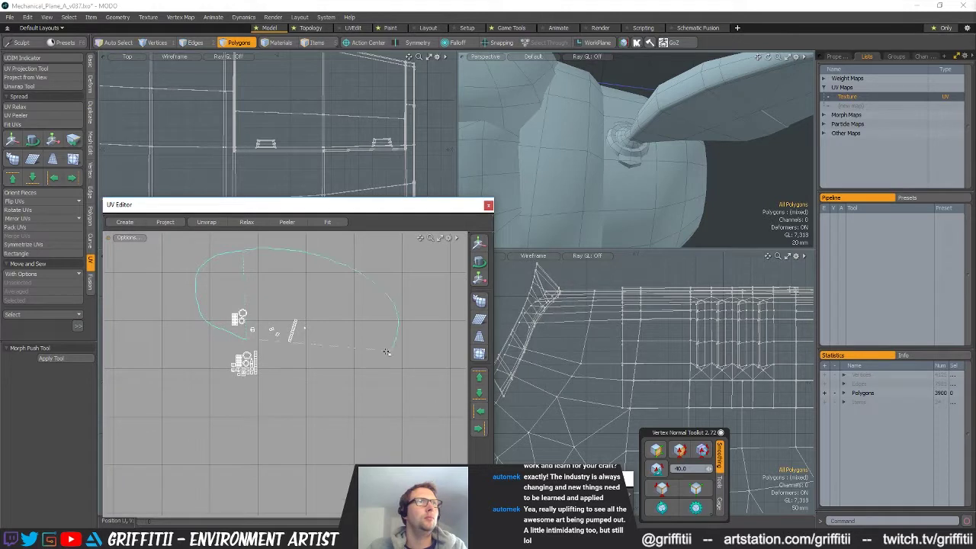
right_drag(386, 351, 385, 352)
ctrl+double_click(623, 151)
alt+drag(623, 151, 626, 129)
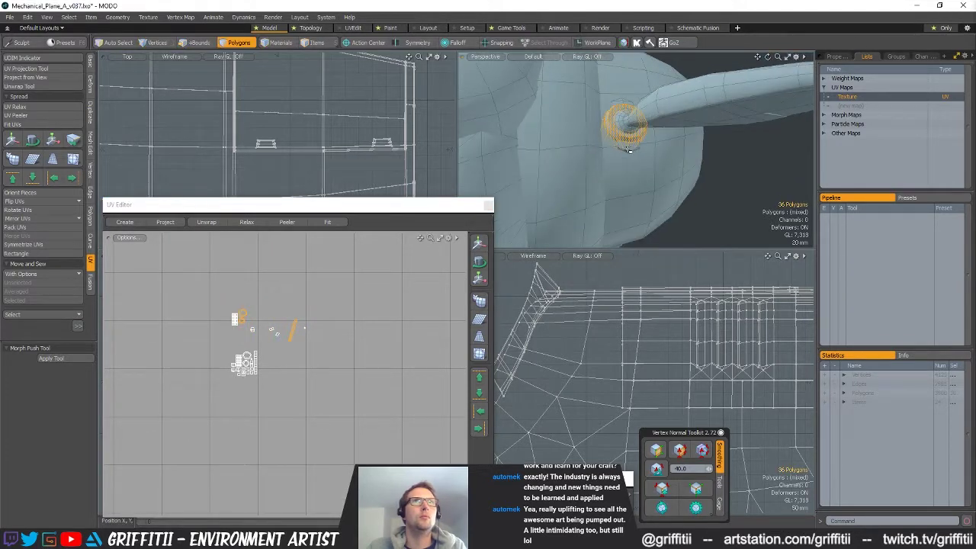
scroll(326, 324, up, 3)
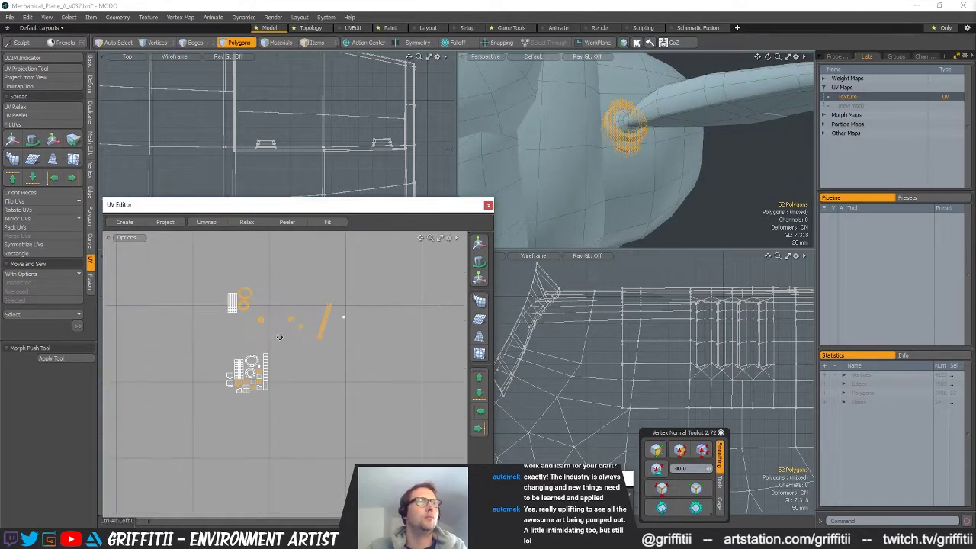
click(12, 139)
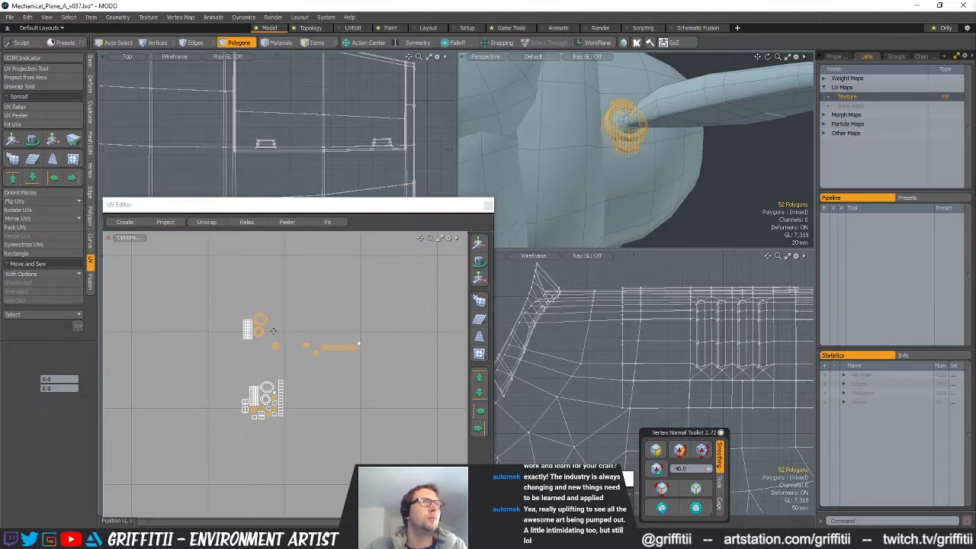
Deselect the two ring islands and move the other selected islands up, clear of the lower cluster
key(q)
mouse_move(273, 328)
ctrl+right_down()
mouse_move(227, 327)
mouse_move(269, 339)
ctrl+right_up()
key(w)
scroll(282, 314, up, 4)
drag(311, 333, 290, 311)
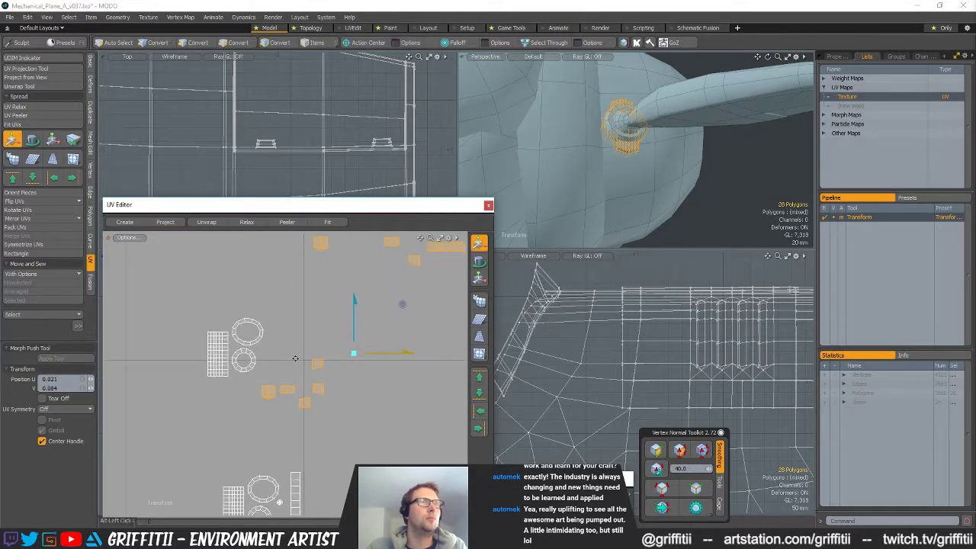
Rotate the second 12-polygon strip upright and place it along the left side of the upper grid island
key(q)
double_click(442, 248)
scroll(379, 302, down, 4)
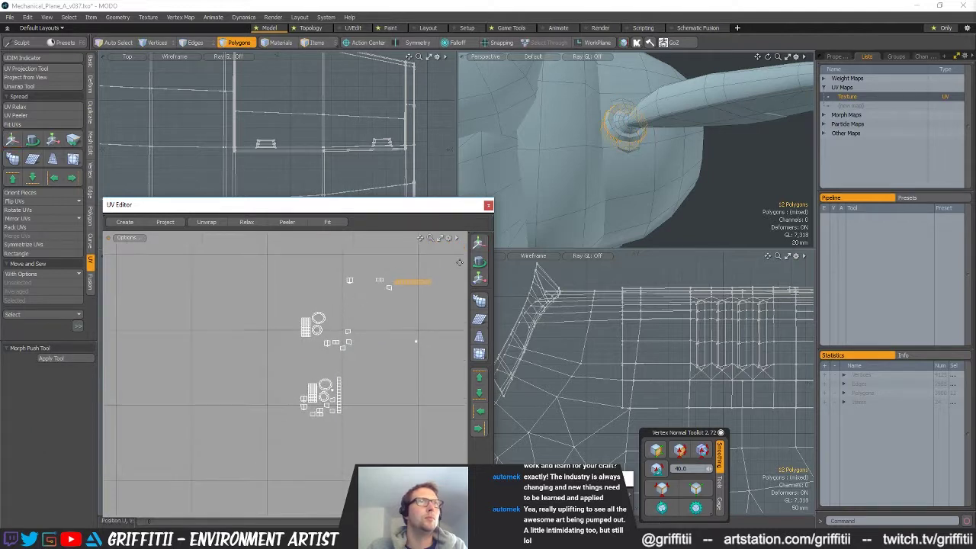
key(e)
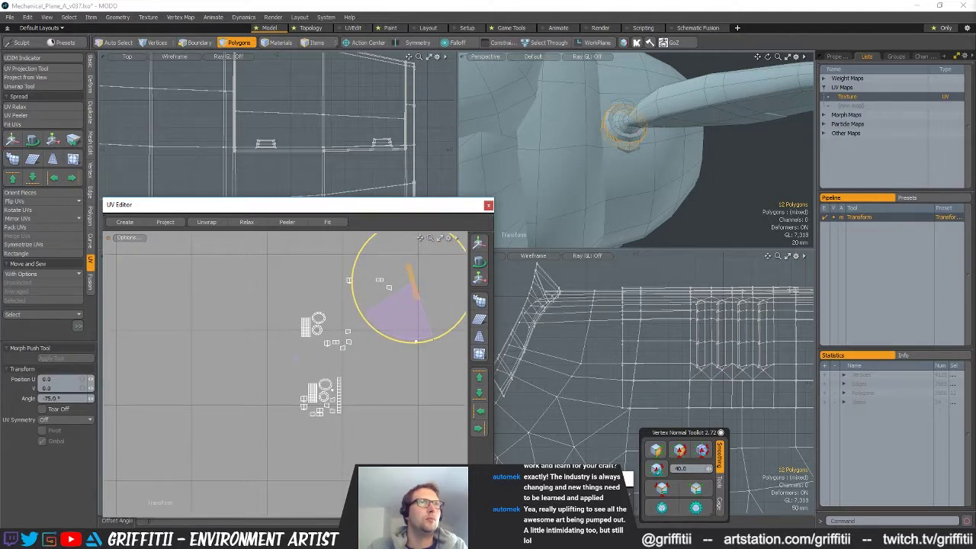
key(w)
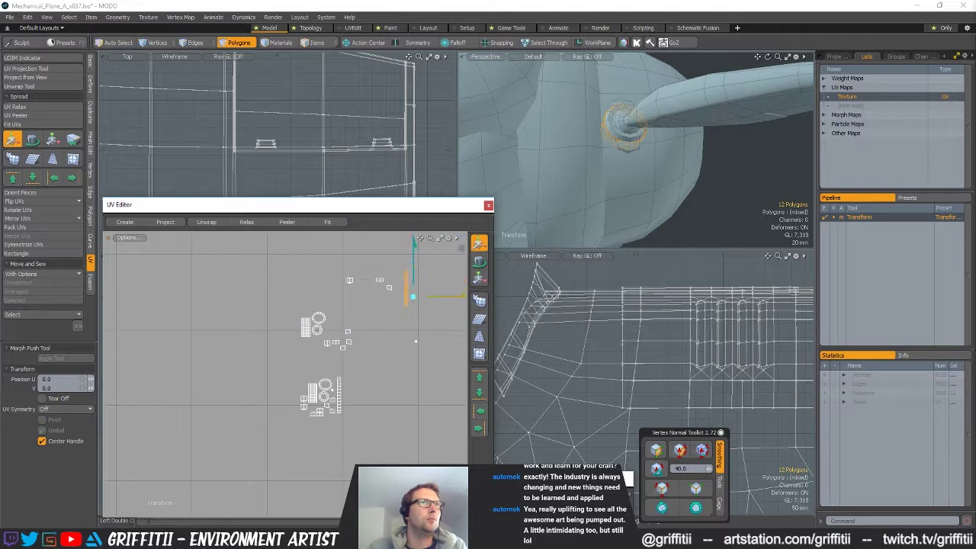
scroll(291, 340, up, 4)
drag(403, 279, 398, 302)
drag(348, 352, 350, 353)
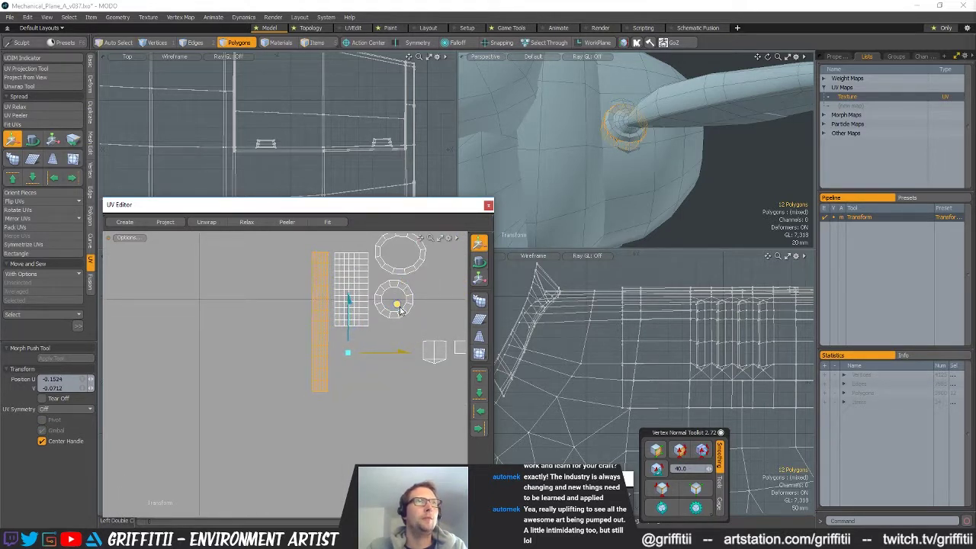
Place the four-polygon shield-shaped island beneath the upper grid island, with the two-polygon island below it
scroll(400, 308, down, 3)
click(366, 349)
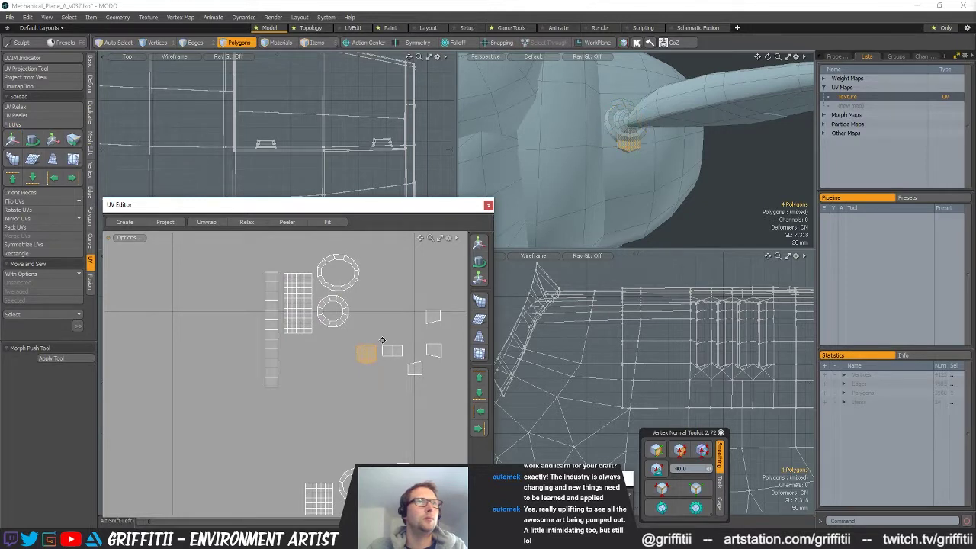
alt+drag(384, 342, 351, 343)
key(w)
drag(394, 303, 323, 295)
key(space)
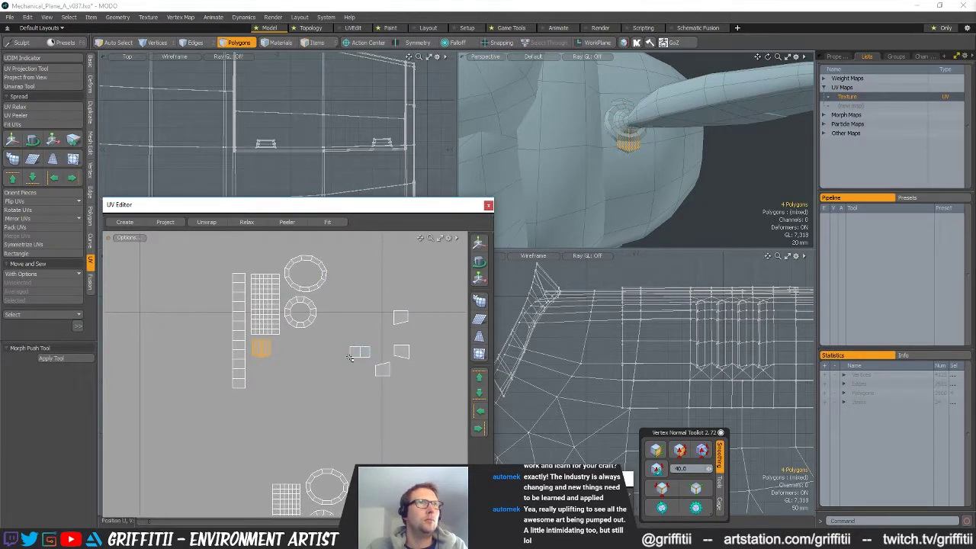
key(w)
drag(396, 324, 296, 343)
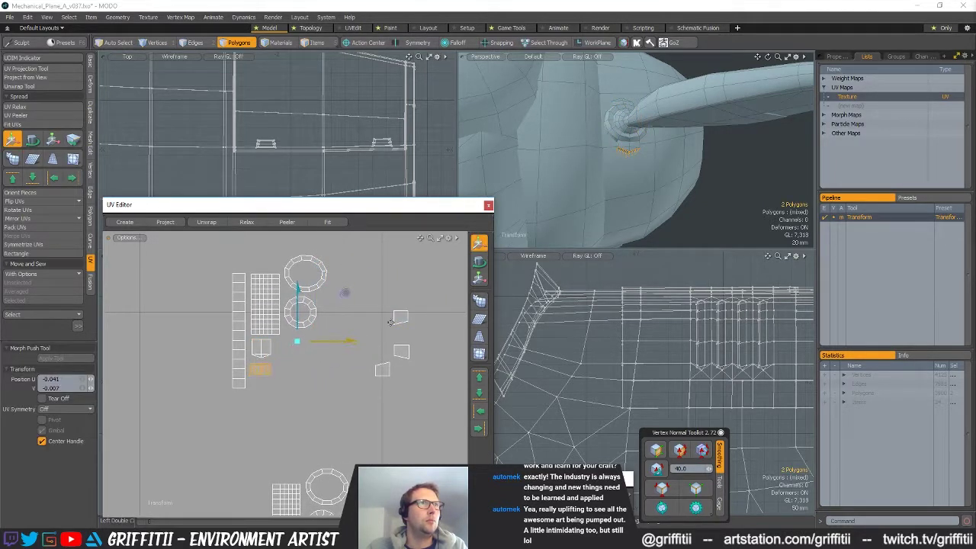
key(space)
Move the loose seven-polygon group toward the upper cluster so its shield-shaped island sits beside the matching one
scroll(425, 355, down, 4)
right_drag(435, 354, 425, 359)
key(w)
drag(450, 288, 409, 369)
scroll(321, 410, up, 5)
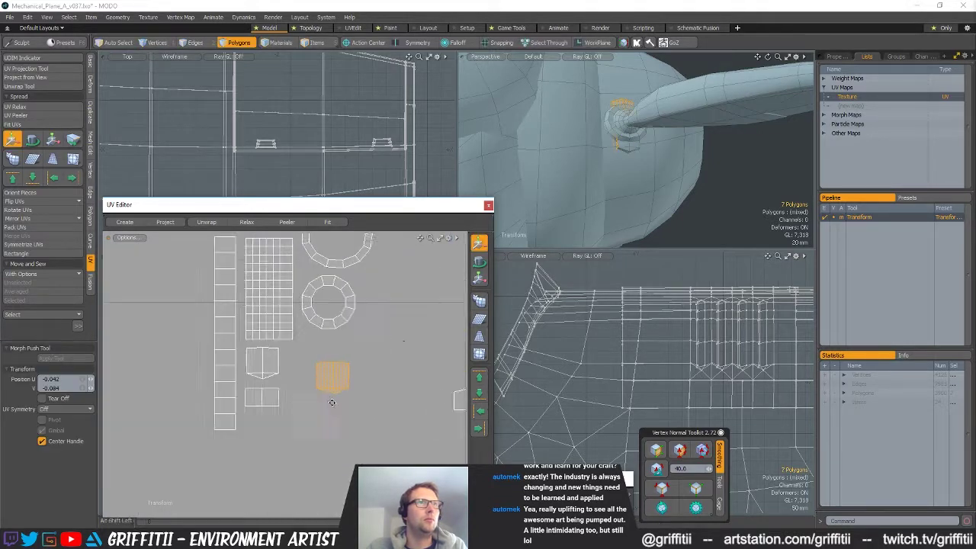
key(space)
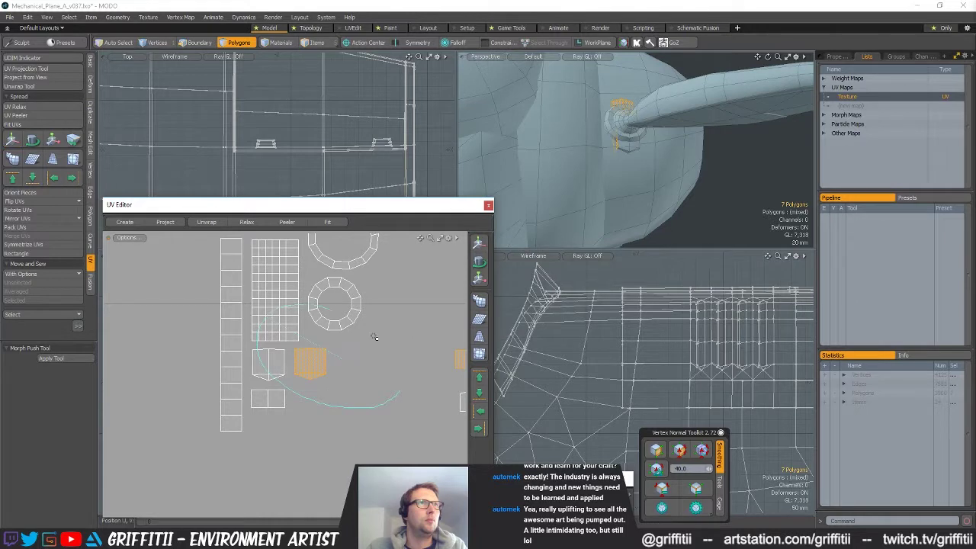
Align the second two-polygon island beside the first and place a single-polygon island to the right of the shield-shaped pair
ctrl+right_drag(374, 337, 366, 338)
scroll(339, 350, down, 2)
key(w)
drag(458, 322, 349, 360)
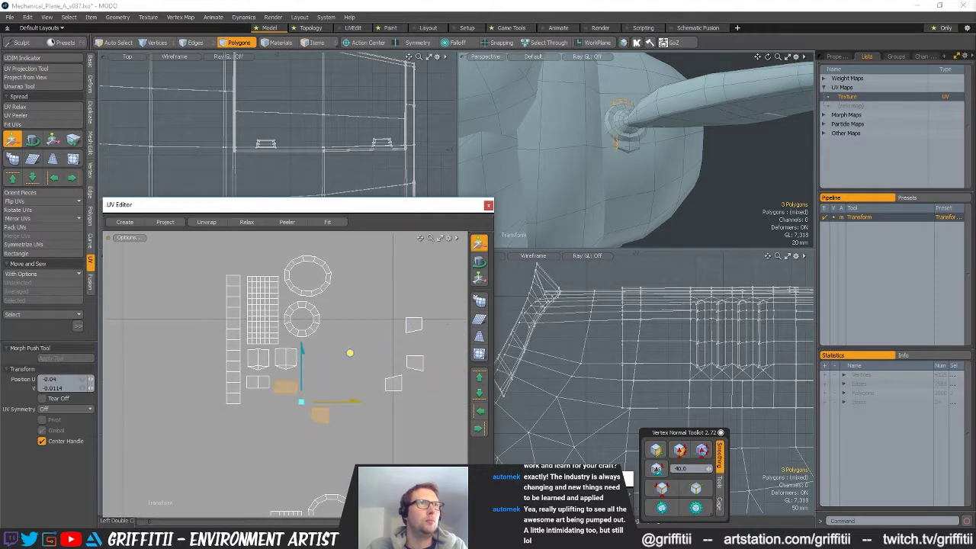
key(space)
key(w)
drag(368, 385, 368, 330)
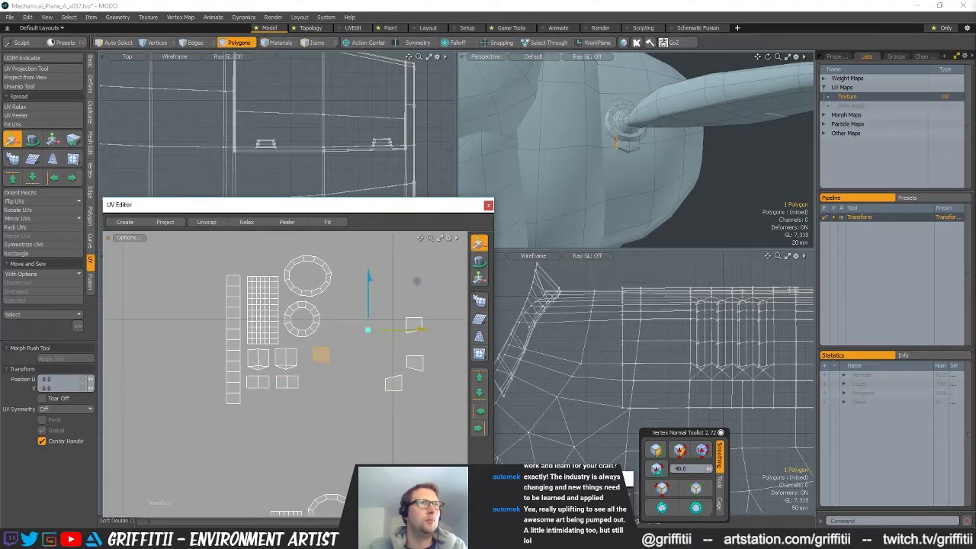
key(space)
Arrange the three remaining single-polygon islands of the upper cluster into the two rows beneath the rings
click(392, 384)
key(w)
drag(426, 352, 341, 350)
key(space)
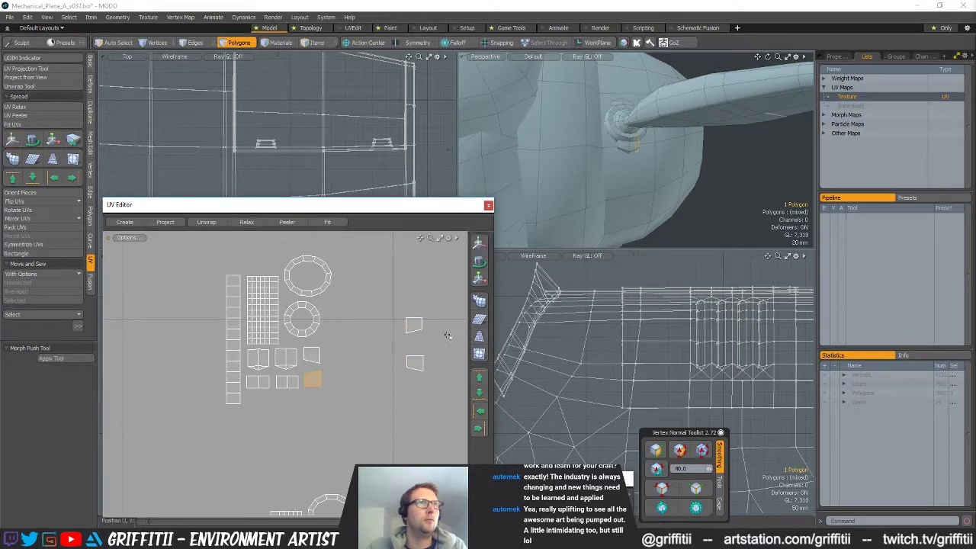
key(w)
drag(458, 306, 378, 337)
key(space)
key(w)
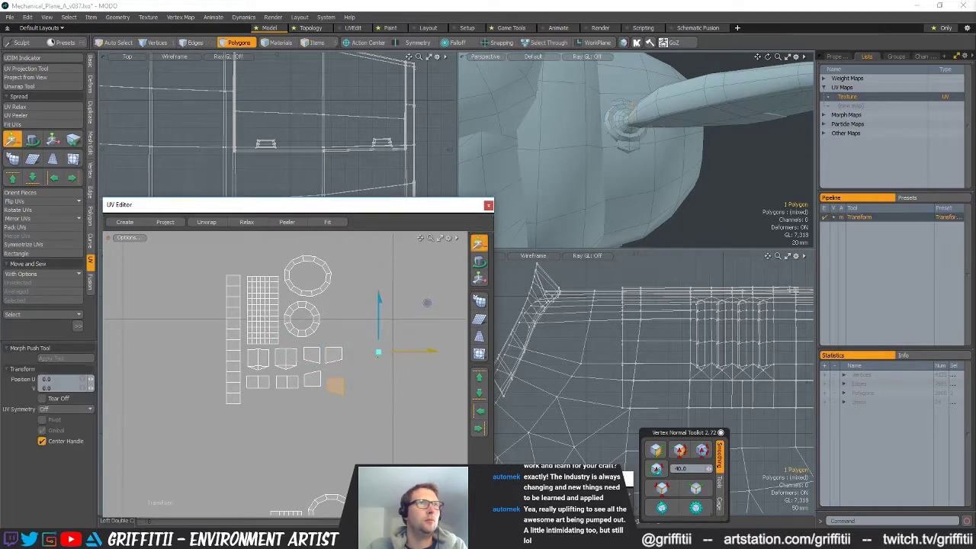
ctrl+alt+drag(368, 368, 333, 367)
key(space)
click(382, 347)
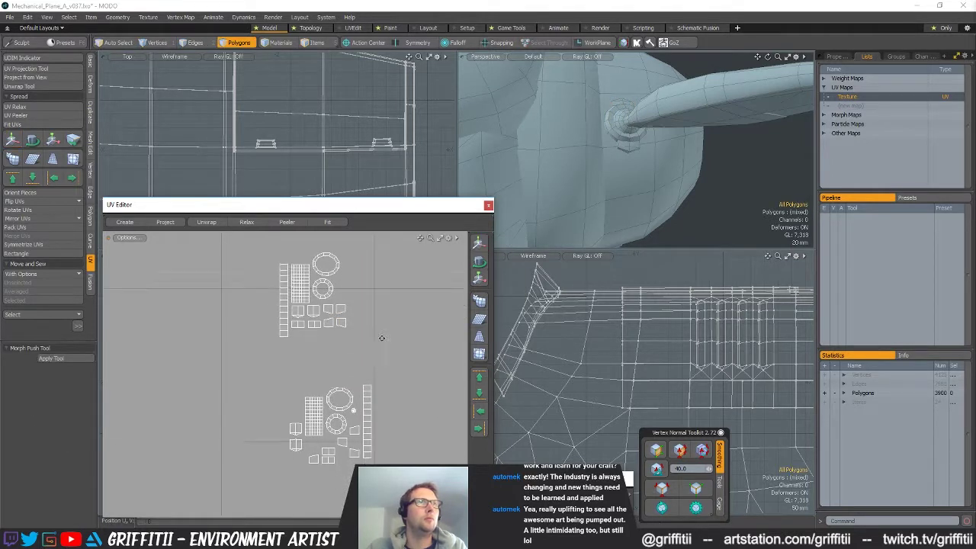
Move the lower cluster's grid island and both ring islands to the right of its vertical strip
alt+drag(367, 408, 367, 383)
click(366, 386)
key(w)
key(space)
double_click(317, 385)
key(w)
drag(350, 360, 421, 345)
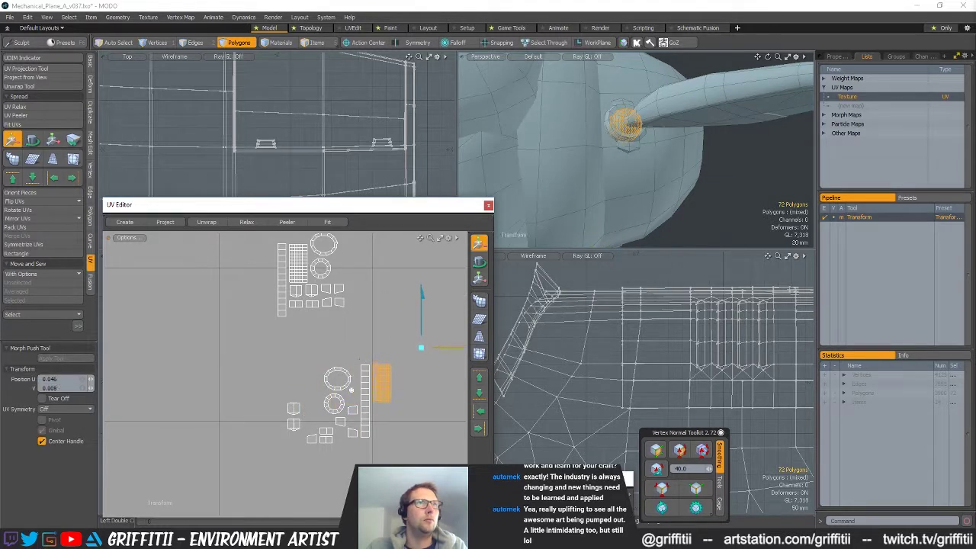
key(space)
mouse_move(350, 373)
mouse_down()
mouse_move(340, 395)
mouse_move(391, 383)
mouse_move(301, 386)
mouse_move(435, 375)
mouse_up()
key(w)
key(space)
Bring the lower cluster's two shield-shaped islands and its two-polygon islands beneath the grid island
scroll(252, 415, up, 2)
double_click(241, 421)
key(w)
key(w)
key(space)
shift+double_click(237, 408)
key(w)
alt+drag(315, 368, 307, 390)
scroll(260, 389, down, 1)
key(space)
key(w)
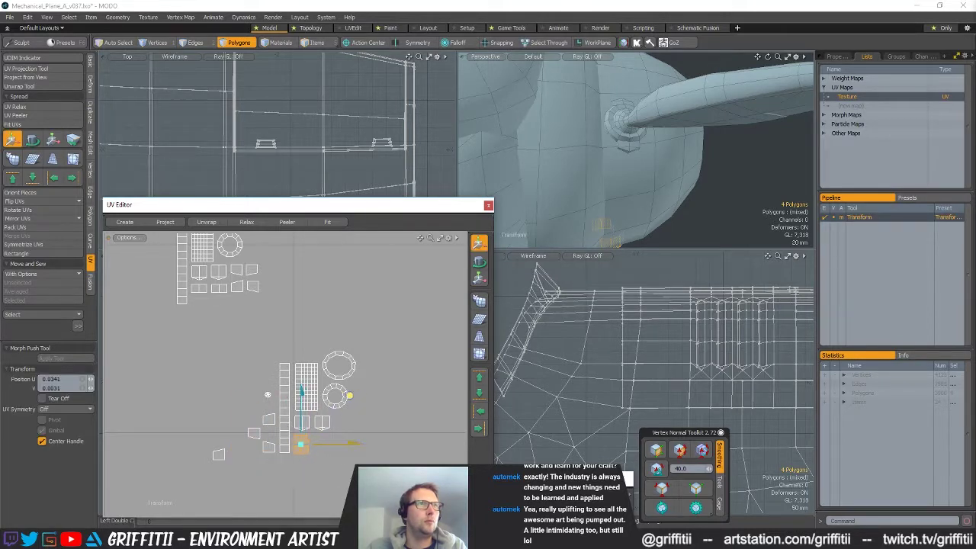
Place one of the lower cluster's two-polygon islands beneath the right shield-shaped island, level with the other
key(space)
key(w)
drag(329, 406, 356, 398)
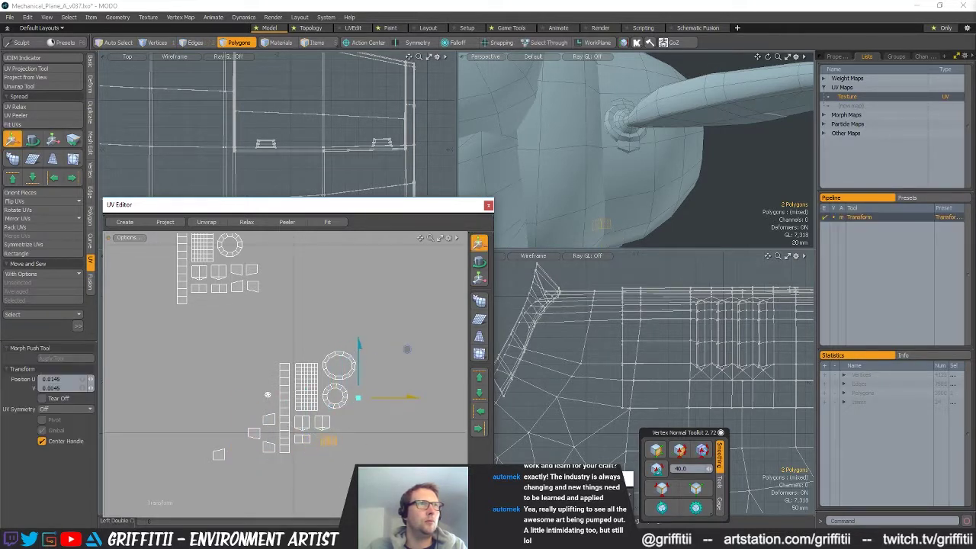
key(space)
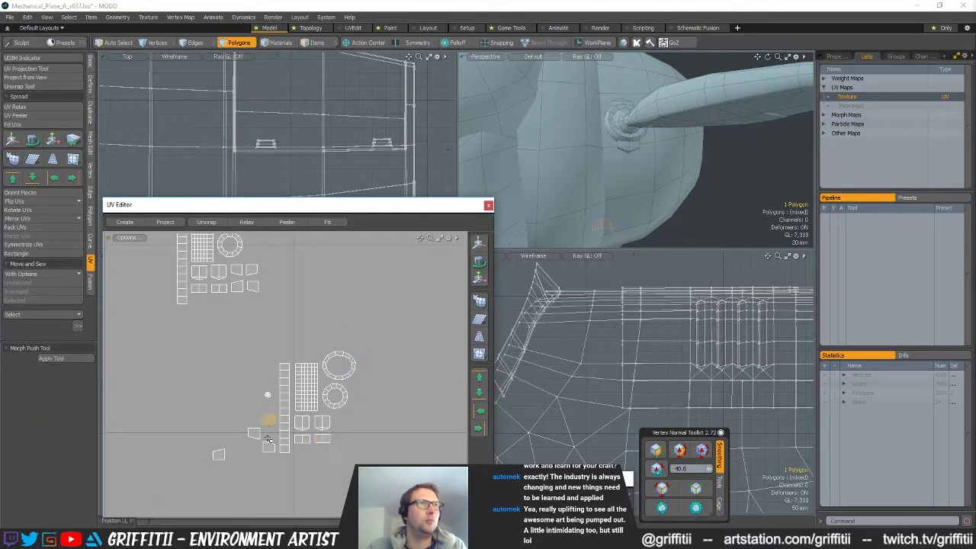
Place two single-polygon islands one above the other to the right of the lower cluster's shield-shaped and two-polygon islands
shift+click(269, 447)
key(w)
drag(318, 392, 388, 398)
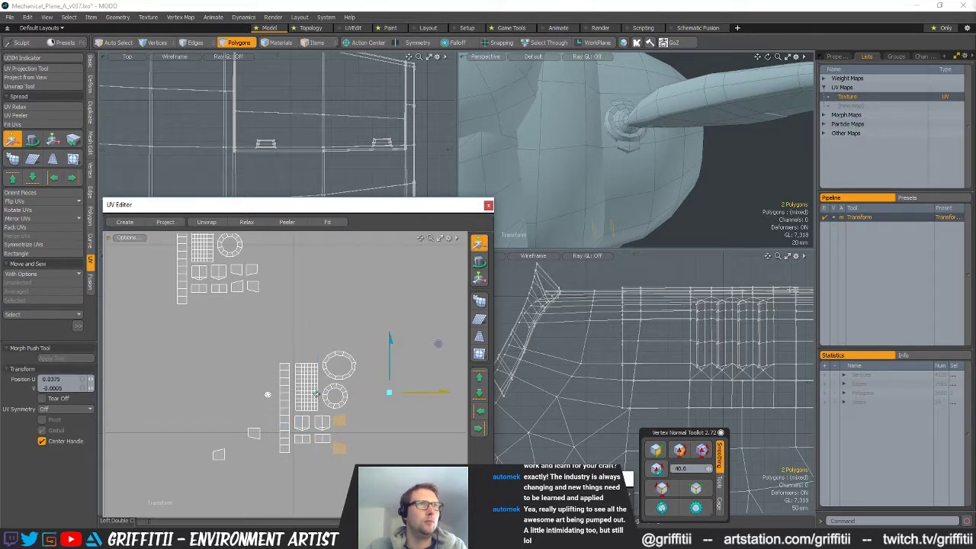
key(space)
click(339, 448)
key(w)
drag(356, 430, 406, 406)
key(space)
Move the last two single-polygon islands into the lower cluster to complete the right-hand column of its two rows
click(254, 431)
key(w)
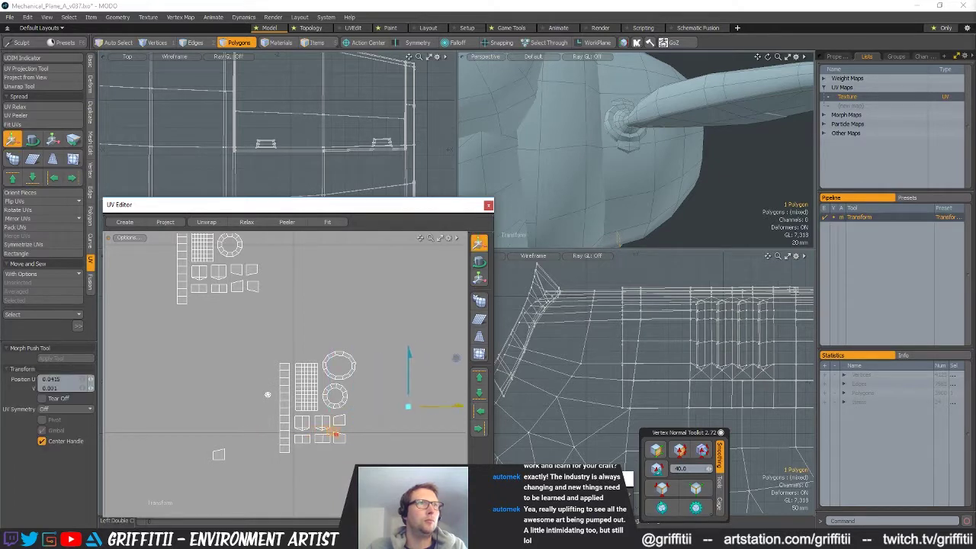
key(space)
click(219, 455)
key(w)
drag(260, 416, 381, 401)
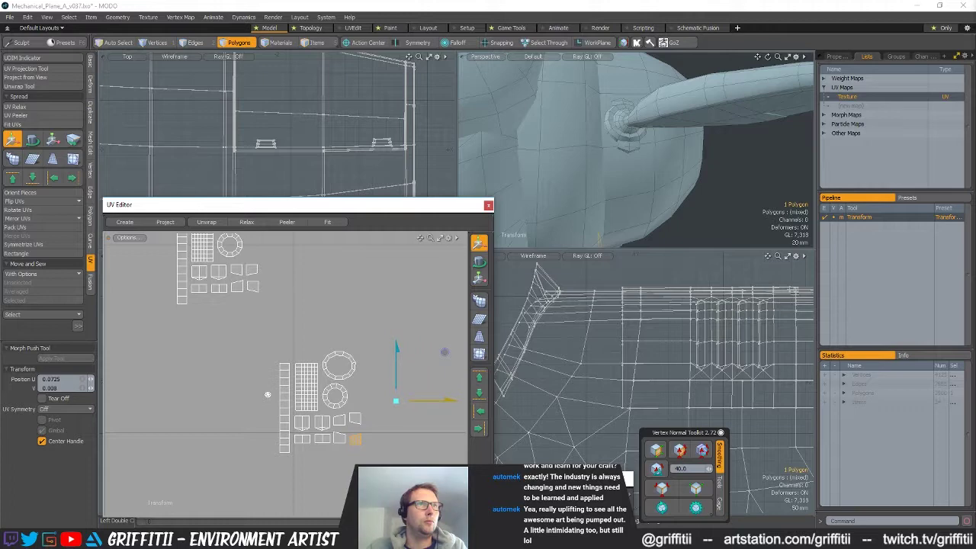
Select the tiny 12-polygon island beside the lower cluster and delete its polygons from the bolt mesh
key(space)
key(w)
click(349, 369)
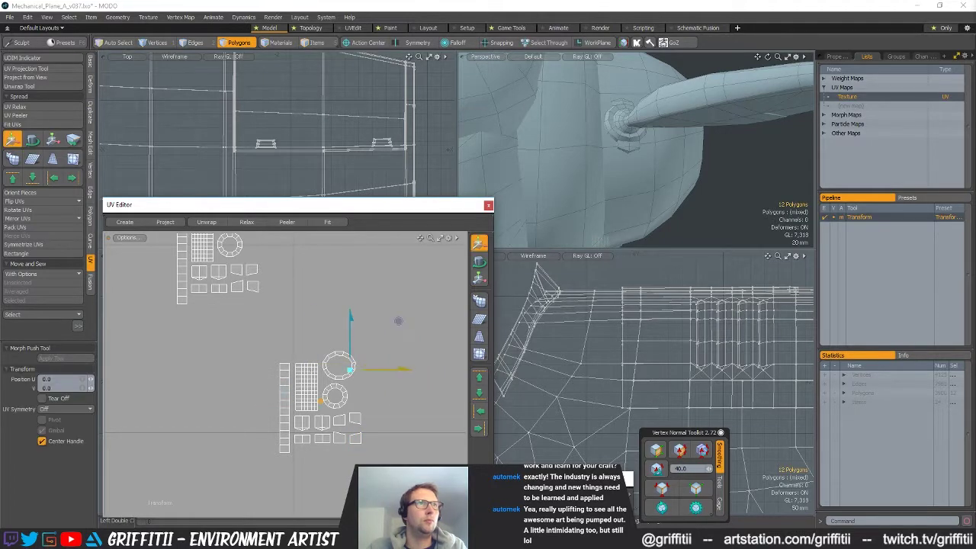
key(shift+a)
alt+drag(625, 137, 560, 147)
key(Delete)
Remove the matching 12 polygons from the other bolt and frame the bolt in the perspective view
scroll(633, 164, down, 3)
alt+drag(752, 161, 710, 137)
key(space)
double_click(678, 183)
key(1)
key(3)
double_click(804, 227)
key(shift+a)
mouse_move(645, 112)
alt+mouse_down()
mouse_move(633, 122)
mouse_move(637, 107)
mouse_move(665, 123)
mouse_move(652, 212)
mouse_move(631, 117)
alt+mouse_up()
Select both arranged bolt clusters and move them to the free area above the upper-left corner of the UV tile
ctrl+alt+drag(366, 319, 187, 328)
alt+drag(350, 329, 306, 340)
mouse_move(331, 279)
right_down()
mouse_move(251, 350)
mouse_move(360, 349)
right_up()
mouse_move(360, 350)
ctrl+alt+mouse_down()
mouse_move(221, 333)
mouse_move(335, 297)
ctrl+alt+mouse_up()
key(w)
key(space)
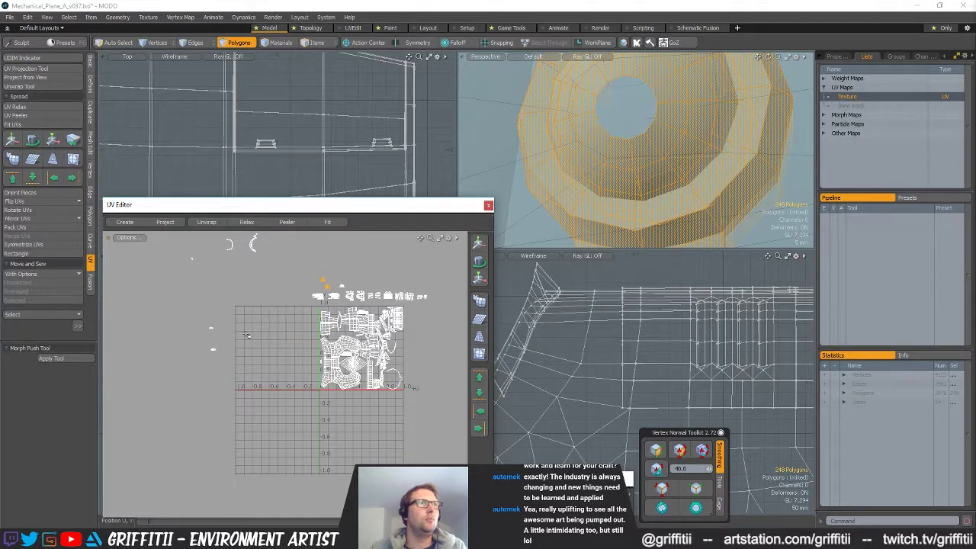
Select the dome-shaped and oval islands lying left of the UV tile and move them toward the bolt clusters
alt+drag(247, 335, 249, 373)
right_drag(203, 349, 230, 399)
key(w)
mouse_move(276, 350)
mouse_down()
mouse_move(387, 314)
mouse_move(230, 384)
mouse_up()
ctrl+alt+drag(230, 384, 274, 409)
key(q)
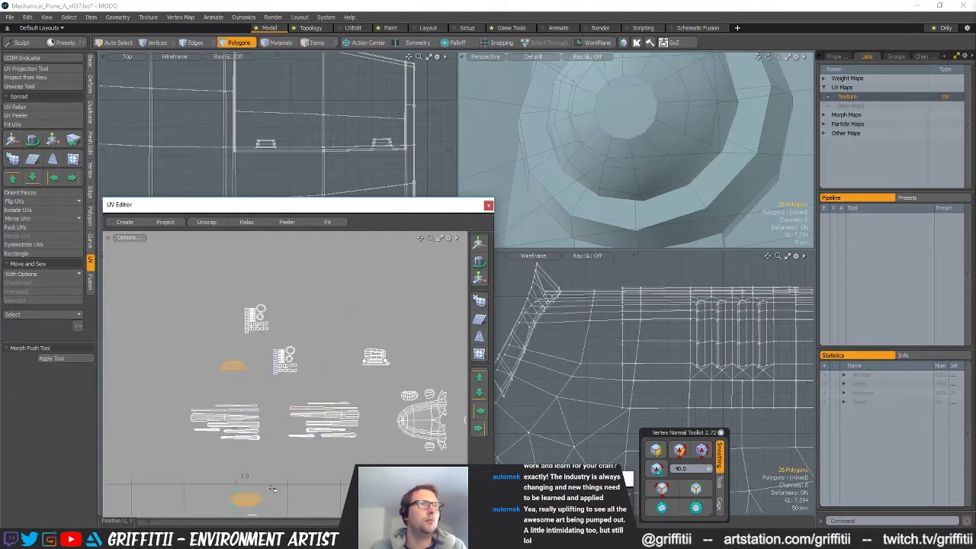
Place the 20-polygon oval island directly beneath the dome-shaped island
double_click(245, 503)
key(w)
drag(245, 503, 237, 381)
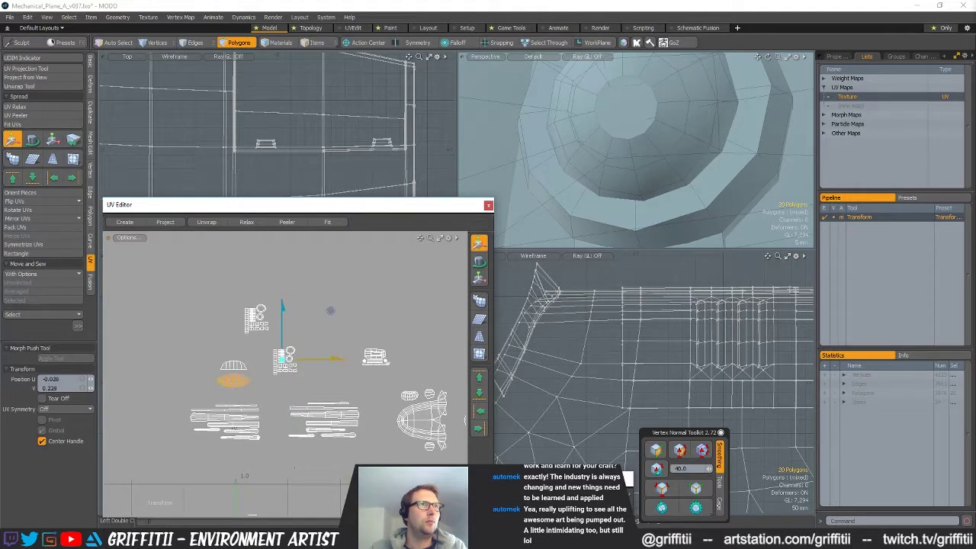
key(q)
Move the lower 124-polygon bolt cluster straight up so it sits beside the other bolt cluster
click(283, 357)
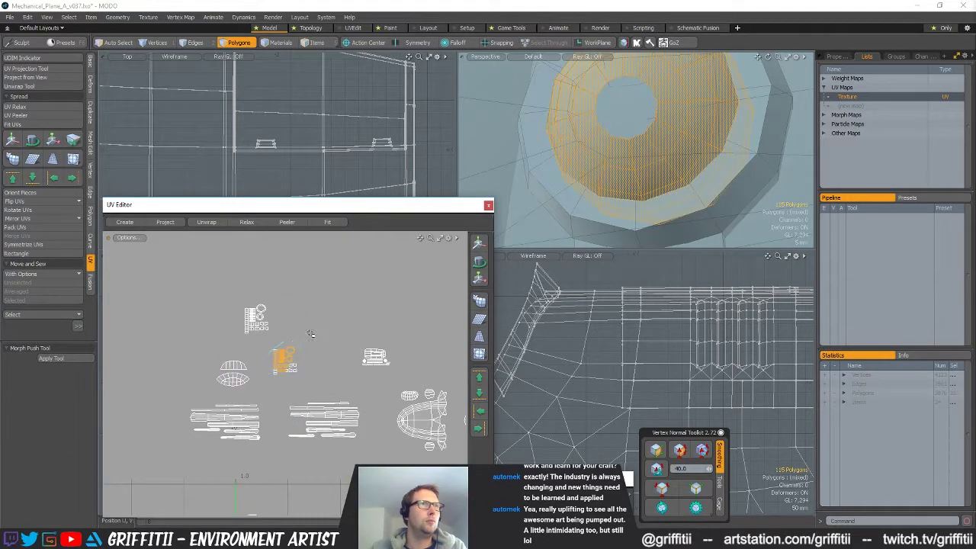
key(y)
drag(357, 369, 357, 332)
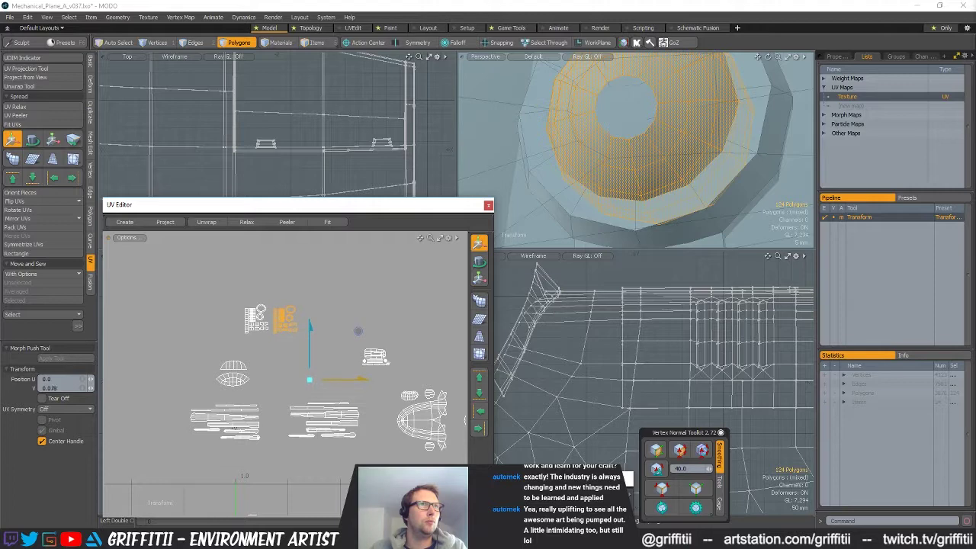
key(q)
click(307, 383)
Select the 84-polygon curved rim islands lying left of the UV tile and frame them in the perspective view
ctrl+alt+drag(365, 395, 259, 320)
ctrl+alt+drag(240, 351, 196, 361)
alt+drag(242, 340, 233, 362)
scroll(233, 360, up, 5)
mouse_move(313, 385)
right_down()
mouse_move(235, 386)
mouse_move(390, 290)
right_up()
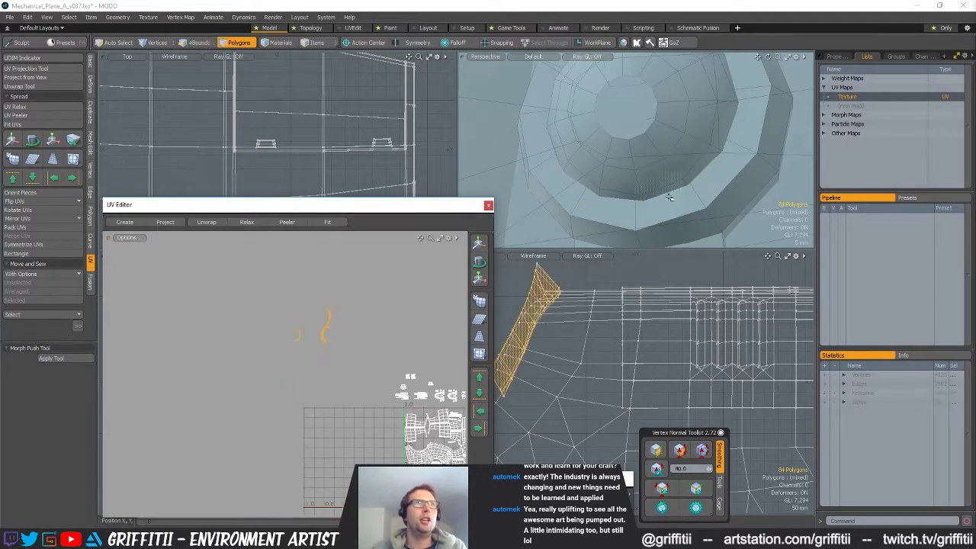
key(shift+a)
alt+drag(648, 146, 667, 149)
Move the curved rim islands across the UV tile by 2.39 in U and -1.16 in V
alt+drag(335, 372, 176, 320)
scroll(210, 319, down, 2)
key(w)
click(214, 320)
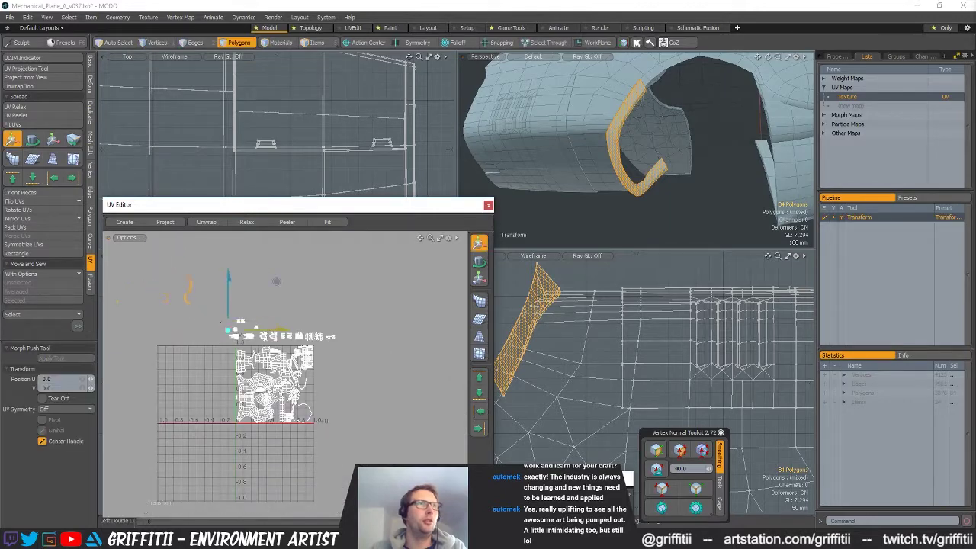
ctrl+alt+drag(435, 360, 335, 364)
alt+shift+drag(335, 364, 337, 325)
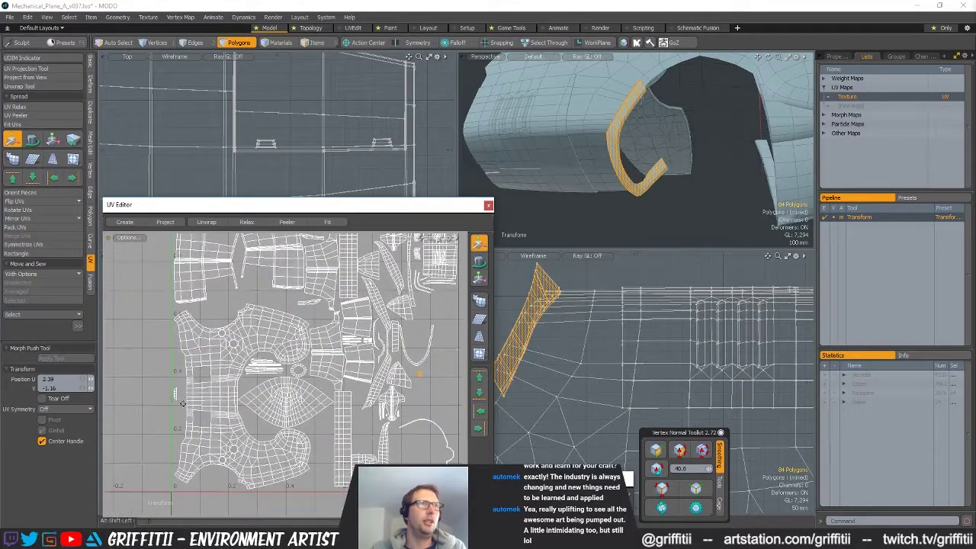
key(space)
Select the small four-polygon island at the UV tile's left edge and bring the fuselage nose into view
double_click(174, 394)
alt+shift+drag(239, 398, 246, 421)
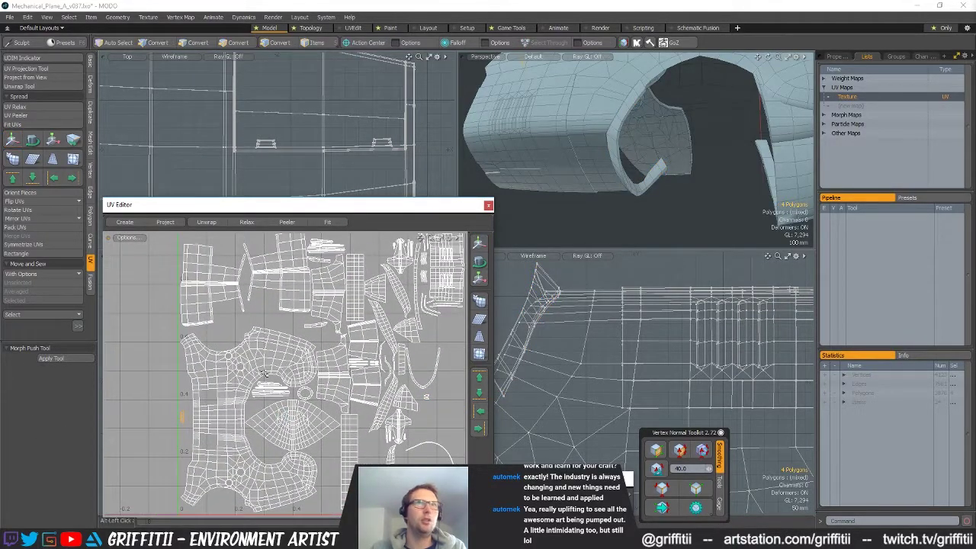
scroll(208, 372, down, 2)
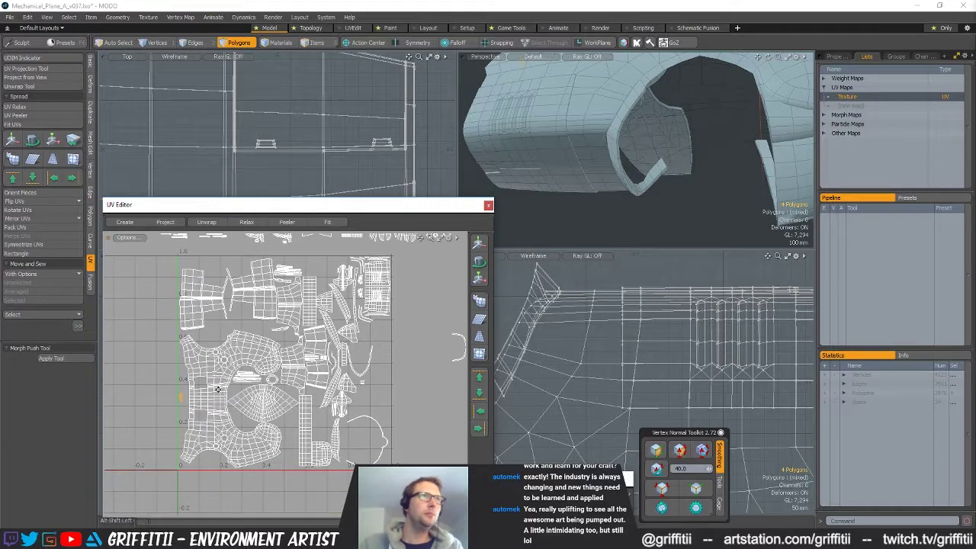
alt+drag(643, 207, 674, 116)
scroll(662, 137, down, 3)
scroll(625, 164, up, 4)
alt+shift+drag(621, 153, 683, 73)
alt+shift+drag(681, 113, 666, 144)
Add the tapered, narrow strip and rounded panel islands to the selection and move all 88 polygons left of the UV tile
double_click(326, 303)
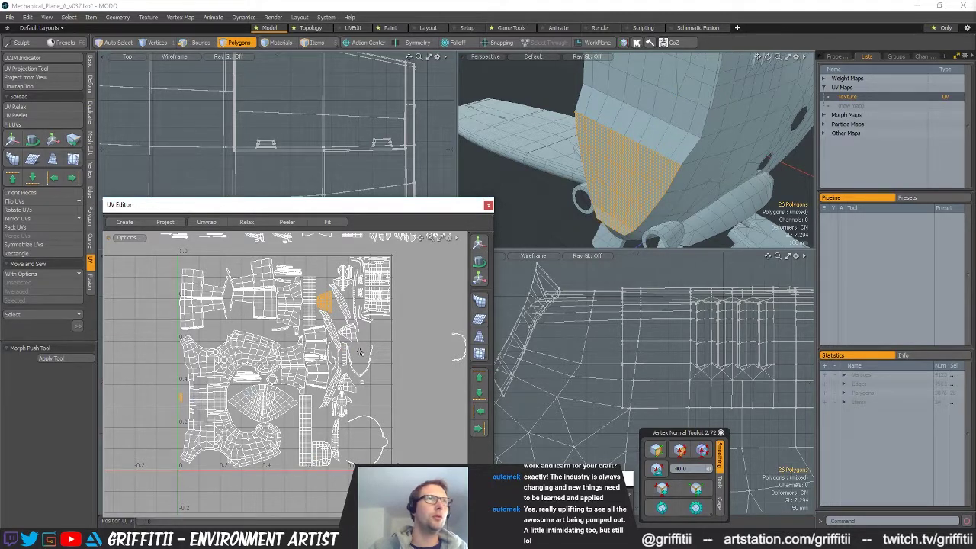
scroll(352, 343, up, 3)
key(shift+Up)
scroll(373, 364, down, 4)
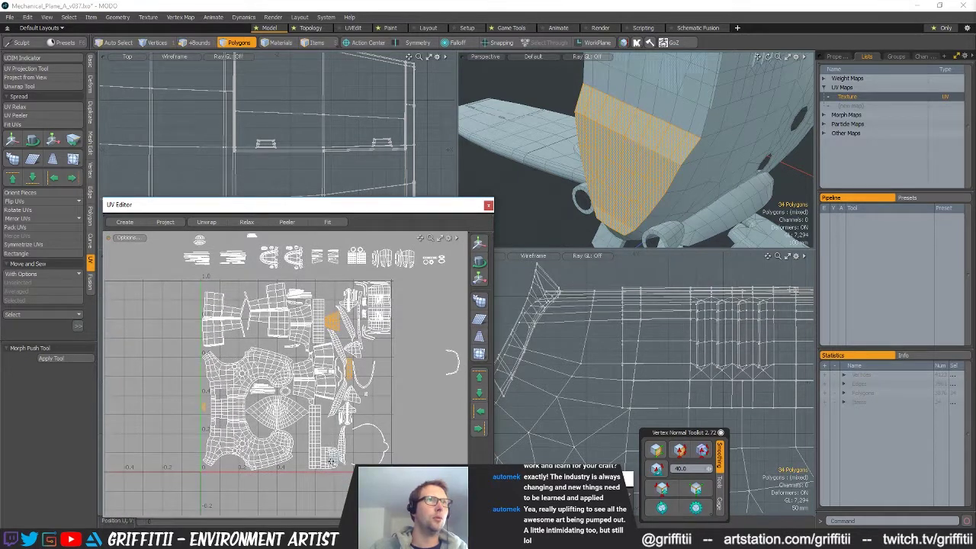
shift+double_click(339, 460)
scroll(385, 421, down, 3)
key(w)
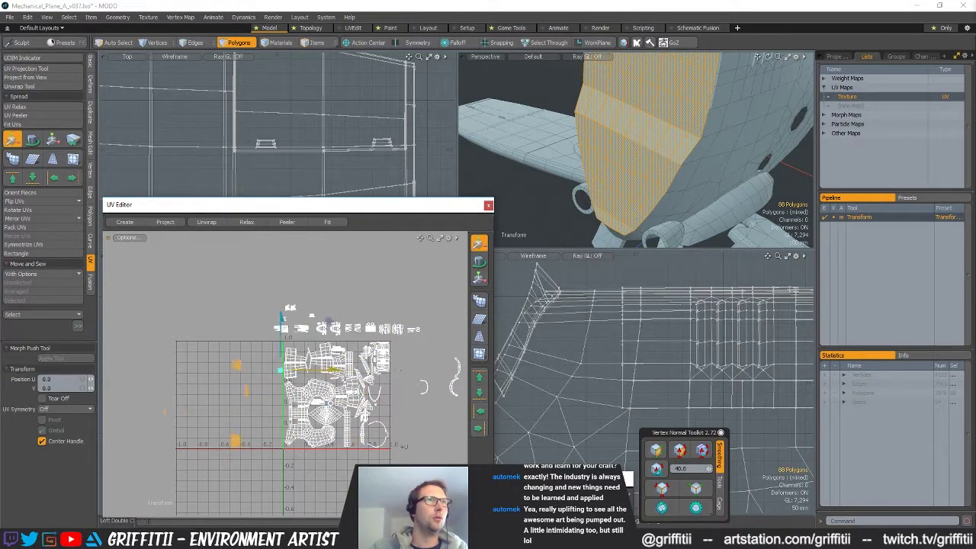
key(q)
Move the 54-polygon rounded panel island up beside the narrow strip island
scroll(253, 417, up, 3)
double_click(246, 450)
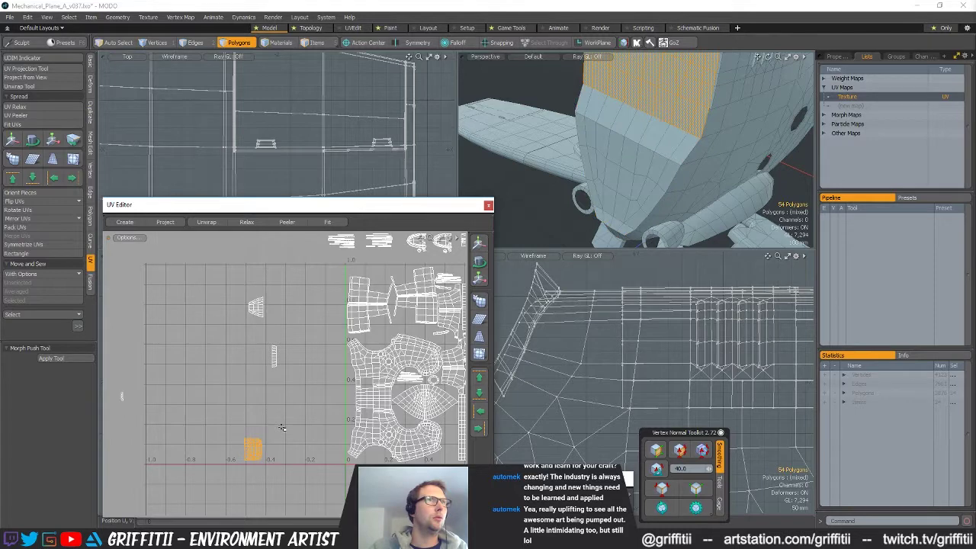
key(y)
drag(268, 441, 297, 370)
scroll(275, 343, up, 3)
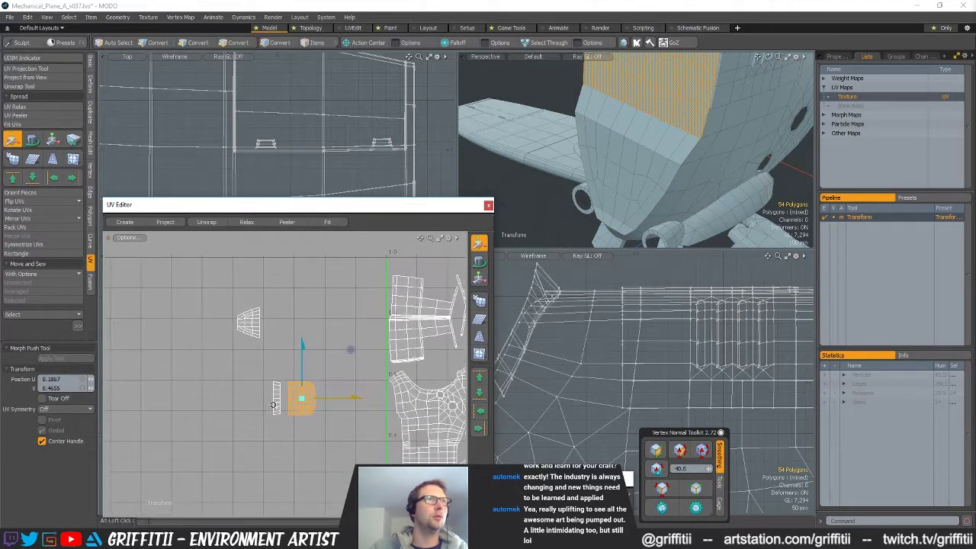
key(space)
Shift the narrow strip island in U so it sits close against the flat edge of the rounded panel
click(281, 390)
key(y)
key(w)
scroll(291, 381, up, 2)
drag(321, 371, 338, 372)
scroll(309, 378, down, 3)
key(space)
Place the 22-polygon tapered island against the free side of the narrow strip
double_click(261, 283)
key(w)
drag(314, 257, 333, 366)
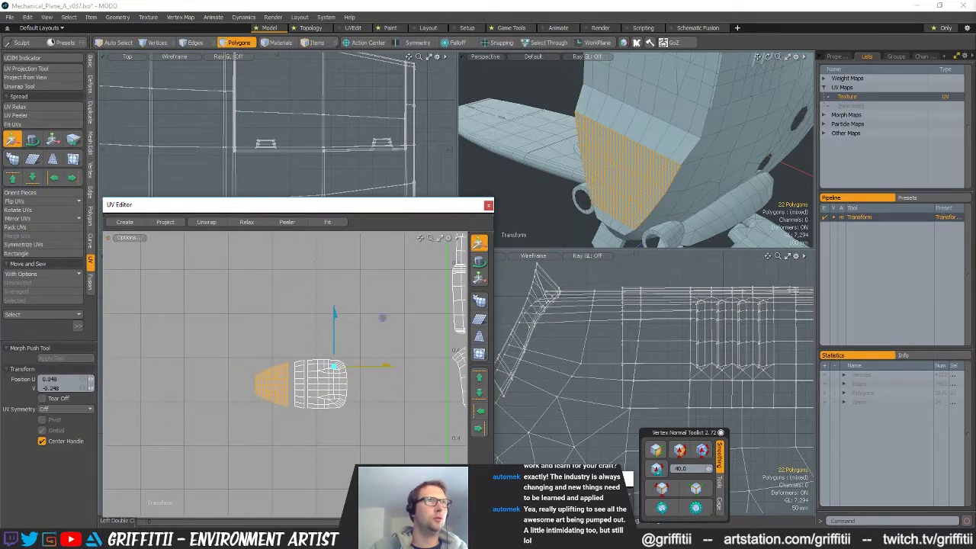
scroll(297, 321, down, 3)
key(space)
Move the four-polygon tip island to the narrow end of the tapered island
double_click(124, 393)
key(w)
drag(230, 306, 298, 281)
scroll(297, 349, up, 5)
key(w)
scroll(286, 375, down, 5)
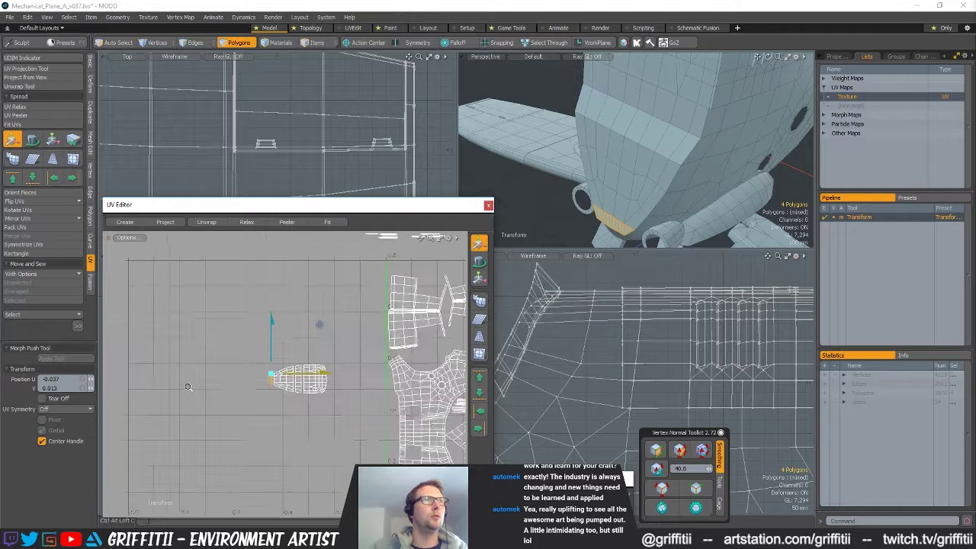
key(space)
scroll(314, 372, up, 3)
double_click(313, 372)
key(w)
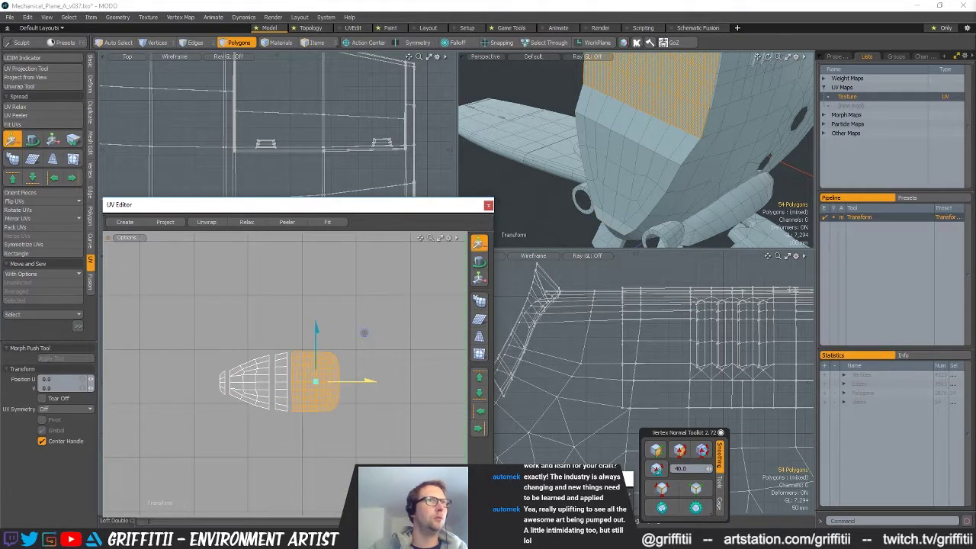
key(space)
click(327, 338)
Select the two small cap islands left inside the UV tile and move them out to the curved rim islands
scroll(327, 338, down, 6)
mouse_move(400, 375)
alt+shift+mouse_down()
mouse_move(328, 380)
mouse_move(395, 385)
alt+shift+mouse_up()
scroll(456, 373, up, 3)
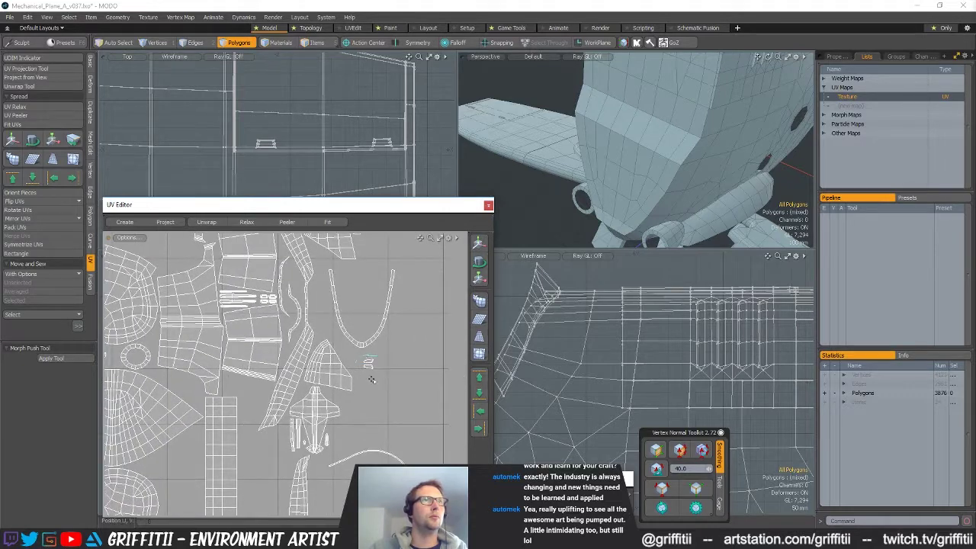
alt+drag(681, 192, 671, 153)
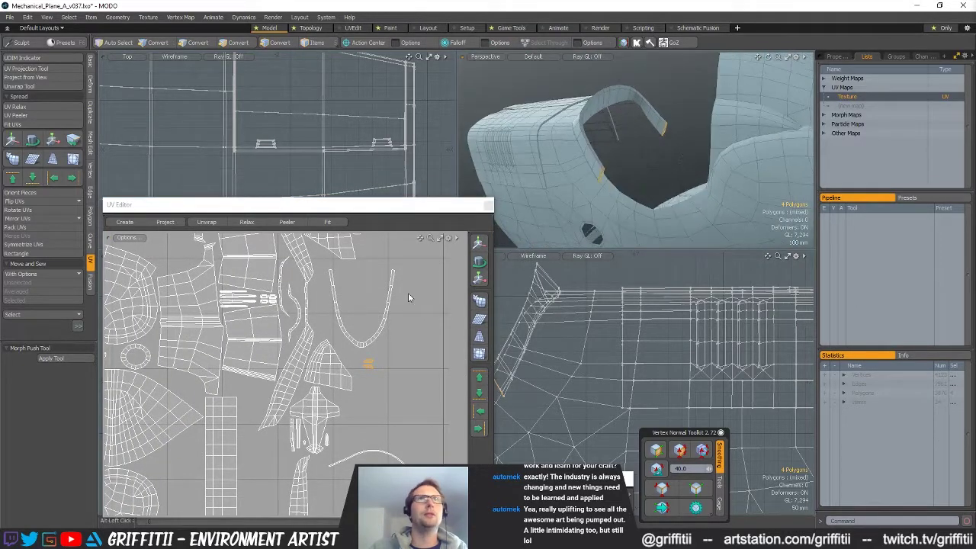
ctrl+alt+drag(375, 332, 328, 334)
double_click(591, 160)
scroll(377, 392, down, 3)
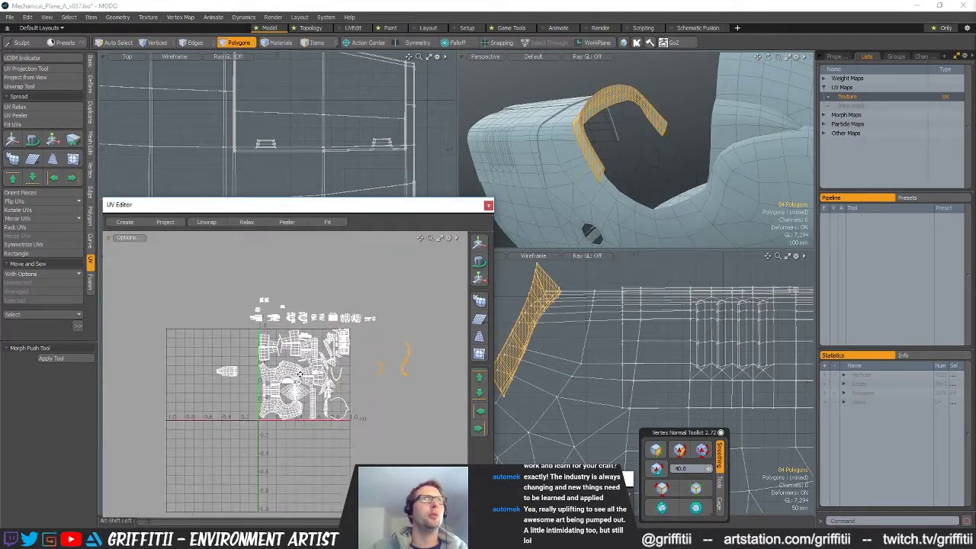
key(ctrl+z)
key(w)
drag(376, 369, 332, 337)
ctrl+alt+drag(331, 336, 303, 323)
Rotate the 48-polygon curved island so it bends the same way as the thin curved strip
key(q)
double_click(327, 327)
key(w)
key(q)
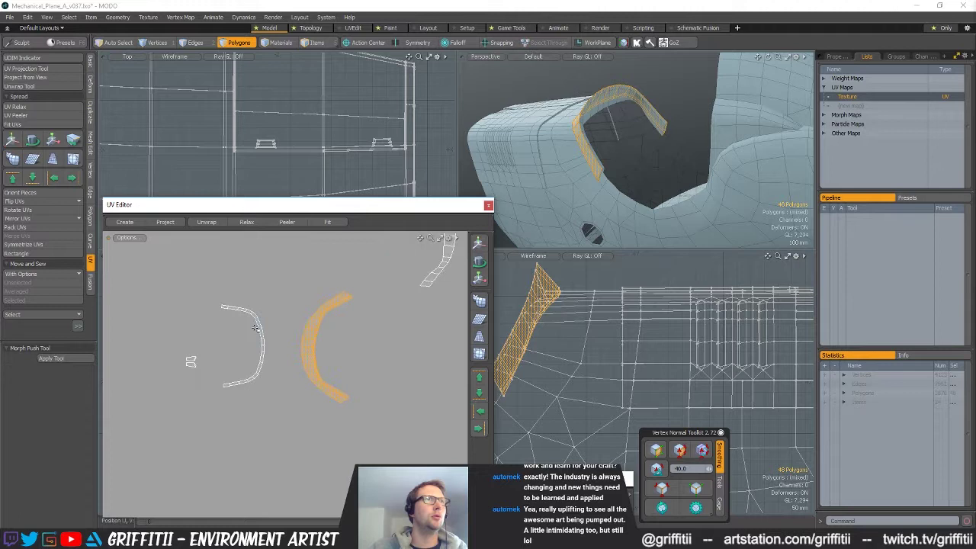
double_click(259, 328)
double_click(320, 311)
key(e)
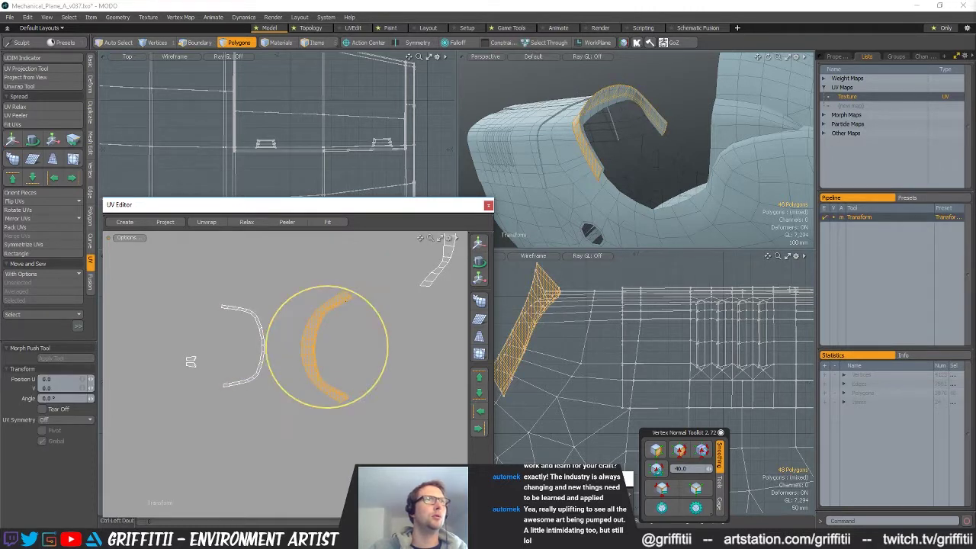
drag(341, 291, 322, 406)
key(q)
Nest the 48-polygon curved island around the outer side of the thin curved strip
key(w)
mouse_move(372, 357)
mouse_down()
mouse_move(298, 357)
mouse_move(365, 361)
mouse_up()
drag(355, 359, 297, 373)
key(q)
Move the two small cap islands to the outer side of the nested curved strips
mouse_move(203, 349)
right_down()
mouse_move(155, 376)
mouse_move(220, 356)
right_up()
key(w)
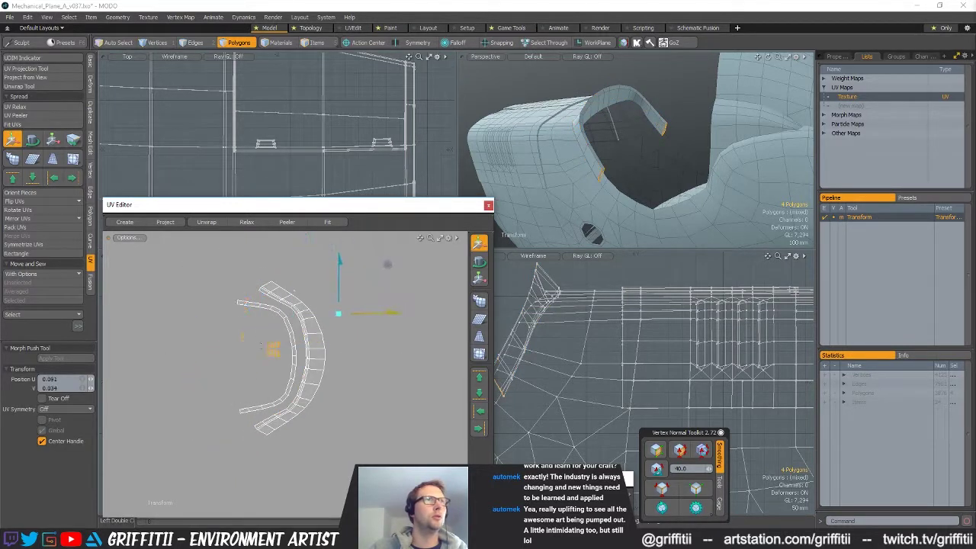
ctrl+alt+drag(230, 364, 211, 365)
alt+drag(211, 365, 167, 394)
key(q)
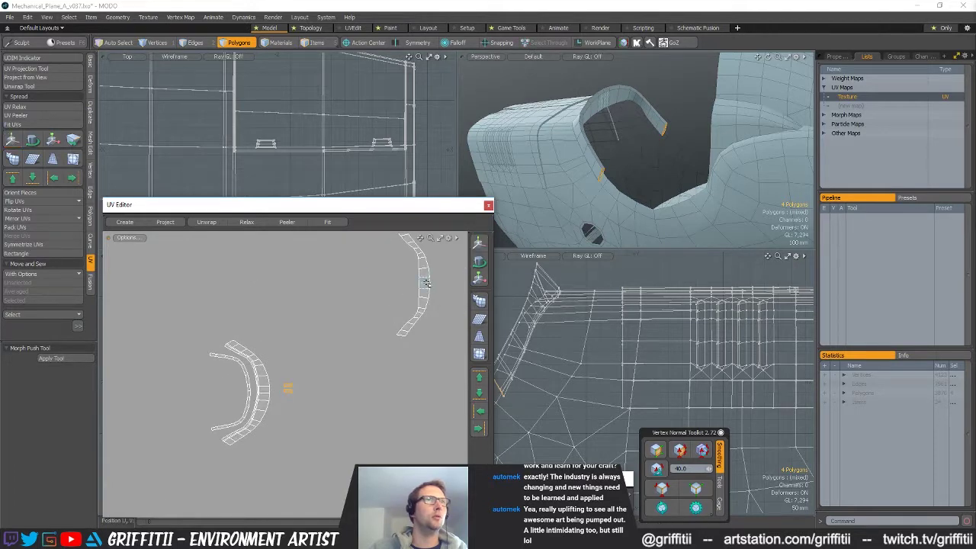
Move the 16-polygon curved island next to the outer side of the nested curved strips
double_click(427, 285)
key(w)
drag(423, 321, 308, 356)
ctrl+alt+drag(308, 356, 324, 356)
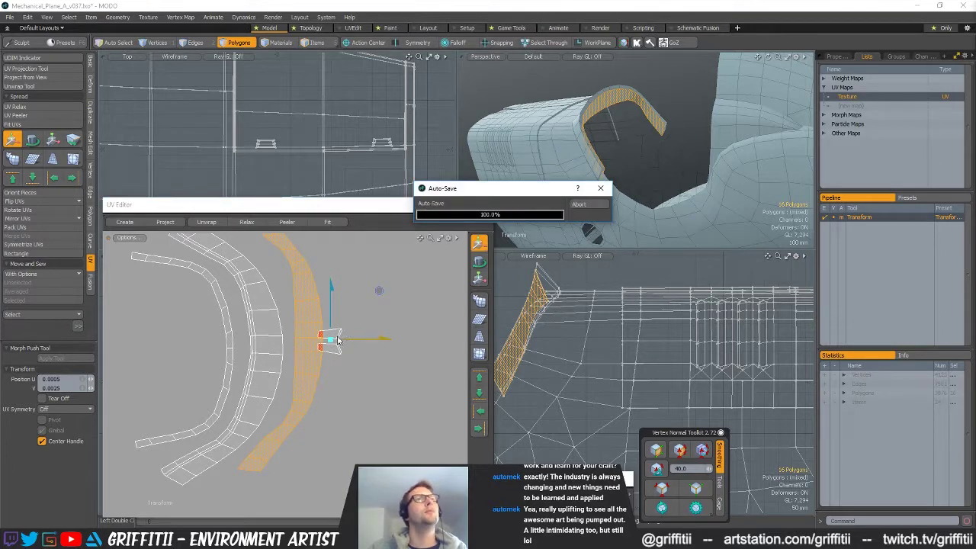
key(q)
Move the pair of cap islands inside the curve, just below the thin strip's upper end
double_click(336, 336)
alt+drag(362, 300, 351, 265)
key(w)
key(w)
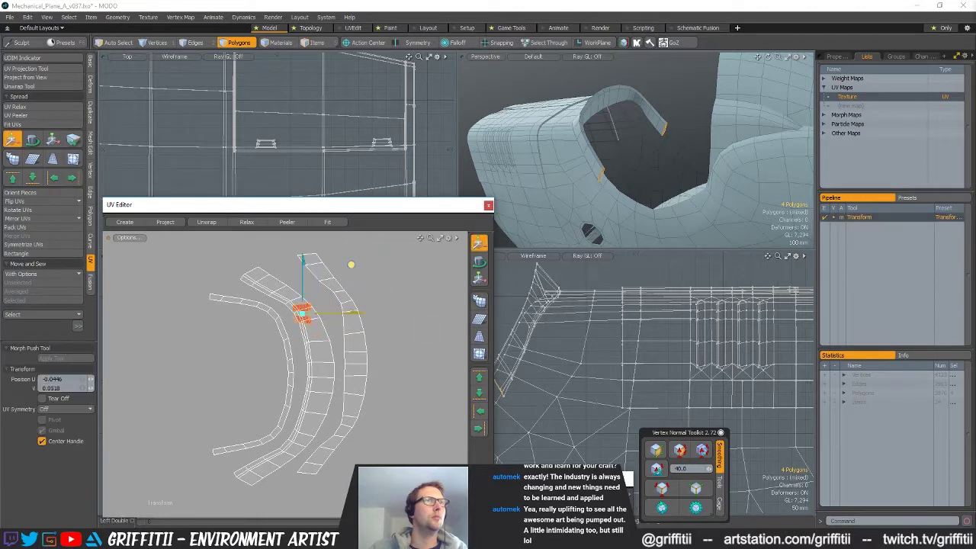
scroll(254, 265, up, 4)
key(space)
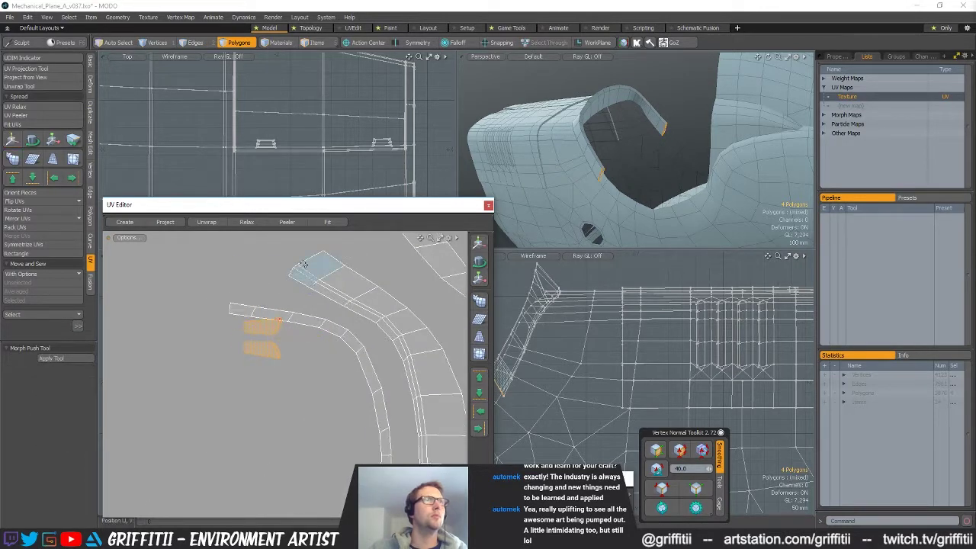
Place one two-polygon cap island just above the upper end of the thin curved strip
key(w)
drag(326, 384, 323, 323)
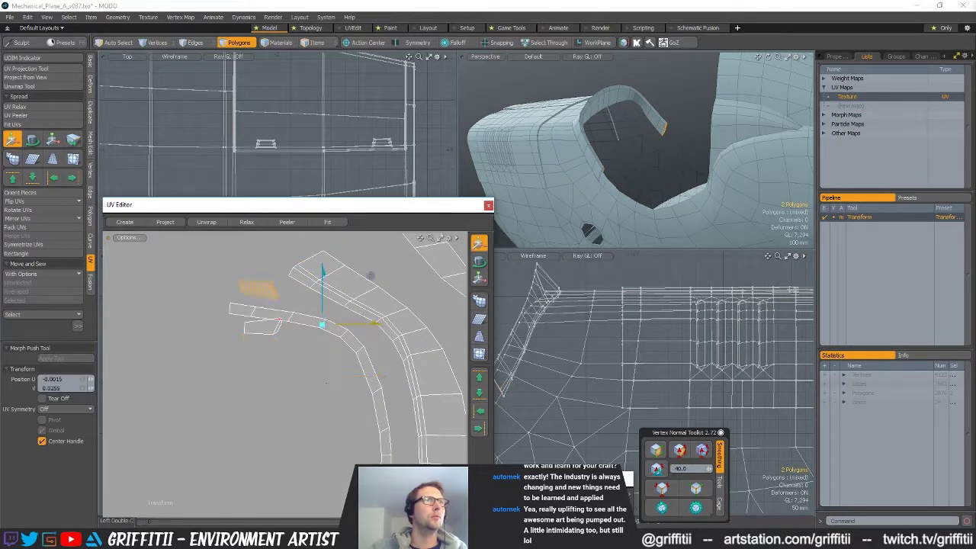
key(space)
Place the other two-polygon cap island just beneath the lower end of the thin curved strip
double_click(273, 335)
scroll(272, 335, down, 4)
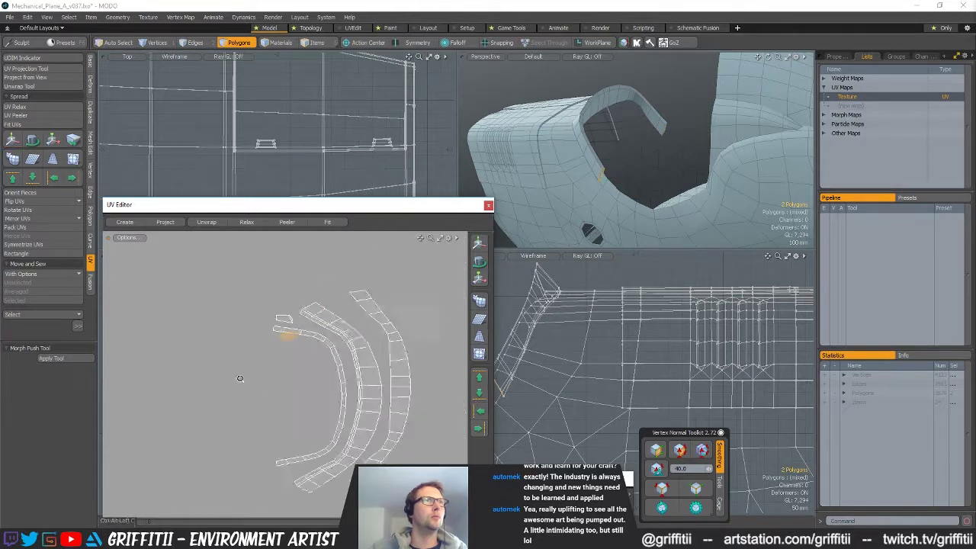
alt+drag(240, 376, 239, 351)
key(w)
drag(343, 317, 341, 397)
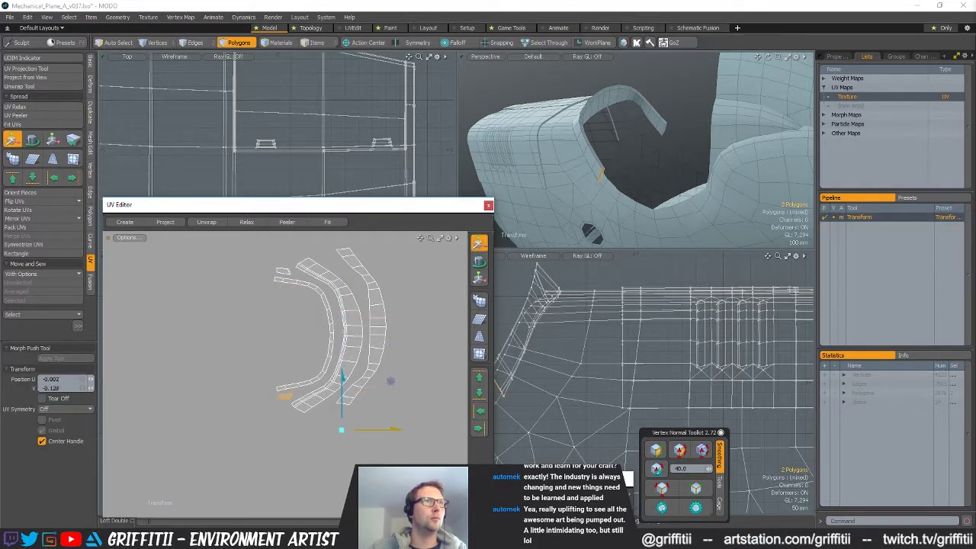
Nudge the 16-polygon outer curved island by -0.002 in V and clear the selection
key(space)
double_click(372, 281)
key(w)
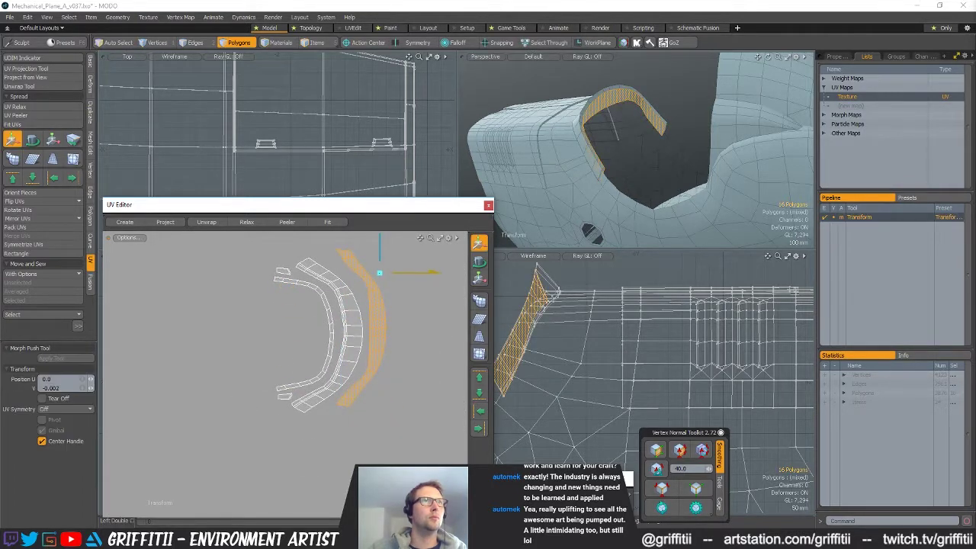
key(space)
click(414, 303)
Move the whole 84-polygon curved cluster into the round outline at the UV tile's lower-right corner
scroll(414, 324, down, 6)
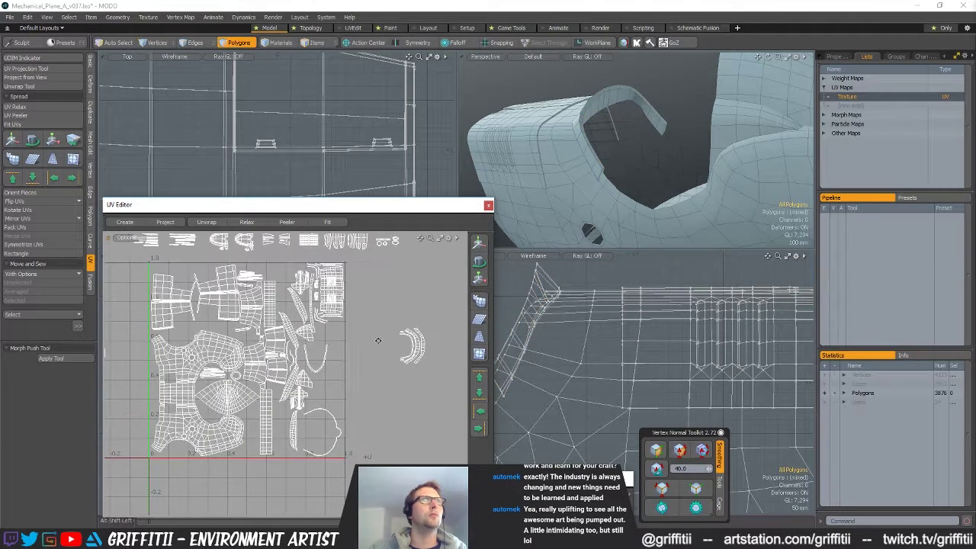
alt+shift+drag(417, 327, 409, 321)
double_click(409, 324)
key(w)
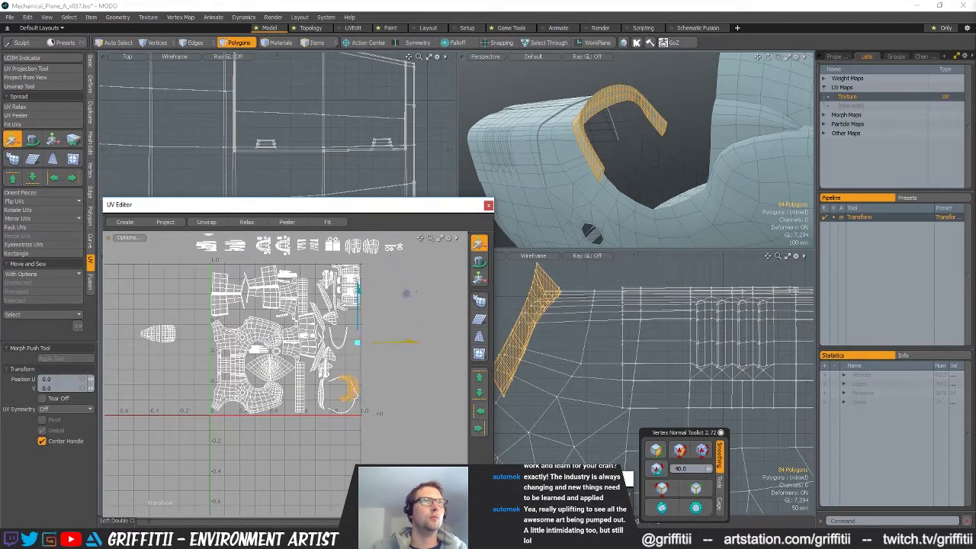
ctrl+alt+drag(342, 417, 383, 415)
alt+shift+drag(382, 416, 183, 309)
key(space)
click(373, 303)
Select the 88-polygon nose panel cluster and move it to the right side of the UV tile
mouse_move(183, 309)
alt+shift+mouse_down()
mouse_move(276, 308)
mouse_move(179, 328)
alt+shift+mouse_up()
mouse_move(179, 328)
alt+shift+mouse_down()
mouse_move(197, 320)
mouse_move(198, 331)
alt+shift+mouse_up()
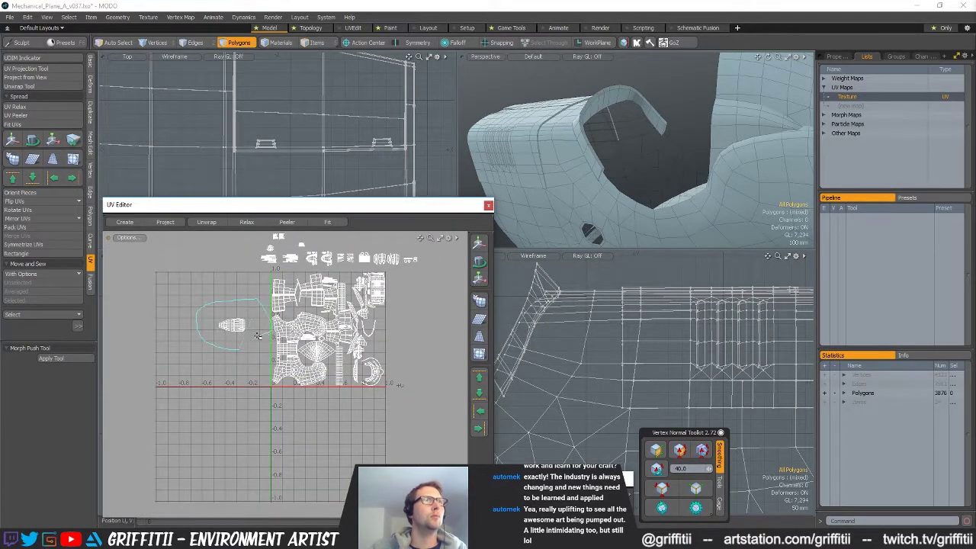
ctrl+alt+drag(272, 328, 320, 328)
alt+shift+drag(321, 328, 288, 353)
key(w)
drag(276, 289, 504, 336)
alt+shift+drag(347, 331, 265, 383)
Rotate the 88-polygon nose panel cluster upright and shift it about 0.075 in U and 0.058 in V, against the tile's right edge
key(e)
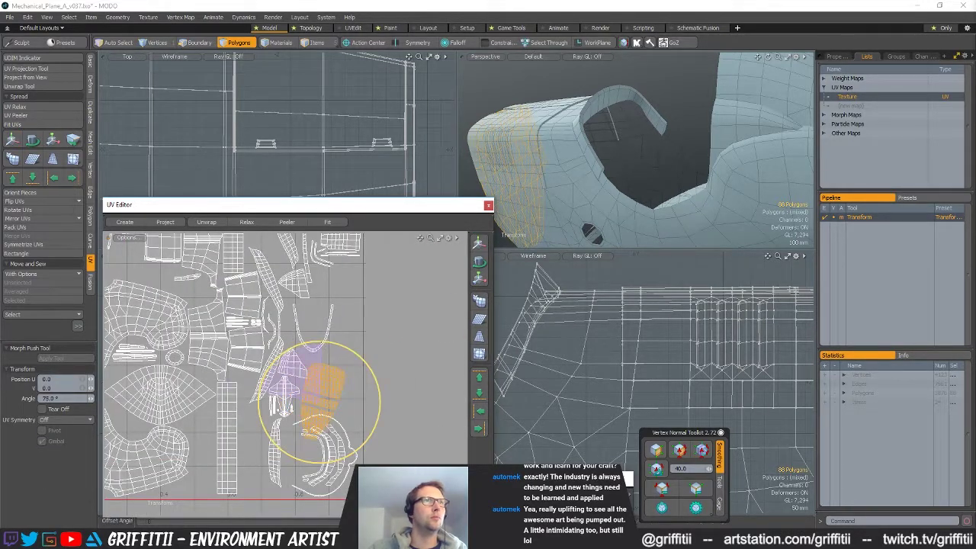
key(w)
drag(351, 373, 370, 349)
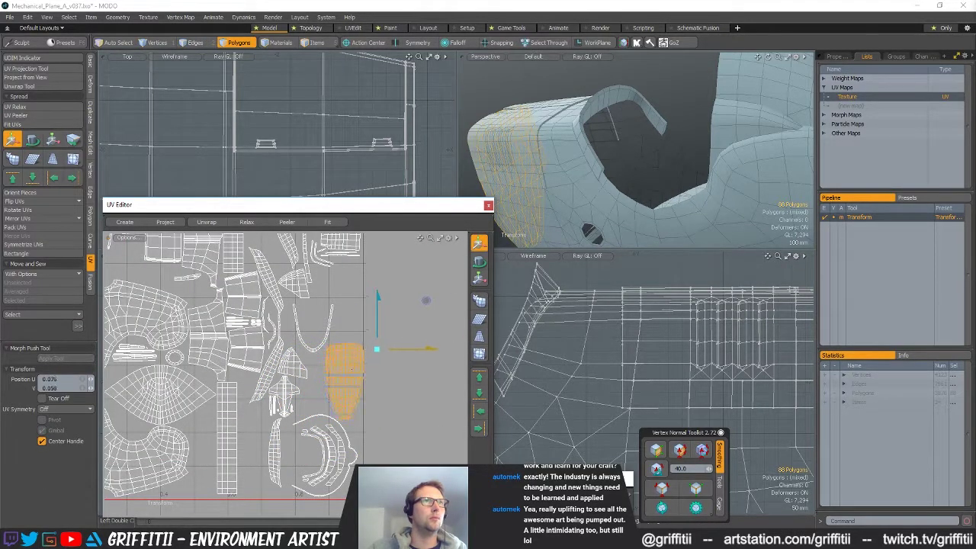
Rotate the nose panel cluster by -180°, set it just inside the tile's right edge, and clear the selection
key(e)
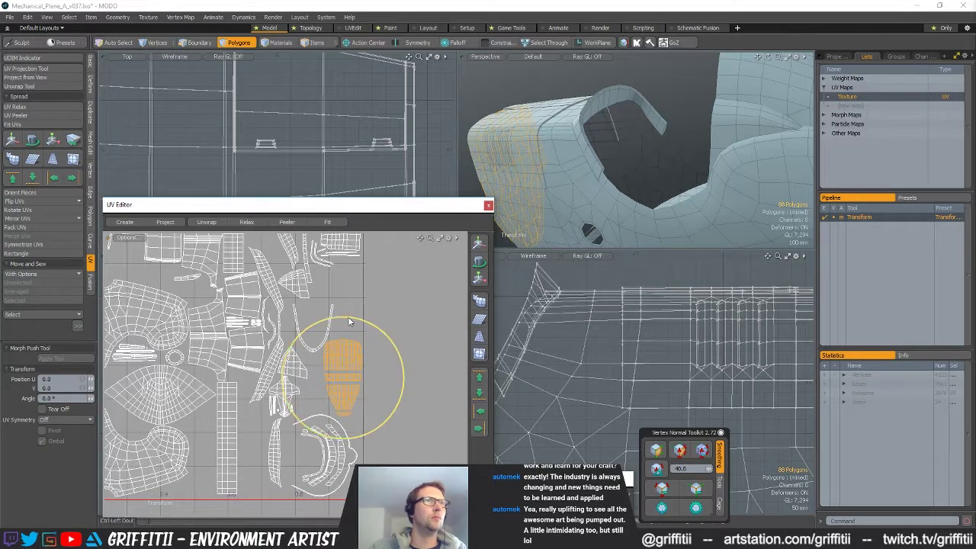
scroll(347, 355, up, 2)
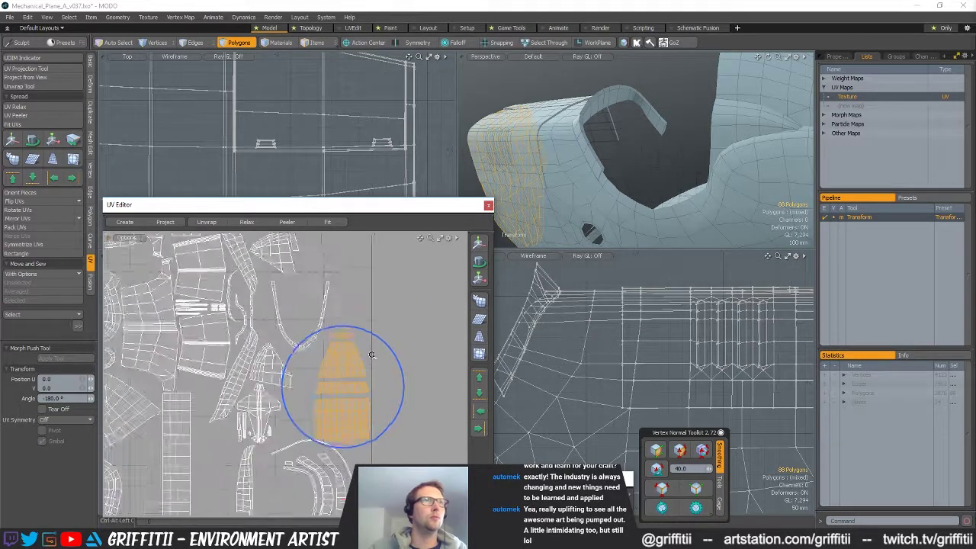
key(w)
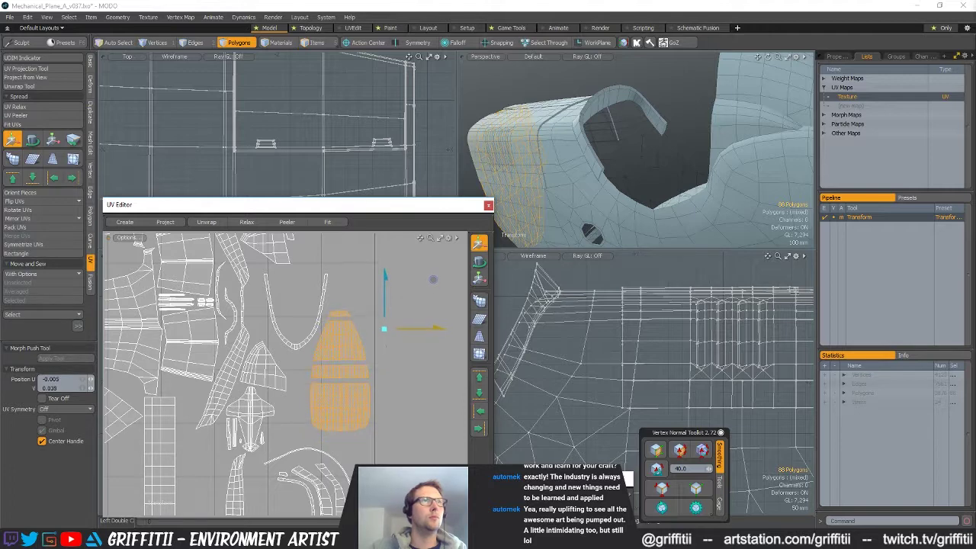
key(q)
click(427, 343)
scroll(390, 354, down, 2)
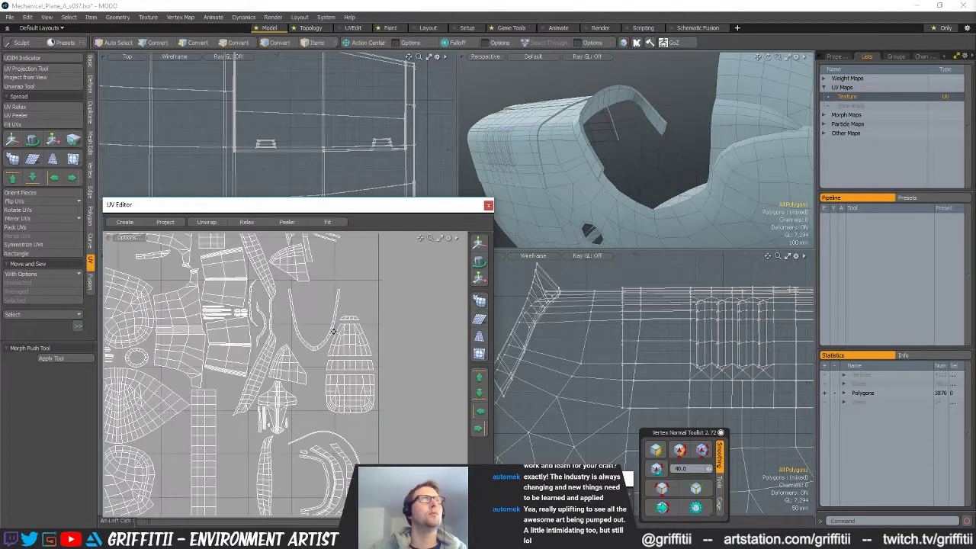
Examine the canopy rim on the model, compare it with the textured plane in Substance Painter, and return to MODO
double_click(333, 324)
key(shift+a)
alt+drag(530, 192, 638, 174)
click(639, 206)
key(alt+Tab)
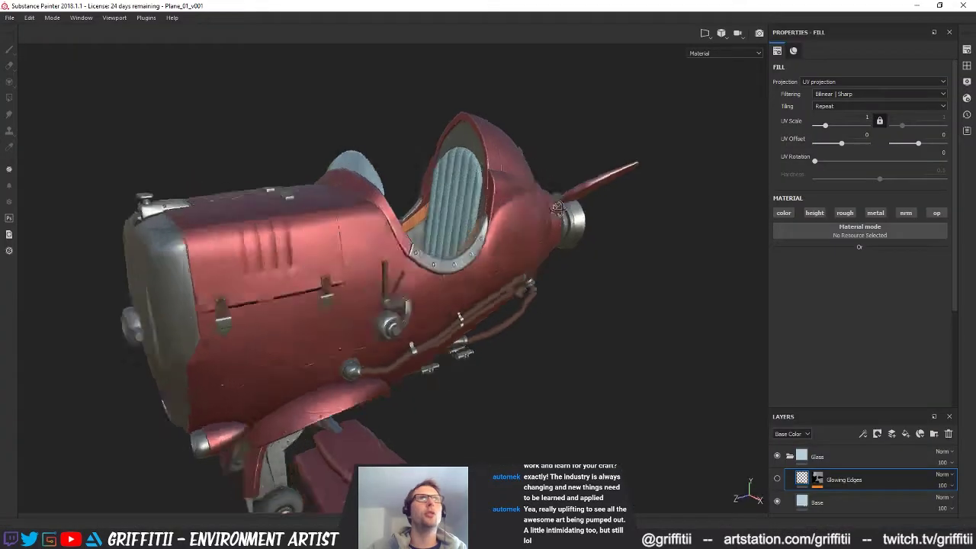
mouse_move(638, 206)
alt+mouse_down()
mouse_move(688, 264)
mouse_move(802, 246)
mouse_move(435, 216)
mouse_move(536, 353)
mouse_move(443, 231)
mouse_move(482, 268)
alt+mouse_up()
key(alt+Tab)
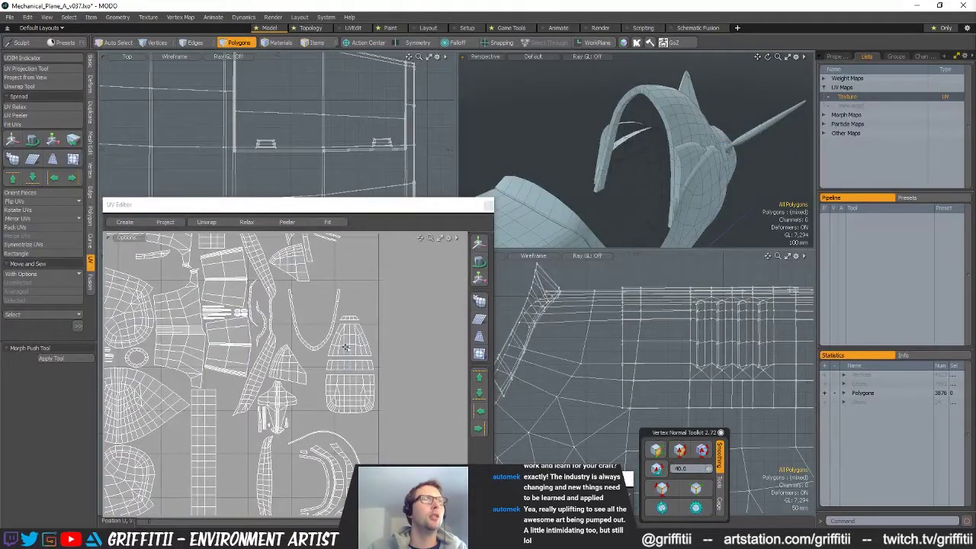
Select the 21-polygon U-shaped rim strip, turn it upside down, and fit it around the narrow end of the nose cluster
click(315, 346)
key(y)
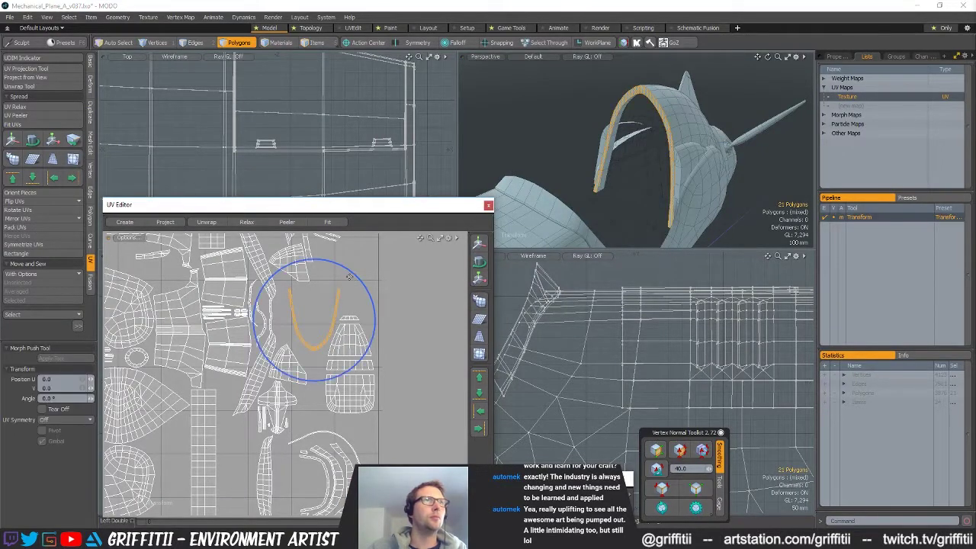
ctrl+alt+drag(405, 351, 385, 300)
alt+shift+drag(385, 300, 357, 291)
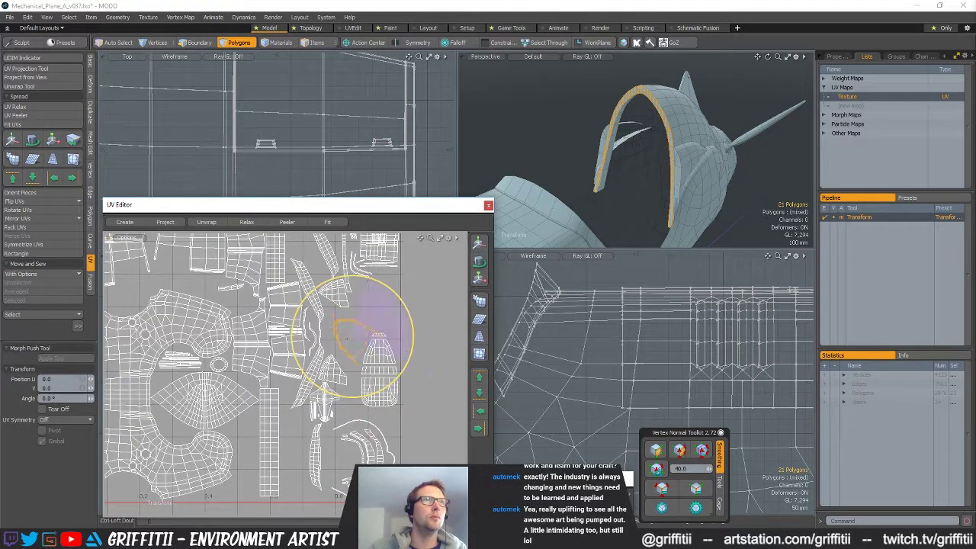
key(w)
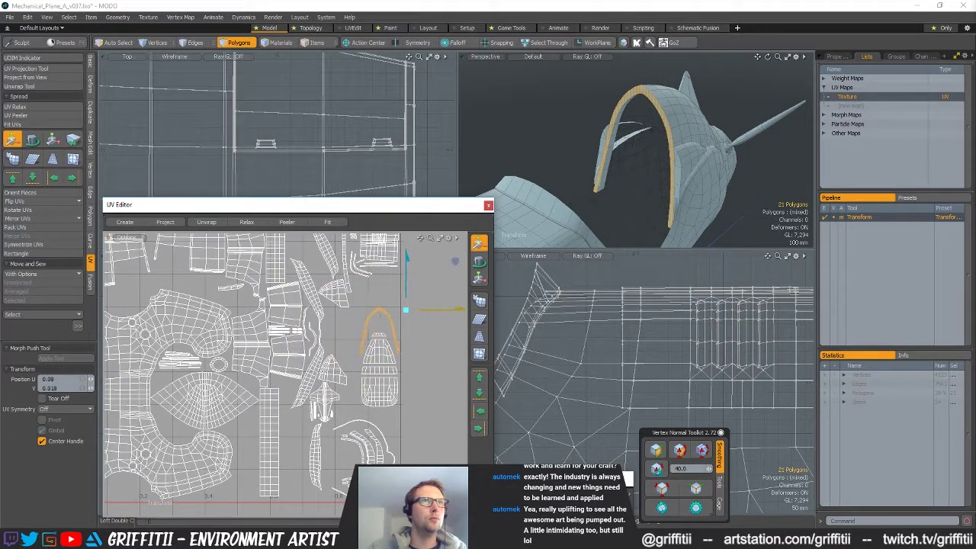
key(space)
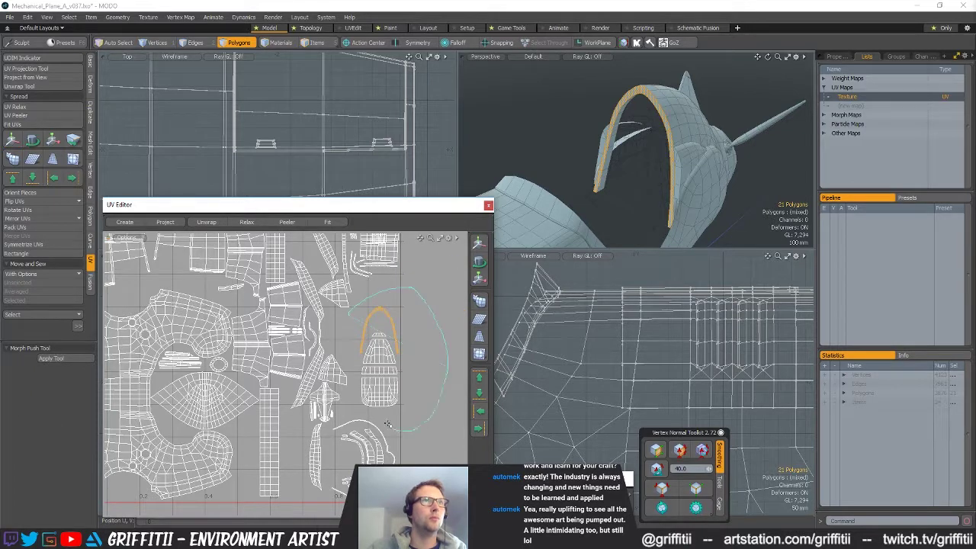
Rotate the nose cluster and rim strip together by -180°, place them below the upper-right panel cluster, and clear the selection
right_drag(342, 394, 365, 377)
scroll(417, 416, down, 3)
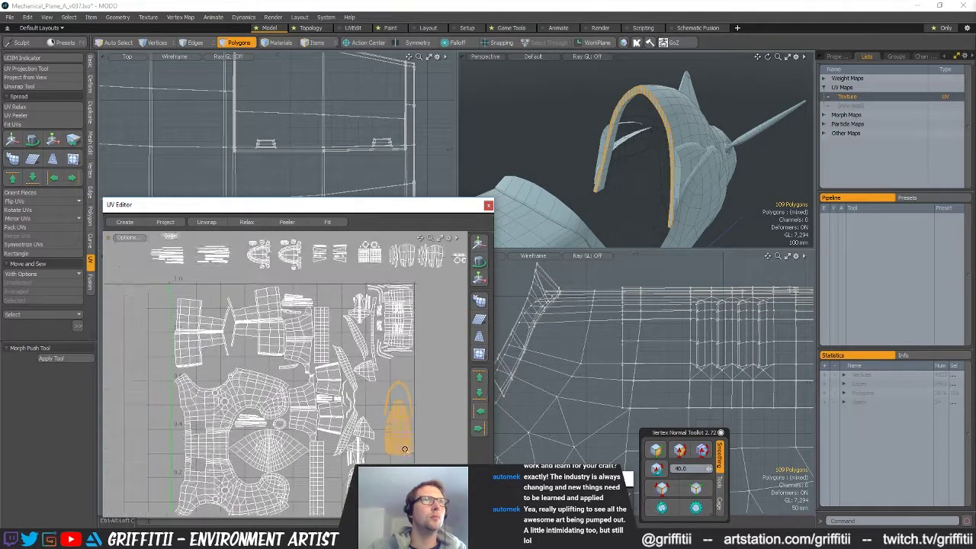
key(e)
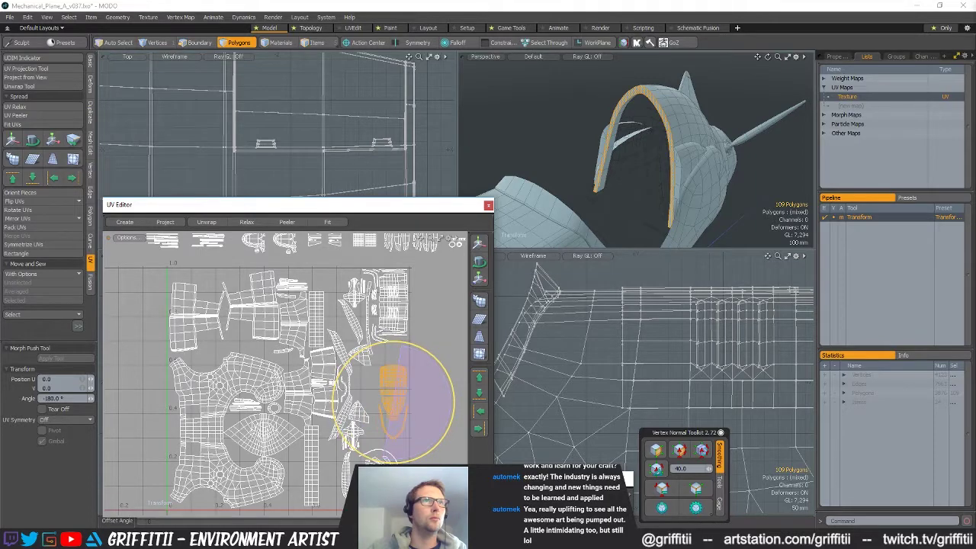
scroll(396, 389, up, 4)
key(w)
drag(417, 385, 389, 386)
key(q)
click(442, 399)
scroll(434, 399, down, 4)
double_click(375, 347)
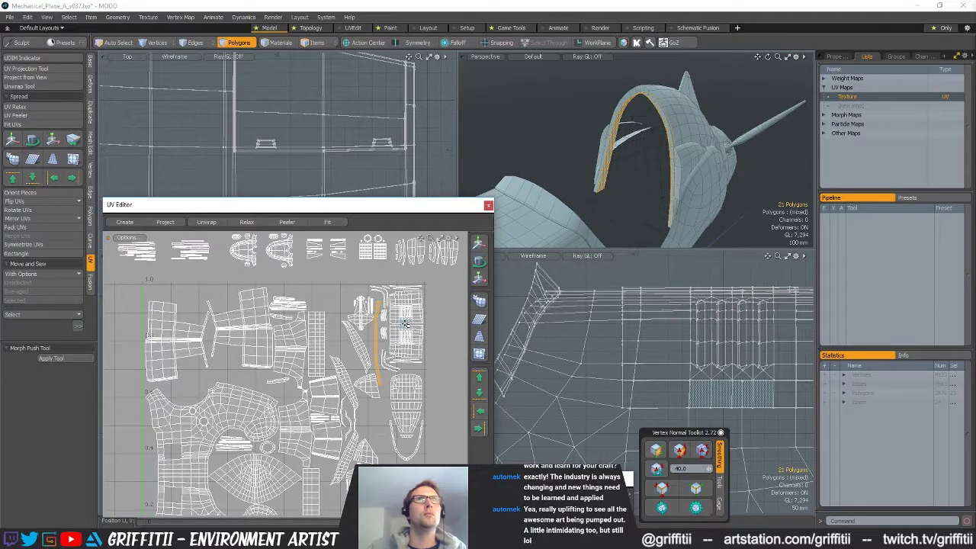
alt+shift+drag(414, 381, 401, 351)
click(427, 329)
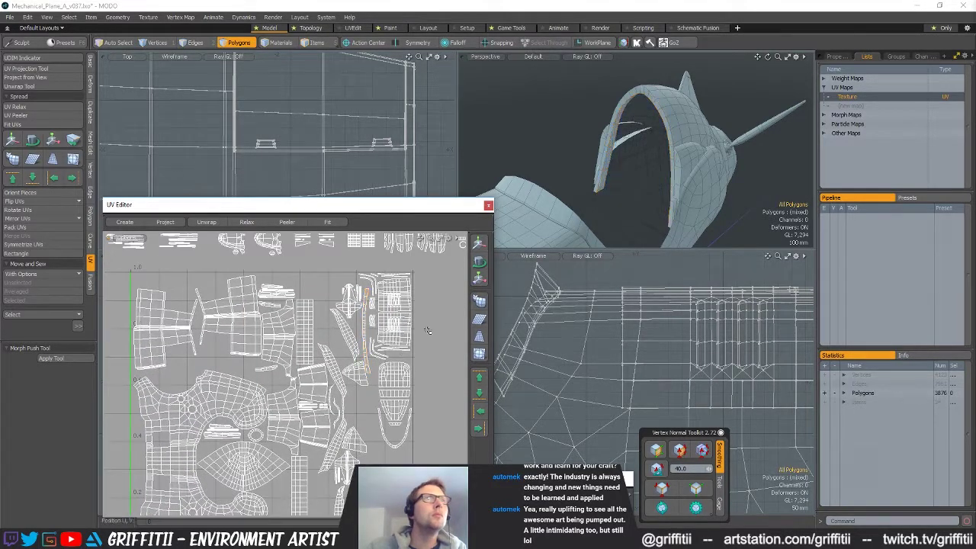
Select the two arch-shaped clusters above the tile, 236 polygons, and move them into the gap between the large upper-left panels
scroll(424, 326, down, 3)
alt+shift+drag(396, 317, 366, 354)
ctrl+alt+drag(235, 309, 253, 309)
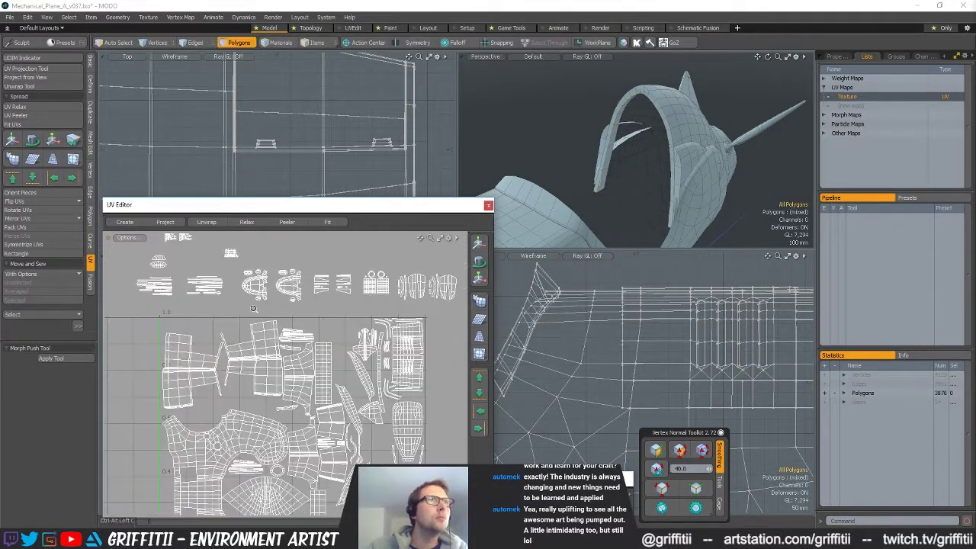
right_drag(303, 302, 301, 311)
scroll(303, 311, down, 2)
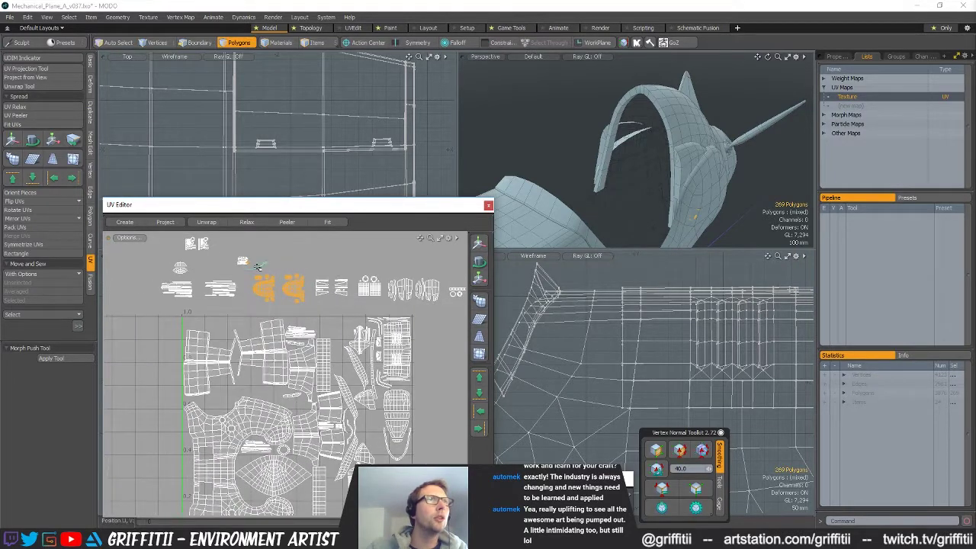
mouse_move(345, 304)
alt+shift+mouse_down()
mouse_move(324, 273)
mouse_move(390, 334)
mouse_move(446, 458)
alt+shift+mouse_up()
key(w)
alt+shift+drag(385, 391, 369, 289)
alt+shift+drag(370, 289, 374, 328)
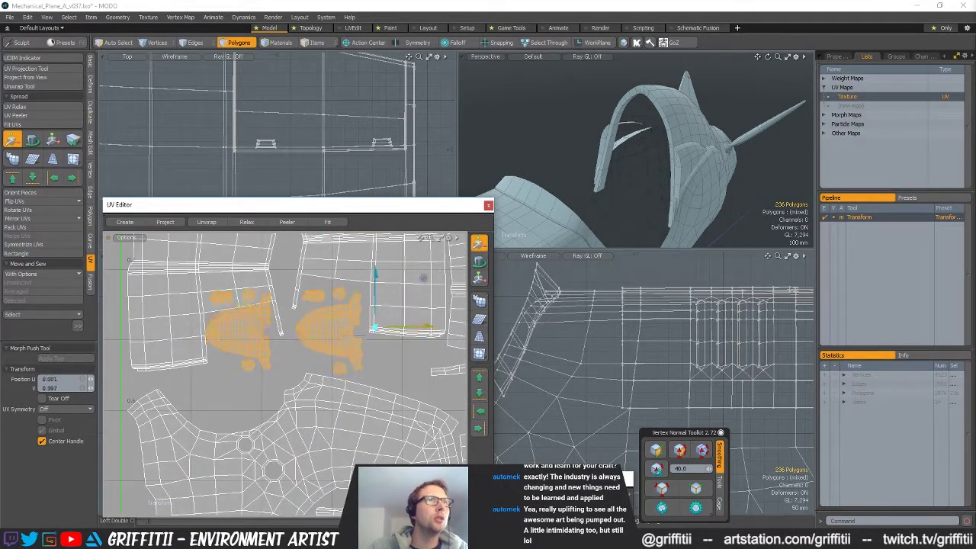
Isolate the left 118-polygon arch cluster, lower it into the gap, and rotate it 180° so its rounded end faces right
key(q)
ctrl+right_drag(286, 311, 364, 277)
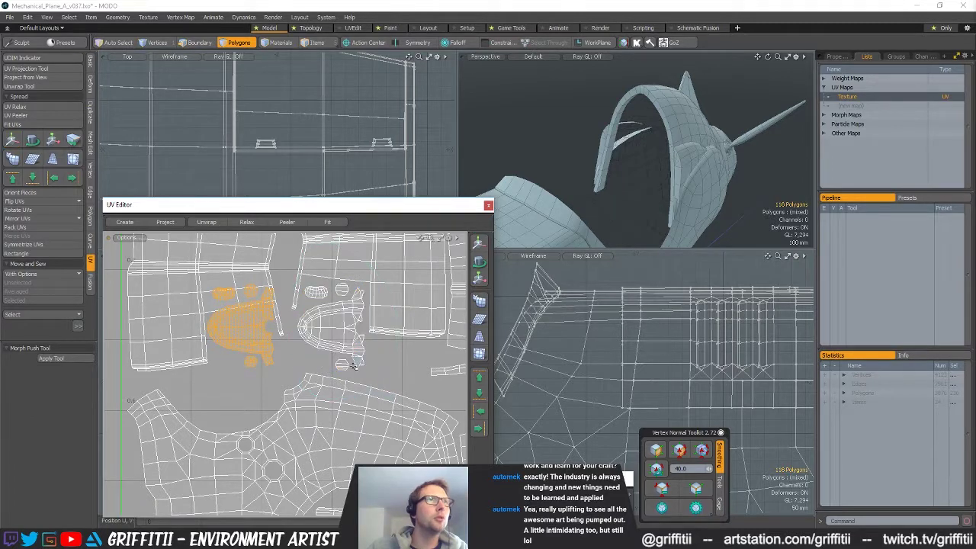
key(w)
key(e)
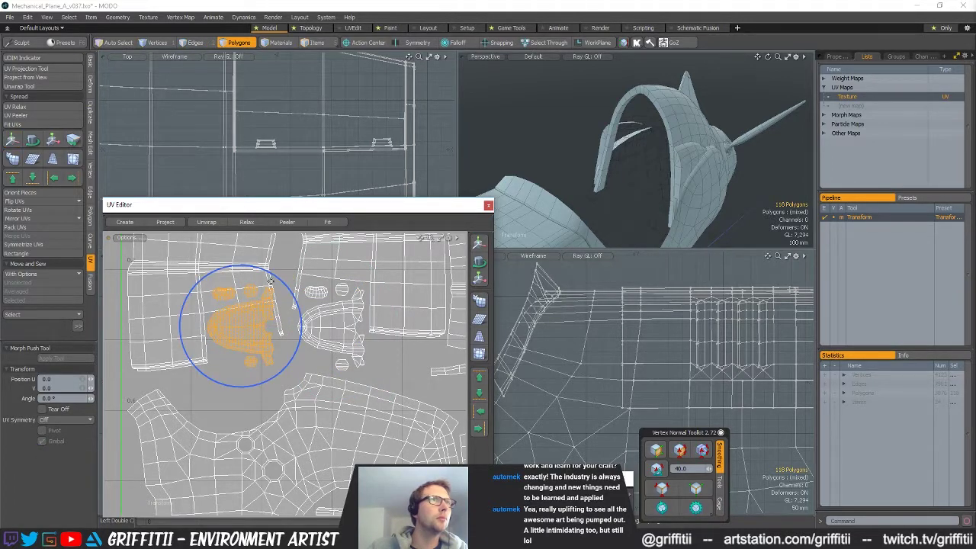
key(w)
drag(266, 287, 270, 313)
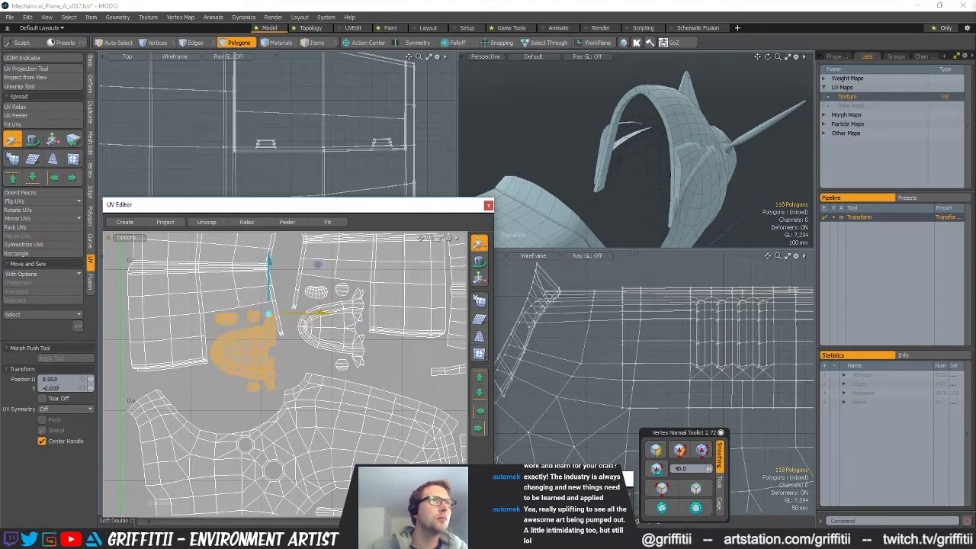
key(e)
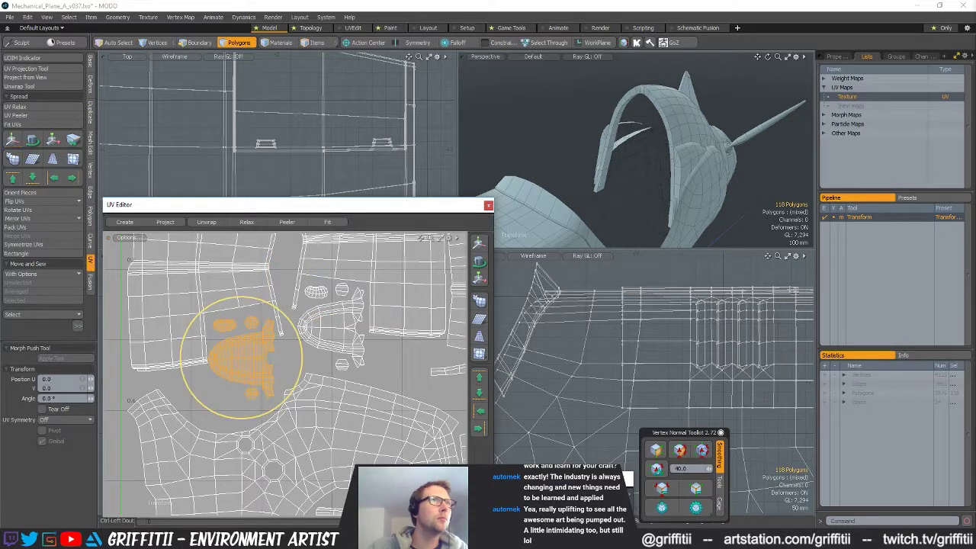
key(w)
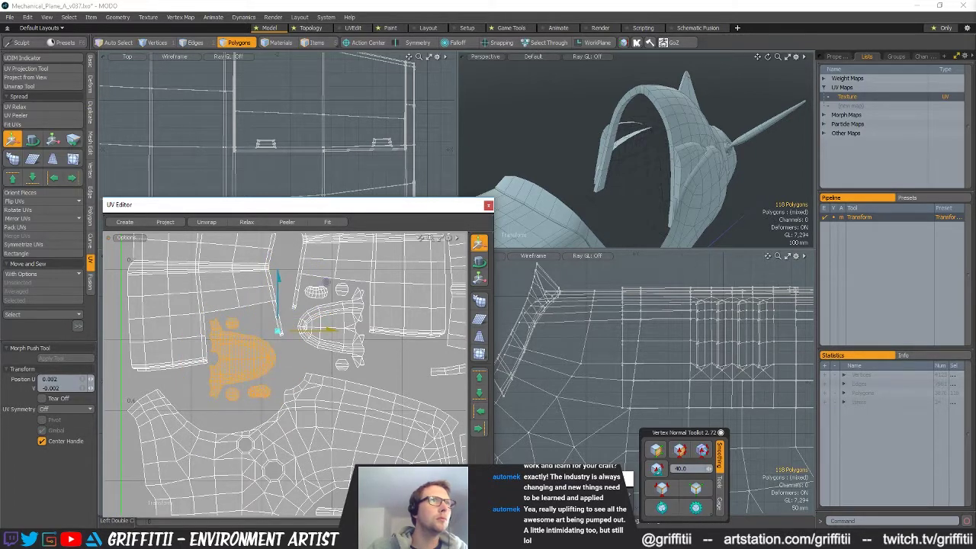
Move the left cluster's 32-polygon oval island from below its arch to just above it
key(q)
double_click(260, 391)
key(w)
drag(322, 377, 321, 368)
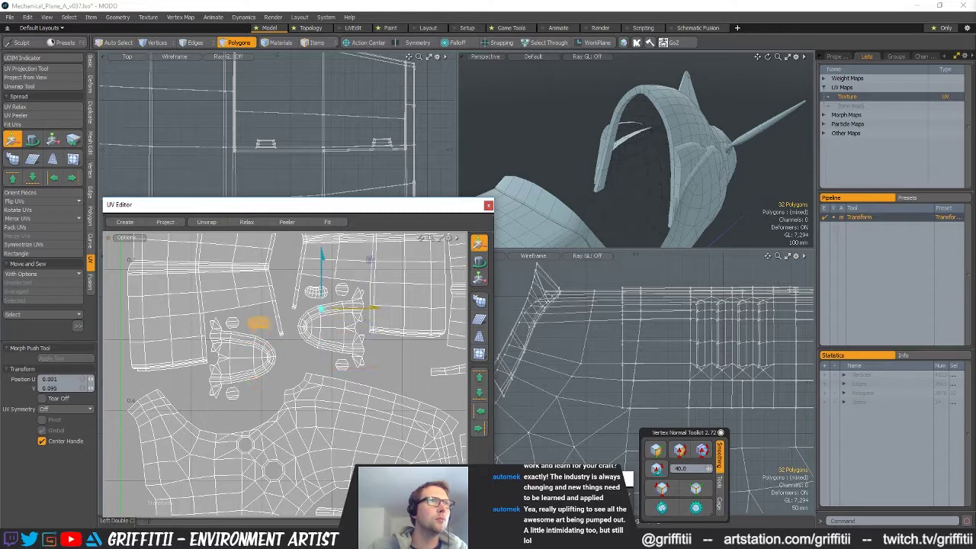
scroll(256, 333, up, 4)
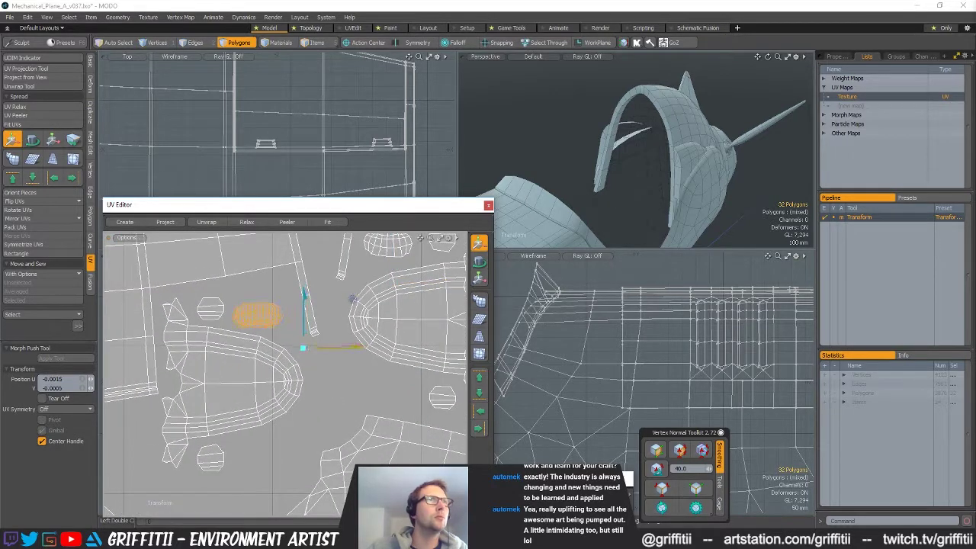
Move the four-polygon cap island from below the left arch to the upper right of the oval island
key(space)
key(w)
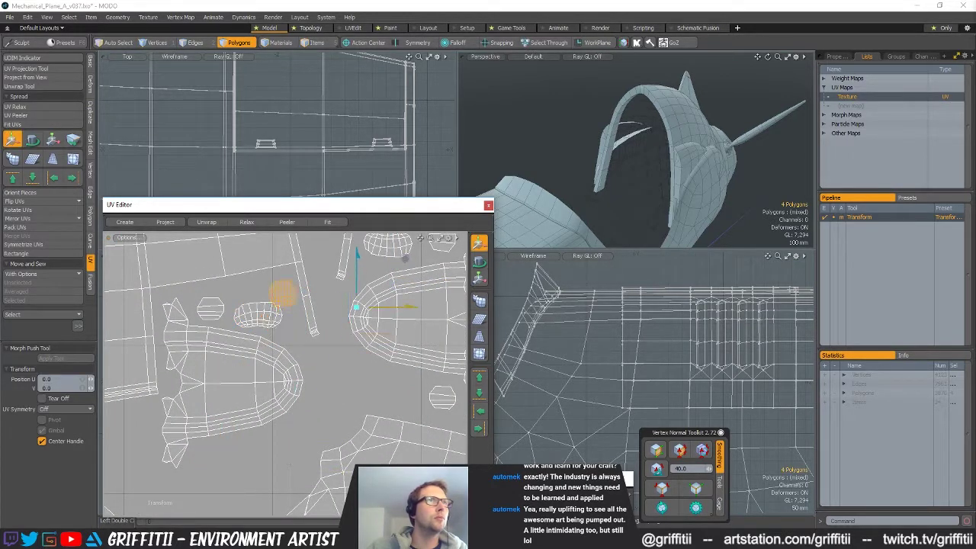
key(space)
alt+drag(283, 335, 300, 371)
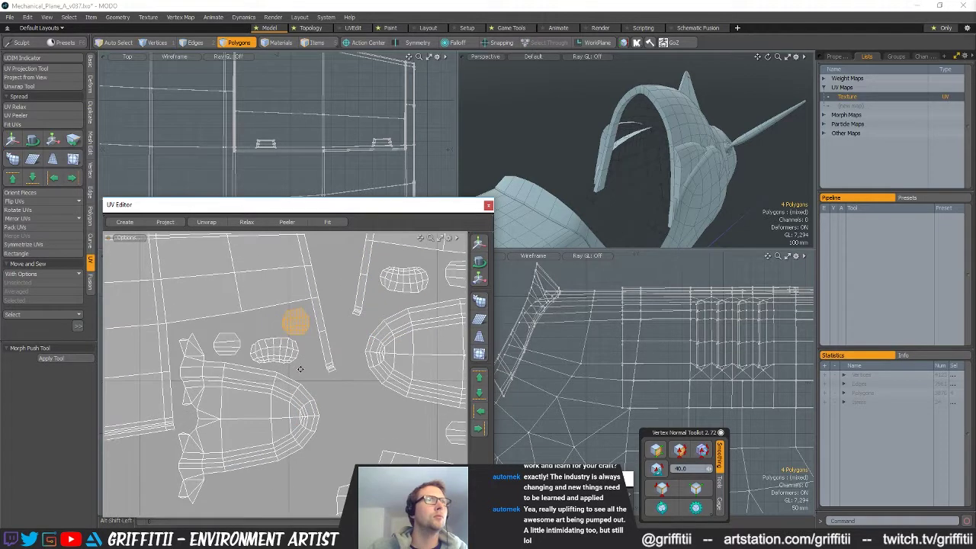
key(w)
key(space)
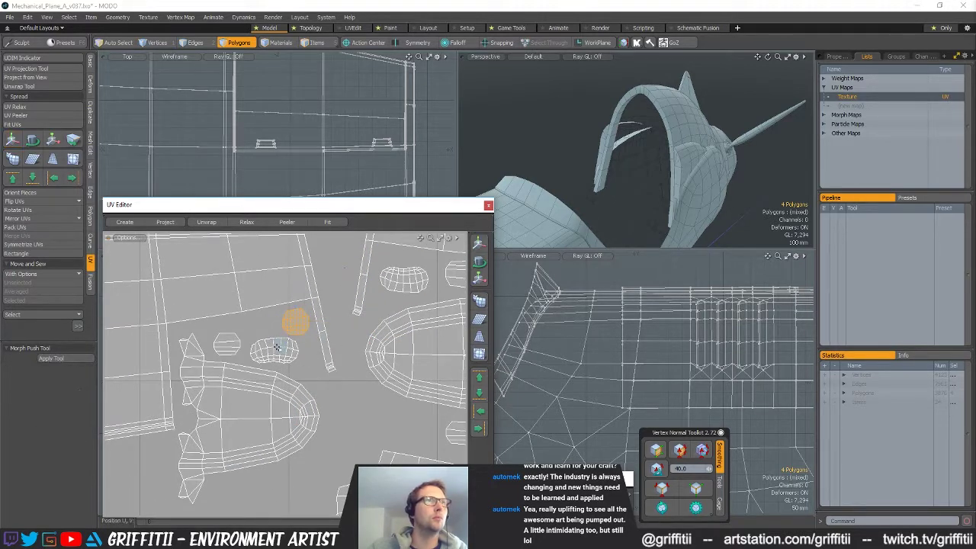
Nudge and slightly rotate the left oval island to follow the arch's curve beneath the cap island, then clear the selection
double_click(273, 345)
key(w)
key(e)
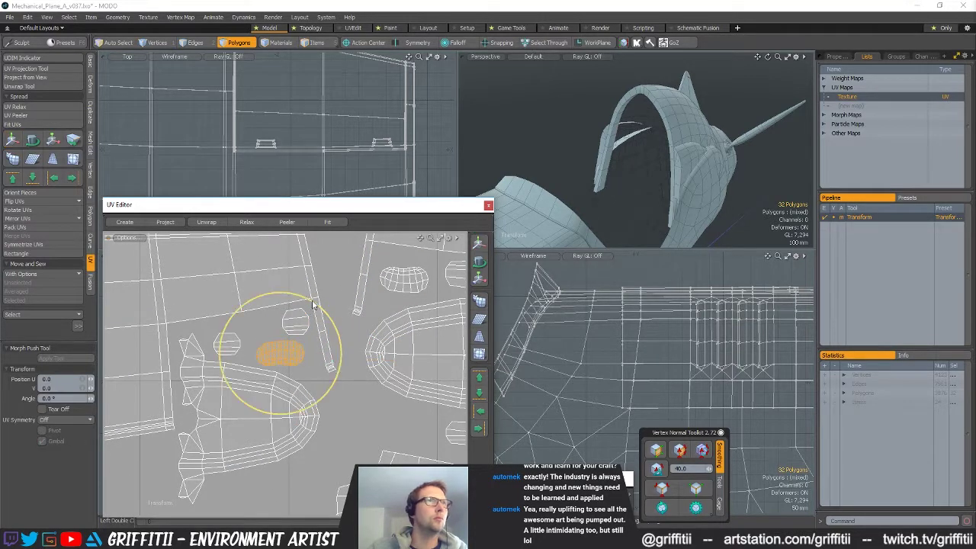
key(w)
double_click(293, 324)
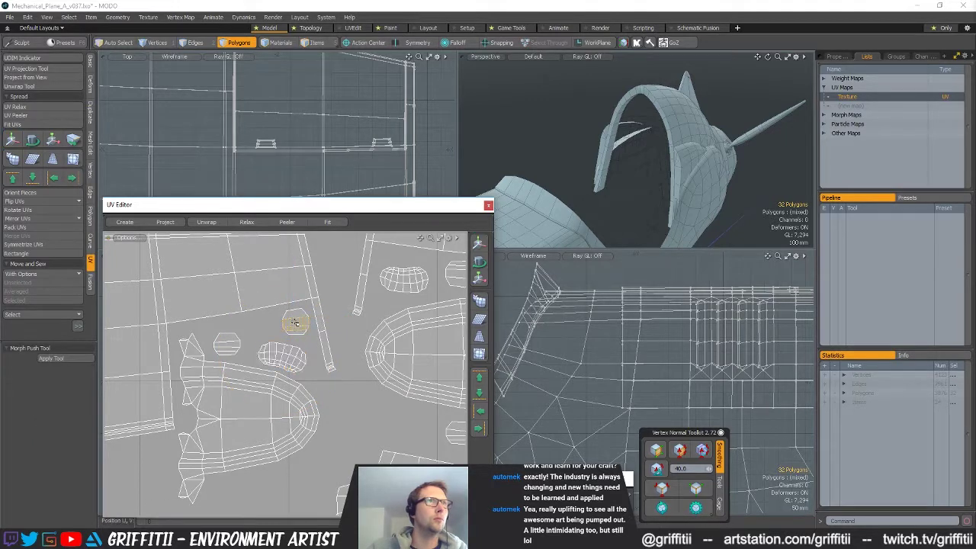
key(q)
click(267, 324)
scroll(267, 323, down, 6)
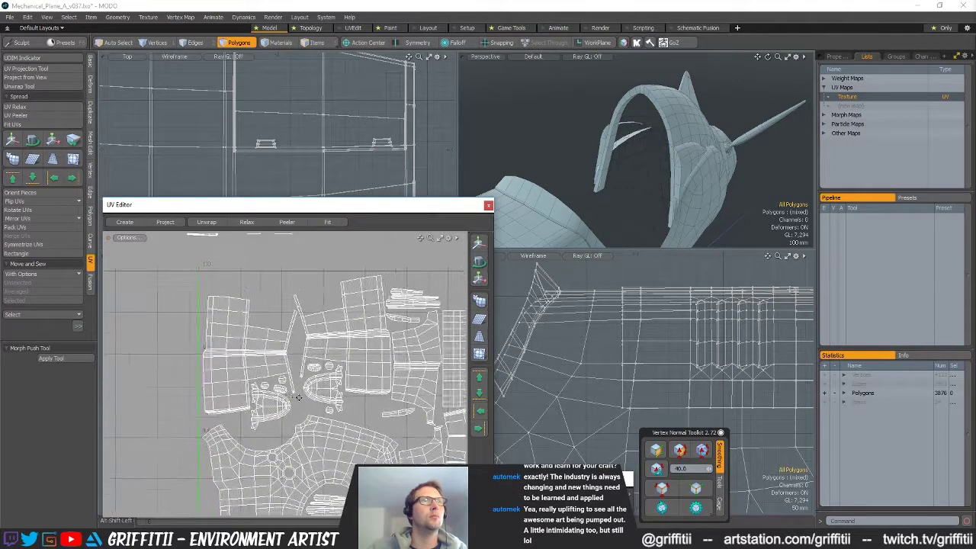
Rotate the right cluster's 32-polygon oval island and move it about -0.0065 in U and -0.0095 in V, close above its arch
alt+shift+drag(310, 340, 333, 357)
double_click(319, 325)
ctrl+alt+drag(313, 316, 373, 310)
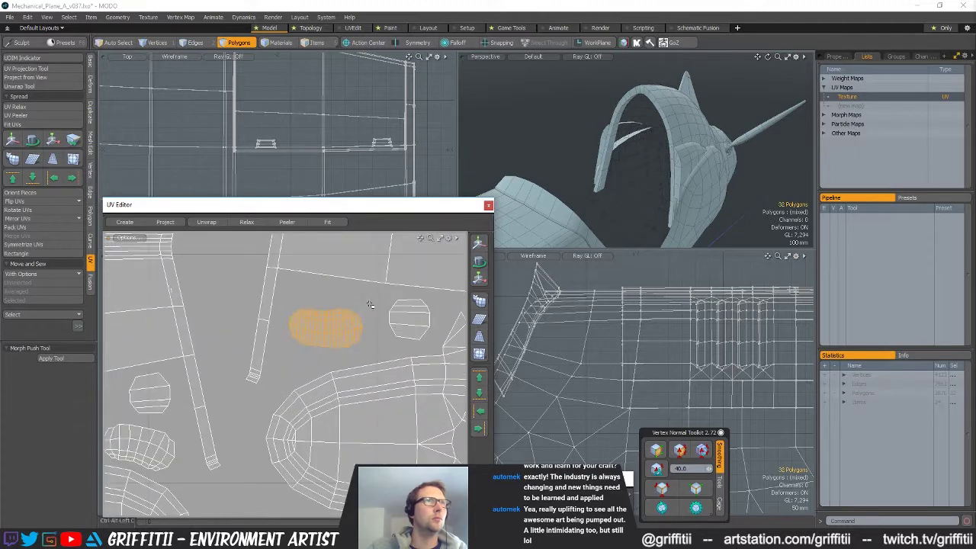
key(e)
drag(354, 273, 355, 375)
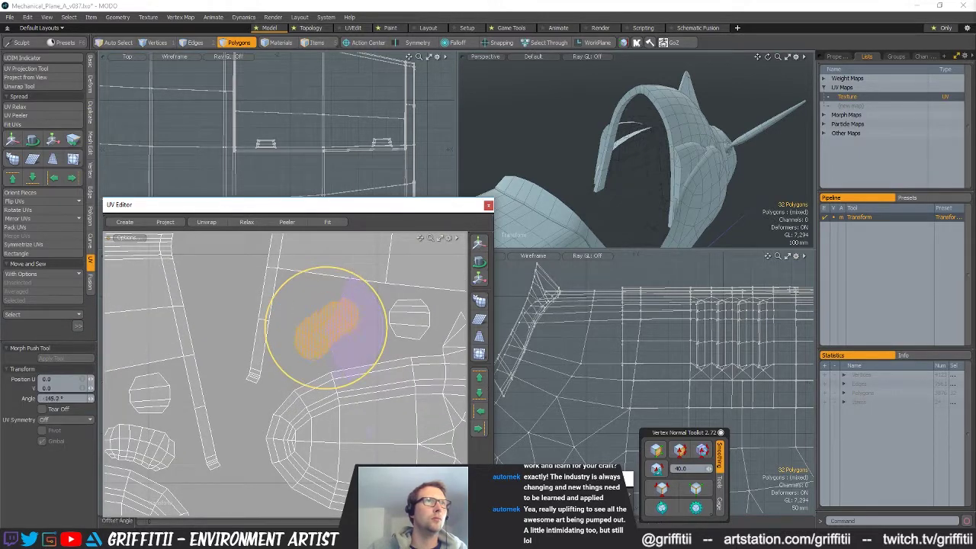
key(w)
drag(329, 424, 314, 447)
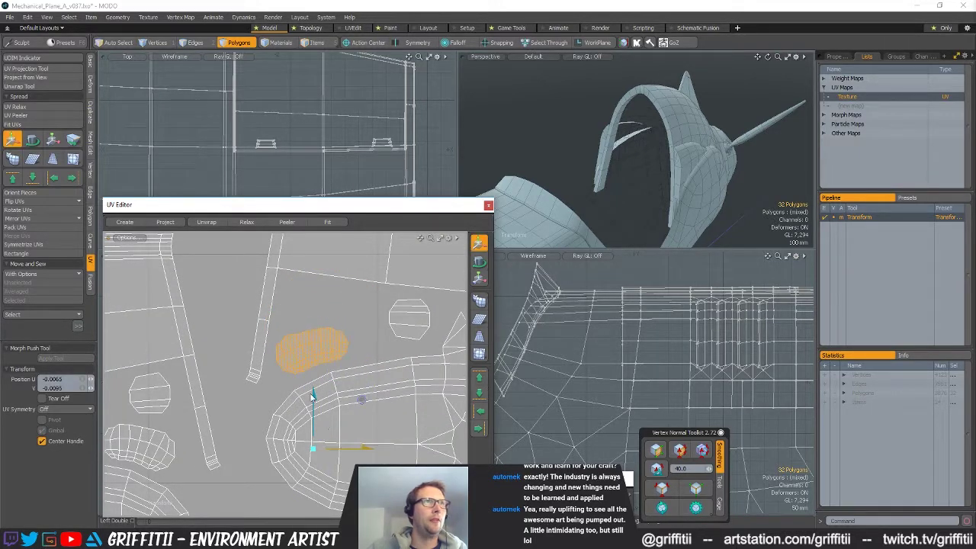
Rotate the right cluster's 32-polygon oval island slightly so it follows the curve of its arch
key(e)
click(286, 369)
key(space)
Move the four-polygon cap island from below the right arch to just above its oval island, and adjust the neighbouring cap island
scroll(335, 340, down, 4)
key(y)
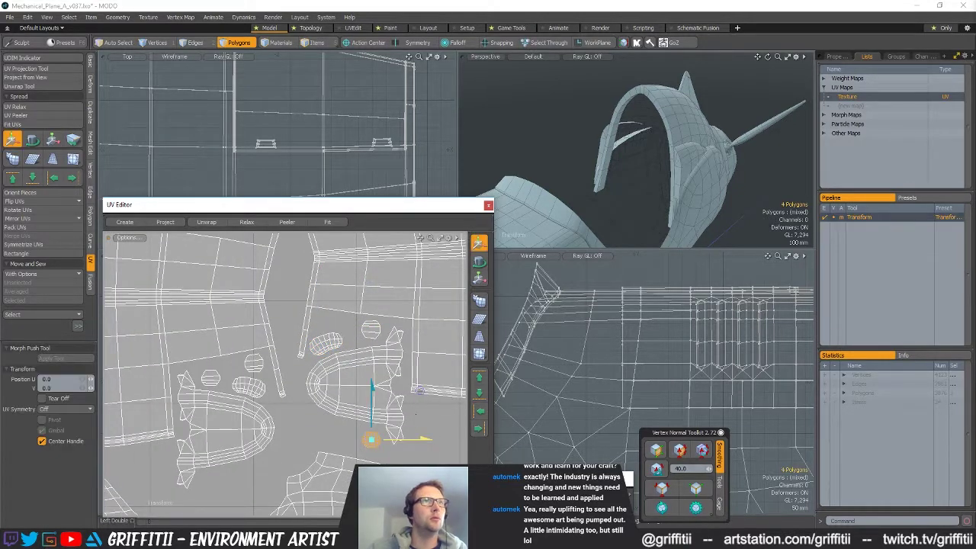
drag(394, 352, 394, 334)
scroll(365, 313, up, 3)
drag(392, 398, 342, 316)
key(space)
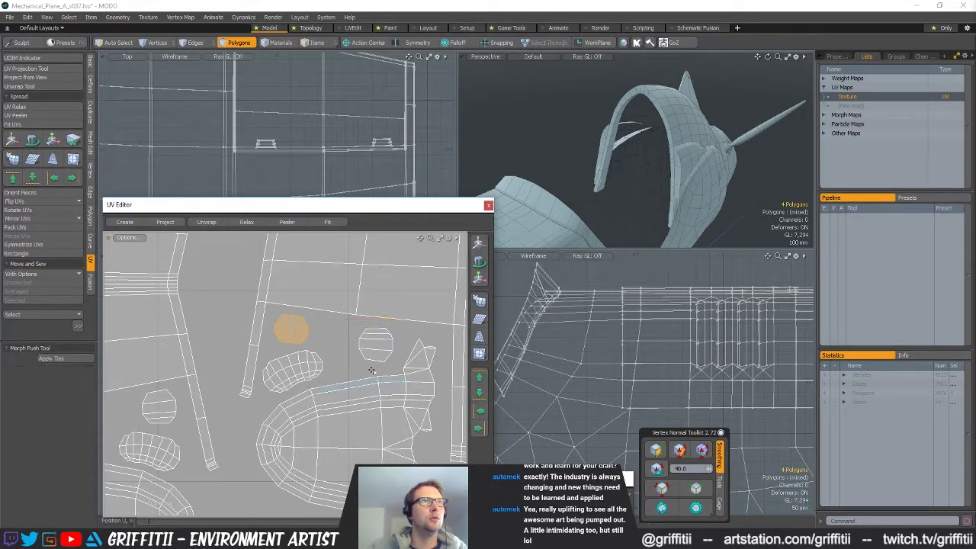
shift+click(374, 342)
key(y)
scroll(362, 352, down, 2)
alt+shift+drag(351, 352, 394, 352)
key(Escape)
Select both clusters of thin strip islands above the UV tile, 182 polygons, and move them down into the tile's lower part
scroll(316, 374, down, 4)
alt+shift+drag(309, 368, 296, 453)
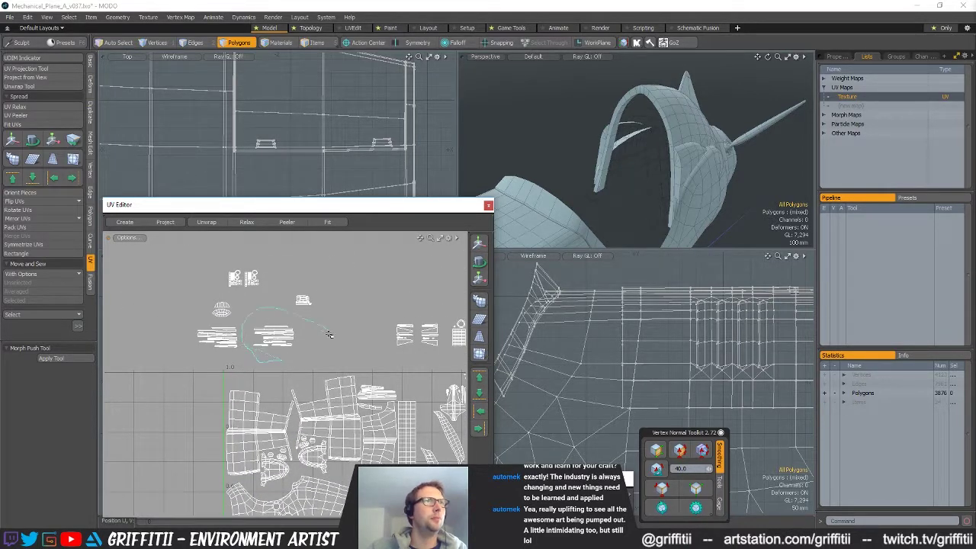
right_drag(328, 334, 240, 336)
shift+right_drag(148, 346, 248, 368)
scroll(247, 367, down, 2)
alt+shift+drag(248, 367, 222, 309)
key(w)
drag(301, 329, 331, 434)
scroll(388, 459, up, 5)
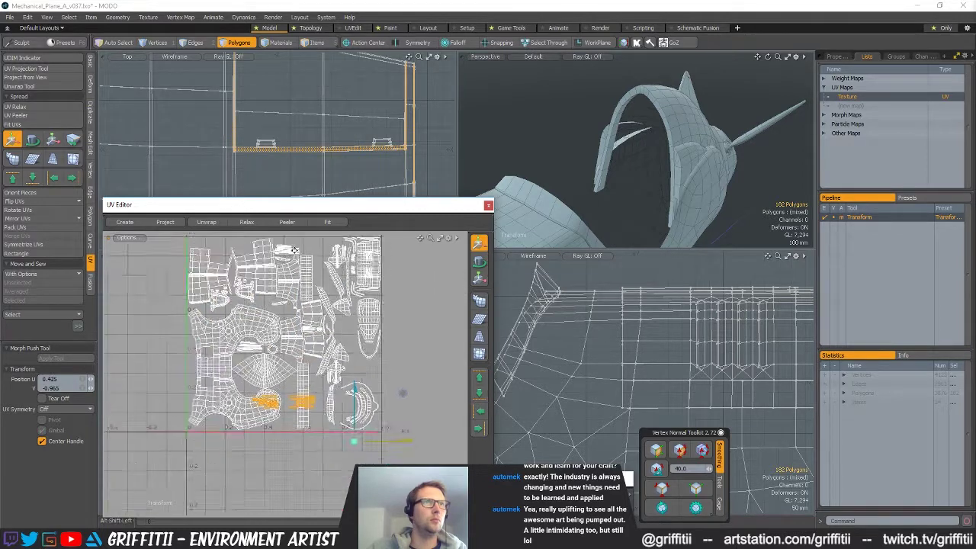
Rotate the strip clusters upright and fit them at the tile's lower edge, beside the long grid-shaped island
key(e)
drag(277, 366, 270, 412)
key(w)
drag(269, 411, 255, 456)
scroll(238, 428, up, 2)
drag(292, 398, 292, 407)
Keep only the upper 91-polygon strip cluster selected and move it down close above the lower strip cluster
key(space)
mouse_move(325, 330)
ctrl+right_down()
mouse_move(147, 448)
mouse_move(301, 340)
ctrl+right_up()
alt+shift+drag(303, 256, 305, 331)
key(e)
key(w)
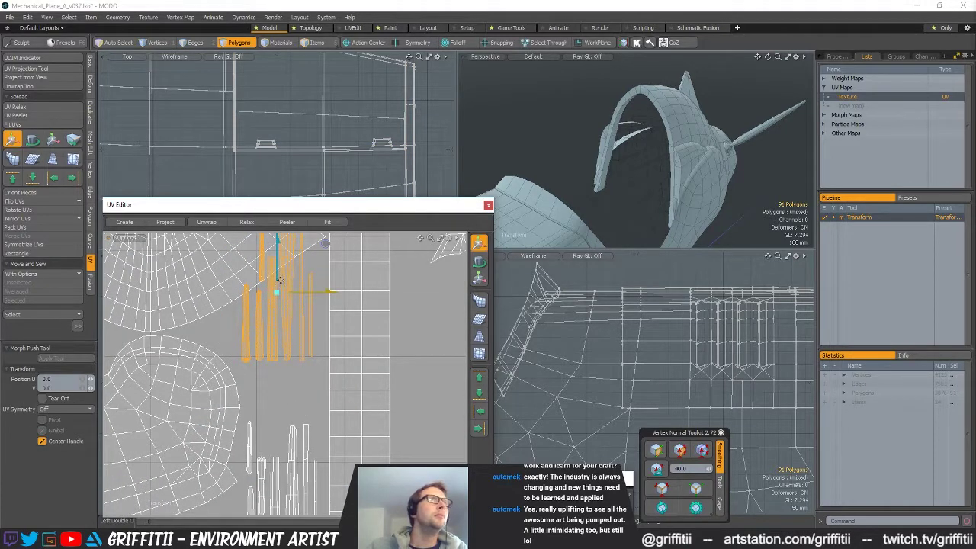
drag(280, 272, 287, 327)
Move the small 12-polygon strip from the upper cluster's top left to its right side, beside the grid-shaped island
key(q)
click(270, 294)
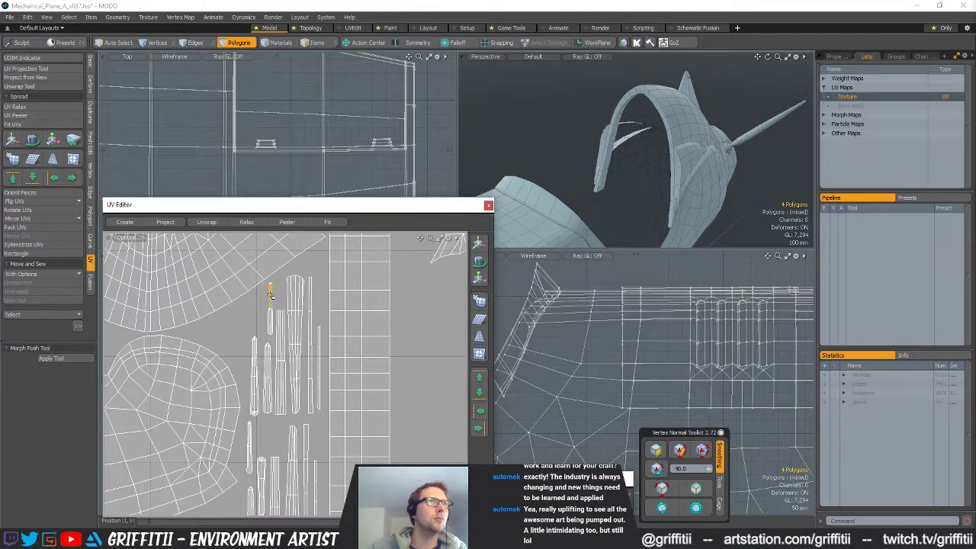
key(w)
drag(314, 282, 362, 261)
key(q)
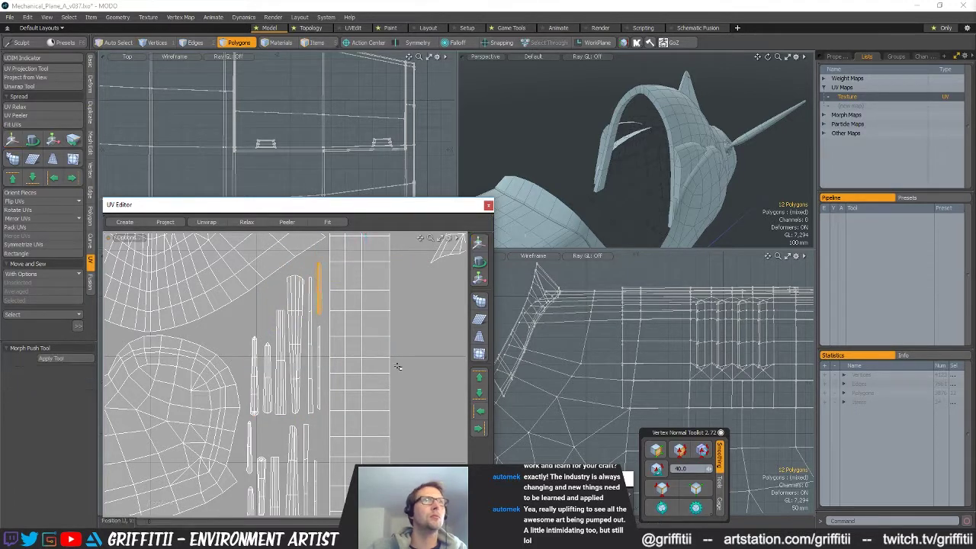
Shift the lower cluster's four-polygon thin strip -0.018 in V, and move its short 12-polygon strip 0.065 in U to sit above it
alt+shift+drag(324, 409, 334, 363)
scroll(324, 418, down, 2)
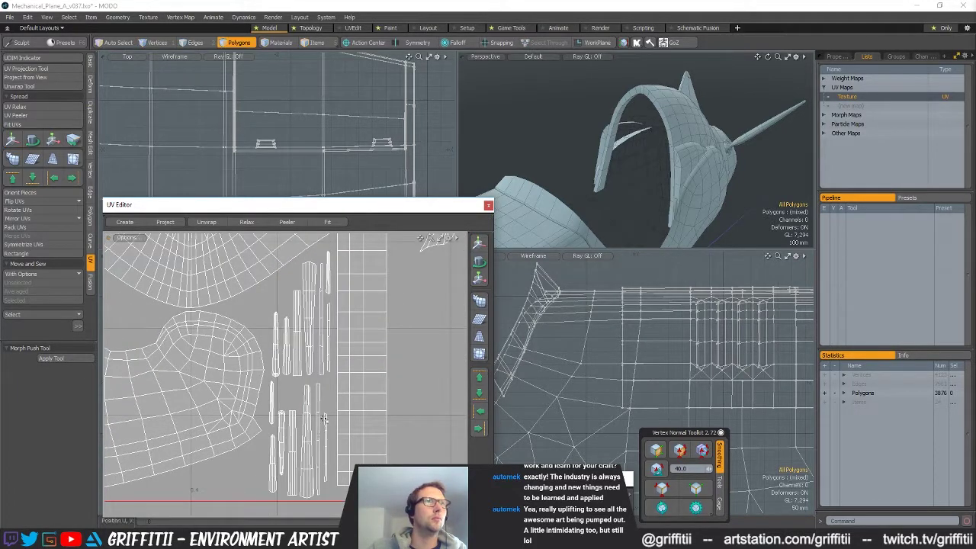
key(w)
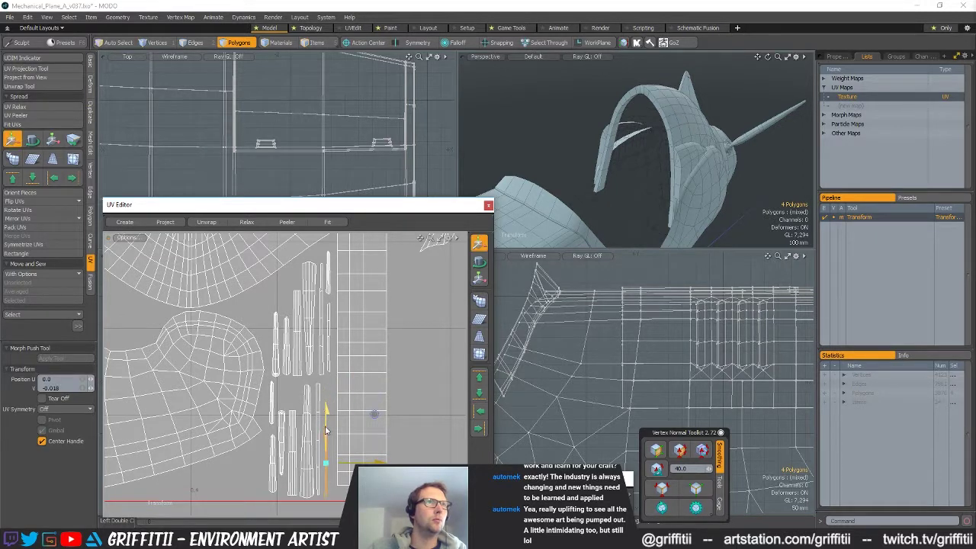
key(q)
key(w)
drag(365, 376, 422, 376)
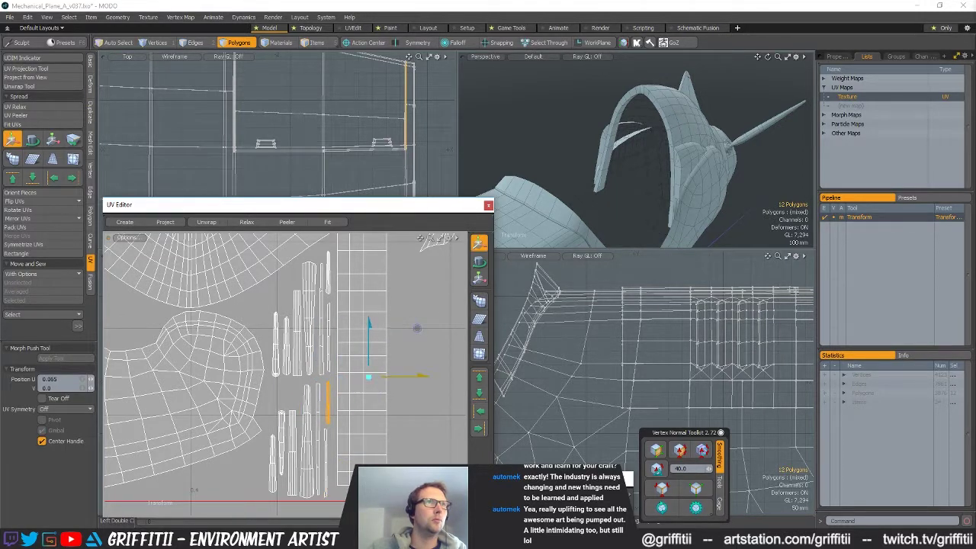
key(q)
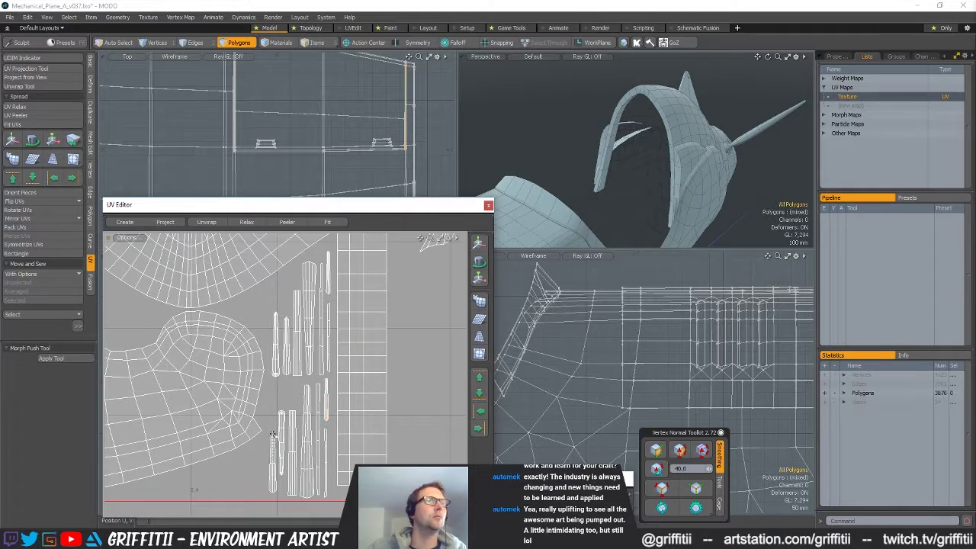
Stack the upper cluster's two leftmost strips one above the other along its left side, and clear the selection
alt+shift+drag(296, 379, 290, 389)
click(286, 350)
key(w)
drag(287, 300, 321, 289)
key(q)
double_click(276, 343)
key(w)
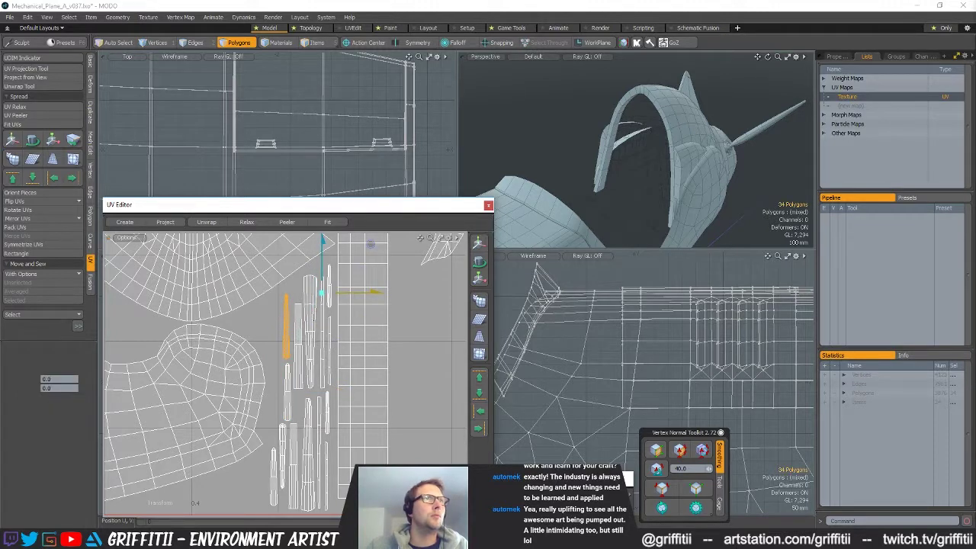
key(space)
click(272, 409)
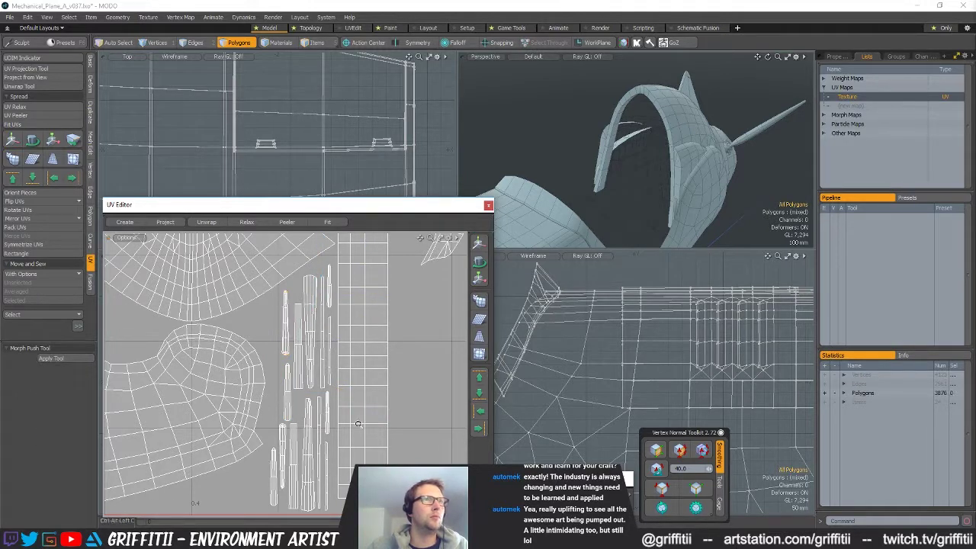
Select the two curved panel clusters above the tile, 48 polygons, and move them onto the main UV tile
scroll(286, 331, down, 6)
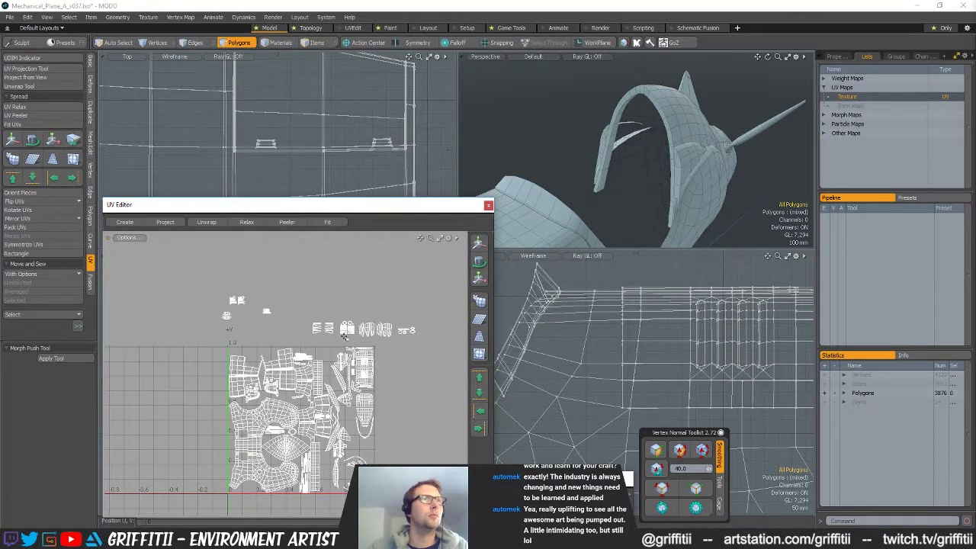
scroll(345, 335, up, 5)
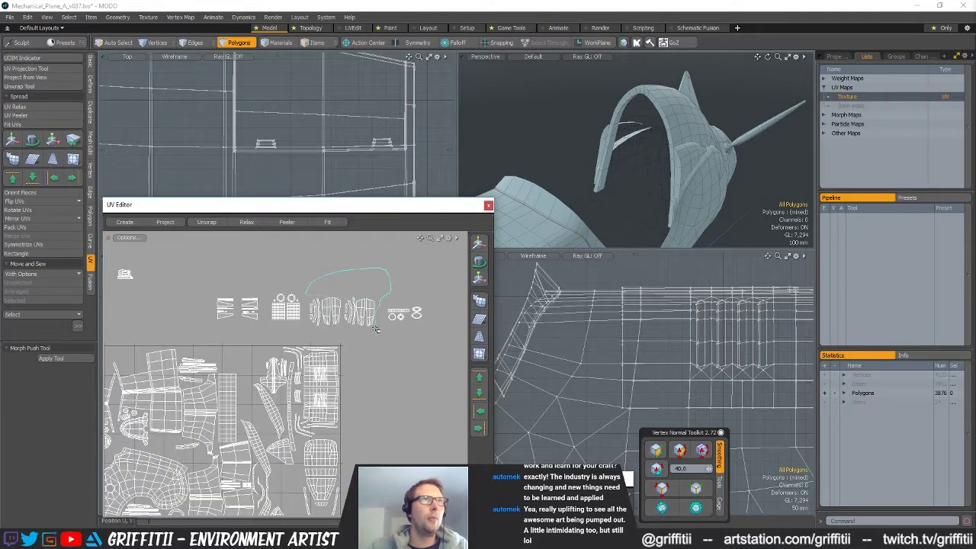
right_drag(306, 327, 307, 328)
scroll(313, 343, down, 2)
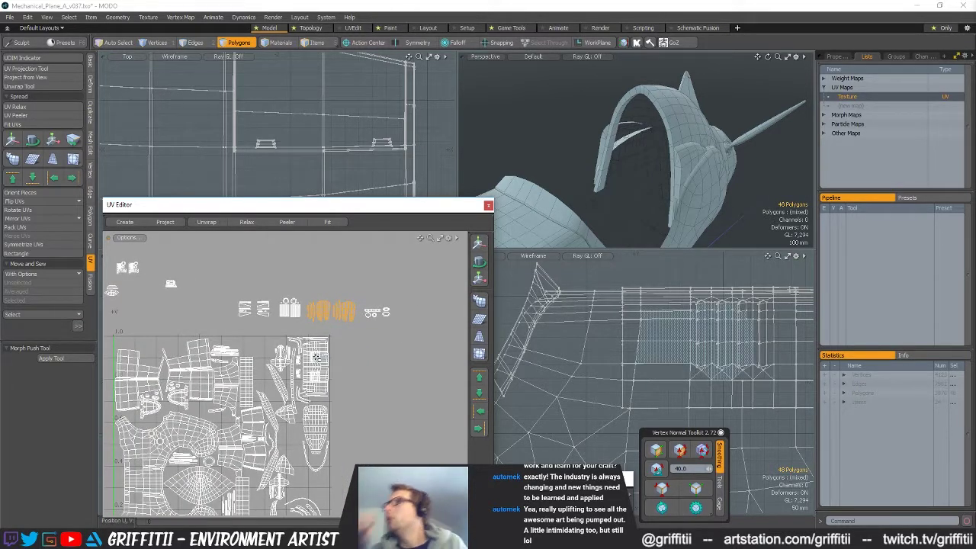
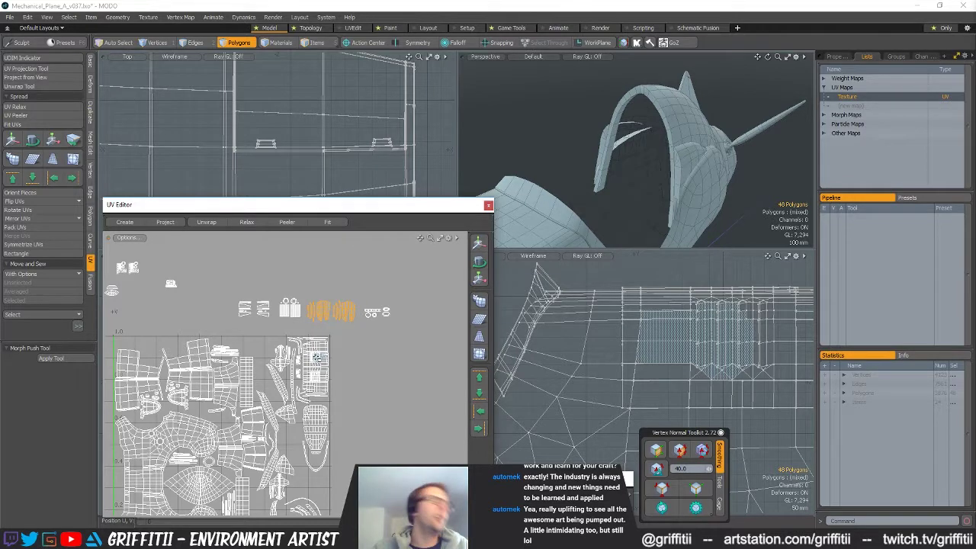
alt+drag(299, 379, 307, 366)
key(w)
drag(372, 316, 354, 485)
alt+drag(354, 485, 359, 408)
ctrl+alt+drag(359, 408, 396, 403)
scroll(404, 408, down, 2)
drag(395, 403, 294, 283)
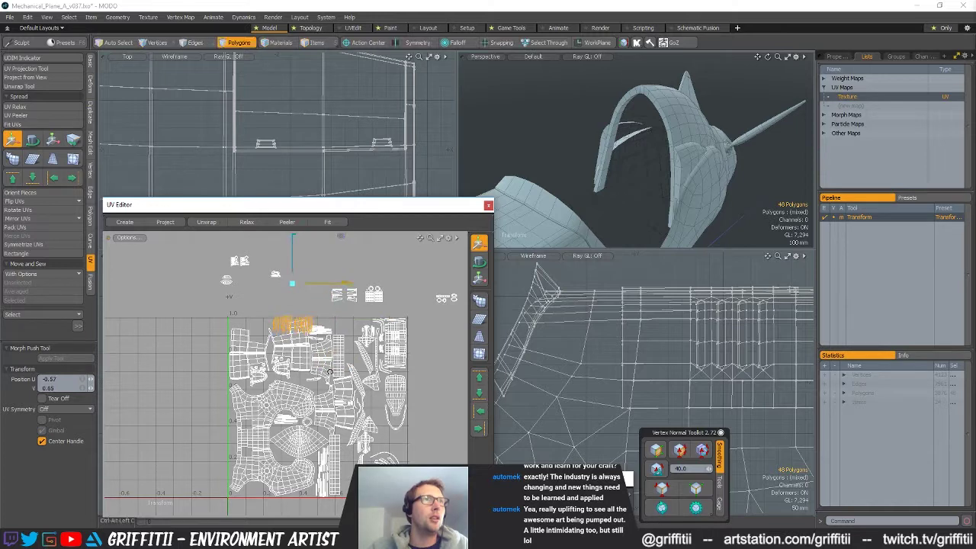
Move the 48-polygon panel clusters to the tile's lower edge, next to the nested arch islands
scroll(270, 296, up, 5)
drag(401, 394, 442, 332)
scroll(328, 347, down, 2)
scroll(396, 350, down, 2)
alt+drag(354, 382, 363, 529)
alt+drag(368, 457, 330, 368)
scroll(334, 348, up, 4)
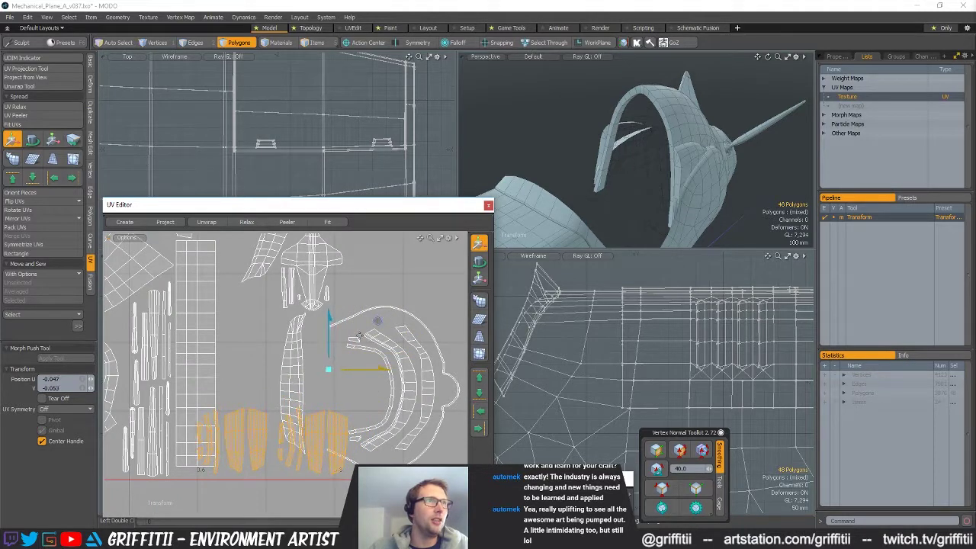
Rotate the panel clusters by -180° and shift them about 0.035 in U and -0.004 in V
key(e)
ctrl+drag(268, 380, 279, 500)
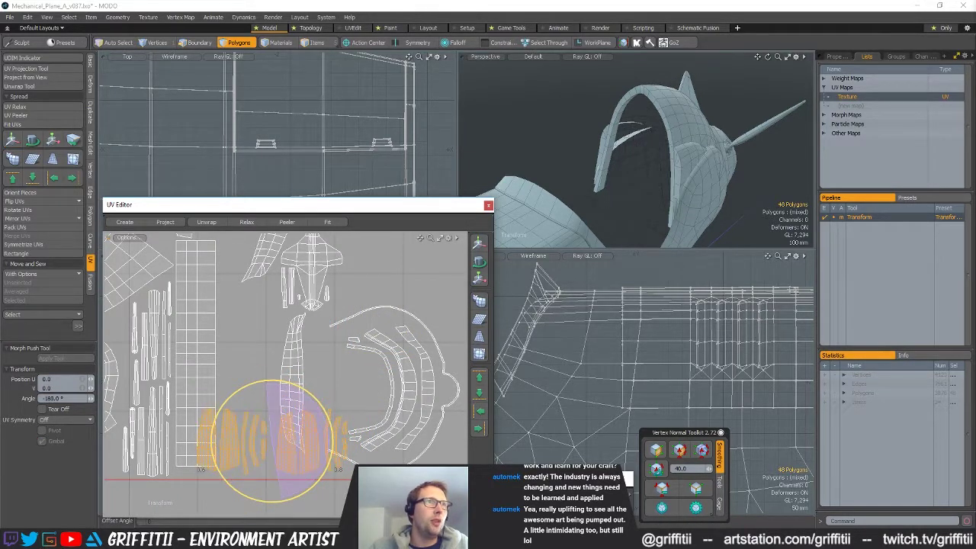
key(w)
drag(252, 416, 275, 419)
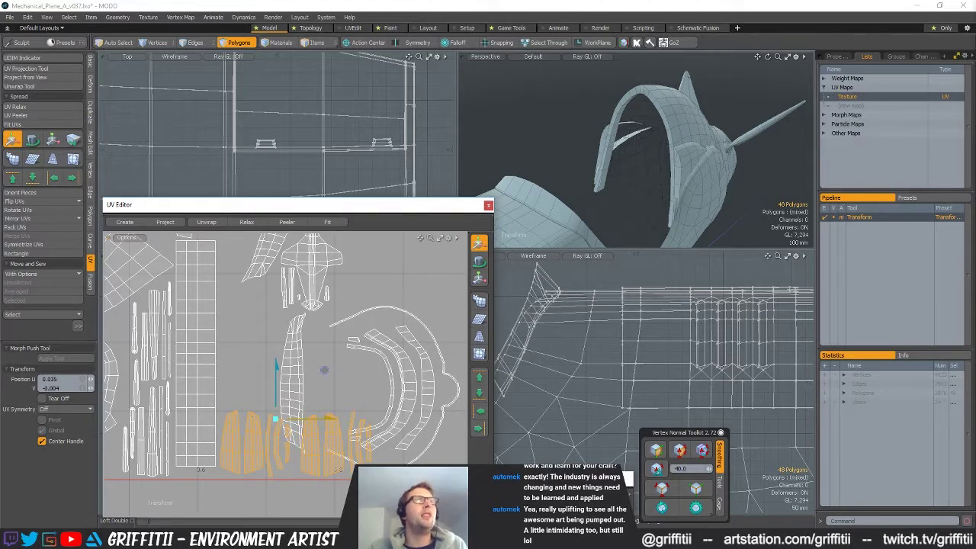
Move the panel clusters up into the gap below the U-shaped band, beside the spearhead-shaped island
drag(275, 418, 352, 322)
scroll(372, 379, down, 3)
scroll(334, 351, up, 3)
drag(247, 389, 252, 387)
key(space)
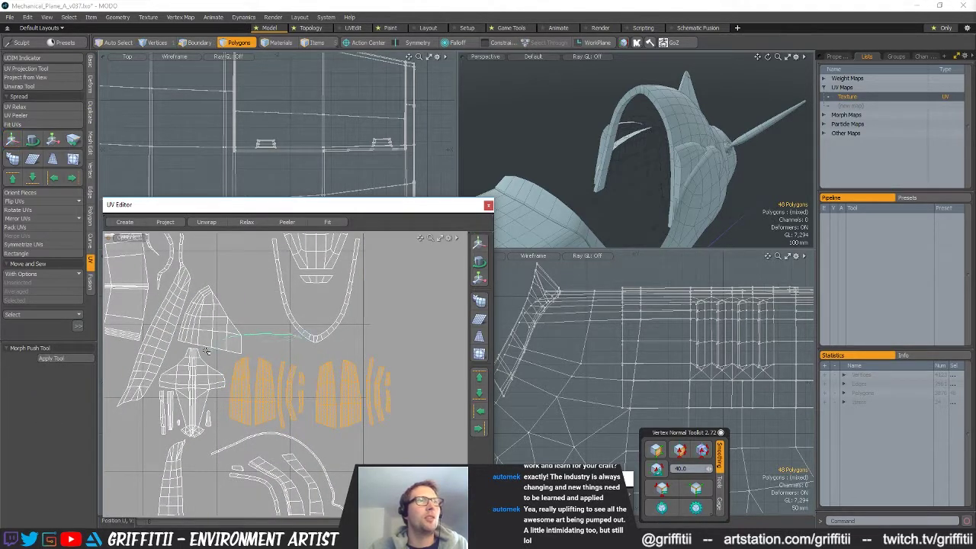
Keep only the right 24-polygon panel cluster selected and move it about -0.01 in U and -0.027 in V
ctrl+right_drag(302, 405, 304, 363)
key(w)
drag(365, 351, 355, 374)
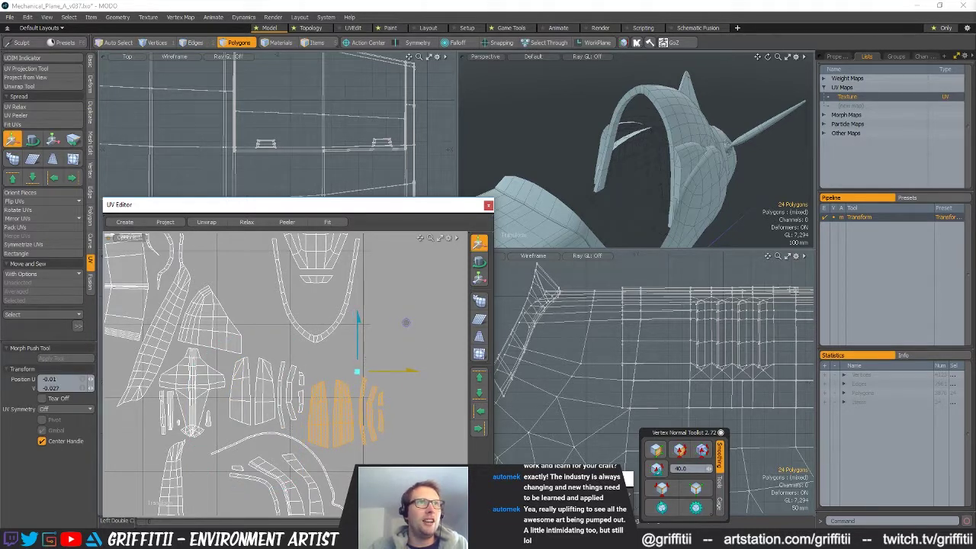
key(space)
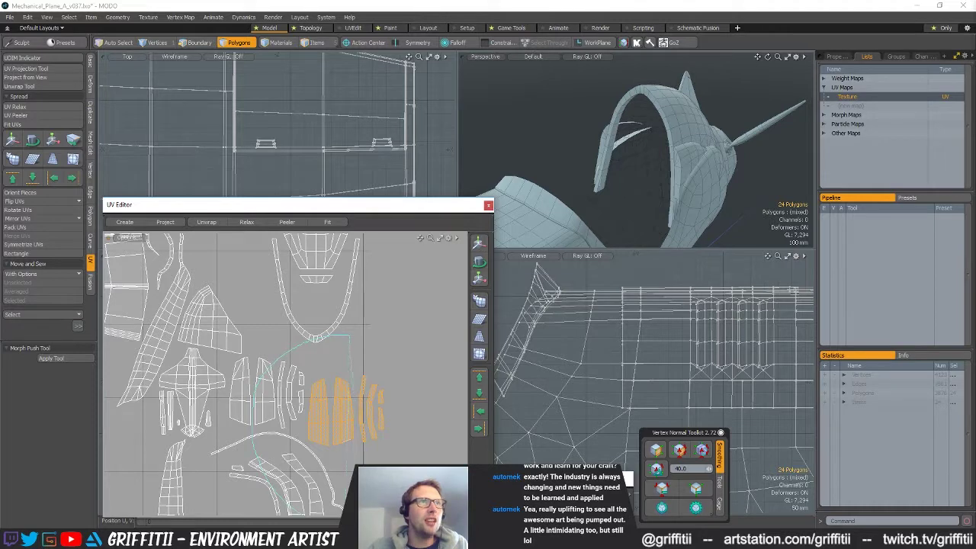
Rotate the right panel cluster's narrow curved strips, 10 polygons, to horizontal and place them above its two wide panels
ctrl+right_drag(355, 439, 353, 393)
key(w)
mouse_move(371, 415)
alt+mouse_down()
mouse_move(370, 438)
mouse_move(332, 402)
alt+mouse_up()
key(e)
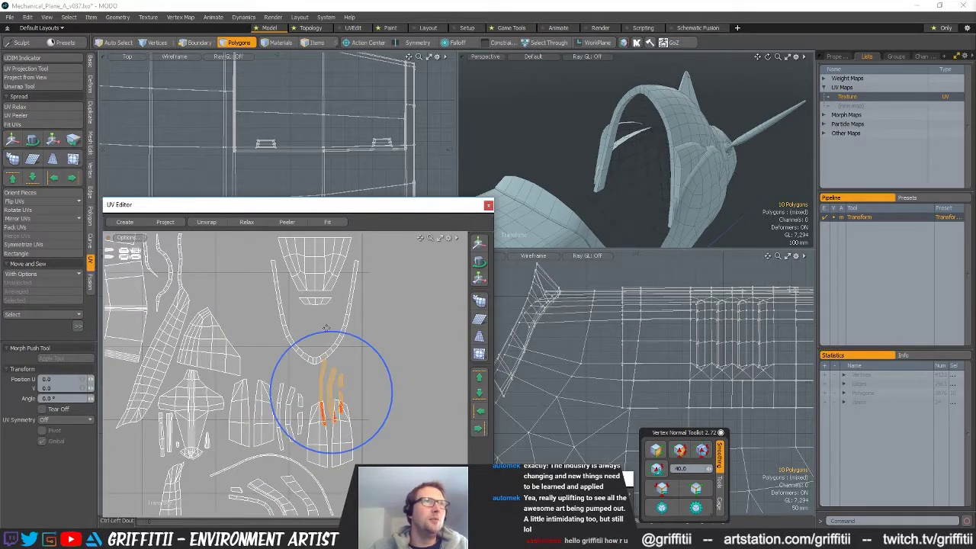
key(space)
key(w)
drag(368, 418, 367, 410)
key(space)
Adjust the three-polygon curved strip at the top of the right panel cluster, and clear the selection
click(385, 386)
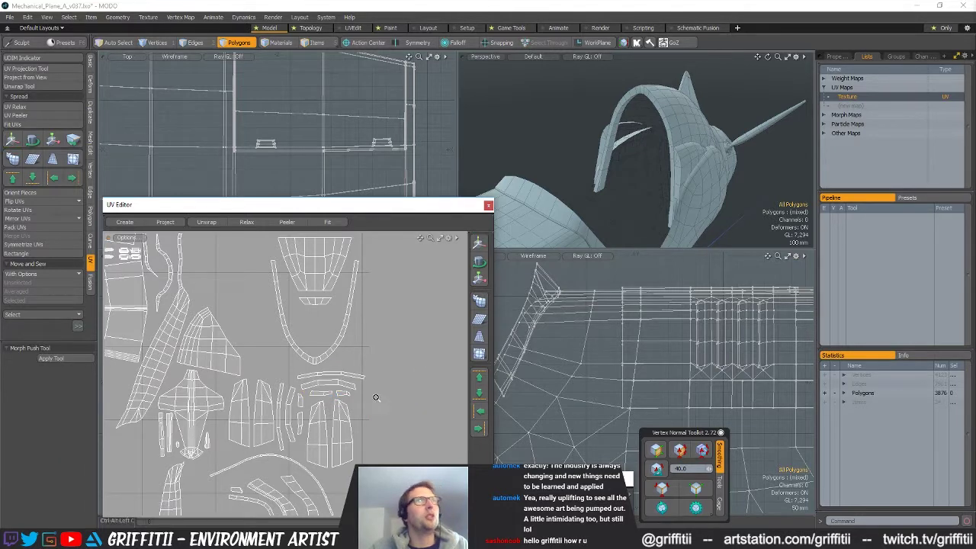
scroll(344, 372, up, 2)
key(y)
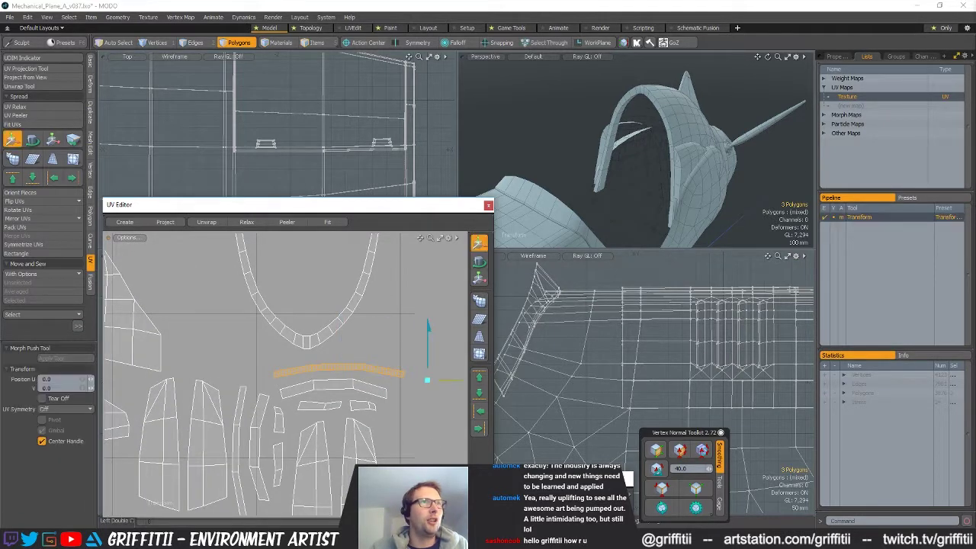
key(space)
click(421, 415)
Fine-tune the placement of two narrow strip islands between the left and right wide panel pairs
scroll(416, 408, down, 7)
alt+shift+drag(363, 398, 363, 443)
ctrl+alt+drag(362, 443, 384, 443)
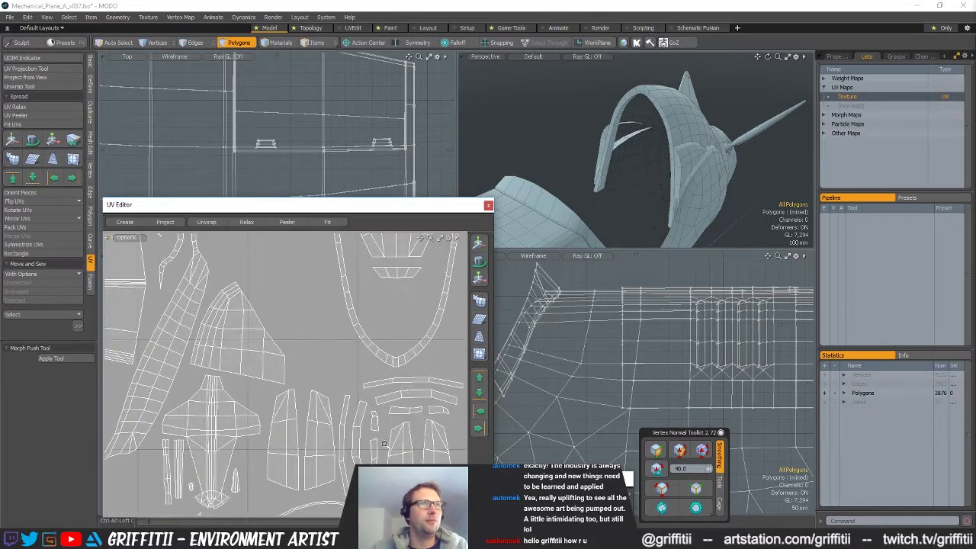
key(])
key(y)
click(379, 412)
key(space)
click(349, 432)
key(])
key(y)
drag(358, 420, 358, 420)
key(space)
Select the two grid-and-ring clusters above the tile, 208 polygons, and move them down into the main UV tile
scroll(359, 366, down, 5)
alt+shift+drag(362, 299, 334, 320)
right_drag(299, 302, 333, 290)
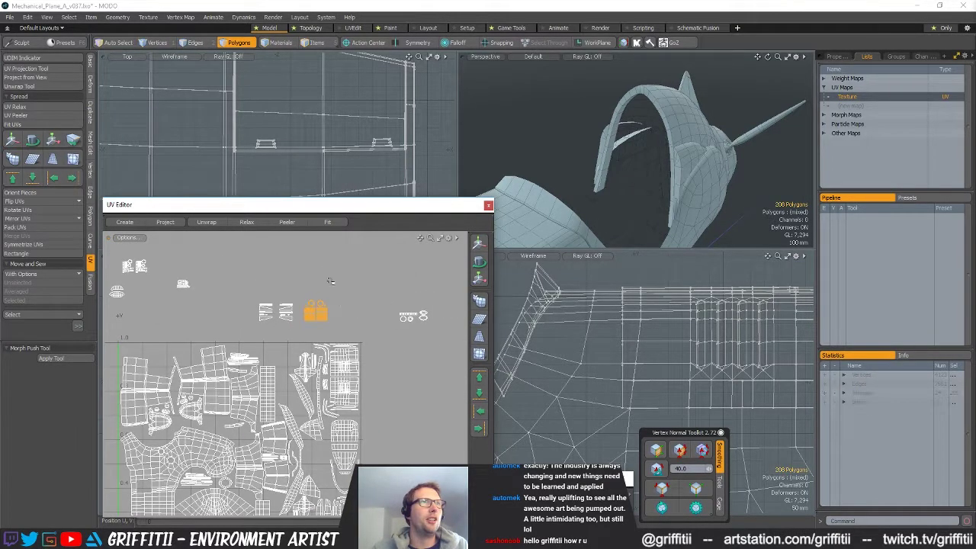
alt+shift+drag(345, 322, 345, 311)
ctrl+right_drag(312, 328, 337, 338)
key(w)
drag(376, 321, 378, 489)
ctrl+alt+drag(378, 488, 290, 340)
scroll(323, 379, down, 4)
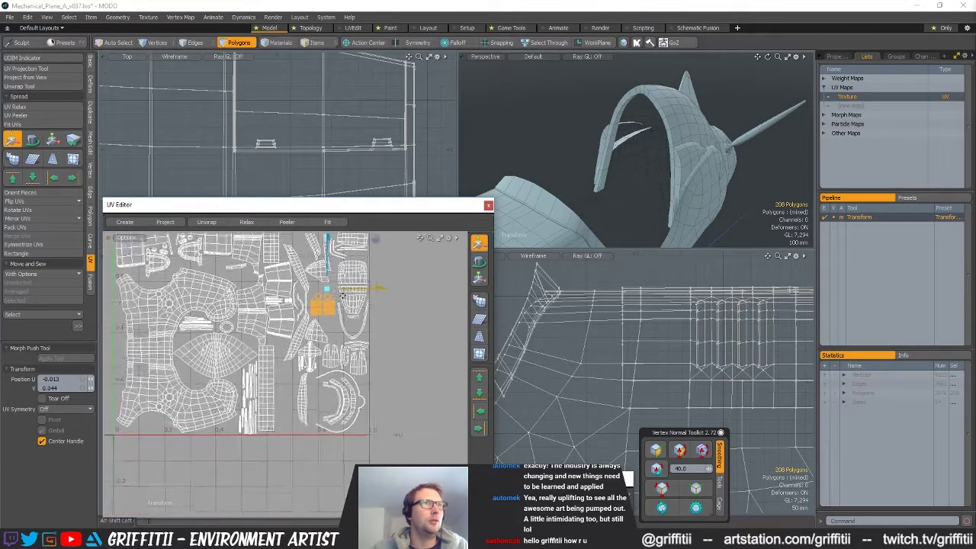
Move the 208-polygon grid-and-ring clusters into the arched gap under the large body island, near the tile's lower left corner
scroll(392, 341, down, 4)
drag(392, 338, 297, 419)
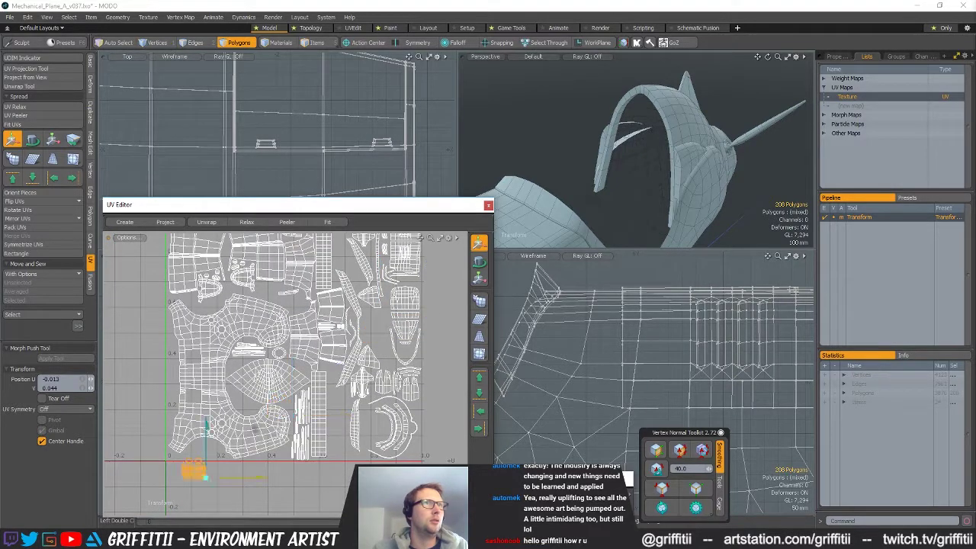
drag(129, 494, 198, 446)
scroll(198, 446, up, 3)
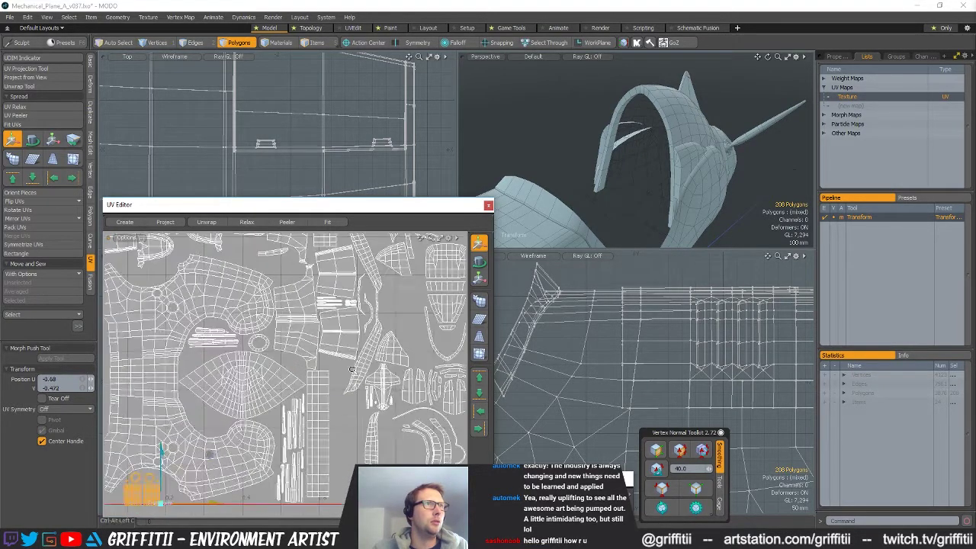
scroll(276, 408, up, 4)
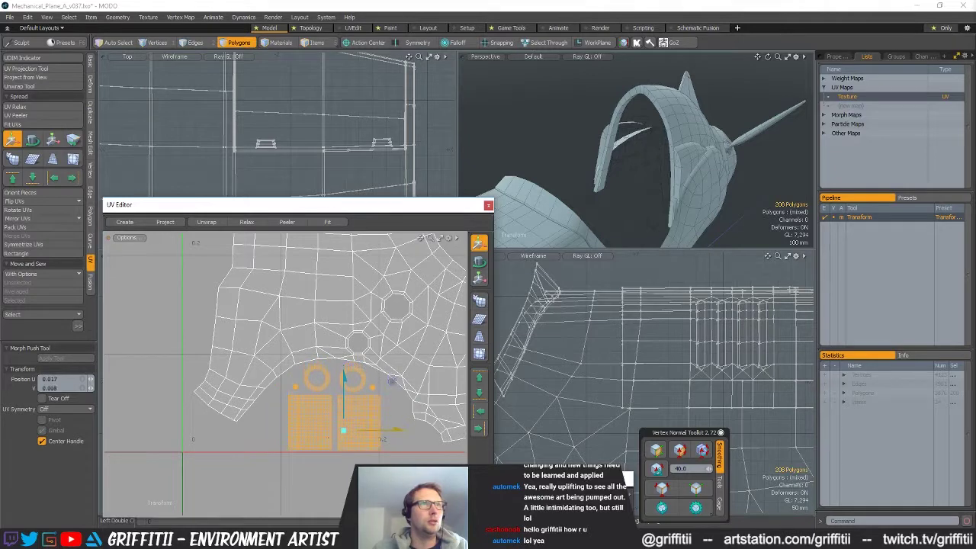
Move the two ring islands under the large body island's arch to the outer sides of the two grids, one per side
scroll(362, 437, down, 4)
alt+shift+drag(363, 437, 342, 417)
scroll(344, 420, up, 4)
key(q)
double_click(297, 371)
key(w)
drag(297, 371, 252, 424)
drag(341, 330, 447, 335)
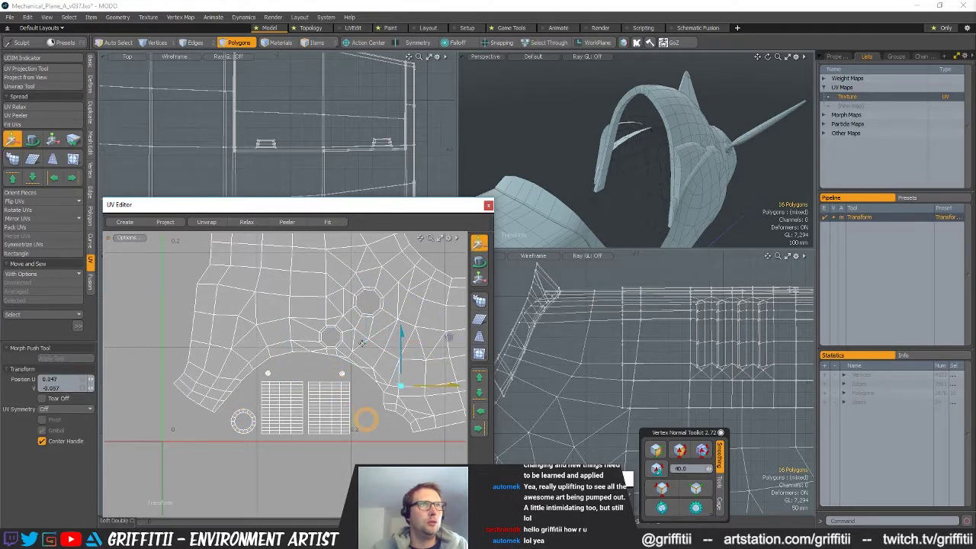
Move the two tiny dot islands above the grids to just above the ring on each side, and clear the selection
key(space)
key(y)
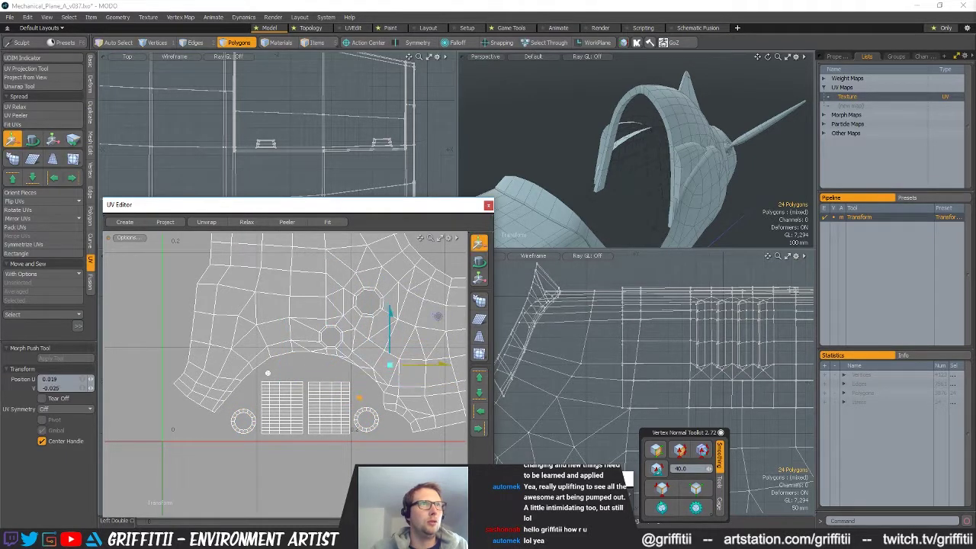
key(space)
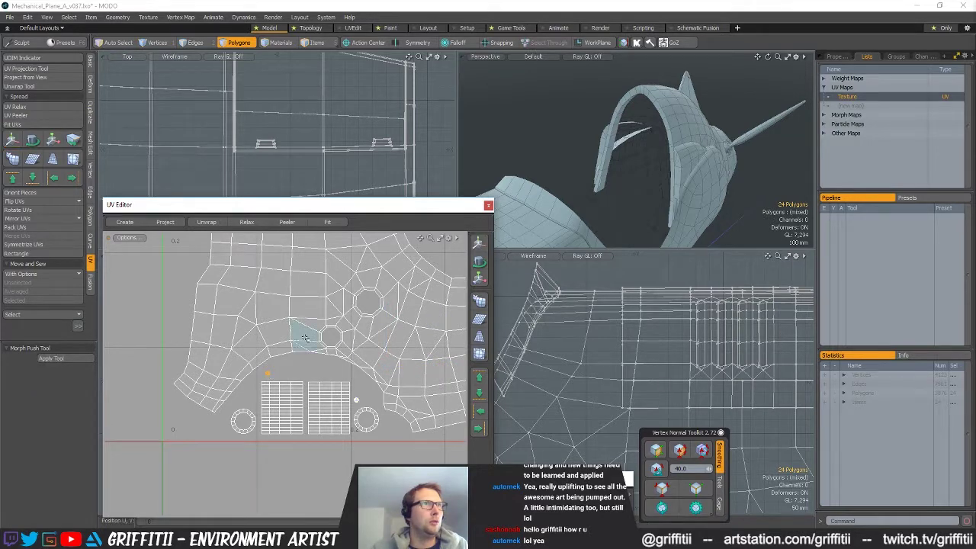
key(y)
key(space)
click(302, 463)
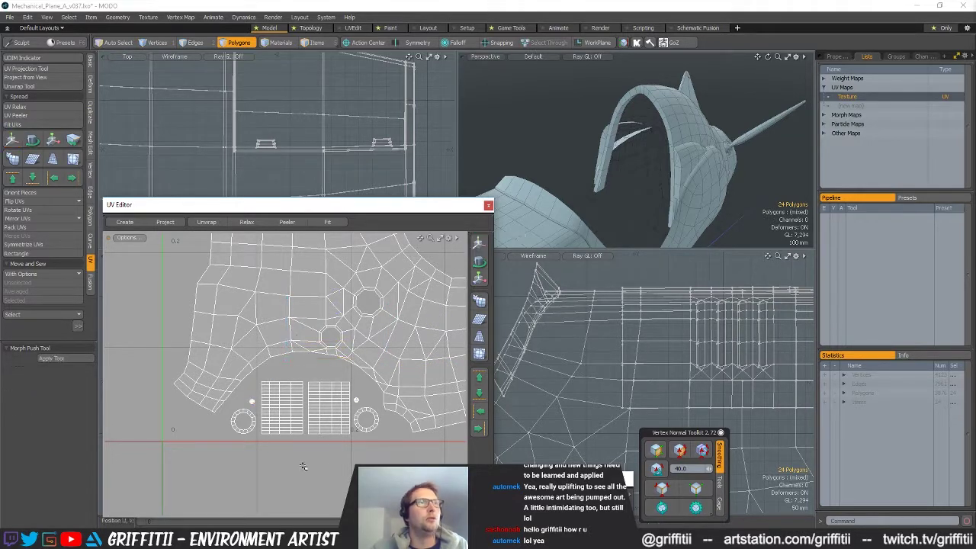
Select the small 138-polygon cluster above the tile and move it slightly closer to the tile's top edge
scroll(347, 448, down, 8)
alt+drag(347, 289, 279, 338)
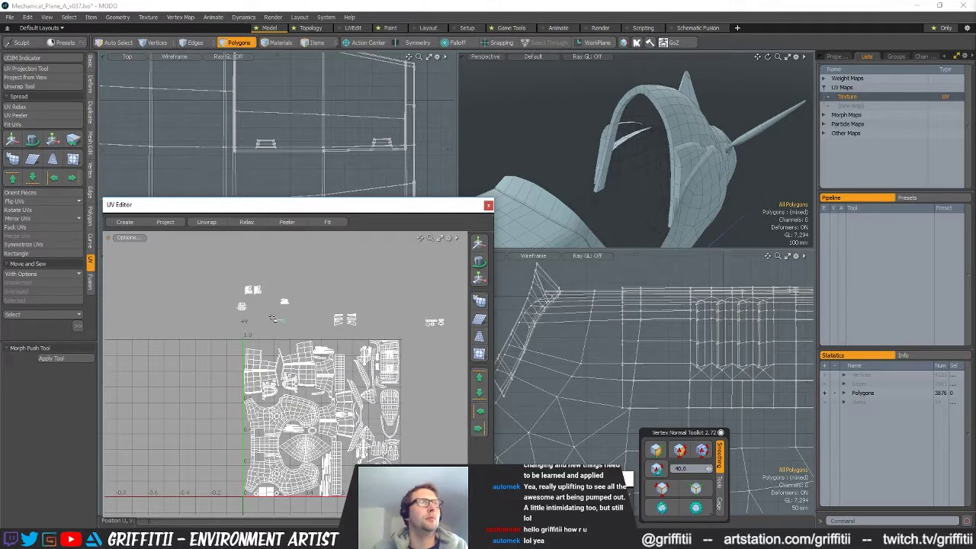
scroll(258, 310, up, 3)
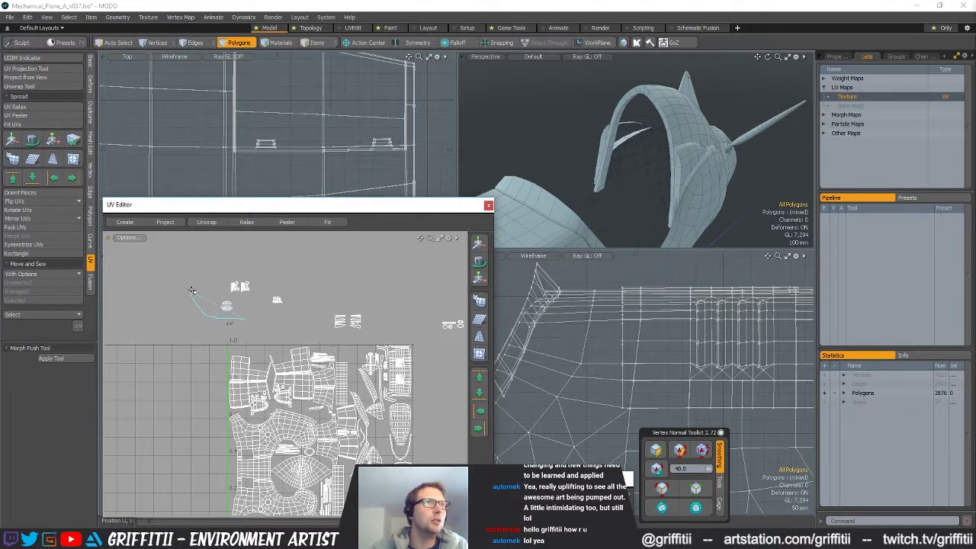
right_drag(268, 286, 290, 292)
key(w)
drag(310, 372, 282, 268)
key(q)
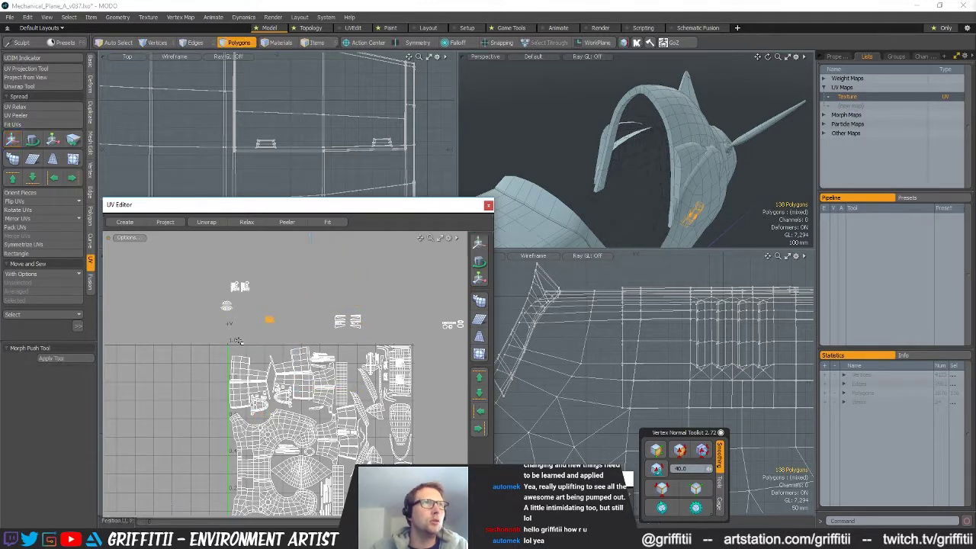
Select the two matching 248-polygon detail clusters above the tile and move them to the gap along the tile's left edge
right_drag(215, 289, 281, 268)
key(w)
mouse_move(290, 264)
mouse_down()
mouse_move(396, 438)
mouse_move(324, 345)
mouse_move(305, 359)
mouse_up()
ctrl+alt+drag(259, 384, 422, 450)
alt+shift+drag(420, 448, 356, 379)
ctrl+alt+drag(336, 375, 355, 369)
drag(354, 367, 352, 382)
scroll(305, 374, down, 5)
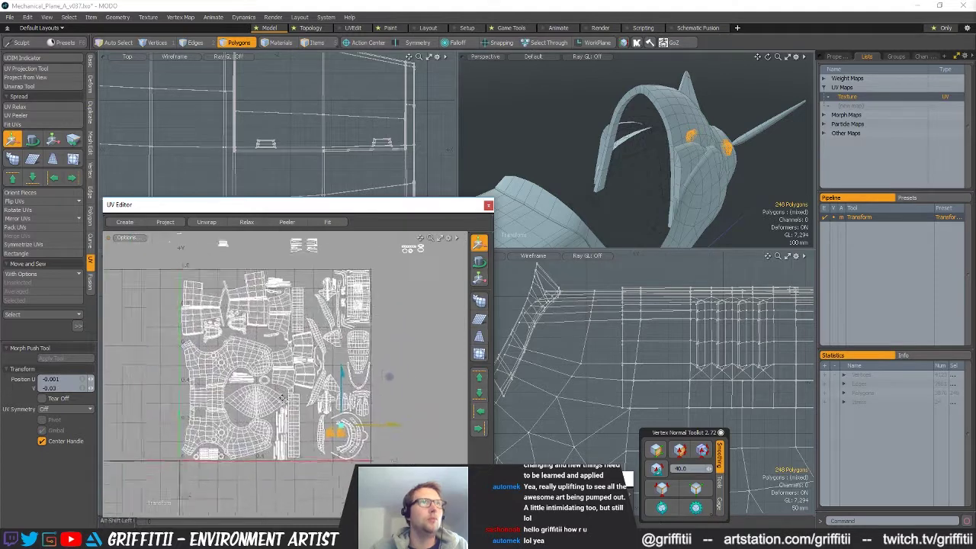
drag(375, 397, 378, 341)
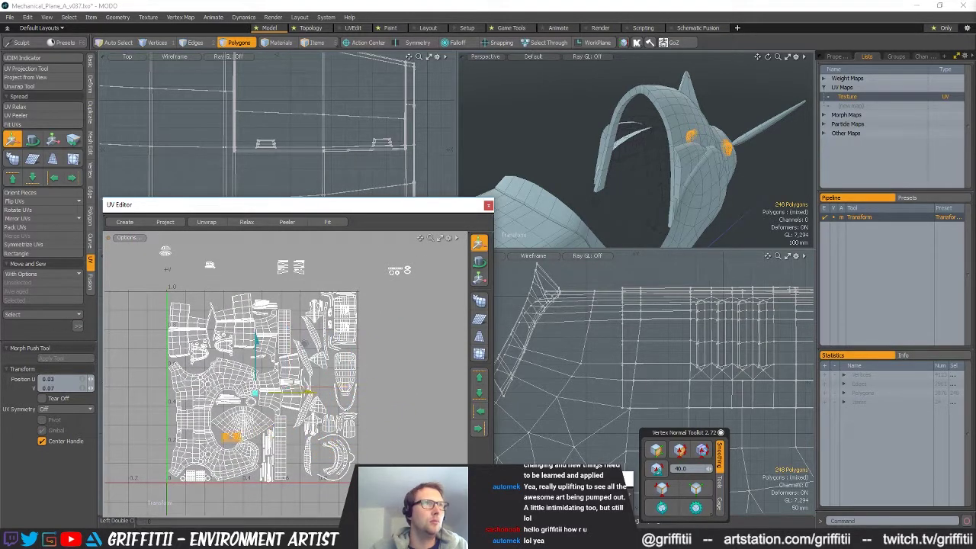
drag(246, 393, 315, 324)
ctrl+alt+drag(315, 324, 374, 313)
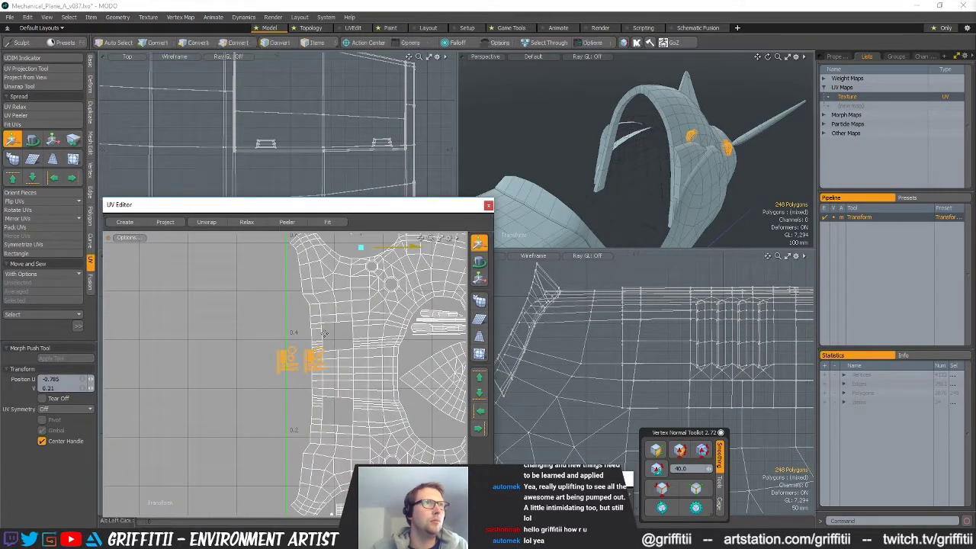
Rotate the 248-polygon clusters 90° and nudge them toward the tile's left edge beside the body island
key(e)
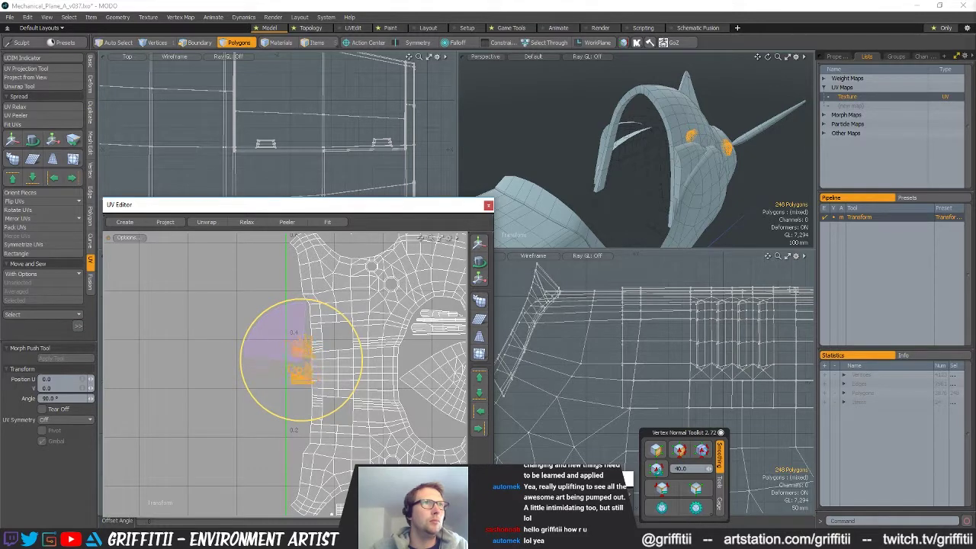
scroll(302, 345, up, 5)
click(356, 349)
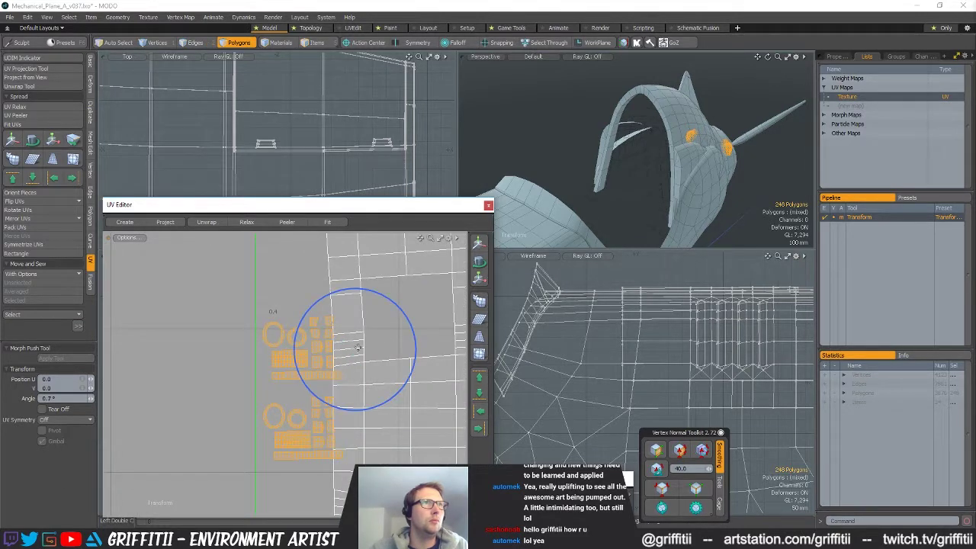
key(w)
mouse_move(369, 331)
mouse_down()
mouse_move(358, 326)
mouse_move(370, 331)
mouse_up()
key(space)
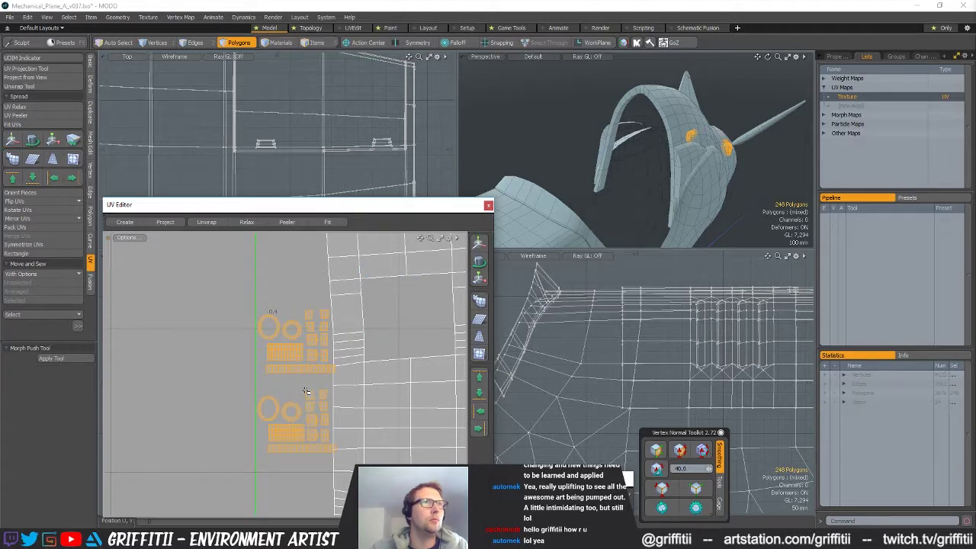
Move the rotated 248-polygon clusters up to the tile's top left corner, above the wide panel island
scroll(302, 375, down, 5)
alt+drag(294, 378, 219, 444)
key(w)
drag(333, 387, 362, 385)
drag(362, 385, 320, 356)
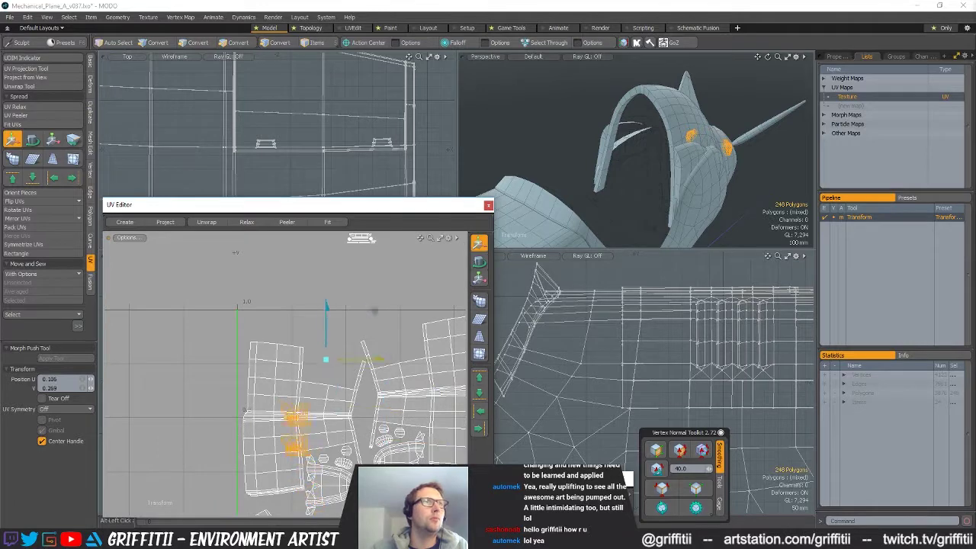
drag(296, 396, 263, 279)
mouse_move(251, 323)
alt+shift+mouse_down()
mouse_move(252, 387)
mouse_move(300, 405)
alt+shift+mouse_up()
scroll(253, 388, up, 5)
Select the upper 124-polygon cluster, place it beside its twin inside the tile's top left corner, and clear the selection
key(space)
ctrl+right_drag(305, 359, 193, 402)
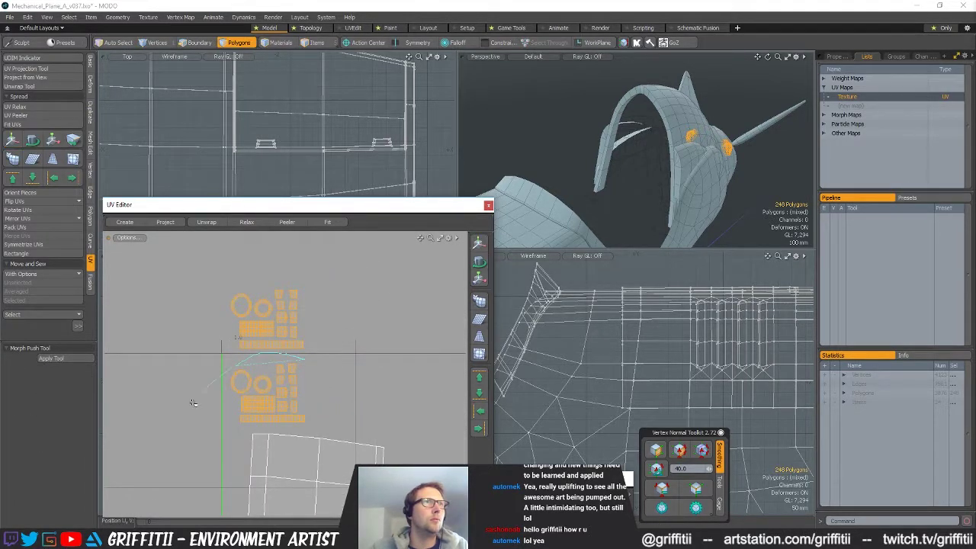
ctrl+right_drag(316, 355, 317, 356)
key(w)
mouse_move(315, 356)
mouse_down()
mouse_move(389, 409)
mouse_move(398, 427)
mouse_move(387, 428)
mouse_up()
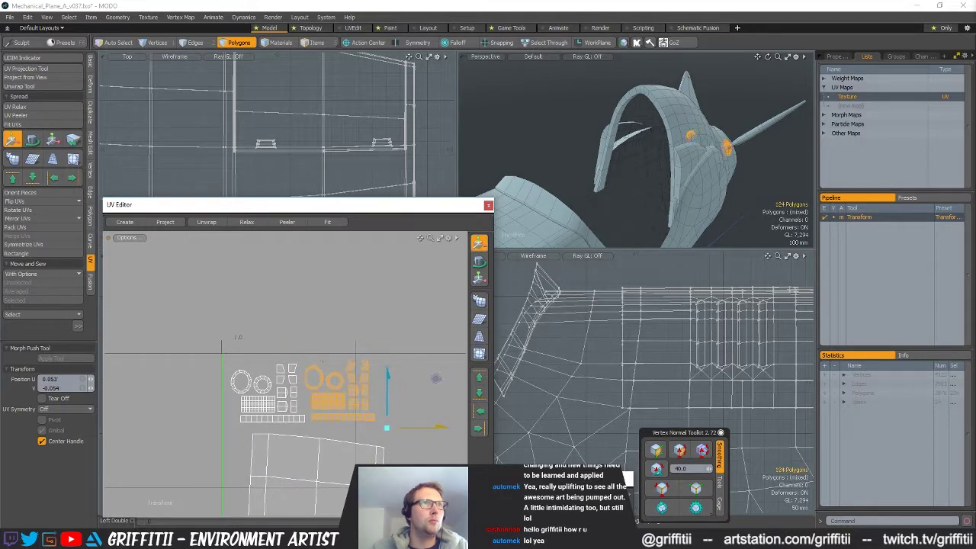
key(space)
click(289, 325)
Move the half-moon islands above the tile into the gap below the left arched island, above the large body island
ctrl+alt+drag(335, 329, 193, 392)
ctrl+alt+drag(235, 365, 320, 471)
key(w)
alt+shift+drag(271, 285, 210, 298)
key(space)
Select the 138-polygon cluster above the tile and place it in the gap between the two arched islands
mouse_move(215, 293)
right_down()
mouse_move(263, 340)
mouse_move(259, 306)
right_up()
key(w)
ctrl+alt+drag(207, 328, 269, 311)
alt+shift+drag(288, 401, 242, 308)
drag(274, 302, 286, 463)
scroll(280, 328, up, 3)
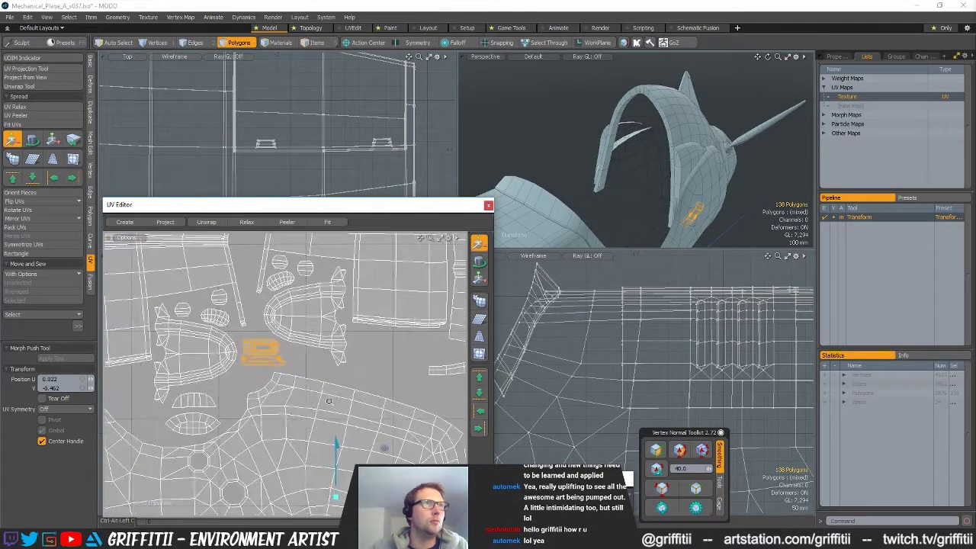
ctrl+alt+drag(275, 356, 242, 355)
alt+shift+drag(242, 354, 157, 383)
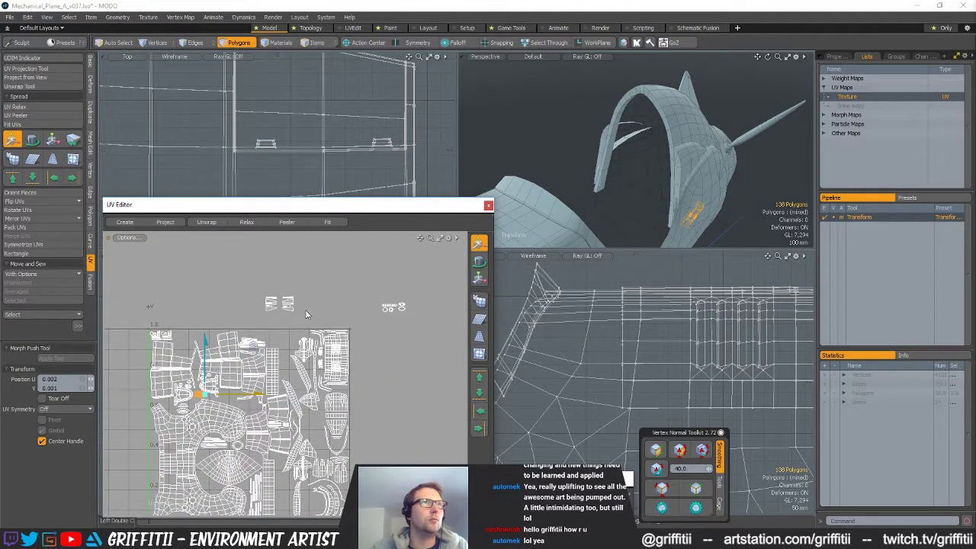
Move the two tapered-strip clusters, 40 polygons, into the tile's top gap and separately select the right 20-polygon cluster to adjust it
key(q)
right_drag(244, 297, 324, 311)
key(w)
drag(265, 283, 197, 298)
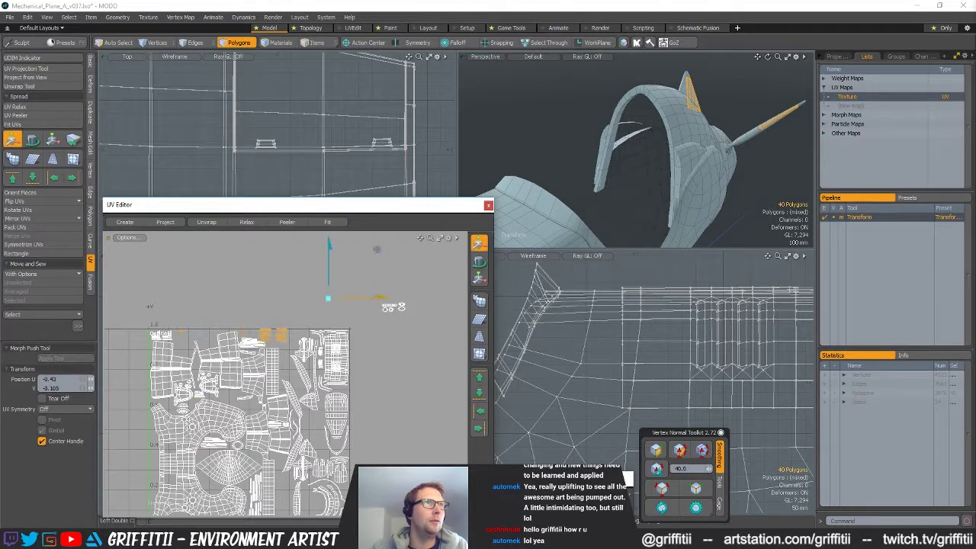
scroll(282, 329, up, 10)
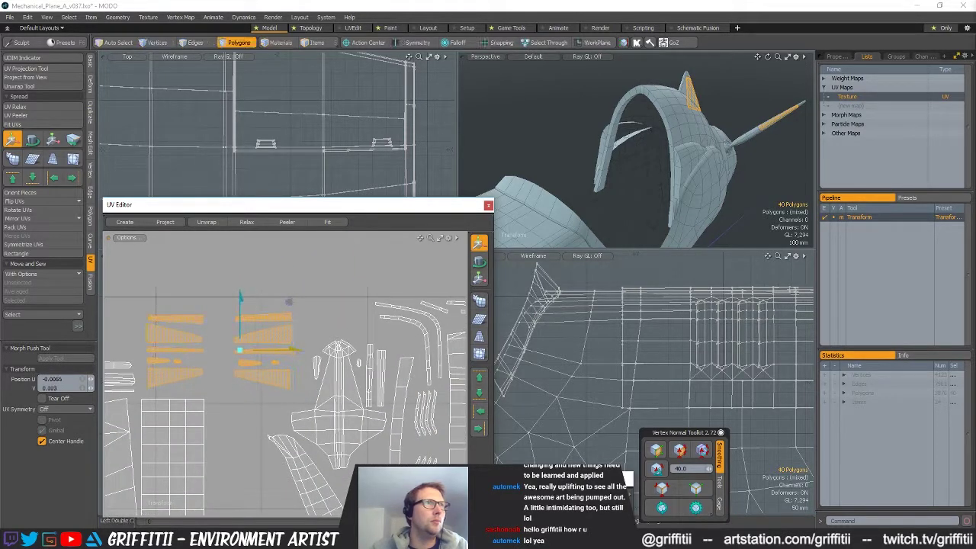
key(space)
right_drag(244, 249, 229, 268)
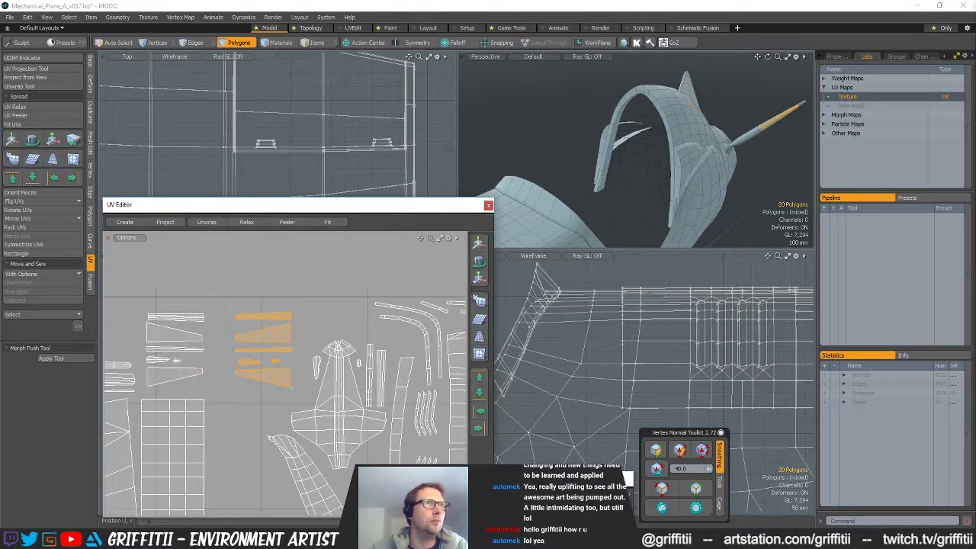
key(w)
key(space)
scroll(276, 289, down, 4)
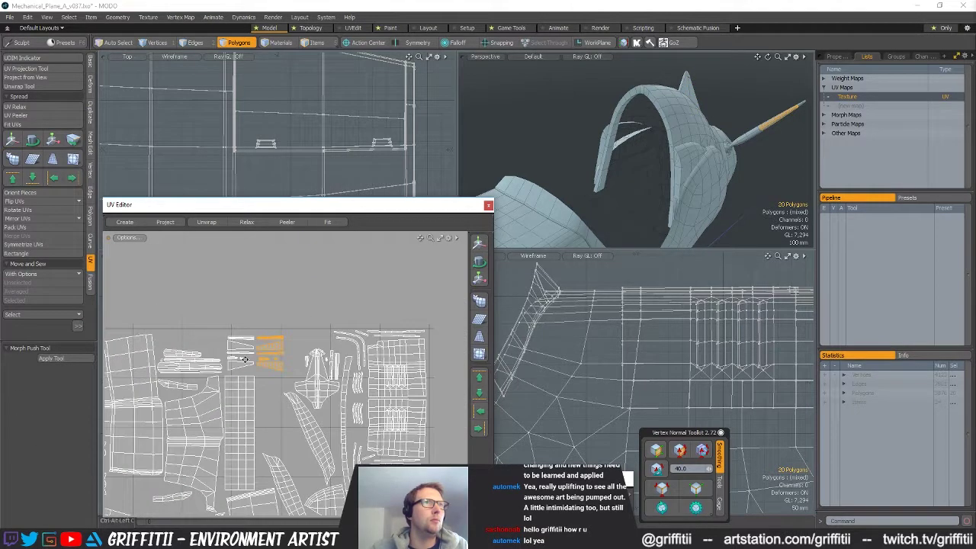
Select both tapered-strip clusters, rotate them -90°, and move them into the gap beside the lower tall grid strip
shift+right_drag(256, 282, 300, 319)
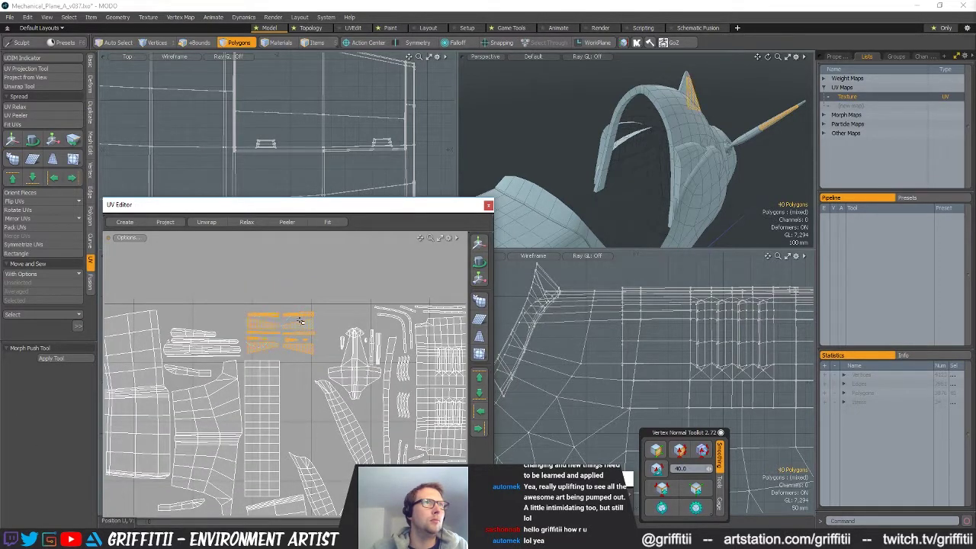
scroll(294, 297, down, 3)
key(w)
mouse_move(314, 324)
alt+shift+mouse_down()
mouse_move(359, 330)
mouse_move(336, 300)
mouse_move(317, 300)
mouse_move(374, 467)
mouse_move(338, 398)
alt+shift+mouse_up()
ctrl+alt+drag(338, 398, 310, 358)
key(e)
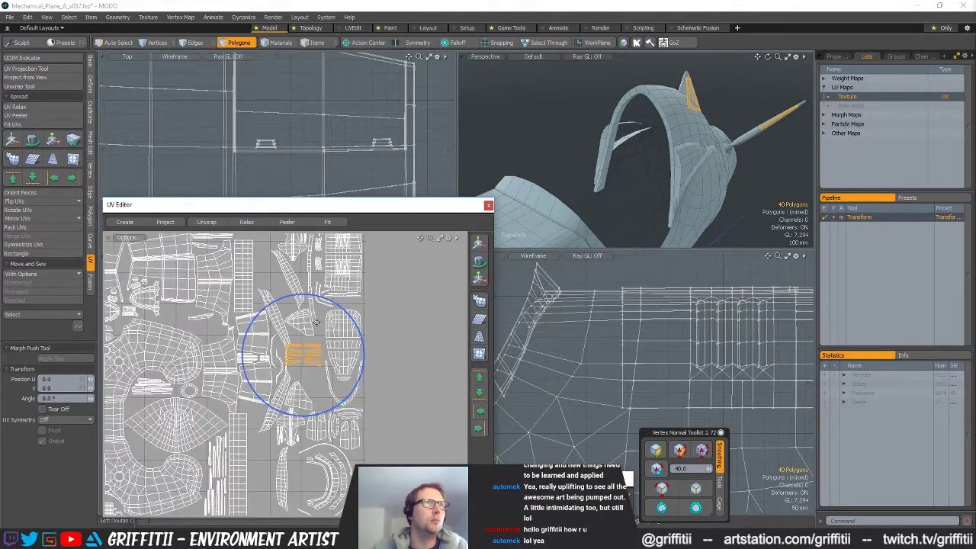
scroll(351, 351, down, 3)
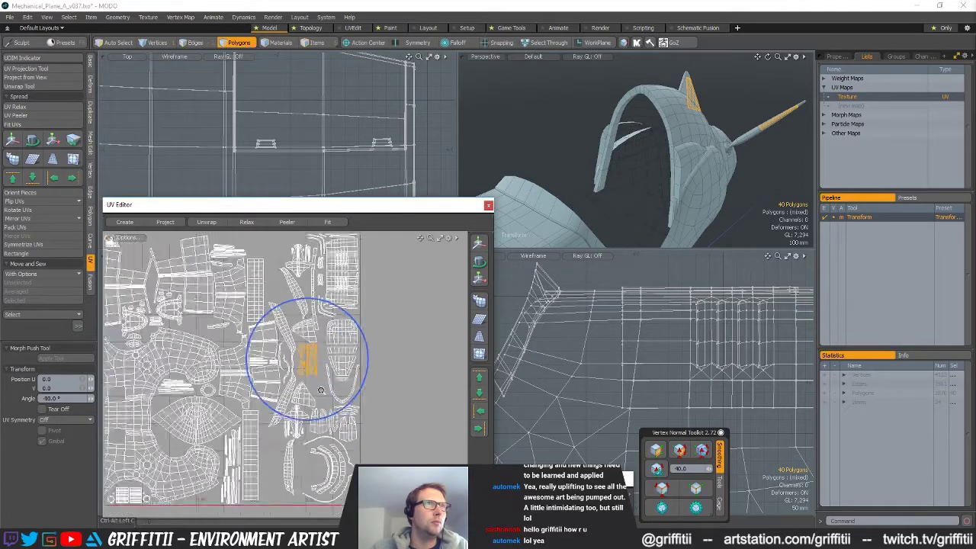
scroll(328, 366, up, 5)
key(w)
scroll(337, 363, down, 3)
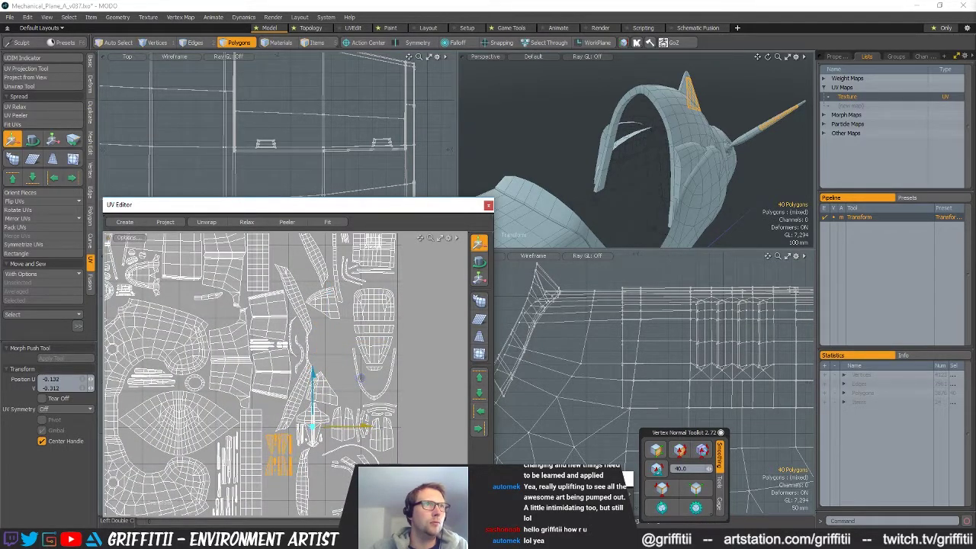
Select the last bar-and-ring clusters above the tile, 80 polygons, and move them into the gap below the fan-shaped island
scroll(364, 312, down, 4)
alt+shift+drag(364, 312, 347, 354)
key(q)
key(y)
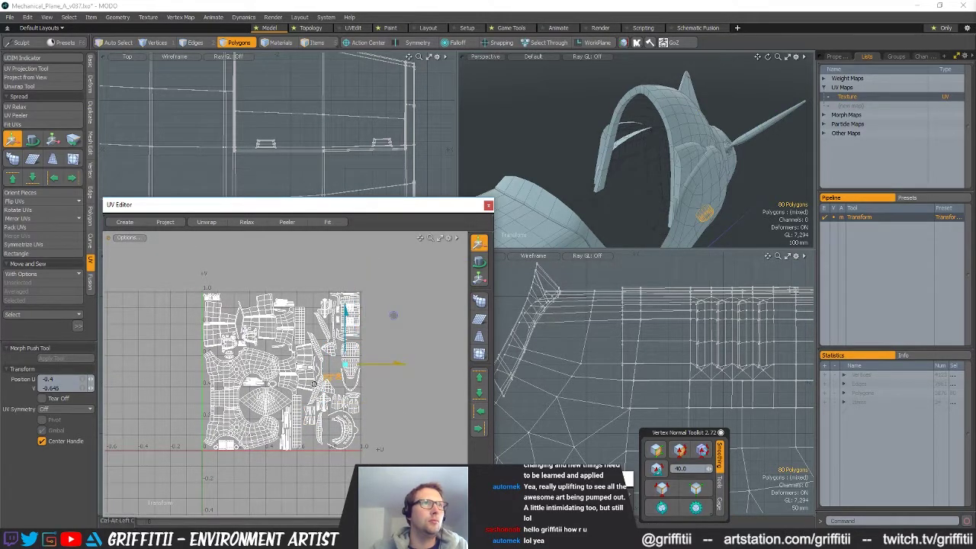
ctrl+alt+drag(313, 384, 319, 378)
scroll(245, 445, up, 4)
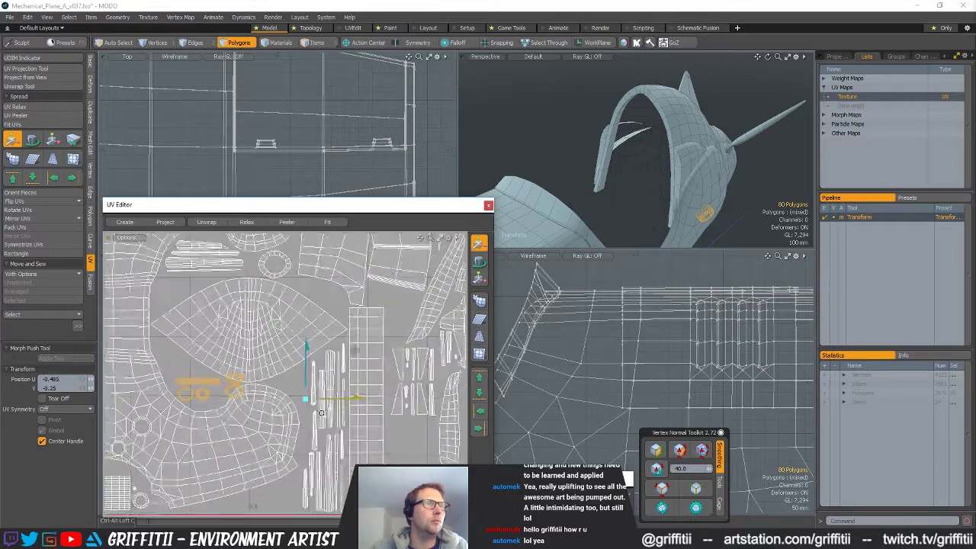
alt+shift+drag(246, 445, 301, 450)
scroll(302, 435, up, 2)
drag(305, 398, 316, 405)
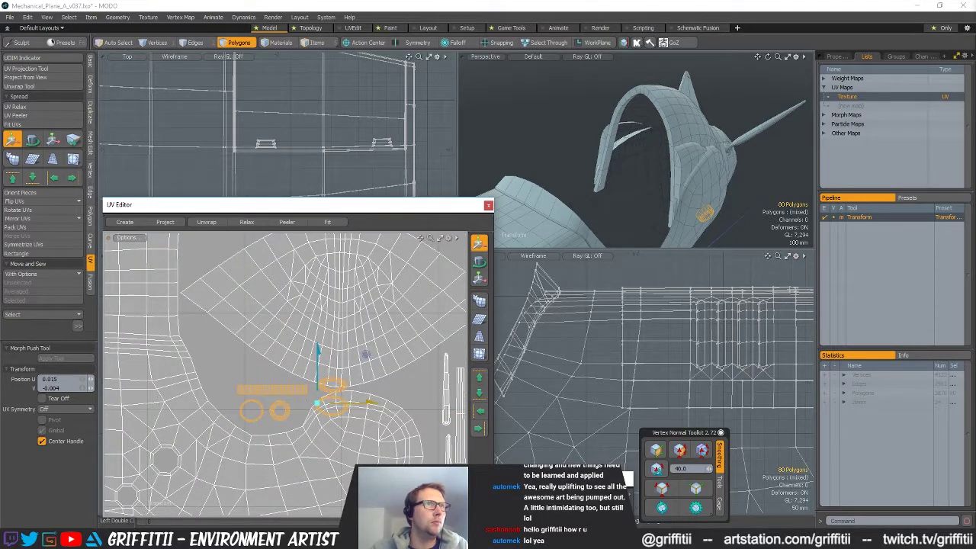
Select the stacked pair of oval rings, 32 polygons, move it to the left of the bar and round rings, and clear the selection
key(space)
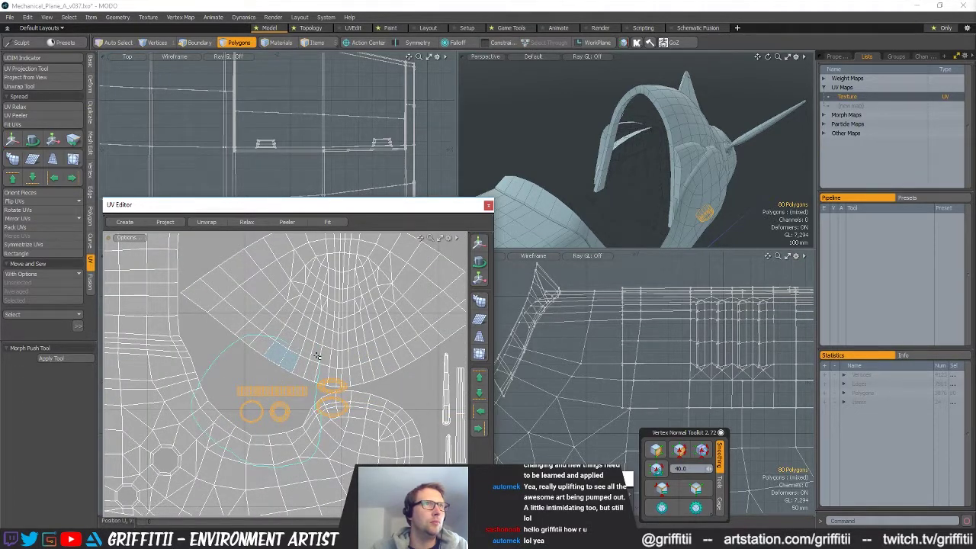
key(y)
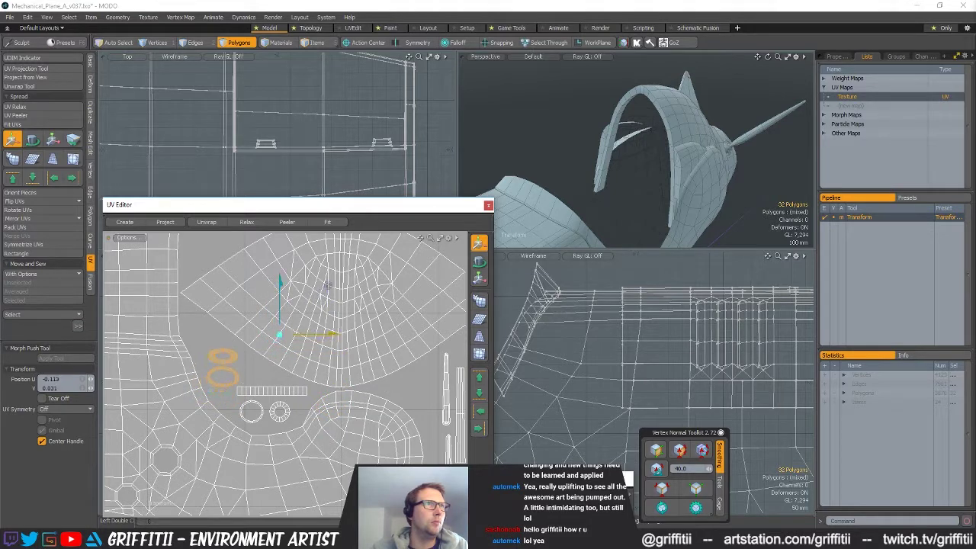
ctrl+alt+drag(366, 377, 338, 379)
key(space)
click(358, 377)
Unhide the whole model, isolate all polygons sharing the seat back's material, and clear the selection
key(a)
mouse_move(684, 168)
ctrl+alt+mouse_down()
mouse_move(653, 165)
mouse_move(698, 158)
mouse_move(674, 156)
ctrl+alt+mouse_up()
key(u)
key(4)
click(667, 108)
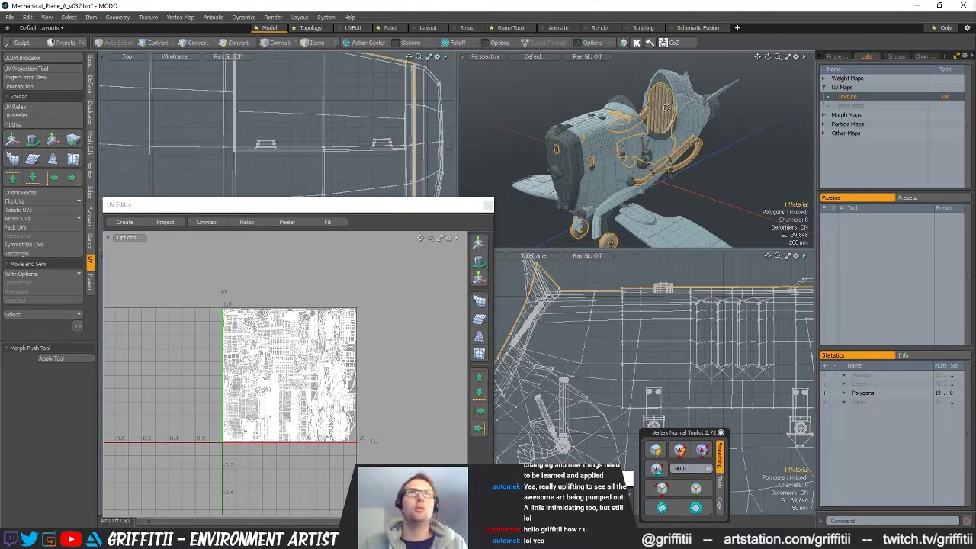
key(alt+3)
key(shift+h)
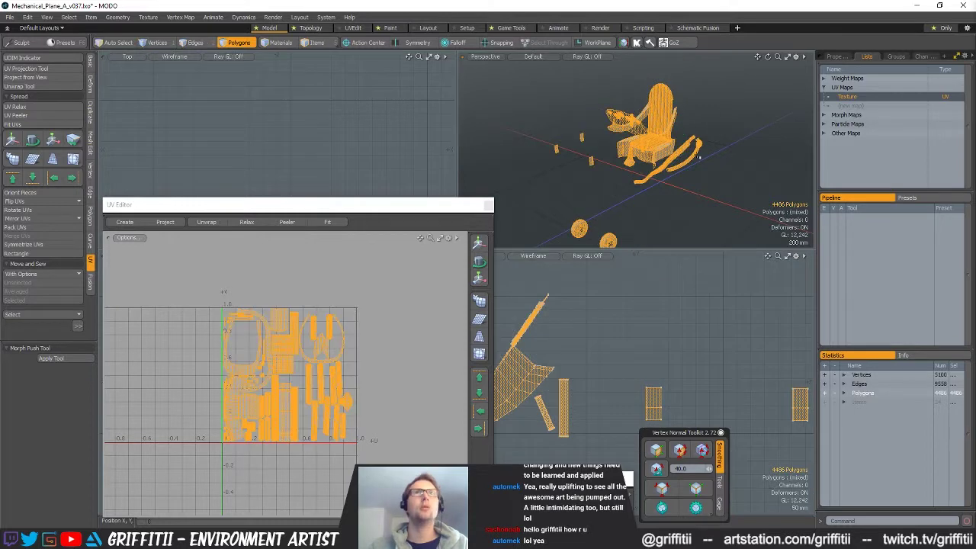
ctrl+alt+drag(335, 362, 374, 335)
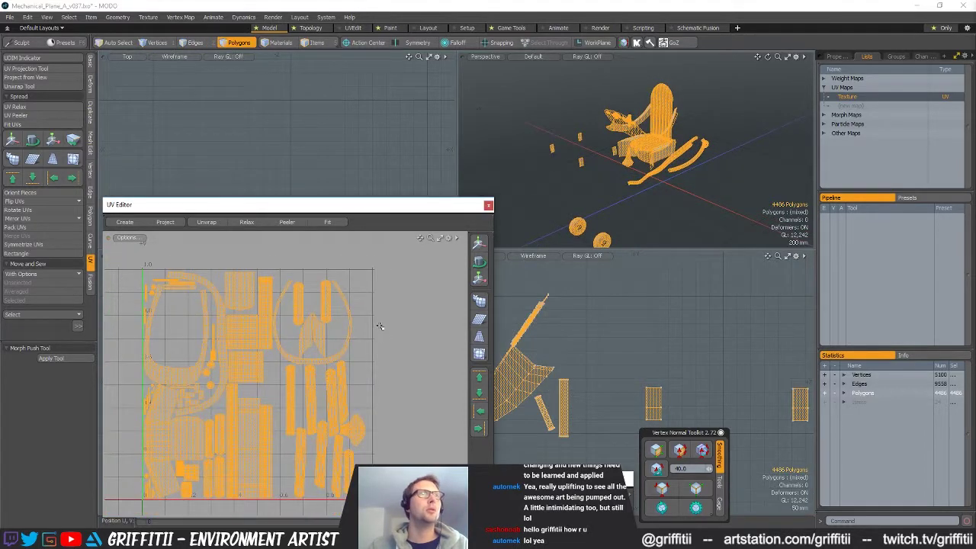
click(380, 326)
scroll(656, 157, up, 4)
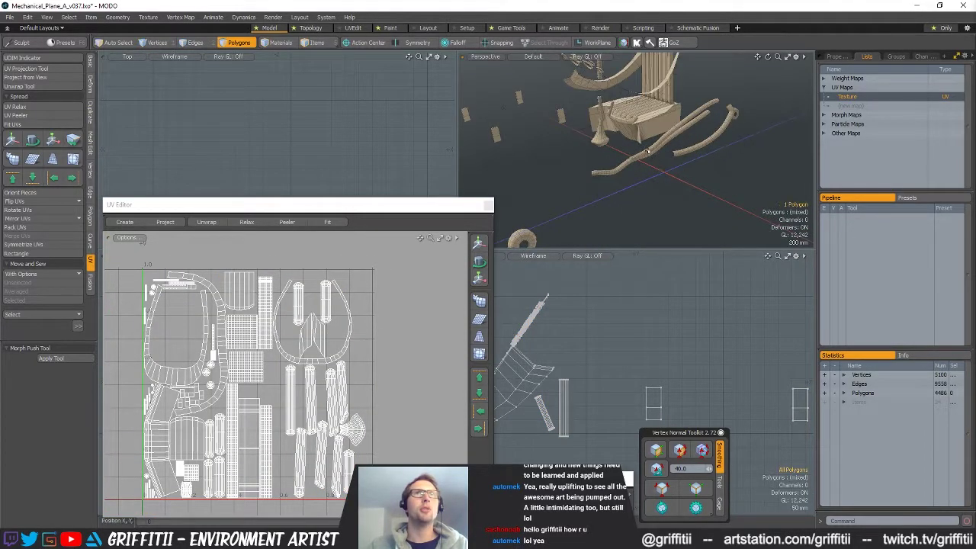
Select the three long curved tubes, 1248 polygons, and move their UV strips out of the main tile into the tile below
double_click(648, 151)
shift+double_click(649, 154)
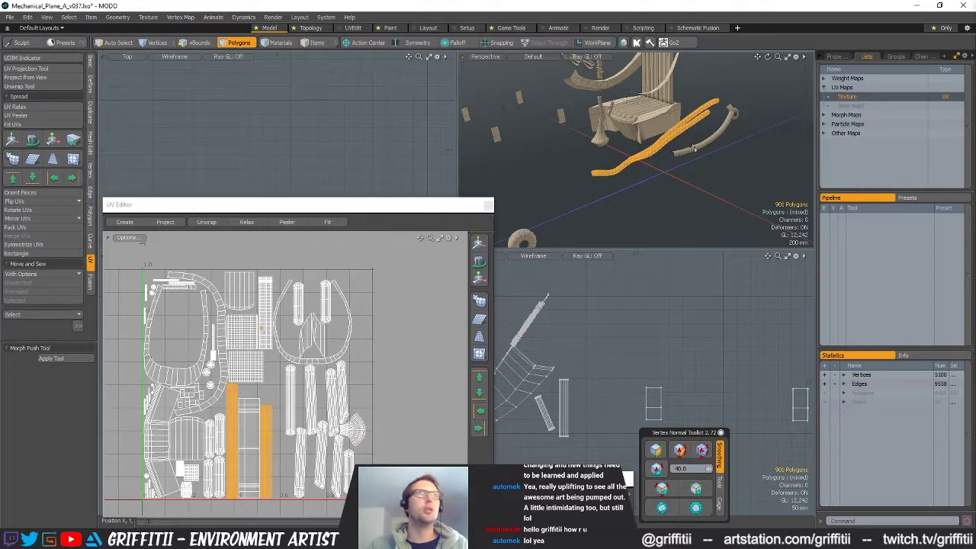
shift+double_click(693, 148)
scroll(325, 293, down, 3)
key(w)
drag(328, 321, 421, 320)
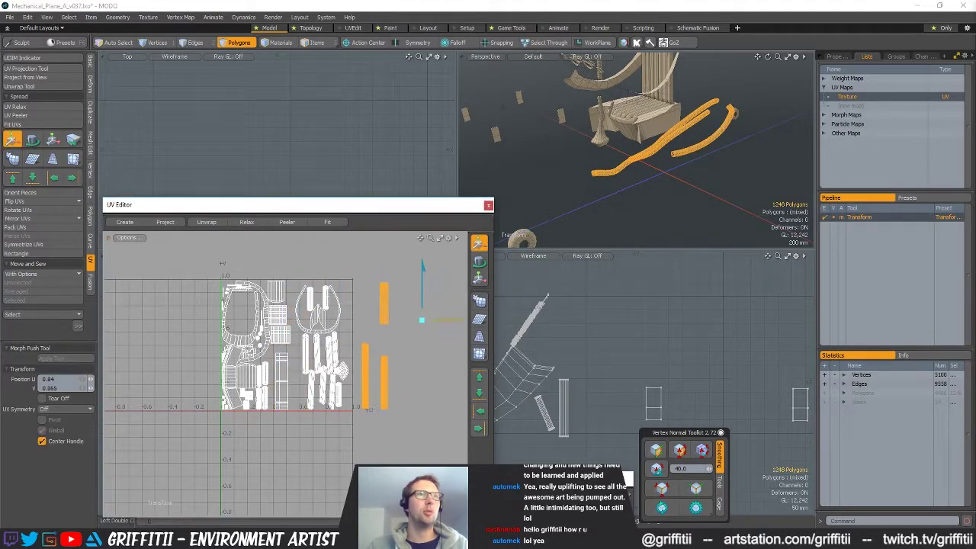
scroll(424, 404, up, 5)
drag(285, 360, 268, 363)
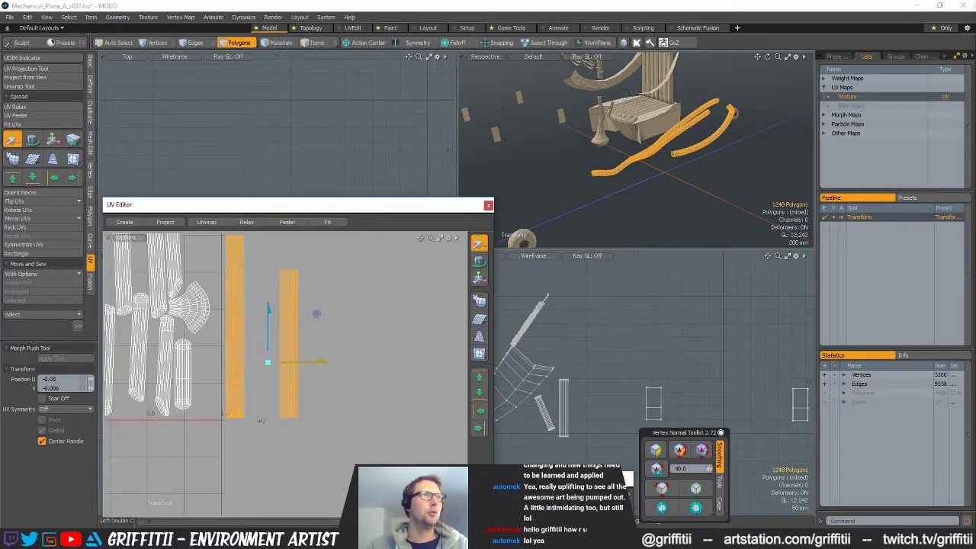
scroll(317, 353, down, 5)
alt+drag(344, 340, 390, 291)
drag(384, 284, 284, 364)
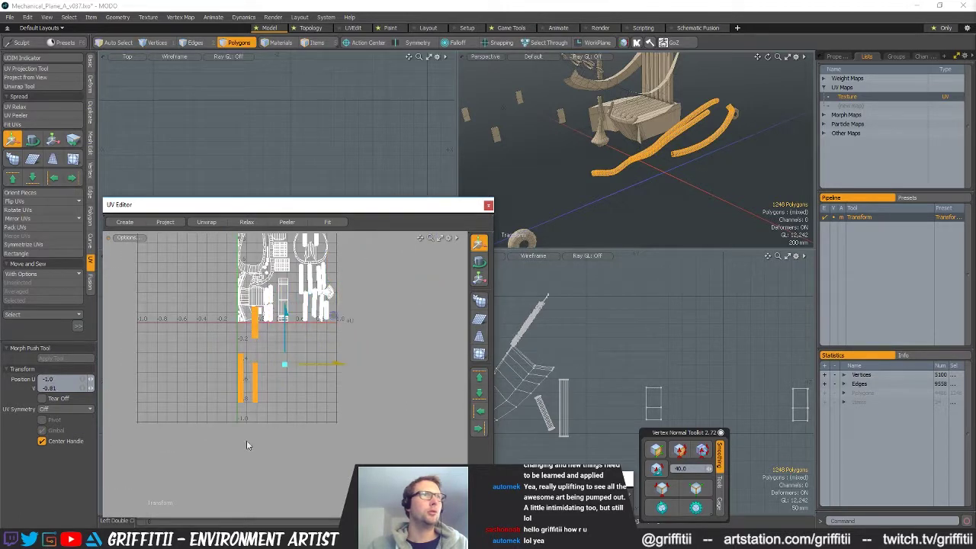
Align the three tube strips with the bottom-left corner of the lower tile, leaving a small margin
scroll(241, 440, up, 5)
alt+drag(241, 301, 264, 305)
drag(255, 318, 261, 382)
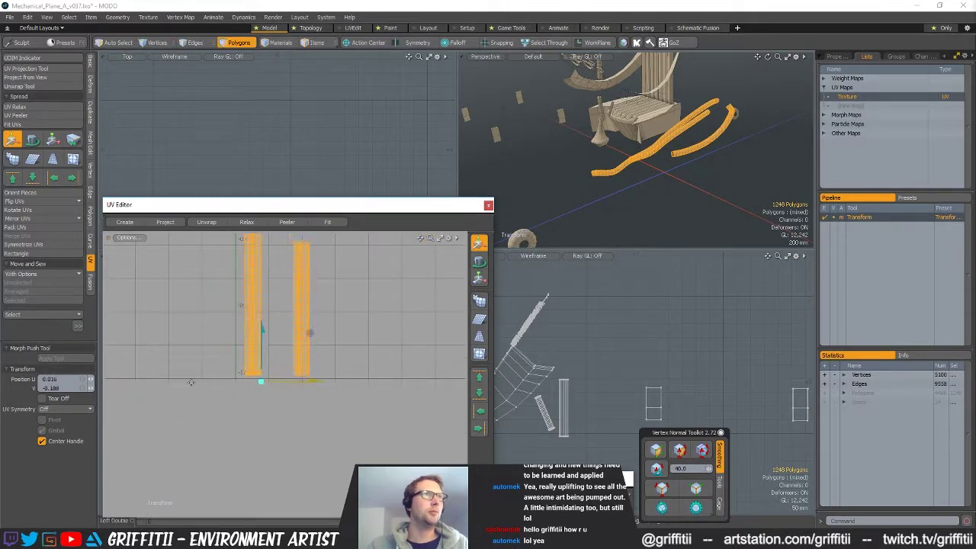
scroll(217, 350, up, 4)
drag(375, 376, 387, 352)
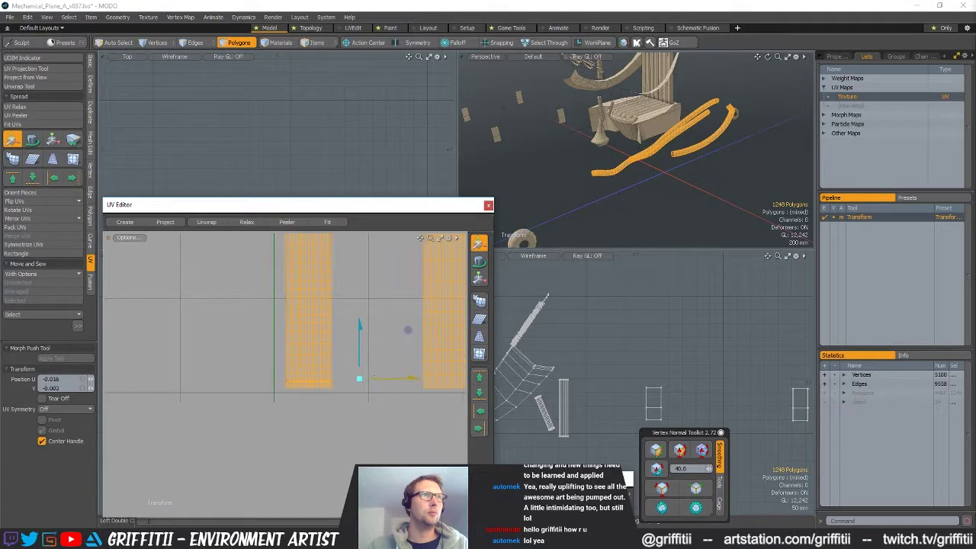
scroll(304, 266, down, 4)
key(space)
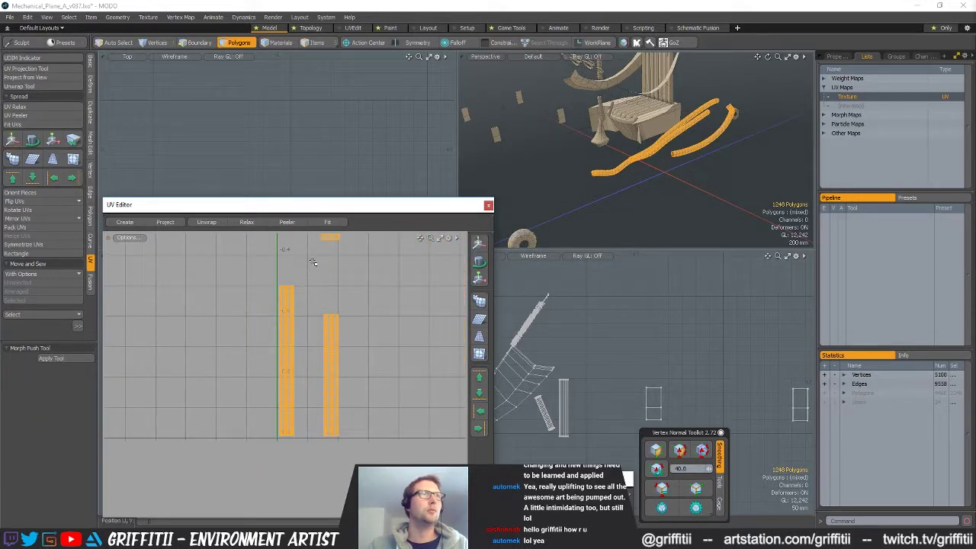
Select the upper tube strip, 348 polygons, and move it down beside the other two strips in the lower tile
ctrl+right_drag(307, 526, 309, 526)
mouse_move(342, 306)
ctrl+right_down()
mouse_move(246, 359)
mouse_move(336, 462)
ctrl+right_up()
key(w)
drag(387, 309, 358, 497)
ctrl+alt+drag(336, 395, 354, 393)
drag(324, 366, 392, 376)
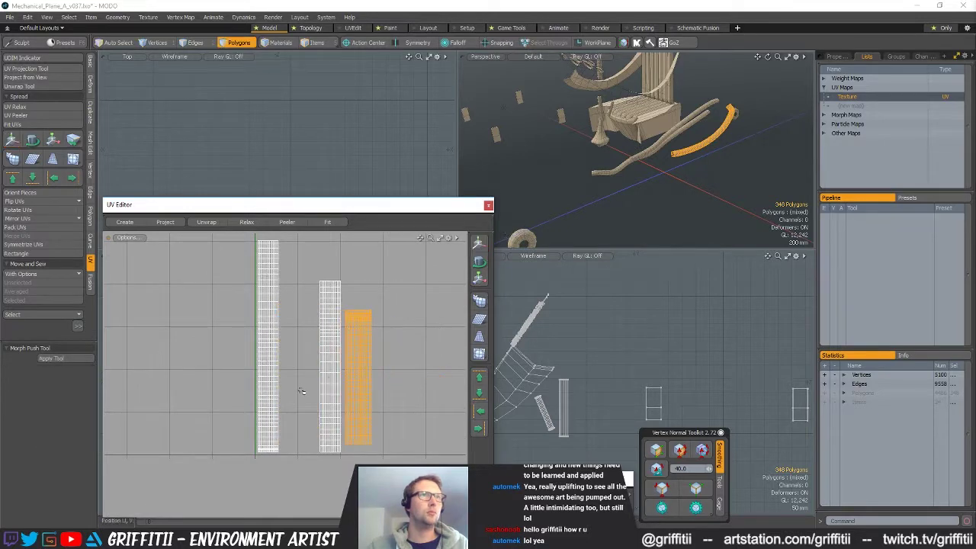
Select the middle tube strip and move it close beside the tallest strip at the lower tile's bottom edge
key(space)
double_click(336, 392)
key(w)
drag(380, 337, 344, 340)
scroll(311, 435, up, 6)
alt+drag(307, 442, 315, 393)
mouse_move(312, 425)
mouse_down()
mouse_move(283, 412)
mouse_move(298, 438)
mouse_up()
scroll(321, 424, down, 6)
Select the shortest tube strip, 348 polygons, move it beside the middle strip on the same baseline, and clear the selection
key(space)
double_click(386, 369)
key(w)
drag(416, 383, 340, 379)
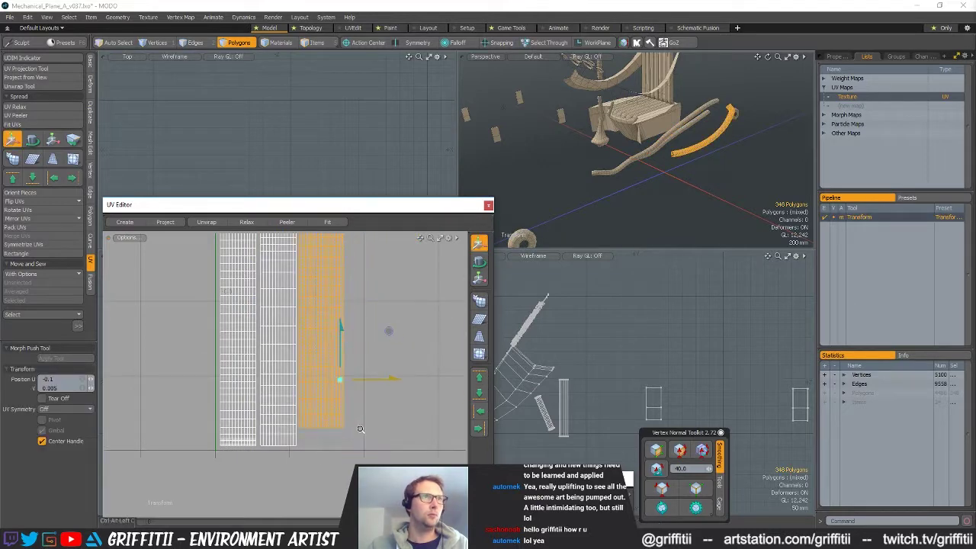
ctrl+alt+drag(360, 429, 387, 429)
drag(272, 412, 277, 445)
key(space)
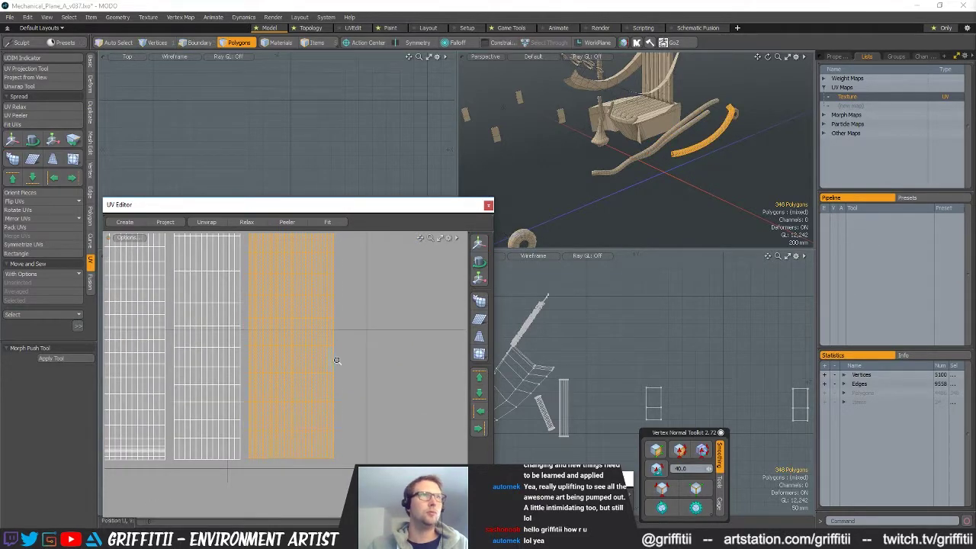
scroll(336, 360, down, 3)
click(374, 358)
scroll(385, 340, down, 2)
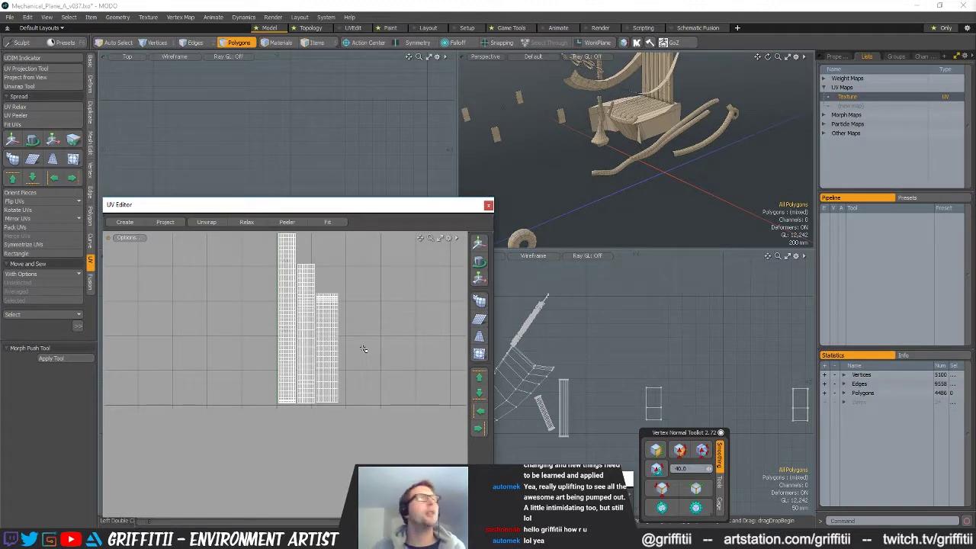
Select the seat body, 84 polygons, and move its bent strip and slatted panel into the lower tile above the tube strips
scroll(340, 398, down, 5)
alt+shift+drag(368, 293, 300, 338)
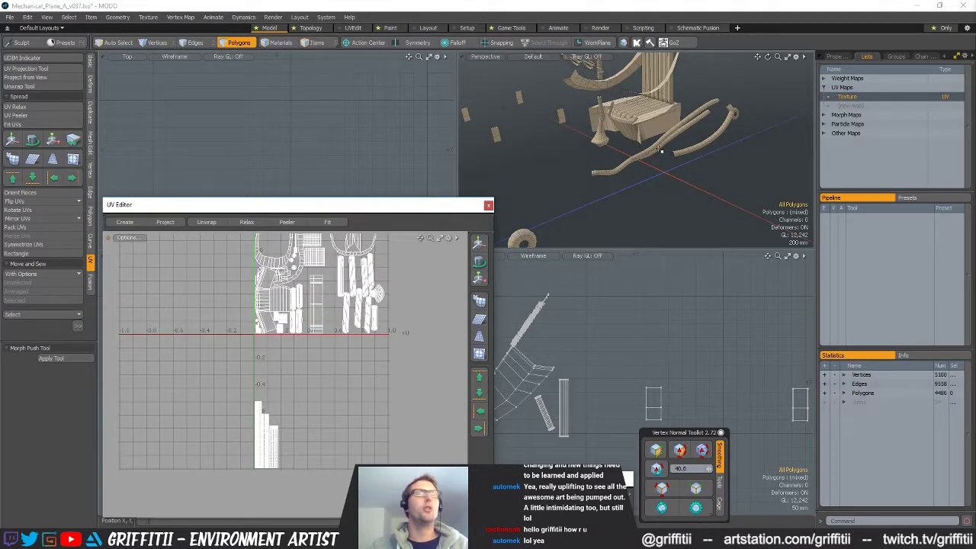
double_click(652, 124)
alt+shift+drag(315, 344, 300, 316)
key(w)
scroll(289, 387, up, 3)
ctrl+alt+drag(255, 353, 314, 390)
key(q)
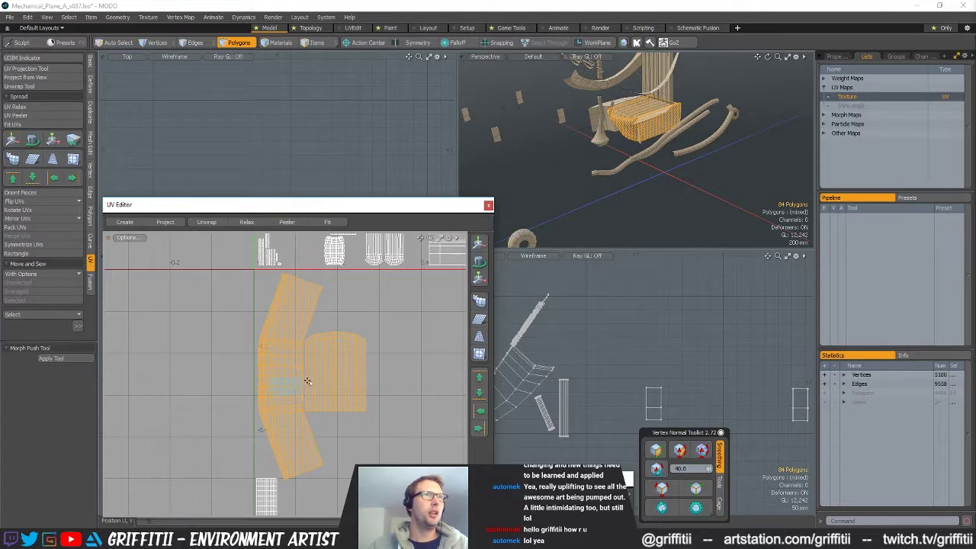
Select the seat's slatted panel, 12 polygons, and move it away from the bent strip in the lower tile
drag(314, 352, 332, 338)
scroll(373, 371, down, 2)
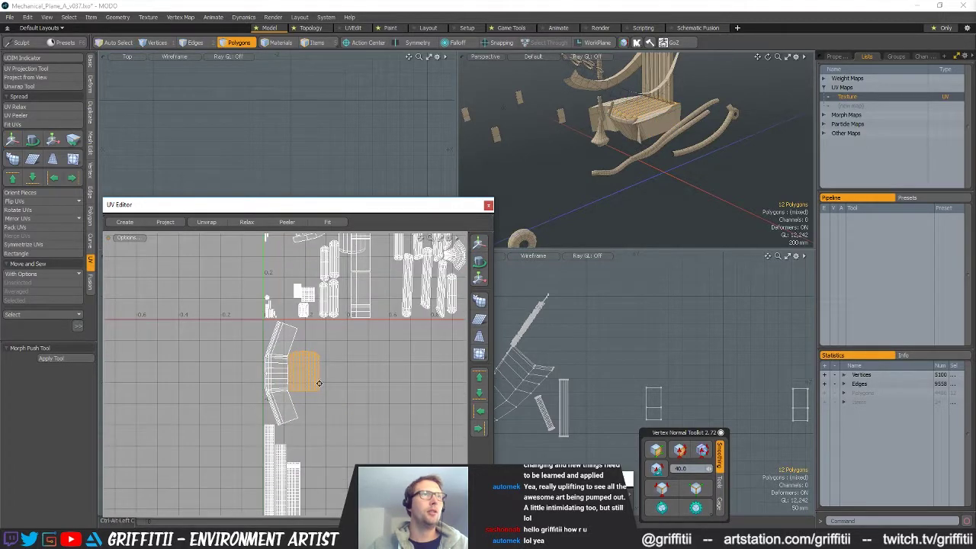
key(w)
drag(388, 414, 354, 435)
key(q)
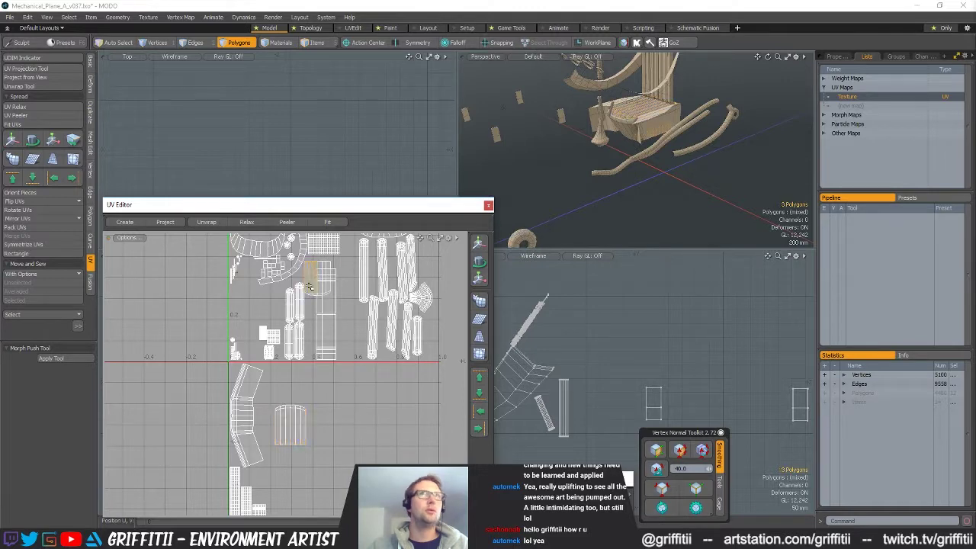
Delete the seat's curved panel whose island lies over the top of the tall grid strip in the main tile
alt+drag(661, 165, 671, 145)
scroll(680, 172, up, 5)
alt+drag(685, 180, 690, 152)
key(Delete)
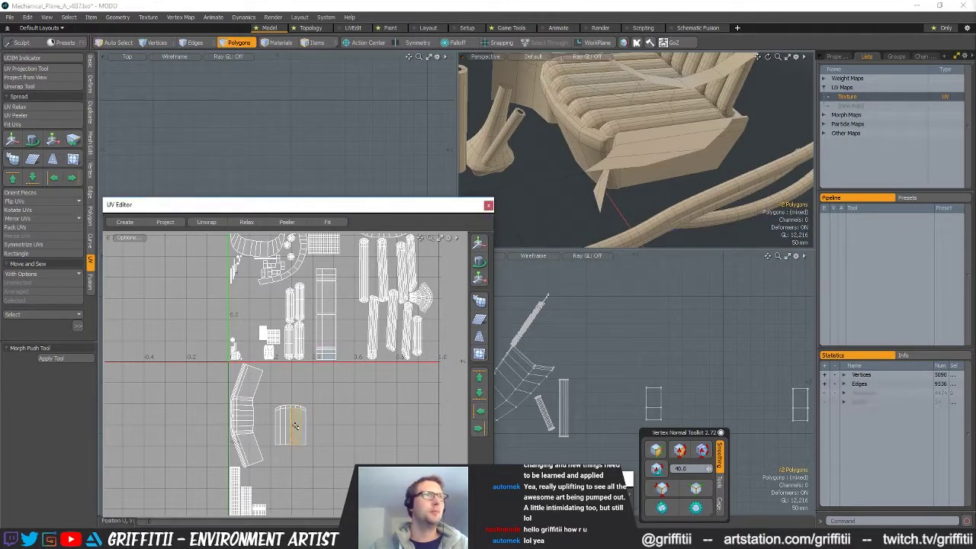
Select the slatted panel again, 12 polygons, move it close beside the bent strip's middle, and clear the selection
double_click(295, 426)
alt+drag(295, 425, 306, 465)
mouse_move(591, 214)
alt+mouse_down()
mouse_move(568, 229)
mouse_move(585, 215)
mouse_move(578, 211)
alt+mouse_up()
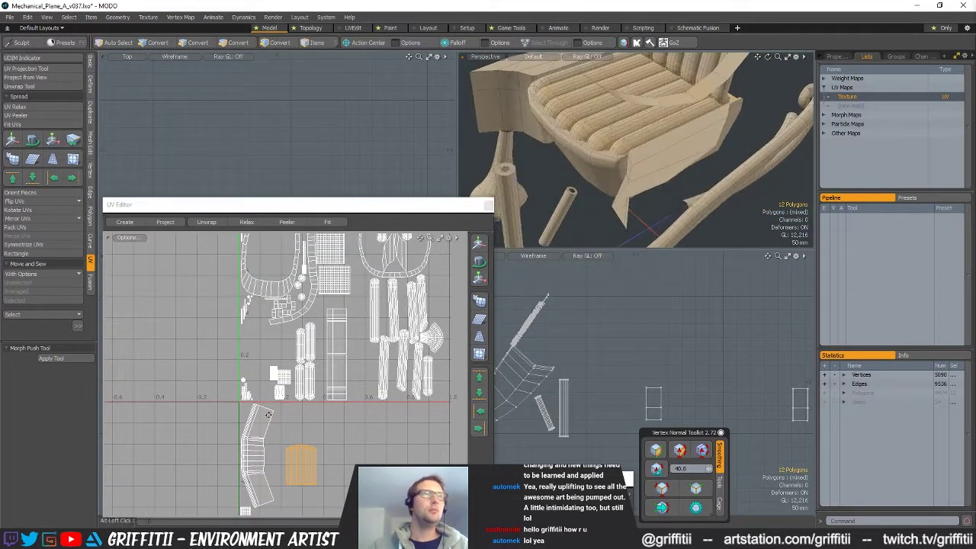
alt+shift+drag(268, 415, 288, 382)
shift+double_click(587, 164)
alt+shift+drag(321, 414, 325, 331)
click(313, 352)
key(w)
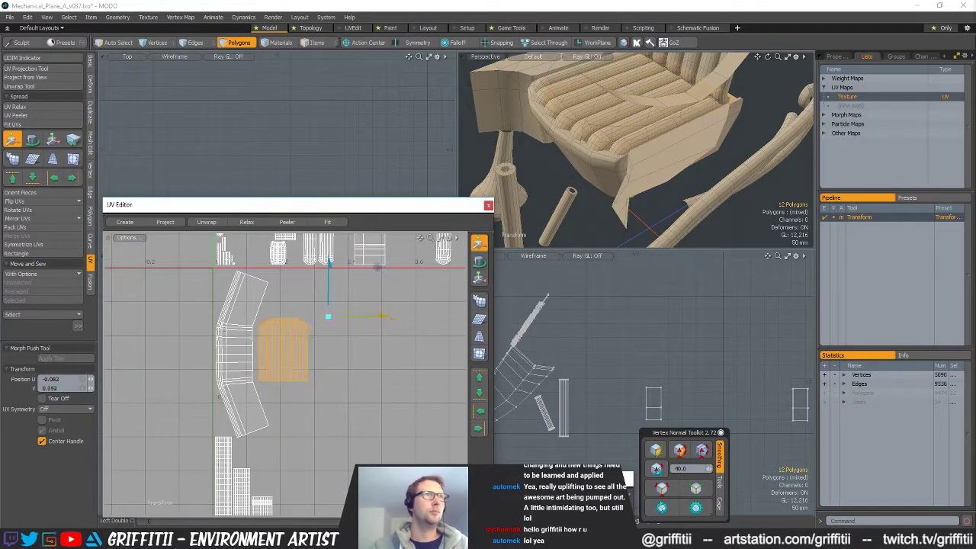
key(q)
click(389, 368)
ctrl+alt+drag(389, 367, 300, 387)
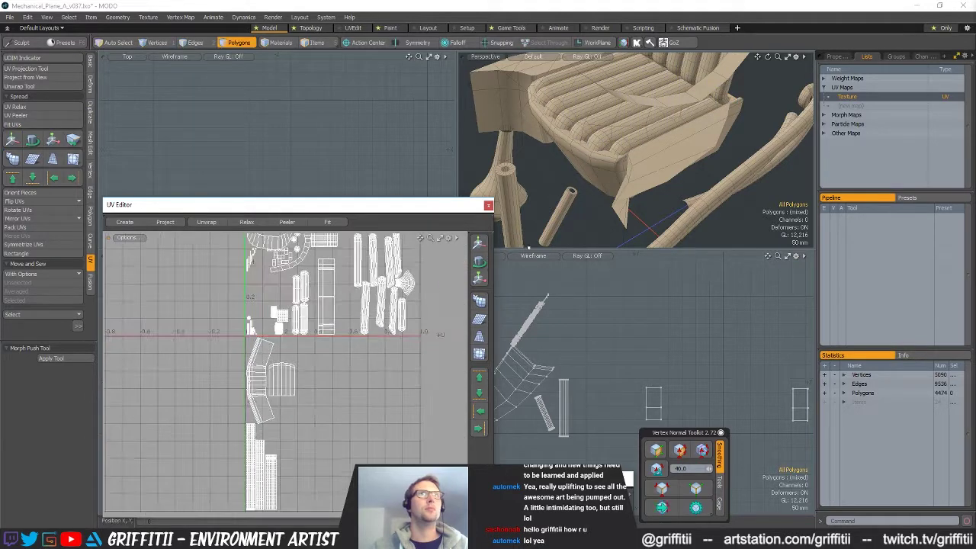
Select both seat side panels, 26 polygons, and move their wide strip beside the shortest tube strip in the lower tile
key(a)
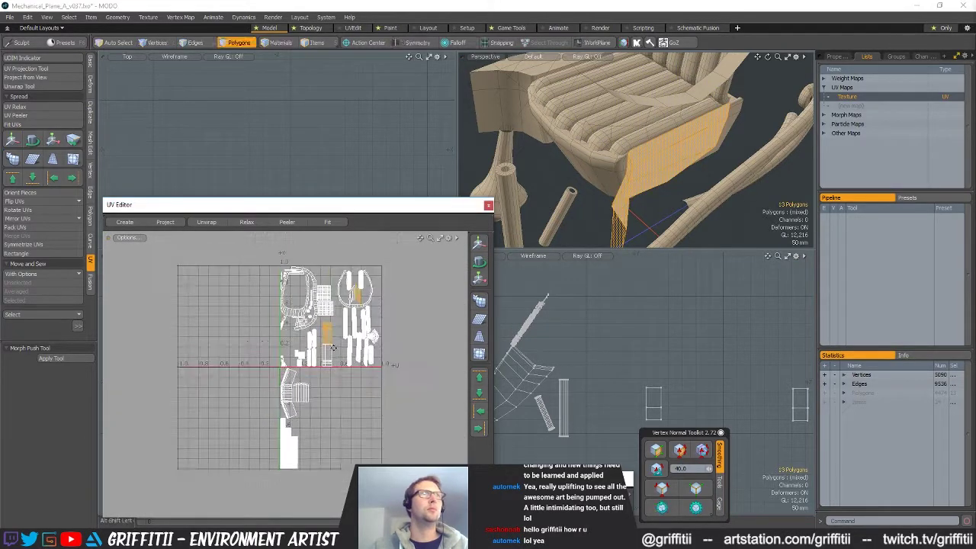
shift+double_click(515, 116)
key(w)
drag(386, 309, 379, 397)
alt+drag(296, 424, 301, 345)
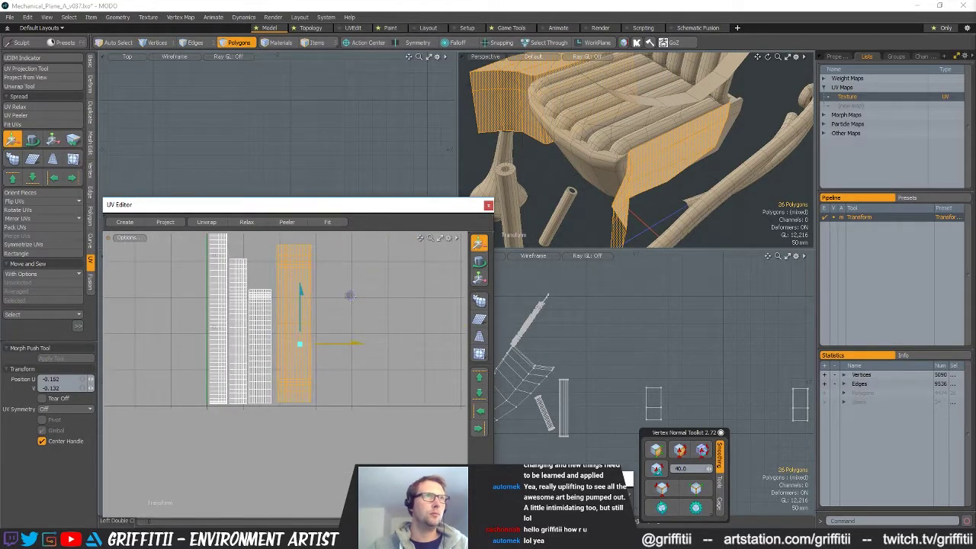
mouse_move(295, 348)
ctrl+alt+mouse_down()
mouse_move(322, 314)
mouse_move(369, 293)
ctrl+alt+mouse_up()
ctrl+alt+drag(327, 335, 334, 332)
key(q)
Nudge the middle and shortest tube strips 0.003 in U, and the shortest another 0.003, to even out their spacing
drag(248, 373, 284, 369)
double_click(283, 369)
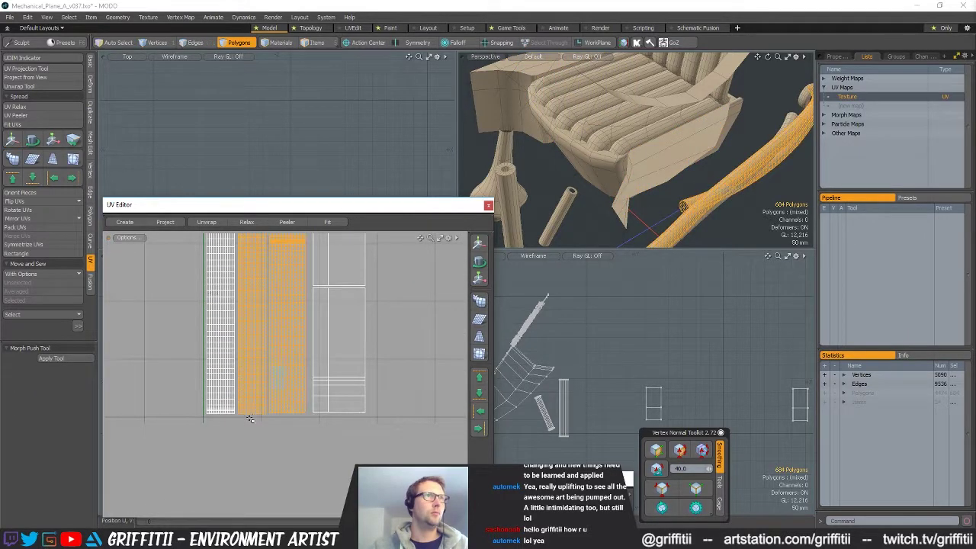
scroll(255, 404, up, 2)
key(w)
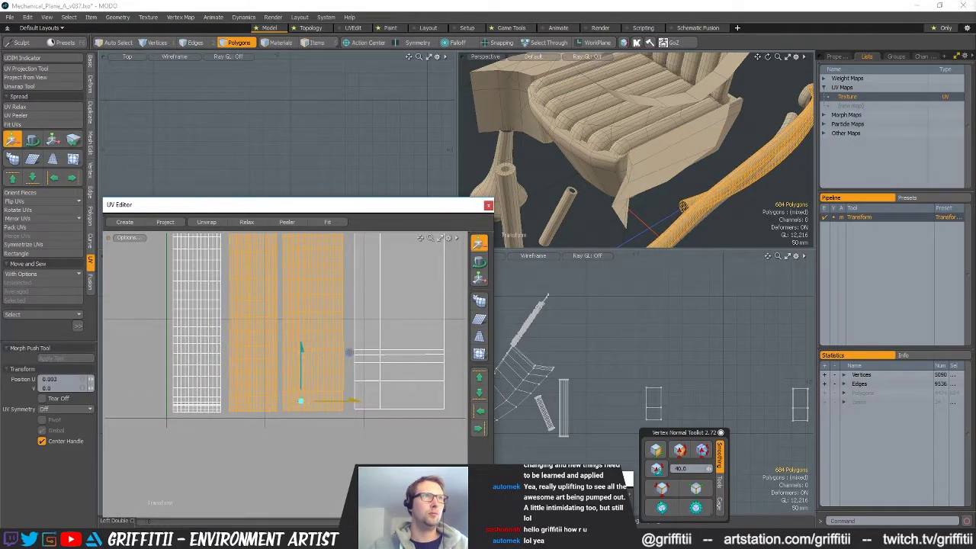
key(q)
double_click(317, 389)
key(w)
drag(297, 395, 299, 395)
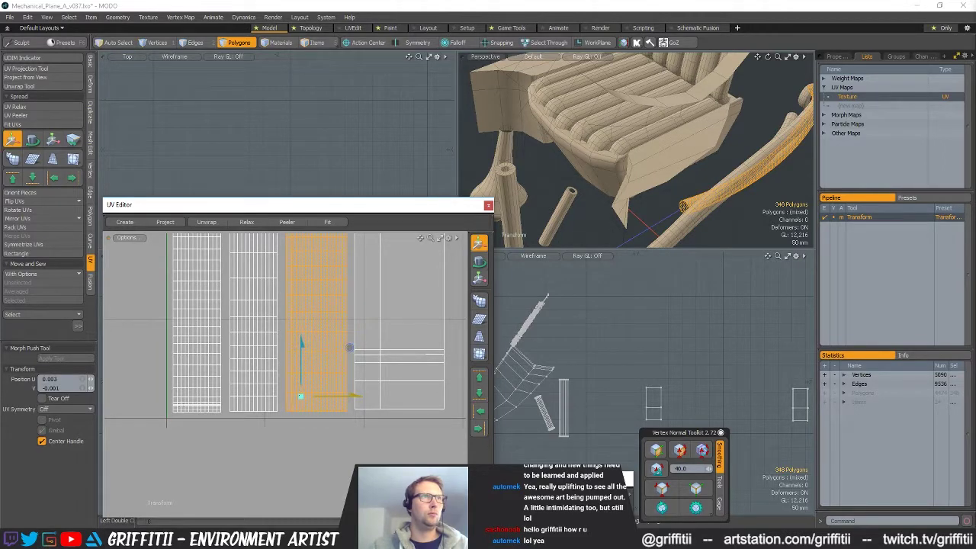
Select the wide side-panel strip, 20 polygons, and nudge it by 0.004 in U and -0.003 in V to match the strips' spacing and baseline
key(q)
ctrl+alt+drag(427, 380, 372, 381)
alt+shift+drag(422, 349, 353, 413)
double_click(350, 346)
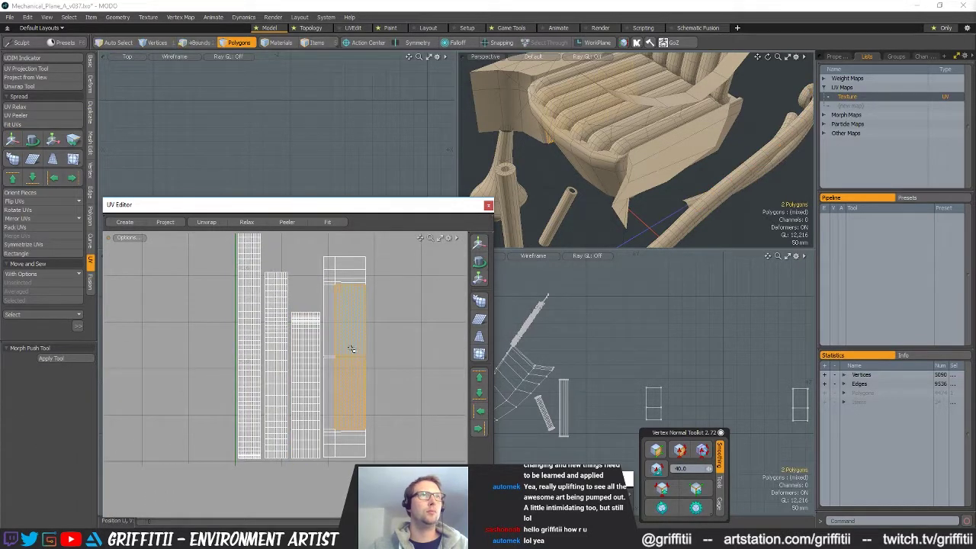
scroll(342, 429, up, 2)
key(w)
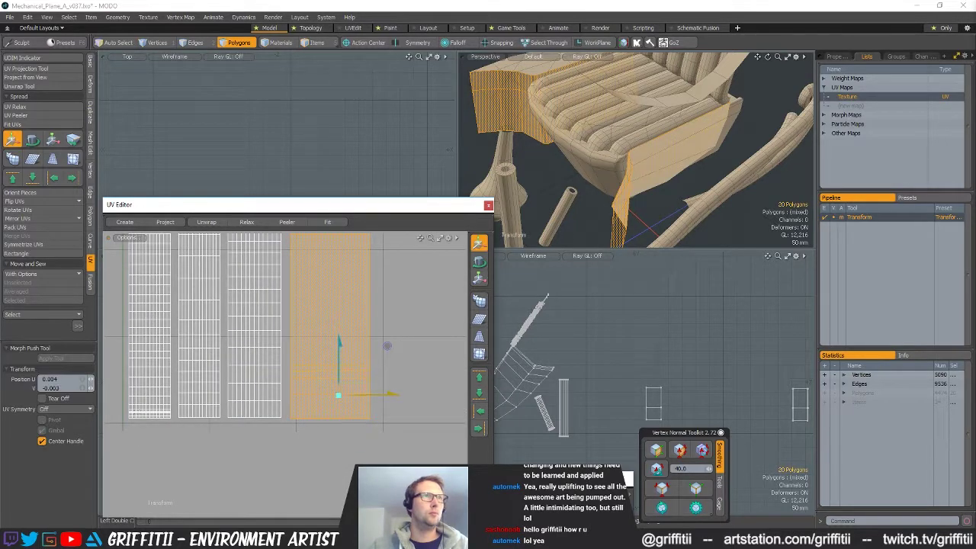
scroll(348, 390, down, 2)
alt+shift+drag(347, 390, 305, 409)
key(space)
Select one half of the arrow-shaped side-panel islands, 3 polygons, rotate it -180°, and move it slightly apart from the other half
double_click(388, 267)
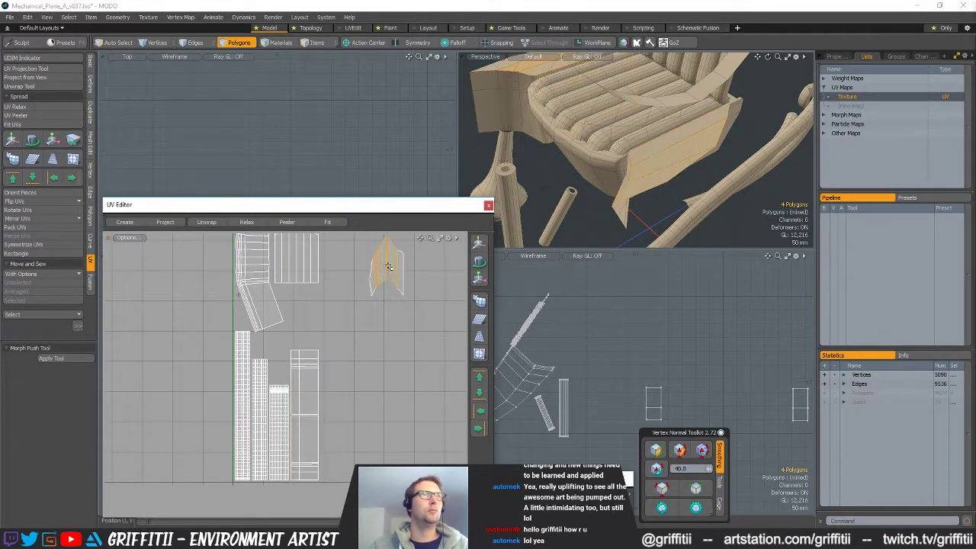
scroll(394, 271, up, 2)
key(w)
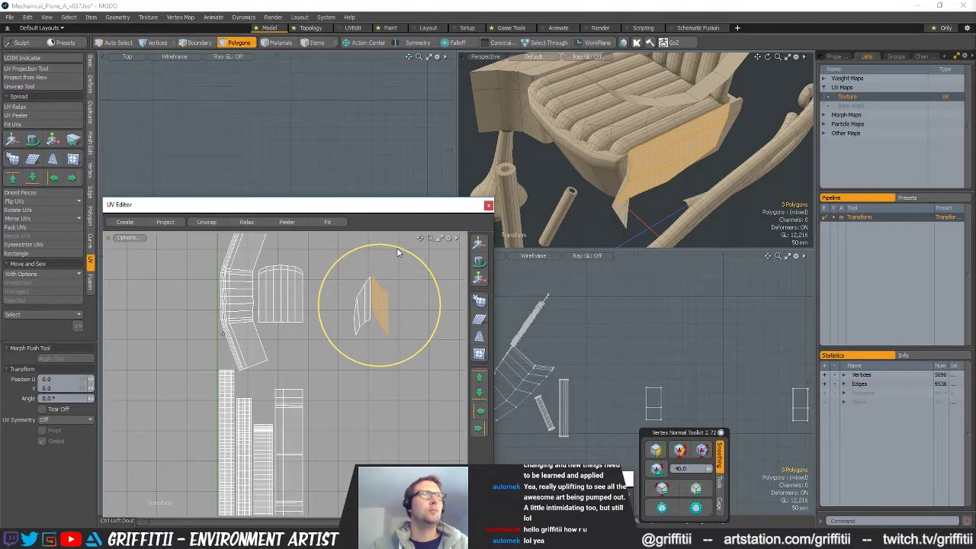
scroll(381, 340, up, 1)
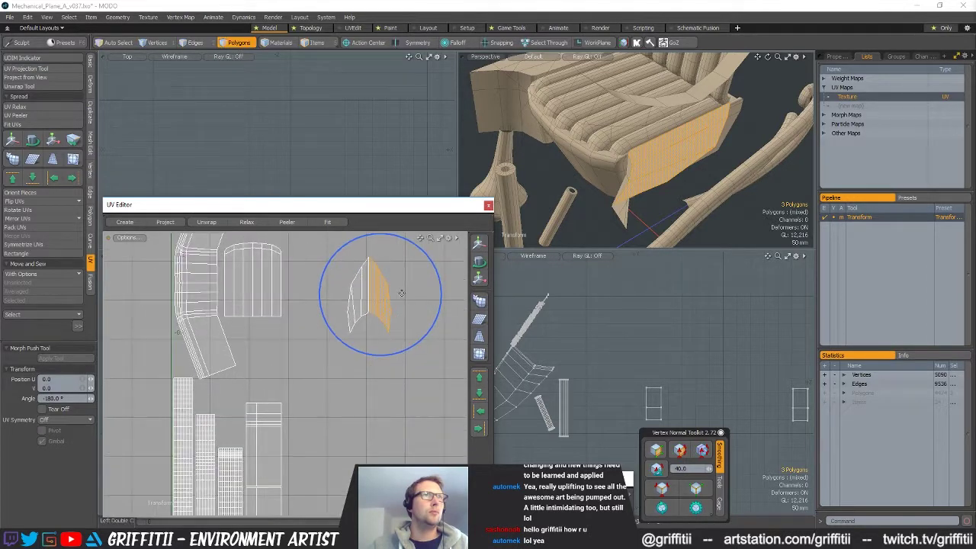
key(w)
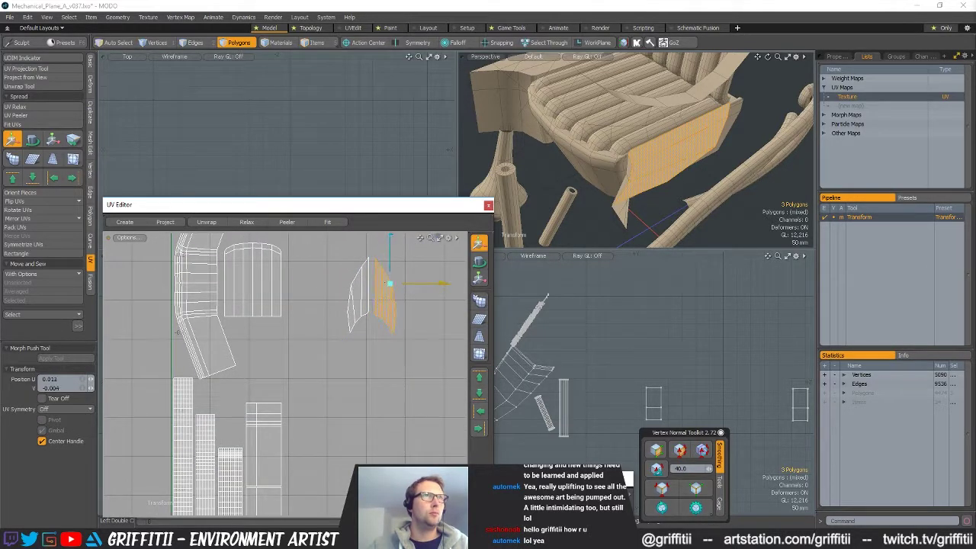
Select both arrow-shaped halves, 6 polygons, move them into the gap between the slatted panel and wide strip, and clear the selection
key(space)
shift+double_click(360, 285)
key(w)
drag(411, 265, 308, 330)
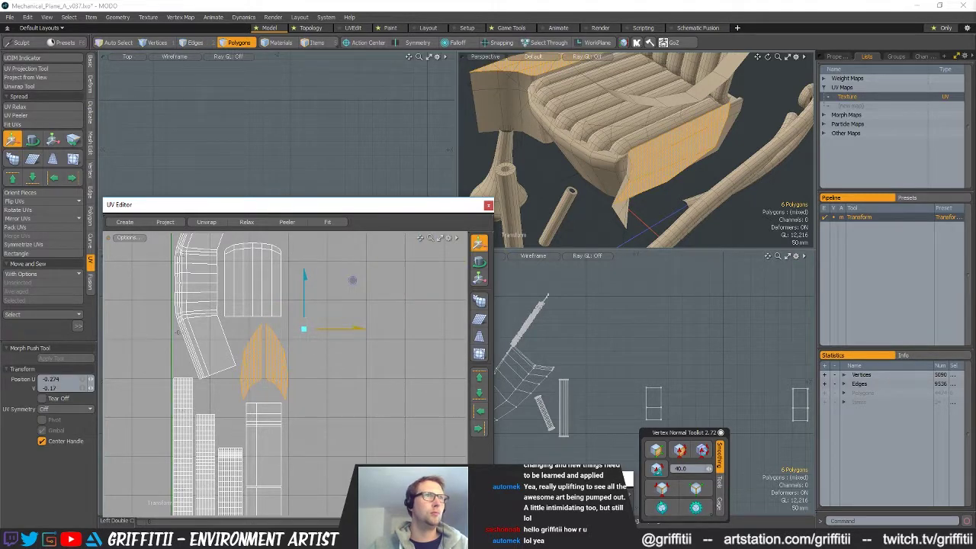
scroll(410, 290, down, 3)
key(space)
click(381, 306)
Select the large curved frame piece, 84 polygons, and move its U-shaped islands from the main tile into the lower tile
alt+drag(379, 306, 350, 356)
alt+drag(604, 136, 647, 187)
alt+drag(320, 340, 298, 375)
scroll(298, 372, down, 2)
alt+drag(303, 282, 296, 319)
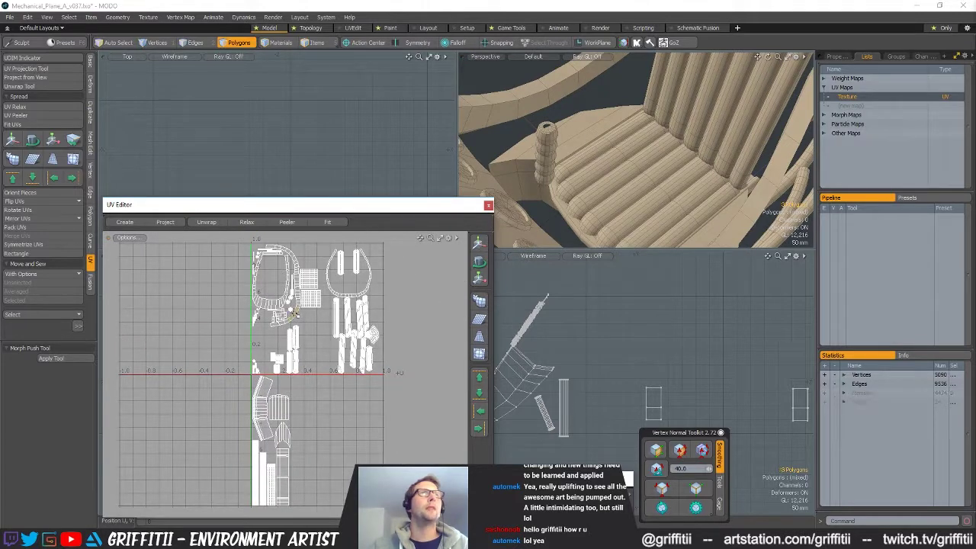
double_click(295, 314)
scroll(614, 114, down, 4)
alt+drag(615, 114, 634, 146)
key(bracketright)
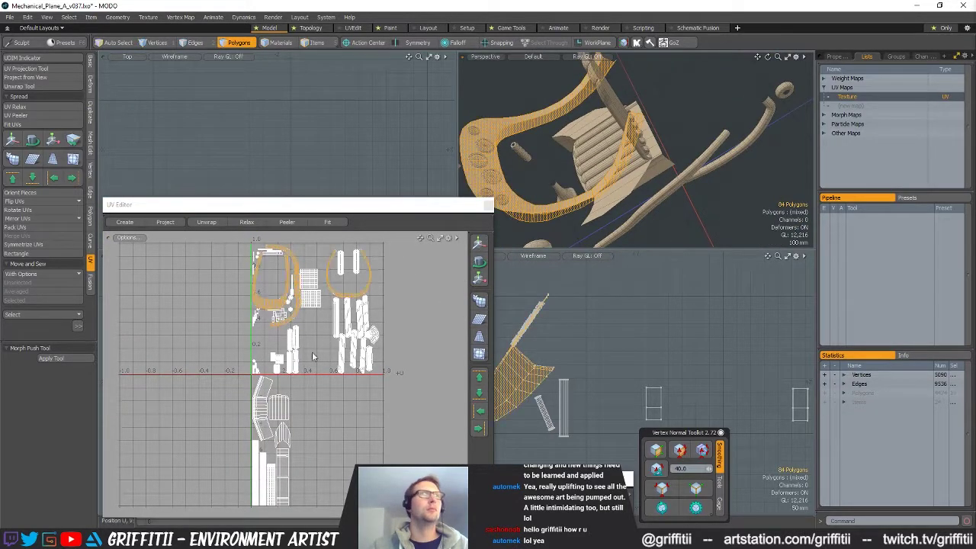
alt+drag(312, 352, 310, 299)
key(w)
drag(302, 264, 351, 402)
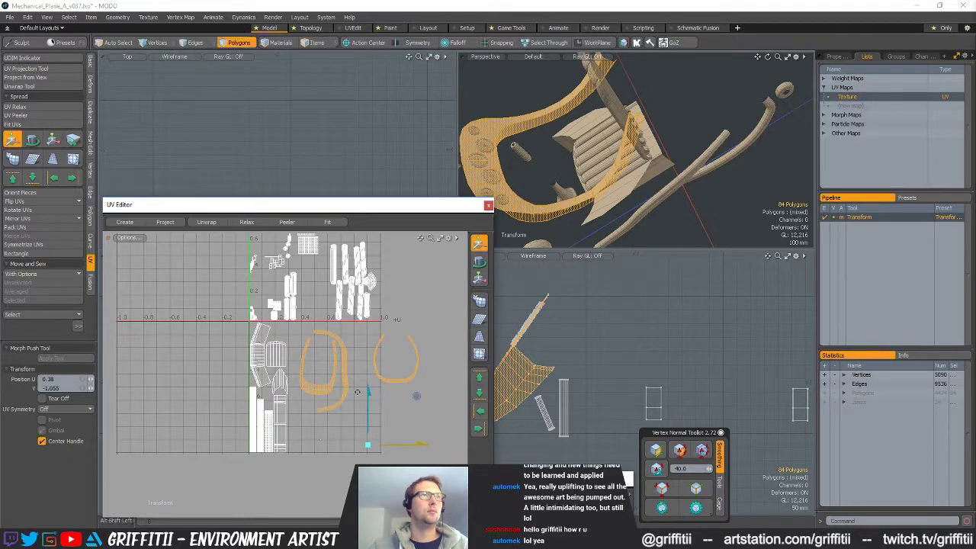
Select the wide U-shaped frame island, 28 polygons, and rotate it about 180° so it opens downward
scroll(358, 382, up, 2)
double_click(333, 319)
key(space)
key(w)
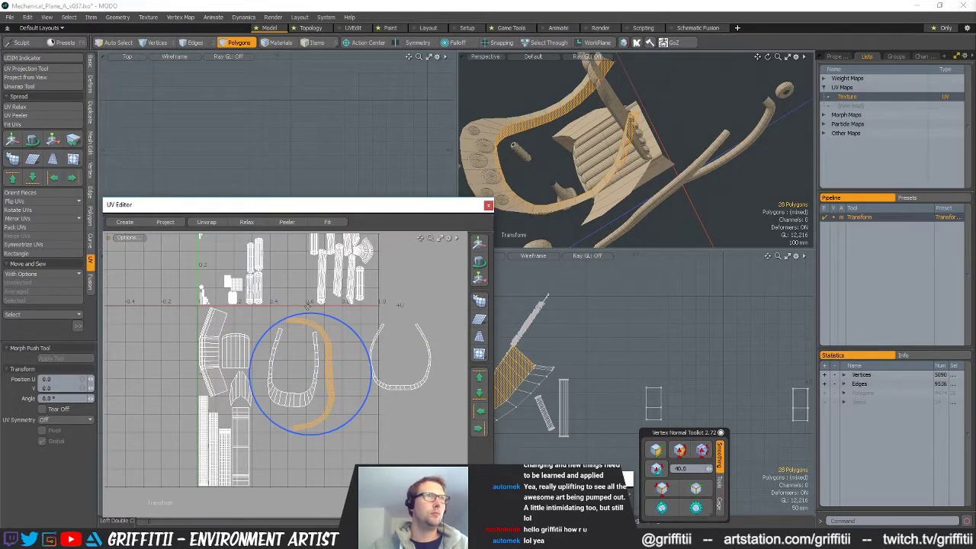
key(space)
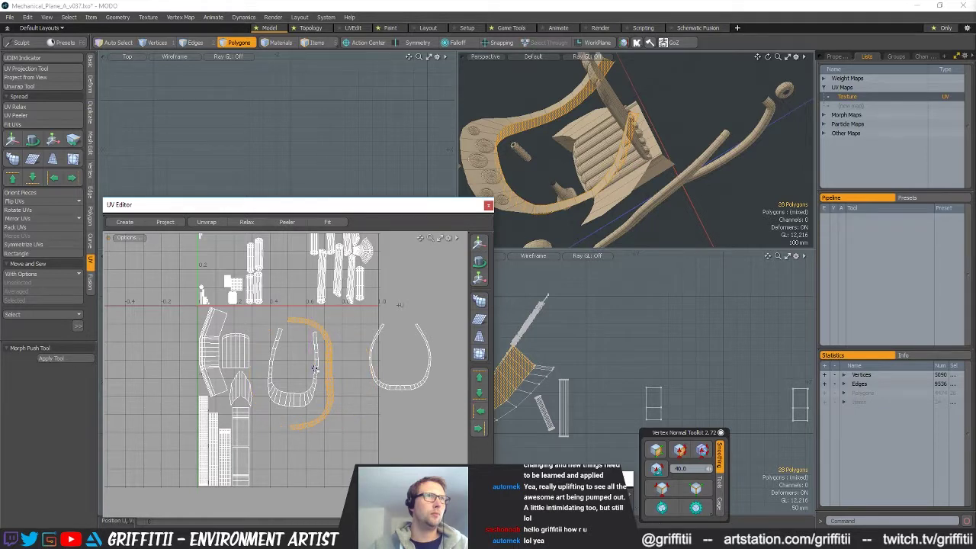
double_click(313, 364)
key(e)
drag(315, 310, 334, 411)
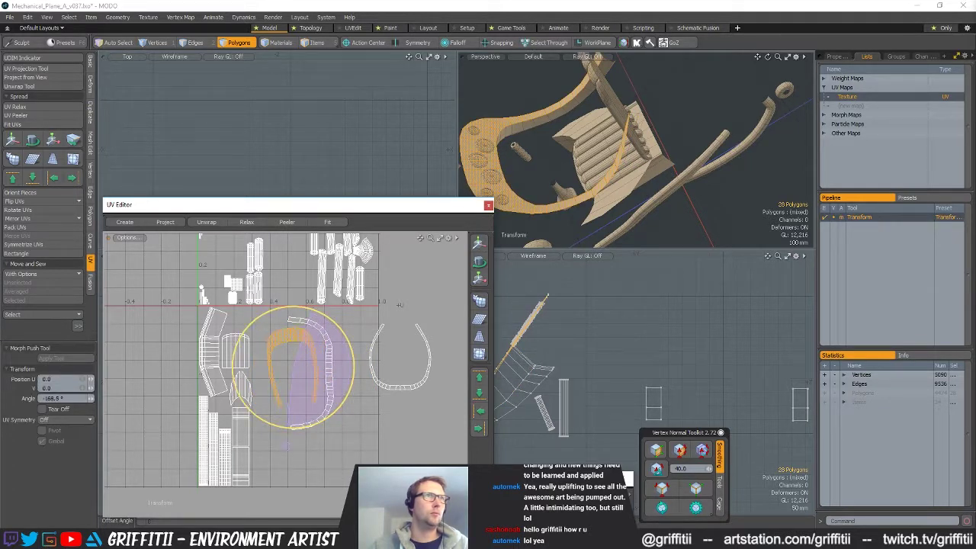
key(w)
Select the thin U-shaped frame island, 28 polygons, and move it -0.185 in U and -0.055 in V toward the other frame pieces
key(space)
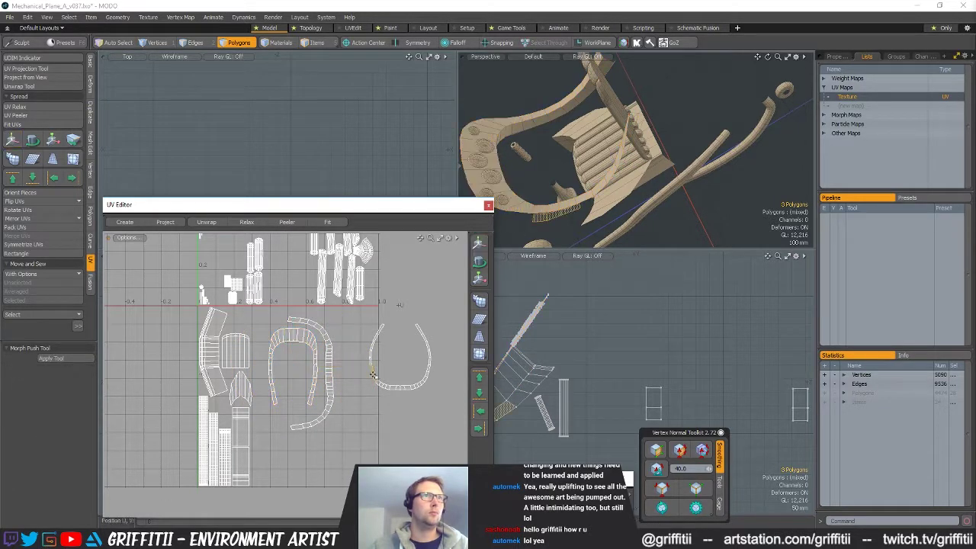
double_click(401, 388)
key(w)
drag(427, 311, 416, 312)
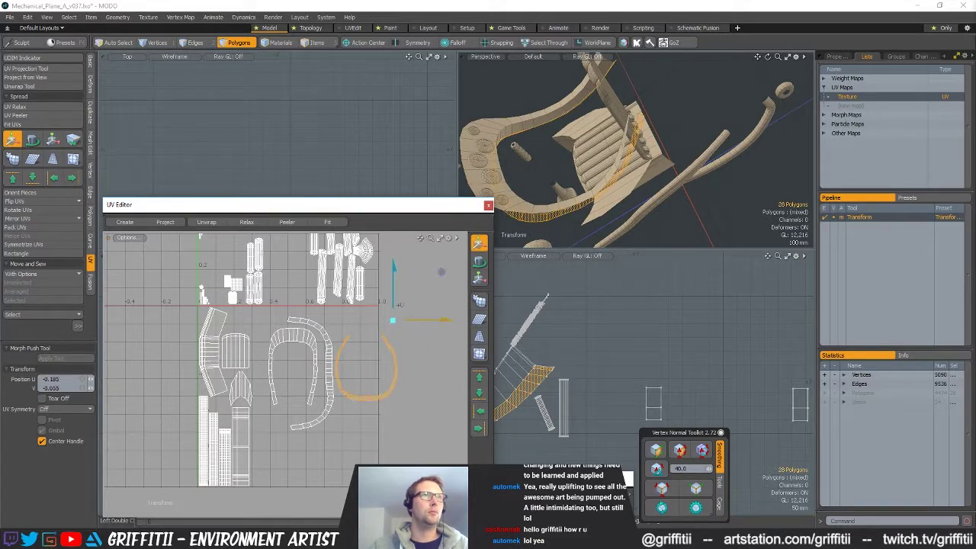
Select the inverted U and the C-shaped frame islands, 56 polygons, and move them -0.084 in U and 0.05 in V toward the seat panels
scroll(335, 353, up, 2)
key(space)
drag(303, 334, 333, 345)
key(])
key(w)
drag(433, 282, 414, 267)
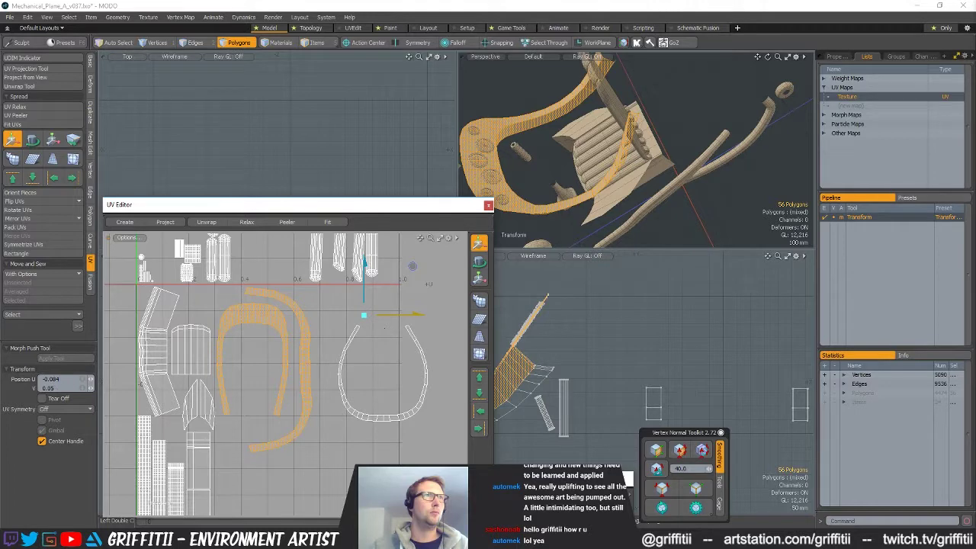
Select the thin U-shaped frame island, 28 polygons, and move it into the space below the other two frame islands
key(space)
double_click(348, 344)
key(w)
drag(416, 355, 324, 414)
alt+drag(323, 414, 355, 349)
drag(400, 333, 372, 379)
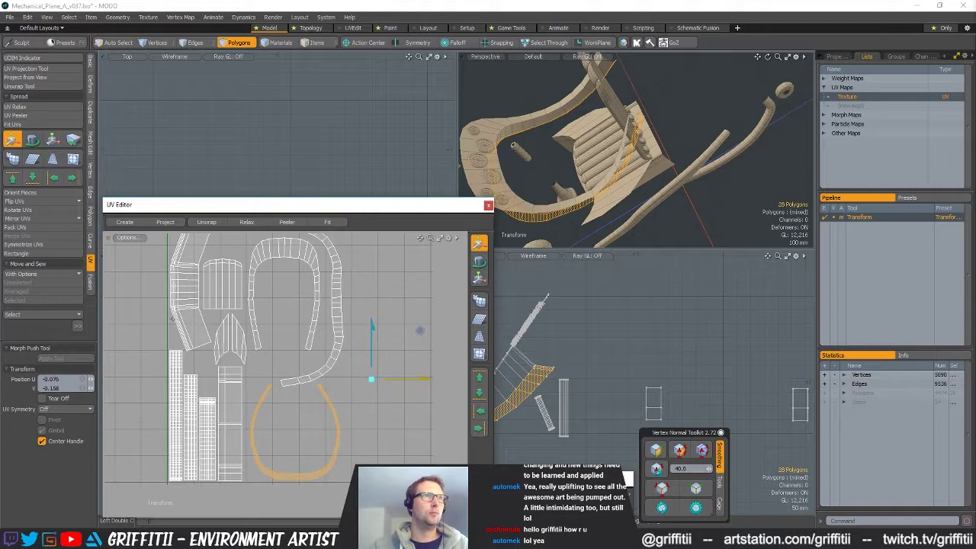
Nudge the thin U-shaped island -0.006 in U and 0.033 in V onto the lower tile's baseline, and clear the selection
ctrl+alt+drag(325, 347, 363, 344)
alt+shift+drag(364, 345, 381, 321)
key(e)
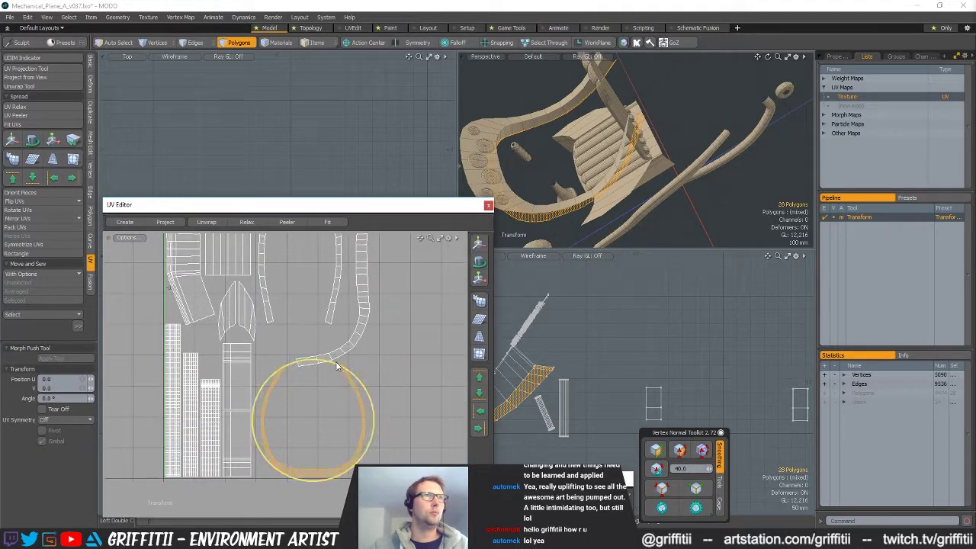
key(w)
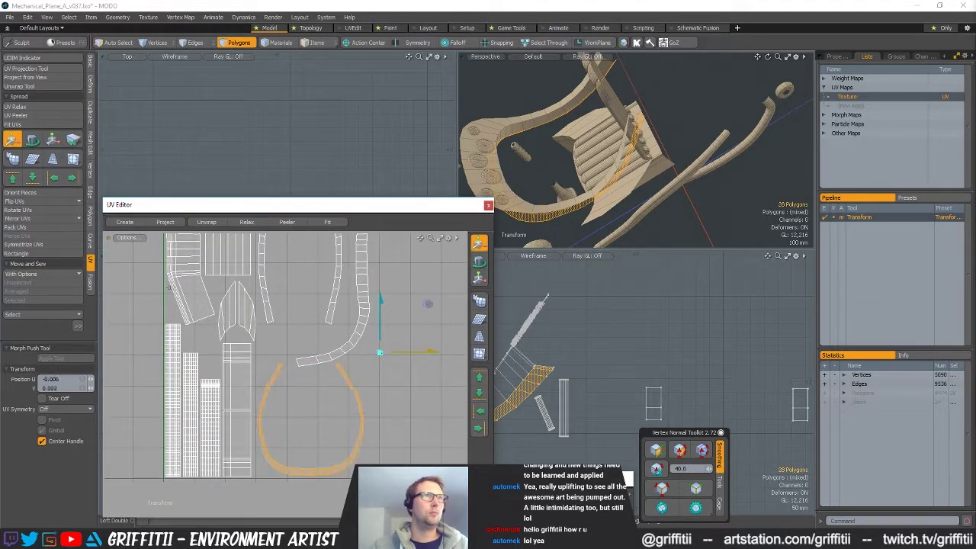
key(q)
click(403, 364)
ctrl+alt+drag(402, 364, 343, 327)
alt+shift+drag(390, 279, 379, 313)
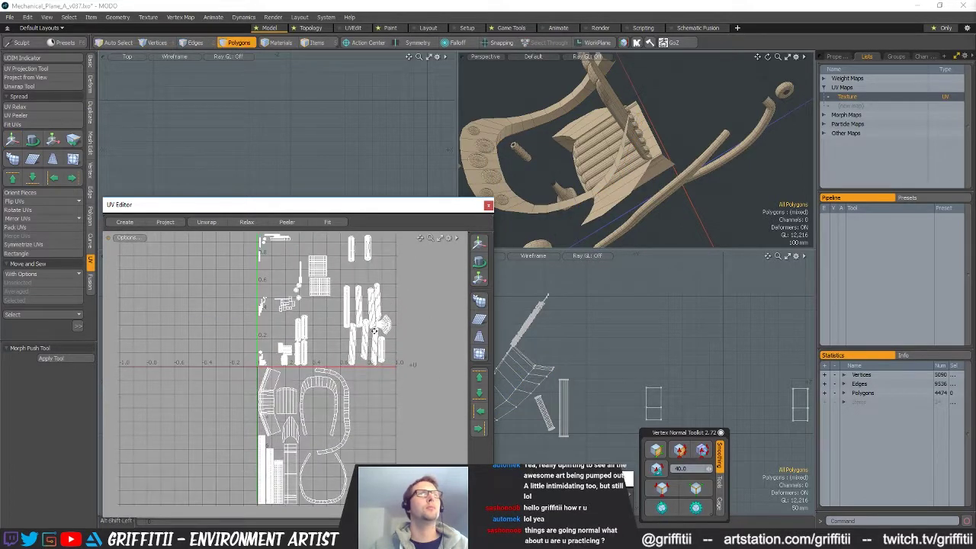
Select both wheels, 384 polygons, and move their UV islands -0.02 in U and -0.905 in V into the lower tile
alt+drag(569, 152, 610, 167)
double_click(553, 199)
alt+shift+drag(553, 199, 552, 153)
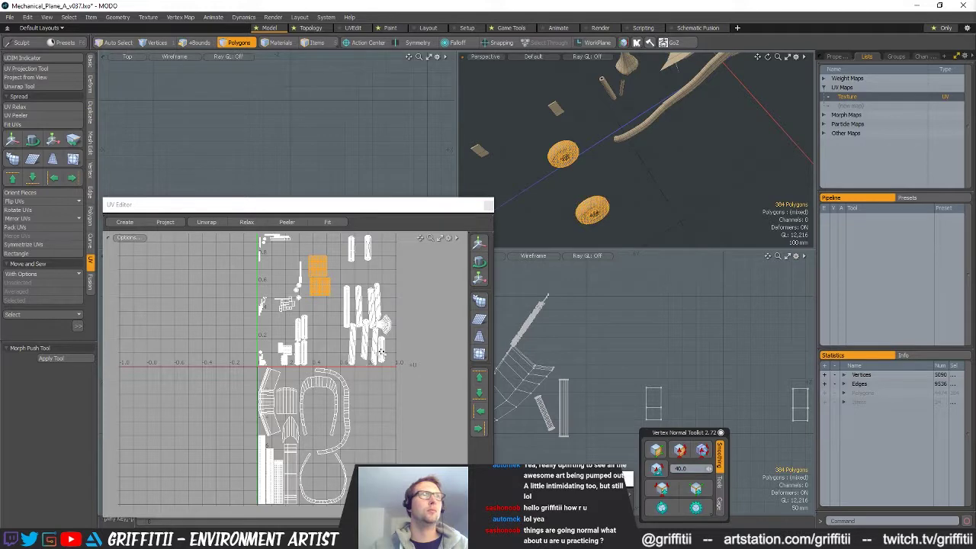
alt+shift+drag(431, 311, 424, 260)
key(w)
drag(365, 303, 361, 428)
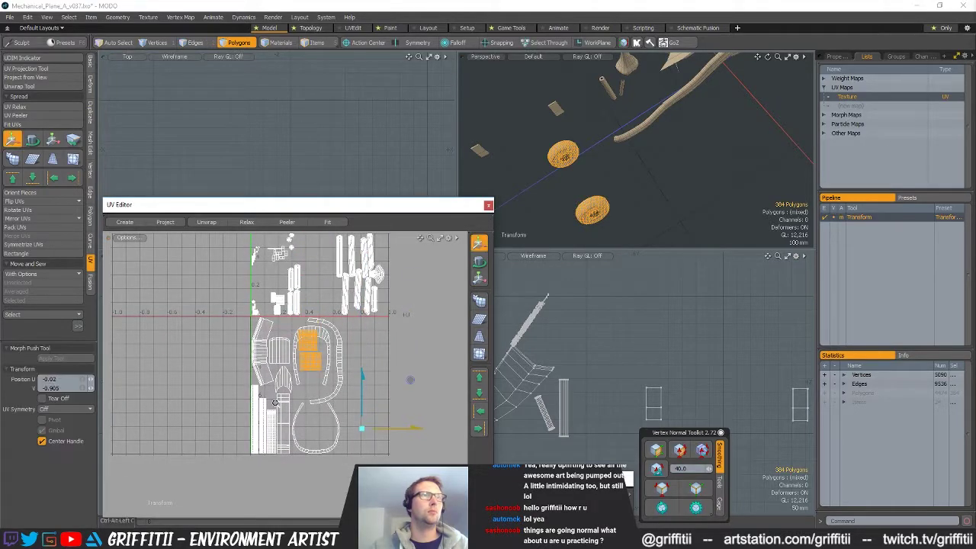
Select the lower wheel island, 192 polygons, rotate it a quarter turn, and align it under the other wheel island
scroll(281, 403, up, 5)
key(e)
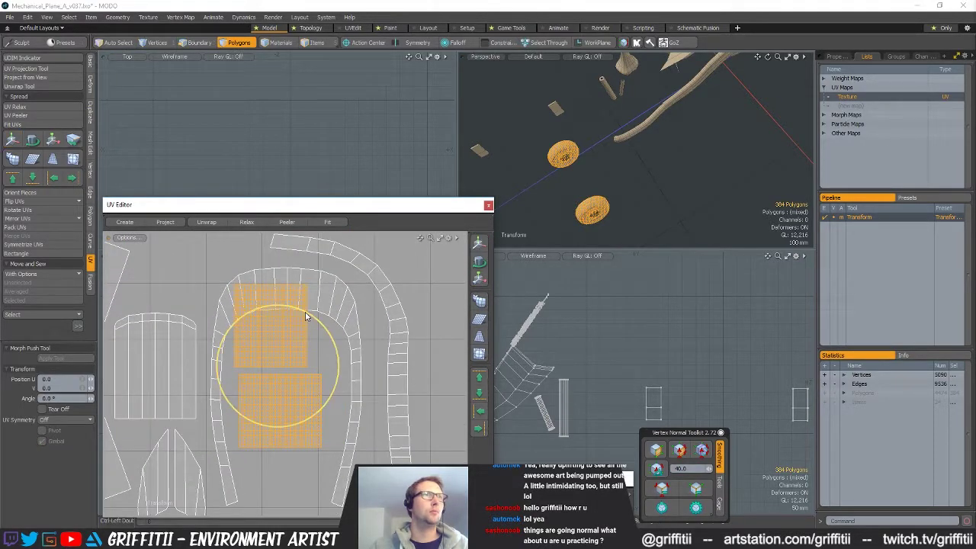
key(q)
double_click(286, 397)
key(e)
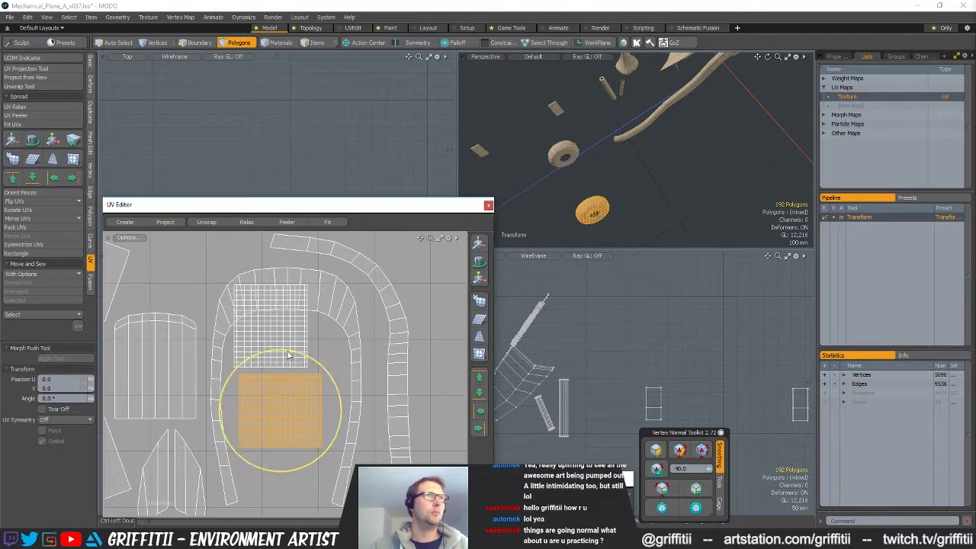
middle_drag(336, 424, 360, 390)
key(w)
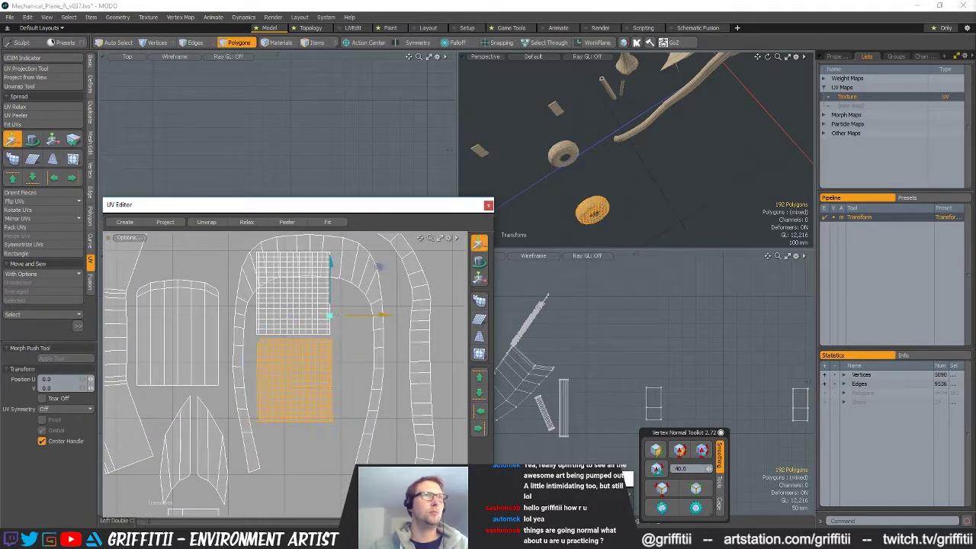
Select both wheel islands, 384 polygons, and move them 0.025 in U and -0.07 in V inside the inverted U frame
key(q)
shift+double_click(299, 315)
key(w)
drag(343, 280, 356, 324)
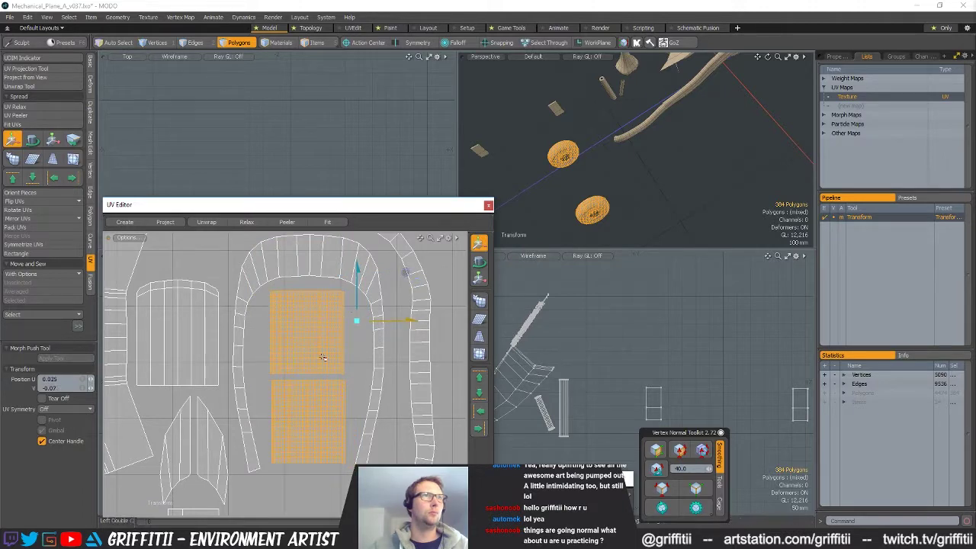
Select both wheel islands, move them into the lower tile's upper corner at the U 1.0 edge, and clear the selection
key(q)
double_click(316, 410)
scroll(363, 367, down, 4)
alt+drag(362, 368, 308, 385)
shift+double_click(301, 345)
key(w)
alt+shift+drag(309, 385, 343, 275)
alt+shift+drag(343, 275, 420, 399)
scroll(384, 340, down, 3)
key(q)
click(419, 363)
Select both small flat blocks, 18 polygons, and orient their UV pieces
scroll(418, 363, down, 3)
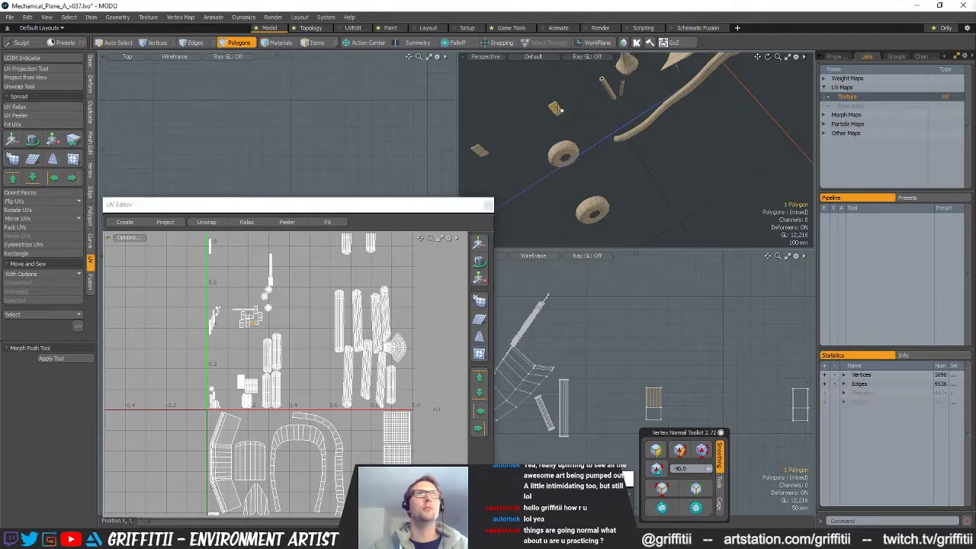
scroll(320, 294, down, 2)
key(y)
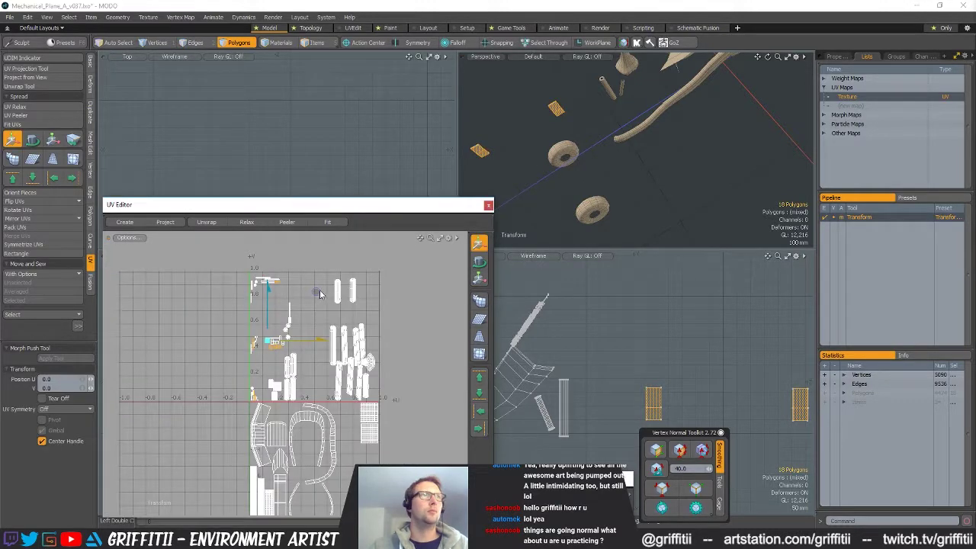
click(15, 195)
key(Return)
Move the two small blocks' islands, 18 polygons, out of the tile into the empty space on the negative U side
mouse_move(295, 380)
alt+shift+mouse_down()
mouse_move(272, 335)
mouse_move(243, 414)
alt+shift+mouse_up()
key(q)
click(233, 301)
key(y)
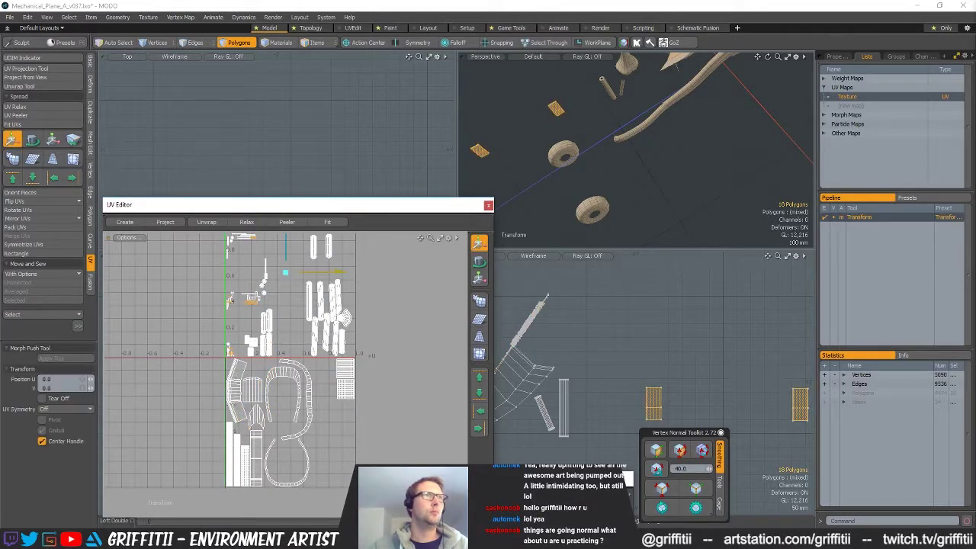
drag(195, 373, 209, 377)
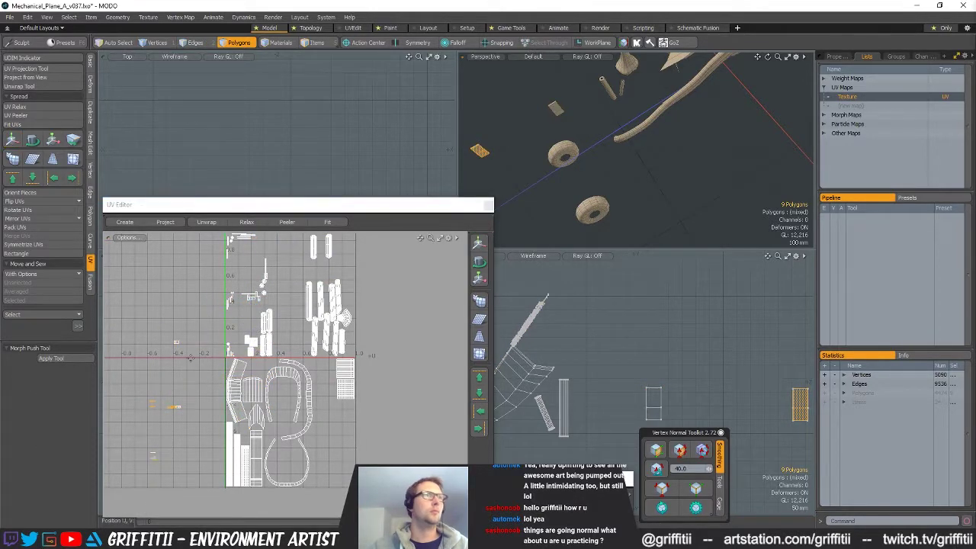
Move one overlapping two-polygon rectangle of the first small block -0.0295 in U and 0.0175 in V, directly above its matching rectangle
key(shift+a)
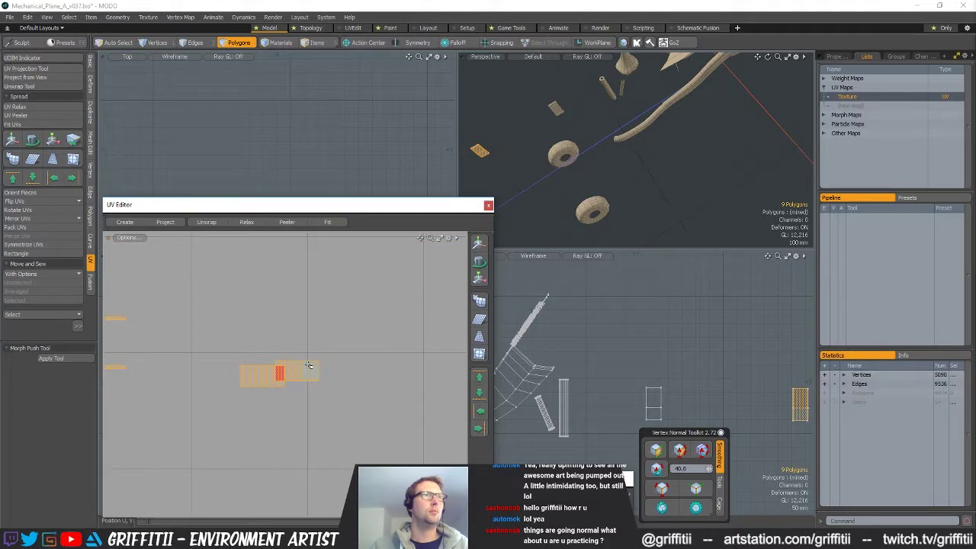
key(w)
drag(319, 353, 284, 334)
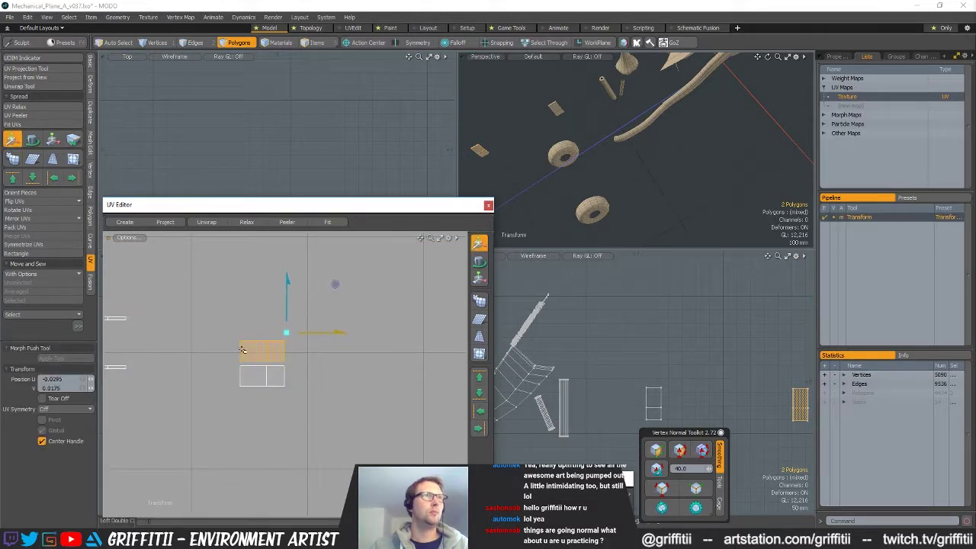
Select the first block's thin strip islands and move them above its two stacked rectangles
key(q)
alt+drag(176, 359, 231, 374)
right_drag(125, 398, 244, 321)
key(w)
drag(251, 309, 410, 273)
Select one two-polygon thin strip and move it -0.0005 in U and -0.0345 in V to line up with the stack
key(q)
right_drag(379, 332, 380, 332)
key(w)
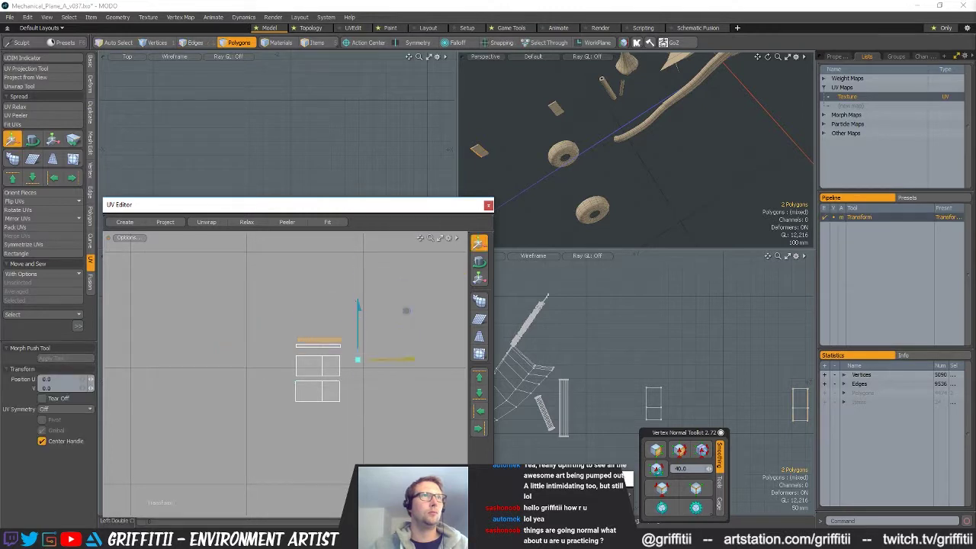
drag(355, 356, 356, 356)
scroll(350, 351, down, 6)
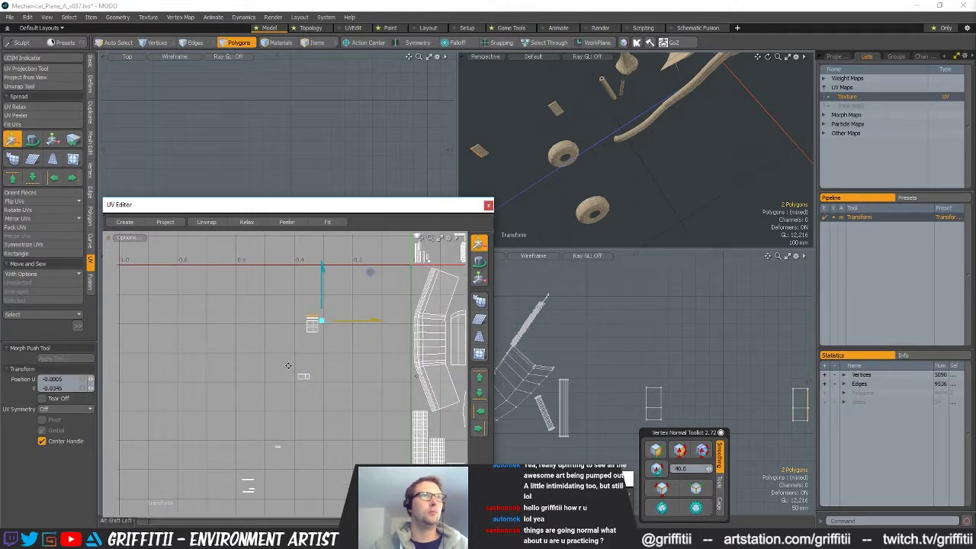
Select the first block's stray single-polygon piece and move it 0.136 in U and 0.3663 in V onto the top of the stack
key(q)
click(481, 150)
double_click(481, 151)
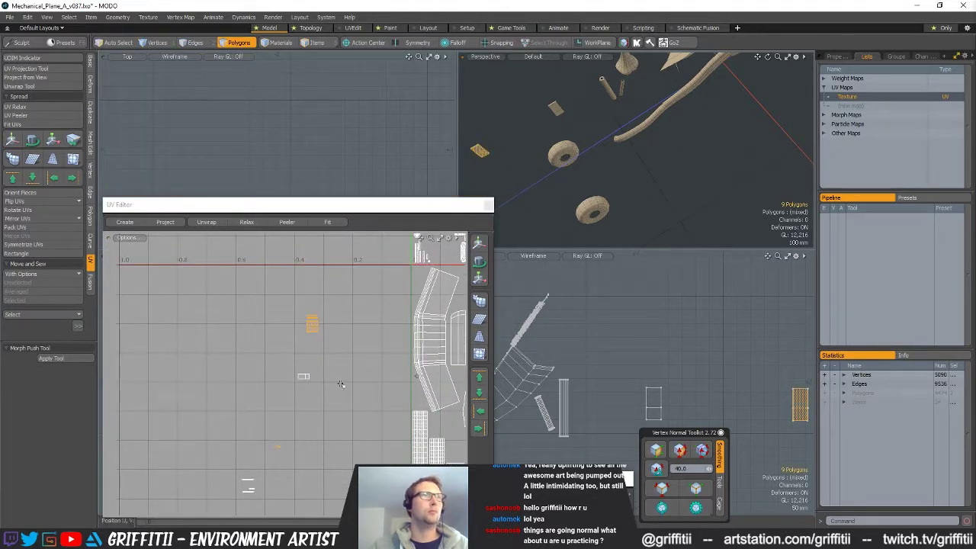
right_drag(348, 384, 343, 373)
scroll(343, 373, down, 4)
key(w)
drag(360, 361, 351, 284)
key(shift+a)
scroll(366, 328, down, 10)
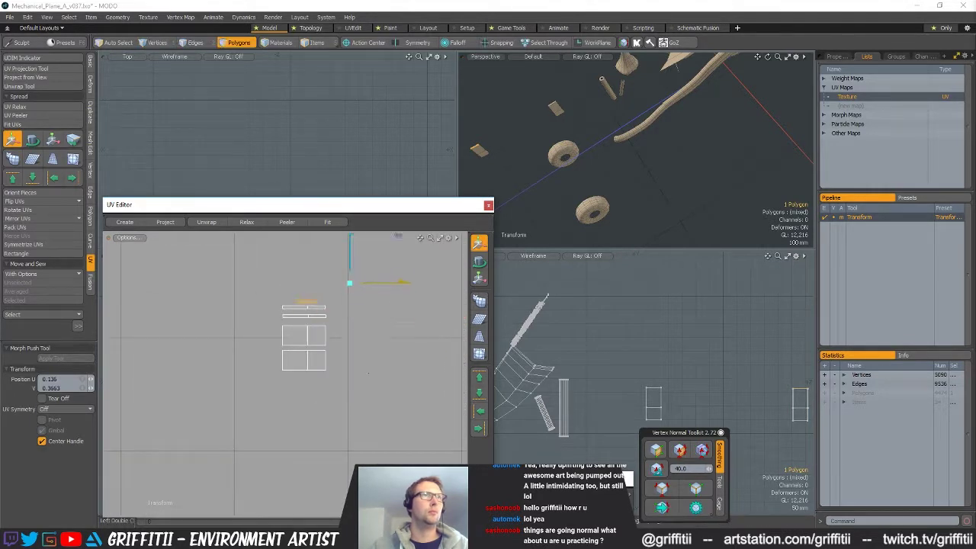
ctrl+alt+drag(361, 376, 290, 379)
alt+drag(340, 420, 338, 399)
key(q)
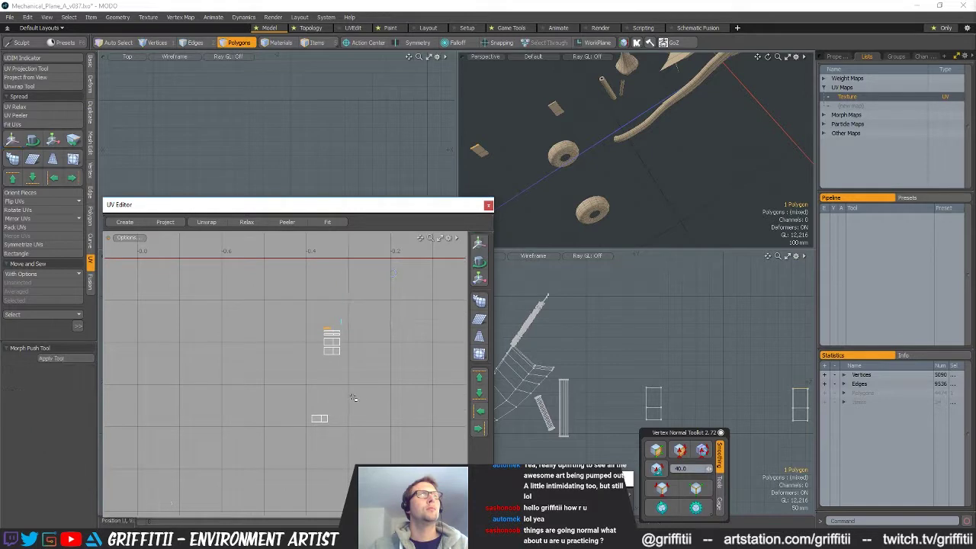
Select the second small block's islands, 9 polygons, and bring them, including the 5 polygons of thin pieces, closer to the first block's stack
double_click(557, 111)
key(w)
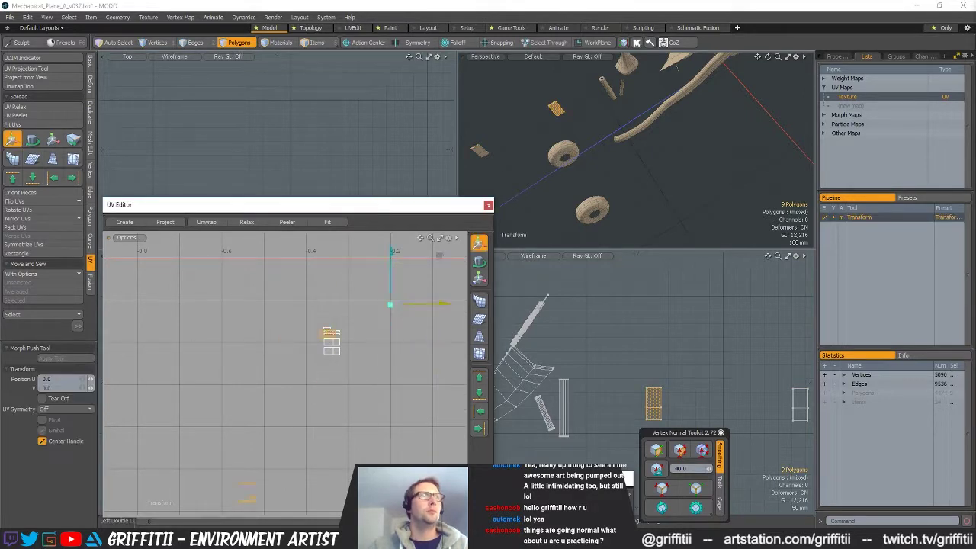
key(space)
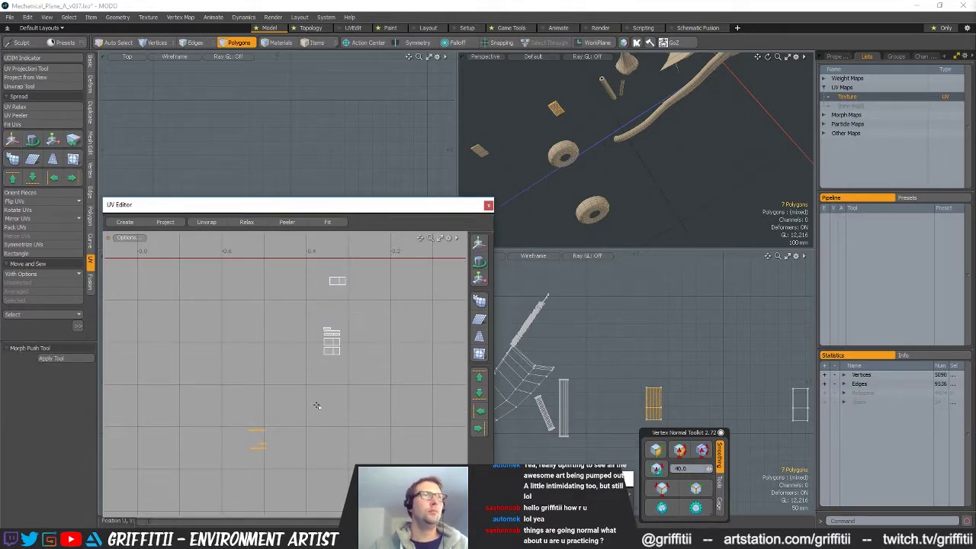
scroll(336, 391, down, 3)
ctrl+right_drag(397, 289, 398, 279)
key(w)
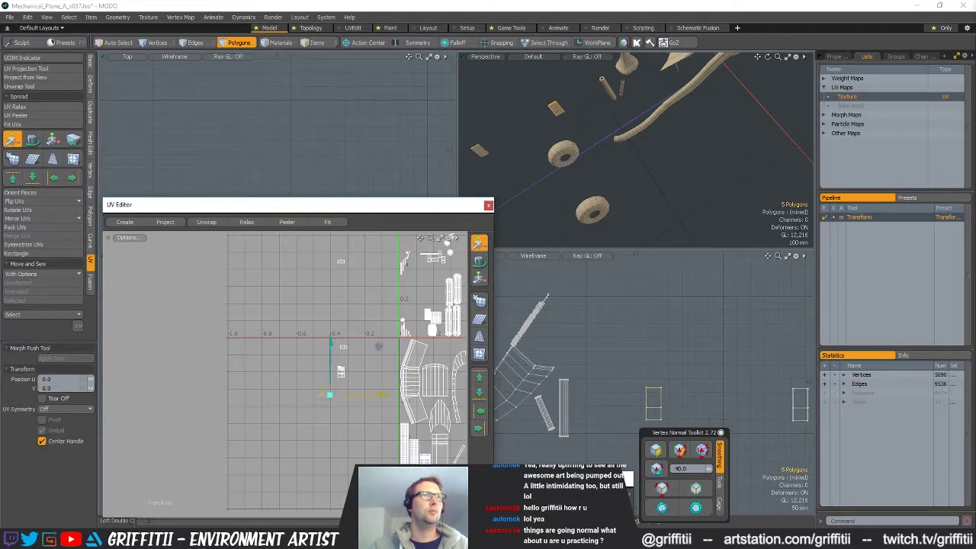
ctrl+alt+drag(332, 367, 351, 367)
Place the second block's single-polygon piece beside its match in the stack, and move a two-polygon strip just above them
key(q)
click(368, 303)
key(w)
key(q)
double_click(308, 356)
key(w)
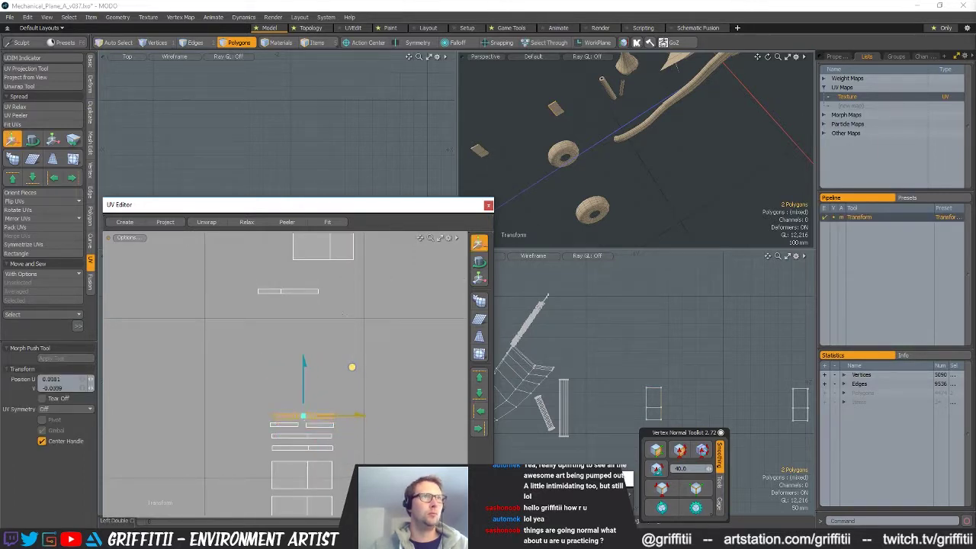
Select the second block's remaining two-polygon thin strip and move it onto the top of the strip stack
key(space)
right_drag(387, 301, 384, 304)
key(w)
drag(351, 290, 369, 398)
key(space)
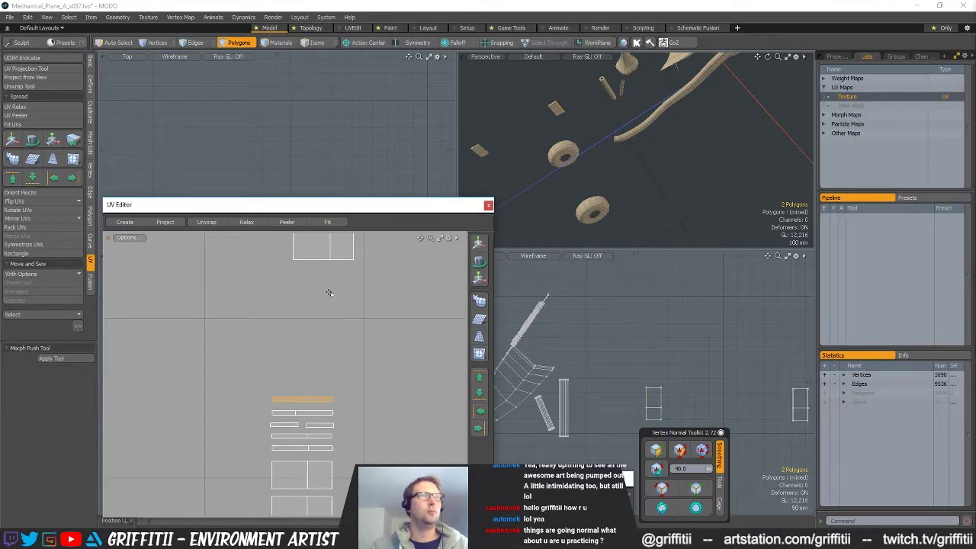
Select the nearer two-polygon rectangle of the second block and align it above the thin strips
scroll(334, 292, down, 4)
mouse_move(318, 286)
right_down()
mouse_move(379, 292)
mouse_move(355, 292)
right_up()
key(w)
mouse_move(346, 278)
mouse_down()
mouse_move(344, 306)
mouse_move(343, 295)
mouse_move(389, 328)
mouse_up()
key(space)
scroll(320, 339, up, 4)
key(w)
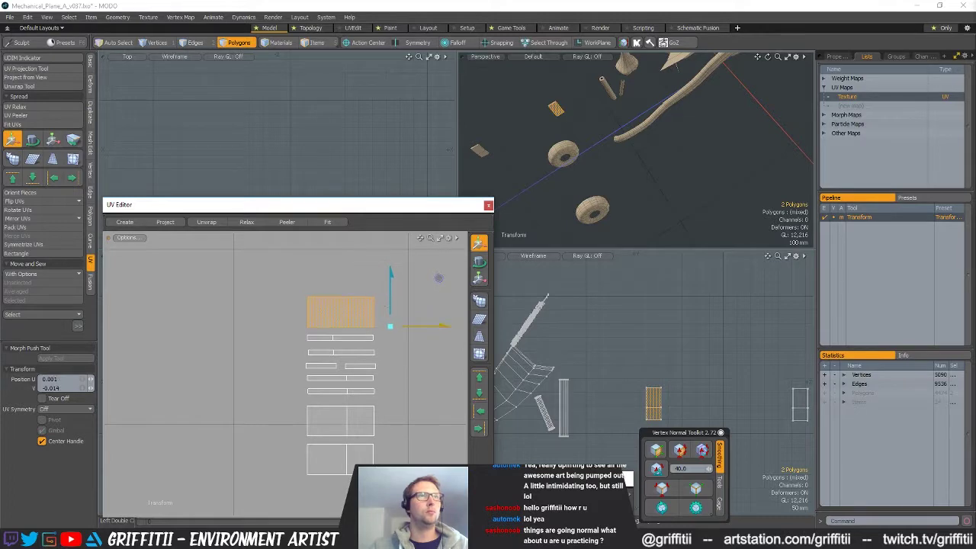
Bring the second block's remaining two-polygon rectangle to the stack, rotate it to match, and align it on top
scroll(382, 307, down, 4)
alt+shift+drag(323, 307, 298, 354)
key(space)
scroll(360, 294, down, 3)
alt+shift+drag(307, 288, 295, 337)
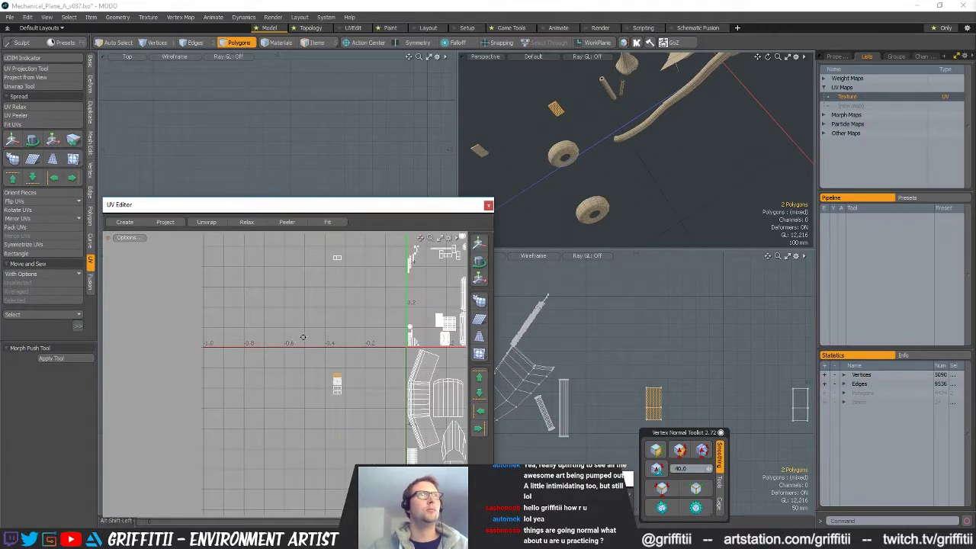
key(y)
scroll(334, 322, up, 5)
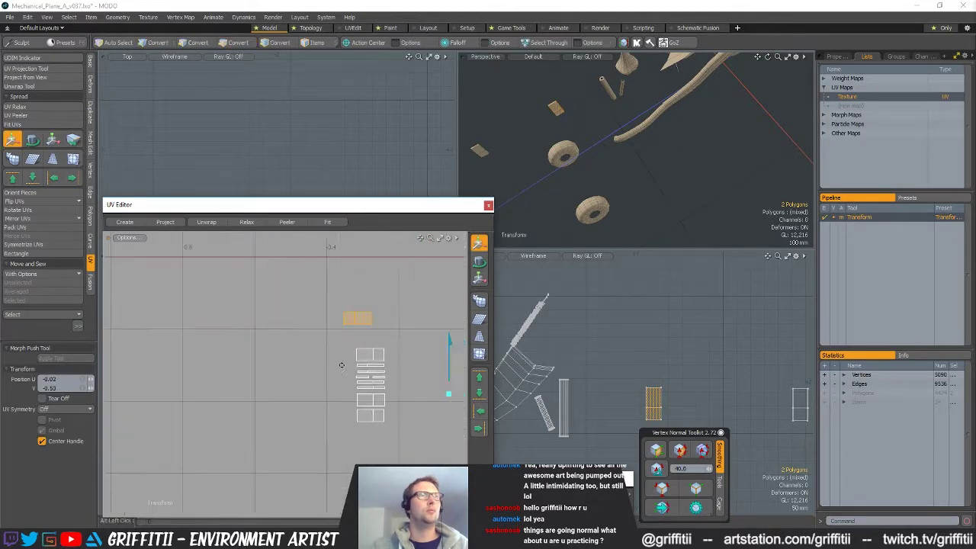
drag(329, 321, 341, 334)
key(e)
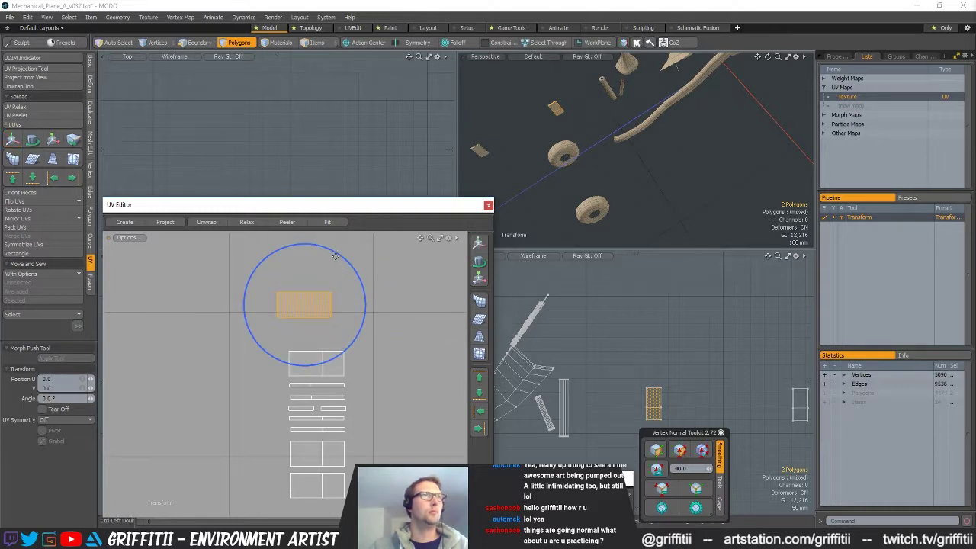
drag(335, 257, 327, 369)
key(w)
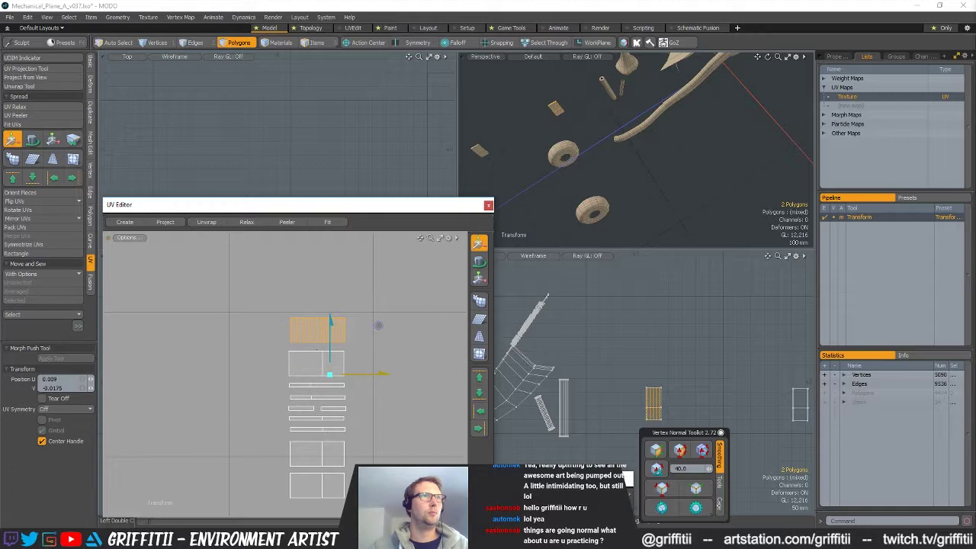
Select the whole stack of block islands, 18 polygons, and move it into the lower tile above the shorter strip
key(q)
ctrl+alt+drag(378, 339, 182, 342)
right_drag(307, 344, 336, 381)
alt+drag(336, 388, 212, 366)
key(w)
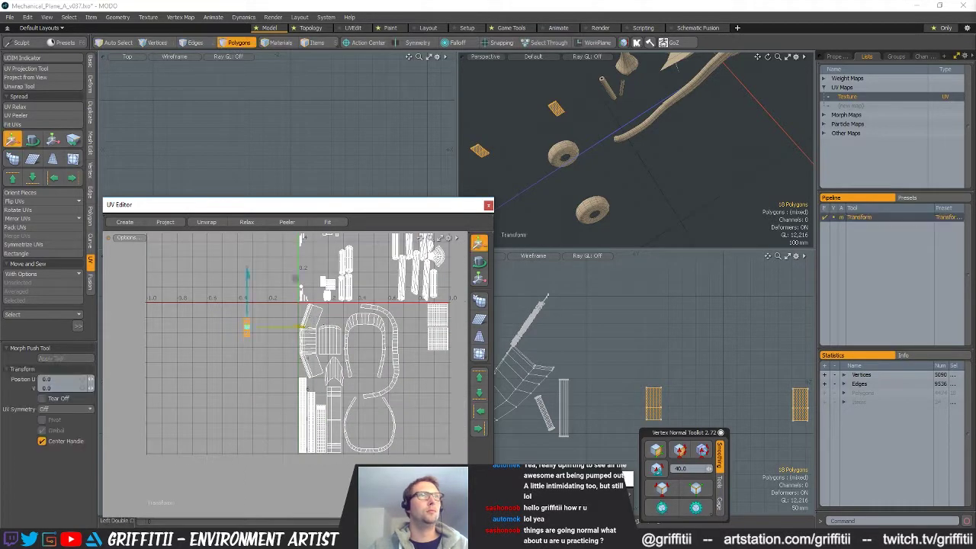
drag(350, 300, 394, 299)
drag(396, 358, 331, 372)
scroll(329, 404, up, 7)
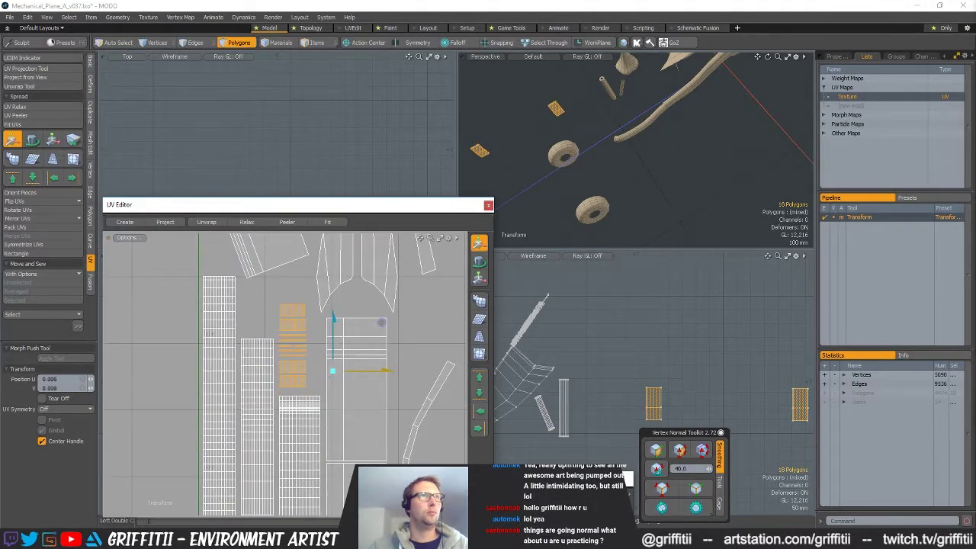
Select the islands of the third and fourth small blocks, 18 polygons, and move them out beside the lower tile
scroll(322, 374, down, 7)
key(q)
click(272, 340)
alt+shift+drag(343, 278, 274, 336)
ctrl+alt+drag(305, 286, 278, 279)
alt+shift+drag(278, 276, 278, 310)
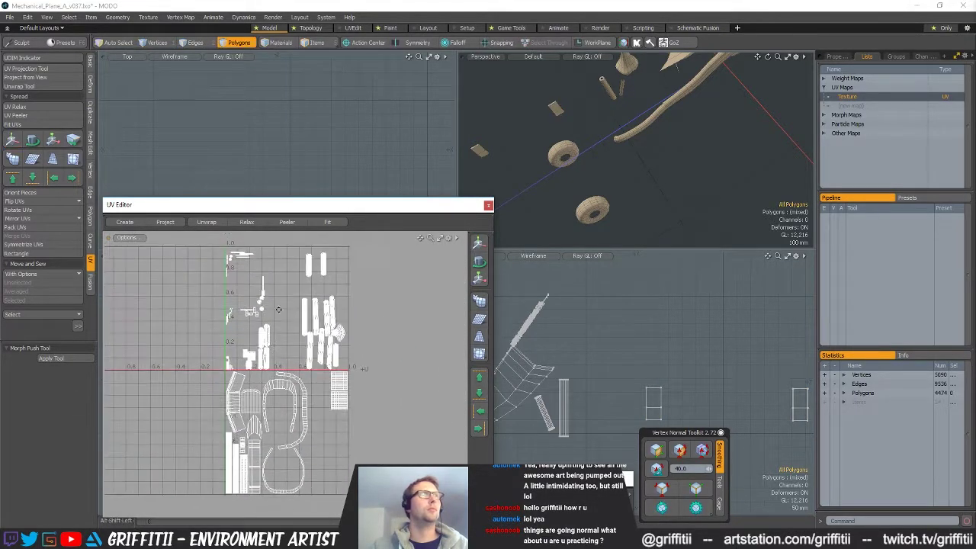
ctrl+alt+drag(581, 162, 560, 210)
drag(516, 158, 515, 154)
shift+click(250, 315)
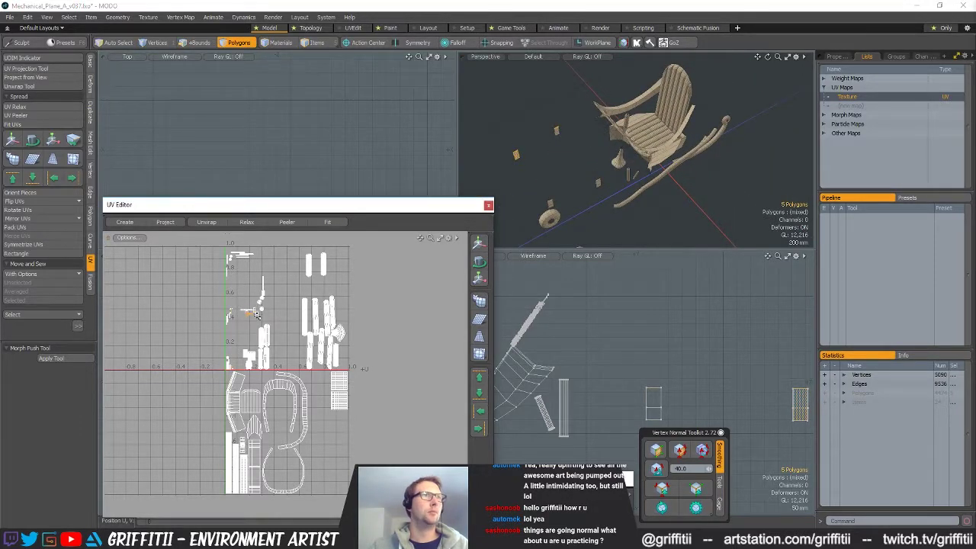
alt+shift+drag(250, 314, 279, 291)
key(w)
key(q)
click(558, 132)
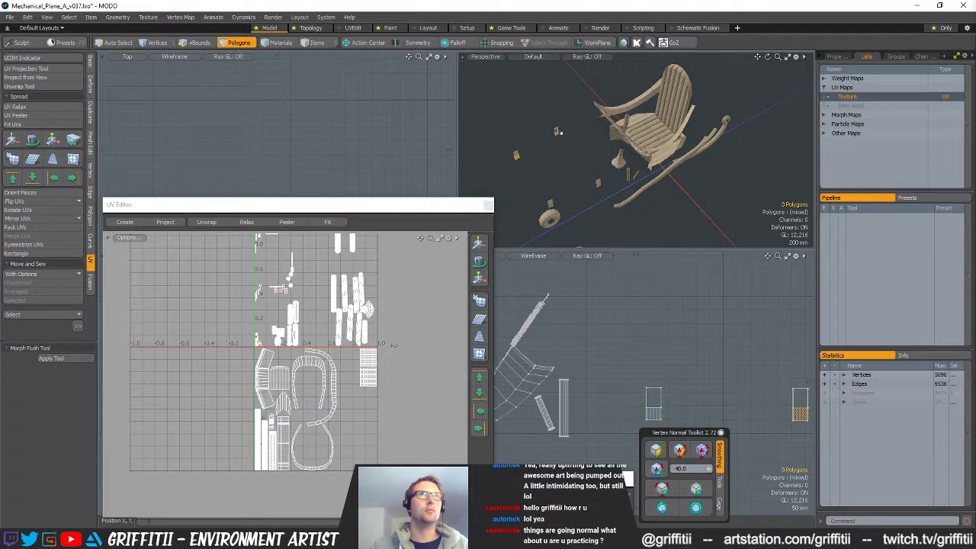
key(w)
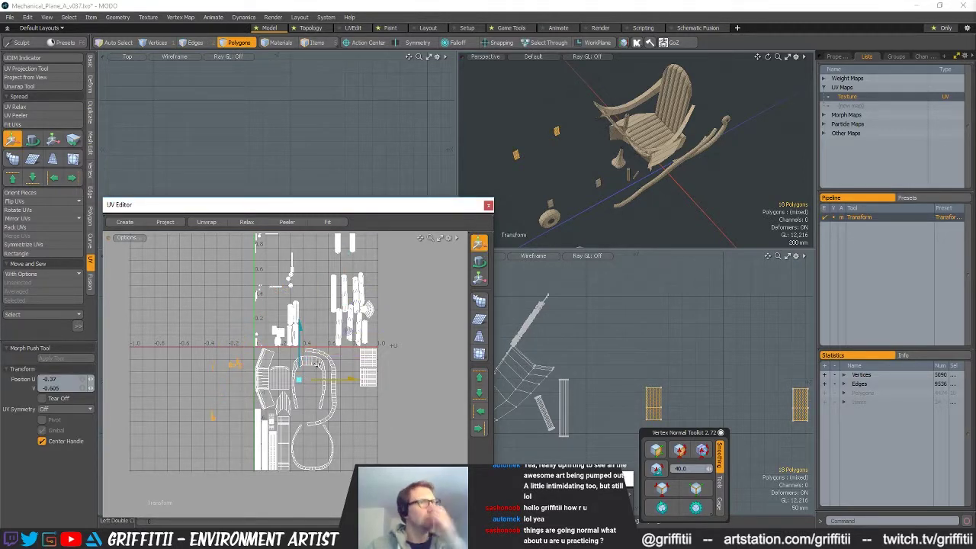
Orient the selected block islands horizontally with Orient Pieces
scroll(239, 404, up, 5)
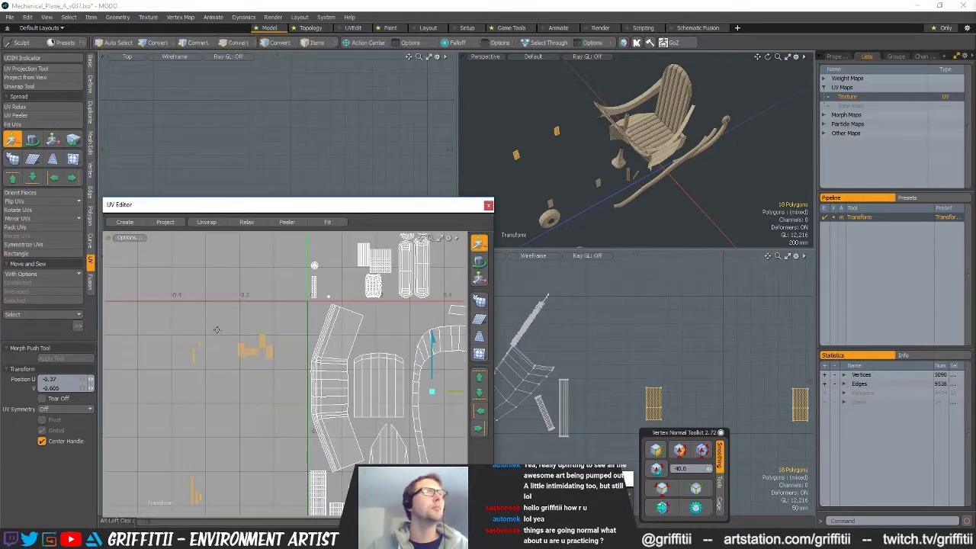
click(23, 193)
key(Return)
Separate the overlapping two-polygon rectangles of the blocks by moving them clear of each other
scroll(231, 332, up, 4)
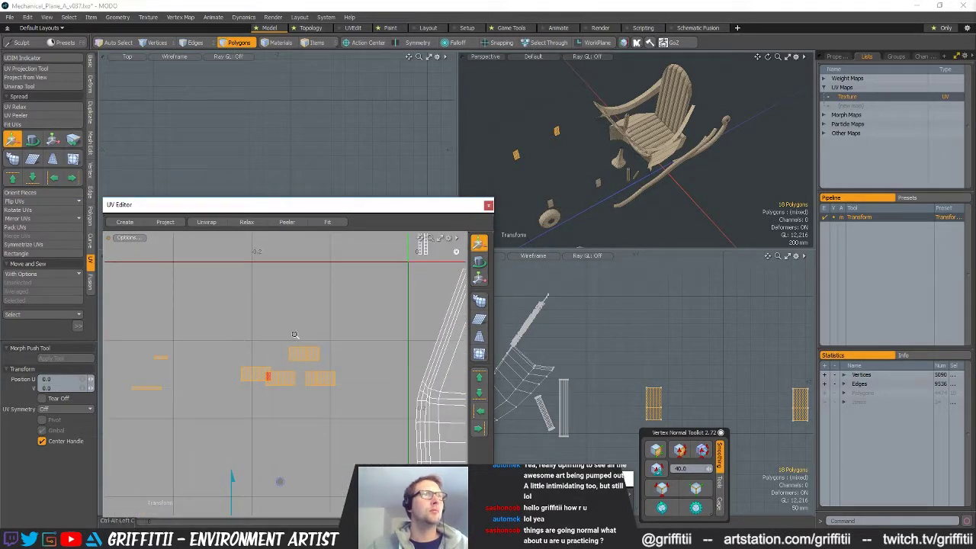
key(space)
double_click(280, 379)
key(])
scroll(277, 358, down, 2)
mouse_move(277, 359)
alt+shift+mouse_down()
mouse_move(321, 305)
mouse_move(325, 334)
mouse_move(286, 348)
mouse_move(271, 368)
alt+shift+mouse_up()
key(w)
key(space)
scroll(319, 337, up, 4)
click(315, 346)
key(w)
key(space)
Select the third block, drop its rectangles from the selection, and move its thin pieces up nearer to them
double_click(517, 156)
ctrl+right_drag(325, 314, 243, 385)
scroll(274, 393, down, 6)
key(w)
drag(363, 440, 398, 321)
scroll(366, 426, up, 5)
alt+drag(376, 261, 365, 397)
scroll(344, 346, up, 5)
Select the third block's pieces one by one and line the thin strips up in a stack above its rectangle
key(space)
click(367, 372)
key(w)
drag(396, 350, 413, 336)
key(space)
drag(362, 300, 357, 348)
key(w)
drag(405, 300, 408, 302)
key(space)
click(379, 355)
key(w)
drag(410, 346, 329, 336)
Rotate the third block's lower two-polygon rectangle to match the other one and align it beneath the stack
click(326, 446)
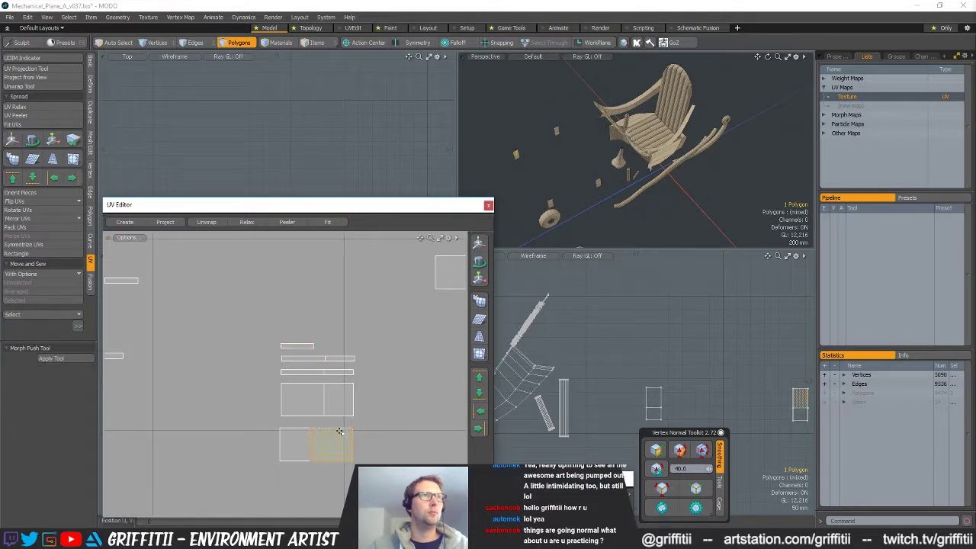
key(e)
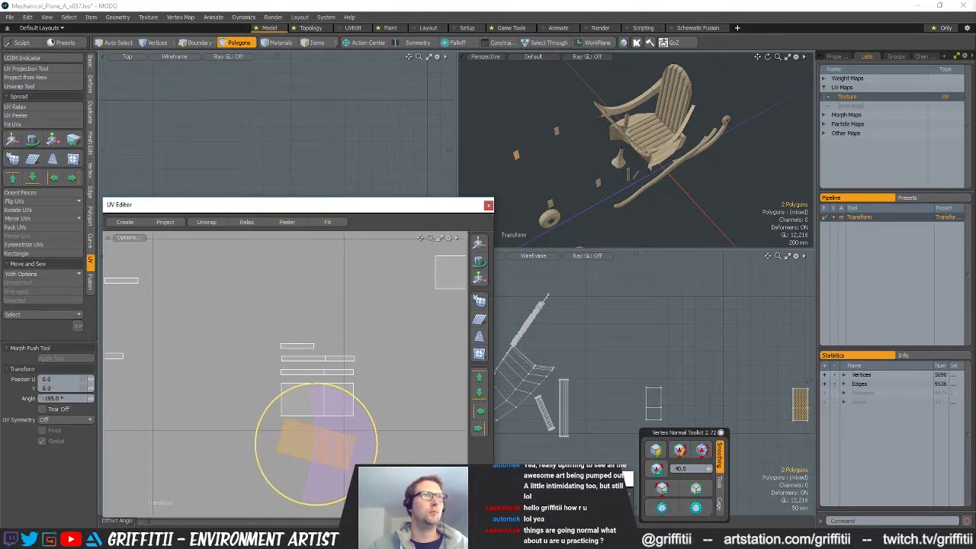
key(w)
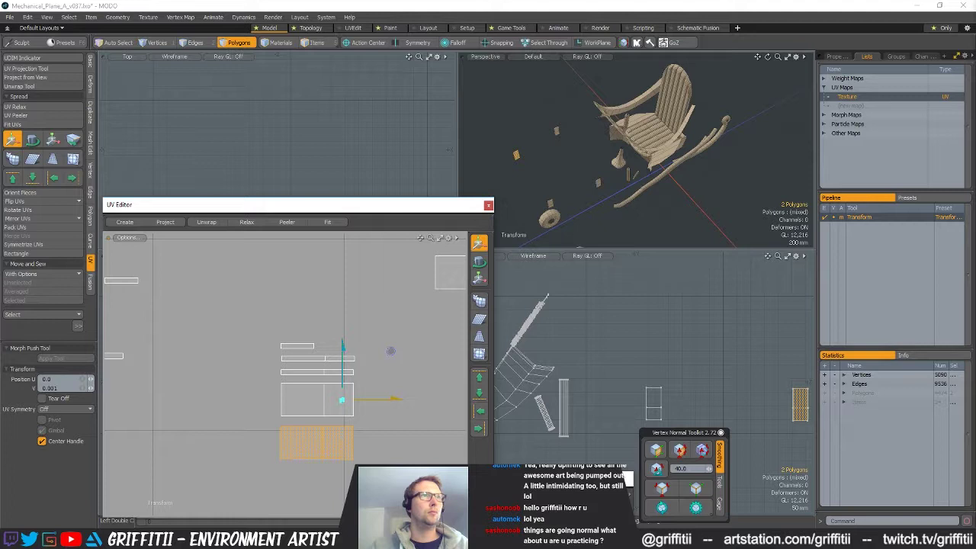
key(space)
Select the fourth block's single-polygon piece and place it beside its match in the stack
click(399, 392)
scroll(398, 392, down, 6)
alt+drag(398, 392, 351, 375)
scroll(320, 397, down, 2)
scroll(305, 373, up, 4)
click(209, 373)
key(w)
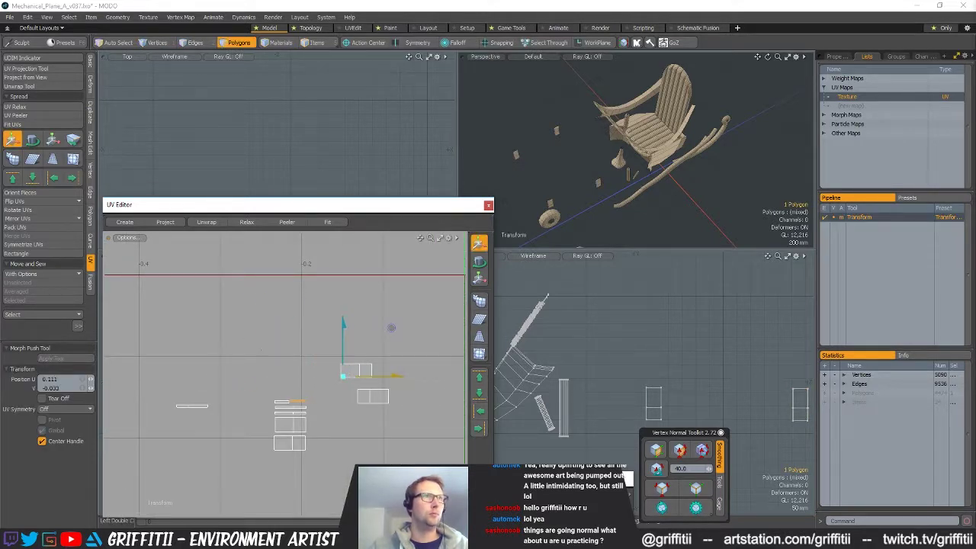
Move the fourth block's two-polygon thin strip onto the stack above the single-polygon pieces and align it
key(space)
mouse_move(228, 422)
right_down()
mouse_move(180, 436)
mouse_move(217, 393)
right_up()
key(w)
drag(250, 367, 350, 356)
scroll(392, 401, up, 5)
alt+drag(316, 405, 383, 383)
key(space)
click(356, 385)
key(w)
Select the fourth block's remaining two-polygon thin strip and place it on top of the strip stack
scroll(380, 402, down, 6)
alt+drag(308, 444, 288, 348)
key(space)
right_drag(279, 506, 292, 481)
key(w)
drag(300, 493, 362, 441)
scroll(366, 376, up, 6)
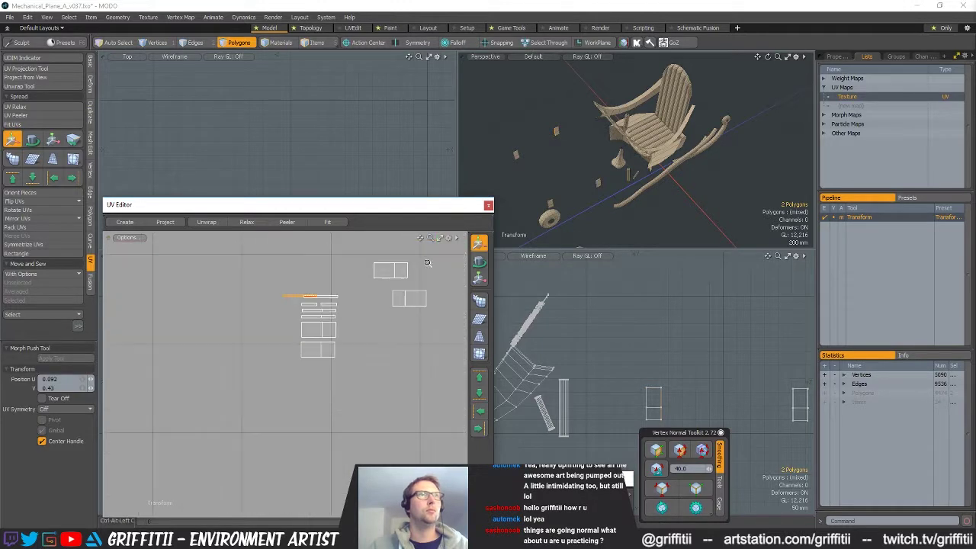
drag(423, 375, 437, 382)
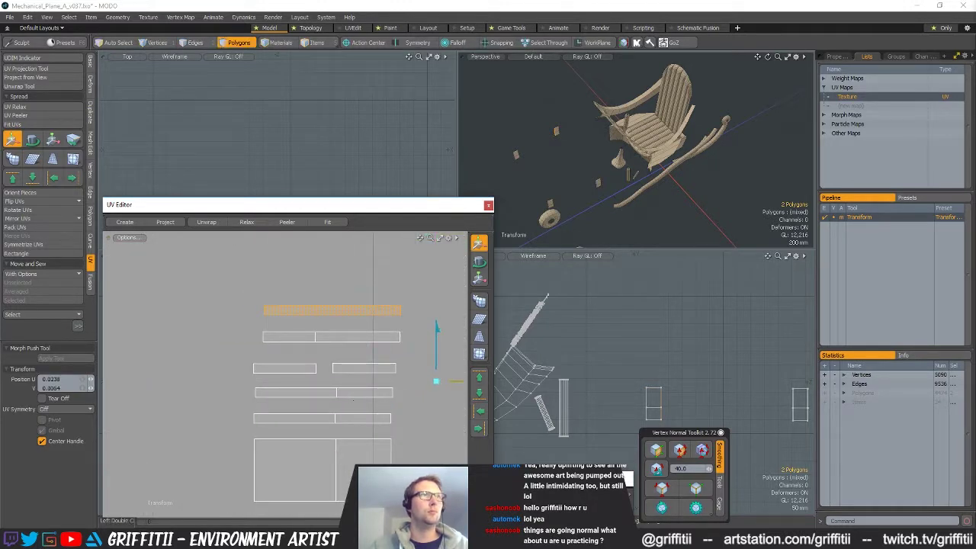
Select the upper two thin strips together, 4 polygons, and nudge them into line with the stack
key(space)
shift+drag(308, 337, 326, 332)
scroll(245, 442, down, 4)
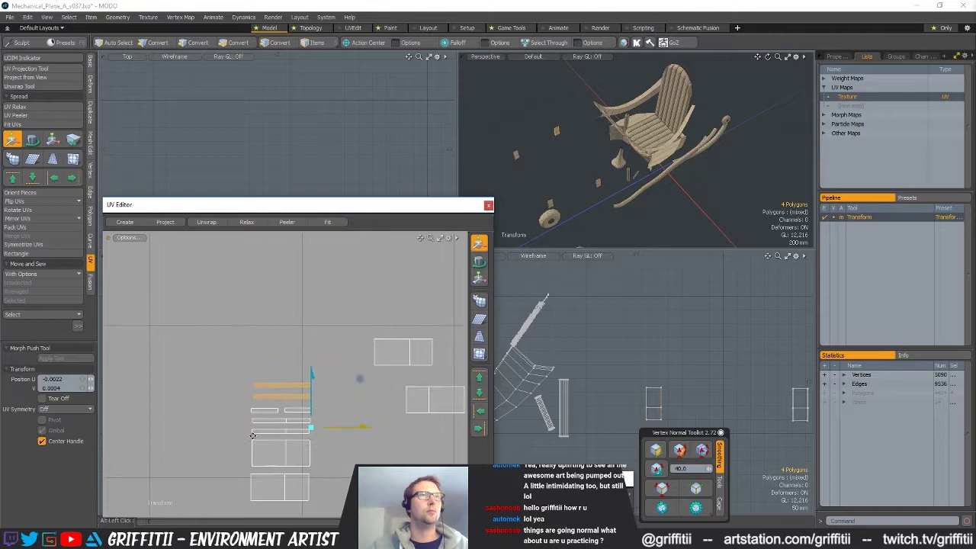
Select the fourth block's nearer two-polygon rectangle and place it above the thin strips
click(433, 412)
key(w)
drag(435, 431, 279, 394)
Rotate the fourth block's last two-polygon rectangle to match and place it on top of the stack
key(space)
double_click(398, 349)
key(e)
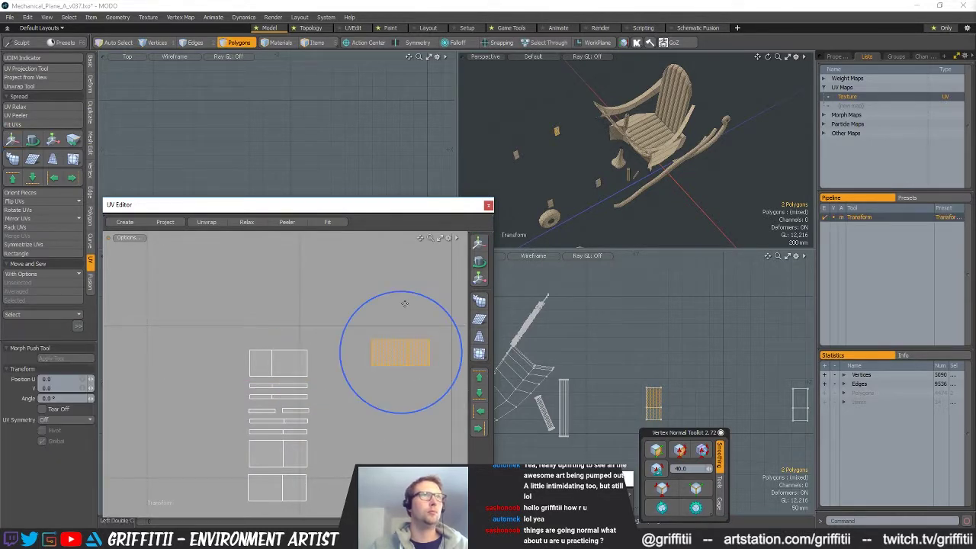
ctrl+drag(407, 297, 296, 356)
key(w)
ctrl+alt+drag(438, 390, 395, 353)
Select the completed second stack, 18 polygons, and move it into the lower tile beside the long panel and pointed island
key(space)
mouse_move(375, 323)
right_down()
mouse_move(420, 384)
mouse_move(421, 358)
right_up()
alt+drag(454, 398, 287, 376)
mouse_move(297, 379)
ctrl+alt+mouse_down()
mouse_move(280, 388)
mouse_move(292, 353)
mouse_move(224, 275)
ctrl+alt+mouse_up()
key(w)
drag(373, 385, 371, 434)
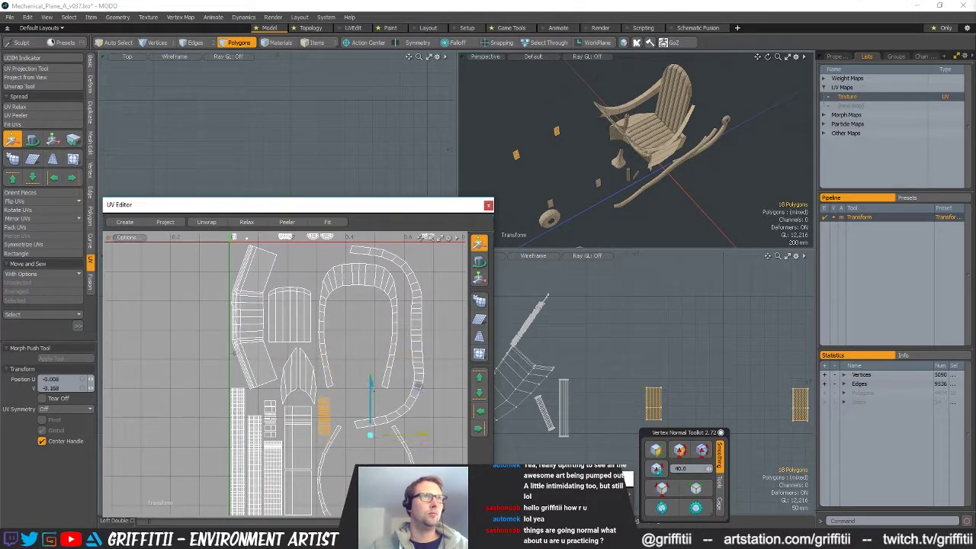
key(space)
Select the bell-shaped part's island, 112 polygons, and move it into the lower tile near the arched panel
click(357, 361)
ctrl+alt+drag(358, 361, 314, 379)
alt+drag(314, 379, 296, 389)
double_click(618, 161)
alt+drag(344, 372, 332, 398)
key(w)
drag(401, 305, 297, 362)
mouse_move(355, 339)
ctrl+alt+mouse_down()
mouse_move(449, 359)
mouse_move(568, 358)
ctrl+alt+mouse_up()
alt+shift+drag(226, 391, 375, 390)
drag(286, 333, 261, 356)
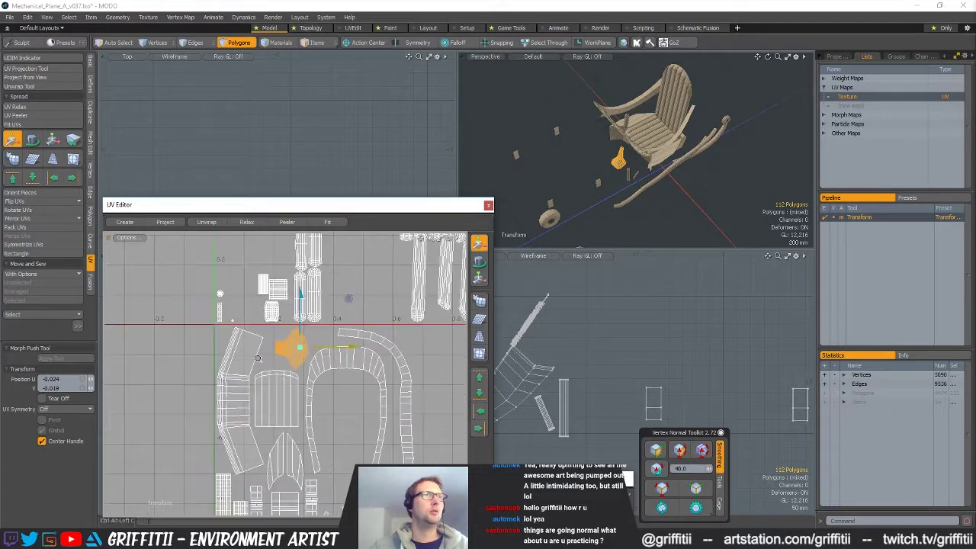
Rotate the bell-shaped island so its narrow end points up, and position it just above the arched panel
key(e)
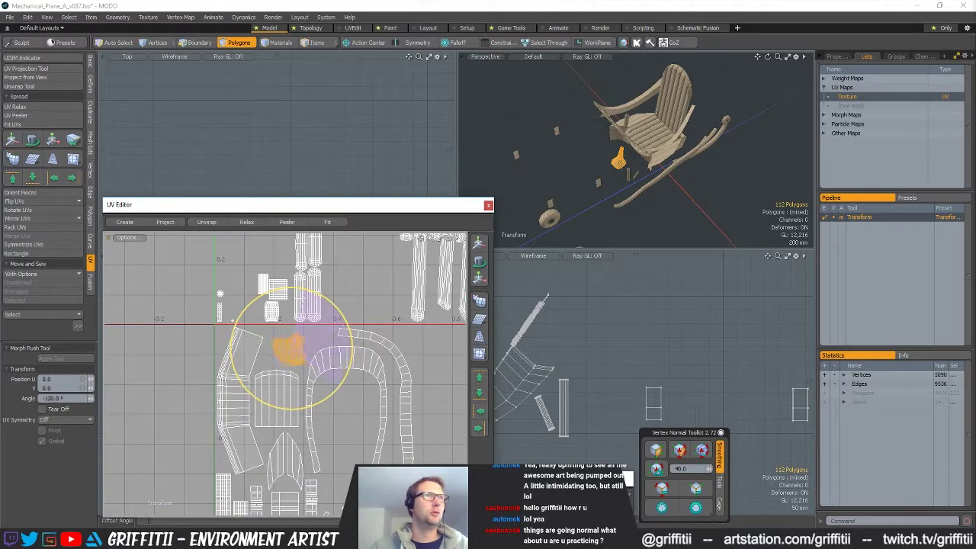
scroll(284, 346, up, 4)
key(w)
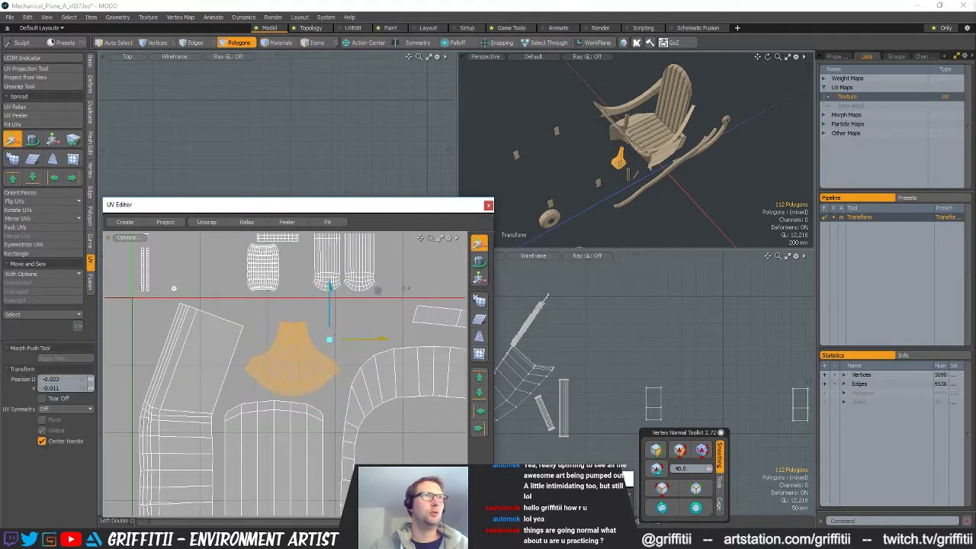
scroll(336, 336, down, 2)
key(q)
Select the islands of the small rods around the chair and move them out beside the lower tile
click(370, 314)
scroll(371, 312, down, 5)
alt+shift+drag(406, 268, 358, 316)
alt+drag(599, 152, 602, 186)
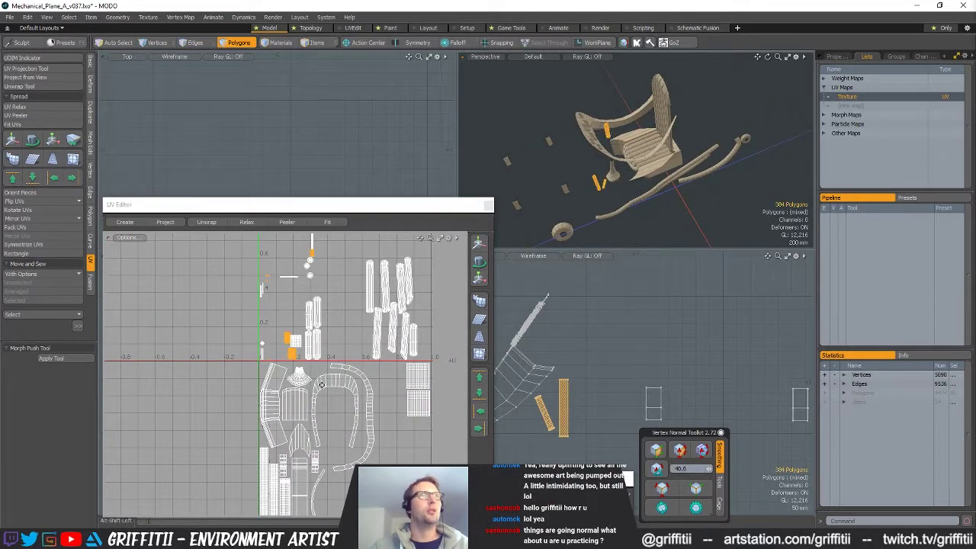
scroll(323, 383, down, 2)
key(w)
alt+shift+drag(185, 325, 219, 366)
scroll(196, 417, up, 7)
Select one rod's island among the moved pieces and move it apart from the others
key(q)
alt+shift+drag(336, 357, 310, 398)
click(303, 401)
key(])
key(w)
mouse_move(321, 418)
mouse_down()
mouse_move(355, 386)
mouse_move(354, 353)
mouse_up()
Select the longer rod's strip island and rotate it upright beside the barrel-shaped island
key(space)
key(space)
key(space)
key(3)
key(1)
key(2)
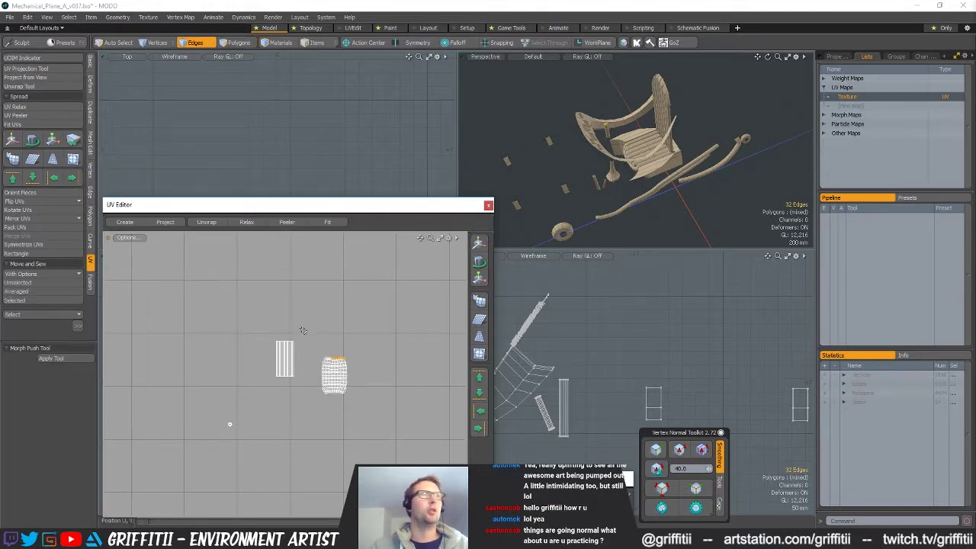
right_drag(304, 412, 311, 347)
key(e)
mouse_move(308, 302)
mouse_down()
mouse_move(332, 323)
mouse_move(264, 448)
mouse_up()
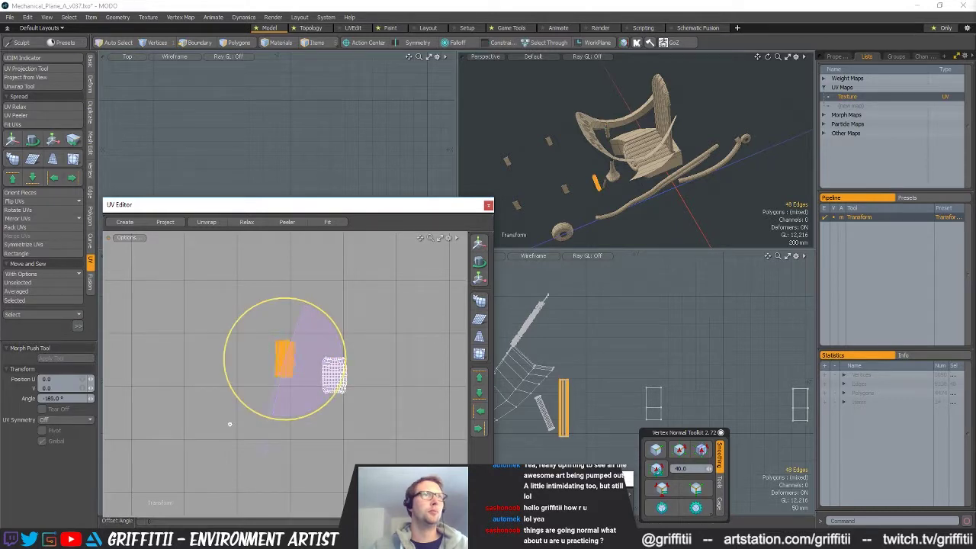
scroll(334, 377, down, 2)
alt+shift+drag(296, 339, 294, 405)
Select the shorter rod's strip island, 16 polygons, and place it upright beside the longer strip
key(space)
key(space)
key(space)
right_drag(329, 269, 379, 281)
key(space)
key(space)
double_click(332, 268)
key(w)
drag(372, 249, 335, 393)
scroll(291, 328, up, 6)
scroll(281, 349, down, 1)
key(space)
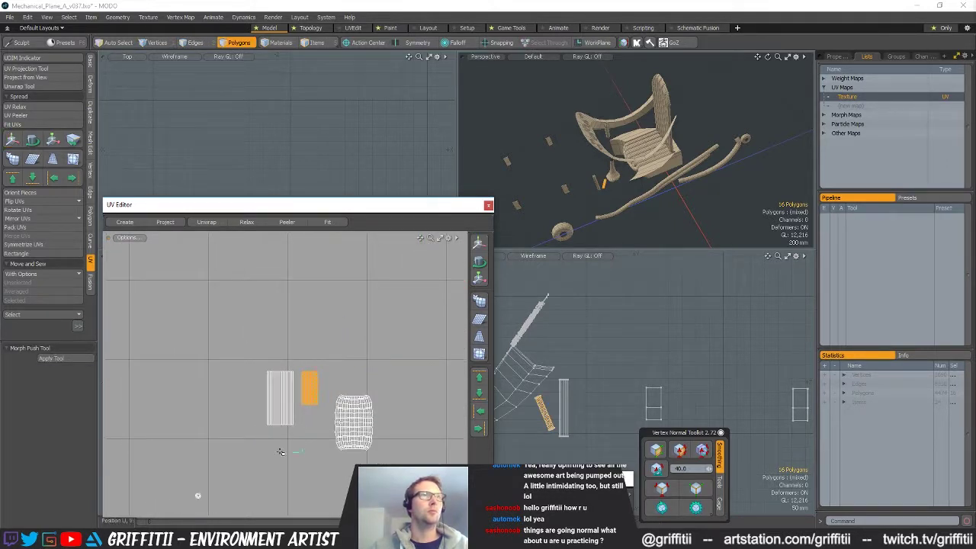
Select both rod strips, 32 polygons, and move them to the other side of the barrel-shaped island
right_drag(353, 362, 352, 364)
key(w)
drag(328, 334, 443, 360)
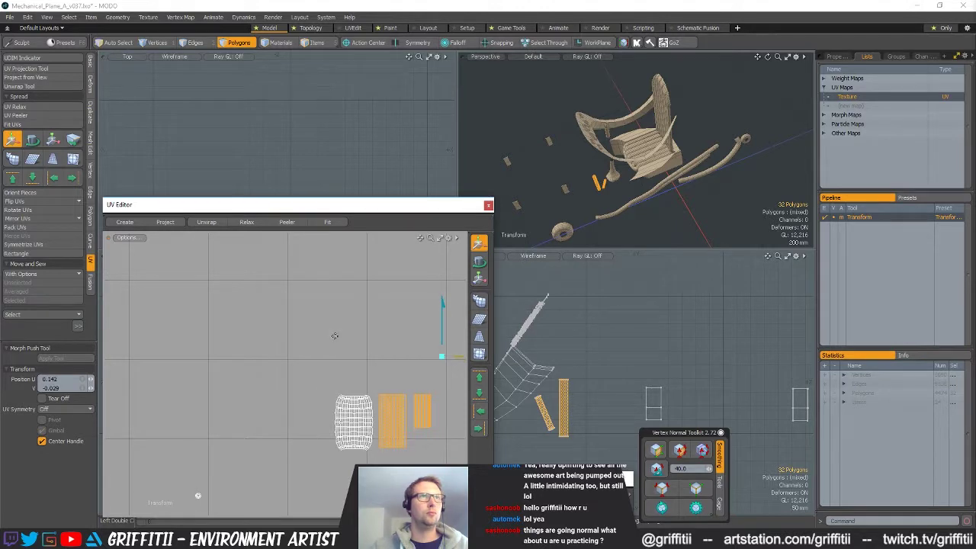
scroll(335, 336, down, 3)
key(space)
Select the rods' four end-cap discs, 64 polygons, and move them close below the rod strips
right_drag(239, 449, 238, 488)
key(y)
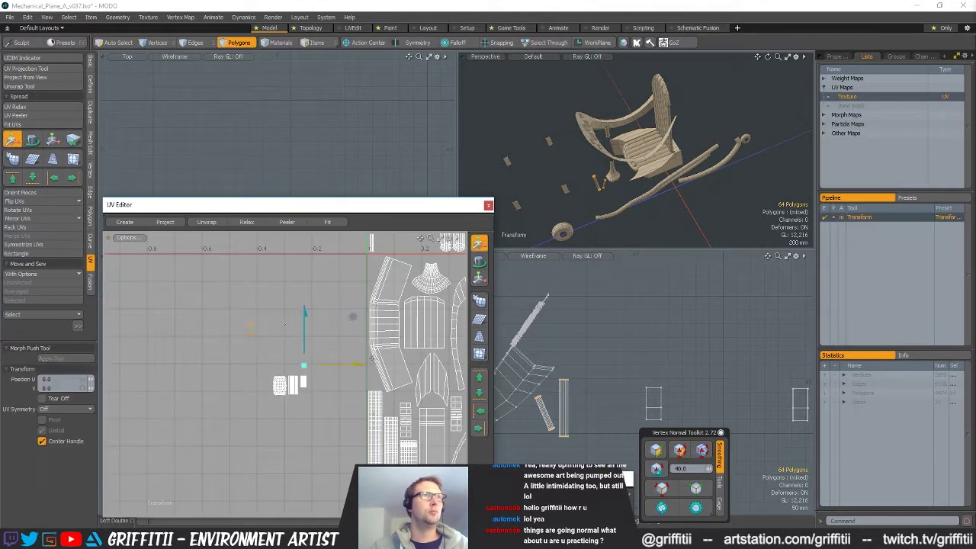
drag(401, 372, 404, 384)
key(space)
right_drag(311, 396, 310, 408)
key(y)
drag(326, 407, 358, 394)
ctrl+alt+drag(260, 352, 298, 355)
Stack the two larger cap discs one above the other beneath the shorter rod strip
key(space)
double_click(291, 369)
key(y)
drag(326, 412, 330, 397)
key(space)
click(287, 452)
key(y)
drag(344, 485, 343, 408)
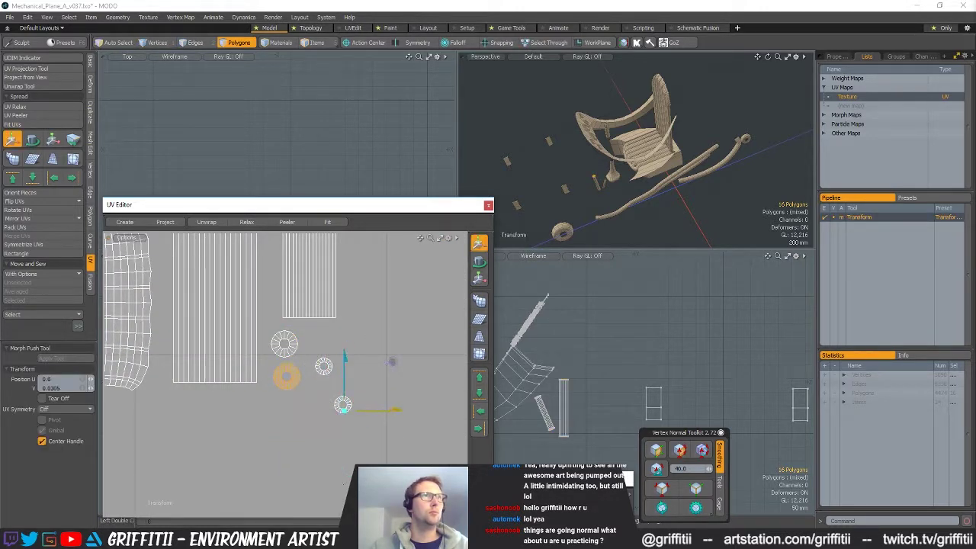
Place the two smaller cap discs beside the larger ones to form a two-by-two block
key(space)
key(y)
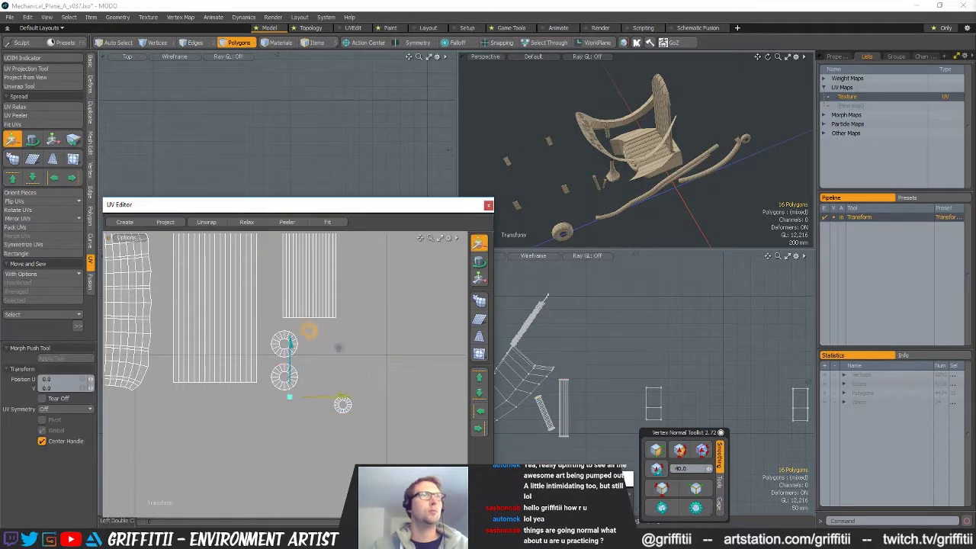
key(space)
mouse_move(308, 432)
right_down()
mouse_move(364, 433)
mouse_move(356, 436)
right_up()
key(y)
drag(377, 431, 349, 402)
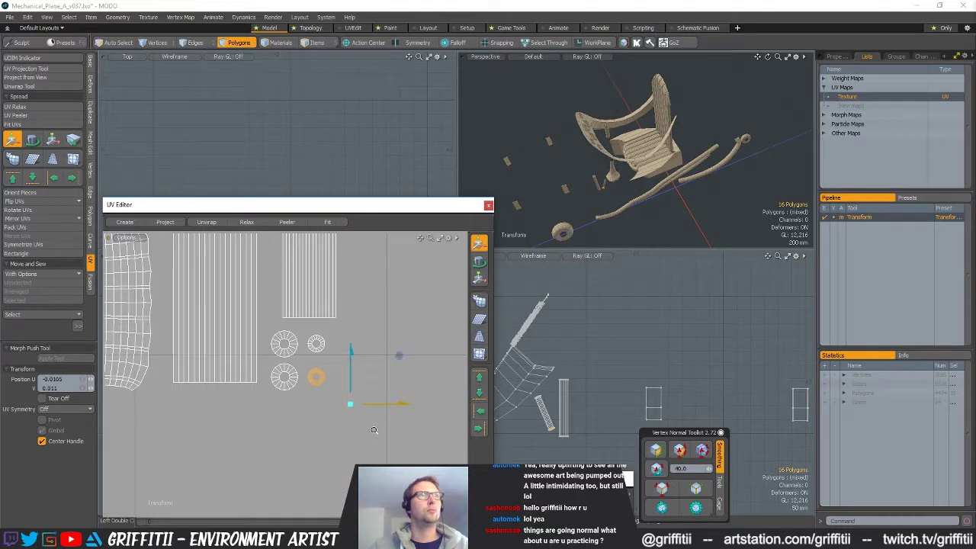
scroll(375, 431, down, 5)
key(space)
Move the barrel-shaped island, both rod strips and the cap discs into the lower tile beside the bell-shaped island
scroll(341, 413, up, 4)
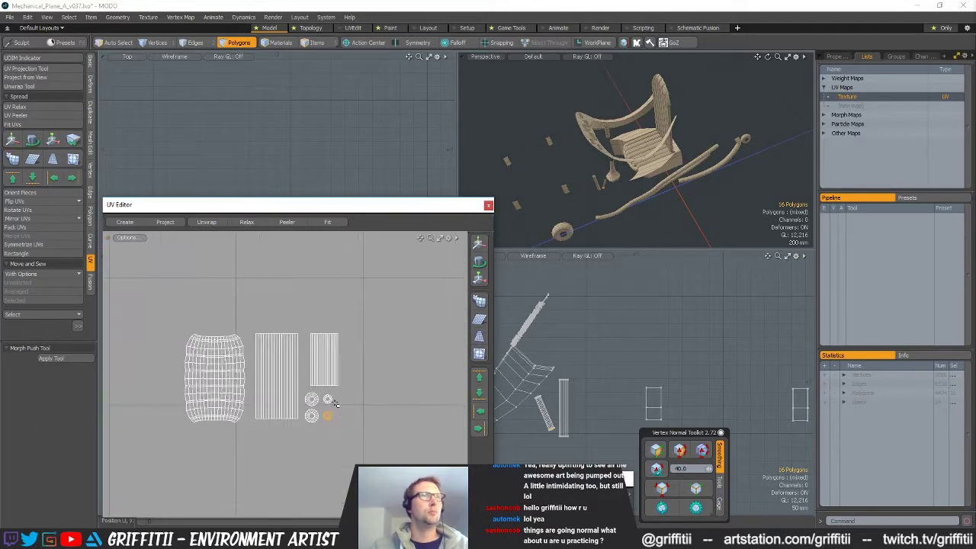
key(w)
drag(342, 435, 347, 434)
key(space)
right_drag(342, 497, 394, 459)
scroll(381, 439, down, 5)
mouse_move(328, 431)
alt+mouse_down()
mouse_move(237, 420)
mouse_move(382, 329)
mouse_move(445, 270)
mouse_move(434, 279)
alt+mouse_up()
key(w)
alt+shift+drag(433, 279, 375, 319)
scroll(328, 305, up, 5)
mouse_move(284, 470)
alt+shift+mouse_down()
mouse_move(343, 386)
mouse_move(329, 395)
mouse_move(316, 358)
mouse_move(372, 379)
alt+shift+mouse_up()
Select the four cap discs, 64 polygons, and nudge them close beneath the shorter rod strip
key(q)
scroll(313, 381, up, 4)
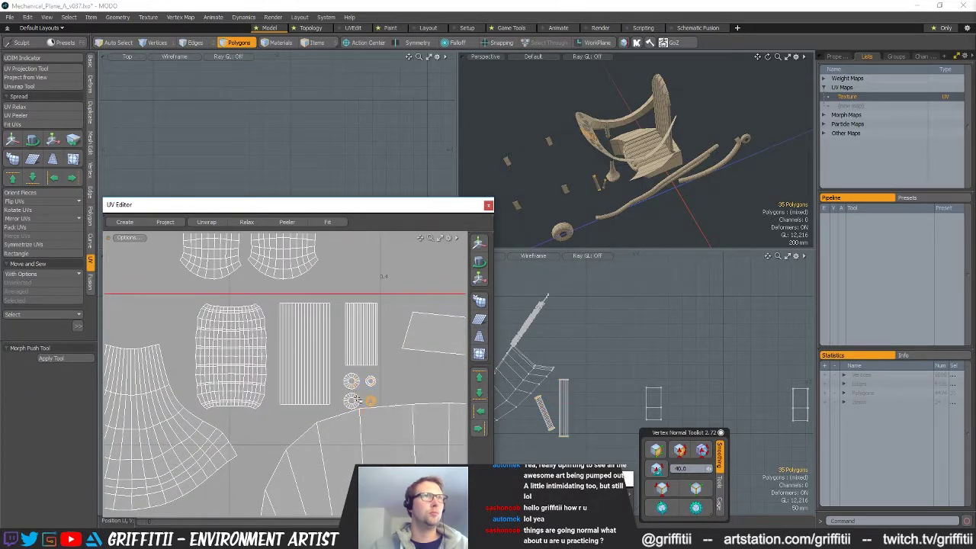
key(y)
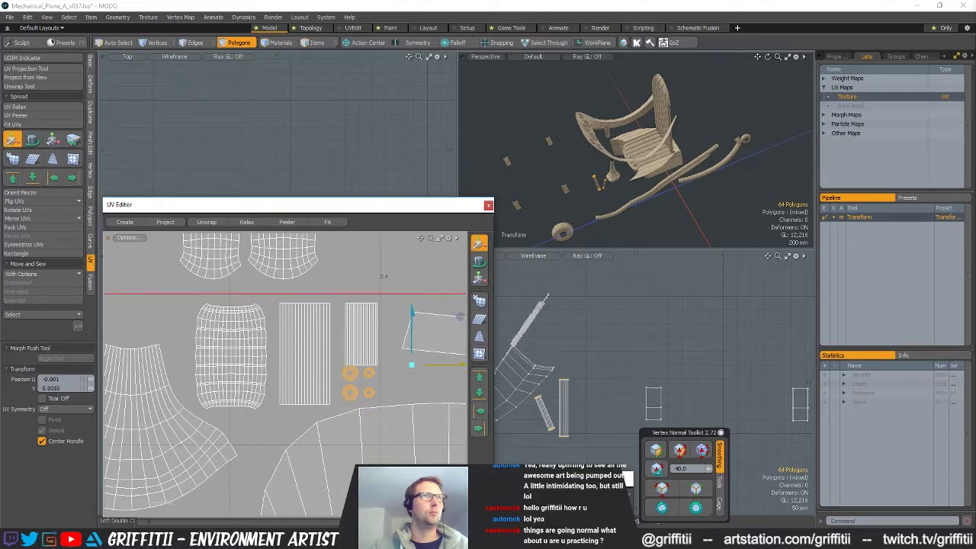
drag(417, 373, 323, 412)
drag(366, 365, 458, 326)
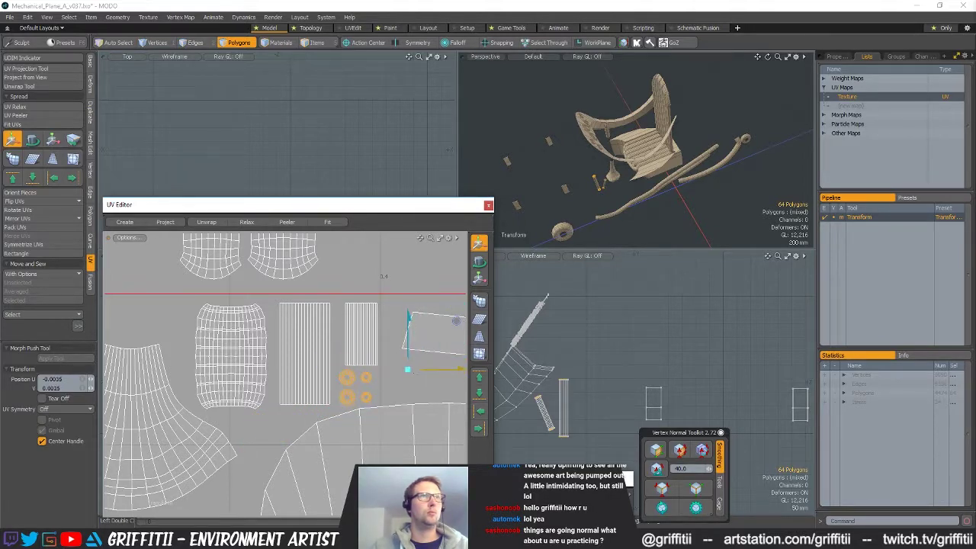
Select the rod strips and their cap discs, shift them closer to the barrel-shaped island, and clear the selection
scroll(383, 394, up, 4)
alt+drag(383, 394, 390, 378)
click(335, 379)
key(space)
drag(319, 351, 310, 352)
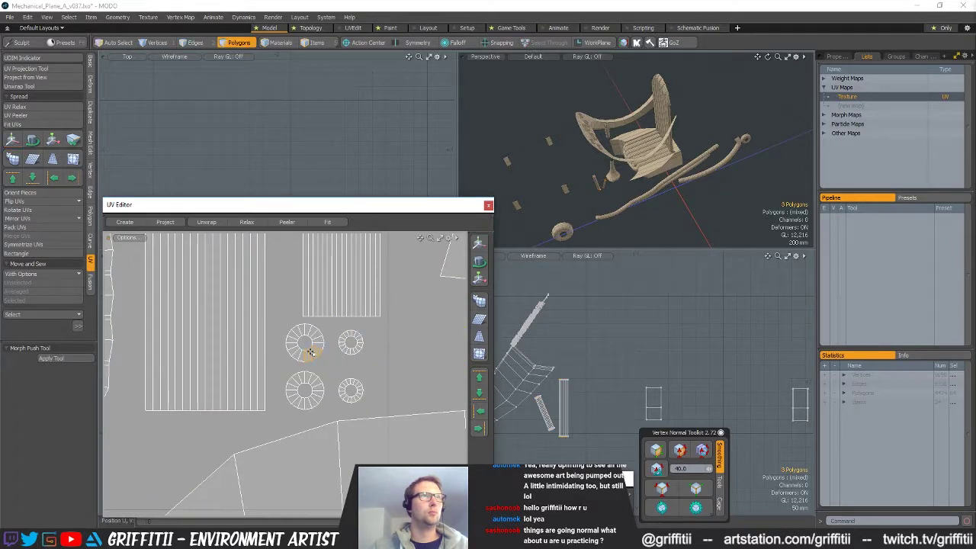
double_click(357, 290)
alt+shift+drag(357, 290, 349, 344)
double_click(597, 185)
alt+shift+drag(322, 401, 336, 398)
double_click(346, 369)
key(w)
key(q)
key(w)
drag(341, 414, 379, 385)
key(q)
click(395, 387)
Select the round backrest plugs' islands, 576 polygons, and move them by U -0.6 and V -1.06 beside the lower tile
scroll(219, 410, down, 10)
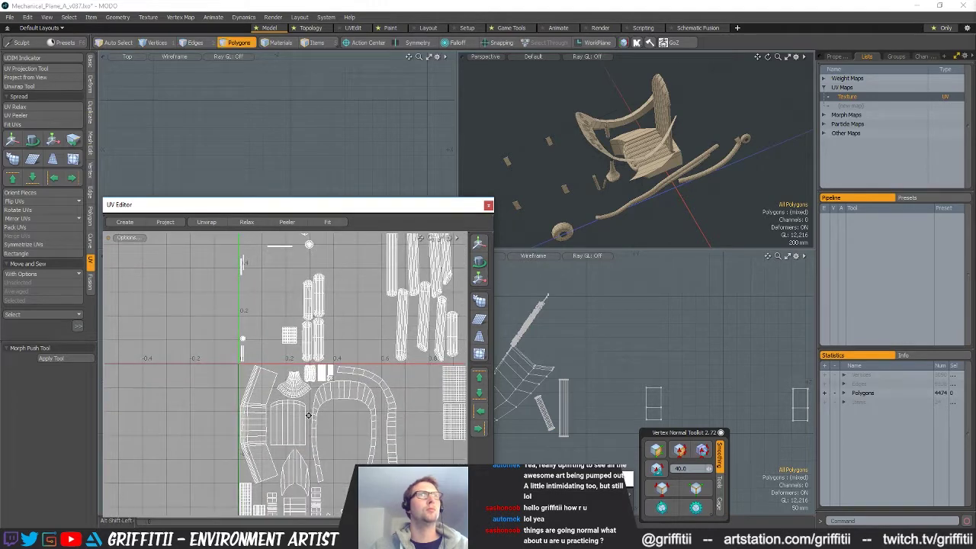
alt+drag(652, 148, 605, 140)
ctrl+alt+drag(348, 325, 288, 369)
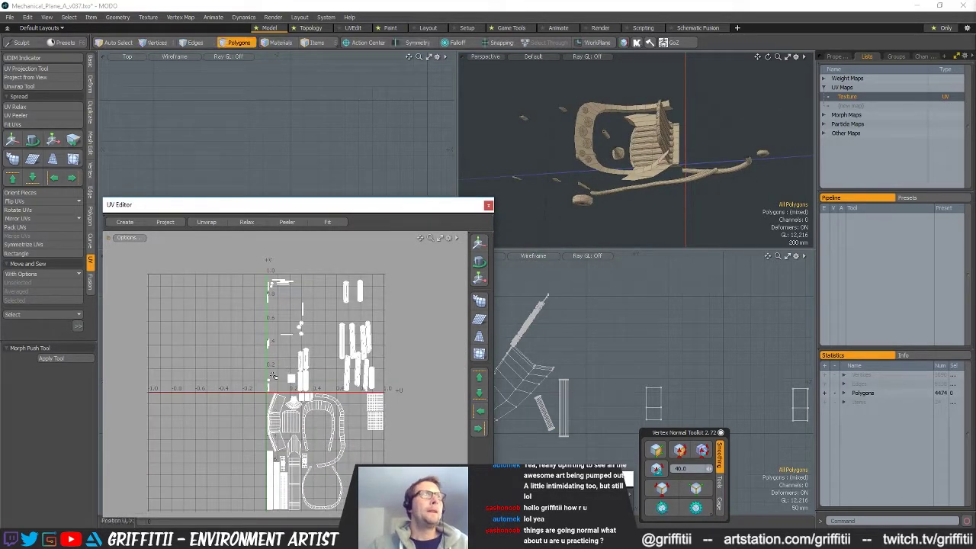
right_drag(326, 288, 313, 335)
alt+drag(579, 157, 610, 145)
scroll(378, 272, down, 2)
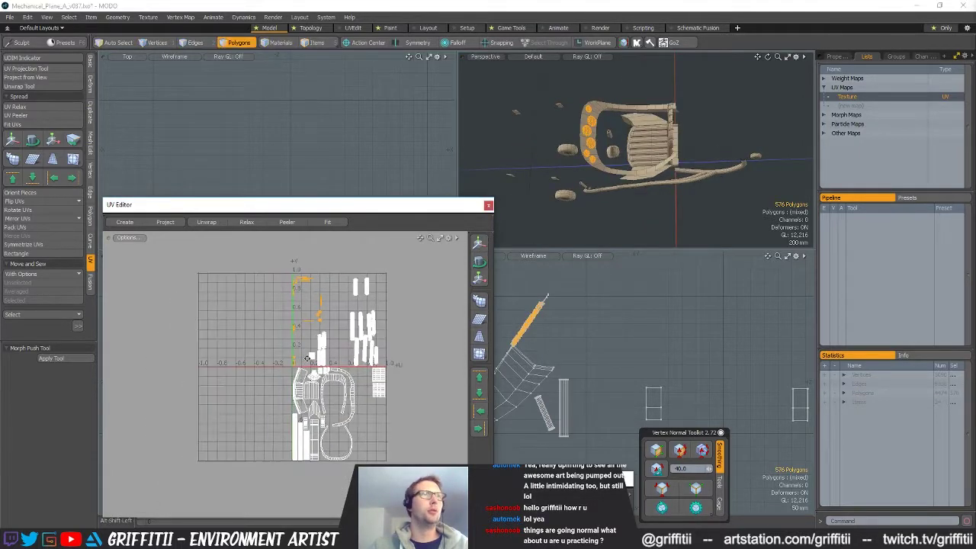
key(w)
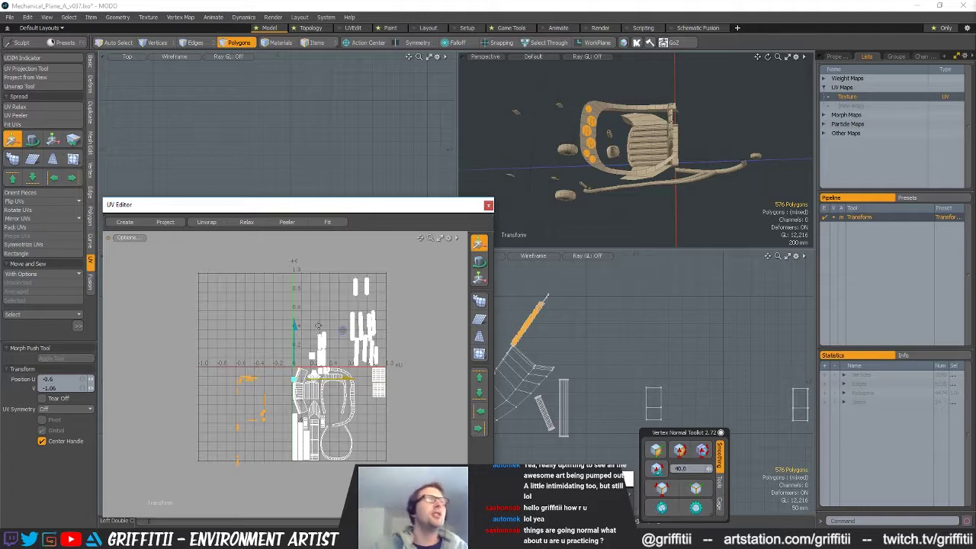
Rotate the two upper vertical plug strips, 96 polygons, to horizontal and place them below the other horizontal strips
scroll(288, 375, up, 10)
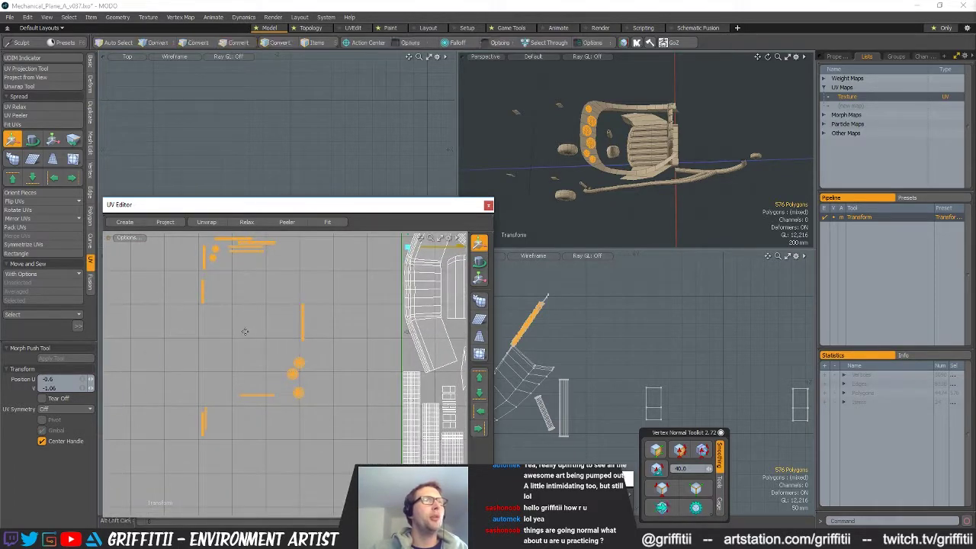
alt+shift+drag(288, 350, 248, 340)
key(space)
mouse_move(215, 260)
right_down()
mouse_move(197, 385)
mouse_move(220, 380)
right_up()
alt+shift+drag(241, 247, 238, 272)
key(e)
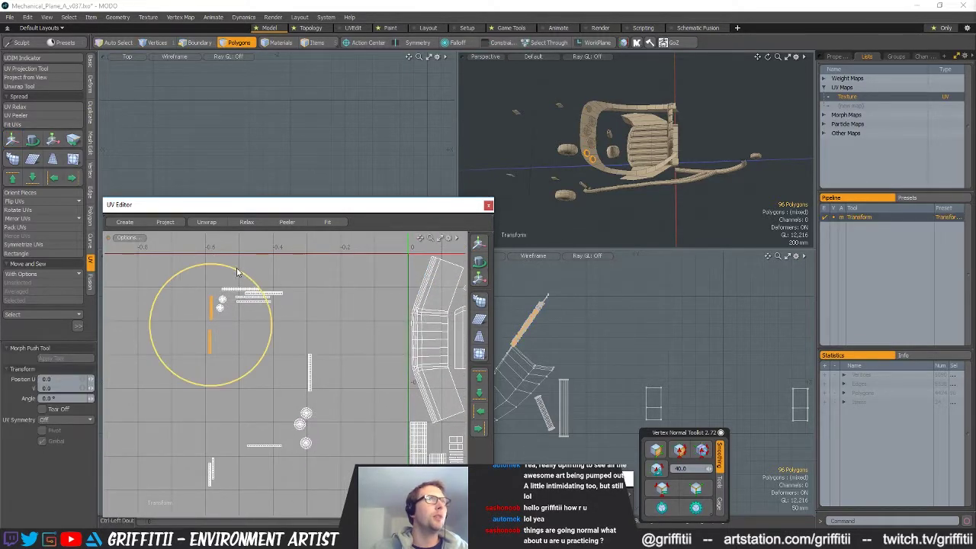
drag(151, 314, 151, 315)
key(w)
drag(211, 325, 311, 299)
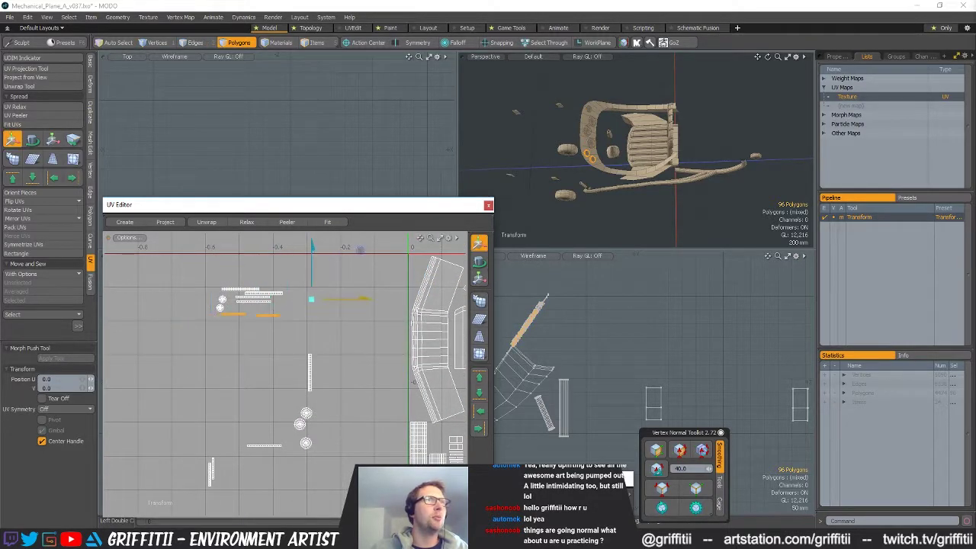
Select the second wide plug strip, 48 polygons, and align it directly beneath the first wide strip
key(space)
scroll(246, 277, up, 3)
double_click(273, 305)
scroll(273, 299, up, 4)
mouse_move(276, 291)
alt+mouse_down()
mouse_move(390, 276)
mouse_move(262, 277)
mouse_move(274, 276)
alt+mouse_up()
key(w)
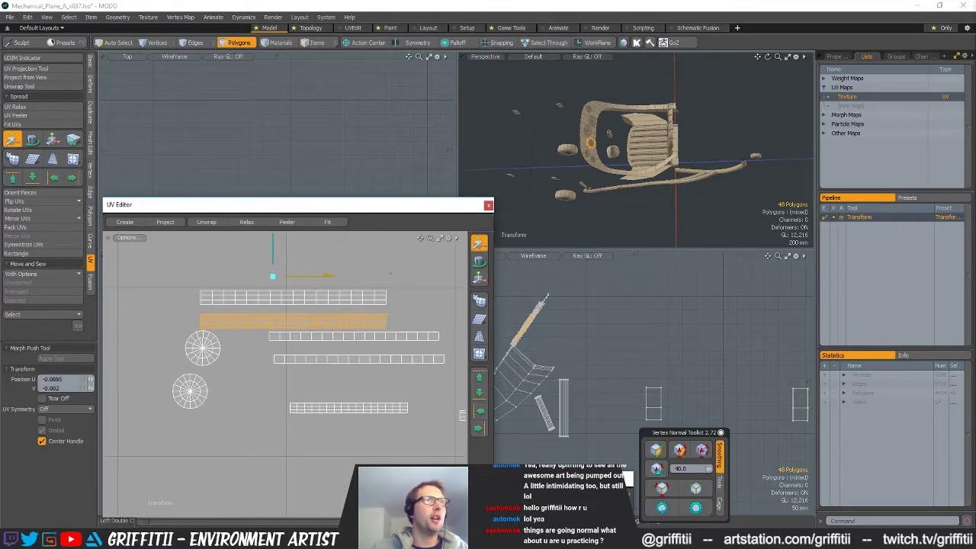
key(space)
key(w)
drag(299, 307, 298, 307)
Select the two plug discs beside the strips and move them clear of the stack
key(space)
drag(218, 355, 196, 383)
key(])
key(w)
Select the two narrow plug strips and align them one below the other under the wide pair
key(space)
mouse_move(330, 343)
mouse_down()
mouse_move(285, 355)
mouse_move(300, 349)
mouse_up()
key(])
key(w)
drag(407, 299, 329, 306)
key(space)
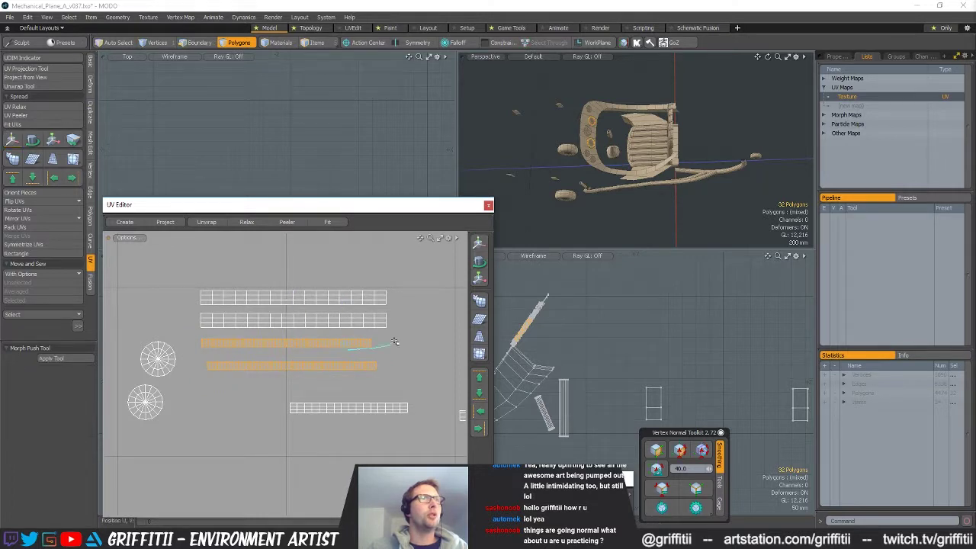
ctrl+right_drag(167, 334, 170, 362)
key(w)
drag(313, 326, 305, 323)
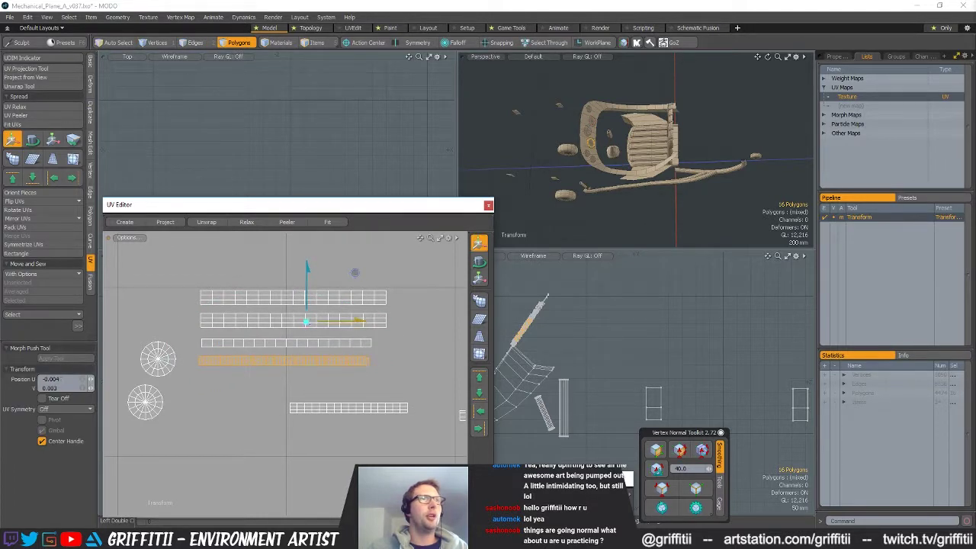
Move the two short plug strips one at a time to the lower end of the strip stack, aligned with its edge
scroll(290, 358, down, 1)
key(space)
double_click(353, 398)
key(w)
drag(410, 385, 330, 360)
scroll(405, 392, down, 2)
alt+drag(405, 392, 313, 392)
key(space)
mouse_move(331, 397)
right_down()
mouse_move(367, 444)
mouse_move(347, 431)
right_up()
key(w)
mouse_move(411, 364)
mouse_down()
mouse_move(197, 364)
mouse_move(229, 351)
mouse_up()
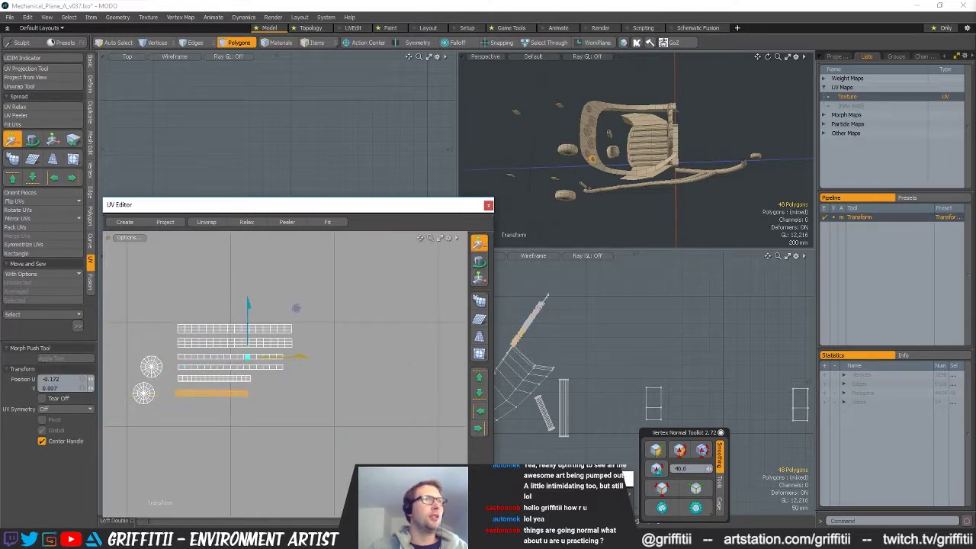
Select the long vertical plug strip, 48 polygons, rotate it to horizontal, and place it on top of the strip stack
key(space)
scroll(396, 435, down, 3)
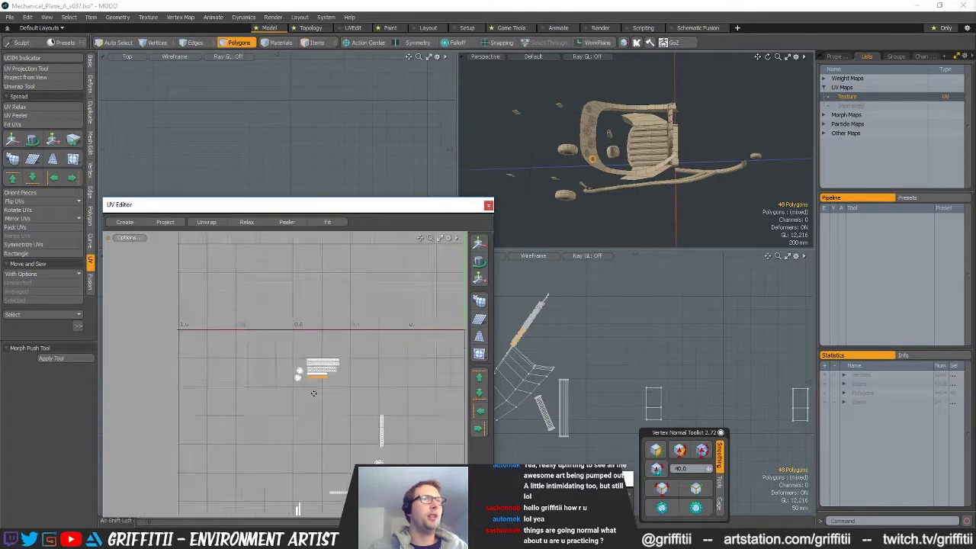
right_drag(356, 442, 389, 390)
key(w)
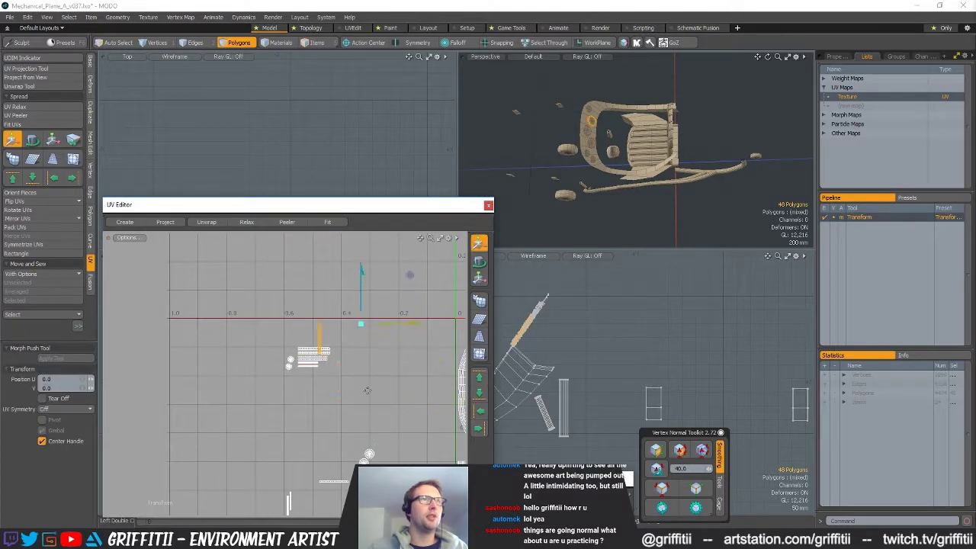
scroll(367, 391, up, 5)
key(e)
ctrl+drag(329, 276, 227, 332)
key(w)
drag(332, 289, 313, 312)
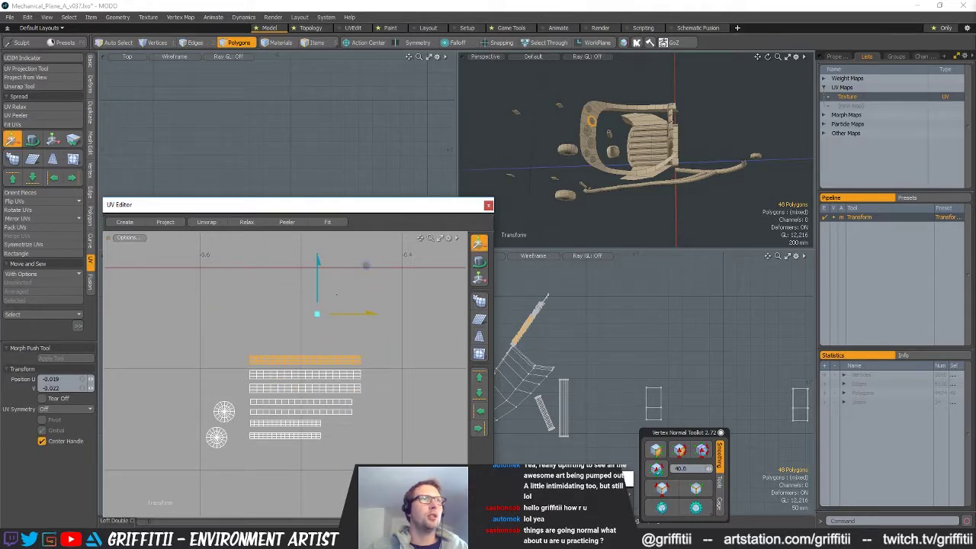
Select the three remaining plug strips, 144 polygons, and move them so the horizontal one sits on top of the strip stack
scroll(337, 341, down, 3)
alt+shift+drag(342, 457, 316, 358)
scroll(316, 370, down, 3)
key(space)
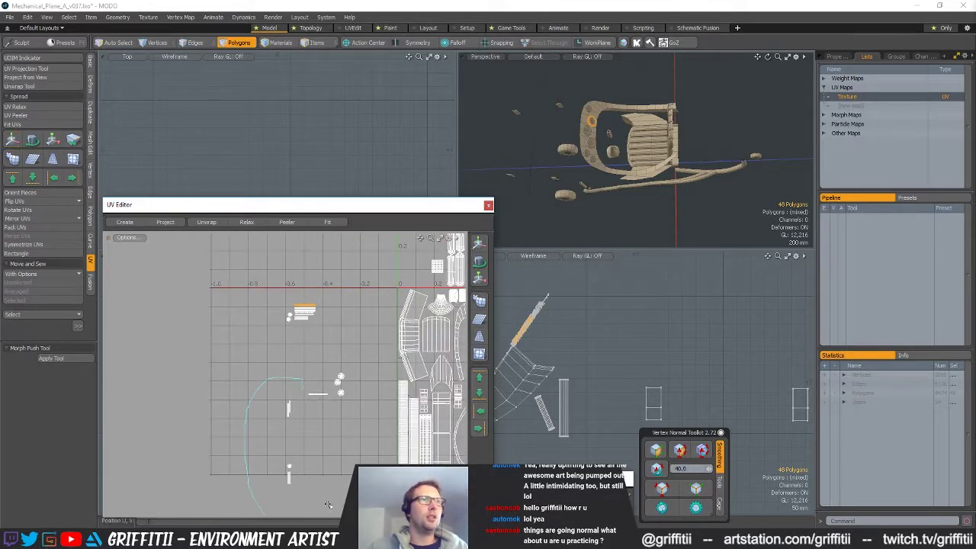
right_drag(328, 392, 326, 385)
alt+shift+drag(347, 424, 337, 449)
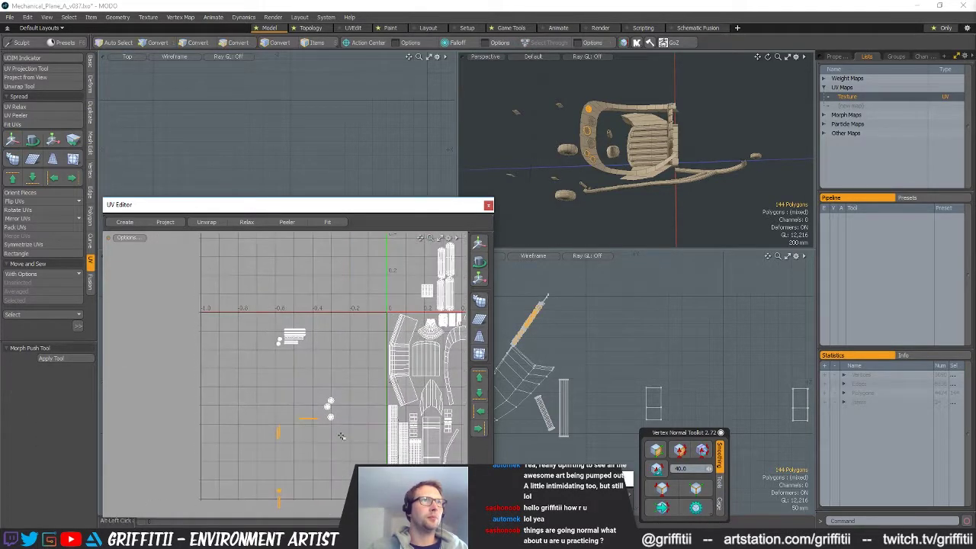
key(w)
drag(350, 352, 346, 328)
scroll(306, 334, up, 10)
alt+shift+drag(299, 371, 331, 375)
scroll(373, 417, down, 1)
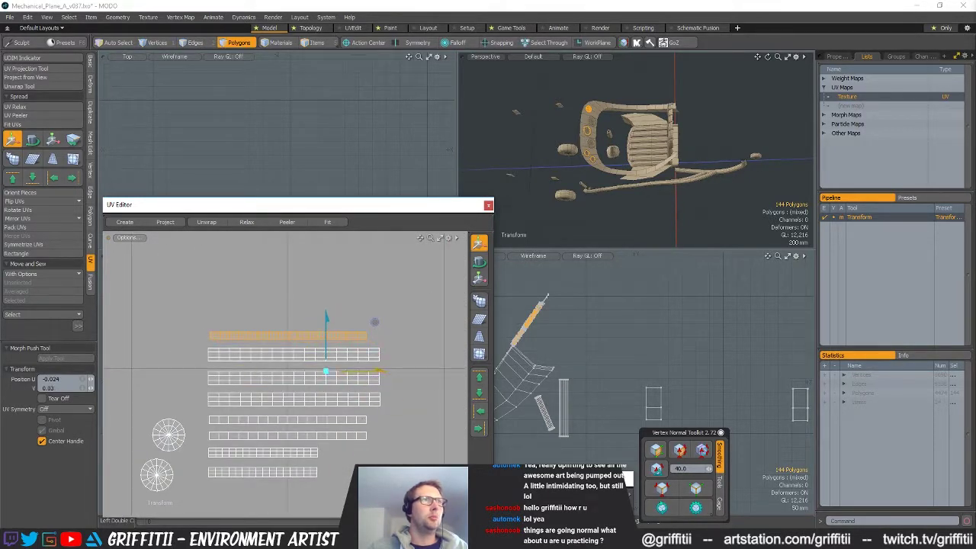
Deselect the placed strip, move the remaining narrow strips near the stack, rotate them to horizontal, and place them under its lower end
key(space)
ctrl+right_drag(402, 387, 381, 404)
scroll(362, 381, down, 8)
alt+shift+drag(328, 408, 324, 388)
key(w)
mouse_move(244, 392)
mouse_down()
mouse_move(292, 343)
mouse_move(345, 334)
mouse_move(294, 382)
mouse_up()
scroll(292, 343, up, 7)
key(e)
click(325, 372)
ctrl+drag(330, 312, 370, 416)
drag(385, 381, 359, 517)
key(w)
alt+shift+drag(365, 444, 431, 320)
scroll(335, 347, up, 6)
scroll(313, 370, down, 5)
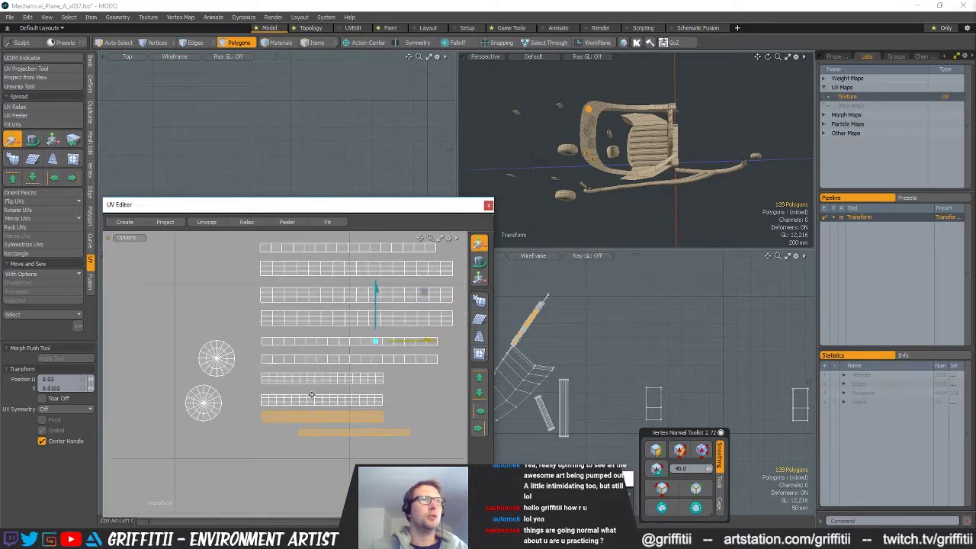
Deselect the placed short strip and shift the other pieces, 80 polygons, toward the stack's edge
alt+shift+drag(312, 371, 269, 347)
key(space)
ctrl+right_drag(399, 402, 398, 402)
key(w)
drag(380, 337, 348, 338)
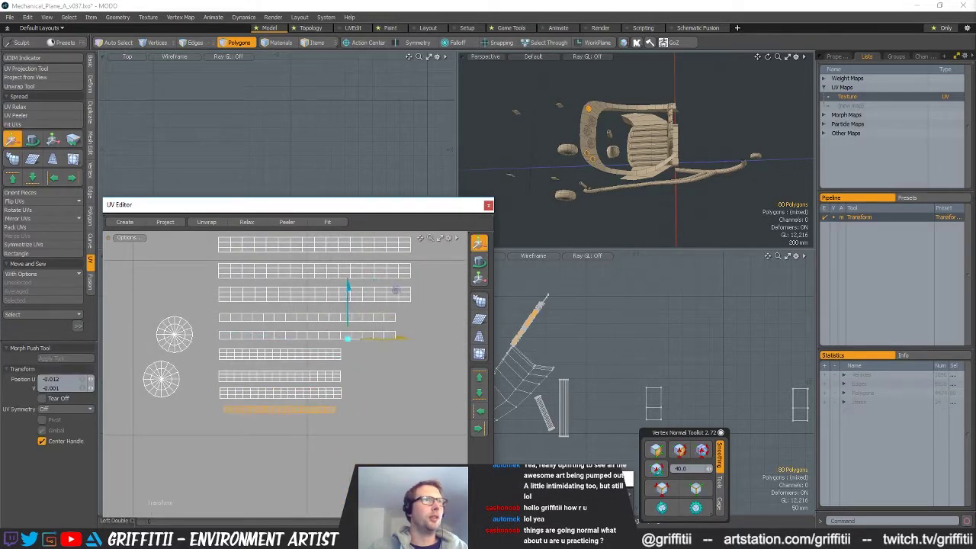
Deselect each placed strip and line up the last narrow strips one below the other at the stack's lower end
key(space)
ctrl+alt+drag(373, 427, 424, 233)
double_click(310, 386)
key(w)
ctrl+alt+drag(309, 473, 289, 483)
drag(251, 346, 396, 494)
ctrl+alt+drag(265, 362, 325, 427)
alt+shift+drag(325, 427, 221, 387)
scroll(221, 386, up, 1)
key(q)
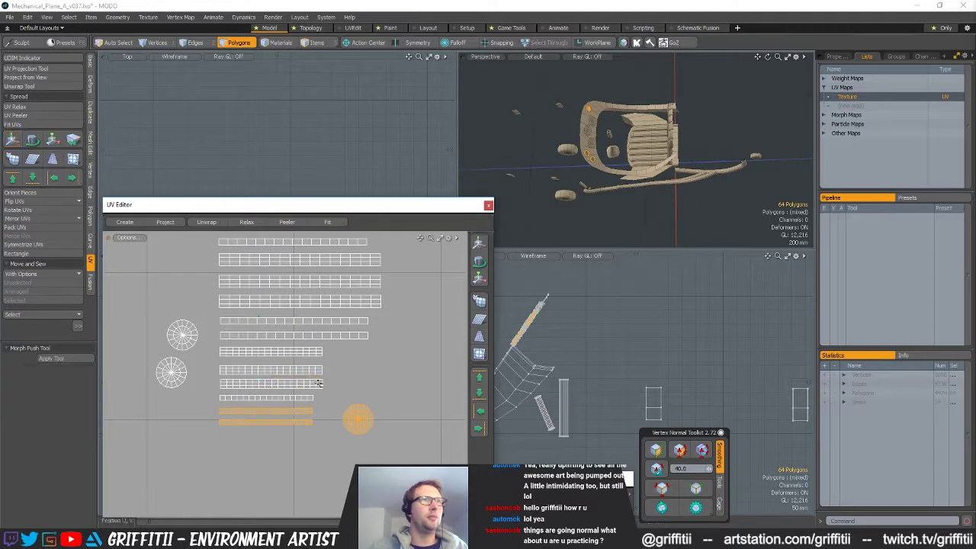
Move two of the small plug discs, 32 polygons each, one at a time beside the short strips
right_drag(355, 394, 381, 389)
key(w)
drag(382, 364, 371, 305)
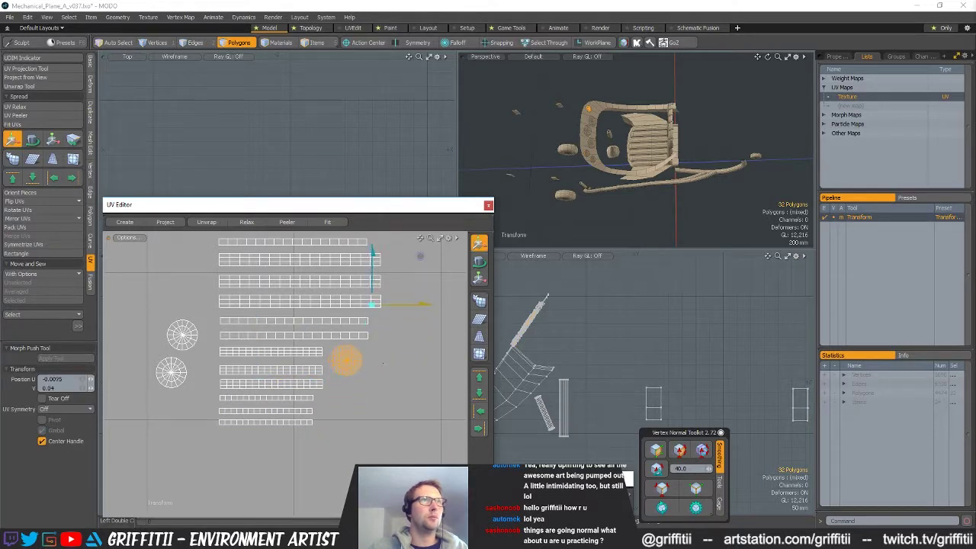
key(q)
click(183, 332)
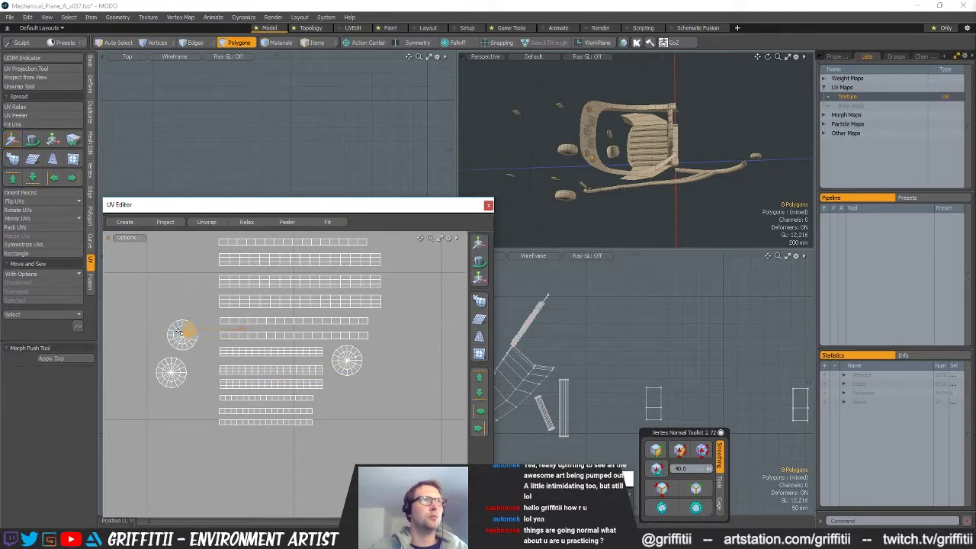
key(w)
drag(289, 370, 329, 414)
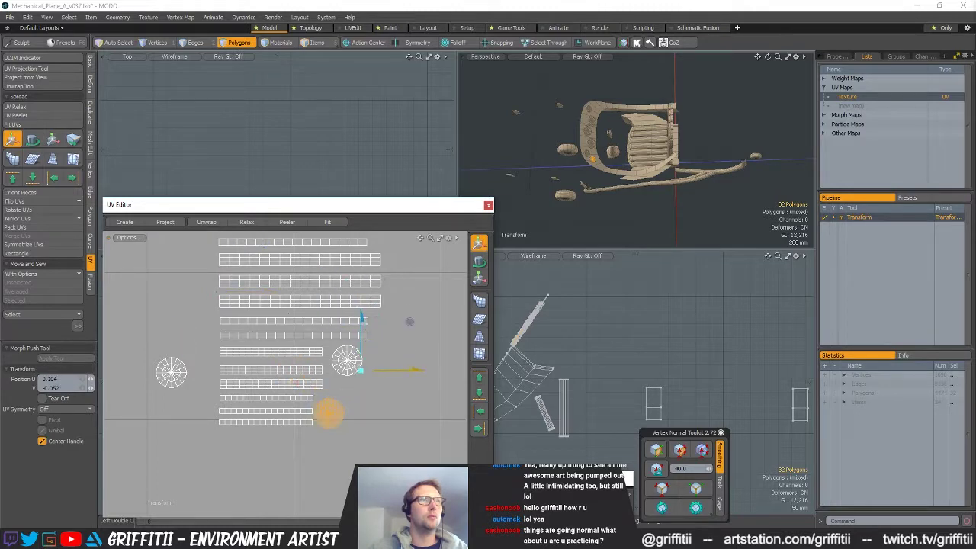
Select the last small disc on the far side of the stack and move it next to the other two small discs
key(q)
right_drag(157, 318, 191, 329)
key(w)
drag(211, 322, 412, 345)
ctrl+alt+drag(215, 323, 268, 345)
ctrl+alt+drag(280, 378, 238, 377)
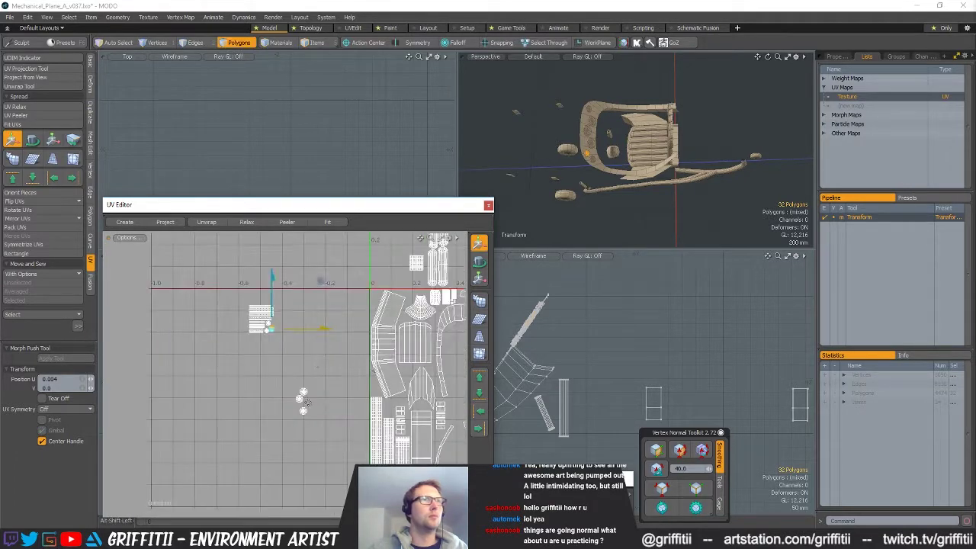
Select the three large plug discs, 96 polygons, and move them up beside the strip stack
key(q)
right_drag(289, 381, 320, 424)
key(w)
drag(344, 444, 328, 355)
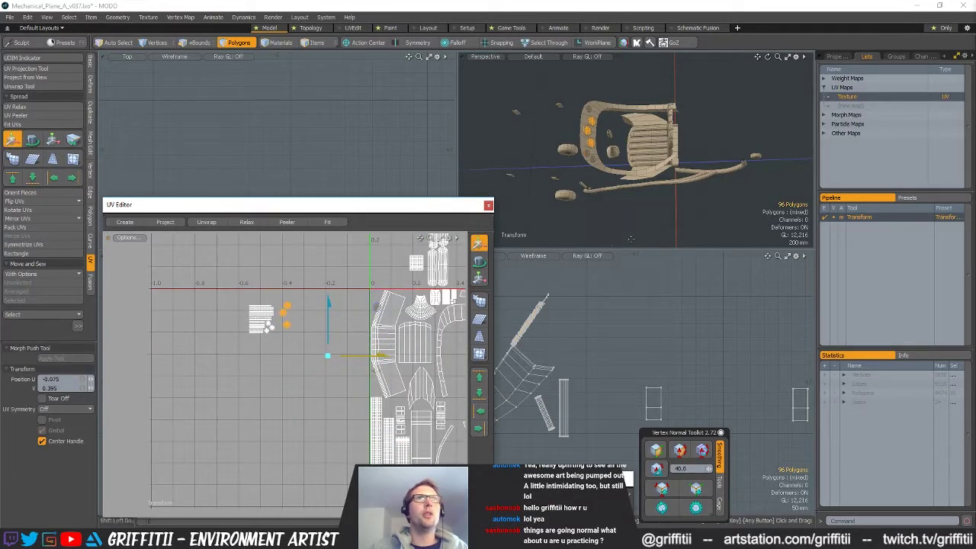
Examine individual disc segments on the model to compare the orientation of each plug with its UV island
key(shift+a)
mouse_move(612, 185)
alt+mouse_down()
mouse_move(583, 156)
mouse_move(633, 134)
mouse_move(695, 147)
mouse_move(656, 205)
alt+mouse_up()
key(q)
drag(524, 125, 540, 121)
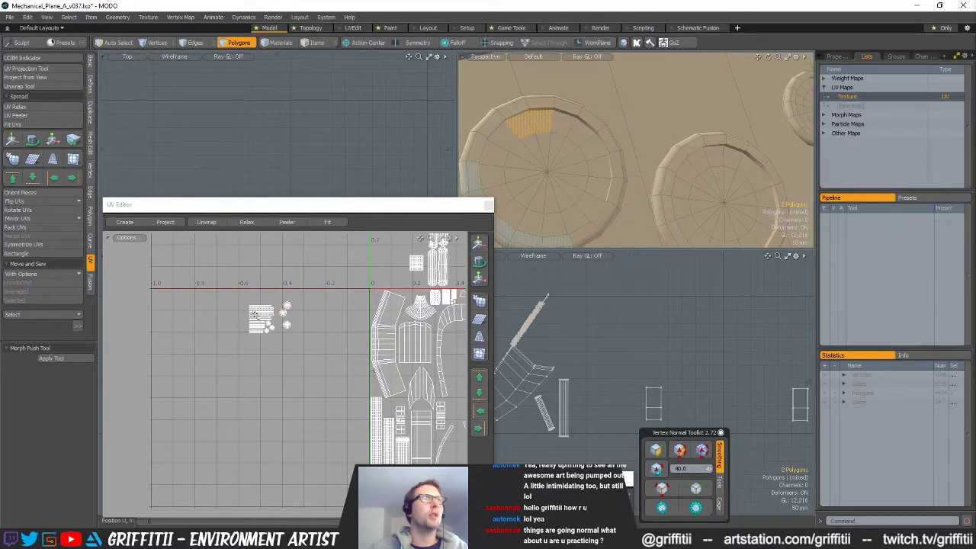
ctrl+alt+drag(252, 314, 281, 336)
click(708, 163)
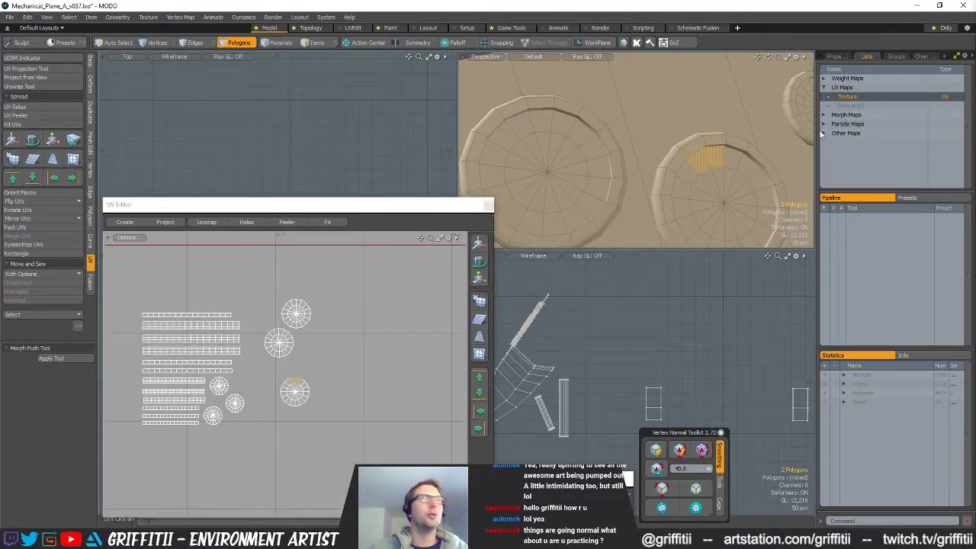
alt+shift+drag(810, 108, 712, 147)
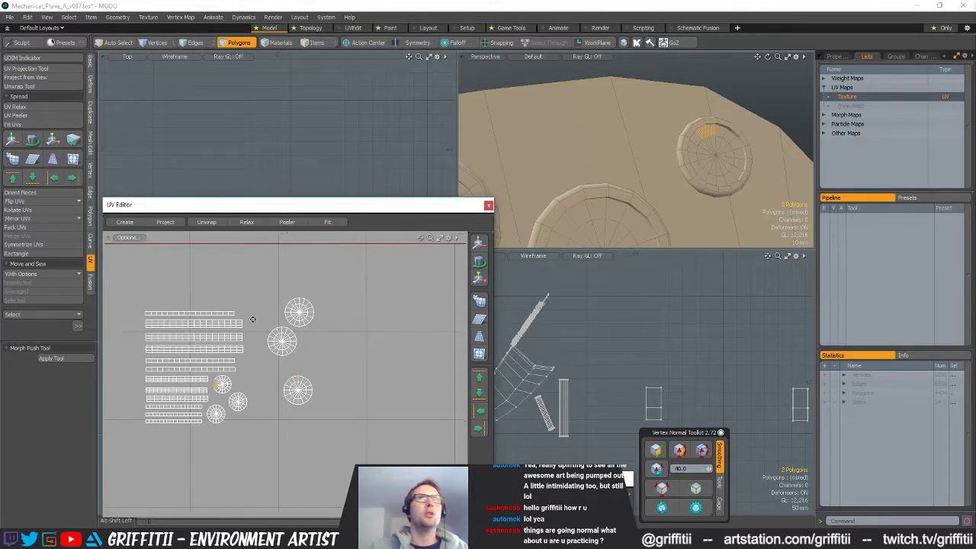
Select the small disc nearest the strips and rotate it by about -93 degrees
ctrl+alt+drag(246, 323, 287, 359)
double_click(282, 385)
key(y)
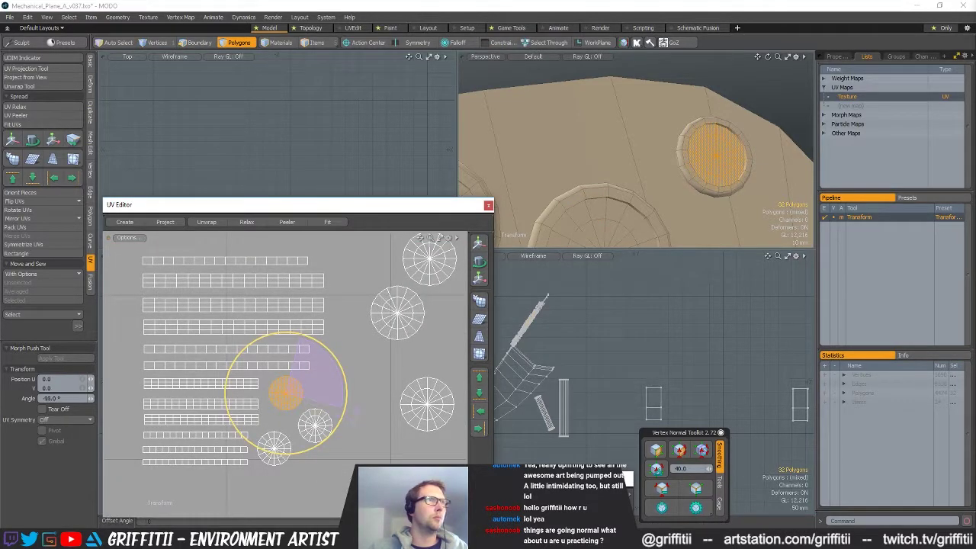
key(space)
Check the second small disc's segments against the model, select the whole disc, and rotate it to match
ctrl+alt+drag(676, 163, 732, 136)
click(596, 198)
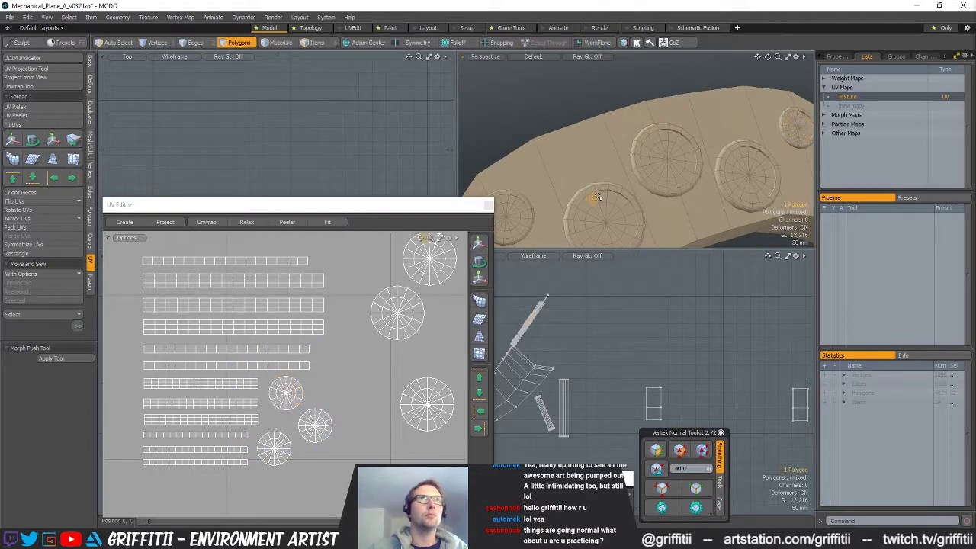
alt+shift+drag(352, 367, 332, 349)
alt+shift+drag(497, 197, 549, 181)
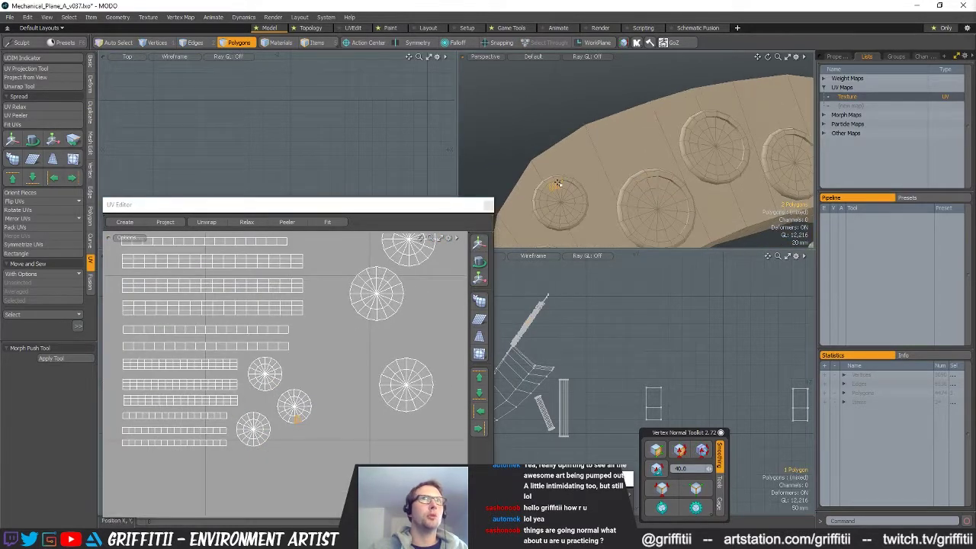
alt+shift+drag(578, 213, 651, 172)
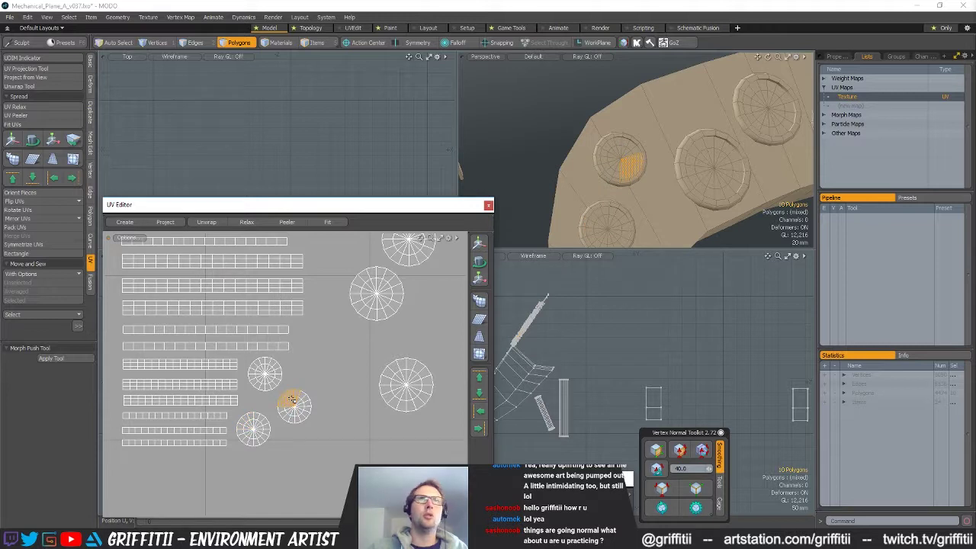
click(303, 402)
key(y)
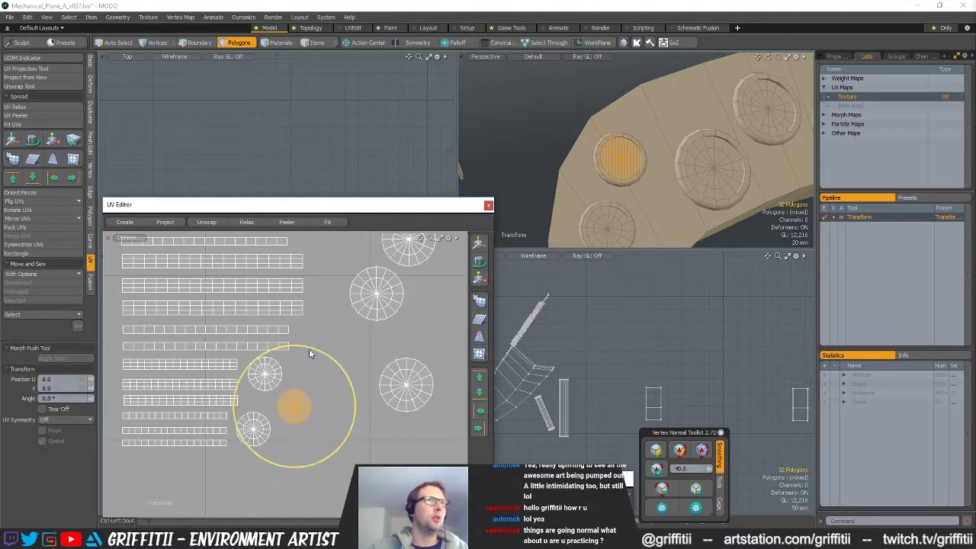
key(space)
Line up the second and third small discs in one row beside the first small disc
alt+drag(333, 380, 328, 351)
key(w)
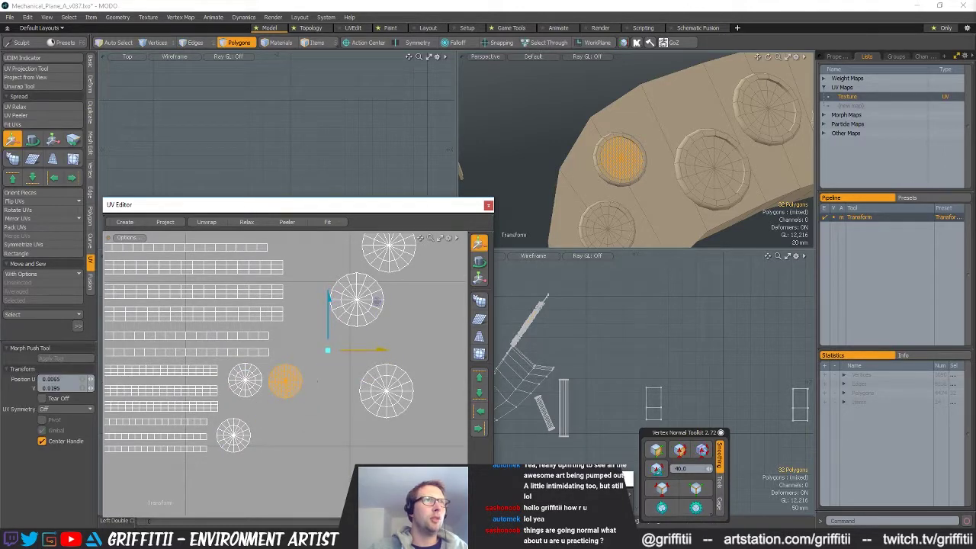
key(space)
click(254, 417)
double_click(237, 429)
key(w)
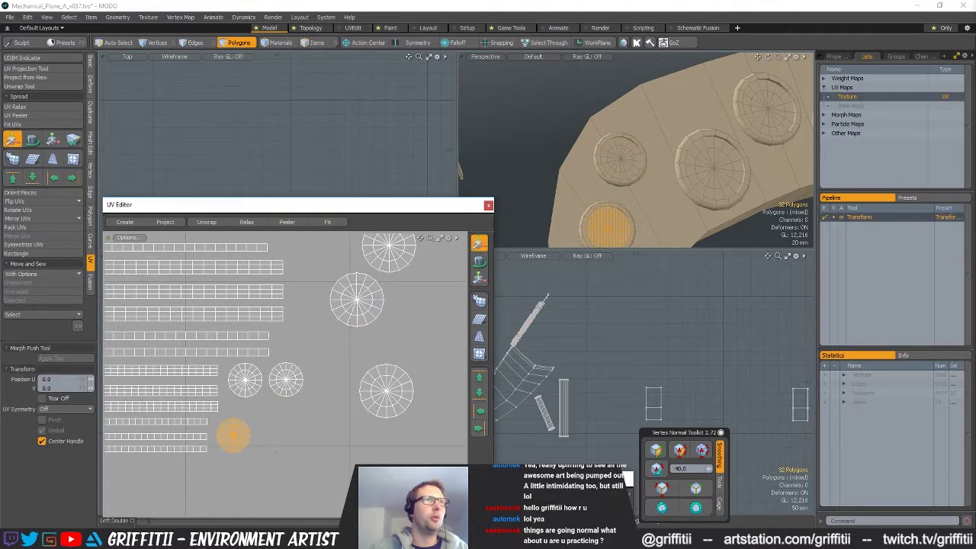
drag(265, 466, 354, 412)
alt+drag(275, 458, 208, 492)
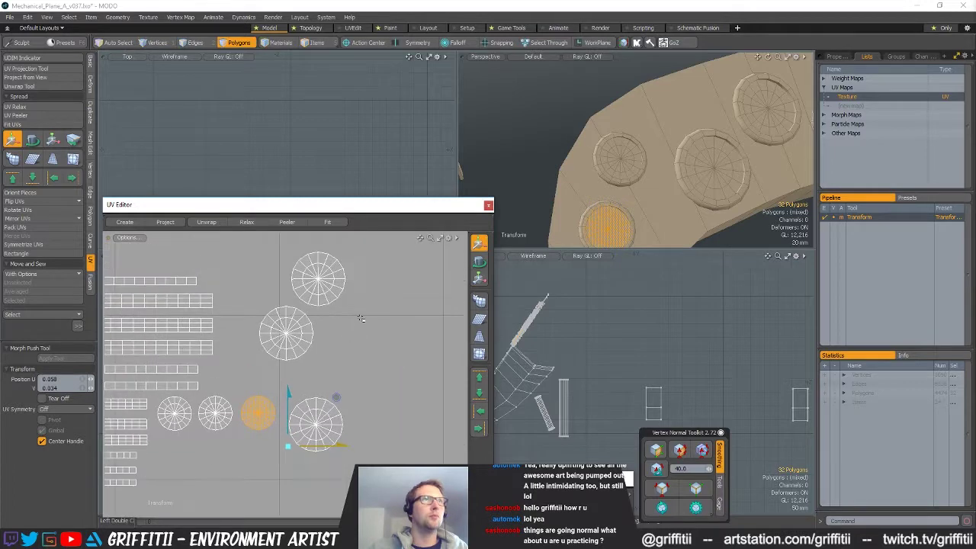
Select one large disc and place it under the row of small discs, next to the lowest strips
key(space)
scroll(366, 326, down, 5)
scroll(345, 370, up, 6)
click(364, 352)
click(363, 351)
key(w)
drag(398, 313, 221, 360)
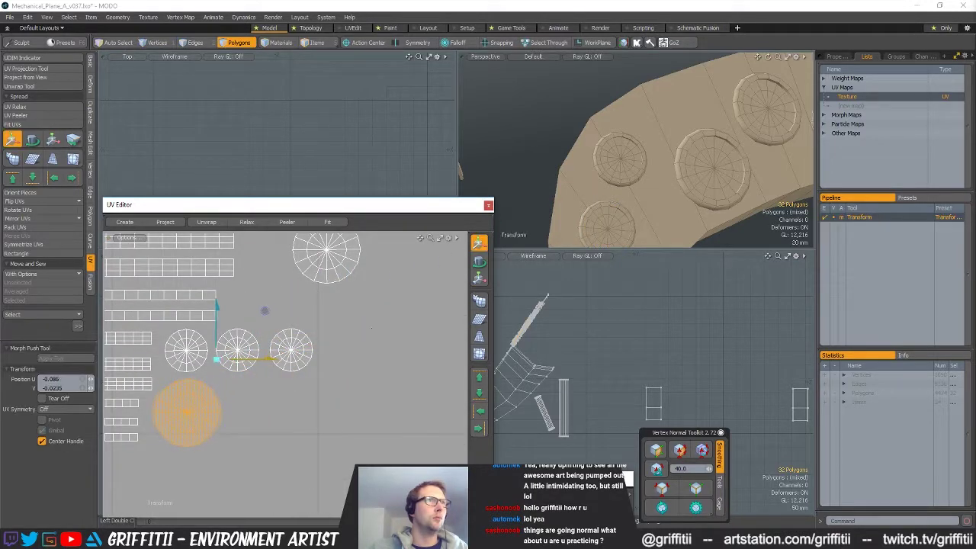
Move the other two large discs one at a time beside the first to complete the lower row of three
click(343, 255)
drag(402, 297, 334, 452)
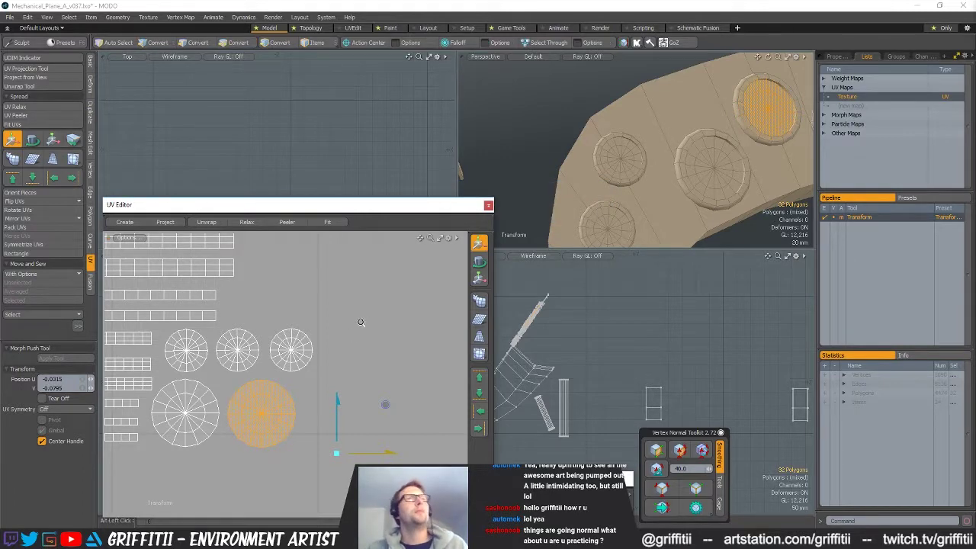
scroll(359, 324, down, 3)
alt+shift+drag(352, 280, 345, 311)
click(364, 265)
drag(375, 257, 357, 409)
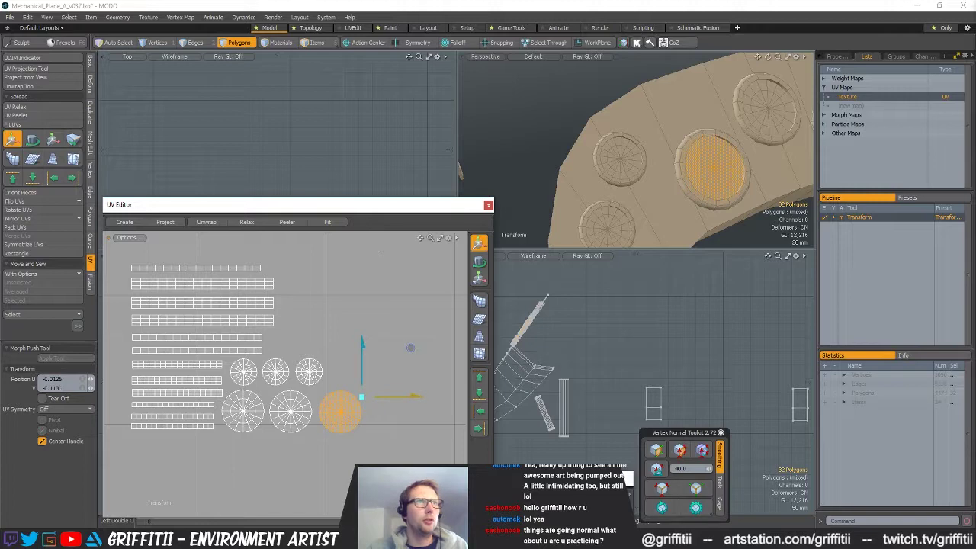
Select all six plug discs, 192 polygons, and move both rows above the strip stack, aligned with its edge
key(space)
scroll(355, 267, down, 4)
mouse_move(314, 327)
alt+shift+mouse_down()
mouse_move(305, 372)
mouse_move(338, 396)
alt+shift+mouse_up()
click(387, 328)
key(])
key(w)
drag(355, 443, 328, 362)
drag(376, 313, 358, 292)
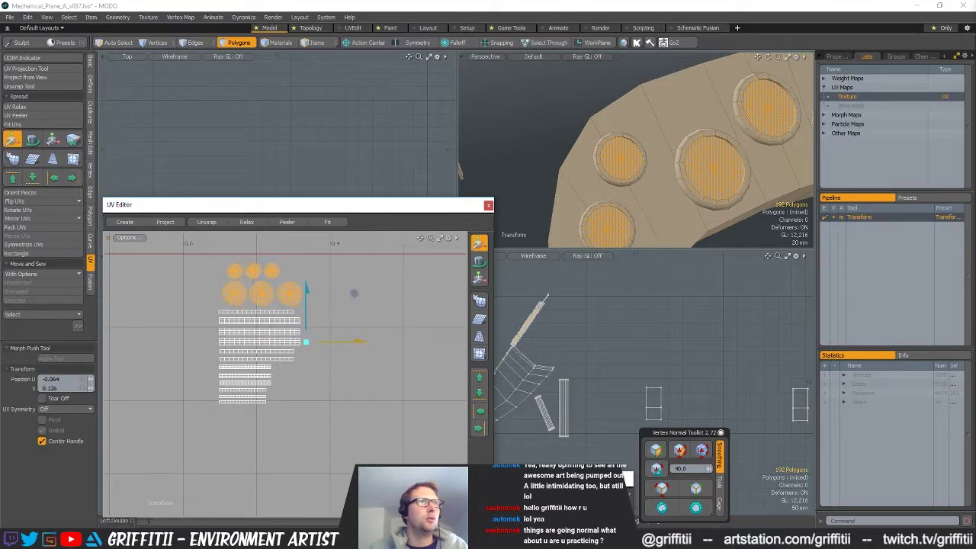
Select the whole group of plug discs and strips, 576 polygons, and move it into the lower tile inside the arched frame island
ctrl+alt+drag(287, 371, 358, 406)
key(q)
ctrl+alt+drag(371, 354, 327, 355)
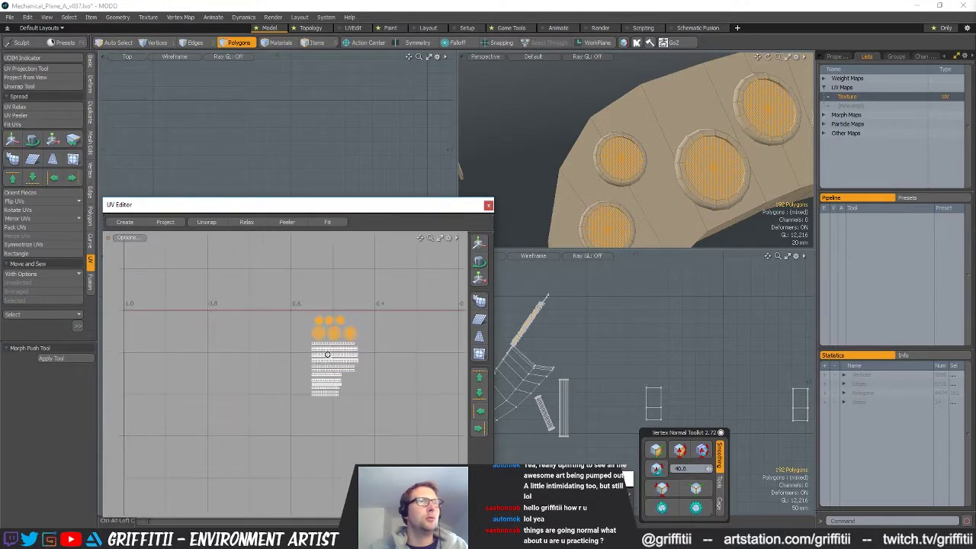
right_drag(399, 437, 399, 427)
ctrl+alt+drag(400, 427, 358, 431)
alt+drag(358, 431, 206, 401)
key(w)
drag(272, 414, 414, 429)
mouse_move(414, 429)
alt+mouse_down()
mouse_move(312, 401)
mouse_move(318, 418)
mouse_move(370, 410)
alt+mouse_up()
alt+drag(320, 389, 366, 436)
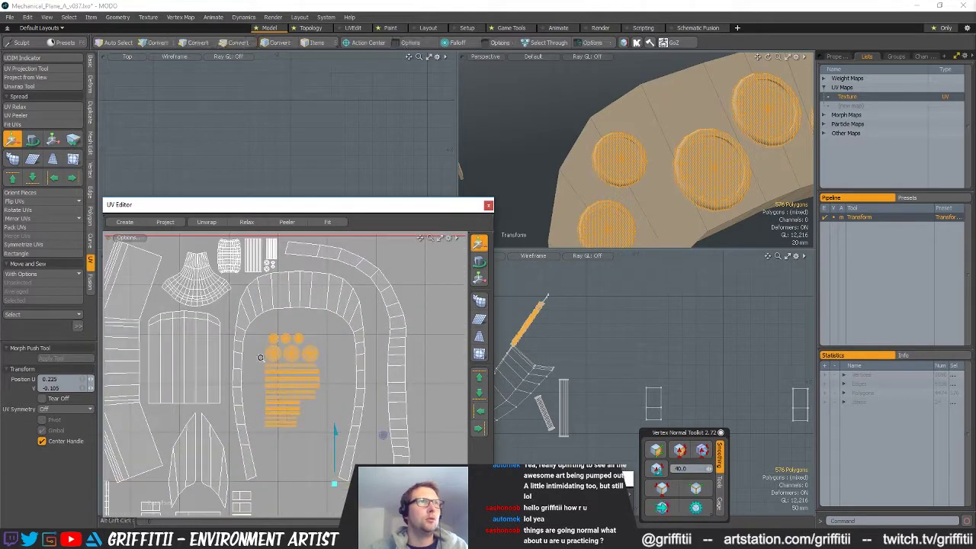
Fine-tune the plug group's position inside the arched frame island and clear the selection
ctrl+alt+drag(286, 374, 321, 374)
drag(303, 398, 283, 380)
drag(331, 330, 334, 321)
key(q)
click(358, 382)
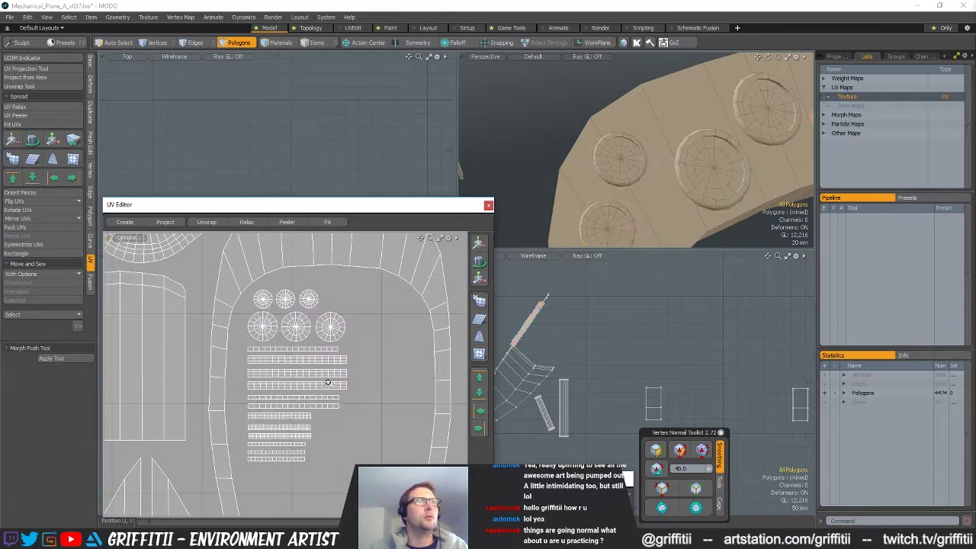
Select the small wheel's grid island, 192 polygons, and move it under the two large grids at the lower tile's outer edge
scroll(329, 386, down, 5)
alt+drag(335, 379, 290, 410)
alt+drag(244, 330, 243, 356)
double_click(240, 357)
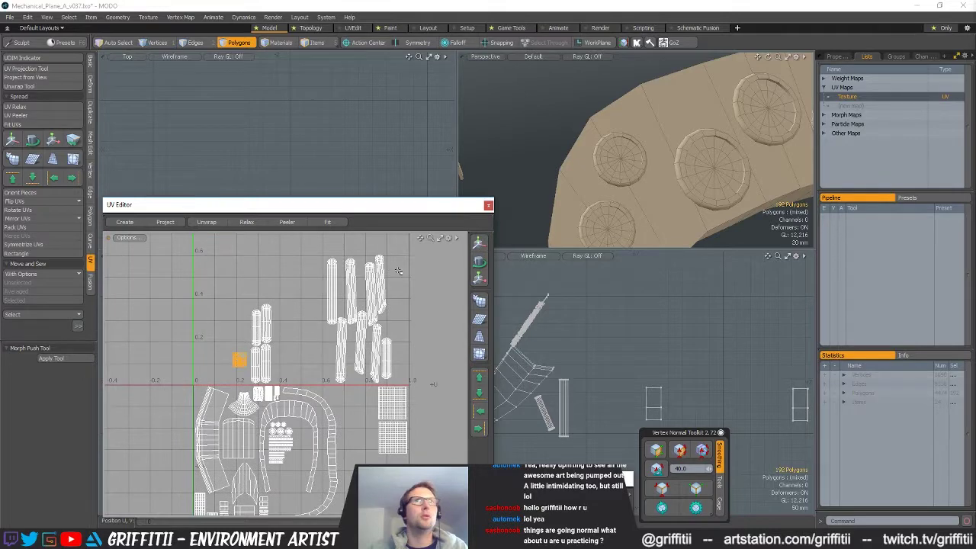
key(shift+a)
key(w)
drag(304, 322, 467, 417)
alt+drag(467, 417, 366, 339)
scroll(383, 323, up, 3)
Adjust the small wheel grid's rotation and position under the large grids, and clear the selection
key(q)
scroll(343, 388, up, 2)
key(e)
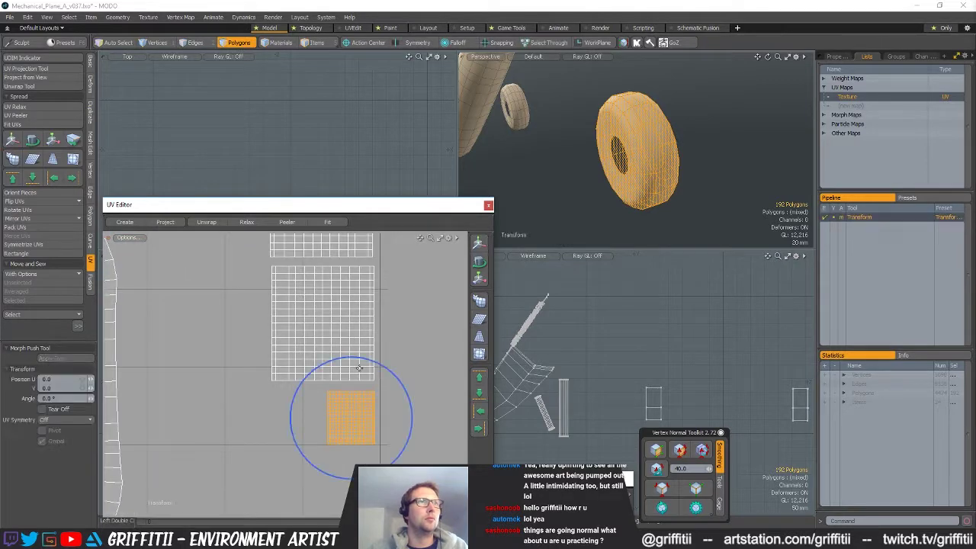
key(w)
key(q)
click(403, 379)
scroll(401, 397, down, 6)
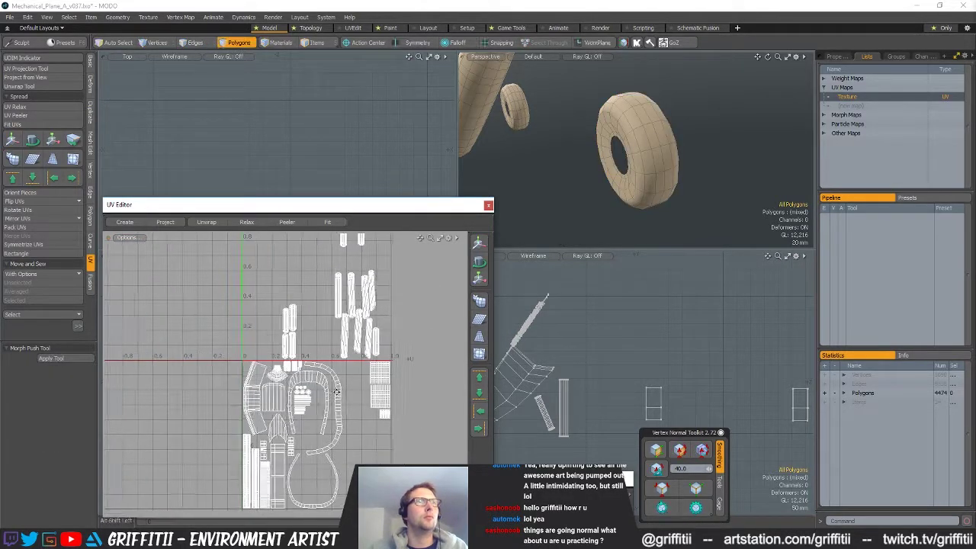
Reselect the small wheel grid, rotate it a quarter turn, and shift it 0.007 in U and -0.003 in V toward the tile edge
scroll(385, 407, up, 5)
click(384, 406)
double_click(385, 406)
key(e)
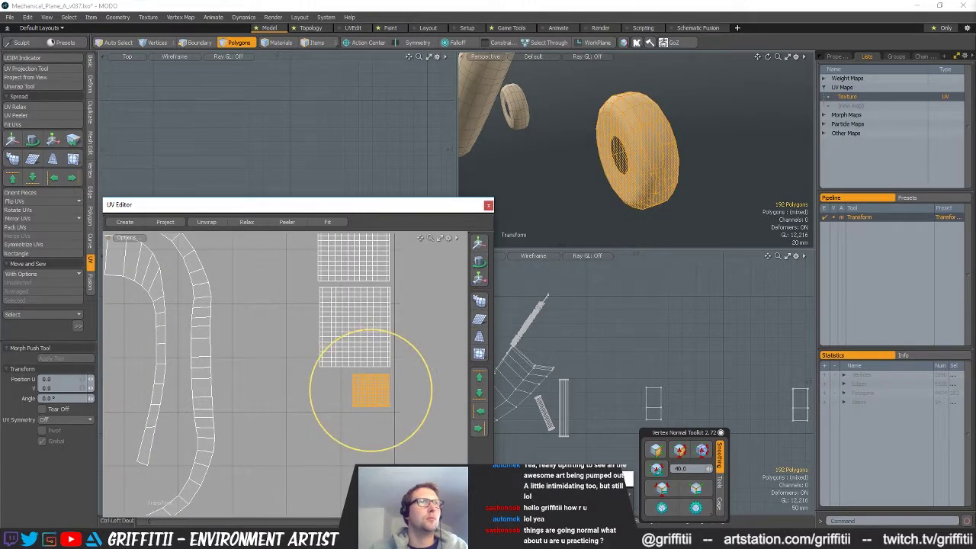
key(w)
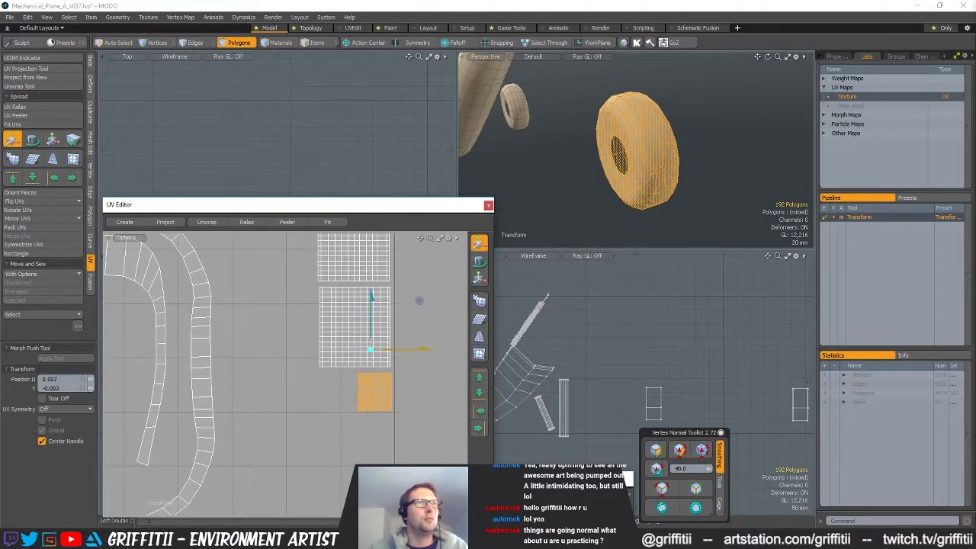
key(q)
click(418, 384)
Select the islands of the whole bank of shorter slats, 680 polygons, and move them together outside the UV tile
scroll(418, 384, down, 6)
alt+drag(418, 384, 396, 370)
scroll(401, 373, up, 4)
mouse_move(525, 148)
ctrl+alt+mouse_down()
mouse_move(495, 157)
mouse_move(713, 215)
mouse_move(599, 200)
ctrl+alt+mouse_up()
scroll(568, 168, up, 4)
drag(549, 157, 557, 202)
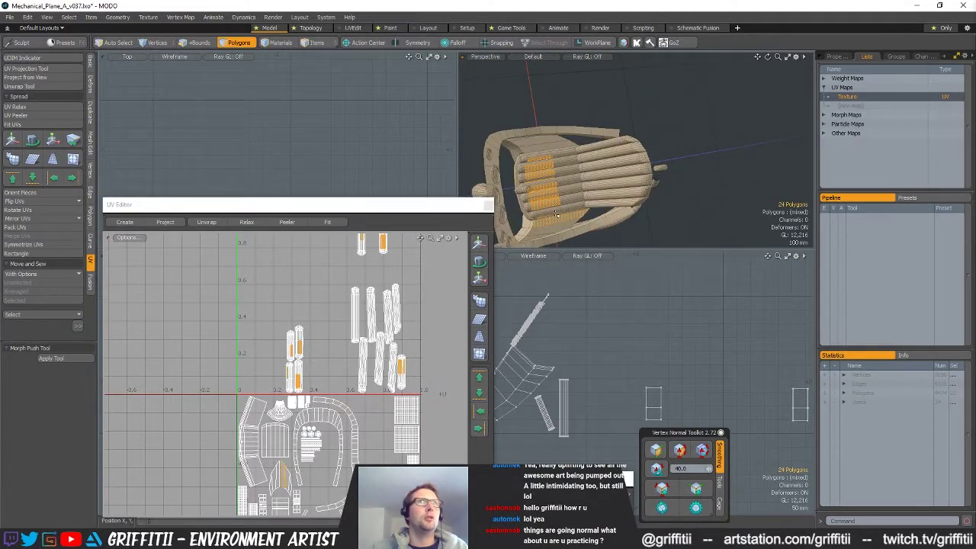
key(bracketright)
alt+drag(366, 450, 320, 390)
scroll(339, 371, down, 4)
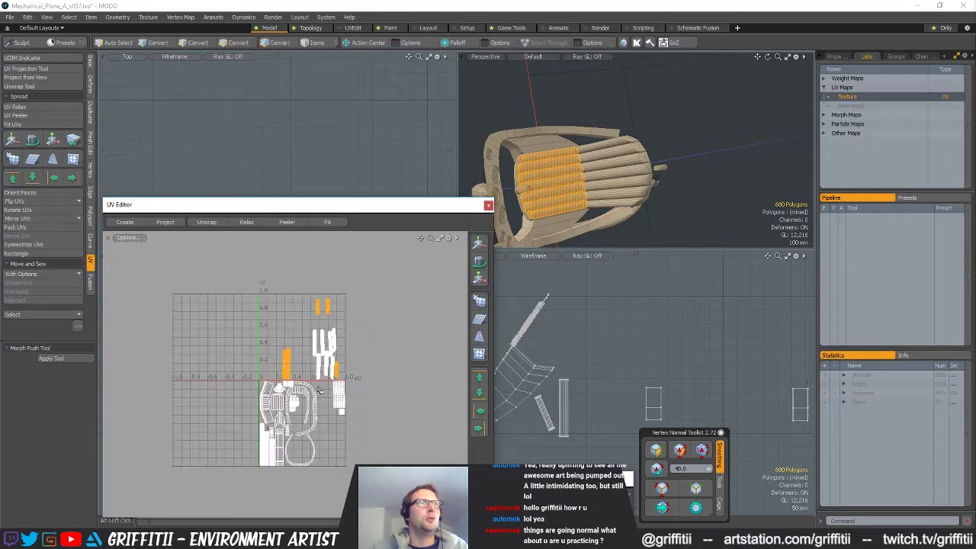
key(w)
scroll(376, 334, up, 6)
alt+drag(411, 346, 335, 368)
key(space)
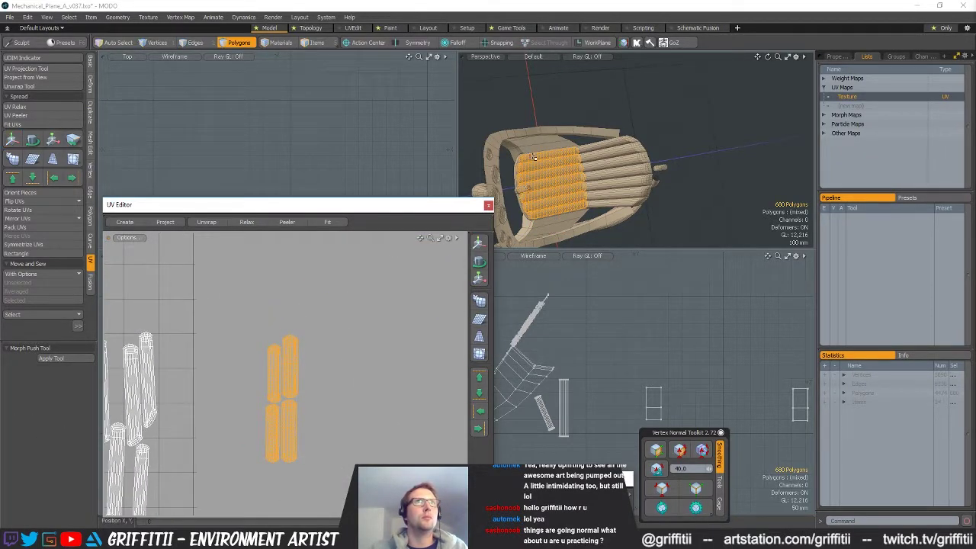
Select the outermost short slat's island, 90 polygons, and nudge it into line beside the neighbouring slat island
click(532, 156)
scroll(328, 386, down, 3)
scroll(294, 386, up, 3)
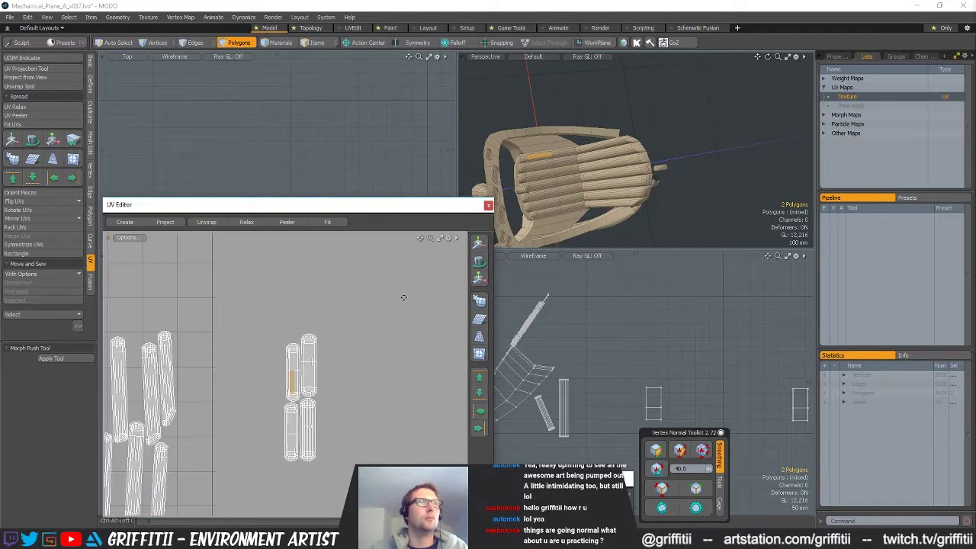
double_click(544, 165)
click(547, 159)
click(546, 153)
scroll(313, 344, up, 3)
double_click(282, 381)
key(w)
drag(327, 362, 326, 353)
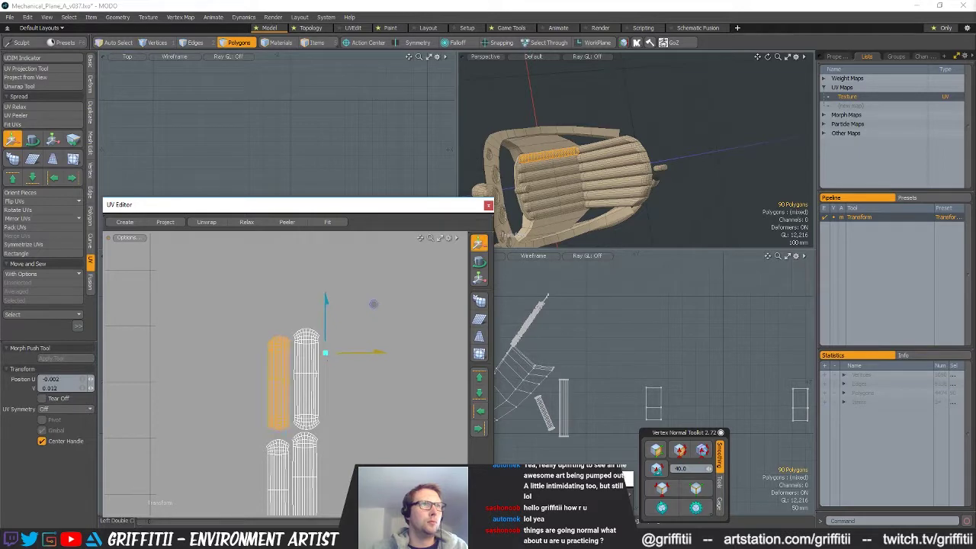
key(space)
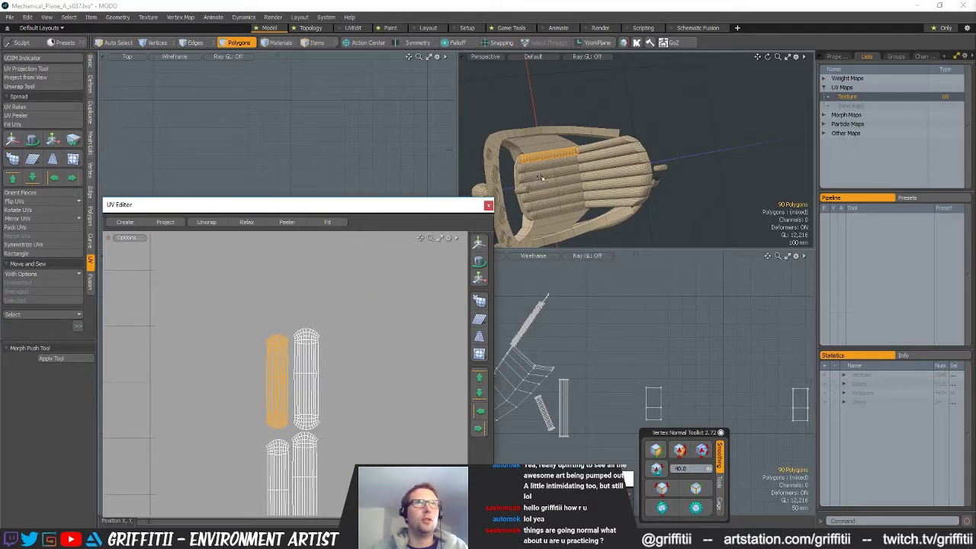
Select the third short slat's island, 100 polygons, rotate it a half turn, and place it third in the upper slat row
click(540, 177)
scroll(291, 427, down, 3)
alt+drag(266, 404, 233, 439)
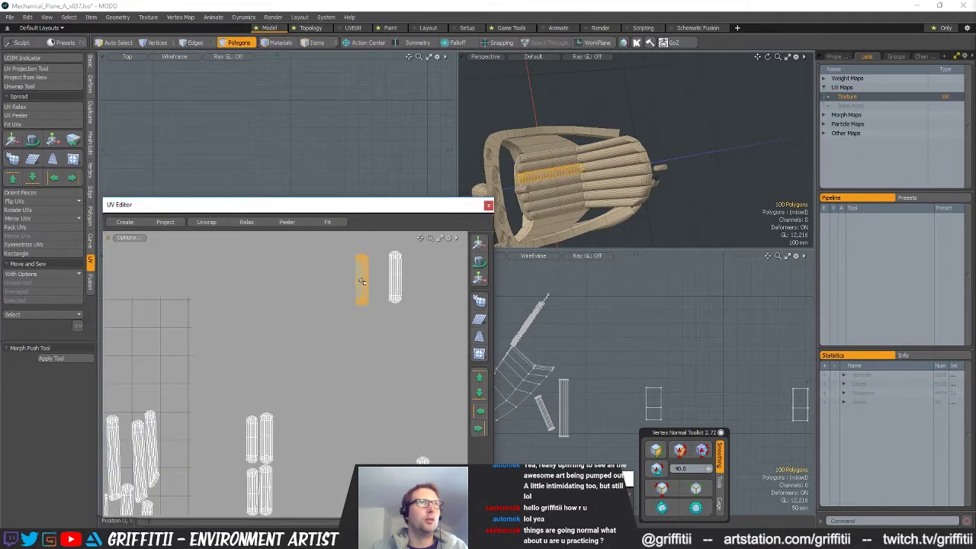
key(bracketright)
key(e)
drag(376, 300, 336, 297)
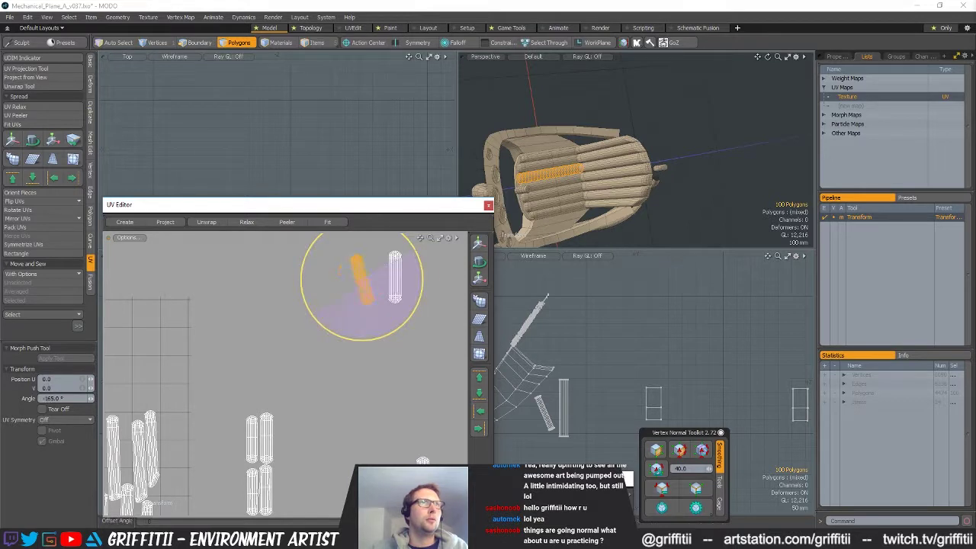
key(w)
drag(361, 353, 288, 462)
ctrl+alt+drag(206, 447, 368, 441)
alt+shift+drag(368, 441, 320, 503)
ctrl+alt+drag(355, 359, 199, 391)
key(space)
Select the fourth short slat's island, rotate it a half turn, and place it at the end of the upper slat row
click(542, 183)
ctrl+alt+drag(324, 397, 378, 399)
key(bracketright)
key(w)
drag(385, 366, 318, 353)
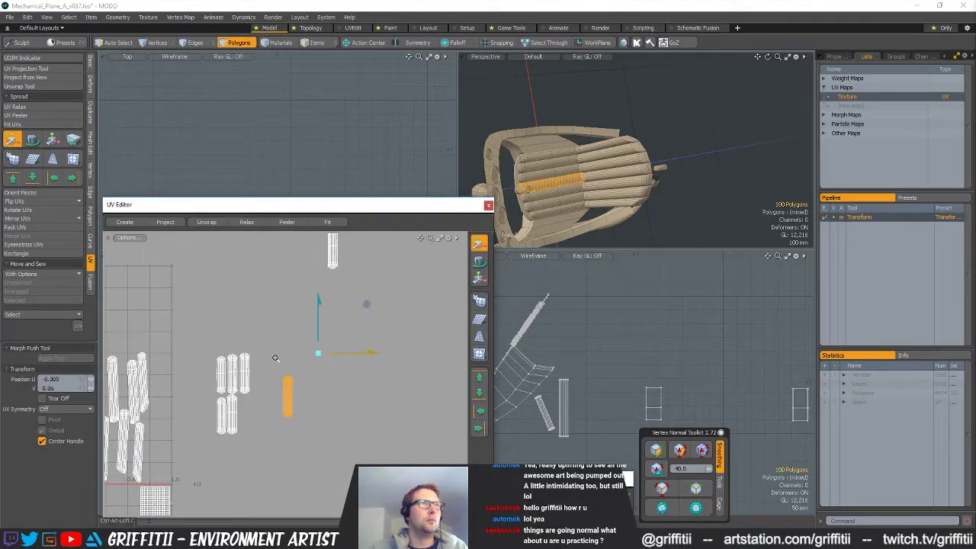
scroll(276, 357, up, 2)
key(e)
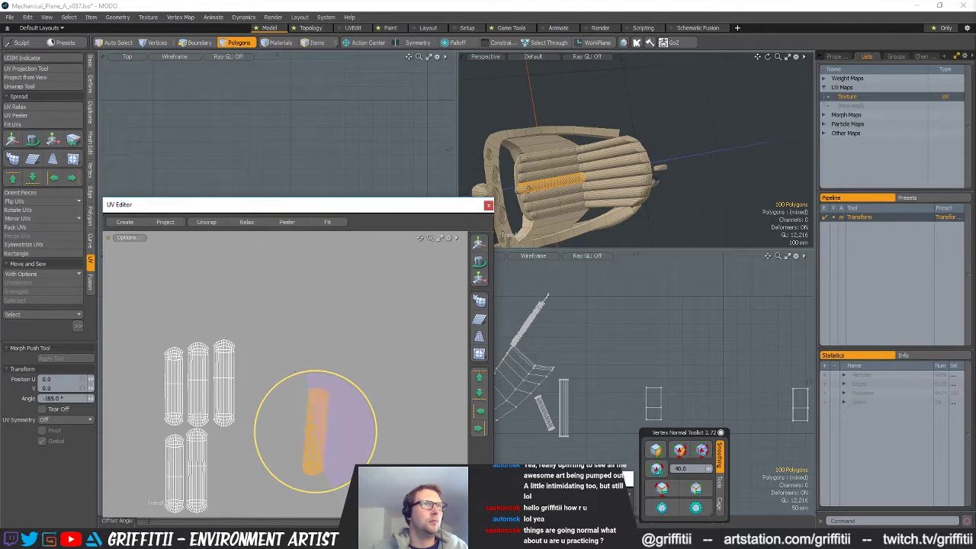
key(w)
drag(361, 411, 298, 359)
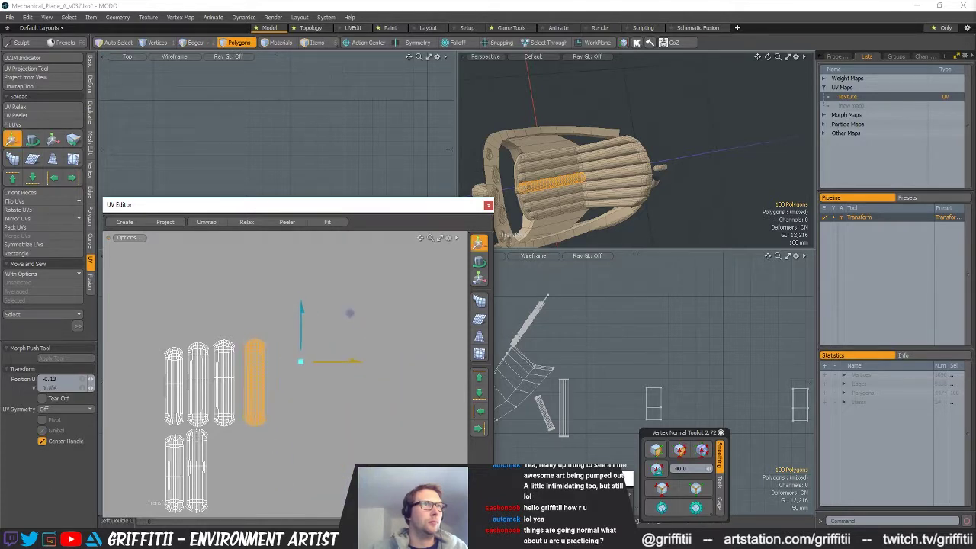
key(space)
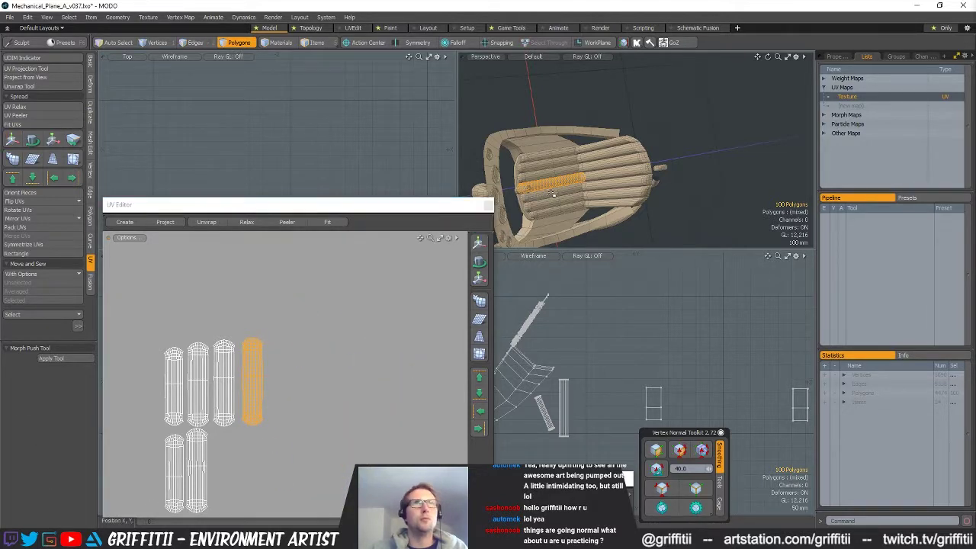
Select the fifth short slat's island and line it up as the fifth piece of the upper slat row
click(550, 194)
scroll(260, 390, down, 4)
alt+drag(189, 401, 201, 459)
right_drag(359, 298, 393, 348)
key(w)
drag(391, 349, 365, 410)
ctrl+alt+drag(270, 463, 268, 506)
drag(318, 456, 322, 449)
key(space)
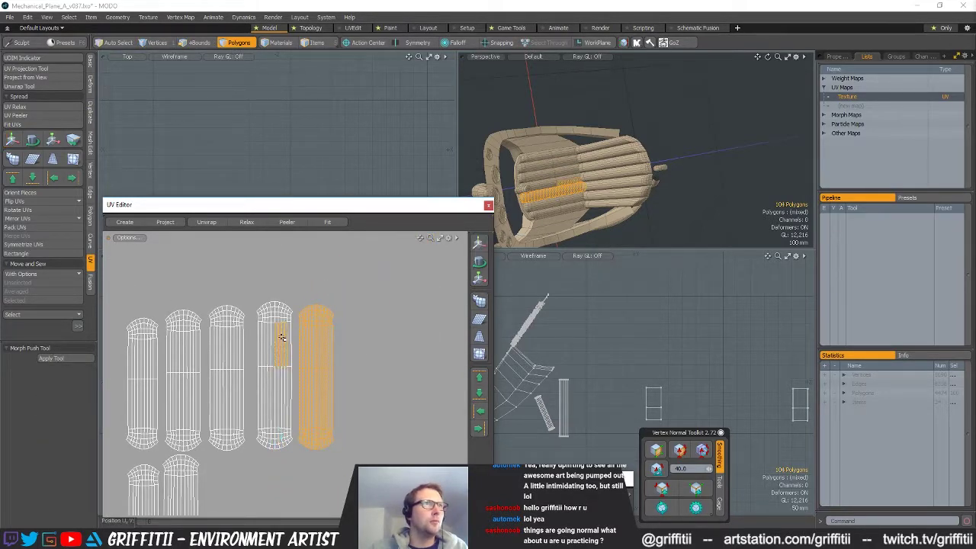
shift+click(282, 337)
key(w)
scroll(301, 365, down, 2)
key(space)
Select the sixth short slat's island, 100 polygons, and move it from the lower row to the end of the upper row
drag(552, 206, 543, 211)
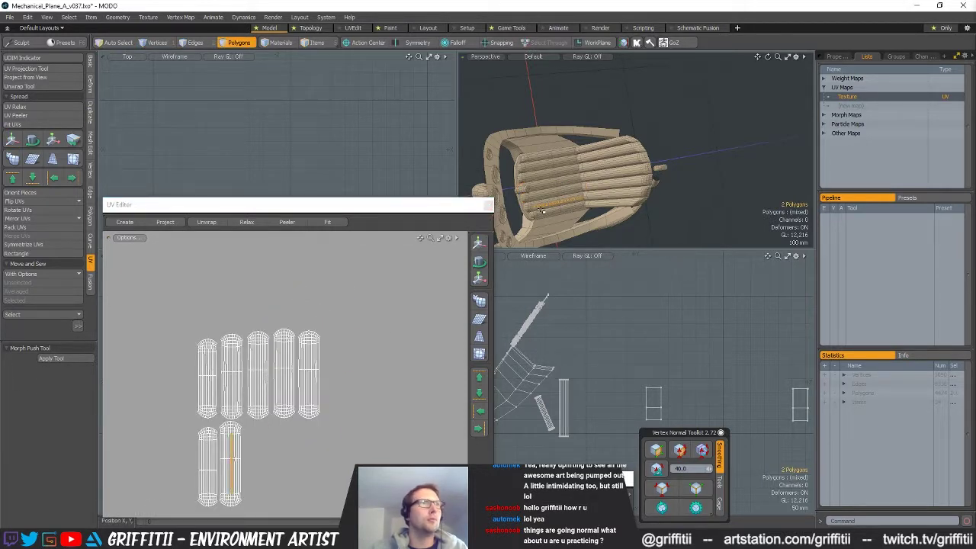
double_click(229, 458)
key(w)
drag(269, 410, 398, 317)
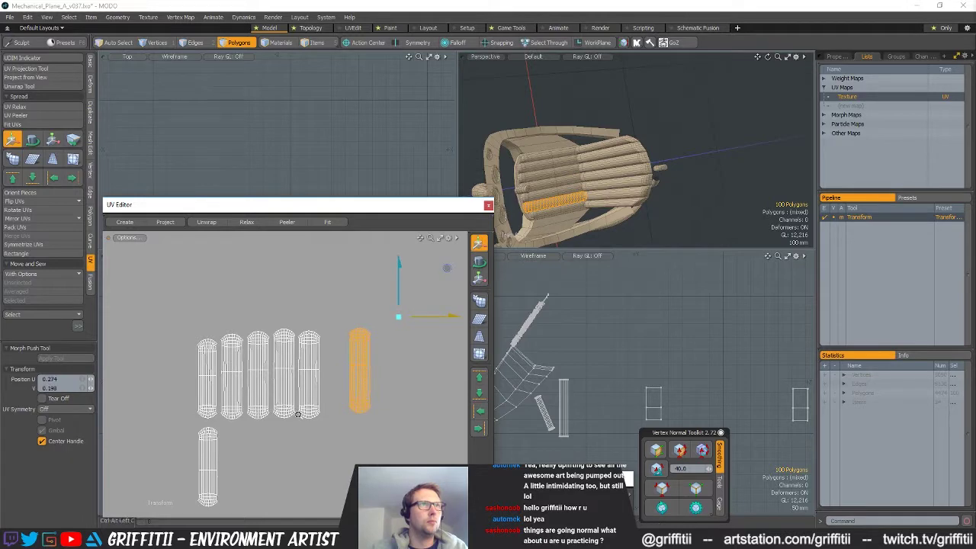
scroll(315, 412, up, 3)
drag(418, 411, 343, 424)
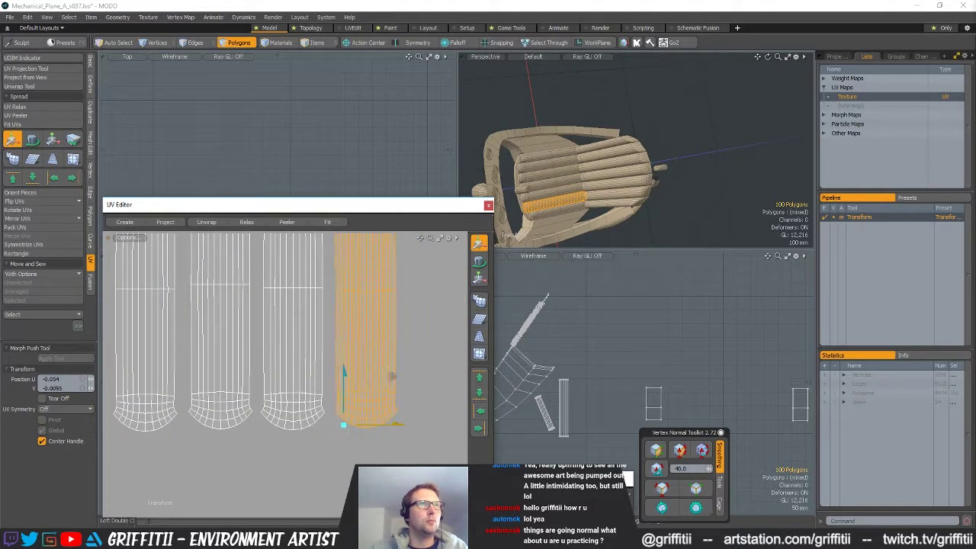
scroll(344, 426, down, 4)
key(space)
Rotate the last short slat's island a half turn, align it at the end of the row, and clear the selection
drag(320, 468, 306, 474)
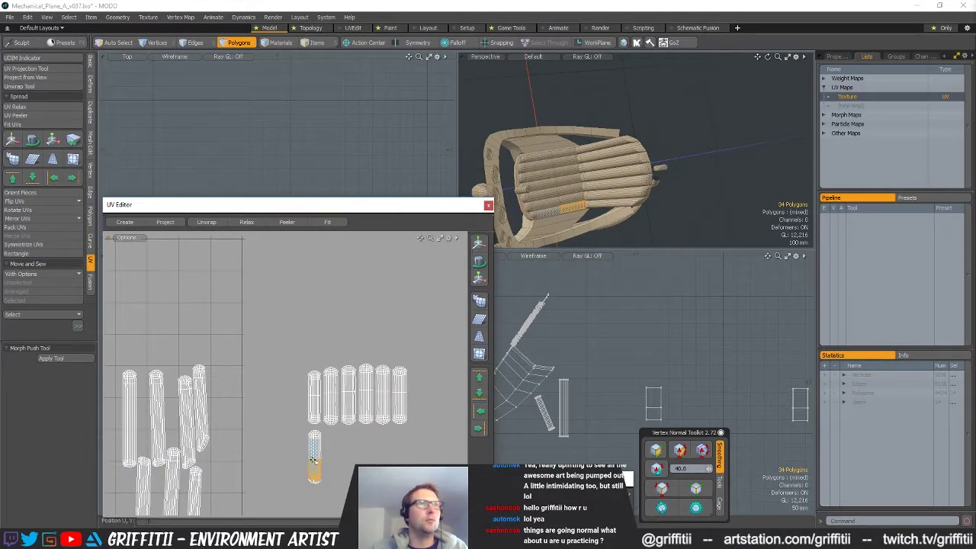
key(e)
ctrl+drag(324, 401, 480, 457)
key(w)
alt+drag(410, 442, 341, 443)
scroll(341, 443, up, 3)
drag(427, 459, 331, 372)
scroll(334, 421, up, 4)
drag(403, 423, 406, 380)
scroll(398, 426, down, 6)
key(q)
click(328, 413)
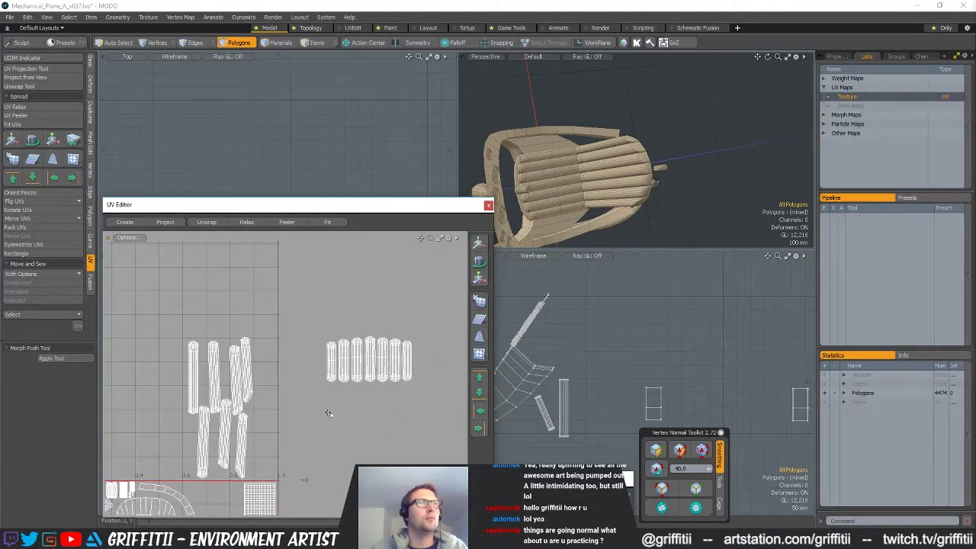
Select the islands of the whole bank of longer slats and move them together next to the short-slat row
right_drag(312, 376, 314, 334)
alt+drag(314, 333, 332, 349)
mouse_move(607, 146)
mouse_down()
mouse_move(599, 150)
mouse_move(617, 201)
mouse_up()
key(])
alt+drag(257, 464, 317, 388)
key(w)
key(space)
Select the middle long slat's island, 100 polygons, and place it upright above the centre of the short-slat row
click(593, 175)
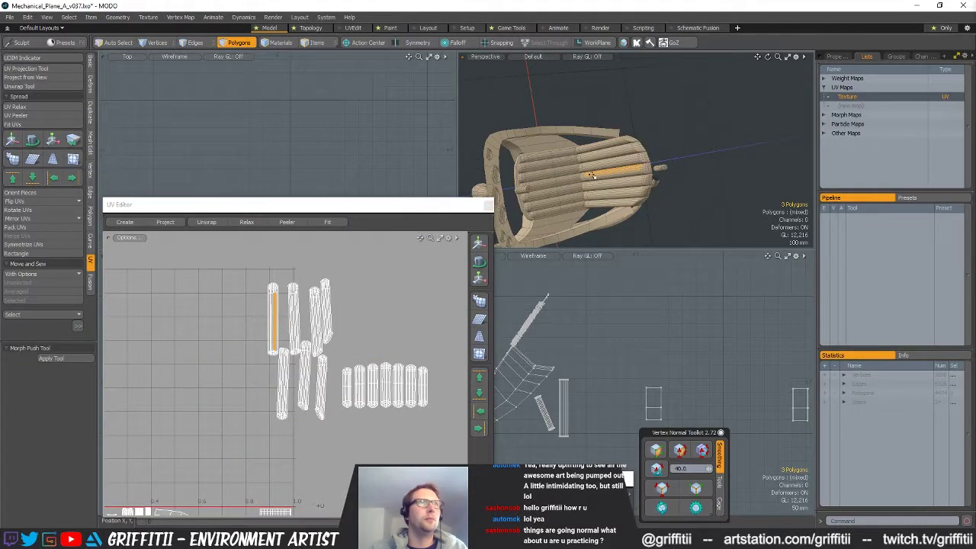
key(])
key(w)
drag(321, 280, 437, 275)
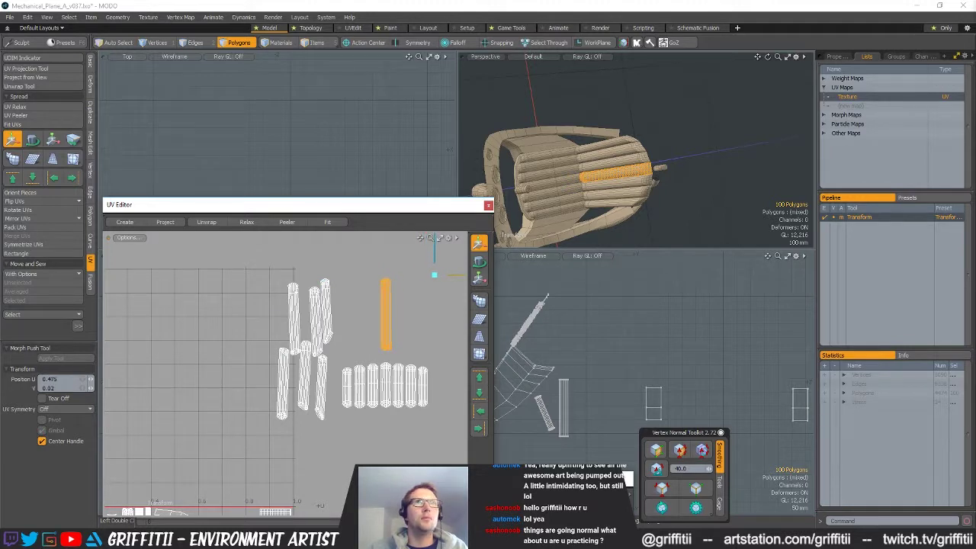
key(space)
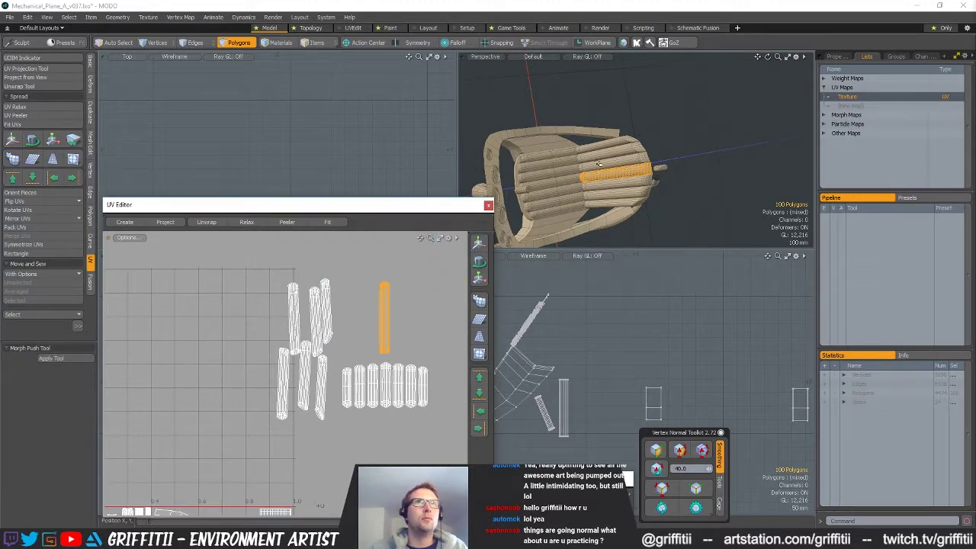
Select the middle long slat and the three on one side of it, 390 polygons, rotate them a half turn, and reposition them above the short row
click(600, 164)
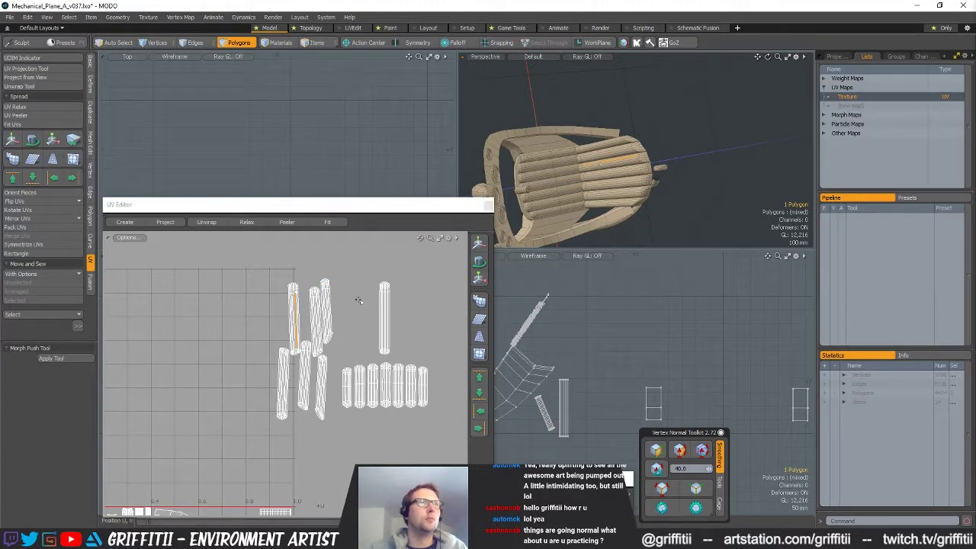
ctrl+alt+drag(405, 301, 366, 317)
ctrl+alt+drag(367, 316, 331, 316)
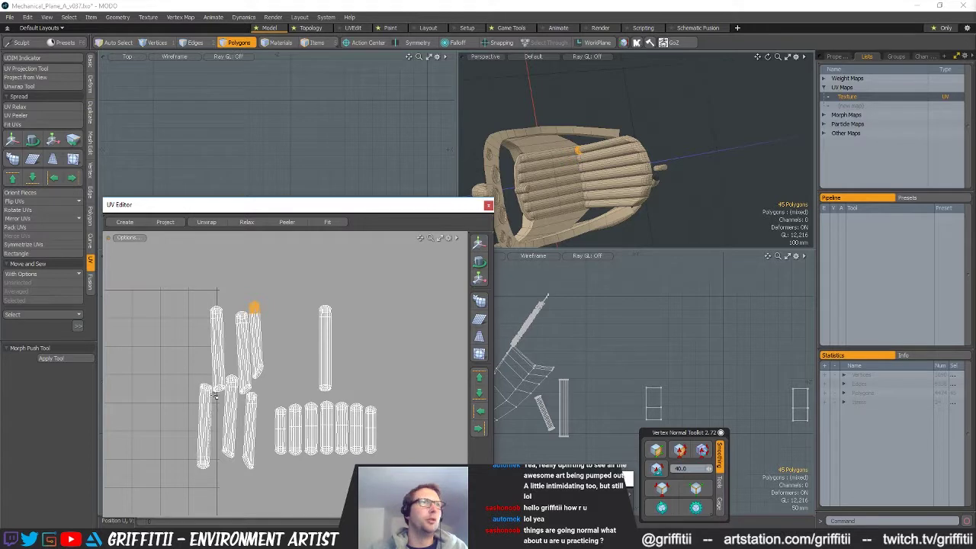
drag(196, 349, 323, 337)
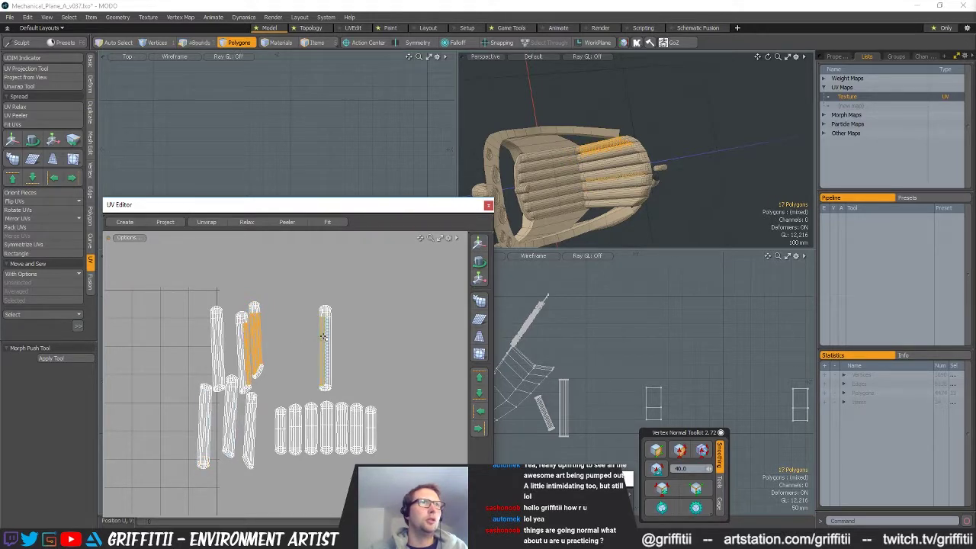
key(bracketright)
key(e)
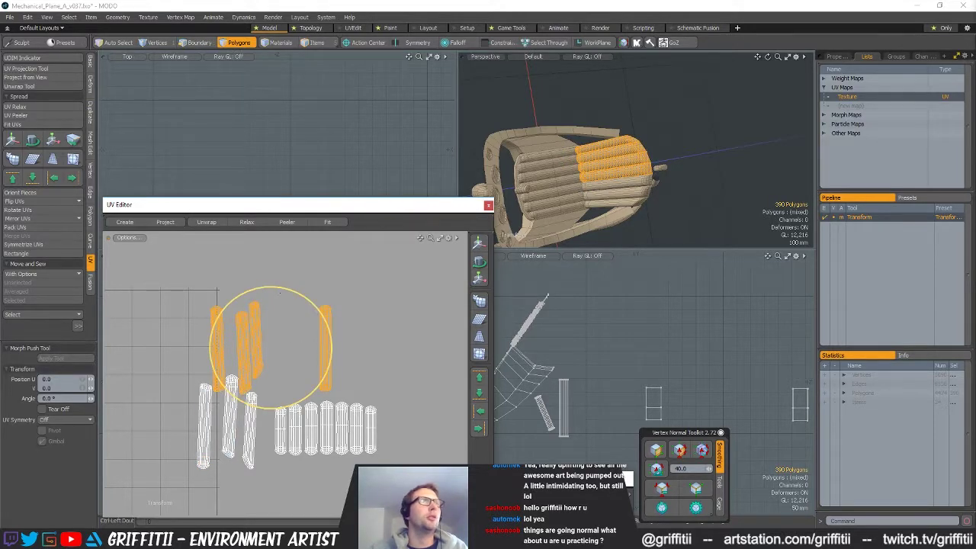
ctrl+drag(272, 287, 277, 504)
key(w)
drag(304, 328, 414, 335)
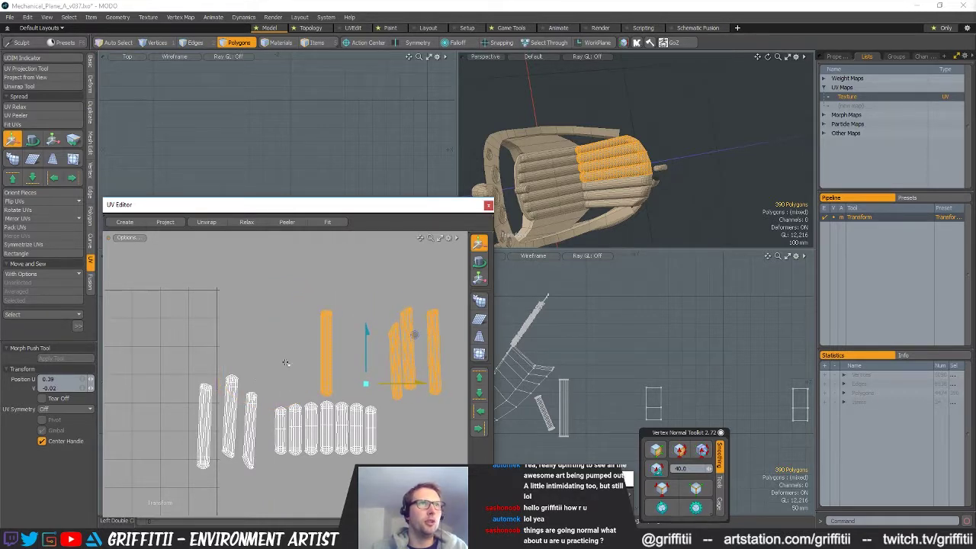
Select the outermost long slat's island, 90 polygons, and move it -0.42 in U and 0.012 in V to start the long-slat row
key(space)
click(396, 360)
key(w)
drag(426, 386, 307, 387)
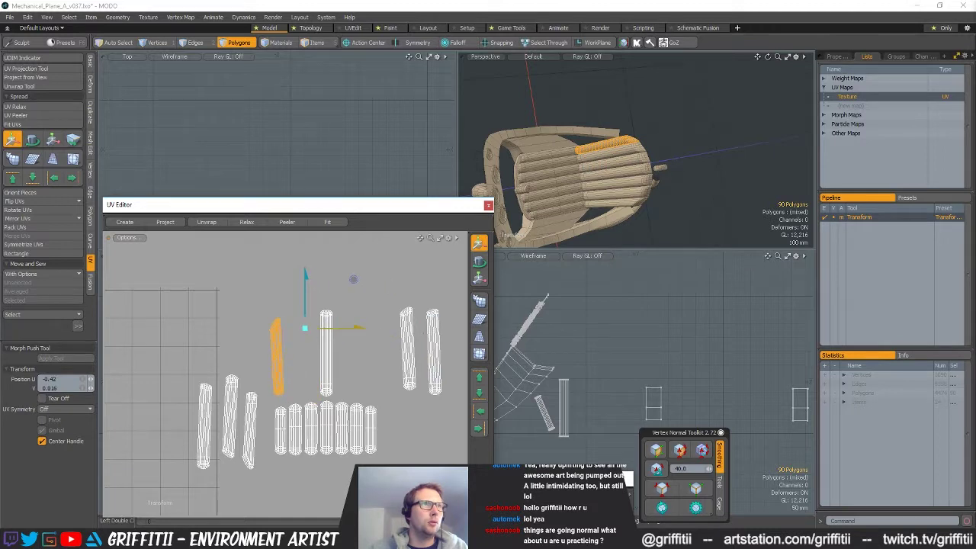
Apply Orient Pieces with the Vertical direction to the outermost long slat's island and fine-tune its rotation
click(66, 196)
click(495, 213)
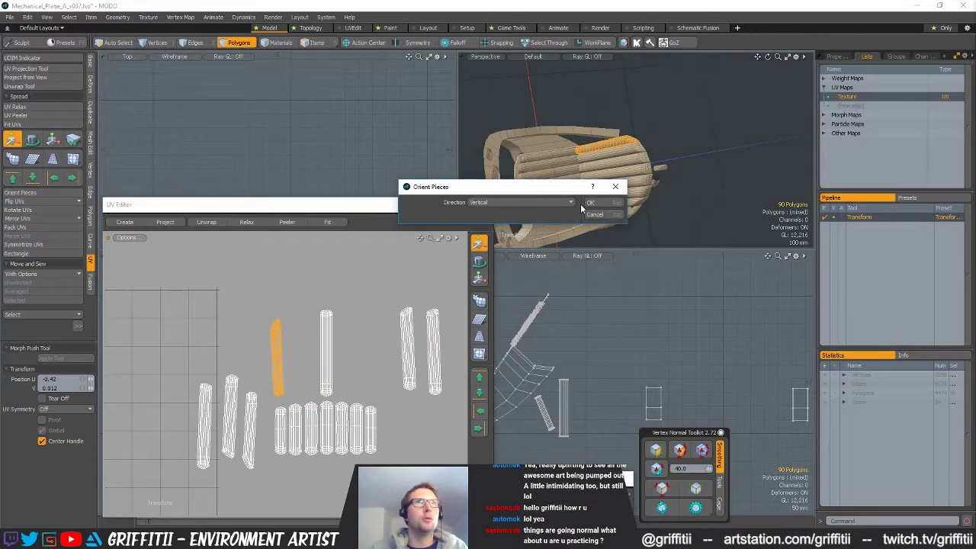
click(590, 202)
scroll(295, 359, up, 1)
key(e)
scroll(288, 304, up, 1)
drag(287, 299, 286, 298)
key(space)
Select the second long slat's island, 100 polygons, straighten it, and move it beside the outermost long slat
double_click(444, 307)
alt+drag(454, 296, 376, 298)
key(e)
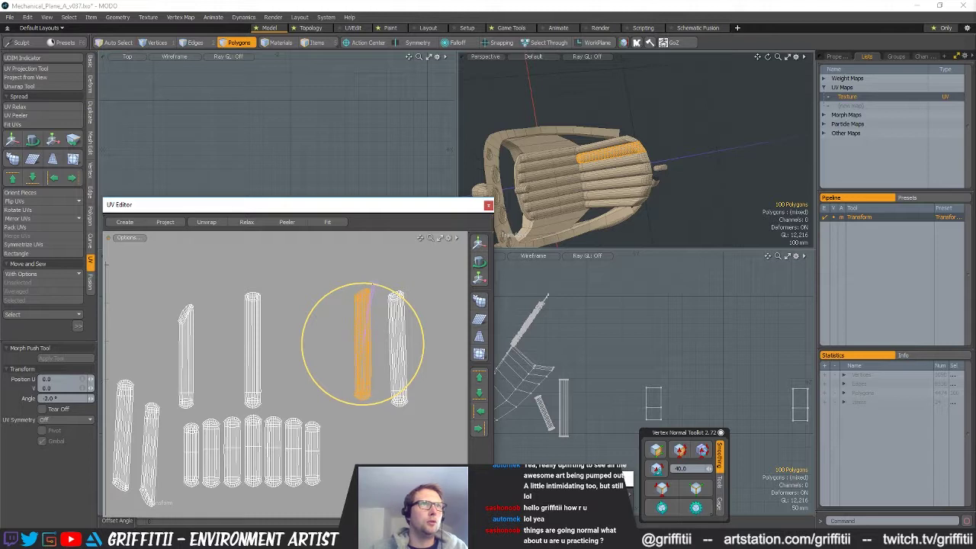
key(w)
drag(372, 285, 219, 288)
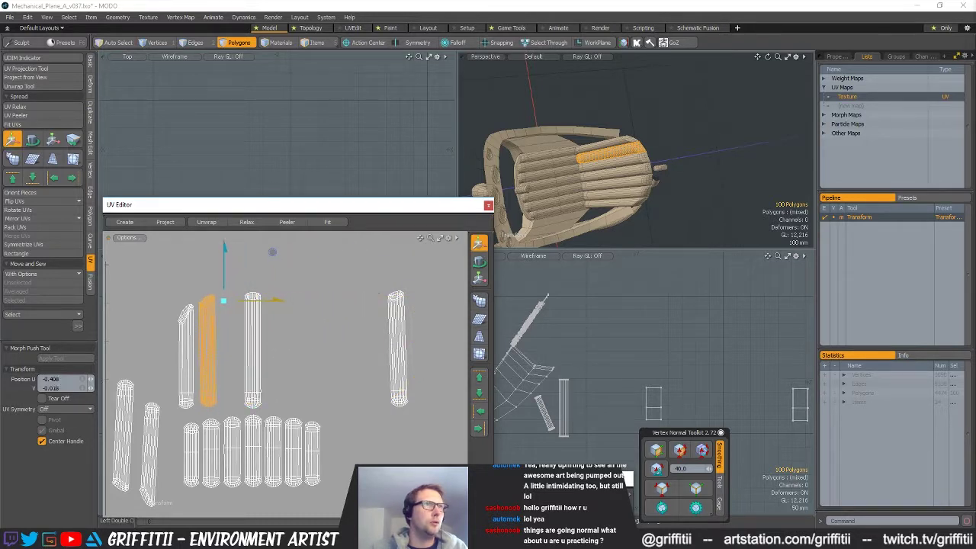
Select the third long slat's island, rotate it about -1°, and fit it into the gap beside the middle slat
click(397, 328)
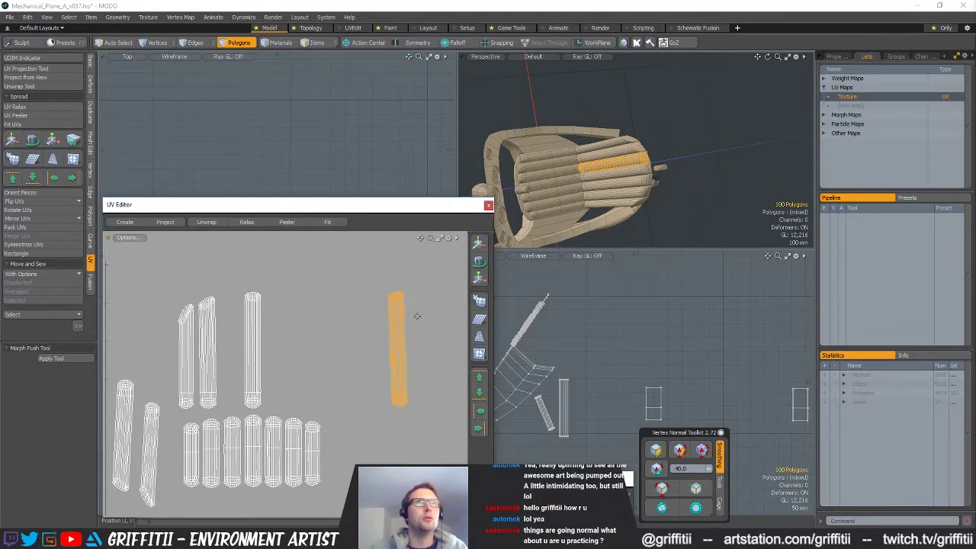
key(e)
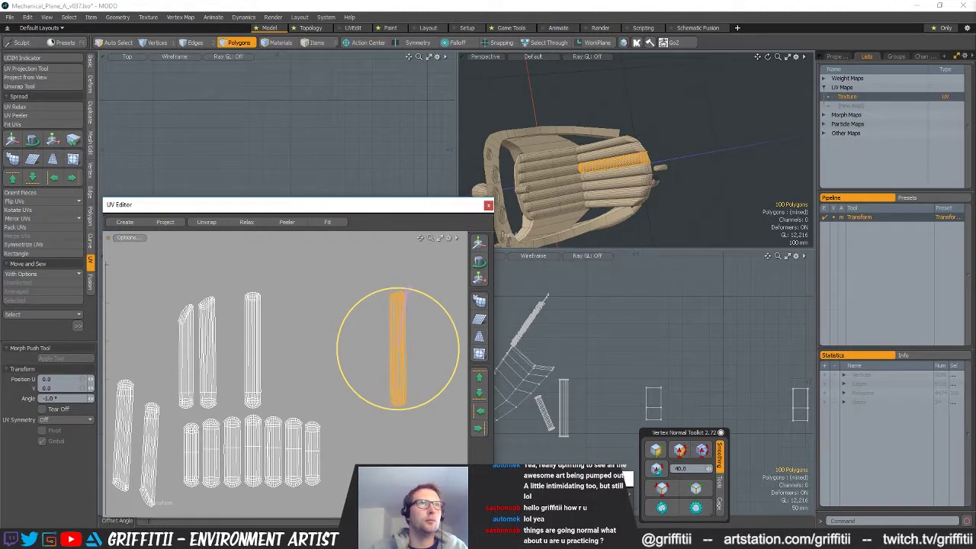
key(w)
drag(408, 291, 241, 292)
key(q)
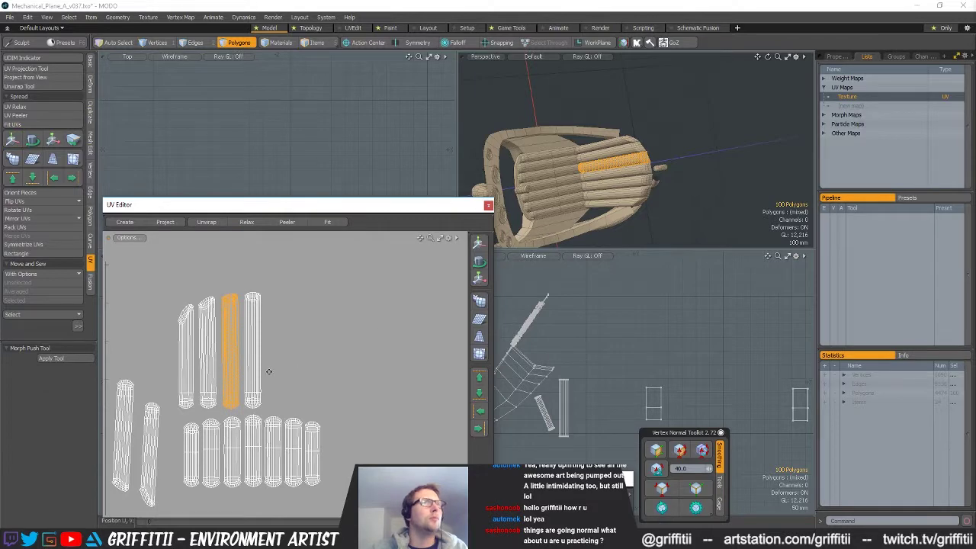
Select the fifth long slat's island, 100 polygons, place it in the row after the middle slat, and straighten its rotation
scroll(298, 371, up, 3)
double_click(317, 373)
ctrl+alt+drag(363, 363, 307, 363)
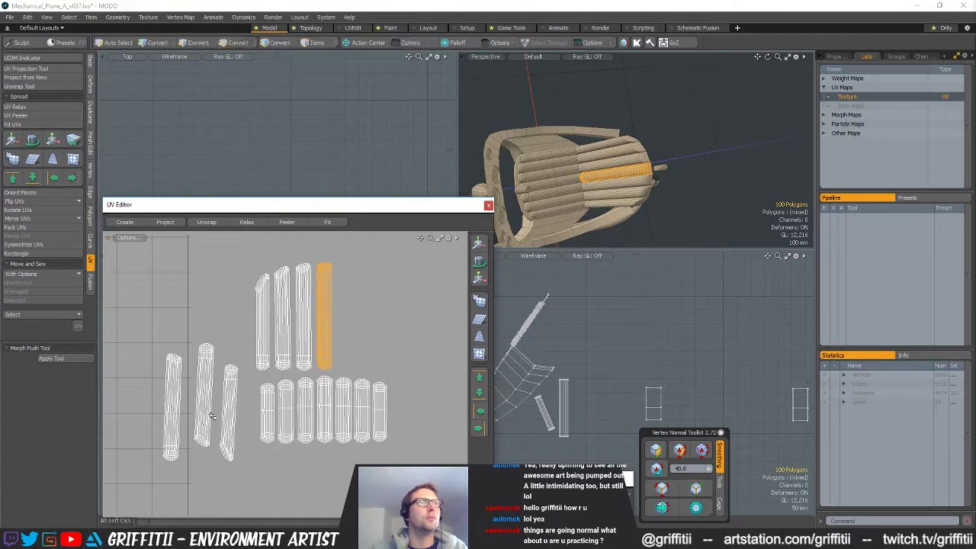
double_click(175, 374)
alt+shift+drag(217, 373, 200, 383)
key(w)
drag(212, 424, 381, 332)
ctrl+alt+drag(225, 387, 206, 428)
drag(315, 383, 318, 386)
key(e)
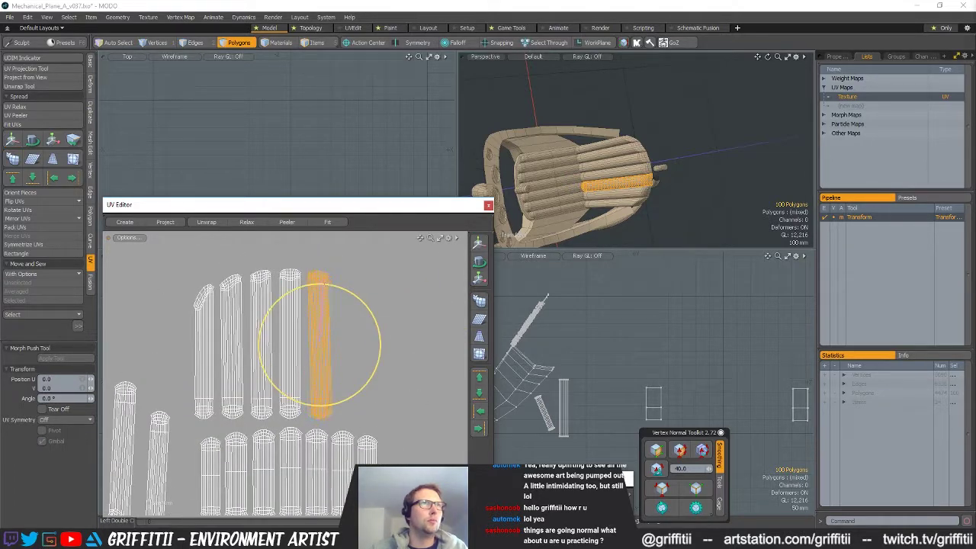
key(space)
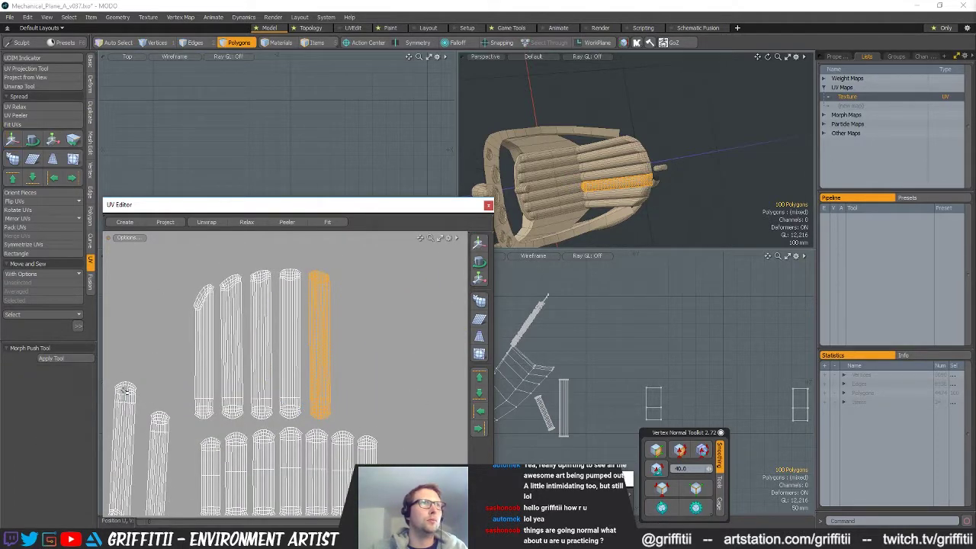
Select the sixth long slat's island, rotate it about -180°, and move it beside the fifth slat in the long row
click(126, 392)
alt+shift+drag(153, 470, 424, 353)
key(w)
alt+shift+drag(425, 353, 380, 393)
key(e)
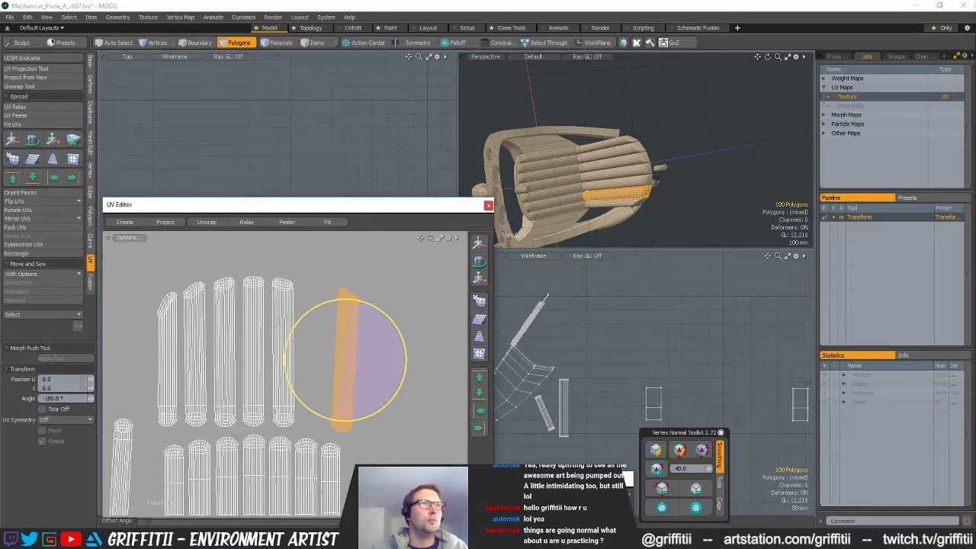
key(w)
drag(407, 378, 375, 373)
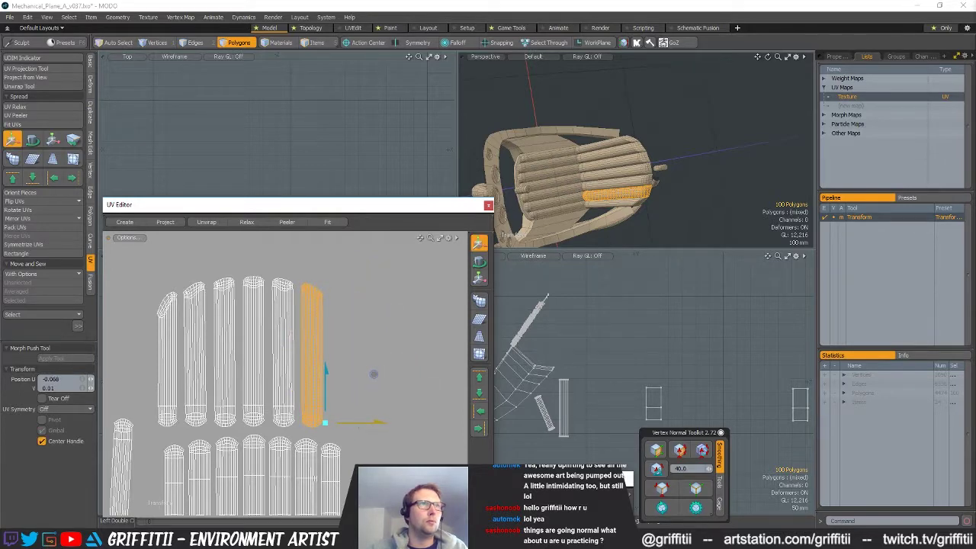
key(q)
Select the last outermost long slat's island, 90 polygons, straighten it, and place it at the end of the long row
alt+drag(358, 427, 436, 372)
double_click(201, 404)
key(w)
drag(258, 372, 442, 333)
alt+drag(442, 333, 343, 506)
key(e)
drag(353, 392, 433, 325)
key(w)
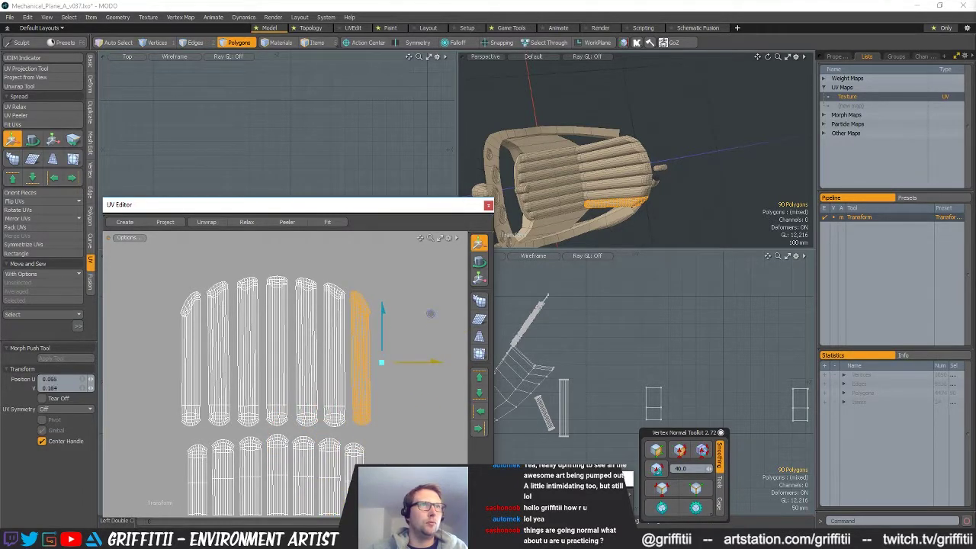
key(q)
Nudge the islands of the second and first long slats to even out the start of the long row
alt+drag(215, 408, 256, 409)
scroll(255, 409, up, 2)
double_click(260, 404)
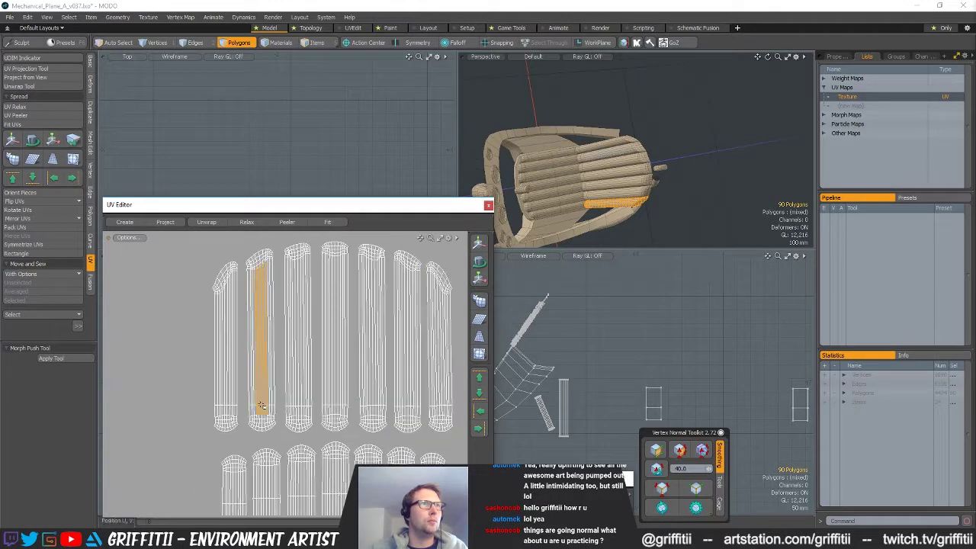
key(w)
drag(285, 444, 274, 431)
key(q)
double_click(231, 412)
key(w)
scroll(274, 431, down, 3)
key(q)
Select all the long-slat islands, 680 polygons, and move the row -0.004 in U
drag(248, 382, 358, 382)
key(bracketright)
key(w)
scroll(356, 369, down, 5)
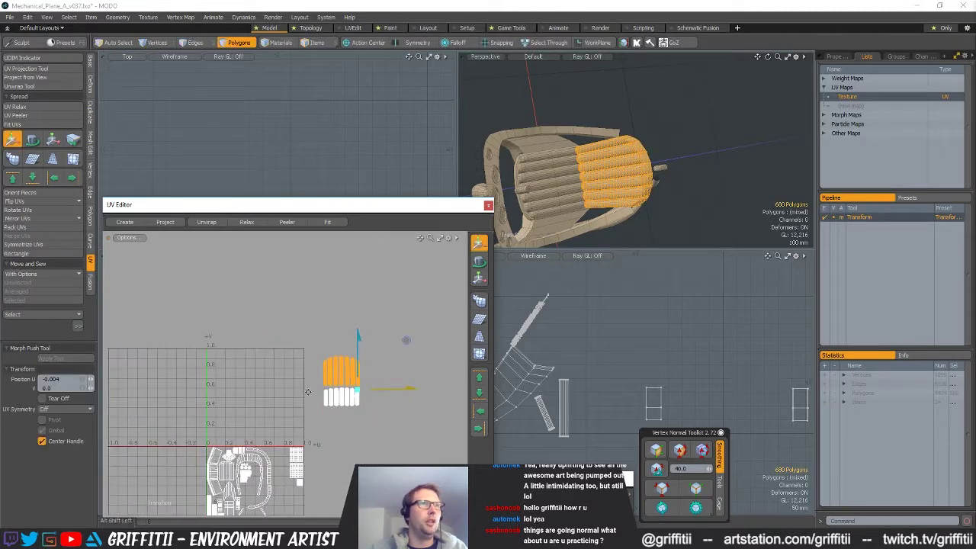
key(q)
Select both slat rows, 1360 polygons, and move them into the empty corner of the packed layout beside the loop-shaped trim island
click(333, 432)
right_drag(334, 433, 381, 416)
key(w)
mouse_move(381, 416)
alt+shift+mouse_down()
mouse_move(377, 350)
mouse_move(330, 491)
mouse_move(311, 499)
alt+shift+mouse_up()
ctrl+alt+drag(324, 437, 369, 437)
alt+shift+drag(255, 488, 271, 406)
ctrl+alt+drag(270, 405, 299, 392)
alt+shift+drag(299, 392, 351, 319)
alt+shift+drag(351, 319, 365, 378)
key(q)
scroll(364, 377, down, 4)
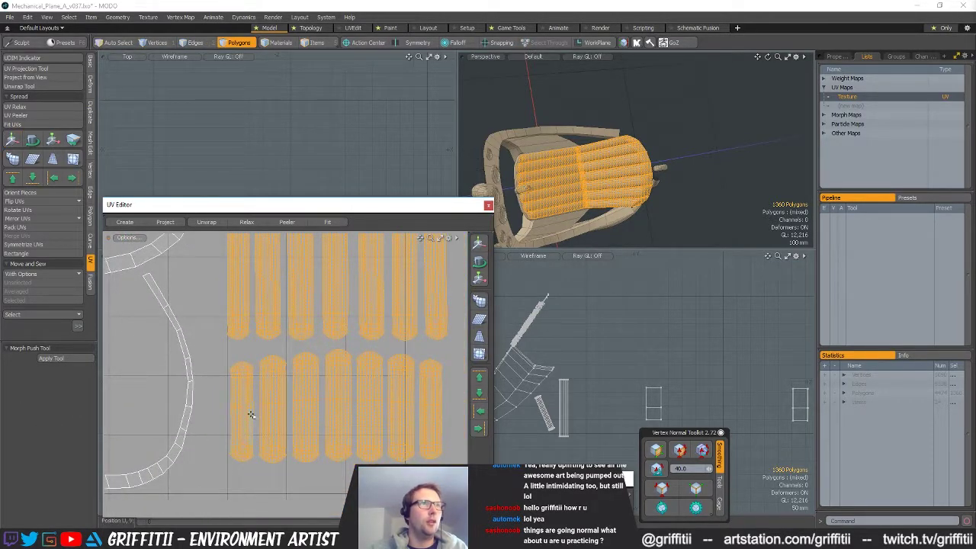
Nudge the first short slat's island 0.003 in U and V, and move the third short slat's island -0.0045 in U
click(245, 413)
double_click(245, 412)
key(w)
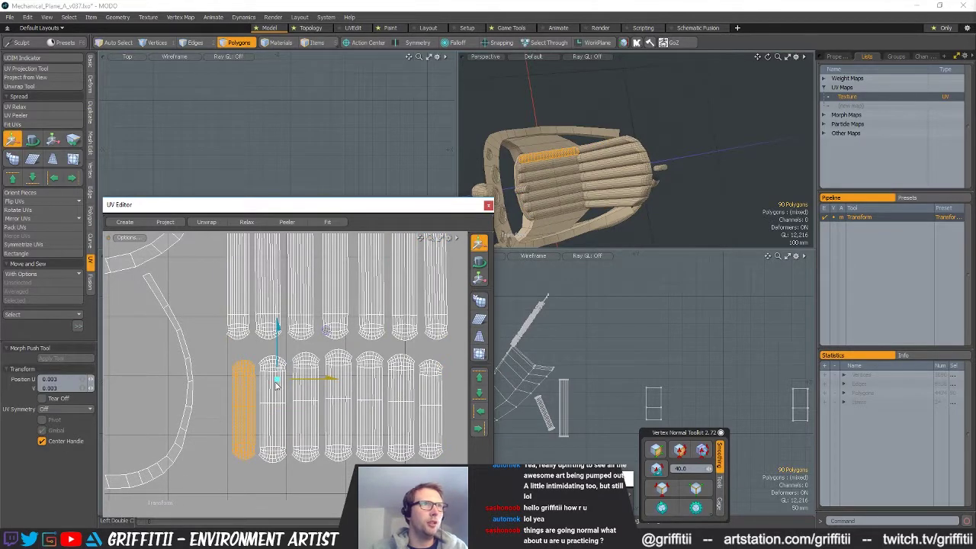
scroll(281, 395, up, 4)
alt+shift+drag(283, 392, 270, 383)
key(q)
double_click(304, 394)
key(w)
drag(390, 382, 385, 381)
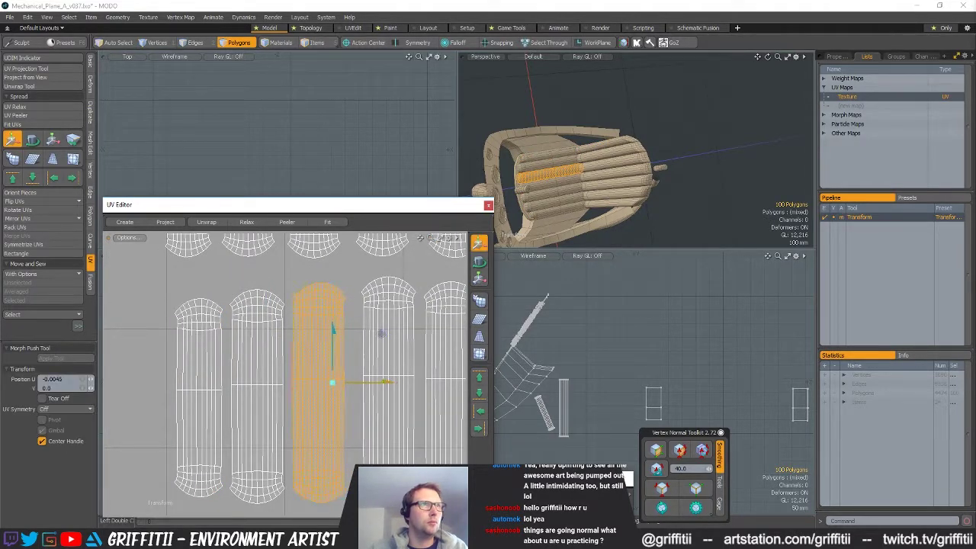
Move the middle short slat's island -0.0105 in U and -0.004 in V, and bring the fifth short slat up beside it
middle_drag(339, 382, 284, 377)
click(330, 357)
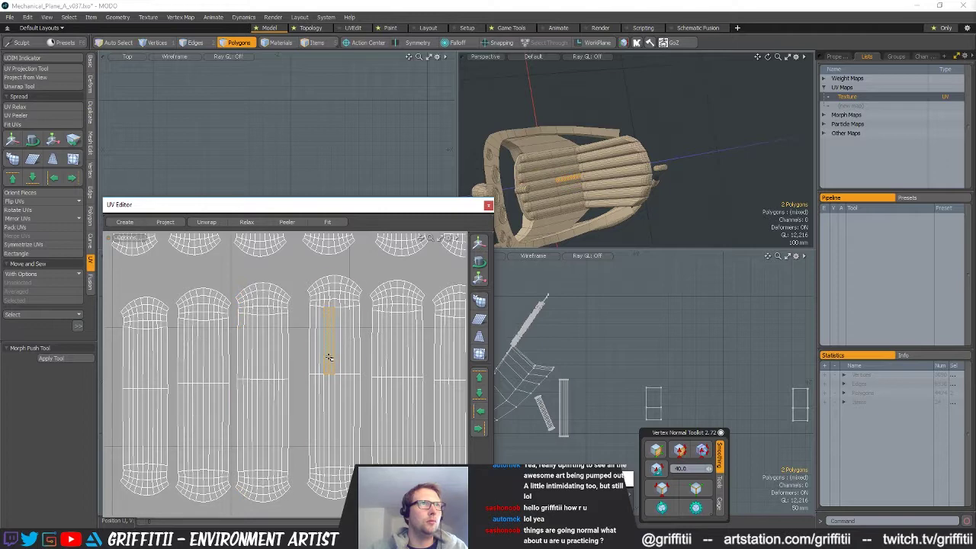
double_click(328, 357)
key(w)
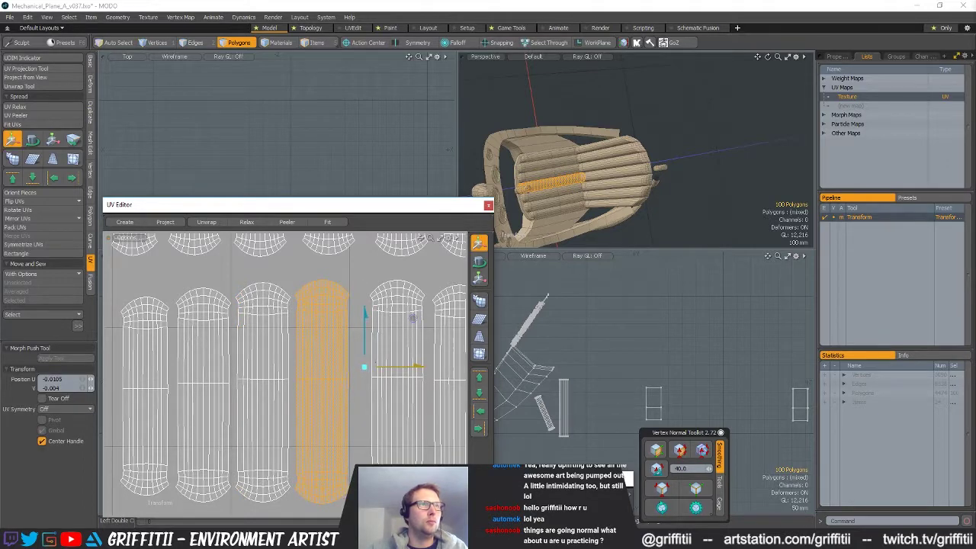
key(q)
double_click(392, 374)
key(w)
alt+shift+drag(392, 386, 347, 378)
key(q)
Move the sixth short slat's island -0.0155 in U and 0.0021 in V, and close the last short slat up against it
double_click(350, 341)
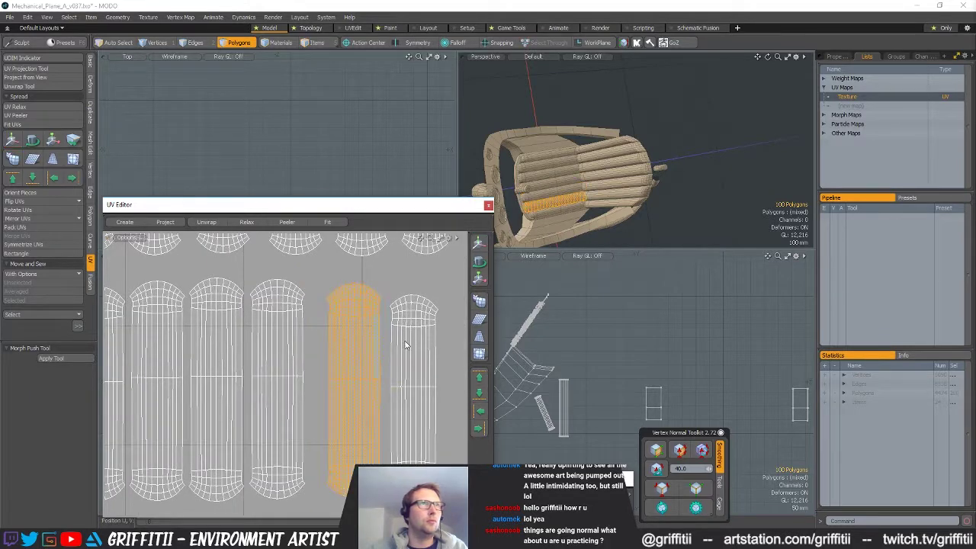
key(w)
drag(403, 342, 390, 344)
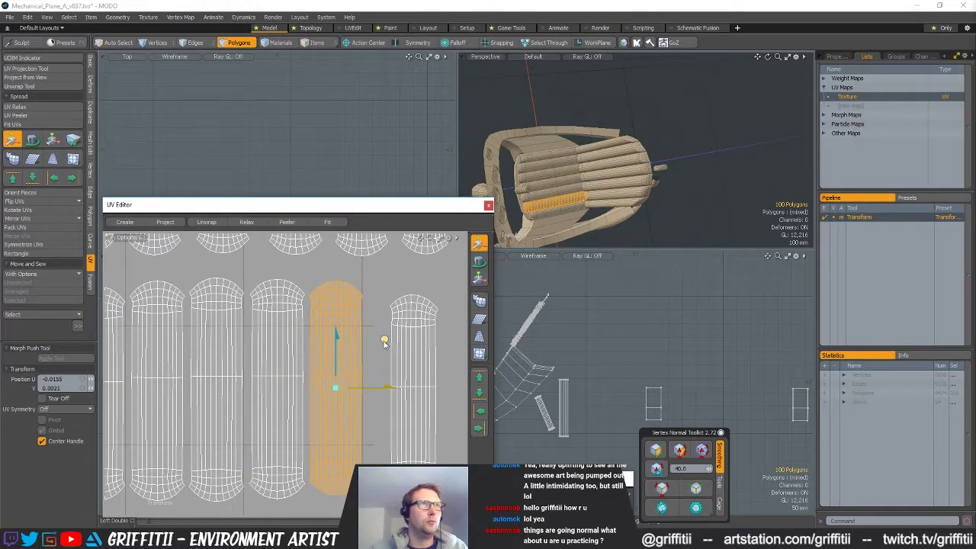
key(q)
double_click(418, 353)
key(w)
drag(442, 343, 353, 367)
key(q)
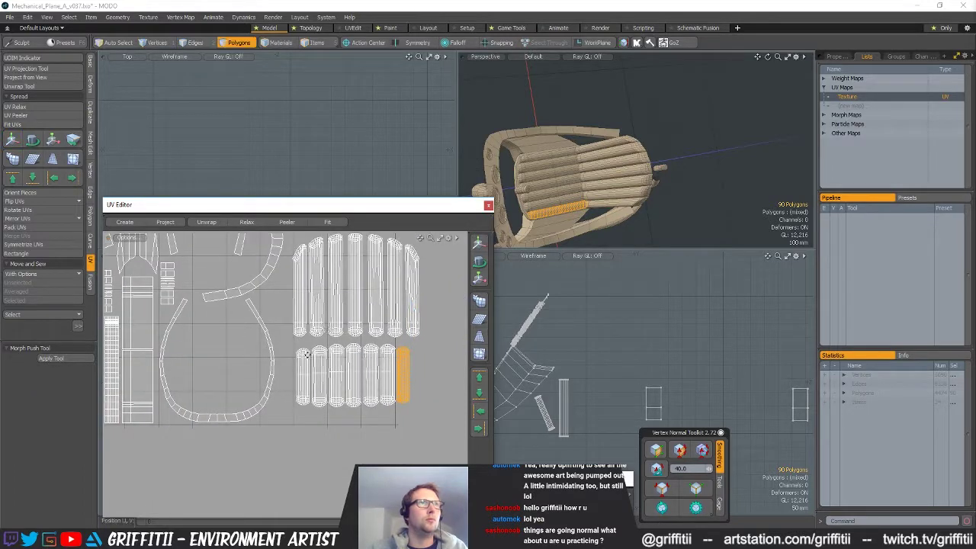
Select the second long slat's island, 100 polygons, and move it closer to the first long slat
ctrl+alt+drag(293, 354, 329, 375)
double_click(311, 382)
alt+shift+drag(335, 340, 308, 411)
key(w)
alt+shift+drag(308, 411, 294, 425)
key(q)
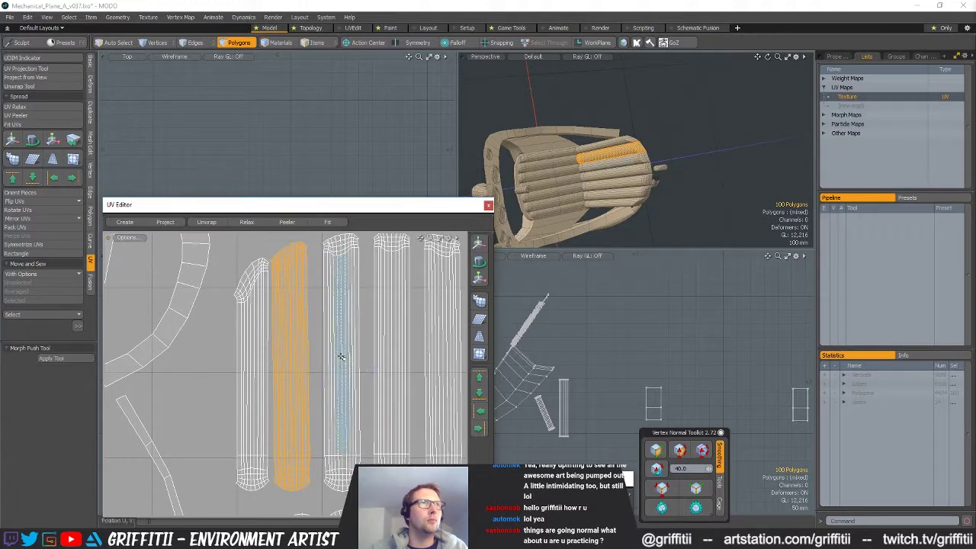
Tighten the long row by moving the third slat's island -0.011 in U and the fourth slat's island -0.022 in U
double_click(341, 356)
key(w)
drag(374, 338, 371, 338)
drag(418, 289, 414, 287)
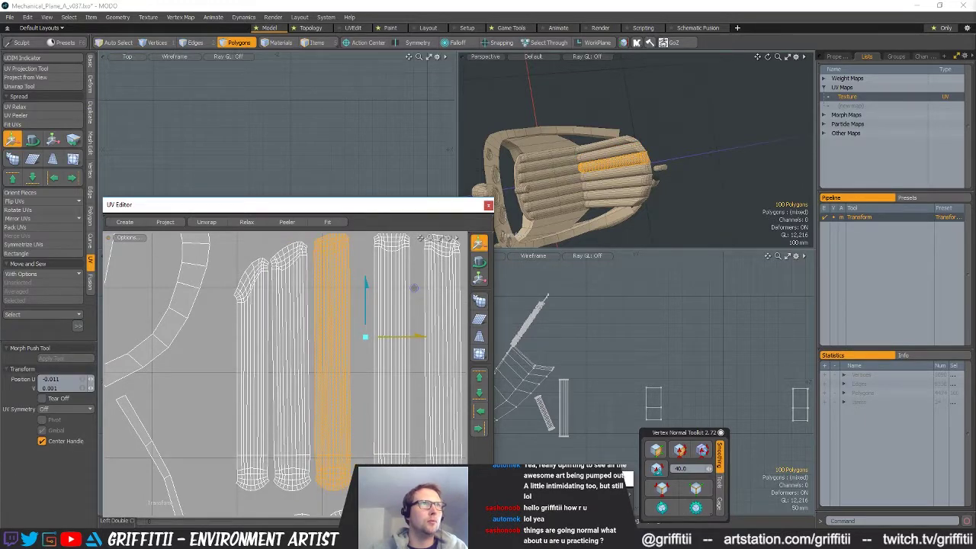
key(q)
double_click(379, 364)
key(w)
drag(459, 332, 443, 330)
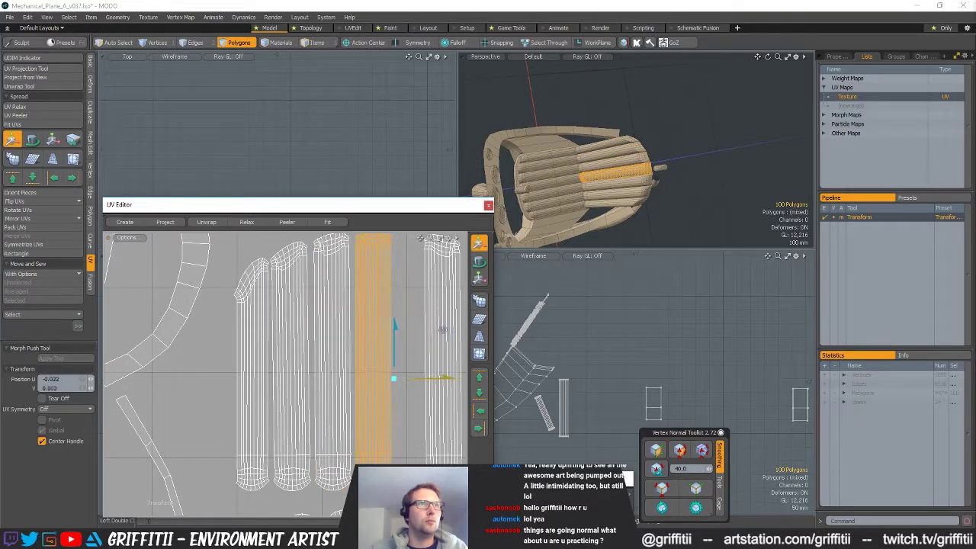
alt+shift+drag(416, 381, 330, 387)
key(q)
Close the fifth long slat's island up to the middle slat, and move the sixth -0.038 in U and 0.004 in V
double_click(355, 371)
key(w)
drag(404, 319, 379, 319)
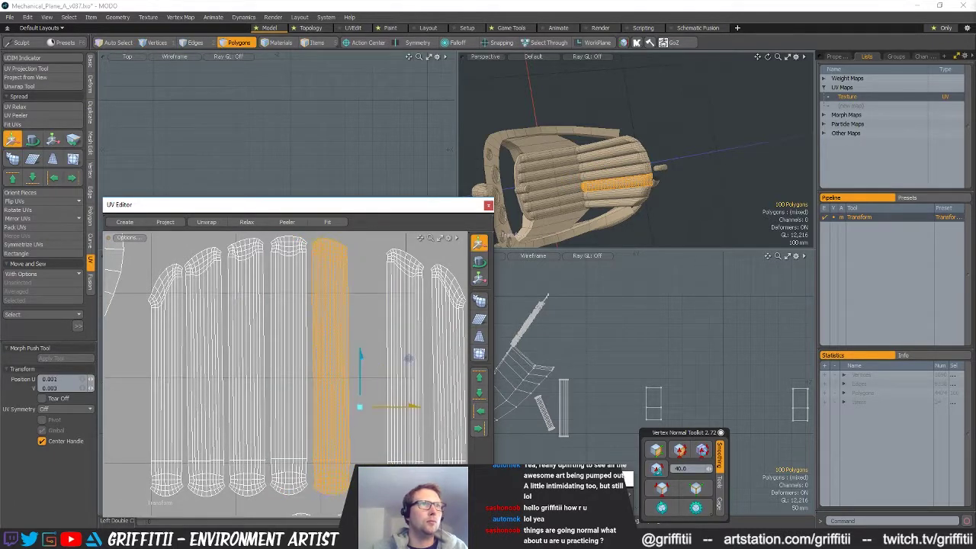
key(space)
double_click(402, 358)
key(w)
drag(403, 358, 372, 360)
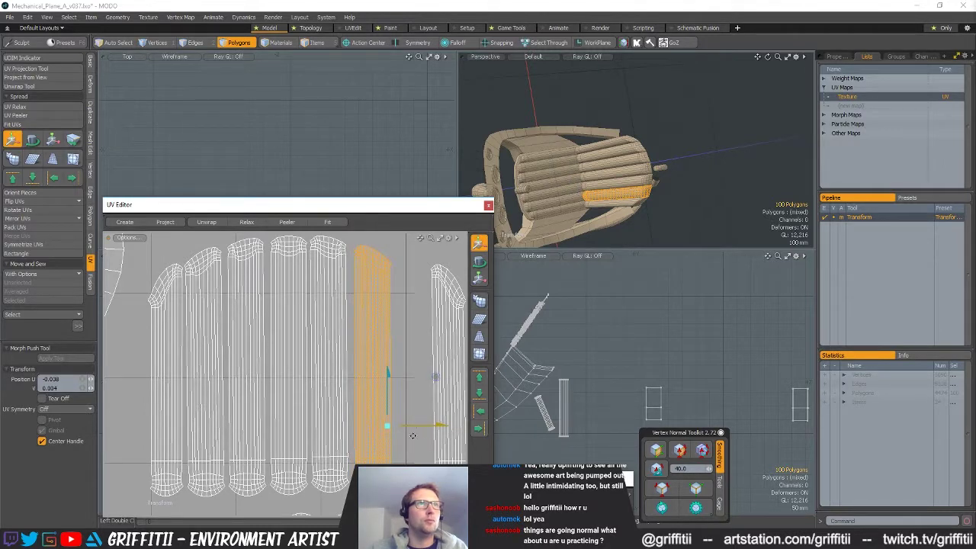
alt+shift+drag(415, 436, 366, 437)
key(space)
Move the last long slat's island, 90 polygons, about -0.052 in U against the sixth slat and fine-tune its rotation and position
double_click(415, 417)
key(w)
drag(416, 417, 374, 418)
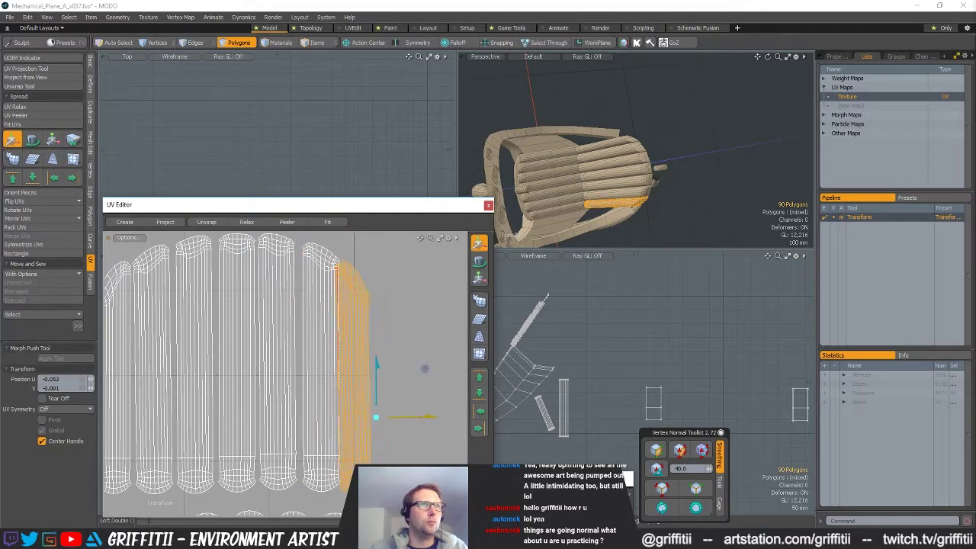
key(e)
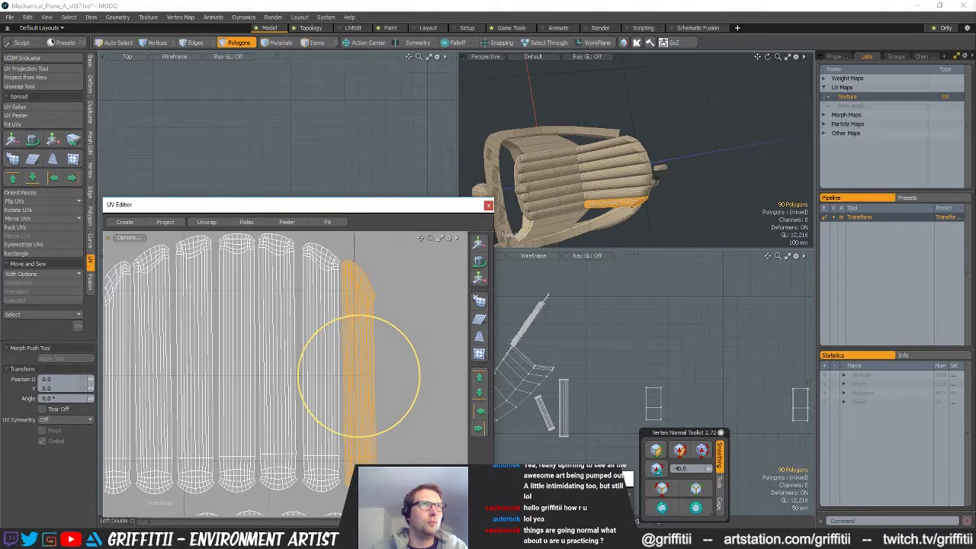
key(w)
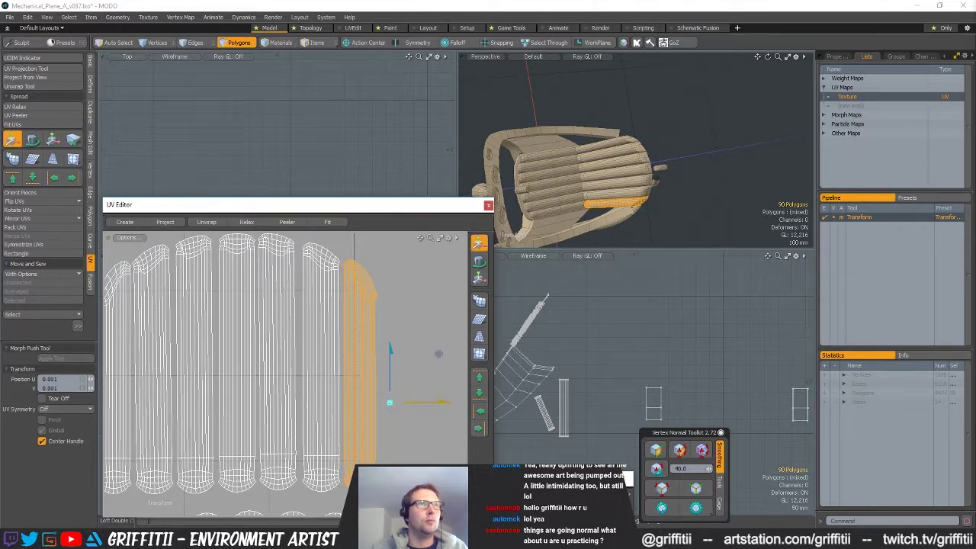
scroll(391, 402, down, 4)
key(space)
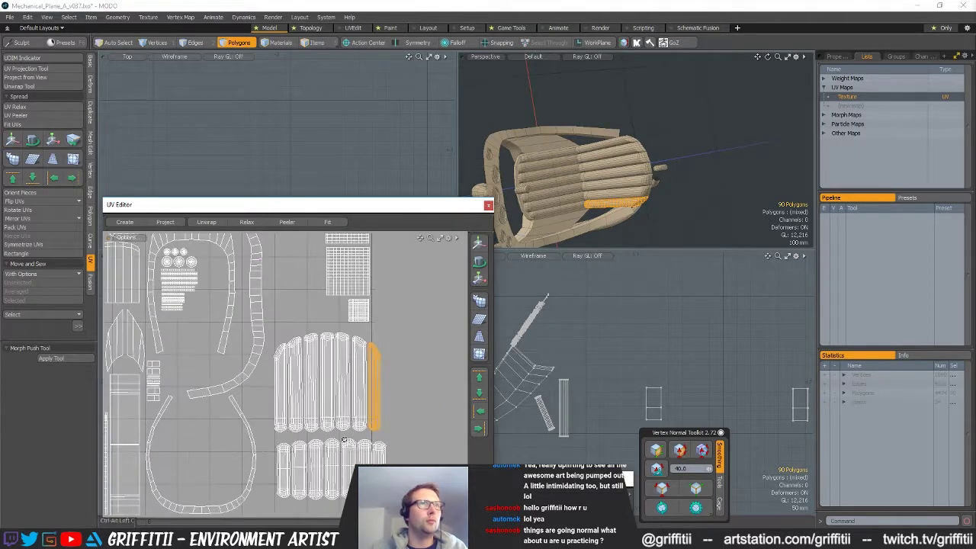
Select the long-slat islands and shift the row back inside the UV tile's edge
right_drag(415, 408, 389, 434)
shift+double_click(374, 398)
shift+drag(346, 393, 365, 390)
key(w)
drag(330, 432, 393, 410)
key(space)
Add the short-slat islands to the selection, 1360 polygons, and fit both rows into the UV tile's corner
shift+right_drag(273, 436, 392, 462)
key(w)
drag(407, 387, 387, 399)
scroll(333, 452, up, 3)
alt+shift+drag(333, 452, 348, 436)
drag(349, 432, 350, 436)
scroll(339, 450, down, 4)
key(q)
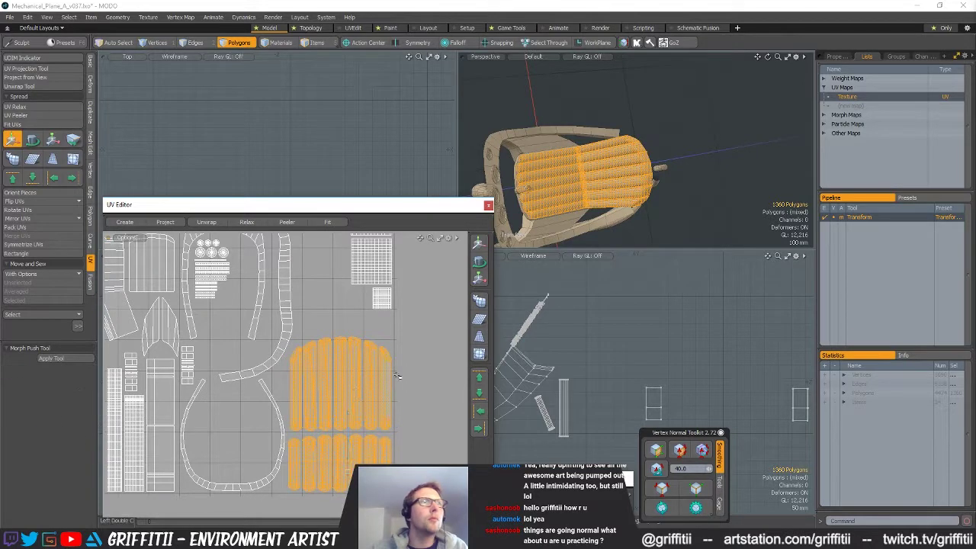
Select all UV islands, 4474 polygons, and move the packed layout 1.03 up in V
click(394, 373)
scroll(329, 401, down, 1)
mouse_move(330, 401)
alt+shift+mouse_down()
mouse_move(359, 405)
mouse_move(332, 413)
alt+shift+mouse_up()
scroll(359, 405, down, 1)
scroll(331, 414, down, 5)
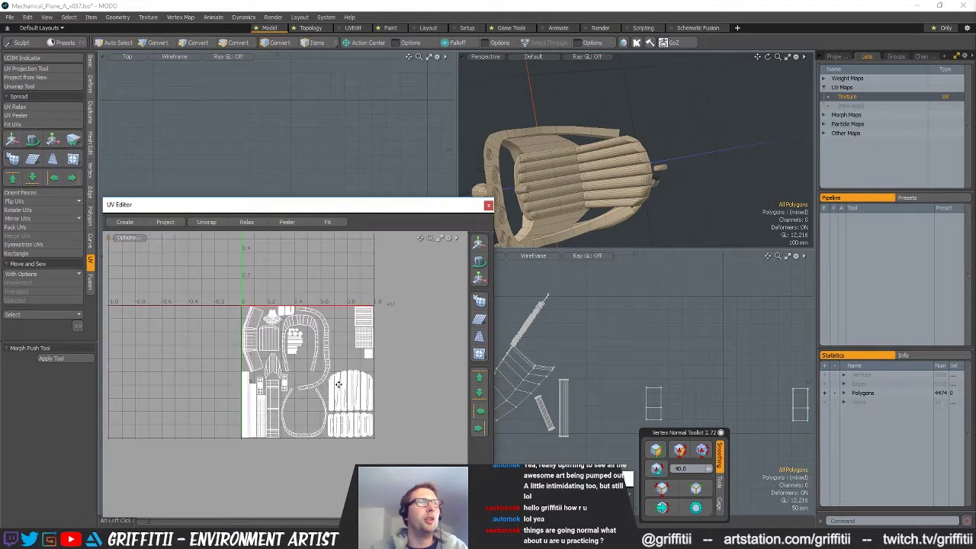
key(ctrl+a)
key(w)
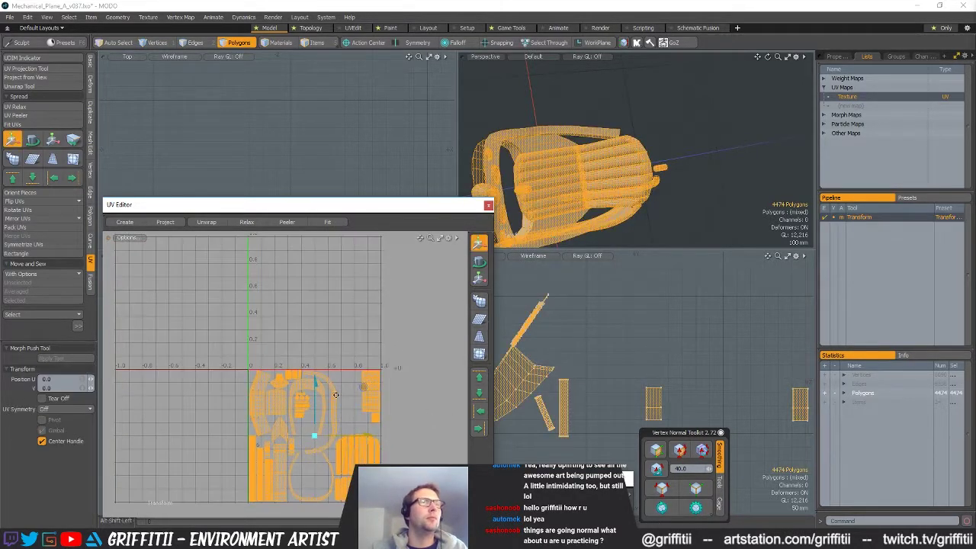
drag(314, 398, 315, 308)
Lower all the islands in V to fit the layout inside the 0–1 tile, and clear the selection
scroll(304, 357, up, 5)
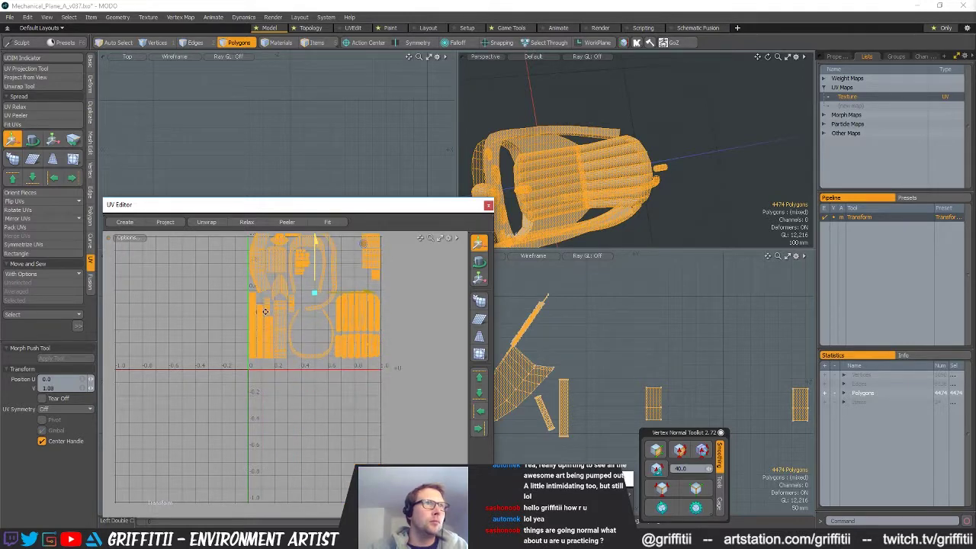
drag(304, 358, 304, 406)
scroll(271, 406, down, 5)
scroll(271, 406, up, 5)
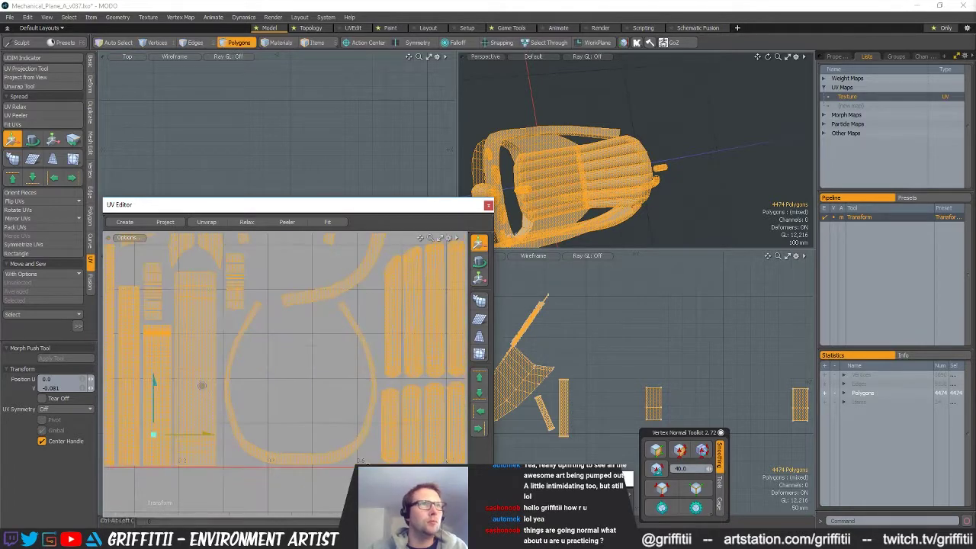
scroll(271, 406, down, 5)
key(q)
click(334, 287)
scroll(331, 290, down, 5)
alt+shift+drag(332, 289, 312, 305)
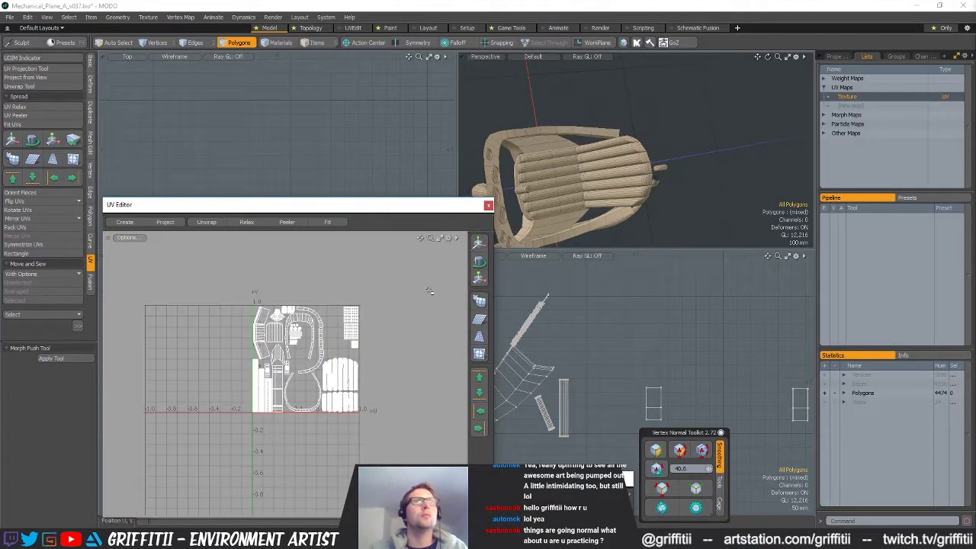
Unhide the rest of the plane and bring the whole model into view
scroll(664, 173, down, 3)
key(u)
alt+drag(641, 196, 621, 179)
scroll(648, 183, down, 4)
Isolate the dark material's polygons to examine how their UV islands are packed, and unhide the whole plane again
key(4)
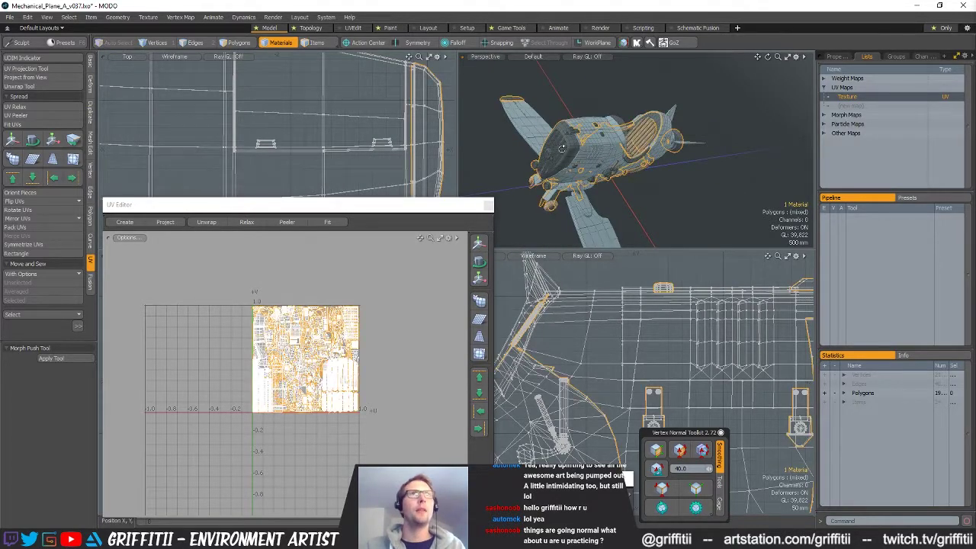
key(3)
key(shift+h)
alt+drag(684, 165, 629, 171)
ctrl+alt+drag(312, 358, 401, 350)
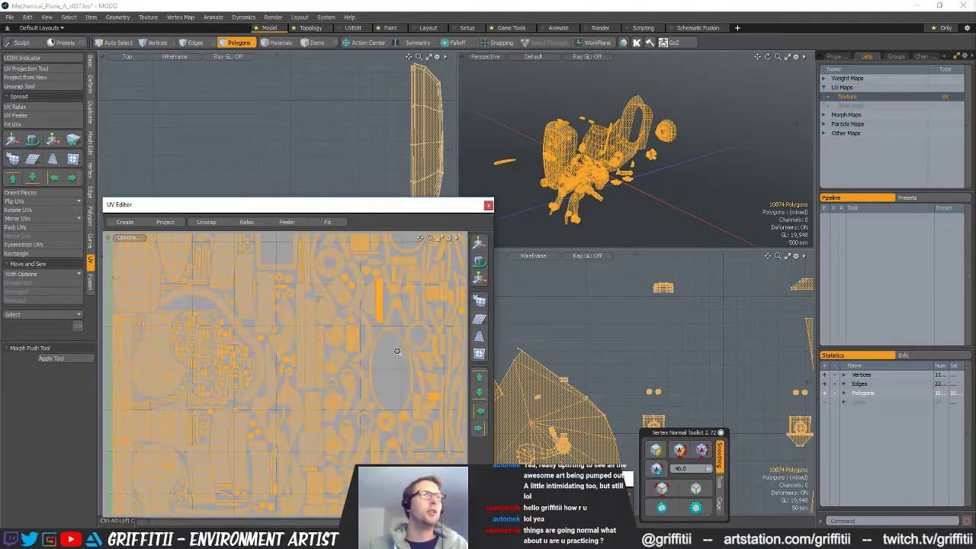
scroll(671, 177, up, 6)
ctrl+alt+drag(672, 177, 602, 183)
ctrl+alt+drag(293, 376, 449, 262)
click(656, 198)
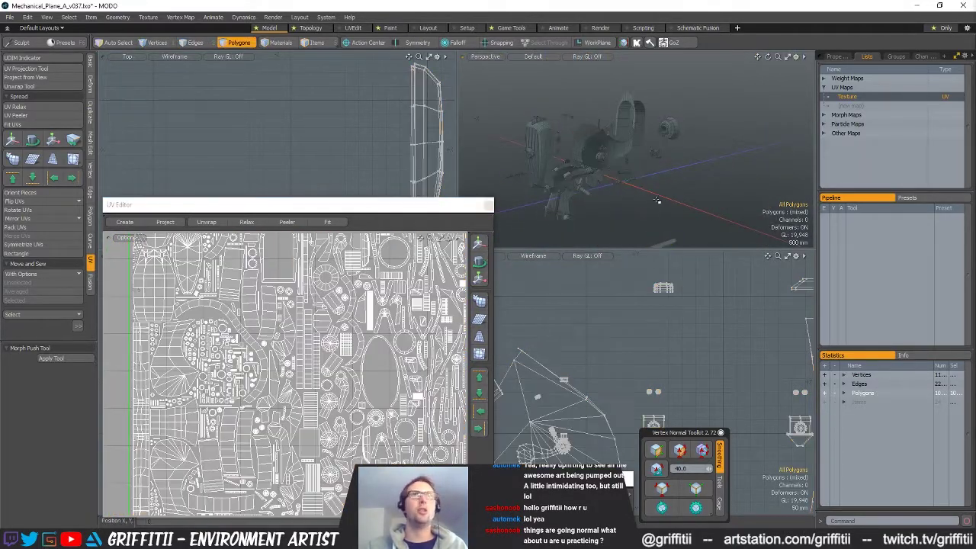
key(u)
alt+drag(652, 178, 674, 182)
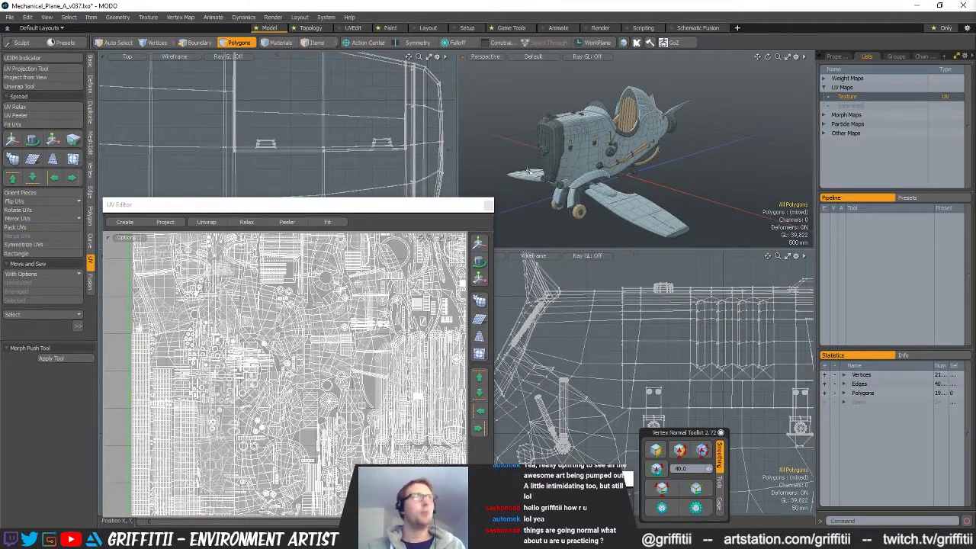
Save the scene as a new version named Mechanical_Plane_A_v038, keeping the MODO Scene format
click(10, 17)
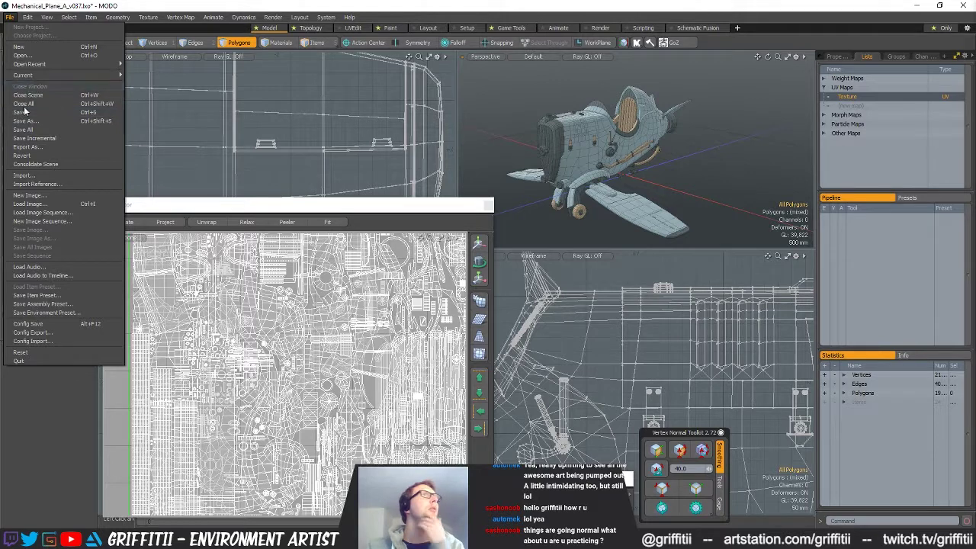
click(25, 120)
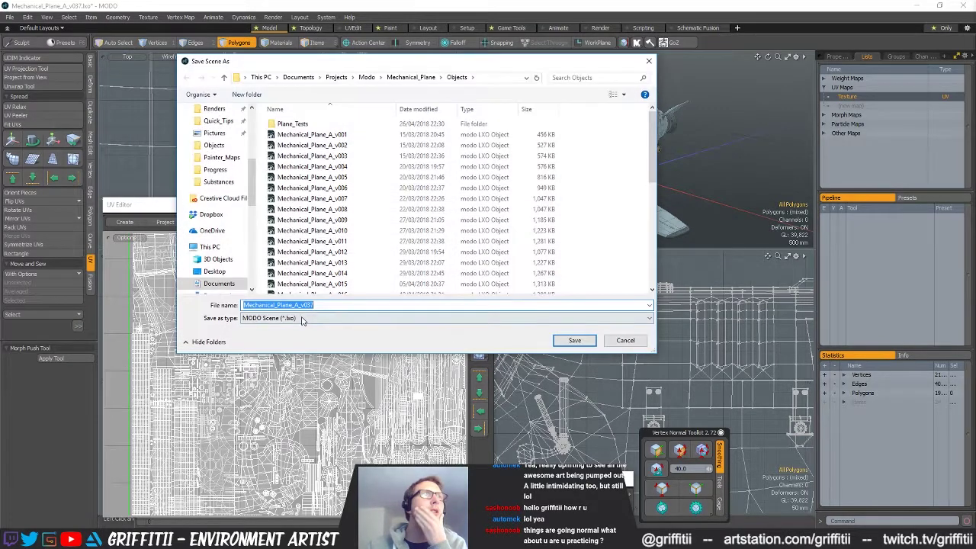
click(428, 305)
key(BackSpace)
text(8)
key(Return)
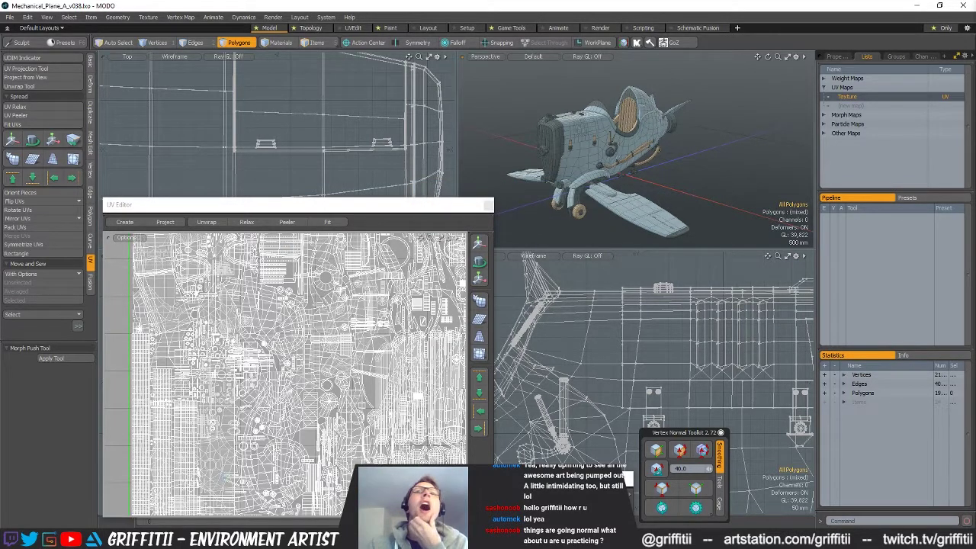
Export the selected plane mesh to a file in Autodesk FBX 2015 format, leaving the layer and separate-file options off
key(ctrl+e)
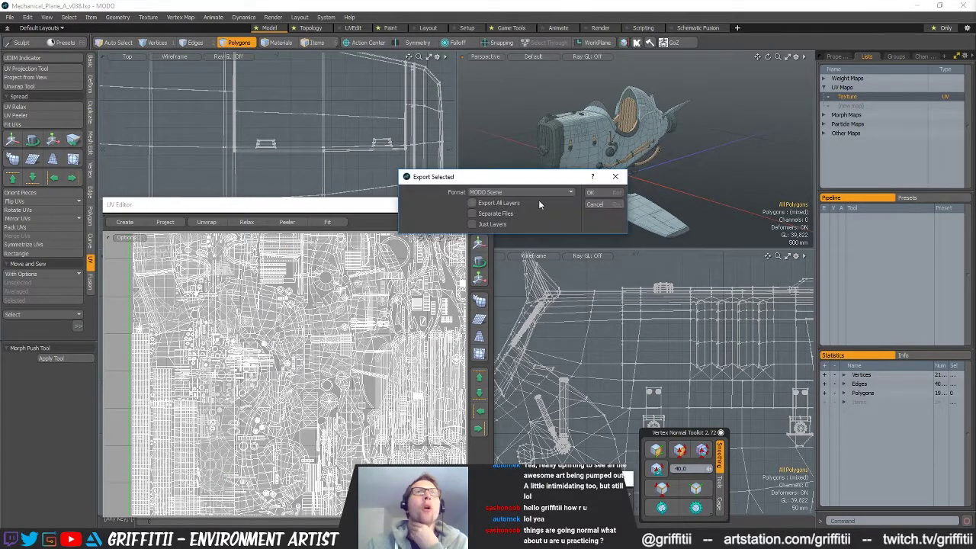
click(519, 192)
click(526, 283)
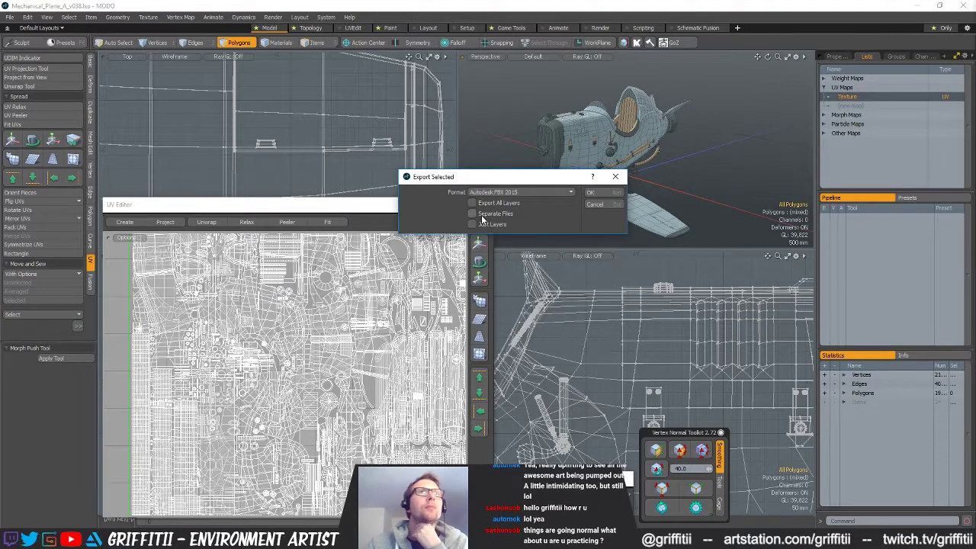
click(590, 192)
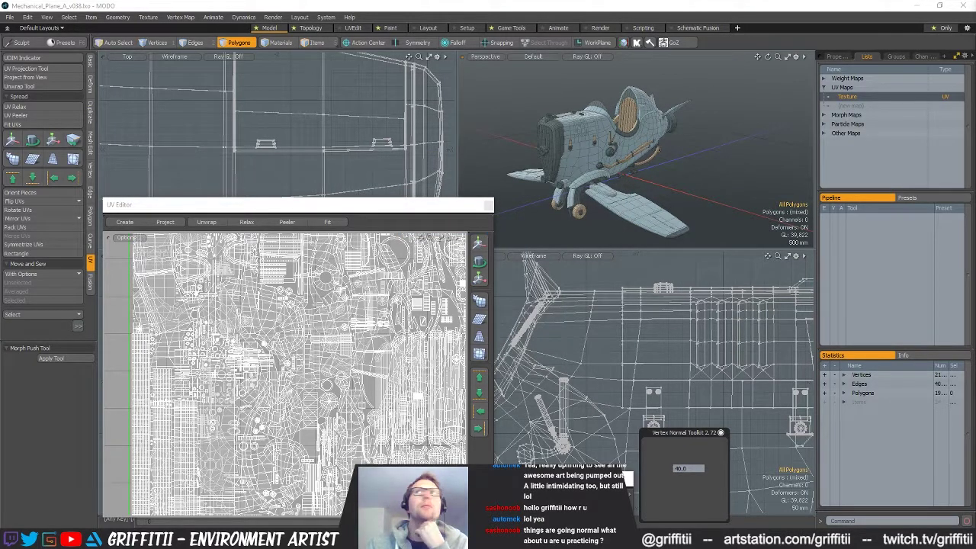
click(511, 253)
click(776, 374)
click(577, 273)
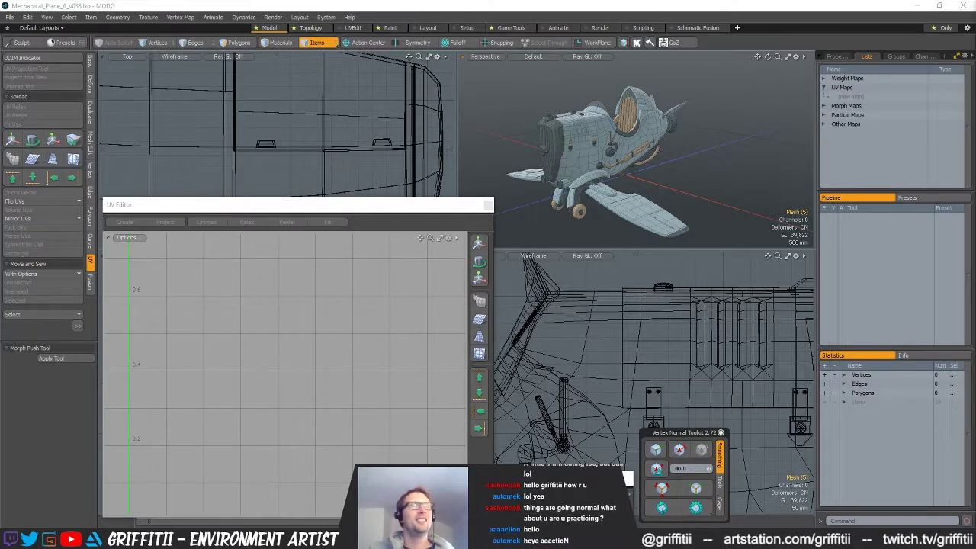
Switch to Substance Painter and reload the project mesh from Plane_LOW_MeshNames.fbx in the project configuration
key(alt+Tab)
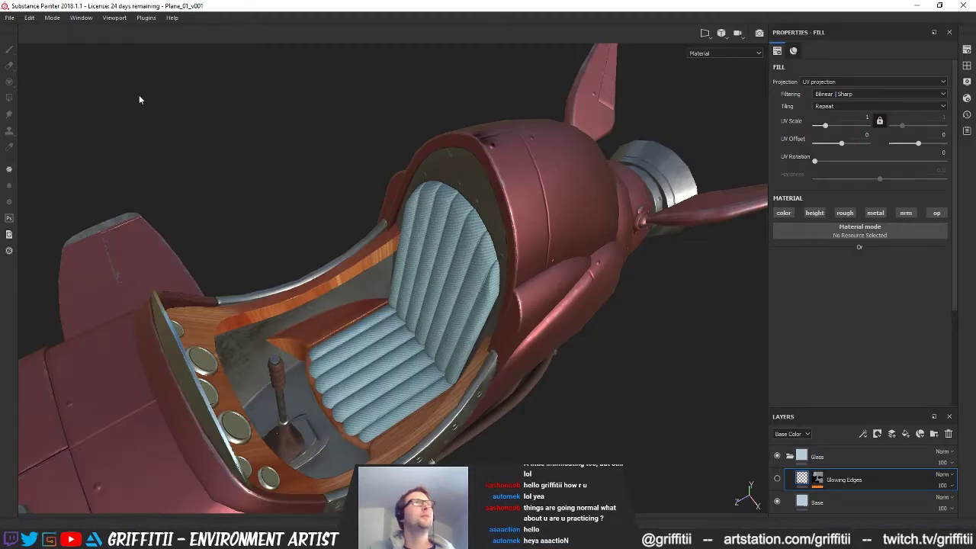
click(10, 18)
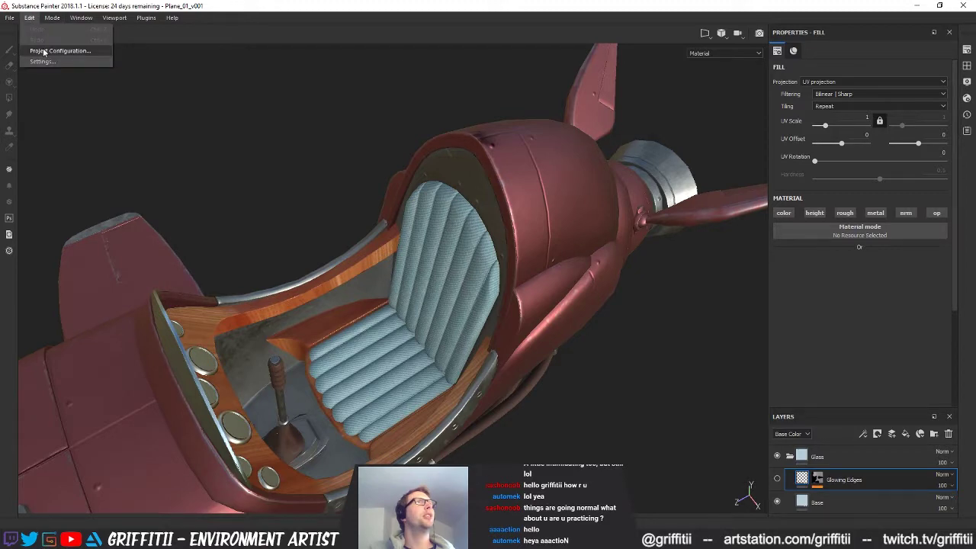
click(43, 30)
click(556, 238)
click(524, 382)
click(533, 391)
click(787, 483)
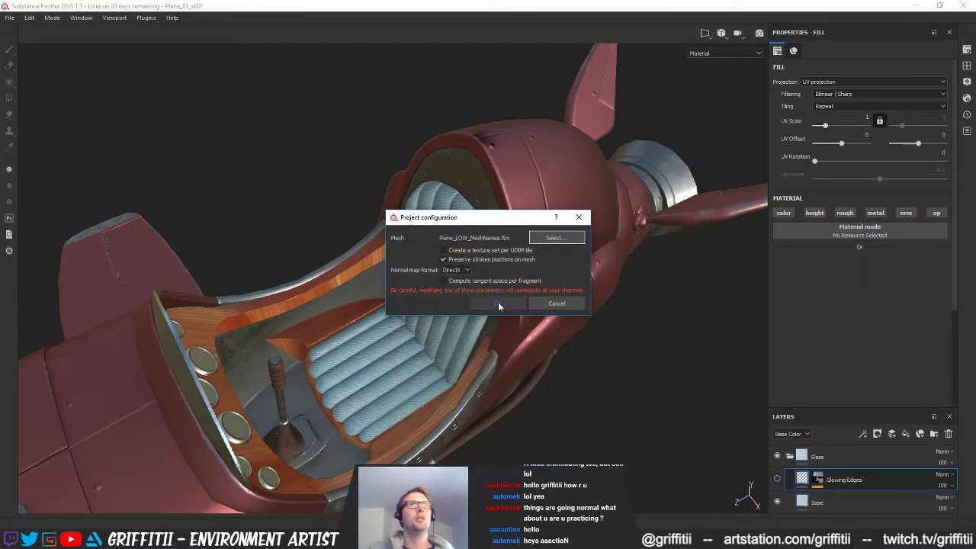
click(498, 303)
key(f)
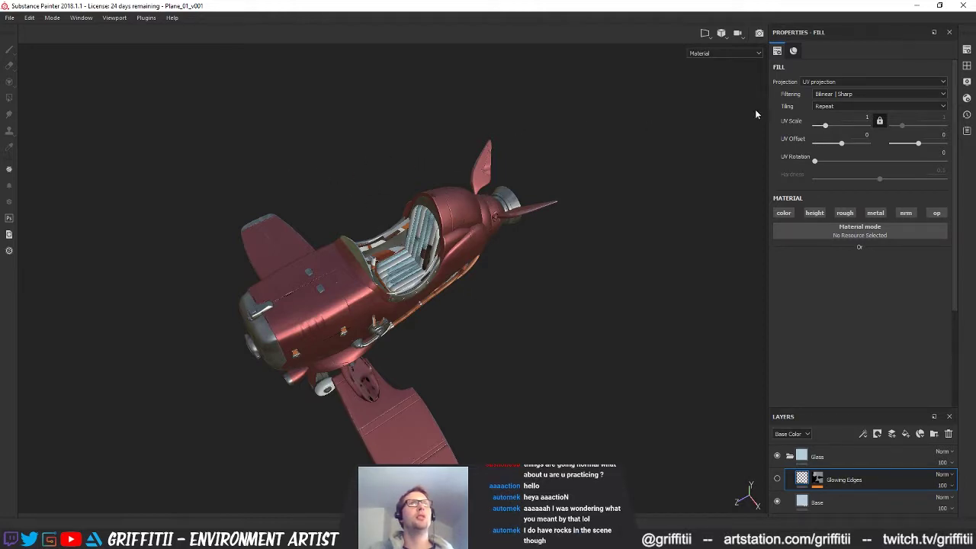
Inspect the Glass texture set's baking settings, checking the high definition mesh path, without baking
click(965, 50)
click(919, 232)
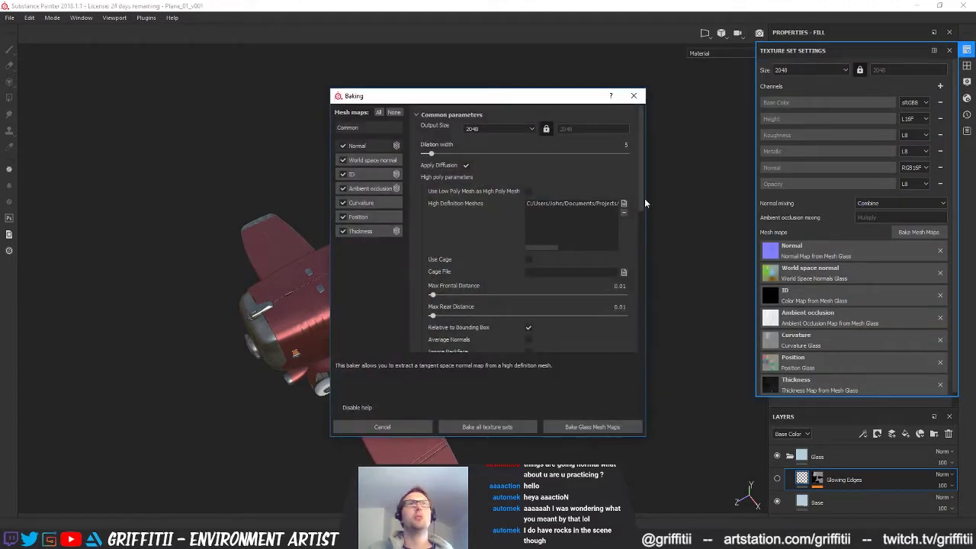
click(583, 204)
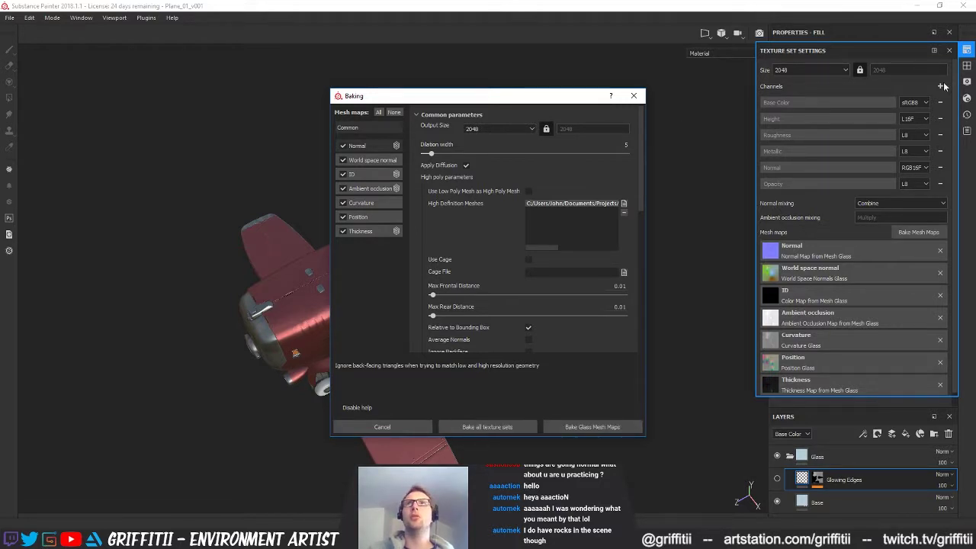
click(633, 95)
Pick the Metal_Blue texture set from the plane's body and bake its mesh maps
ctrl+alt+right_click(419, 259)
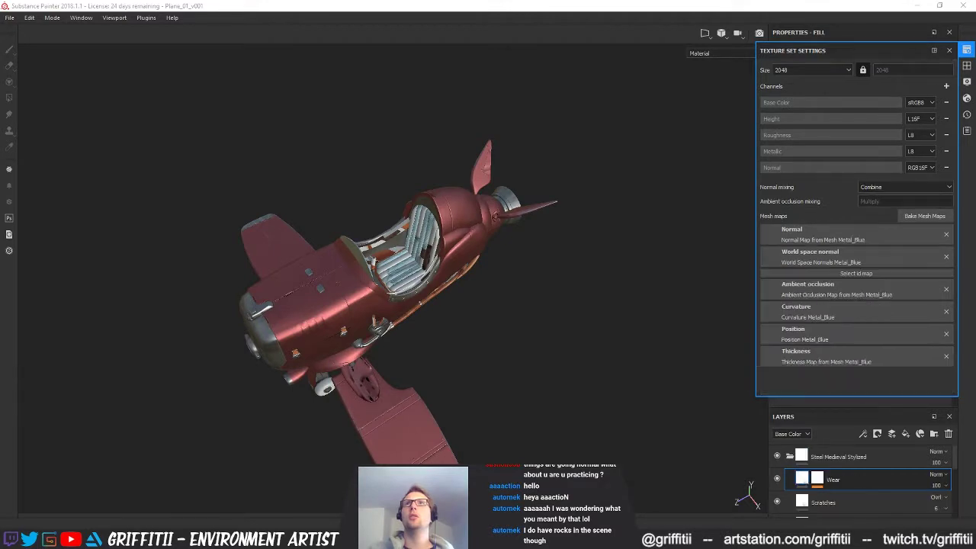
click(910, 221)
click(924, 216)
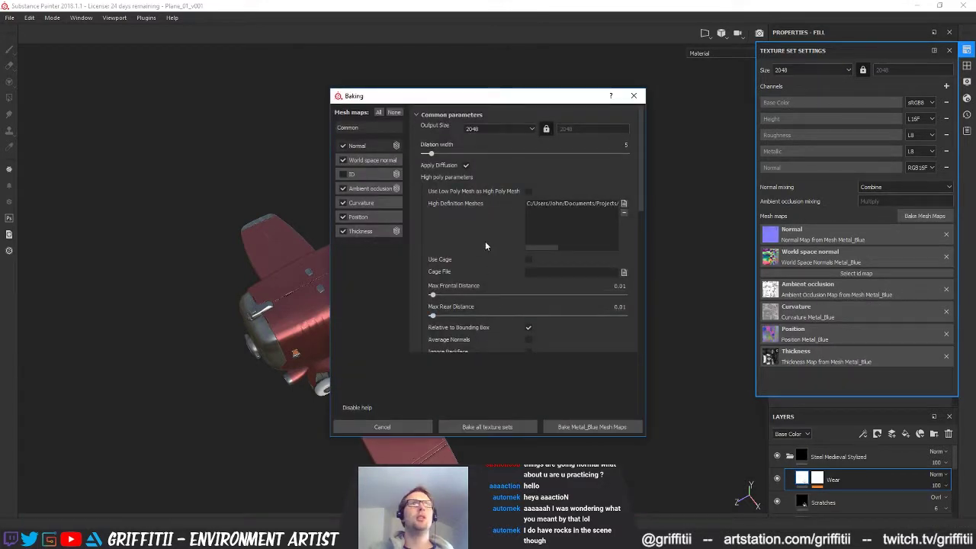
click(591, 428)
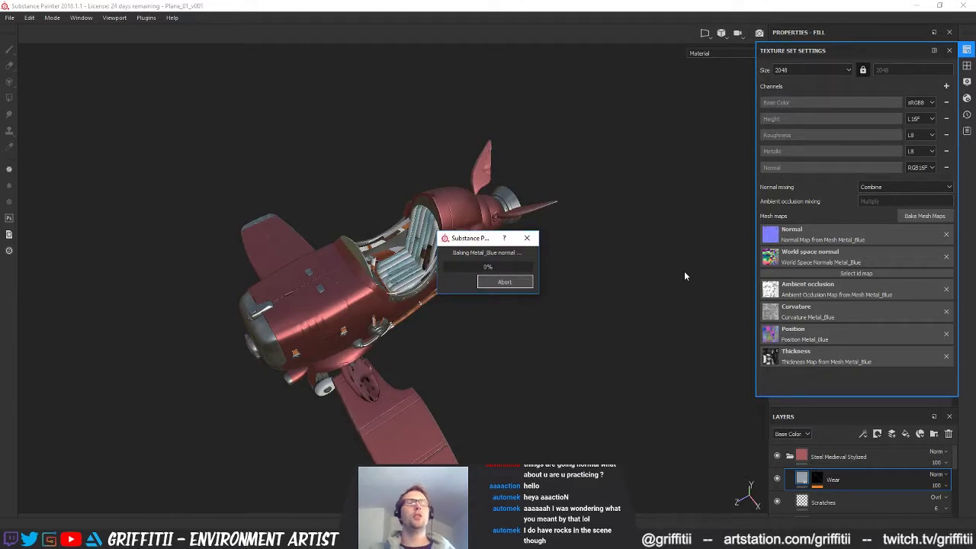
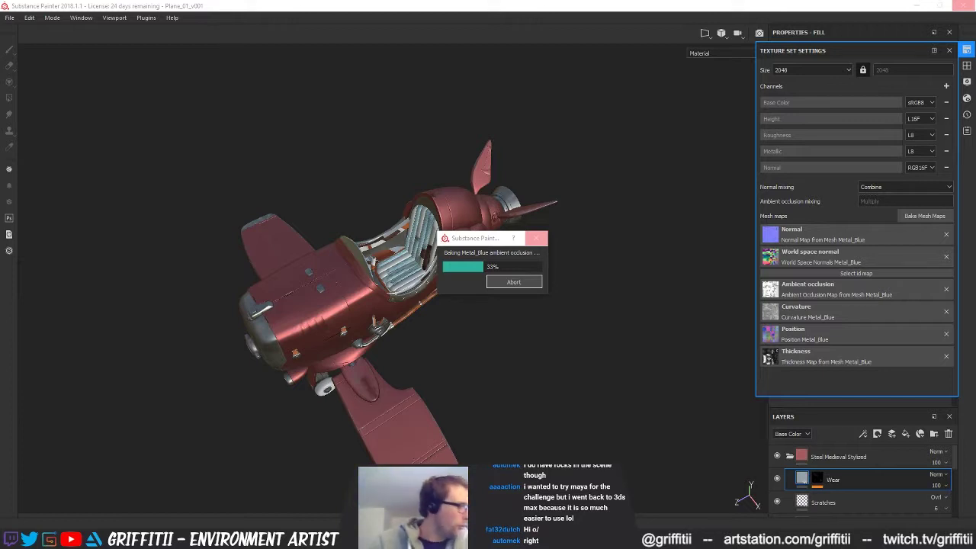
Bring in the ArtStation browser window, open the Wild West Challenge article and follow it to the game environment challenge
drag(975, 60, 423, 29)
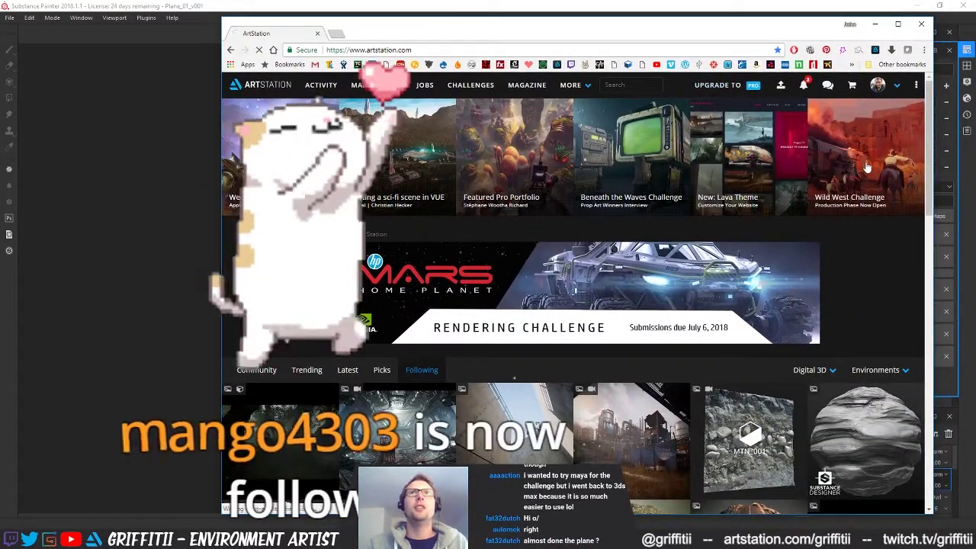
click(820, 133)
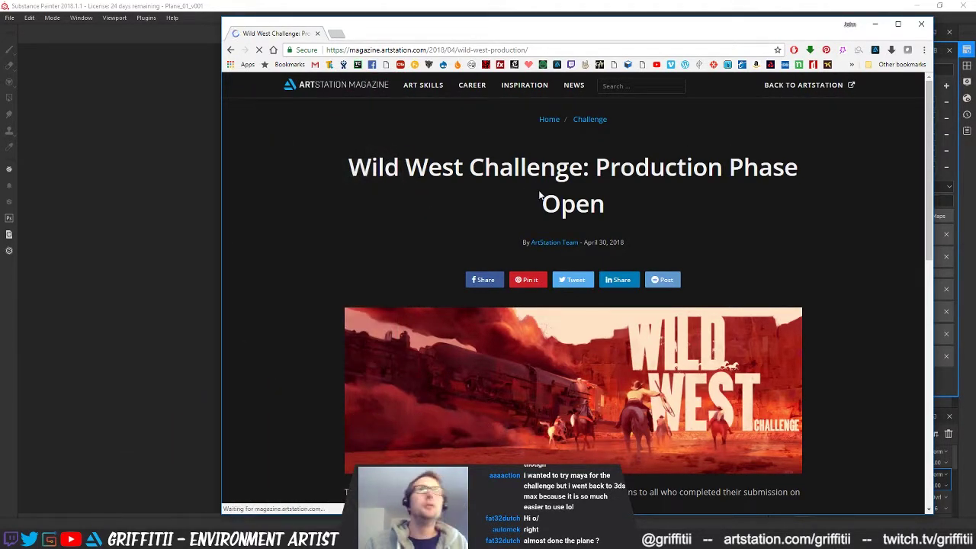
scroll(815, 340, down, 3)
scroll(815, 346, down, 3)
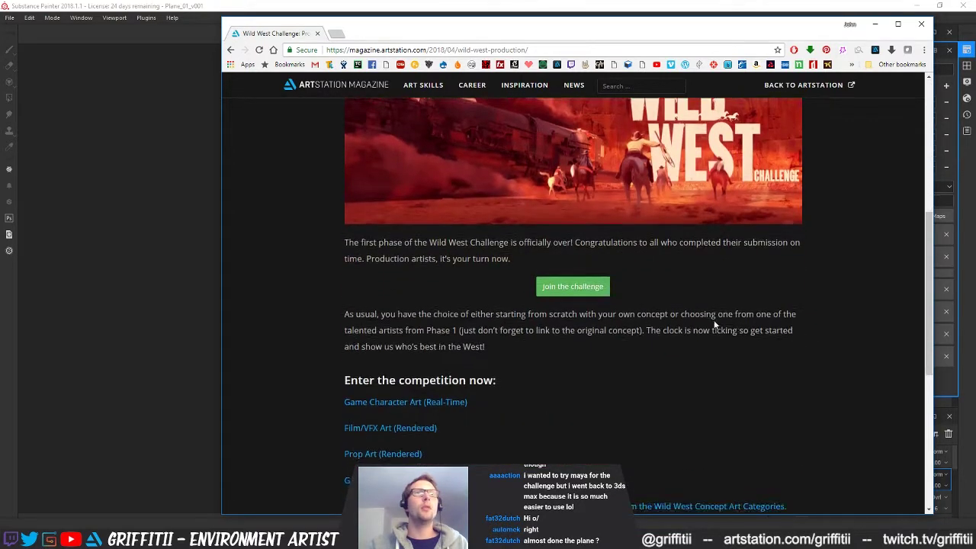
click(385, 328)
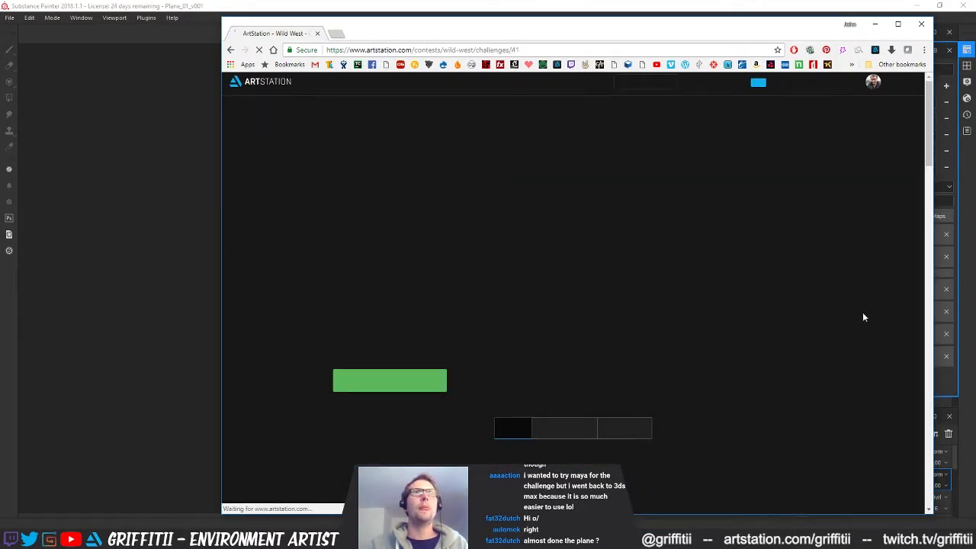
View the challenge's submissions filtered to the artists being followed
scroll(839, 305, down, 3)
click(636, 232)
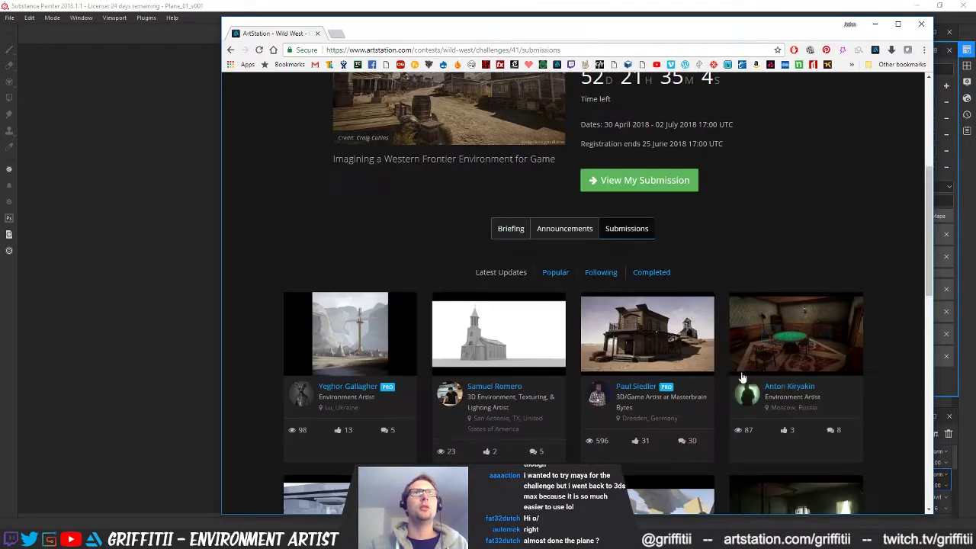
click(602, 274)
scroll(666, 322, down, 5)
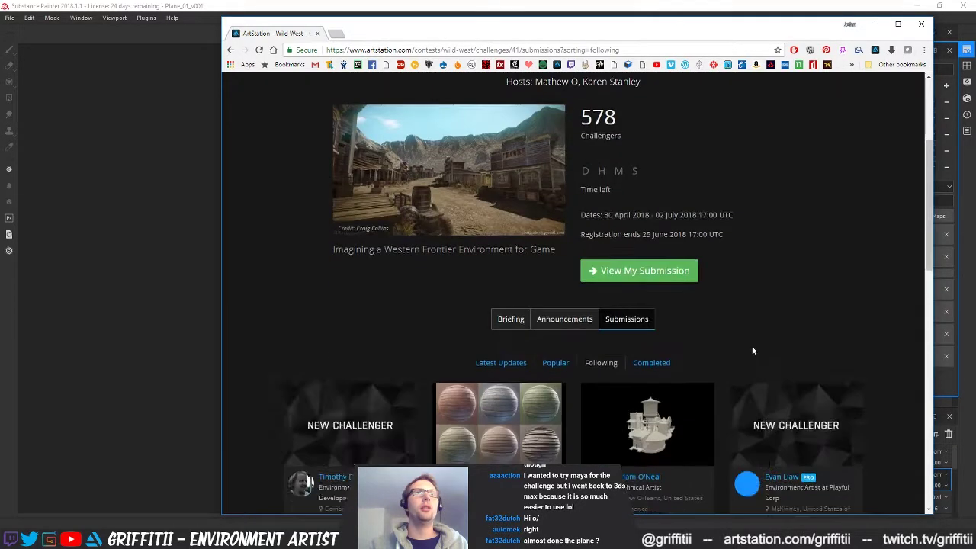
scroll(861, 354, down, 1)
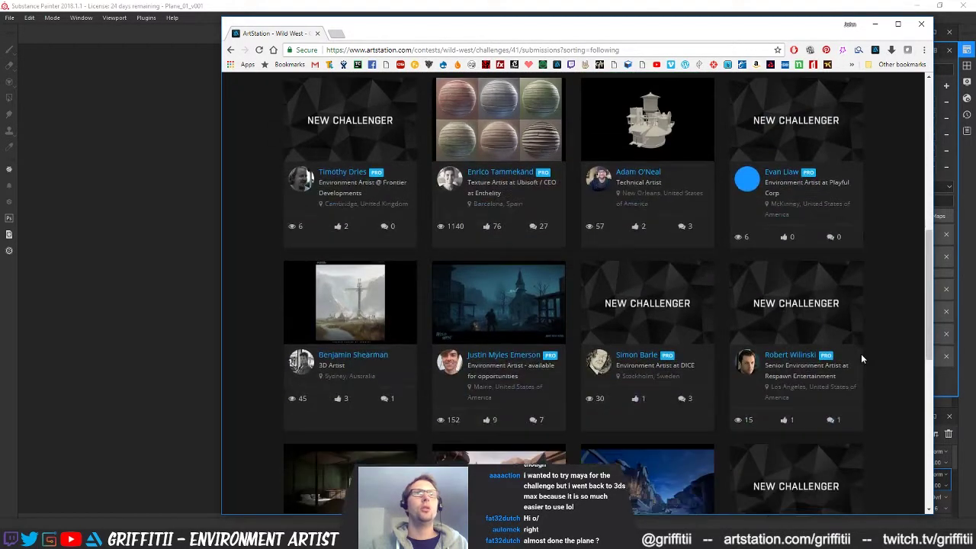
Open the submission with the grey tower blockout and read through its posts down to the original concept art
click(646, 120)
scroll(695, 315, down, 4)
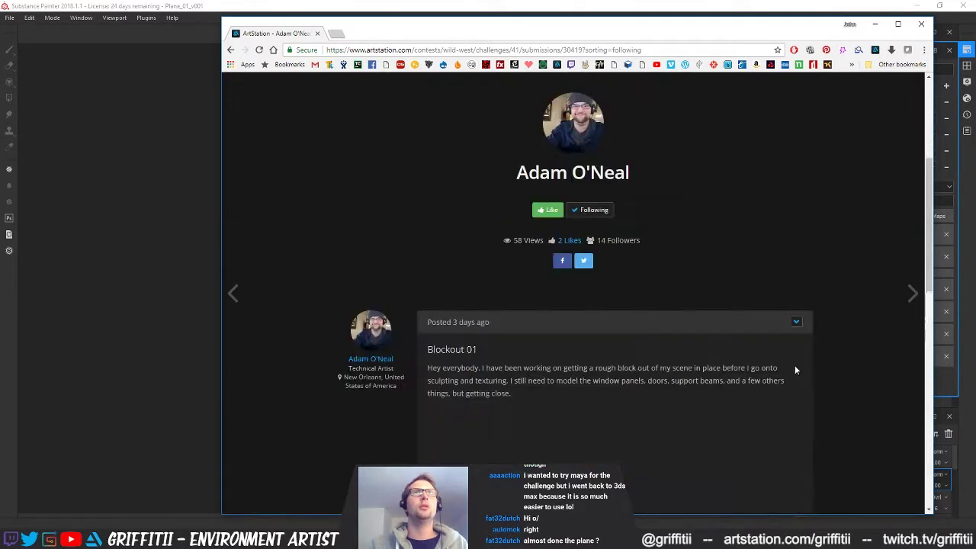
scroll(822, 380, down, 5)
scroll(876, 427, down, 8)
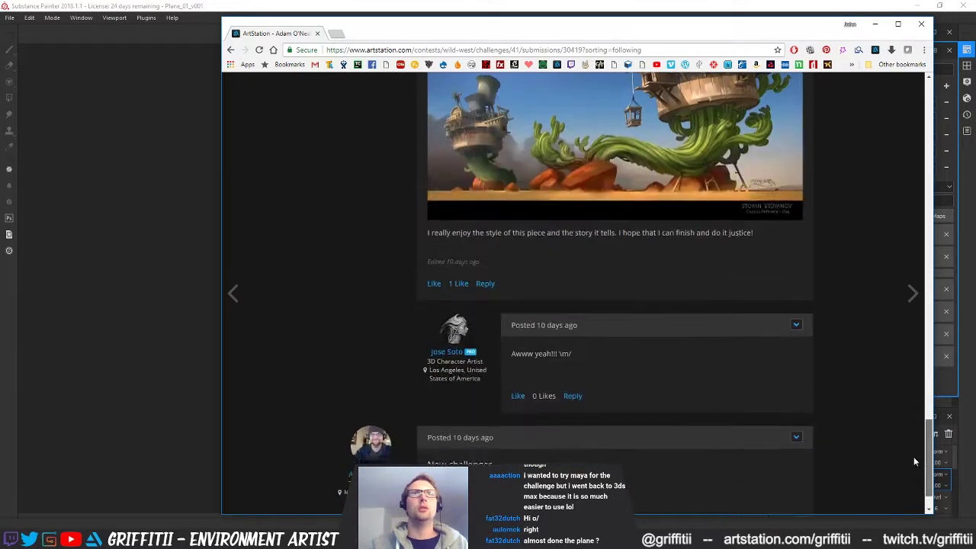
scroll(913, 457, up, 3)
scroll(915, 457, down, 3)
scroll(850, 450, down, 2)
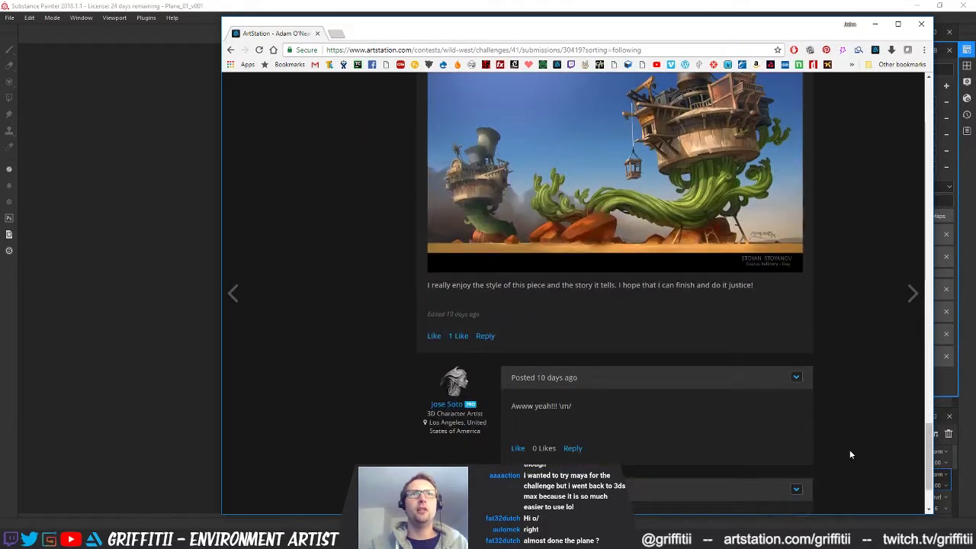
Enlarge the cactus building concept image to examine it, and close the ArtStation browser window
click(575, 244)
click(575, 244)
click(596, 218)
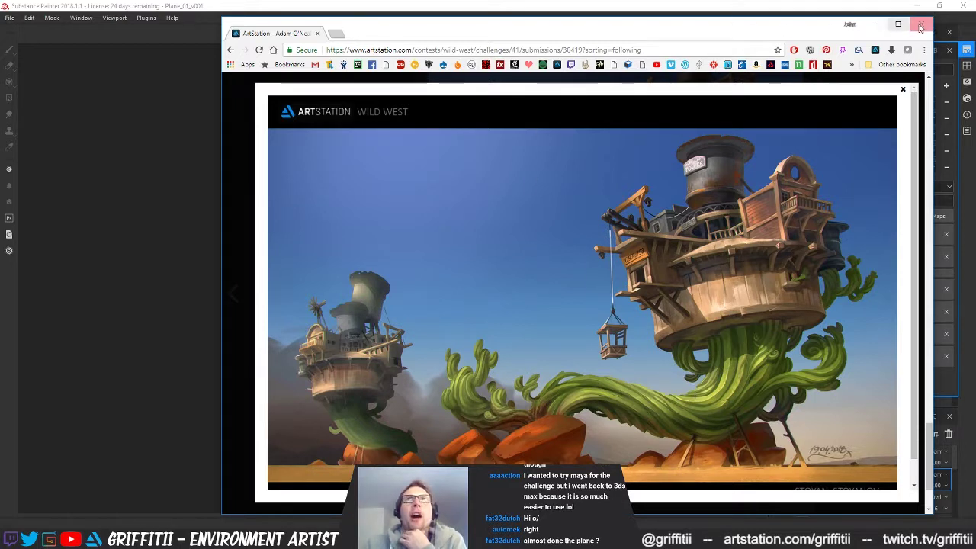
mouse_move(761, 34)
mouse_down()
mouse_move(724, 355)
mouse_move(718, 43)
mouse_up()
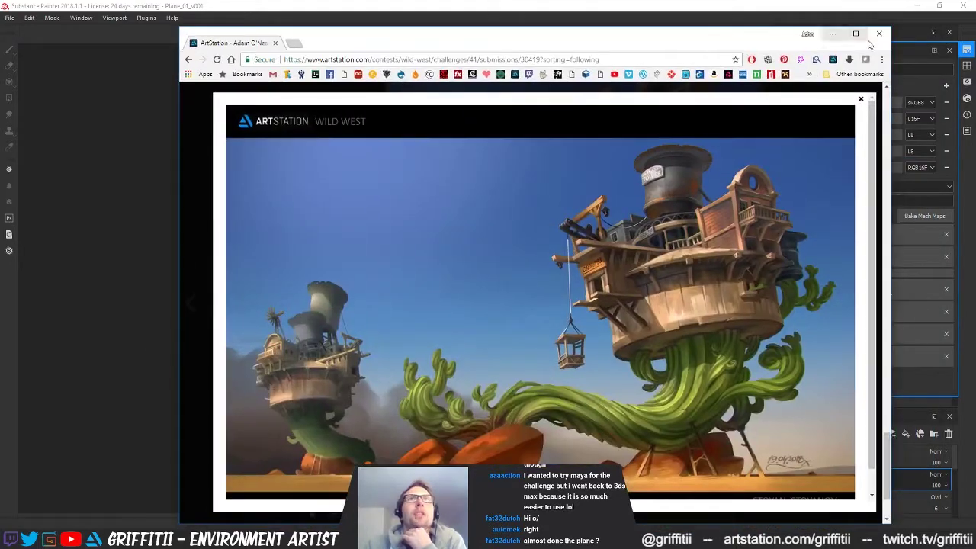
click(880, 35)
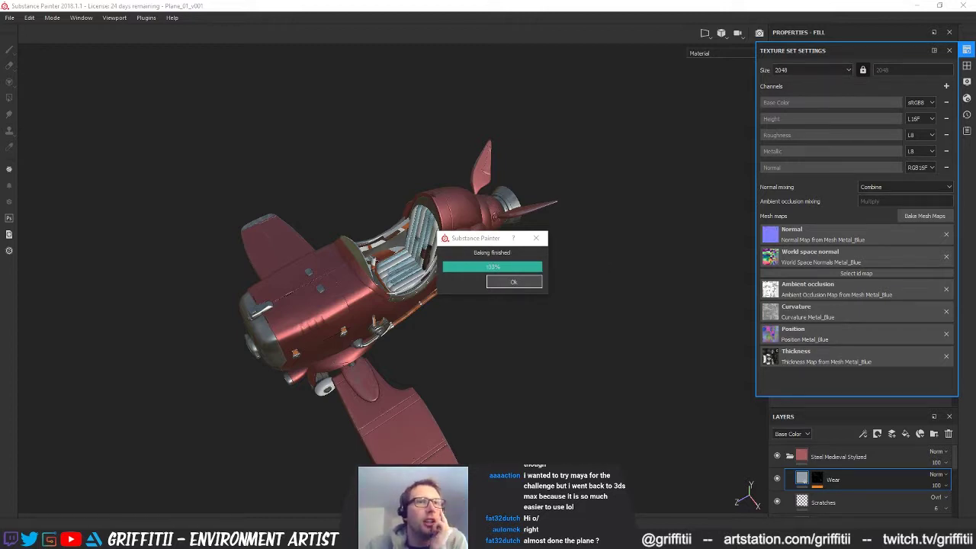
Dismiss the finished bake, publish the prepared Twitter post about the camouflage substance, and minimize the browser
click(514, 282)
mouse_move(312, 539)
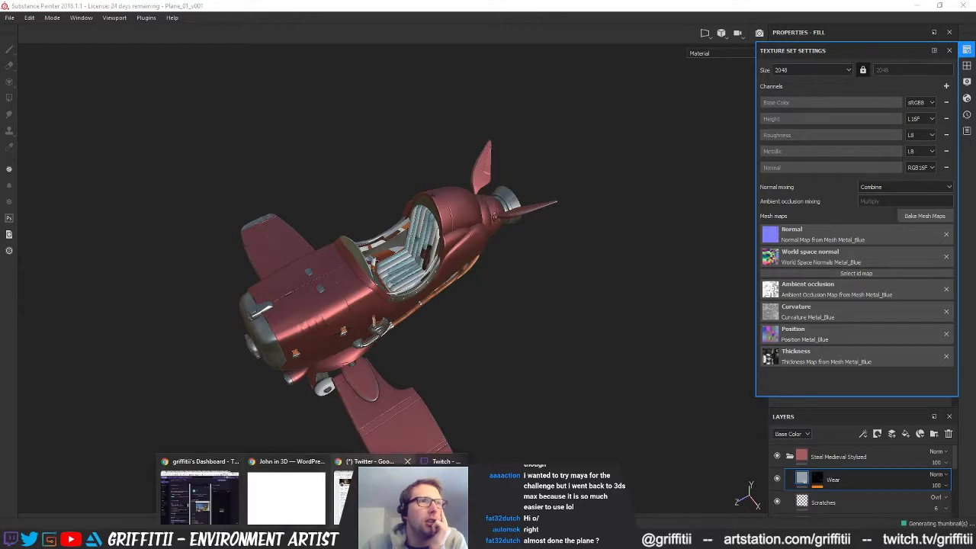
click(373, 462)
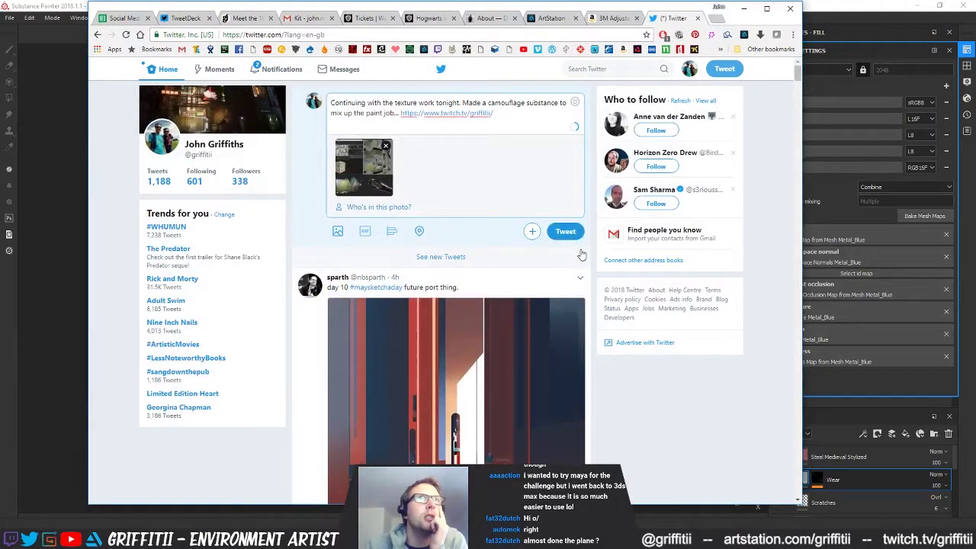
click(566, 230)
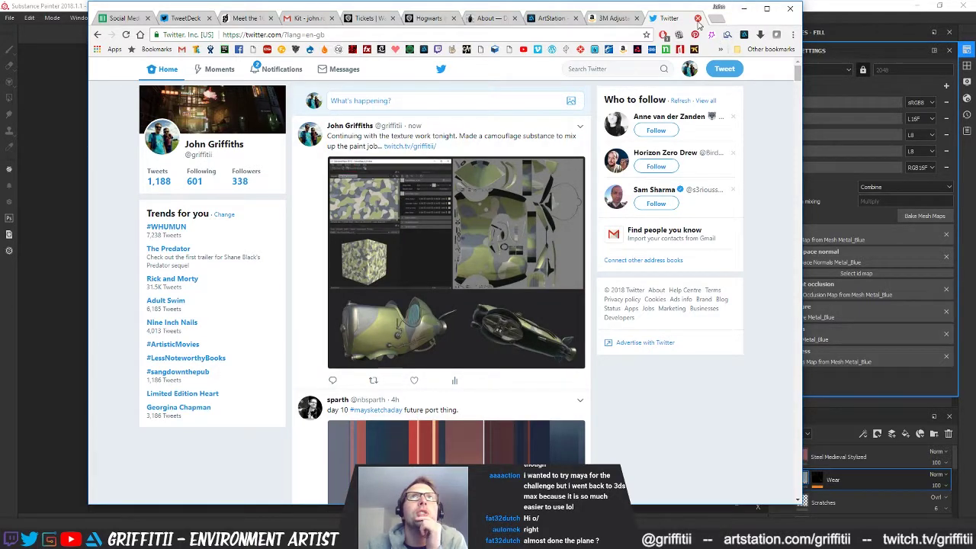
click(745, 10)
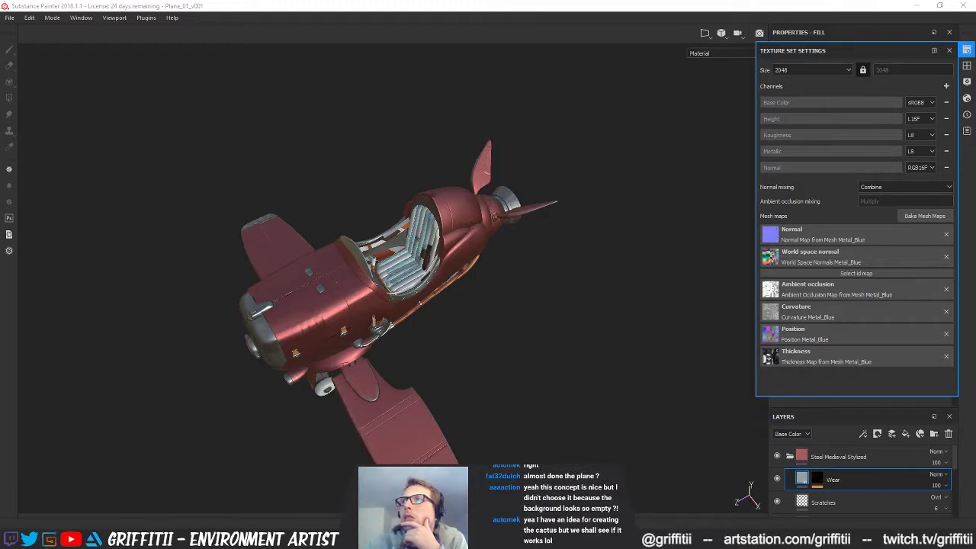
Examine the MP_Progress_13b image in Windows Photo Viewer and return to Substance Painter
key(alt+Tab)
drag(352, 24, 449, 27)
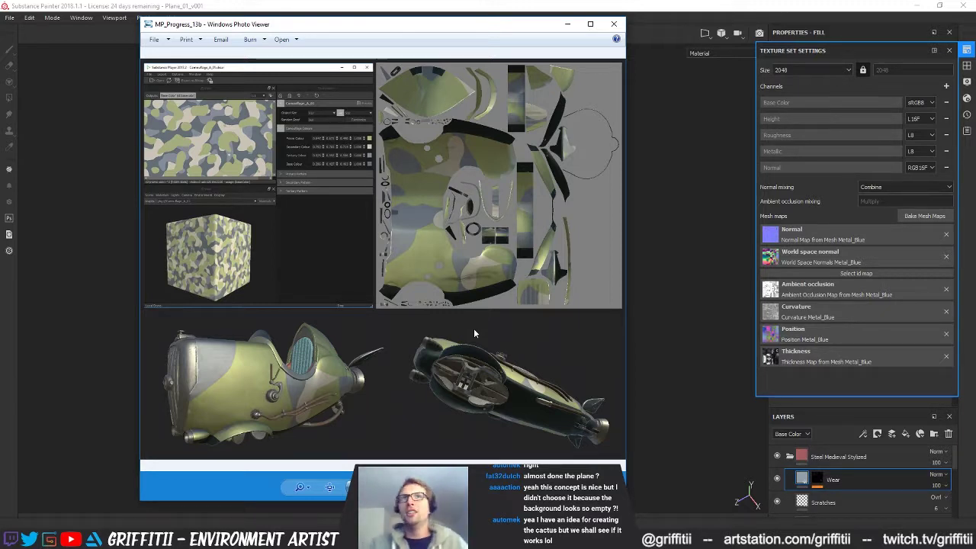
click(632, 335)
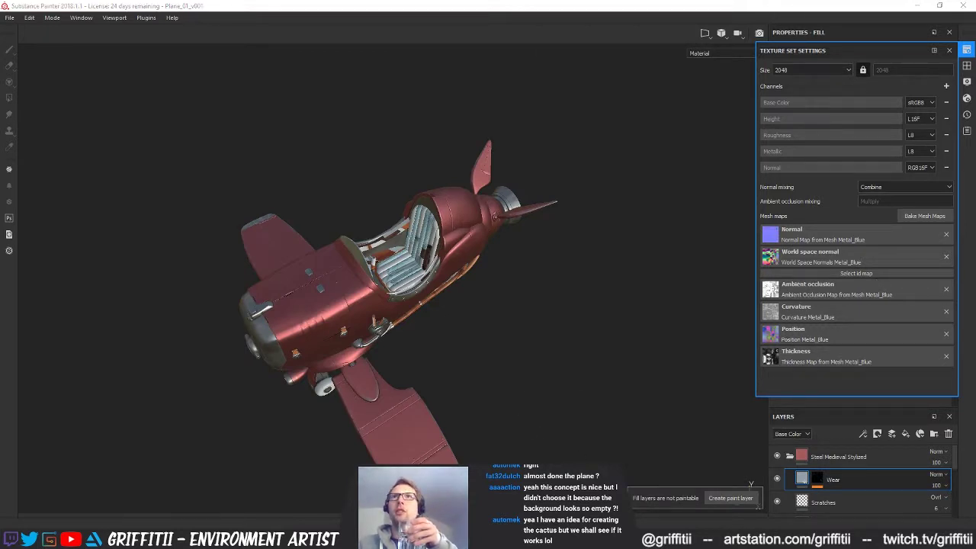
Bake the mesh maps of the Plane_Detail texture set
click(918, 233)
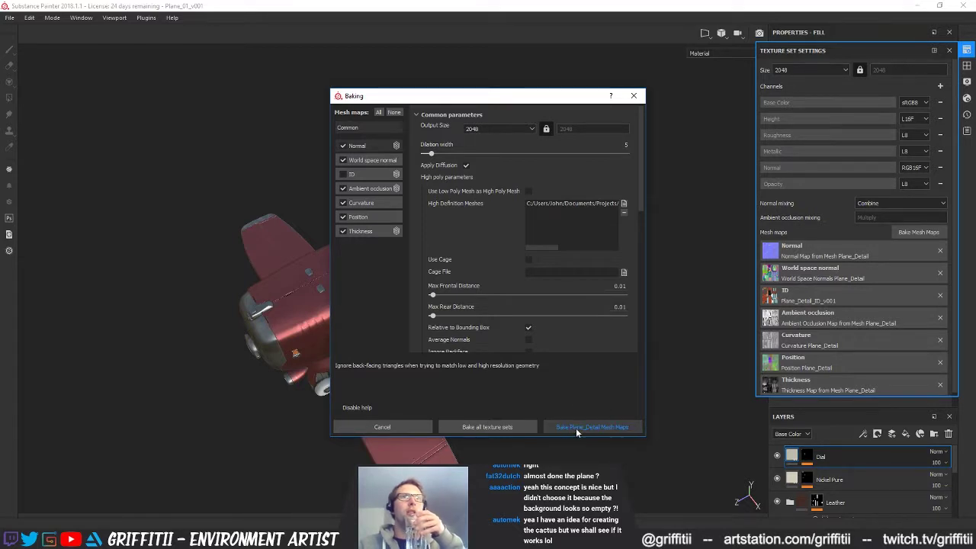
click(577, 429)
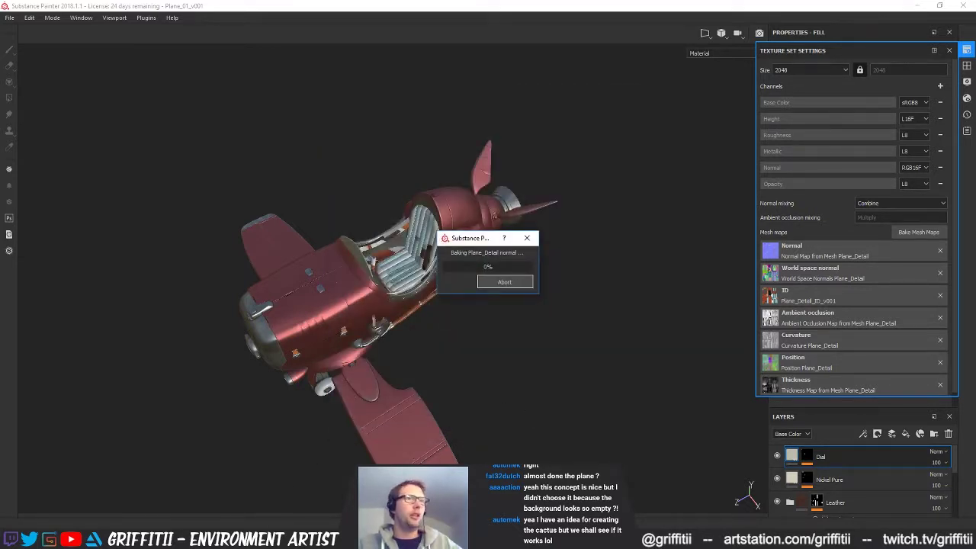
Switch to MODO, close the UV Editor window and frame the whole plane in the viewports
key(alt+Tab)
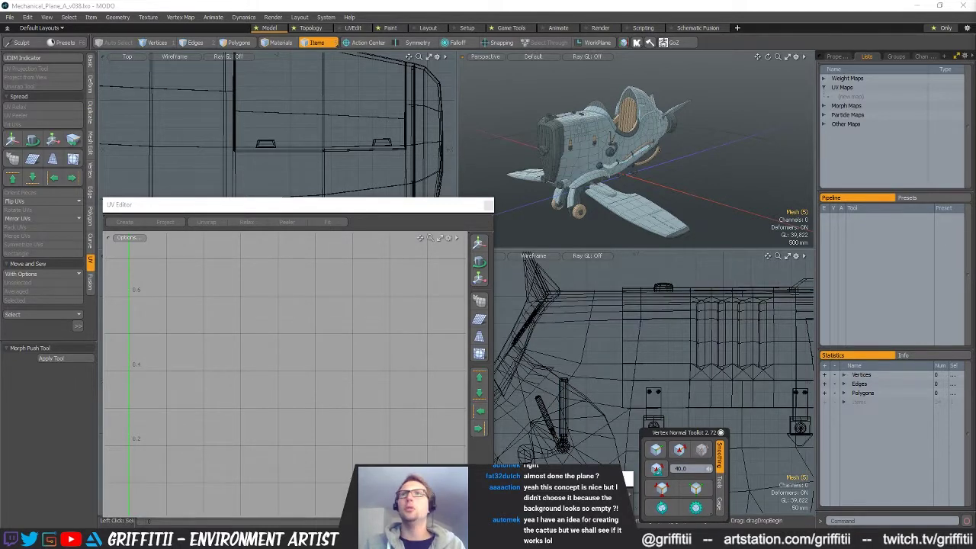
key(a)
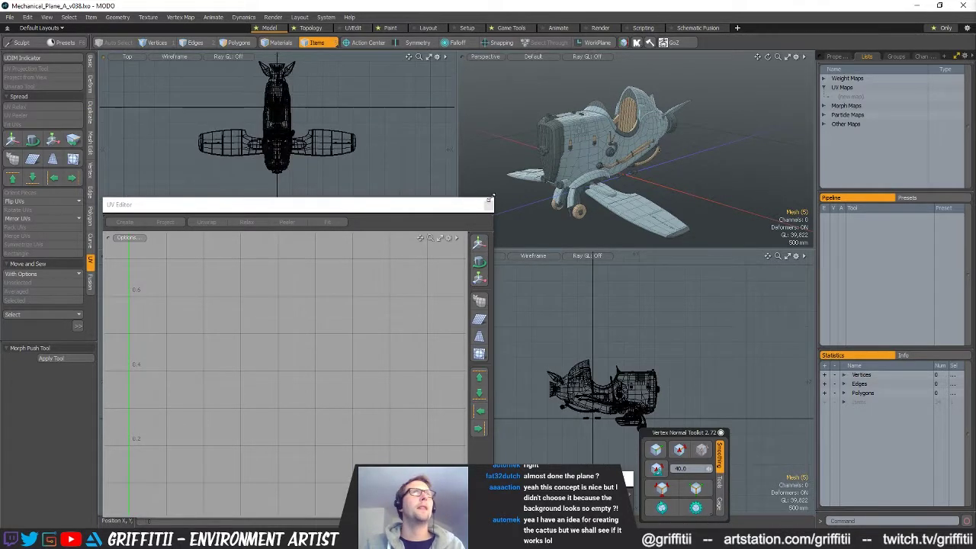
click(488, 205)
alt+shift+drag(414, 163, 408, 191)
right_drag(408, 191, 453, 145)
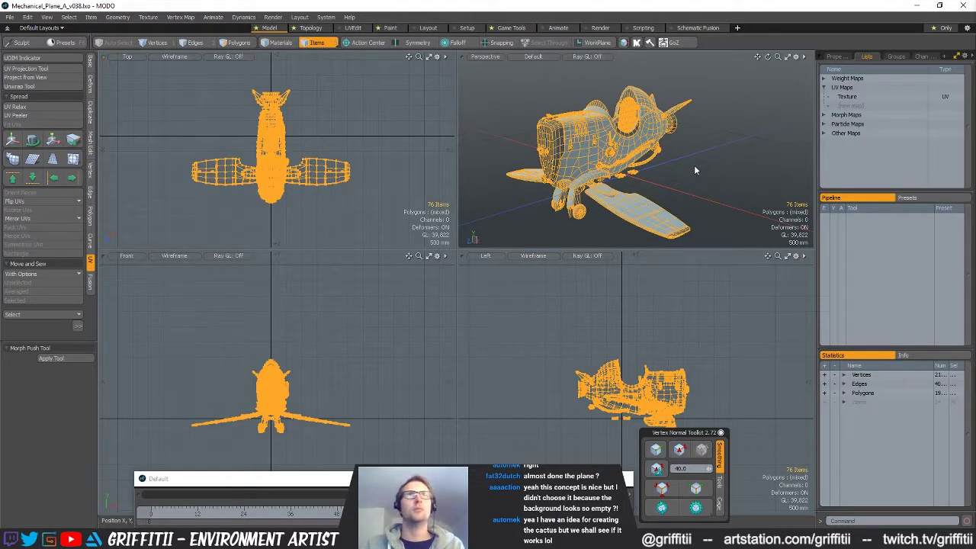
Select all polygons sharing the side hoses' material and paste a copy of them into a new mesh
key(3)
key(4)
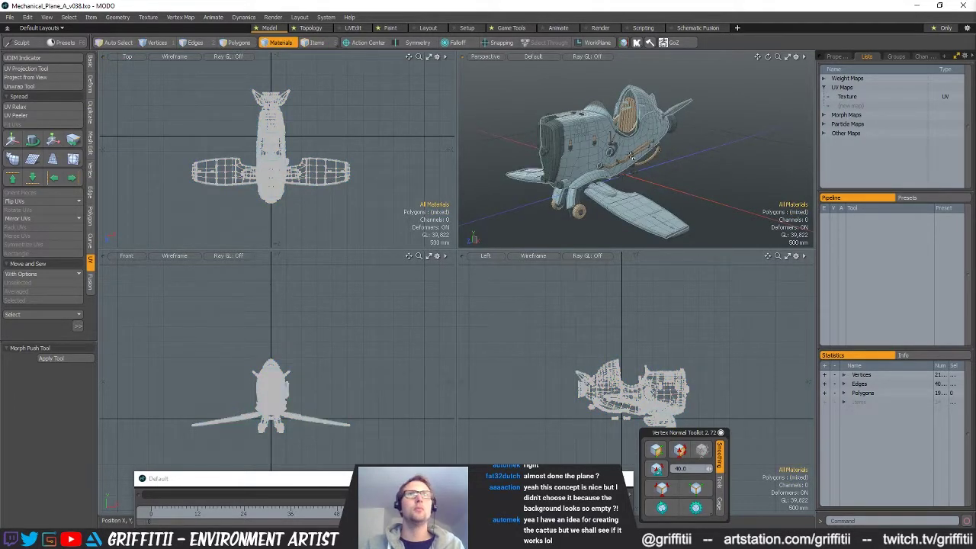
click(626, 157)
key(3)
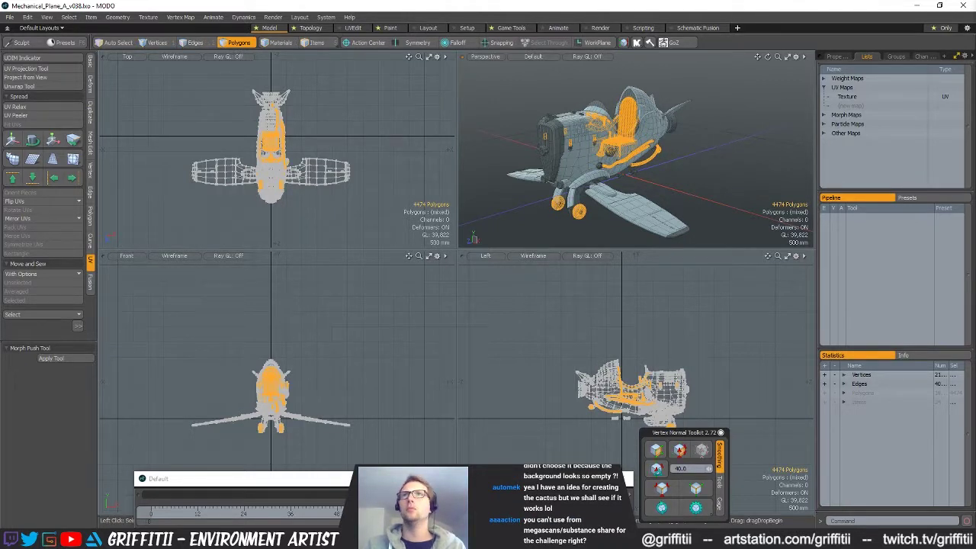
key(n)
key(ctrl+v)
Look through the plane's mesh items one by one to compare their contents
click(714, 180)
key(u)
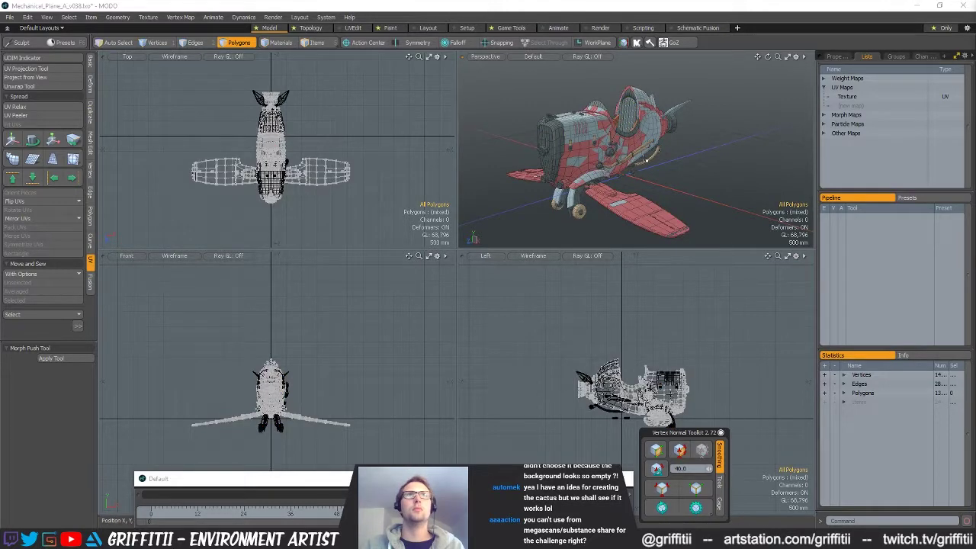
key(ctrl+z)
key(ctrl+shift+z)
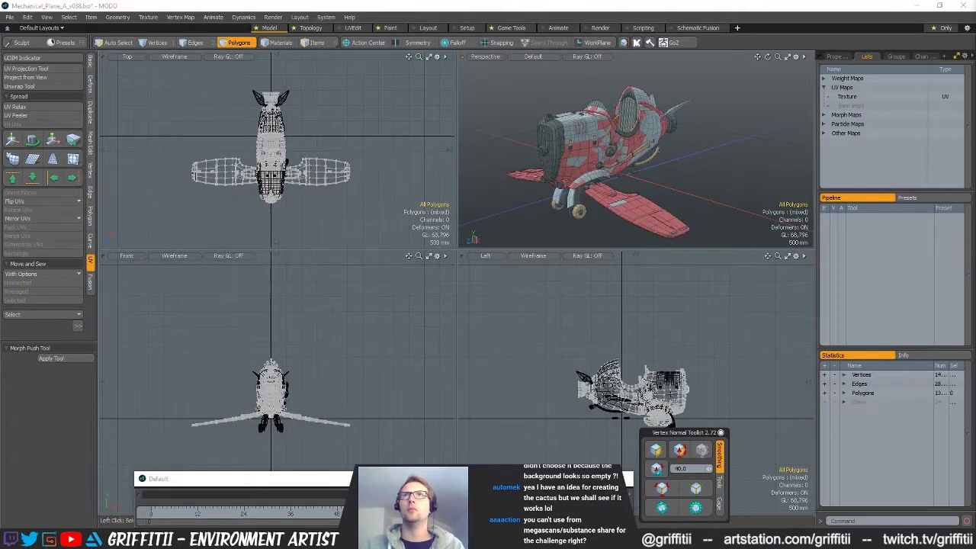
scroll(662, 183, up, 6)
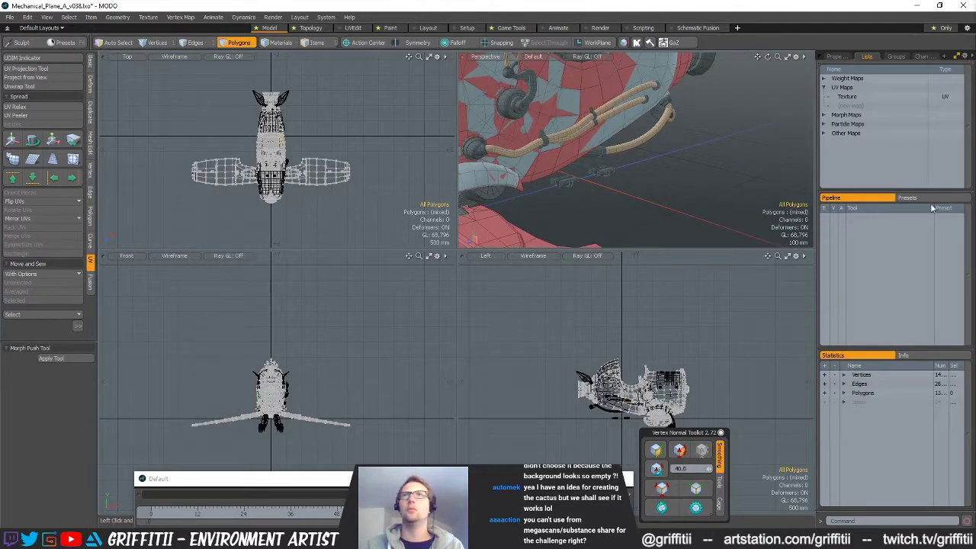
key(h)
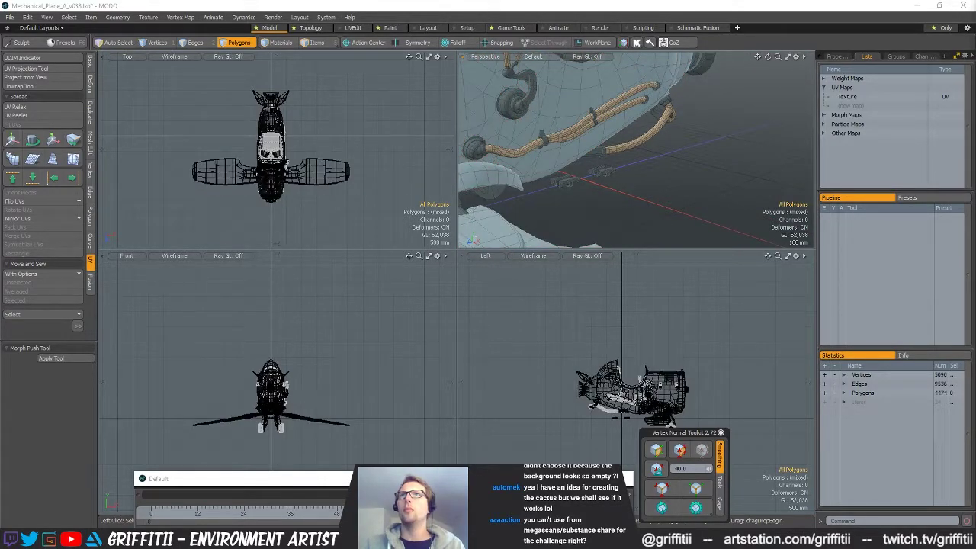
key(h)
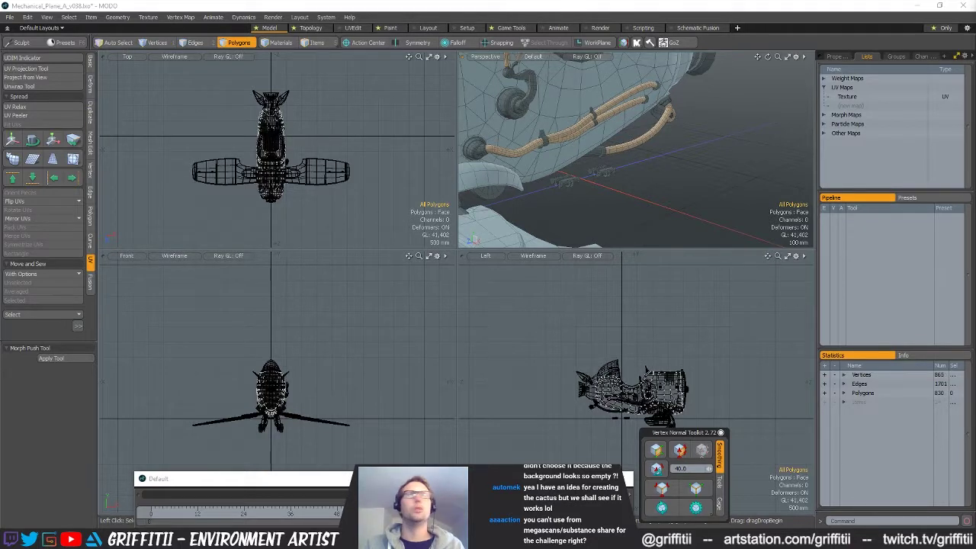
key(h)
key(Down)
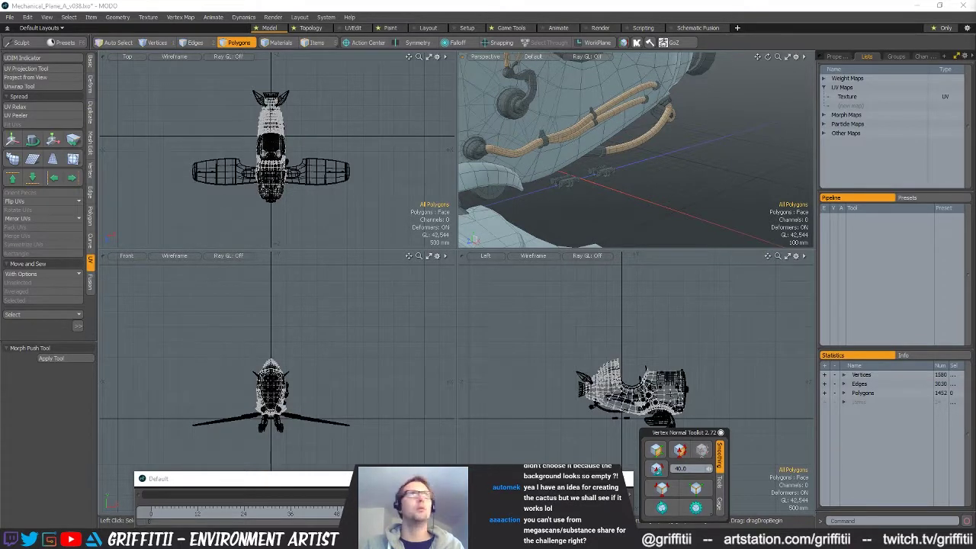
key(Down)
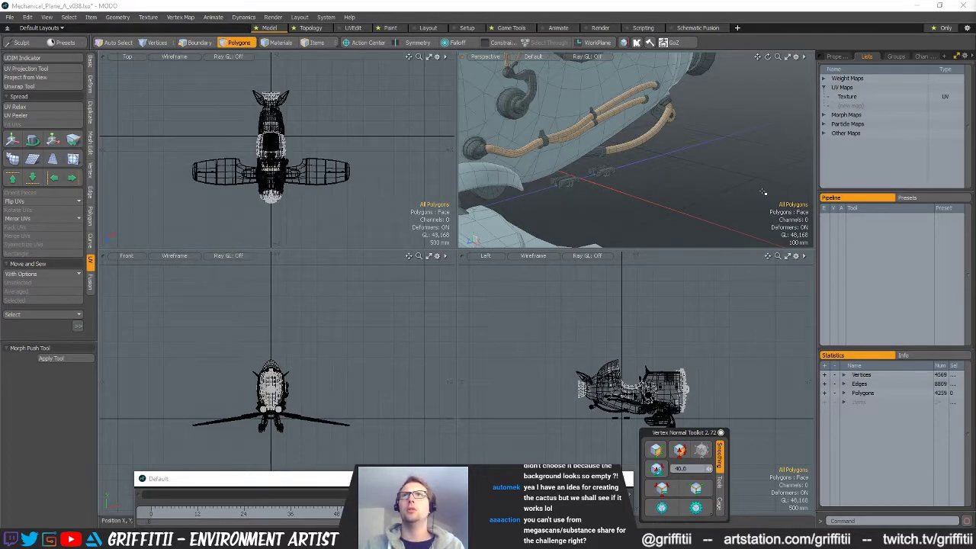
Undo back to the empty new mesh and paste the copied detail polygons into it again
key(ctrl+z)
key(ctrl+z)
key(ctrl+z)
key(ctrl+z)
key(ctrl+z)
key(ctrl+z)
key(ctrl+z)
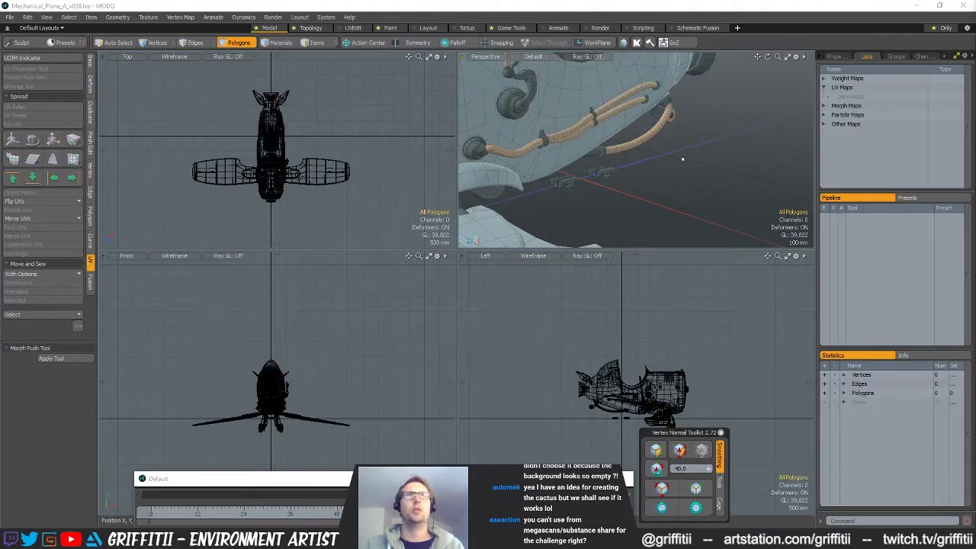
key(ctrl+v)
scroll(694, 192, down, 5)
mouse_move(694, 192)
alt+mouse_down()
mouse_move(729, 183)
mouse_move(707, 185)
alt+mouse_up()
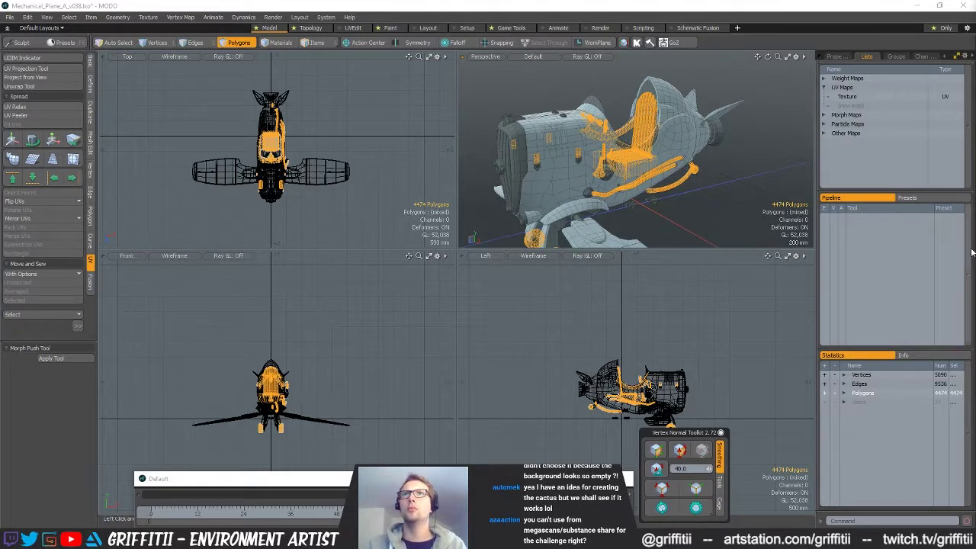
Check the colour-coded version of the detail parts, and isolate the newly pasted detail mesh in the viewports
key(ctrl+z)
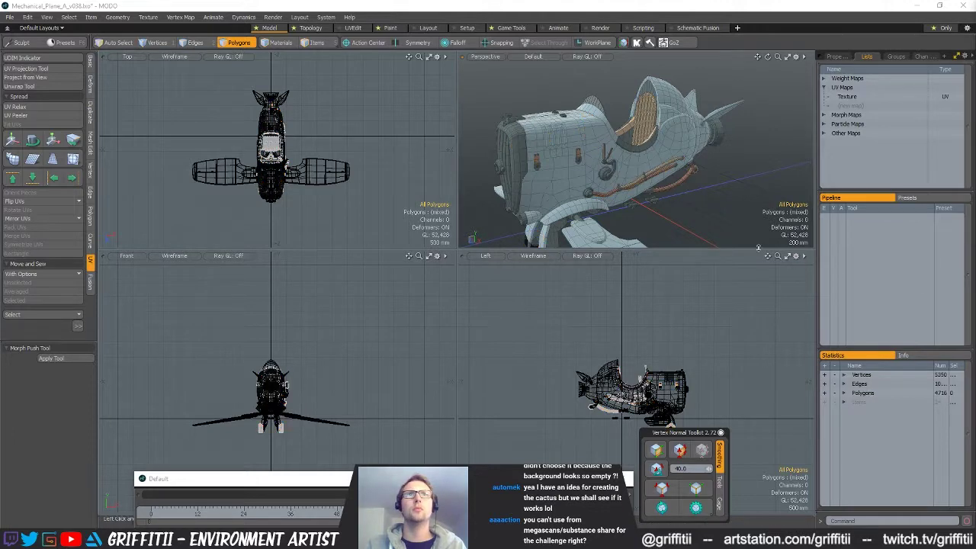
alt+drag(746, 173, 710, 189)
scroll(717, 188, up, 3)
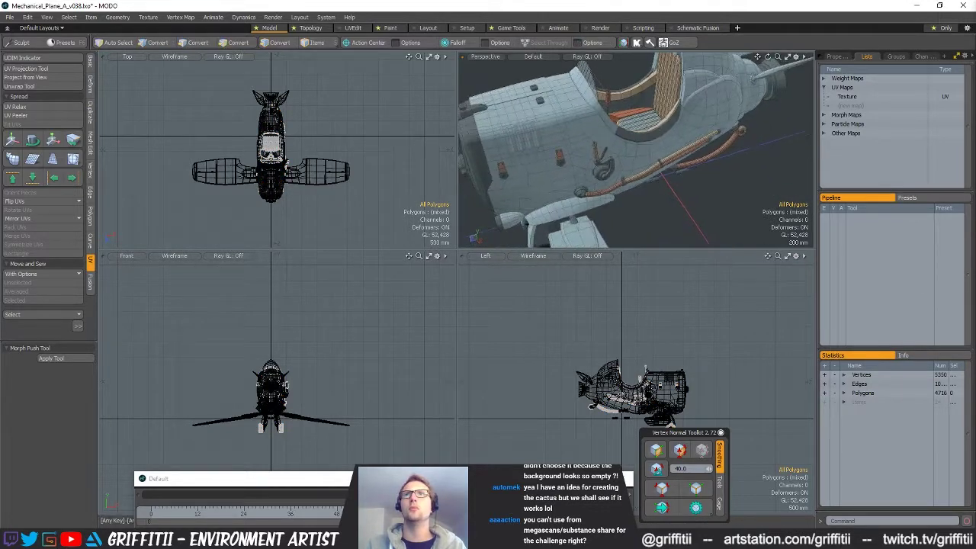
key(ctrl+z)
key(ctrl+z)
key(h)
alt+drag(694, 198, 678, 166)
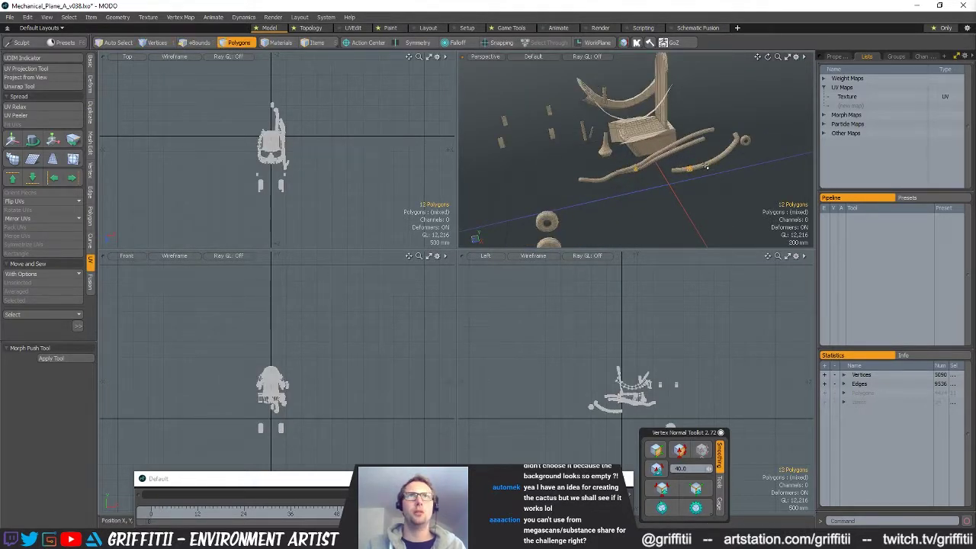
Extend the selection to the complete side hoses and assign them the Leather_Brown material
key(bracketright)
key(m)
click(576, 168)
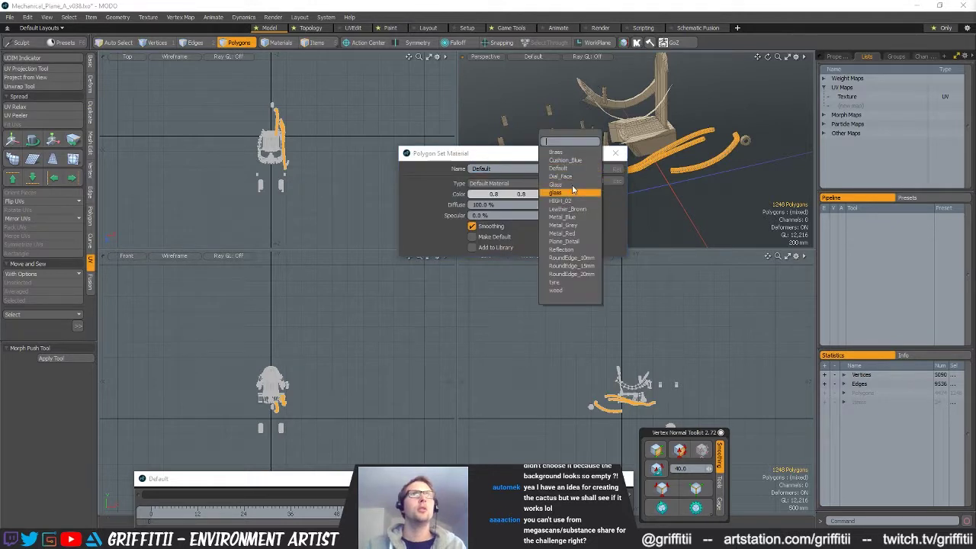
click(573, 209)
click(605, 169)
Select the front tyres and the tail wheel's tyre and assign them the tyre material
alt+drag(721, 179, 740, 138)
drag(560, 161, 571, 190)
alt+shift+drag(698, 152, 672, 196)
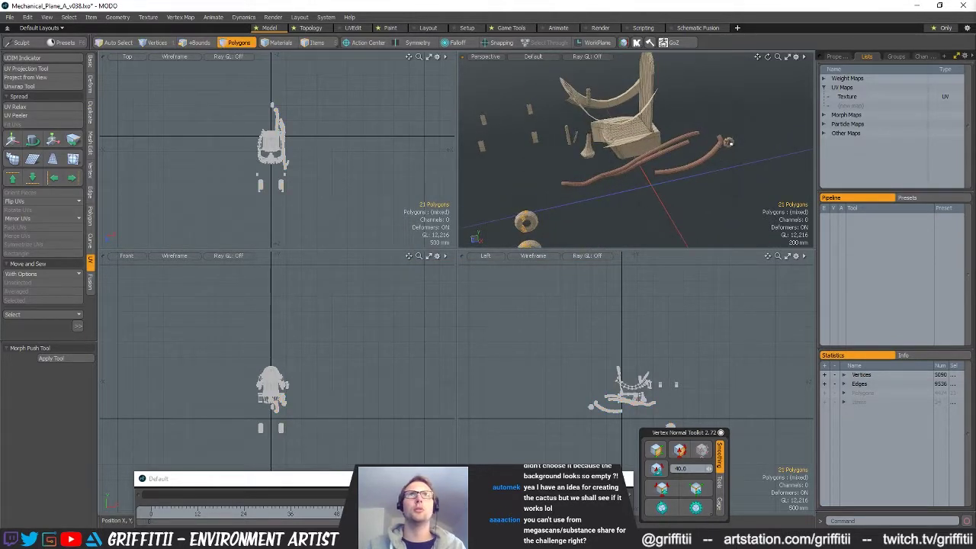
click(729, 142)
key(m)
click(570, 169)
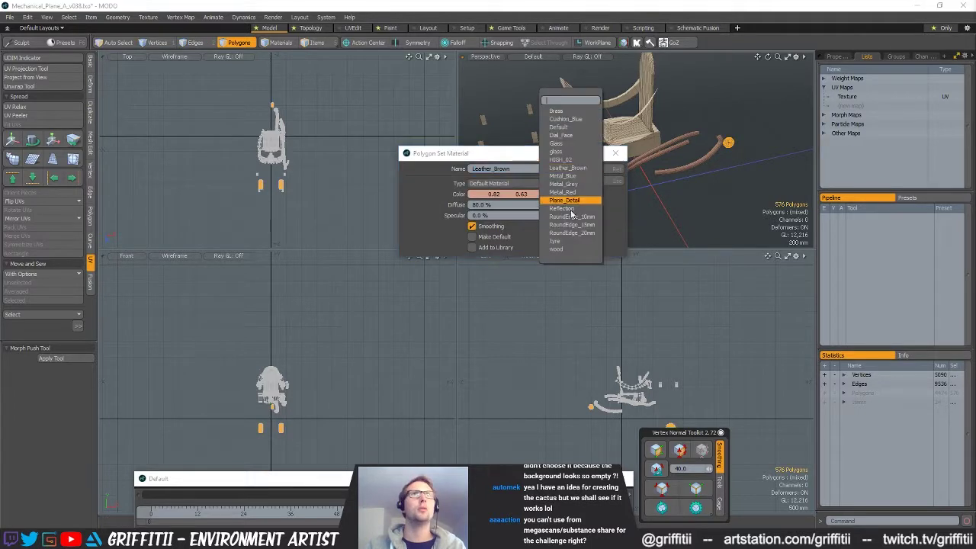
click(571, 246)
click(593, 169)
Assign the Leather_Brown material to the small rectangular strap pieces on the plane's sides
middle_drag(599, 175, 553, 140)
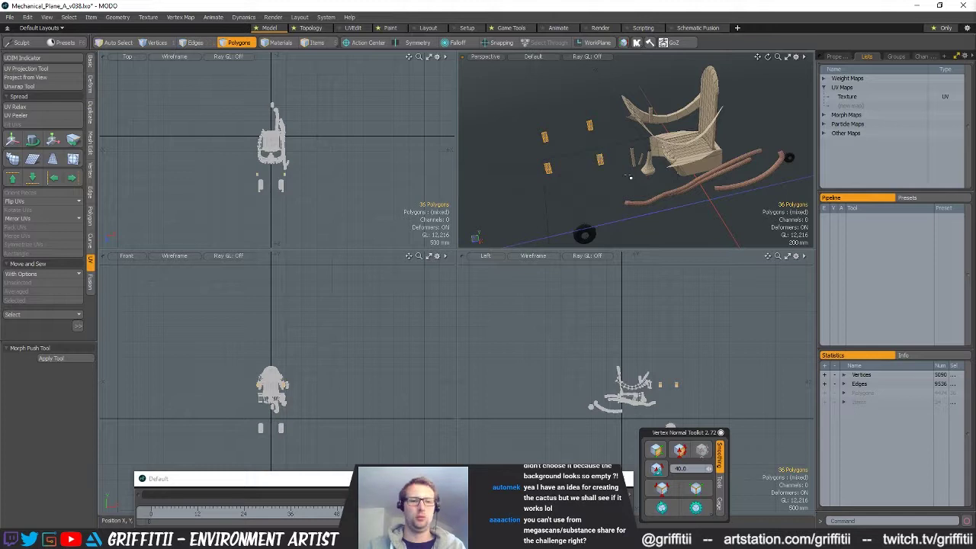
key(m)
click(570, 169)
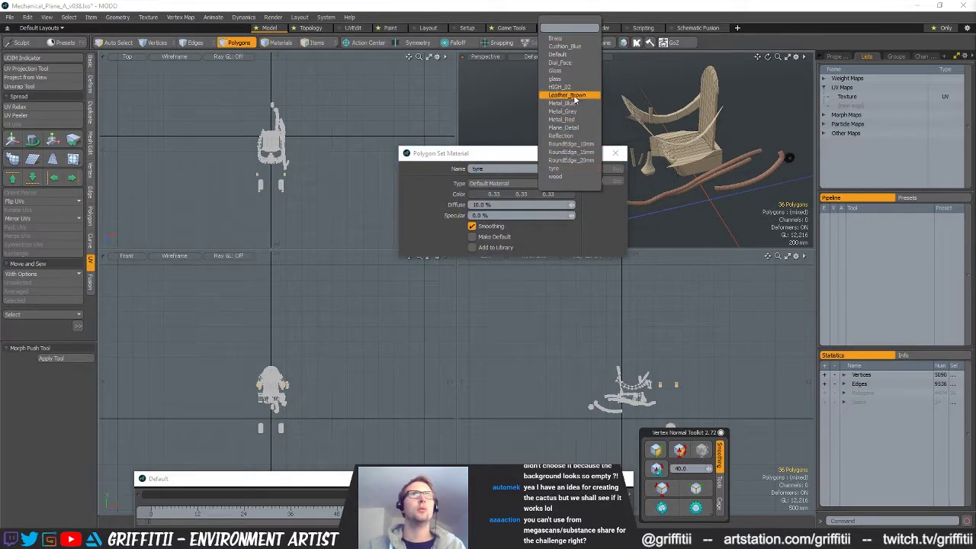
click(574, 97)
click(616, 169)
Select the control stick's grip and the boot at its base and assign them the Leather_Brown material
alt+drag(616, 170, 631, 171)
scroll(631, 171, up, 3)
click(630, 171)
double_click(632, 169)
shift+double_click(572, 166)
shift+double_click(632, 102)
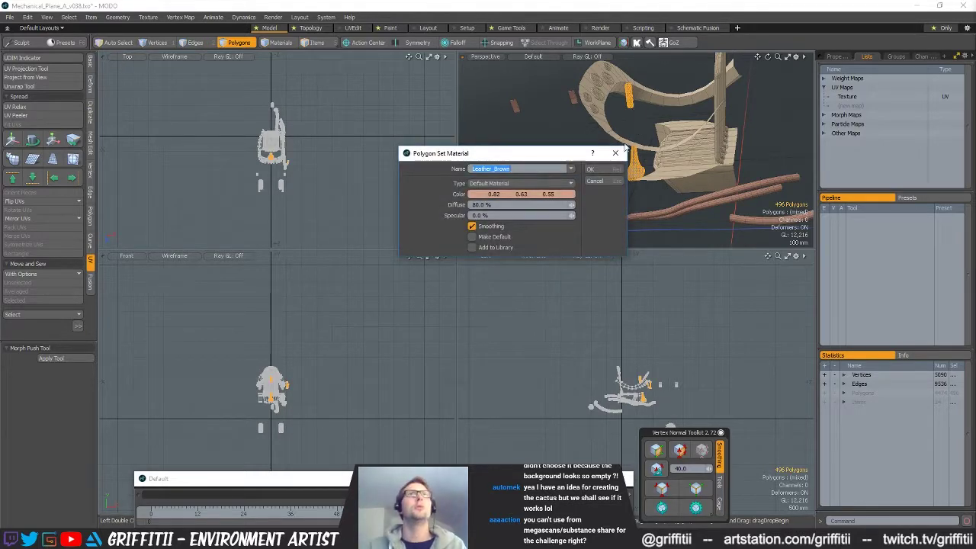
click(615, 169)
Select the dashboard and the seat's surrounding frame parts and assign them the wood material
alt+drag(618, 171, 700, 198)
double_click(689, 159)
alt+drag(687, 159, 664, 181)
shift+click(644, 159)
shift+double_click(660, 171)
shift+double_click(668, 183)
key(m)
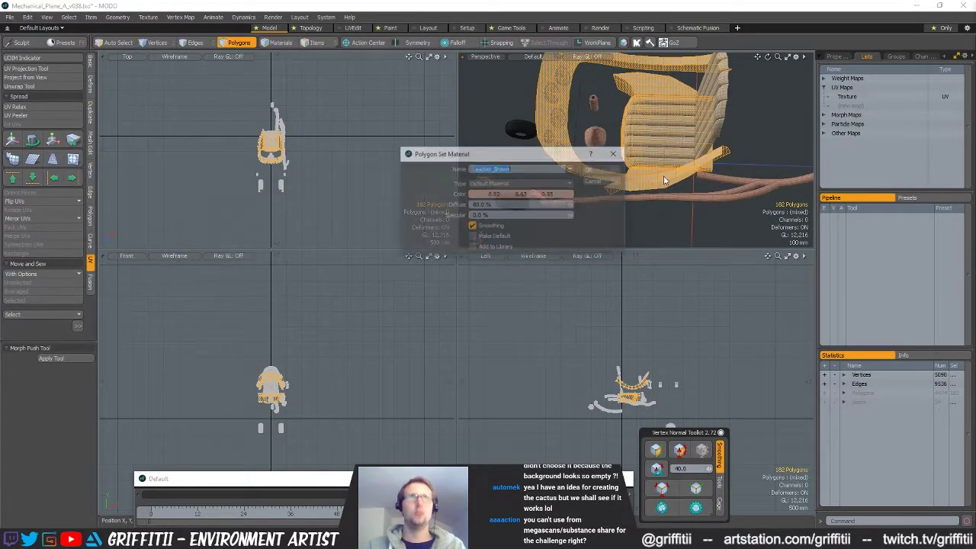
click(577, 170)
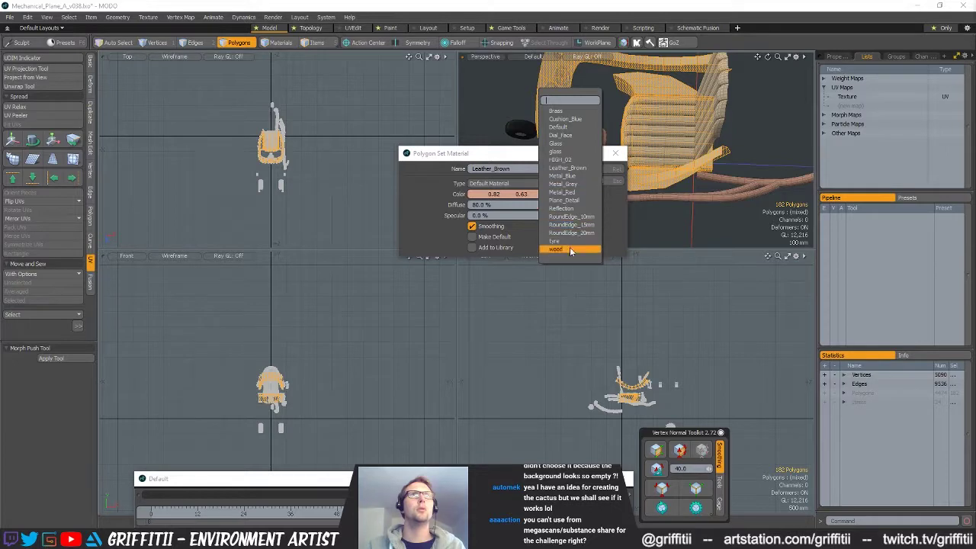
click(567, 250)
click(598, 170)
Select the faces of all the dashboard dials and assign them the Dial_Face material
scroll(568, 158, up, 4)
mouse_move(563, 156)
alt+mouse_down()
mouse_move(545, 155)
mouse_move(570, 164)
alt+mouse_up()
double_click(572, 165)
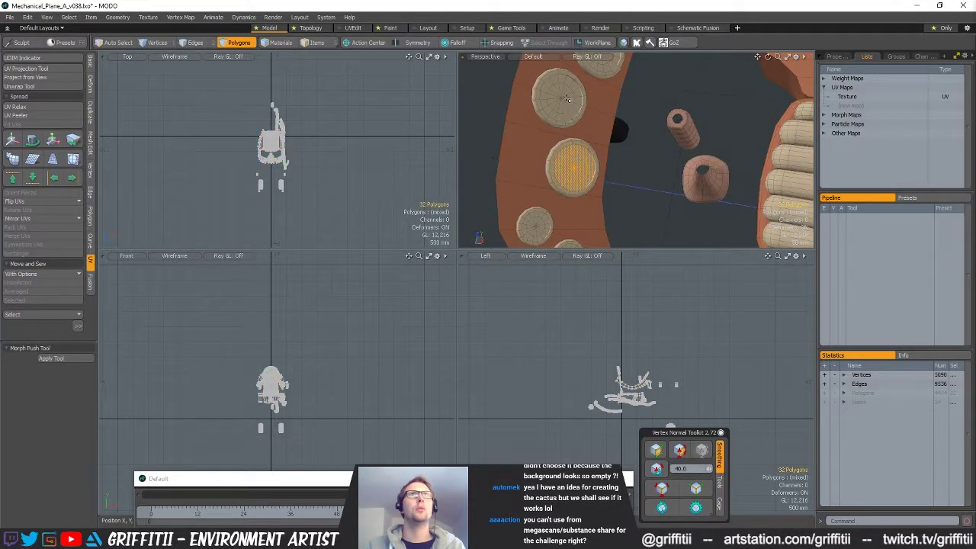
alt+shift+drag(598, 66, 593, 131)
shift+double_click(582, 74)
alt+shift+drag(578, 195, 570, 52)
shift+double_click(551, 192)
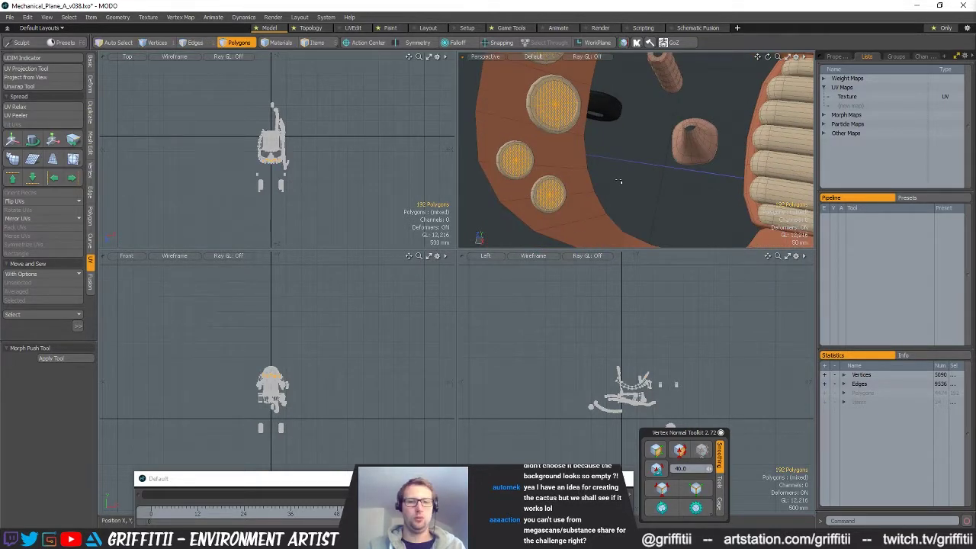
key(m)
click(571, 169)
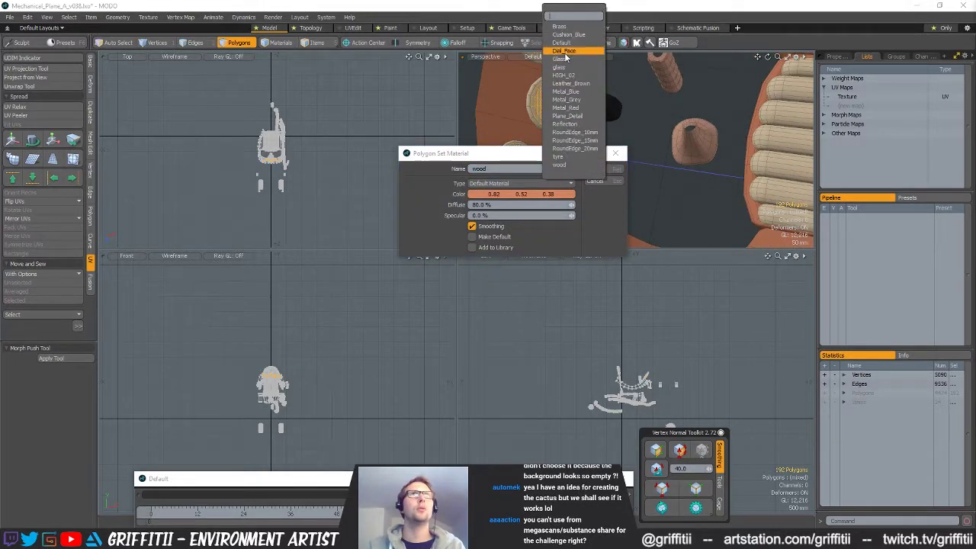
click(565, 50)
click(595, 170)
Select the rims around the dashboard dials and assign them the Brass material
double_click(557, 130)
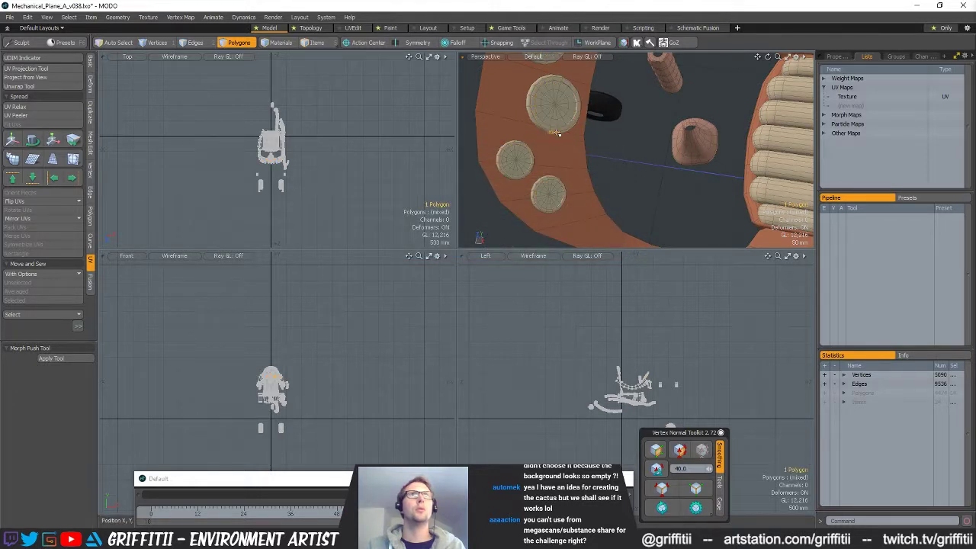
shift+click(519, 144)
shift+double_click(518, 144)
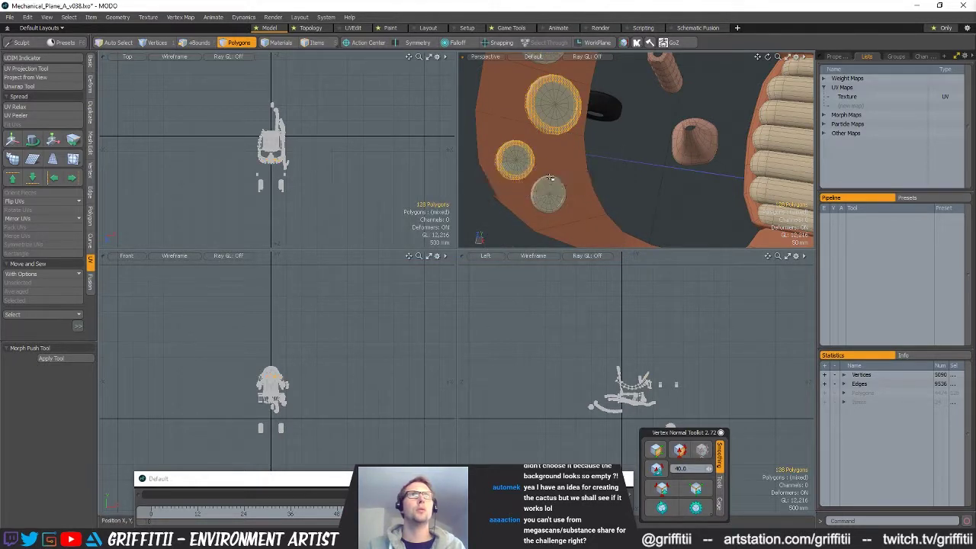
shift+double_click(550, 178)
alt+shift+drag(551, 177, 555, 259)
shift+click(562, 166)
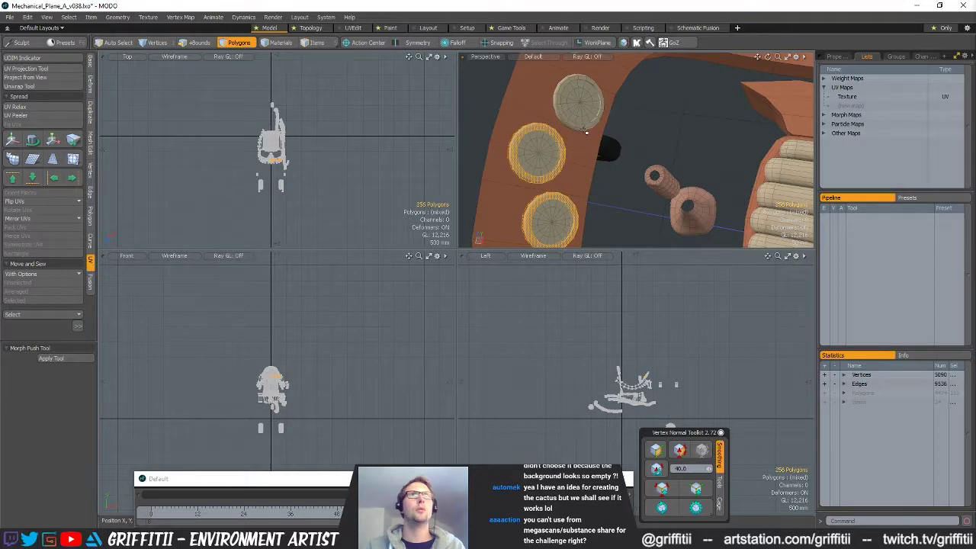
shift+click(602, 135)
key(m)
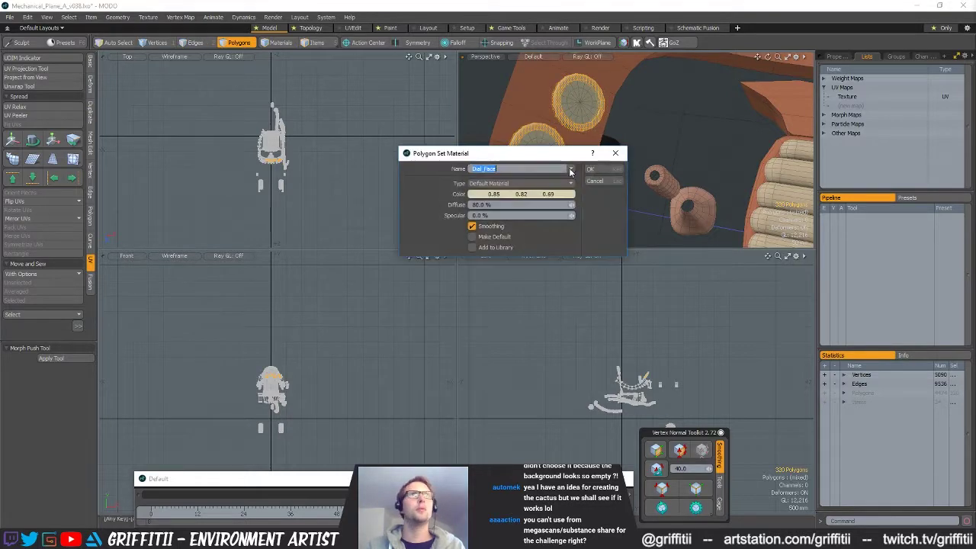
click(572, 169)
click(566, 145)
click(604, 170)
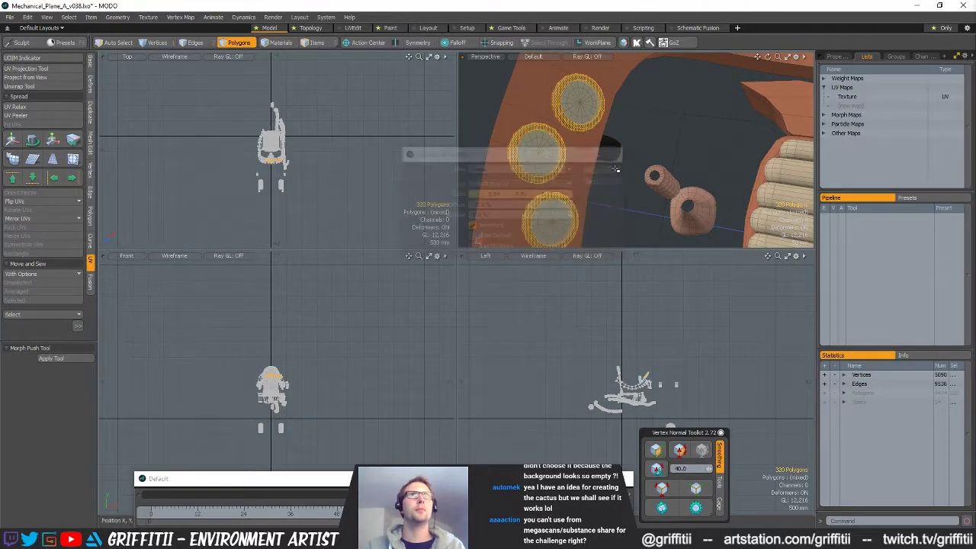
Select the rim of the remaining dial on the dashboard and assign it the Brass material
scroll(639, 170, down, 3)
alt+drag(639, 170, 700, 198)
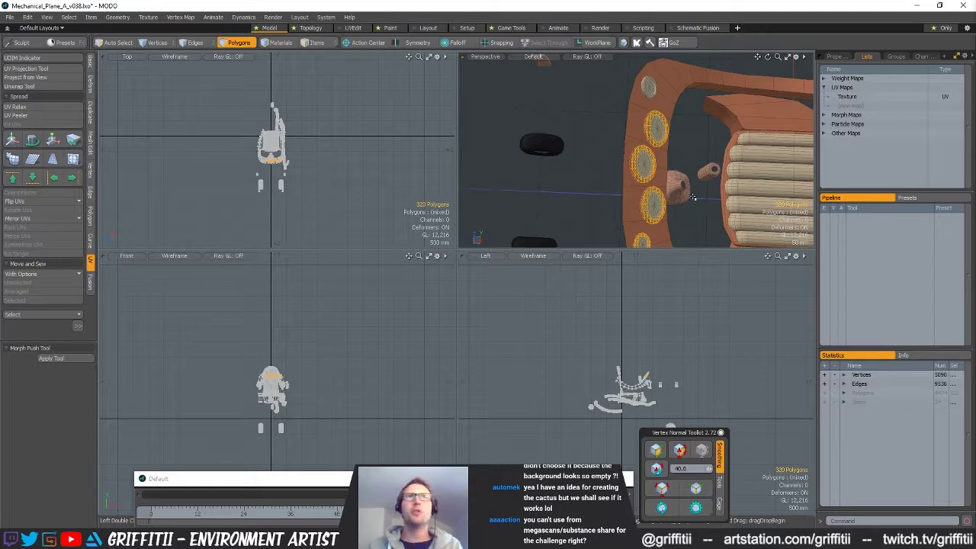
ctrl+alt+drag(692, 196, 675, 150)
shift+double_click(599, 173)
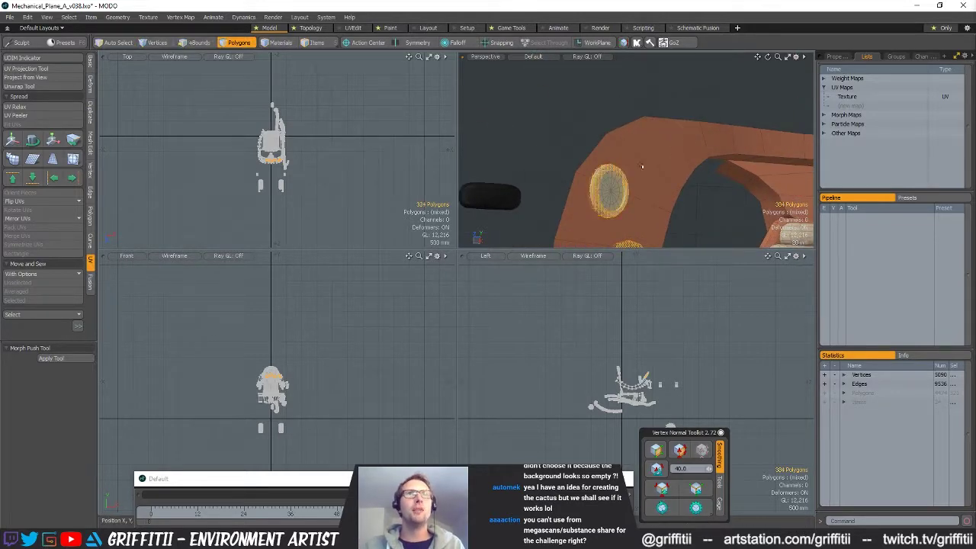
key(m)
click(589, 168)
Select all the padded segments of the seat and backrest and assign them the light-blue material, then clear the selection
mouse_move(657, 146)
ctrl+alt+mouse_down()
mouse_move(673, 151)
mouse_move(672, 185)
mouse_move(728, 131)
mouse_move(730, 189)
ctrl+alt+mouse_up()
click(672, 143)
key(])
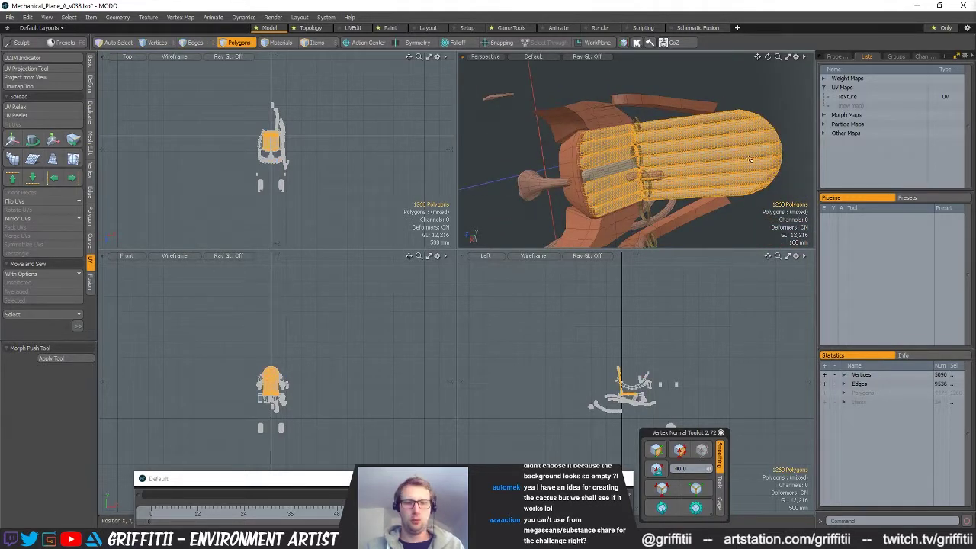
key(])
key(m)
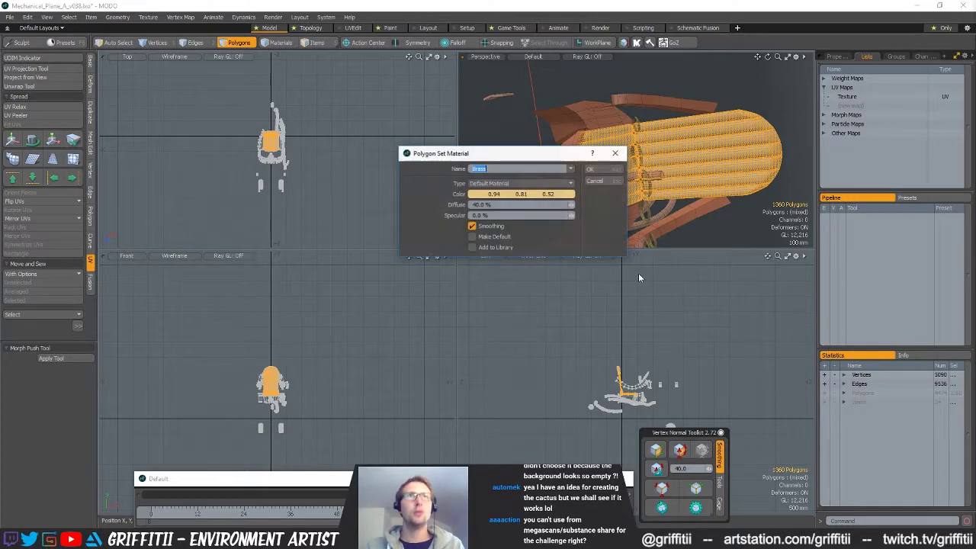
click(572, 168)
click(566, 172)
click(607, 169)
alt+drag(610, 162, 660, 145)
click(579, 174)
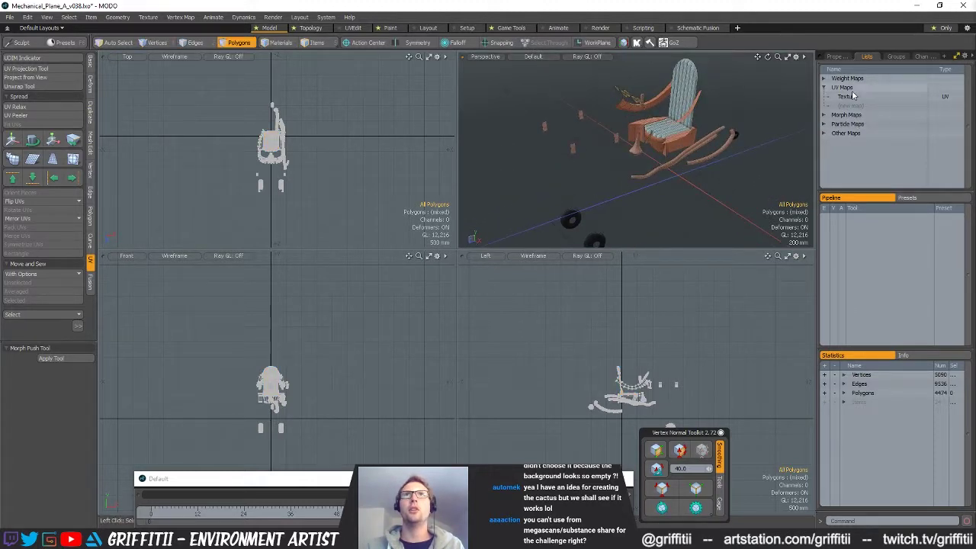
Select the Texture UV map and bake from object to render outputs with a distance of 0 m
click(844, 97)
click(273, 17)
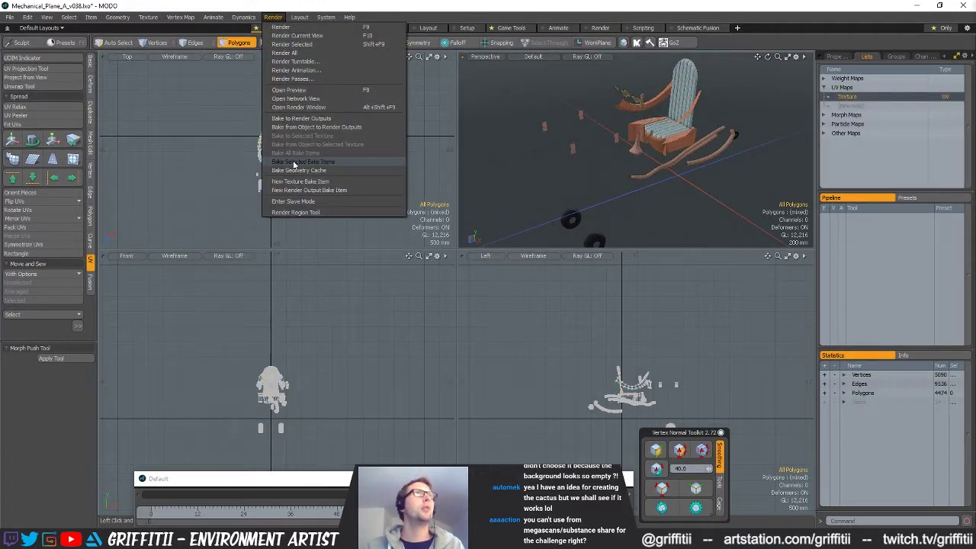
click(469, 180)
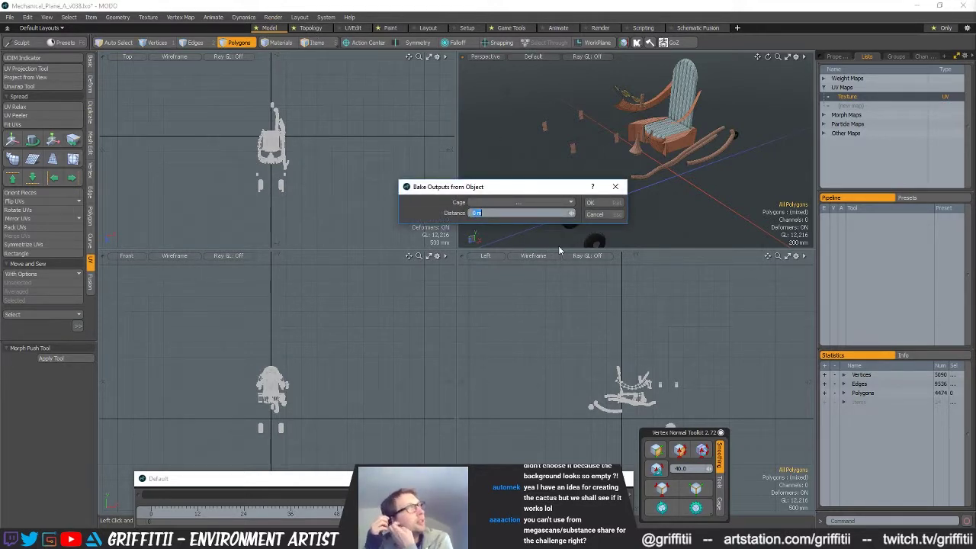
click(594, 202)
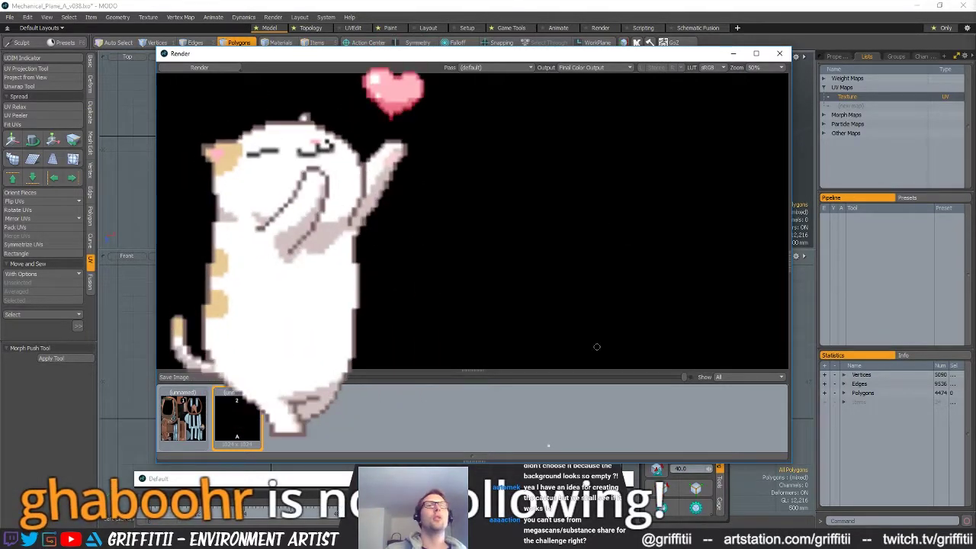
Check which output channels the finished bake offers and close the render window
key(alt+Tab)
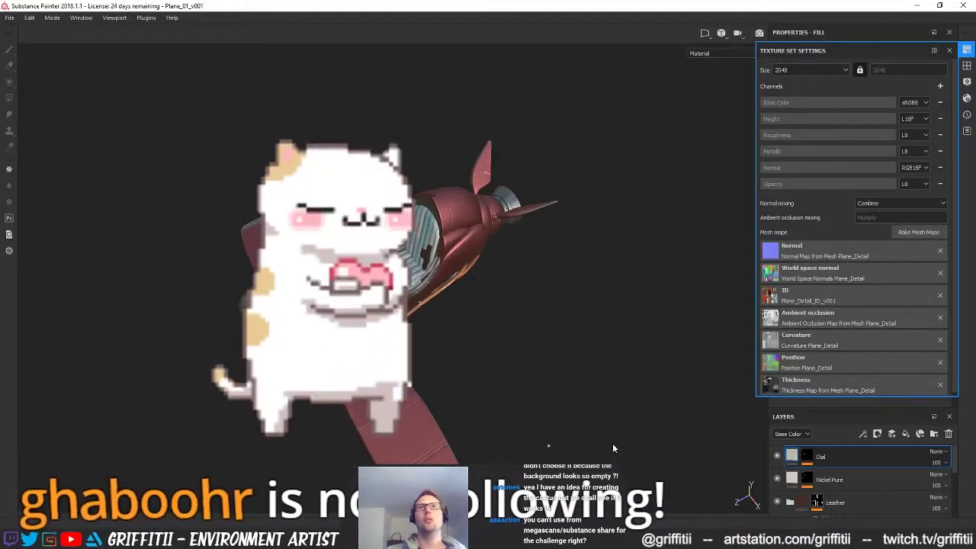
key(alt+Tab)
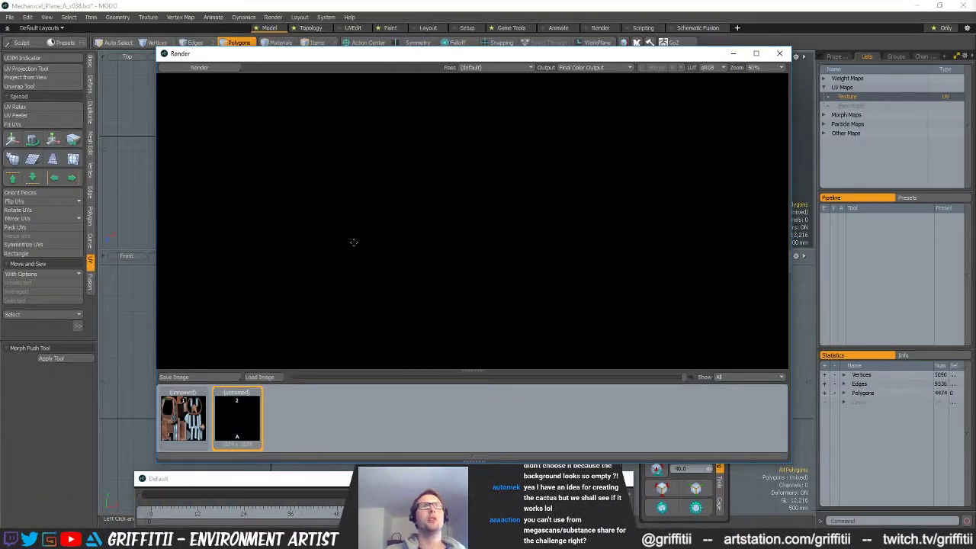
click(580, 67)
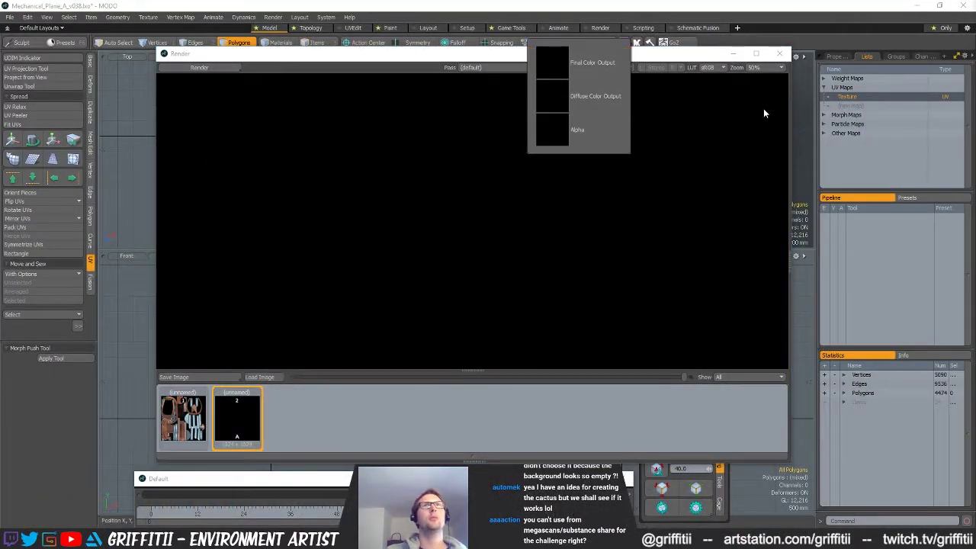
click(779, 53)
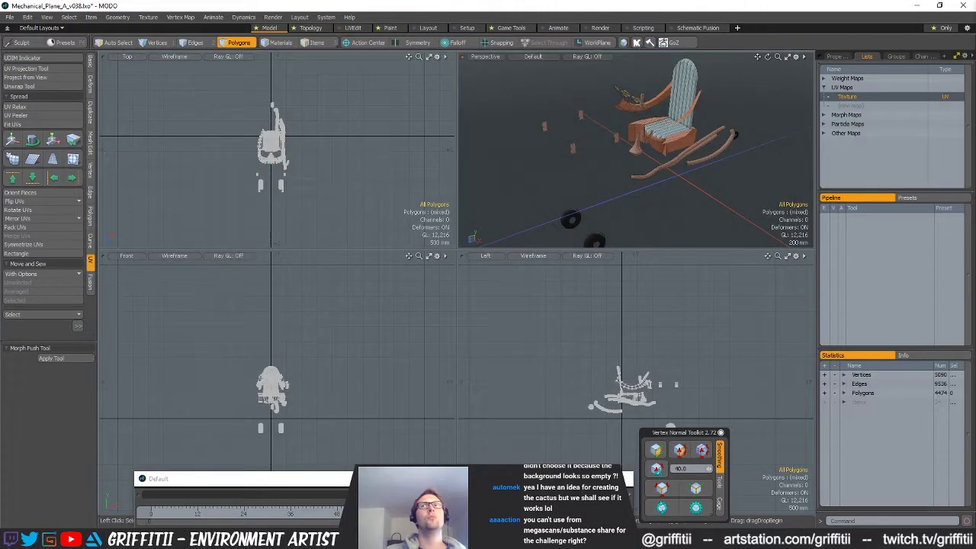
Bake from object to render outputs again at 0 m distance and display the Diffuse Color Output
click(280, 16)
click(308, 129)
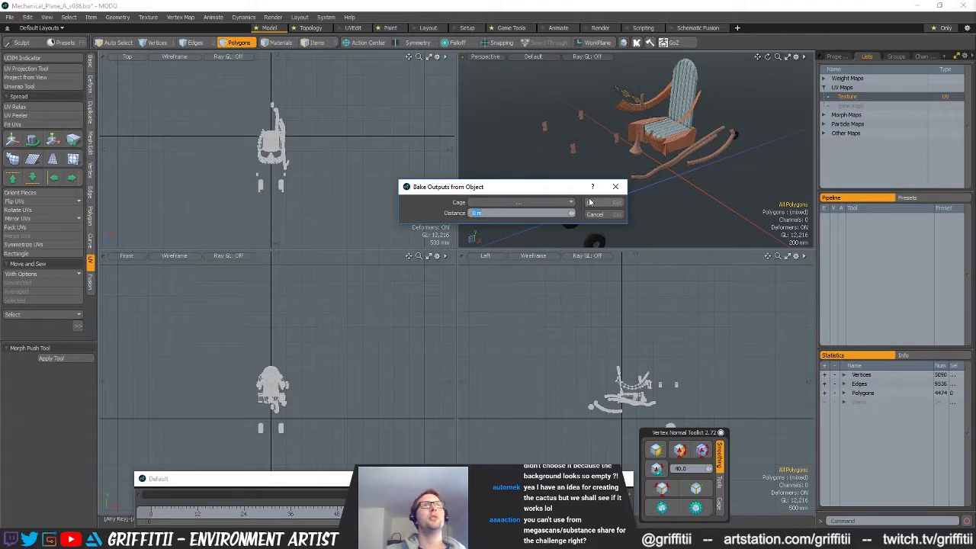
click(592, 203)
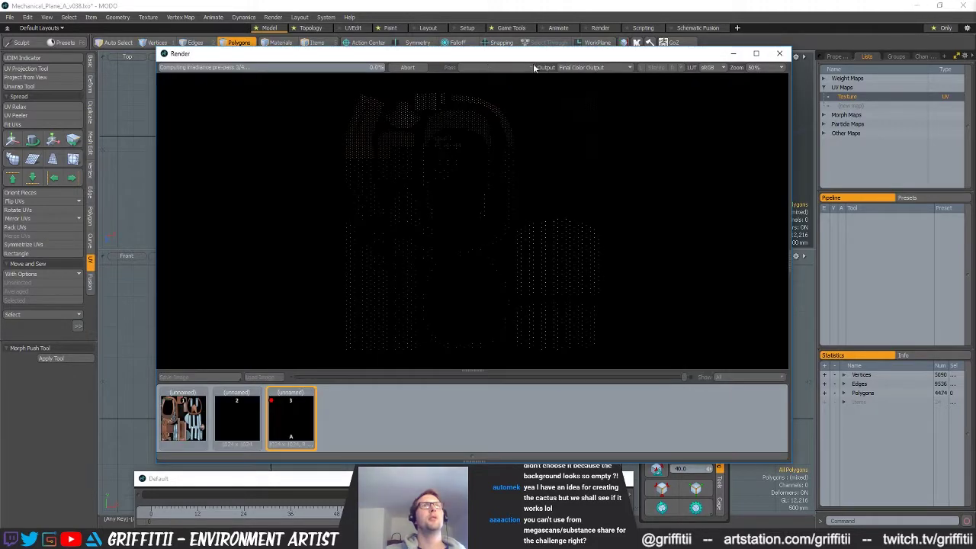
click(572, 67)
click(575, 84)
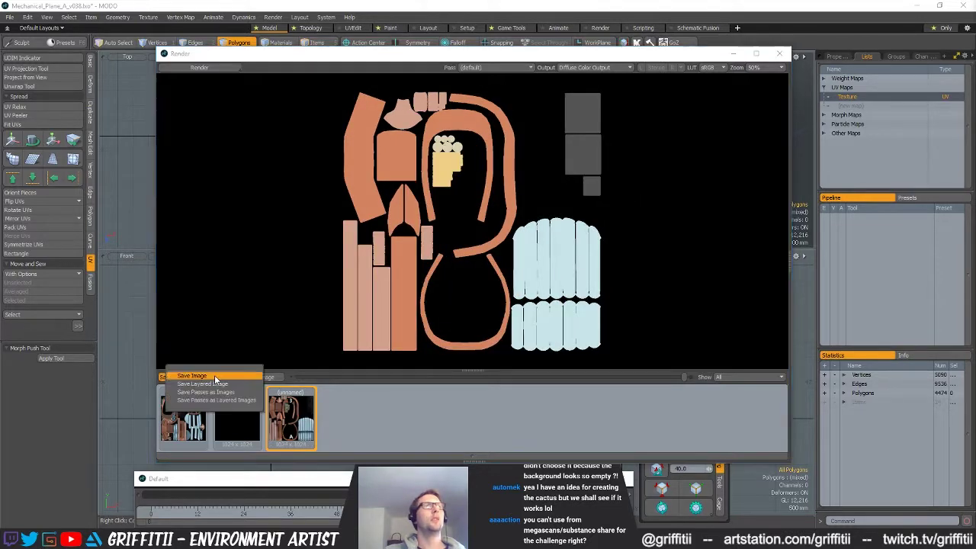
Save the baked image as the Targa file Plane_Parts_02_ID in the Painter_Maps folder and close the render window
click(229, 377)
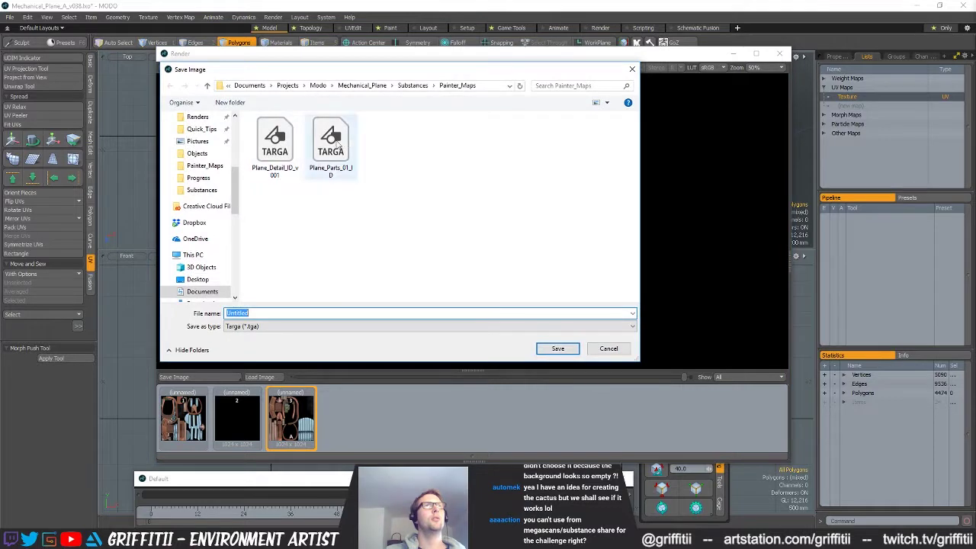
click(332, 141)
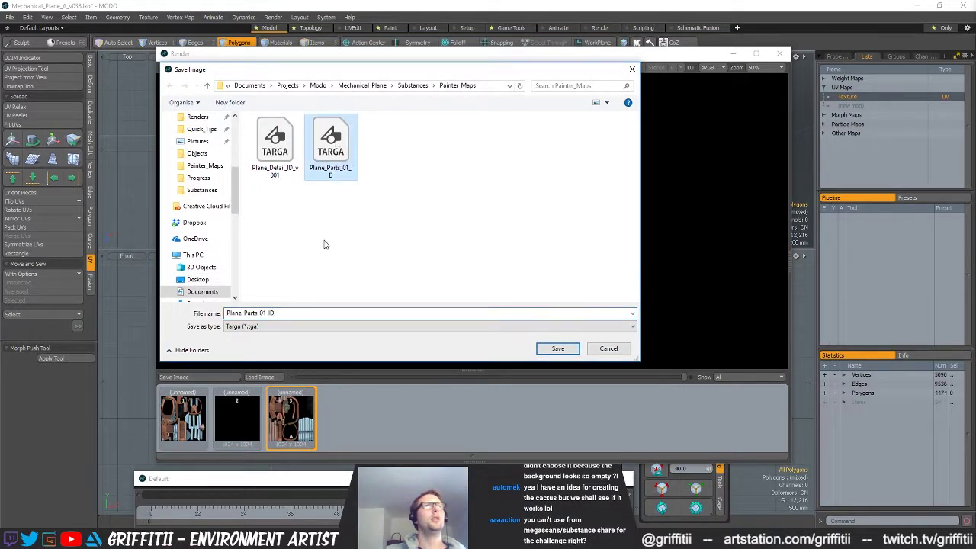
click(273, 314)
click(269, 313)
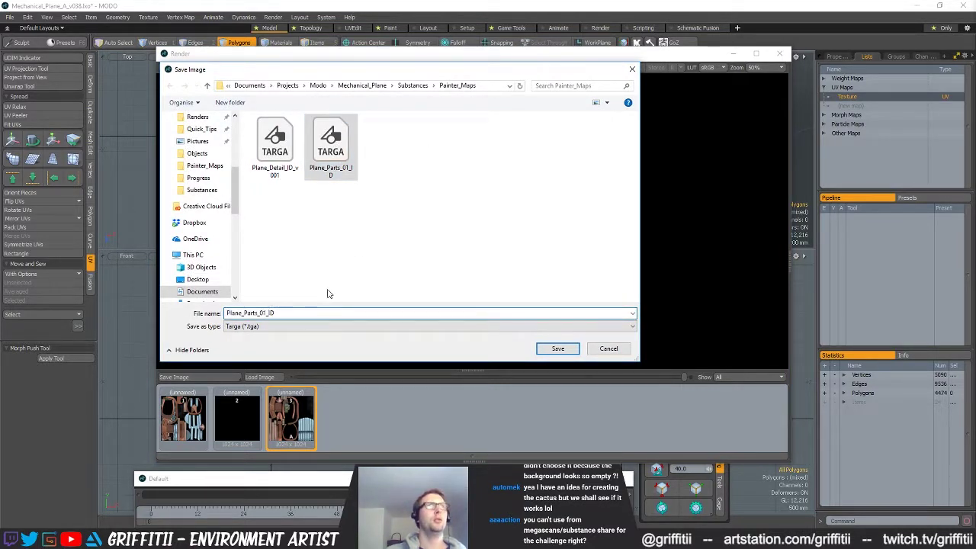
key(BackSpace)
key(Return)
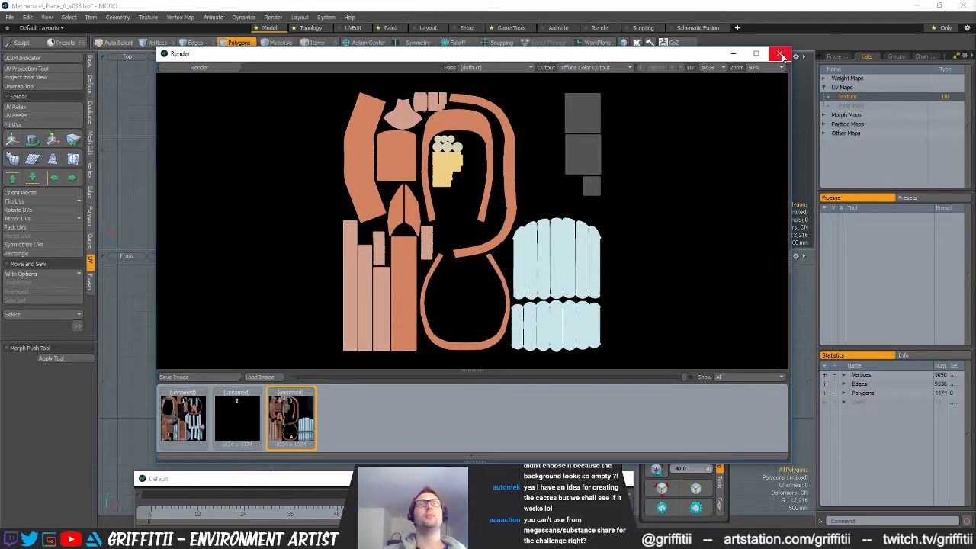
click(780, 54)
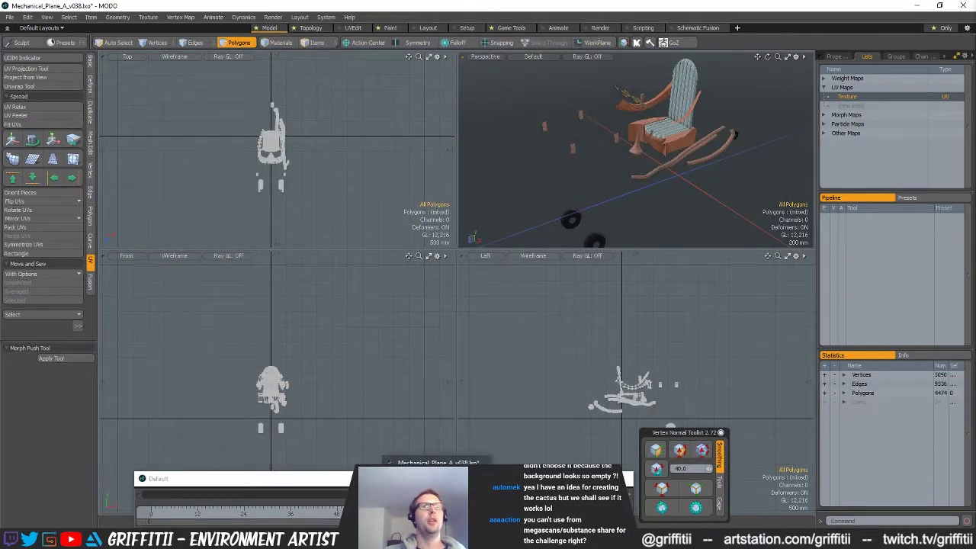
Switch to Substance Painter, remove the Plane_Detail_ID_v001 ID map from the texture set and move its settings clear of the shelf
click(461, 537)
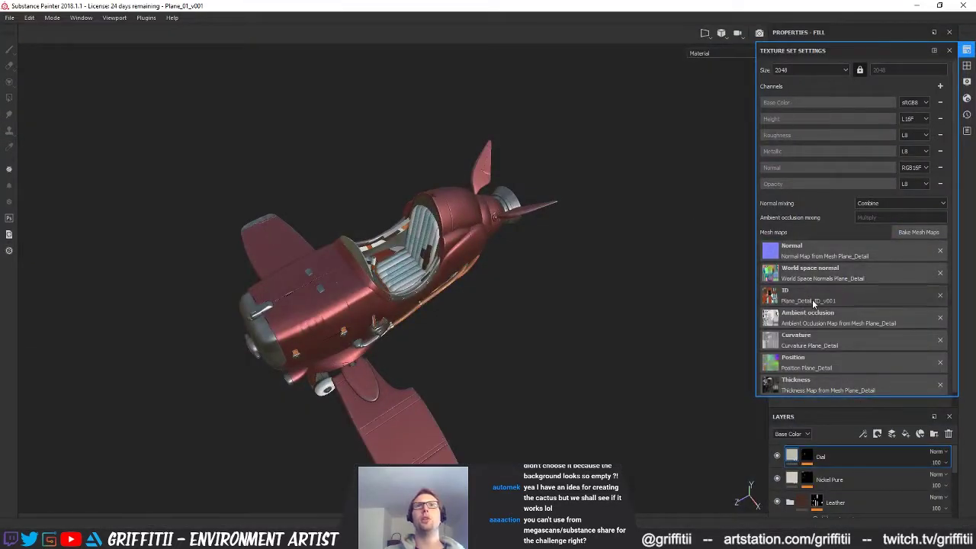
click(939, 296)
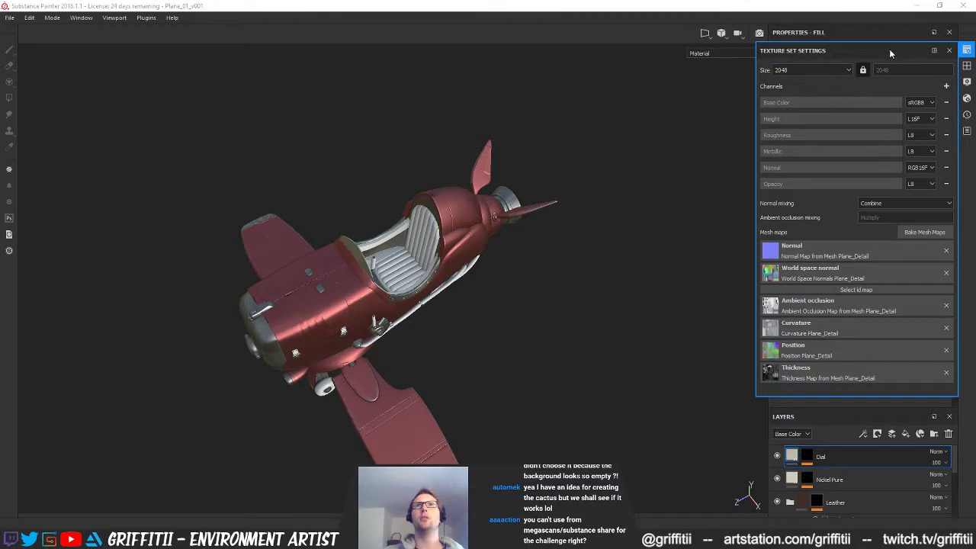
drag(896, 49, 664, 71)
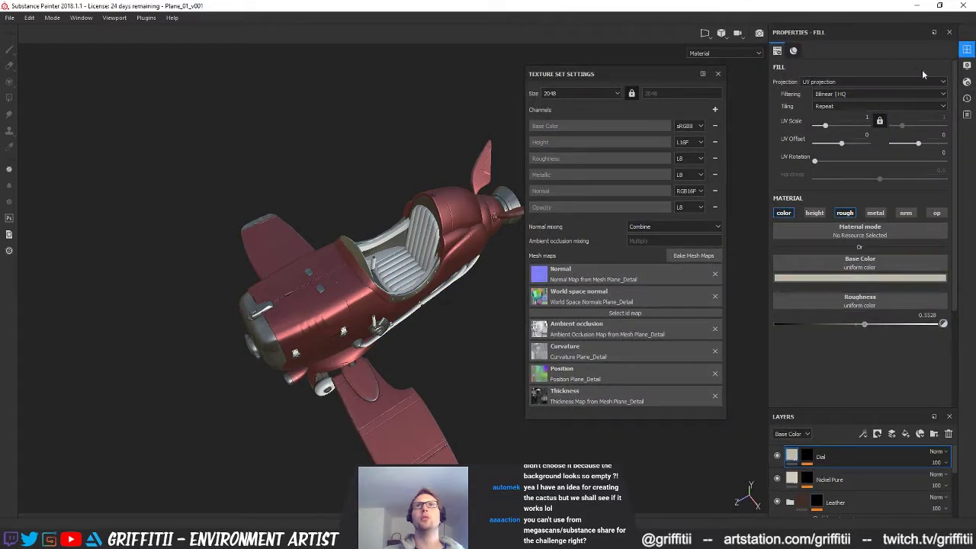
Start a resource import and add Plane_Parts_02_ID.tga from the project's Substances/Painter_Maps folder
click(631, 70)
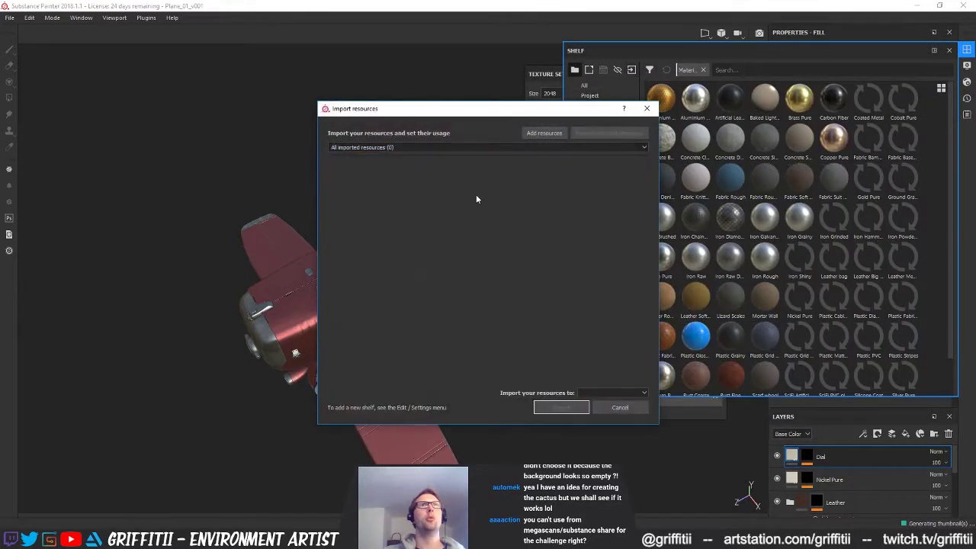
click(544, 133)
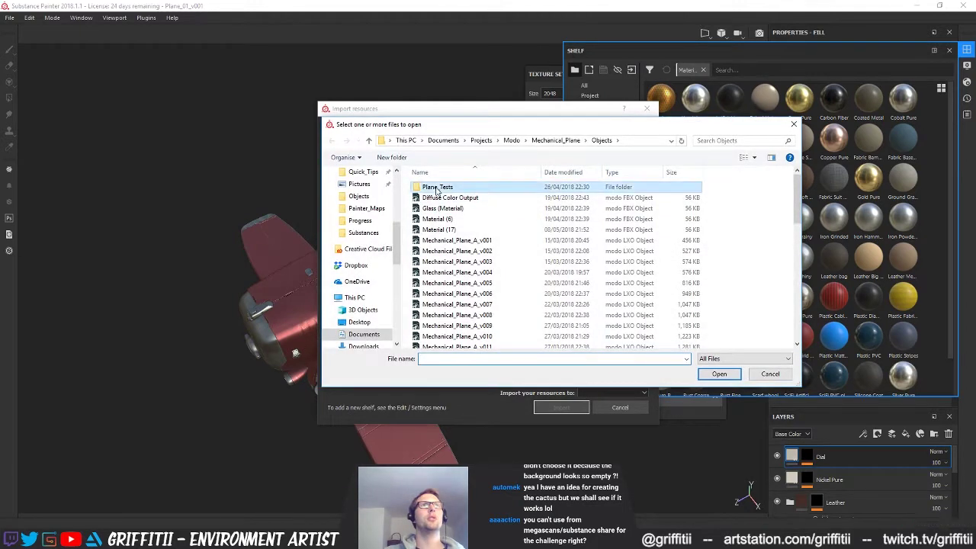
double_click(437, 188)
click(555, 140)
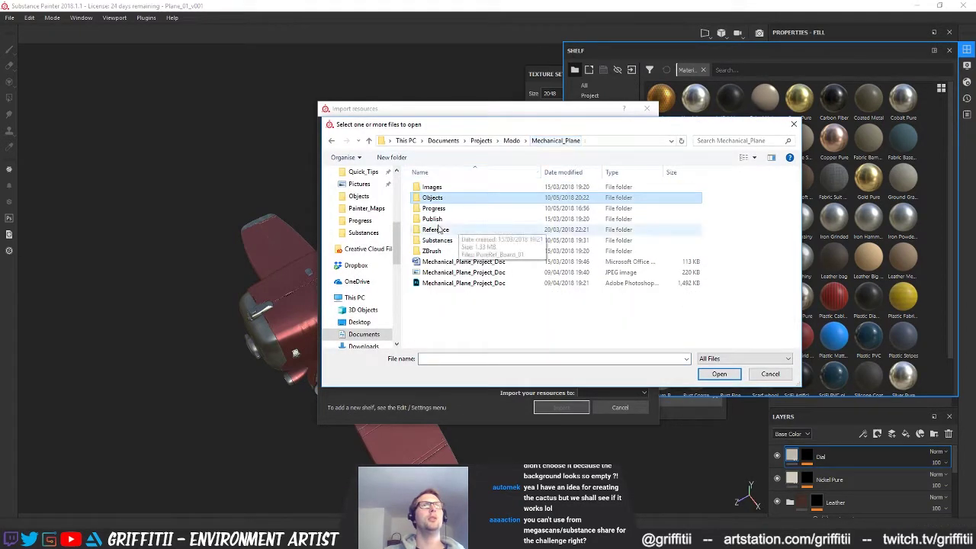
double_click(437, 240)
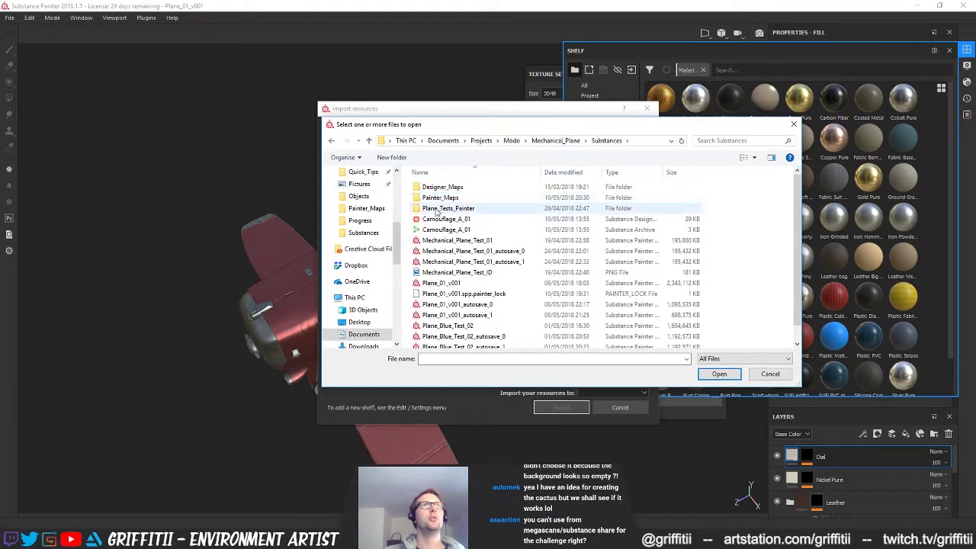
double_click(441, 197)
click(548, 199)
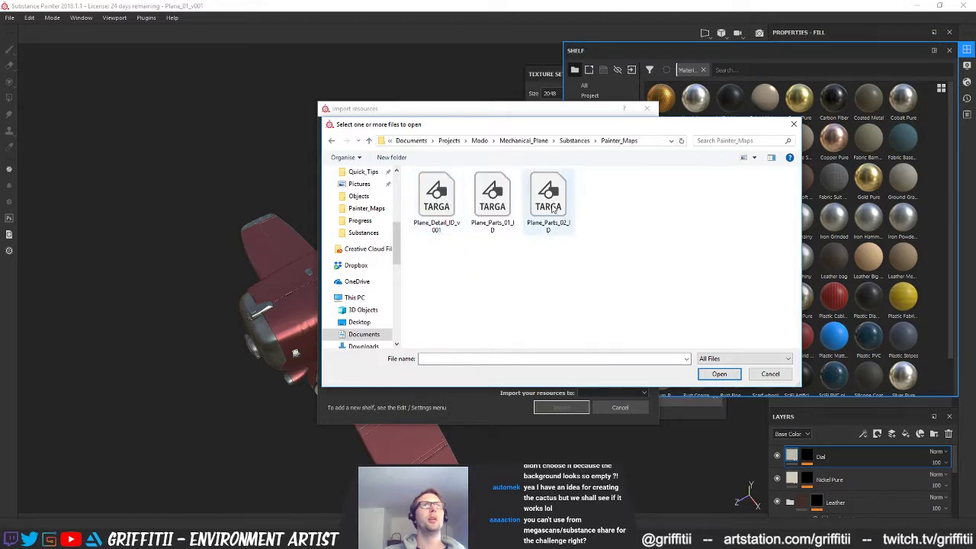
click(719, 374)
Set the usage of Plane_Parts_02_ID.tga to texture, choose its import destination and import it
click(618, 164)
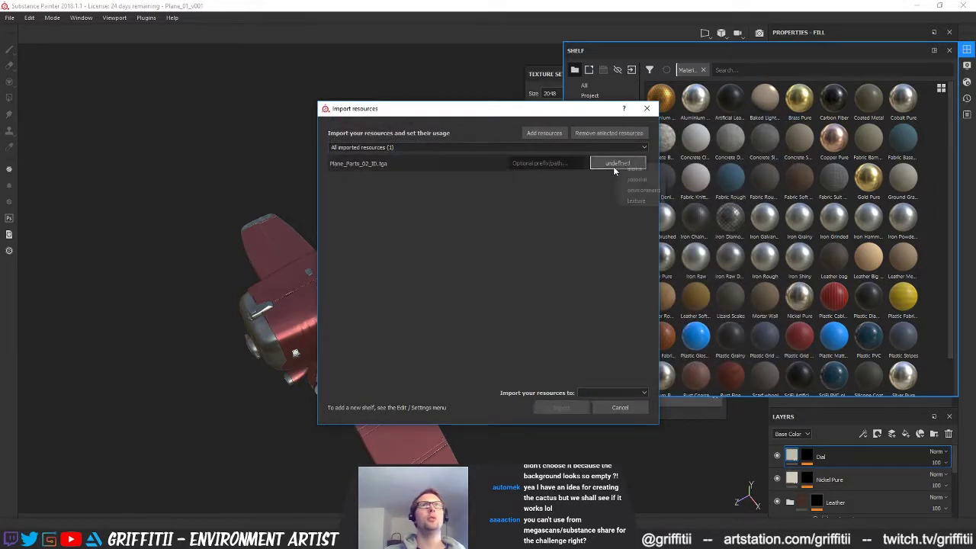
click(636, 201)
click(613, 392)
click(606, 415)
click(561, 408)
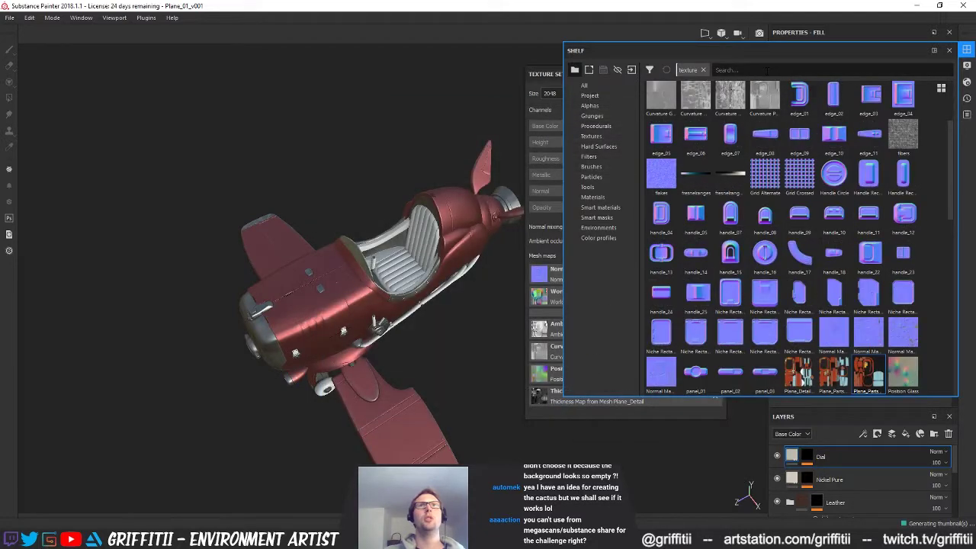
Assign the Plane_Parts_02_ID texture as the texture set's ID map and close the shelf and texture set settings
drag(869, 381, 564, 311)
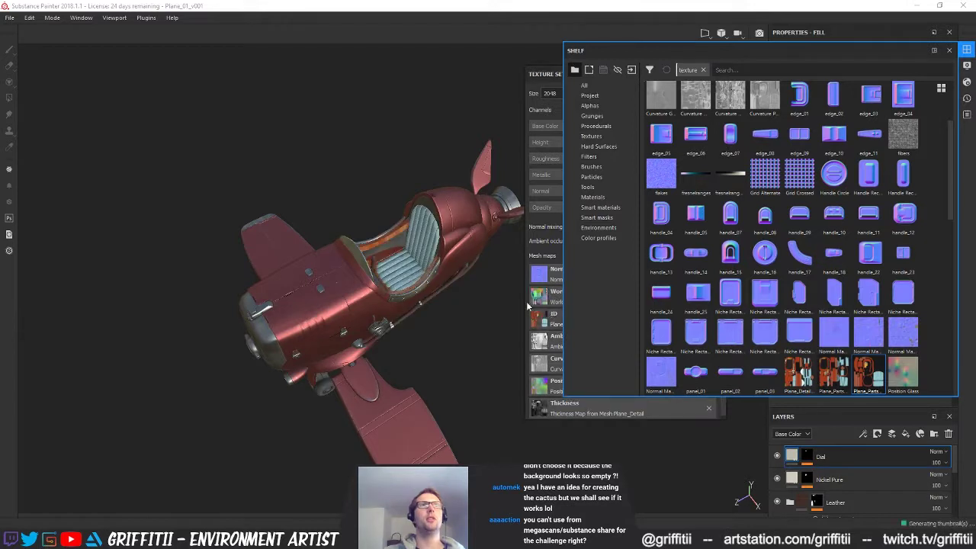
click(949, 50)
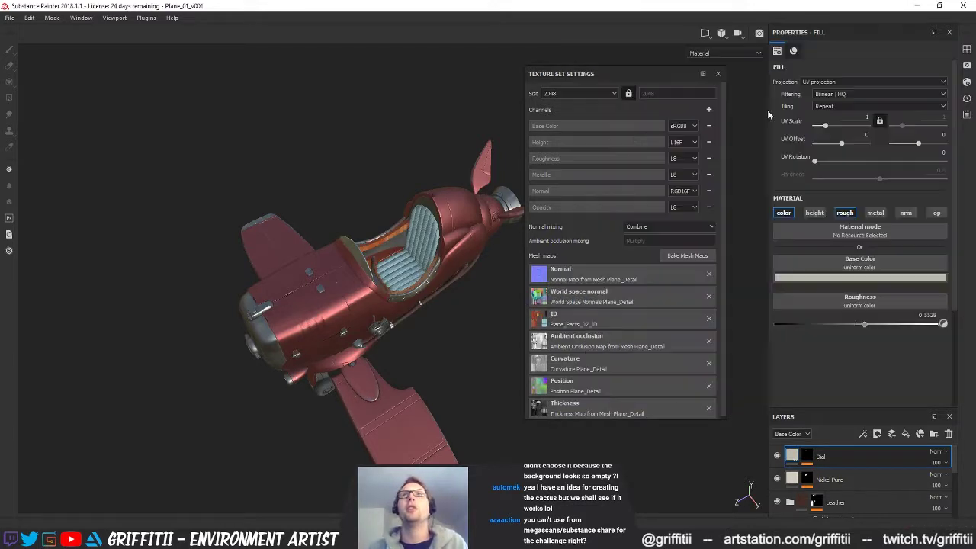
drag(642, 71, 666, 74)
click(743, 74)
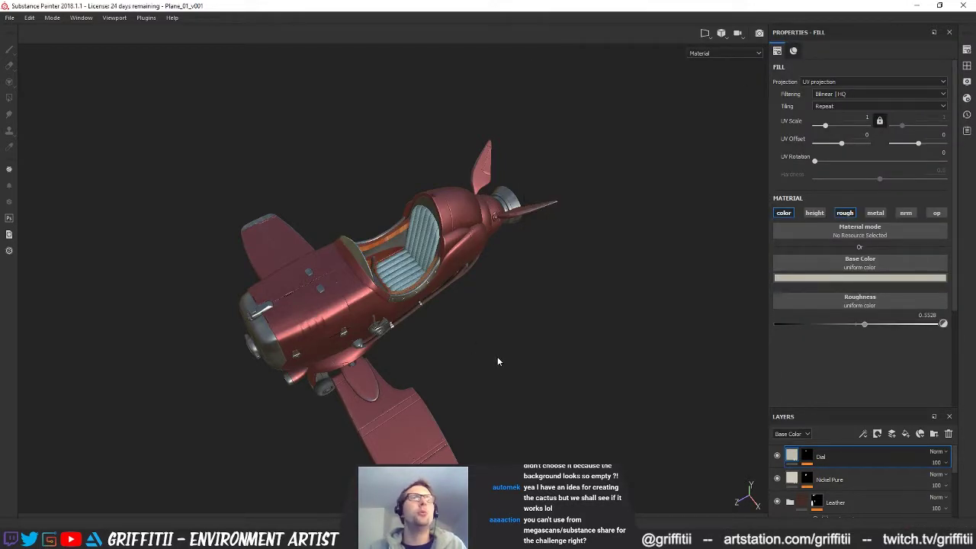
Inspect the plane's underside and wing and show the full UV layout beside the 3D view to check the materials
alt+drag(459, 275, 405, 400)
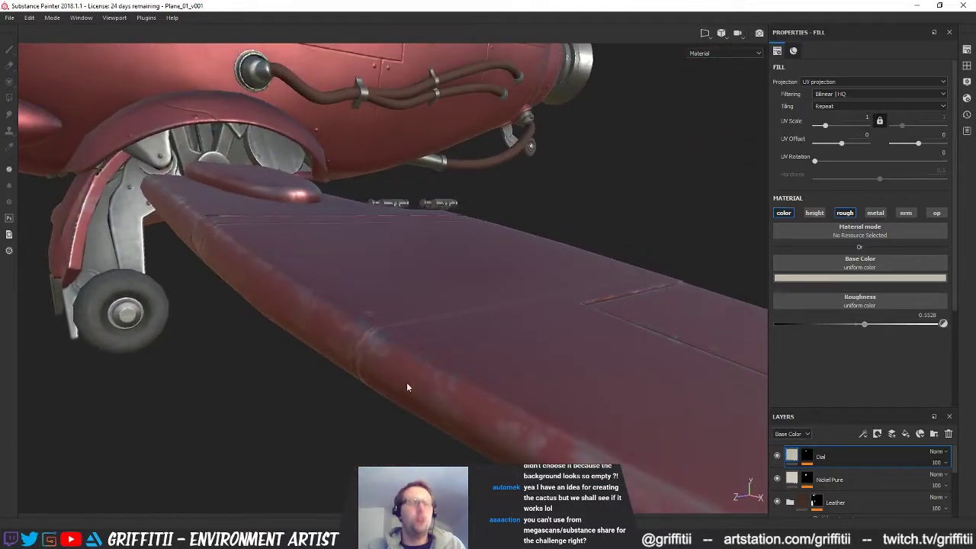
key(F1)
scroll(634, 294, down, 10)
alt+middle_drag(618, 323, 475, 291)
scroll(544, 282, down, 1)
scroll(218, 283, down, 4)
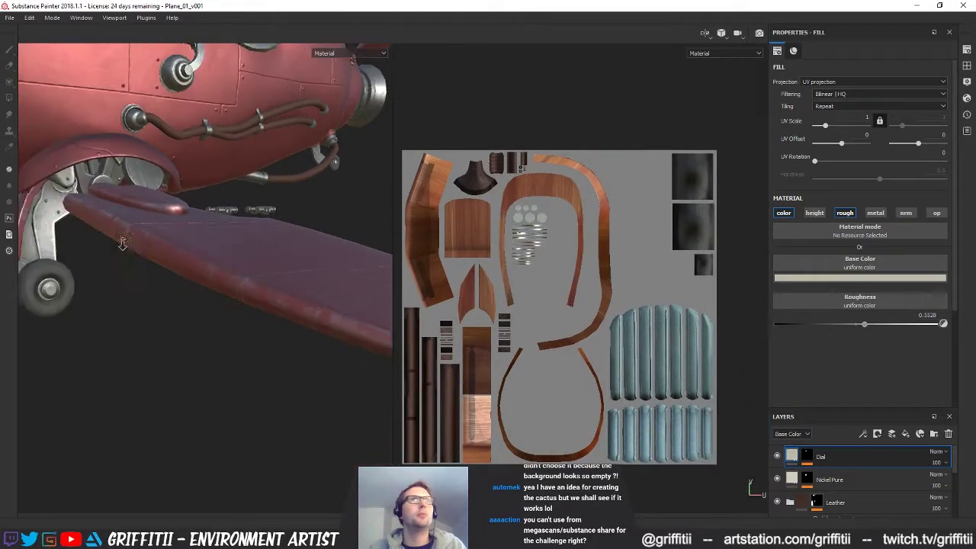
Make the fuselage body's texture set active and view its UV layout beside the 3D model
alt+middle_drag(214, 279, 222, 346)
scroll(222, 346, down, 3)
alt+drag(222, 336, 251, 305)
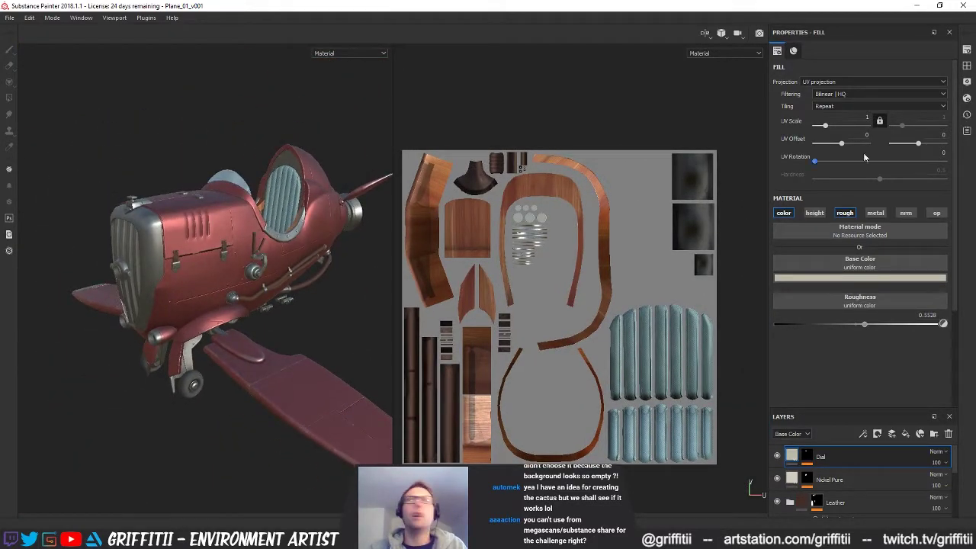
ctrl+alt+right_click(289, 297)
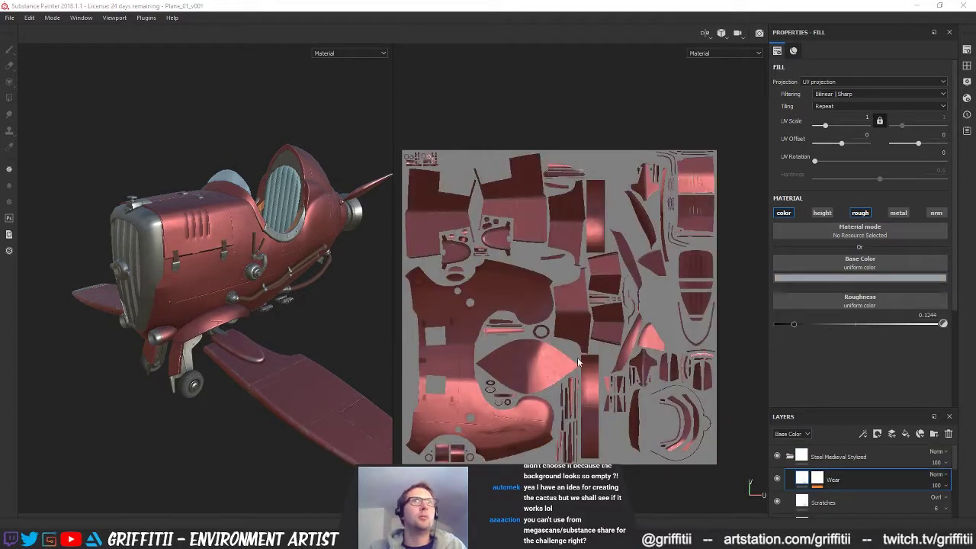
middle_drag(552, 366, 567, 353)
scroll(567, 352, up, 1)
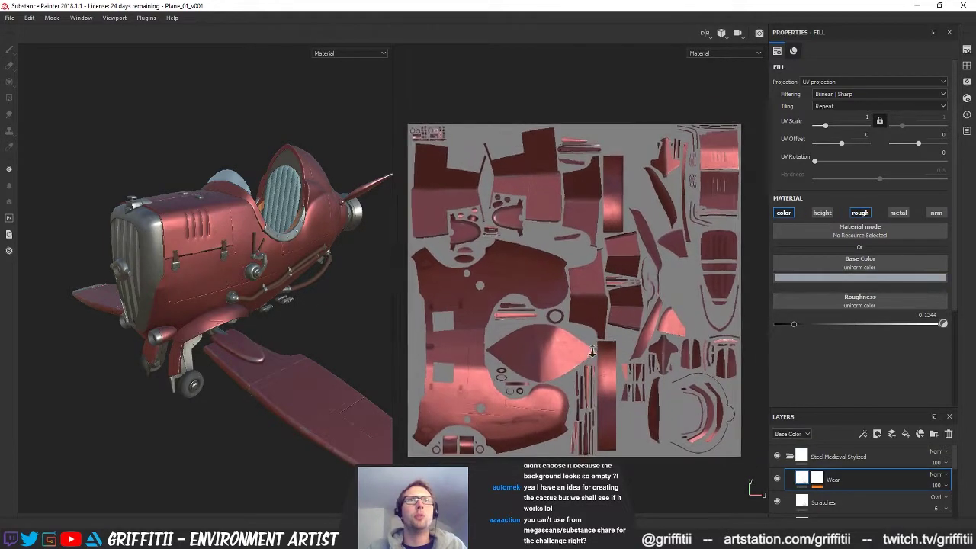
scroll(602, 388, down, 2)
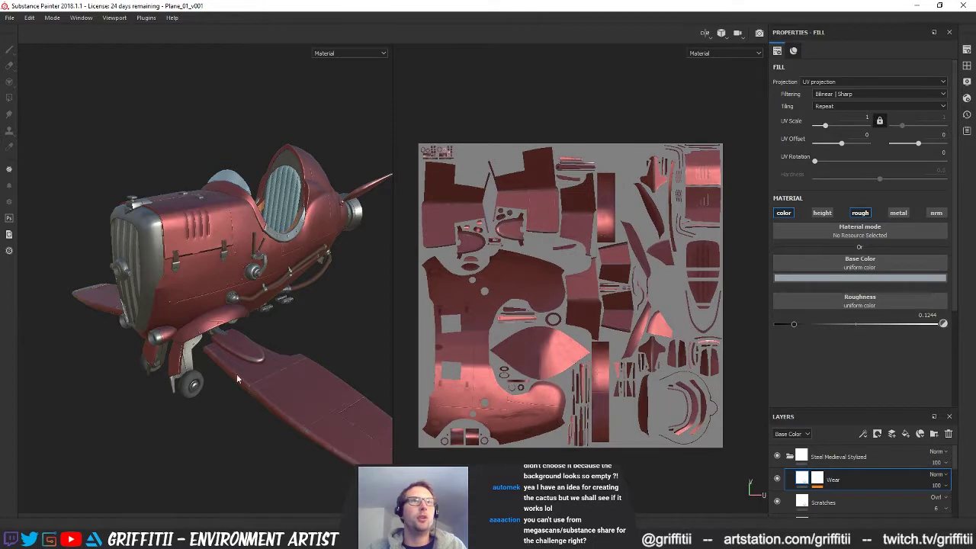
Display only the 3D view and check the whole plane from the front side
alt+drag(259, 299, 274, 325)
scroll(242, 316, up, 2)
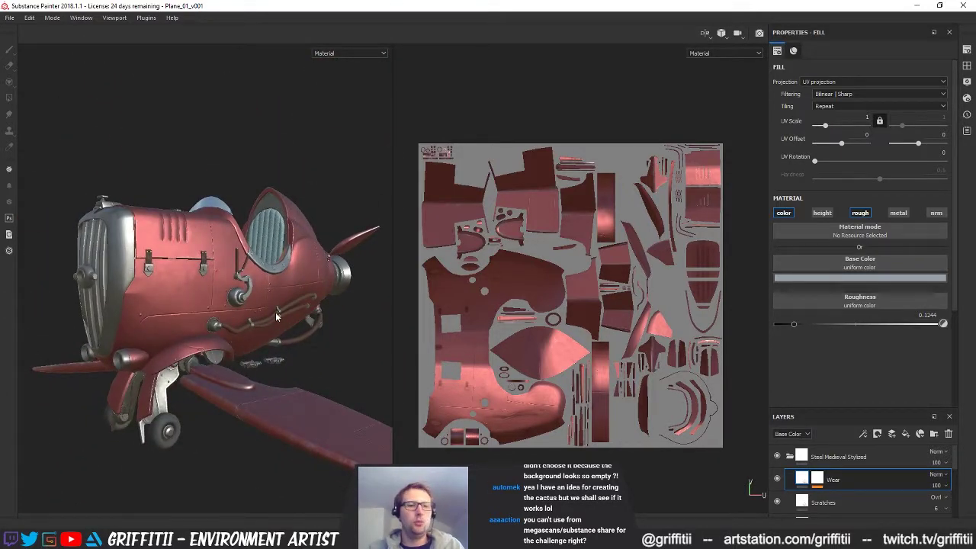
key(F2)
alt+drag(410, 346, 421, 361)
alt+middle_drag(480, 347, 451, 281)
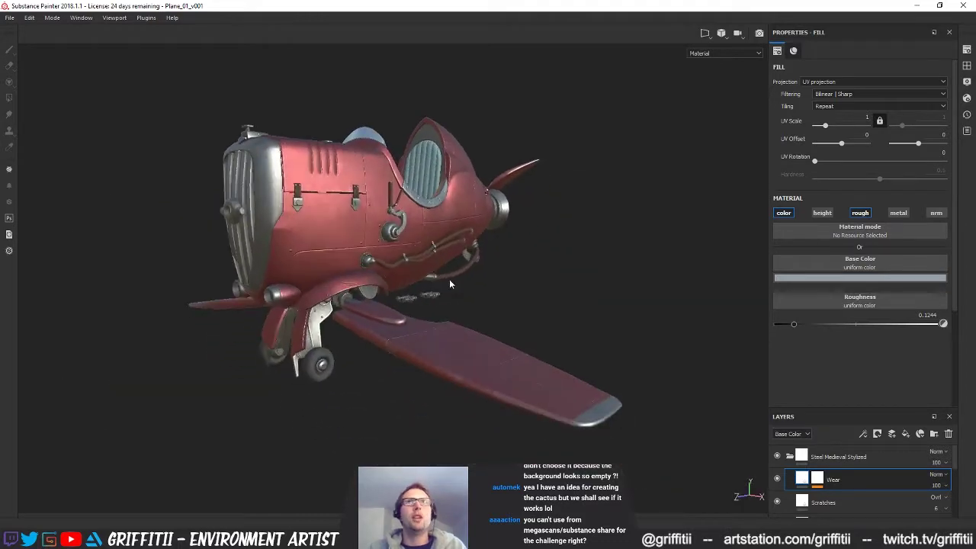
alt+drag(451, 281, 438, 263)
Save the project in the Substances folder as Plane_01_v001, replacing the existing file
click(9, 16)
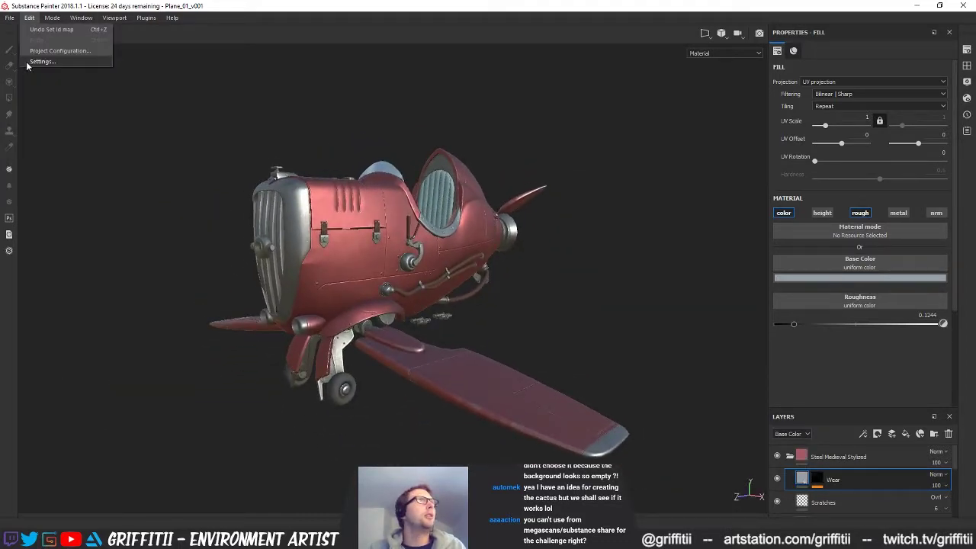
click(23, 118)
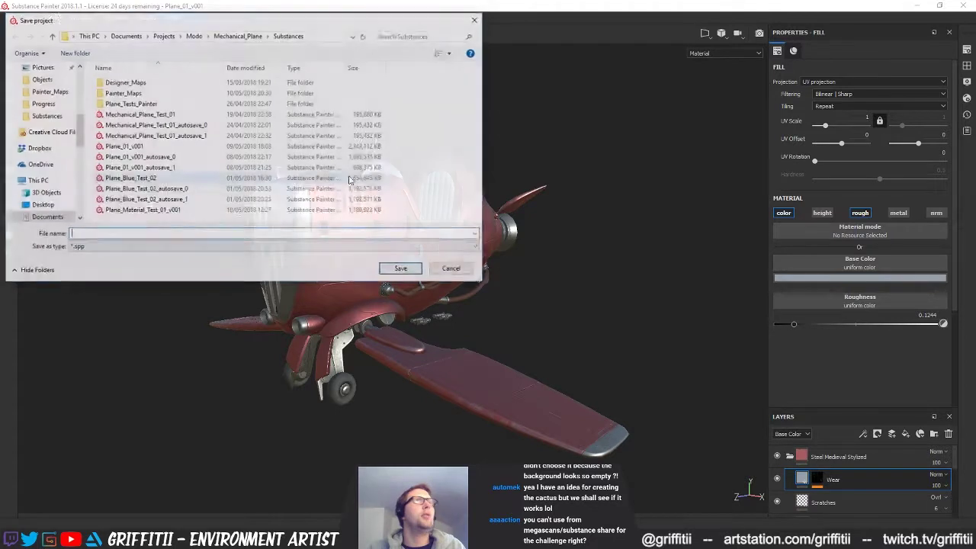
click(155, 147)
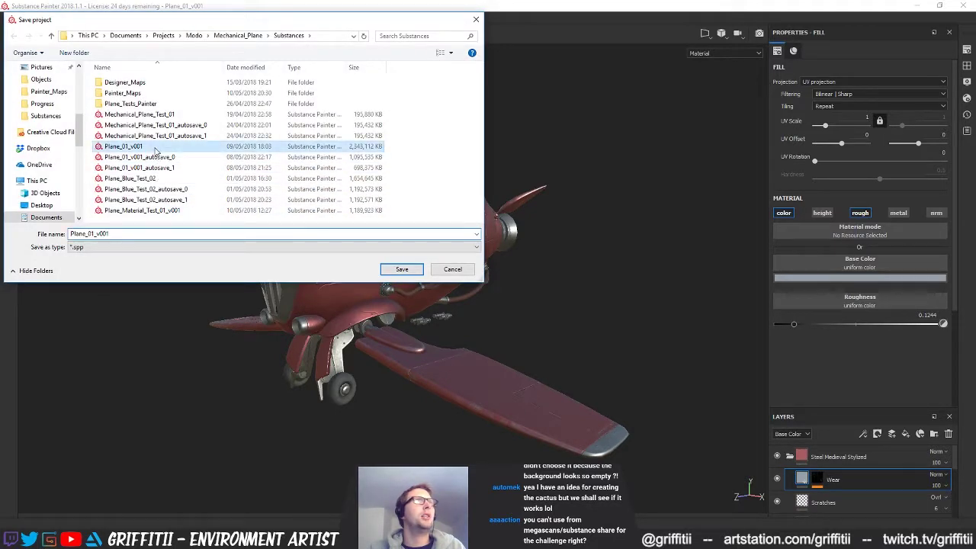
double_click(106, 233)
click(107, 233)
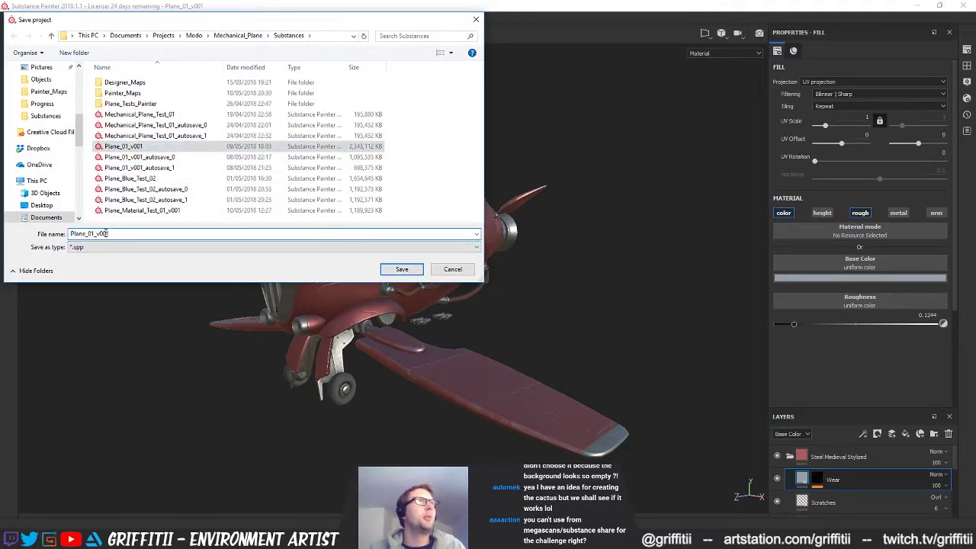
click(402, 269)
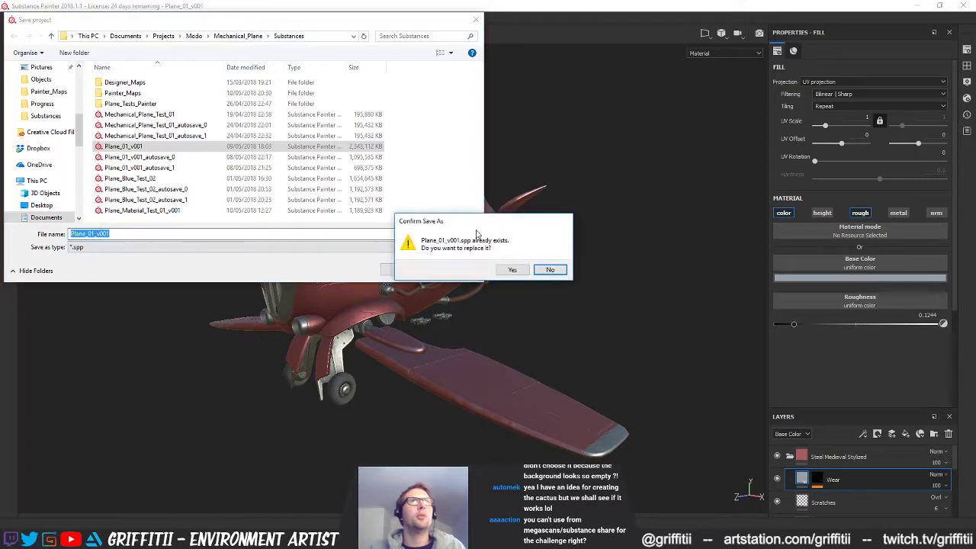
click(513, 270)
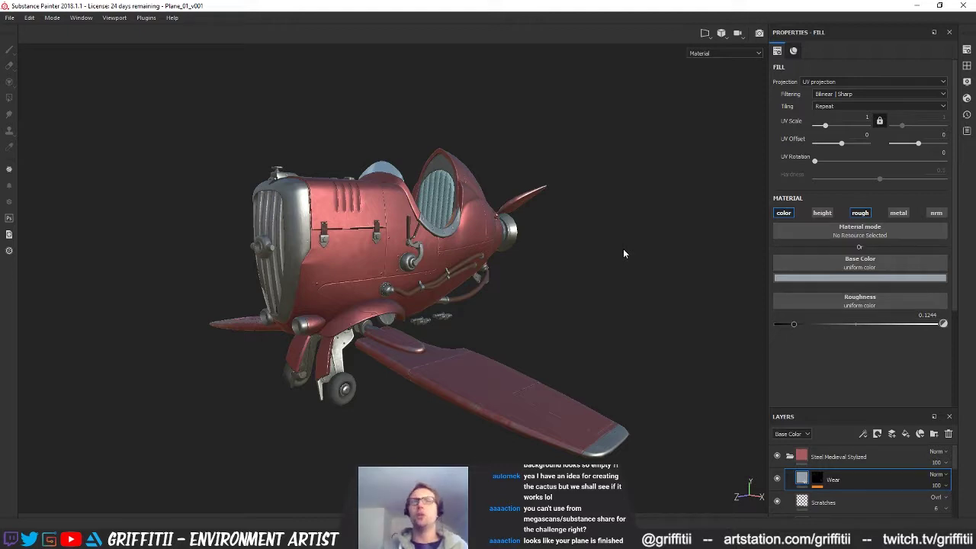
Dock the layer stack beside the properties and turn off the color channel of the Base Metal layer
drag(808, 416, 847, 145)
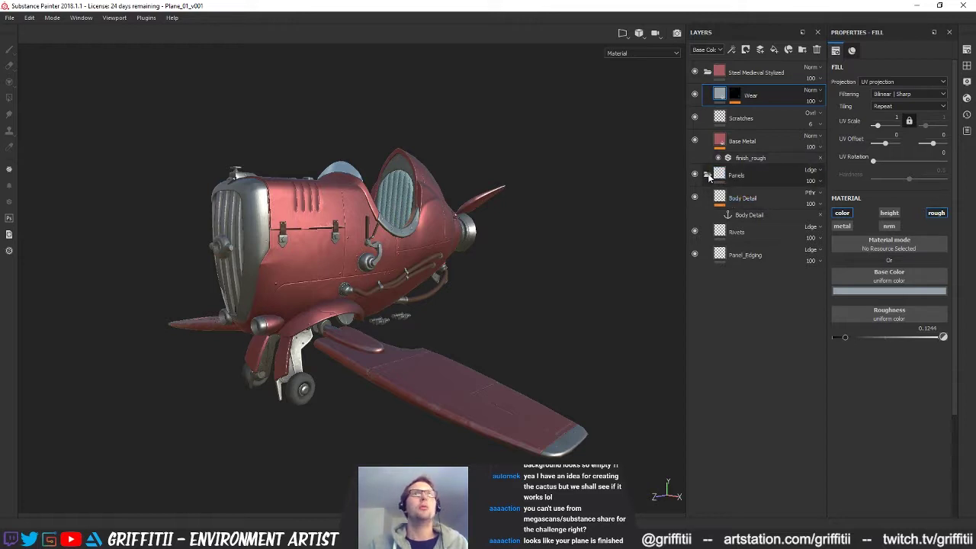
click(708, 174)
click(783, 141)
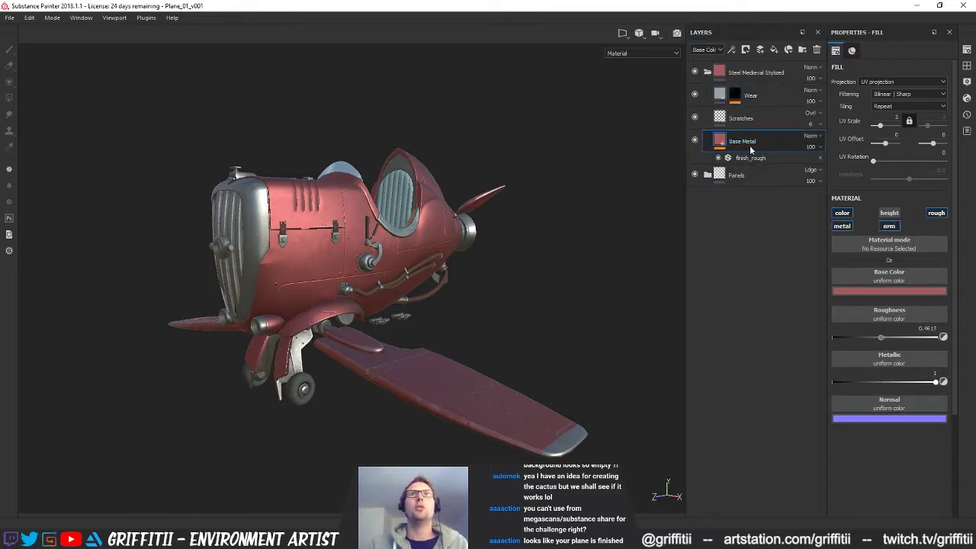
click(844, 215)
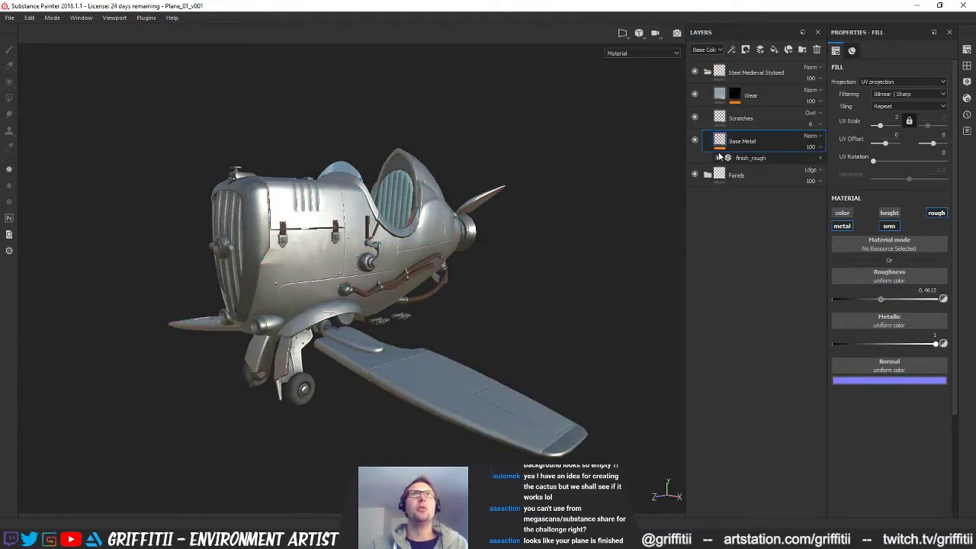
Add a fill layer with a black mask above Base Metal and activate Polygon Fill for its mask
click(774, 49)
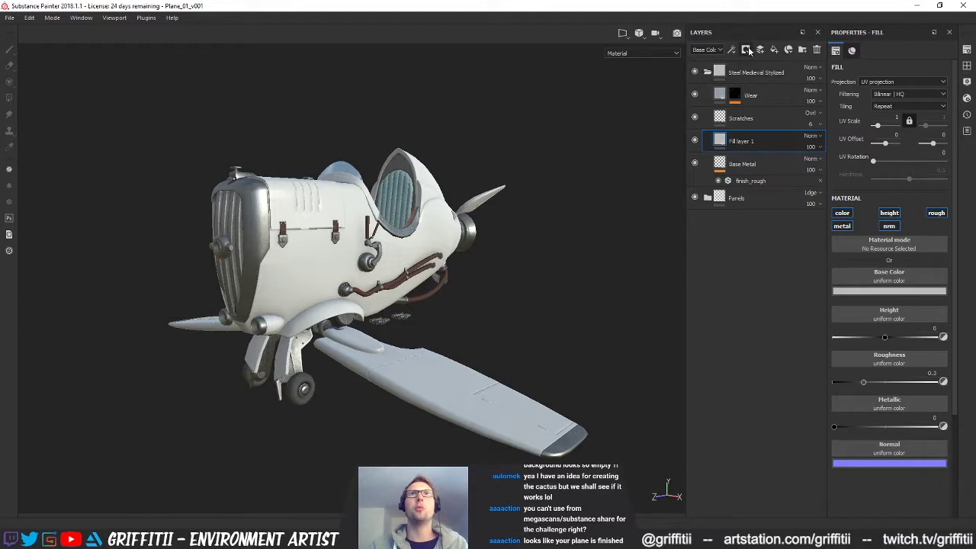
click(746, 50)
click(765, 70)
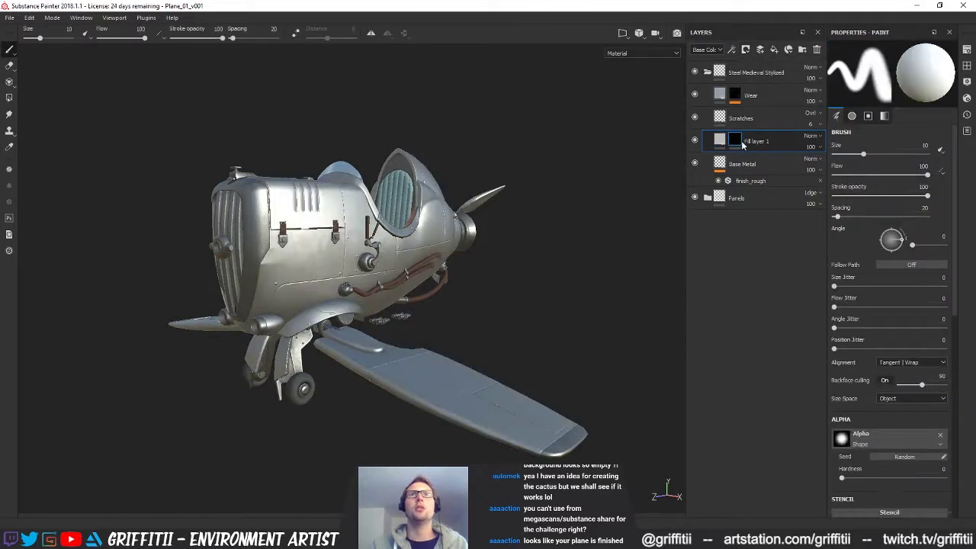
right_click(736, 142)
click(723, 144)
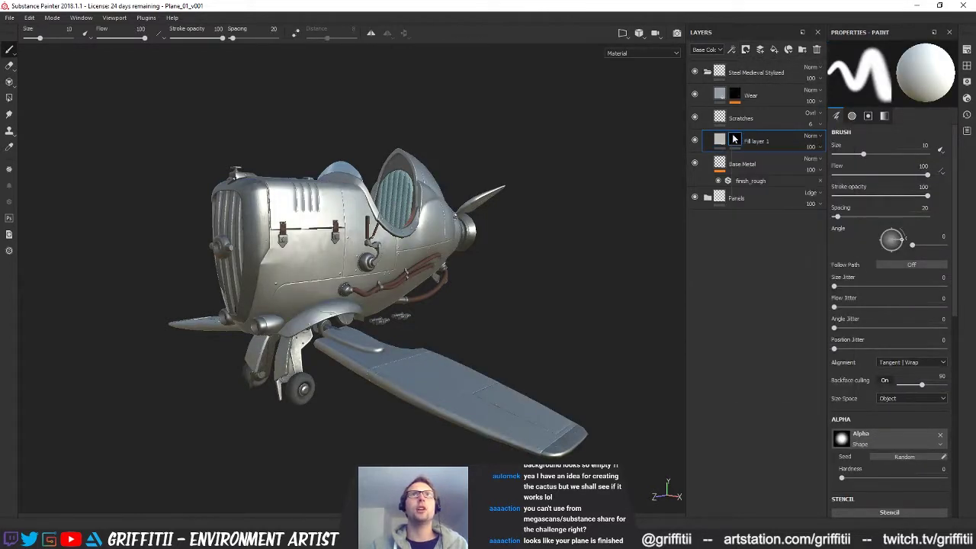
key(4)
alt+drag(352, 306, 454, 347)
alt+drag(420, 244, 356, 281)
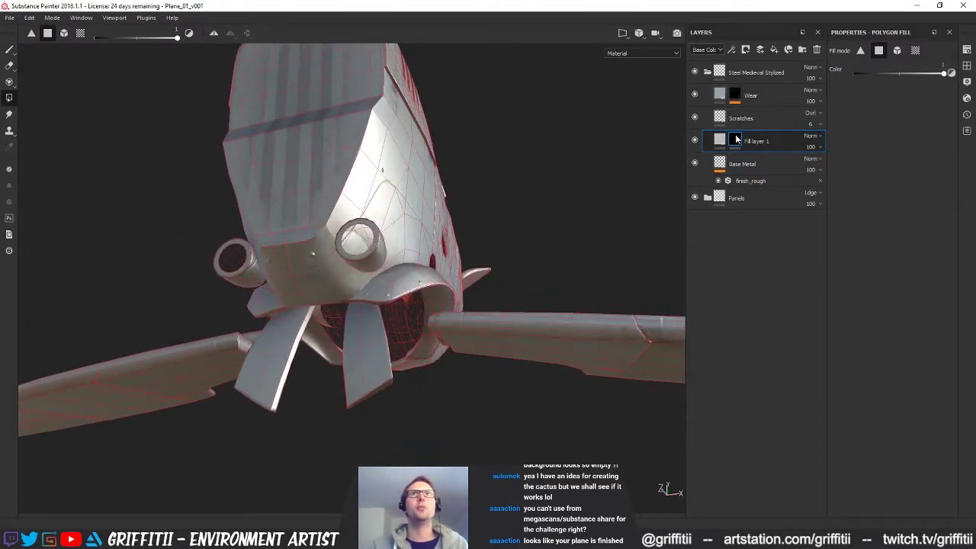
Limit the new fill layer to the color channel and set its base color to red (0.715, 0.025, 0.025)
click(720, 140)
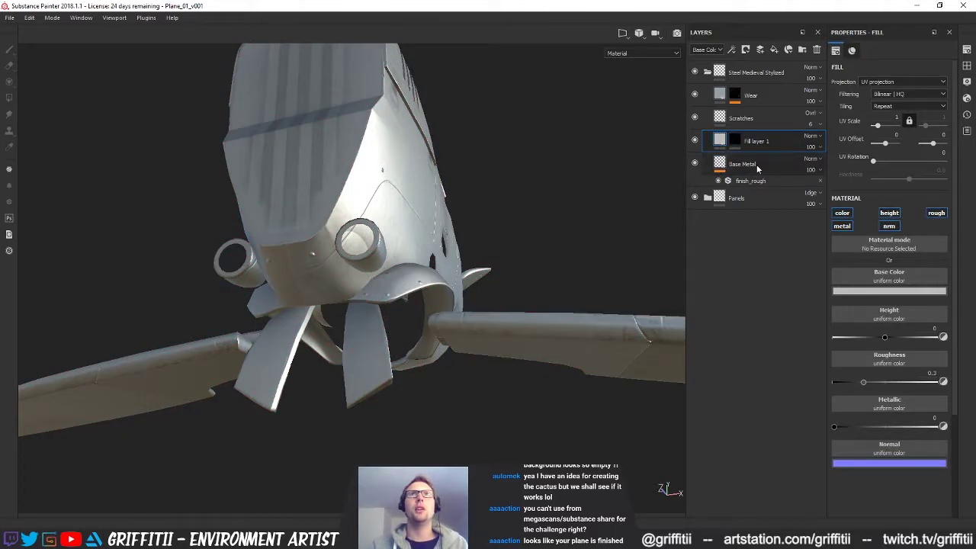
click(889, 214)
click(887, 227)
click(843, 227)
click(934, 214)
click(886, 292)
click(895, 323)
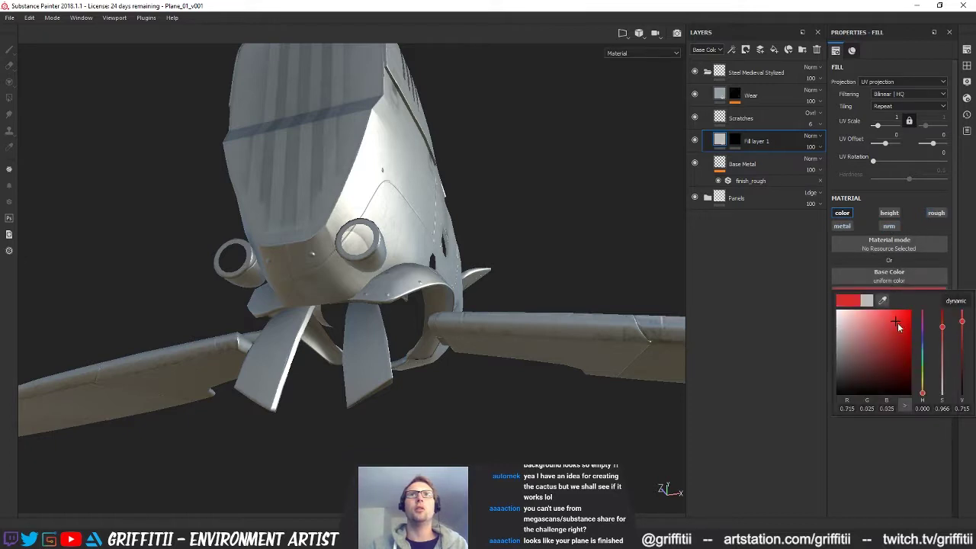
click(555, 222)
Fill the polygons of the nose's lower front and underside between the headlights in the red layer's mask
click(735, 140)
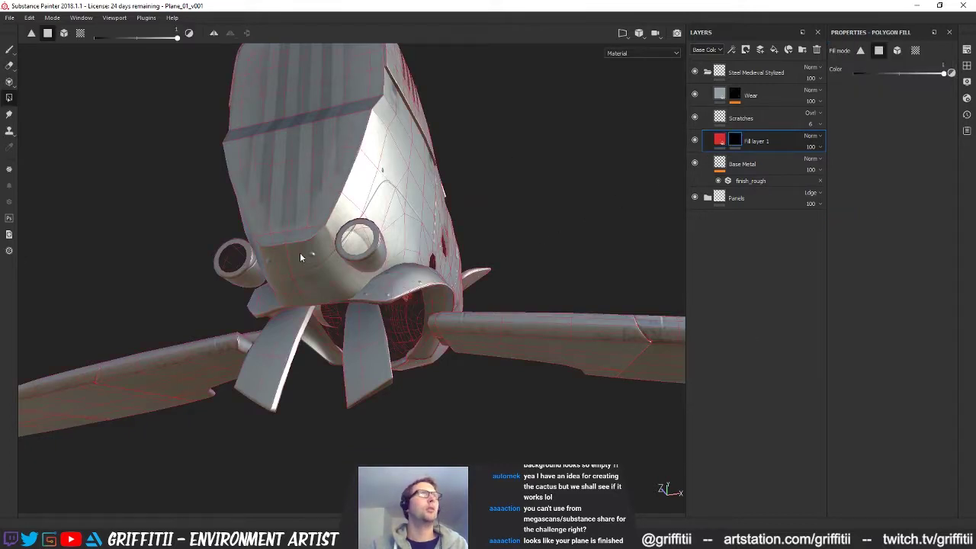
alt+drag(308, 260, 335, 259)
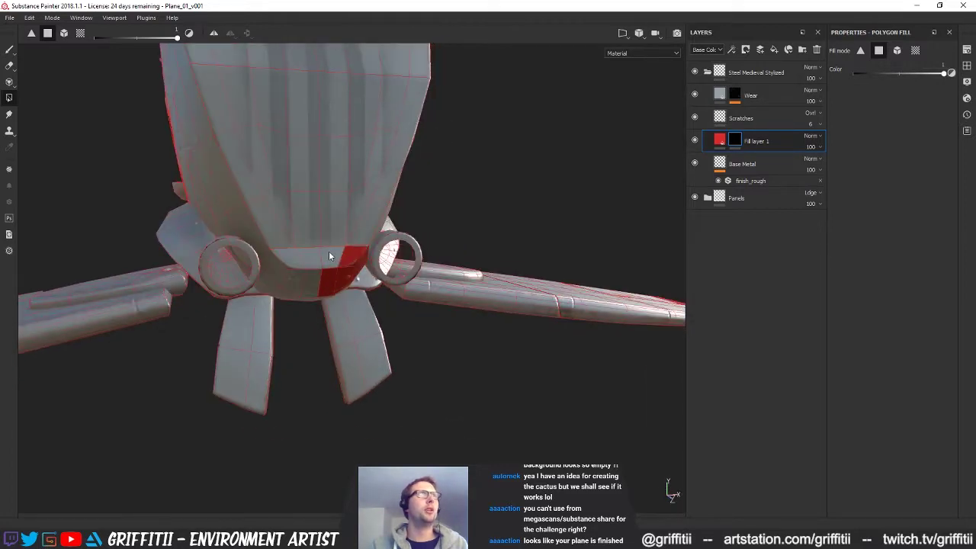
alt+drag(324, 266, 361, 247)
alt+drag(332, 286, 366, 237)
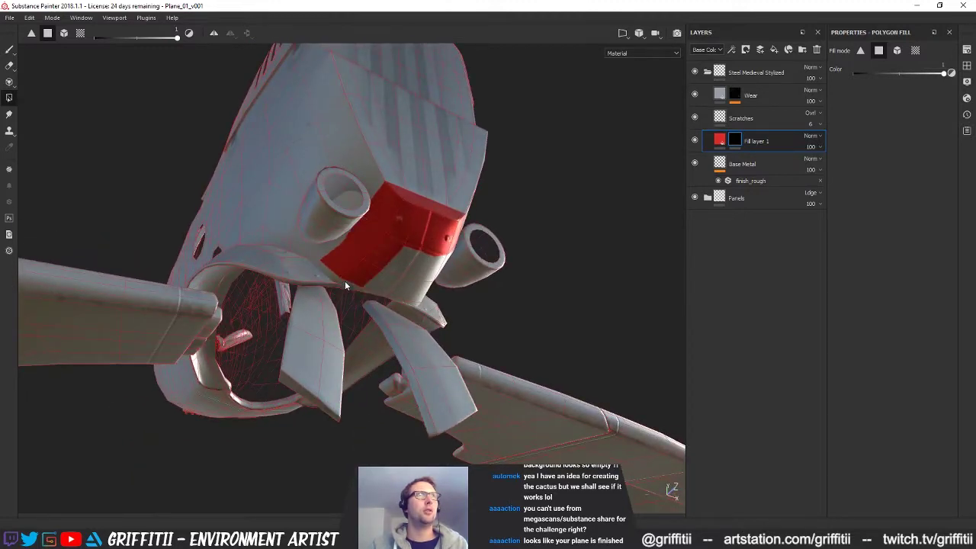
mouse_move(330, 279)
alt+mouse_down()
mouse_move(307, 260)
mouse_move(334, 272)
alt+mouse_up()
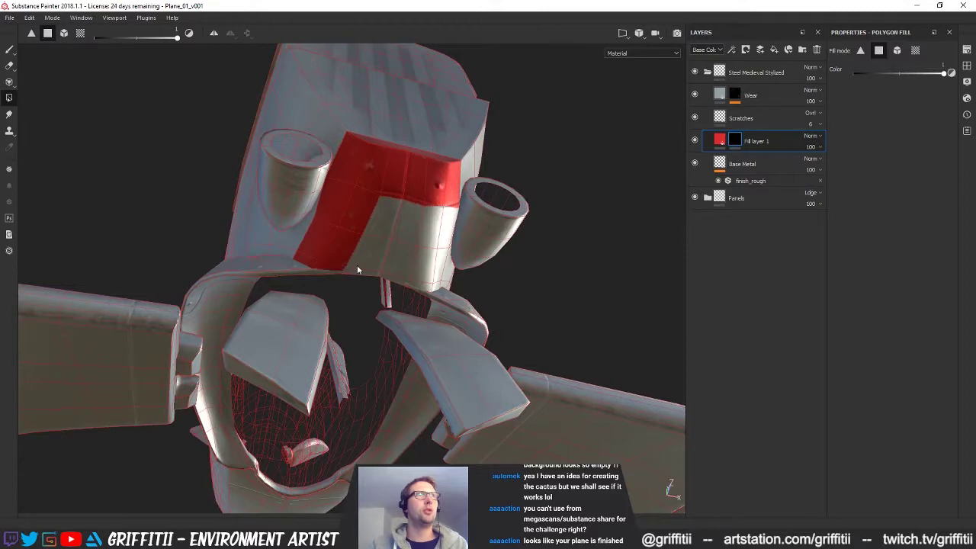
mouse_move(401, 257)
alt+mouse_down()
mouse_move(395, 307)
mouse_move(436, 277)
mouse_move(410, 270)
mouse_move(402, 310)
alt+mouse_up()
click(417, 242)
click(405, 290)
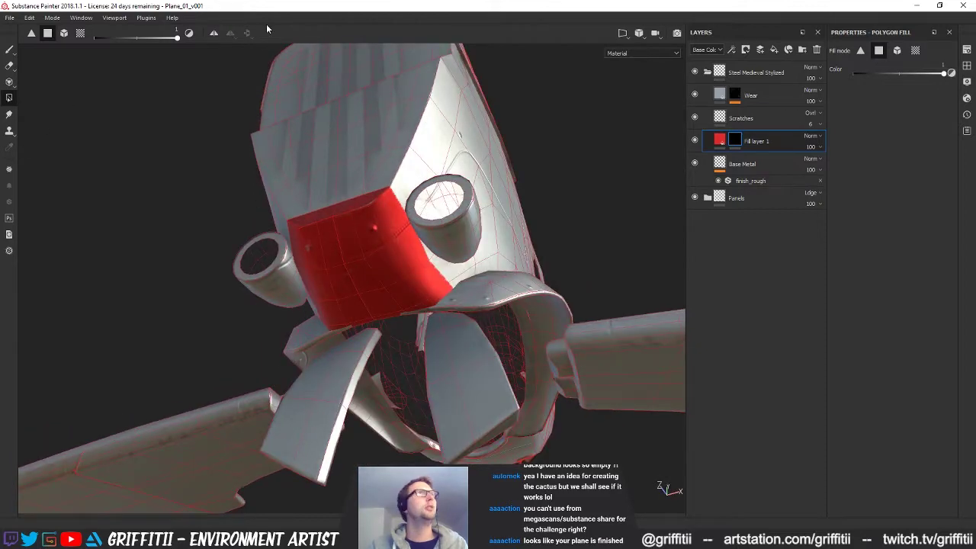
Turn on symmetry and clear the stray polygons between the engine hood and cockpit from the mask using fill value 0
click(214, 33)
mouse_move(358, 290)
alt+mouse_down()
mouse_move(414, 381)
mouse_move(327, 236)
mouse_move(396, 336)
mouse_move(347, 279)
alt+mouse_up()
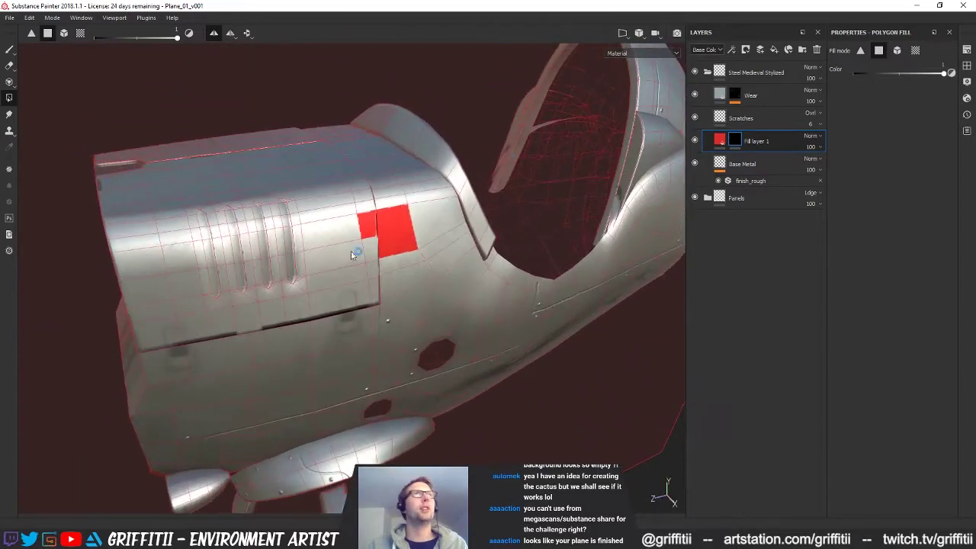
drag(177, 37, 56, 49)
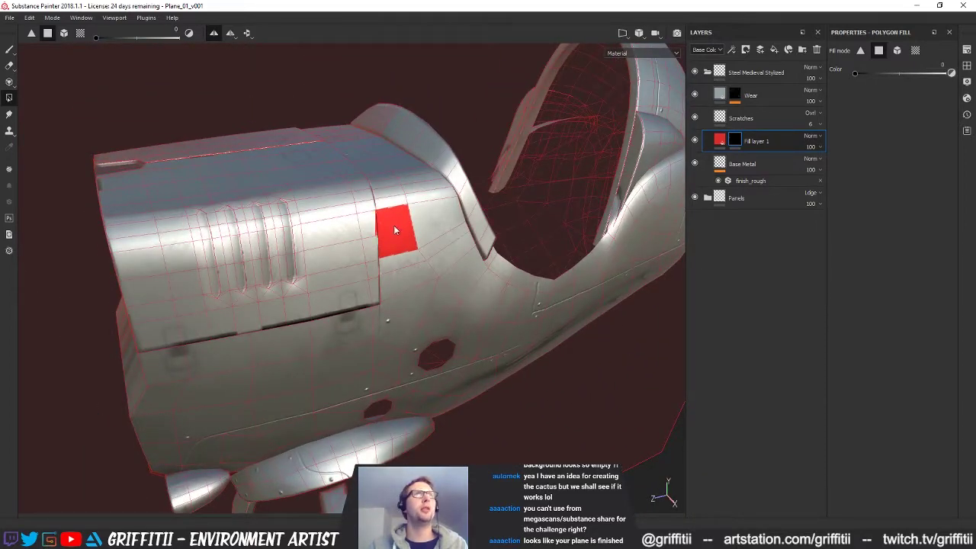
alt+drag(408, 299, 351, 324)
Restore the fill value to 1 and fill the main faces of both landing gear covers in the mask
drag(131, 36, 205, 43)
alt+drag(390, 248, 282, 230)
alt+middle_drag(282, 231, 278, 340)
alt+drag(276, 341, 366, 305)
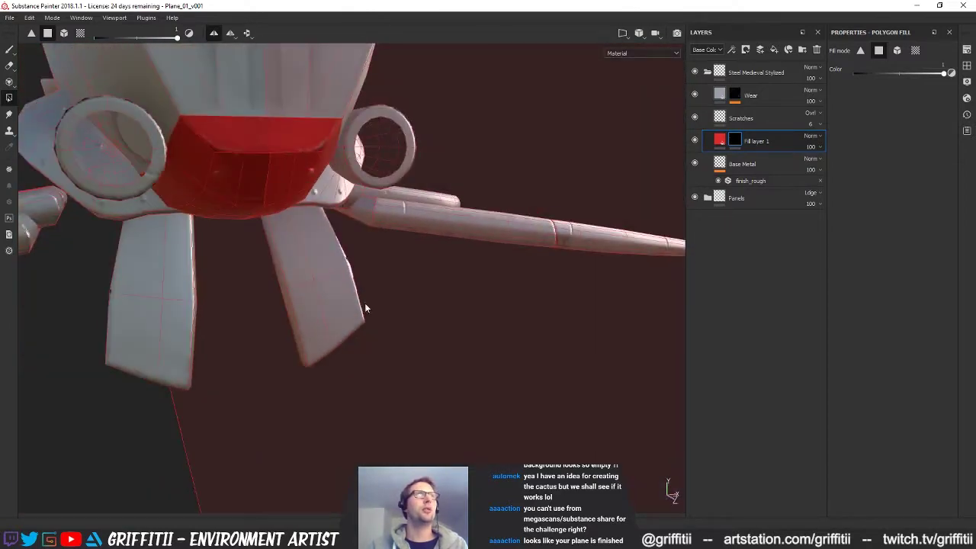
drag(271, 278, 395, 381)
alt+drag(388, 308, 221, 255)
click(365, 233)
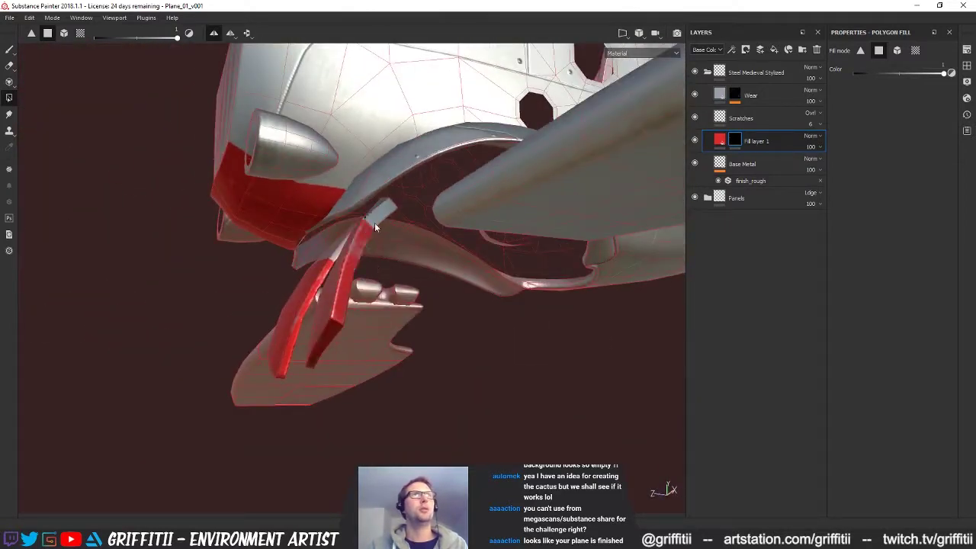
alt+drag(430, 242, 267, 276)
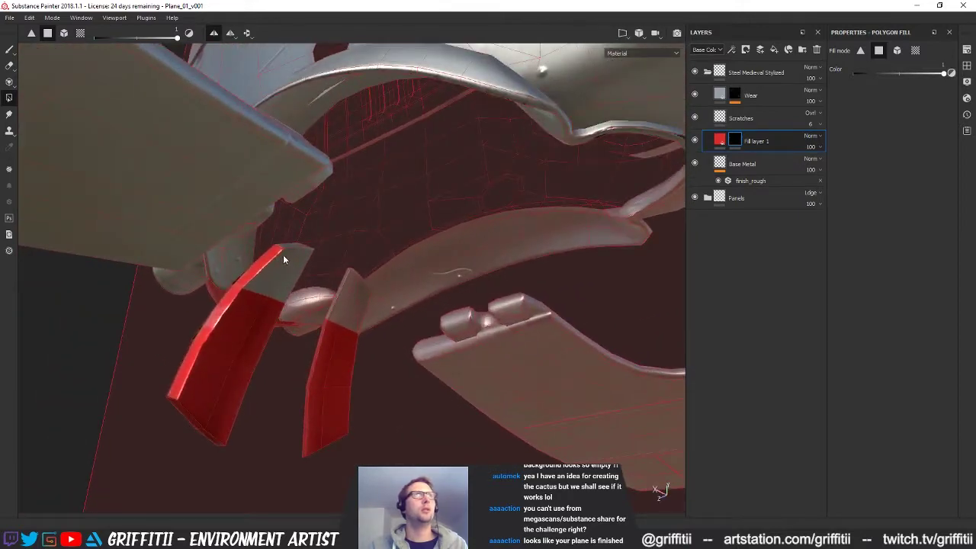
Show the 3D and UV views side by side and fill the remaining parts of the landing gear covers' UV islands
key(F3)
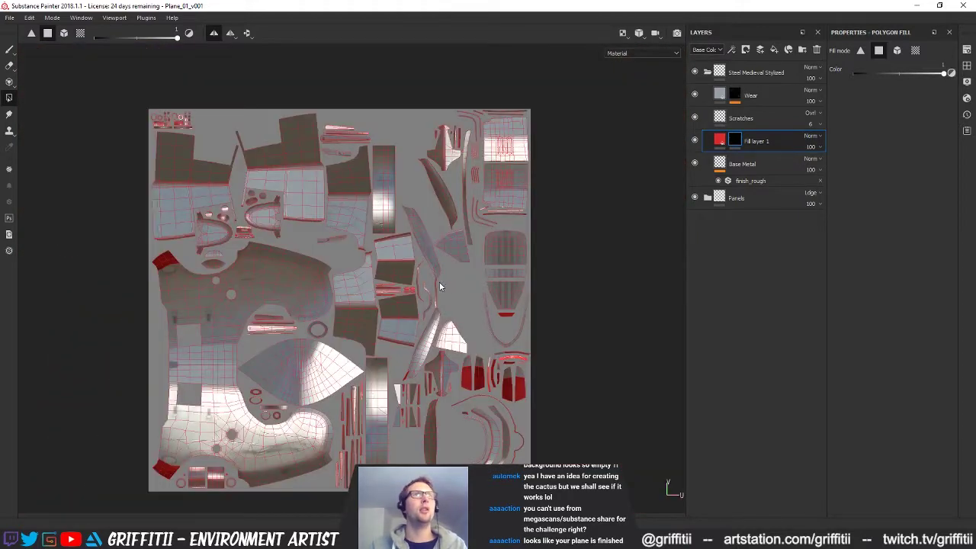
key(1)
key(F1)
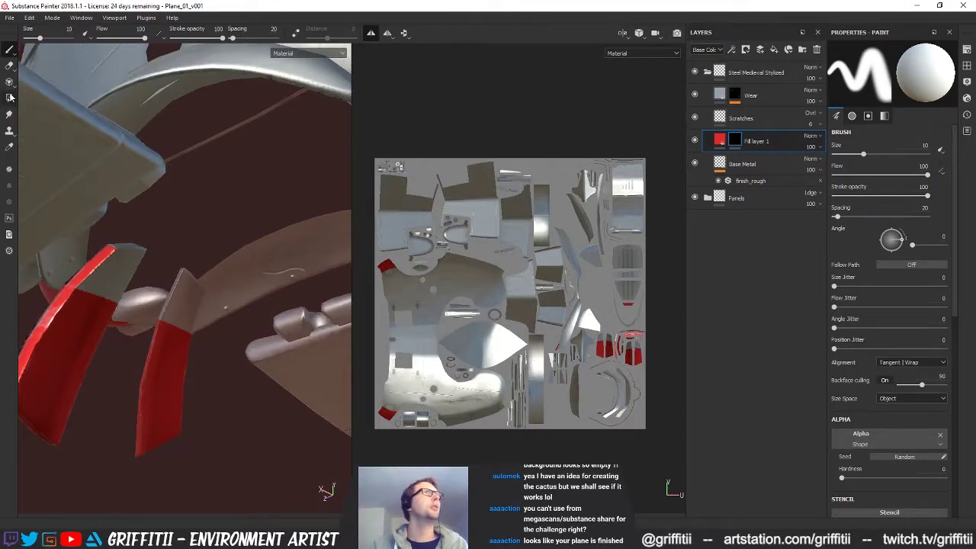
click(9, 96)
alt+middle_drag(620, 270, 530, 290)
alt+right_drag(531, 289, 583, 344)
alt+middle_drag(584, 344, 589, 302)
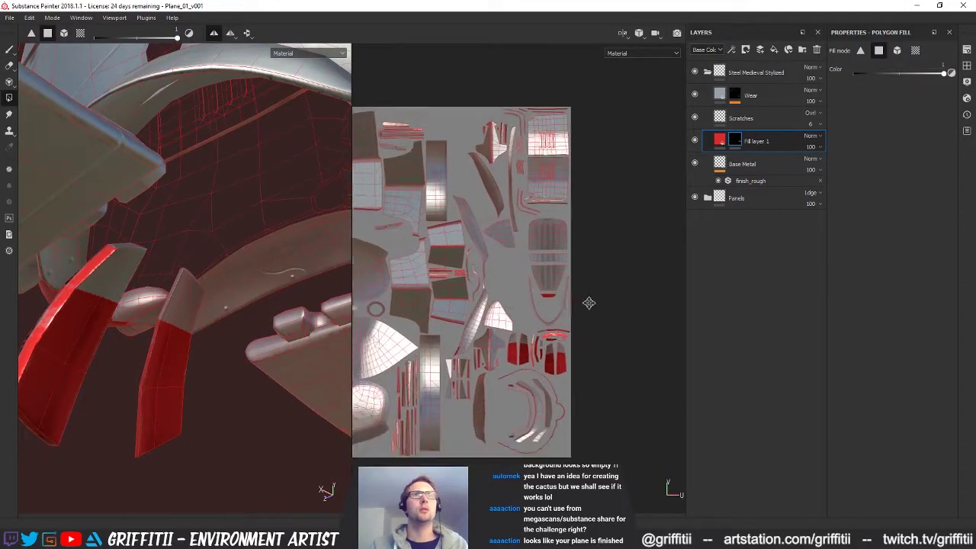
scroll(597, 329, up, 2)
drag(500, 294, 629, 326)
alt+middle_drag(487, 295, 597, 304)
alt+middle_drag(508, 343, 499, 311)
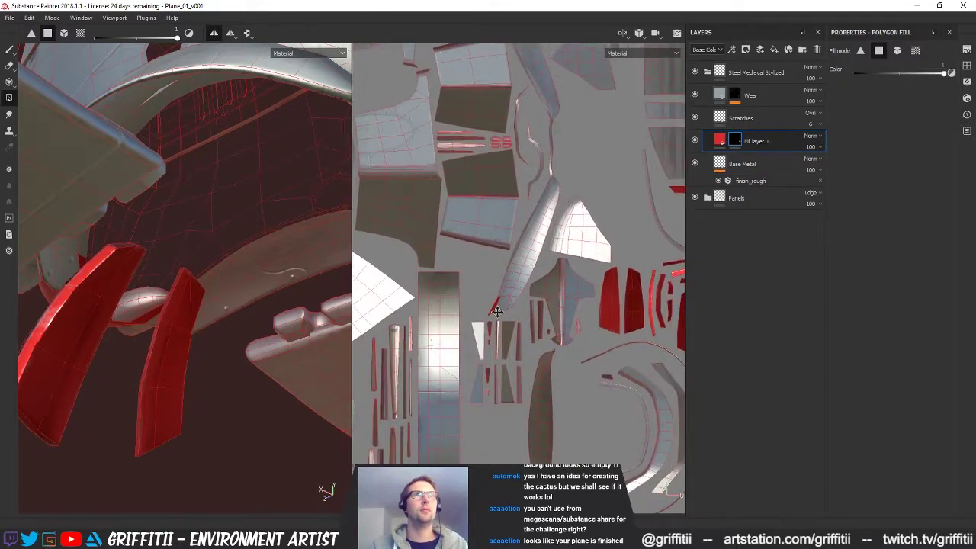
Fill the lower ends of the curved panels bordering the landing gear opening in the red layer's mask, using their UV islands
scroll(503, 307, up, 3)
alt+right_drag(512, 298, 472, 294)
alt+middle_drag(472, 293, 438, 151)
scroll(529, 386, down, 2)
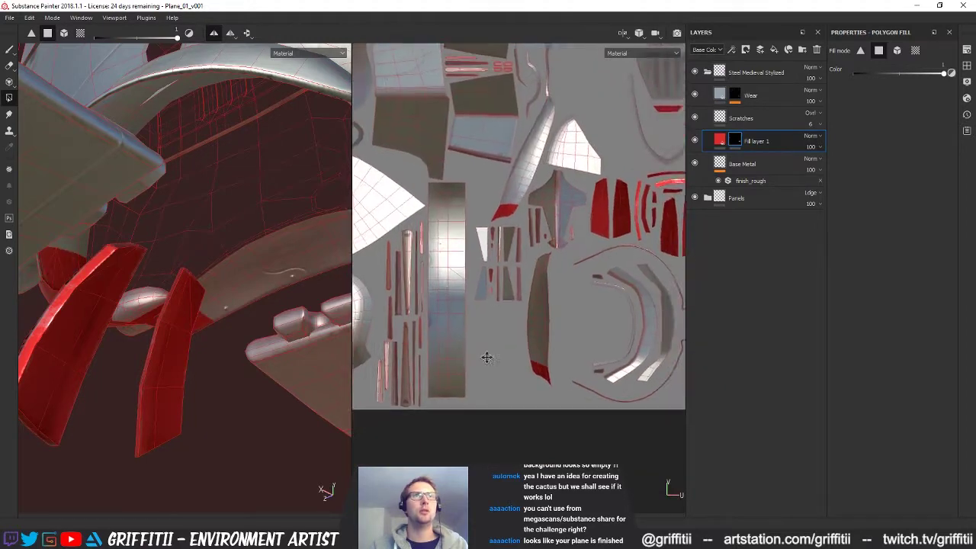
alt+drag(245, 283, 219, 369)
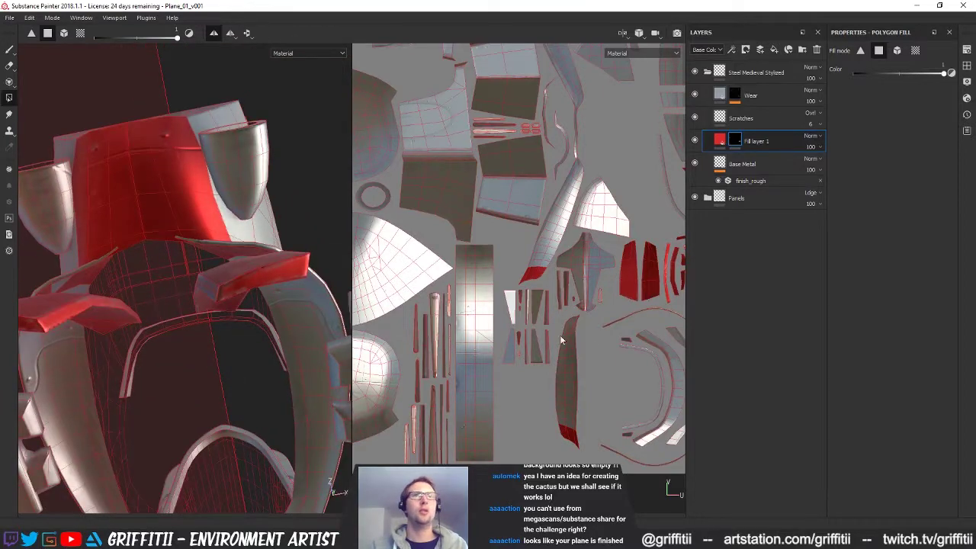
Fill both ends of the long thin edge strip of the landing gear opening in the mask
alt+middle_drag(587, 345, 465, 344)
scroll(493, 329, down, 3)
scroll(504, 347, up, 7)
scroll(482, 319, up, 2)
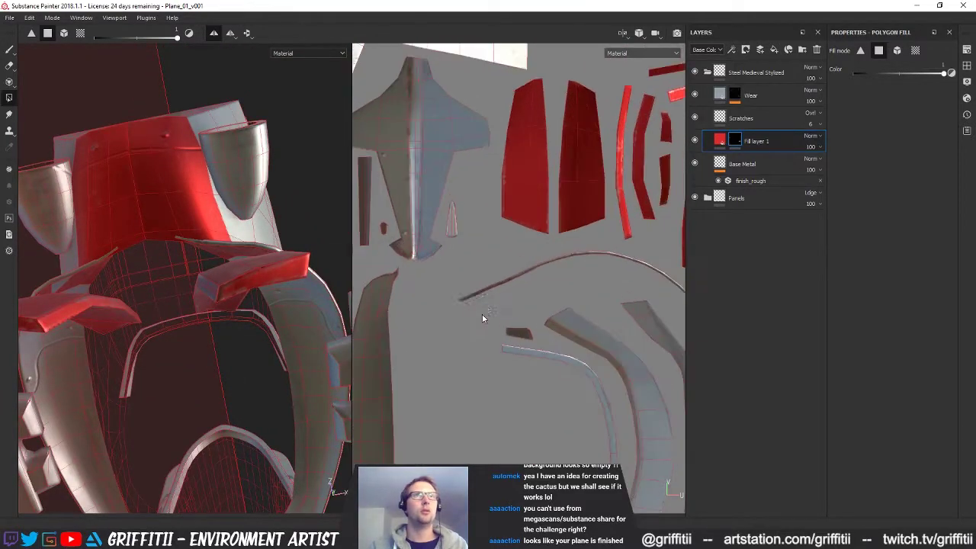
alt+drag(243, 223, 520, 310)
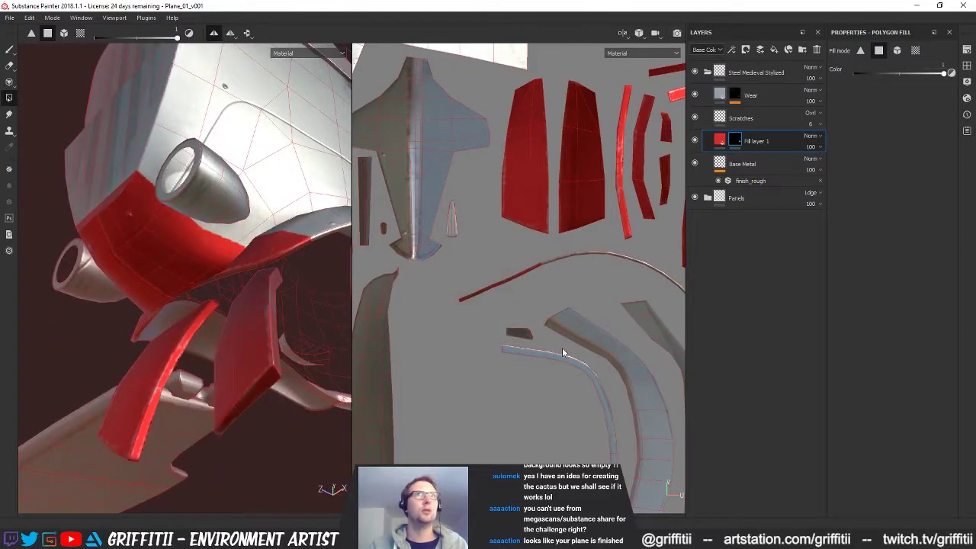
scroll(564, 352, down, 2)
alt+middle_drag(472, 385, 458, 271)
scroll(478, 424, down, 4)
Fill the lower halves of both headlight housings' UV islands in the mask
alt+drag(200, 249, 196, 282)
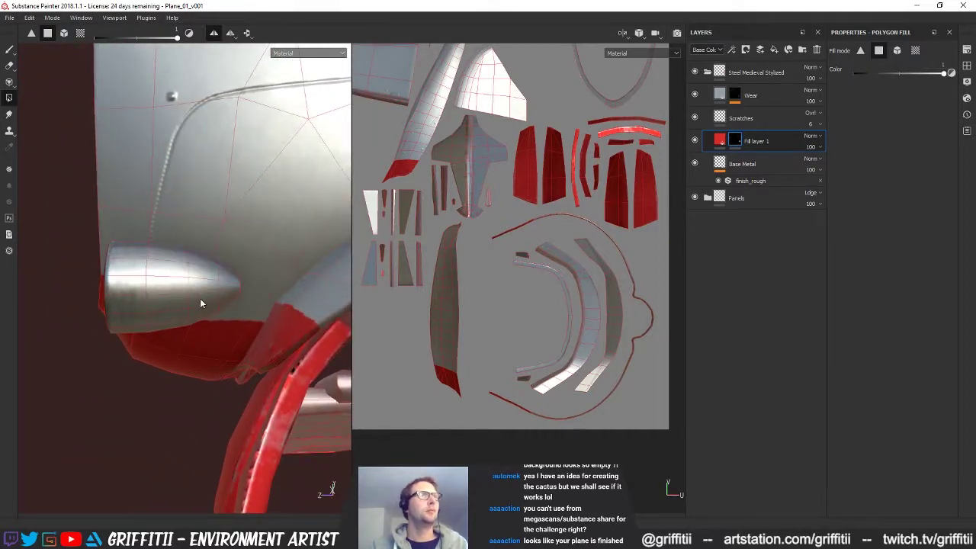
scroll(466, 302, down, 4)
alt+middle_drag(465, 301, 573, 321)
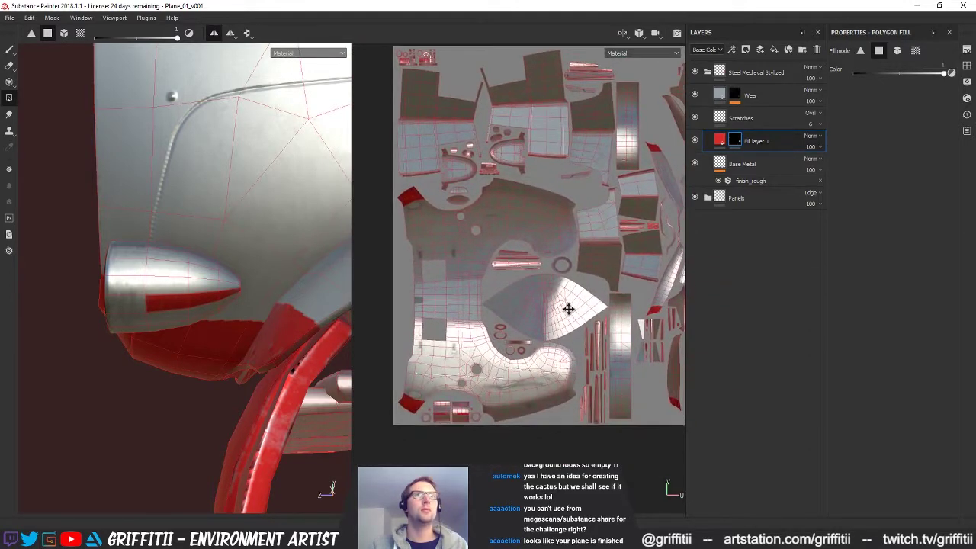
scroll(572, 321, up, 8)
alt+middle_drag(496, 381, 553, 366)
mouse_move(522, 360)
mouse_down()
mouse_move(549, 396)
mouse_move(581, 397)
mouse_up()
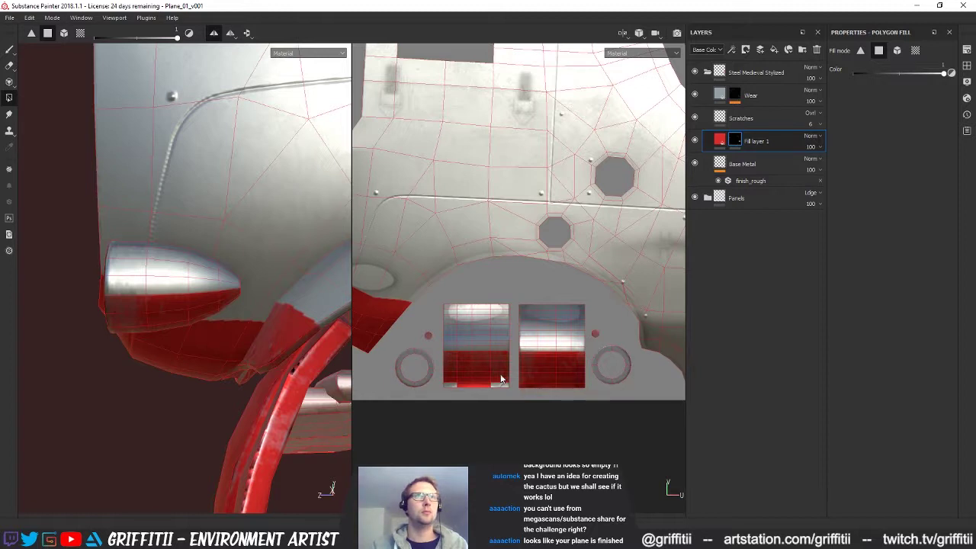
drag(501, 375, 450, 397)
Clear the stray fuselage polygons beside the headlight and the headlight's small round island from the mask with fill value 0
alt+middle_drag(458, 303, 512, 313)
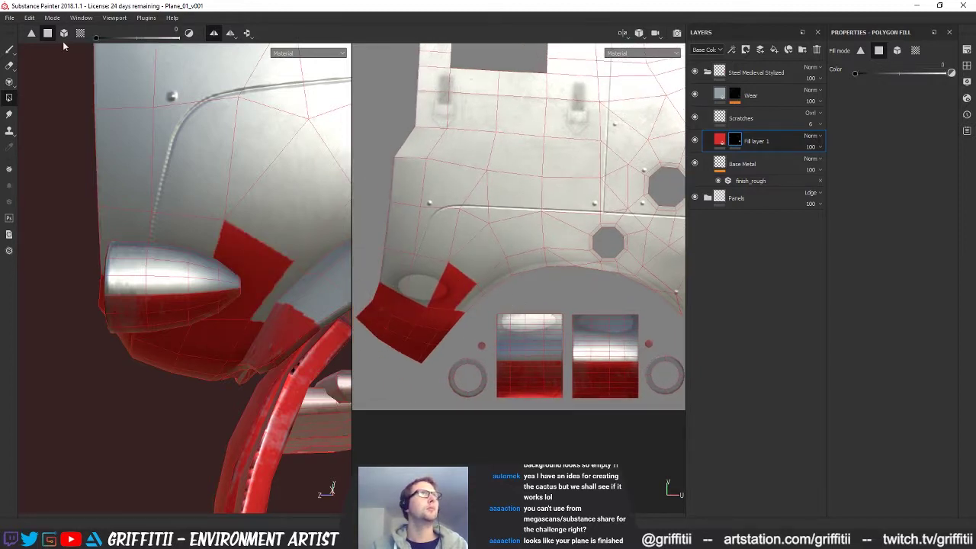
click(450, 282)
alt+right_drag(551, 290, 488, 318)
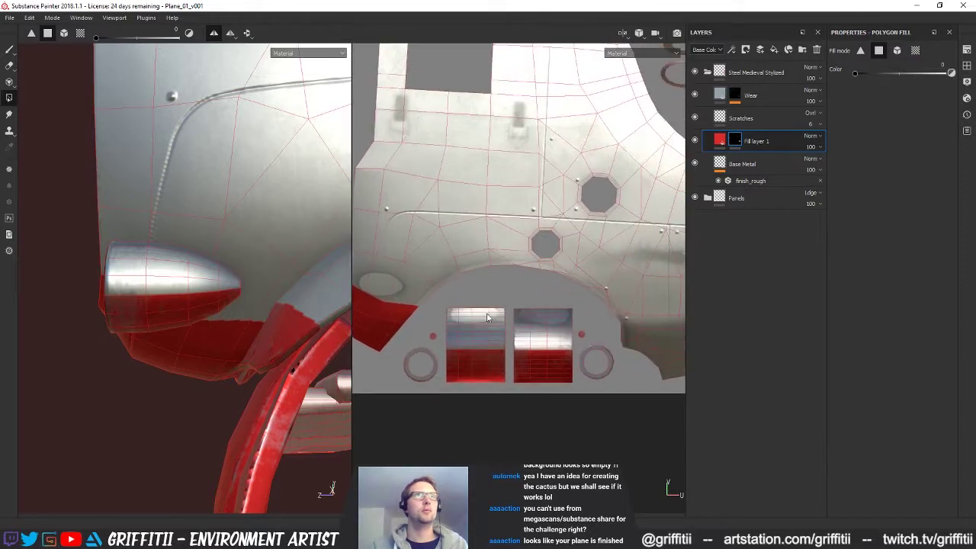
alt+middle_drag(420, 323, 408, 280)
scroll(408, 280, up, 2)
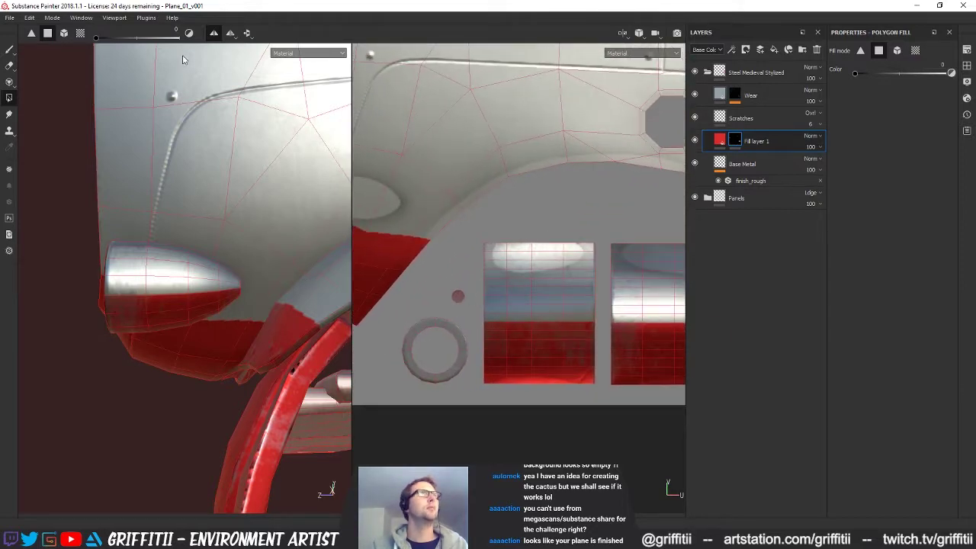
scroll(534, 274, up, 4)
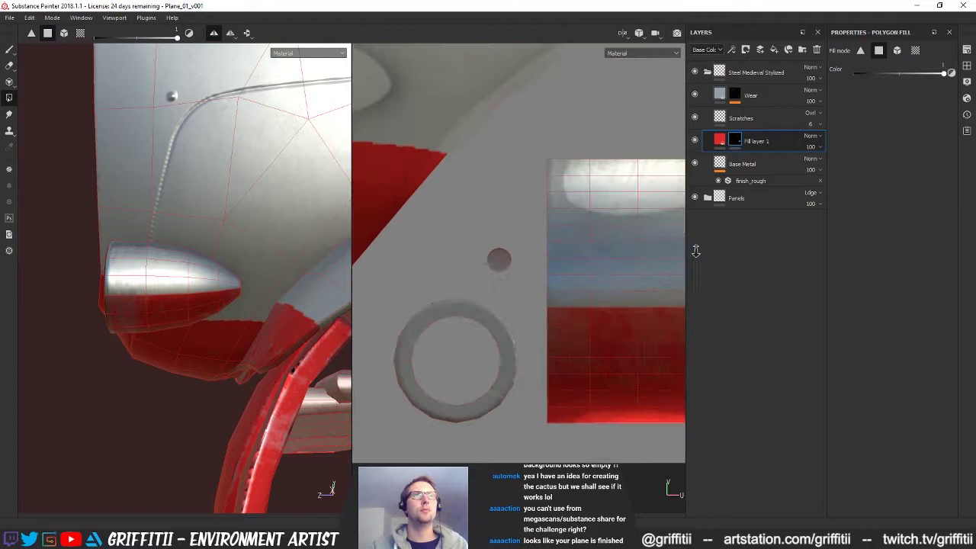
Fill the small round headlight islands' lower polygons in the mask using fill value 1
alt+drag(286, 278, 221, 296)
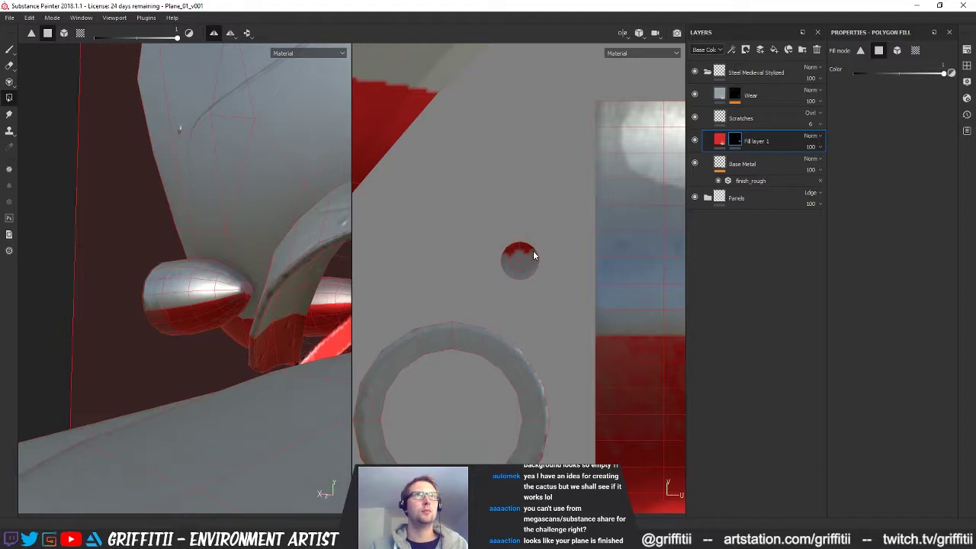
alt+middle_drag(671, 287, 519, 299)
alt+right_drag(518, 299, 463, 312)
alt+middle_drag(262, 292, 158, 293)
alt+drag(444, 323, 524, 311)
alt+right_drag(523, 312, 449, 318)
alt+shift+drag(527, 316, 502, 315)
alt+right_drag(541, 298, 480, 309)
alt+drag(542, 317, 442, 346)
alt+middle_drag(587, 302, 524, 338)
alt+right_drag(525, 339, 446, 342)
alt+middle_drag(468, 337, 493, 340)
Fill the rest of the long curved side panel around the landing gear opening in the mask
alt+drag(320, 279, 165, 309)
alt+drag(276, 261, 111, 260)
alt+middle_drag(523, 338, 412, 346)
alt+right_drag(411, 346, 317, 346)
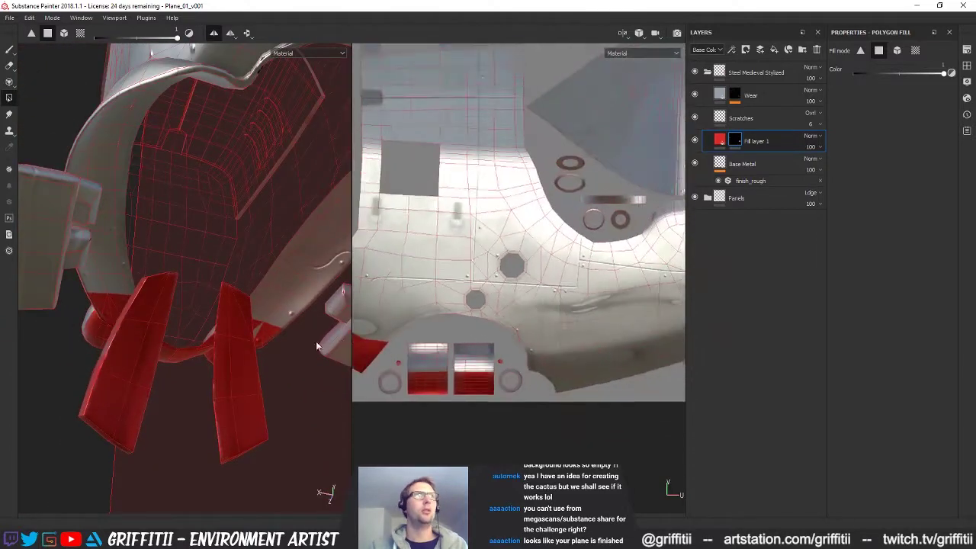
scroll(498, 348, down, 5)
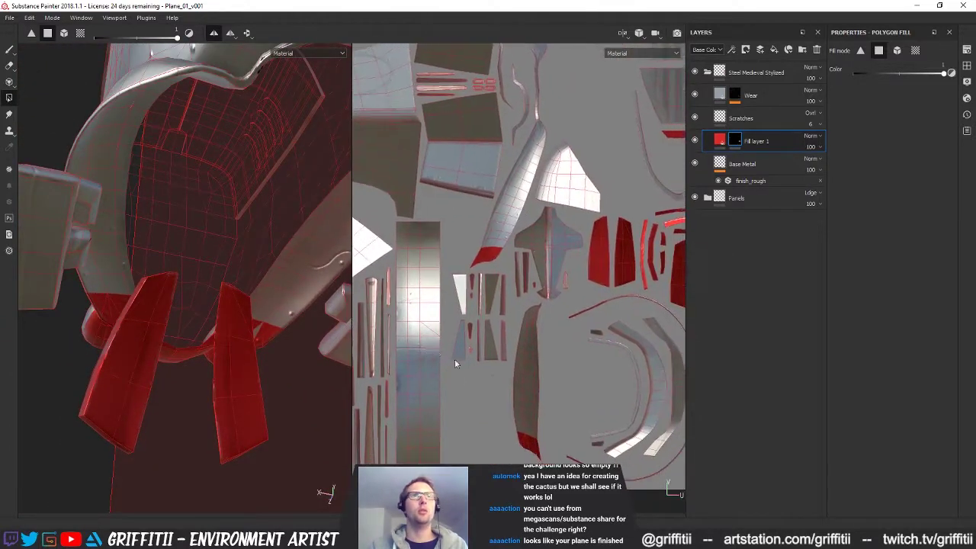
drag(522, 373, 542, 398)
alt+middle_drag(566, 376, 563, 341)
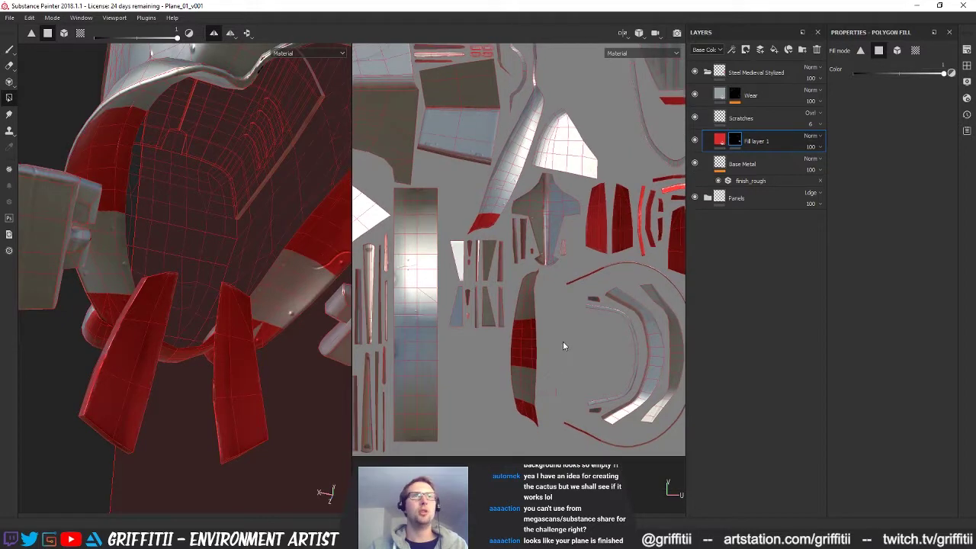
drag(557, 353, 503, 411)
alt+middle_drag(531, 309, 515, 363)
drag(500, 326, 524, 391)
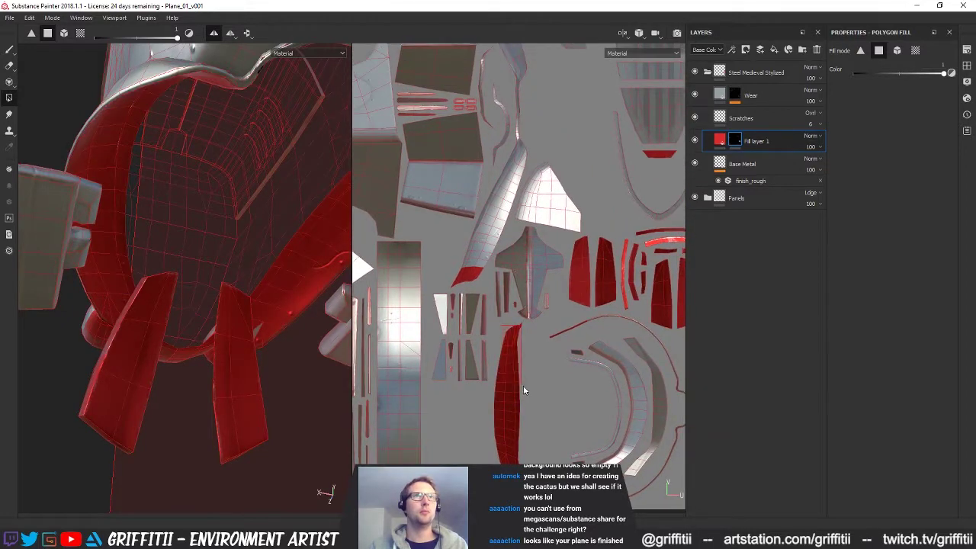
Fill the middle stretch of the thin edge strip that outlines the landing gear opening in the mask
mouse_move(250, 270)
alt+mouse_down()
mouse_move(216, 285)
mouse_move(216, 264)
mouse_move(252, 283)
mouse_move(267, 278)
alt+mouse_up()
alt+middle_drag(582, 384, 455, 370)
scroll(484, 319, down, 2)
scroll(486, 325, up, 4)
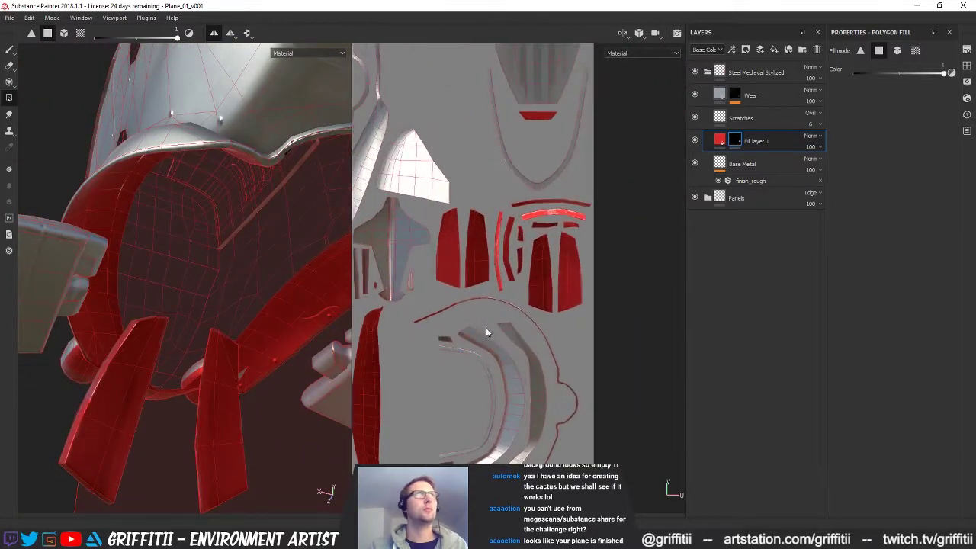
alt+middle_drag(496, 321, 493, 334)
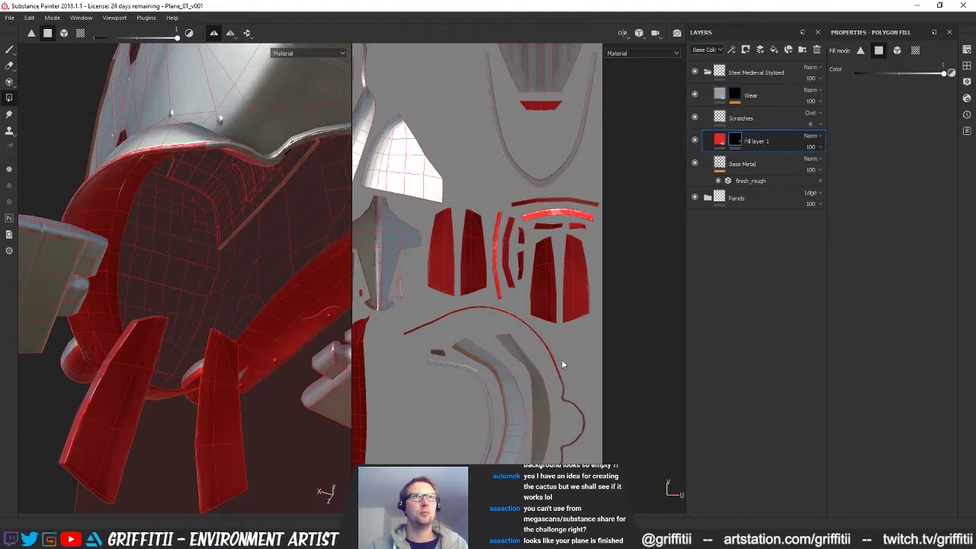
Fill the fuselage's lower side and belly polygons in the mask, from the landing gear opening to the round vent
alt+drag(296, 256, 158, 217)
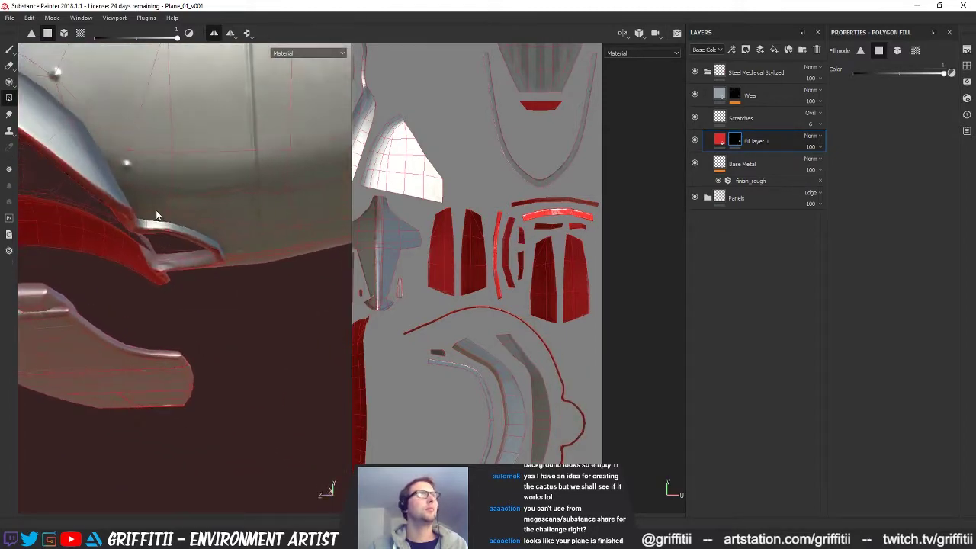
mouse_move(115, 159)
mouse_down()
mouse_move(205, 200)
mouse_move(183, 216)
mouse_move(264, 262)
mouse_move(162, 191)
mouse_move(224, 261)
mouse_move(229, 246)
mouse_up()
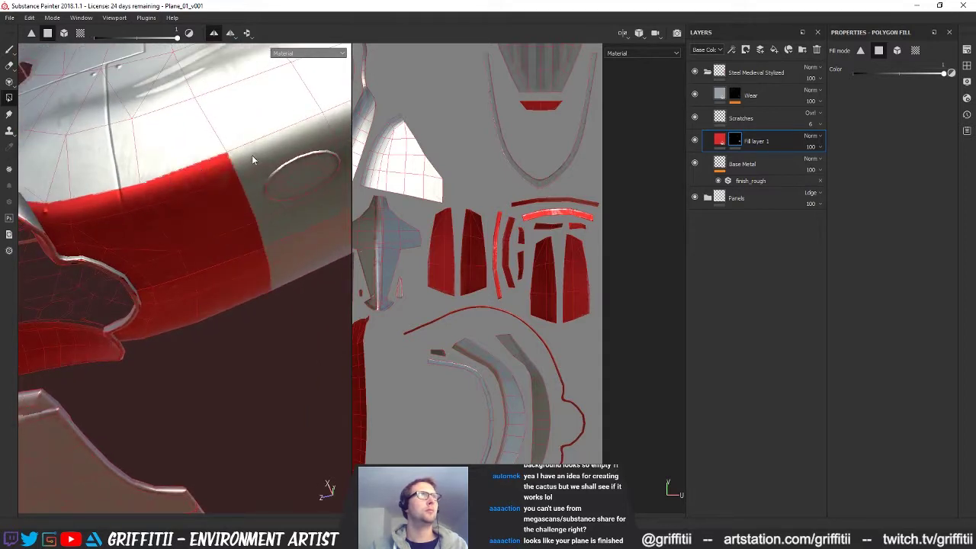
alt+drag(279, 233, 191, 261)
drag(233, 220, 219, 156)
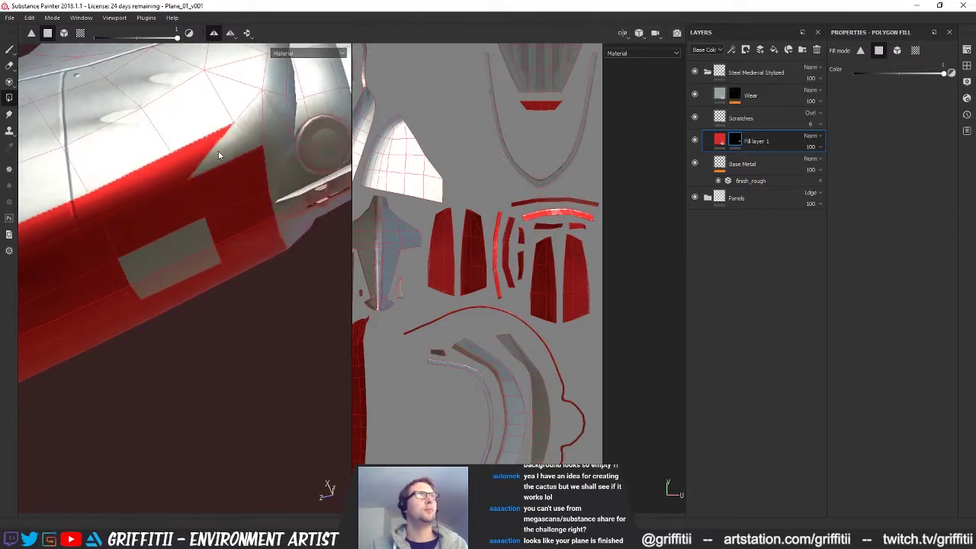
drag(255, 122, 288, 106)
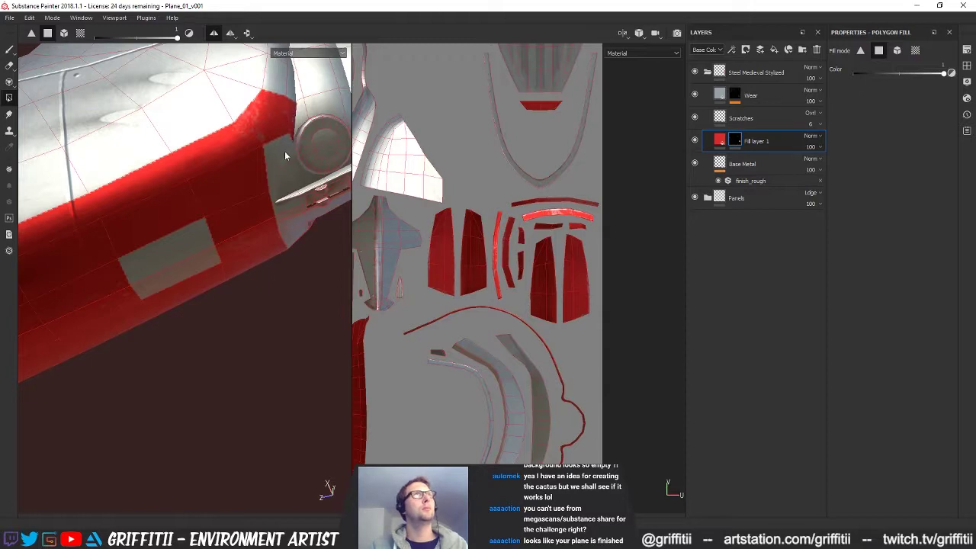
click(199, 259)
alt+drag(265, 246, 228, 276)
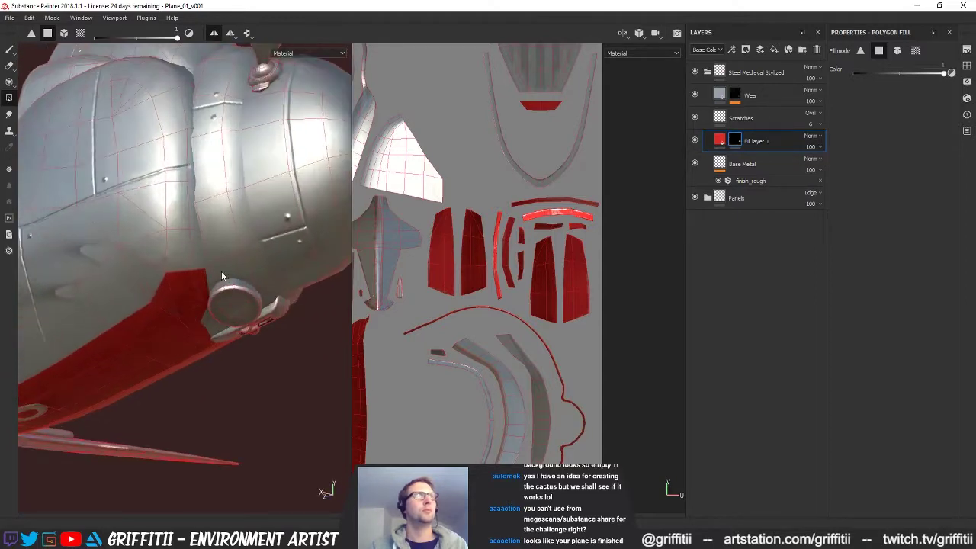
Fill the hull polygons around the round vent and the underside bracket in the mask
click(213, 273)
click(253, 257)
click(252, 284)
alt+drag(283, 298, 259, 225)
scroll(263, 217, up, 2)
click(262, 216)
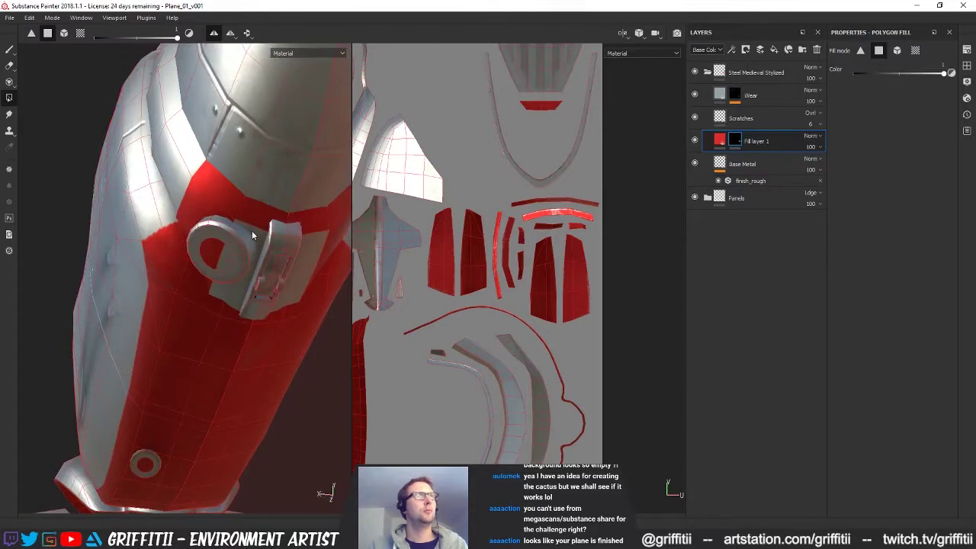
click(260, 248)
click(231, 293)
Fill the UV islands of the round vents' rings and the rectangular strip beside them in the mask
scroll(547, 348, down, 3)
mouse_move(464, 325)
alt+middle_down()
mouse_move(628, 445)
mouse_move(762, 493)
mouse_move(797, 444)
alt+middle_up()
alt+middle_drag(541, 351, 563, 293)
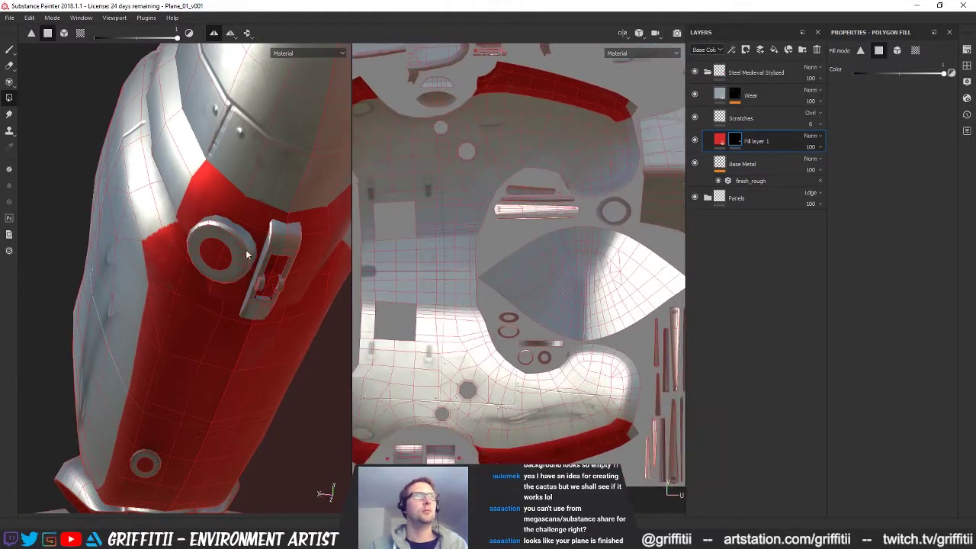
alt+drag(198, 297, 179, 405)
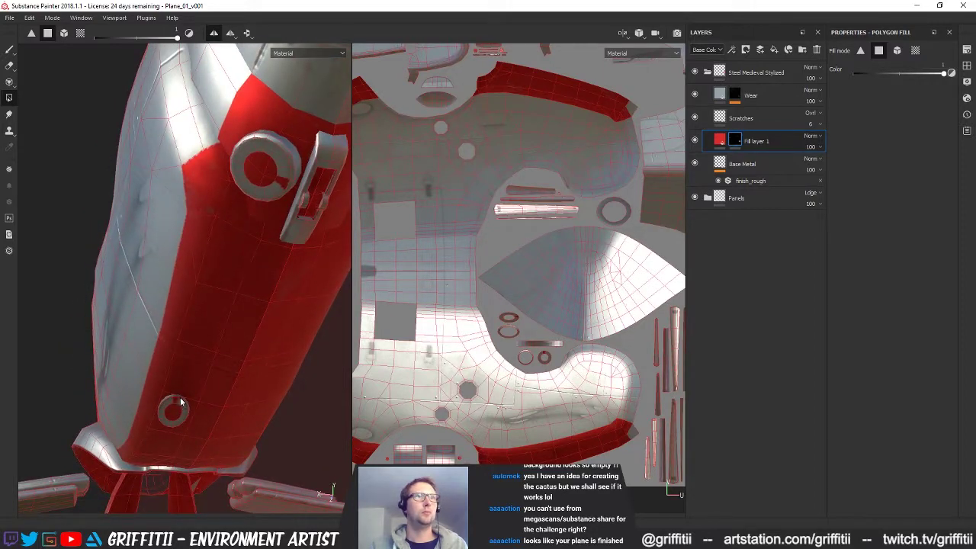
alt+middle_drag(487, 364, 572, 476)
alt+middle_drag(532, 317, 432, 430)
alt+middle_drag(525, 386, 561, 456)
mouse_move(521, 412)
alt+middle_down()
mouse_move(496, 342)
mouse_move(547, 489)
mouse_move(259, 383)
alt+middle_up()
mouse_move(568, 450)
alt+middle_down()
mouse_move(462, 421)
mouse_move(431, 343)
mouse_move(476, 234)
alt+middle_up()
alt+middle_drag(462, 310, 628, 337)
scroll(475, 386, up, 3)
alt+middle_drag(475, 385, 639, 289)
scroll(627, 346, up, 2)
alt+middle_drag(626, 346, 615, 372)
drag(449, 264, 610, 398)
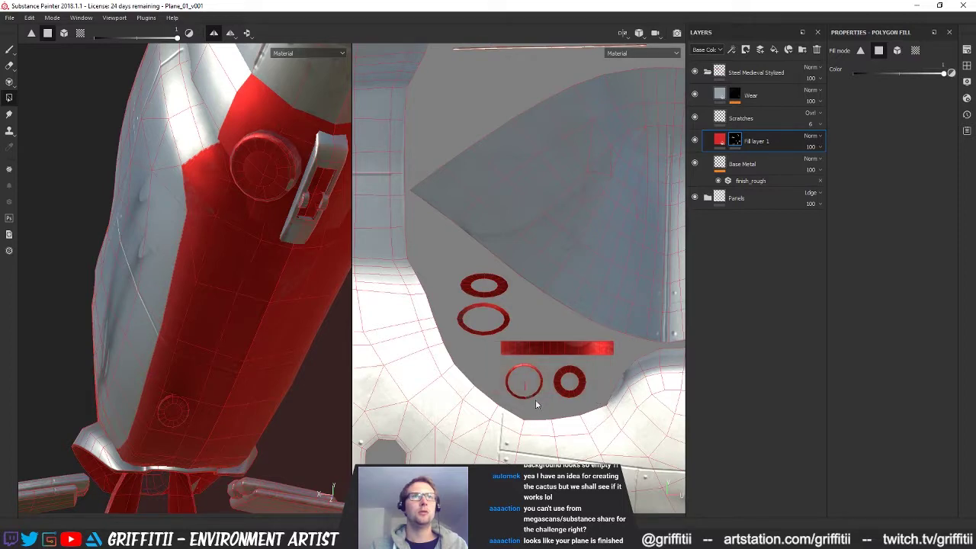
Fill the underside polygons of the engine cowling in the mask and clear stray ones with fill value 0
alt+drag(241, 191, 242, 251)
alt+drag(298, 262, 150, 69)
click(201, 233)
click(214, 209)
alt+drag(256, 284, 223, 285)
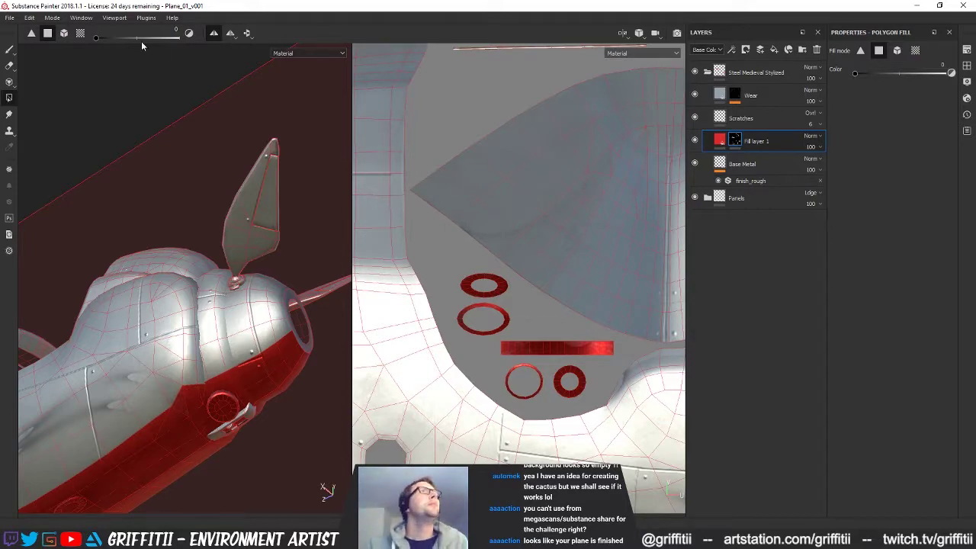
alt+middle_drag(529, 313, 513, 291)
alt+middle_drag(205, 315, 145, 295)
alt+drag(305, 382, 241, 343)
alt+middle_drag(241, 344, 235, 252)
alt+drag(234, 251, 242, 245)
Fill all UV islands of the bracket next to the round underside vent in the mask with fill value 1
scroll(458, 317, down, 6)
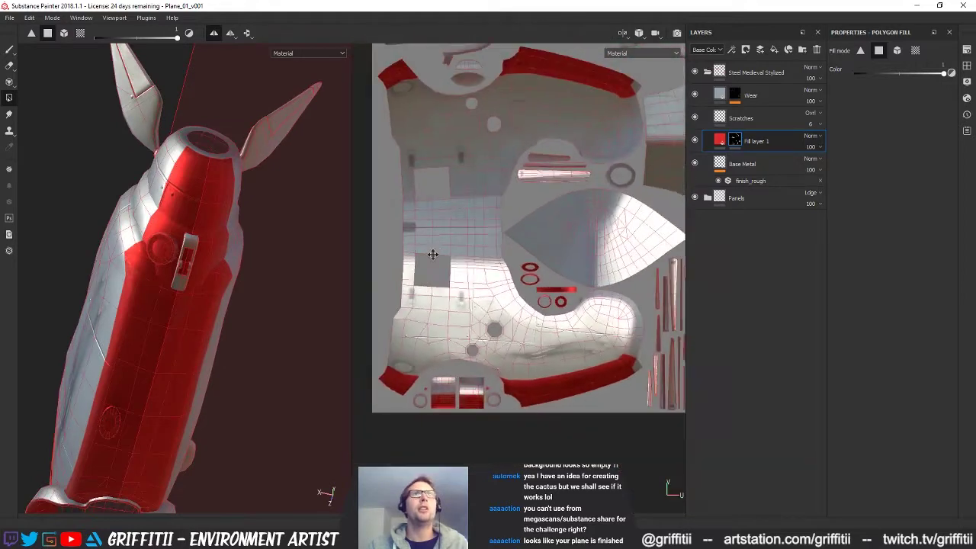
scroll(458, 316, up, 8)
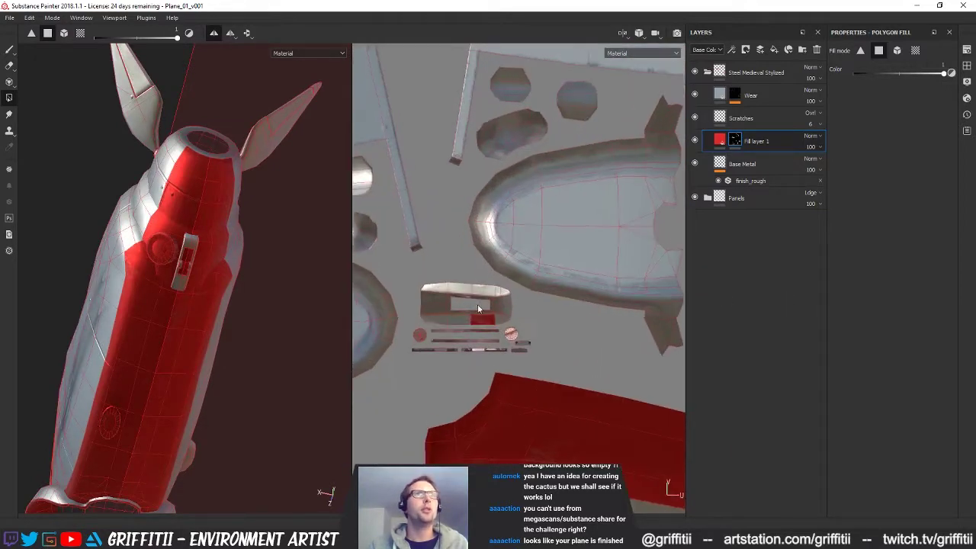
drag(416, 285, 507, 356)
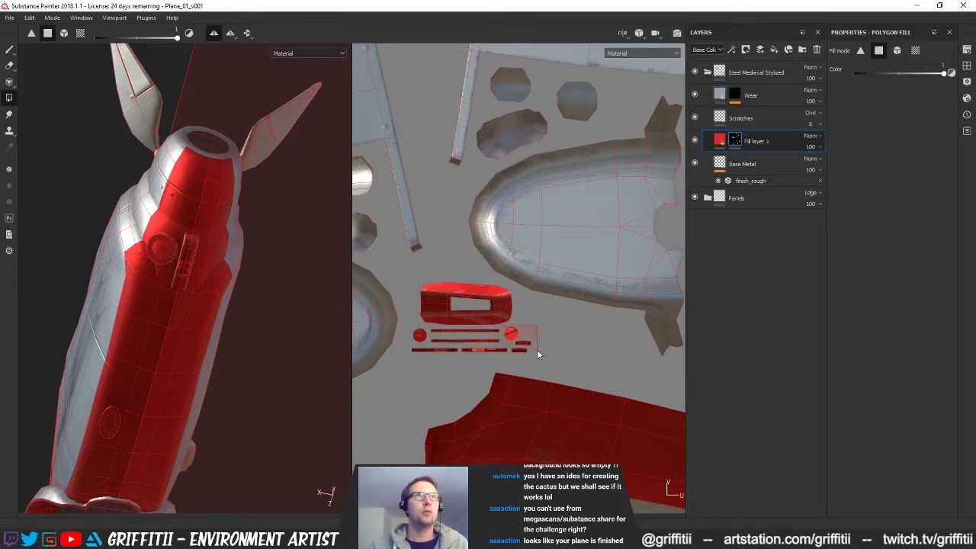
Fill a polygon on the unpainted lip at the end of the landing gear opening in the mask
mouse_move(170, 251)
alt+mouse_down()
mouse_move(212, 236)
mouse_move(185, 271)
mouse_move(83, 233)
mouse_move(137, 228)
mouse_move(147, 135)
mouse_move(183, 203)
mouse_move(336, 232)
mouse_move(87, 221)
mouse_move(248, 262)
mouse_move(196, 277)
mouse_move(224, 259)
mouse_move(102, 300)
alt+mouse_up()
scroll(162, 296, up, 3)
alt+middle_drag(205, 295, 198, 286)
alt+drag(198, 286, 151, 271)
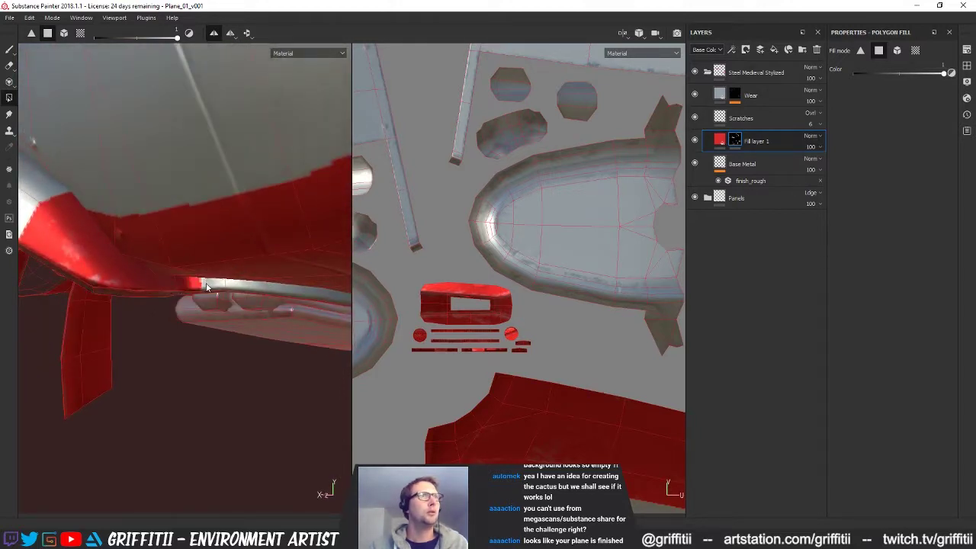
alt+drag(296, 305, 180, 284)
click(180, 283)
Fill the remaining polygons of the thin curved rim strips around the landing gear opening in the mask
alt+right_drag(500, 315, 448, 308)
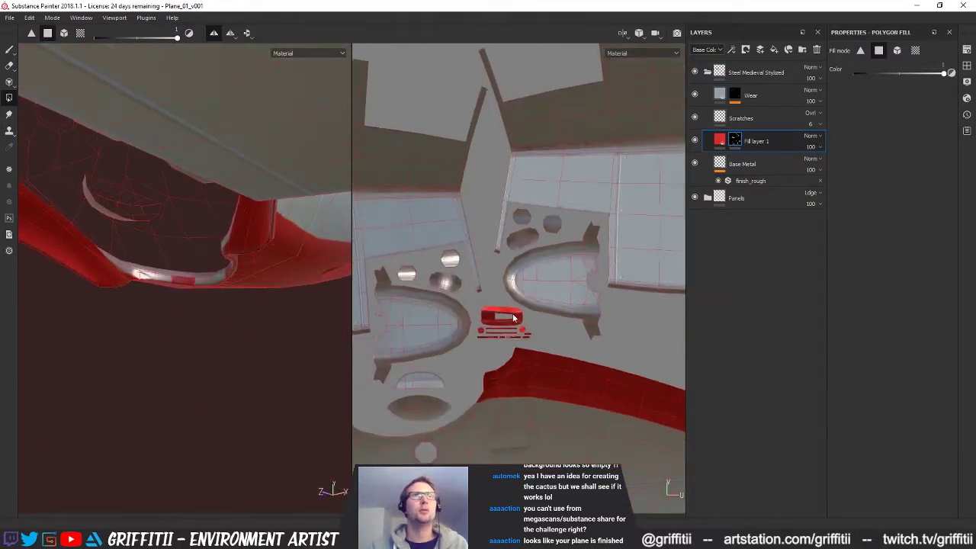
alt+middle_drag(448, 308, 460, 316)
alt+right_drag(460, 315, 433, 298)
scroll(433, 300, up, 4)
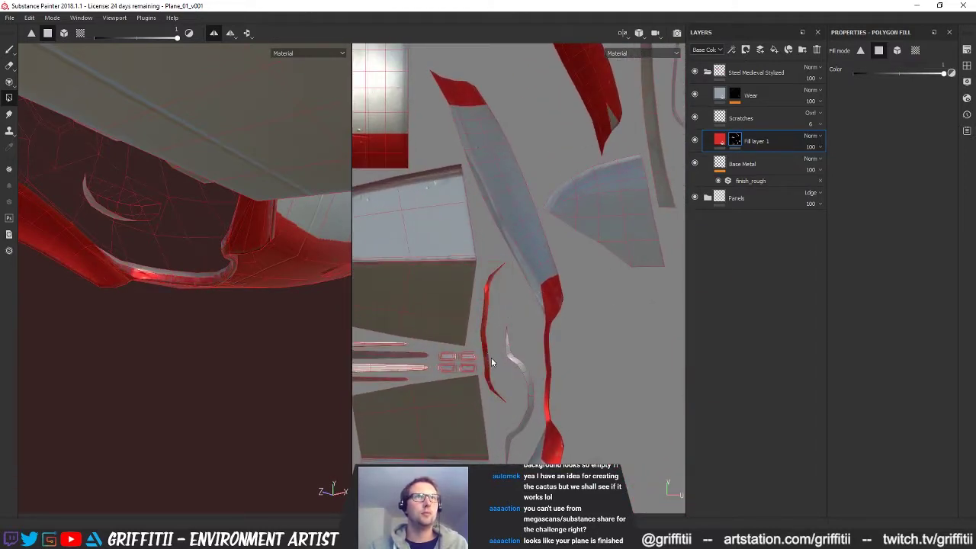
alt+drag(196, 246, 200, 257)
drag(504, 326, 528, 395)
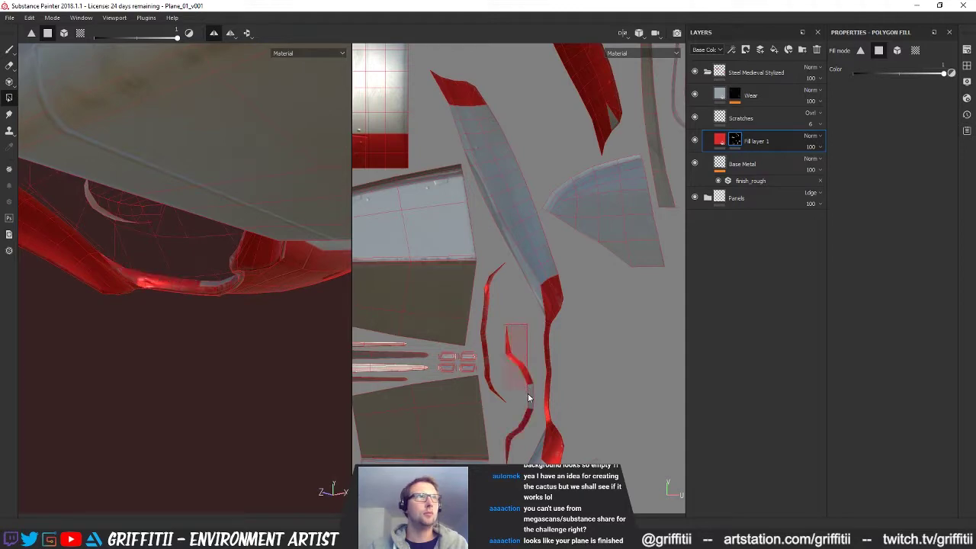
drag(528, 430, 531, 431)
scroll(531, 427, down, 1)
Fill the downward-facing polygons of the half-moon scoop on the fuselage side in the mask
alt+drag(190, 267, 244, 342)
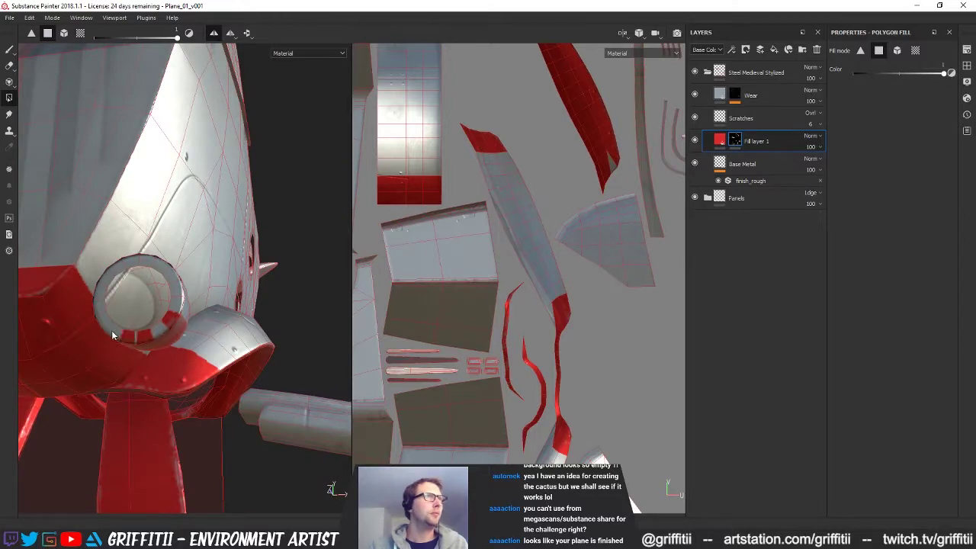
alt+drag(117, 313, 185, 359)
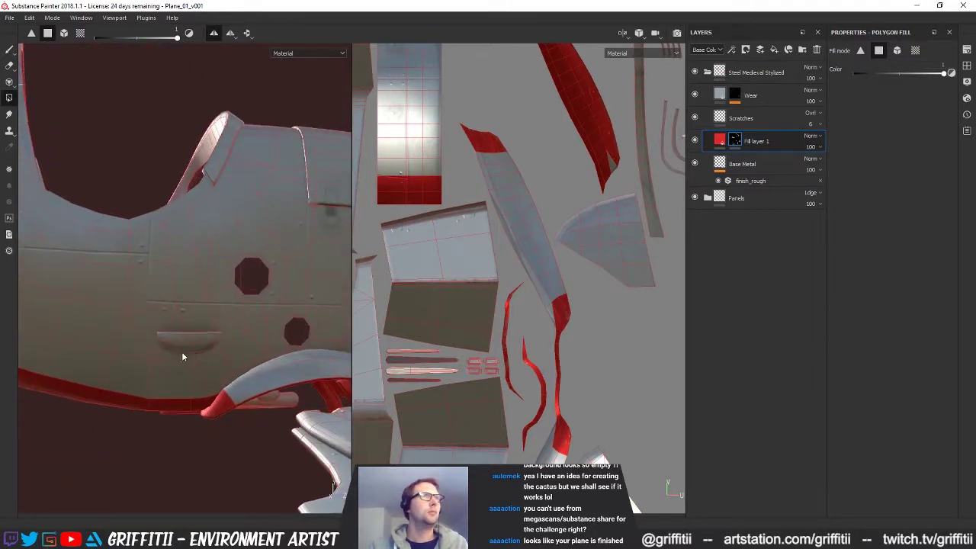
scroll(137, 337, up, 3)
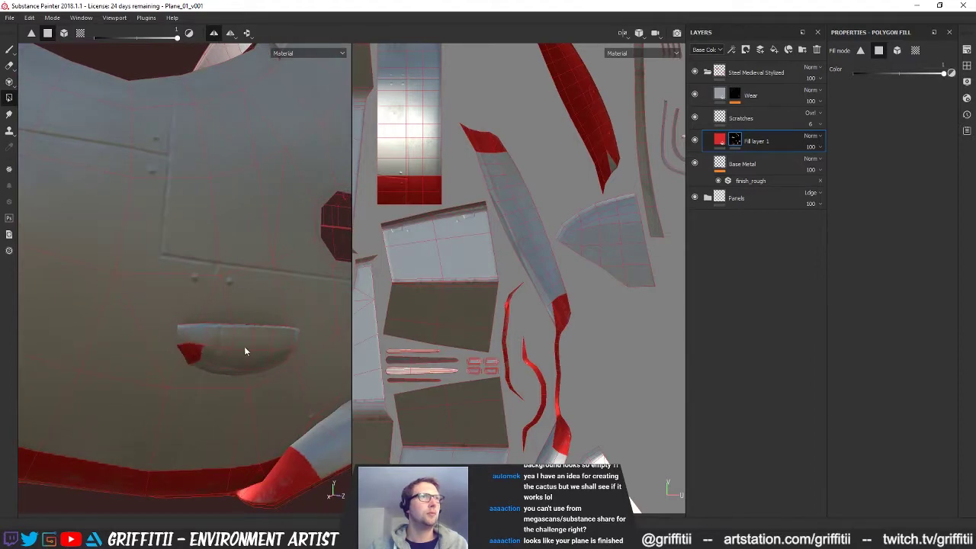
alt+right_drag(572, 337, 353, 334)
alt+middle_drag(489, 293, 608, 387)
alt+right_drag(472, 335, 568, 335)
alt+middle_drag(534, 355, 580, 307)
alt+right_drag(493, 307, 629, 311)
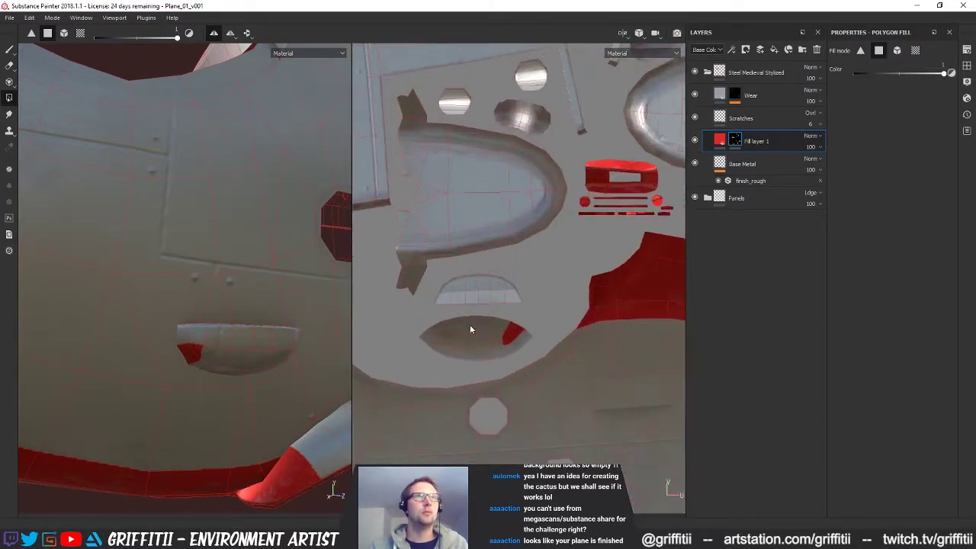
drag(450, 316, 504, 337)
Clear the stray red polygons on the fuselage side with fill value 0 and symmetry off, and restore the fill value to 1
alt+drag(184, 342, 225, 328)
key(x)
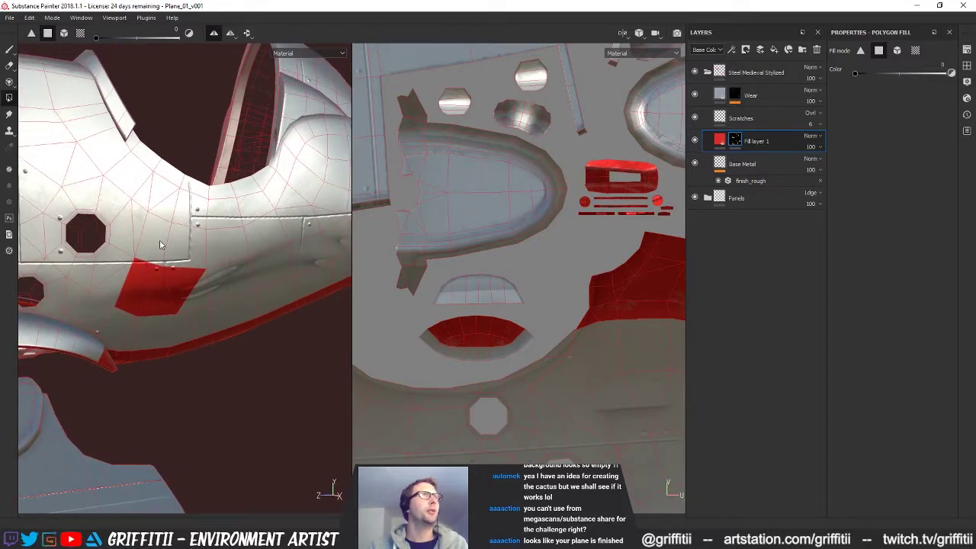
click(135, 276)
click(180, 284)
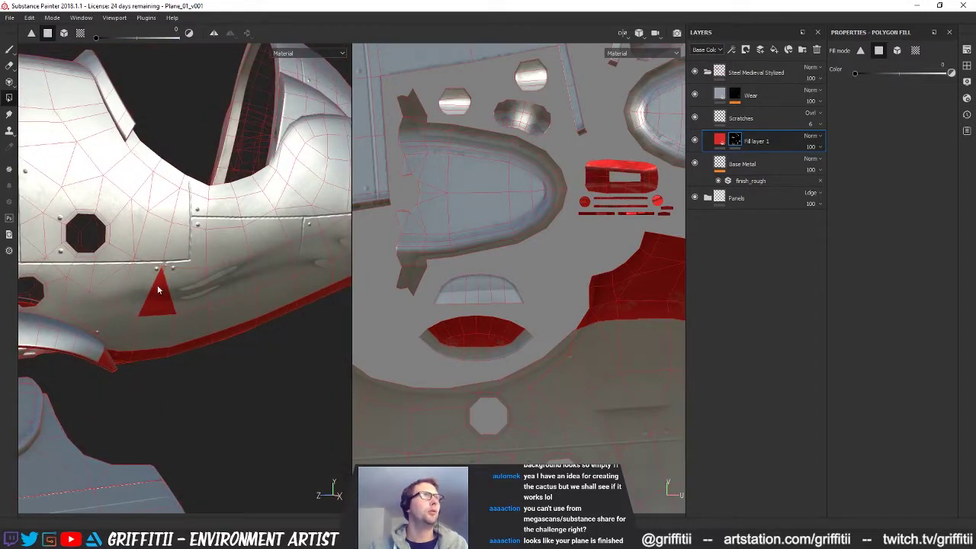
click(158, 290)
click(168, 37)
click(178, 38)
alt+drag(202, 213, 204, 270)
click(170, 282)
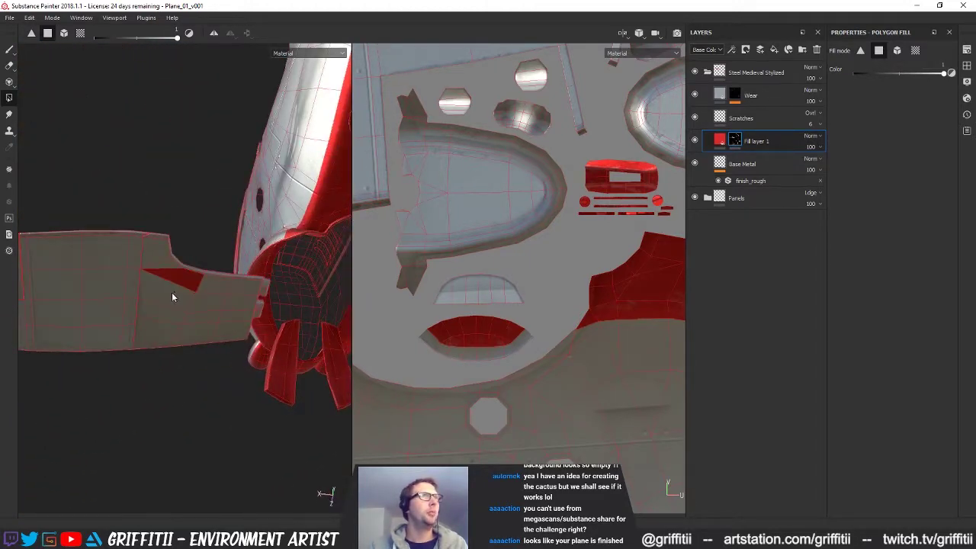
scroll(555, 300, down, 2)
alt+middle_drag(550, 312, 506, 418)
scroll(507, 418, down, 3)
alt+middle_drag(603, 350, 455, 366)
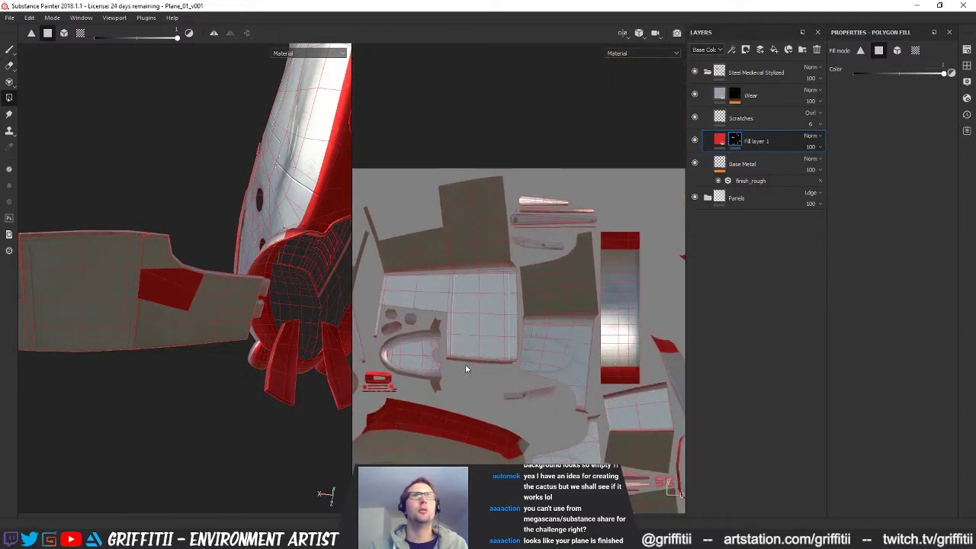
alt+middle_drag(543, 365, 512, 364)
scroll(511, 364, down, 1)
key(ctrl+z)
Turn symmetry on and fill both UV islands of the notched wing underside section in the mask
click(213, 35)
click(196, 282)
middle_drag(515, 278, 477, 285)
click(503, 317)
click(512, 273)
alt+middle_drag(525, 405, 494, 294)
mouse_move(497, 380)
alt+middle_down()
mouse_move(501, 340)
mouse_move(504, 382)
alt+middle_up()
Fill the lower edge polygons around the notch of the wing's red underside section in the mask
alt+drag(144, 355, 188, 313)
alt+right_drag(188, 313, 361, 245)
alt+drag(360, 245, 175, 223)
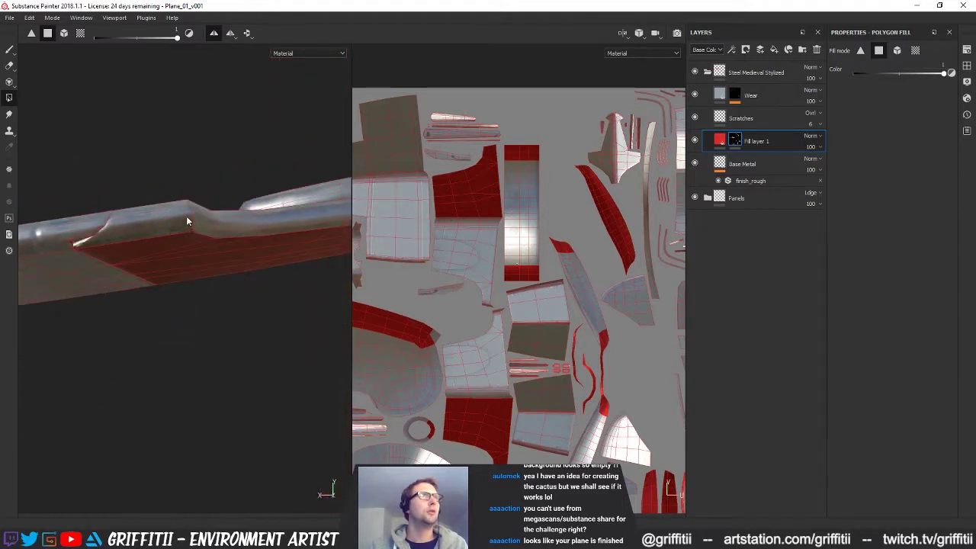
click(189, 221)
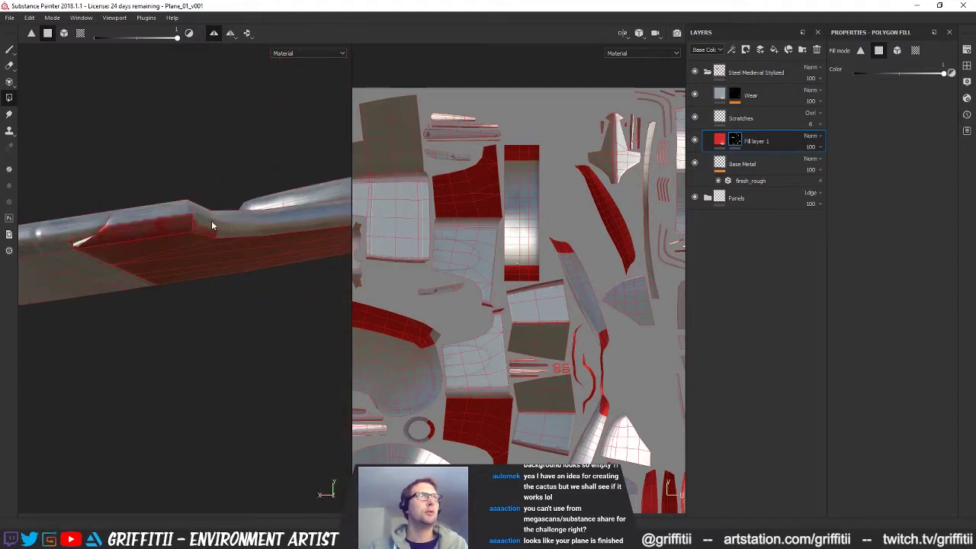
click(242, 227)
Fill the lower half of the long narrow wing edge strip's UV island in the mask
alt+middle_drag(535, 295, 534, 315)
alt+right_drag(504, 325, 754, 328)
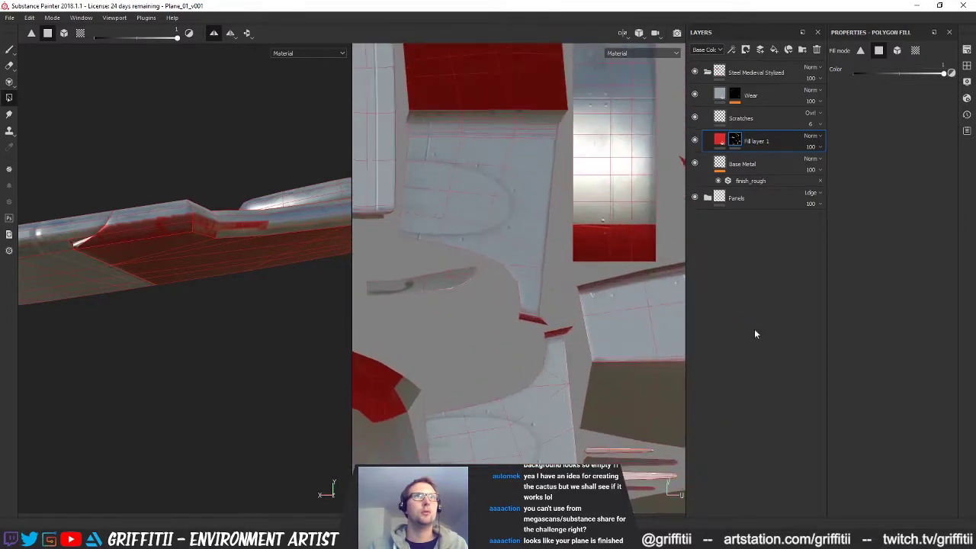
alt+middle_drag(550, 366, 539, 207)
alt+middle_drag(551, 383, 547, 328)
alt+right_drag(412, 328, 533, 305)
alt+middle_drag(532, 303, 506, 379)
alt+right_drag(507, 379, 474, 359)
alt+middle_drag(473, 266, 492, 410)
alt+right_drag(448, 260, 609, 266)
drag(470, 275, 593, 284)
Fill the lower half of the shorter tapered wing strip's UV island and clear its stray polygon with fill value 0
alt+drag(234, 241, 171, 253)
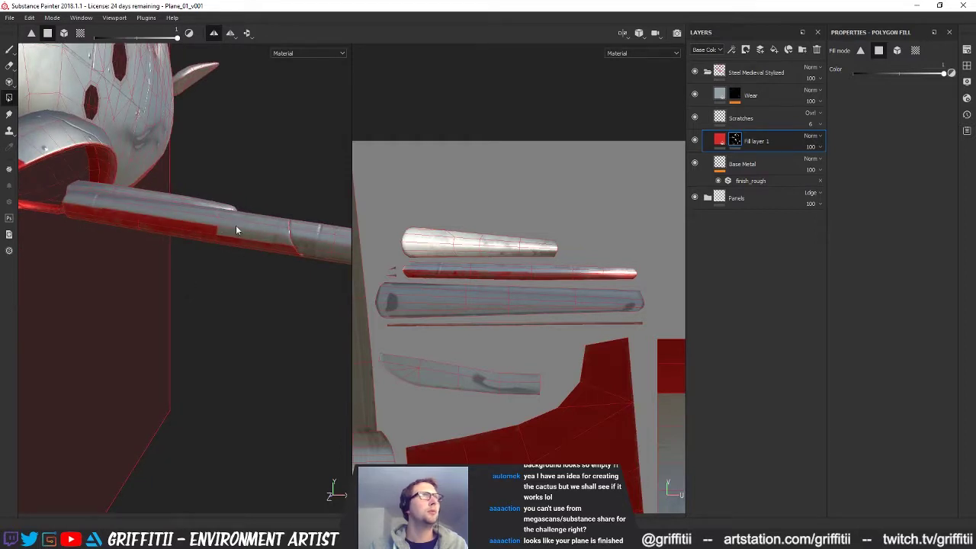
mouse_move(206, 228)
alt+mouse_down()
mouse_move(212, 261)
mouse_move(259, 255)
mouse_move(204, 212)
mouse_move(211, 223)
alt+mouse_up()
click(208, 217)
alt+drag(198, 256, 252, 252)
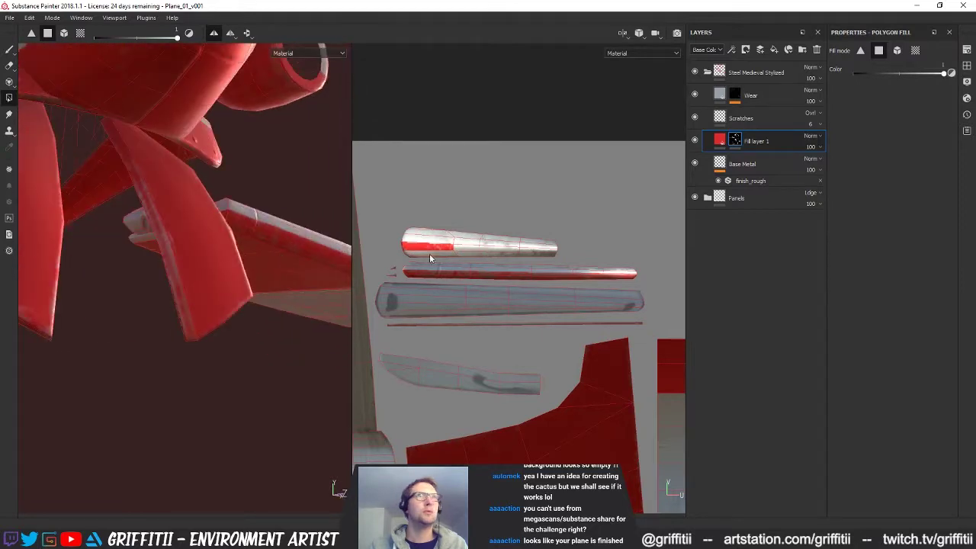
click(512, 255)
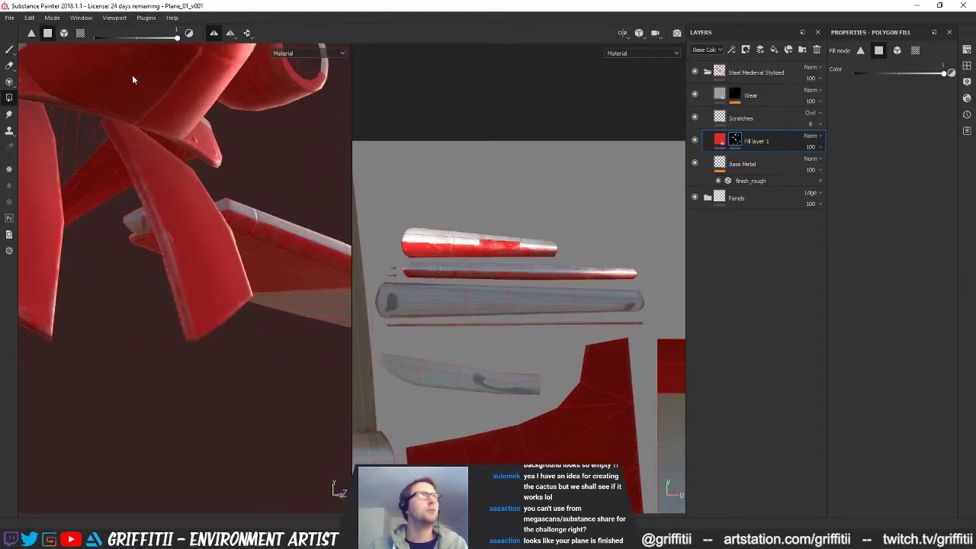
key(x)
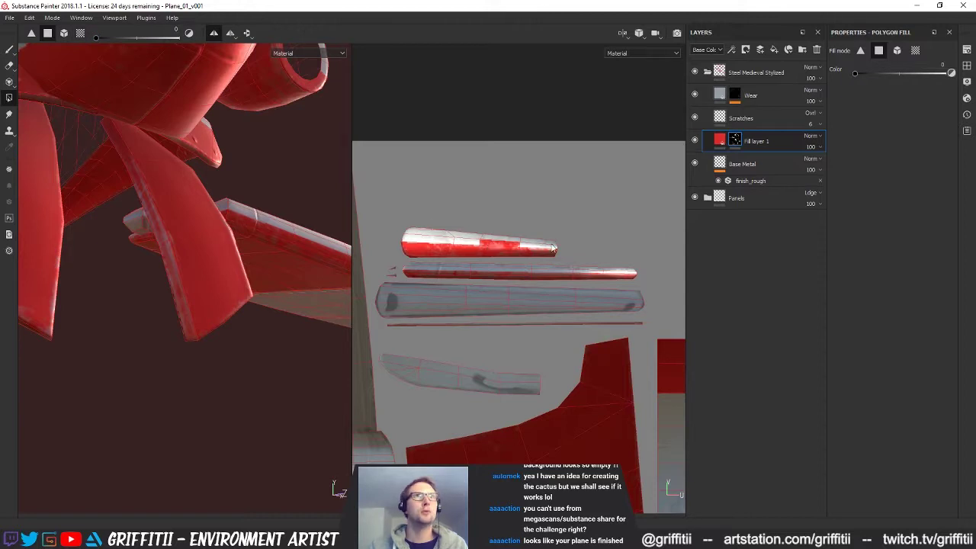
drag(140, 36, 190, 35)
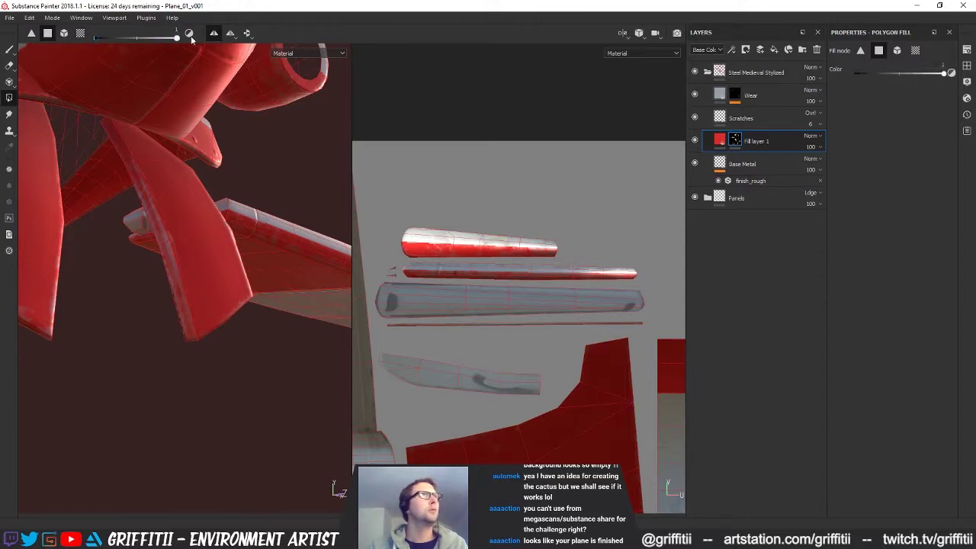
Fill the lower faces of the wing's two end blocks and the curved notch between them in the mask
alt+drag(184, 296, 288, 224)
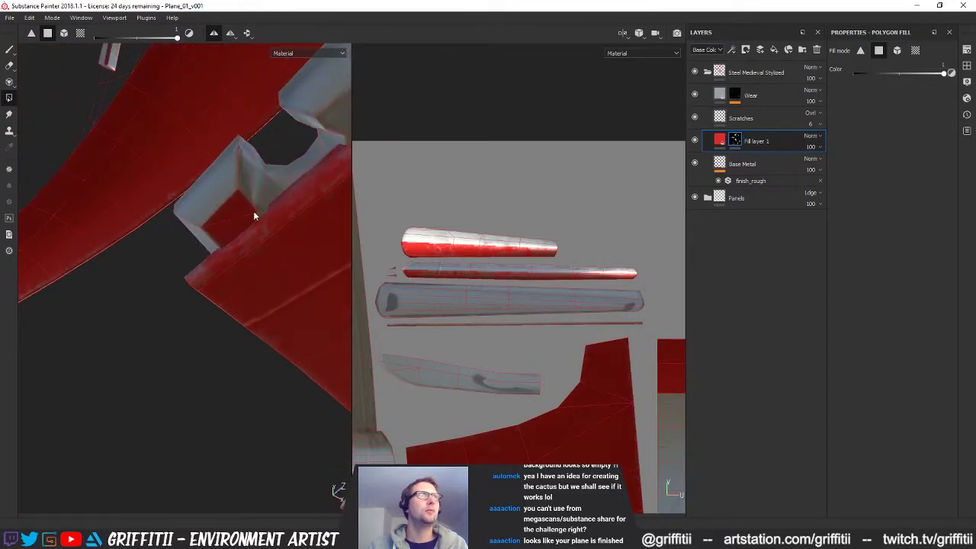
alt+drag(250, 201, 217, 223)
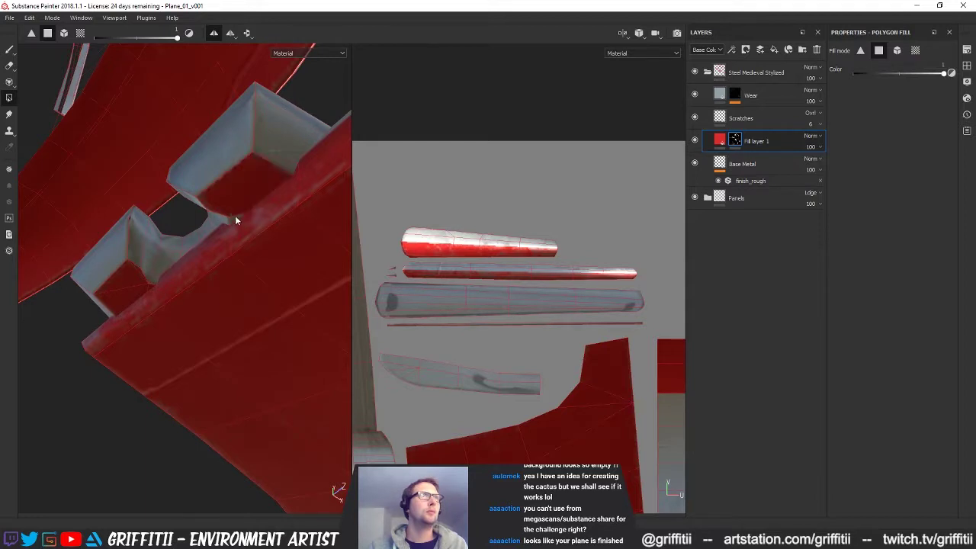
alt+drag(273, 228, 216, 246)
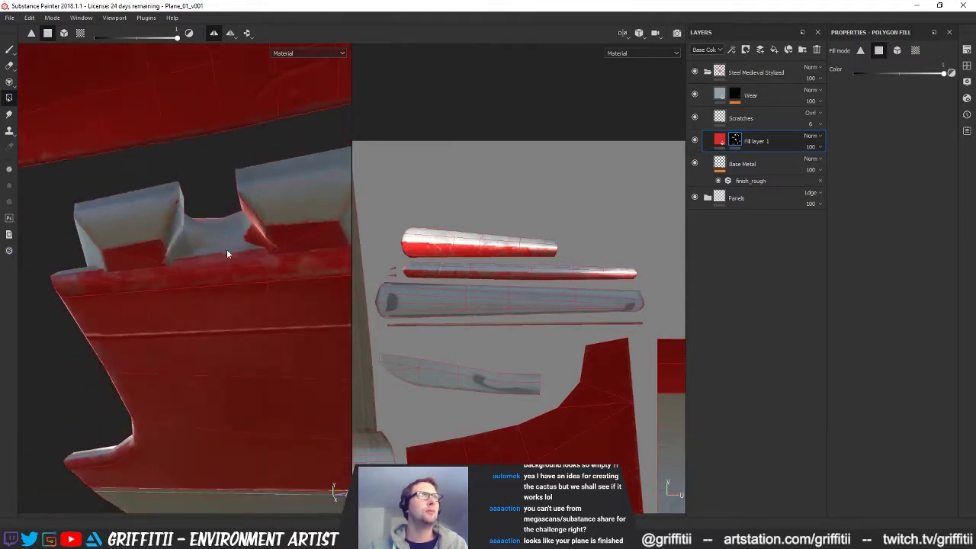
middle_drag(477, 337, 567, 250)
scroll(567, 250, down, 3)
alt+middle_drag(475, 317, 584, 239)
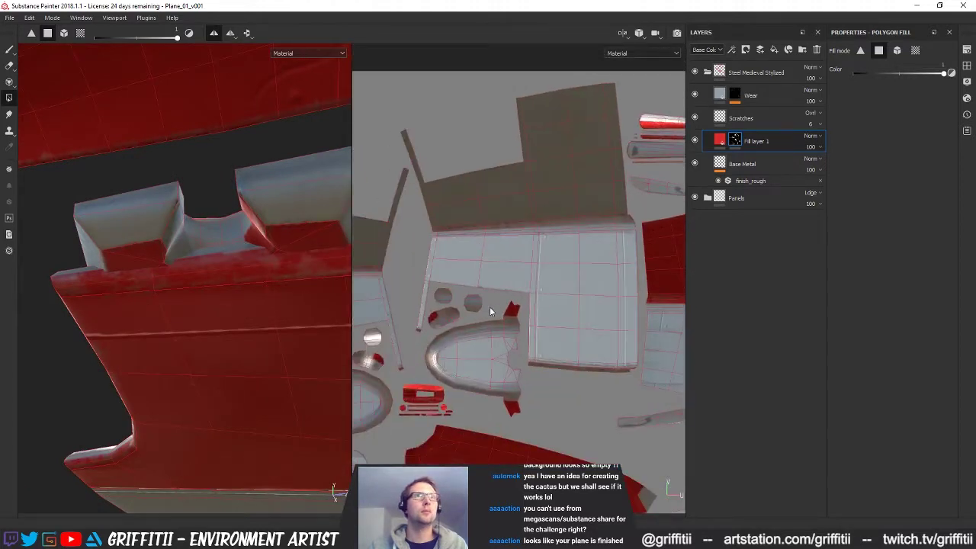
alt+middle_drag(495, 305, 565, 270)
scroll(504, 279, up, 3)
click(542, 257)
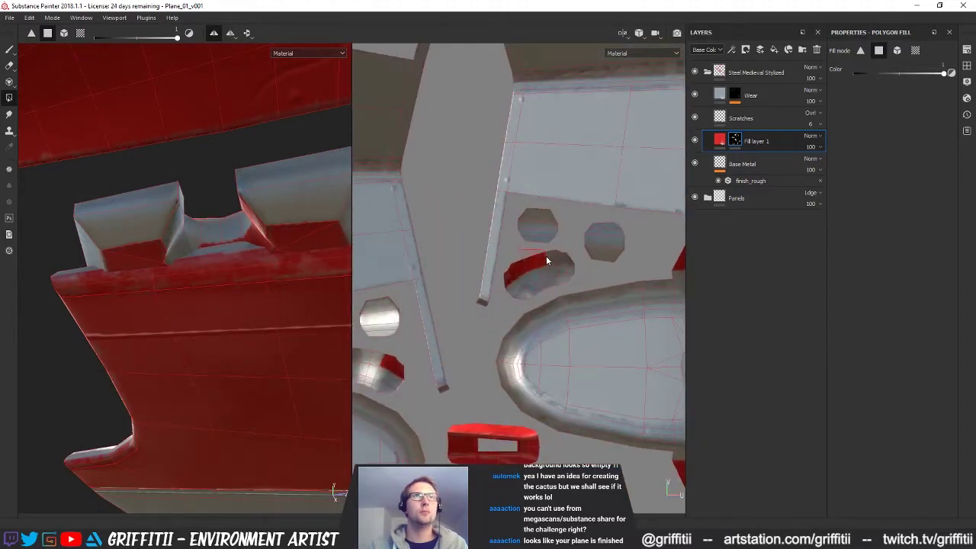
click(554, 256)
click(565, 256)
Fill the outer edge polygons of the U-shaped UV island, including the ends beside its pointed tabs, in the mask
alt+drag(201, 261, 340, 286)
alt+drag(227, 317, 353, 321)
alt+drag(270, 299, 202, 350)
alt+middle_drag(532, 380, 404, 381)
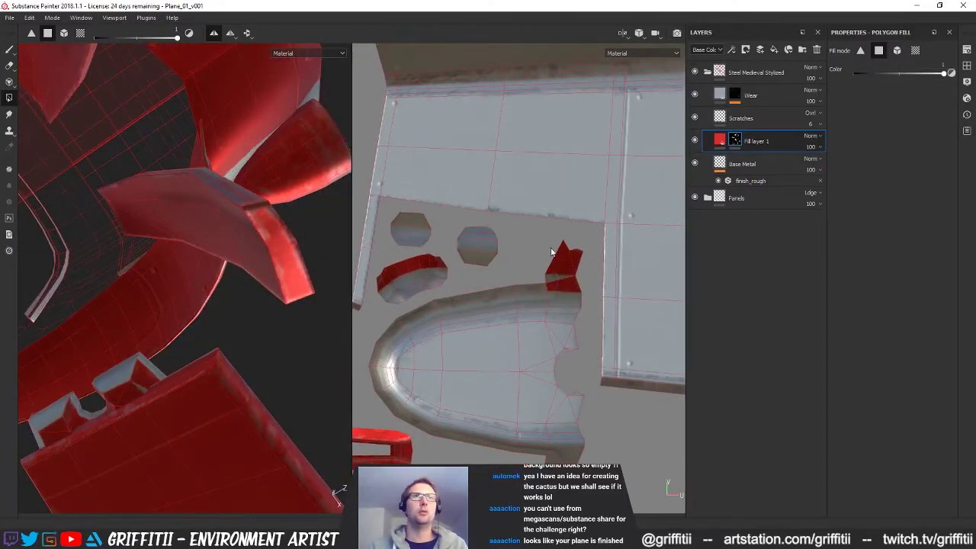
drag(552, 250, 569, 280)
alt+middle_drag(565, 397, 568, 356)
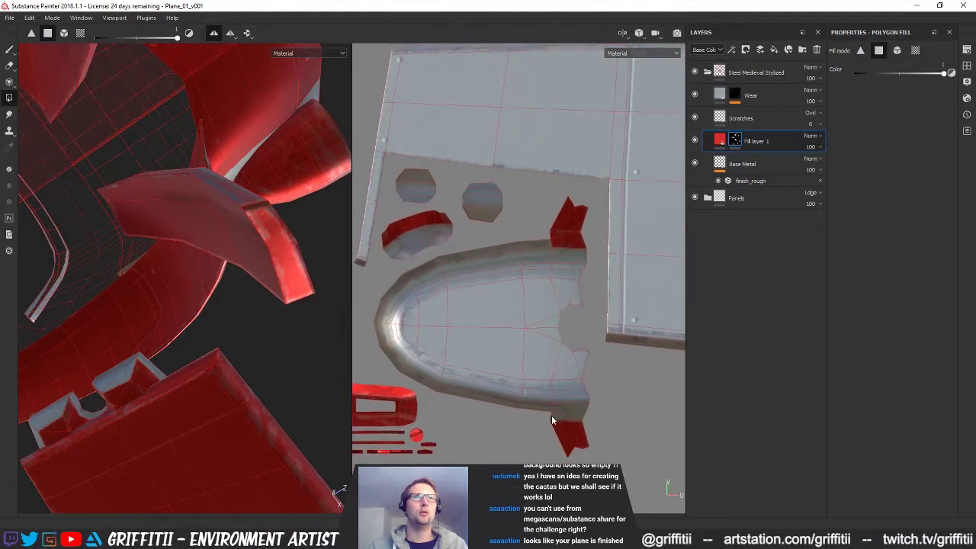
alt+middle_drag(106, 391, 163, 298)
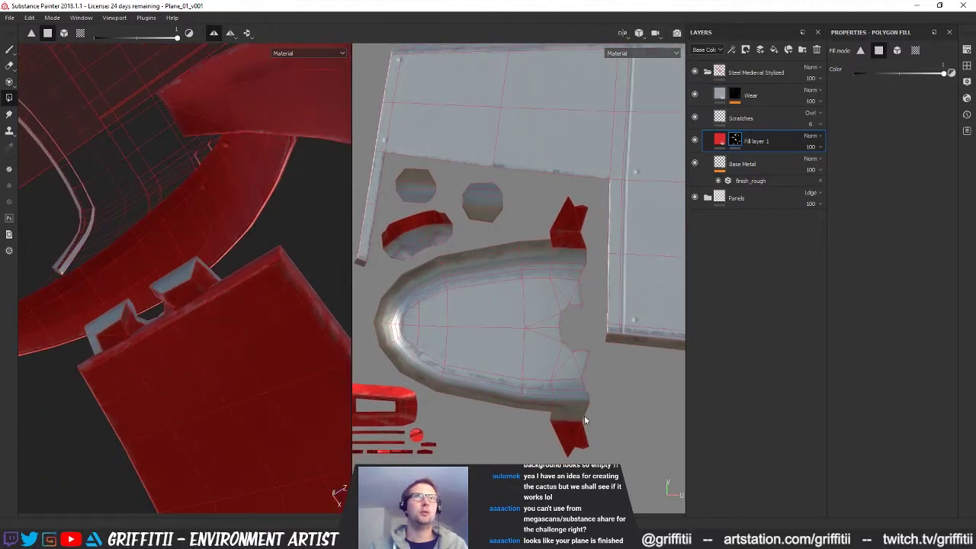
drag(567, 417, 584, 432)
drag(505, 403, 529, 414)
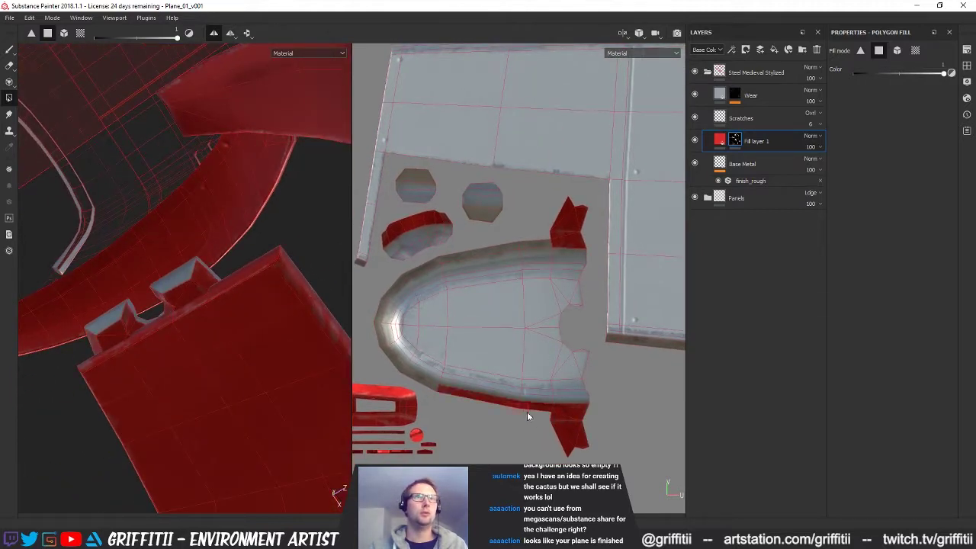
mouse_move(376, 344)
mouse_down()
mouse_move(383, 353)
mouse_move(380, 296)
mouse_move(415, 261)
mouse_move(421, 267)
mouse_up()
click(529, 243)
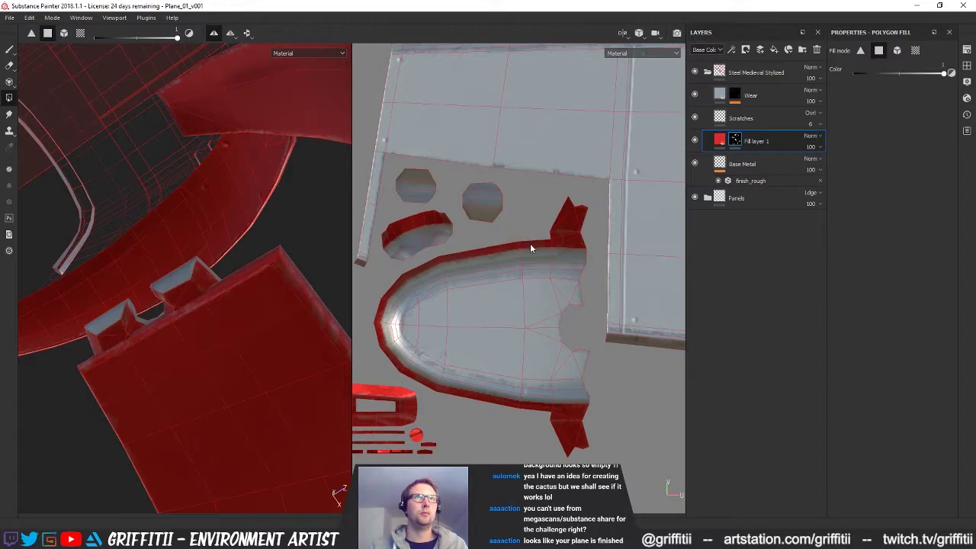
Fill the remaining underside faces of the two end blocks on the wing in the mask
alt+drag(102, 330, 162, 259)
click(162, 260)
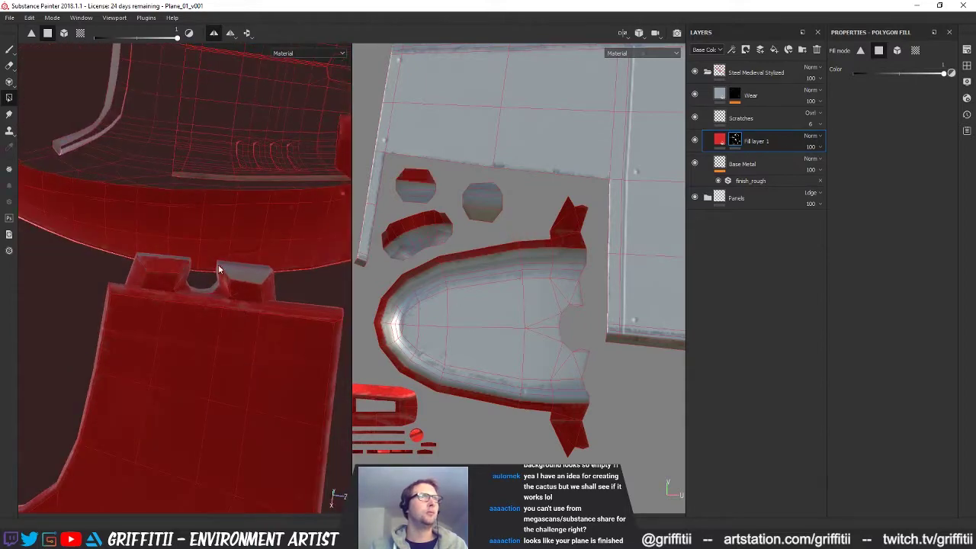
click(245, 273)
Fill the UV islands of the large wing underside panels and their attached narrow strips in the mask
alt+drag(245, 273, 148, 333)
click(216, 335)
alt+right_drag(419, 336, 236, 338)
mouse_move(543, 312)
alt+middle_down()
mouse_move(553, 340)
mouse_move(530, 440)
alt+middle_up()
mouse_move(499, 197)
mouse_down()
mouse_move(562, 268)
mouse_move(619, 299)
mouse_move(604, 298)
mouse_up()
drag(421, 240, 444, 281)
drag(544, 268, 436, 315)
Fill the first row of leading-edge polygons bordering the red underside of the large wing UV island in the mask
alt+middle_drag(517, 339, 530, 318)
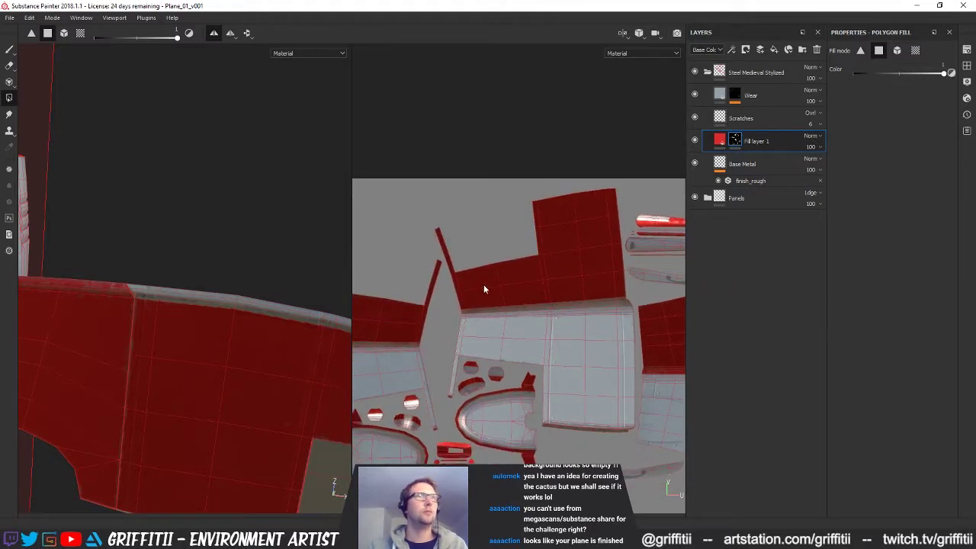
scroll(483, 288, up, 3)
scroll(438, 292, up, 2)
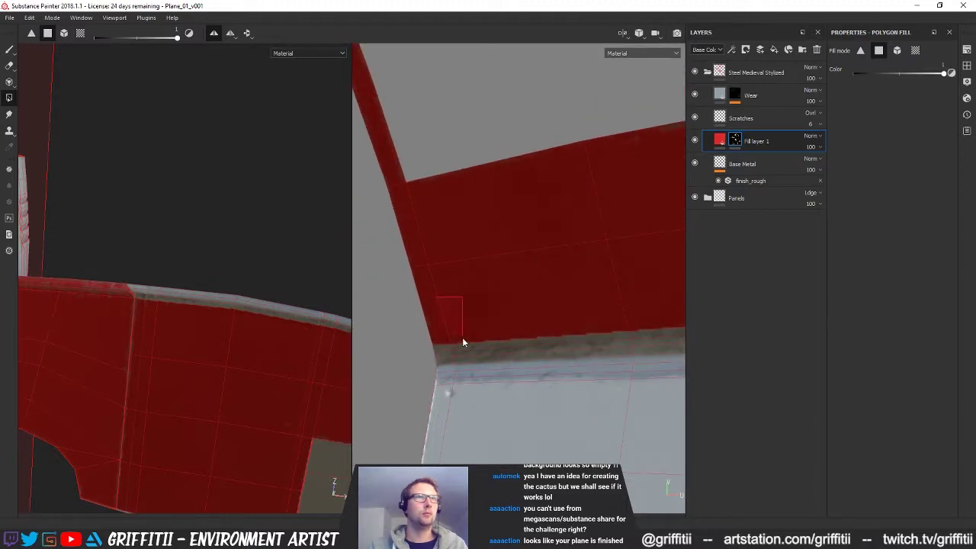
drag(462, 339, 462, 344)
alt+middle_drag(528, 297, 288, 292)
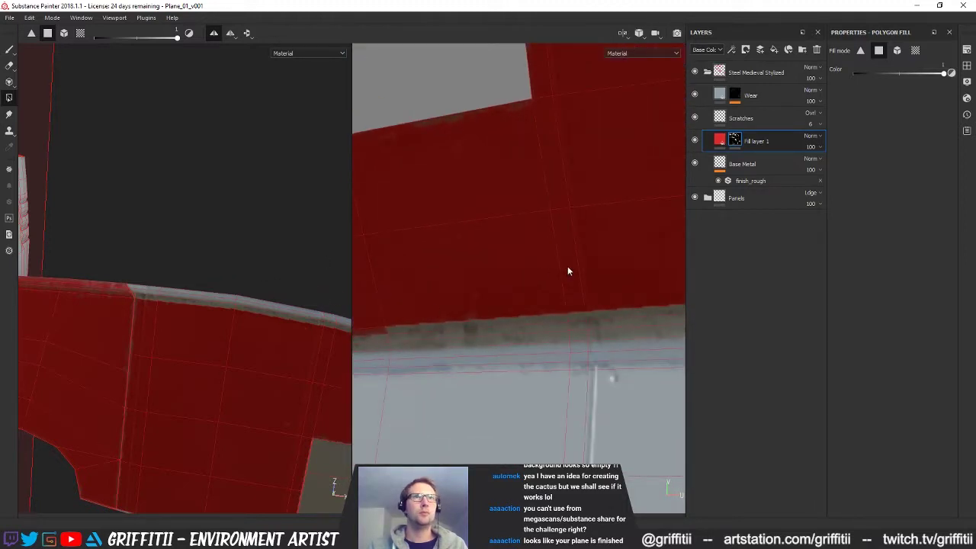
drag(567, 315, 562, 316)
alt+middle_drag(563, 316, 259, 323)
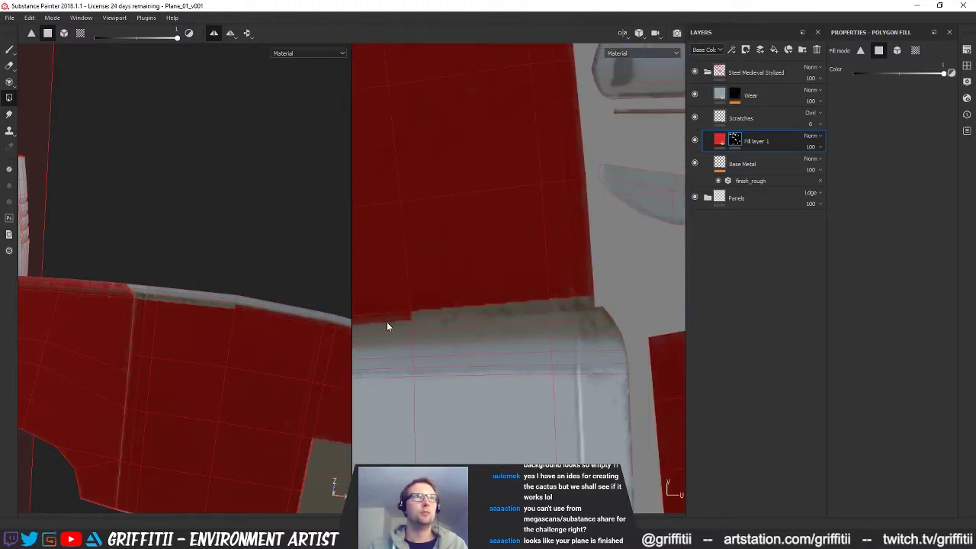
click(570, 305)
Fill the second row of leading-edge polygons across the full width of the large wing UV island in the mask
alt+drag(198, 282, 257, 381)
click(562, 329)
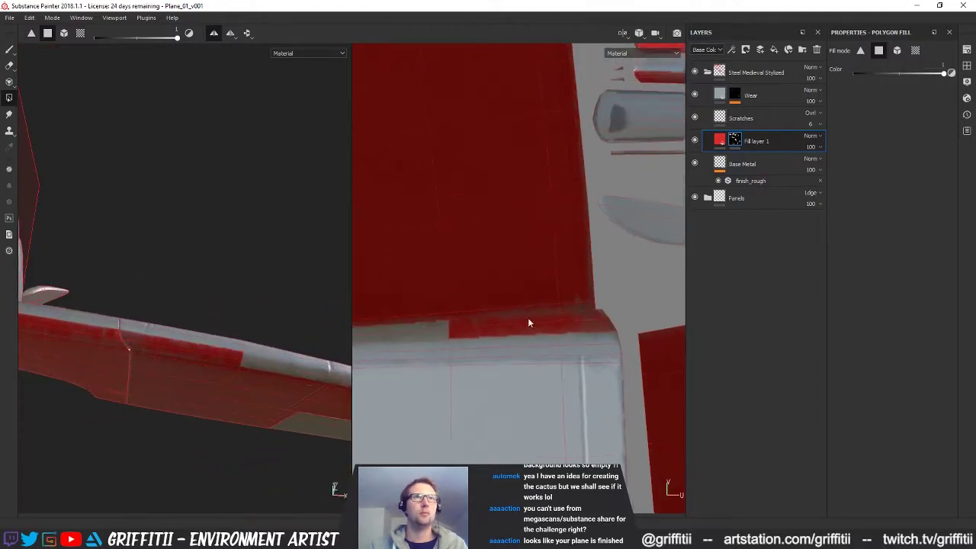
alt+middle_drag(535, 323, 697, 323)
drag(613, 277, 544, 337)
drag(502, 307, 443, 339)
alt+middle_drag(428, 338, 657, 318)
drag(543, 280, 525, 328)
drag(391, 334, 390, 335)
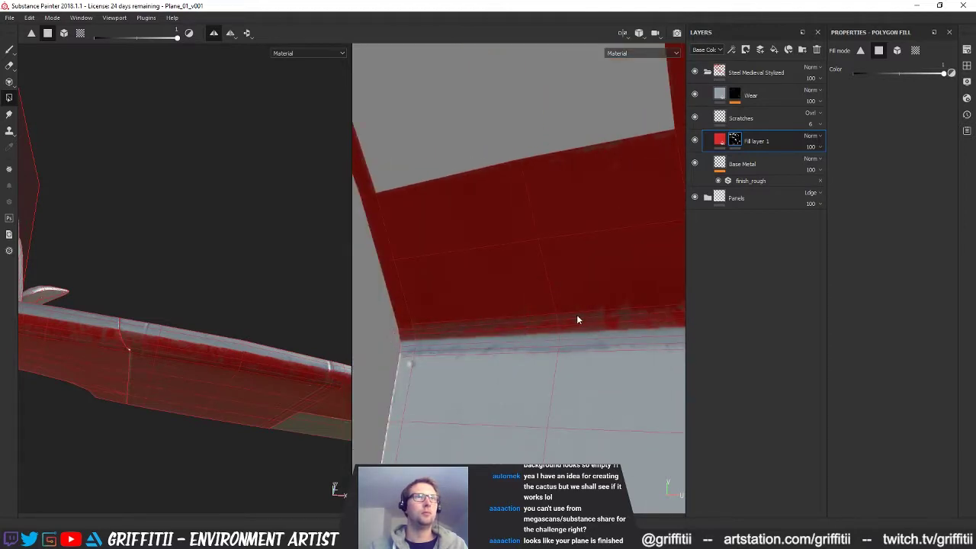
Fill the lower front corner of the wing tip's end cap in the mask
alt+right_drag(576, 314, 515, 313)
alt+middle_drag(514, 312, 481, 297)
alt+middle_drag(595, 311, 562, 138)
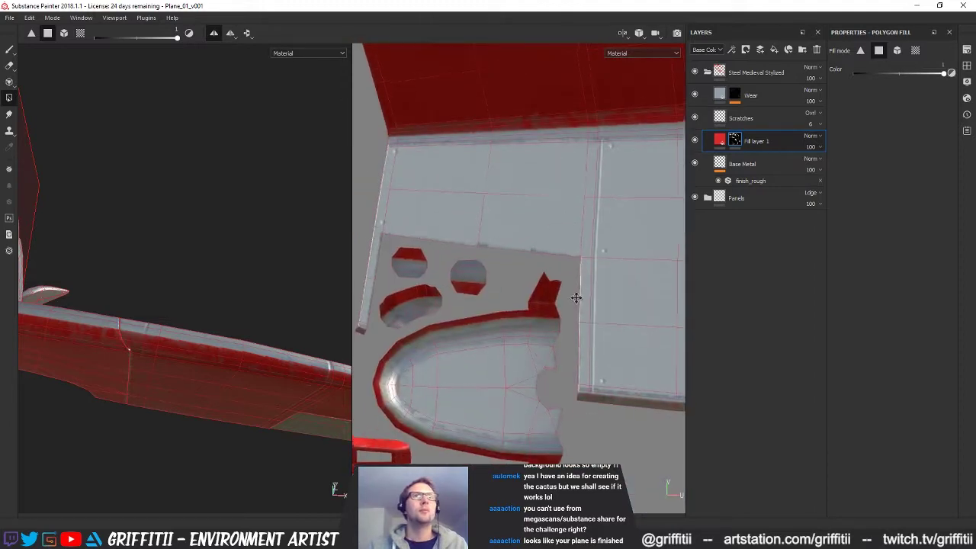
alt+middle_drag(577, 296, 547, 244)
alt+drag(221, 302, 249, 325)
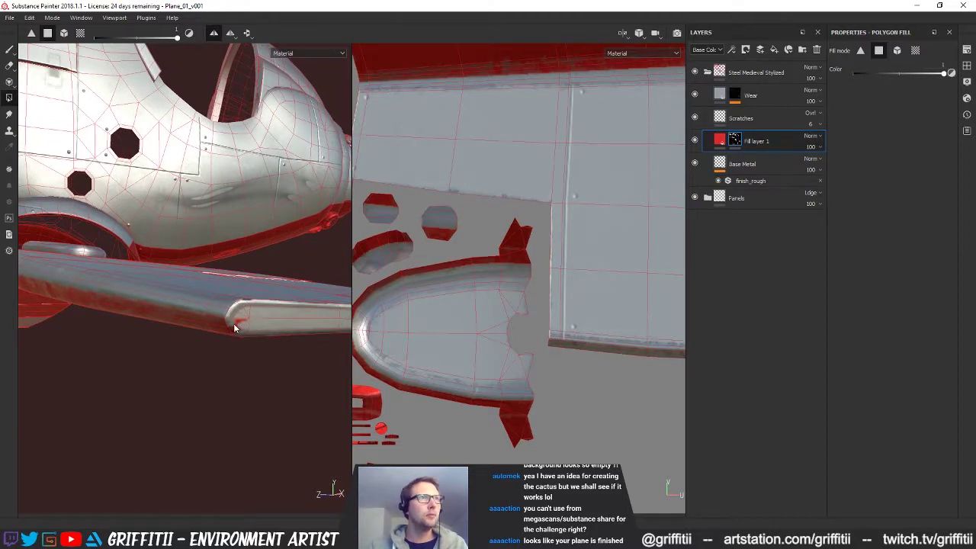
alt+drag(251, 338, 266, 338)
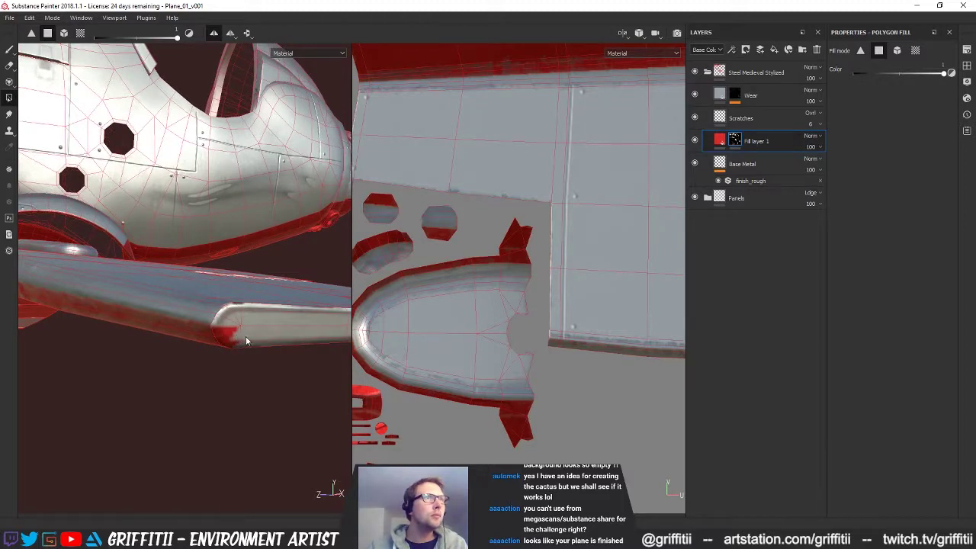
Clear the stray red patch from the tapered end-cap UV island with fill color 0, and restore the fill color to 1
scroll(485, 338, down, 5)
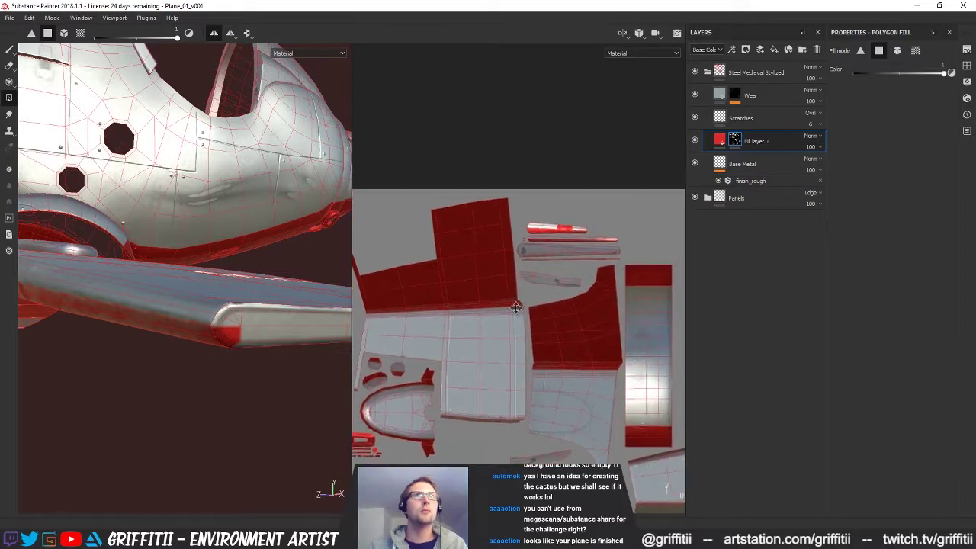
alt+middle_drag(588, 190, 559, 248)
scroll(546, 296, down, 2)
scroll(547, 296, up, 3)
scroll(546, 297, up, 2)
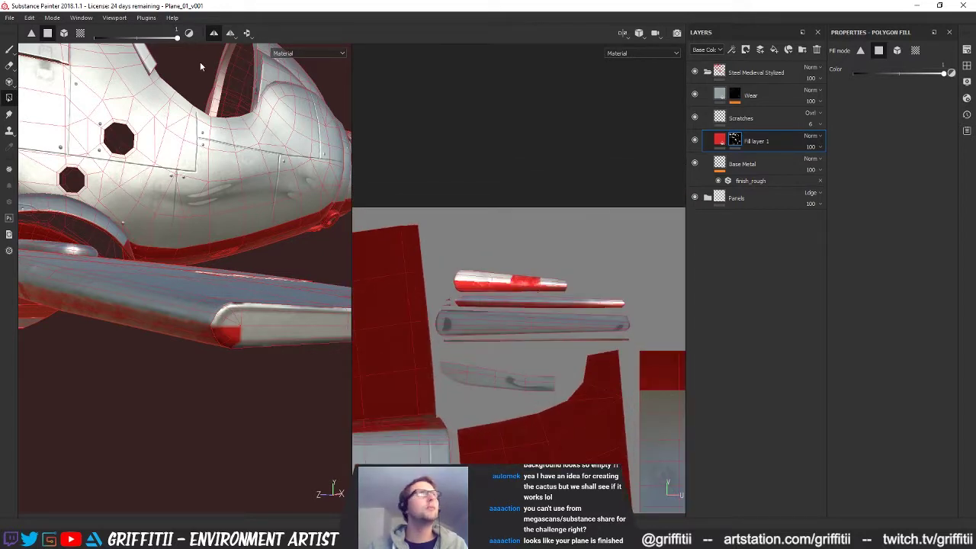
drag(131, 38, 55, 46)
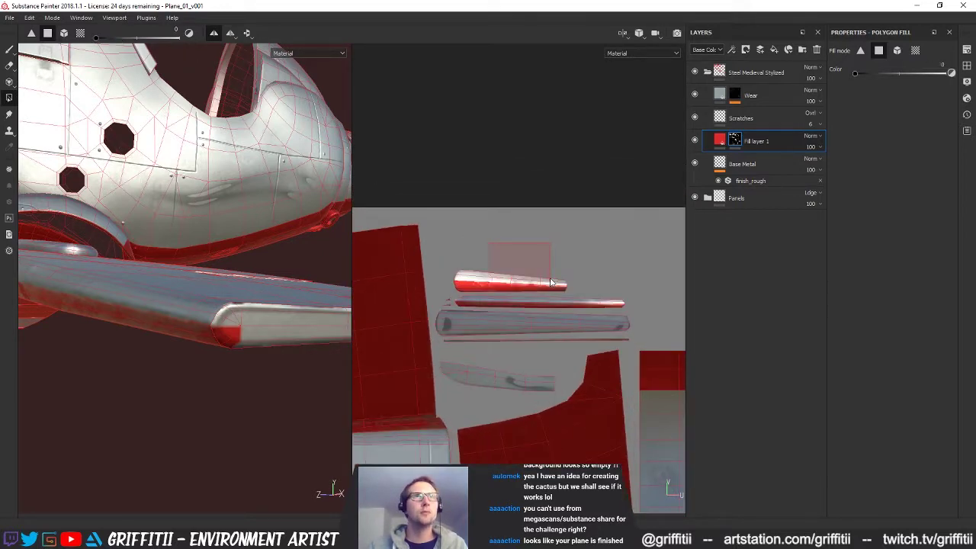
drag(119, 39, 189, 38)
Clear the stray red patch from the opposite wing's tapered end-cap UV island with fill color 0, and restore the color to 1
alt+middle_drag(509, 343, 583, 276)
alt+right_drag(582, 276, 415, 282)
alt+middle_drag(477, 312, 505, 286)
alt+drag(287, 312, 175, 260)
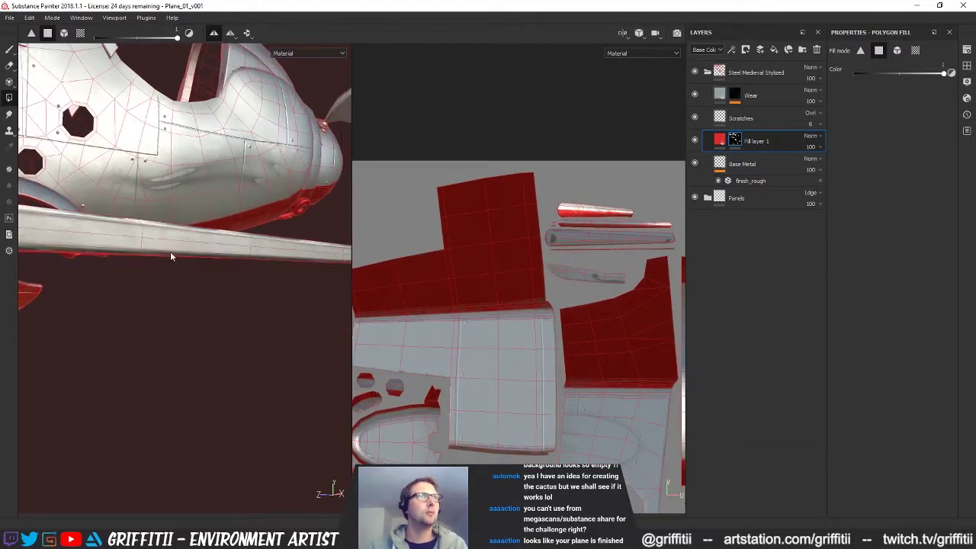
alt+right_drag(528, 319, 446, 323)
alt+middle_drag(446, 323, 411, 267)
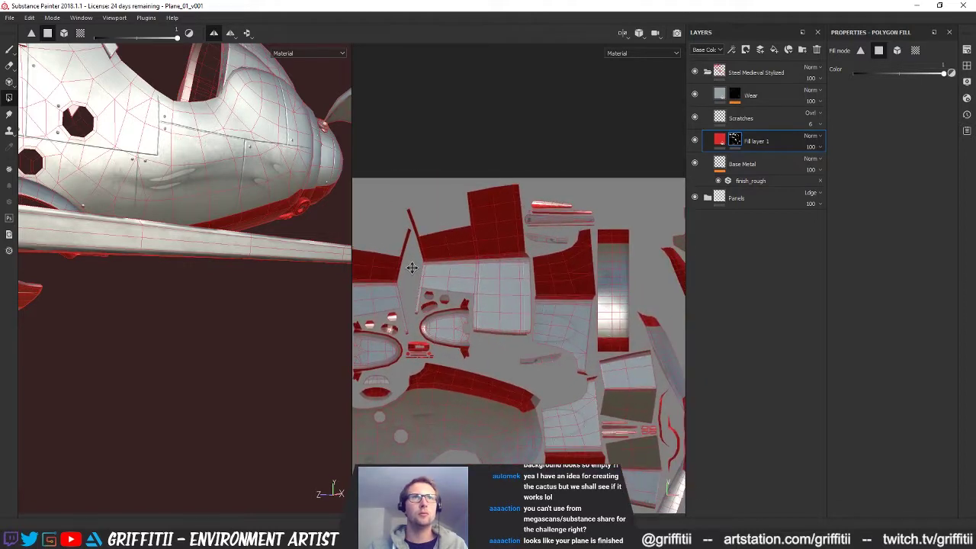
alt+middle_drag(610, 427, 445, 341)
alt+right_drag(444, 341, 511, 346)
alt+middle_drag(504, 346, 592, 237)
alt+right_drag(593, 238, 451, 280)
alt+middle_drag(452, 280, 506, 274)
scroll(595, 257, up, 3)
middle_drag(595, 257, 592, 288)
scroll(633, 305, up, 4)
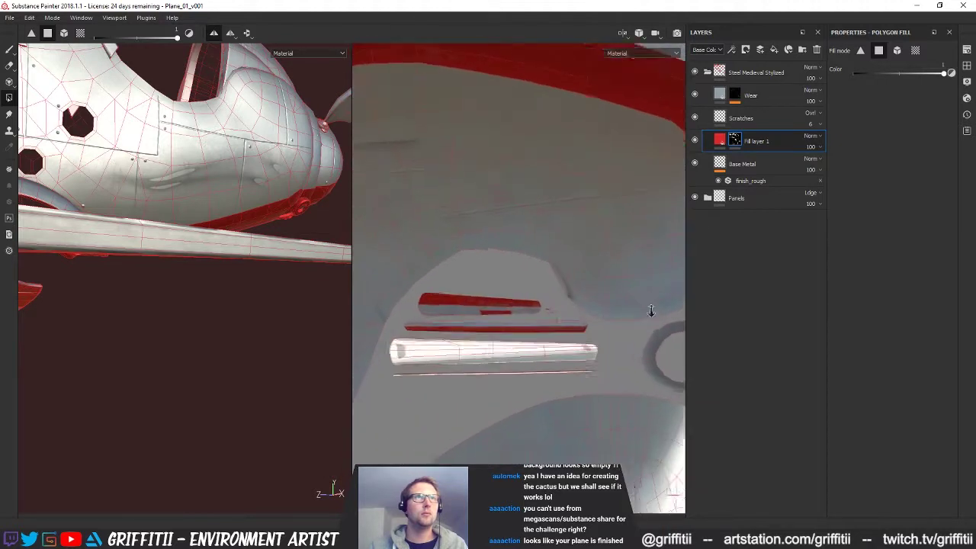
drag(126, 38, 74, 44)
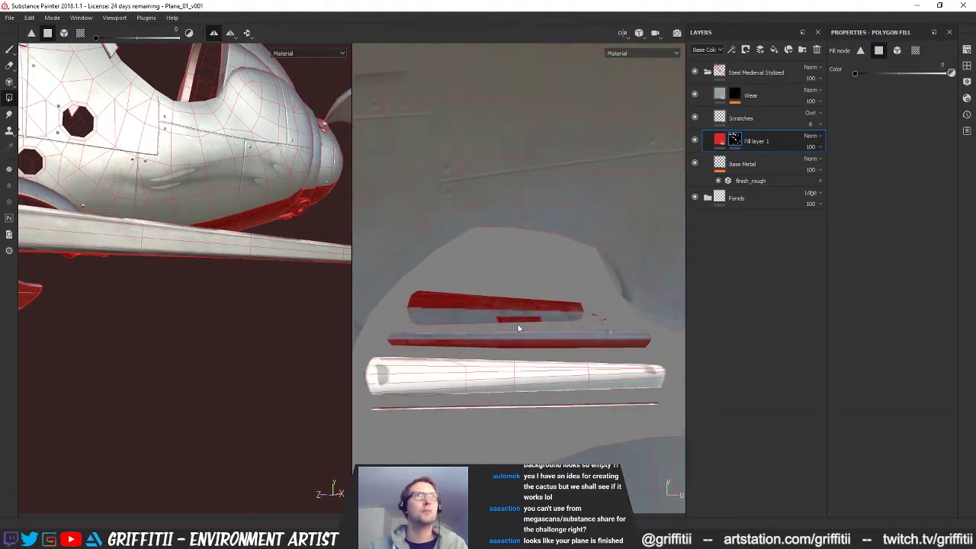
drag(163, 38, 204, 46)
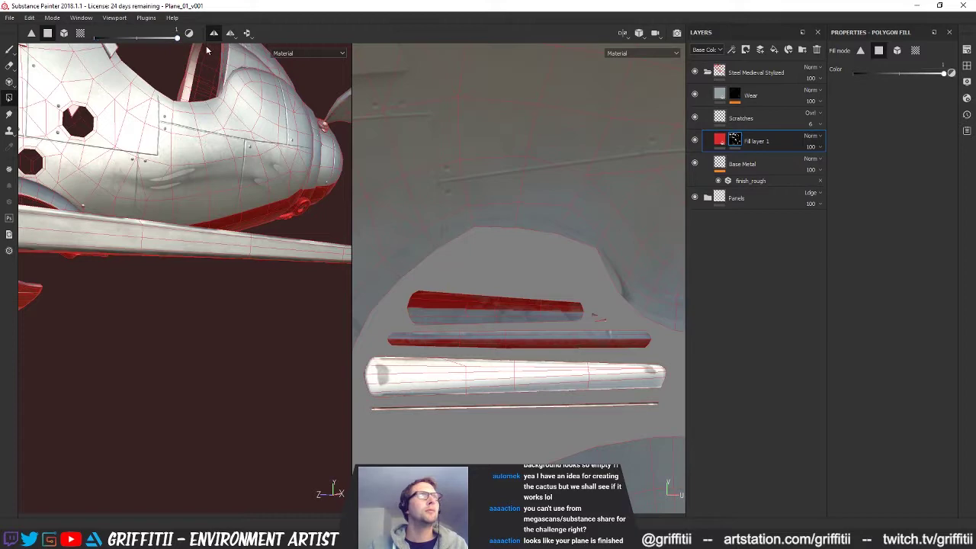
Fill the remaining lower polygons of the wing tip's end cap, including those along its narrow tapered UV island, in the mask
click(184, 249)
click(265, 255)
alt+drag(226, 281, 180, 324)
alt+right_drag(553, 343, 421, 334)
alt+middle_drag(491, 333, 289, 340)
alt+right_drag(534, 320, 467, 367)
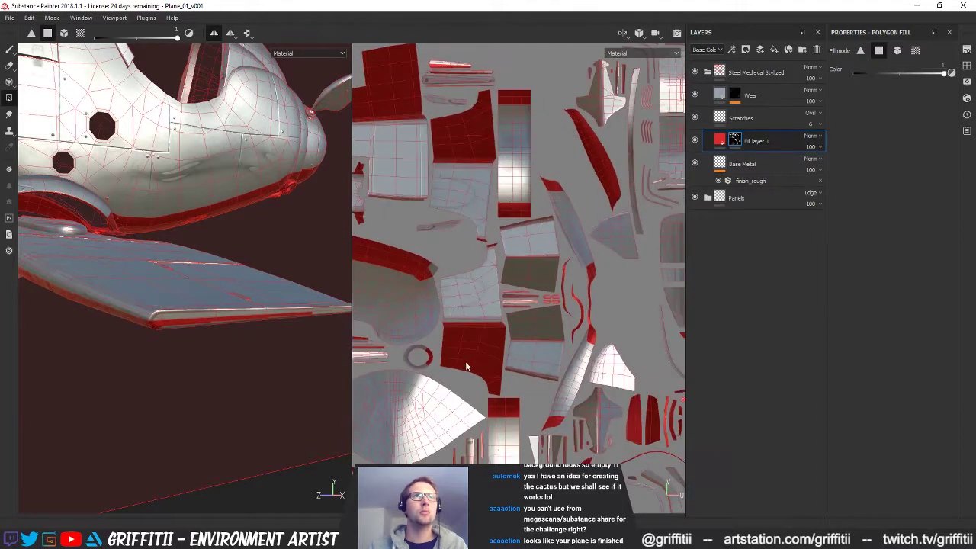
scroll(467, 367, up, 5)
middle_drag(526, 352, 537, 380)
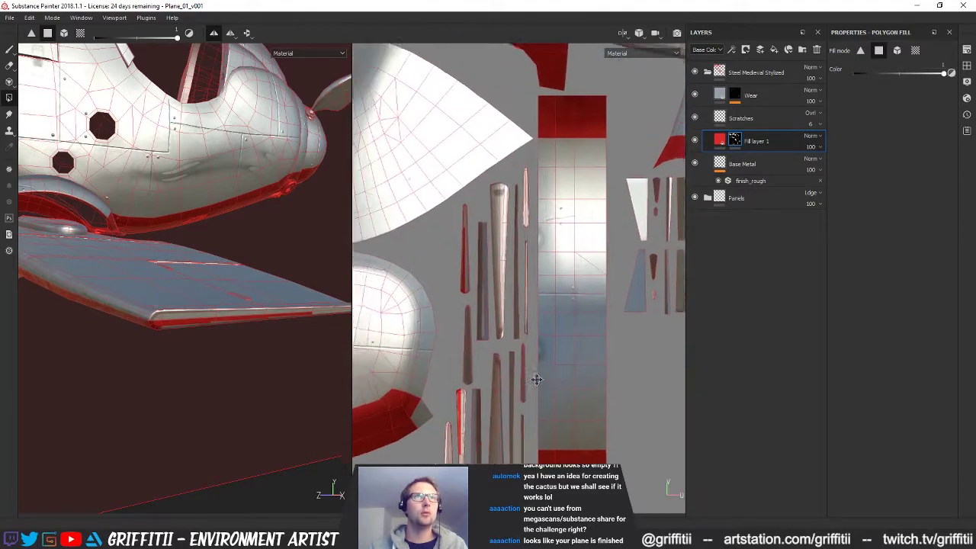
scroll(536, 380, up, 6)
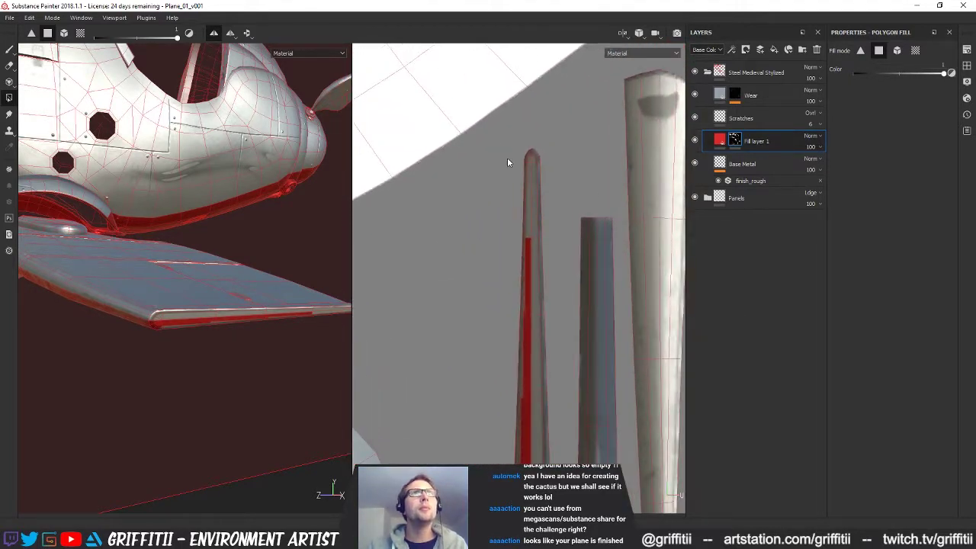
drag(519, 197, 521, 200)
drag(490, 247, 524, 465)
scroll(503, 369, down, 6)
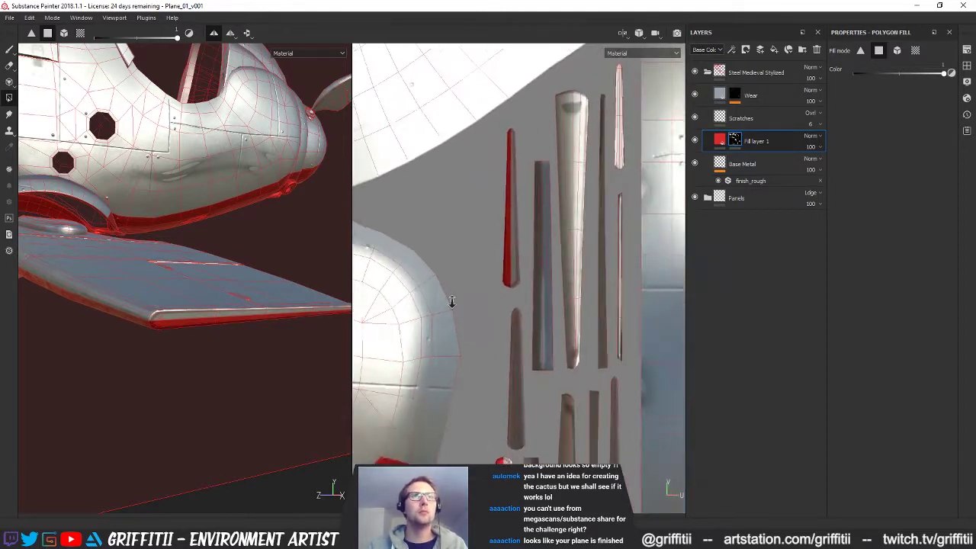
Fill the bare underside panels of the outer wing control surfaces on both mirrored UV islands in the mask
alt+drag(169, 197, 8, 256)
alt+middle_drag(61, 255, 157, 263)
alt+right_drag(158, 263, 222, 290)
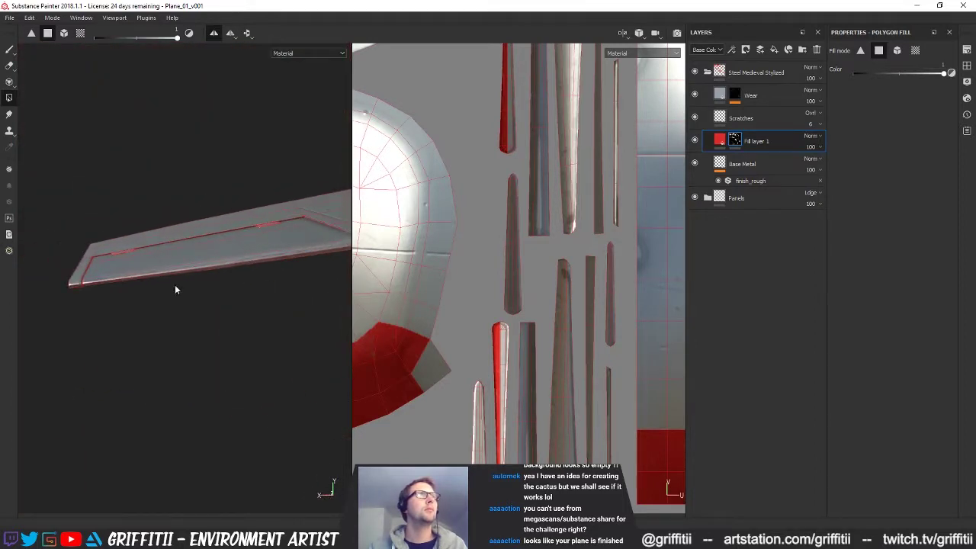
alt+drag(222, 290, 222, 207)
alt+right_drag(222, 206, 296, 238)
click(127, 257)
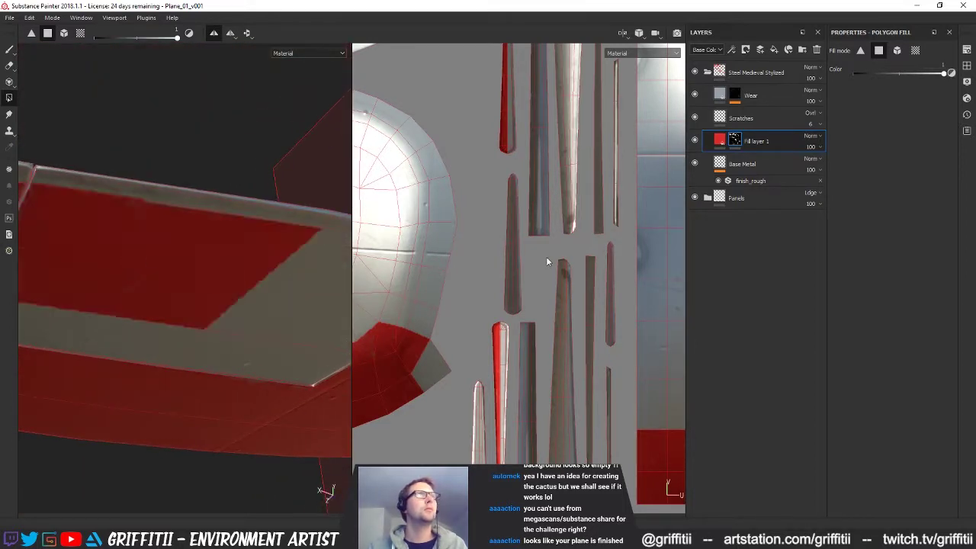
scroll(456, 258, down, 5)
alt+middle_drag(529, 392, 340, 331)
alt+right_drag(518, 240, 538, 251)
scroll(537, 250, up, 8)
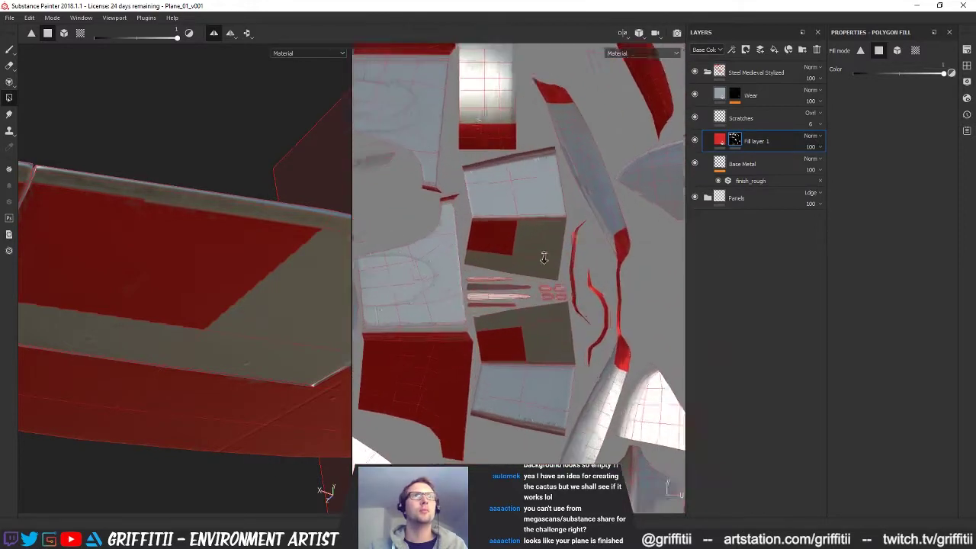
Fill the lower leading-edge polygons of the end section and one side of its narrow tapered UV island in the mask
alt+drag(277, 241, 236, 240)
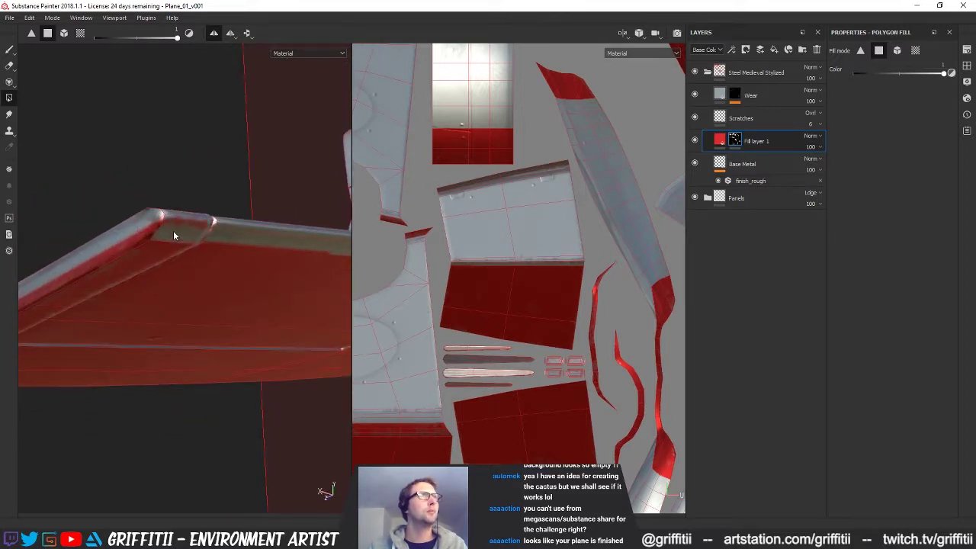
alt+drag(263, 257, 247, 313)
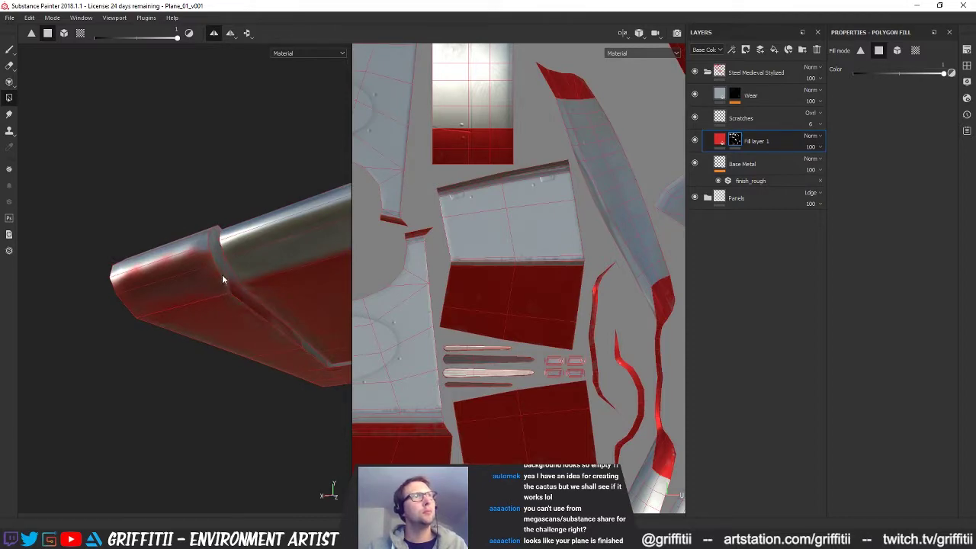
alt+right_drag(473, 368, 508, 378)
alt+middle_drag(507, 378, 427, 112)
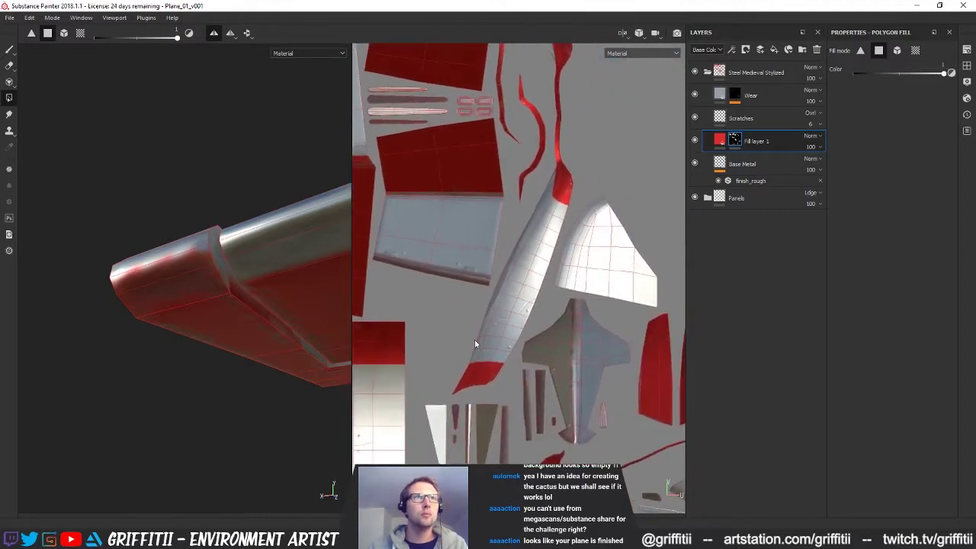
alt+middle_drag(475, 339, 757, 251)
scroll(486, 295, up, 6)
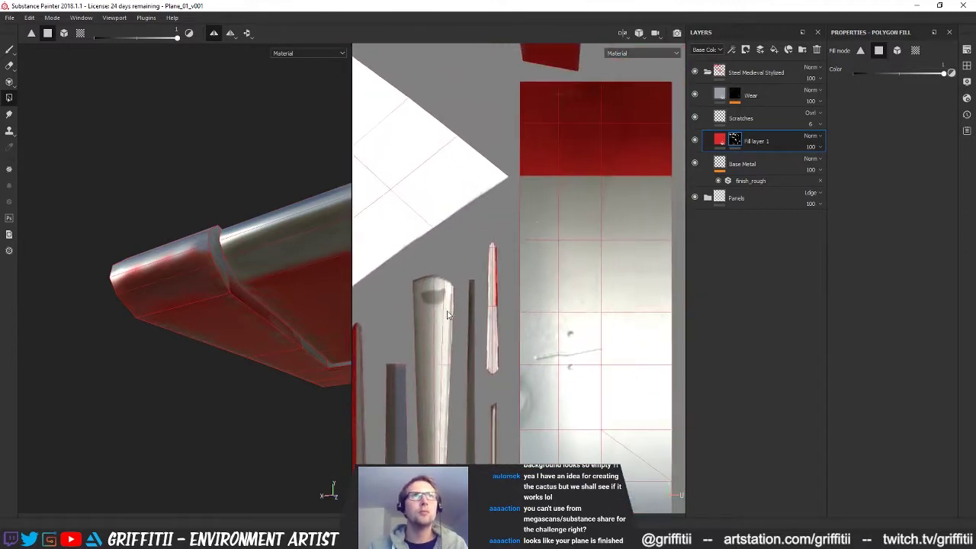
scroll(495, 284, up, 2)
drag(484, 296, 470, 433)
Fill the lower half of the straight panel-gap strip and its mirrored counterpart in the mask
alt+right_drag(575, 373, 418, 364)
alt+middle_drag(505, 383, 520, 251)
alt+drag(261, 315, 177, 276)
click(181, 271)
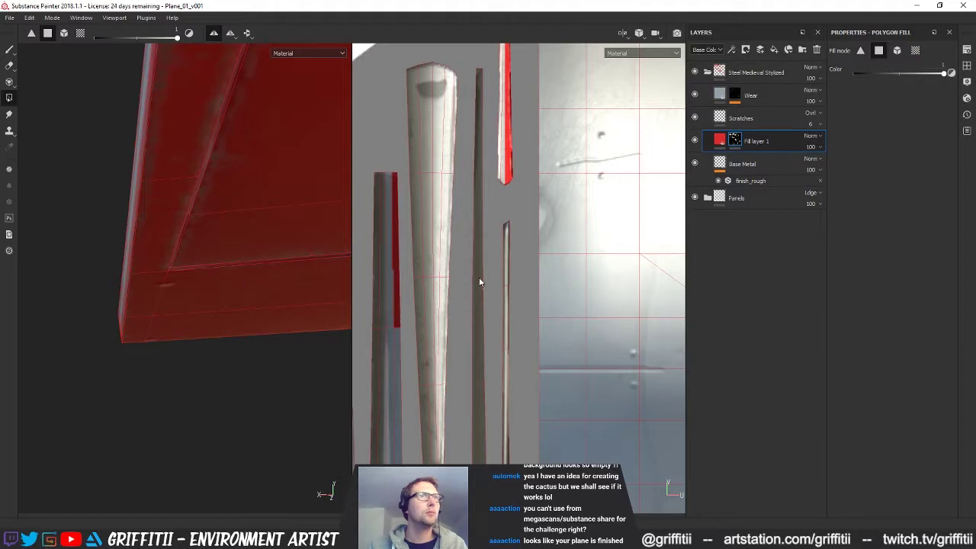
click(389, 341)
scroll(385, 366, down, 3)
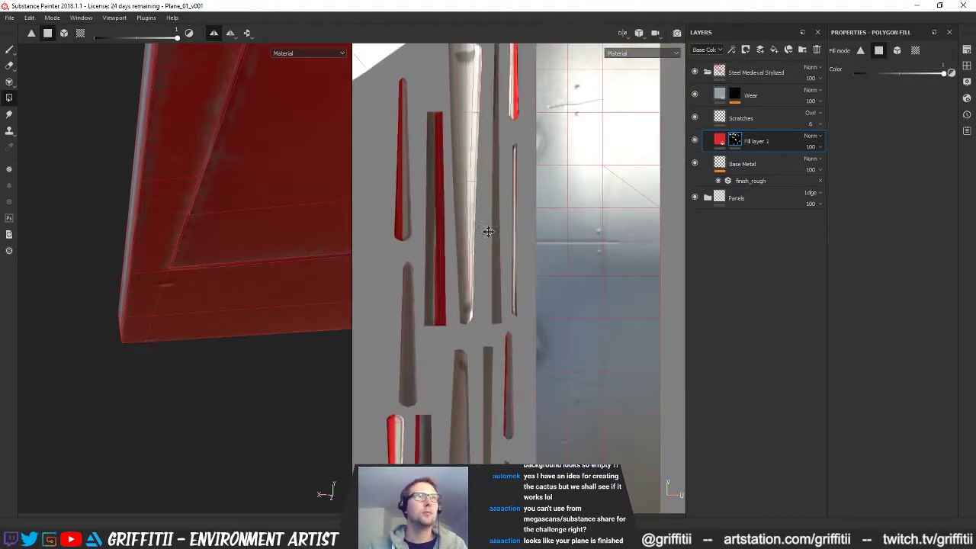
scroll(412, 373, down, 4)
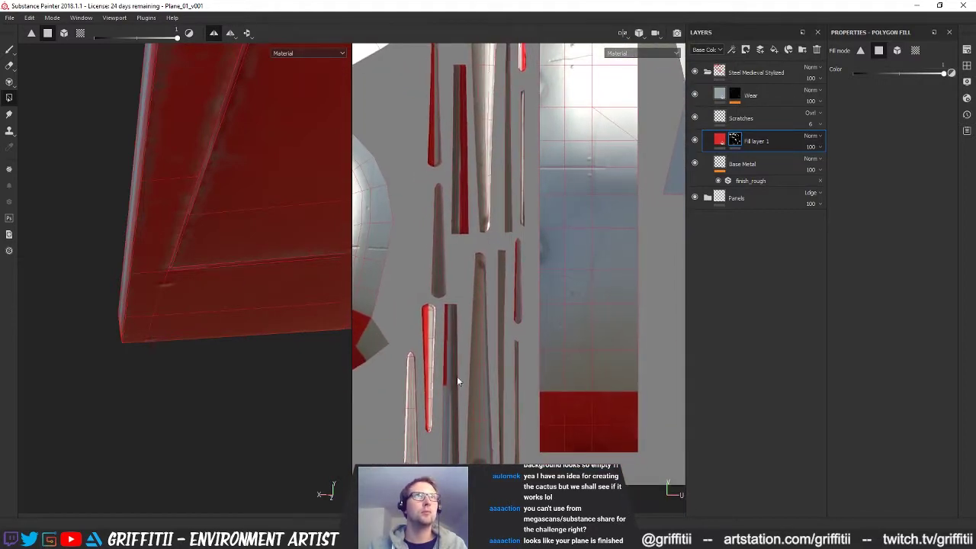
click(444, 391)
click(446, 393)
Fill the lower polygons of the slanted panel-gap edge and the matching side of its mirrored tapered UV island in the mask
alt+middle_drag(226, 235, 136, 265)
alt+right_drag(136, 266, 11, 255)
alt+drag(10, 255, 228, 222)
alt+drag(232, 169, 316, 177)
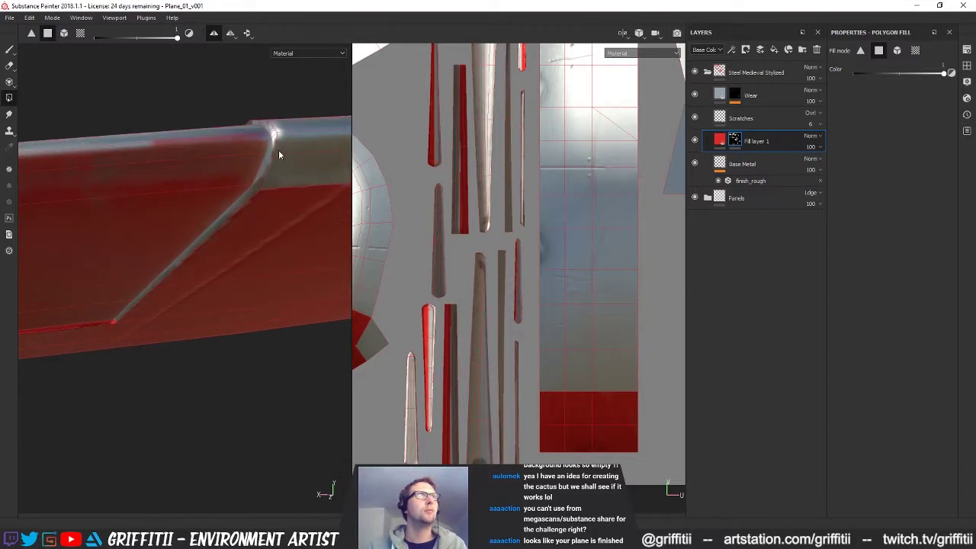
click(251, 194)
scroll(417, 220, up, 2)
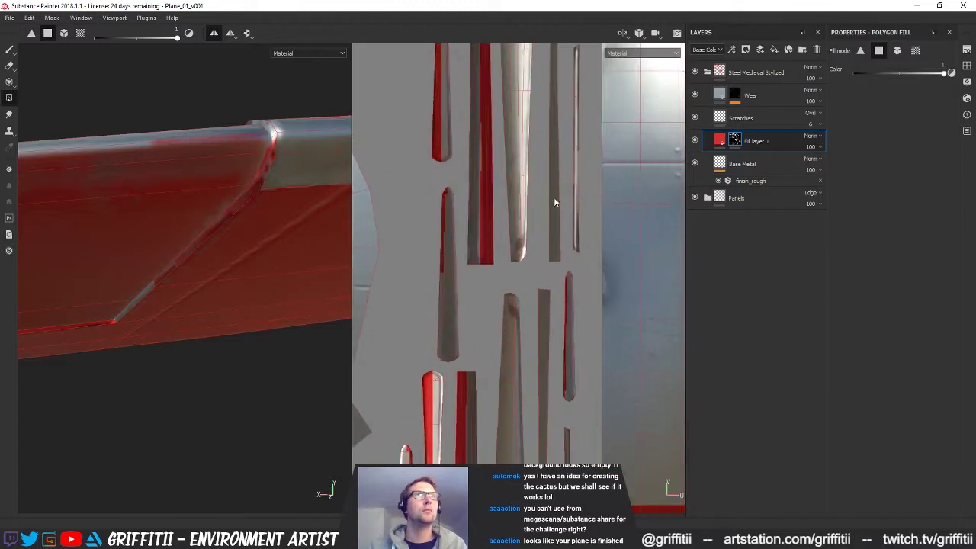
click(440, 336)
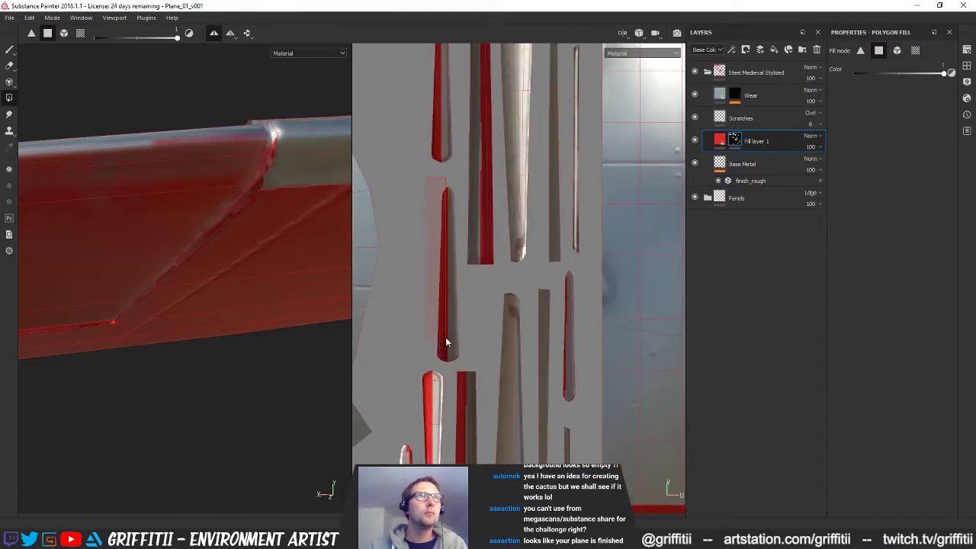
drag(446, 338, 446, 339)
scroll(540, 366, down, 1)
alt+middle_drag(480, 343, 484, 215)
click(432, 415)
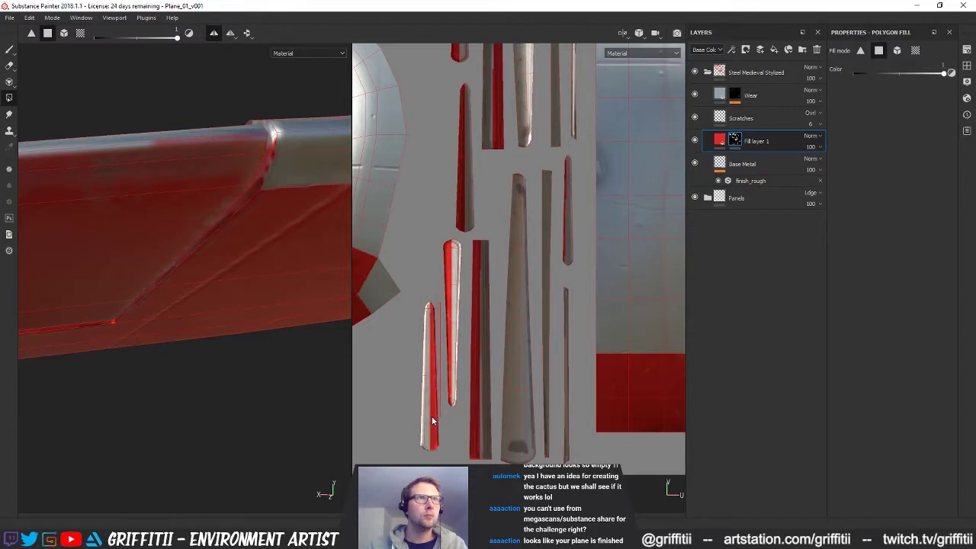
Fill one side of the remaining narrow tapered UV islands of the wing panel gaps in the mask
scroll(540, 408, up, 4)
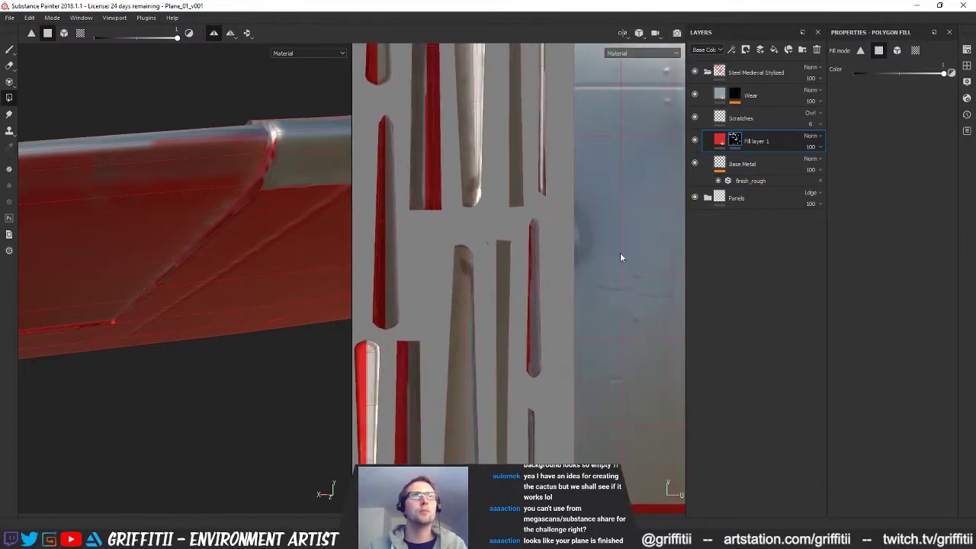
click(529, 383)
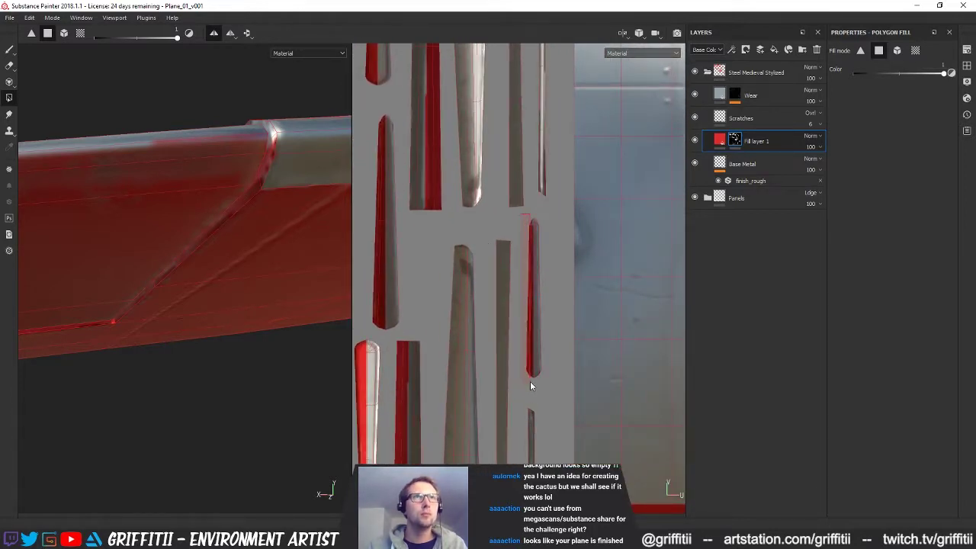
mouse_move(532, 385)
middle_down()
mouse_move(549, 392)
mouse_move(549, 268)
mouse_move(577, 451)
mouse_move(538, 330)
mouse_move(547, 374)
middle_up()
scroll(543, 371, down, 3)
alt+drag(255, 217, 199, 257)
alt+drag(226, 192, 162, 240)
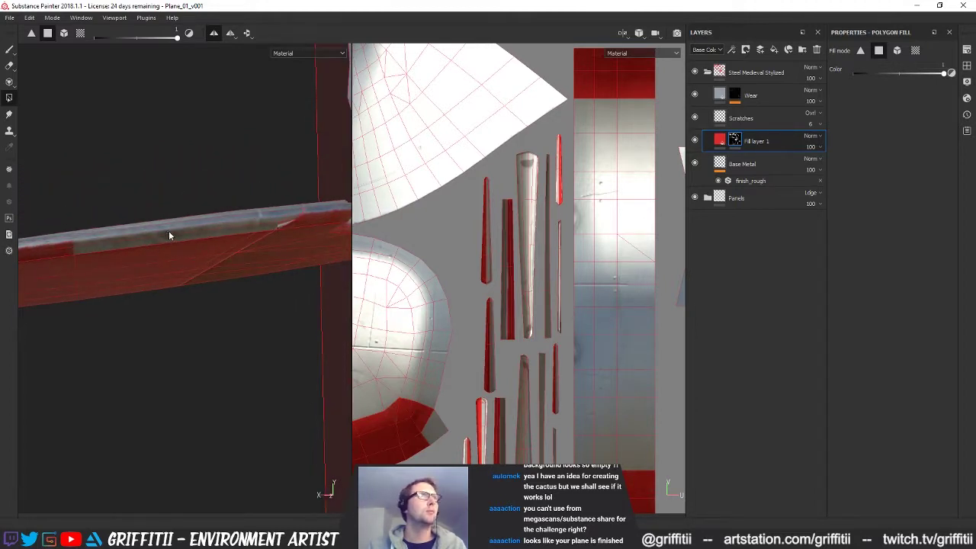
Fill the remaining polygons of the lower leading-edge strip on the wing's UV island, out to its end
alt+right_drag(601, 285, 507, 290)
alt+middle_drag(507, 289, 515, 436)
alt+middle_drag(521, 321, 561, 432)
scroll(524, 279, up, 10)
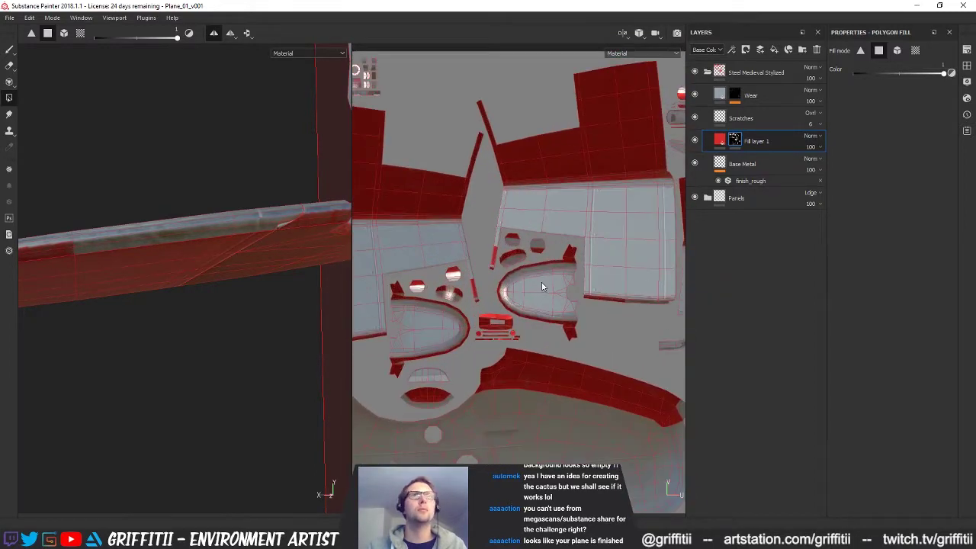
click(581, 318)
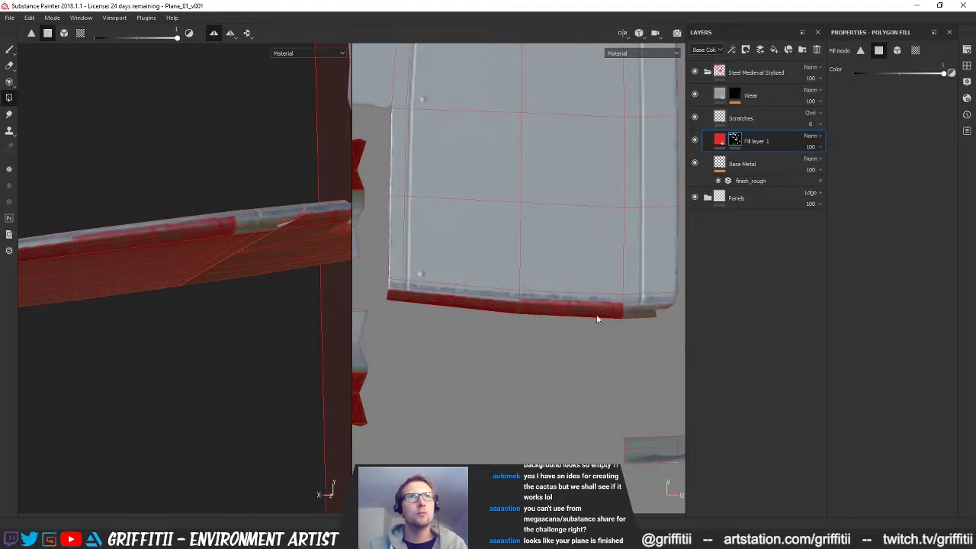
click(635, 318)
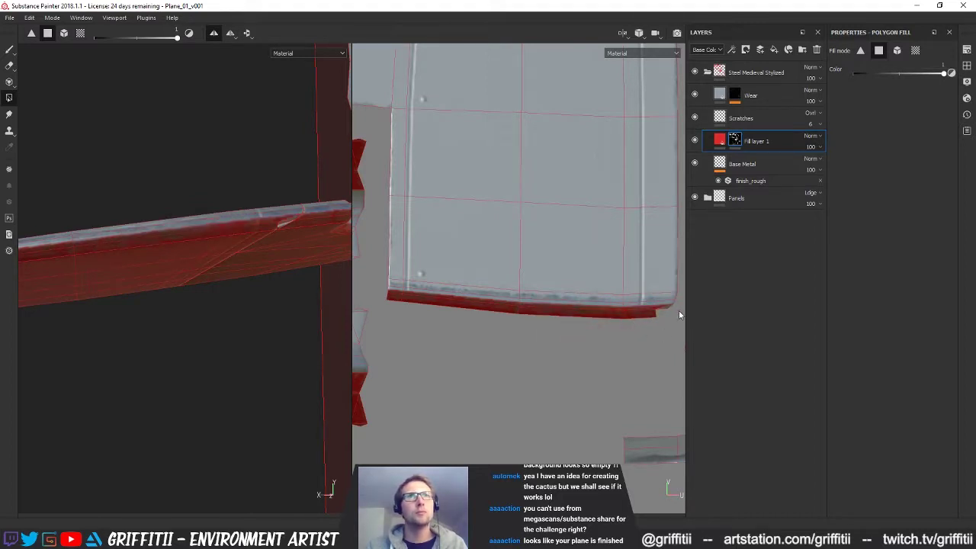
click(661, 310)
alt+right_drag(555, 319, 400, 324)
alt+middle_drag(400, 323, 444, 348)
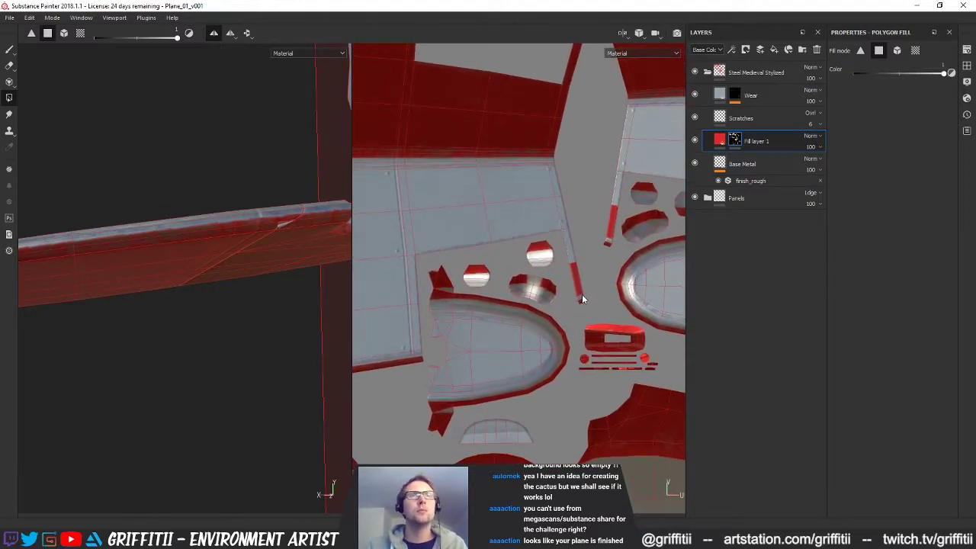
Clear the red fill from the narrow edge strips of both mirrored wing islands with mask value 0, and restore the value to 1
alt+middle_drag(582, 295, 555, 309)
alt+right_drag(555, 309, 592, 360)
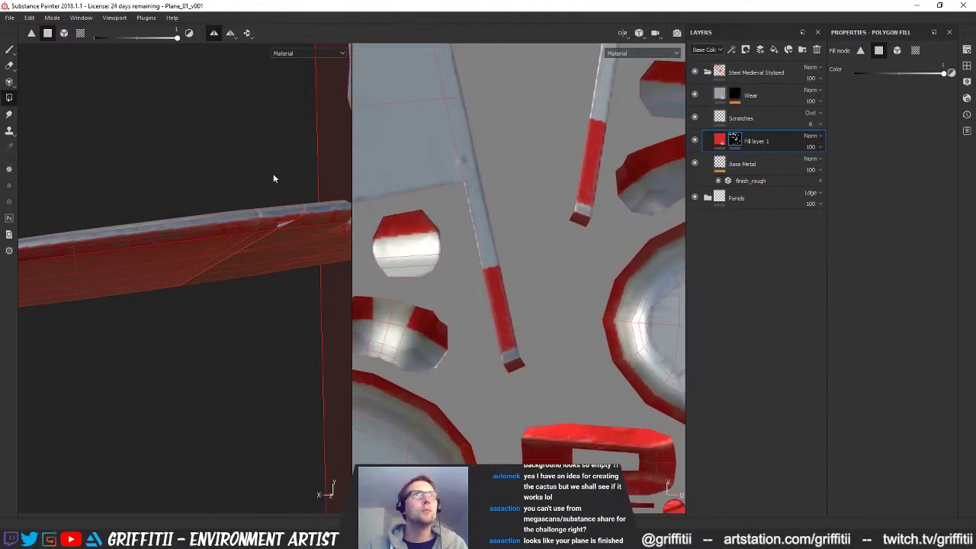
drag(173, 43, 96, 38)
click(489, 285)
alt+right_drag(479, 289, 471, 336)
alt+middle_drag(471, 337, 607, 322)
alt+middle_drag(404, 372, 604, 278)
alt+right_drag(533, 323, 417, 173)
drag(169, 38, 177, 38)
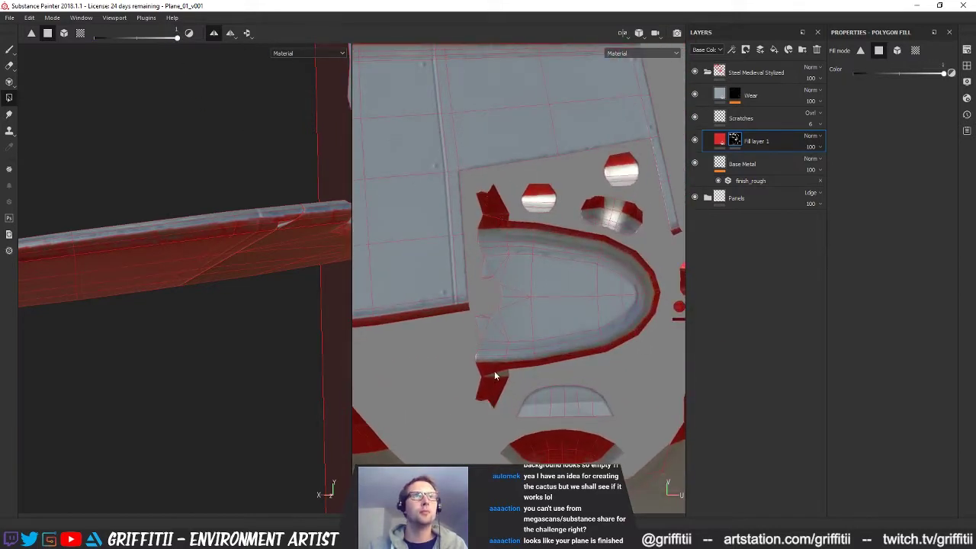
Examine the UV layout around the wing, fuselage and small strip islands for missed underside areas
alt+right_drag(581, 308, 514, 295)
alt+middle_drag(514, 296, 401, 315)
middle_drag(513, 251, 533, 328)
alt+right_drag(533, 328, 454, 303)
alt+middle_drag(536, 318, 540, 295)
alt+right_drag(541, 294, 489, 288)
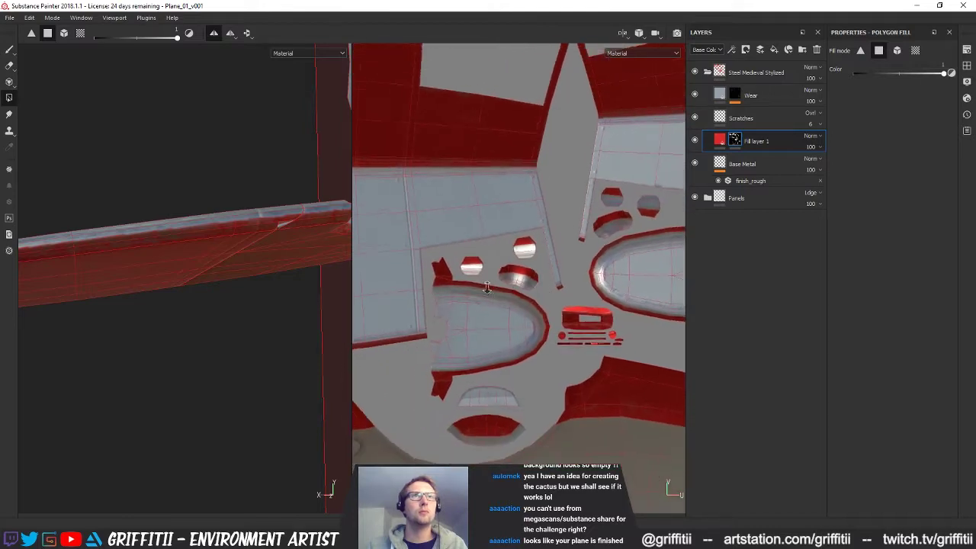
alt+middle_drag(489, 291, 458, 264)
alt+right_drag(457, 263, 401, 310)
alt+middle_drag(567, 357, 517, 197)
alt+middle_drag(542, 316, 486, 333)
alt+middle_drag(596, 374, 513, 205)
alt+middle_drag(525, 366, 460, 336)
middle_drag(546, 344, 432, 343)
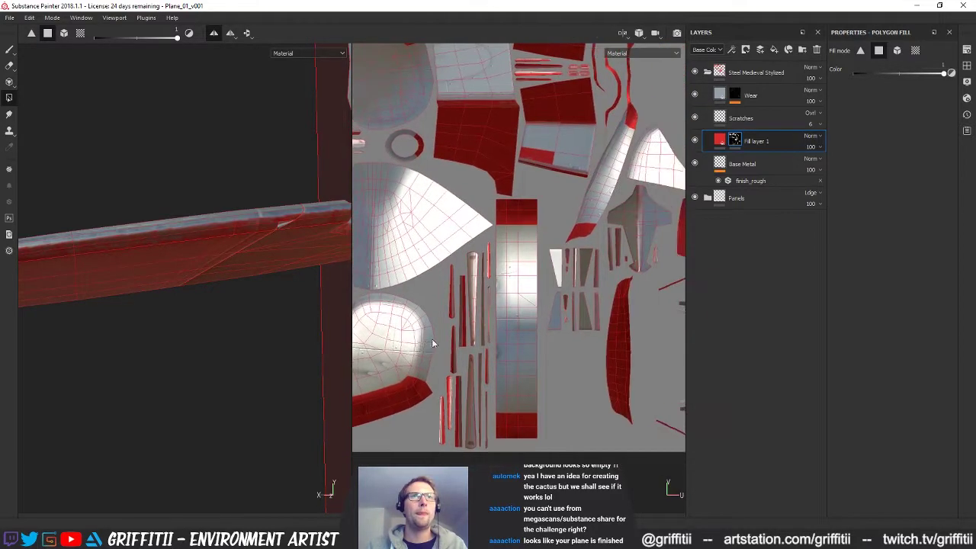
middle_drag(573, 322, 564, 349)
Fill the bare strip along the rear edge of the wing underside in the mask
alt+drag(238, 263, 229, 233)
alt+right_drag(228, 232, 158, 255)
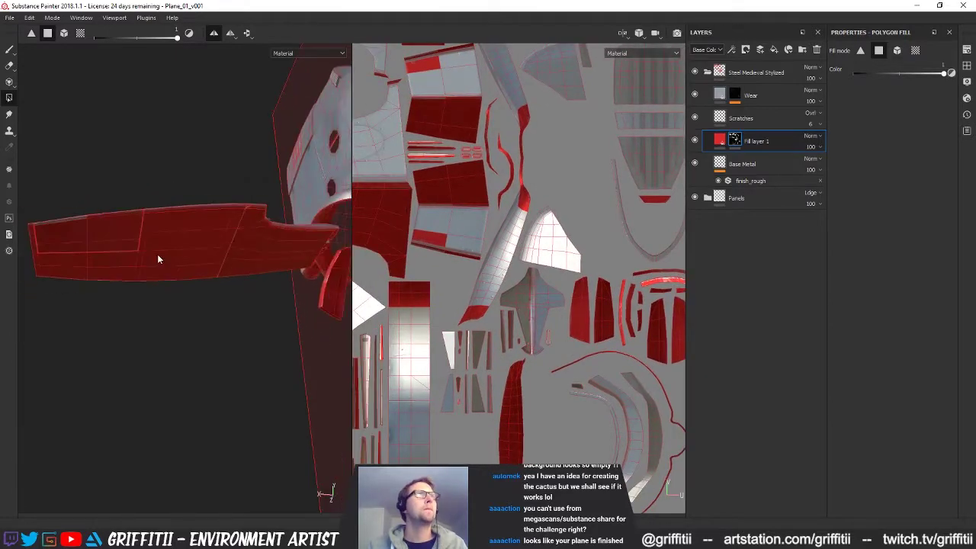
alt+drag(165, 256, 410, 359)
click(220, 309)
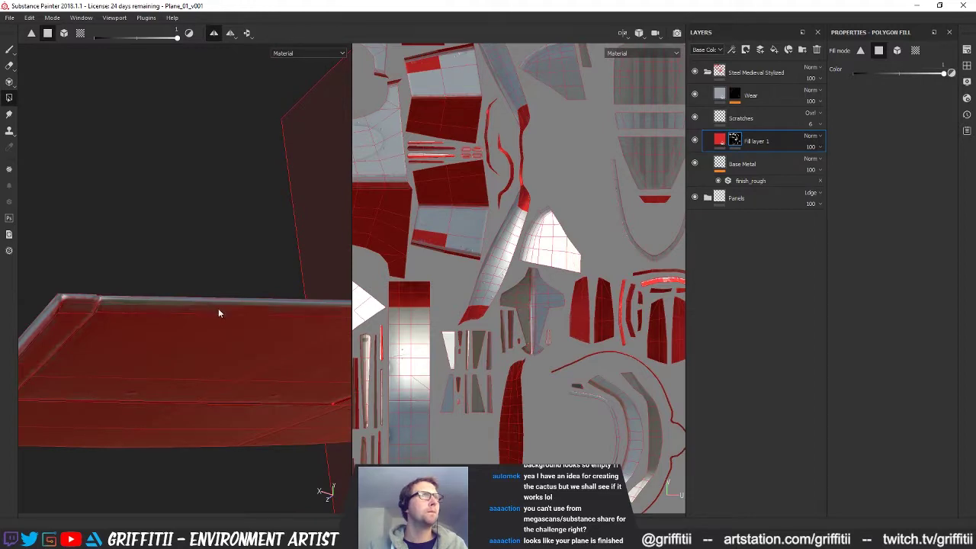
click(223, 300)
Clear the stray red patches from the grey upper surfaces of both mirrored panel islands with mask value 0, and restore the value to 1
alt+middle_drag(410, 252, 453, 290)
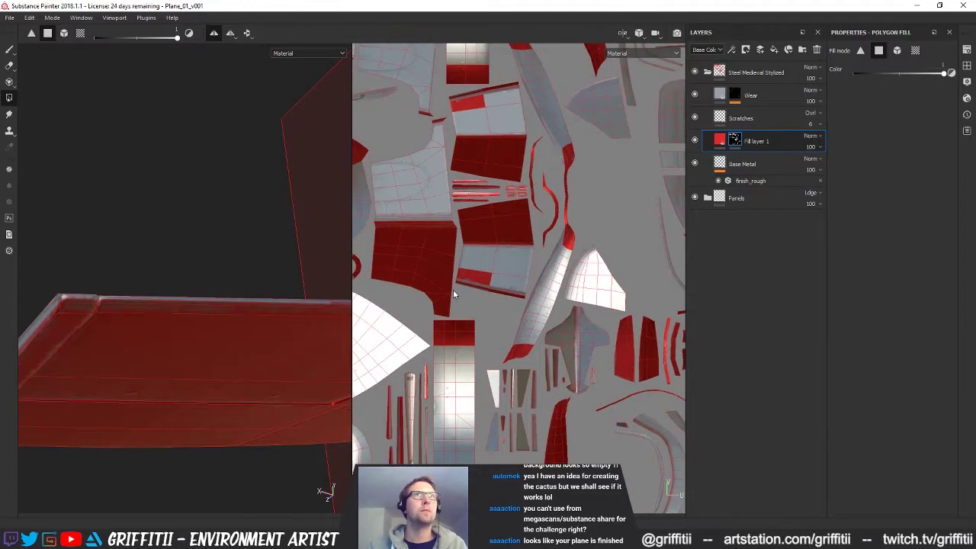
alt+right_drag(453, 289, 812, 288)
alt+middle_drag(570, 301, 545, 331)
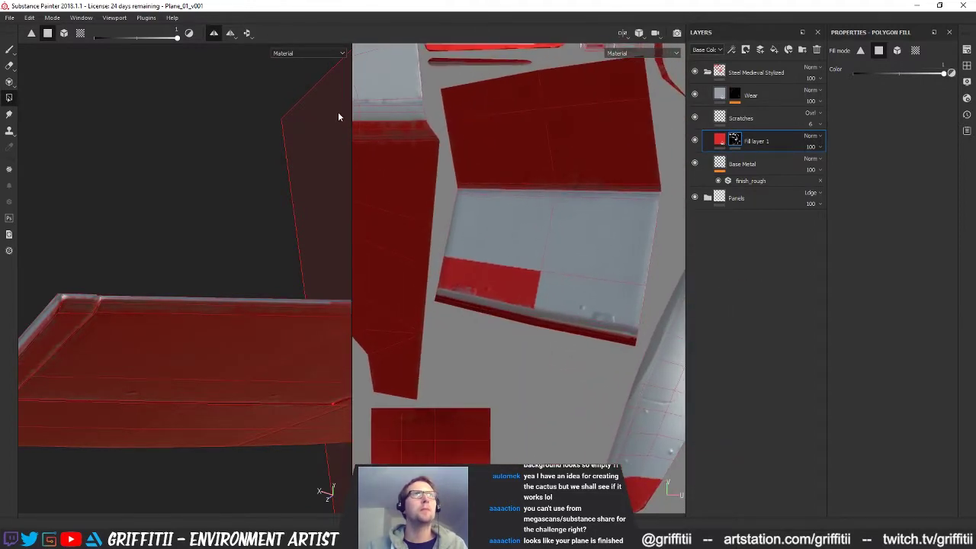
key(x)
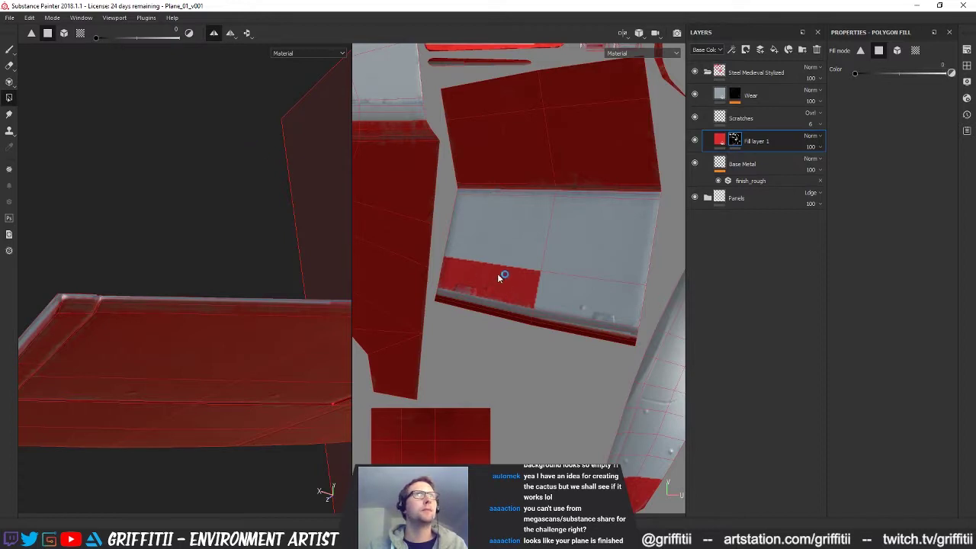
click(497, 276)
drag(166, 36, 193, 38)
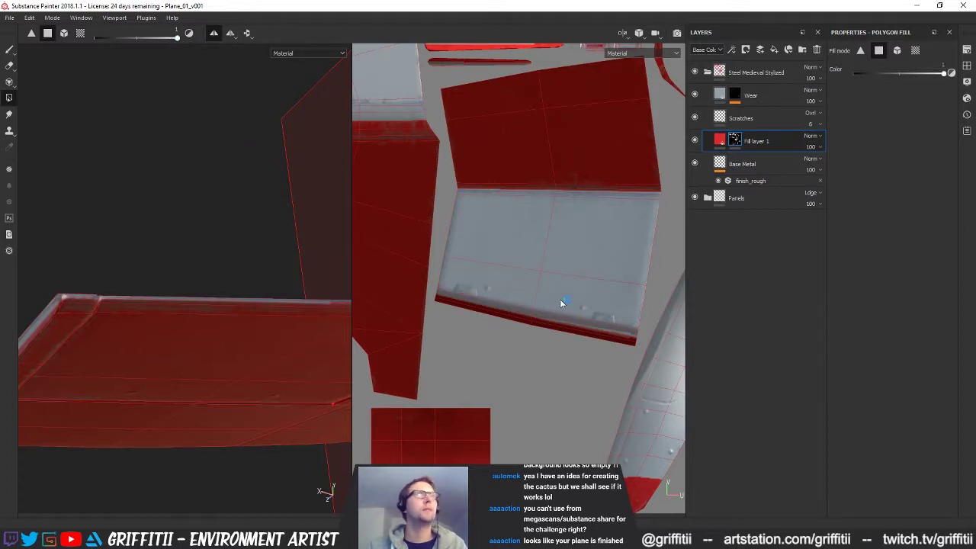
scroll(560, 300, down, 2)
alt+middle_drag(486, 221, 486, 392)
alt+middle_drag(494, 319, 494, 434)
alt+middle_drag(519, 150, 514, 260)
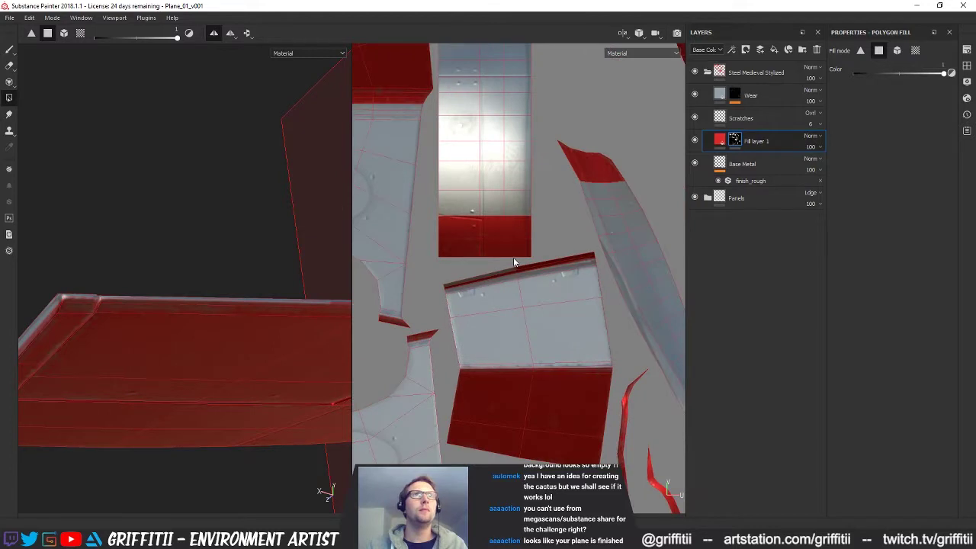
Fill one half of the symmetrical fin-shaped UV island up to its centre line in the mask
alt+middle_drag(562, 361, 567, 243)
alt+right_drag(568, 242, 442, 282)
alt+middle_drag(510, 317, 436, 306)
alt+right_drag(507, 331, 451, 322)
alt+middle_drag(531, 333, 488, 452)
alt+right_drag(595, 263, 671, 257)
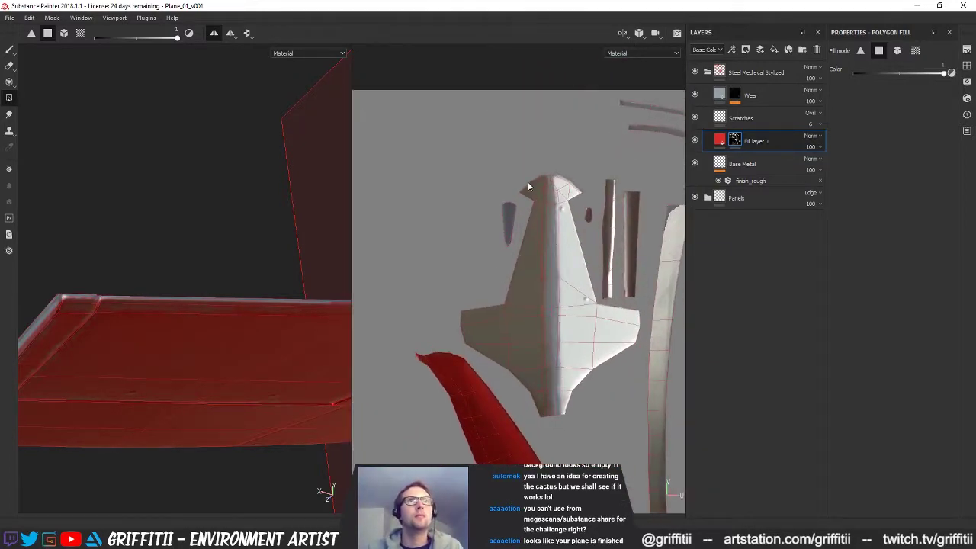
scroll(527, 192, up, 1)
click(533, 236)
click(548, 263)
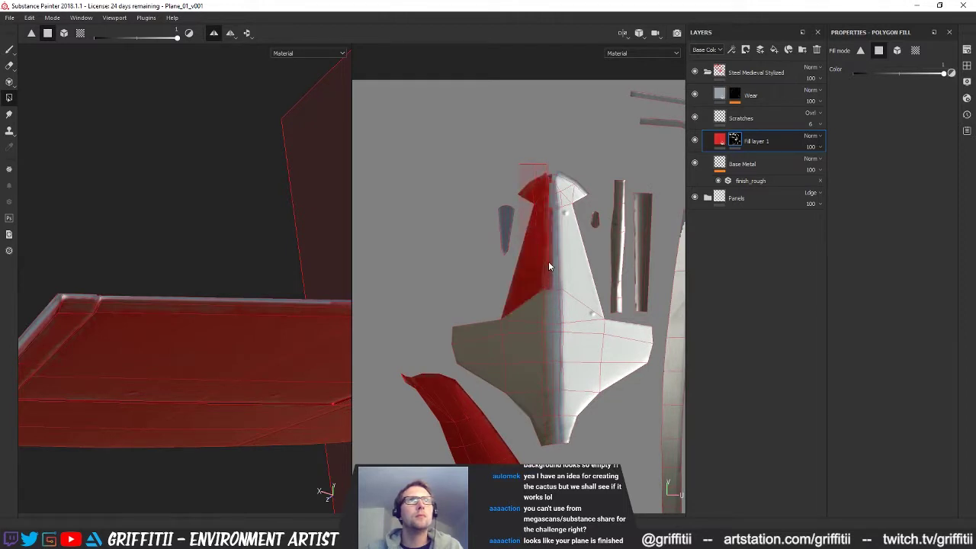
click(497, 336)
click(551, 433)
Fill the bare inset panel on the underside of the tail fin in the mask
alt+drag(247, 294, 129, 287)
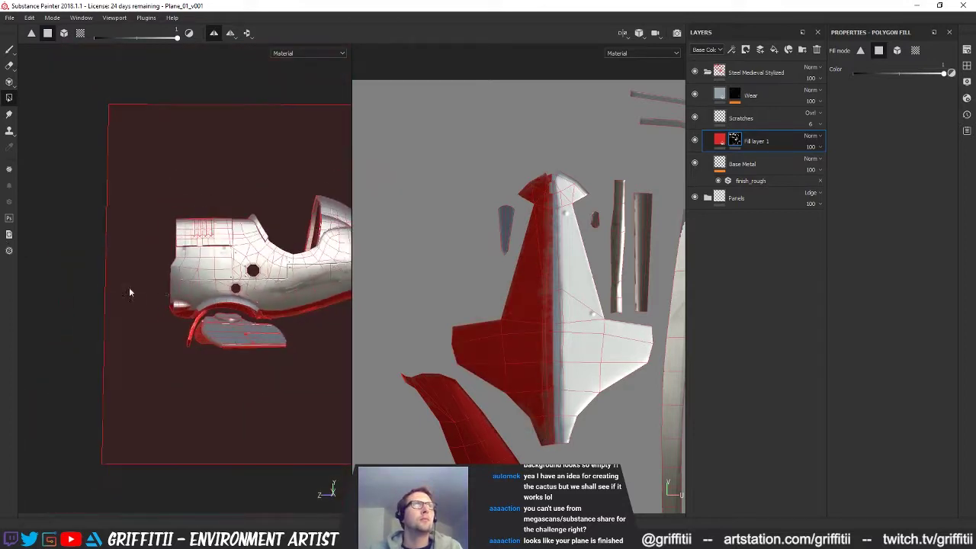
alt+middle_drag(311, 280, 130, 290)
alt+drag(377, 290, 235, 266)
alt+drag(496, 235, 518, 237)
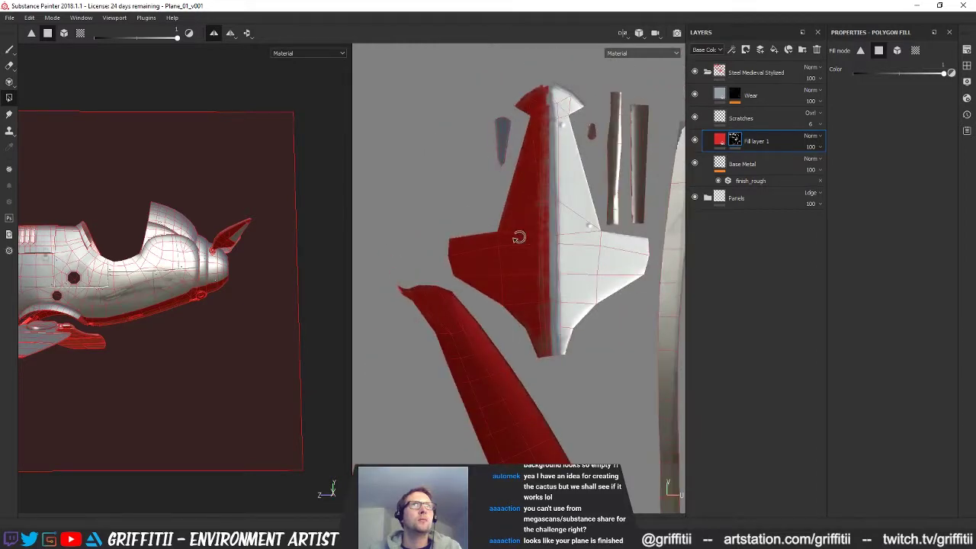
alt+middle_drag(170, 259, 148, 288)
alt+drag(148, 287, 323, 376)
alt+drag(148, 249, 67, 303)
alt+right_drag(67, 303, 616, 351)
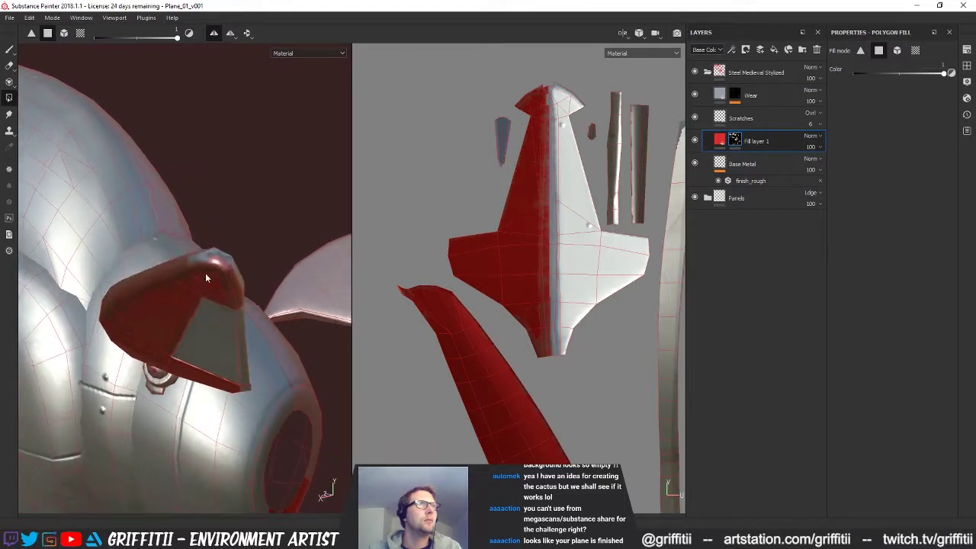
mouse_move(547, 303)
shift+right_down()
mouse_move(603, 305)
mouse_move(576, 303)
shift+right_up()
alt+drag(244, 373, 183, 305)
alt+drag(199, 347, 145, 292)
click(147, 288)
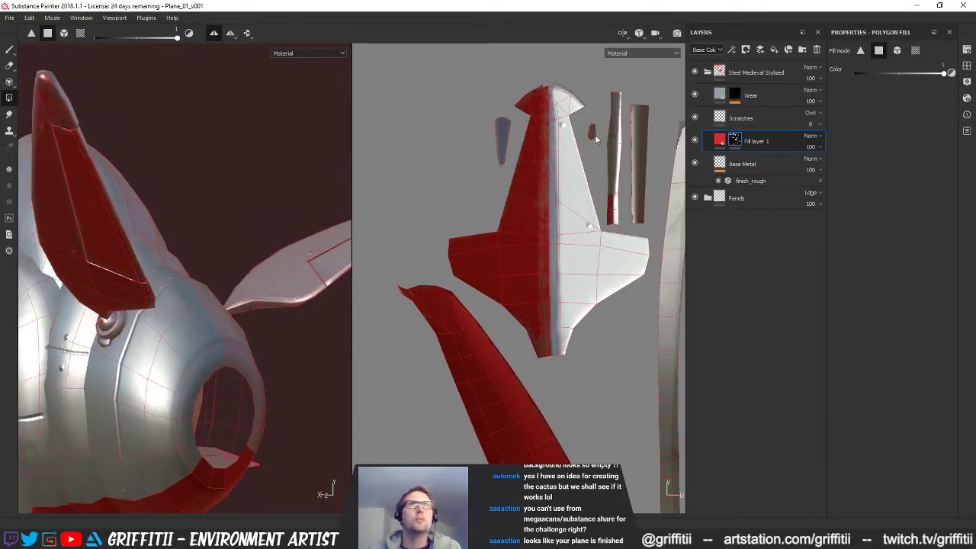
Fill one side of the narrow wavy strip beside the fin-shaped UV island in the mask
alt+middle_drag(623, 238, 566, 270)
alt+drag(167, 298, 70, 269)
alt+middle_drag(71, 268, 185, 331)
alt+right_drag(185, 331, 613, 349)
alt+drag(227, 337, 278, 261)
alt+right_drag(122, 307, 583, 334)
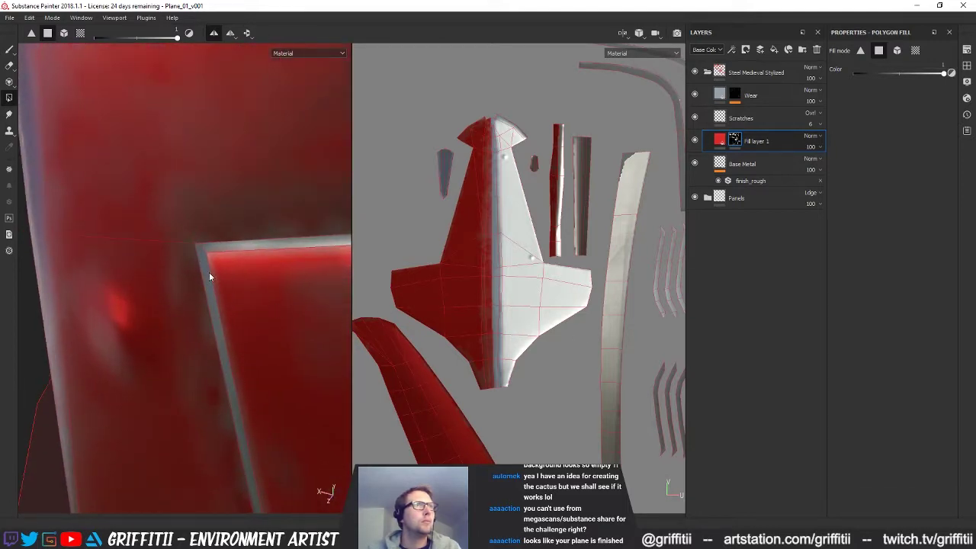
Fill one side of the narrow panel-gap strips flanking the tail fin's triangular panel islands on both mirrored sets
alt+middle_drag(597, 311, 610, 248)
alt+right_drag(610, 248, 519, 336)
alt+middle_drag(600, 472, 593, 314)
alt+right_drag(593, 314, 444, 247)
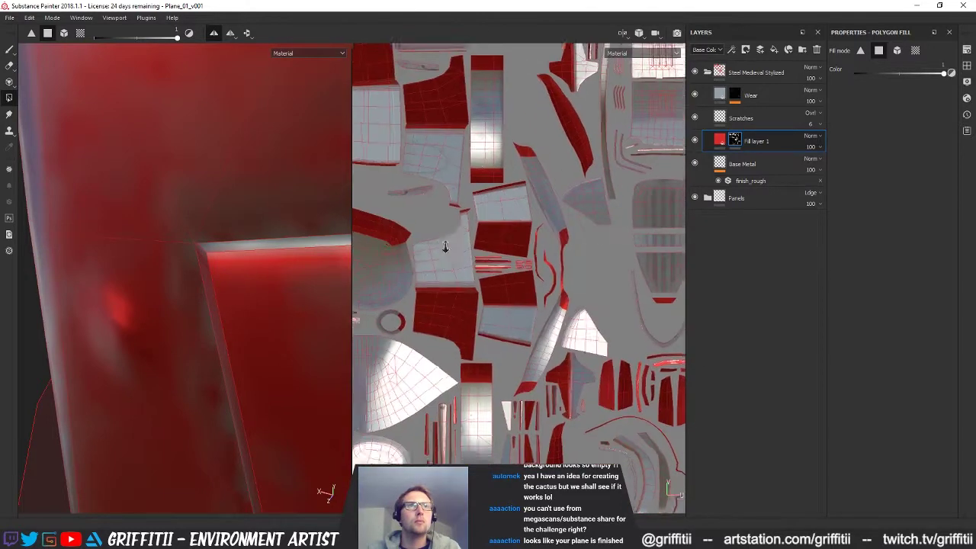
alt+middle_drag(601, 366, 575, 292)
alt+right_drag(575, 292, 877, 355)
alt+middle_drag(627, 377, 624, 358)
alt+right_drag(625, 357, 639, 359)
alt+middle_drag(543, 350, 579, 223)
alt+drag(518, 221, 460, 316)
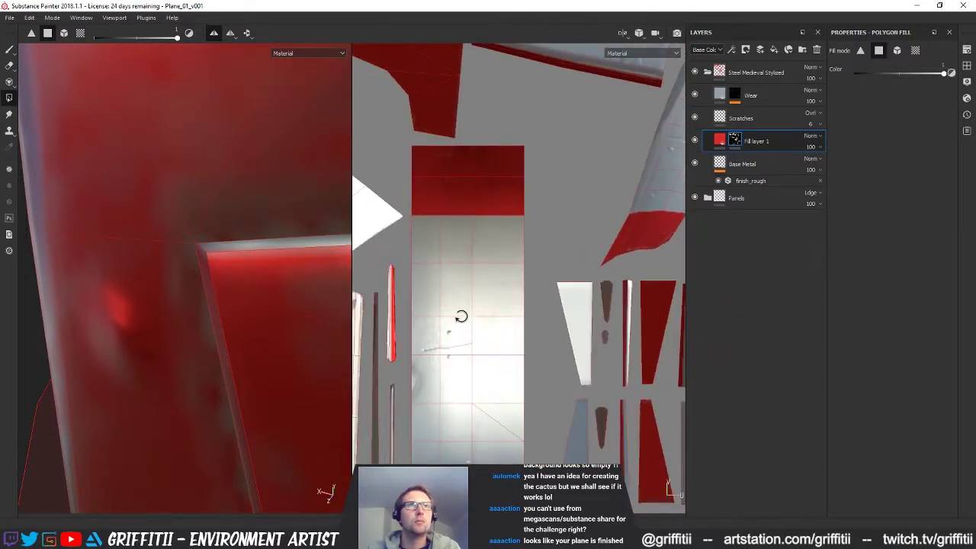
alt+middle_drag(567, 357, 407, 299)
alt+right_drag(511, 299, 717, 305)
click(536, 345)
alt+middle_drag(561, 403, 598, 341)
click(548, 353)
middle_drag(536, 388, 539, 355)
alt+drag(266, 296, 248, 252)
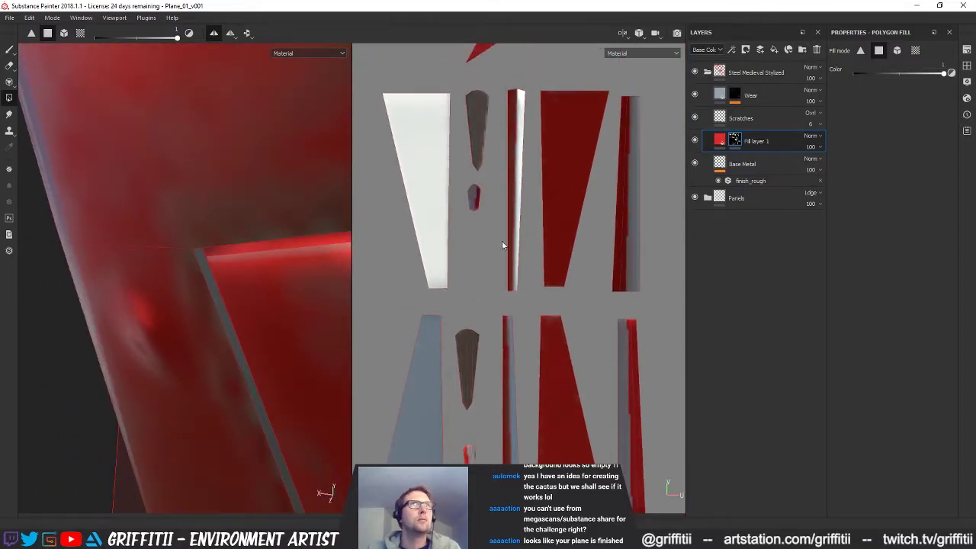
Fill one half of the small rounded gap island on both mirrored sets beside the triangular panels
scroll(466, 174, up, 4)
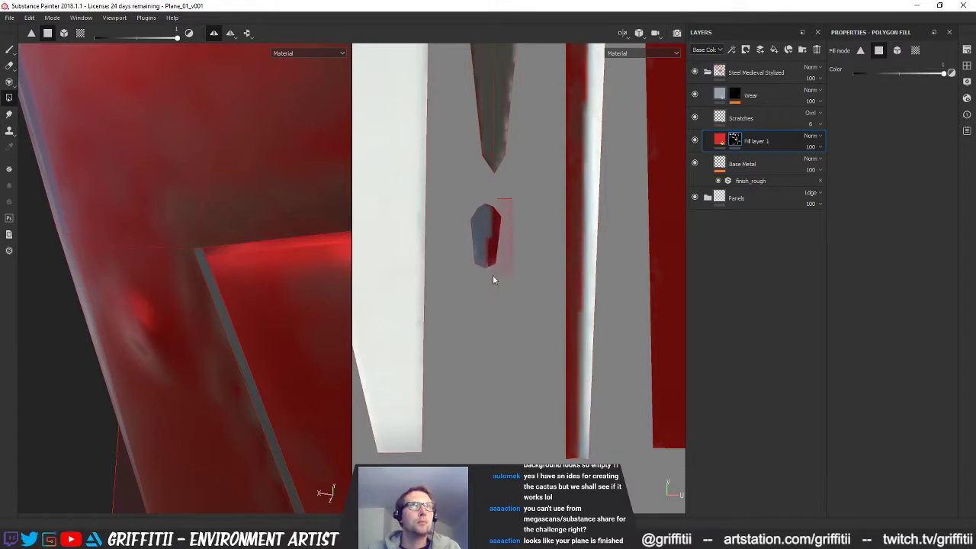
drag(489, 280, 489, 279)
alt+middle_drag(534, 507, 535, 305)
alt+middle_drag(490, 404, 509, 279)
scroll(509, 280, down, 1)
alt+middle_drag(519, 383, 557, 289)
scroll(560, 372, up, 2)
drag(513, 380, 520, 389)
alt+middle_drag(550, 254, 536, 429)
Fill one side of the long horizontal gap-strip islands that lie between the two red panel islands
alt+drag(248, 322, 196, 260)
alt+right_drag(221, 263, 20, 235)
alt+drag(130, 335, 228, 258)
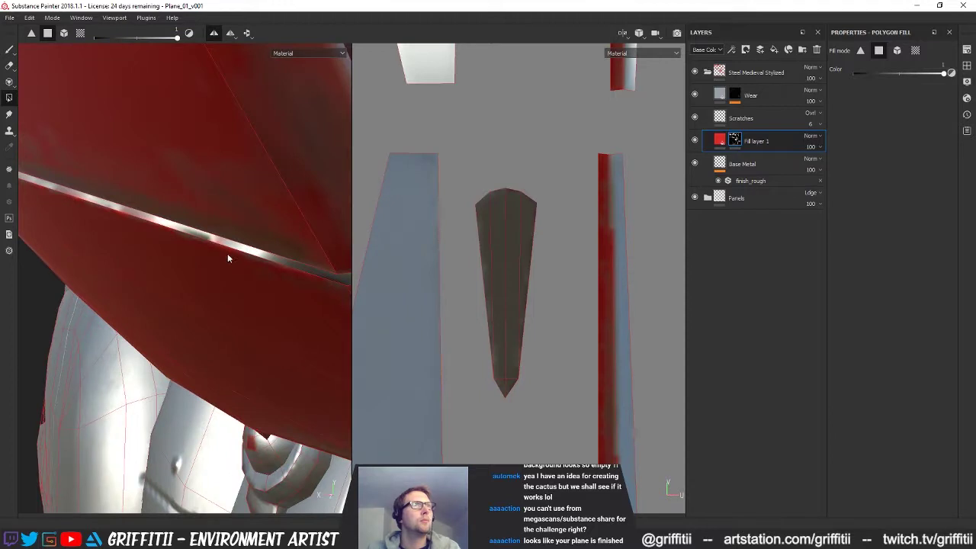
alt+right_drag(591, 292, 328, 261)
alt+middle_drag(586, 148, 544, 334)
alt+right_drag(544, 333, 427, 305)
alt+middle_drag(515, 259, 507, 446)
alt+middle_drag(512, 228, 522, 371)
alt+middle_drag(444, 281, 448, 472)
alt+middle_drag(505, 262, 500, 148)
alt+right_drag(463, 370, 954, 359)
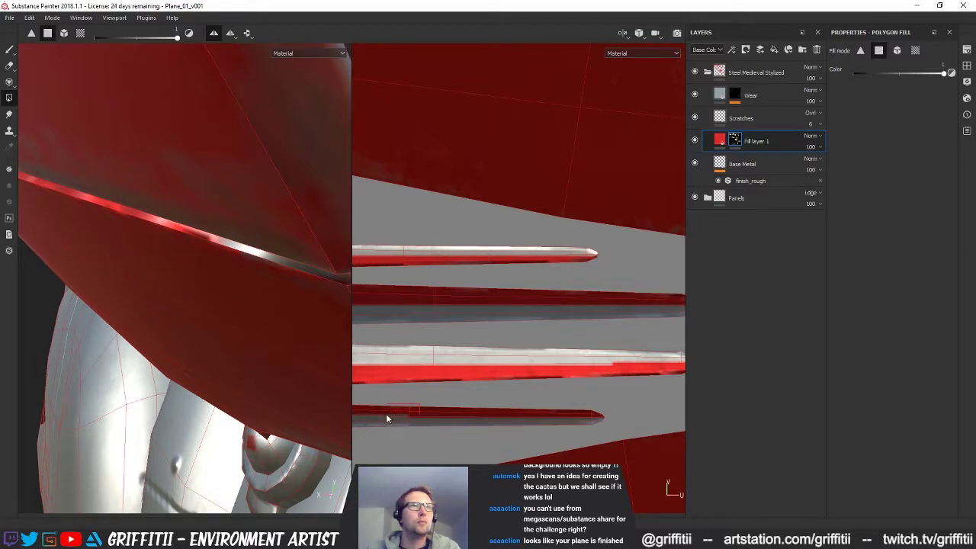
scroll(386, 413, down, 6)
middle_drag(557, 412, 512, 350)
Fill the small tapered gap island and one side of the straight narrow strip beside the fin-shaped UV island
alt+drag(259, 308, 226, 280)
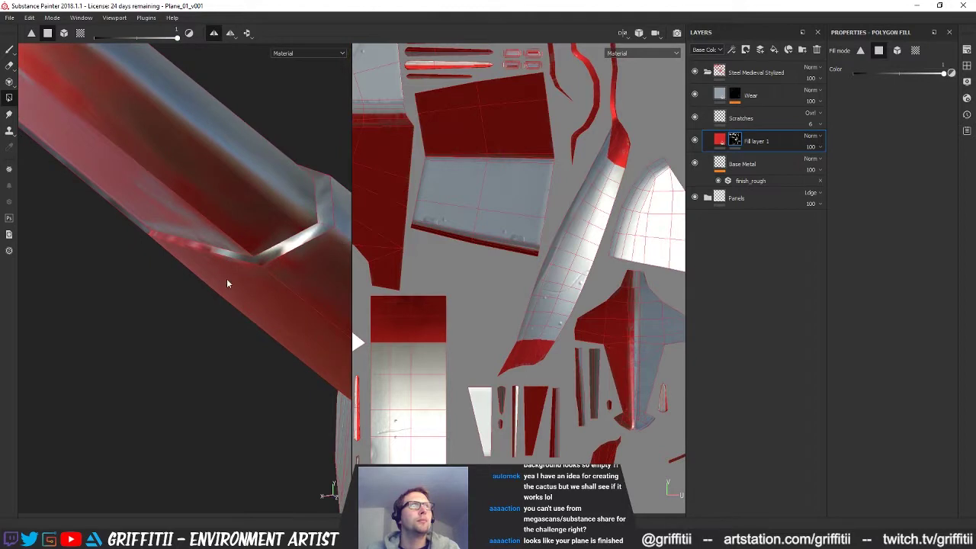
scroll(615, 405, up, 5)
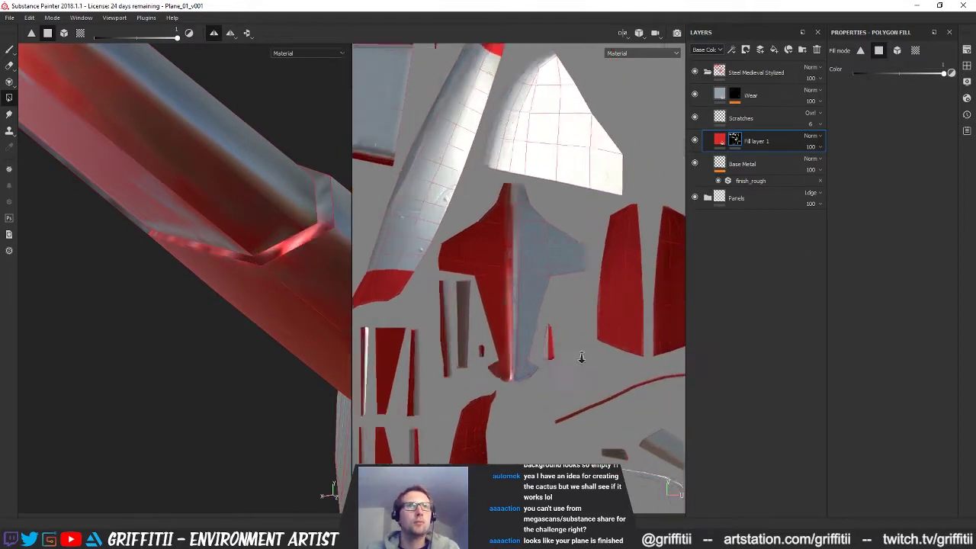
alt+middle_drag(518, 350, 666, 366)
alt+right_drag(594, 351, 561, 343)
alt+drag(282, 268, 142, 295)
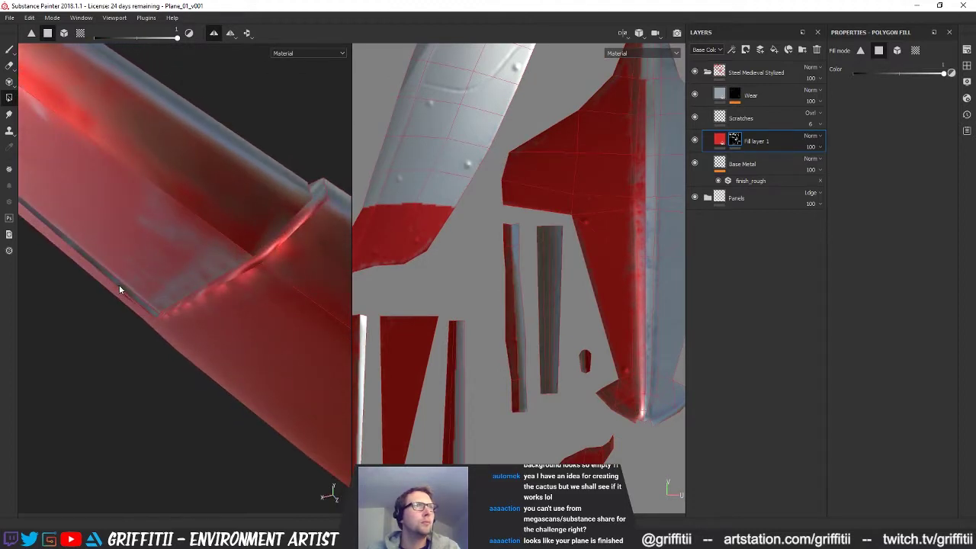
click(120, 287)
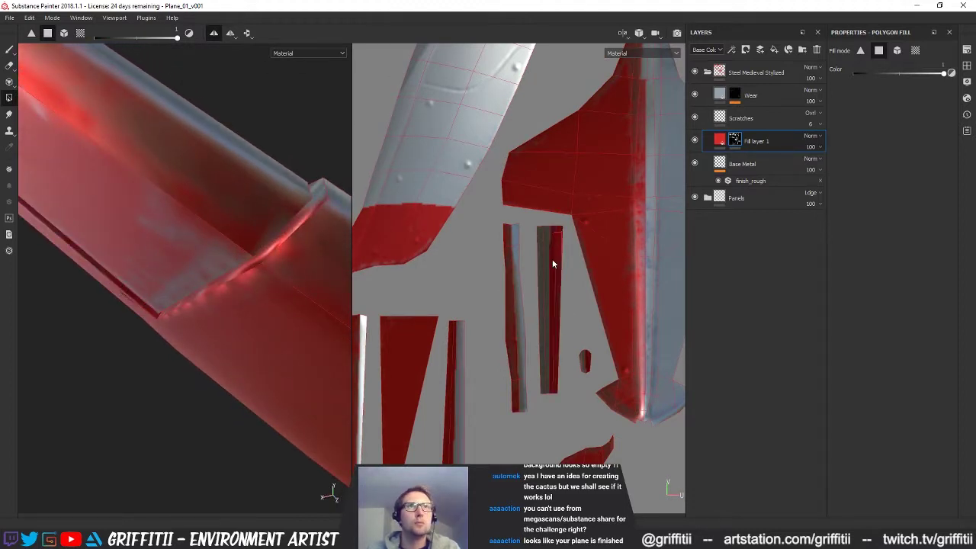
Examine the fin-shaped UV islands and the narrow gap strips around them on both mirrored sets for unfilled areas
alt+right_drag(597, 361, 488, 339)
alt+middle_drag(488, 339, 505, 238)
alt+middle_drag(547, 325, 616, 347)
alt+right_drag(251, 275, 98, 242)
alt+drag(99, 242, 612, 323)
alt+right_drag(597, 301, 539, 267)
alt+middle_drag(539, 266, 566, 423)
alt+middle_drag(596, 238, 560, 420)
alt+right_drag(610, 314, 496, 294)
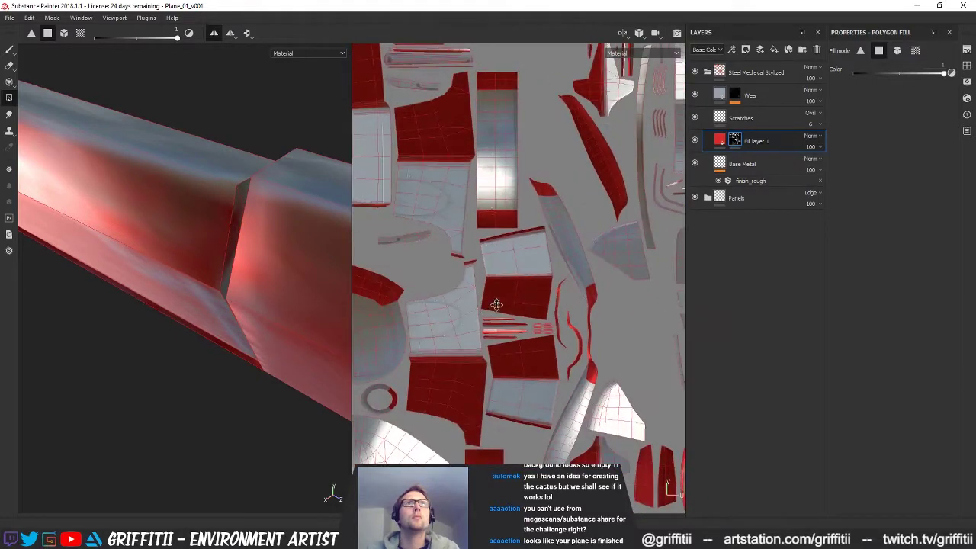
alt+middle_drag(568, 240, 529, 357)
alt+middle_drag(562, 273, 538, 360)
alt+right_drag(549, 313, 470, 281)
scroll(470, 281, up, 3)
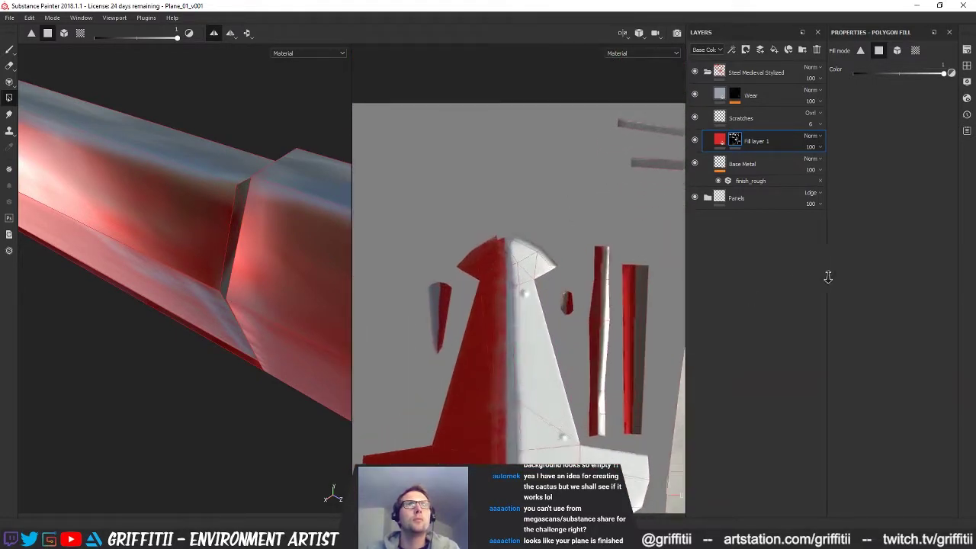
scroll(557, 303, up, 2)
scroll(536, 312, down, 2)
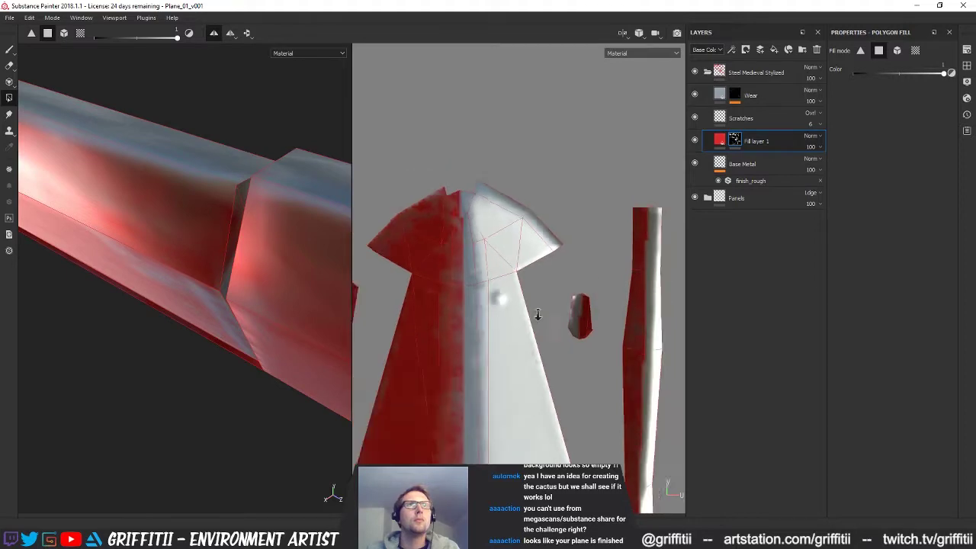
scroll(536, 353, up, 3)
scroll(592, 276, down, 4)
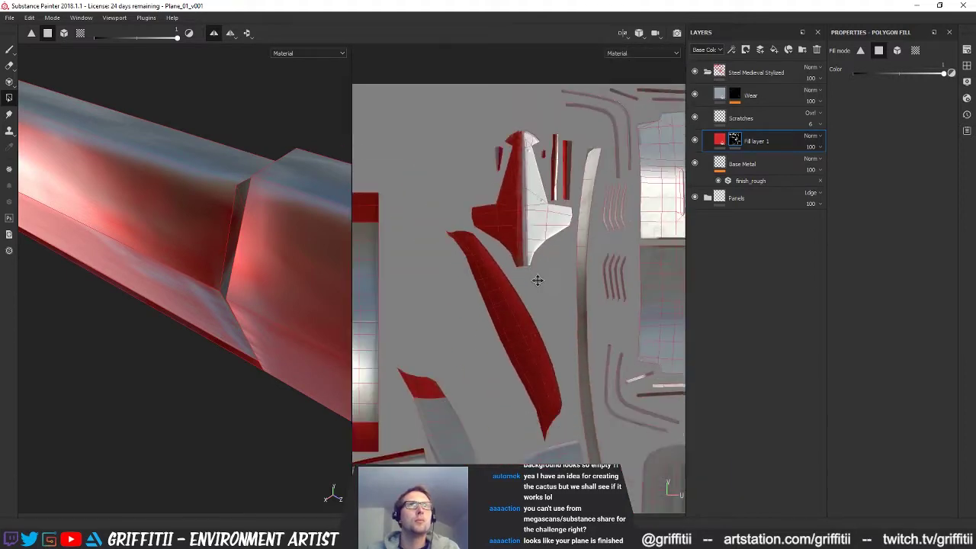
Fill one half of the tapered gap island between the triangular panel islands on both mirrored sets
alt+right_drag(475, 342, 648, 390)
alt+middle_drag(447, 389, 538, 305)
alt+right_drag(538, 305, 671, 413)
alt+middle_drag(628, 409, 608, 326)
scroll(608, 326, up, 2)
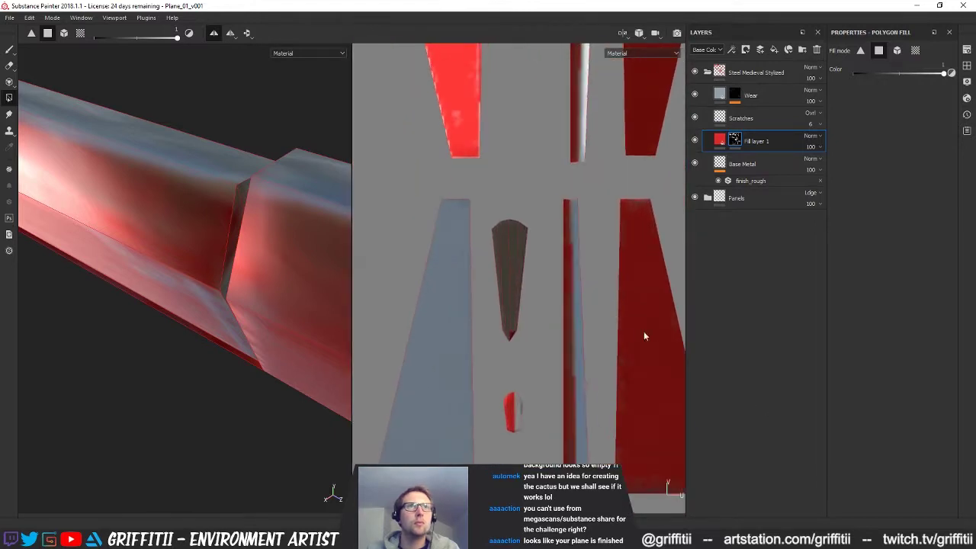
middle_drag(501, 358, 538, 290)
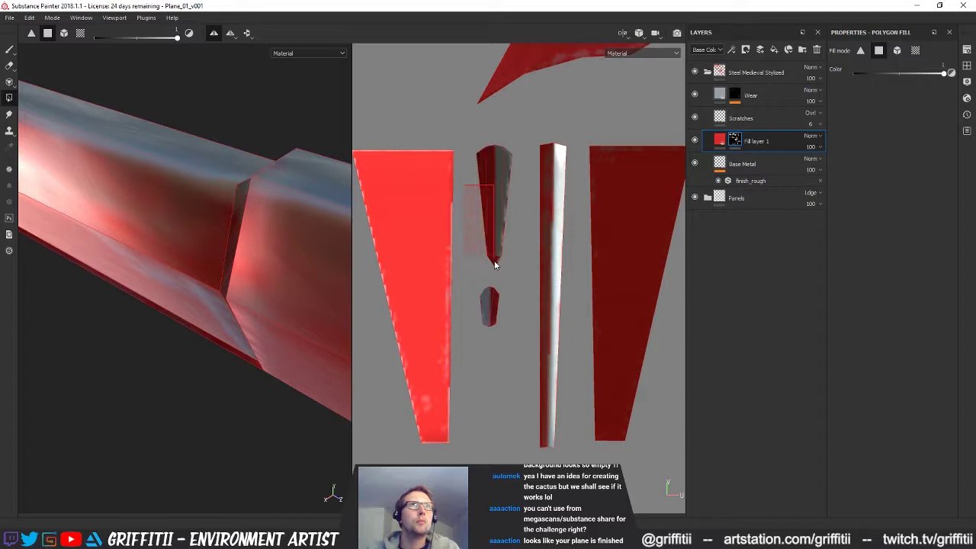
scroll(490, 265, down, 3)
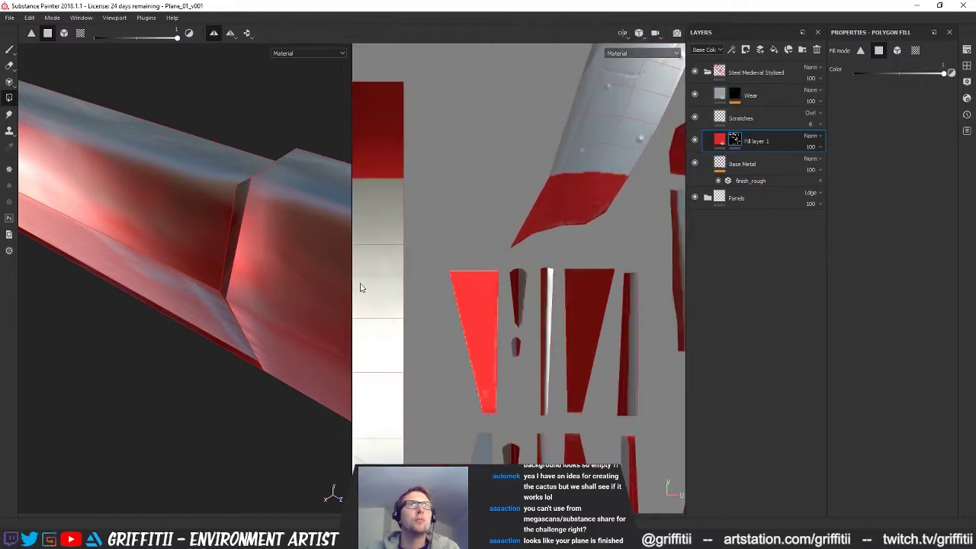
Set the polygon fill color to 0 and clear the stray red faces from the tail-fin joint's rectangular grid island
alt+drag(248, 284, 169, 276)
alt+right_drag(170, 276, 3, 257)
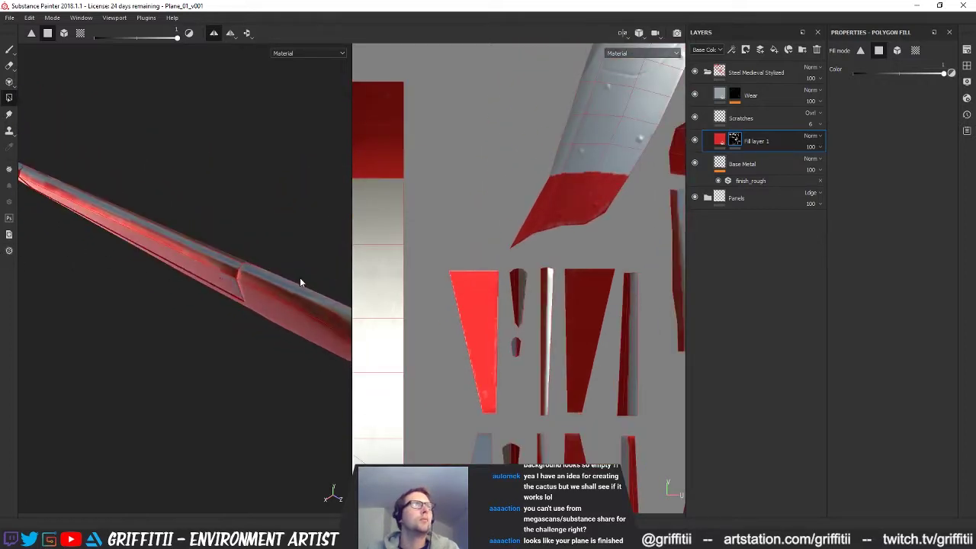
alt+drag(300, 279, 303, 332)
alt+right_drag(303, 332, 141, 287)
alt+drag(141, 288, 313, 285)
alt+drag(152, 253, 253, 308)
alt+right_drag(576, 350, 439, 318)
scroll(439, 318, down, 6)
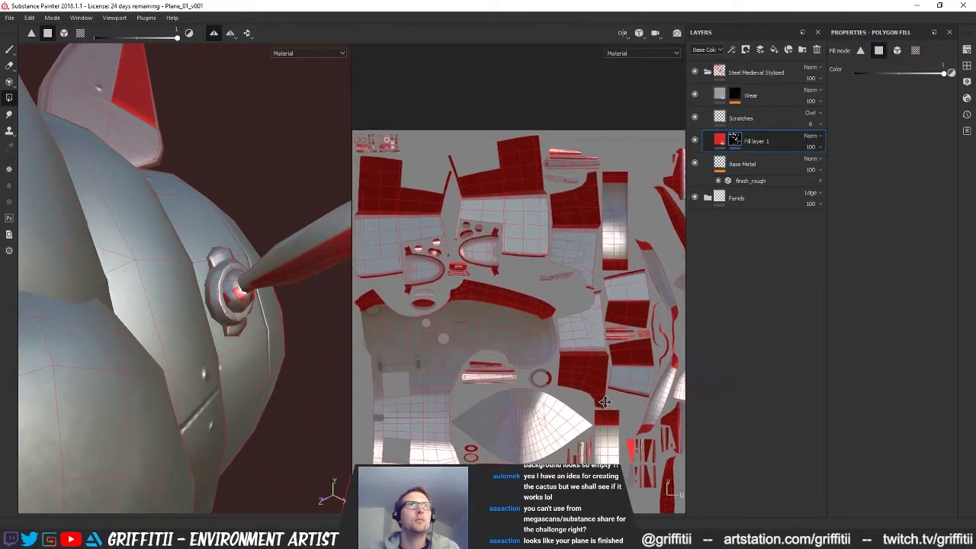
alt+middle_drag(543, 317, 626, 401)
alt+right_drag(466, 239, 892, 290)
alt+right_drag(411, 301, 682, 320)
scroll(681, 320, up, 3)
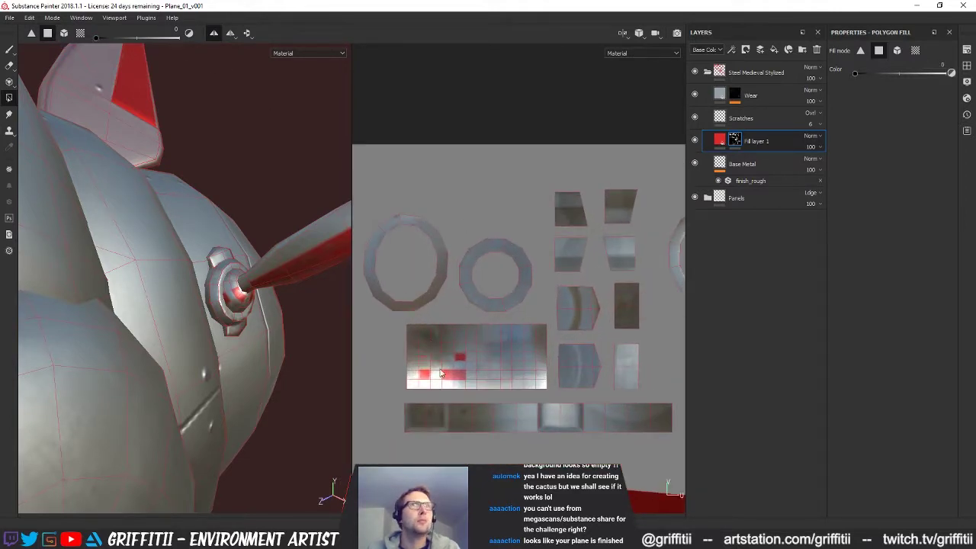
scroll(575, 320, down, 2)
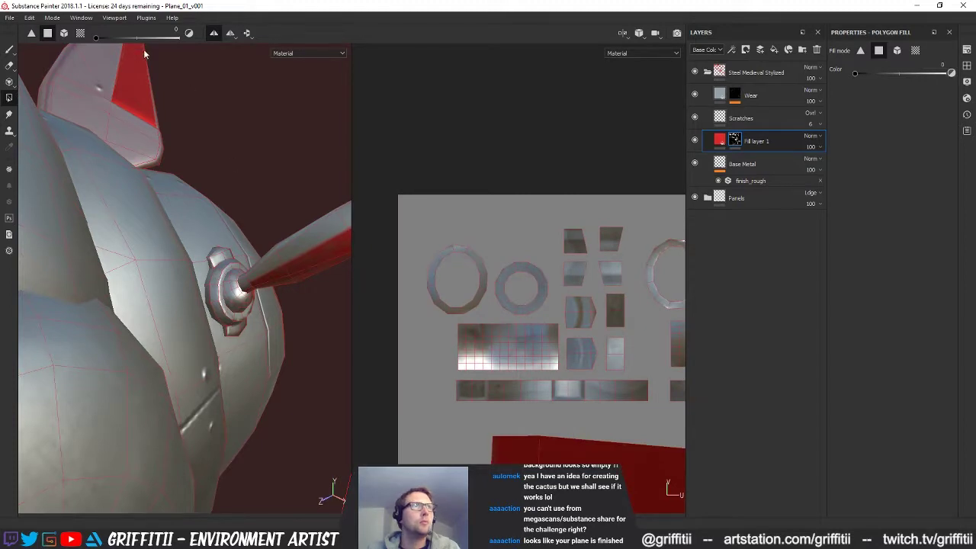
Turn off symmetry and, with fill color 0, clear the red from the triangular panel on the tail fin's upper surface
alt+drag(282, 280, 231, 270)
scroll(232, 269, up, 3)
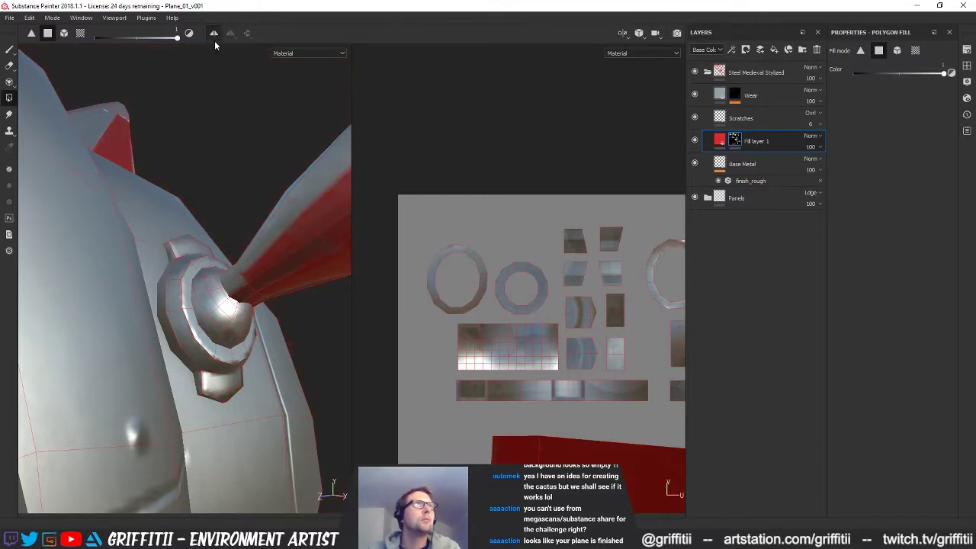
alt+drag(221, 223, 222, 251)
alt+right_drag(222, 250, 537, 306)
alt+drag(264, 286, 296, 306)
alt+right_drag(295, 306, 160, 286)
alt+right_drag(363, 269, 153, 270)
alt+drag(153, 270, 166, 298)
alt+middle_drag(166, 298, 866, 358)
alt+drag(191, 229, 517, 285)
alt+drag(256, 231, 162, 239)
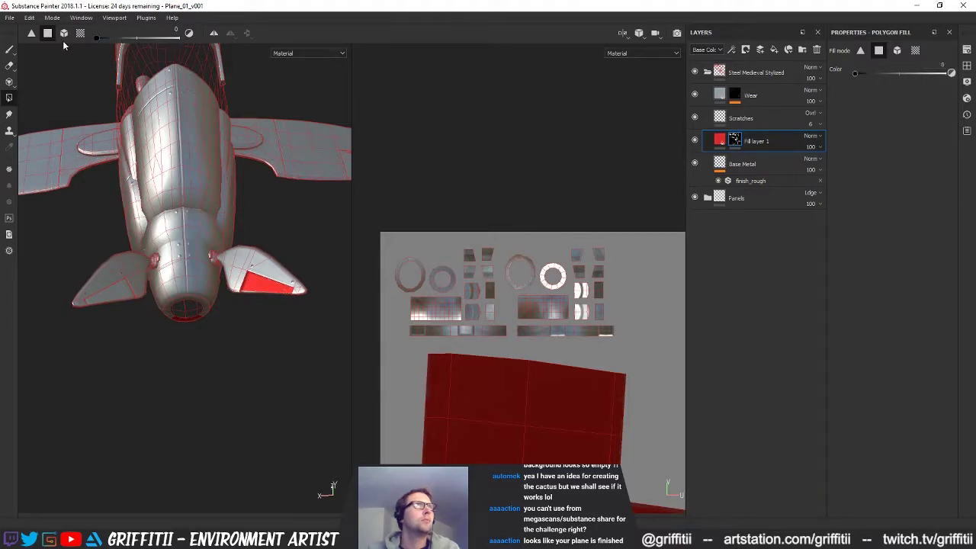
Set the fill color to 1 and fill the small bare faces between the rounded bulges on the wing's leading edge
alt+drag(280, 292, 253, 211)
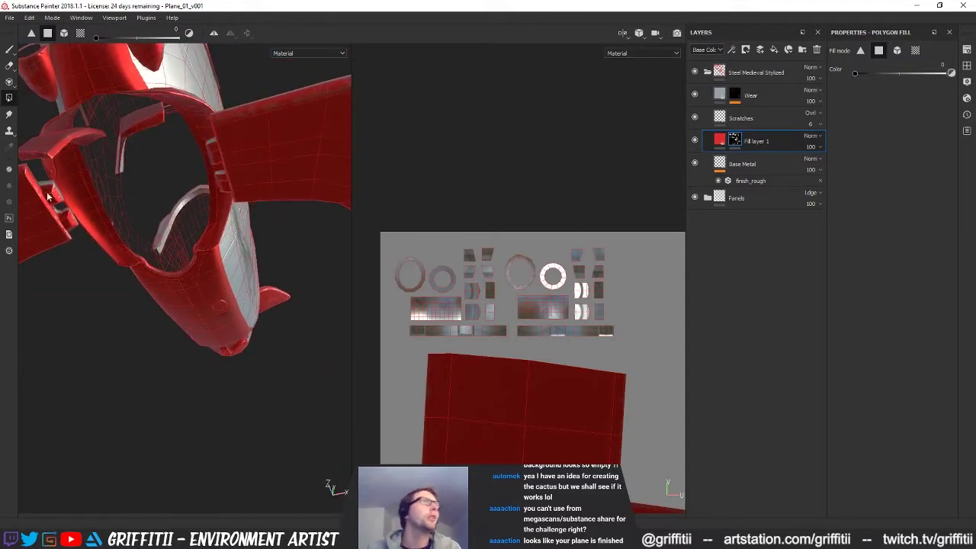
alt+drag(55, 185, 173, 84)
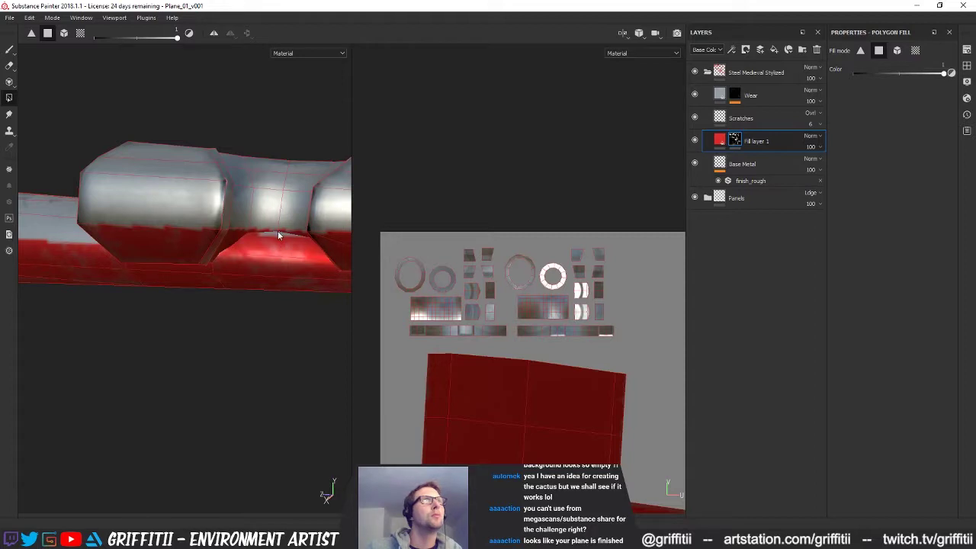
alt+drag(306, 234, 396, 173)
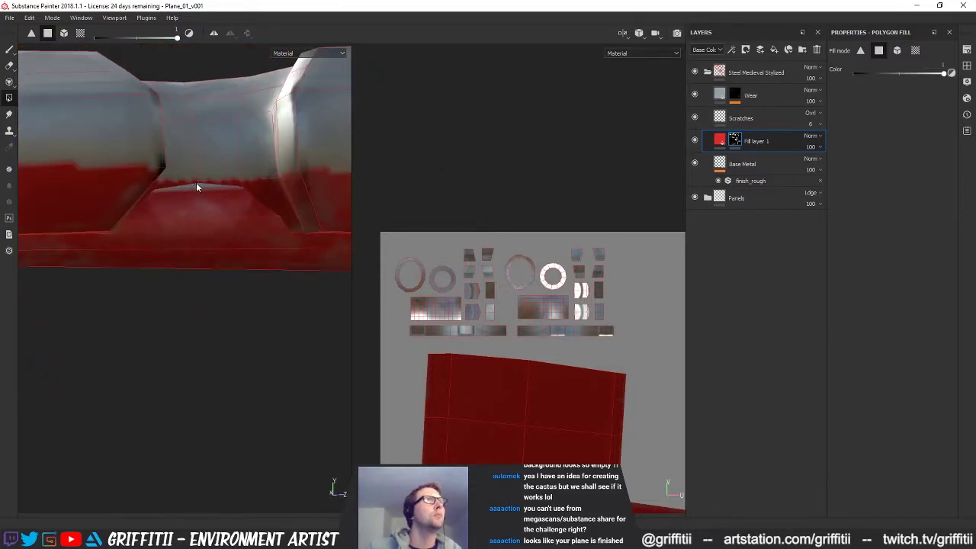
With fill color 0, clear the red from the small hinge recesses on the wing panel and their UV islands
alt+drag(296, 214, 104, 202)
alt+right_drag(103, 202, 246, 250)
alt+middle_drag(246, 250, 259, 320)
alt+right_drag(259, 321, 163, 51)
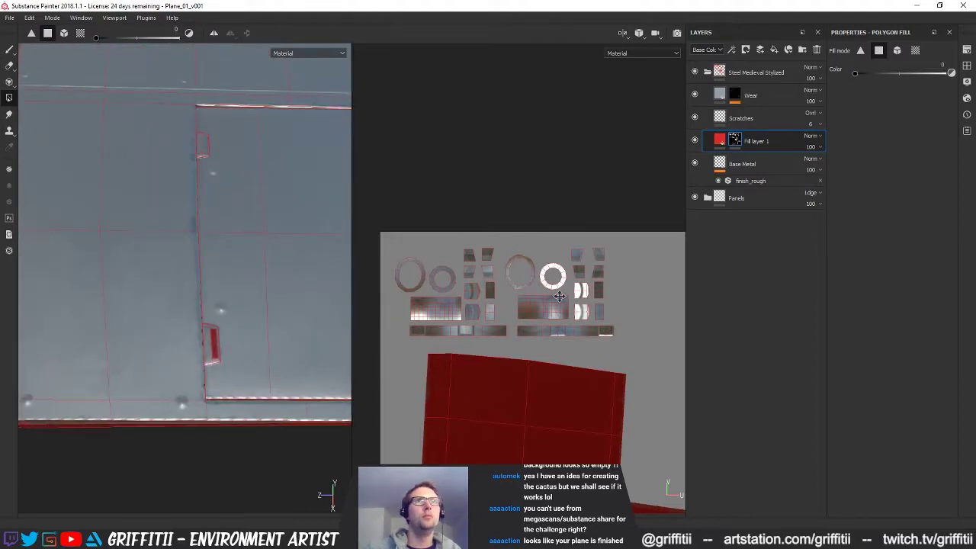
alt+middle_drag(560, 297, 551, 244)
alt+right_drag(546, 247, 595, 343)
mouse_move(595, 343)
alt+middle_down()
mouse_move(558, 281)
mouse_move(507, 229)
alt+middle_up()
mouse_move(578, 432)
alt+middle_down()
mouse_move(507, 265)
mouse_move(555, 154)
alt+middle_up()
alt+middle_drag(509, 280, 388, 312)
mouse_move(578, 272)
alt+middle_down()
mouse_move(466, 366)
mouse_move(540, 287)
mouse_move(555, 387)
alt+middle_up()
alt+right_drag(561, 293, 532, 300)
alt+right_drag(663, 356, 534, 294)
Switch to the Paint brush and turn symmetry back on for the whole plane
alt+right_drag(253, 241, 117, 242)
alt+drag(118, 242, 226, 302)
alt+drag(177, 261, 174, 238)
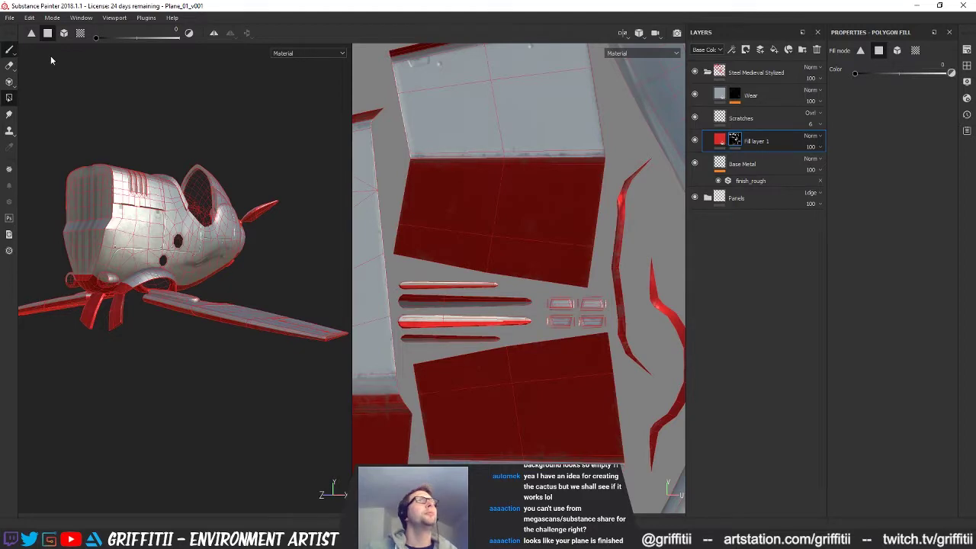
alt+middle_drag(273, 251, 350, 251)
mouse_move(497, 271)
alt+right_down()
mouse_move(419, 268)
mouse_move(385, 284)
alt+right_up()
alt+middle_drag(461, 299, 578, 242)
click(370, 33)
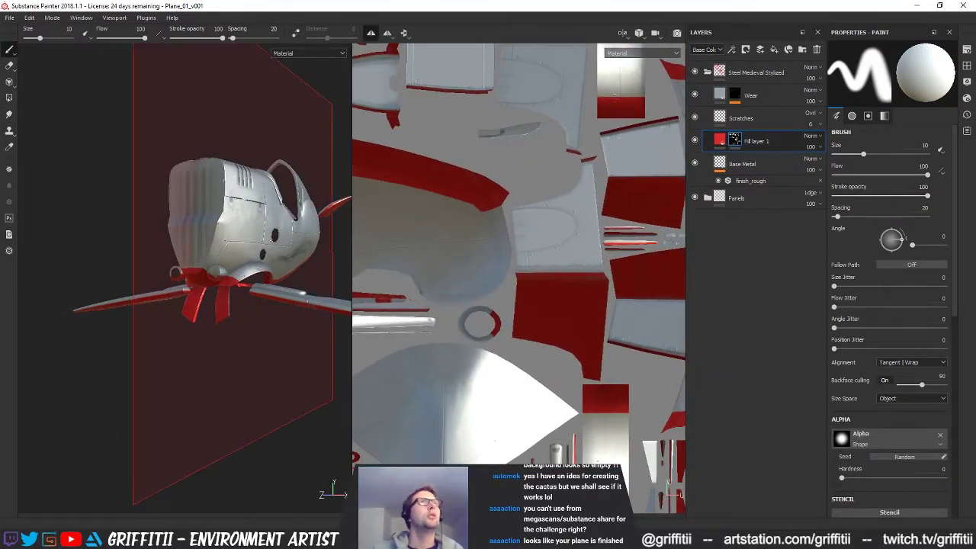
Set the brush alpha hardness to 1 and reduce the brush size to 1.35 for work on the nose underside
scroll(527, 327, up, 3)
scroll(319, 278, up, 10)
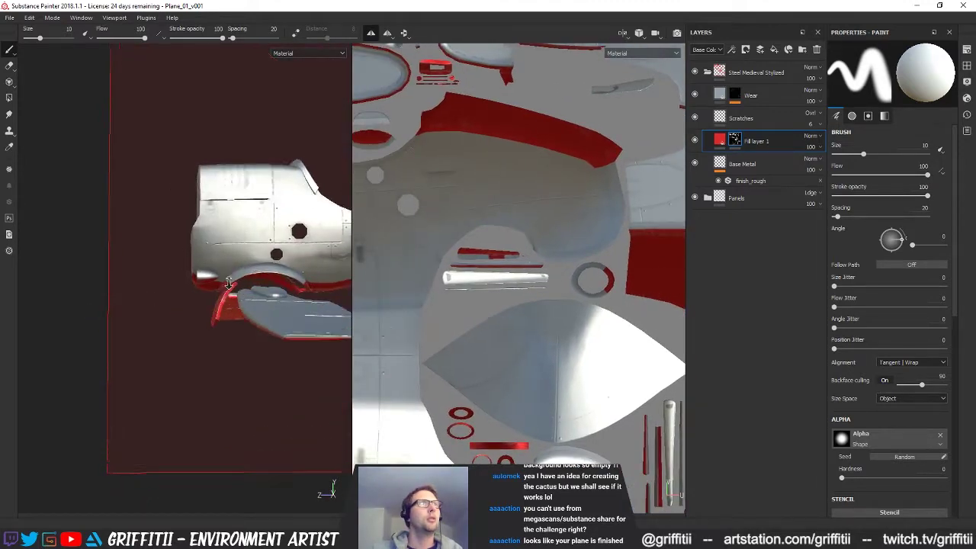
alt+drag(319, 277, 229, 307)
scroll(884, 343, down, 3)
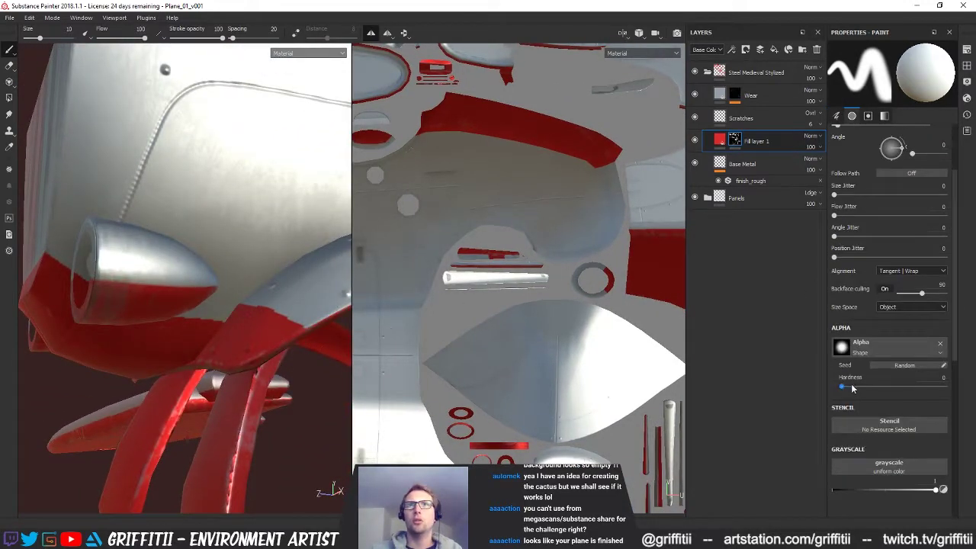
drag(842, 387, 950, 392)
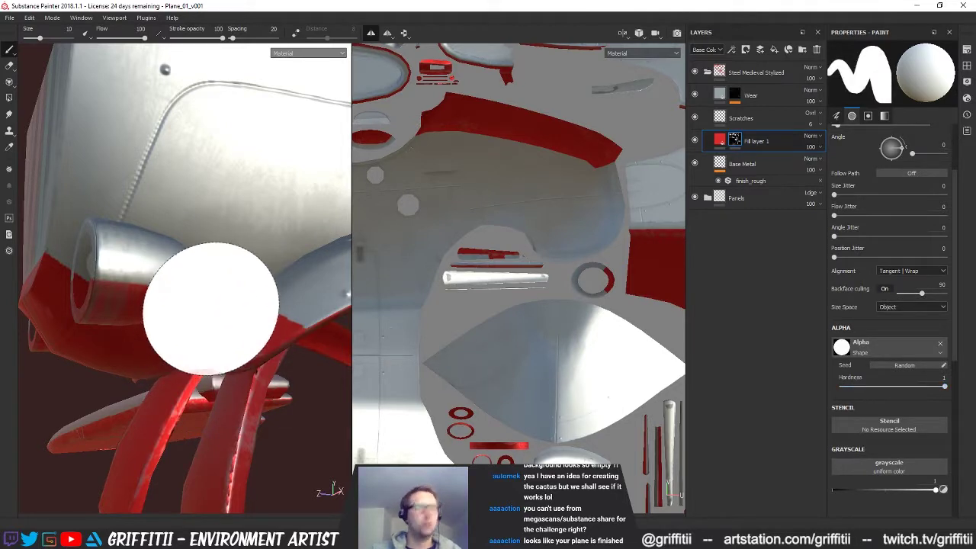
key([)
key([)
ctrl+right_drag(220, 312, 224, 311)
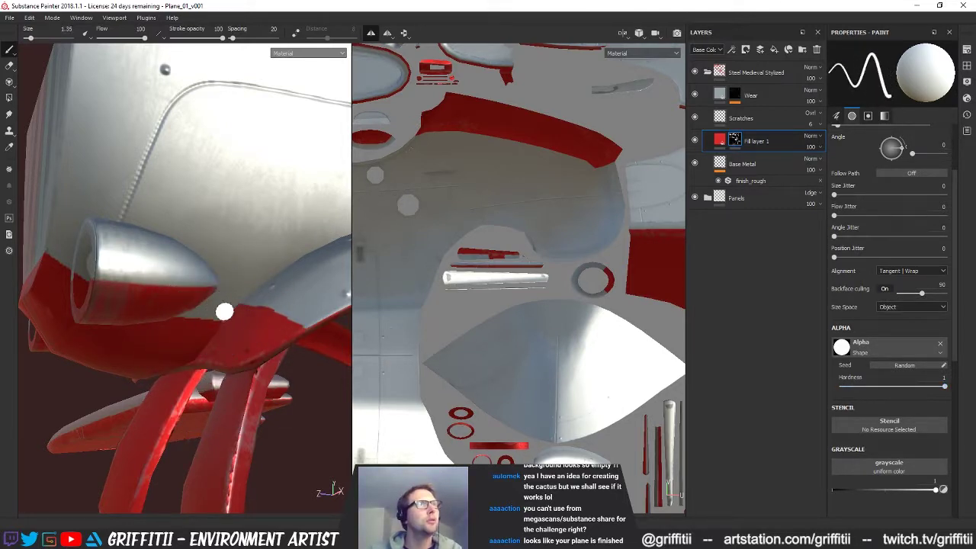
Paint red over the bare gap behind the nose pod, and straighten the fairing's red edge with grayscale 0
alt+drag(201, 335, 234, 318)
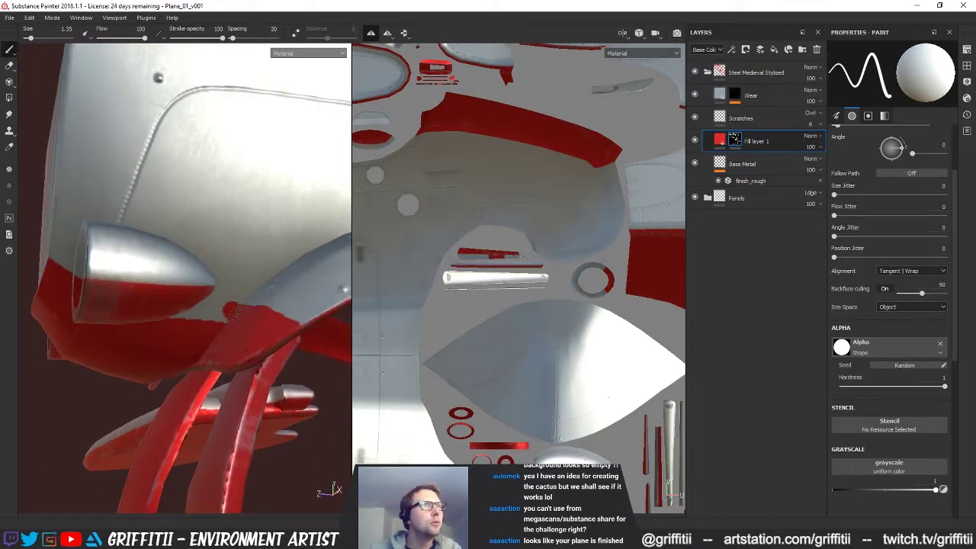
alt+drag(281, 342, 234, 323)
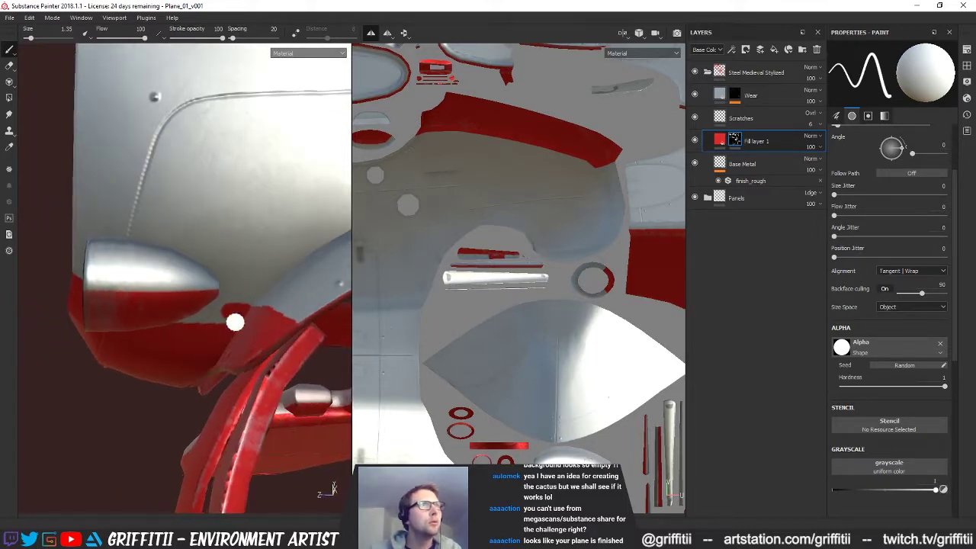
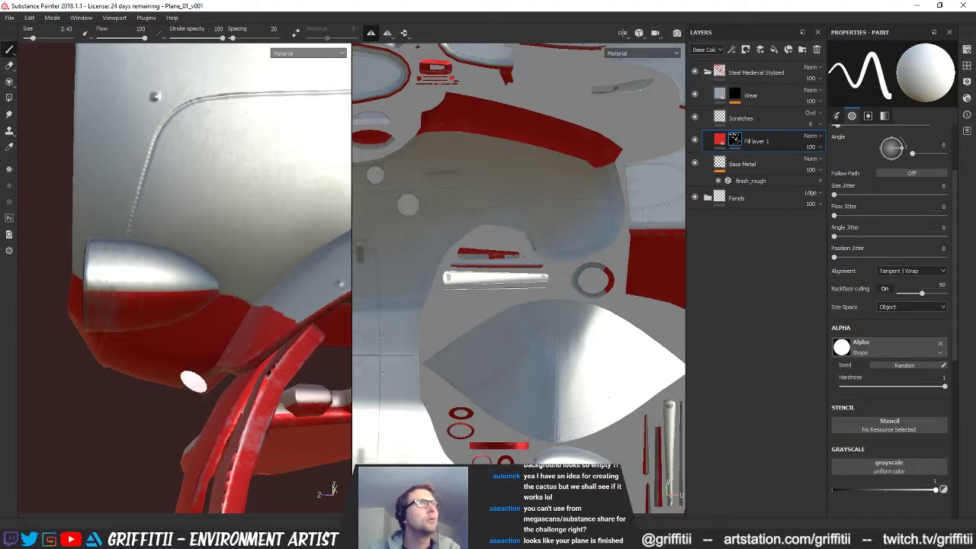
alt+drag(186, 326, 159, 370)
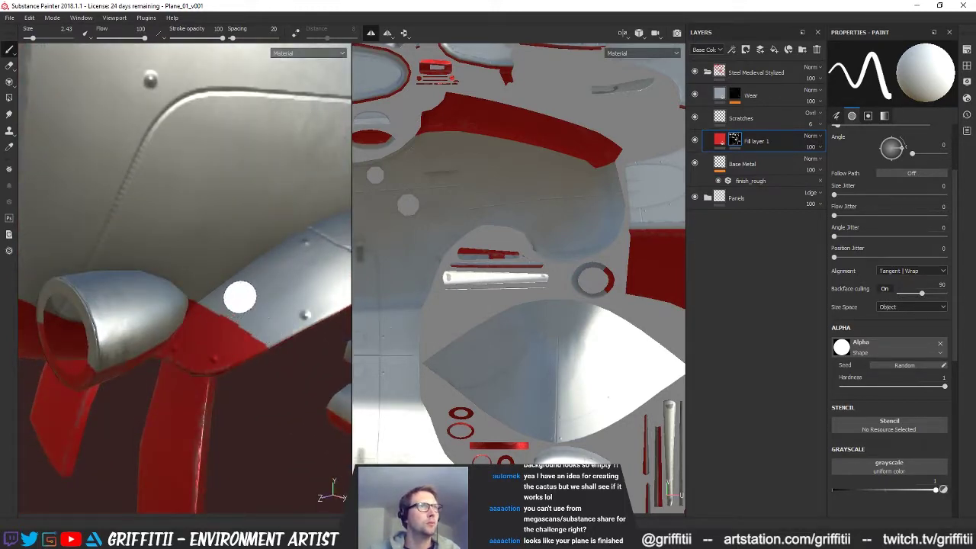
click(833, 490)
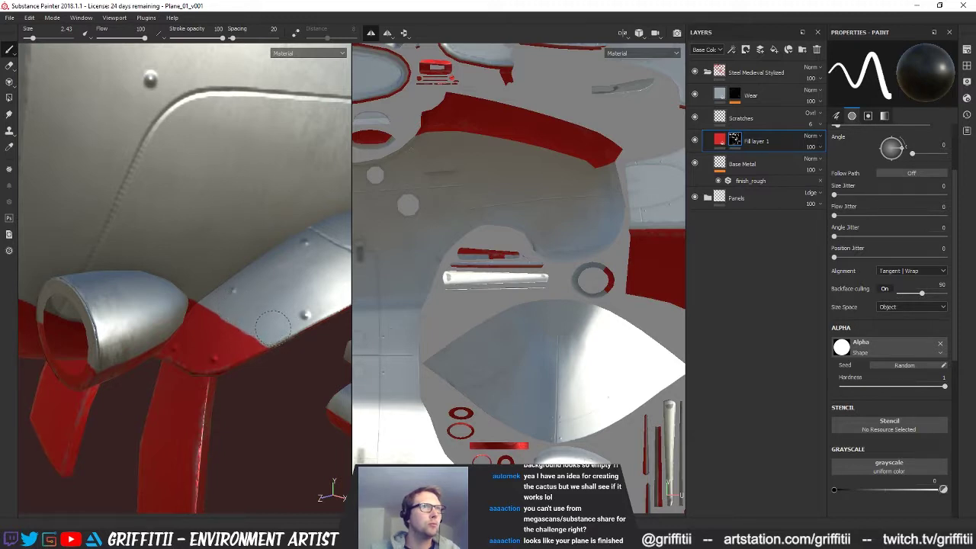
Set the brush grayscale to 1, try painting red along the wheel arch's edge, and undo the stroke
mouse_move(320, 385)
alt+mouse_down()
mouse_move(261, 379)
mouse_move(246, 255)
mouse_move(341, 308)
alt+mouse_up()
alt+right_drag(567, 366, 526, 361)
alt+middle_drag(562, 405, 397, 305)
alt+middle_drag(617, 359, 457, 282)
alt+right_drag(457, 359, 464, 358)
drag(896, 490, 942, 488)
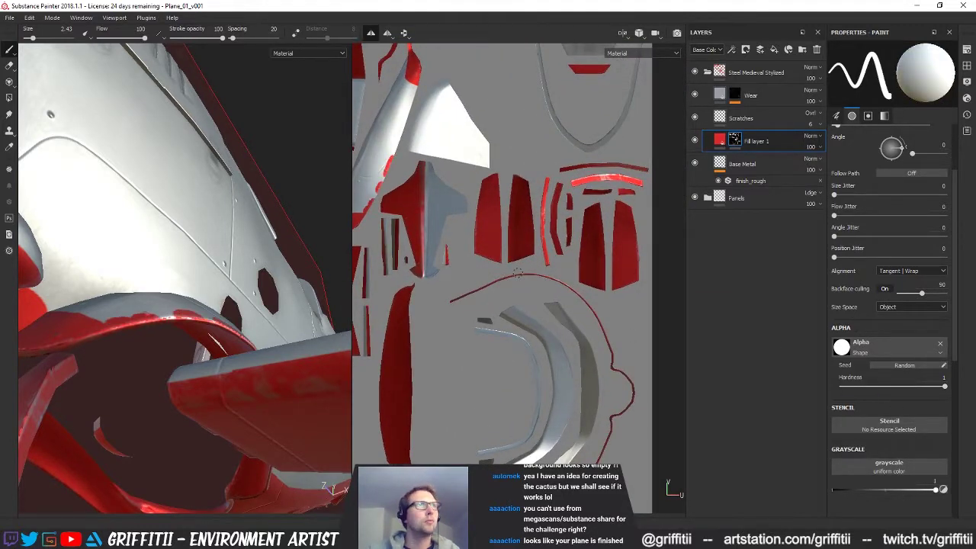
key(ctrl+z)
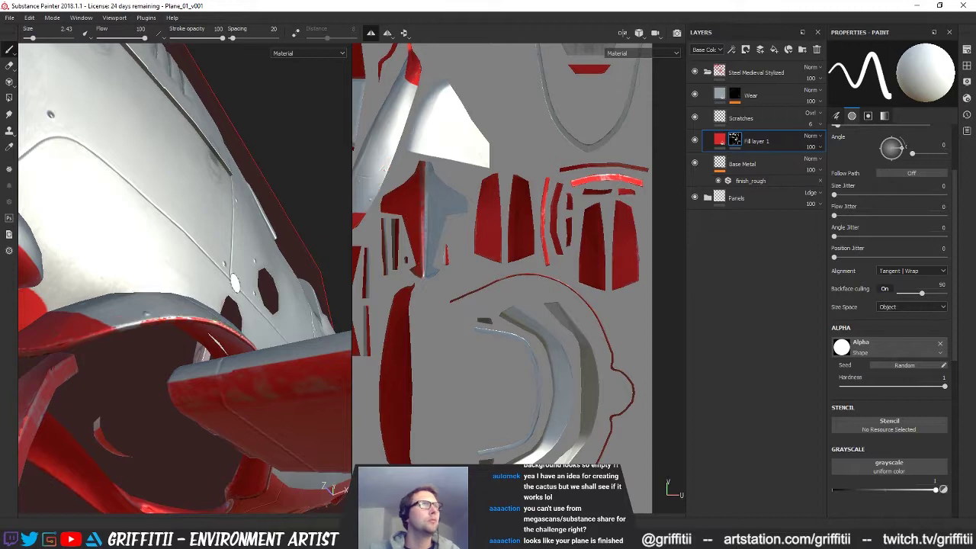
Reduce the brush size to 0.93 for detail work on the red edge along the fuselage's underside
mouse_move(244, 288)
alt+mouse_down()
mouse_move(126, 343)
mouse_move(211, 322)
mouse_move(196, 399)
mouse_move(163, 359)
mouse_move(257, 342)
mouse_move(267, 307)
mouse_move(150, 349)
mouse_move(117, 372)
mouse_move(160, 361)
mouse_move(134, 361)
alt+mouse_up()
scroll(68, 344, up, 5)
alt+right_drag(133, 361, 200, 375)
alt+middle_drag(200, 375, 288, 345)
alt+right_drag(495, 386, 378, 366)
alt+middle_drag(378, 366, 653, 365)
scroll(652, 365, up, 5)
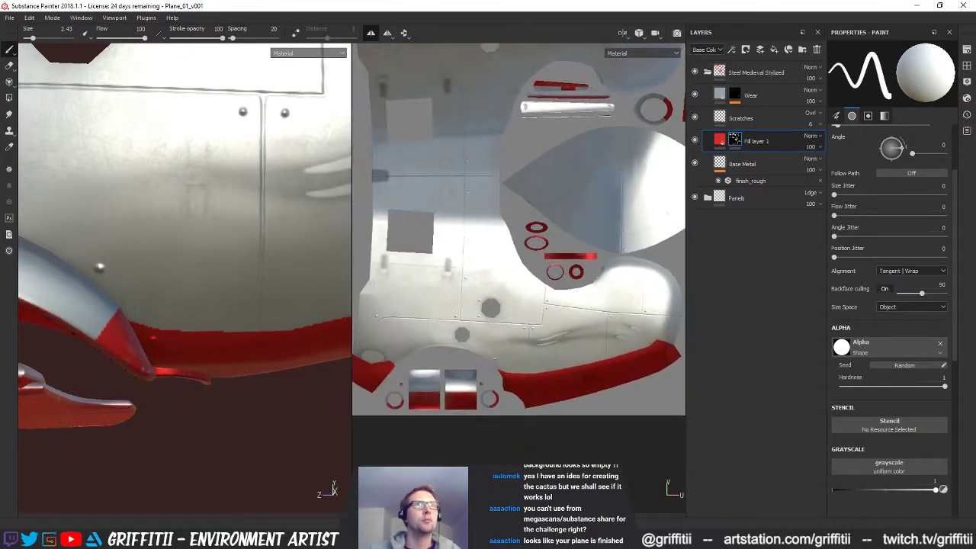
scroll(558, 384, up, 3)
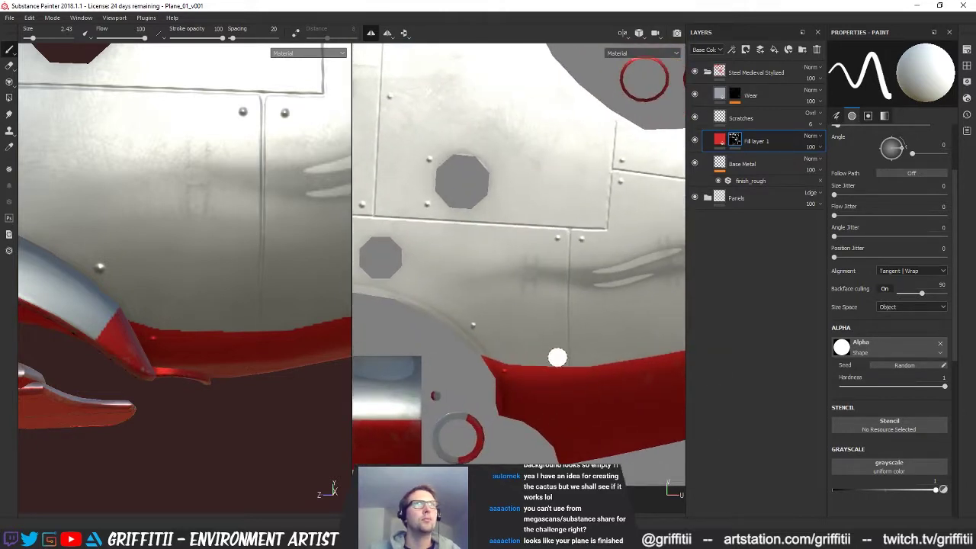
scroll(515, 374, up, 2)
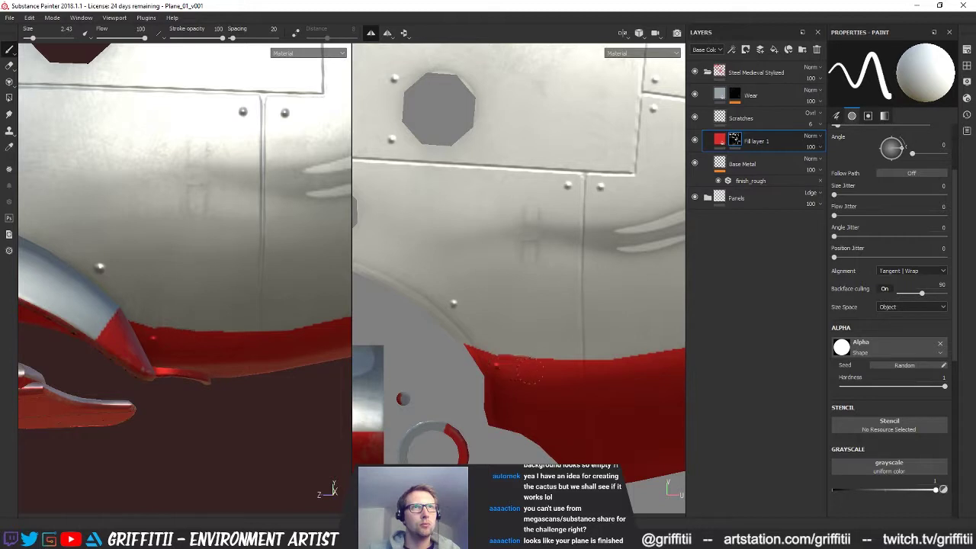
scroll(534, 388, up, 2)
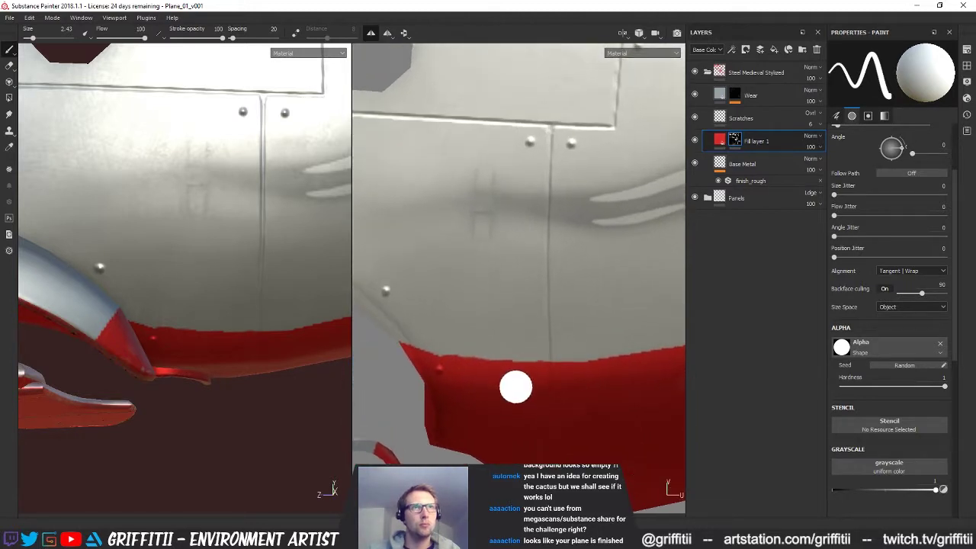
key(bracketleft)
key(bracketleft)
key(bracketleft)
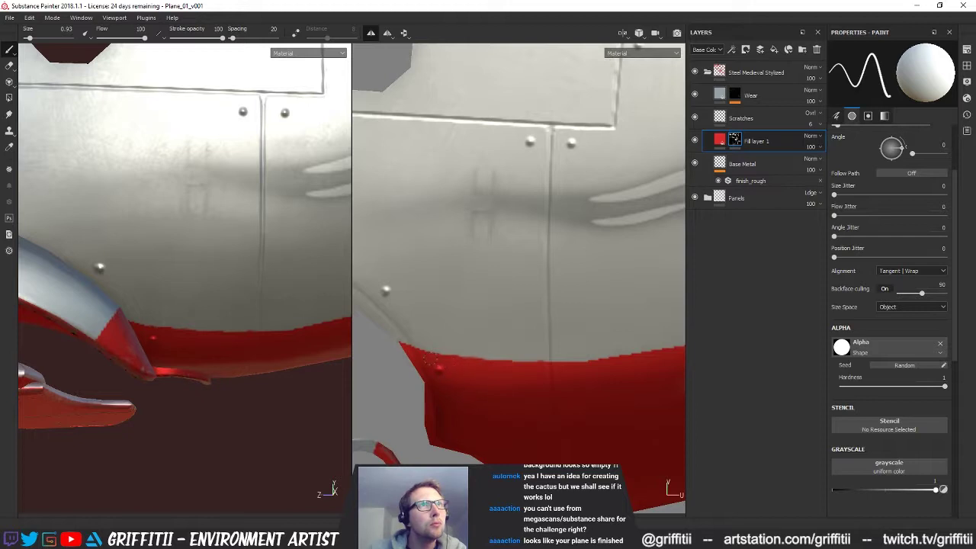
Set the brush grayscale to 0 and trim the uneven red edge along the lower fuselage near the nose
alt+drag(228, 358, 277, 347)
click(836, 492)
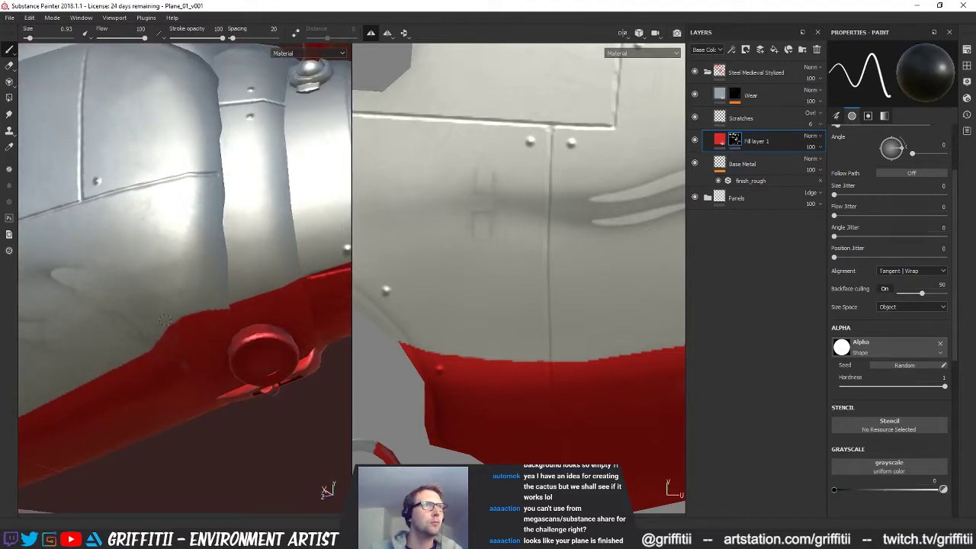
alt+right_drag(623, 371, 518, 370)
alt+right_drag(648, 363, 526, 364)
alt+middle_drag(610, 357, 470, 373)
alt+middle_drag(551, 367, 488, 376)
alt+right_drag(637, 357, 566, 353)
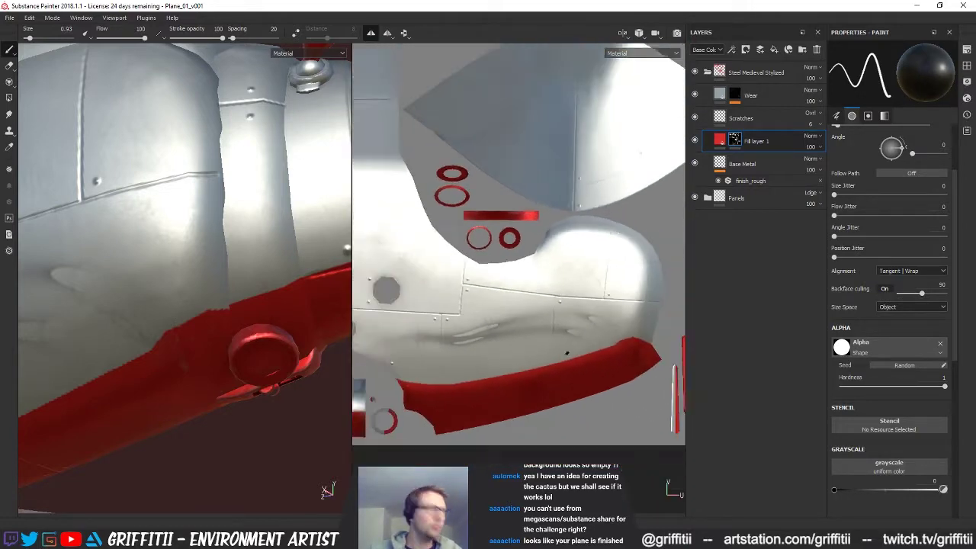
alt+middle_drag(566, 353, 471, 405)
mouse_move(471, 405)
alt+right_down()
mouse_move(491, 385)
mouse_move(552, 394)
mouse_move(538, 391)
alt+right_up()
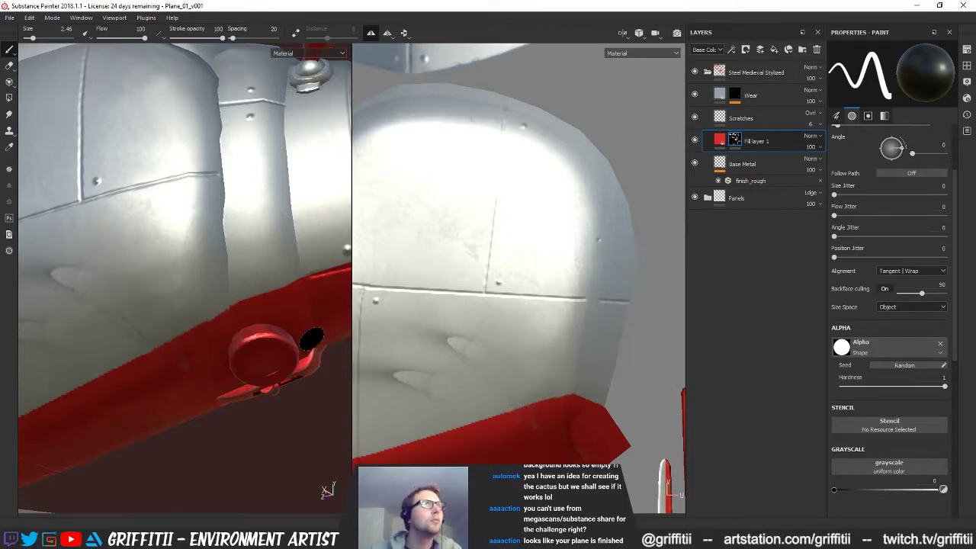
Examine the red paint edges around the nose underside and wheel-arch fairing from several angles
alt+right_drag(312, 348, 237, 347)
alt+drag(237, 347, 259, 343)
alt+right_drag(260, 343, 202, 342)
mouse_move(202, 342)
alt+mouse_down()
mouse_move(118, 337)
mouse_move(145, 305)
mouse_move(163, 251)
mouse_move(163, 323)
mouse_move(304, 323)
mouse_move(200, 330)
alt+mouse_up()
alt+right_drag(200, 329, 521, 409)
alt+drag(229, 335, 263, 355)
alt+drag(236, 393, 226, 399)
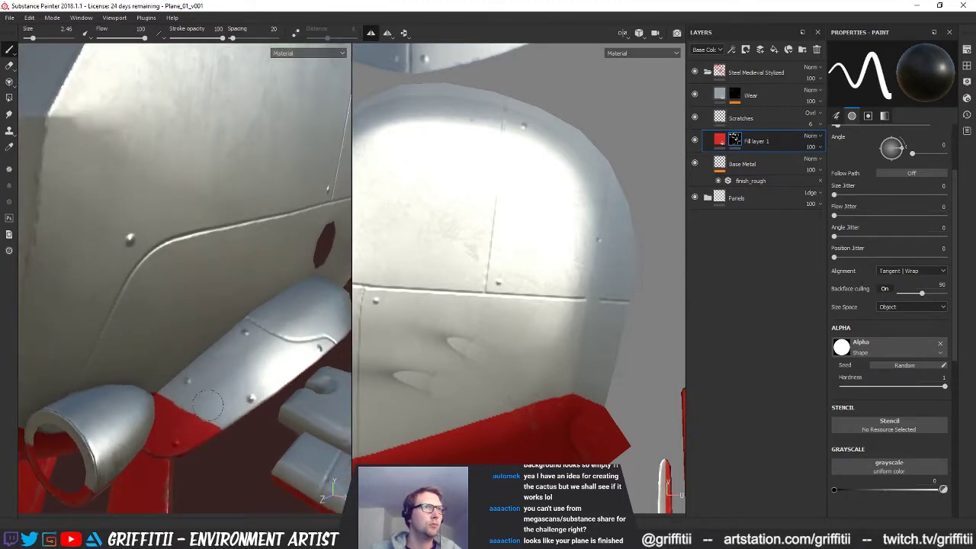
alt+drag(266, 388, 169, 378)
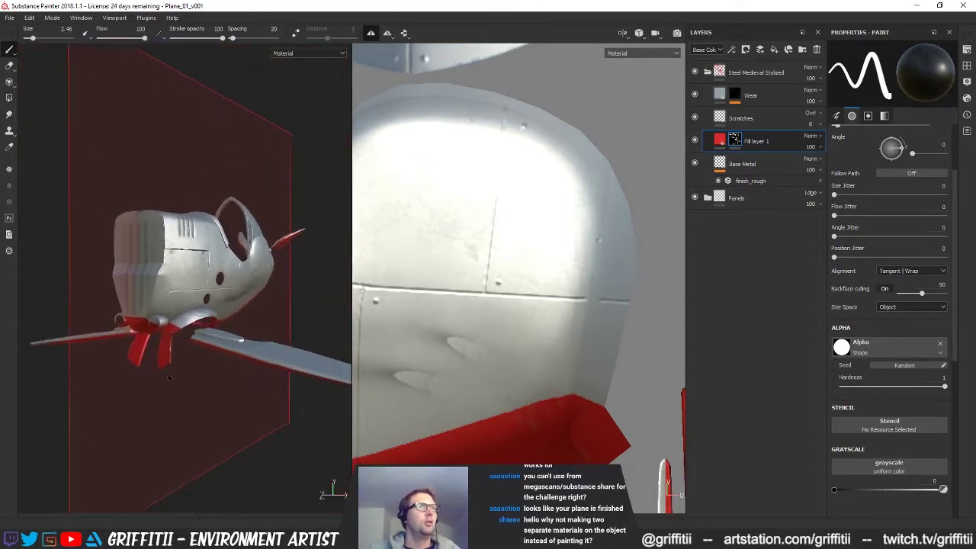
alt+drag(169, 265, 139, 381)
alt+right_drag(139, 381, 174, 397)
mouse_move(174, 397)
alt+mouse_down()
mouse_move(189, 406)
mouse_move(198, 379)
mouse_move(273, 389)
alt+mouse_up()
alt+drag(204, 412, 264, 362)
Try erasing red at the tip of the wheel-arch fairing's UV shell, and undo the stroke
alt+right_drag(564, 406, 305, 382)
alt+middle_drag(655, 403, 534, 381)
alt+right_drag(534, 381, 641, 387)
alt+middle_drag(641, 387, 560, 505)
alt+middle_drag(598, 293, 495, 469)
alt+right_drag(552, 335, 494, 321)
scroll(494, 320, up, 4)
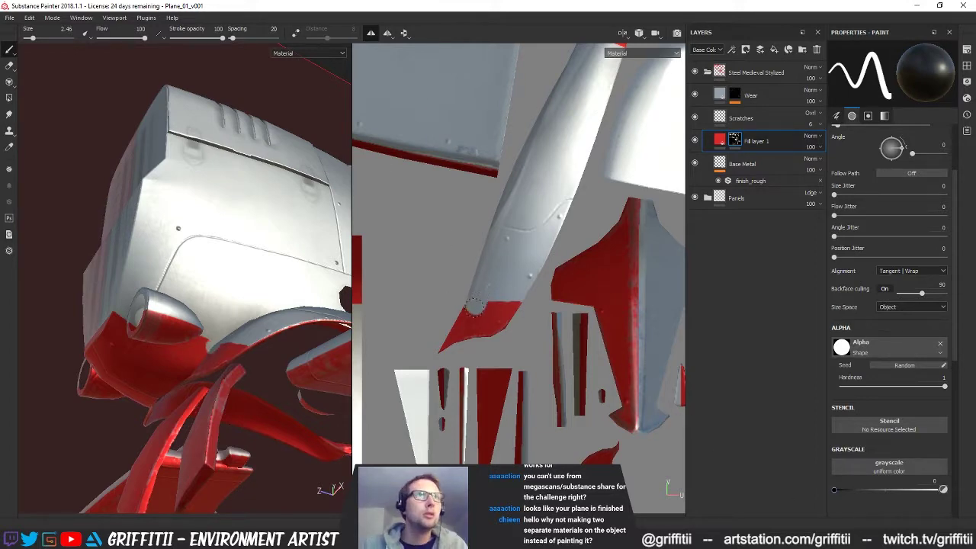
key(ctrl+z)
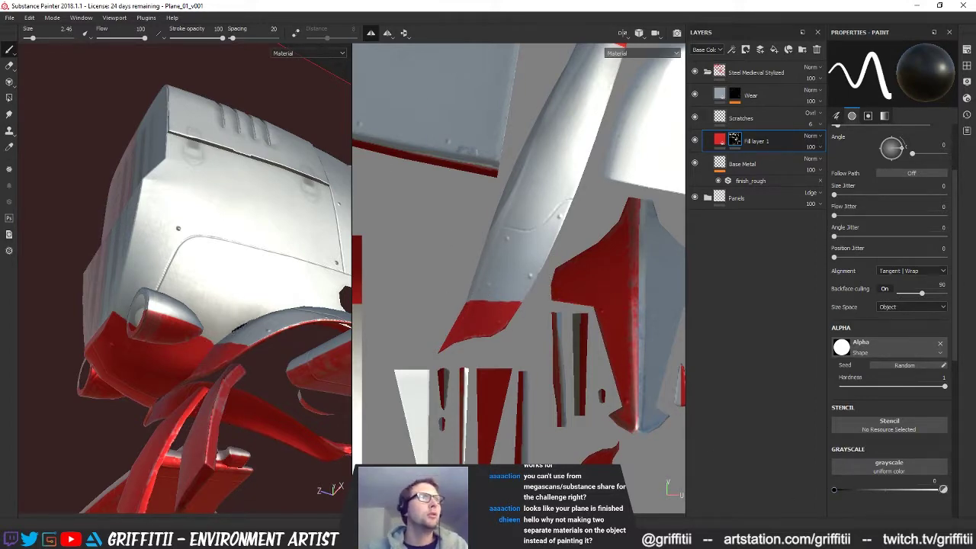
Use Polygon Fill with color 0 to clear the red faces from the wheel-arch fairing's front tip and adjoining lower rim
alt+drag(126, 286, 170, 279)
scroll(170, 279, up, 3)
click(9, 97)
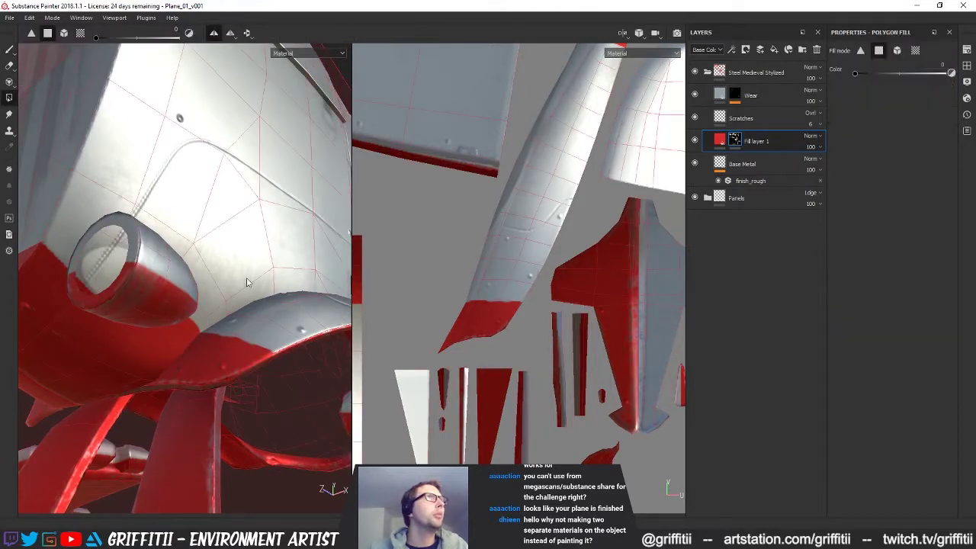
click(201, 351)
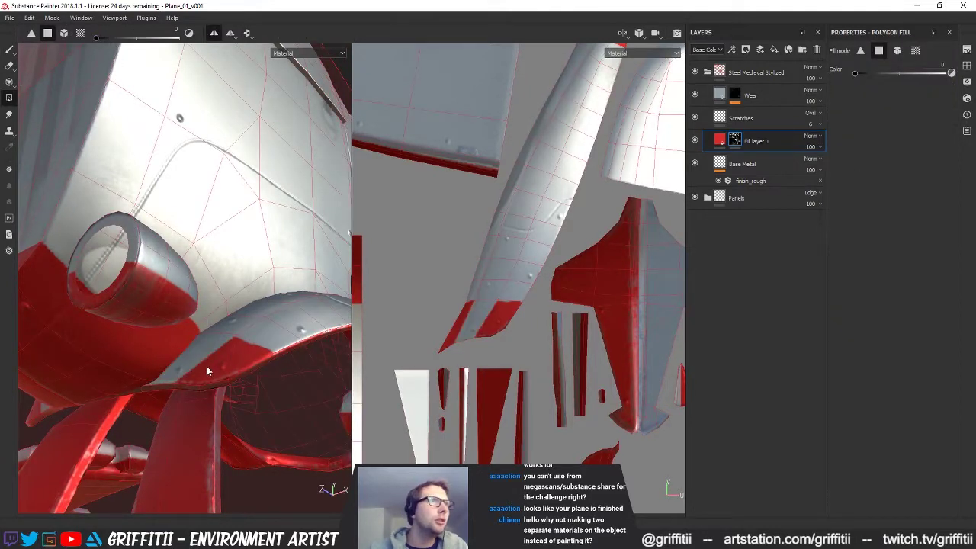
alt+drag(250, 359, 363, 307)
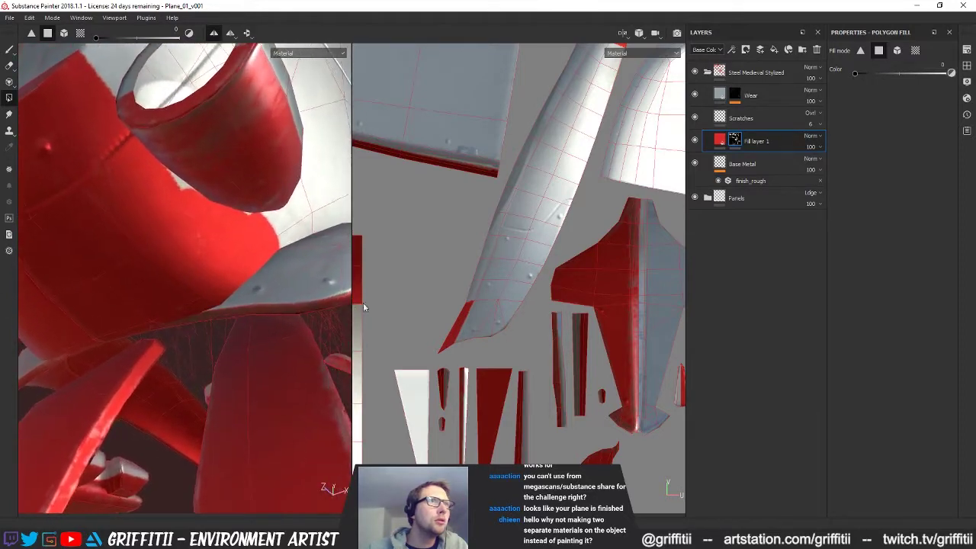
click(193, 319)
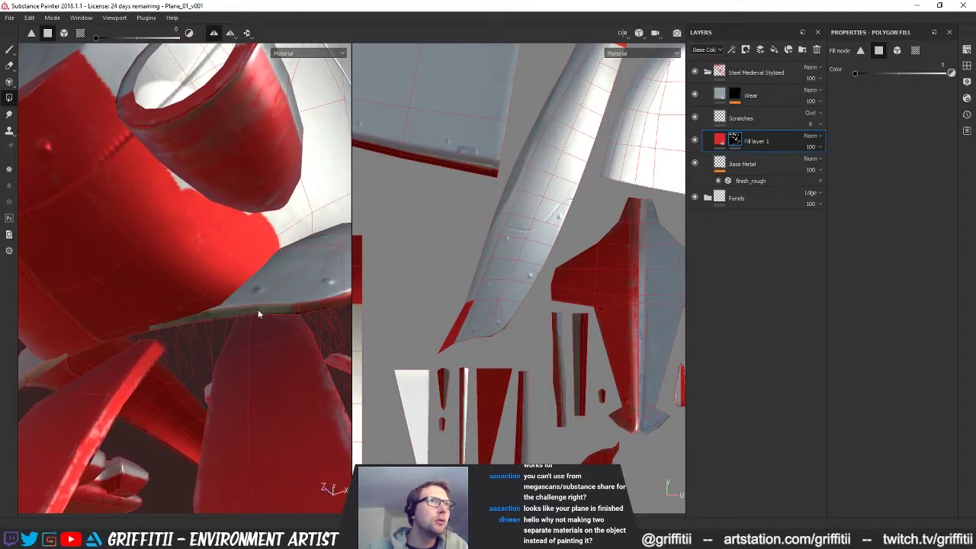
Clear the red faces further along the thin lower rim of the wheel arch with color 0
alt+drag(314, 311, 246, 332)
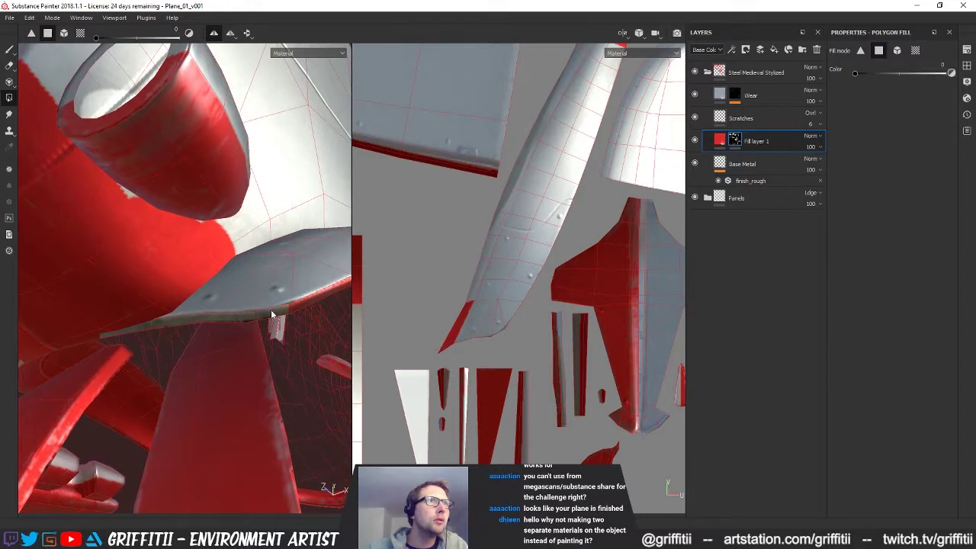
alt+drag(312, 303, 233, 348)
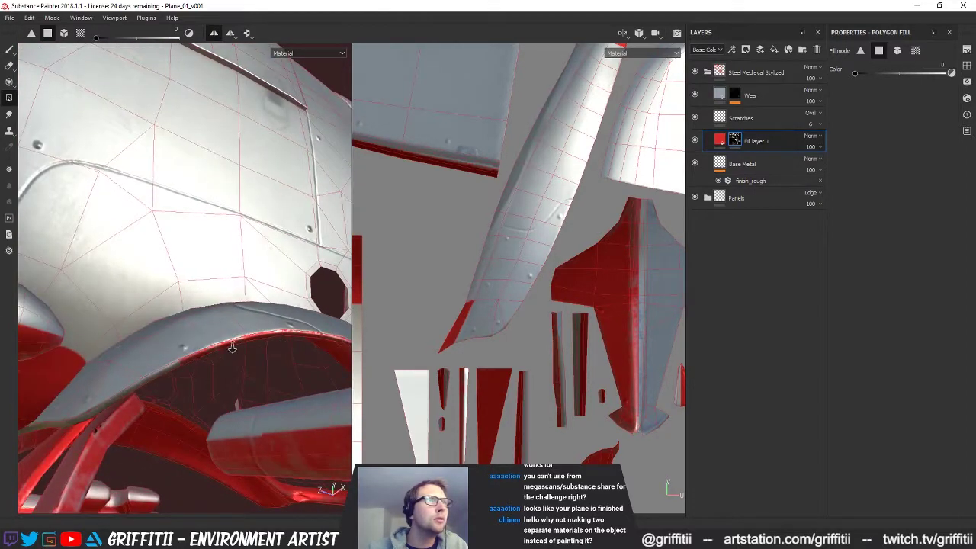
alt+right_drag(233, 348, 251, 350)
click(174, 345)
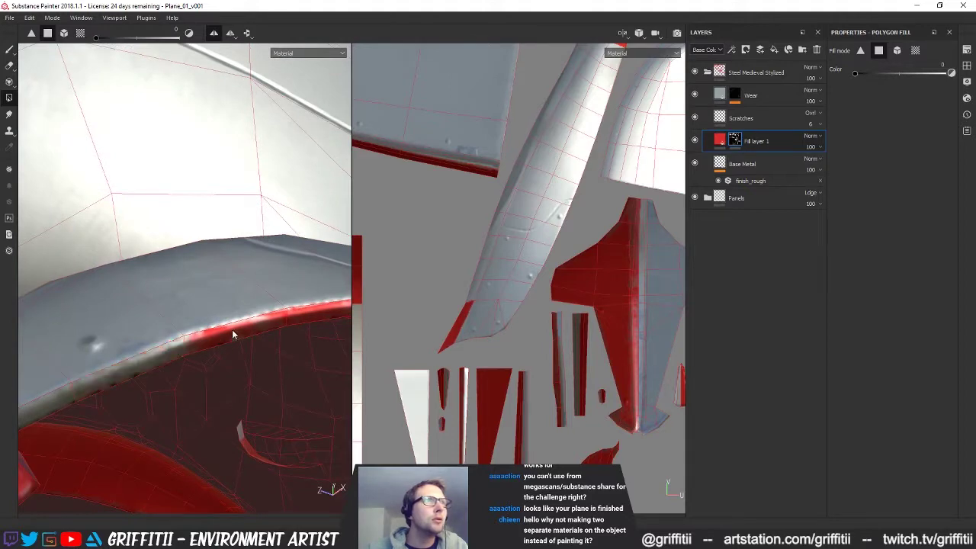
alt+drag(307, 343, 182, 396)
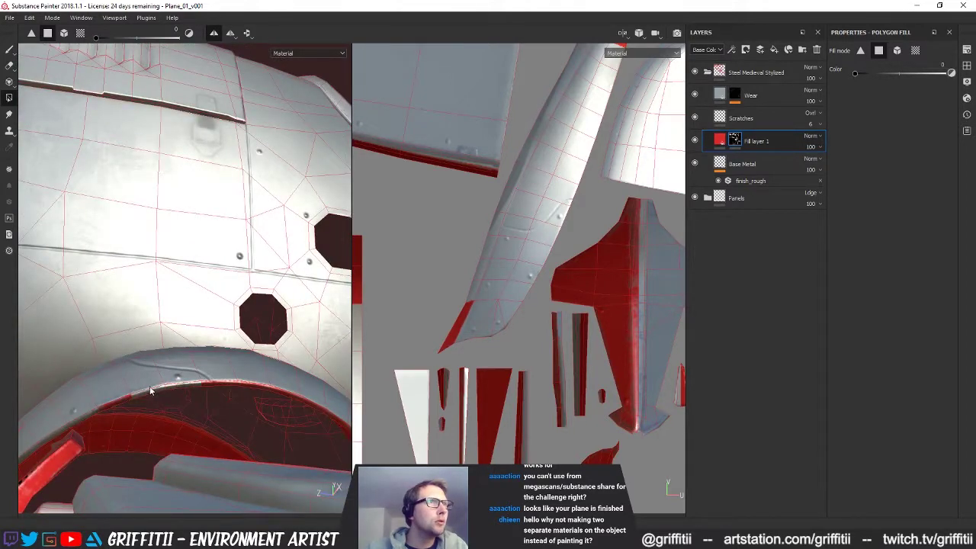
mouse_move(119, 398)
alt+mouse_down()
mouse_move(203, 398)
mouse_move(244, 355)
mouse_move(152, 327)
mouse_move(134, 370)
mouse_move(206, 408)
mouse_move(244, 426)
mouse_move(318, 407)
alt+mouse_up()
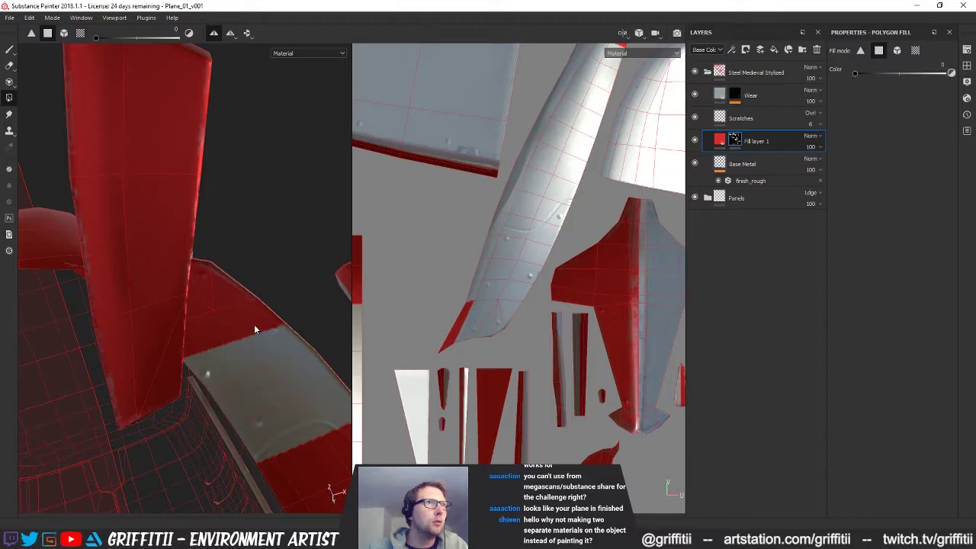
Clear the remaining red faces at the fairing's front end, on its underside and on its UV tip
alt+drag(216, 389, 426, 332)
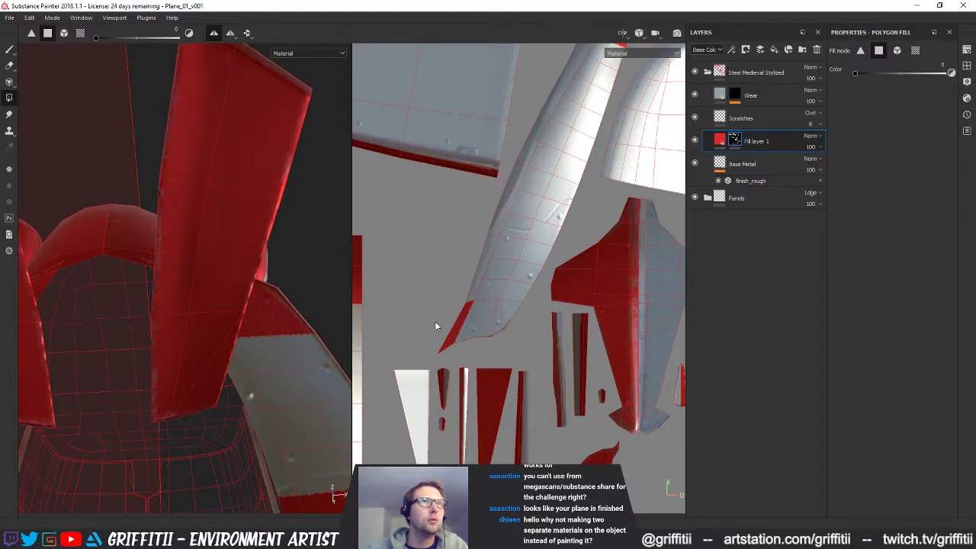
click(457, 336)
alt+drag(233, 374, 206, 372)
alt+right_drag(479, 308, 355, 296)
alt+middle_drag(504, 343, 504, 448)
alt+middle_drag(582, 343, 568, 488)
middle_drag(558, 377, 521, 293)
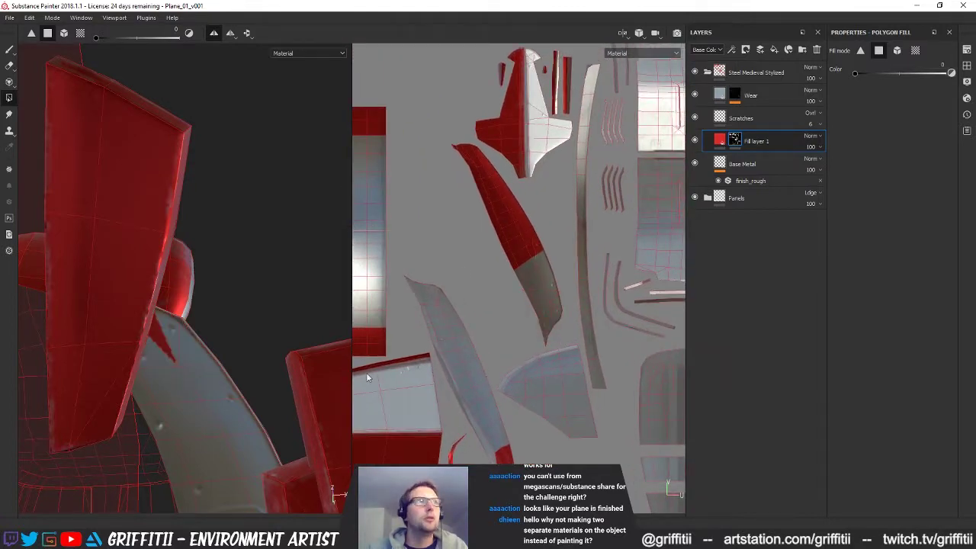
Clear the red faces beside the curved panel line on the fairing's underside
alt+right_drag(576, 353, 546, 305)
alt+middle_drag(539, 435, 519, 261)
alt+middle_drag(512, 408, 507, 289)
alt+middle_drag(238, 370, 234, 235)
alt+right_drag(476, 328, 618, 357)
alt+right_drag(513, 340, 619, 331)
drag(434, 299, 451, 337)
alt+right_drag(467, 338, 429, 334)
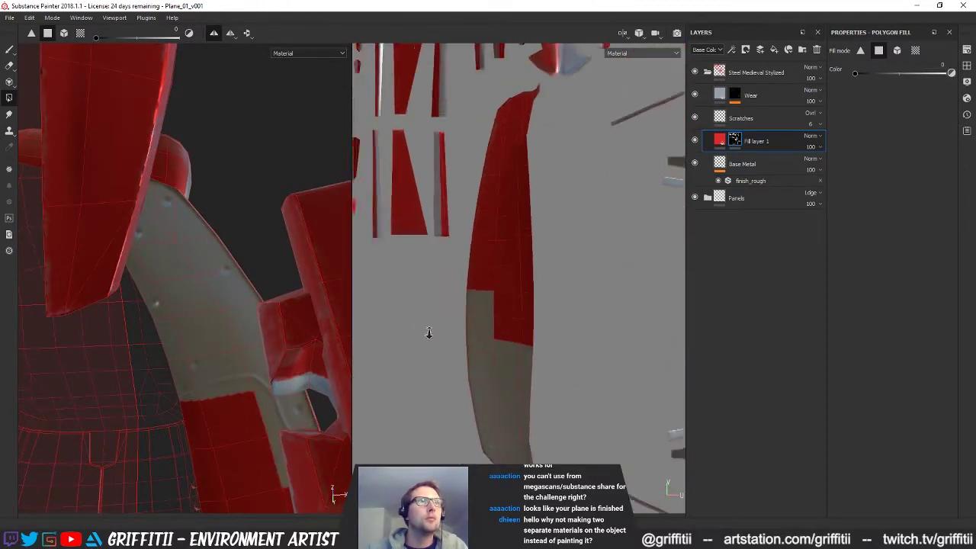
Switch to the Paint brush at size 1.36 for the stepped red edge on the fairing
alt+middle_drag(446, 305, 434, 503)
alt+right_drag(488, 320, 443, 317)
alt+middle_drag(457, 290, 450, 481)
alt+middle_drag(538, 183, 533, 405)
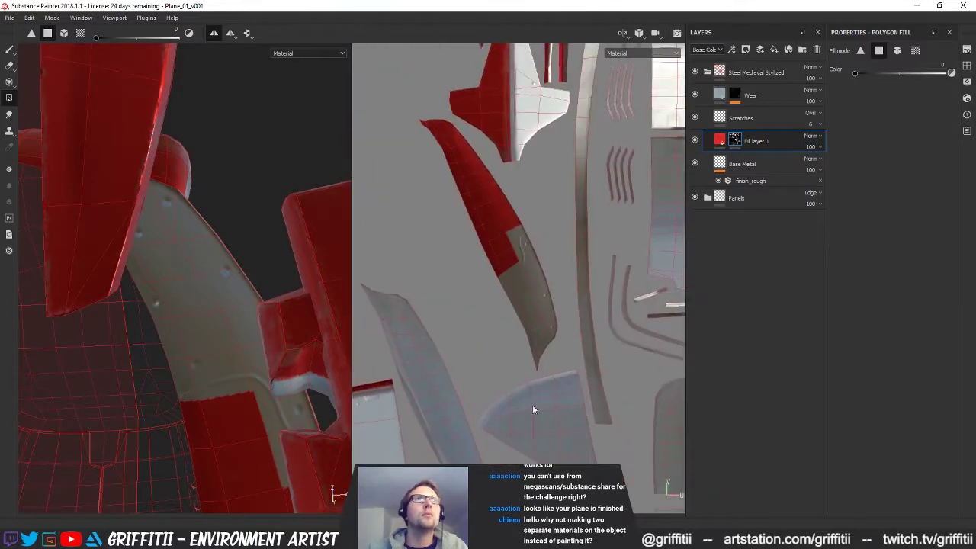
alt+middle_drag(520, 297, 519, 361)
alt+right_drag(518, 362, 709, 357)
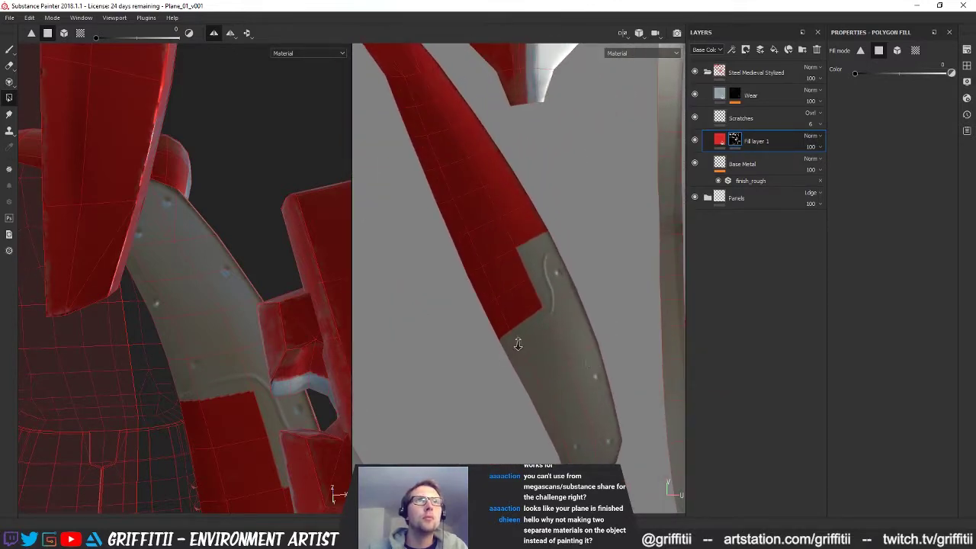
alt+middle_drag(547, 332, 517, 386)
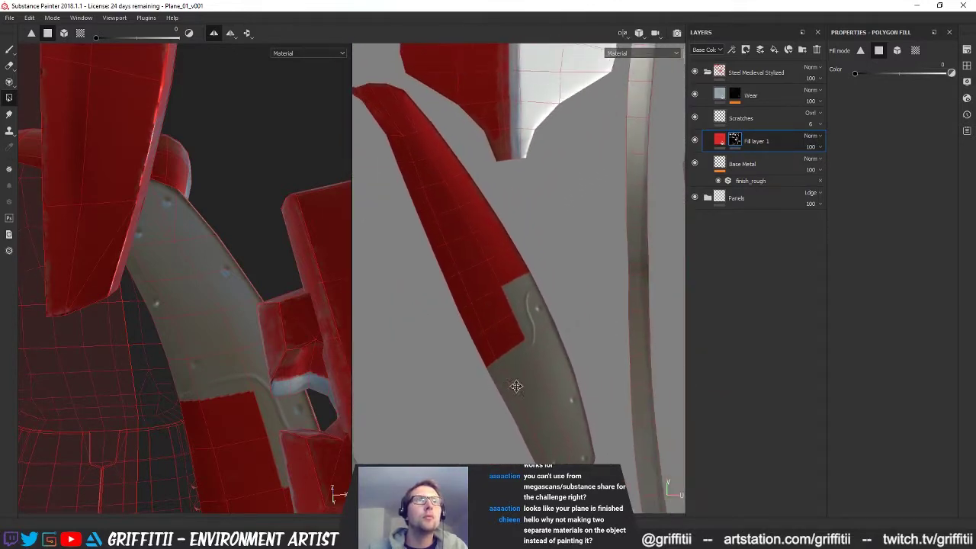
click(9, 49)
scroll(483, 318, up, 2)
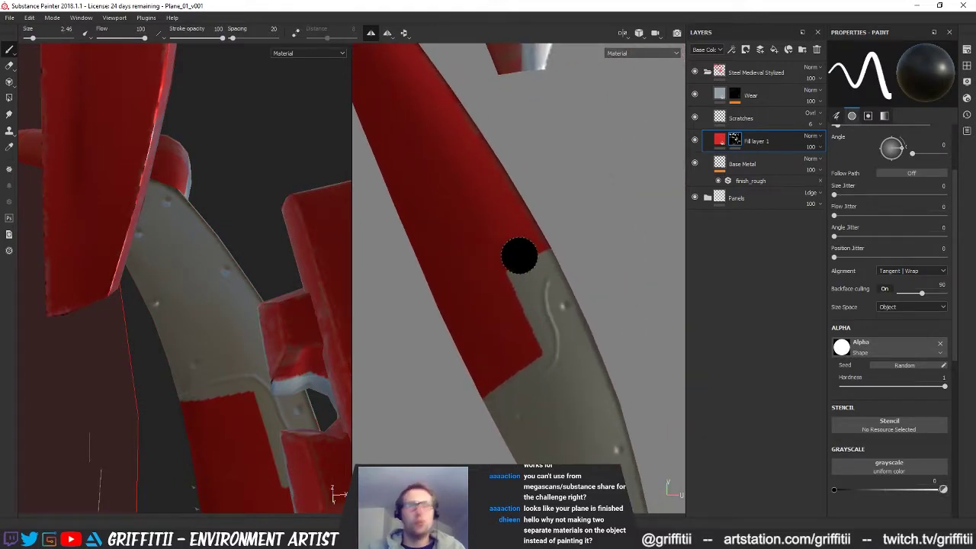
key(bracketright)
key(bracketleft)
key(bracketleft)
key(bracketleft)
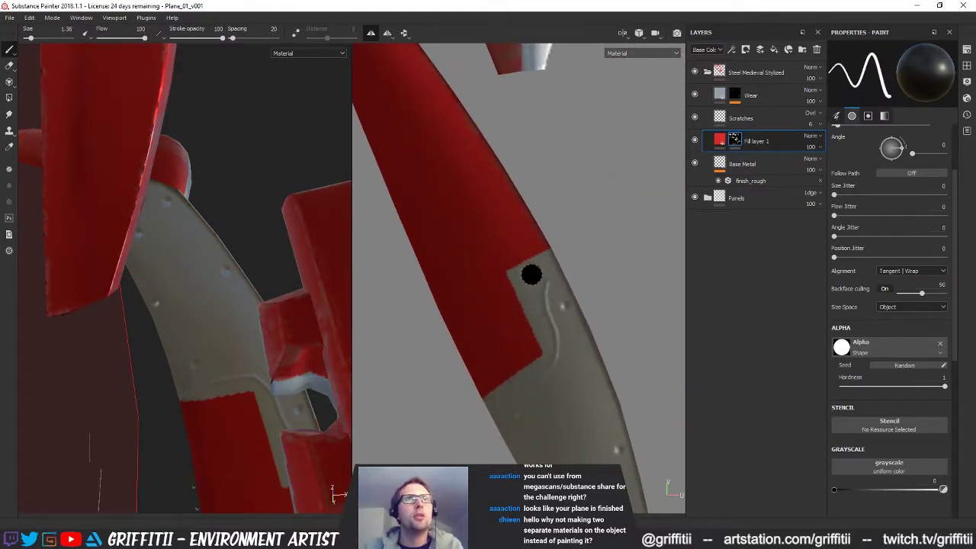
mouse_move(577, 316)
middle_down()
mouse_move(569, 264)
mouse_move(580, 288)
middle_up()
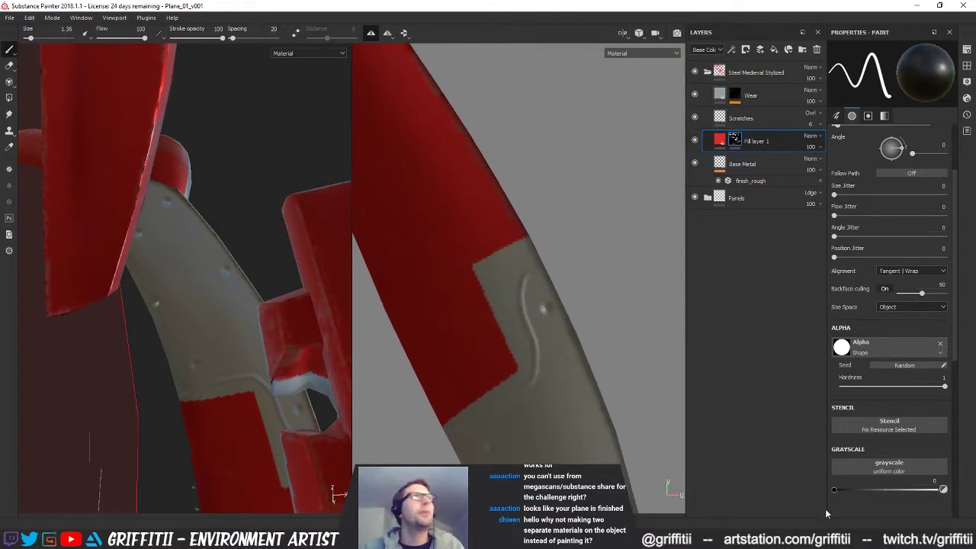
Brush red with grayscale 1 along the curved panel line on the fairing's underside, filling the stepped gaps up to the line
drag(865, 490, 935, 490)
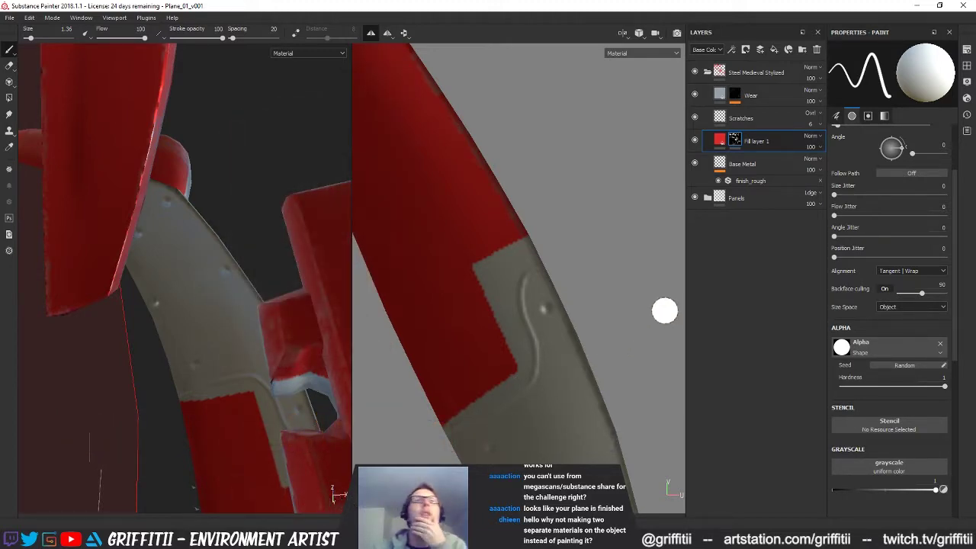
mouse_move(492, 242)
alt+mouse_down()
mouse_move(480, 264)
mouse_move(496, 282)
mouse_move(492, 249)
mouse_move(445, 395)
mouse_move(484, 242)
alt+mouse_up()
alt+drag(538, 254, 572, 312)
alt+right_drag(573, 312, 266, 295)
alt+middle_drag(491, 373, 534, 298)
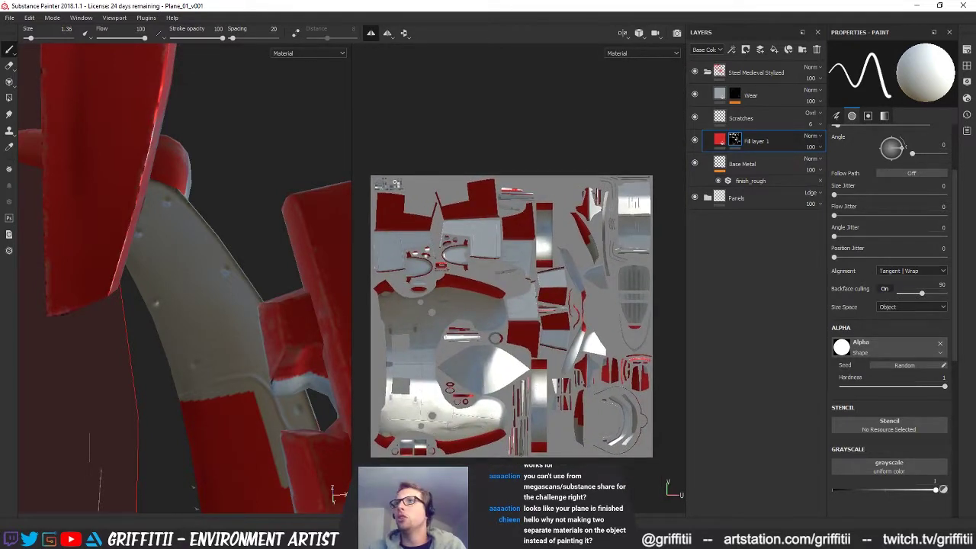
mouse_move(259, 302)
alt+mouse_down()
mouse_move(279, 279)
mouse_move(271, 349)
mouse_move(250, 369)
mouse_move(264, 307)
mouse_move(272, 337)
mouse_move(190, 331)
mouse_move(237, 284)
mouse_move(251, 284)
alt+mouse_up()
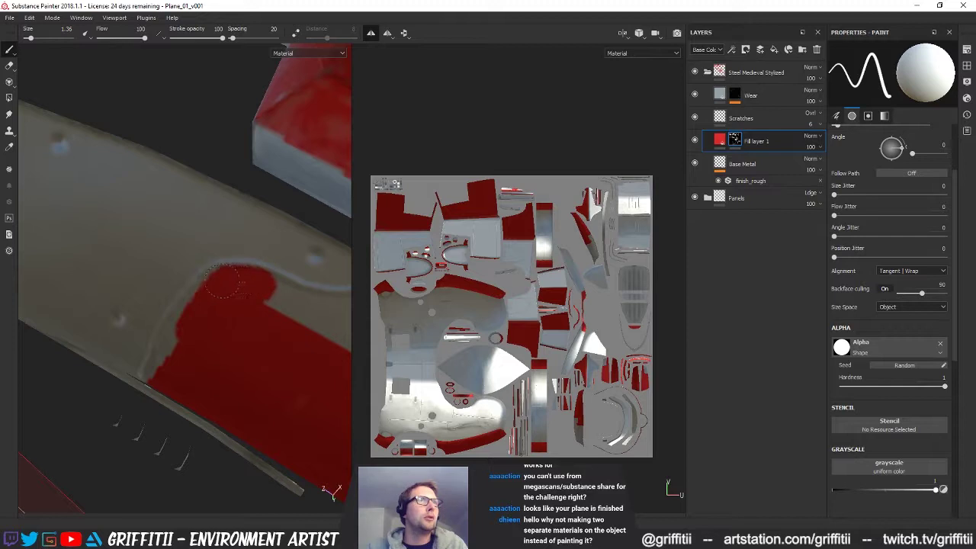
alt+drag(168, 362, 155, 370)
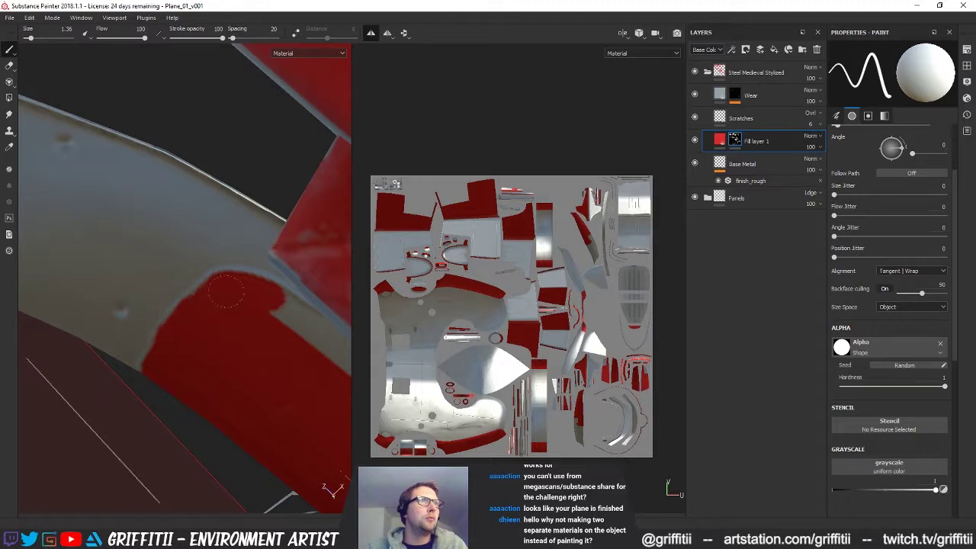
mouse_move(283, 359)
alt+mouse_down()
mouse_move(206, 331)
mouse_move(264, 311)
alt+mouse_up()
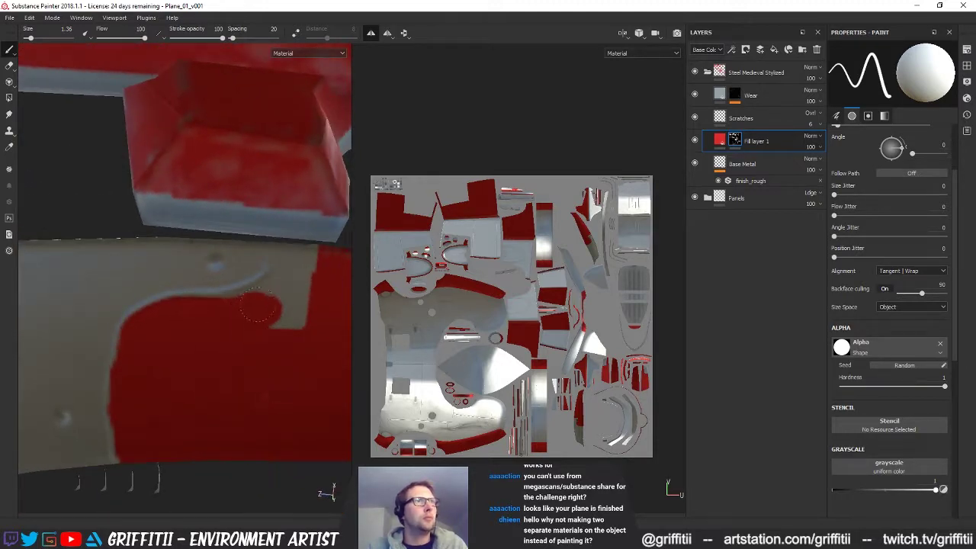
mouse_move(278, 306)
alt+mouse_down()
mouse_move(269, 342)
mouse_move(244, 323)
mouse_move(259, 297)
mouse_move(270, 304)
alt+mouse_up()
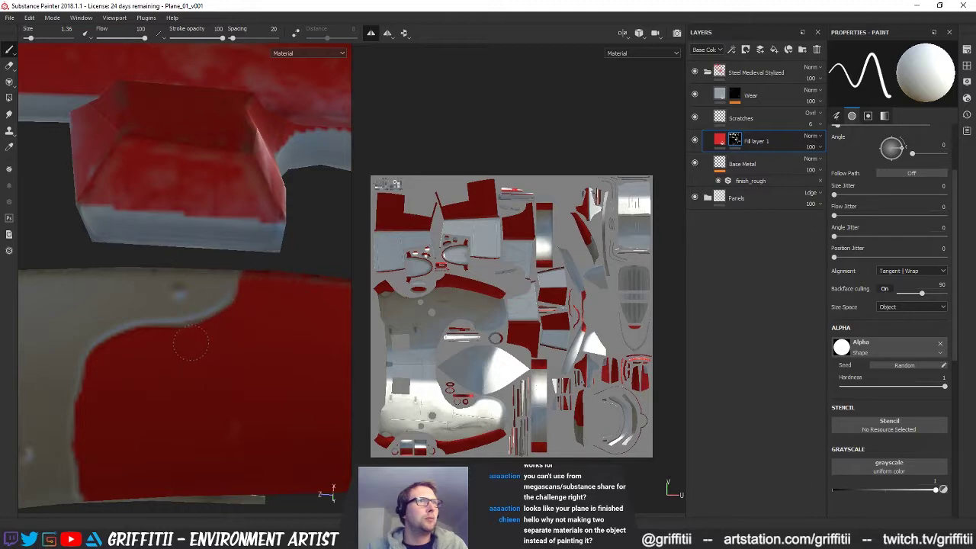
Erase the red overrun on the fairing's thin rim back to the panel line, using brush size 0.31 and grayscale 0
mouse_move(211, 355)
alt+mouse_down()
mouse_move(261, 300)
mouse_move(262, 229)
mouse_move(330, 303)
mouse_move(109, 279)
mouse_move(115, 290)
mouse_move(214, 238)
mouse_move(205, 344)
mouse_move(351, 228)
mouse_move(185, 305)
mouse_move(292, 320)
mouse_move(213, 253)
mouse_move(257, 272)
mouse_move(218, 227)
mouse_move(244, 239)
alt+mouse_up()
ctrl+right_drag(282, 238, 267, 249)
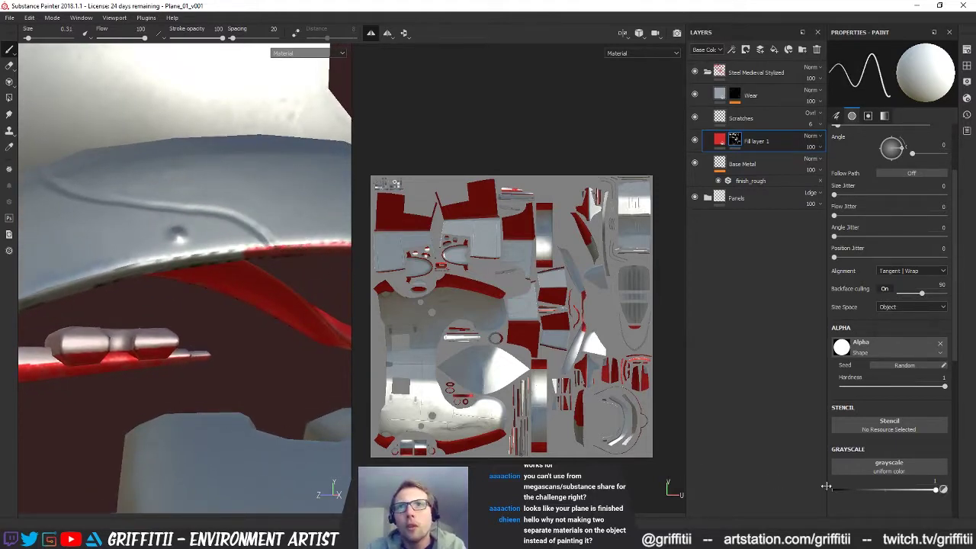
key(x)
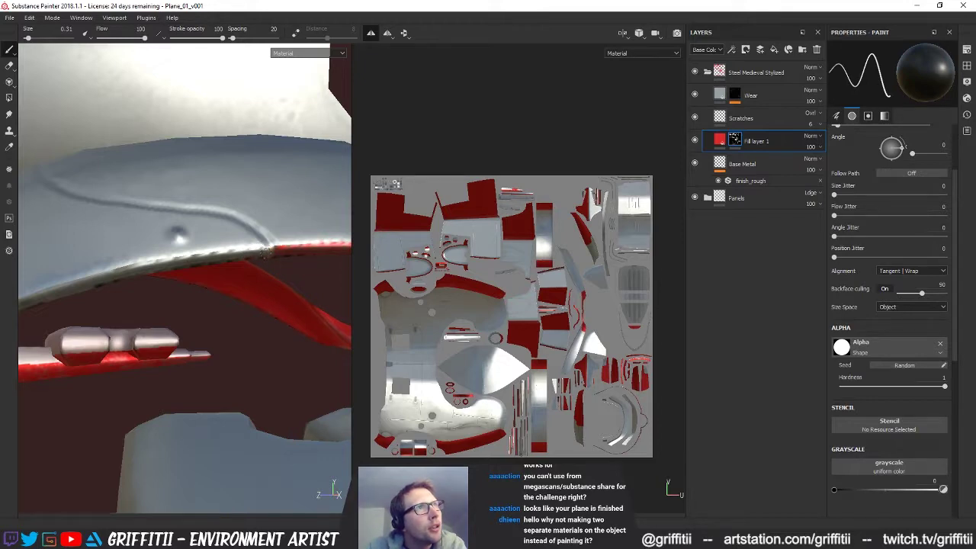
mouse_move(292, 294)
alt+mouse_down()
mouse_move(262, 246)
mouse_move(266, 201)
alt+mouse_up()
alt+middle_drag(266, 201, 191, 368)
alt+right_drag(191, 368, 251, 323)
alt+drag(250, 323, 183, 336)
alt+drag(290, 343, 324, 340)
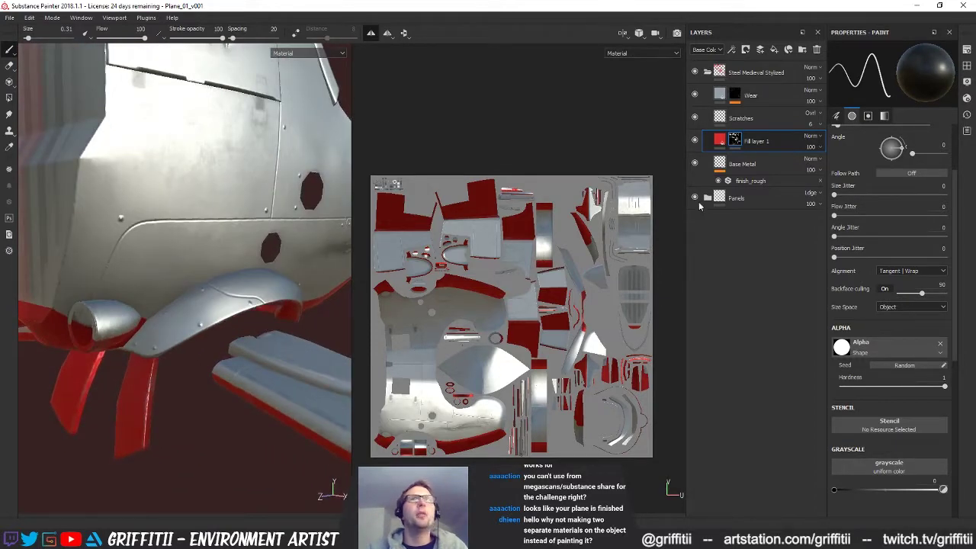
Rename the red fill layer Underneath_Paint and add a new fill layer above it with only the color channel enabled
double_click(751, 141)
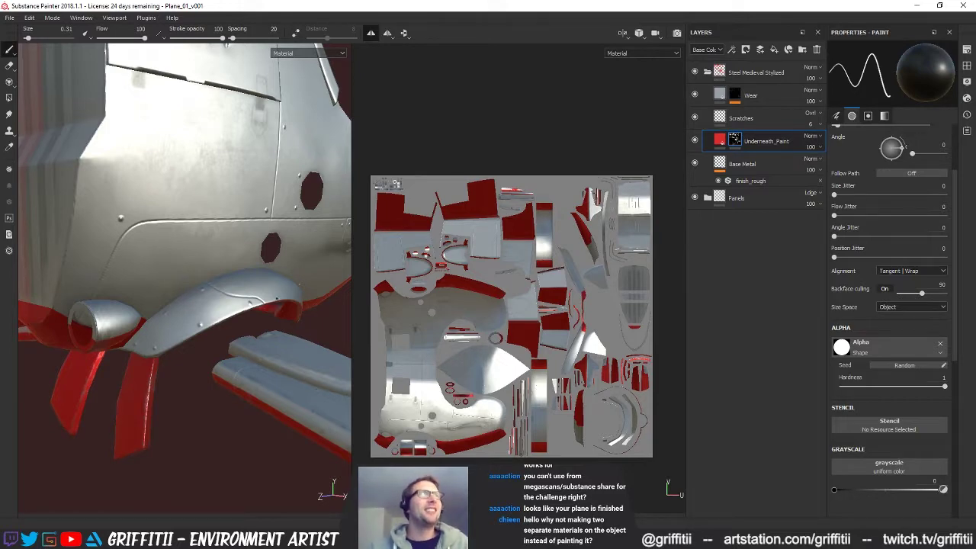
drag(351, 271, 434, 272)
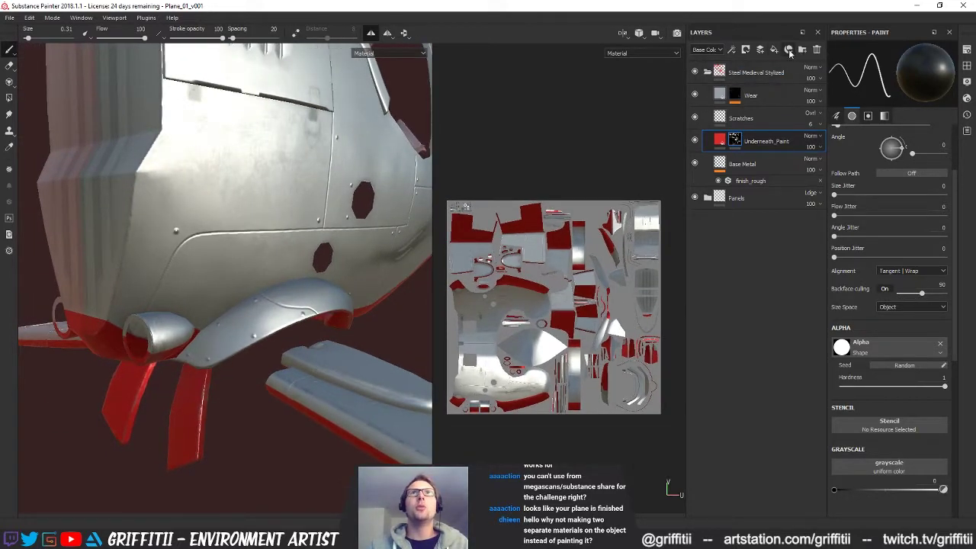
click(789, 50)
click(843, 228)
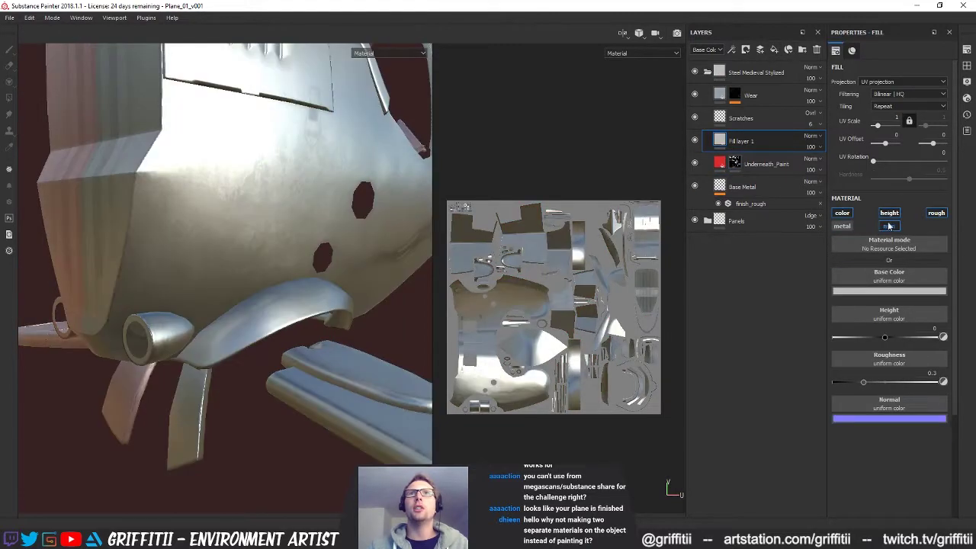
click(891, 215)
click(890, 226)
click(936, 213)
Set the new fill layer's base color to a saturated blue and add a black mask to it
click(884, 292)
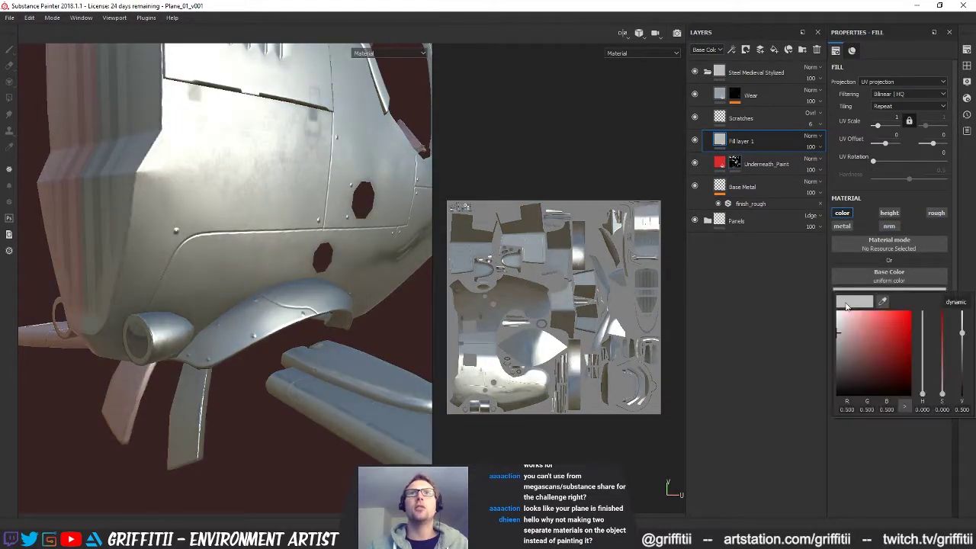
drag(923, 345, 923, 340)
drag(902, 330, 909, 317)
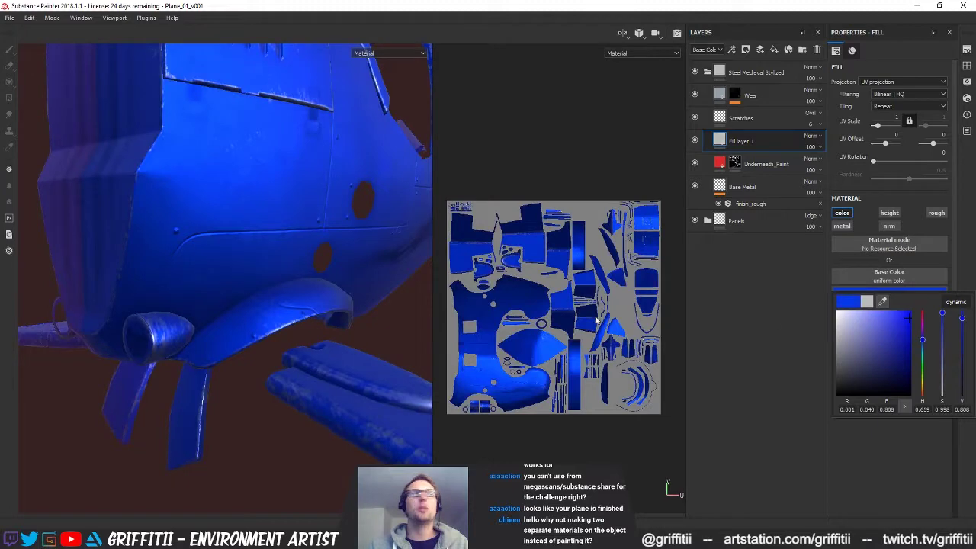
click(746, 50)
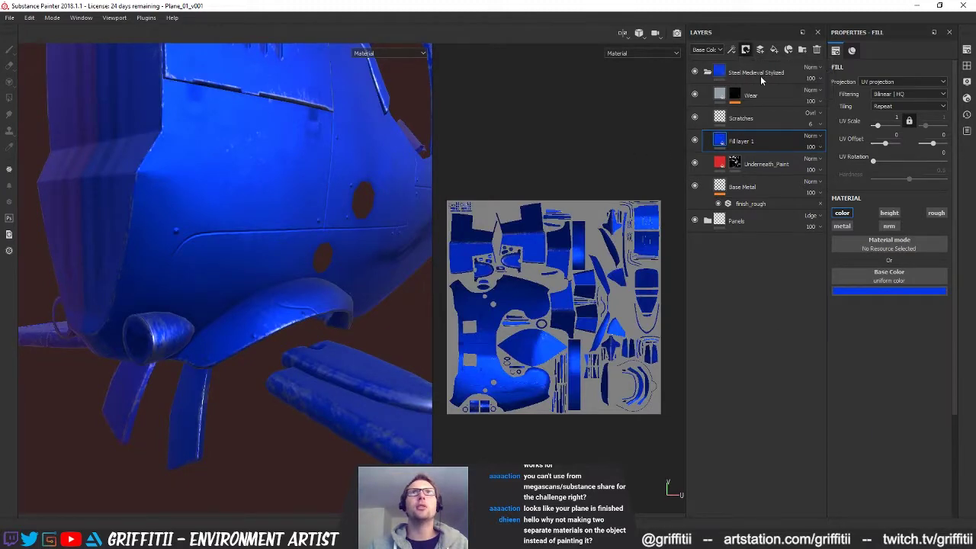
click(760, 71)
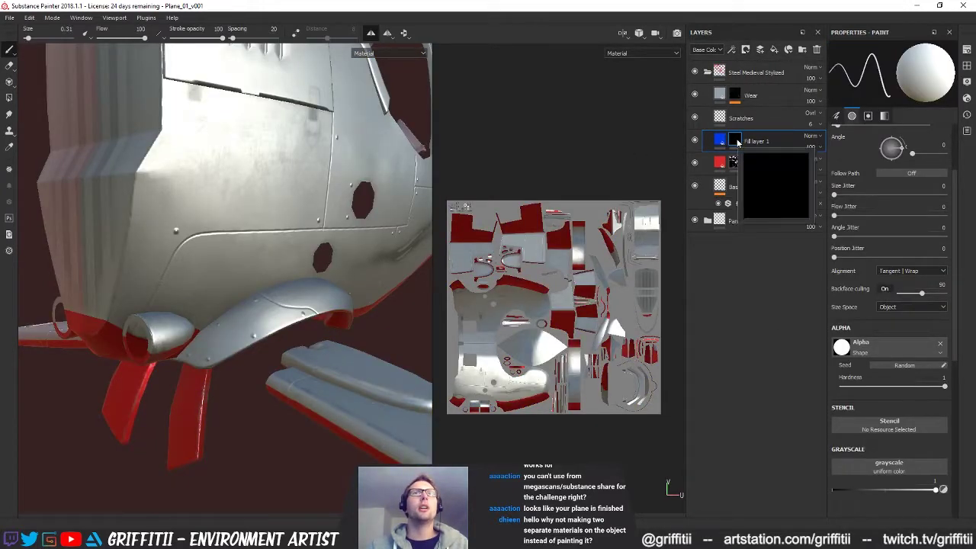
Paint a small blue test patch on the fairing's outer side with the brush at size 1.33
alt+right_drag(287, 299, 414, 351)
alt+drag(414, 351, 279, 309)
ctrl+right_drag(254, 285, 263, 284)
mouse_move(231, 297)
mouse_down()
mouse_move(256, 284)
mouse_move(240, 309)
mouse_up()
scroll(593, 319, up, 10)
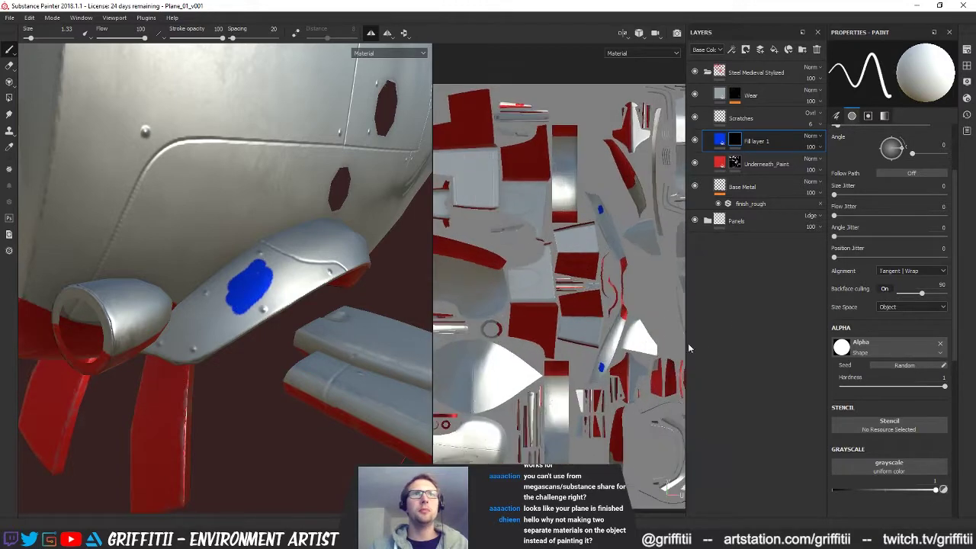
scroll(557, 339, up, 5)
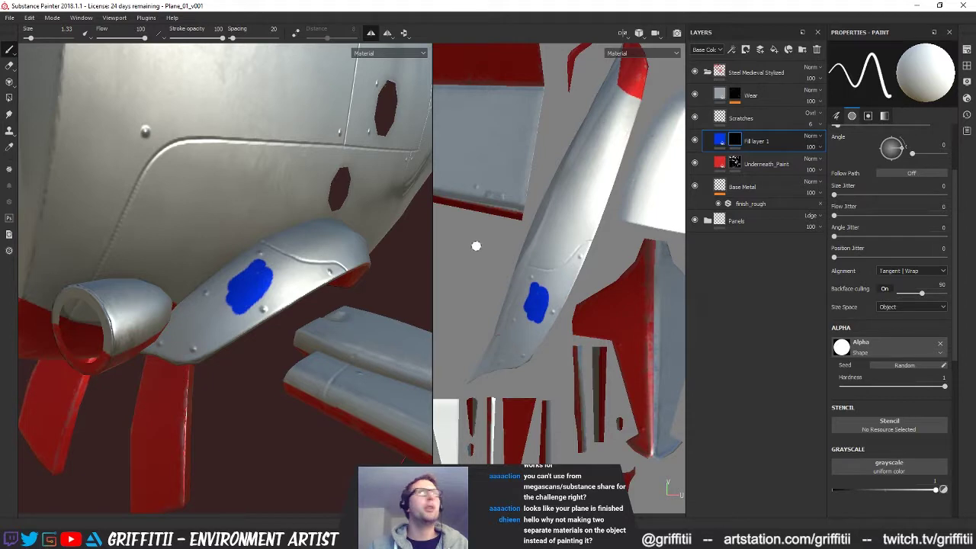
click(755, 165)
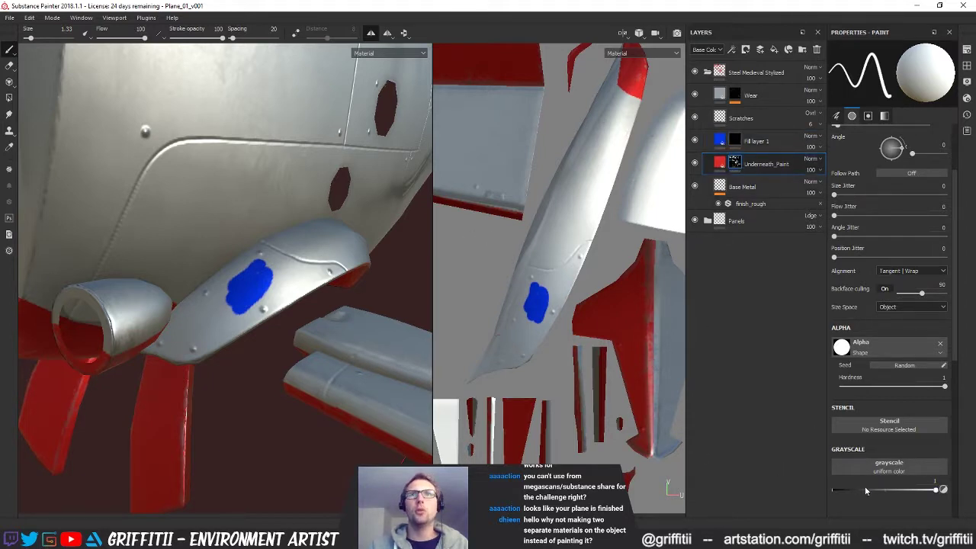
drag(891, 492, 802, 488)
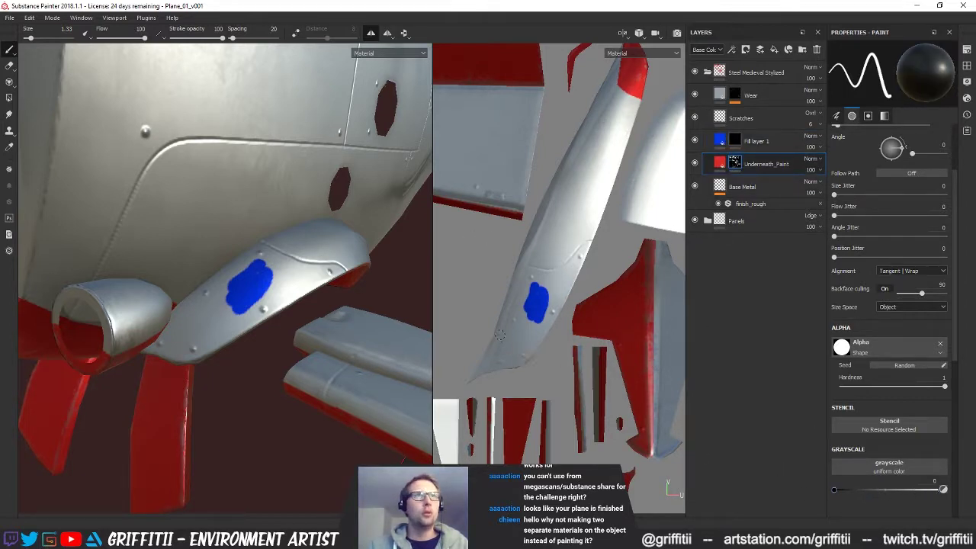
alt+middle_drag(606, 259, 597, 425)
scroll(595, 412, down, 2)
mouse_move(576, 210)
alt+middle_down()
mouse_move(568, 376)
mouse_move(581, 416)
mouse_move(592, 261)
alt+middle_up()
alt+middle_drag(566, 401, 577, 238)
scroll(577, 237, up, 2)
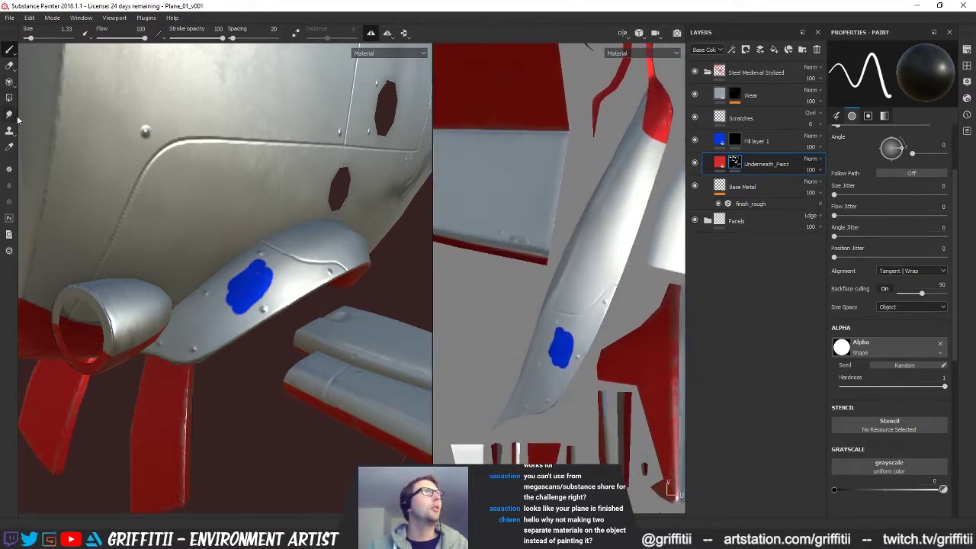
Fill the faces on the fairing's outer front part blue up to the panel line, using Polygon Fill on Fill layer 1's mask
click(9, 98)
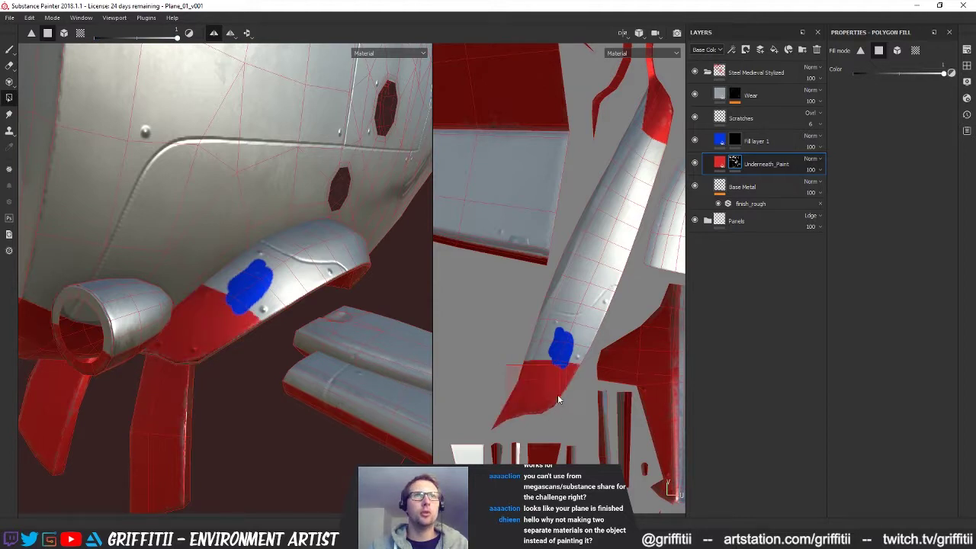
click(755, 141)
drag(508, 340, 561, 397)
drag(541, 342, 584, 342)
alt+middle_drag(607, 328, 580, 349)
scroll(590, 371, down, 2)
scroll(589, 370, up, 6)
drag(502, 354, 566, 335)
click(583, 304)
Fill the fairing's underside faces blue from the front tip past the curved panel line, on its UV island
alt+right_drag(600, 336, 535, 332)
alt+middle_drag(535, 332, 537, 387)
alt+drag(536, 388, 564, 306)
alt+middle_drag(564, 307, 545, 423)
alt+right_drag(532, 283, 529, 336)
alt+middle_drag(604, 430, 601, 263)
alt+right_drag(600, 263, 516, 331)
alt+middle_drag(516, 331, 514, 275)
alt+drag(327, 341, 379, 331)
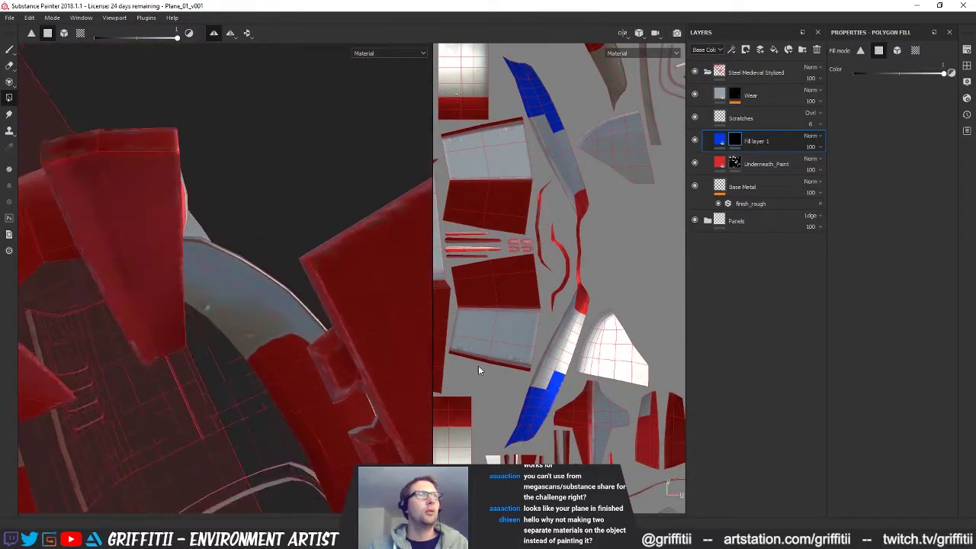
scroll(530, 404, down, 3)
scroll(531, 366, up, 6)
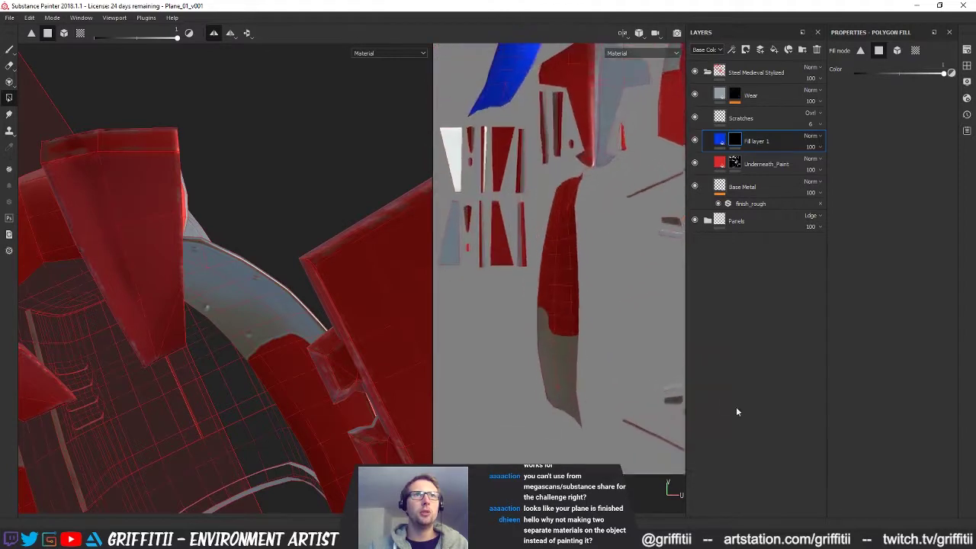
drag(516, 341, 595, 416)
scroll(534, 389, up, 4)
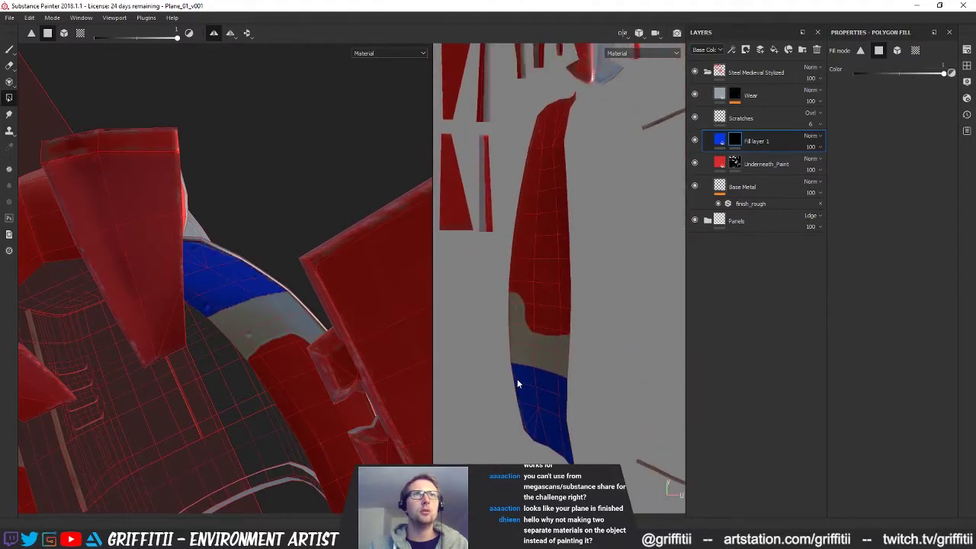
drag(481, 234, 560, 332)
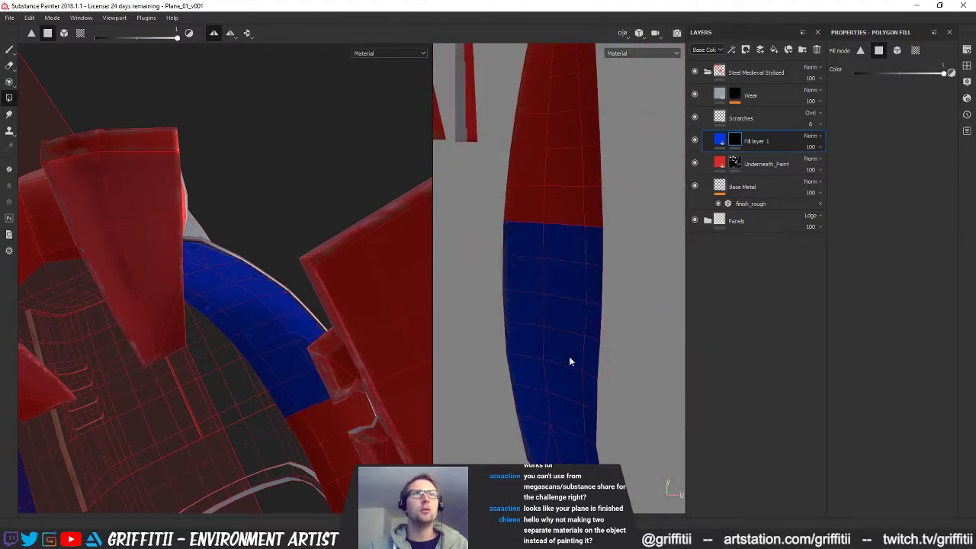
Clear the stray blue face from the hanging flap's UV island with color 0 and fill it red on the Underneath_Paint mask
scroll(570, 359, down, 6)
scroll(616, 405, down, 3)
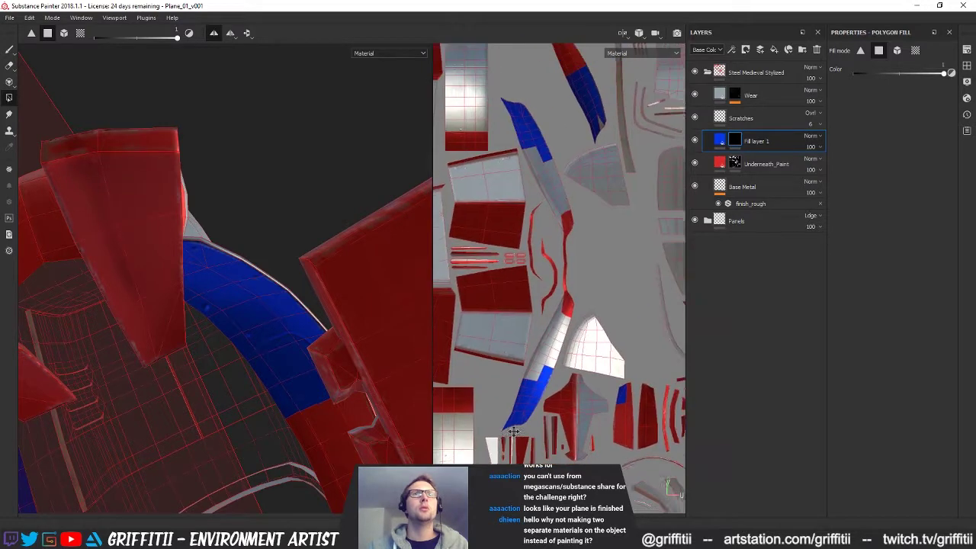
scroll(579, 347, down, 1)
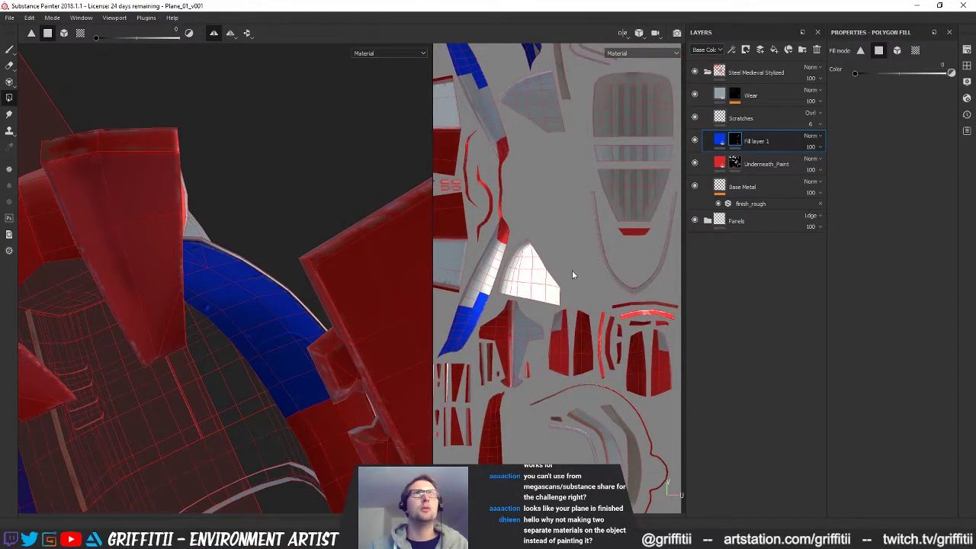
alt+middle_drag(597, 285, 595, 271)
click(737, 164)
click(557, 314)
Fill the front section of the fairing's thin rim strip blue with color 1 on Fill layer 1's mask
click(759, 141)
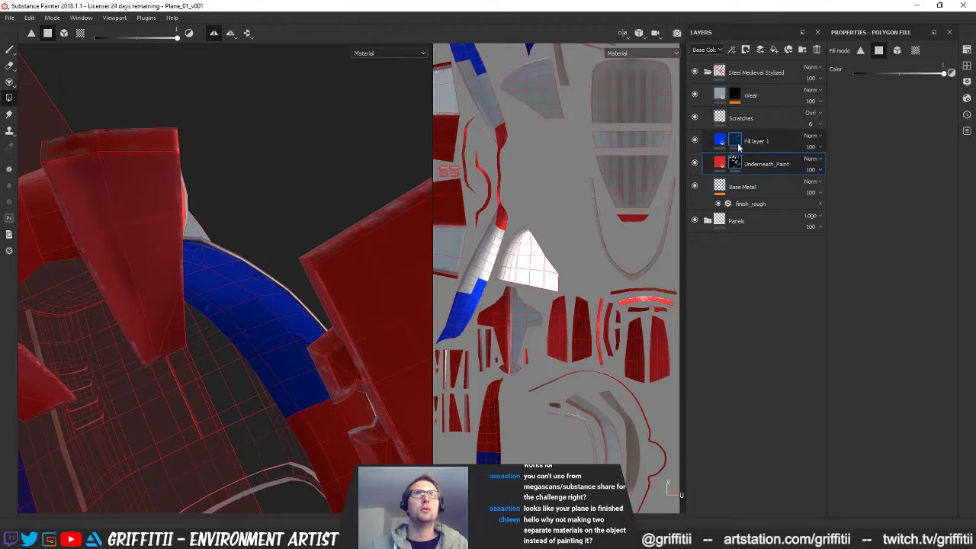
middle_drag(510, 65, 517, 145)
alt+middle_drag(560, 260, 570, 356)
alt+middle_drag(560, 297, 565, 191)
alt+middle_drag(570, 347, 569, 156)
alt+drag(218, 308, 243, 298)
alt+right_drag(662, 331, 648, 258)
drag(495, 308, 519, 329)
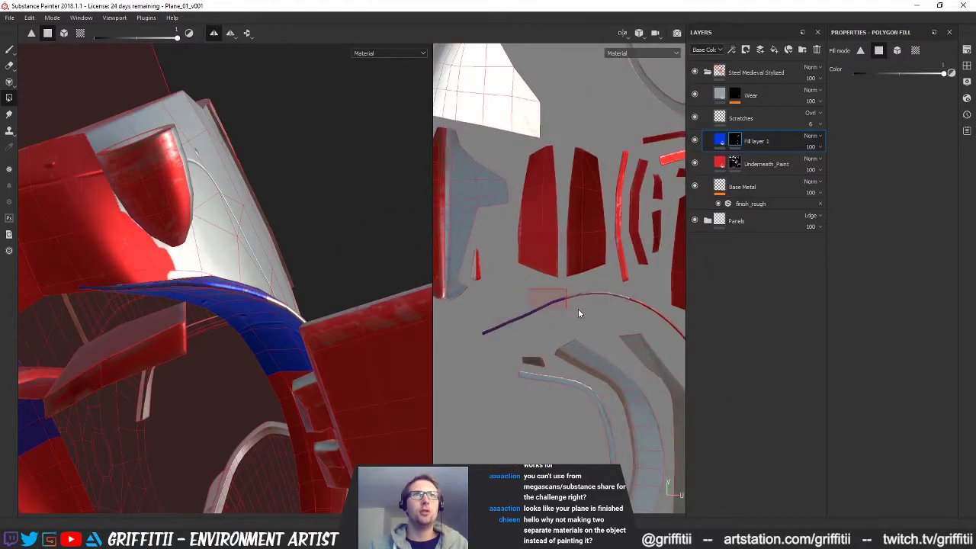
Clear the stray blue face at the top of the hanging flap with color 0 on Fill layer 1's mask
alt+right_drag(630, 321, 735, 297)
alt+middle_drag(561, 298, 572, 231)
alt+right_drag(573, 231, 563, 364)
alt+middle_drag(563, 364, 561, 184)
alt+middle_drag(529, 378, 523, 316)
alt+middle_drag(534, 161, 499, 419)
alt+drag(236, 229, 229, 282)
alt+middle_drag(644, 251, 489, 383)
alt+right_drag(489, 383, 450, 335)
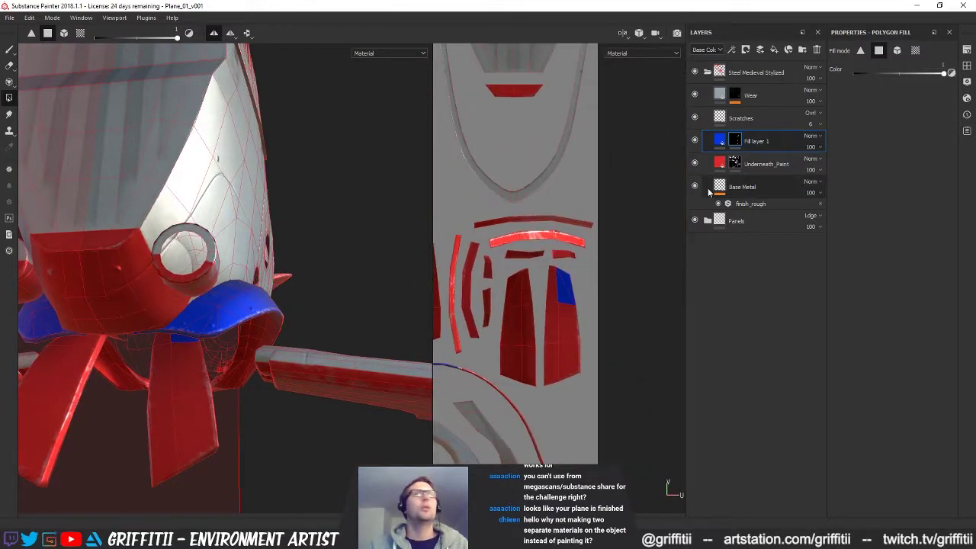
click(734, 162)
click(736, 140)
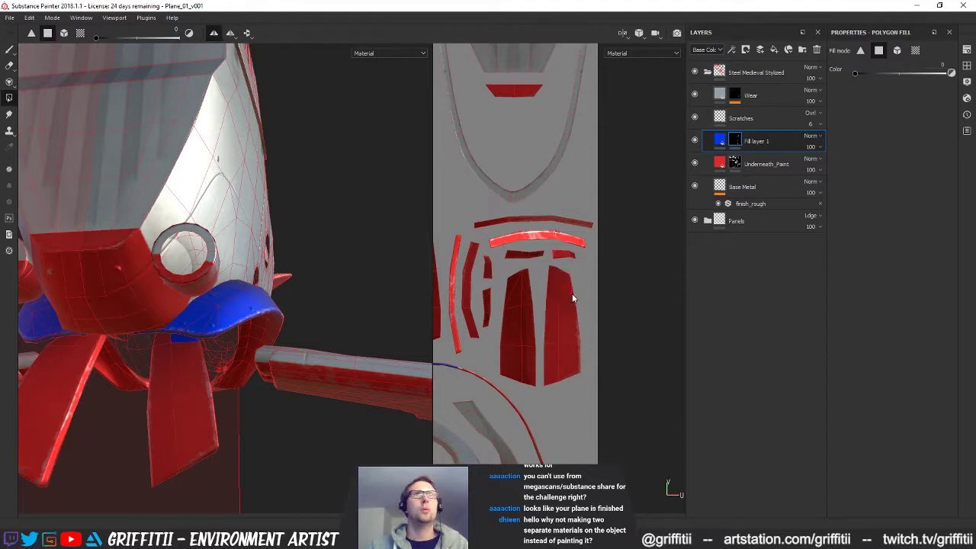
Fill the red tip of the mirrored fairing underside's UV island blue with color 1
alt+right_drag(572, 294, 553, 228)
alt+middle_drag(553, 228, 627, 381)
alt+right_drag(626, 374, 594, 305)
alt+middle_drag(564, 175, 606, 232)
alt+right_drag(606, 233, 618, 255)
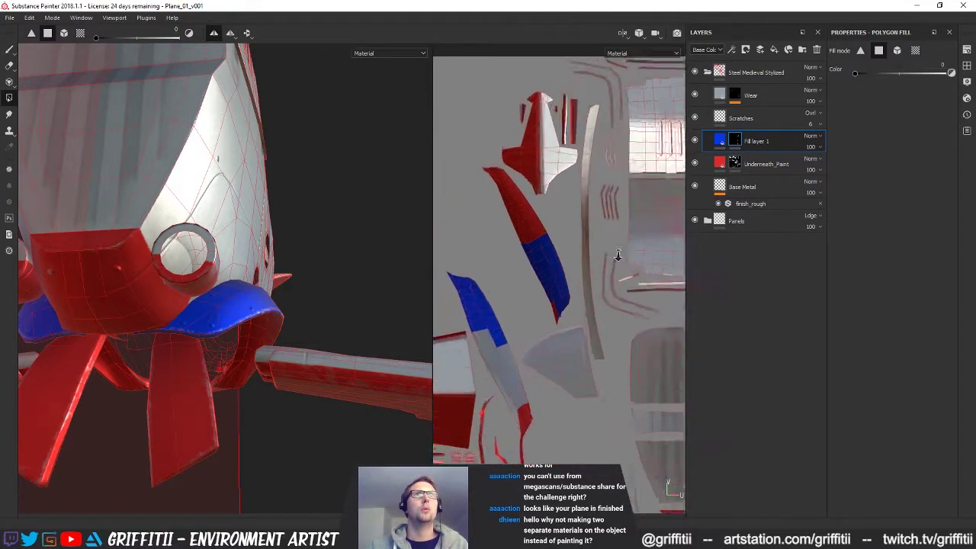
scroll(617, 255, up, 2)
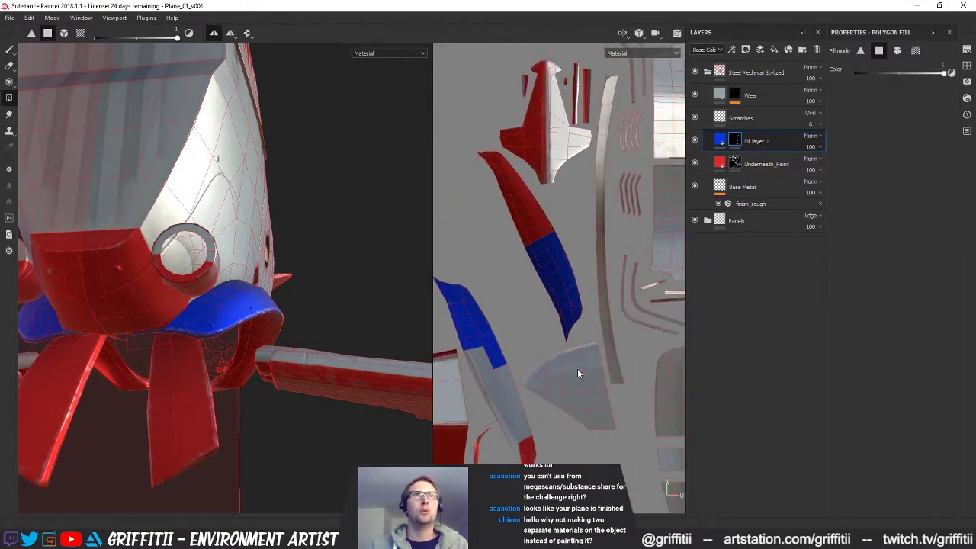
alt+right_drag(577, 374, 478, 303)
alt+middle_drag(570, 364, 563, 201)
mouse_move(562, 495)
alt+middle_down()
mouse_move(574, 314)
mouse_move(579, 369)
alt+middle_up()
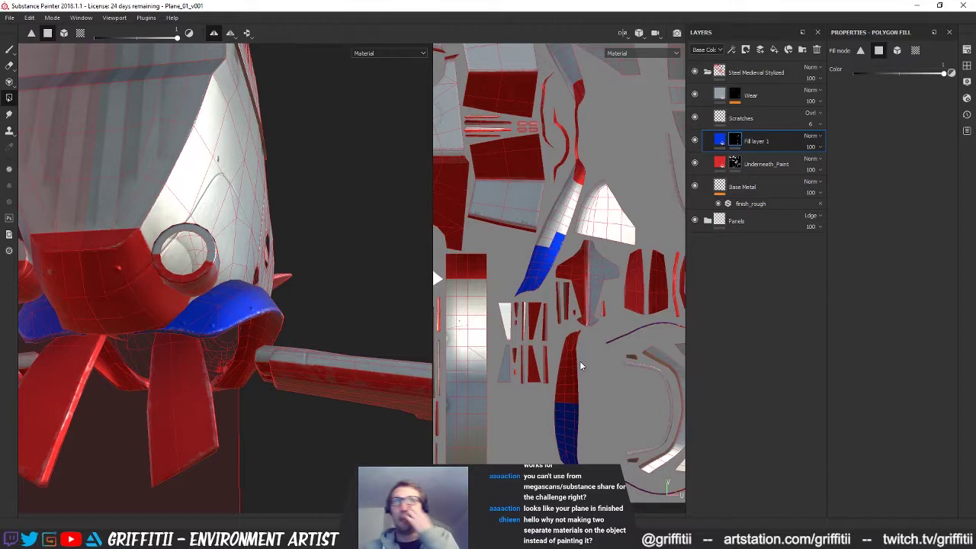
Paint grayscale 0 on Fill layer 1's mask to curve the stepped blue edge of the lower fairing's UV island, using brush size 1.33
middle_drag(521, 273, 531, 316)
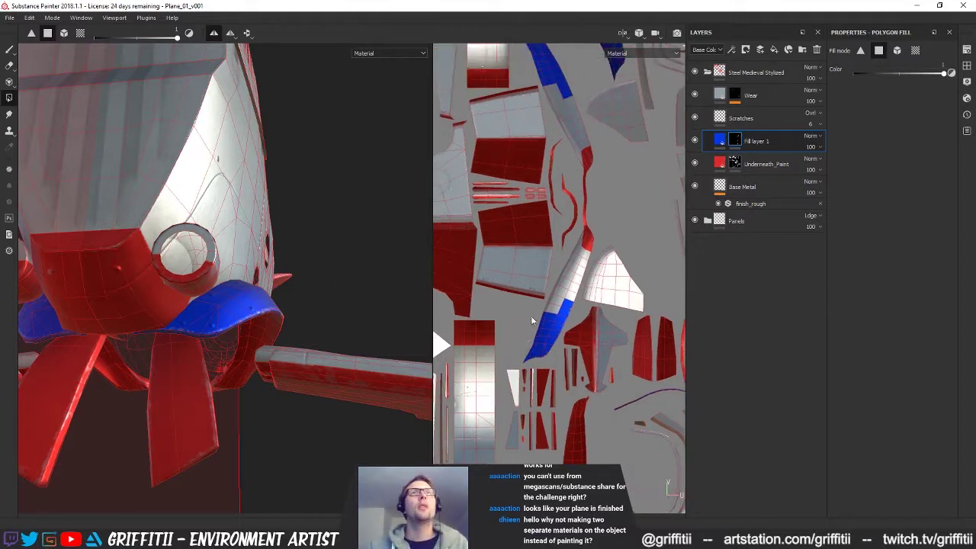
scroll(541, 340, up, 5)
alt+middle_drag(569, 253, 552, 276)
scroll(552, 276, up, 1)
click(10, 49)
scroll(562, 312, up, 4)
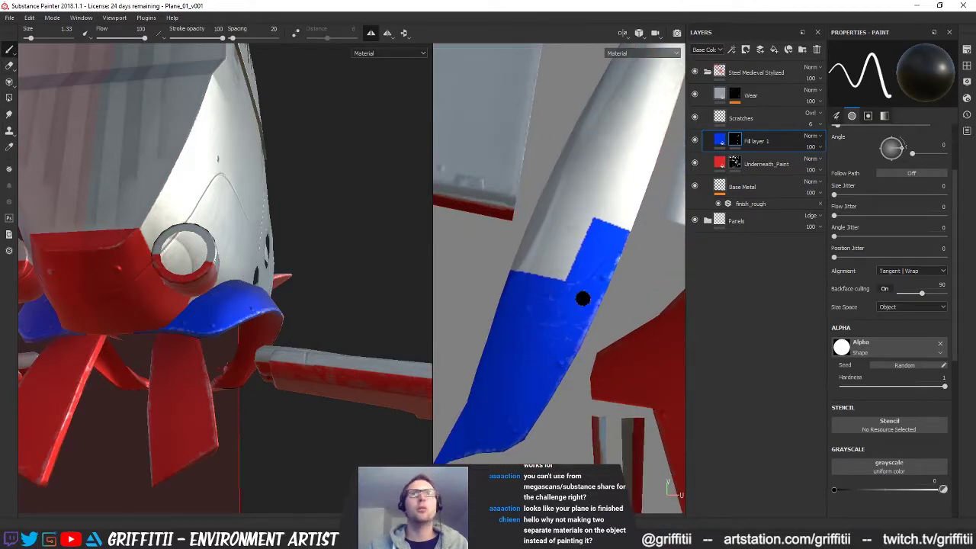
alt+middle_drag(626, 220, 605, 224)
mouse_move(607, 206)
mouse_down()
mouse_move(592, 244)
mouse_move(647, 234)
mouse_move(633, 255)
mouse_move(619, 251)
mouse_move(588, 273)
mouse_move(584, 294)
mouse_move(571, 279)
mouse_move(569, 309)
mouse_move(533, 328)
mouse_move(468, 317)
mouse_move(586, 259)
mouse_up()
alt+middle_drag(562, 308, 584, 259)
drag(478, 254, 471, 264)
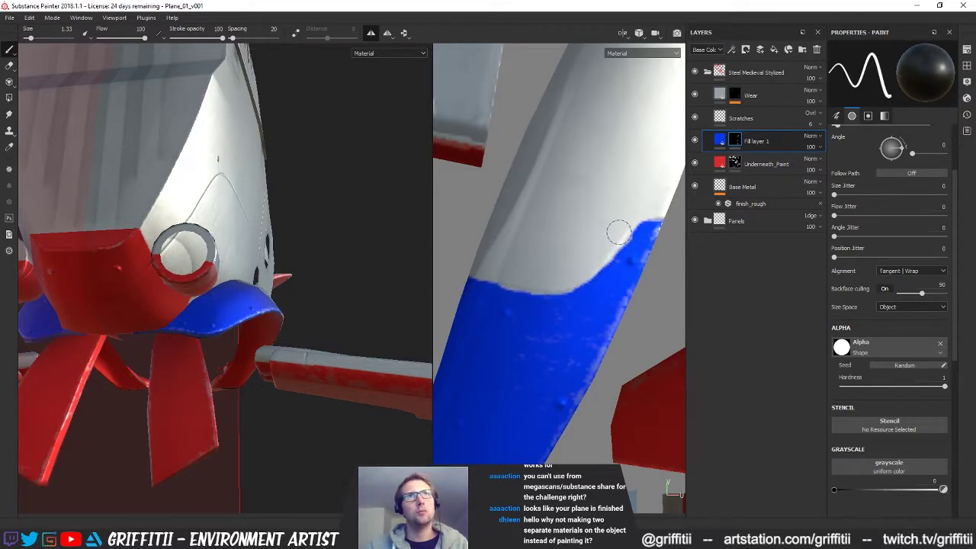
Refine that fairing island's white-blue edge with brush size 0.57, using grayscale 0 and then grayscale 1
alt+middle_drag(611, 274, 578, 285)
alt+right_drag(578, 285, 671, 270)
mouse_move(577, 267)
alt+middle_down()
mouse_move(618, 277)
mouse_move(628, 266)
alt+middle_up()
ctrl+right_drag(655, 231, 627, 219)
drag(646, 227, 659, 227)
alt+middle_drag(515, 319, 538, 308)
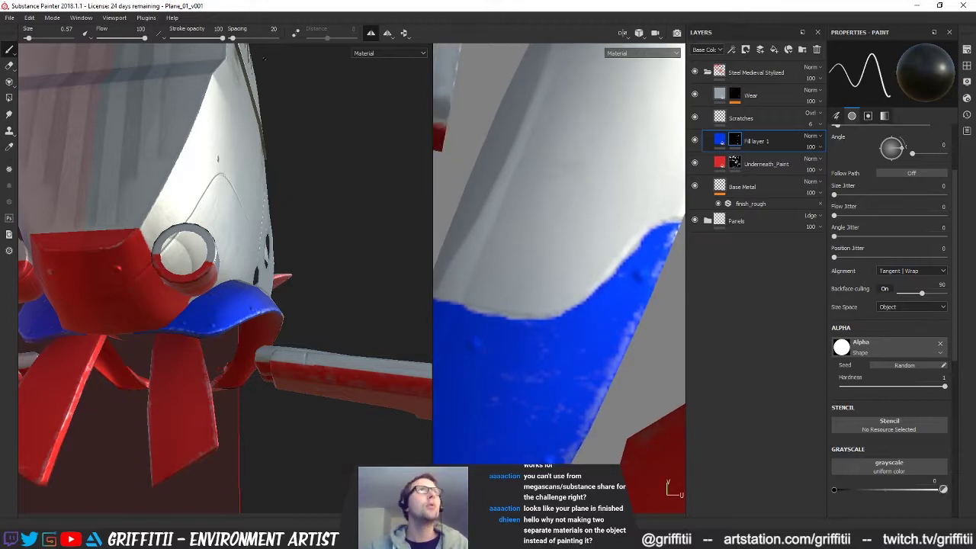
drag(903, 489, 939, 490)
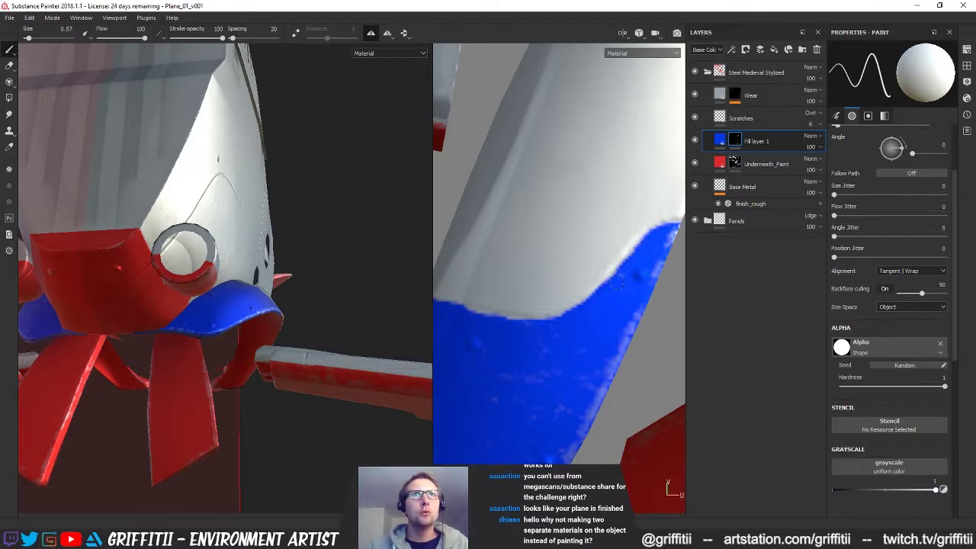
alt+middle_drag(536, 344, 558, 364)
scroll(612, 369, down, 3)
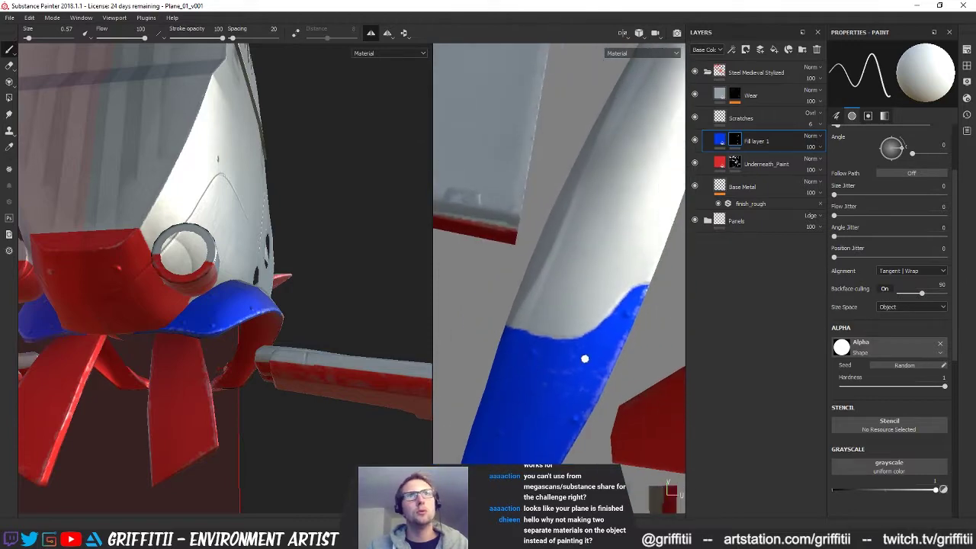
Erase blue along the panel line on the fairing underside's UV island using grayscale 0 and brush size 2.41
scroll(553, 367, down, 6)
alt+middle_drag(596, 326, 583, 447)
alt+drag(582, 448, 569, 387)
alt+middle_drag(569, 387, 641, 466)
scroll(595, 290, up, 3)
scroll(646, 321, down, 3)
alt+middle_drag(610, 244, 572, 472)
alt+middle_drag(488, 164, 484, 364)
alt+right_drag(483, 364, 588, 357)
click(843, 489)
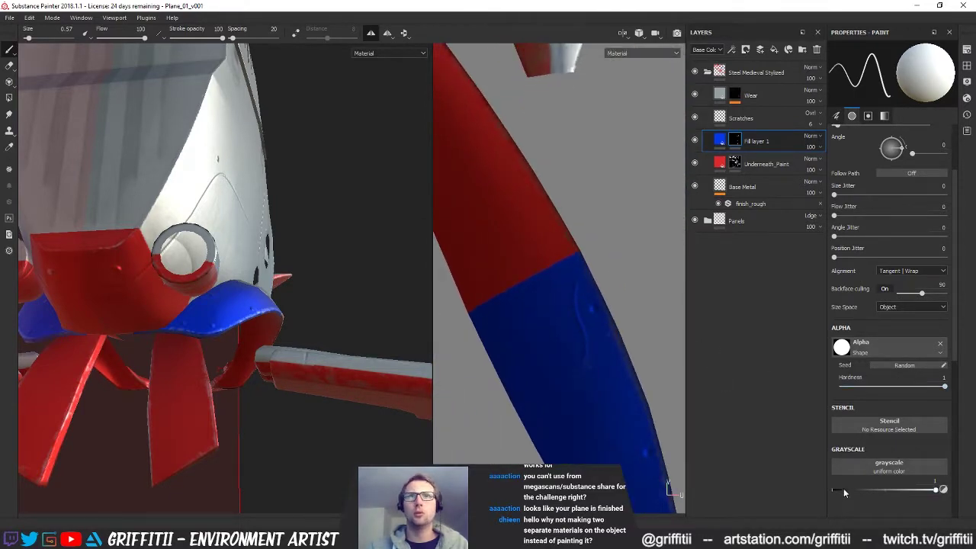
ctrl+right_drag(584, 240, 610, 239)
click(561, 267)
mouse_move(560, 267)
mouse_down()
mouse_move(533, 320)
mouse_move(492, 328)
mouse_move(503, 366)
mouse_move(518, 369)
mouse_up()
alt+right_drag(514, 370, 626, 353)
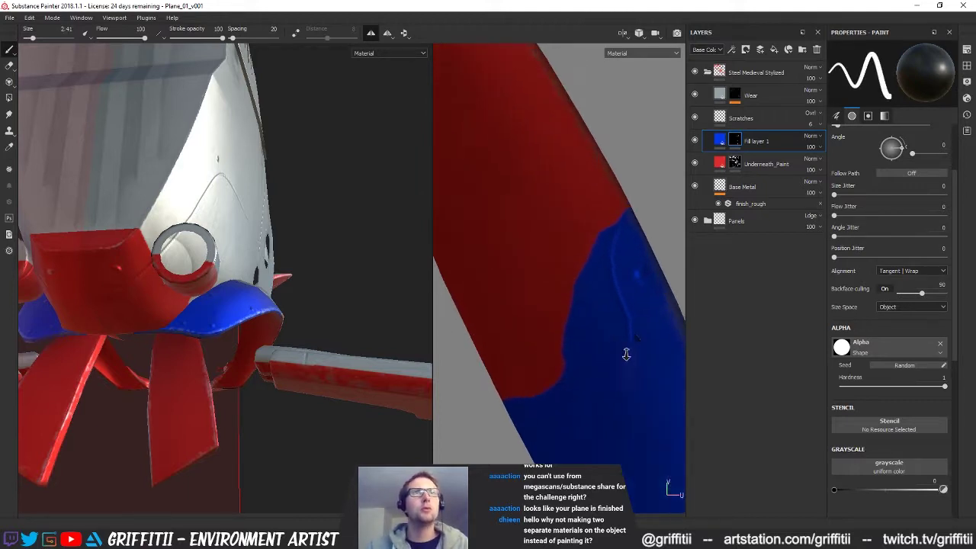
alt+middle_drag(625, 353, 624, 313)
mouse_move(545, 314)
mouse_down()
mouse_move(533, 340)
mouse_move(576, 336)
mouse_move(603, 312)
mouse_move(578, 200)
mouse_up()
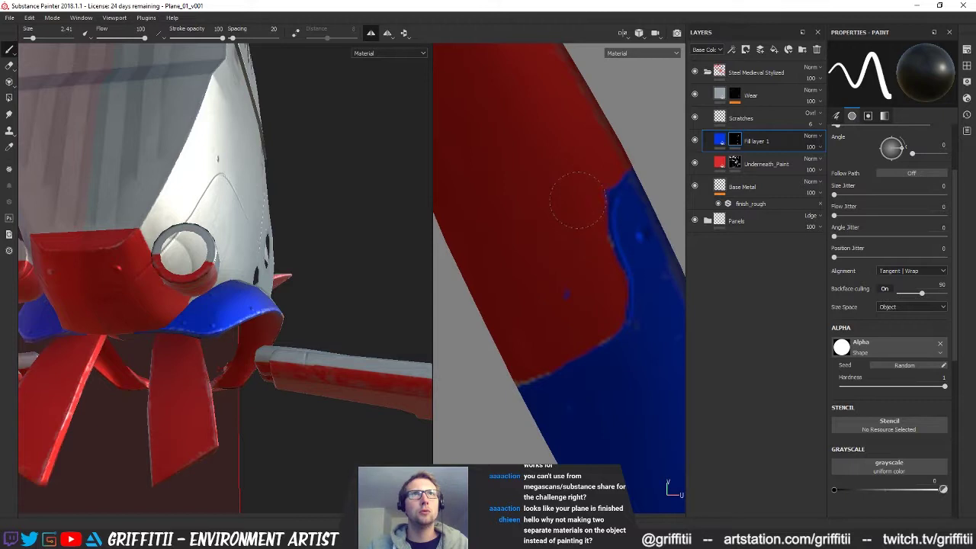
Smooth the upper curve of the underside's red-blue boundary and remove leftover blue specks, reducing the brush size to 0.57
alt+middle_drag(573, 287, 555, 327)
mouse_move(594, 182)
mouse_down()
mouse_move(562, 244)
mouse_move(602, 194)
mouse_move(612, 196)
mouse_move(592, 237)
mouse_up()
key([)
key([)
key([)
key([)
key([)
key([)
key([)
key([)
key([)
key([)
key([)
key([)
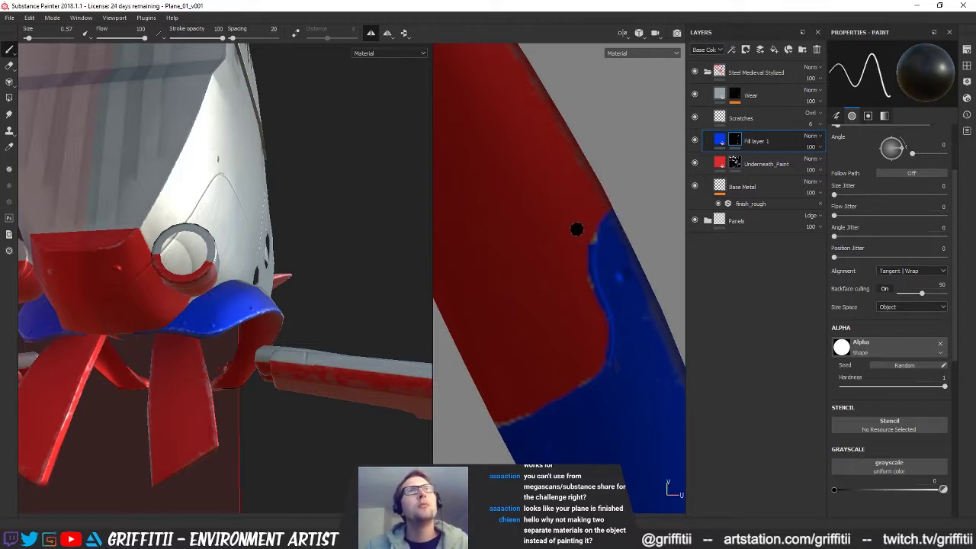
Touch up the underside's red-blue boundary with brush size 0.91, using grayscale 1 and then grayscale 0
ctrl+right_drag(597, 326, 603, 326)
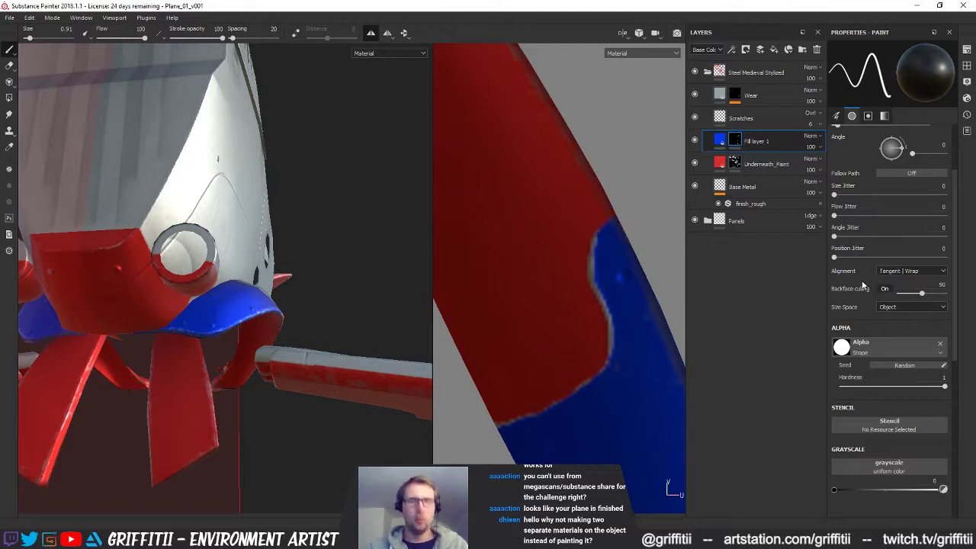
drag(906, 491, 939, 490)
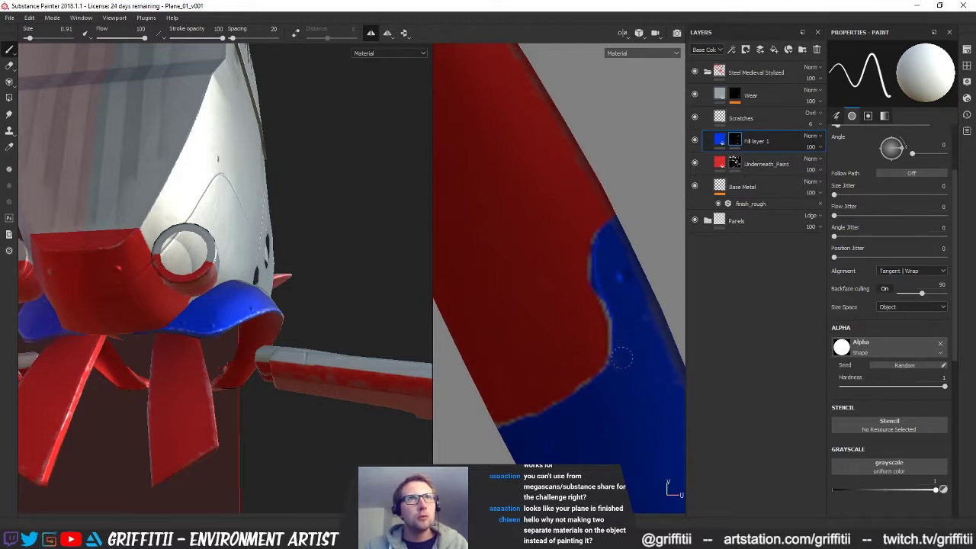
drag(919, 498, 768, 487)
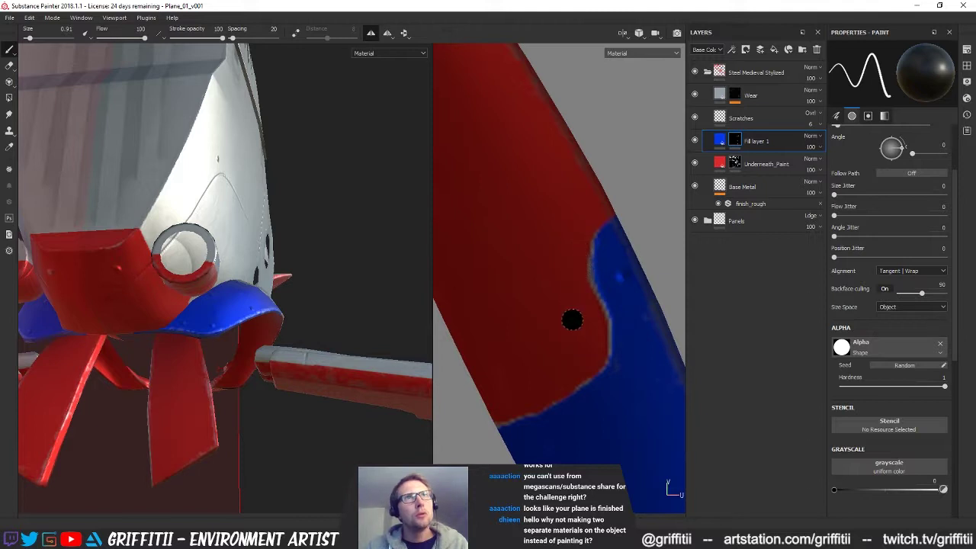
Paint the bare gap between blue and red on the thin rim strip blue, using grayscale 1 and brush size 0.31
scroll(572, 305, down, 5)
scroll(594, 339, down, 4)
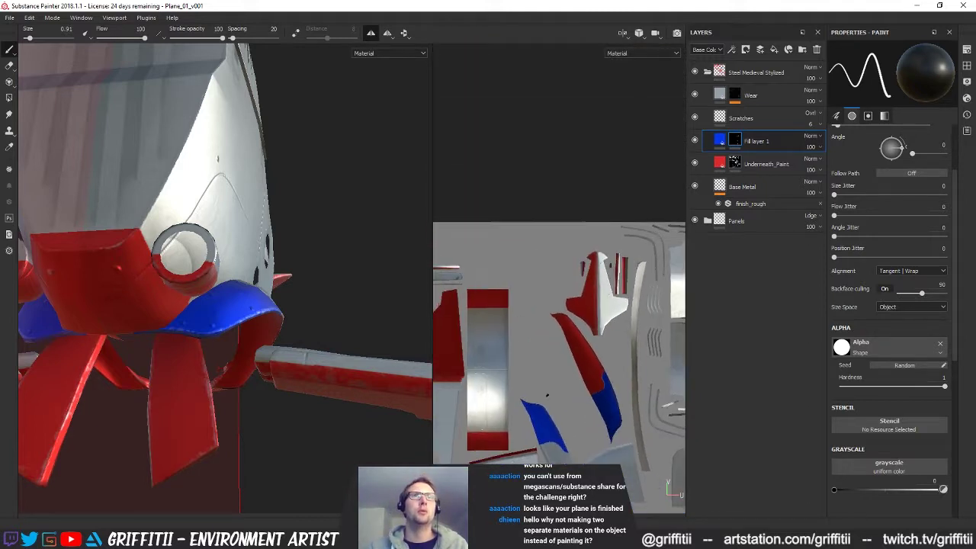
alt+middle_drag(610, 450, 577, 290)
alt+middle_drag(597, 481, 564, 282)
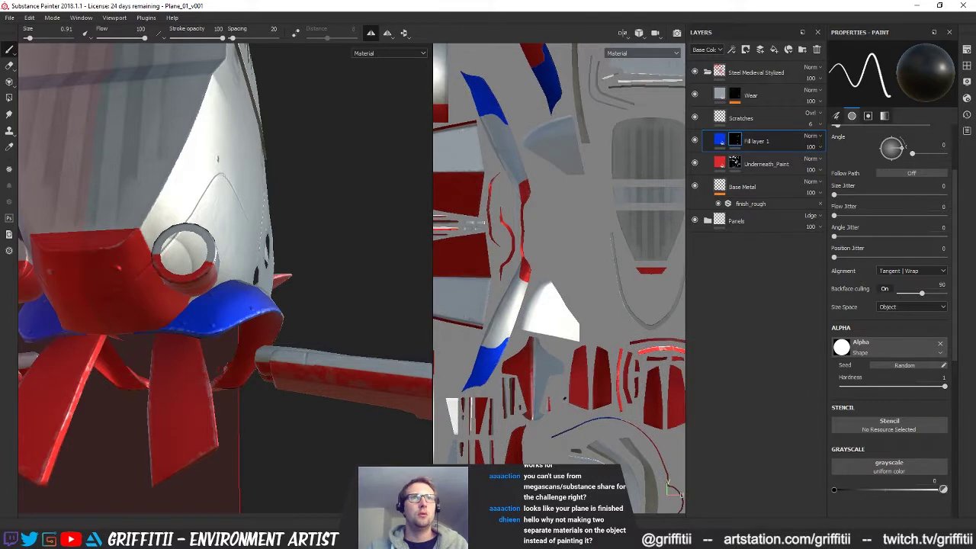
alt+middle_drag(619, 414, 577, 350)
alt+right_drag(577, 350, 793, 359)
alt+middle_drag(554, 387, 499, 368)
alt+right_drag(499, 368, 829, 434)
drag(906, 492, 941, 490)
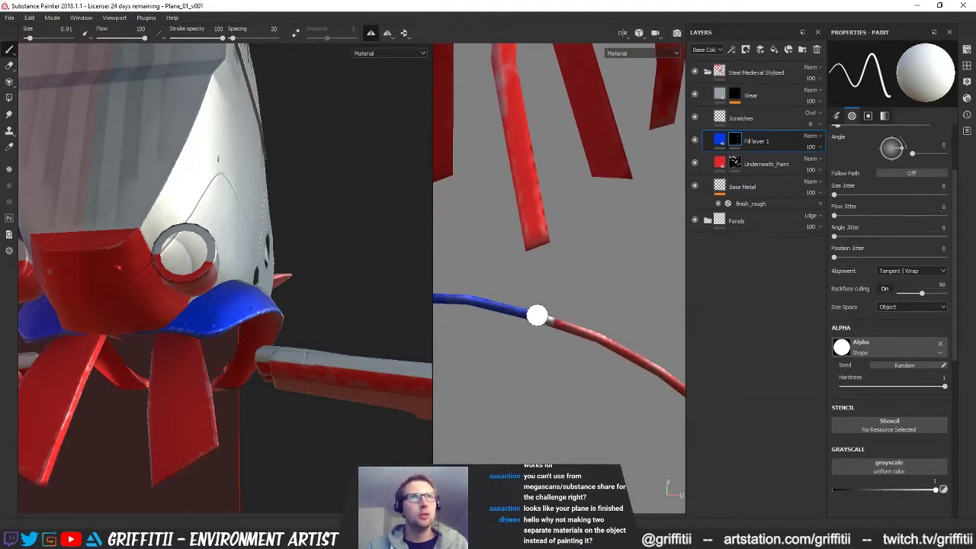
ctrl+right_drag(540, 320, 519, 320)
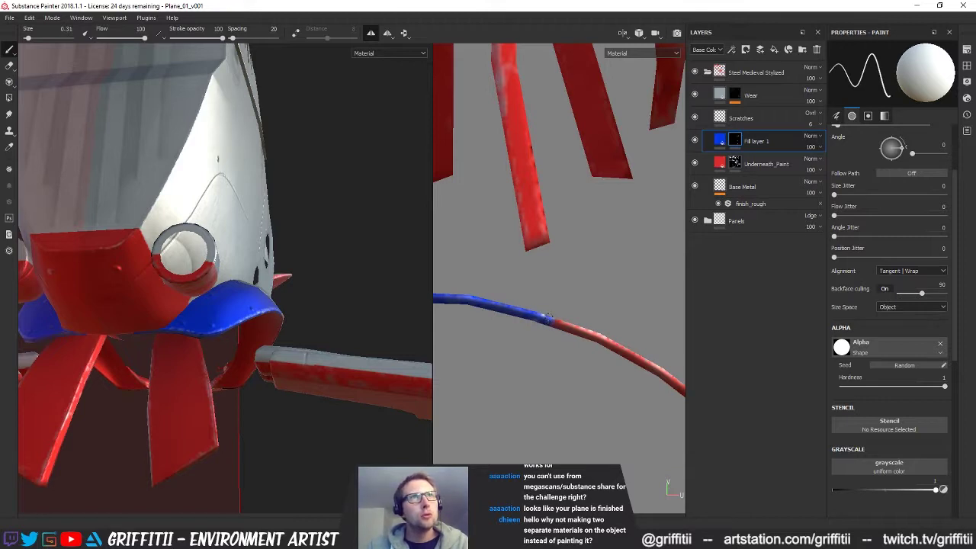
Paint the bare metal spot beside the blue fairing red on the Underneath_Paint mask with brush size 0.91
alt+right_drag(609, 383, 511, 377)
alt+middle_drag(592, 393, 614, 457)
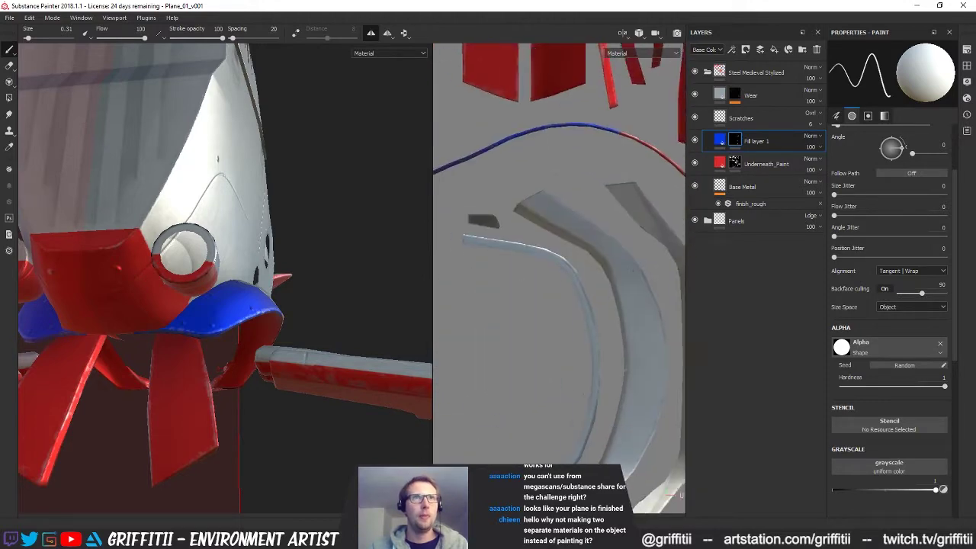
alt+middle_drag(569, 260, 617, 443)
alt+right_drag(618, 442, 579, 434)
alt+middle_drag(572, 305, 616, 447)
alt+middle_drag(599, 272, 669, 293)
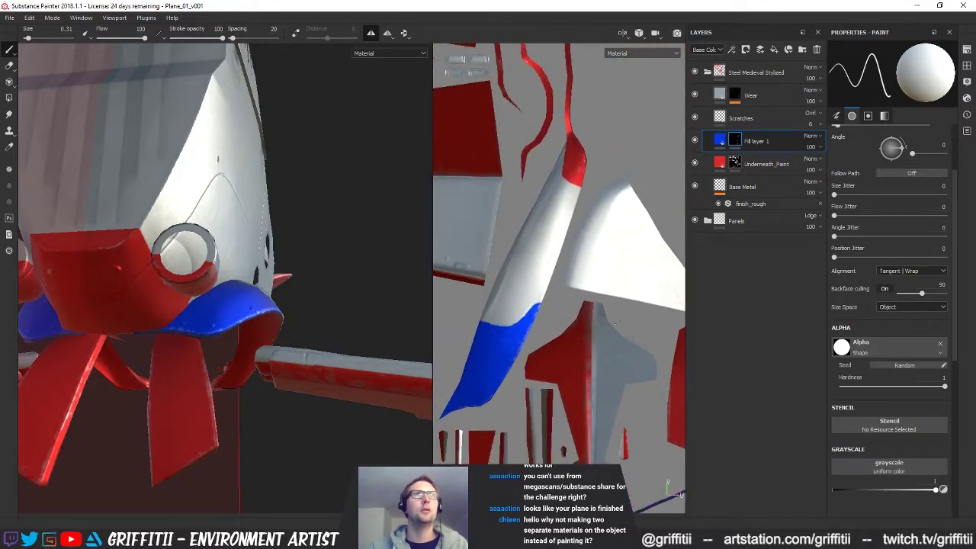
alt+right_drag(668, 292, 587, 290)
alt+middle_drag(587, 290, 575, 393)
alt+drag(309, 272, 272, 201)
alt+right_drag(271, 200, 326, 305)
click(736, 162)
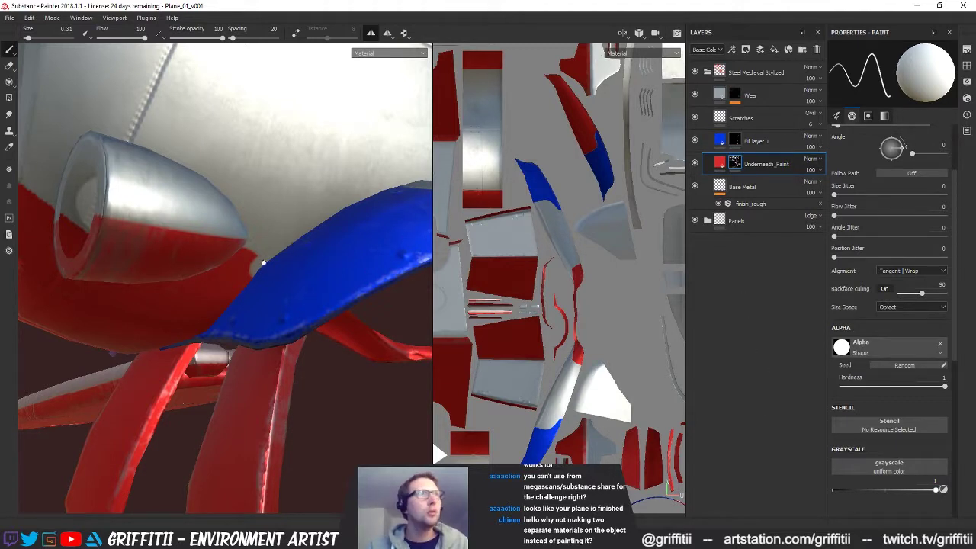
ctrl+right_drag(253, 269, 261, 268)
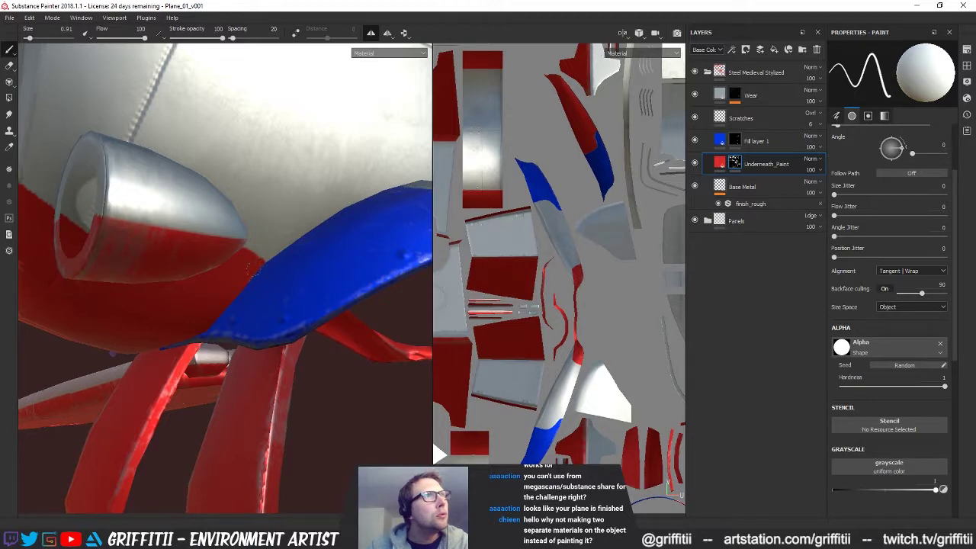
Turn off painting symmetry and rename Fill layer 1 as Wing_Arch_Metal
mouse_move(287, 329)
alt+mouse_down()
mouse_move(211, 313)
mouse_move(266, 364)
mouse_move(323, 342)
mouse_move(290, 342)
alt+mouse_up()
alt+drag(259, 417, 285, 362)
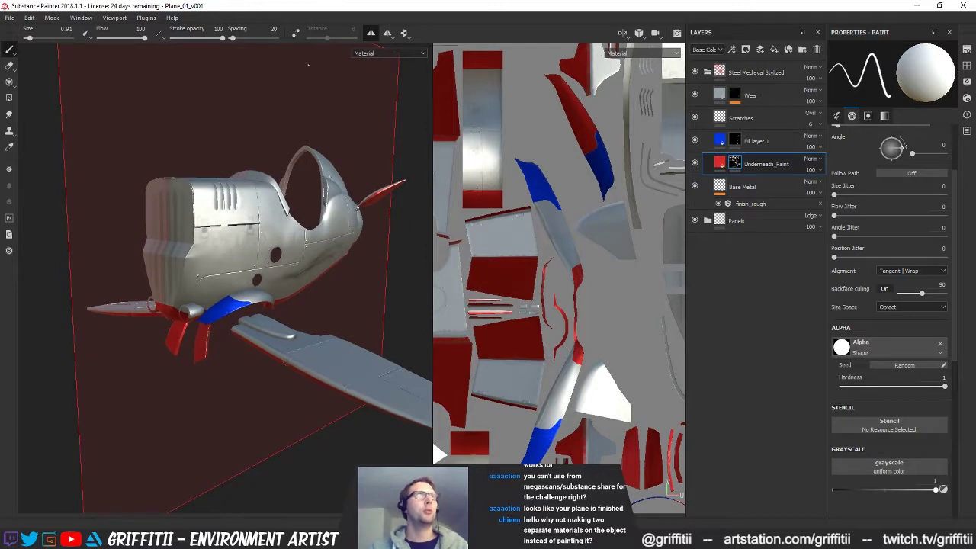
click(371, 35)
alt+drag(306, 208, 279, 252)
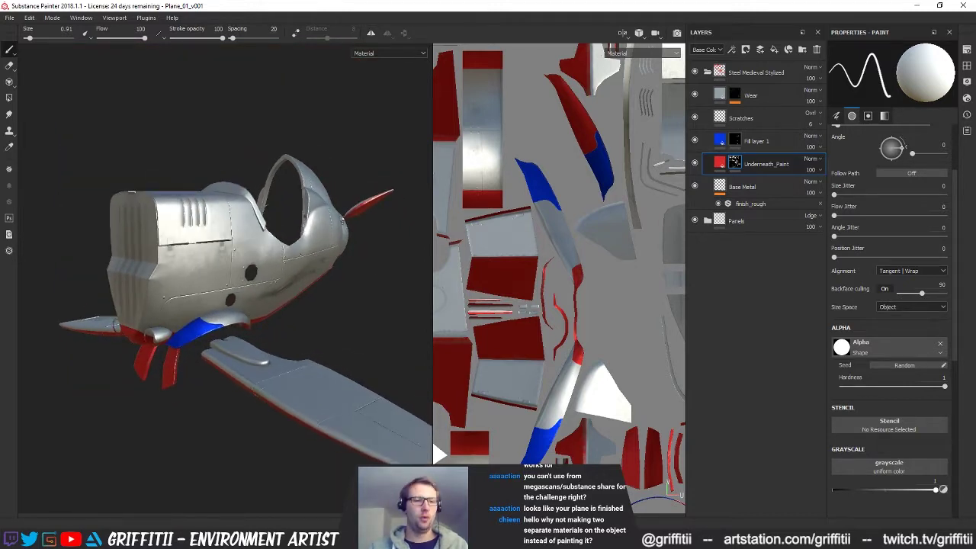
double_click(756, 141)
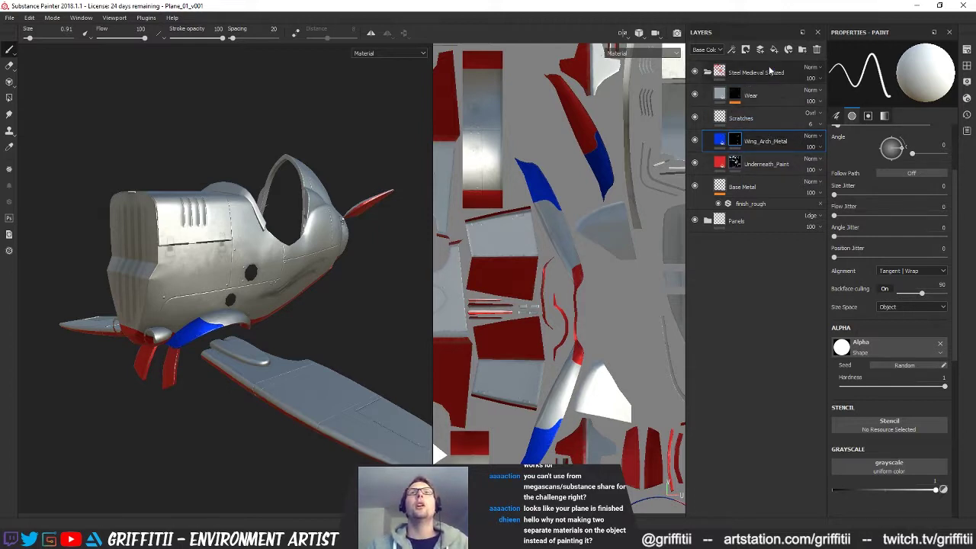
Create a folder between the Scratches and Wing_Arch_Metal layers and give it a black mask
click(802, 48)
drag(739, 166, 747, 140)
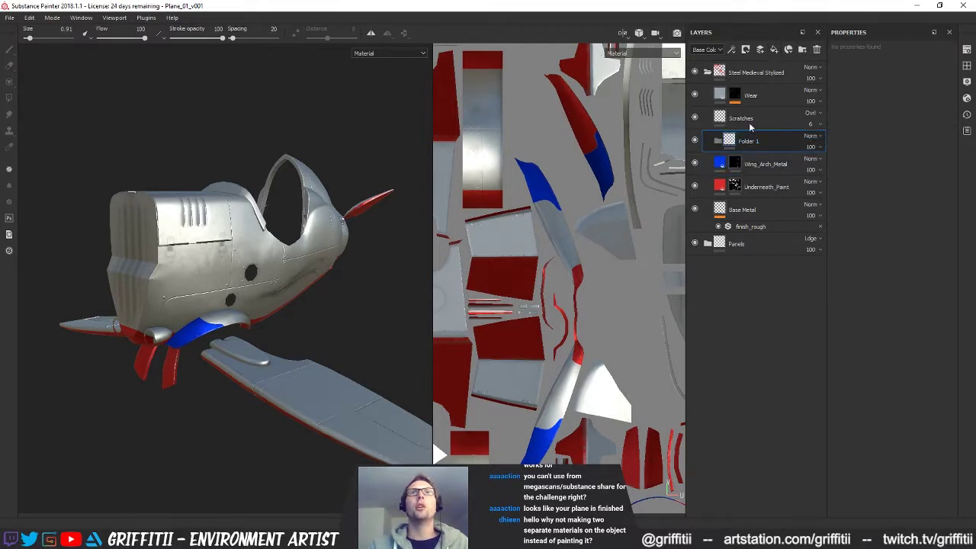
click(746, 49)
click(773, 71)
Copy the Wing_Arch_Metal layer's mask and paste it into the new folder's mask
right_click(736, 163)
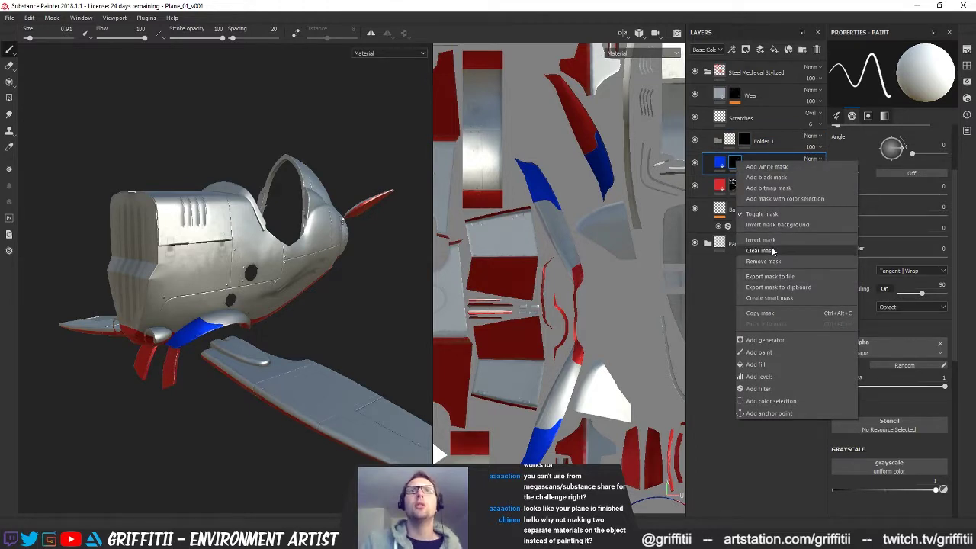
click(770, 314)
right_click(739, 163)
click(749, 141)
right_click(751, 144)
right_click(750, 143)
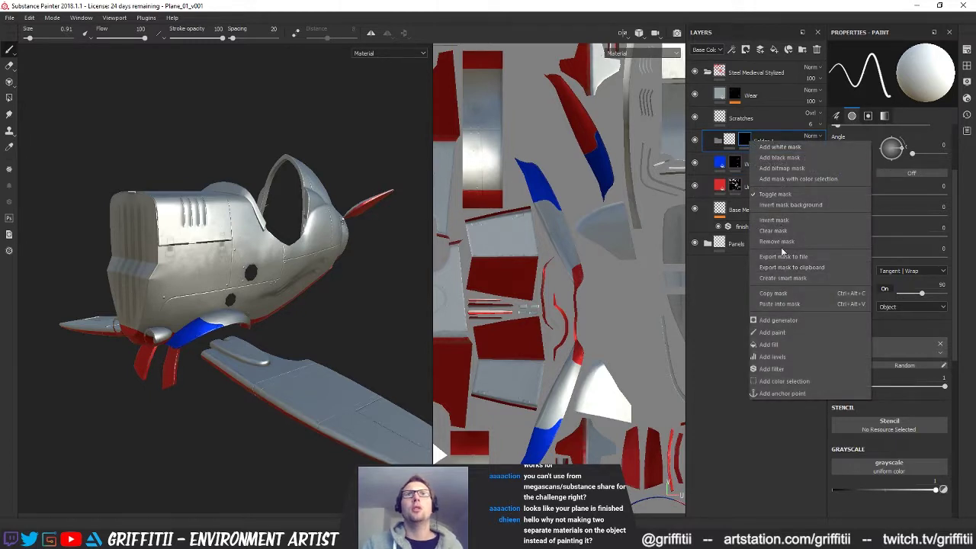
click(781, 303)
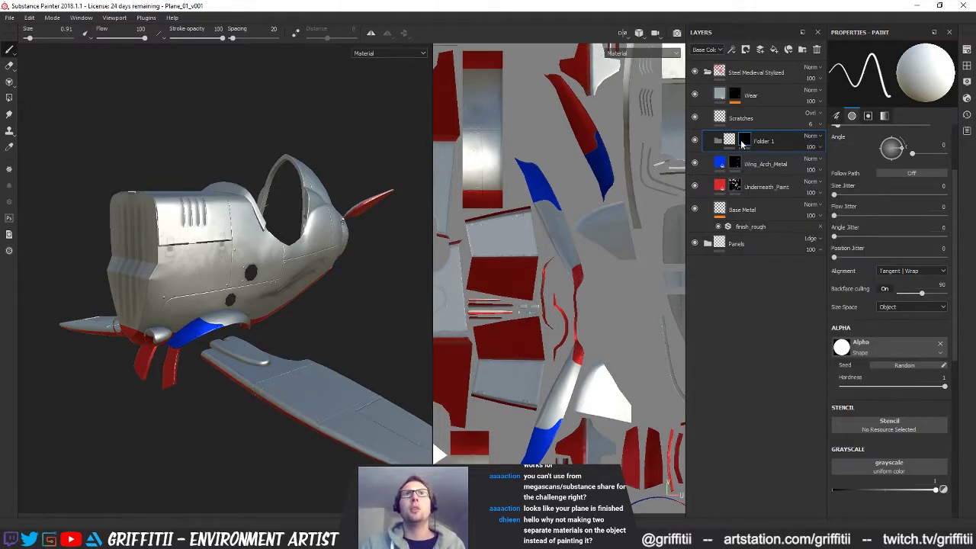
Delete the blue Wing_Arch_Metal fill layer and open the masked folder's name for editing
click(755, 165)
key(Delete)
double_click(765, 141)
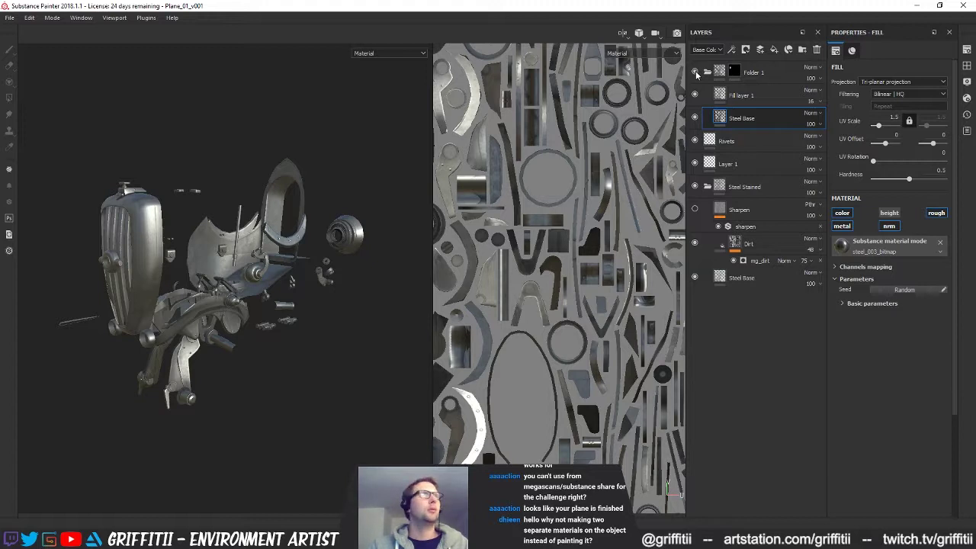
Rename the masked Folder 1 in the engine parts' texture set as Engine Grill
click(731, 73)
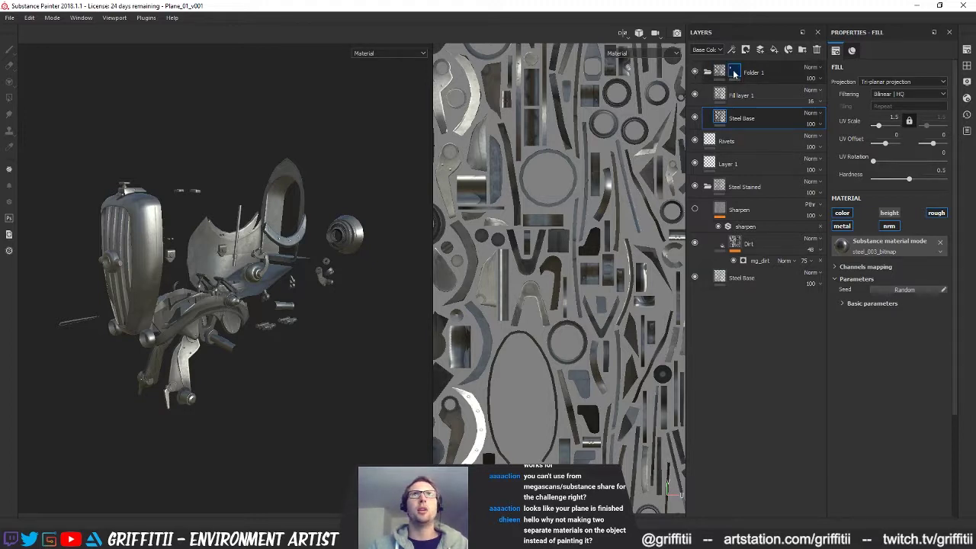
alt+drag(244, 293, 499, 223)
double_click(755, 73)
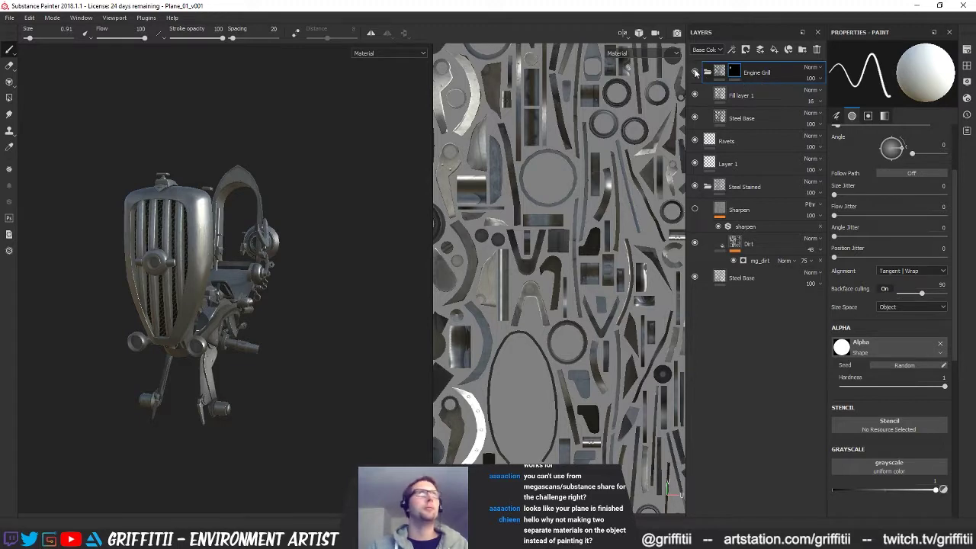
Check the Steel Stained folder's effect by toggling its visibility, and bring up the folder's layer commands
click(733, 169)
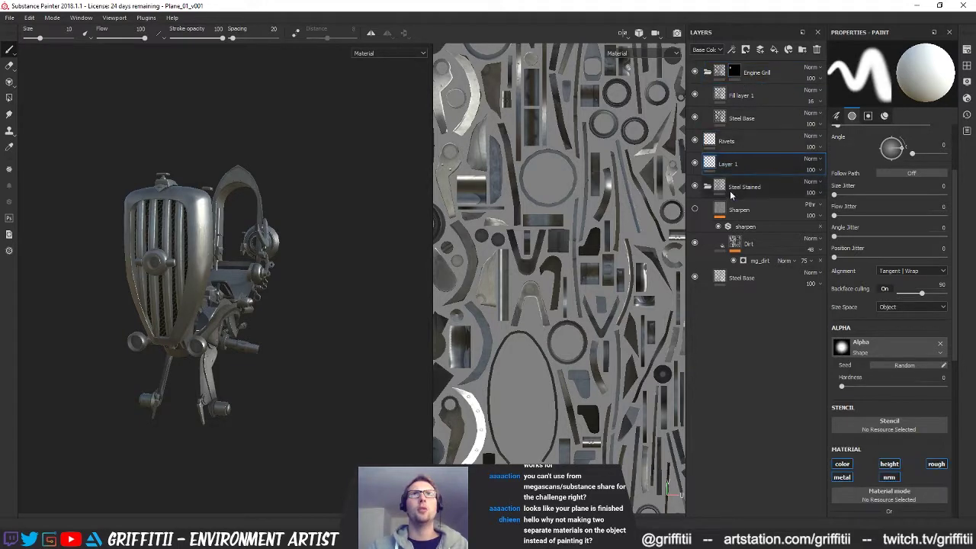
click(705, 193)
click(695, 186)
click(696, 187)
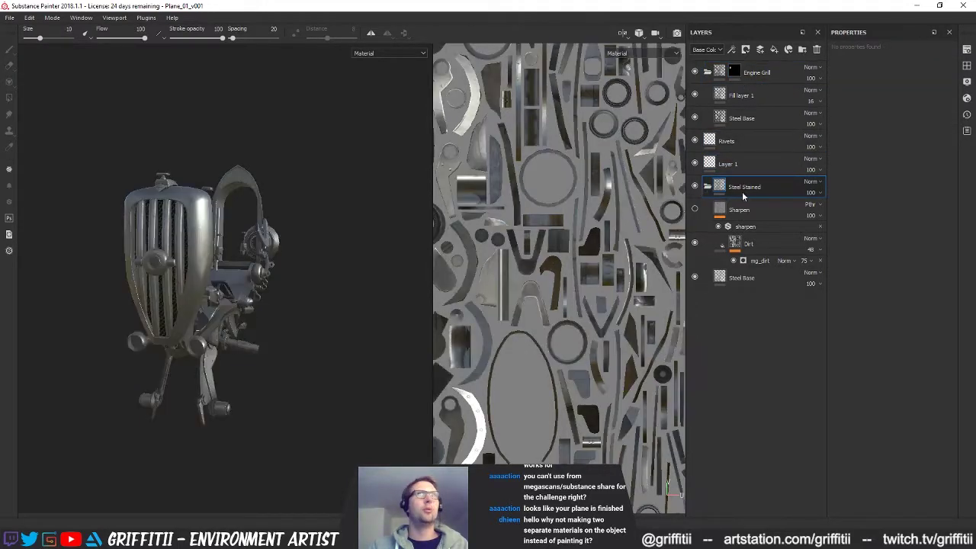
click(699, 212)
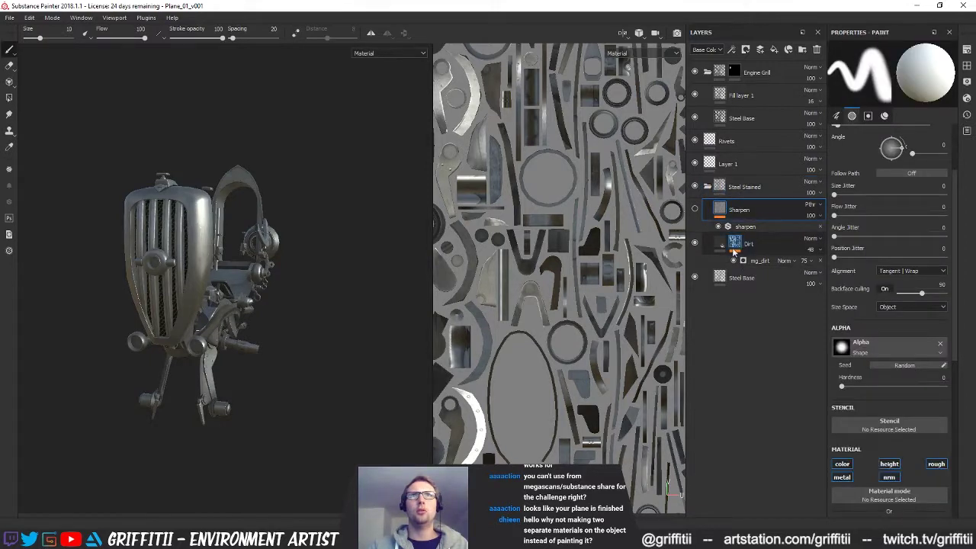
click(745, 188)
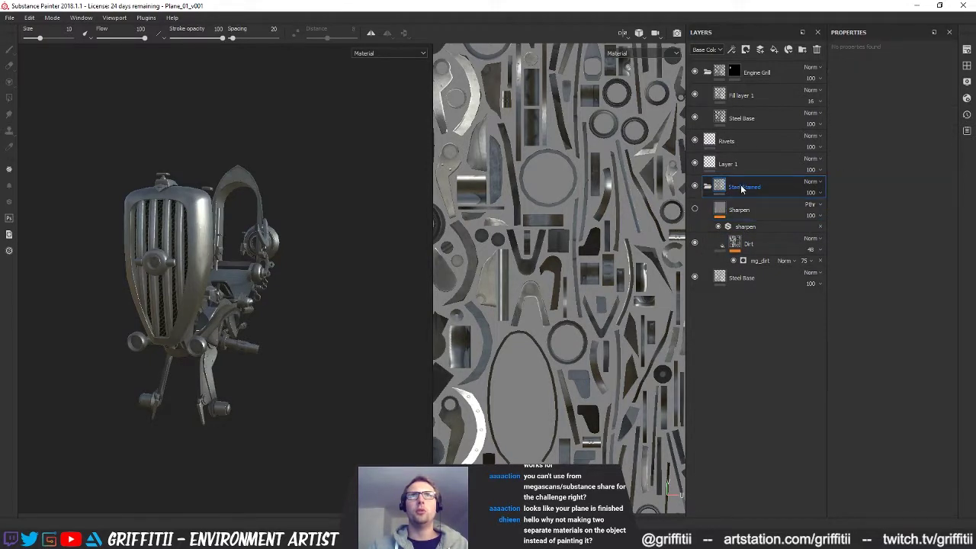
right_click(747, 189)
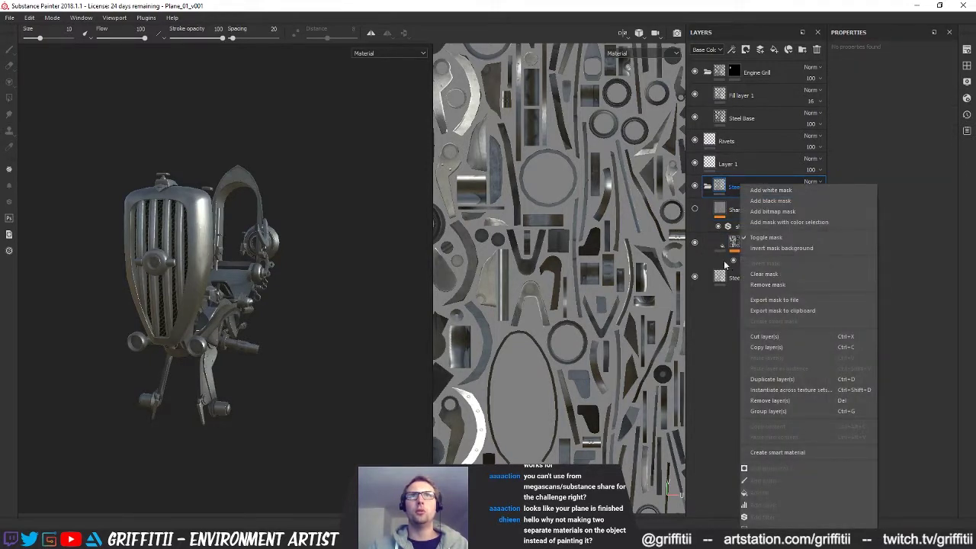
Copy the Steel Stained group with its layers and paste it above Wear in the plane body's Steel Medieval Stylized group
click(723, 261)
click(735, 285)
shift+click(745, 190)
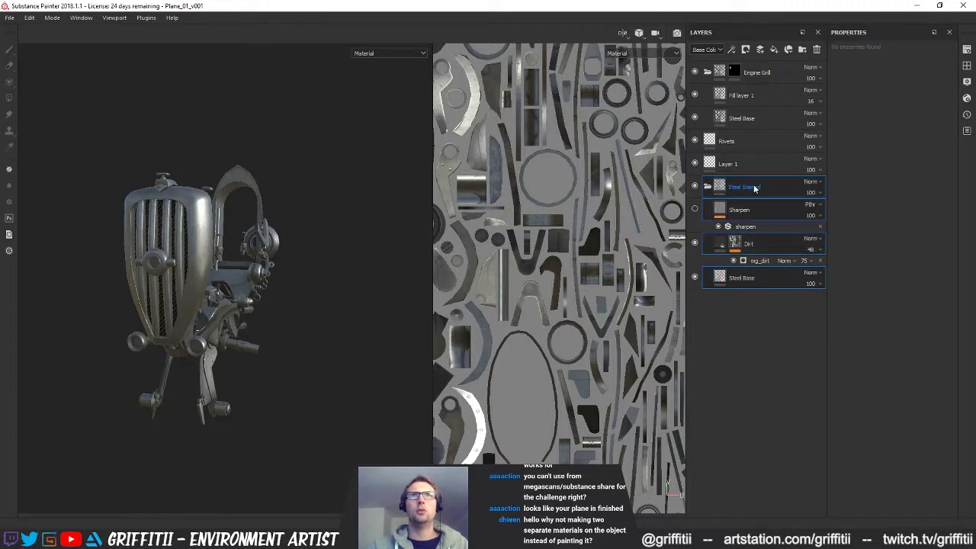
right_click(755, 185)
click(789, 202)
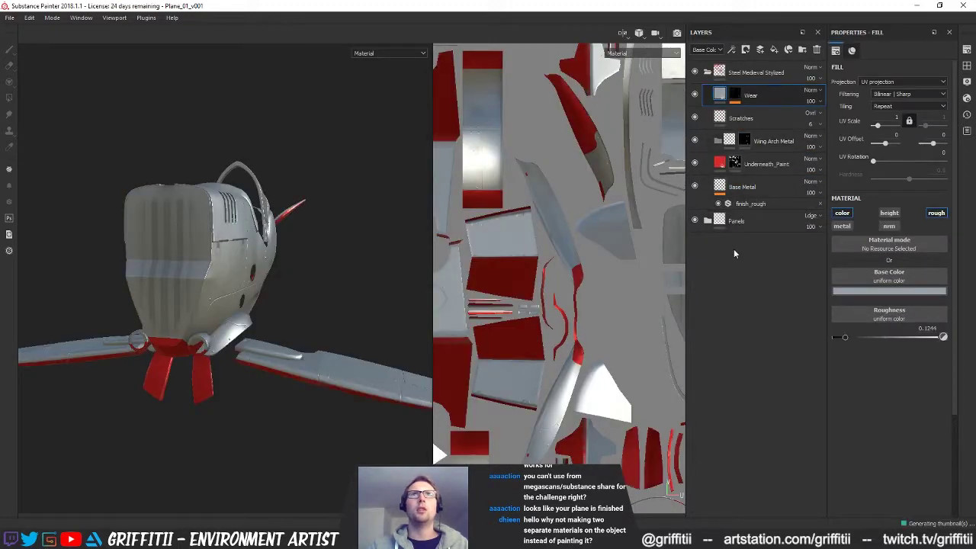
right_click(734, 247)
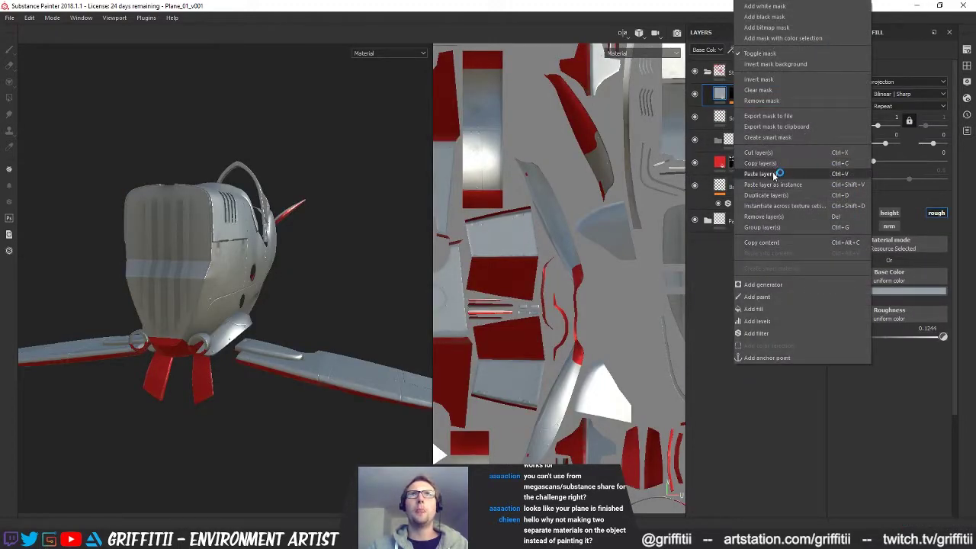
click(785, 174)
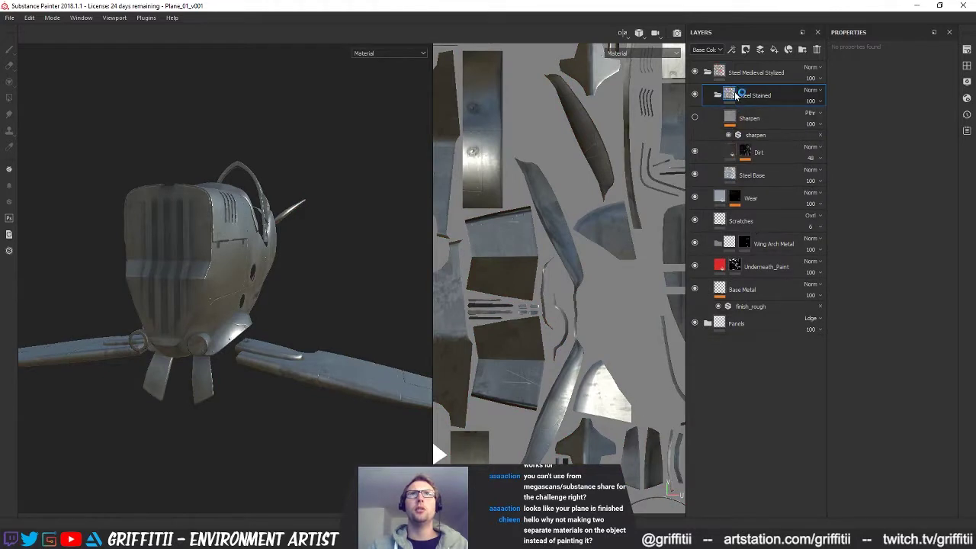
click(716, 96)
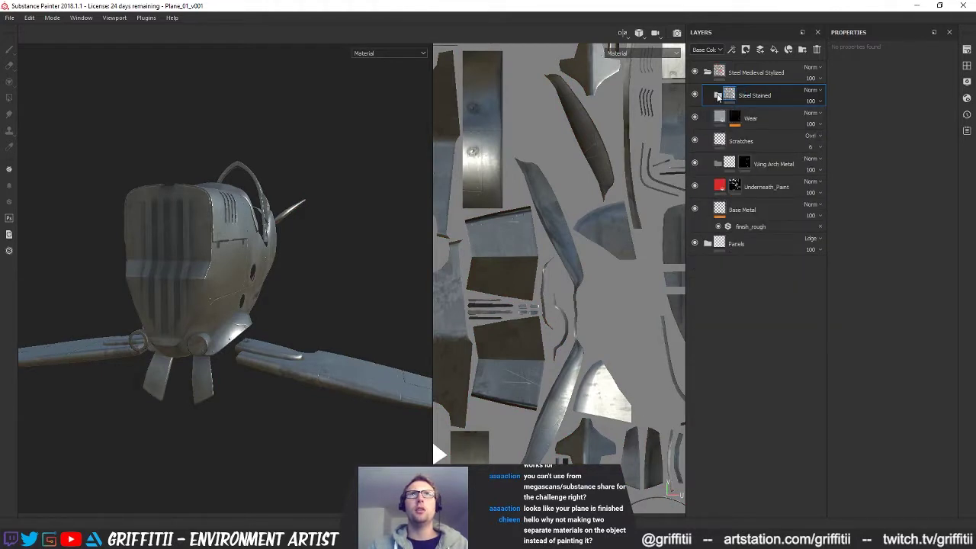
mouse_move(733, 187)
mouse_down()
mouse_move(728, 150)
mouse_move(740, 169)
mouse_up()
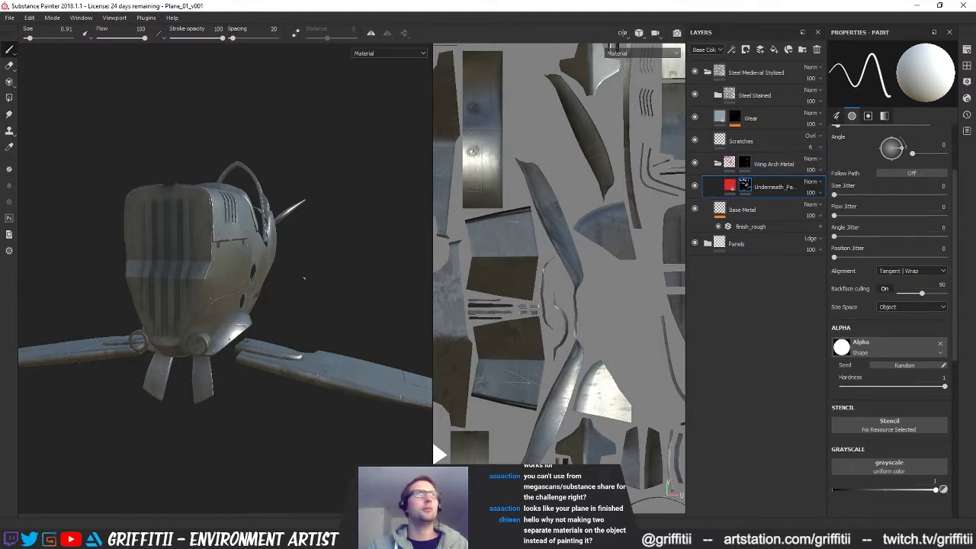
alt+drag(279, 346, 250, 347)
alt+right_drag(250, 347, 324, 327)
alt+drag(324, 328, 320, 337)
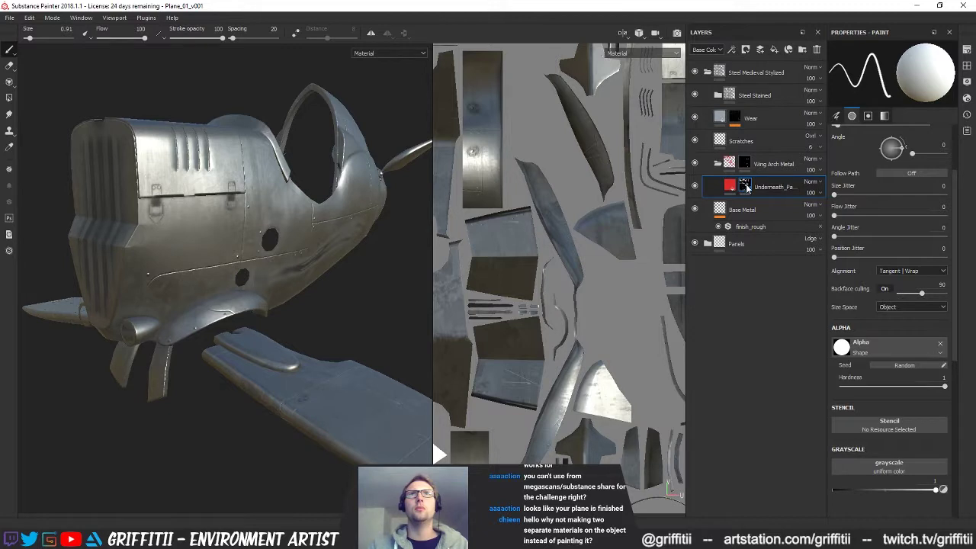
drag(731, 186, 718, 199)
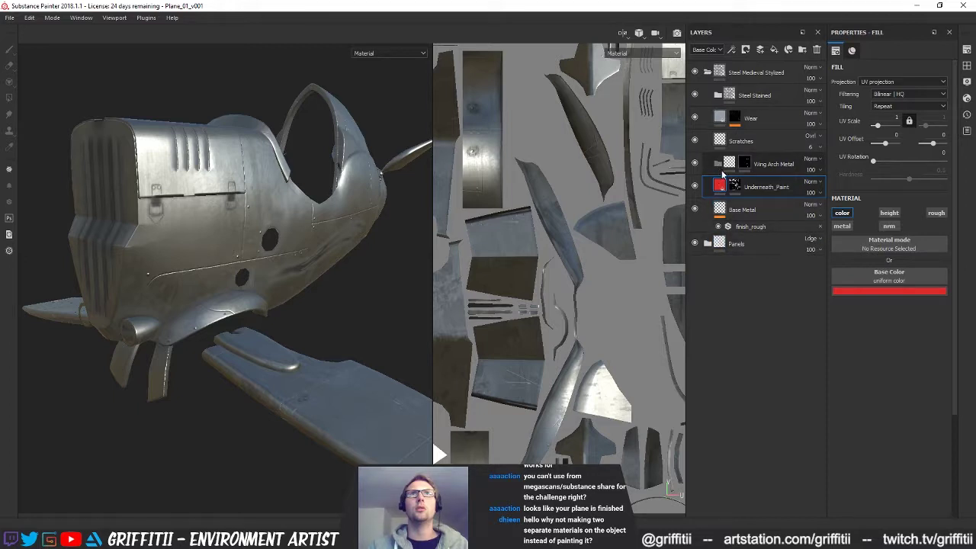
click(721, 169)
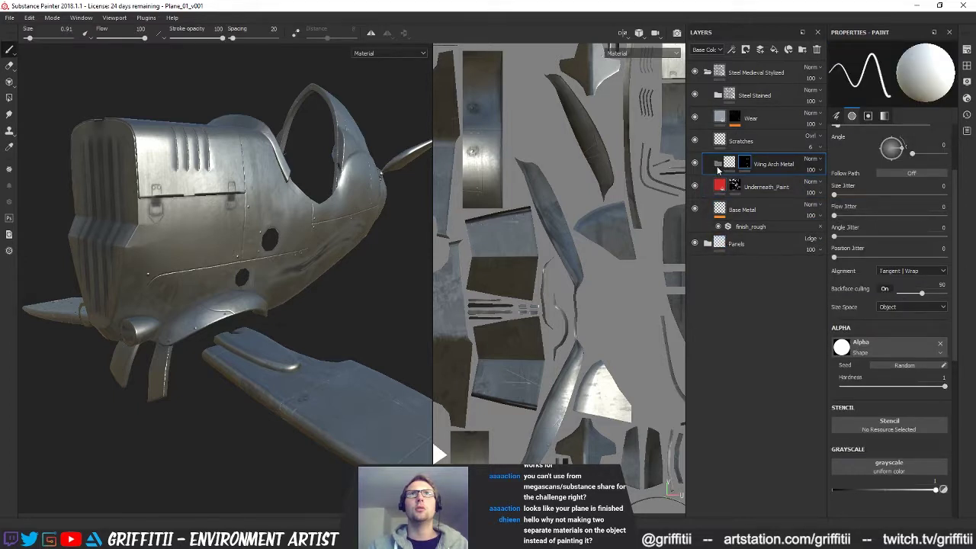
Move the Sharpen, Dirt and Steel Base layers from the Steel Stained group into the Wing Arch Metal group
click(718, 72)
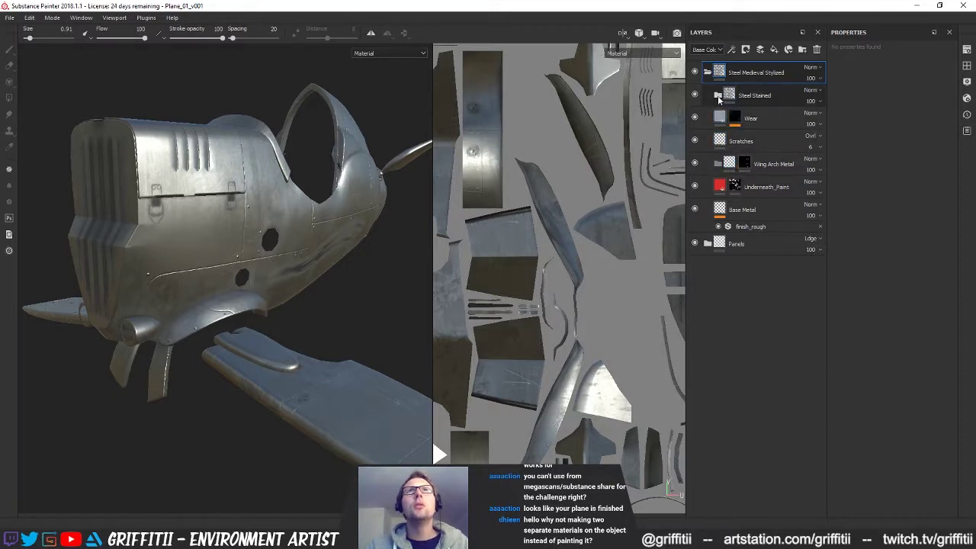
click(718, 95)
click(750, 178)
shift+click(751, 119)
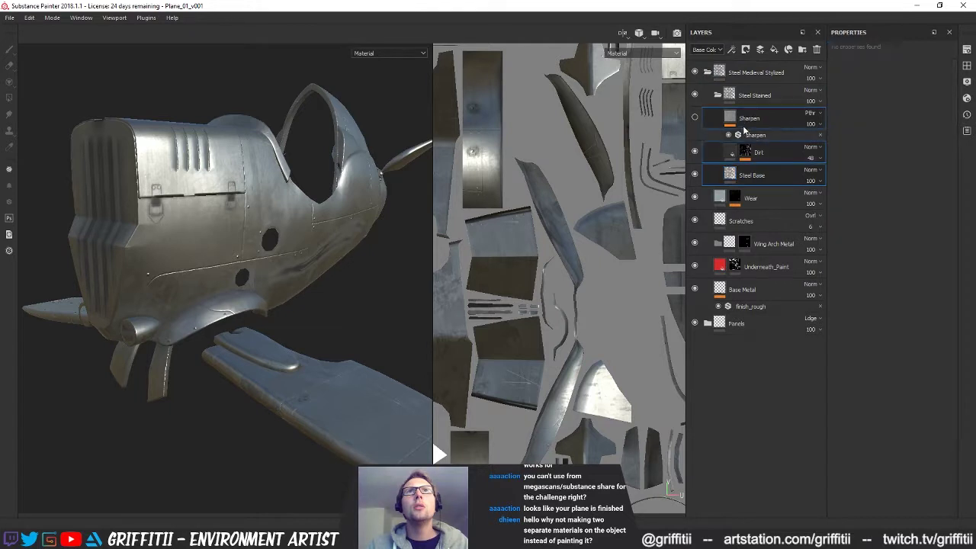
drag(732, 122, 735, 249)
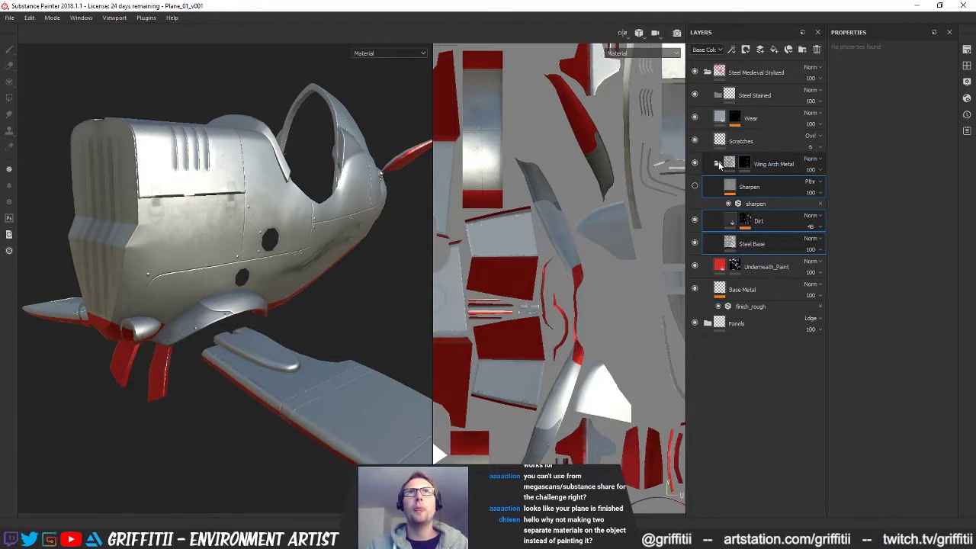
click(718, 164)
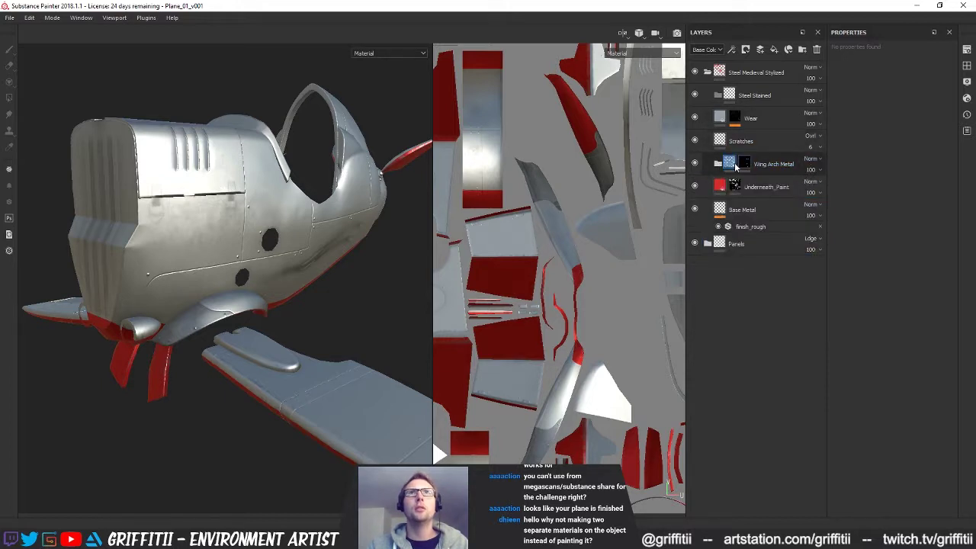
Move the Wear layer out of its group to the top of the stack and inspect the metal around the plane
drag(720, 128, 710, 67)
alt+drag(305, 249, 263, 286)
alt+right_drag(335, 297, 421, 327)
alt+drag(420, 327, 207, 342)
alt+right_drag(206, 343, 142, 320)
alt+drag(141, 320, 176, 302)
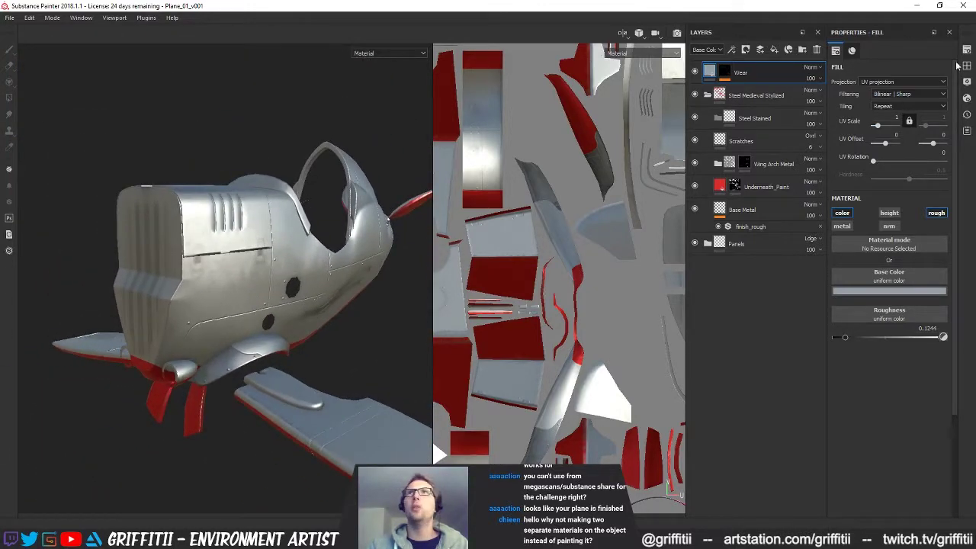
alt+drag(290, 252, 260, 352)
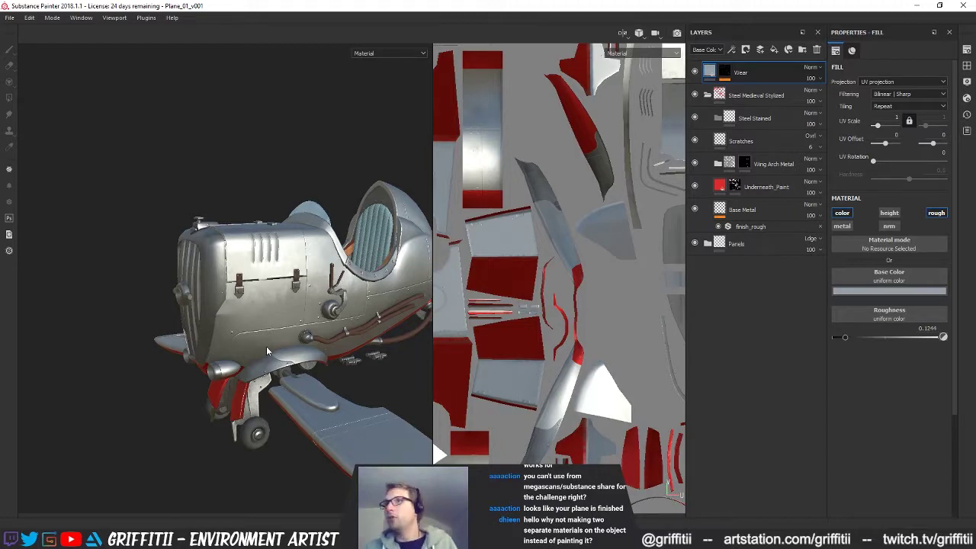
alt+drag(270, 346, 403, 301)
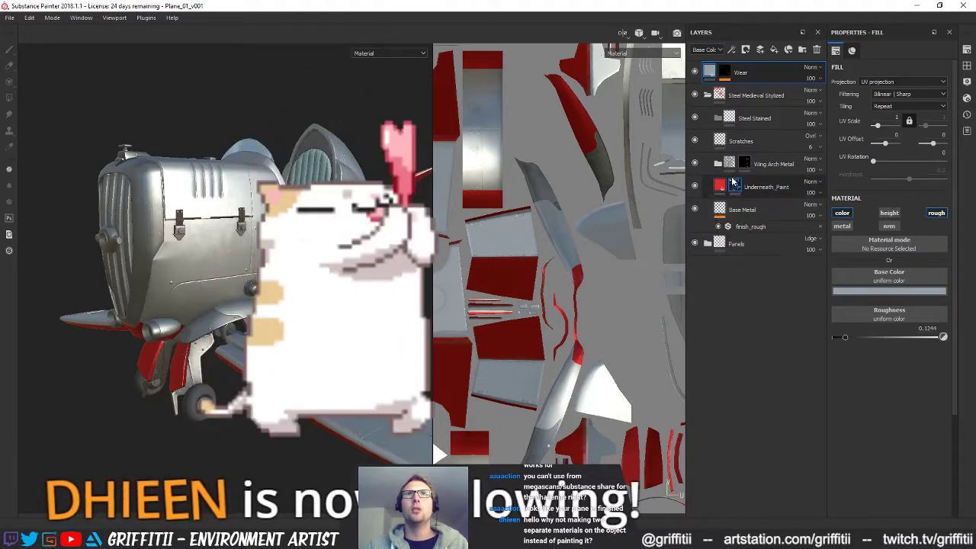
Enable the height channel on the Base Metal fill layer
click(733, 183)
click(751, 190)
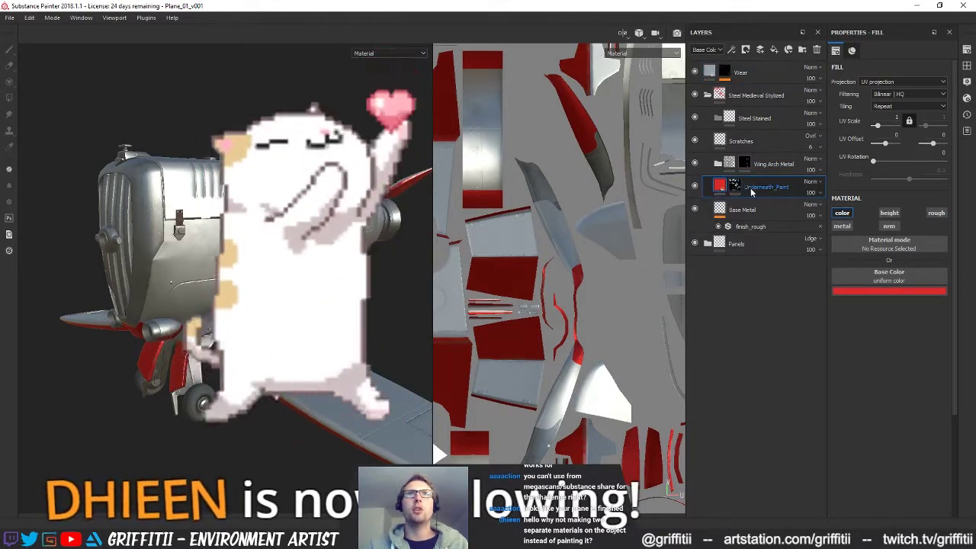
click(738, 211)
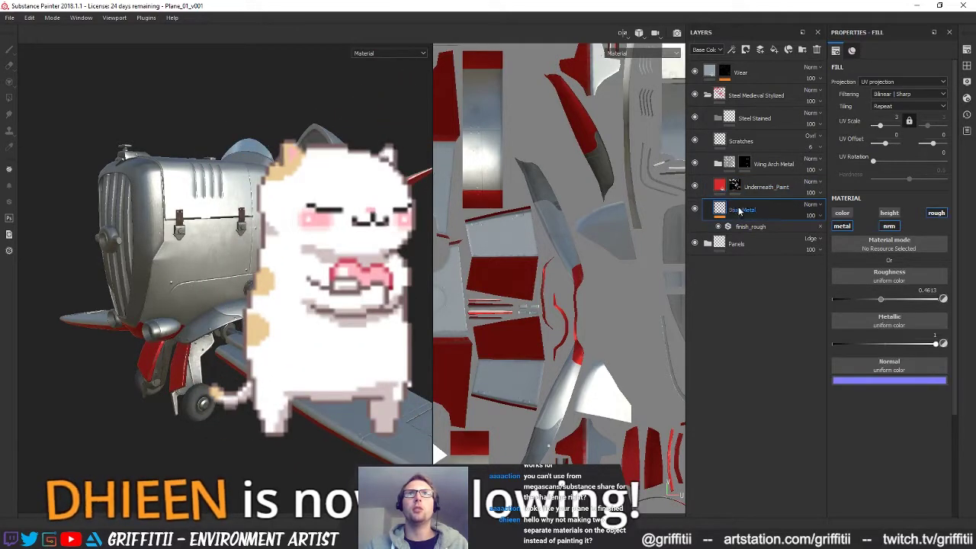
click(889, 213)
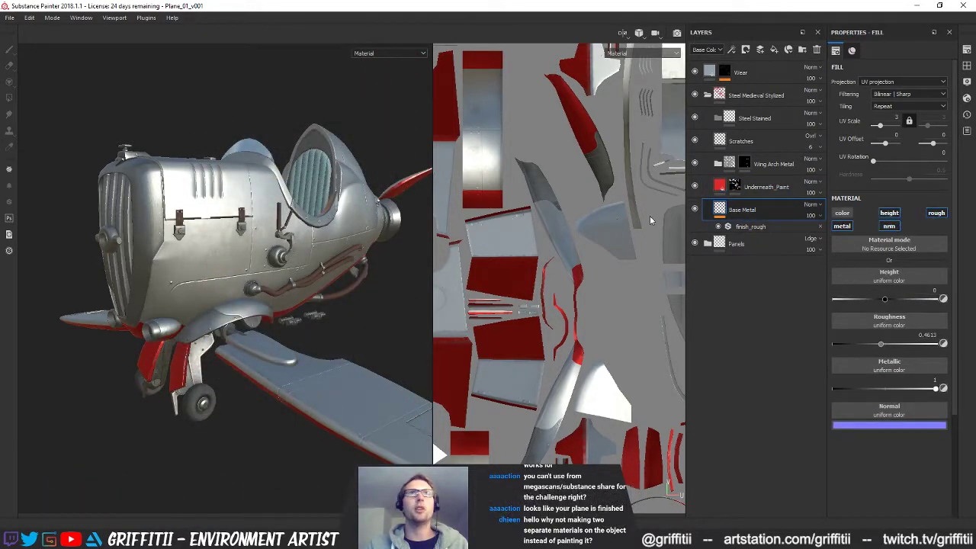
alt+drag(201, 302, 263, 281)
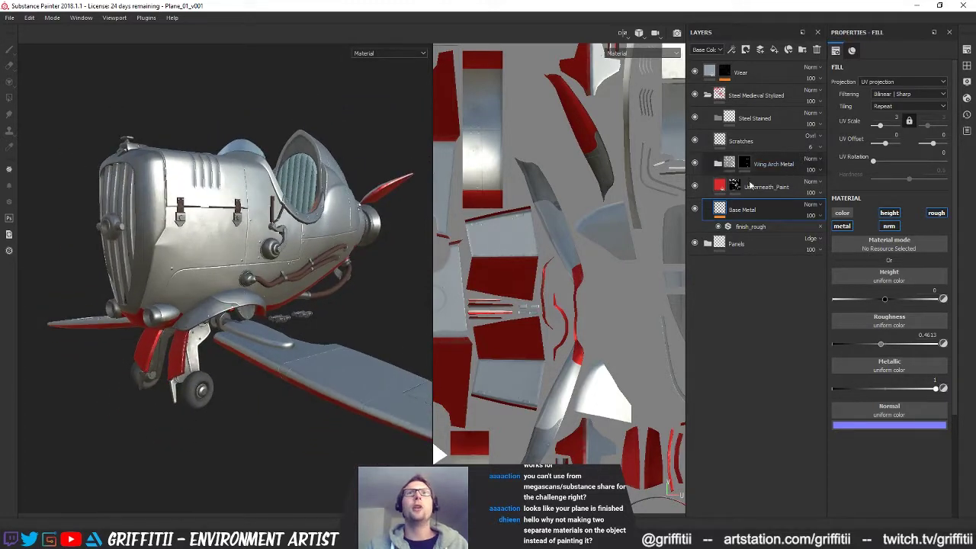
Add a fill layer directly above Base Metal and check the MP_Progress_13b camouflage reference image
click(720, 186)
click(720, 208)
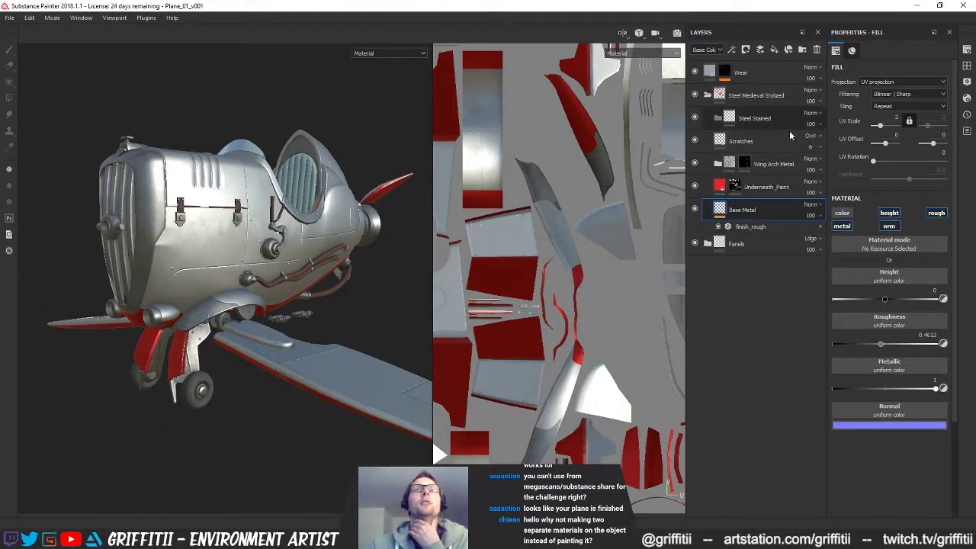
click(774, 49)
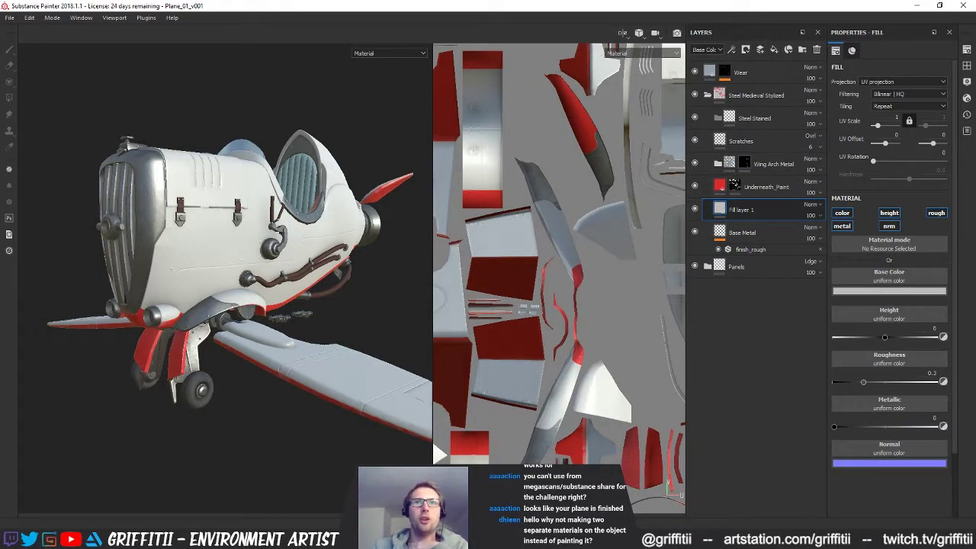
key(alt+Tab)
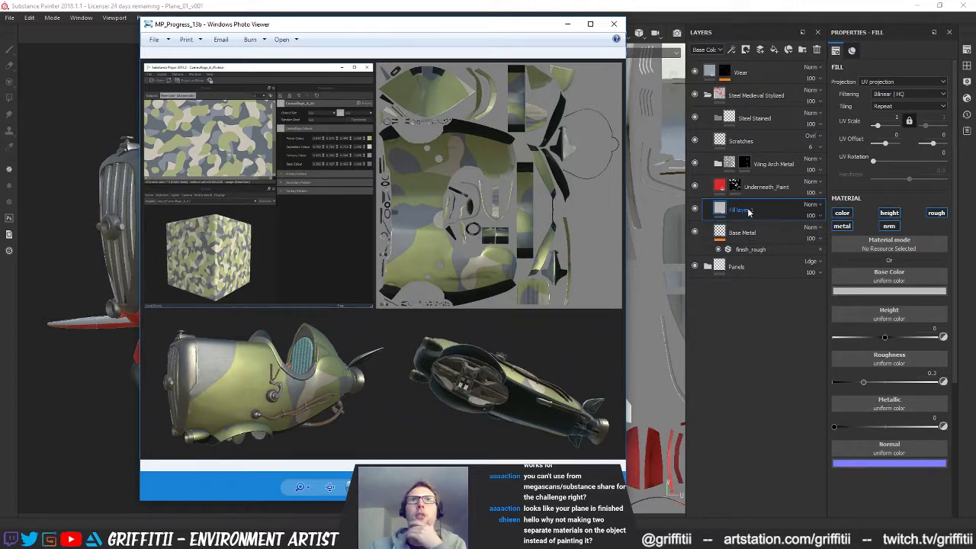
key(alt+Tab)
Import Camouflage_A_01.sbsar into the Plane_01_v001 project as a procedural resource
click(967, 65)
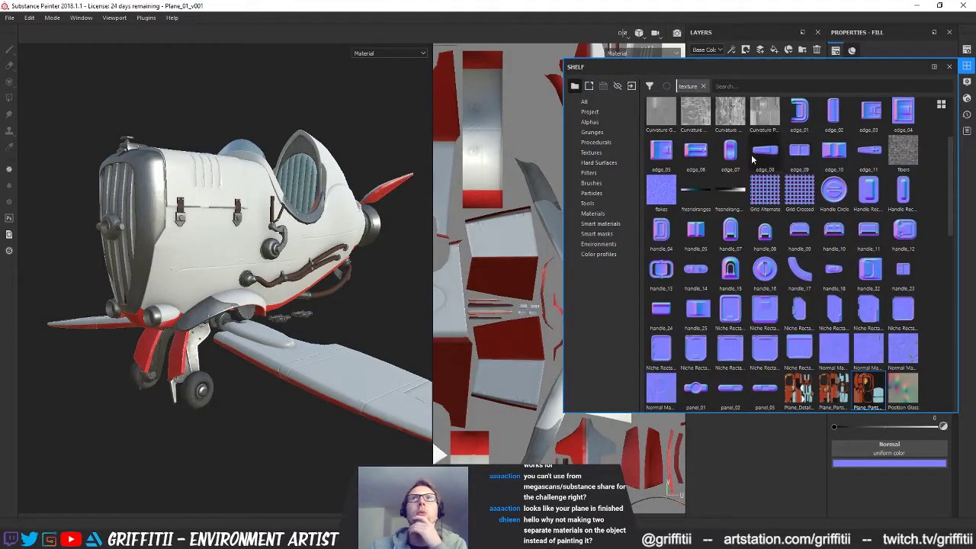
click(630, 85)
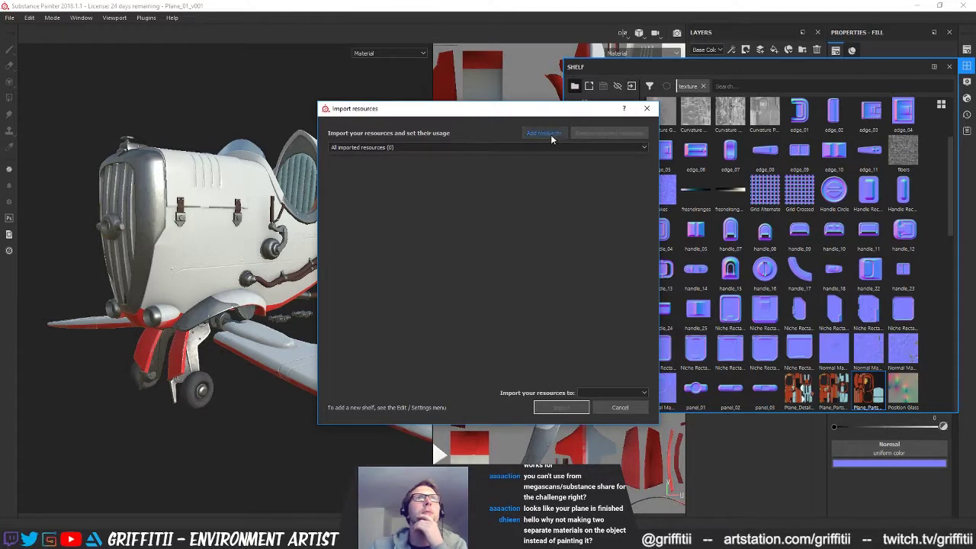
click(544, 133)
click(446, 229)
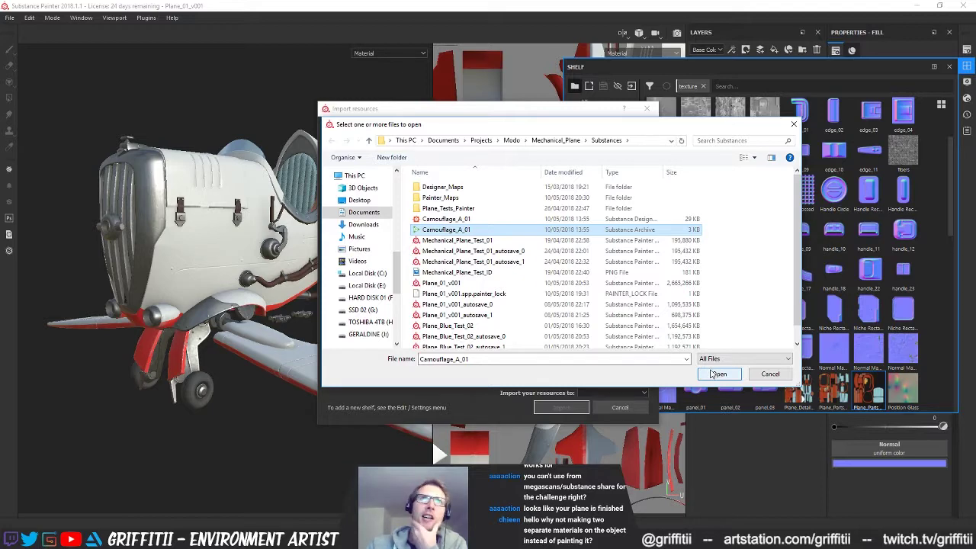
click(719, 375)
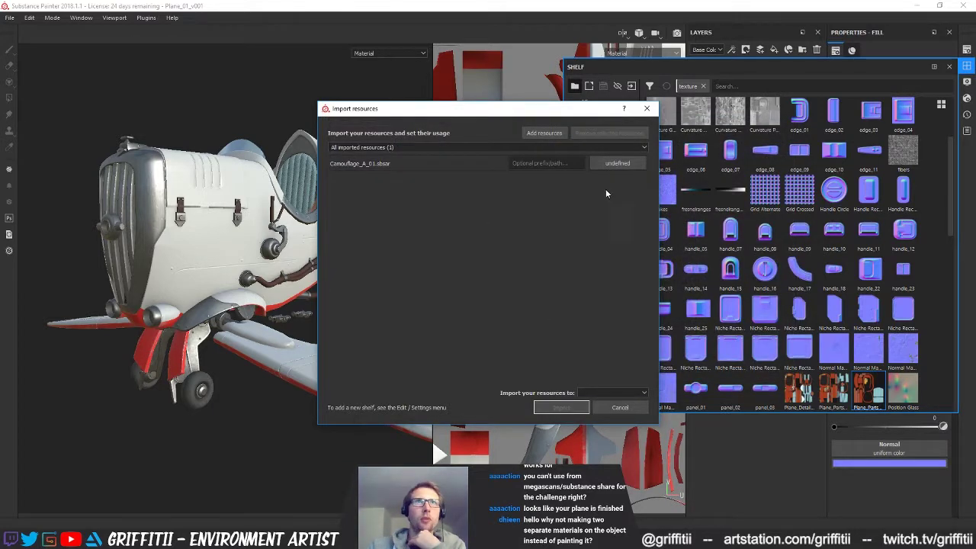
click(617, 163)
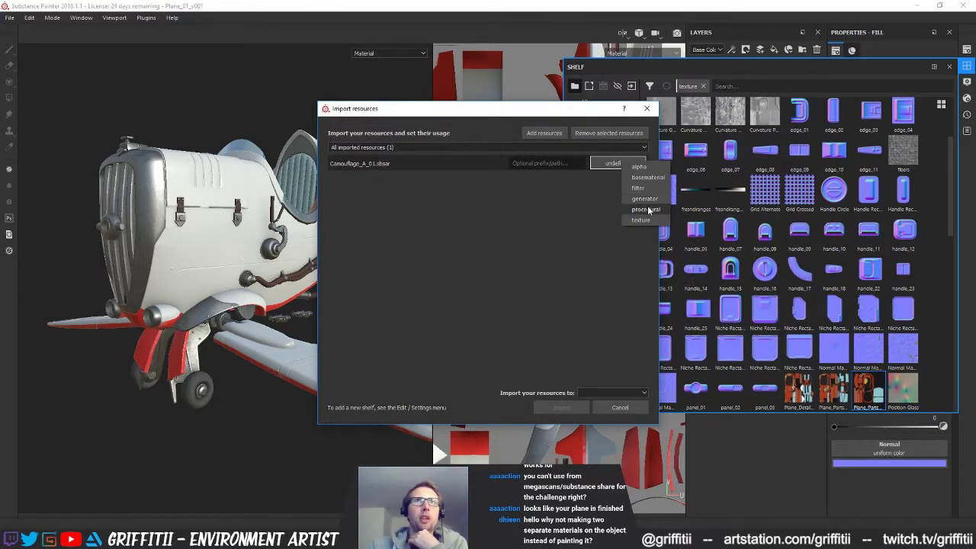
click(646, 209)
click(597, 393)
click(602, 441)
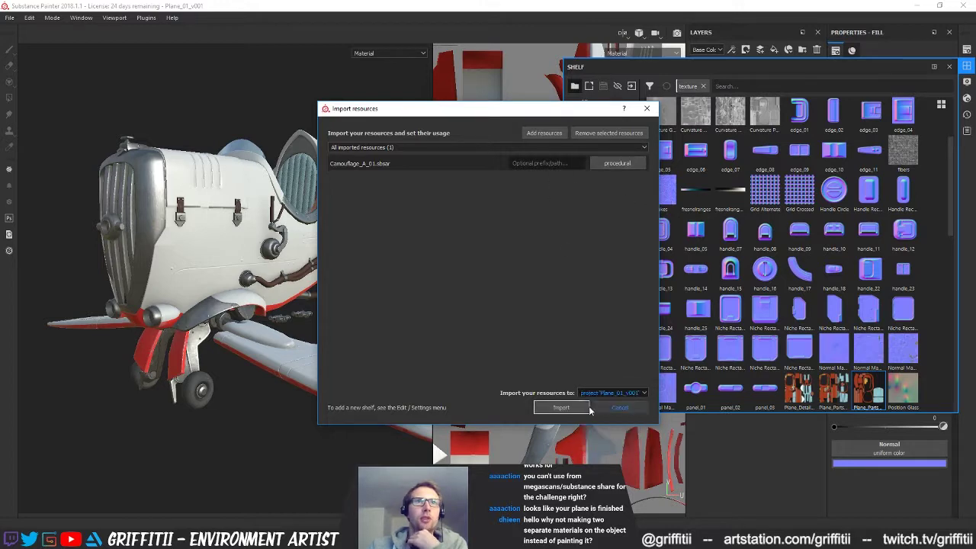
click(562, 407)
Restrict the fill layer above Base Metal to its color channel and apply the Camouflage_A_01 procedural to it
drag(841, 62, 421, 122)
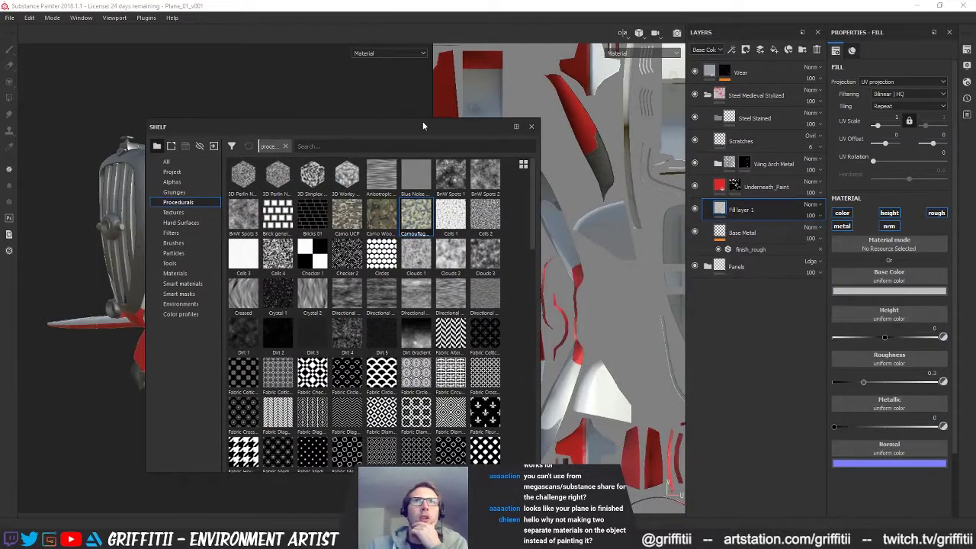
click(889, 215)
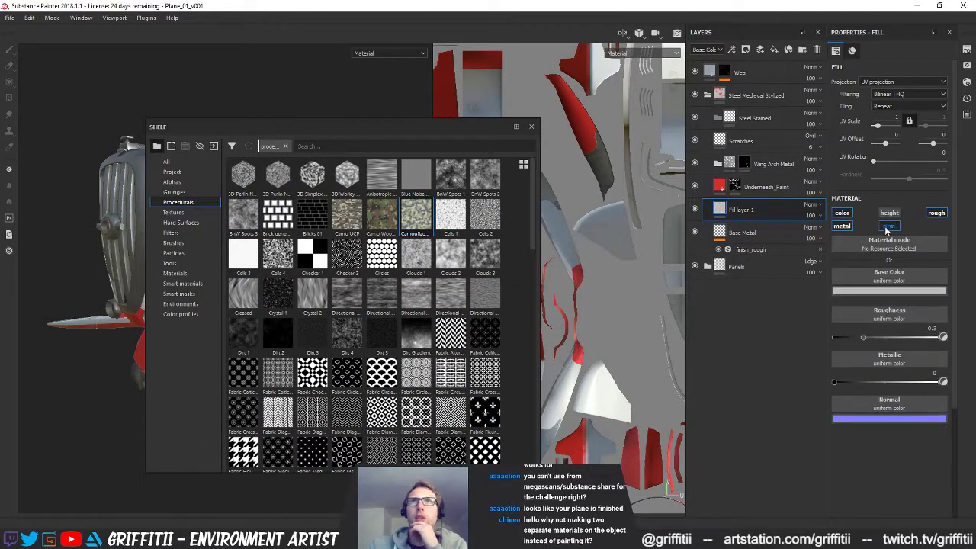
click(887, 228)
click(844, 227)
click(935, 213)
drag(416, 215, 884, 277)
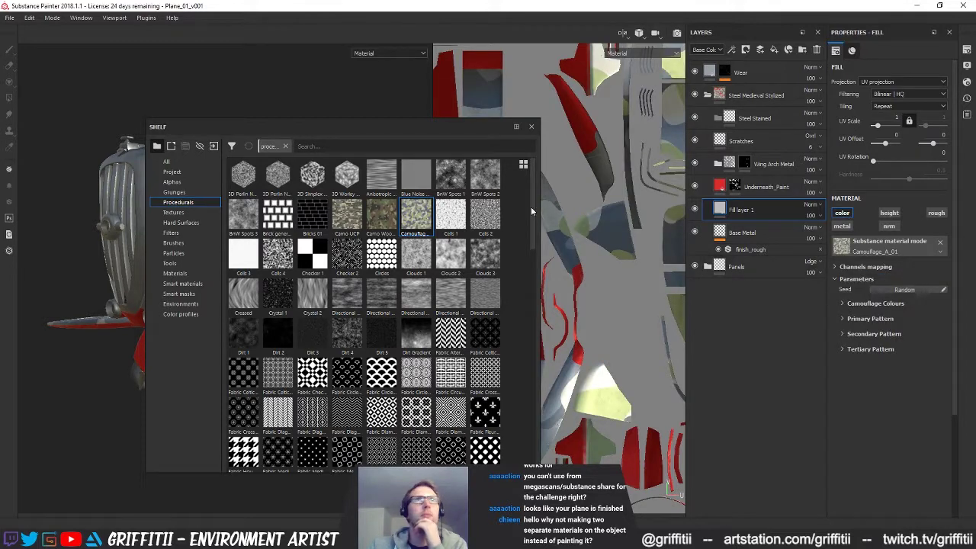
click(531, 127)
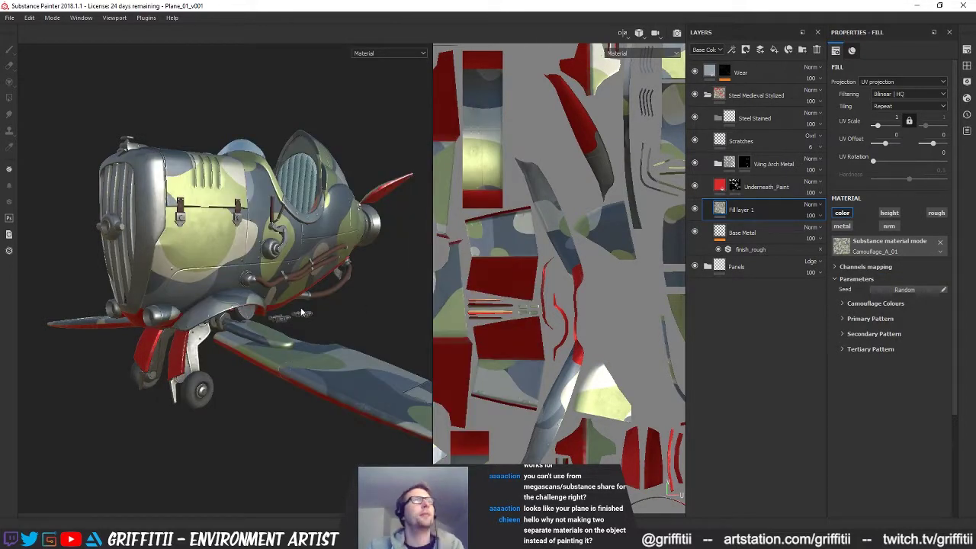
Set the Underneath_Paint base color to a near-black blue-grey with RGB values 0.025, 0.031 and 0.036
alt+drag(265, 331, 305, 344)
click(767, 187)
click(857, 296)
drag(862, 359, 842, 383)
mouse_move(922, 367)
mouse_down()
mouse_move(924, 337)
mouse_move(925, 351)
mouse_up()
drag(864, 384, 848, 387)
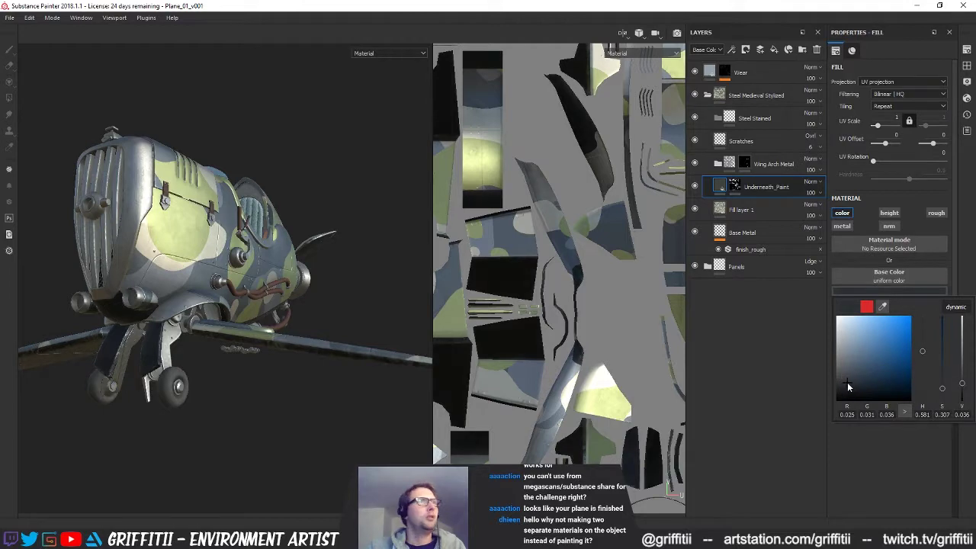
alt+drag(324, 255, 197, 283)
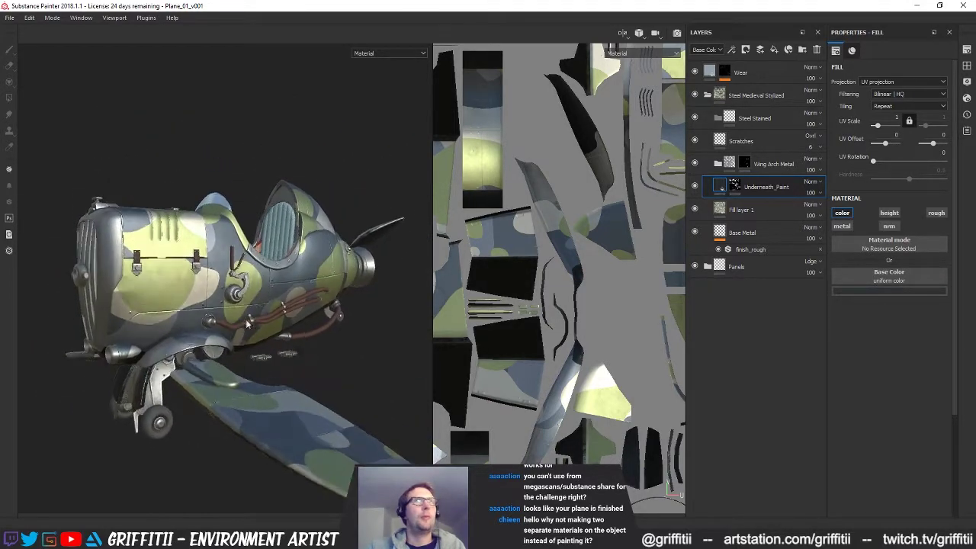
Rename the fill layer above Base Metal as Camouflage Colour
click(723, 207)
double_click(744, 210)
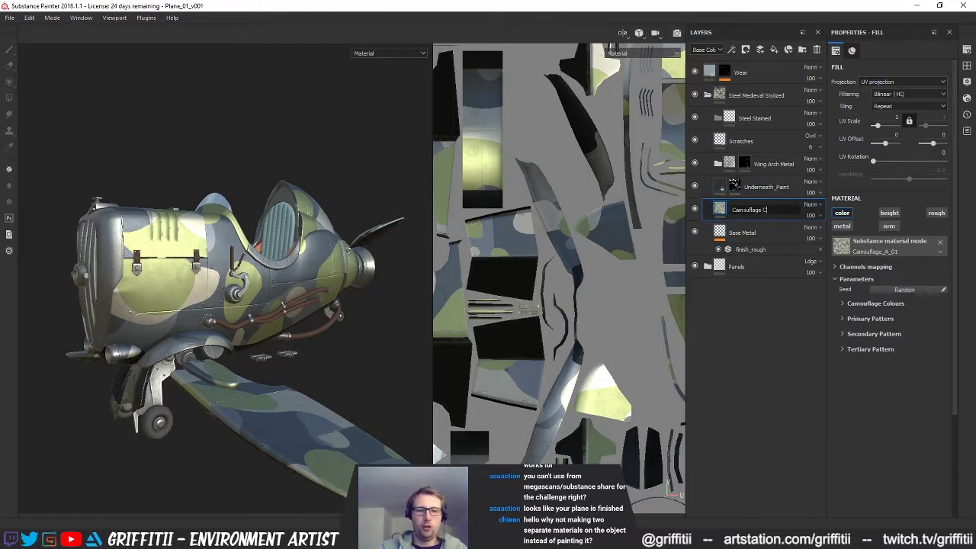
text(ur)
key(Return)
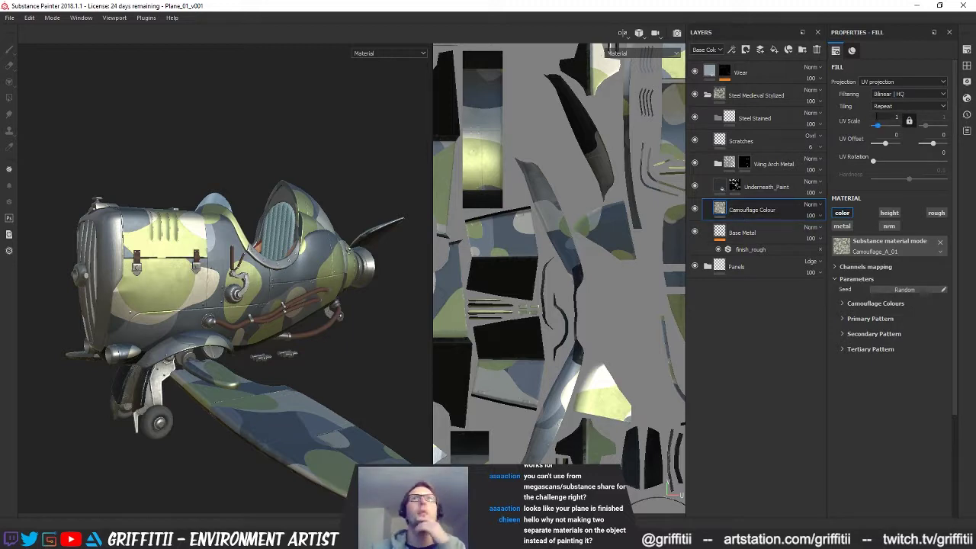
Switch the Camouflage Colour layer to tri-planar projection and set its UV scale to 0.29
click(878, 82)
click(885, 96)
drag(878, 123, 877, 130)
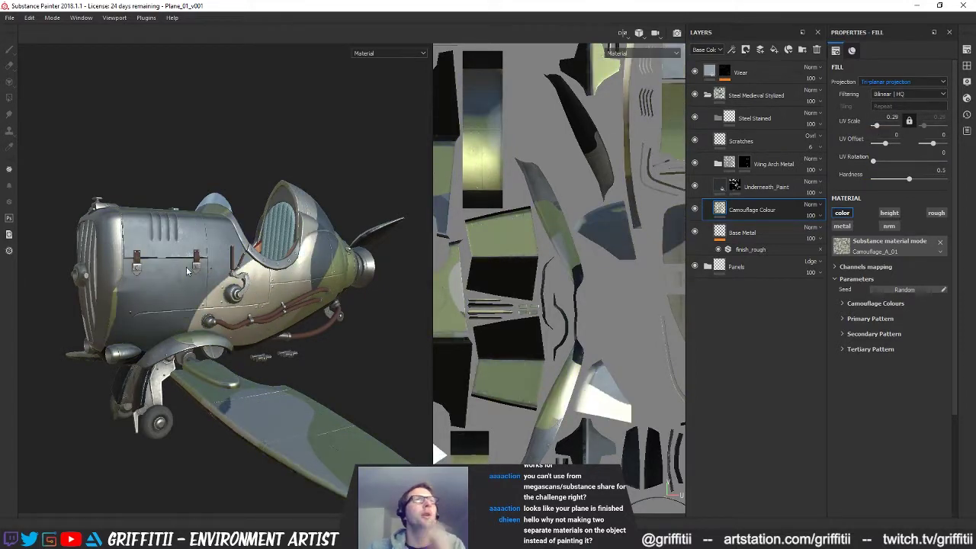
alt+drag(292, 324, 308, 326)
scroll(308, 326, down, 2)
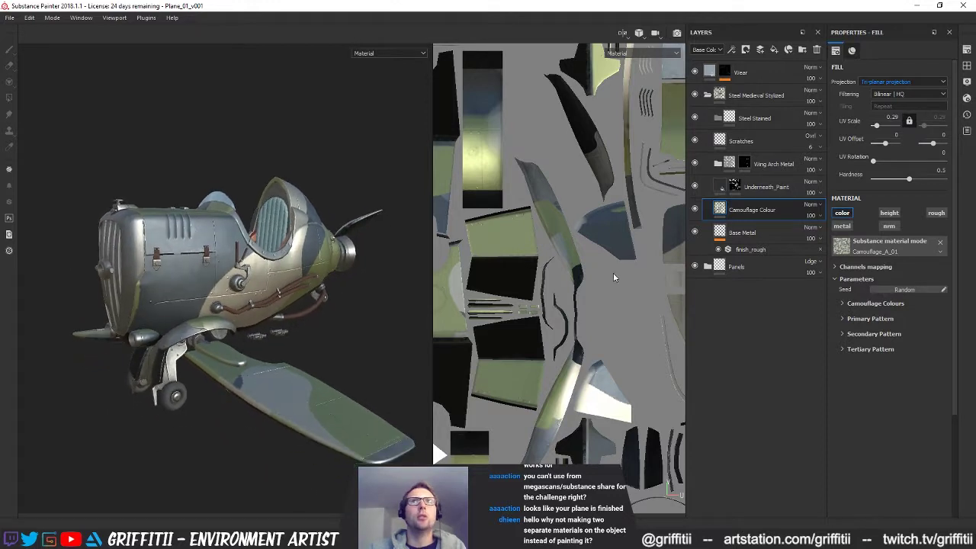
Sample the camouflage's Tertiary Colour into its Base Colour so both use the same blue-grey
click(865, 304)
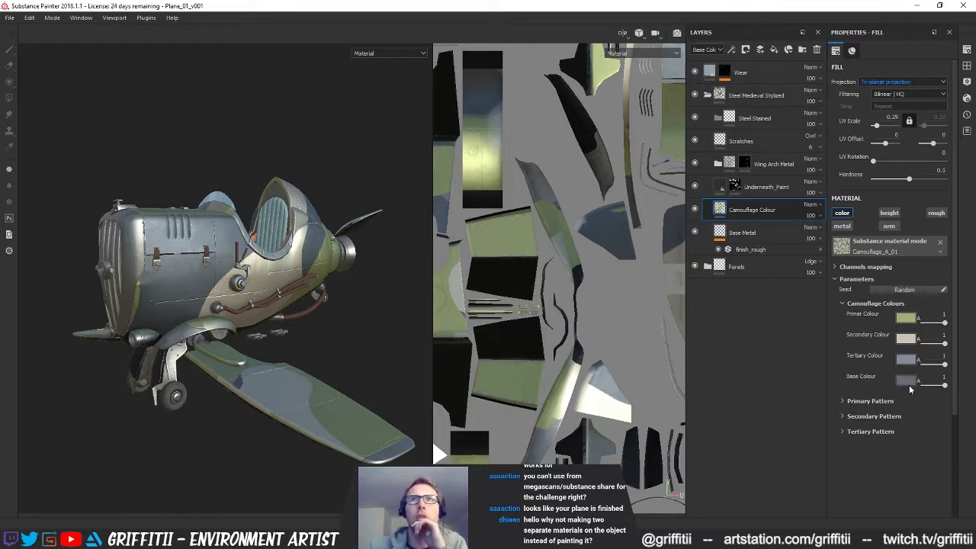
click(904, 382)
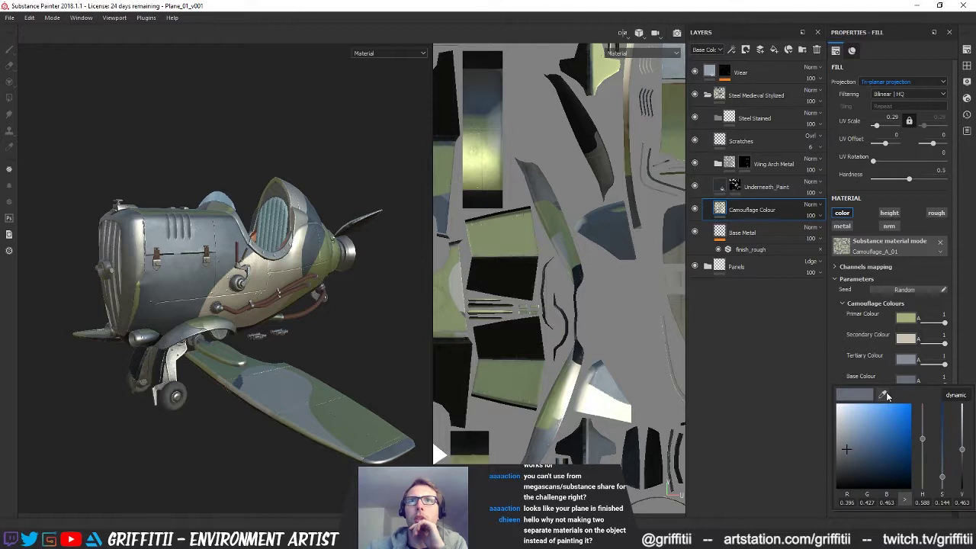
click(884, 395)
click(910, 360)
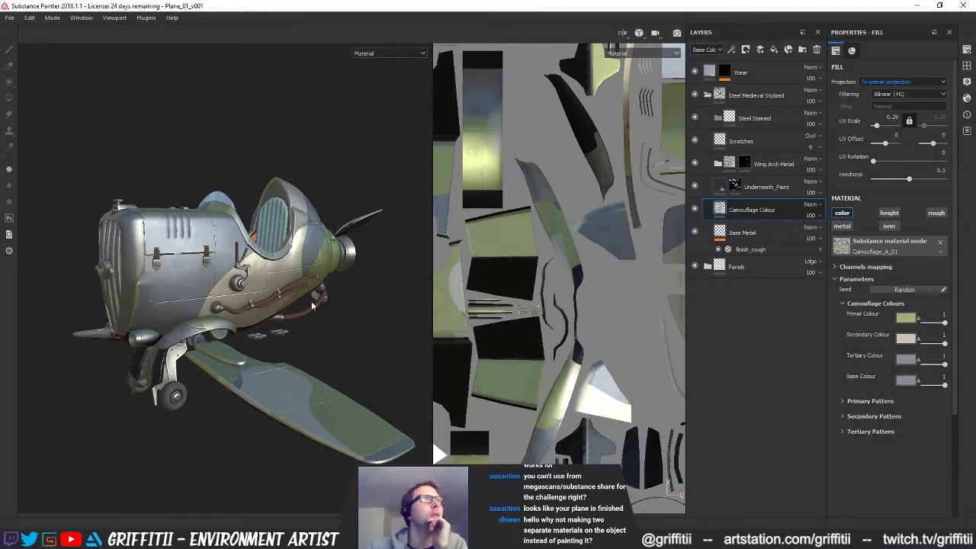
Randomize the camouflage seed several times to get a different patch layout on the plane's body and wings
click(901, 291)
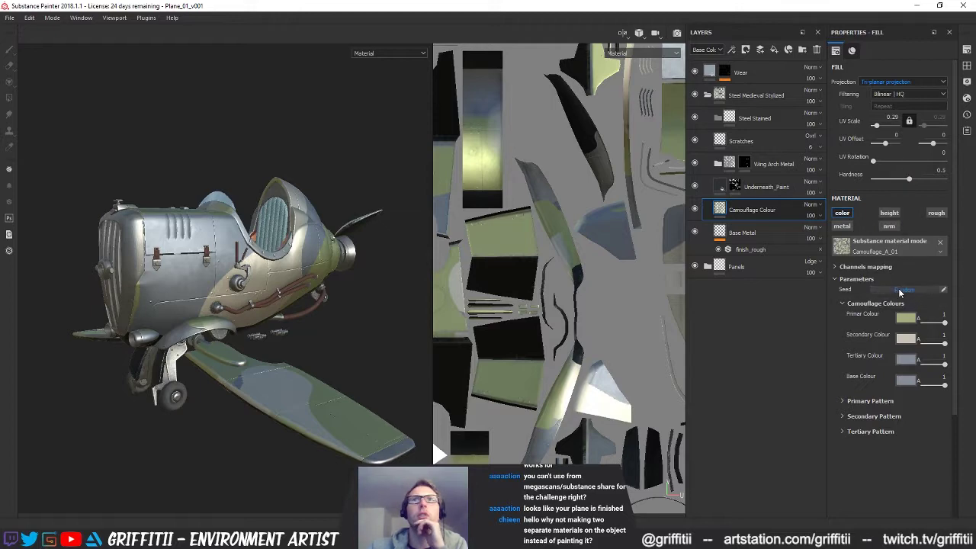
mouse_move(230, 338)
alt+mouse_down()
mouse_move(272, 318)
mouse_move(227, 331)
alt+mouse_up()
click(904, 290)
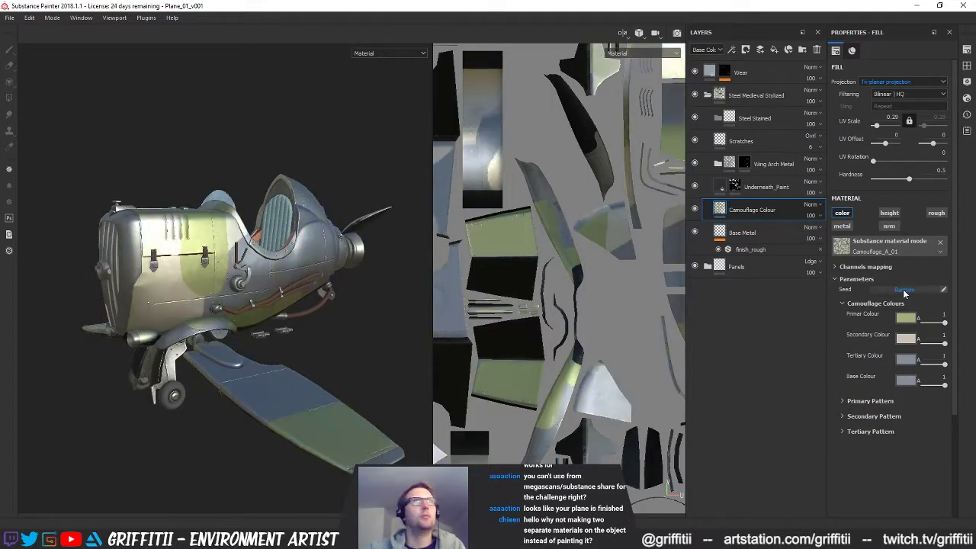
click(905, 293)
click(904, 291)
mouse_move(260, 334)
alt+mouse_down()
mouse_move(364, 344)
mouse_move(349, 353)
mouse_move(316, 463)
mouse_move(430, 308)
mouse_move(267, 422)
mouse_move(150, 401)
mouse_move(231, 403)
mouse_move(100, 386)
mouse_move(204, 377)
mouse_move(328, 388)
alt+mouse_up()
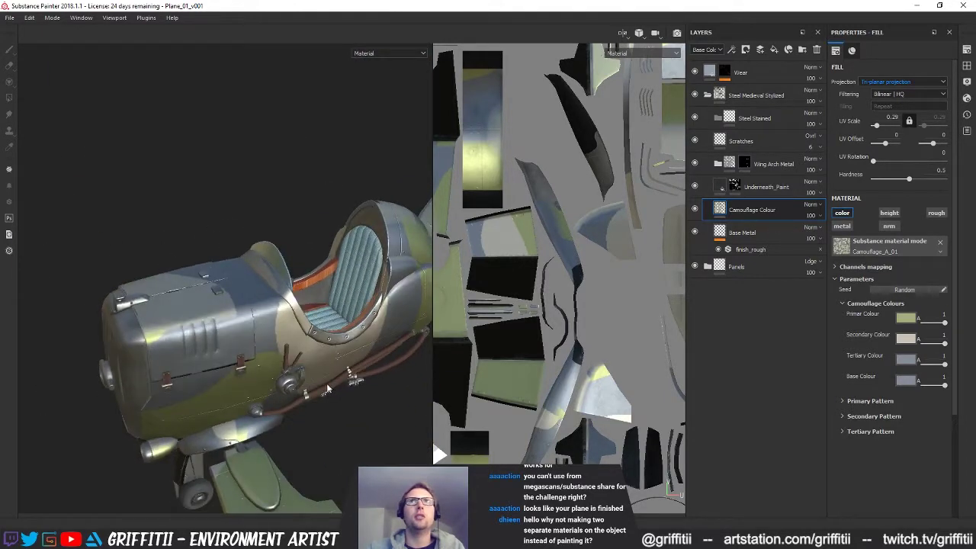
Try Bilinear Sharp and Nearest filtering on the Camouflage Colour layer, then return it to Bilinear HQ
click(896, 94)
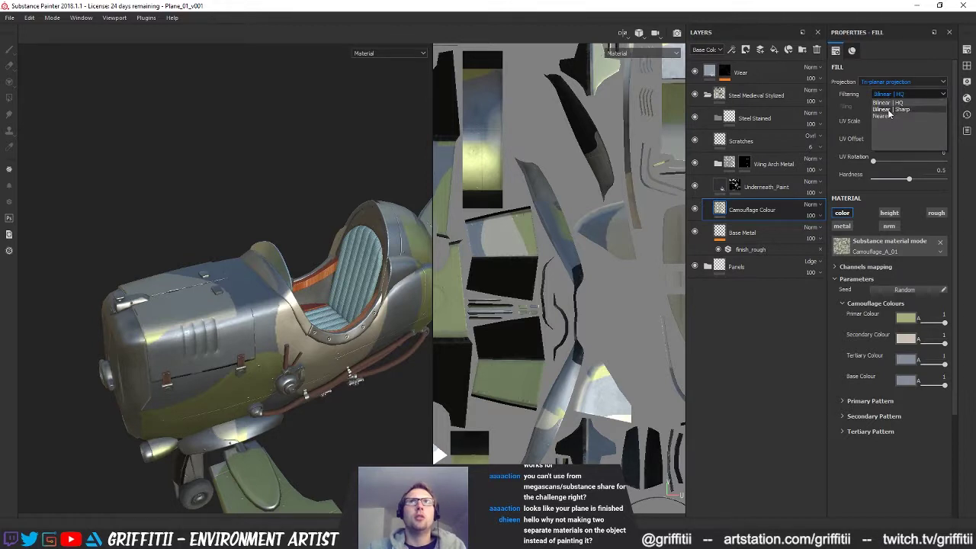
click(888, 114)
click(891, 97)
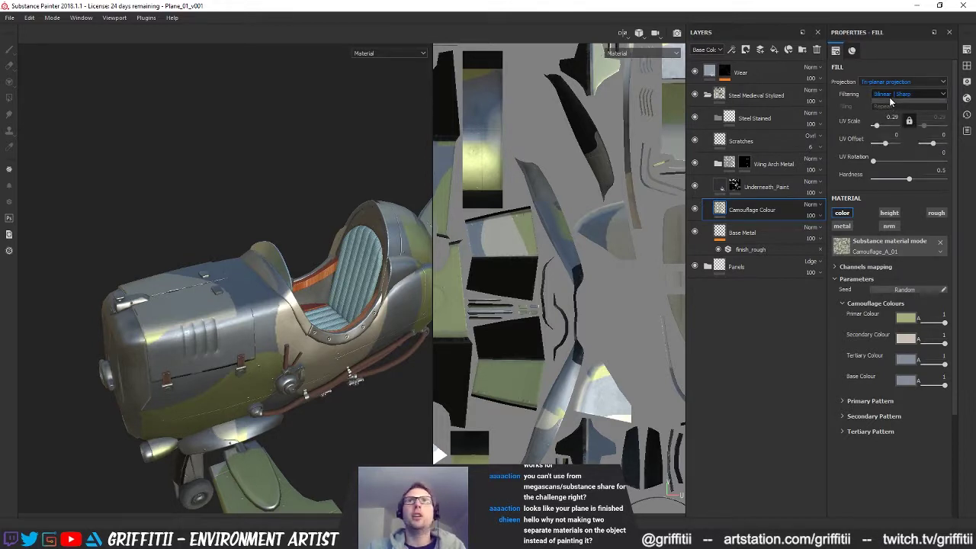
click(889, 104)
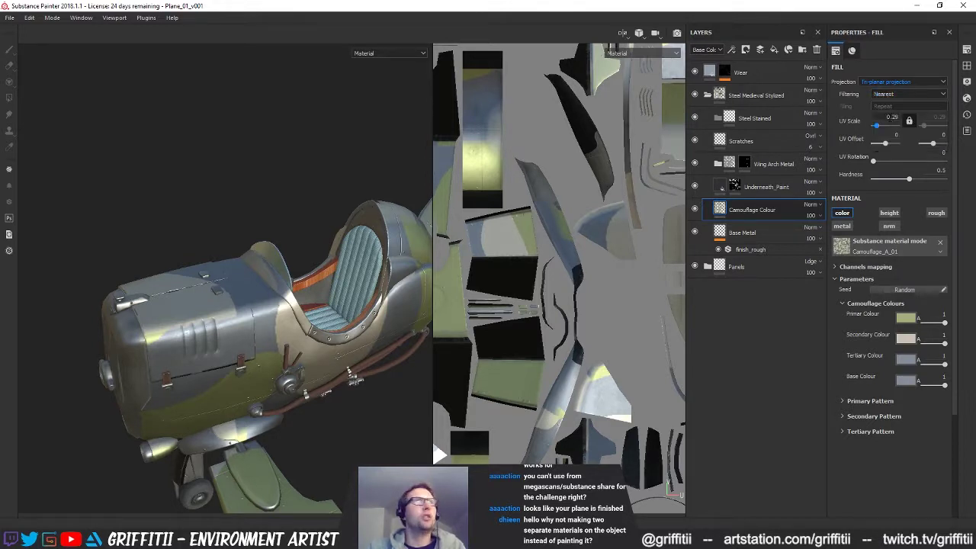
click(890, 95)
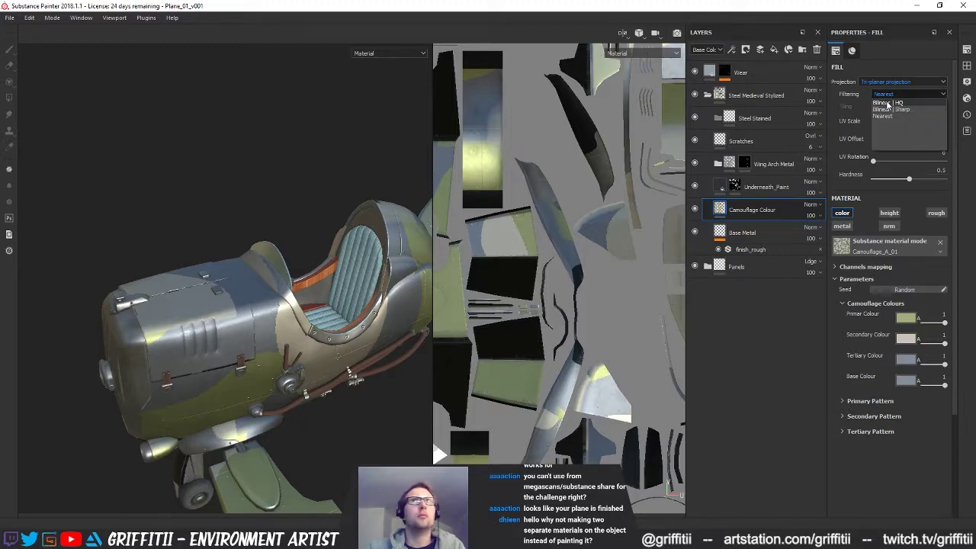
click(888, 104)
Compare UV projection against tri-planar on the Camouflage Colour layer and return it to tri-planar projection
click(891, 81)
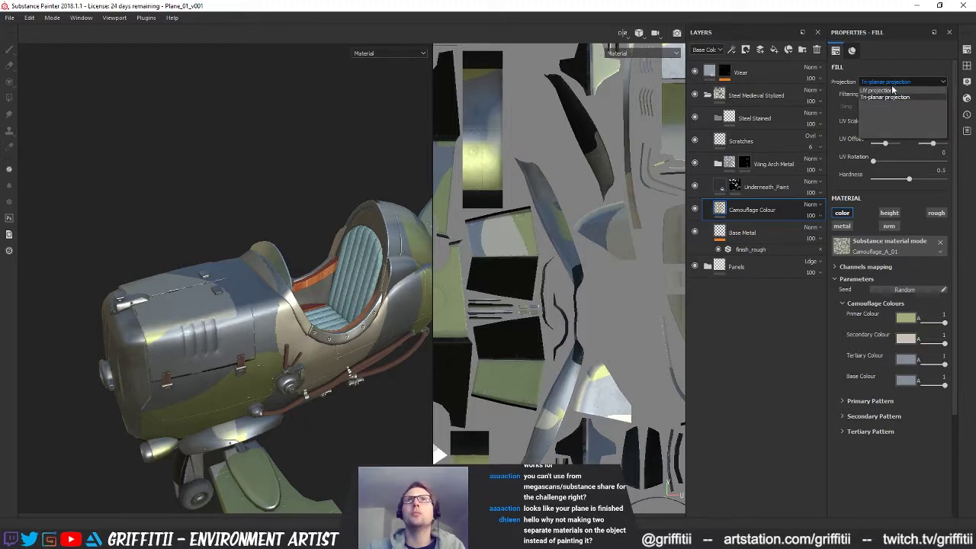
click(887, 91)
alt+drag(206, 305, 328, 331)
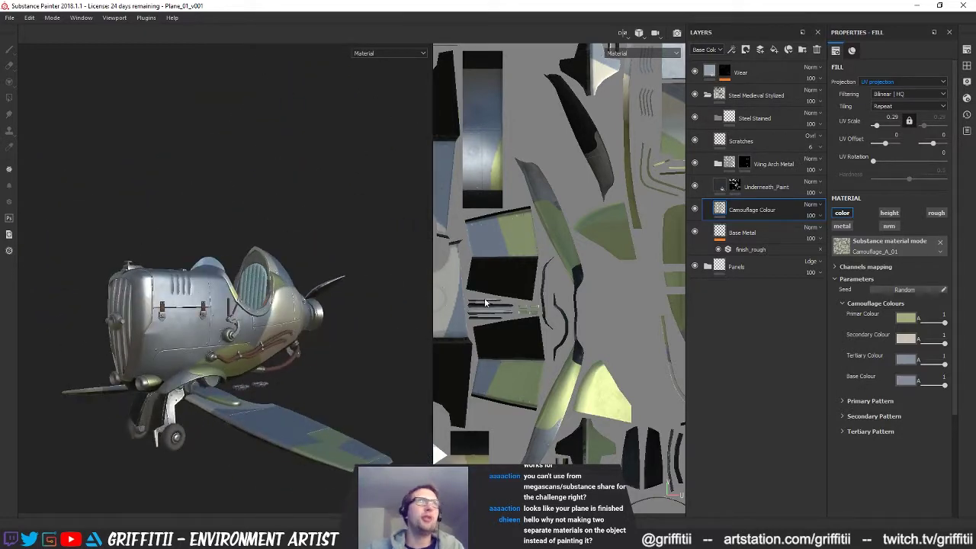
click(894, 82)
click(887, 96)
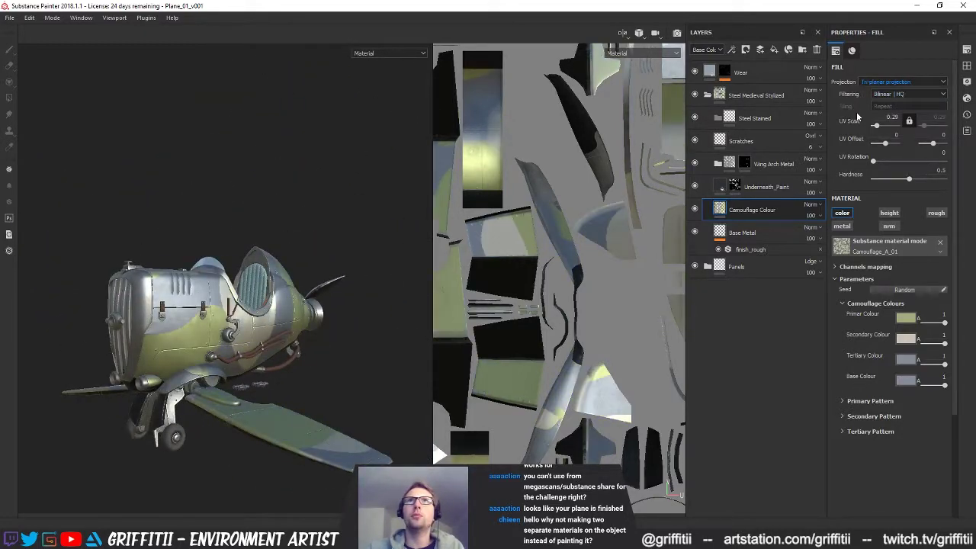
click(854, 50)
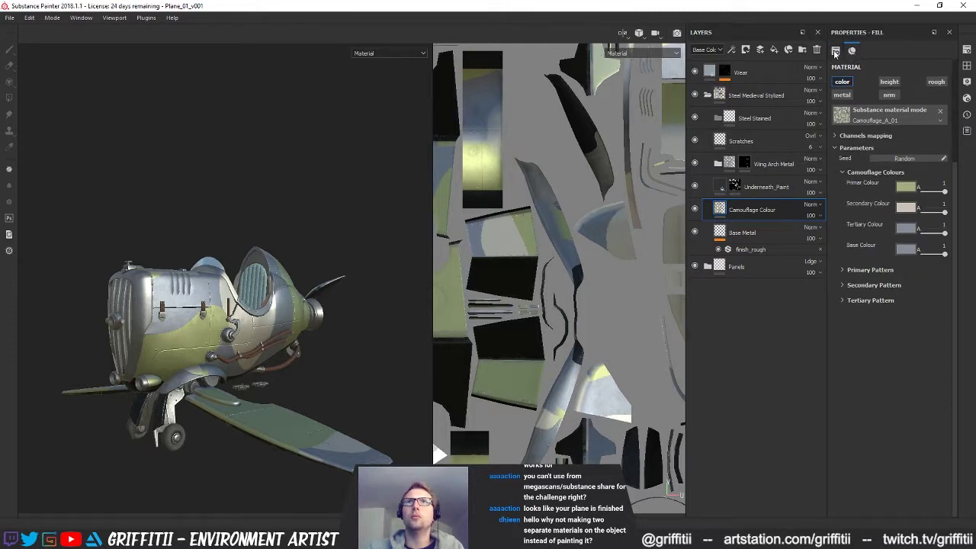
click(835, 51)
Increase the camouflage's Primary Pattern Disorder, undoing the trial change to the pattern settings
alt+drag(294, 361, 280, 361)
alt+right_drag(280, 361, 298, 360)
alt+middle_drag(297, 360, 324, 334)
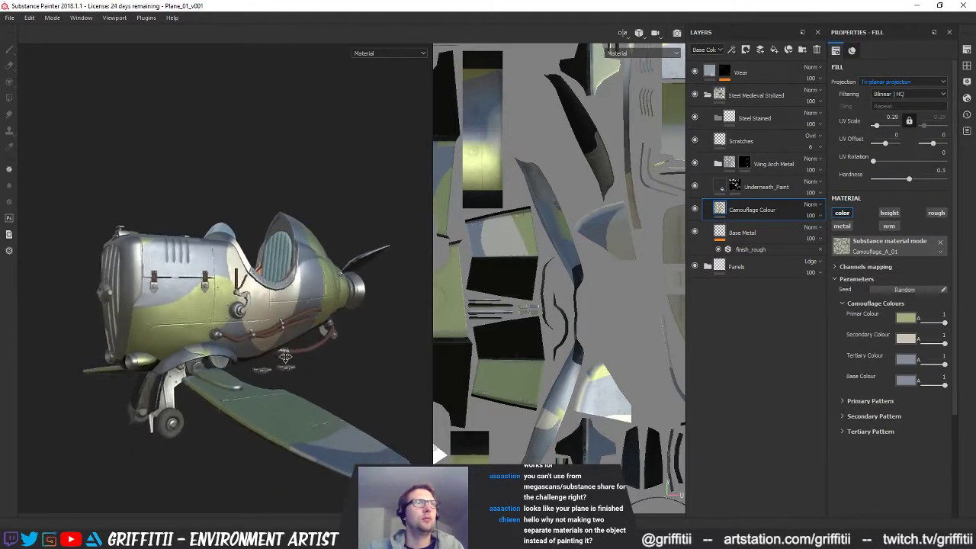
click(870, 400)
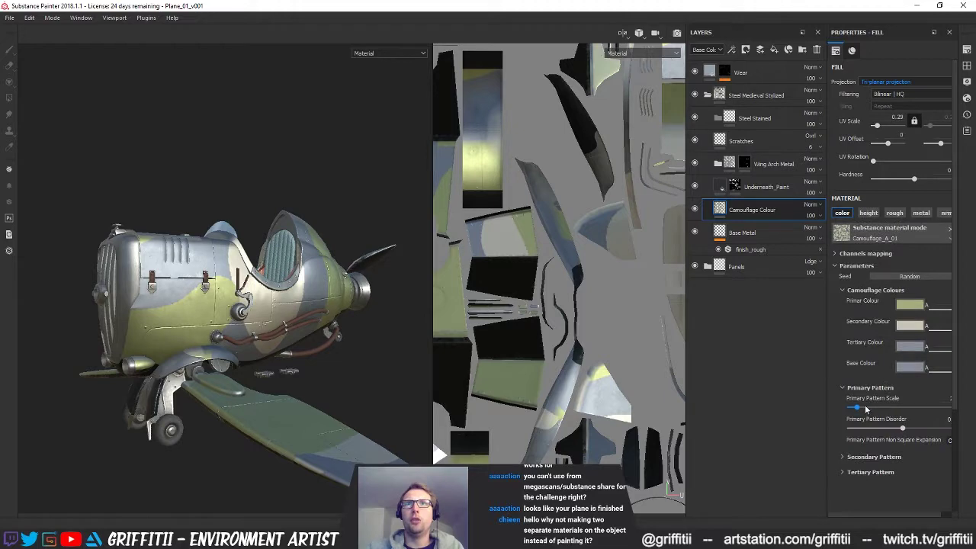
click(881, 409)
drag(881, 409, 911, 430)
key(ctrl+z)
Increase the camouflage's Secondary Pattern Disorder and collapse the primary and secondary pattern settings
click(843, 457)
scroll(885, 450, down, 2)
drag(917, 435, 925, 437)
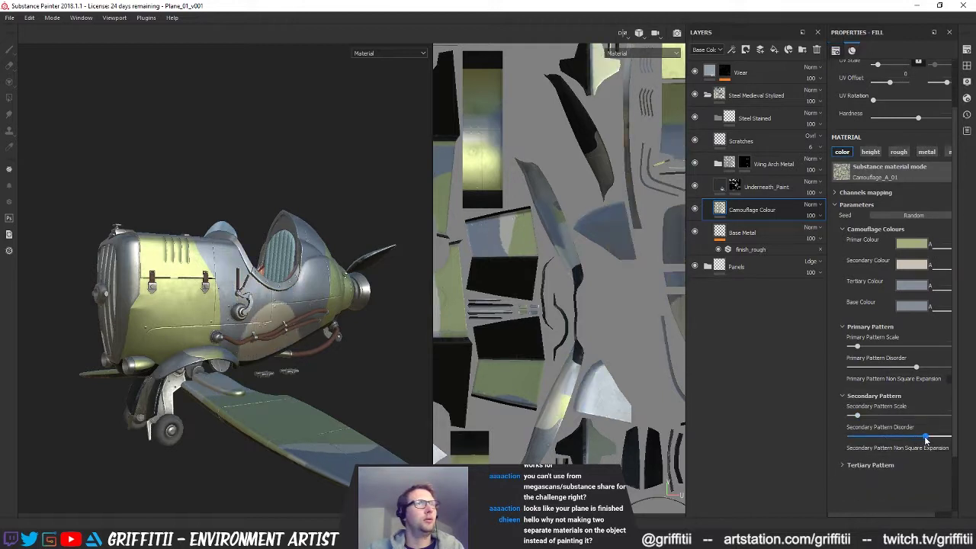
click(841, 395)
click(843, 328)
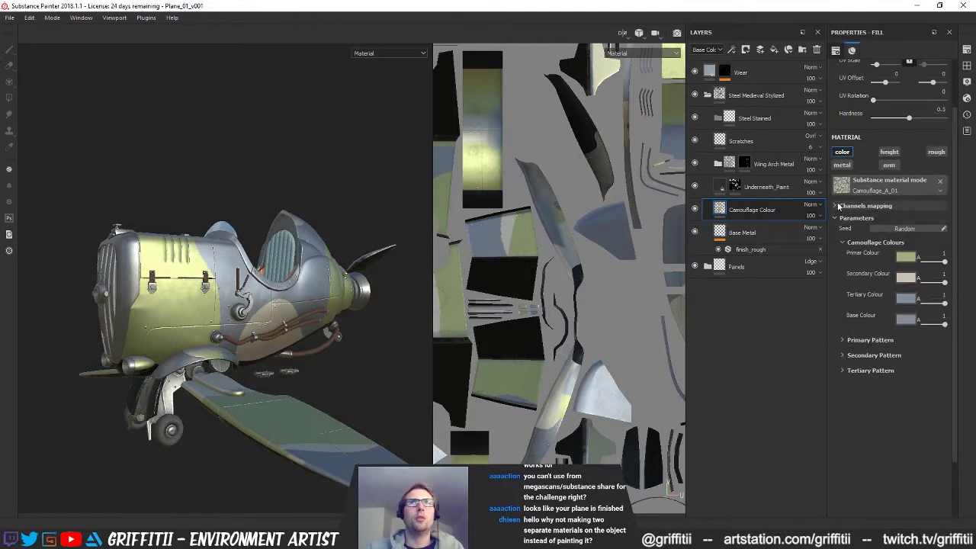
Inspect the camouflage around the plane and darken its Primary Colour to RGB 0.528, 0.551, 0.400
alt+drag(238, 308, 362, 328)
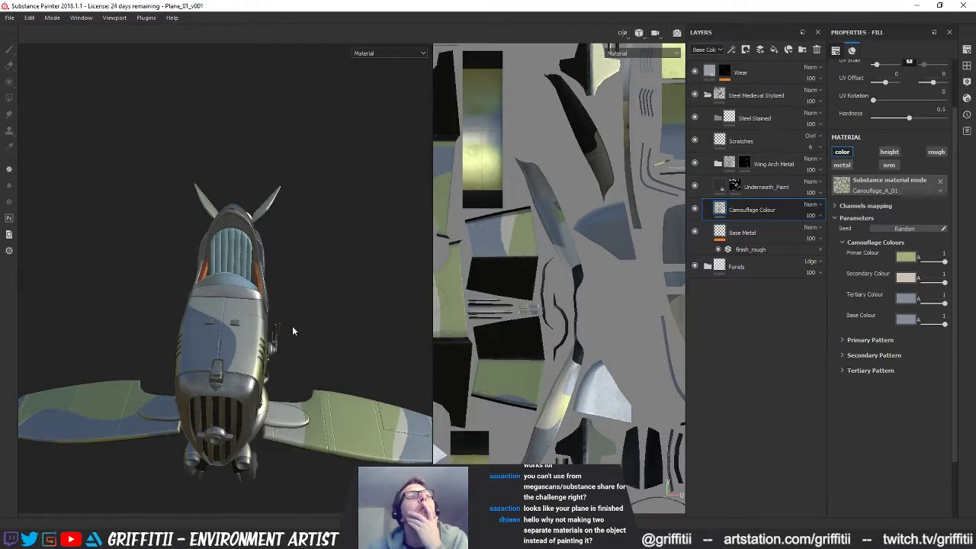
alt+drag(342, 361, 250, 320)
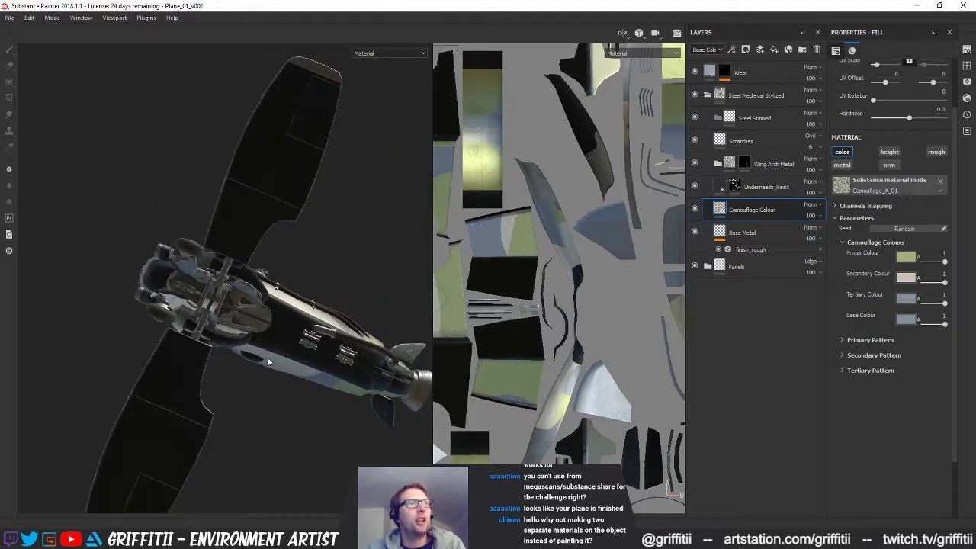
alt+drag(242, 355, 288, 309)
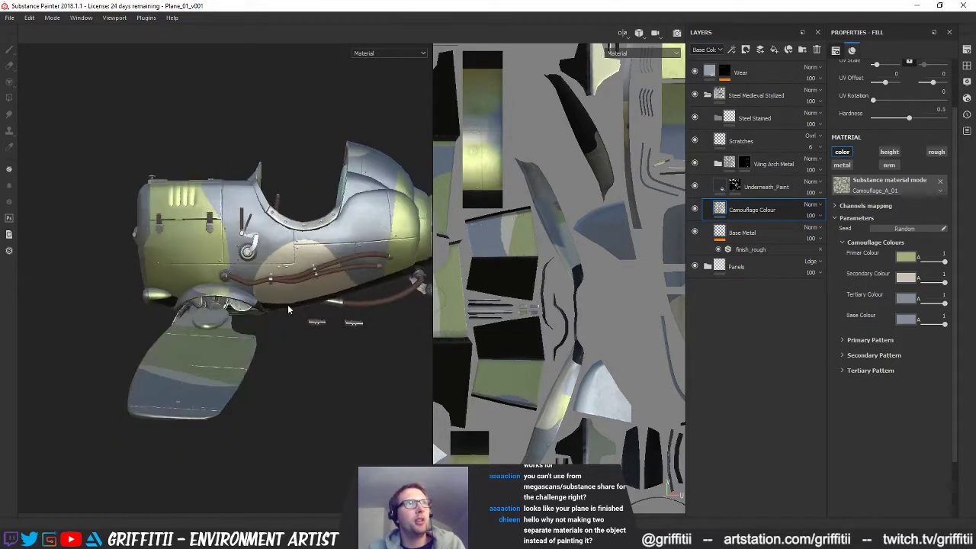
alt+drag(332, 282, 289, 328)
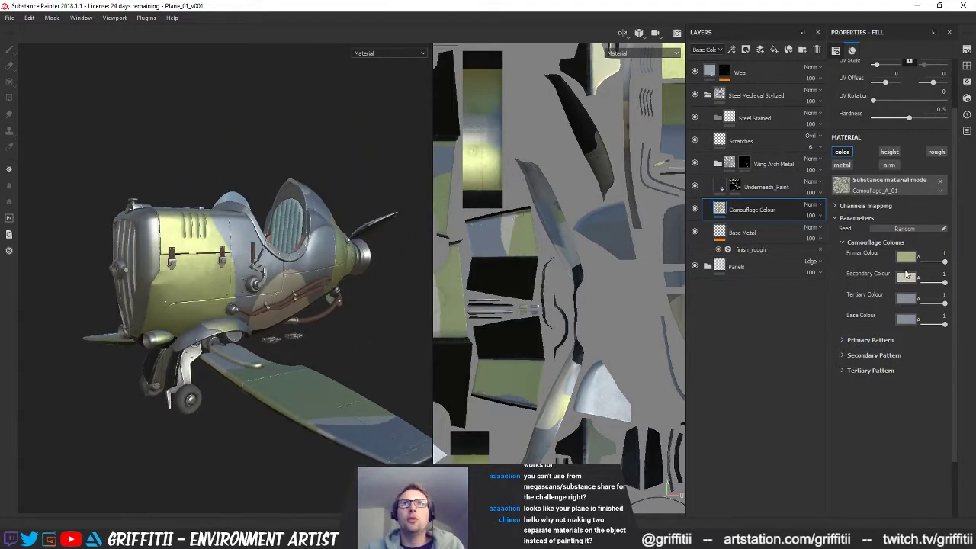
click(906, 258)
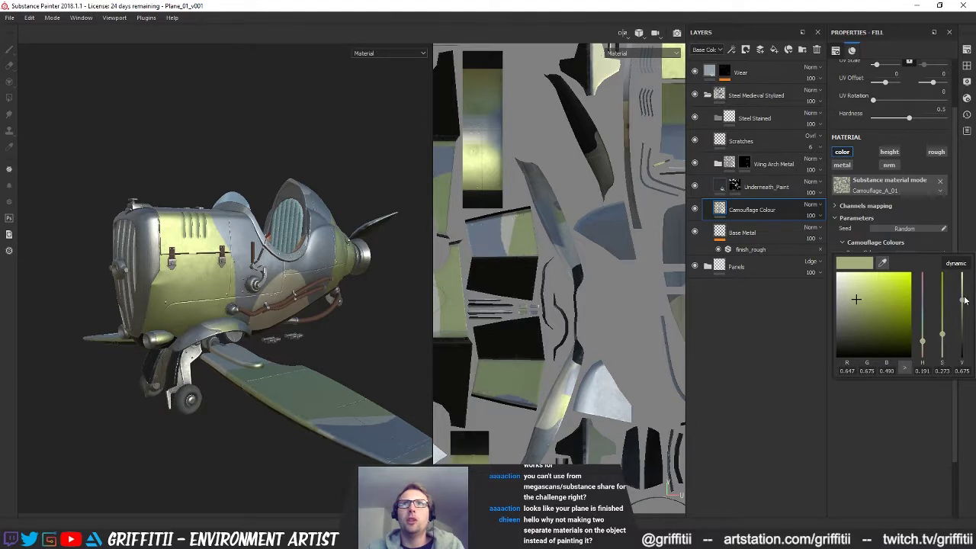
drag(965, 309, 966, 314)
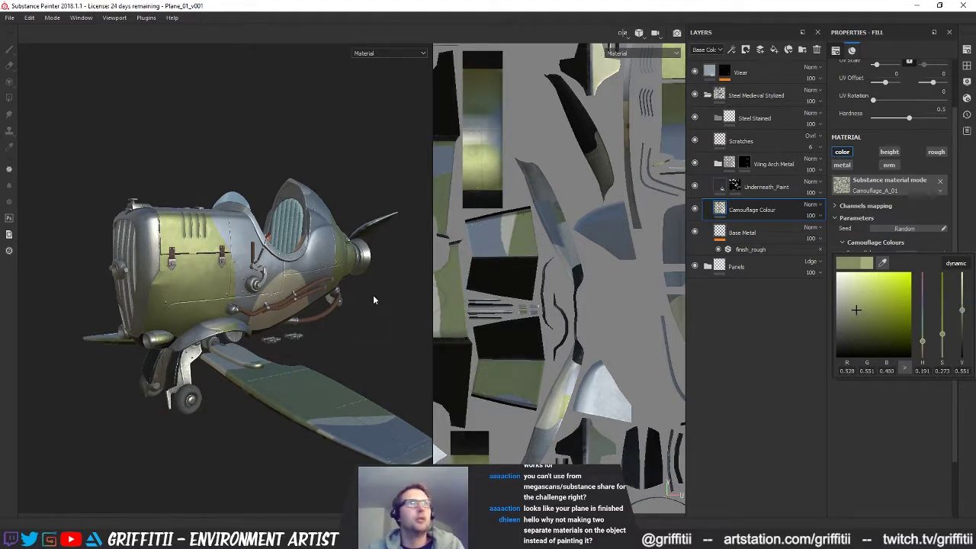
Cycle through the channels and mesh maps to display only the Base Color channel on the plane
alt+middle_drag(371, 300, 349, 305)
key(c)
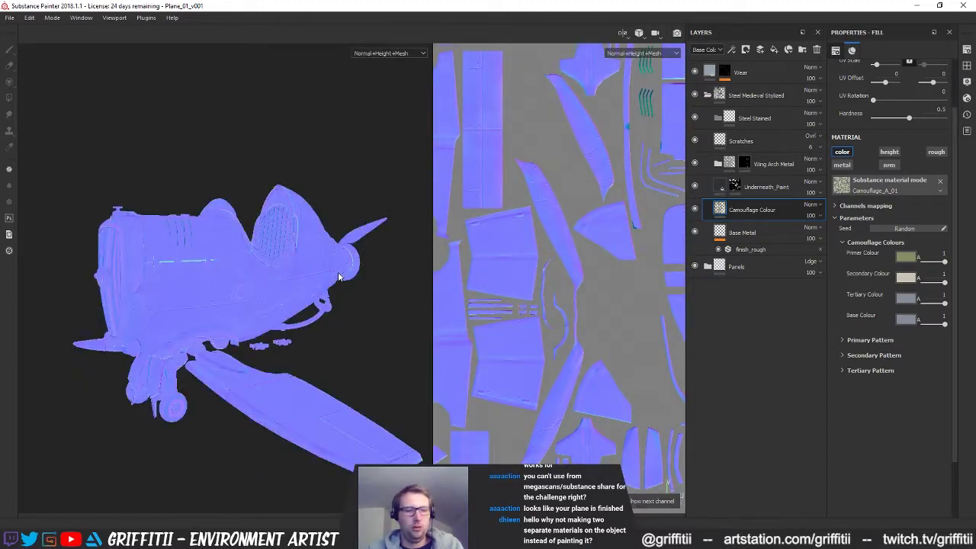
key(c)
key(c)
key(c)
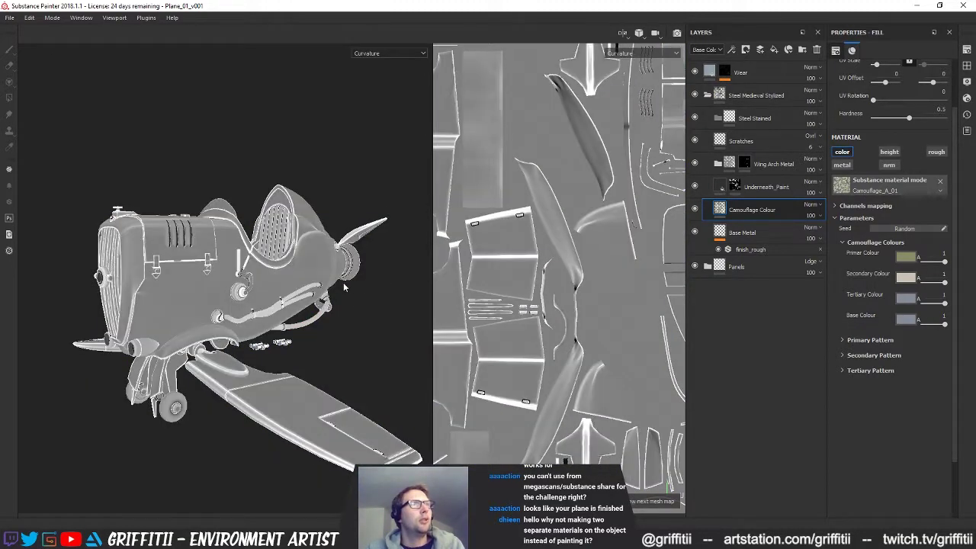
key(b)
key(c)
key(c)
alt+middle_drag(306, 333, 302, 315)
alt+drag(302, 314, 286, 312)
Darken the camouflage's Primary Colour to a value of 0.377 and raise its saturation for a deeper olive green
click(907, 259)
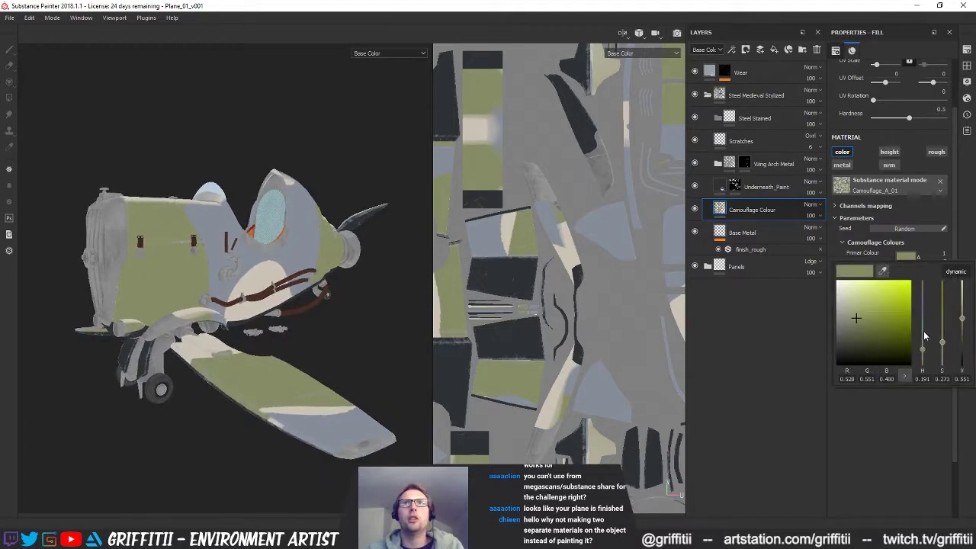
drag(962, 325, 964, 334)
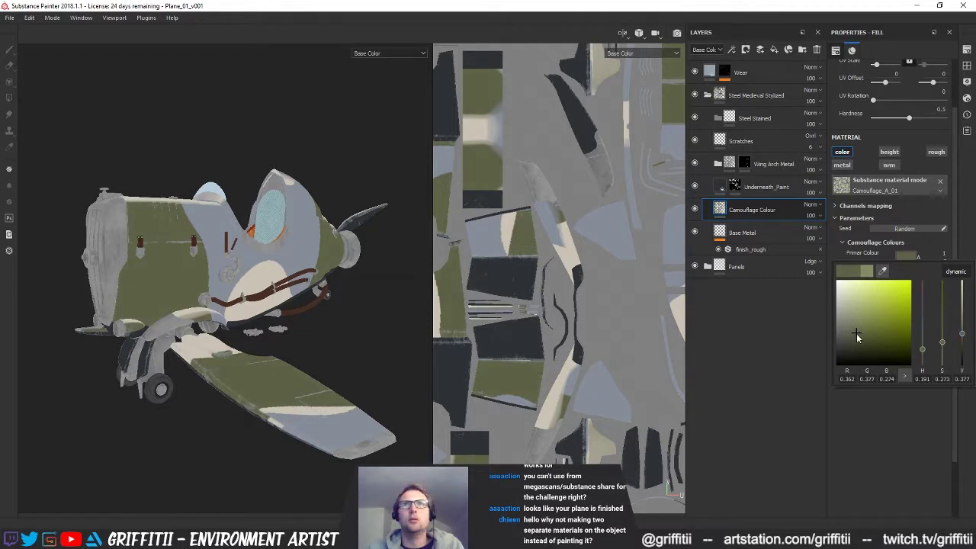
drag(944, 345, 943, 335)
Change the camouflage's Secondary Colour to a tan brown with RGB values 0.581, 0.479 and 0.375
click(905, 275)
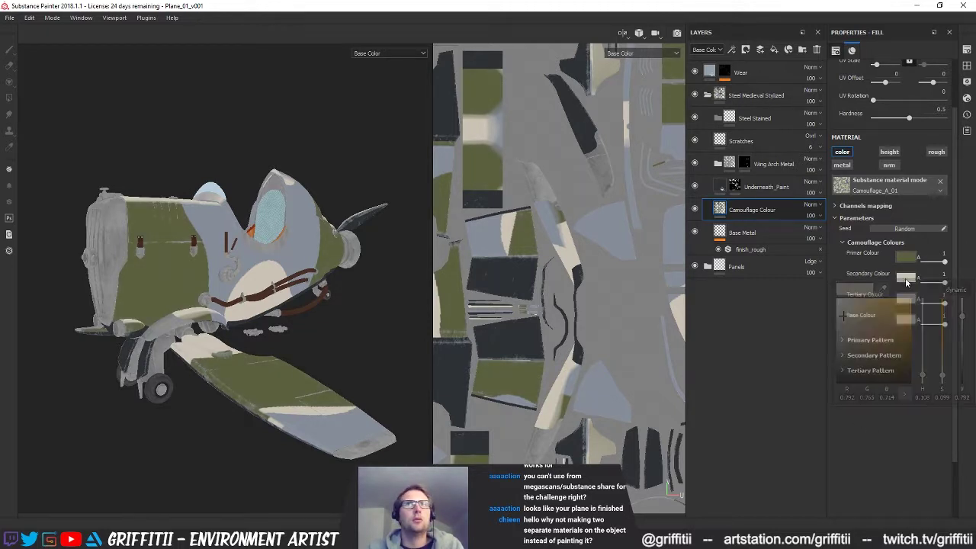
drag(853, 324, 862, 335)
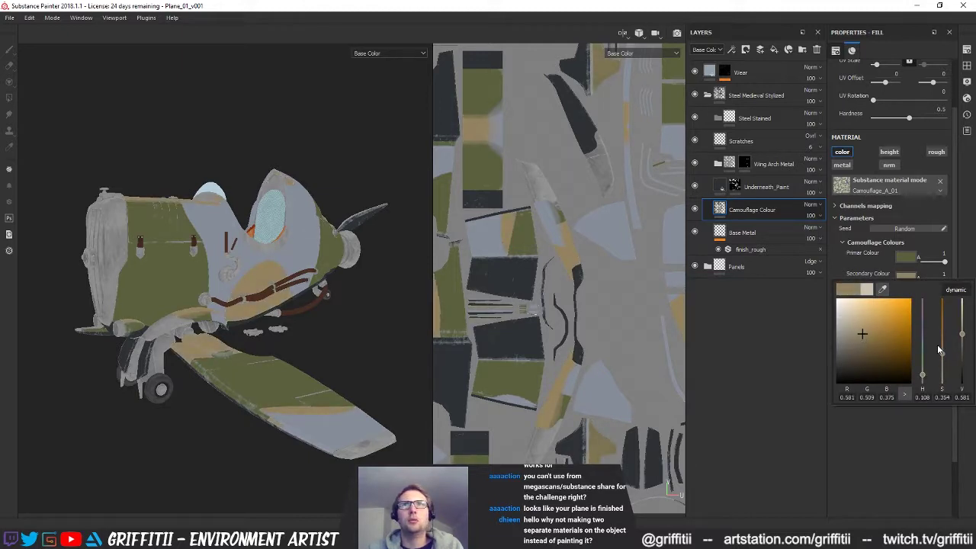
drag(922, 377, 922, 380)
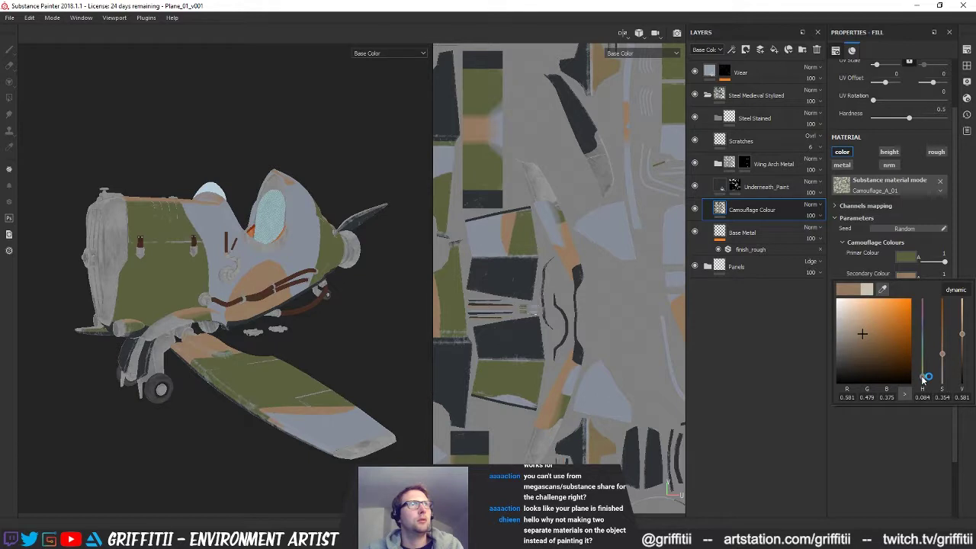
Saturate the camouflage's Secondary Colour to RGB 0.587, 0.451, 0.313 and darken the Tertiary Colour to RGB 0.283, 0.295, 0.317
drag(962, 337, 946, 348)
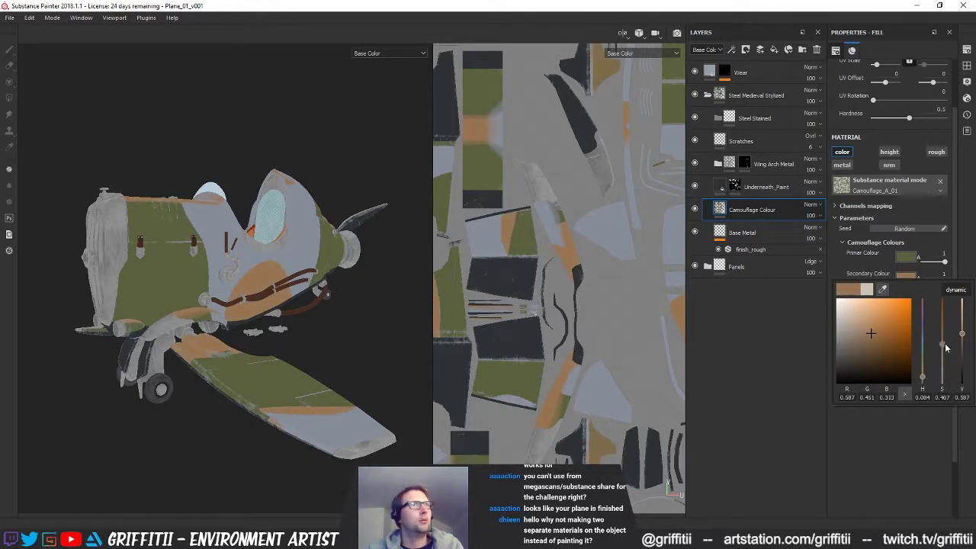
click(825, 361)
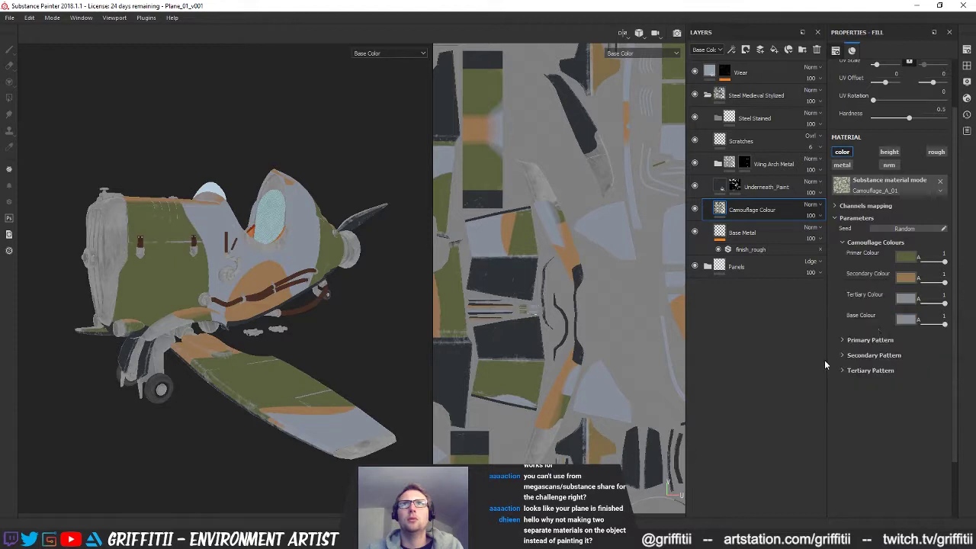
click(907, 299)
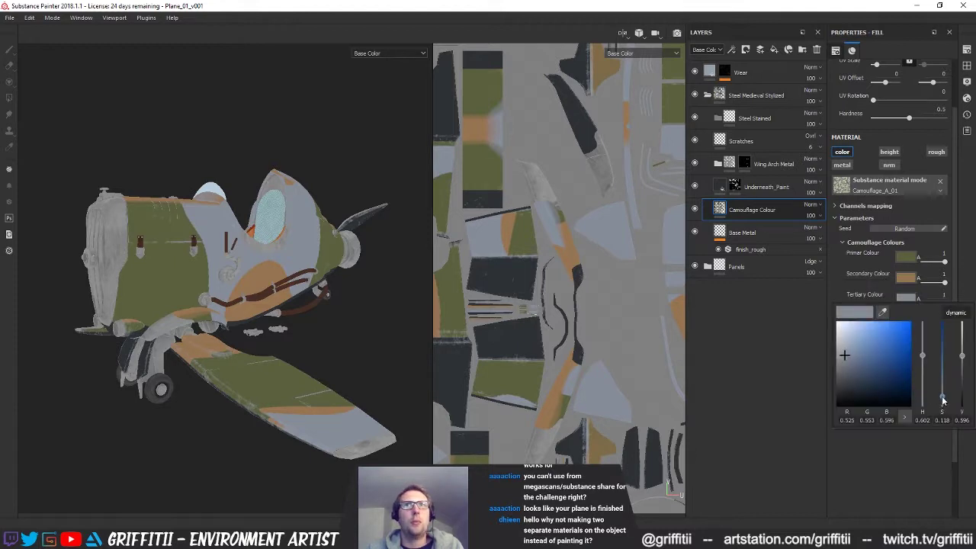
drag(944, 401, 944, 403)
drag(963, 359, 964, 382)
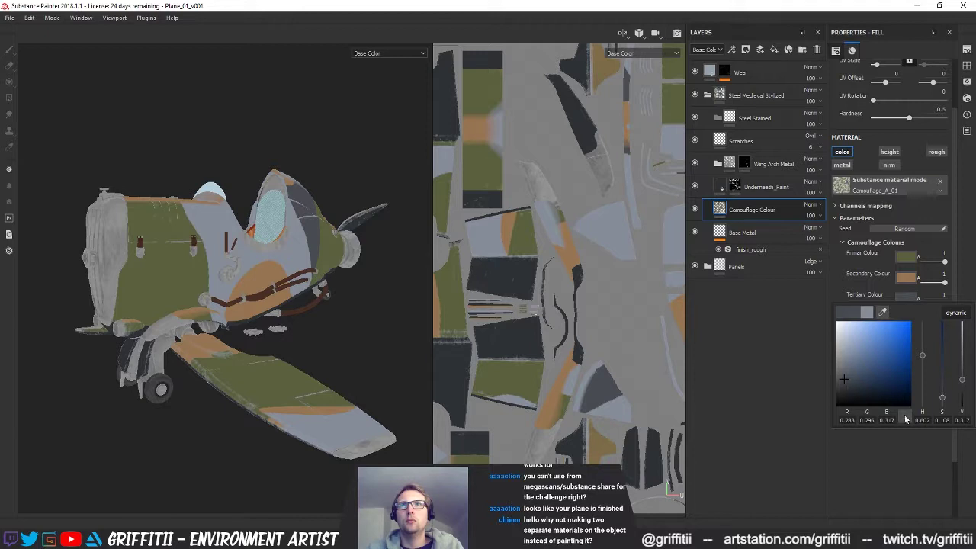
click(880, 463)
Match the camouflage's Base Colour to the dark grey Tertiary Colour and check it on the plane
click(904, 320)
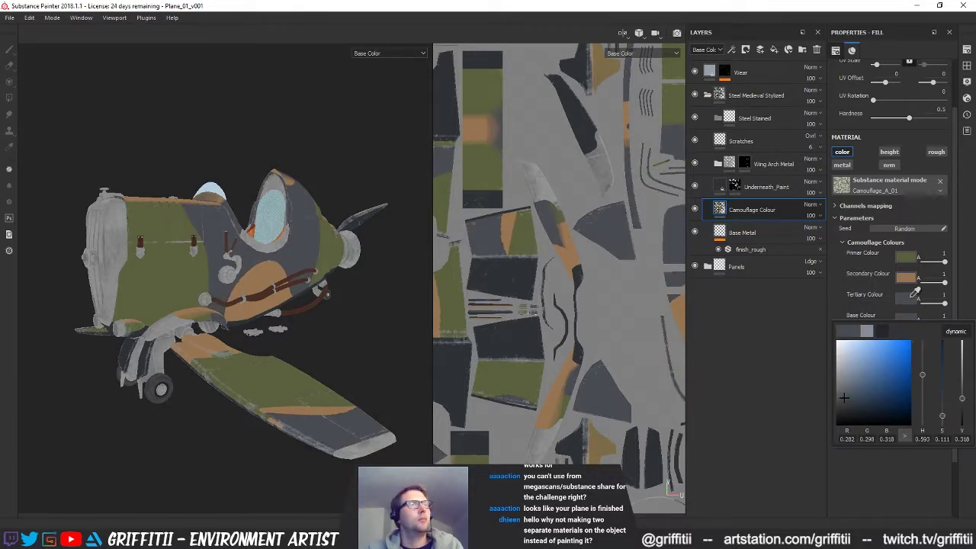
click(243, 300)
alt+drag(242, 301, 290, 366)
Test the camouflage's Tertiary Pattern Scale and slightly raise the Primary Pattern Scale
click(843, 371)
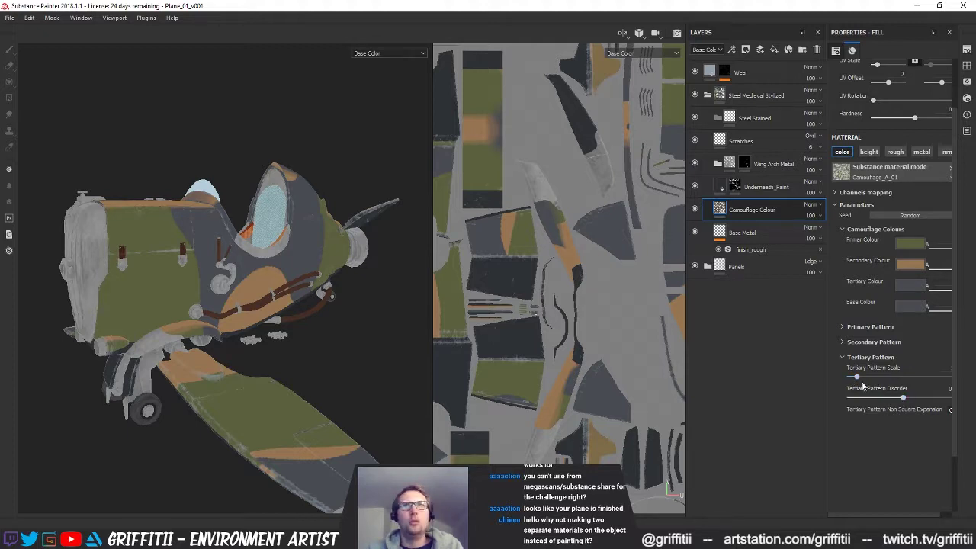
mouse_move(856, 376)
mouse_down()
mouse_move(909, 377)
mouse_move(878, 388)
mouse_move(945, 391)
mouse_move(867, 388)
mouse_up()
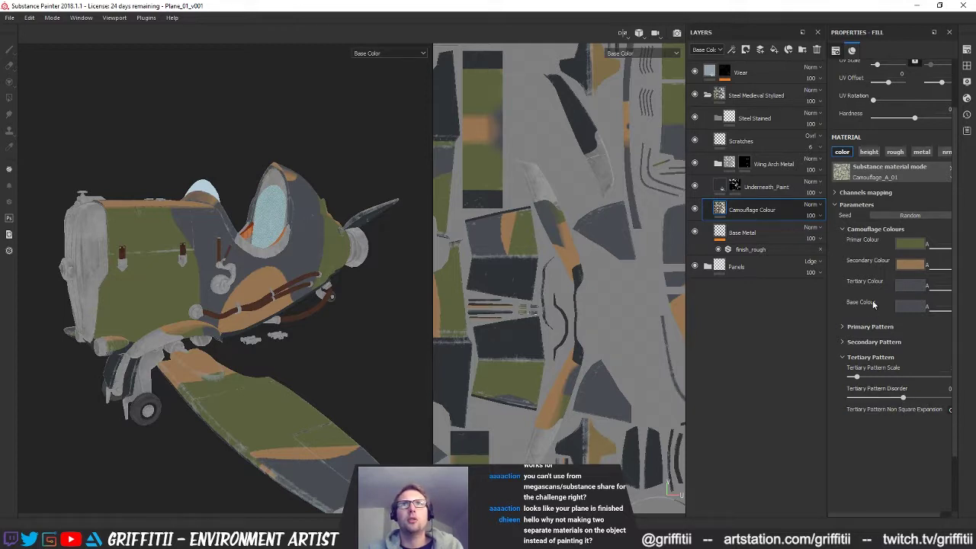
click(843, 356)
click(847, 340)
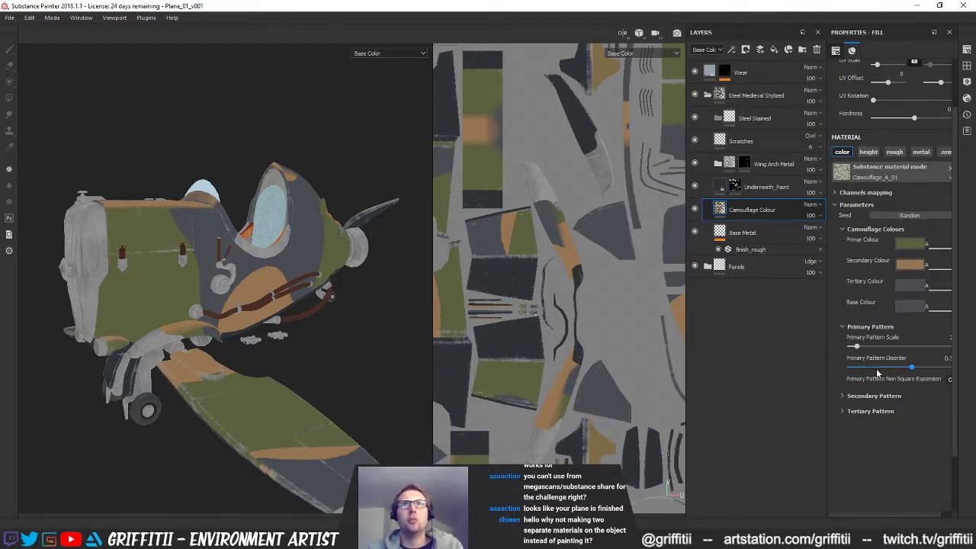
drag(860, 349, 858, 349)
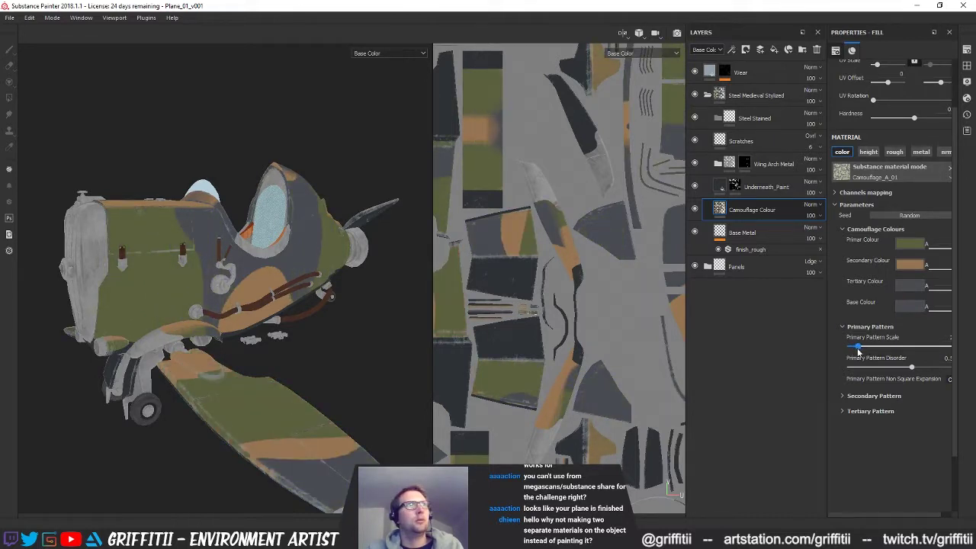
Reduce the camouflage's Secondary Pattern Scale to enlarge the tan patches on the fuselage
click(845, 398)
drag(858, 419, 851, 420)
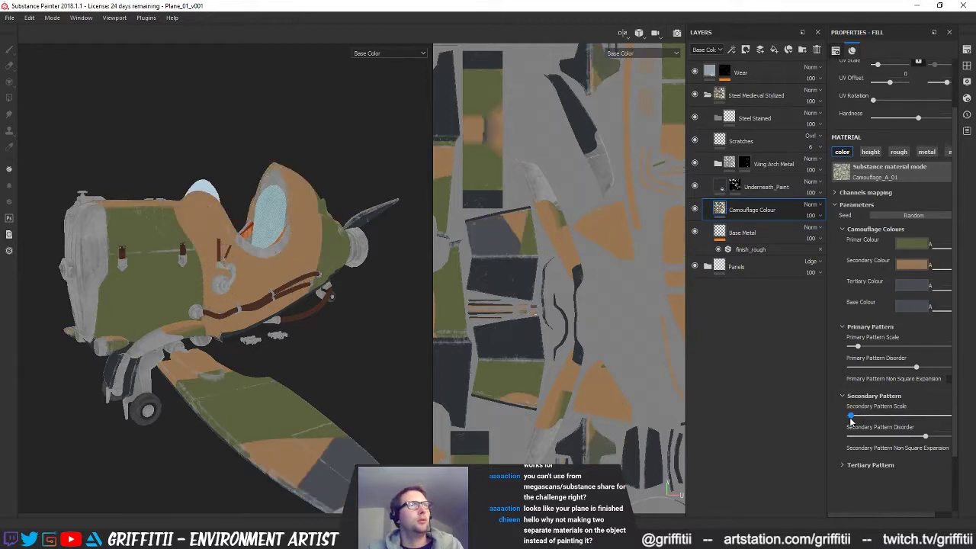
drag(851, 418, 852, 422)
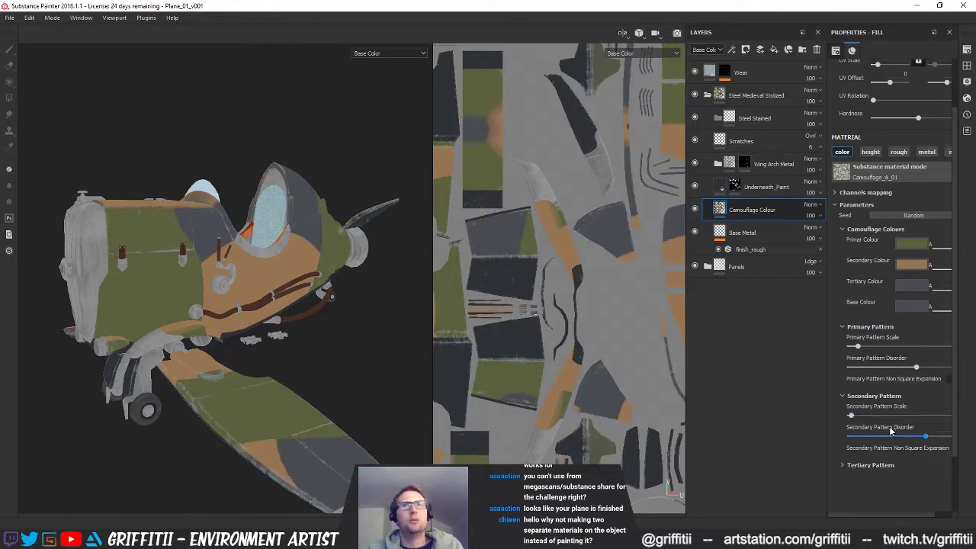
mouse_move(344, 300)
alt+mouse_down()
mouse_move(339, 333)
mouse_move(328, 299)
alt+mouse_up()
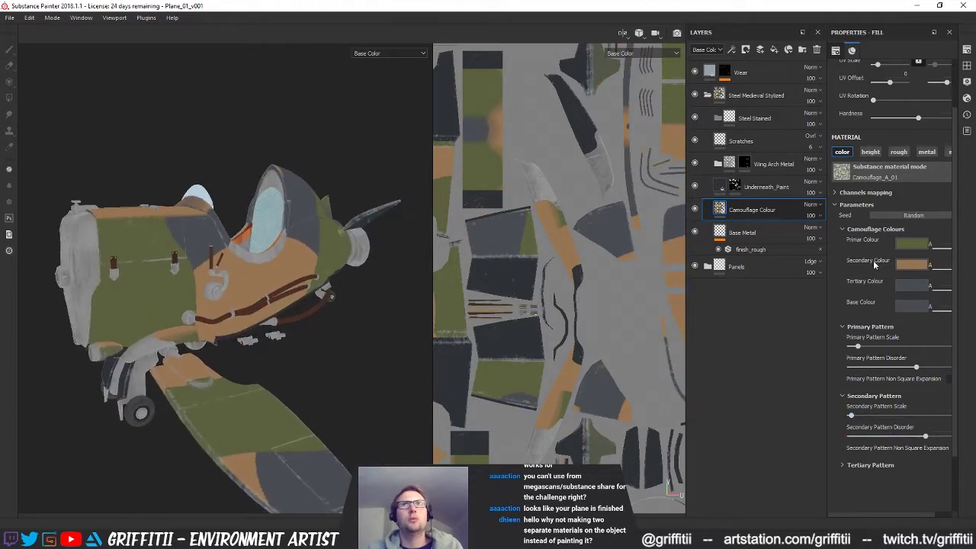
Randomize the camouflage's seed several times and inspect the resulting pattern around the fuselage and wings
click(903, 216)
click(904, 217)
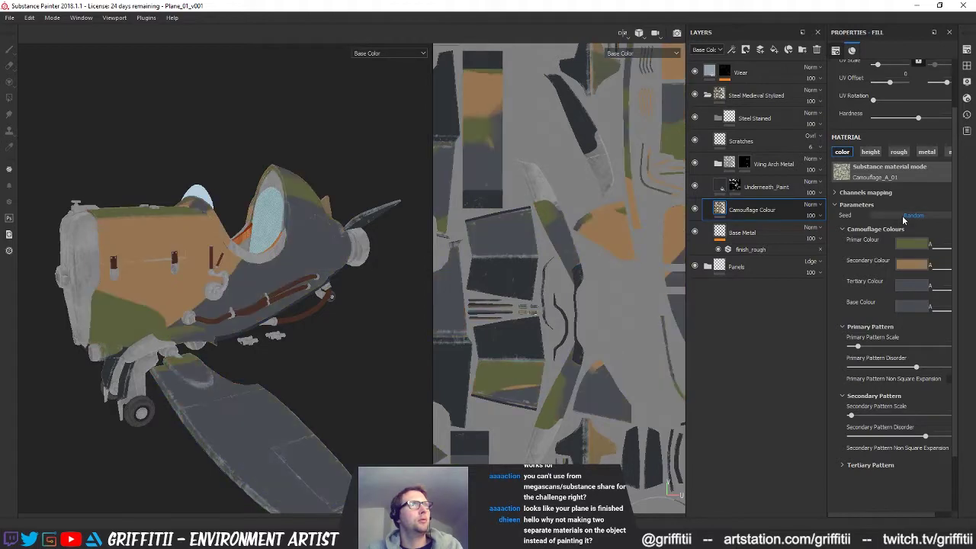
click(904, 217)
click(904, 216)
alt+drag(366, 321, 246, 400)
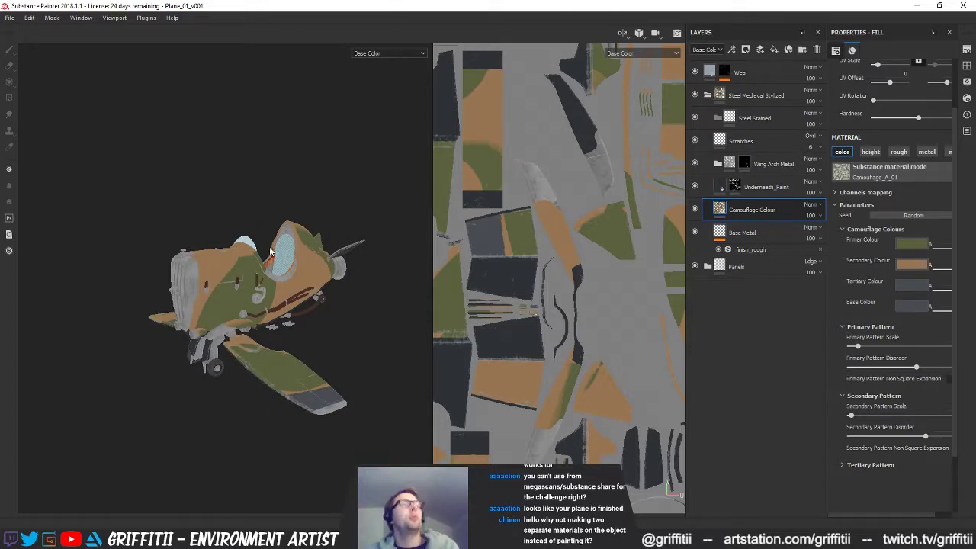
alt+drag(327, 275, 252, 285)
alt+right_drag(252, 285, 379, 241)
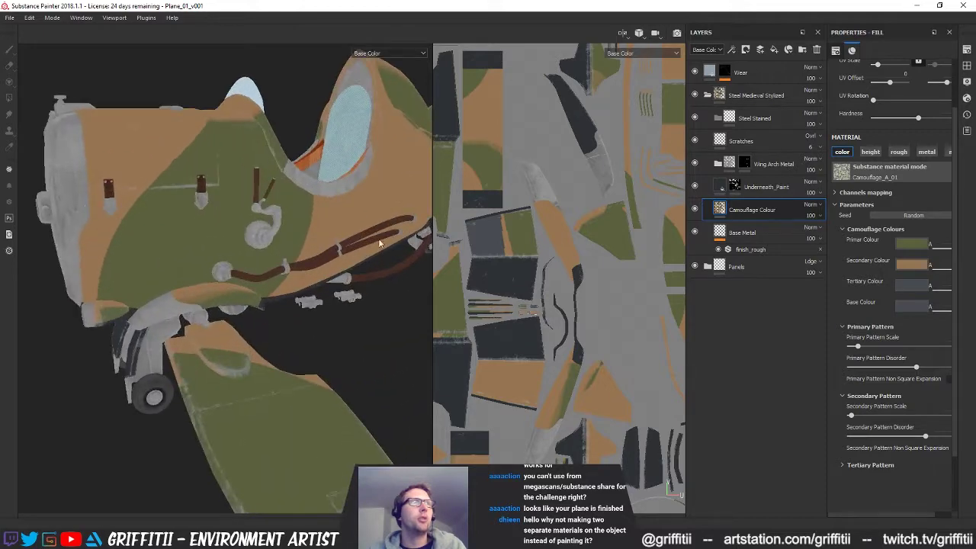
alt+drag(379, 242, 276, 260)
mouse_move(276, 260)
alt+right_down()
mouse_move(283, 266)
mouse_move(271, 270)
alt+right_up()
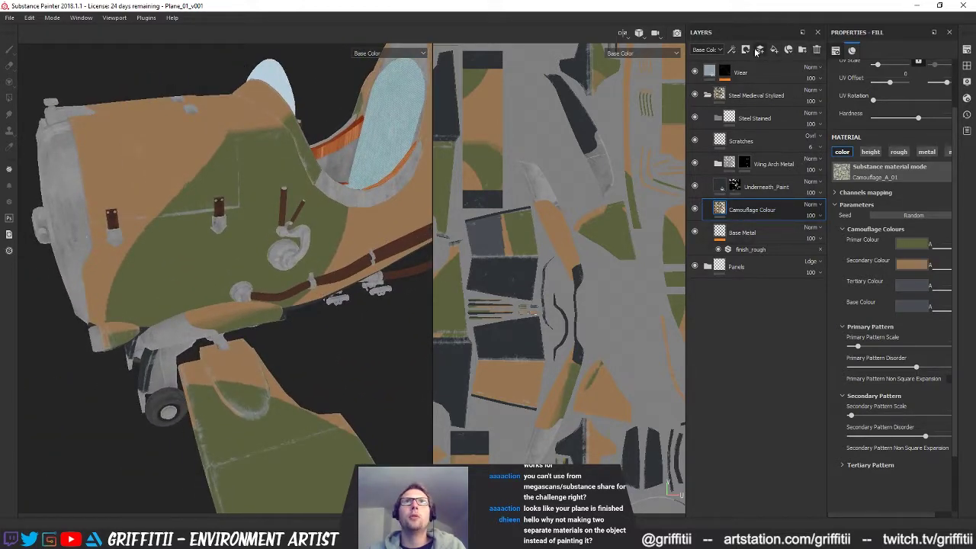
Add a paint layer above Camouflage Colour and name it Camouflage Touch Up
click(760, 49)
double_click(747, 211)
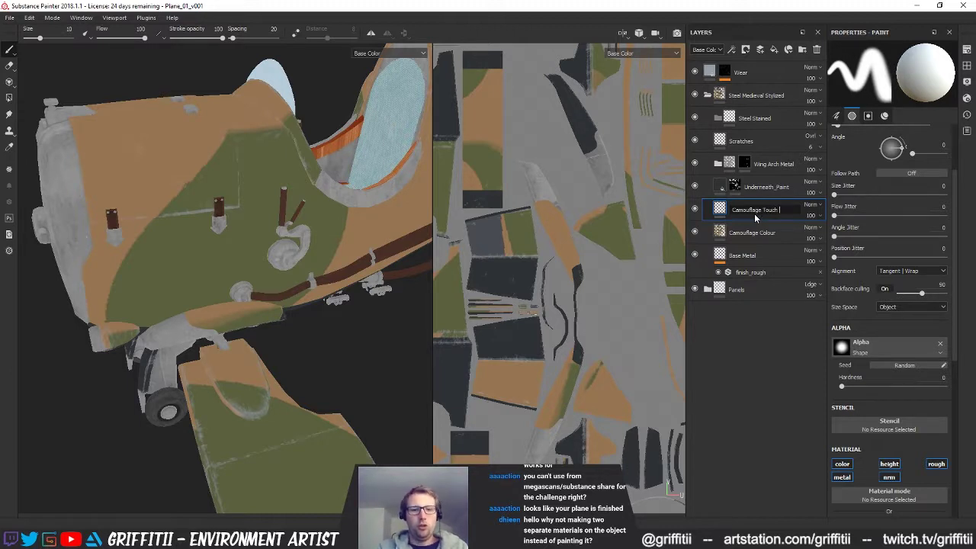
text(Camouflage Touch Up)
key(Return)
Set the brush alpha's hardness to 1 and enable symmetry for painting both sides of the fuselage
alt+drag(254, 254, 236, 336)
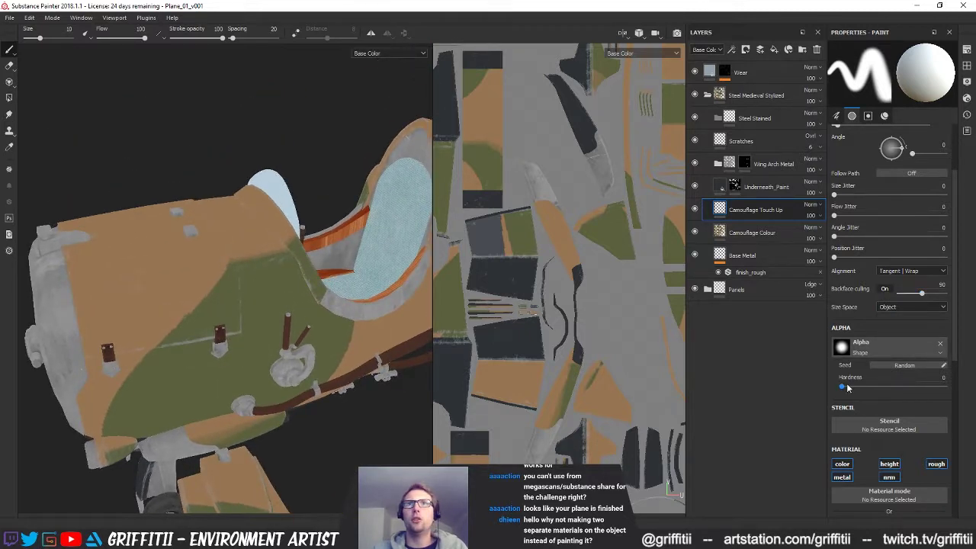
drag(845, 388, 947, 386)
alt+drag(271, 304, 242, 325)
alt+right_drag(242, 325, 261, 101)
click(372, 33)
alt+drag(208, 303, 187, 297)
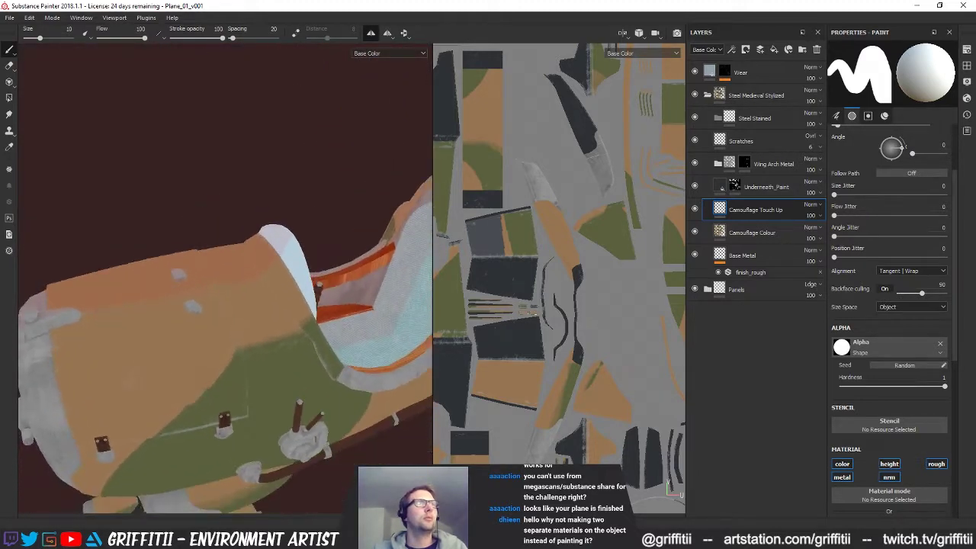
Sample the camouflage's olive green as the brush's Base Color and paint along the fuselage edge in front of the cockpit
scroll(877, 358, down, 1)
scroll(877, 358, down, 5)
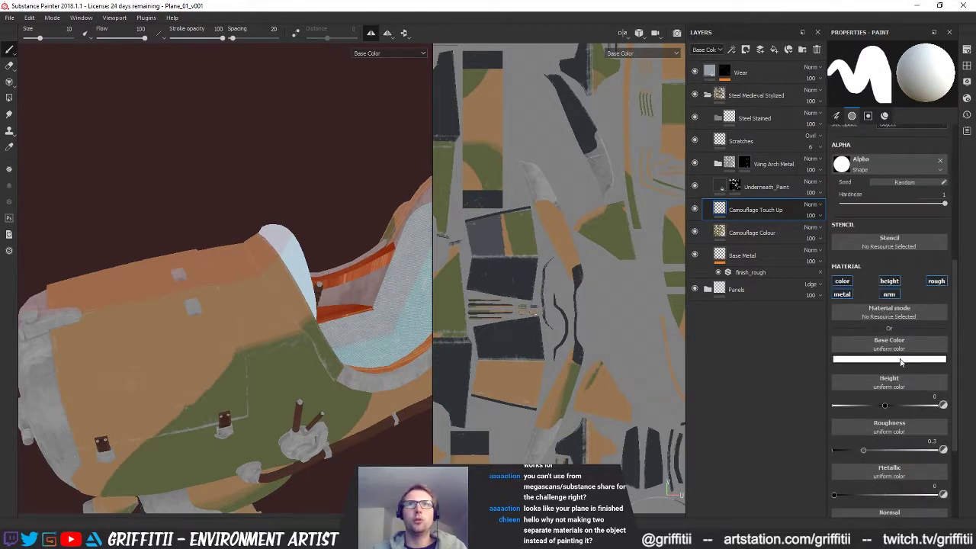
click(900, 363)
click(269, 372)
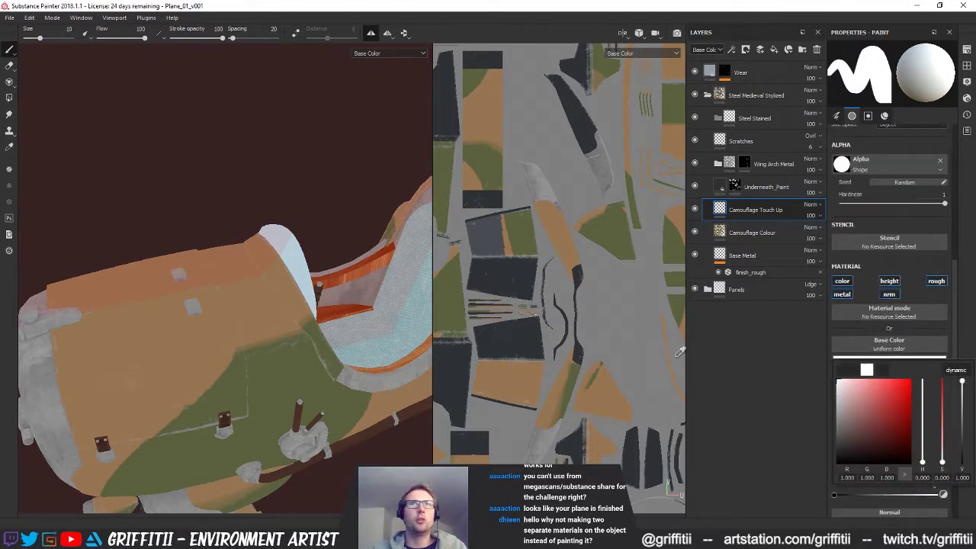
click(290, 352)
drag(259, 351, 296, 334)
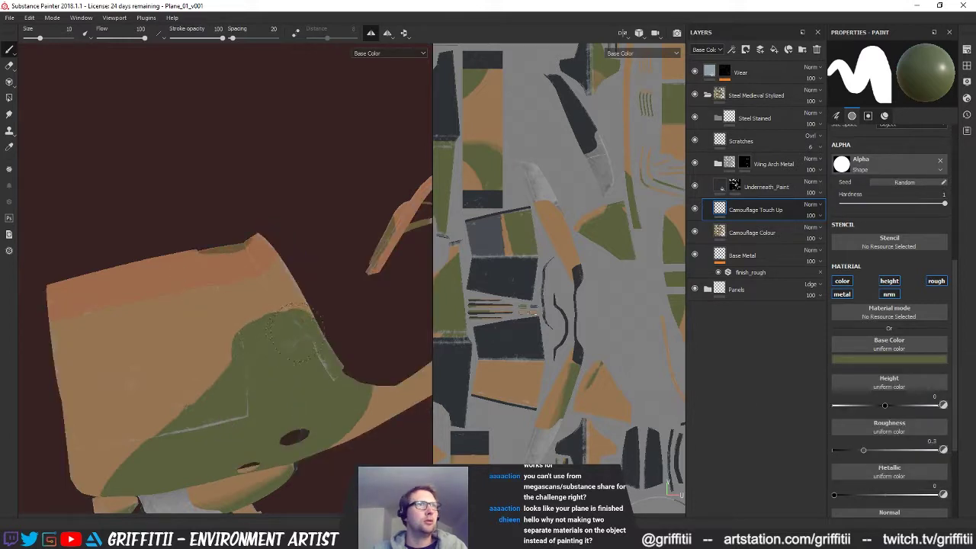
alt+drag(221, 357, 278, 286)
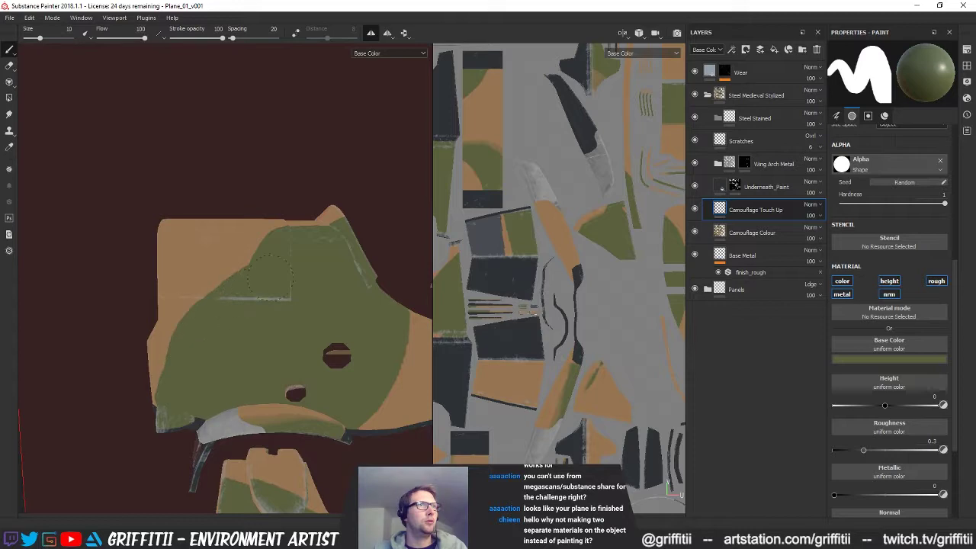
alt+drag(246, 293, 269, 418)
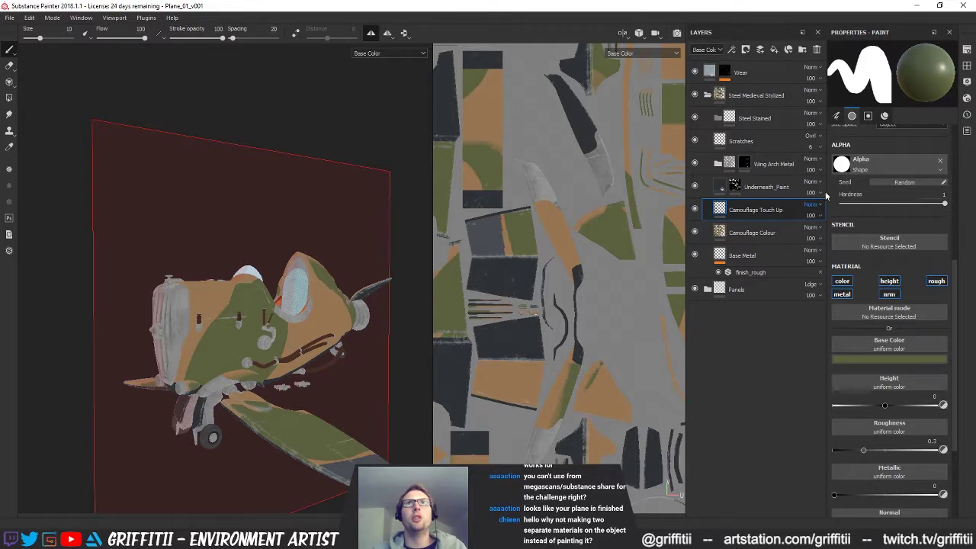
Delete the Camouflage Touch Up layer and turn symmetry off using a temporary paint layer that is also deleted
click(817, 49)
alt+drag(236, 415, 248, 355)
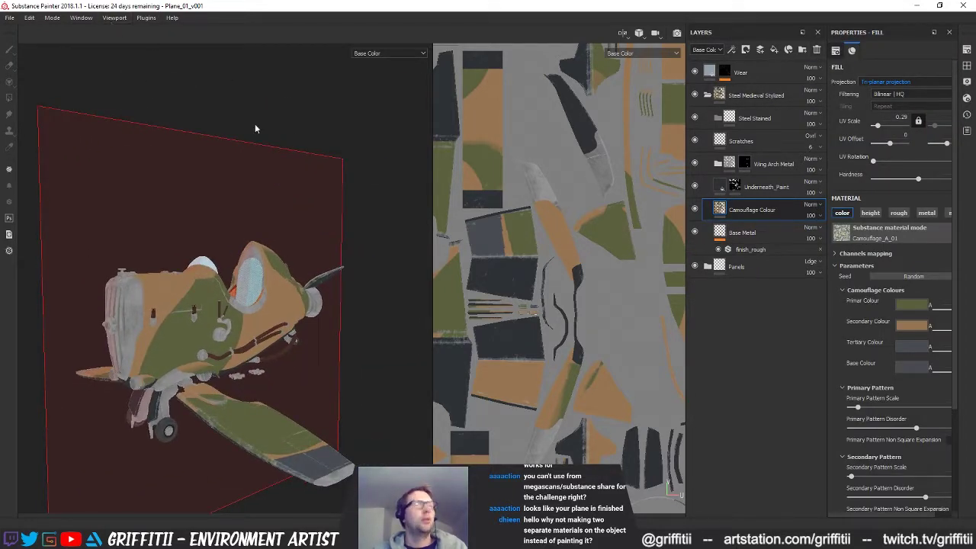
alt+drag(255, 128, 264, 138)
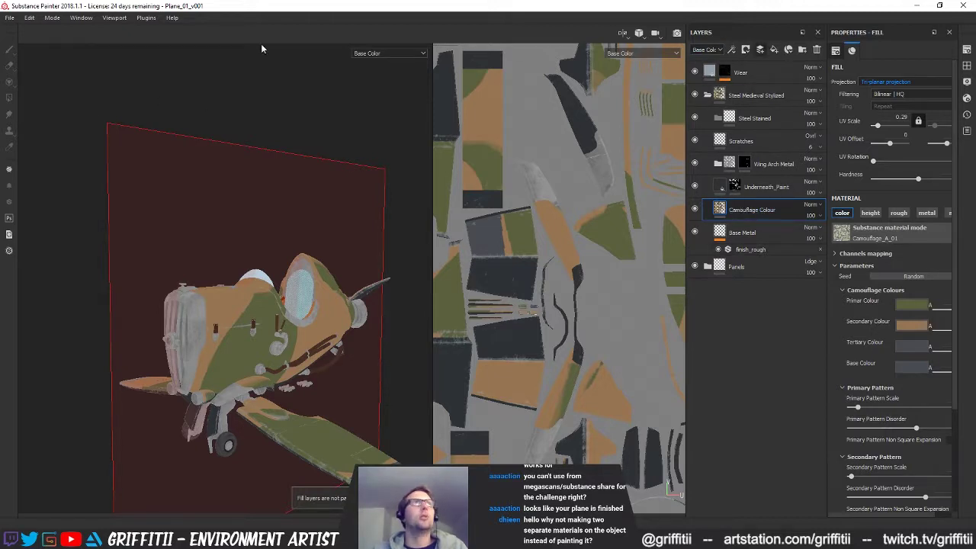
click(371, 33)
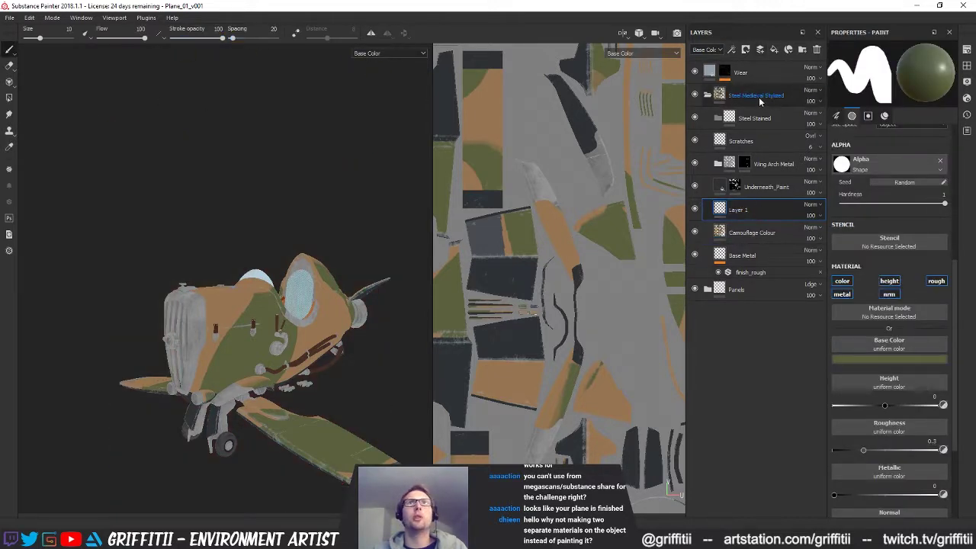
click(817, 49)
Return to the full Material display of the whole plane and save the project
alt+drag(254, 313, 180, 334)
key(m)
alt+right_drag(180, 334, 260, 325)
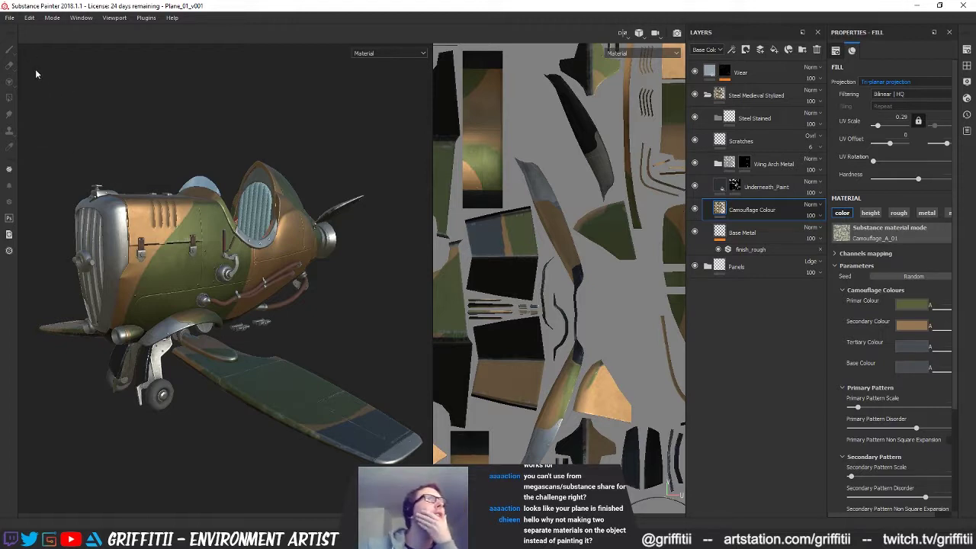
click(10, 17)
click(17, 108)
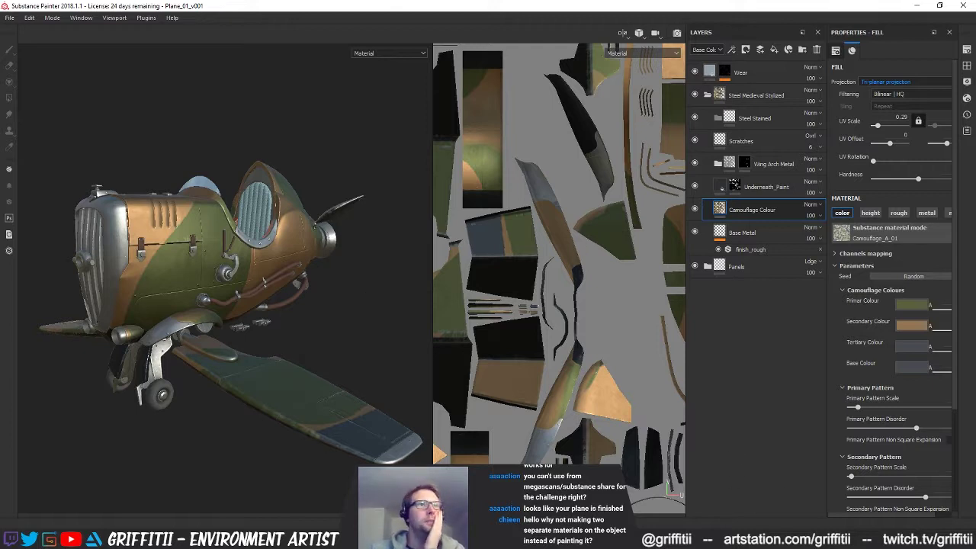
Switch to PureRef and dismiss its update notice
mouse_move(310, 539)
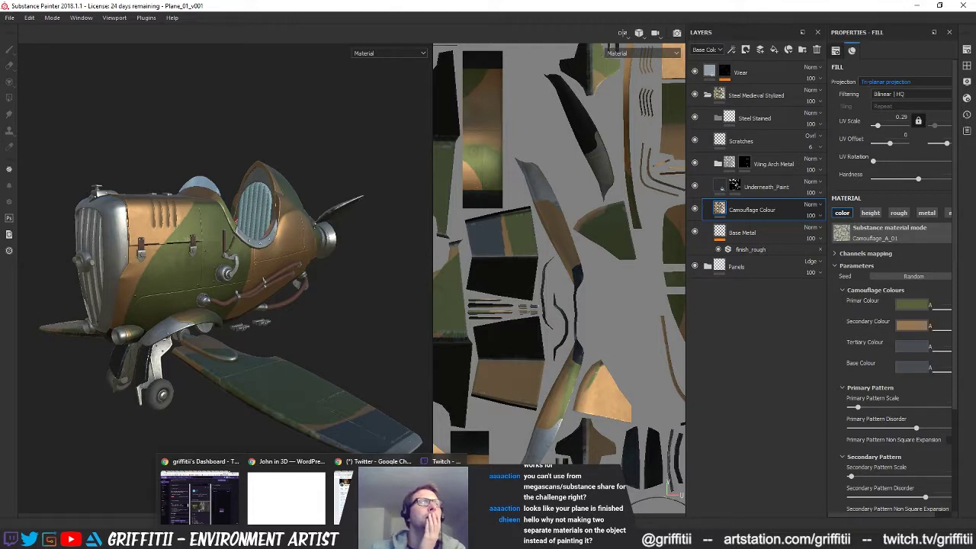
click(438, 540)
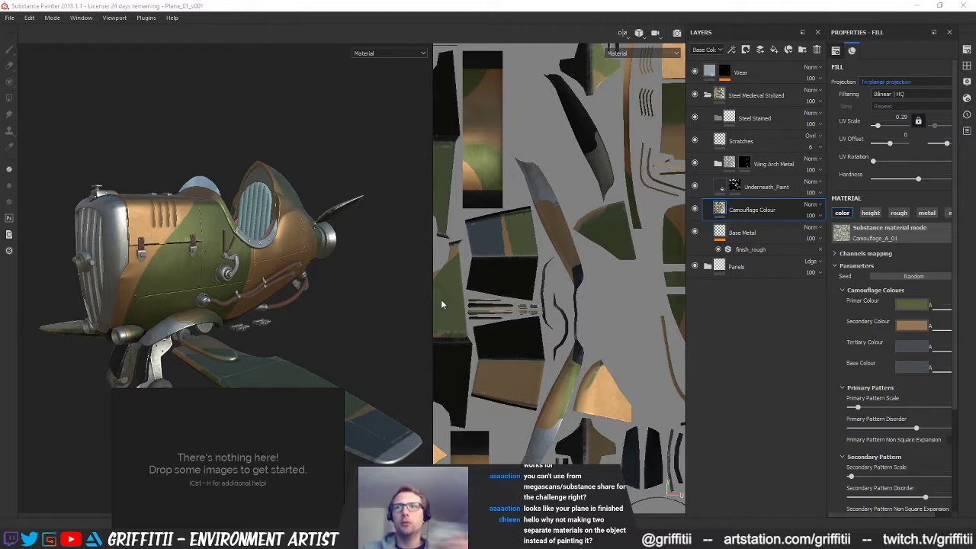
right_click(258, 448)
mouse_move(305, 421)
mouse_move(376, 435)
click(510, 436)
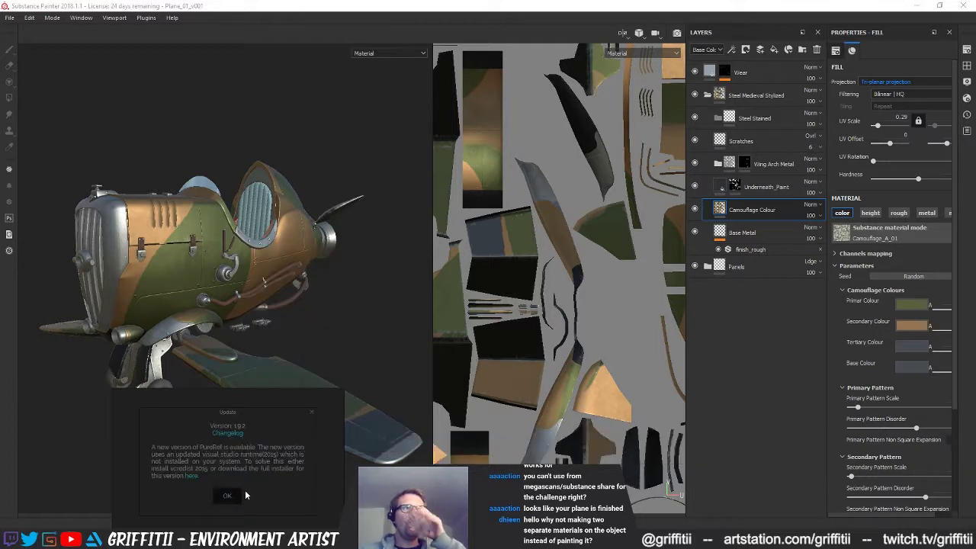
click(244, 496)
Load the recent Mechanical_Plane reference board PureRef_Board_01.pur and frame the red plane concept art
right_click(299, 458)
mouse_move(333, 437)
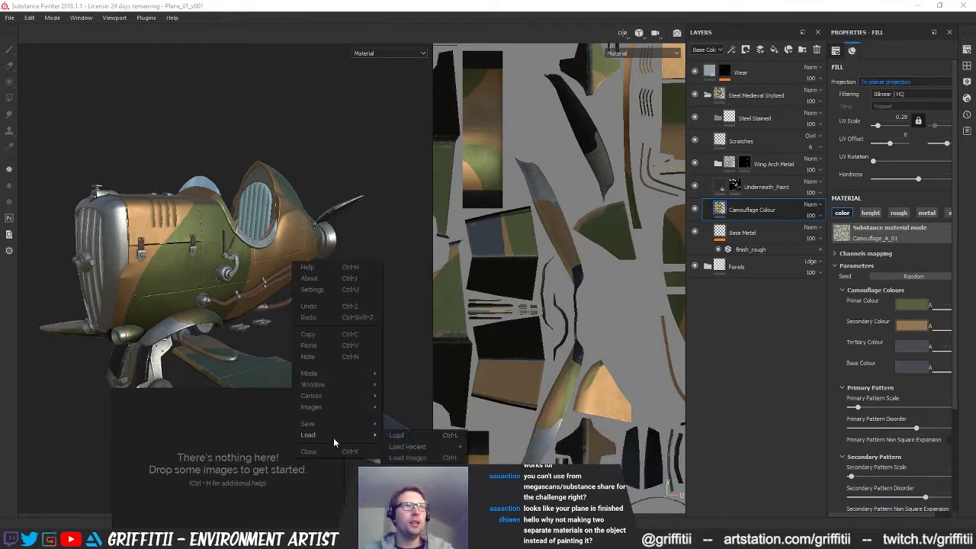
mouse_move(441, 448)
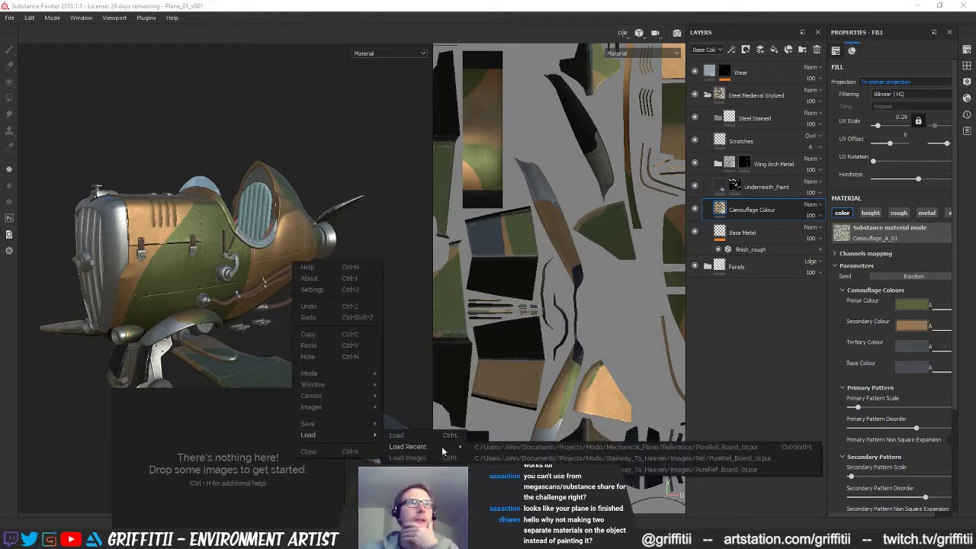
click(522, 447)
middle_drag(260, 432, 251, 432)
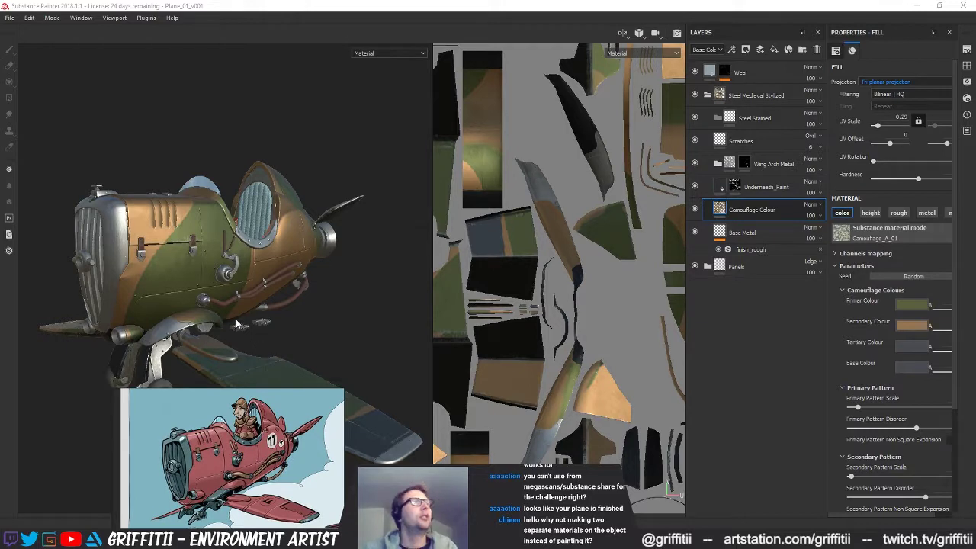
Compare the camouflaged plane with the concept art, checking the Base Metal layer and the effect of the Steel Medieval Stylized folder
alt+drag(236, 318, 202, 308)
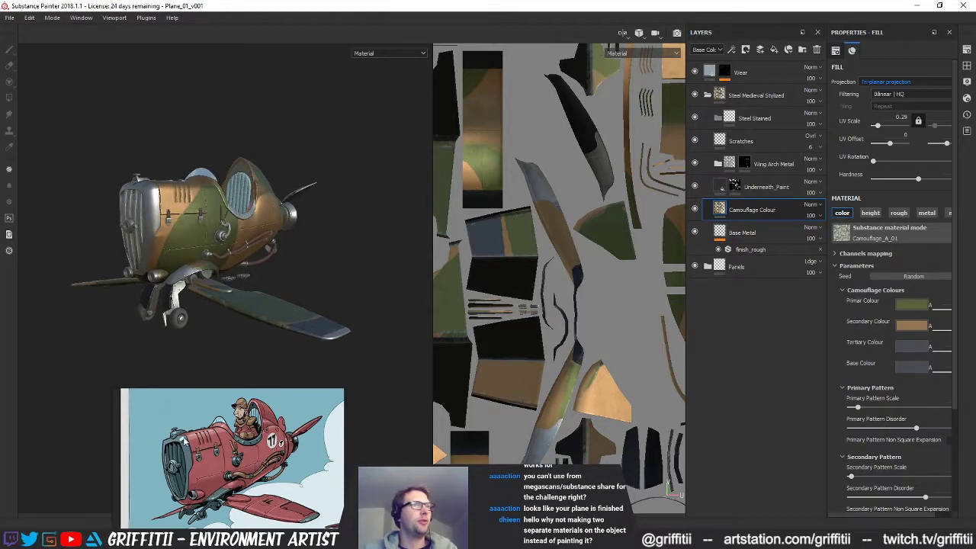
mouse_move(237, 281)
alt+mouse_down()
mouse_move(297, 253)
mouse_move(305, 268)
mouse_move(198, 263)
mouse_move(246, 277)
alt+mouse_up()
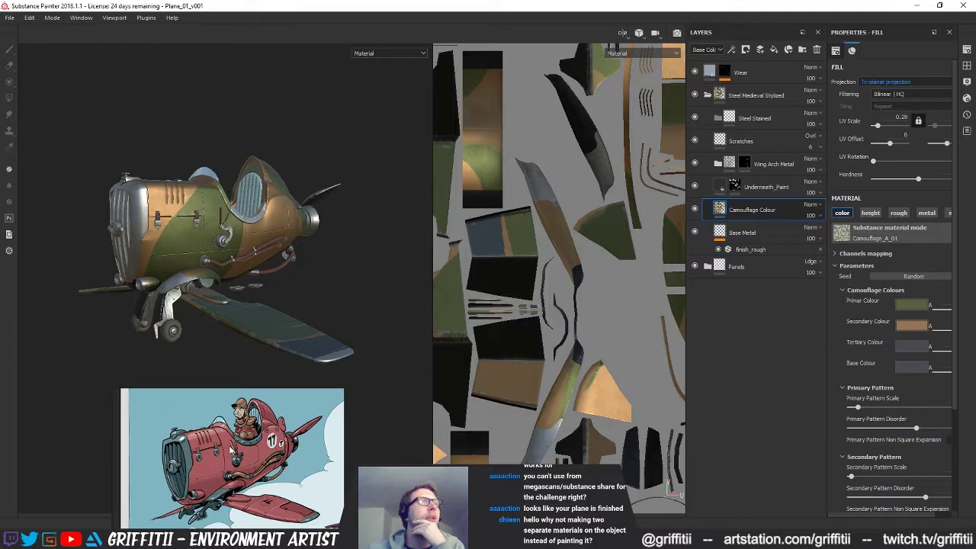
click(760, 229)
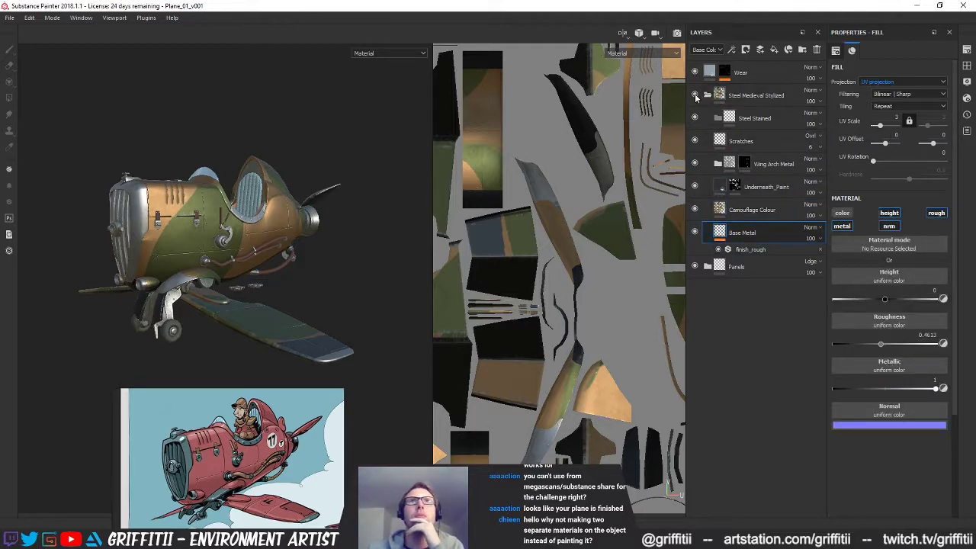
click(695, 95)
click(694, 95)
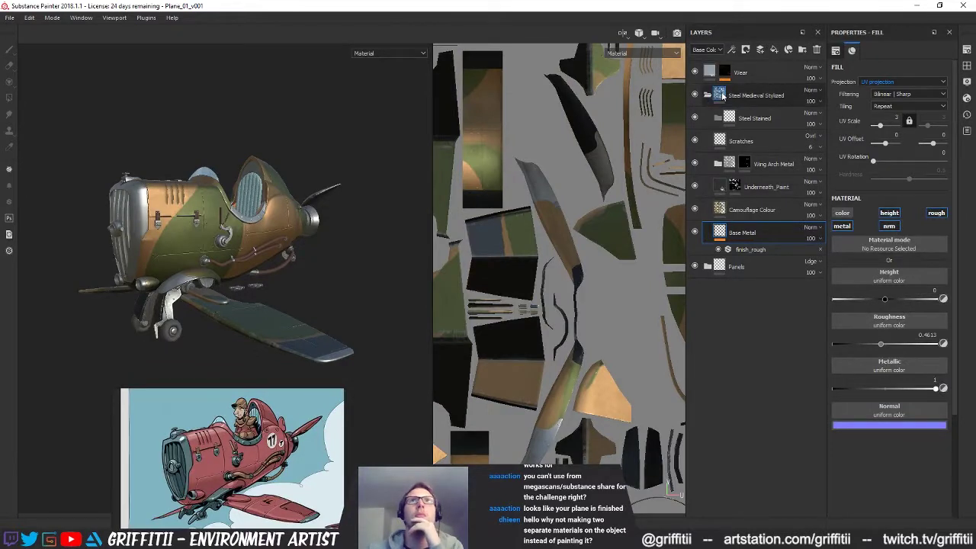
mouse_move(710, 76)
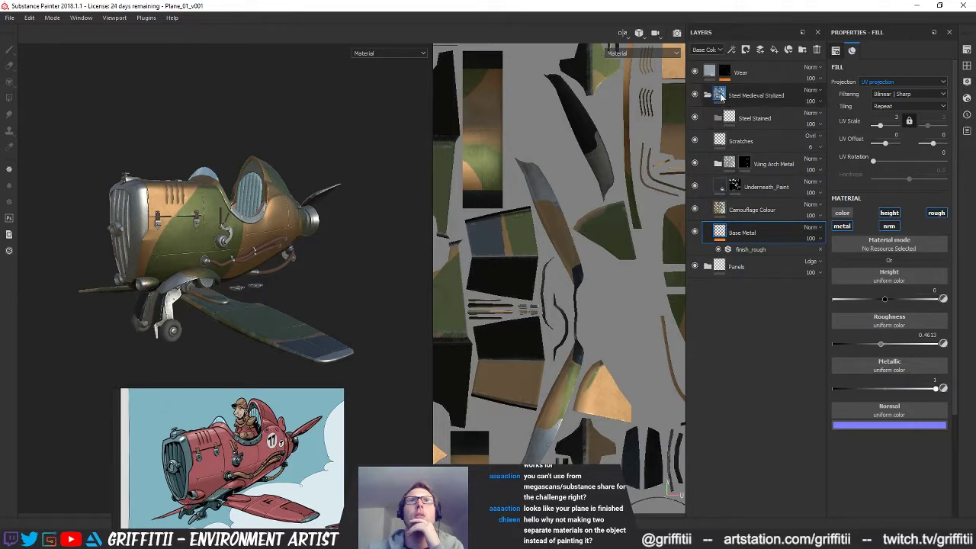
click(707, 94)
click(707, 94)
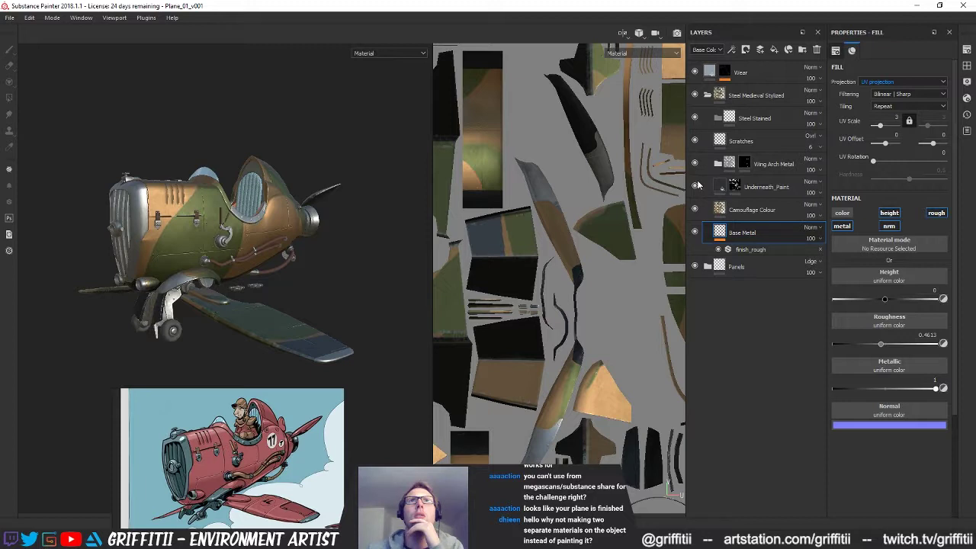
Move the Wing Arch Metal folder out of Steel Medieval Stylized to the top of the layer stack
click(717, 164)
click(728, 164)
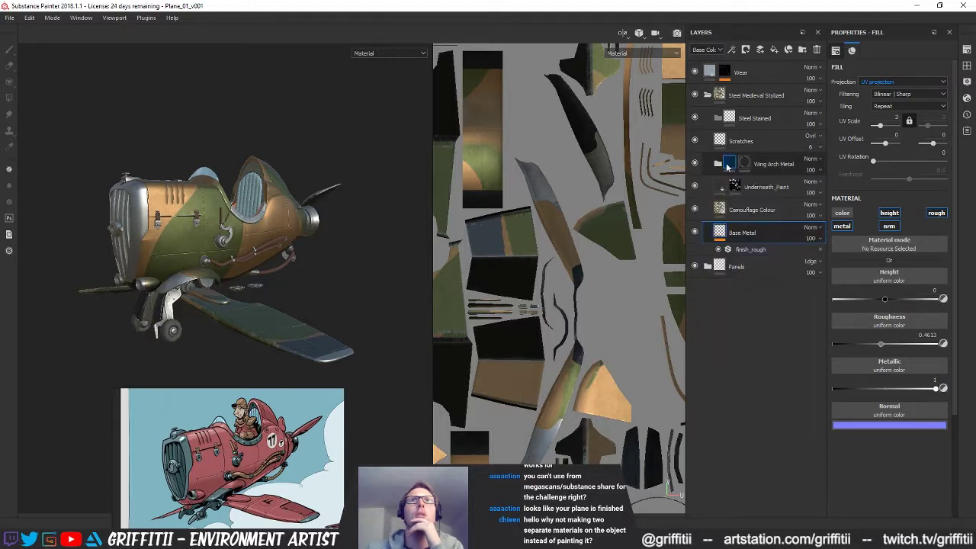
drag(772, 164, 748, 68)
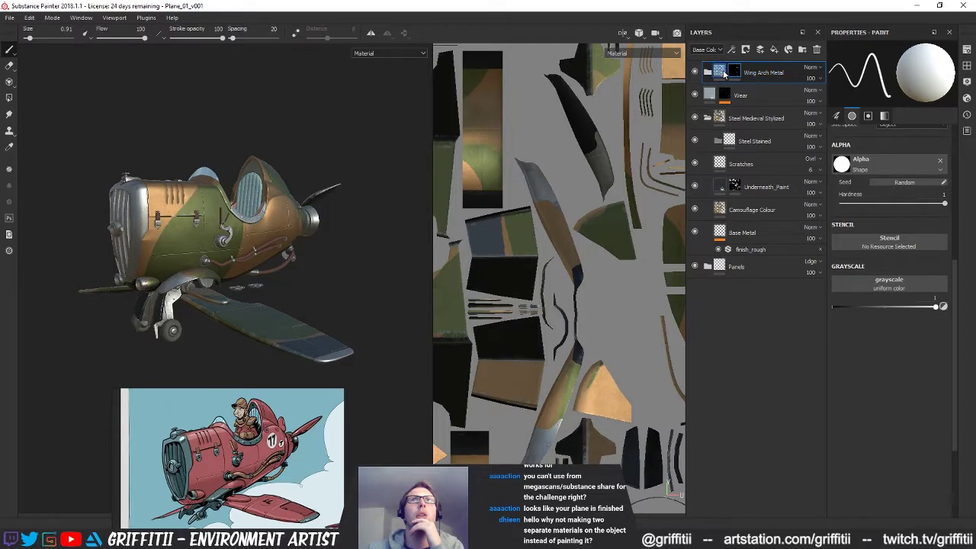
right_click(780, 74)
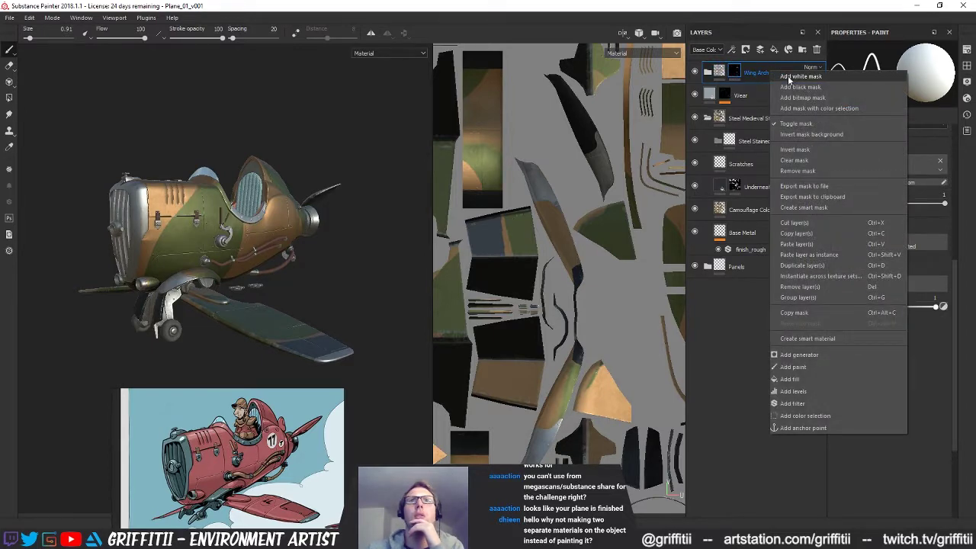
click(723, 324)
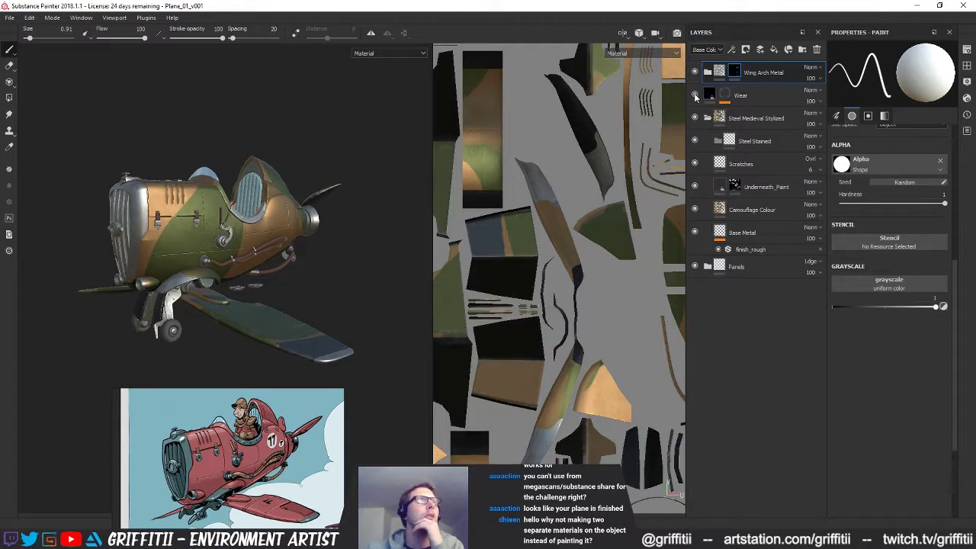
Hide the Wear layer and delete the Steel Stained folder
click(694, 95)
click(695, 95)
click(694, 96)
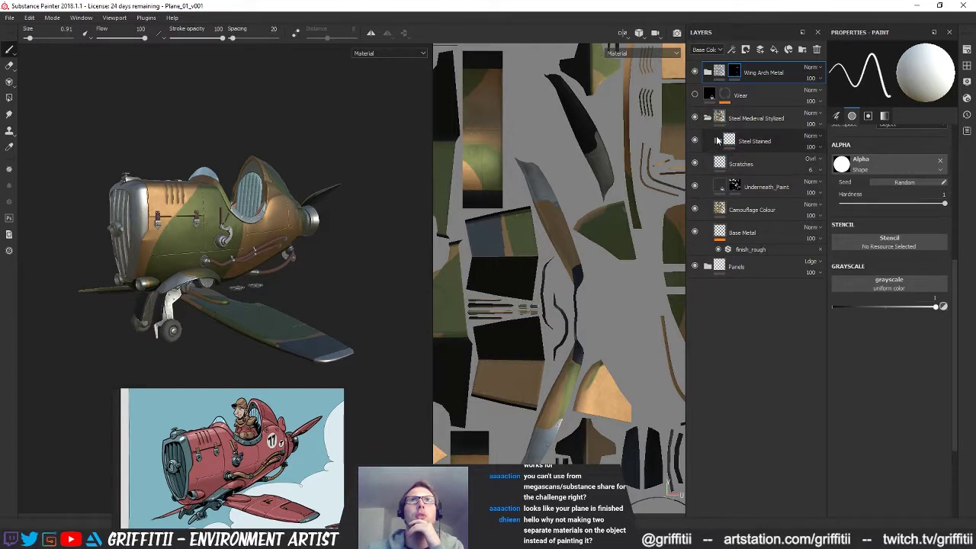
click(720, 143)
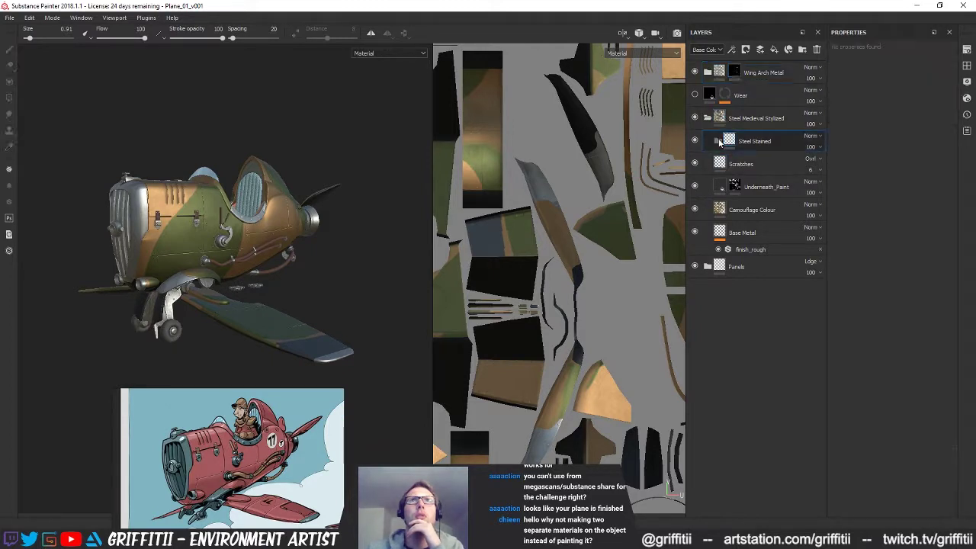
click(817, 49)
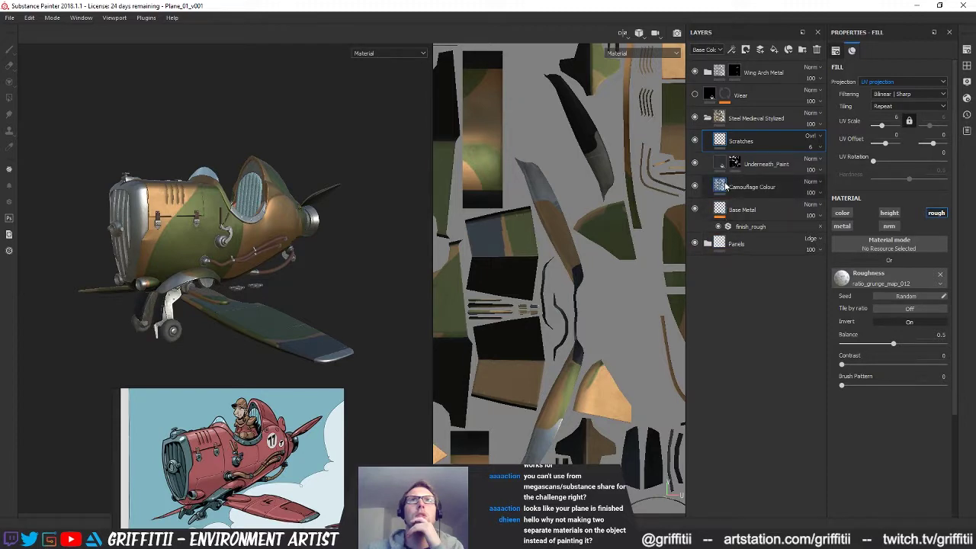
Rename the Panels folder as Panel Detail
double_click(745, 245)
click(753, 245)
key(BackSpace)
text(Detail)
key(Return)
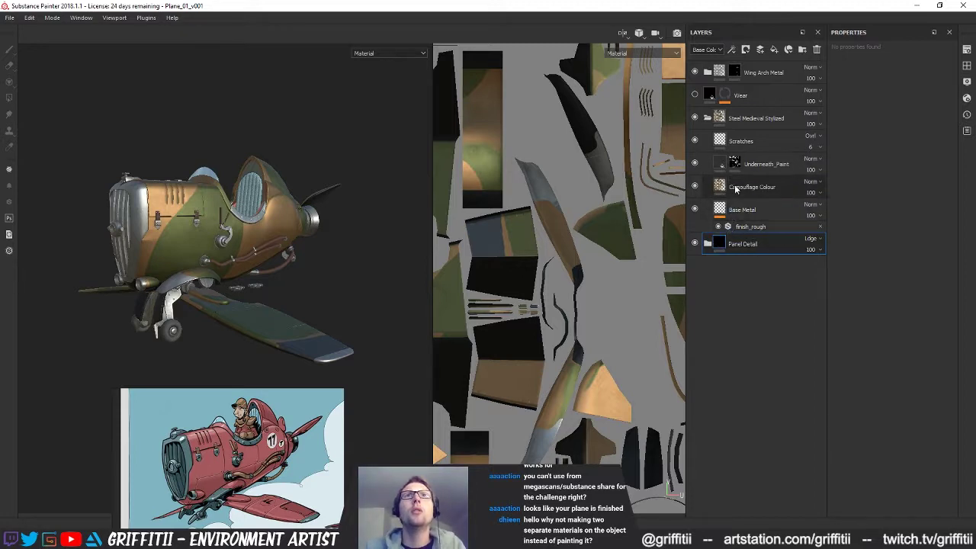
Move Underneath_Paint, Camouflage Colour and Base Metal out of Steel Medieval Stylized to just above Panel Detail, and hide the collapsed folder
click(736, 190)
click(733, 210)
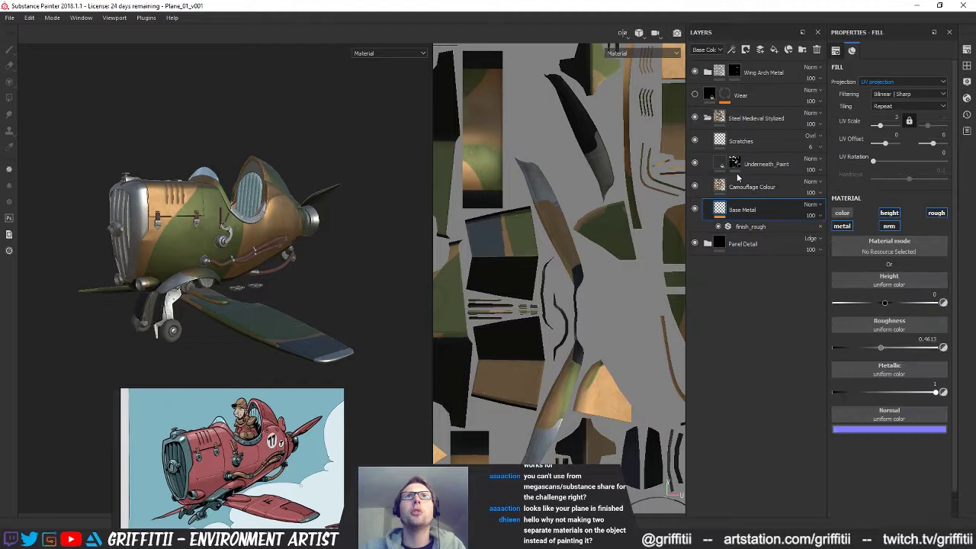
shift+click(760, 165)
drag(721, 163, 713, 244)
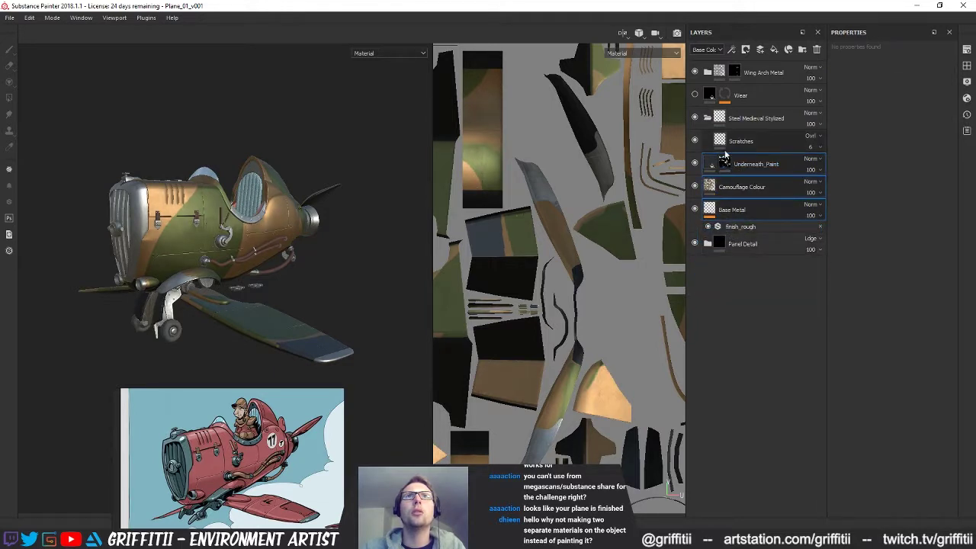
click(706, 118)
click(694, 119)
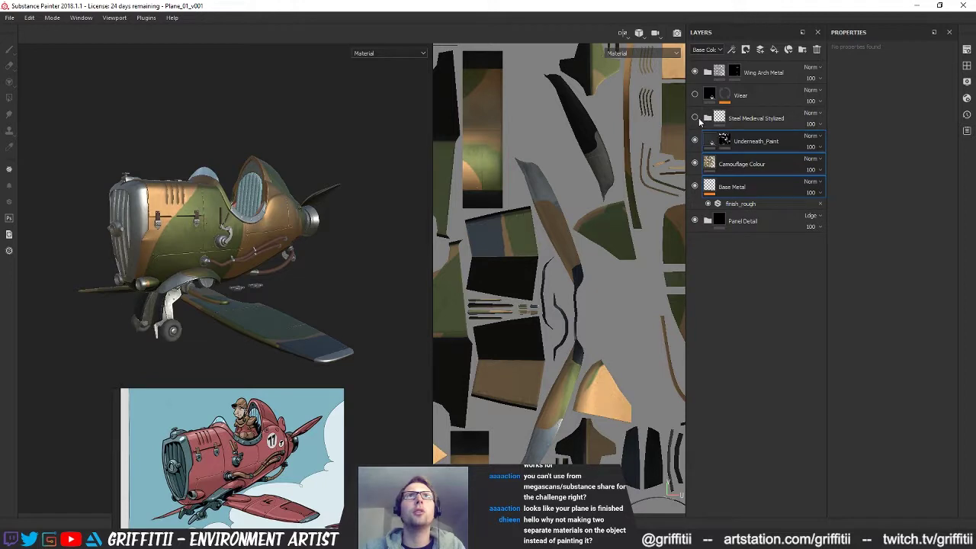
Review the Base Metal layer's material channels and examine the camouflaged fuselage up close from the side
click(739, 188)
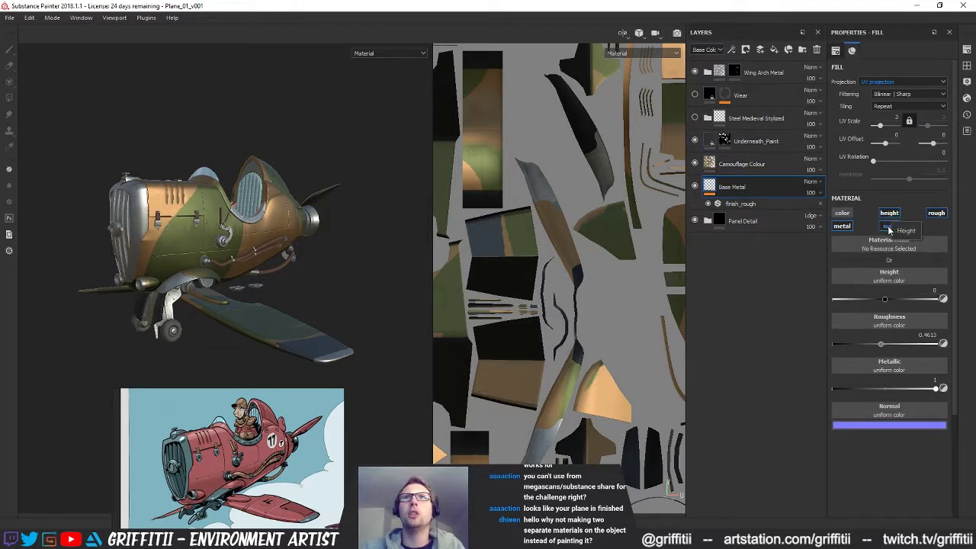
click(842, 228)
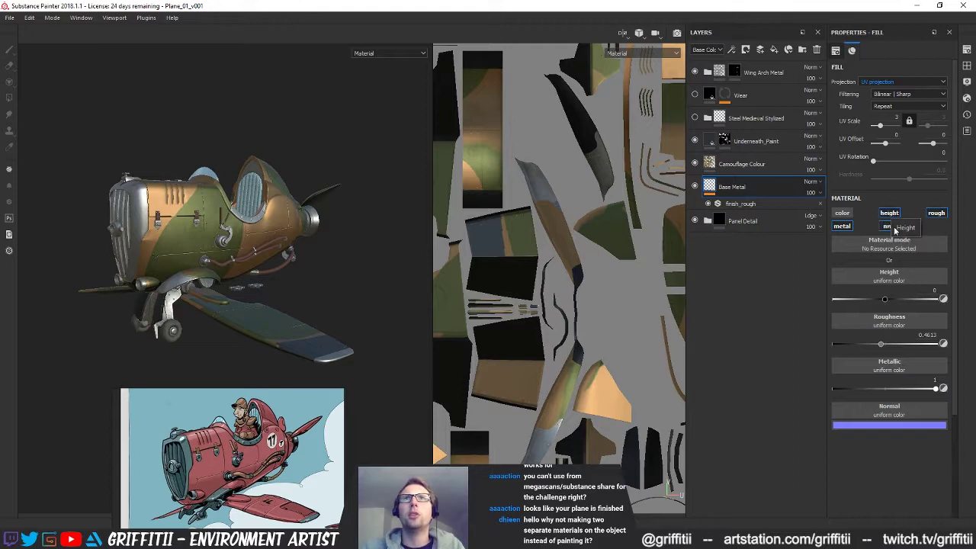
alt+drag(201, 275, 282, 279)
alt+right_drag(282, 279, 320, 297)
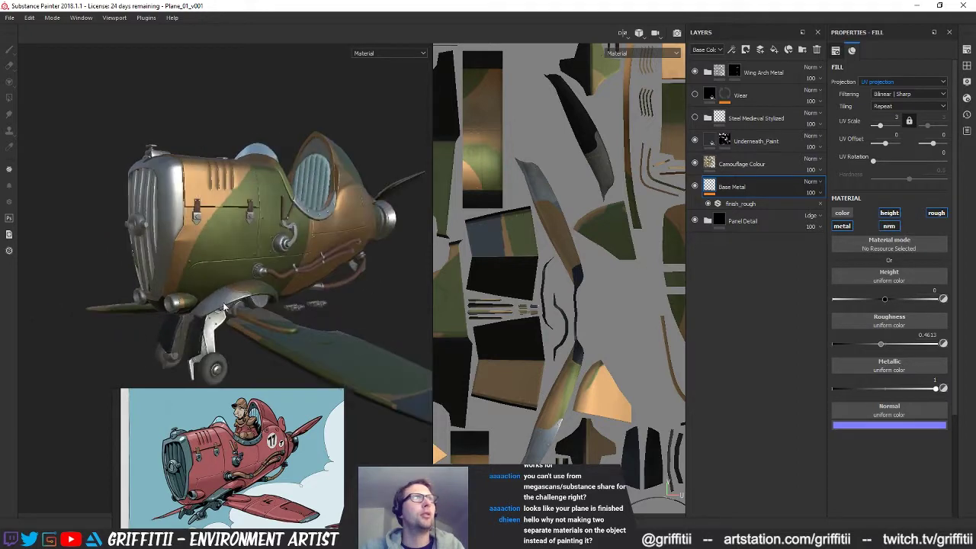
alt+drag(321, 297, 271, 301)
alt+middle_drag(271, 301, 261, 303)
alt+drag(261, 303, 260, 276)
alt+middle_drag(261, 276, 271, 284)
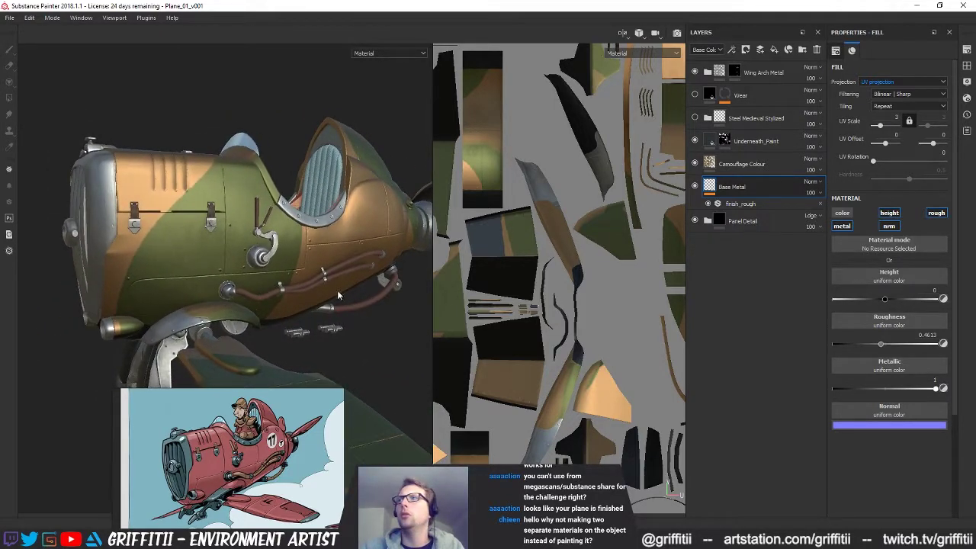
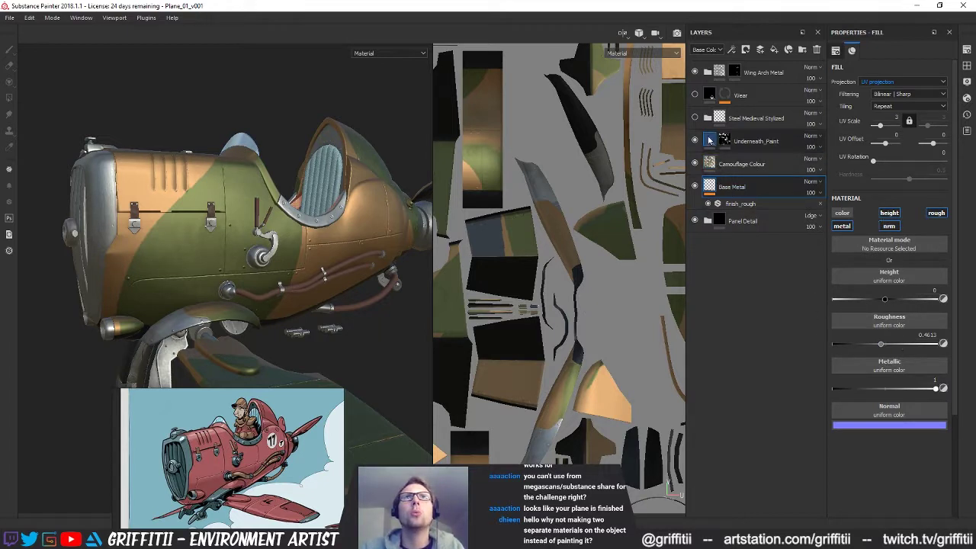
Hide the Underneath_Paint and Camouflage Colour layers to expose the bare base metal
click(710, 143)
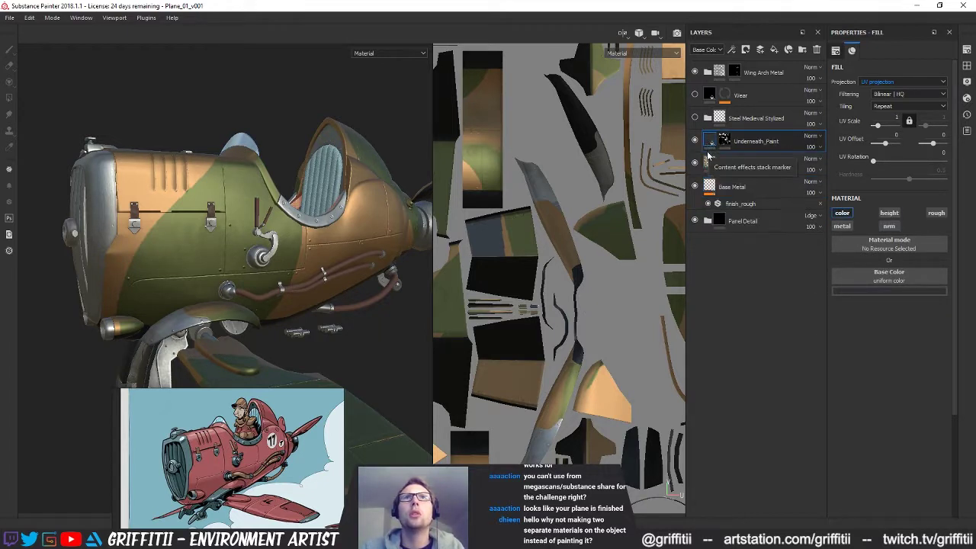
click(709, 161)
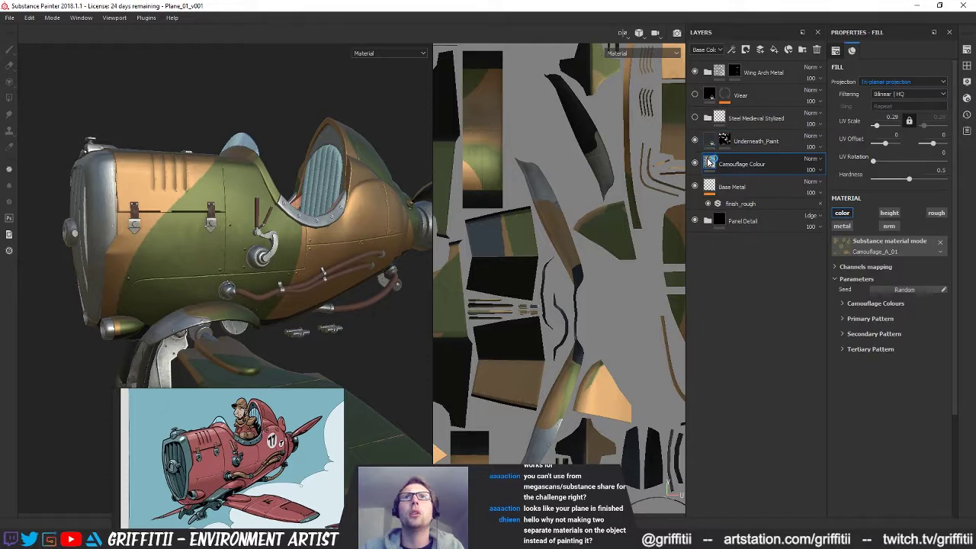
click(695, 140)
click(695, 163)
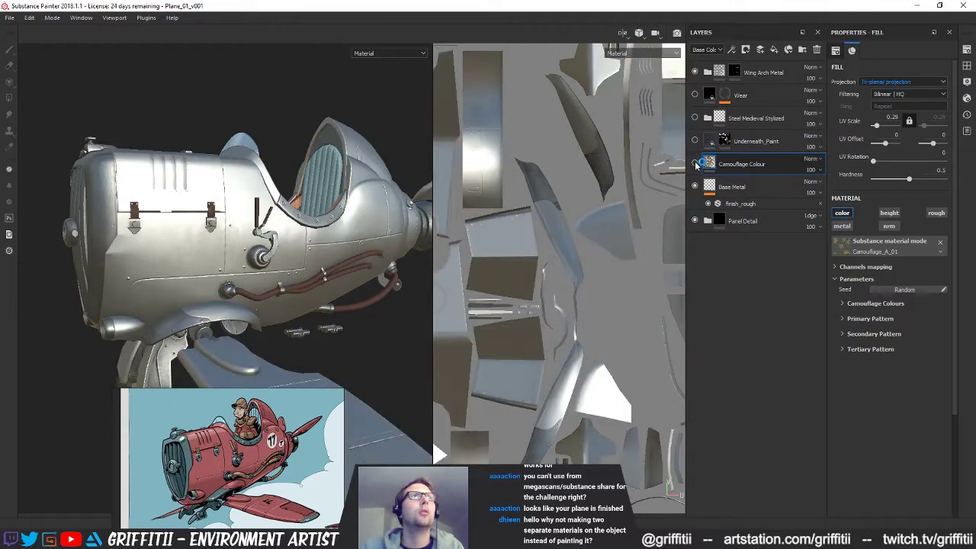
Enable the colour channel on the Base Metal layer and set its base colour to a neutral dark grey
click(710, 183)
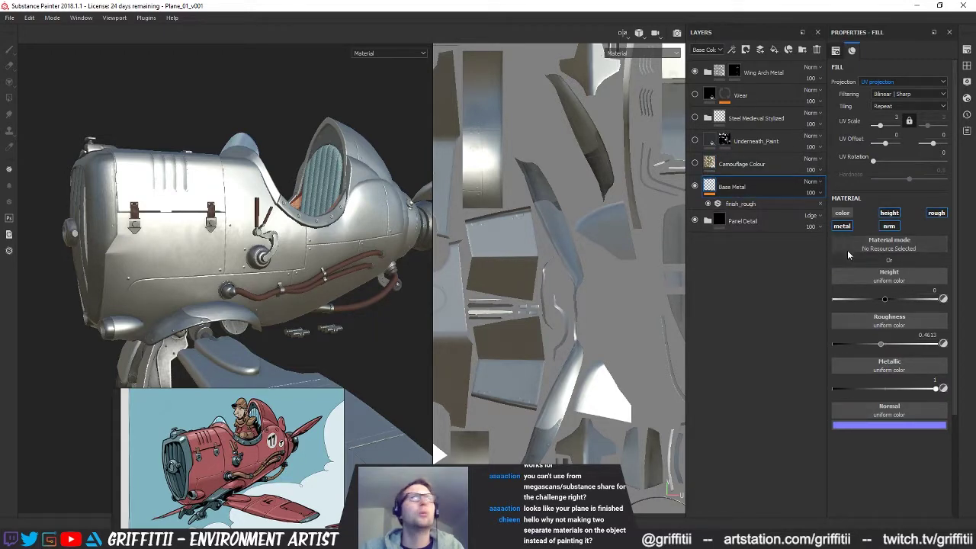
click(843, 214)
click(889, 276)
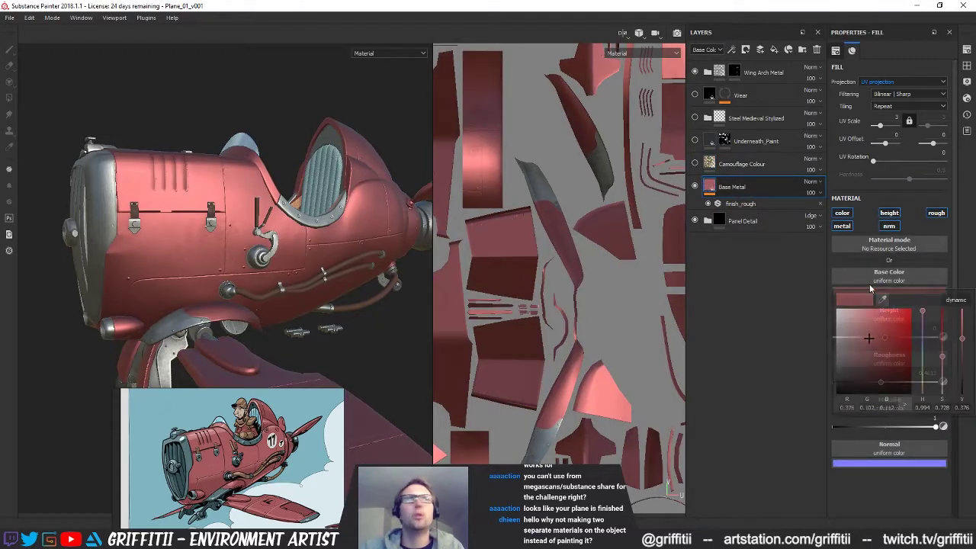
click(850, 368)
mouse_move(851, 369)
mouse_down()
mouse_move(843, 383)
mouse_move(834, 368)
mouse_up()
drag(958, 372, 963, 376)
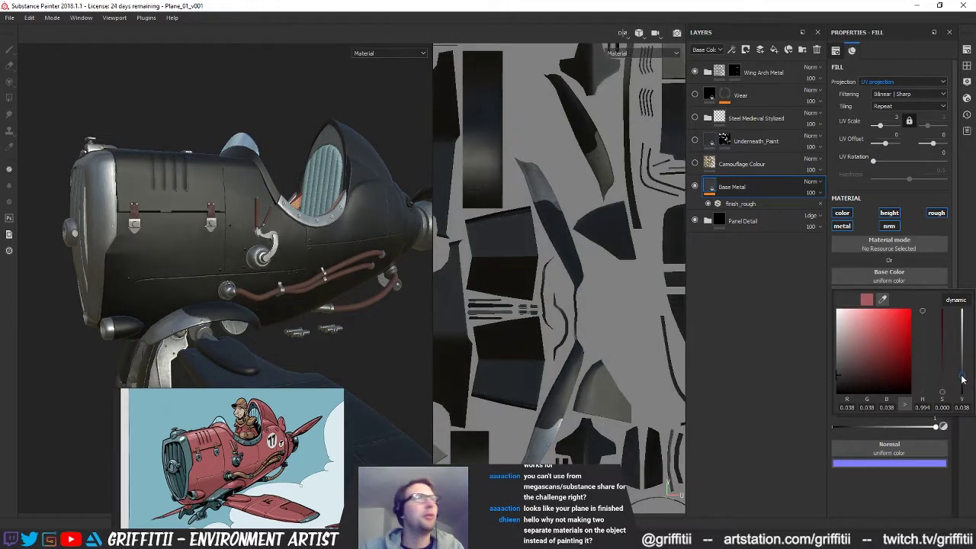
drag(962, 381, 967, 363)
alt+drag(271, 243, 305, 265)
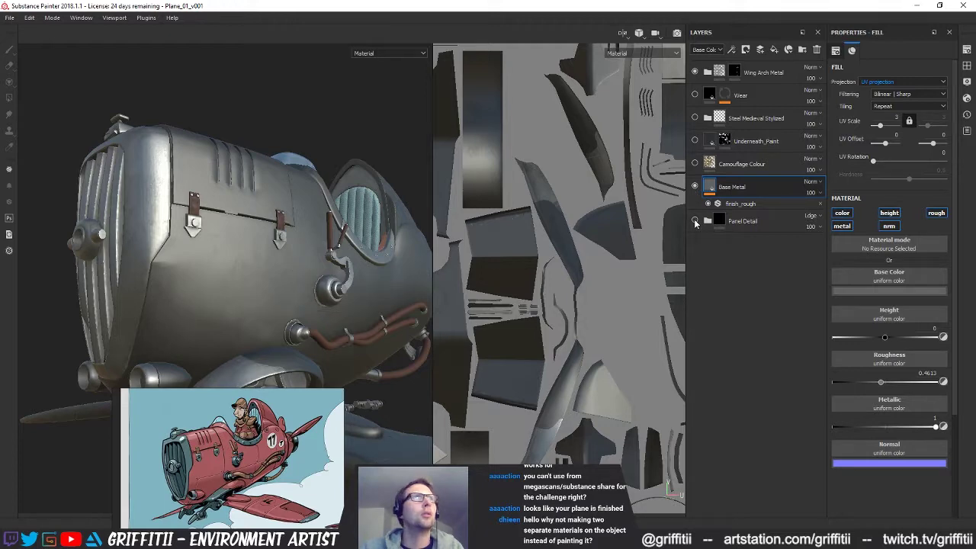
Judge the Base Metal layer and its finish_rough filter by switching each off and on, and remove the filter
click(694, 187)
click(694, 187)
click(695, 187)
click(695, 187)
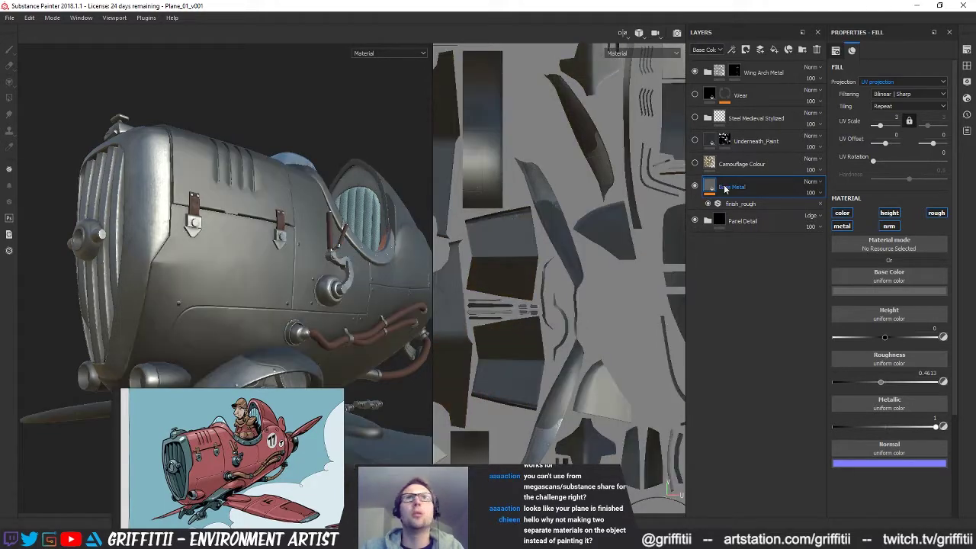
click(726, 203)
click(709, 206)
click(709, 206)
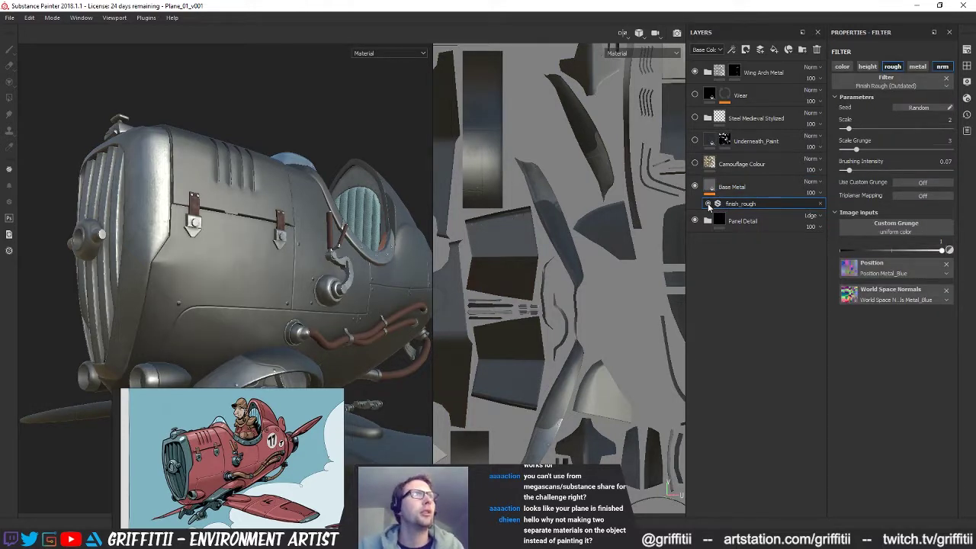
click(709, 206)
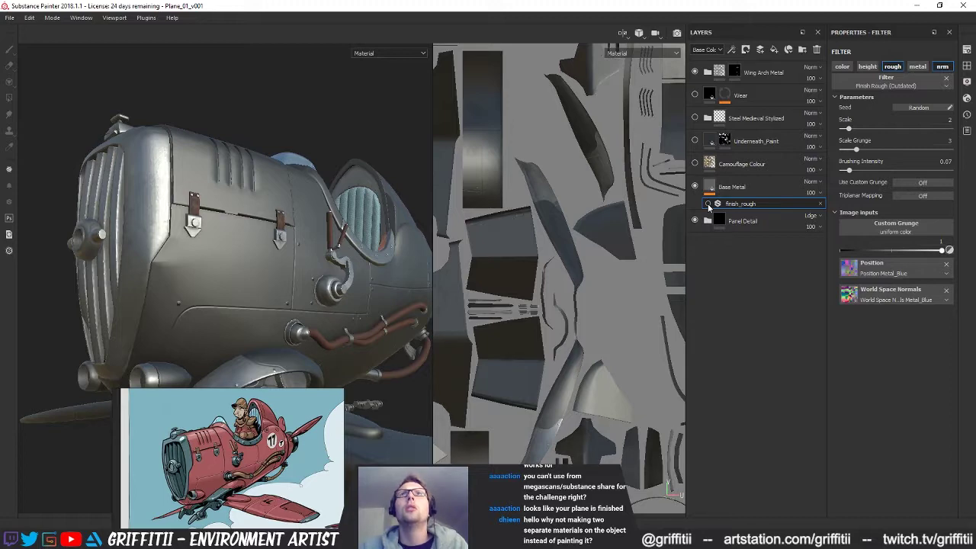
click(710, 206)
click(821, 203)
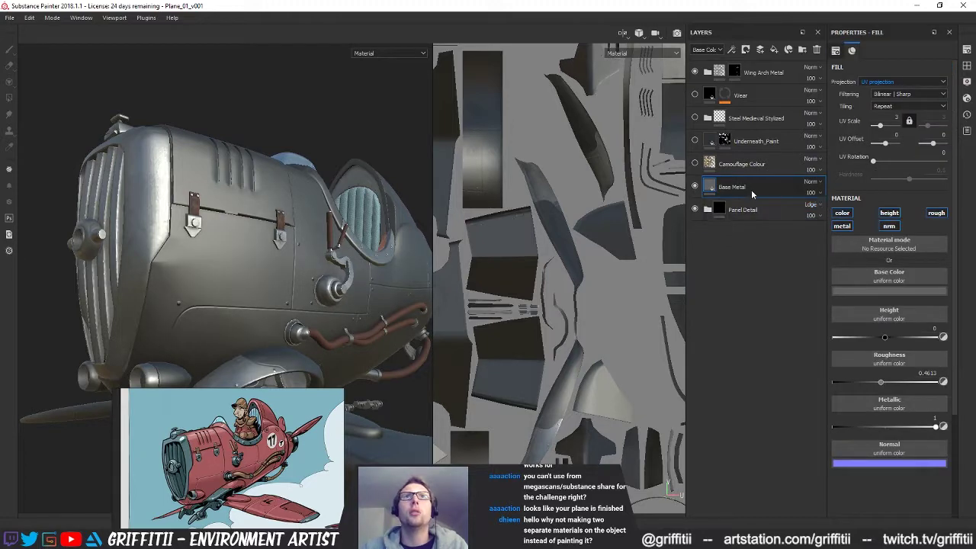
Open the shelf of procedural textures beside the layer stack and switch the viewport to show only the 3D model
right_click(749, 191)
click(692, 279)
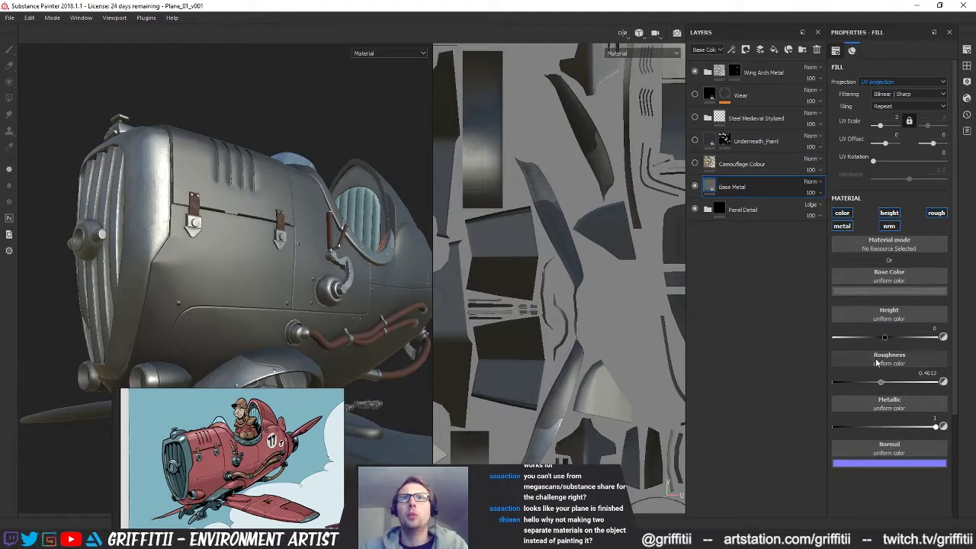
click(965, 61)
drag(580, 64, 460, 93)
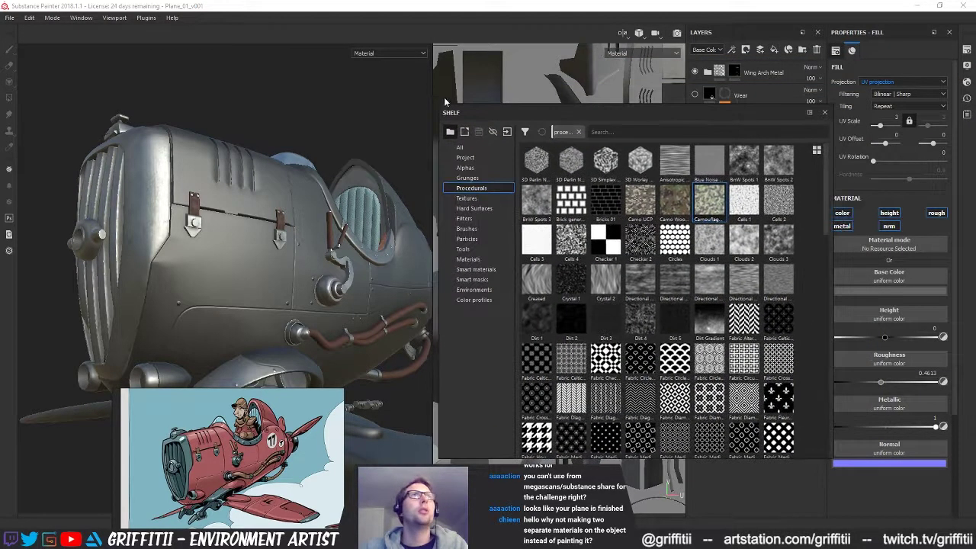
alt+drag(397, 176, 342, 191)
key(F1)
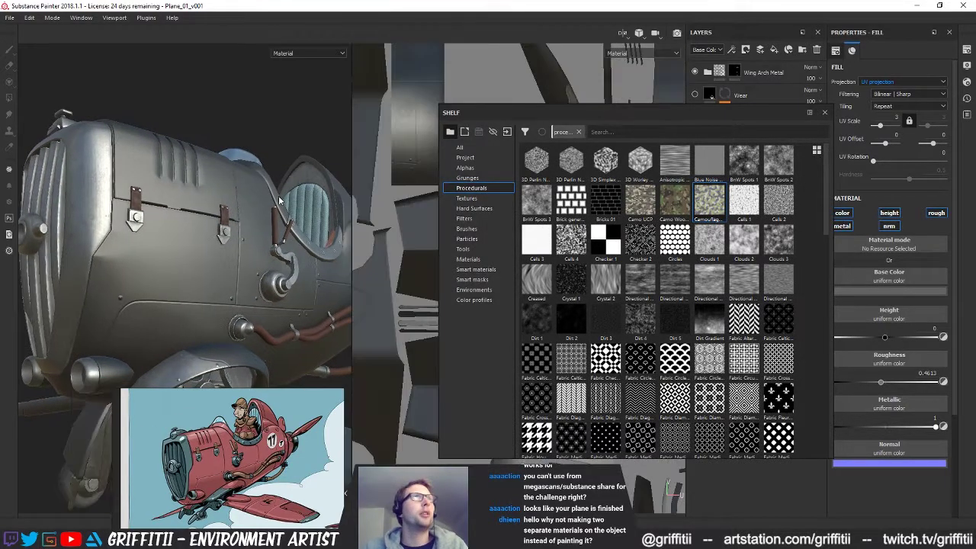
key(F2)
alt+drag(405, 196, 376, 150)
drag(549, 120, 484, 104)
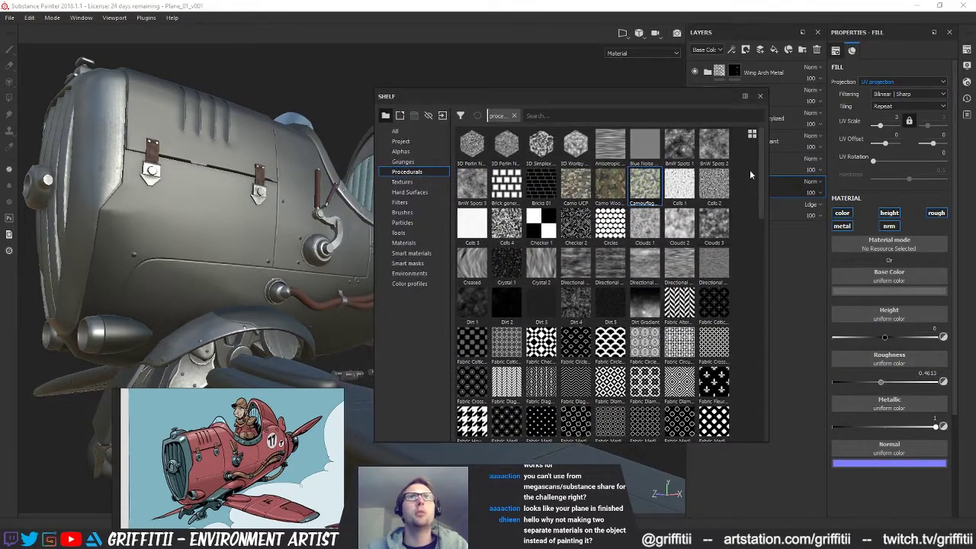
Search the procedural textures for "pain", preview the matching grunges, and clear the search
mouse_move(761, 179)
mouse_down()
mouse_move(759, 256)
mouse_move(764, 176)
mouse_up()
click(640, 116)
text(paint)
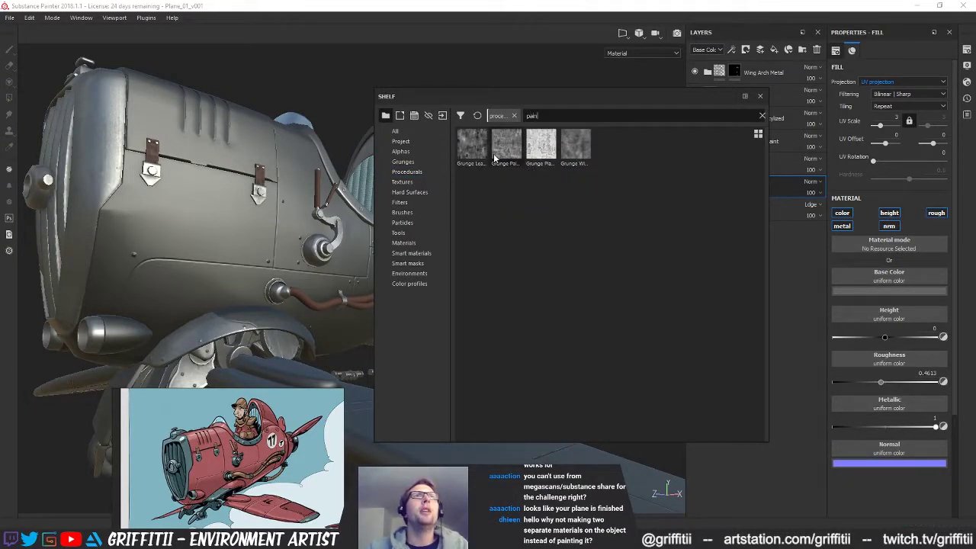
mouse_move(518, 144)
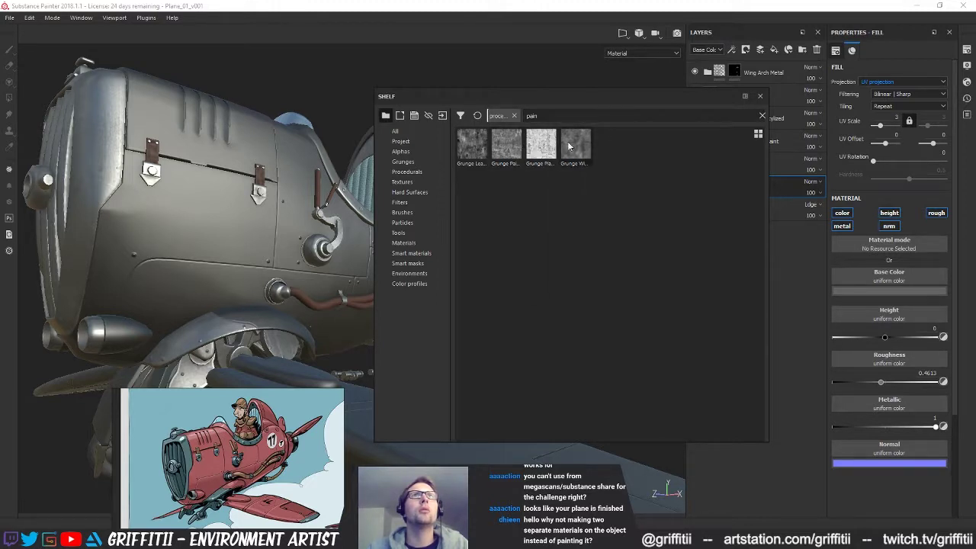
mouse_move(568, 146)
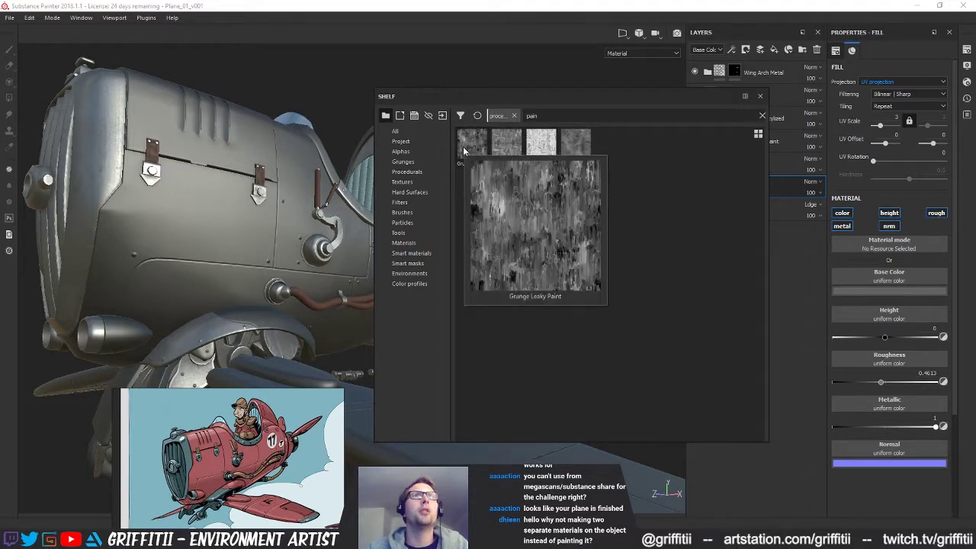
double_click(531, 115)
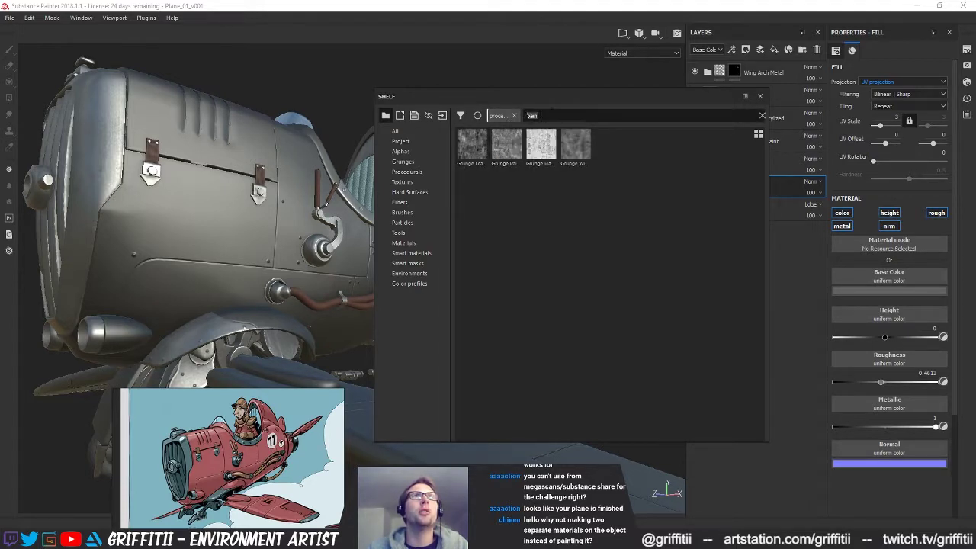
click(762, 116)
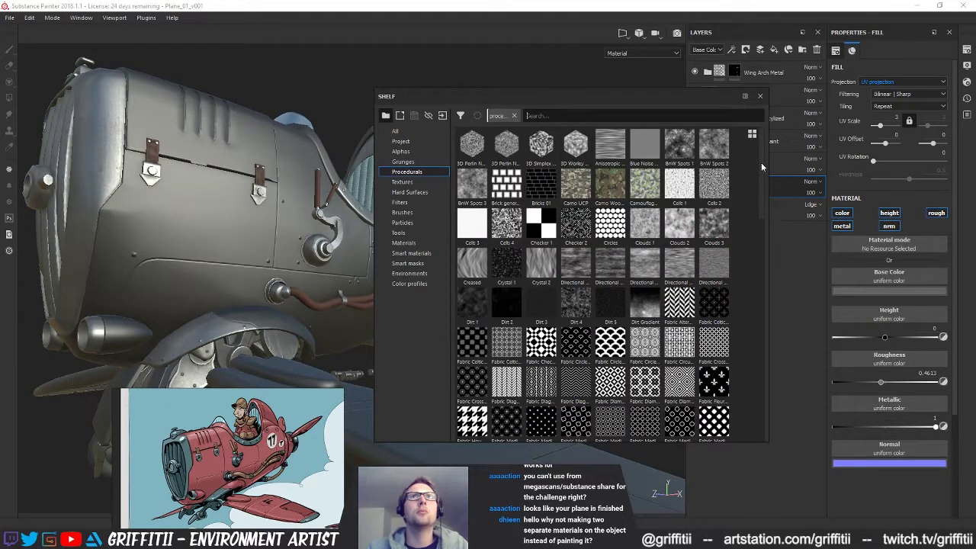
Search the procedural textures for "noise" and enlarge the shelf thumbnails to compare the grunge patterns
scroll(761, 163, down, 3)
scroll(762, 163, up, 3)
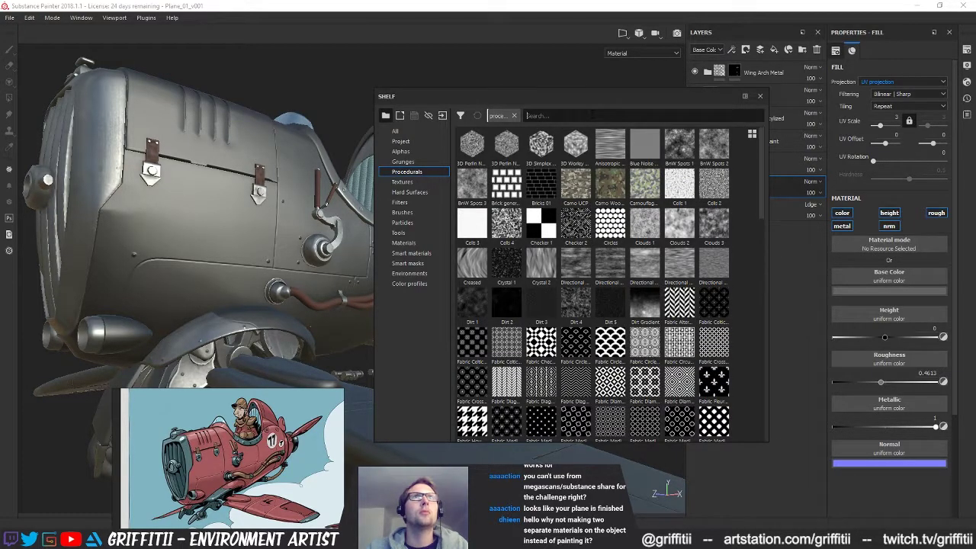
text(noise)
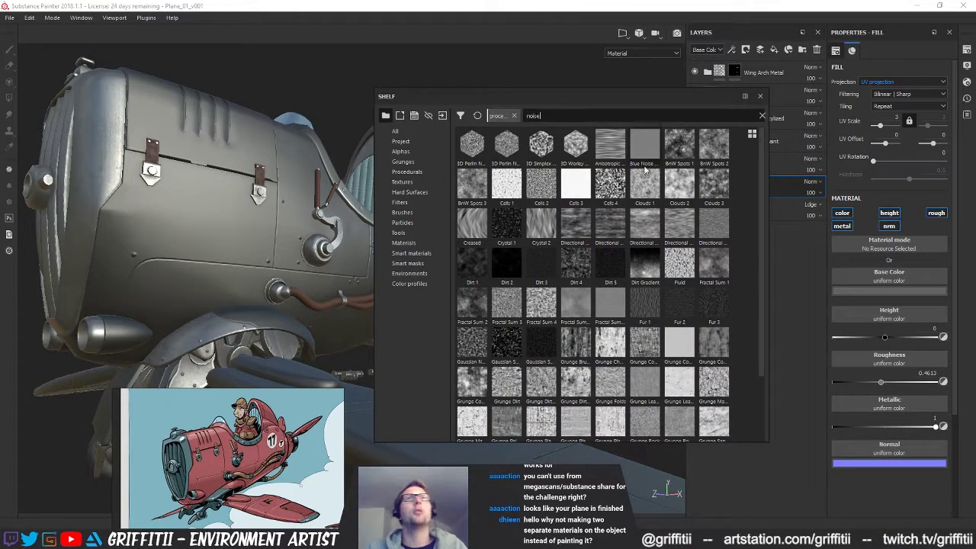
drag(758, 184, 761, 288)
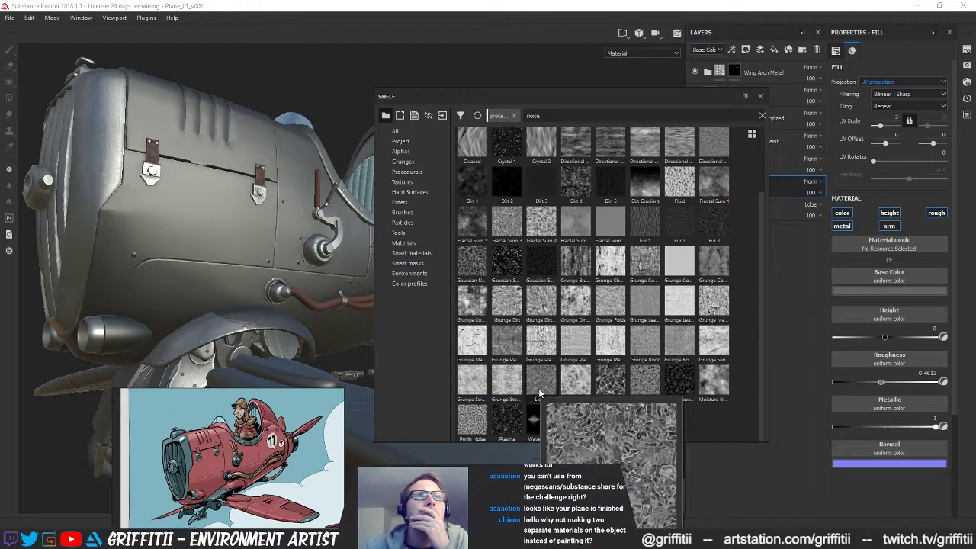
click(753, 135)
click(763, 170)
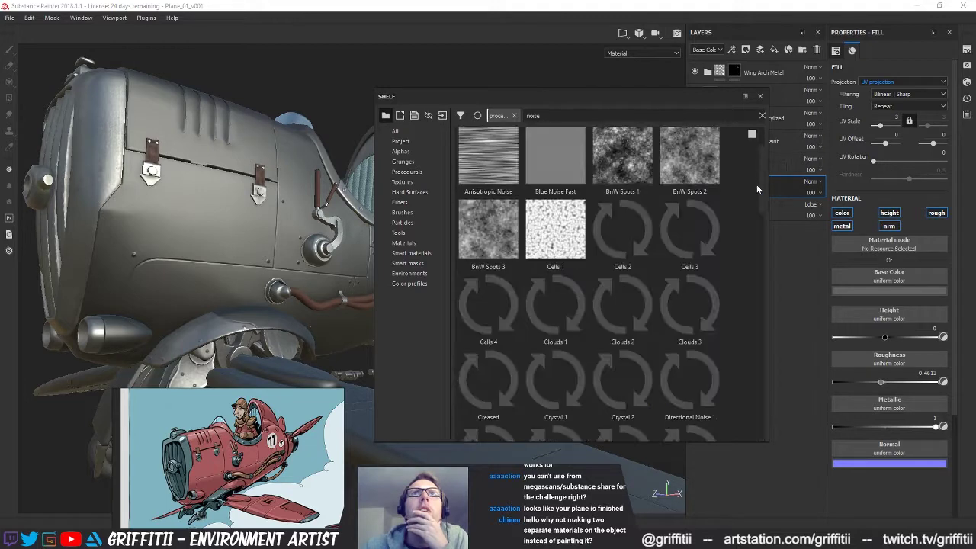
mouse_move(760, 198)
mouse_down()
mouse_move(751, 401)
mouse_move(763, 415)
mouse_move(763, 337)
mouse_up()
Assign the Grunge Dirt Scratched procedural to the Base Metal layer's roughness
mouse_move(569, 370)
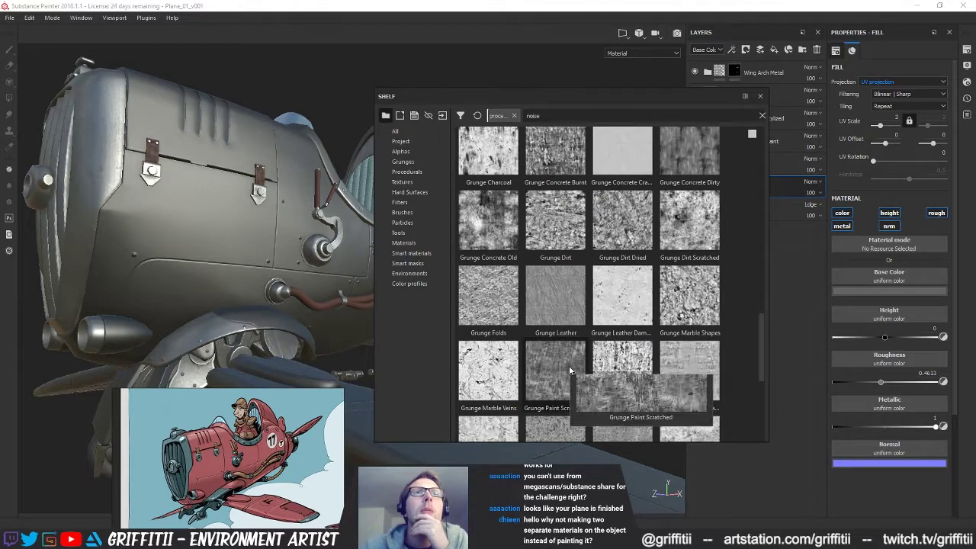
mouse_move(644, 225)
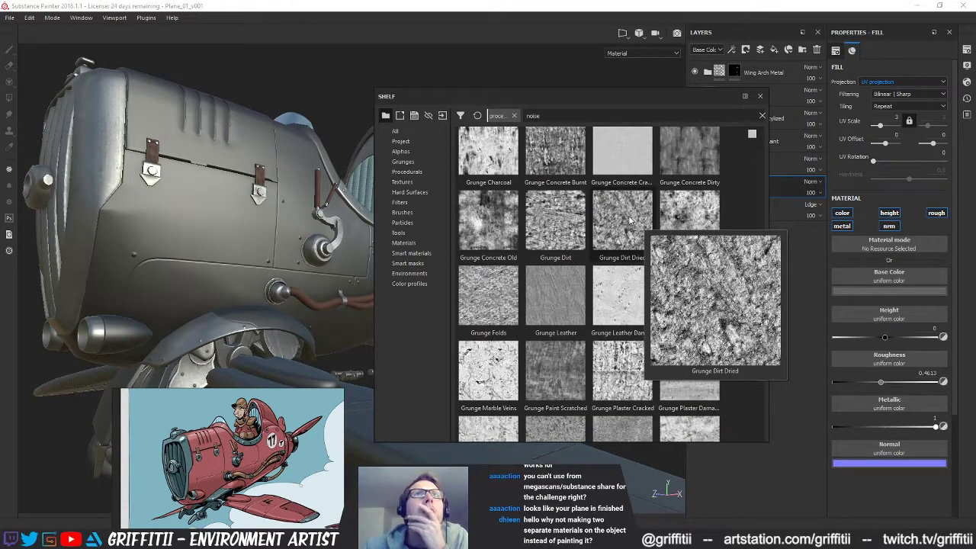
mouse_move(686, 162)
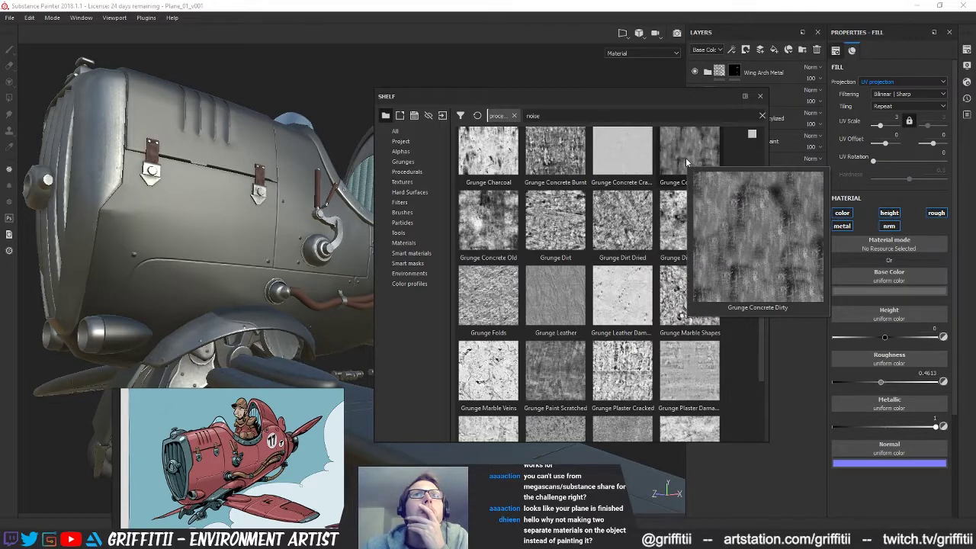
scroll(673, 311, up, 5)
scroll(703, 314, down, 5)
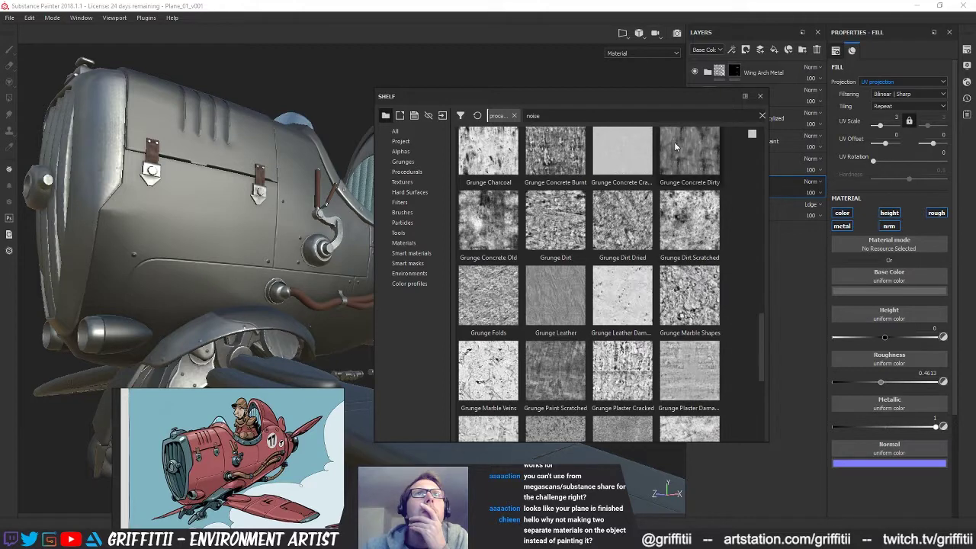
mouse_move(626, 147)
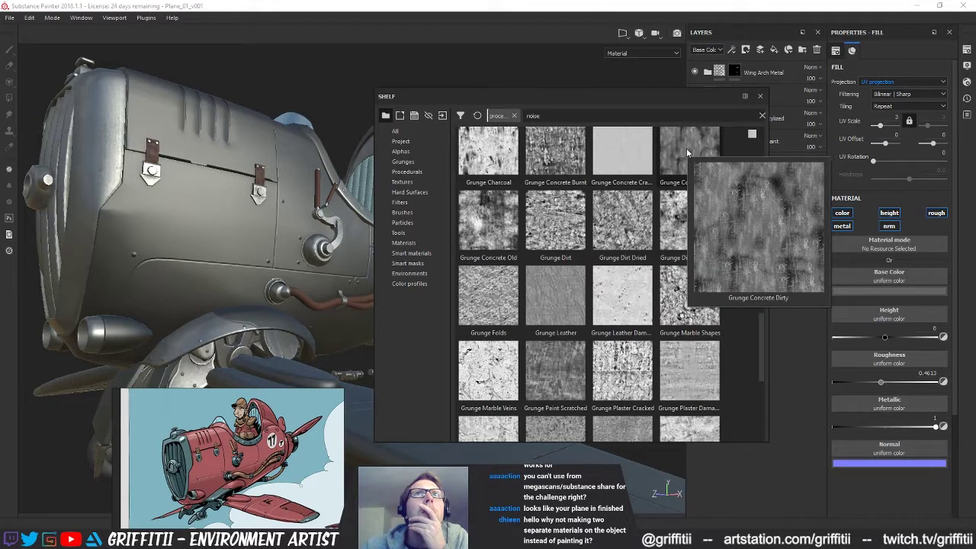
mouse_move(562, 151)
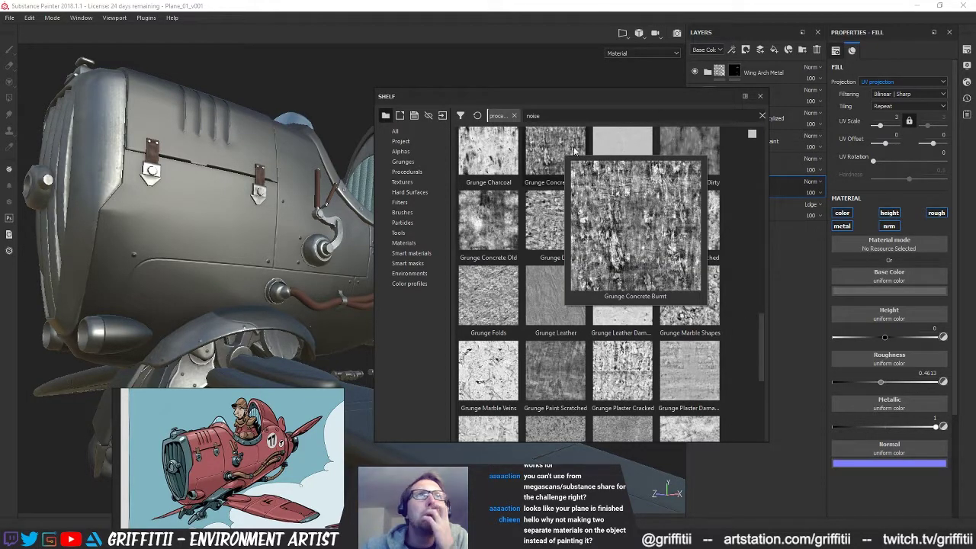
mouse_move(562, 312)
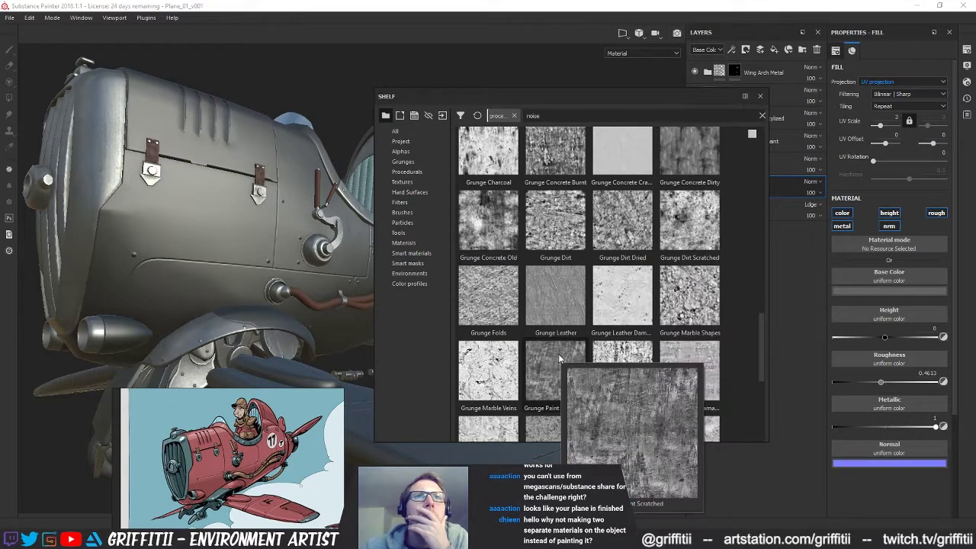
mouse_move(682, 218)
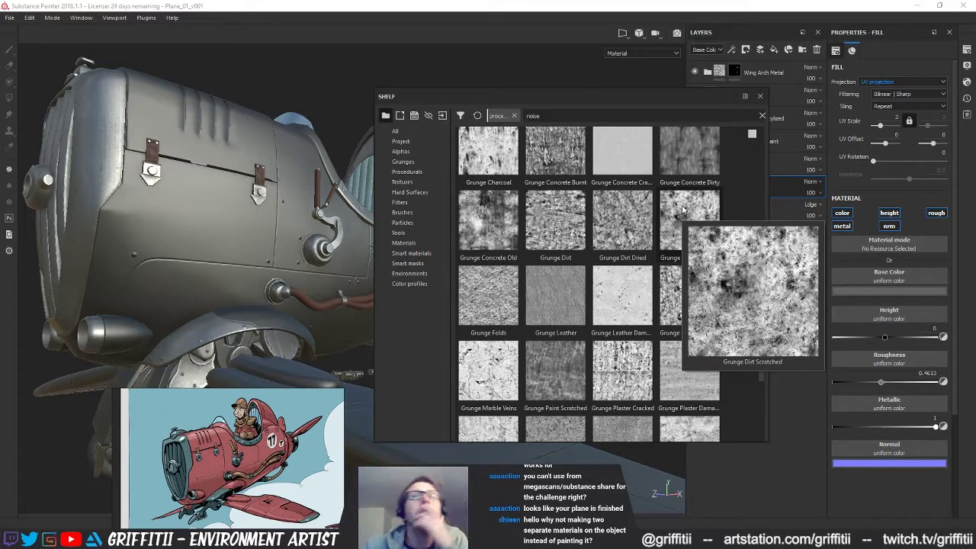
drag(683, 214, 865, 355)
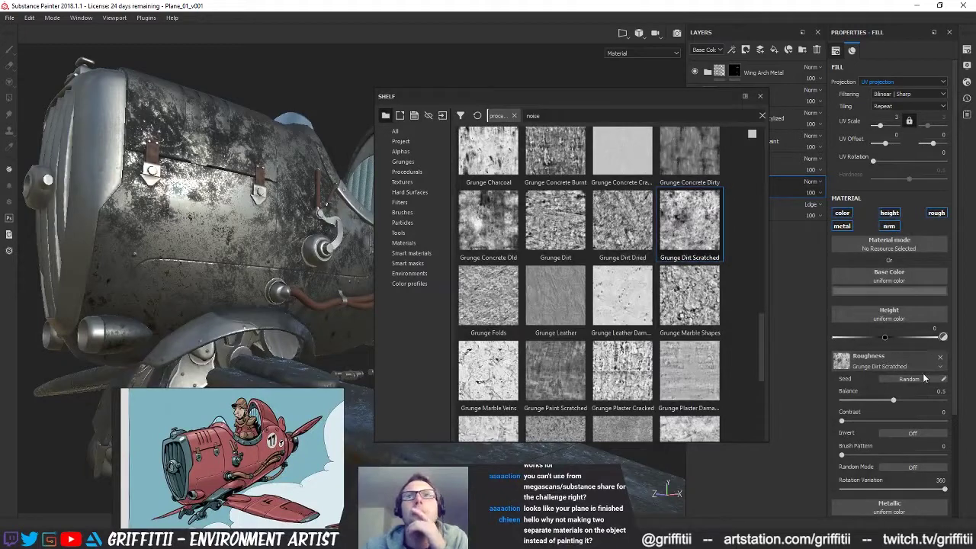
Tune the roughness grunge with balance 0.48 and contrast 0.09, trying inversion and lower rotation variation before restoring rotation variation to 360
mouse_move(894, 402)
mouse_down()
mouse_move(918, 403)
mouse_move(890, 402)
mouse_up()
drag(844, 424, 852, 423)
click(913, 432)
click(913, 433)
mouse_move(841, 456)
mouse_down()
mouse_move(946, 455)
mouse_move(838, 473)
mouse_move(946, 457)
mouse_move(842, 457)
mouse_up()
drag(944, 489, 851, 492)
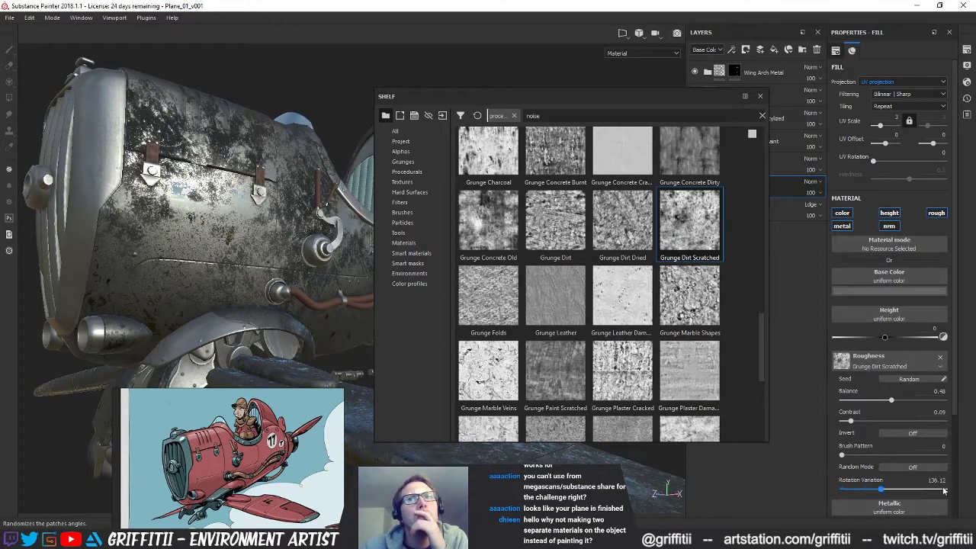
drag(924, 491, 947, 491)
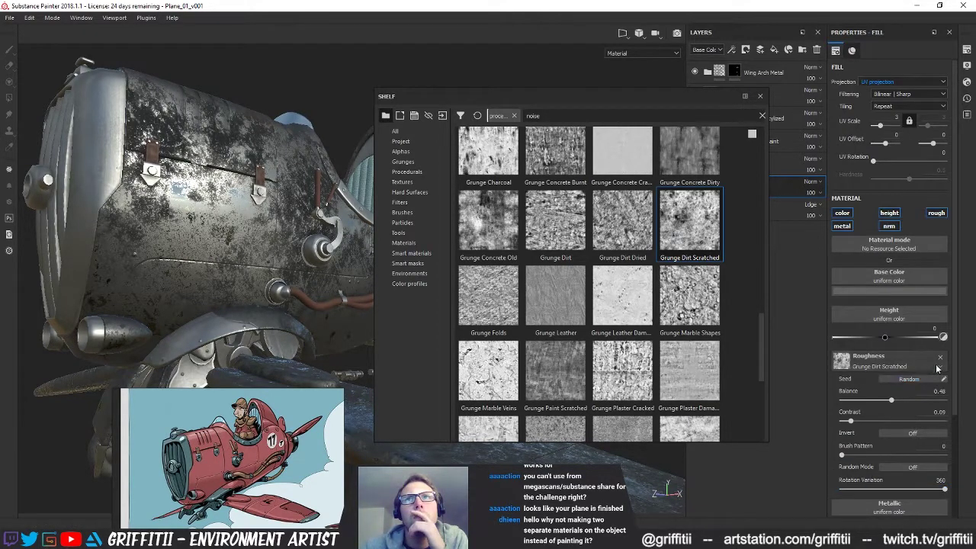
Remove the Grunge Dirt Scratched map from the Base Metal layer's roughness and move the shelf clear of the layer stack
scroll(887, 408, down, 2)
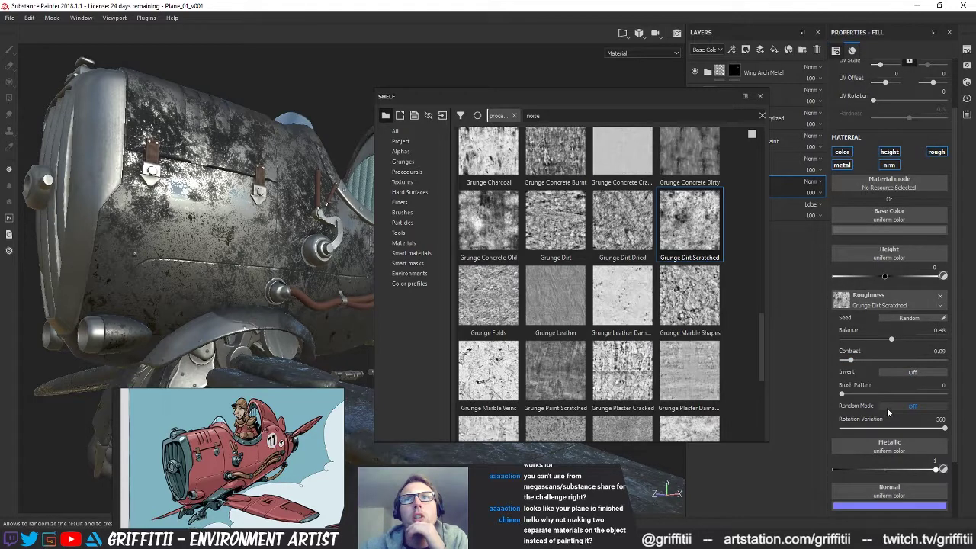
click(940, 317)
drag(549, 96, 432, 98)
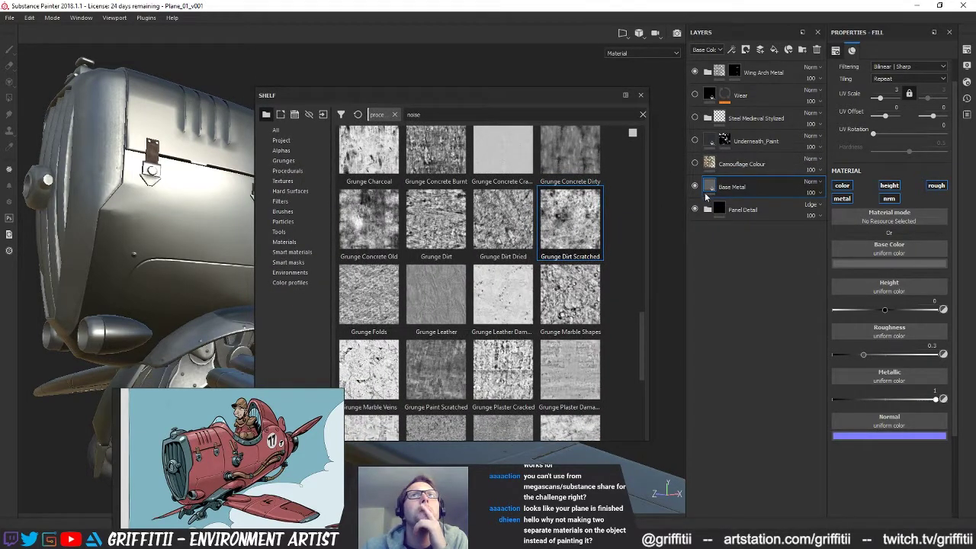
Disable the metal, normal, height and roughness channels on the Base Metal layer, keeping only colour
click(842, 199)
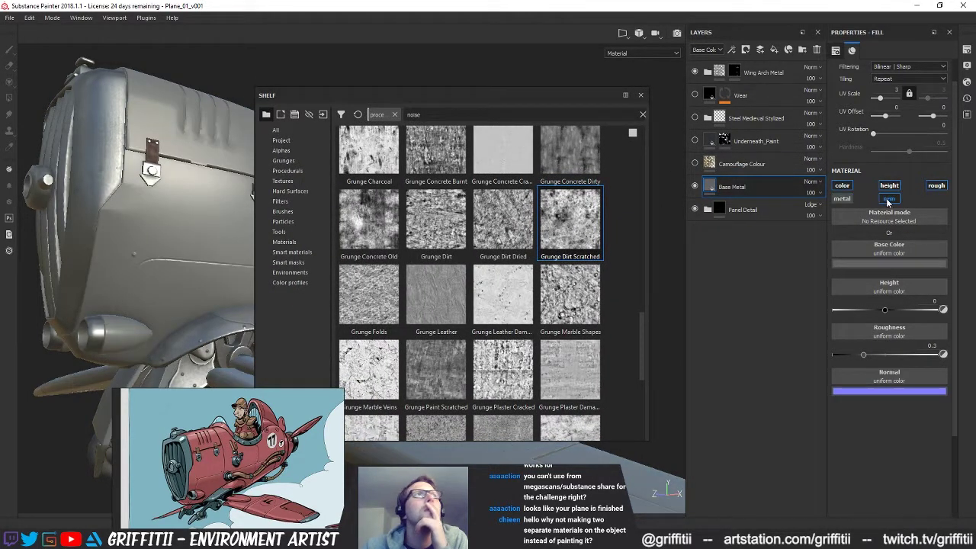
click(888, 199)
click(889, 186)
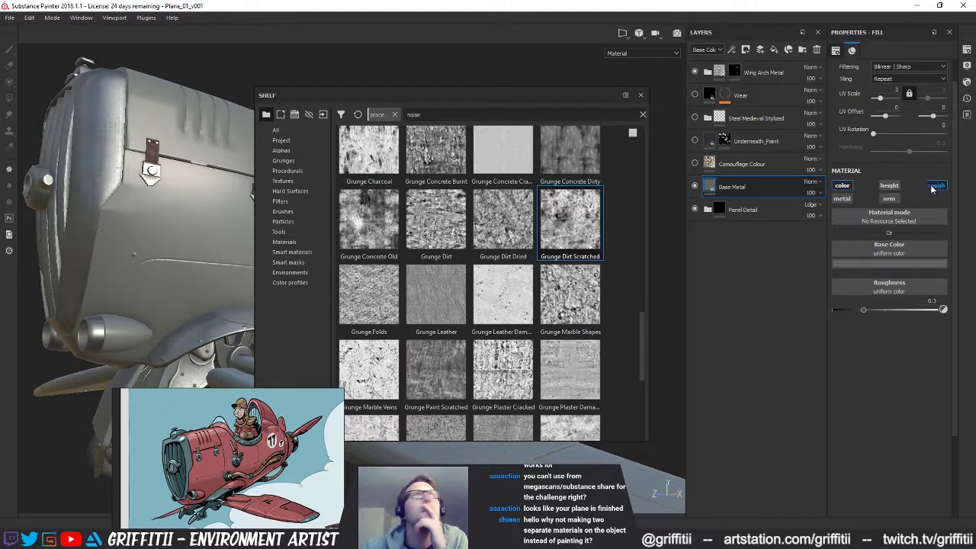
click(933, 186)
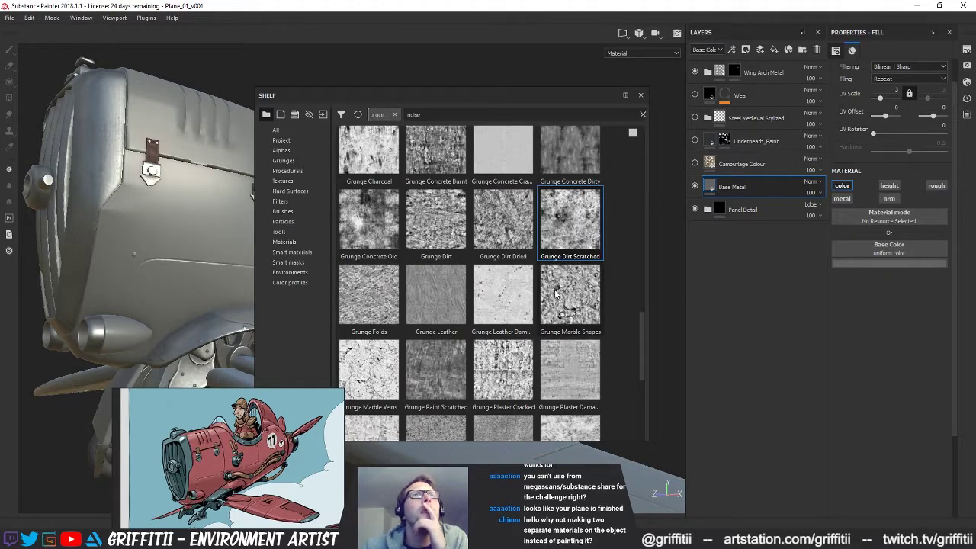
Try a new fill layer above Base Metal, delete it, and re-enable Base Metal's disabled channels
scroll(642, 340, up, 1)
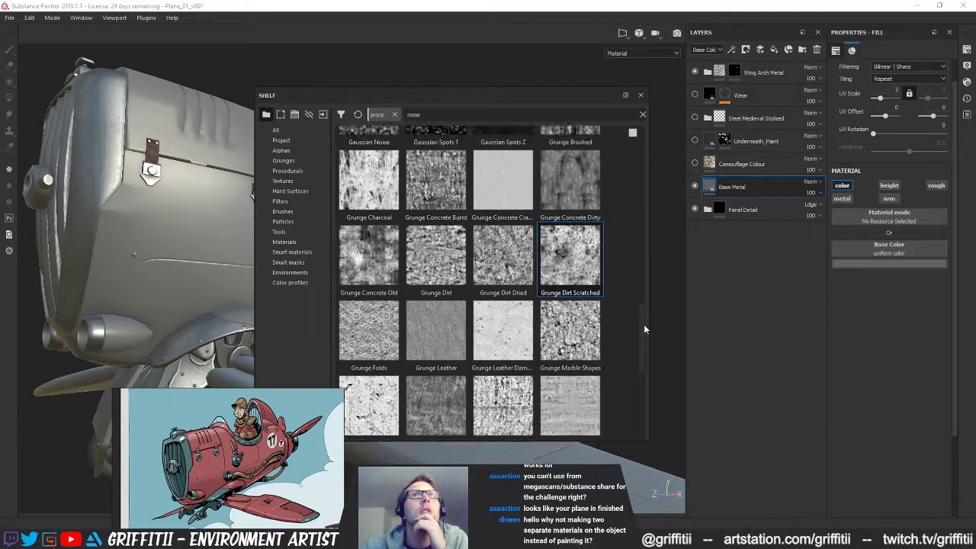
click(774, 50)
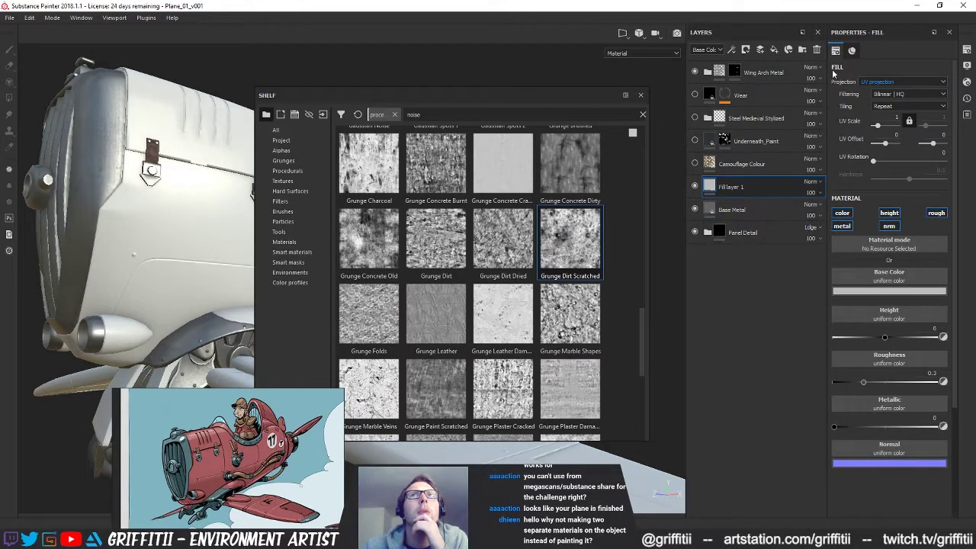
click(817, 50)
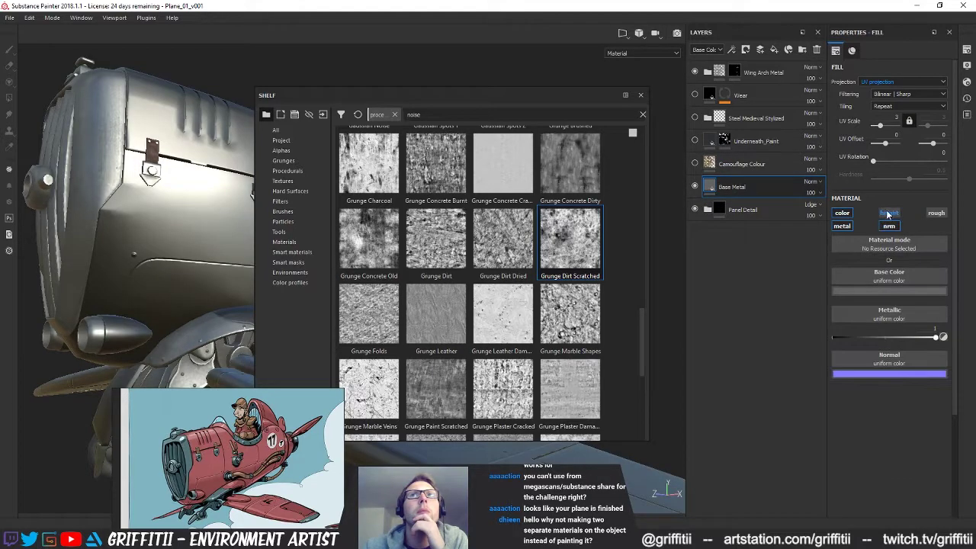
Add an empty filter to the Base Metal layer and limit it to the roughness channel
right_click(736, 191)
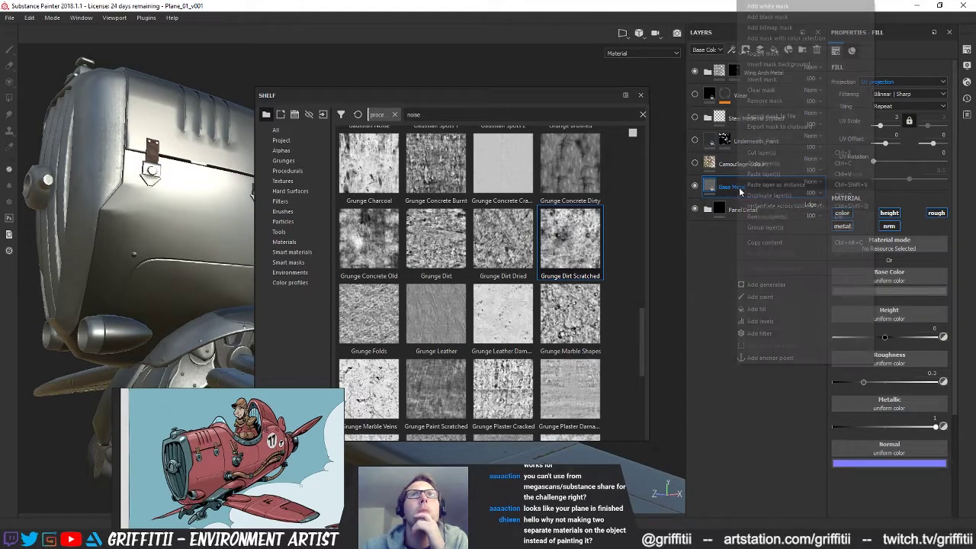
click(760, 333)
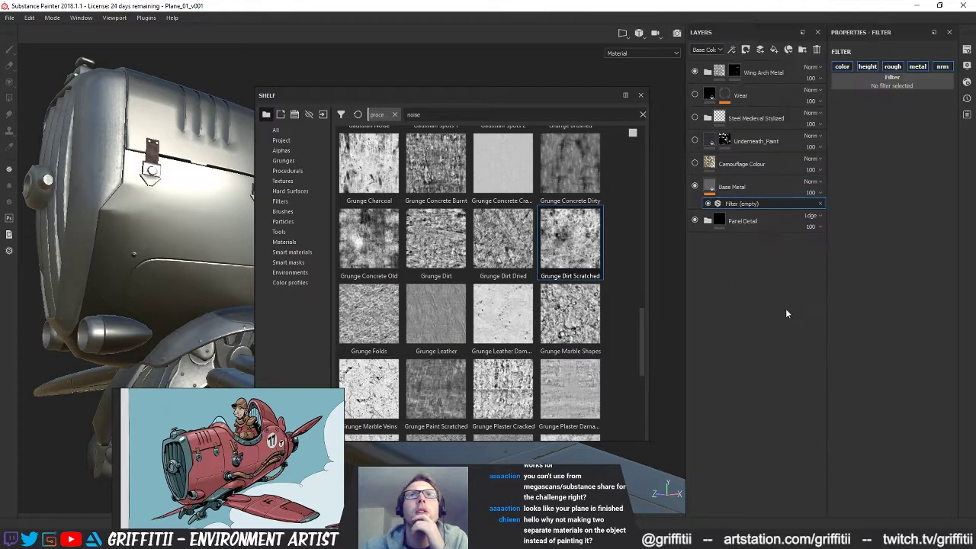
click(845, 68)
click(868, 69)
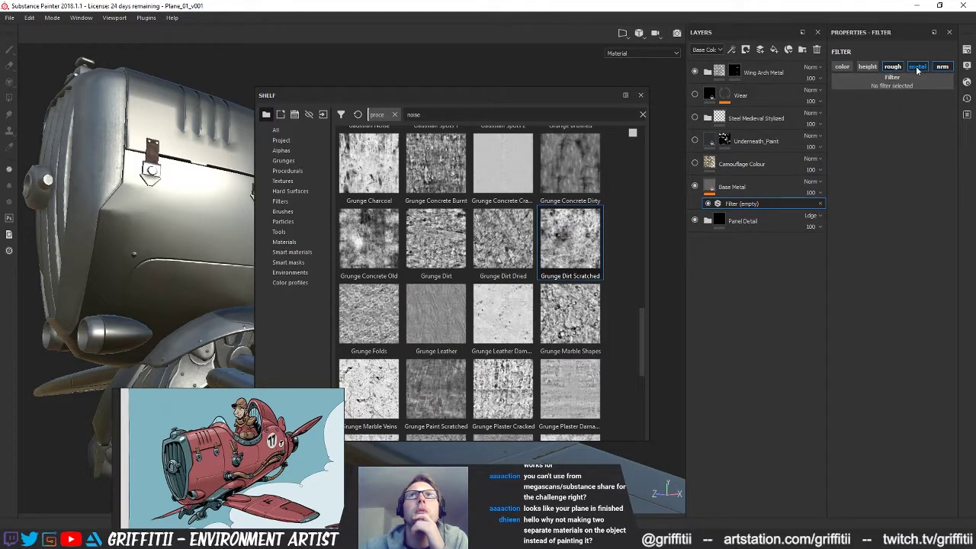
drag(571, 238, 898, 88)
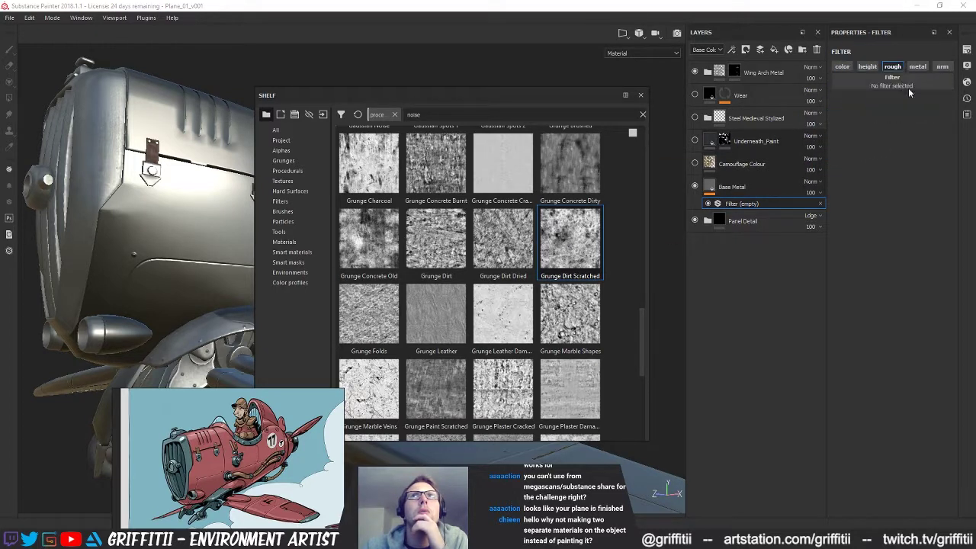
Compare the MatFinish filter previews, apply MatFinish Rough to the Base Metal filter and close the shelf
click(896, 85)
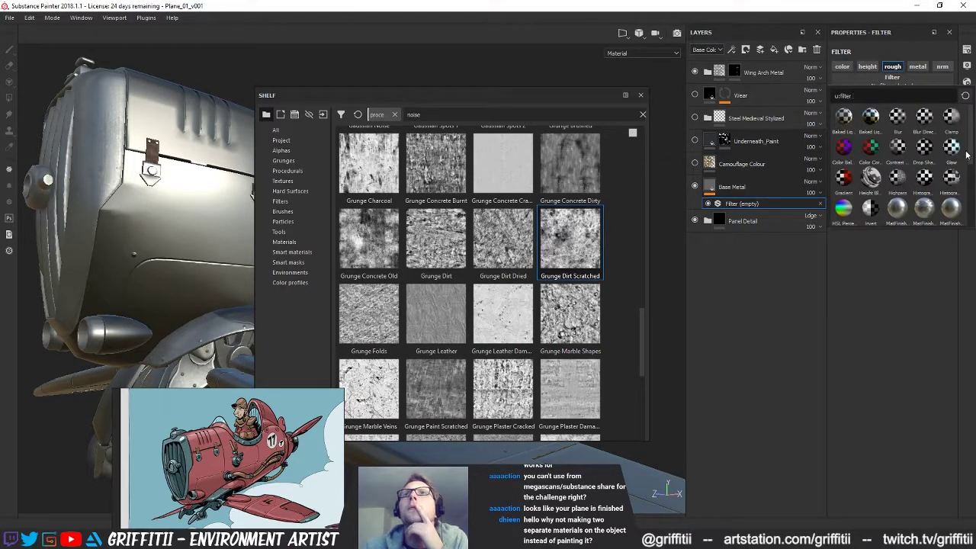
drag(970, 151, 971, 209)
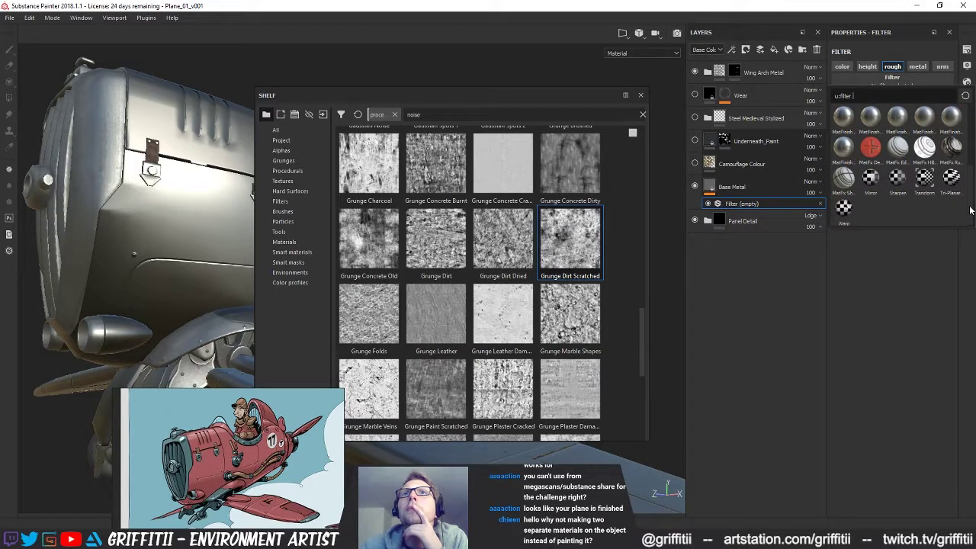
scroll(839, 181, up, 2)
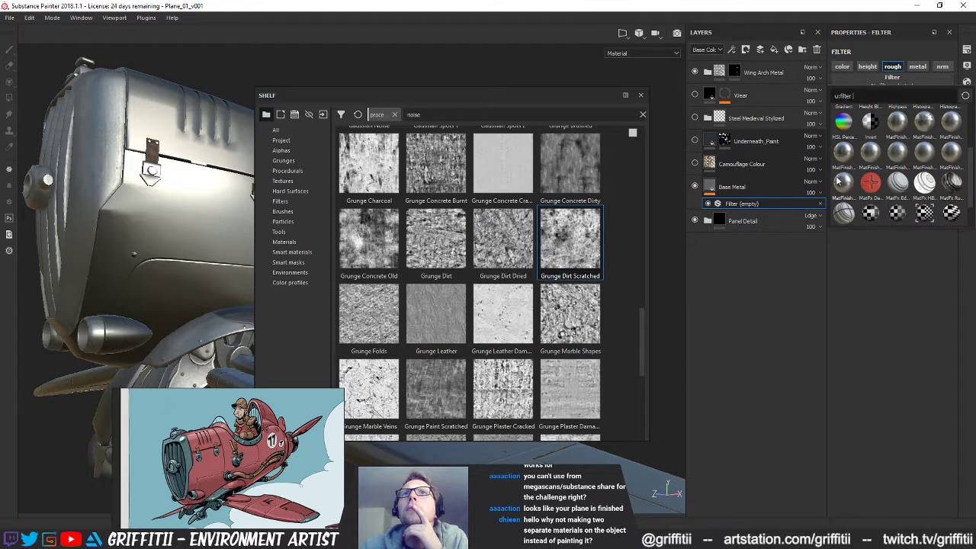
mouse_move(841, 181)
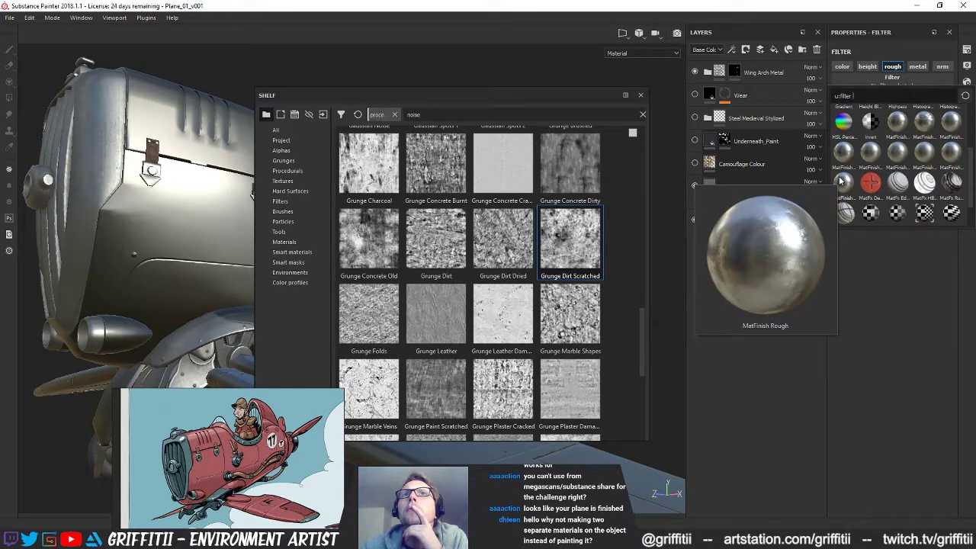
mouse_move(841, 155)
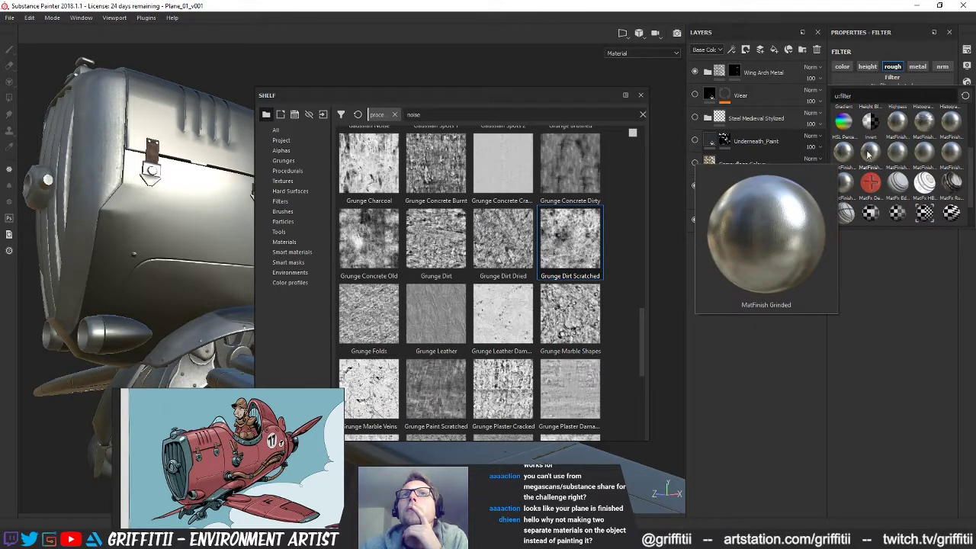
mouse_move(875, 156)
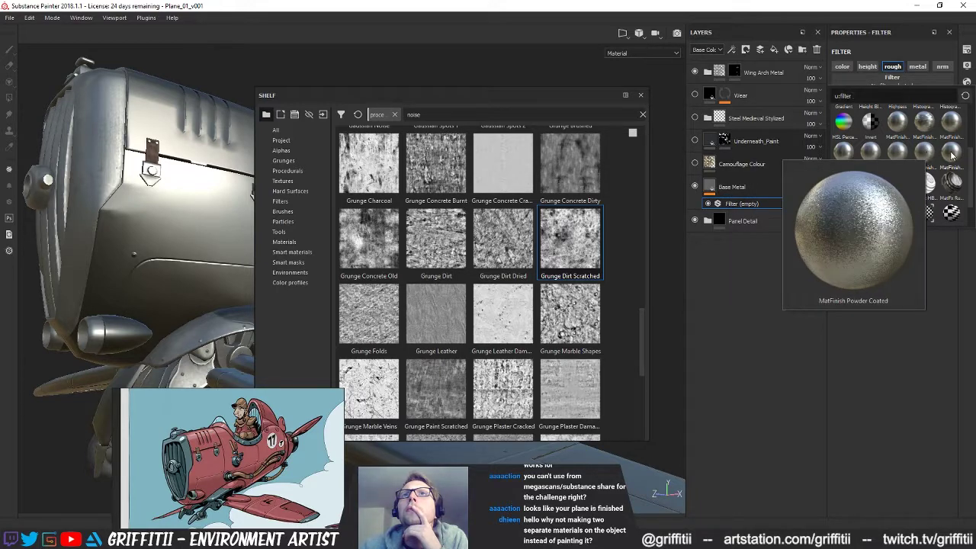
mouse_move(951, 123)
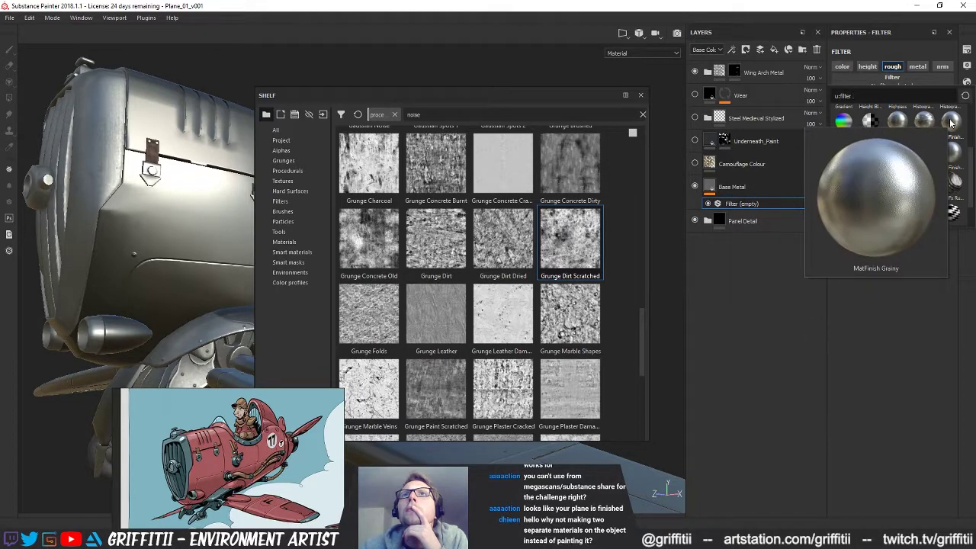
mouse_move(899, 123)
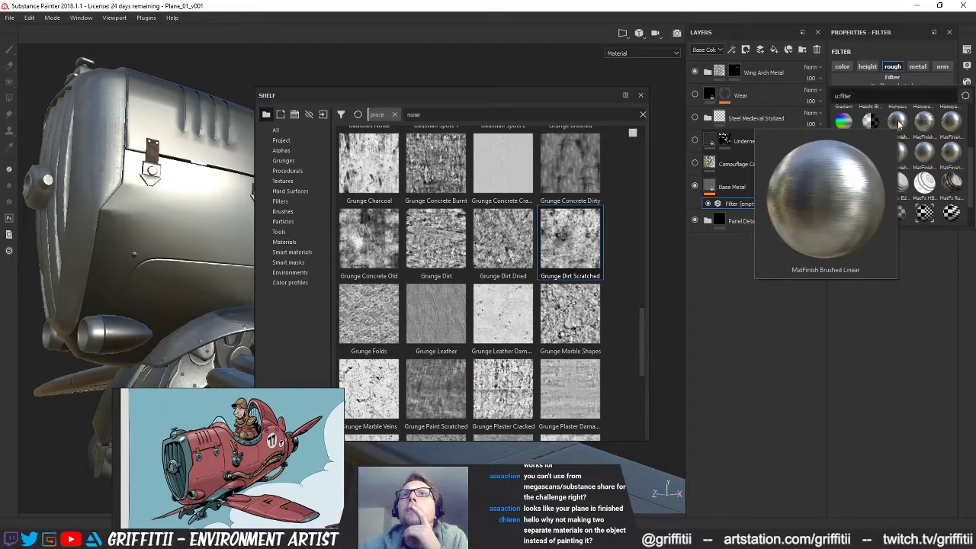
drag(971, 171, 973, 116)
scroll(900, 168, down, 3)
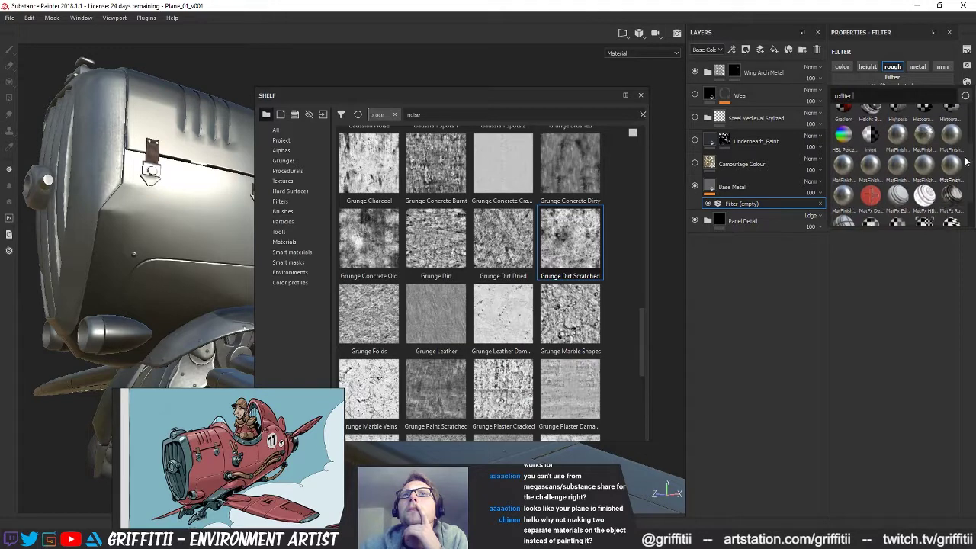
click(849, 197)
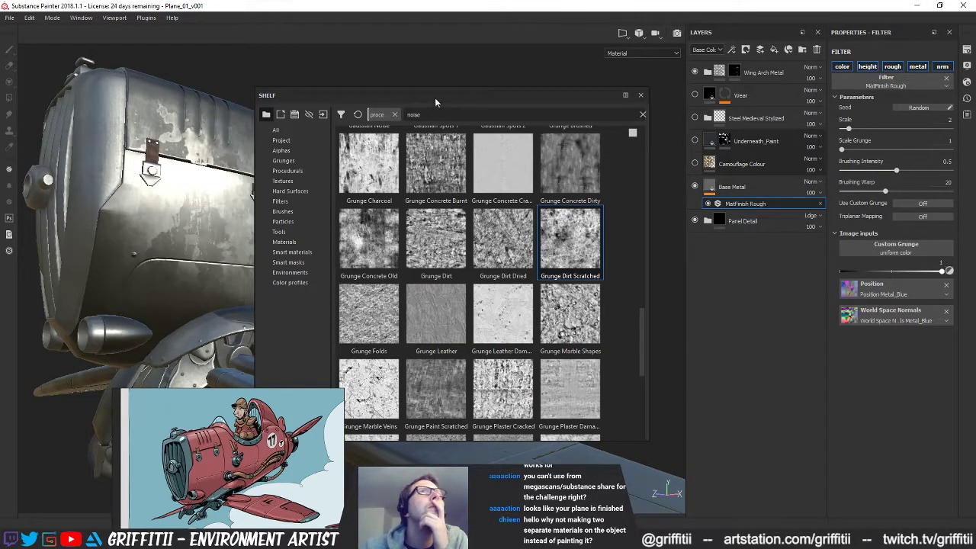
click(640, 94)
Set the MatFinish Rough filter's scale to 11, brushing intensity to 0.14 and brushing warp to 21.6, keeping scale grunge at 1
alt+drag(260, 257, 491, 280)
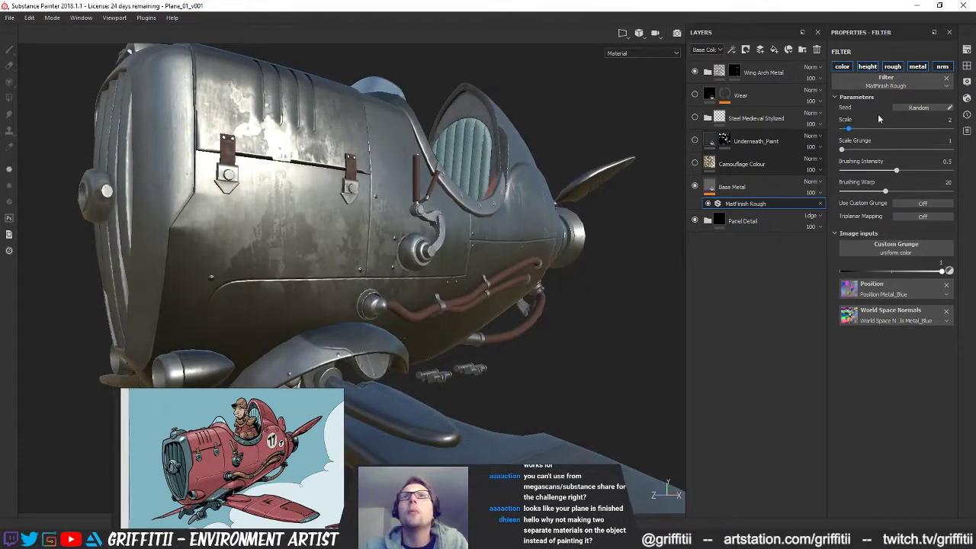
drag(872, 133, 919, 134)
mouse_move(842, 149)
mouse_down()
mouse_move(901, 150)
mouse_move(843, 152)
mouse_up()
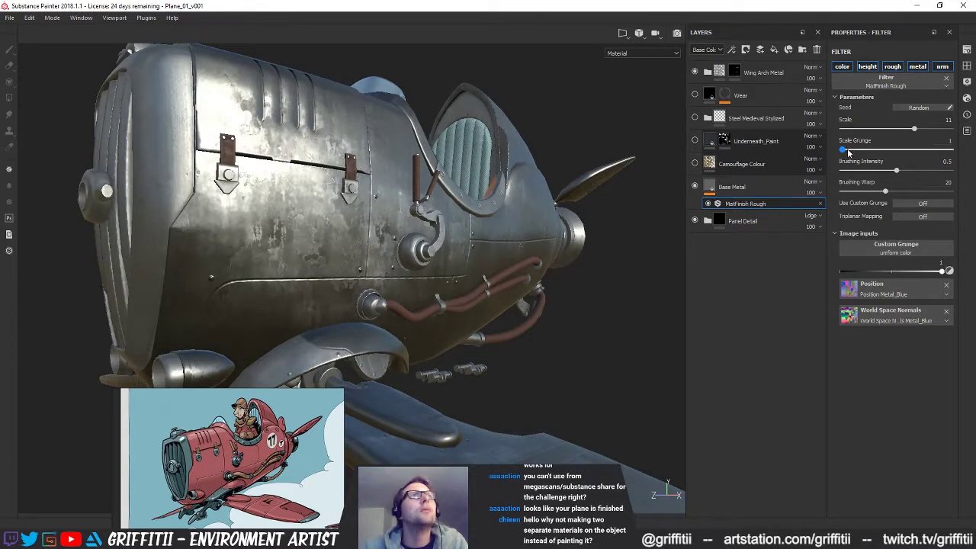
mouse_move(921, 172)
mouse_down()
mouse_move(958, 174)
mouse_move(841, 171)
mouse_up()
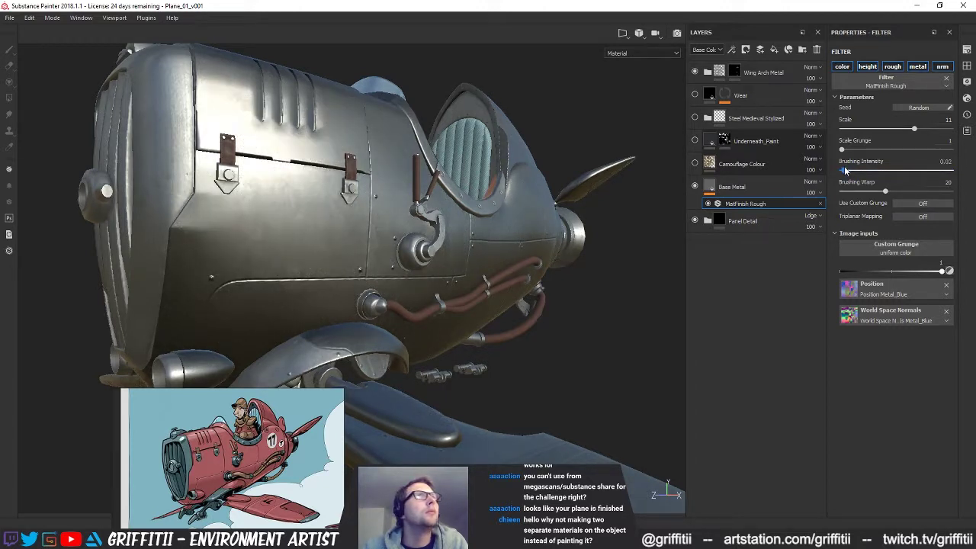
mouse_move(332, 196)
alt+mouse_down()
mouse_move(387, 191)
mouse_move(348, 191)
alt+mouse_up()
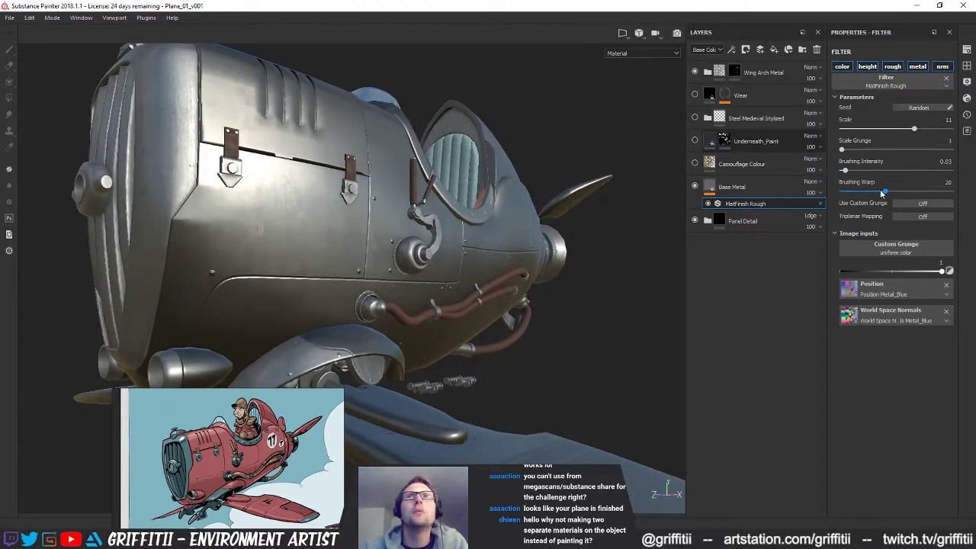
drag(885, 193, 954, 192)
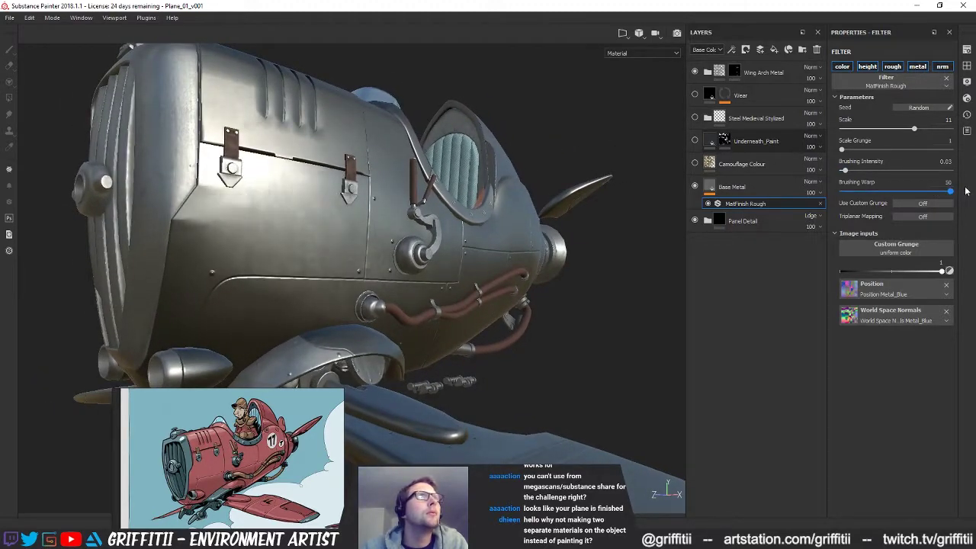
drag(846, 195, 885, 195)
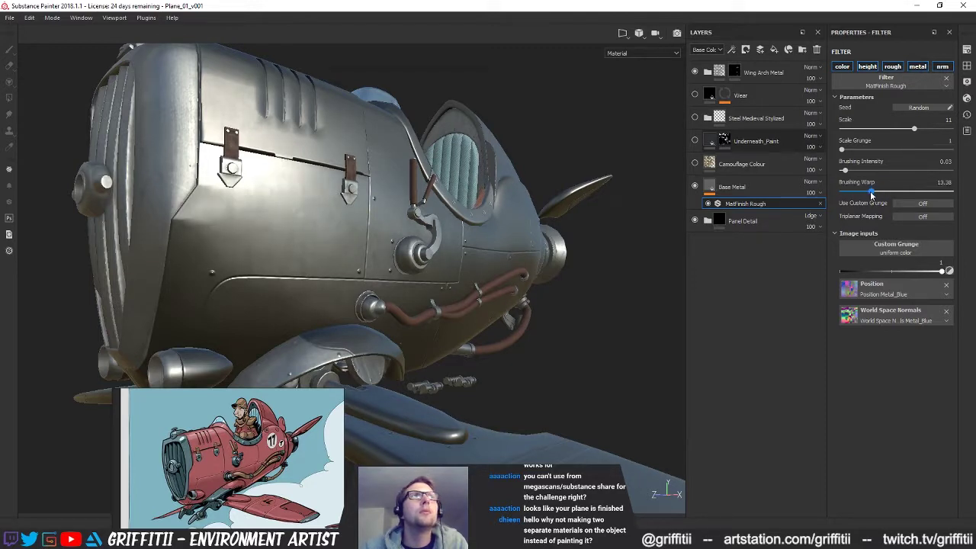
drag(880, 195, 888, 195)
drag(844, 171, 851, 175)
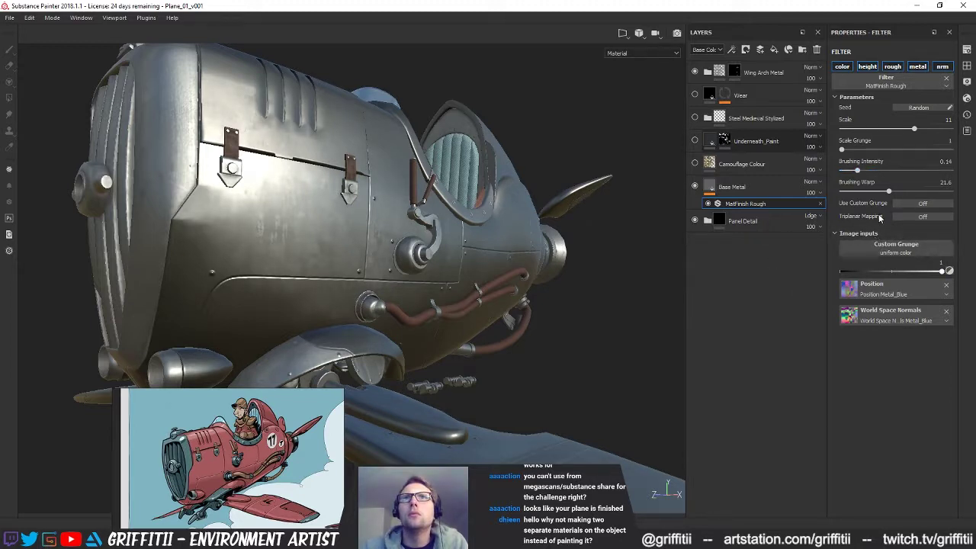
Enable the filter's custom grunge, try Grunge Concrete Dirty as its input, and assign Grunge Dirt Scratched instead
click(904, 204)
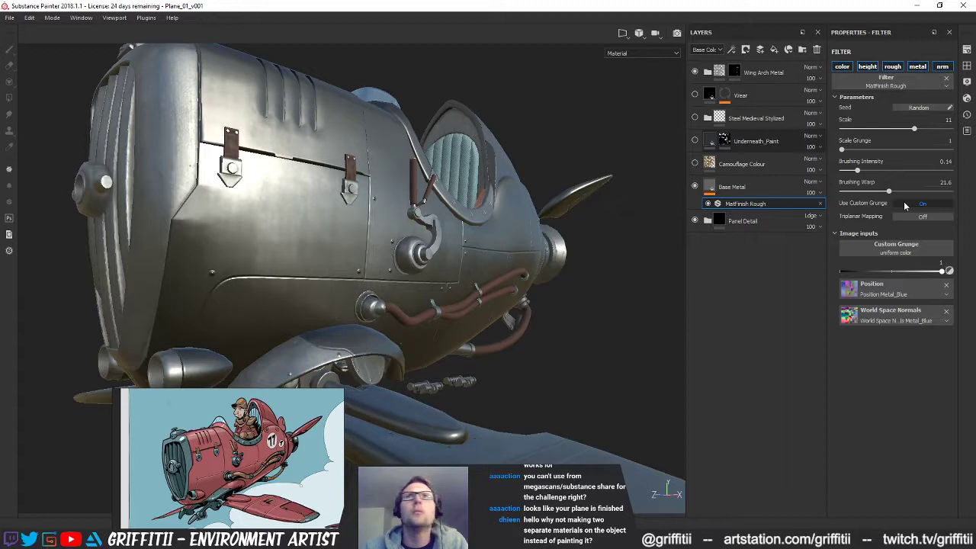
click(904, 205)
click(905, 205)
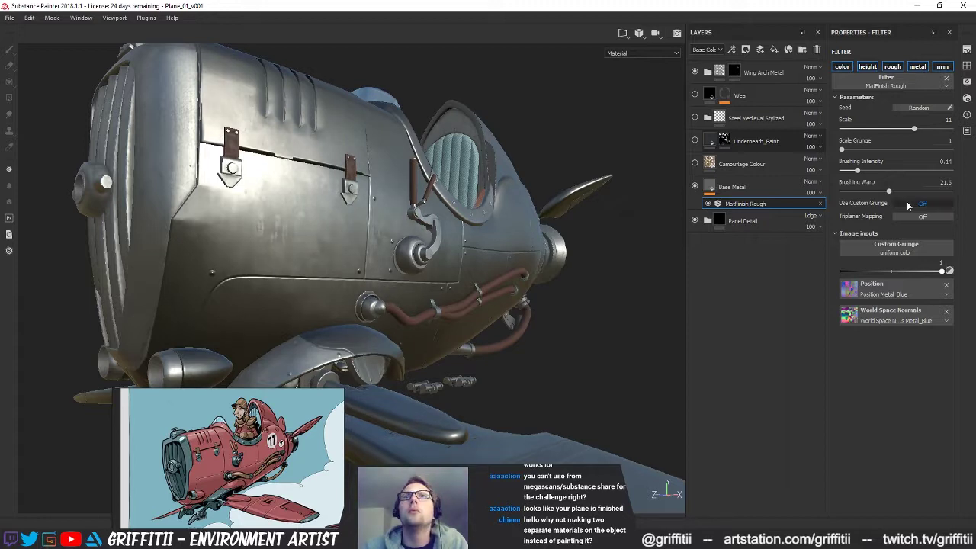
click(967, 67)
drag(801, 67, 482, 152)
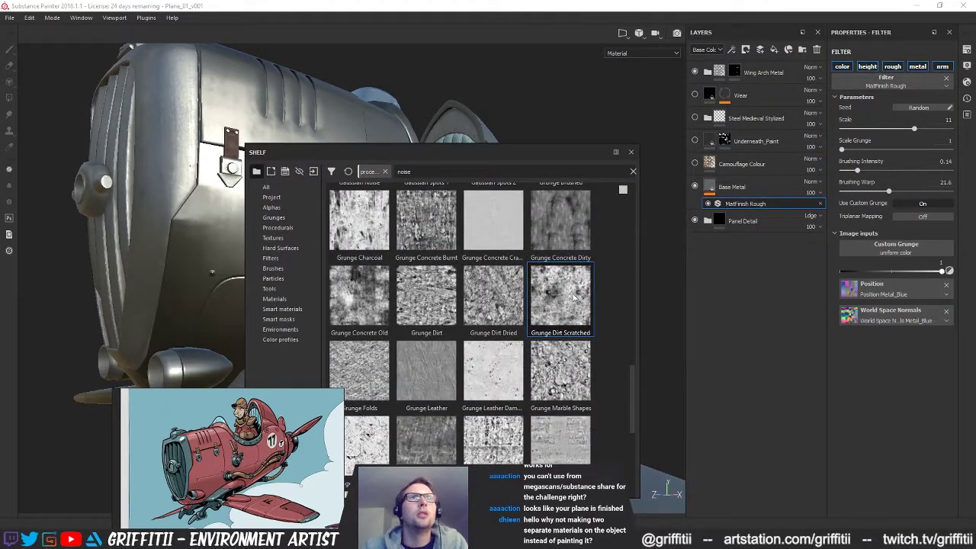
mouse_move(561, 294)
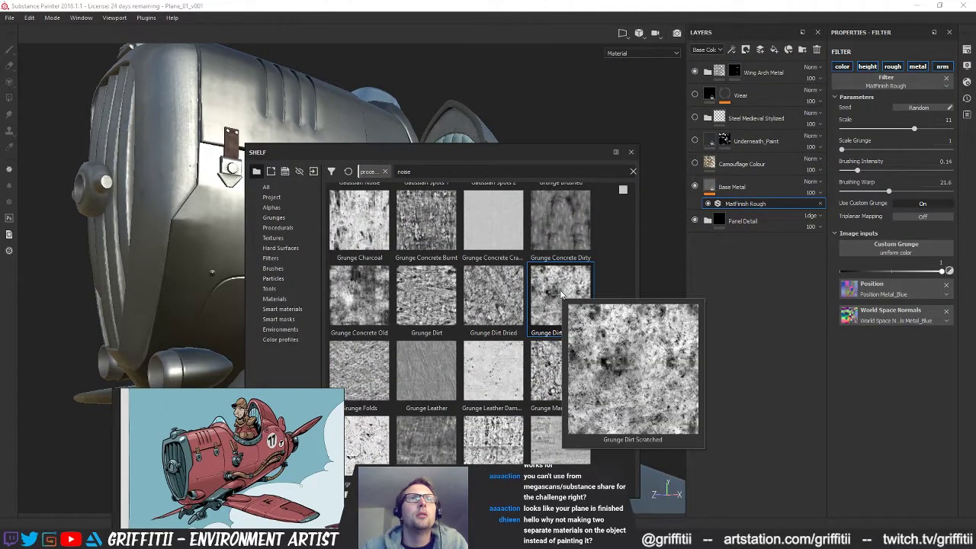
drag(561, 294, 885, 247)
drag(401, 152, 458, 195)
drag(629, 284, 885, 252)
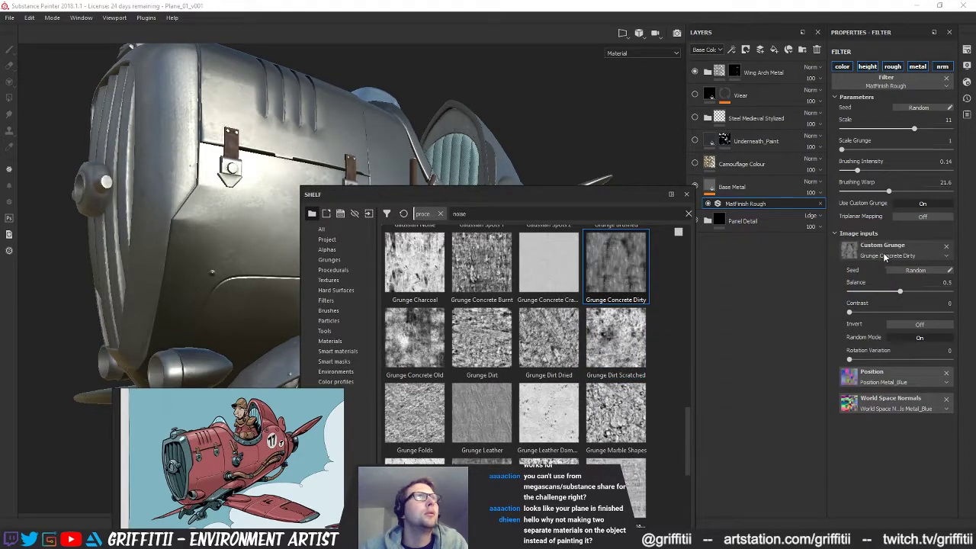
alt+drag(263, 161, 170, 218)
drag(616, 335, 885, 263)
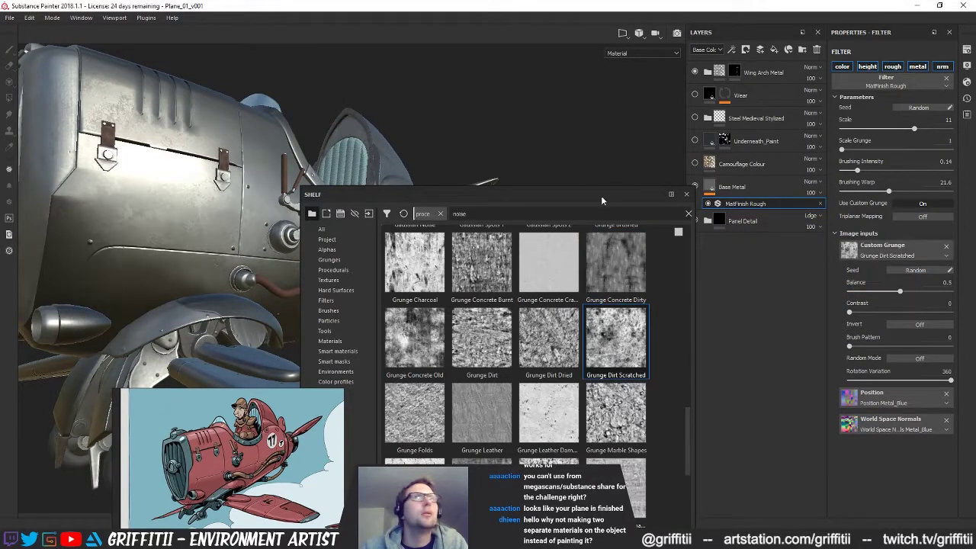
Try Grunge Dirt Dried, Grunge Concrete Old and Grunge Concrete Burnt as the custom grunge, then restore Grunge Dirt Scratched
mouse_move(537, 344)
drag(538, 340, 890, 256)
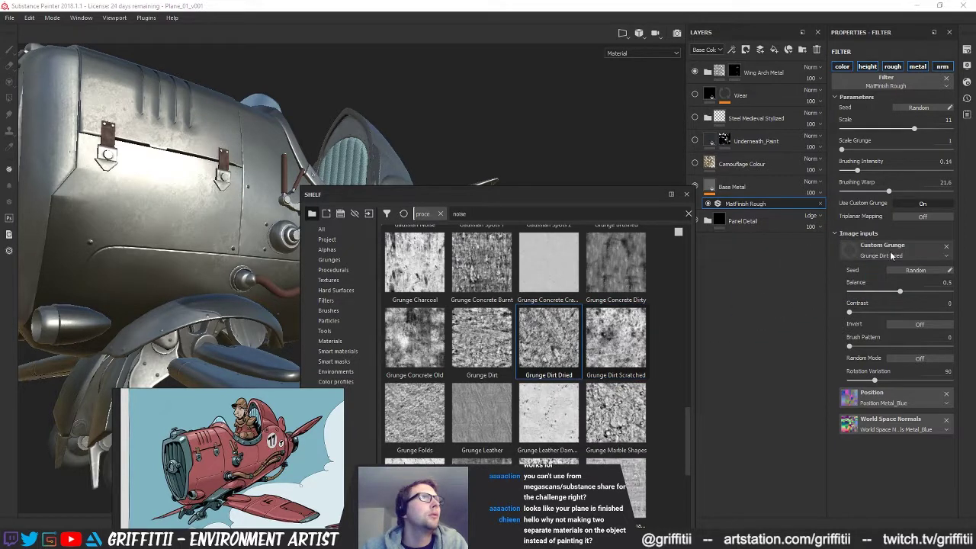
drag(414, 339, 898, 254)
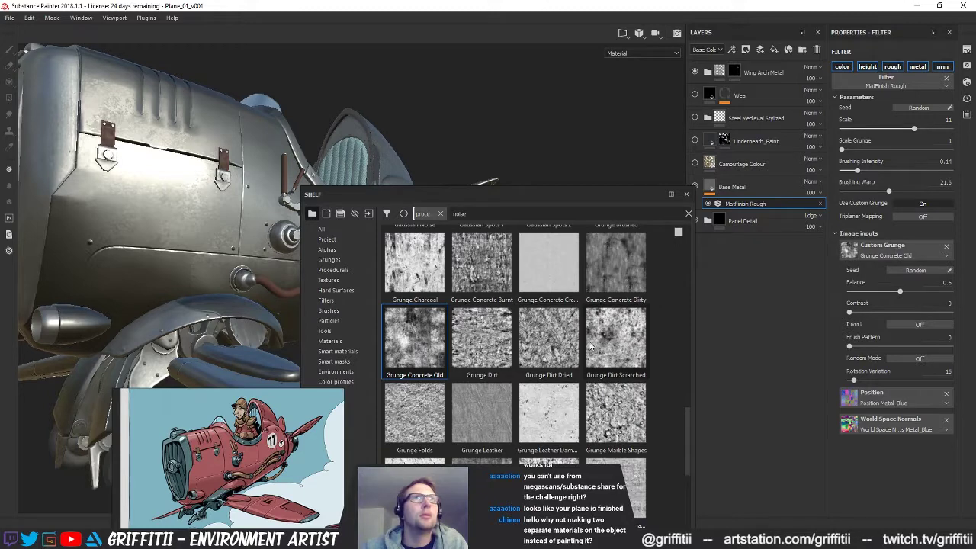
mouse_move(495, 282)
drag(495, 279, 902, 262)
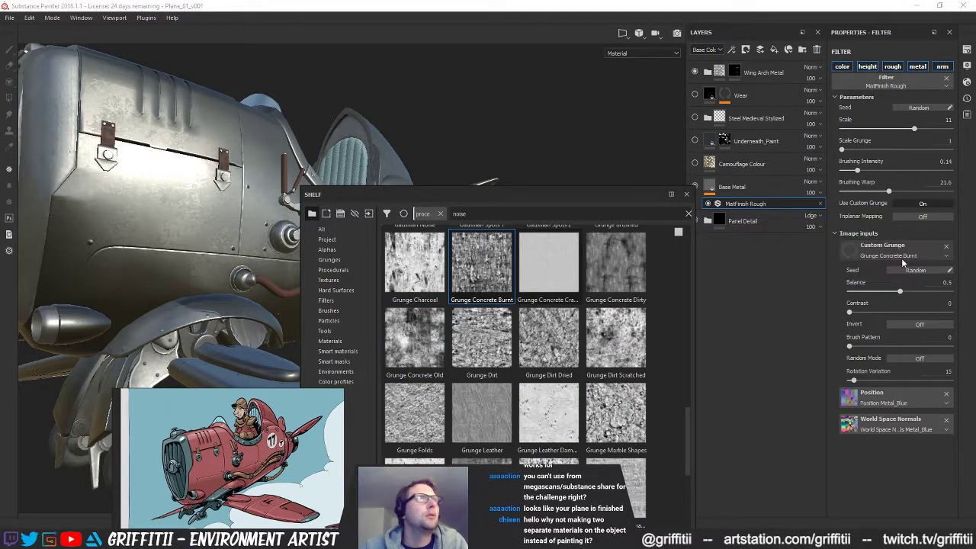
drag(619, 349, 887, 256)
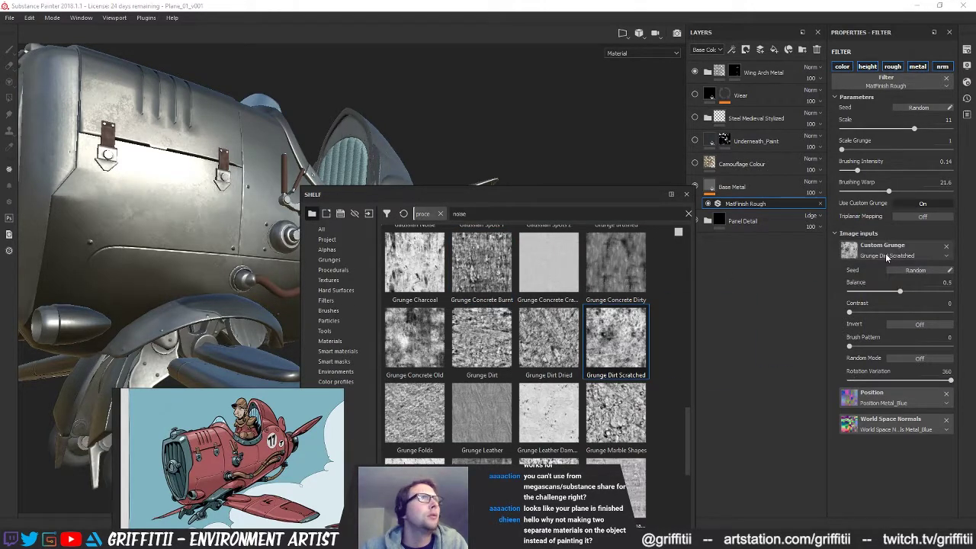
Close the shelf and set the custom grunge's balance to 0.11 and contrast to 0.44, leaving brush pattern at 0
click(686, 194)
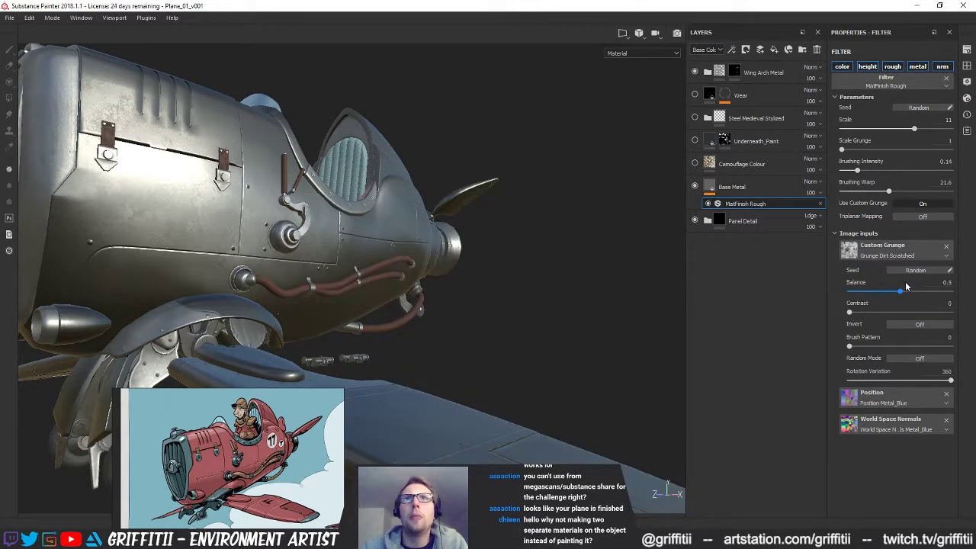
drag(899, 291, 855, 293)
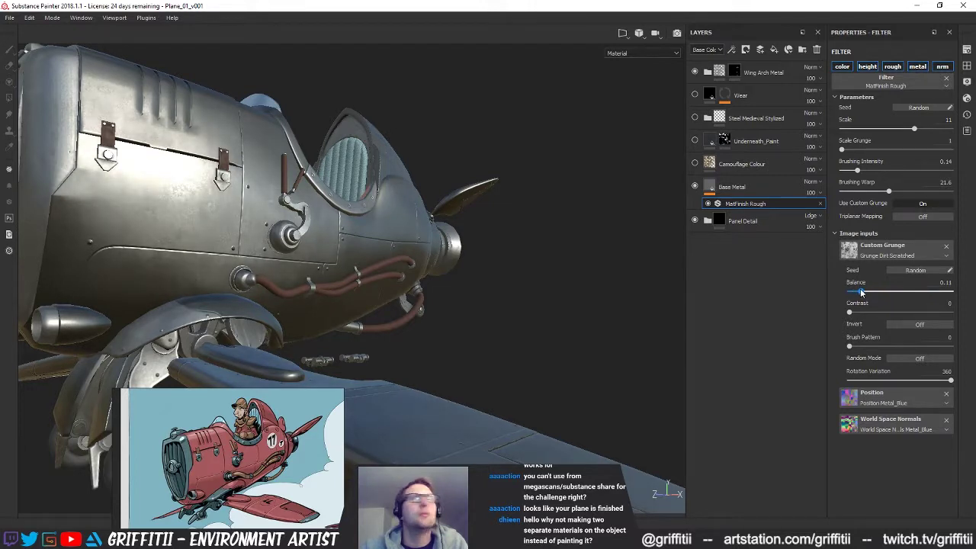
drag(850, 313, 897, 314)
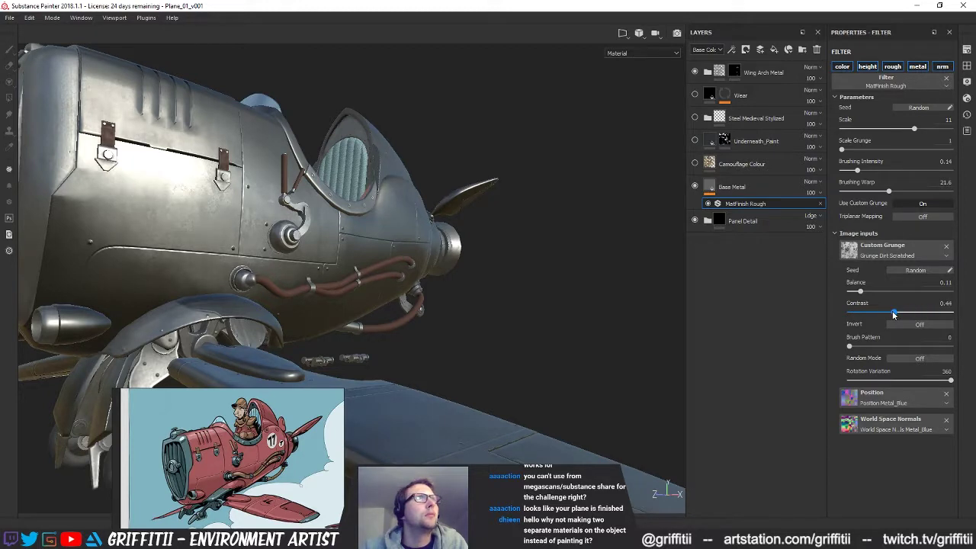
mouse_move(849, 347)
mouse_down()
mouse_move(950, 346)
mouse_move(823, 348)
mouse_up()
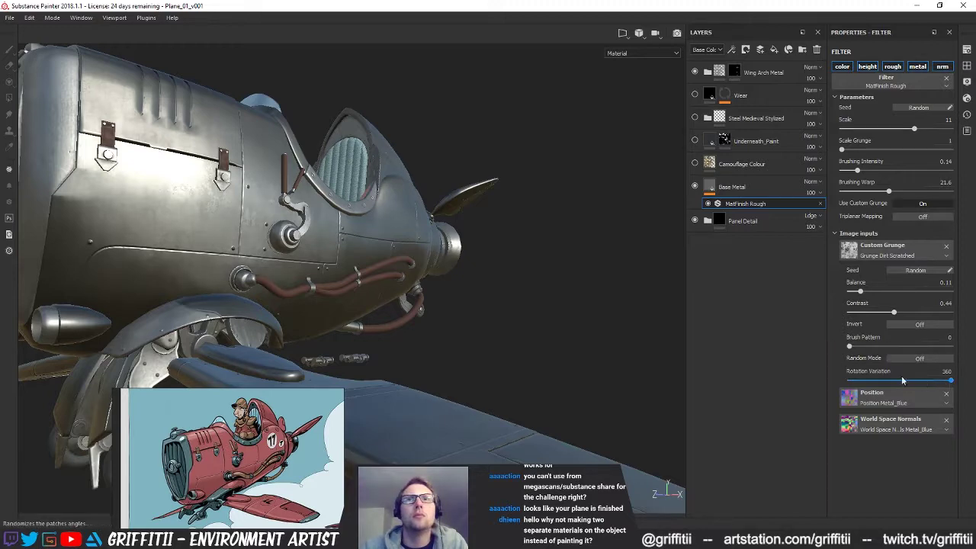
alt+drag(457, 314, 540, 231)
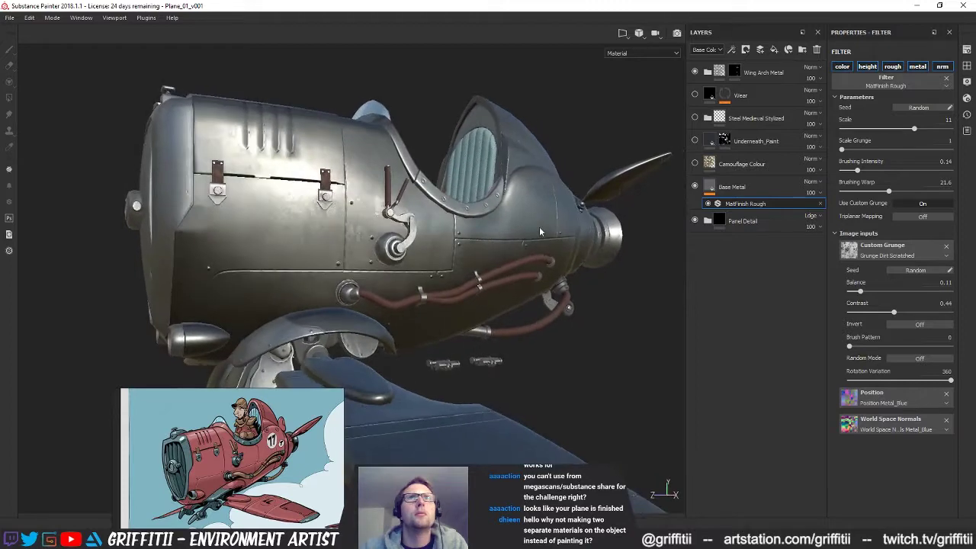
click(757, 190)
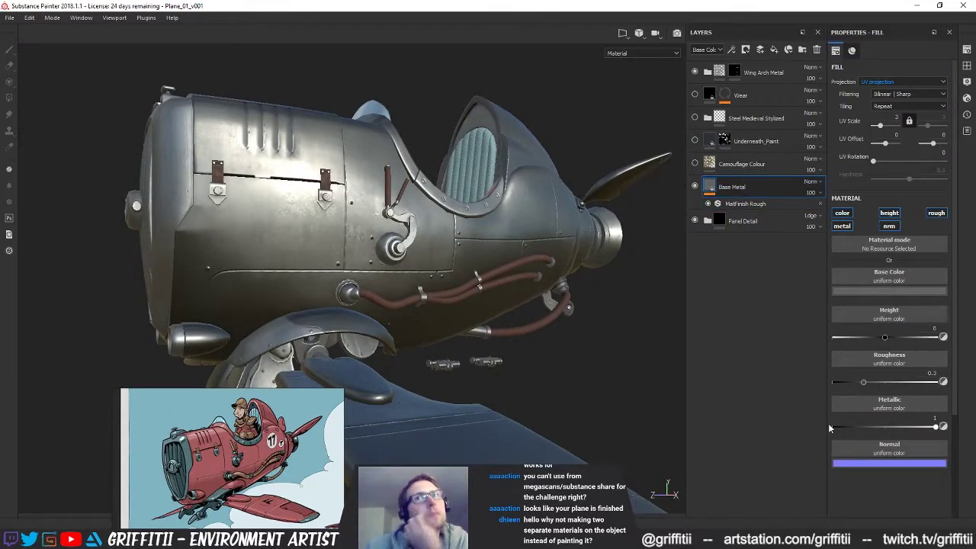
double_click(733, 187)
click(743, 205)
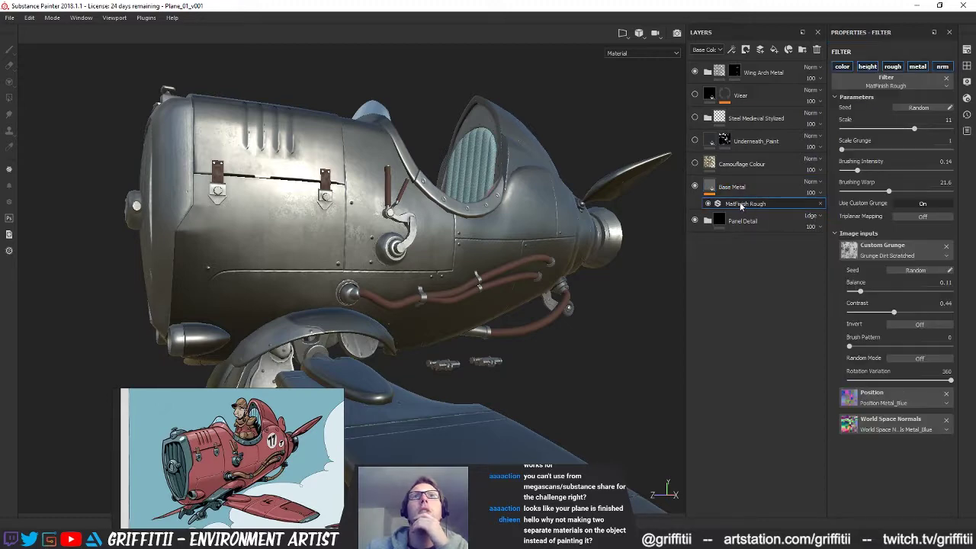
right_click(748, 207)
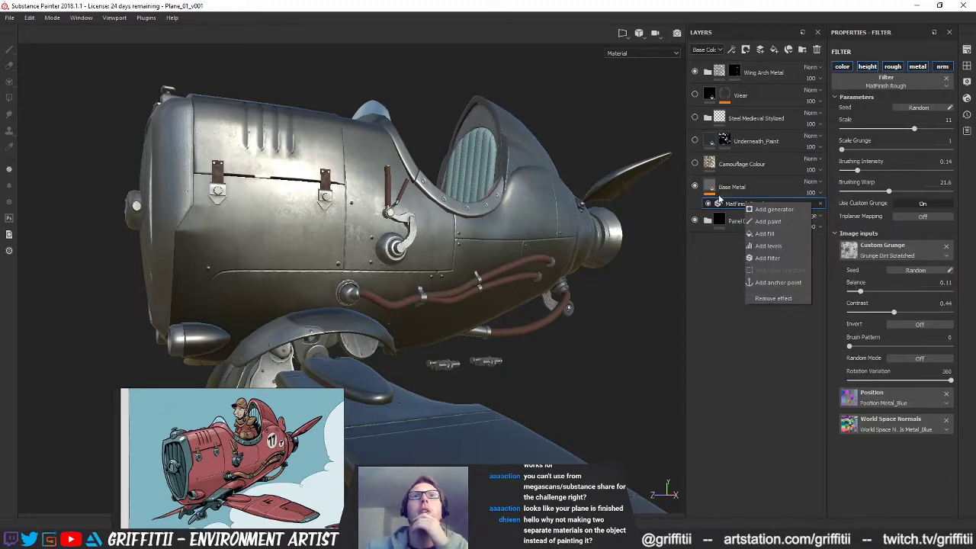
click(738, 189)
right_click(738, 188)
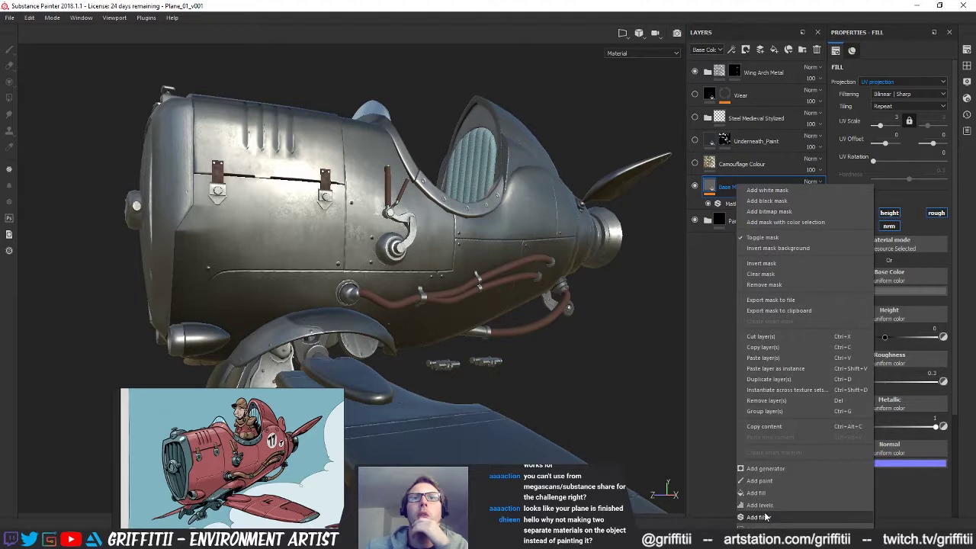
Turn off the color, height, roughness and metallic channels of the MatFinish Rough filter, leaving only its normal channel enabled
click(743, 204)
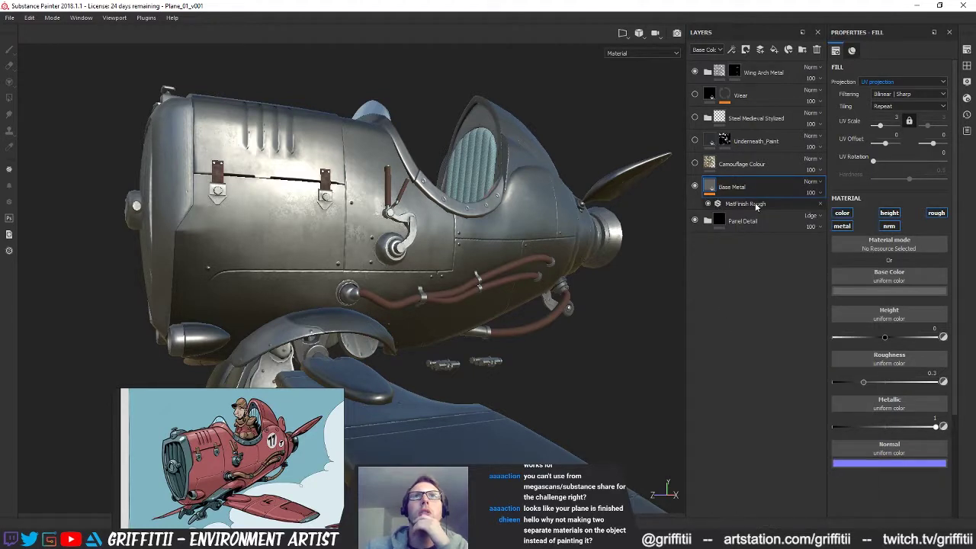
click(842, 67)
click(868, 68)
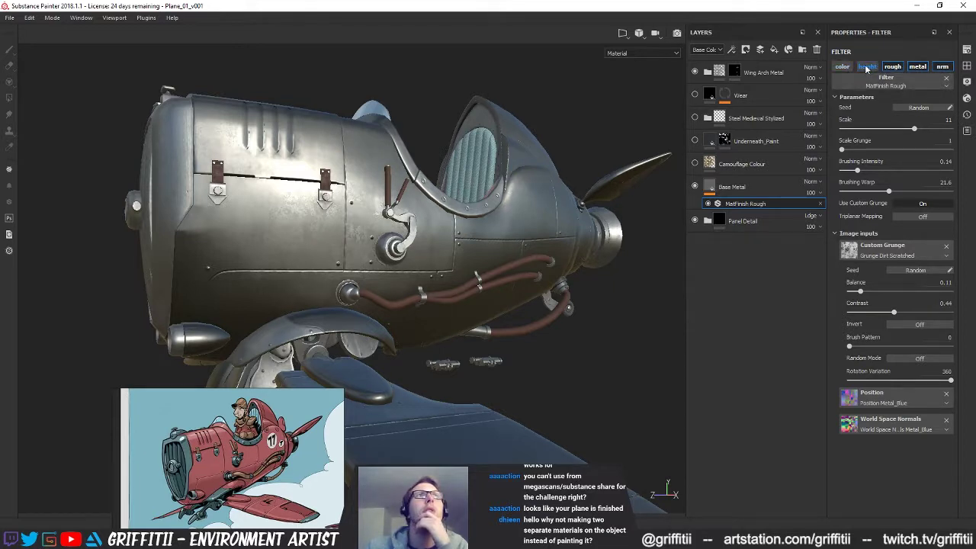
click(943, 67)
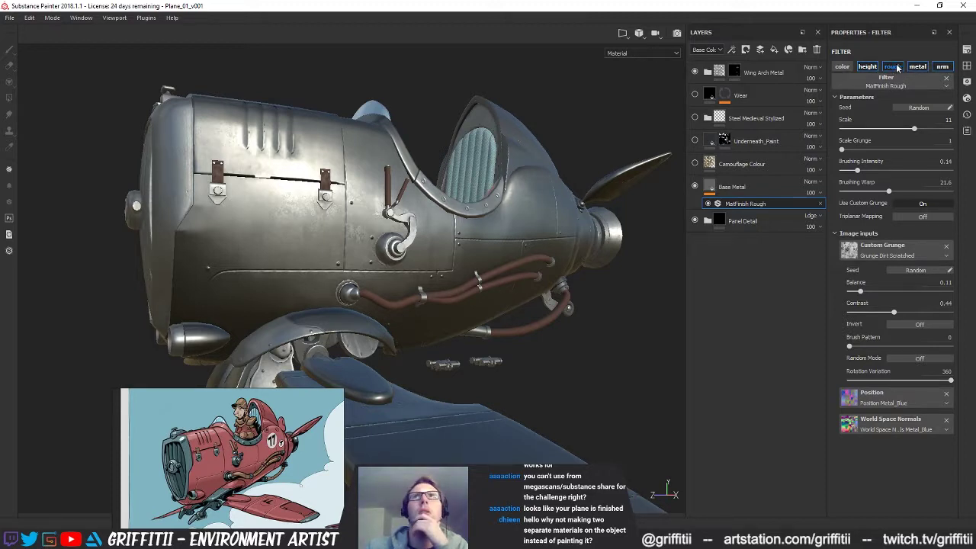
click(940, 67)
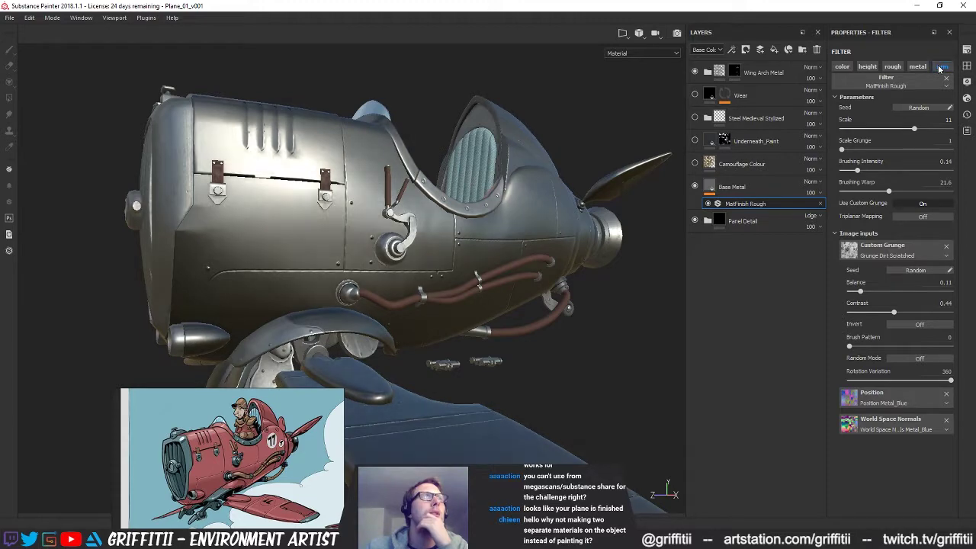
alt+drag(349, 252, 460, 244)
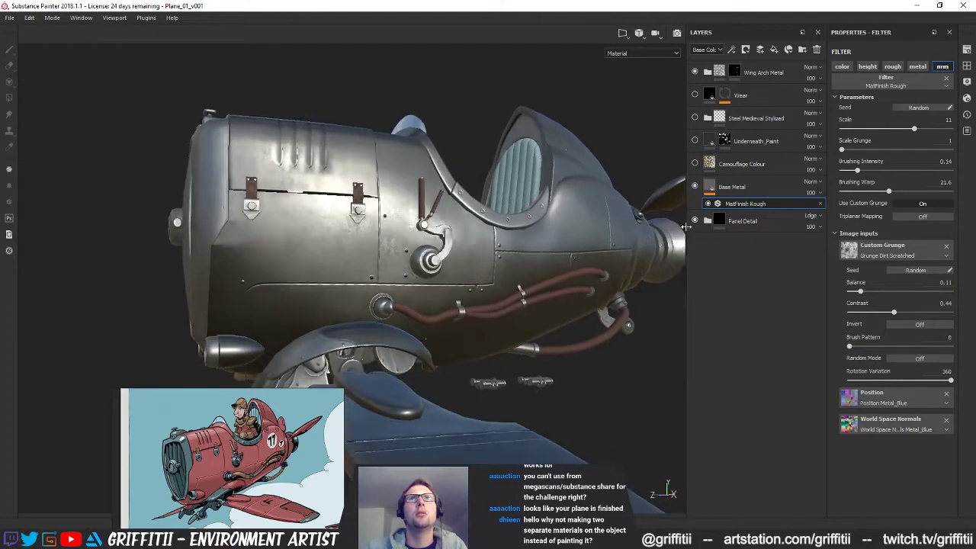
Add a second filter to the Base Metal layer, try MatFx Rust Weathering on it, and remove that filter again
click(759, 187)
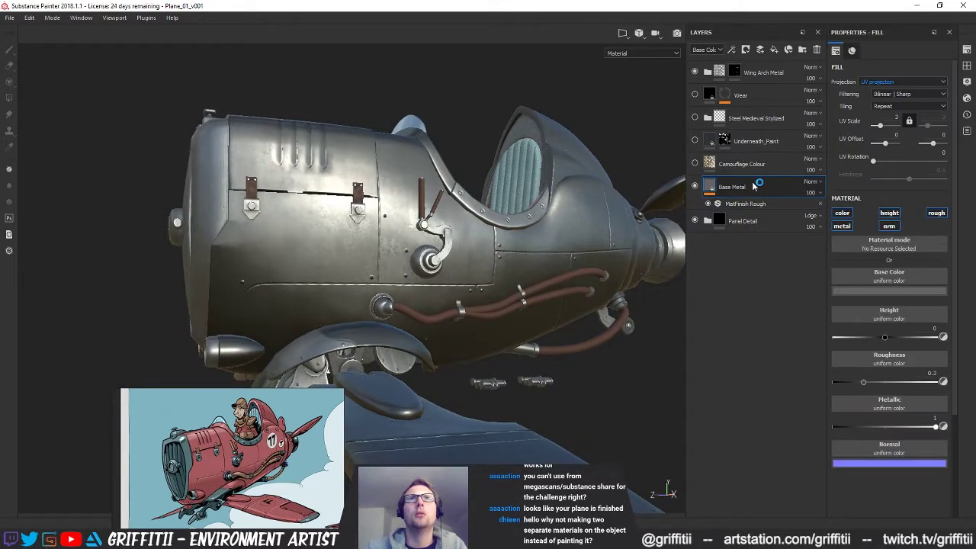
right_click(756, 183)
click(775, 514)
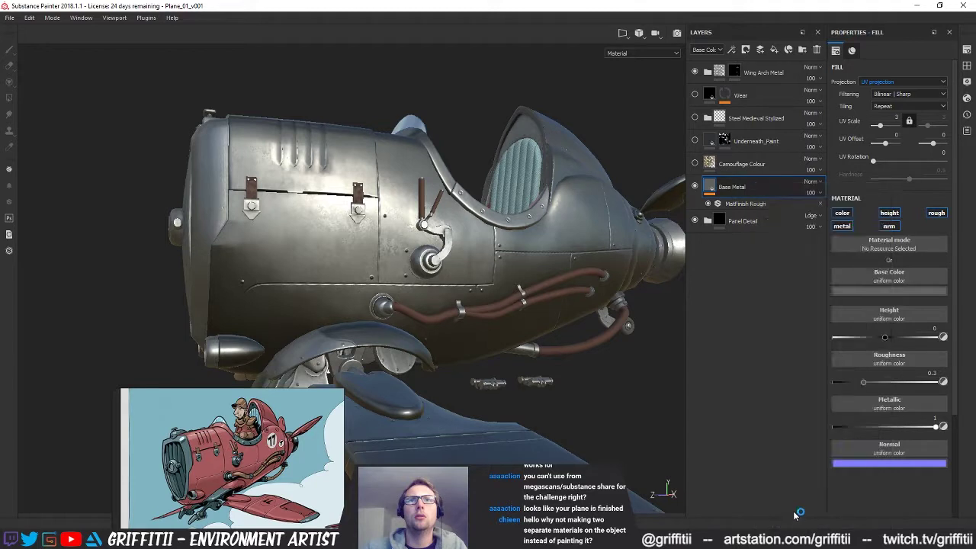
click(900, 82)
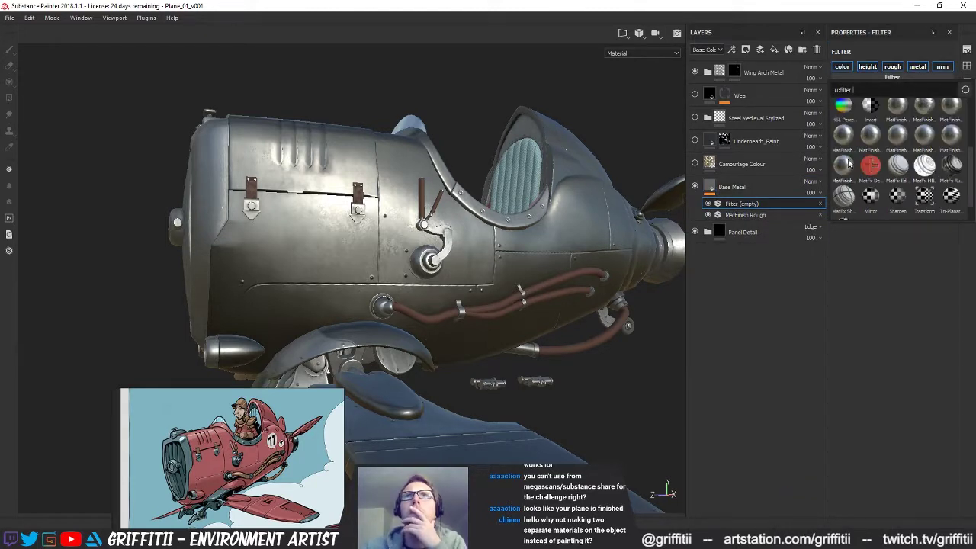
mouse_move(845, 135)
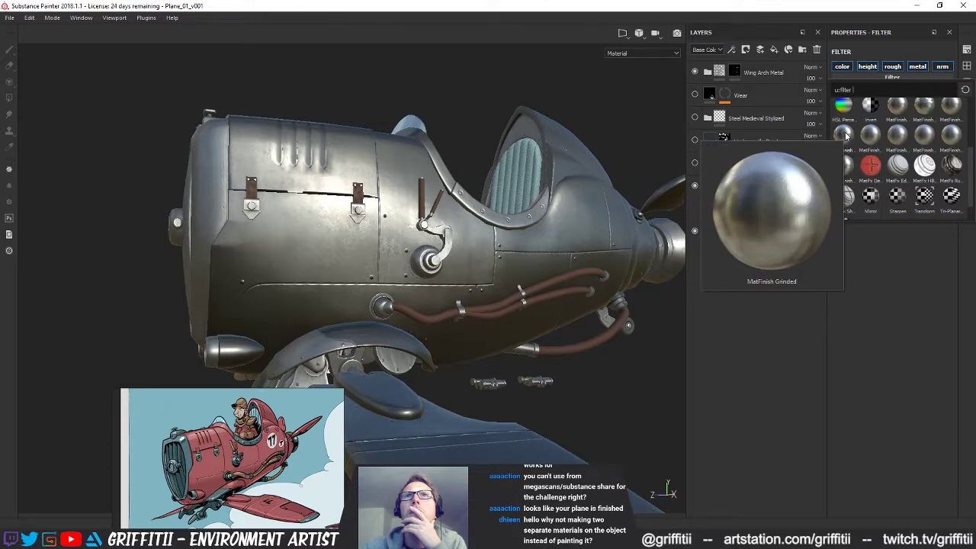
mouse_move(930, 116)
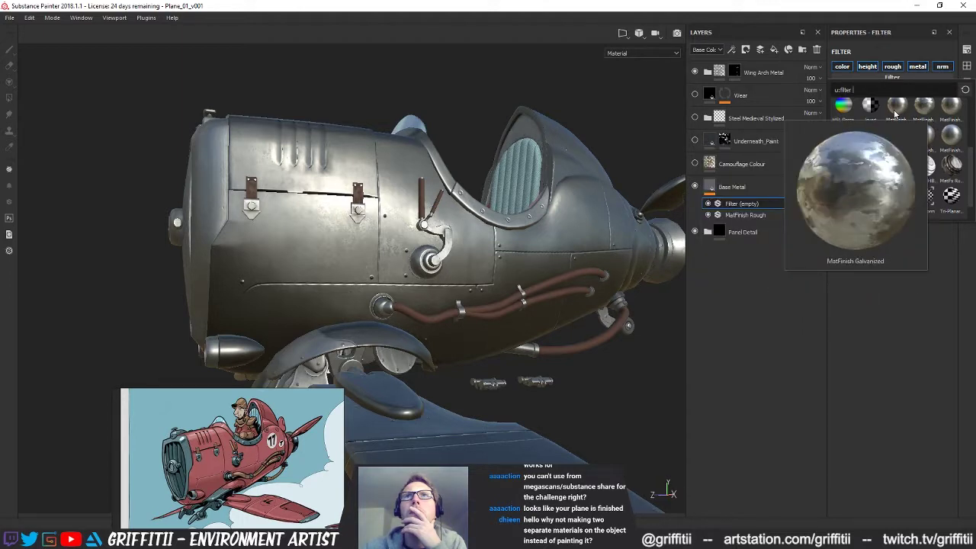
mouse_move(896, 112)
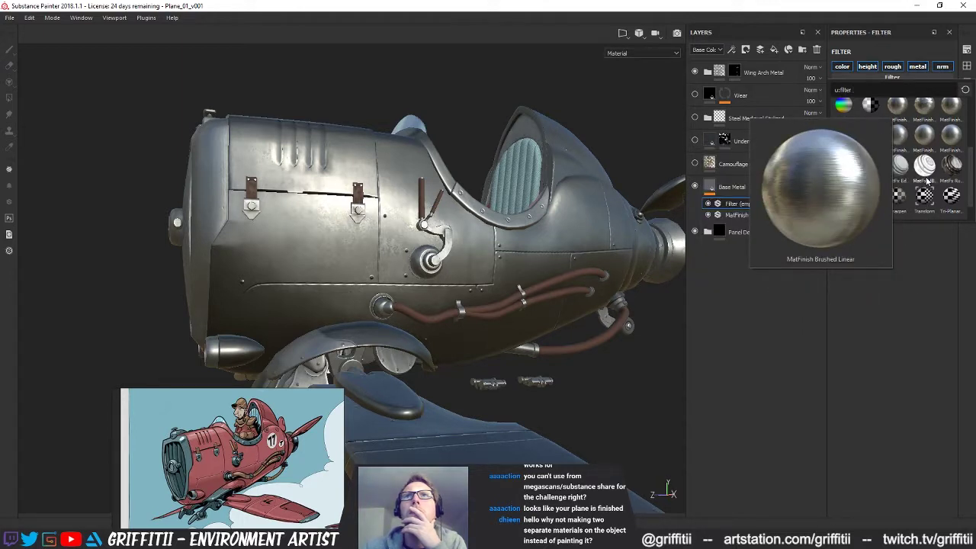
mouse_move(954, 168)
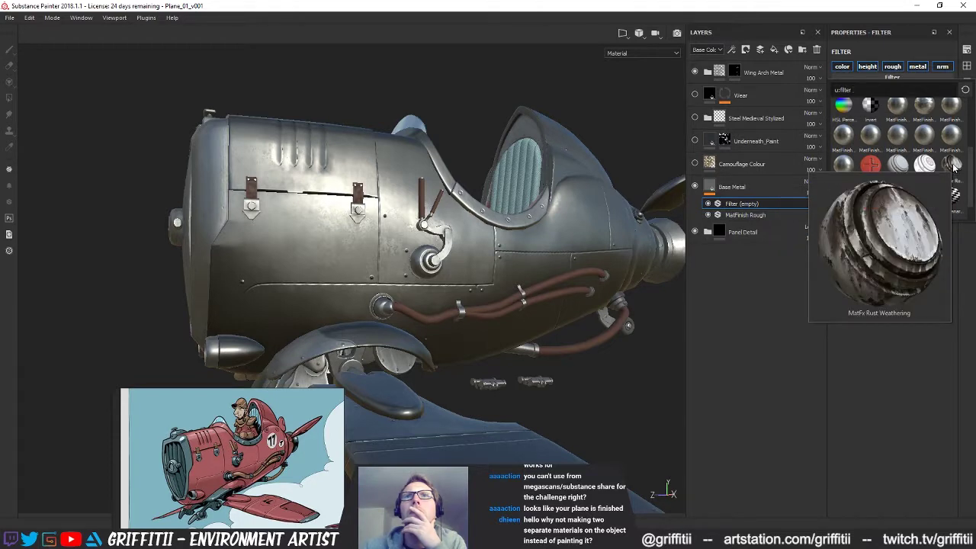
click(954, 167)
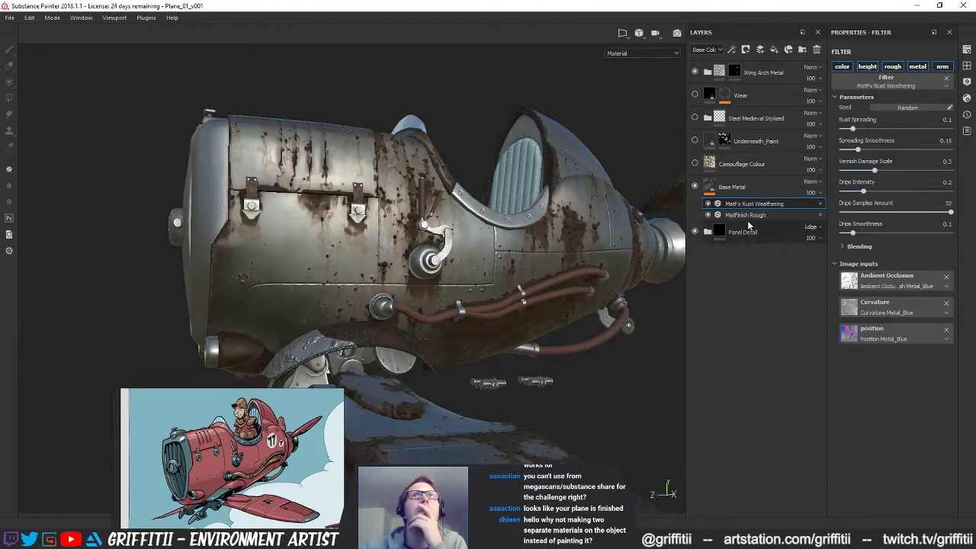
alt+drag(437, 317, 417, 274)
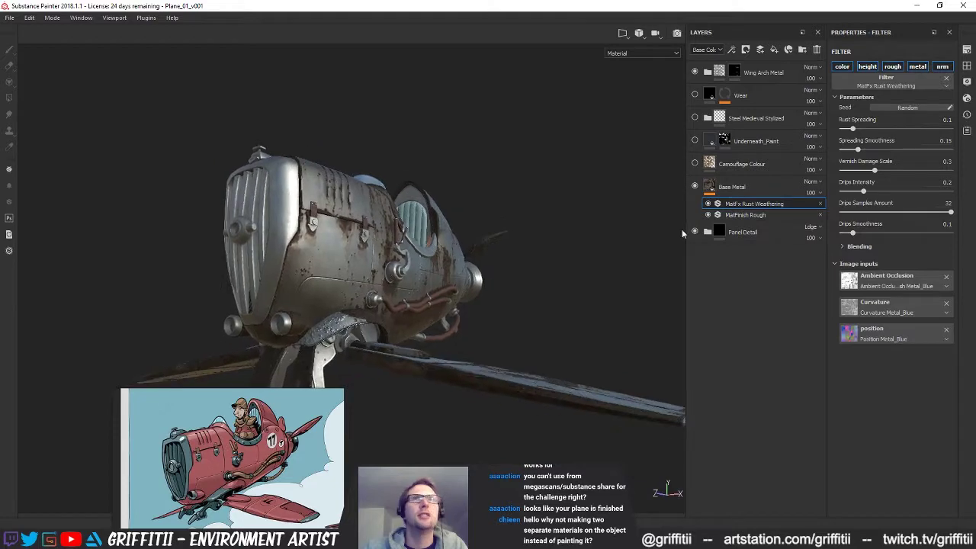
click(820, 203)
alt+drag(461, 307, 529, 329)
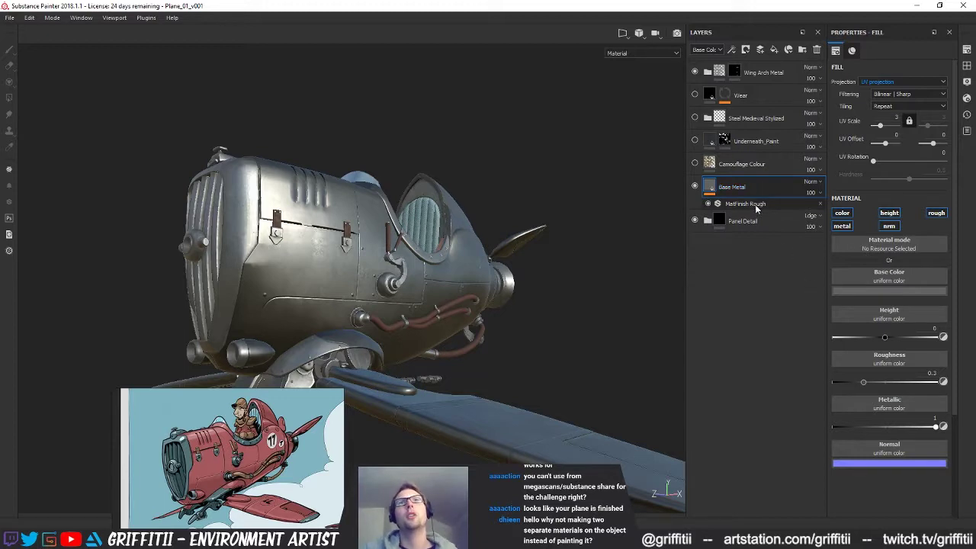
Add a fill layer above Base Metal with only its roughness and metallic channels enabled
click(774, 49)
click(842, 213)
click(841, 225)
click(889, 213)
click(842, 225)
click(889, 226)
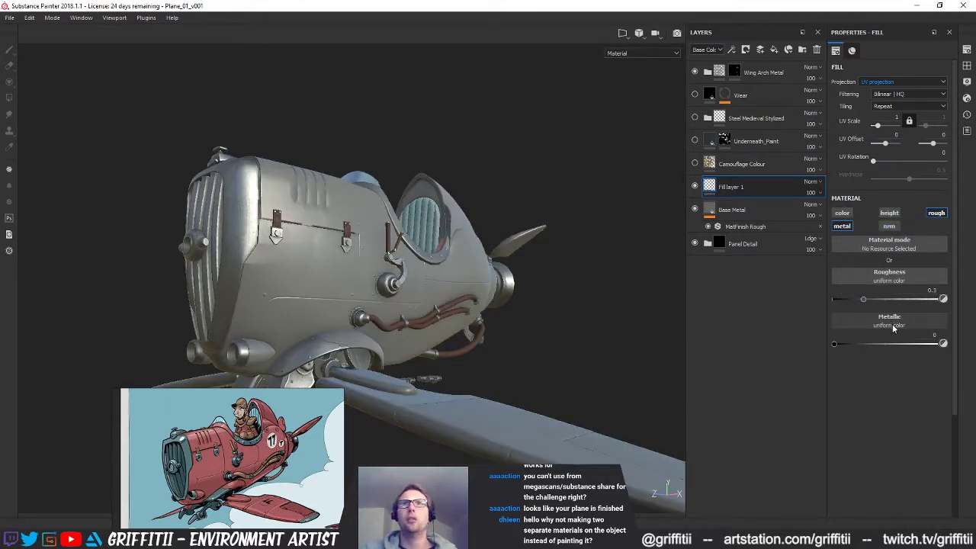
Assign Grunge Dirt Scratched from the shelf to both the roughness and metallic channels of the new fill layer, then close the shelf
click(966, 66)
drag(885, 70, 594, 158)
drag(606, 309, 907, 334)
drag(586, 302, 891, 279)
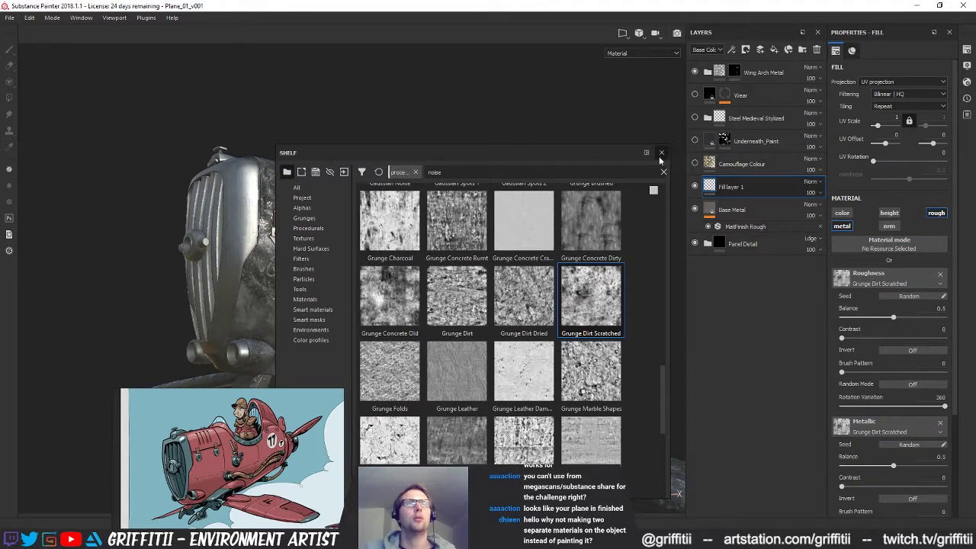
click(661, 154)
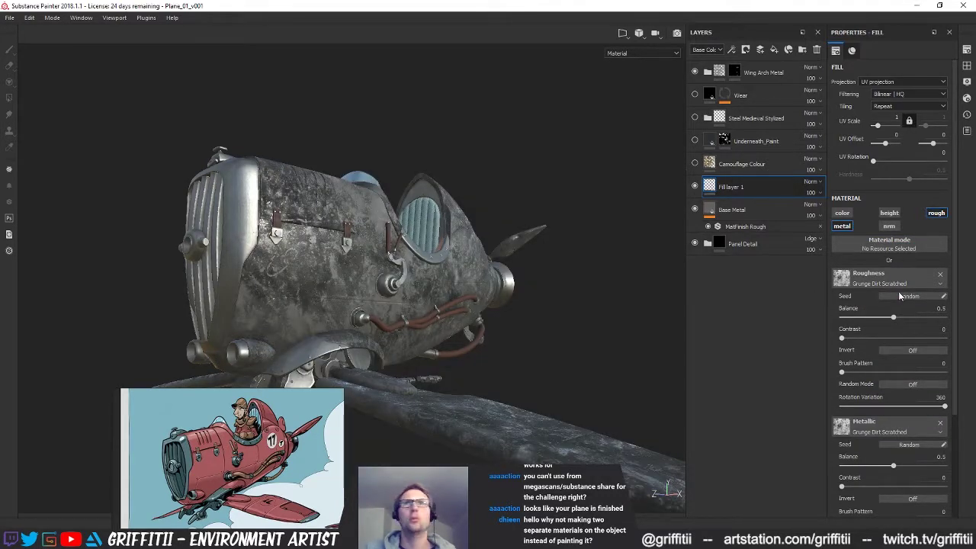
Try different balance settings on the fill layer's roughness grunge and set it to 0.7, keeping contrast at 0
scroll(861, 366, down, 1)
drag(892, 286, 873, 293)
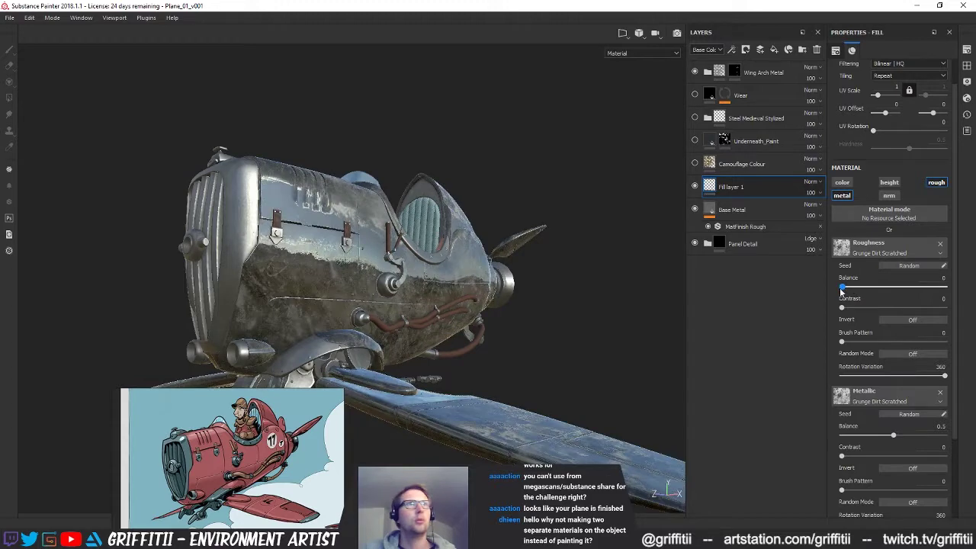
drag(842, 307, 907, 293)
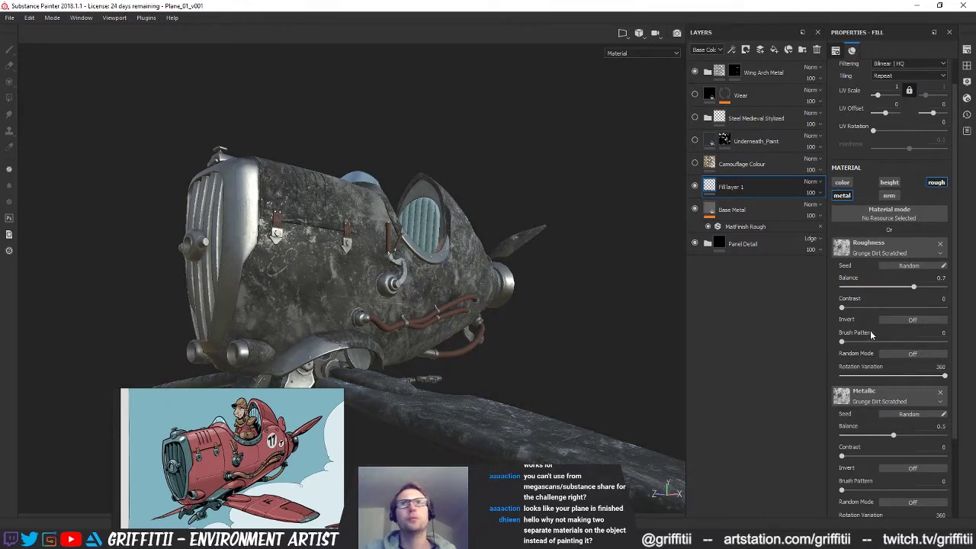
Show the Roughness channel in the layer stack and set the fill layer's opacity in it to 15
click(707, 50)
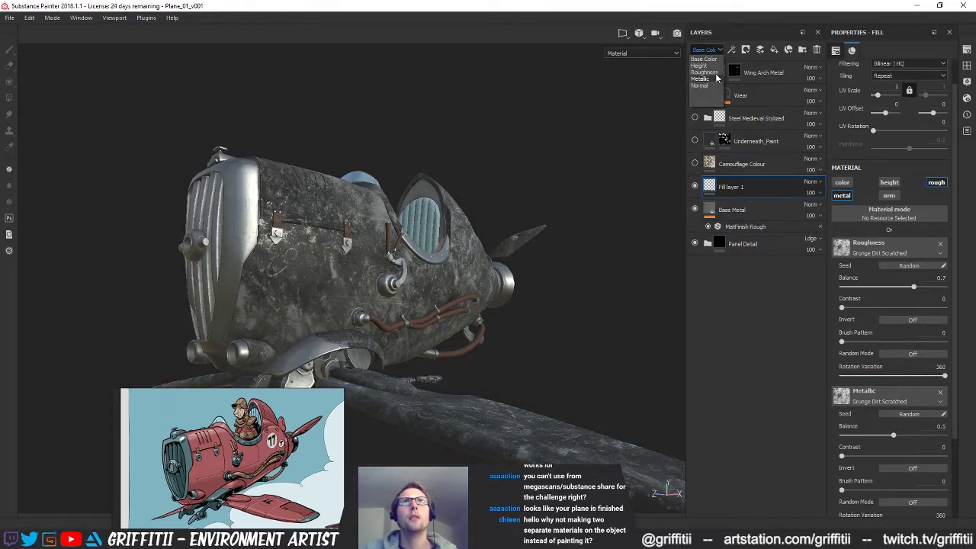
click(713, 73)
click(811, 193)
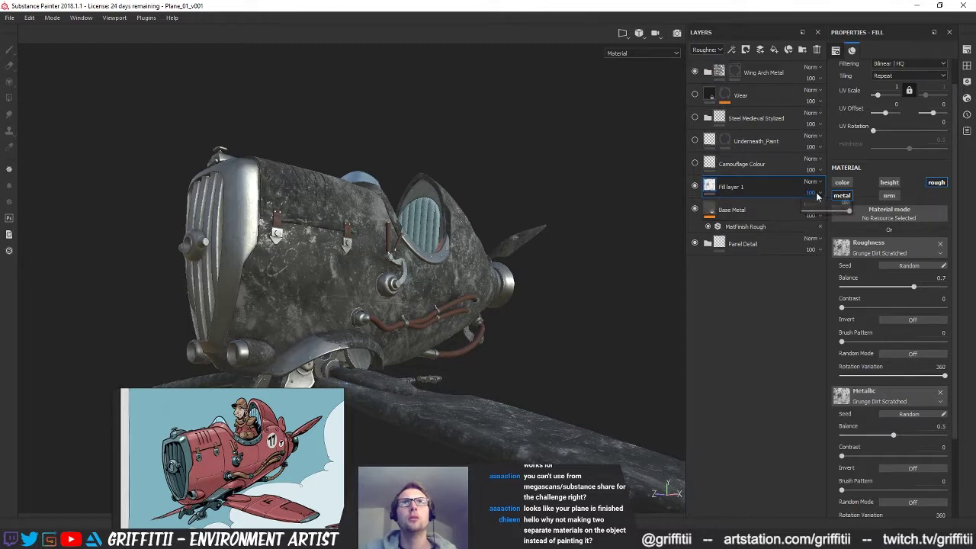
drag(828, 217, 810, 215)
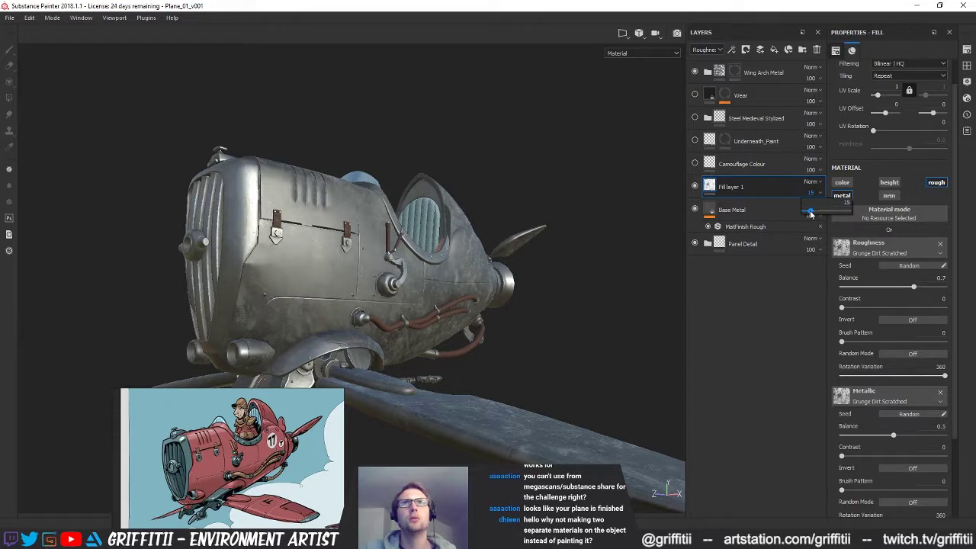
Remove the grunge from the fill layer's metallic channel and set the layer's roughness opacity to 51
click(940, 394)
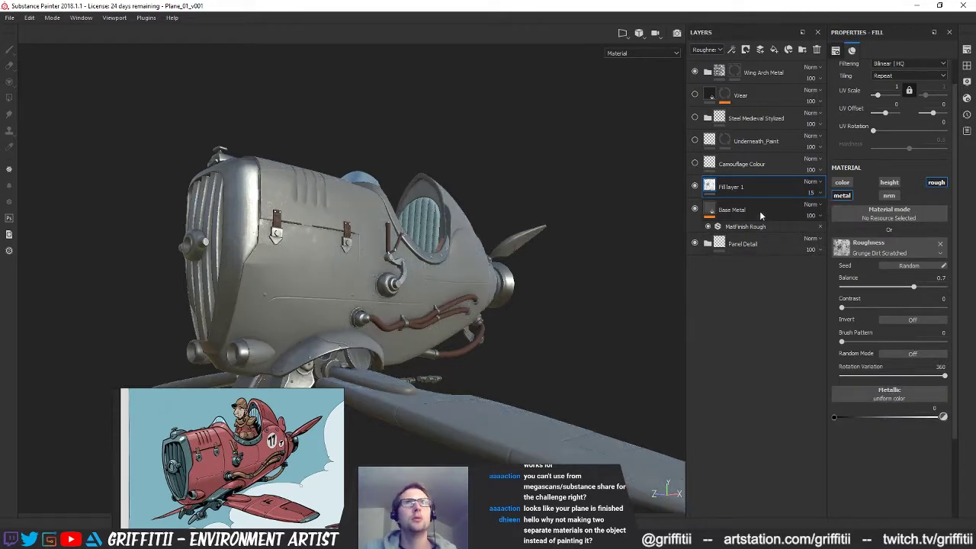
click(818, 194)
drag(811, 214, 834, 214)
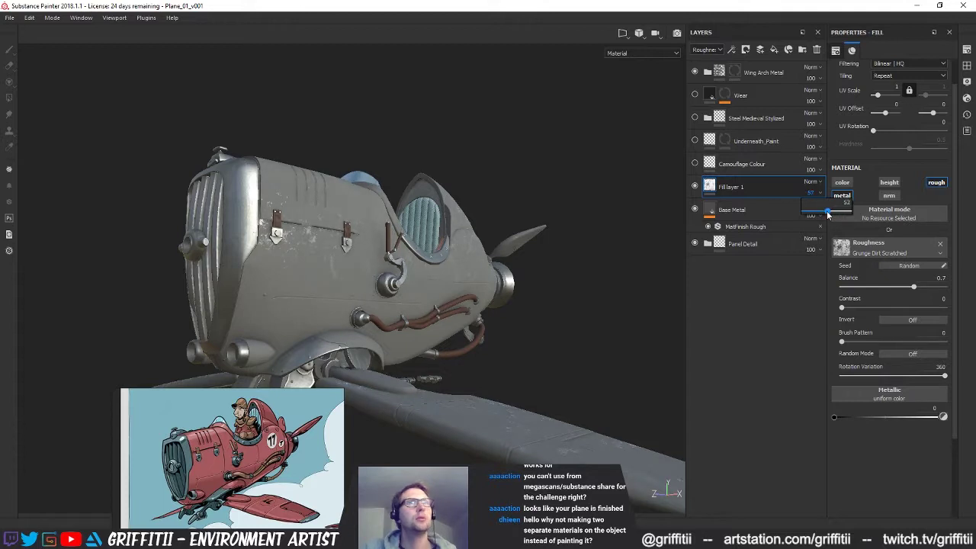
Set the balance of the fill layer's roughness grunge to 0.11
drag(913, 286, 850, 288)
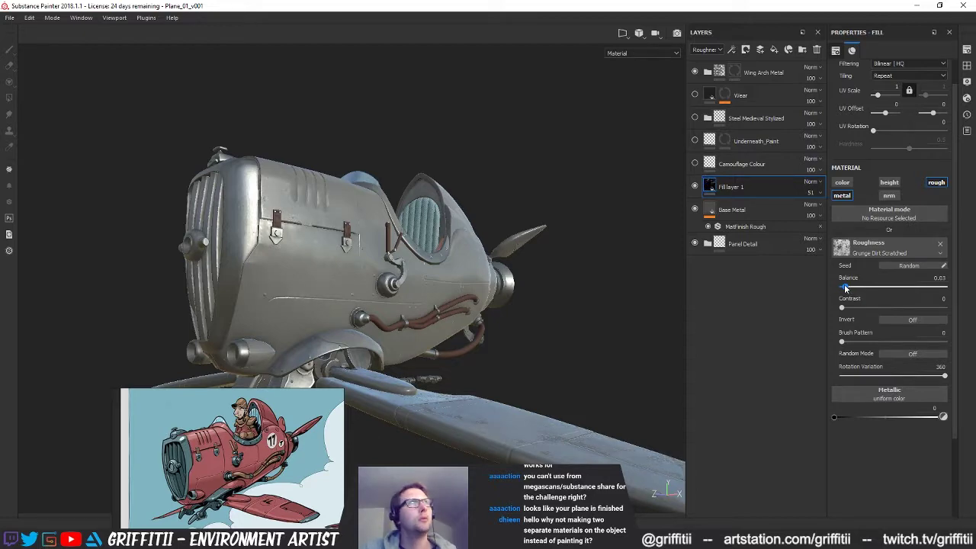
alt+drag(507, 302, 519, 287)
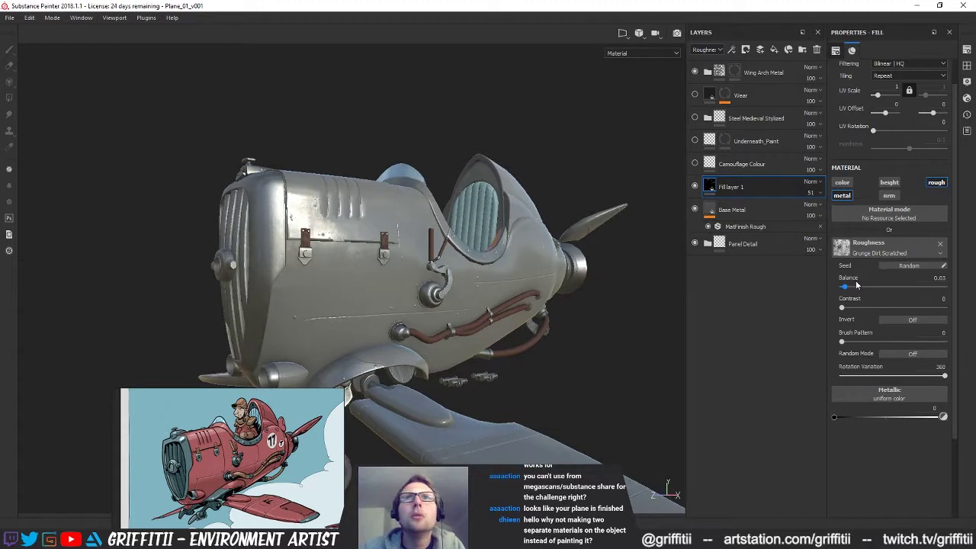
drag(844, 287, 854, 288)
Try very small UV scales on the grunge fill layer, then set its UV scale to 4.45
mouse_move(877, 94)
mouse_down()
mouse_move(889, 97)
mouse_move(865, 101)
mouse_up()
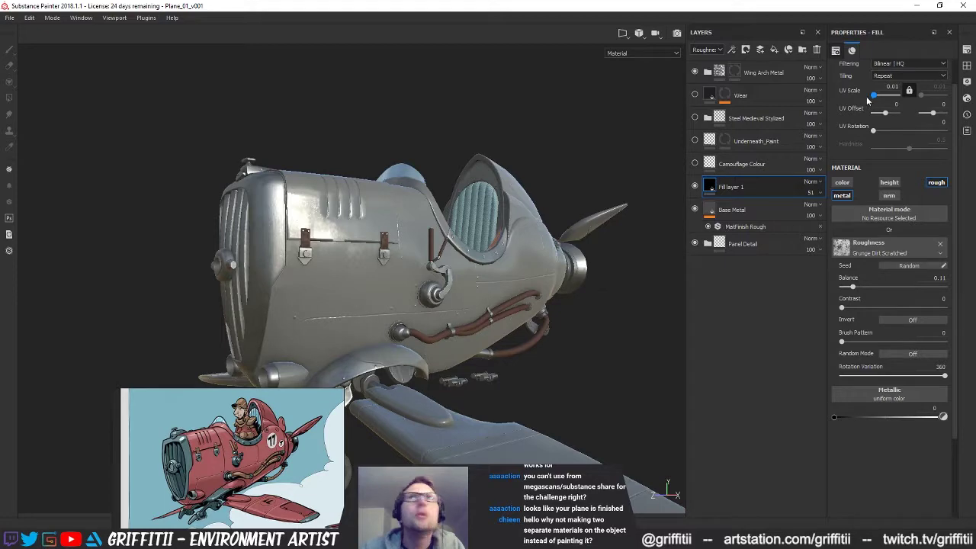
drag(874, 98, 876, 98)
alt+drag(468, 276, 492, 251)
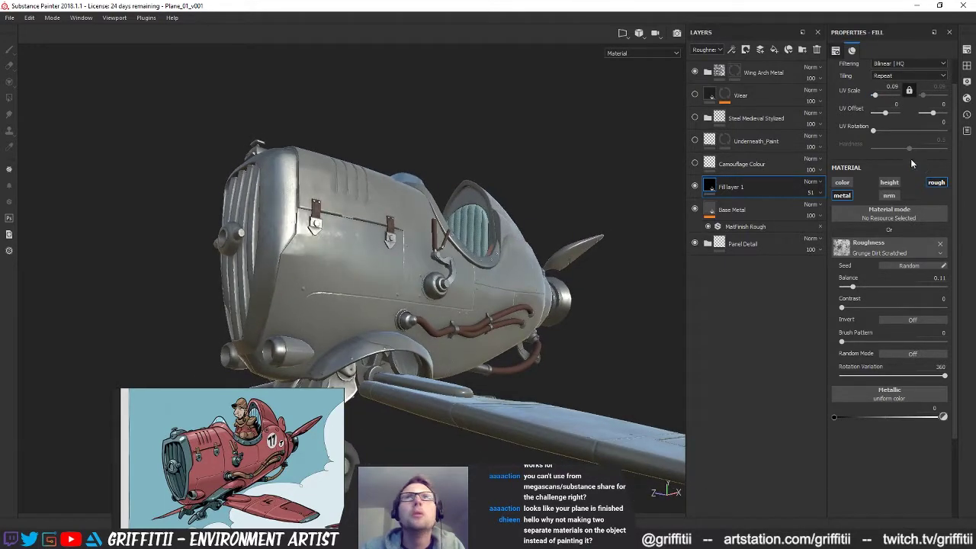
drag(877, 100, 881, 100)
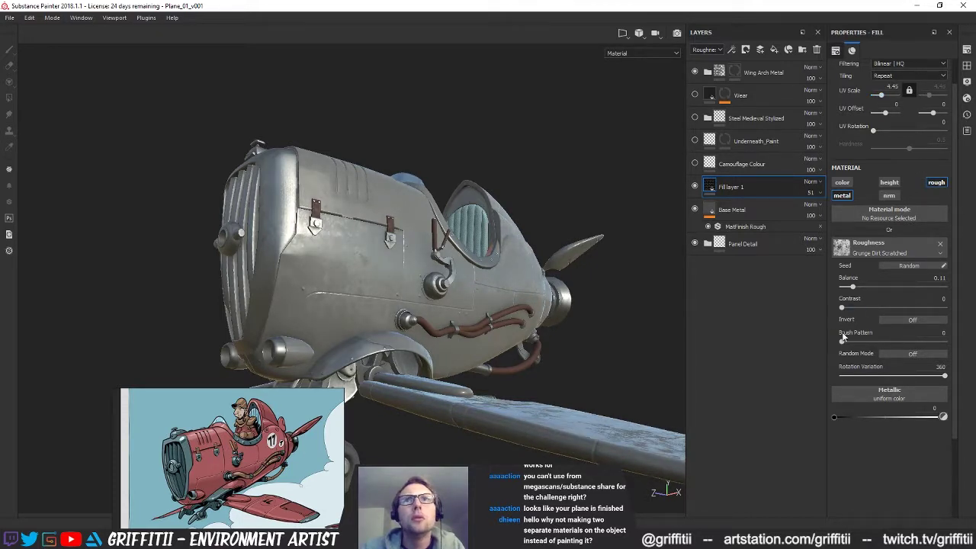
Set the balance of the fill layer's roughness grunge to 0.35
mouse_move(846, 342)
mouse_down()
mouse_move(905, 344)
mouse_move(826, 345)
mouse_move(860, 380)
mouse_move(965, 385)
mouse_up()
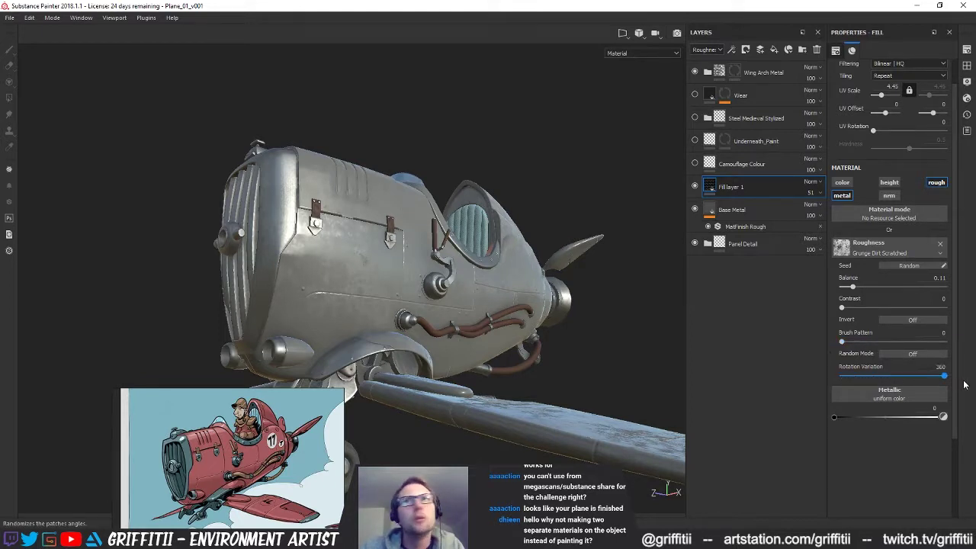
mouse_move(848, 309)
mouse_down()
mouse_move(923, 309)
mouse_move(842, 309)
mouse_move(897, 290)
mouse_move(856, 295)
mouse_up()
alt+drag(465, 290, 499, 261)
click(849, 288)
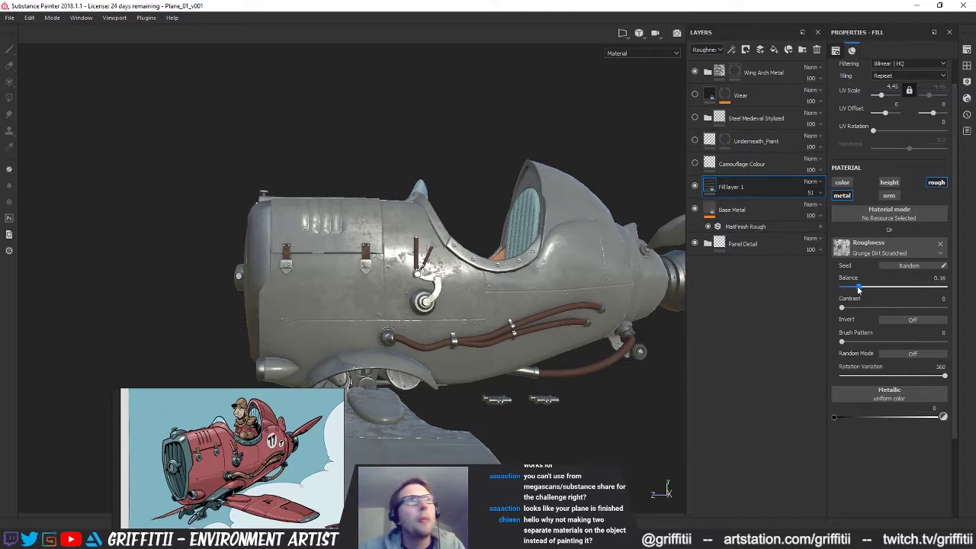
drag(852, 288, 874, 290)
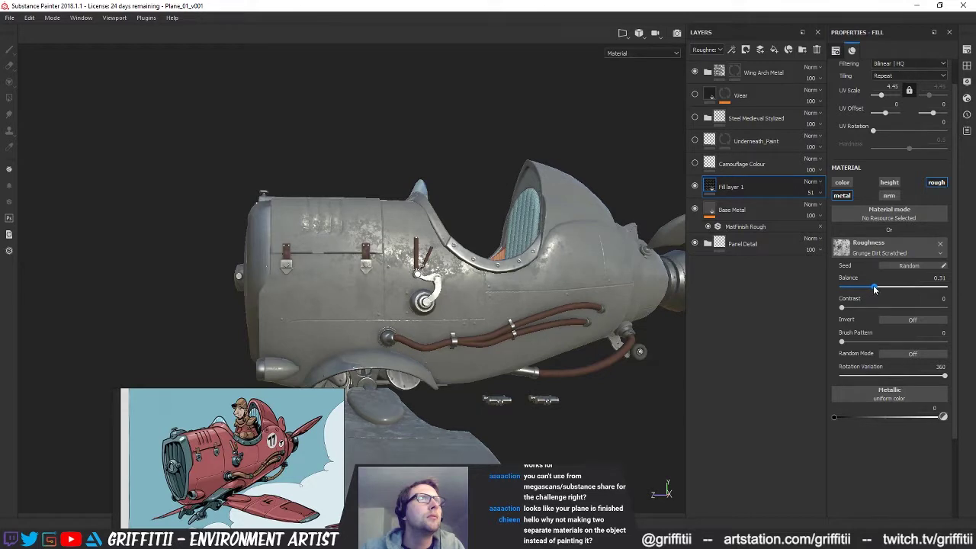
Set the fill layer's opacity in the Roughness channel to 7
click(810, 192)
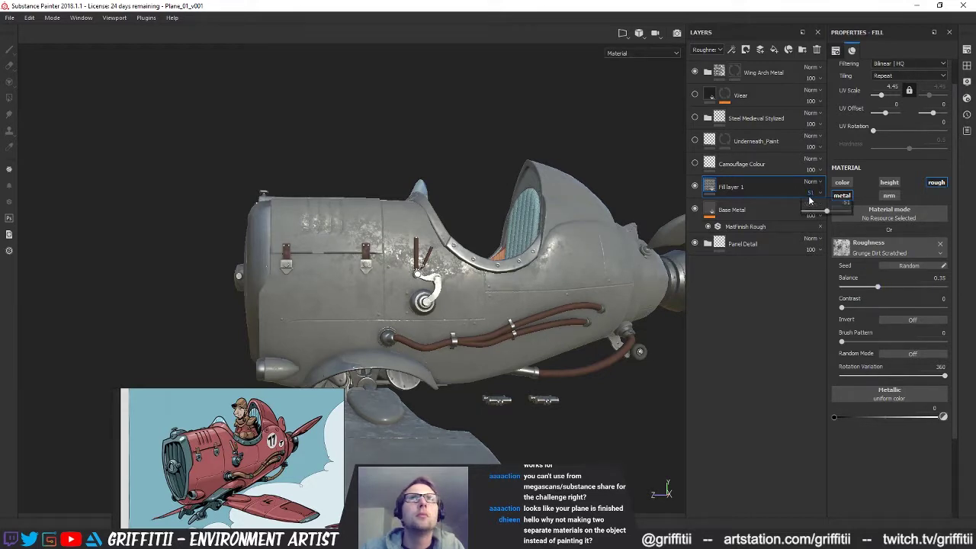
click(810, 213)
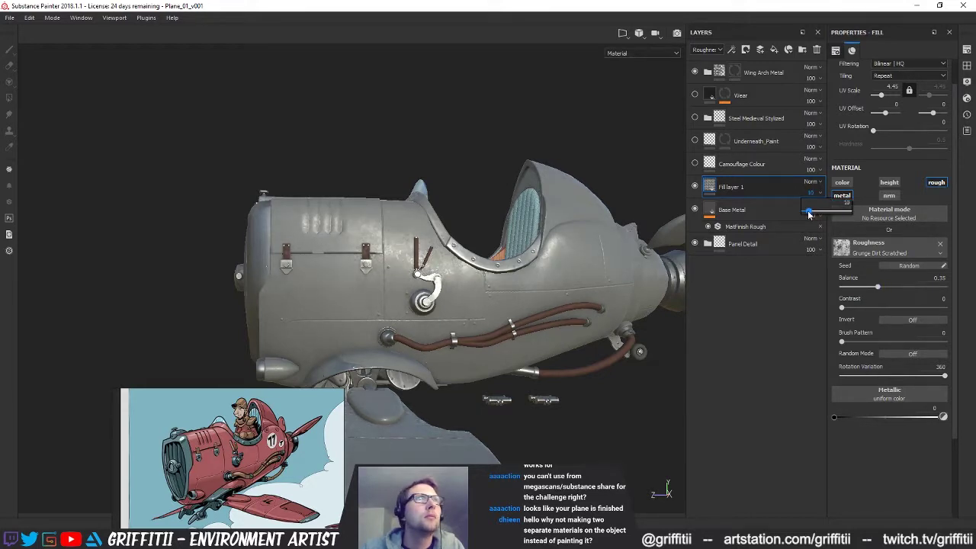
alt+drag(386, 252, 412, 232)
click(813, 193)
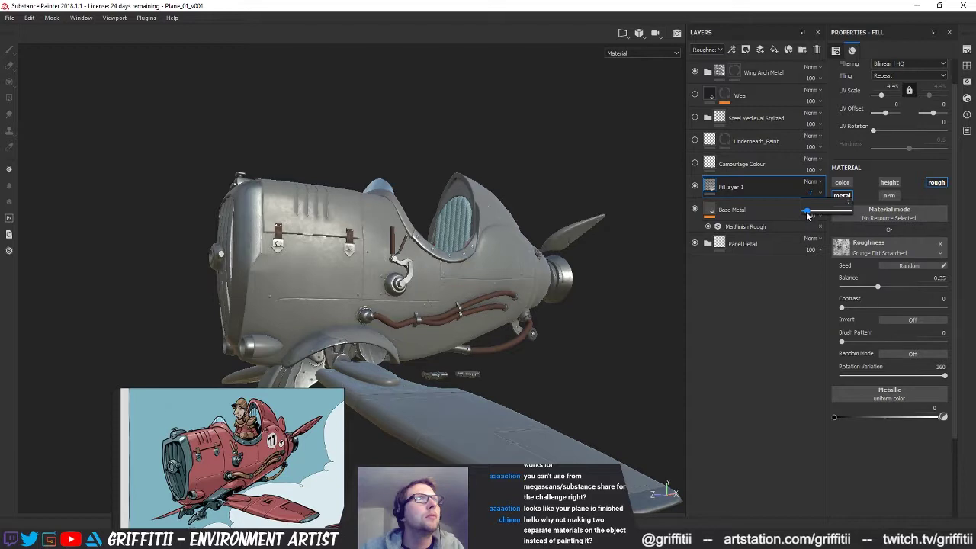
Set the UV scale of the fill layer's grunge to 2
drag(882, 96, 880, 98)
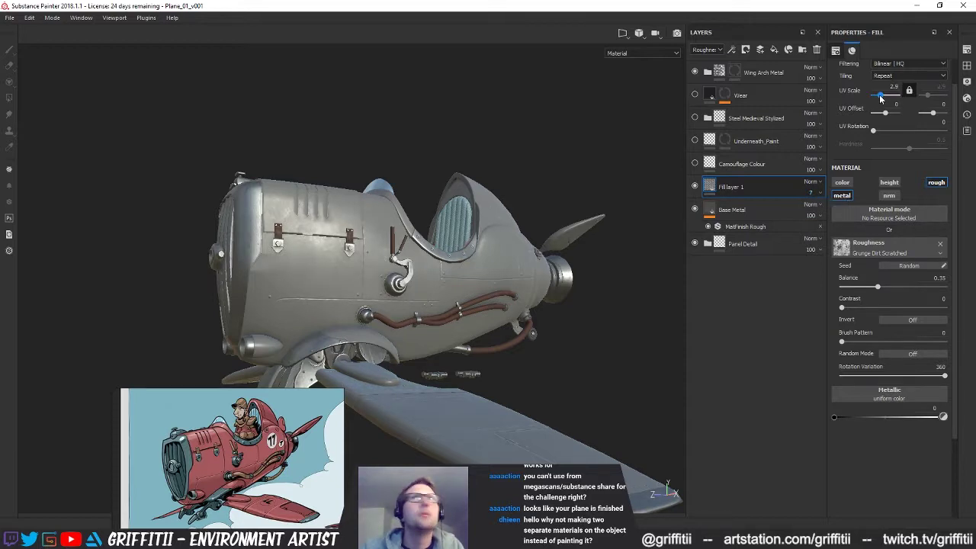
click(893, 87)
text(2)
key(Return)
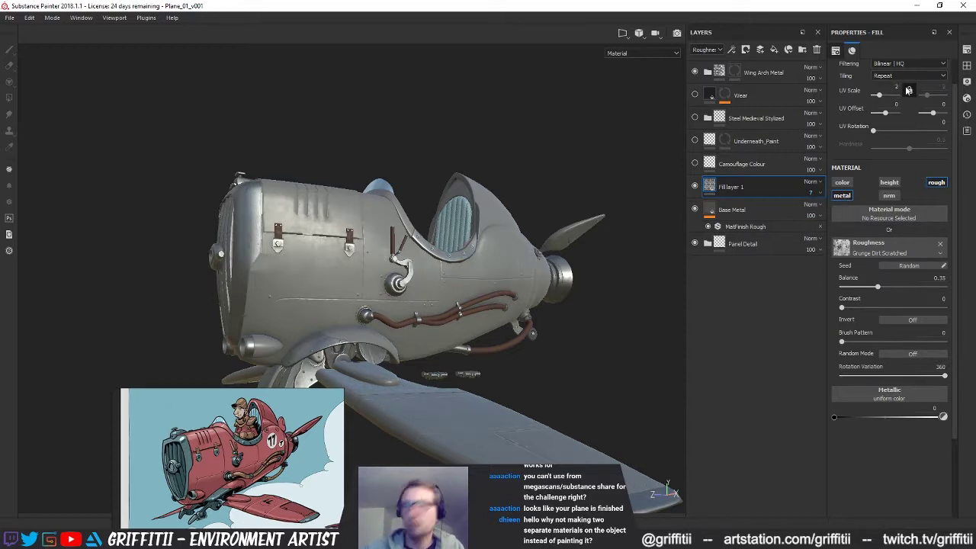
alt+drag(490, 186, 402, 271)
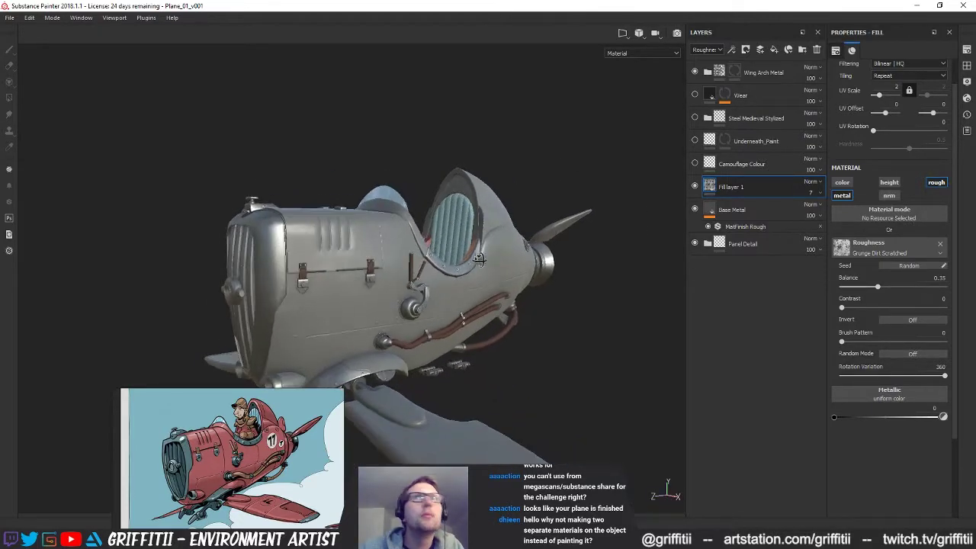
Set the balance of the fill layer's roughness grunge to 0.24
drag(879, 292, 881, 290)
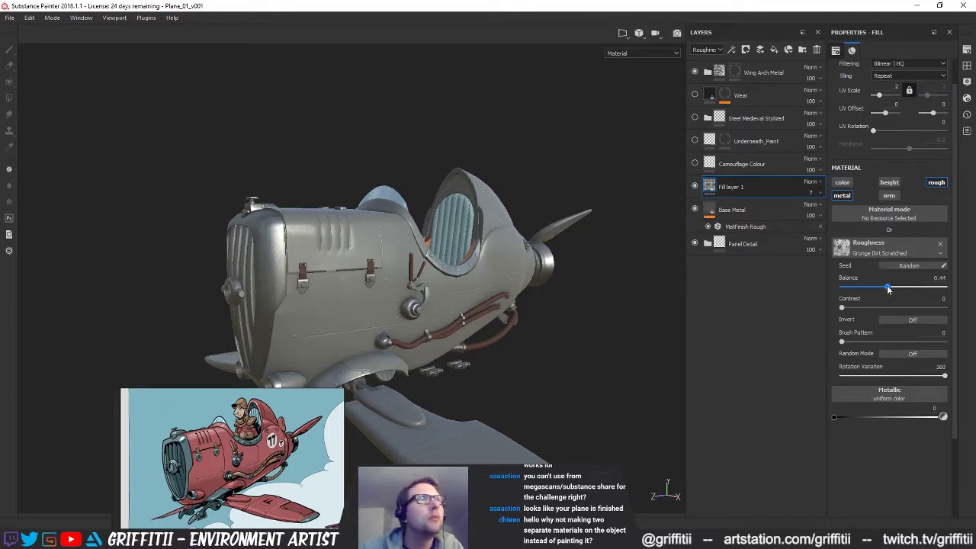
alt+drag(568, 297, 513, 271)
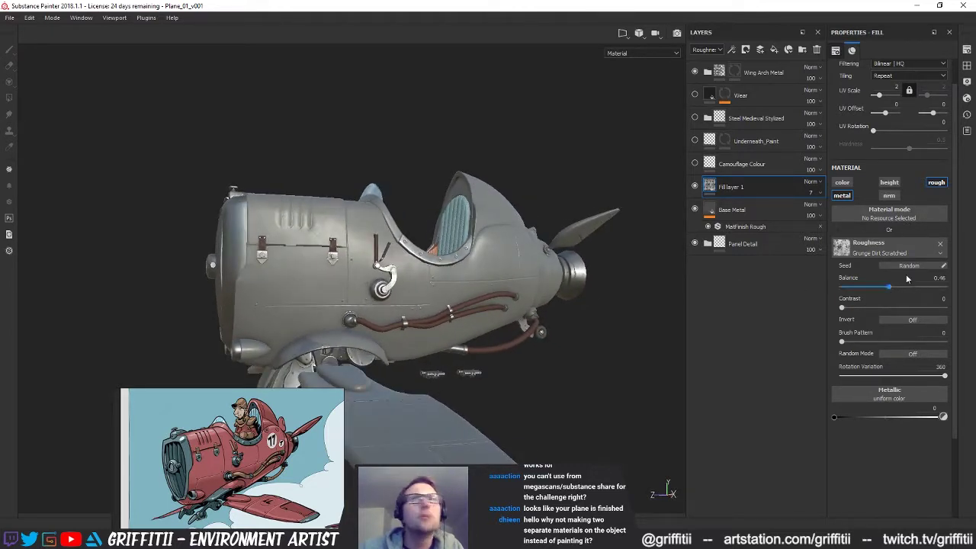
drag(889, 287, 910, 286)
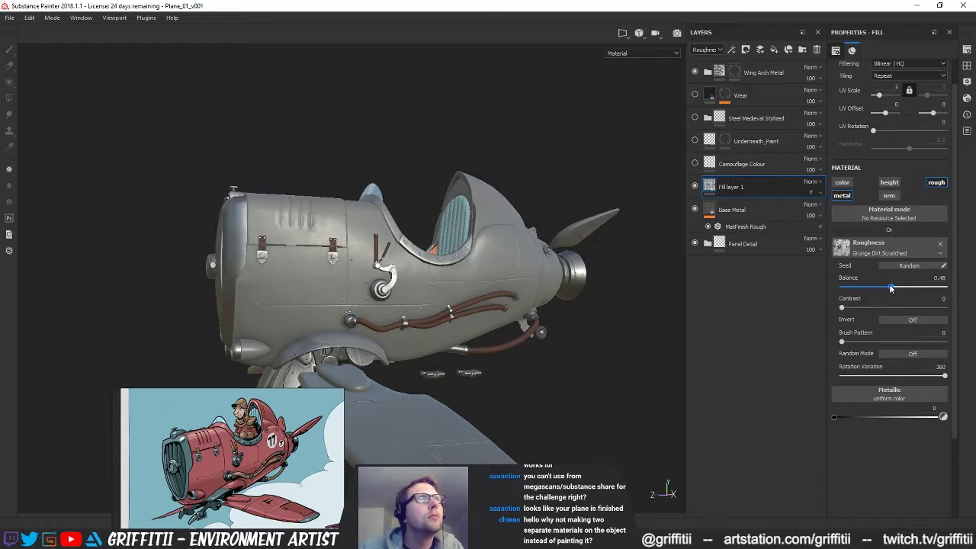
mouse_move(553, 290)
alt+mouse_down()
mouse_move(588, 260)
mouse_move(567, 289)
mouse_move(612, 298)
mouse_move(542, 299)
alt+mouse_up()
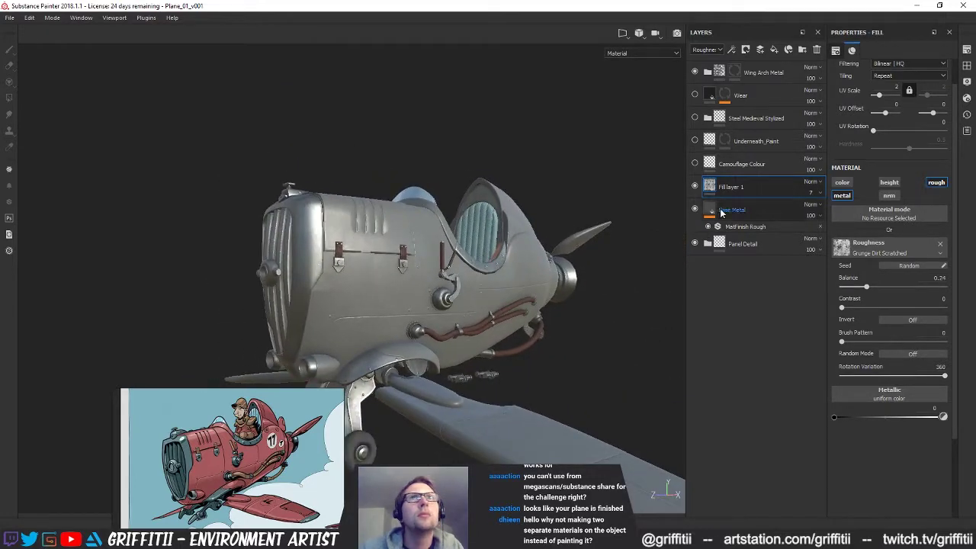
Try disabling the roughness and metallic channels of the Base Metal layer
click(734, 211)
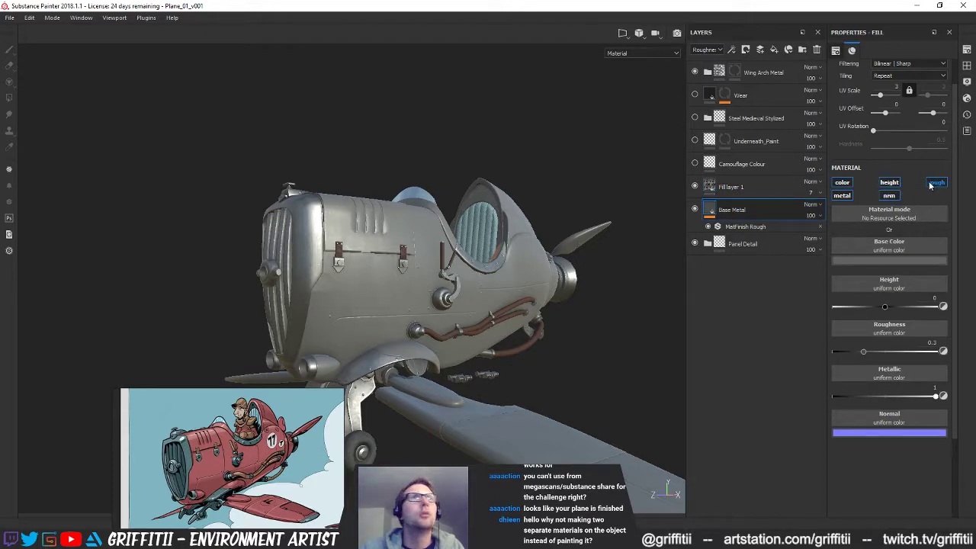
click(932, 184)
click(840, 196)
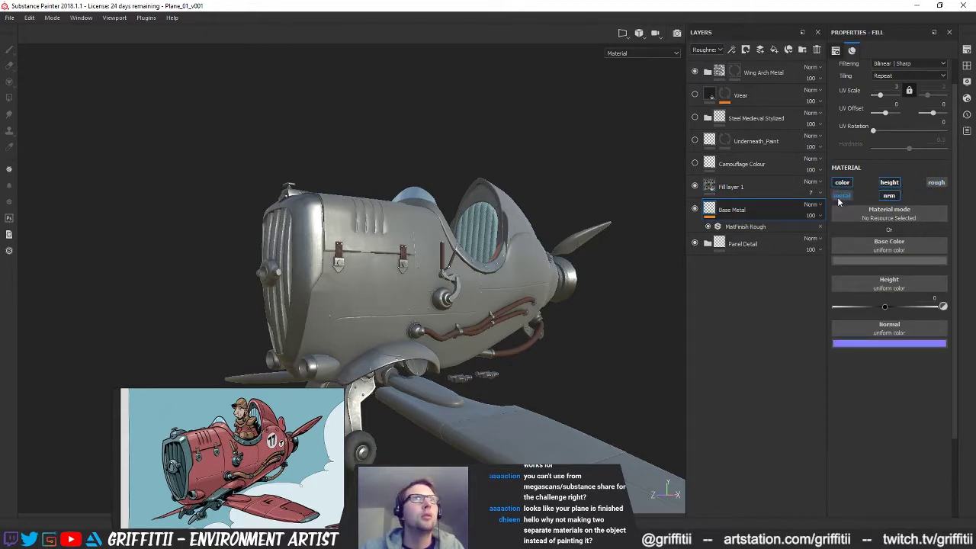
Disable the metallic channel of Fill layer 1 so that it affects only roughness
click(793, 195)
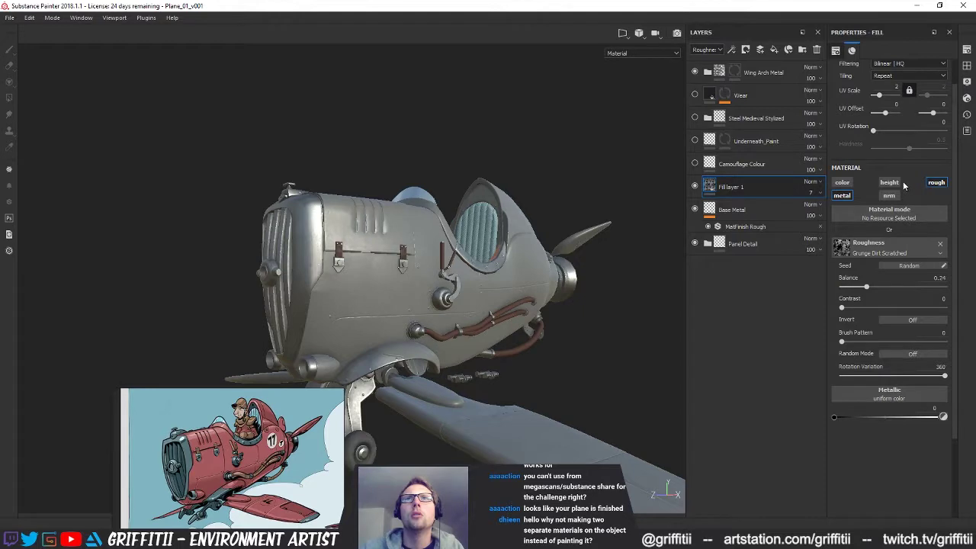
click(842, 196)
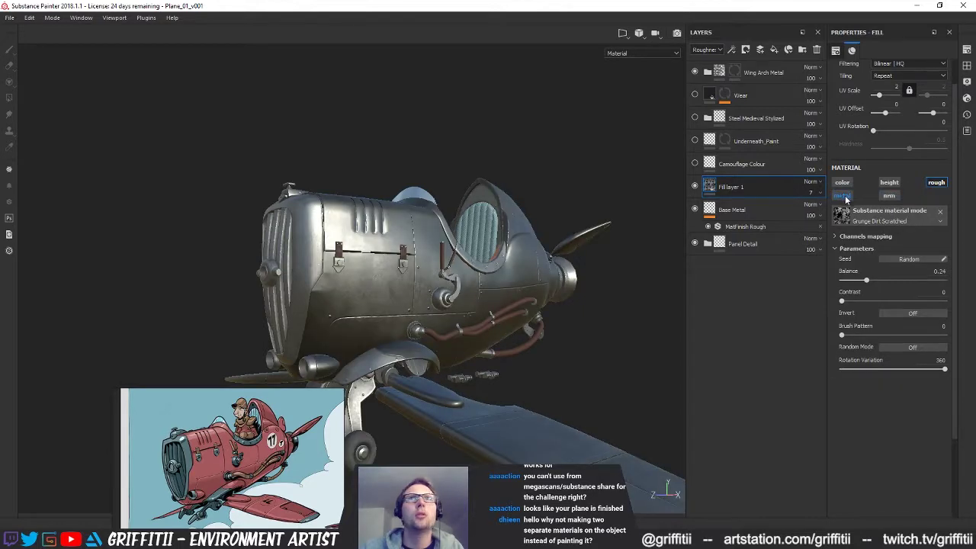
alt+drag(539, 234, 479, 280)
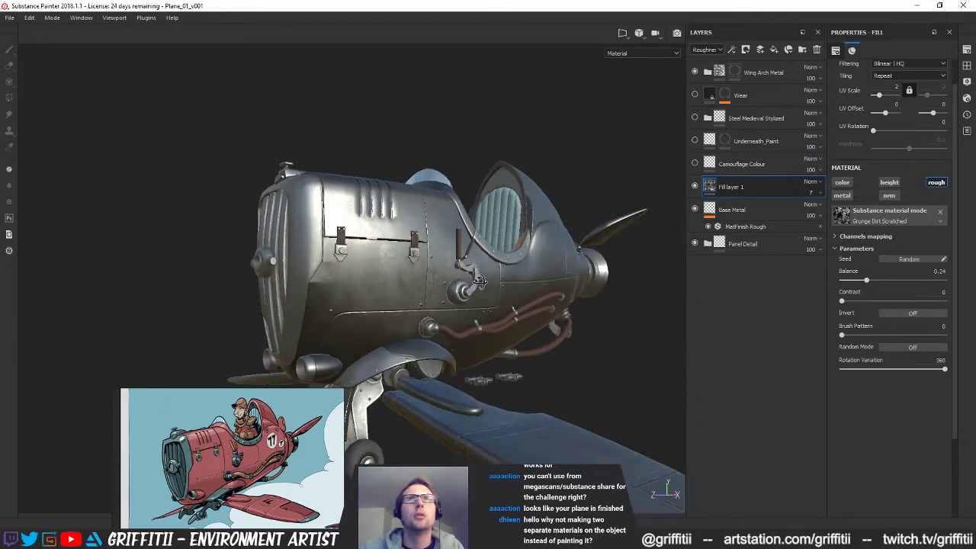
click(888, 215)
click(871, 215)
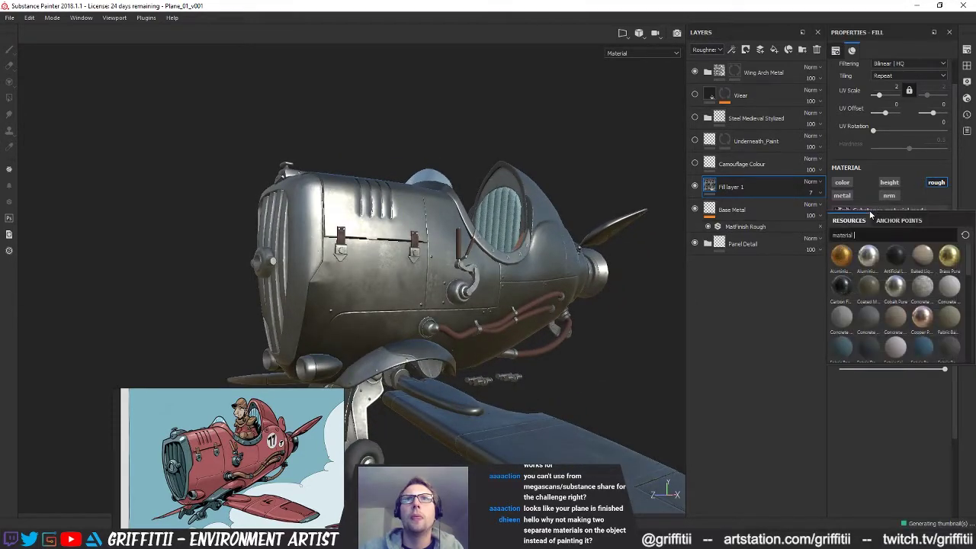
click(787, 295)
mouse_move(429, 260)
alt+mouse_down()
mouse_move(402, 251)
mouse_move(430, 265)
mouse_move(427, 288)
mouse_move(429, 277)
alt+mouse_up()
click(743, 214)
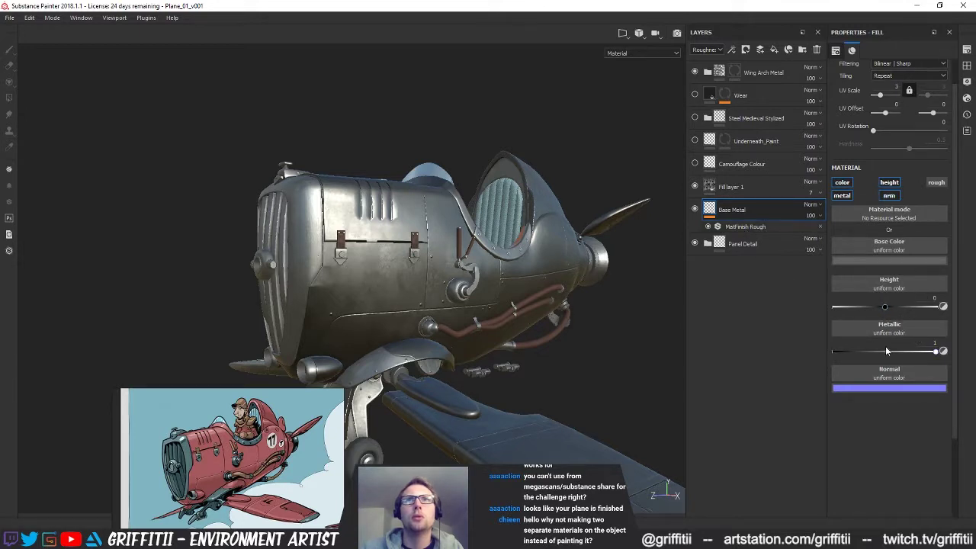
click(731, 189)
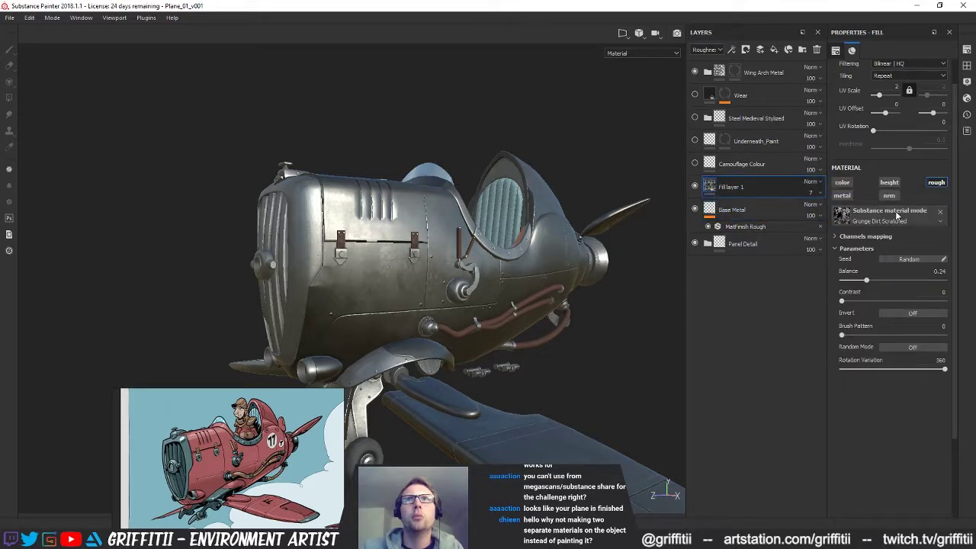
Enable and disable the metallic channel of Fill layer 1 to compare its effect on the fuselage
click(843, 196)
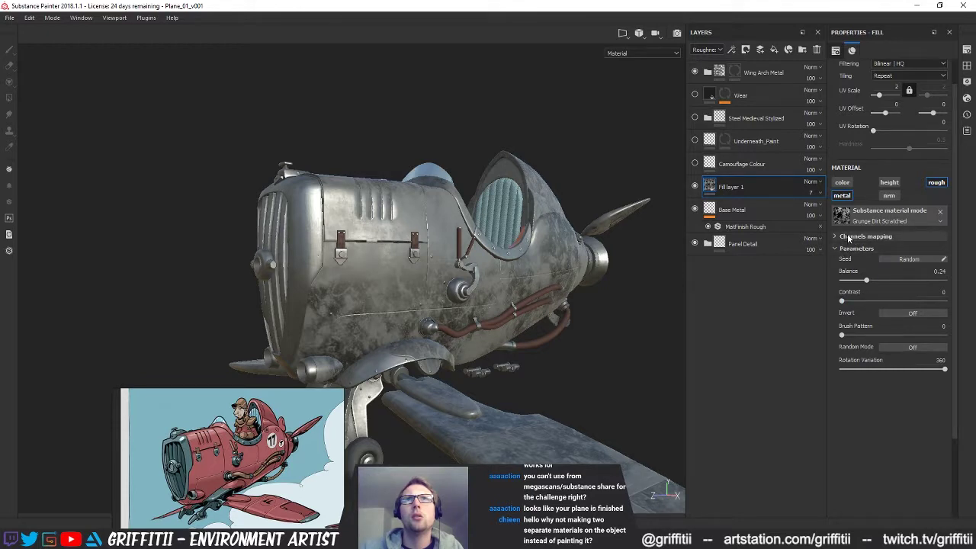
click(840, 193)
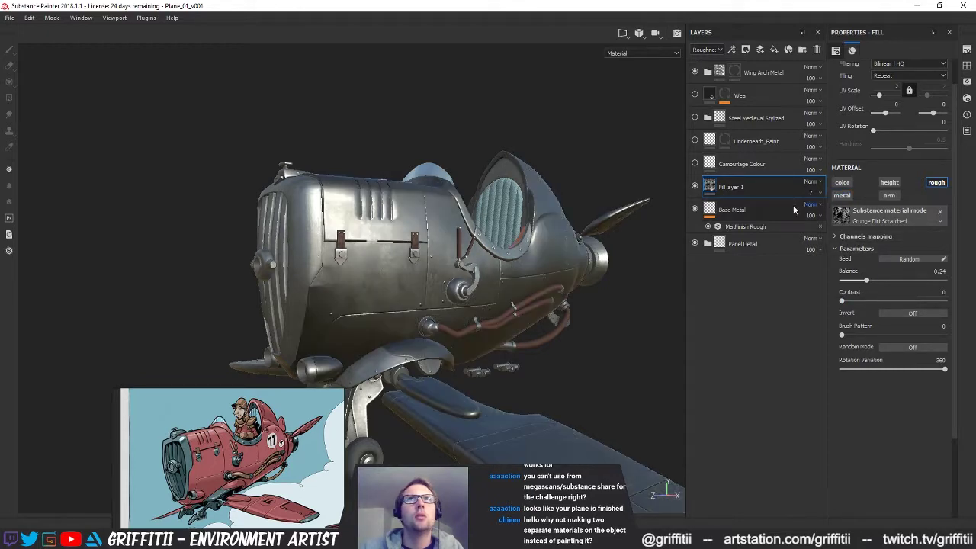
alt+drag(539, 279, 545, 263)
click(841, 196)
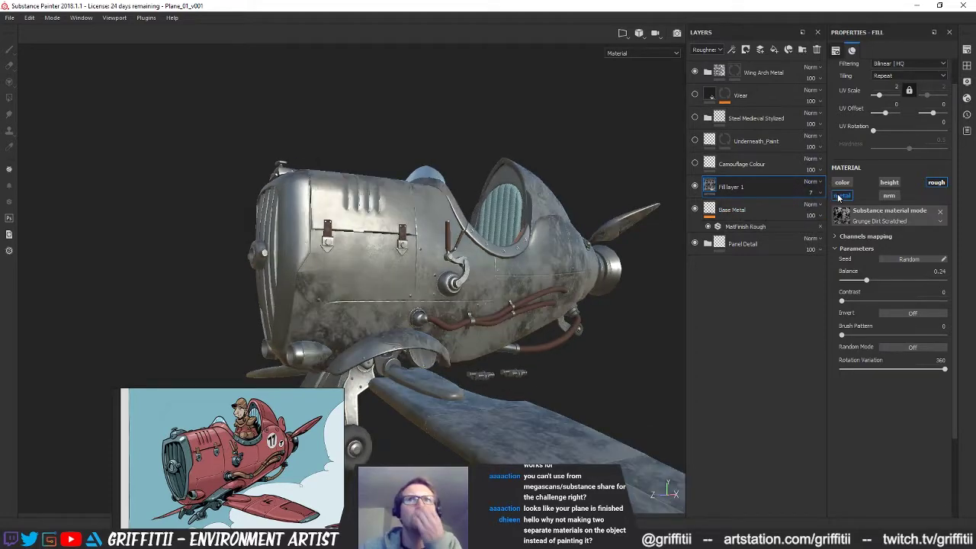
click(840, 196)
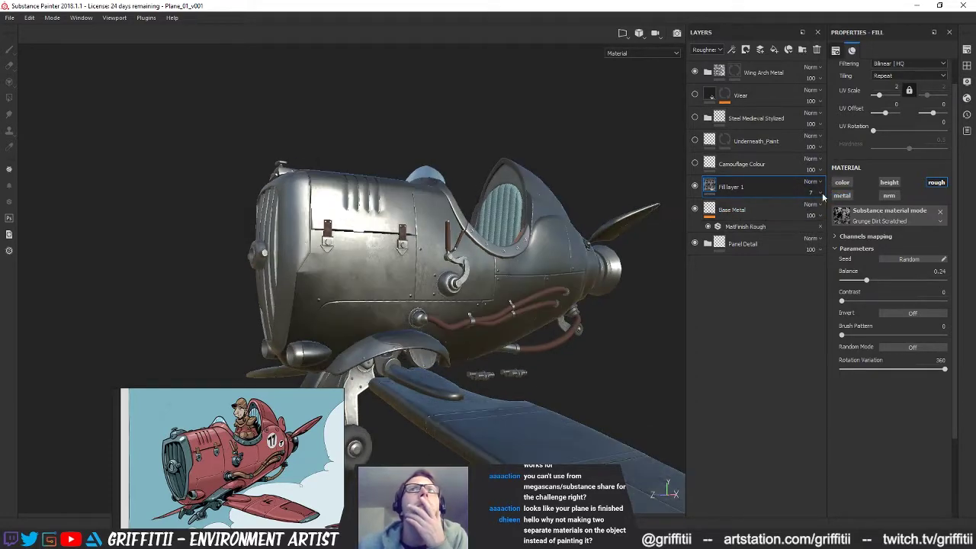
mouse_move(482, 261)
alt+mouse_down()
mouse_move(433, 276)
mouse_move(478, 259)
alt+mouse_up()
Hide Fill layer 1 and re-enable the roughness channel of the Base Metal layer
click(695, 187)
click(732, 211)
click(937, 183)
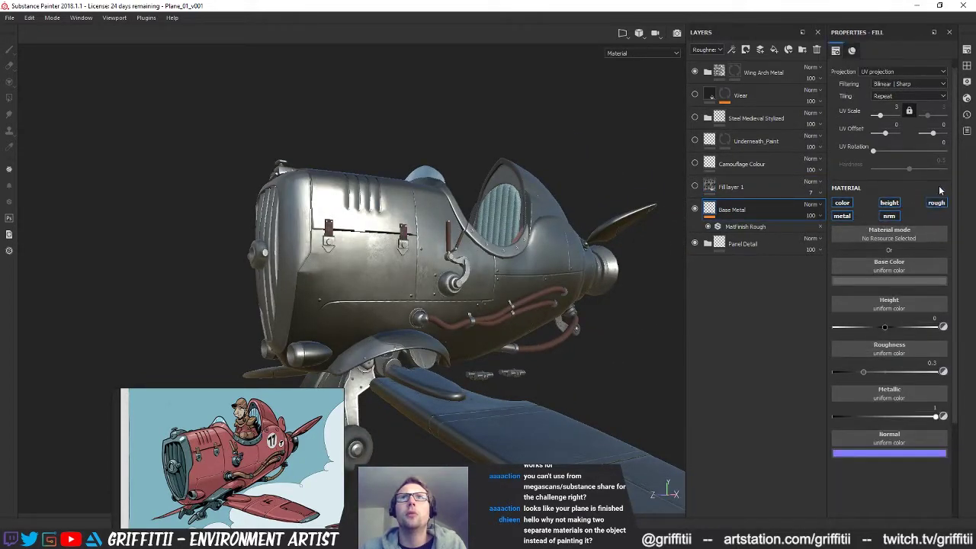
alt+drag(451, 284, 469, 274)
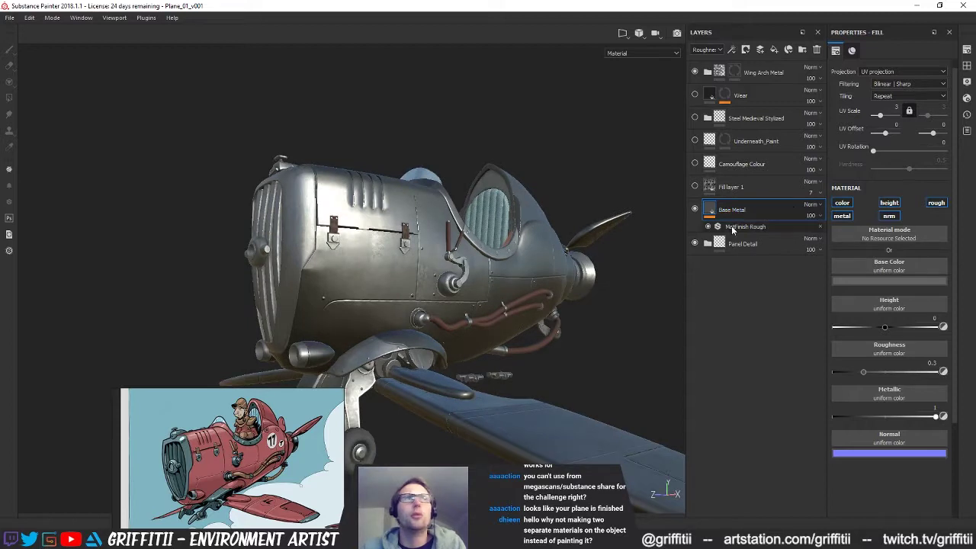
Try removing the MatFinish Rough filter from Base Metal, restore it, and compare the surface with the filter off and on
click(736, 227)
click(820, 228)
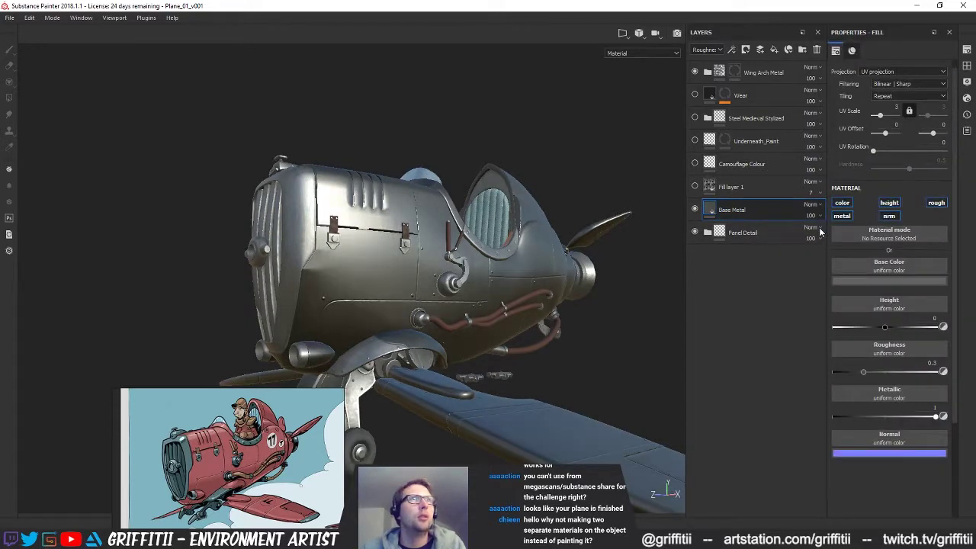
key(ctrl+z)
click(708, 227)
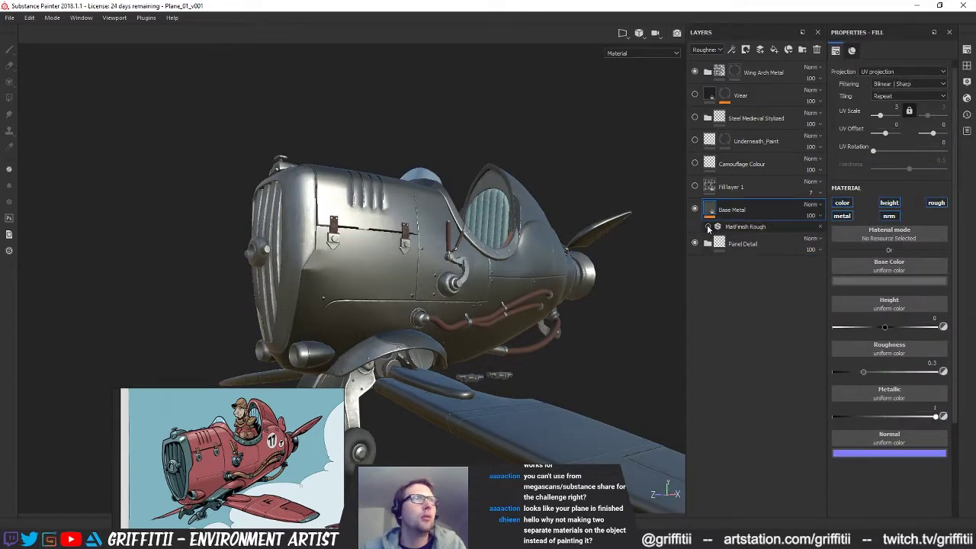
click(708, 228)
alt+drag(503, 259, 449, 278)
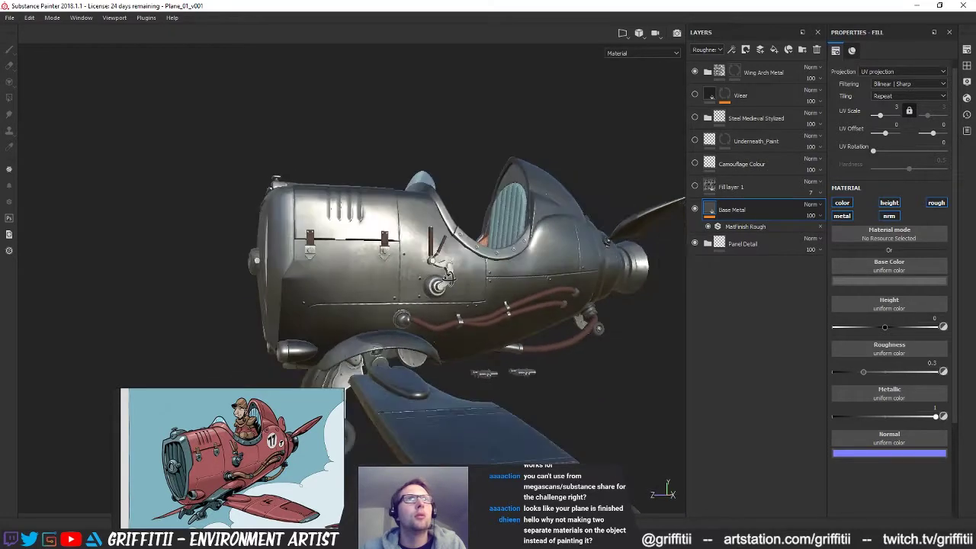
Show Fill layer 1 again and select it to check its material settings
click(695, 187)
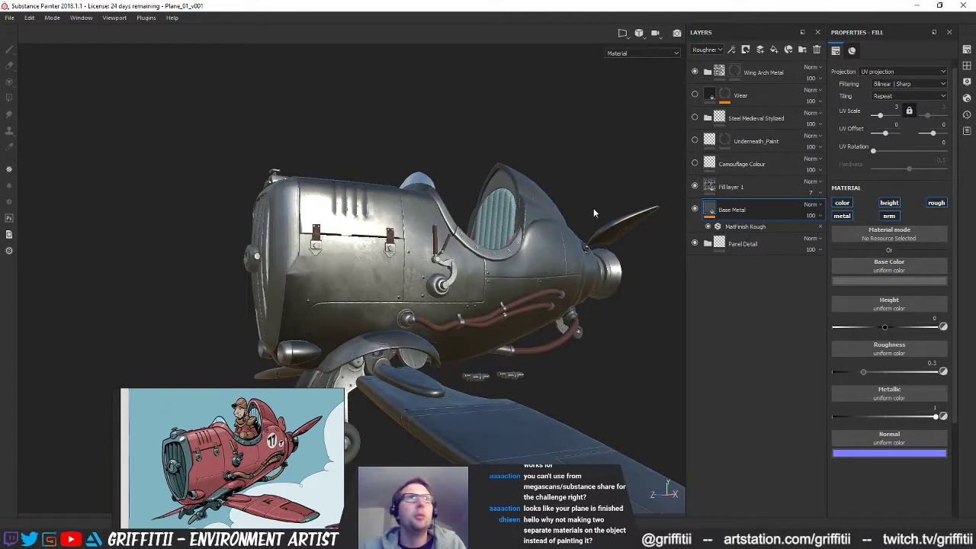
alt+drag(418, 275, 423, 270)
click(721, 189)
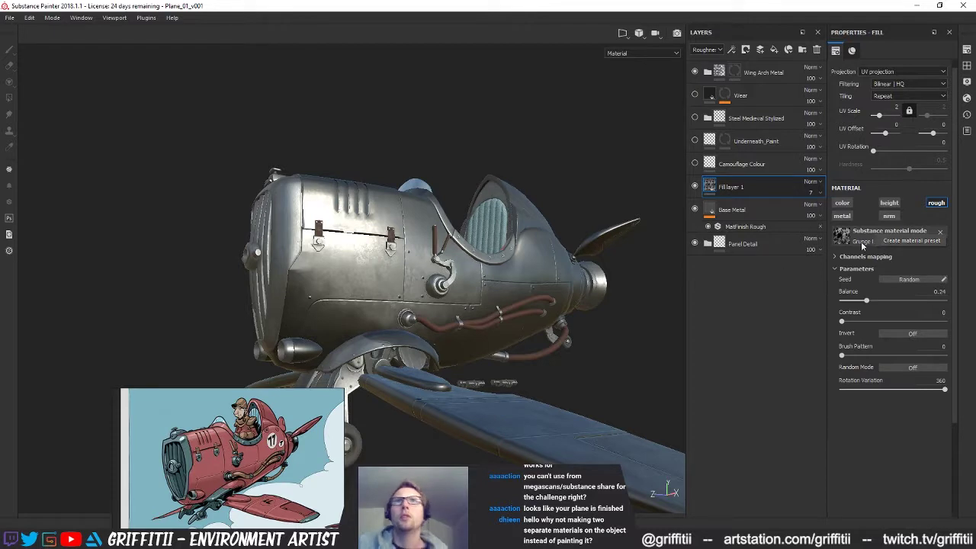
Assign the Grunge Dirt Scratched texture to the roughness channel of the Base Metal layer
click(731, 211)
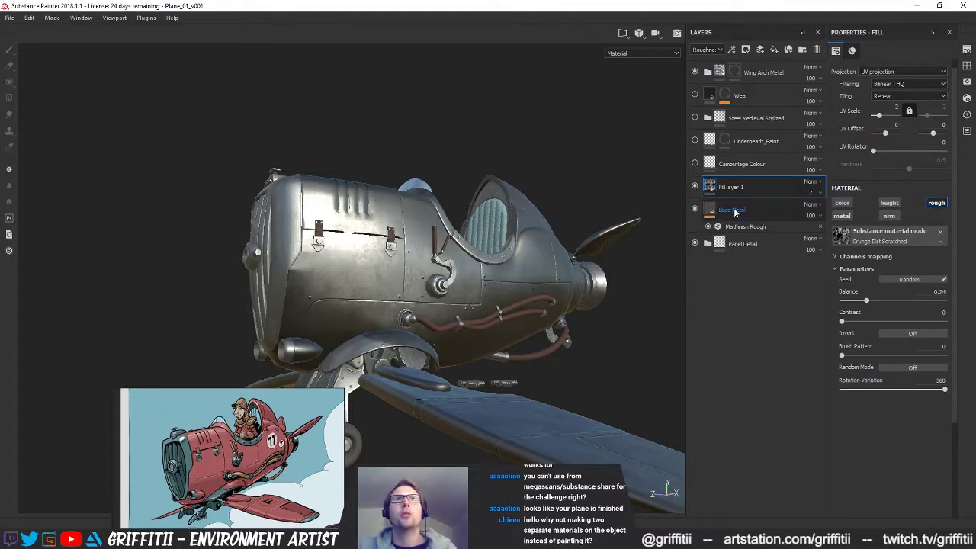
click(894, 350)
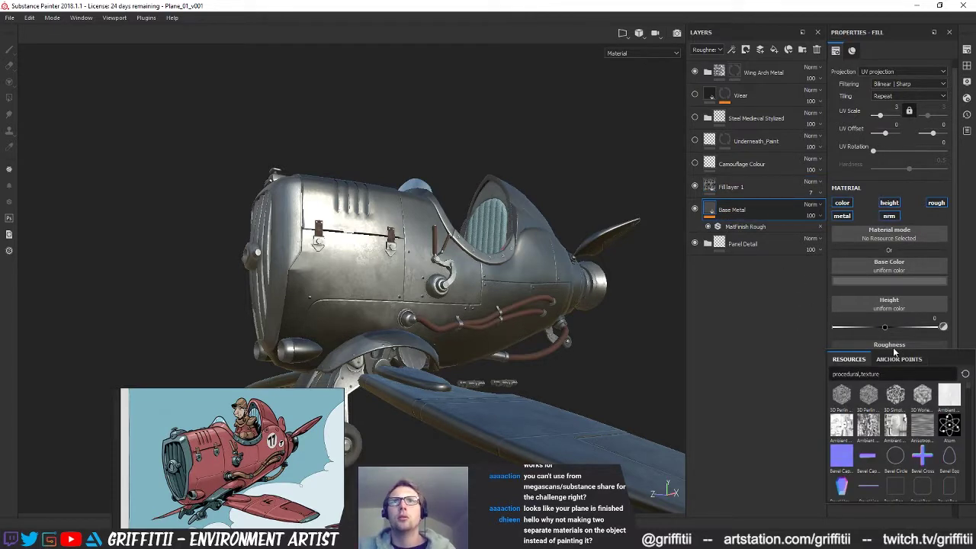
click(967, 65)
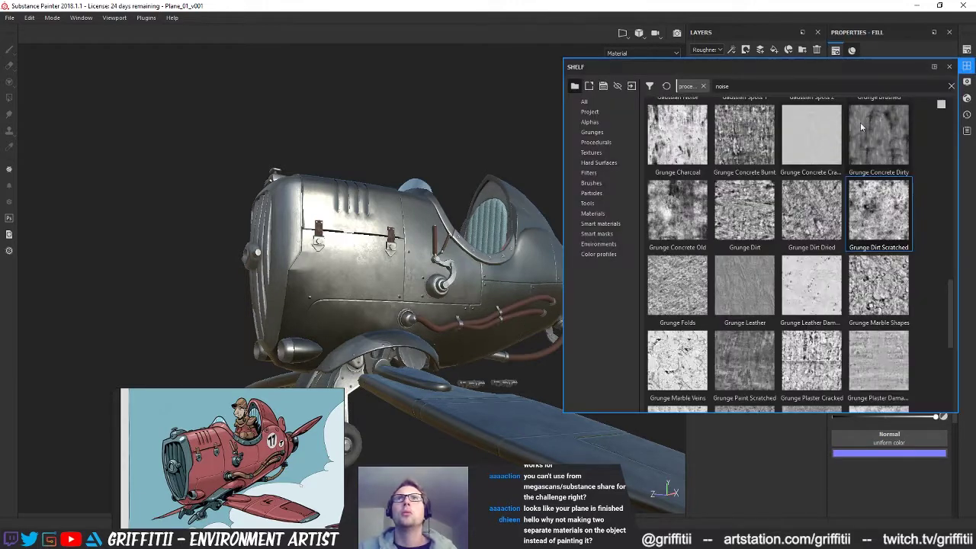
drag(856, 70, 589, 89)
drag(614, 243, 889, 349)
click(682, 87)
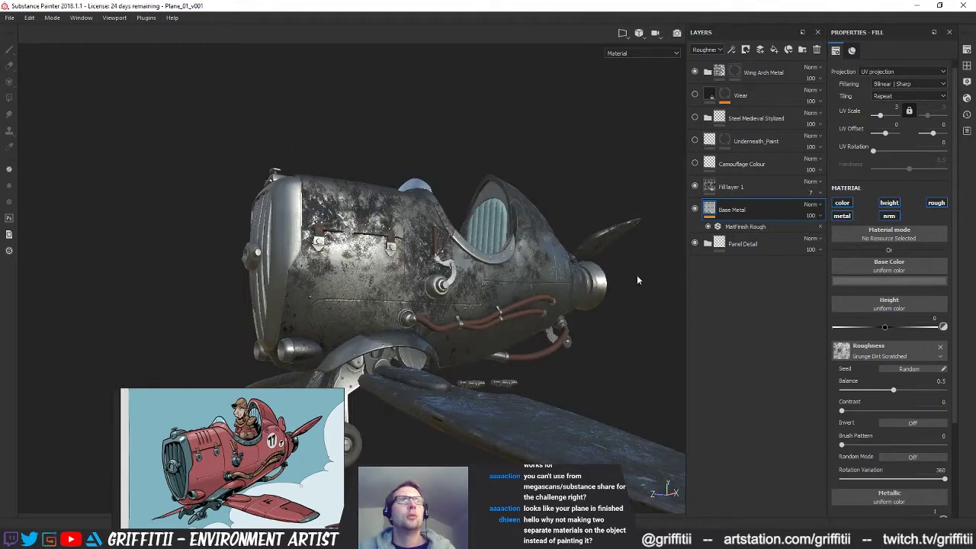
Match Base Metal's roughness grunge to Fill layer 1, using a balance of 0.24 and a UV scale of 2
click(732, 187)
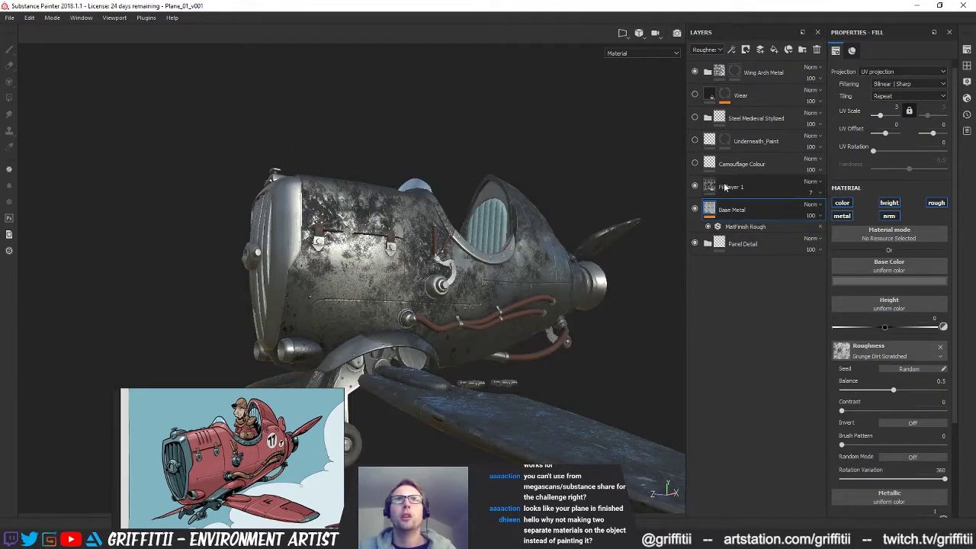
click(755, 211)
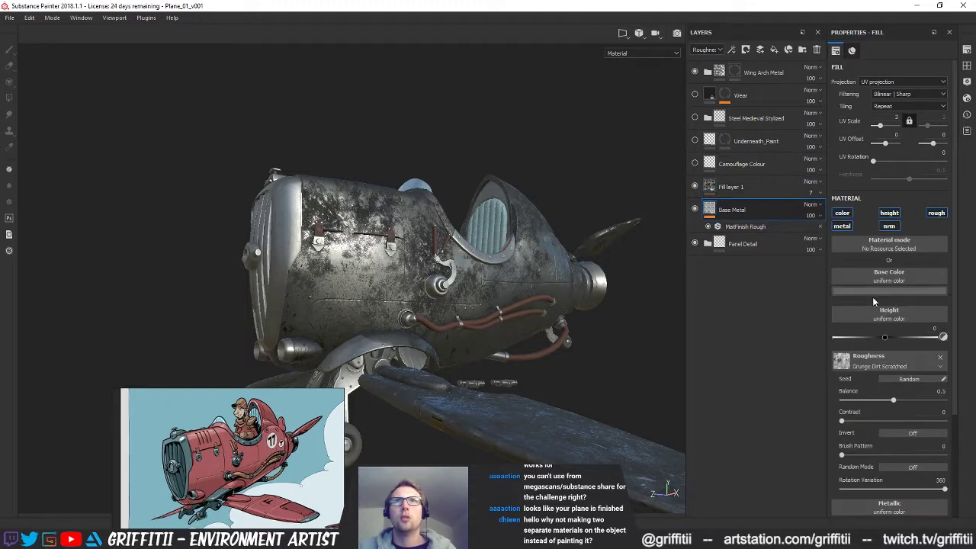
drag(893, 399, 872, 404)
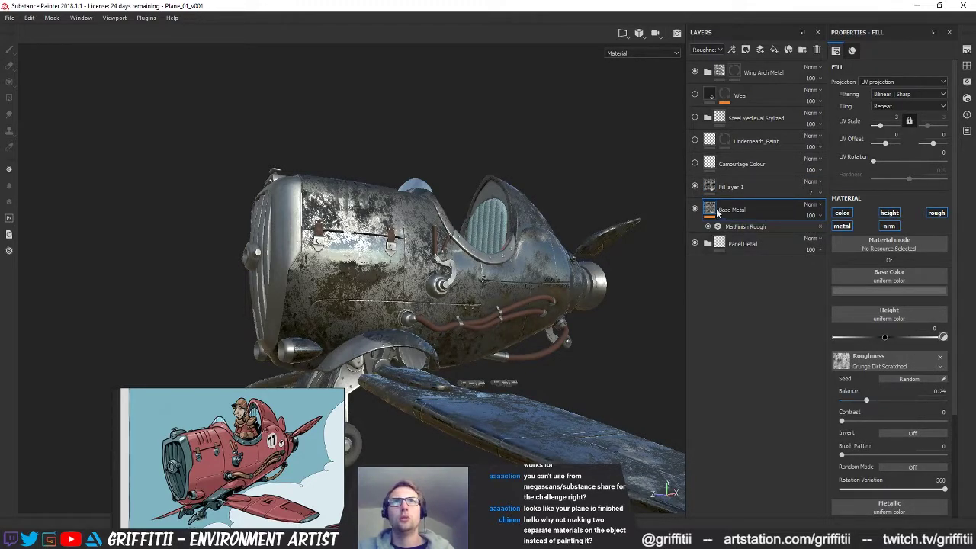
click(731, 187)
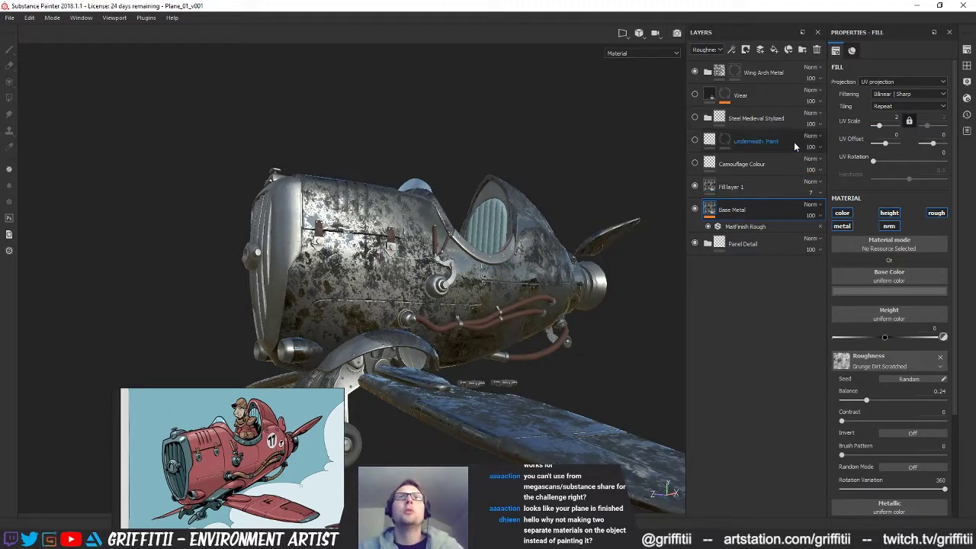
Hide Fill layer 1 and lower the roughness opacity of the Base Metal layer to 5
click(814, 215)
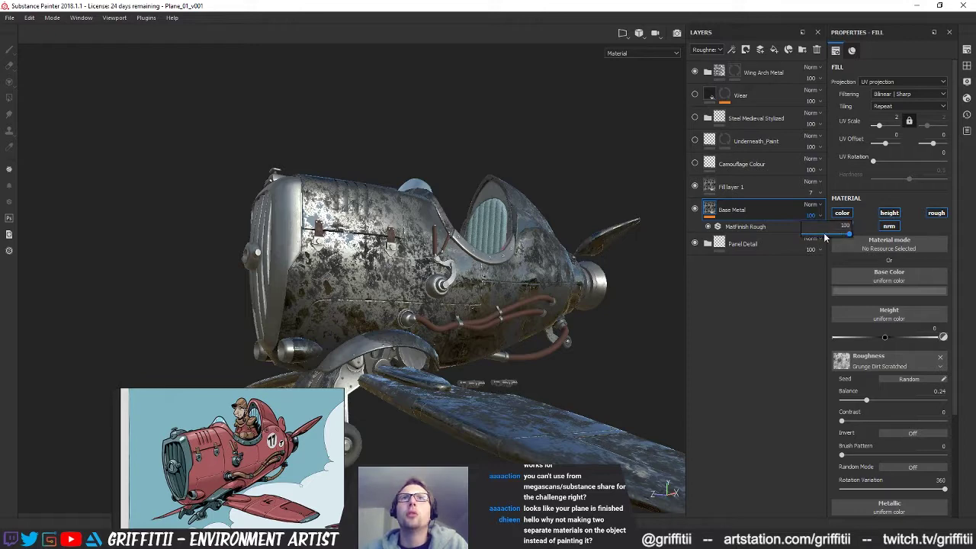
drag(851, 227, 806, 233)
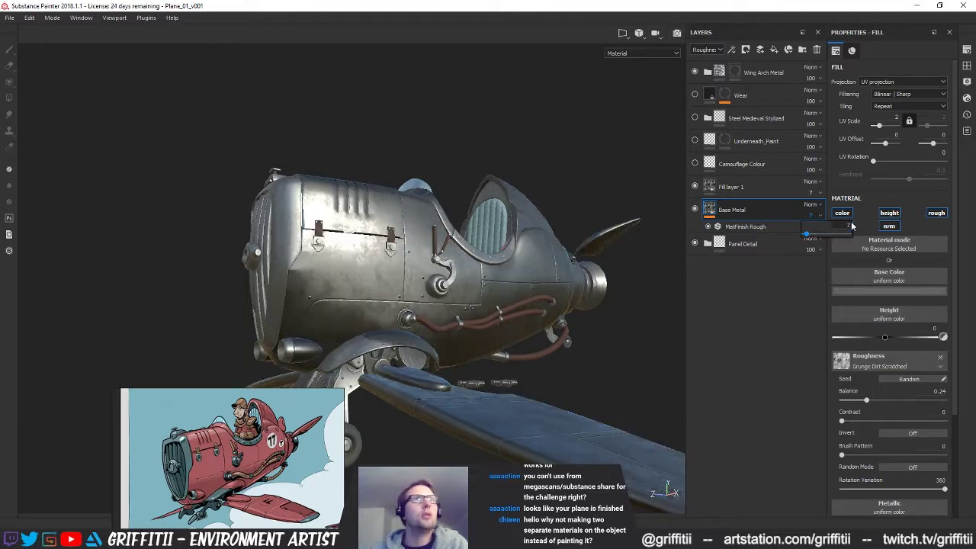
alt+drag(479, 299, 499, 299)
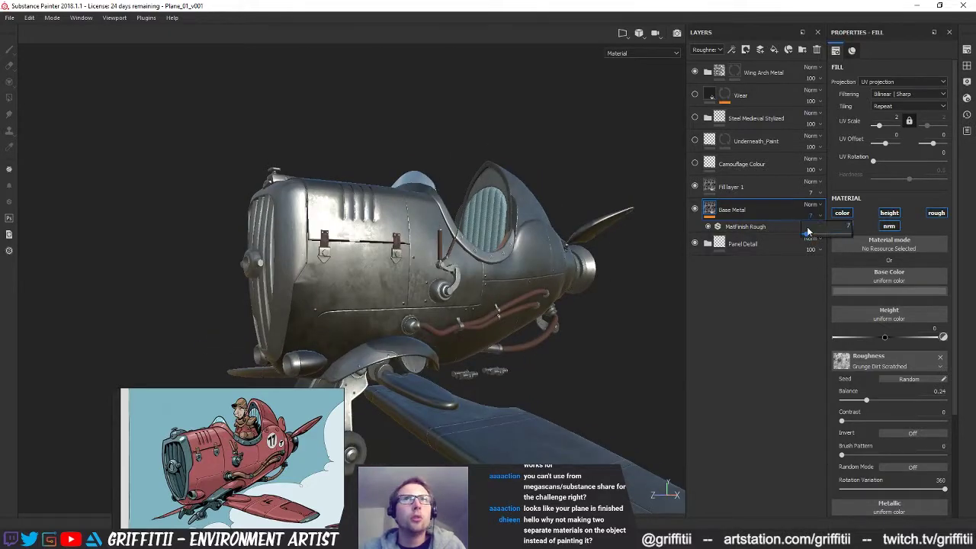
click(695, 187)
alt+drag(626, 243, 657, 256)
click(816, 216)
drag(807, 235, 805, 237)
alt+drag(564, 334, 451, 349)
Delete Fill layer 1 and switch the layer stack to the Base Color channel
click(751, 187)
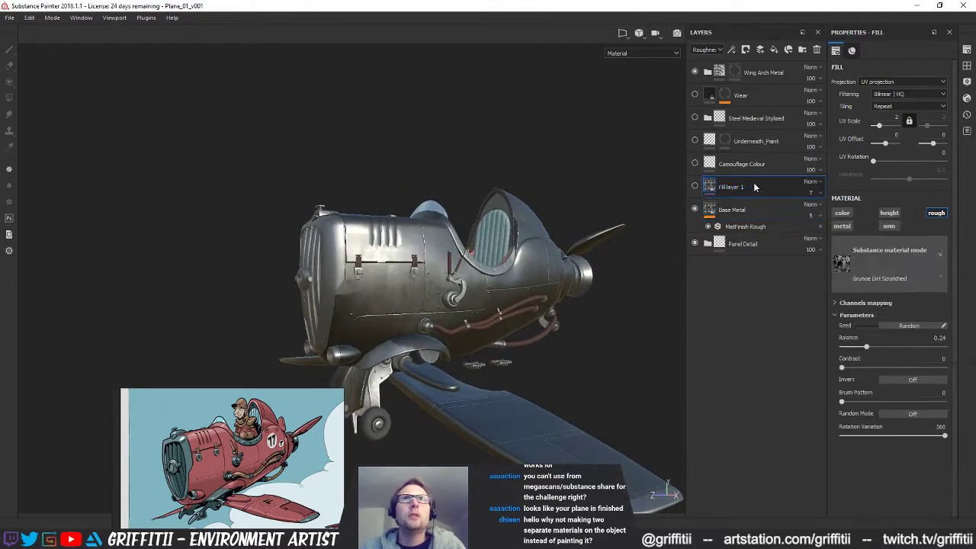
click(816, 50)
click(704, 52)
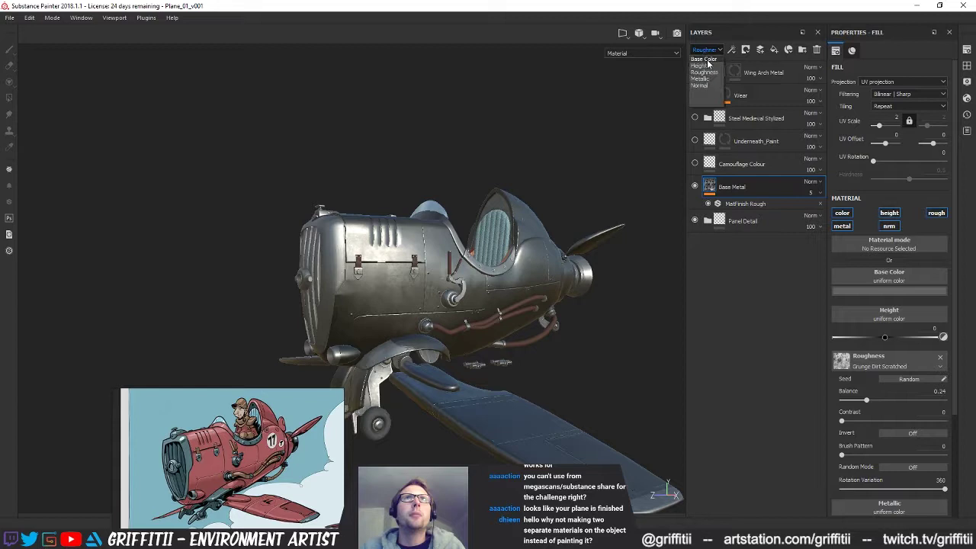
click(705, 60)
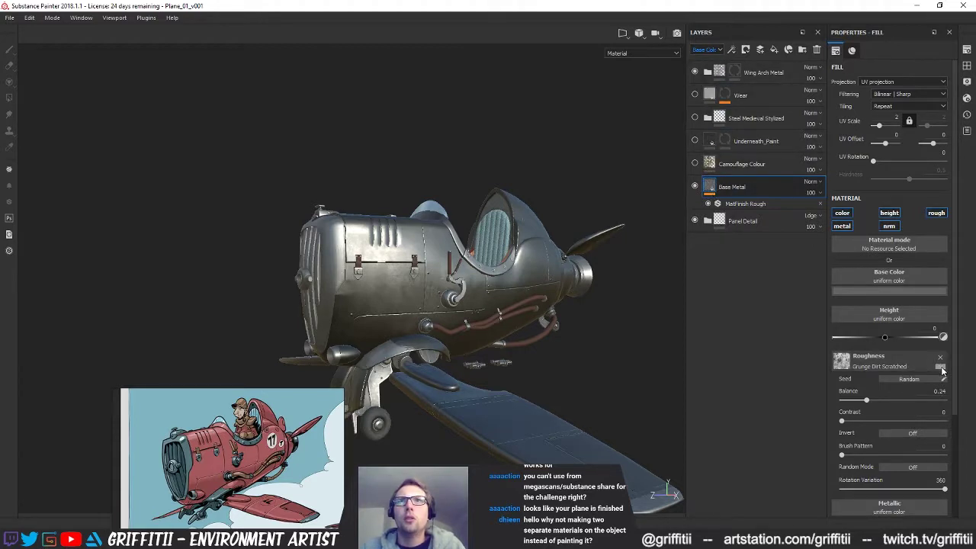
Show the Camouflage Colour and Underneath_Paint layers and examine the painted fuselage
click(714, 164)
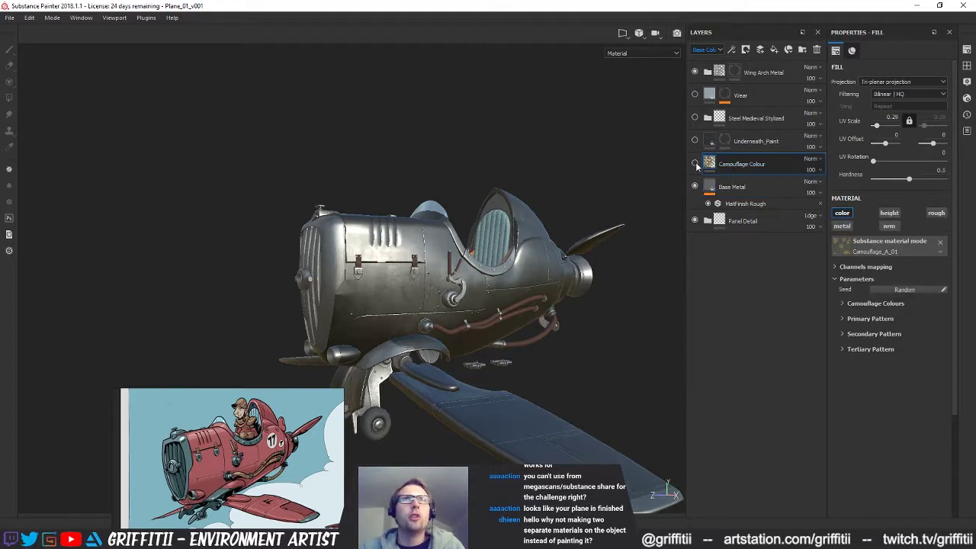
click(694, 163)
alt+drag(508, 321, 531, 316)
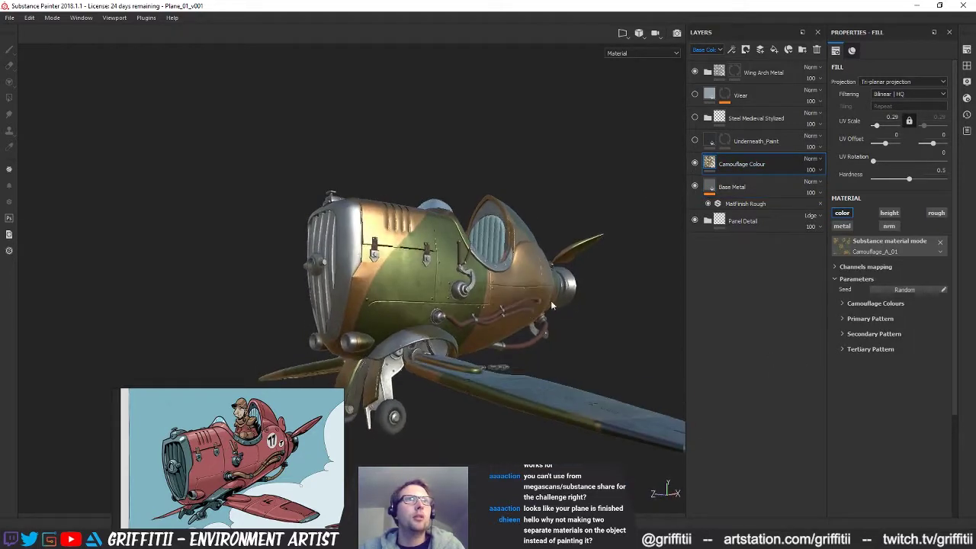
click(695, 141)
alt+drag(494, 276, 541, 306)
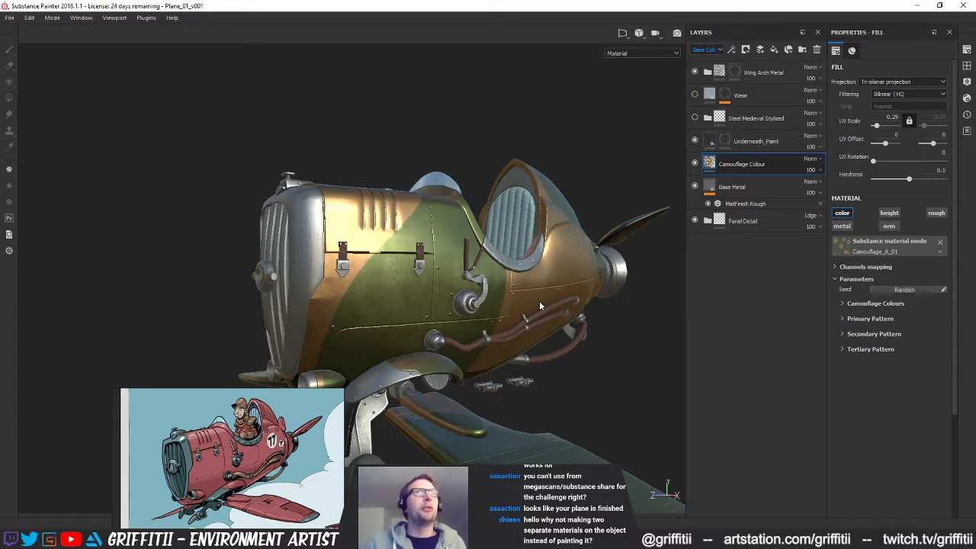
alt+drag(539, 305, 482, 353)
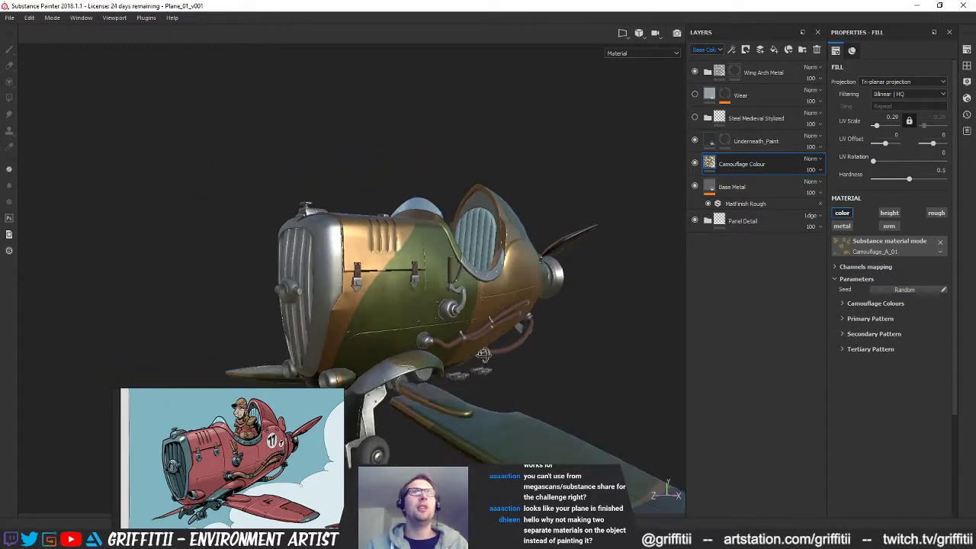
Hide the Camouflage Colour layer and add a new fill layer directly above Base Metal
click(695, 164)
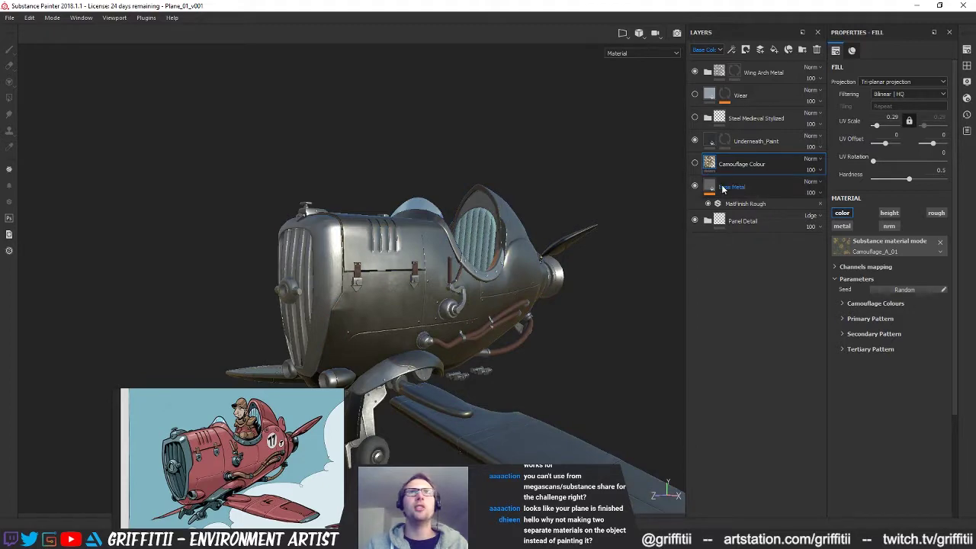
alt+drag(528, 300, 528, 286)
click(735, 187)
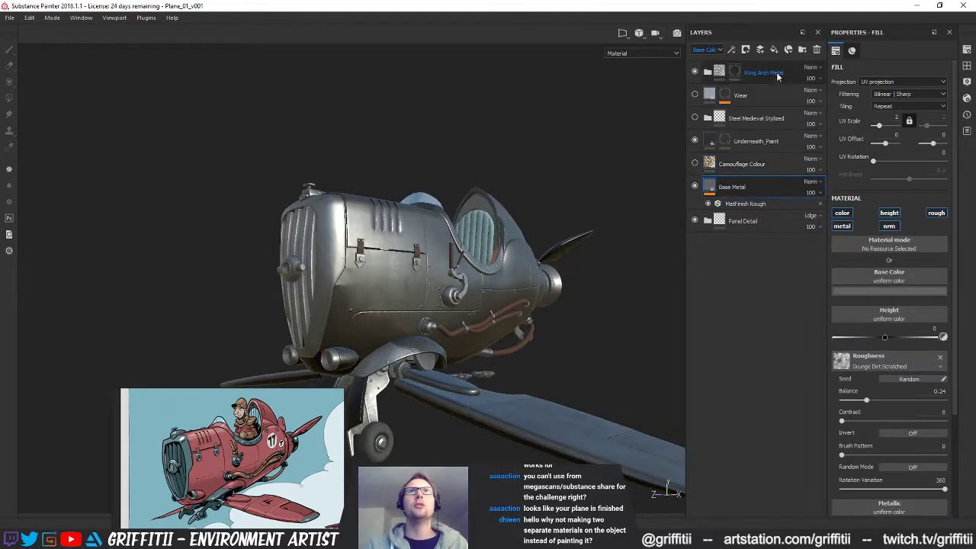
click(774, 51)
alt+drag(515, 268, 517, 261)
alt+middle_drag(517, 261, 487, 241)
mouse_move(485, 241)
alt+mouse_down()
mouse_move(508, 264)
mouse_move(491, 260)
alt+mouse_up()
alt+drag(516, 305, 518, 308)
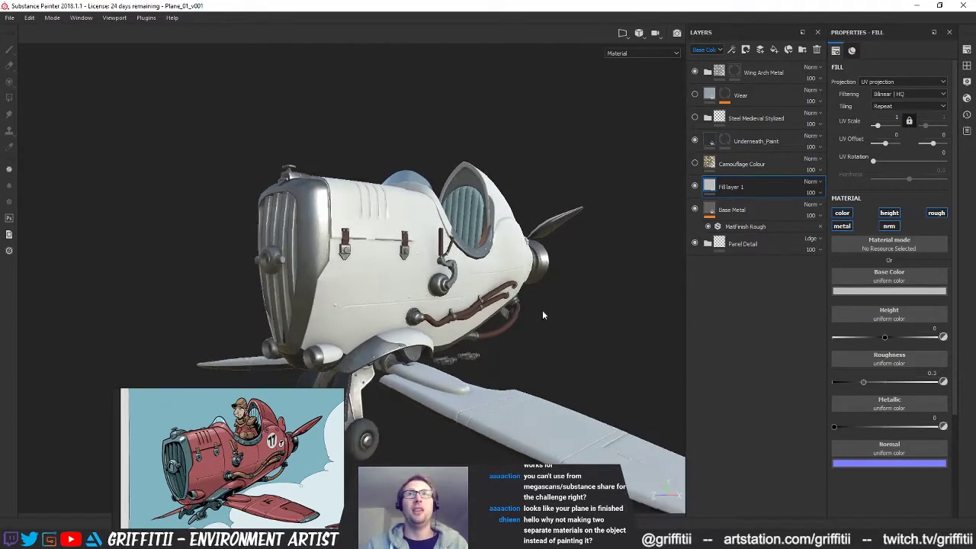
Set the new fill layer's base color to the red sampled from the plane in the reference art
click(886, 292)
drag(882, 298, 253, 450)
alt+drag(495, 316, 577, 332)
Disable the normal, metallic, roughness and height channels of the red fill layer, leaving only its color channel
click(889, 226)
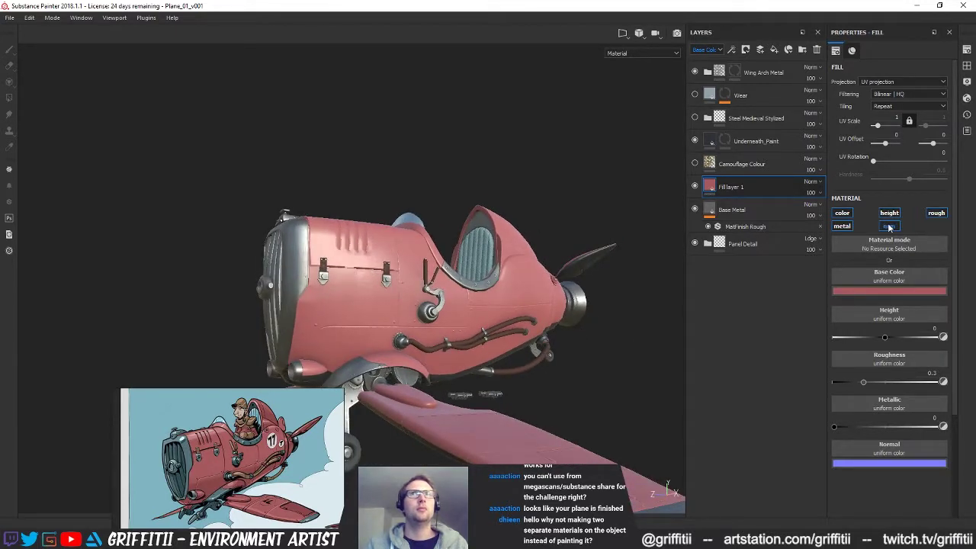
click(842, 227)
click(840, 227)
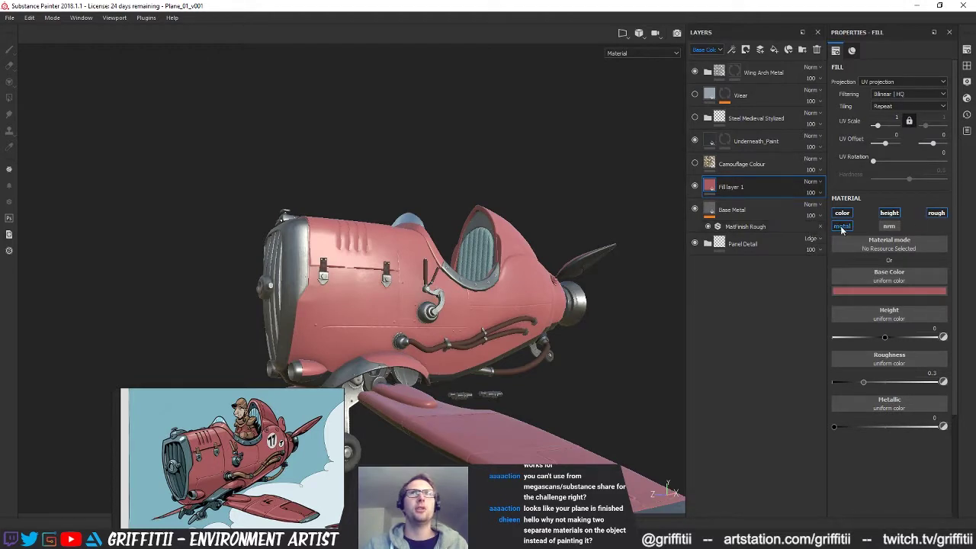
click(841, 227)
click(937, 215)
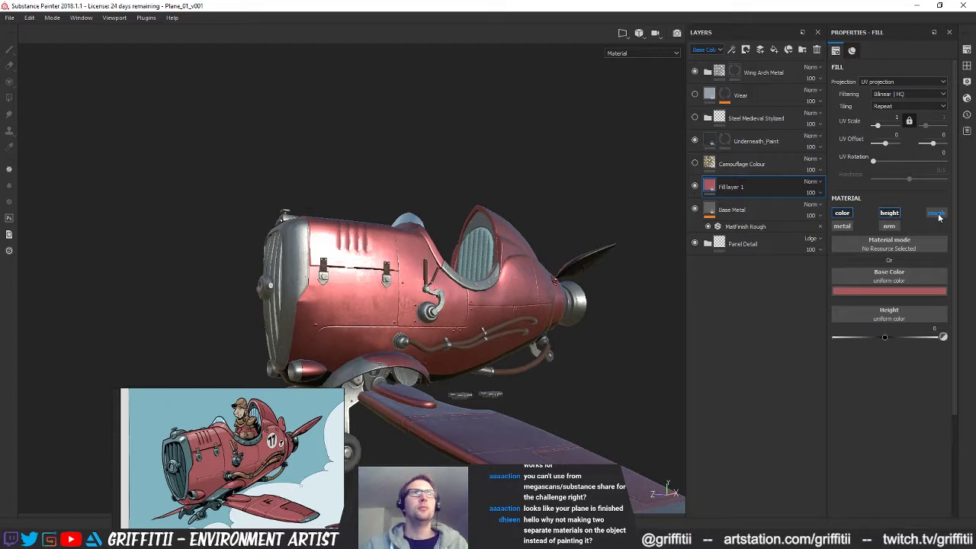
click(937, 214)
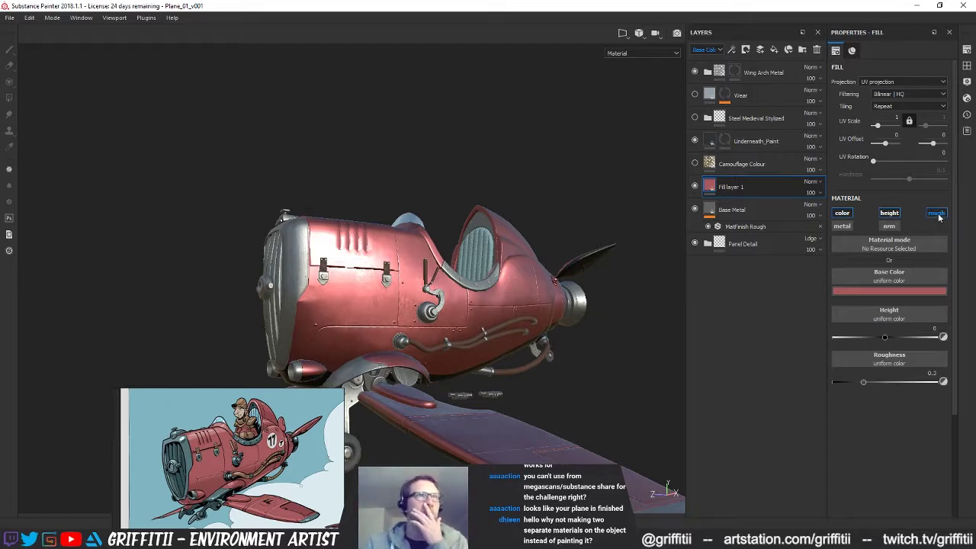
click(937, 215)
click(889, 212)
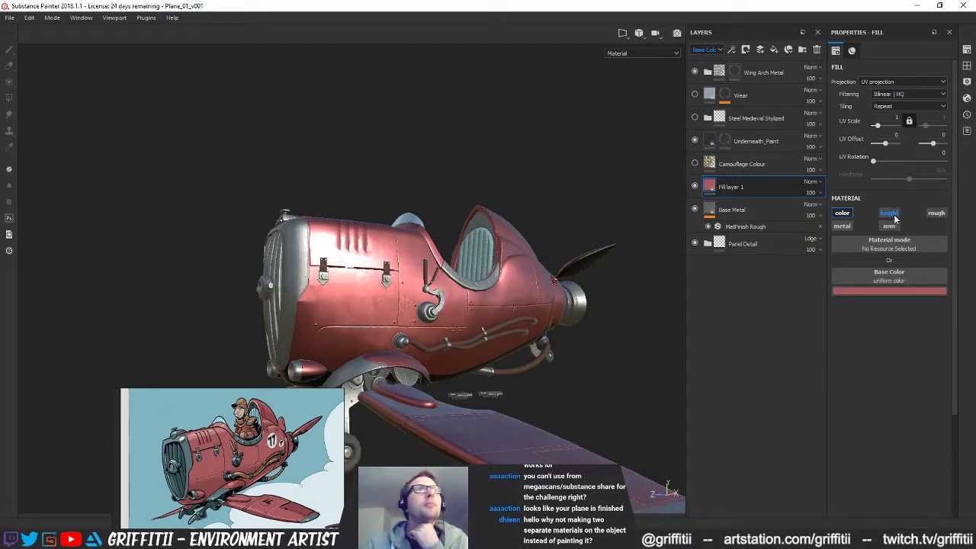
Try adjusting the metallic value of the red fill layer with its metallic channel temporarily enabled
click(843, 226)
mouse_move(835, 339)
mouse_down()
mouse_move(880, 338)
mouse_move(817, 341)
mouse_up()
click(842, 229)
Set the metallic value of the Base Metal layer to 0.6763
click(736, 213)
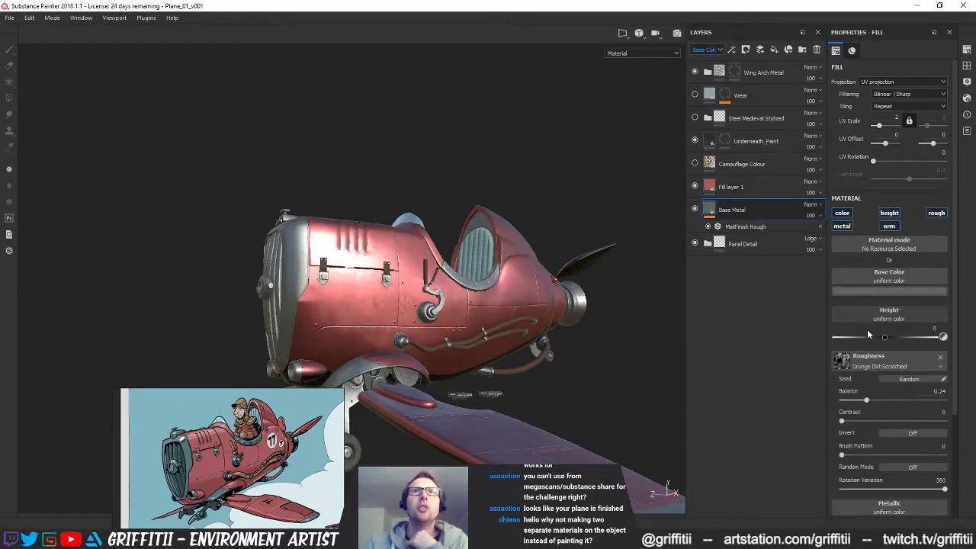
scroll(834, 488, down, 3)
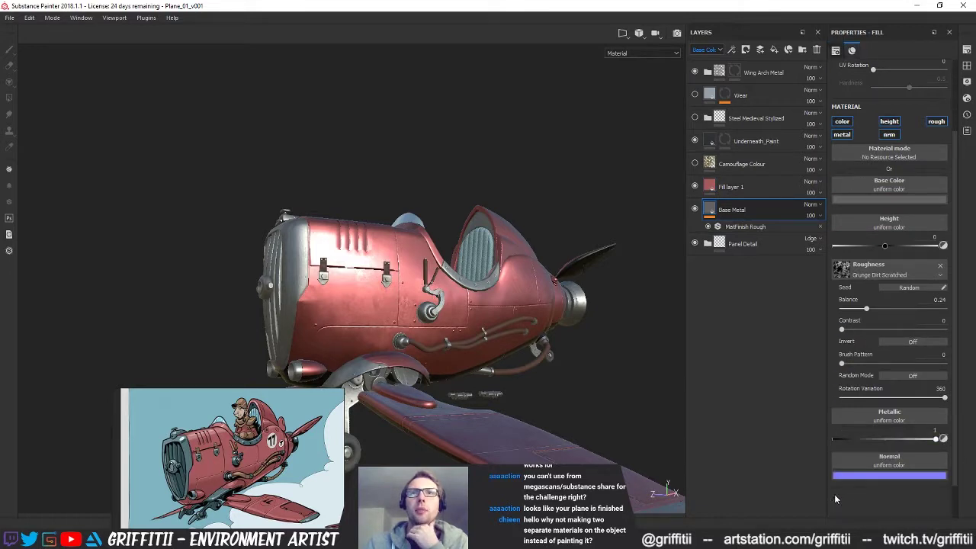
mouse_move(874, 440)
mouse_down()
mouse_move(865, 440)
mouse_move(918, 444)
mouse_move(900, 442)
mouse_up()
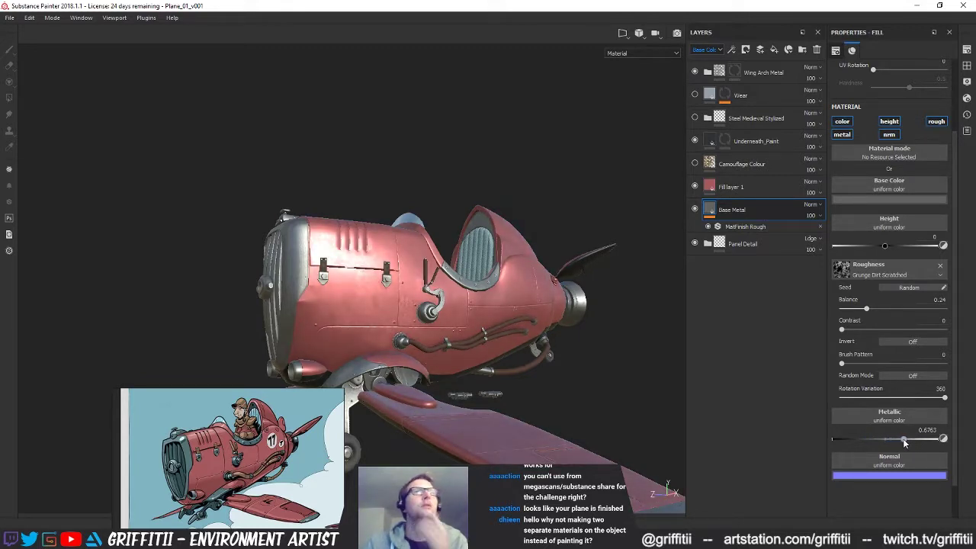
alt+drag(423, 363, 474, 381)
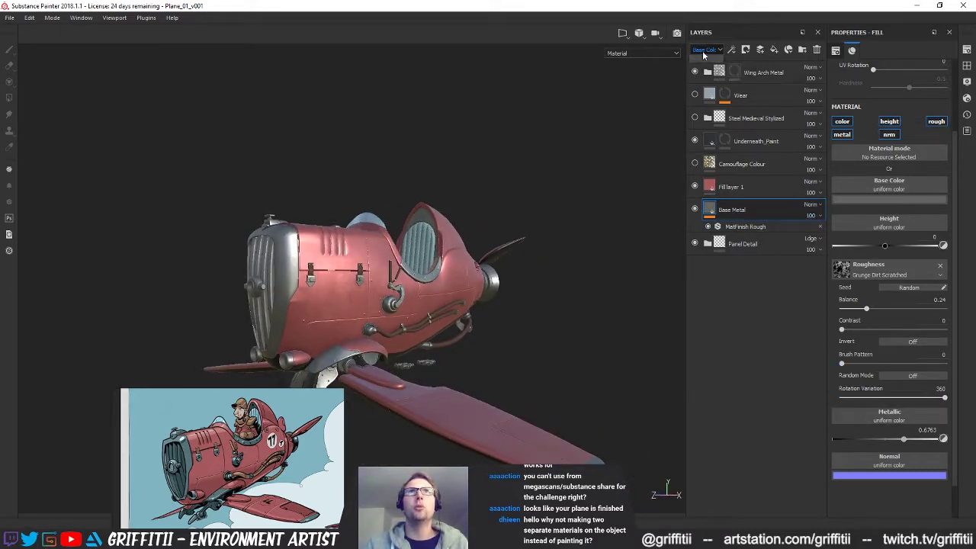
Raise Base Metal's roughness opacity to 100 and remove the Grunge Dirt Scratched texture from its roughness channel
click(706, 50)
click(708, 73)
drag(811, 215, 877, 241)
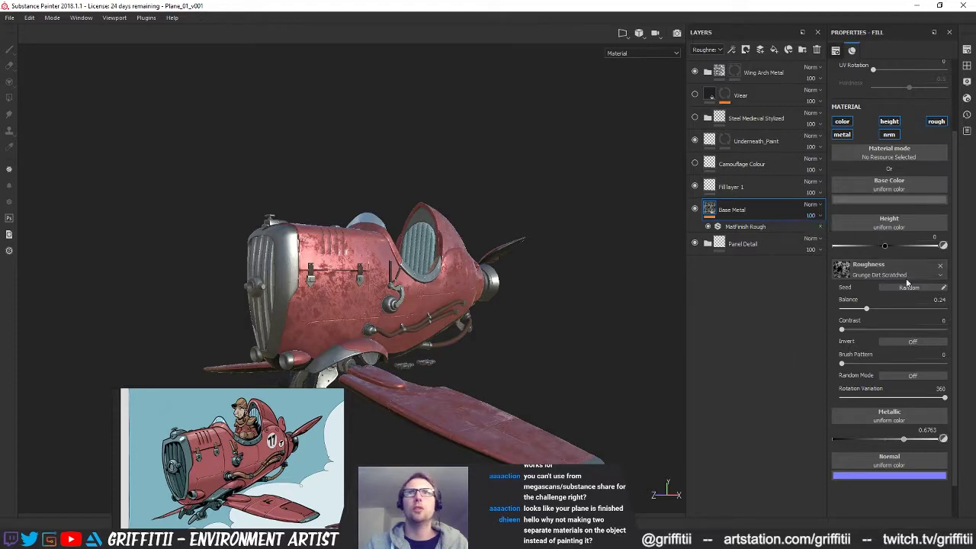
click(940, 266)
mouse_move(467, 296)
alt+mouse_down()
mouse_move(438, 299)
mouse_move(476, 293)
alt+mouse_up()
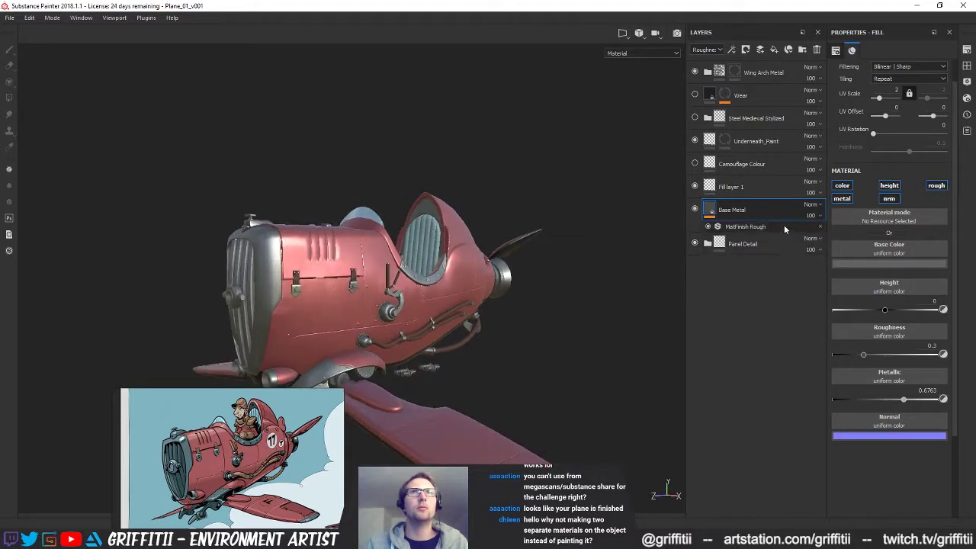
Remove the MatFinish Rough filter from the Base Metal layer
click(760, 226)
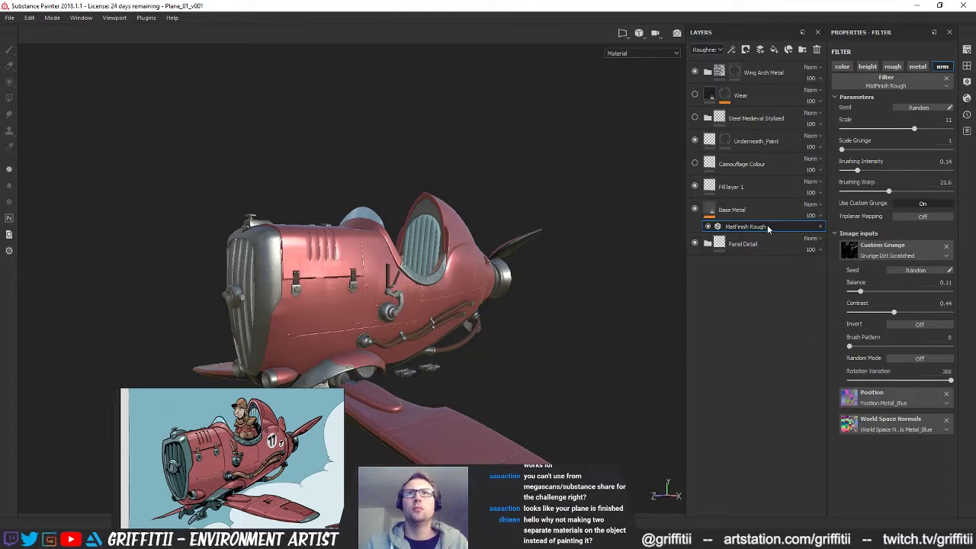
alt+drag(540, 272, 528, 255)
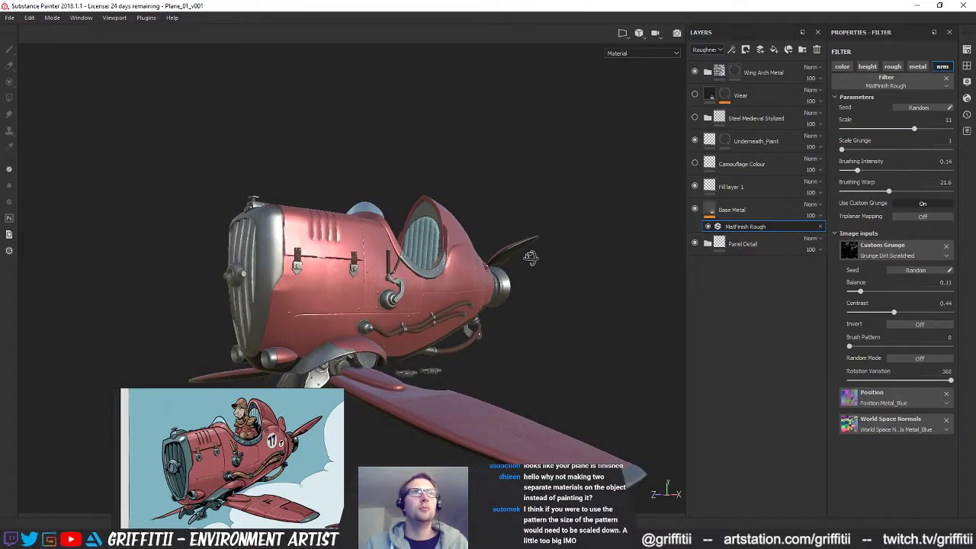
click(708, 227)
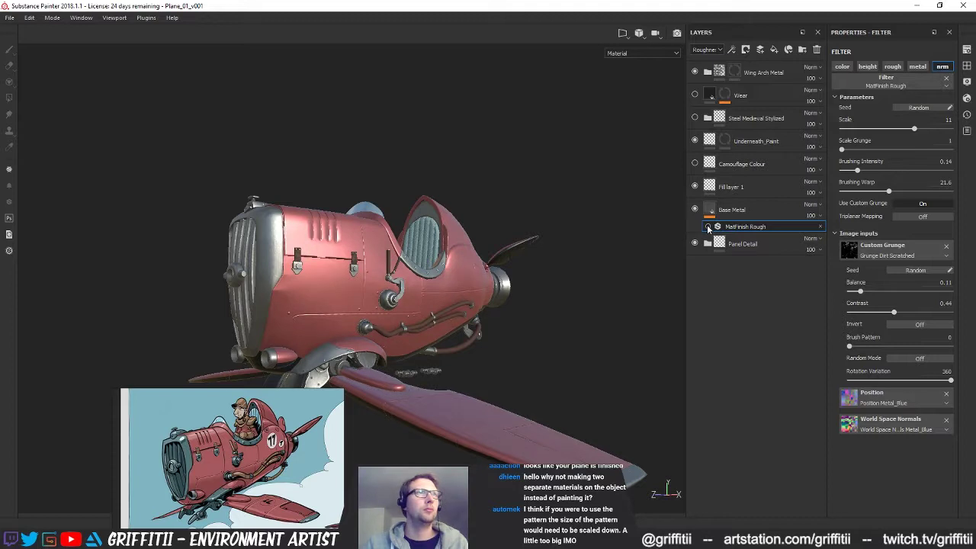
alt+drag(474, 273, 451, 258)
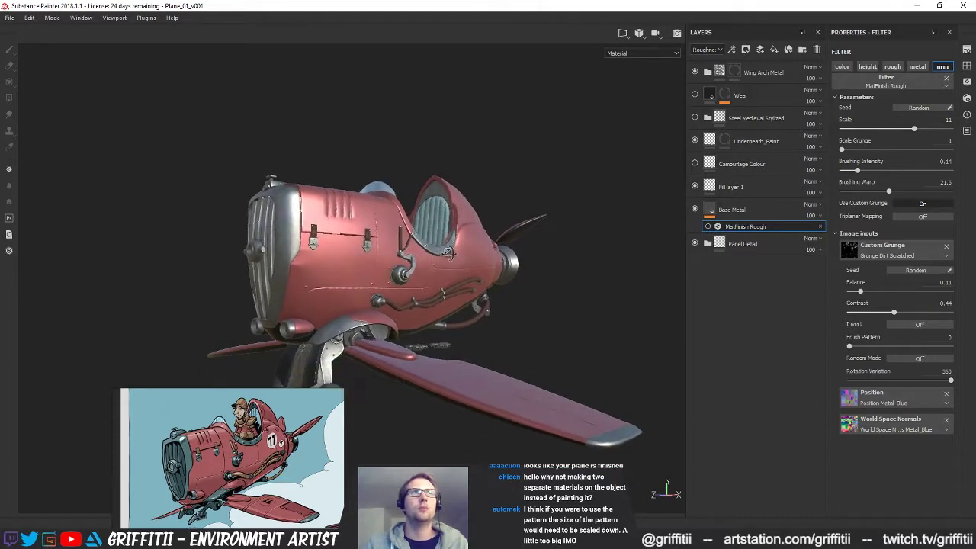
click(724, 210)
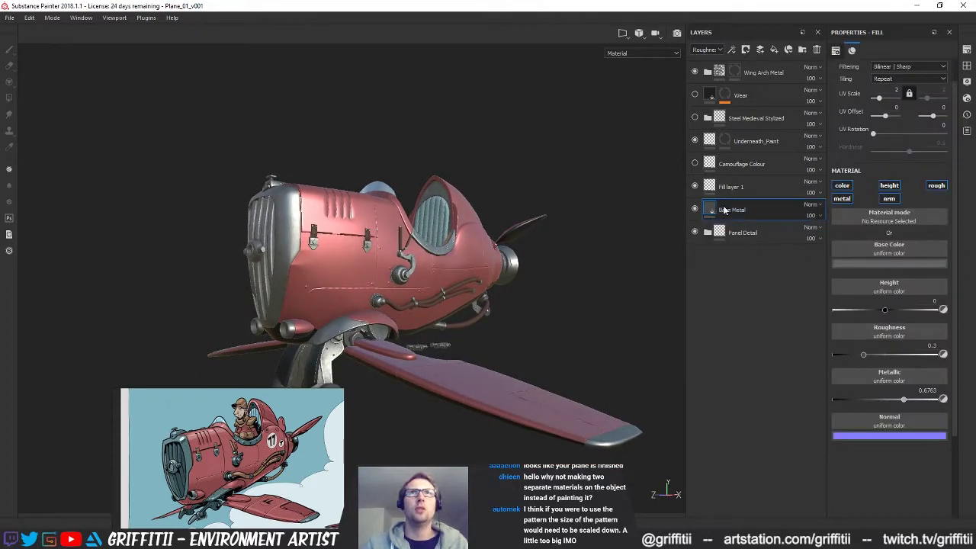
click(888, 335)
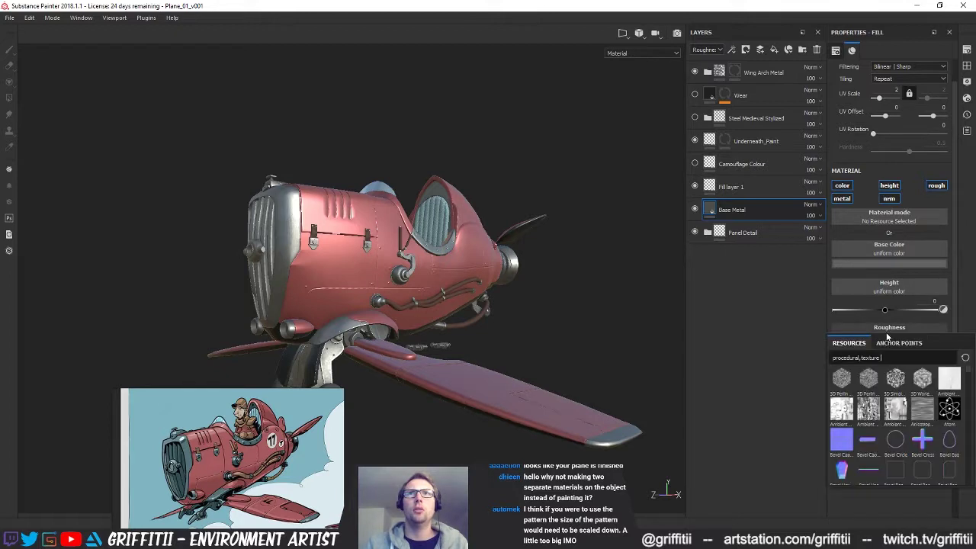
click(810, 333)
mouse_move(483, 285)
alt+mouse_down()
mouse_move(474, 295)
mouse_move(492, 290)
mouse_move(483, 284)
alt+mouse_up()
click(887, 336)
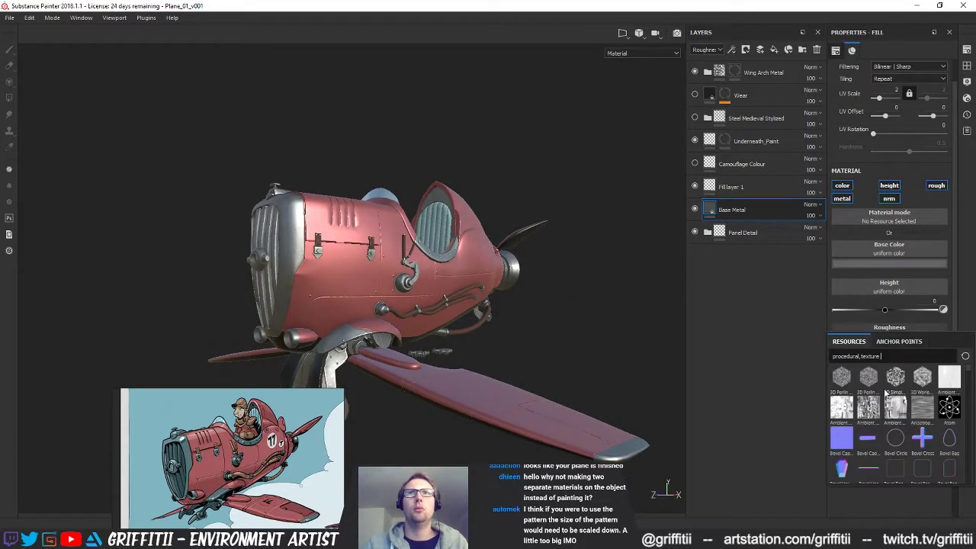
Dock the shelf beneath the viewport, make it taller, and switch its resources to small thumbnails
click(966, 65)
drag(765, 67, 481, 427)
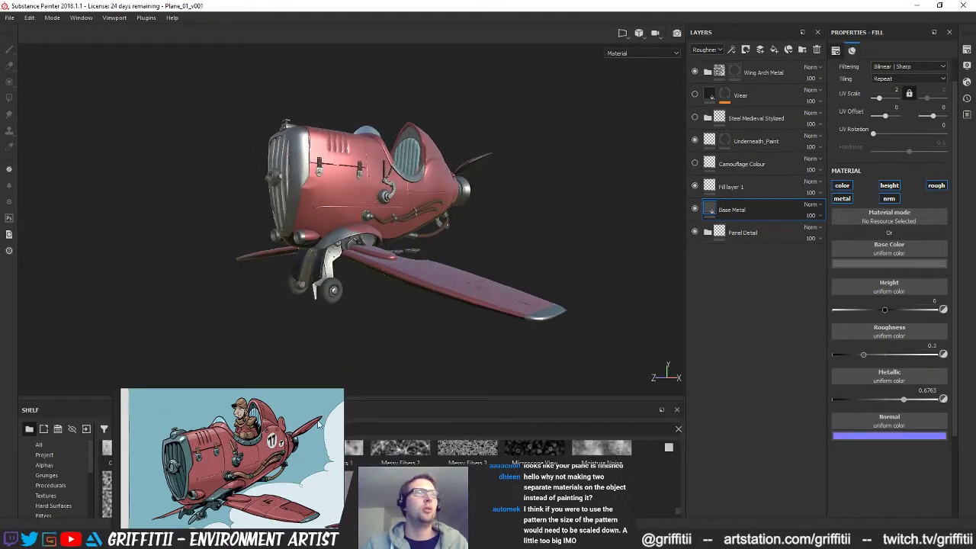
drag(404, 399, 405, 333)
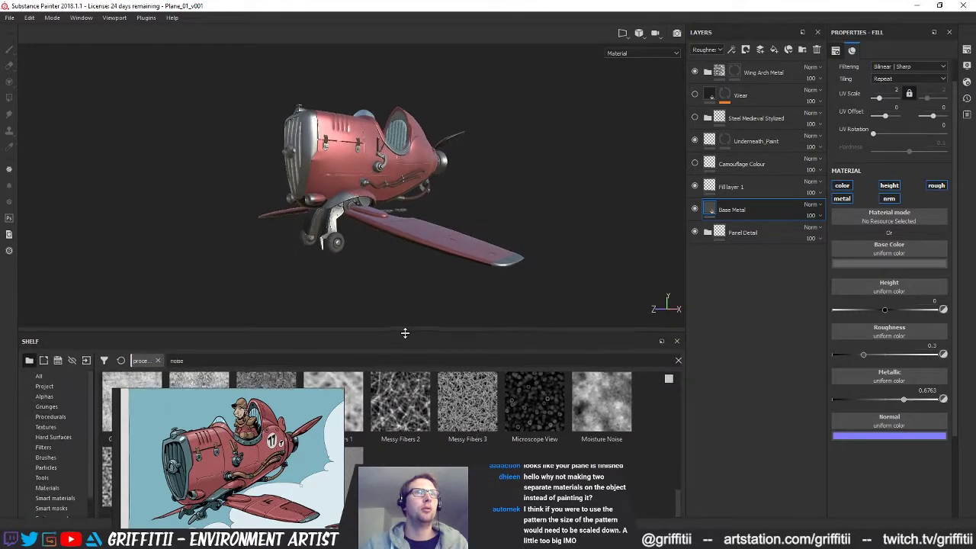
click(669, 381)
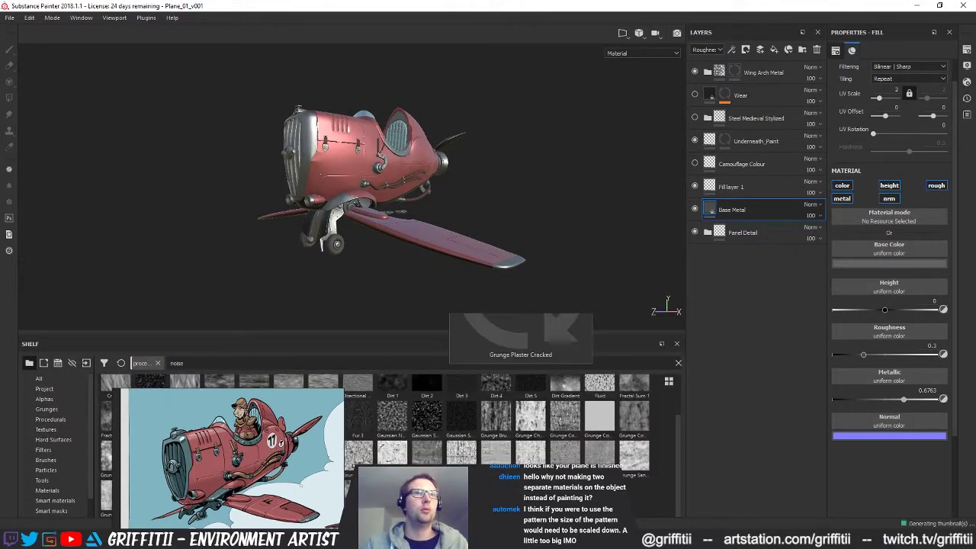
Move the reference image beneath the layer stack, frame it closely on the plane, and reduce the shelf's height
drag(275, 418, 759, 400)
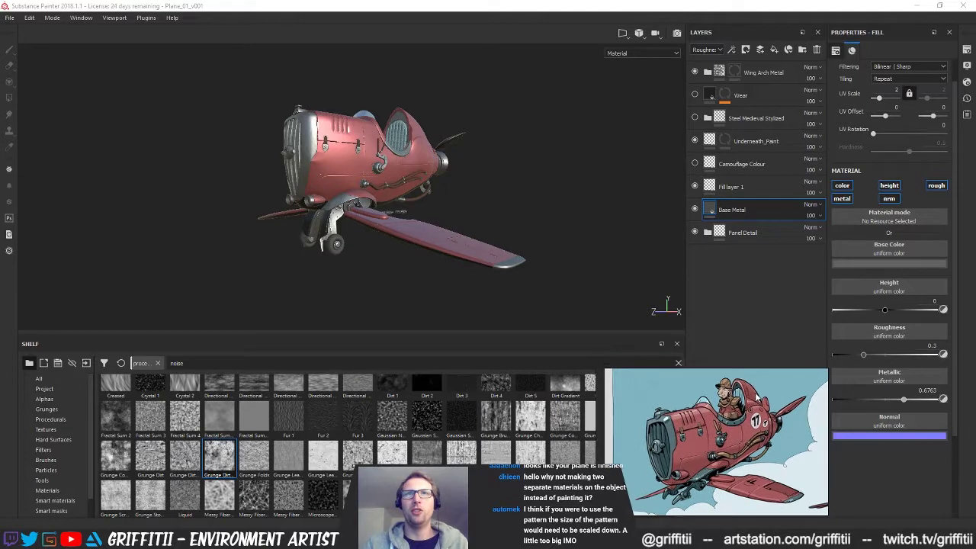
drag(595, 371, 686, 389)
scroll(785, 453, up, 2)
mouse_move(785, 453)
right_down()
mouse_move(770, 445)
mouse_move(783, 453)
right_up()
scroll(781, 451, down, 1)
scroll(766, 453, up, 4)
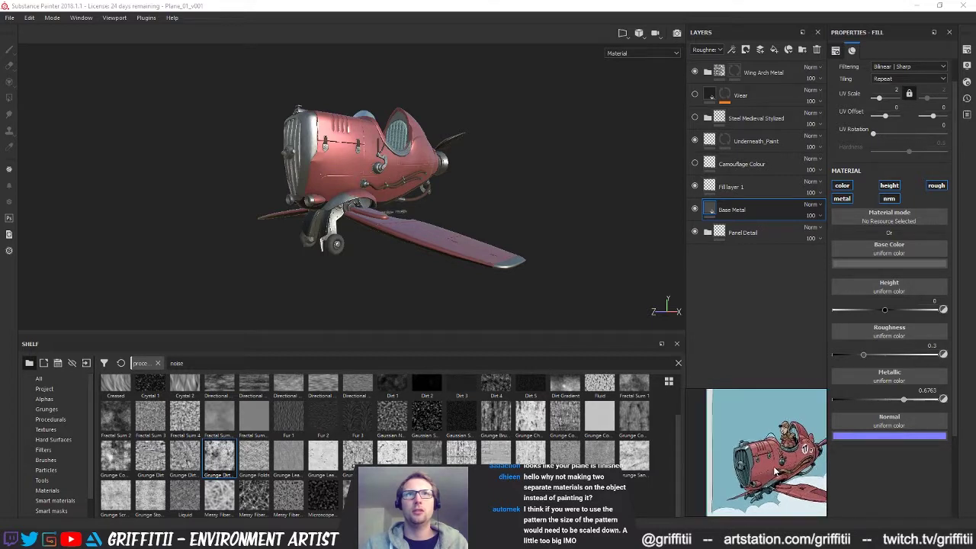
scroll(753, 456, down, 3)
scroll(753, 456, up, 2)
scroll(751, 459, down, 2)
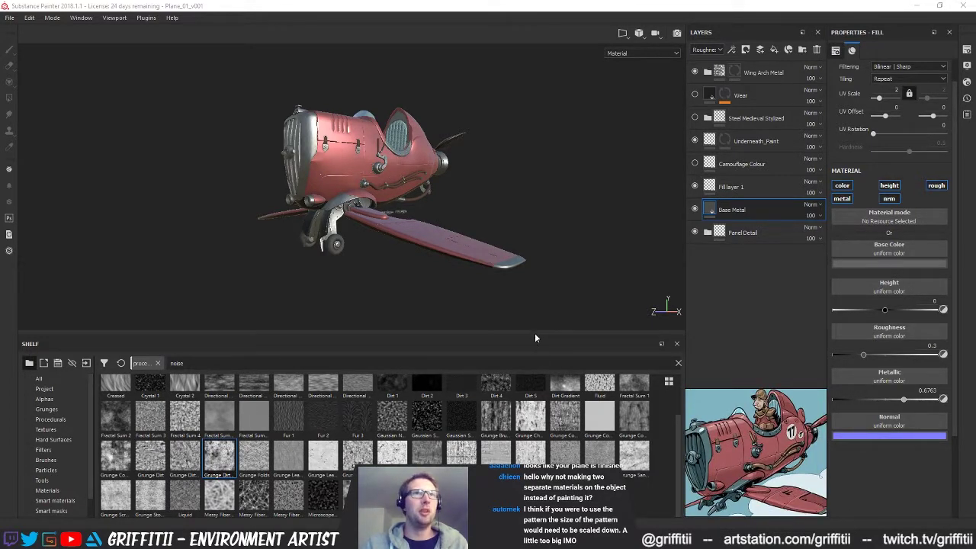
drag(536, 337, 538, 370)
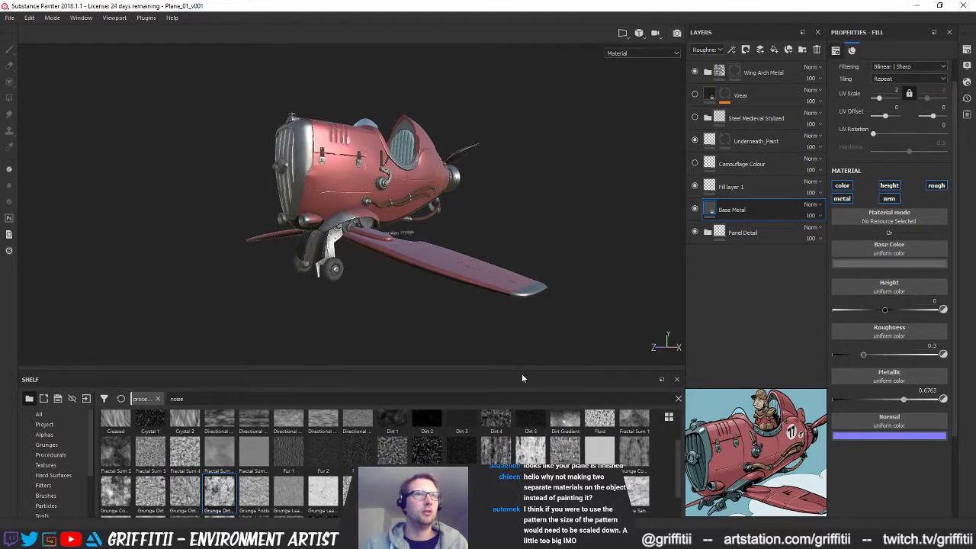
Set the roughness of the Base Metal layer to 0.43
alt+drag(375, 226, 355, 218)
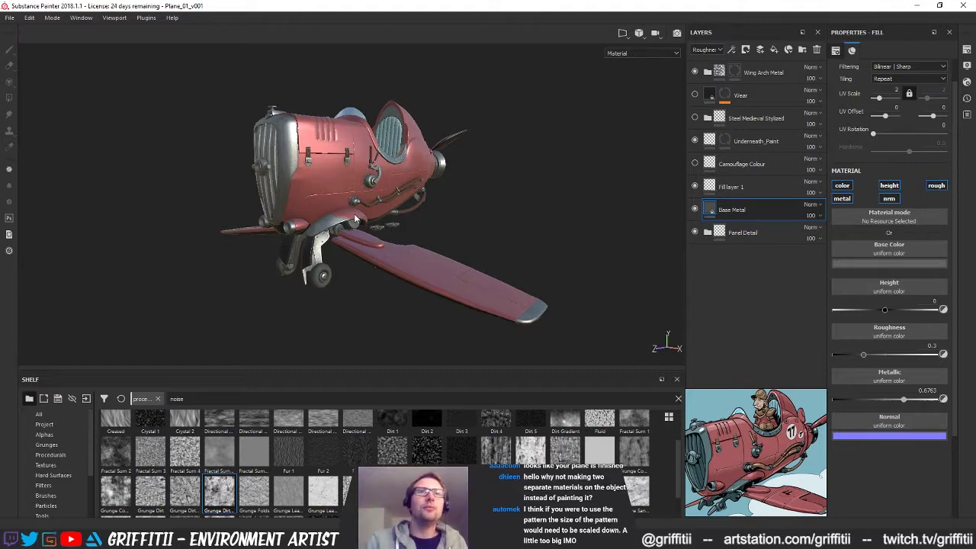
alt+drag(354, 213, 271, 268)
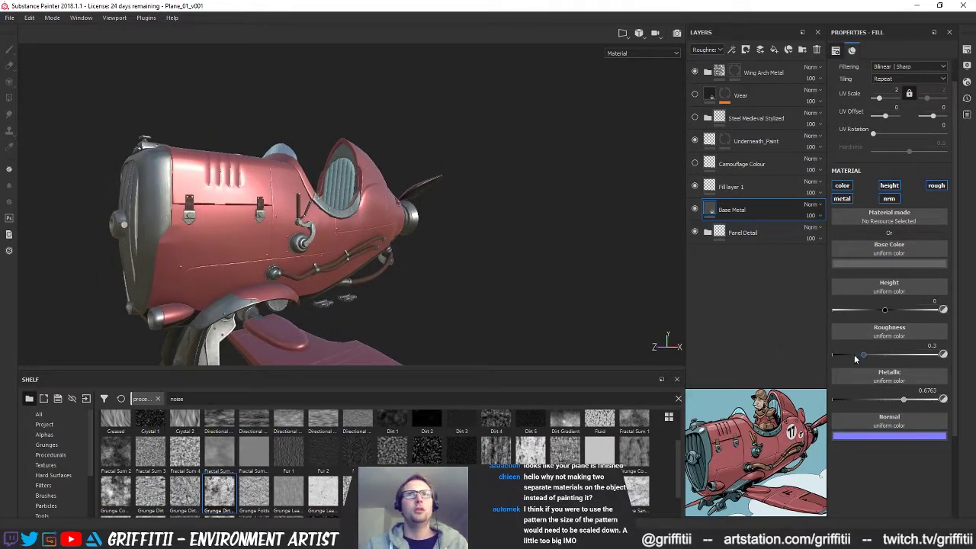
drag(866, 359, 873, 359)
alt+drag(415, 259, 427, 257)
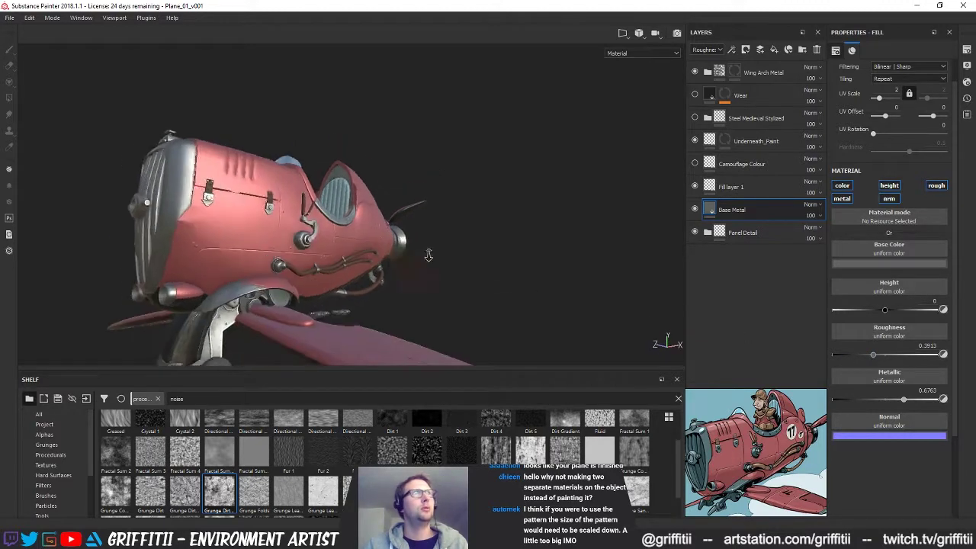
alt+middle_drag(427, 256, 401, 194)
alt+drag(400, 194, 431, 221)
drag(873, 357, 881, 360)
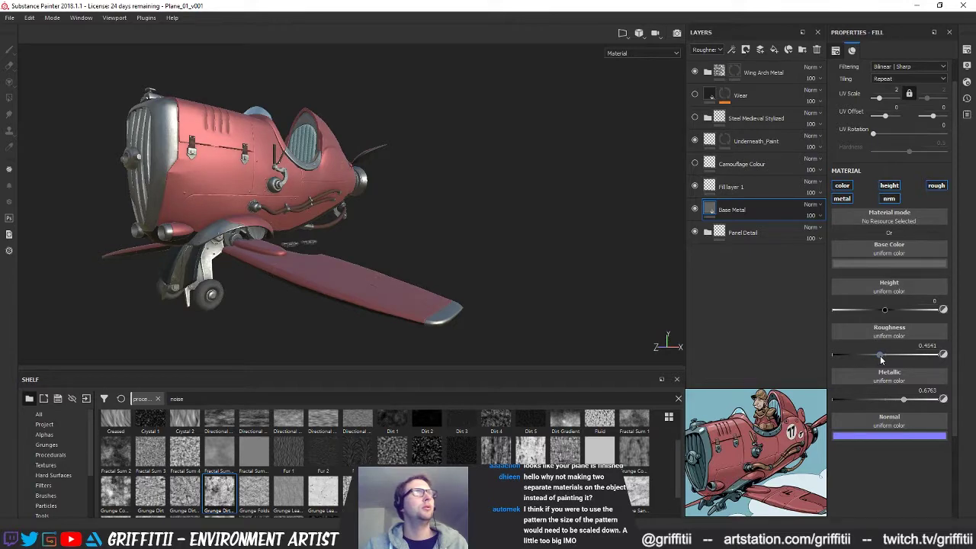
alt+drag(386, 173, 314, 199)
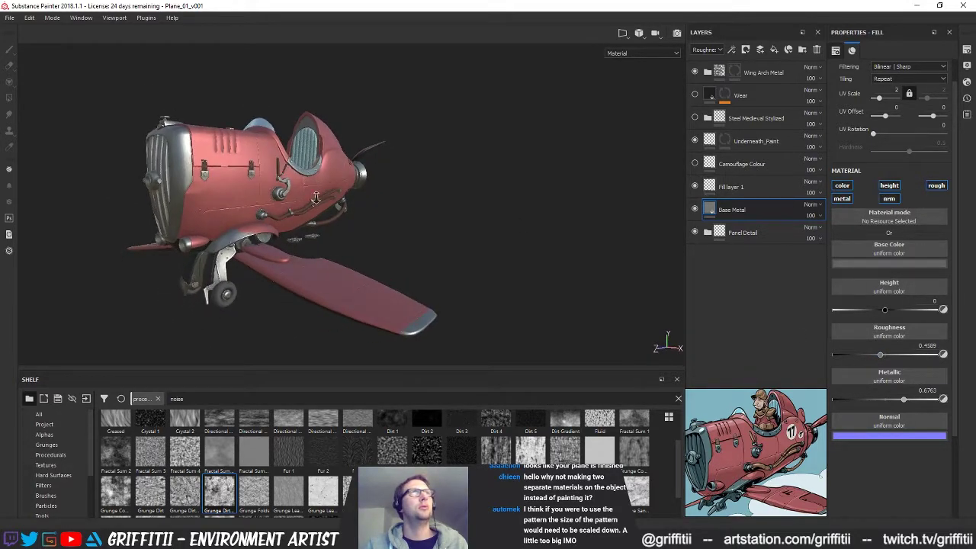
drag(879, 358, 878, 358)
Add the Steel Painted Stained smart material directly above the Base Metal layer
scroll(62, 475, down, 3)
click(59, 466)
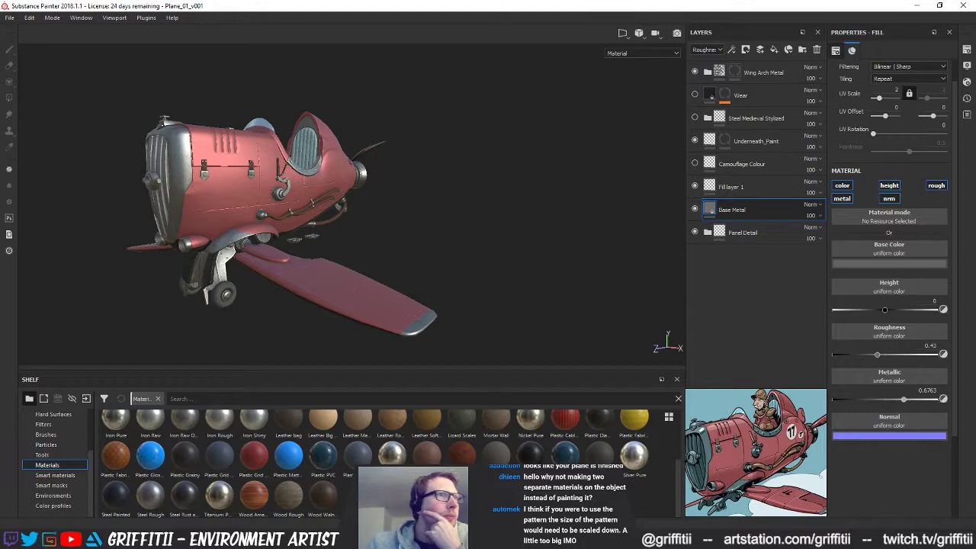
click(86, 475)
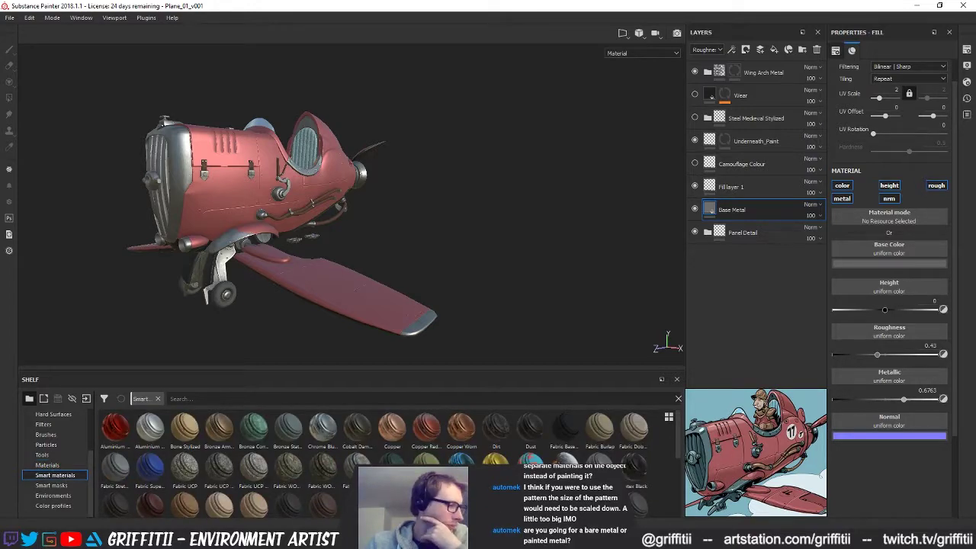
scroll(381, 458, down, 10)
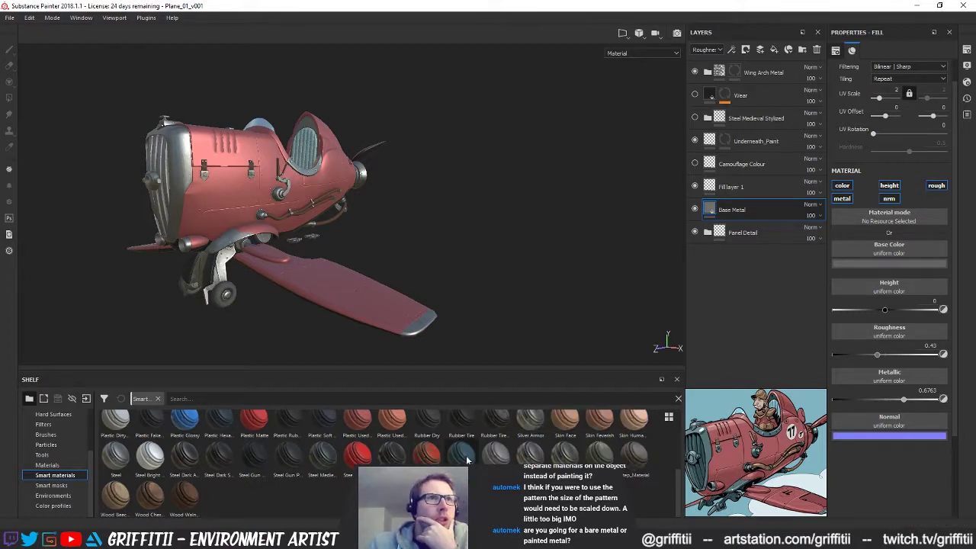
mouse_move(468, 460)
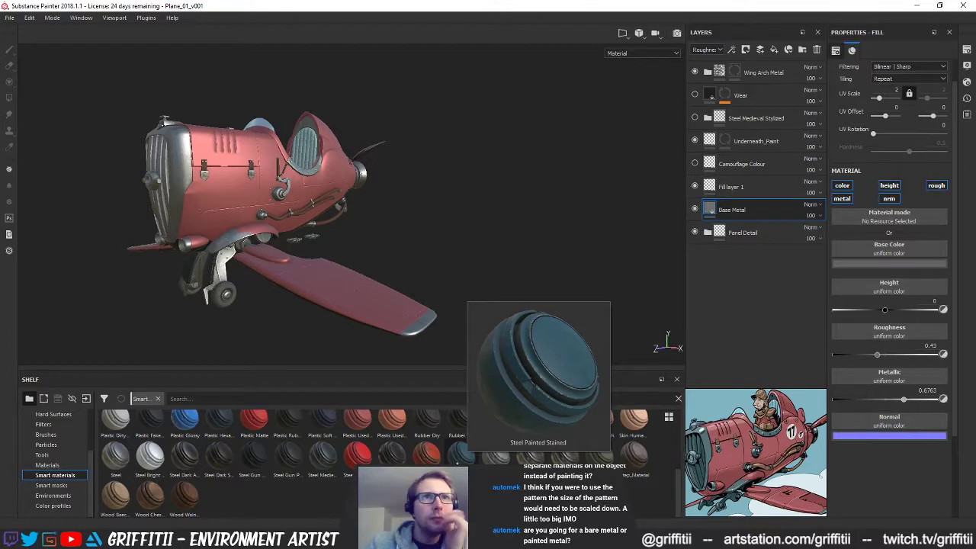
mouse_move(460, 455)
mouse_down()
mouse_move(732, 313)
mouse_move(736, 202)
mouse_up()
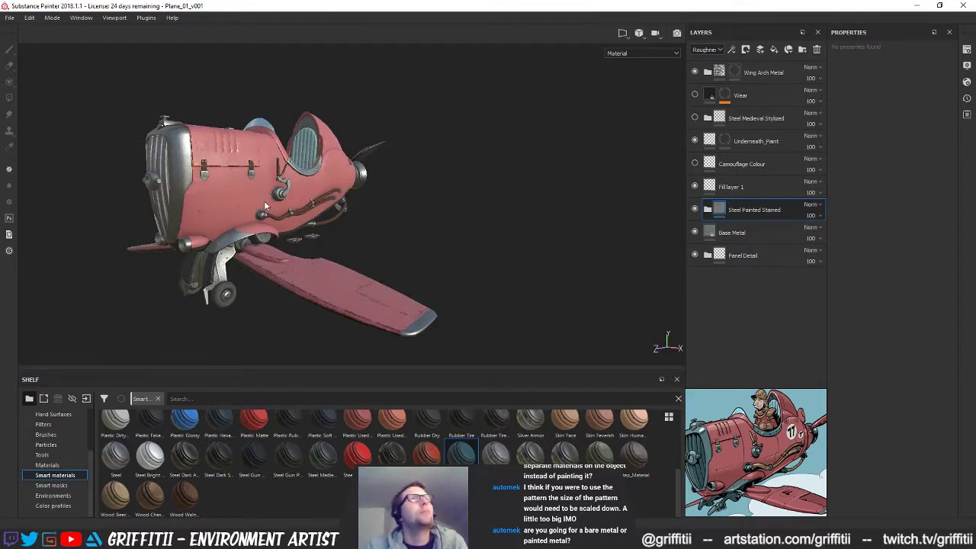
Inspect the Steel Painted Stained finish on the fuselage and wing, and delete that smart material from the layer stack
alt+drag(434, 263, 205, 214)
alt+right_drag(204, 214, 621, 251)
alt+drag(397, 237, 655, 216)
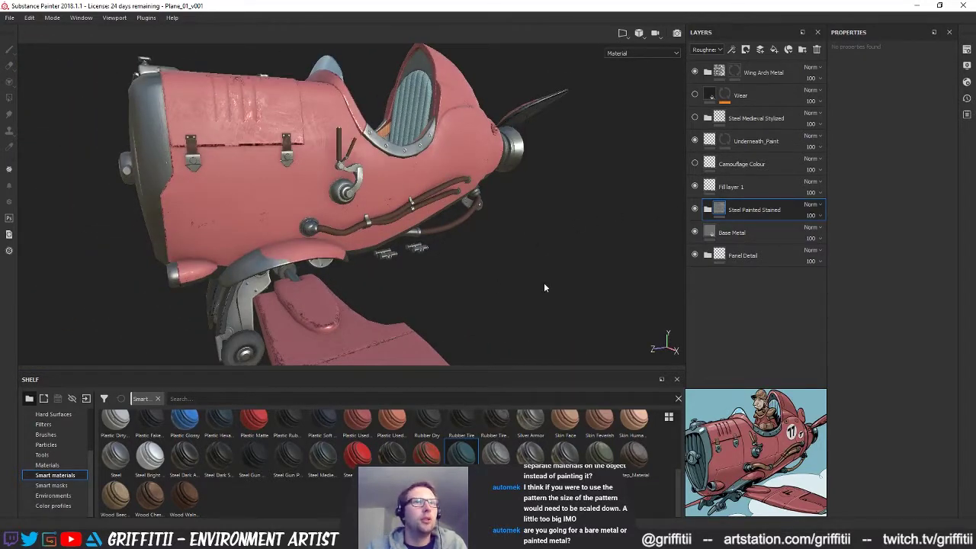
alt+drag(552, 300, 504, 279)
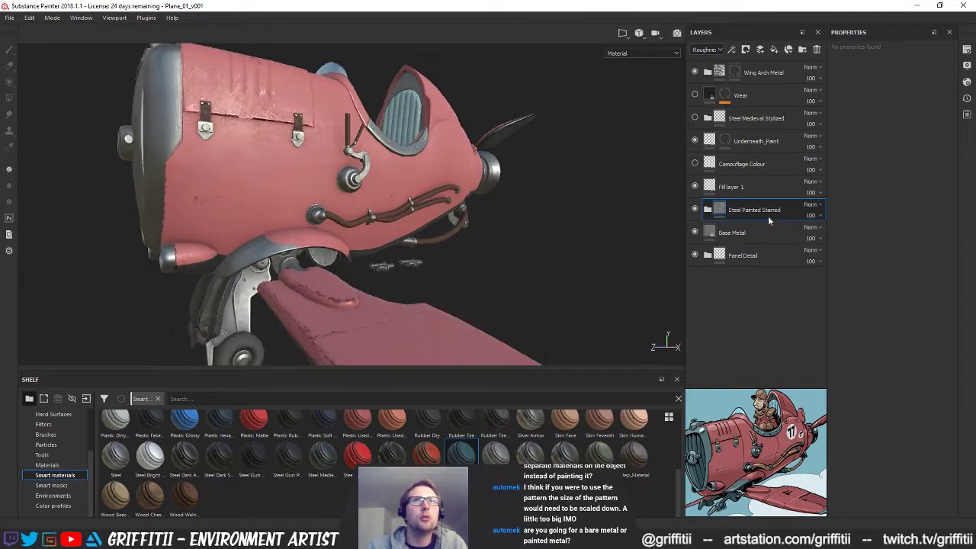
key(Delete)
Add the Steel Stained smart material and place it between Fill layer 1 and Base Metal
mouse_move(404, 305)
alt+mouse_down()
mouse_move(467, 273)
mouse_move(442, 277)
mouse_move(457, 289)
alt+mouse_up()
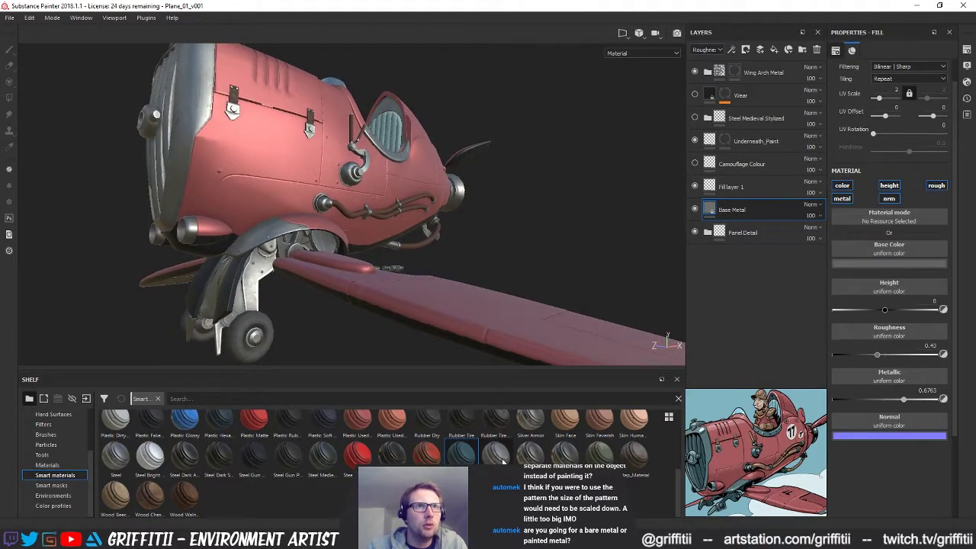
mouse_move(529, 458)
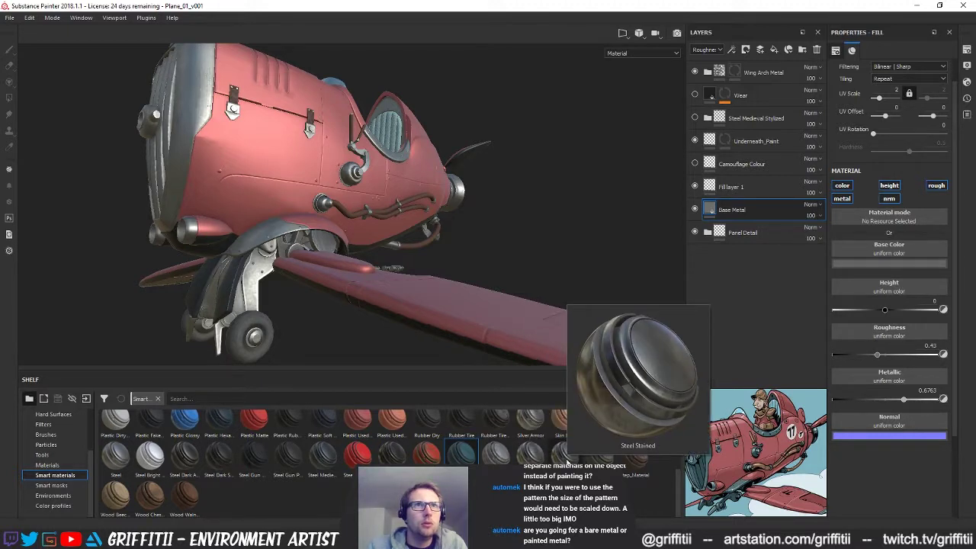
drag(461, 456, 736, 288)
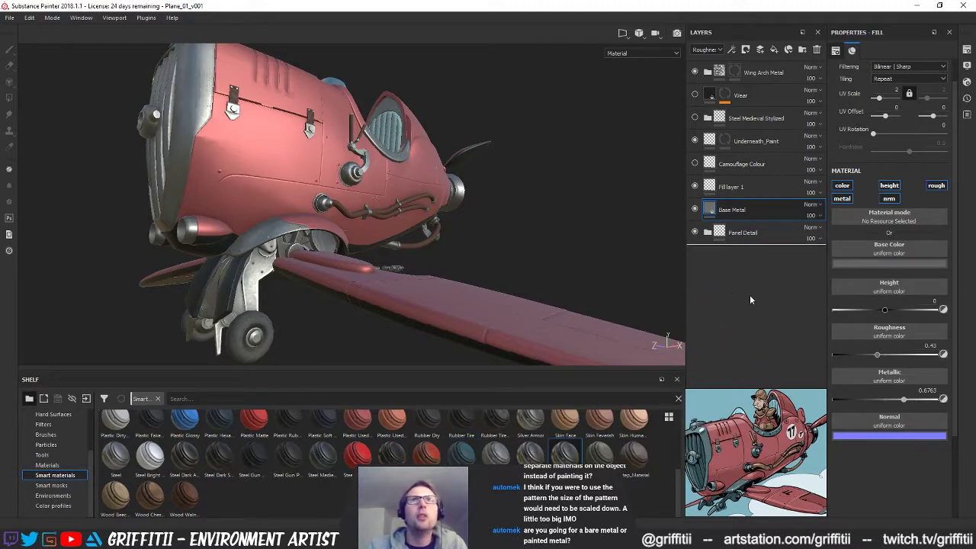
drag(716, 257, 723, 200)
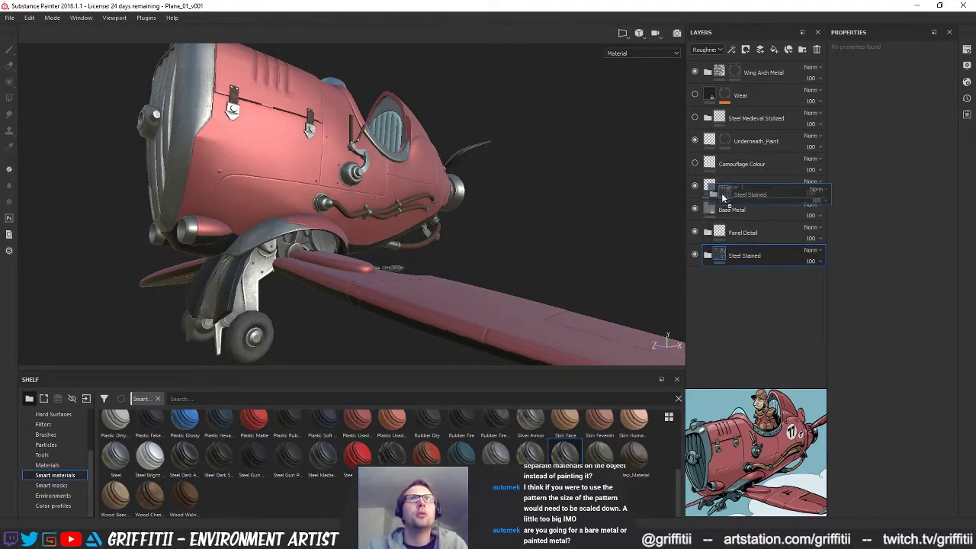
Add the Steel smart material directly above Steel Stained in the layer stack
mouse_move(398, 197)
alt+mouse_down()
mouse_move(328, 194)
mouse_move(399, 201)
mouse_move(404, 211)
alt+mouse_up()
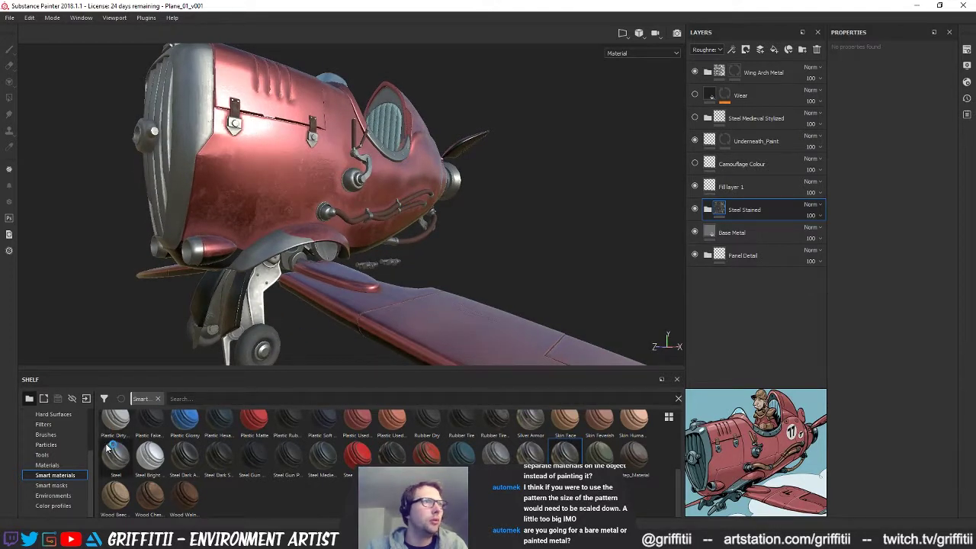
mouse_move(107, 450)
drag(114, 454, 746, 198)
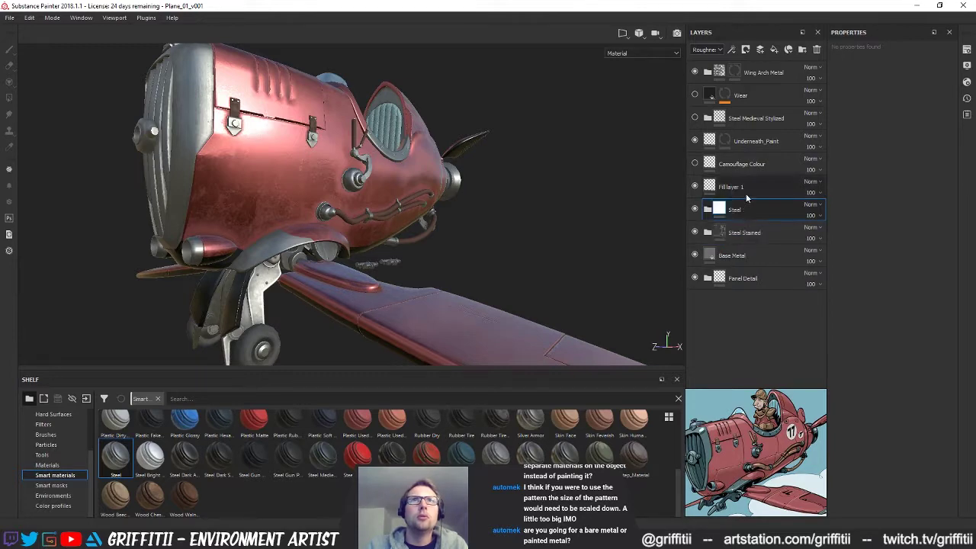
Delete both the Steel and Steel Stained smart materials from the layer stack
click(742, 233)
mouse_move(451, 197)
alt+mouse_down()
mouse_move(322, 231)
mouse_move(438, 192)
alt+mouse_up()
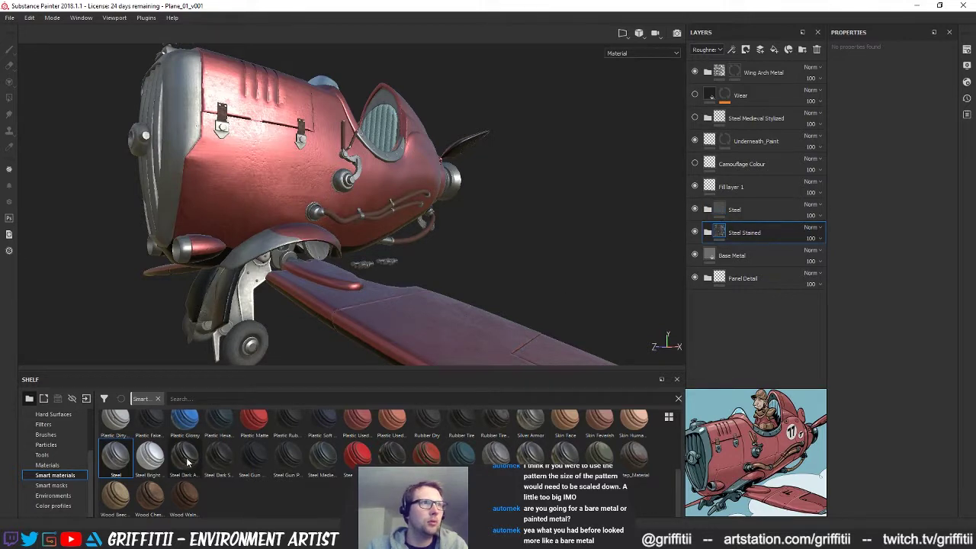
mouse_move(186, 460)
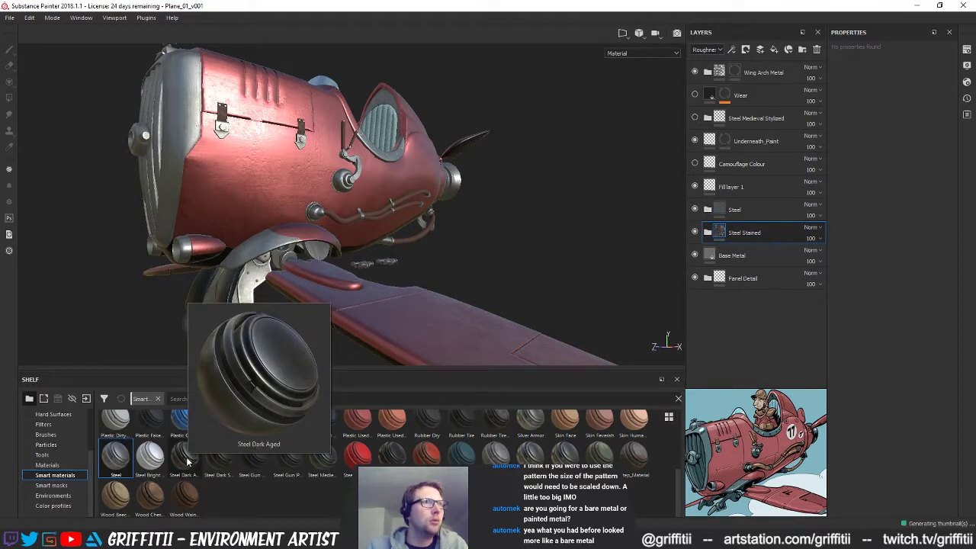
click(755, 210)
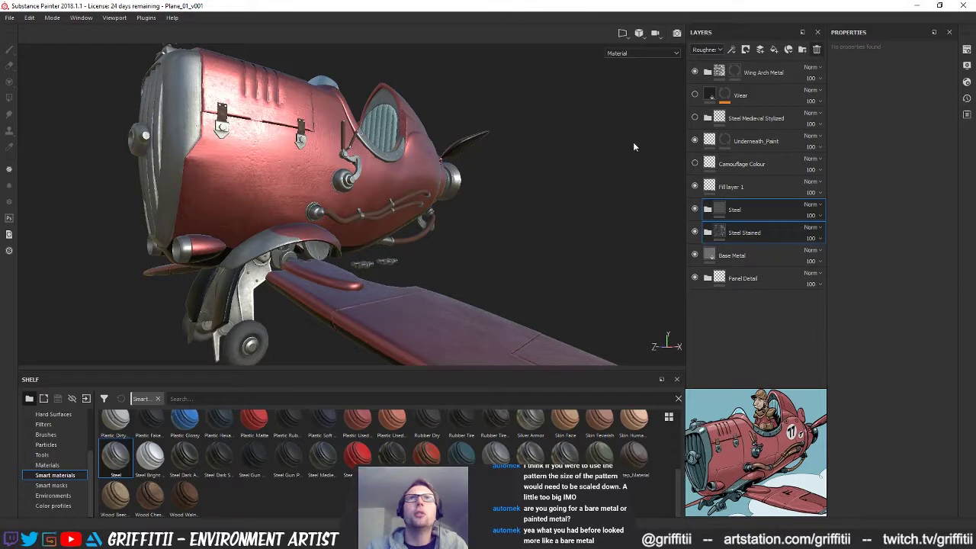
key(Delete)
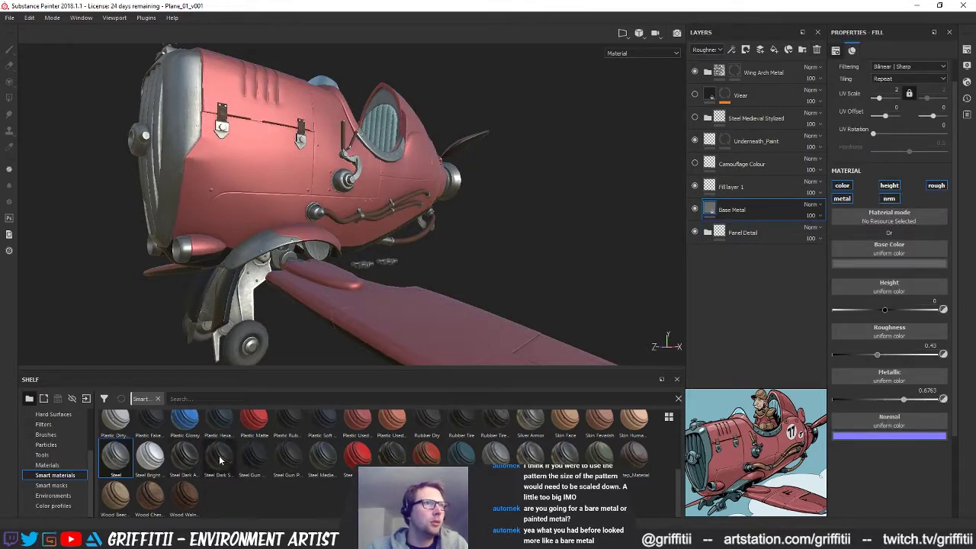
Add the Steel Dark Aged smart material directly above the Base Metal layer and check it on the plane
mouse_move(263, 459)
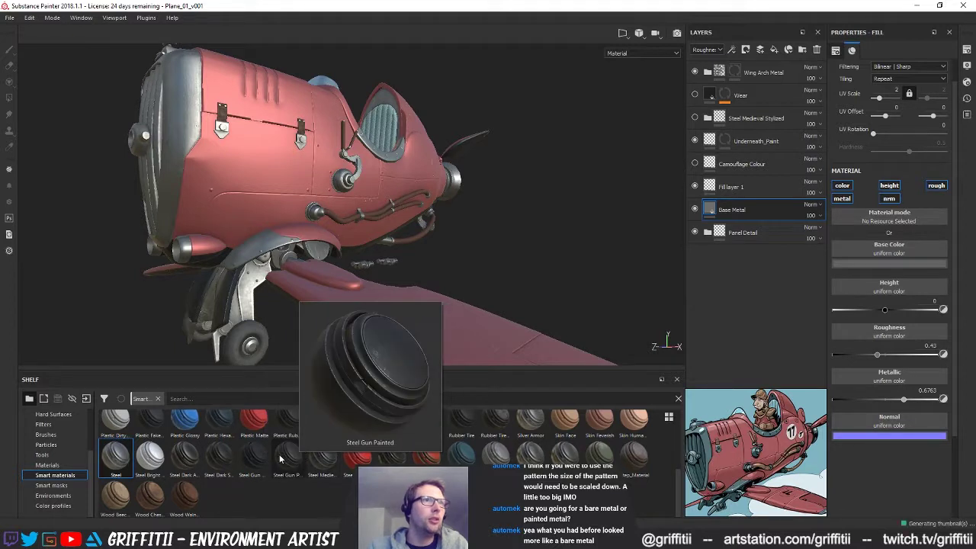
mouse_move(182, 458)
drag(181, 459, 745, 195)
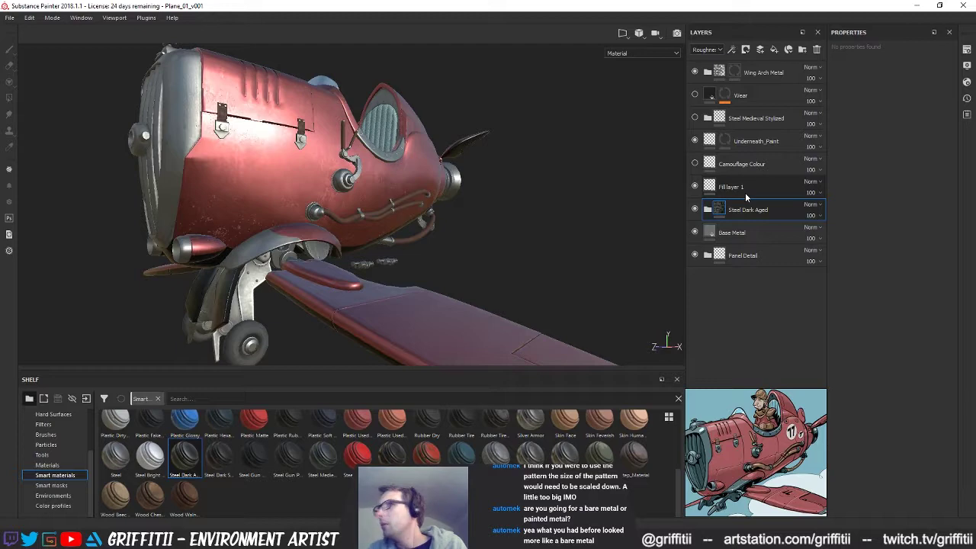
alt+drag(343, 282, 365, 254)
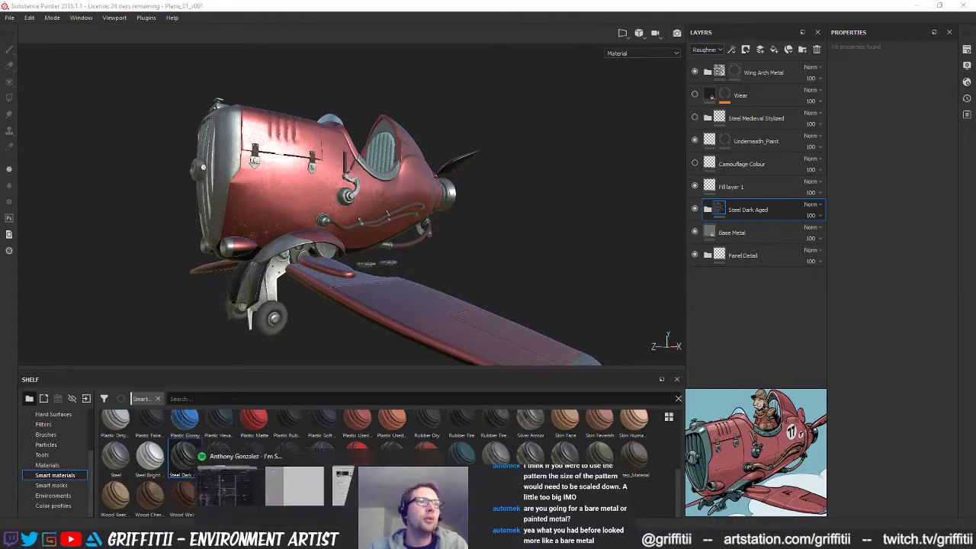
Switch to the Chrome browser and run a Google image search for "ww2 plane close up" in a new tab
key(alt+Tab)
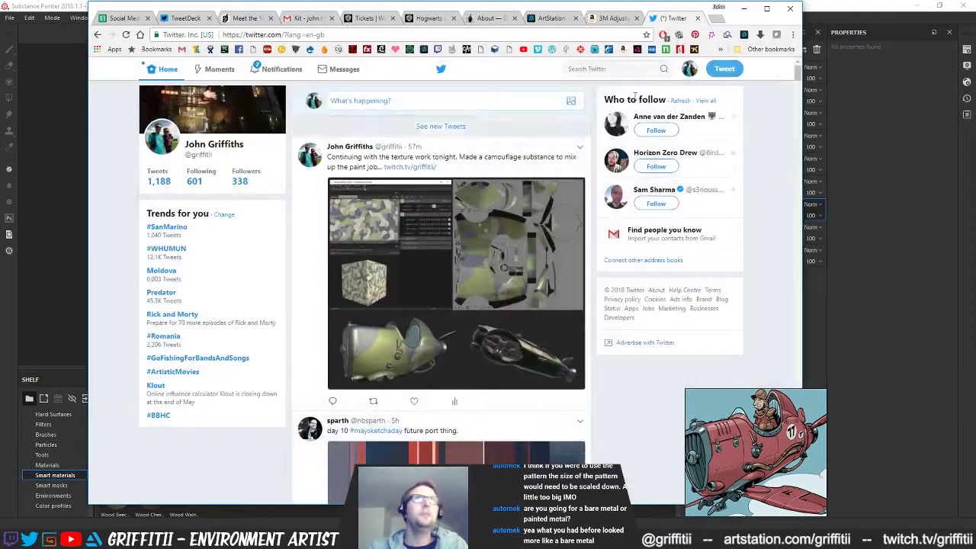
click(714, 19)
text(ww2)
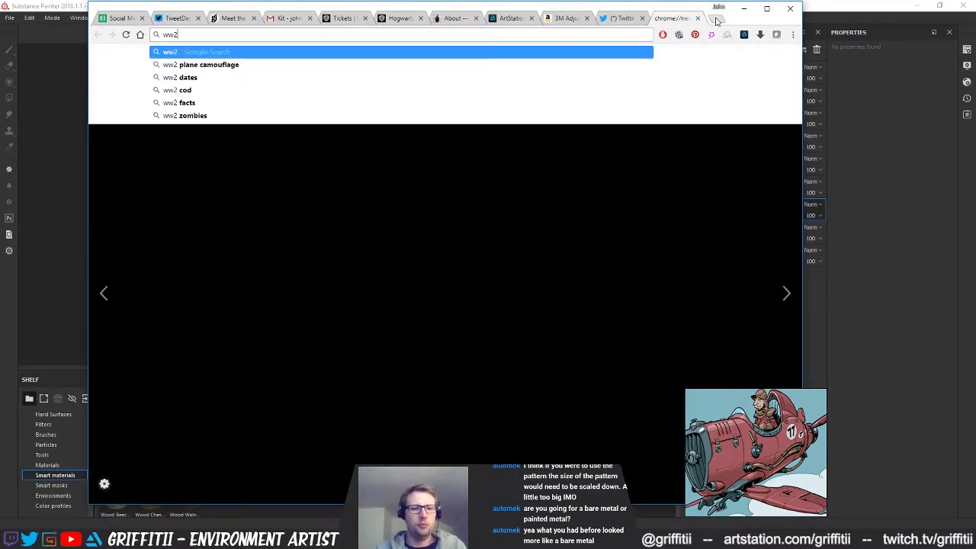
text( plane)
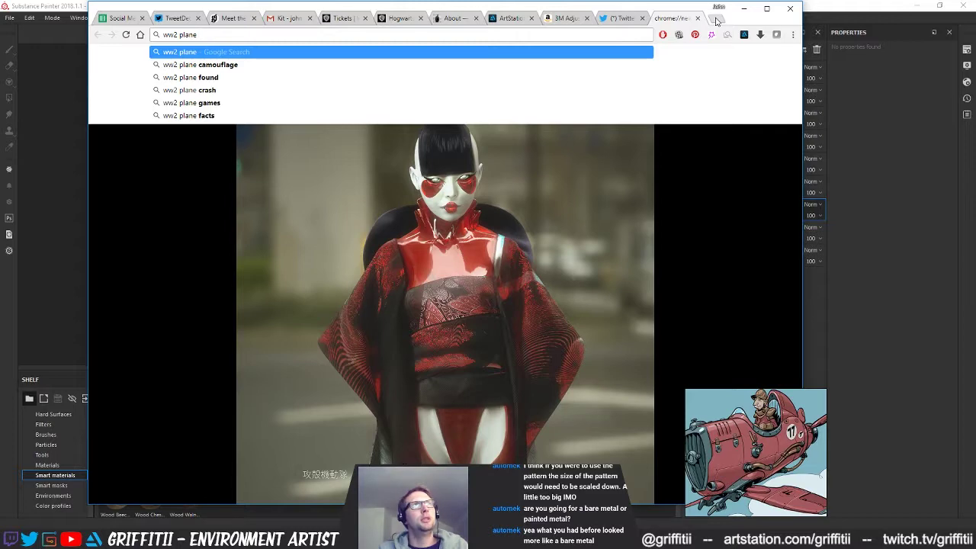
text( close up)
key(Return)
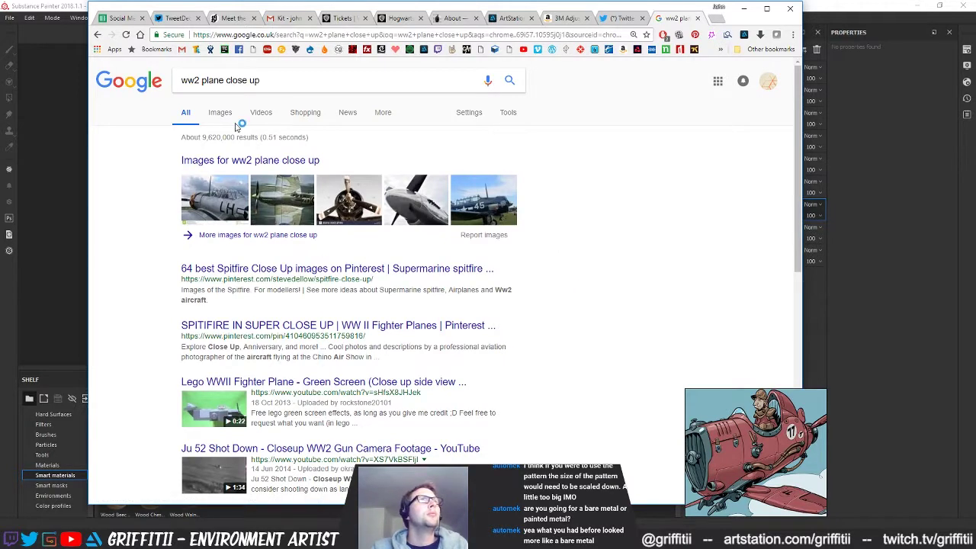
click(220, 114)
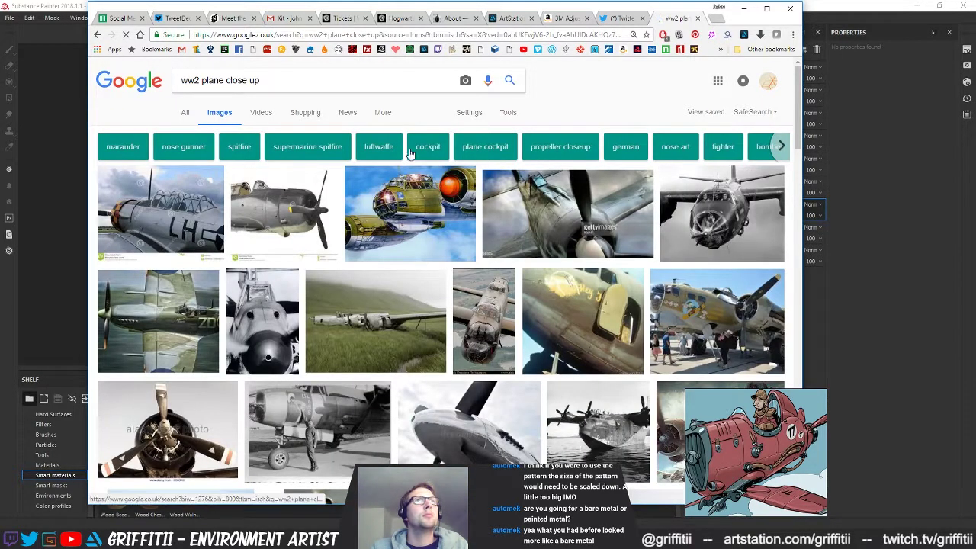
Examine the paint and metal surfaces in the WW2 plane photos, including the silver fighter's cockpit and the front propeller view
click(180, 212)
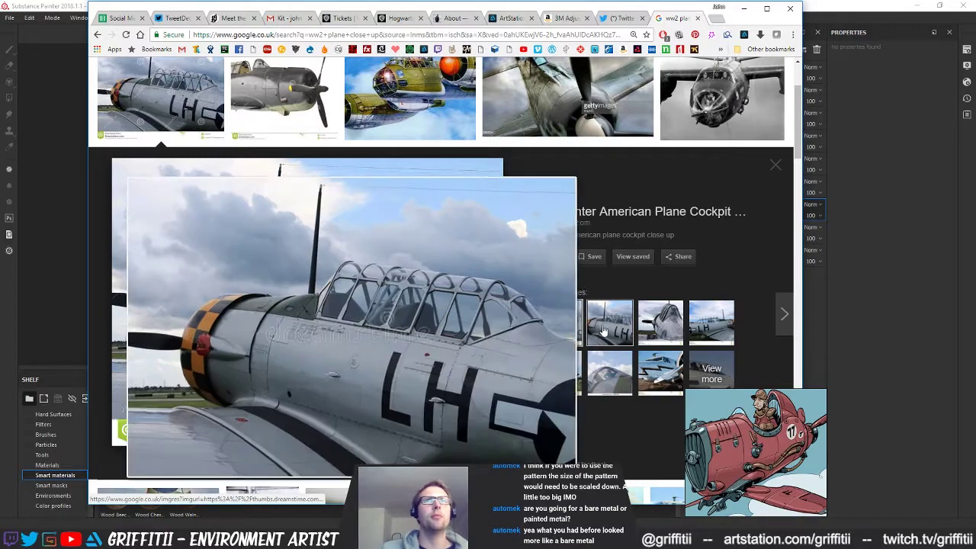
click(662, 324)
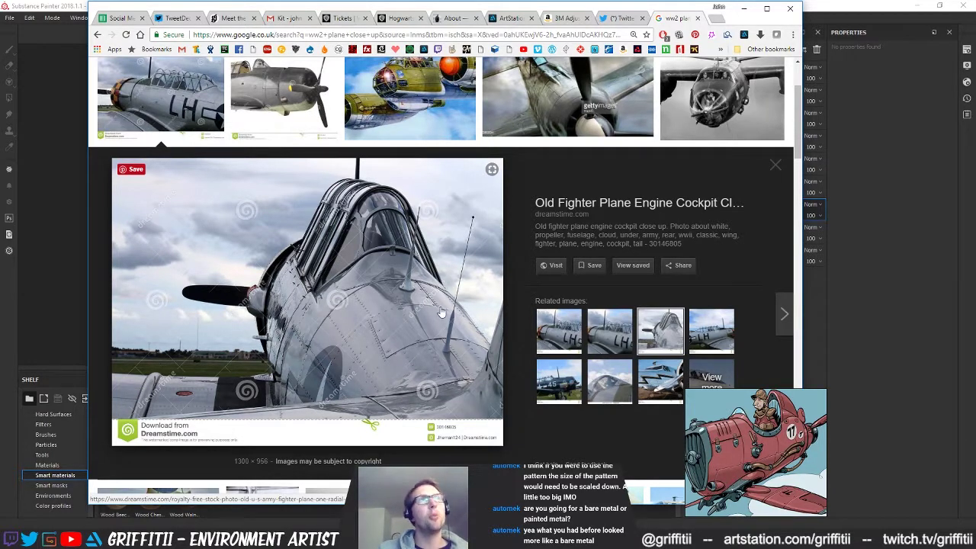
scroll(441, 347, down, 4)
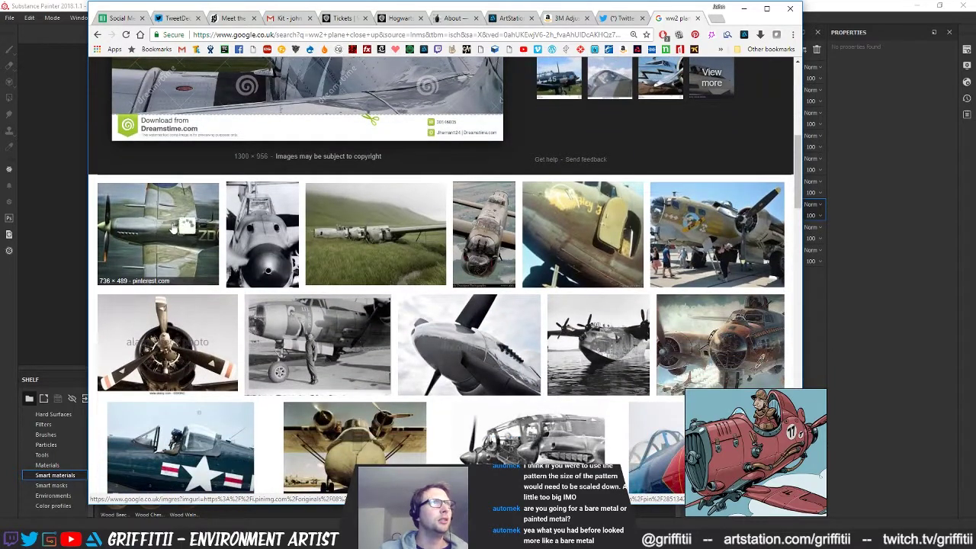
mouse_move(172, 229)
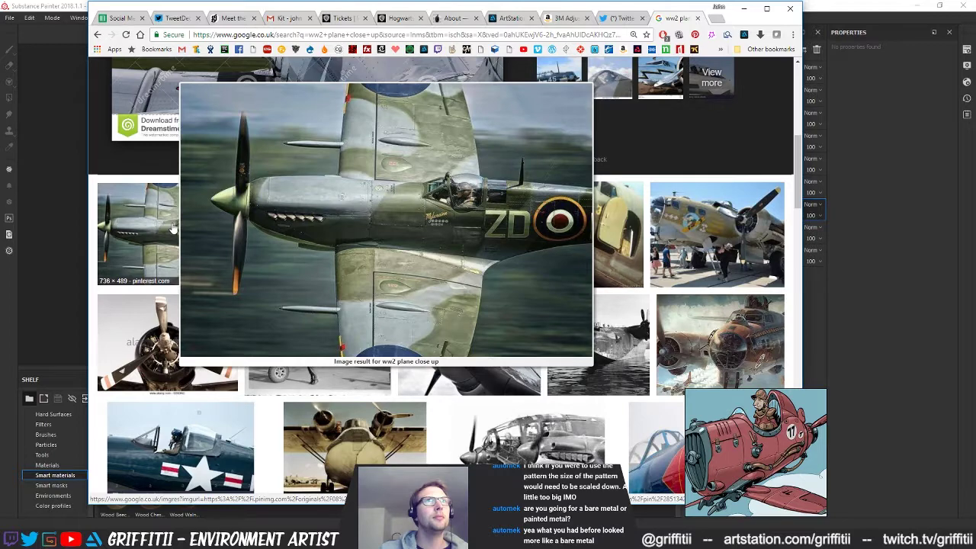
scroll(255, 304, down, 3)
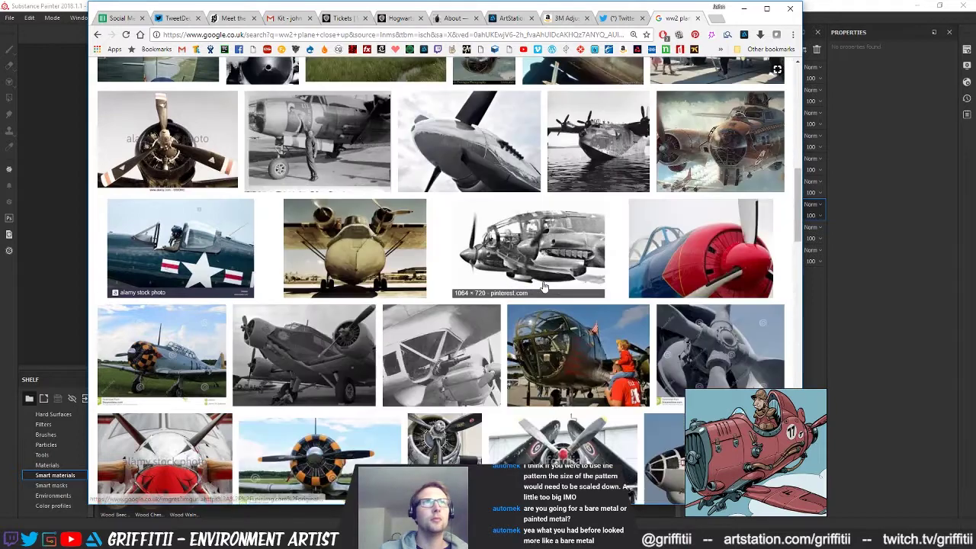
mouse_move(568, 373)
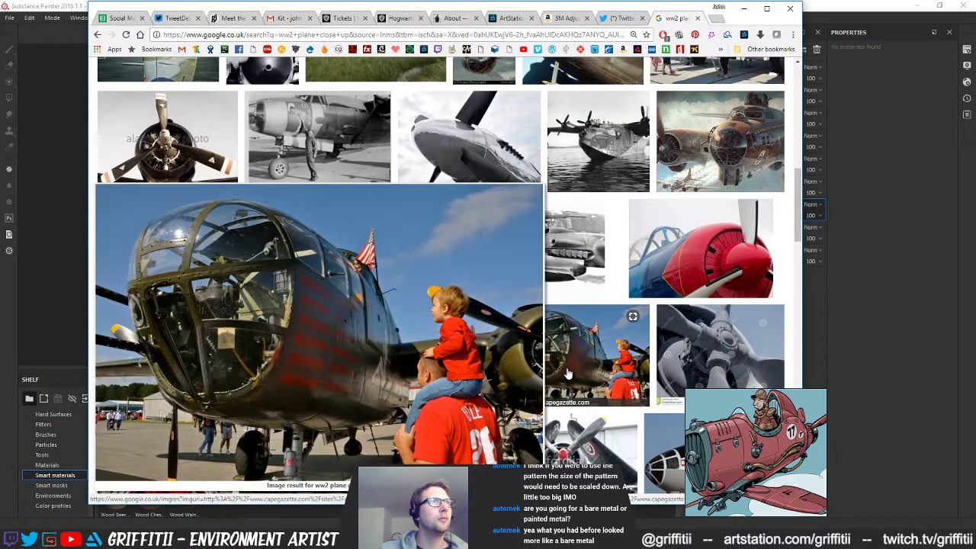
scroll(567, 373, down, 5)
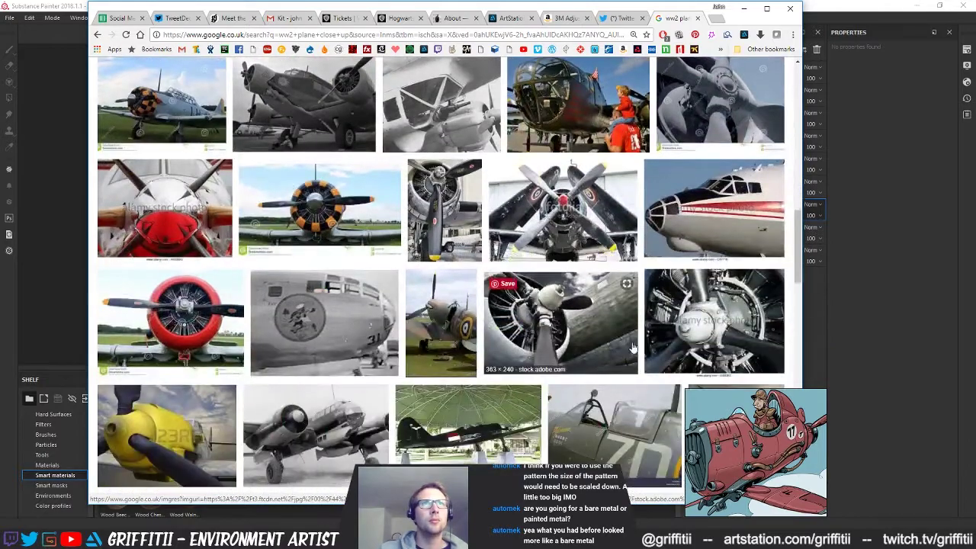
click(506, 195)
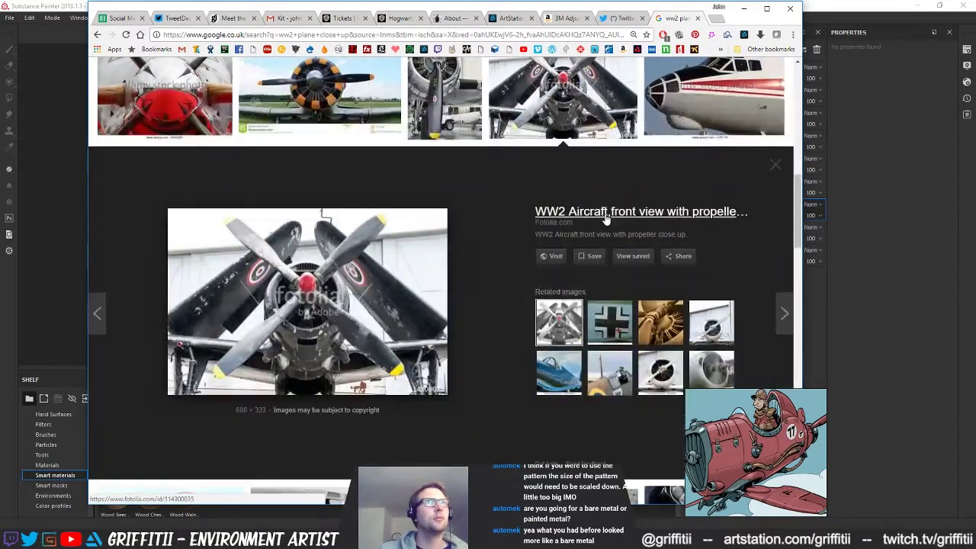
scroll(506, 273, up, 10)
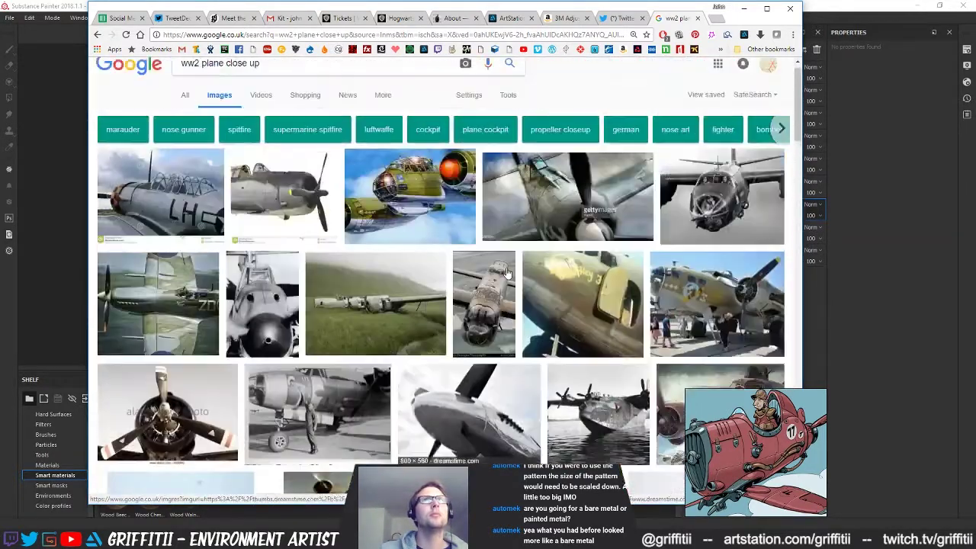
Filter the WW2 plane image results to the Large size
click(508, 112)
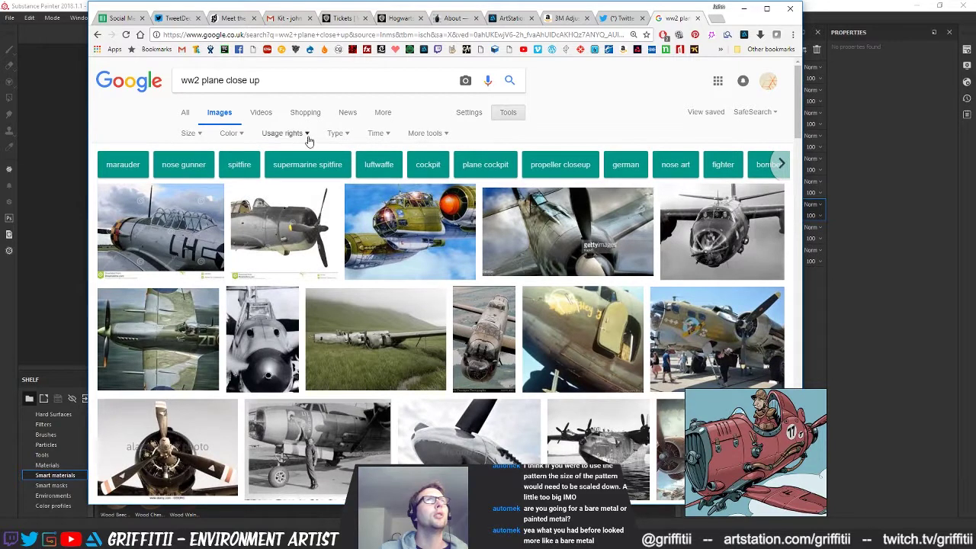
click(189, 133)
click(198, 166)
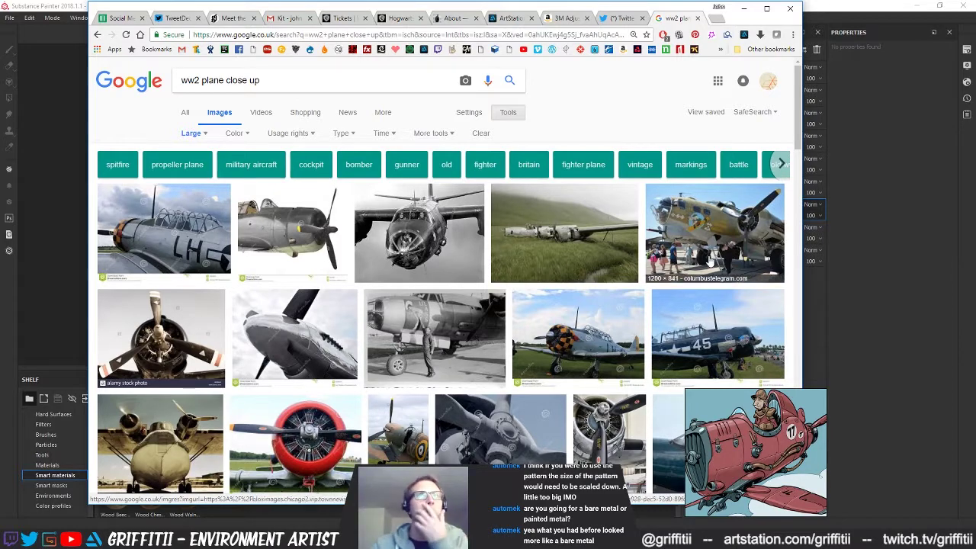
Study the paint finish in the large photos of the B-17 bomber, the blue Navy fighter and the Spitfire over water
click(709, 245)
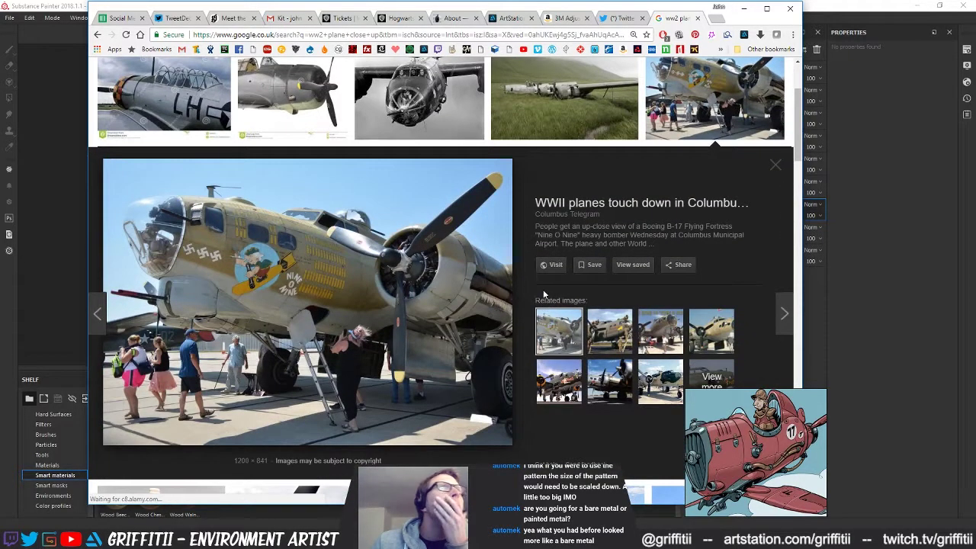
scroll(560, 256, down, 3)
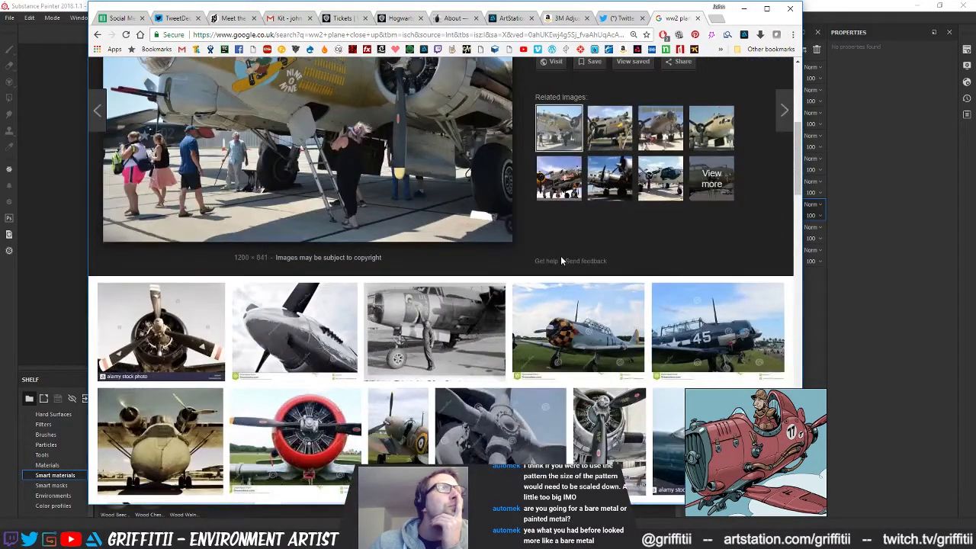
scroll(562, 253, down, 2)
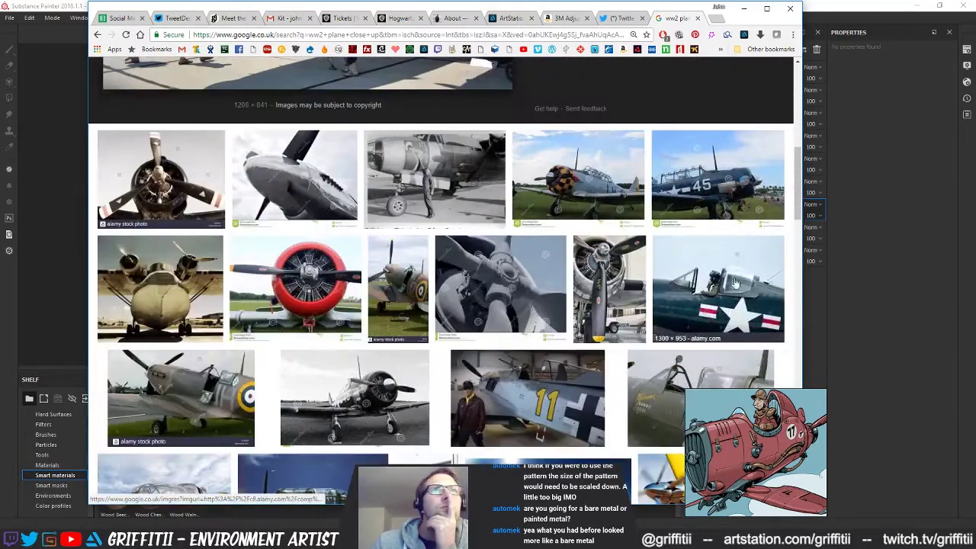
click(775, 301)
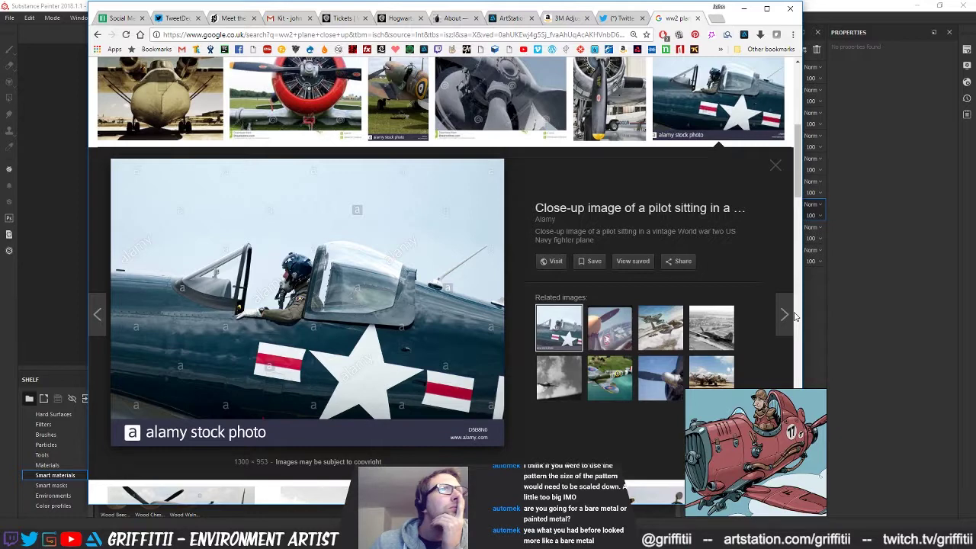
scroll(793, 317, down, 1)
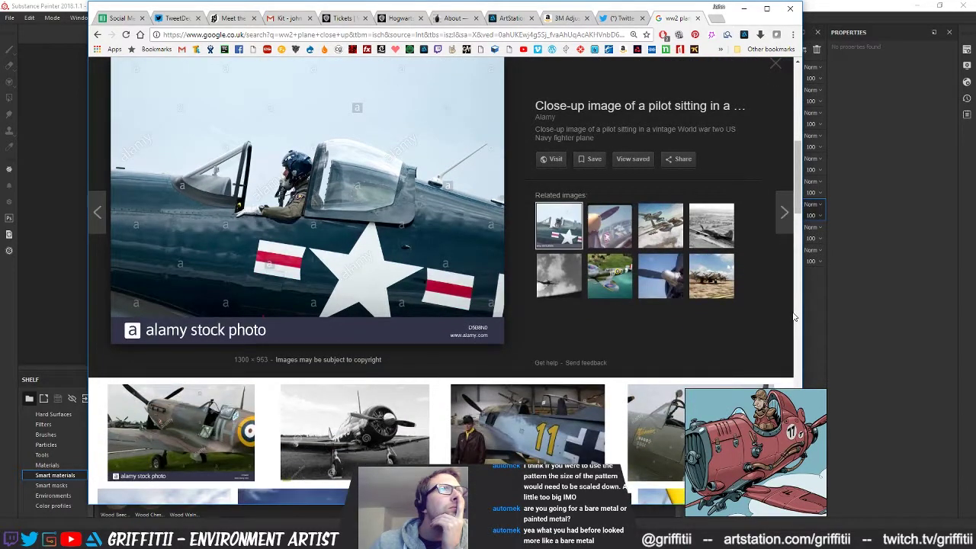
scroll(793, 317, down, 2)
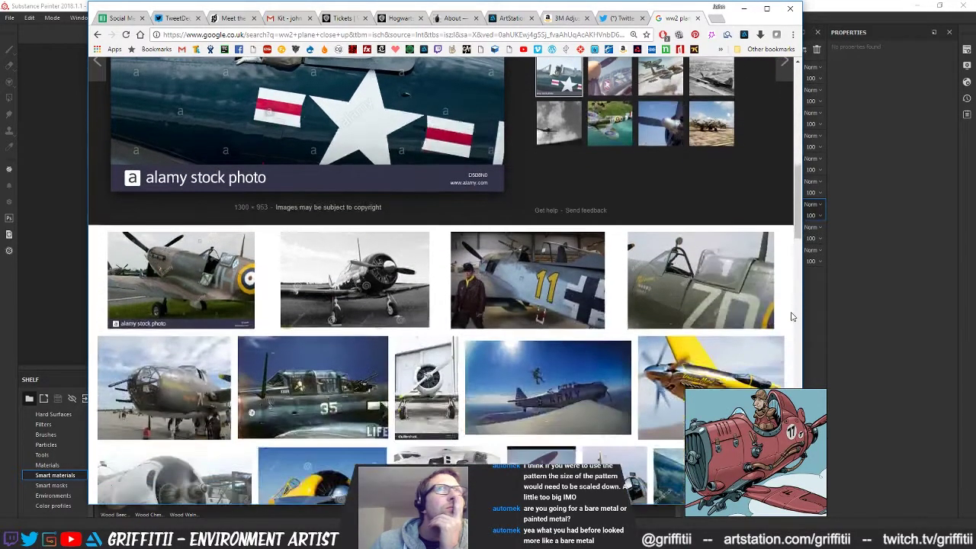
click(630, 142)
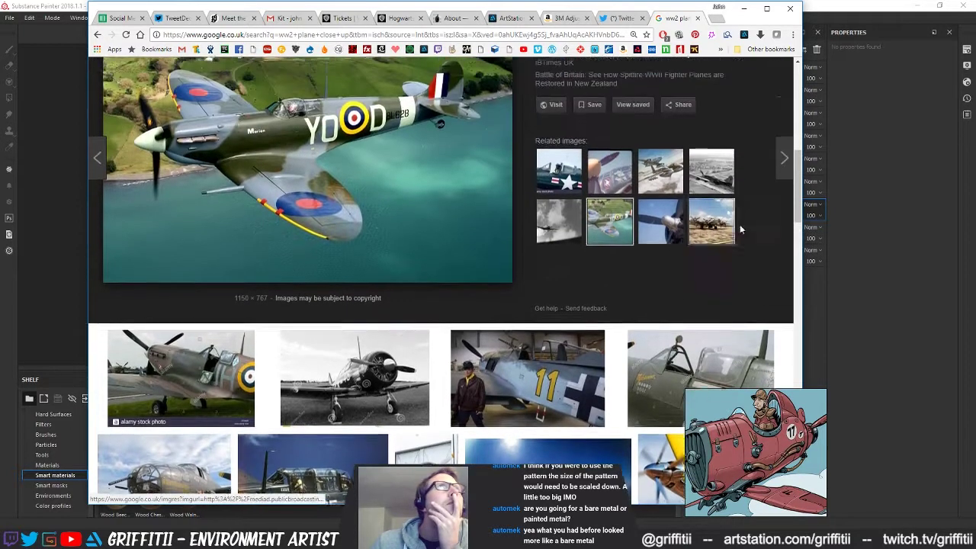
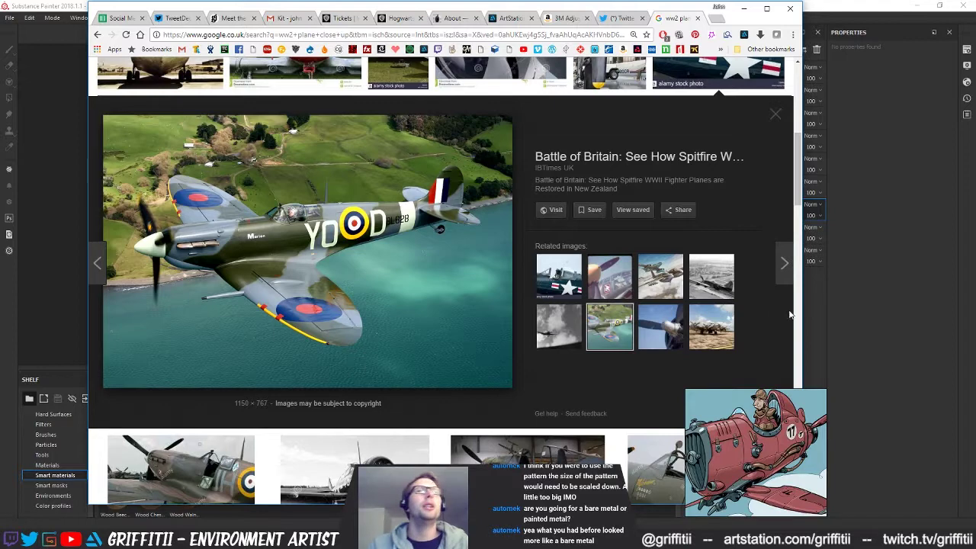
click(383, 90)
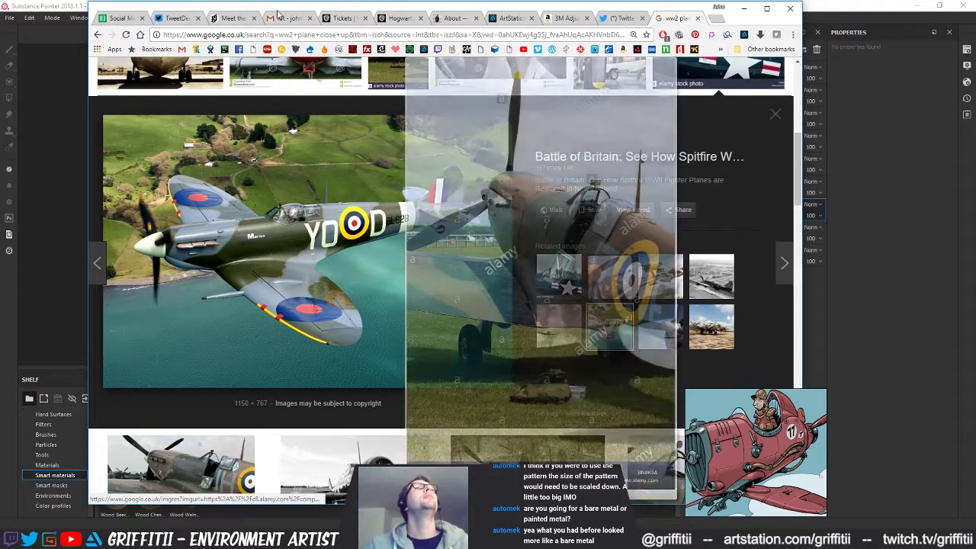
Return to Substance Painter, hide the Steel Dark Aged layer and set the Base Metal layer's roughness to 0.3478
click(67, 7)
alt+drag(465, 189, 477, 255)
click(695, 211)
click(760, 233)
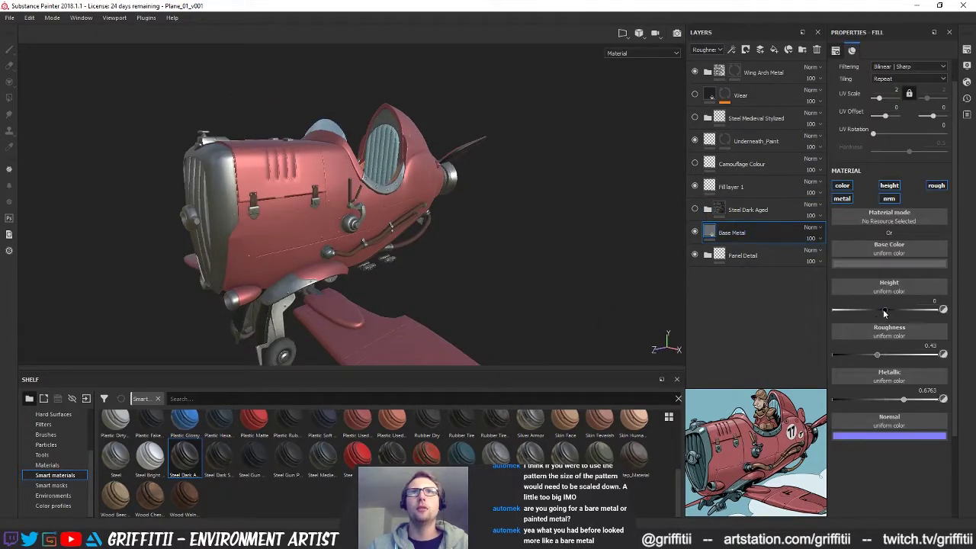
mouse_move(880, 358)
mouse_down()
mouse_move(889, 357)
mouse_move(869, 353)
mouse_up()
Inspect the plane's adjusted finish and compare it with the Spitfire photo in the browser
alt+drag(432, 267, 379, 222)
key(alt+Tab)
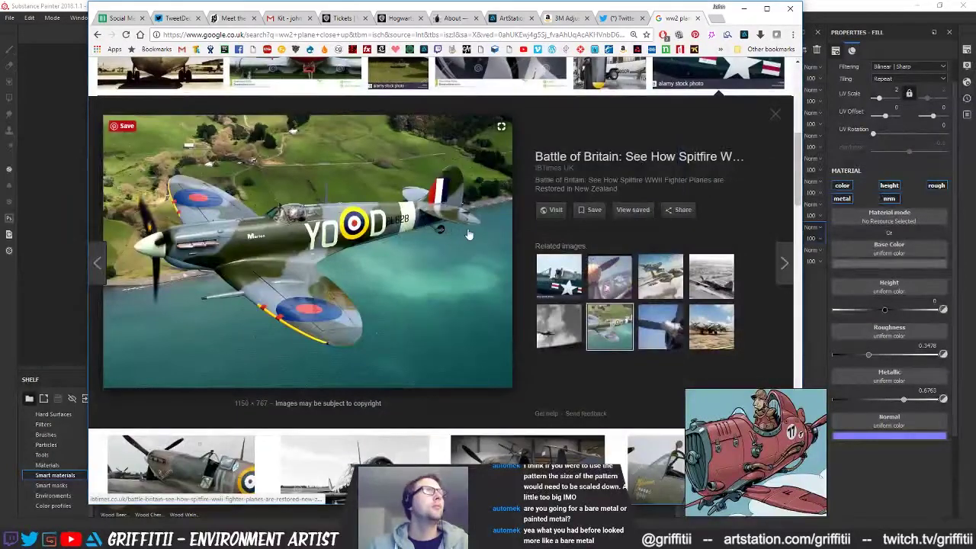
key(alt+Tab)
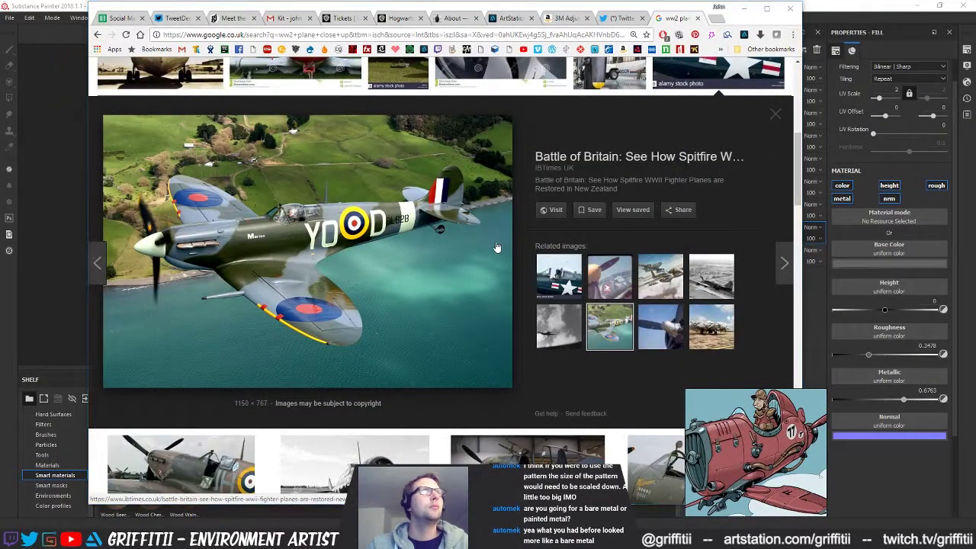
Try a roughness of 0.3865 and a metallic value of 0.8502 on the Base Metal layer
drag(871, 361, 876, 361)
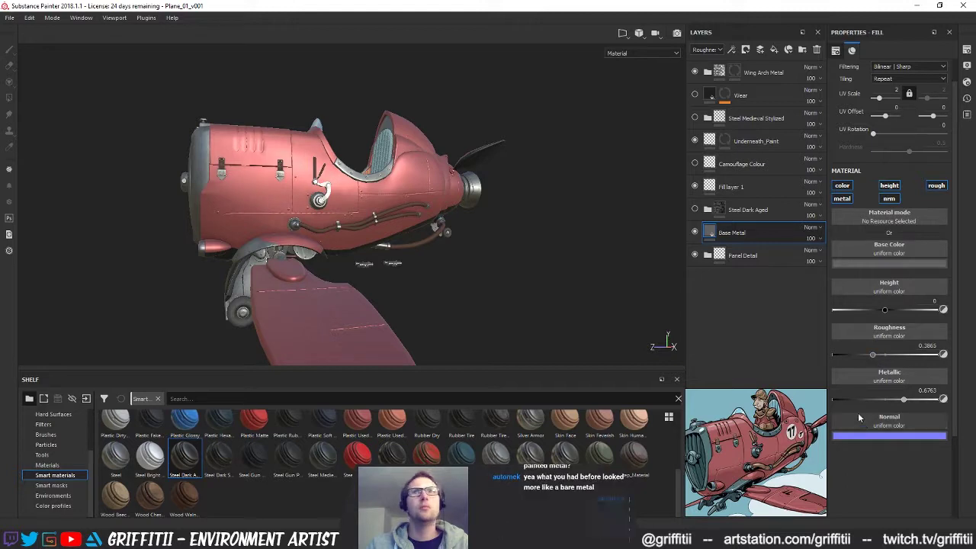
drag(903, 400, 933, 401)
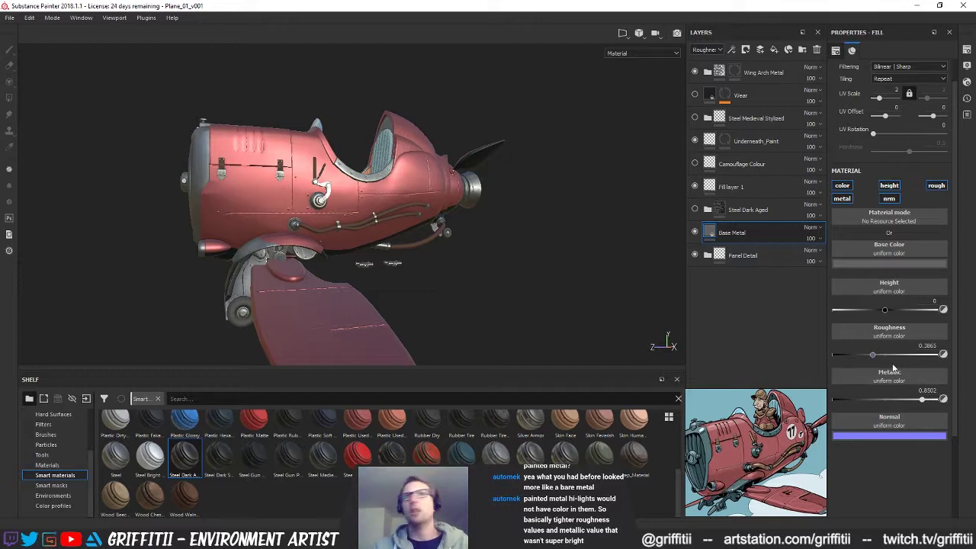
alt+drag(413, 228, 503, 267)
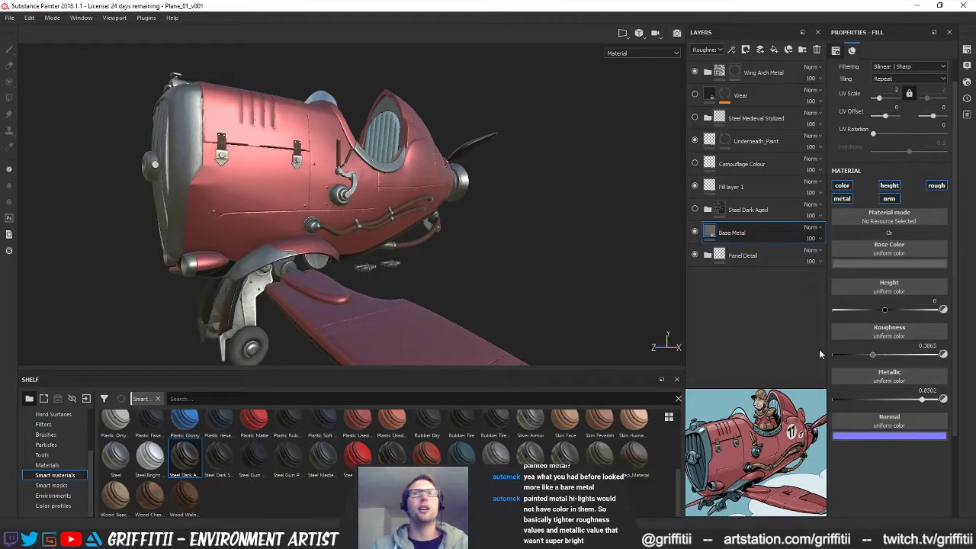
Set the Base Metal layer's roughness to 0.3285 and its metallic value to 0.686, checking the highlights on the plane
drag(872, 354, 864, 355)
drag(923, 403, 904, 403)
alt+drag(488, 263, 319, 255)
drag(864, 359, 867, 354)
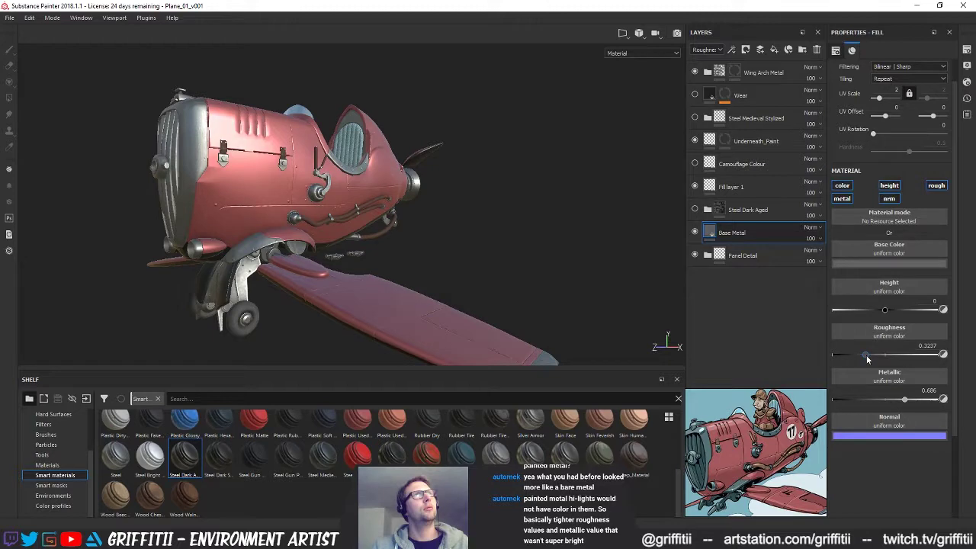
alt+drag(450, 306, 236, 228)
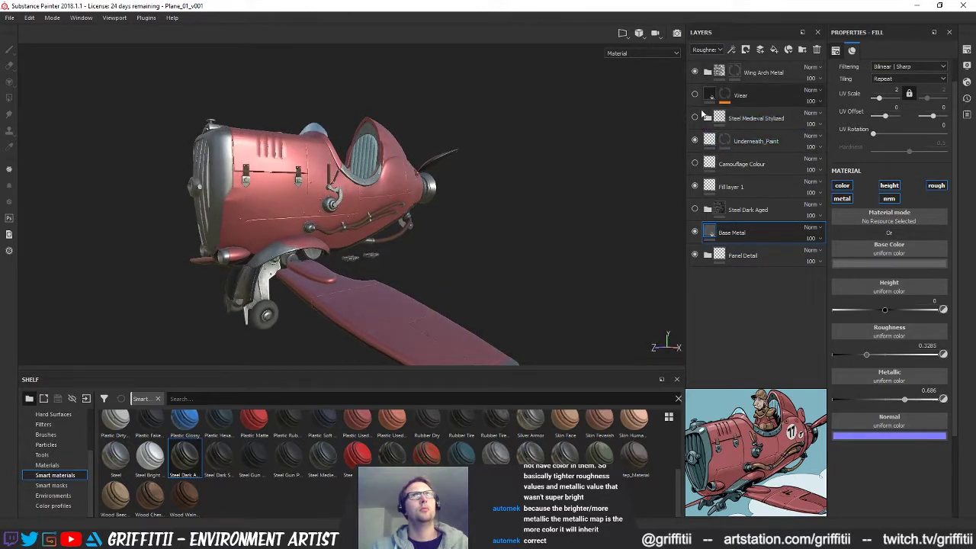
Delete the hidden Steel Dark Aged layer from the layer stack
mouse_move(709, 144)
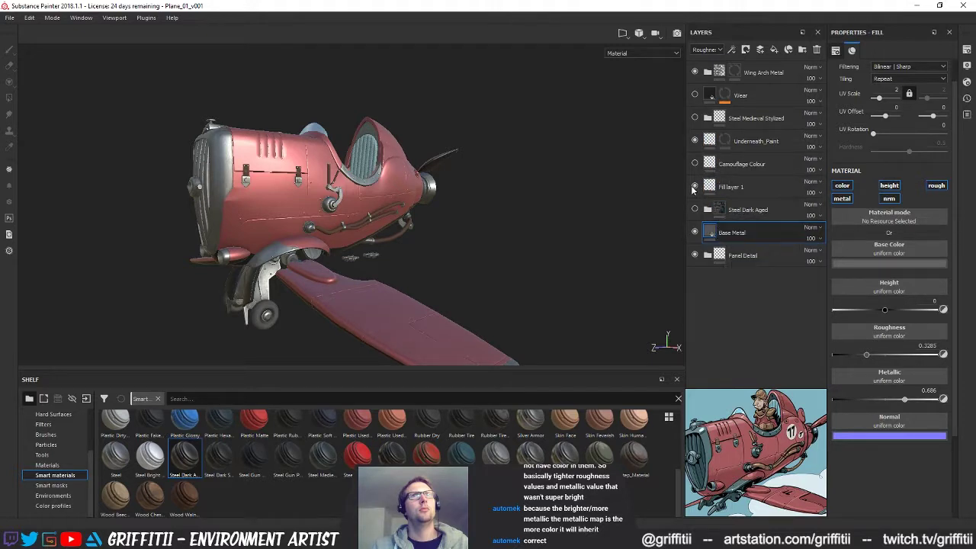
click(694, 187)
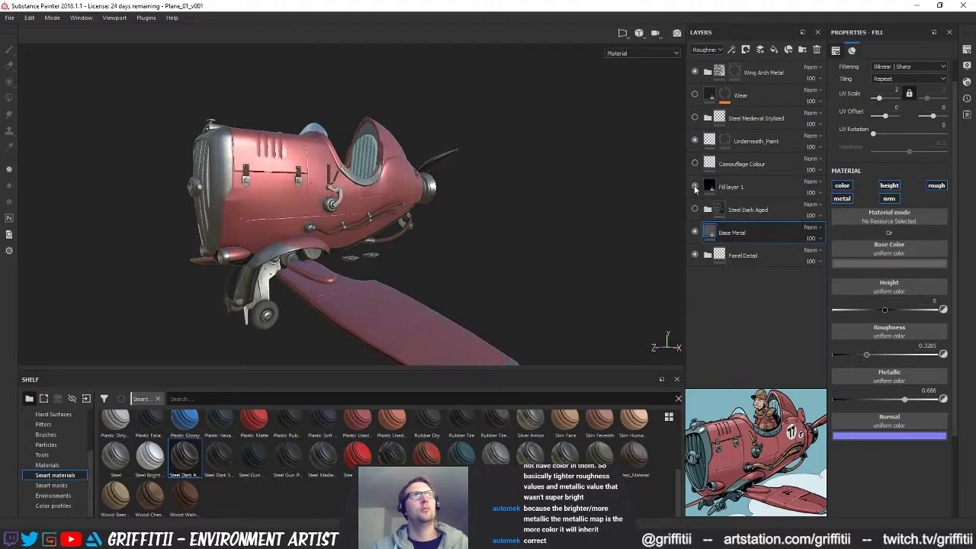
click(744, 213)
click(816, 50)
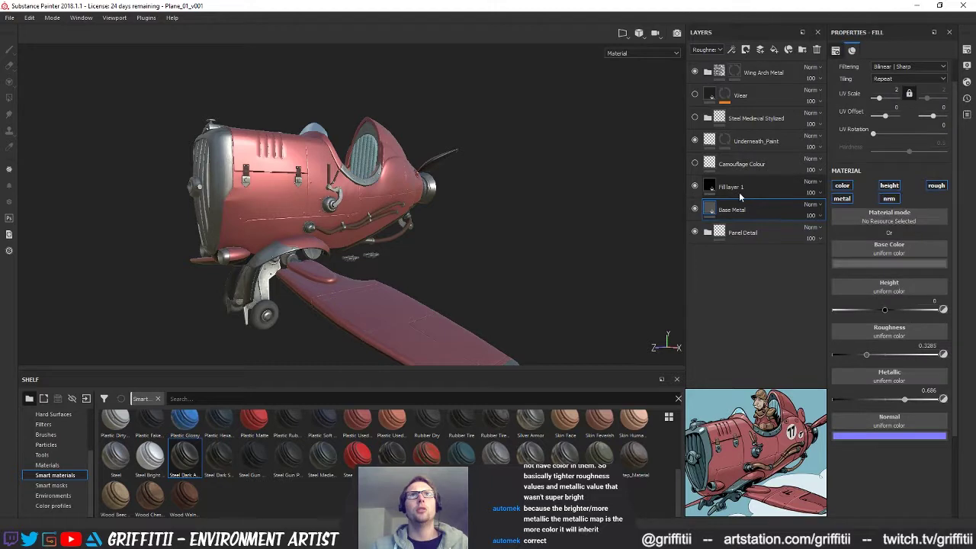
Rename the Base Metal layer as Base Material
text(Base)
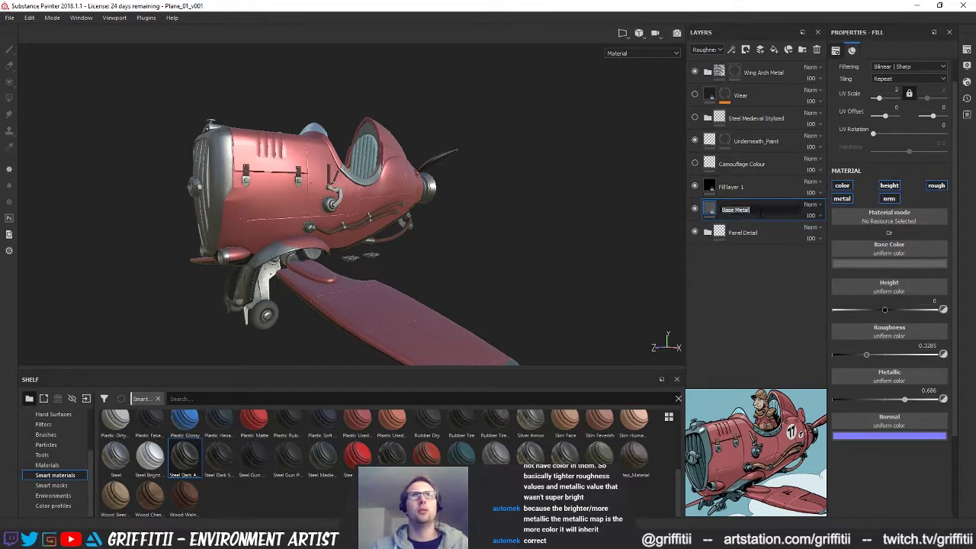
text( Material)
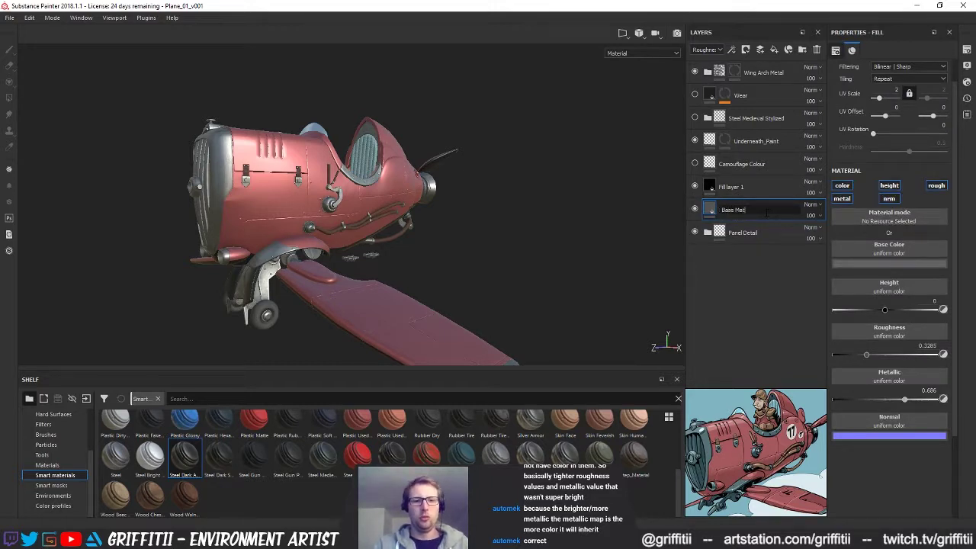
key(Return)
Examine the plane's finish from several angles and compare it with Fill layer 1 shown and hidden
alt+drag(469, 227, 312, 211)
alt+drag(460, 240, 469, 221)
alt+drag(546, 281, 455, 256)
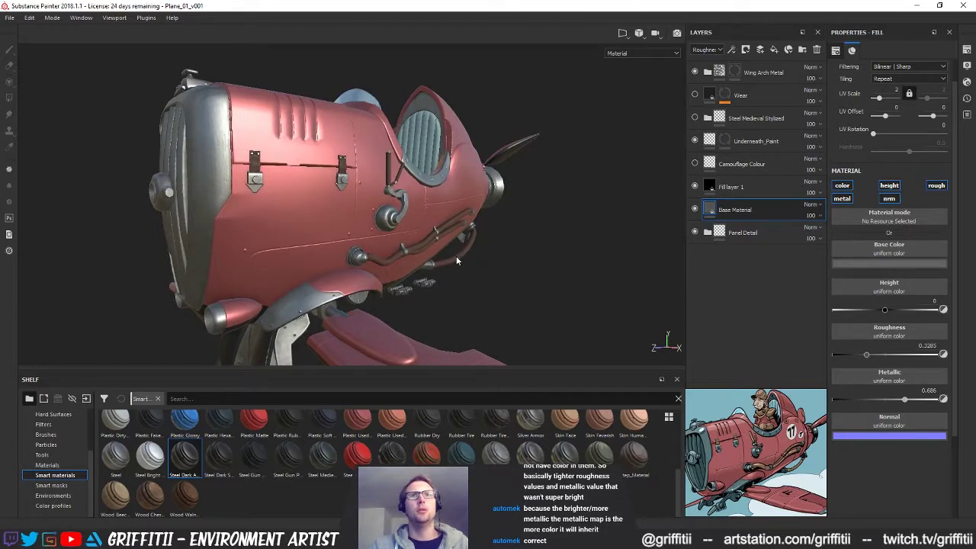
alt+drag(330, 229, 482, 242)
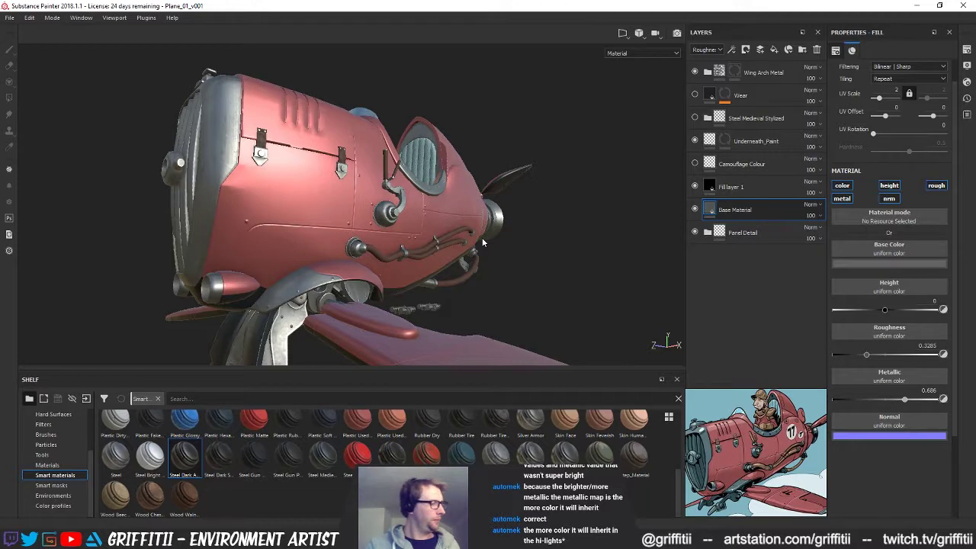
alt+drag(384, 234, 321, 246)
click(699, 187)
click(696, 187)
click(696, 187)
click(695, 187)
click(694, 186)
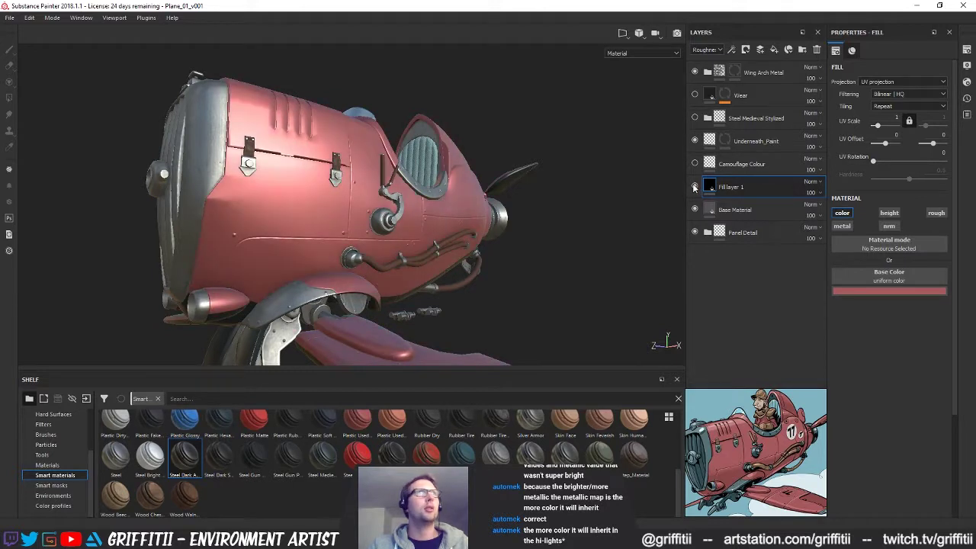
click(695, 187)
click(695, 187)
Rename Fill layer 1 as Red Paint
double_click(738, 187)
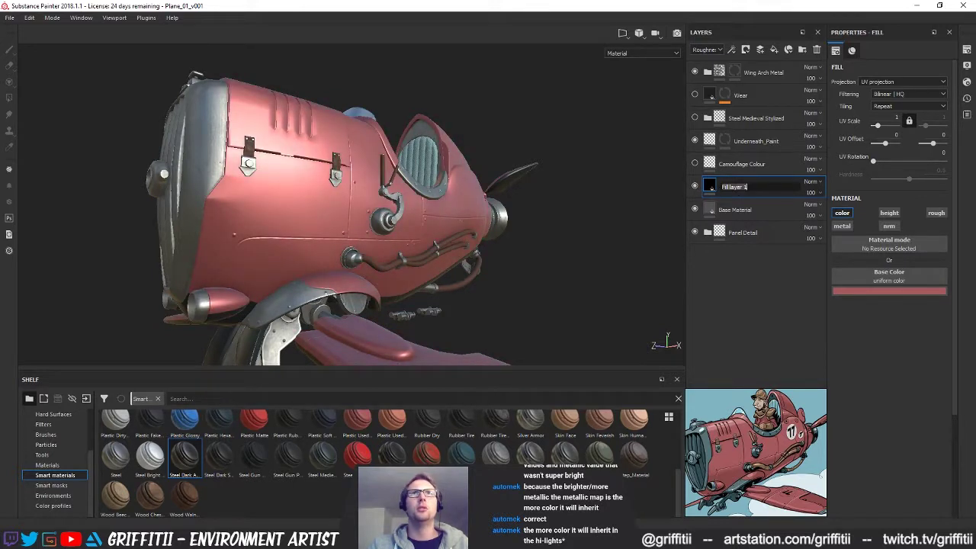
text(Col)
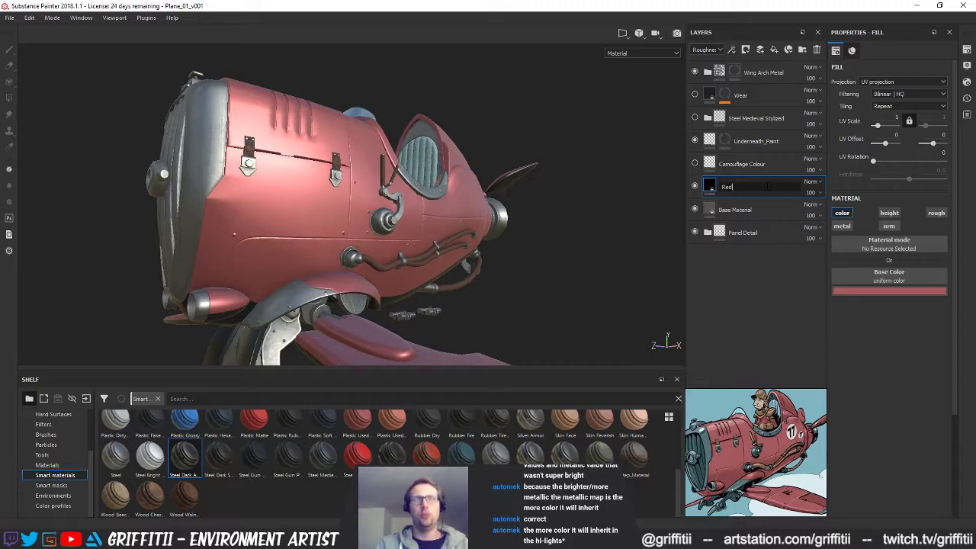
text(nt)
key(Return)
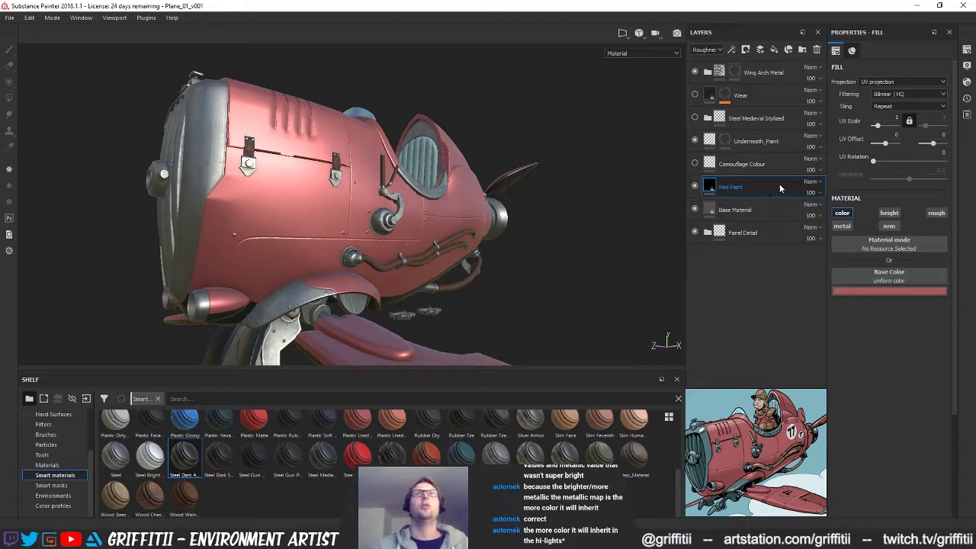
Create a new folder above Underneath_Paint and move the Underneath_Paint, Camouflage Colour and Red Paint layers into it
shift+click(771, 152)
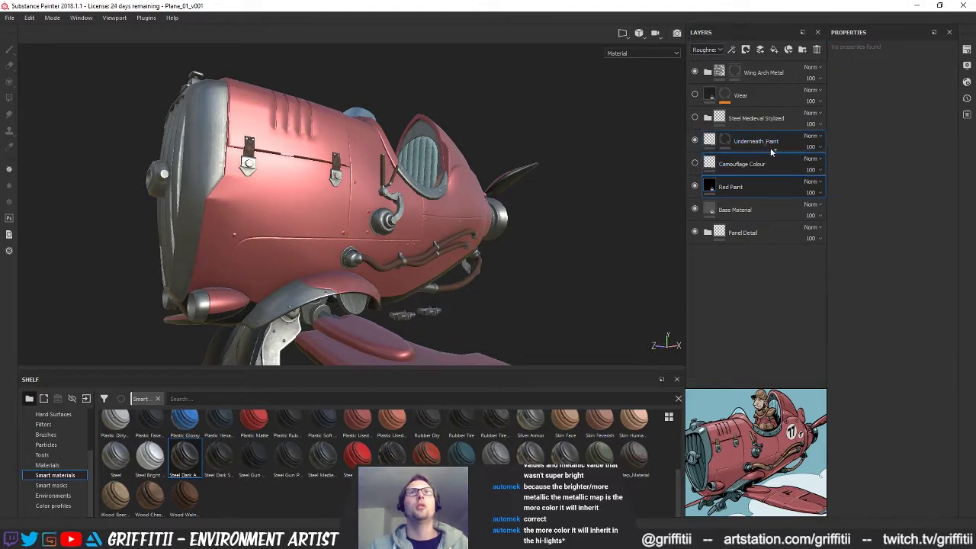
click(802, 49)
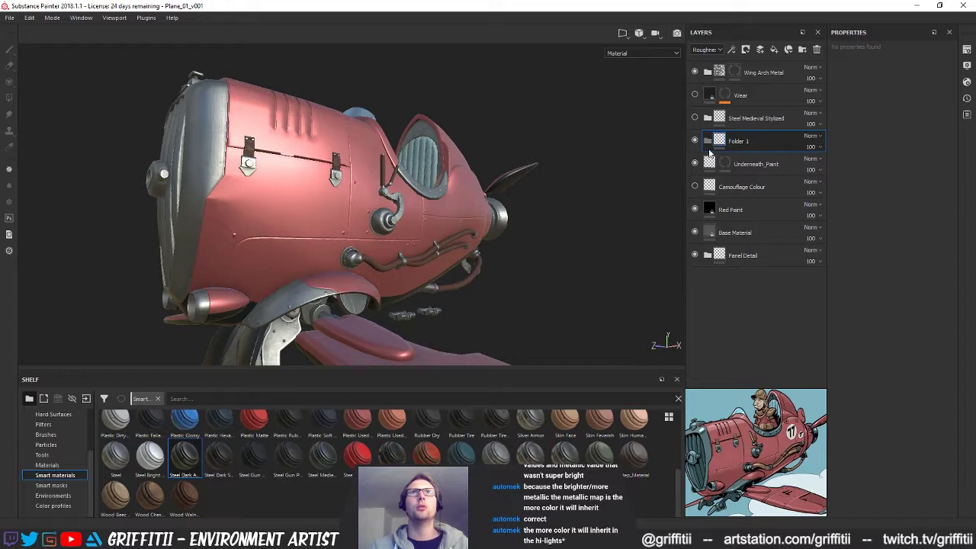
click(747, 164)
shift+click(752, 206)
drag(752, 206, 739, 142)
Rename the new folder as Plane Paint and collapse it
click(738, 140)
double_click(740, 141)
text(Col)
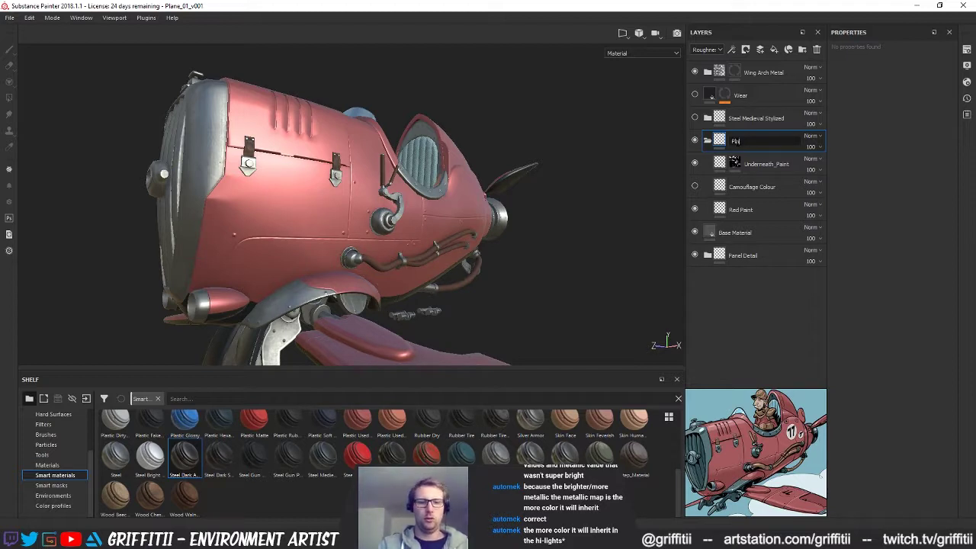
key(Return)
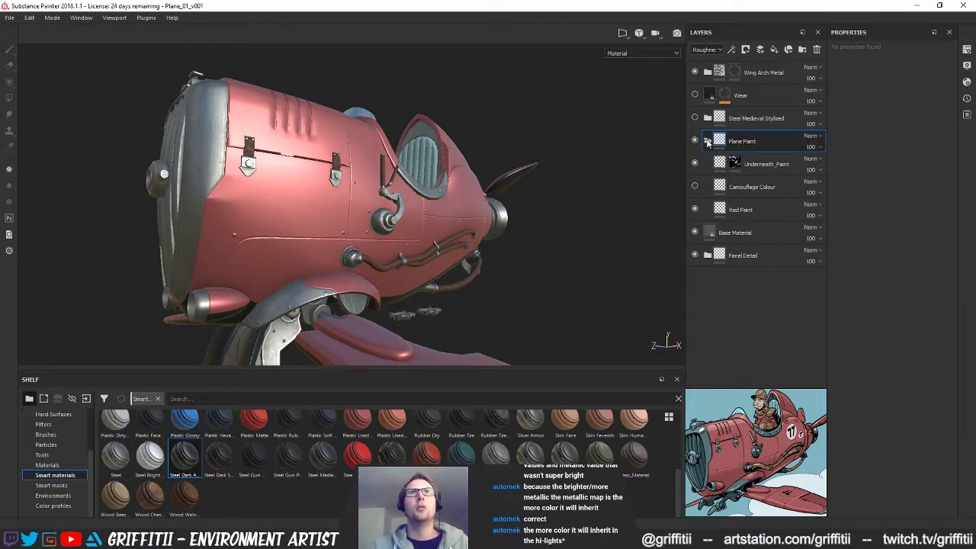
click(707, 141)
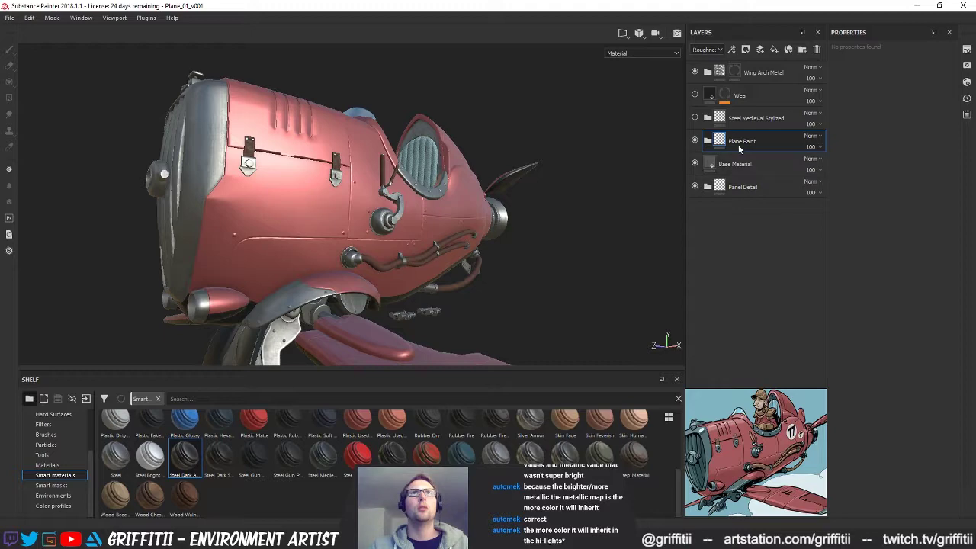
Add a fill layer directly above Base Material and leave only its roughness channel enabled
mouse_move(427, 261)
alt+mouse_down()
mouse_move(381, 259)
mouse_move(457, 247)
alt+mouse_up()
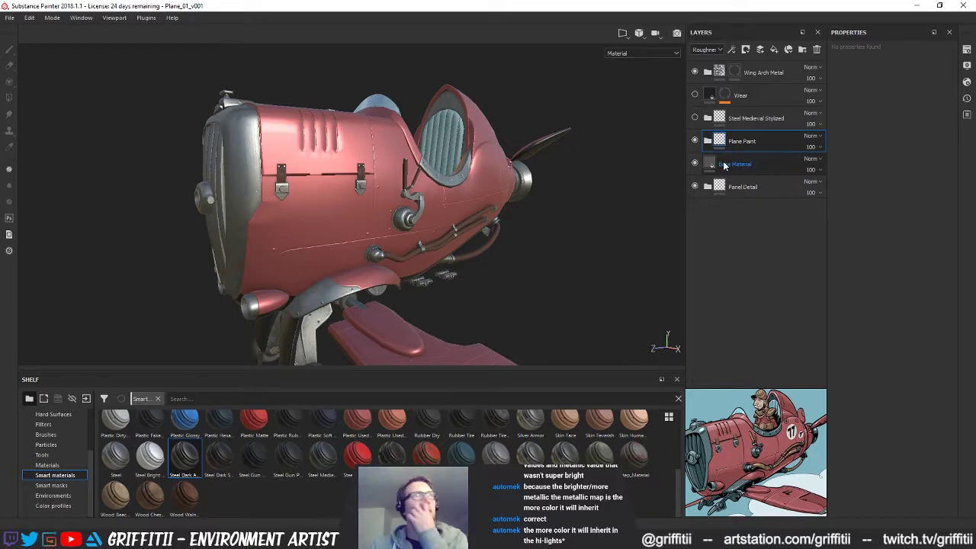
click(724, 165)
click(775, 50)
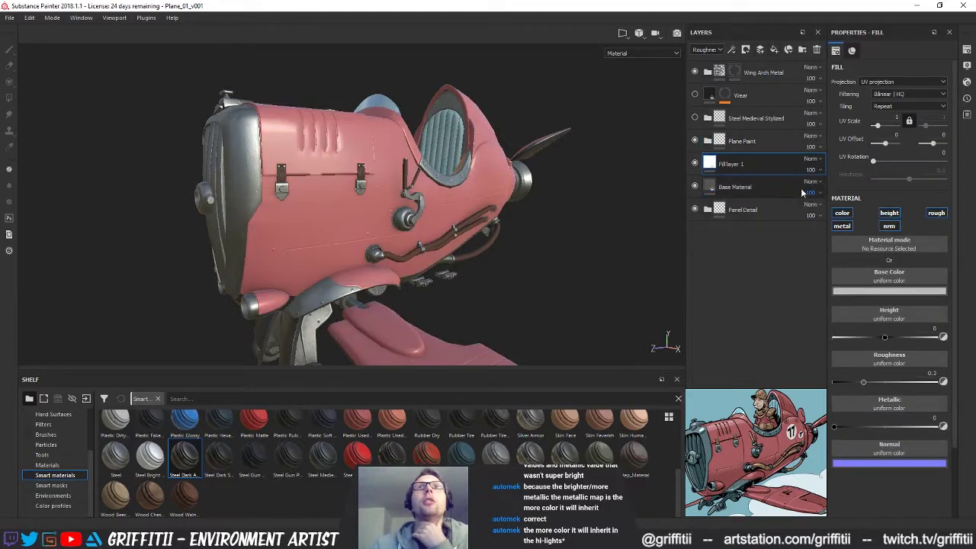
click(843, 226)
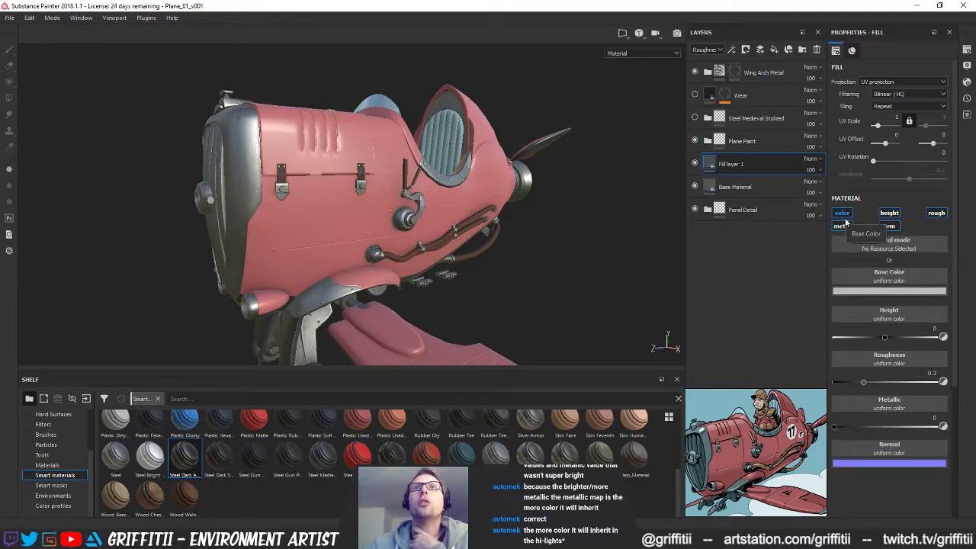
click(846, 226)
click(885, 226)
click(885, 217)
click(846, 217)
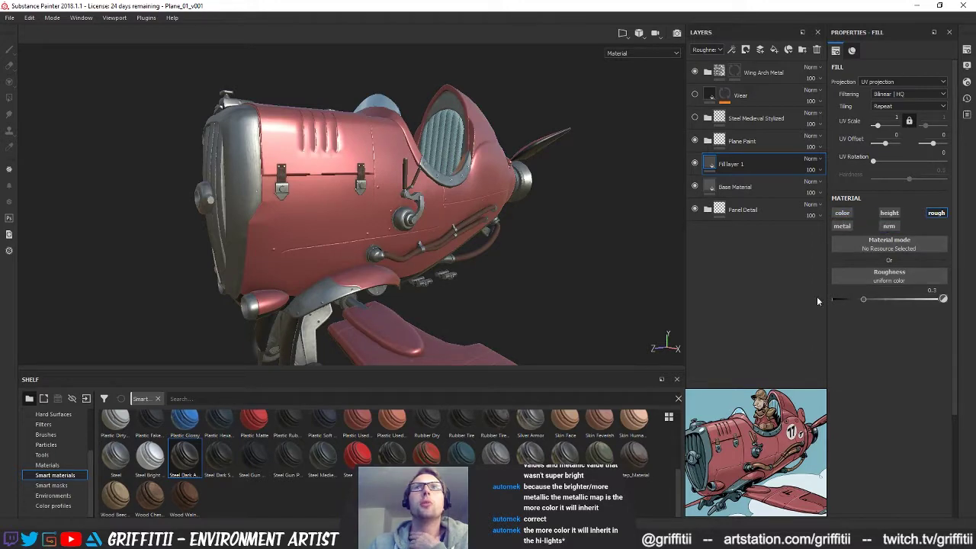
Apply the Fractal Sum Base procedural to the roughness of Fill layer 1
scroll(49, 461, up, 3)
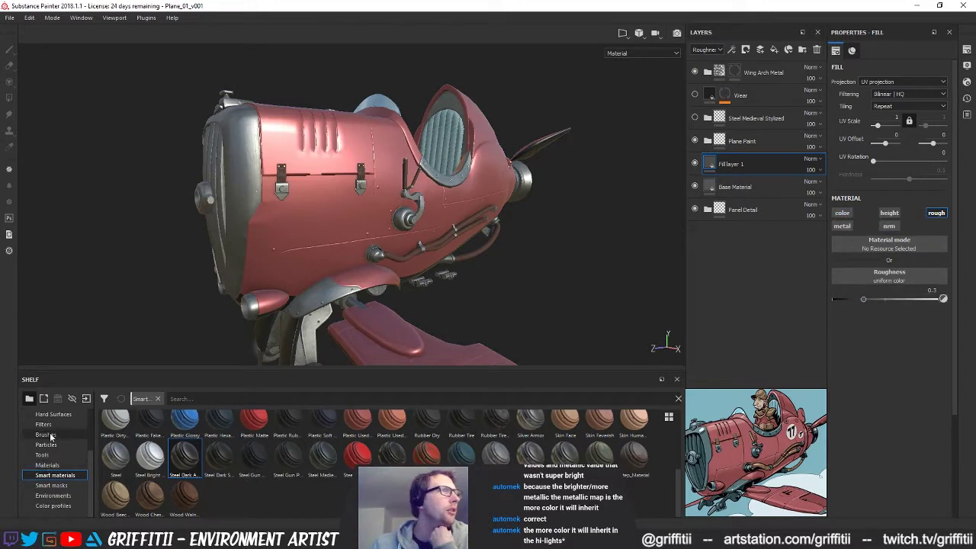
click(60, 425)
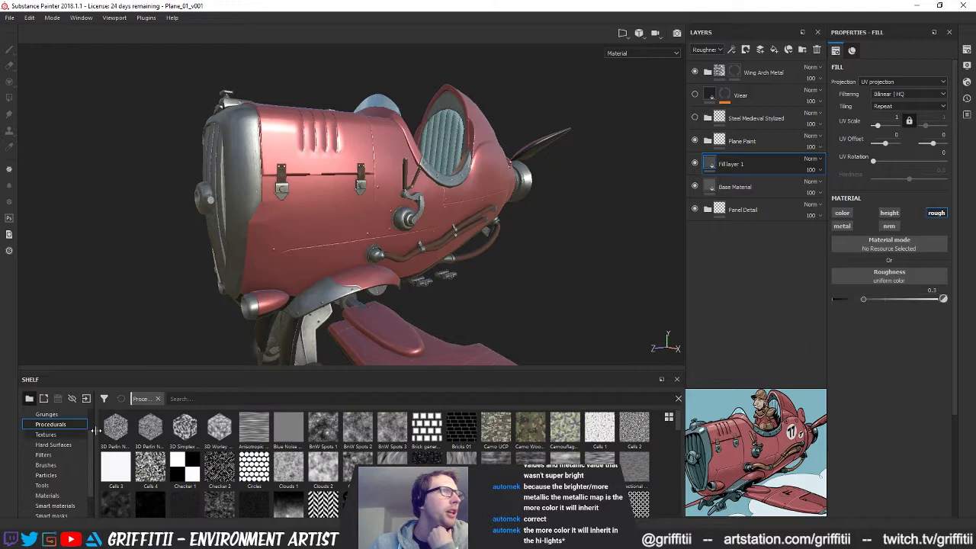
scroll(676, 437, down, 4)
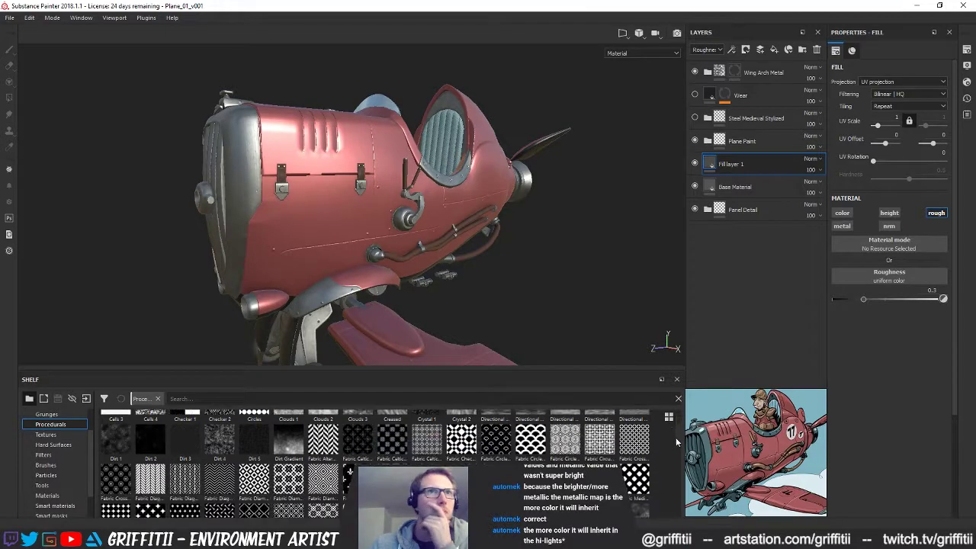
scroll(676, 450, down, 2)
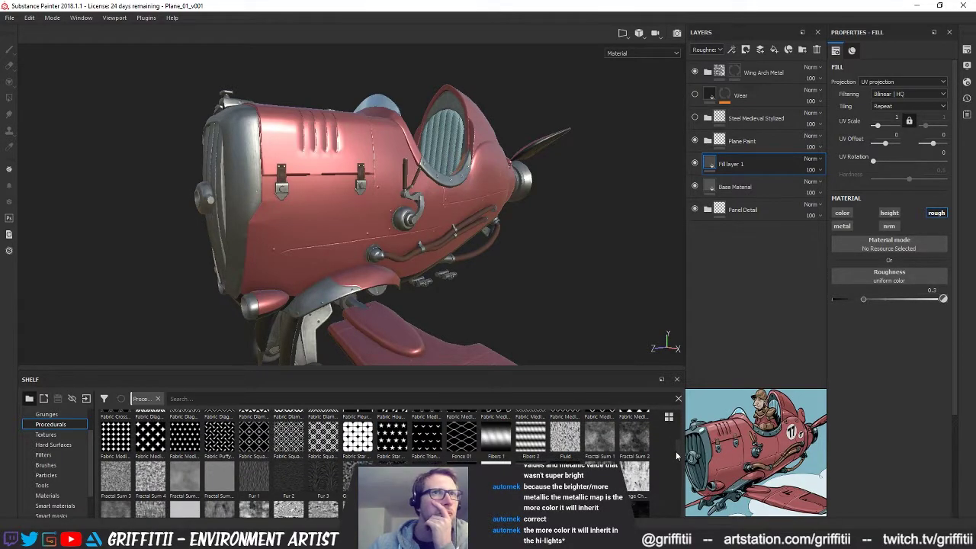
mouse_move(190, 463)
drag(183, 469, 868, 263)
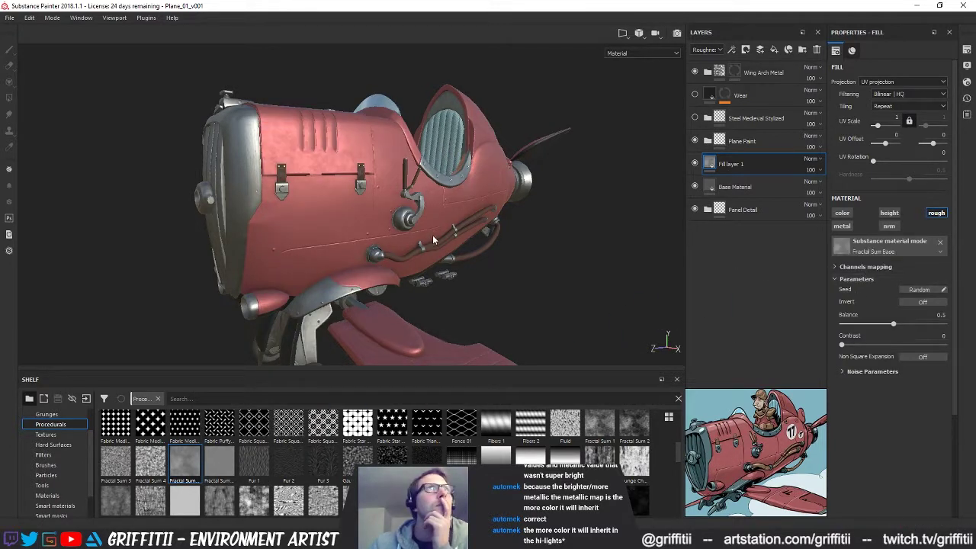
Replace Fill layer 1's resource with Grunge Galvanic Large, keeping only the roughness channel enabled
scroll(421, 450, down, 5)
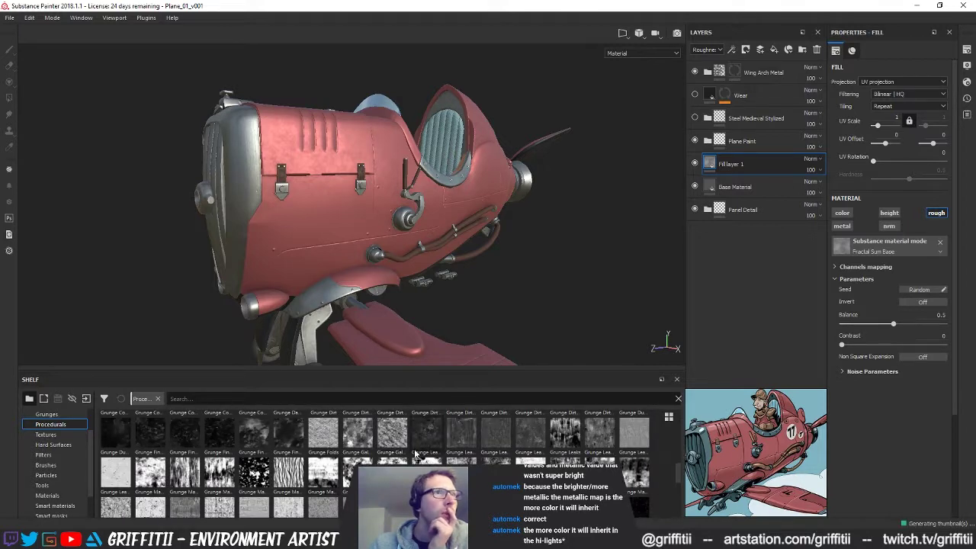
mouse_move(355, 436)
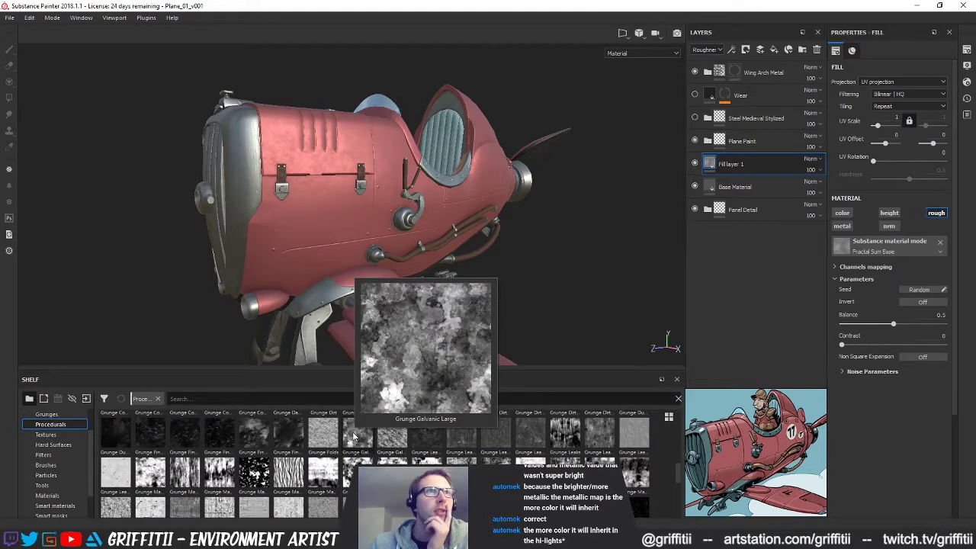
drag(354, 436, 889, 248)
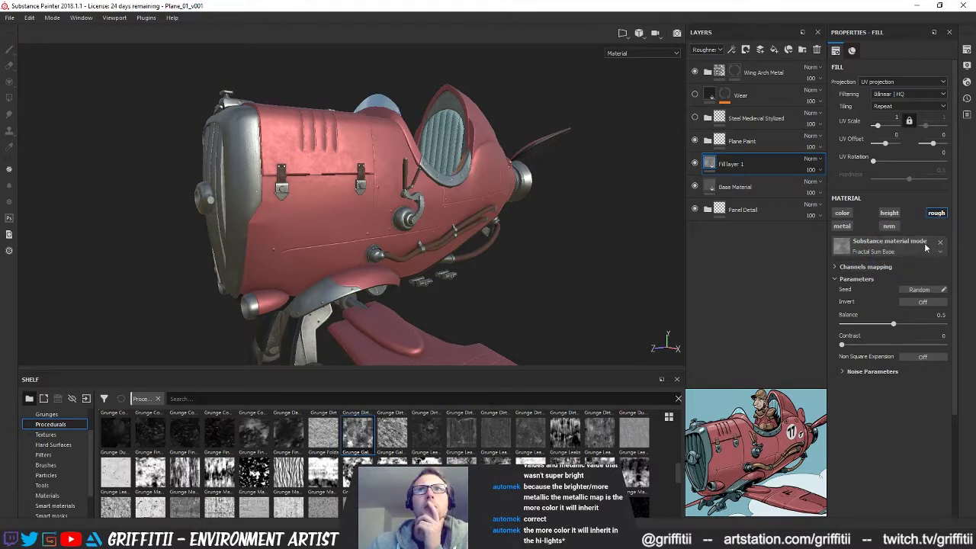
click(940, 242)
click(889, 213)
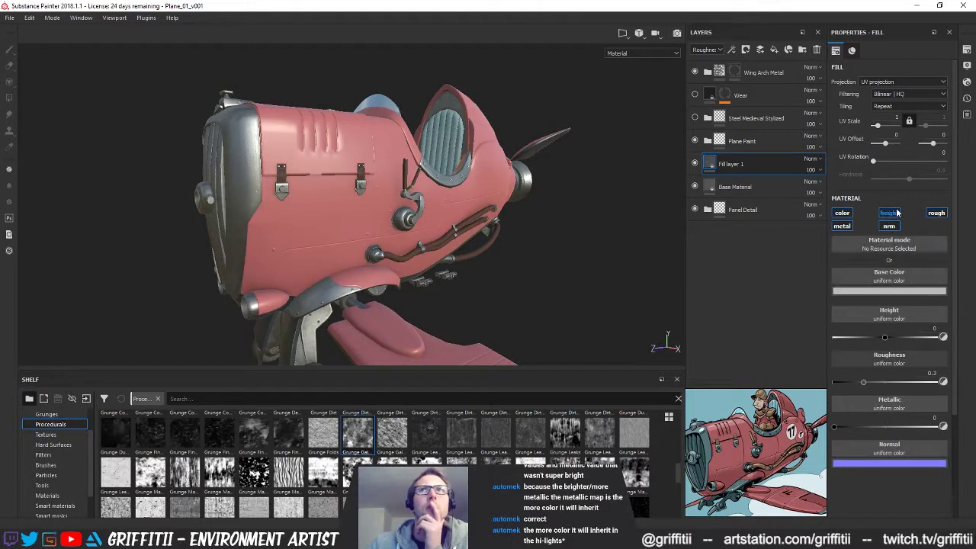
click(842, 213)
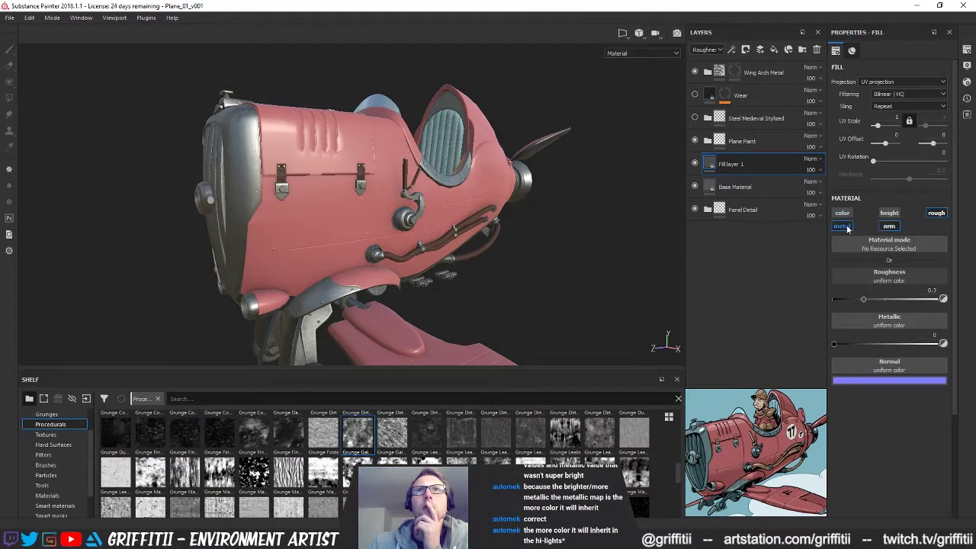
click(841, 226)
drag(357, 432, 873, 279)
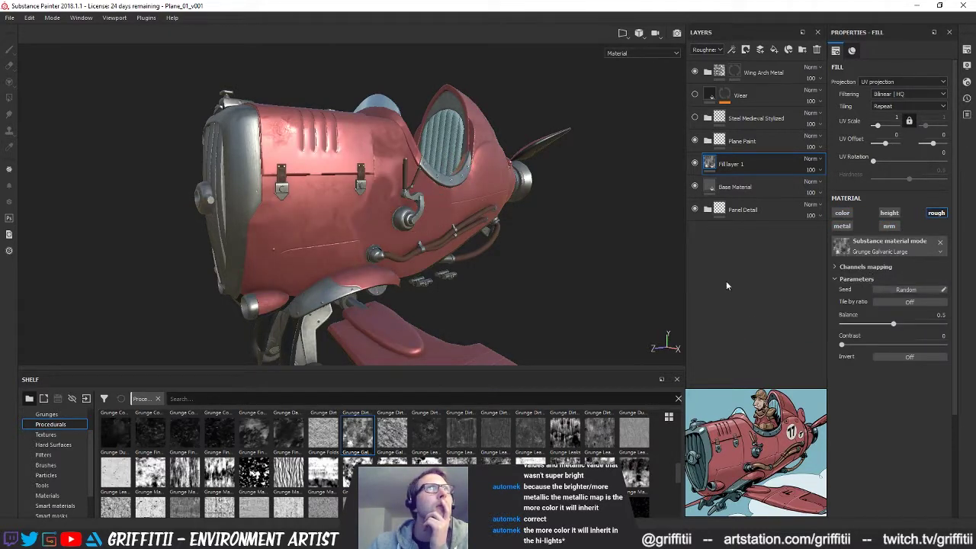
Set Fill layer 1's UV scale to 4.45 and lower its roughness opacity to 18
alt+drag(453, 244, 414, 226)
drag(870, 130, 880, 128)
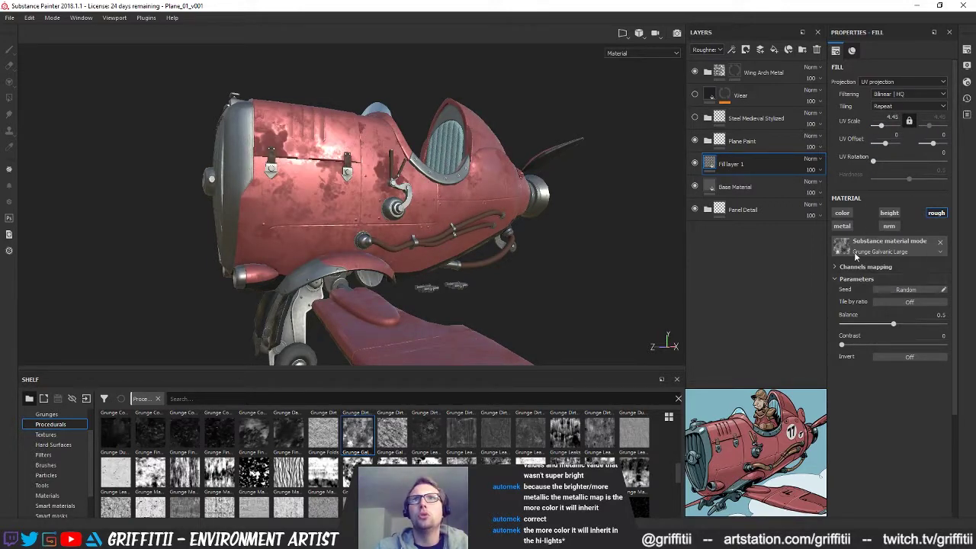
click(819, 171)
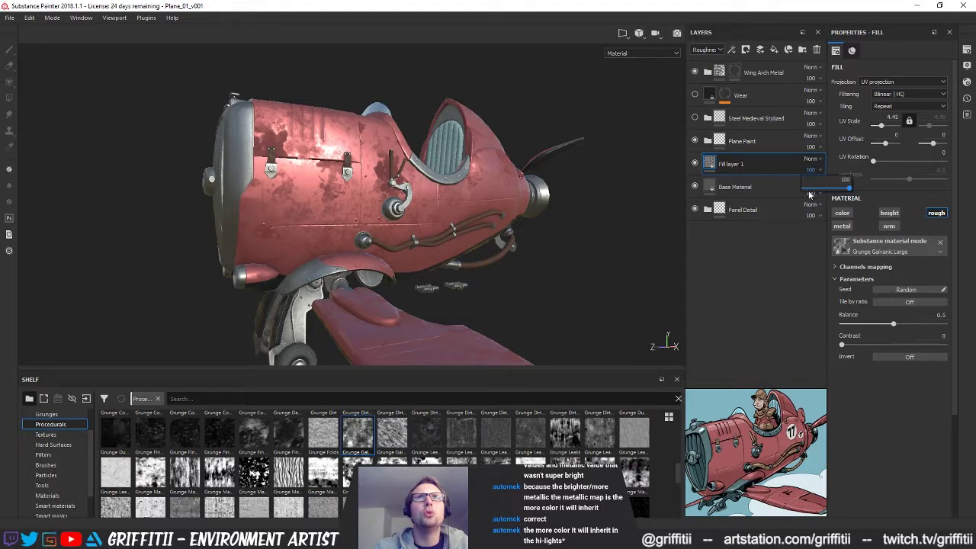
click(808, 189)
drag(810, 192, 813, 193)
alt+drag(421, 243, 345, 191)
alt+right_drag(345, 191, 512, 200)
alt+drag(512, 199, 522, 208)
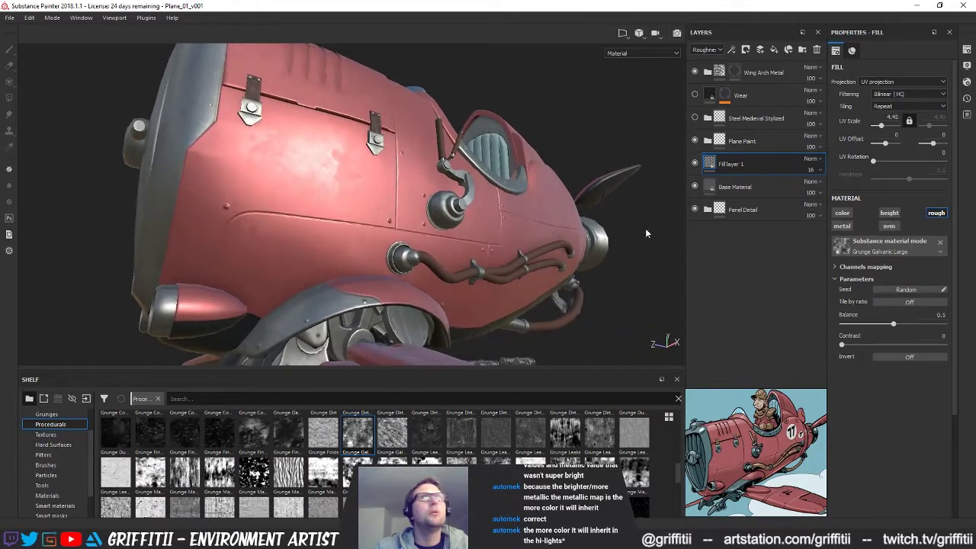
drag(812, 191, 812, 190)
Switch to the browser and examine the old American fighter plane photo in the "ww2 plane close up" image results, returning to Substance Painter
key(alt+Tab)
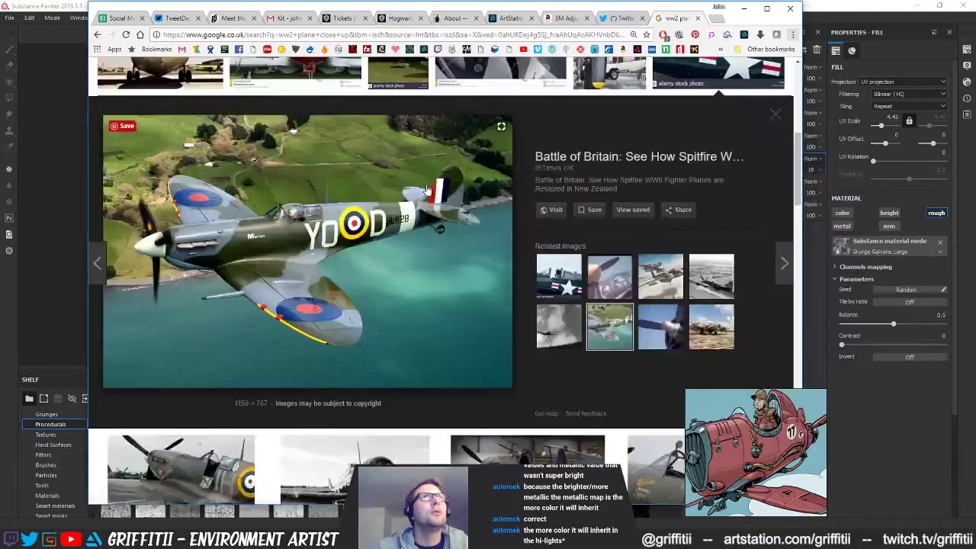
scroll(362, 283, up, 3)
scroll(363, 283, up, 4)
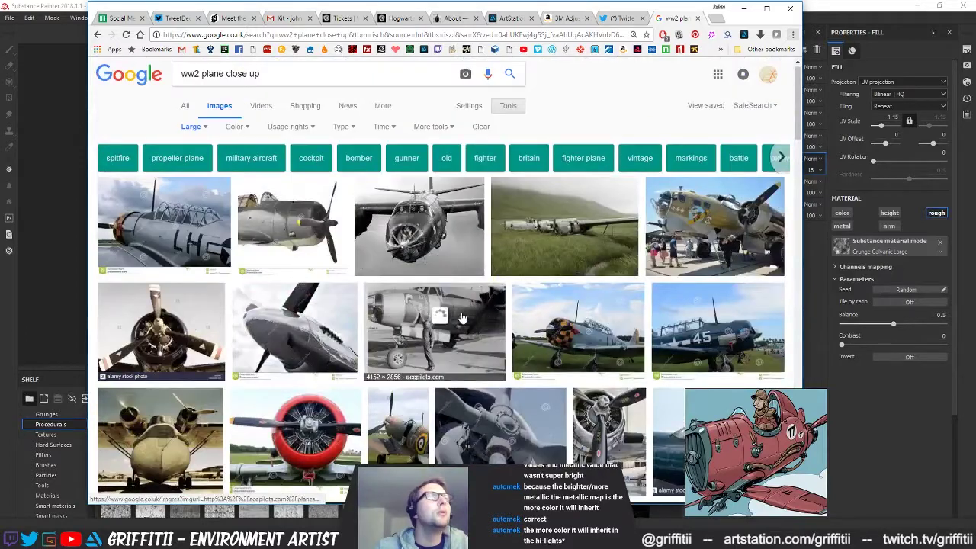
scroll(170, 198, down, 1)
mouse_move(170, 198)
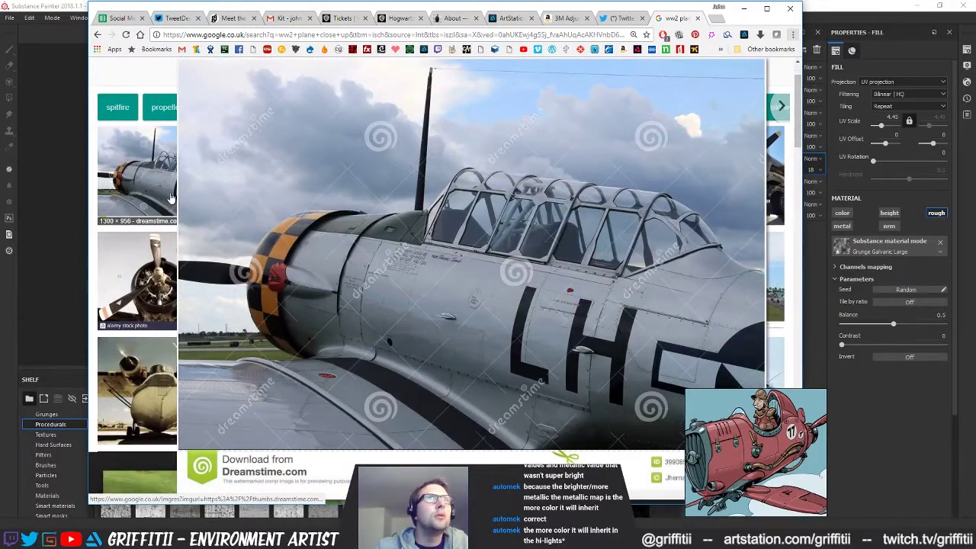
click(171, 187)
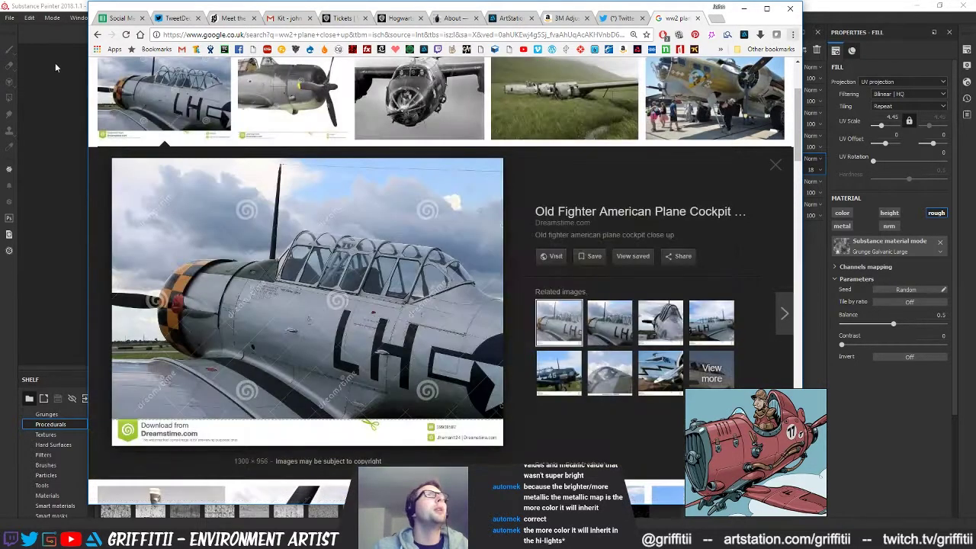
click(55, 64)
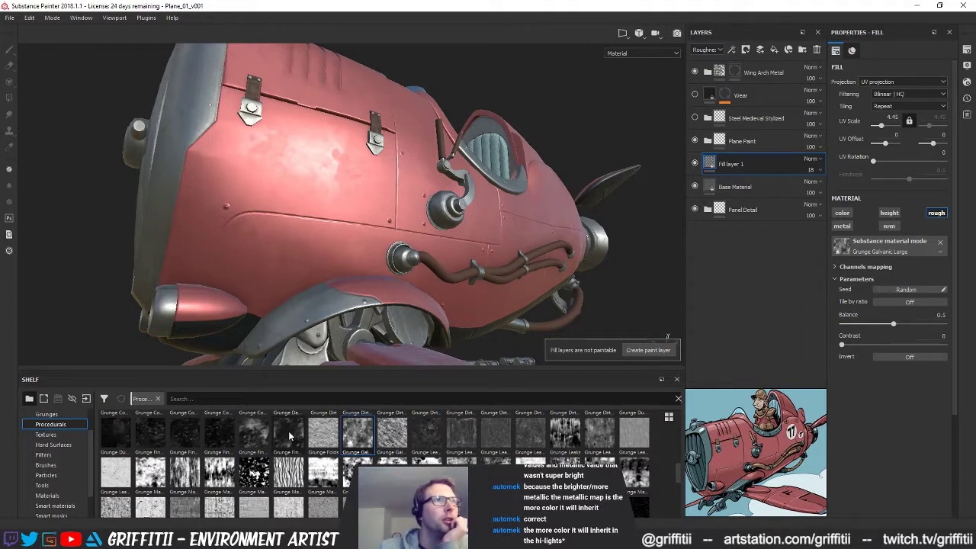
Swap Fill layer 1's grunge for Grunge Galvanic Small, with color, height, metallic and normal channels disabled
mouse_move(290, 436)
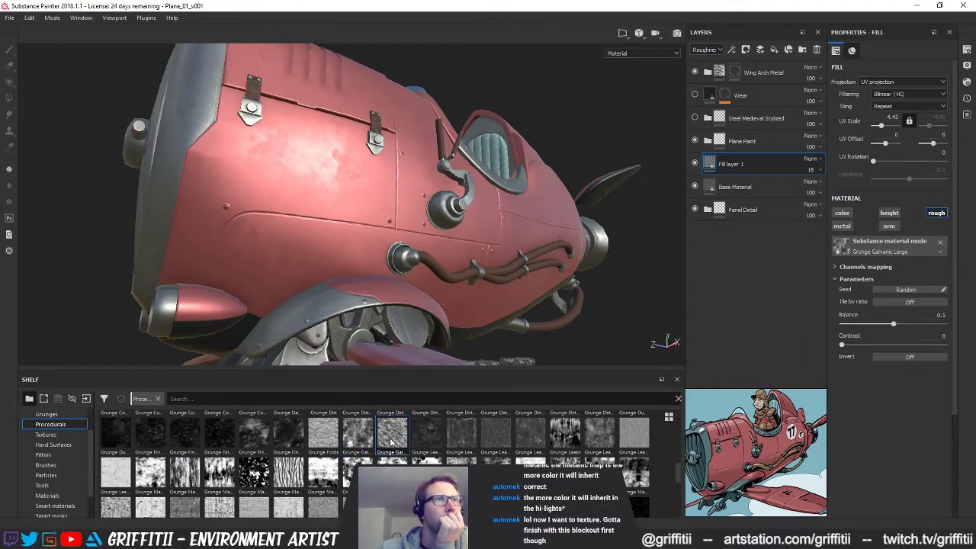
mouse_move(391, 442)
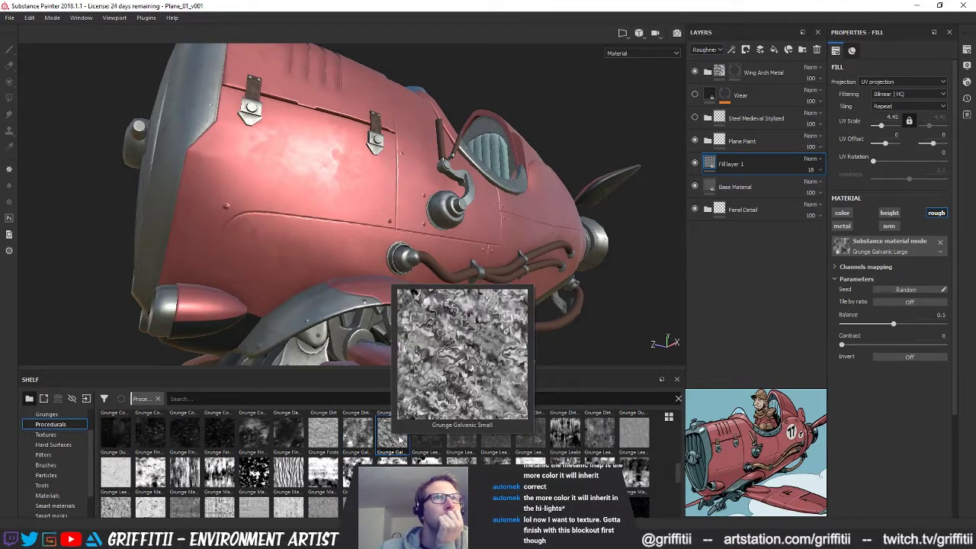
mouse_move(433, 441)
drag(397, 440, 941, 246)
click(940, 244)
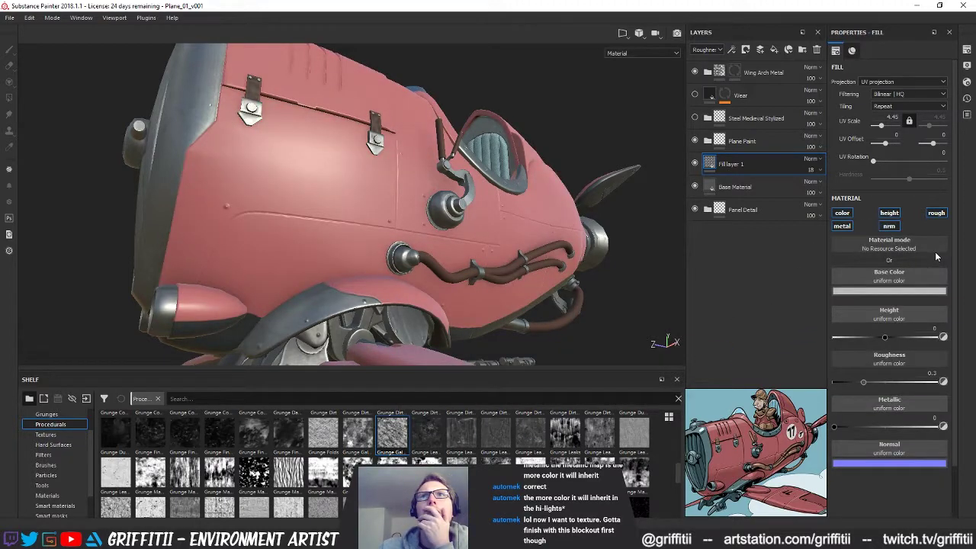
click(890, 226)
click(844, 226)
click(847, 215)
click(897, 214)
drag(367, 444, 883, 280)
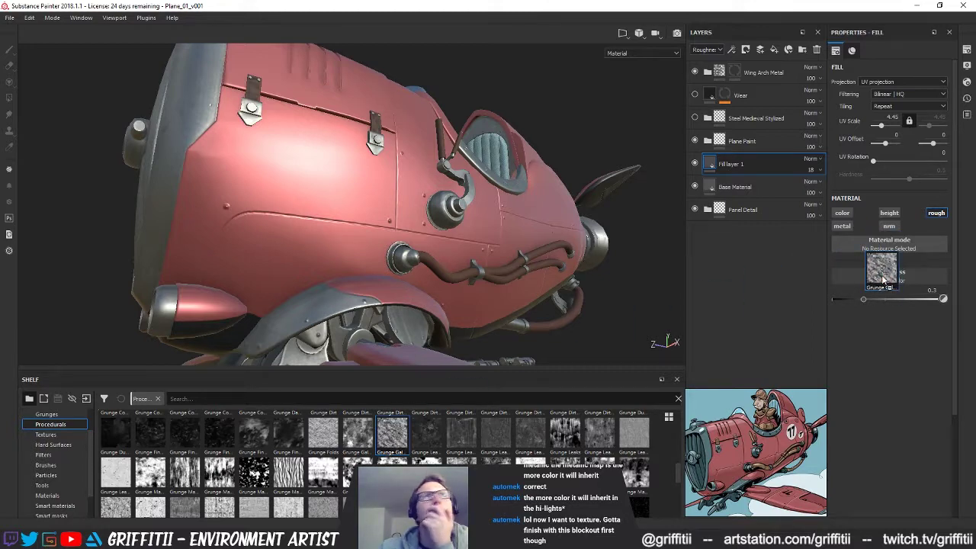
Raise Fill layer 1's roughness opacity to 55 and check the effect on the fuselage
alt+drag(479, 202, 372, 206)
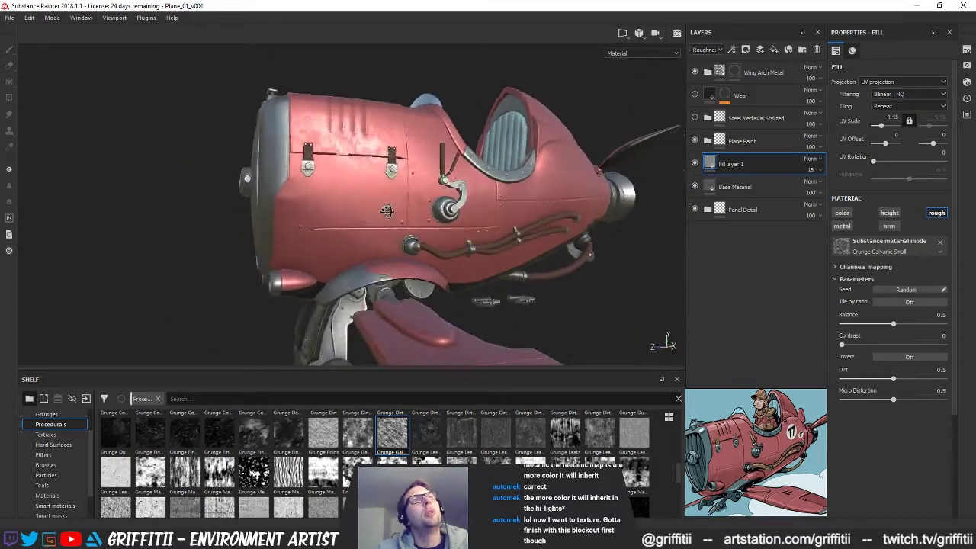
click(820, 170)
drag(813, 191, 826, 191)
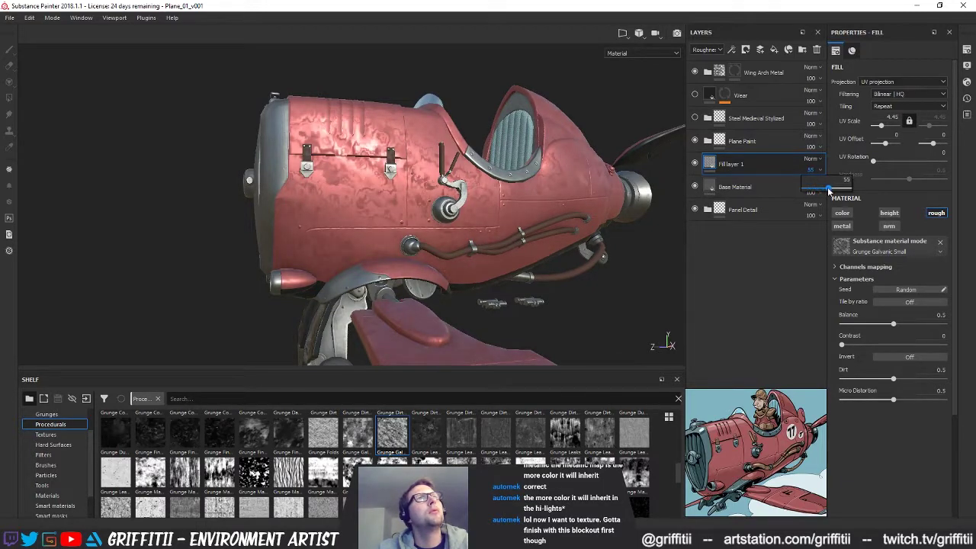
alt+drag(459, 251, 513, 250)
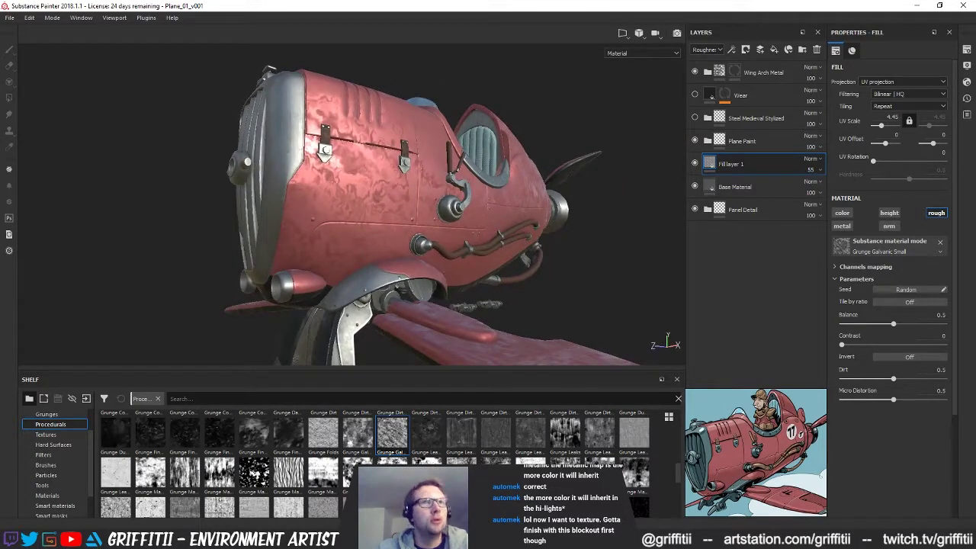
Replace Grunge Galvanic Small with Grunge Wipe Smudgy Heavy as Fill layer 1's roughness map, leaving only the roughness channel on
mouse_move(533, 431)
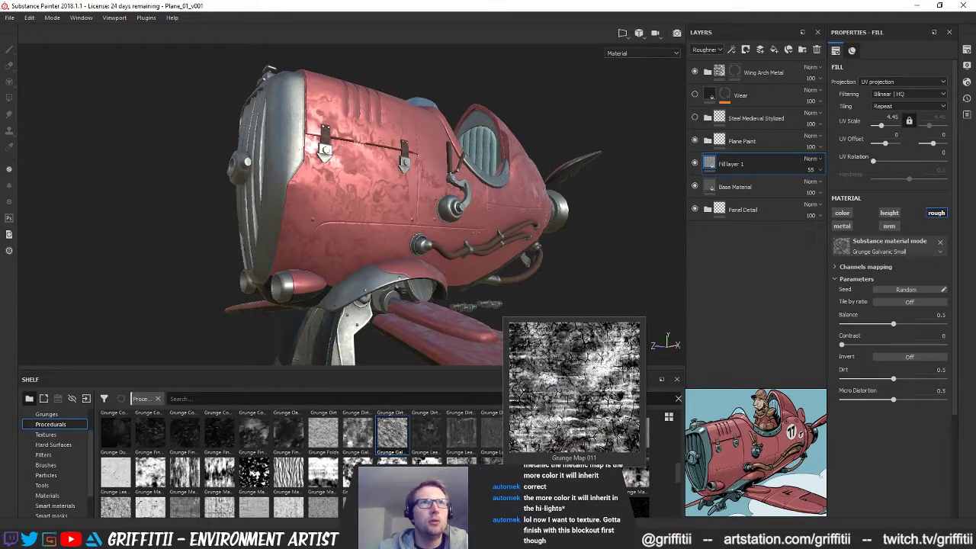
scroll(382, 458, down, 3)
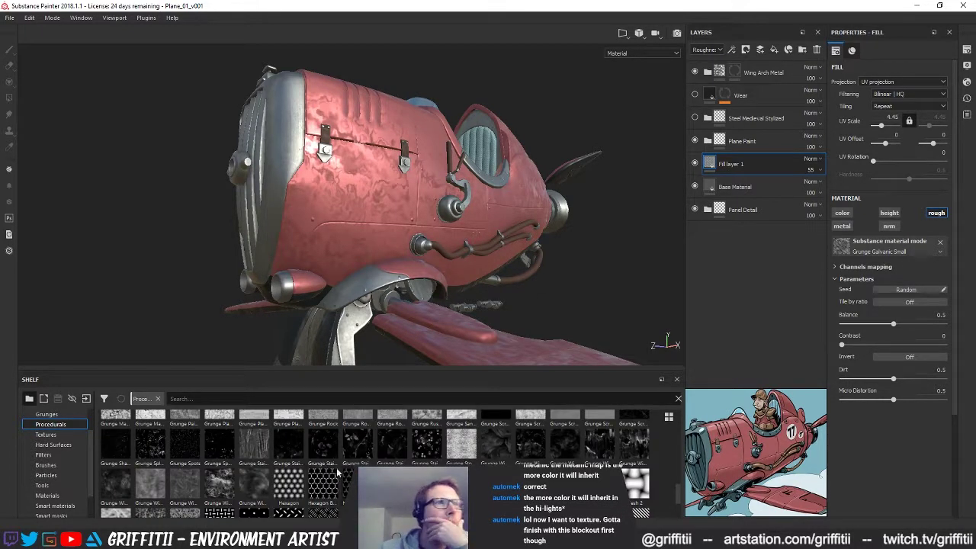
mouse_move(225, 488)
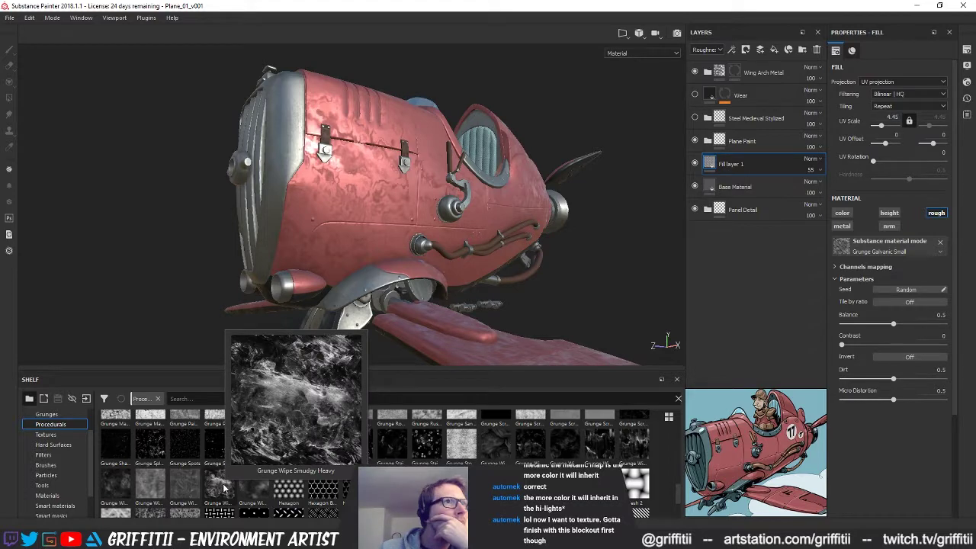
mouse_move(224, 489)
mouse_down()
mouse_move(479, 420)
mouse_move(860, 277)
mouse_move(885, 250)
mouse_move(934, 256)
mouse_up()
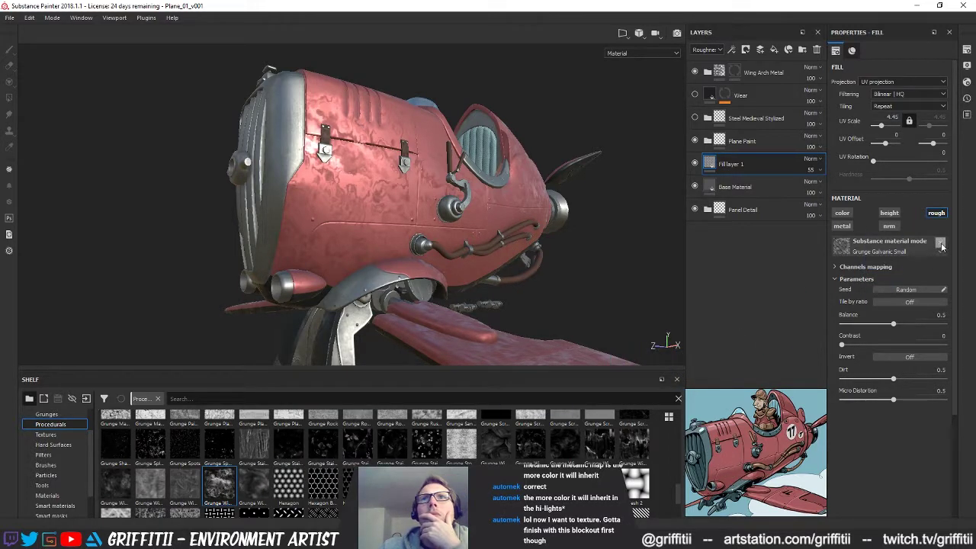
click(941, 243)
mouse_move(219, 488)
mouse_down()
mouse_move(790, 285)
mouse_move(921, 373)
mouse_up()
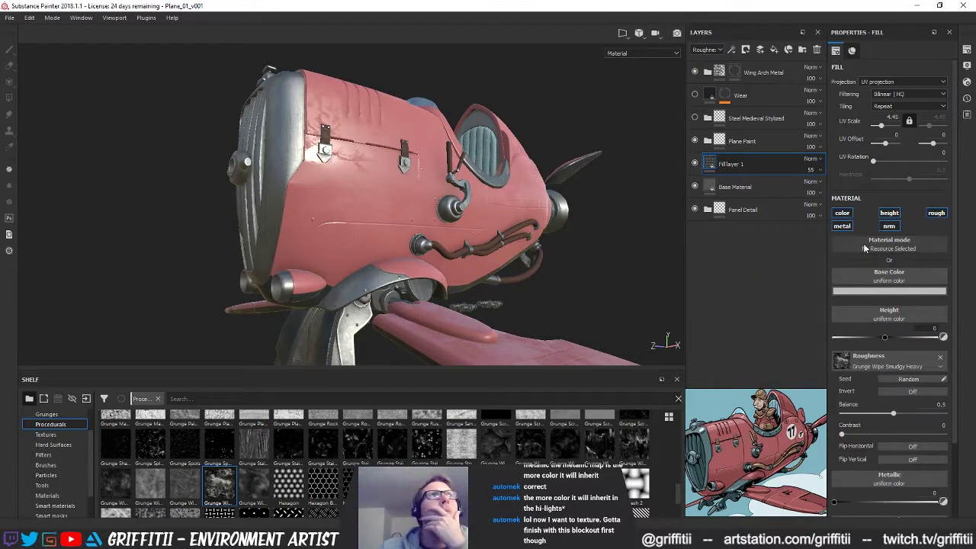
click(845, 228)
click(844, 215)
click(890, 215)
click(891, 227)
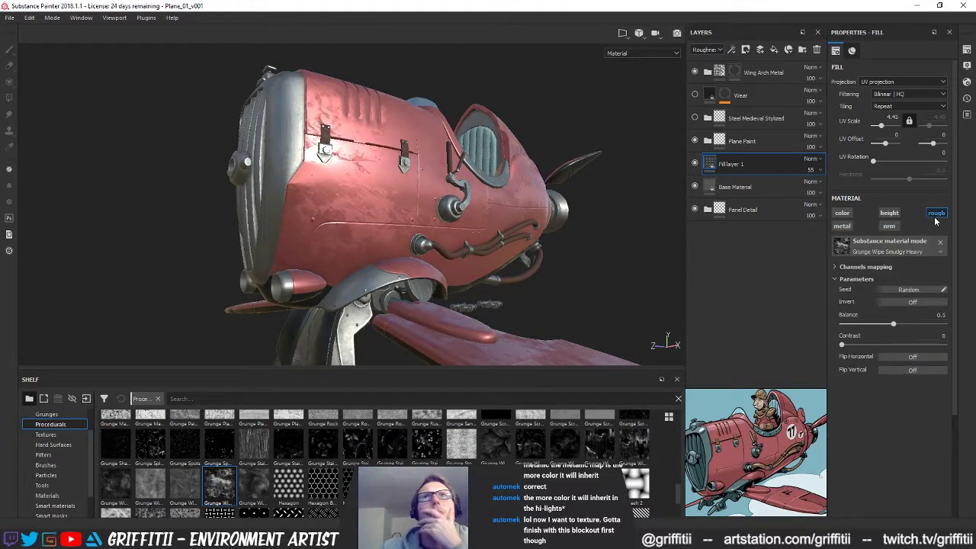
Clear Fill layer 1's resource and reapply Grunge Wipe Smudgy Heavy to roughness alone, with all other channels disabled
click(940, 243)
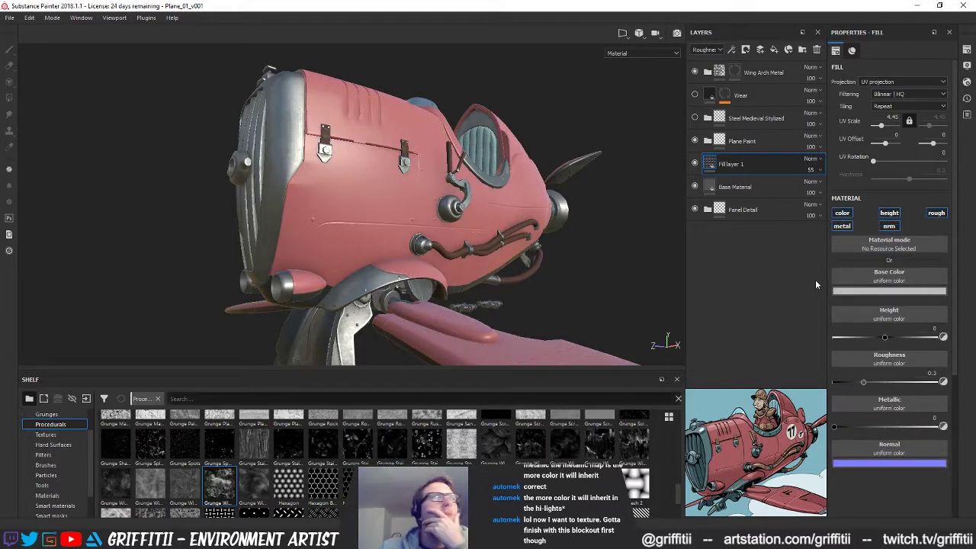
click(844, 216)
click(889, 216)
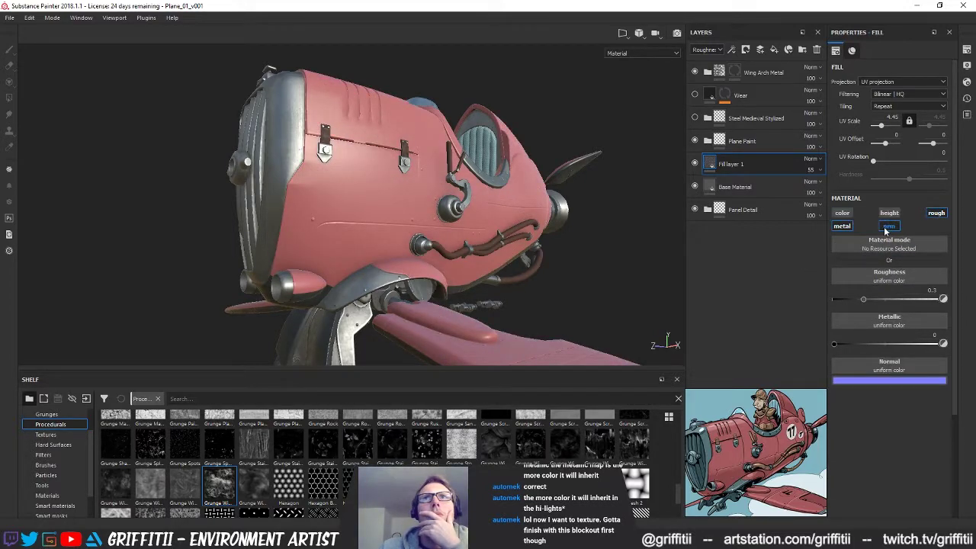
click(886, 227)
click(846, 227)
mouse_move(216, 478)
mouse_down()
mouse_move(877, 271)
mouse_move(862, 279)
mouse_up()
alt+drag(528, 231, 467, 197)
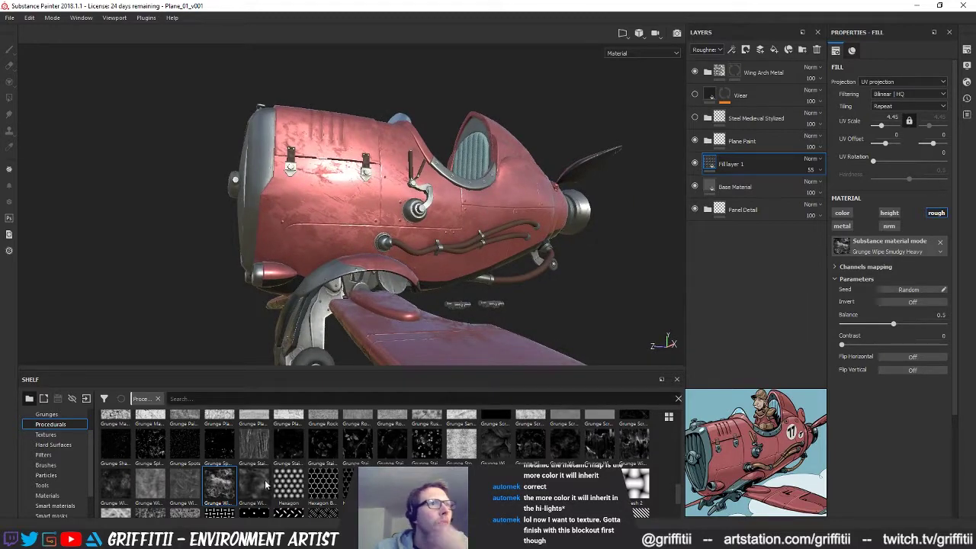
Replace Fill layer 1's roughness map with Grunge Wipe Smudgy Soft, keeping only the roughness channel enabled
mouse_move(264, 485)
drag(249, 487, 892, 245)
click(939, 243)
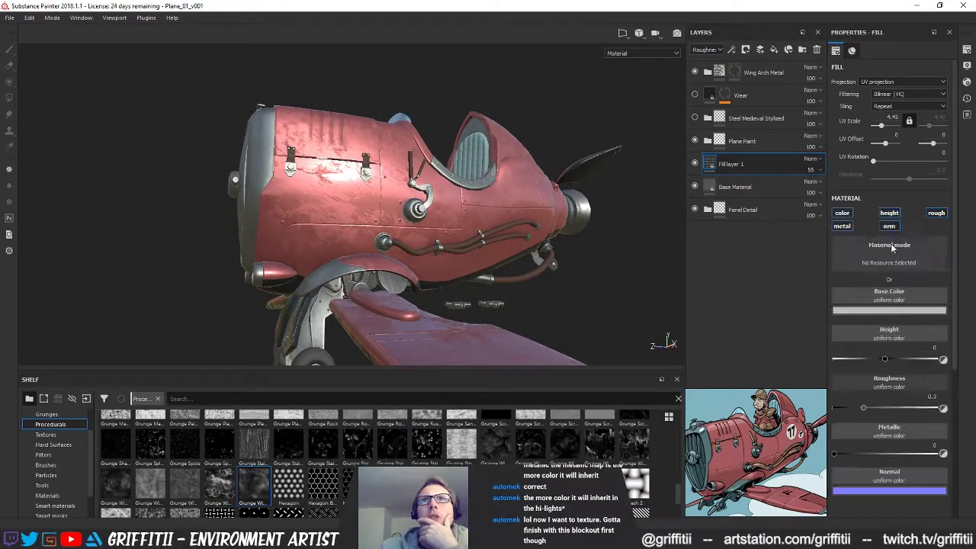
click(890, 361)
mouse_move(253, 485)
mouse_down()
mouse_move(906, 343)
mouse_move(887, 442)
mouse_move(886, 364)
mouse_up()
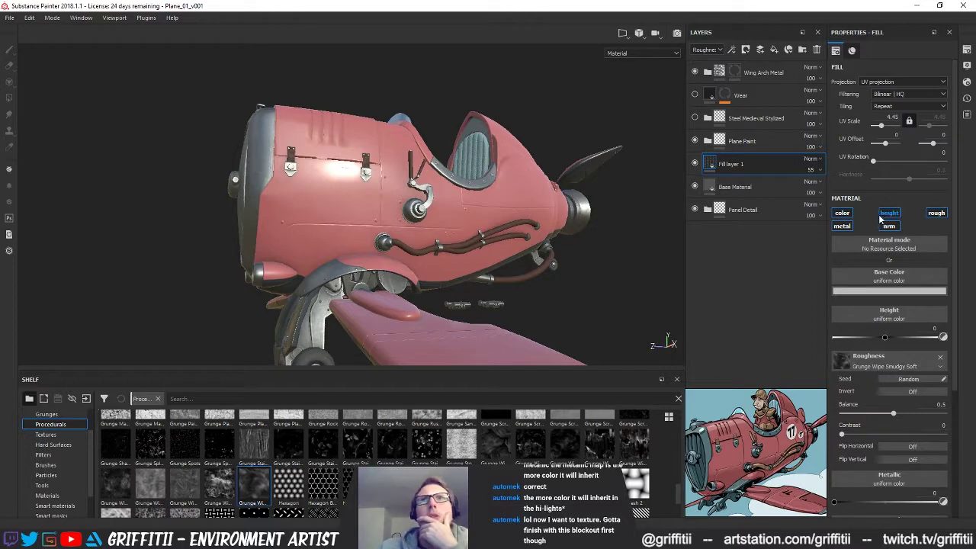
alt+drag(397, 213, 458, 227)
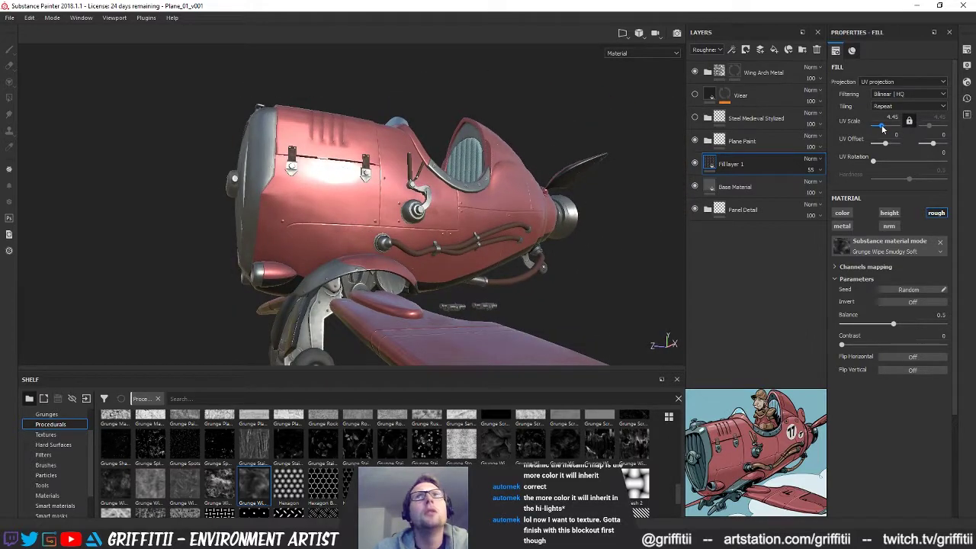
Set Fill layer 1's UV scale to 12.19 and switch its projection to tri-planar
drag(883, 130, 887, 130)
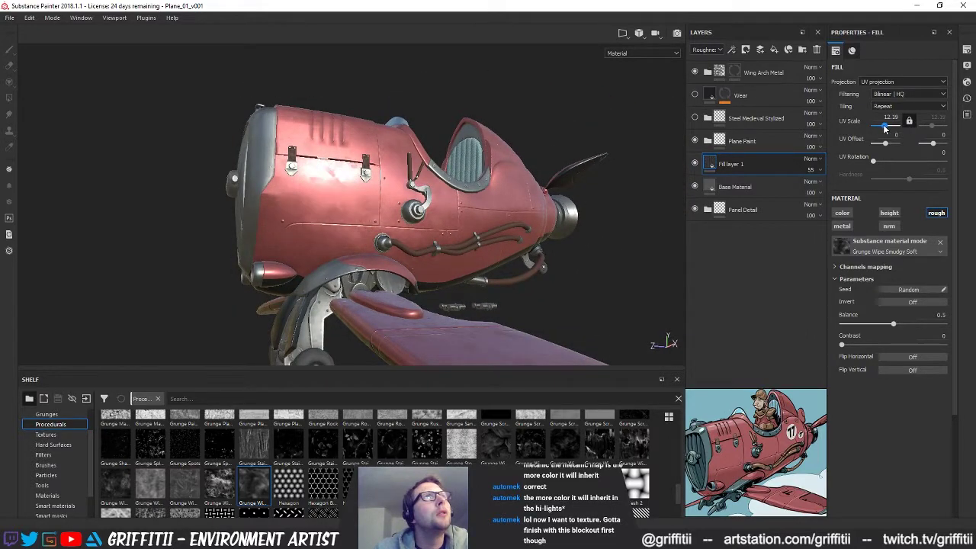
alt+drag(449, 212, 498, 202)
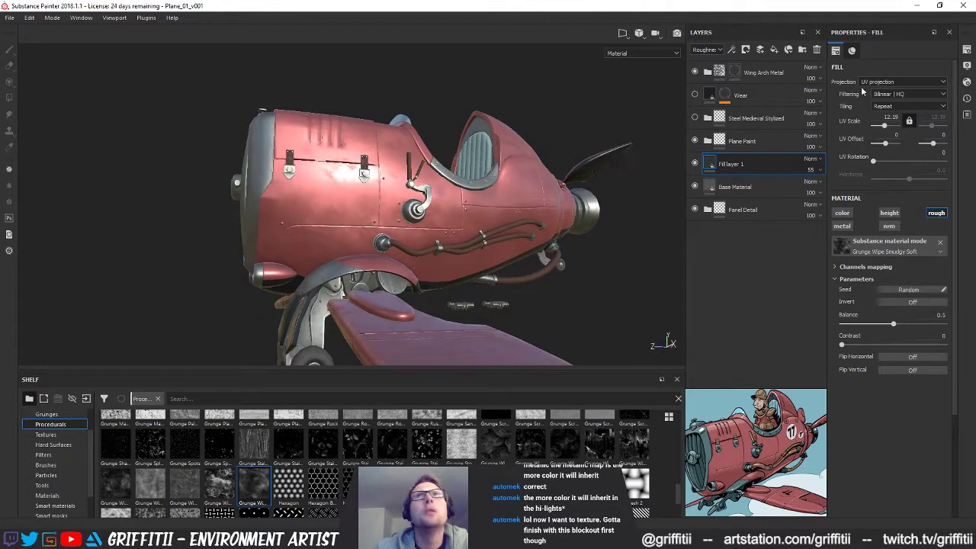
click(888, 82)
click(883, 97)
mouse_move(456, 248)
alt+mouse_down()
mouse_move(483, 250)
mouse_move(456, 227)
mouse_move(470, 234)
alt+mouse_up()
Set the Grunge Wipe Smudgy Soft contrast to 0.43 and test its vertical flip and invert options on the fuselage
drag(843, 347, 886, 347)
alt+drag(421, 250, 418, 276)
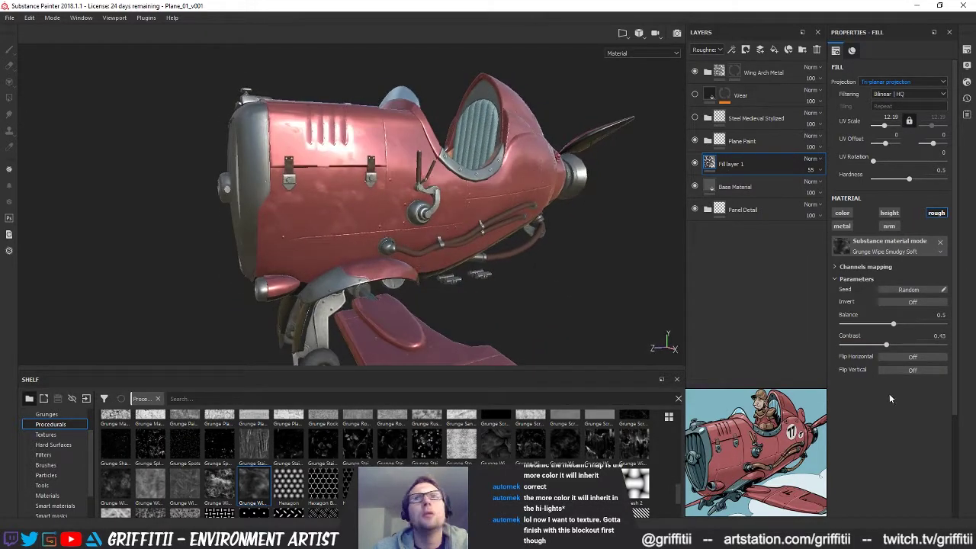
click(907, 371)
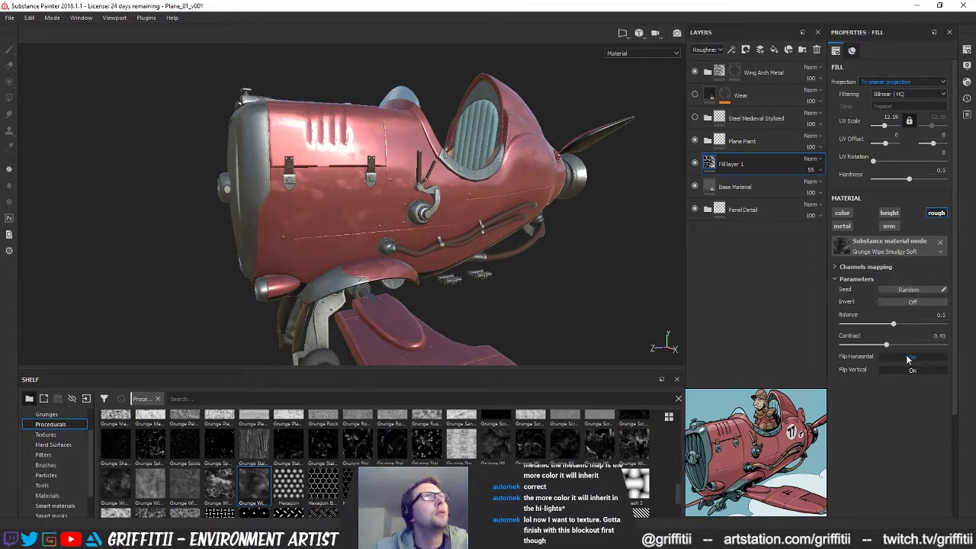
click(912, 300)
alt+drag(431, 285, 394, 275)
click(905, 305)
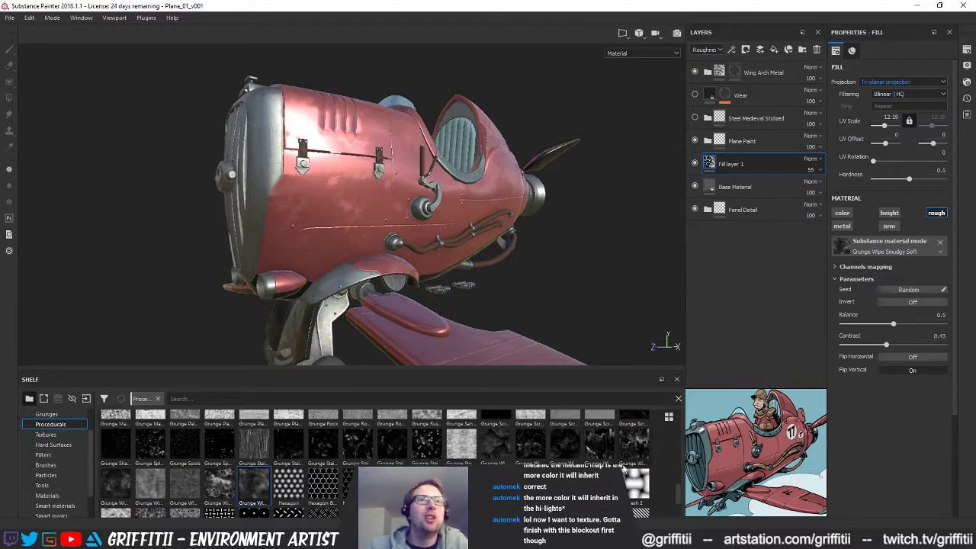
Examine the wipe, stain and spot grunge previews among the procedurals for an alternative roughness map
mouse_move(567, 484)
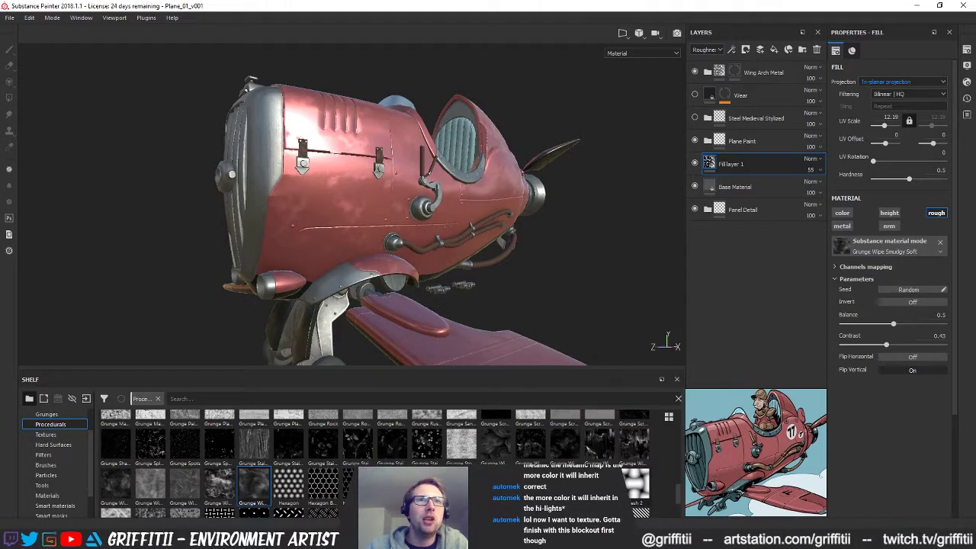
mouse_move(648, 461)
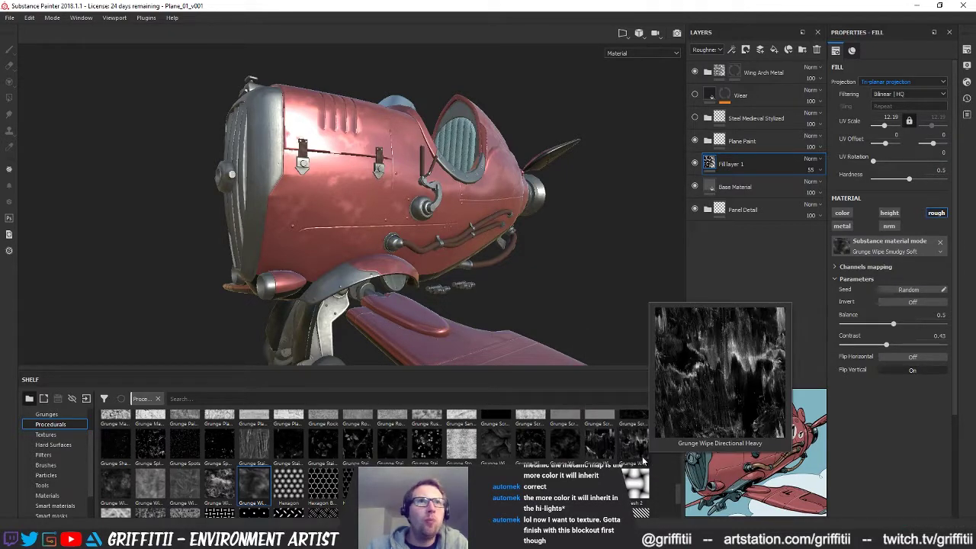
mouse_move(569, 456)
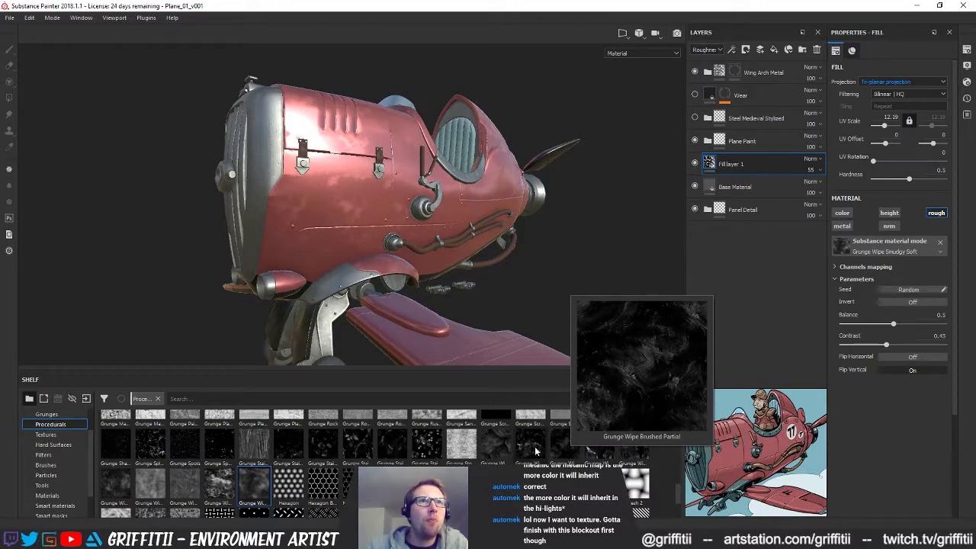
mouse_move(536, 451)
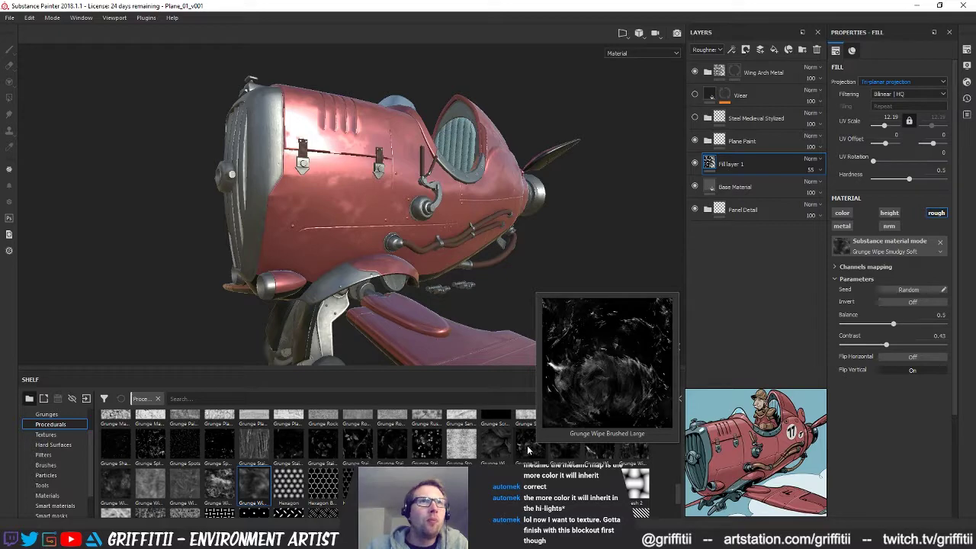
mouse_move(493, 452)
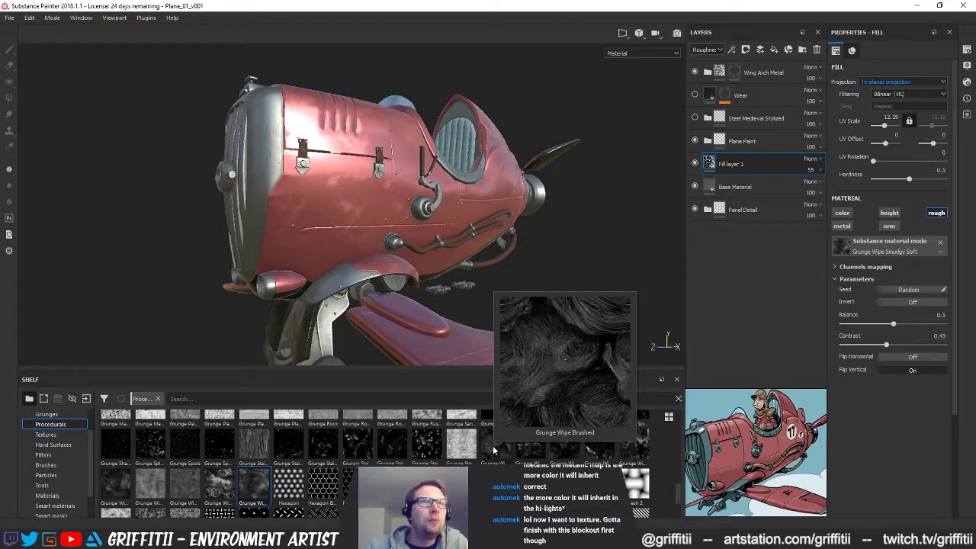
mouse_move(428, 452)
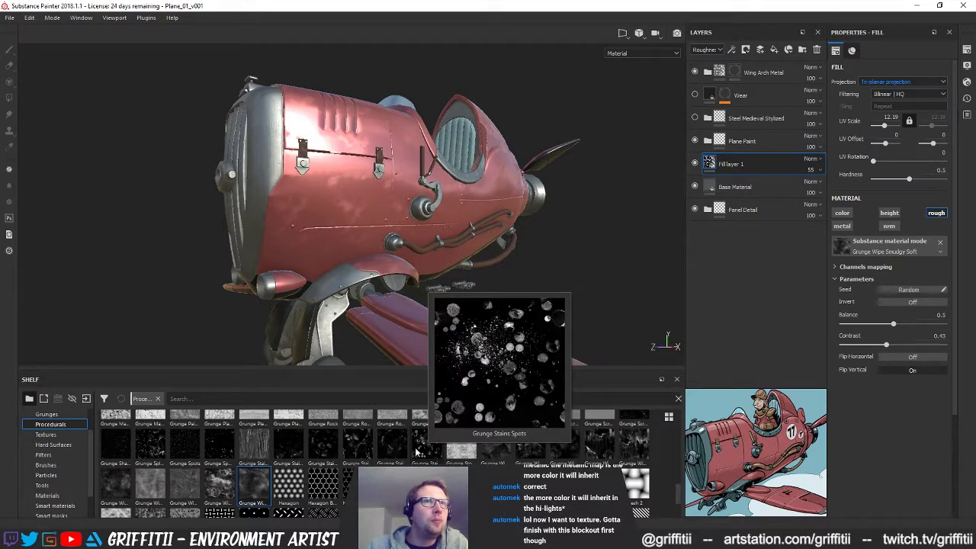
mouse_move(362, 455)
mouse_move(287, 446)
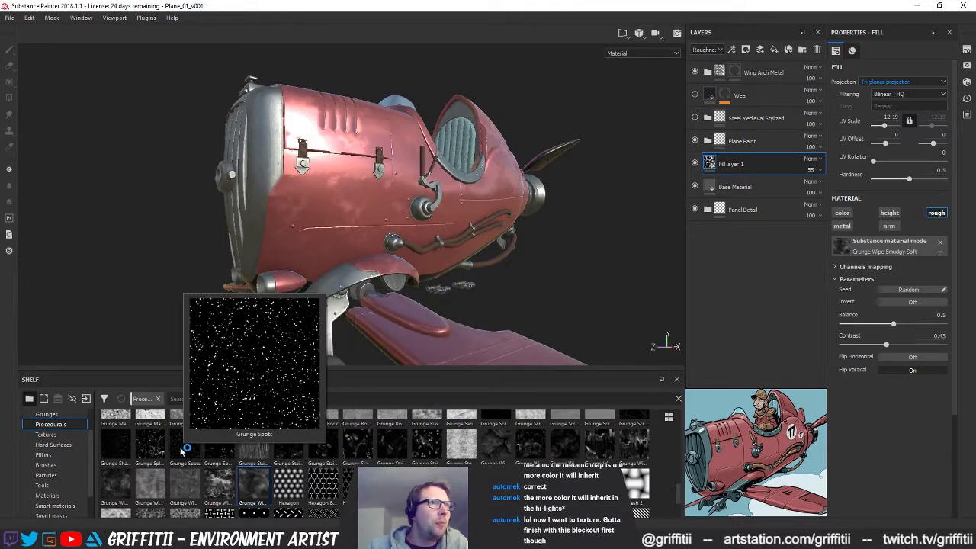
mouse_move(156, 448)
mouse_move(122, 488)
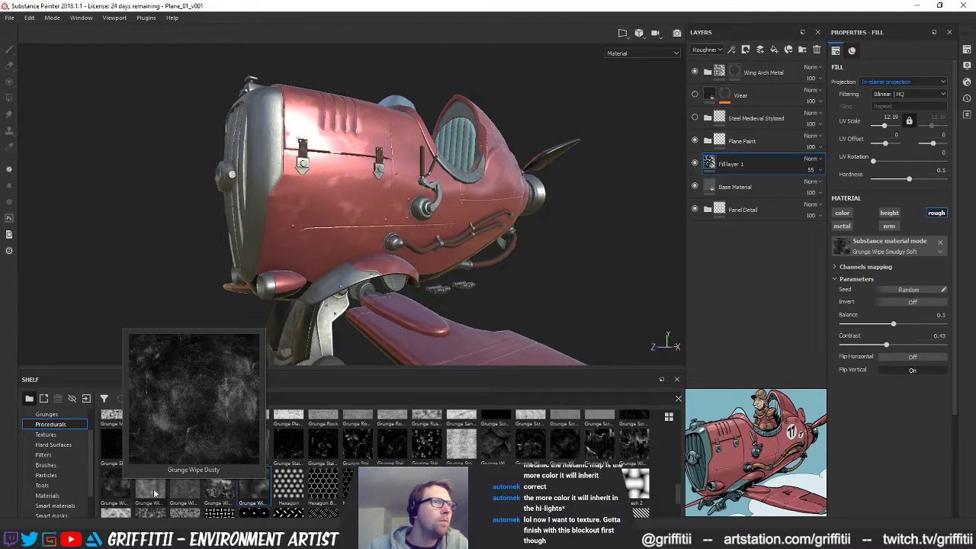
mouse_move(155, 494)
mouse_move(186, 494)
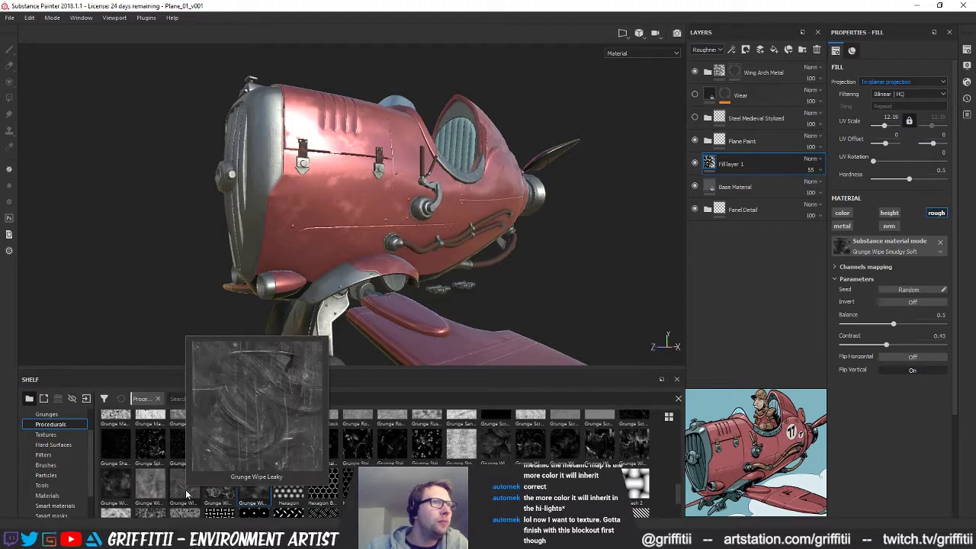
mouse_move(218, 496)
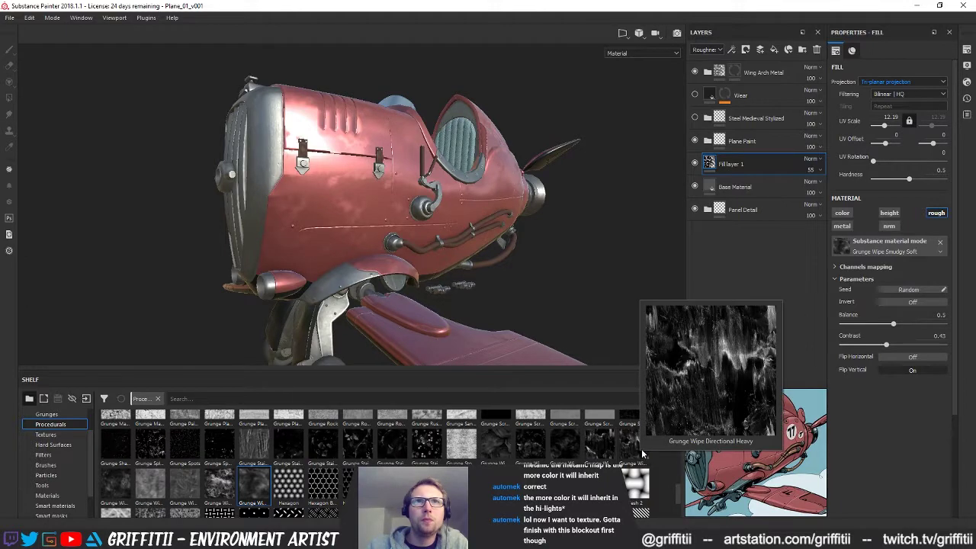
Replace Grunge Wipe Smudgy Soft with Grunge Wipe Directional Heavy on Fill layer 1's roughness, disabling color, height, metallic and normal channels
click(940, 242)
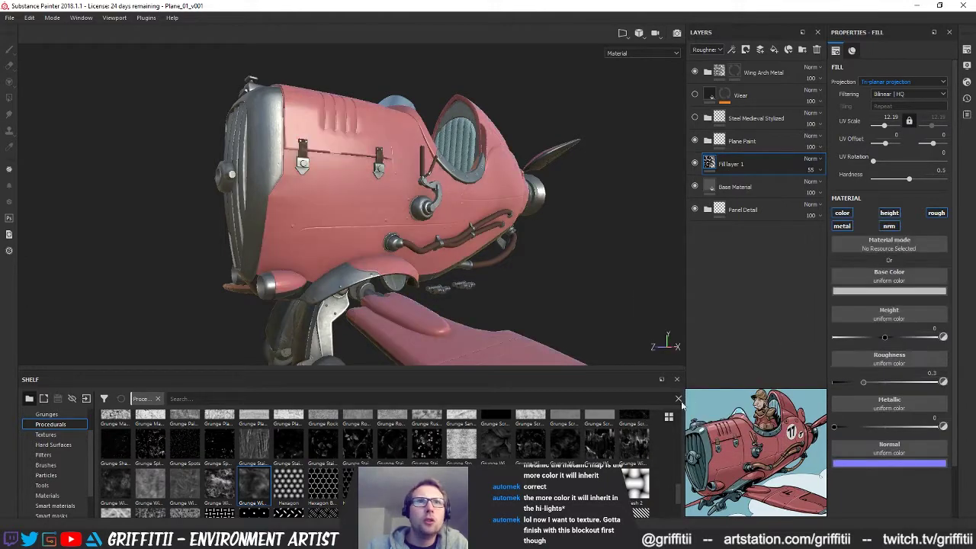
drag(636, 442, 906, 360)
click(841, 226)
click(890, 226)
click(889, 213)
click(842, 213)
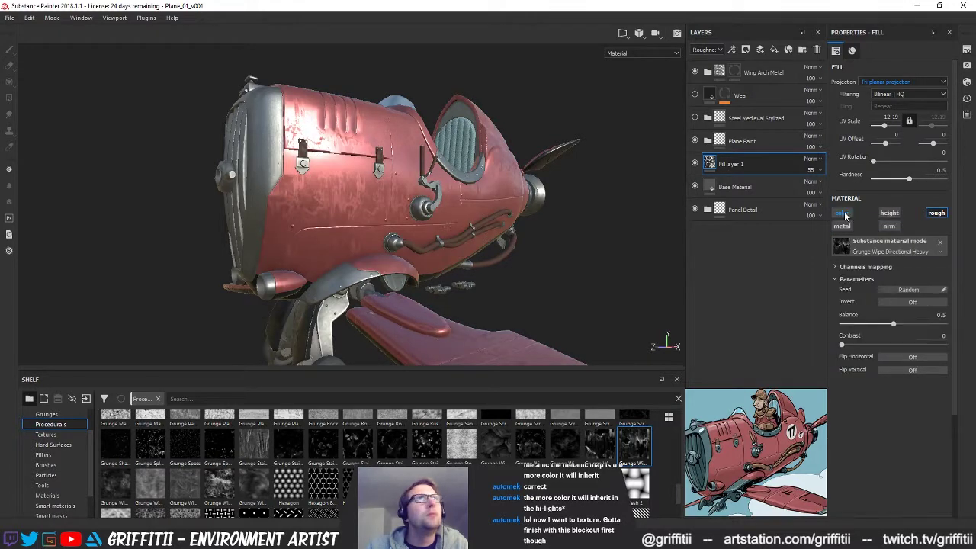
alt+drag(404, 250, 477, 246)
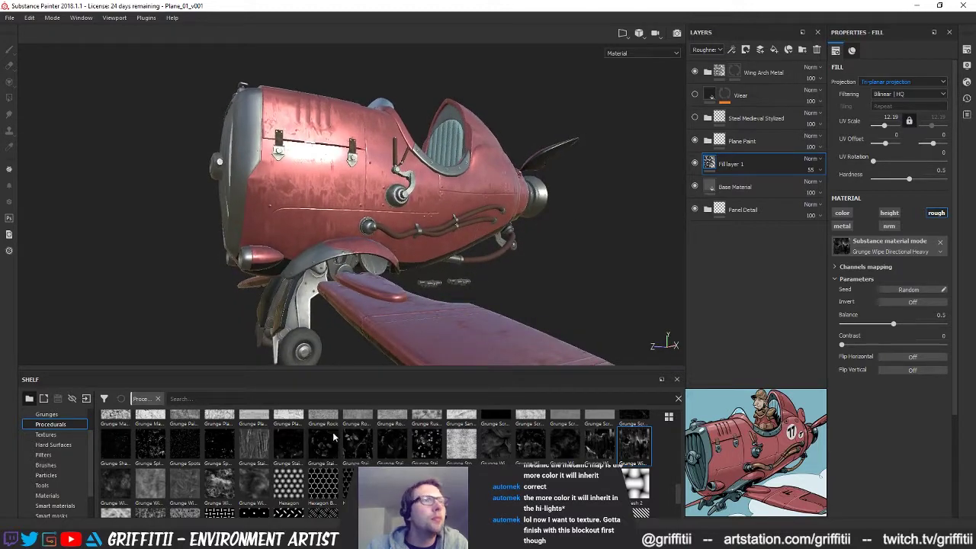
Look through the procedural maps and their grunge previews for a subtler roughness pattern
scroll(357, 461, down, 3)
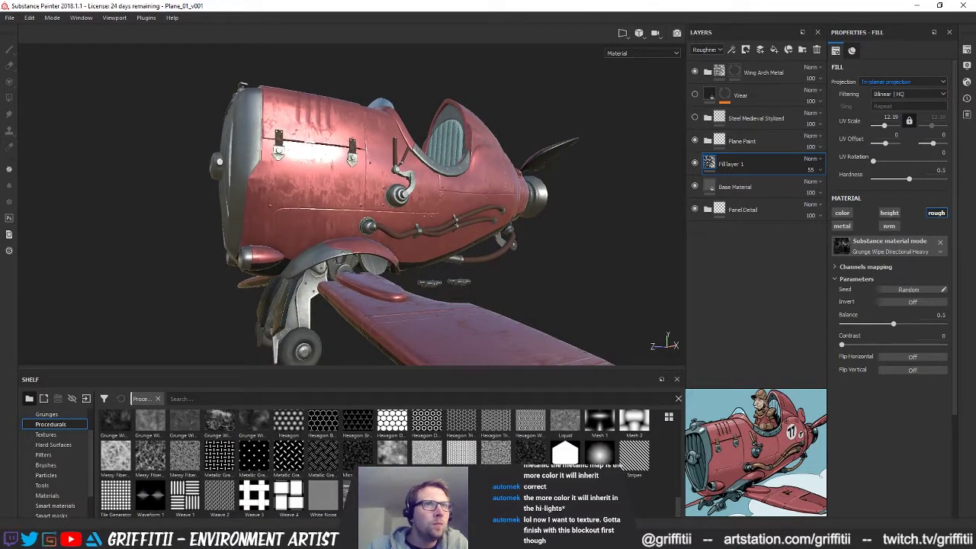
scroll(374, 458, up, 3)
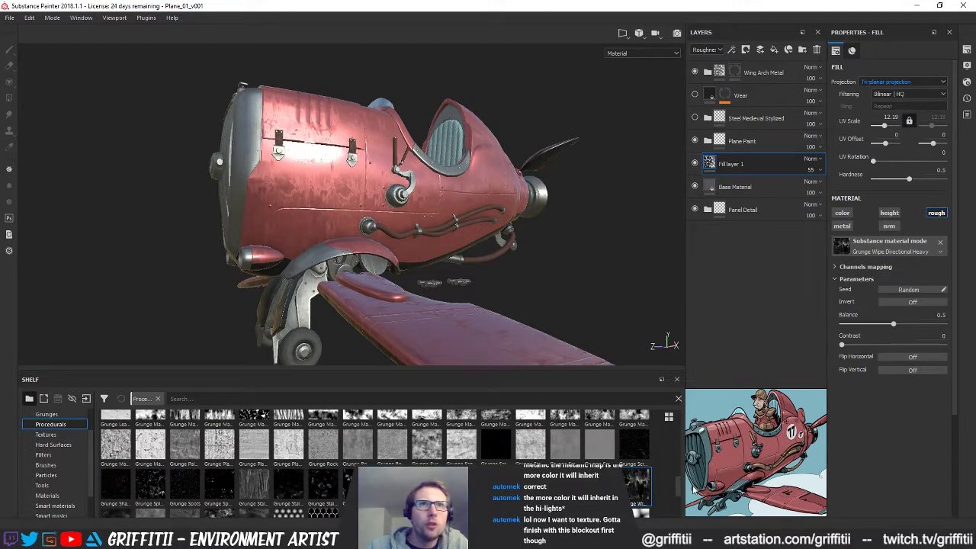
scroll(681, 491, down, 1)
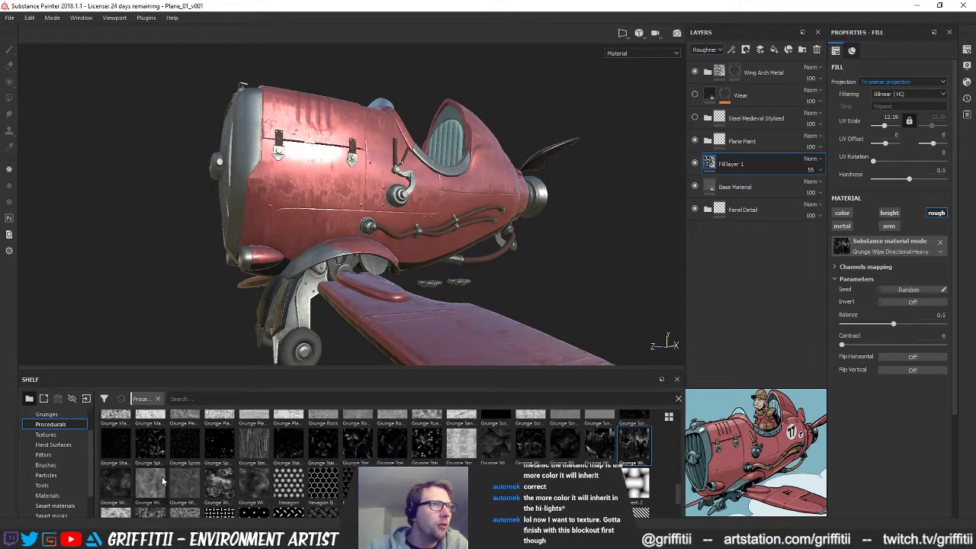
mouse_move(162, 481)
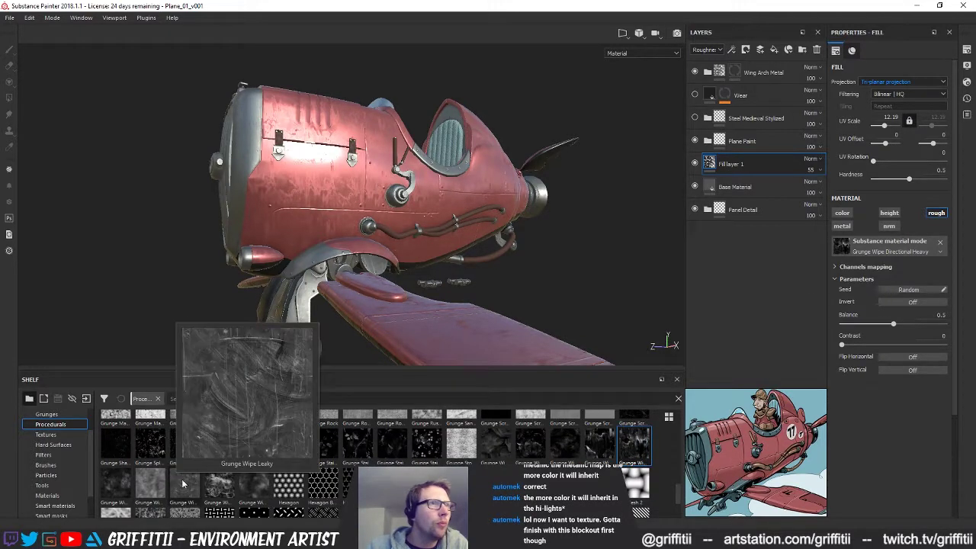
mouse_move(472, 478)
scroll(681, 488, up, 1)
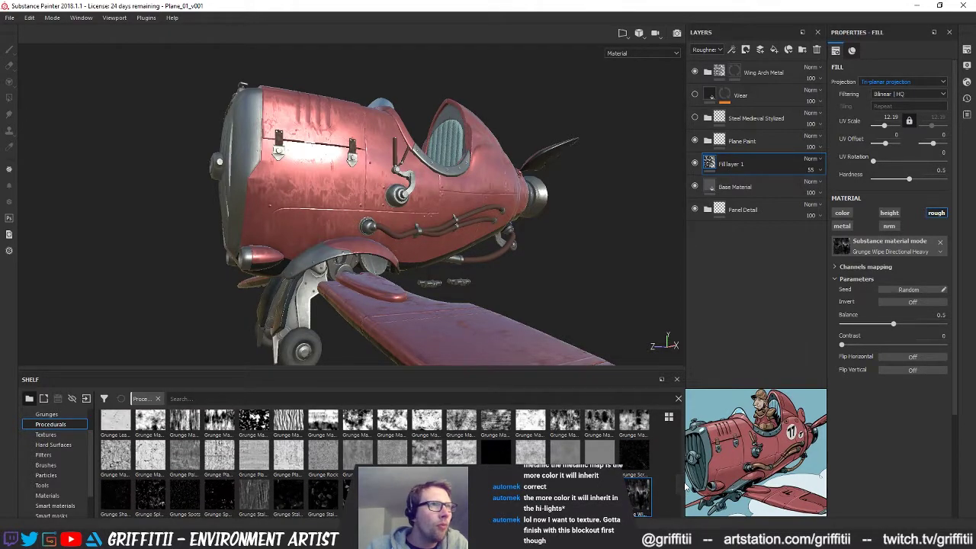
scroll(684, 487, up, 2)
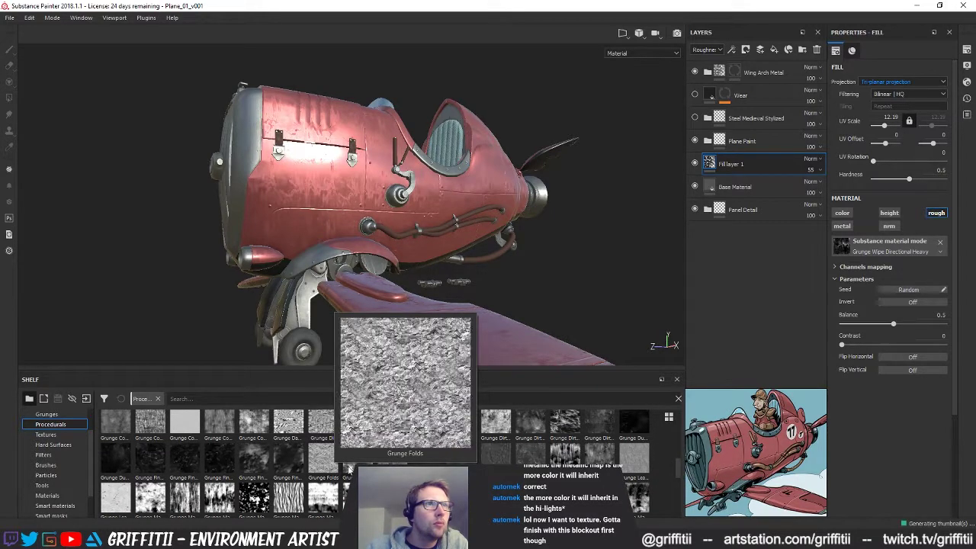
mouse_move(368, 465)
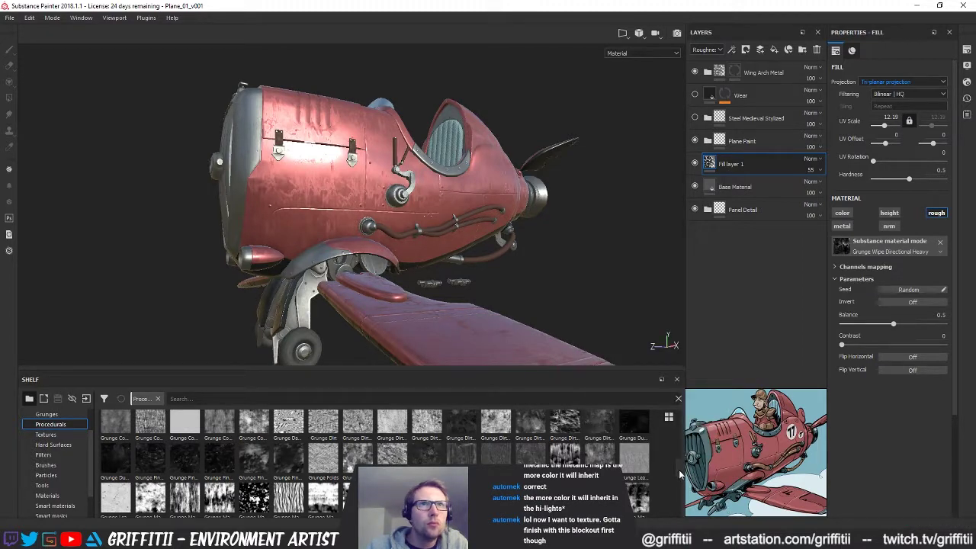
scroll(681, 474, up, 1)
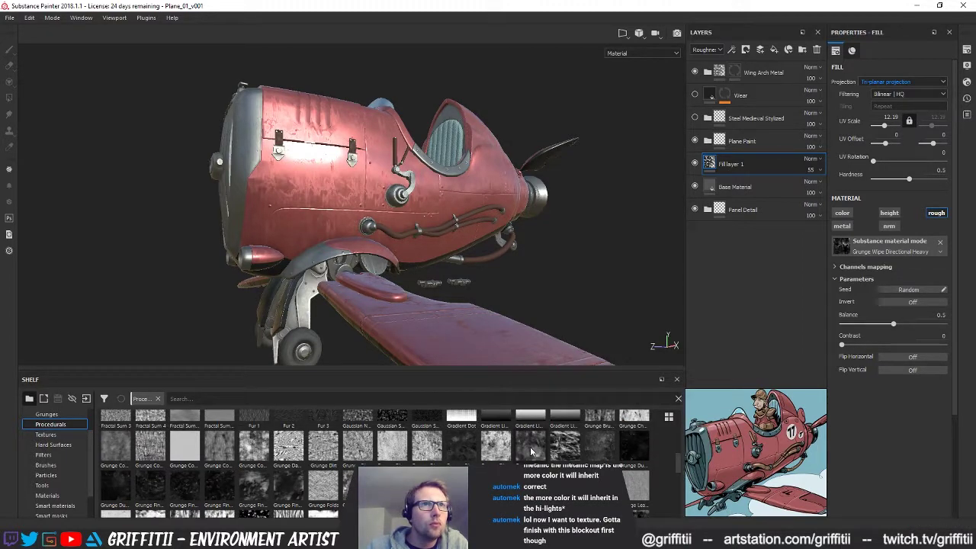
mouse_move(532, 451)
scroll(679, 458, up, 5)
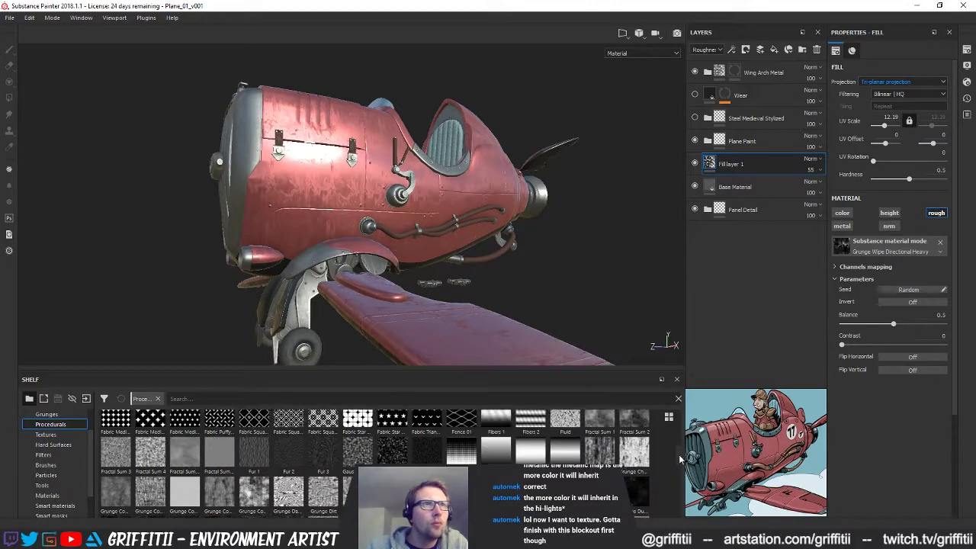
scroll(685, 452, up, 3)
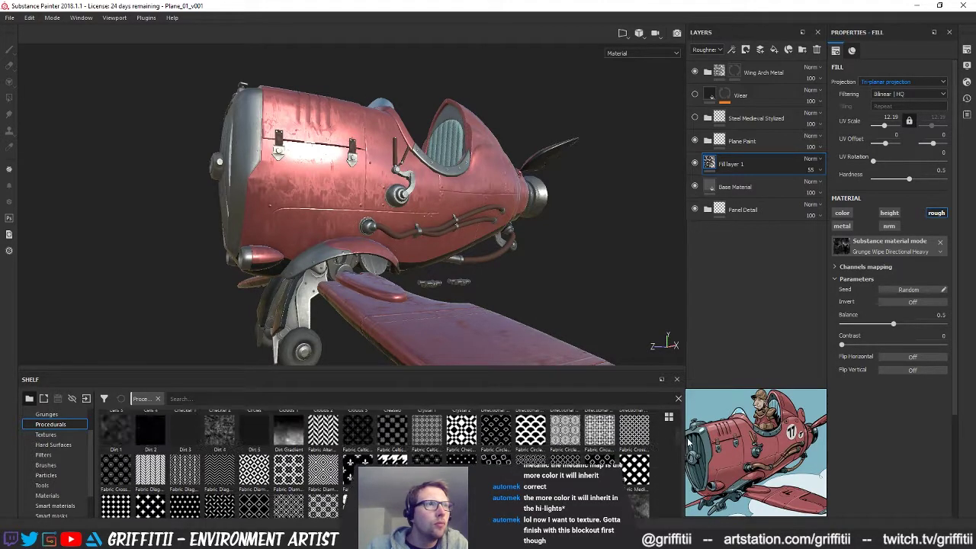
scroll(691, 450, down, 4)
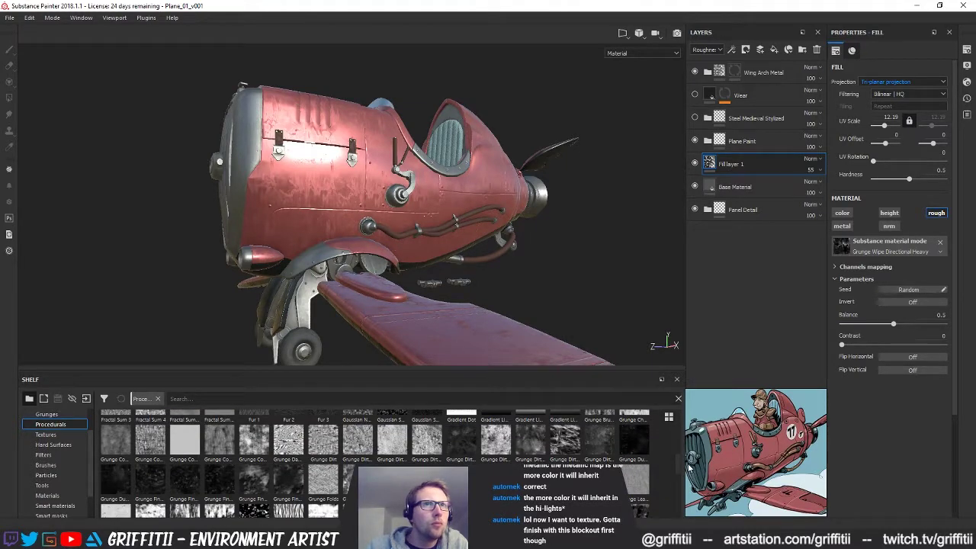
drag(690, 468, 690, 469)
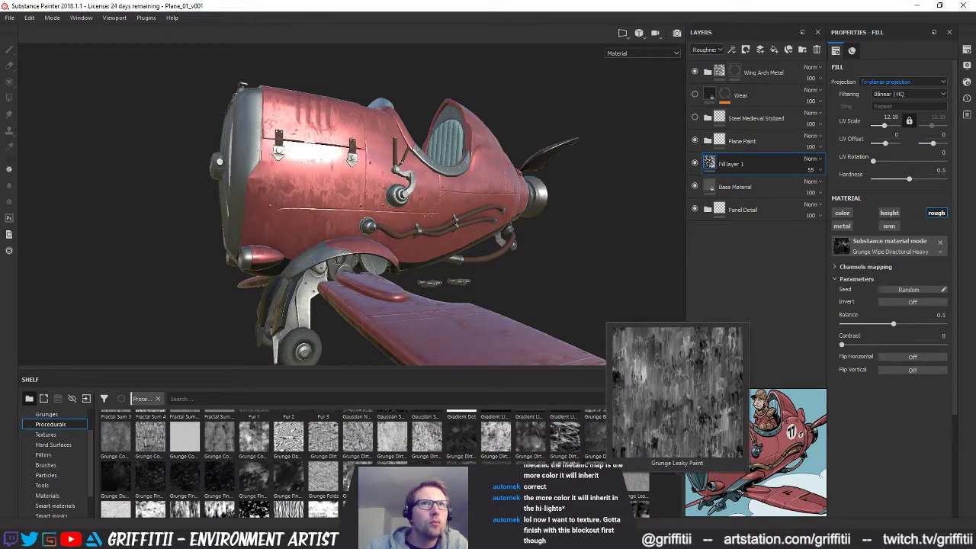
Try Grunge Dirt Thin as the roughness map on Fill layer 1 in place of Grunge Wipe Directional Heavy
mouse_move(597, 450)
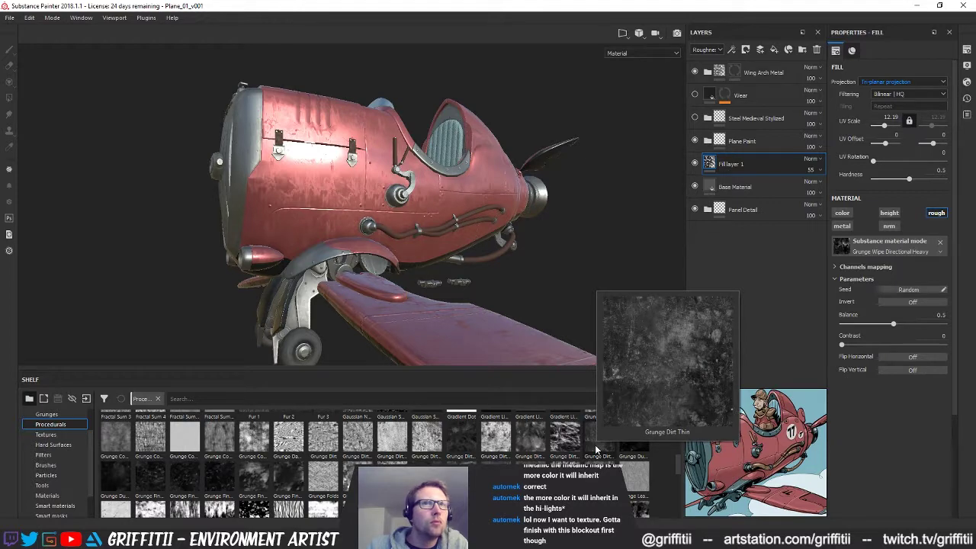
click(939, 243)
mouse_move(596, 442)
mouse_down()
mouse_move(727, 439)
mouse_move(889, 358)
mouse_up()
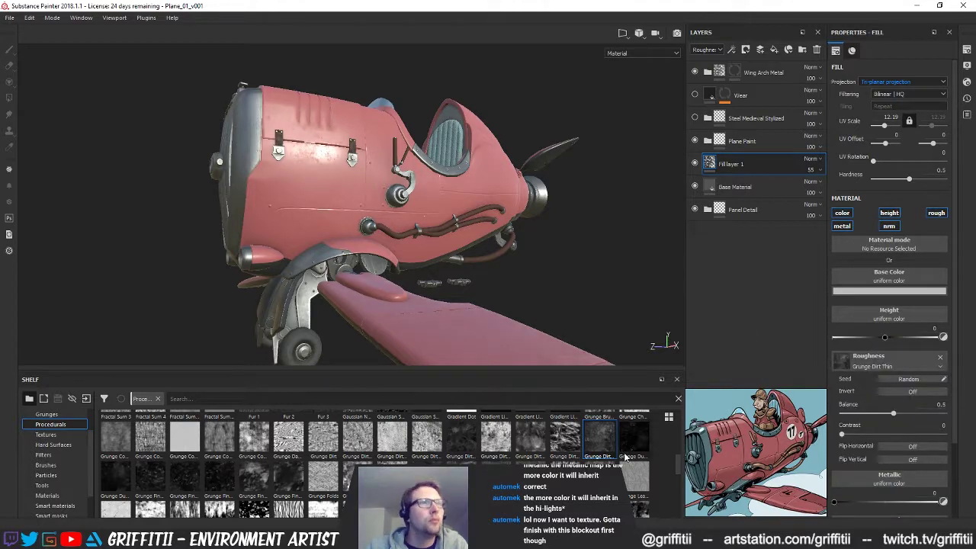
Use Grunge Galvanic Large as Fill layer 1's roughness map and leave only the roughness and metallic channels enabled
mouse_move(427, 477)
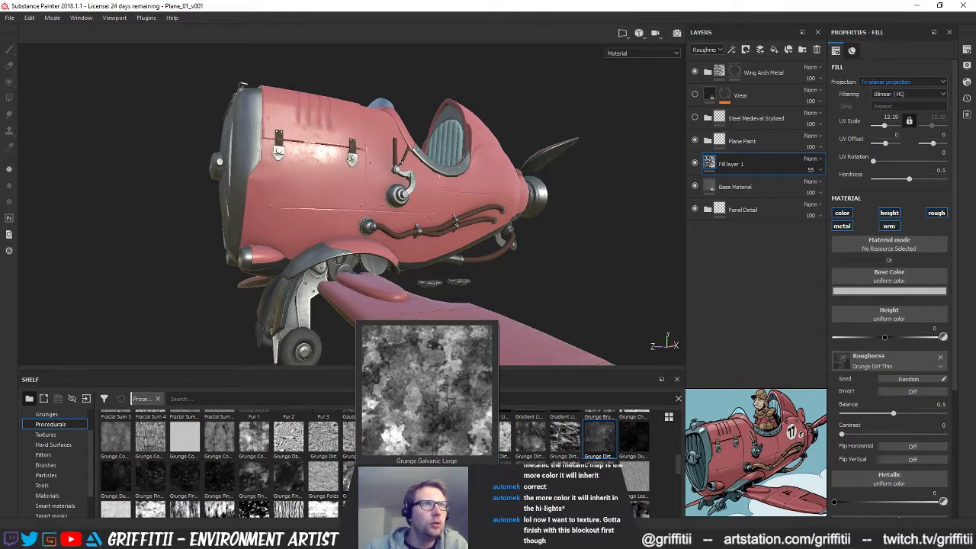
click(940, 356)
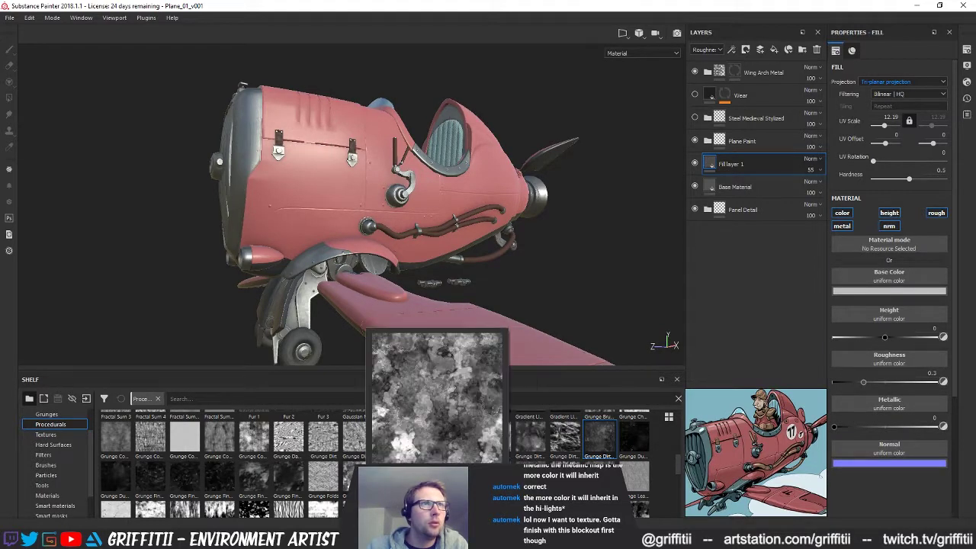
drag(356, 438, 886, 358)
click(849, 227)
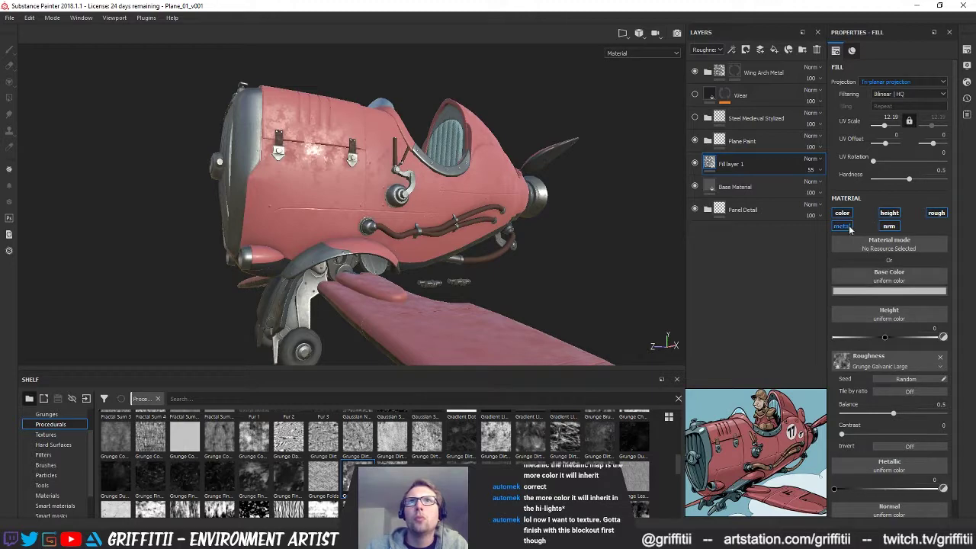
click(888, 226)
click(887, 214)
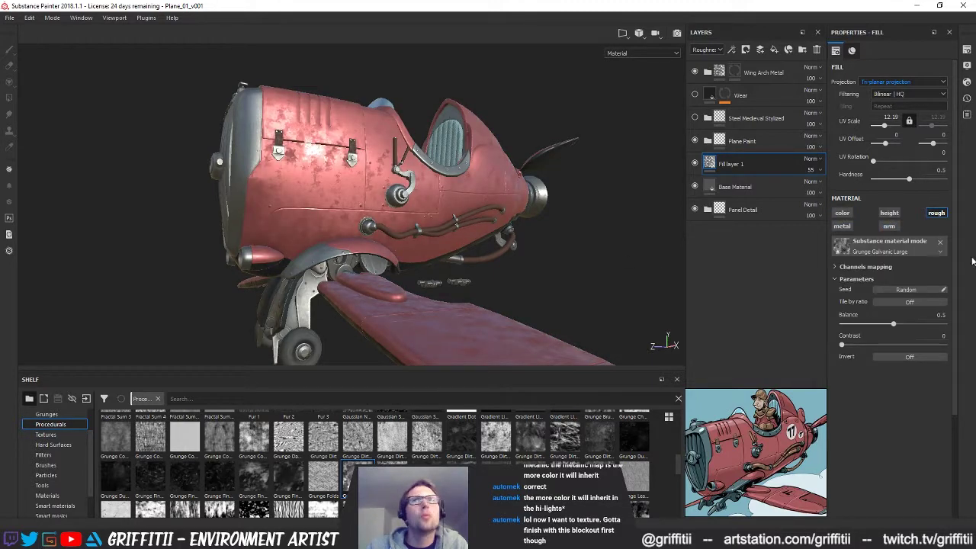
click(841, 228)
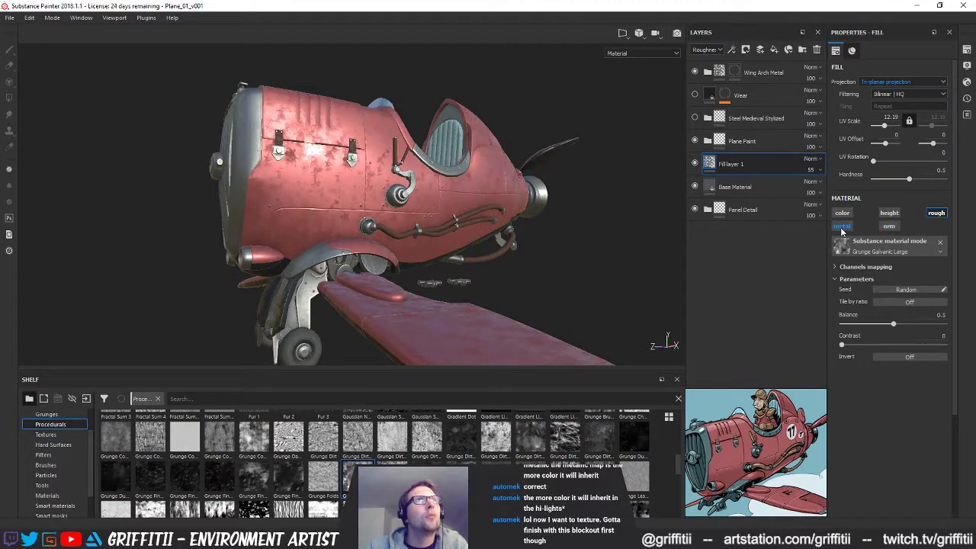
Set Grunge Galvanic Large's balance to 0.4, test its invert option, and set the fill's UV scale to 6.47
alt+drag(317, 233, 363, 228)
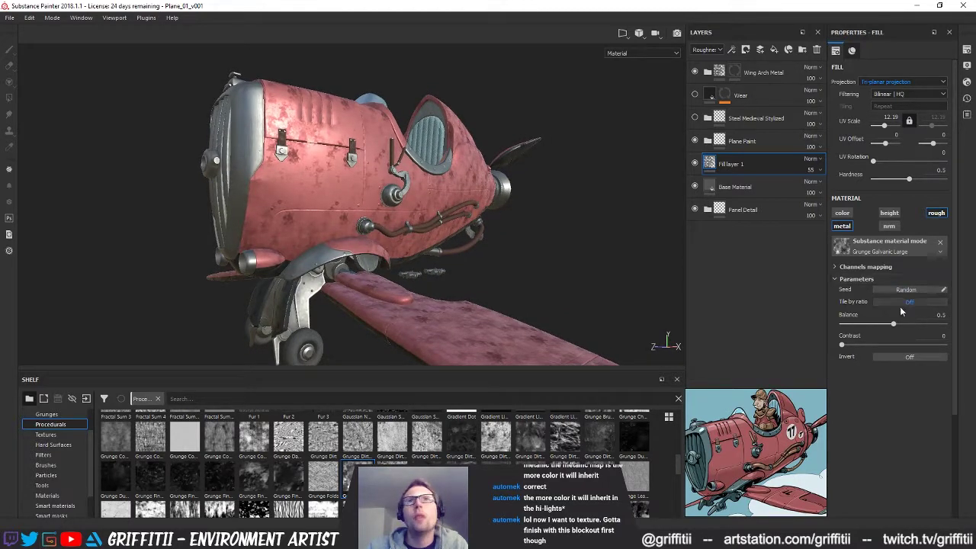
drag(893, 324, 844, 349)
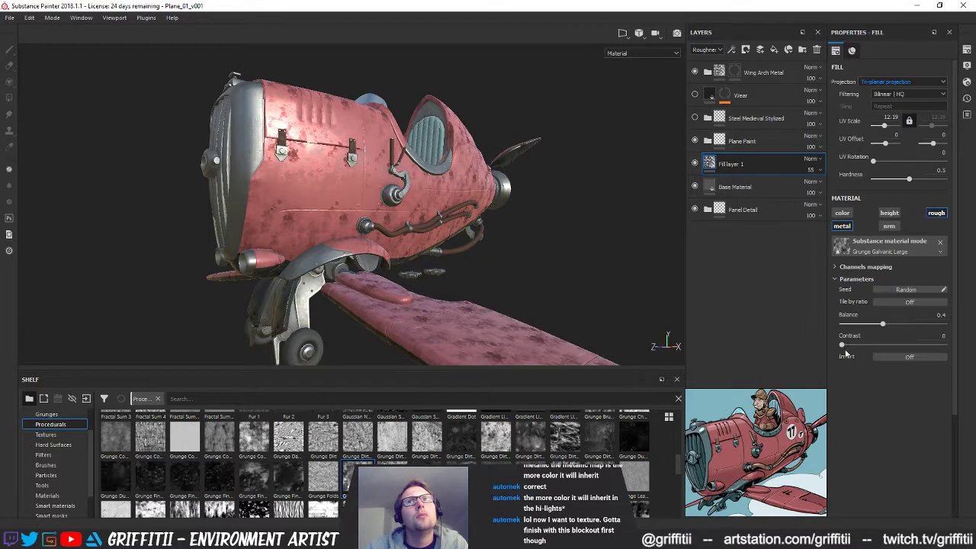
click(896, 358)
click(896, 358)
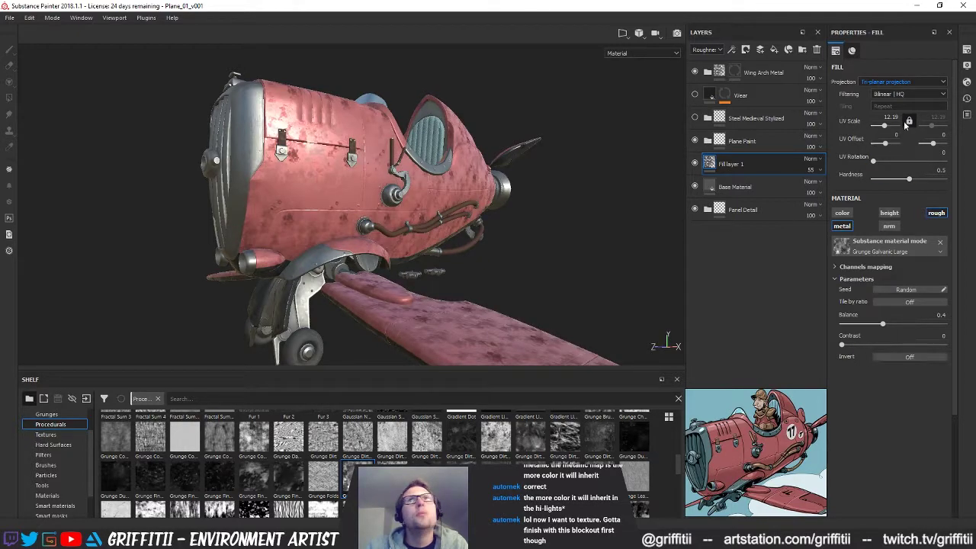
drag(885, 125, 883, 129)
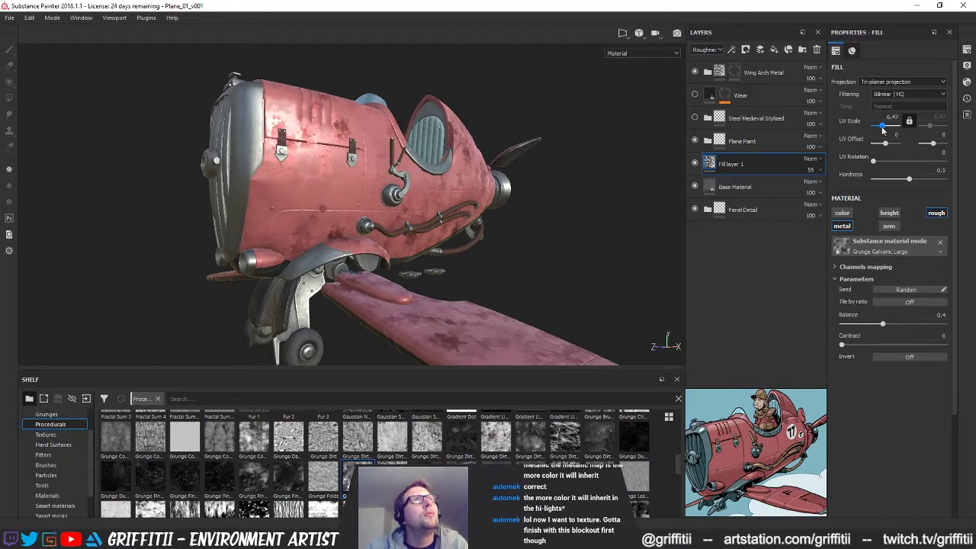
Lower Fill layer 1's opacity to 20 in both the roughness and metallic channels, checking the paint from several angles
alt+drag(455, 188, 379, 183)
click(815, 173)
drag(820, 189, 815, 191)
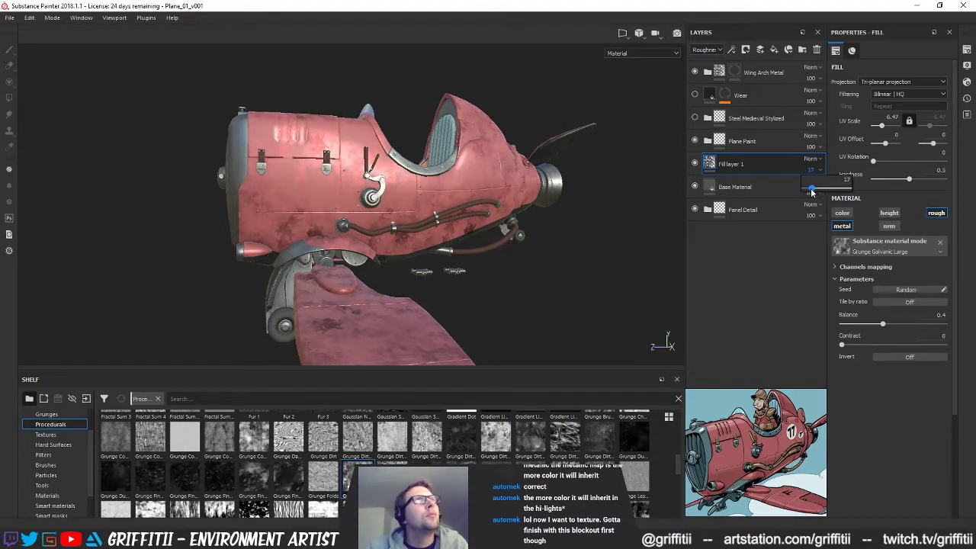
click(707, 50)
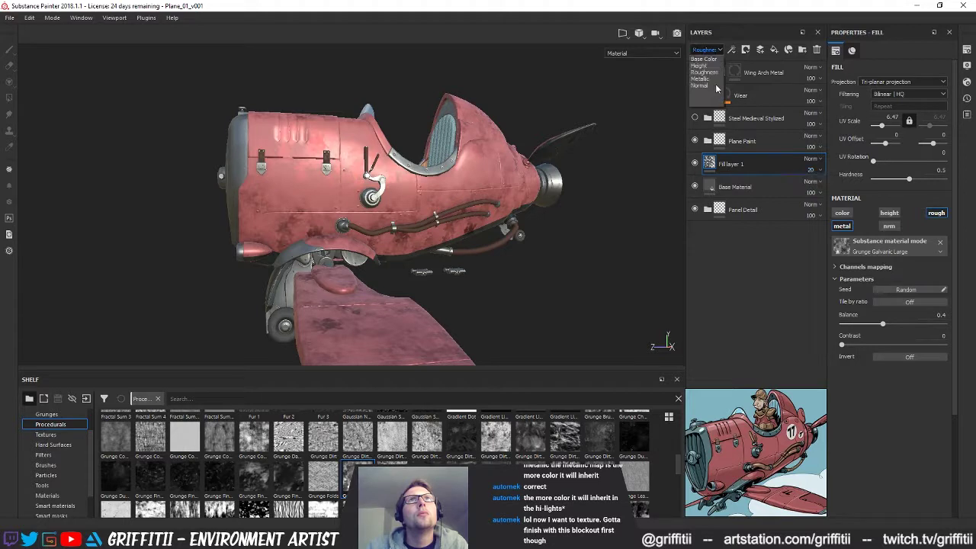
click(709, 84)
click(807, 190)
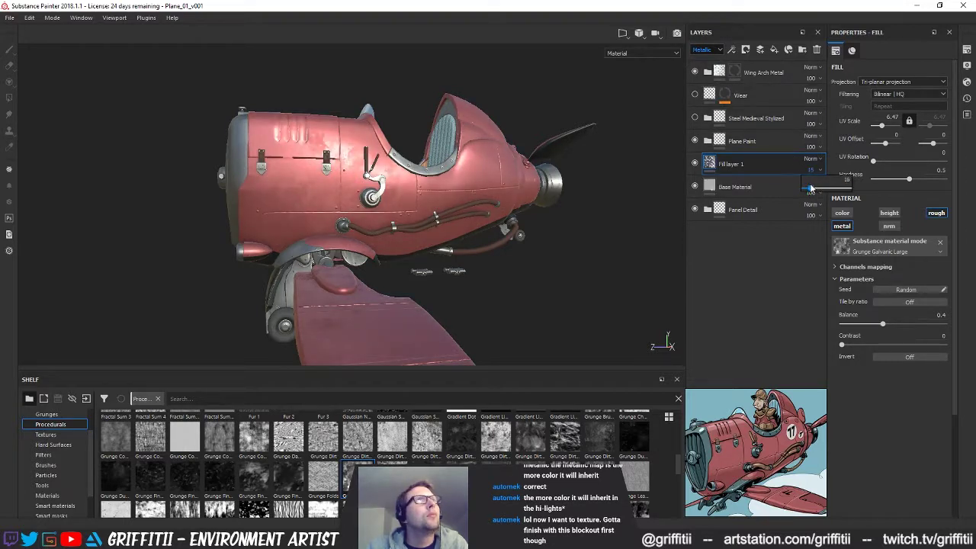
alt+drag(434, 183, 529, 201)
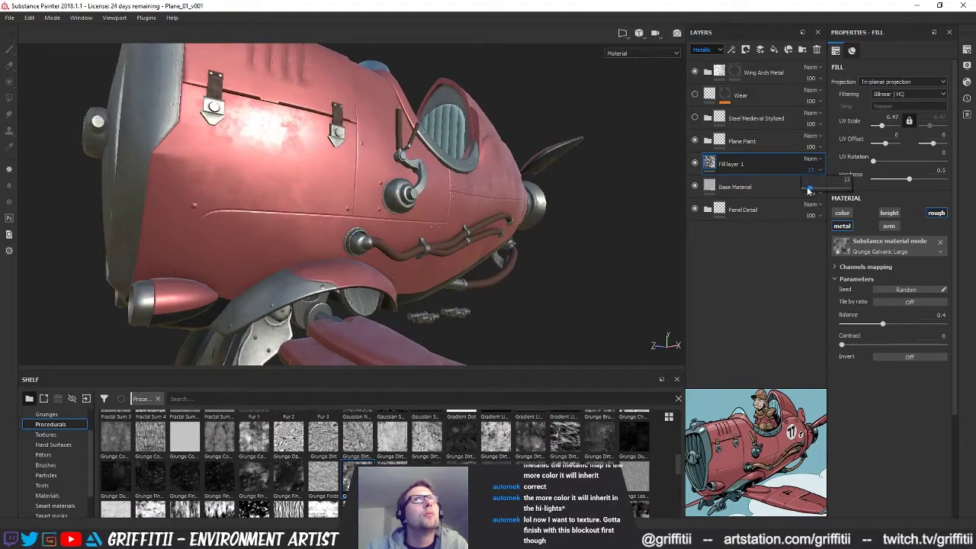
mouse_move(797, 190)
mouse_down()
mouse_move(848, 194)
mouse_move(814, 196)
mouse_up()
alt+drag(377, 195, 420, 169)
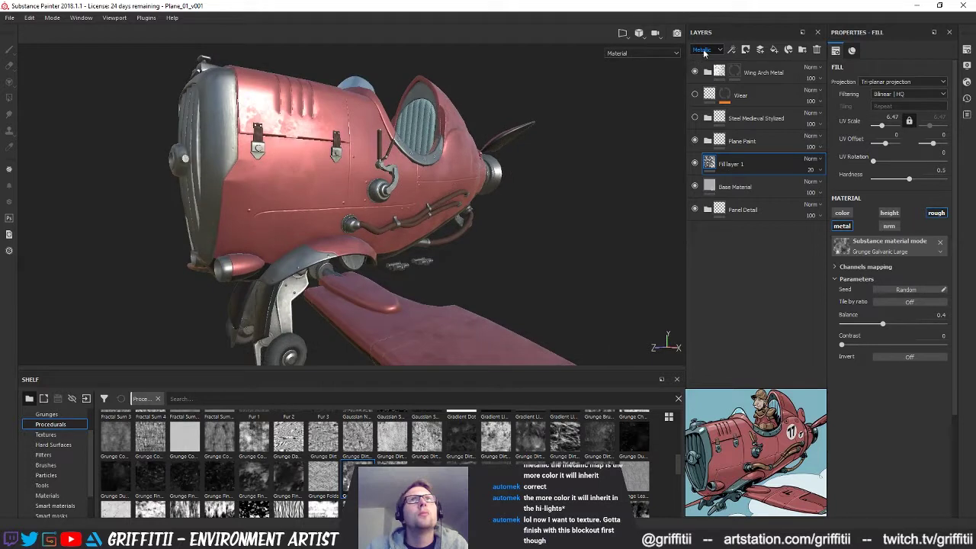
Reduce Fill layer 1's roughness channel opacity to 8, check the fuselage highlights, and settle on 10
click(706, 50)
click(700, 79)
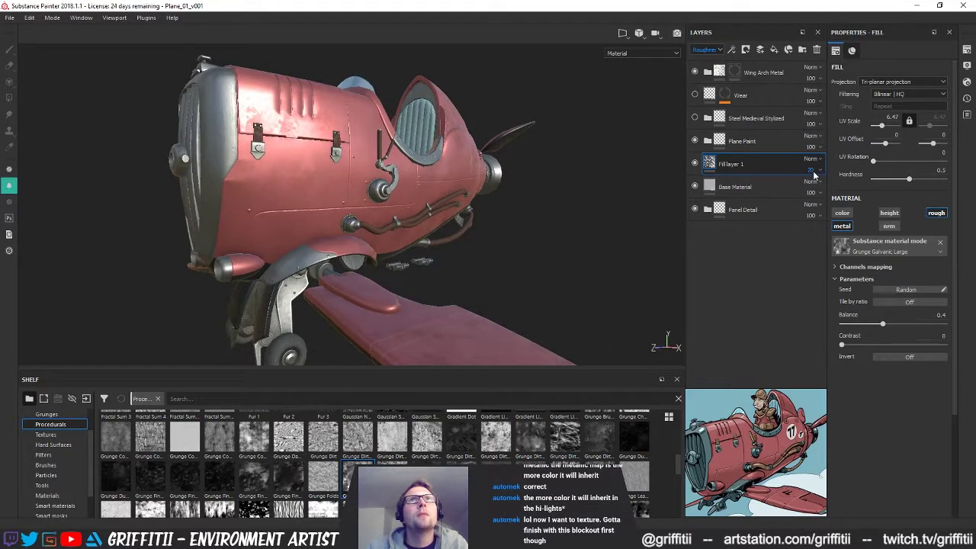
click(814, 175)
drag(812, 192, 807, 190)
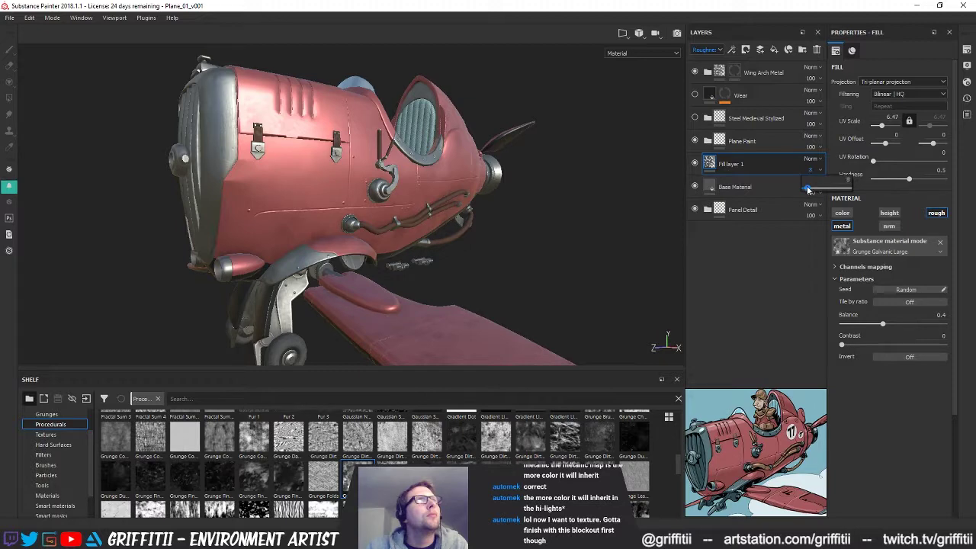
mouse_move(451, 163)
alt+mouse_down()
mouse_move(400, 162)
mouse_move(476, 163)
mouse_move(362, 198)
mouse_move(361, 183)
mouse_move(469, 181)
mouse_move(454, 149)
alt+mouse_up()
alt+right_drag(454, 150, 404, 130)
alt+middle_drag(404, 130, 448, 179)
alt+drag(448, 180, 441, 156)
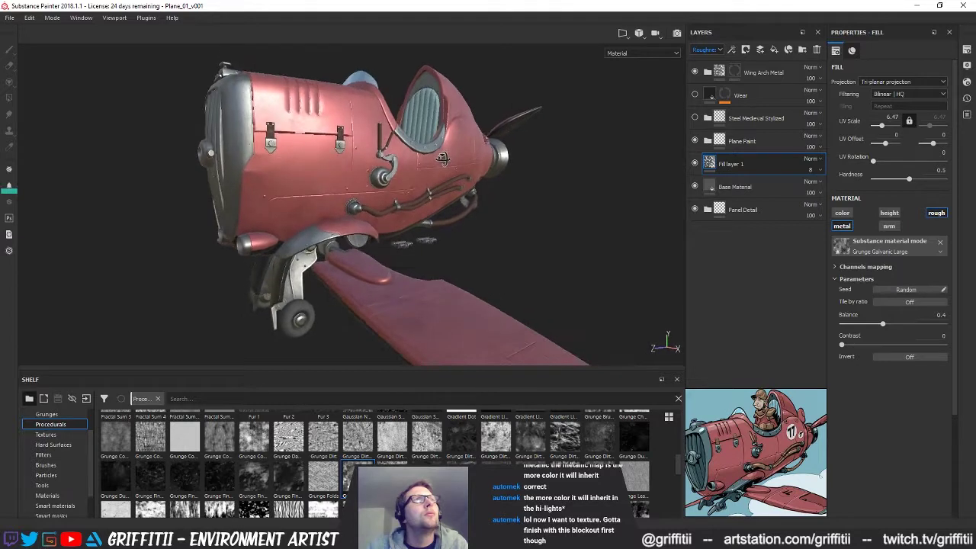
click(811, 171)
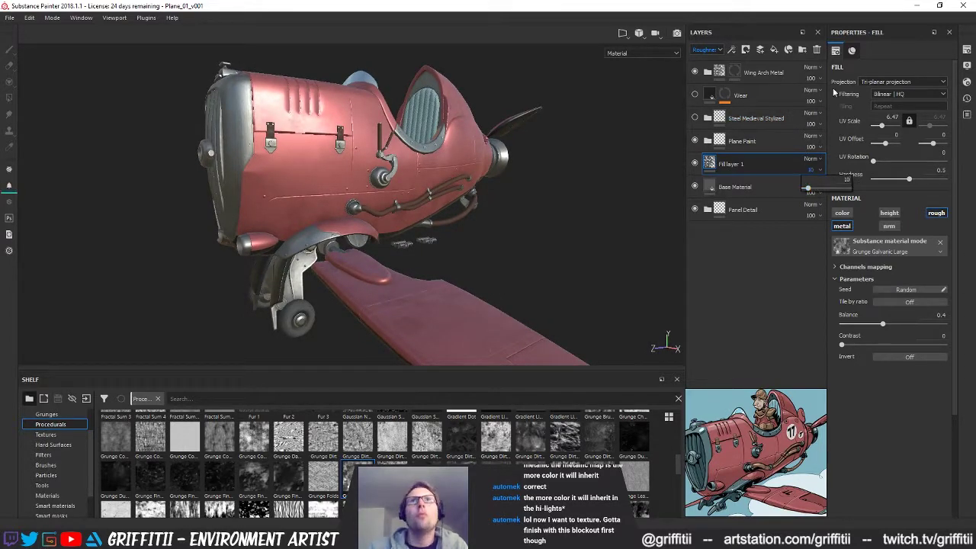
Set Fill layer 1's opacity in the metallic channel to 10 and save the project
click(718, 51)
click(706, 80)
key(ctrl+s)
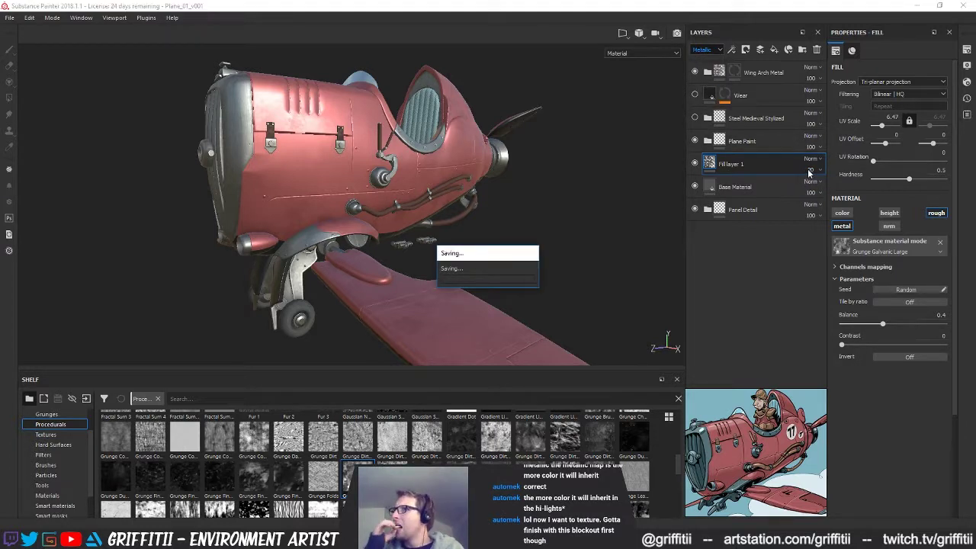
click(809, 173)
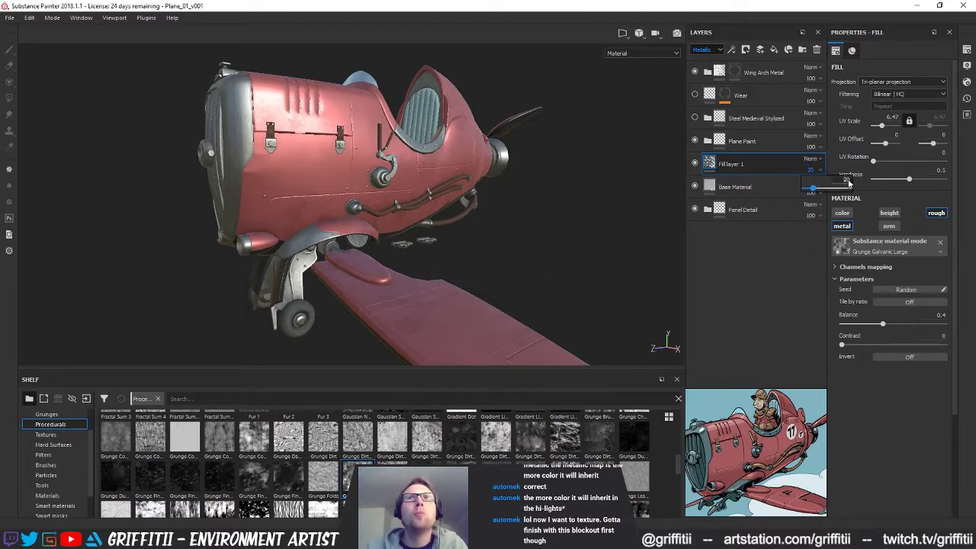
key(Return)
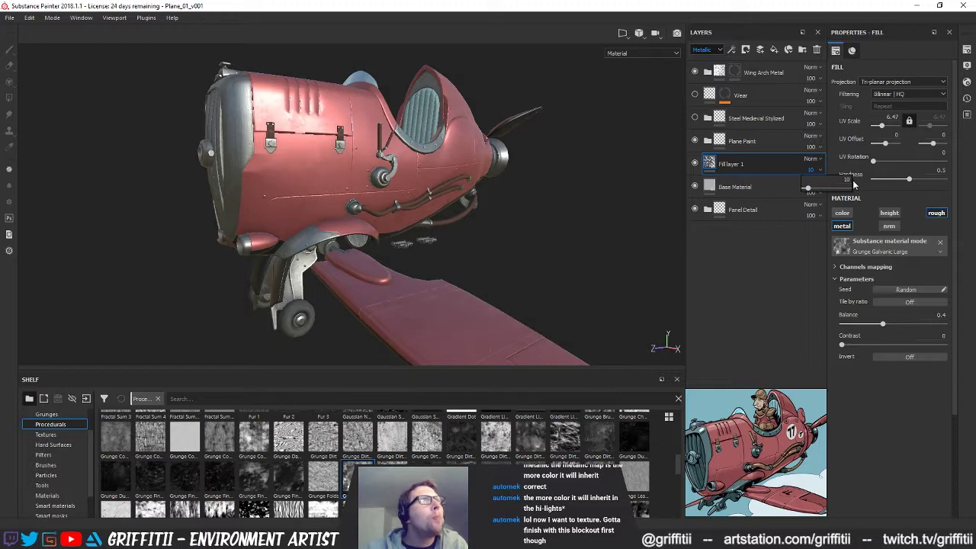
mouse_move(344, 208)
alt+mouse_down()
mouse_move(327, 174)
mouse_move(211, 185)
mouse_move(306, 193)
mouse_move(371, 308)
mouse_move(260, 194)
mouse_move(329, 196)
alt+mouse_up()
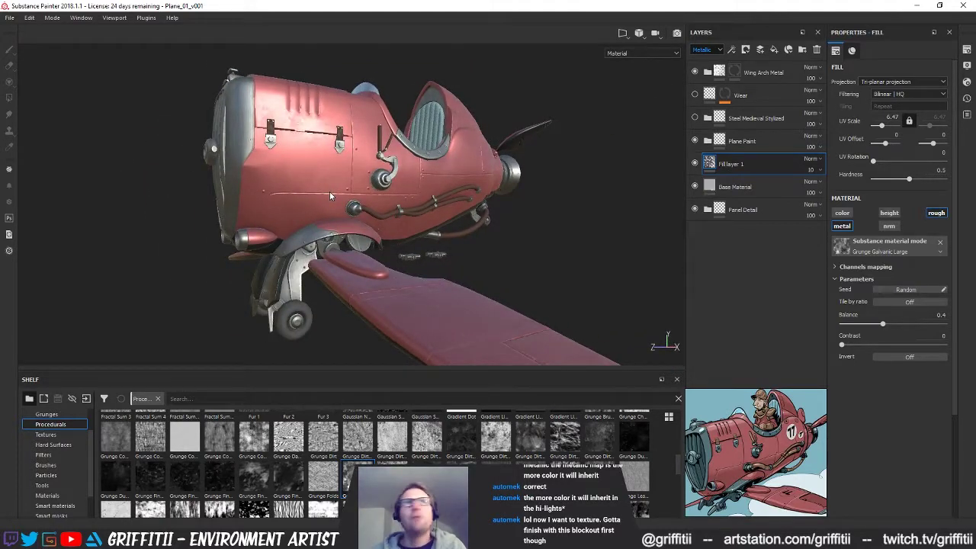
alt+drag(329, 191, 417, 217)
Show the layer stack's base color channel and rename Fill layer 1 as RGH/MTL Breakup
click(706, 49)
click(705, 61)
double_click(739, 162)
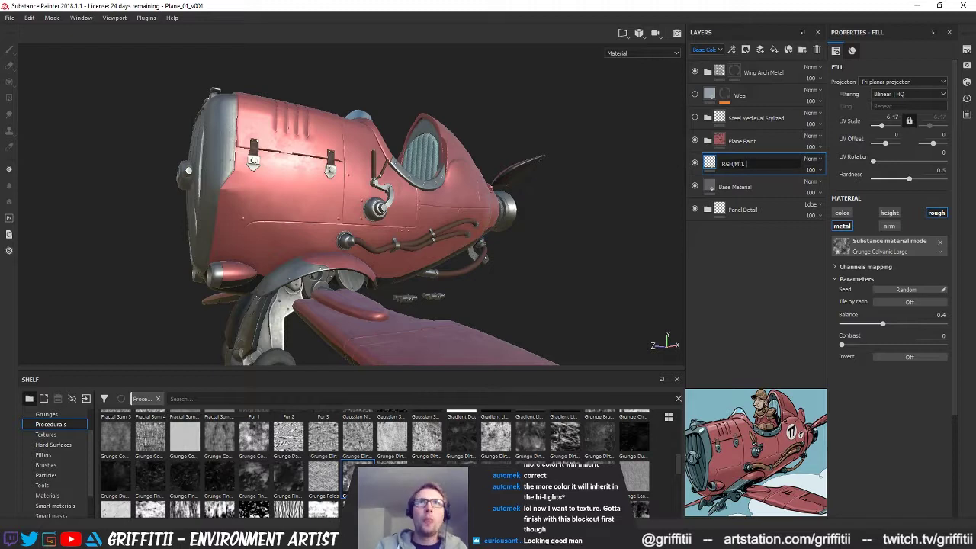
text(up)
key(Return)
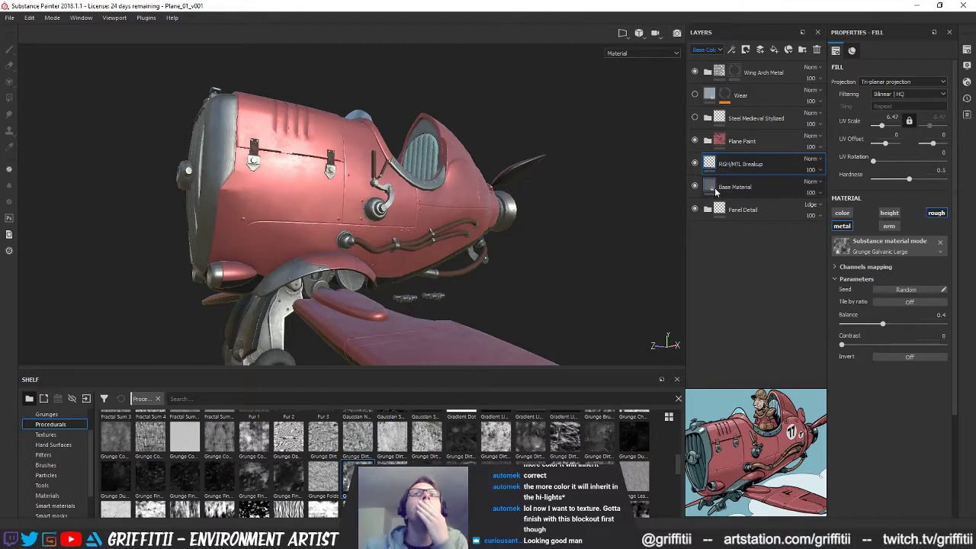
Set the RGH/MTL Breakup layer's opacity in the roughness channel to 5
alt+drag(286, 190, 319, 227)
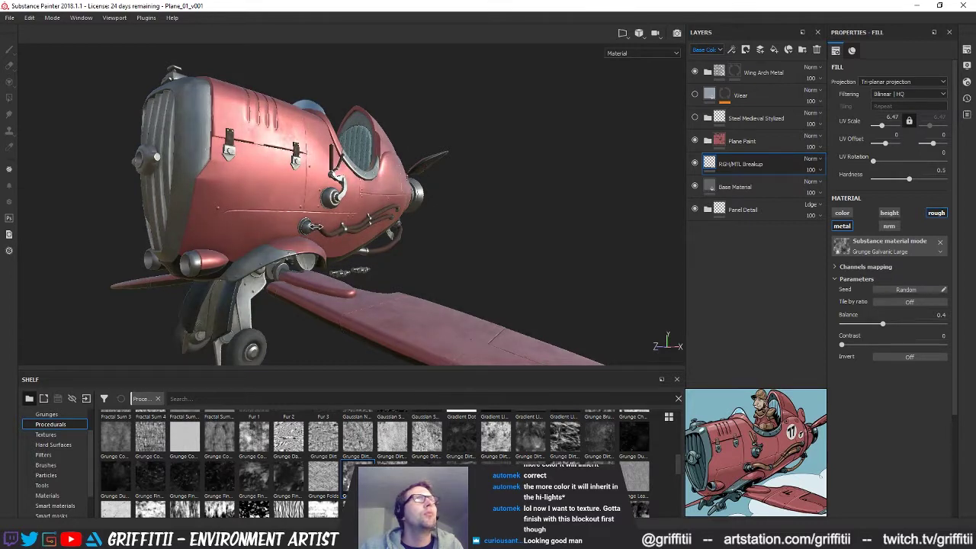
click(710, 53)
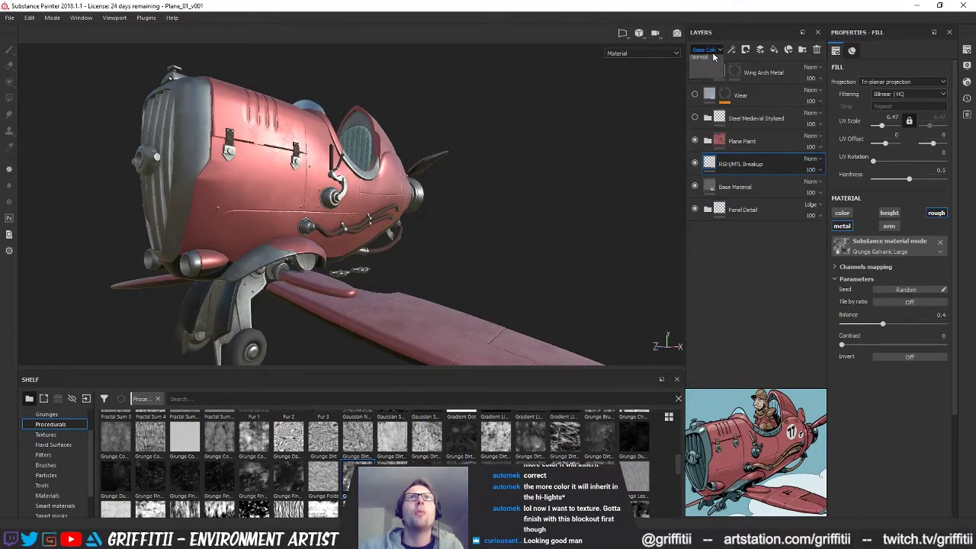
click(710, 77)
click(815, 171)
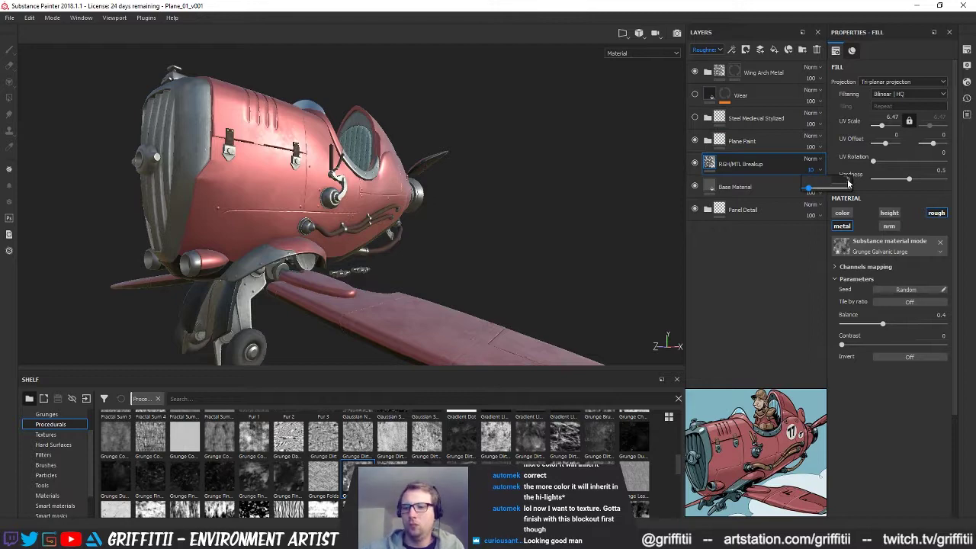
mouse_move(379, 226)
alt+mouse_down()
mouse_move(350, 223)
mouse_move(380, 221)
alt+mouse_up()
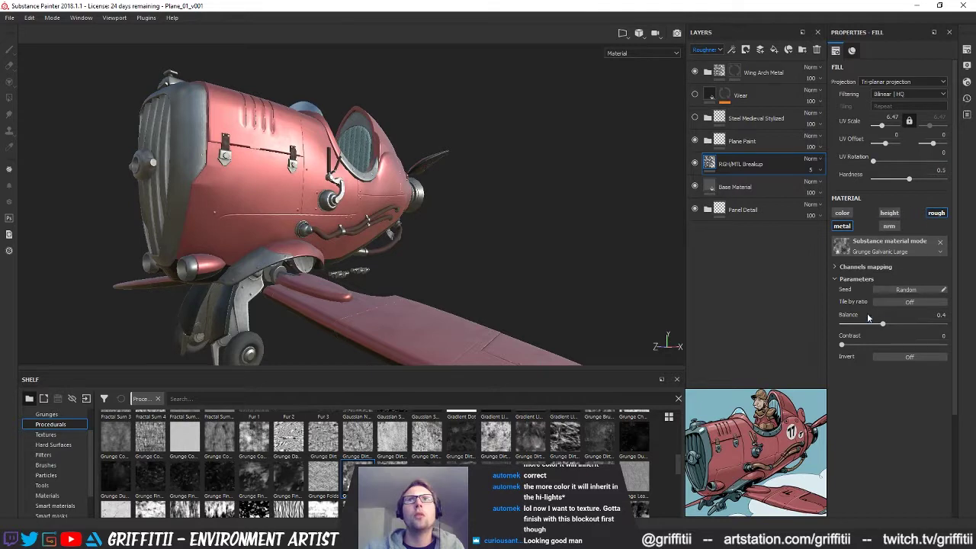
Test lower and higher balance values for Grunge Galvanic Large on the plane, ending with the balance at 0.73
drag(886, 326, 858, 329)
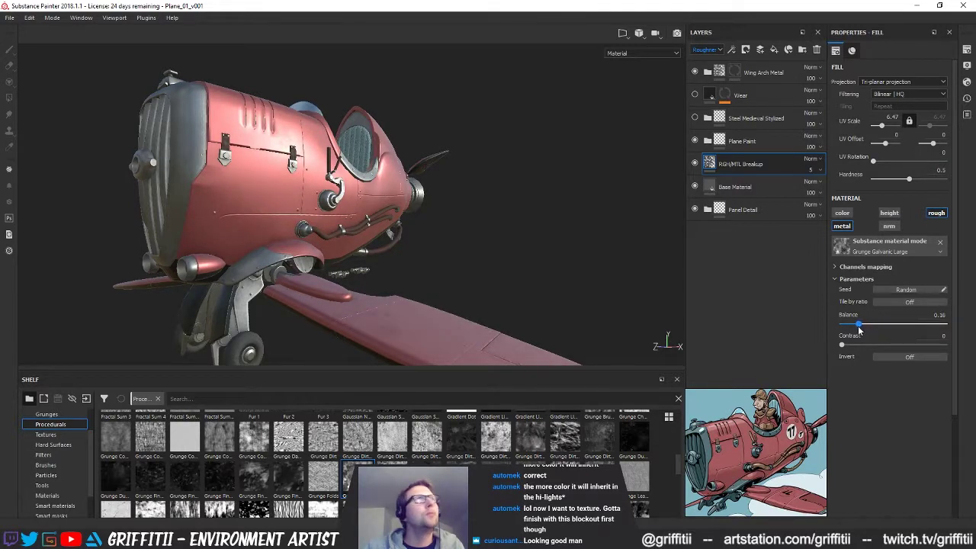
mouse_move(418, 248)
alt+mouse_down()
mouse_move(435, 255)
mouse_move(410, 248)
alt+mouse_up()
drag(857, 325, 870, 328)
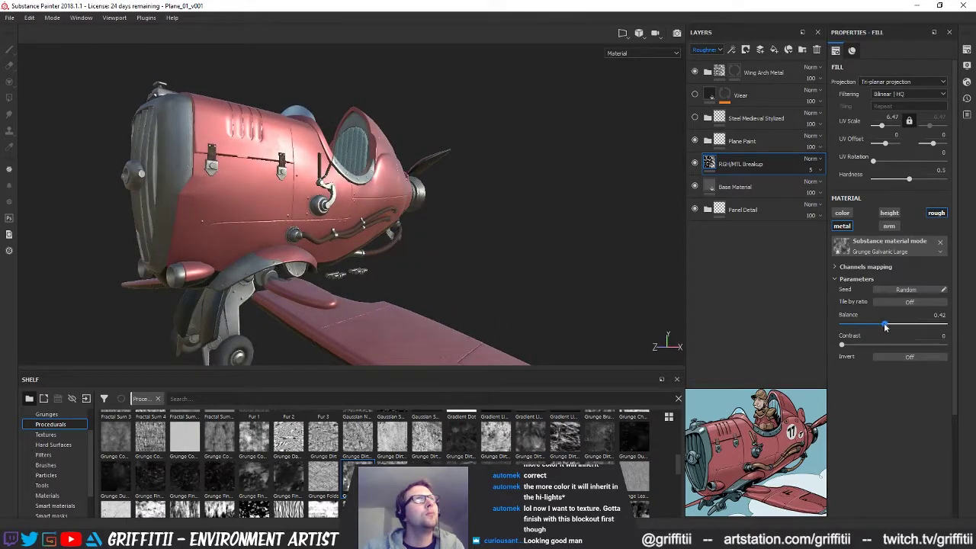
alt+drag(427, 156, 495, 263)
Test Grunge Galvanic Large's contrast at 0.64 and 0.41, and return it to 0
drag(844, 347, 907, 352)
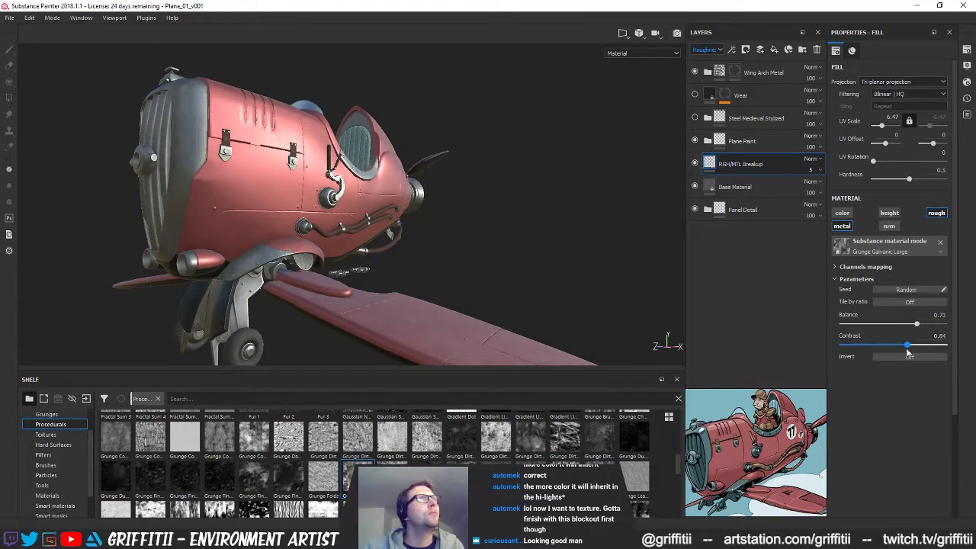
drag(891, 357, 885, 357)
mouse_move(485, 270)
alt+mouse_down()
mouse_move(442, 278)
mouse_move(482, 268)
alt+mouse_up()
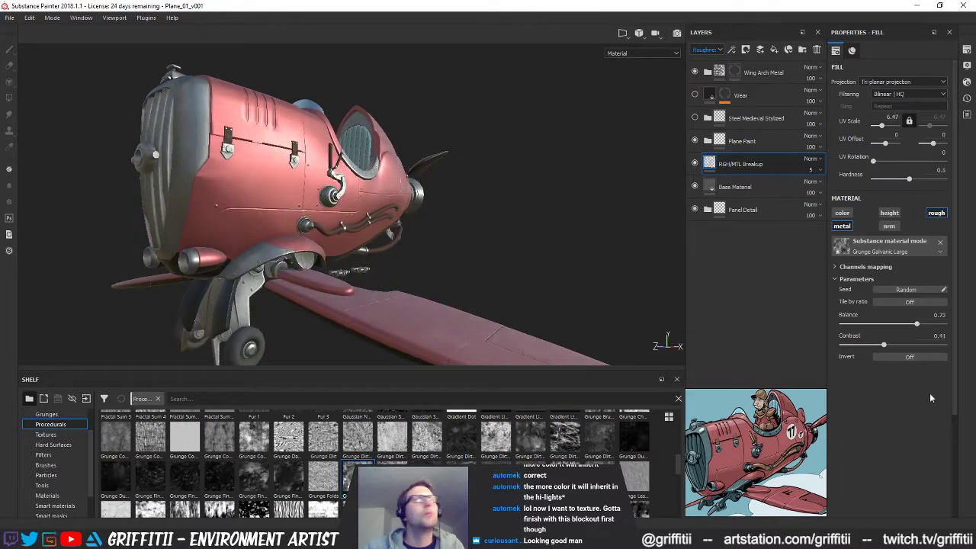
drag(874, 346, 842, 345)
Add a Blur filter to the RGH/MTL Breakup layer and raise the layer's roughness opacity to 52
right_click(734, 162)
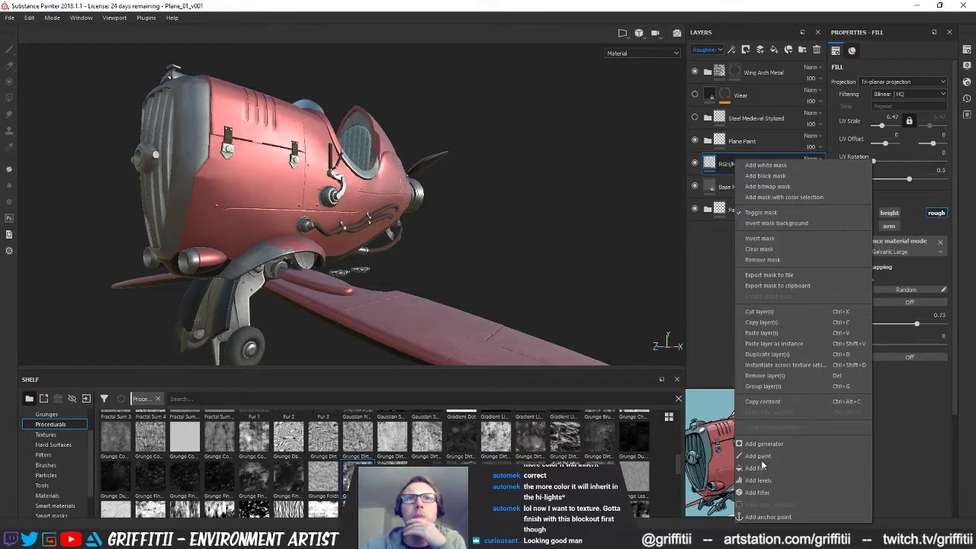
click(757, 491)
click(892, 80)
click(892, 79)
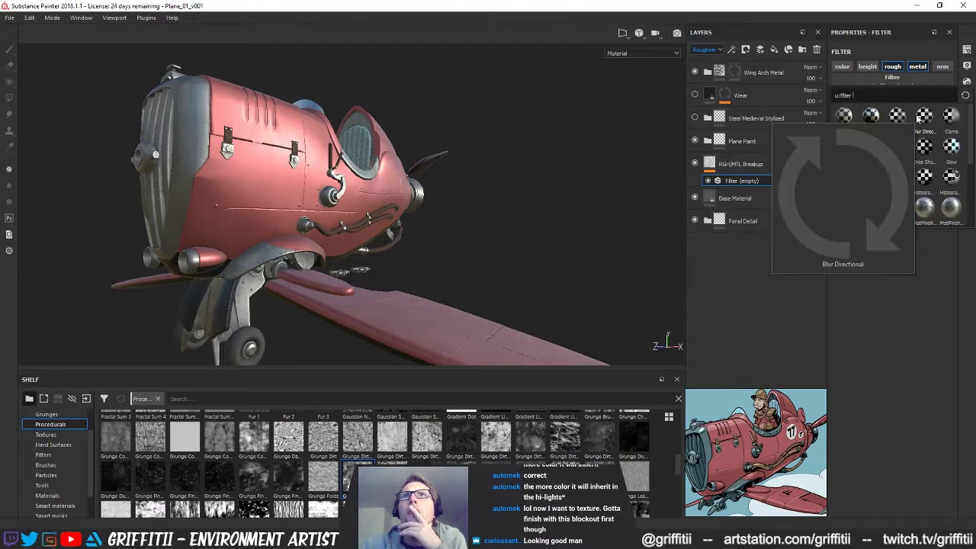
mouse_move(906, 118)
mouse_move(888, 204)
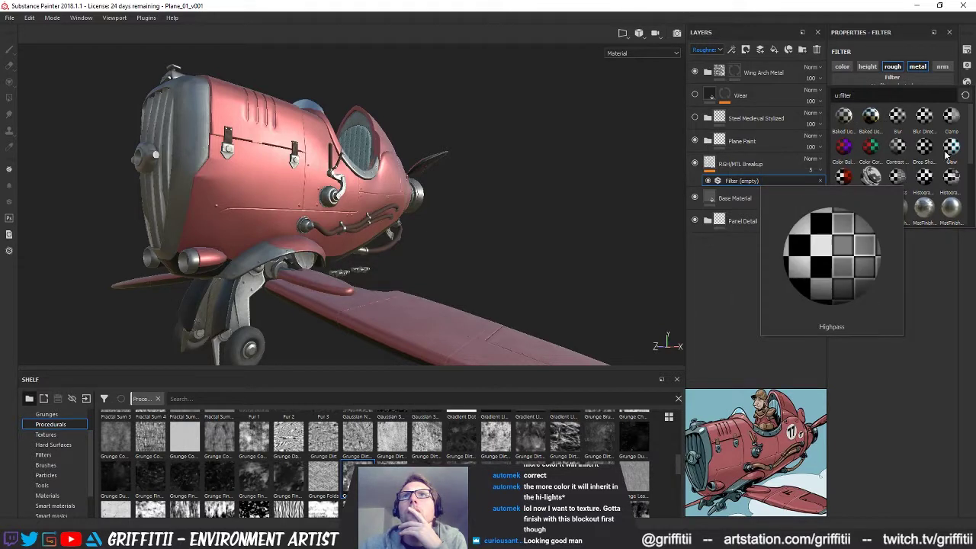
click(898, 117)
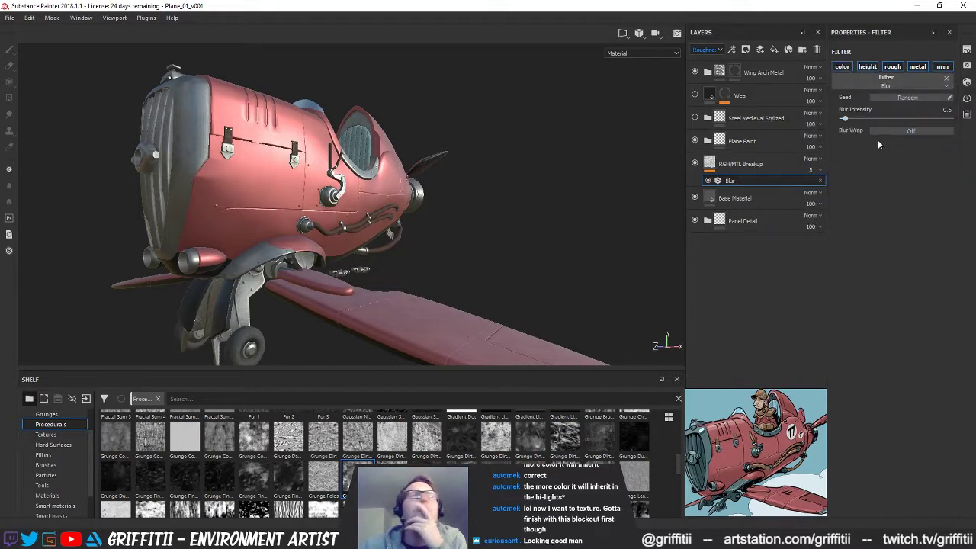
click(813, 170)
drag(834, 193, 829, 192)
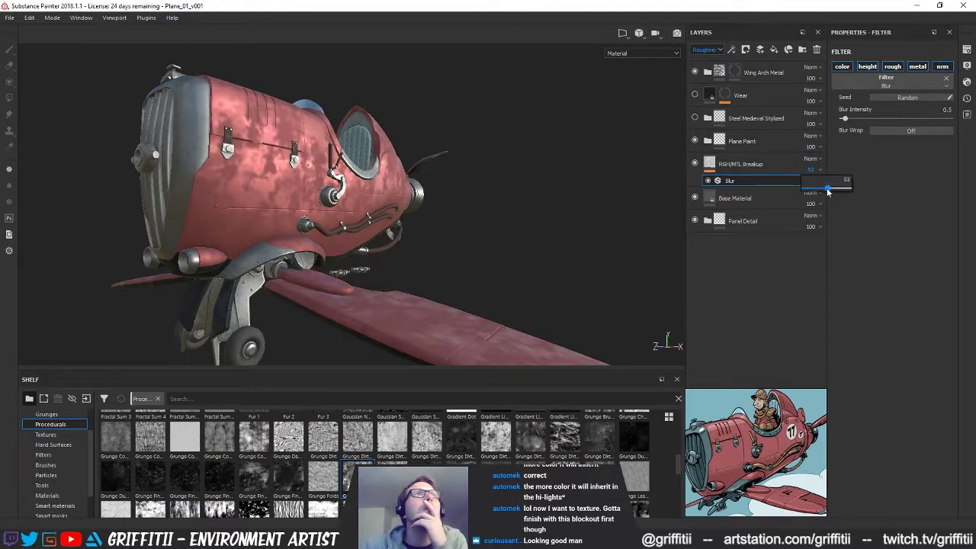
Set the Blur filter's intensity to 0.45 and limit it to the roughness and metallic channels
mouse_move(848, 122)
mouse_down()
mouse_move(860, 121)
mouse_move(844, 124)
mouse_up()
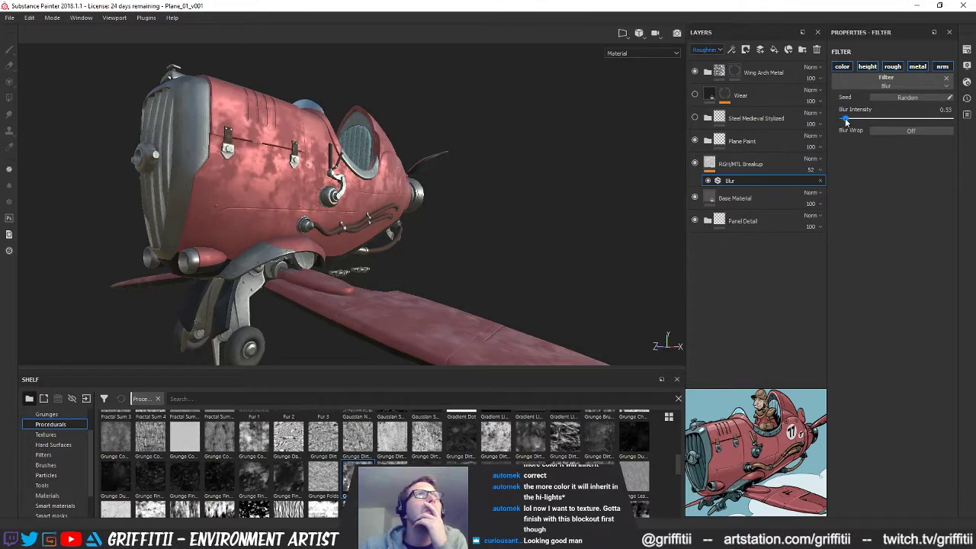
click(882, 130)
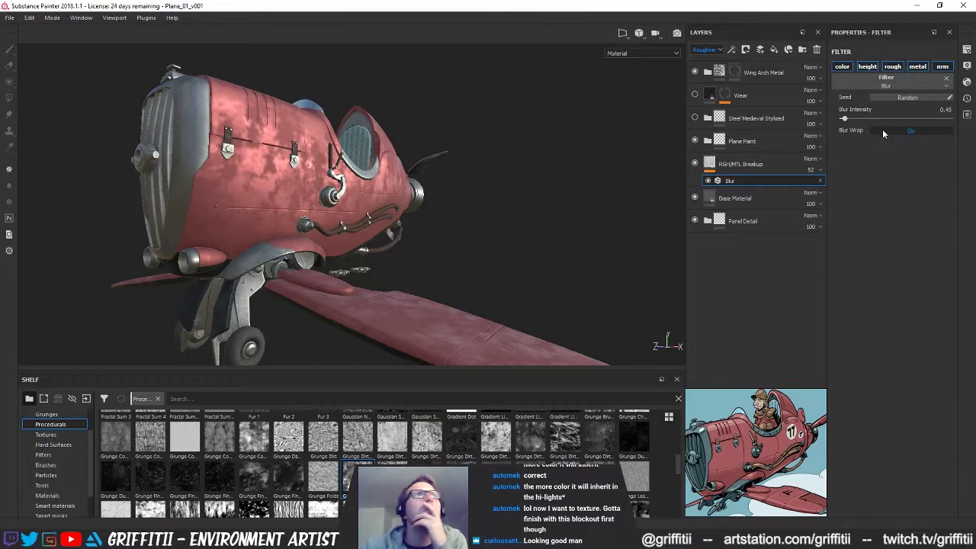
click(884, 130)
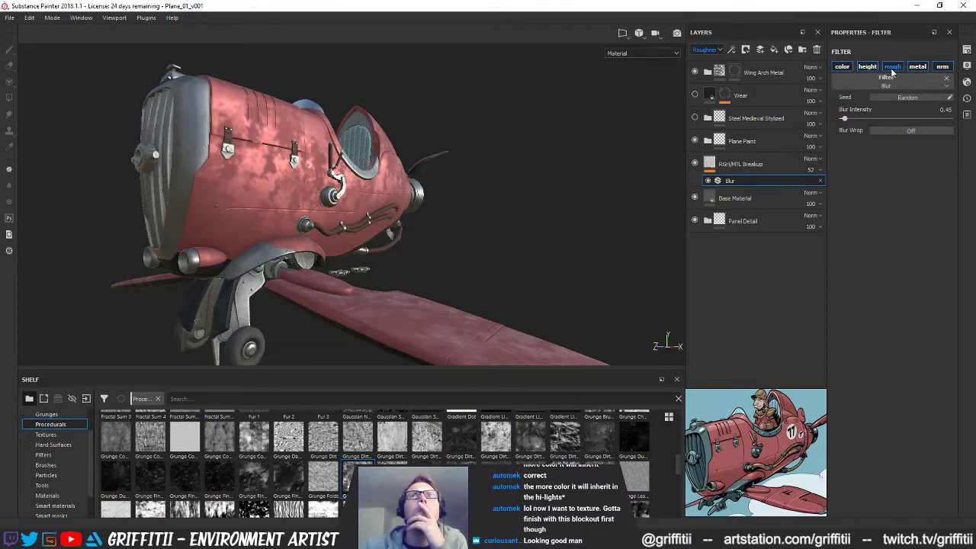
click(846, 70)
click(869, 68)
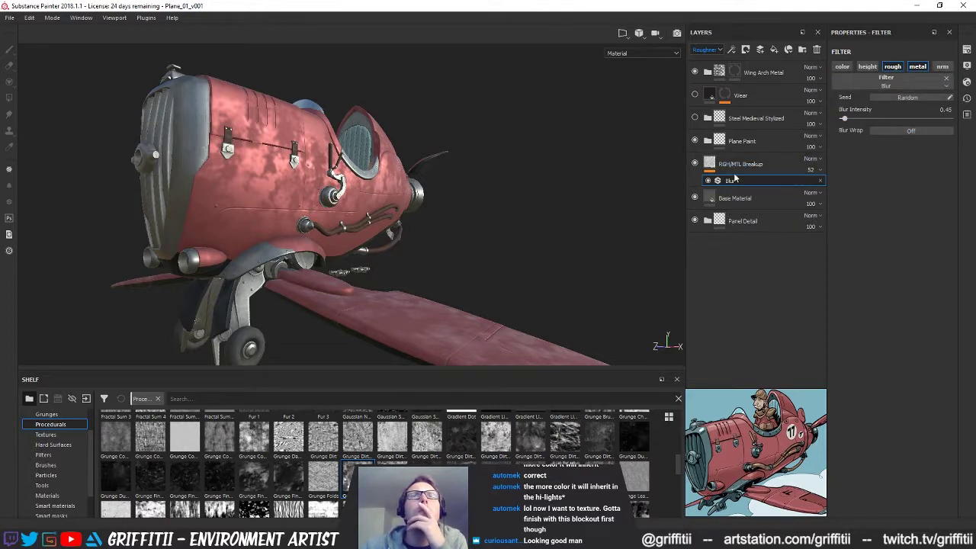
Set the RGH/MTL Breakup fill's UV scale to 12.19 and lower its roughness opacity to 23 and further to 13
click(819, 174)
mouse_move(819, 175)
mouse_down()
mouse_move(824, 192)
mouse_move(815, 192)
mouse_up()
drag(884, 131, 885, 132)
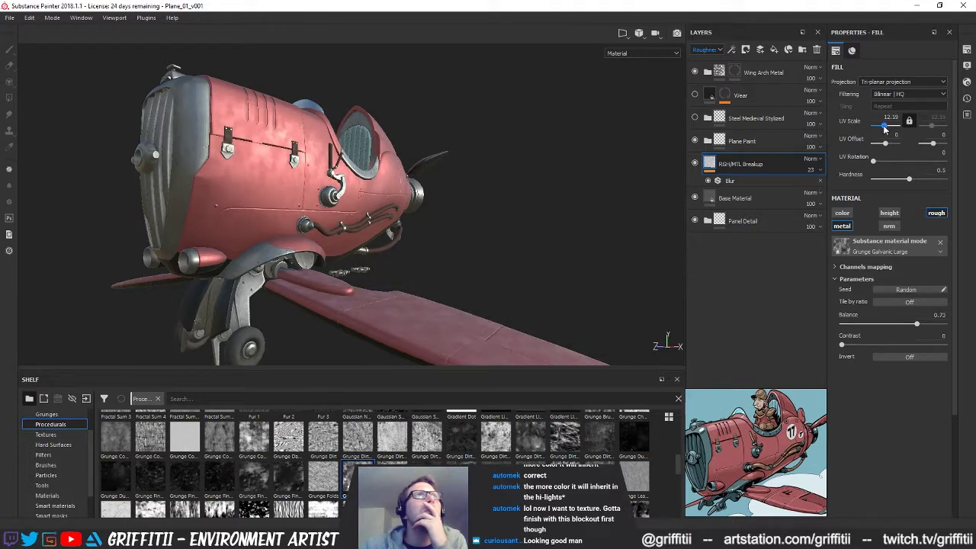
click(818, 170)
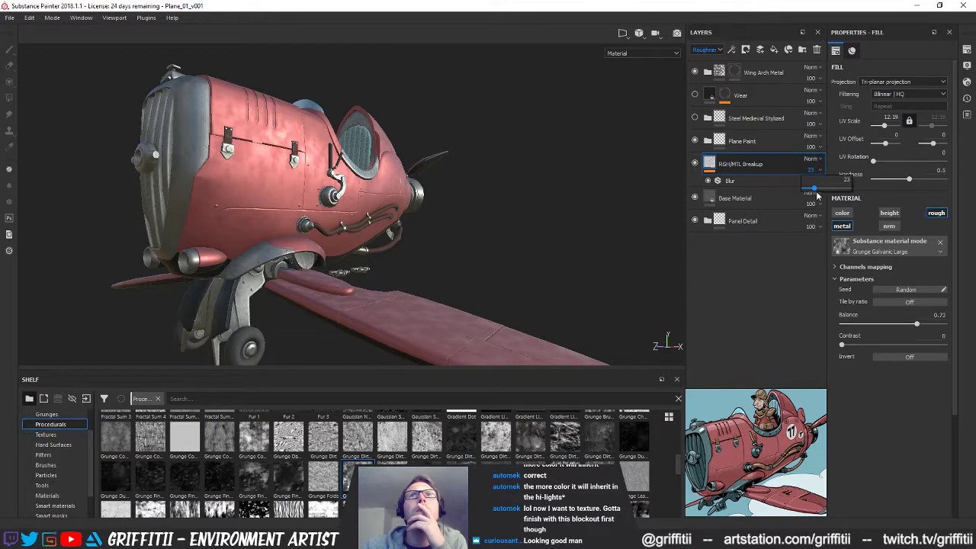
drag(844, 347, 823, 359)
click(812, 172)
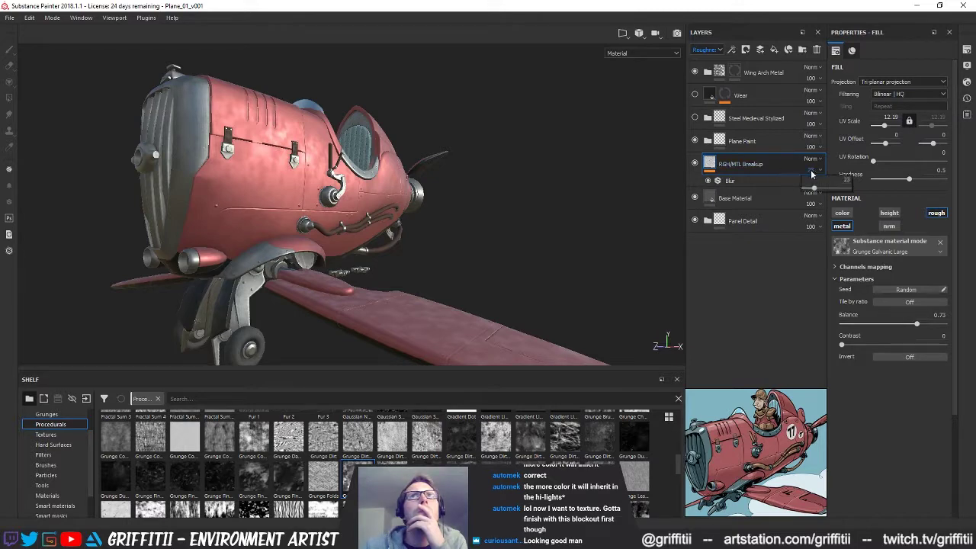
drag(815, 192, 810, 193)
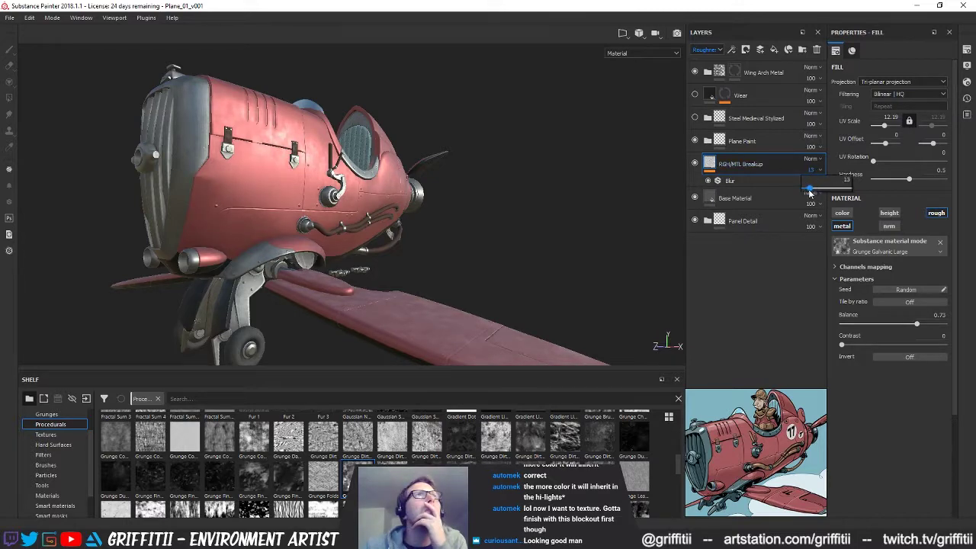
Set Grunge Galvanic Large's balance to 0.61 and the RGH/MTL Breakup layer's roughness opacity to 8
alt+drag(362, 206, 332, 203)
alt+right_drag(333, 203, 328, 209)
alt+drag(328, 207, 595, 298)
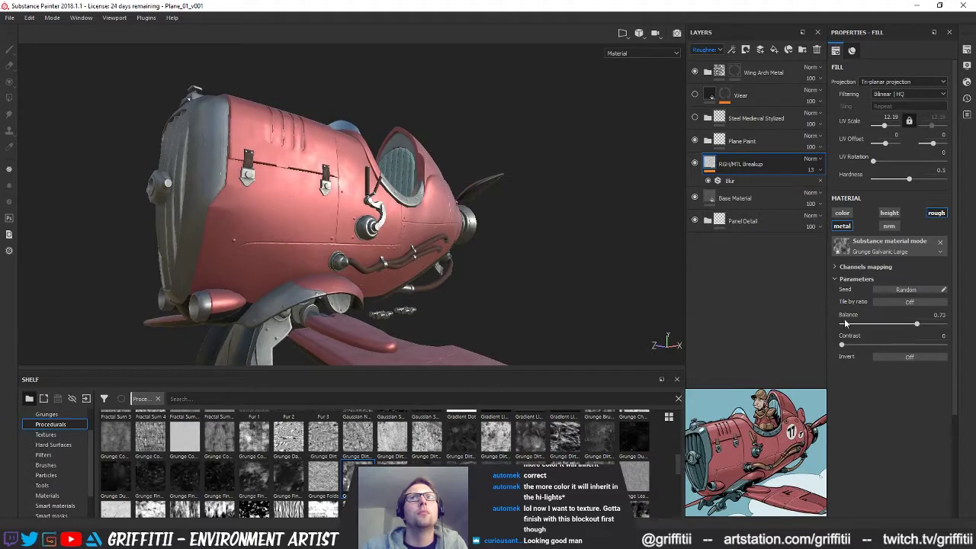
mouse_move(885, 330)
mouse_down()
mouse_move(817, 329)
mouse_move(909, 328)
mouse_up()
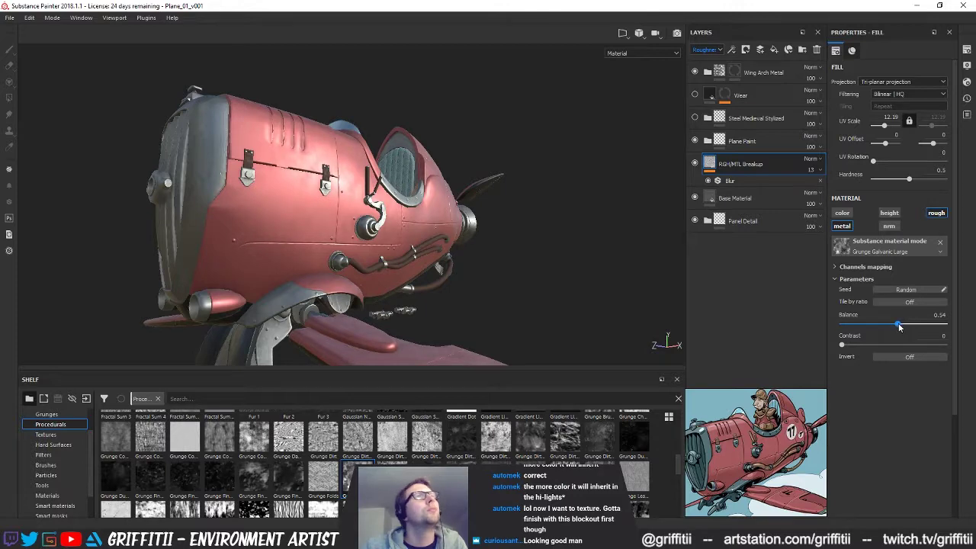
alt+drag(542, 261, 311, 238)
click(813, 171)
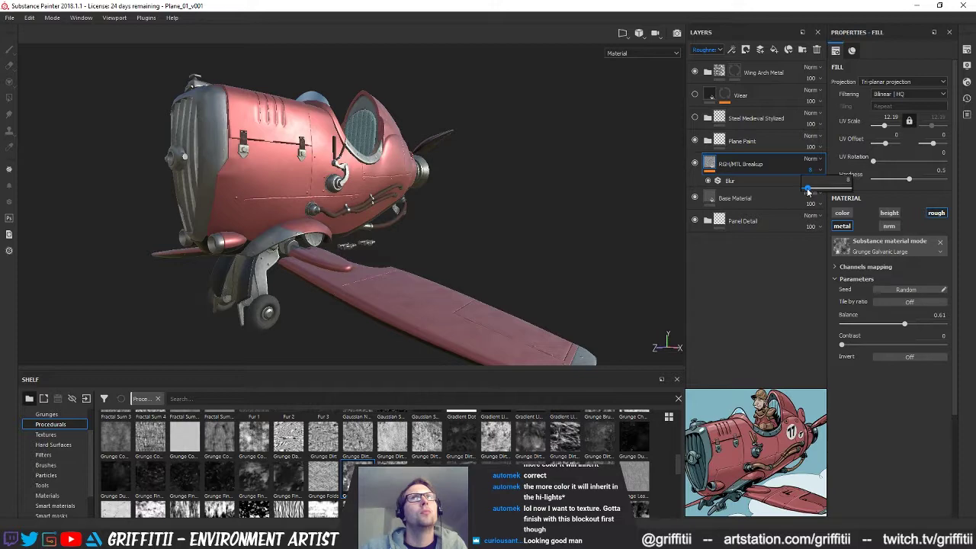
Examine the blurred roughness breakup on the fuselage and wing from several angles and distances
alt+drag(526, 198, 436, 198)
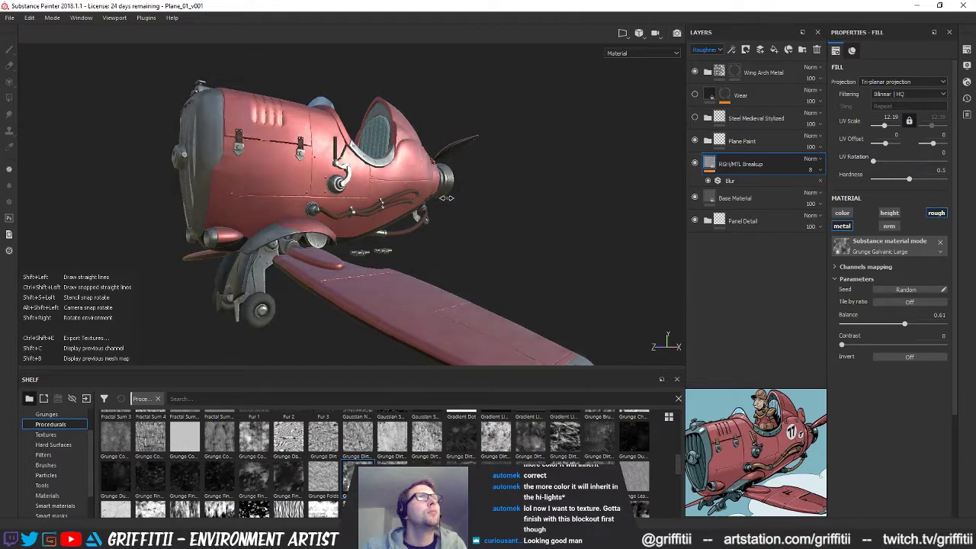
alt+drag(437, 198, 490, 233)
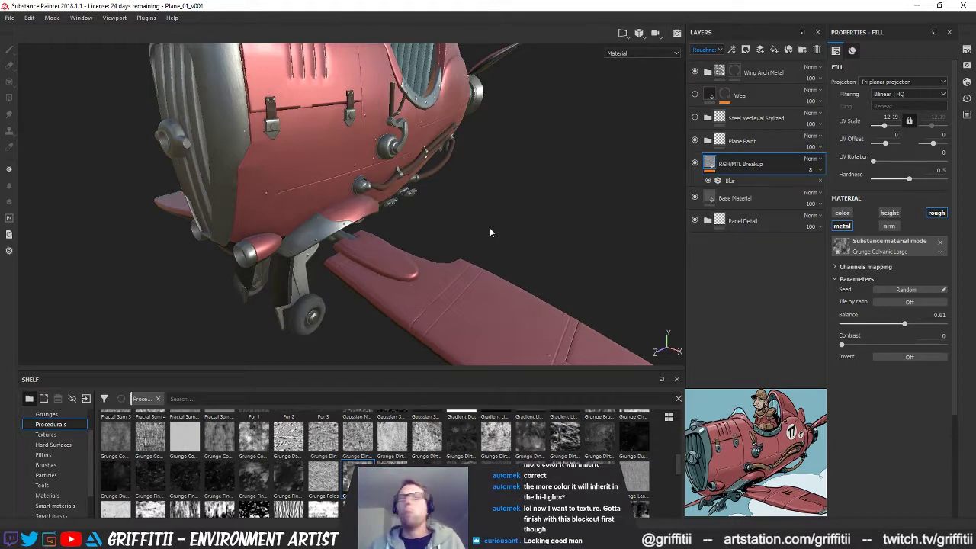
alt+drag(478, 226, 519, 215)
alt+right_drag(518, 215, 514, 248)
mouse_move(427, 213)
alt+mouse_down()
mouse_move(411, 218)
mouse_move(392, 205)
mouse_move(354, 213)
mouse_move(423, 217)
alt+mouse_up()
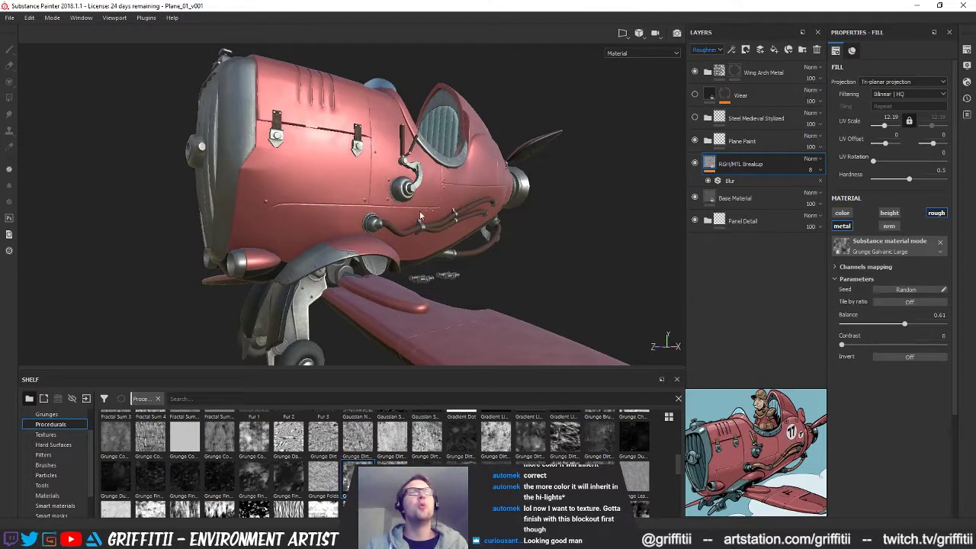
alt+drag(447, 180, 451, 193)
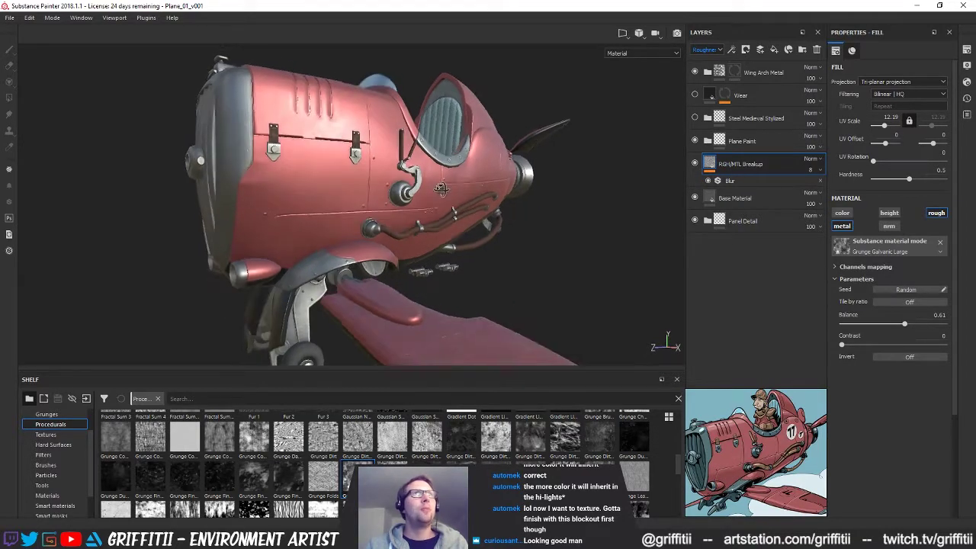
alt+middle_drag(482, 225, 485, 203)
alt+drag(485, 203, 538, 206)
Expand the Panel Detail group and copy the content of its Panel_Edging layer
click(707, 221)
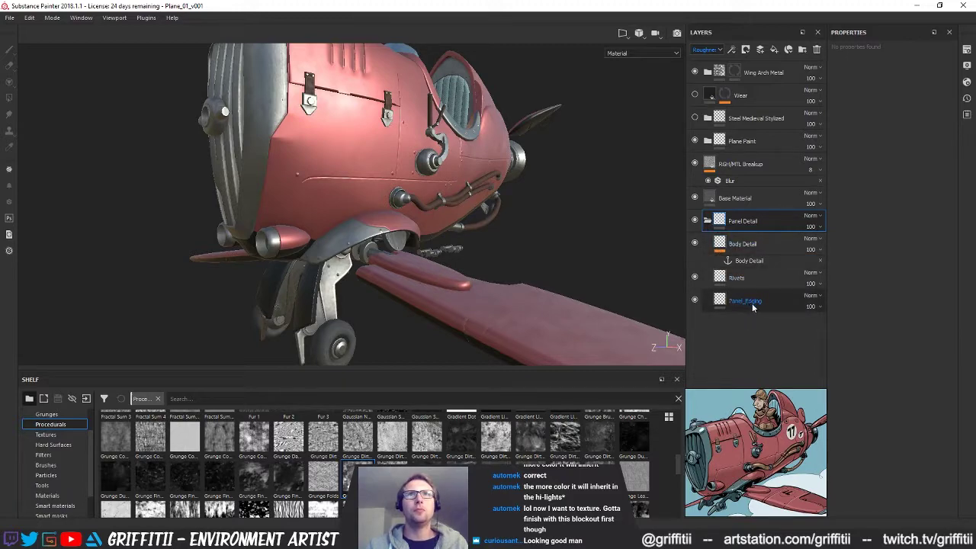
click(743, 302)
right_click(725, 302)
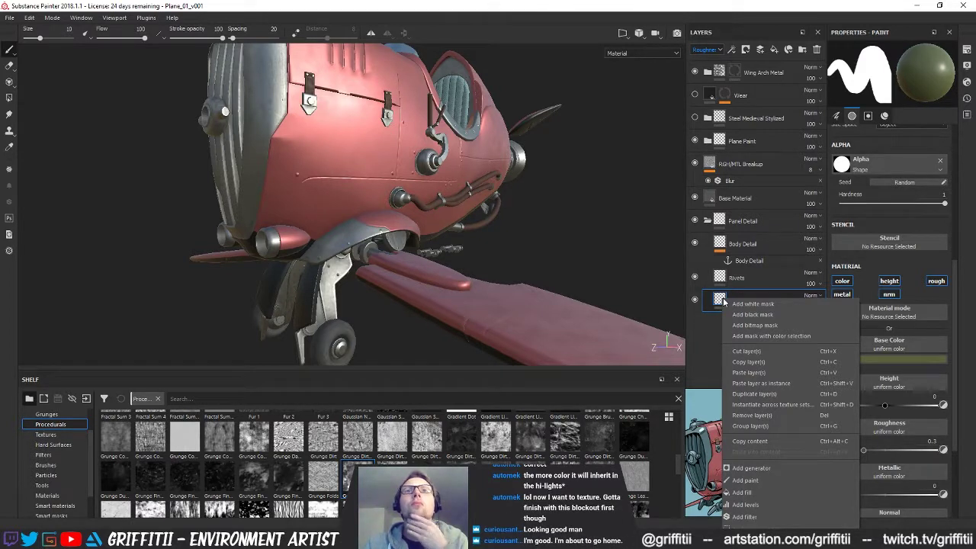
click(759, 441)
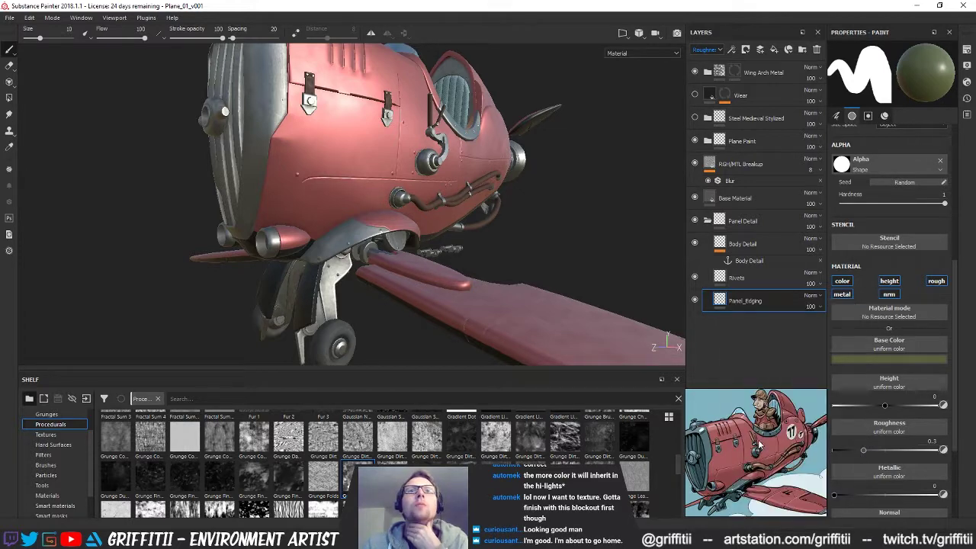
Try adding a black mask to the RGH/MTL Breakup layer, and remove the mask
click(734, 164)
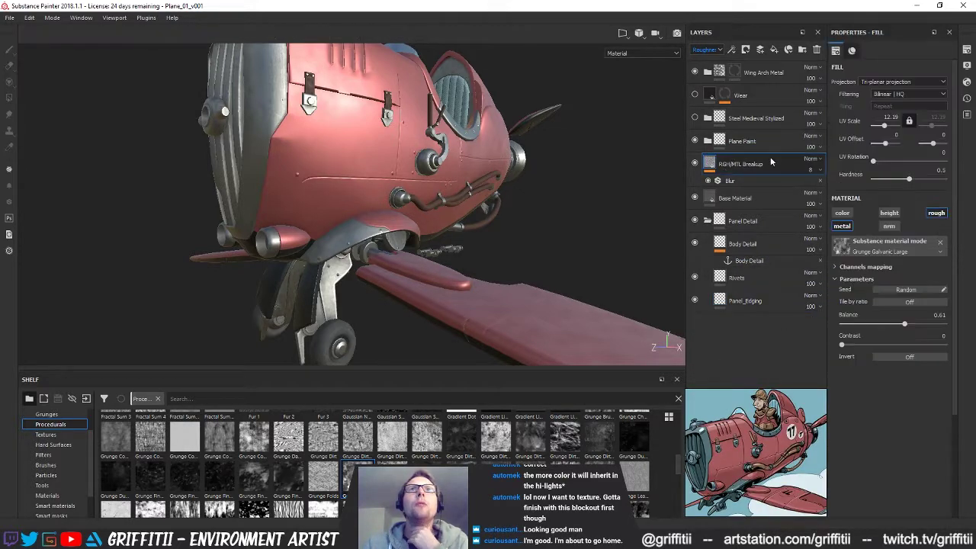
right_click(748, 163)
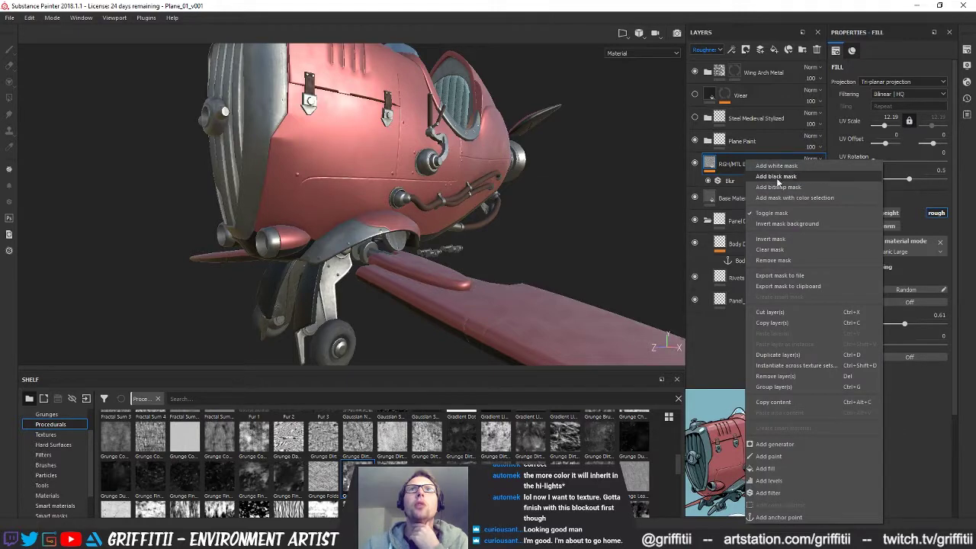
click(776, 176)
right_click(729, 163)
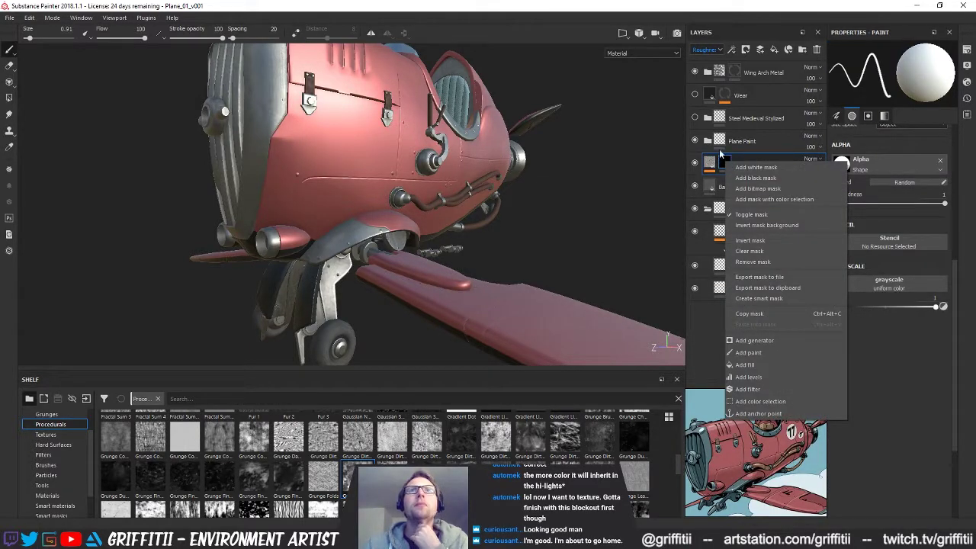
click(755, 314)
right_click(736, 166)
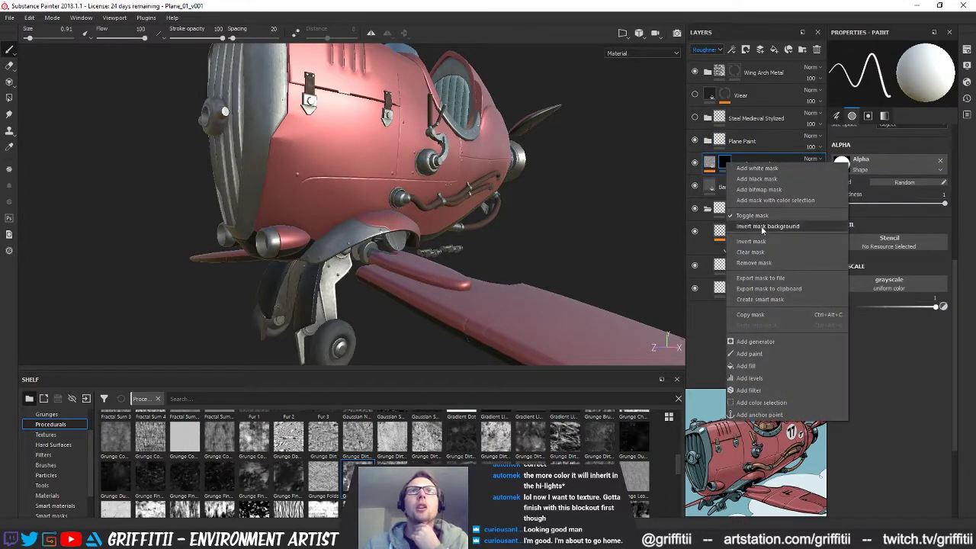
click(755, 263)
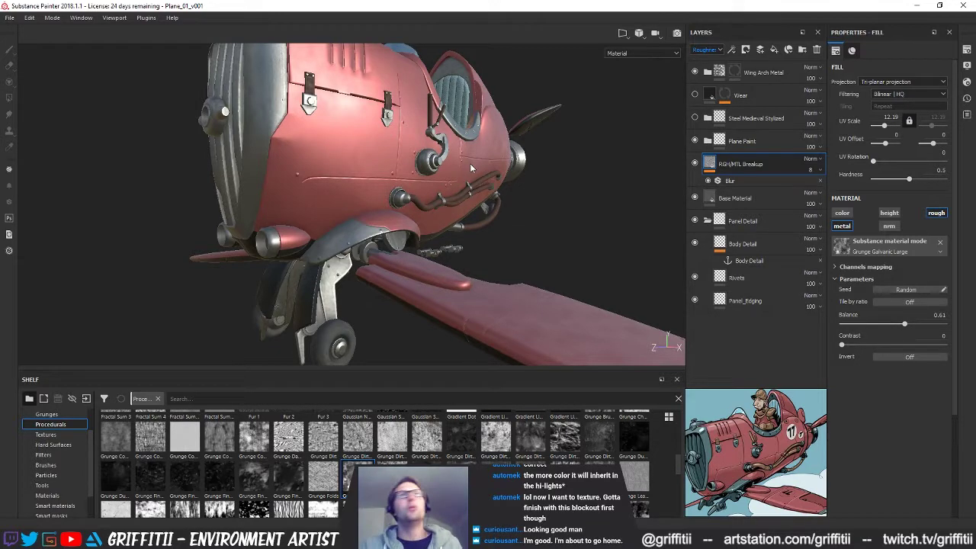
Examine how the highlights break up across the plane's red paint from different angles
alt+drag(432, 193, 267, 256)
alt+middle_drag(426, 275, 360, 236)
alt+drag(359, 236, 338, 280)
alt+right_drag(339, 279, 287, 273)
alt+drag(287, 273, 355, 274)
alt+right_drag(326, 236, 642, 269)
alt+right_drag(453, 255, 848, 212)
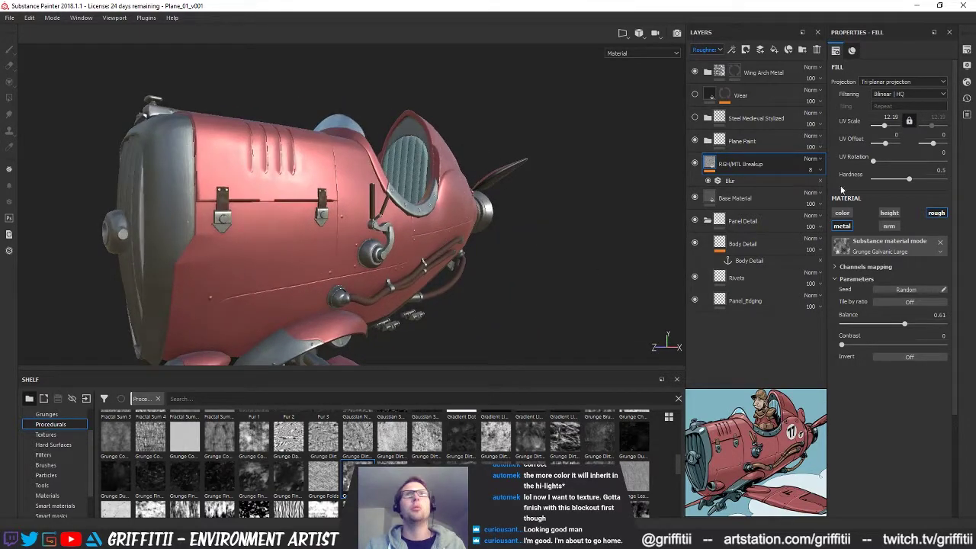
Test the RGH/MTL Breakup layer's roughness opacity at 14 and 7, ending with it at 10
click(816, 173)
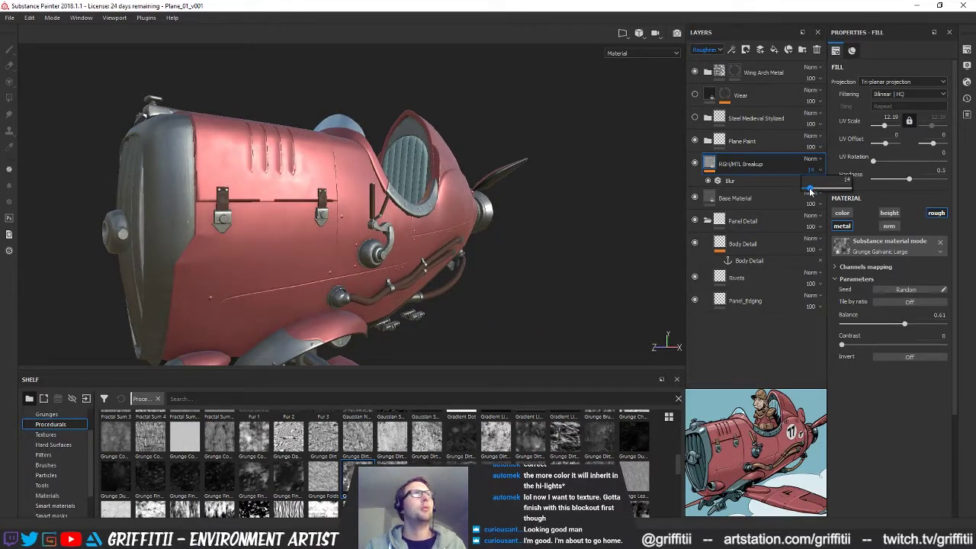
alt+right_drag(568, 217, 427, 255)
alt+middle_drag(427, 256, 418, 204)
alt+right_drag(418, 204, 387, 195)
click(814, 170)
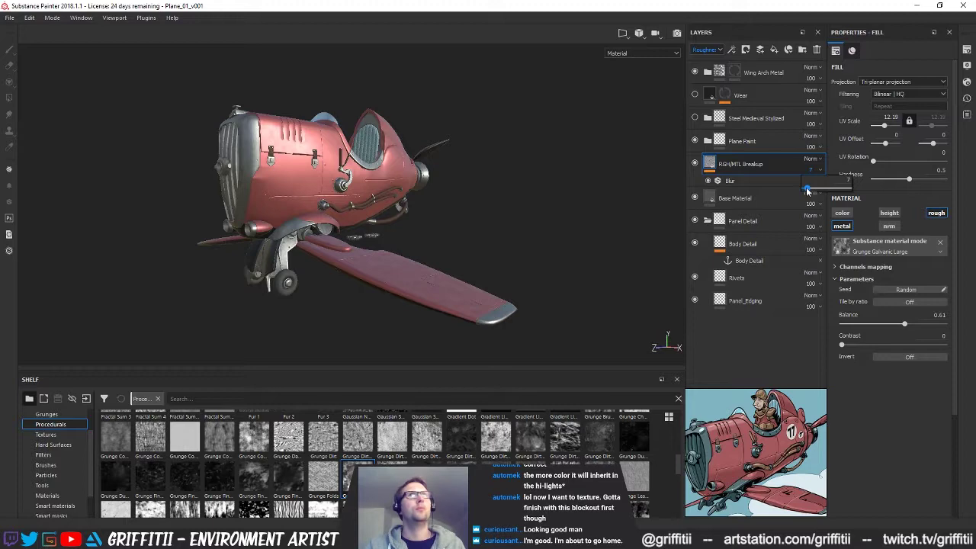
alt+drag(434, 183, 409, 214)
alt+drag(417, 267, 740, 141)
Set the RGH/MTL Breakup fill's UV scale to 10 and inspect the fuselage paint up close
scroll(425, 257, up, 5)
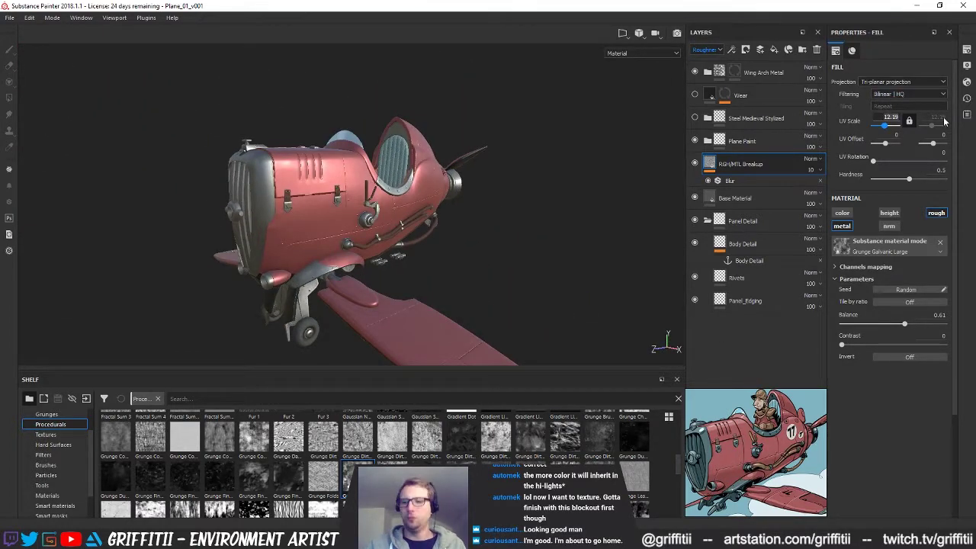
alt+drag(557, 172, 462, 180)
scroll(523, 188, up, 4)
alt+middle_drag(462, 180, 494, 180)
alt+right_drag(494, 180, 575, 185)
alt+middle_drag(575, 185, 574, 203)
alt+right_drag(526, 183, 564, 174)
alt+drag(565, 174, 650, 180)
Add Levels to RGH/MTL Breakup affecting the Roughness channel, with input levels of 0.384 black, 2.484 midtone and 0.806 white
right_click(734, 163)
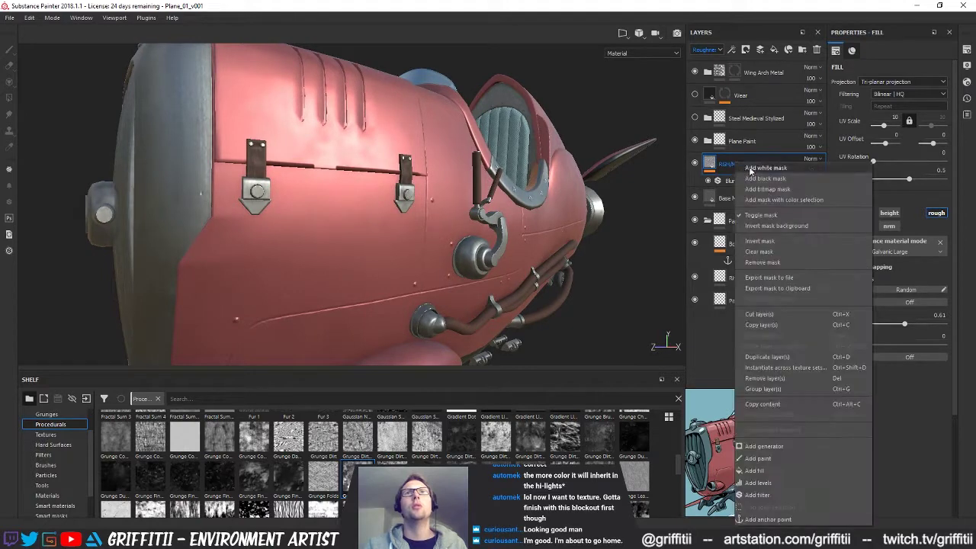
click(779, 482)
click(901, 69)
click(900, 91)
drag(837, 88, 918, 92)
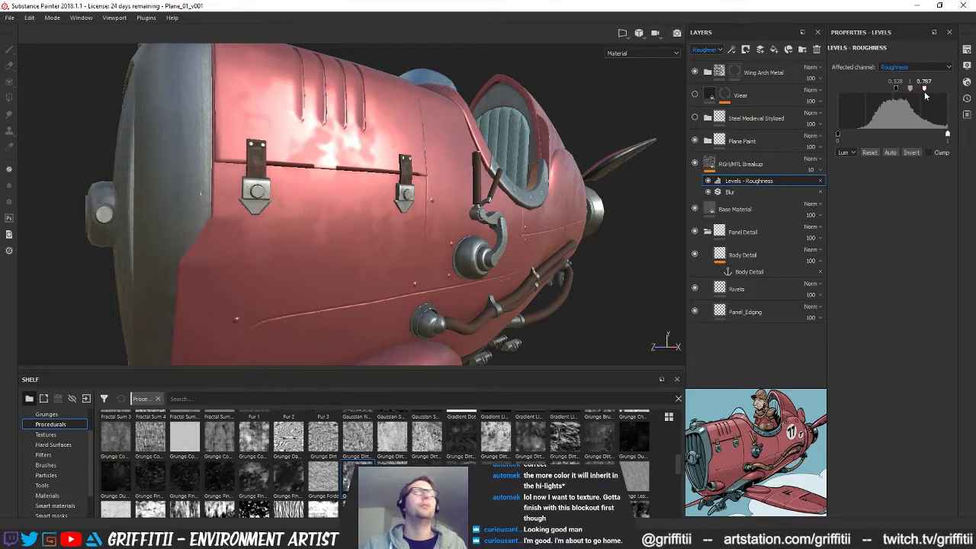
mouse_move(896, 90)
mouse_down()
mouse_move(870, 89)
mouse_move(906, 91)
mouse_up()
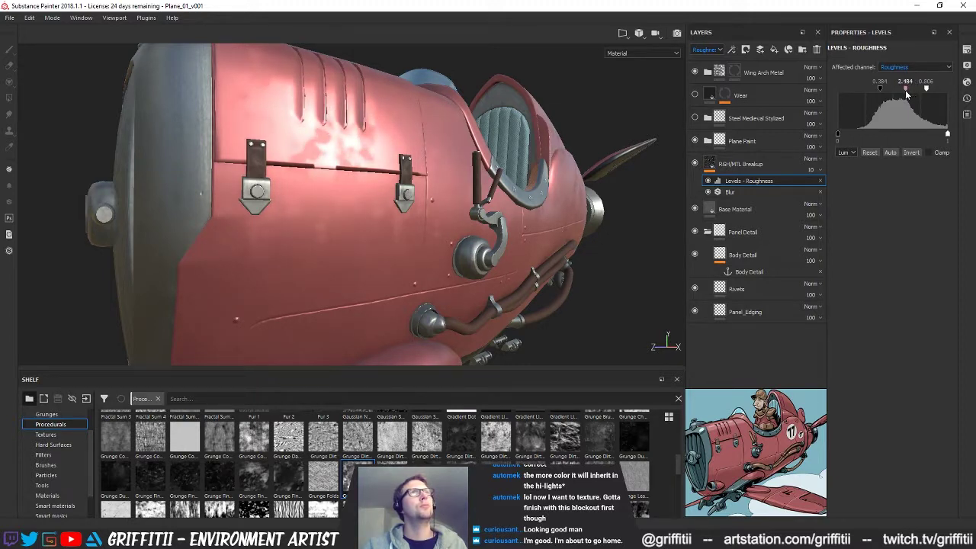
Widen the roughness Levels input range of RGH/MTL Breakup to 0 black and 1 white
drag(945, 90, 949, 90)
alt+drag(440, 283, 347, 206)
alt+right_drag(347, 206, 353, 212)
alt+drag(353, 211, 366, 216)
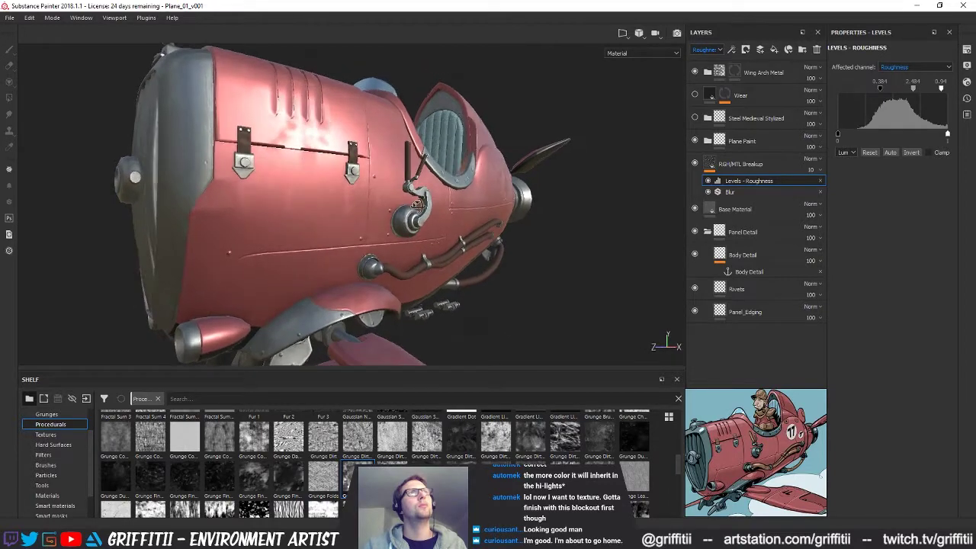
drag(872, 90, 850, 94)
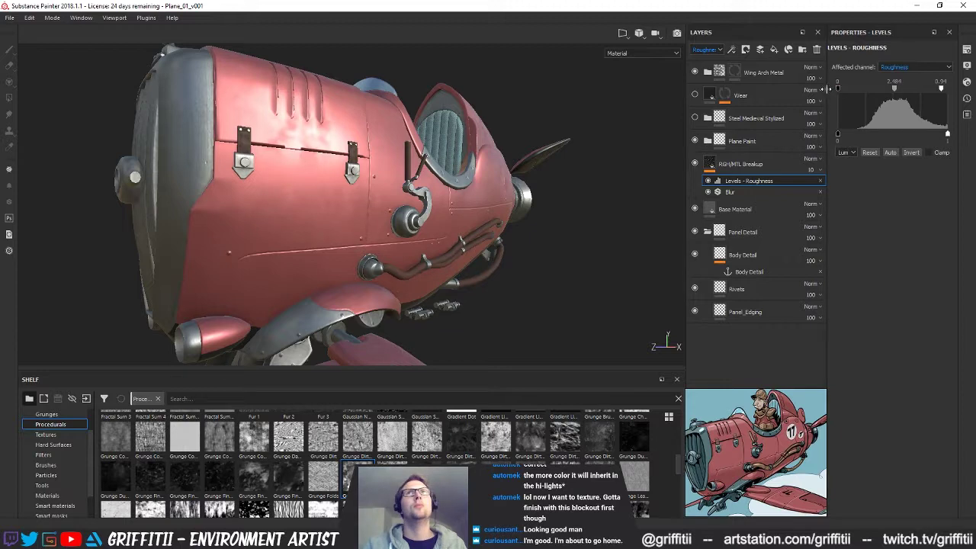
drag(941, 89, 968, 95)
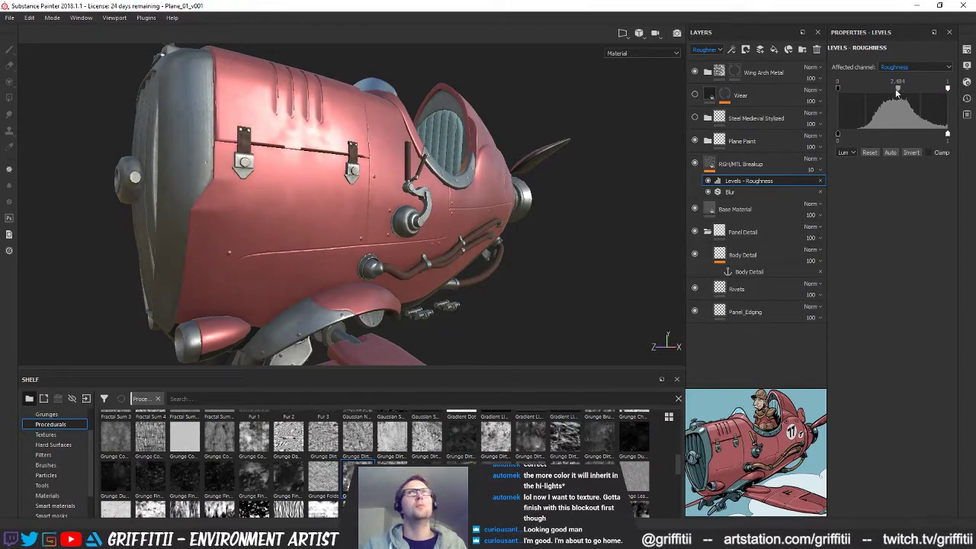
Set the roughness Levels input black point to 0.384 and the midtone to 0.528, checking the highlights on the fuselage
drag(884, 93, 908, 99)
alt+drag(393, 169, 316, 168)
drag(907, 91, 866, 93)
alt+drag(427, 175, 460, 177)
mouse_move(862, 88)
mouse_down()
mouse_move(921, 91)
mouse_move(881, 91)
mouse_up()
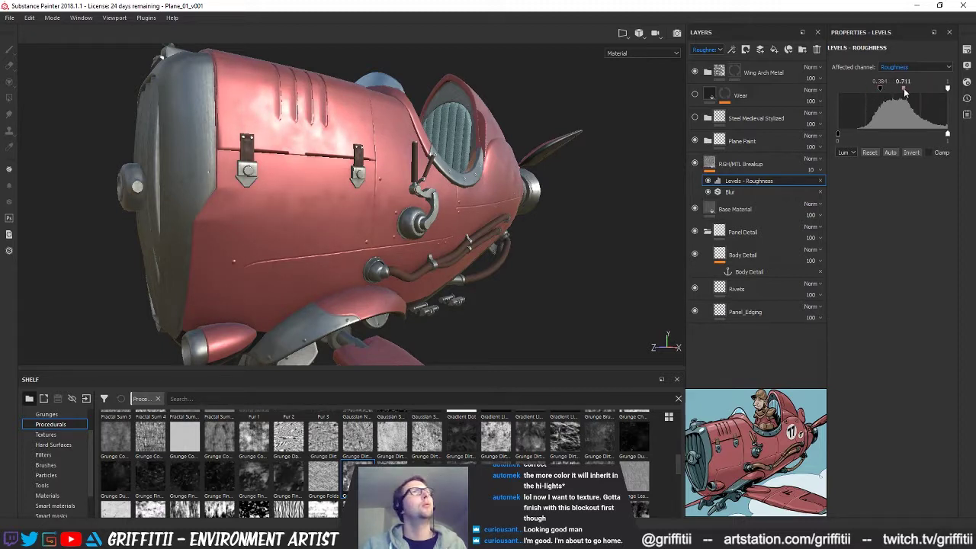
alt+drag(345, 207, 343, 229)
scroll(326, 214, down, 3)
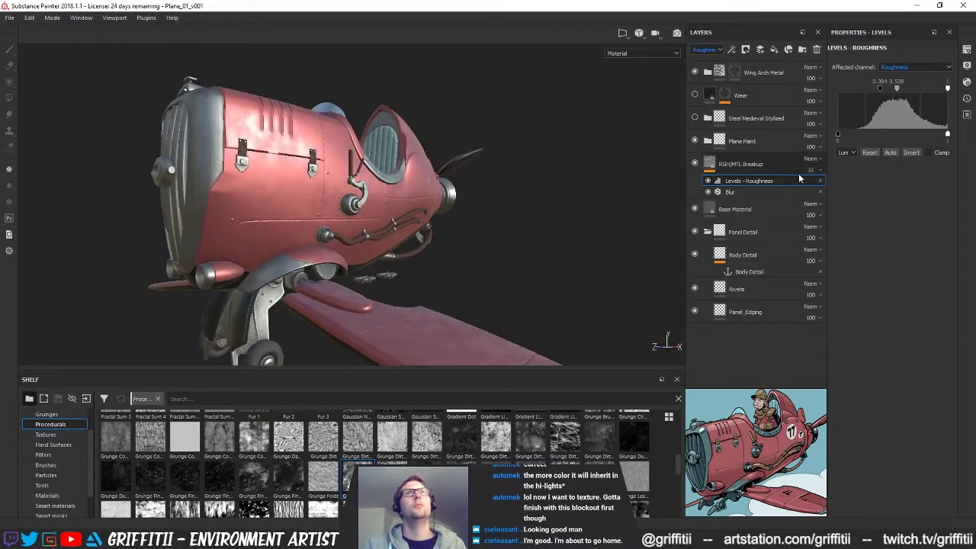
Set the RGH/MTL Breakup layer's roughness opacity to 5 and check the paint under rotated environment lighting
click(810, 171)
drag(808, 188, 805, 190)
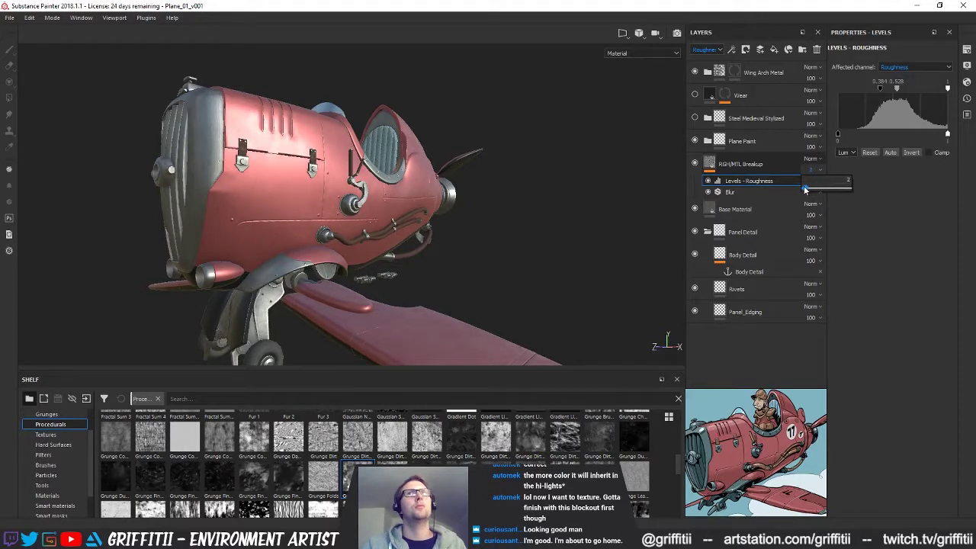
shift+right_drag(603, 200, 539, 185)
alt+drag(539, 186, 377, 194)
shift+right_drag(377, 194, 398, 185)
mouse_move(397, 185)
alt+mouse_down()
mouse_move(520, 266)
mouse_move(434, 203)
mouse_move(453, 188)
mouse_move(426, 227)
mouse_move(393, 166)
mouse_move(404, 168)
alt+mouse_up()
shift+right_drag(404, 168, 442, 172)
alt+drag(443, 172, 433, 159)
shift+right_drag(433, 160, 462, 162)
alt+drag(462, 161, 350, 194)
scroll(485, 180, down, 3)
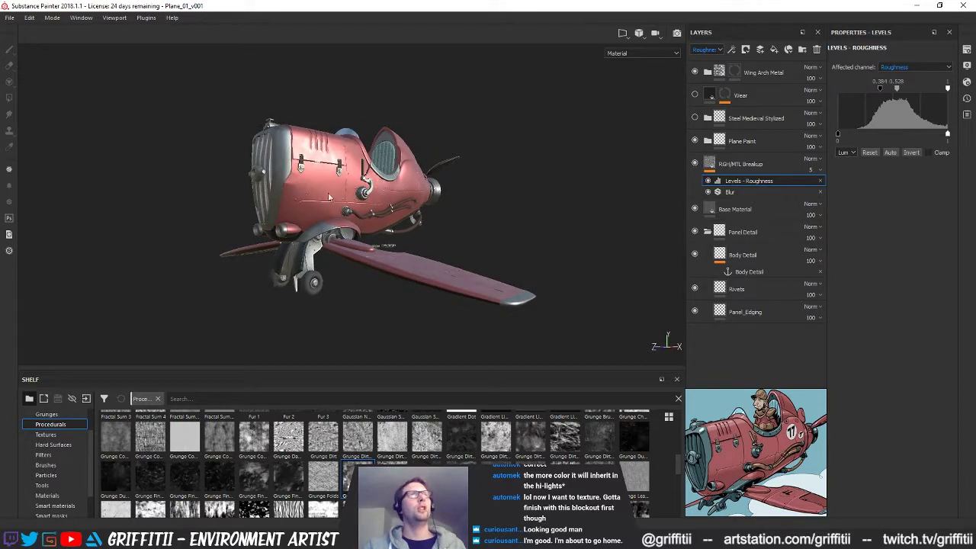
Examine the RGH/MTL Breakup layer's effect on the whole plane and up close on the fuselage
mouse_move(456, 198)
alt+mouse_down()
mouse_move(436, 195)
mouse_move(449, 194)
alt+mouse_up()
scroll(442, 199, up, 1)
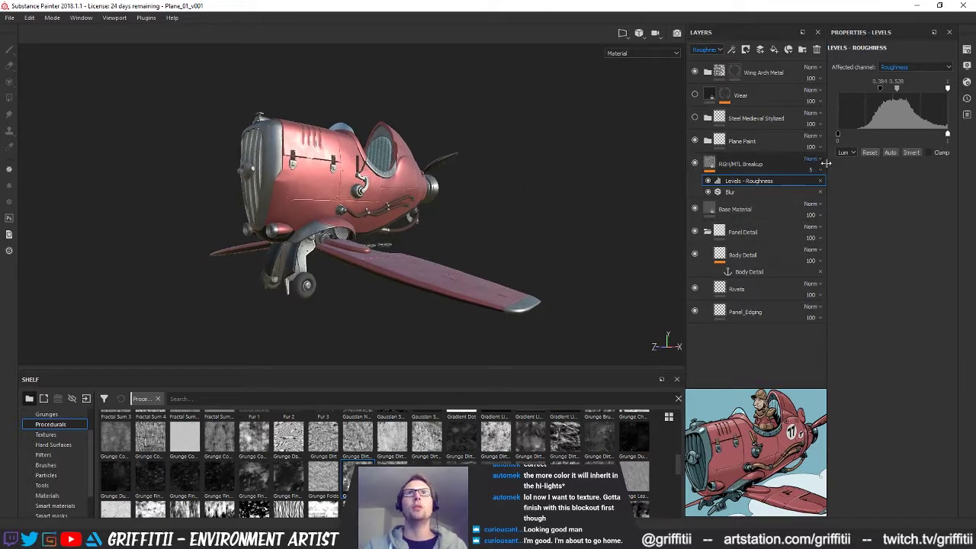
click(734, 164)
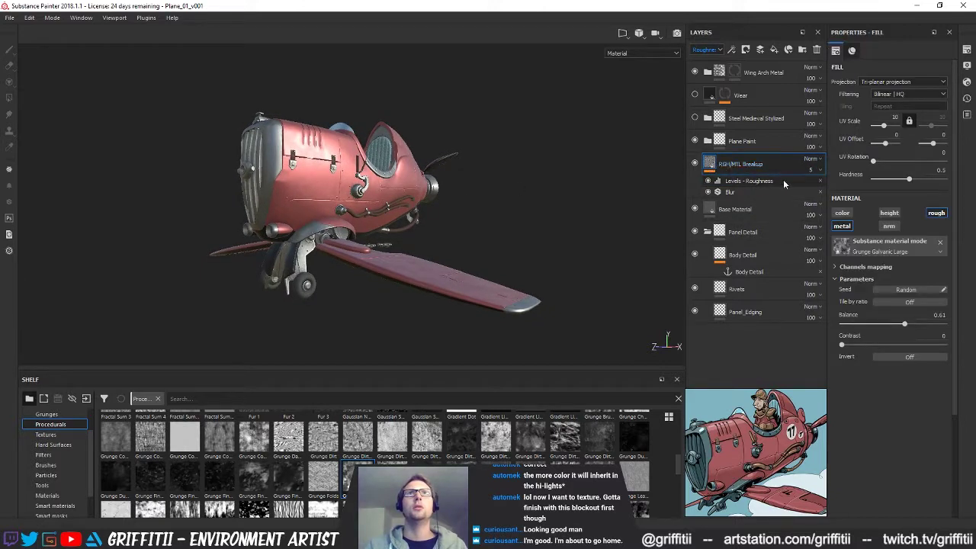
alt+drag(579, 205, 492, 210)
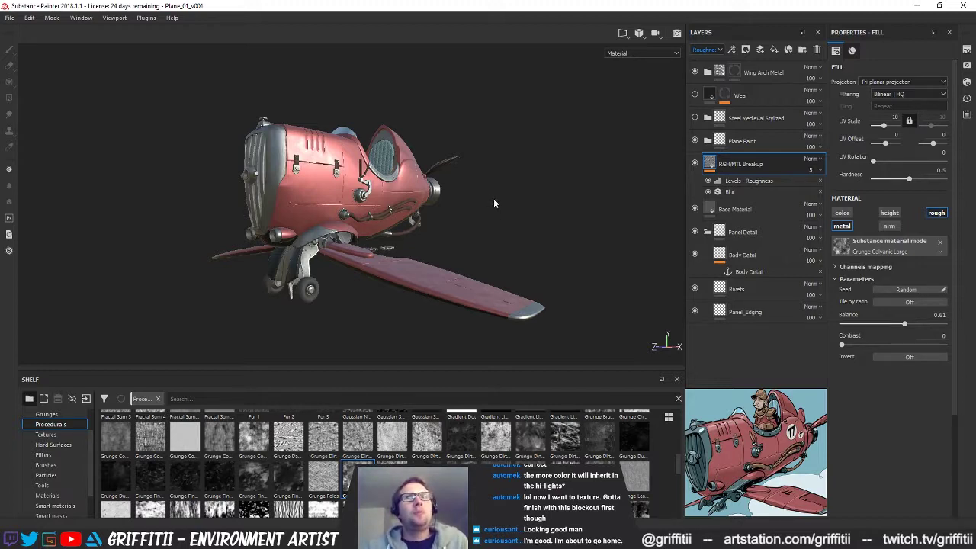
alt+drag(450, 221, 371, 221)
alt+right_drag(371, 221, 404, 229)
alt+drag(366, 227, 386, 222)
alt+right_drag(386, 222, 427, 232)
alt+drag(427, 232, 457, 245)
alt+drag(318, 188, 346, 201)
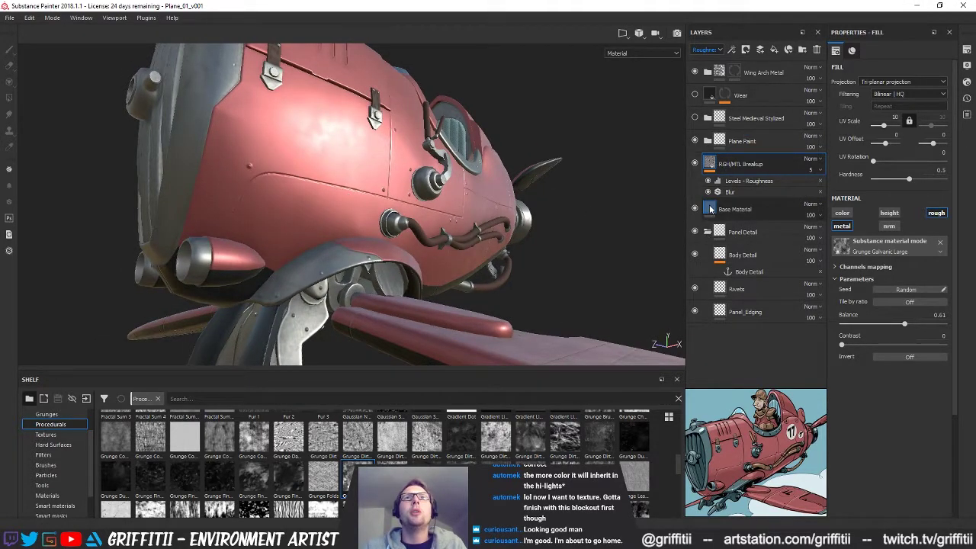
Add a fill layer with a black mask directly above the Wear layer
click(710, 94)
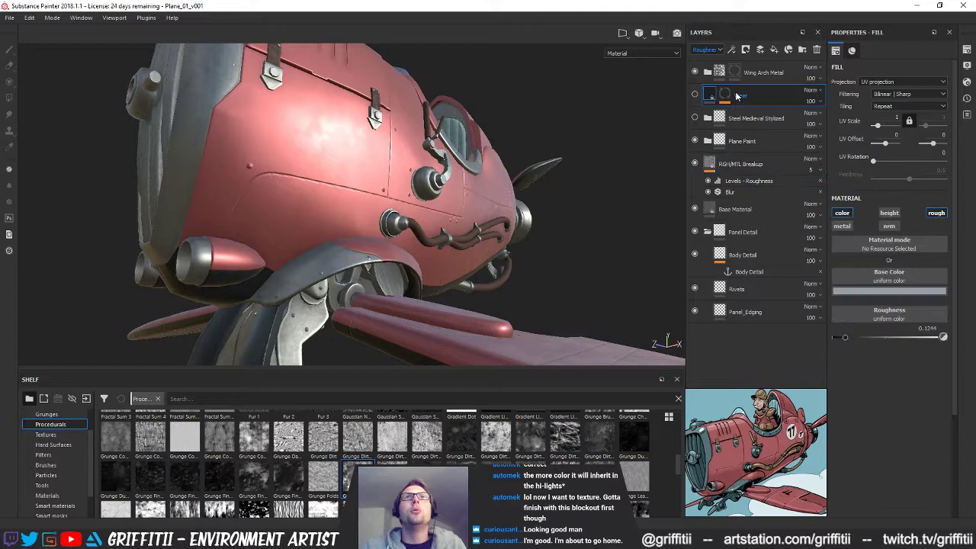
click(774, 50)
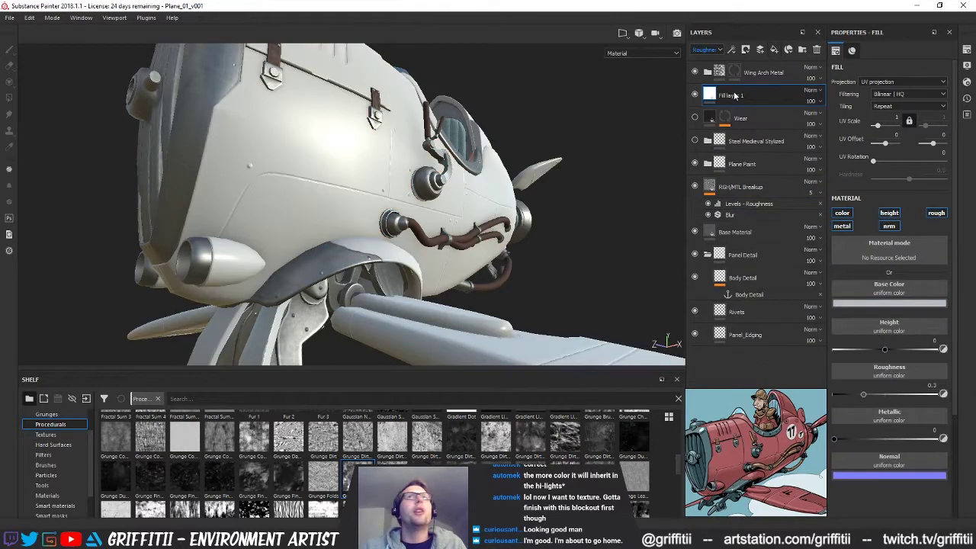
right_click(719, 95)
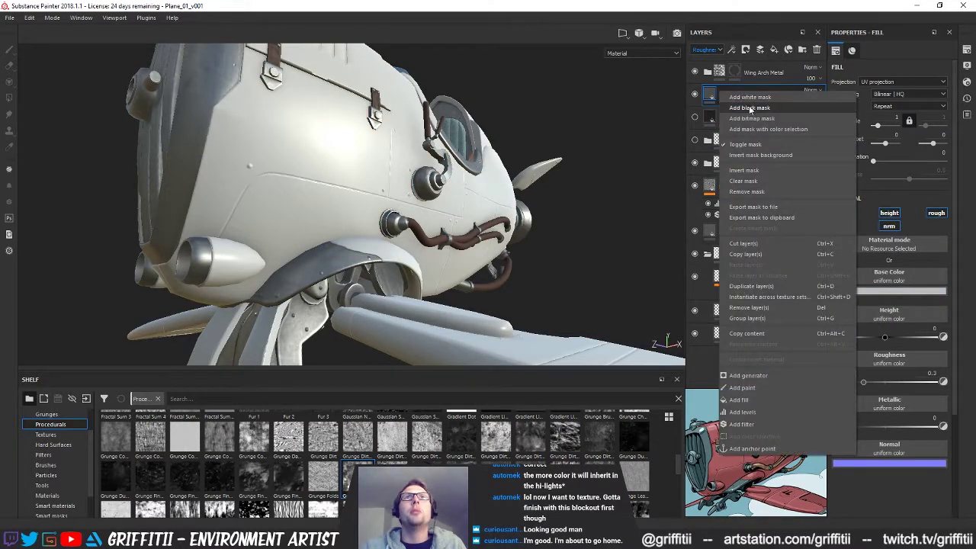
click(751, 110)
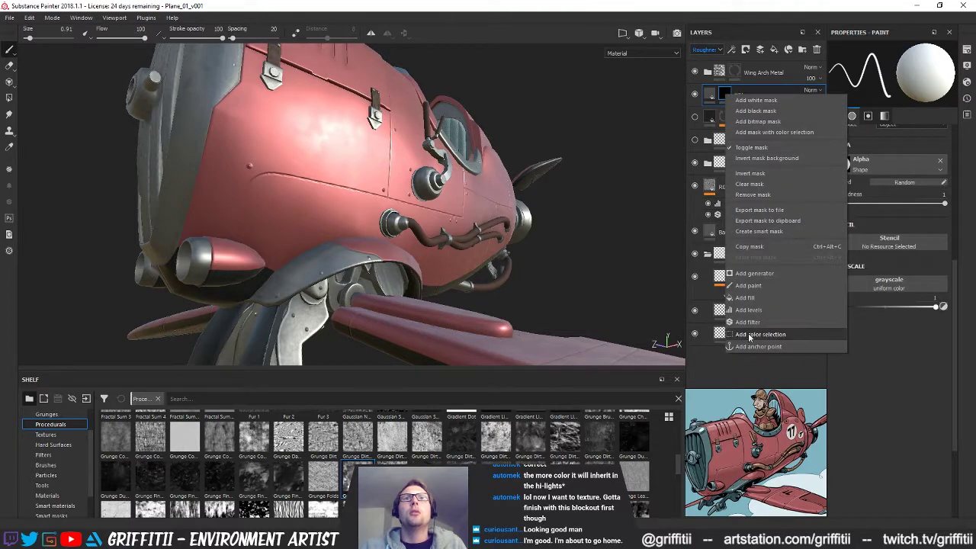
click(905, 355)
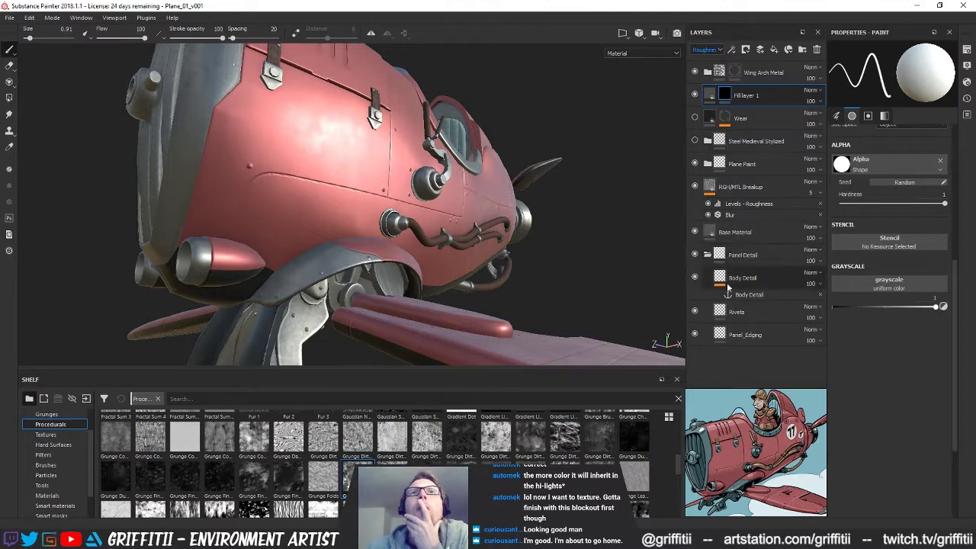
scroll(904, 285, up, 3)
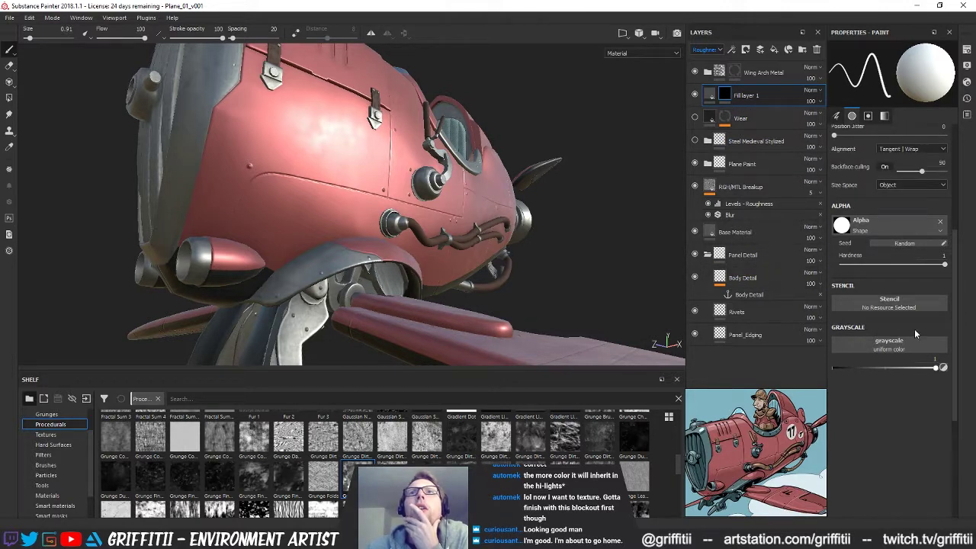
scroll(915, 330, up, 2)
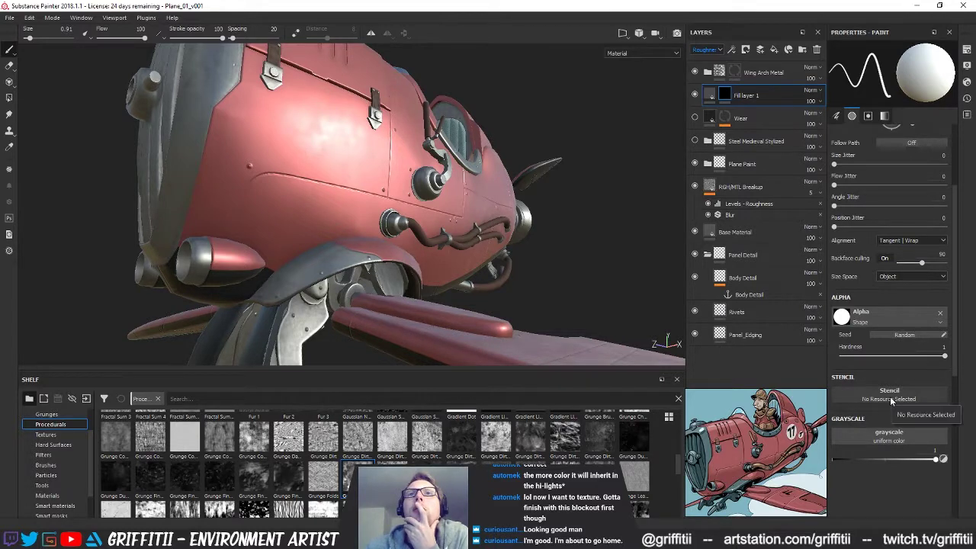
click(868, 447)
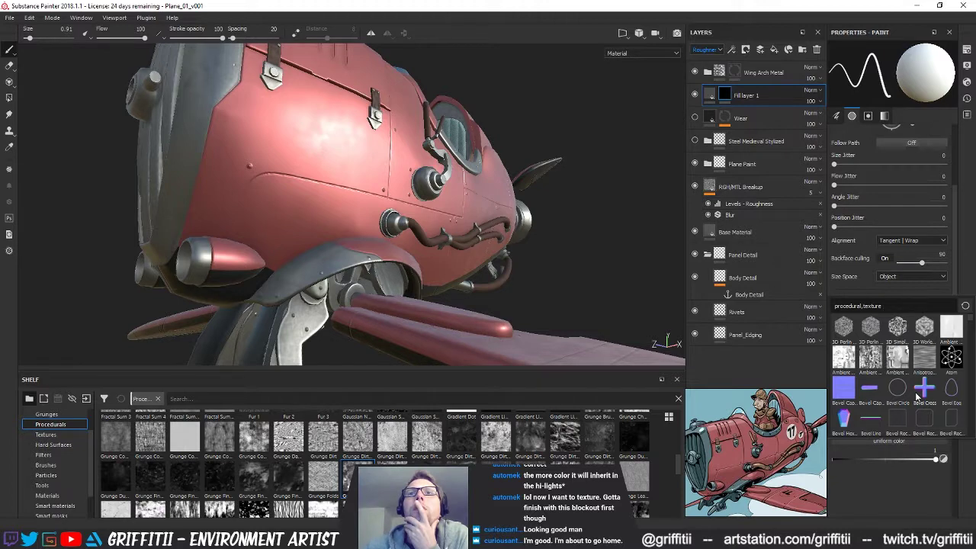
click(892, 397)
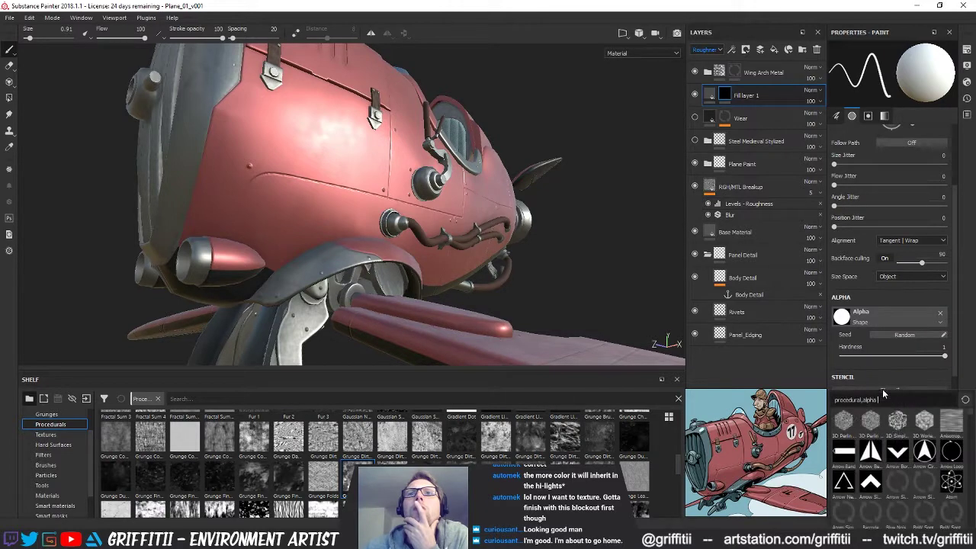
scroll(861, 285, up, 3)
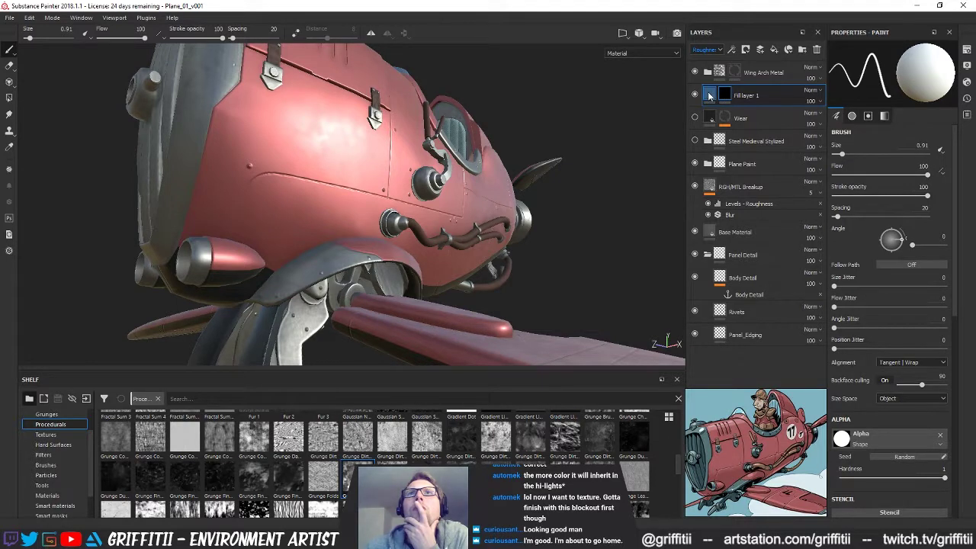
Reference the Body Detail anchor in the new fill's Base Color and test its alpha behavior, ending on Keep alpha
click(709, 95)
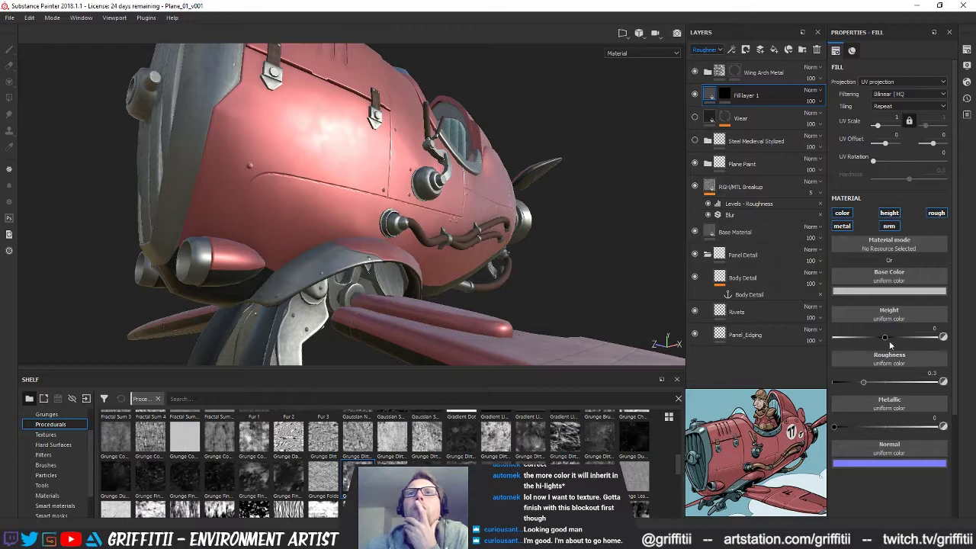
click(881, 276)
click(899, 282)
click(862, 298)
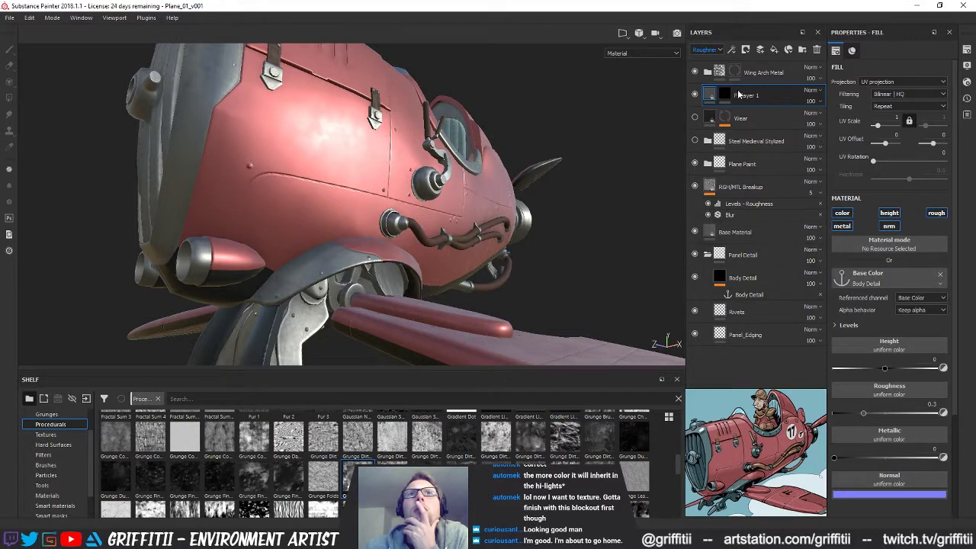
click(916, 310)
click(915, 325)
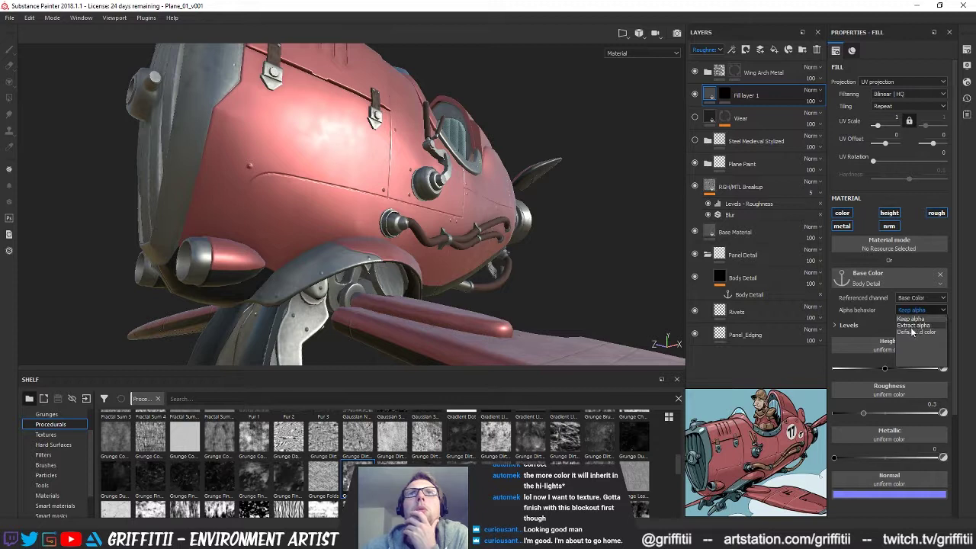
click(916, 310)
click(915, 318)
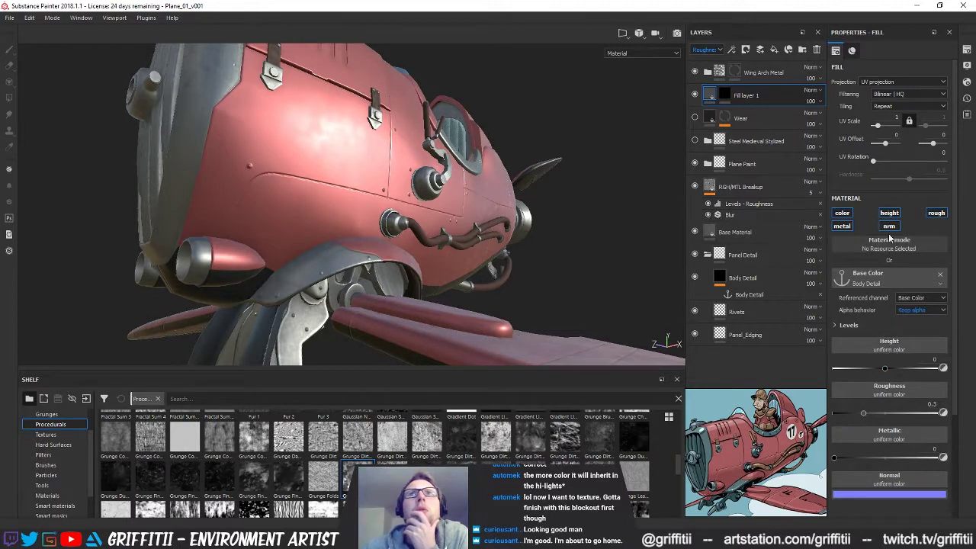
Disable the fill's normal, metallic, height and roughness channels, leaving only color active
click(889, 226)
click(841, 225)
click(889, 212)
click(936, 213)
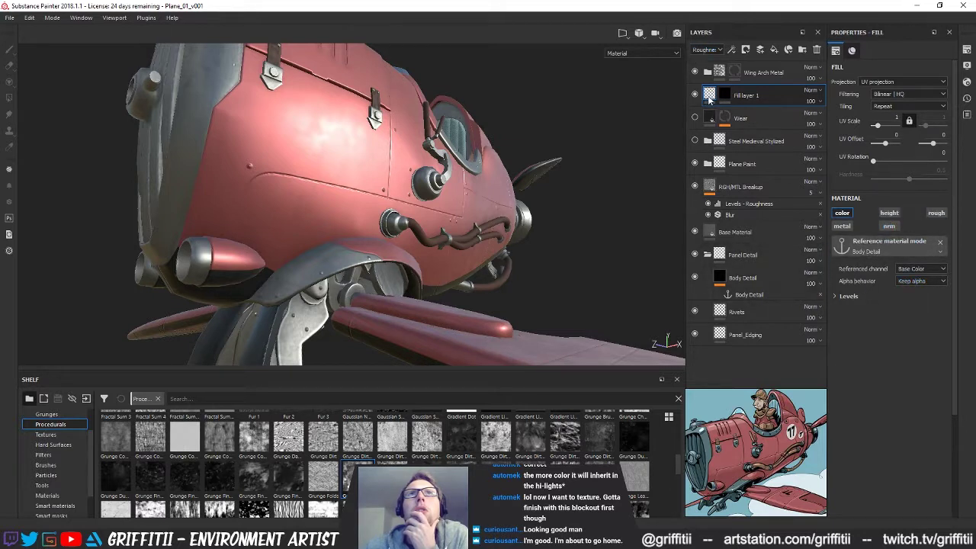
mouse_move(711, 96)
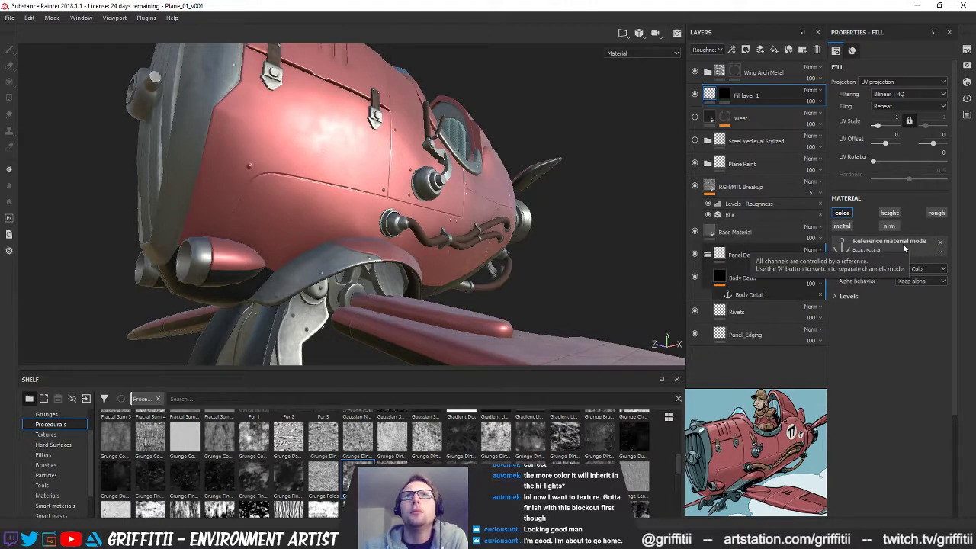
Try a levels midtone of 0.871 on the Body Detail reference and delete the new fill layer
click(898, 244)
click(855, 263)
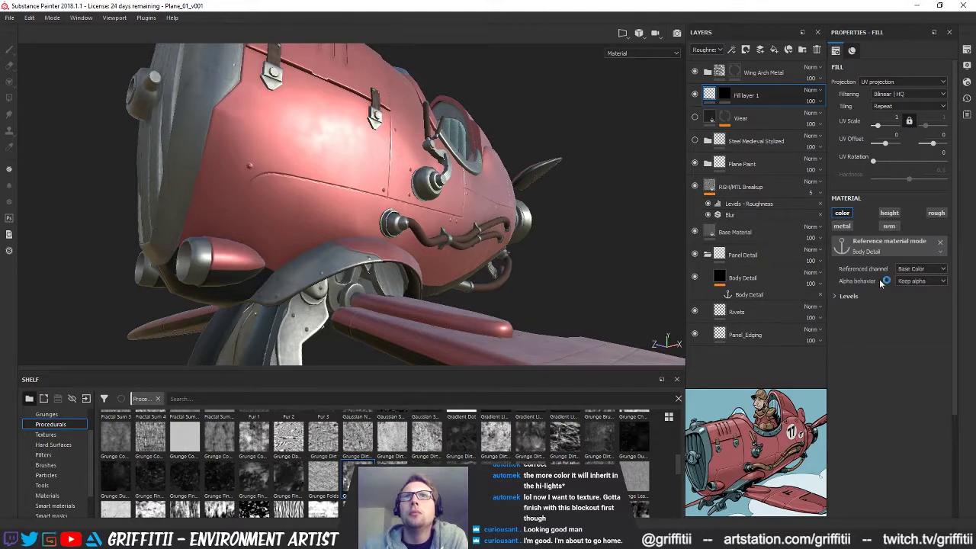
click(847, 297)
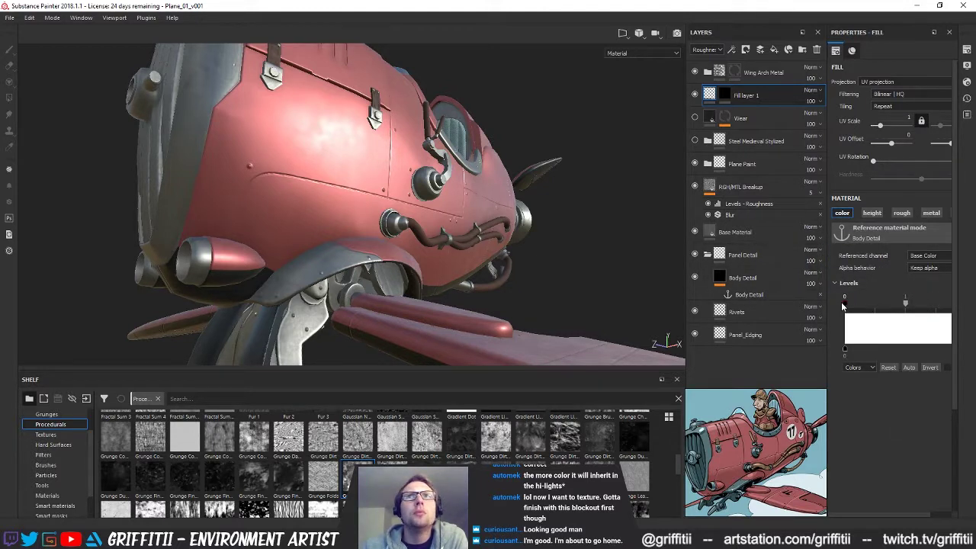
mouse_move(906, 306)
mouse_down()
mouse_move(941, 310)
mouse_move(898, 314)
mouse_up()
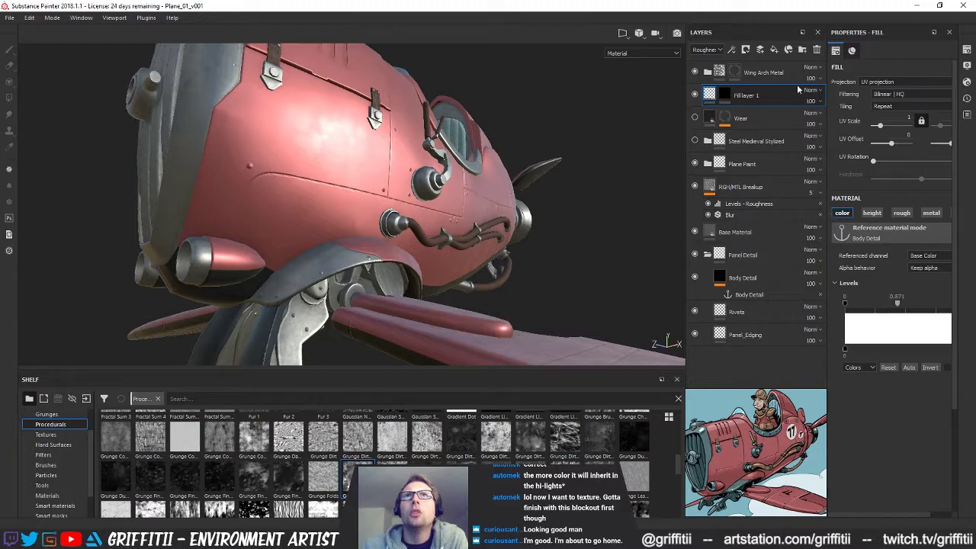
click(816, 49)
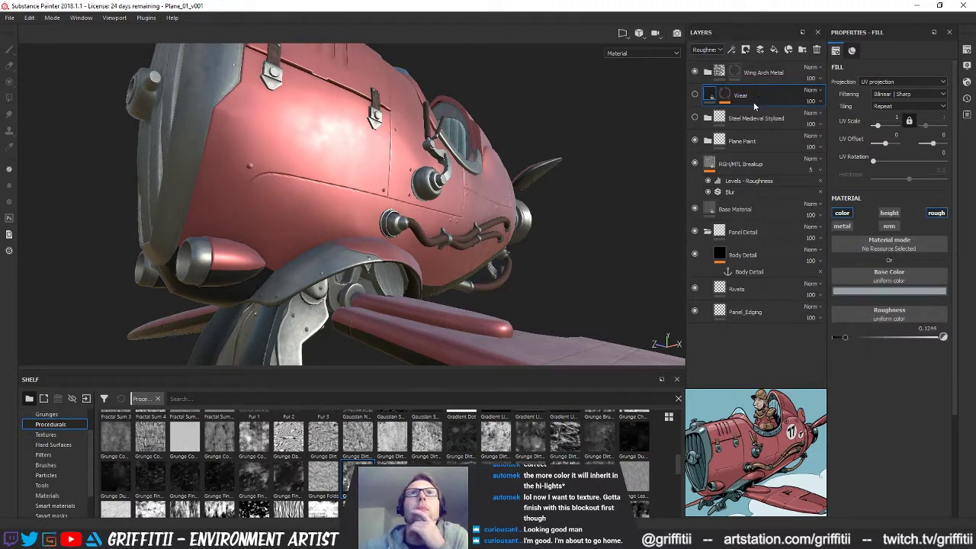
Duplicate the Panel_Edging layer and move the copy between the Wear layer and the Steel Medieval Stylized folder
alt+drag(490, 265, 419, 268)
alt+right_drag(534, 275, 771, 285)
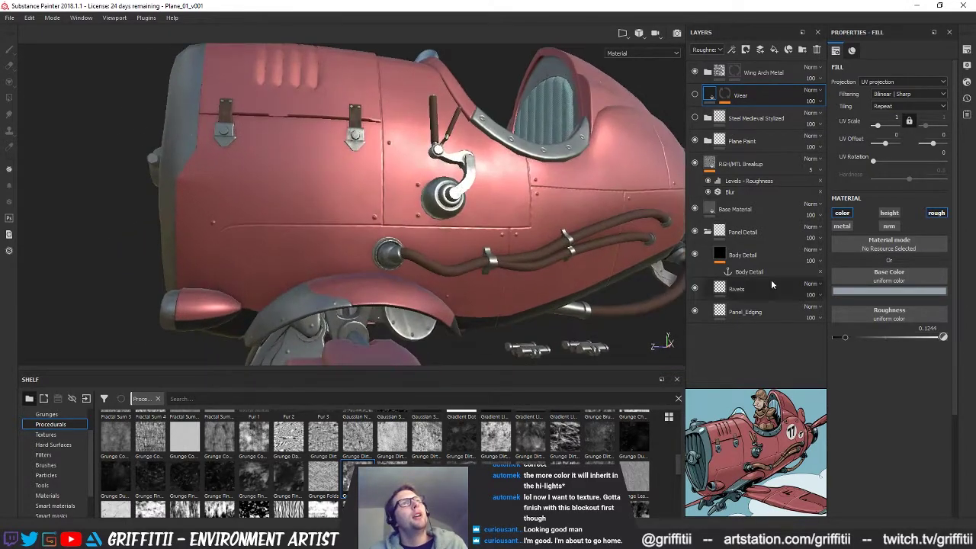
alt+drag(404, 248, 440, 240)
alt+right_drag(441, 240, 369, 256)
alt+drag(412, 255, 450, 245)
click(719, 309)
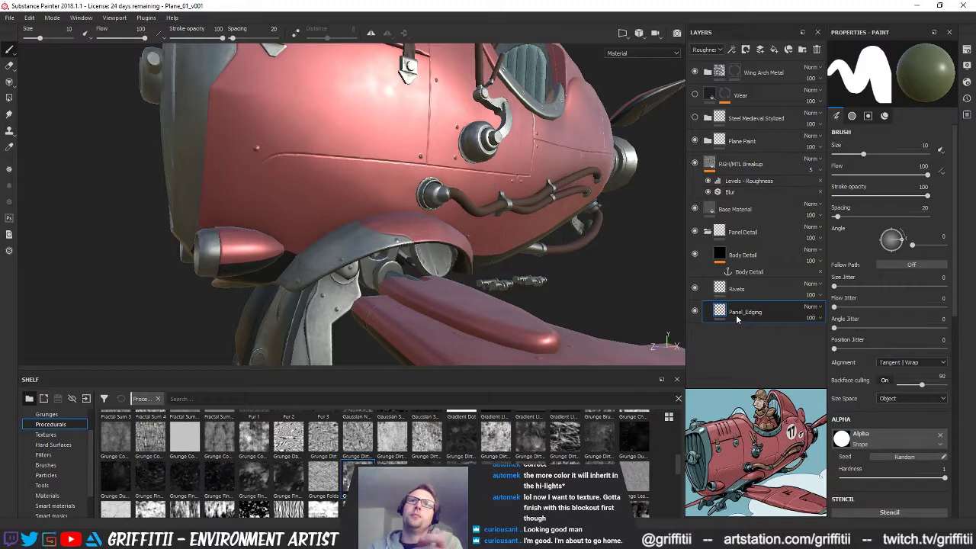
double_click(736, 312)
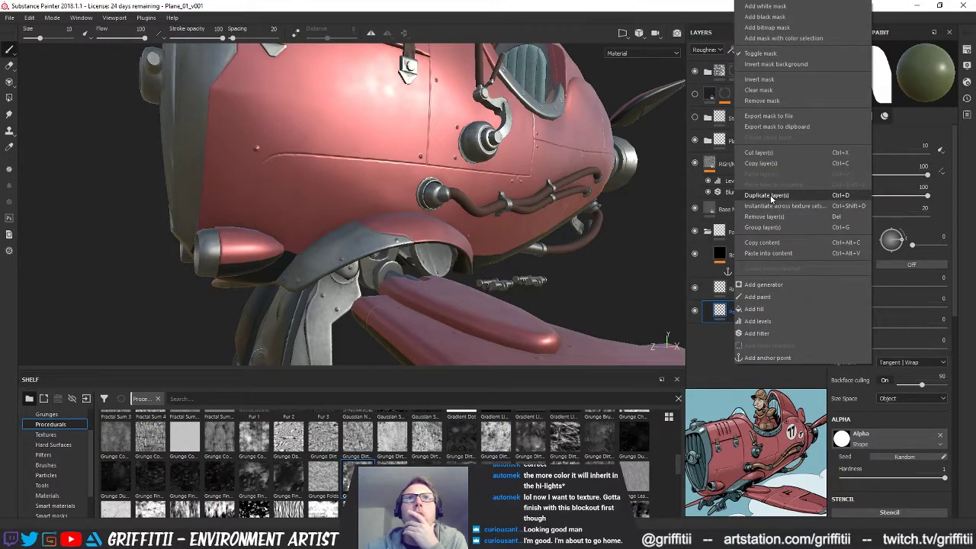
click(766, 203)
drag(732, 312, 730, 118)
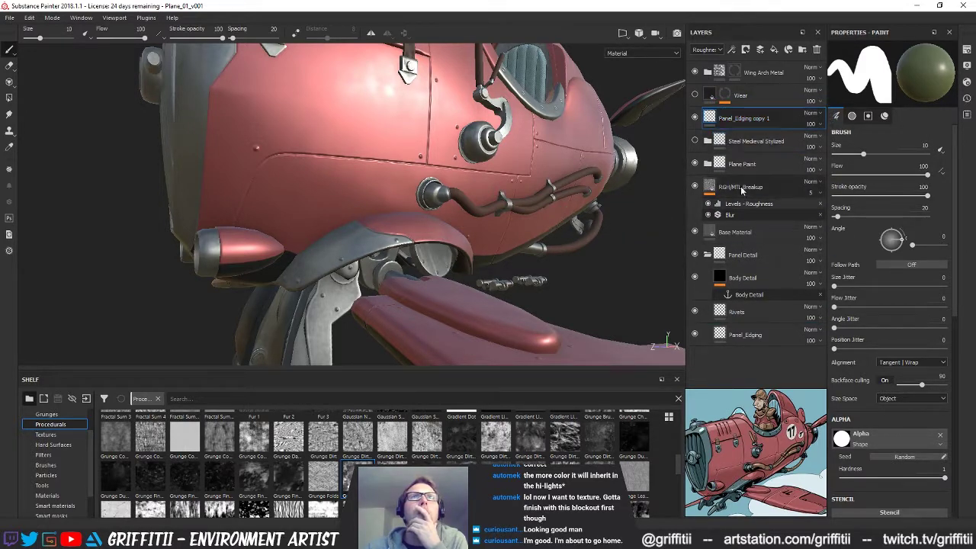
Leave only the color channel active in the paint material for the Panel_Edging copy and set its base color to black
scroll(895, 345, down, 6)
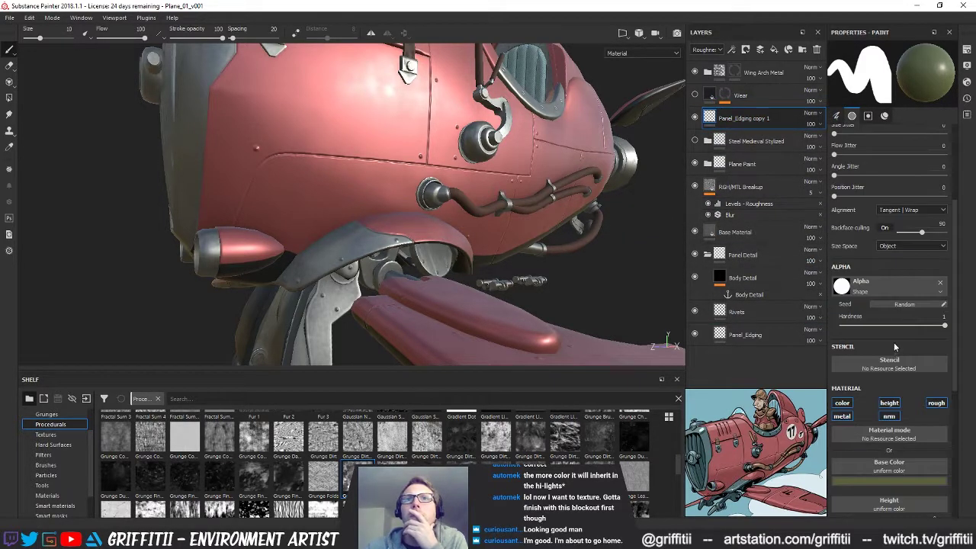
click(848, 295)
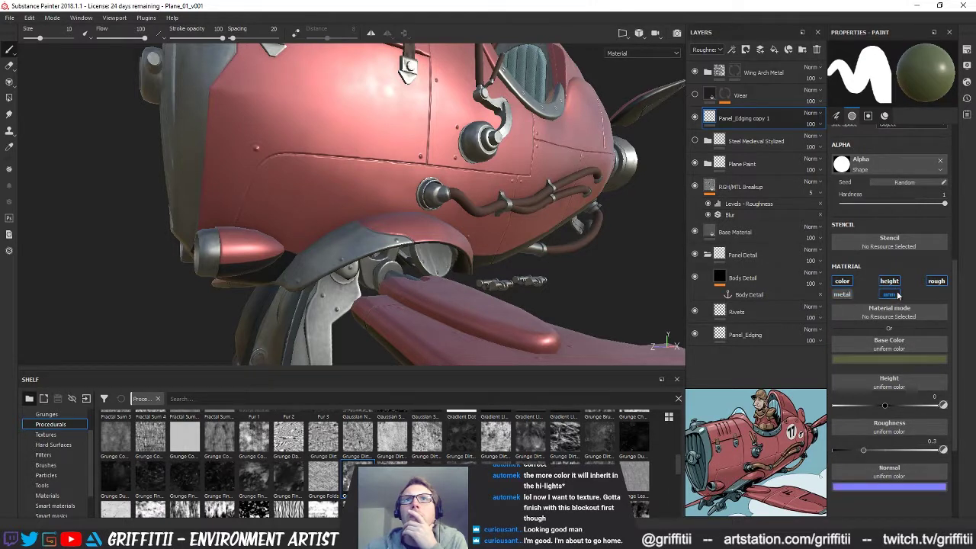
click(897, 295)
click(894, 282)
click(936, 282)
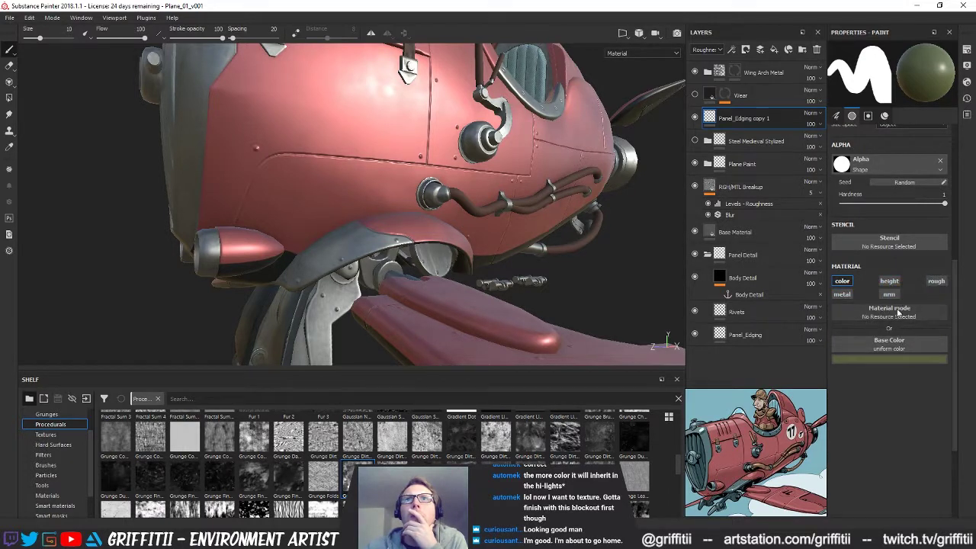
click(881, 358)
drag(861, 435, 828, 472)
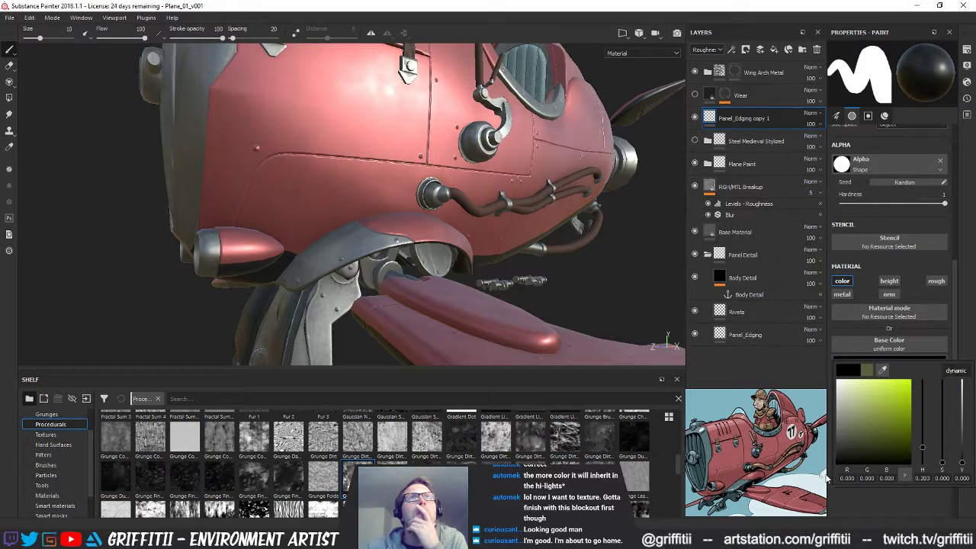
click(914, 499)
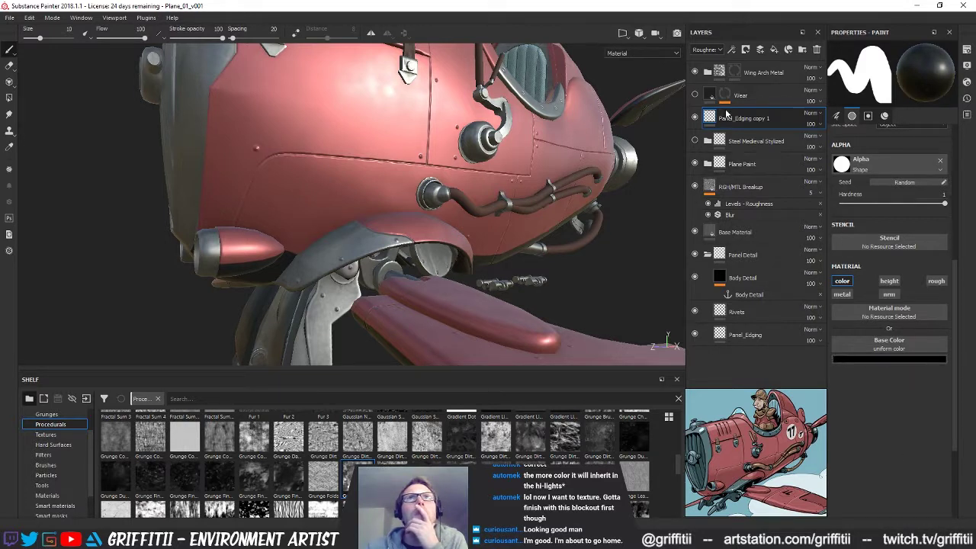
Show the layer stack's Base Color channel and set the Panel_Edging copy's blending mode to Normal
click(713, 48)
click(709, 62)
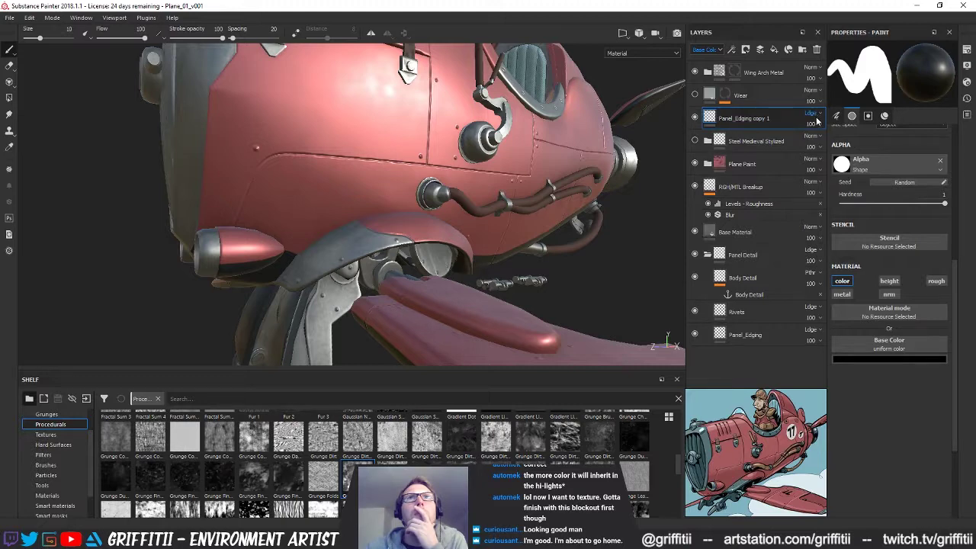
click(813, 113)
click(816, 124)
Compare the fuselage panel lines with the Panel_Edging copy hidden and shown, and delete the copied layer
mouse_move(712, 120)
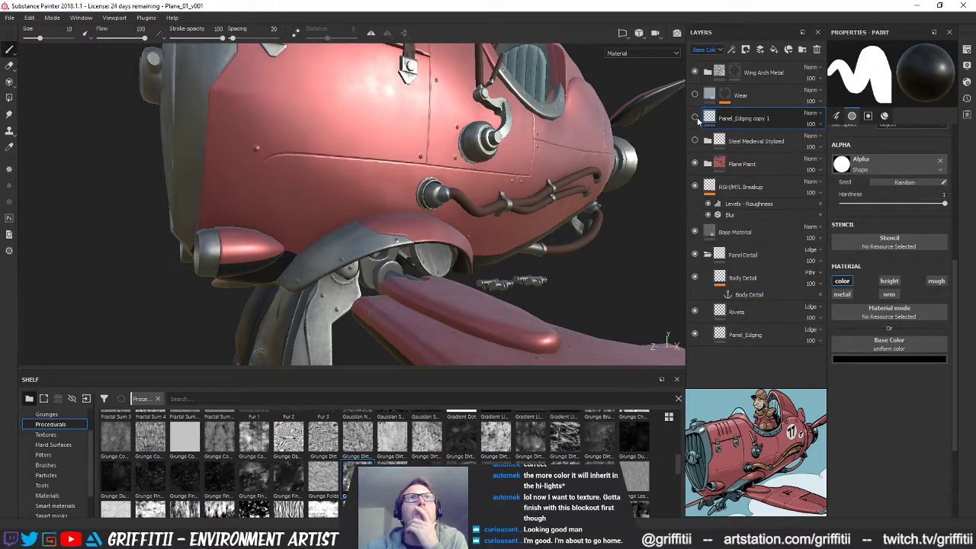
mouse_move(495, 194)
alt+mouse_down()
mouse_move(381, 228)
mouse_move(396, 218)
alt+mouse_up()
alt+right_drag(389, 194, 438, 244)
mouse_move(438, 244)
alt+mouse_down()
mouse_move(470, 222)
mouse_move(620, 218)
alt+mouse_up()
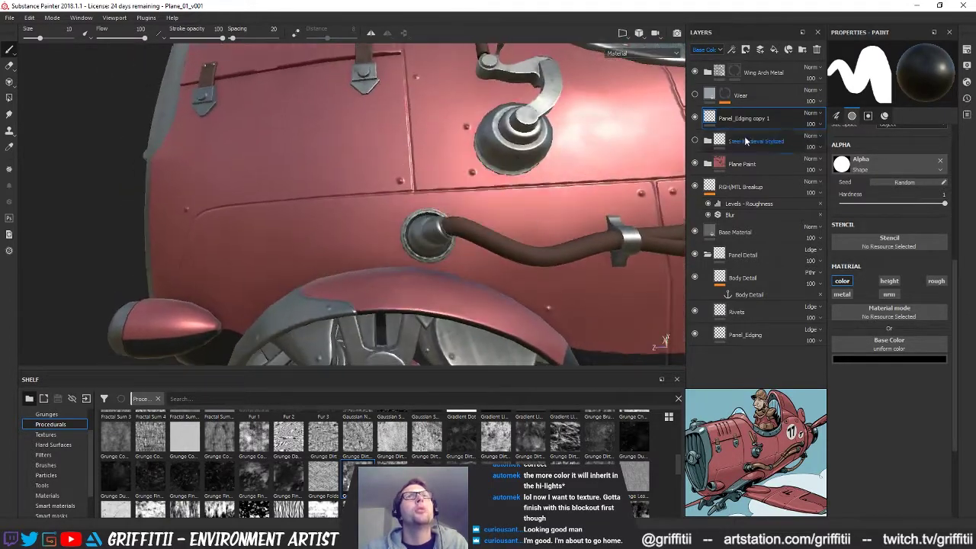
click(695, 118)
click(695, 118)
click(695, 118)
click(694, 118)
alt+drag(457, 210, 560, 221)
alt+right_drag(561, 221, 481, 209)
mouse_move(480, 210)
alt+mouse_down()
mouse_move(394, 236)
mouse_move(456, 231)
alt+mouse_up()
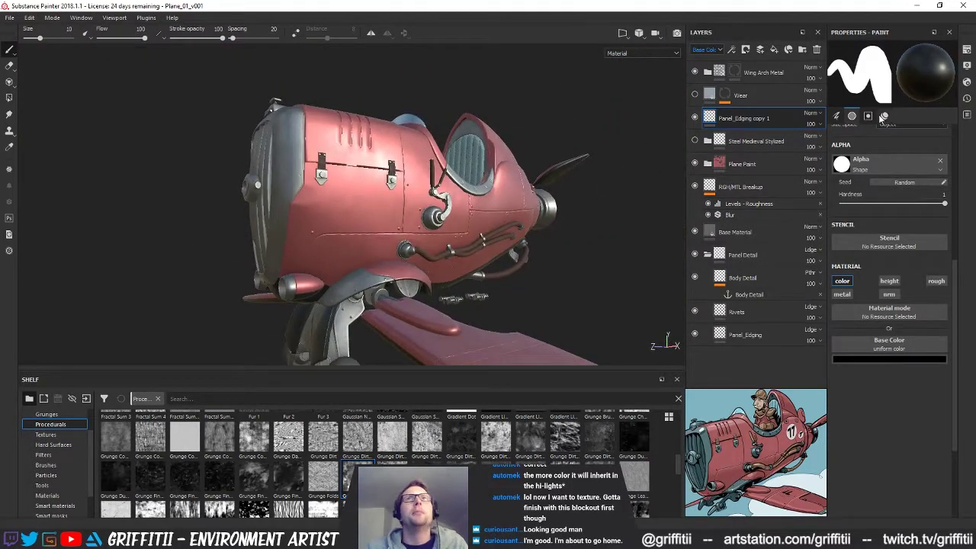
click(817, 51)
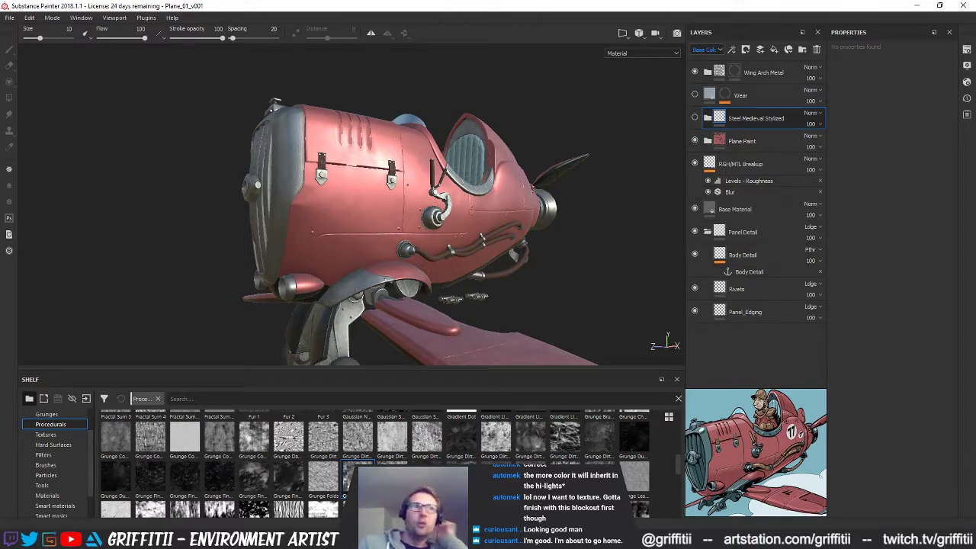
Switch to the Chrome browser and search Google for "substance painter anchor into layer" in a new tab
click(287, 538)
click(362, 494)
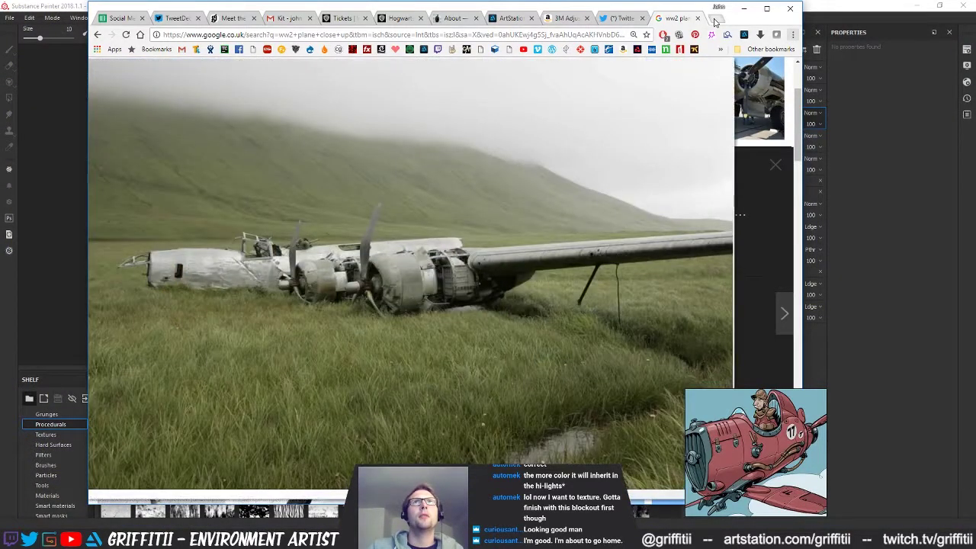
click(716, 19)
text(an)
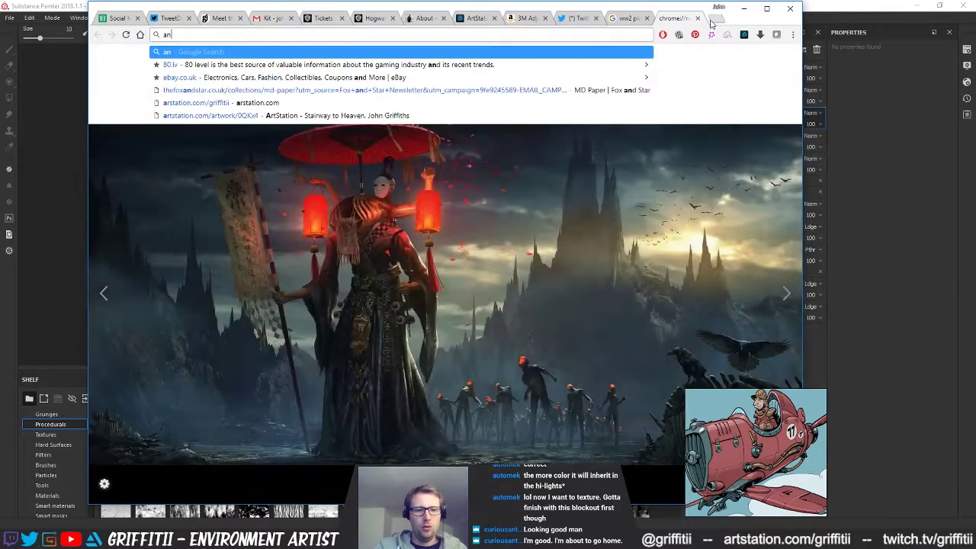
key(BackSpace)
key(BackSpace)
text(supb)
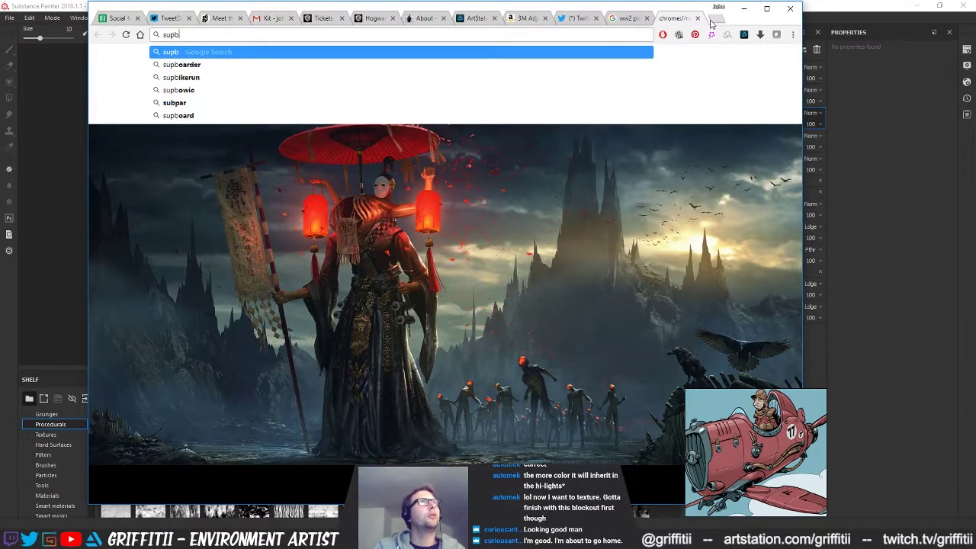
key(BackSpace)
key(BackSpace)
text(bst)
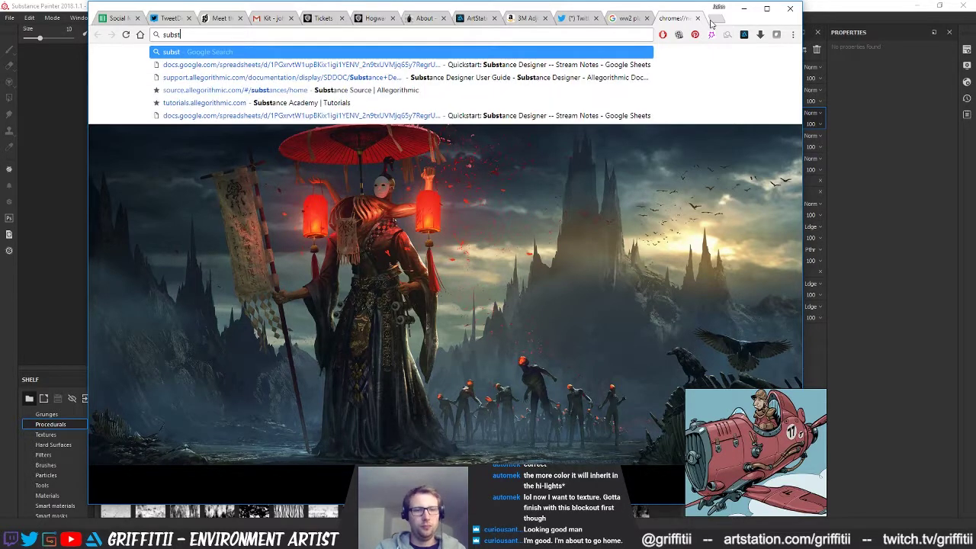
text(ance painter )
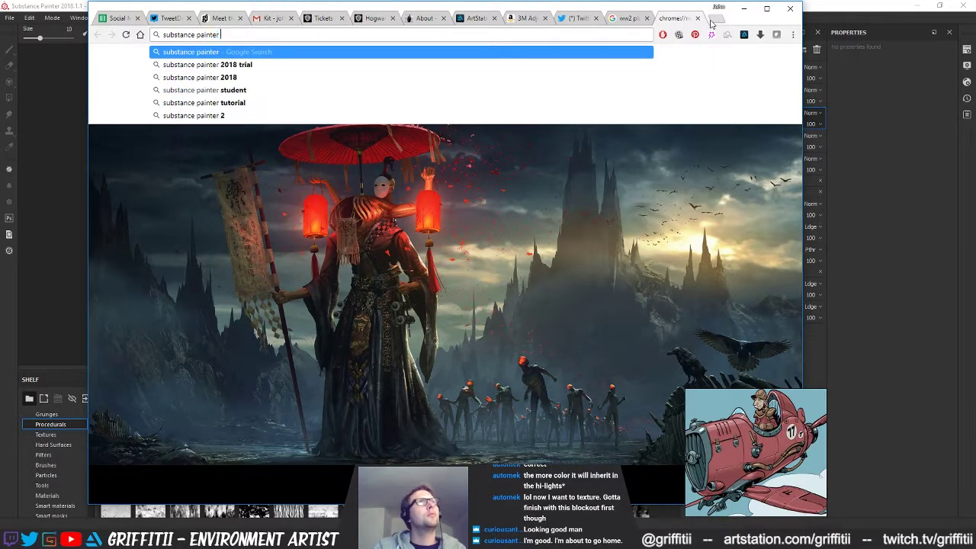
text(anchor )
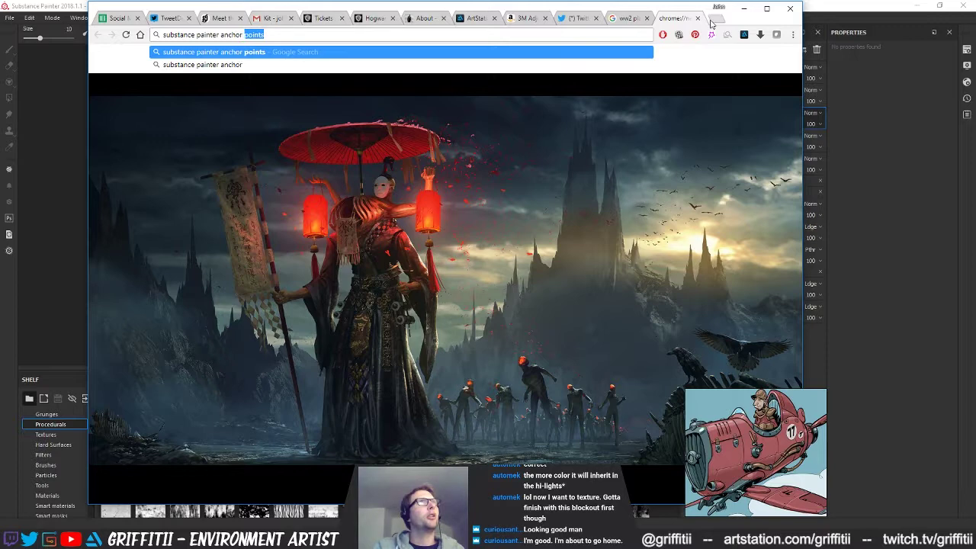
text(into layer)
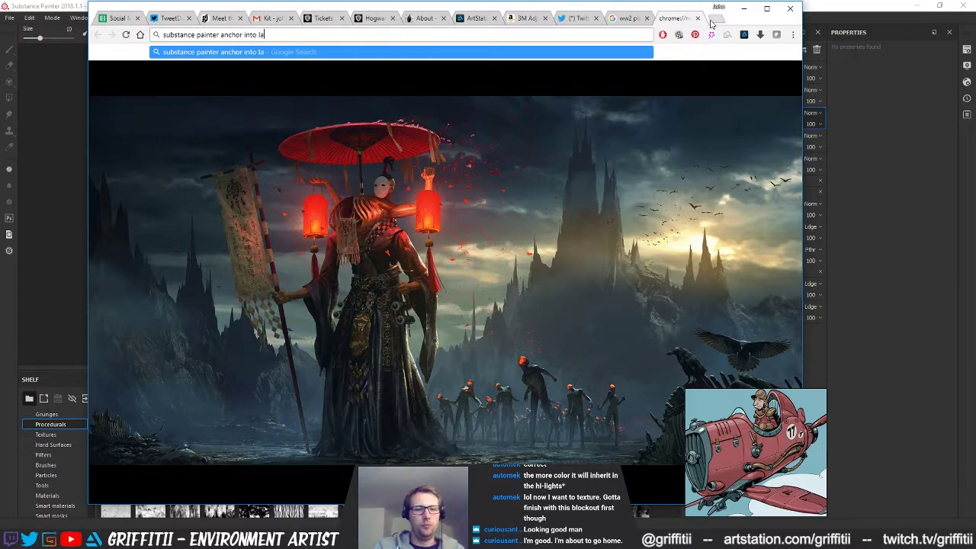
key(Return)
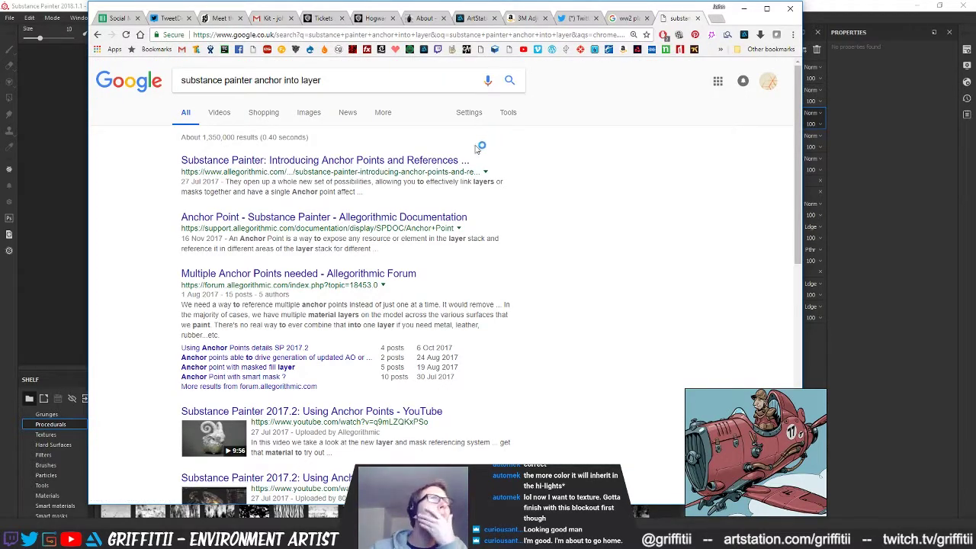
Open the forum results "Anchor point with masked fill layer" and "Anchor Point with smart mask ?" in separate tabs and close the search results
scroll(573, 263, down, 2)
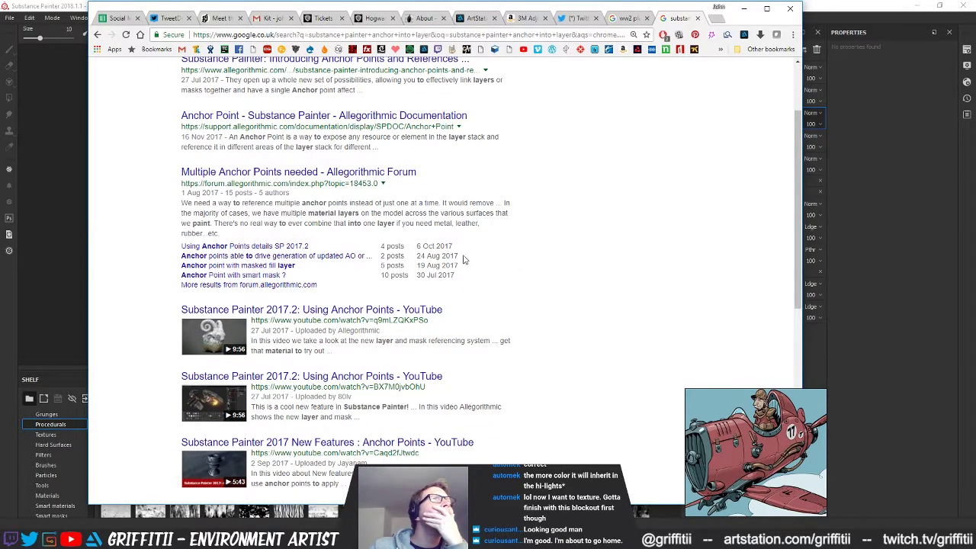
middle_click(282, 268)
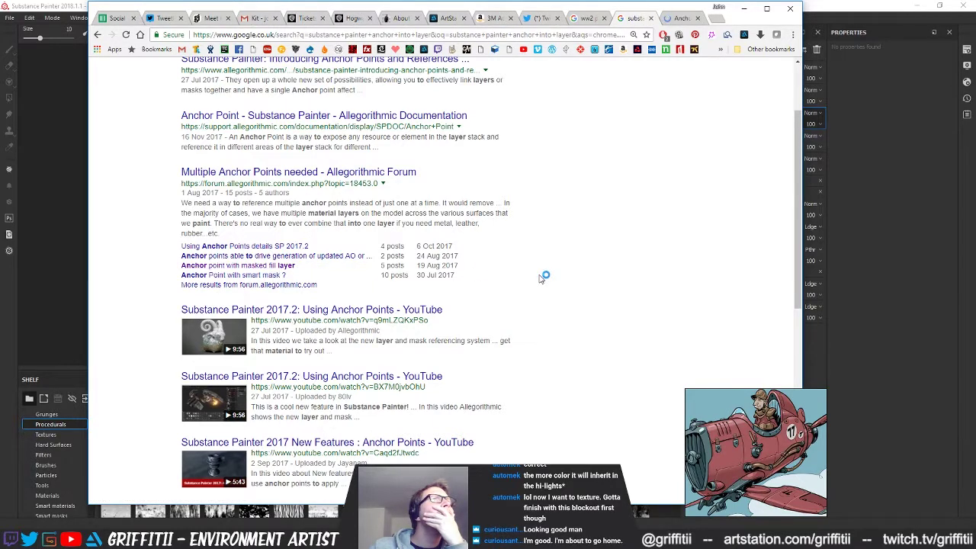
scroll(540, 278, down, 1)
middle_click(271, 234)
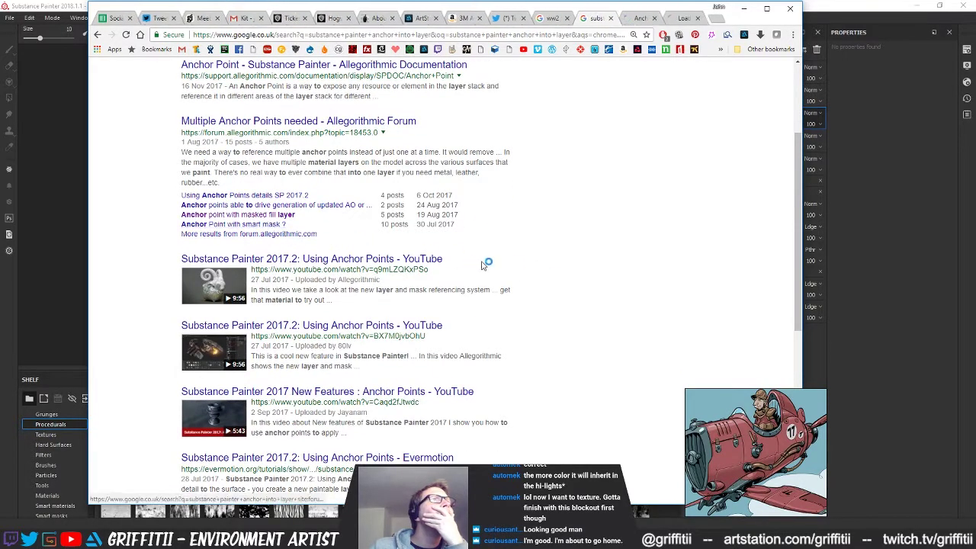
scroll(496, 264, down, 1)
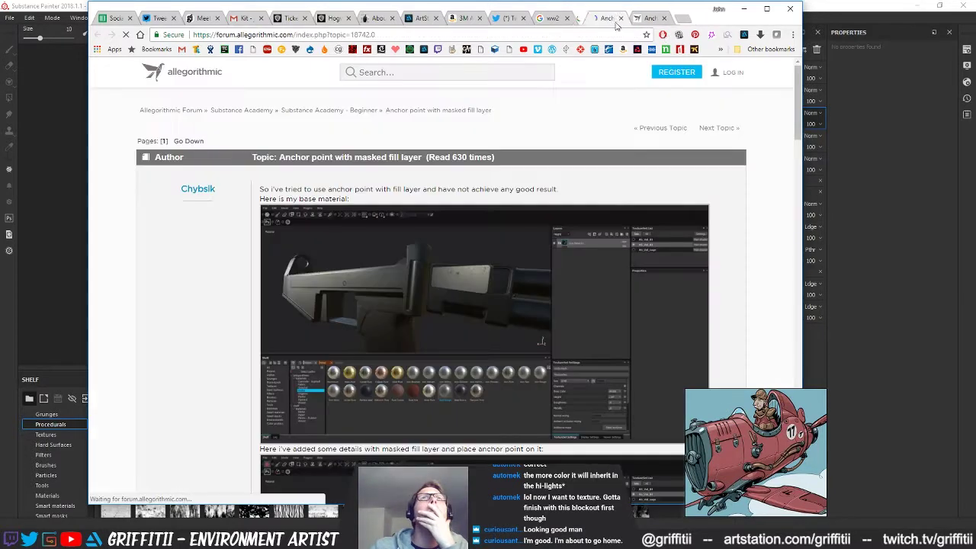
click(671, 17)
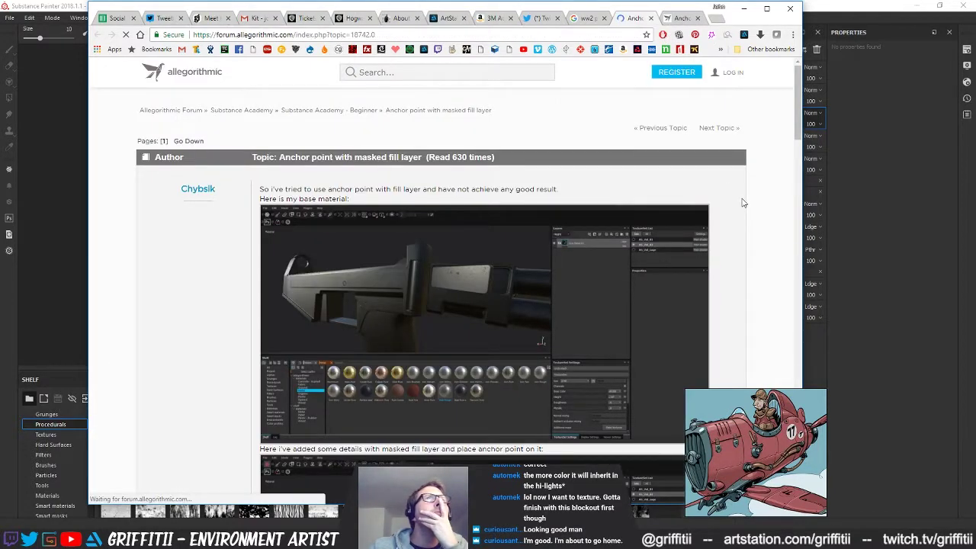
Read the "Anchor point with masked fill layer" forum thread through to its last reply and close it
scroll(743, 203, down, 3)
scroll(744, 203, down, 7)
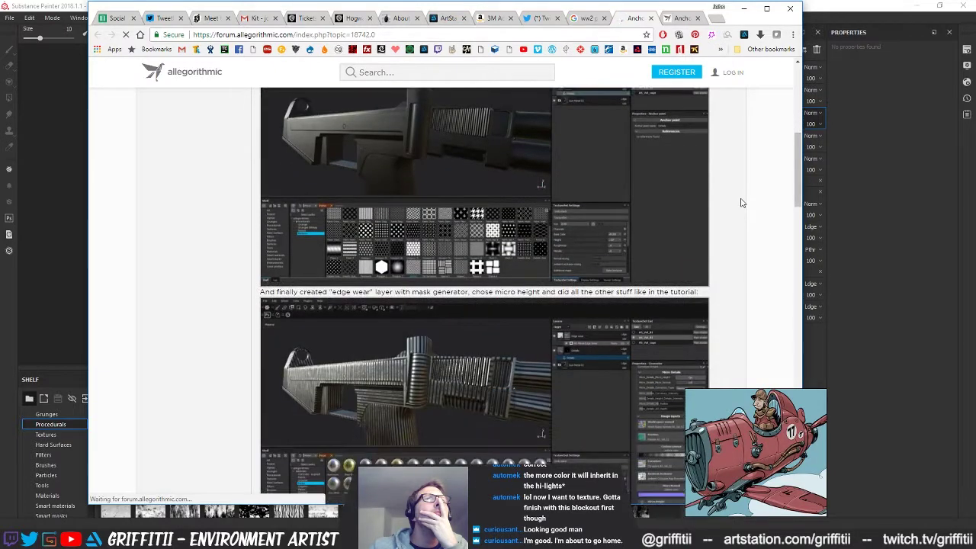
scroll(741, 203, down, 2)
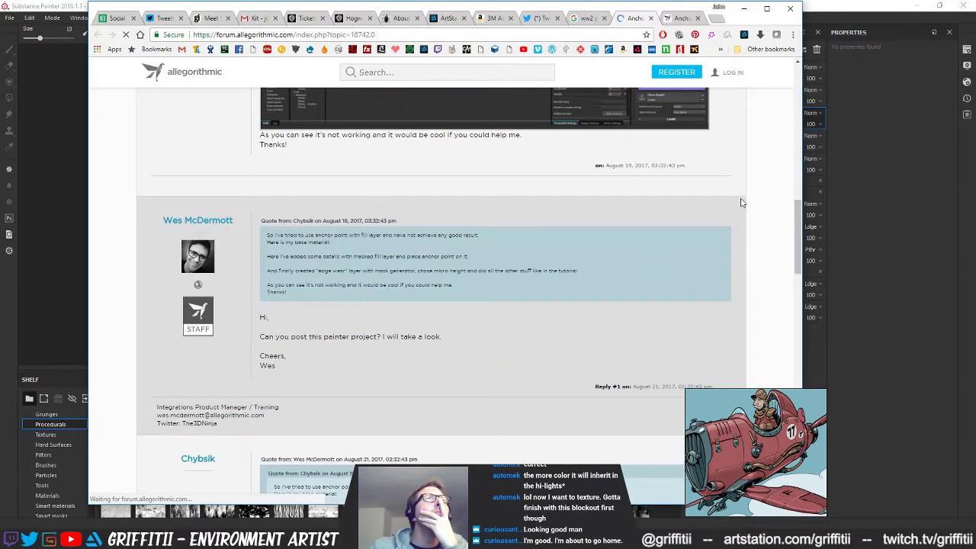
scroll(741, 202, down, 4)
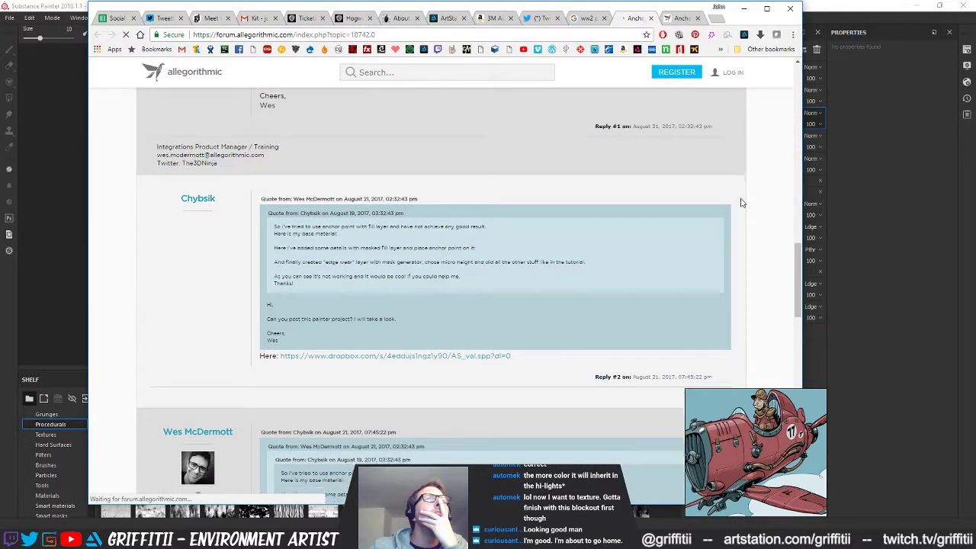
scroll(741, 203, down, 2)
scroll(741, 203, down, 4)
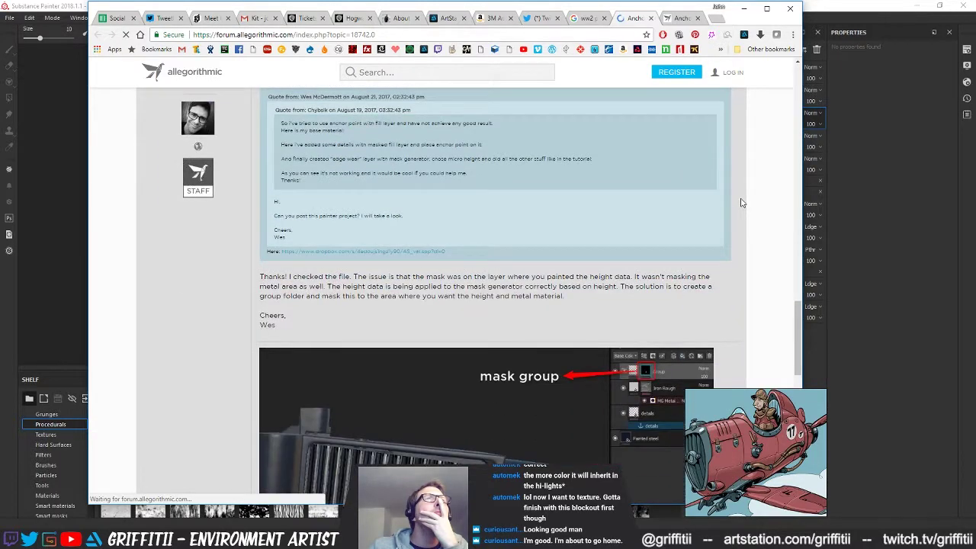
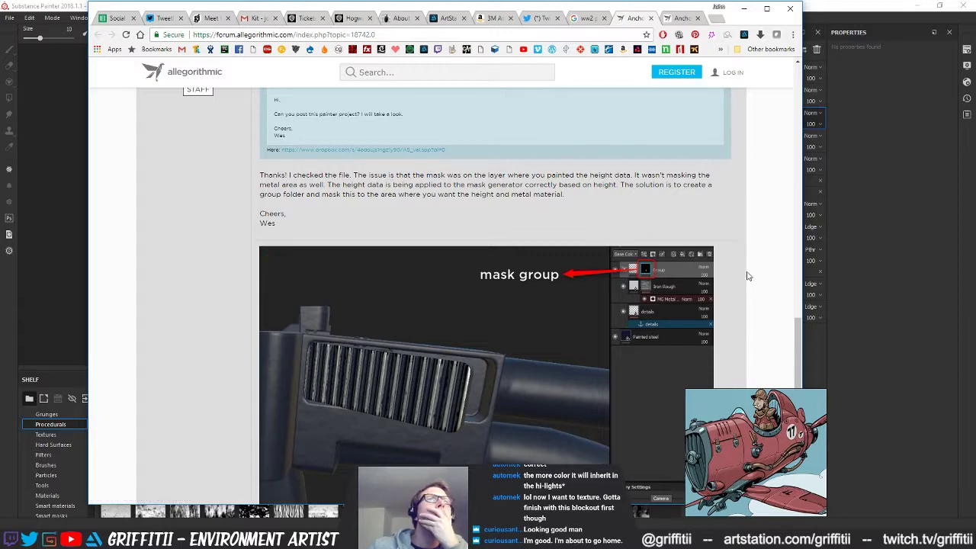
scroll(743, 274, down, 4)
scroll(743, 274, down, 10)
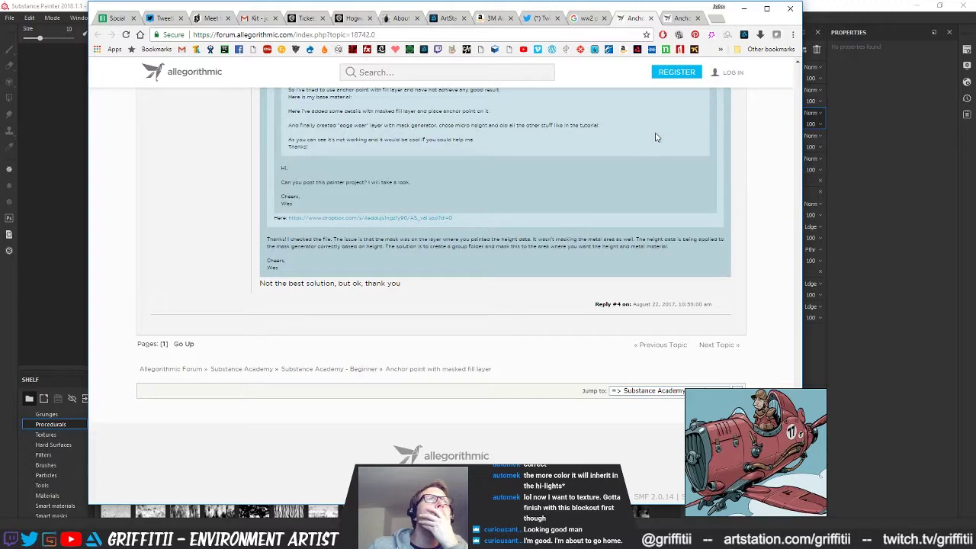
click(650, 17)
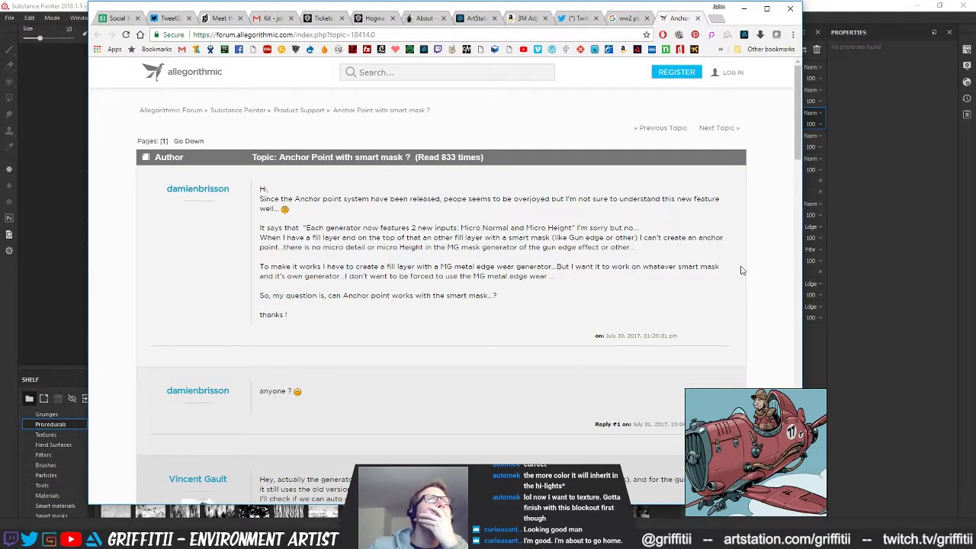
Read the replies in the "Anchor Point with smart mask ?" forum thread and close it
scroll(741, 270, down, 5)
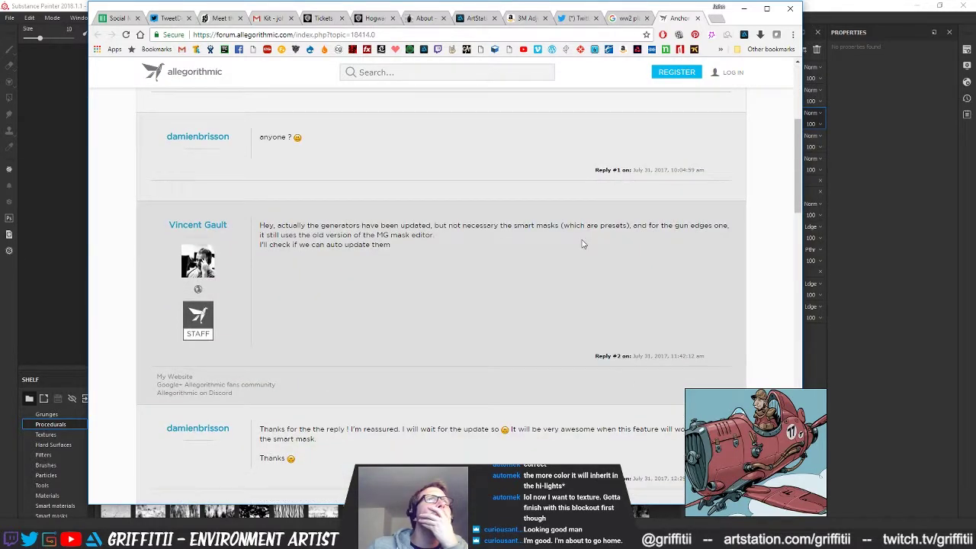
scroll(582, 244, down, 12)
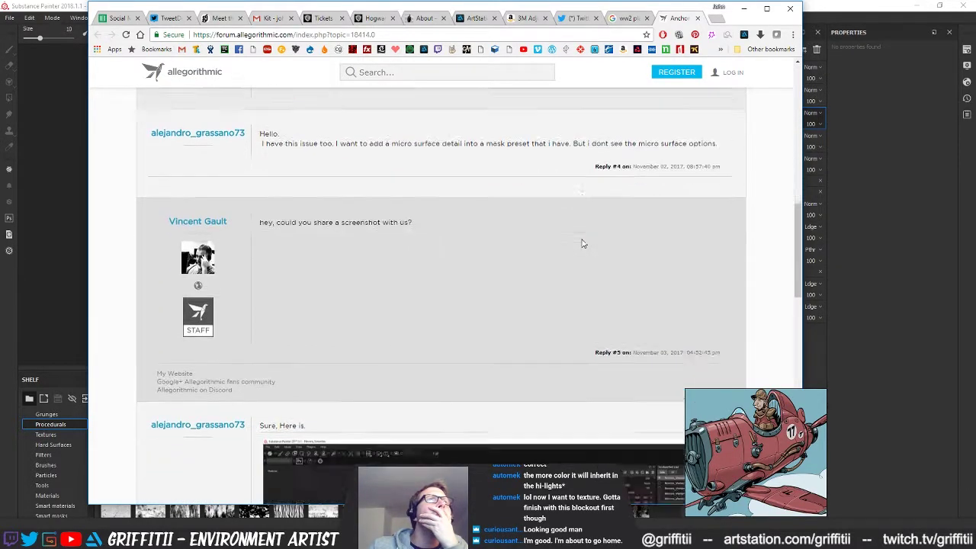
scroll(582, 243, down, 4)
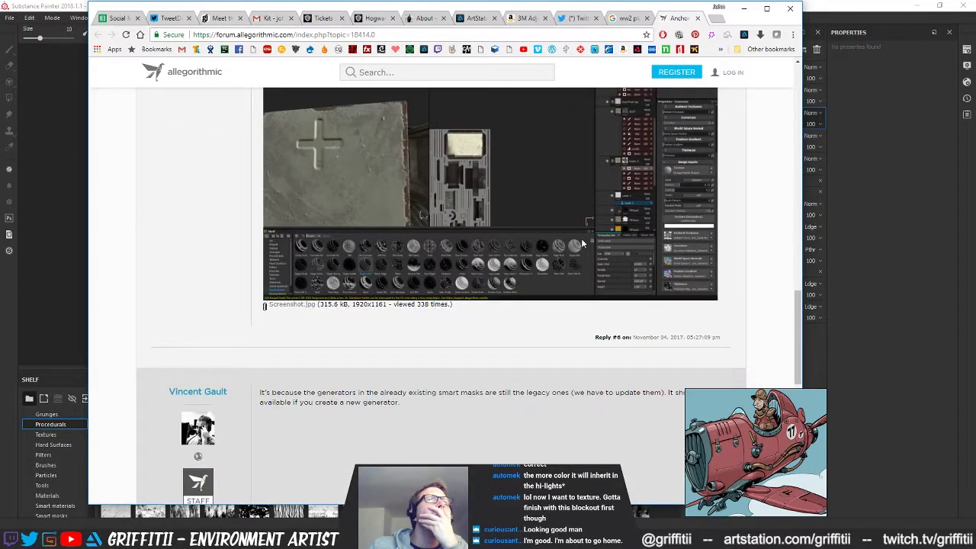
scroll(582, 243, down, 5)
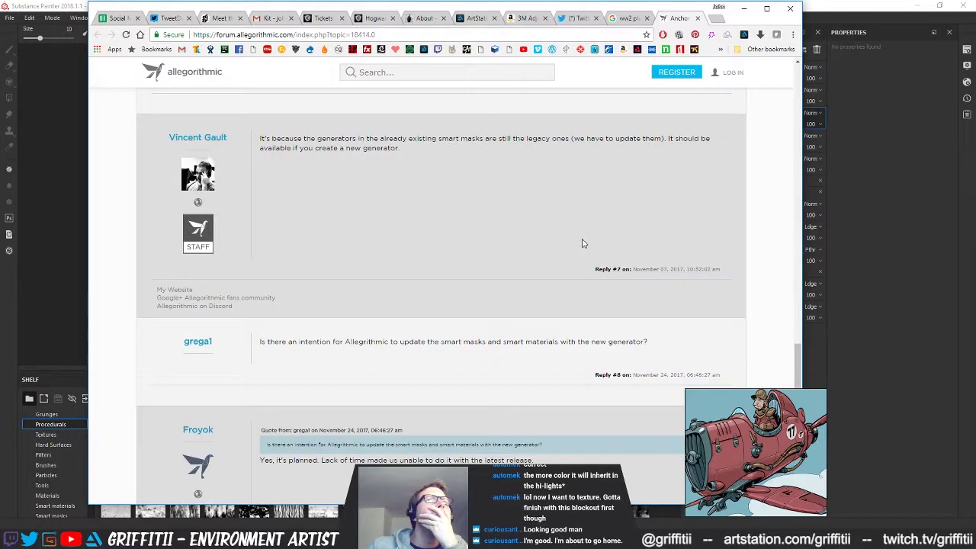
click(697, 18)
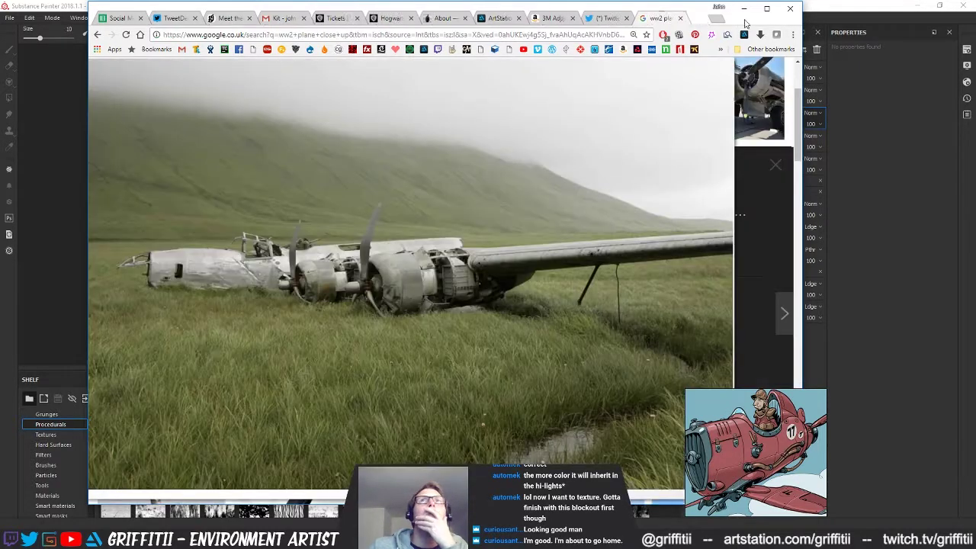
Return to Substance Painter and inspect the Wear layer's fill and the metal edge wear generator settings on its mask
click(745, 9)
alt+drag(467, 228, 601, 157)
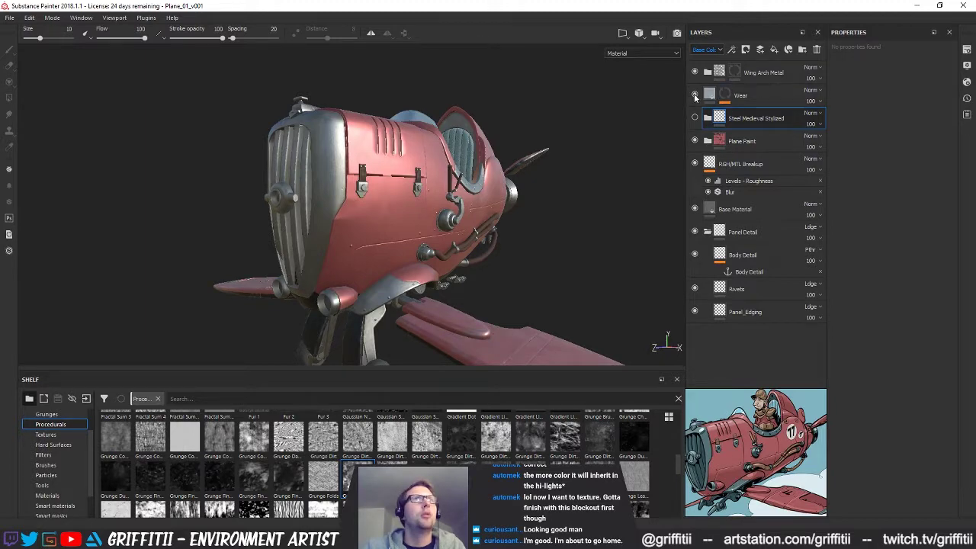
alt+drag(453, 247, 454, 211)
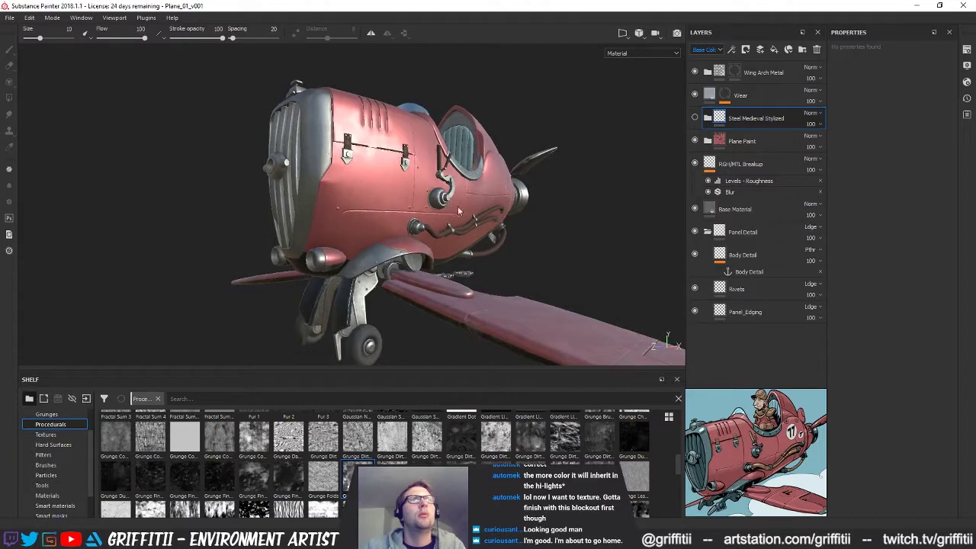
click(724, 95)
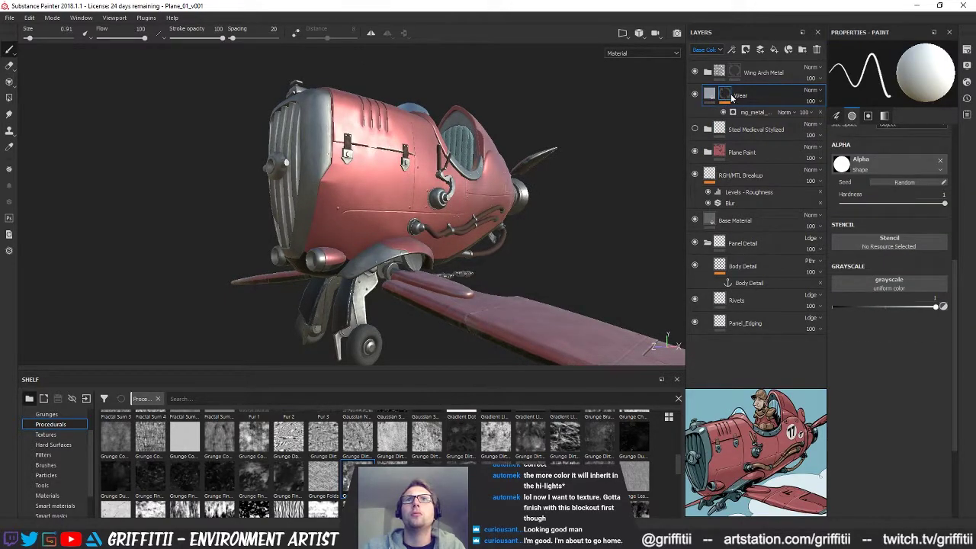
click(877, 279)
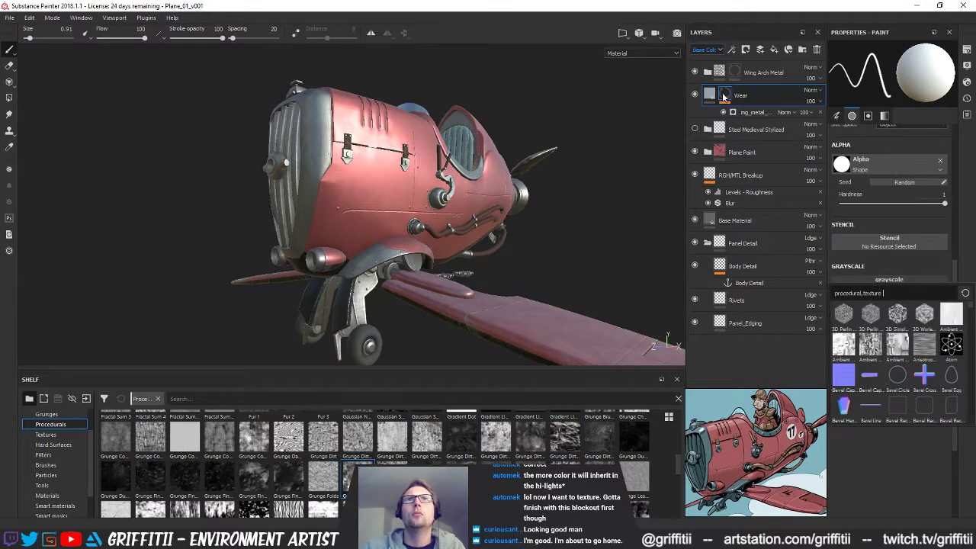
click(711, 95)
click(747, 112)
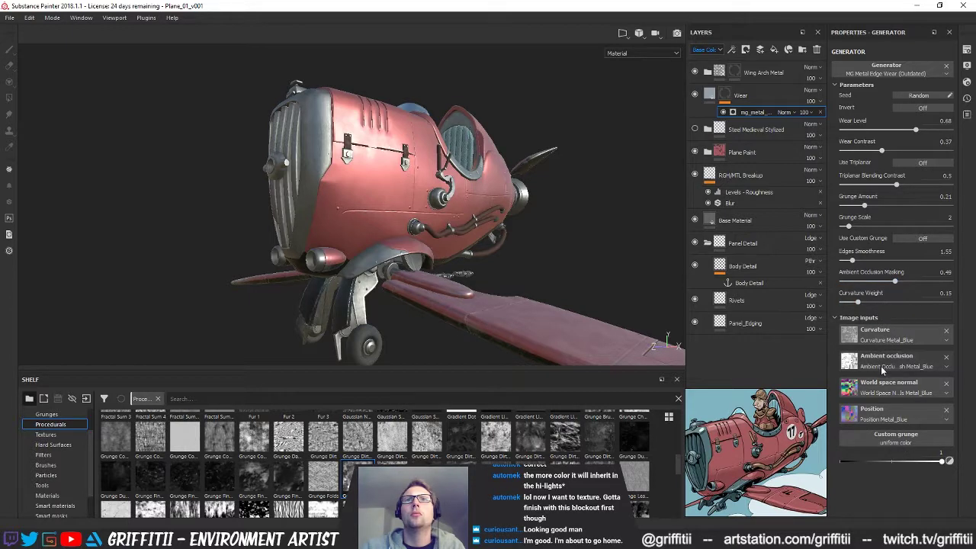
click(725, 103)
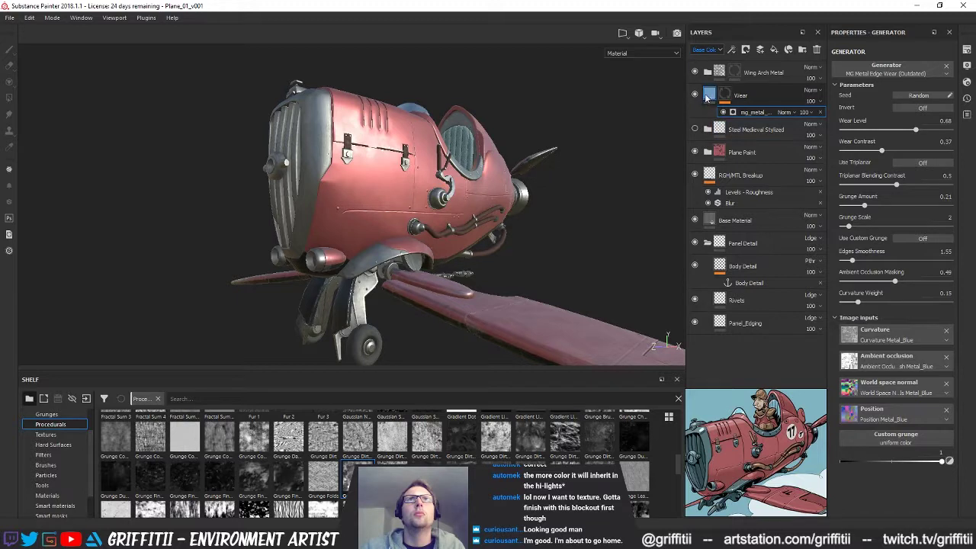
Hide the Wear layer, delete the Steel Medieval Stylized folder and collapse the Panel Detail folder
click(695, 95)
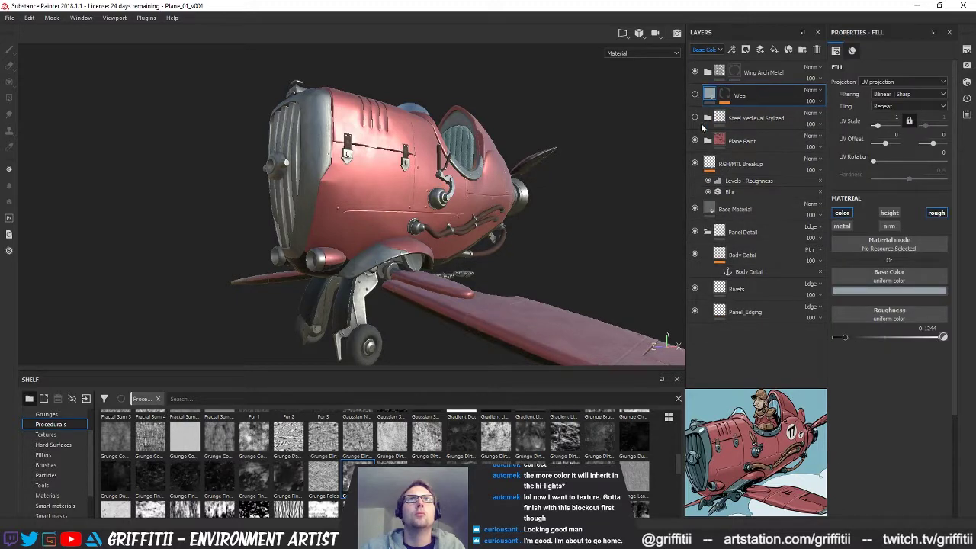
click(762, 119)
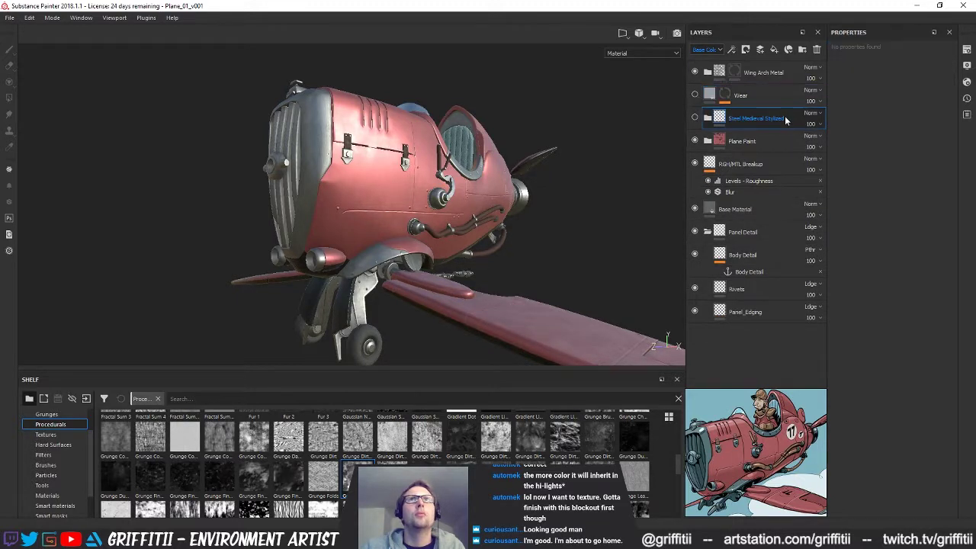
click(816, 50)
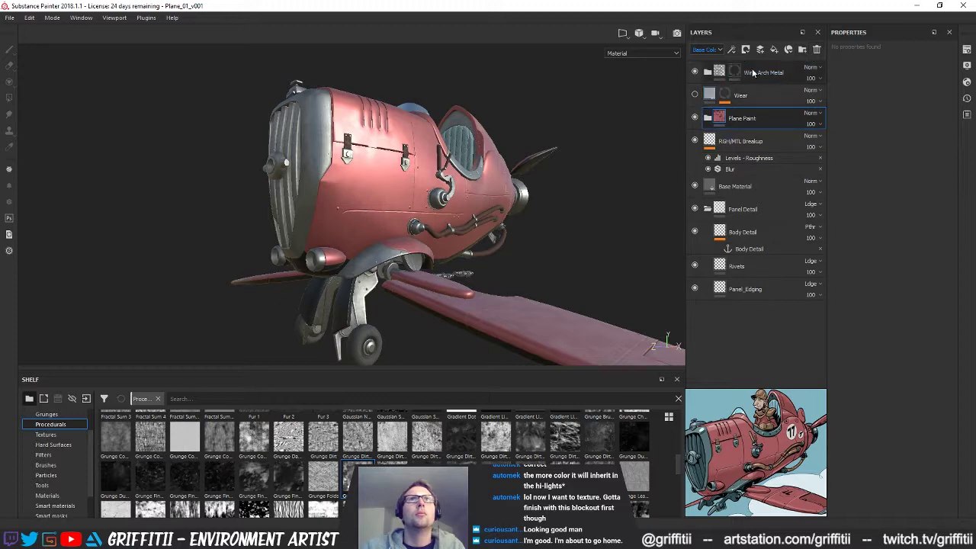
click(707, 208)
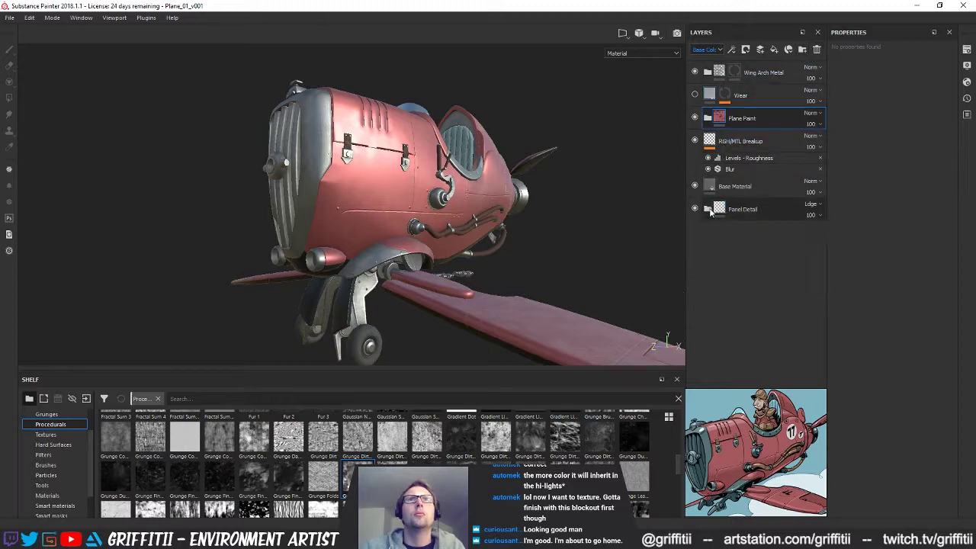
Switch to the texture set of the plane's bare metal parts and collapse its Engine Grill folder
alt+drag(439, 255, 409, 257)
alt+middle_drag(409, 257, 419, 274)
ctrl+alt+right_click(500, 220)
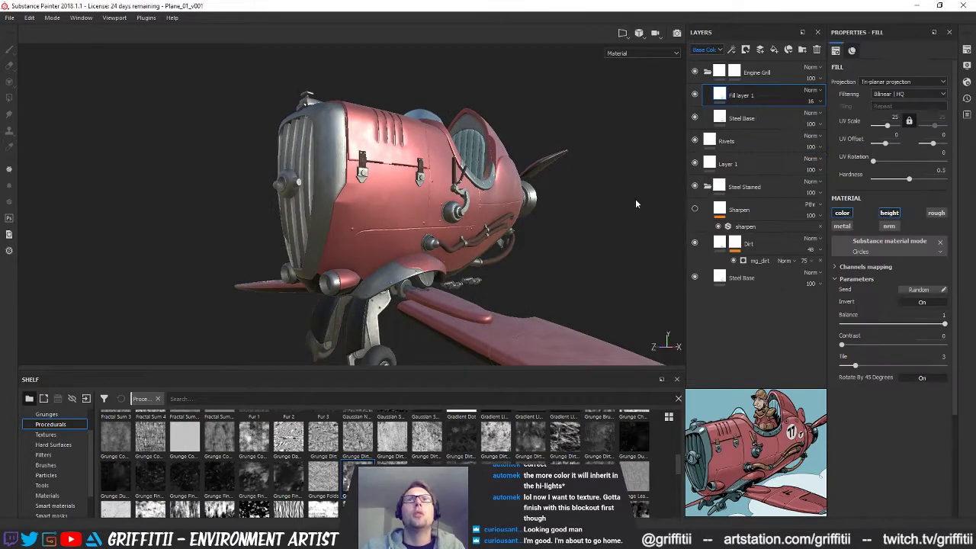
alt+middle_drag(499, 214, 493, 187)
alt+drag(493, 188, 461, 188)
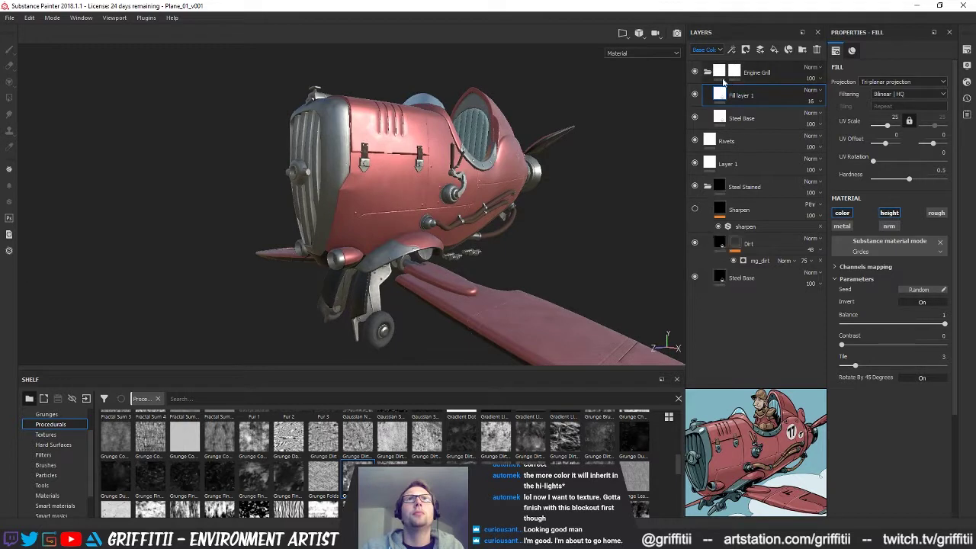
click(706, 72)
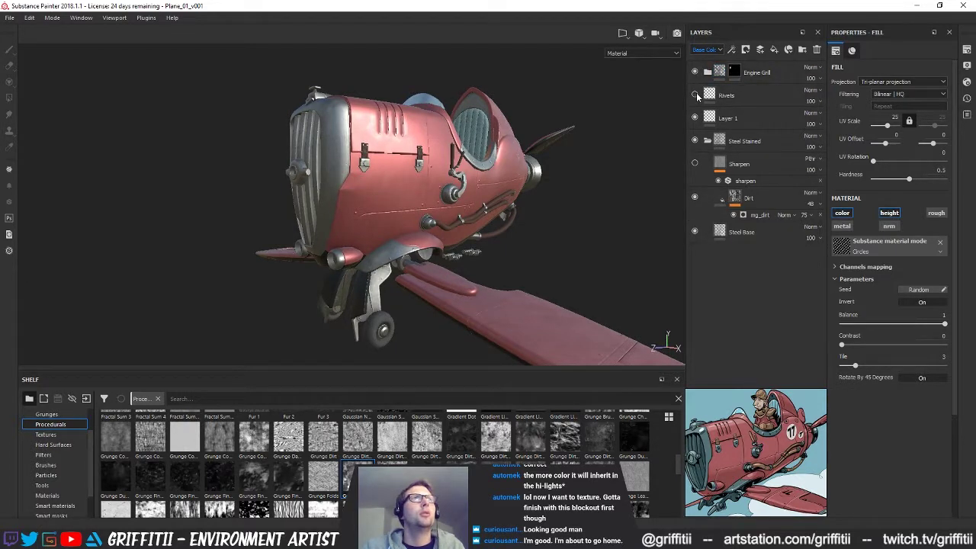
Delete the paint layer Layer 1 located between Rivets and Steel Stained
click(695, 94)
click(712, 119)
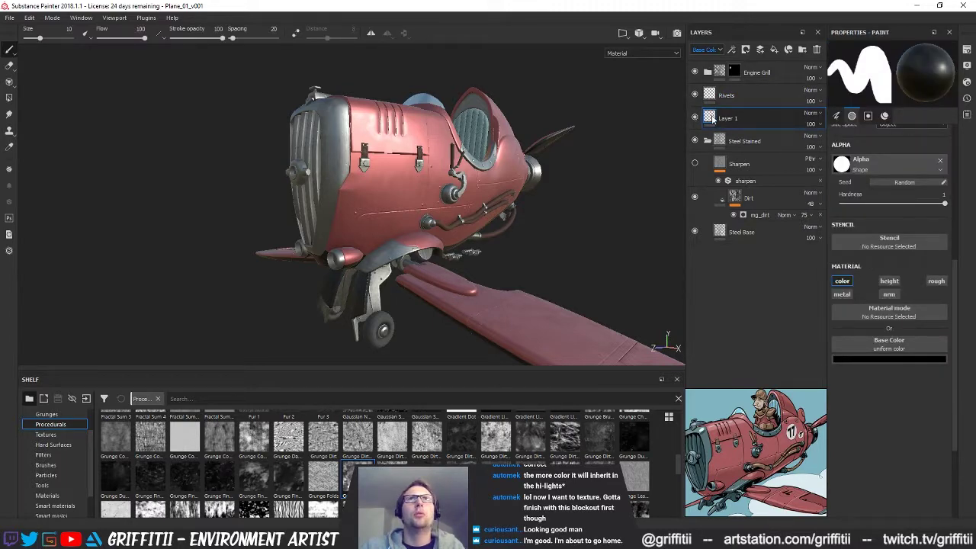
mouse_move(499, 166)
alt+mouse_down()
mouse_move(527, 163)
mouse_move(499, 168)
alt+mouse_up()
scroll(226, 219, down, 4)
alt+drag(487, 200, 438, 220)
scroll(438, 220, up, 2)
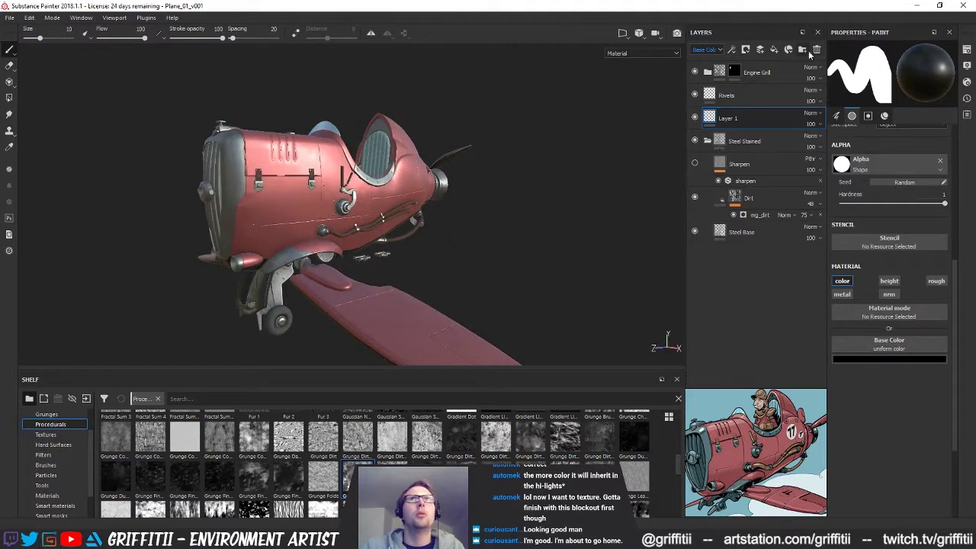
click(816, 49)
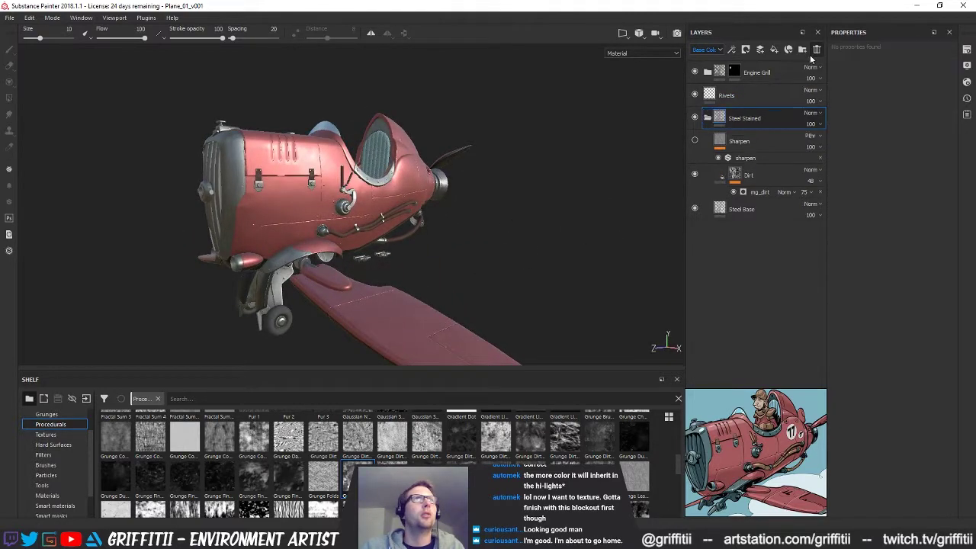
Collapse the Steel Stained folder and toggle its visibility off and on to check its effect on the metal parts
click(708, 119)
click(694, 119)
click(695, 118)
alt+drag(462, 221, 482, 204)
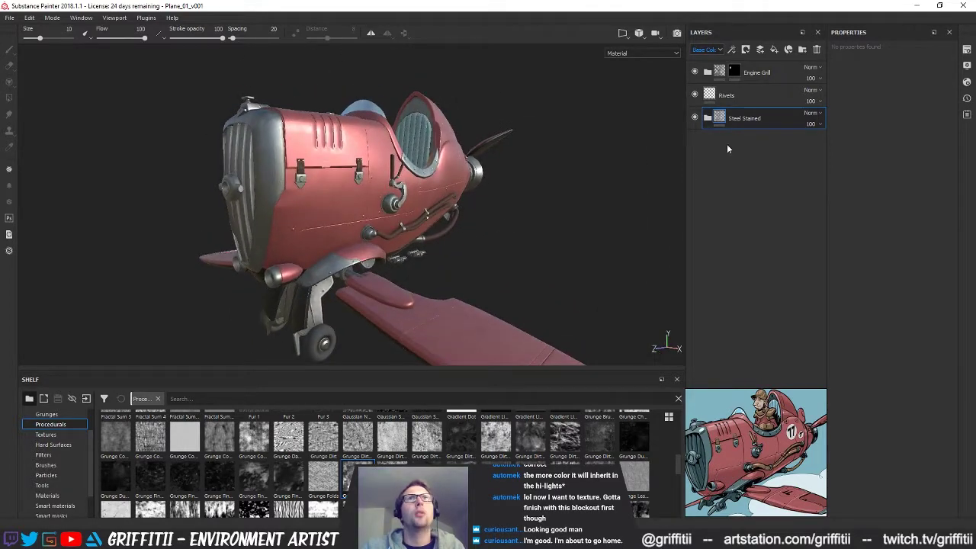
Add a fill layer above Steel Stained and sample its base color from the teal metal in the plane reference image
click(774, 49)
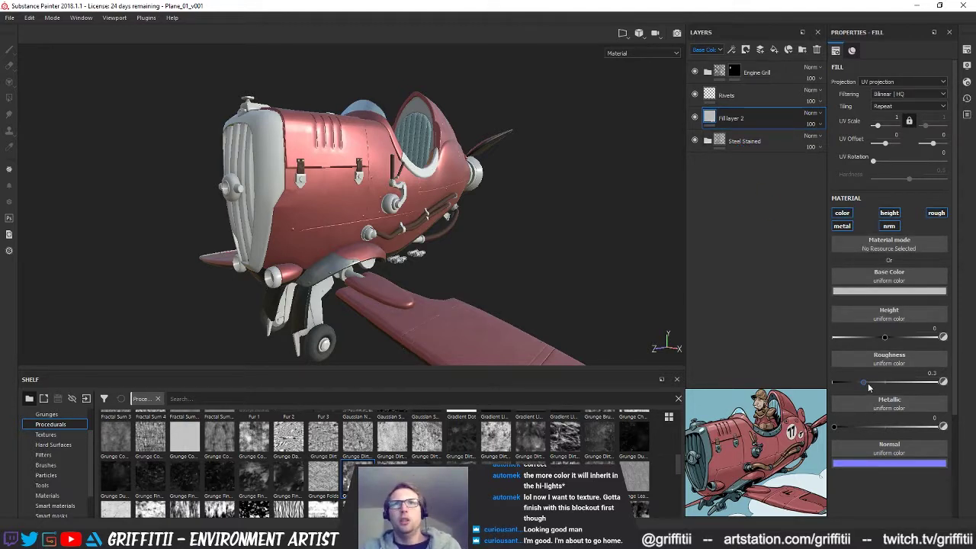
click(889, 290)
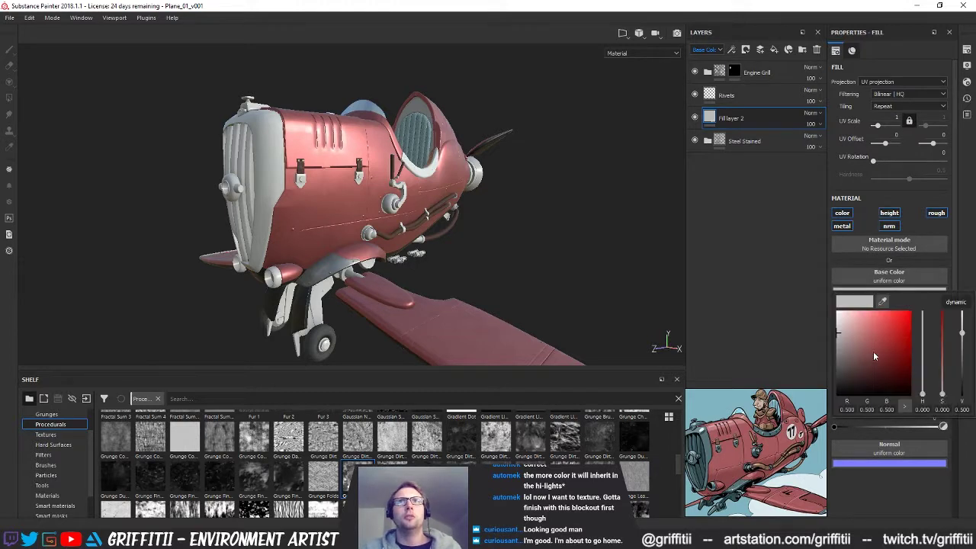
drag(963, 336, 963, 374)
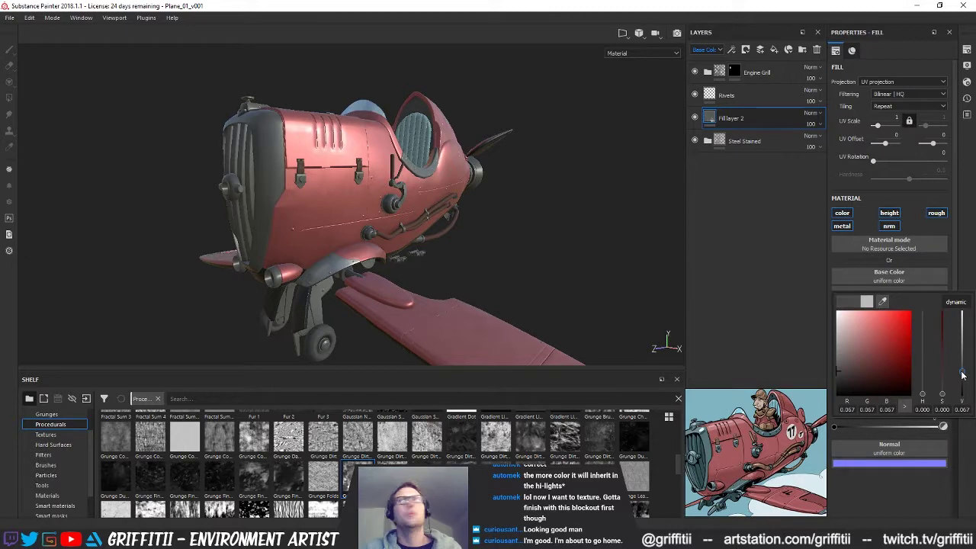
mouse_move(854, 366)
mouse_down()
mouse_move(906, 372)
mouse_move(922, 343)
mouse_up()
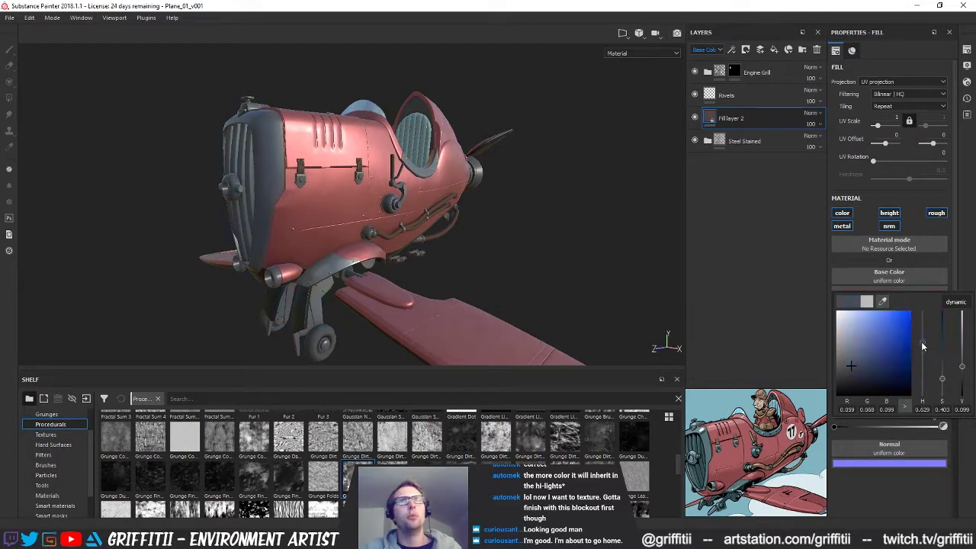
drag(882, 303, 709, 436)
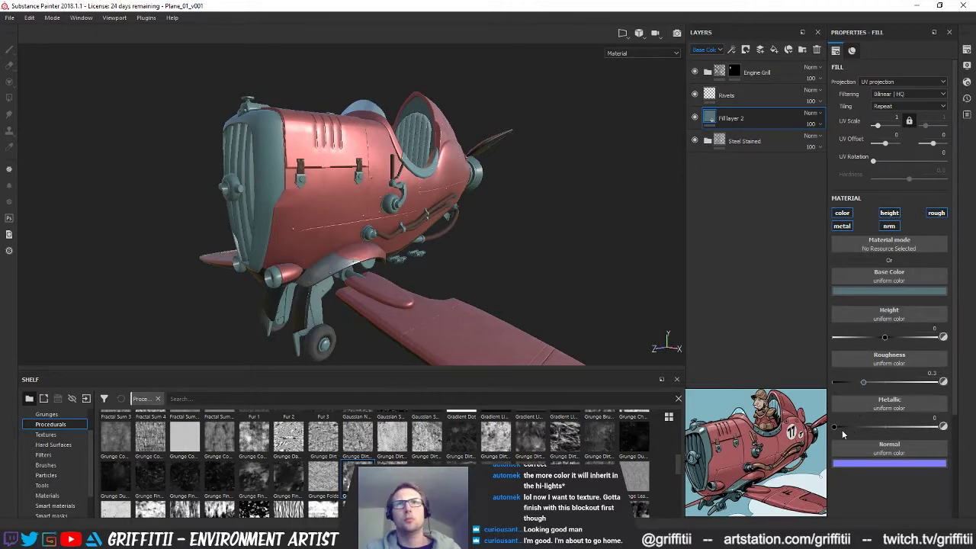
Set the new fill layer's metallic to about 0.38 and its roughness to about 0.19
drag(858, 425, 922, 435)
drag(867, 388, 844, 385)
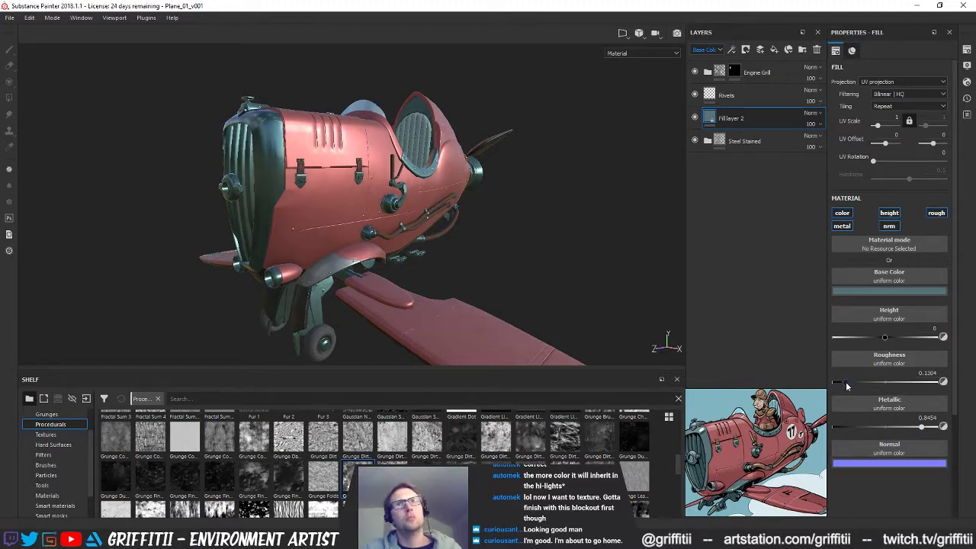
drag(924, 427, 879, 442)
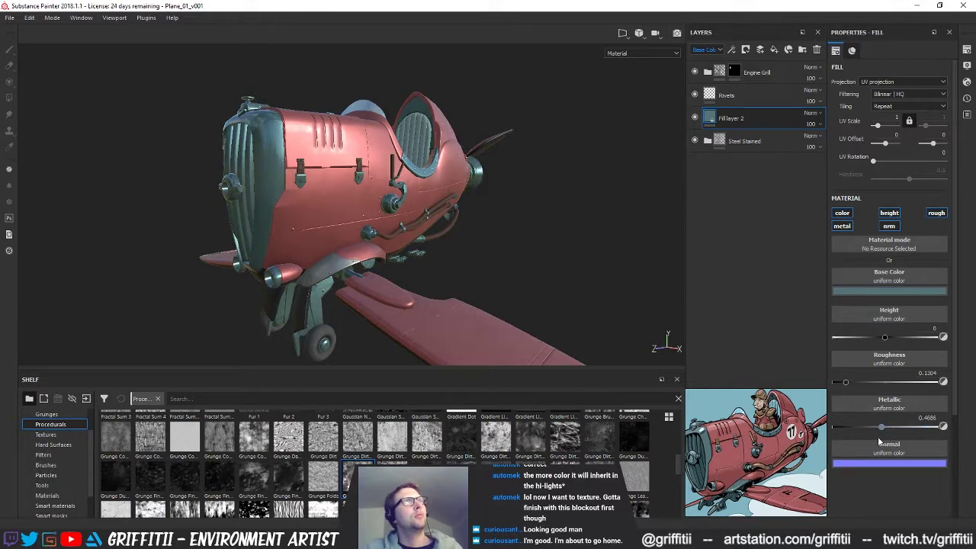
drag(878, 440, 882, 440)
drag(844, 383, 852, 381)
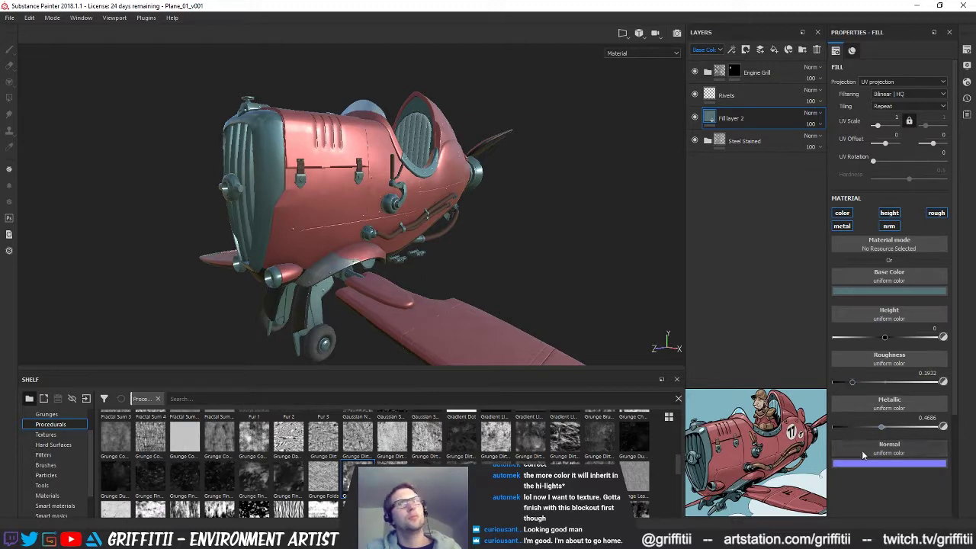
mouse_move(878, 430)
mouse_down()
mouse_move(895, 426)
mouse_move(872, 429)
mouse_up()
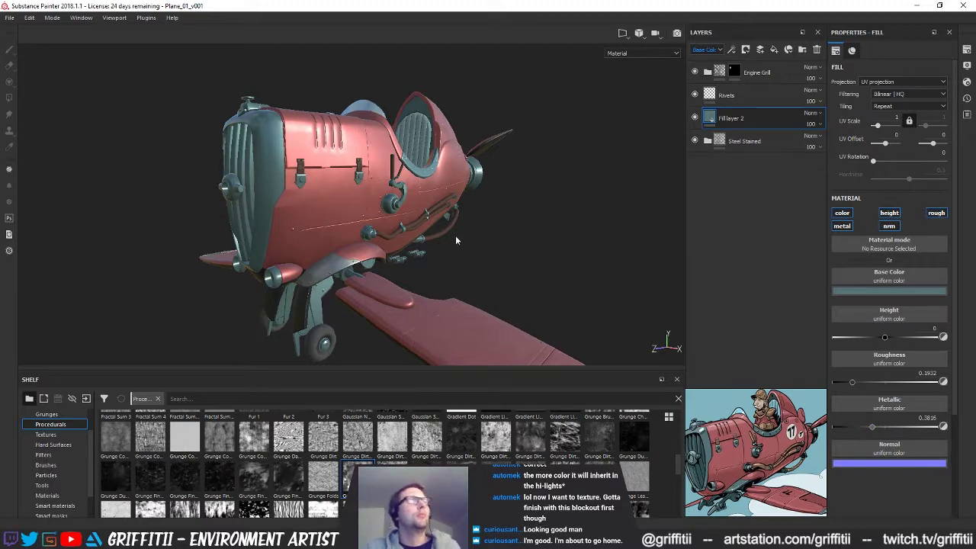
Darken and desaturate the new fill layer's base color to a dark grey-teal
alt+drag(467, 244, 365, 225)
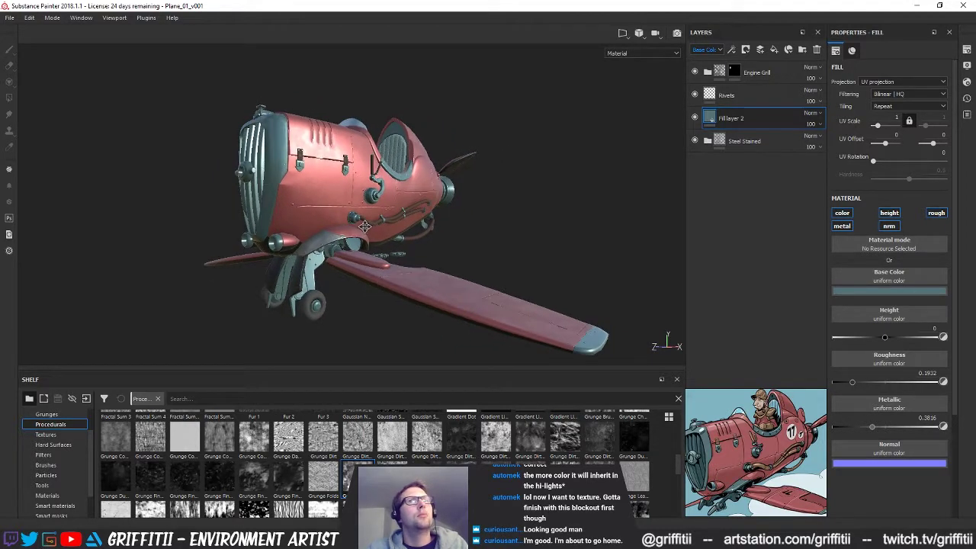
click(889, 290)
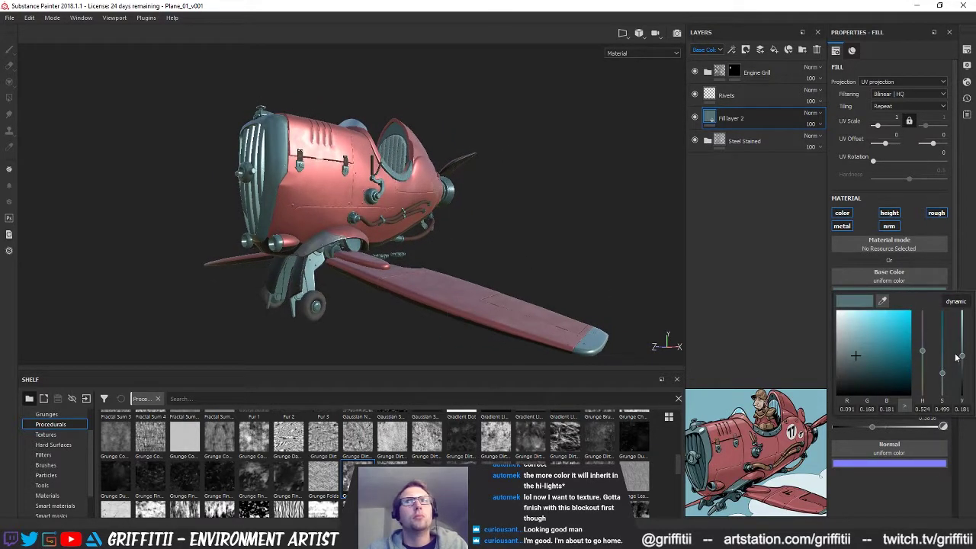
drag(961, 357, 962, 363)
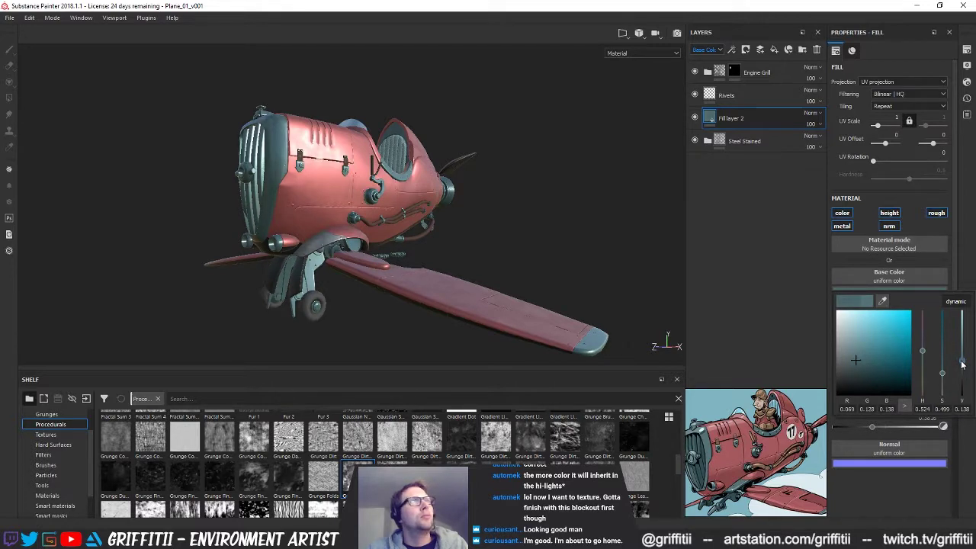
mouse_move(854, 371)
mouse_down()
mouse_move(863, 366)
mouse_move(848, 366)
mouse_up()
alt+drag(558, 250, 468, 273)
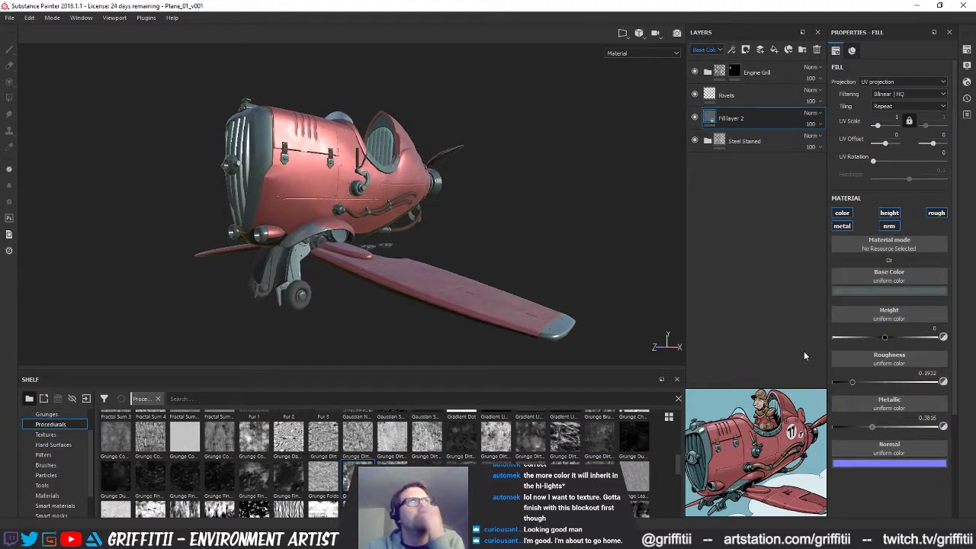
Set the fill layer's roughness to about 0.21 and its metallic to about 0.32
mouse_move(875, 428)
mouse_down()
mouse_move(929, 428)
mouse_move(816, 434)
mouse_up()
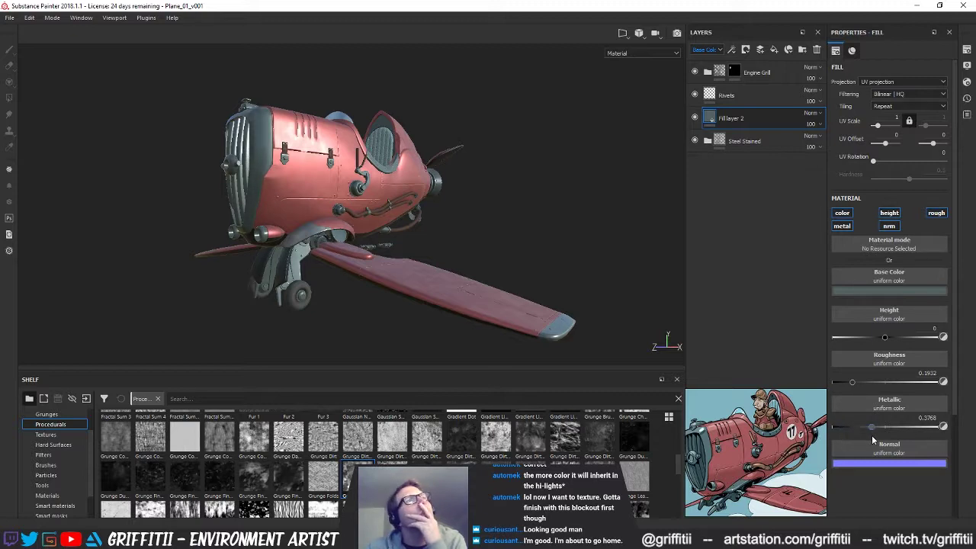
mouse_move(854, 380)
mouse_down()
mouse_move(876, 382)
mouse_move(847, 383)
mouse_up()
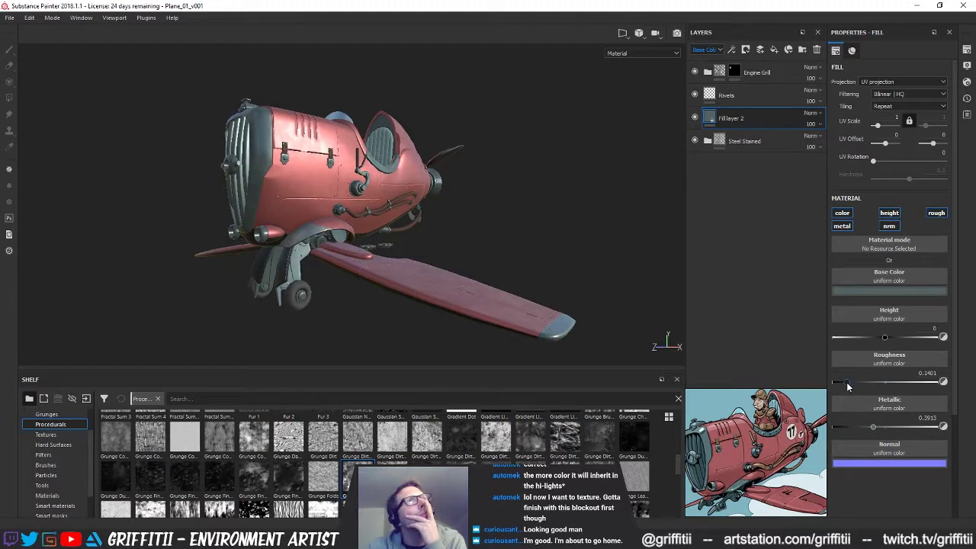
drag(847, 385, 854, 382)
mouse_move(872, 425)
mouse_down()
mouse_move(897, 427)
mouse_move(867, 432)
mouse_up()
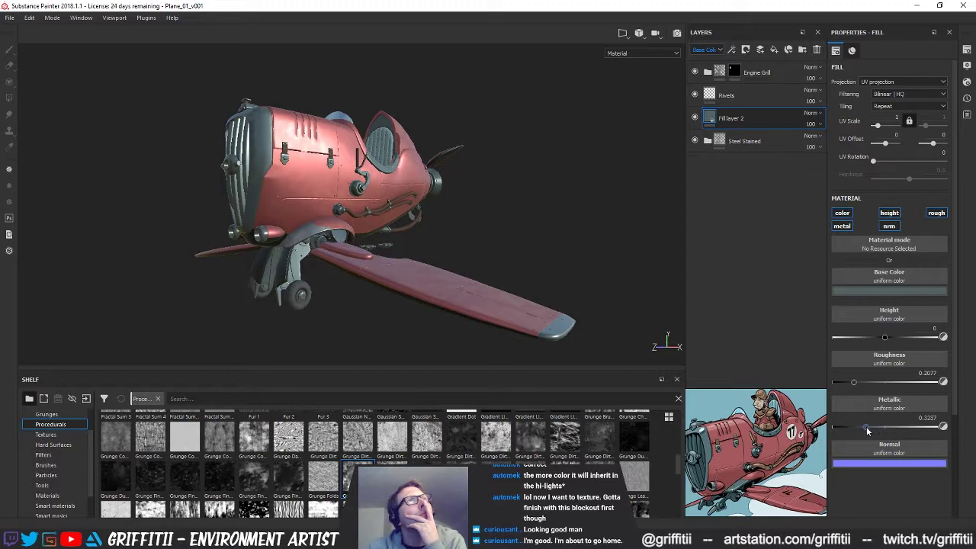
Rename the new fill layer above Steel Stained as "Base Metal"
alt+drag(526, 232, 639, 171)
double_click(731, 118)
text(Base)
text( Metal)
key(Return)
alt+drag(392, 255, 427, 229)
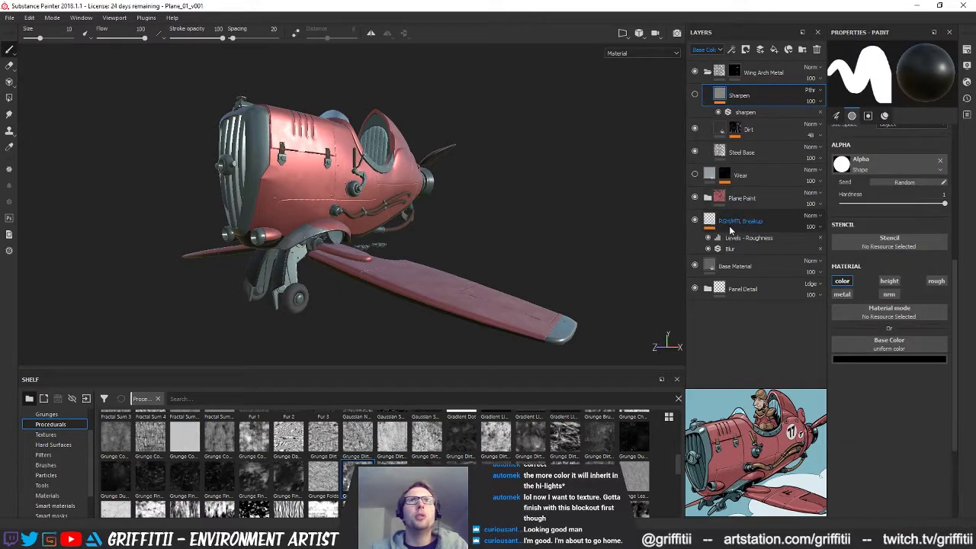
double_click(736, 221)
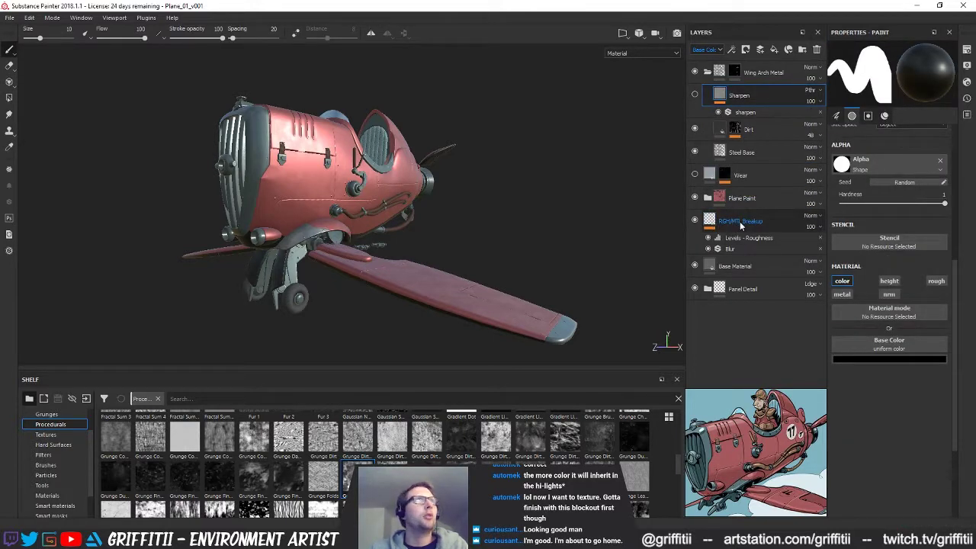
key(Return)
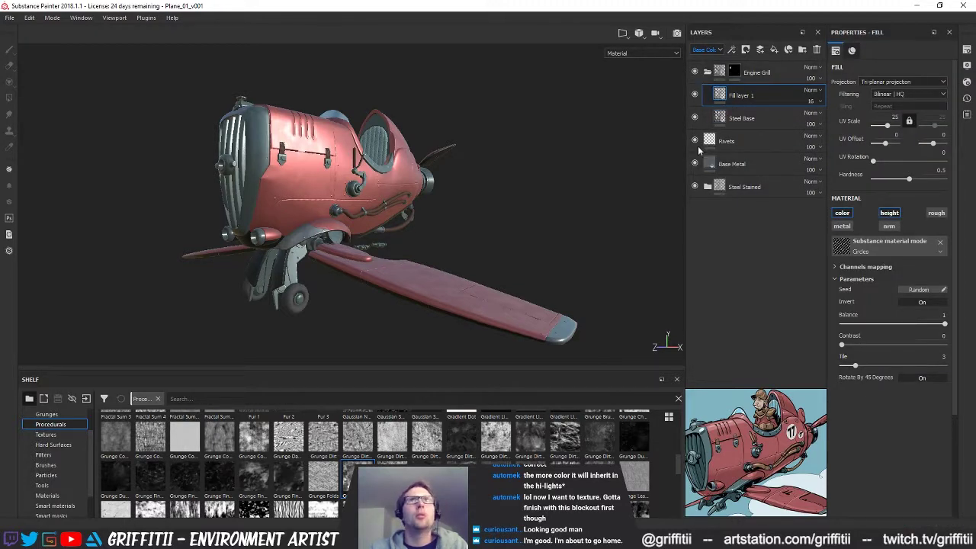
Hide the Steel Stained folder and add a new fill layer directly above Base Metal
click(743, 165)
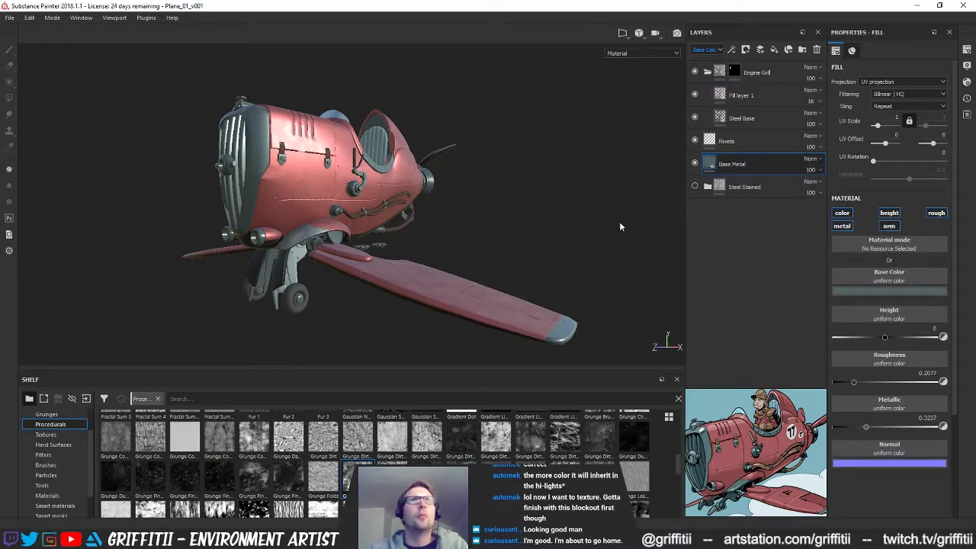
alt+drag(494, 221, 526, 190)
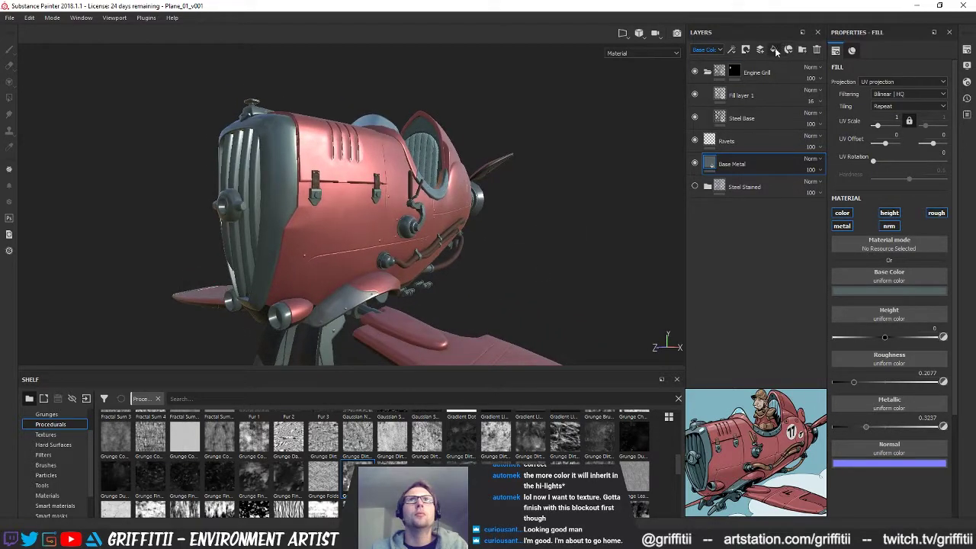
click(775, 50)
alt+drag(450, 263, 432, 257)
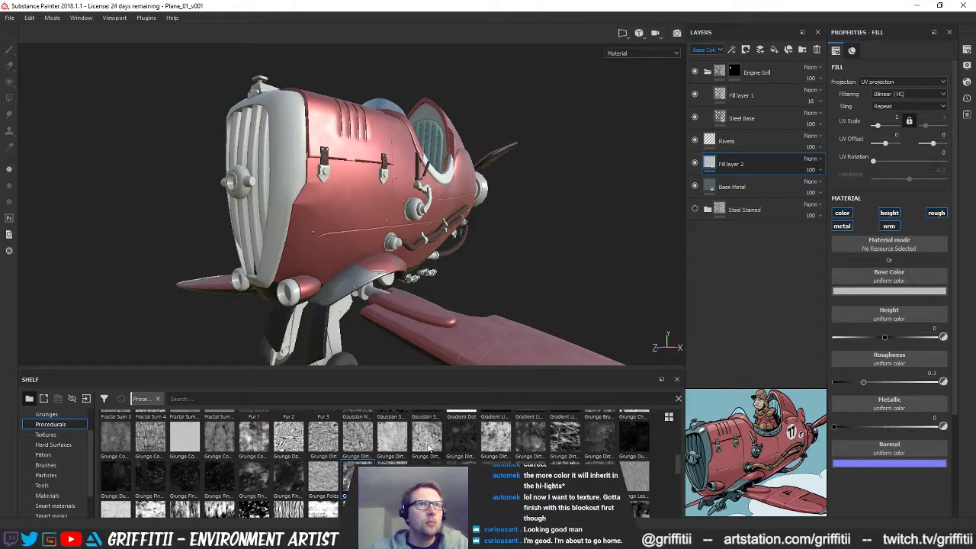
Browse the procedural grunges and apply Grunge Rough Dirty to the new fill layer's roughness
mouse_move(432, 445)
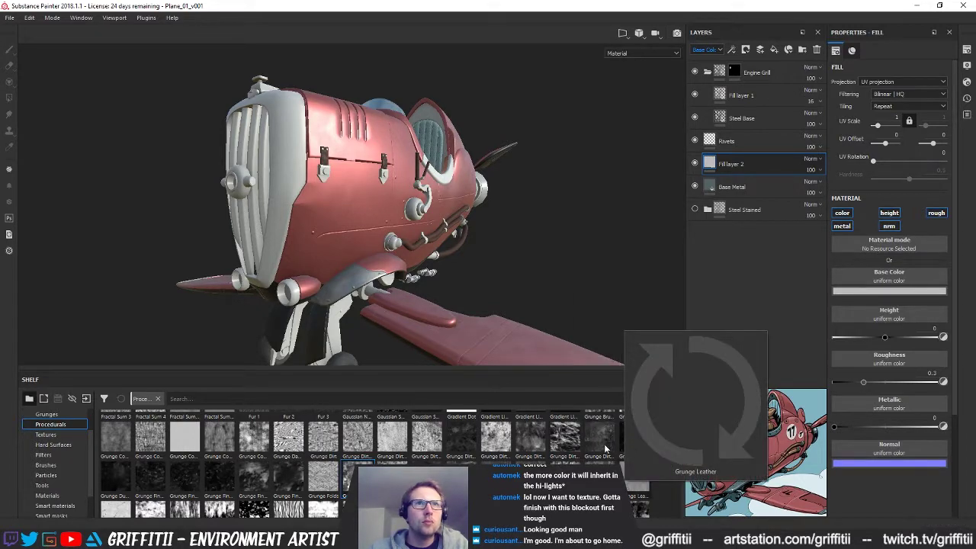
scroll(610, 446, down, 3)
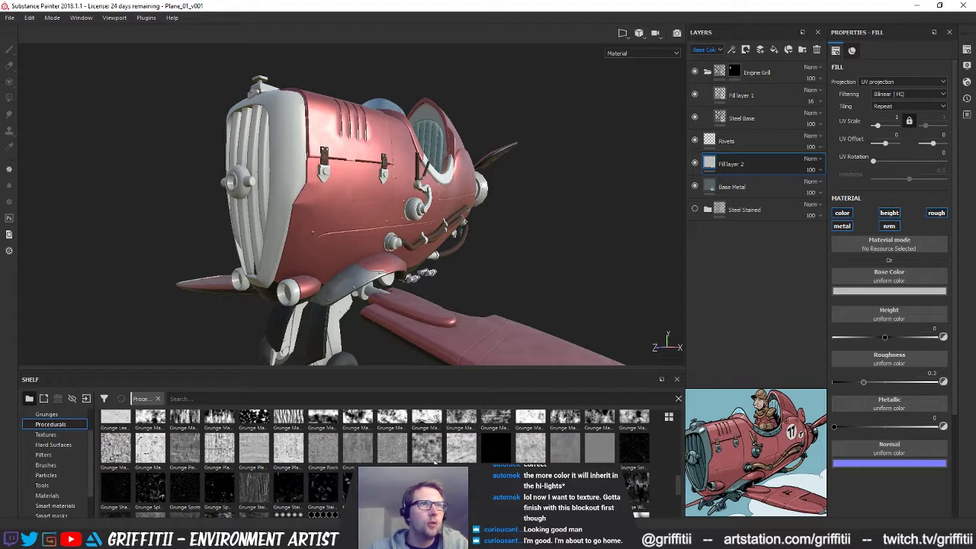
mouse_move(434, 461)
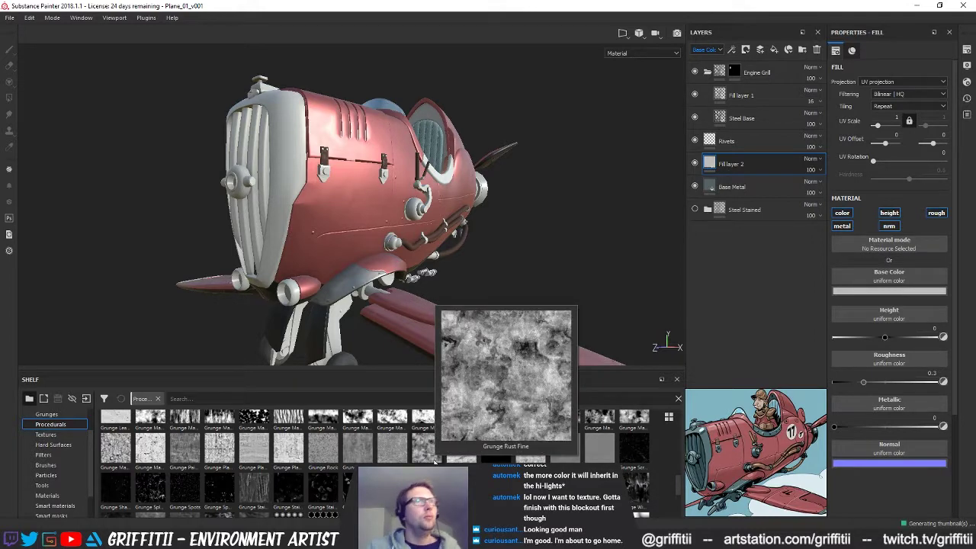
mouse_move(181, 457)
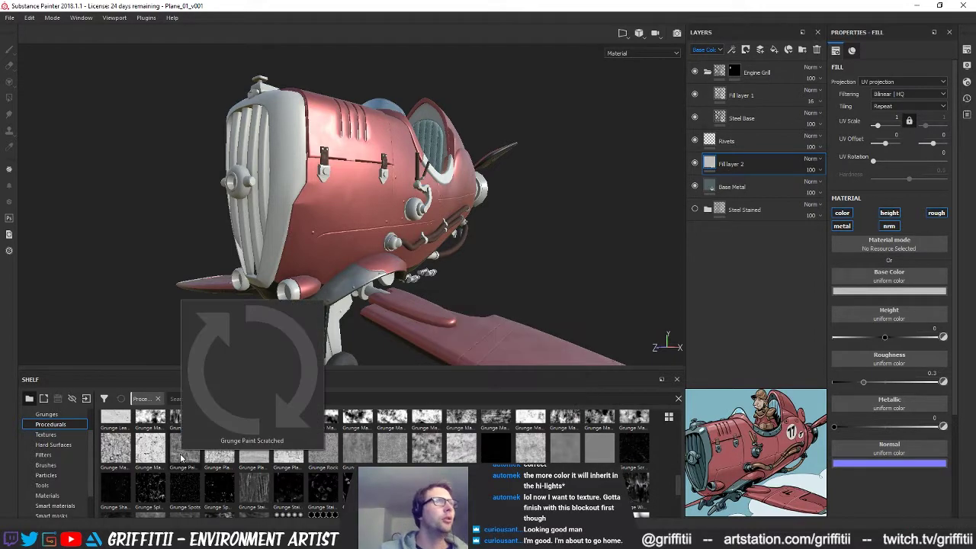
scroll(181, 458, down, 3)
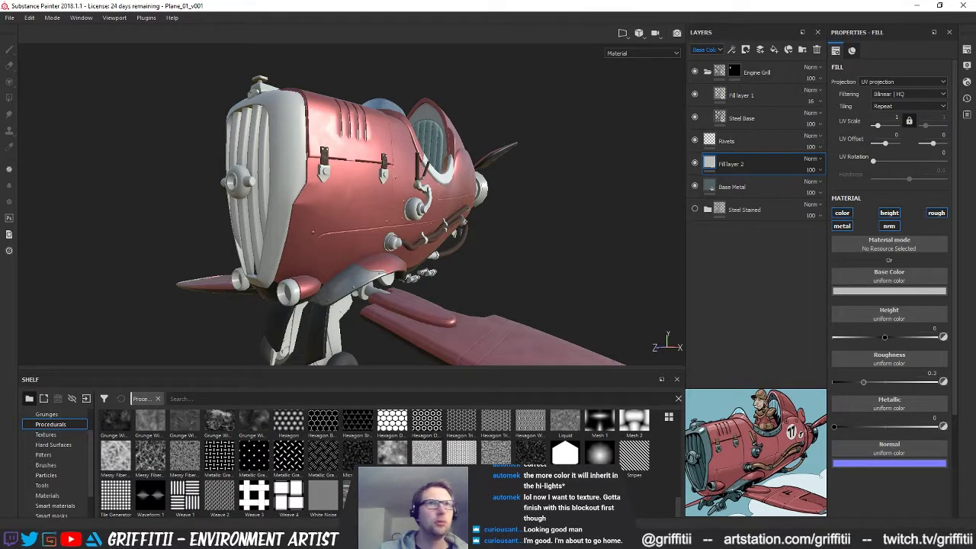
scroll(373, 461, up, 3)
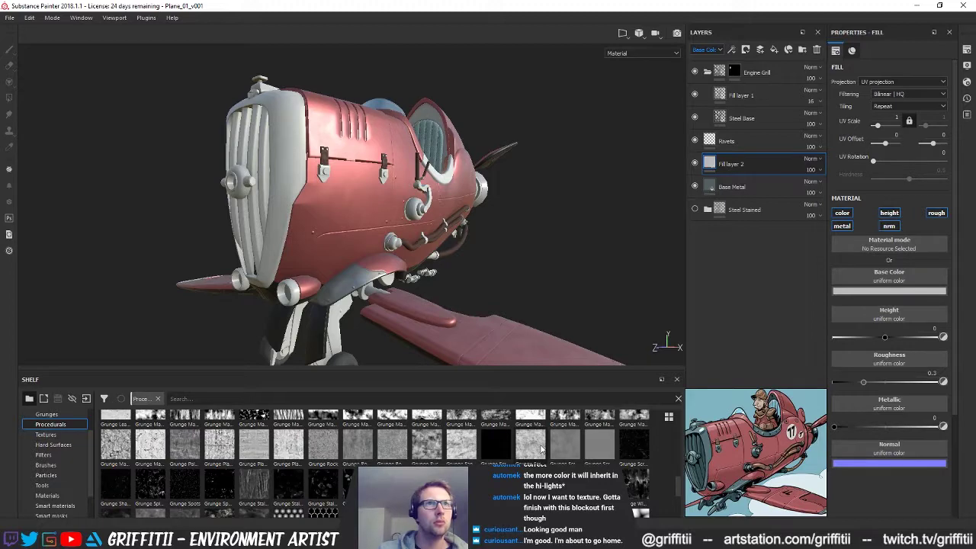
mouse_move(542, 450)
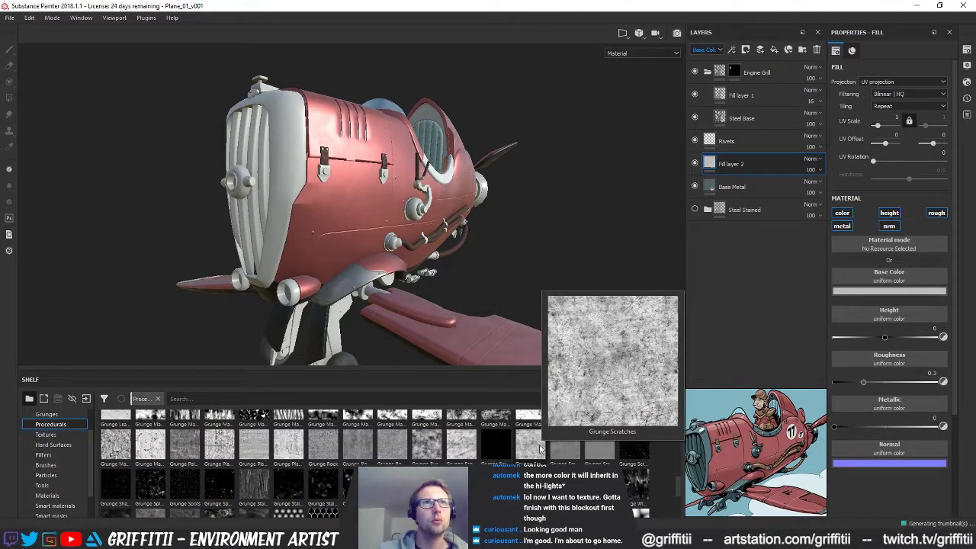
mouse_move(347, 452)
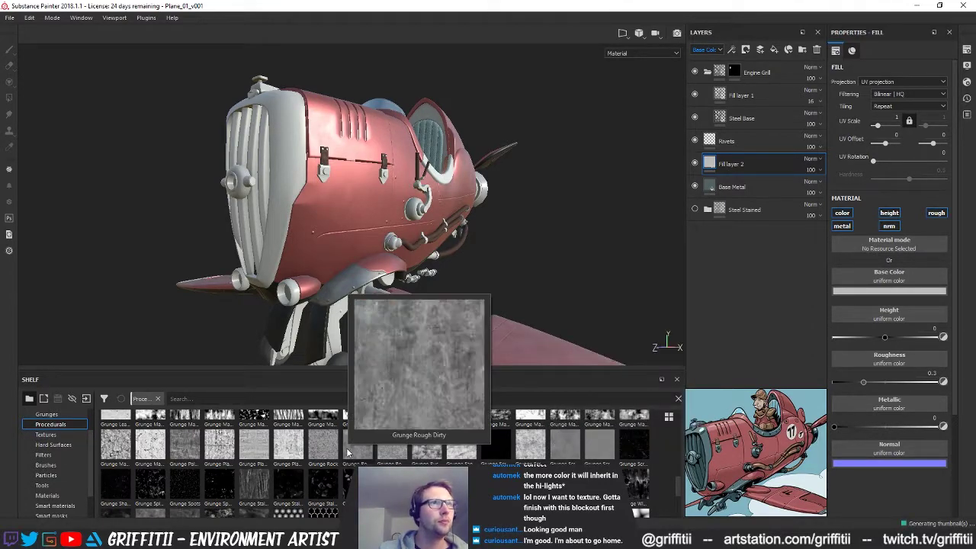
drag(354, 453, 887, 368)
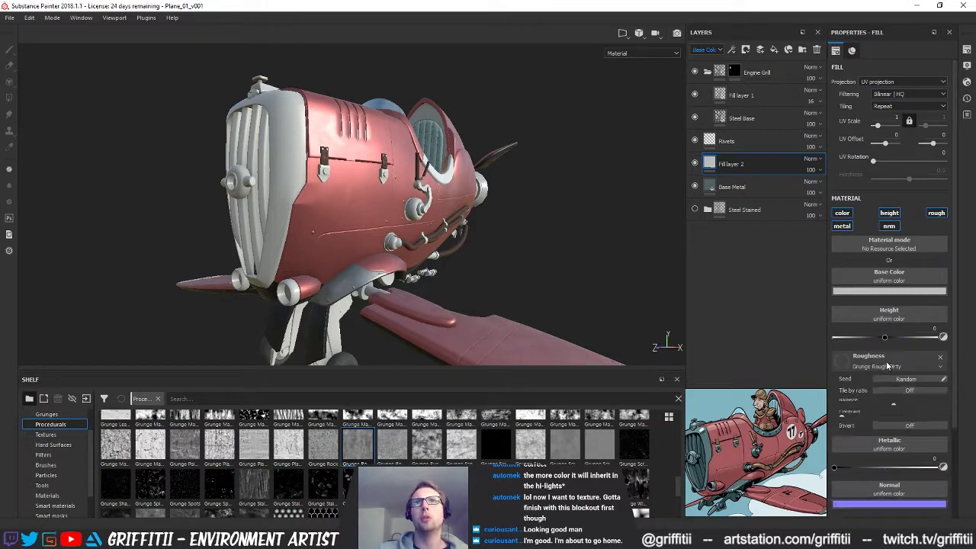
Disable the normal, color and height channels on the new fill layer above Base Metal
click(889, 226)
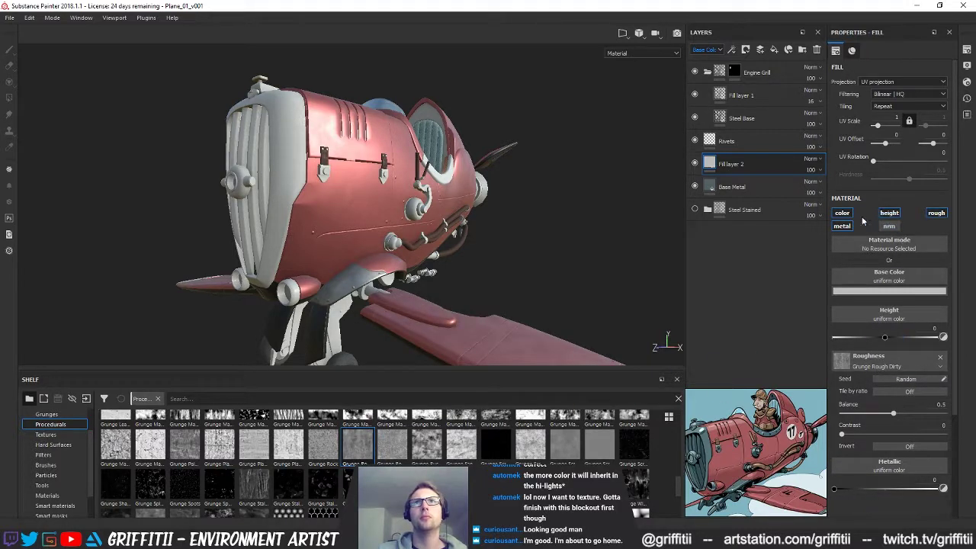
click(842, 213)
click(890, 213)
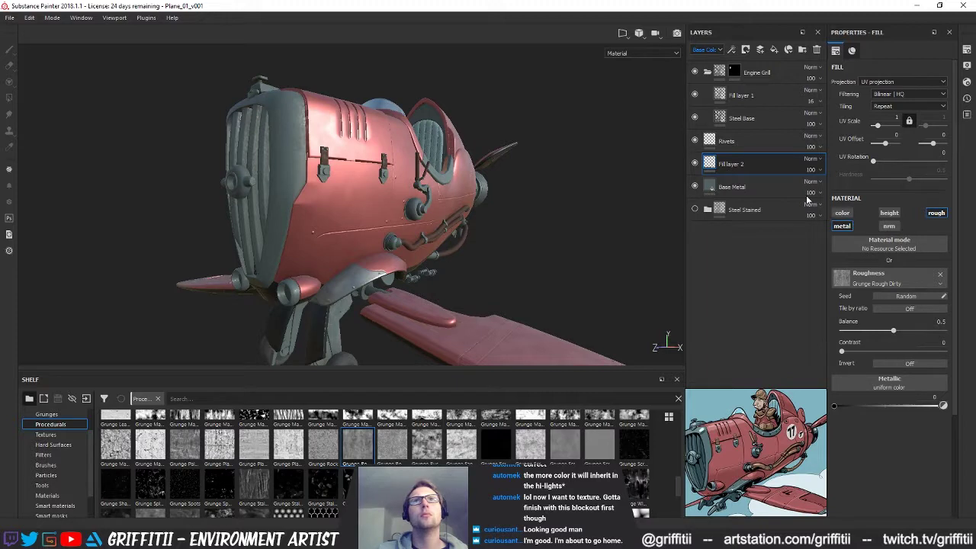
Switch the layer stack to the Roughness channel and lower the new fill layer's opacity to about 55
click(707, 49)
click(707, 73)
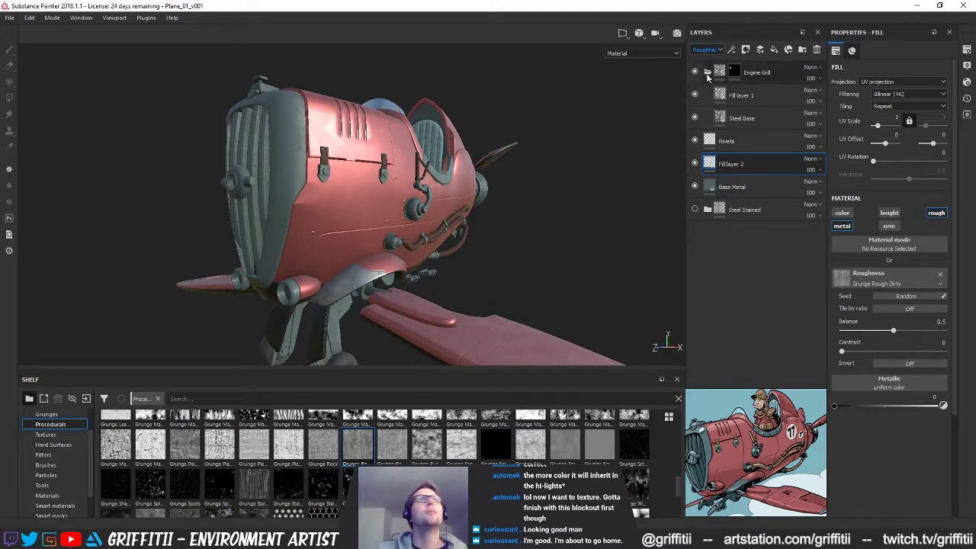
click(818, 169)
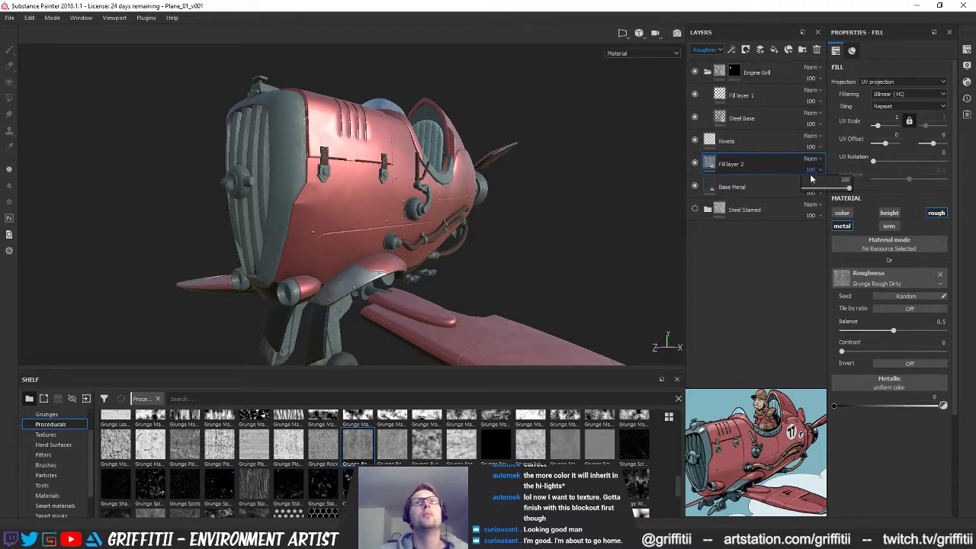
mouse_move(821, 190)
mouse_down()
mouse_move(813, 190)
mouse_move(827, 192)
mouse_up()
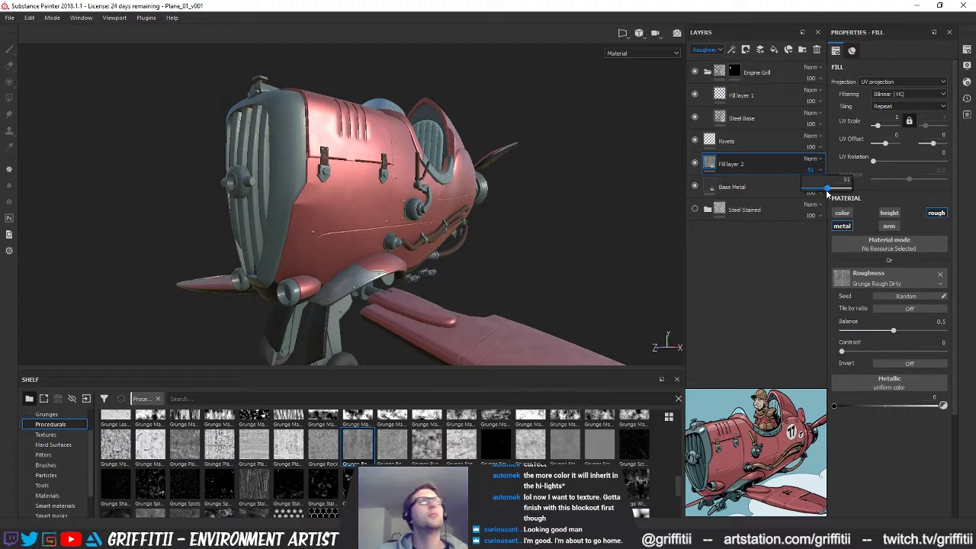
Disable the fill layer's metallic channel and set the Grunge Rough Dirty balance to 0.32
click(834, 228)
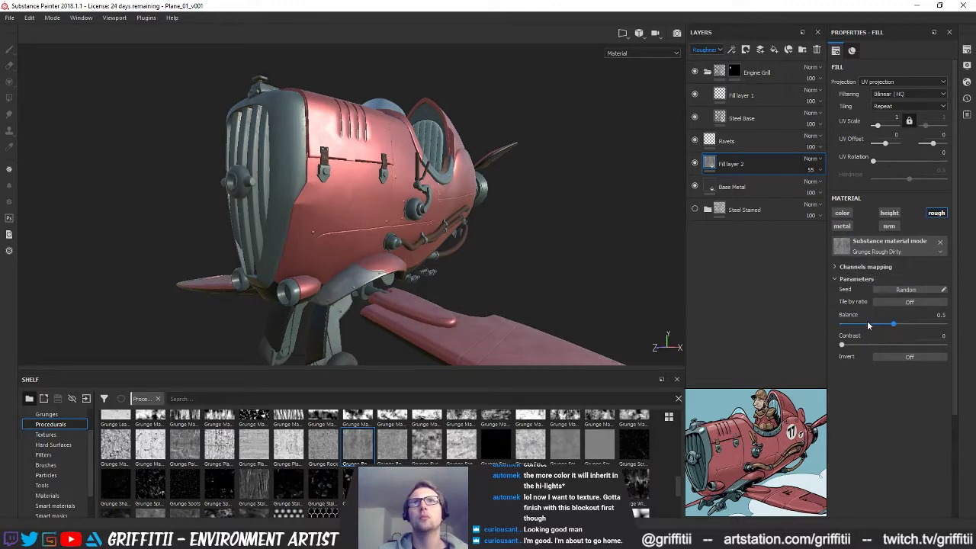
mouse_move(884, 327)
mouse_down()
mouse_move(855, 326)
mouse_move(877, 327)
mouse_up()
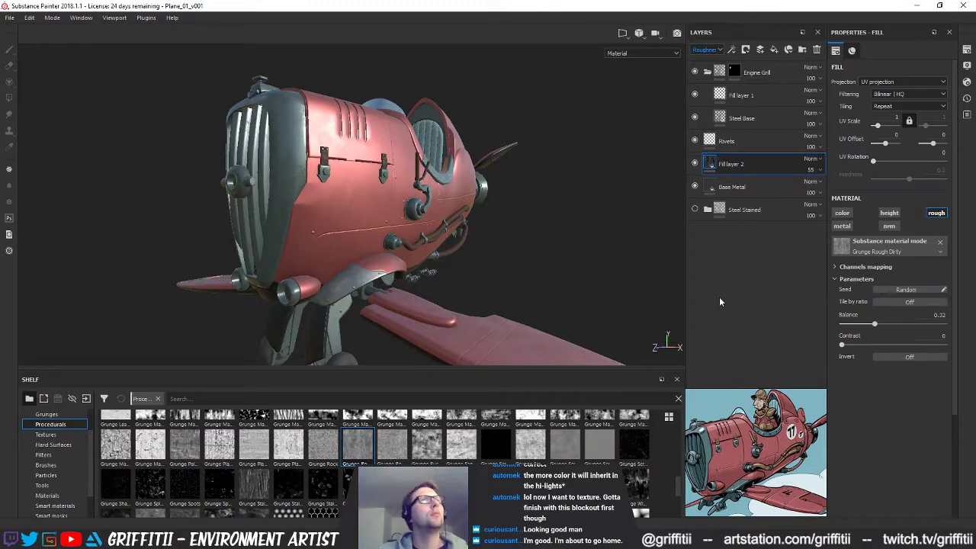
shift+right_drag(465, 197, 447, 194)
alt+drag(327, 166, 259, 195)
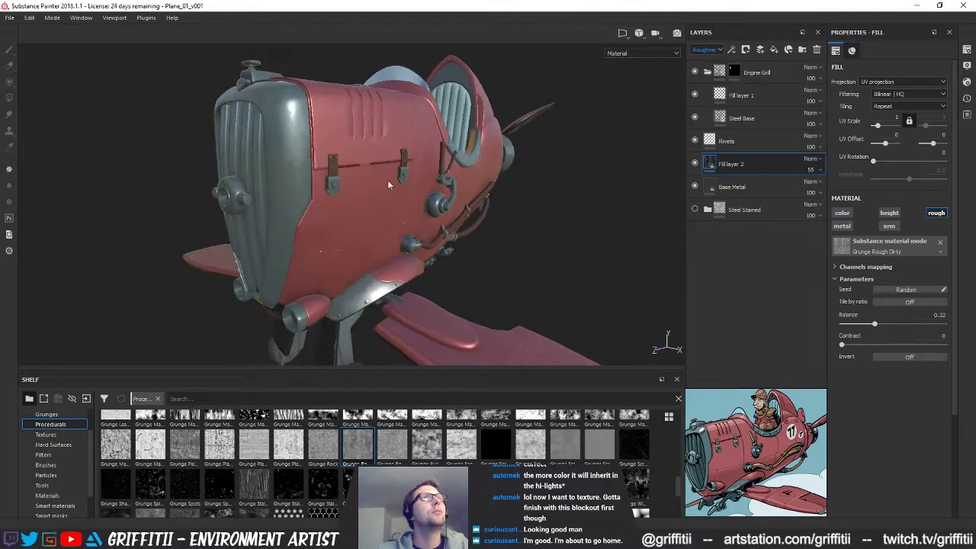
Try larger UV scales for the fill layer's grunge, then set the UV scale to 3
drag(879, 128, 882, 129)
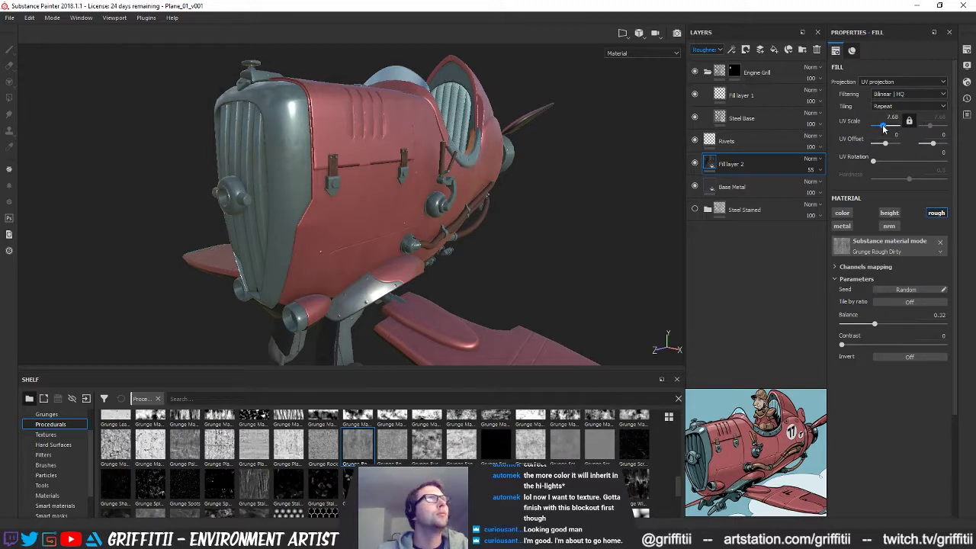
alt+drag(586, 166, 496, 184)
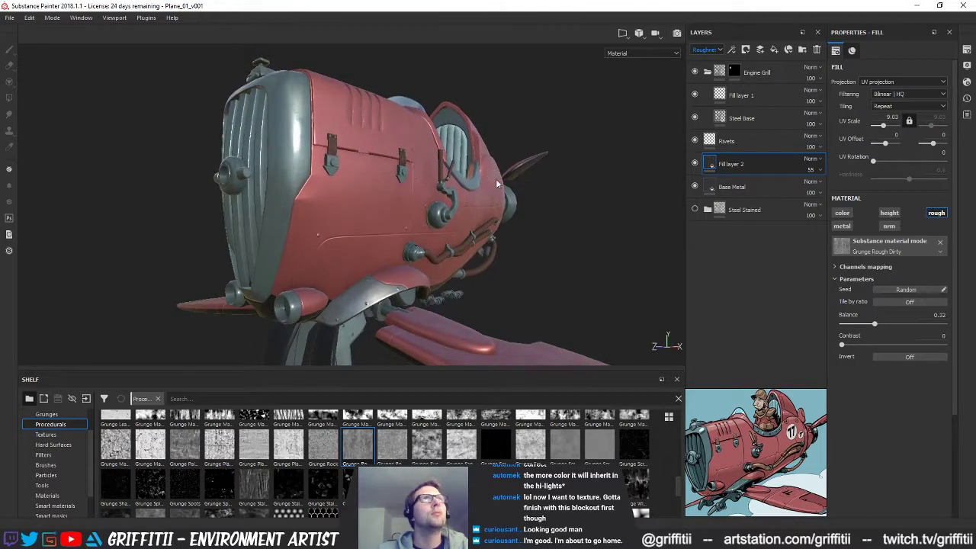
drag(884, 128, 883, 128)
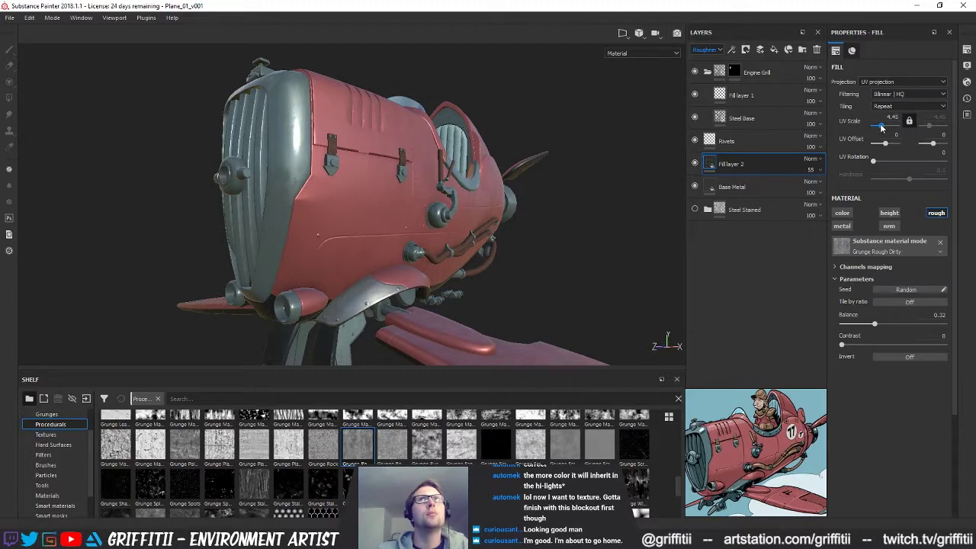
text(3)
key(Return)
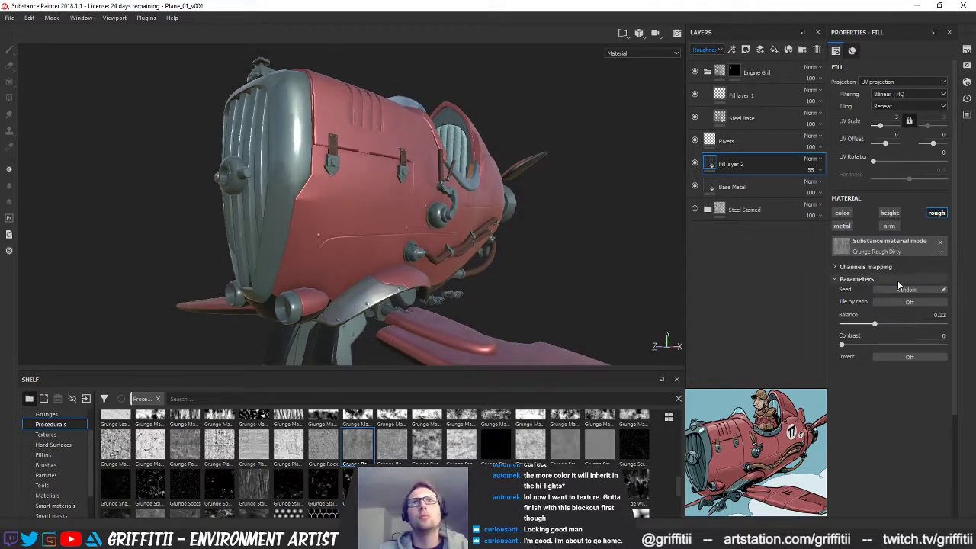
Set the grunge's contrast to 0.34 and balance to 0.37, and the fill layer's roughness opacity to about 45
mouse_move(881, 327)
mouse_down()
mouse_move(925, 328)
mouse_move(865, 327)
mouse_move(889, 325)
mouse_move(878, 326)
mouse_up()
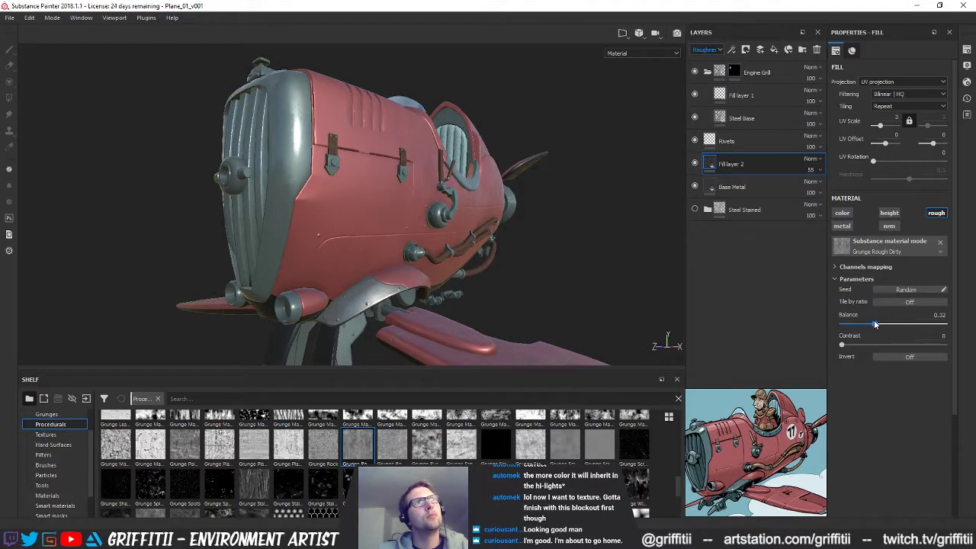
drag(843, 343, 885, 327)
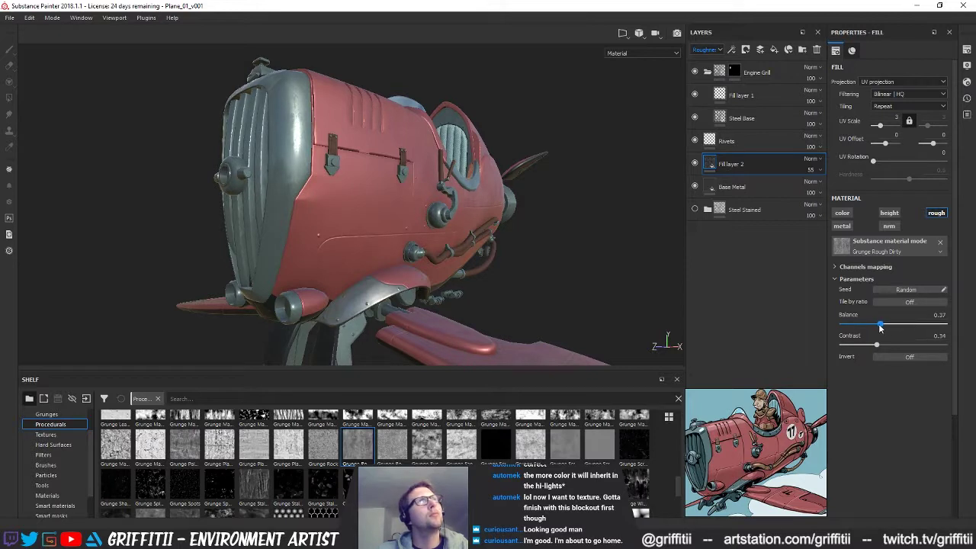
click(814, 172)
drag(835, 189, 850, 192)
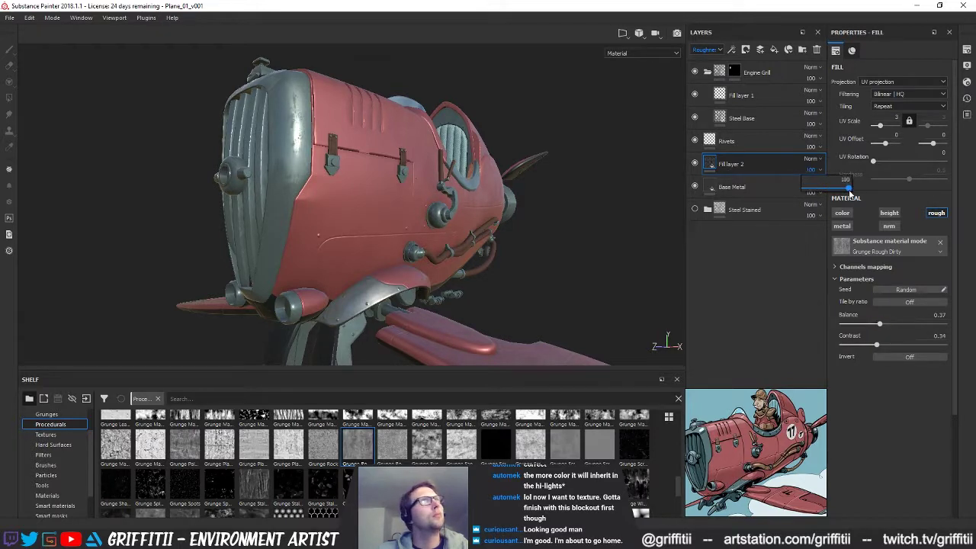
drag(824, 197, 822, 195)
alt+drag(526, 241, 344, 256)
alt+right_drag(343, 256, 328, 229)
alt+drag(328, 229, 419, 251)
alt+right_drag(420, 252, 421, 245)
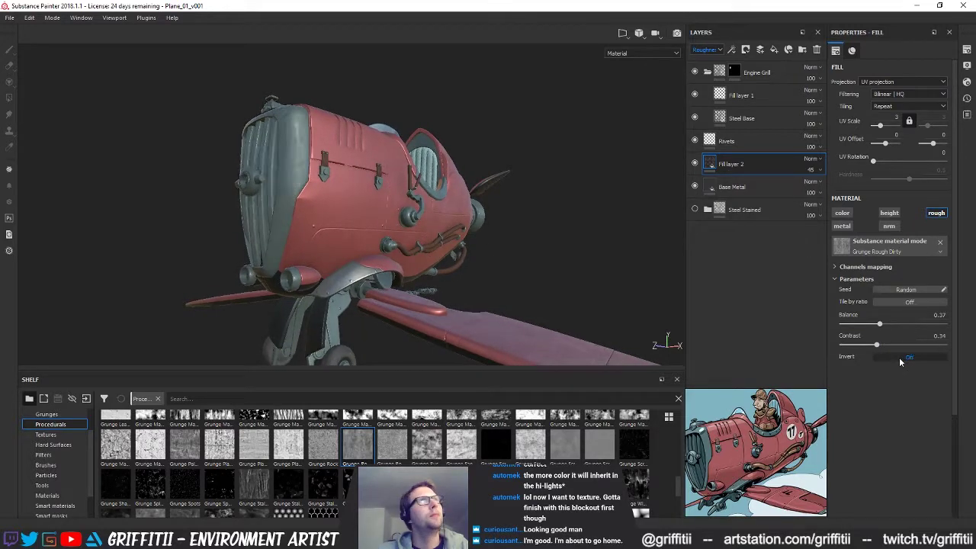
Set the grunge's balance to 0.32 and contrast to 0.2, and lower the fill layer's roughness opacity to 28
mouse_move(880, 326)
mouse_down()
mouse_move(892, 326)
mouse_move(880, 328)
mouse_up()
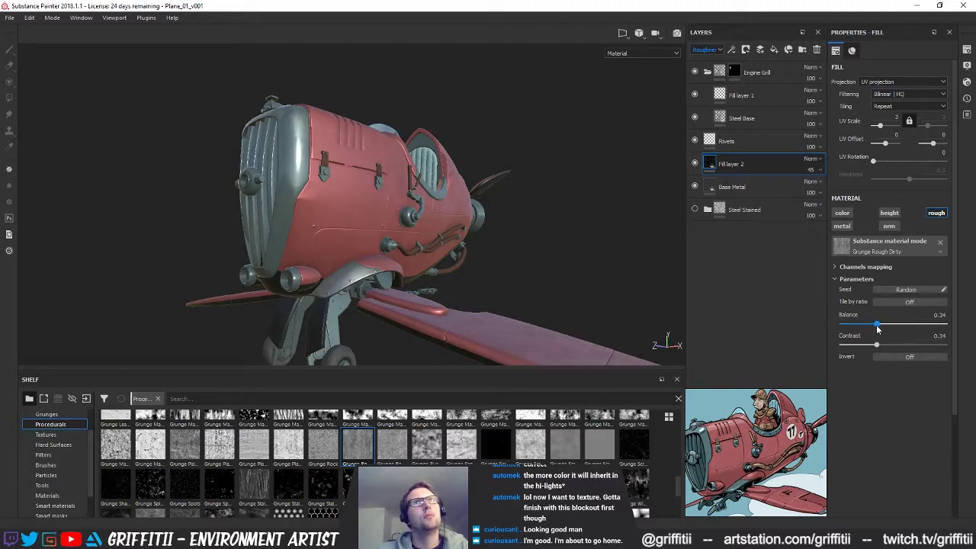
drag(879, 347, 878, 351)
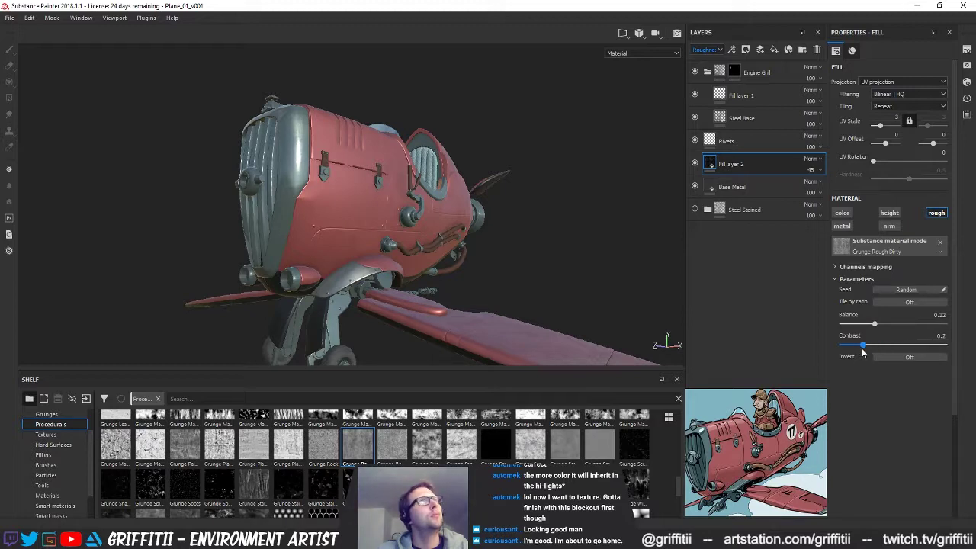
click(817, 171)
drag(815, 190, 832, 193)
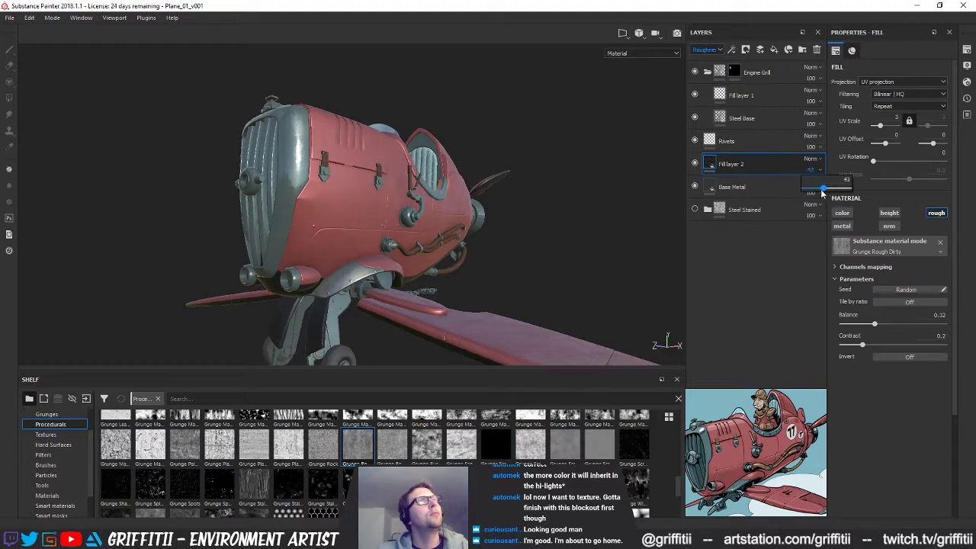
drag(816, 192, 817, 192)
alt+drag(468, 206, 378, 216)
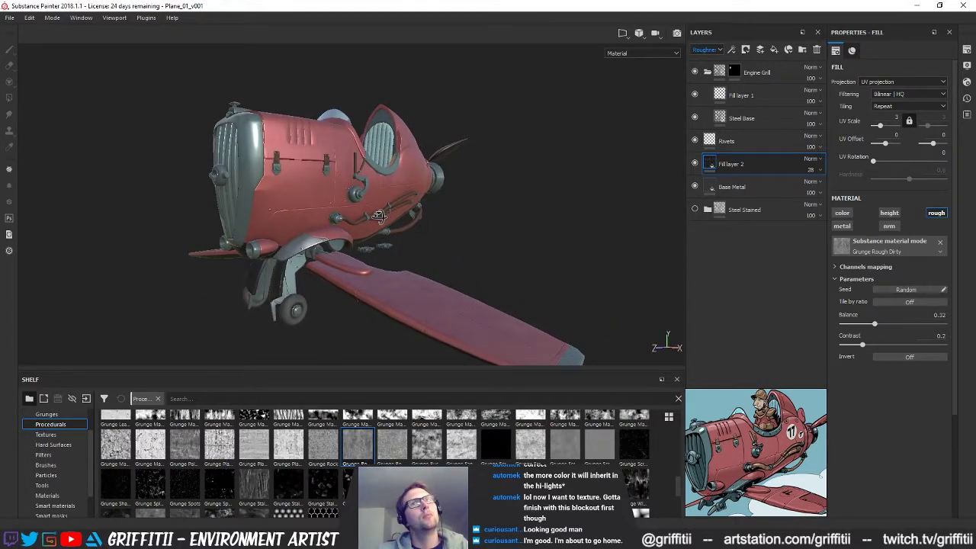
Set the Base Metal layer's roughness to about 0.34 and check the sheen on the fuselage
click(787, 190)
mouse_move(867, 381)
mouse_down()
mouse_move(855, 387)
mouse_move(865, 384)
mouse_up()
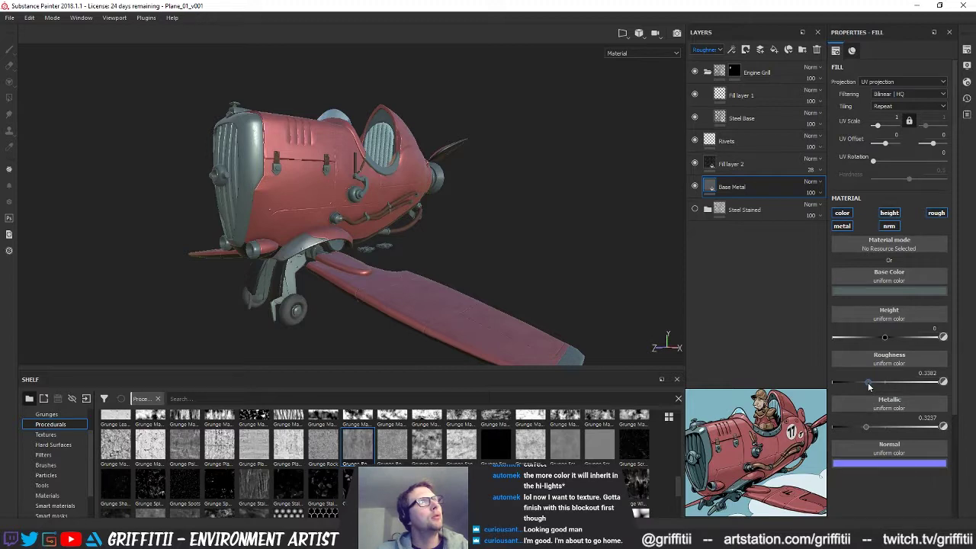
alt+drag(412, 280, 423, 244)
mouse_move(423, 244)
shift+right_down()
mouse_move(439, 248)
mouse_move(413, 248)
shift+right_up()
Add a Blur filter to Fill layer 2 for its roughness grunge
click(751, 164)
right_click(750, 164)
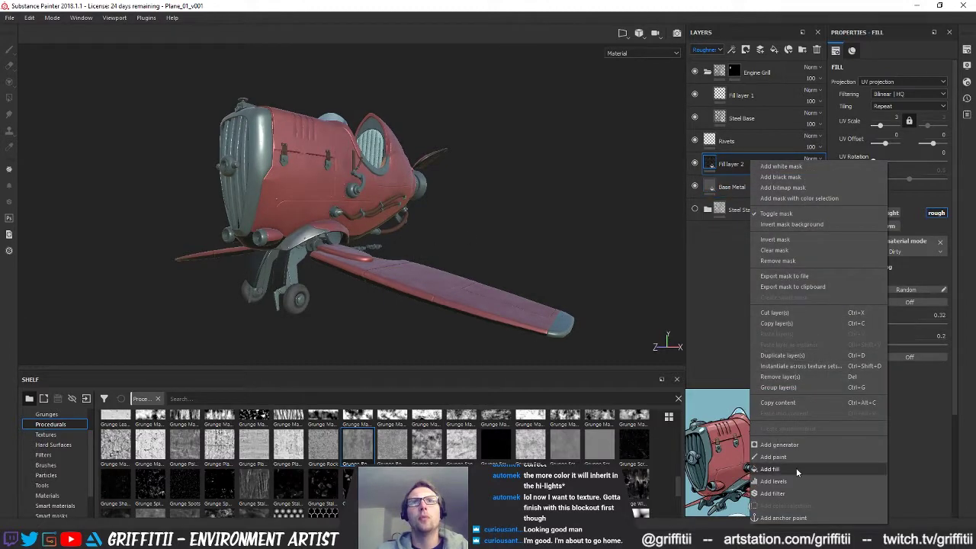
click(791, 494)
click(884, 77)
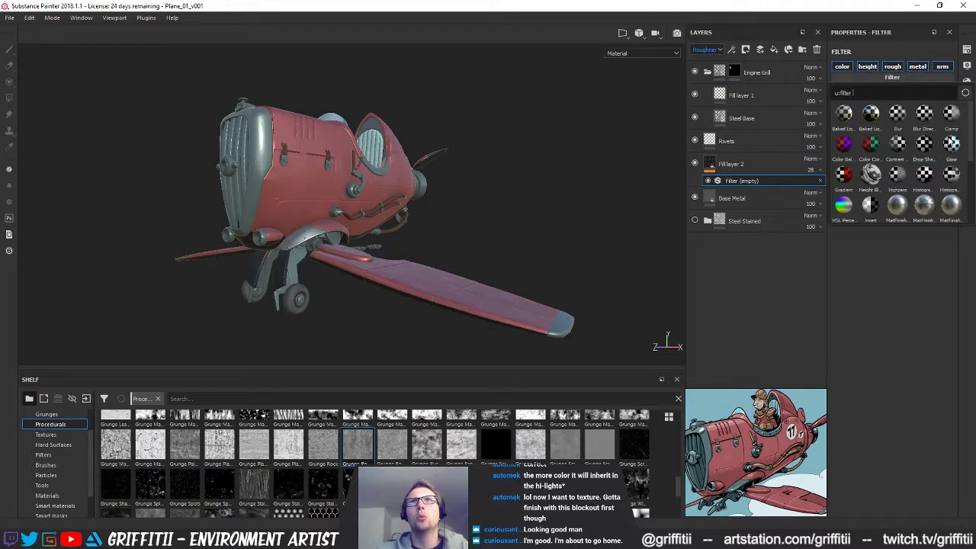
click(899, 115)
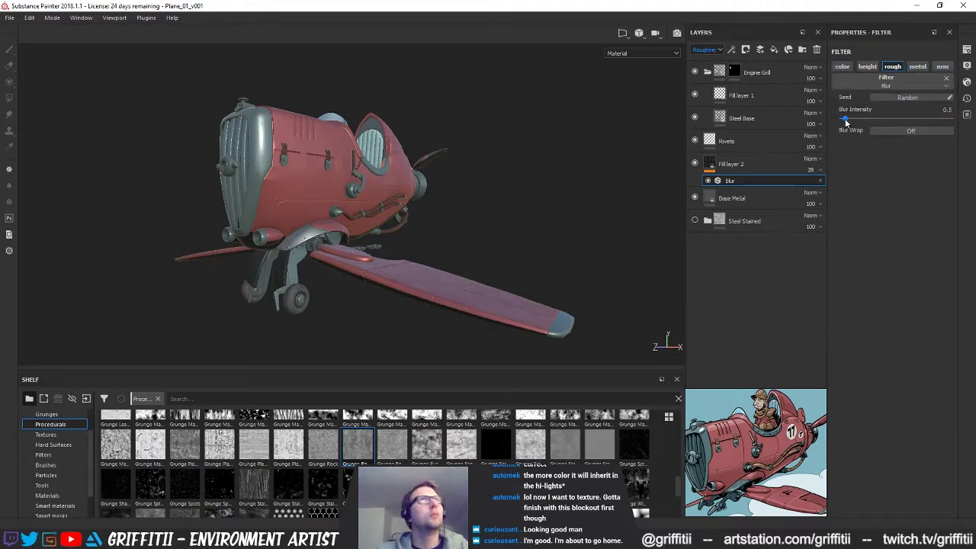
Try several blur intensities on Fill layer 2's filter, settling on 0.3
drag(846, 120, 846, 122)
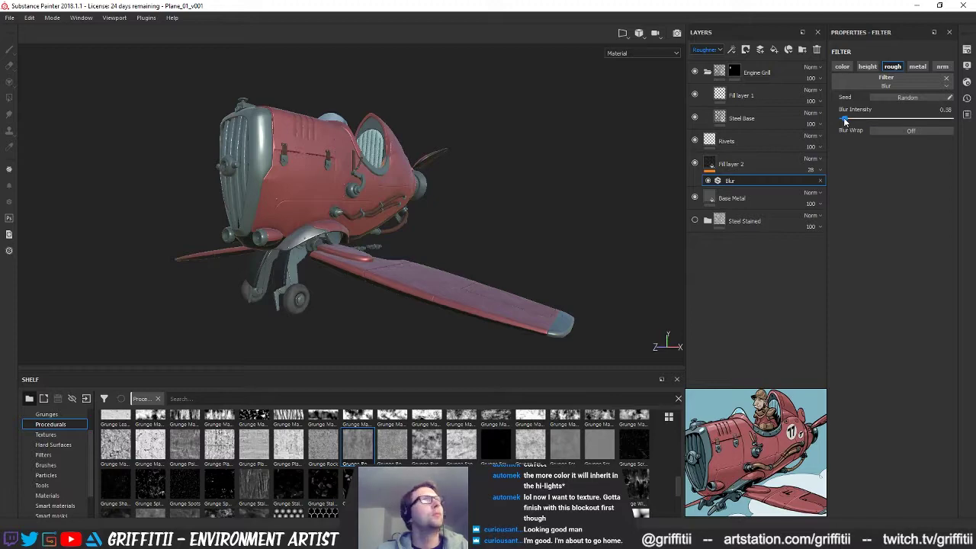
alt+middle_drag(387, 150, 421, 202)
alt+right_drag(421, 202, 847, 211)
alt+drag(500, 210, 456, 198)
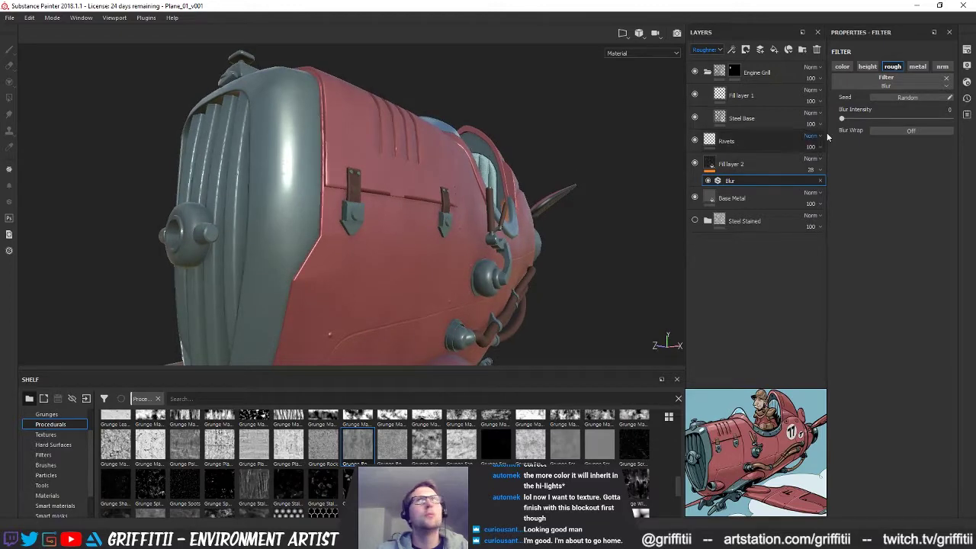
drag(844, 122, 844, 122)
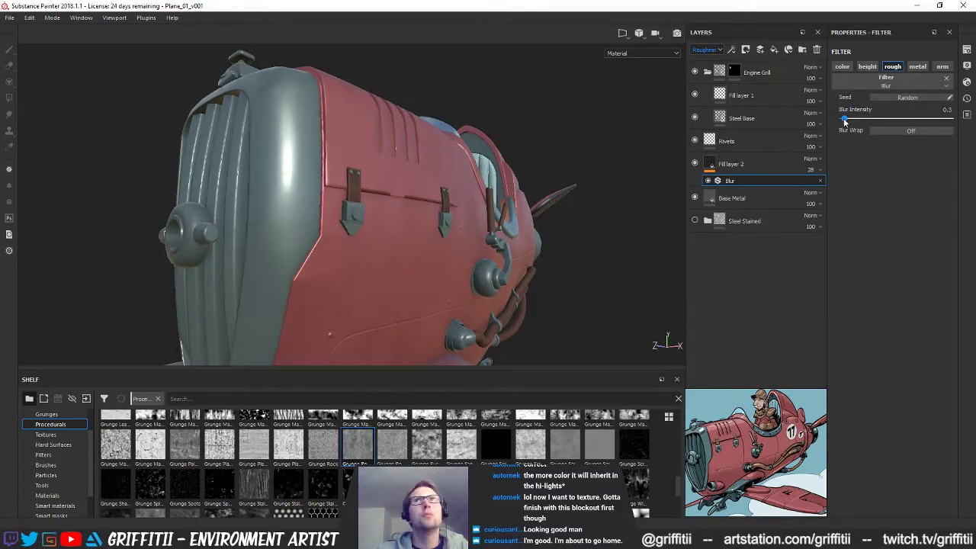
alt+right_drag(411, 190, 292, 190)
alt+drag(458, 187, 367, 183)
Set the Grunge Rough Dirty balance on Fill layer 2 to 0.33
click(730, 164)
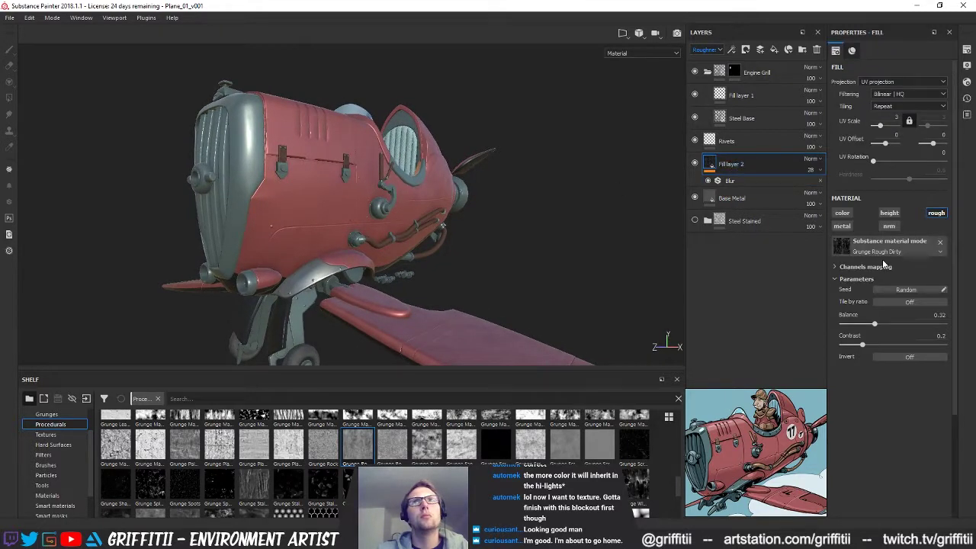
drag(877, 329, 877, 329)
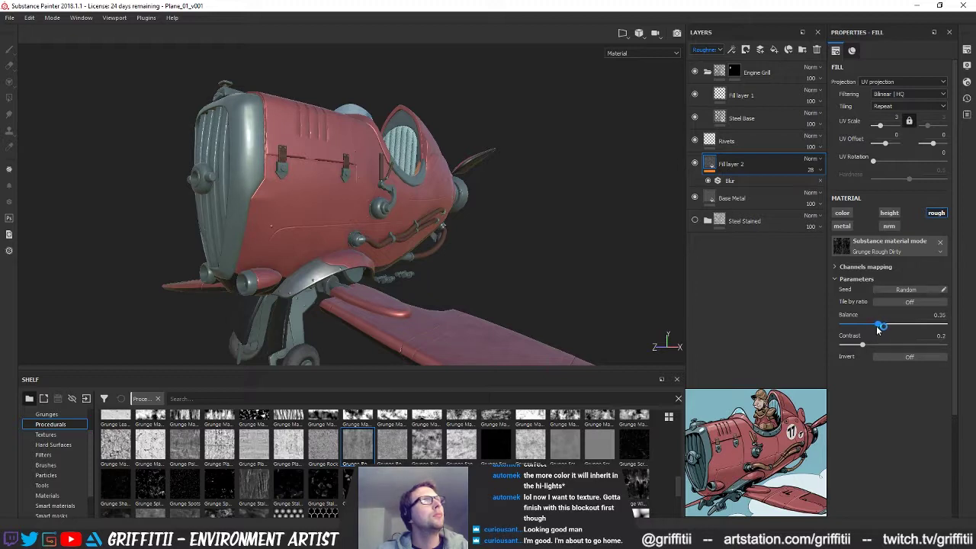
scroll(338, 196, down, 2)
Examine the blurred roughness breakup on the grille, fuselage fittings and landing gear from several angles and distances
mouse_move(338, 196)
alt+mouse_down()
mouse_move(322, 191)
mouse_move(396, 189)
alt+mouse_up()
mouse_move(396, 189)
shift+right_down()
mouse_move(381, 192)
mouse_move(396, 191)
shift+right_up()
alt+drag(403, 193, 419, 206)
alt+right_drag(421, 207, 587, 303)
mouse_move(343, 284)
alt+mouse_down()
mouse_move(329, 291)
mouse_move(473, 286)
mouse_move(359, 285)
mouse_move(350, 299)
alt+mouse_up()
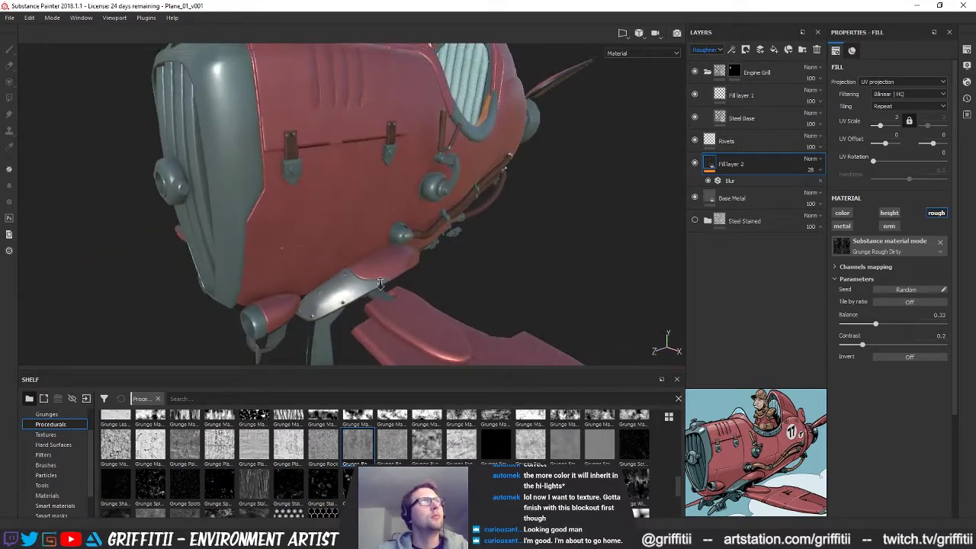
alt+right_drag(405, 287, 377, 245)
alt+drag(376, 244, 321, 236)
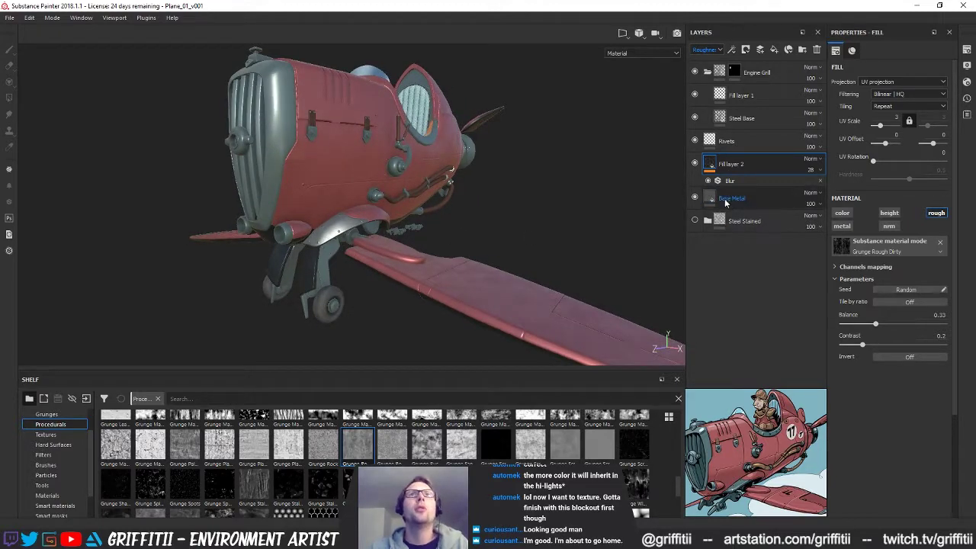
alt+drag(350, 229, 405, 236)
alt+right_drag(404, 237, 708, 272)
alt+drag(397, 254, 427, 210)
alt+right_drag(427, 210, 358, 214)
mouse_move(358, 213)
alt+mouse_down()
mouse_move(378, 273)
mouse_move(338, 201)
mouse_move(362, 225)
alt+mouse_up()
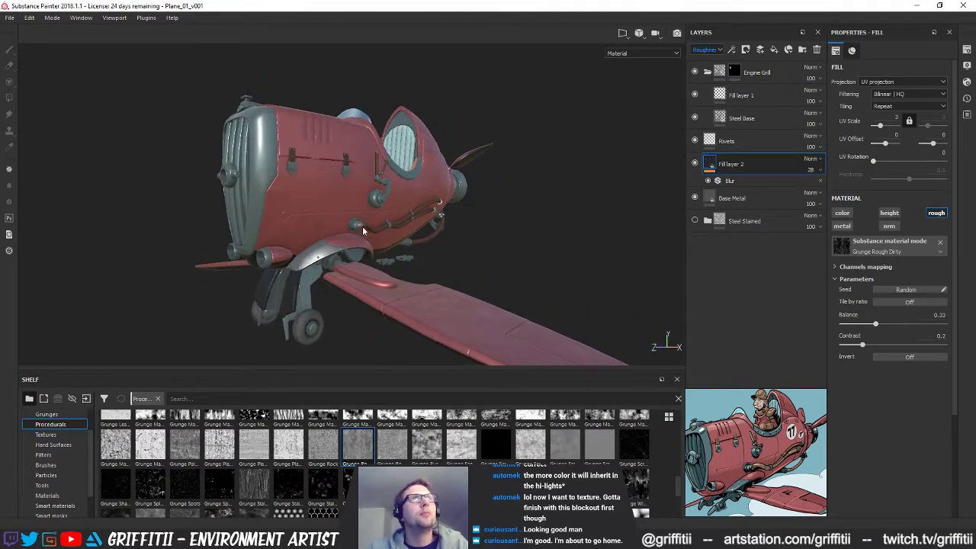
Duplicate the Dirt layer in the Steel Stained folder and move the copy out of the folder, directly above Fill layer 2
click(708, 221)
click(718, 279)
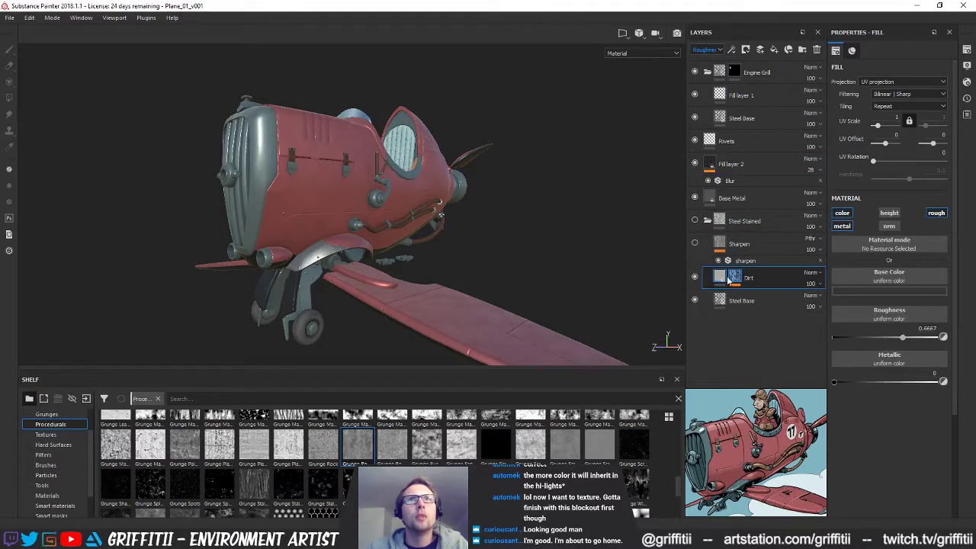
click(723, 301)
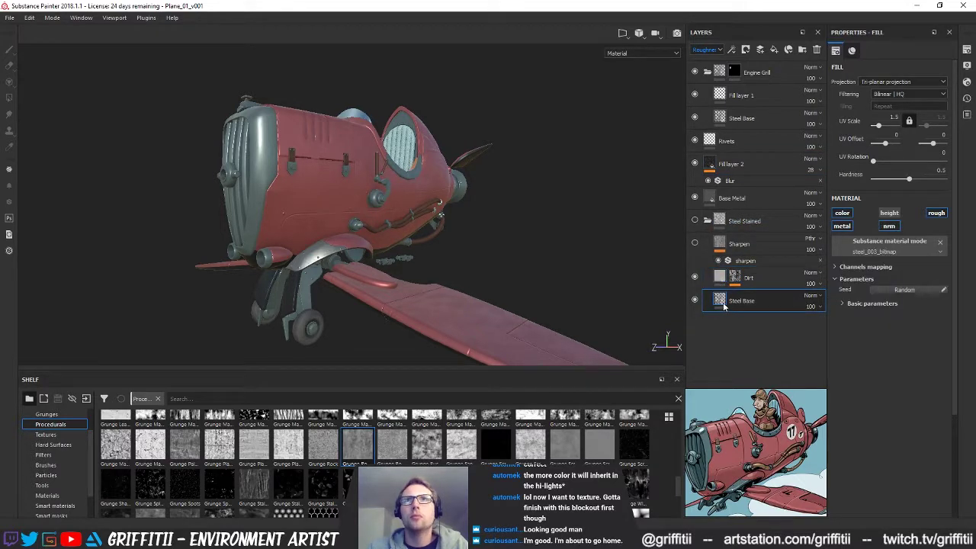
click(722, 276)
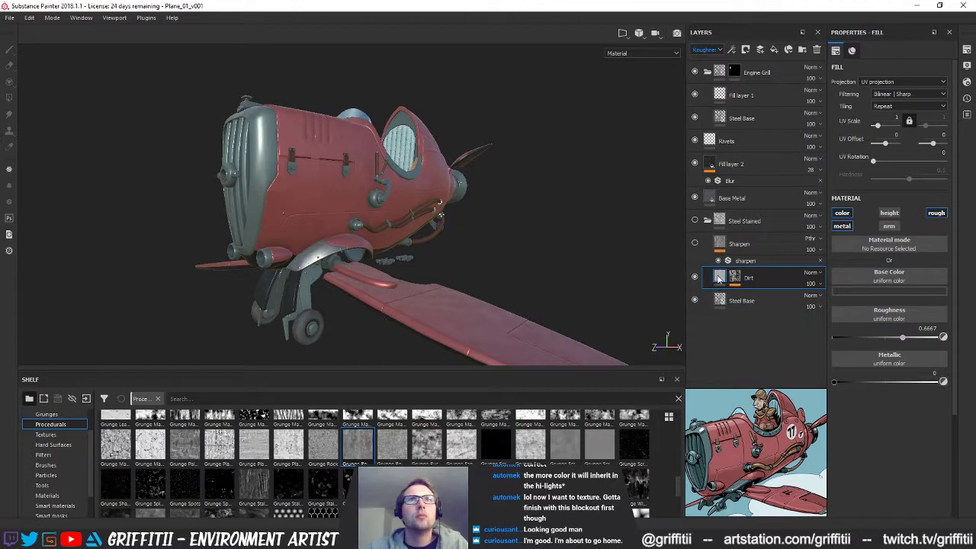
right_click(757, 278)
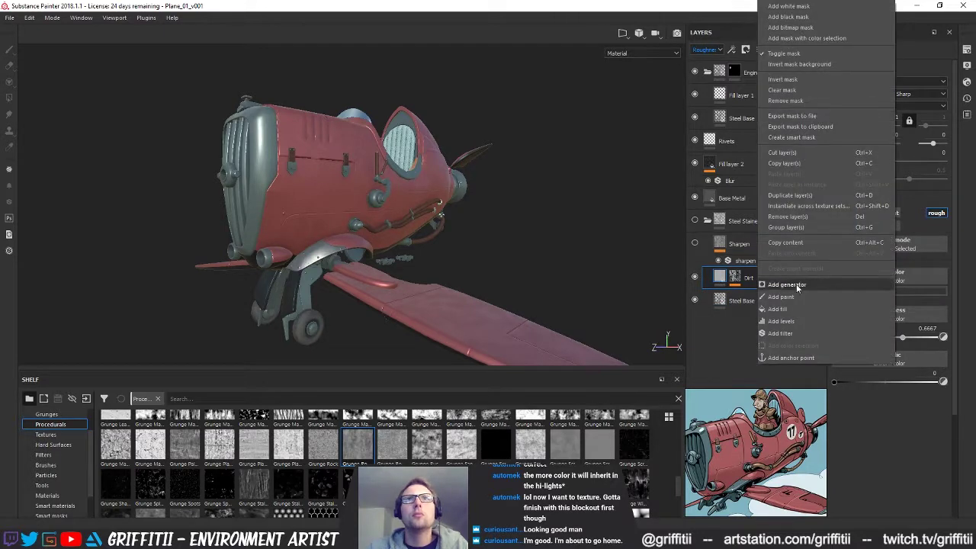
click(790, 195)
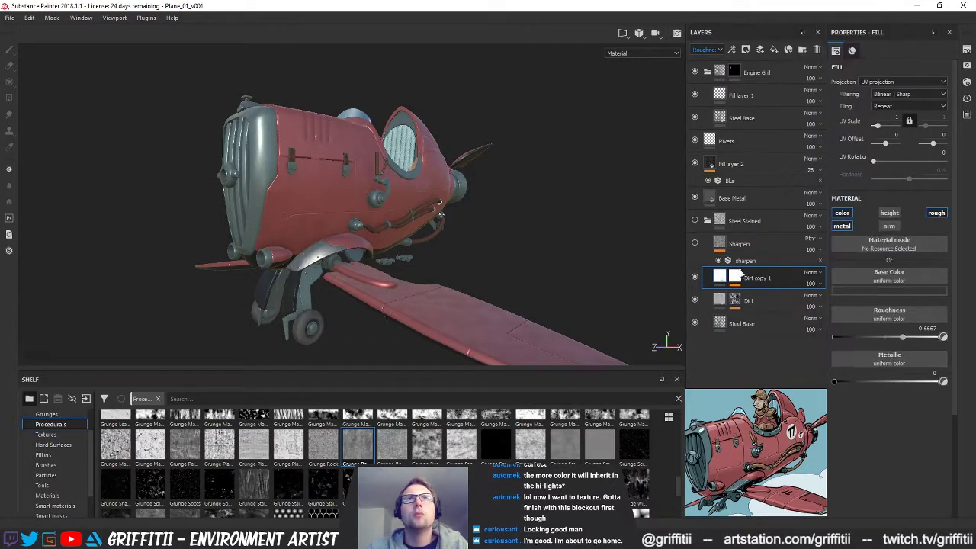
drag(722, 280, 728, 158)
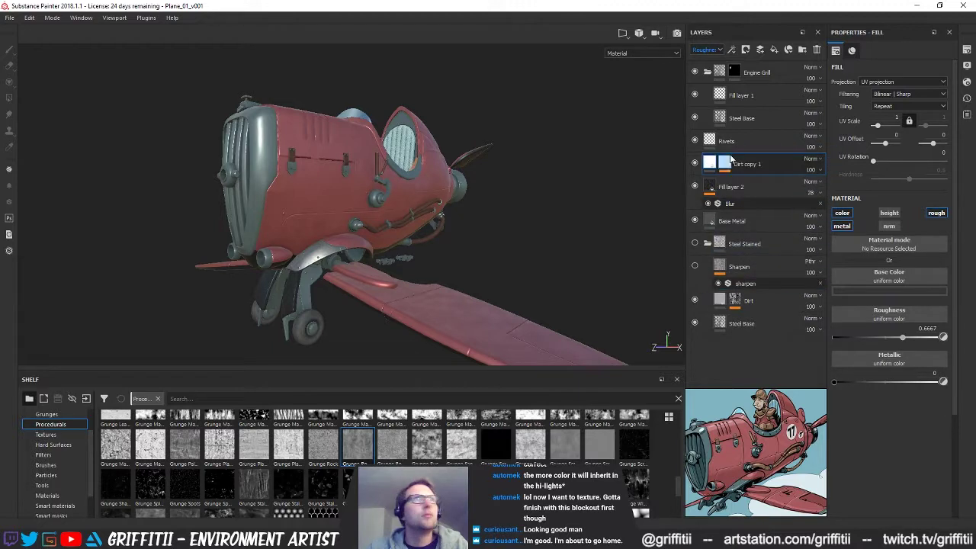
Collapse the Steel Stained folder and compare the metal parts with the copied dirt layer hidden and shown
alt+drag(558, 194, 483, 266)
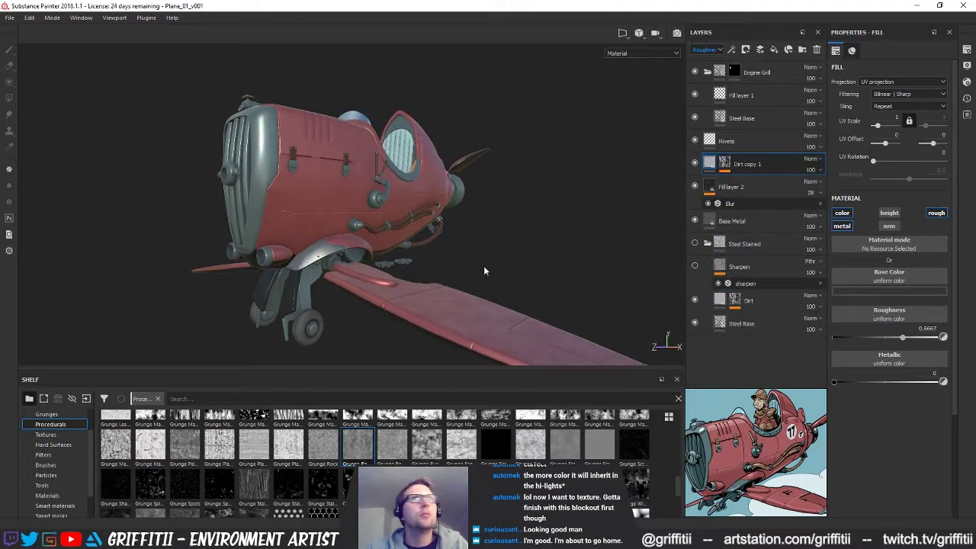
click(707, 243)
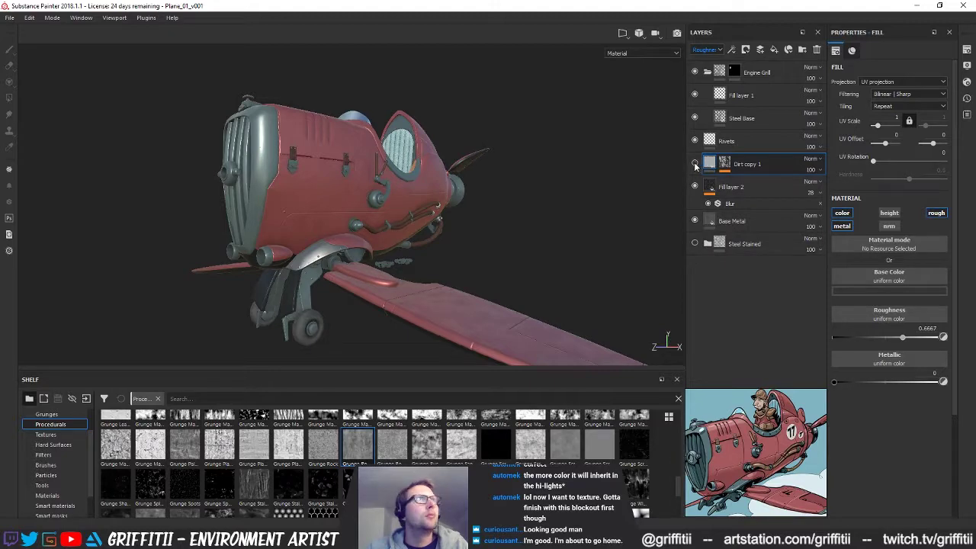
alt+drag(650, 172, 450, 284)
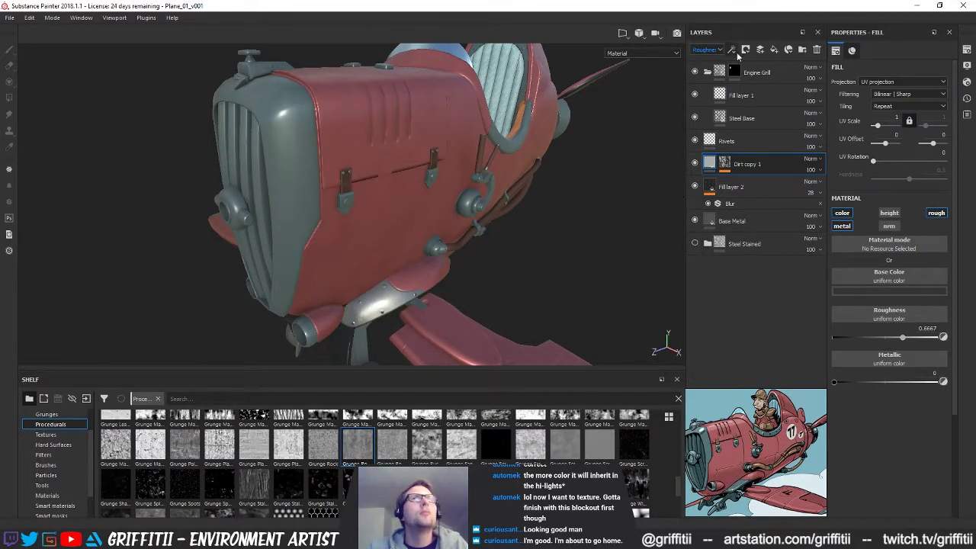
Review the Steel Base and Dirt settings of the Wing Arch Metal folder in the painted body's texture set, and return to the grey metal set
click(712, 94)
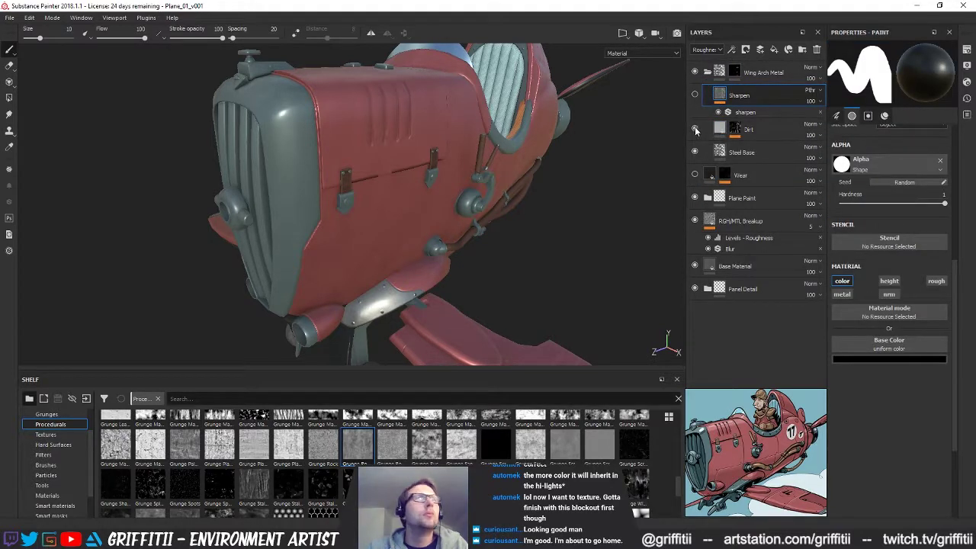
click(725, 153)
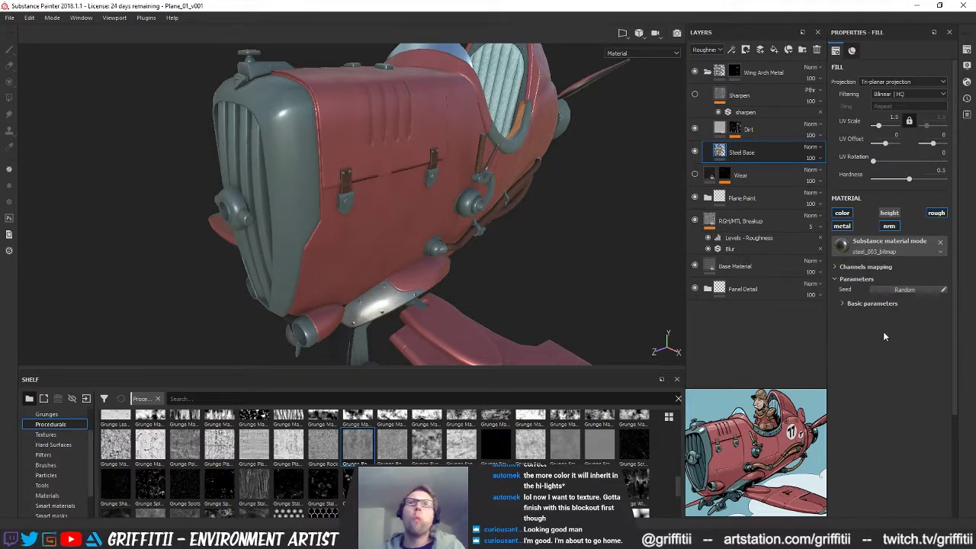
click(843, 304)
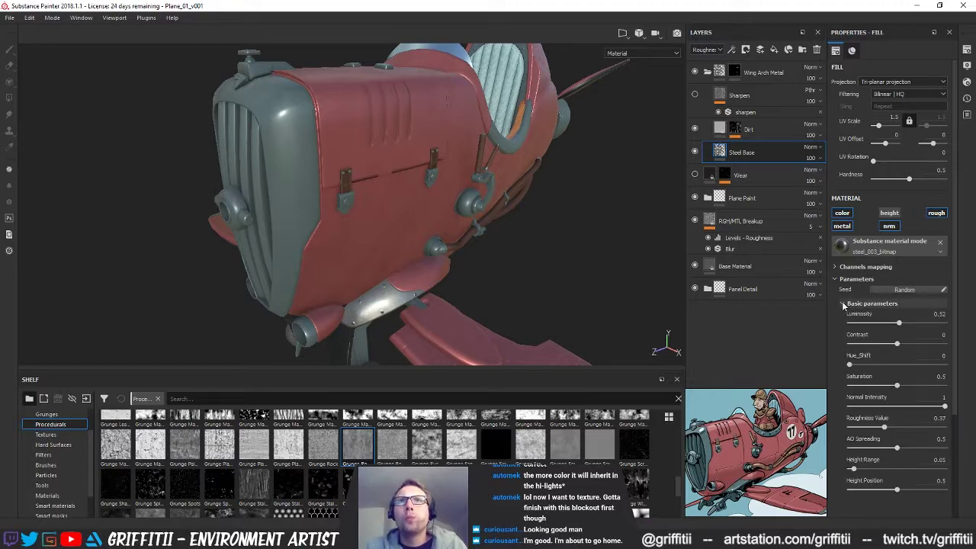
click(844, 305)
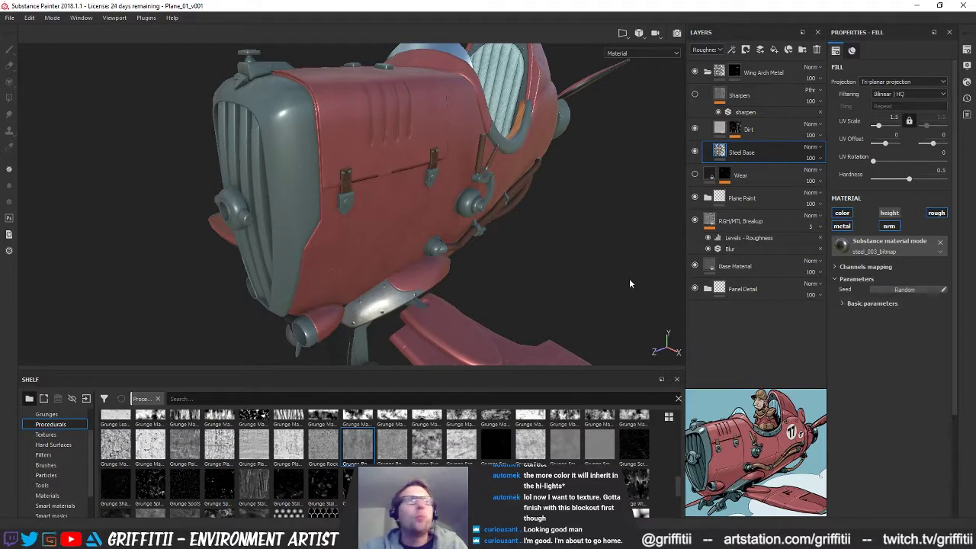
alt+drag(499, 291, 388, 218)
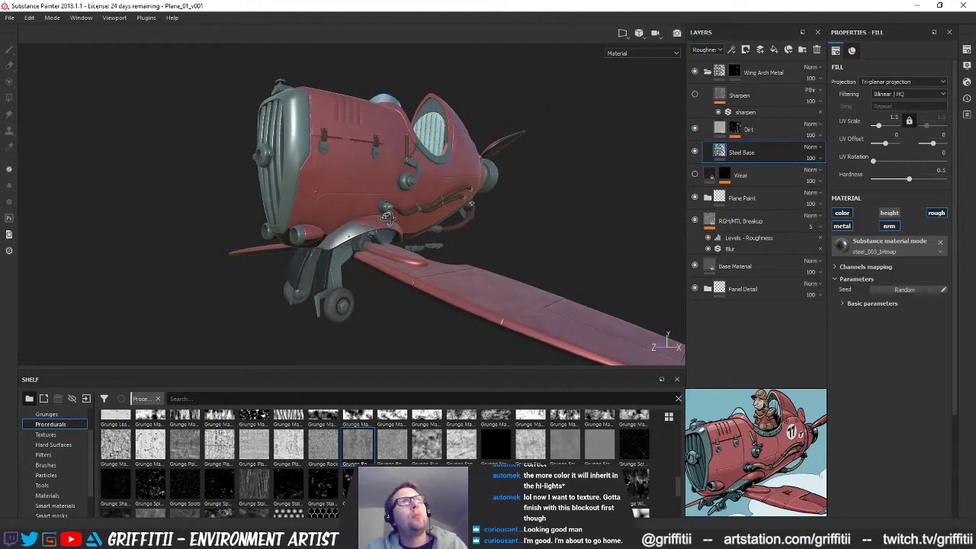
click(725, 130)
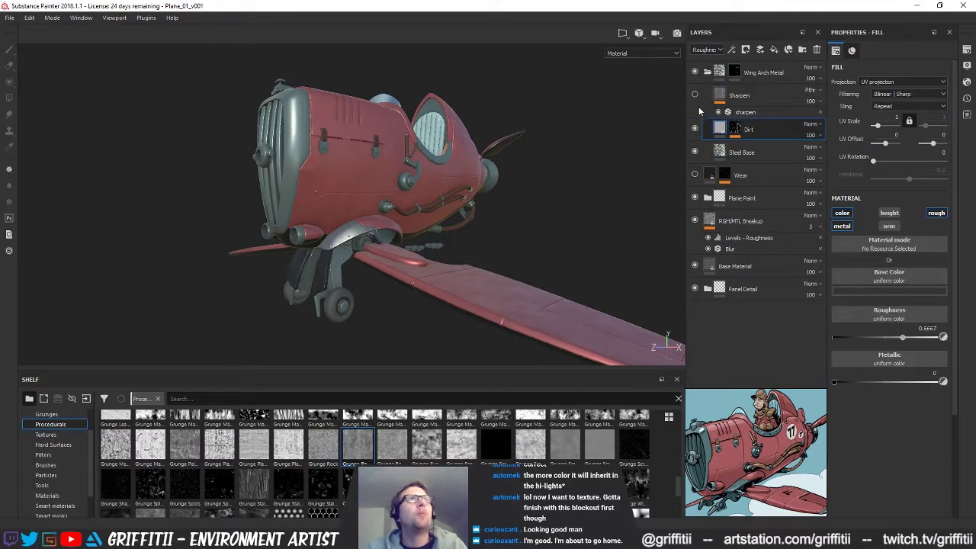
click(708, 51)
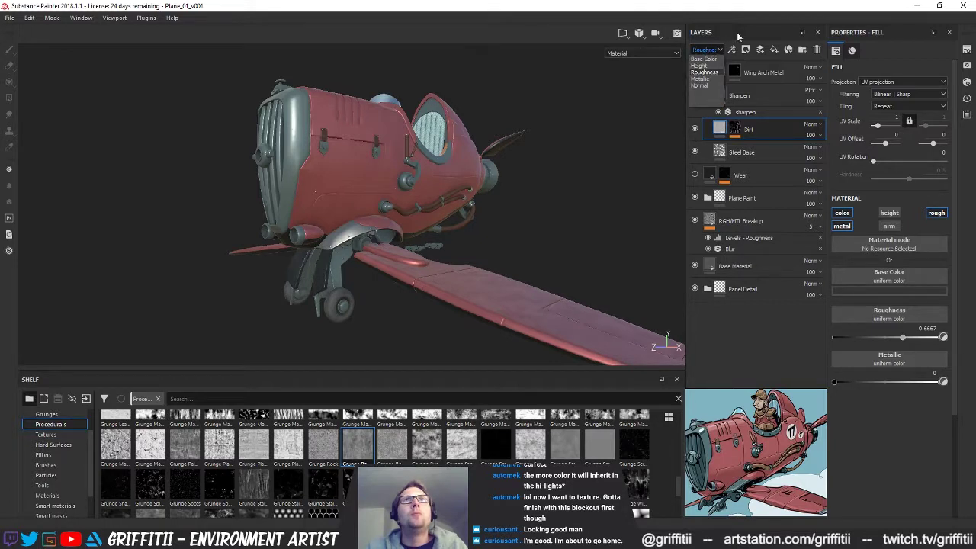
click(737, 36)
click(965, 51)
click(835, 116)
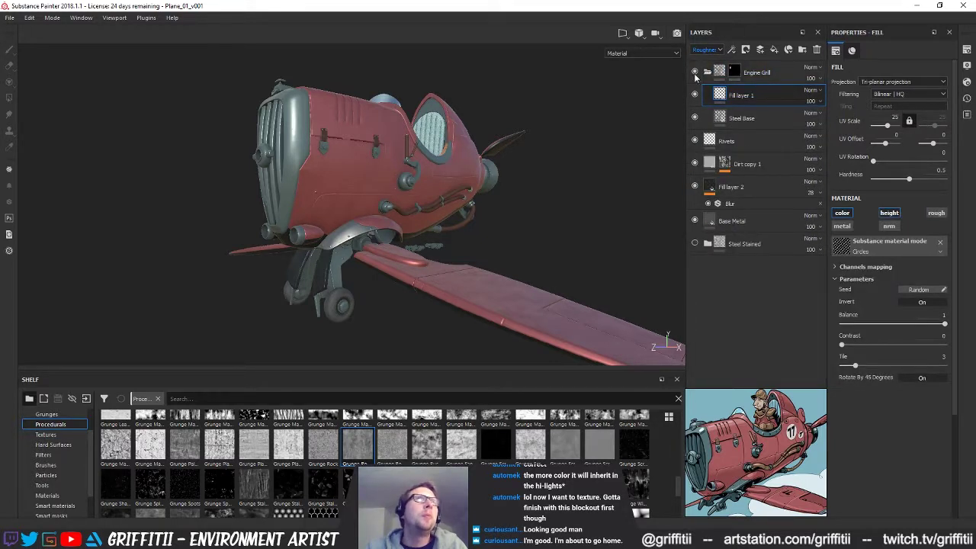
Raise the Dirt Level of the copied dirt layer's mask generator to about 0.76
alt+drag(387, 190, 412, 209)
alt+right_drag(412, 209, 392, 232)
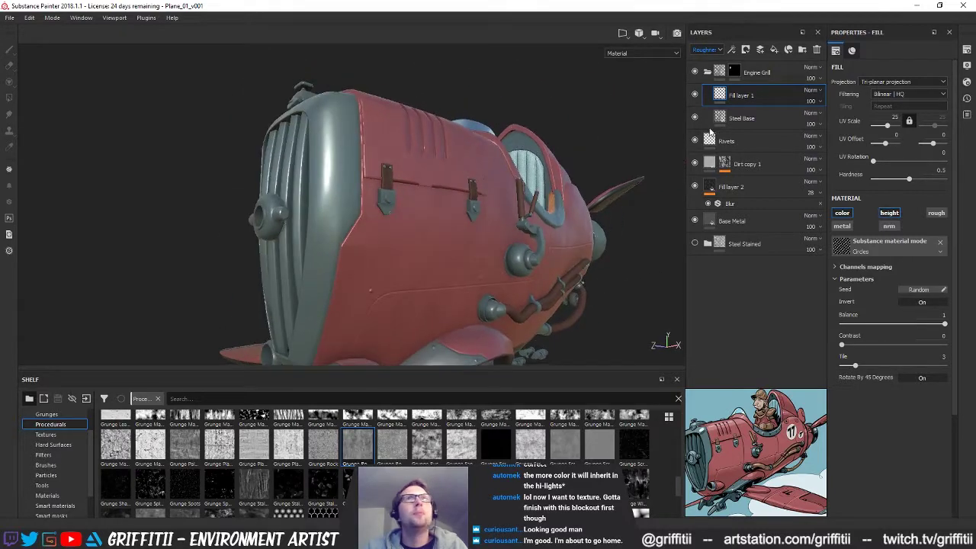
click(726, 168)
click(760, 183)
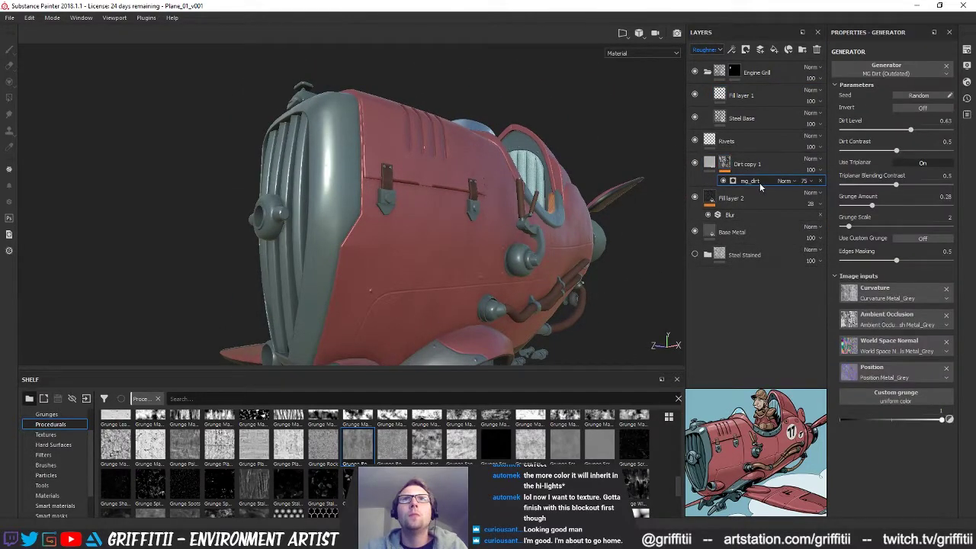
click(708, 163)
click(714, 164)
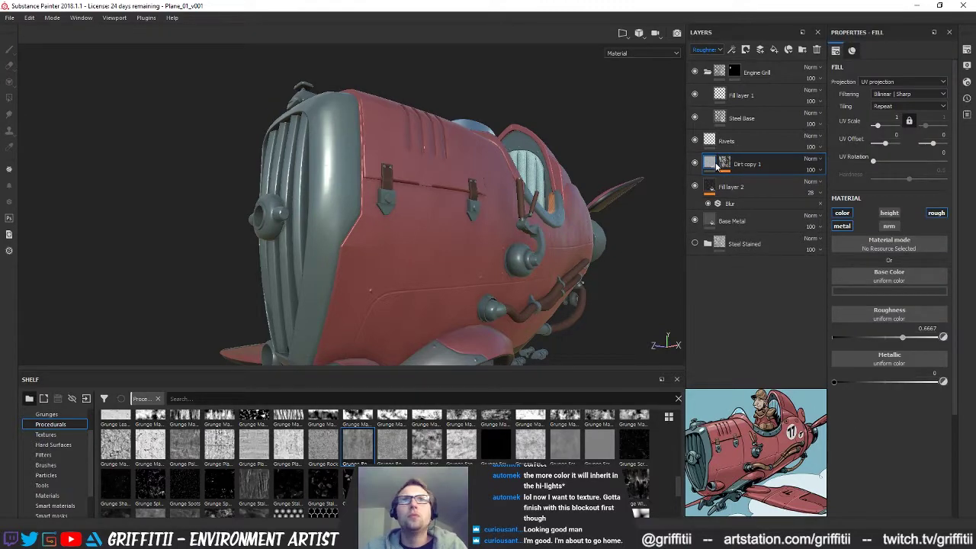
click(726, 164)
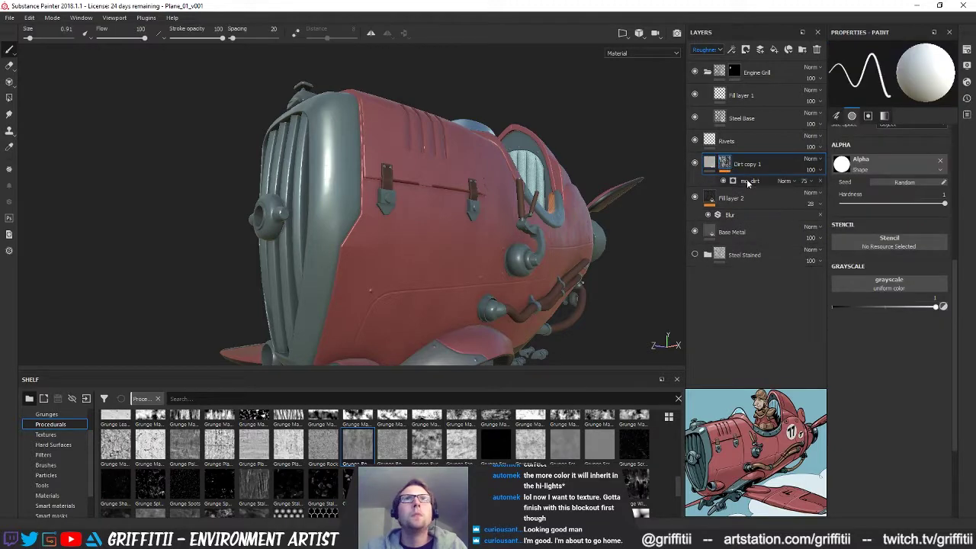
click(753, 181)
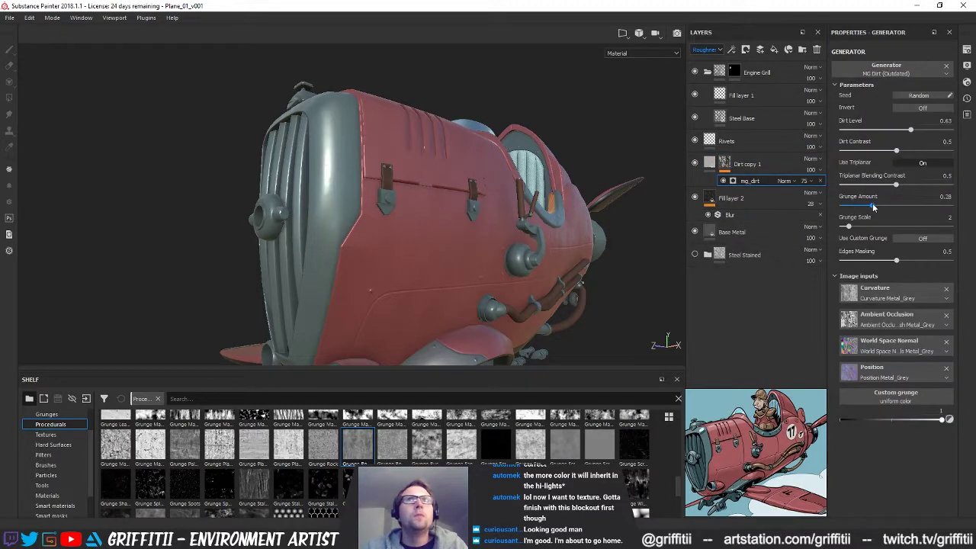
mouse_move(928, 133)
mouse_down()
mouse_move(944, 132)
mouse_move(922, 133)
mouse_up()
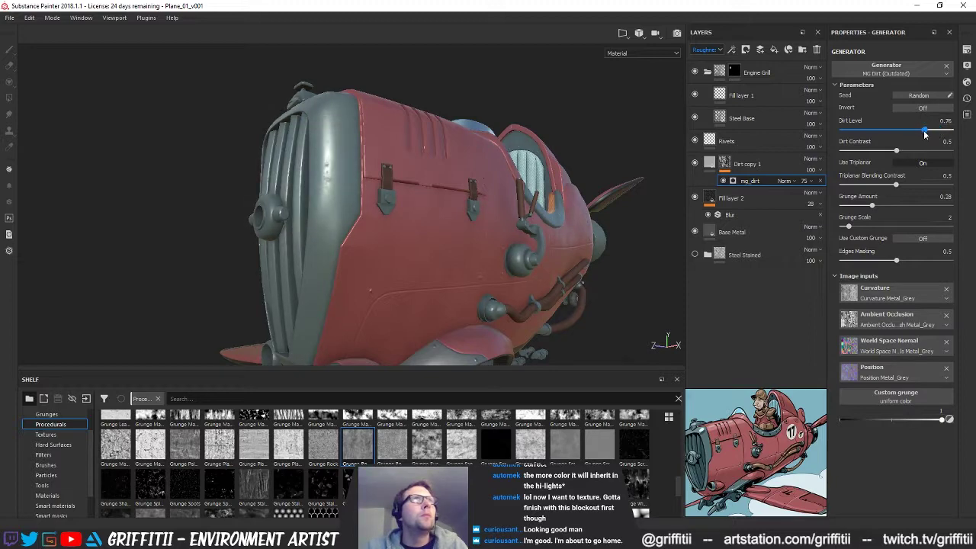
Set the copied dirt layer's mask generator to Dirt Level 0.77, Grunge Amount 0.25 and Grunge Scale 3
alt+drag(455, 205, 326, 192)
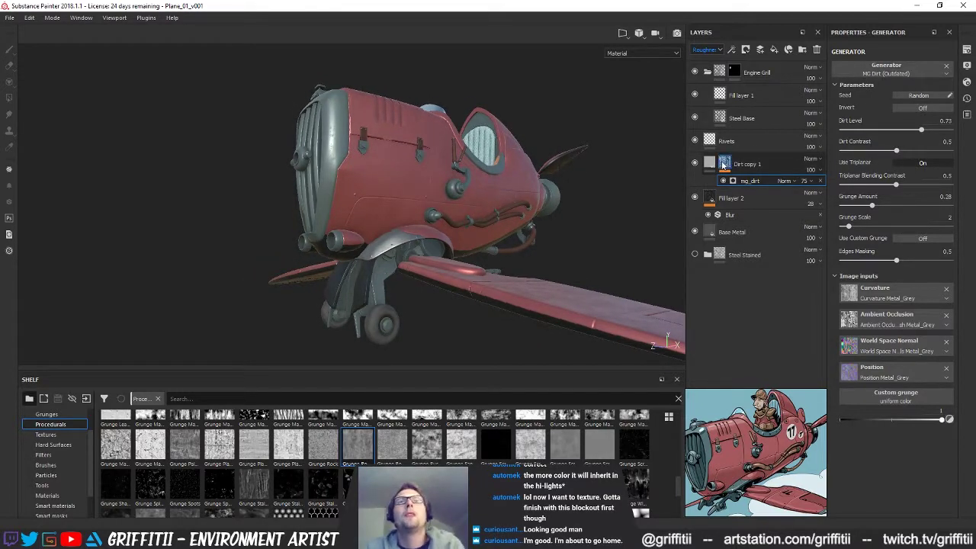
click(908, 168)
click(908, 166)
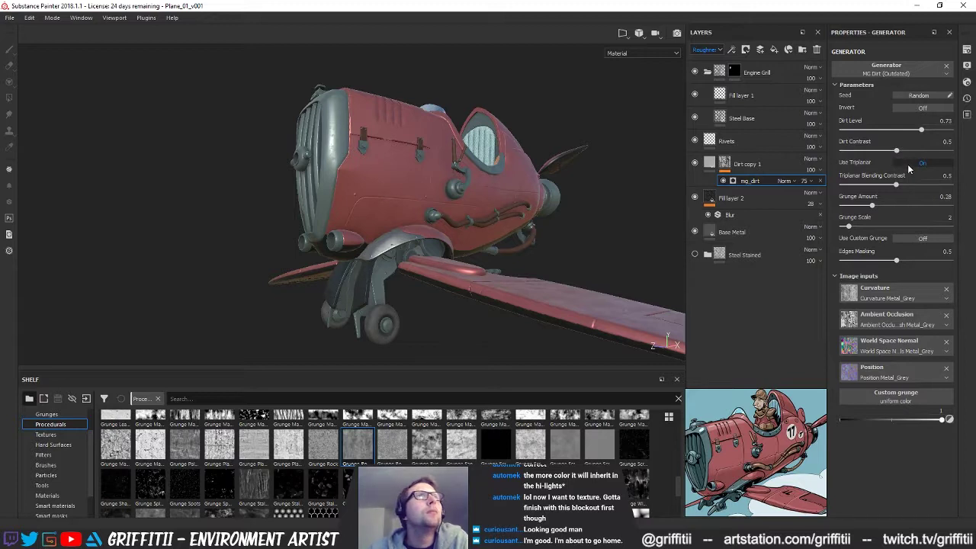
mouse_move(873, 207)
mouse_down()
mouse_move(904, 207)
mouse_move(870, 207)
mouse_up()
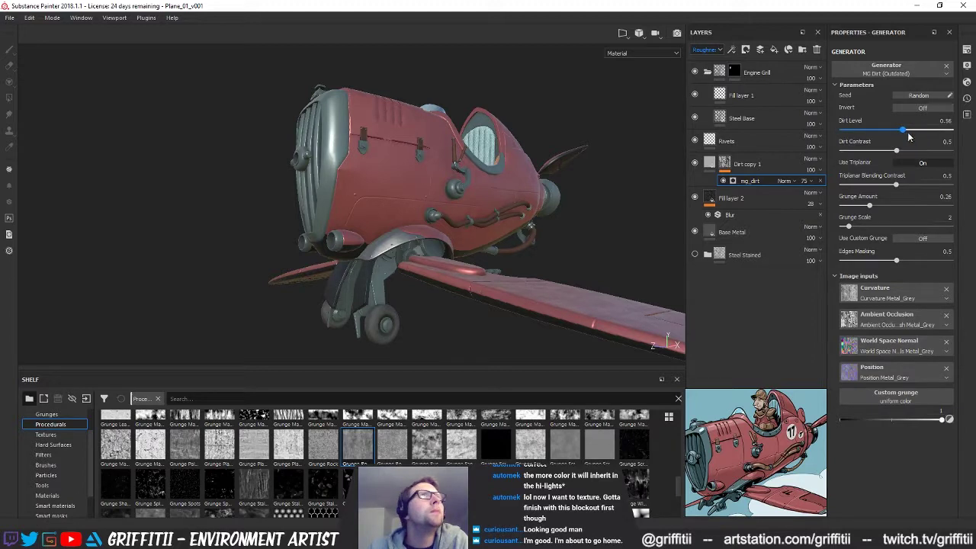
mouse_move(908, 137)
mouse_down()
mouse_move(943, 137)
mouse_move(923, 141)
mouse_up()
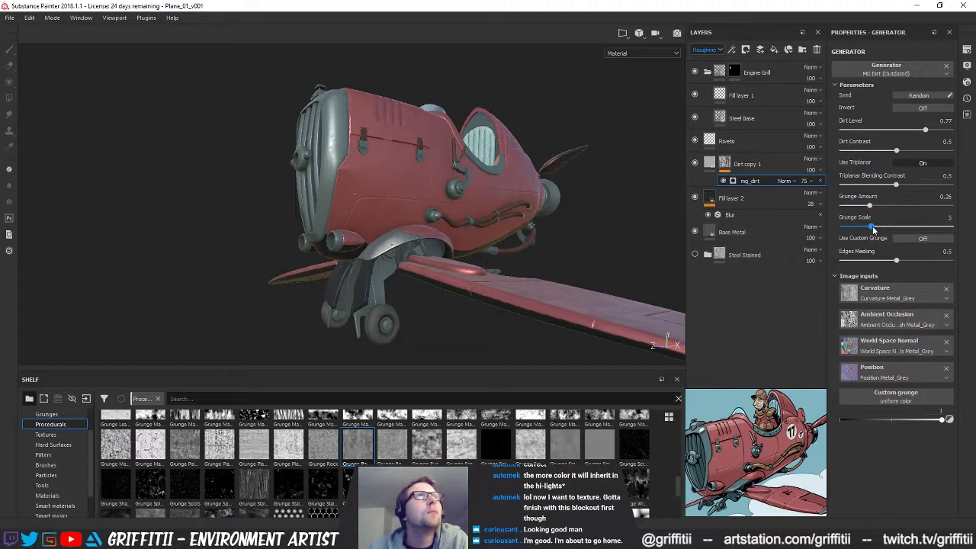
drag(865, 227, 845, 230)
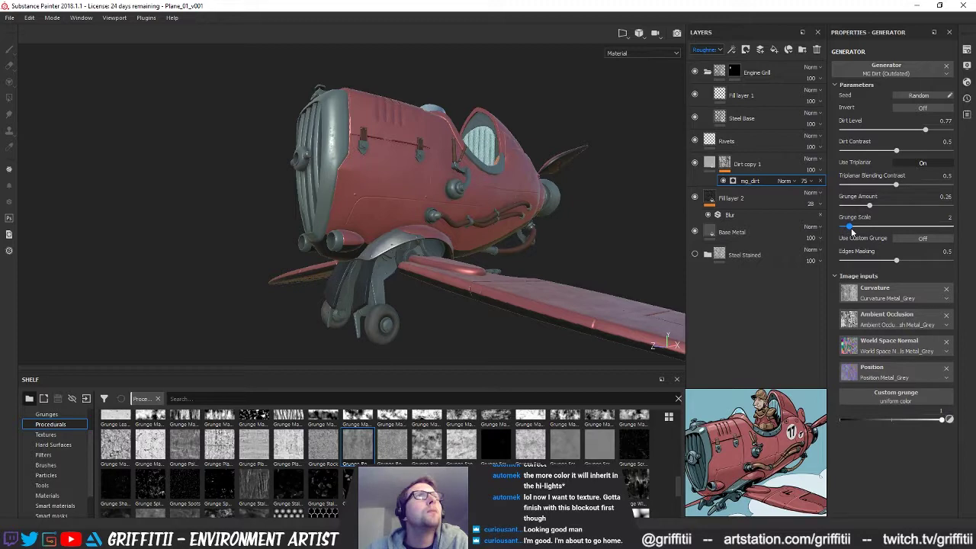
drag(854, 231, 868, 206)
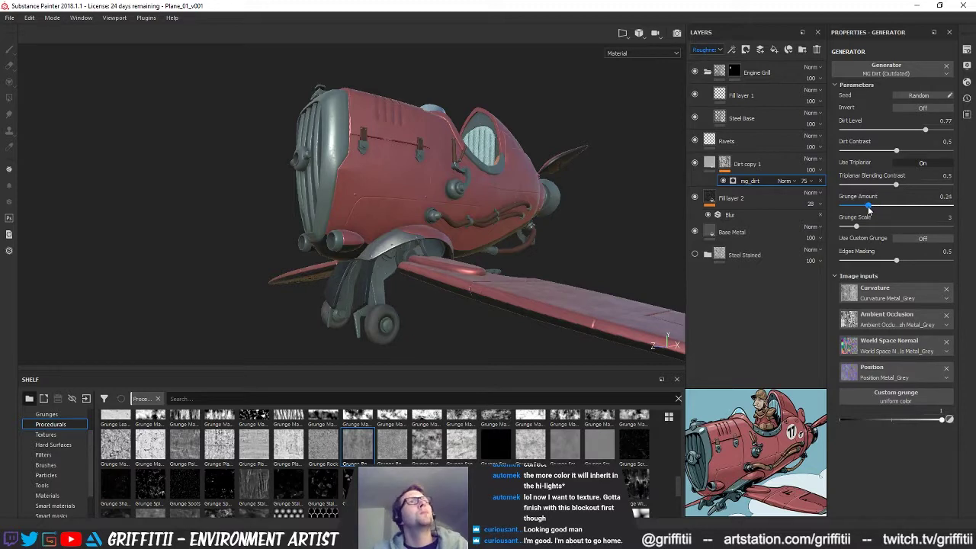
alt+drag(602, 200, 468, 178)
mouse_move(468, 177)
shift+right_down()
mouse_move(482, 180)
mouse_move(463, 181)
mouse_move(472, 186)
shift+right_up()
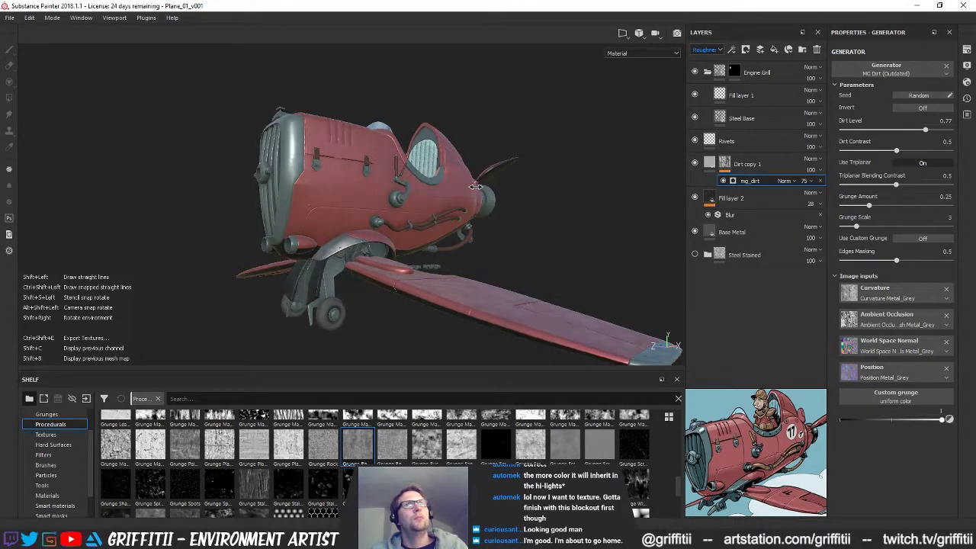
Compare high and low Edges Masking values on the dirt generator, including 0.75 and 0, and set it to about 0.15
drag(896, 263, 885, 264)
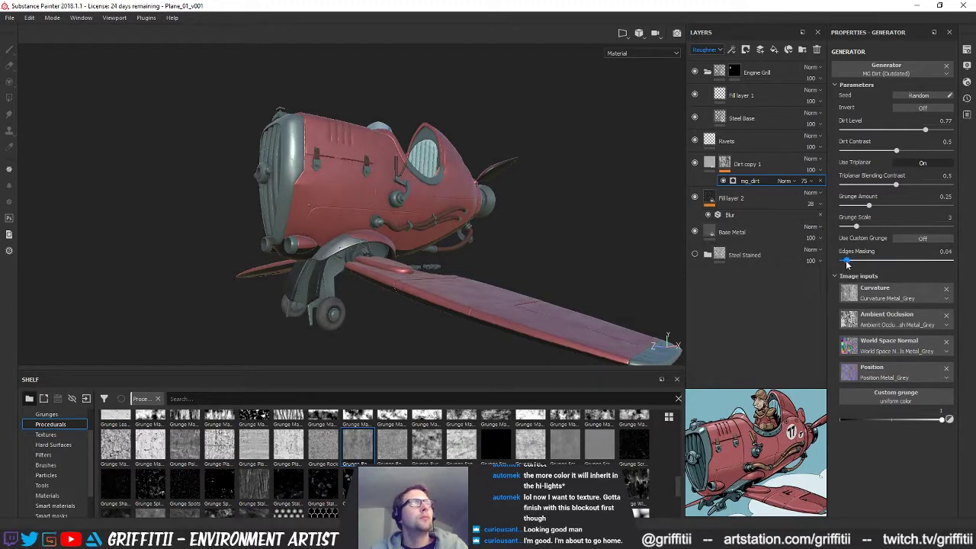
drag(925, 264, 923, 264)
alt+drag(431, 217, 494, 226)
shift+right_drag(457, 221, 498, 213)
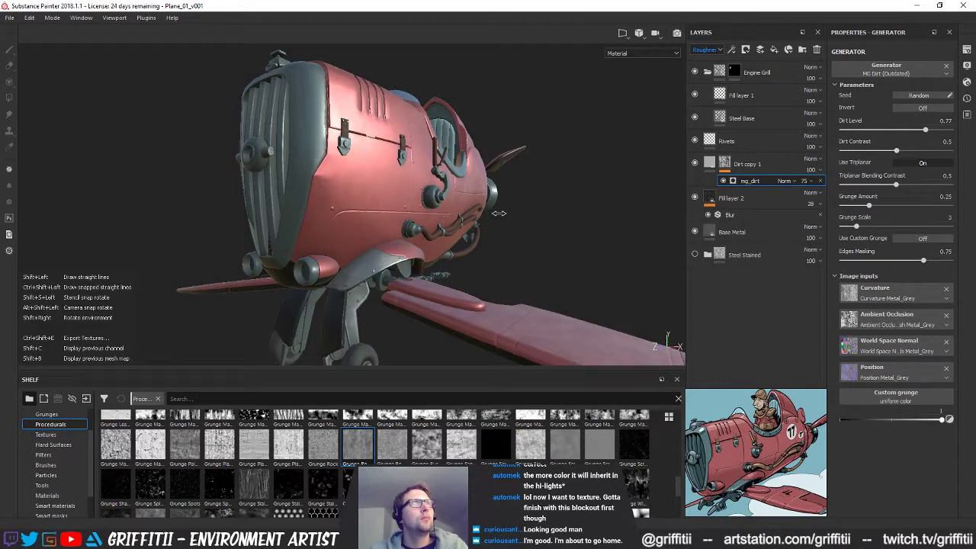
drag(842, 261, 793, 261)
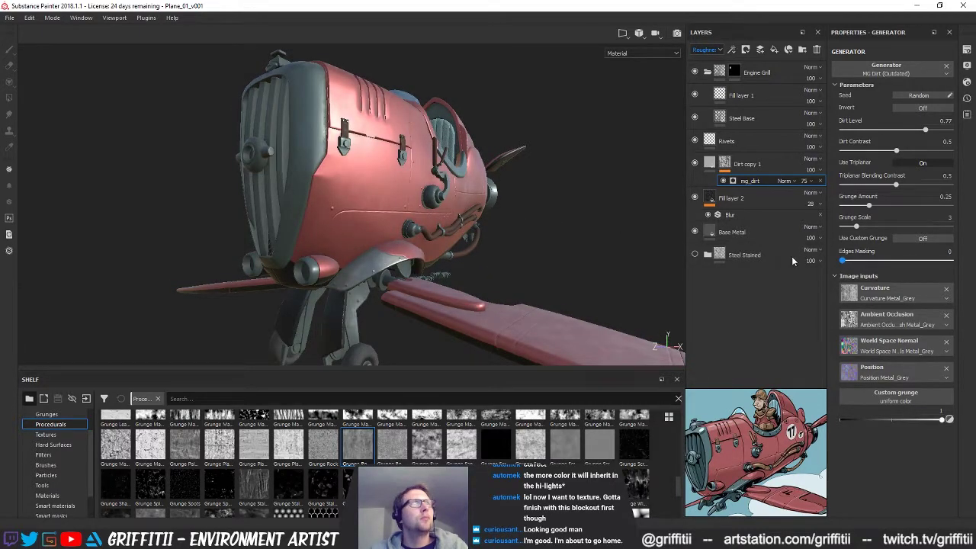
alt+drag(476, 213, 380, 206)
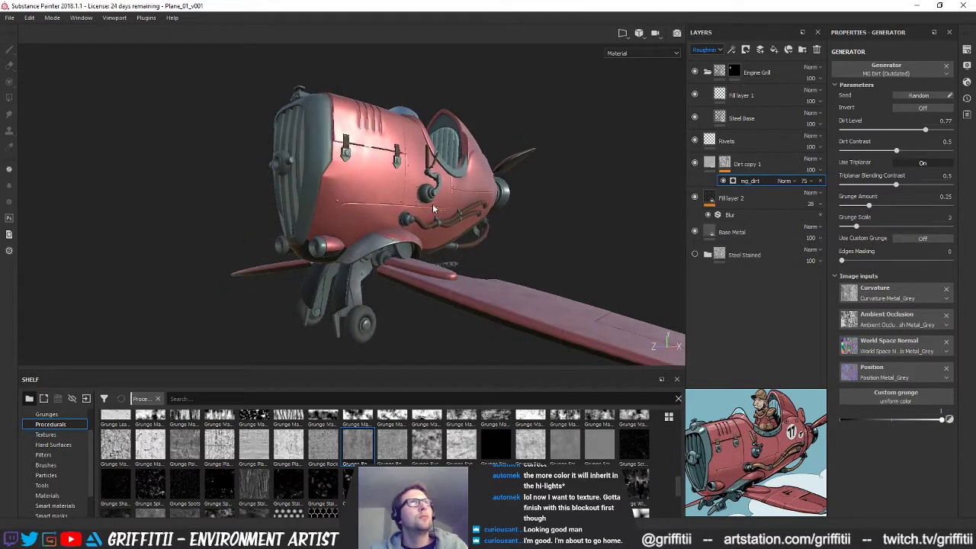
shift+right_drag(433, 206, 440, 204)
alt+drag(440, 205, 449, 211)
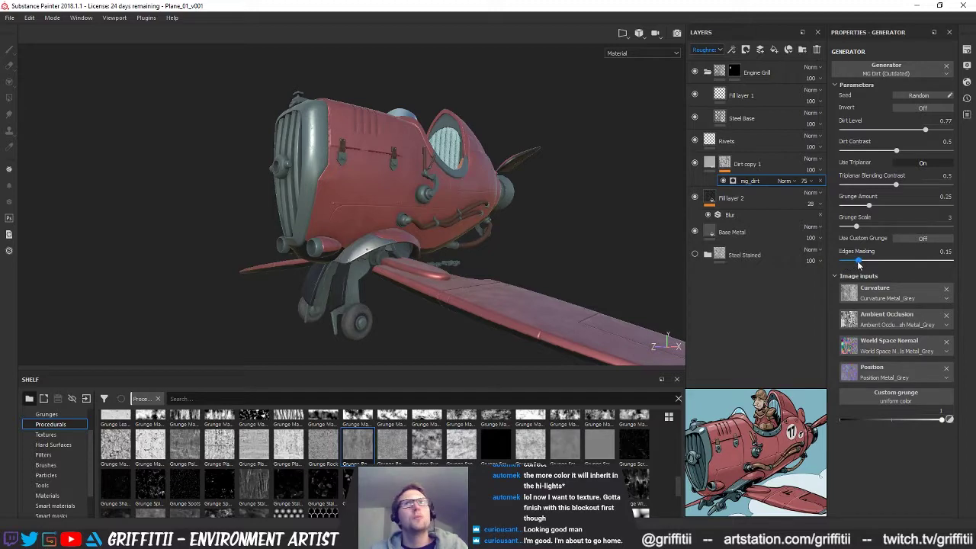
Examine the dirt breakup on the plane's metal parts up close and from several angles under rotated lighting
mouse_move(513, 214)
shift+right_down()
mouse_move(577, 207)
mouse_move(522, 205)
shift+right_up()
alt+drag(639, 213, 586, 213)
shift+right_drag(583, 211, 577, 209)
alt+drag(565, 215, 434, 175)
alt+right_drag(435, 176, 560, 193)
alt+drag(561, 193, 483, 172)
alt+drag(530, 191, 554, 207)
alt+right_drag(553, 207, 364, 183)
alt+drag(364, 183, 319, 188)
Set the Base Metal layer's Metallic to about 0.47 and its Roughness to about 0.26, checking the result under rotated lighting
click(744, 232)
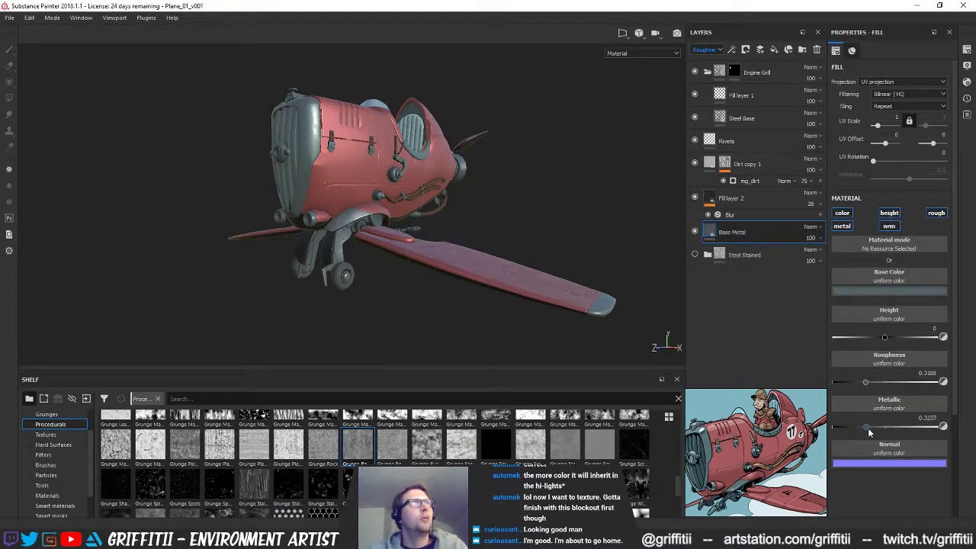
drag(874, 432, 882, 432)
alt+drag(462, 215, 510, 215)
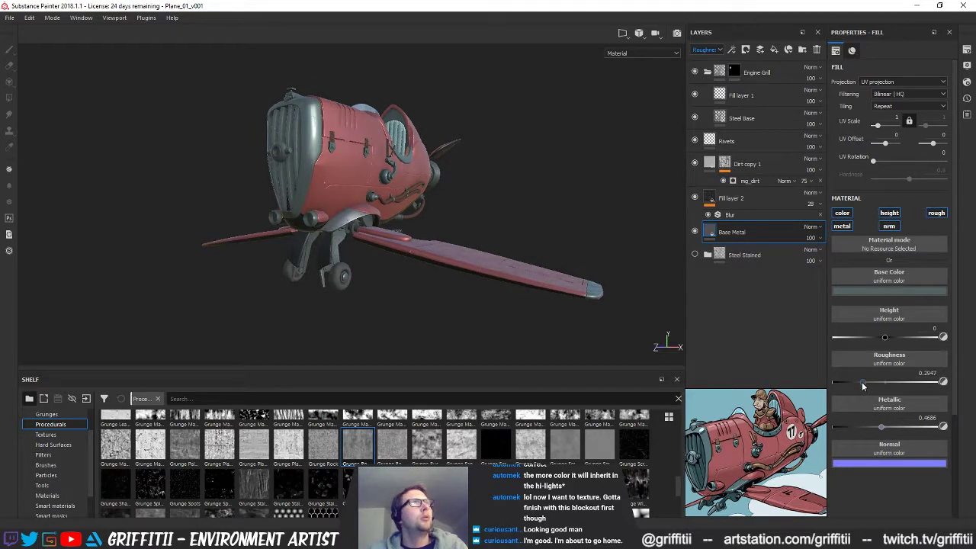
mouse_move(472, 229)
alt+mouse_down()
mouse_move(460, 228)
mouse_move(471, 220)
alt+mouse_up()
mouse_move(471, 220)
shift+right_down()
mouse_move(496, 222)
mouse_move(482, 224)
shift+right_up()
alt+middle_drag(485, 224, 470, 224)
mouse_move(471, 224)
alt+mouse_down()
mouse_move(453, 224)
mouse_move(456, 216)
alt+mouse_up()
shift+right_drag(456, 216, 454, 213)
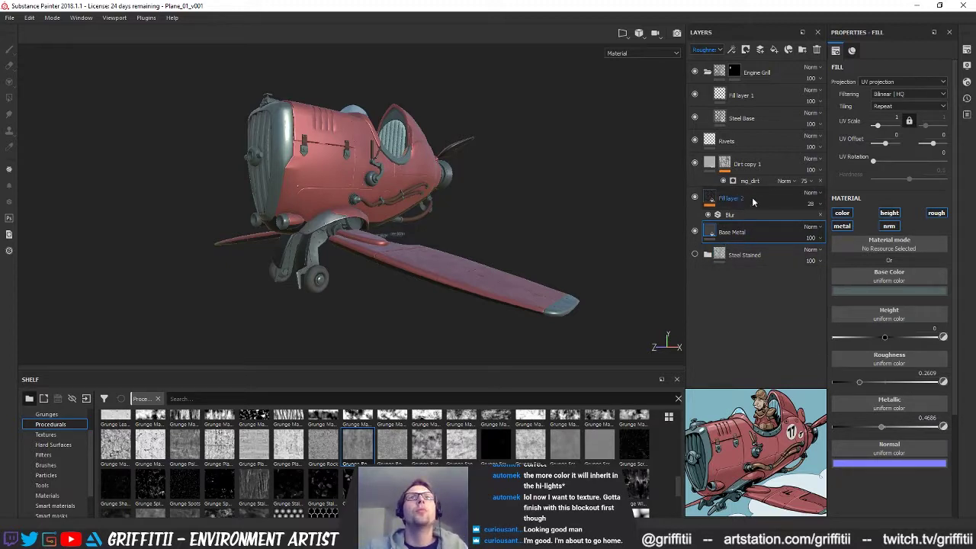
Copy the Dirt copy 1 layer into the painted body's texture set and place it above the Wing Arch Metal folder
click(744, 166)
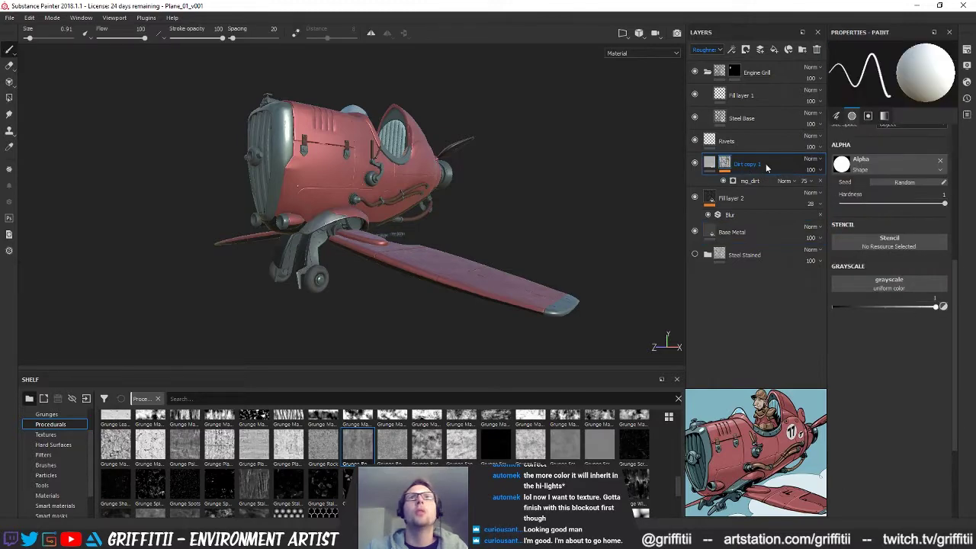
right_click(769, 163)
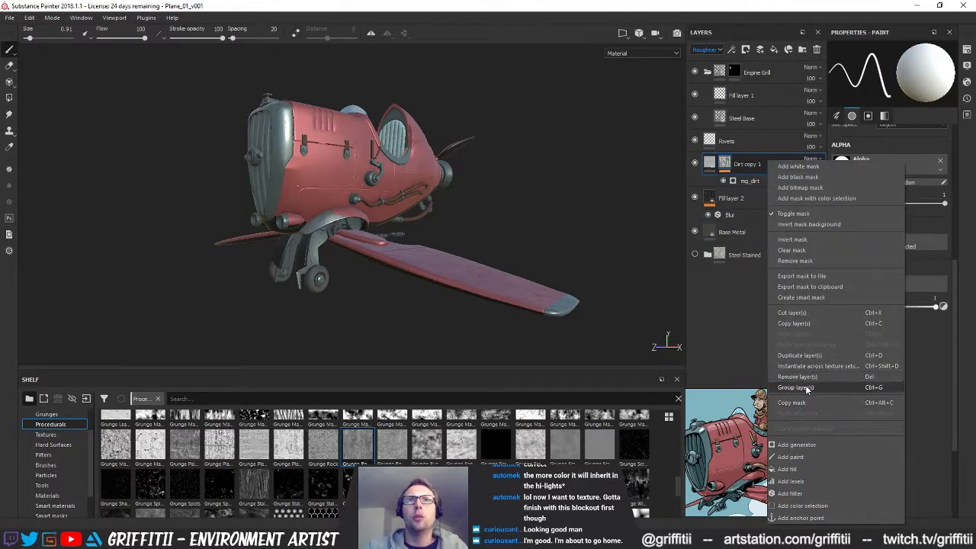
click(799, 324)
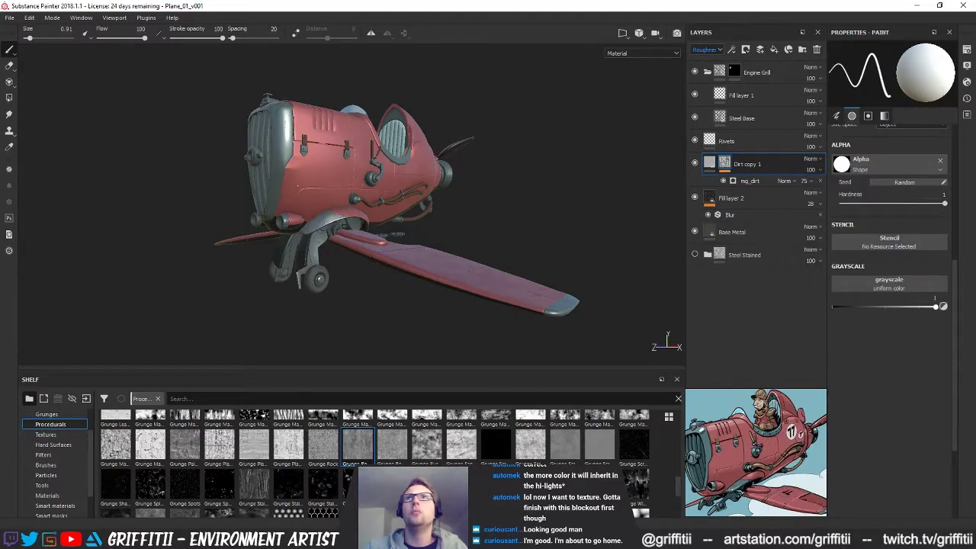
right_click(747, 316)
click(773, 174)
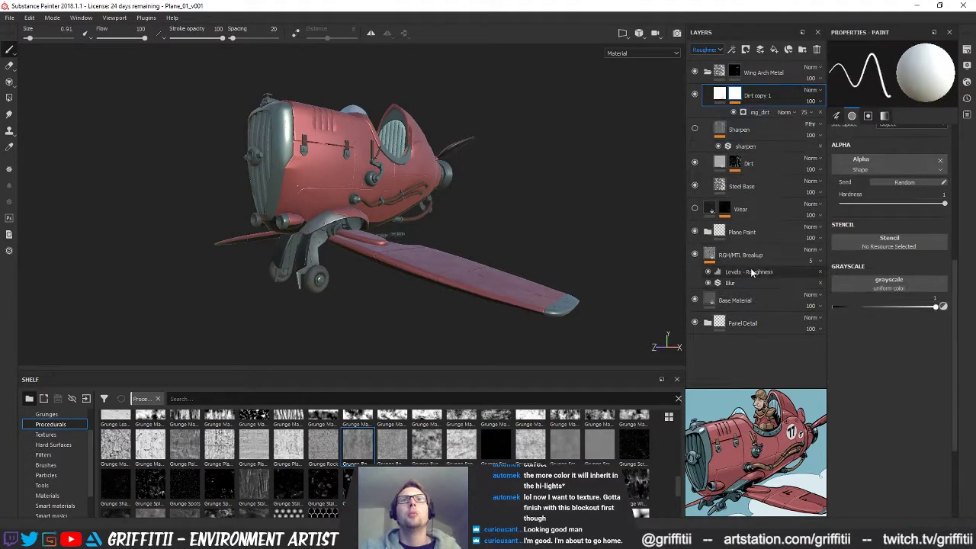
click(721, 93)
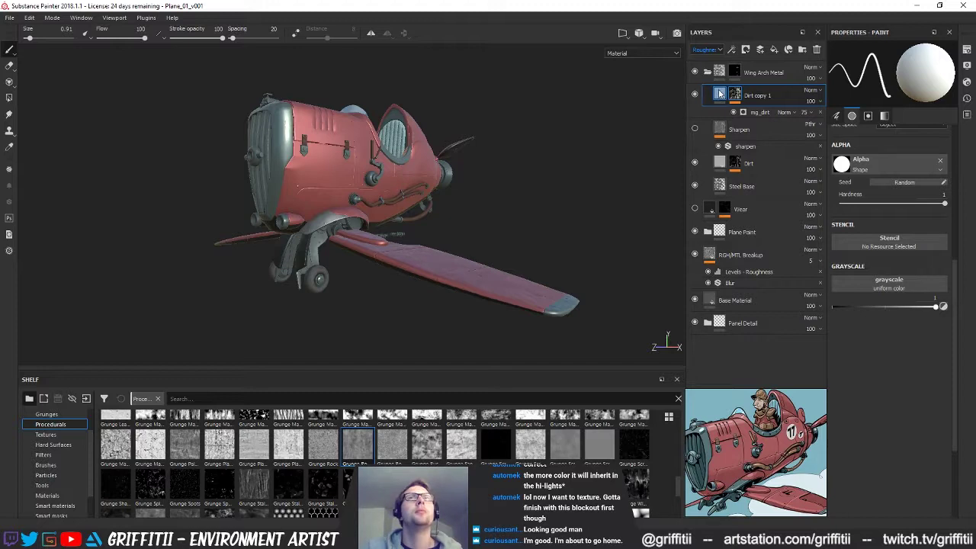
mouse_move(721, 93)
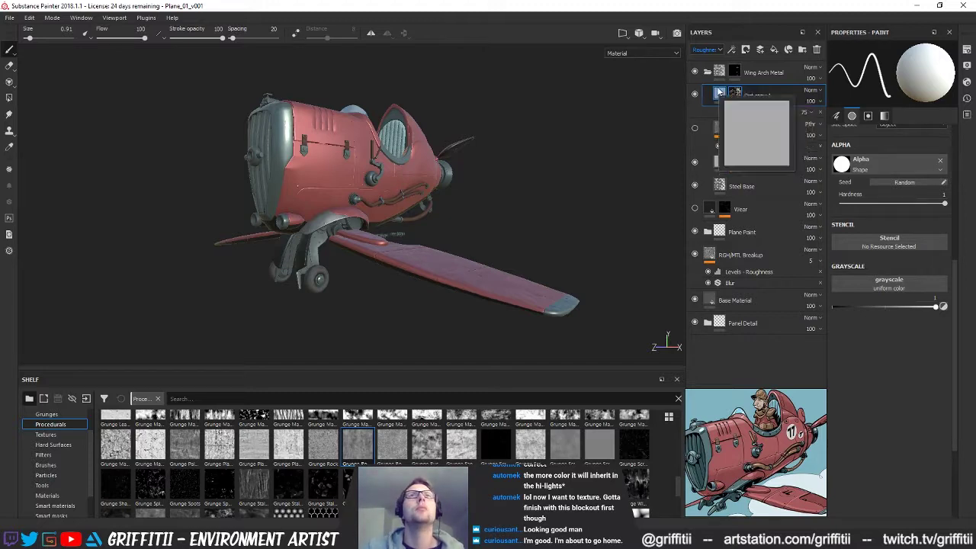
drag(720, 93, 719, 70)
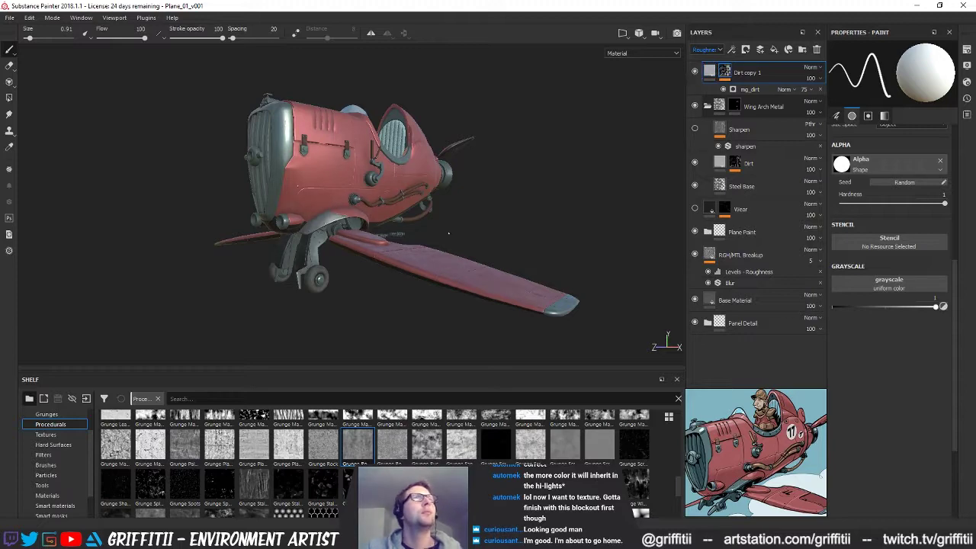
Lower the pasted dirt layer's opacity in the Roughness channel to about 31
alt+drag(473, 172, 405, 183)
alt+right_drag(405, 183, 435, 187)
alt+drag(434, 187, 422, 250)
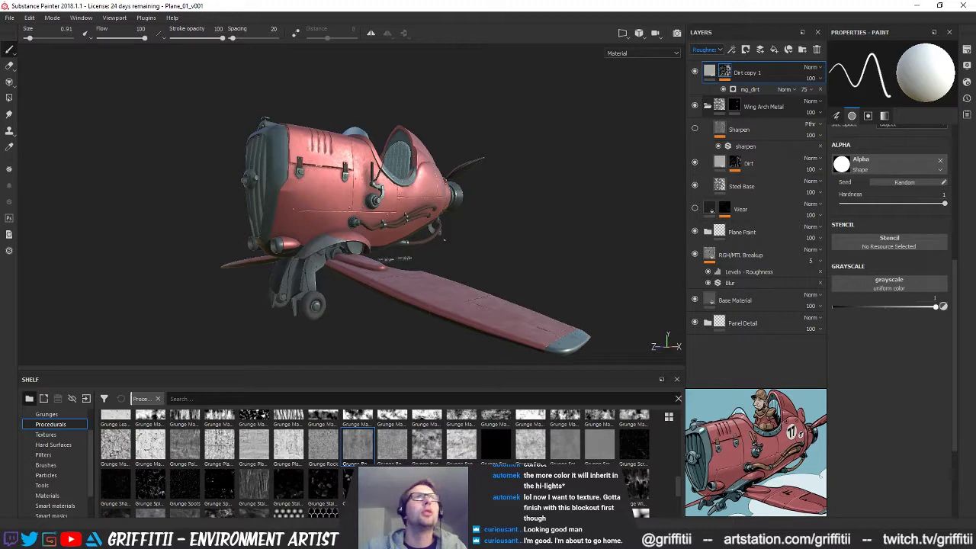
click(819, 78)
drag(820, 96, 816, 96)
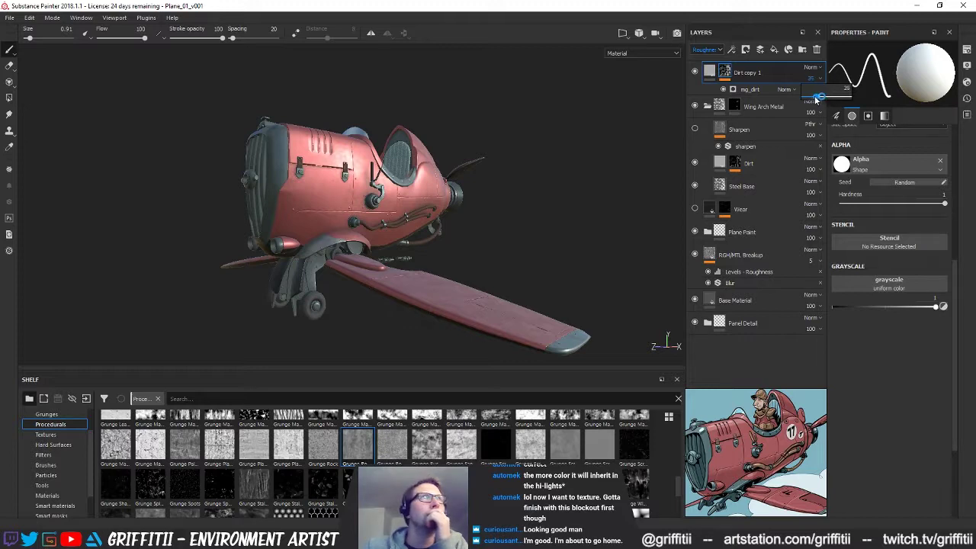
drag(808, 101, 798, 101)
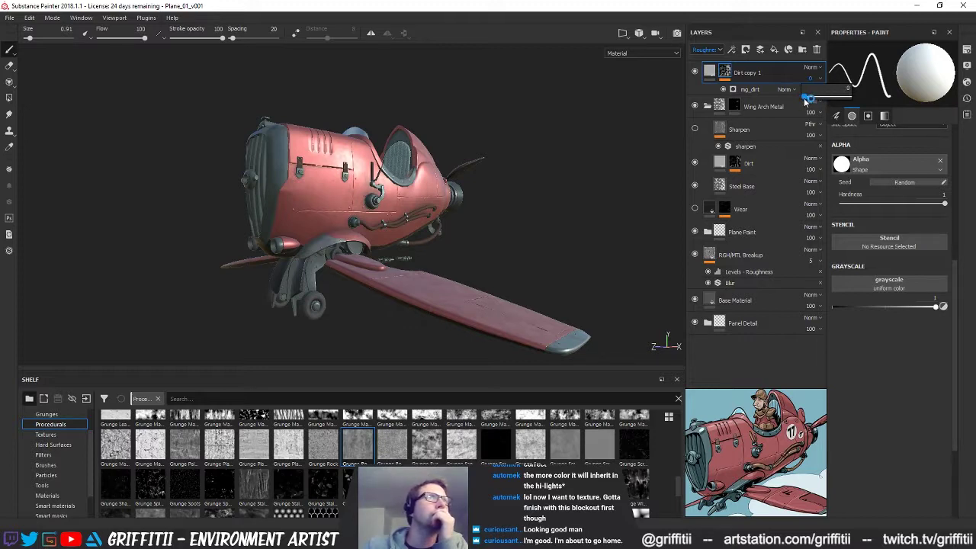
drag(832, 100, 822, 102)
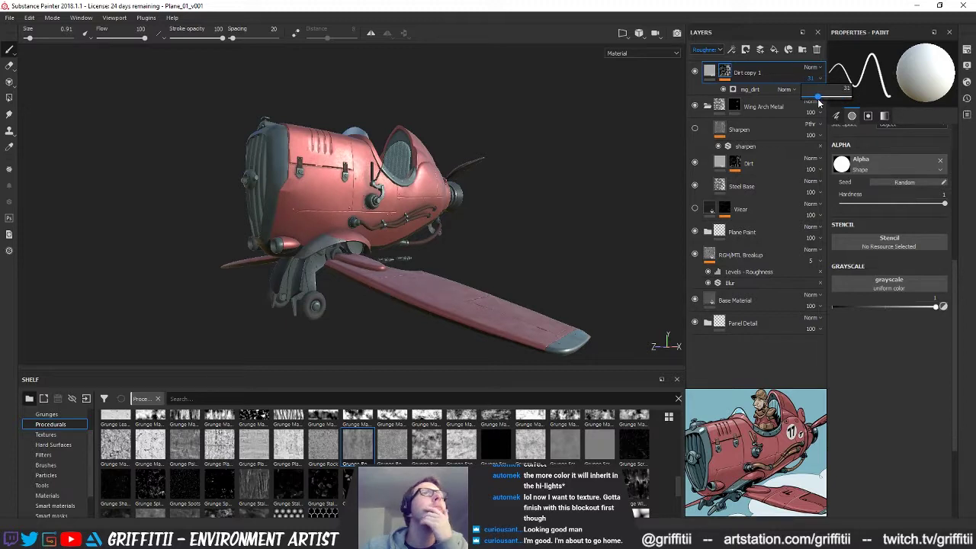
Switch the layer stack to the Base Color channel and set the pasted dirt layer's opacity to 45
click(708, 49)
click(707, 66)
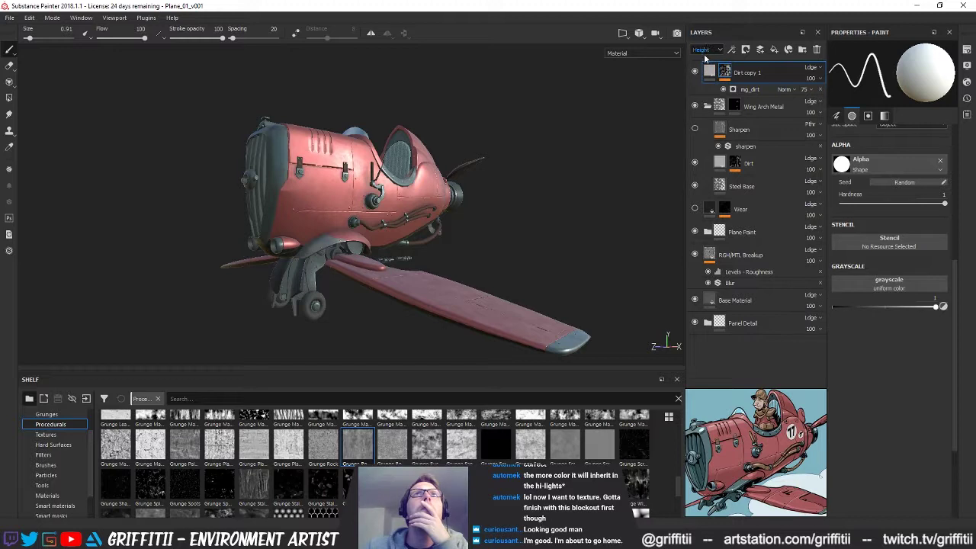
click(709, 49)
click(706, 58)
click(810, 78)
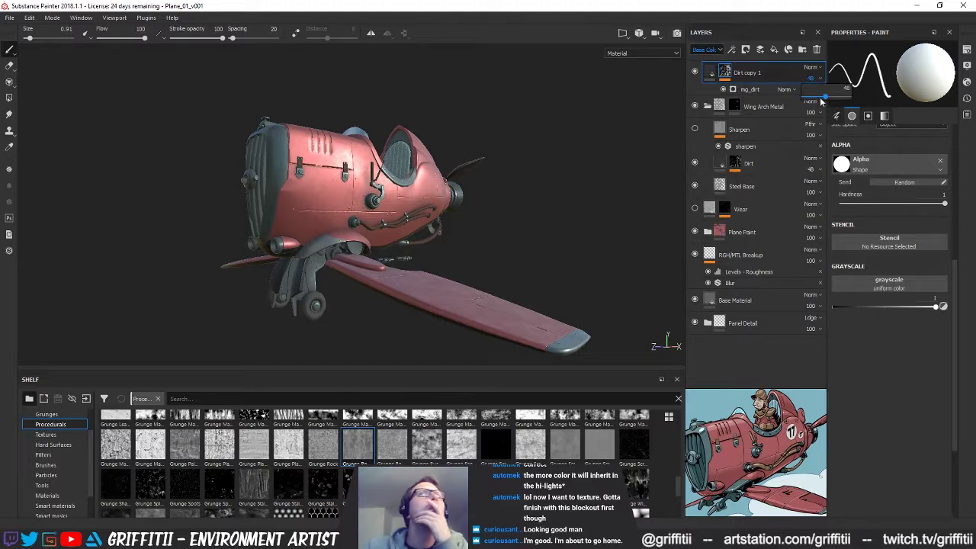
drag(811, 100, 842, 98)
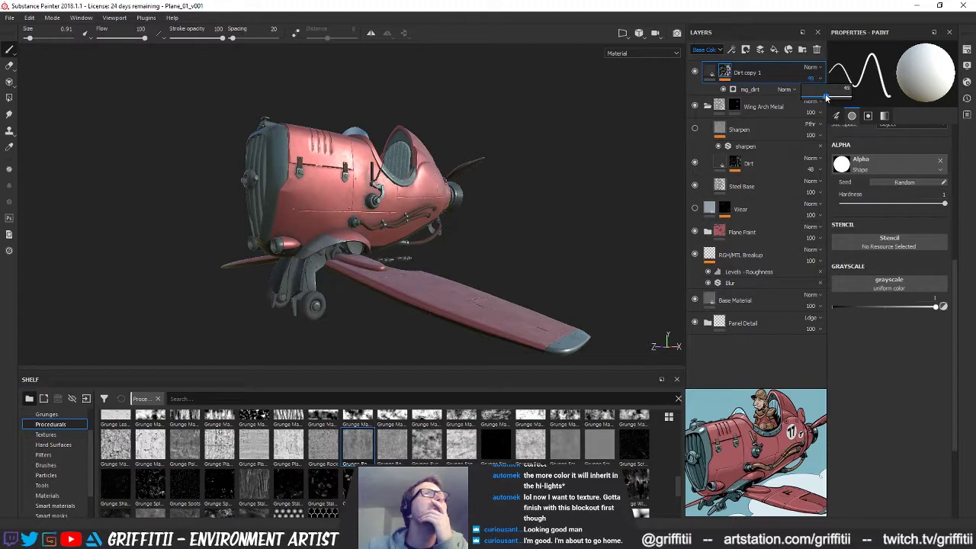
Examine the dirt on the painted body from several angles and under rotated environment lighting
mouse_move(477, 189)
alt+mouse_down()
mouse_move(542, 207)
mouse_move(452, 211)
mouse_move(519, 206)
mouse_move(488, 200)
alt+mouse_up()
shift+right_drag(488, 200, 463, 195)
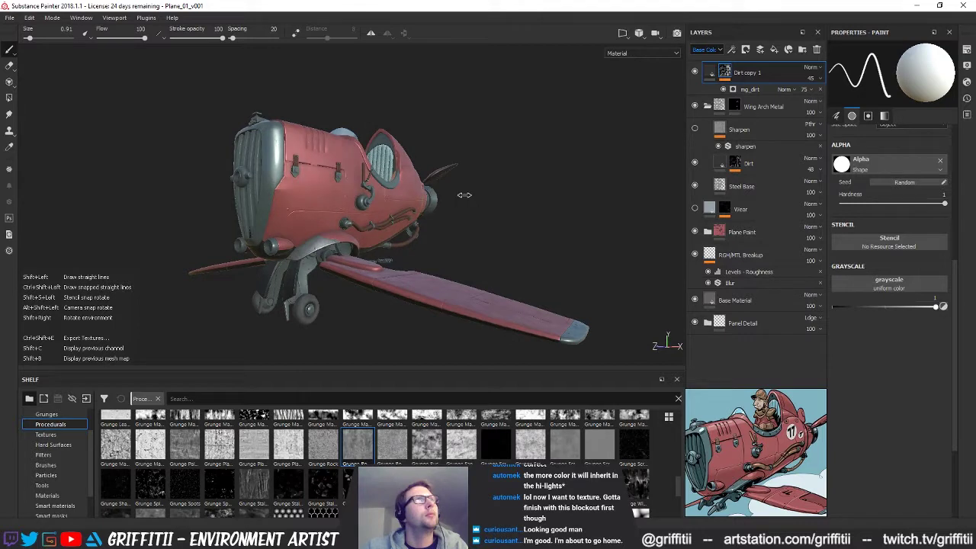
alt+drag(464, 196, 433, 199)
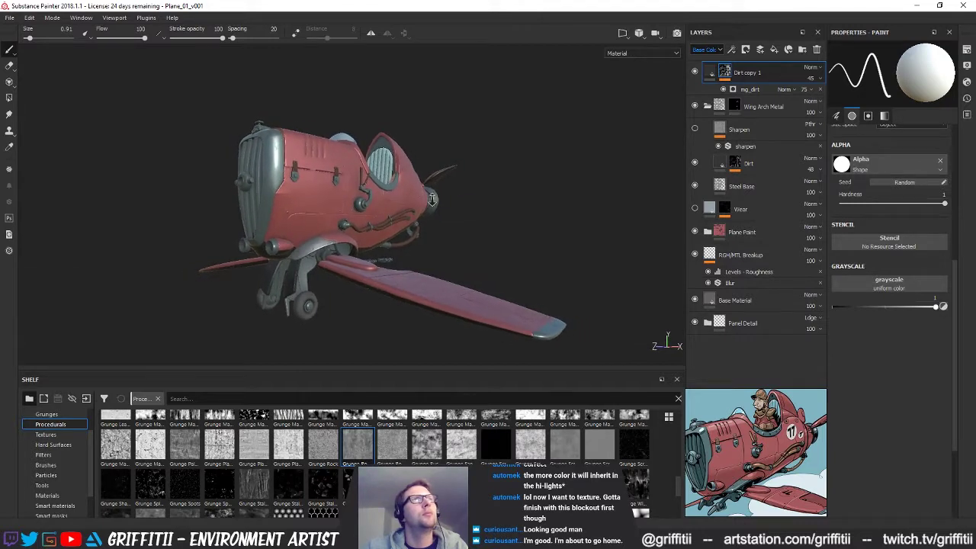
mouse_move(461, 200)
shift+right_down()
mouse_move(447, 203)
mouse_move(459, 196)
shift+right_up()
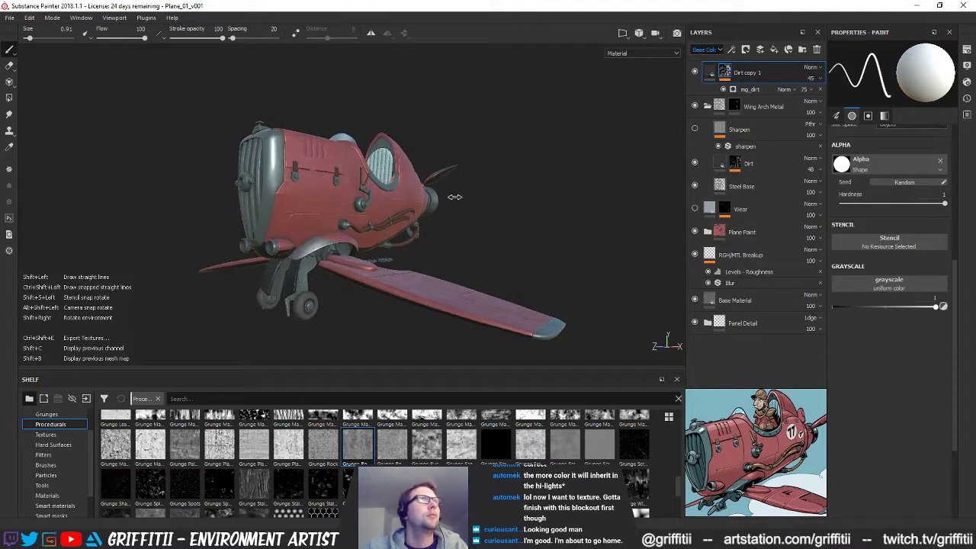
alt+drag(457, 197, 418, 199)
shift+right_drag(450, 197, 428, 195)
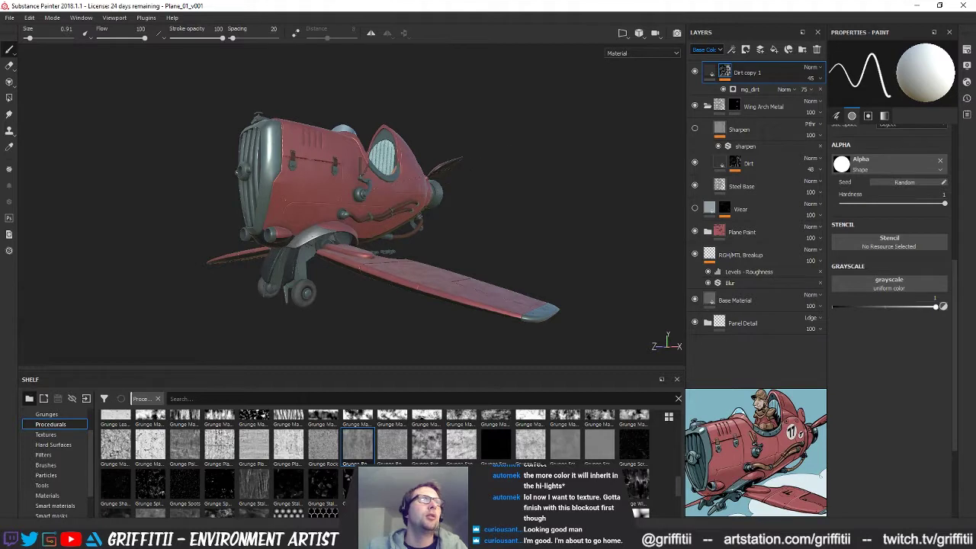
shift+right_drag(353, 176, 356, 175)
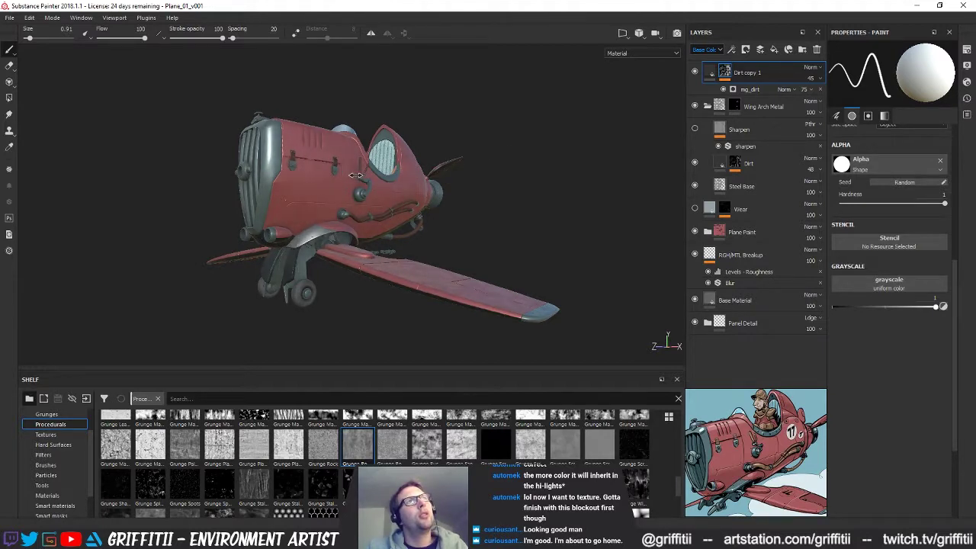
click(710, 50)
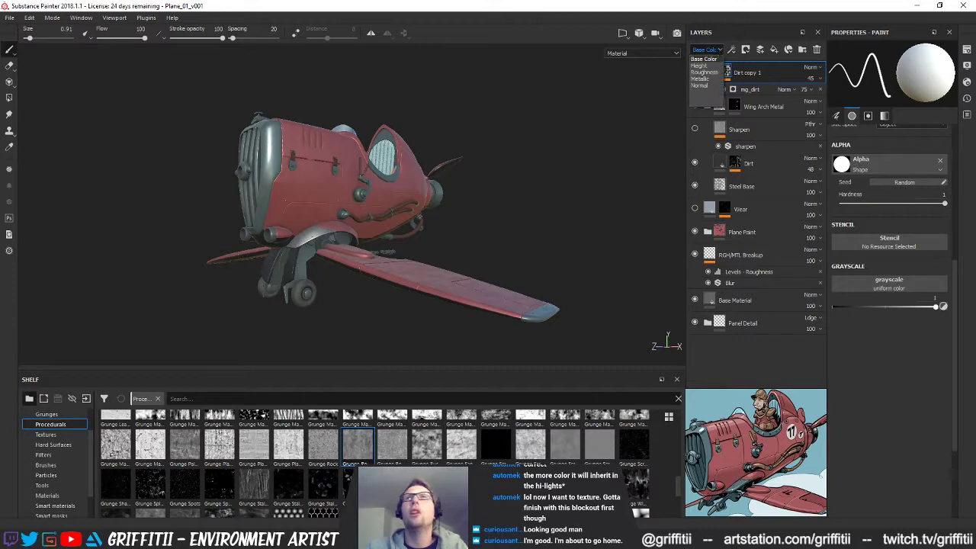
click(704, 58)
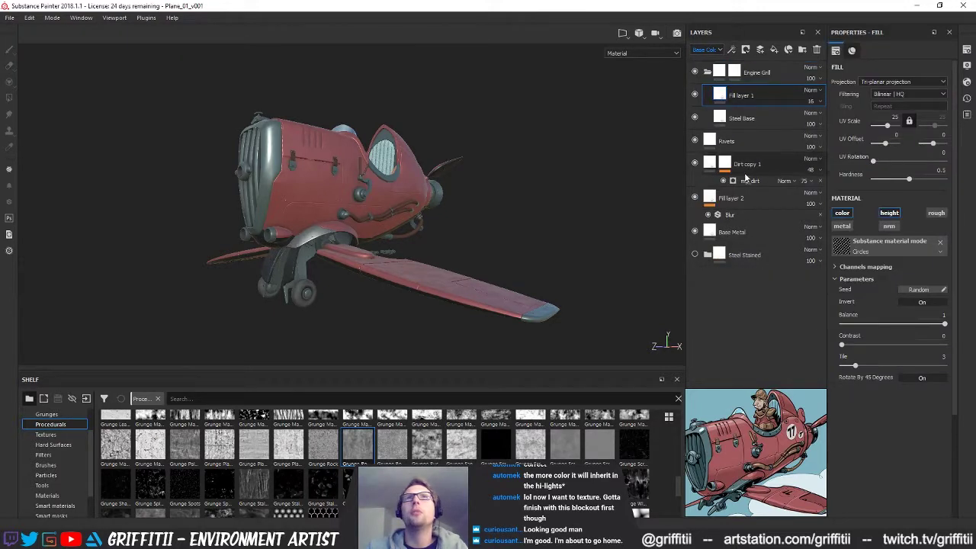
Show the Steel Stained folder in the metal texture set and move it directly below the Rivets layer
click(708, 255)
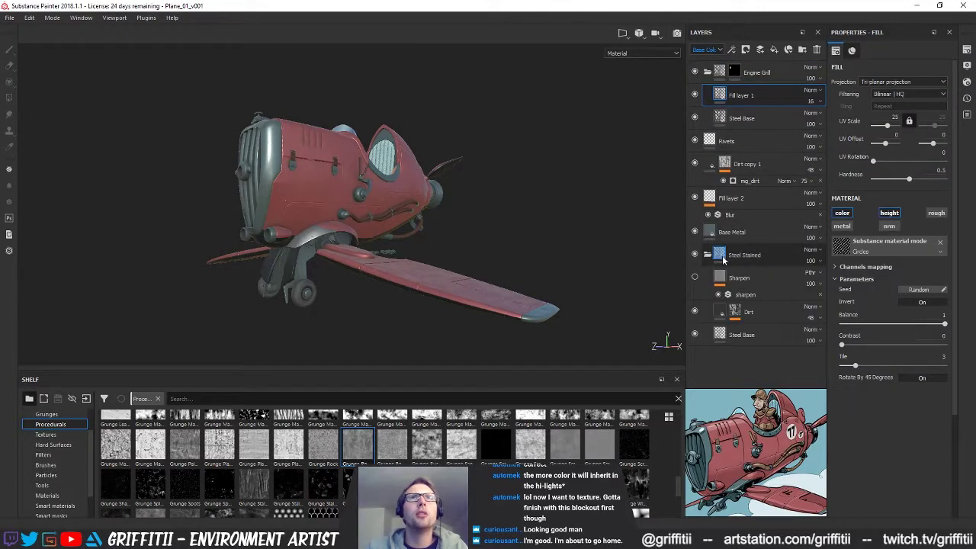
drag(719, 257, 716, 157)
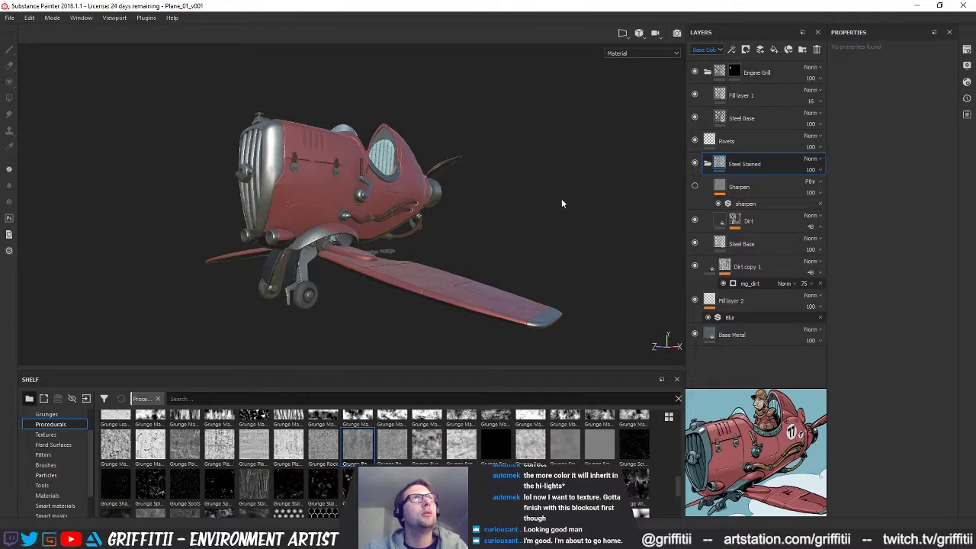
mouse_move(563, 193)
shift+right_down()
mouse_move(586, 193)
mouse_move(522, 197)
mouse_move(602, 200)
shift+right_up()
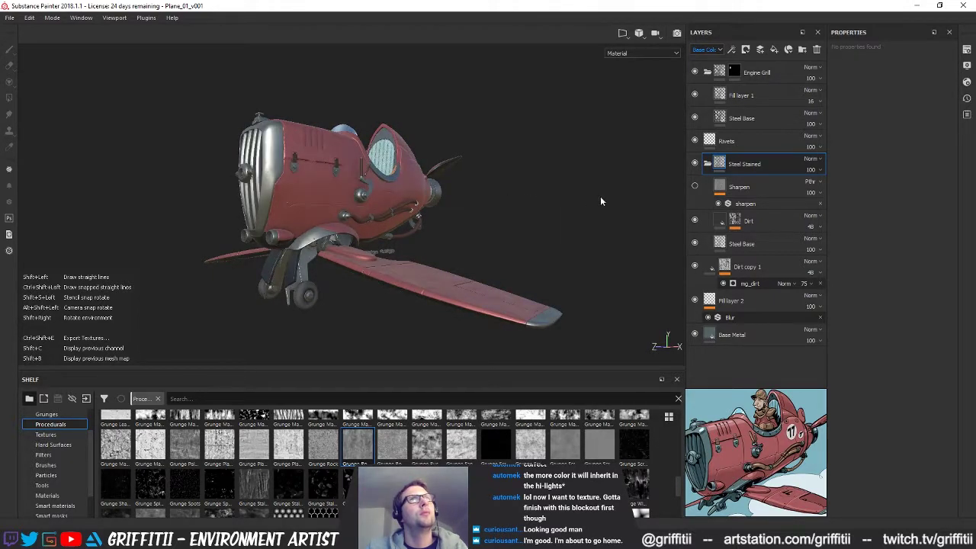
Compare the plane's metal with the Steel Stained folder hidden and shown under rotated lighting, keeping the folder visible
click(695, 164)
shift+right_drag(507, 169, 516, 173)
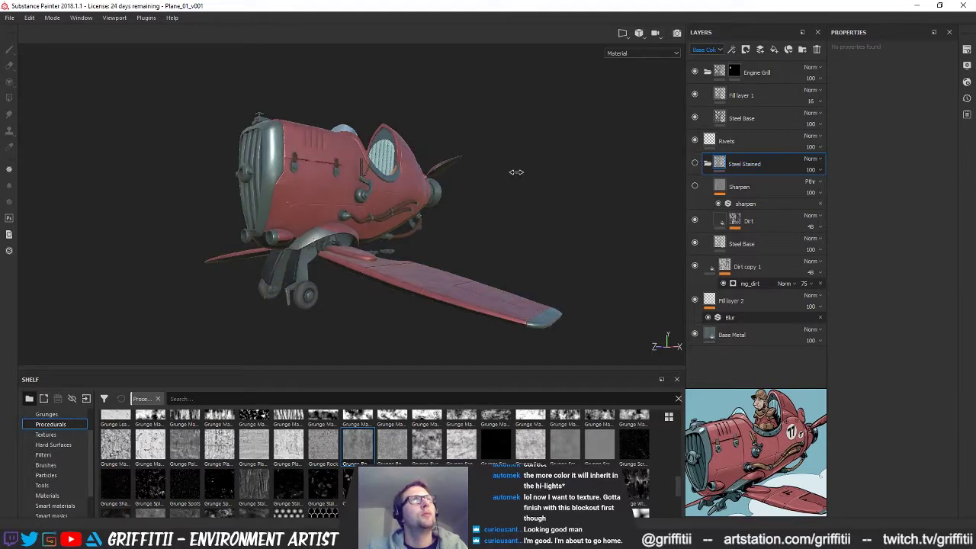
click(695, 164)
click(694, 164)
click(694, 164)
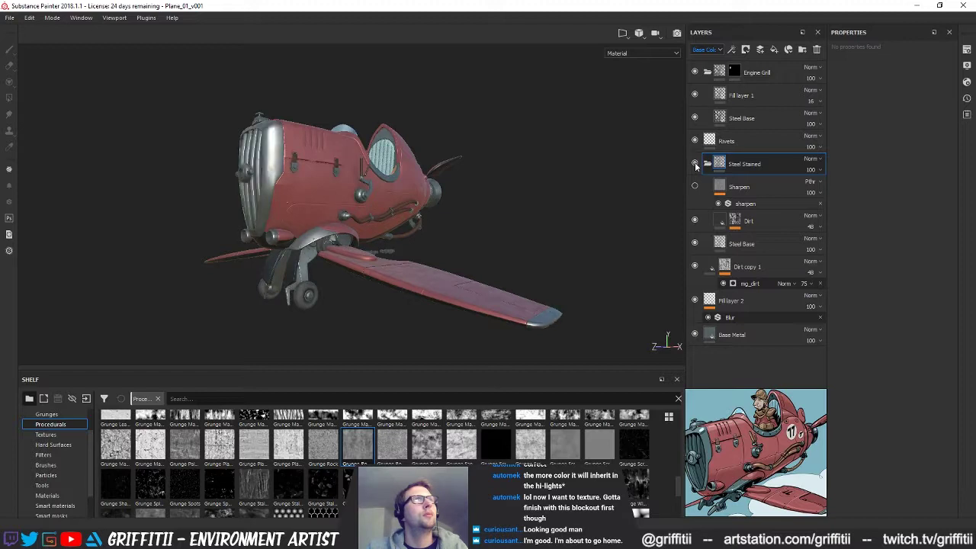
click(694, 164)
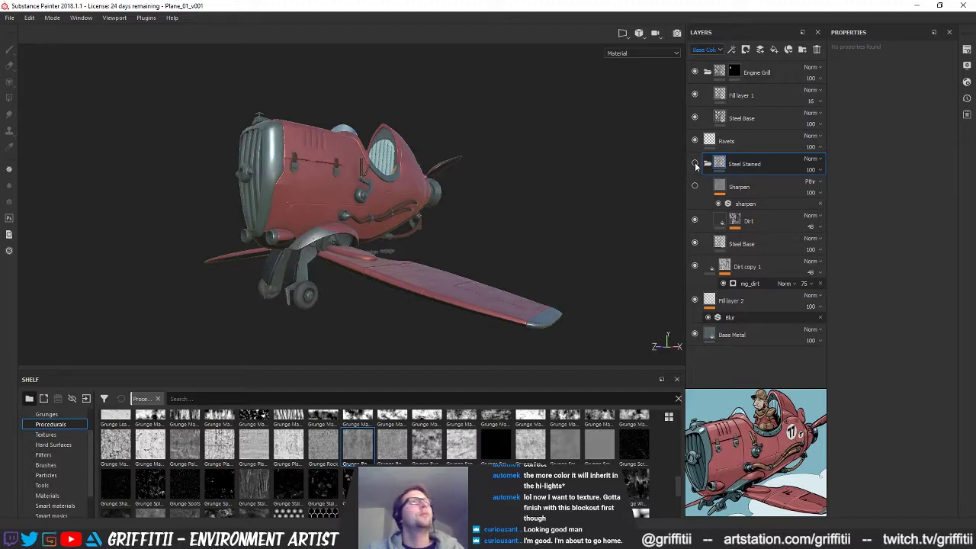
click(695, 163)
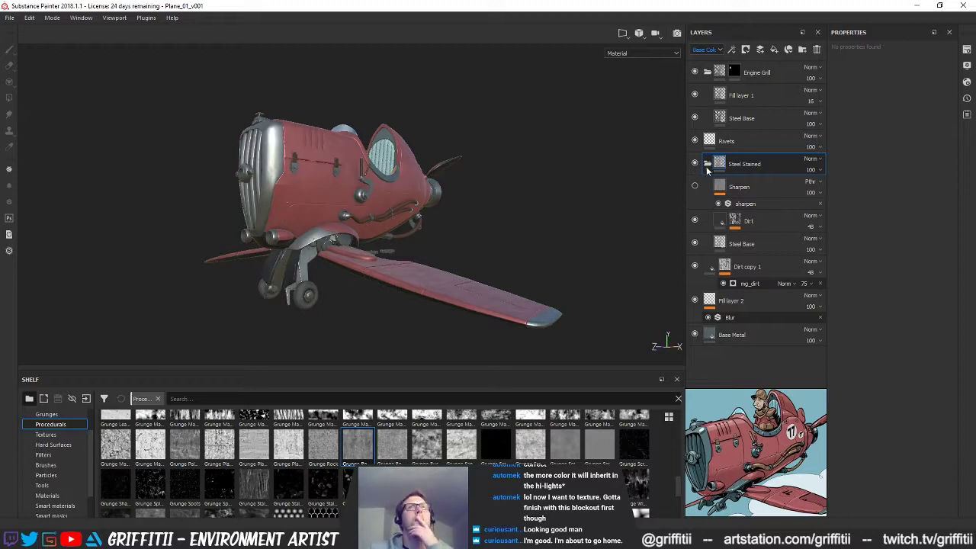
Disable the color channel on the Steel Base layer inside the Steel Stained folder
click(719, 244)
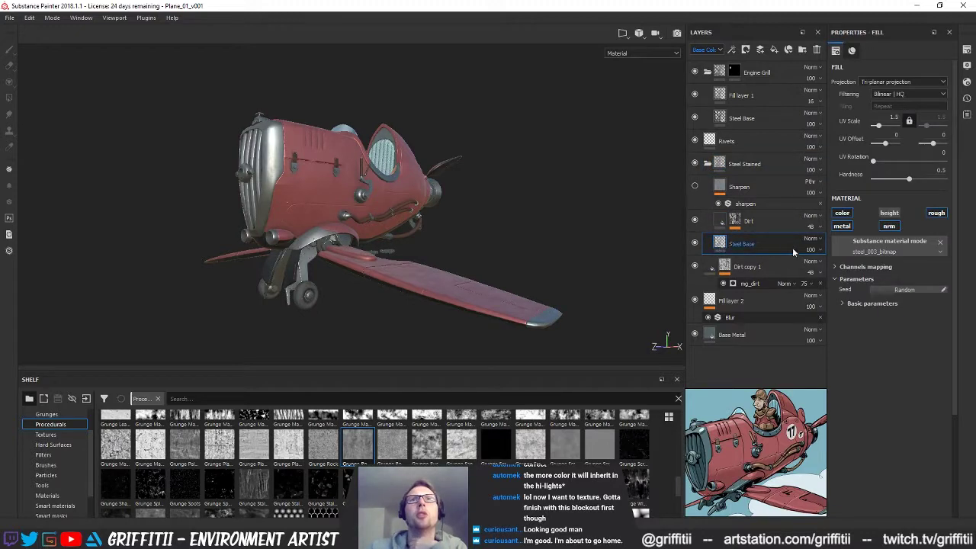
click(841, 216)
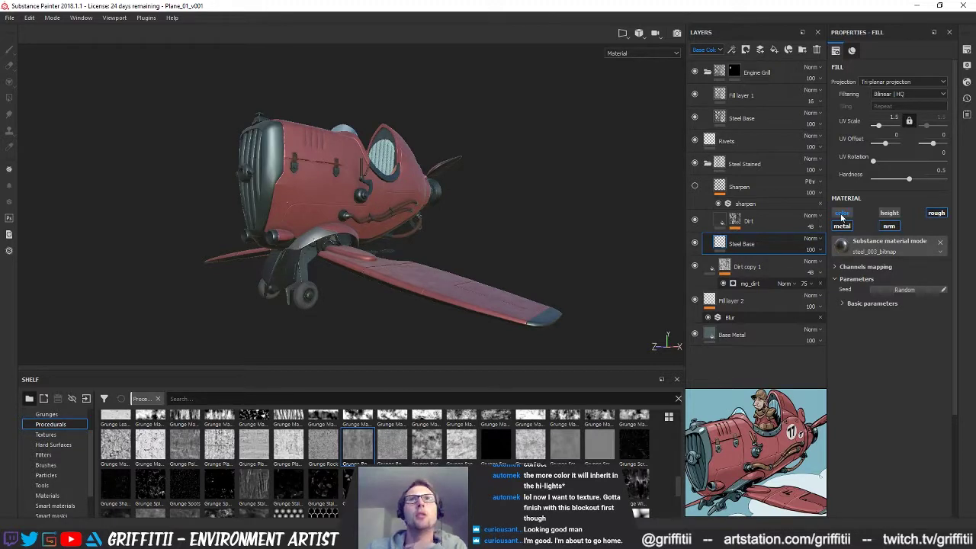
click(841, 216)
click(842, 216)
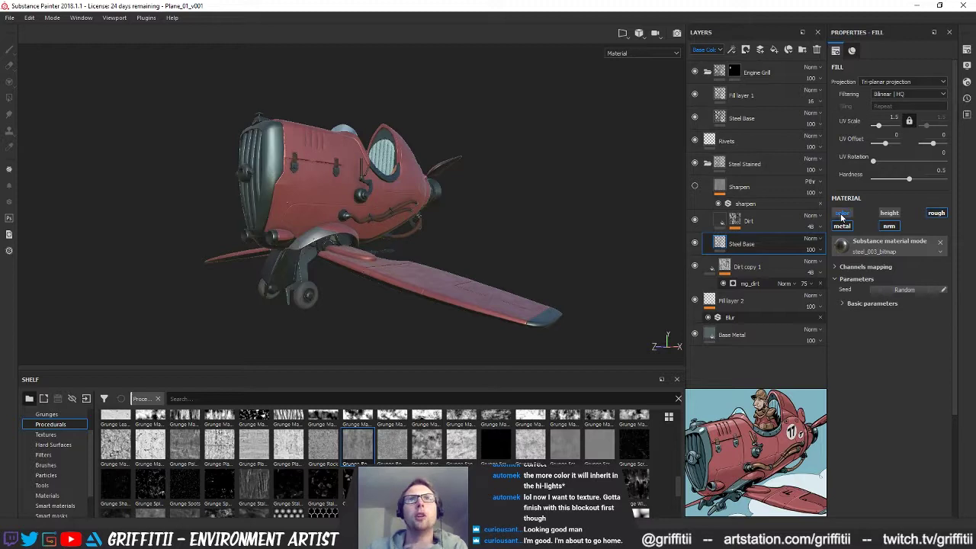
Try a lighter, less saturated blue-grey as the Base Metal layer's base color
click(709, 335)
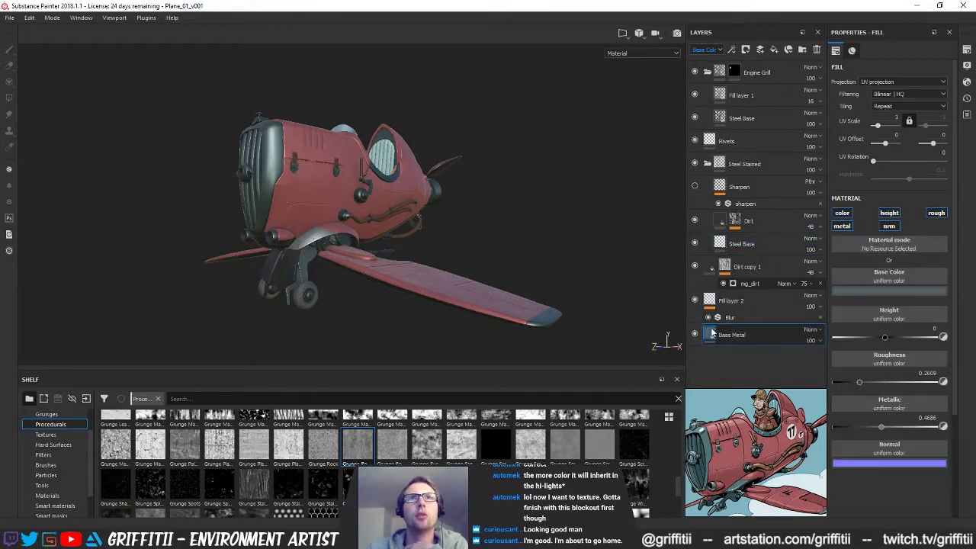
click(839, 216)
click(839, 216)
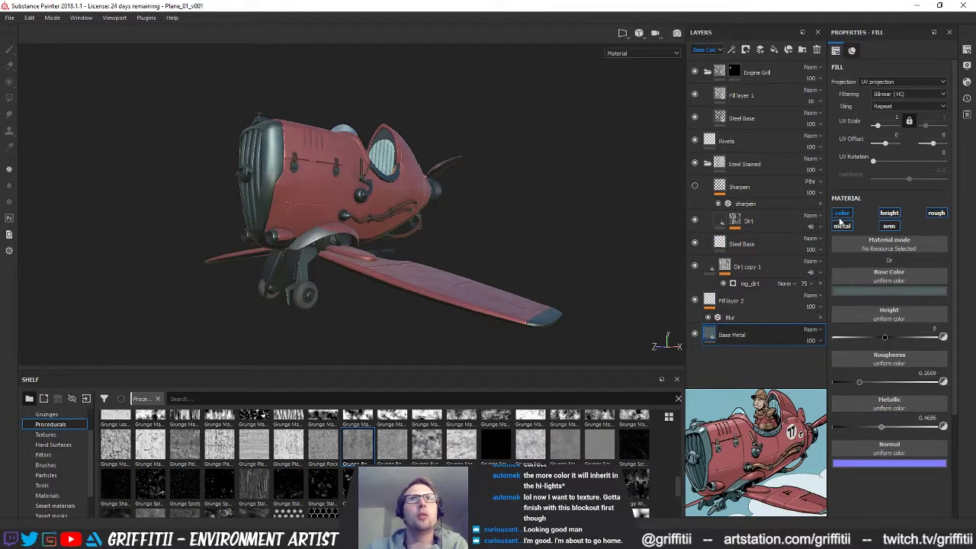
click(865, 292)
drag(960, 375, 969, 352)
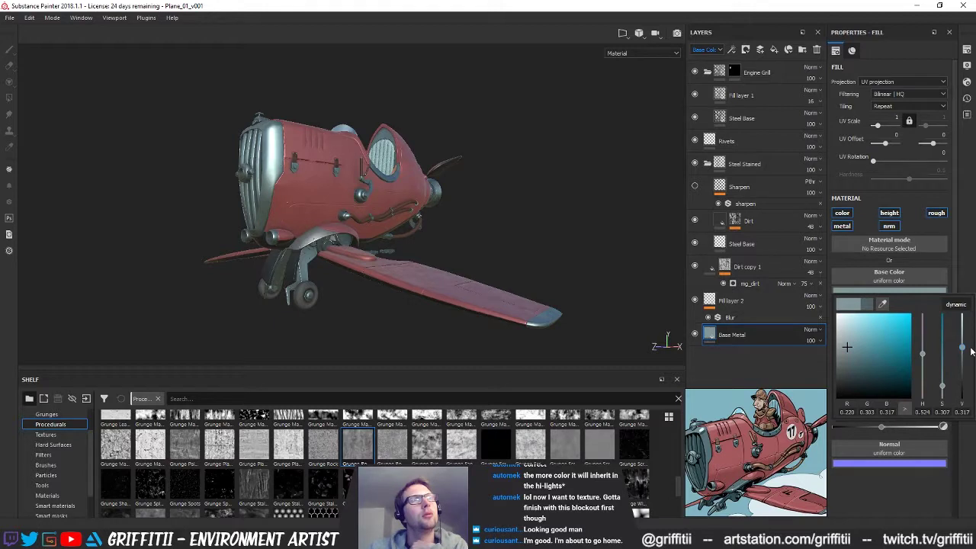
drag(972, 352, 972, 360)
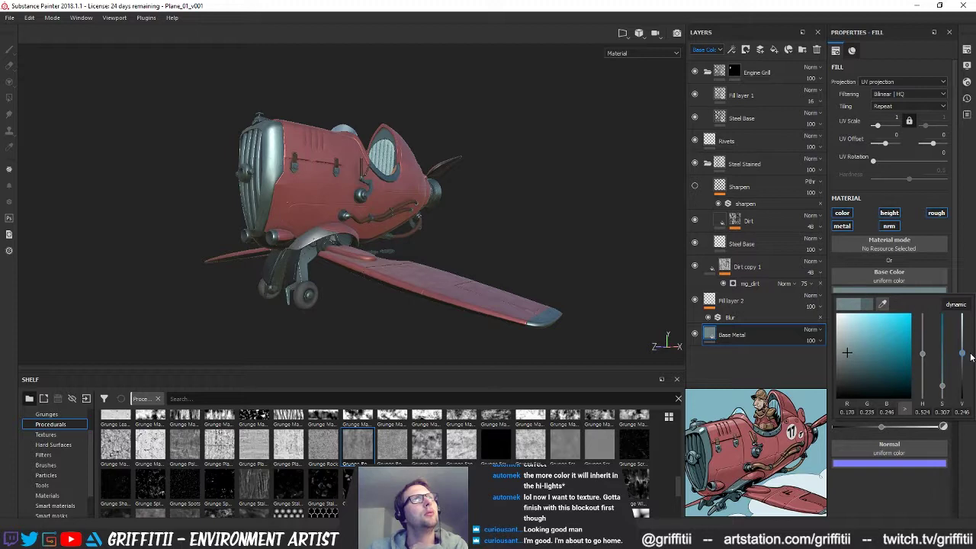
drag(845, 364, 840, 357)
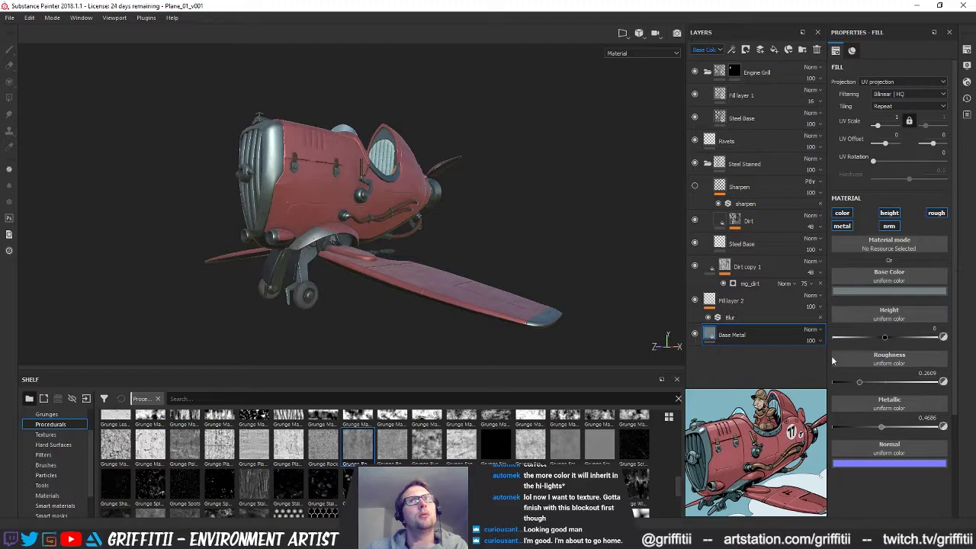
Sample the teal of the engine cowl in the reference image as the Base Metal layer's base color, and lighten it
click(871, 290)
drag(882, 303, 710, 439)
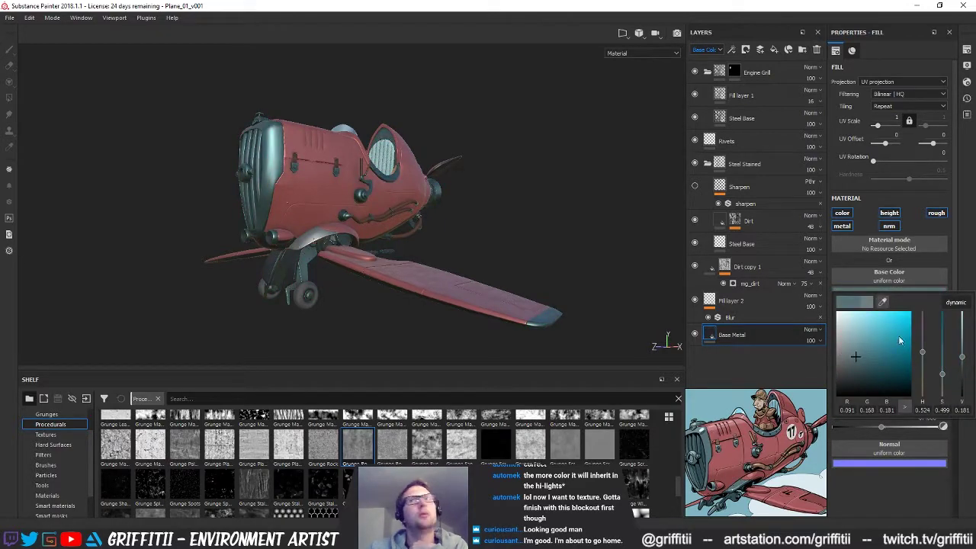
click(867, 305)
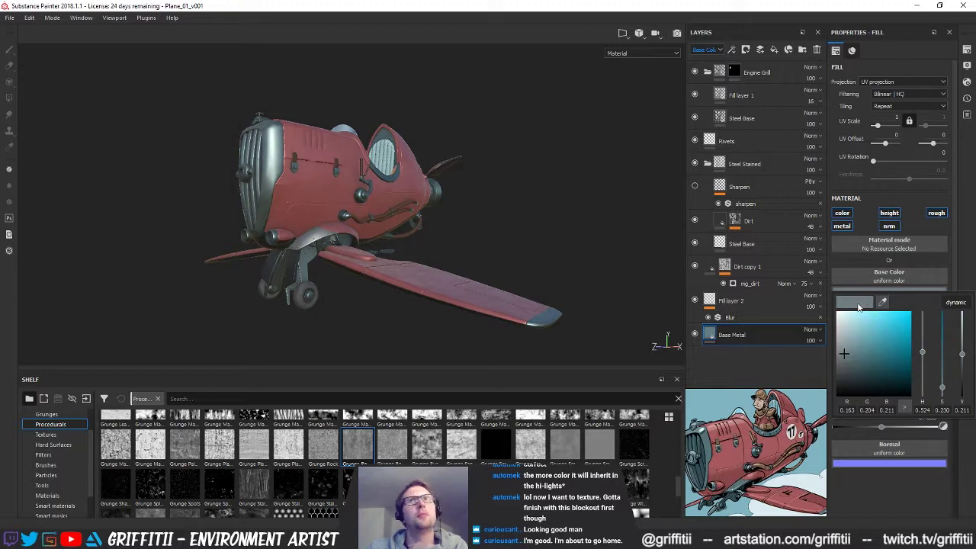
click(883, 303)
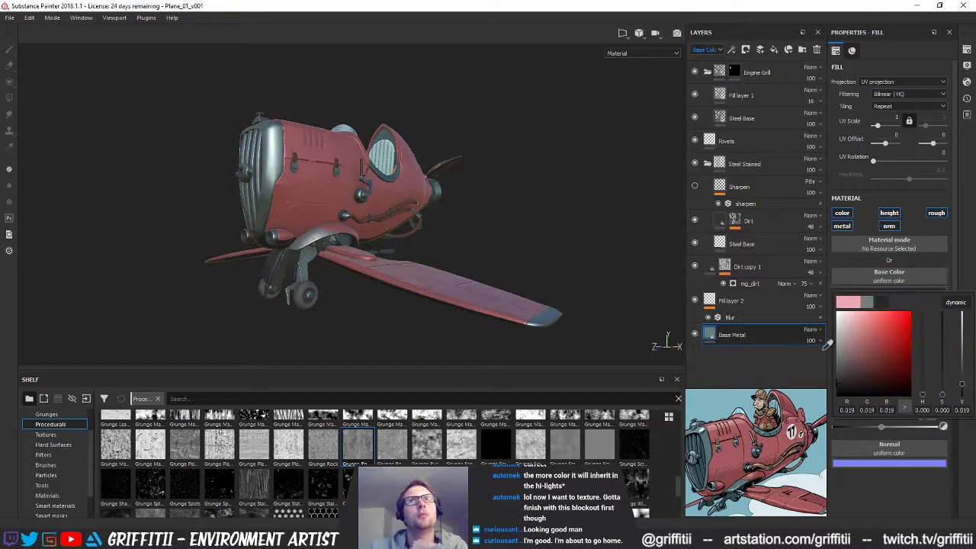
drag(856, 356, 850, 353)
drag(694, 456, 709, 449)
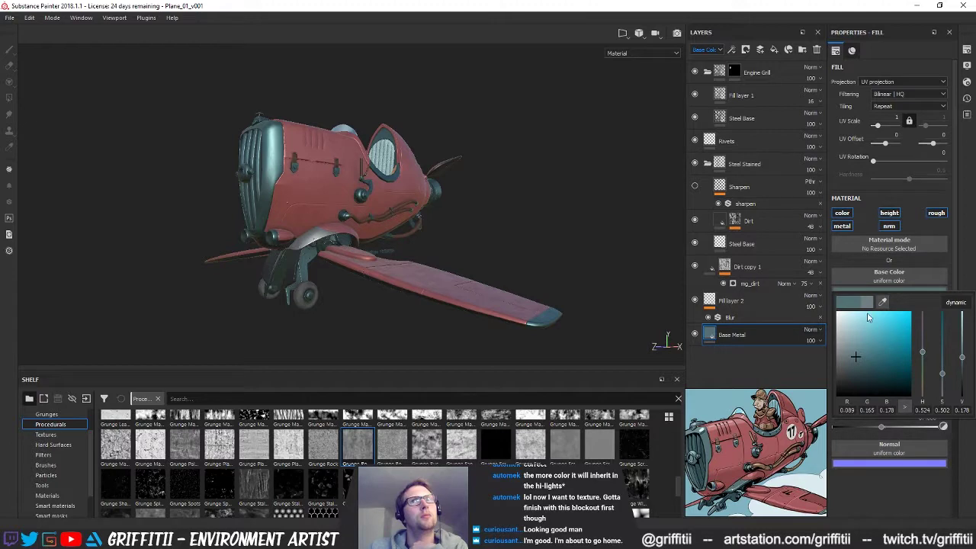
drag(963, 360, 944, 383)
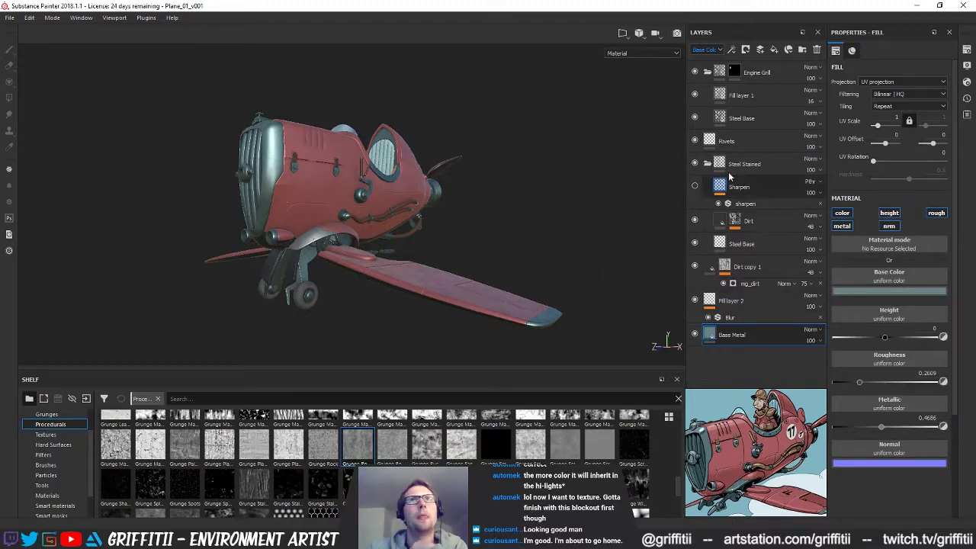
click(728, 242)
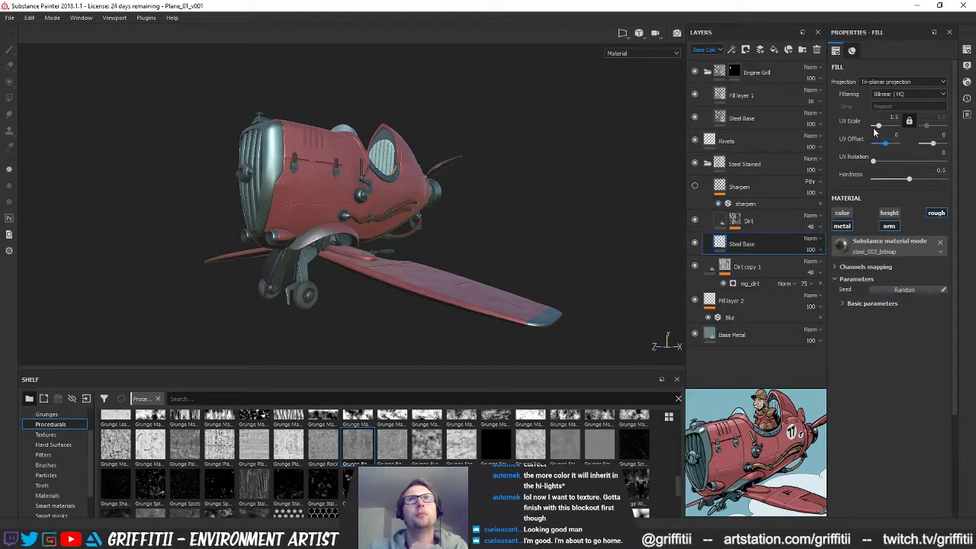
click(820, 255)
drag(821, 276, 859, 267)
click(771, 246)
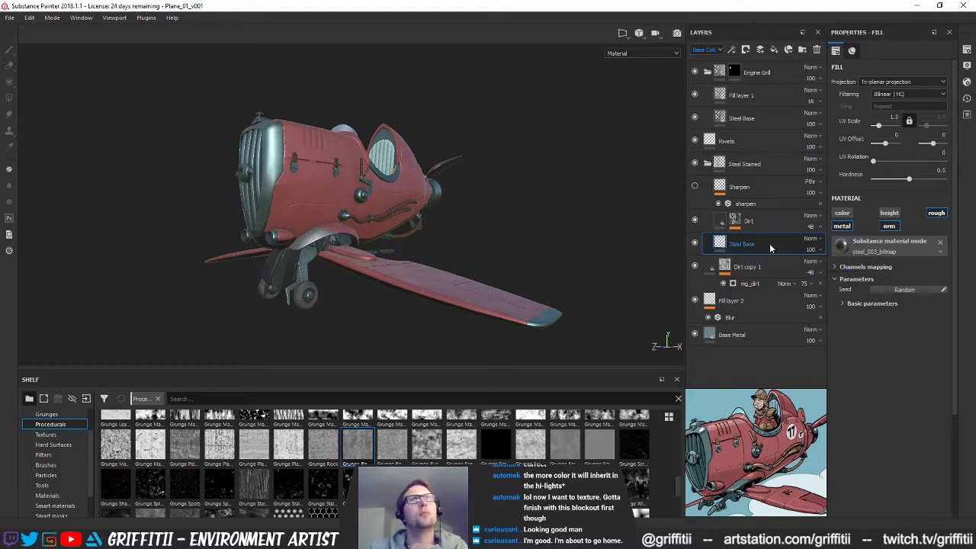
Disable the roughness, metallic, normal and height channels on the Base Metal layer, leaving only color active
click(725, 336)
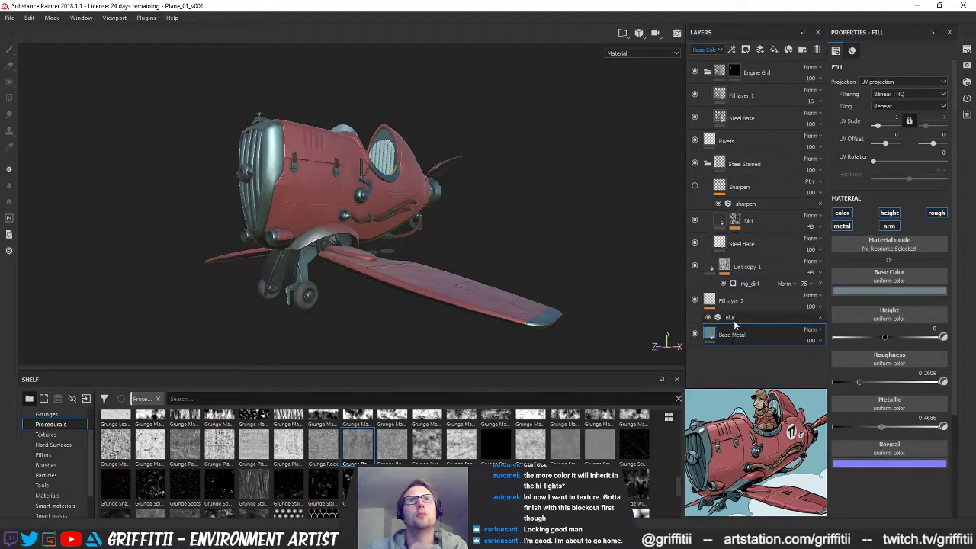
click(939, 214)
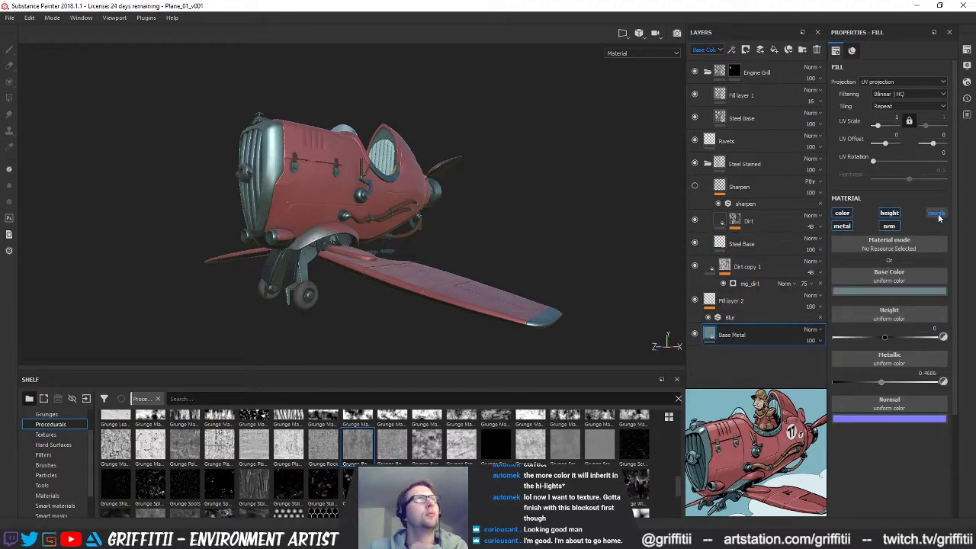
click(842, 226)
click(890, 226)
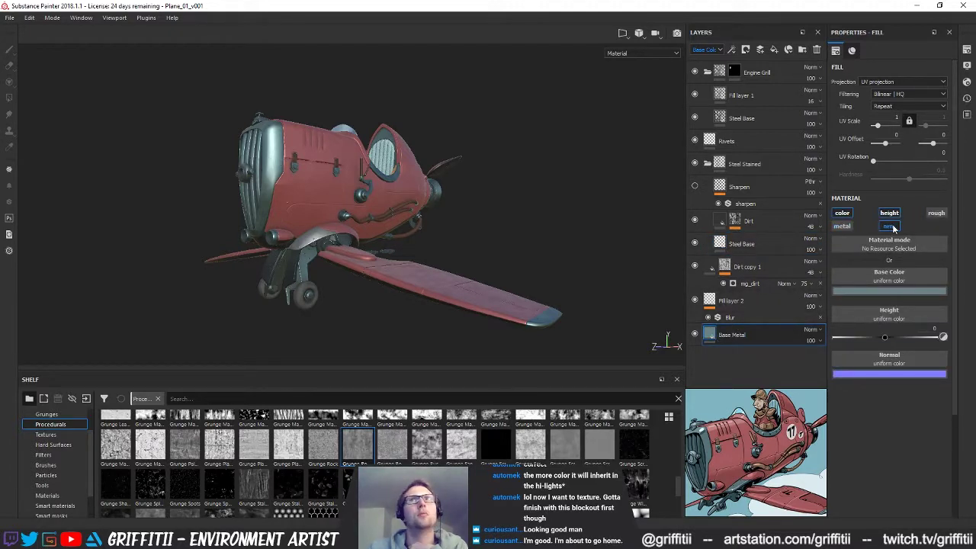
click(891, 214)
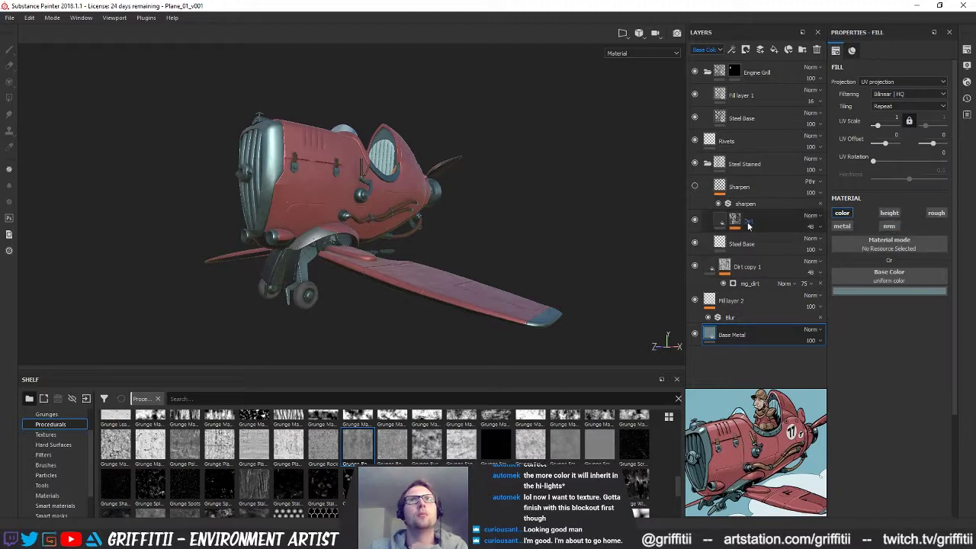
Move the Steel Base layer out of the Steel Stained folder and place it directly above Base Metal
click(724, 244)
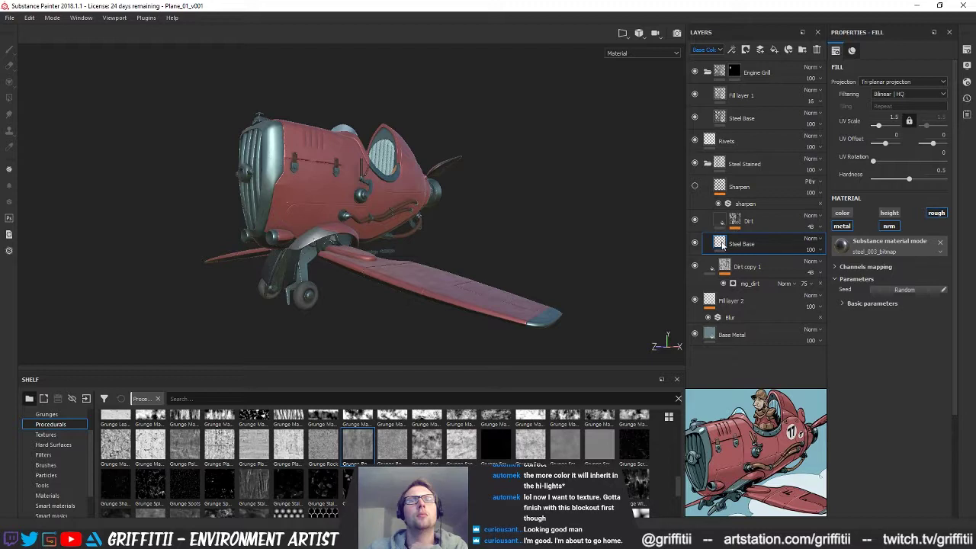
mouse_move(722, 244)
drag(722, 244, 726, 326)
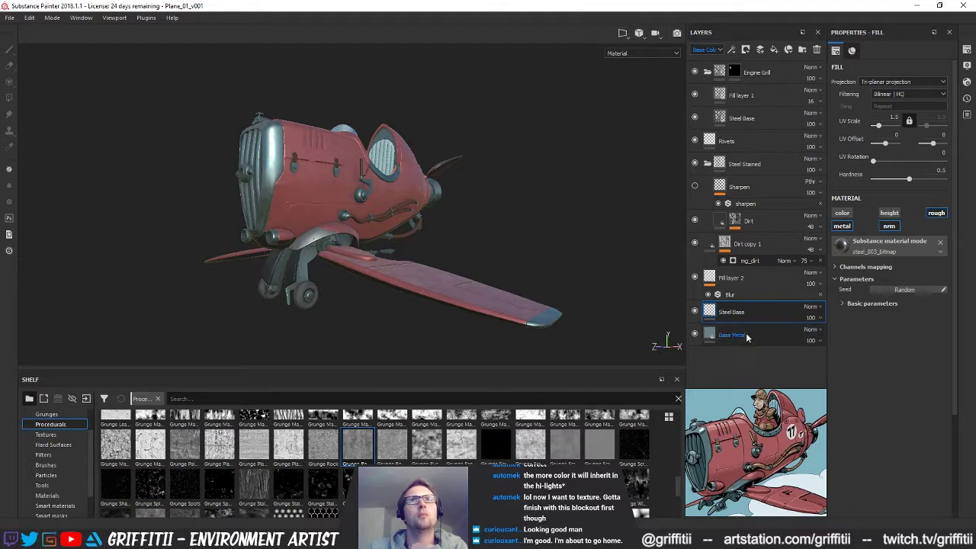
Enable the height, metallic and normal channels on the Base Metal layer, leaving roughness disabled
click(738, 339)
click(888, 228)
click(847, 227)
click(889, 213)
click(936, 213)
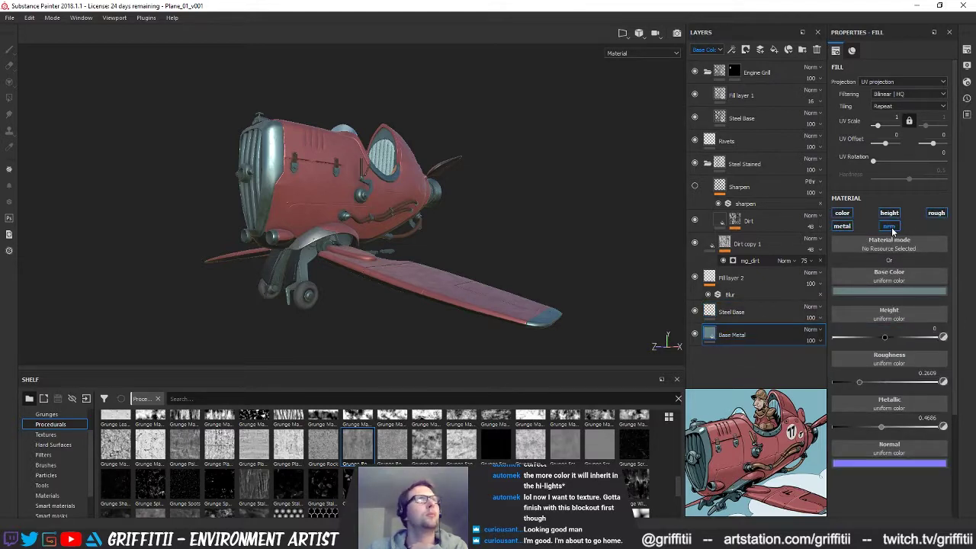
click(939, 215)
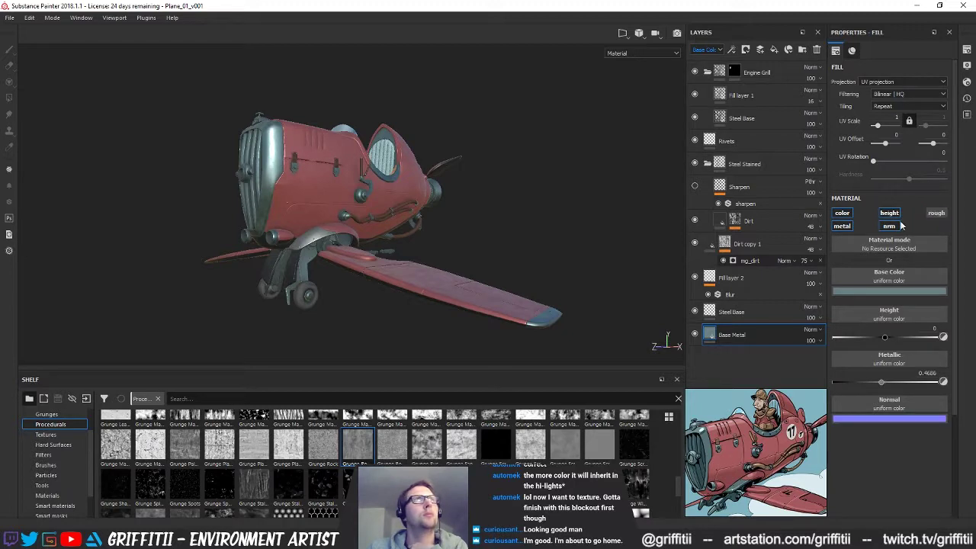
Move Dirt out of the Steel Stained folder, place it with Dirt copy 1 above Steel Base, and put Fill layer 2 directly above Base Metal
click(711, 311)
drag(710, 313, 721, 222)
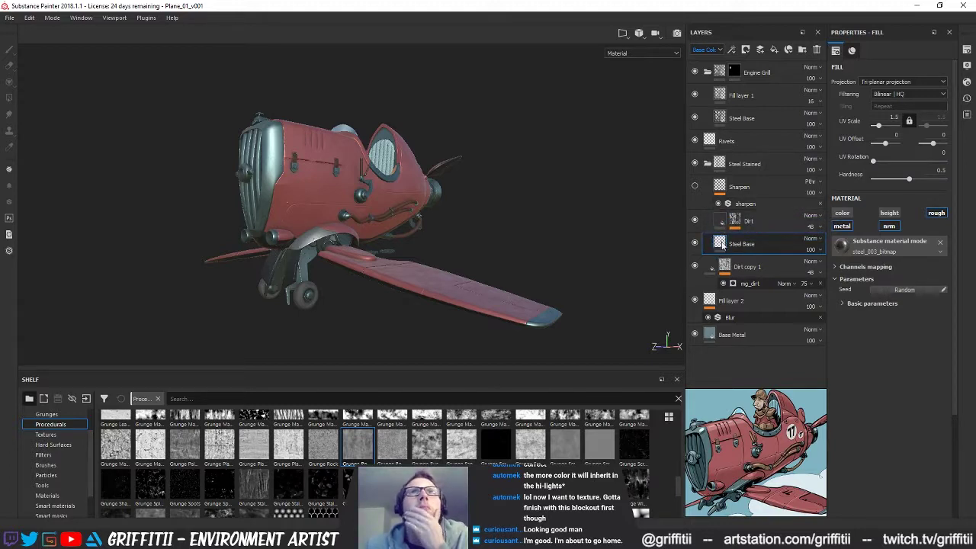
ctrl+click(767, 220)
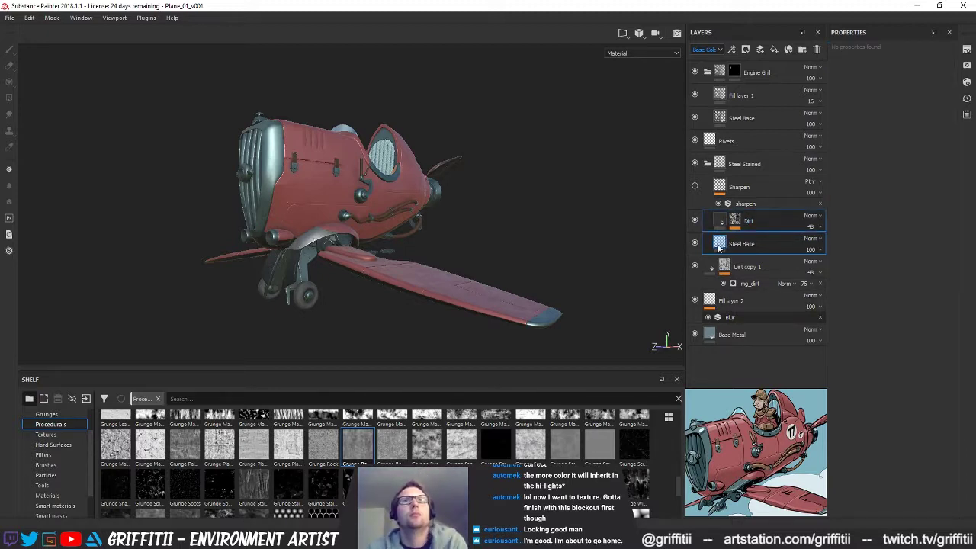
drag(718, 246, 704, 323)
drag(709, 257, 710, 334)
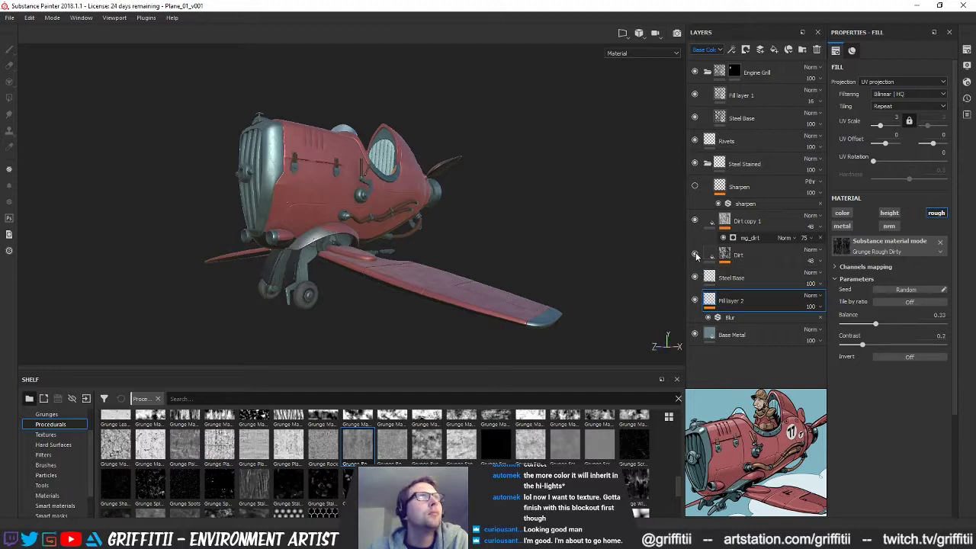
Compare the plane's metal with the Steel Base layer hidden and shown
click(695, 276)
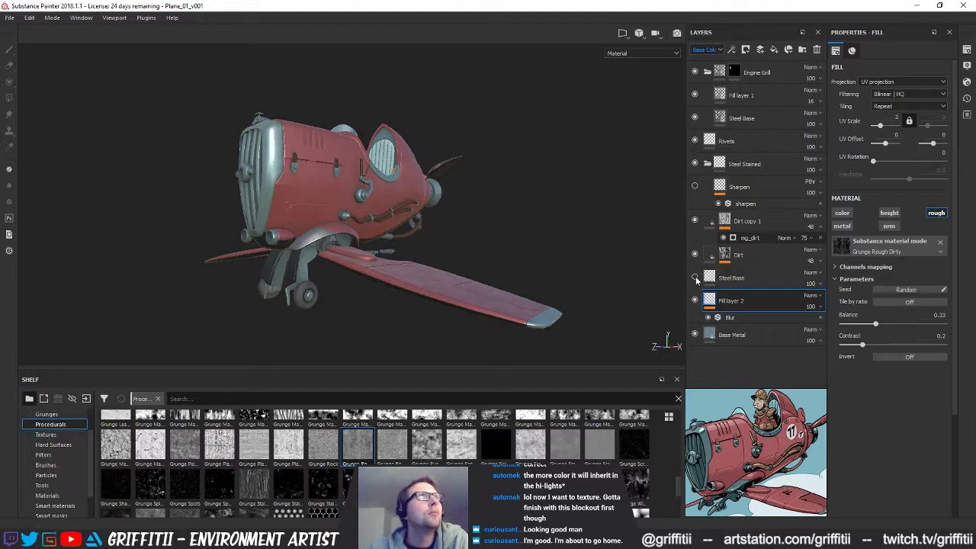
click(696, 276)
click(695, 276)
click(695, 276)
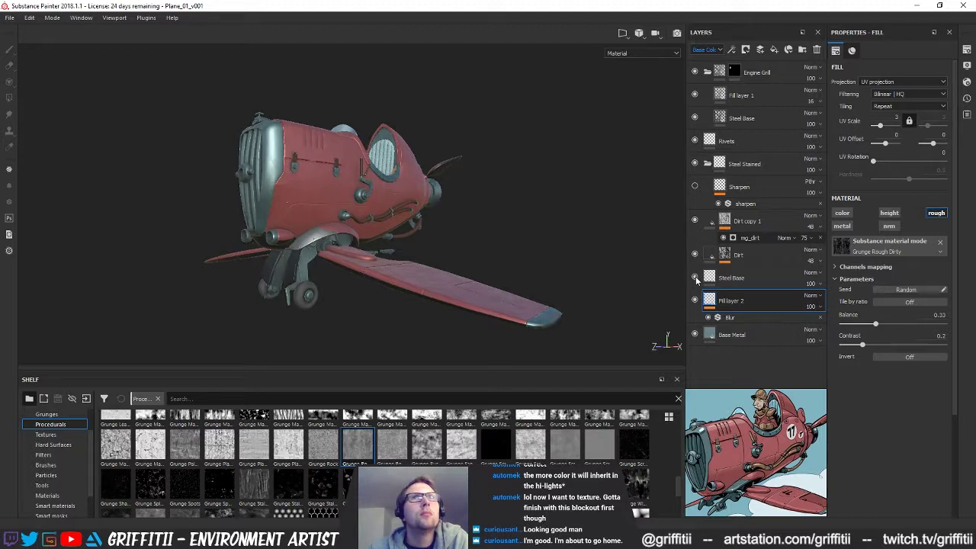
Try adjusting the Steel Base layer's opacity in the roughness channel, and return the layer stack to base color
click(759, 276)
click(815, 288)
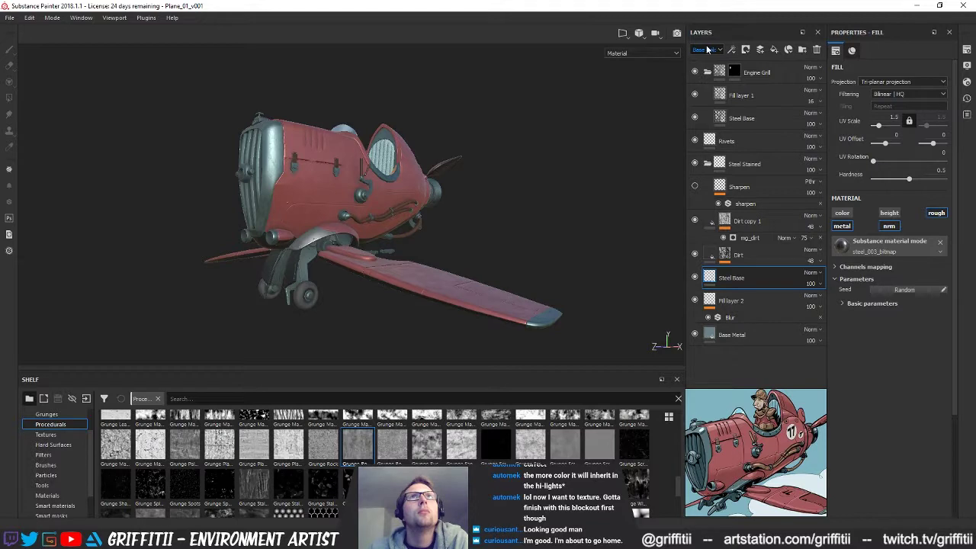
click(706, 49)
click(703, 71)
click(812, 284)
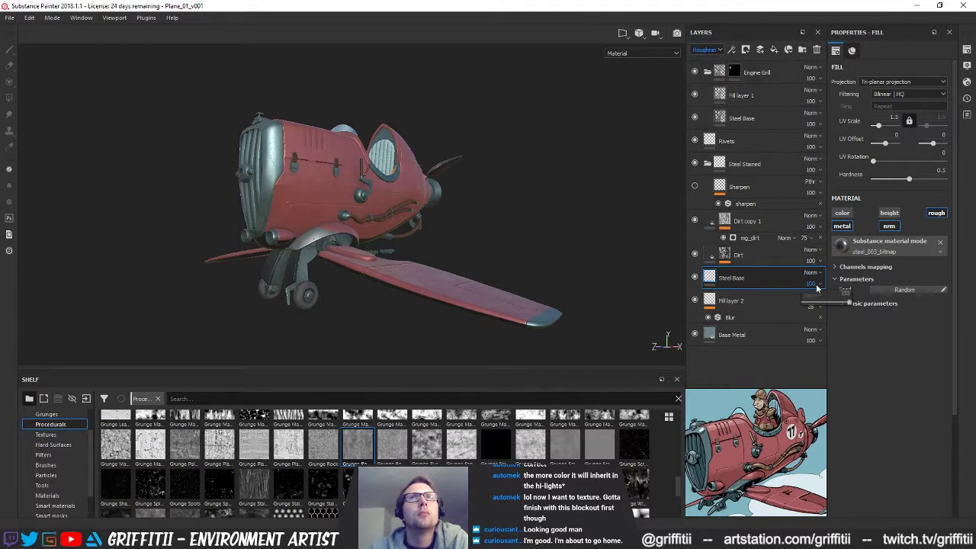
drag(822, 306, 853, 304)
click(719, 51)
click(715, 59)
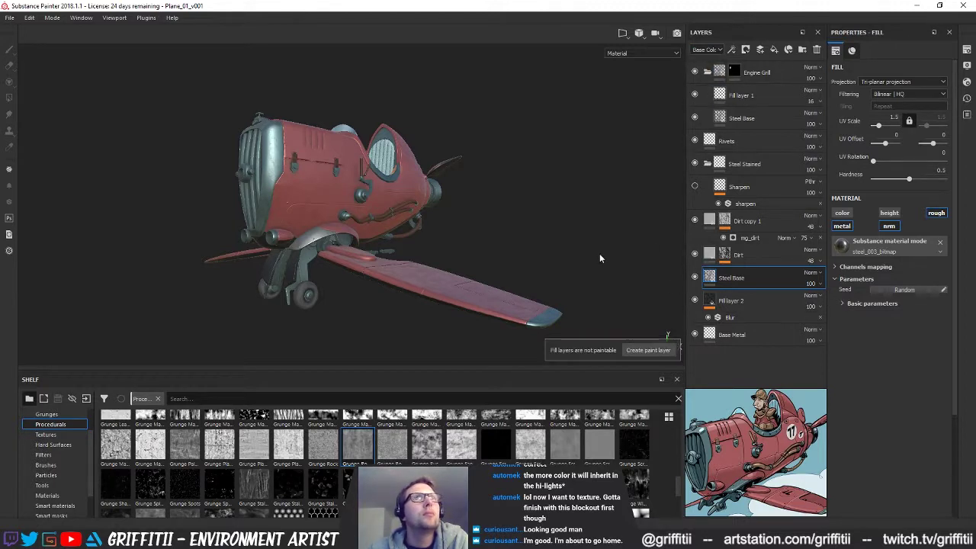
Examine the effect of the Dirt and Dirt copy 1 layers on the metal and their mask generator settings
click(730, 302)
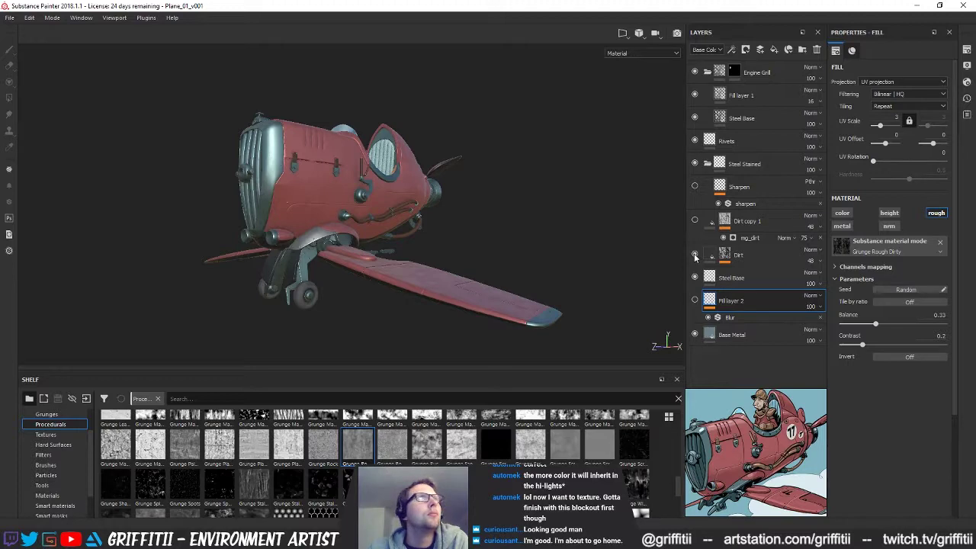
click(695, 257)
click(725, 255)
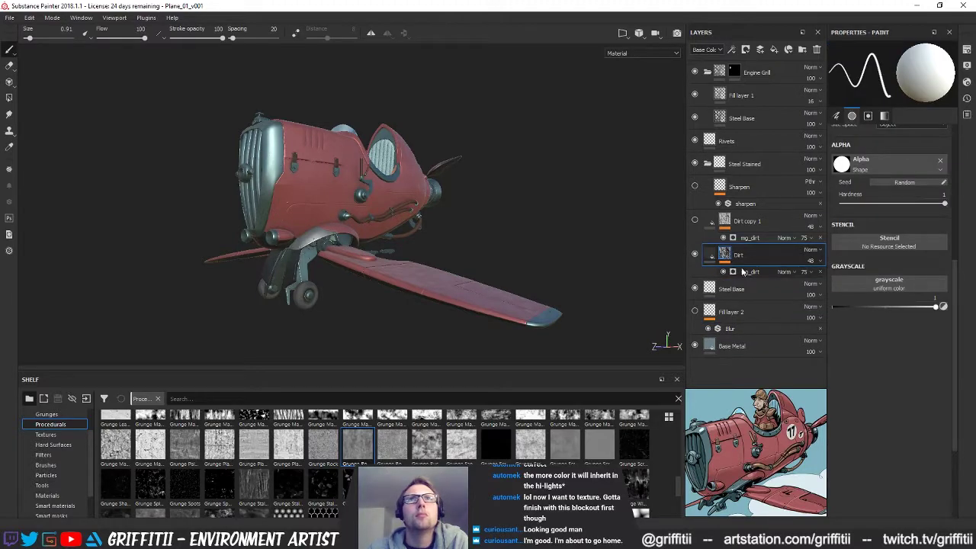
click(743, 273)
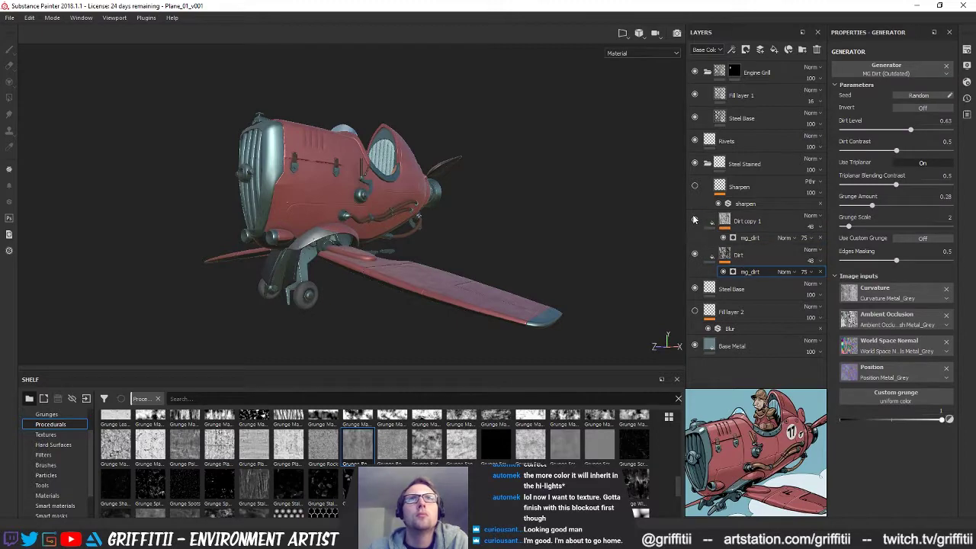
click(695, 222)
click(731, 226)
click(739, 240)
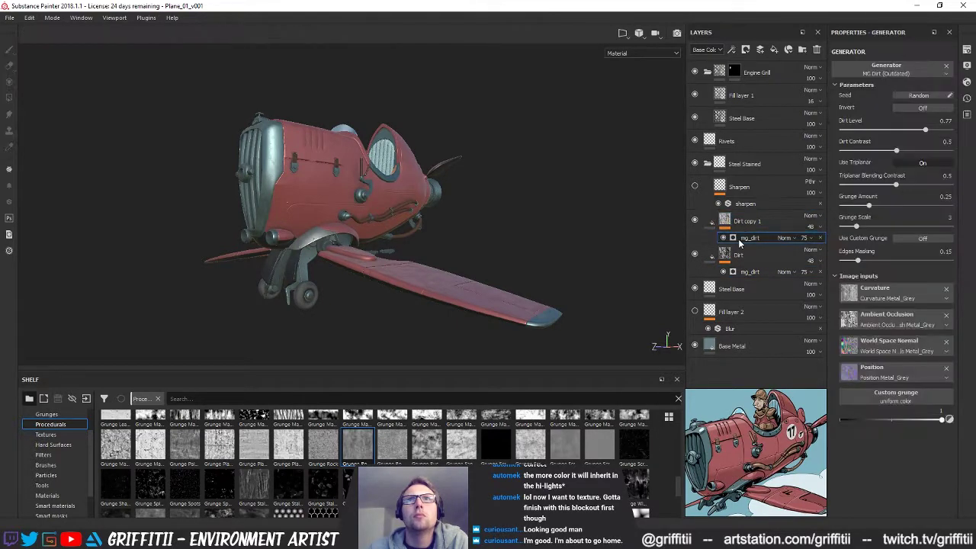
click(734, 223)
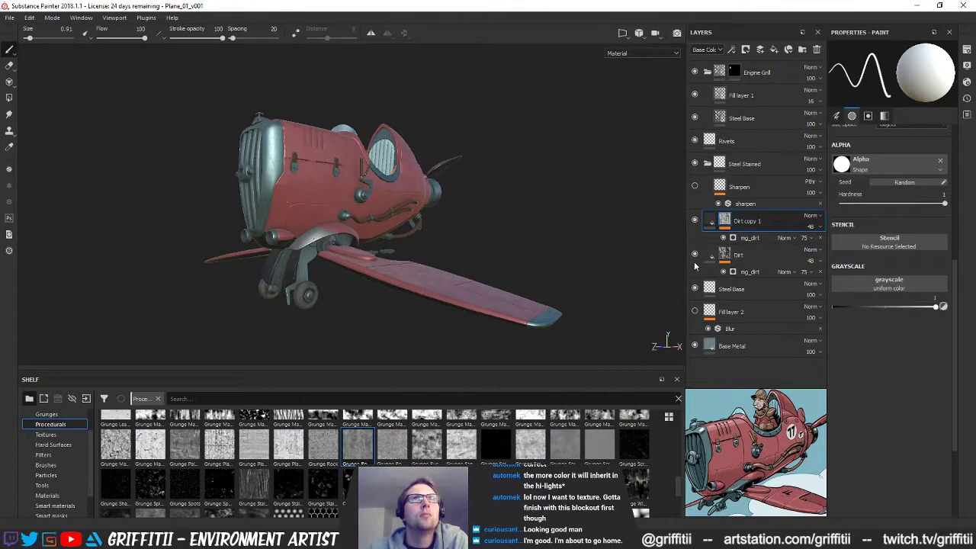
Compare the two dirt layers separately on the plane, and delete the original Dirt layer
click(695, 221)
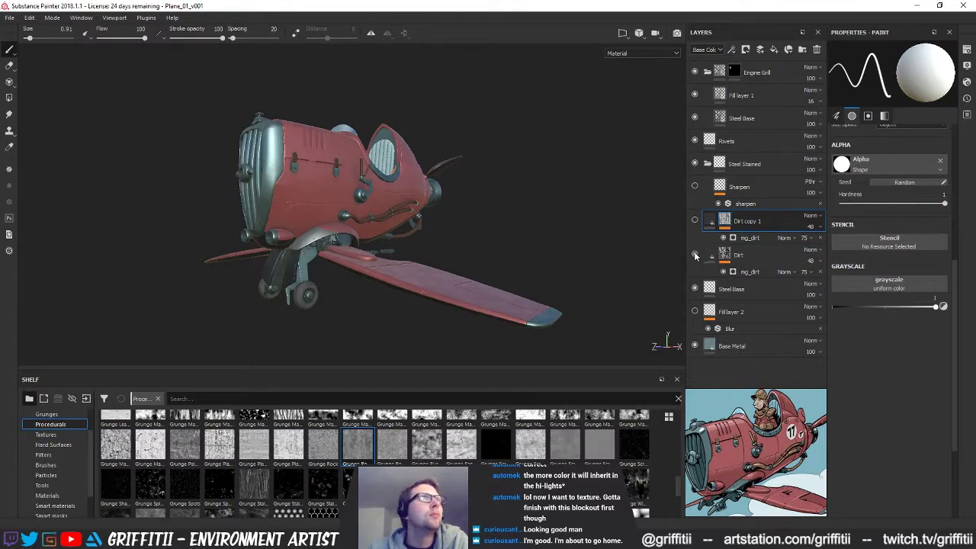
click(695, 221)
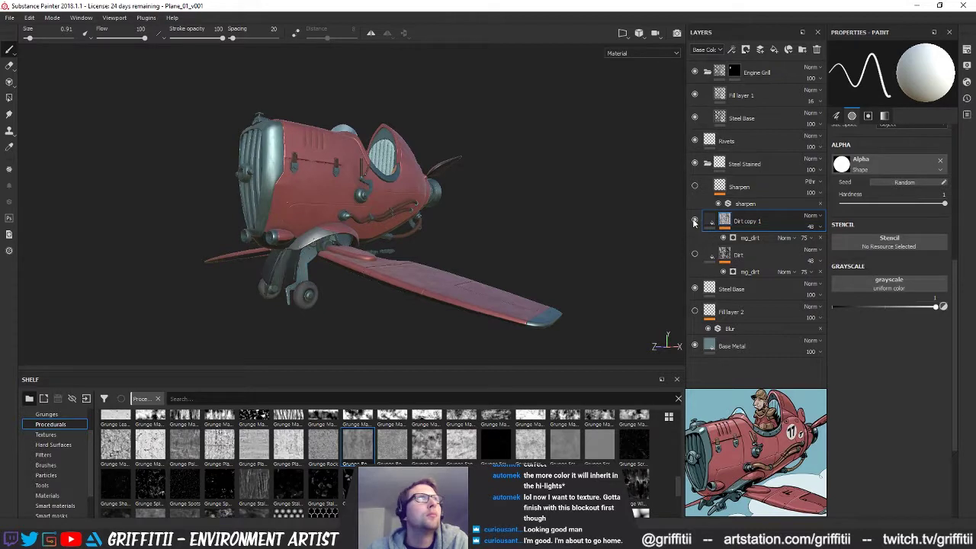
click(738, 256)
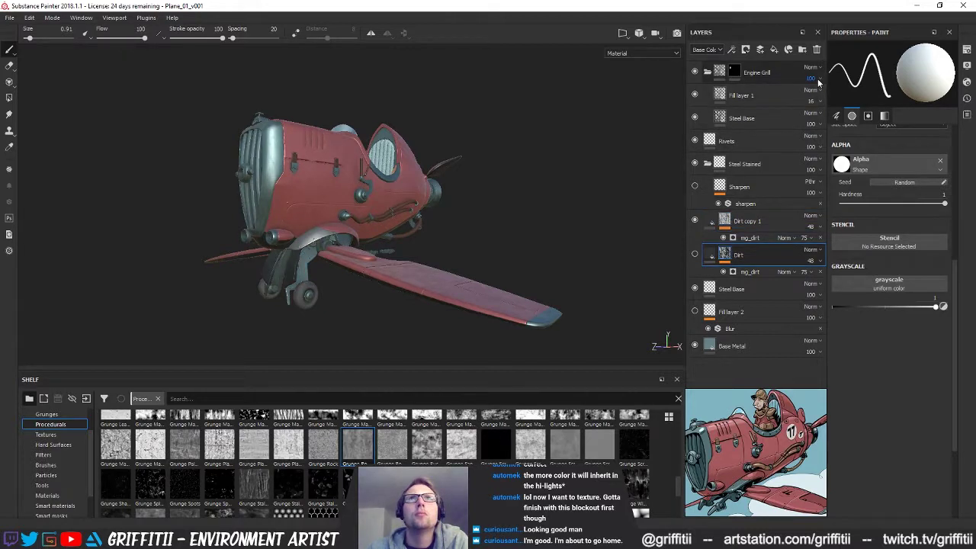
click(817, 49)
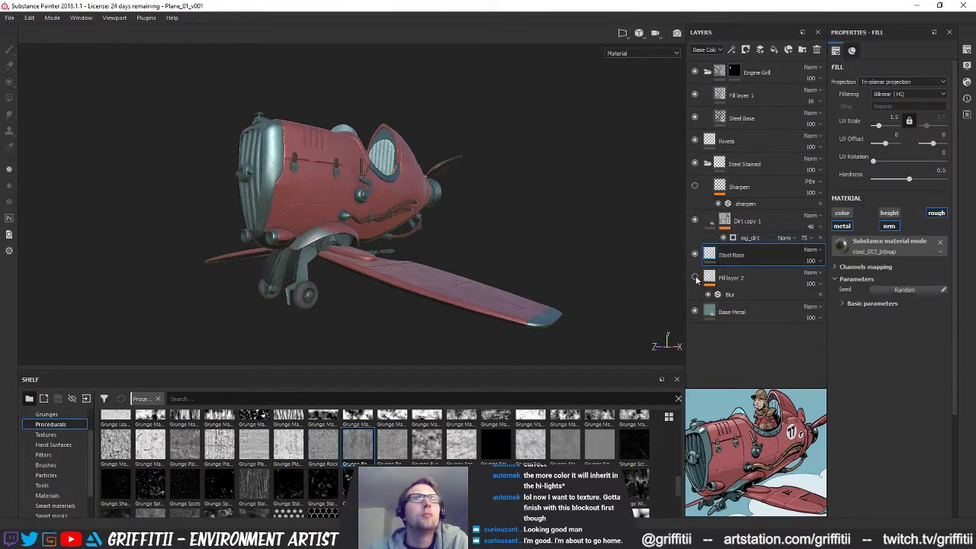
Check the Steel Base layer's effect on the metal by hiding and restoring it, and expand its basic material parameters
click(695, 255)
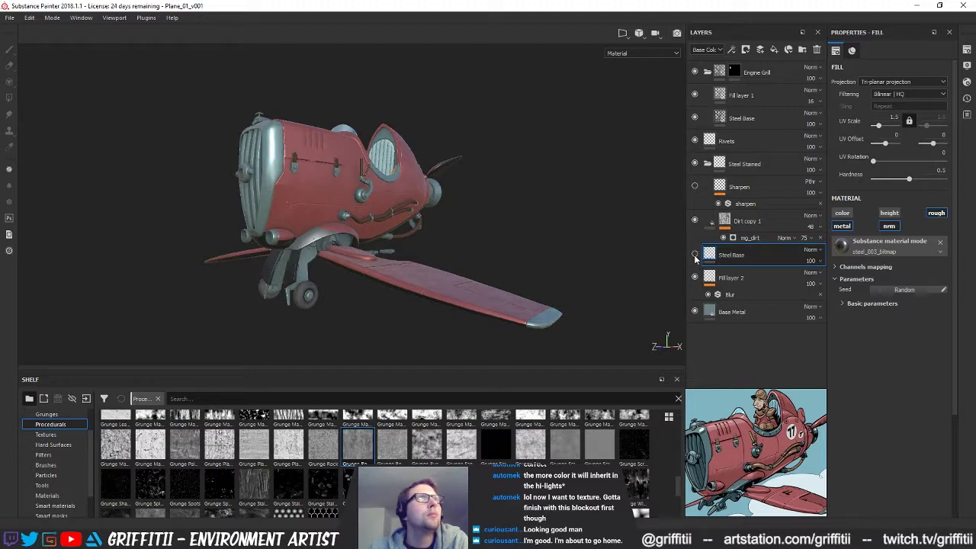
click(695, 254)
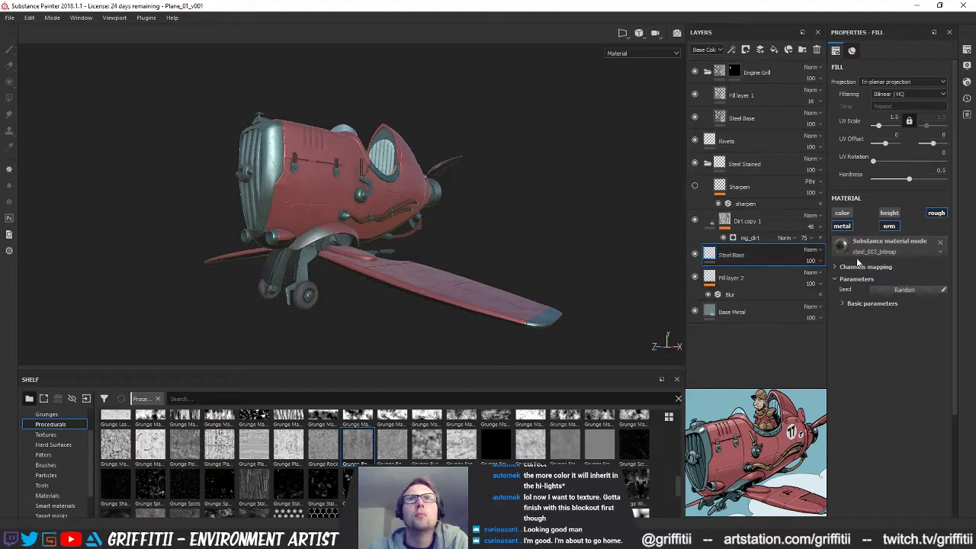
click(838, 304)
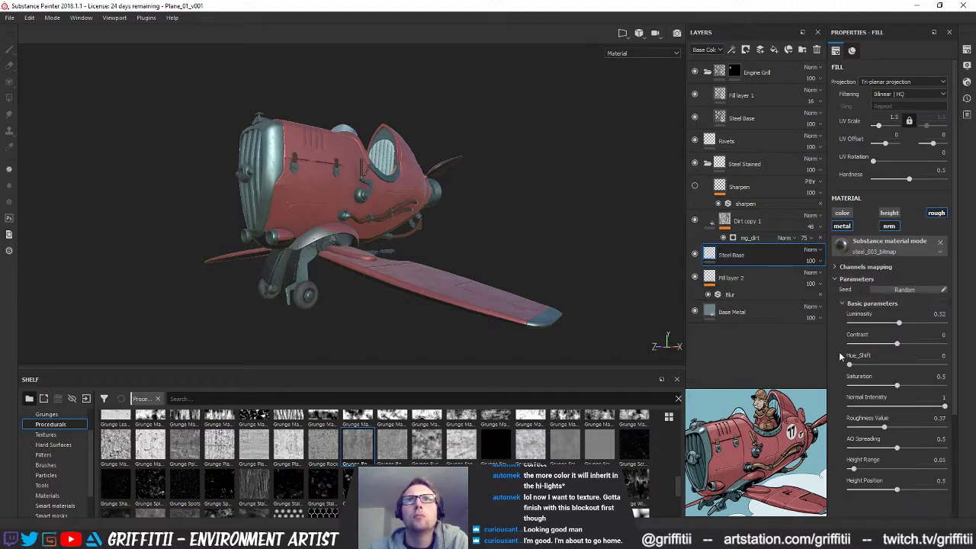
Try Roughness Values between 0.32 and 0.38 on the Steel Base layer, settling on 0.37
scroll(842, 390, down, 1)
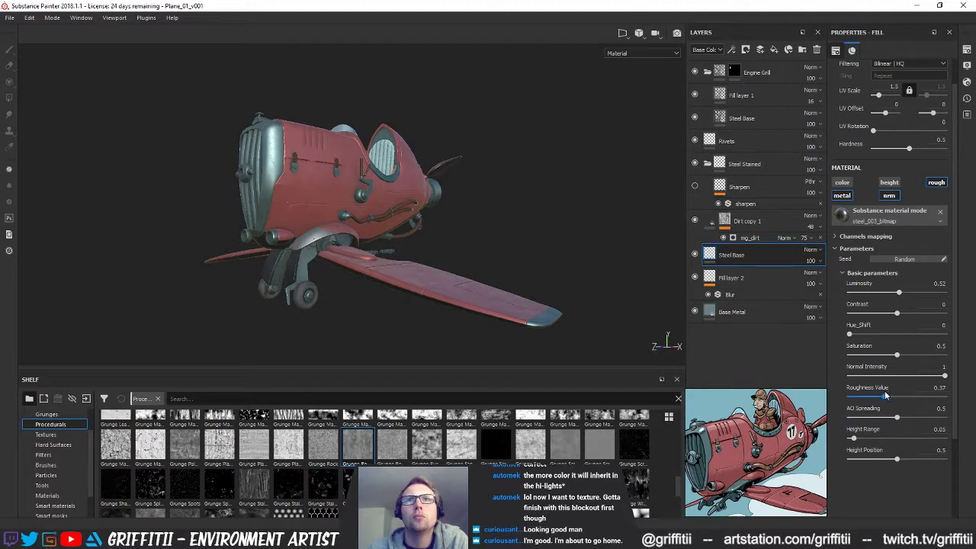
mouse_move(884, 400)
mouse_down()
mouse_move(901, 399)
mouse_move(884, 399)
mouse_up()
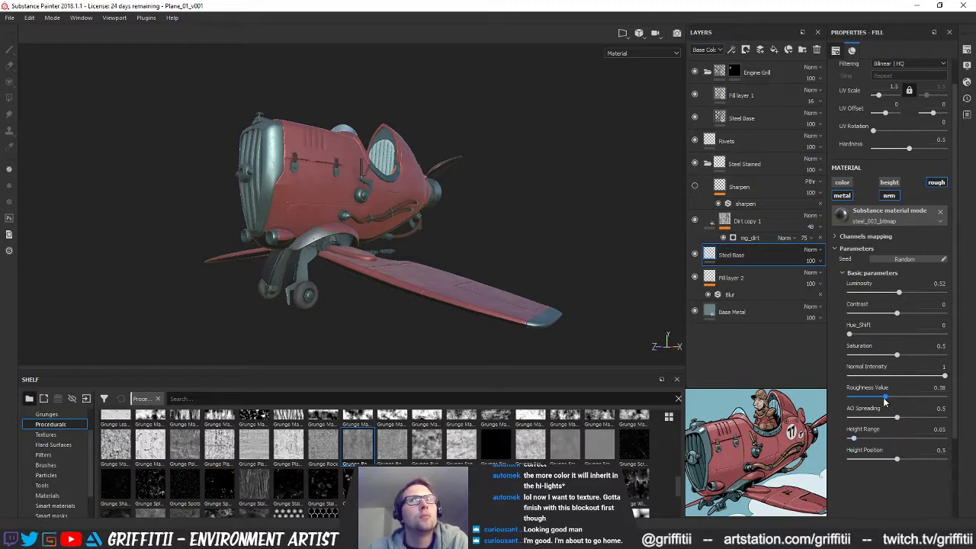
drag(886, 402, 881, 402)
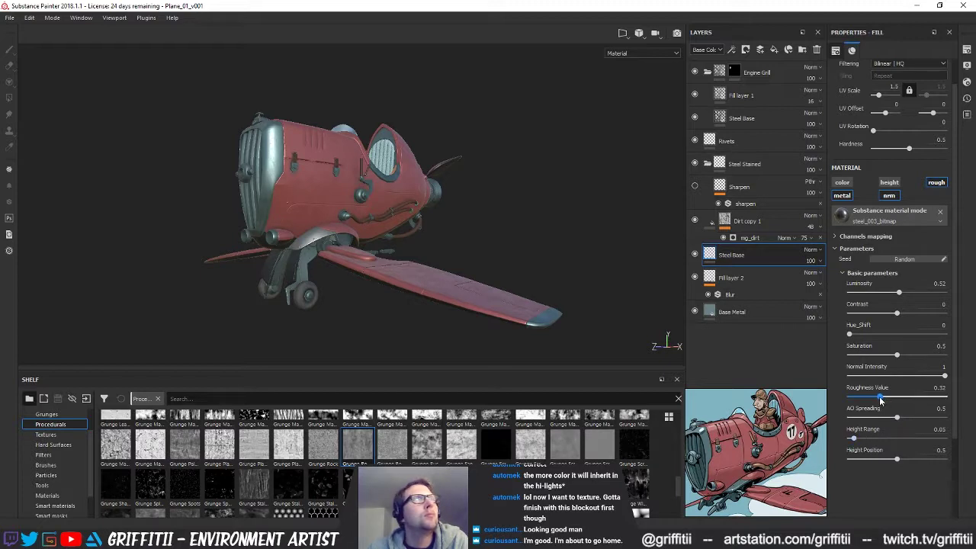
mouse_move(877, 400)
mouse_down()
mouse_move(900, 400)
mouse_move(886, 404)
mouse_up()
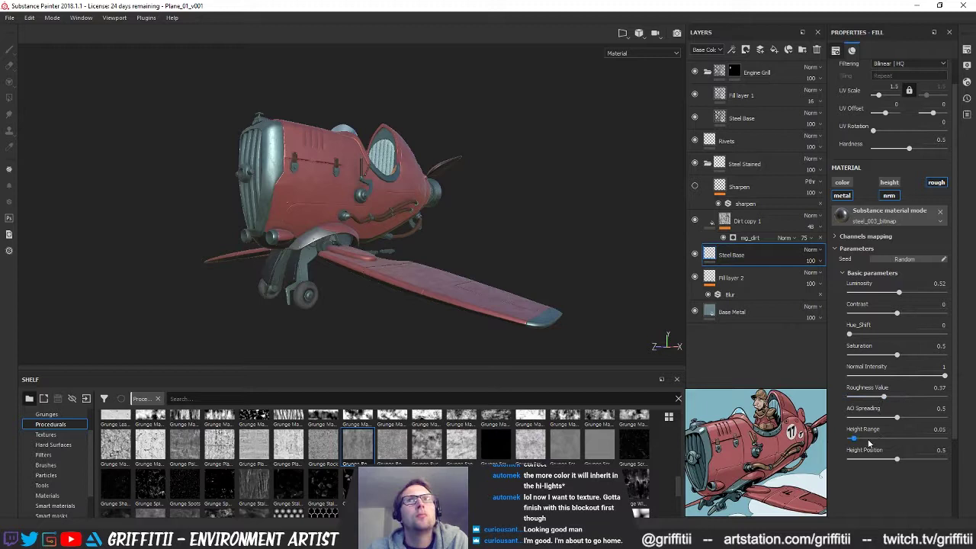
Delete Fill layer 2, the Sharpen layer and the Steel Stained folder from the layer stack
click(702, 279)
click(695, 278)
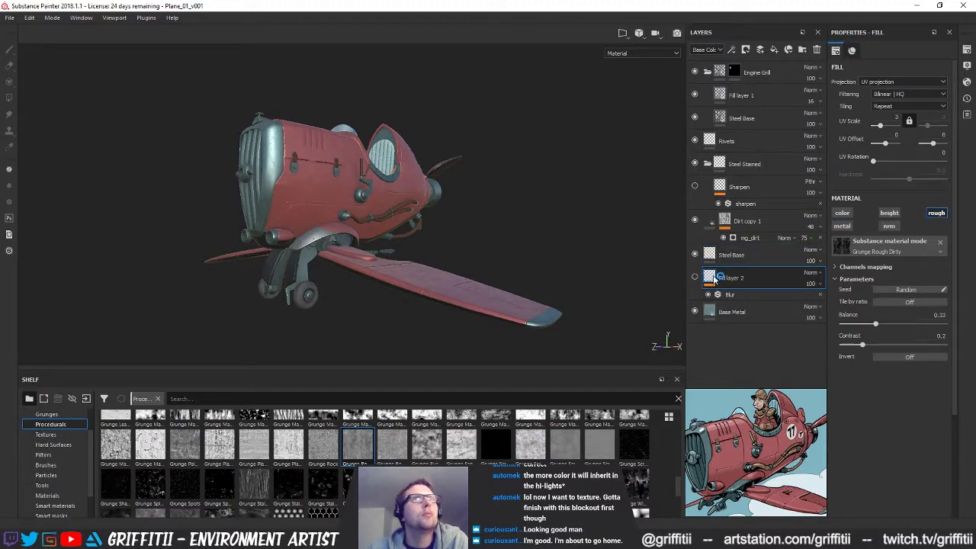
click(817, 48)
click(735, 222)
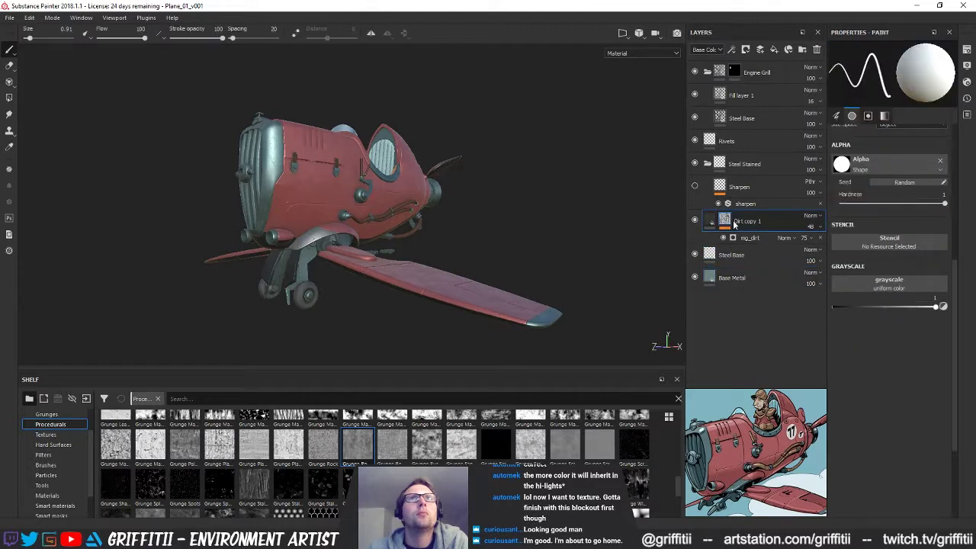
click(721, 188)
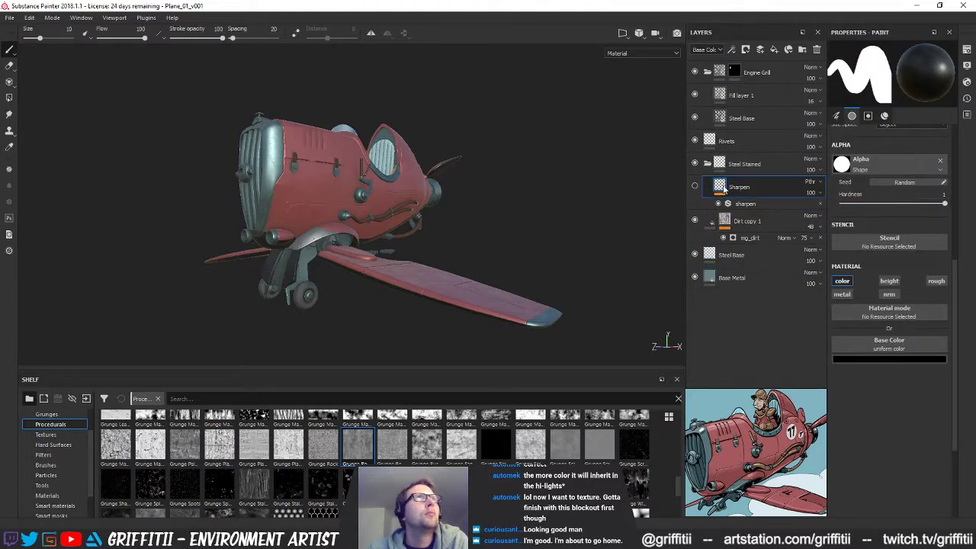
click(816, 49)
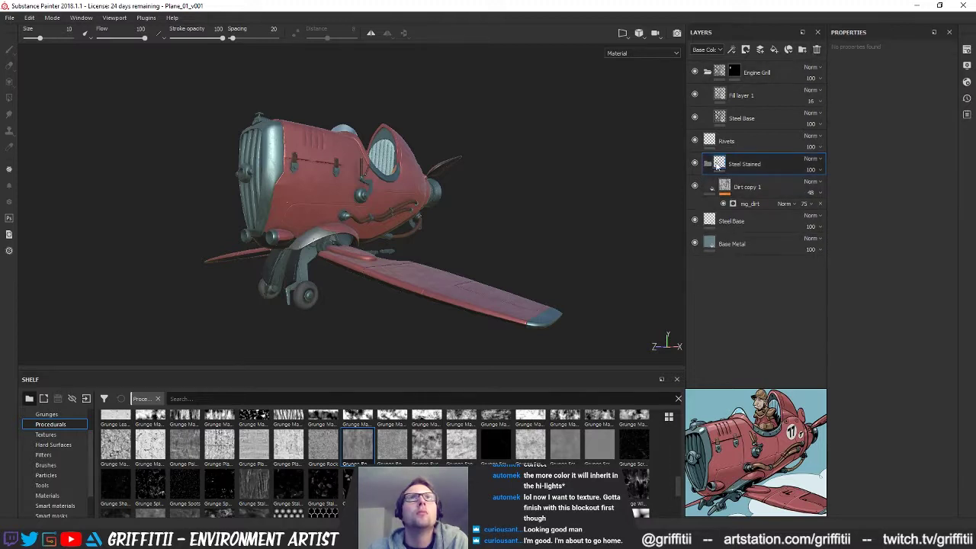
click(817, 49)
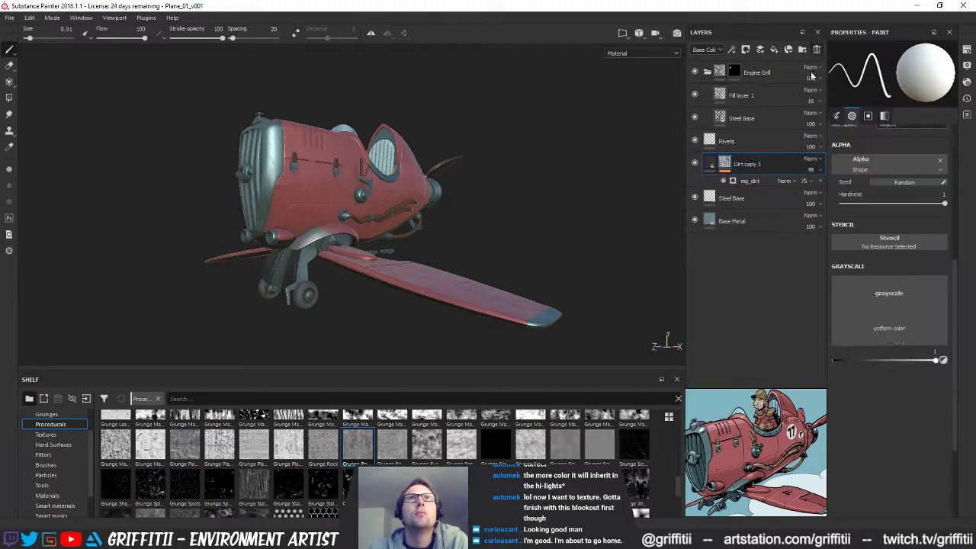
click(713, 142)
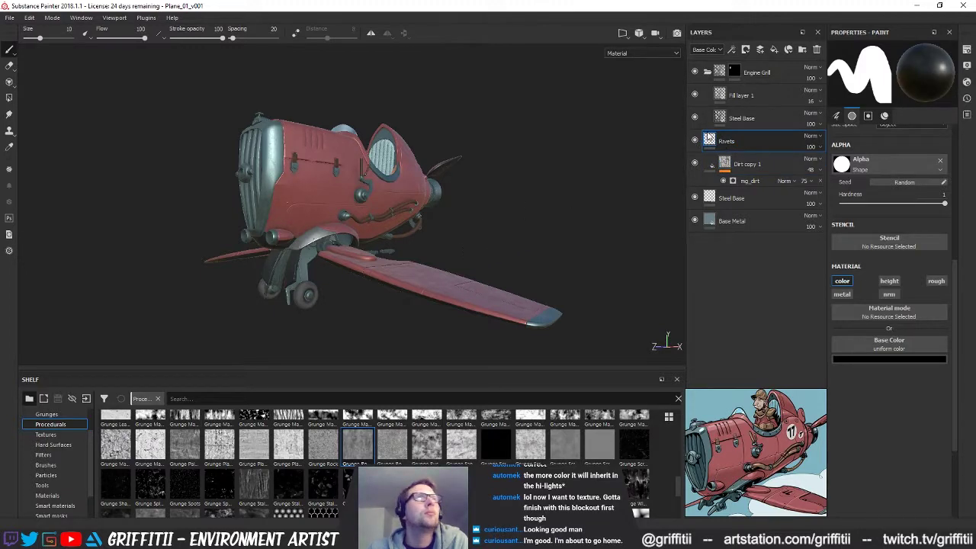
mouse_move(453, 216)
alt+mouse_down()
mouse_move(459, 170)
mouse_move(456, 206)
alt+mouse_up()
alt+right_drag(456, 206, 538, 254)
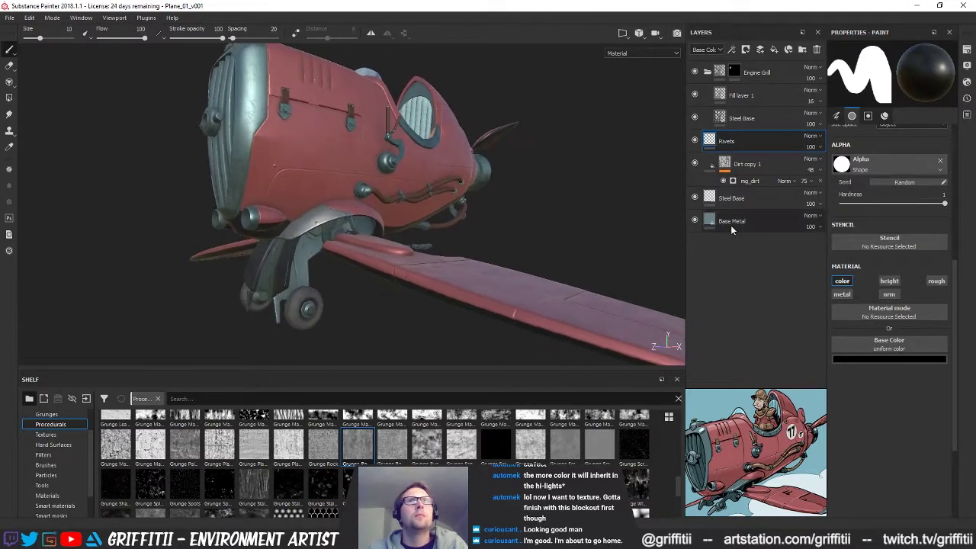
click(750, 225)
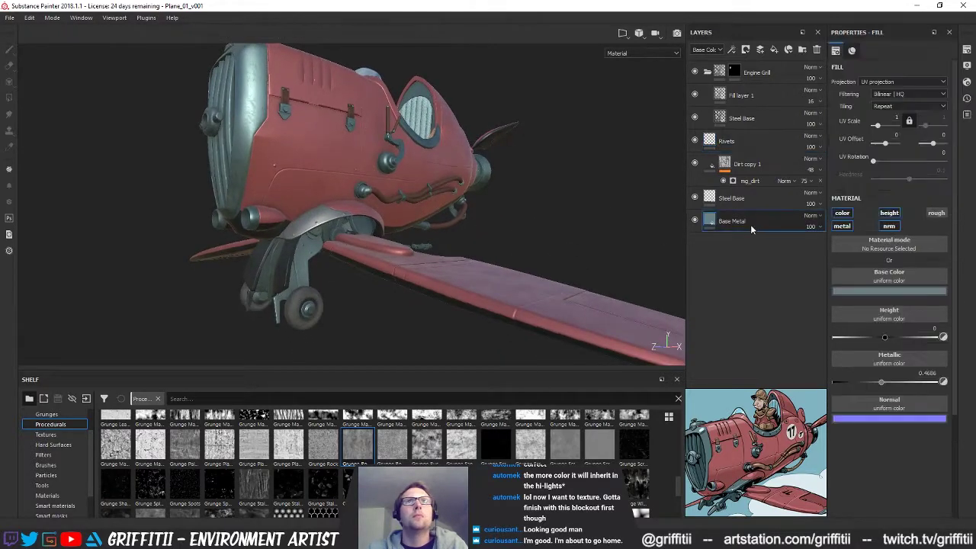
click(904, 401)
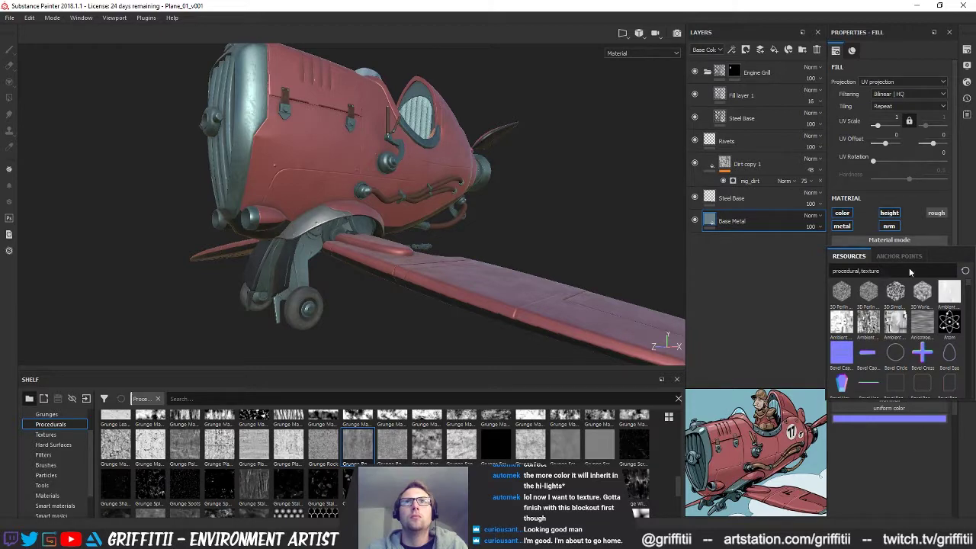
click(618, 240)
alt+drag(642, 221, 511, 239)
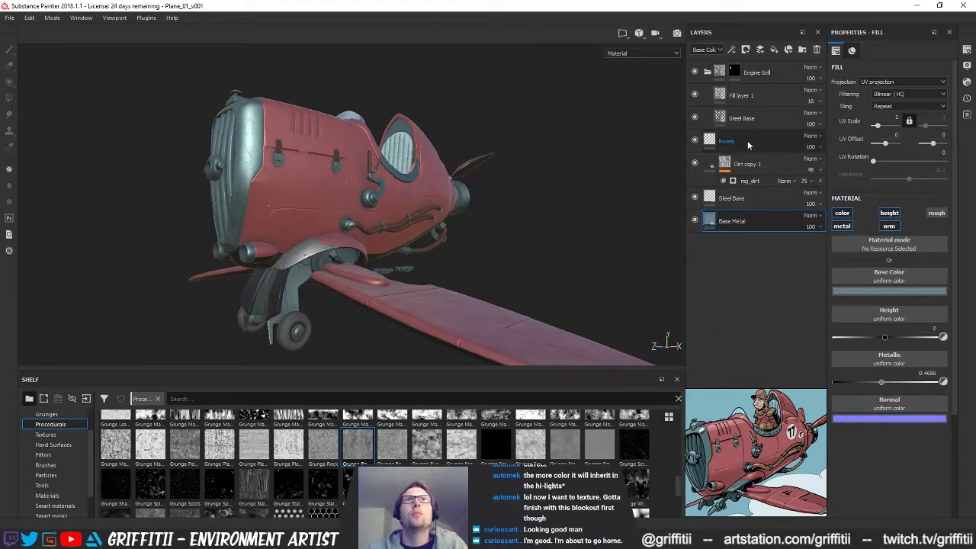
Group the Dirt copy 1, Steel Base and Base Metal layers in a new folder directly below the Rivets layer
click(748, 142)
shift+click(738, 229)
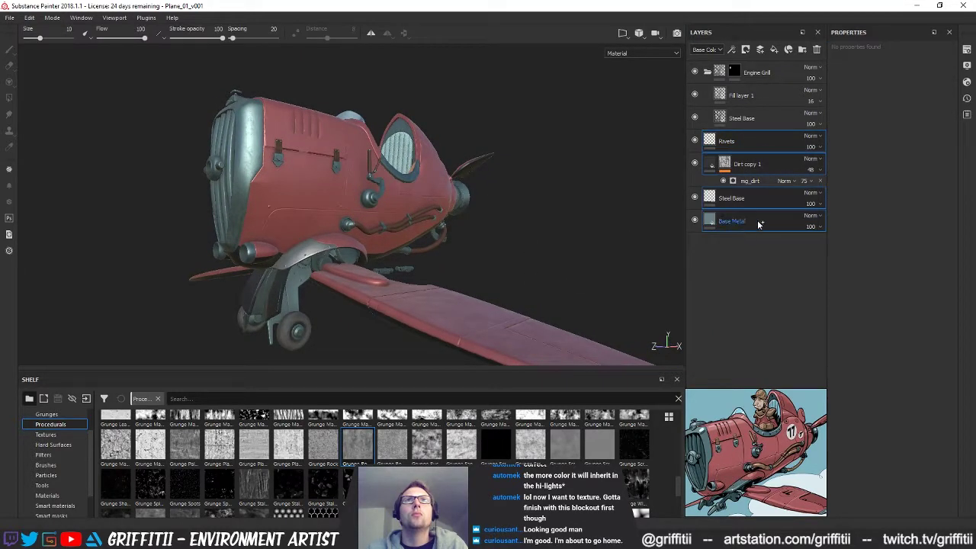
click(802, 49)
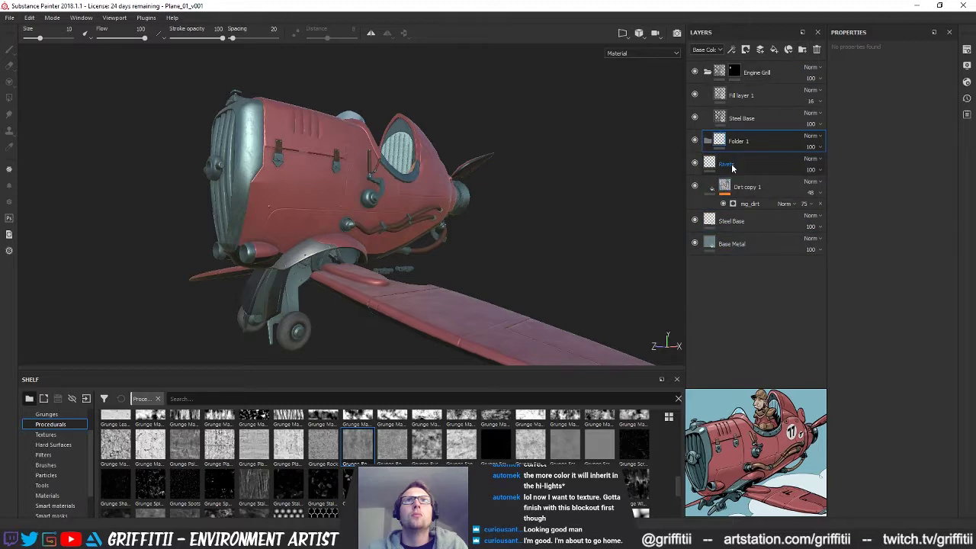
mouse_move(725, 161)
mouse_down()
mouse_move(736, 144)
mouse_move(708, 135)
mouse_move(716, 141)
mouse_up()
click(745, 169)
click(730, 167)
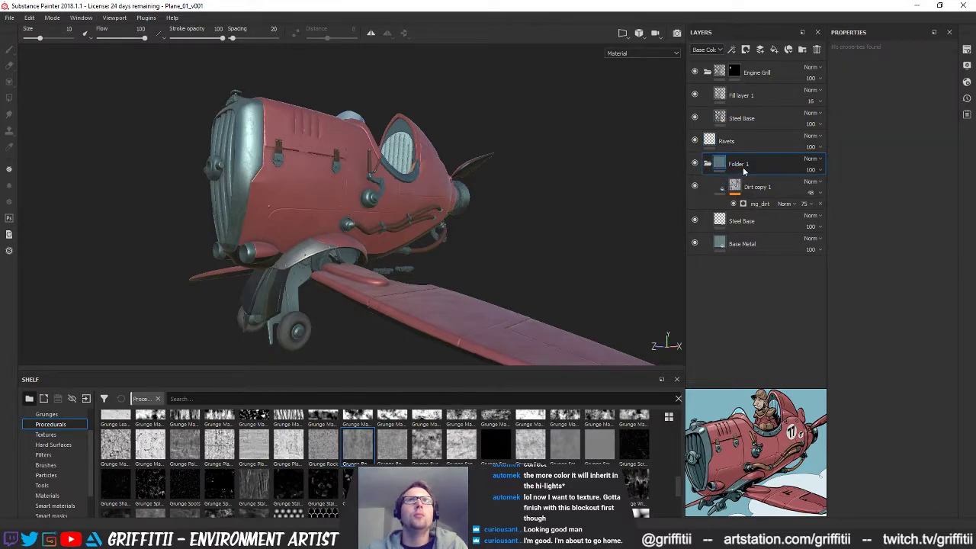
Create a smart material from the new folder and name it Metal Stylised 01
right_click(747, 164)
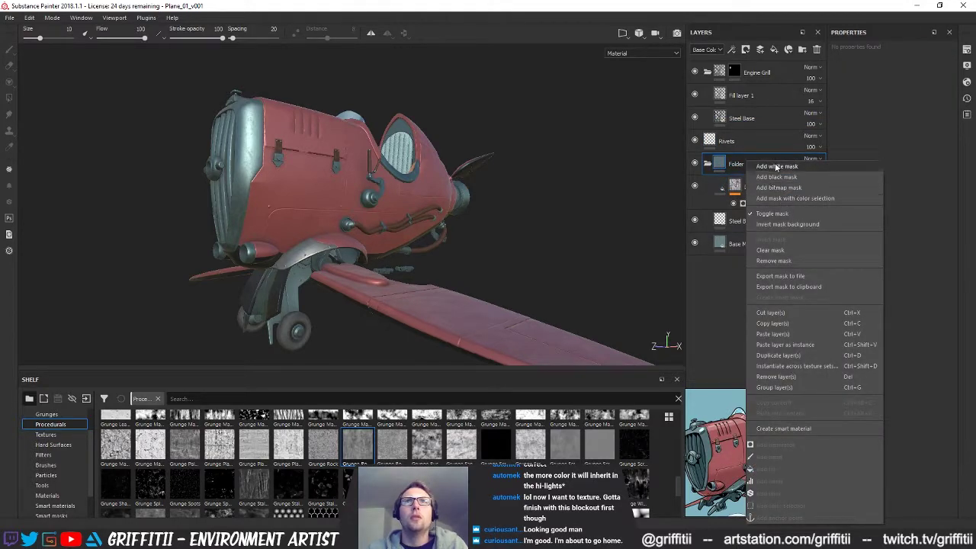
click(778, 429)
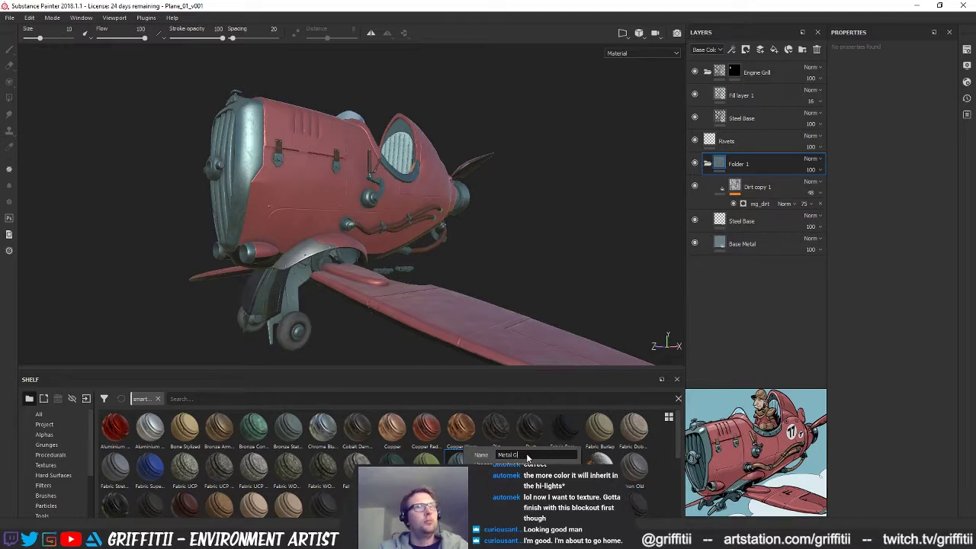
text(ylised 01)
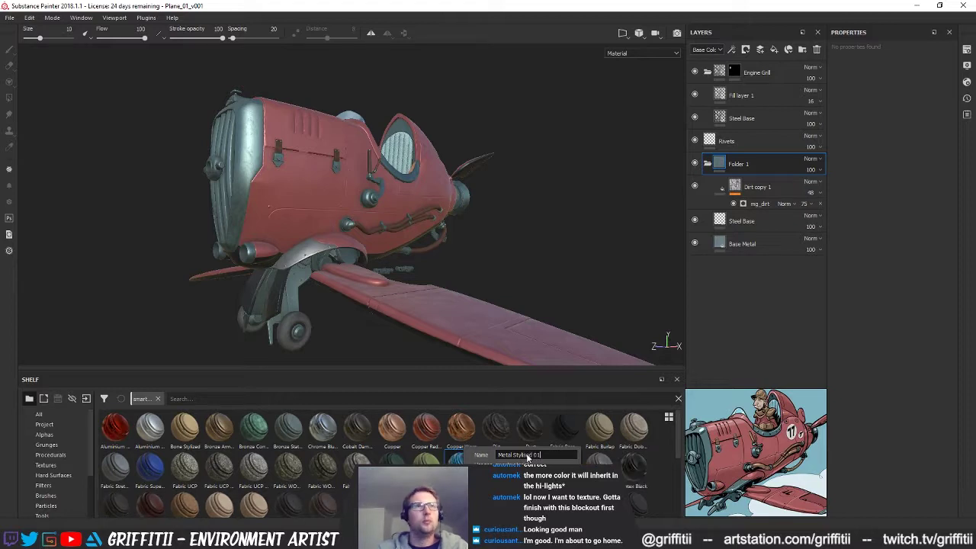
Rename the folder containing the grouped metal layers as Metal Base 01
double_click(739, 164)
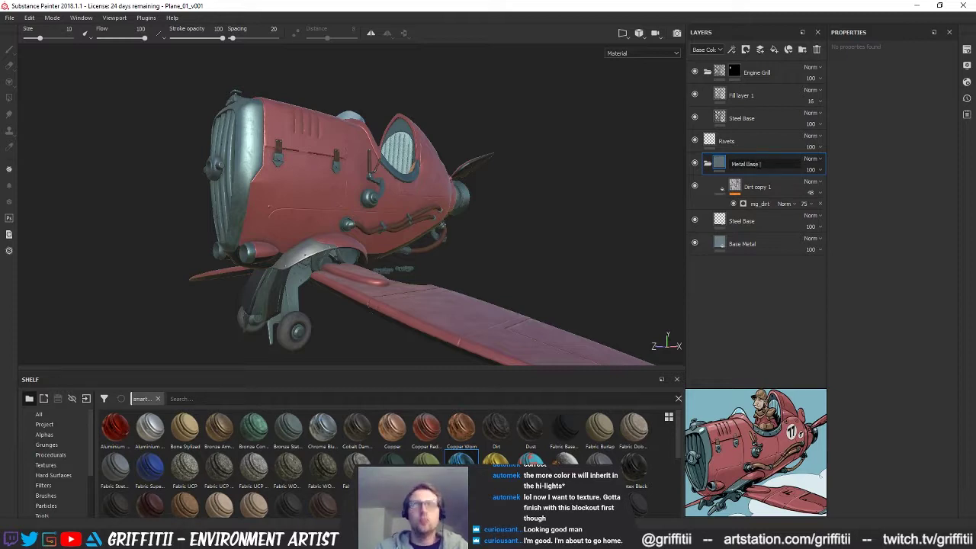
text(Metal Base 01)
key(Return)
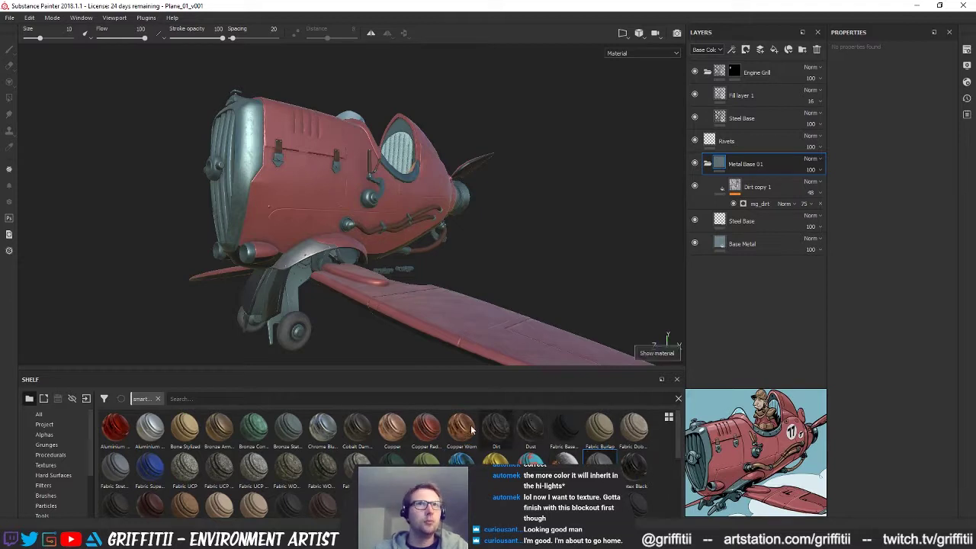
Search the smart materials for "met" and rename the Metal Stylised 01 material as Metal Base 01
click(254, 398)
text(met)
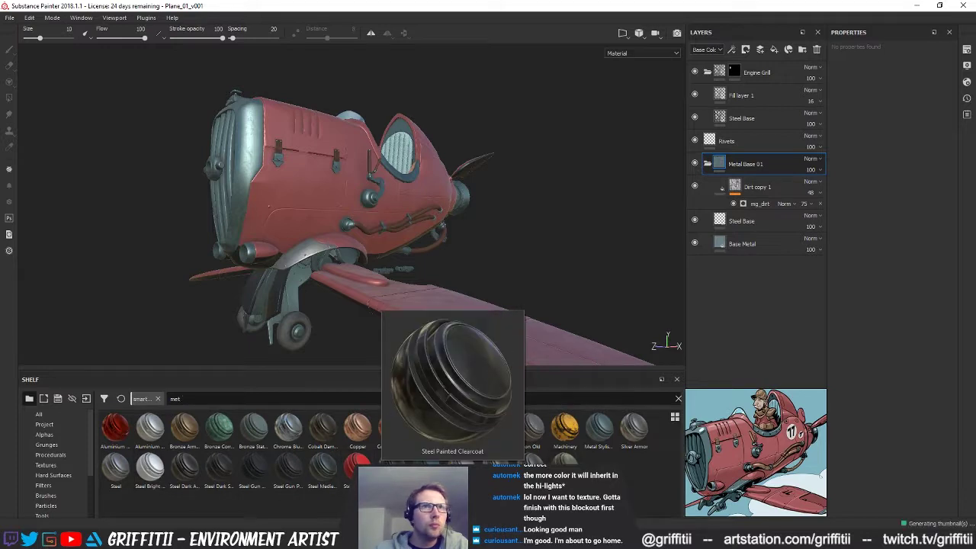
mouse_move(565, 462)
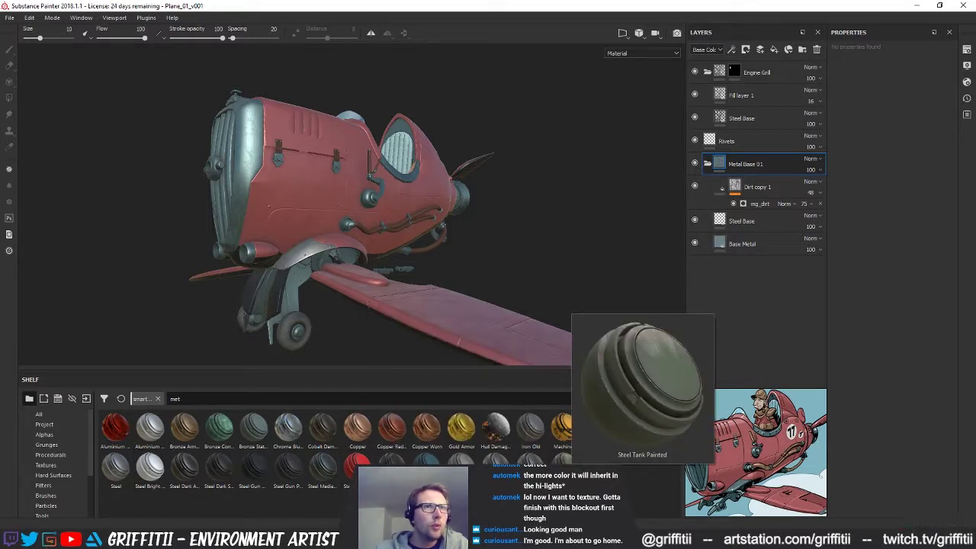
mouse_move(321, 475)
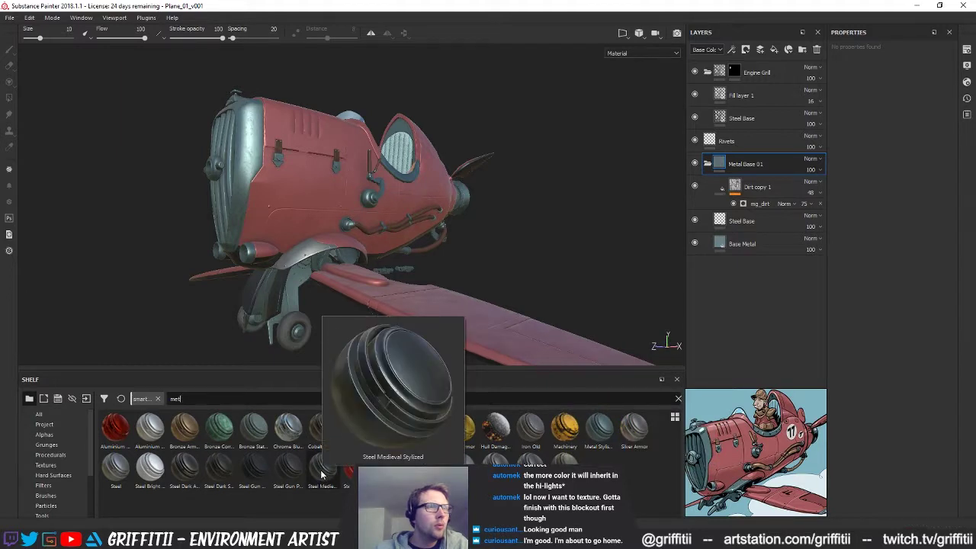
right_click(599, 436)
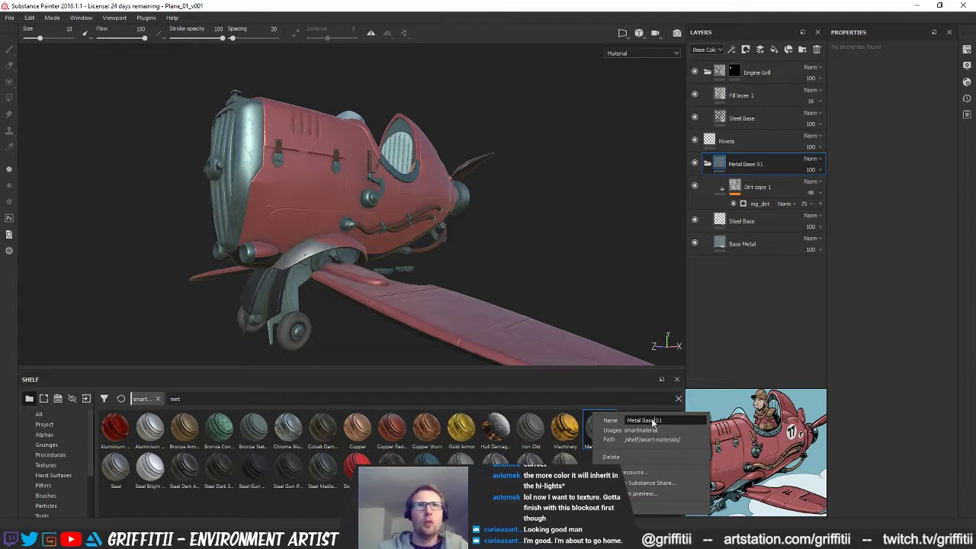
click(567, 481)
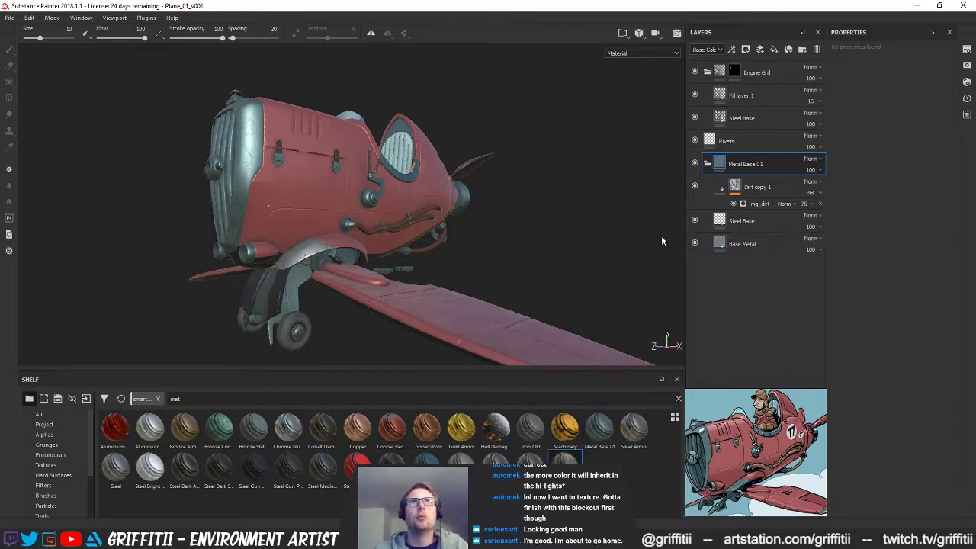
Switch to the texture set containing the Wing Arch Metal folder and add the Metal Base 01 smart material inside that folder
alt+drag(466, 231, 336, 217)
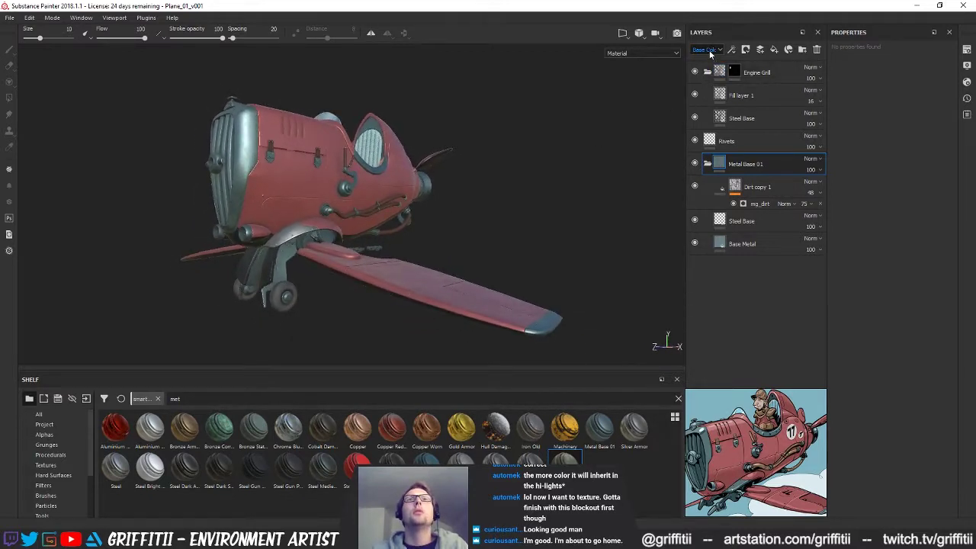
click(760, 81)
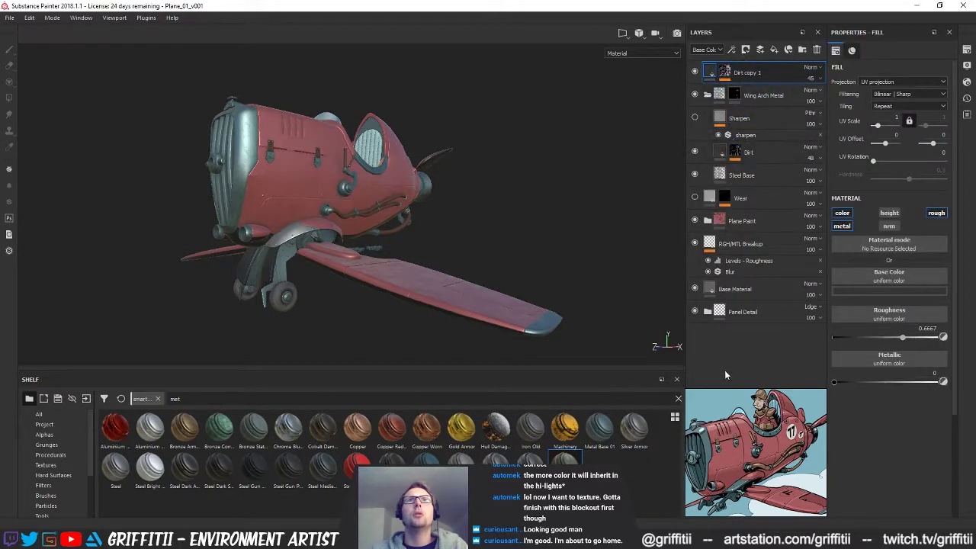
drag(600, 427, 760, 112)
Delete the old Sharpen, Dirt and Steel Base layers from the Wing Arch Metal folder and collapse the folders
click(722, 212)
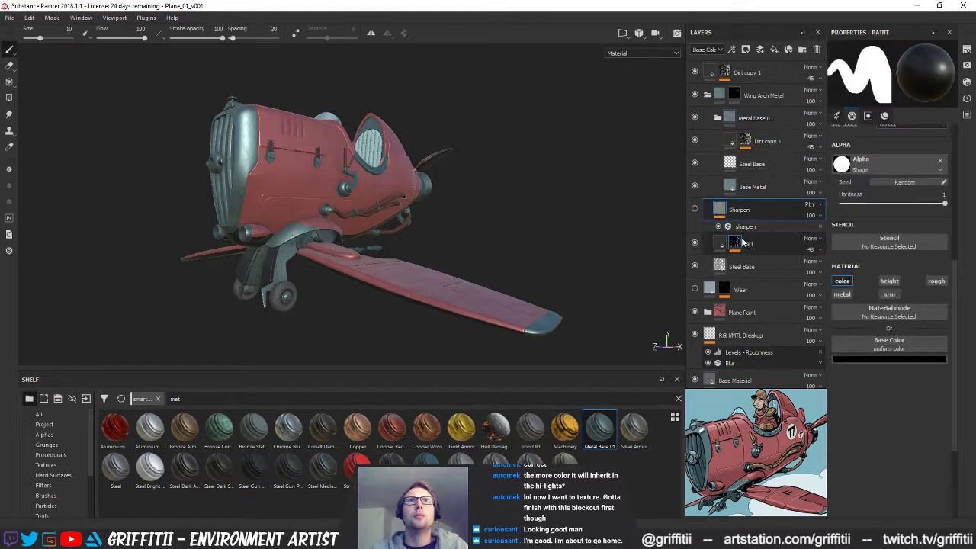
shift+click(740, 267)
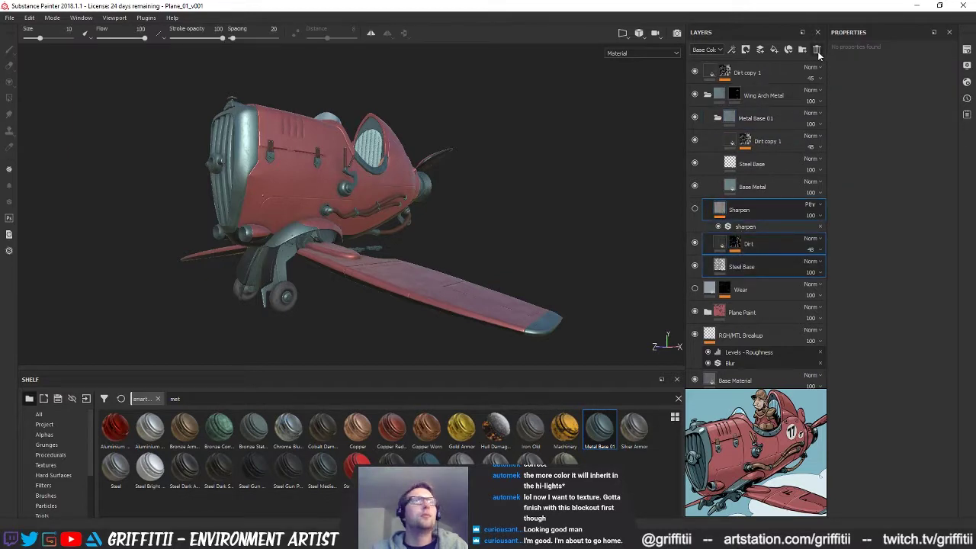
click(817, 50)
alt+drag(362, 277, 445, 227)
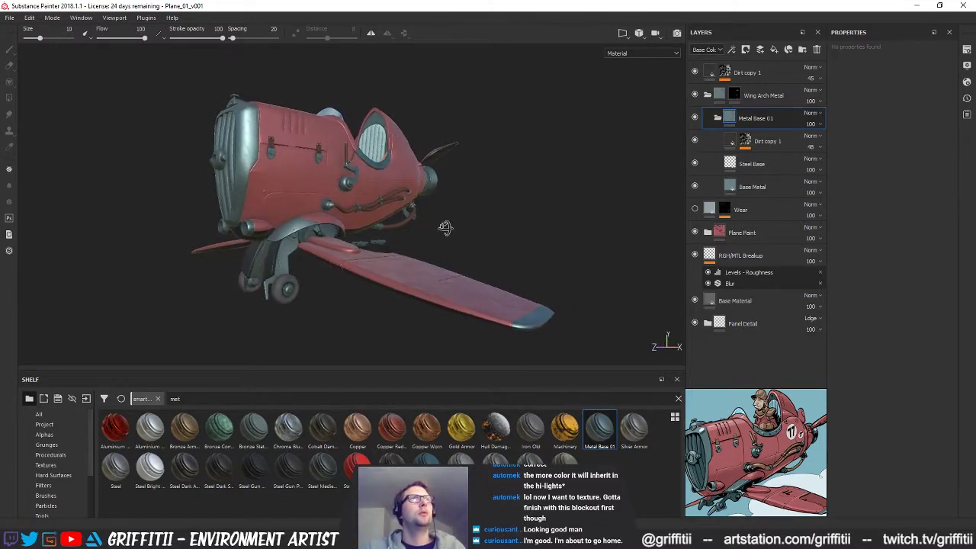
alt+drag(427, 171, 431, 169)
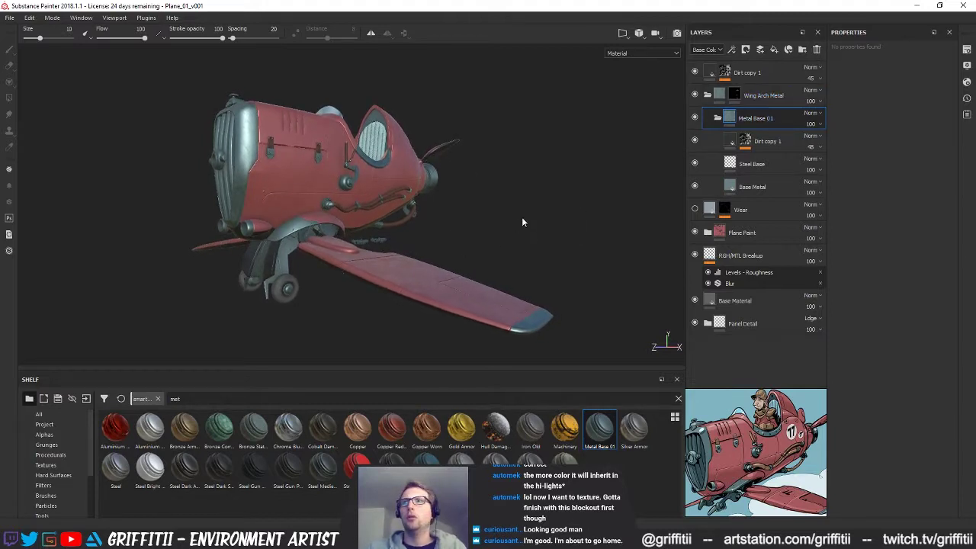
click(718, 119)
click(708, 95)
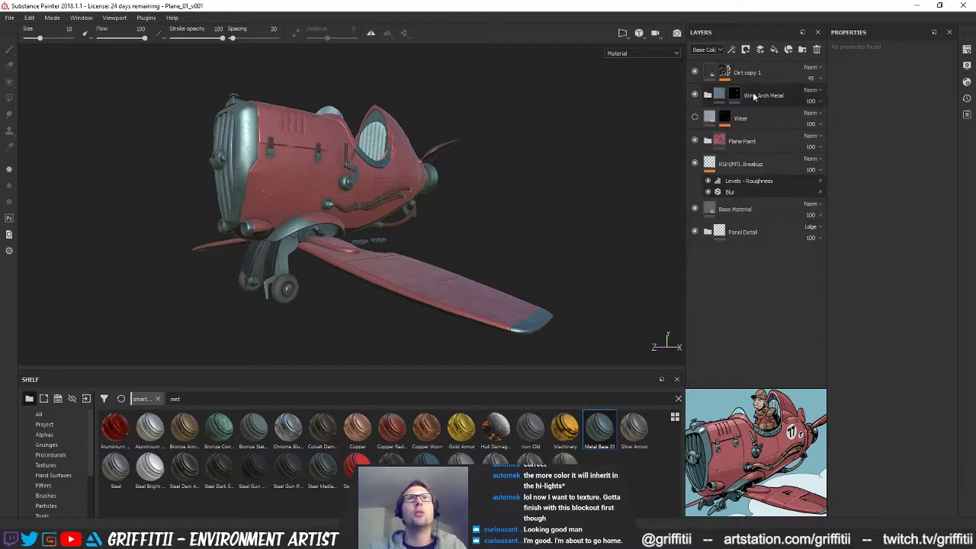
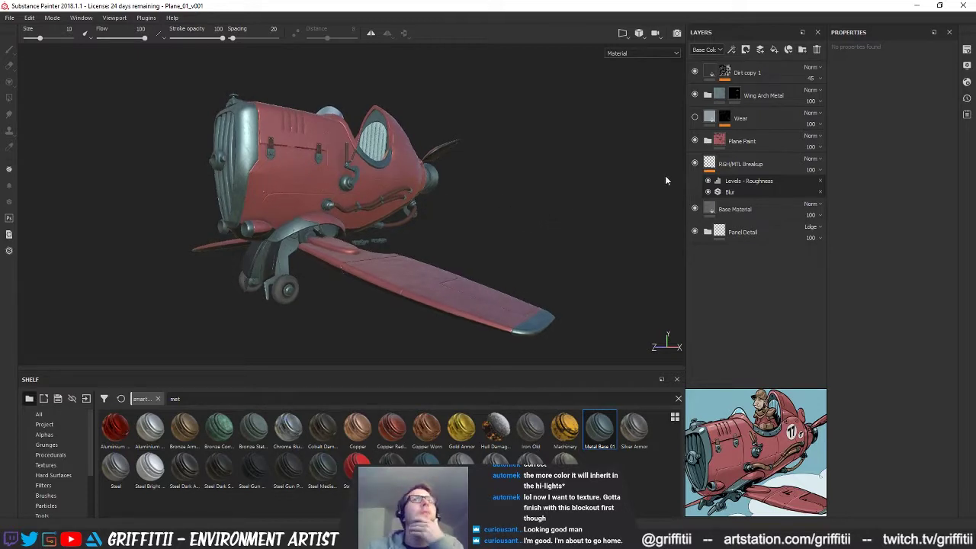
Try a bright pale blue base color (0.757, 0.882, 1.000) on the Underneath_Paint layer inside the Plane Paint folder
click(708, 141)
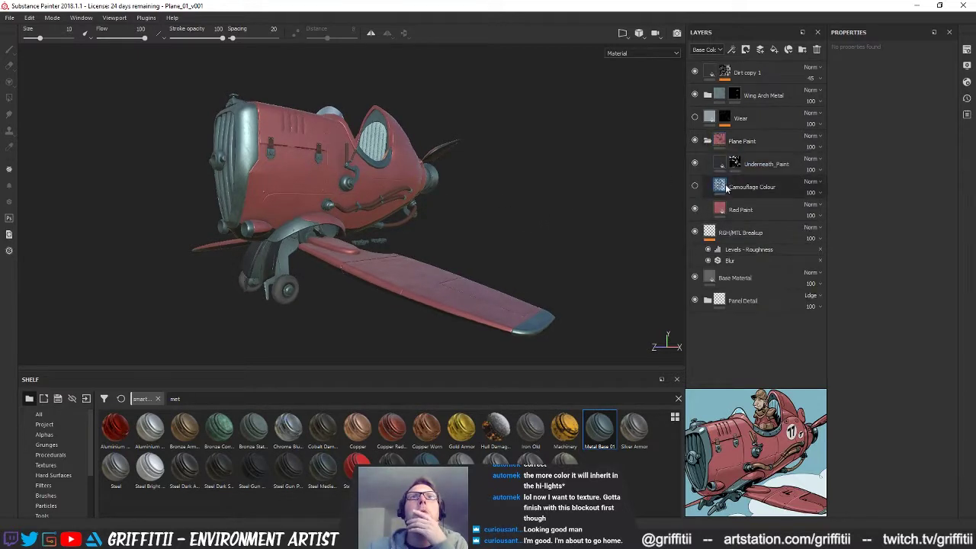
click(719, 167)
click(884, 291)
drag(961, 377, 975, 309)
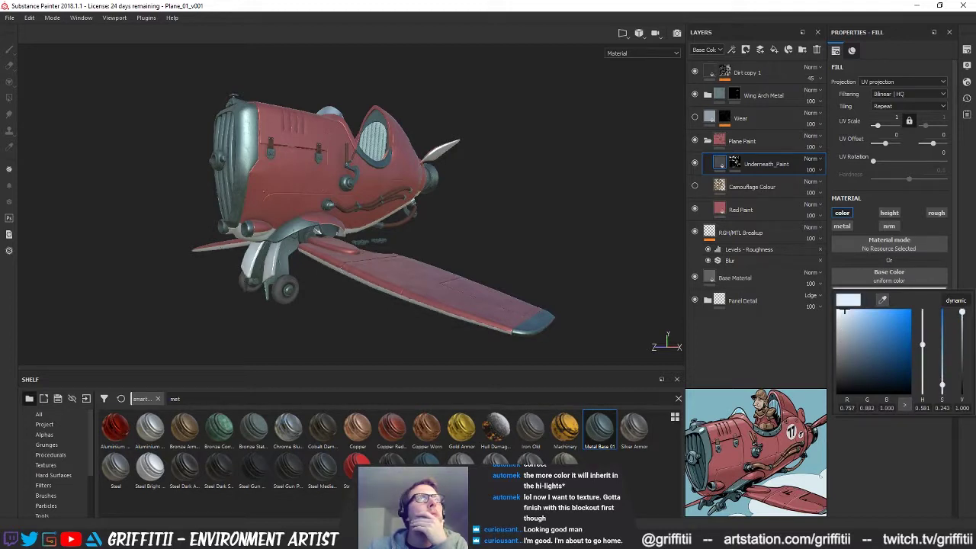
alt+drag(500, 247, 391, 278)
Darken the Underneath_Paint base color to near black and collapse the Plane Paint folder
click(882, 292)
drag(962, 328, 965, 389)
alt+drag(506, 252, 511, 227)
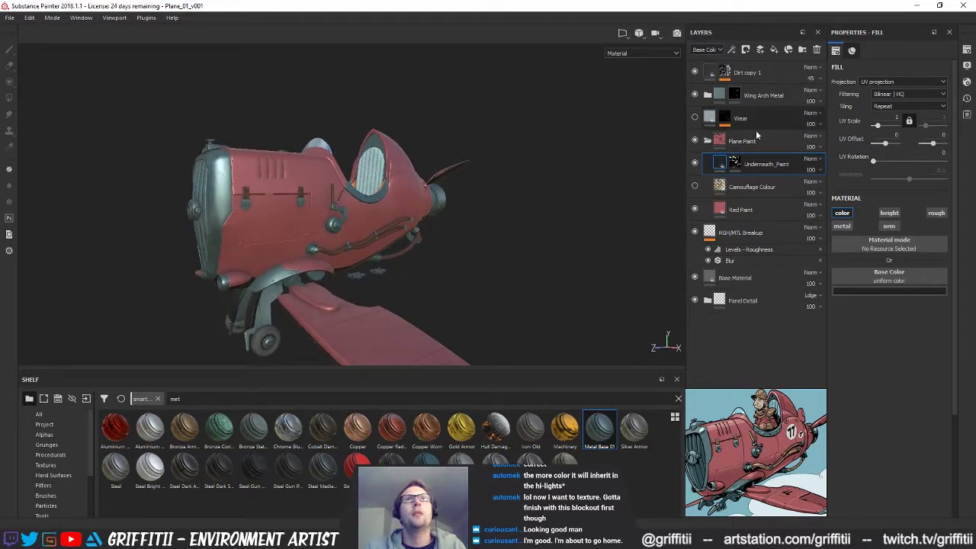
click(707, 140)
mouse_move(466, 192)
alt+mouse_down()
mouse_move(445, 182)
mouse_move(473, 224)
alt+mouse_up()
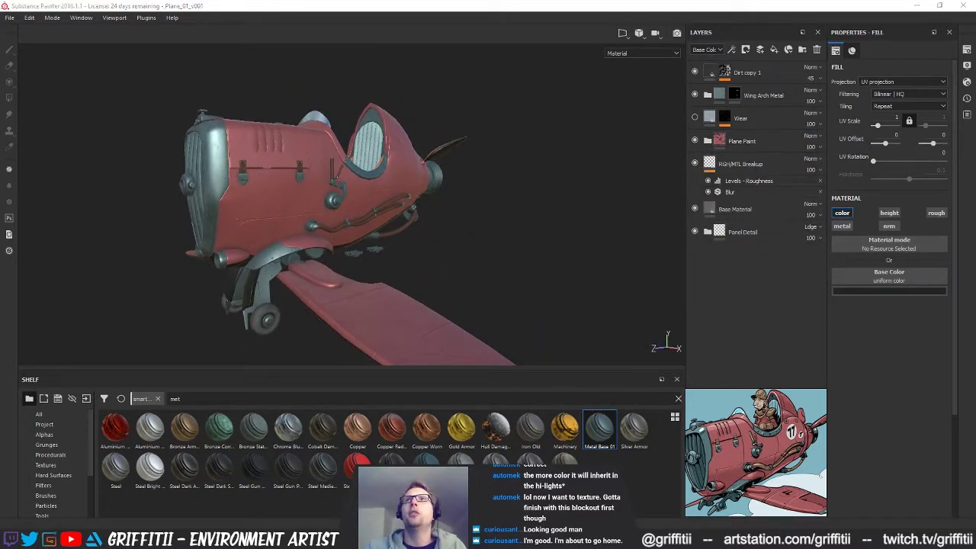
Switch to the texture set containing the Fabric layer and brighten that layer's denim color slightly to a value of 0.695
click(819, 125)
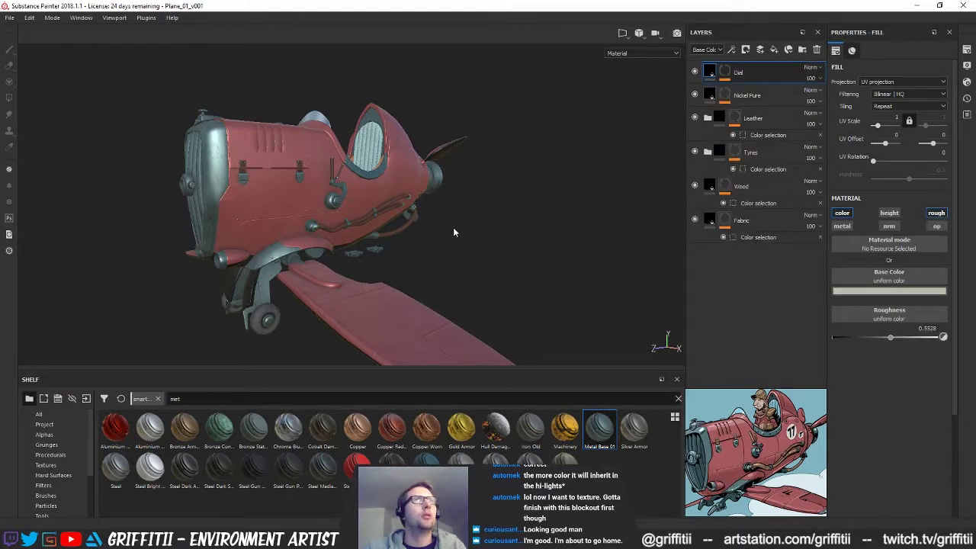
alt+drag(483, 249, 390, 198)
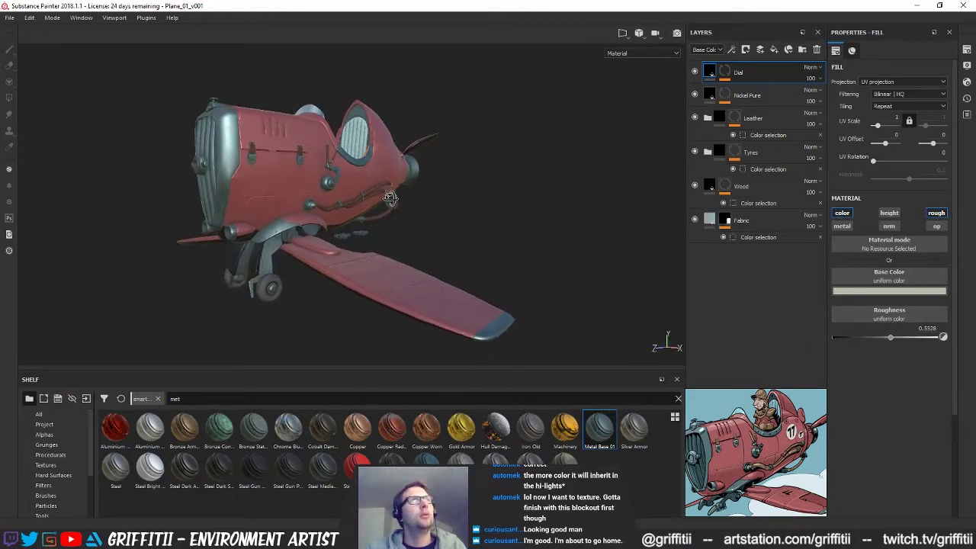
click(712, 225)
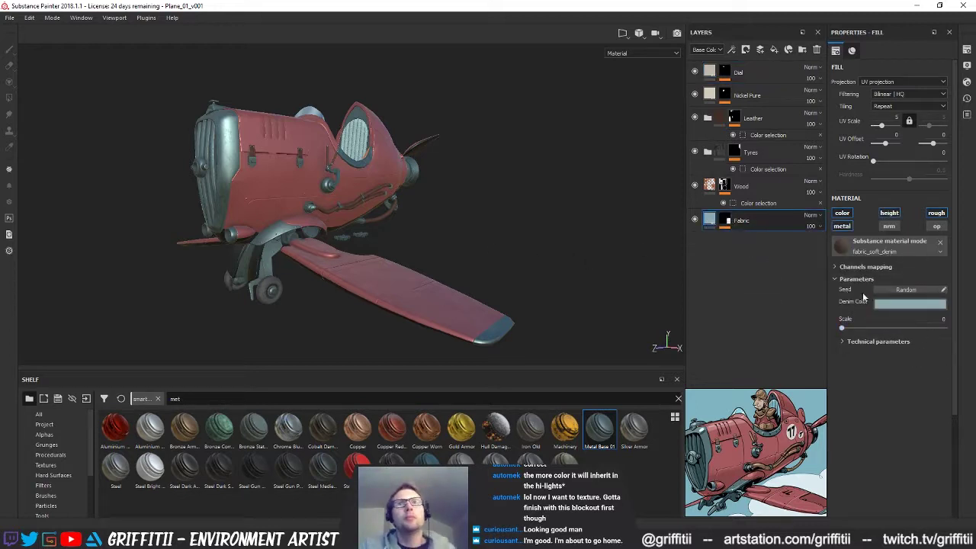
click(915, 305)
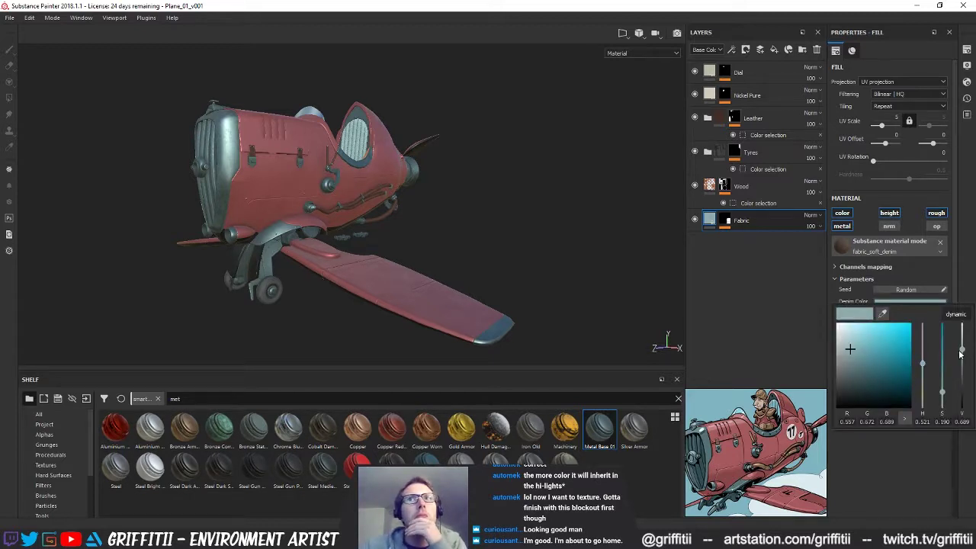
mouse_move(965, 360)
mouse_down()
mouse_move(965, 345)
mouse_move(970, 352)
mouse_up()
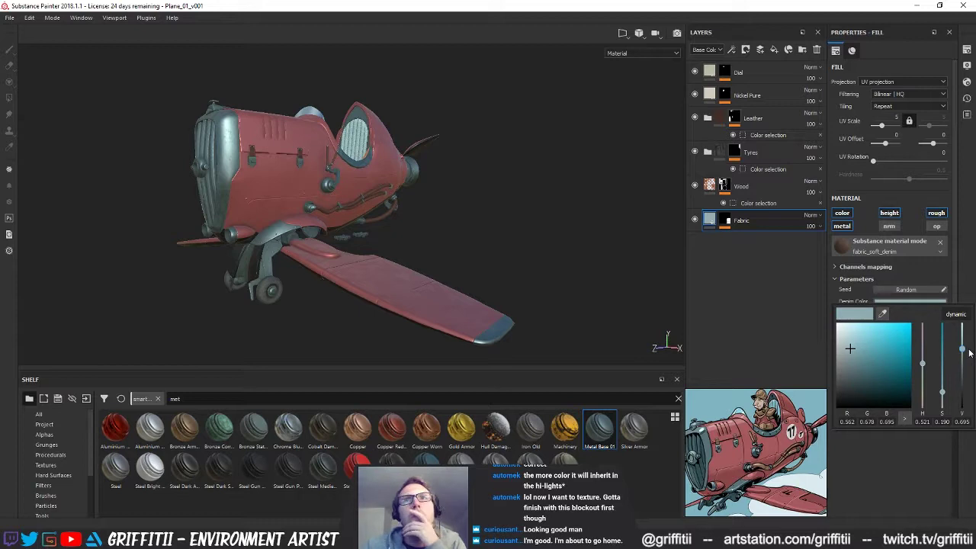
click(781, 266)
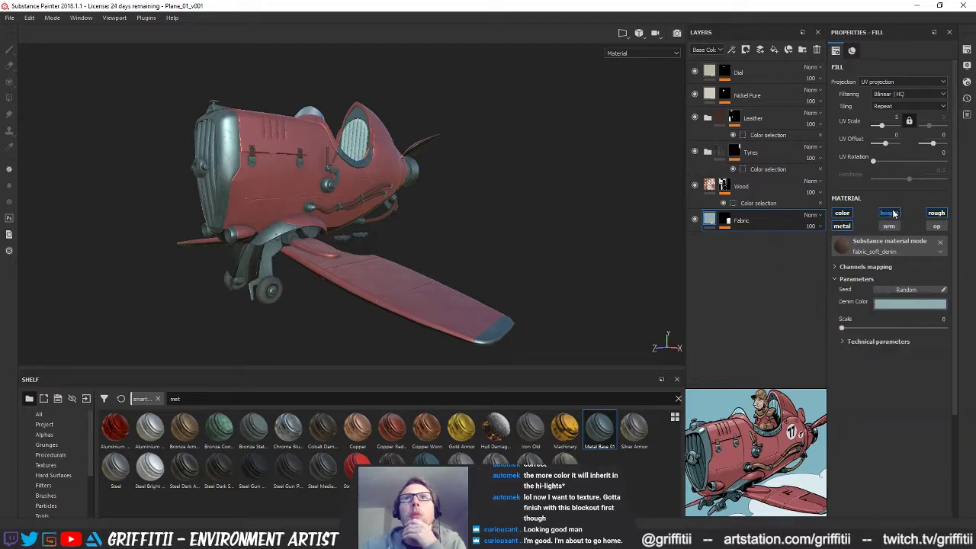
Turn off the Fabric layer's height channel and check the weave on the seat back up close
click(891, 214)
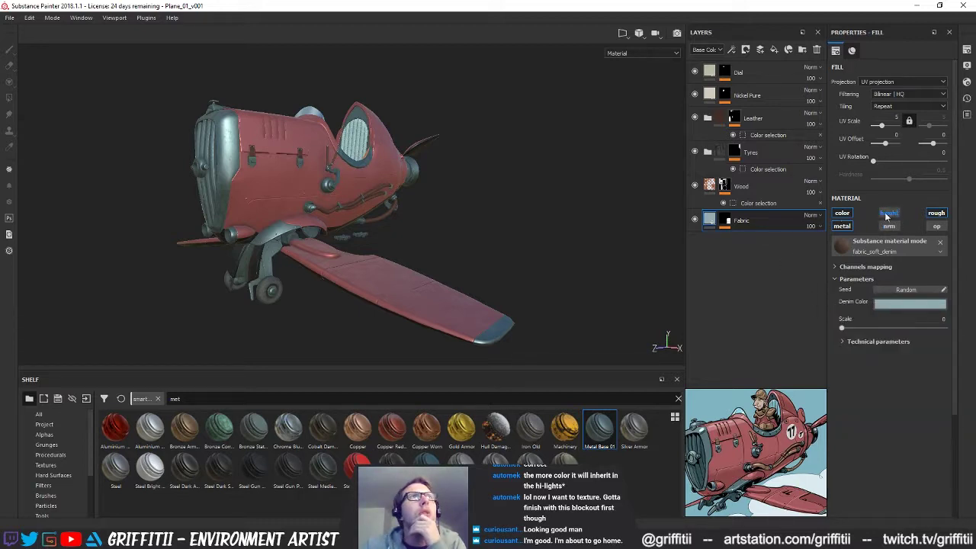
right_click(475, 232)
click(477, 206)
alt+drag(400, 184, 403, 298)
alt+middle_drag(403, 299, 386, 315)
alt+right_drag(386, 315, 839, 314)
alt+drag(355, 321, 631, 312)
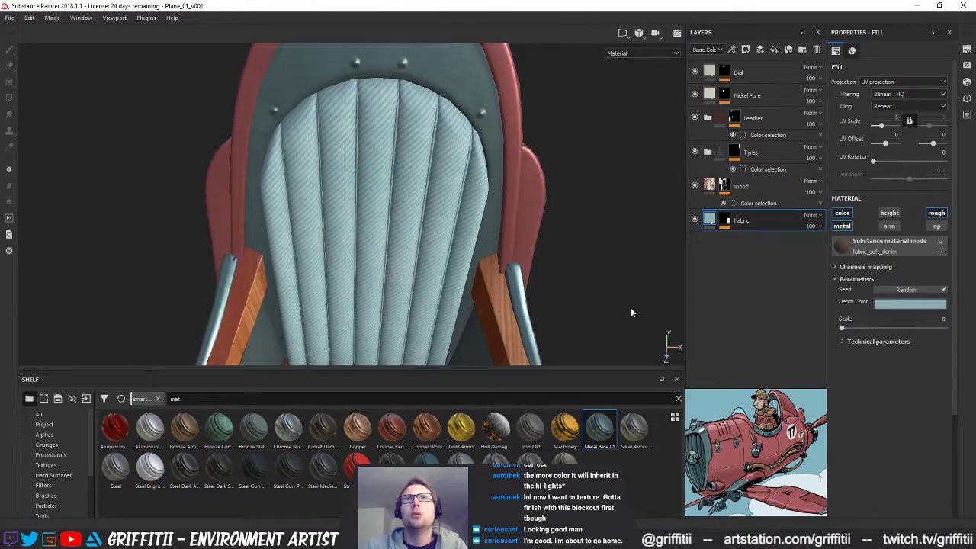
Try a stronger normal intensity and a different height range in the Fabric material's technical parameters
click(842, 341)
scroll(839, 379, down, 2)
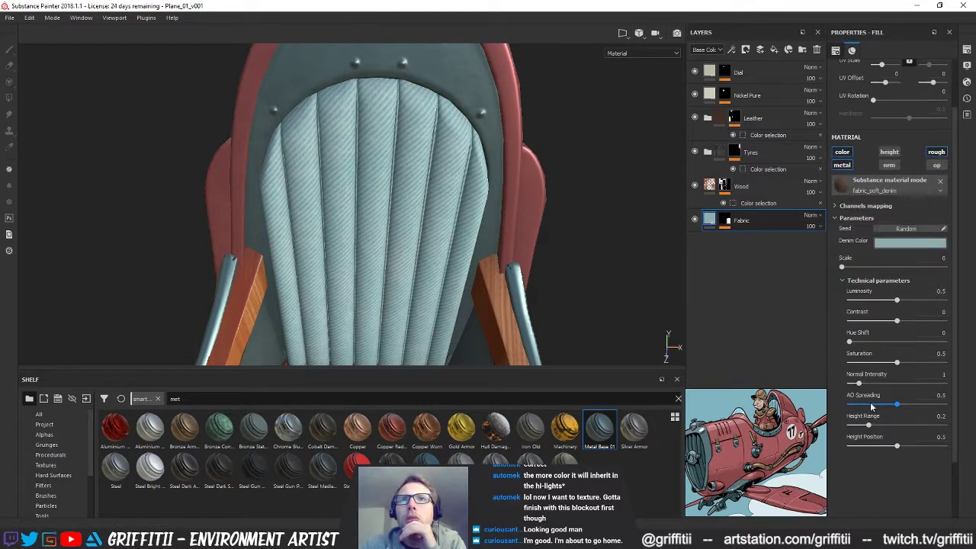
drag(859, 382, 933, 386)
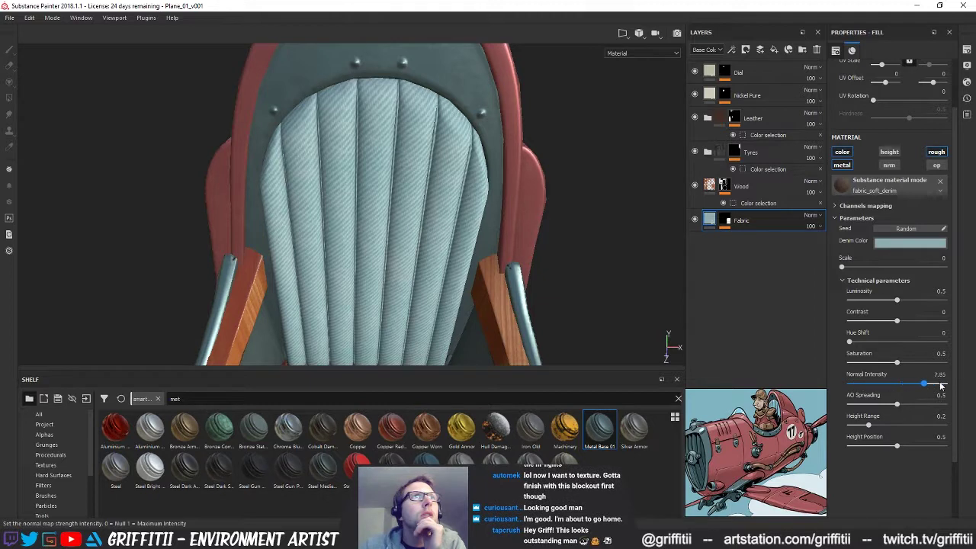
drag(865, 386, 859, 384)
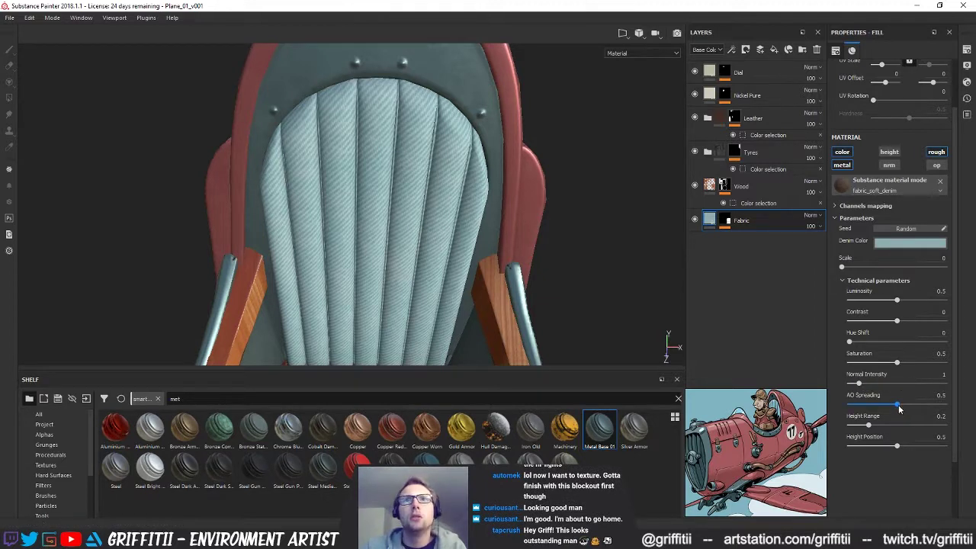
drag(868, 426, 875, 449)
key(ctrl+z)
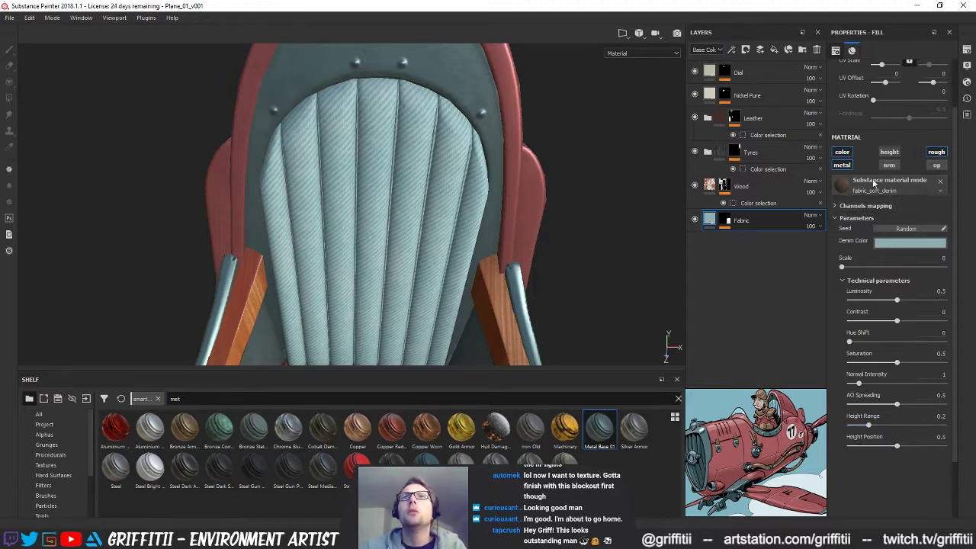
click(893, 185)
click(767, 303)
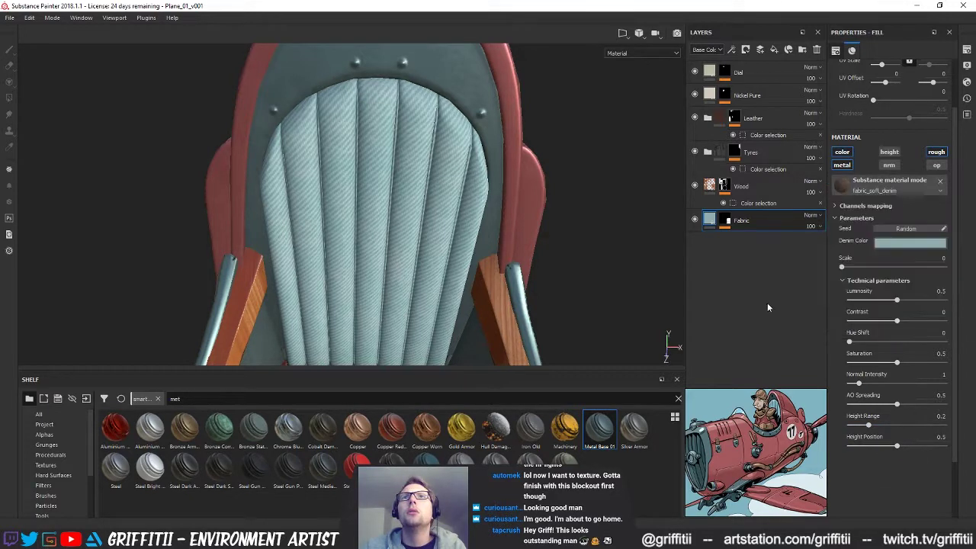
Set the Fabric layer's UV scale to 3
alt+drag(534, 267, 377, 238)
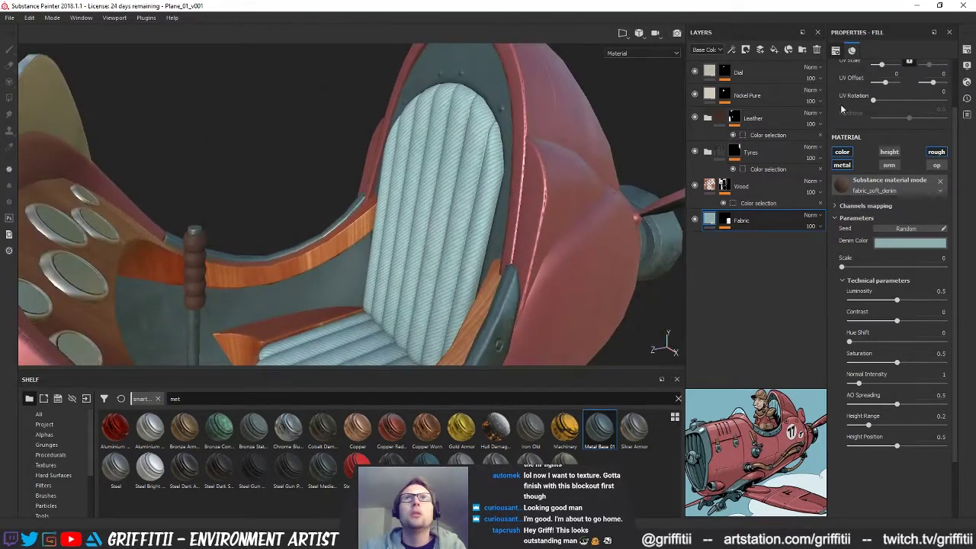
scroll(859, 152, up, 1)
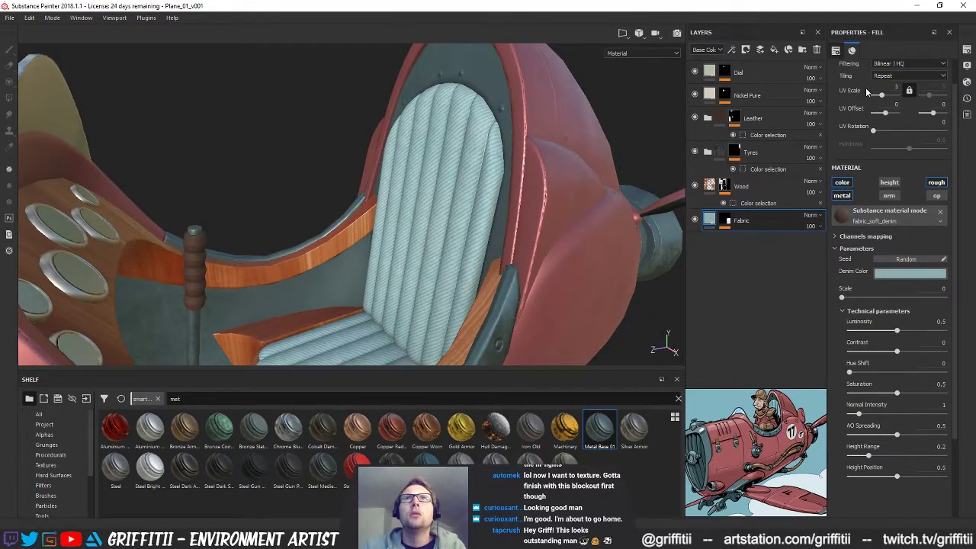
drag(883, 99, 881, 99)
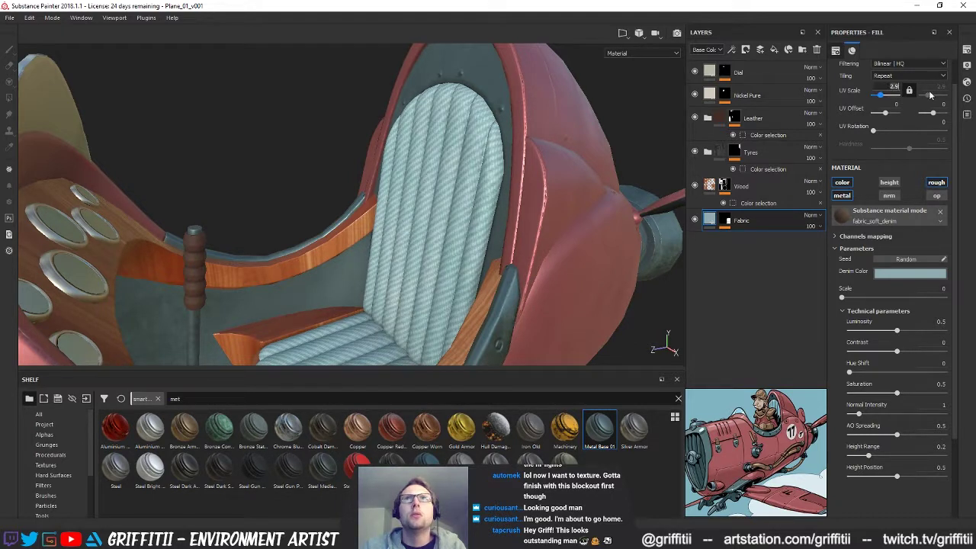
key(BackSpace)
text(3)
key(Return)
Shift the Fabric layer's denim color to a more saturated light blue with saturation 0.349 and value 0.753
alt+right_drag(374, 193, 220, 201)
alt+drag(219, 202, 479, 239)
click(882, 280)
drag(873, 312, 877, 327)
drag(882, 288, 781, 398)
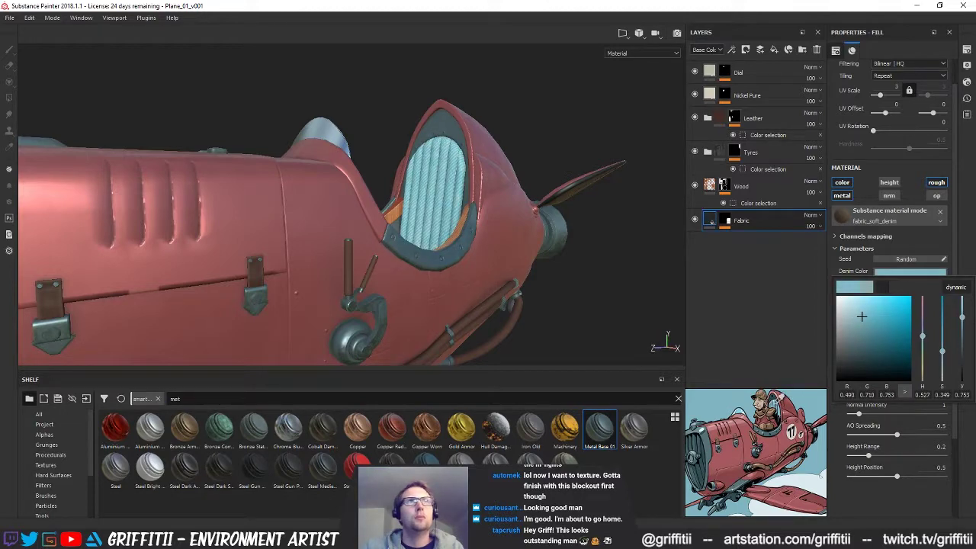
alt+drag(587, 272, 568, 263)
Darken the denim color to a value of about 0.647 and rotate the environment lighting around the plane
click(889, 275)
drag(963, 319, 963, 332)
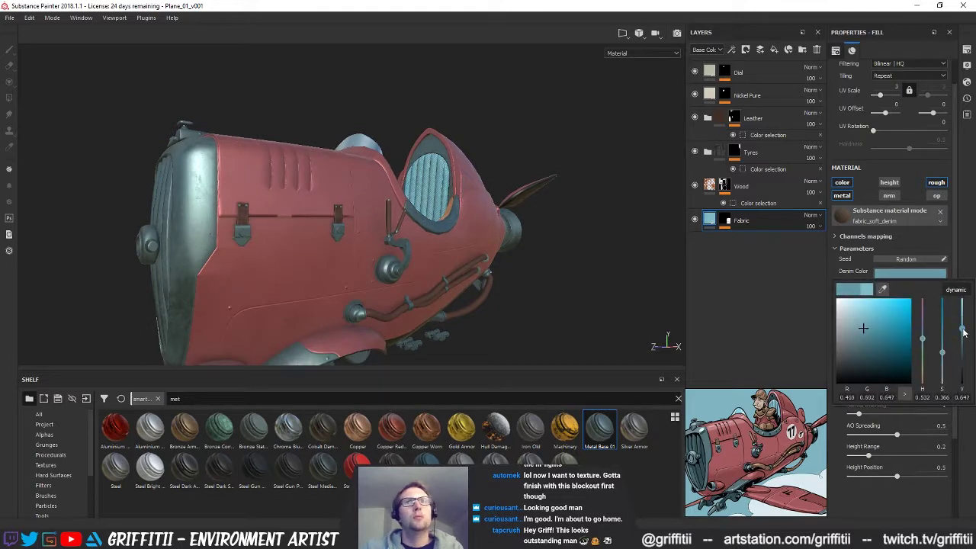
alt+middle_drag(438, 289, 408, 208)
scroll(425, 243, down, 1)
scroll(418, 215, down, 1)
alt+drag(408, 208, 435, 231)
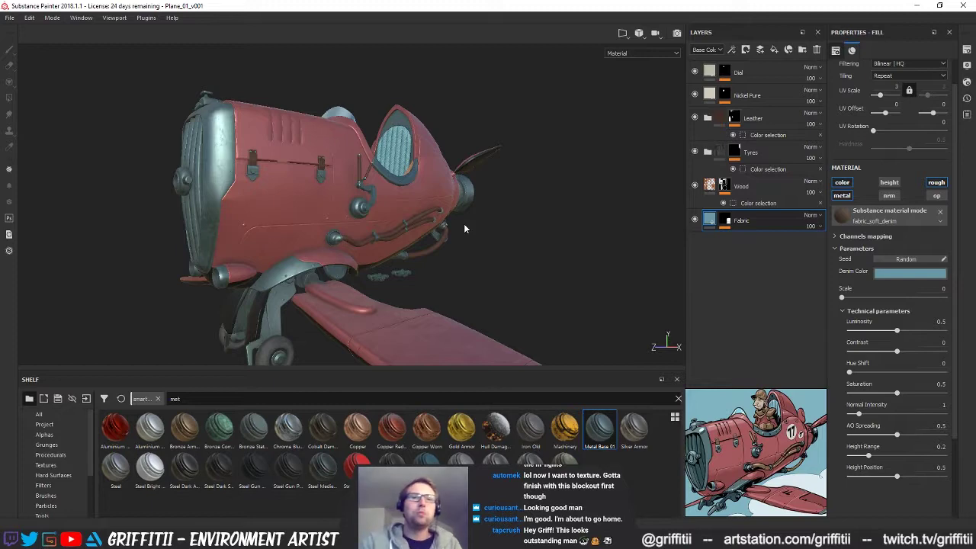
shift+right_drag(438, 203, 481, 218)
alt+drag(481, 218, 521, 212)
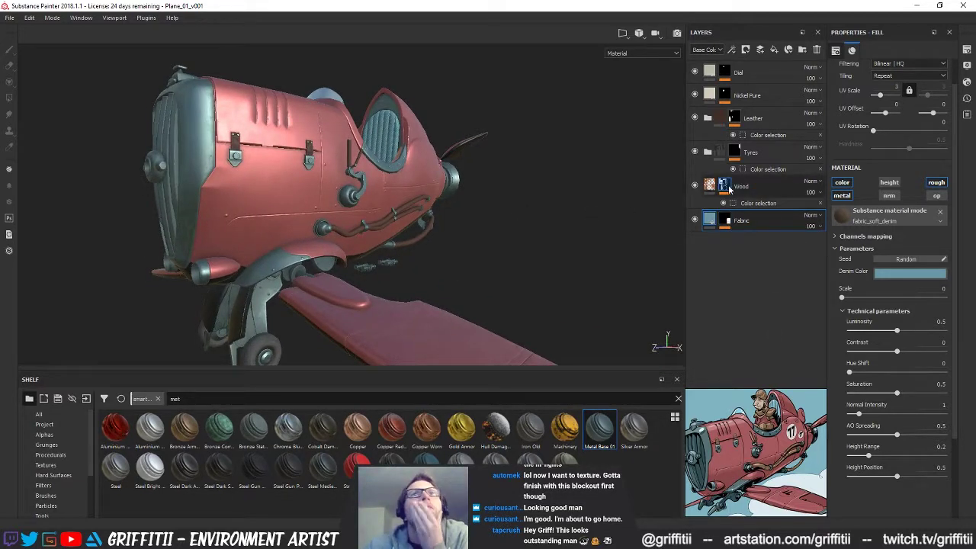
Select the Wood layer and bring the cockpit's wooden trim into close view
mouse_move(711, 187)
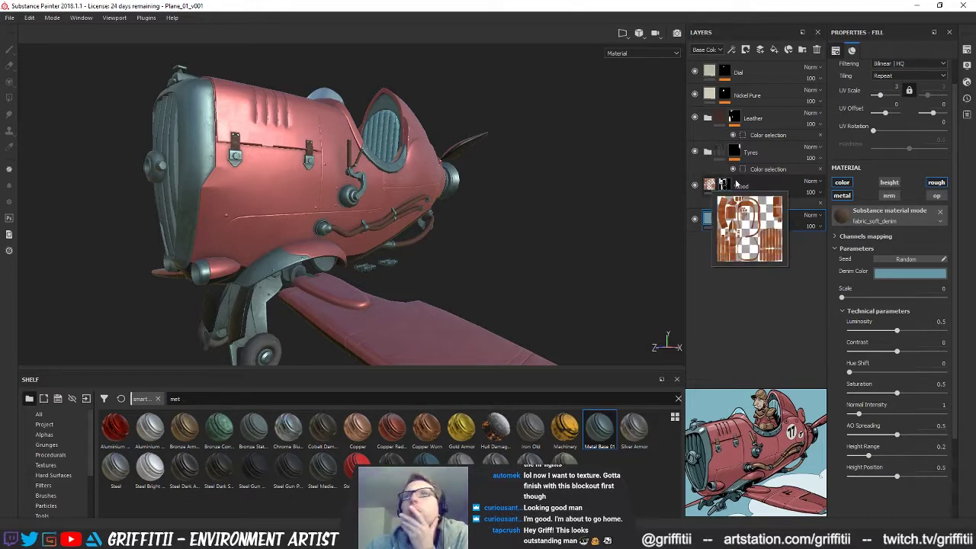
click(737, 185)
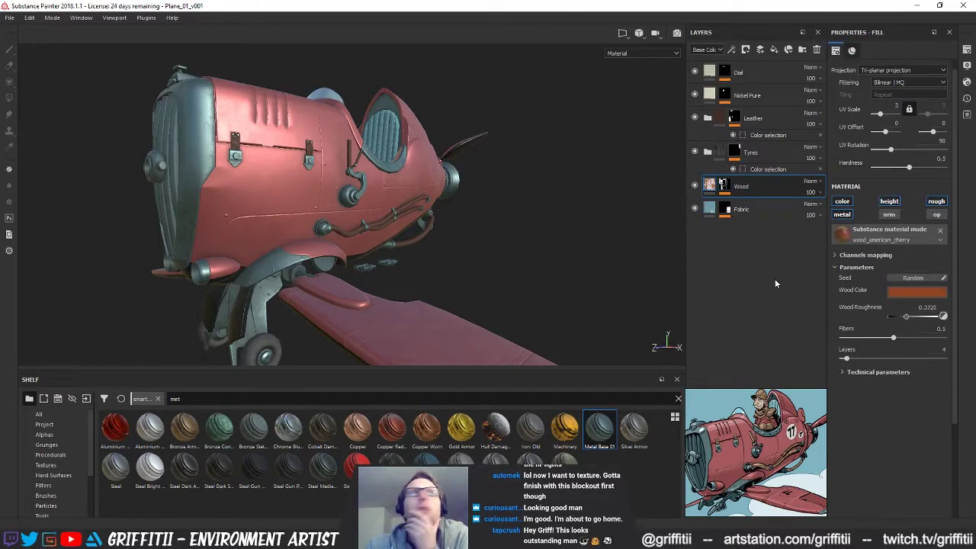
right_click(496, 233)
click(458, 185)
alt+drag(451, 217, 425, 311)
alt+right_drag(425, 309, 471, 265)
alt+drag(470, 266, 345, 249)
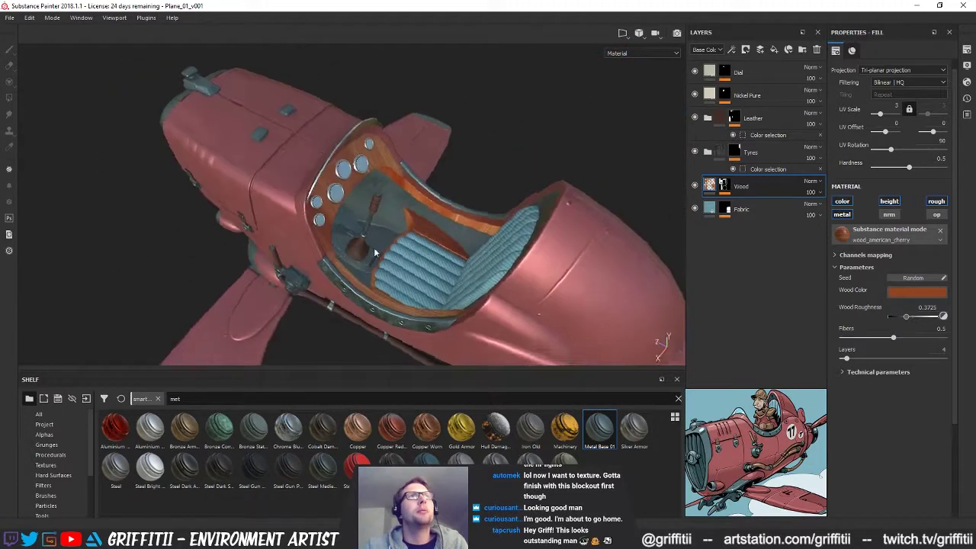
alt+right_drag(345, 248, 438, 144)
right_click(439, 145)
alt+drag(410, 166, 521, 157)
Try UV projection on the Wood layer and return it to Tri-planar projection
right_click(521, 157)
click(573, 193)
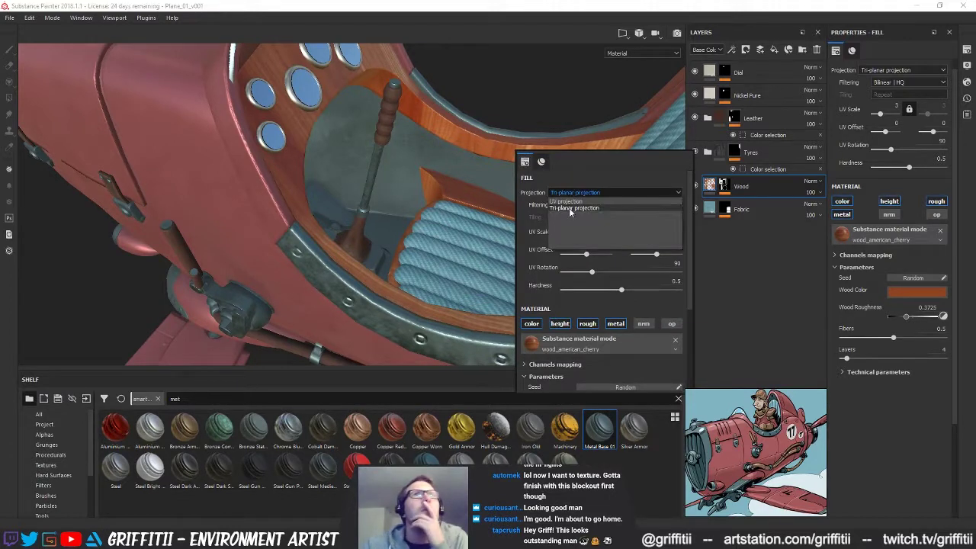
click(570, 200)
click(574, 193)
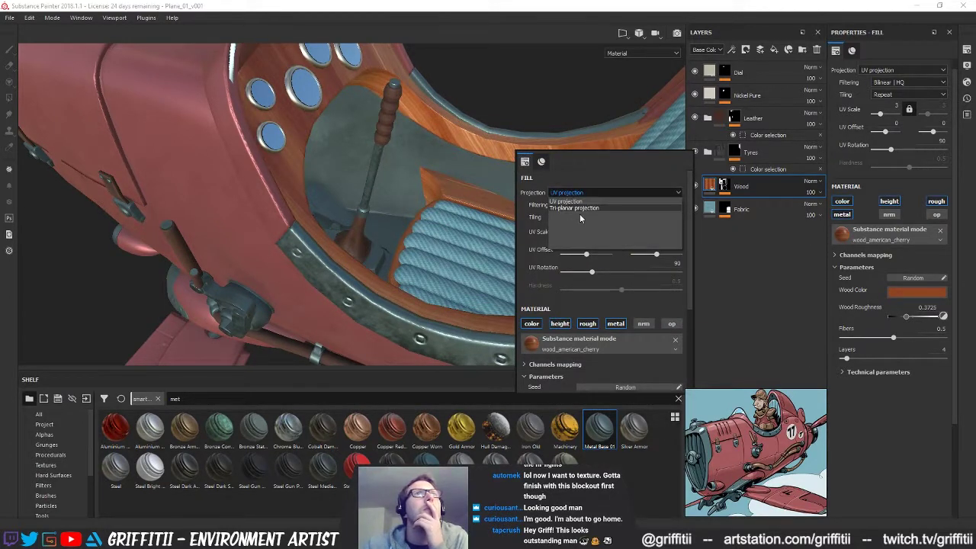
click(580, 207)
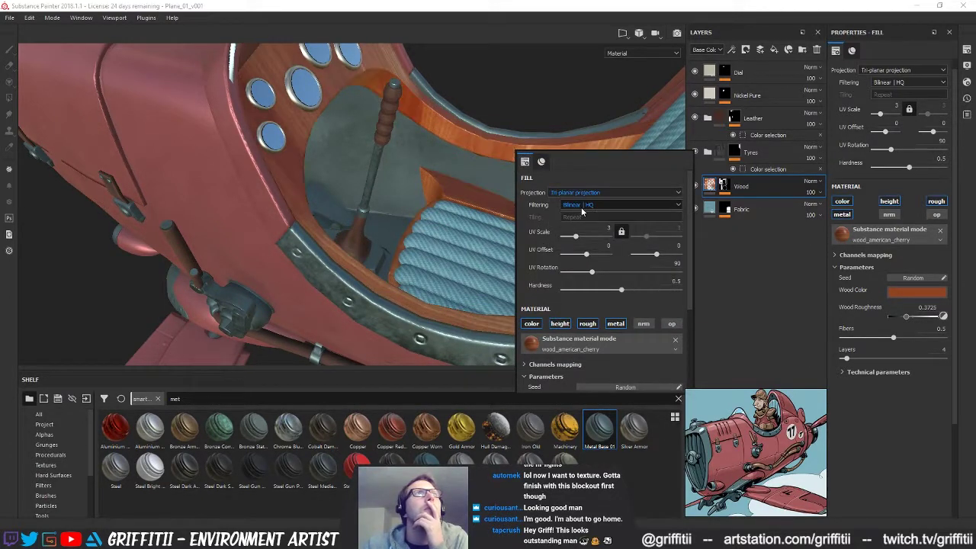
Darken the Wood layer's wood color to a deep brown with a value of about 0.269
scroll(591, 352, down, 2)
click(599, 340)
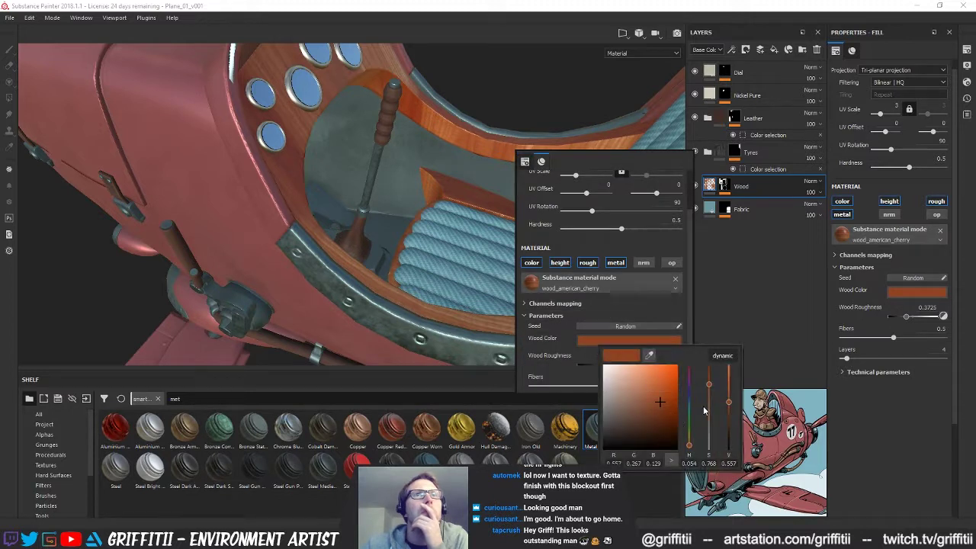
drag(728, 404, 730, 431)
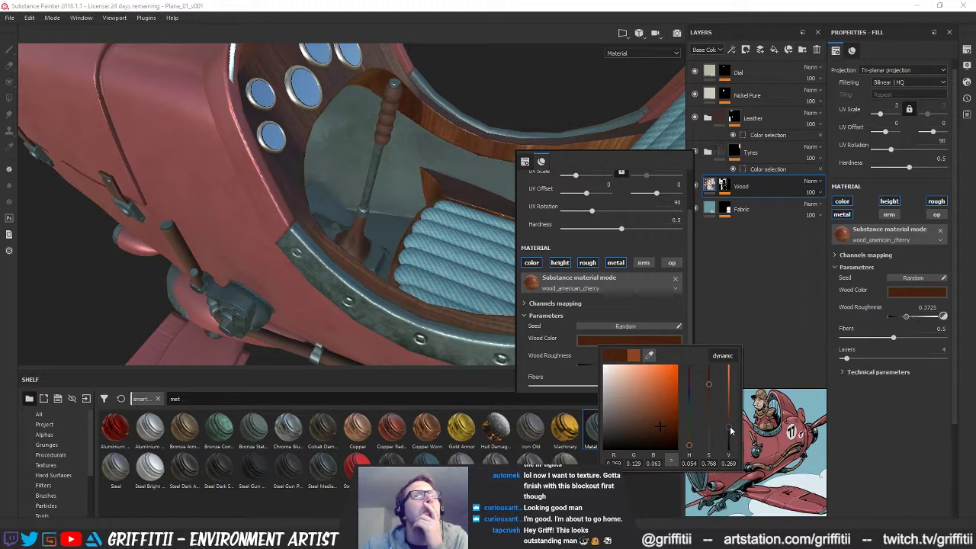
Set the Wood material's layers to 6 and its fibers to 0.19
scroll(610, 320, down, 2)
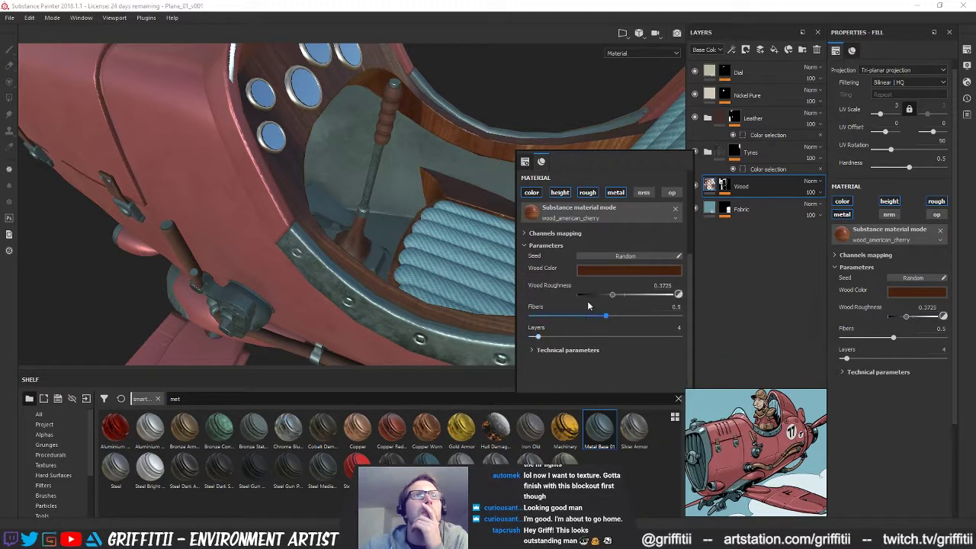
drag(539, 340, 542, 319)
mouse_move(568, 337)
mouse_down()
mouse_move(532, 342)
mouse_move(545, 342)
mouse_move(546, 316)
mouse_move(588, 321)
mouse_move(555, 324)
mouse_up()
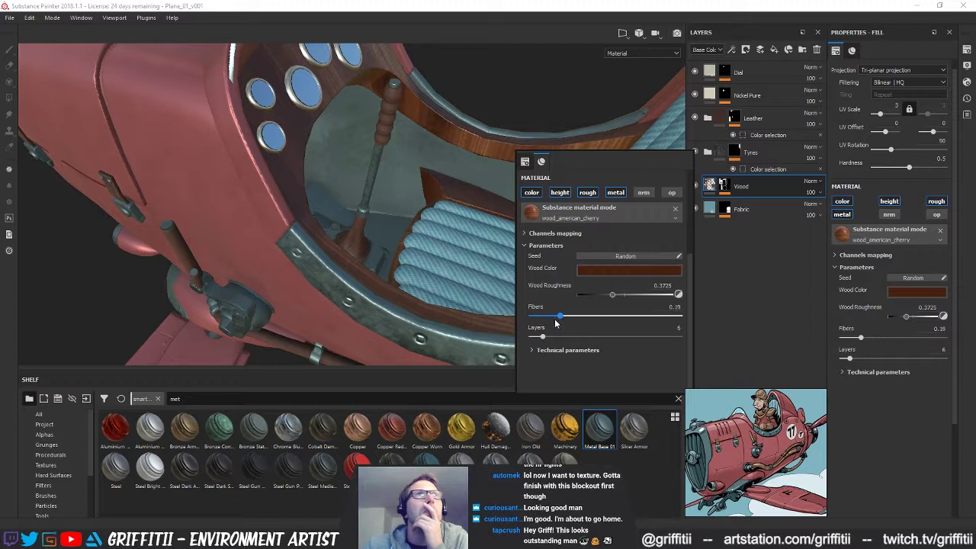
Review the Wood material's technical parameters, from luminosity and contrast to height range and AO spreading
click(610, 350)
scroll(613, 357, down, 2)
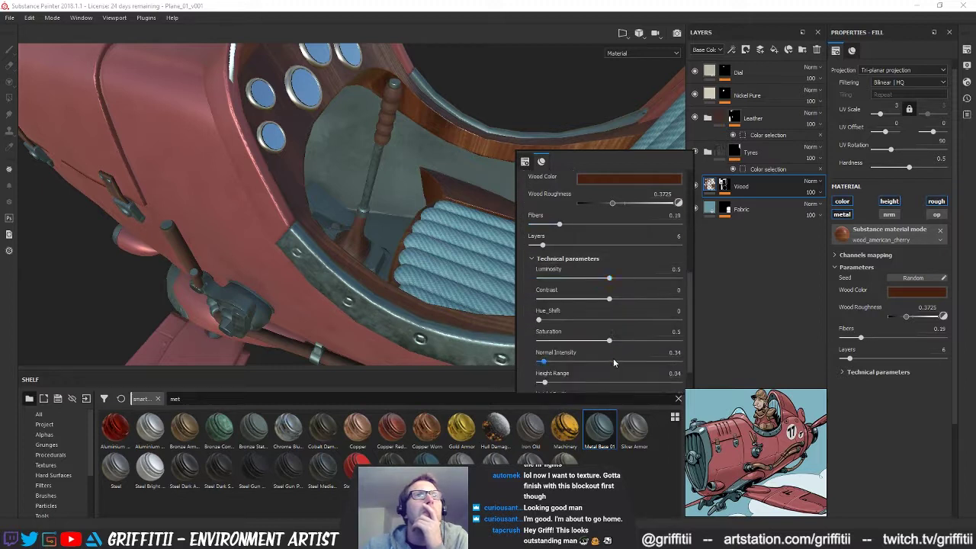
mouse_move(608, 314)
mouse_down()
mouse_move(574, 313)
mouse_move(617, 311)
mouse_move(608, 312)
mouse_up()
scroll(602, 329, down, 1)
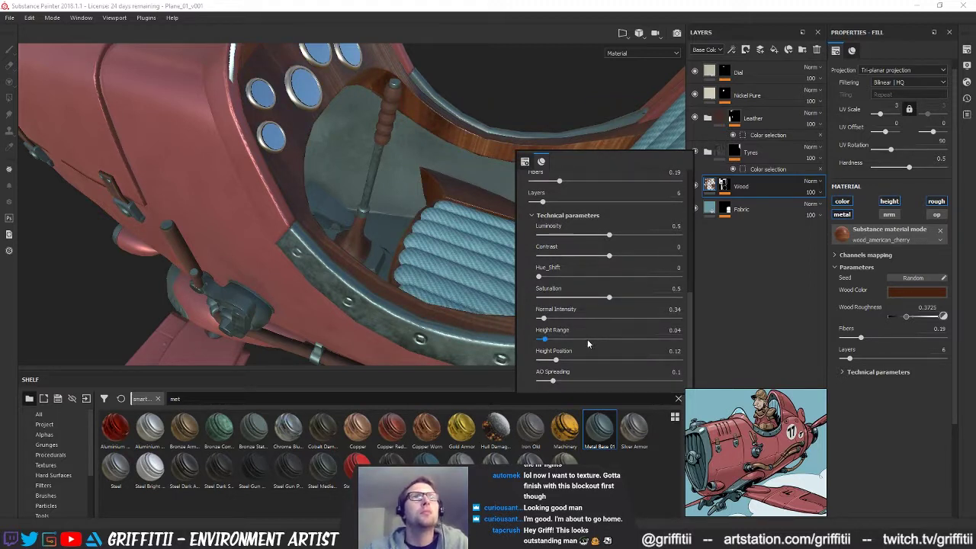
scroll(543, 276, up, 2)
scroll(540, 273, down, 2)
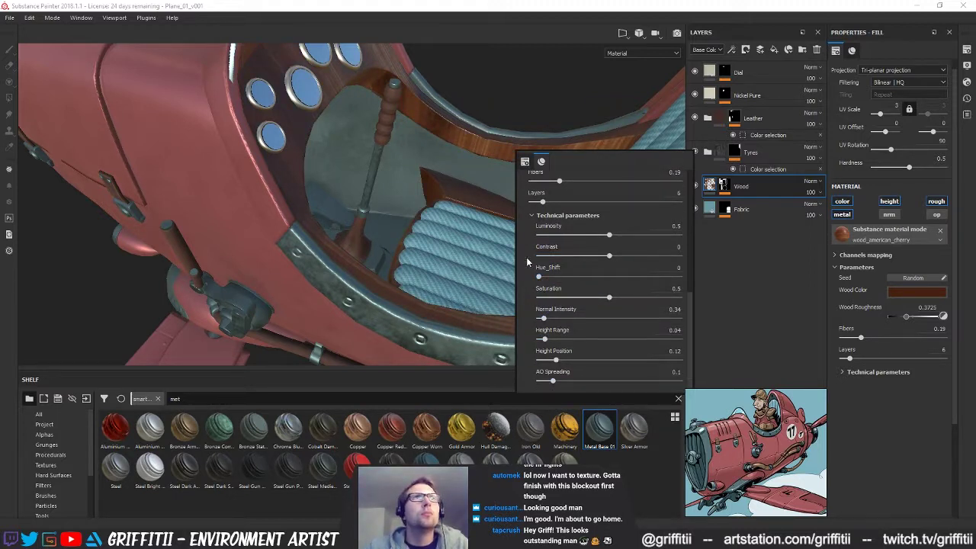
click(434, 249)
Lighten the Wood layer's wood color slightly to a value of about 0.305
alt+drag(440, 246, 468, 281)
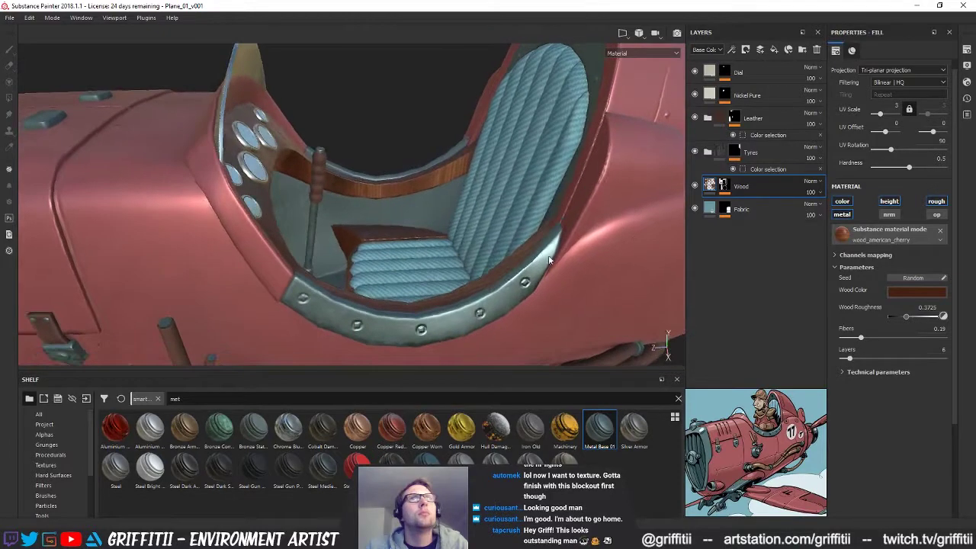
click(902, 290)
drag(965, 372, 963, 370)
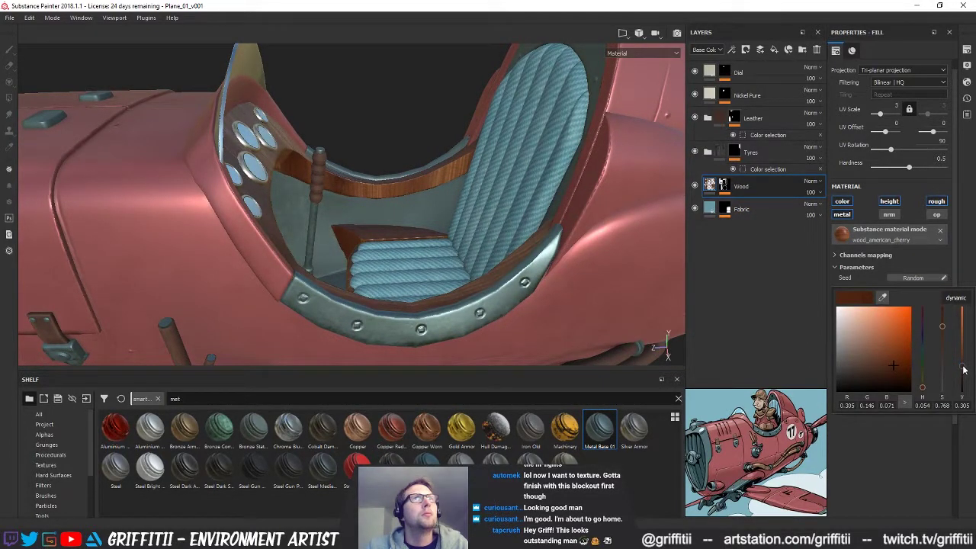
Expand the Leather folder and hide its Curvature, Darker Touch and Base Noise layers
alt+drag(425, 230, 491, 237)
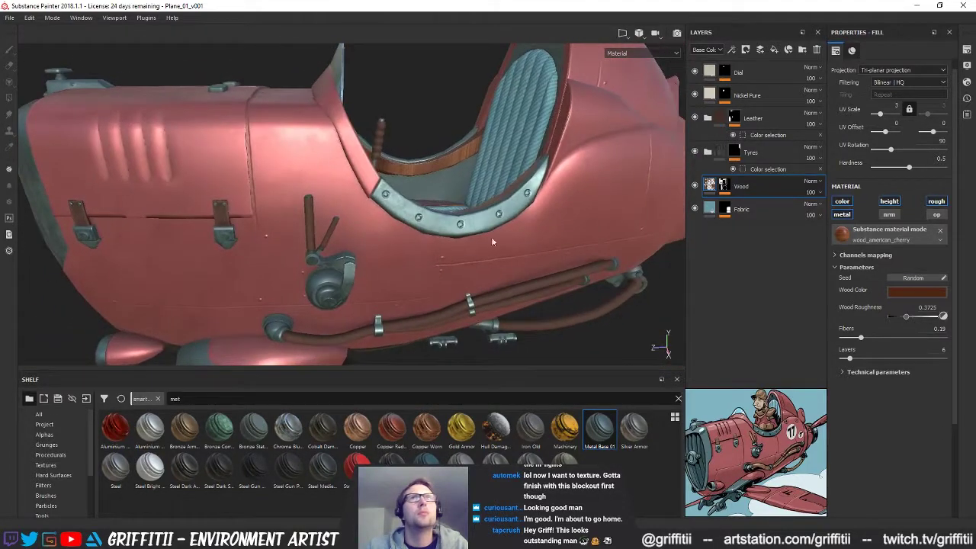
click(714, 119)
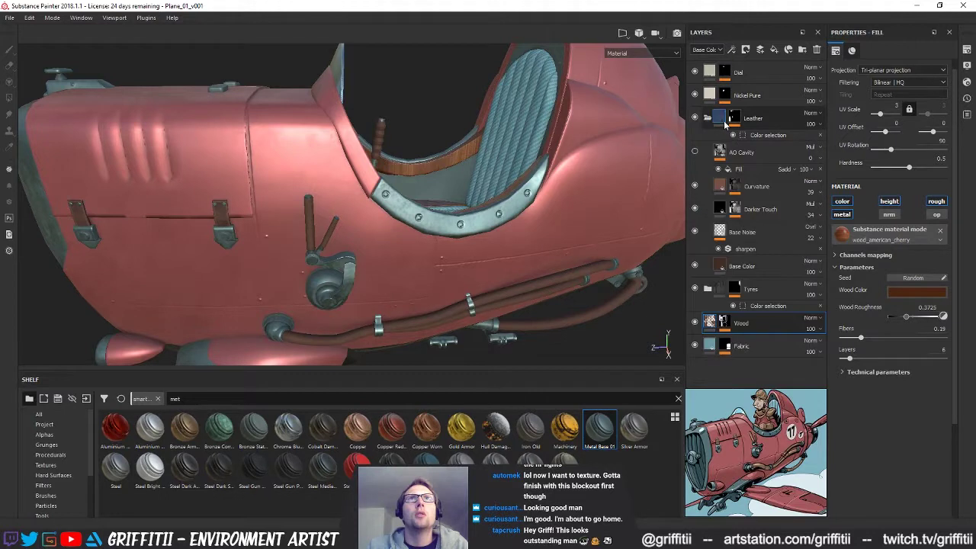
click(695, 153)
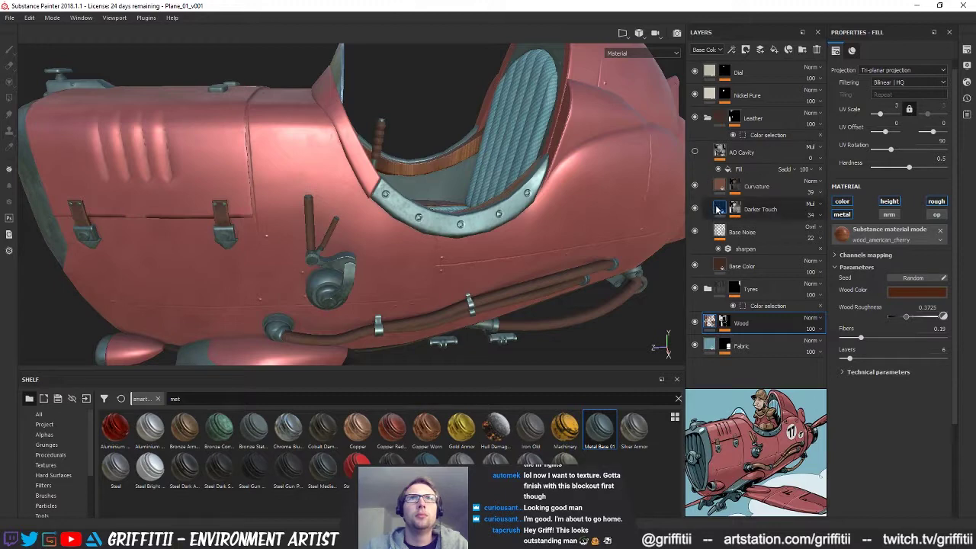
click(694, 186)
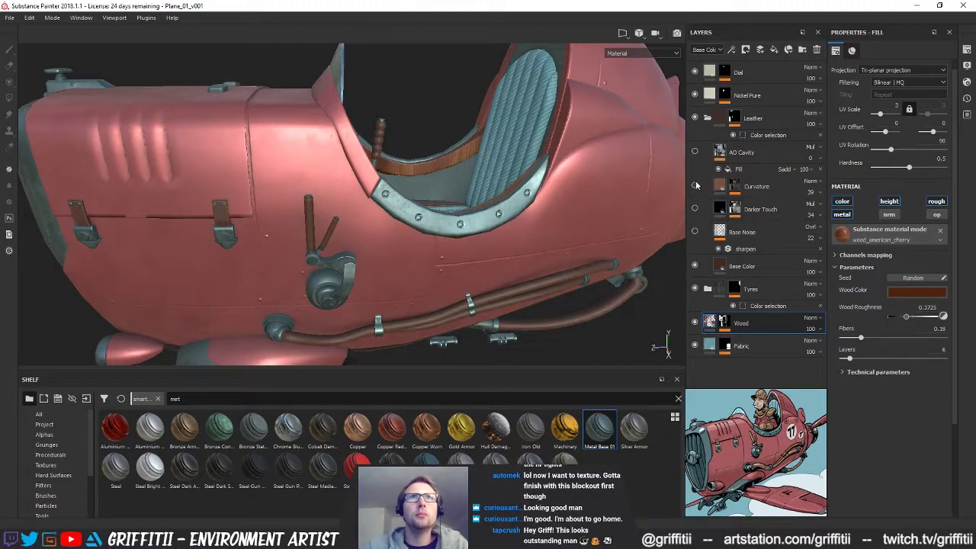
alt+drag(446, 274, 482, 269)
alt+middle_drag(482, 268, 488, 183)
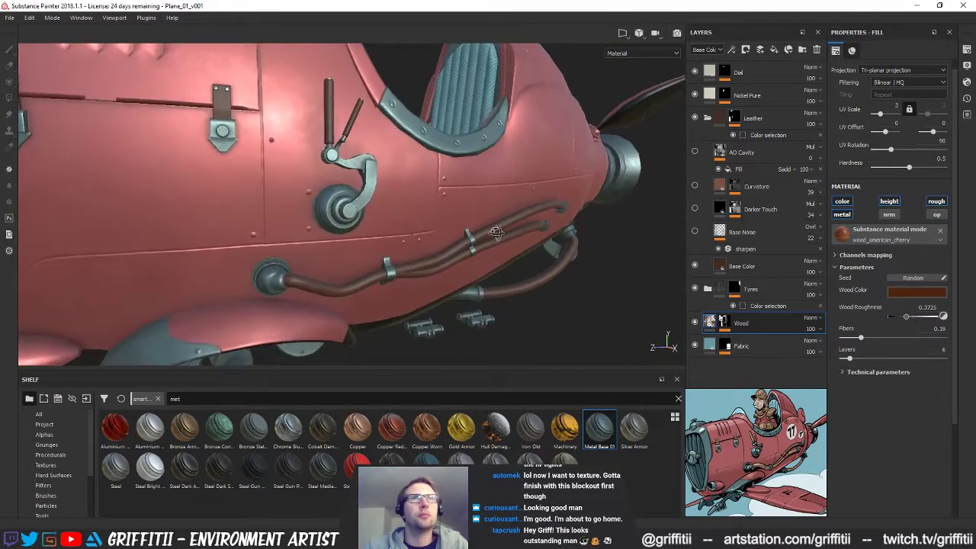
Set the Leather folder's Base Color layer to a tan brown sampled from the reference image
alt+drag(526, 263, 543, 244)
click(741, 266)
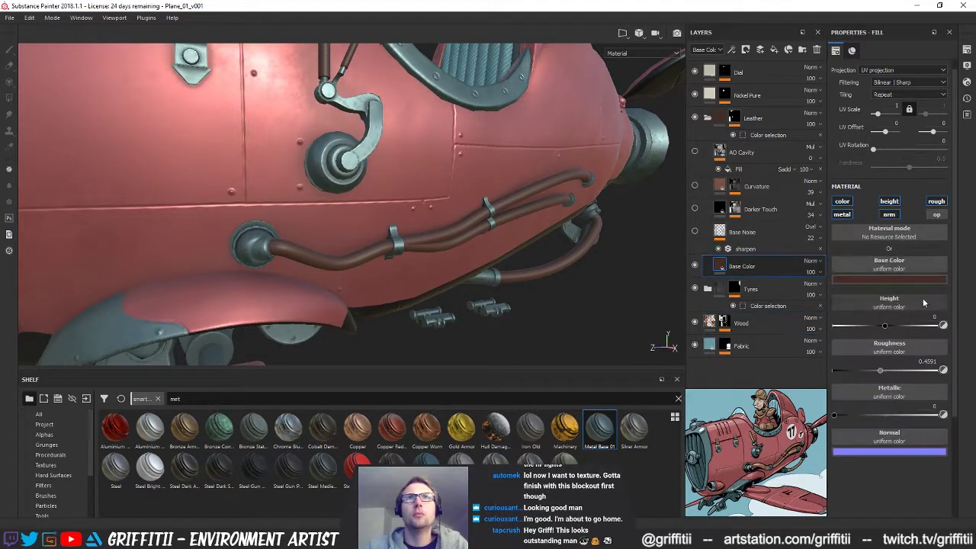
click(878, 273)
drag(883, 291, 766, 460)
alt+drag(324, 202, 364, 196)
alt+middle_drag(364, 197, 403, 273)
alt+right_drag(402, 273, 427, 267)
alt+drag(427, 267, 466, 254)
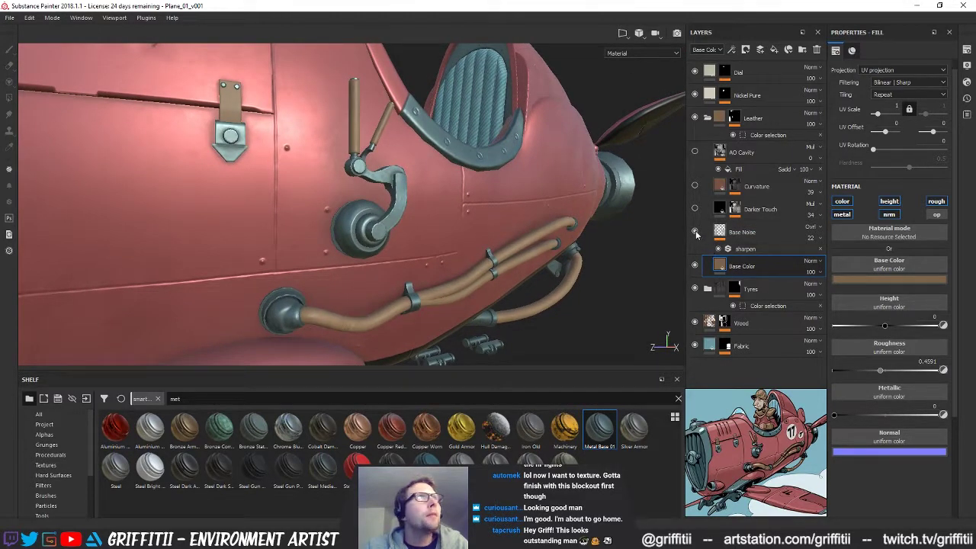
Show the Leather folder's Base Noise layer again, select it and inspect its grunge pattern on the hoses
alt+middle_drag(471, 263, 460, 214)
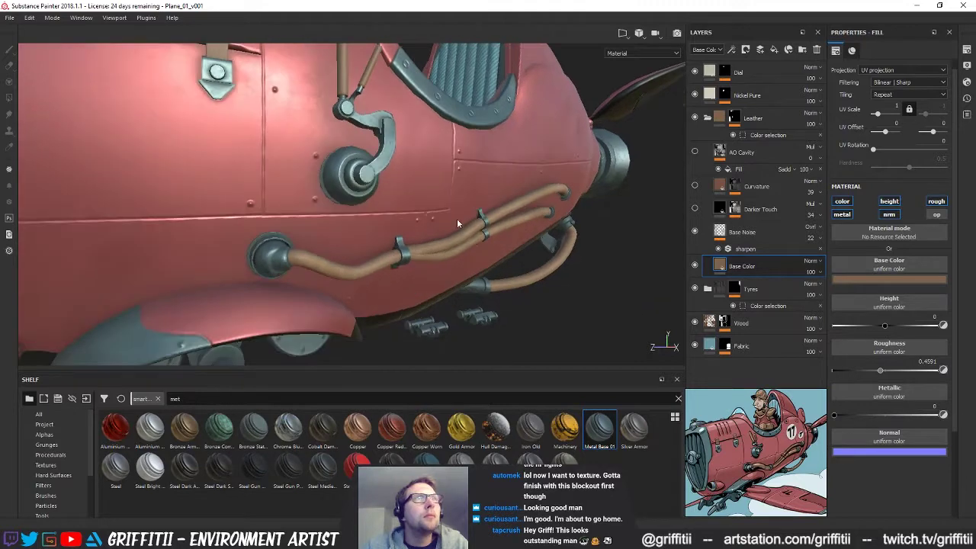
alt+right_drag(460, 214, 488, 221)
alt+drag(488, 221, 418, 203)
click(743, 232)
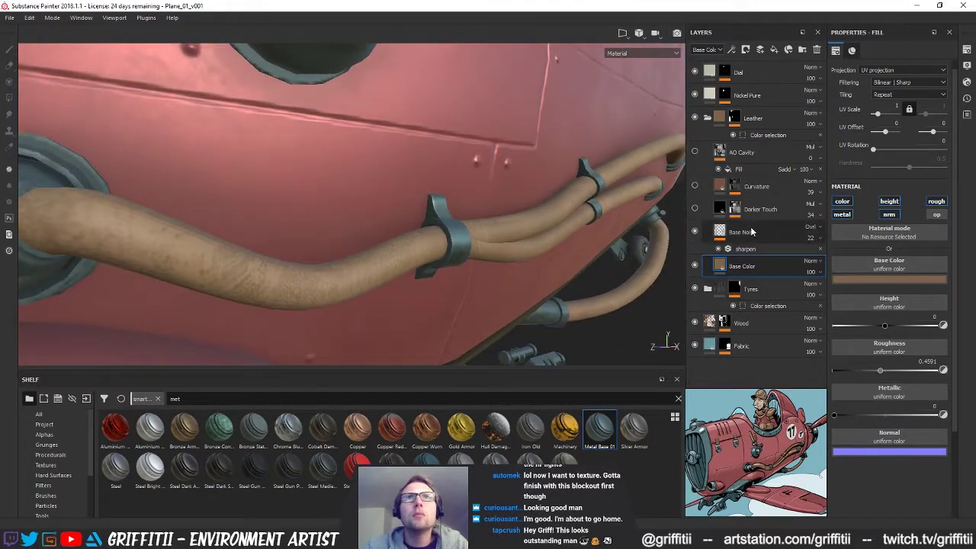
drag(906, 334, 900, 334)
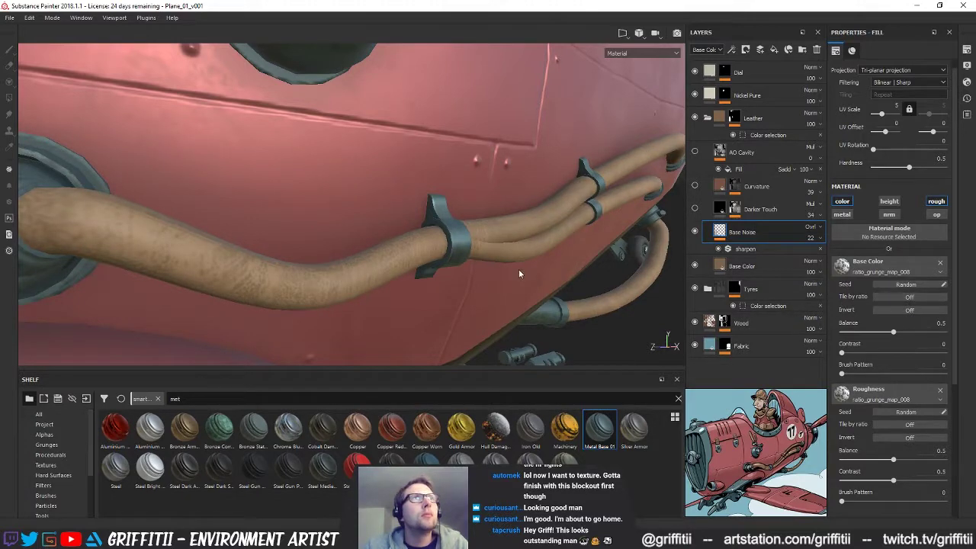
scroll(519, 270, down, 2)
alt+drag(479, 271, 390, 277)
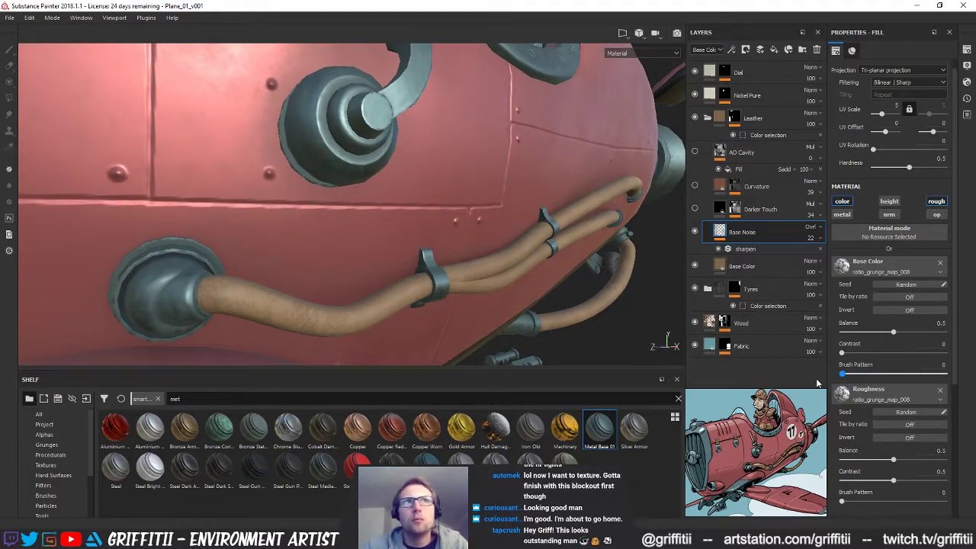
Try a different contrast for the Base Noise layer's roughness grunge and undo the change
drag(893, 481, 858, 460)
key(ctrl+z)
key(ctrl+z)
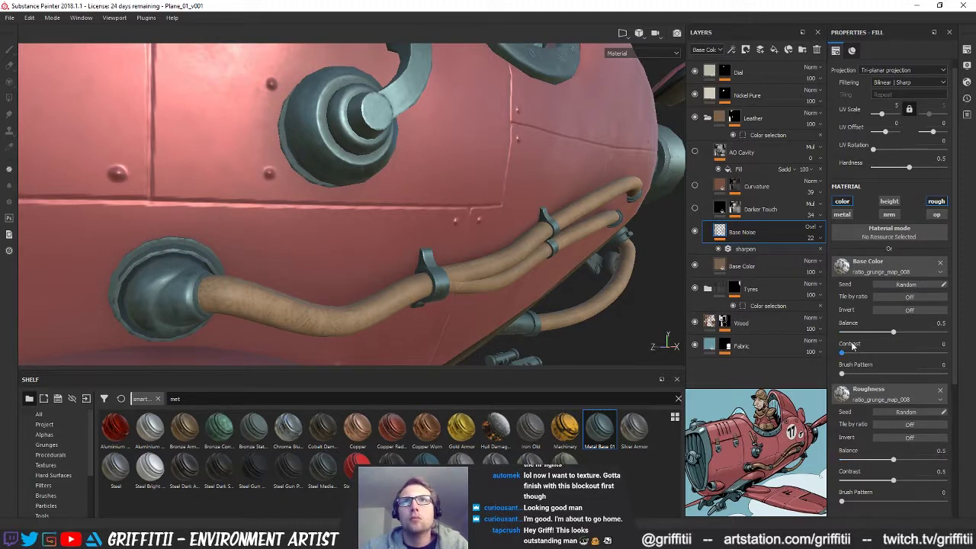
Raise the contrast of the Base Noise layer's base color grunge to 0.59
drag(844, 353, 902, 362)
scroll(465, 259, down, 5)
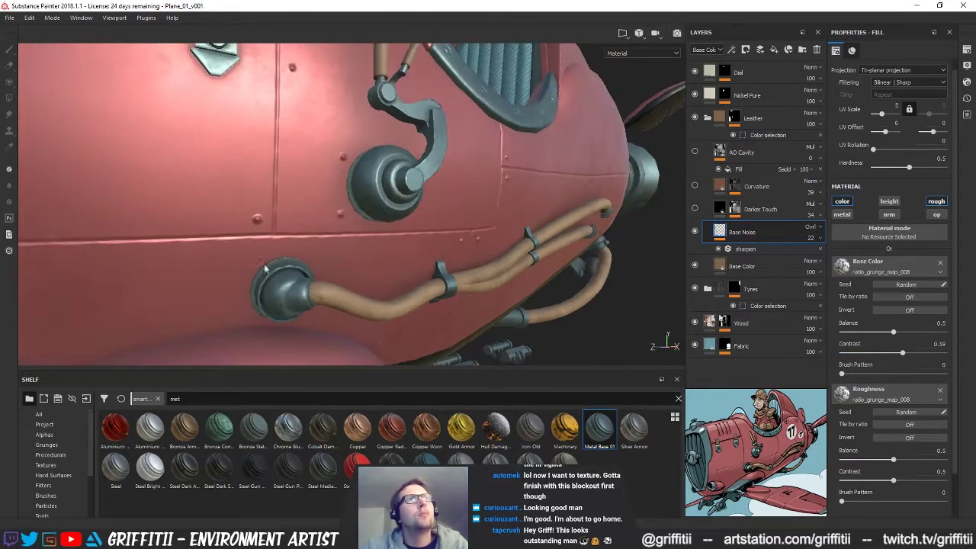
alt+drag(379, 255, 417, 297)
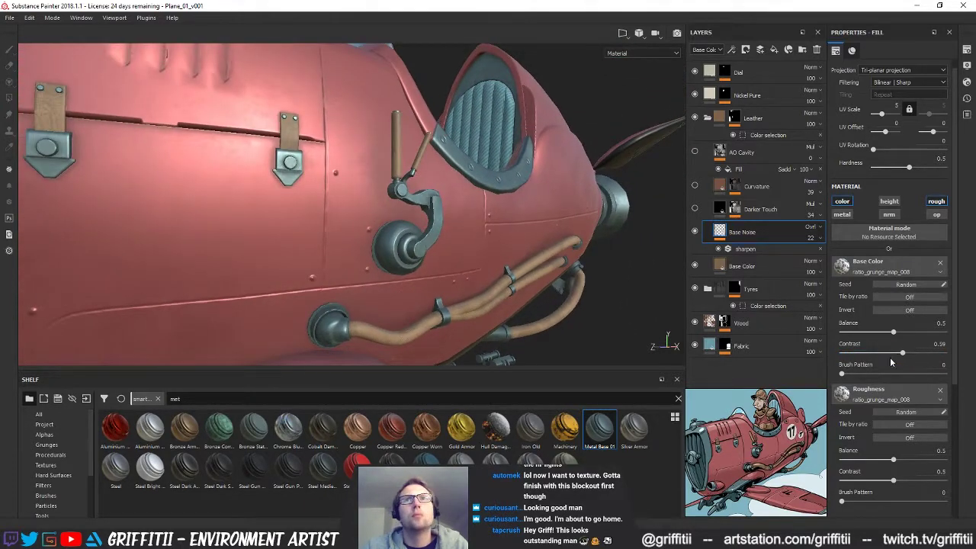
Remove the sharpen filter from the Base Noise layer and add a Blur filter in its place
click(819, 249)
double_click(732, 233)
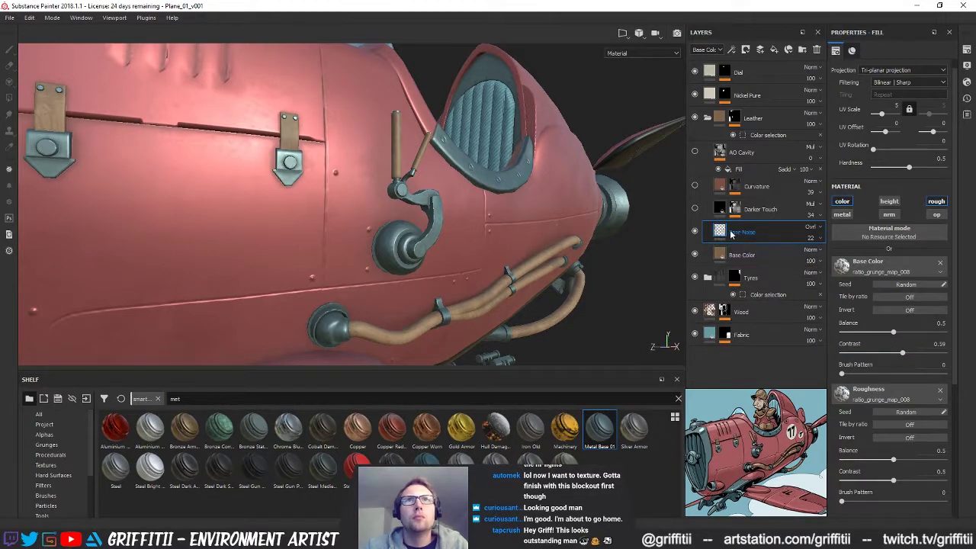
right_click(741, 233)
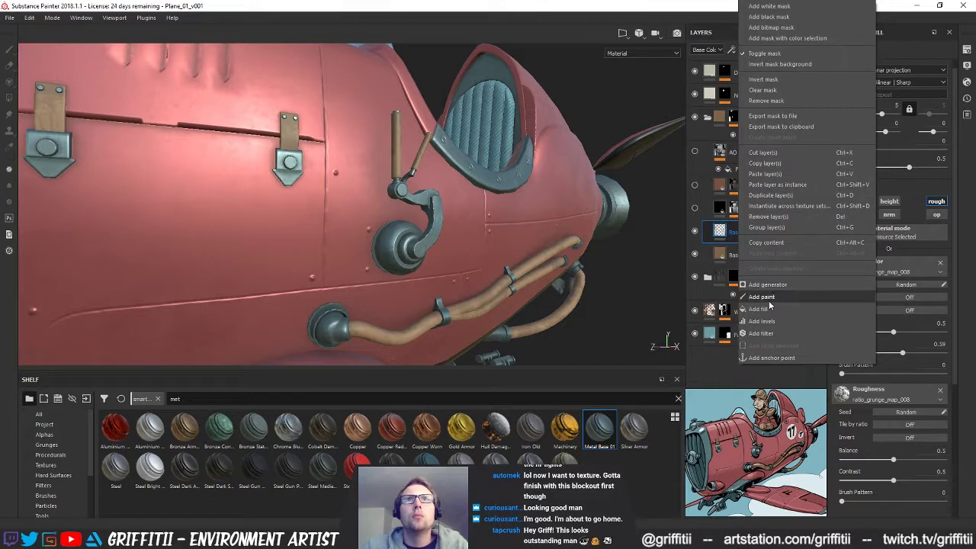
click(764, 334)
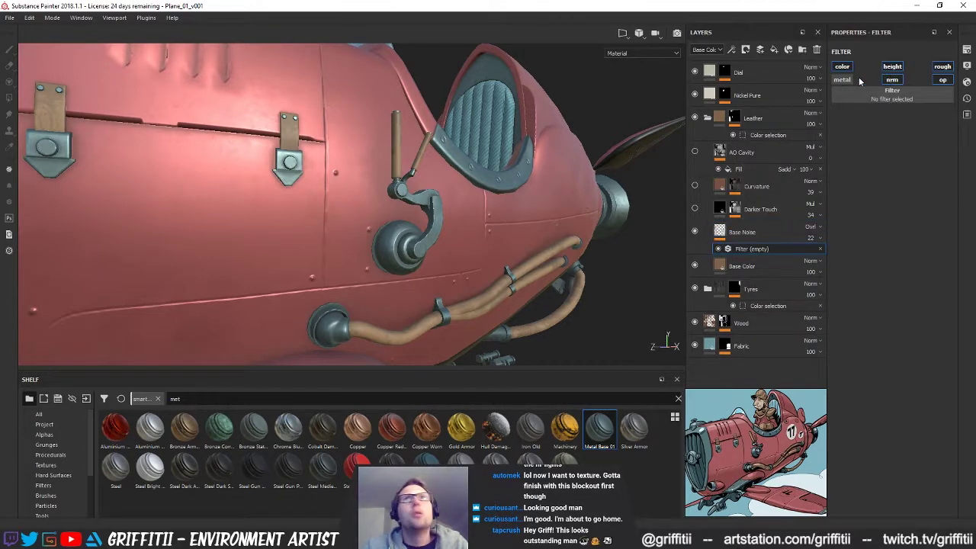
click(890, 99)
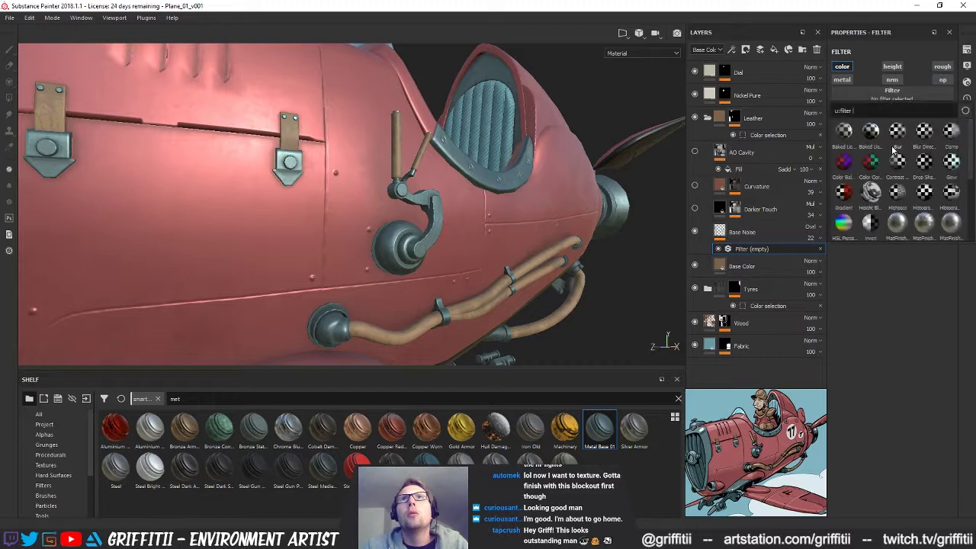
click(873, 138)
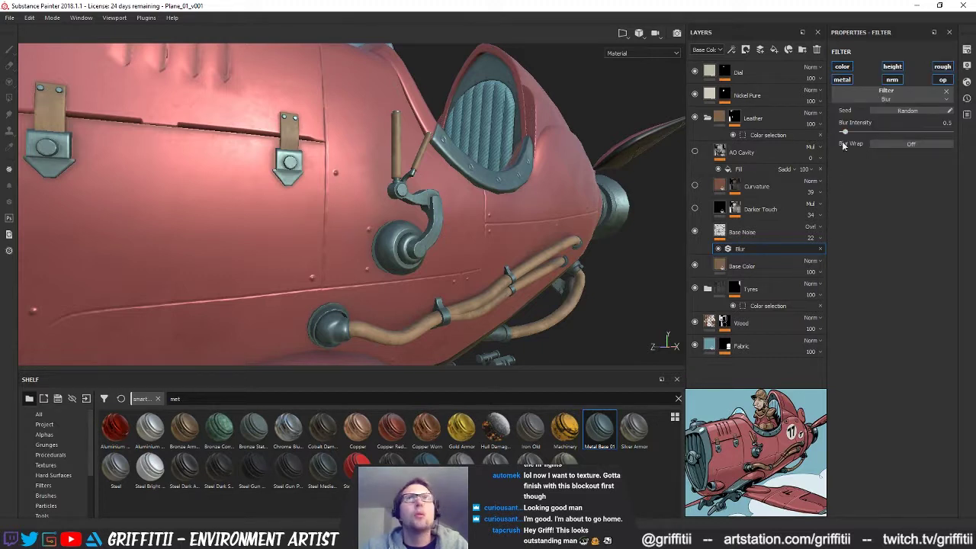
Set the Base Noise layer's blur intensity to 0.15, checking the effect on the leather hoses
drag(844, 135, 855, 134)
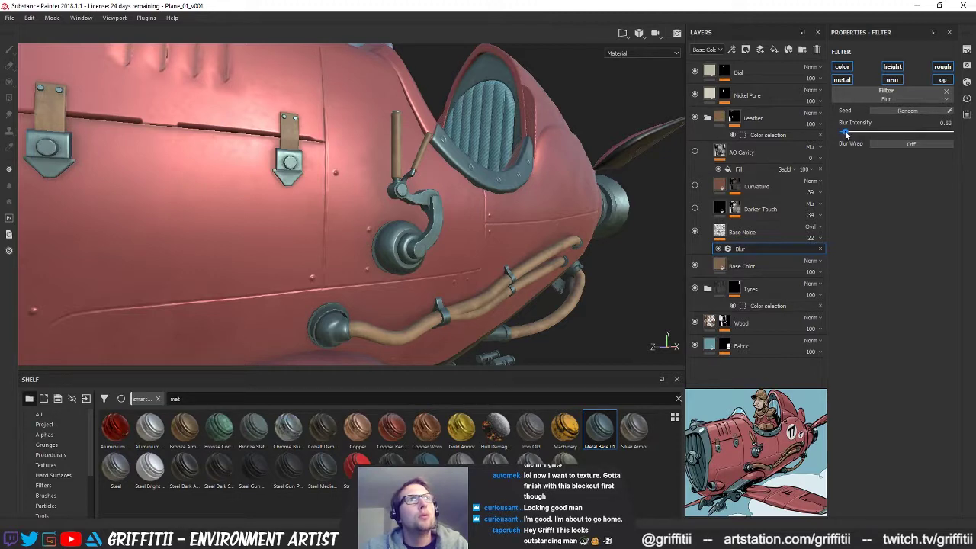
alt+drag(497, 220, 351, 211)
alt+right_drag(351, 211, 469, 268)
alt+drag(470, 273, 419, 290)
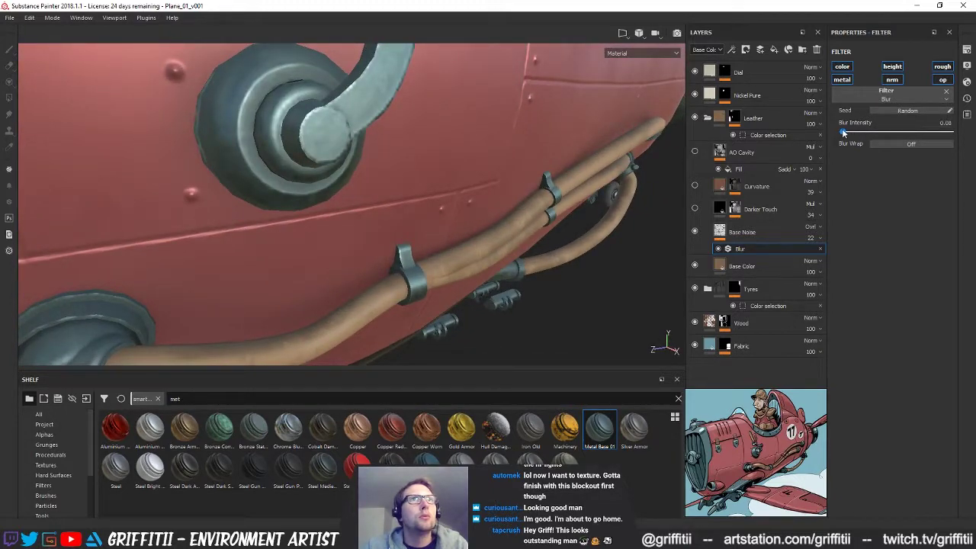
alt+drag(459, 271, 324, 298)
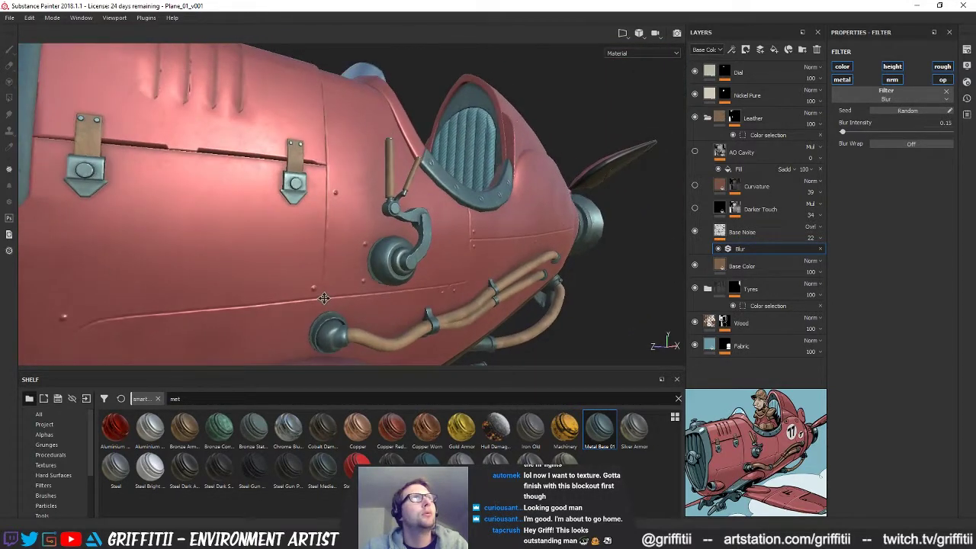
Show the Darker Touch layer in the Leather folder and change its base color from black to light grey
click(695, 209)
click(720, 208)
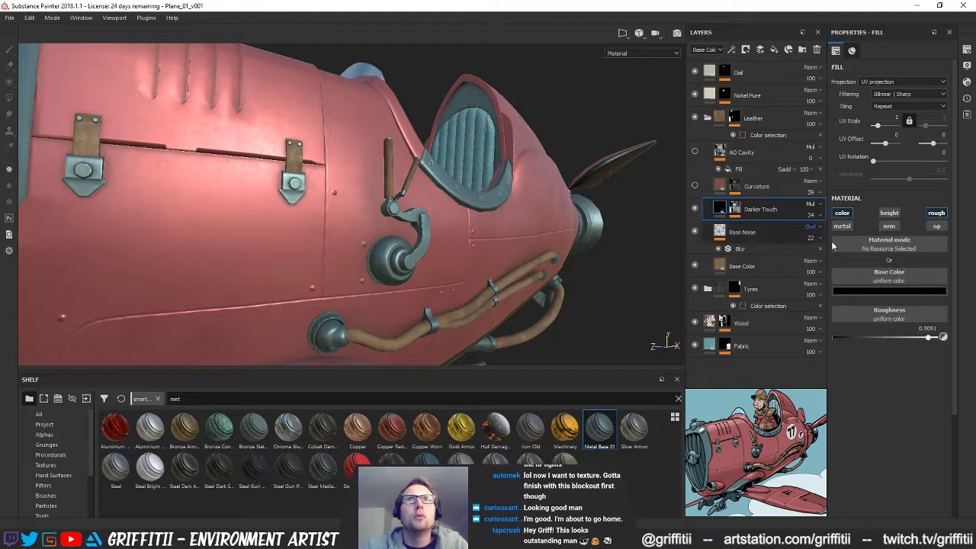
click(862, 291)
drag(962, 396, 962, 345)
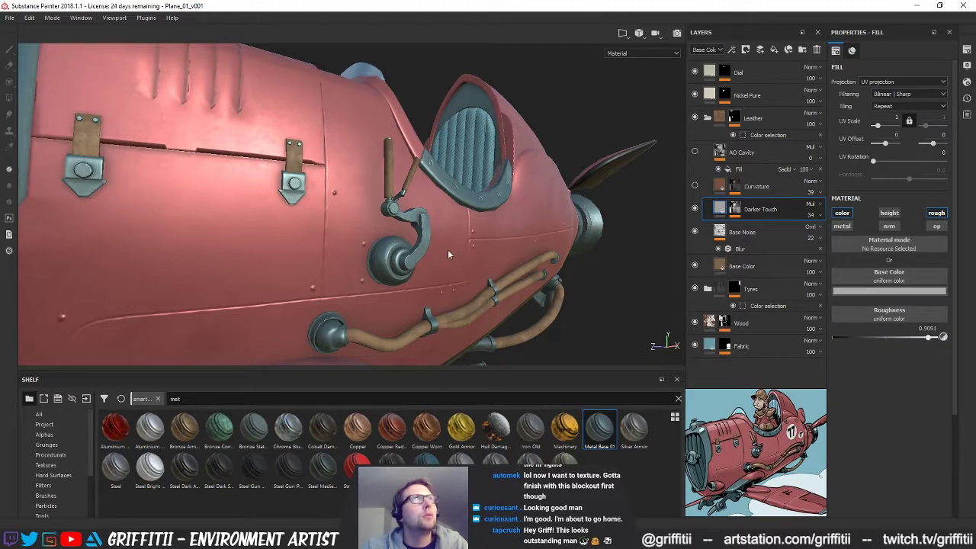
scroll(451, 255, down, 2)
Set the leather Curvature layer's base color to a saturated orange-brown with saturation 0.955 and value 0.290
click(720, 187)
click(885, 291)
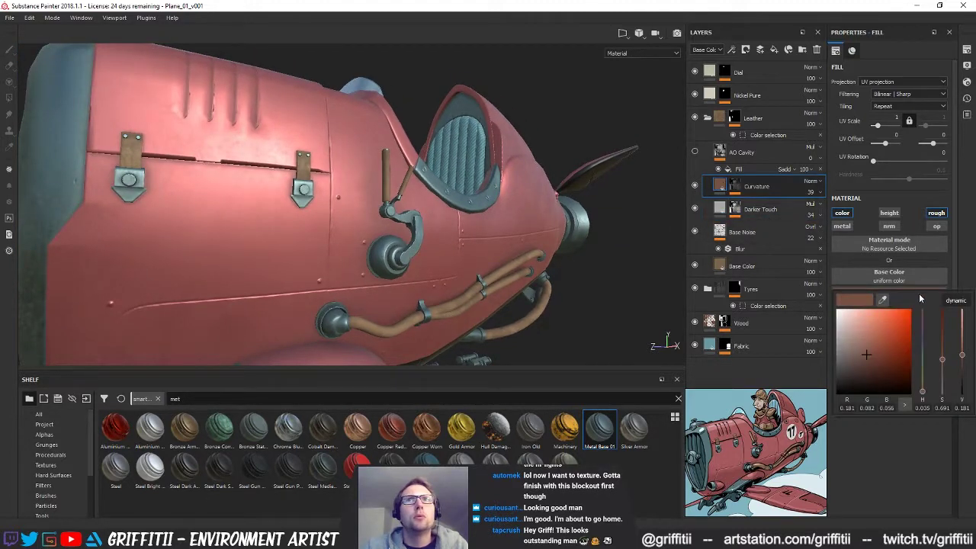
drag(941, 365, 968, 351)
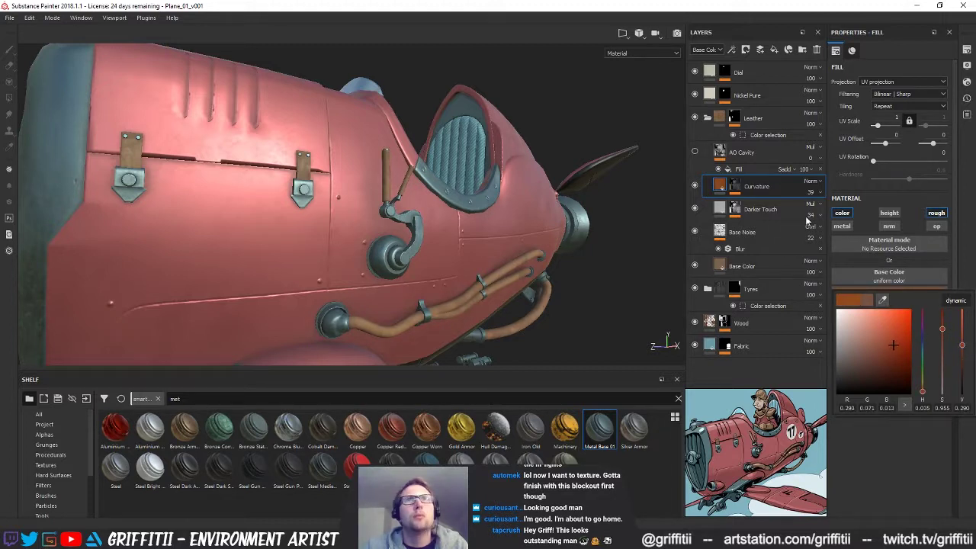
Show the leather AO Cavity layer and set its opacity to 36, checking the fuselage straps and hoses
click(723, 153)
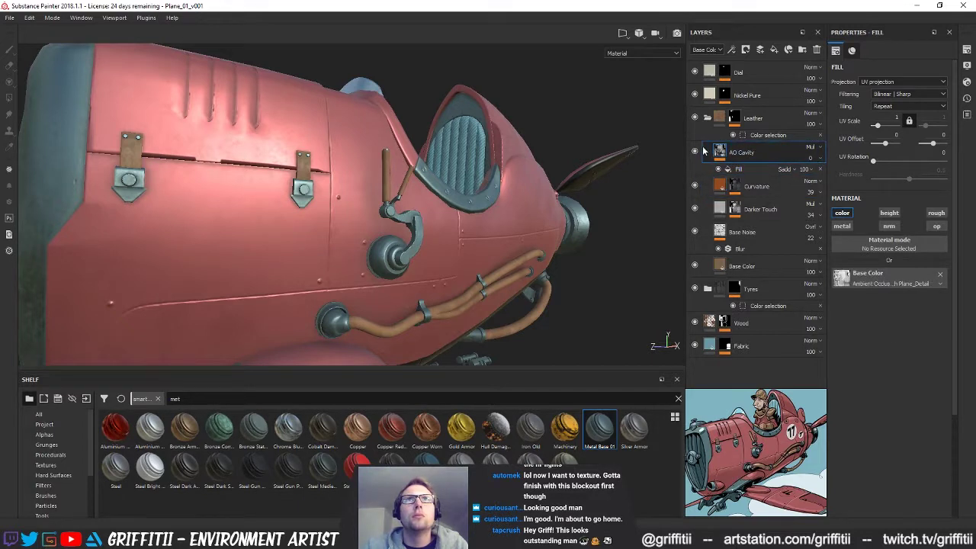
click(817, 168)
click(723, 154)
click(695, 153)
click(694, 153)
click(811, 158)
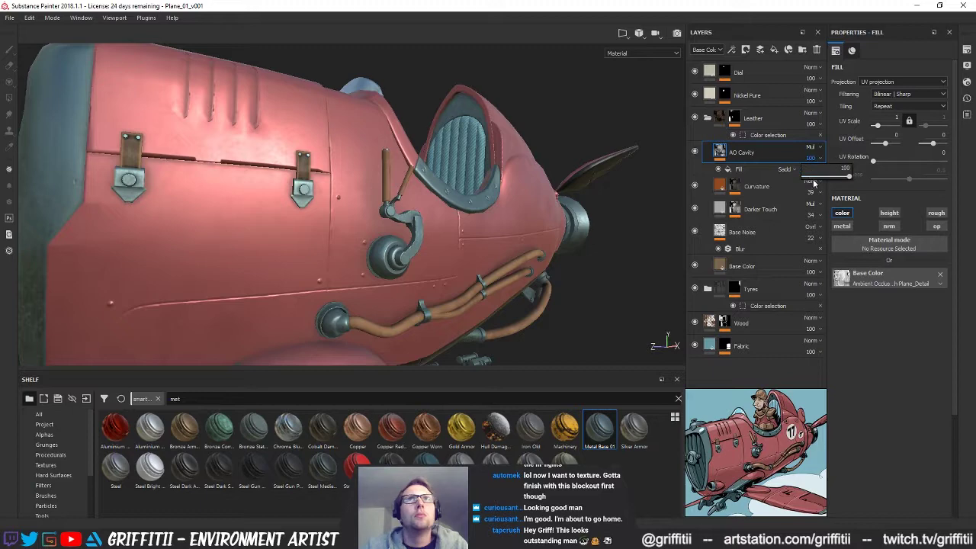
click(813, 177)
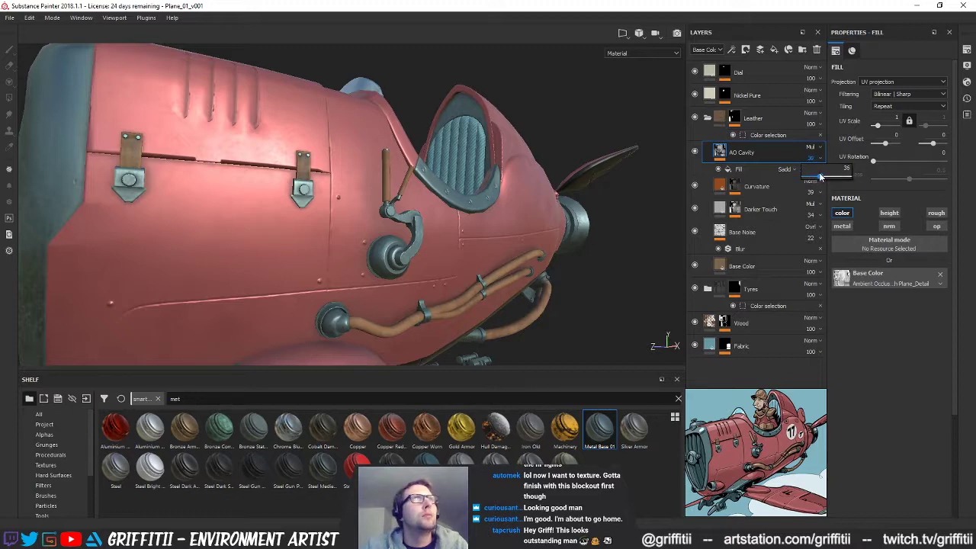
alt+drag(533, 228, 494, 213)
alt+right_drag(494, 213, 376, 241)
alt+drag(375, 240, 392, 244)
alt+right_drag(392, 244, 538, 253)
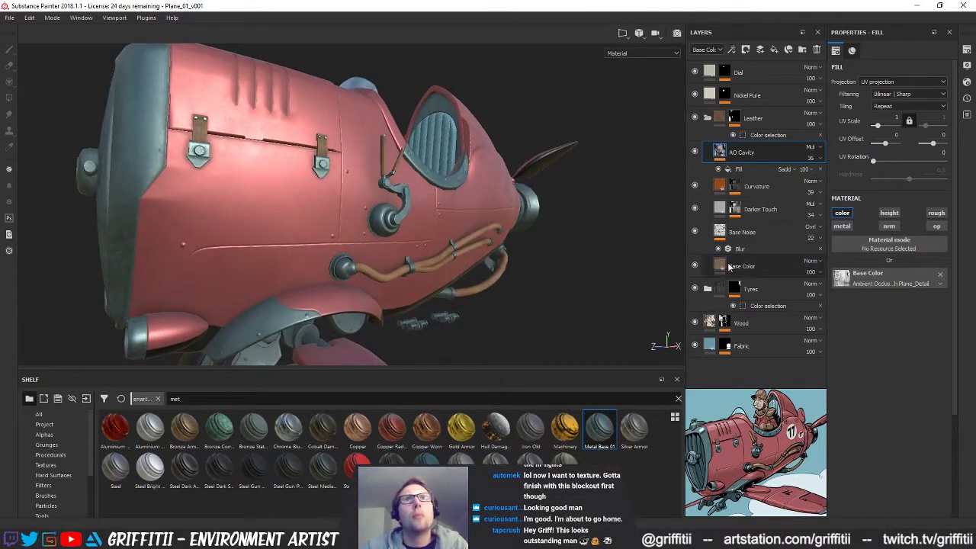
Set the leather Base Color layer's roughness to 0.43 and its metallic to 0
click(734, 266)
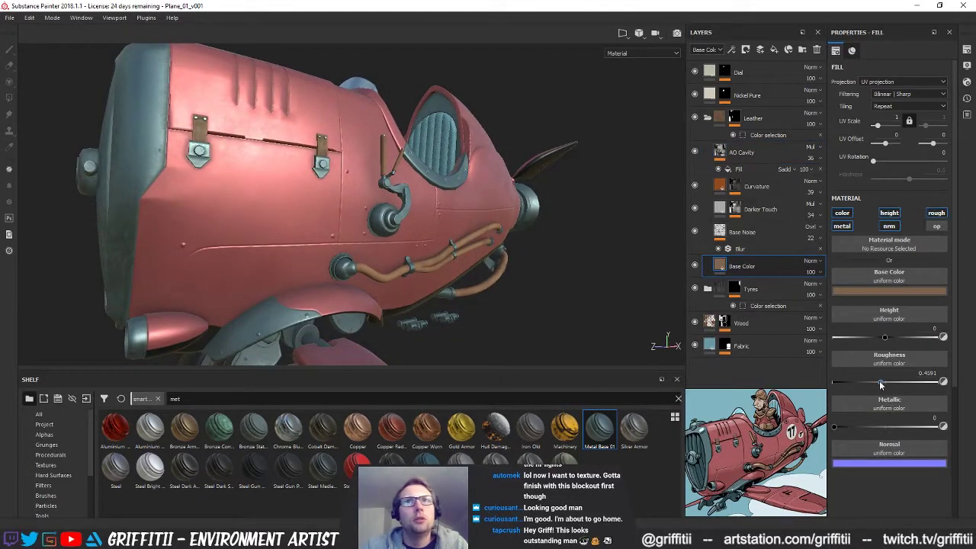
mouse_move(877, 383)
mouse_down()
mouse_move(842, 387)
mouse_move(877, 381)
mouse_up()
mouse_move(836, 426)
mouse_down()
mouse_move(900, 426)
mouse_move(822, 429)
mouse_up()
Examine the leather hoses and straps up close, and the whole plane under changed lighting from several angles
alt+drag(503, 320, 320, 302)
alt+right_drag(321, 302, 497, 325)
alt+drag(496, 325, 482, 279)
mouse_move(482, 279)
shift+right_down()
mouse_move(549, 282)
mouse_move(488, 285)
shift+right_up()
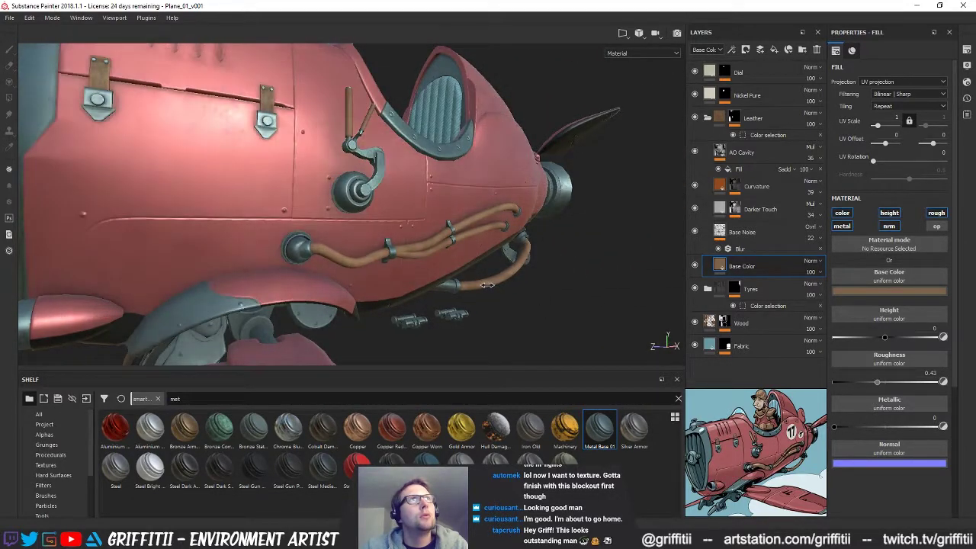
alt+drag(488, 284, 499, 279)
alt+right_drag(499, 279, 377, 276)
alt+drag(376, 277, 433, 282)
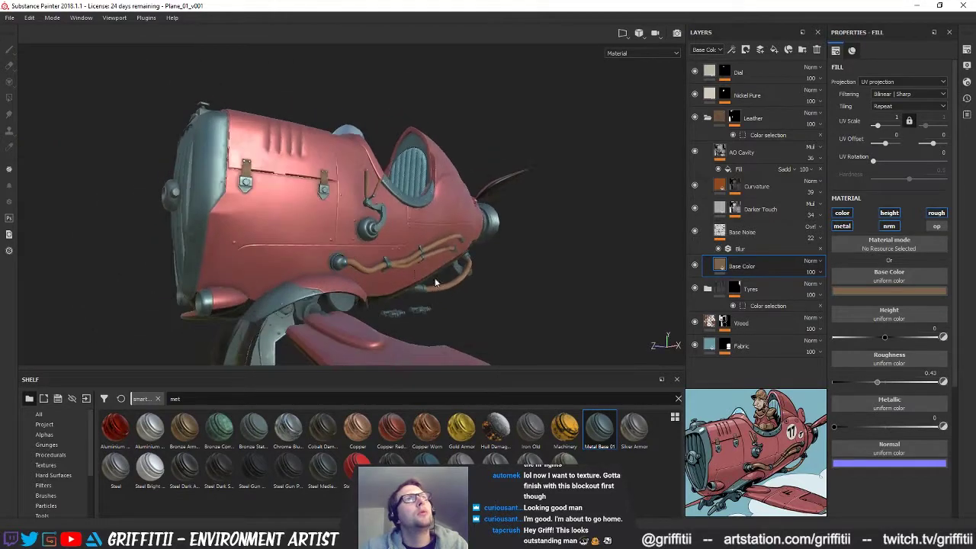
alt+right_drag(433, 281, 373, 279)
alt+drag(372, 280, 409, 258)
mouse_move(408, 257)
shift+right_down()
mouse_move(436, 258)
mouse_move(403, 258)
mouse_move(435, 257)
mouse_move(412, 258)
shift+right_up()
mouse_move(416, 271)
alt+mouse_down()
mouse_move(353, 249)
mouse_move(363, 273)
mouse_move(350, 263)
alt+mouse_up()
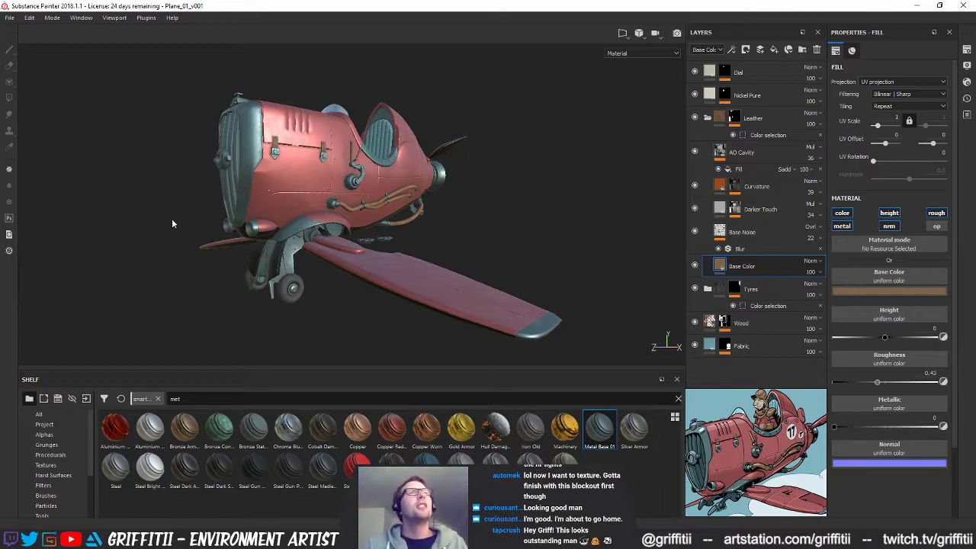
mouse_move(348, 210)
alt+mouse_down()
mouse_move(330, 216)
mouse_move(369, 215)
mouse_move(347, 216)
mouse_move(363, 211)
alt+mouse_up()
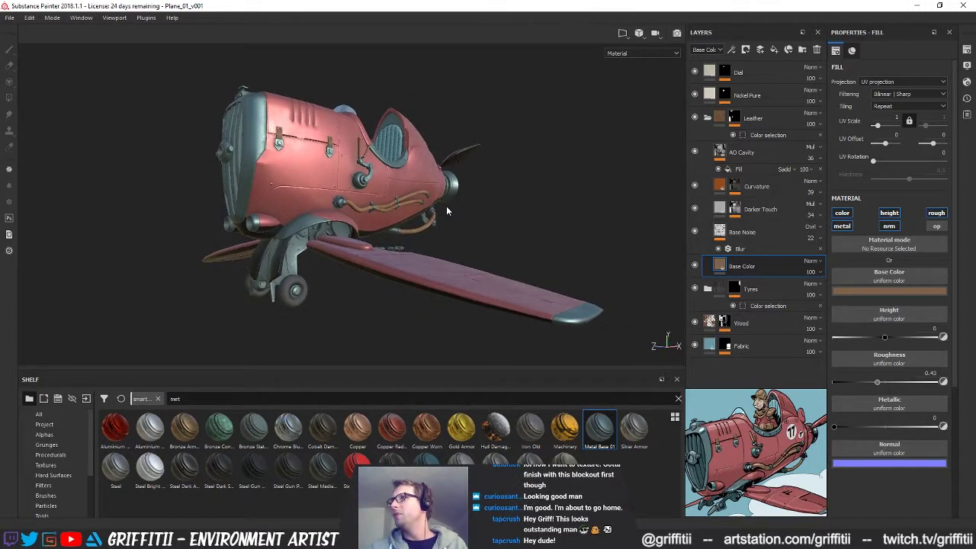
mouse_move(322, 195)
alt+mouse_down()
mouse_move(302, 198)
mouse_move(310, 198)
alt+mouse_up()
alt+drag(367, 260, 356, 260)
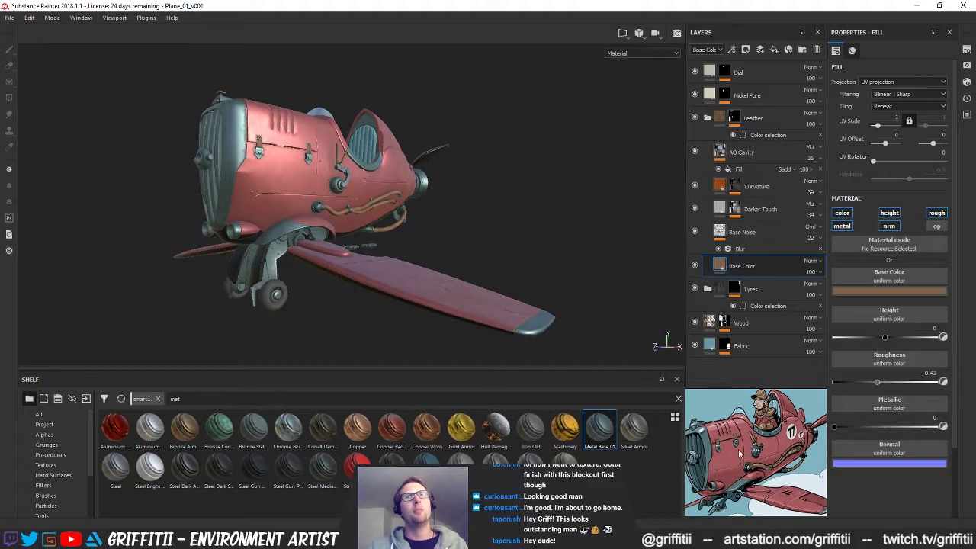
alt+drag(360, 191, 351, 195)
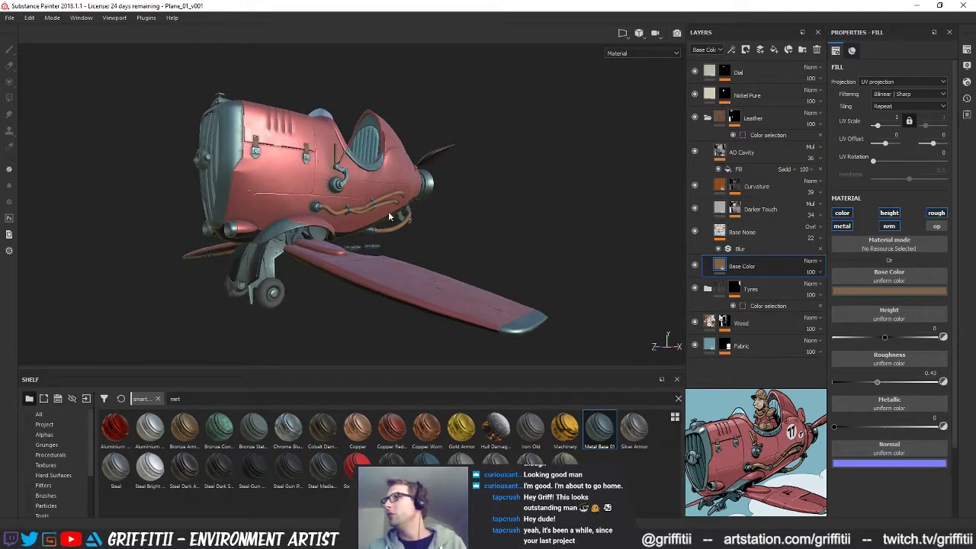
alt+drag(344, 196, 632, 244)
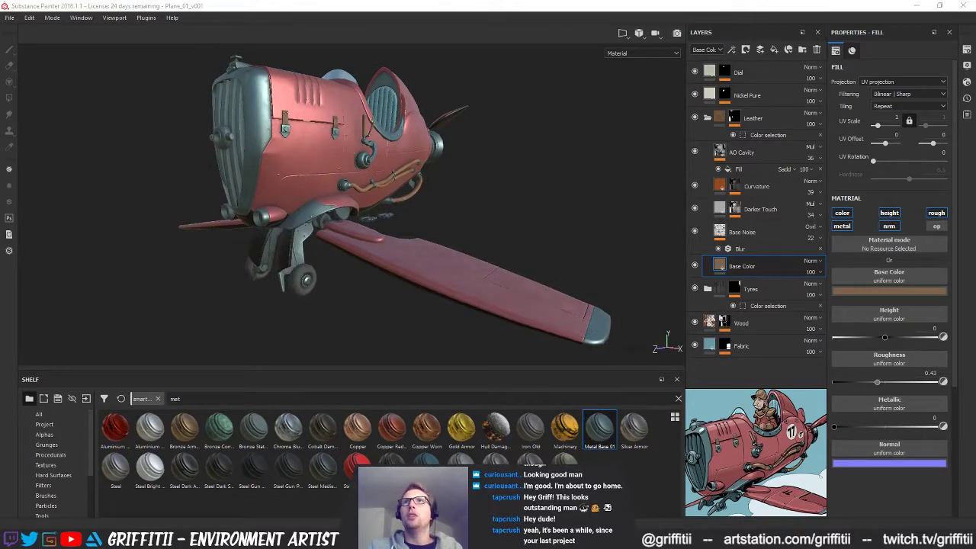
Show the Camouflage Colour layer in the Plane Paint folder and inspect the camouflaged plane
click(800, 150)
click(800, 152)
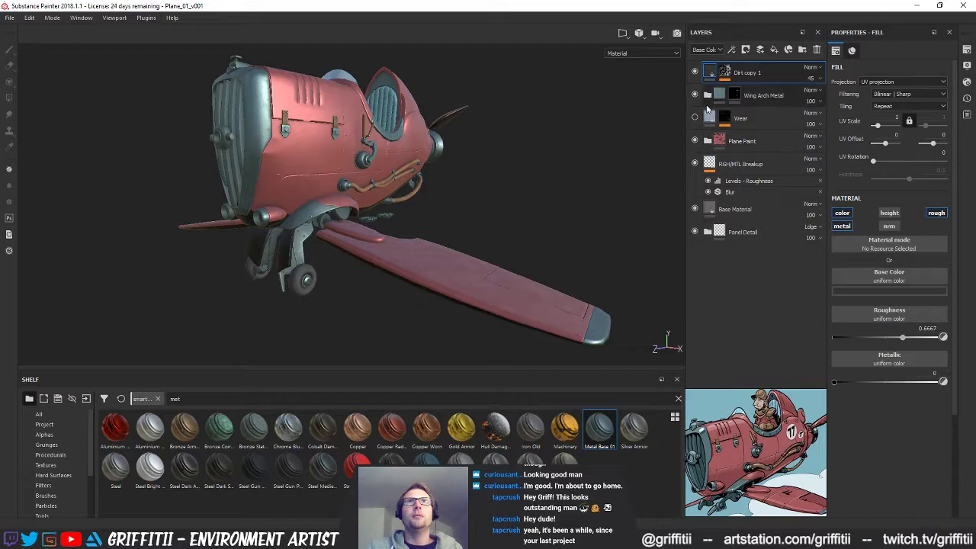
click(708, 141)
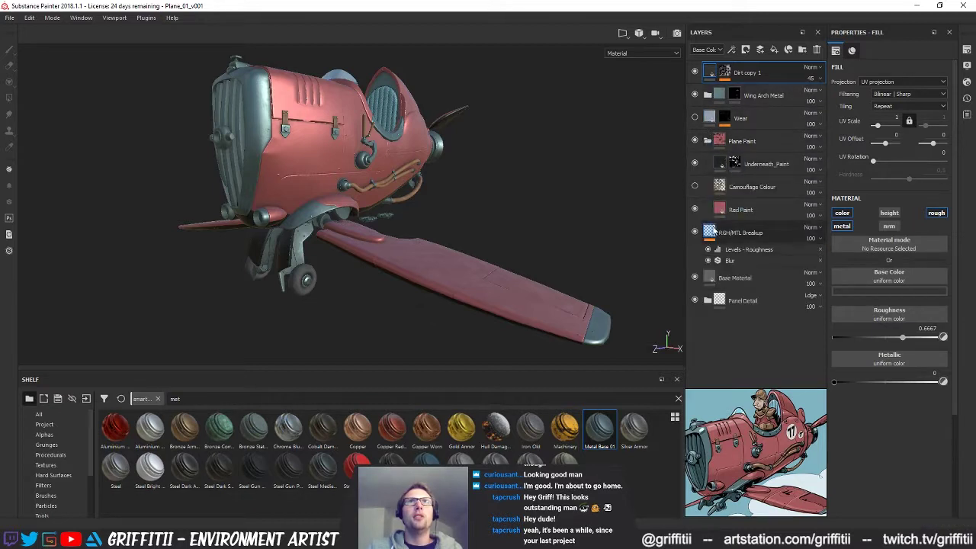
click(694, 186)
alt+drag(496, 202, 473, 246)
alt+drag(441, 171, 446, 235)
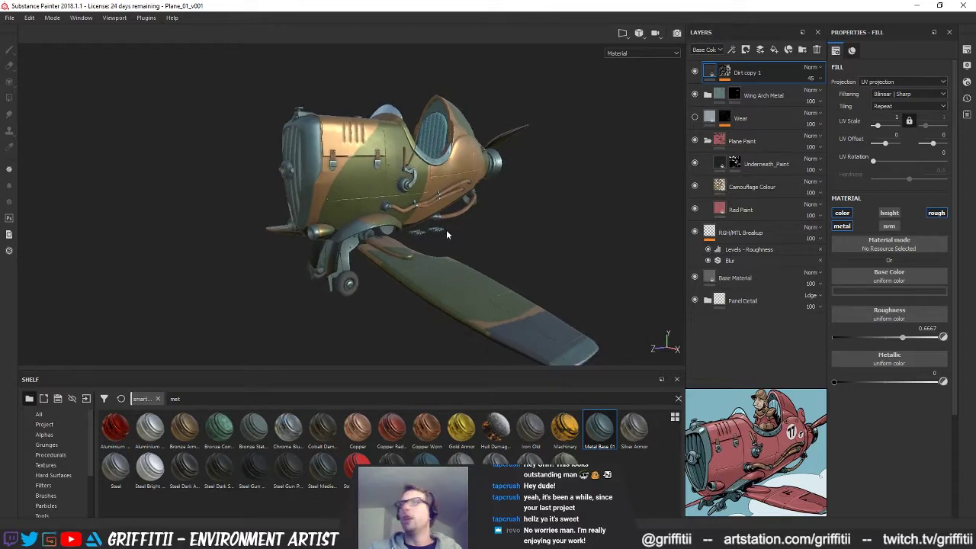
key(p)
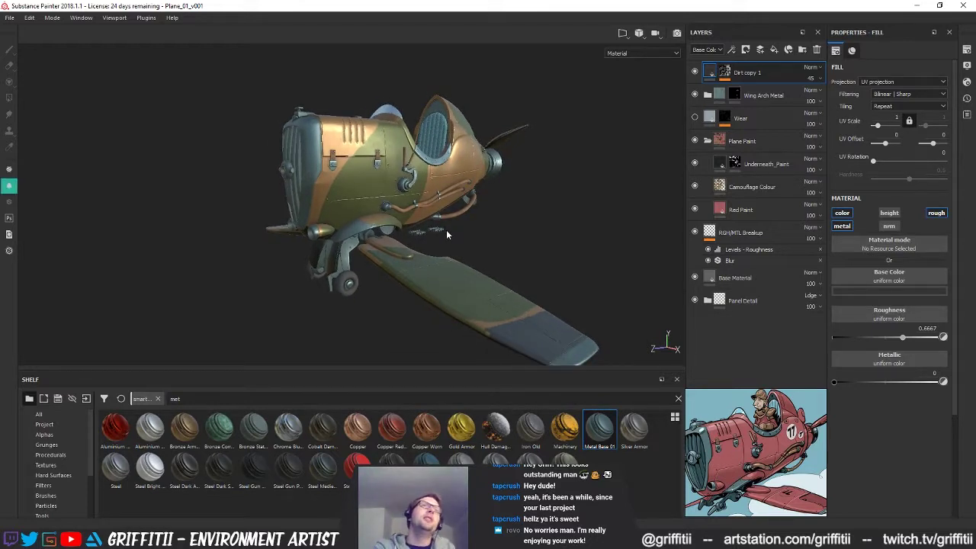
alt+drag(446, 235, 376, 227)
alt+right_drag(377, 228, 458, 228)
alt+middle_drag(459, 228, 415, 221)
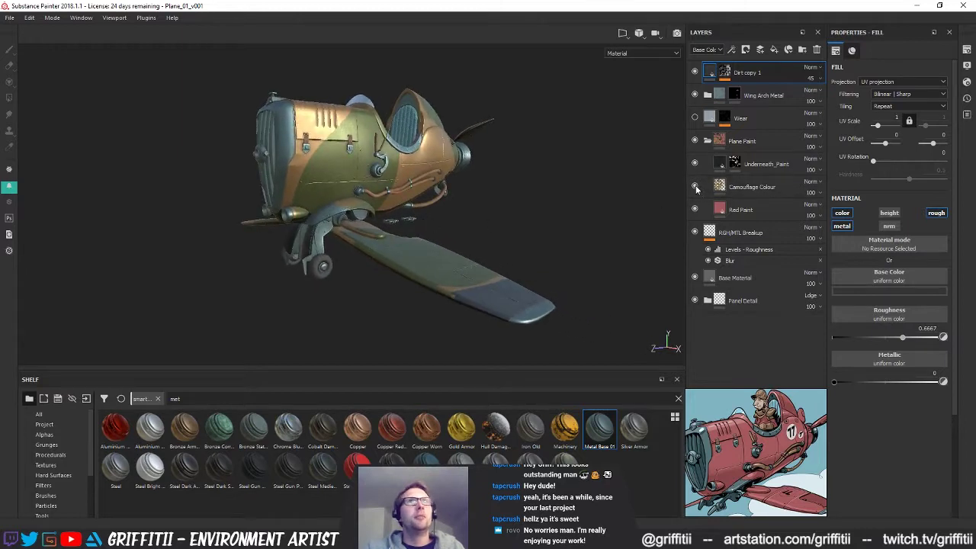
Toggle the Camouflage Colour layer off and on to compare the red and camouflage paint schemes
click(695, 187)
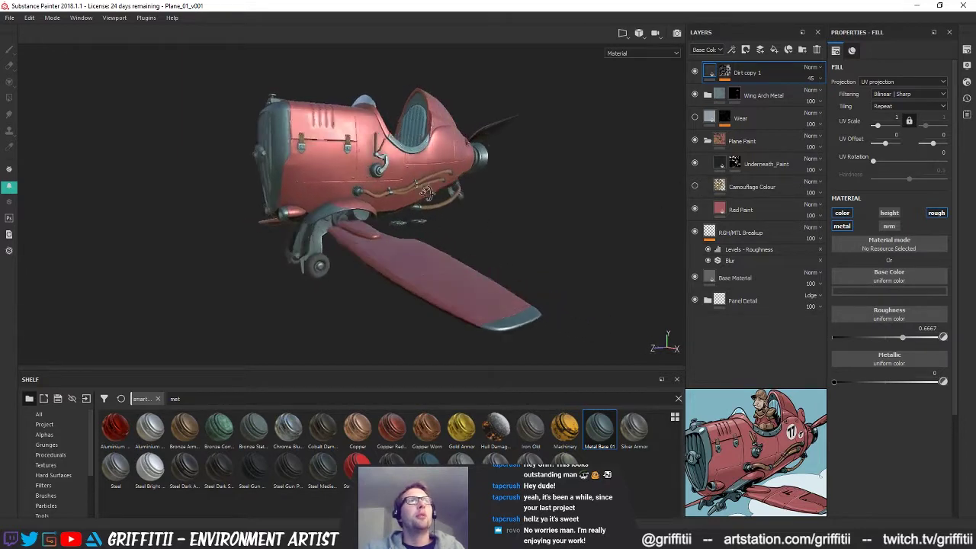
click(695, 187)
mouse_move(477, 201)
alt+mouse_down()
mouse_move(474, 191)
mouse_move(508, 191)
mouse_move(479, 189)
alt+mouse_up()
shift+right_drag(479, 189, 459, 189)
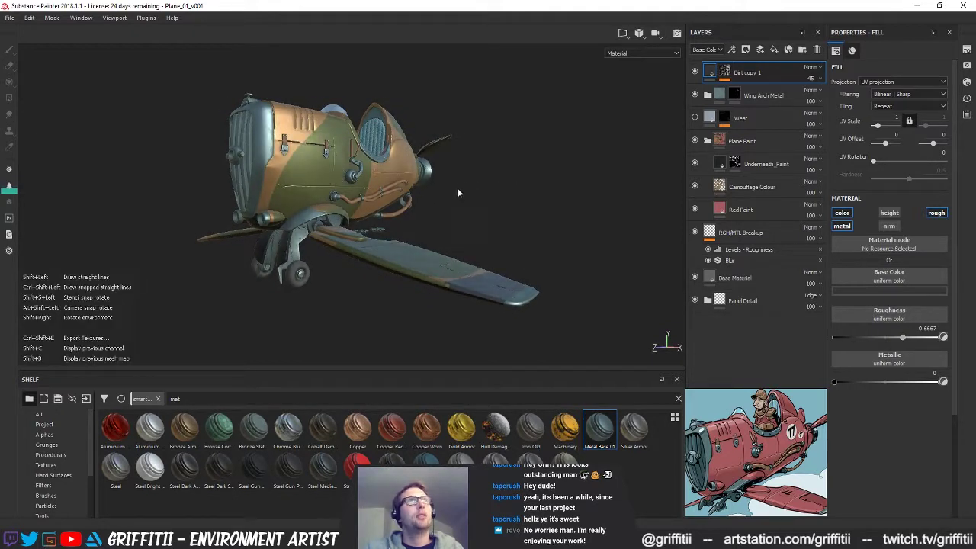
alt+middle_drag(418, 186, 433, 188)
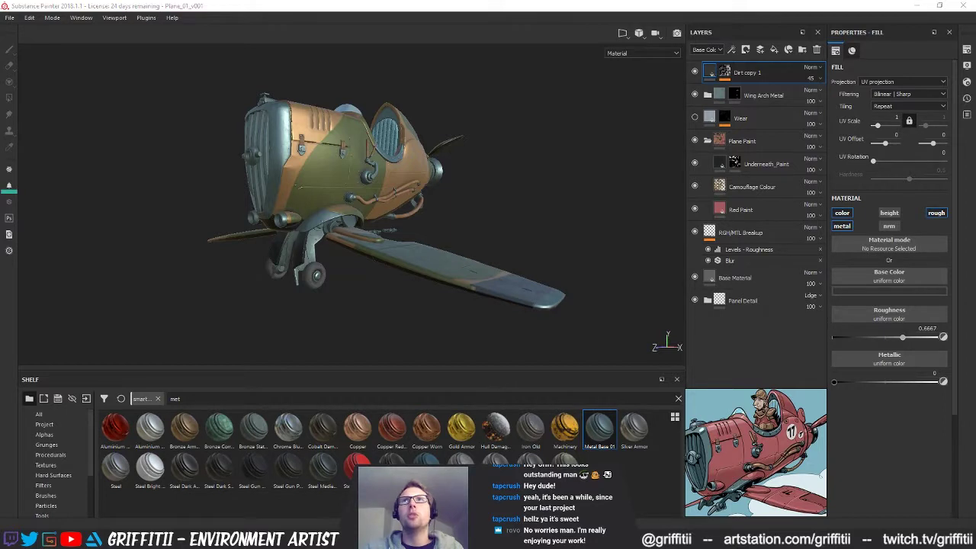
Desaturate the Base Metal layer's base color to a greyer tone with saturation 0.216, and save the project
click(742, 246)
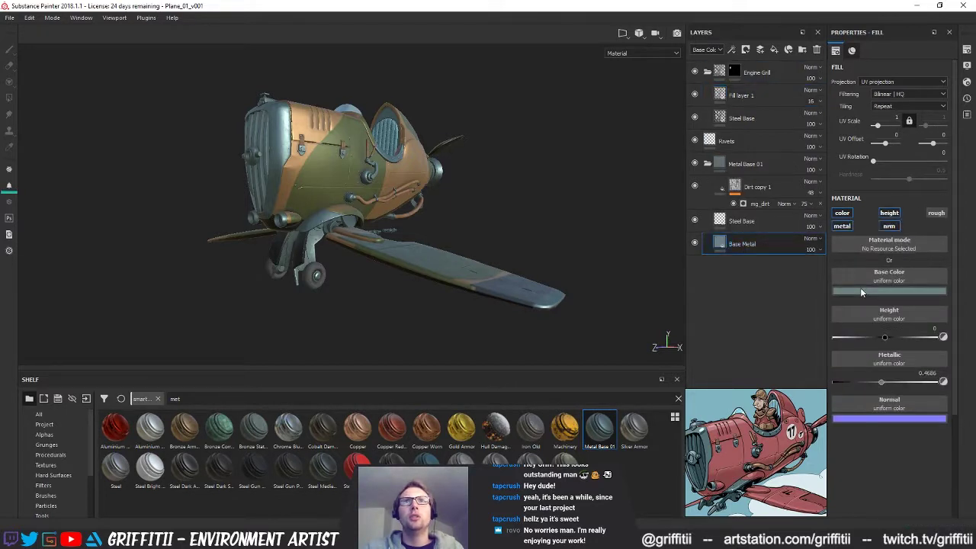
click(861, 292)
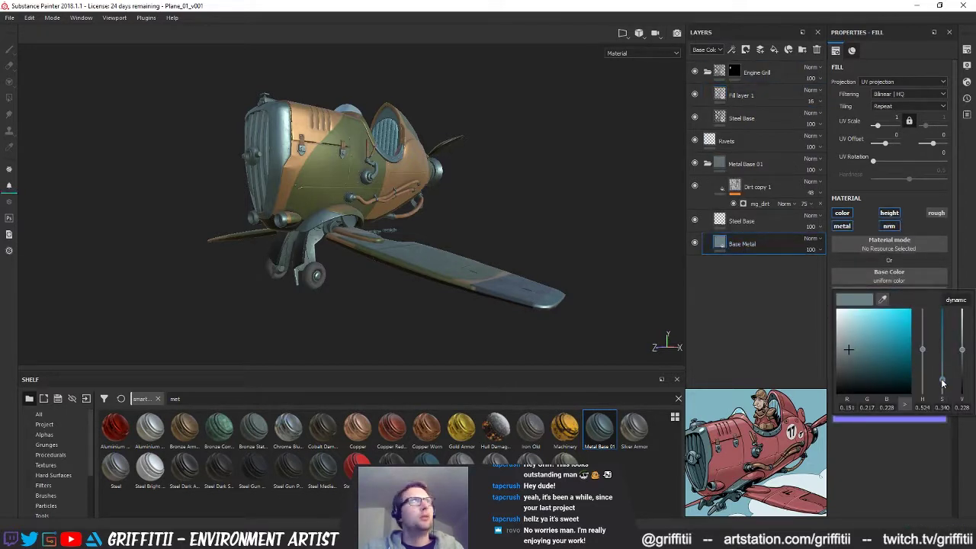
key(ctrl+s)
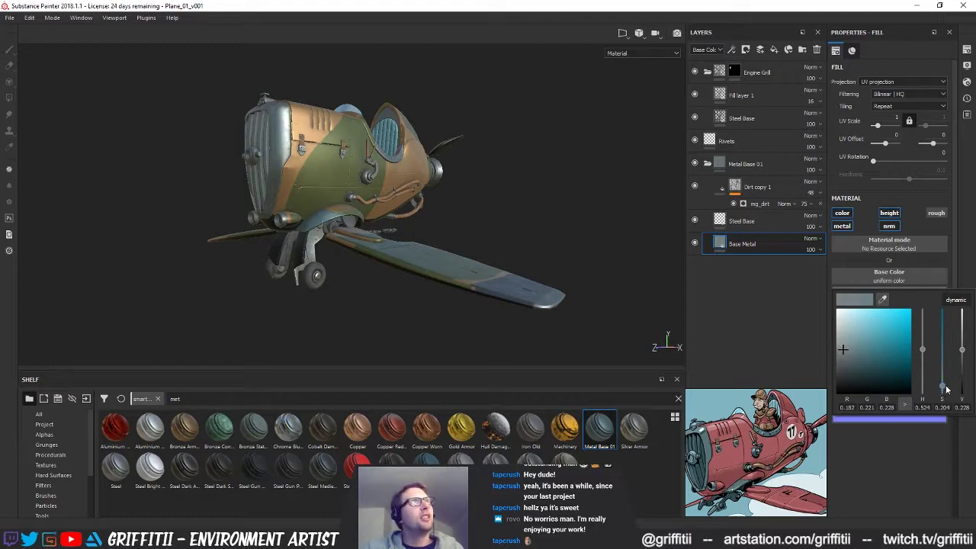
alt+drag(548, 236, 385, 262)
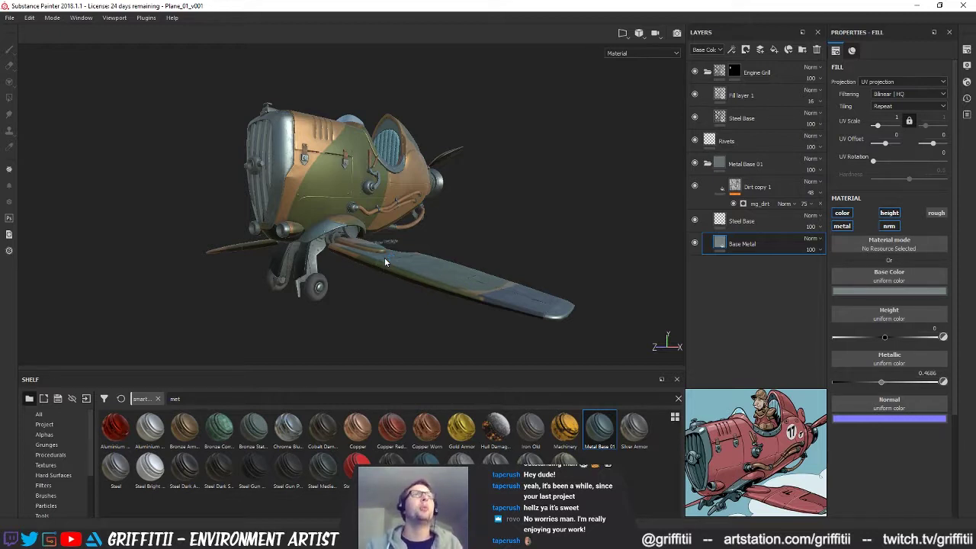
click(884, 292)
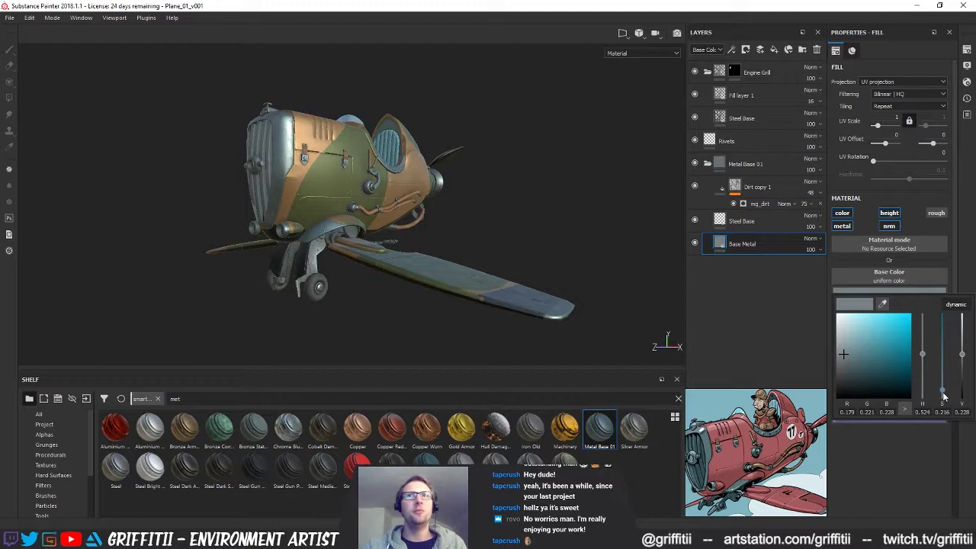
alt+drag(431, 217, 375, 269)
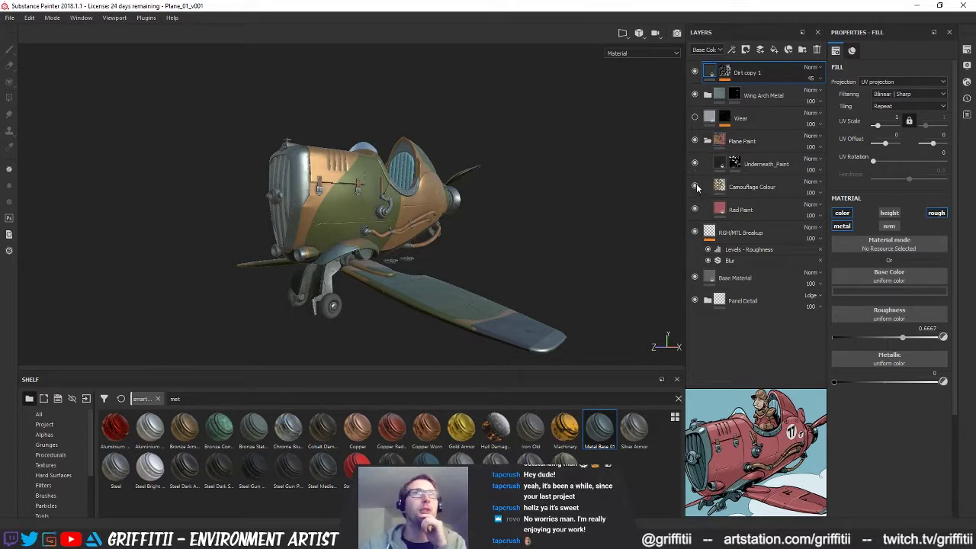
Hide the Camouflage Colour layer and check the red paint against the greyer metal from several angles
click(695, 187)
mouse_move(489, 235)
alt+mouse_down()
mouse_move(475, 209)
mouse_move(320, 202)
alt+mouse_up()
alt+drag(285, 203, 448, 203)
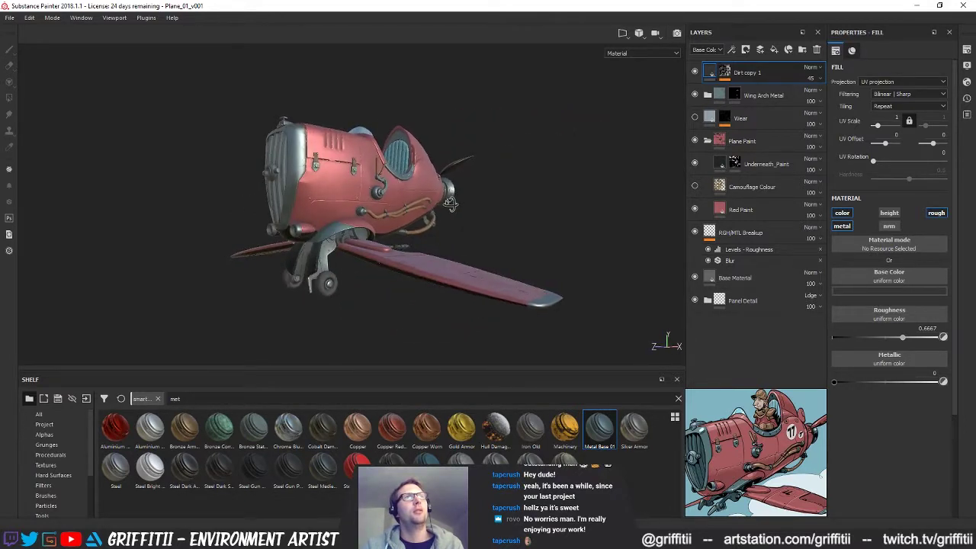
alt+middle_drag(394, 205, 381, 223)
alt+drag(381, 223, 364, 209)
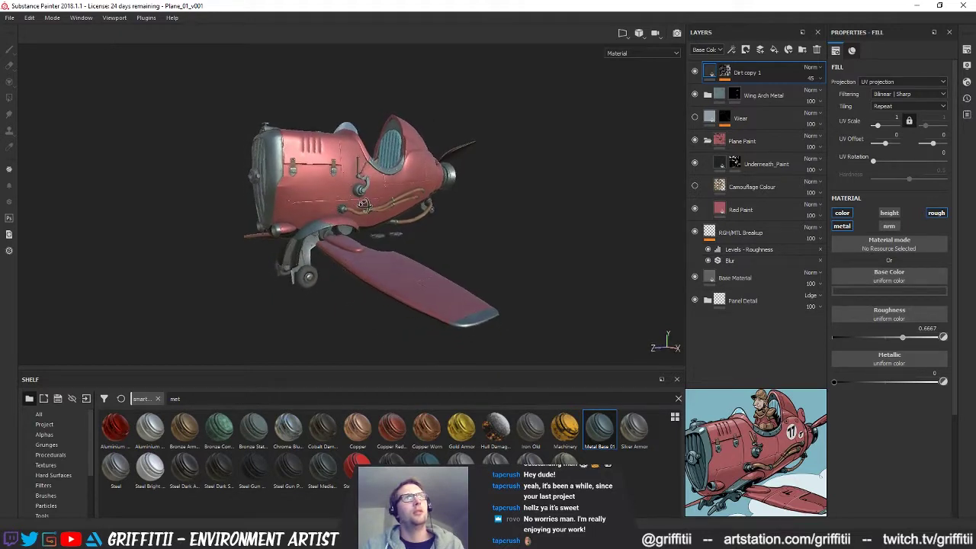
alt+right_drag(364, 209, 439, 216)
alt+drag(439, 216, 496, 244)
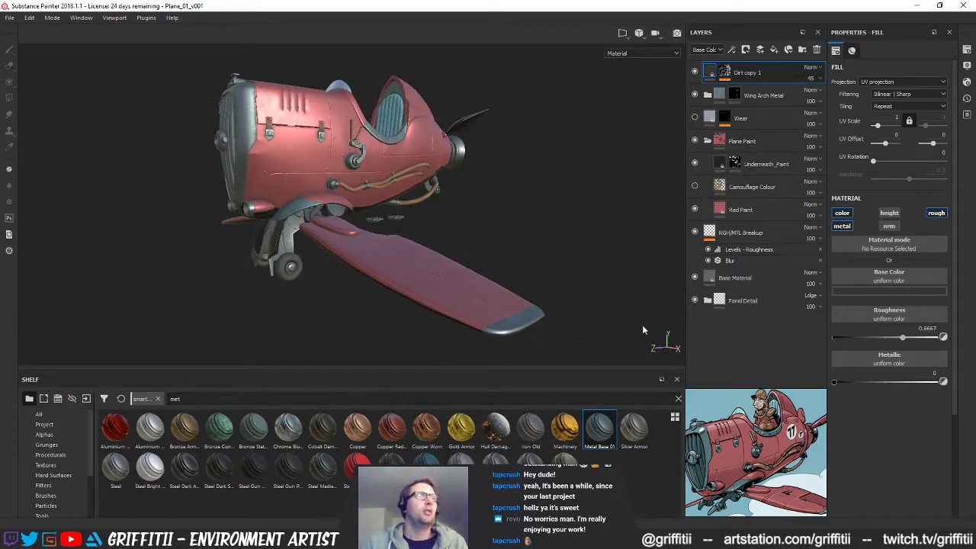
alt+middle_drag(362, 275, 434, 209)
alt+drag(434, 209, 460, 262)
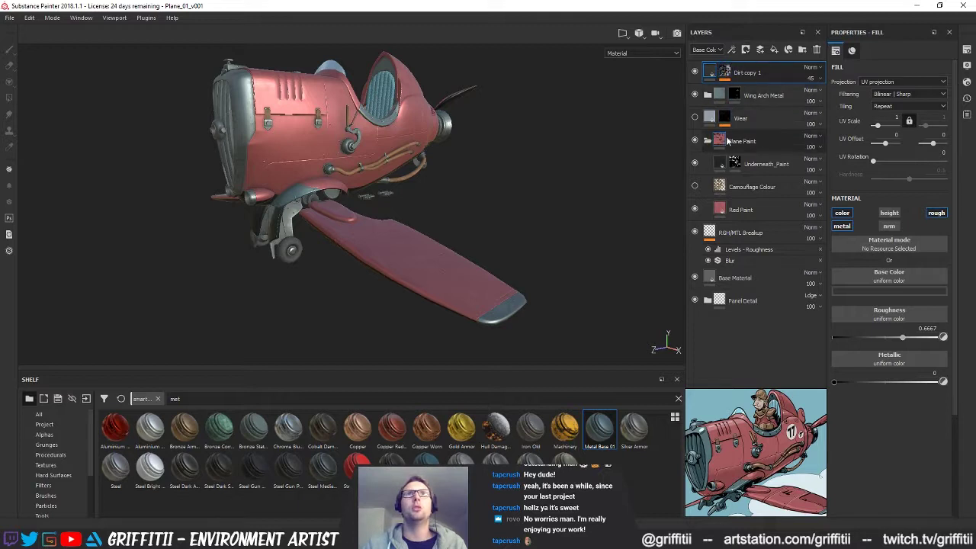
Collapse the Plane Paint folder and add a new paint layer between it and the Wear layer
click(710, 118)
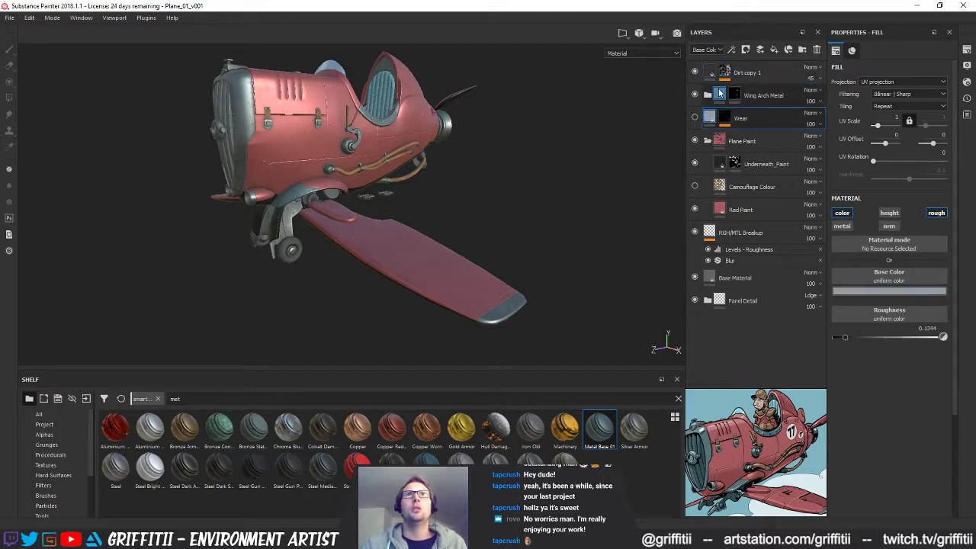
click(708, 143)
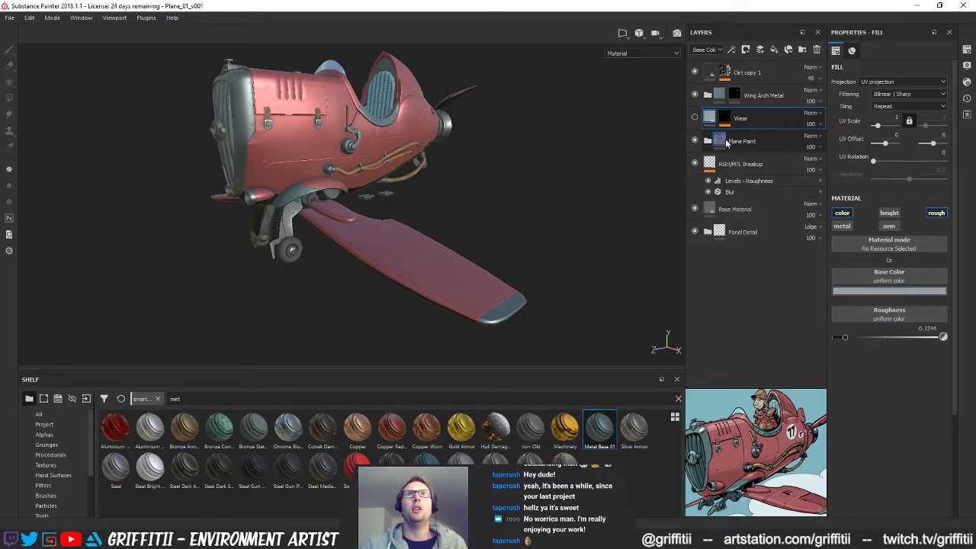
click(758, 52)
drag(710, 118, 713, 152)
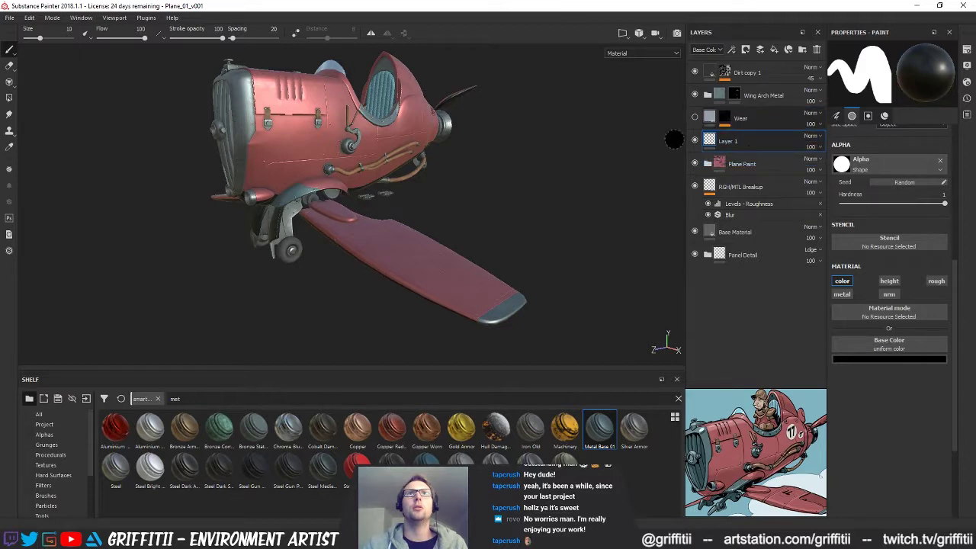
Browse the shelf's alphas and load the Triangle Rounded alpha into the brush
click(44, 434)
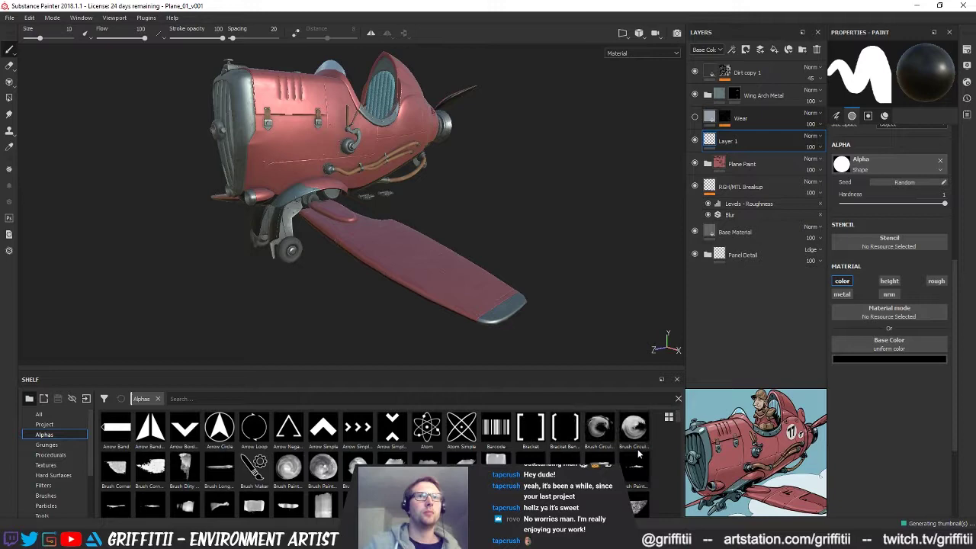
scroll(677, 418, down, 5)
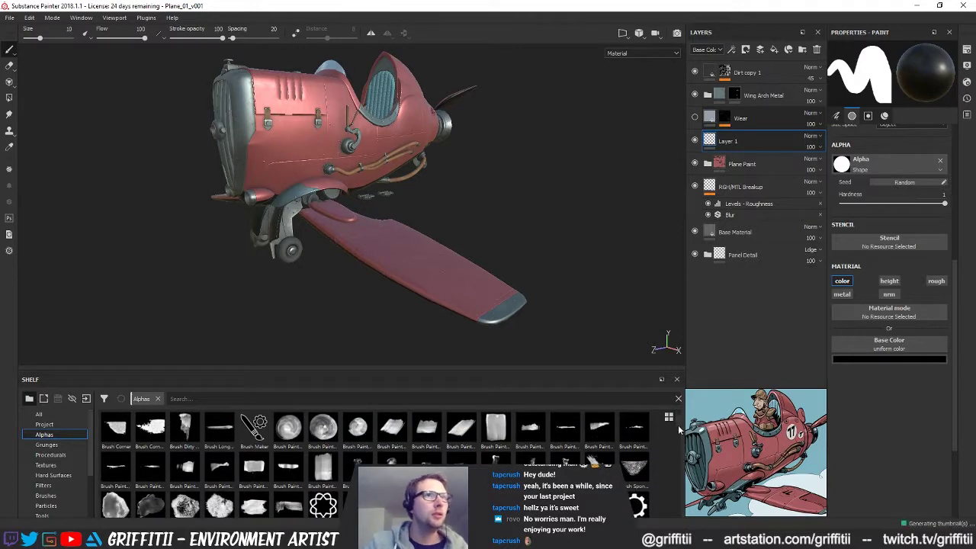
scroll(681, 437, down, 4)
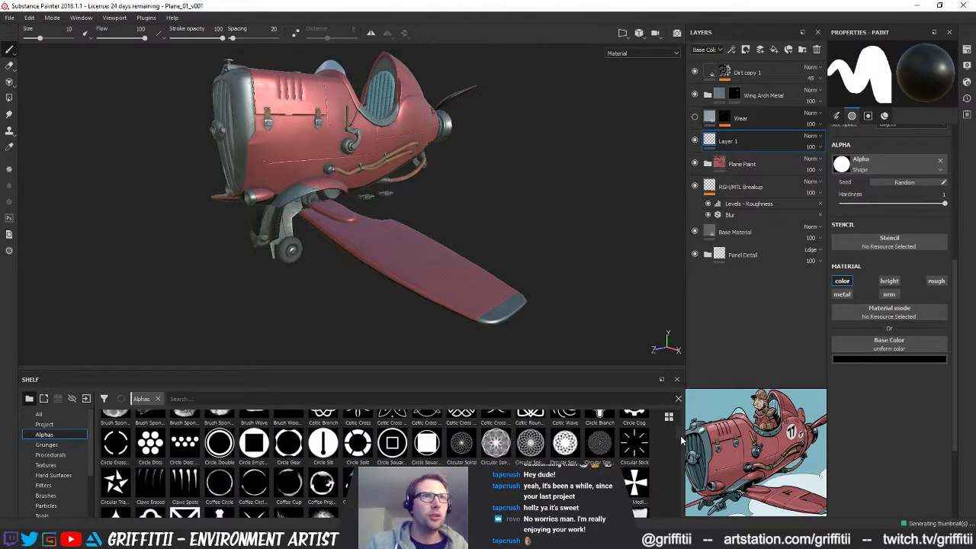
scroll(683, 449, down, 6)
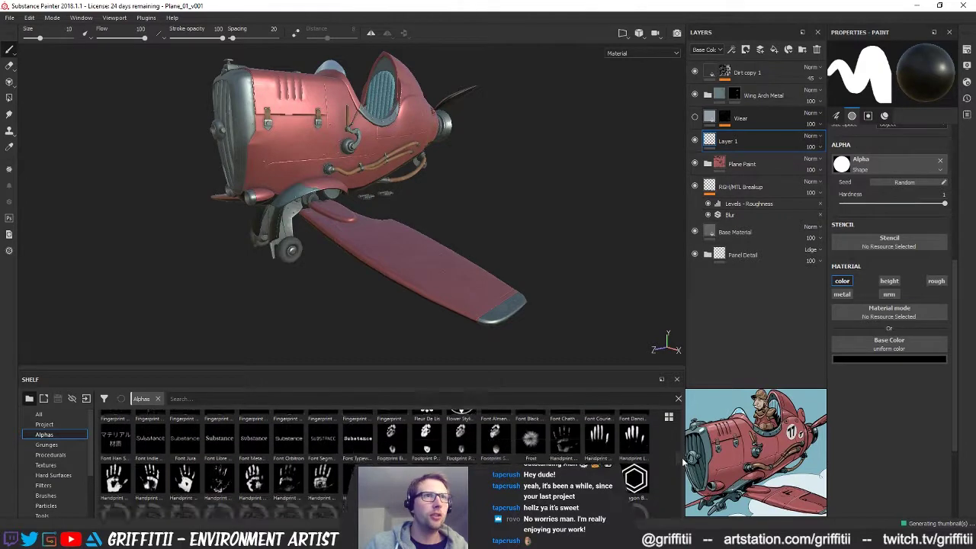
scroll(684, 470, down, 6)
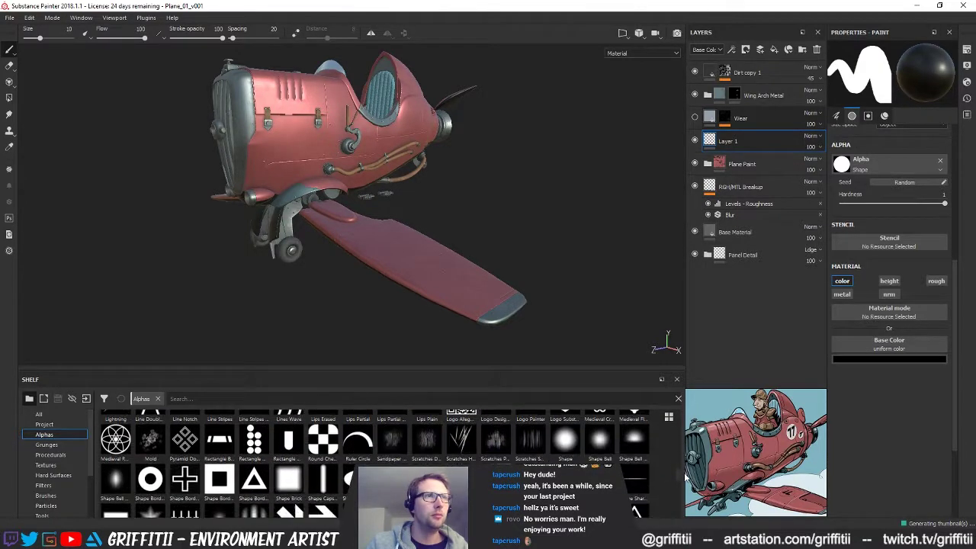
scroll(685, 492, down, 6)
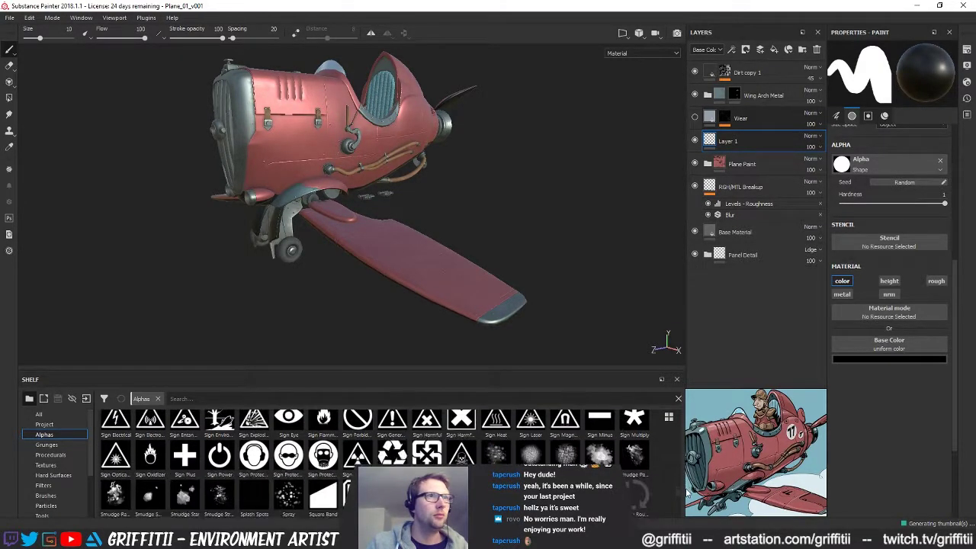
scroll(684, 500, down, 4)
scroll(685, 495, up, 6)
scroll(684, 501, down, 5)
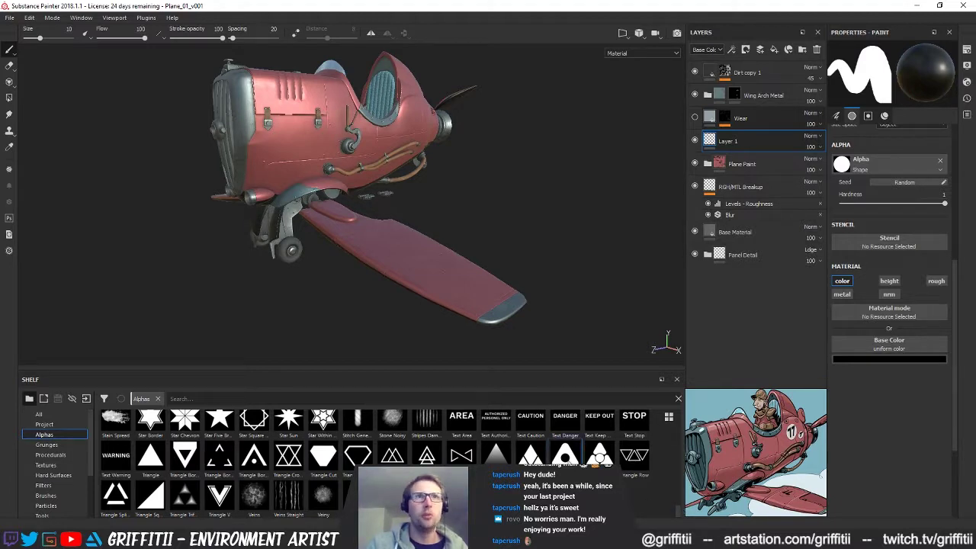
click(565, 456)
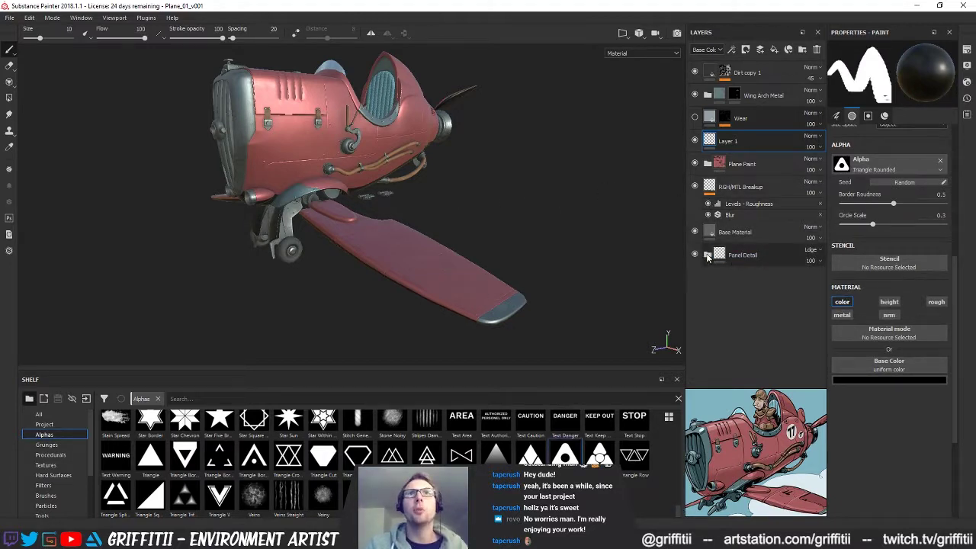
Expand the Panel Detail folder and add a new paint layer between the Body Detail and Rivets layers
click(708, 256)
click(735, 314)
click(760, 52)
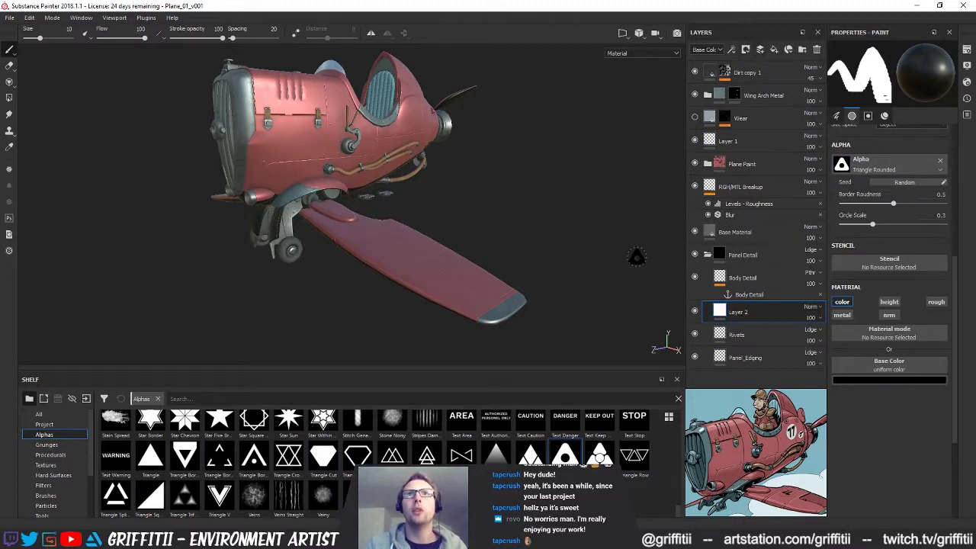
click(814, 308)
click(719, 310)
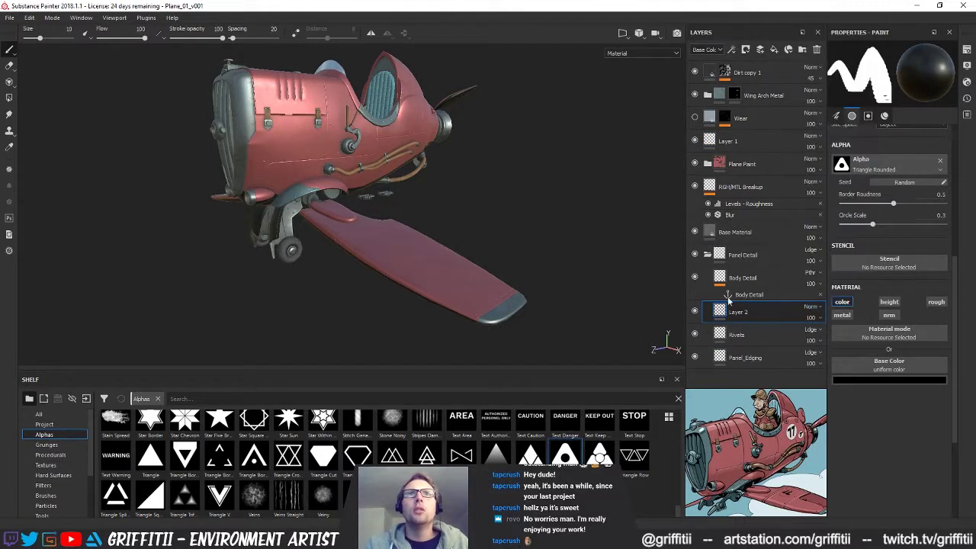
Limit the brush to the height and normal channels and set its height to -0.05
click(889, 315)
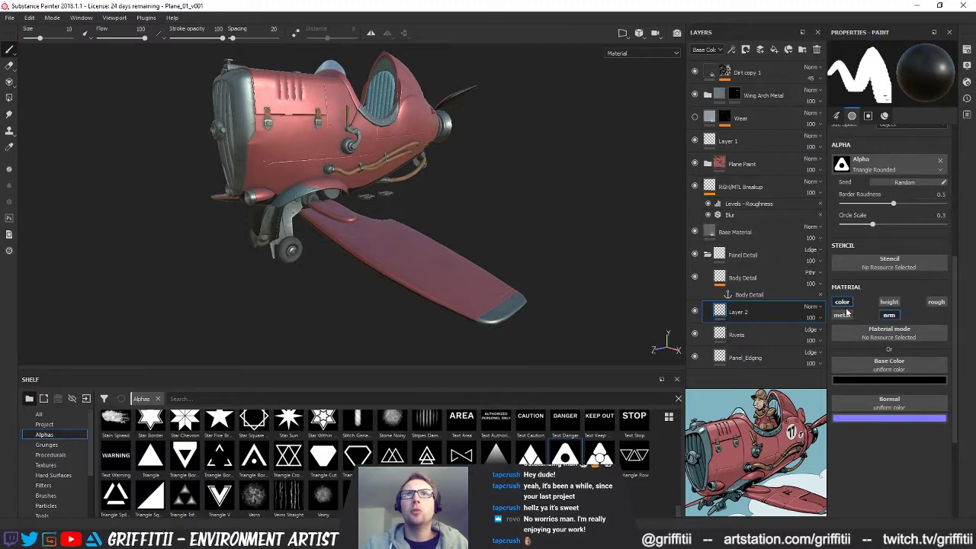
click(889, 302)
click(842, 302)
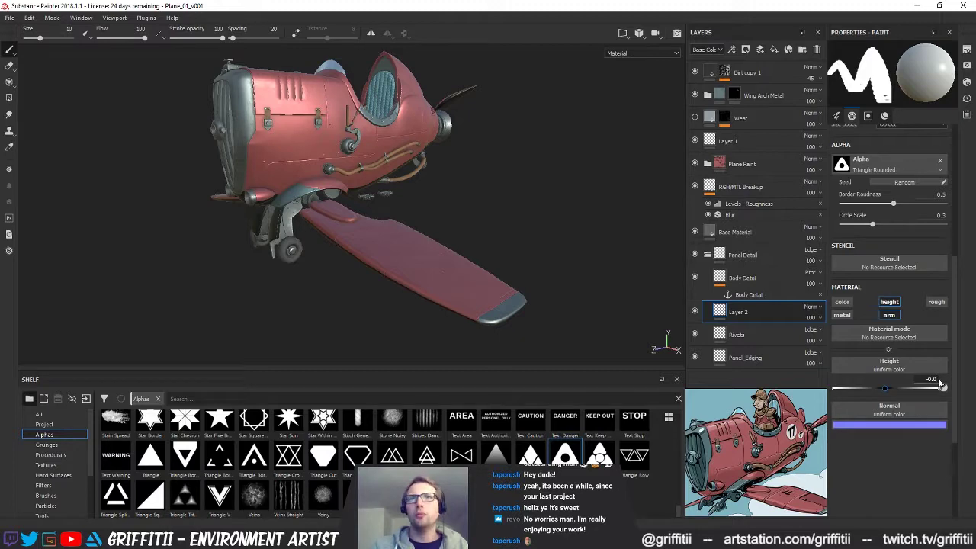
Set the brush spacing to 400 and its angle to 352 for stamping on the body behind the cockpit
alt+drag(431, 192, 381, 263)
alt+middle_drag(519, 267, 309, 288)
alt+right_drag(309, 287, 366, 276)
mouse_move(366, 276)
alt+mouse_down()
mouse_move(335, 253)
mouse_move(261, 246)
alt+mouse_up()
alt+middle_drag(261, 246, 348, 253)
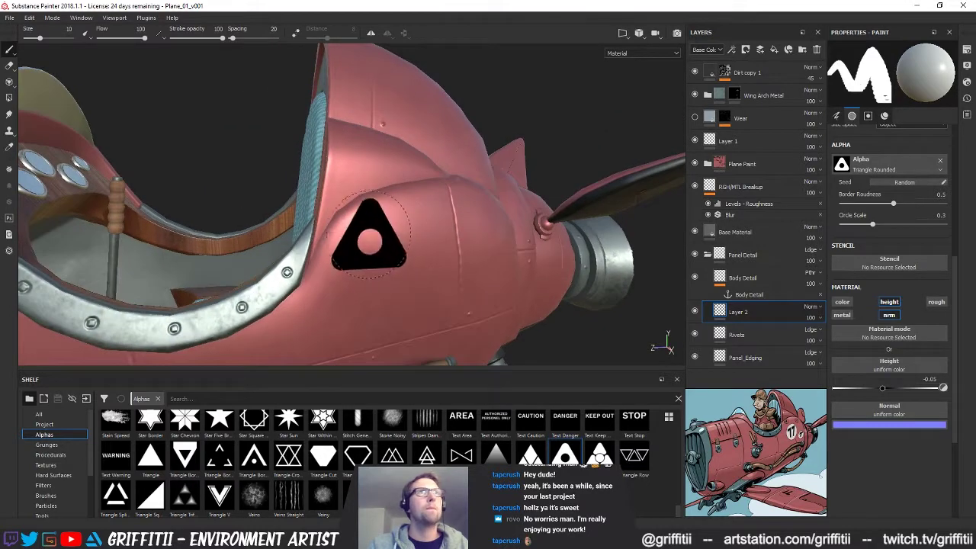
alt+drag(373, 230, 391, 251)
right_click(467, 256)
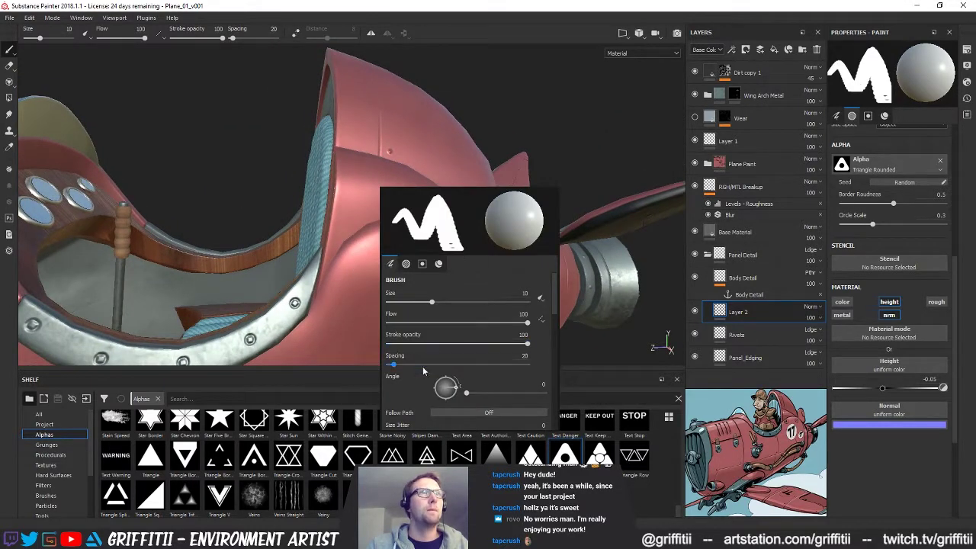
mouse_move(456, 389)
mouse_down()
mouse_move(456, 381)
mouse_move(457, 391)
mouse_up()
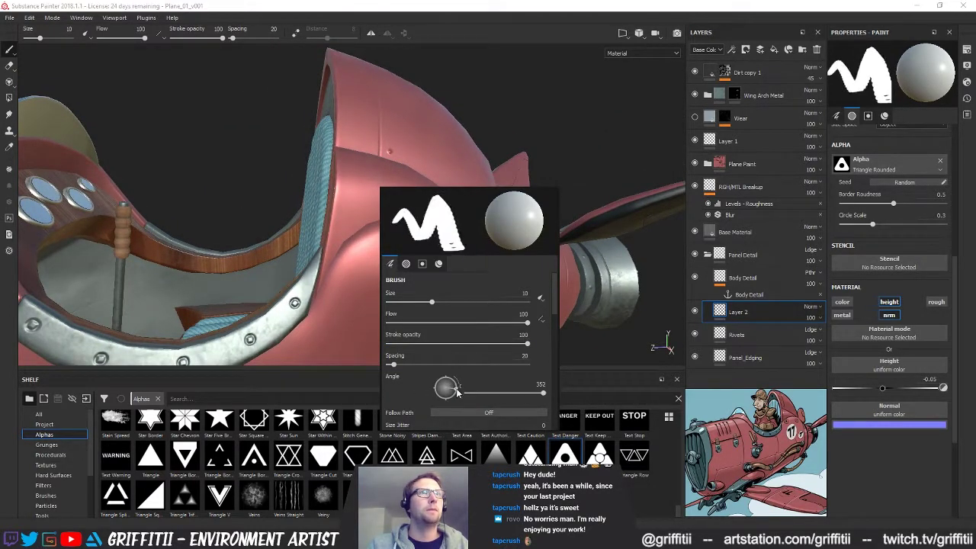
drag(404, 365, 583, 362)
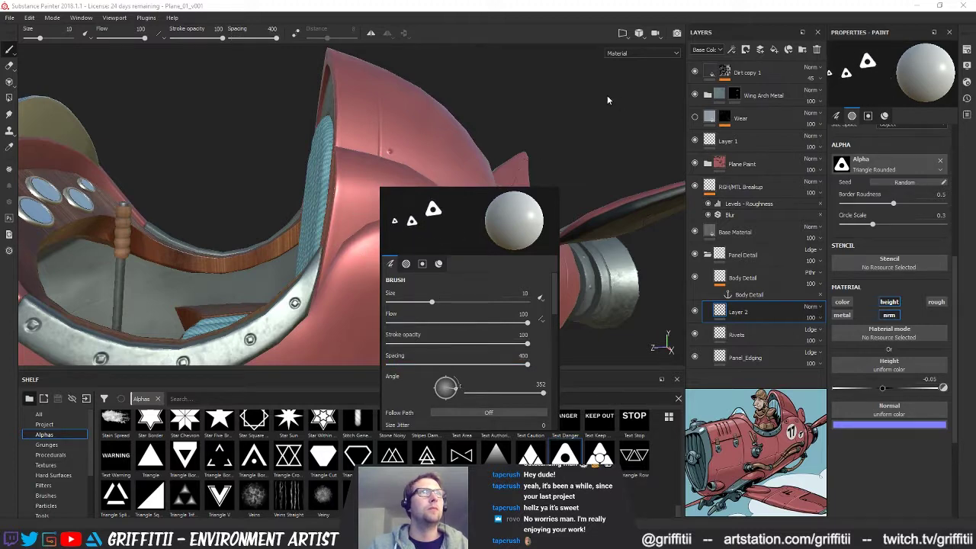
Reduce the brush size to 4.36 and set its angle to 17 to suit the surface behind the cockpit
mouse_move(562, 196)
alt+mouse_down()
mouse_move(385, 234)
mouse_move(418, 238)
alt+mouse_up()
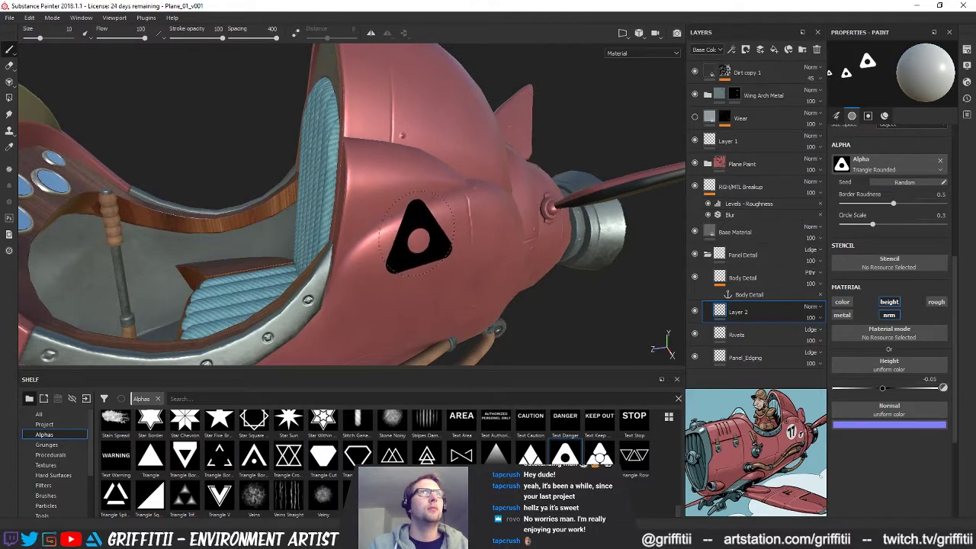
alt+drag(400, 253, 397, 247)
mouse_move(397, 247)
ctrl+right_down()
mouse_move(369, 247)
mouse_move(409, 233)
ctrl+right_up()
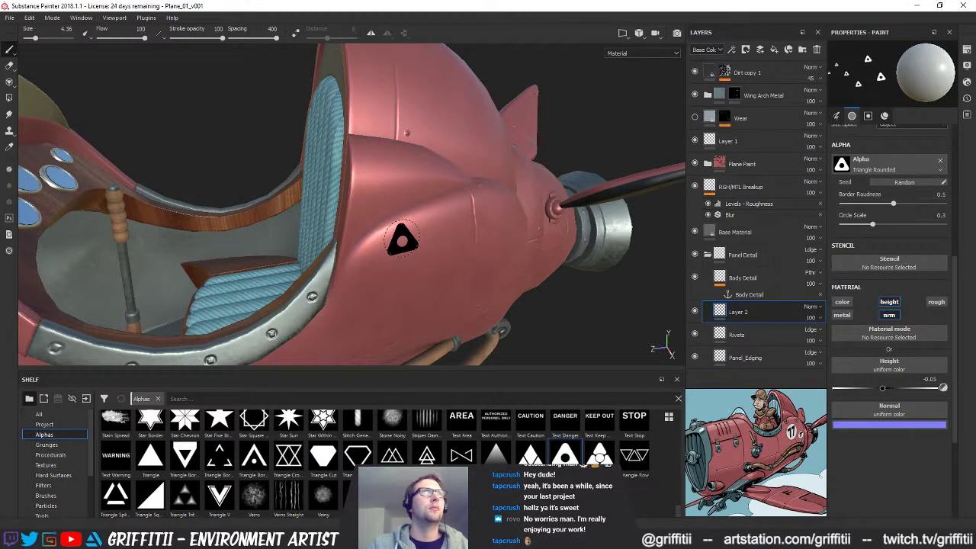
key(ctrl+alt)
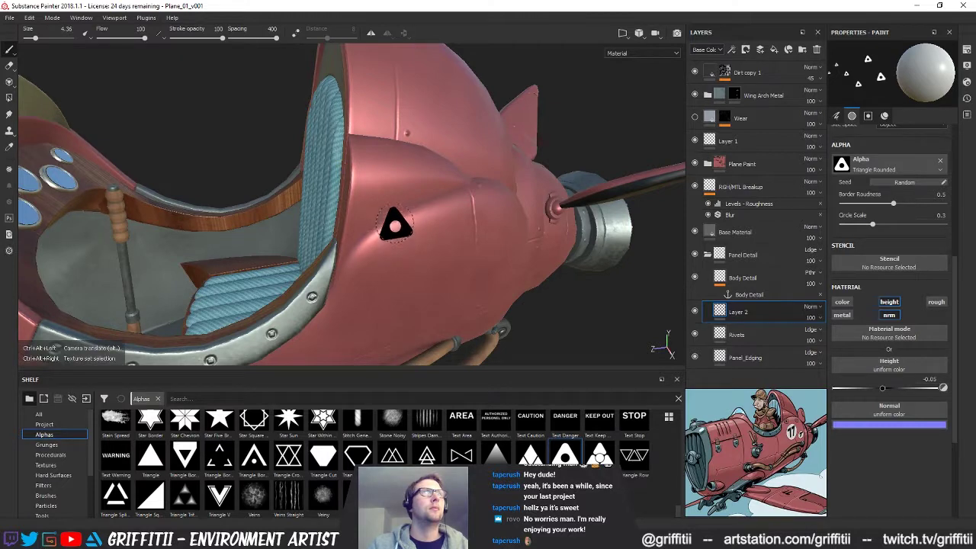
scroll(861, 185, up, 2)
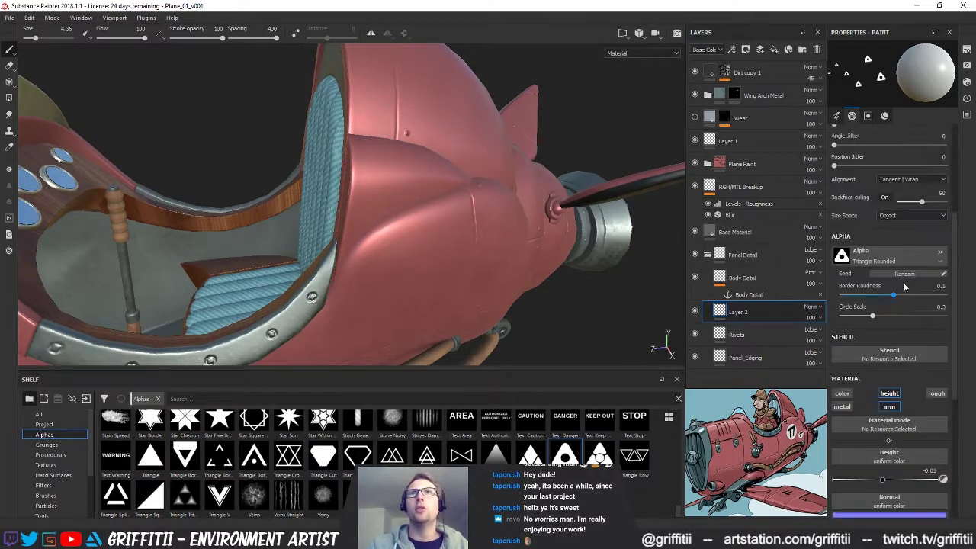
scroll(863, 222, up, 2)
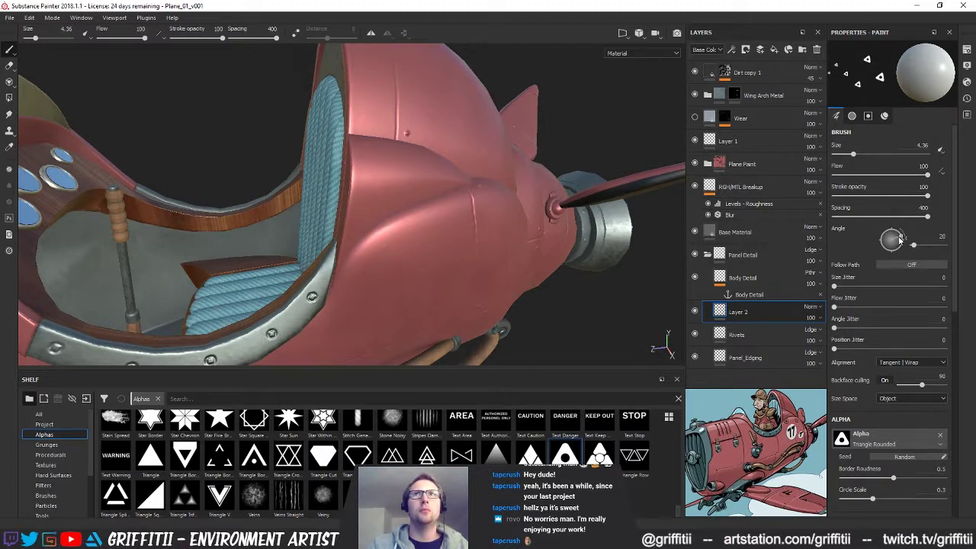
alt+drag(371, 250, 368, 248)
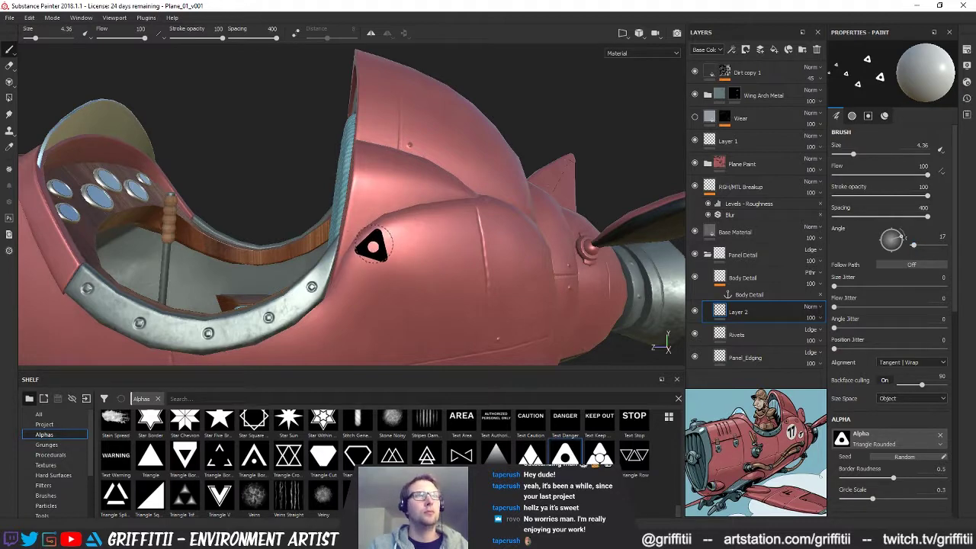
Turn on symmetry so that strokes are mirrored across both sides of the plane
mouse_move(387, 248)
alt+mouse_down()
mouse_move(418, 234)
mouse_move(467, 244)
alt+mouse_up()
alt+right_drag(467, 245, 260, 245)
mouse_move(447, 263)
alt+mouse_down()
mouse_move(454, 221)
mouse_move(458, 243)
mouse_move(665, 262)
mouse_move(410, 230)
alt+mouse_up()
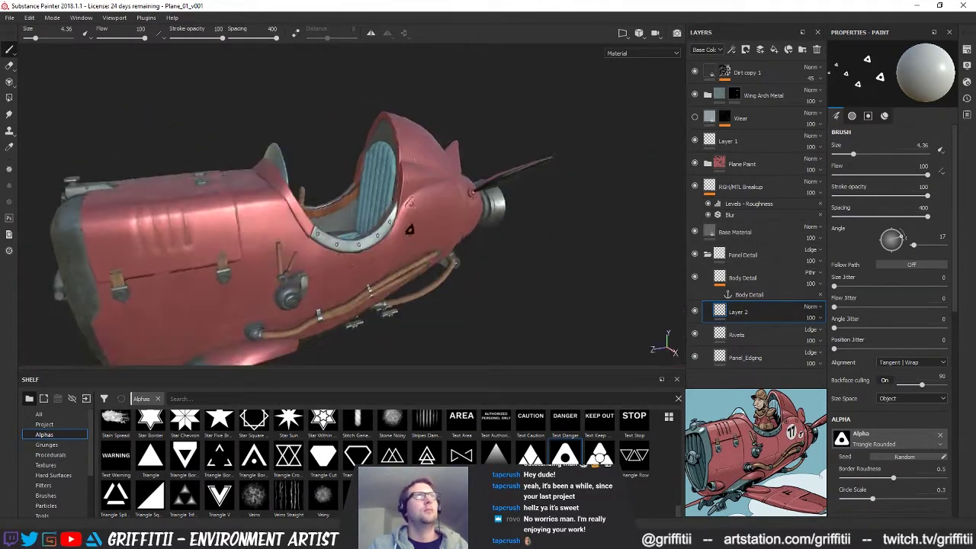
click(370, 33)
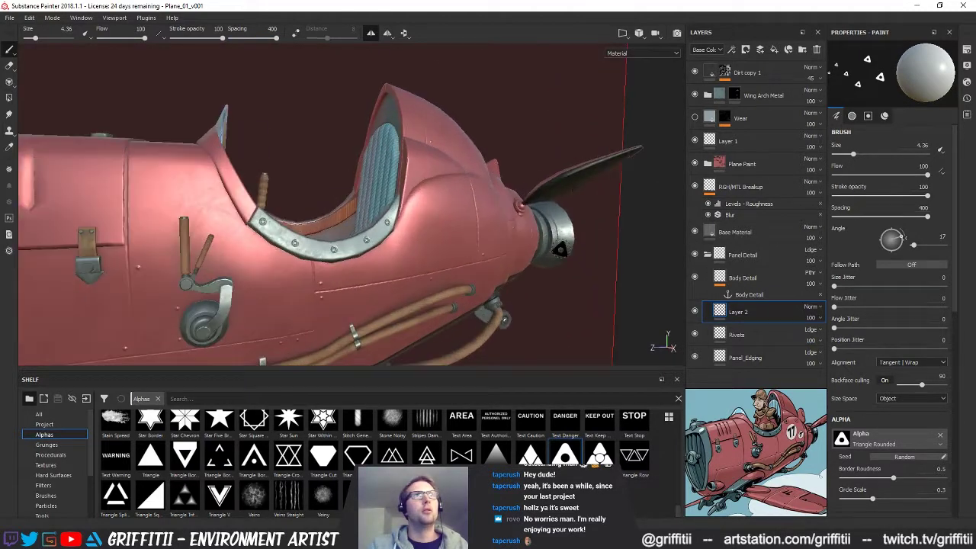
Set the brush height to -0.015 and try stamping the triangle on the body behind the cockpit
scroll(876, 450, down, 3)
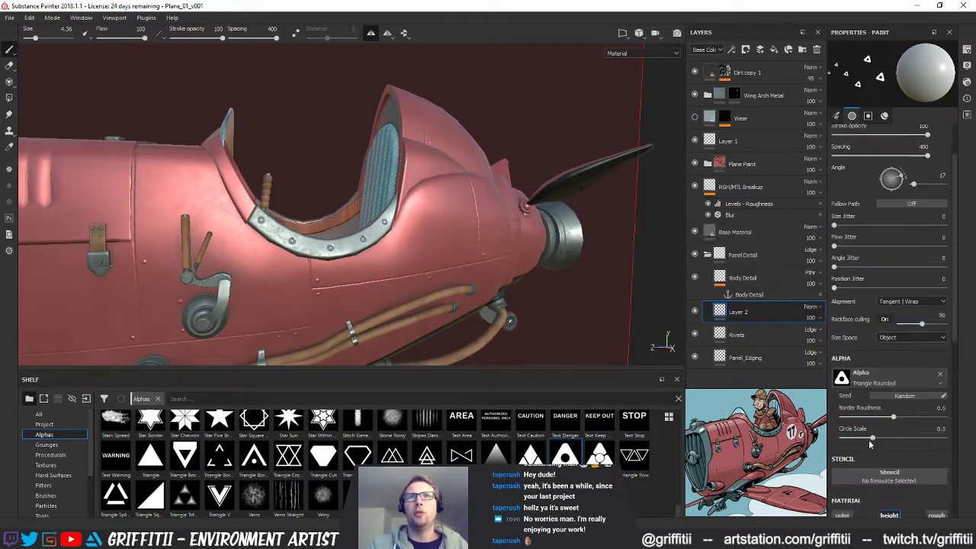
click(890, 455)
scroll(913, 401, down, 3)
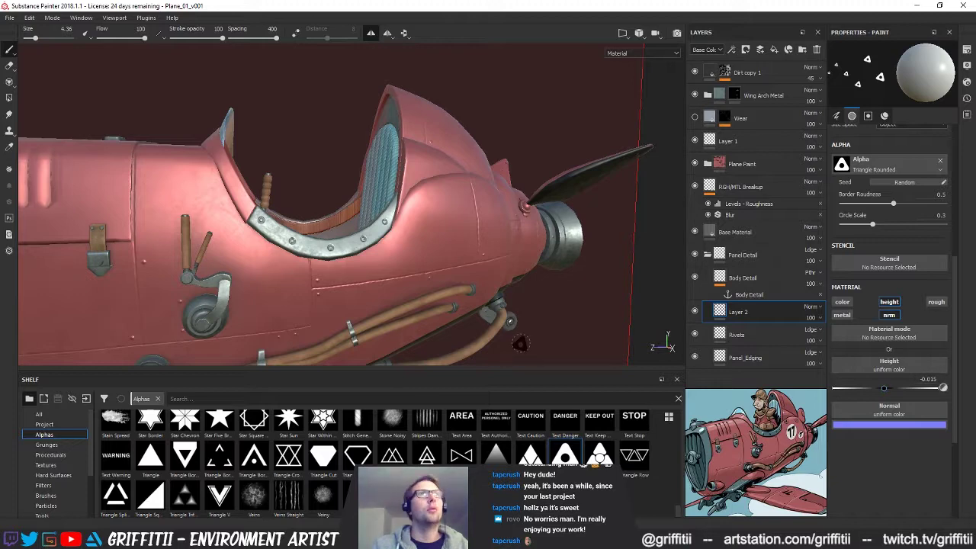
alt+drag(499, 272, 448, 218)
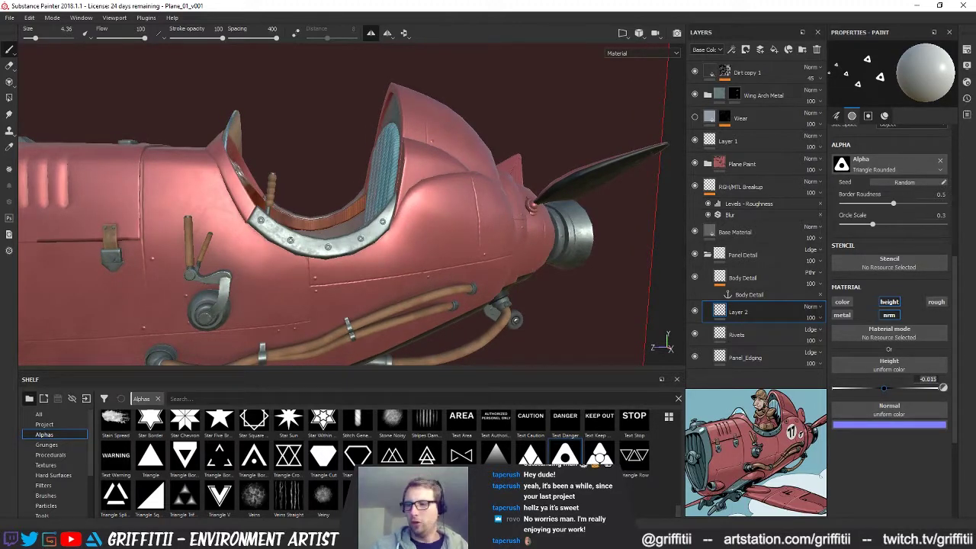
click(434, 199)
Set the brush height to -0.035 and reduce the brush size to 3.56
alt+drag(526, 292, 407, 253)
alt+right_drag(407, 252, 637, 251)
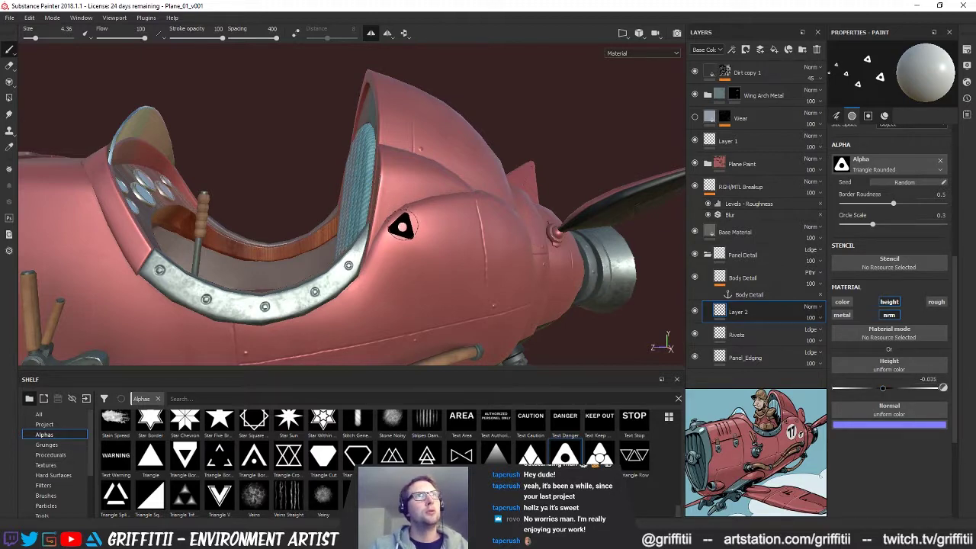
mouse_move(404, 226)
alt+mouse_down()
mouse_move(358, 260)
mouse_move(440, 263)
mouse_move(416, 253)
mouse_move(313, 259)
mouse_move(431, 340)
mouse_move(430, 229)
mouse_move(410, 259)
mouse_move(467, 225)
mouse_move(474, 201)
alt+mouse_up()
alt+right_drag(474, 200, 552, 203)
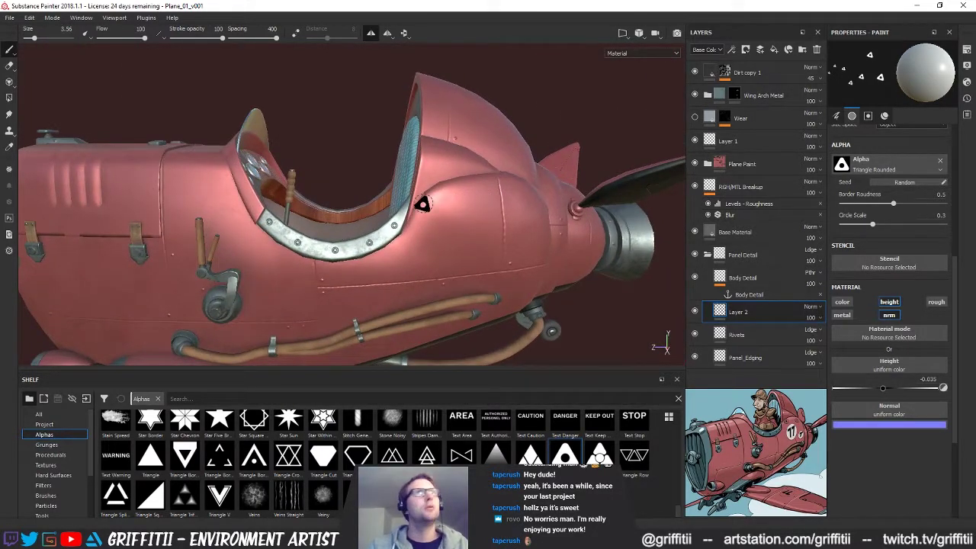
Try stamping the triangle behind the cockpit with a smaller brush of size 2.85
alt+drag(485, 270, 445, 272)
alt+right_drag(444, 272, 475, 256)
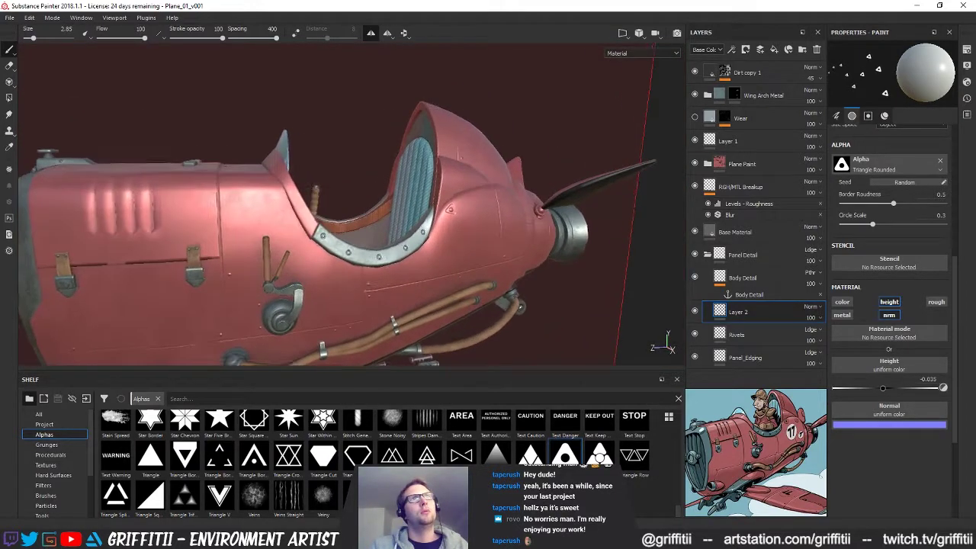
click(451, 211)
Undo the small triangle and stamp it again behind the cockpit with brush size 4.37 and angle 18
alt+drag(452, 211, 416, 238)
alt+right_drag(415, 238, 437, 240)
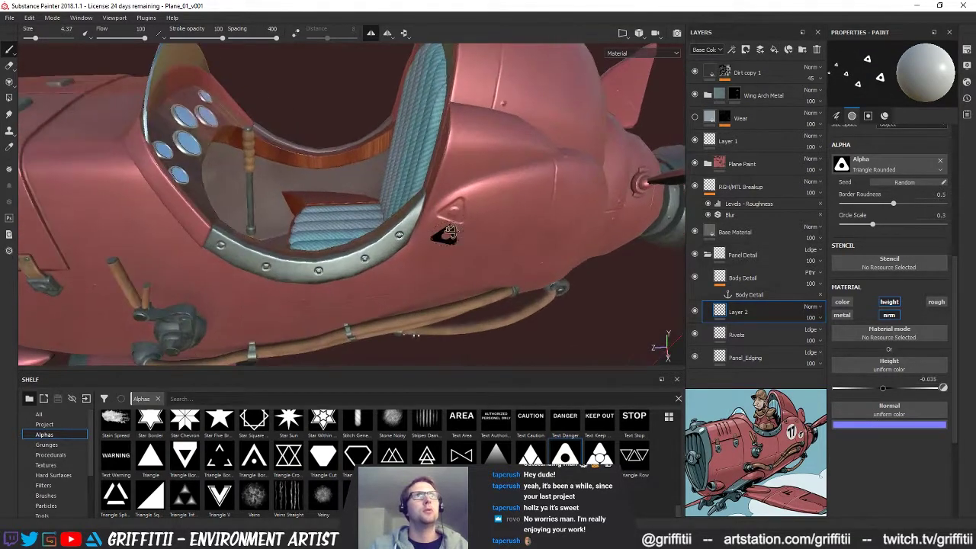
alt+drag(437, 239, 452, 204)
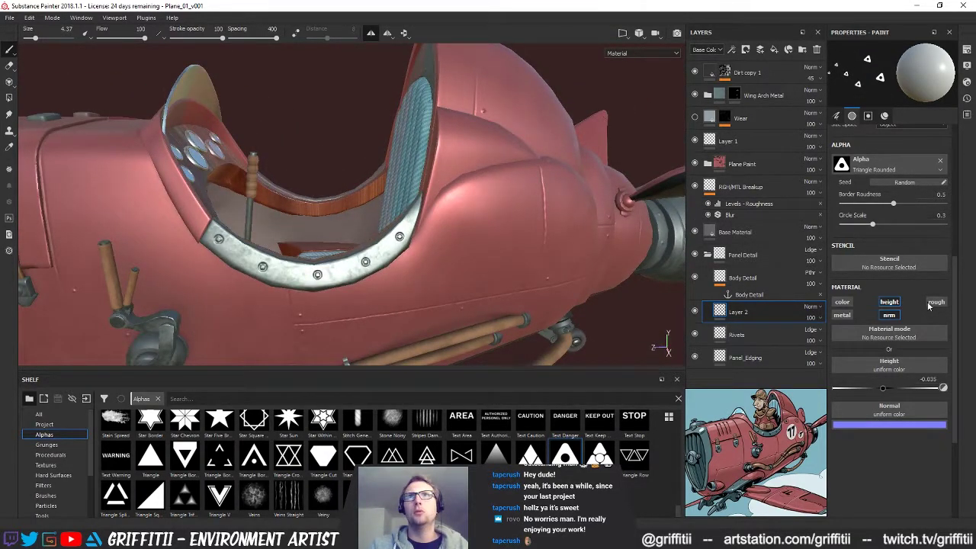
scroll(931, 284, up, 5)
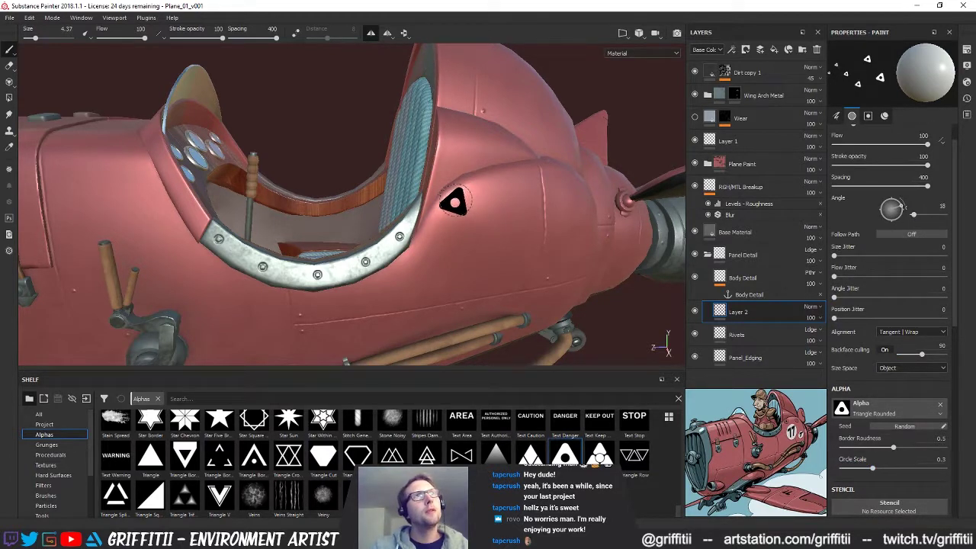
alt+drag(454, 202, 408, 258)
alt+right_drag(408, 258, 735, 297)
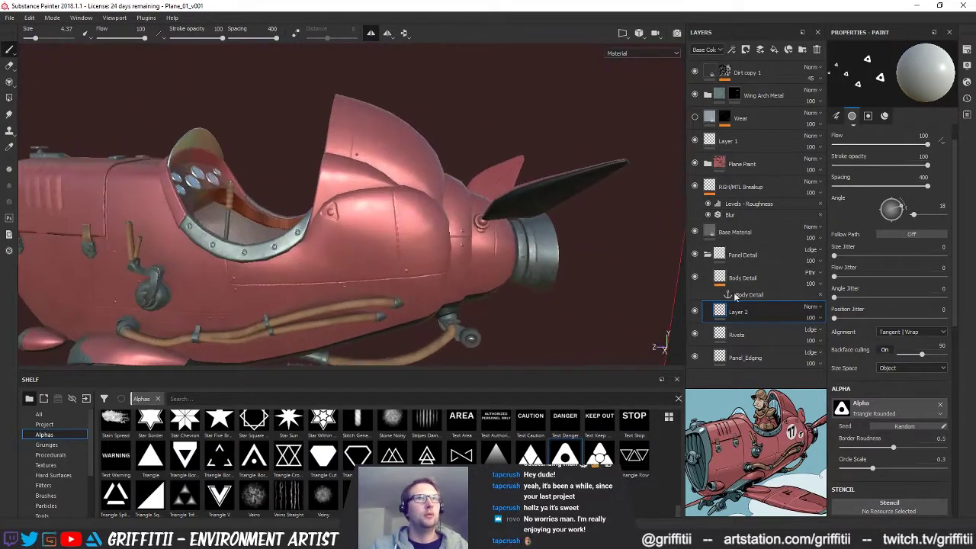
Load the Shape Circle Squeeze alpha and stamp an oval on the body panel aft of the triangle
scroll(672, 475, up, 3)
scroll(647, 474, down, 3)
scroll(647, 473, up, 3)
scroll(374, 458, down, 3)
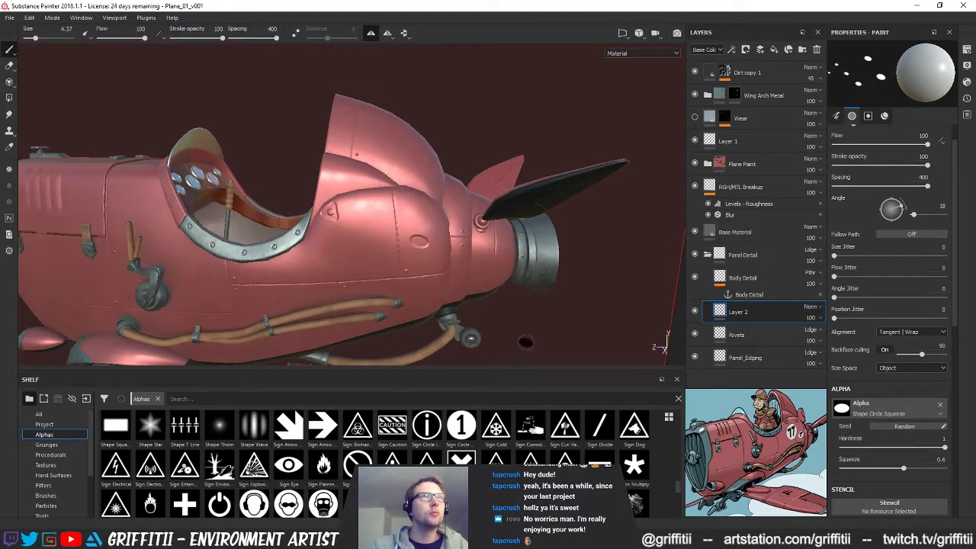
Examine the rear fuselage panels behind the cockpit and the wing surface for places to add stamped details
scroll(509, 293, up, 8)
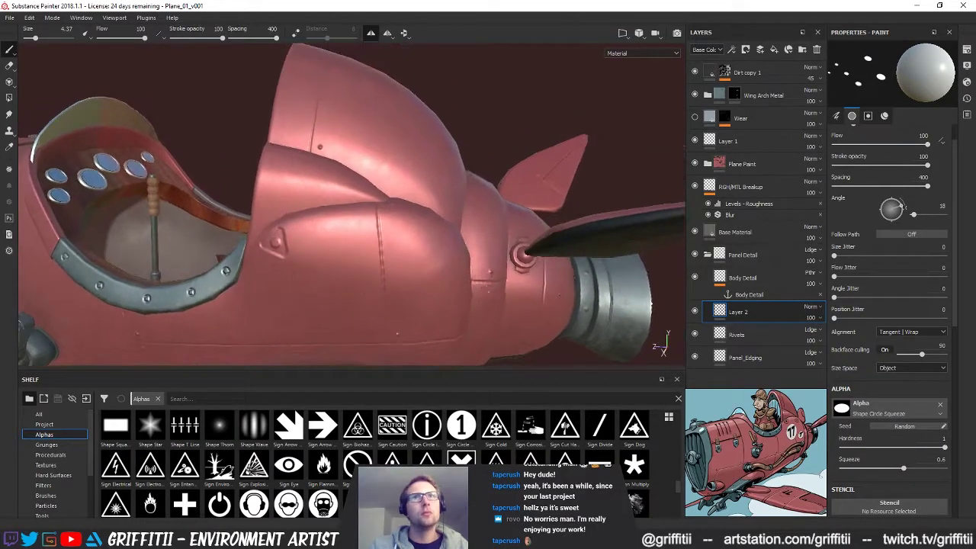
alt+drag(530, 240, 410, 227)
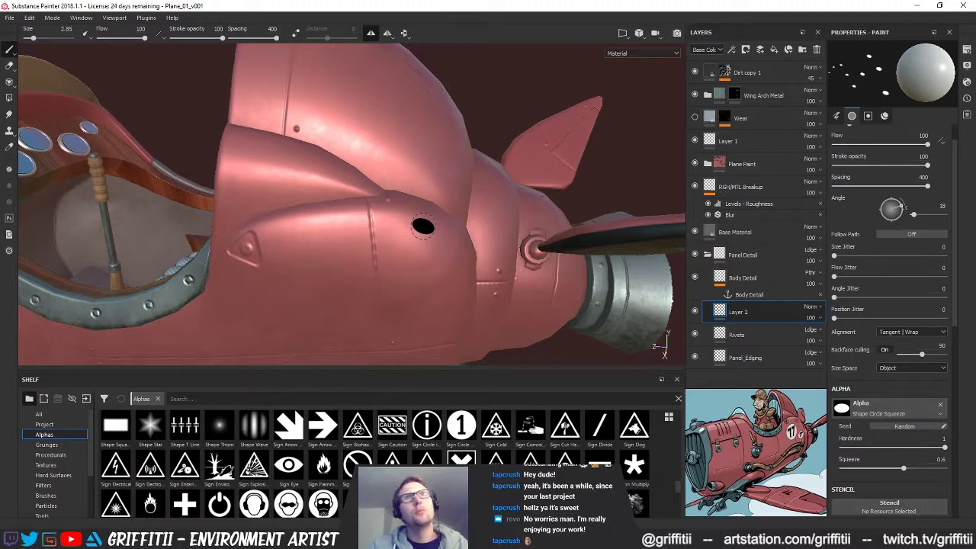
alt+drag(479, 286, 402, 265)
scroll(465, 251, down, 3)
scroll(412, 263, down, 3)
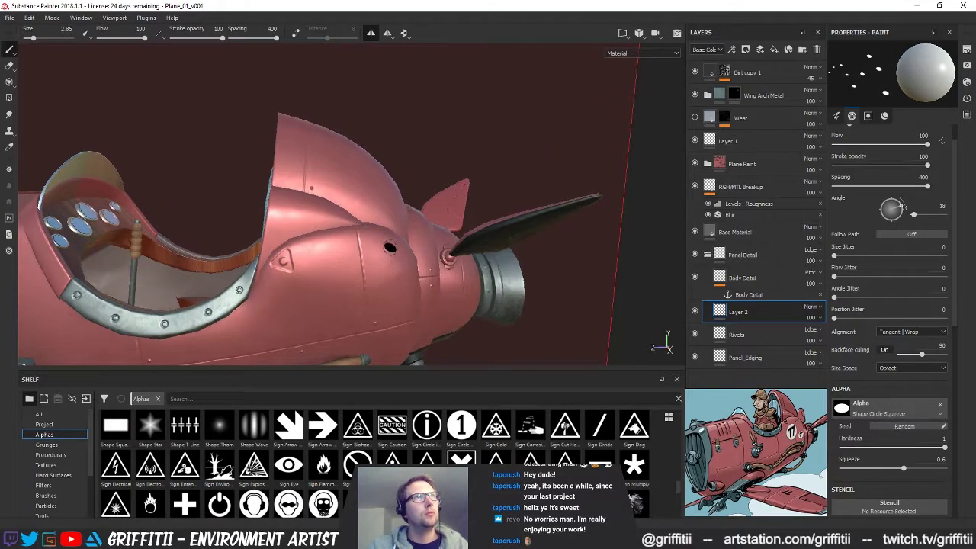
alt+drag(436, 296, 398, 244)
alt+middle_drag(398, 244, 398, 196)
alt+drag(398, 196, 365, 314)
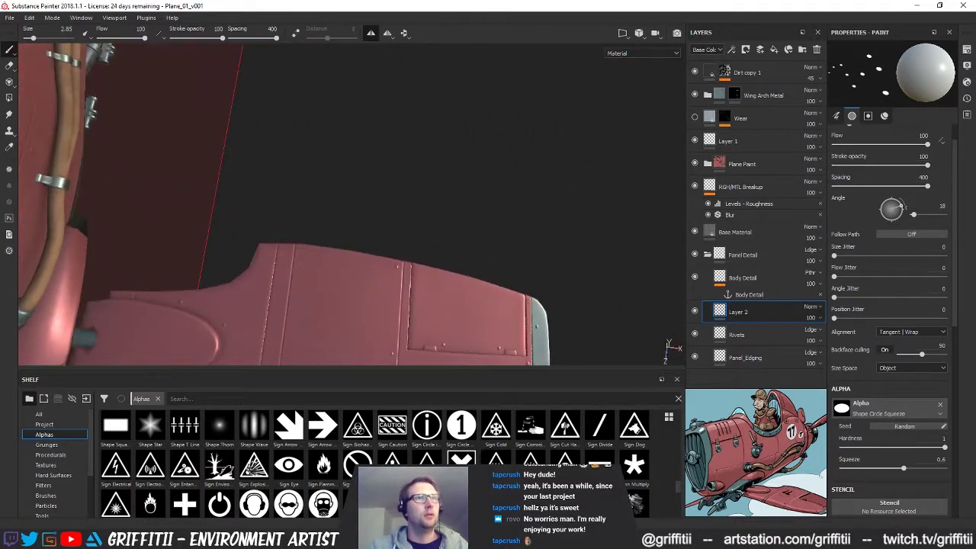
Load the Square Round Border alpha and set the brush angle to 10 for the wing panel
scroll(347, 477, down, 5)
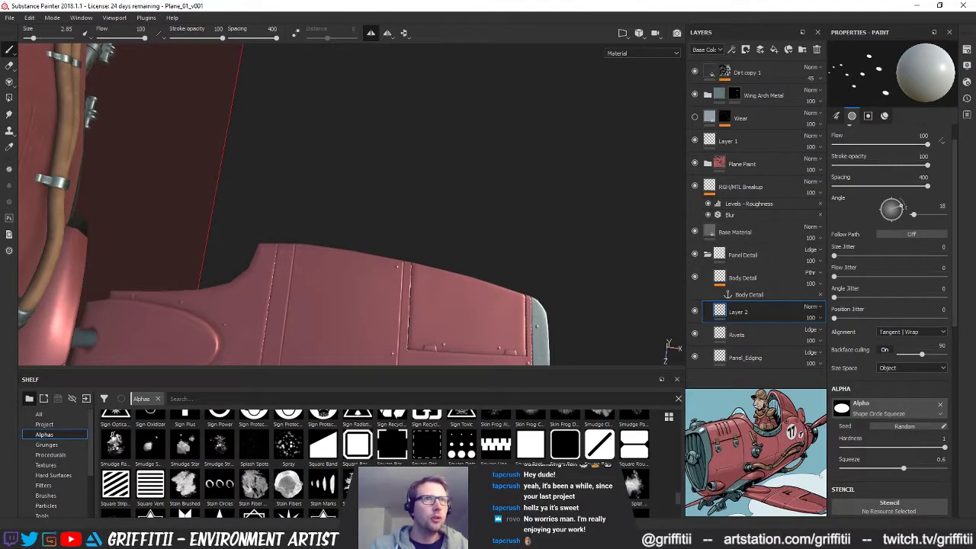
click(565, 445)
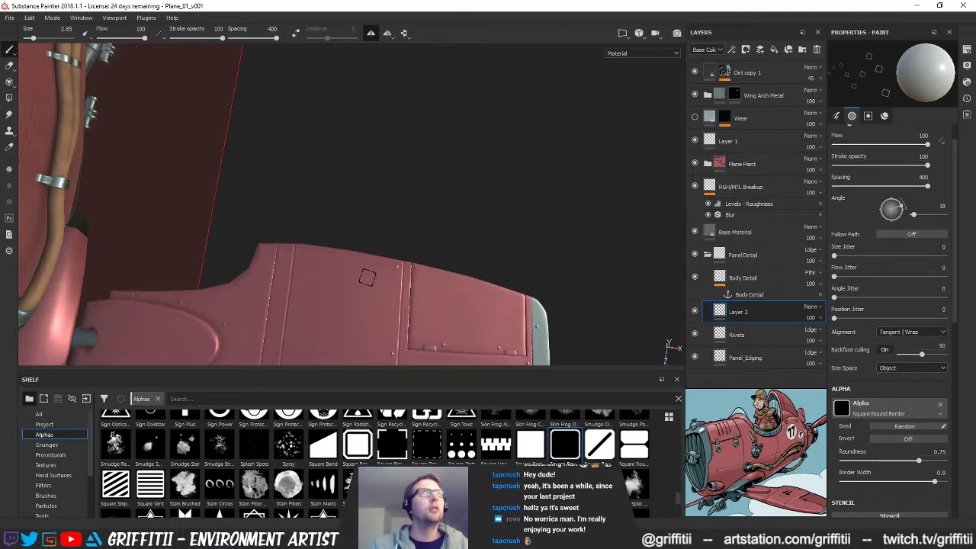
alt+middle_drag(367, 278, 371, 291)
drag(914, 218, 910, 216)
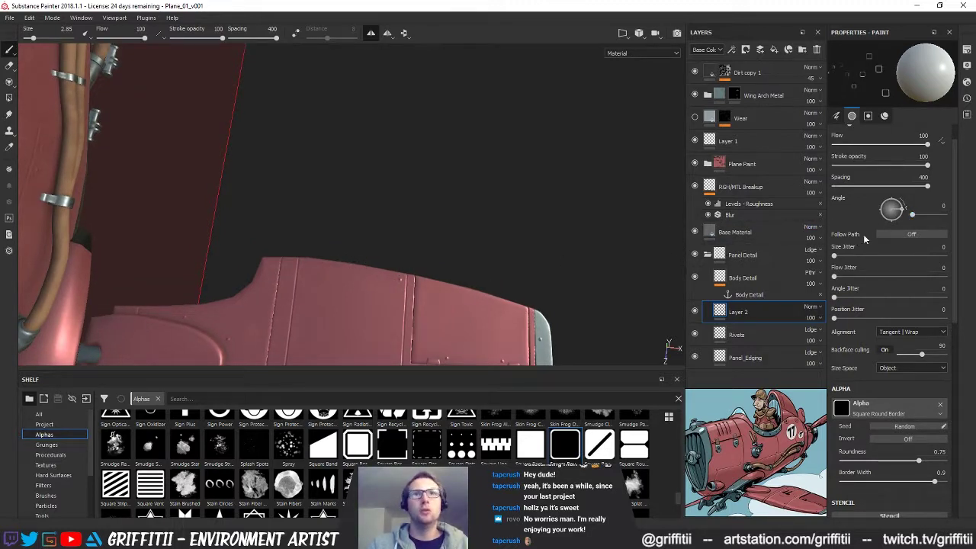
alt+drag(414, 261, 431, 278)
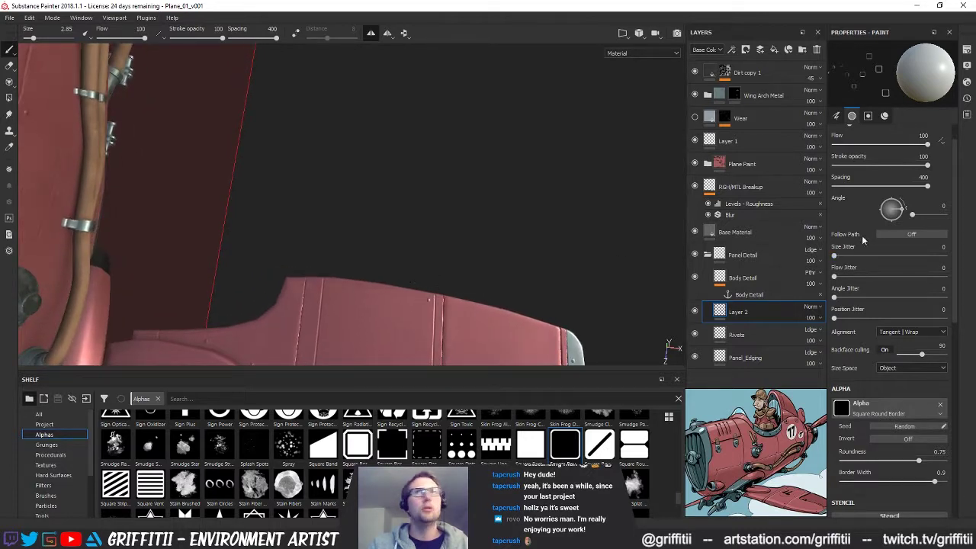
drag(916, 218, 917, 218)
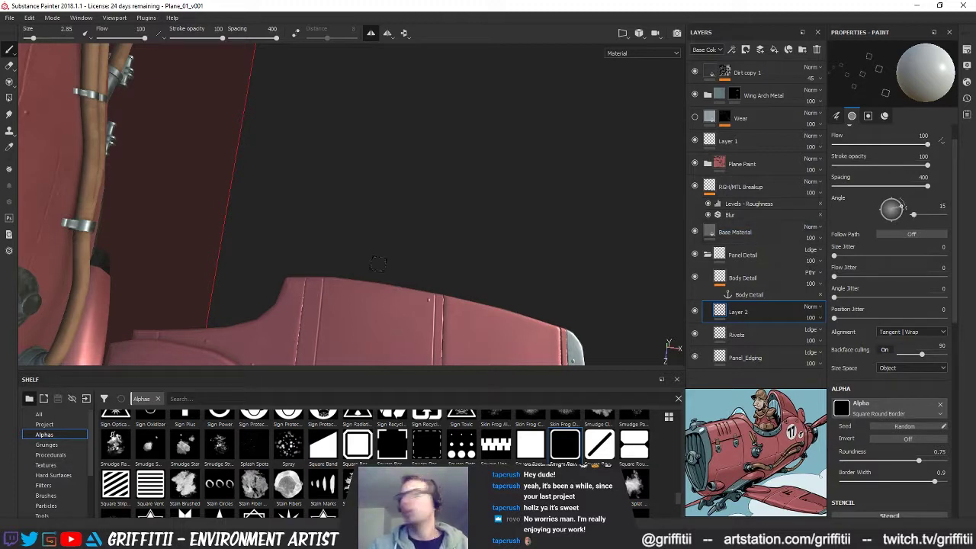
click(942, 206)
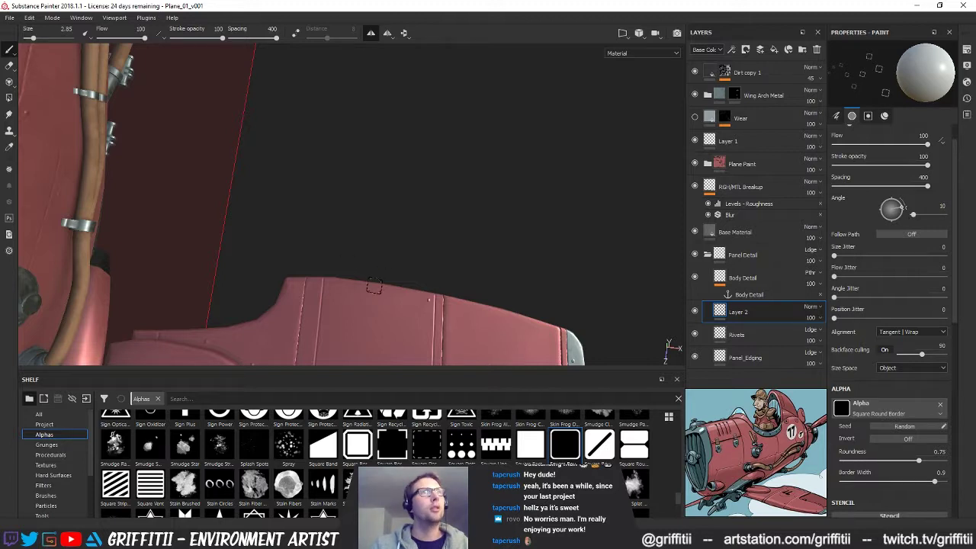
Resize the brush to 8.37 while fitting the rounded square outline over the wing panel
key(])
key(])
key(])
key(])
key(])
key(])
key(])
key(])
key(])
key(])
key(])
key(])
key(])
key(])
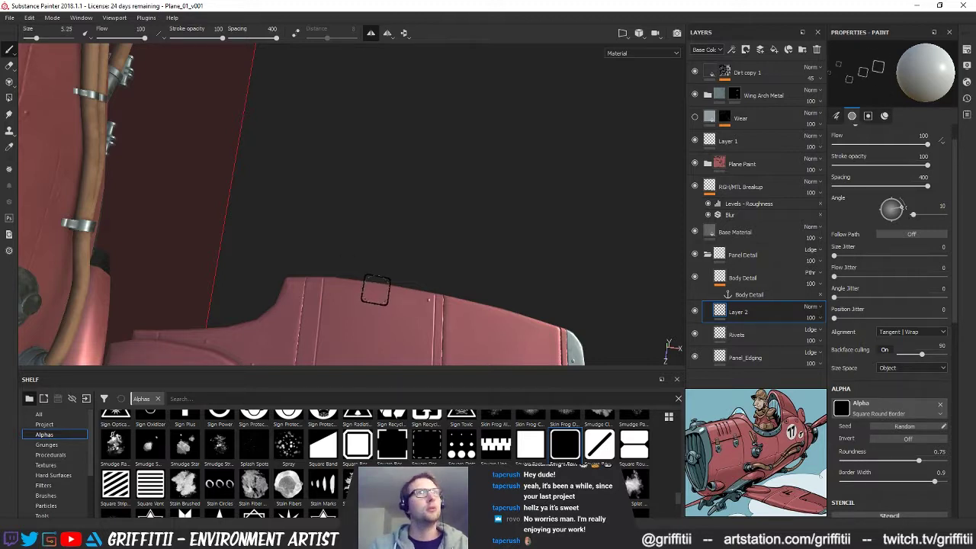
ctrl+right_drag(381, 272, 385, 259)
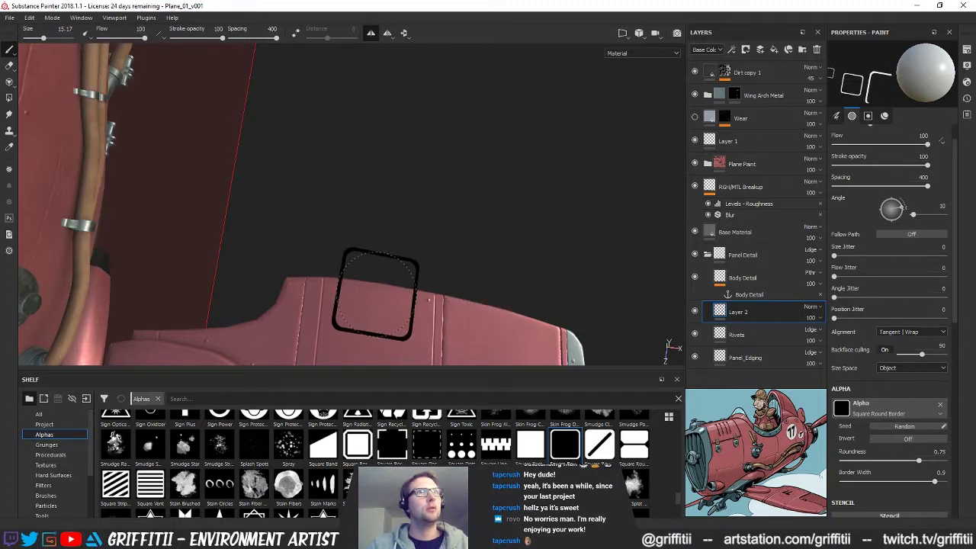
ctrl+right_drag(409, 287, 383, 290)
Browse the alphas for a circular outline and load Circle Double as the brush alpha
mouse_move(451, 285)
alt+mouse_down()
mouse_move(263, 183)
mouse_move(366, 224)
mouse_move(484, 193)
mouse_move(460, 220)
mouse_move(327, 240)
mouse_move(420, 276)
mouse_move(330, 287)
mouse_move(420, 282)
alt+mouse_up()
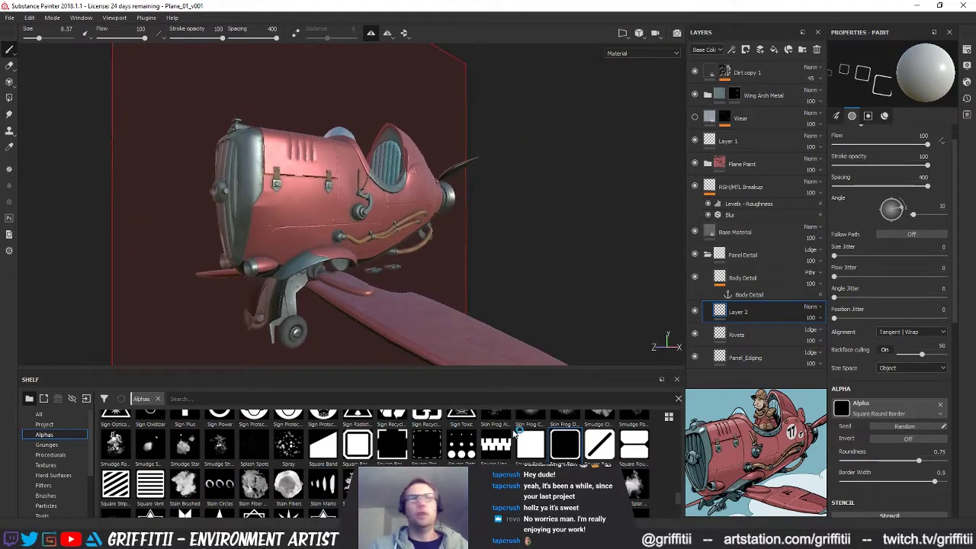
scroll(586, 462, up, 5)
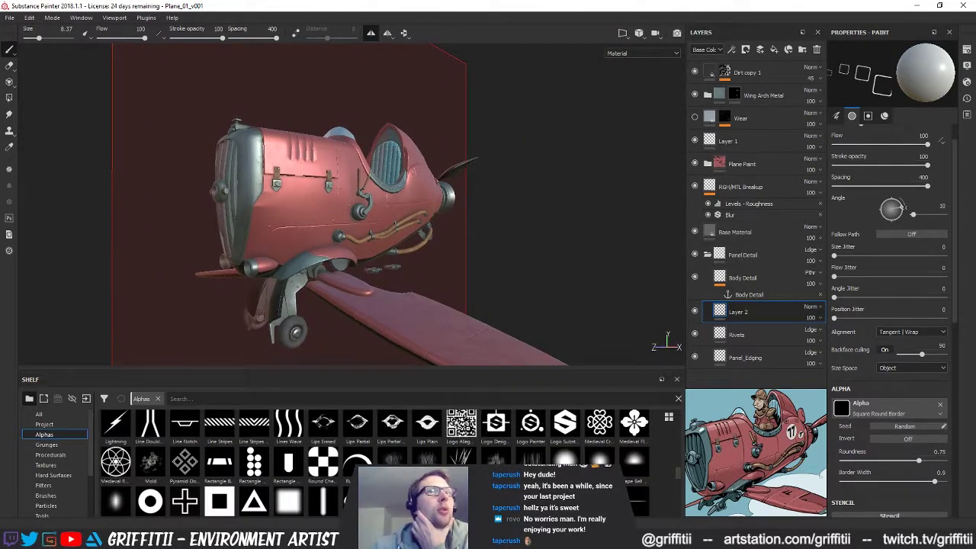
scroll(586, 462, up, 3)
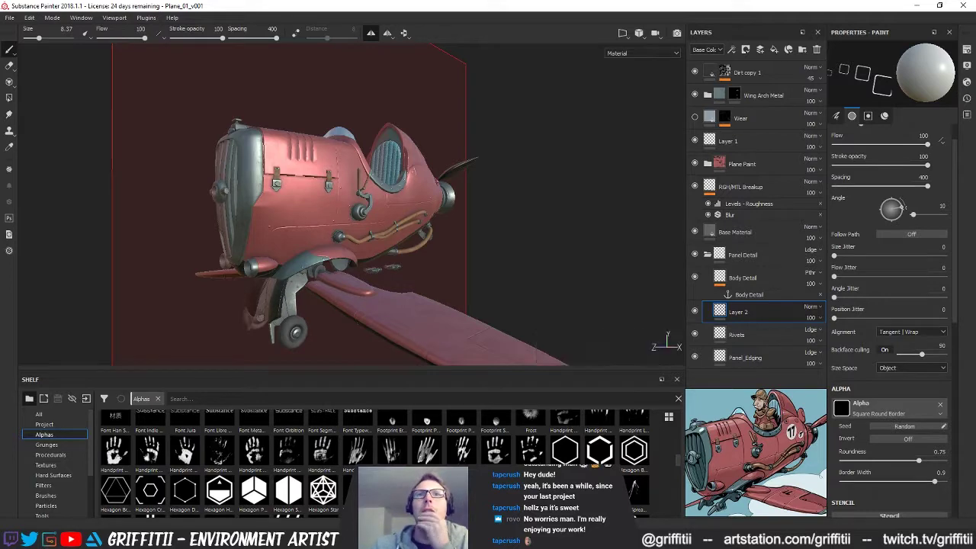
mouse_move(603, 490)
scroll(633, 427, up, 3)
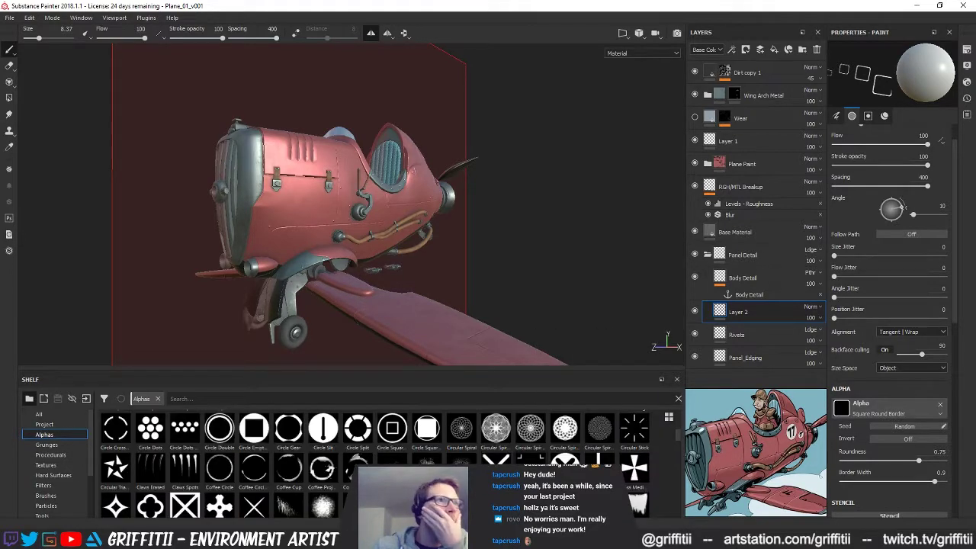
scroll(633, 427, up, 3)
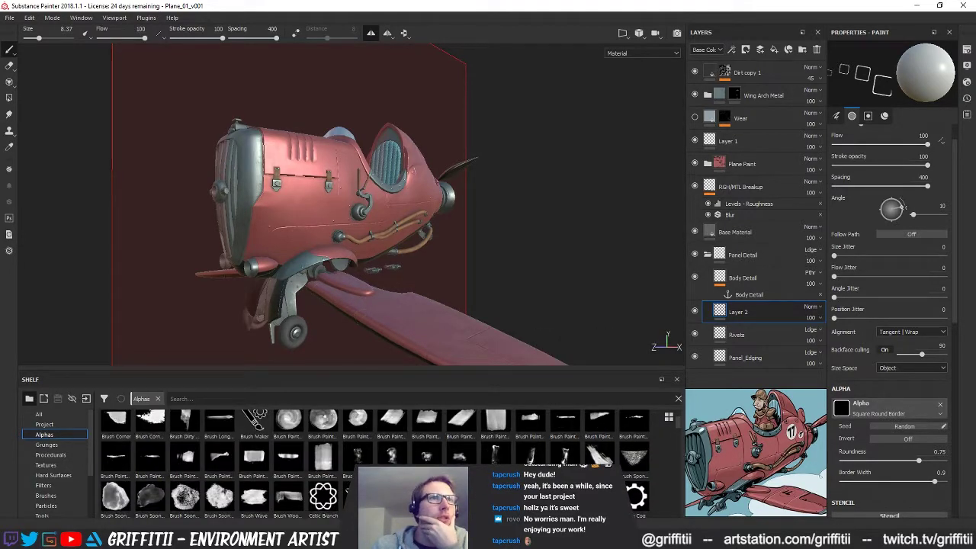
scroll(381, 457, down, 3)
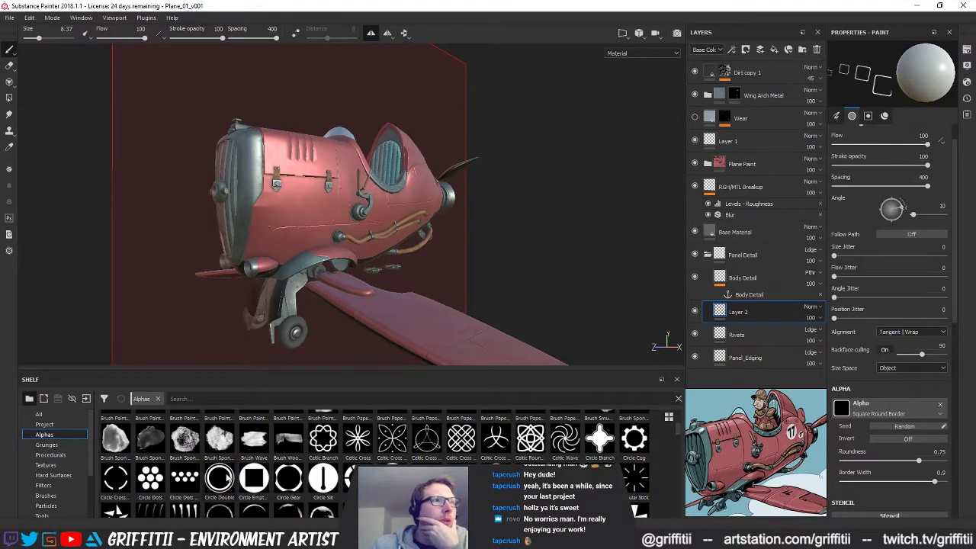
mouse_move(226, 476)
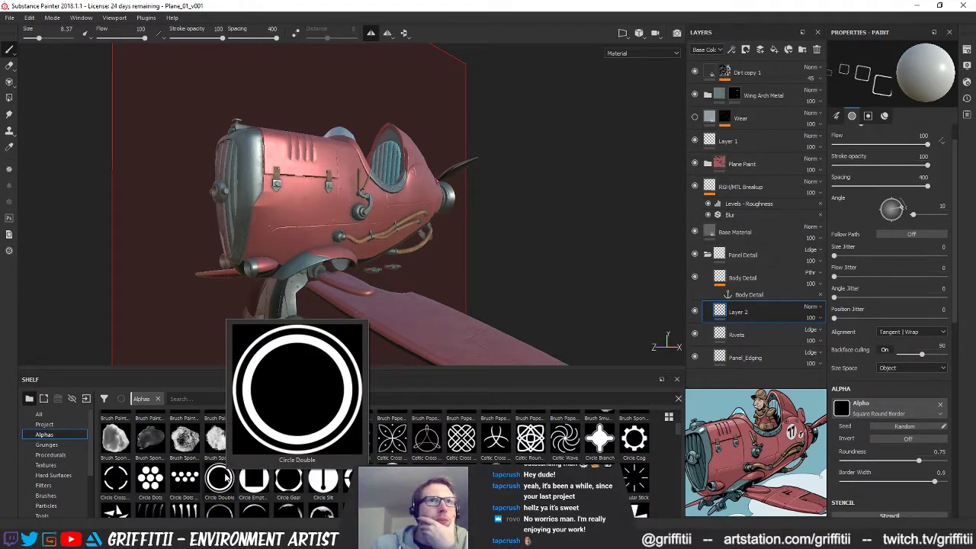
click(219, 479)
Set the alpha's Circle In Scale and Circle In Border Width to 0 and Circle Out Border Width to 0.09
scroll(252, 480, down, 5)
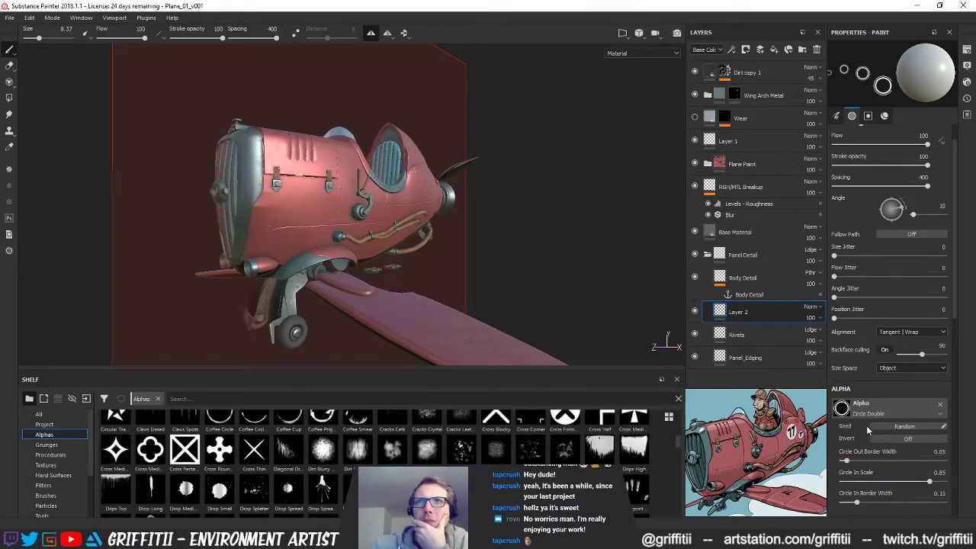
drag(862, 485, 859, 483)
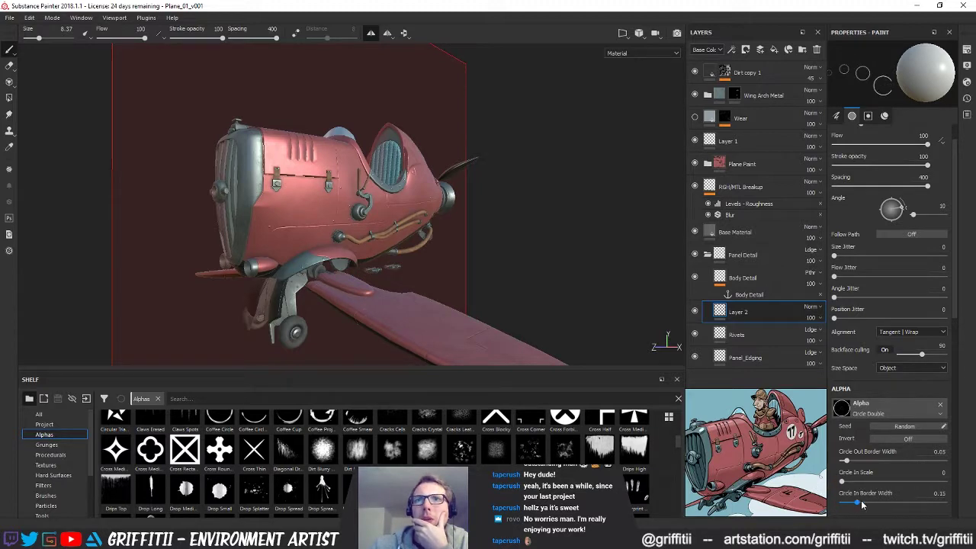
drag(857, 506, 852, 466)
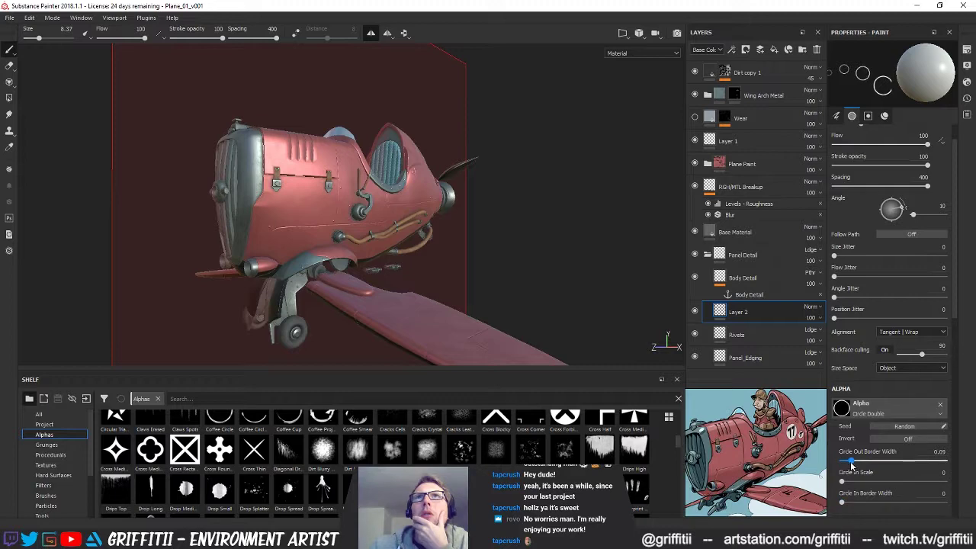
Select Layer 1 and make the brush paint only the color channel, with a white base color
click(735, 140)
alt+drag(451, 293, 437, 244)
alt+right_drag(437, 244, 405, 270)
alt+middle_drag(405, 270, 452, 242)
alt+right_drag(452, 242, 521, 258)
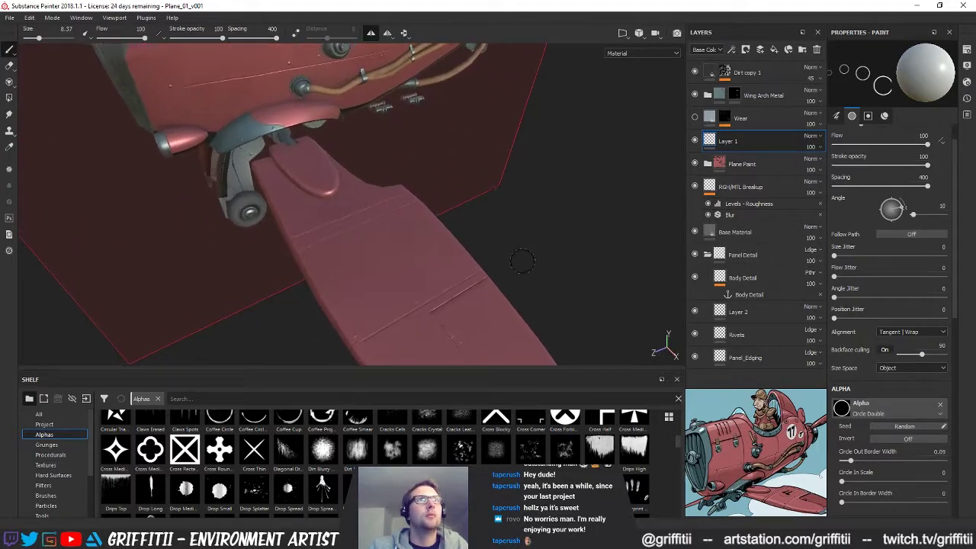
alt+drag(419, 248, 493, 276)
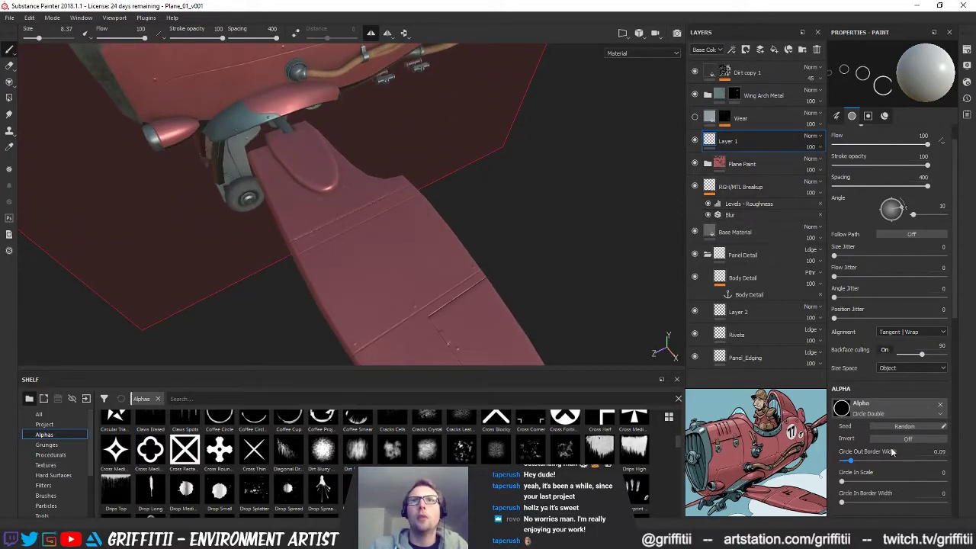
scroll(884, 366, down, 3)
click(888, 367)
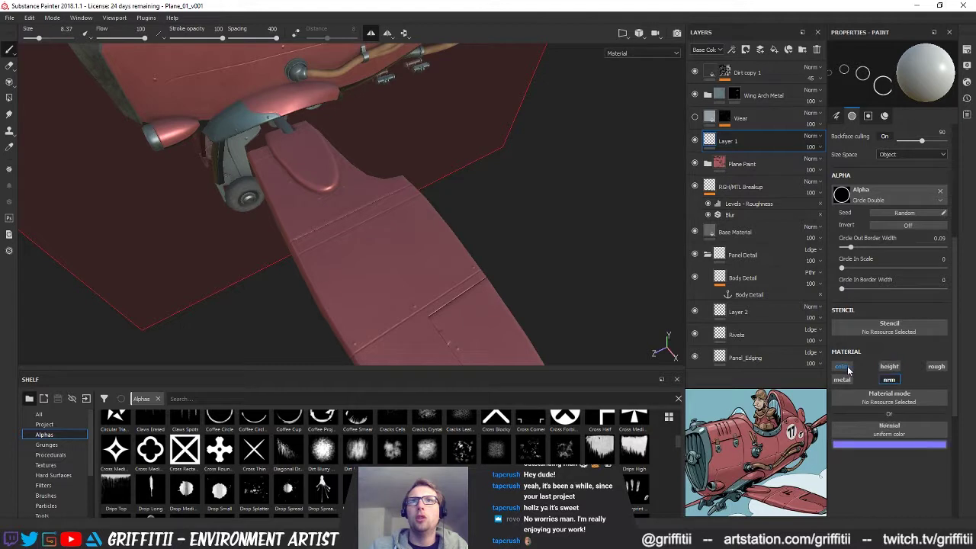
click(845, 368)
click(890, 380)
click(915, 447)
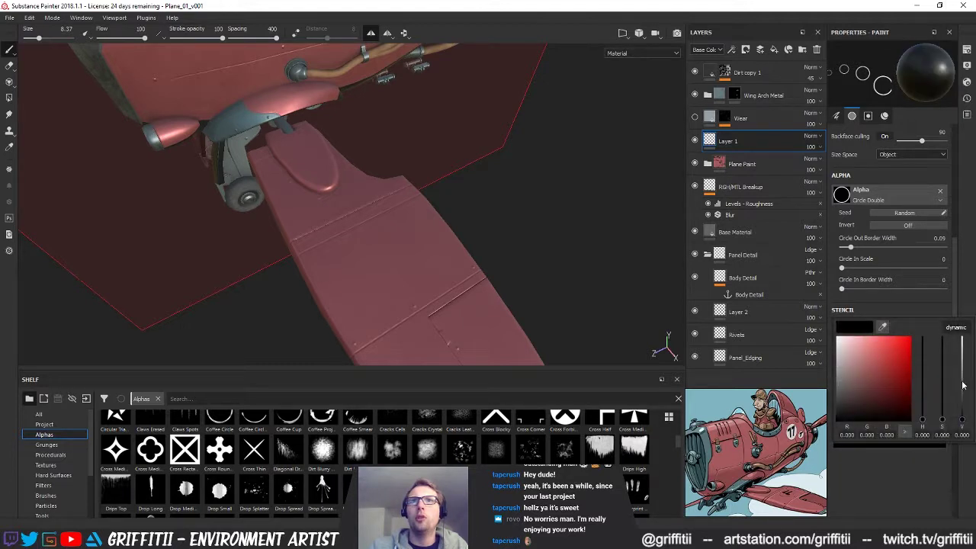
drag(962, 385, 962, 333)
Thin the alpha's Circle Out Border Width to 0.04 and enlarge the brush to size 10.85 over the wing panel
alt+drag(568, 223, 529, 283)
alt+right_drag(529, 283, 488, 263)
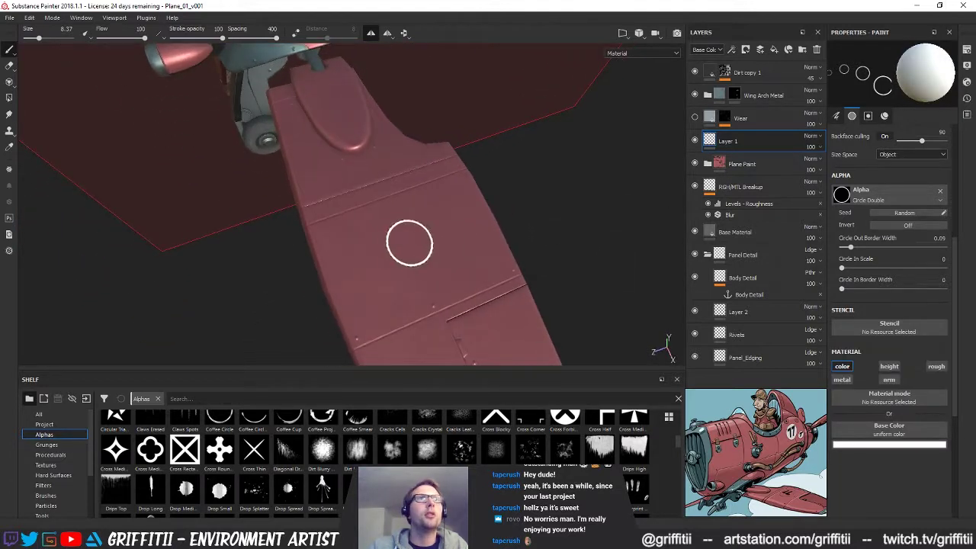
drag(851, 248, 844, 252)
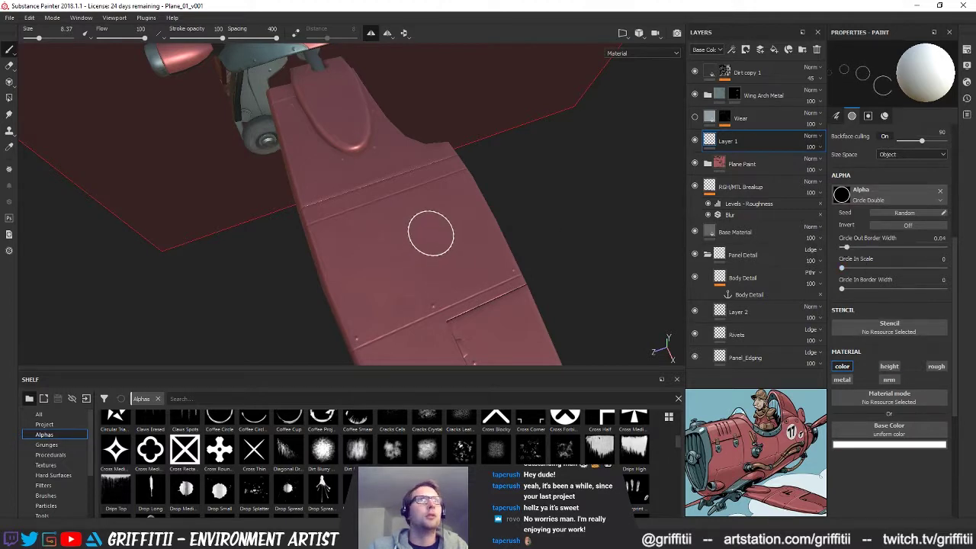
ctrl+right_drag(430, 234, 439, 235)
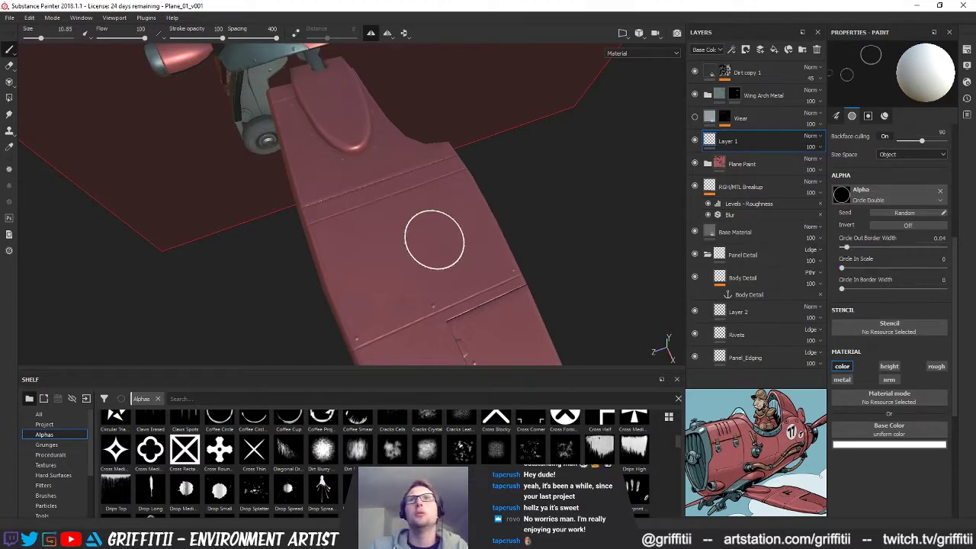
Set the brush angle to 0 and stamp a white ring of brush size 12.21 on the wing panel inboard of the flap
scroll(923, 266, up, 5)
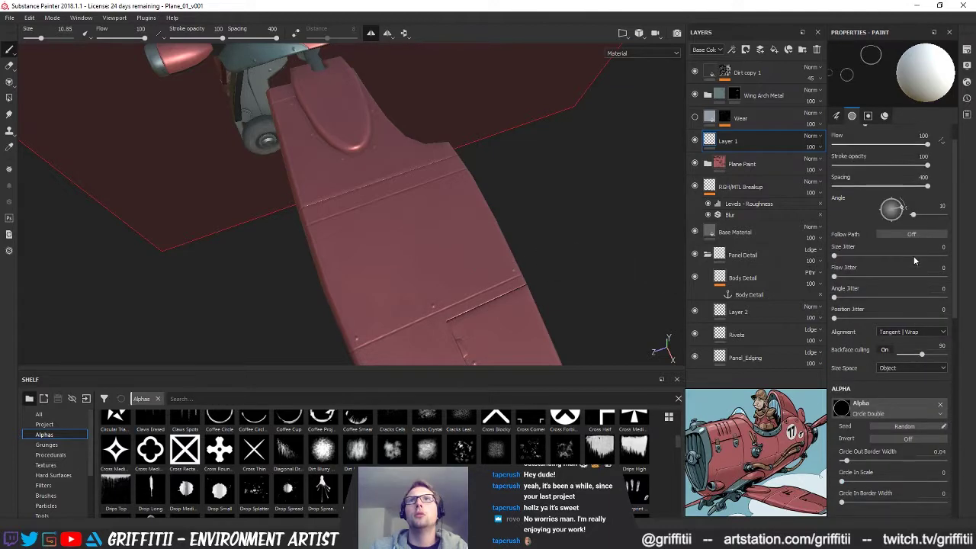
mouse_move(432, 239)
alt+mouse_down()
mouse_move(436, 251)
mouse_move(246, 251)
mouse_move(305, 285)
mouse_move(470, 244)
alt+mouse_up()
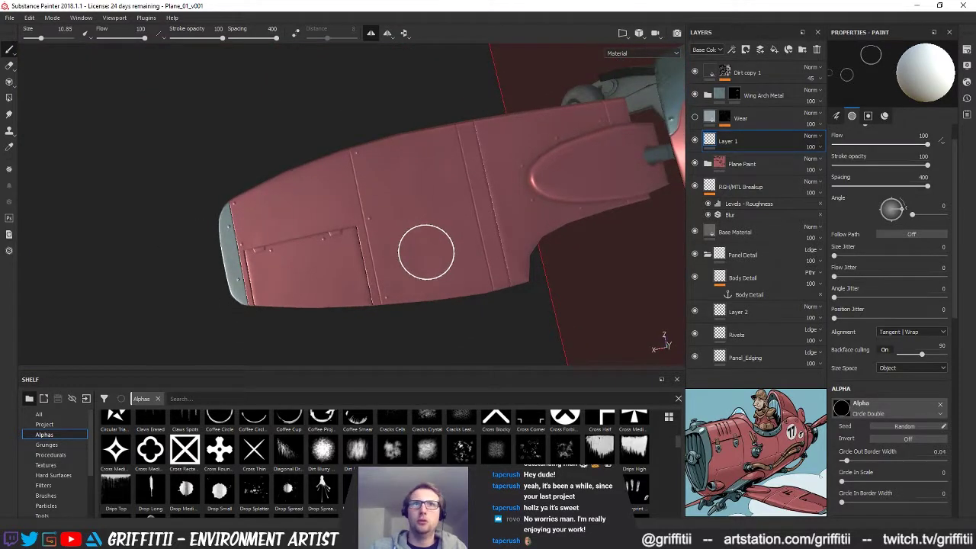
key(])
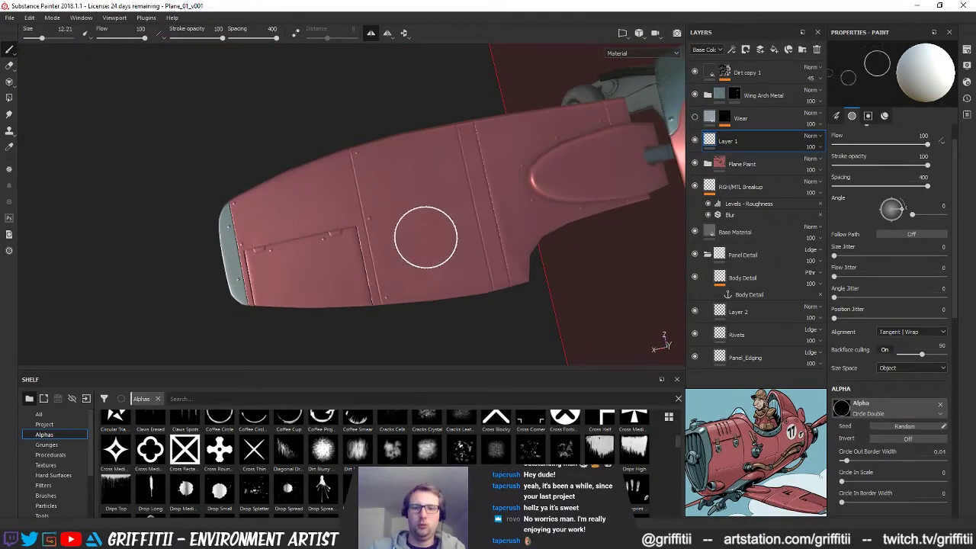
key(])
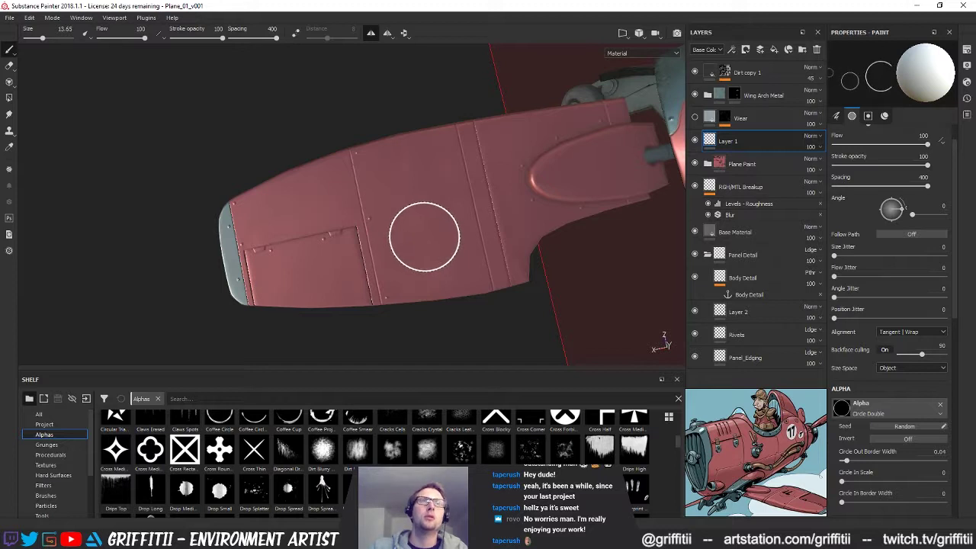
key(bracketleft)
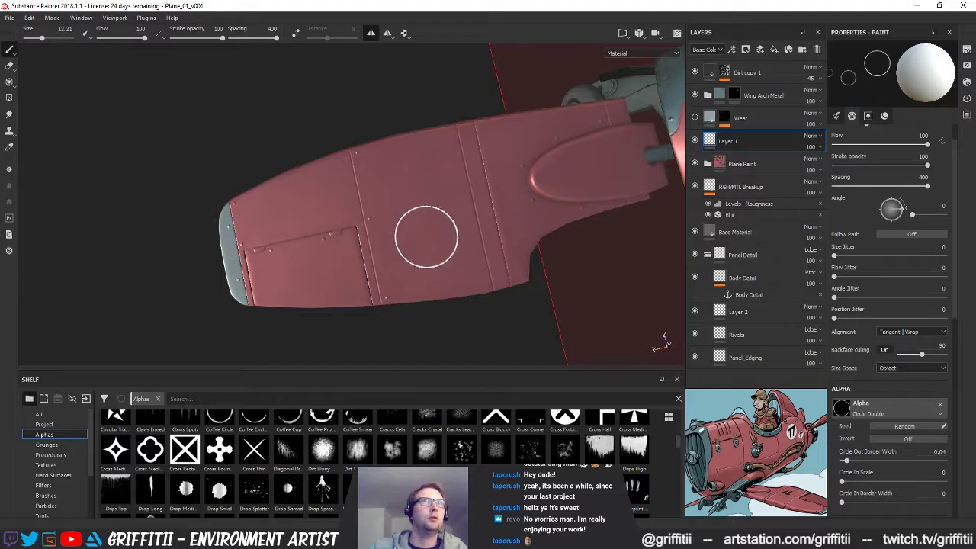
click(426, 236)
alt+drag(506, 299, 412, 219)
scroll(486, 264, down, 3)
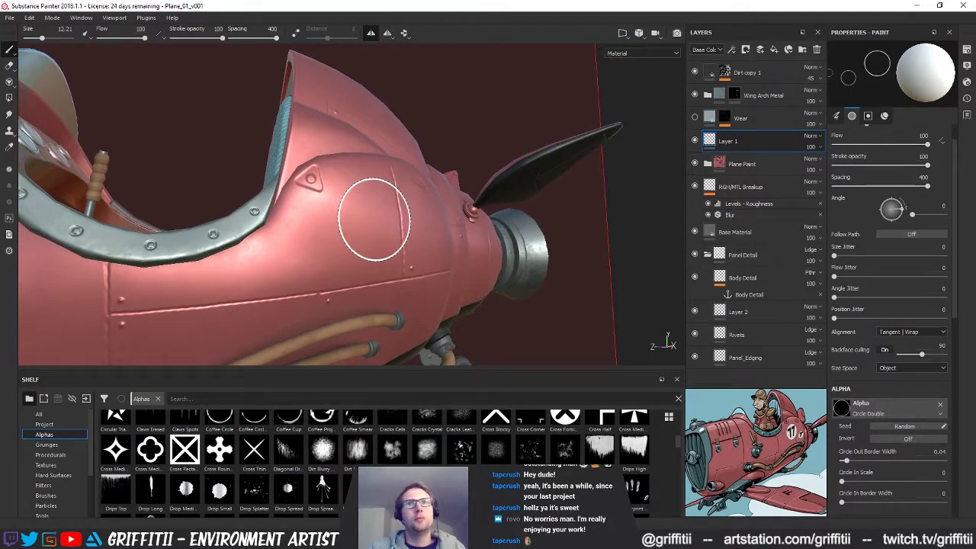
Stamp a large white ring of brush size 12.21 on the rear fuselage panel behind the cockpit
alt+drag(374, 220, 340, 225)
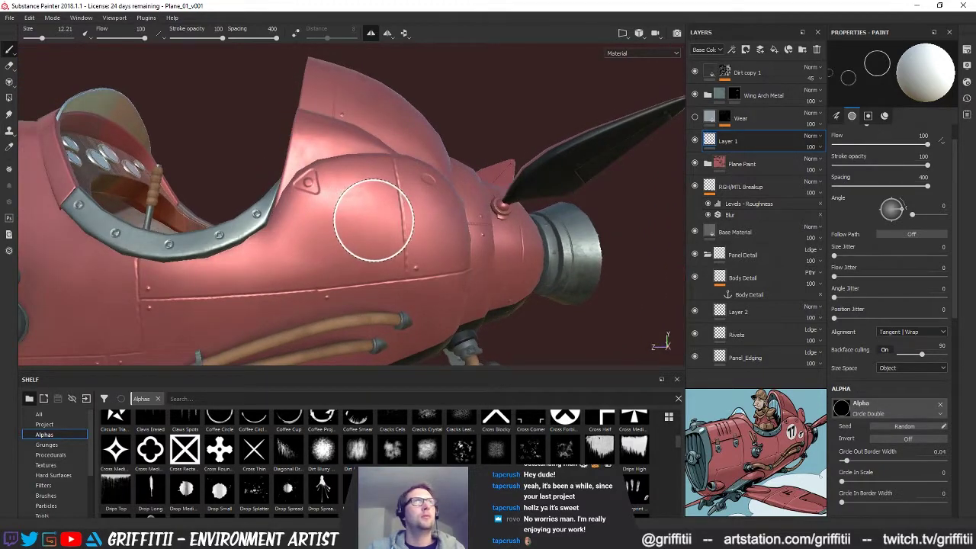
alt+drag(379, 280, 305, 289)
alt+right_drag(305, 290, 556, 288)
alt+middle_drag(447, 261, 373, 277)
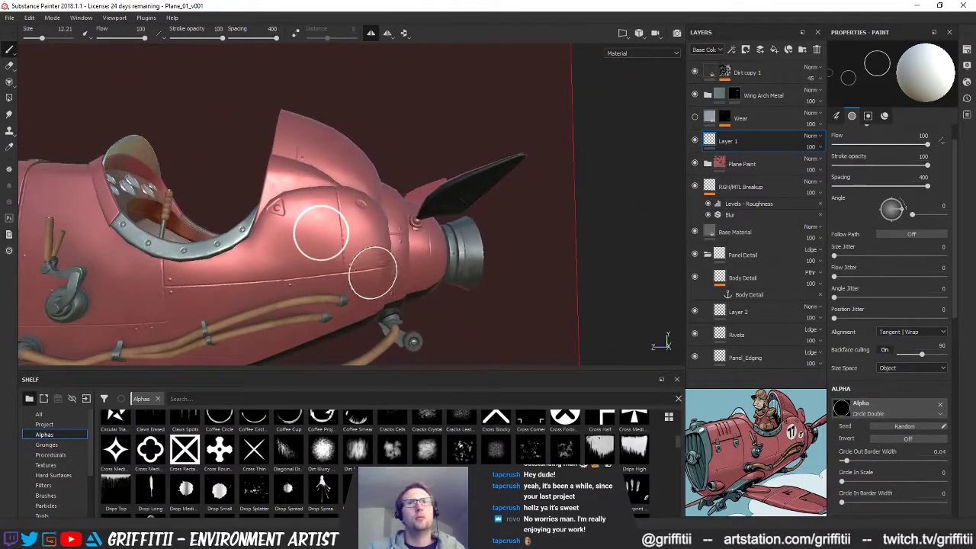
alt+right_drag(373, 277, 298, 266)
alt+drag(298, 266, 370, 251)
Try a smaller ring beside the large one at brush size 6.21 with Circle Out Border Width 0.12, and undo the stamp
key(bracketleft)
key(bracketleft)
key(bracketleft)
key(bracketleft)
key(bracketleft)
key(bracketleft)
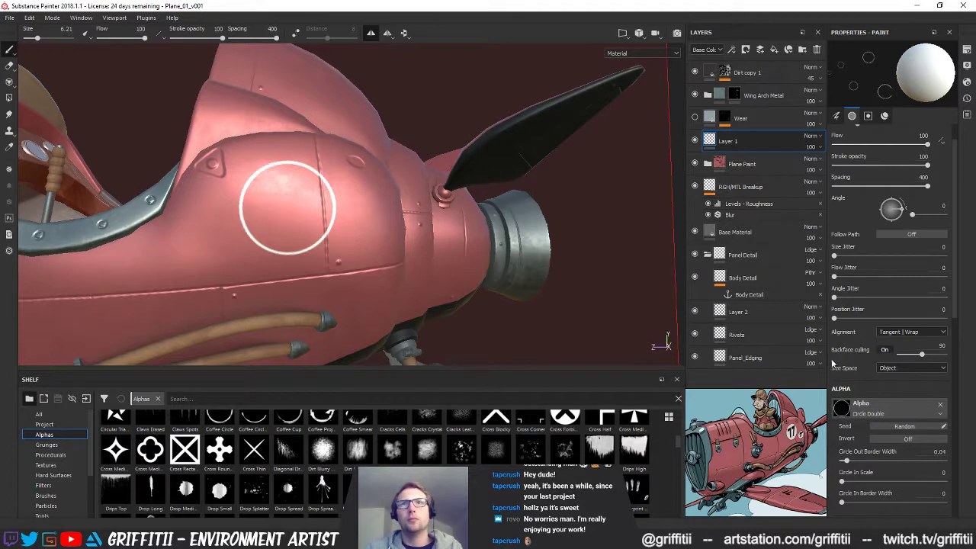
drag(849, 463, 853, 463)
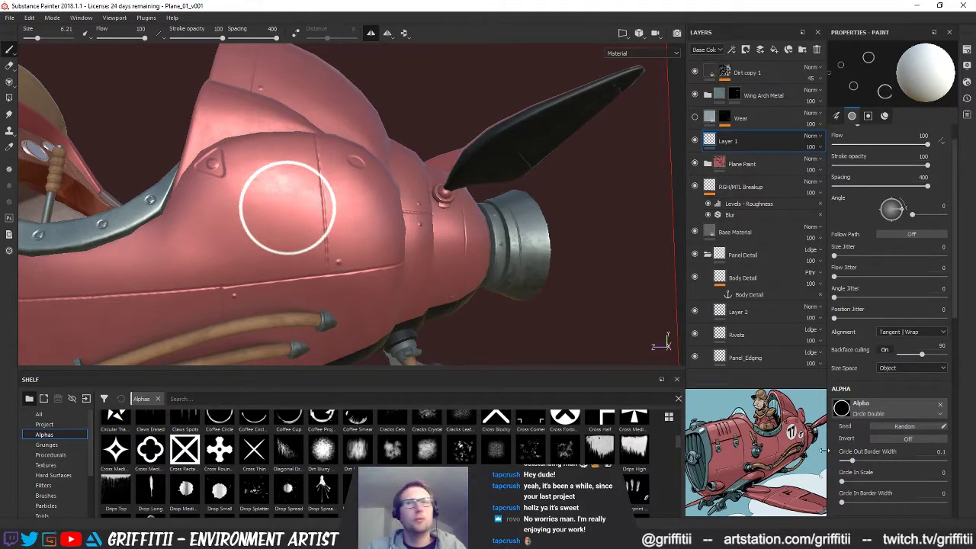
drag(855, 463, 856, 462)
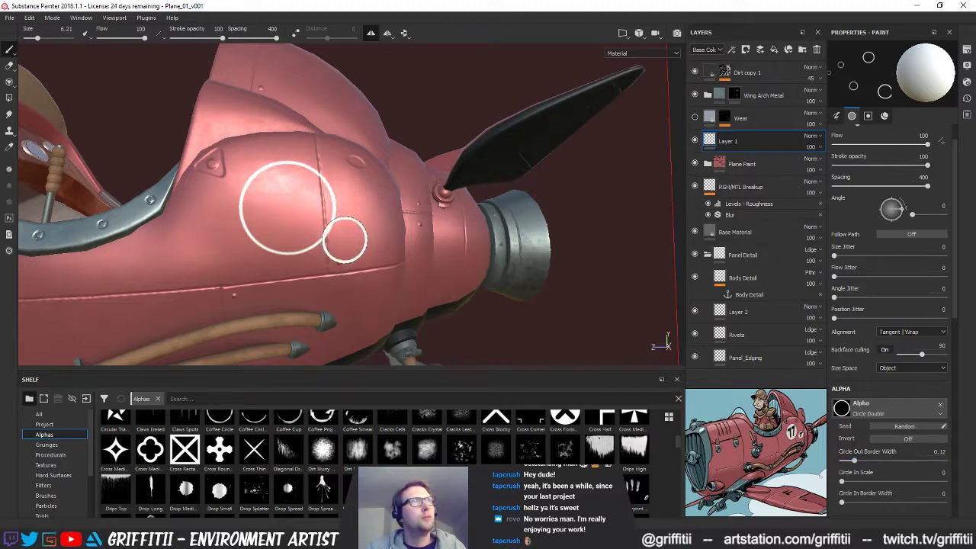
click(358, 243)
alt+drag(449, 316, 428, 306)
key(ctrl+z)
Set the Circle Out Border Width to 0.08, try the smaller ring on the rear fuselage, and undo the stamp
click(938, 452)
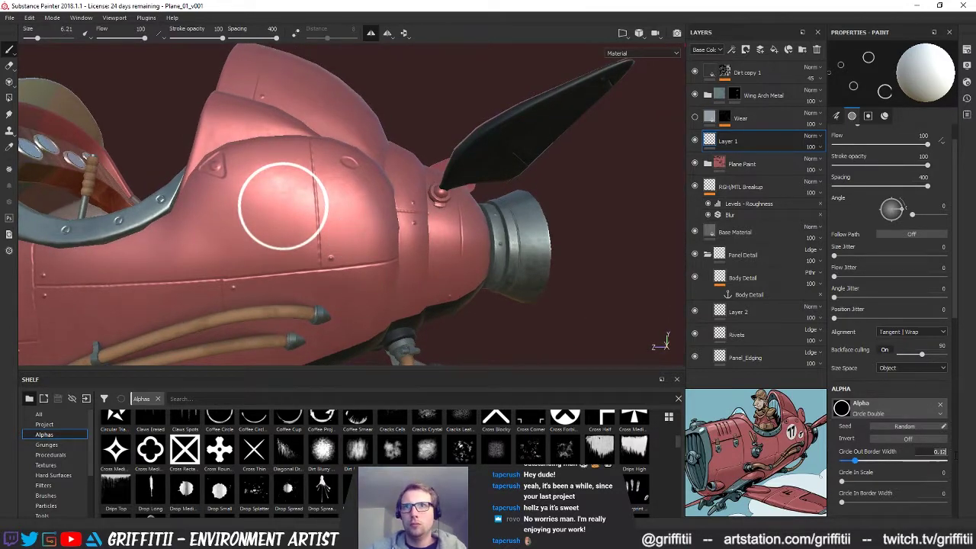
text(0.8)
key(Return)
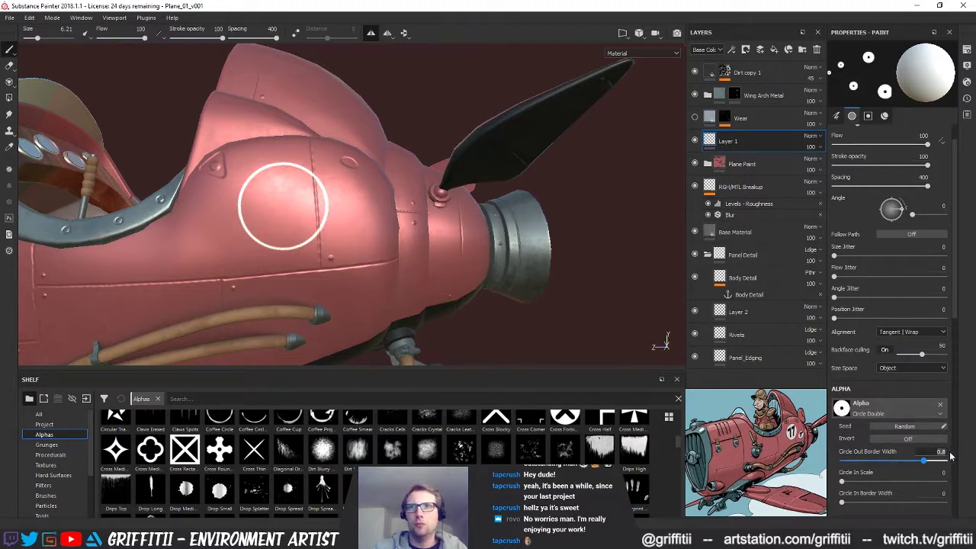
key(Return)
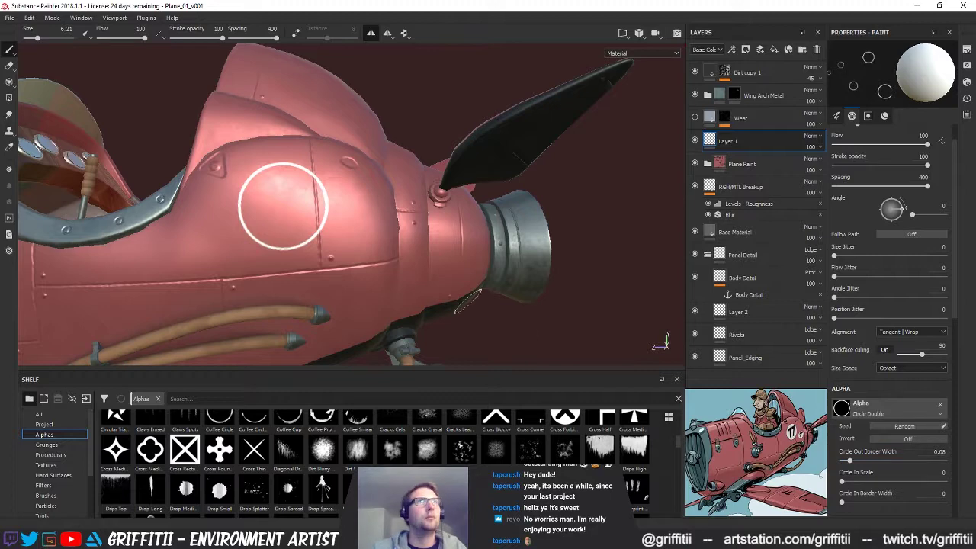
click(357, 232)
alt+drag(417, 301, 370, 263)
key(ctrl+z)
Reduce the brush size to 5.25, test the smaller ring near the fuselage panel seam, and undo the stamp
ctrl+right_drag(349, 240, 343, 240)
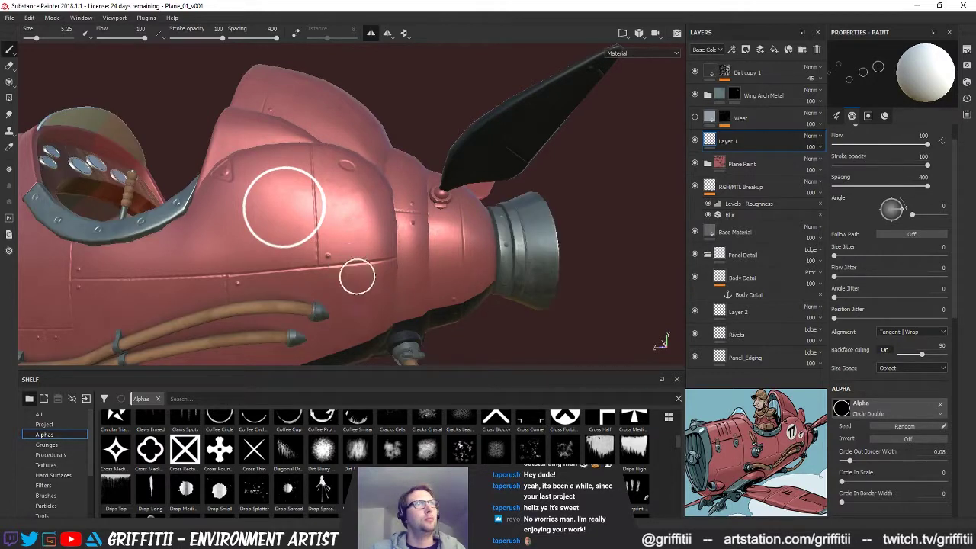
alt+drag(353, 324, 389, 298)
click(346, 268)
key(ctrl+z)
Set the Circle Out Border Width to 0.1 and stamp the small white ring below and aft of the large fuselage ring
click(939, 452)
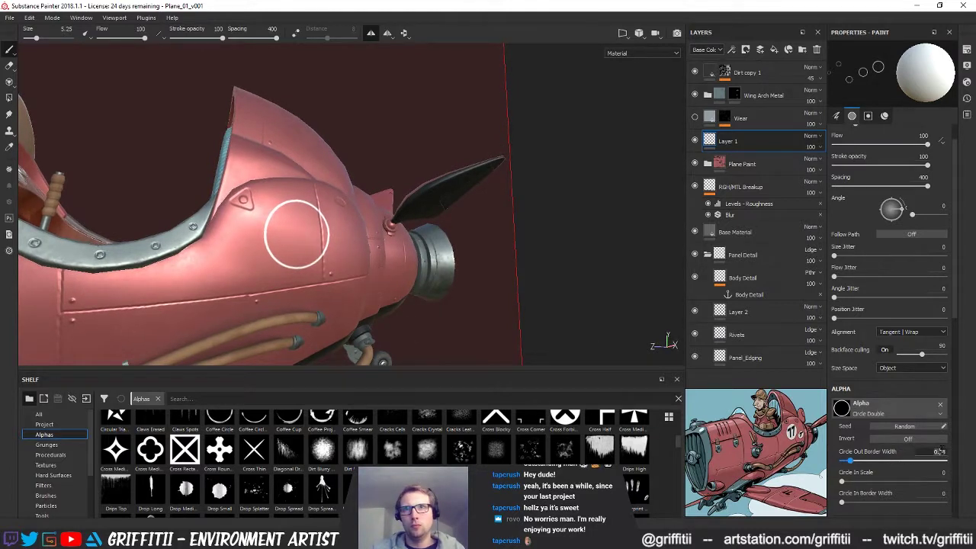
text(9)
key(Return)
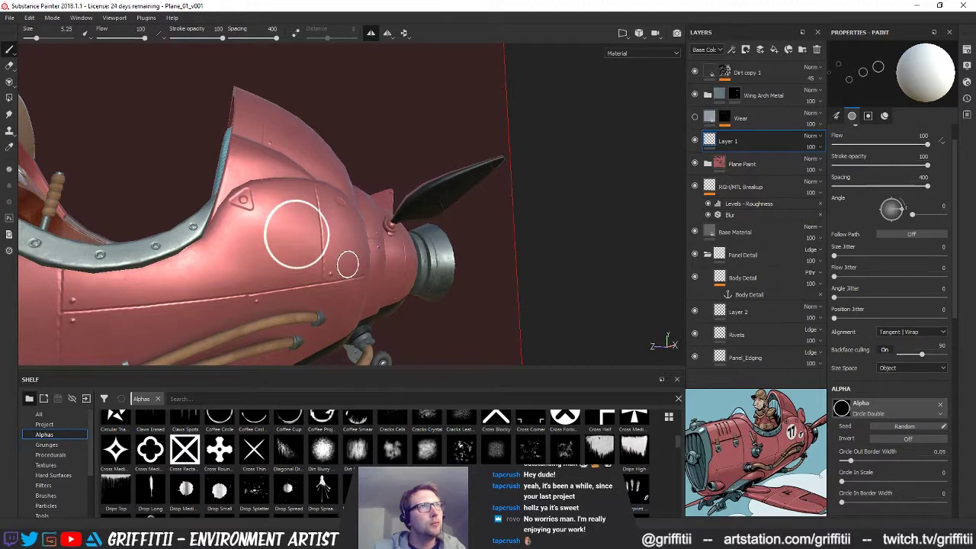
alt+drag(347, 264, 403, 317)
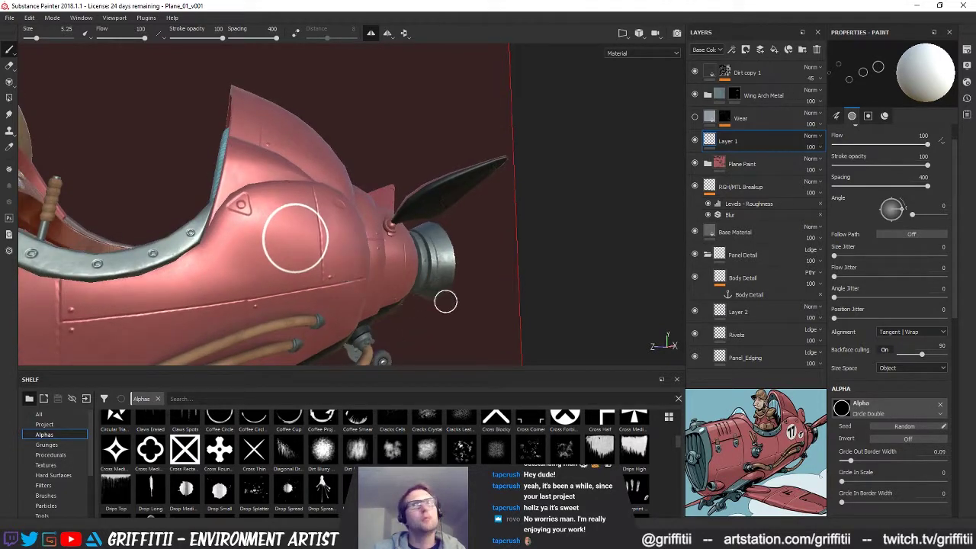
click(939, 451)
key(Return)
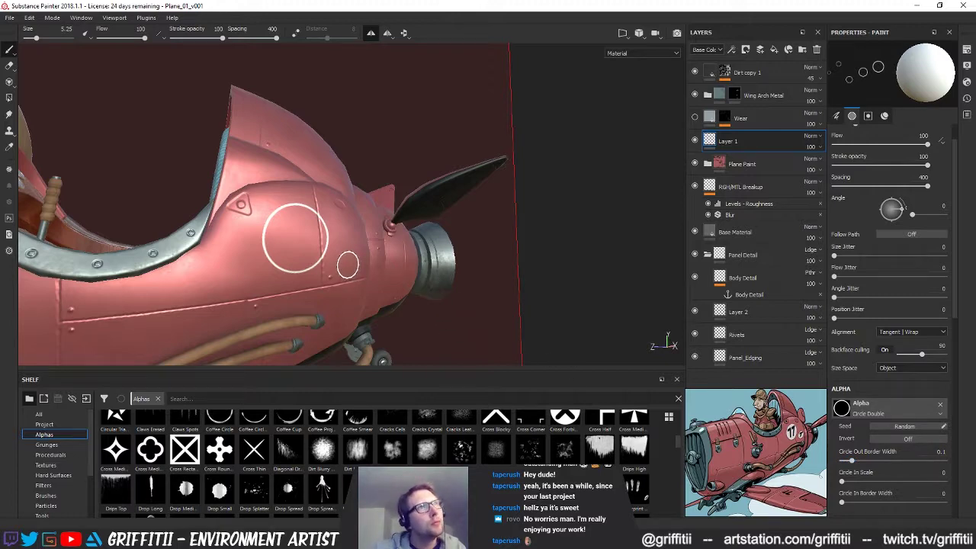
alt+drag(416, 284, 379, 266)
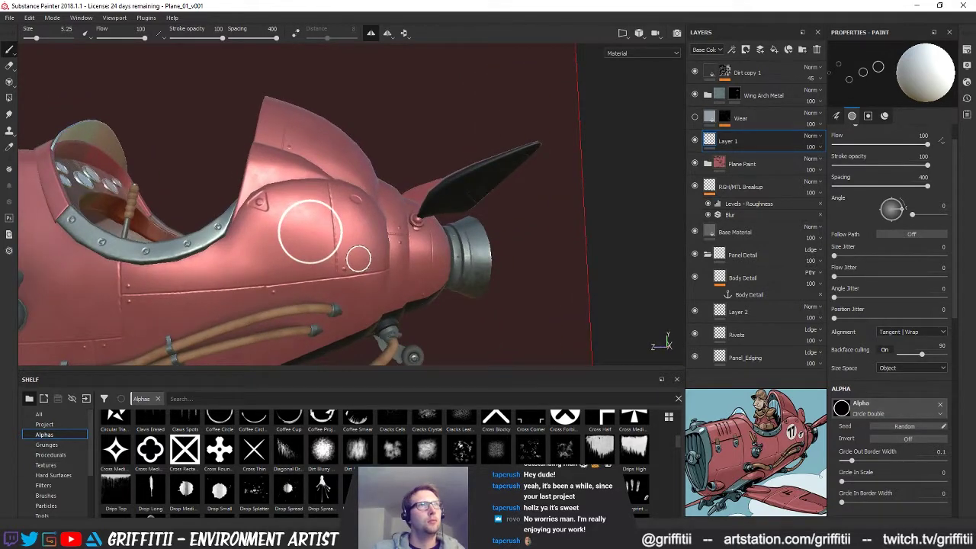
Rename Layer 1 as Icons and turn off the paint symmetry
alt+drag(310, 231, 254, 268)
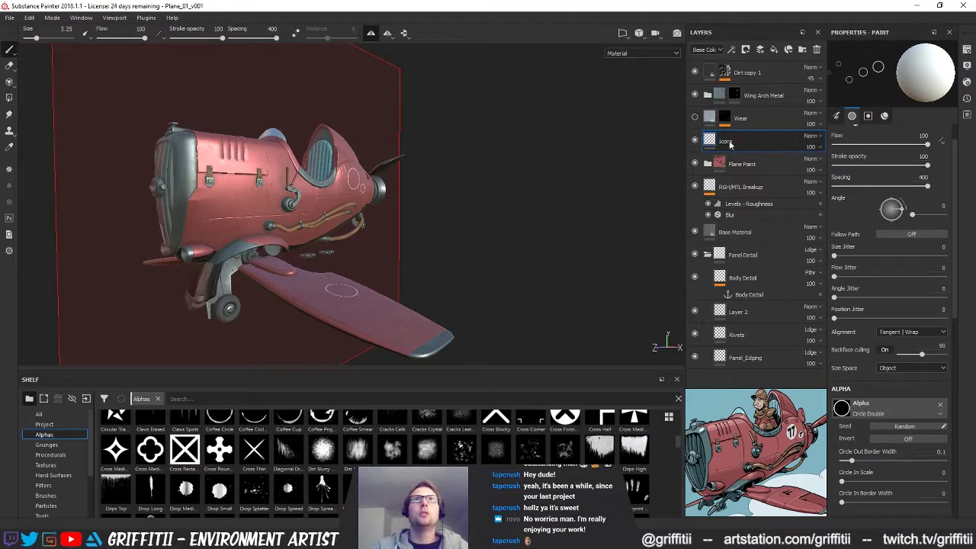
mouse_move(430, 235)
alt+mouse_down()
mouse_move(479, 235)
mouse_move(427, 244)
mouse_move(438, 242)
alt+mouse_up()
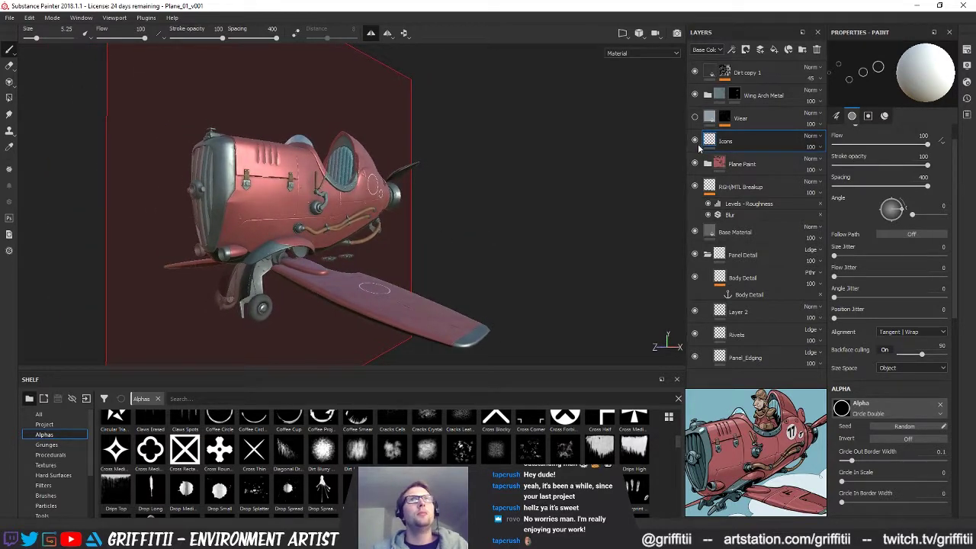
alt+drag(437, 202, 319, 126)
click(370, 35)
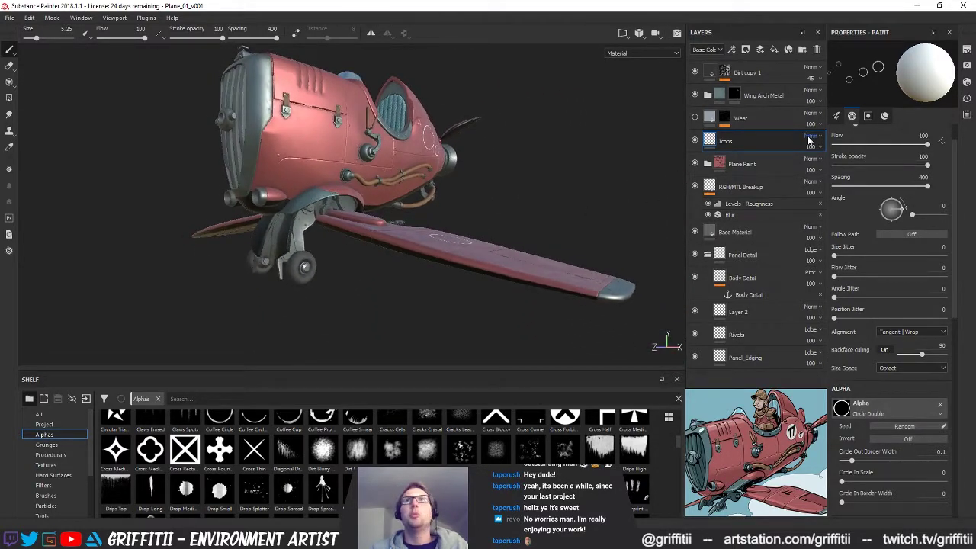
Collapse the Leather folder, expand the Tyres folder and hide its Sharpen layer while viewing the wheel up close
click(772, 138)
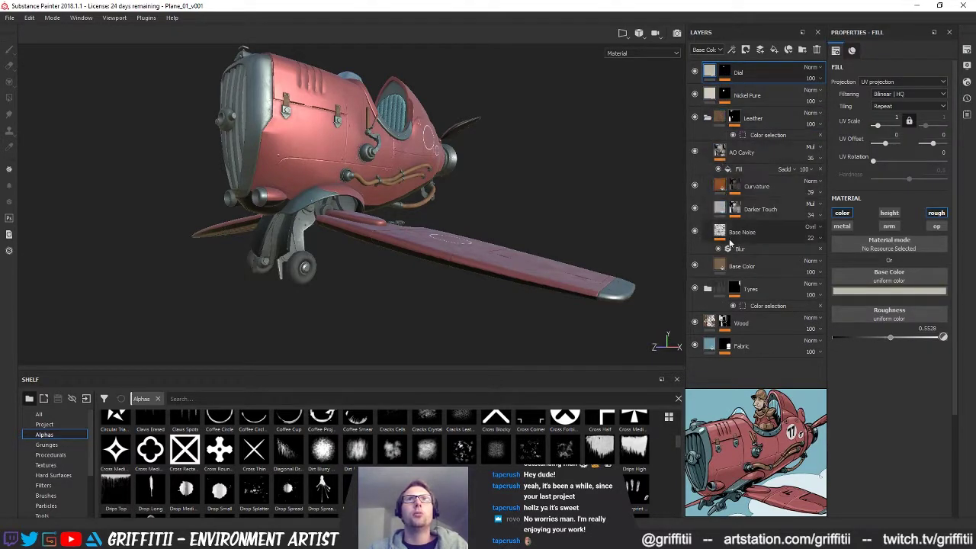
click(708, 118)
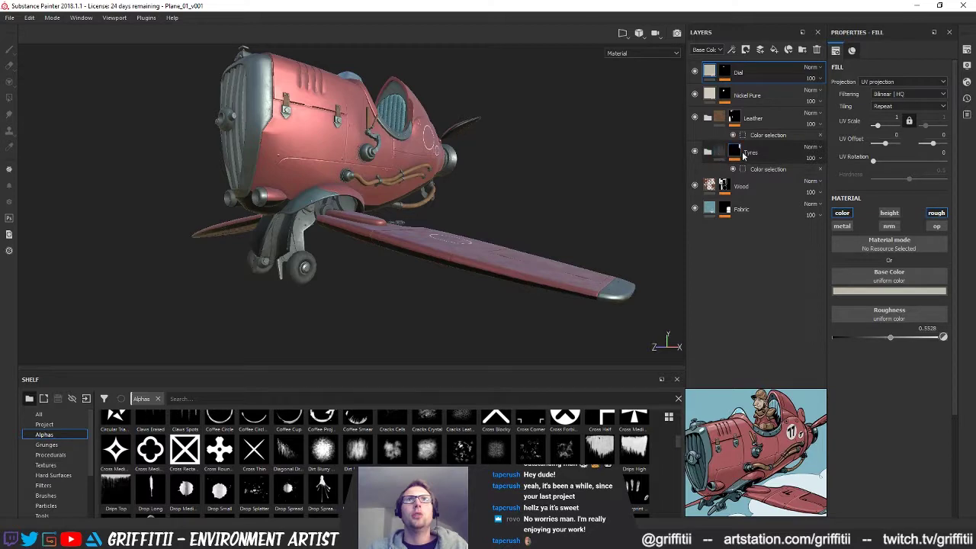
click(708, 153)
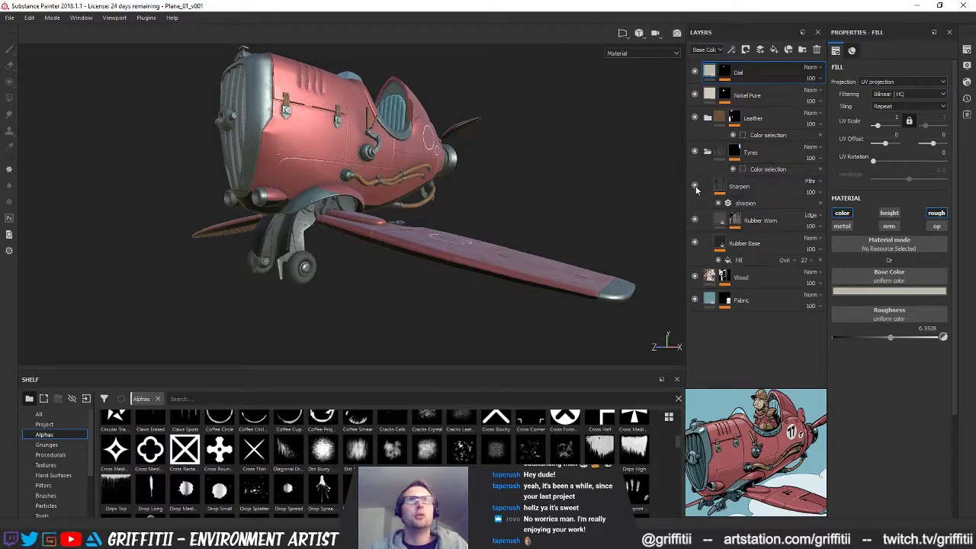
alt+right_drag(346, 282, 606, 286)
alt+drag(606, 285, 450, 221)
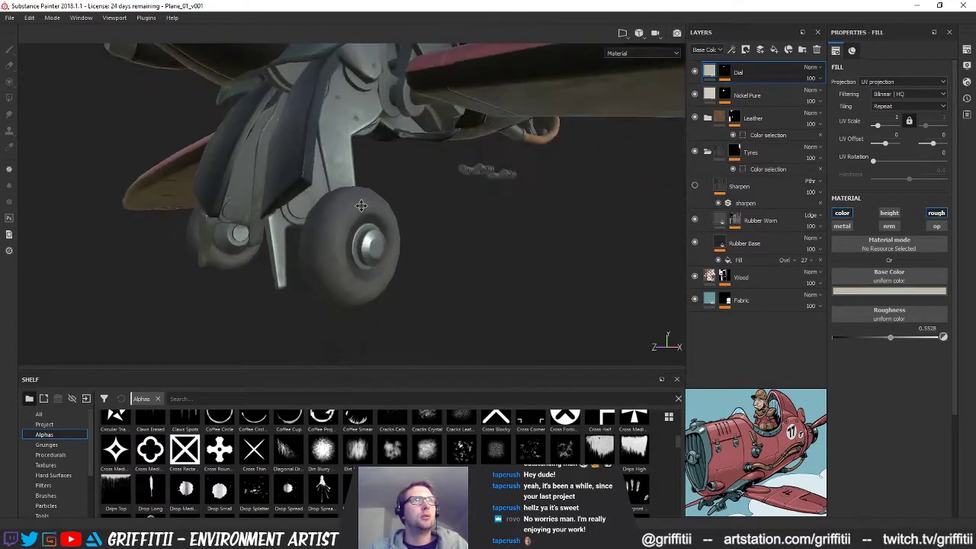
alt+right_drag(450, 221, 471, 223)
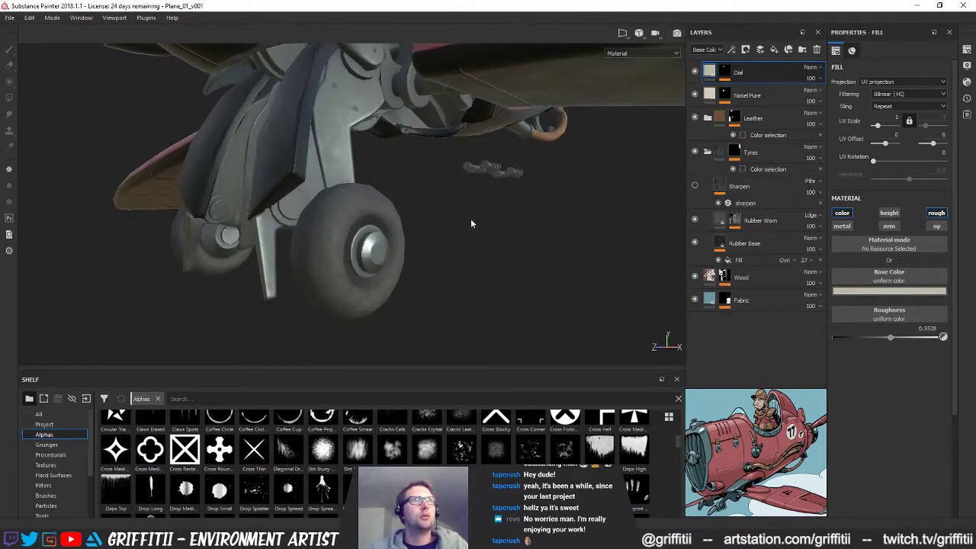
Compare the tyre with and without the Rubber Worn layer, and lower that layer's opacity to 31
click(694, 221)
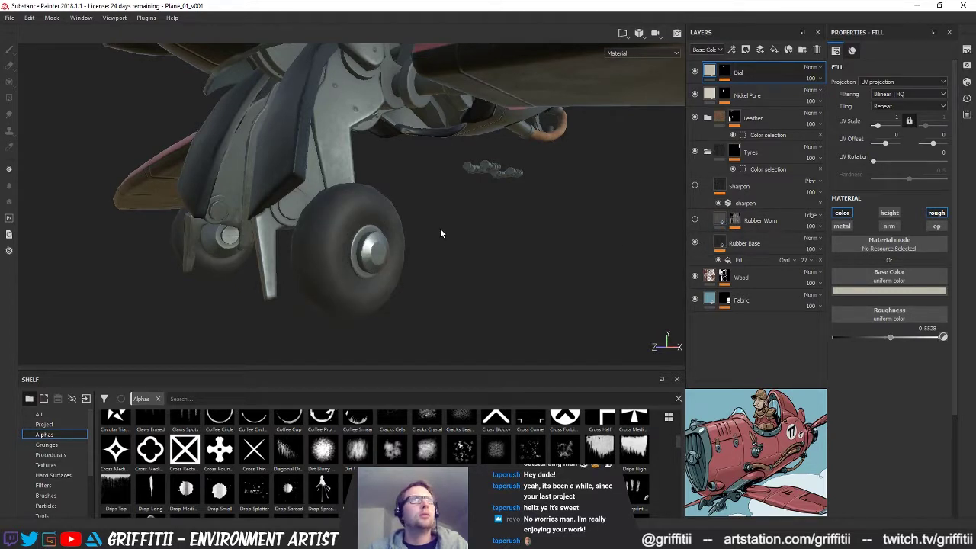
click(694, 221)
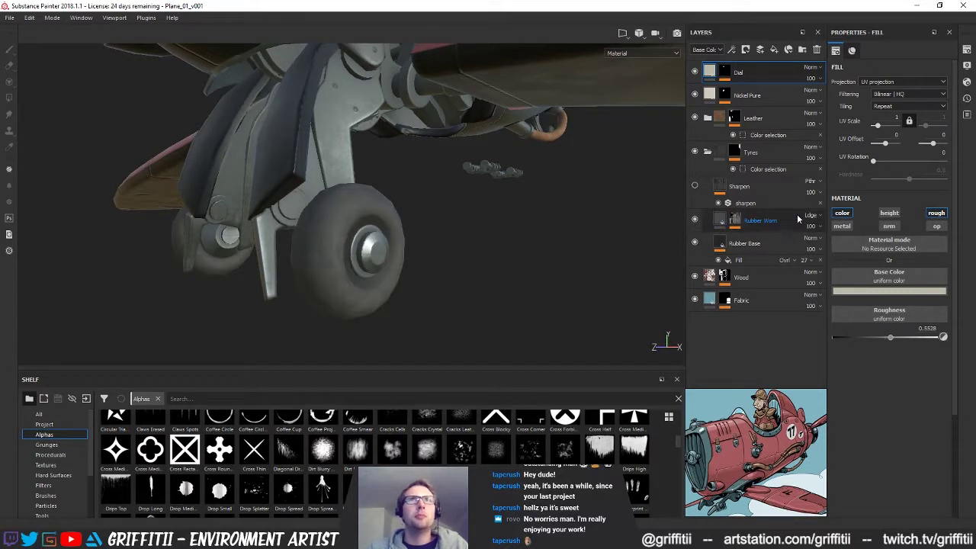
drag(813, 227, 809, 248)
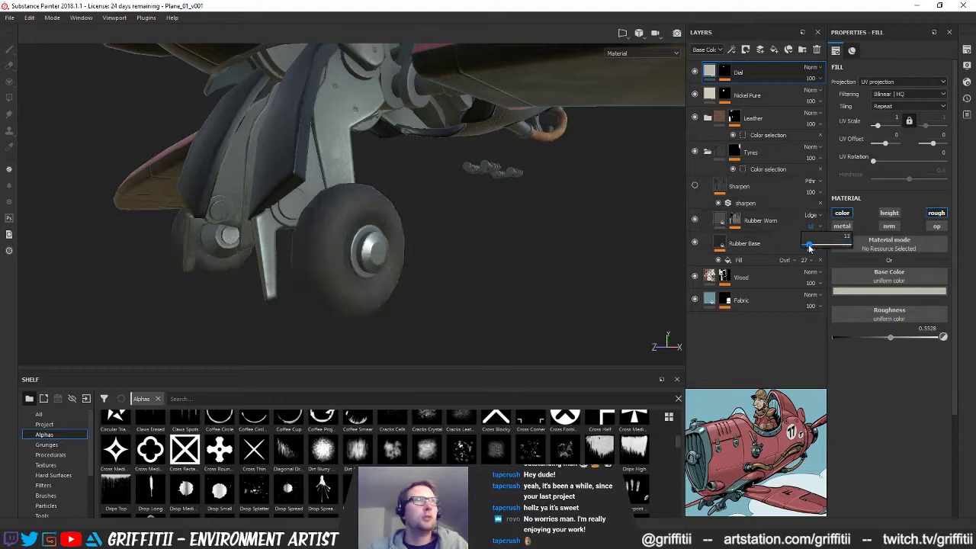
mouse_move(588, 242)
alt+mouse_down()
mouse_move(438, 199)
mouse_move(407, 216)
mouse_move(370, 198)
mouse_move(249, 216)
mouse_move(296, 201)
mouse_move(335, 216)
mouse_move(419, 207)
mouse_move(456, 189)
alt+mouse_up()
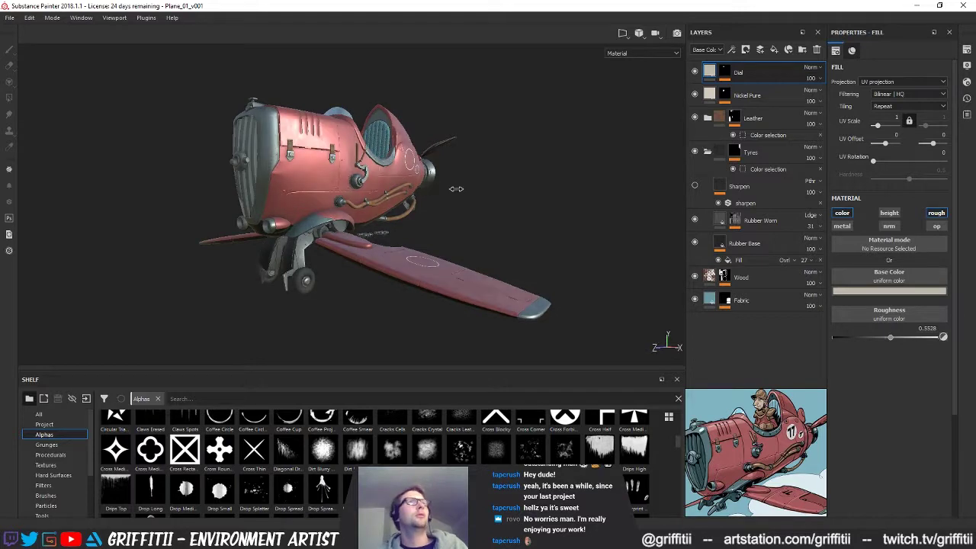
shift+right_drag(456, 188, 461, 190)
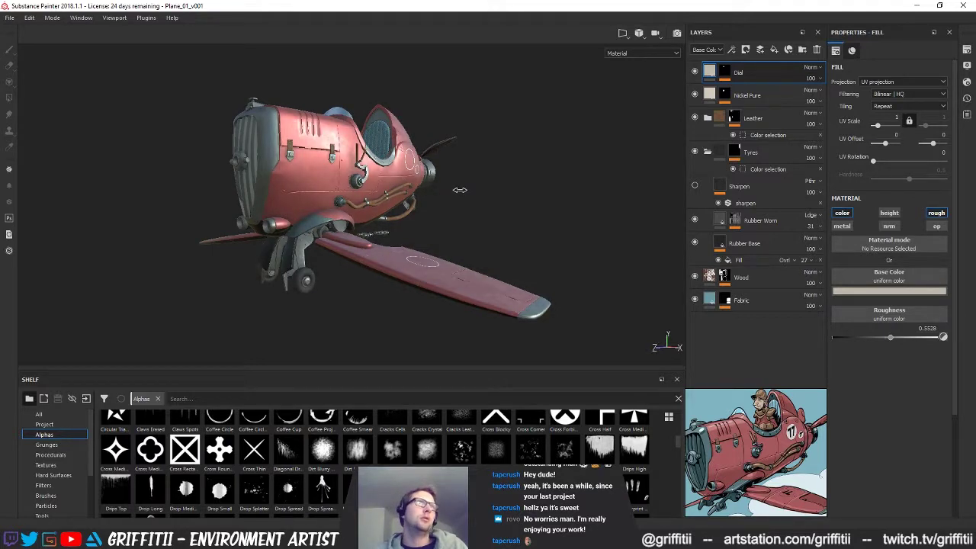
alt+drag(456, 219, 454, 214)
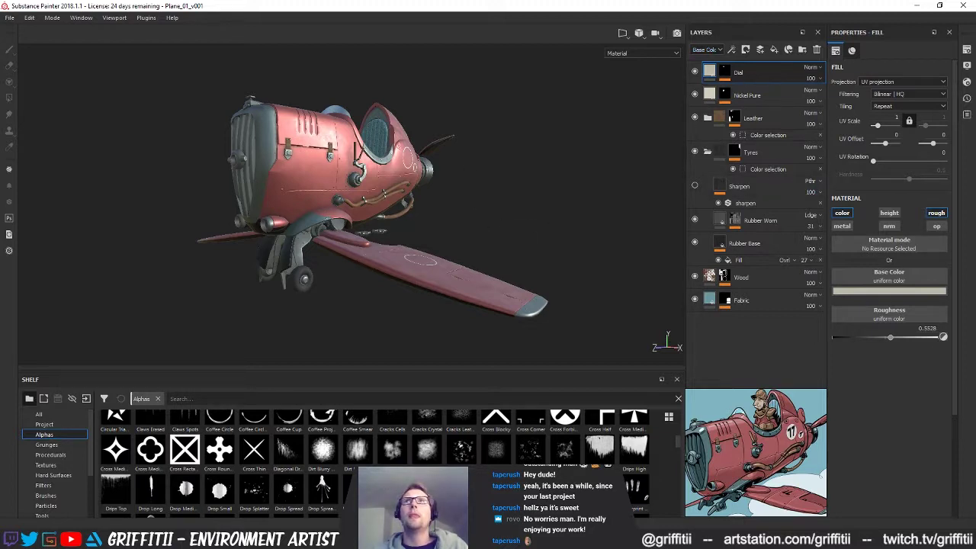
Select the Base layer of the Glass folder and check the effect of its metal, normal and opacity channels
click(937, 226)
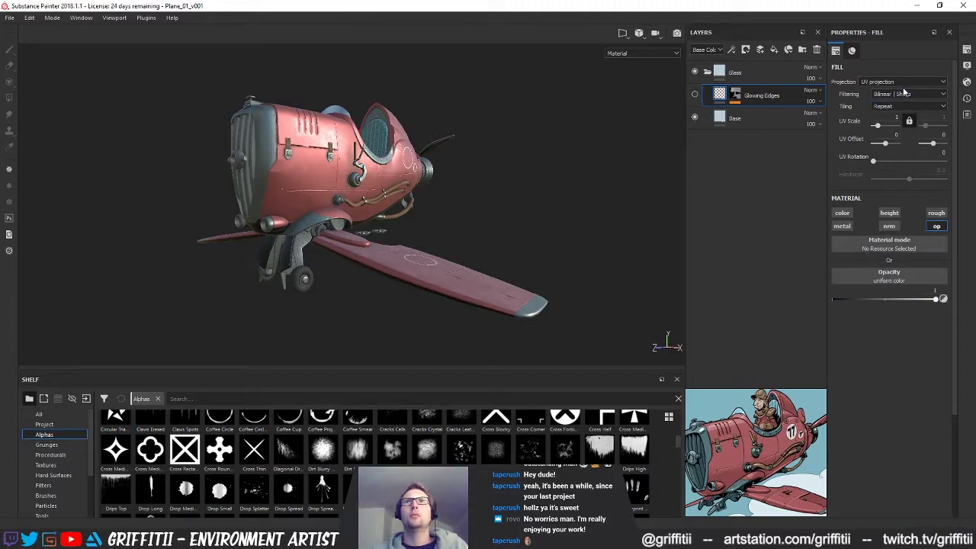
click(736, 119)
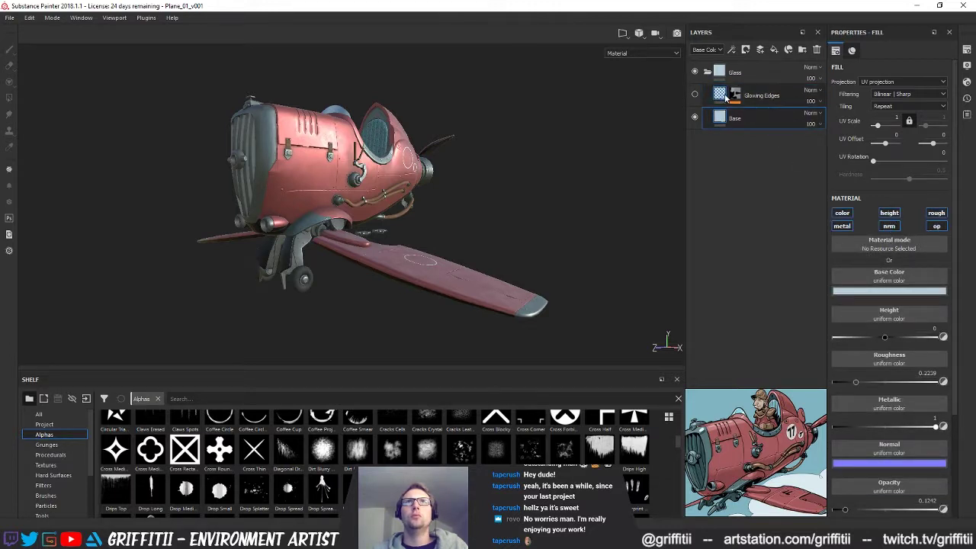
click(844, 226)
click(843, 226)
click(889, 228)
click(894, 228)
click(937, 226)
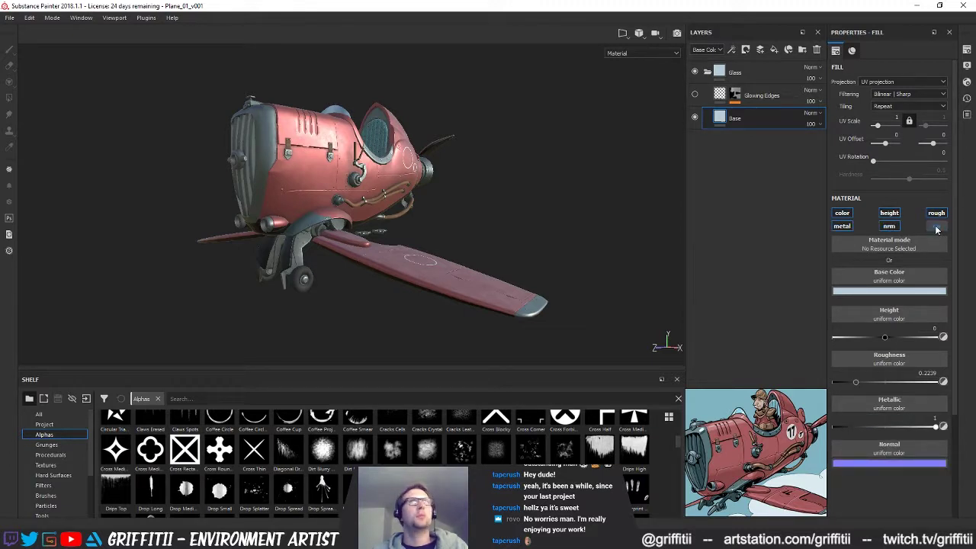
click(937, 228)
Raise the Opacity channel value of the glass Base layer to about 0.17
scroll(922, 278, down, 3)
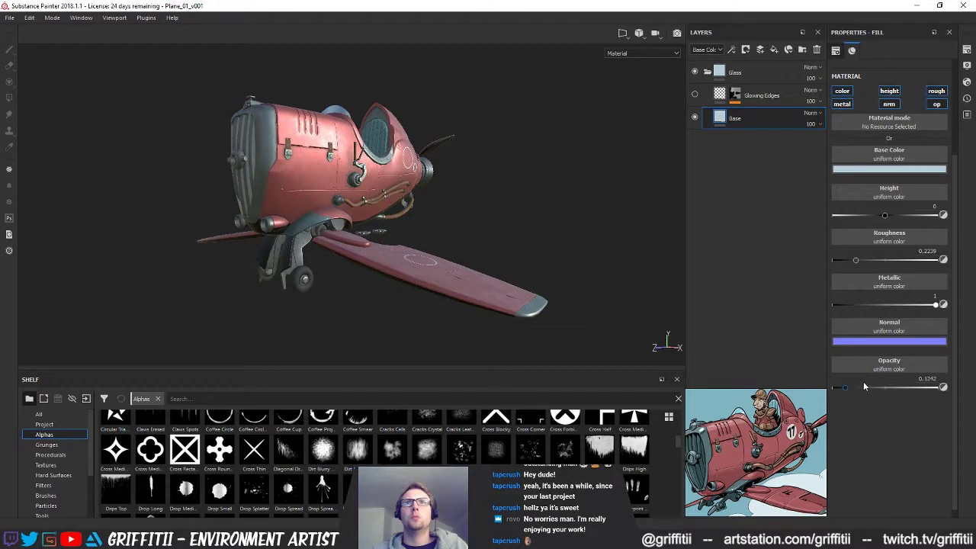
drag(864, 387, 849, 385)
scroll(914, 414, up, 3)
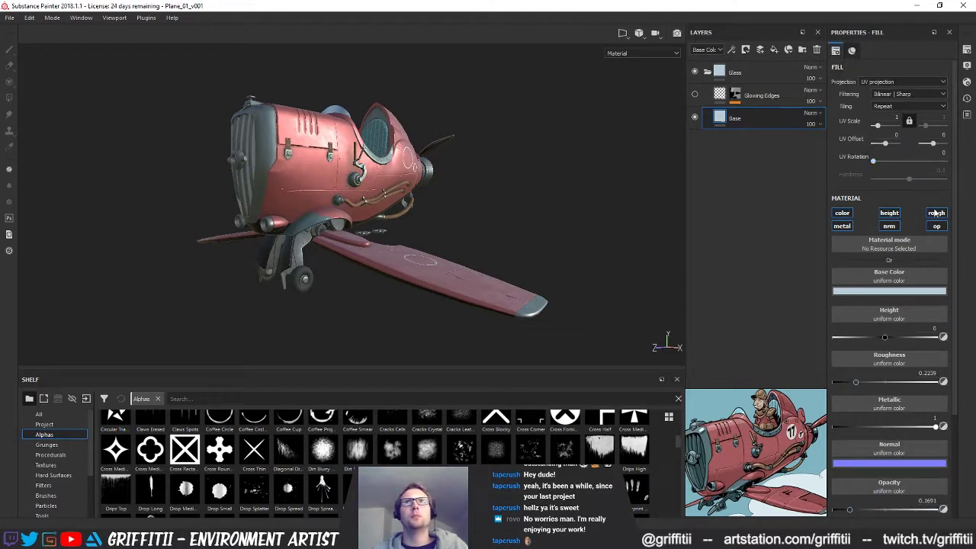
click(937, 228)
click(937, 228)
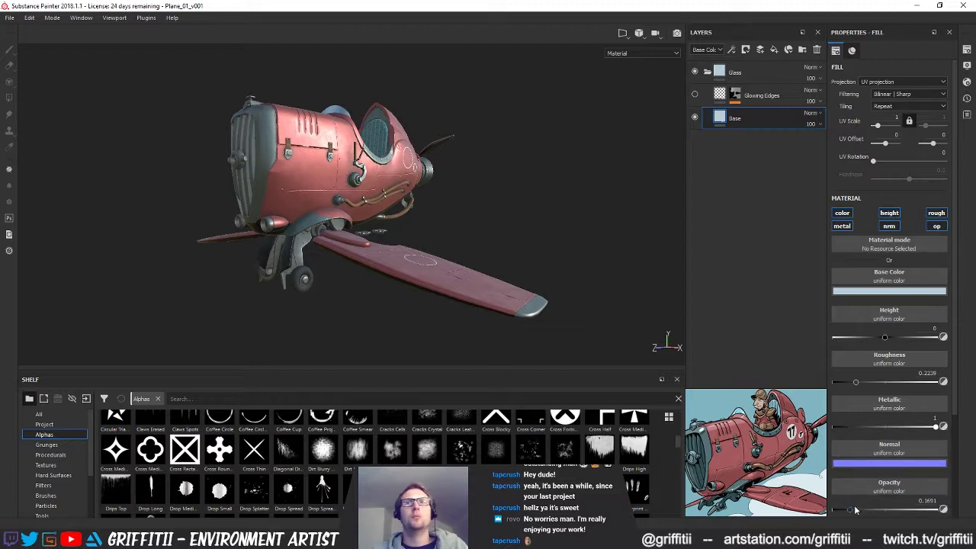
drag(854, 512, 849, 510)
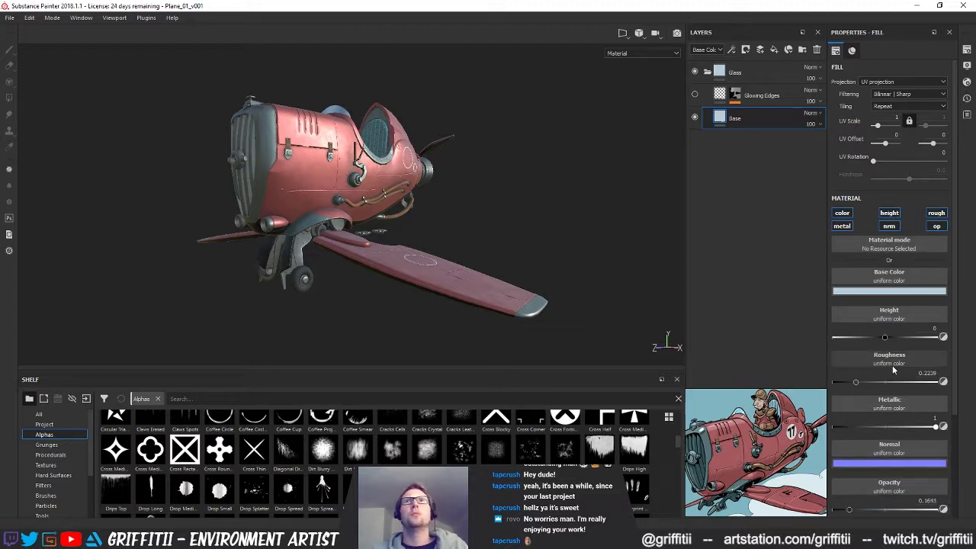
click(773, 50)
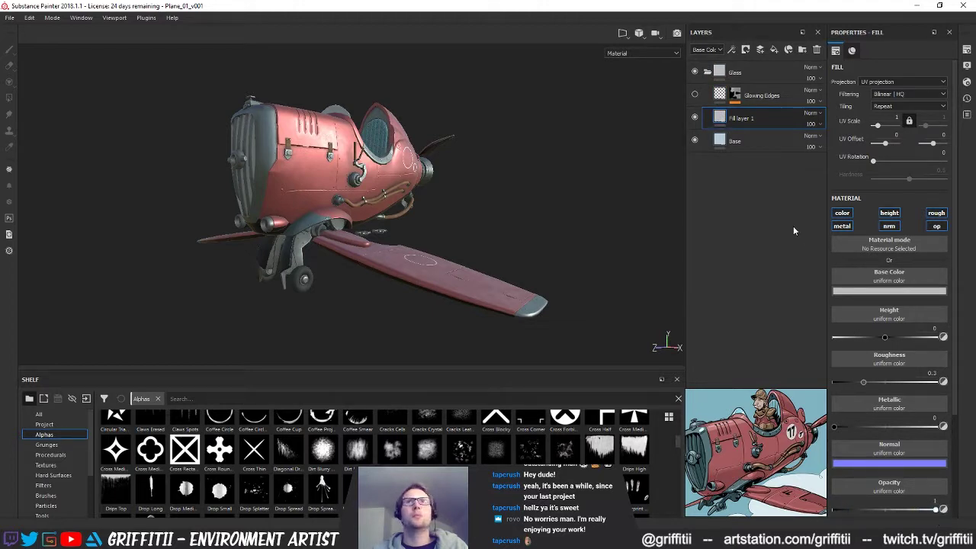
click(817, 50)
alt+middle_drag(496, 185, 496, 186)
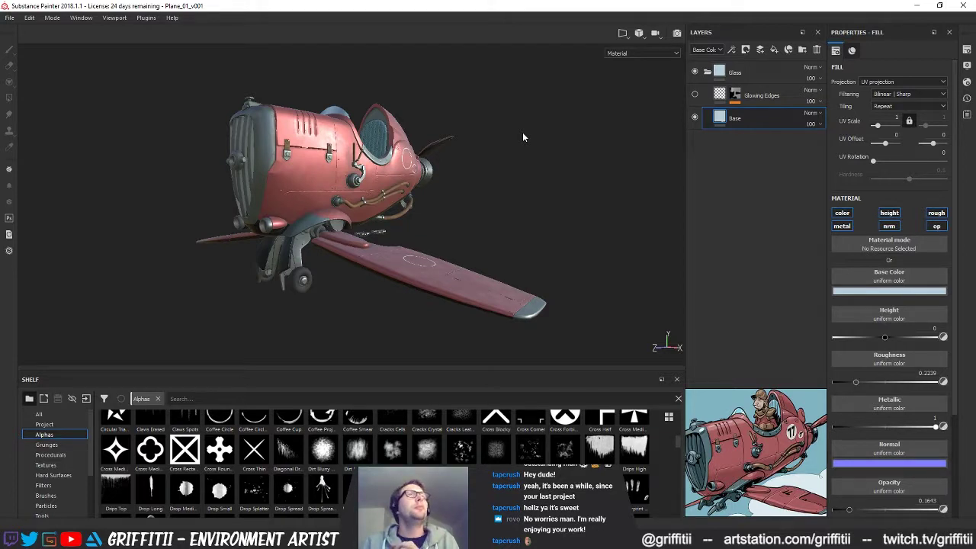
Switch to the plane body's layer stack, expand the Plane Paint folder, show Camouflage Colour and hide Red Paint
mouse_move(475, 168)
alt+mouse_down()
mouse_move(488, 175)
mouse_move(388, 191)
mouse_move(393, 215)
mouse_move(392, 143)
mouse_move(403, 204)
mouse_move(270, 218)
mouse_move(397, 217)
mouse_move(516, 237)
mouse_move(446, 211)
mouse_move(467, 327)
alt+mouse_up()
alt+drag(329, 205, 390, 260)
alt+right_drag(390, 260, 557, 279)
alt+drag(558, 279, 379, 178)
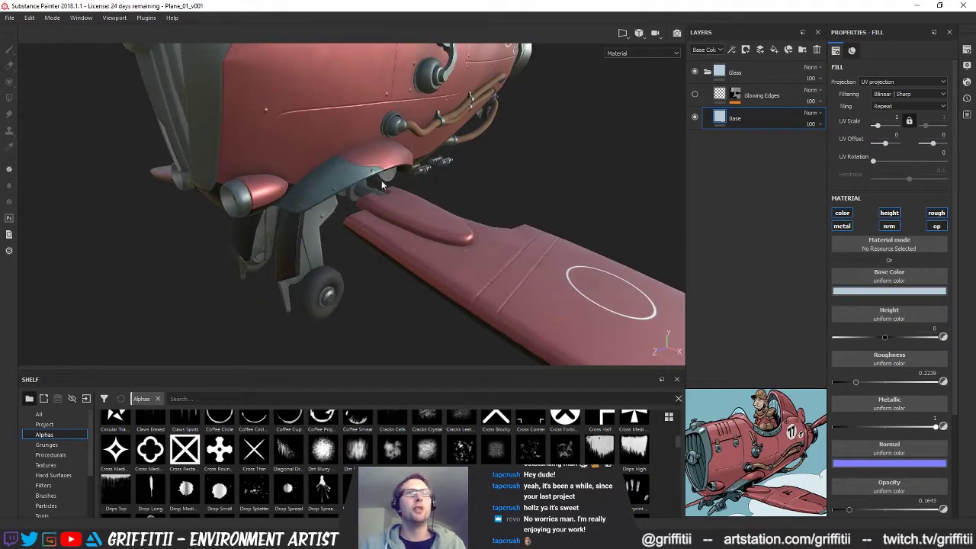
alt+drag(357, 151, 335, 214)
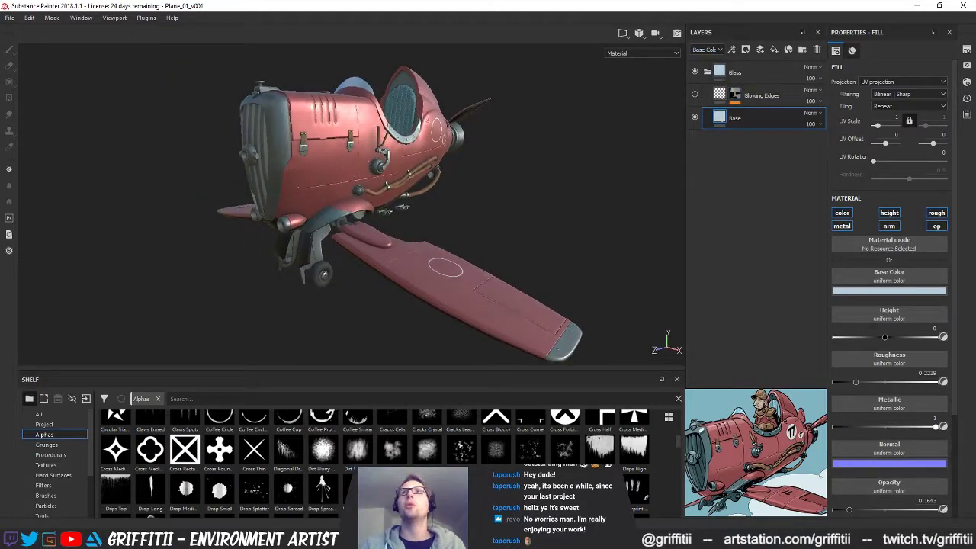
ctrl+alt+right_click(404, 160)
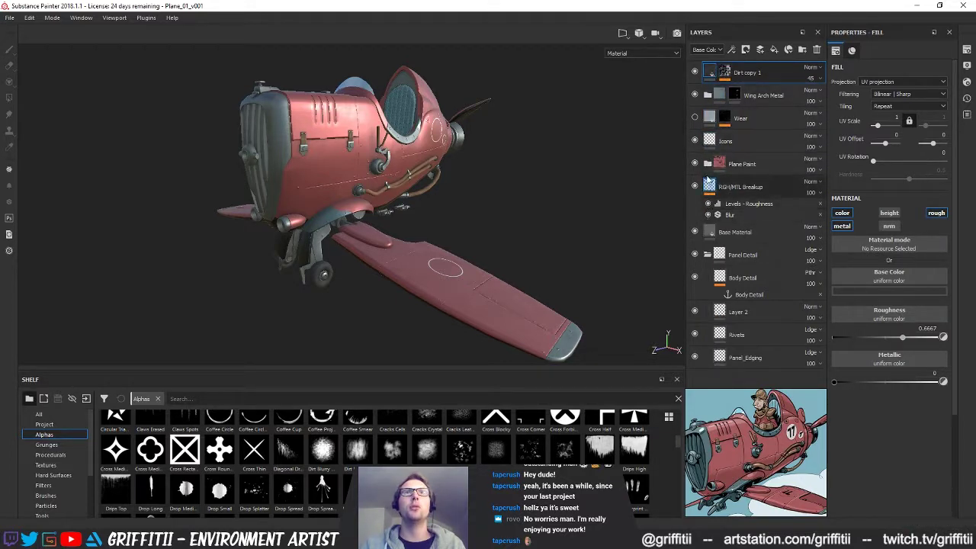
click(708, 163)
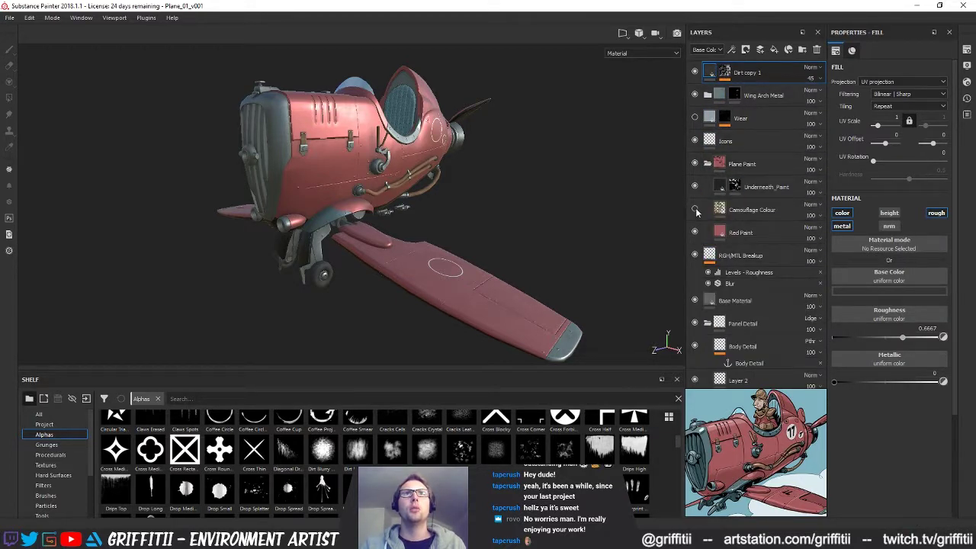
click(695, 233)
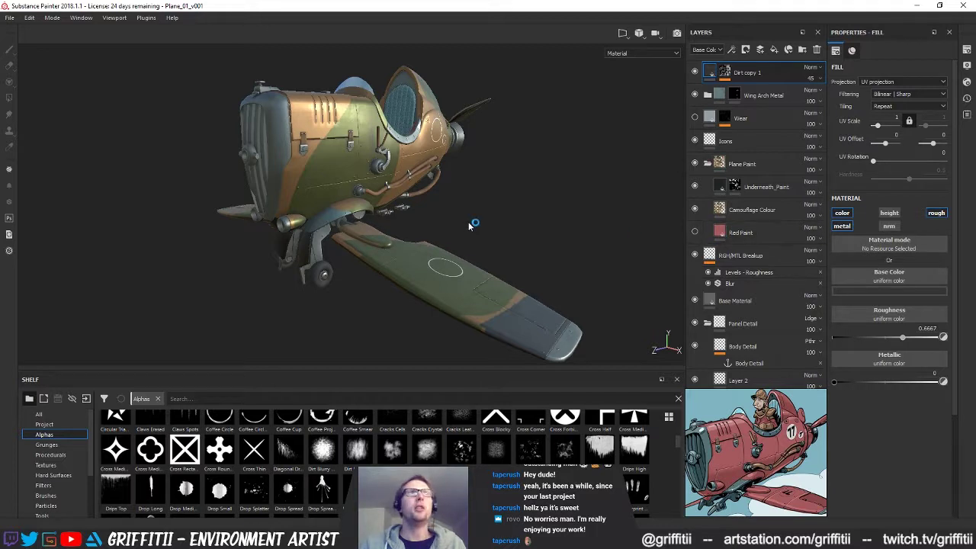
alt+drag(554, 218, 546, 216)
Duplicate the Camouflage Colour layer in the Plane Paint folder and hide the original
click(755, 211)
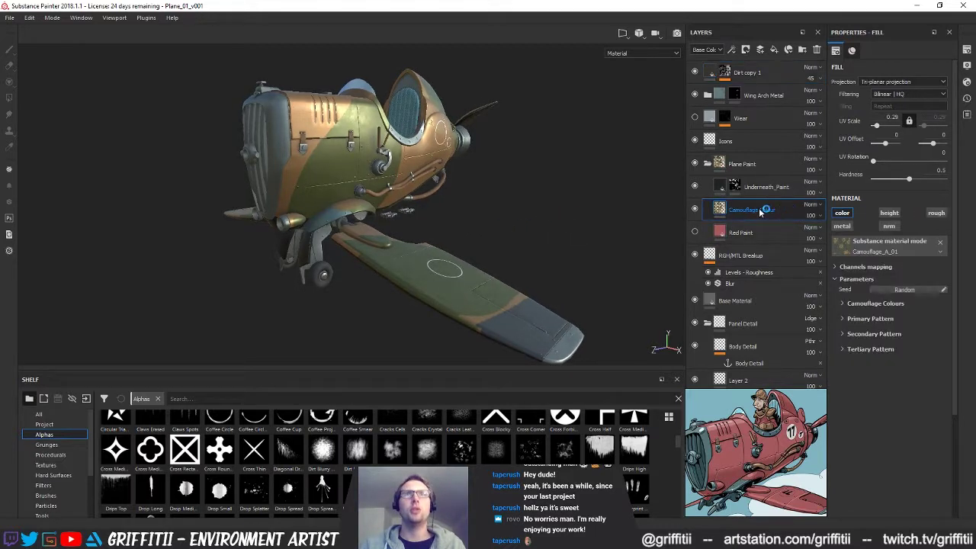
key(ctrl+d)
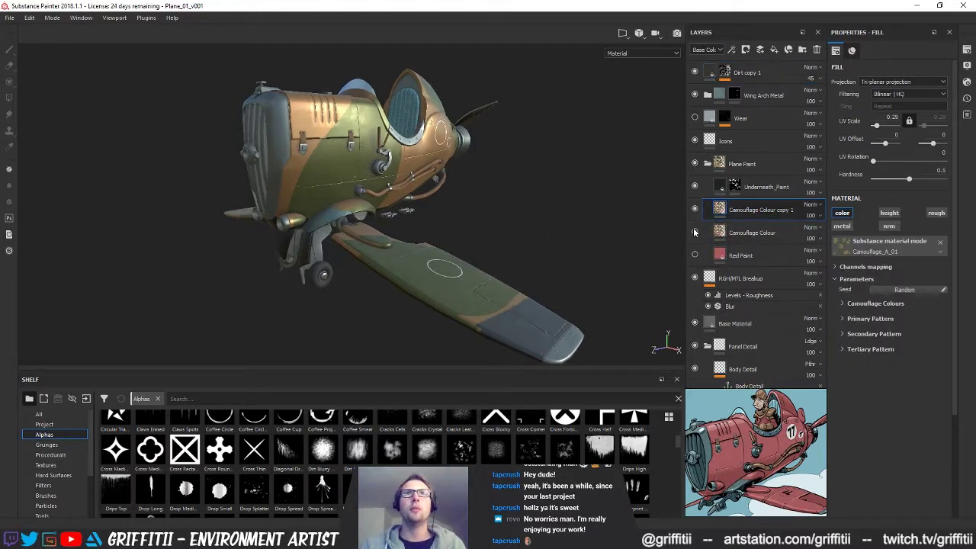
click(695, 232)
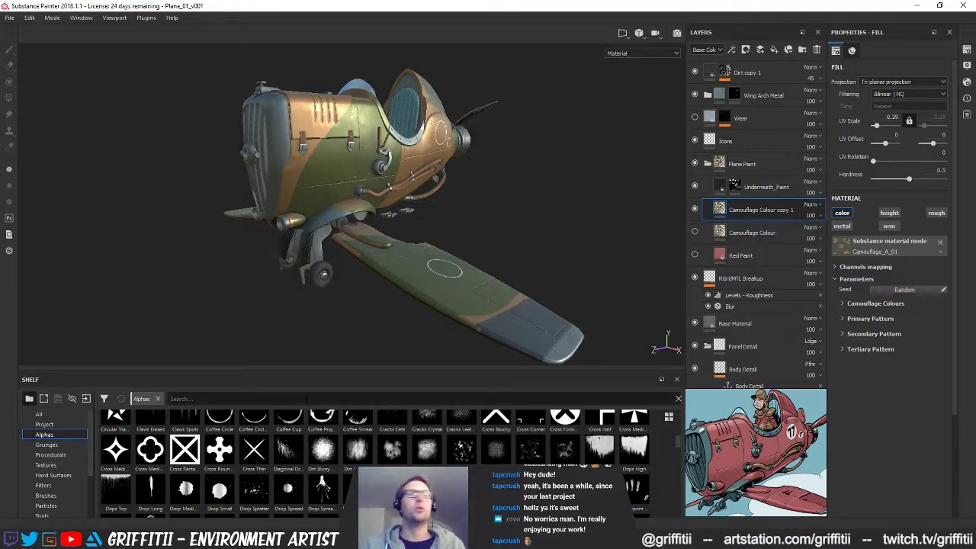
Switch to the Chrome browser and search Google Images for "ww2 plane camouflage" in a new tab
mouse_move(313, 537)
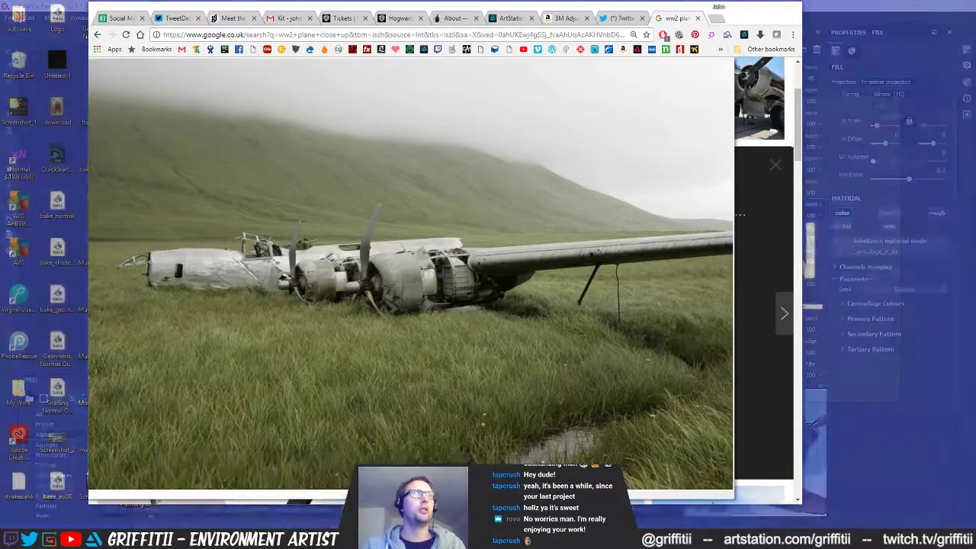
click(372, 494)
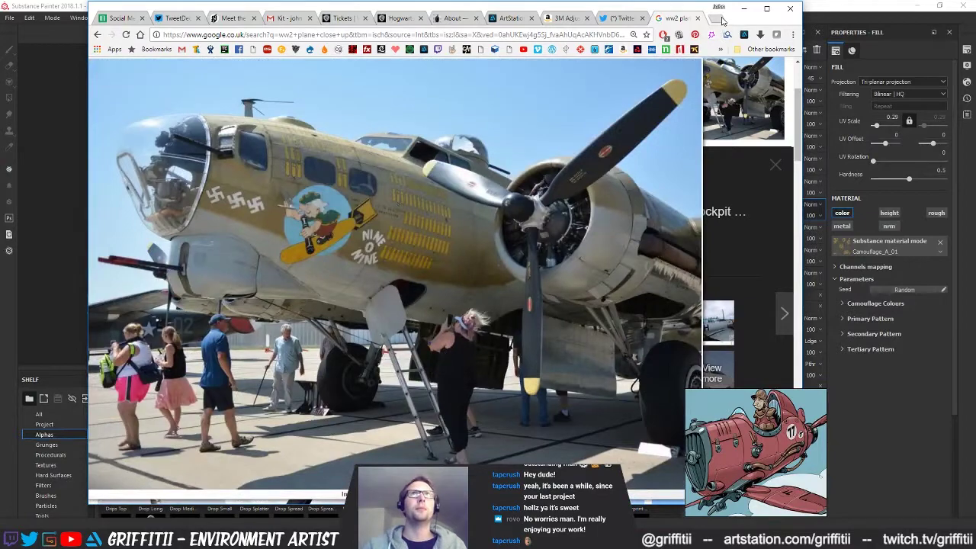
click(716, 18)
text(ww2 plane ca)
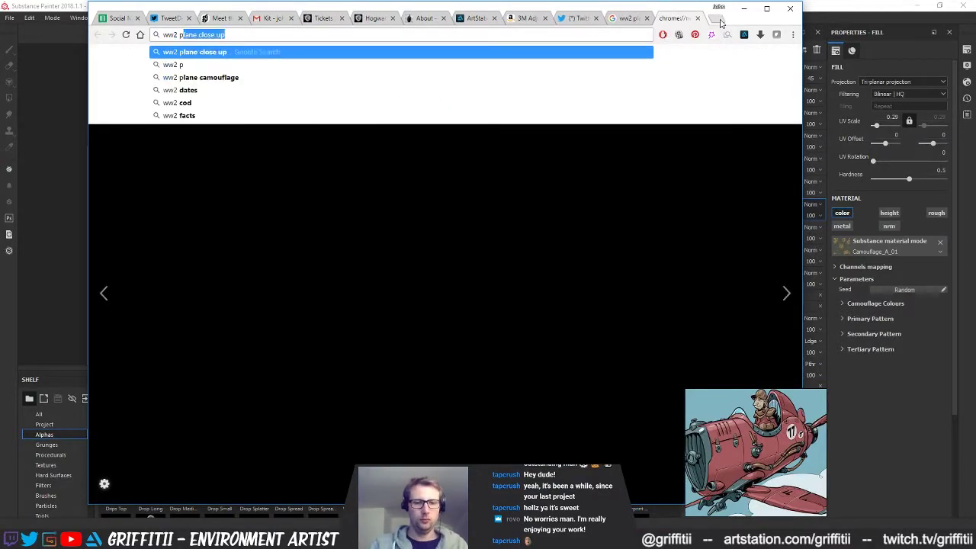
text(mo)
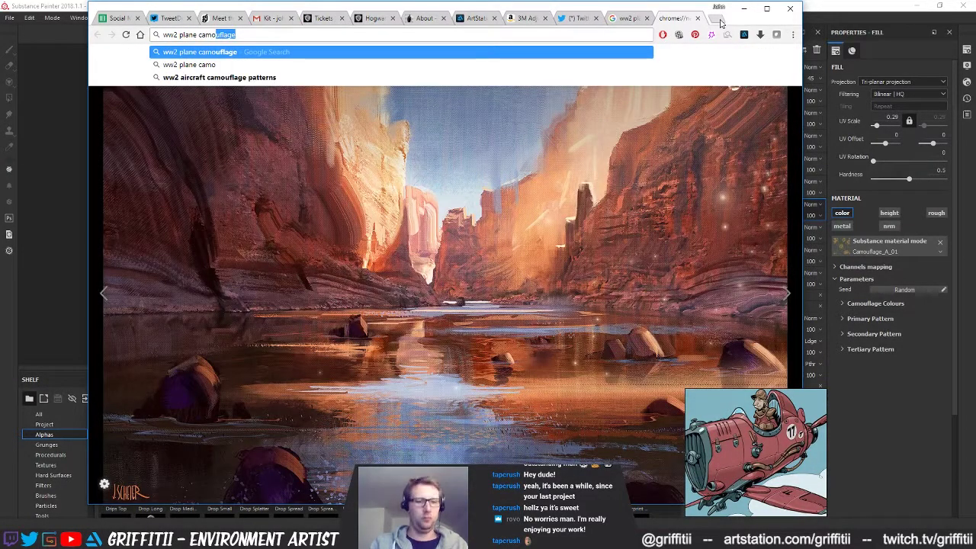
text(u)
key(Return)
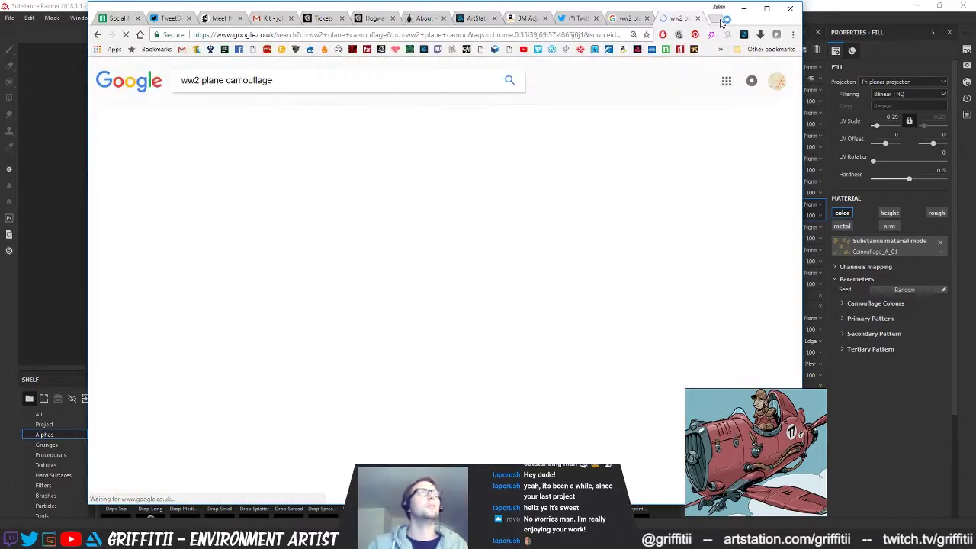
click(220, 114)
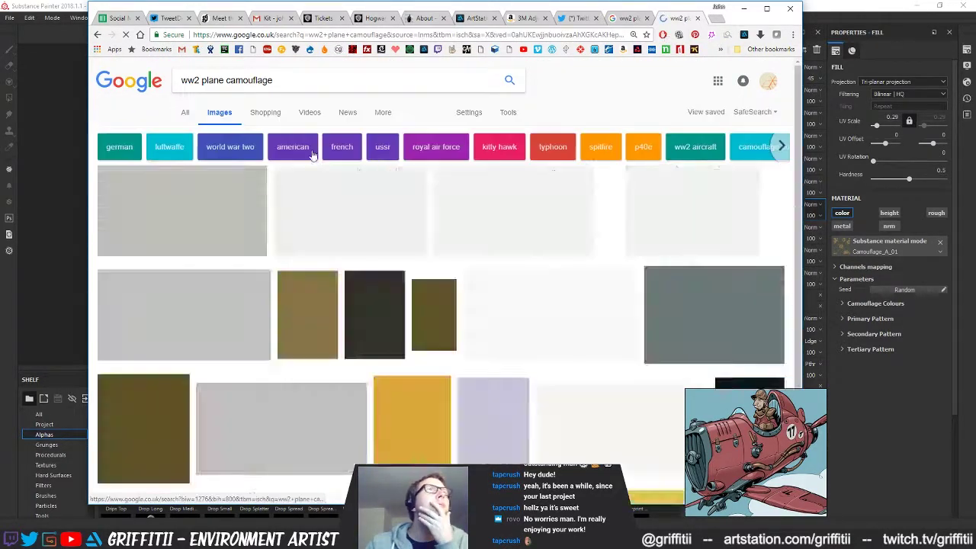
Preview the Luftwaffe aircraft camouflage sheet and filter the image results by size Large
click(412, 418)
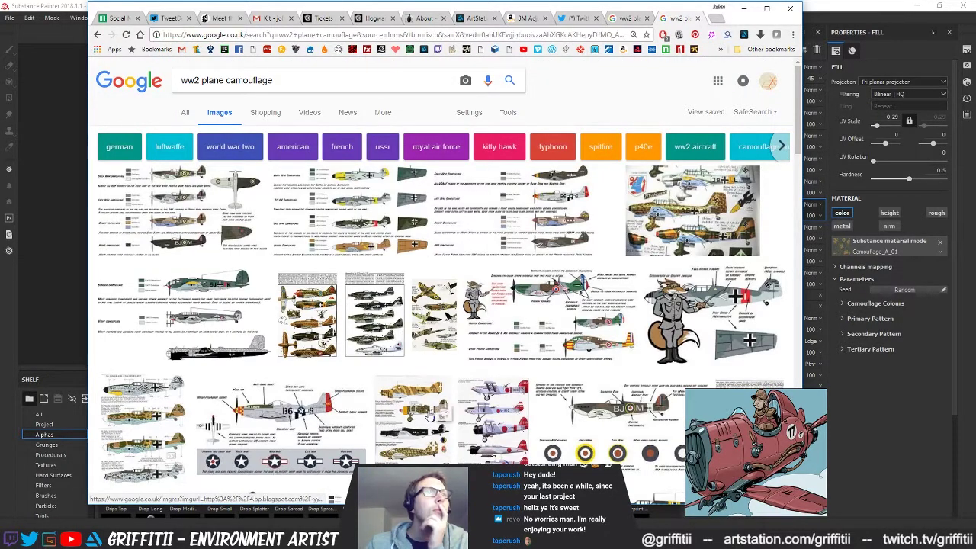
mouse_move(157, 406)
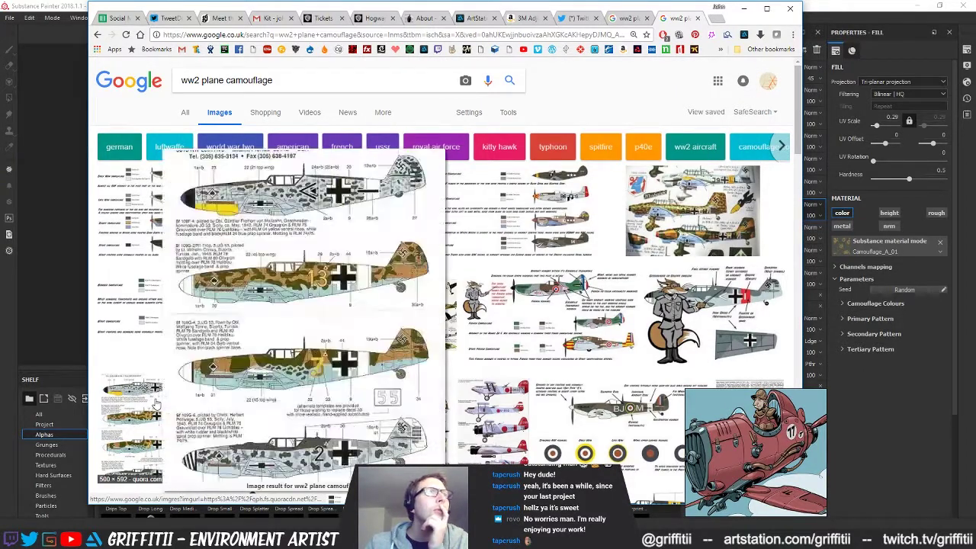
click(674, 204)
scroll(450, 243, up, 2)
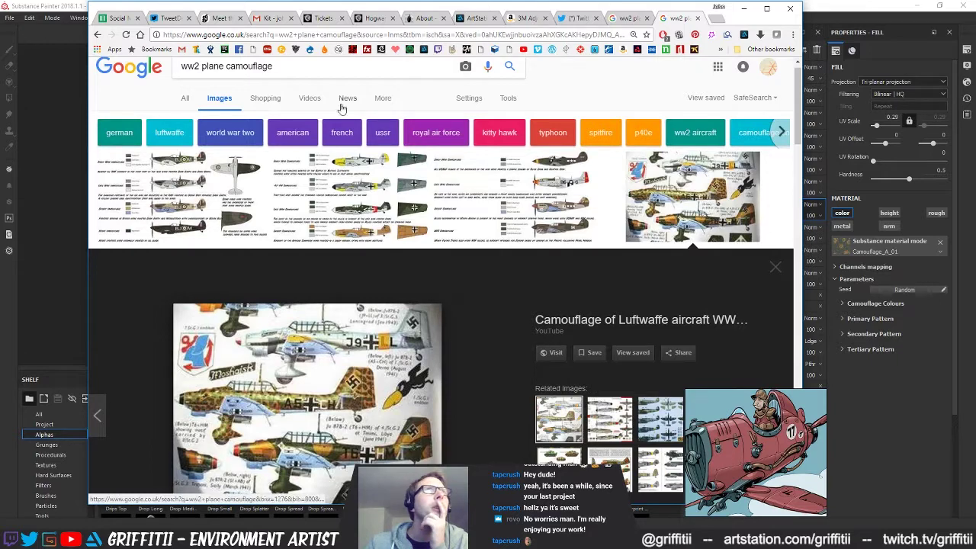
click(501, 100)
click(188, 119)
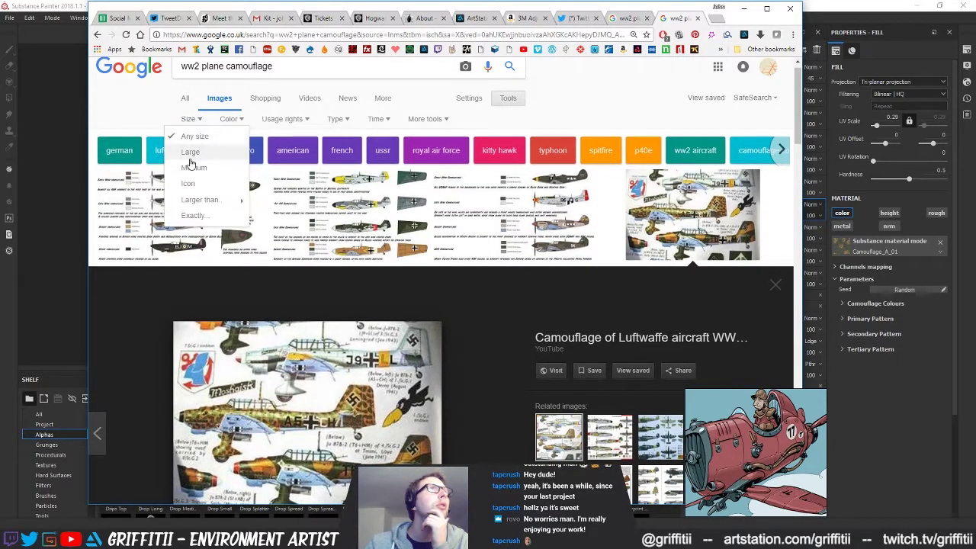
click(227, 167)
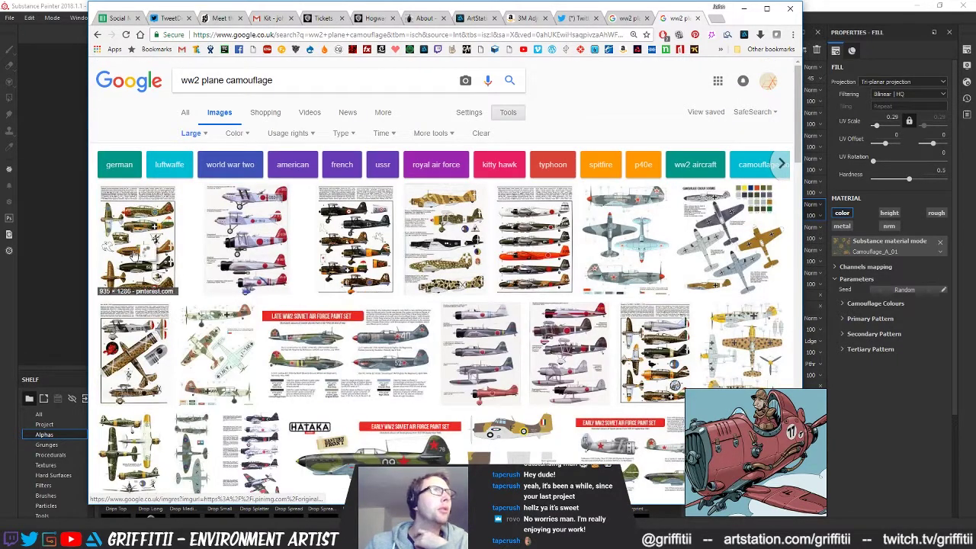
Preview two Italian WWII aircraft camouflage sheets and look through the surrounding image results for patterns
click(180, 262)
scroll(412, 358, down, 3)
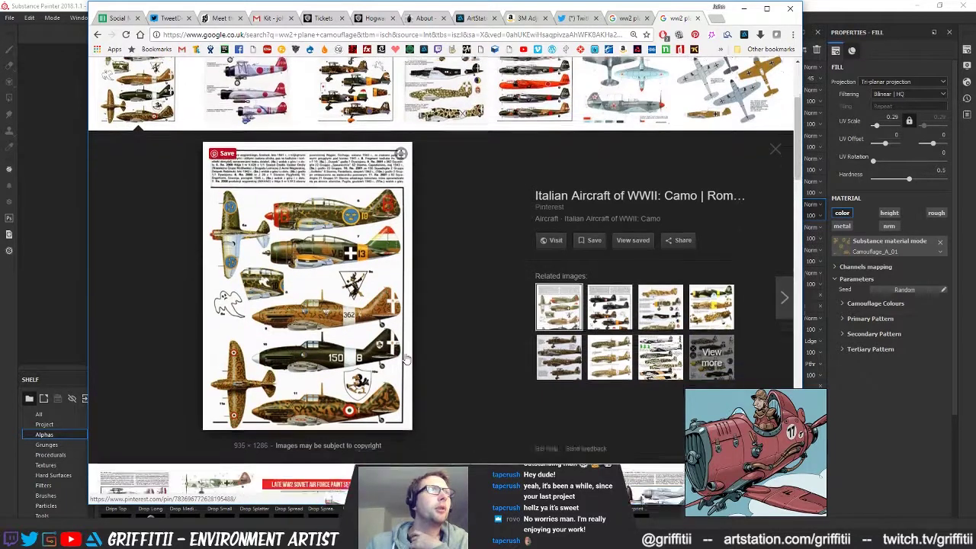
scroll(153, 340, down, 1)
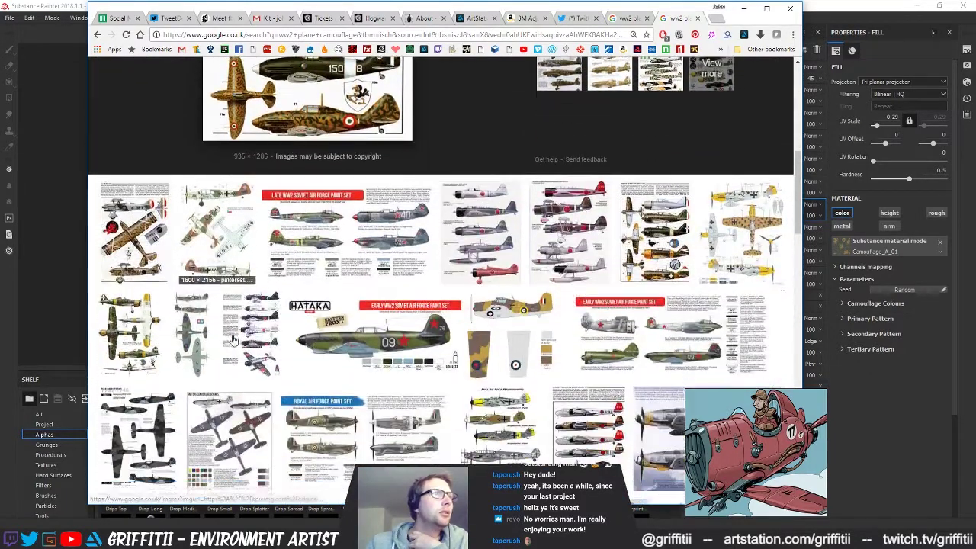
click(677, 233)
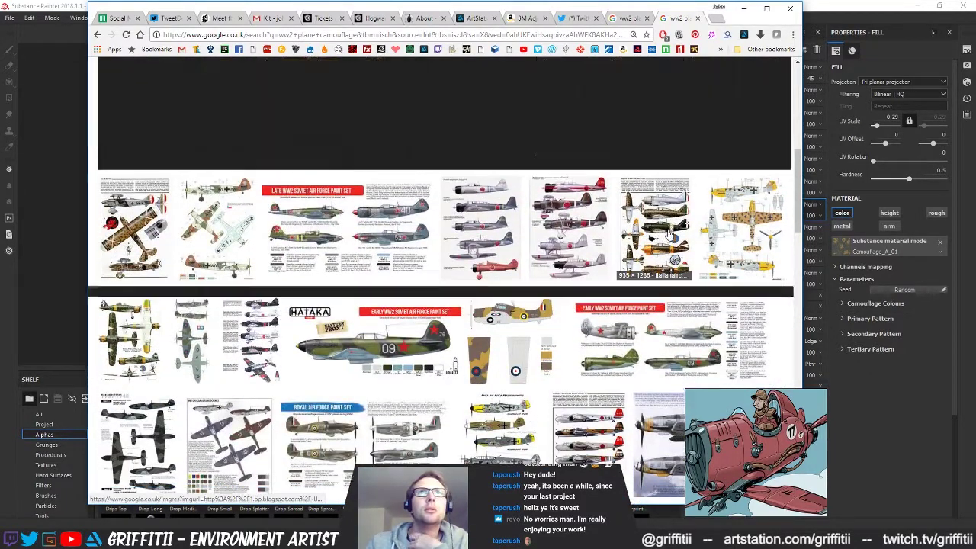
scroll(473, 309, down, 3)
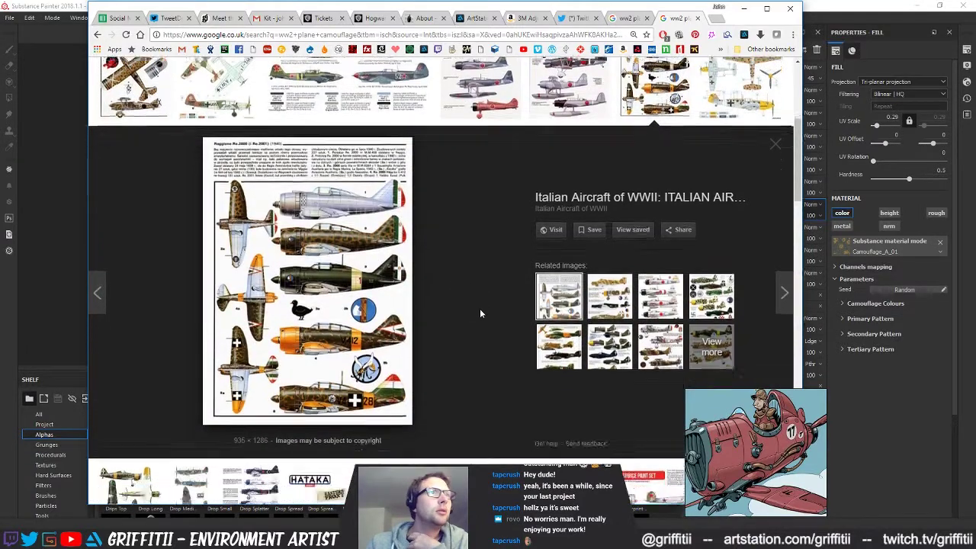
scroll(490, 315, down, 1)
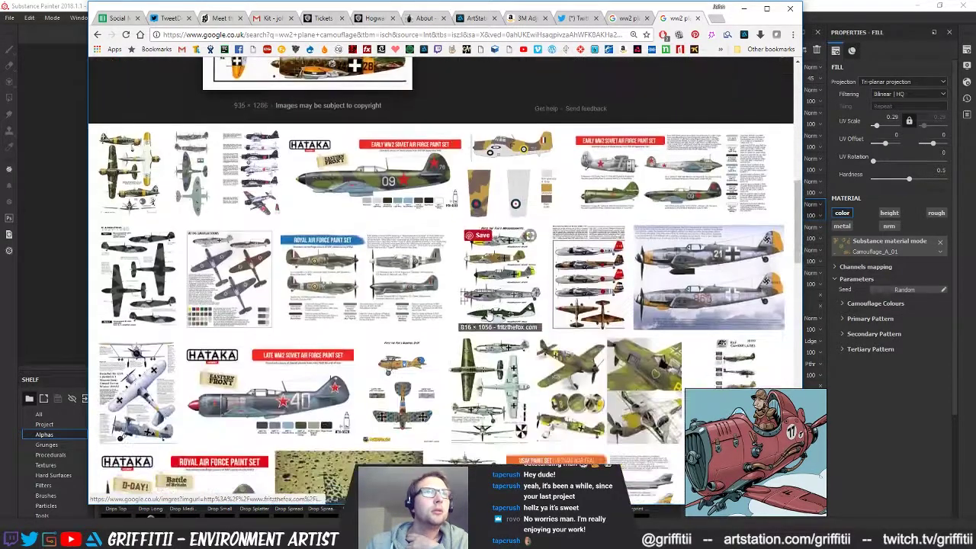
scroll(463, 317, up, 2)
scroll(463, 316, up, 5)
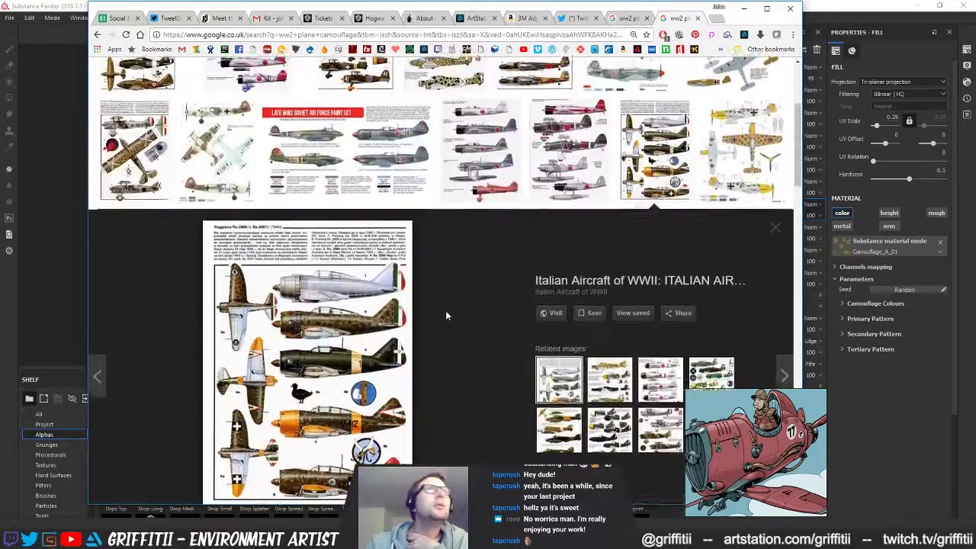
Preview the Japanese aircraft sheet and step through the first results to the Italian Fiat CR 42 Falco sheet
click(565, 252)
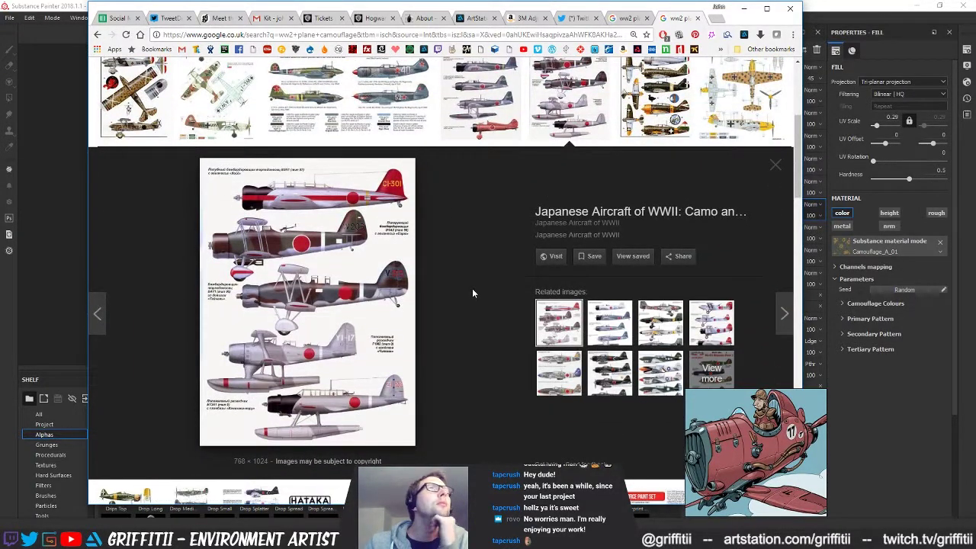
scroll(472, 293, up, 3)
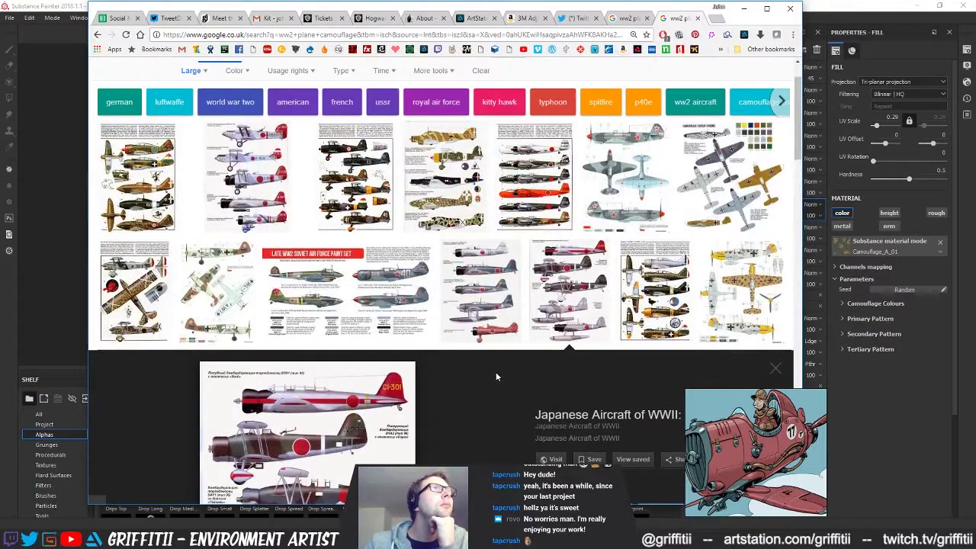
click(161, 178)
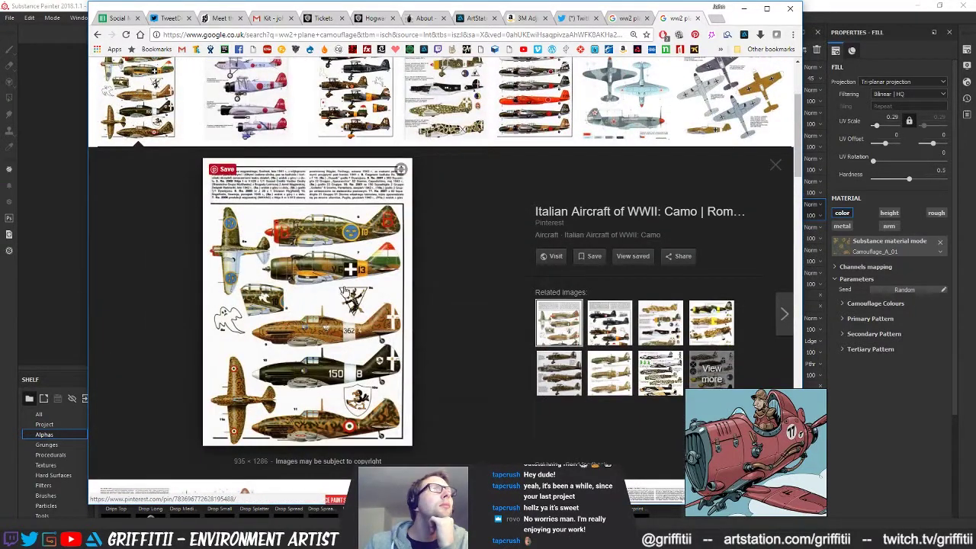
key(Right)
key(Right)
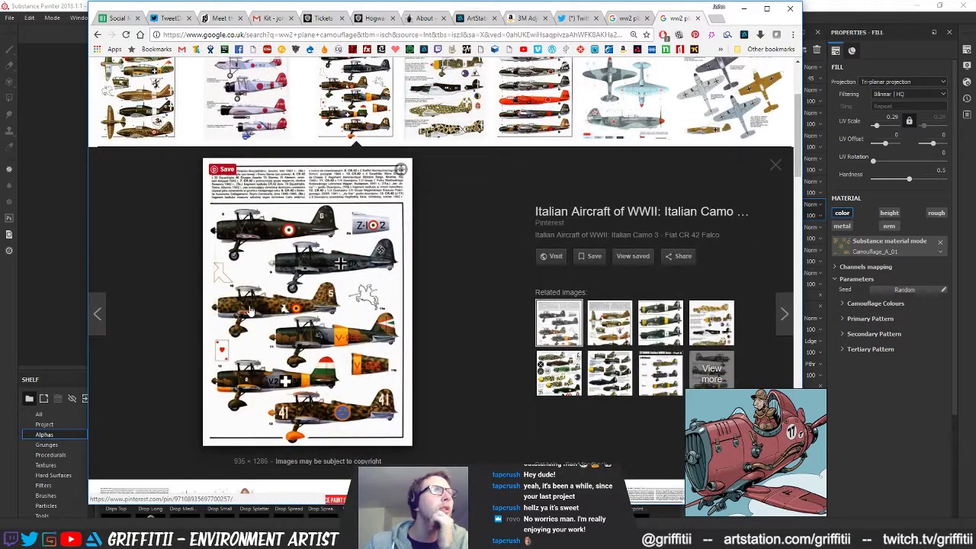
Open the Fiat CR 42 Falco sheet's Pinterest page and source blog, enlarge the blog's first sheet, and return to Pinterest
right_click(283, 308)
click(320, 314)
click(678, 18)
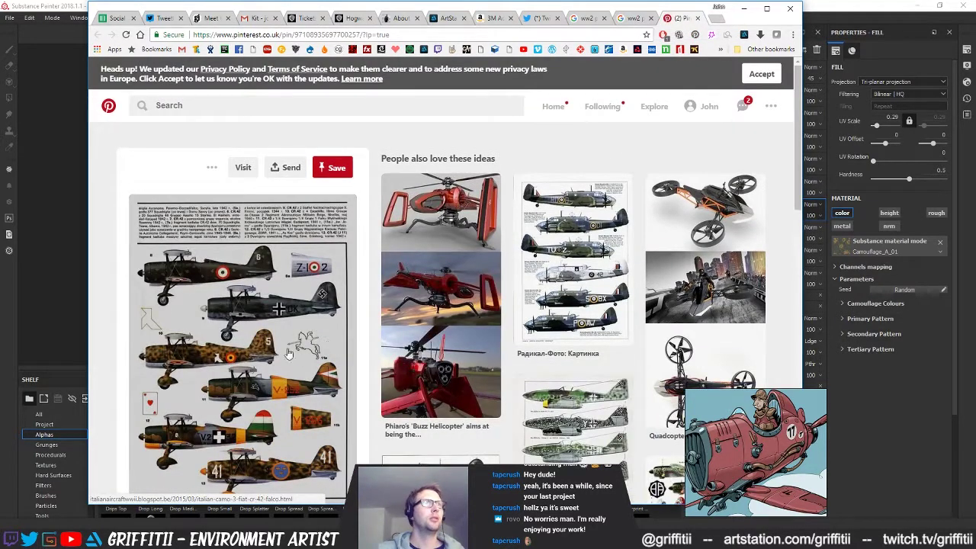
click(265, 374)
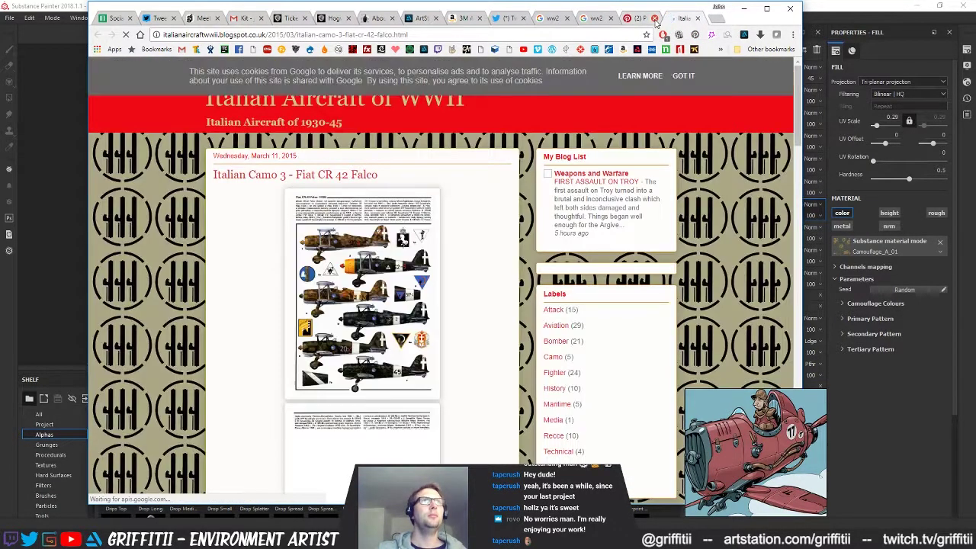
click(364, 326)
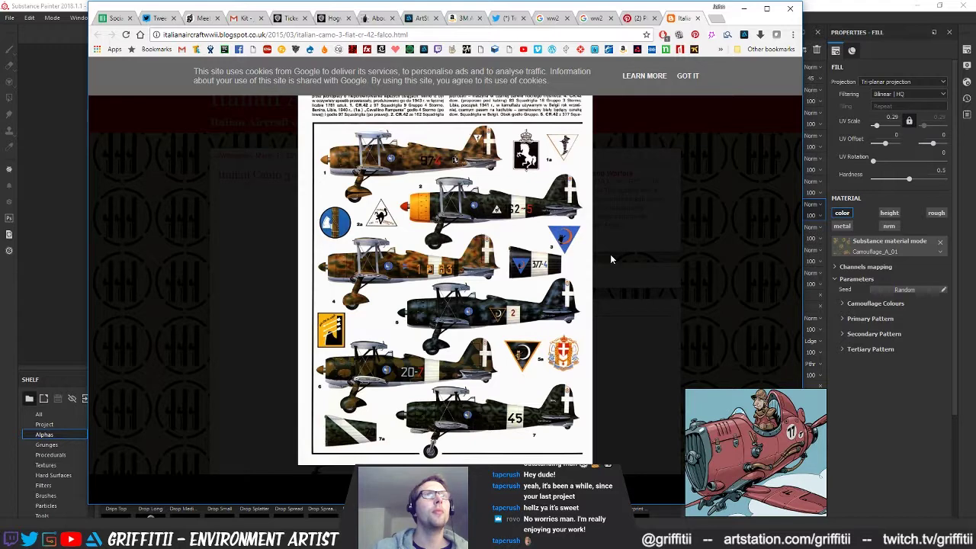
click(636, 18)
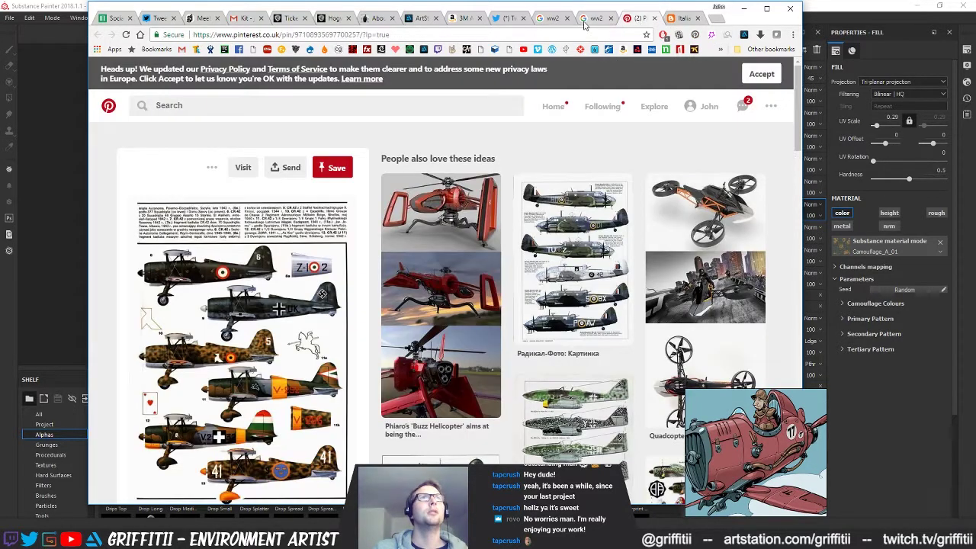
Revisit the image results, return to the Italian aircraft blog, and open the Fiat CR.42 Falco sheet in its own tab
click(551, 18)
click(595, 18)
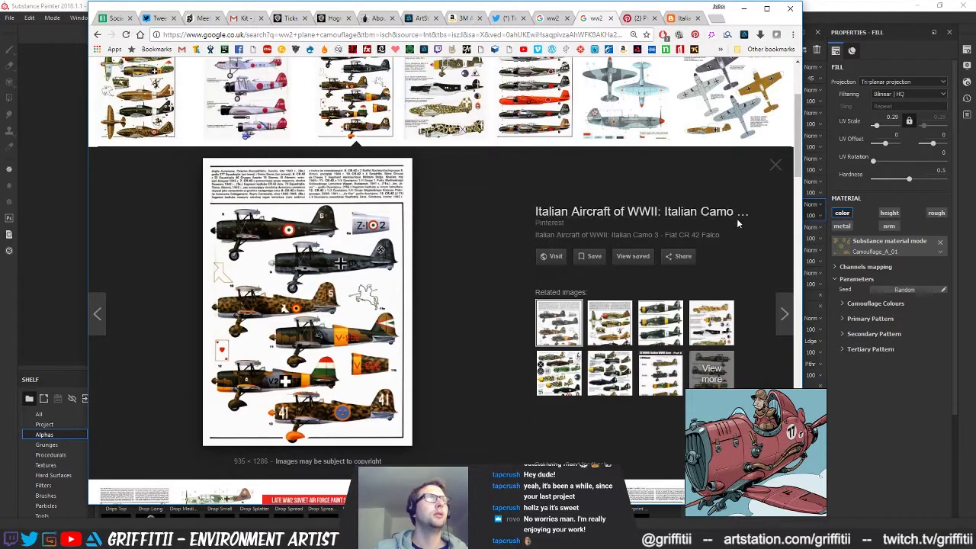
click(684, 18)
right_click(465, 217)
click(492, 225)
click(681, 18)
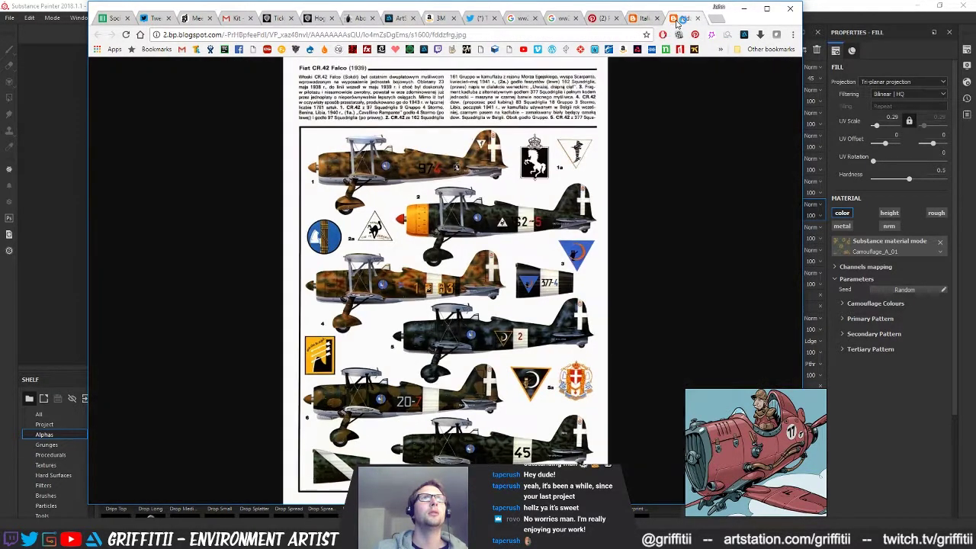
Close the blog and Pinterest pages, move the reference sheets in separate windows onto the other monitor, and return to Substance Painter
click(656, 17)
click(610, 19)
click(616, 18)
drag(599, 21, 837, 51)
drag(677, 54, 975, 38)
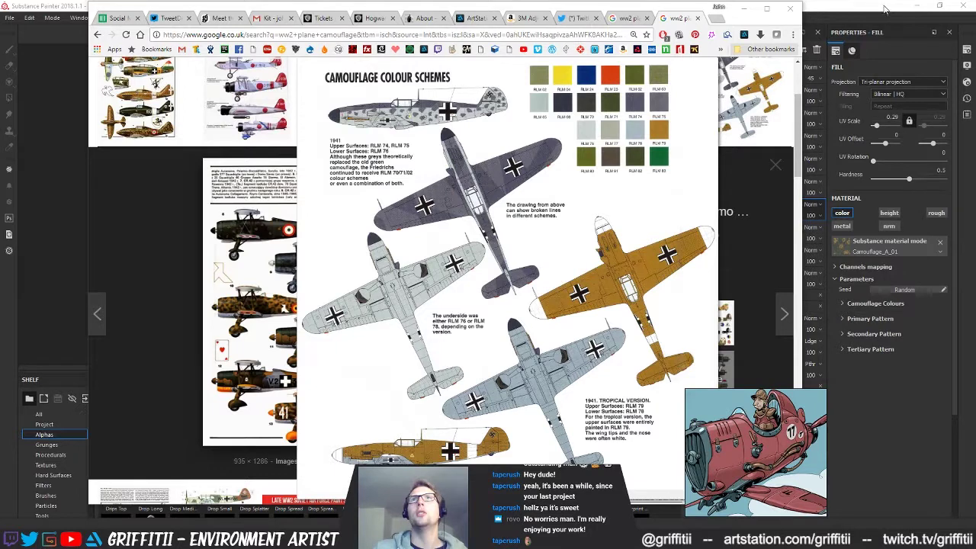
click(885, 6)
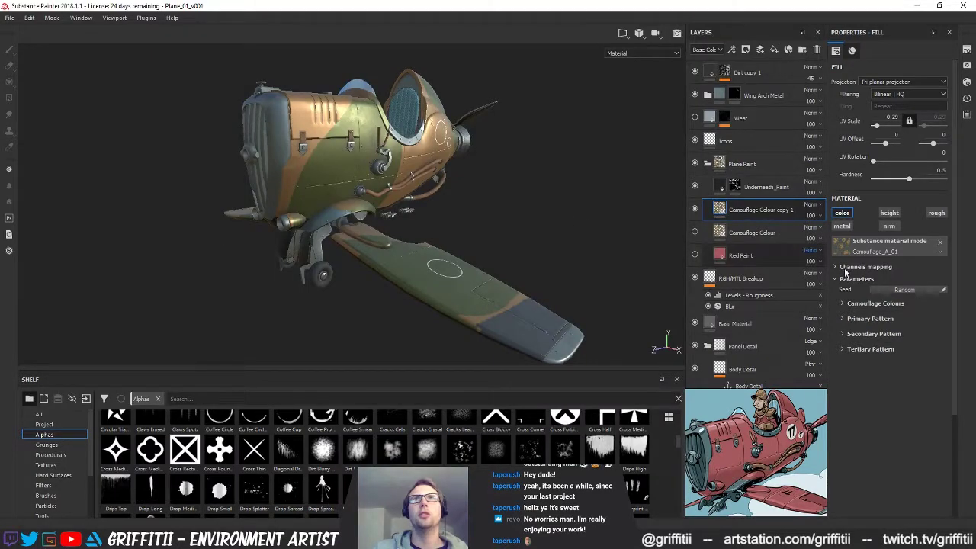
Widen the properties area, clear the material from Camouflage Colour copy 1, and apply the camouflage procedural from the shelf afresh
click(843, 321)
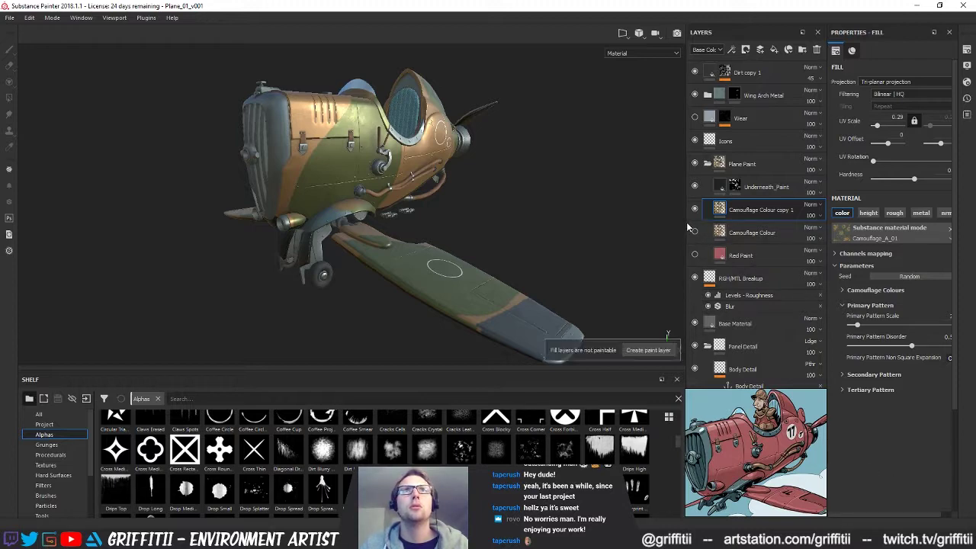
drag(684, 221, 654, 221)
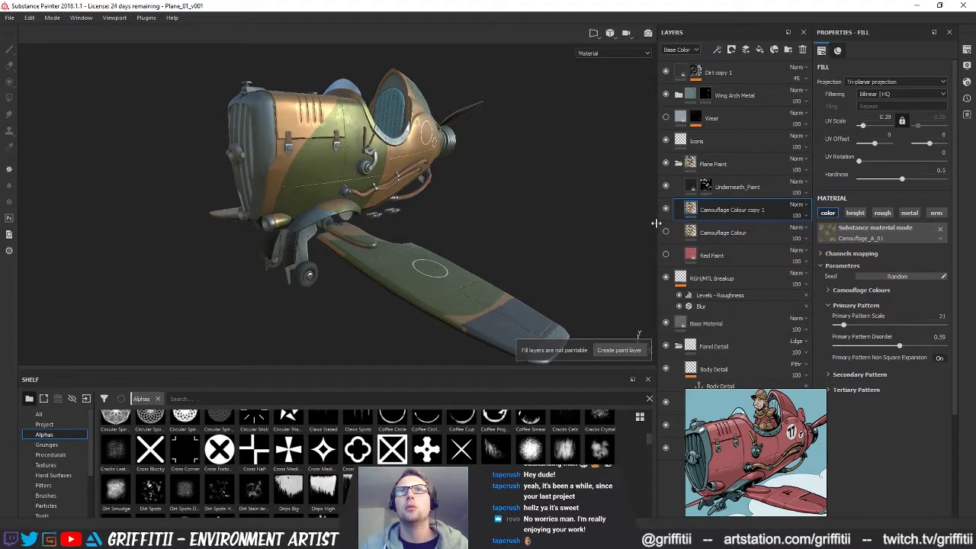
double_click(706, 212)
key(Return)
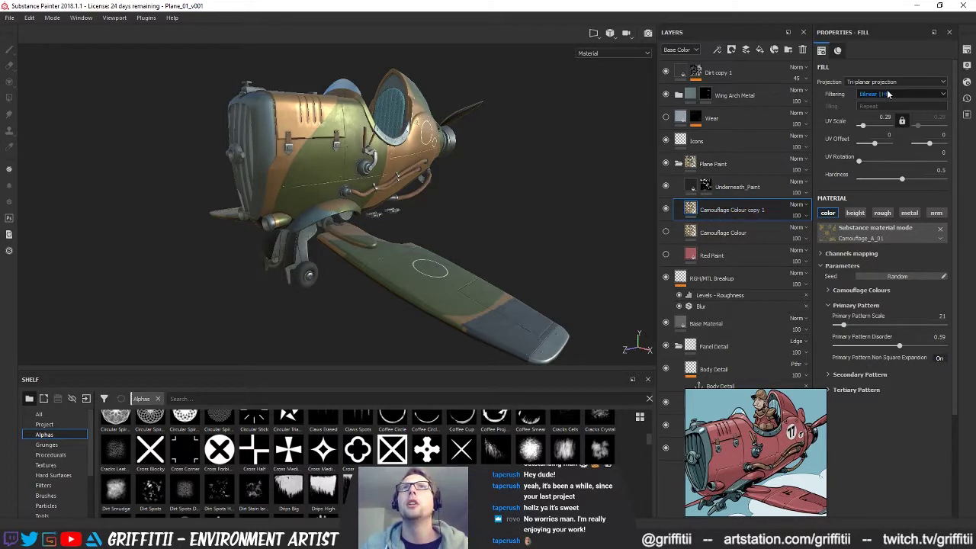
click(942, 239)
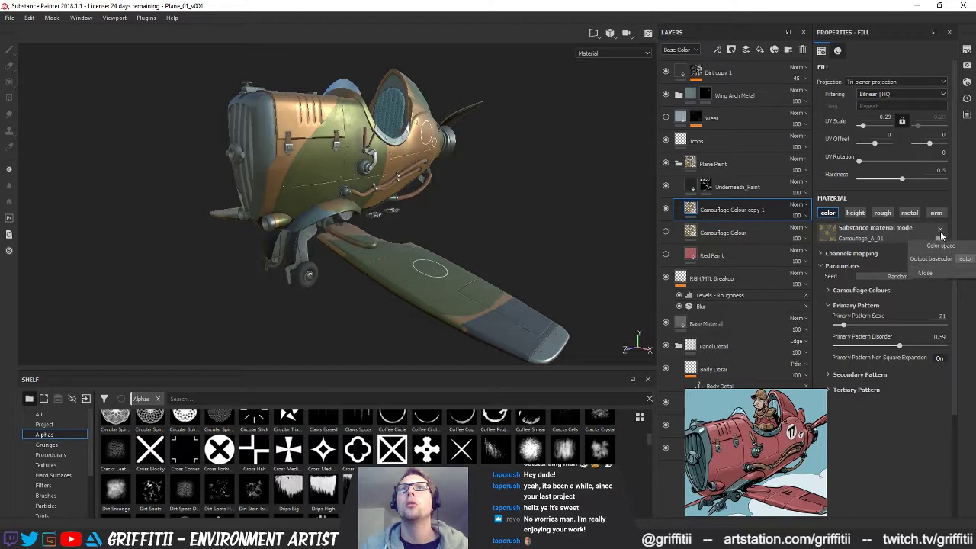
click(940, 229)
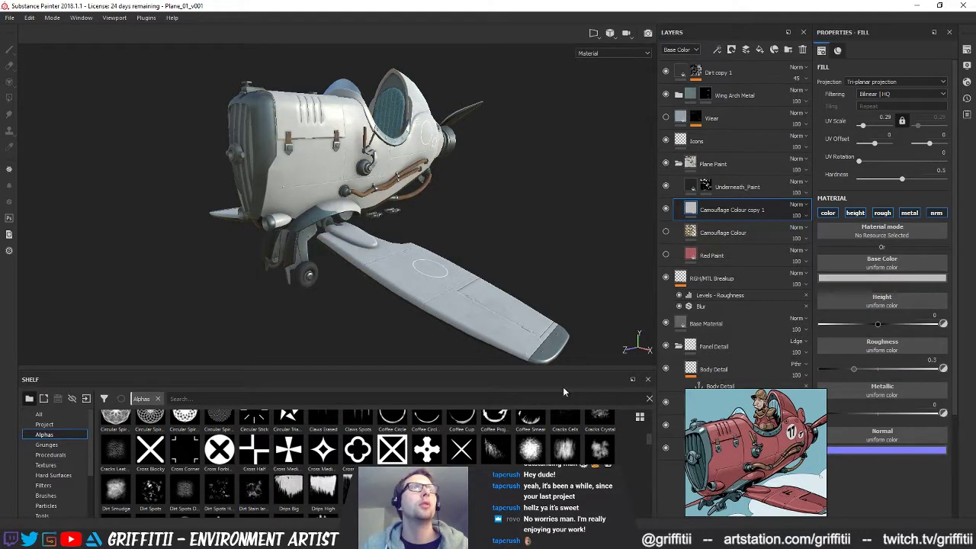
click(50, 454)
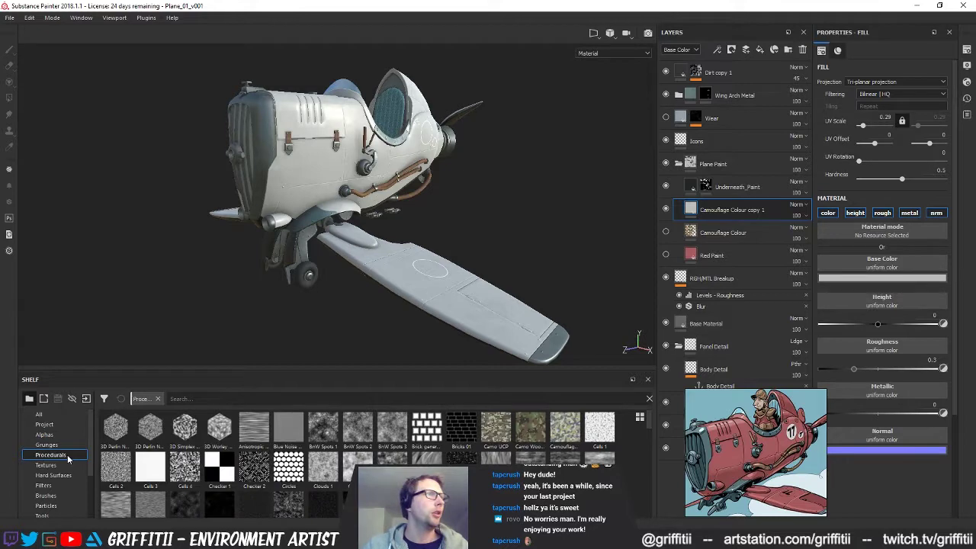
drag(568, 431, 873, 273)
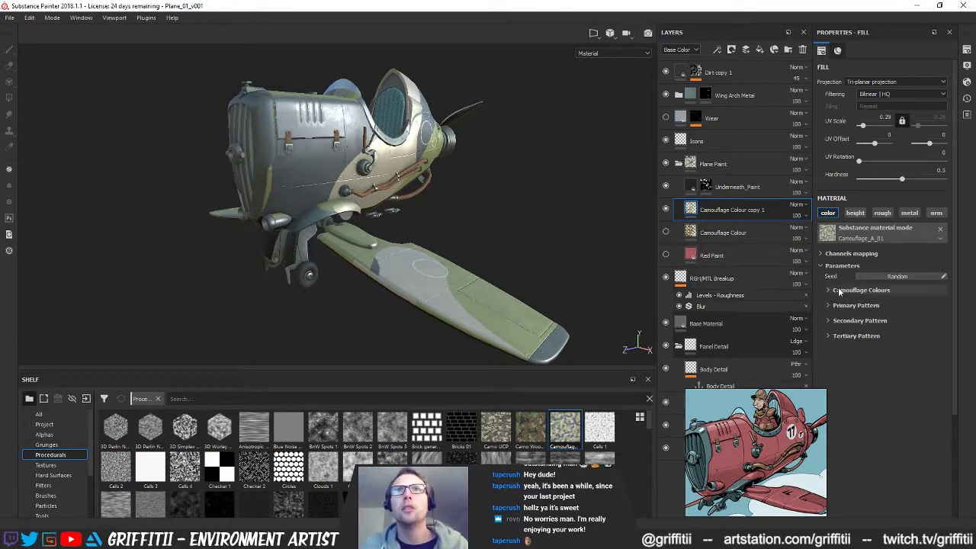
Set the camouflage's primary colour to a dark olive brown and its secondary colour to a dark red-brown (0.267, 0.094, 0.035)
click(831, 291)
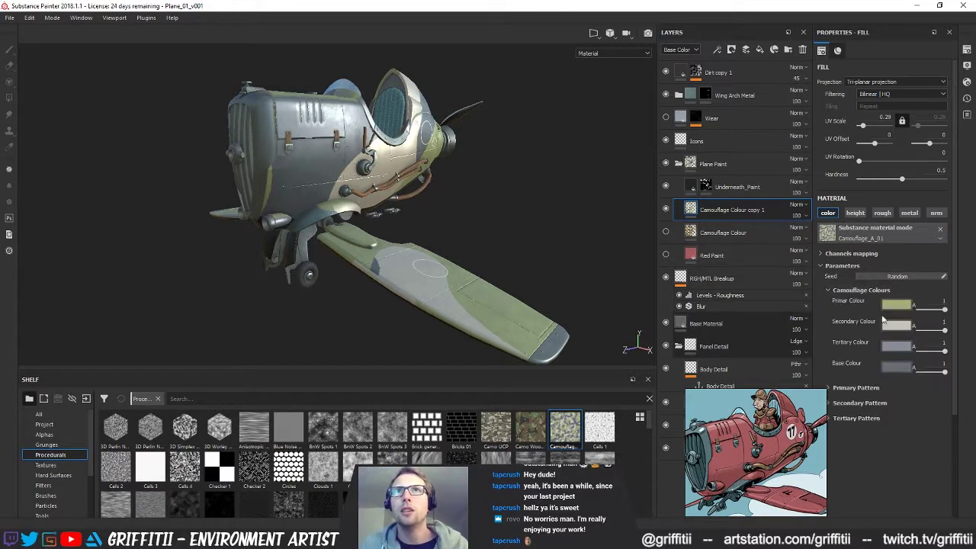
click(892, 307)
drag(883, 315, 764, 424)
click(905, 293)
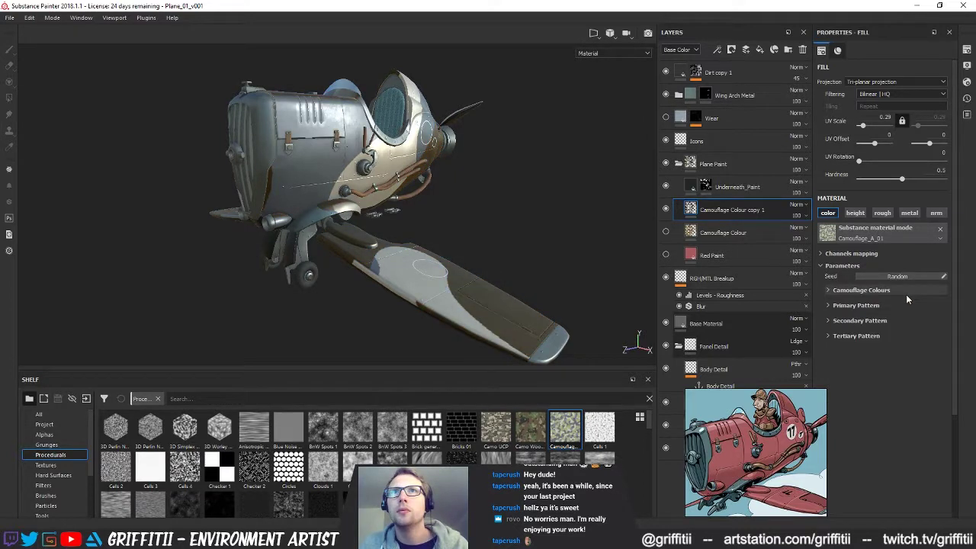
click(858, 291)
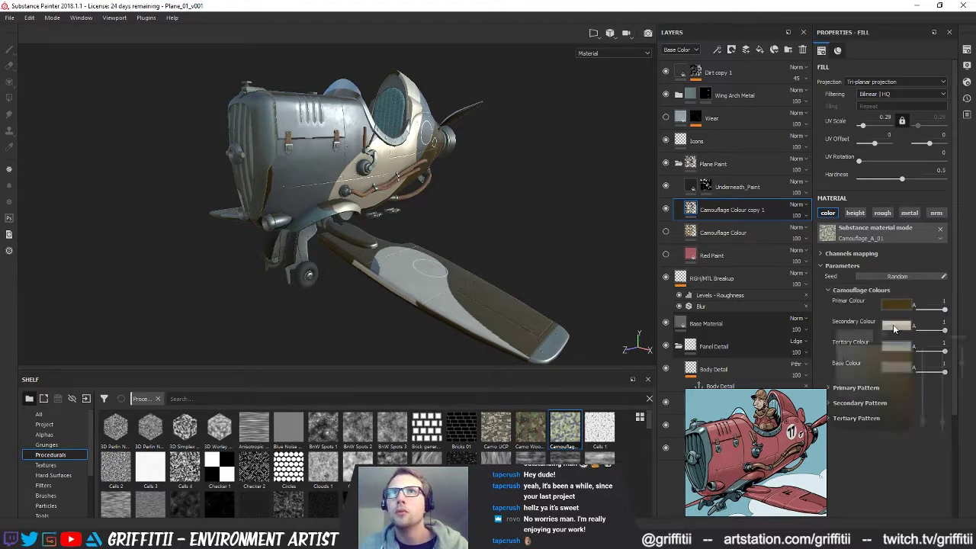
click(896, 323)
click(900, 407)
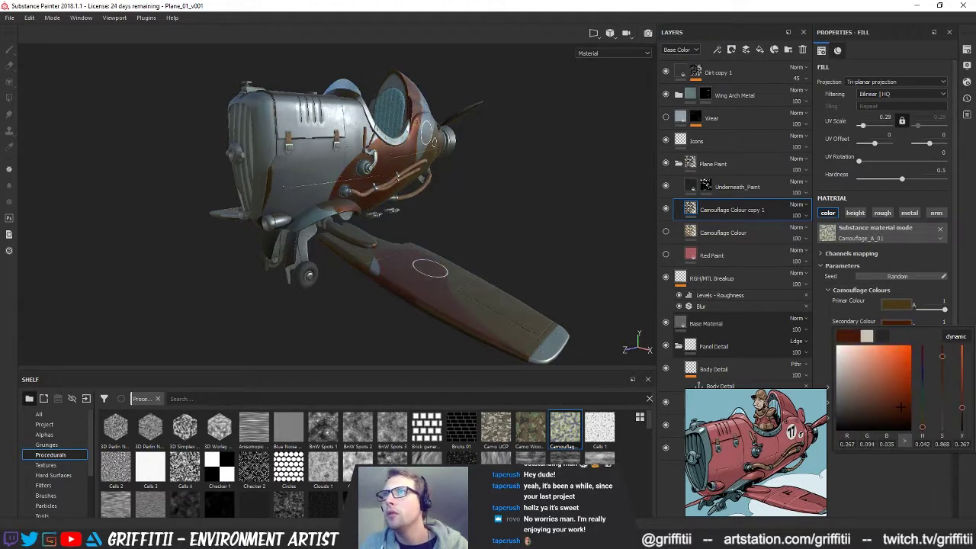
click(853, 305)
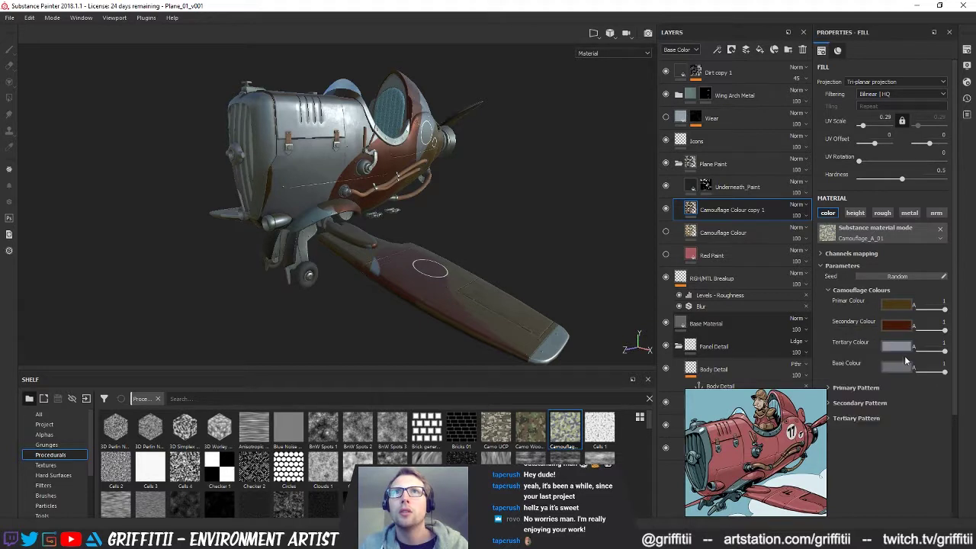
Set the camouflage's tertiary colour to orange (0.604, 0.333, 0.053) and sample the same orange for the base colour
click(896, 343)
drag(882, 358, 795, 450)
drag(894, 399, 902, 402)
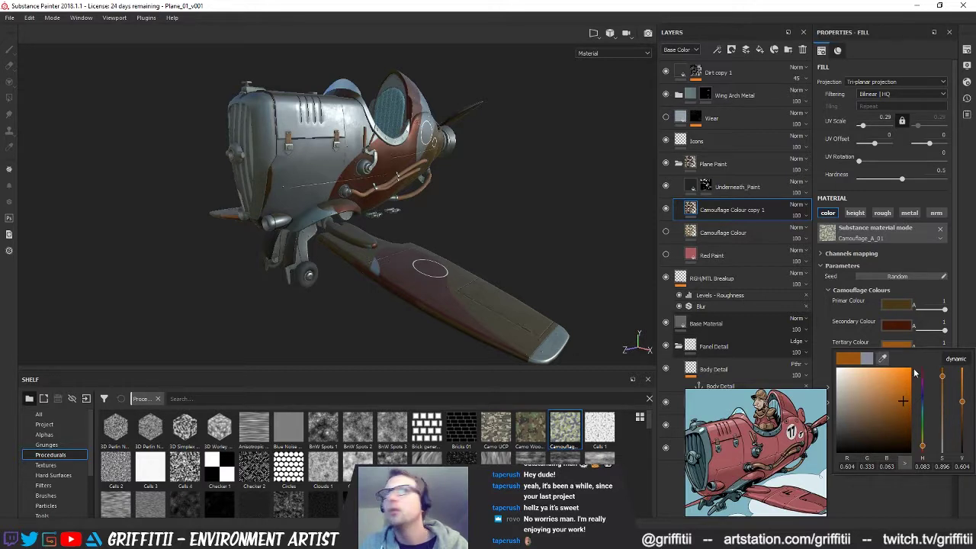
click(820, 339)
click(894, 371)
click(882, 379)
click(899, 346)
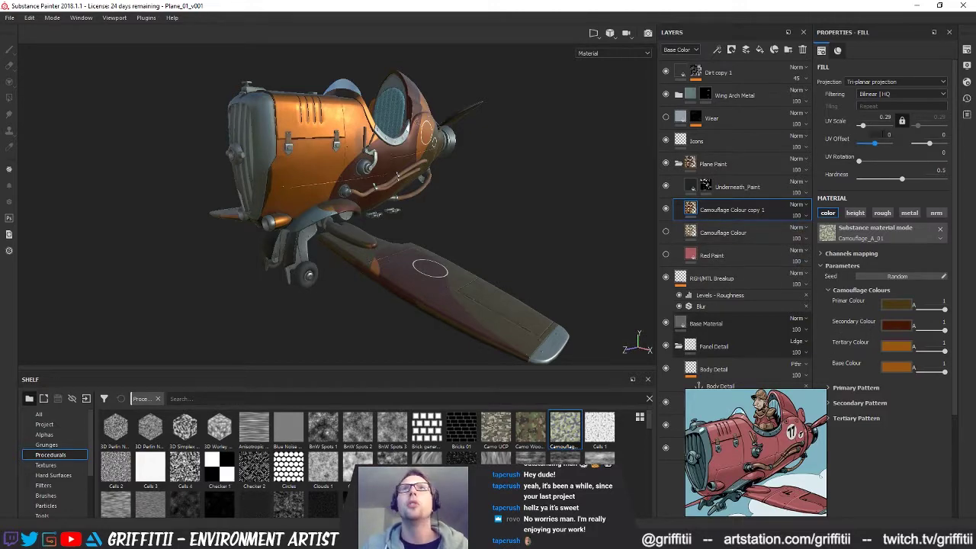
Set the camouflage's UV scale to 4.07, primary pattern scale to 25 and primary pattern disorder to 0.49
drag(864, 129, 868, 130)
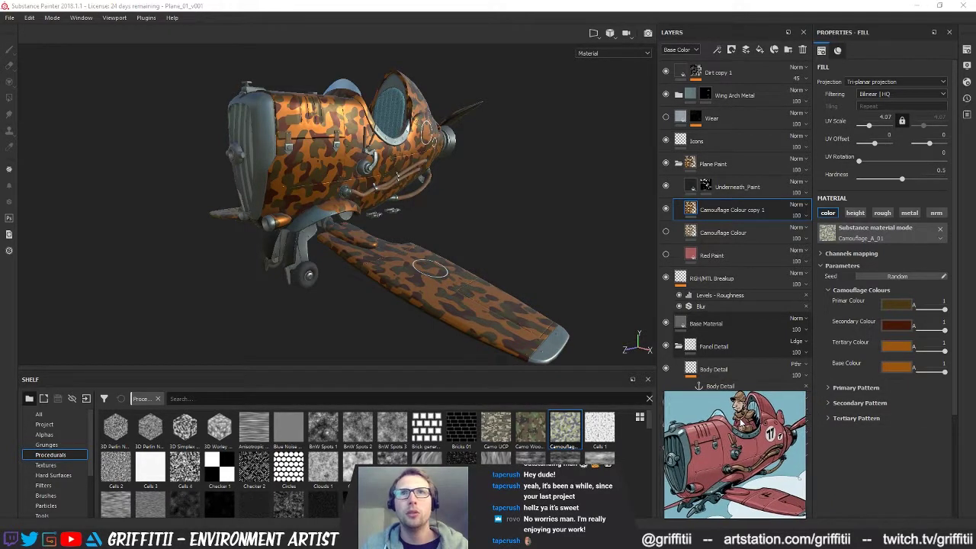
click(848, 387)
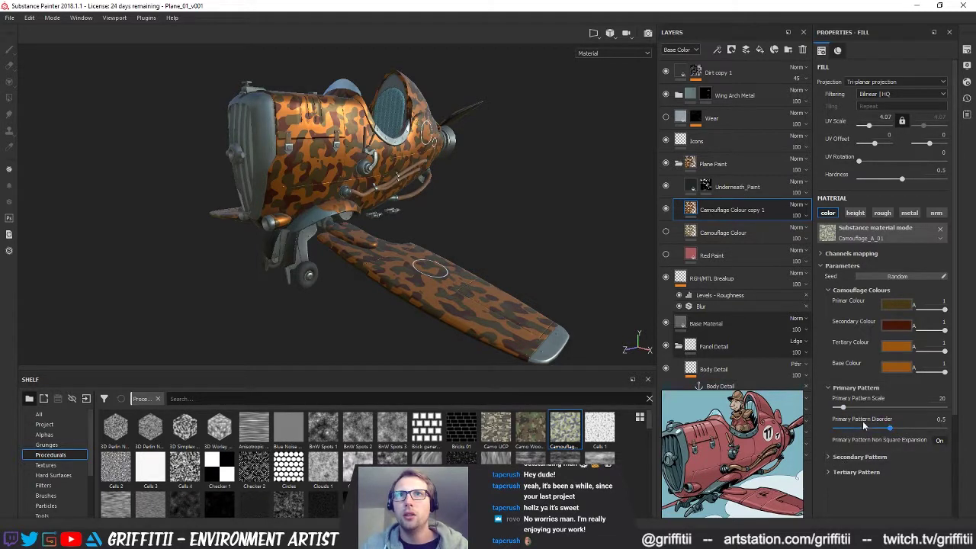
click(829, 458)
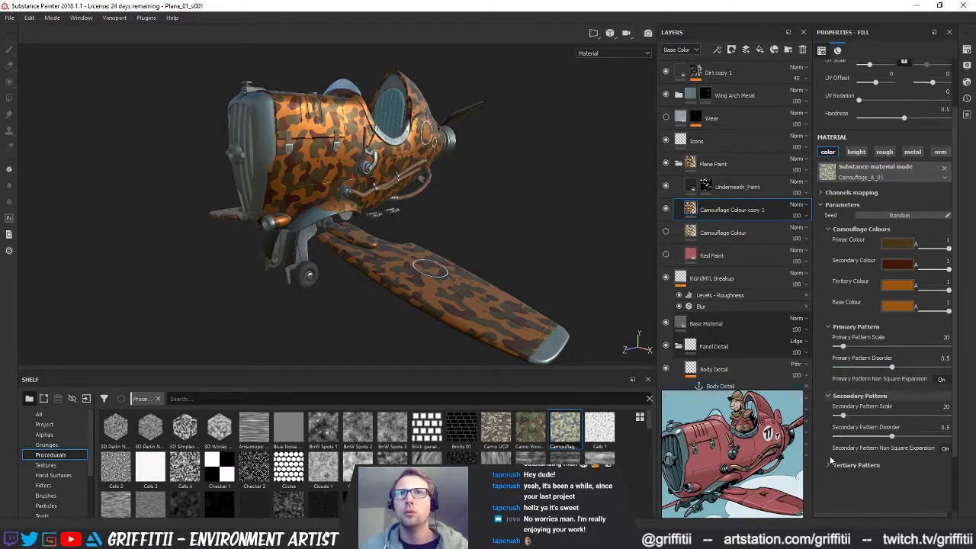
scroll(830, 460, up, 1)
drag(843, 378, 893, 401)
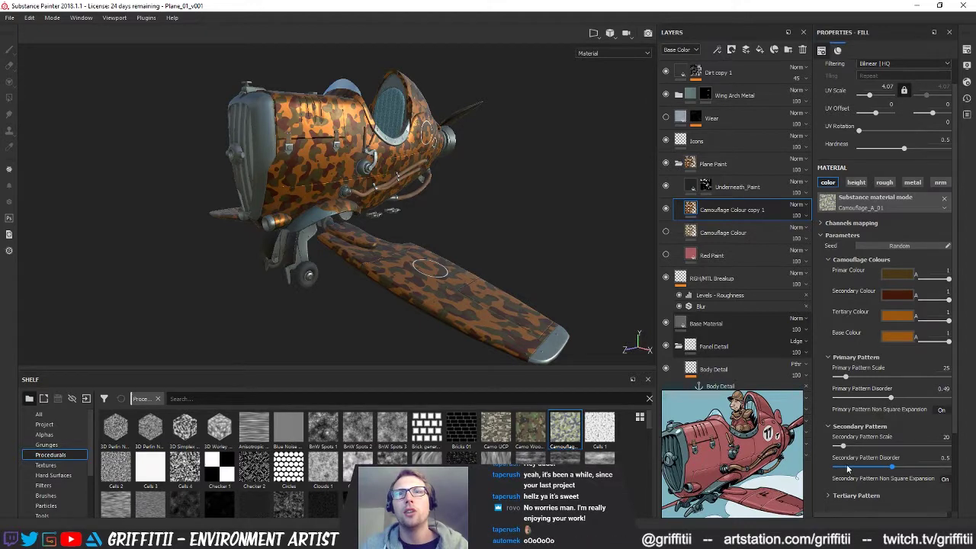
Raise the secondary pattern scale slightly, collapse the pattern groups, and check the channels mapping
drag(844, 446, 846, 445)
scroll(842, 489, down, 1)
click(830, 396)
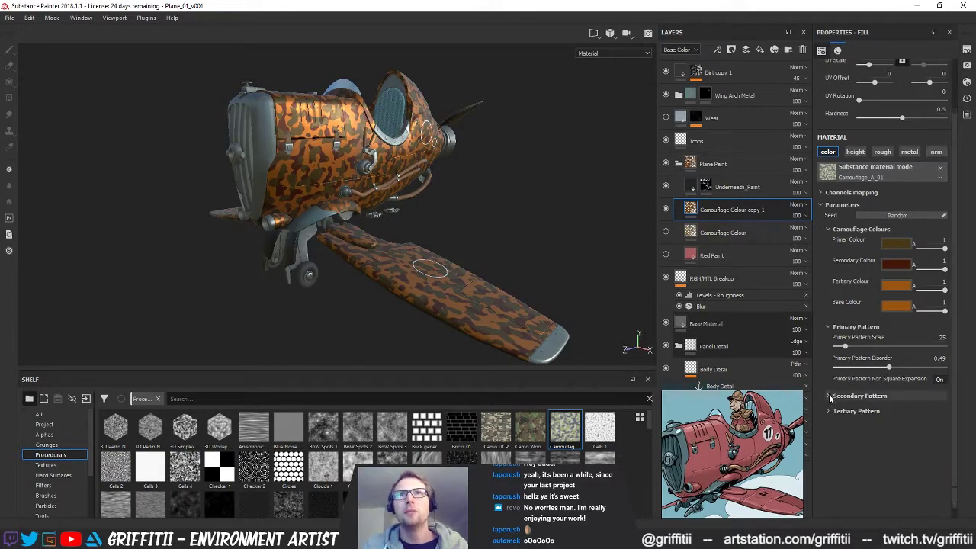
click(830, 326)
click(821, 193)
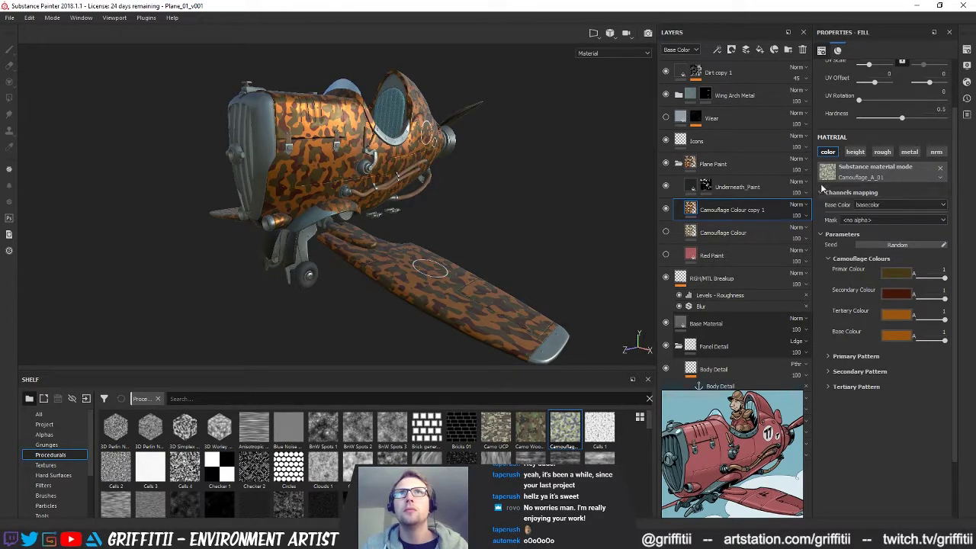
click(821, 190)
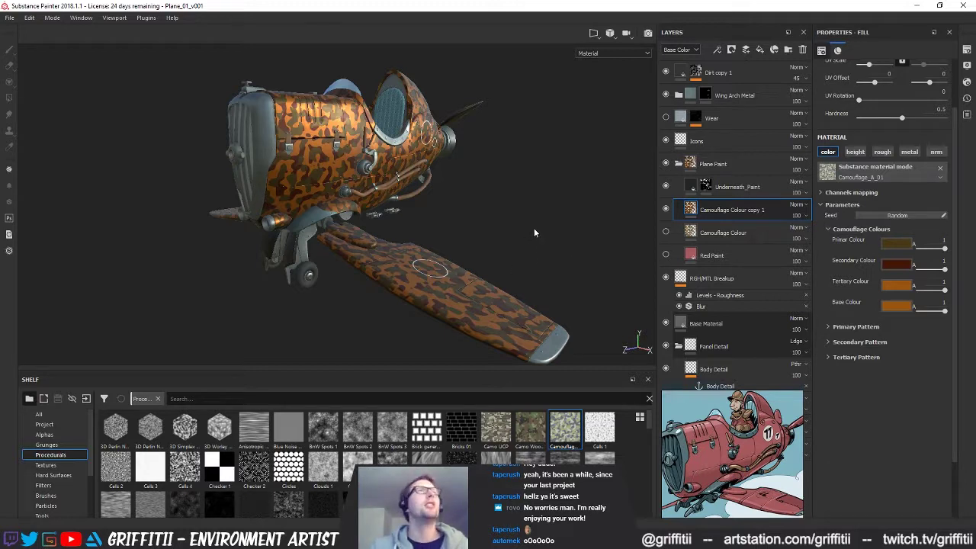
Duplicate the Underneath_Paint layer and set the copy's base colour to a pale blue-white (0.747, 0.870, 0.986)
alt+drag(454, 223, 444, 215)
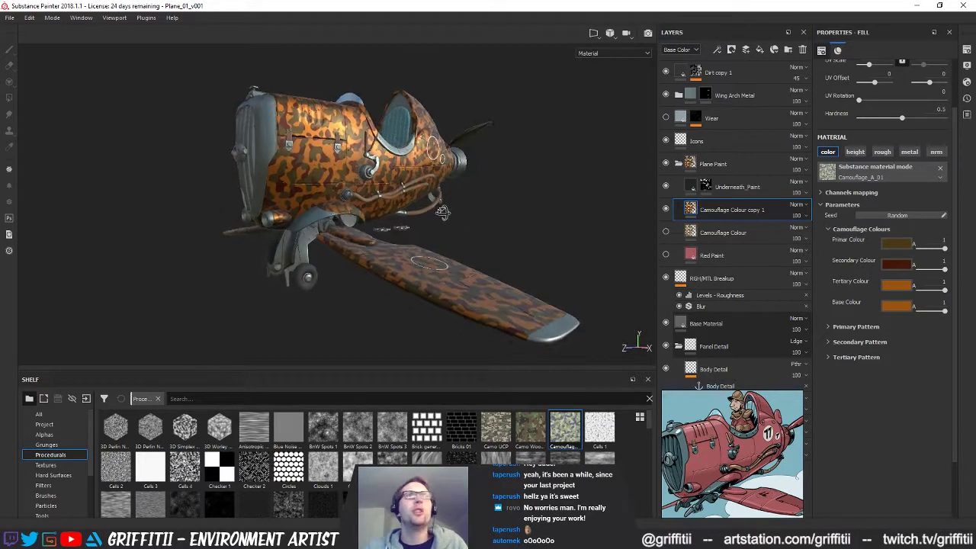
click(702, 187)
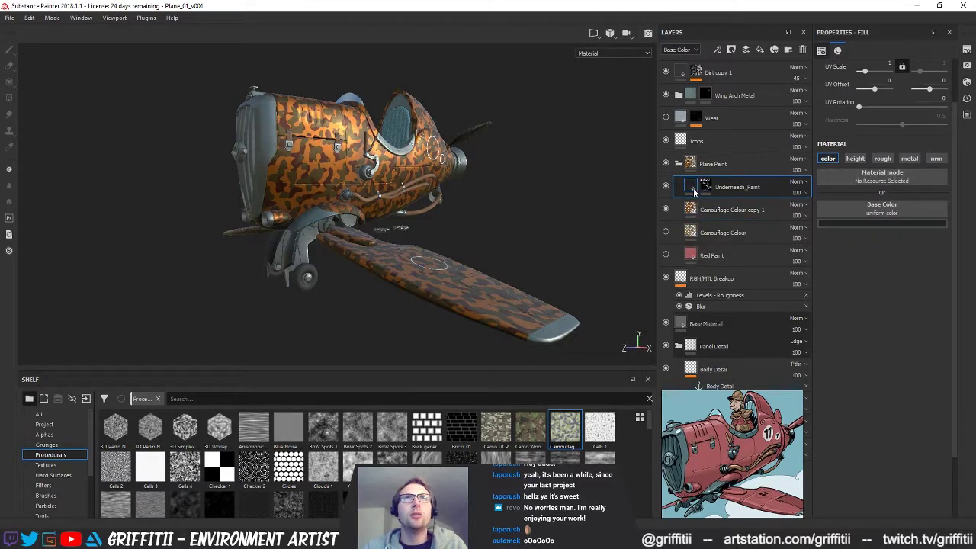
double_click(723, 188)
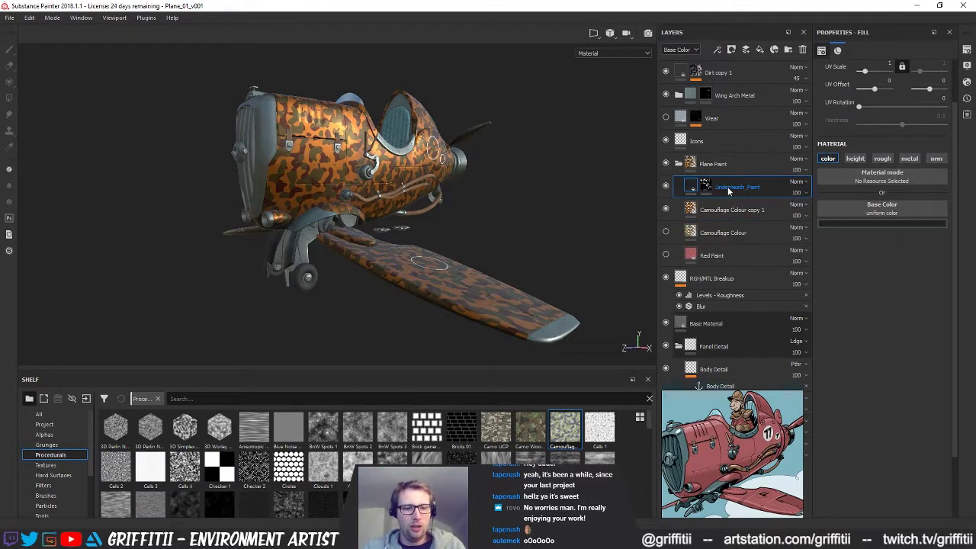
key(ctrl+d)
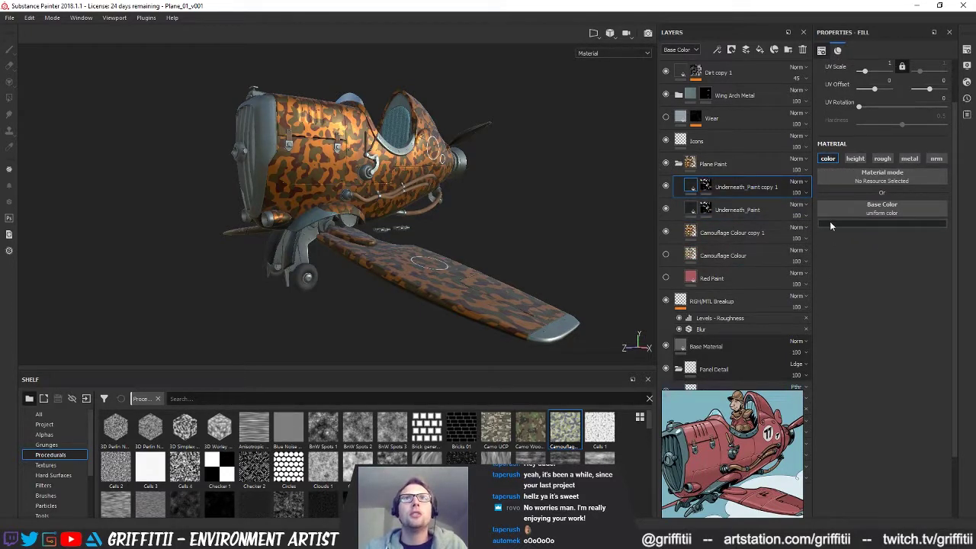
click(831, 225)
drag(959, 311, 960, 246)
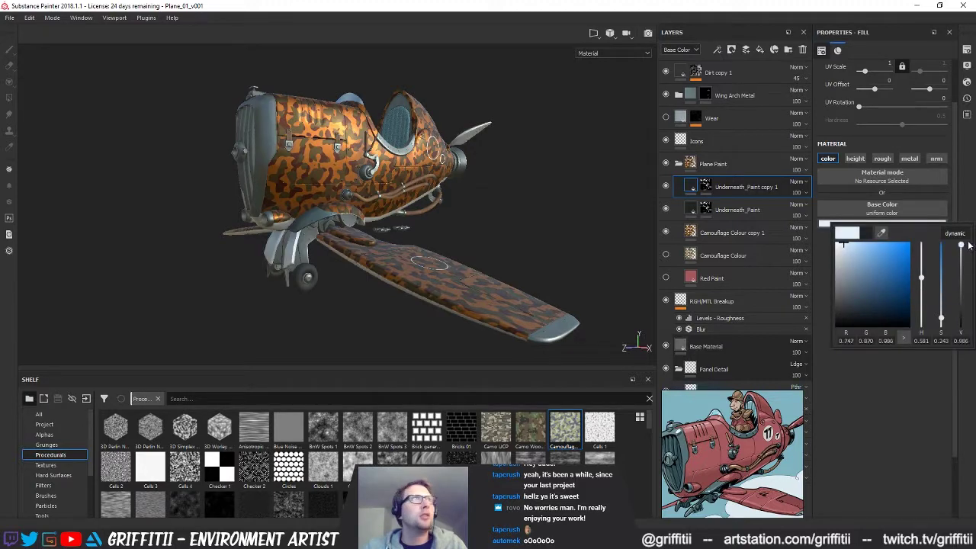
alt+drag(427, 236, 342, 243)
Compare the plane with the Fiat CR.42 Falco sheet, dismiss the sheet, and examine the camouflage around the cockpit, wings and tail
key(alt+Tab)
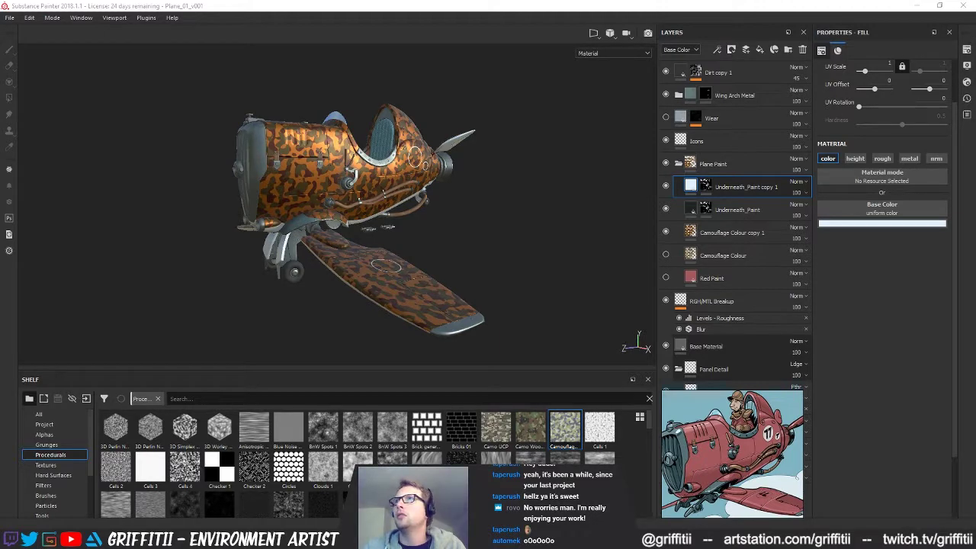
drag(975, 68, 650, 29)
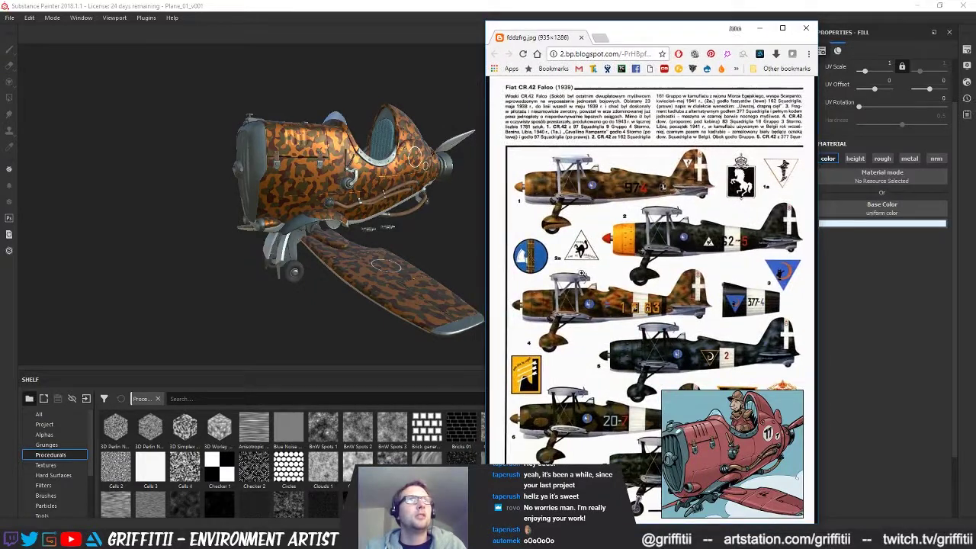
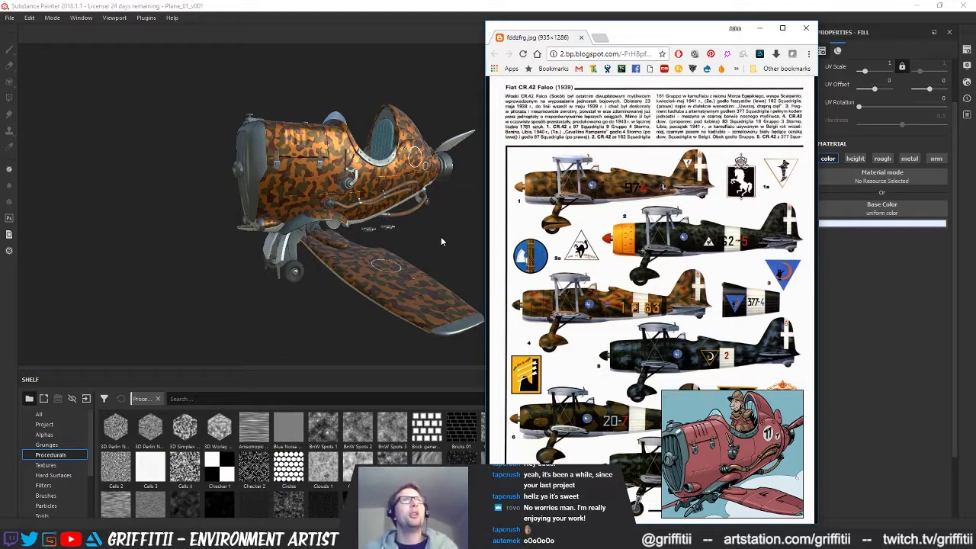
click(805, 31)
alt+drag(305, 228, 373, 236)
alt+middle_drag(374, 236, 488, 264)
alt+drag(488, 263, 490, 316)
alt+right_drag(490, 316, 518, 317)
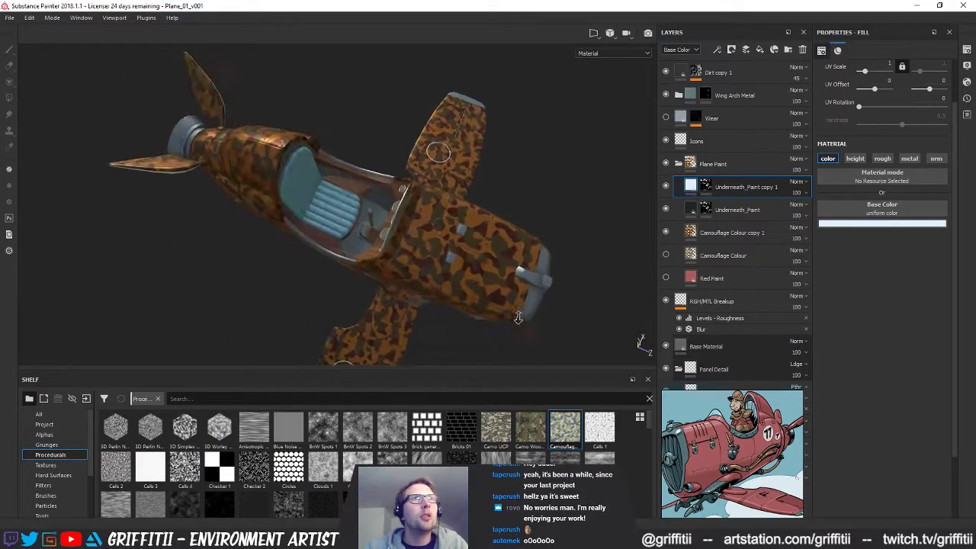
alt+drag(518, 318, 388, 232)
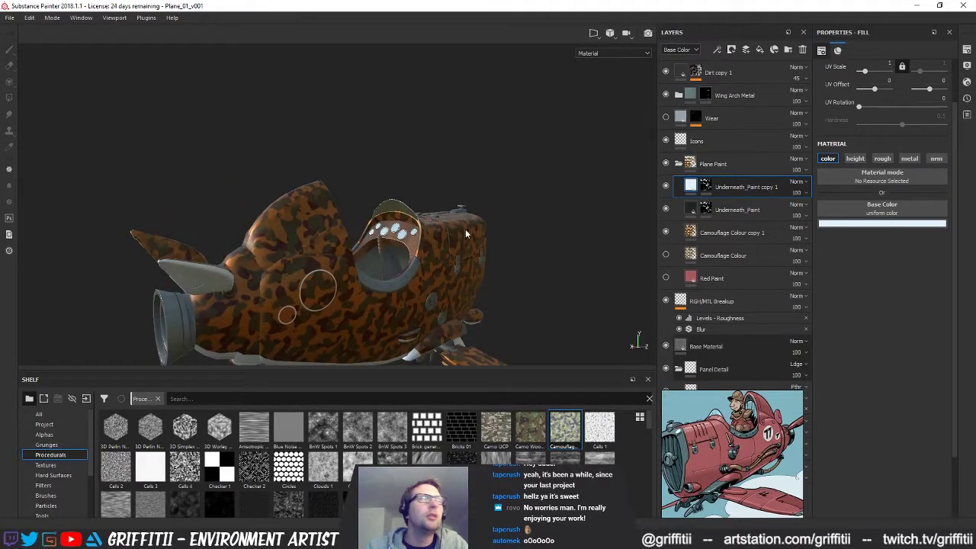
Change the Underneath_Paint copy 1 layer's projection to tri-planar
scroll(842, 375, up, 2)
click(896, 81)
click(877, 93)
alt+drag(445, 250, 488, 226)
Try UV projection on the hidden Camouflage Colour layer, and restore its tri-planar projection
click(721, 255)
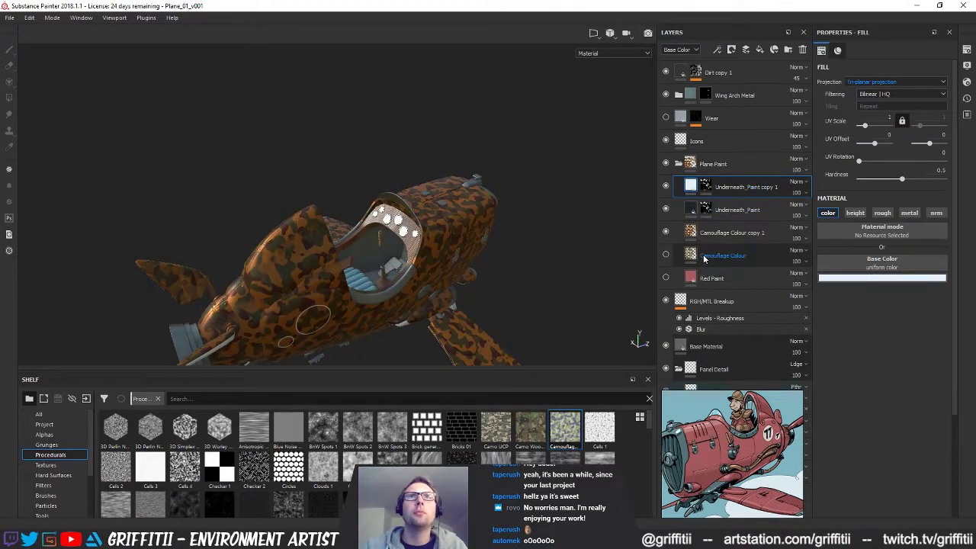
click(890, 85)
click(877, 86)
alt+drag(546, 247, 520, 279)
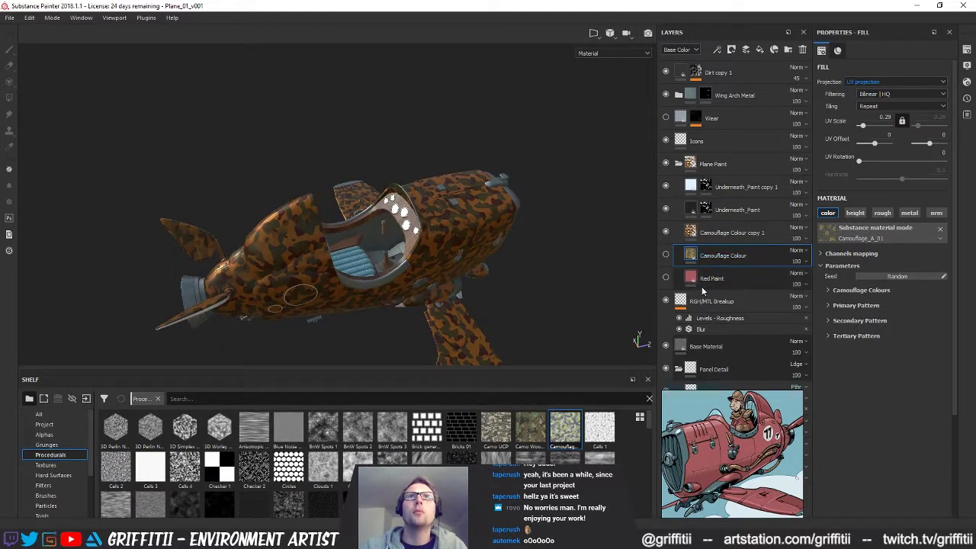
click(885, 82)
click(872, 97)
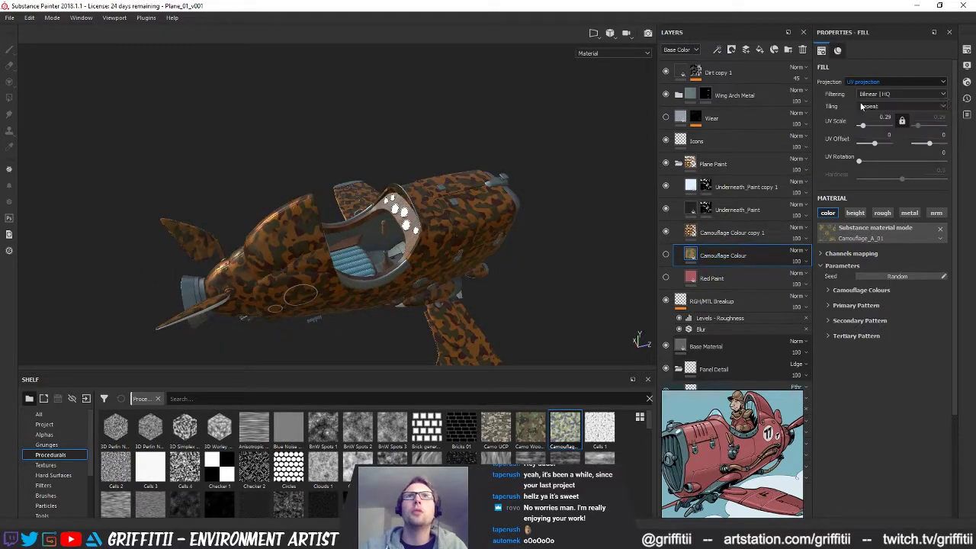
Switch the Camouflage Colour copy 1 layer to UV projection and check the pattern on the fuselage and wings
click(732, 233)
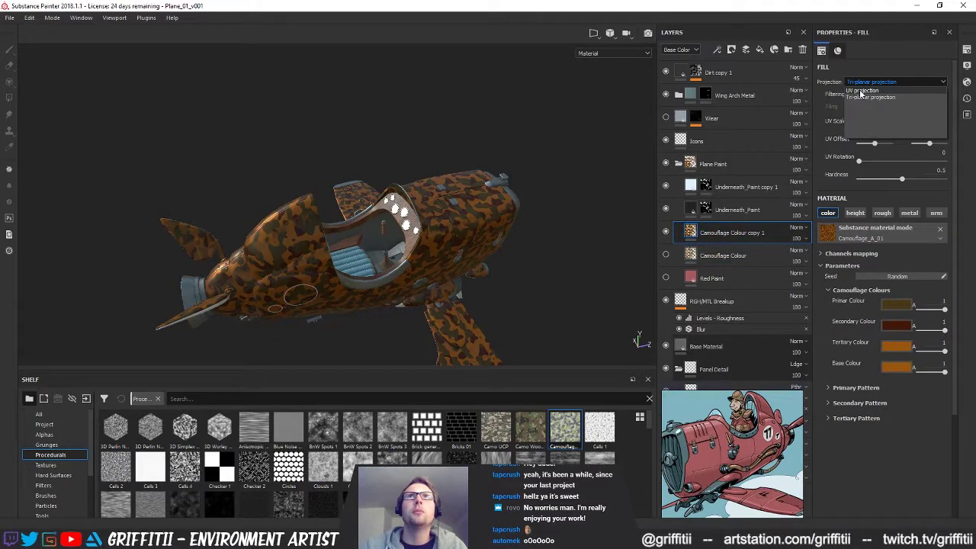
click(861, 91)
alt+drag(450, 206, 421, 343)
alt+drag(491, 319, 359, 257)
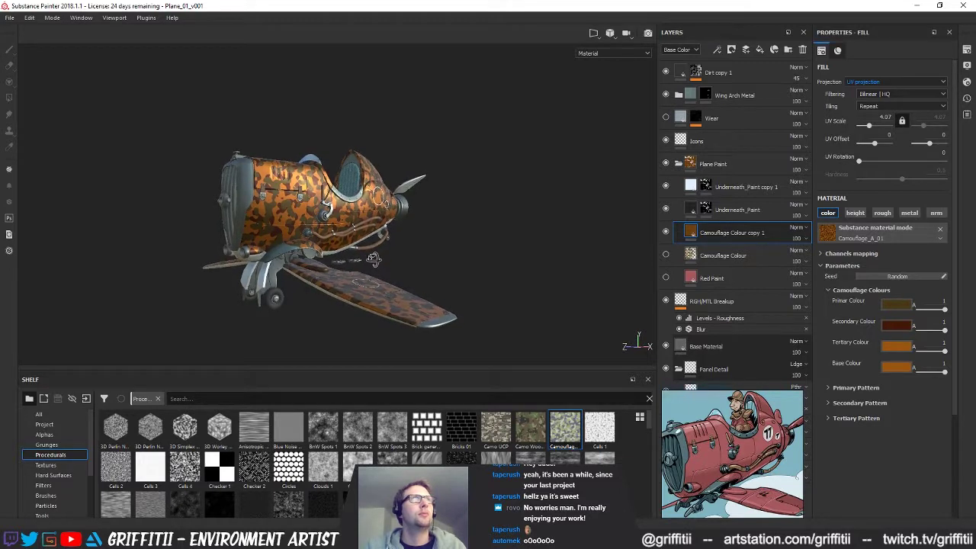
alt+drag(412, 261, 415, 254)
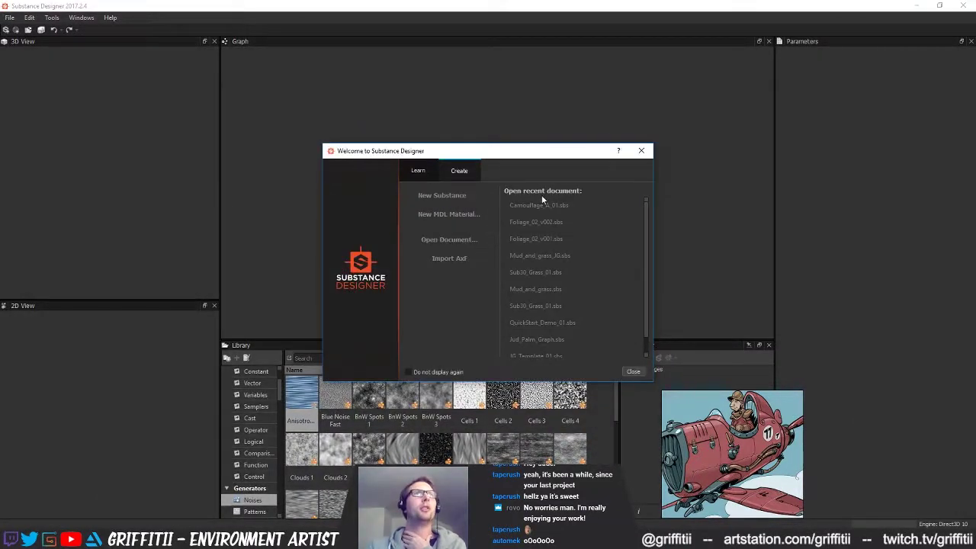
In Substance Designer, open the recent document Camouflage_A_01.sbs and show the graph's outputs in the 3D view
click(526, 205)
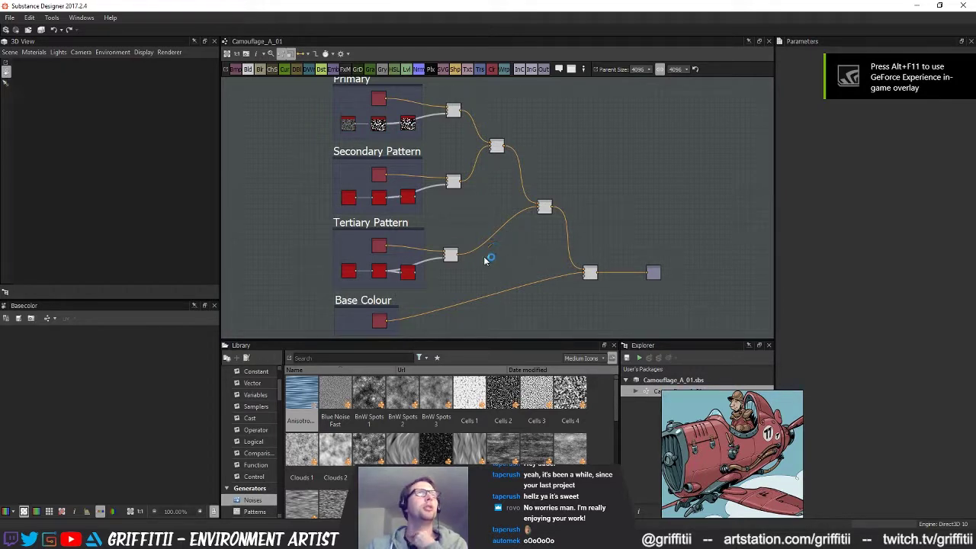
right_click(504, 241)
click(504, 290)
Preview the tertiary pattern's Blur HQ Grayscale node and connect its output to the mask input of the pattern's Blend node
scroll(503, 289, up, 5)
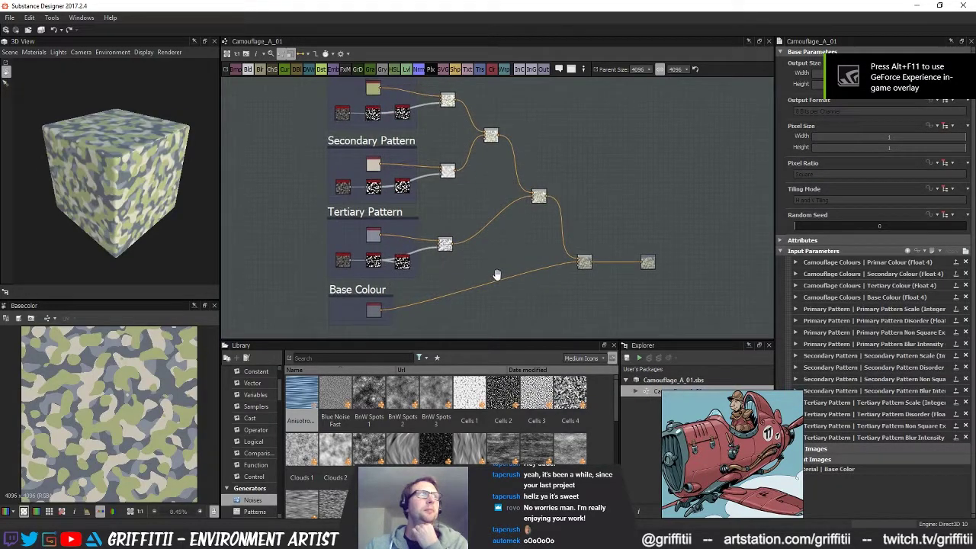
scroll(439, 270, up, 1)
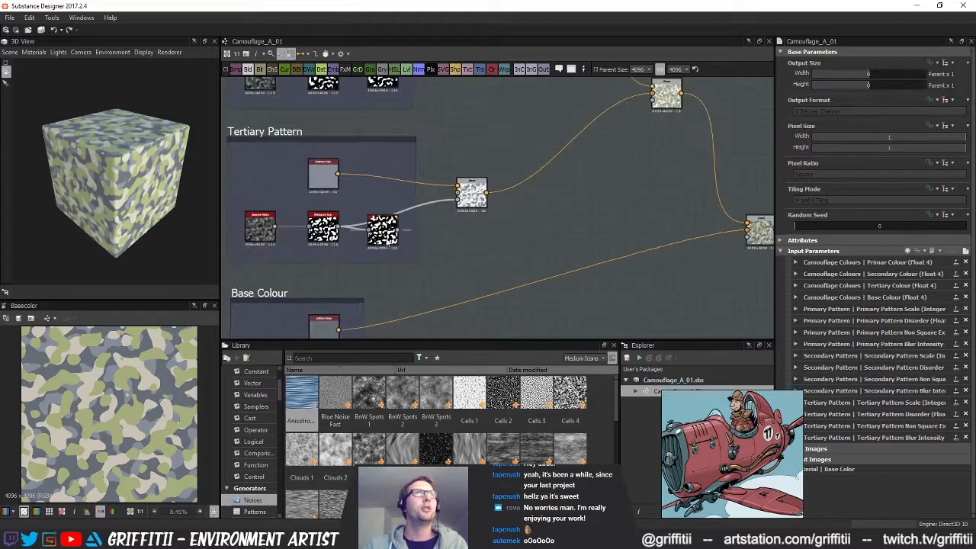
double_click(389, 241)
middle_drag(475, 245, 547, 255)
middle_drag(481, 264, 494, 292)
scroll(498, 273, up, 1)
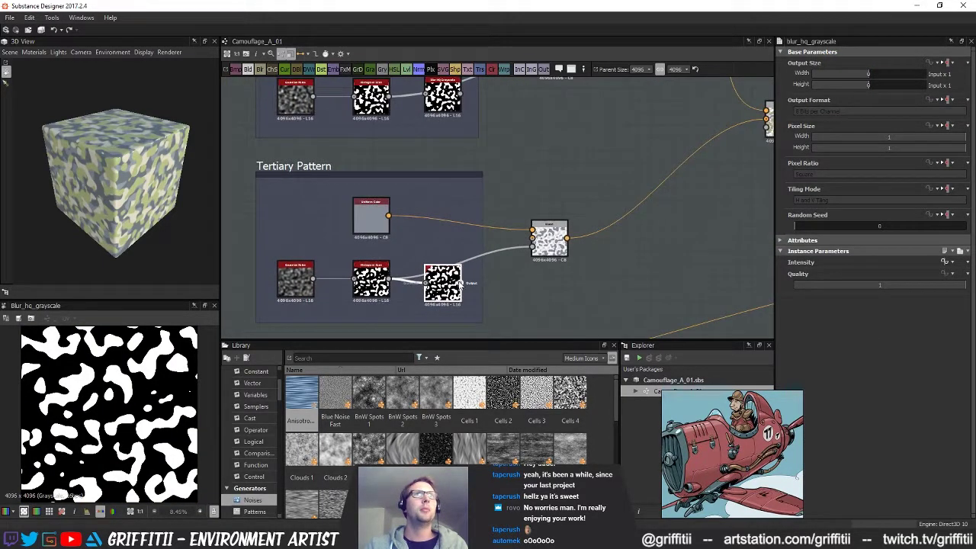
drag(536, 240, 535, 246)
scroll(495, 230, down, 2)
Examine the primary and secondary patterns' mask connections and preview the primary pattern's Blur HQ Grayscale node
middle_drag(491, 116, 482, 176)
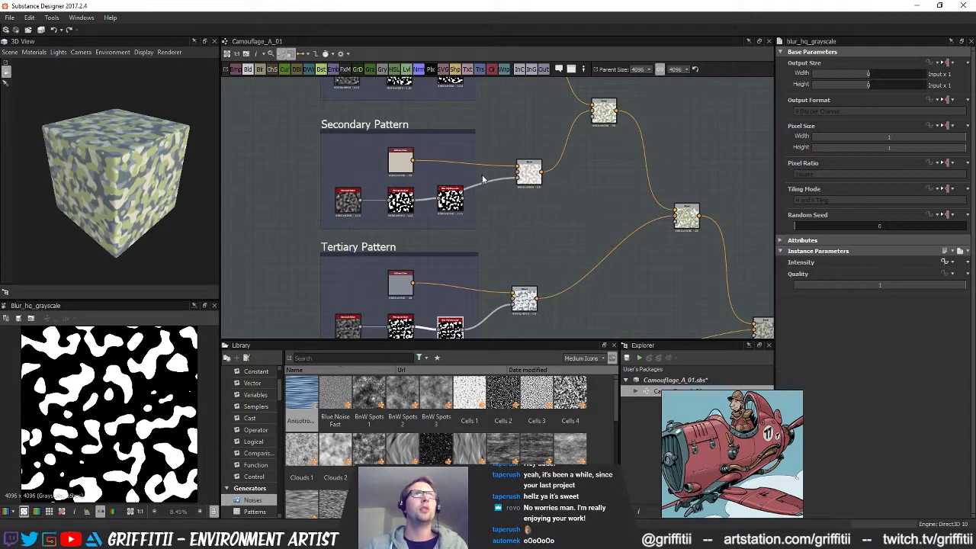
middle_drag(468, 108, 459, 177)
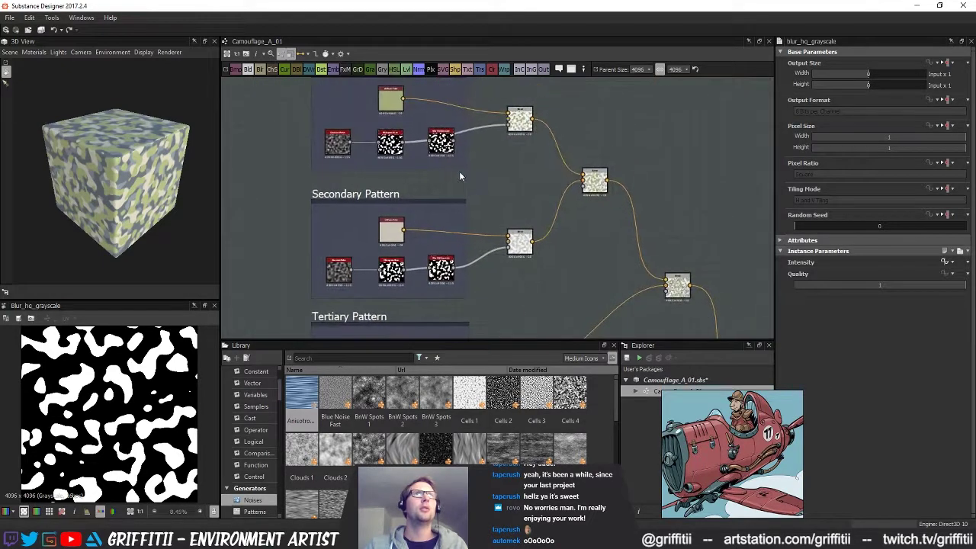
drag(512, 129, 512, 145)
middle_drag(494, 260, 478, 210)
scroll(498, 203, down, 2)
click(443, 128)
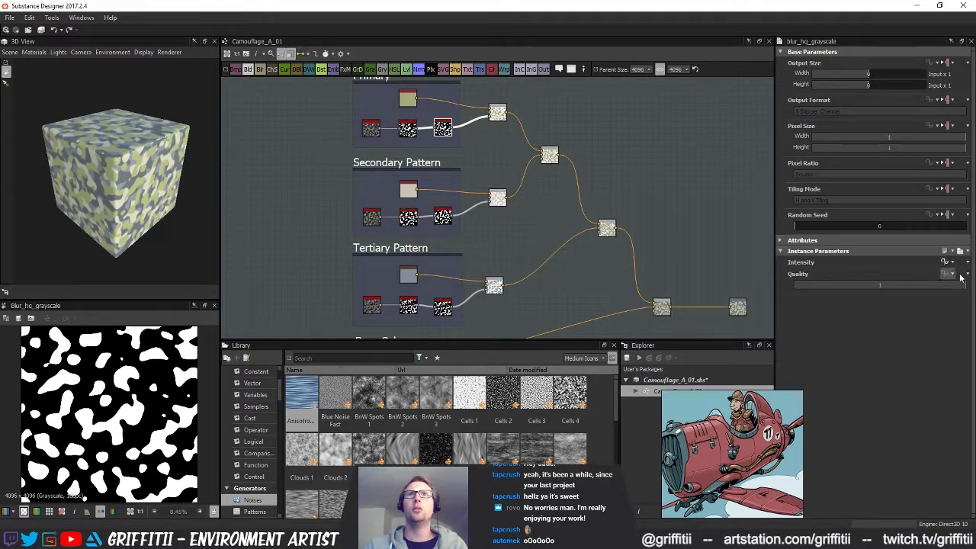
Set the default of the graph's Secondary Pattern Blur Intensity input parameter to 0
click(645, 226)
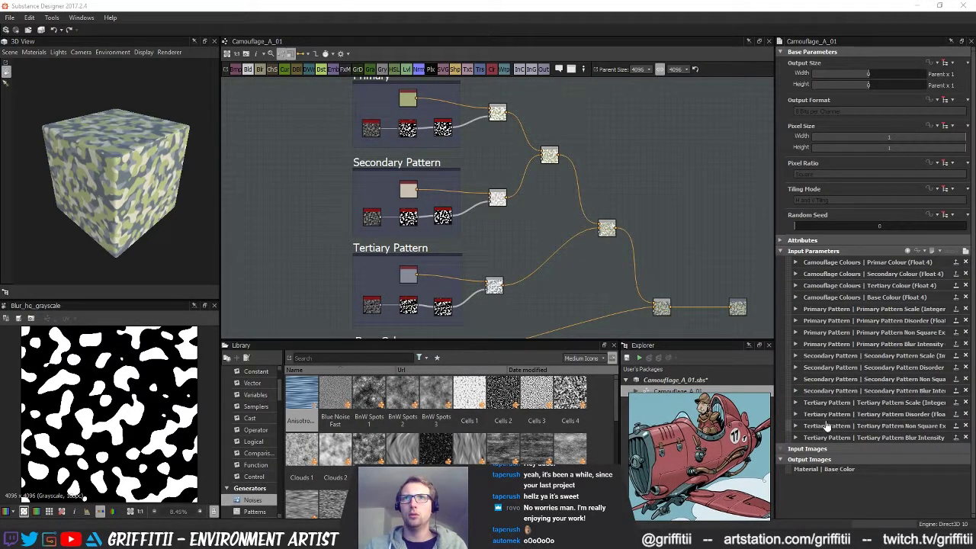
click(795, 391)
scroll(877, 422, down, 3)
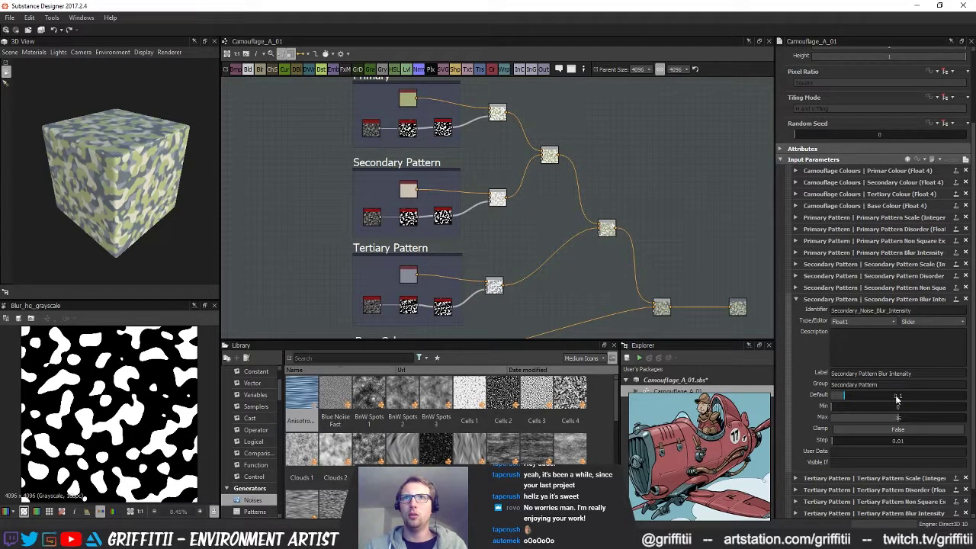
text(0)
key(Return)
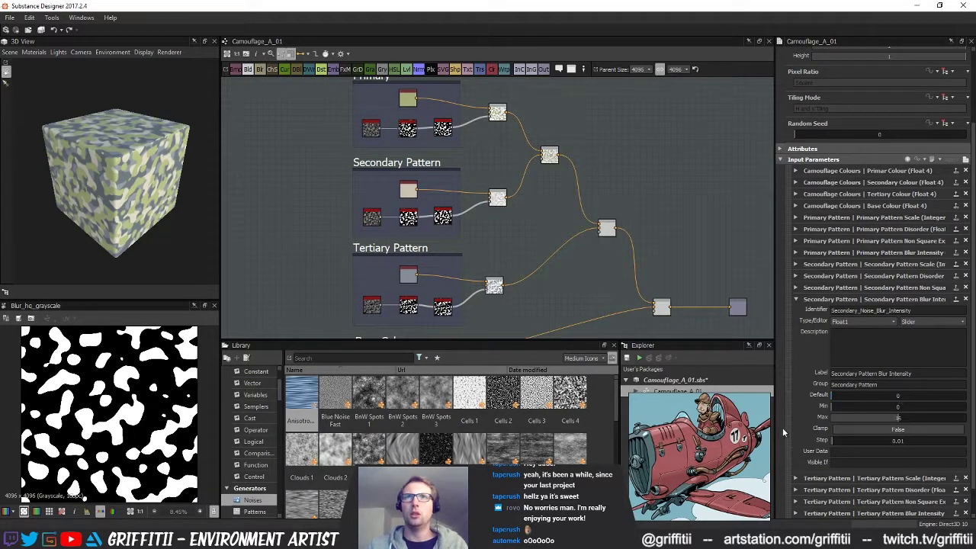
Set the default of the Tertiary Pattern Blur Intensity input parameter to 0
scroll(825, 434, down, 1)
click(795, 482)
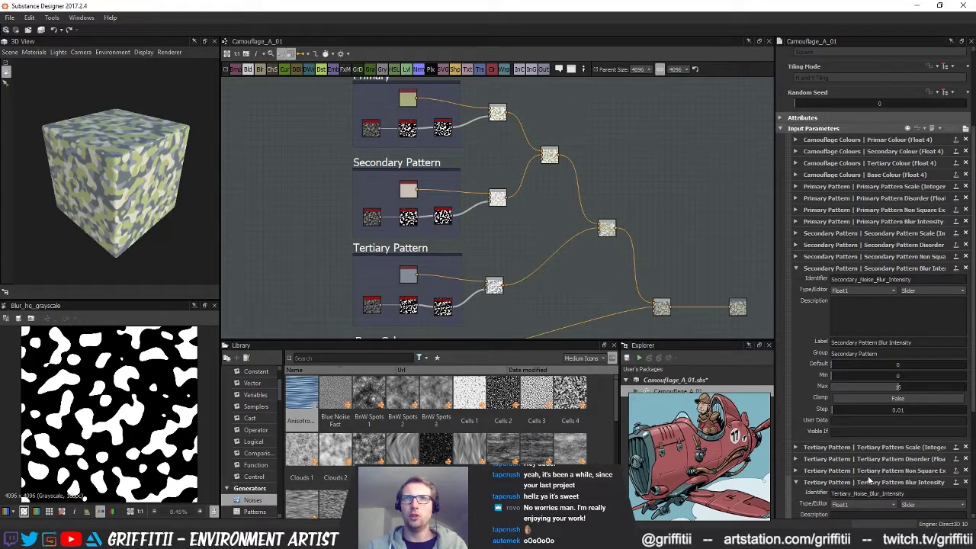
scroll(894, 446, down, 3)
text(0)
key(Return)
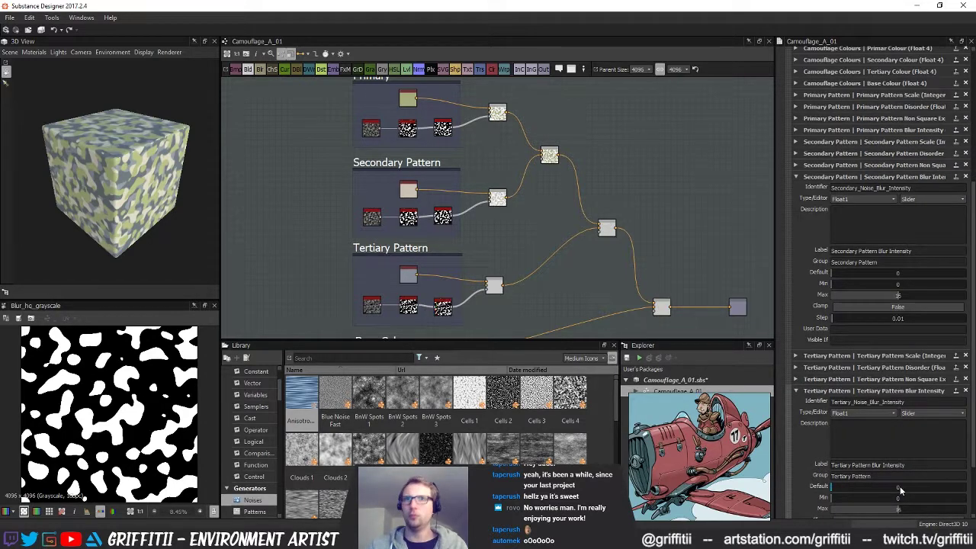
Set the default of the Primary Pattern Blur Intensity input parameter to 0 and collapse its settings
scroll(885, 481, up, 5)
click(796, 314)
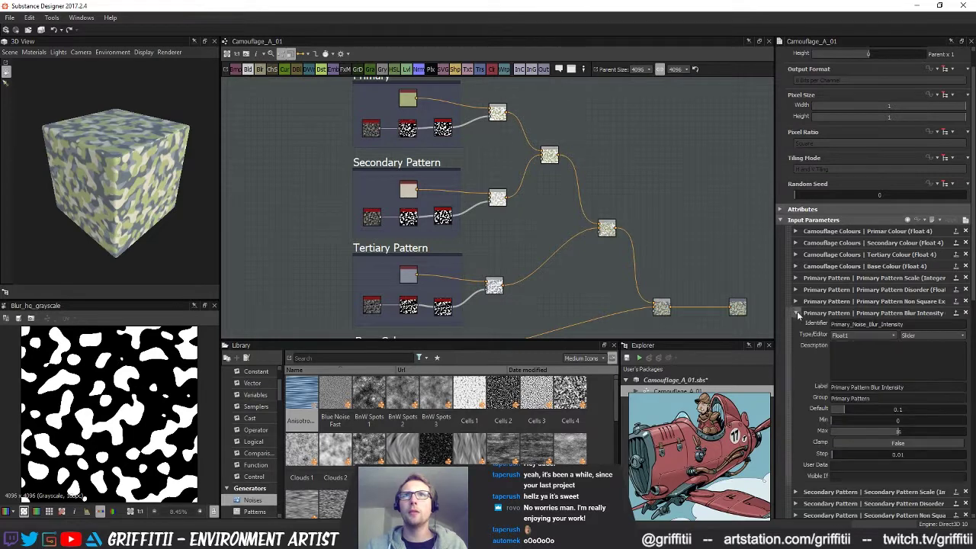
double_click(897, 412)
text(0)
key(Return)
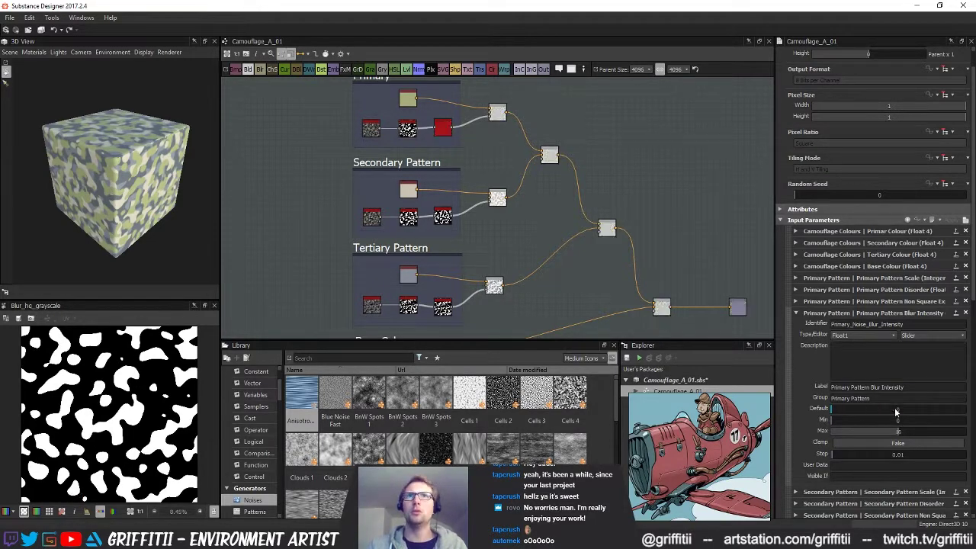
click(795, 313)
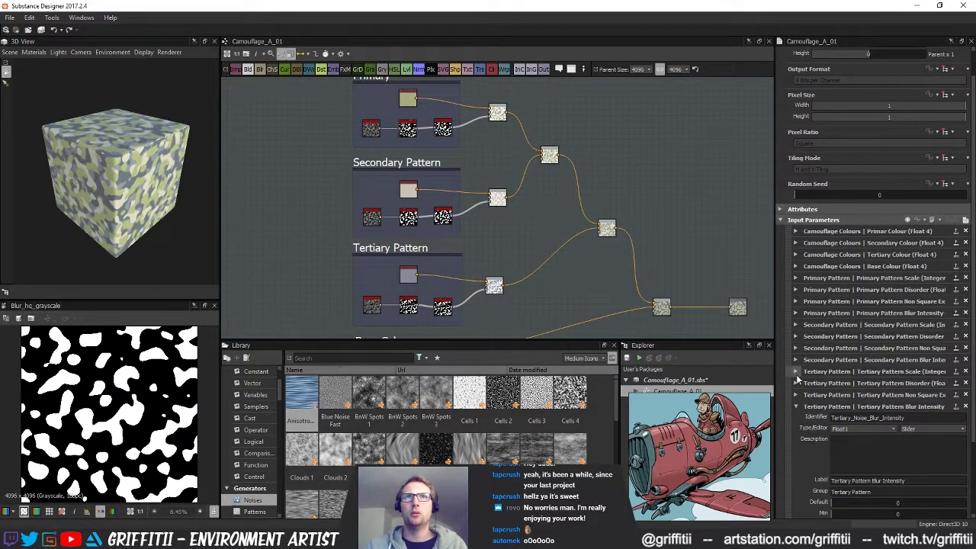
Publish the Camouflage_A_01 package as an .sbsar archive in the Substances folder, replacing the existing file and keeping the default publish options
click(697, 381)
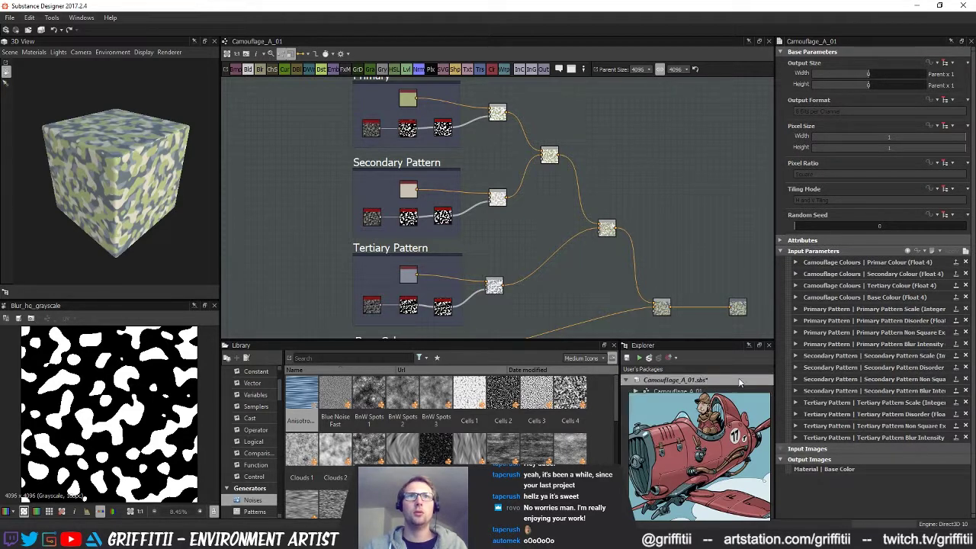
right_click(660, 386)
mouse_move(715, 266)
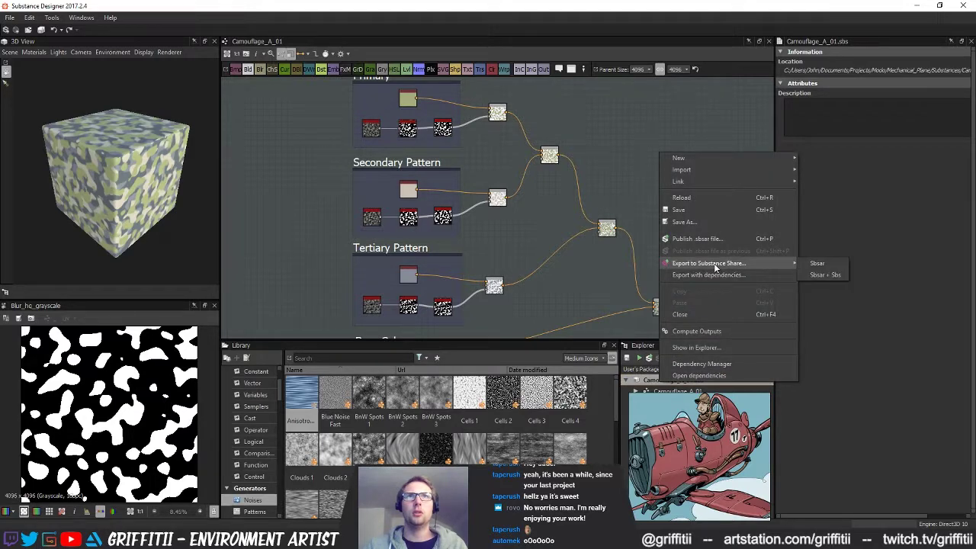
click(708, 239)
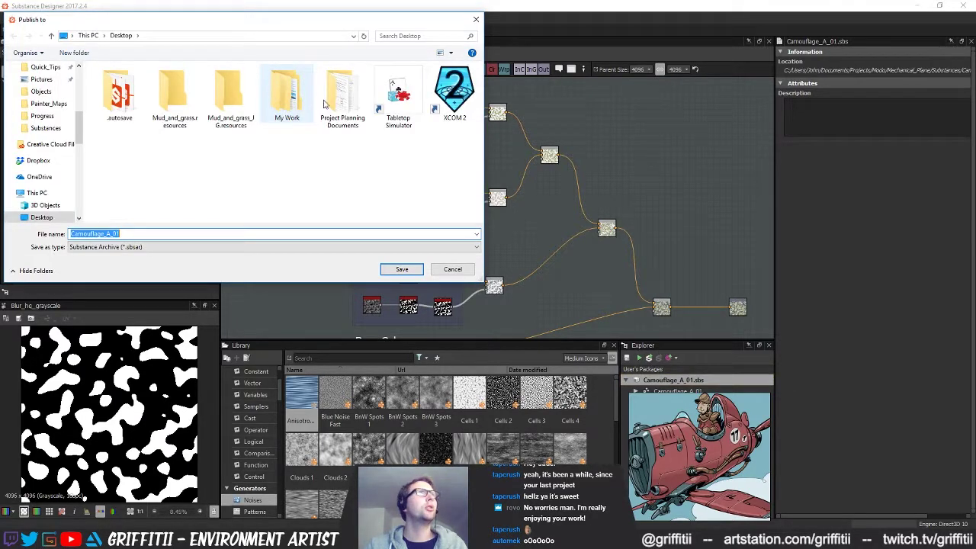
click(218, 175)
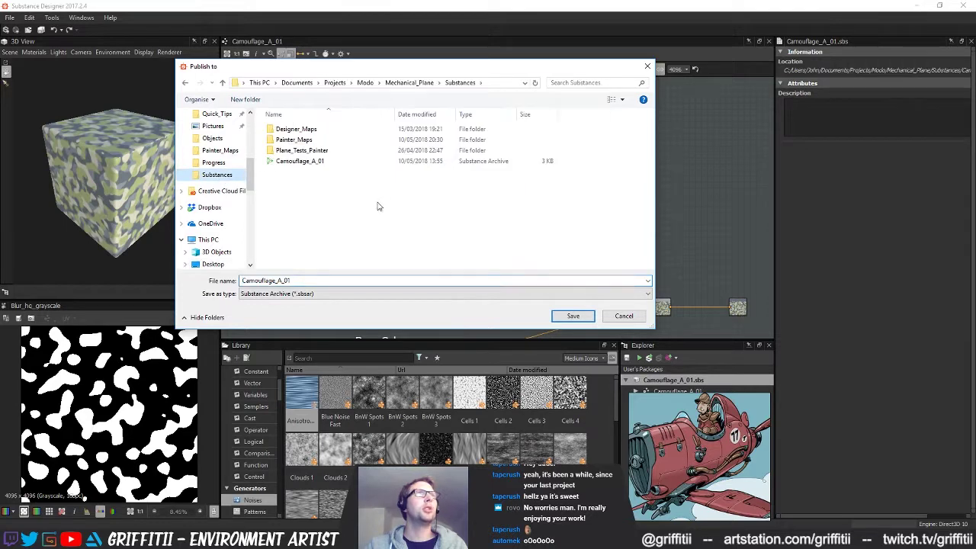
click(573, 316)
click(511, 269)
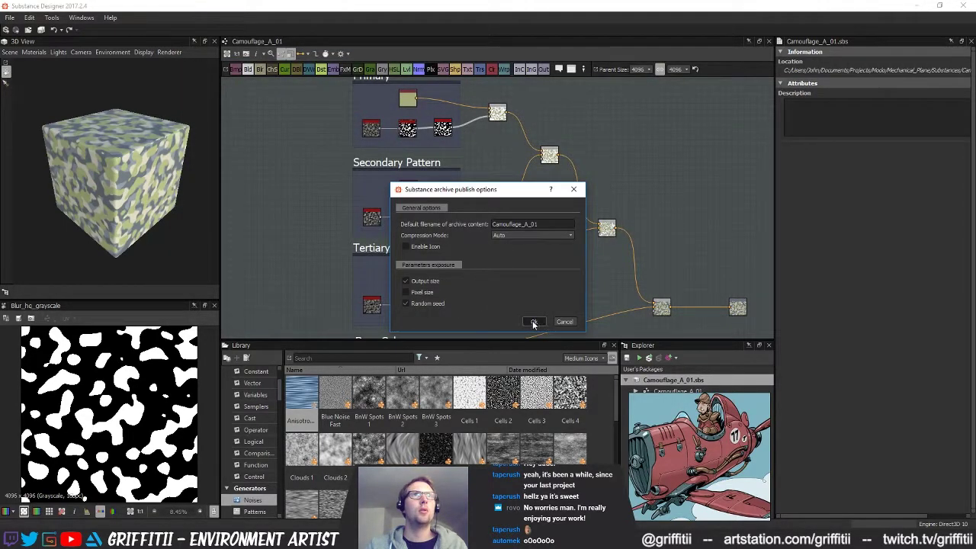
click(534, 322)
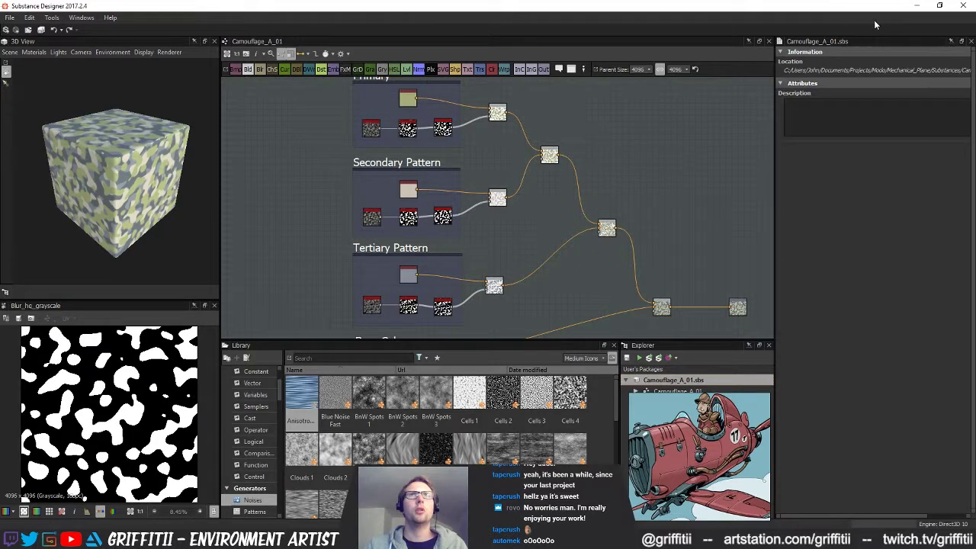
Return to Substance Painter and check the primary pattern parameters of the Camouflage Colour copy 1 layer
click(919, 6)
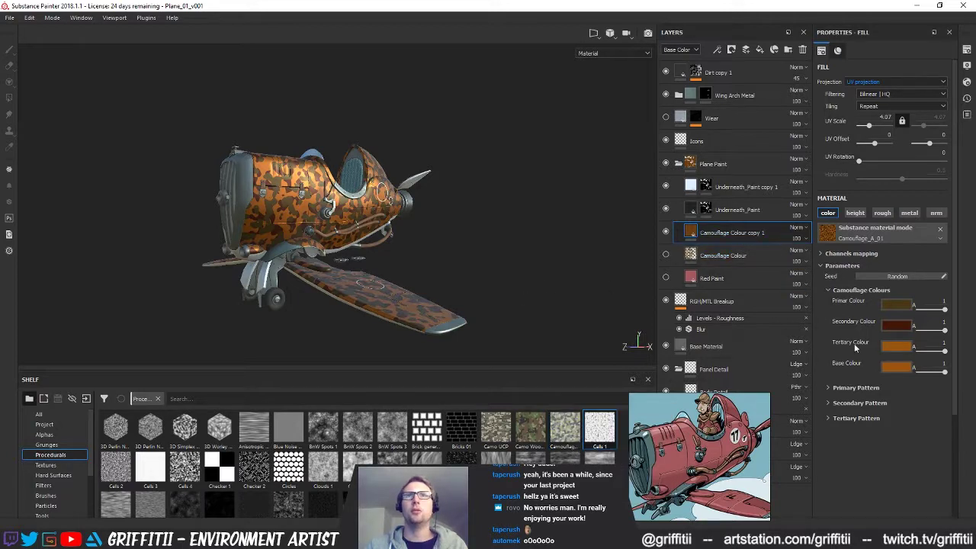
click(828, 389)
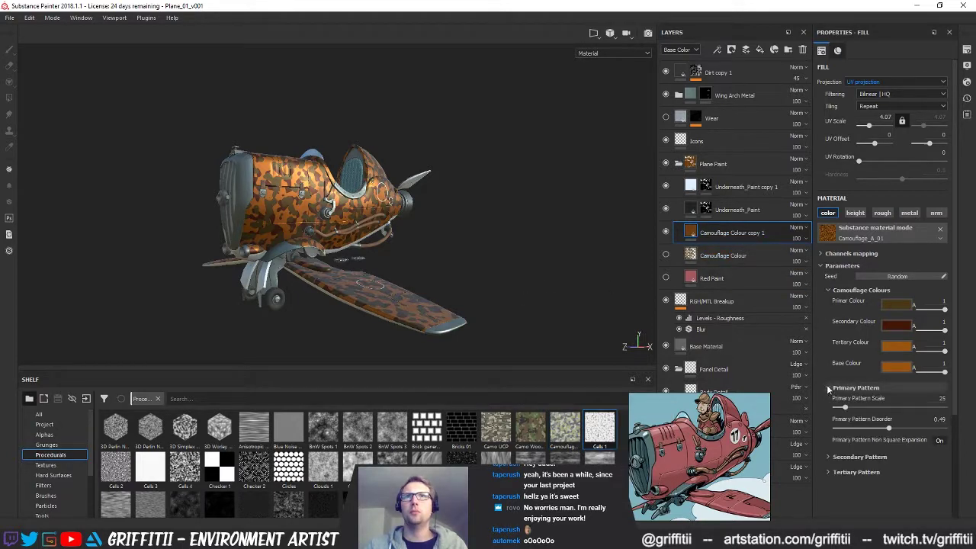
click(828, 388)
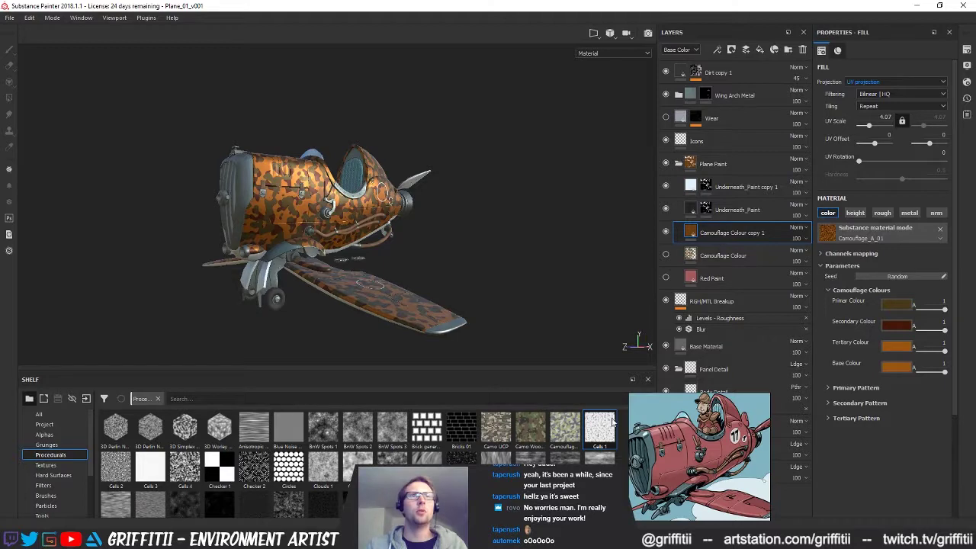
Add a new fill layer directly above Camouflage Colour copy 1 in the Plane Paint group
click(746, 50)
mouse_move(587, 416)
mouse_down()
mouse_move(627, 374)
mouse_move(715, 226)
mouse_move(872, 416)
mouse_move(801, 276)
mouse_move(648, 352)
mouse_move(583, 421)
mouse_up()
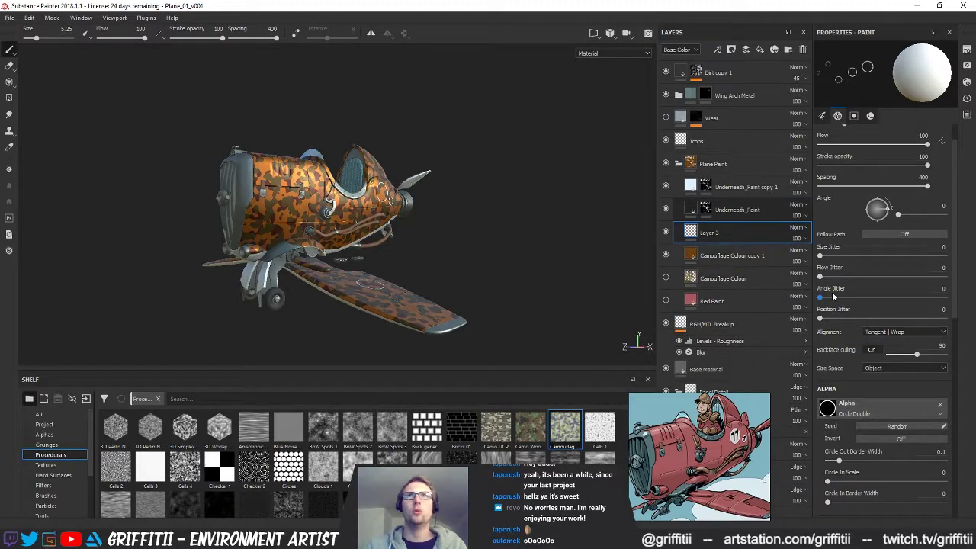
click(761, 50)
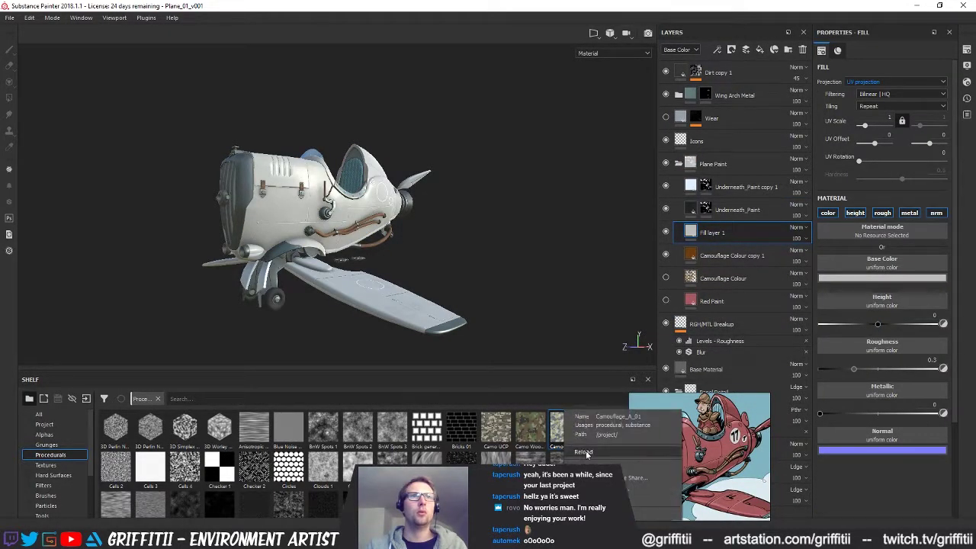
Reload the Camouflage_A_01 procedural and apply it to the new fill layer's base colour
mouse_move(565, 432)
mouse_down()
mouse_move(673, 358)
mouse_move(566, 429)
mouse_up()
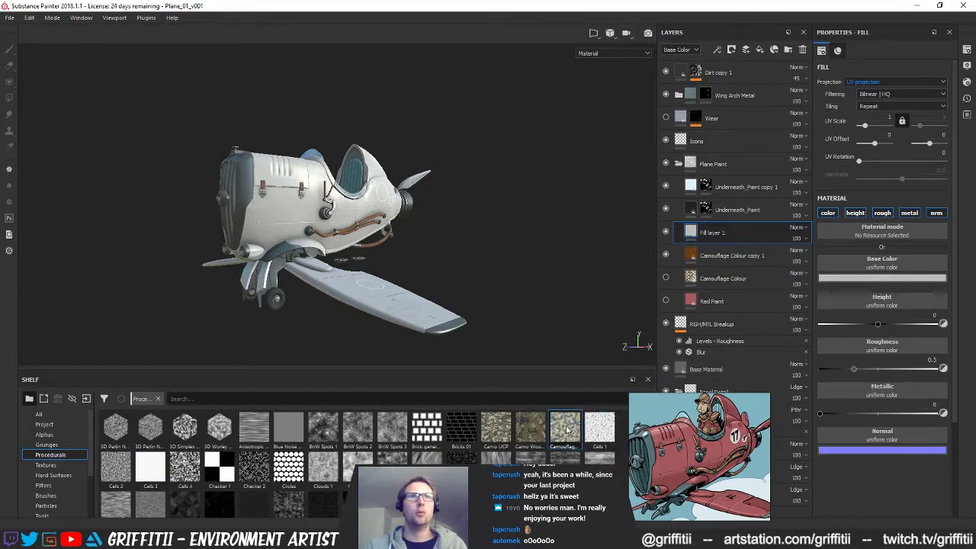
right_click(566, 429)
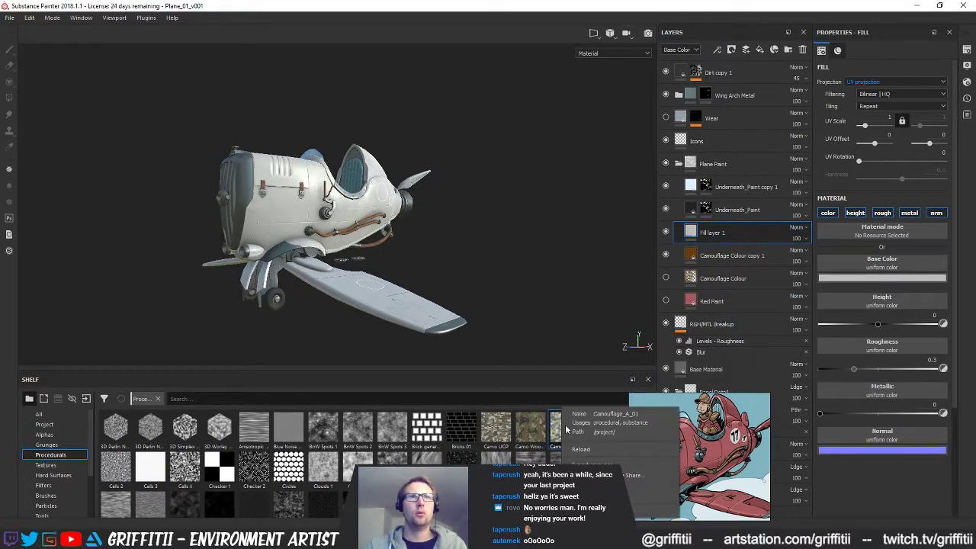
drag(562, 431, 854, 264)
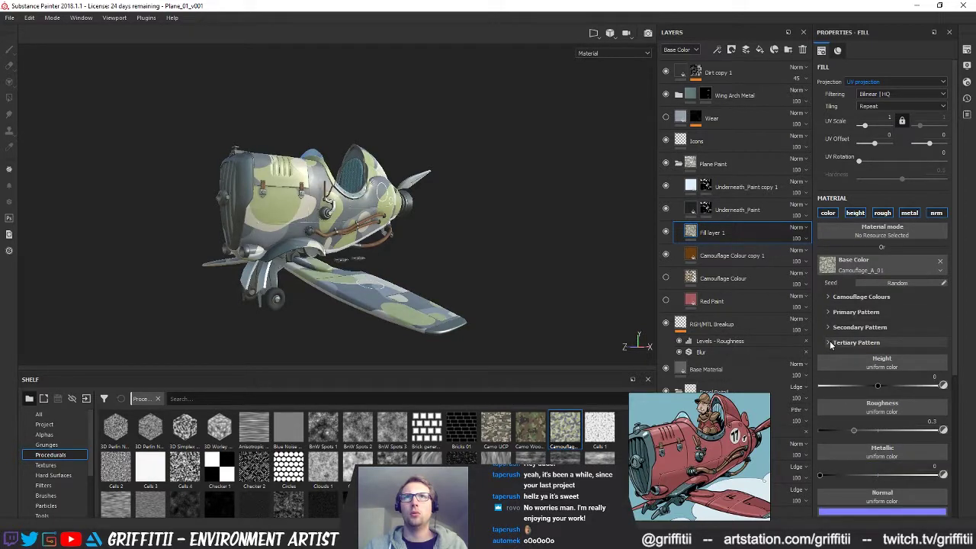
Turn off the height, roughness, metallic and normal channels of Fill layer 1 so it affects colour only
click(829, 342)
click(829, 342)
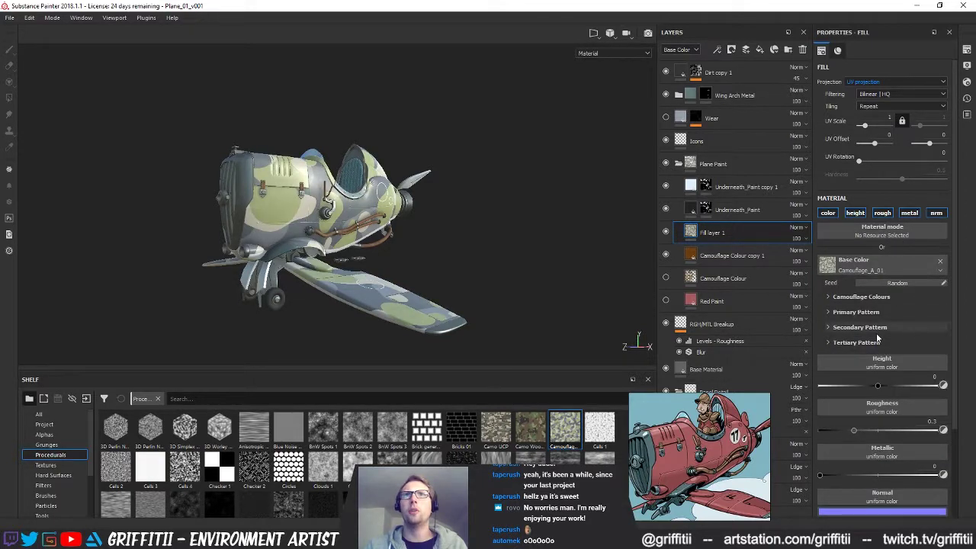
click(860, 216)
click(883, 214)
click(910, 215)
click(936, 214)
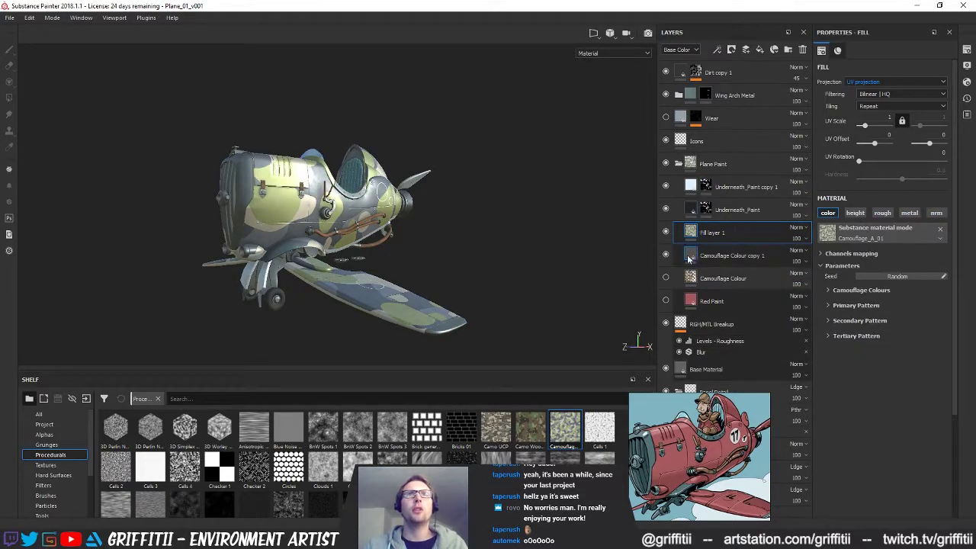
Hide Fill layer 1, check the Camouflage Colour layer's primary pattern parameters and try to reapply the Camouflage_A_01 procedural to that layer
click(665, 232)
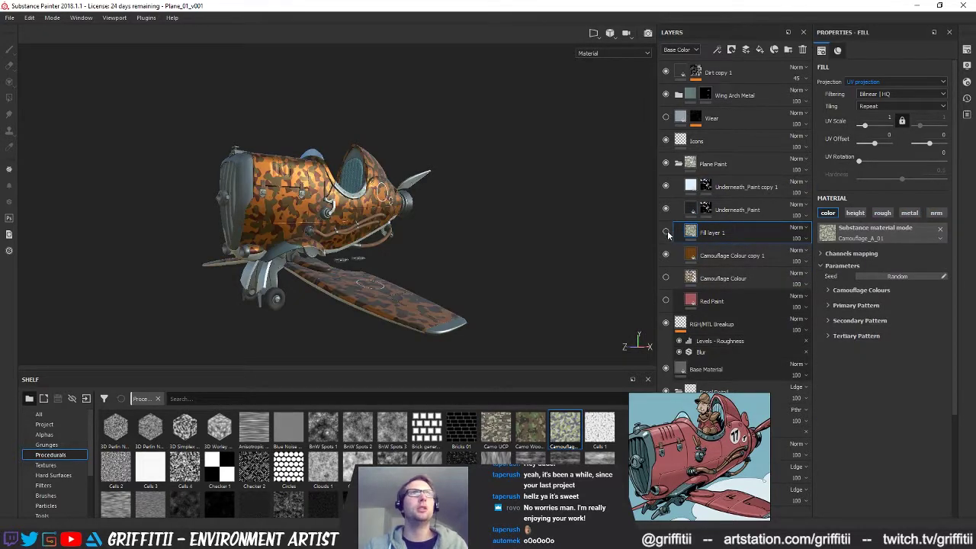
alt+drag(487, 233, 496, 250)
alt+right_drag(496, 250, 679, 264)
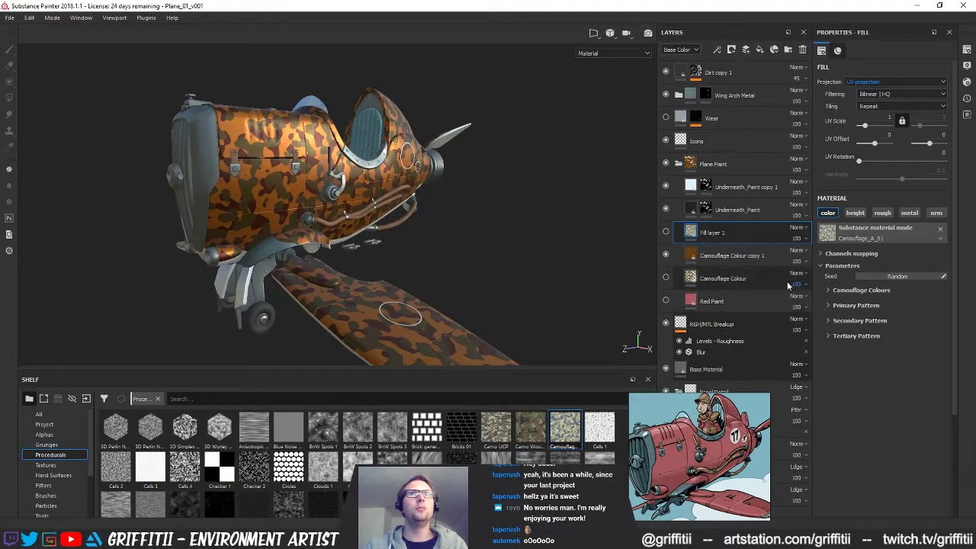
click(722, 279)
click(828, 305)
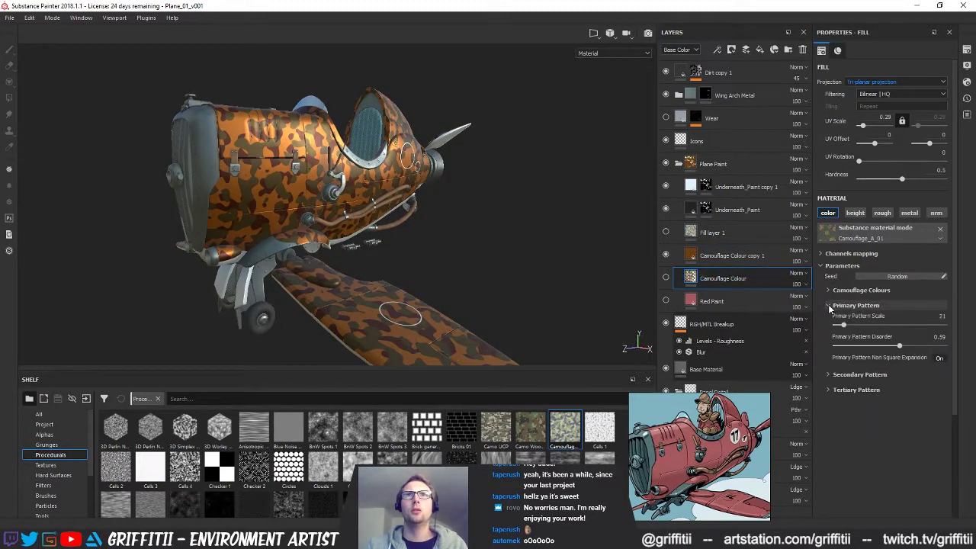
click(828, 305)
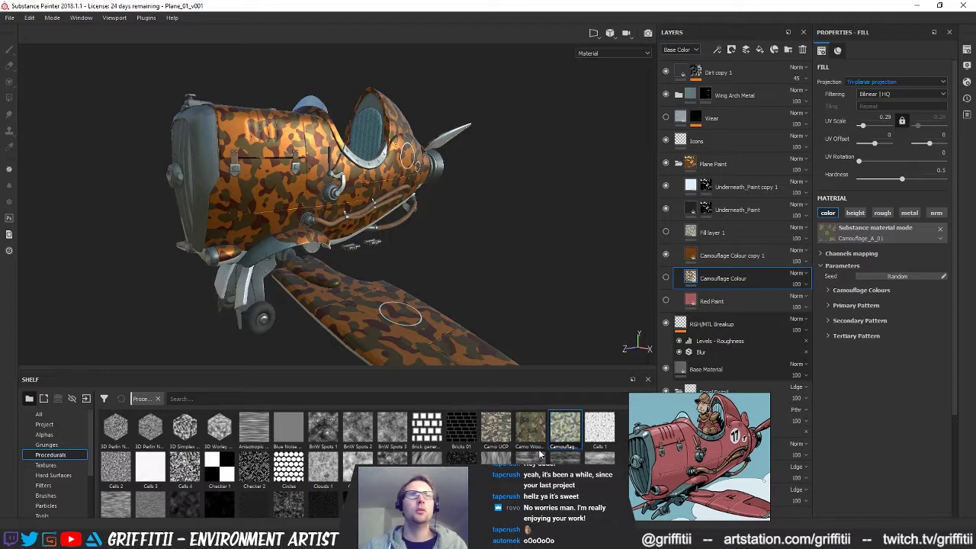
drag(574, 438, 875, 234)
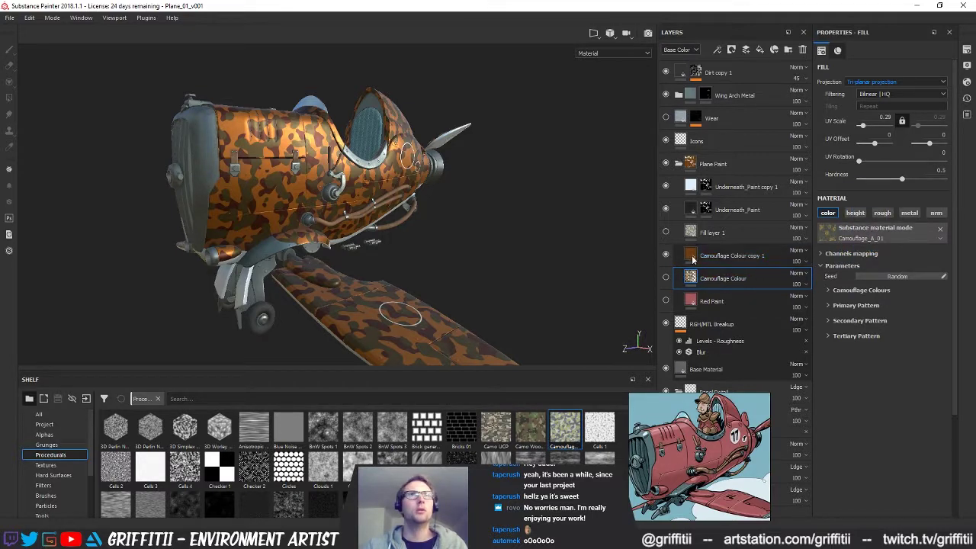
In the base colour view, sample the camouflage's dark olive brown from the fuselage as Fill layer 1's primary colour
double_click(713, 234)
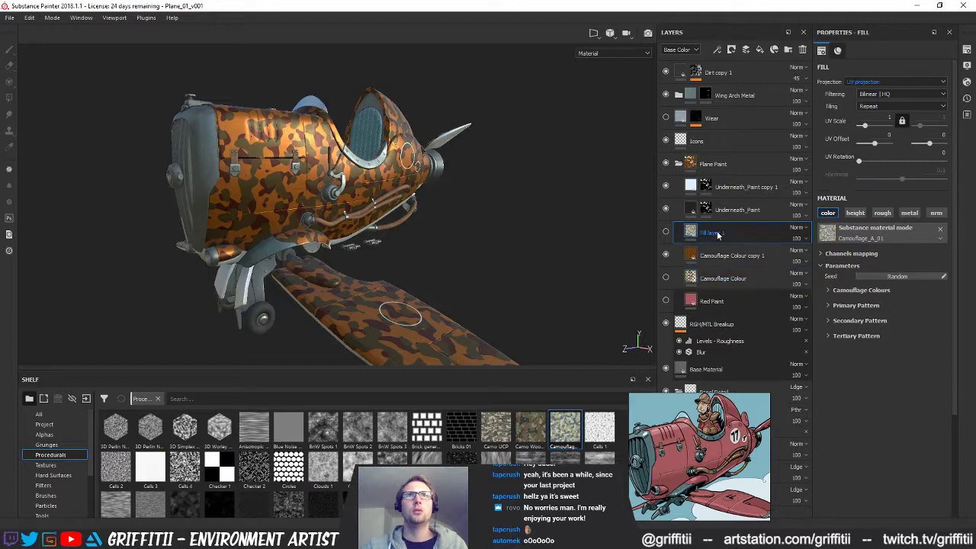
click(837, 292)
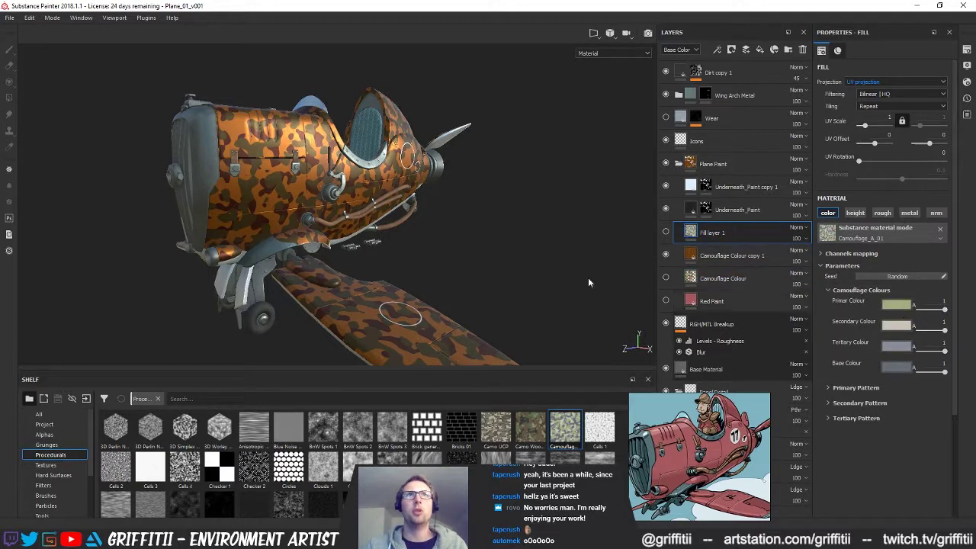
alt+drag(439, 266, 457, 263)
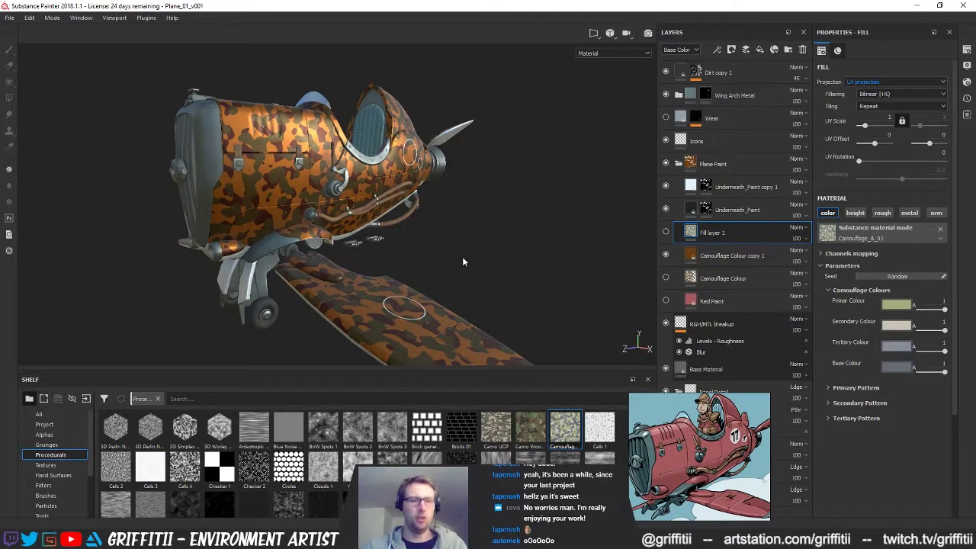
key(c)
click(896, 308)
drag(884, 321, 281, 171)
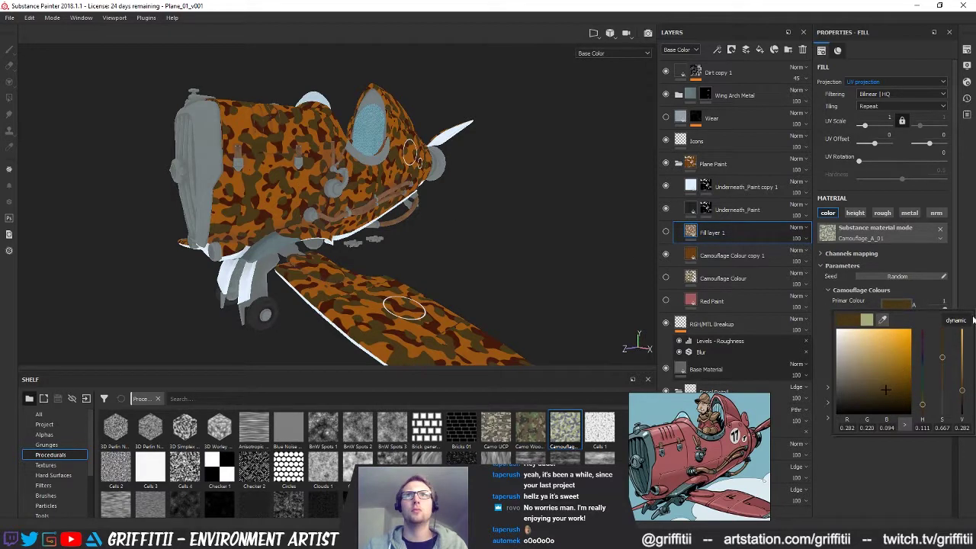
click(893, 294)
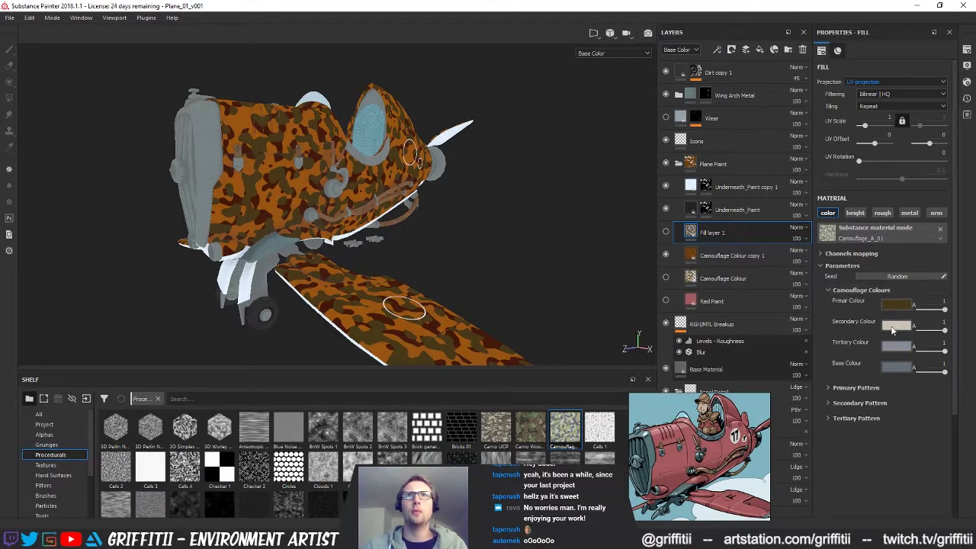
Sample the camouflage's dark red-brown from the fuselage as Fill layer 1's secondary colour
click(892, 328)
drag(882, 337, 272, 180)
click(826, 304)
Sample the camouflage's orange from the wing as both the tertiary colour and the base colour of Fill layer 1
click(898, 344)
drag(883, 360, 335, 286)
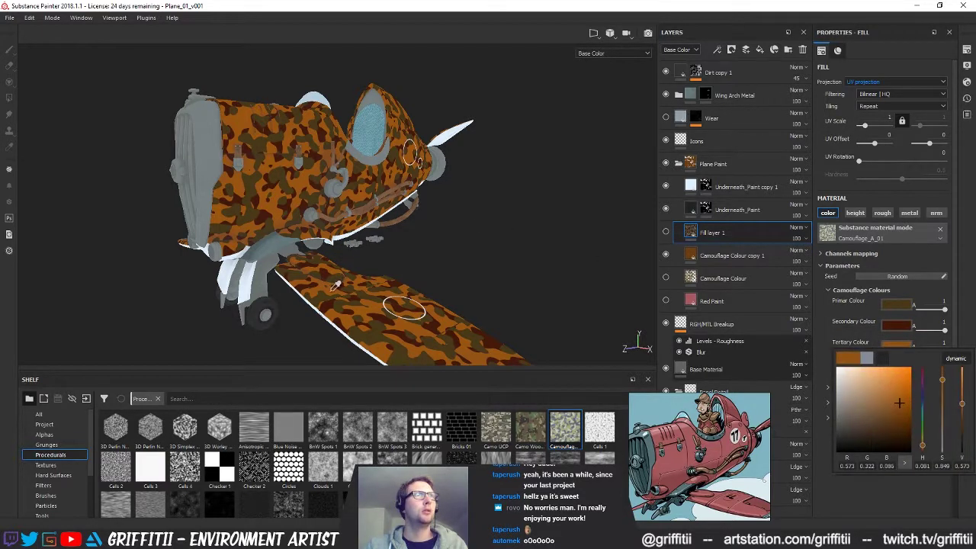
click(838, 341)
click(897, 365)
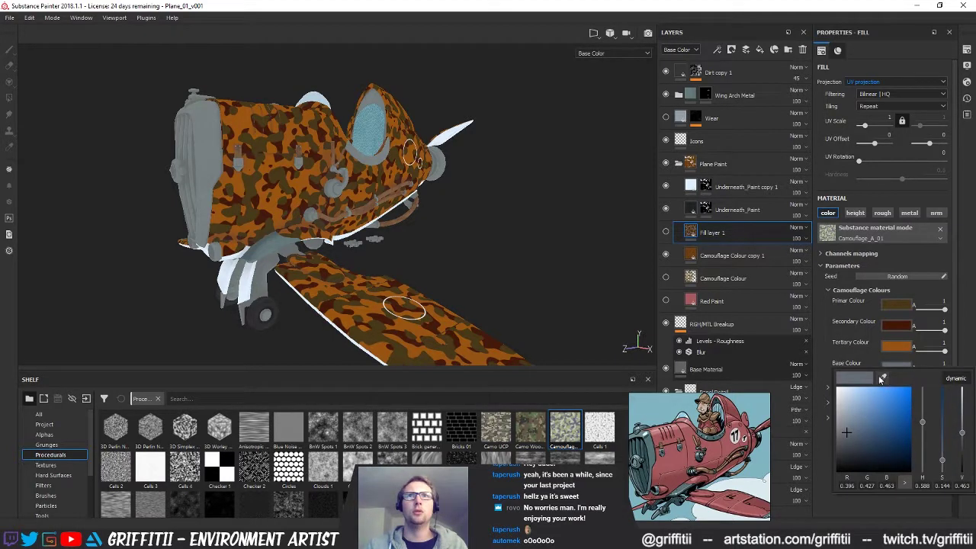
drag(883, 371, 374, 305)
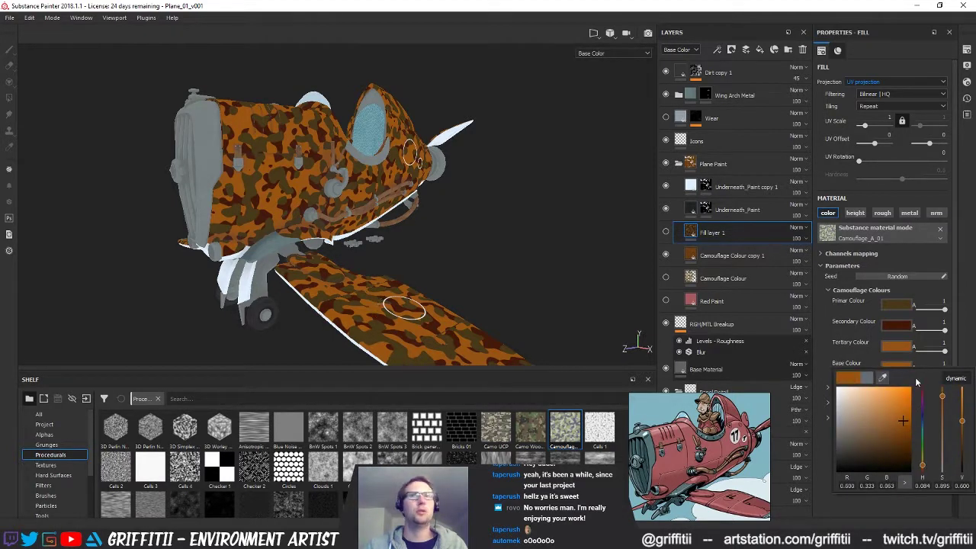
click(840, 346)
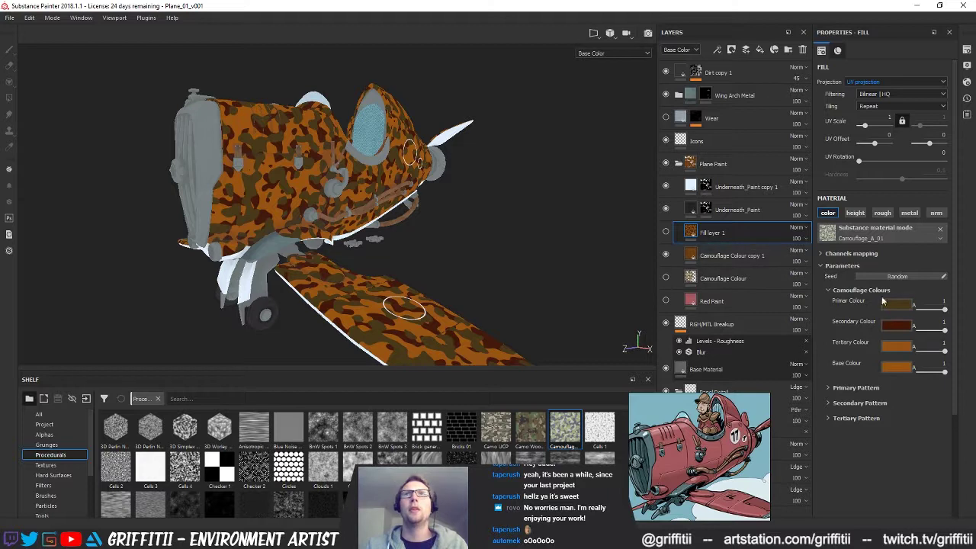
Set the UV scale of Fill layer 1 to 4 and make the layer visible again
click(711, 255)
click(707, 233)
drag(879, 116, 919, 116)
text(4)
key(Return)
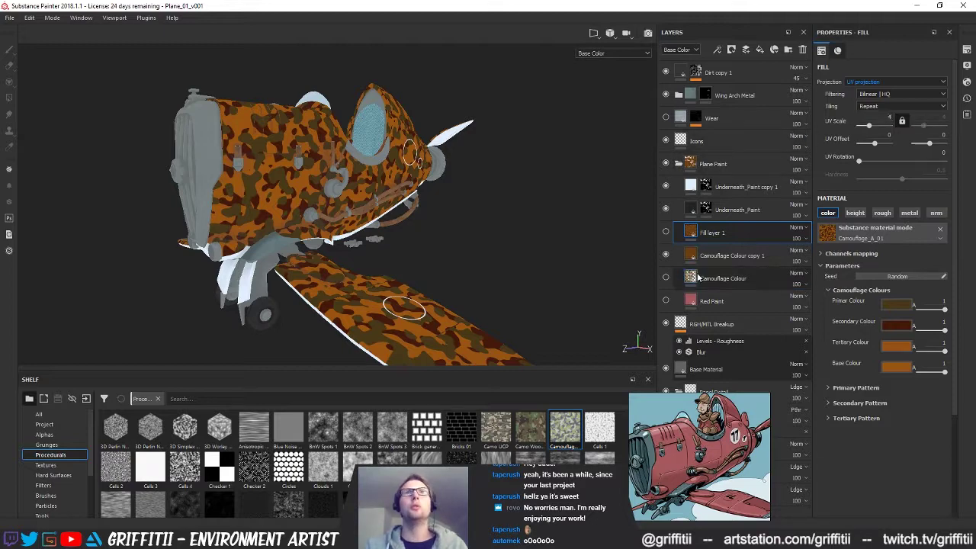
click(665, 233)
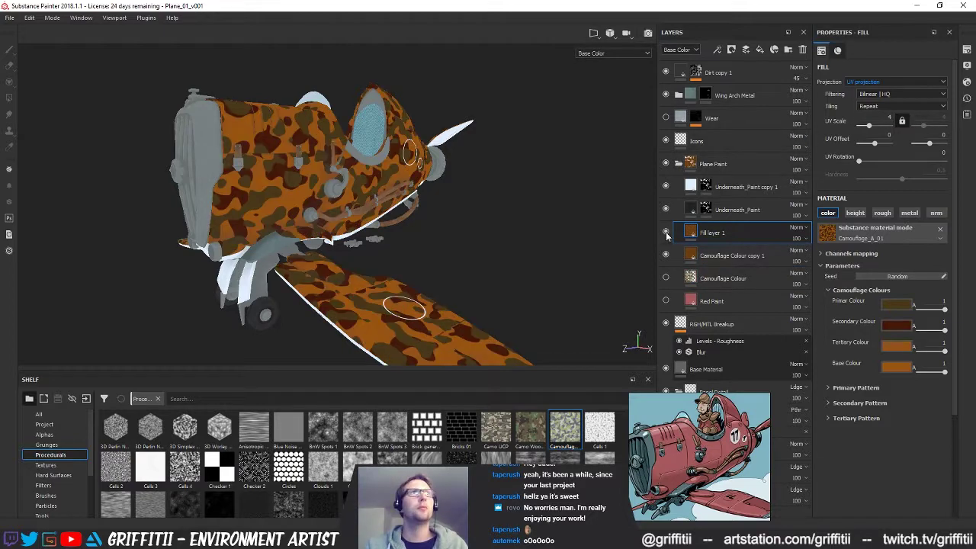
Set the UV scale of Fill layer 1 to 7 and hide the Camouflage Colour copy 1 layer
click(700, 255)
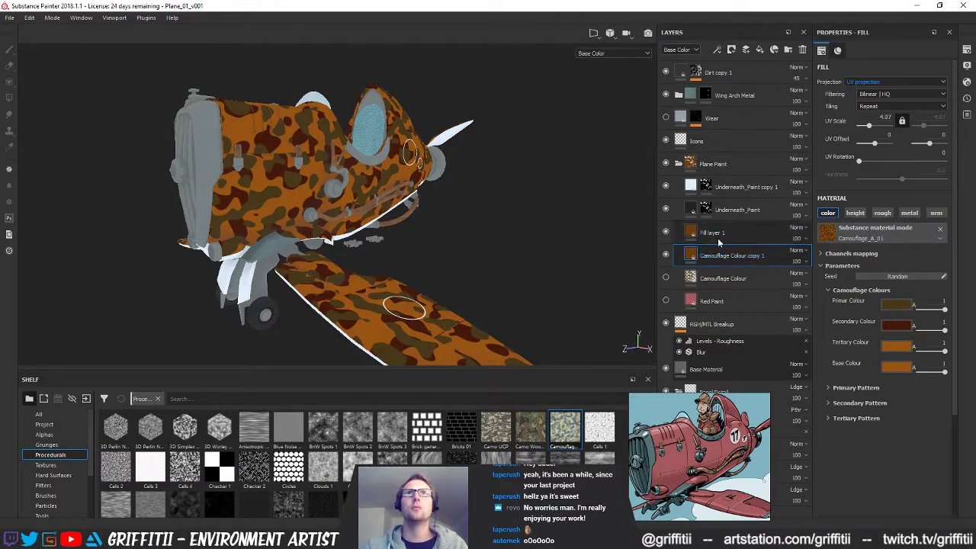
click(717, 233)
drag(871, 125, 867, 132)
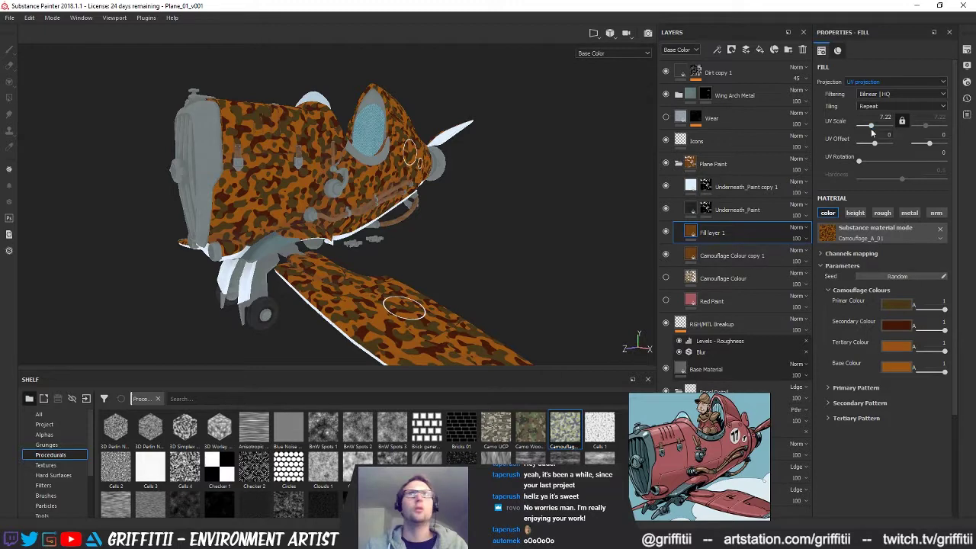
text(7)
key(Return)
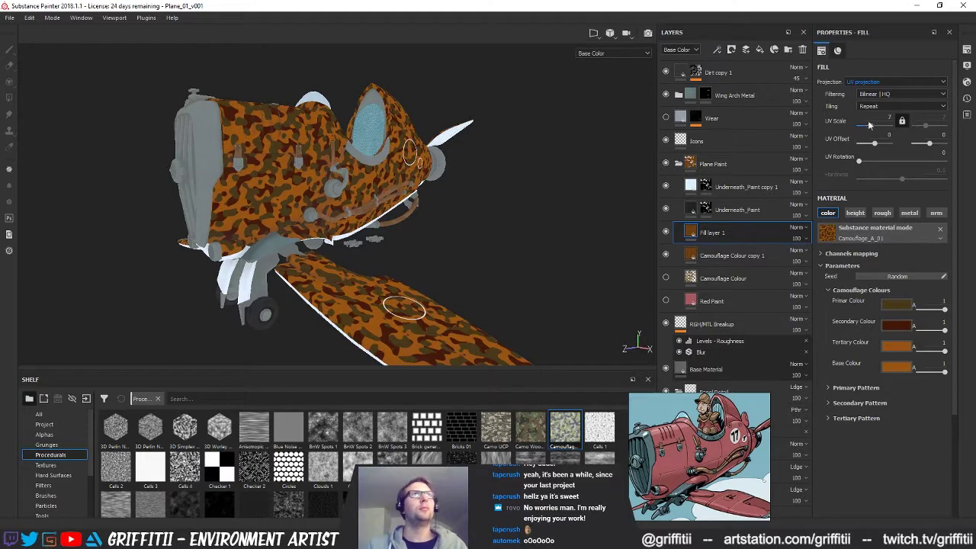
click(705, 254)
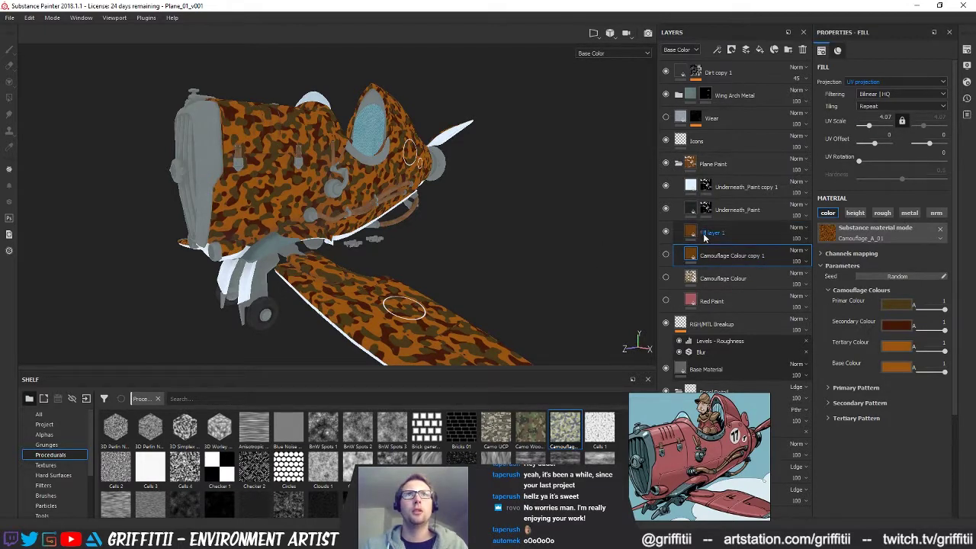
click(705, 232)
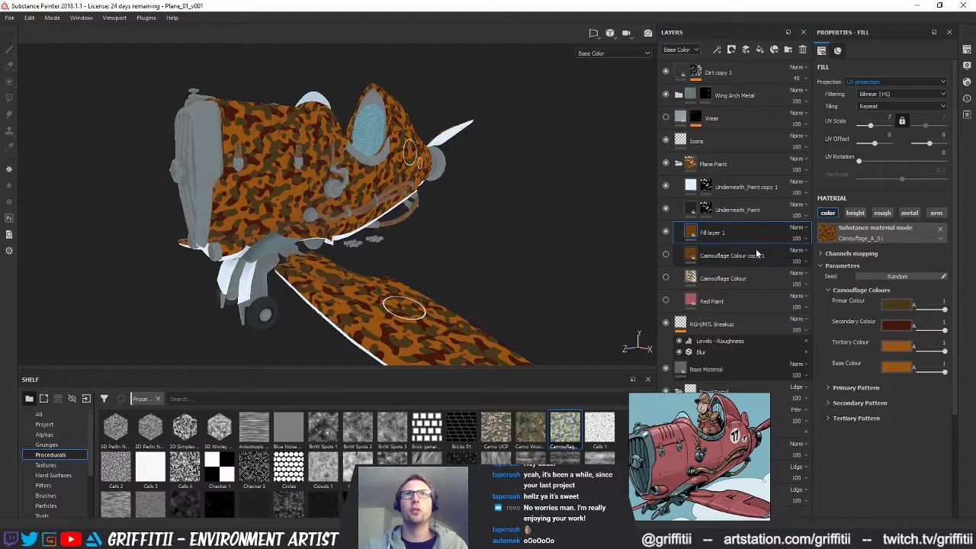
Set Fill layer 1's primary pattern blur intensity to 9.2 and secondary pattern blur intensity to 6.63, keeping the tertiary blur at 0
click(828, 387)
scroll(883, 434, down, 2)
drag(838, 400, 898, 401)
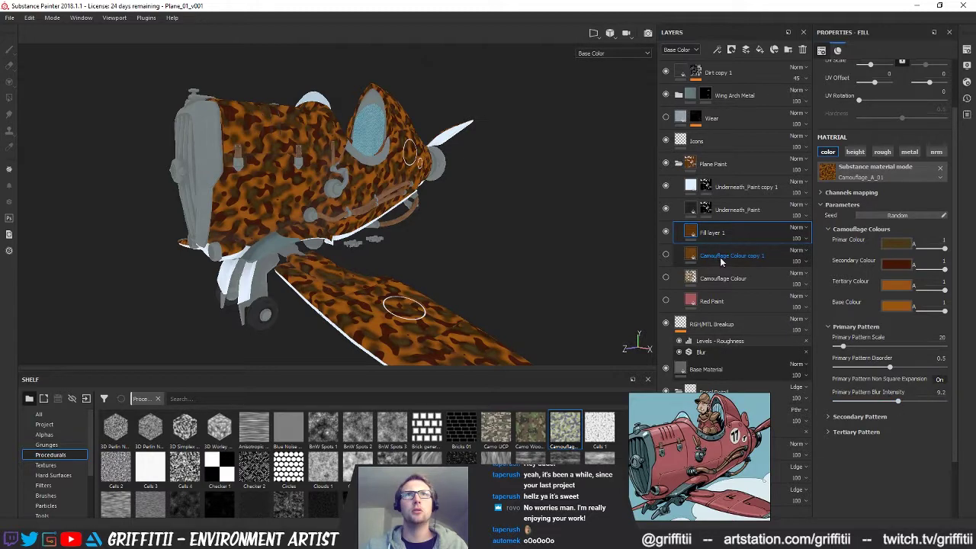
click(852, 417)
scroll(845, 423, down, 2)
drag(840, 421, 883, 419)
click(827, 436)
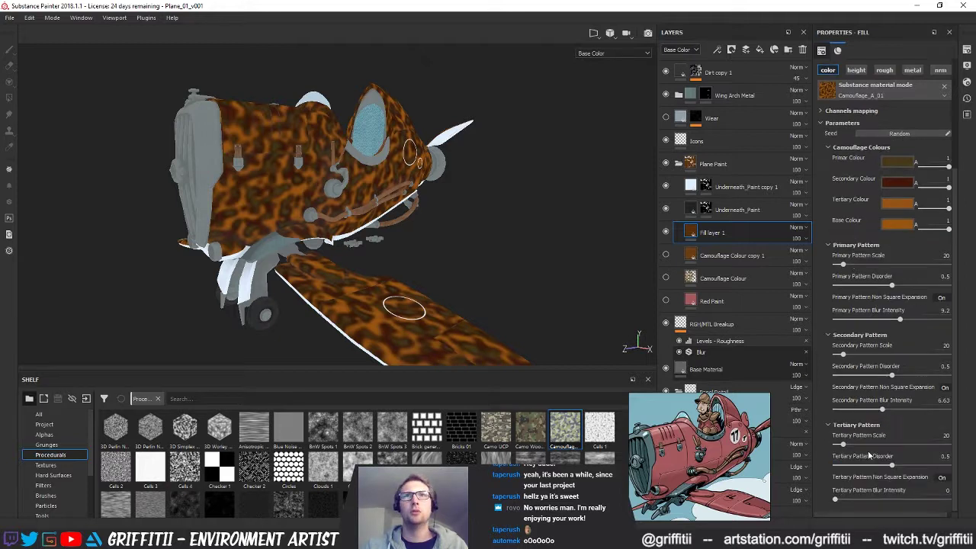
mouse_move(836, 499)
mouse_down()
mouse_move(881, 499)
mouse_move(833, 501)
mouse_up()
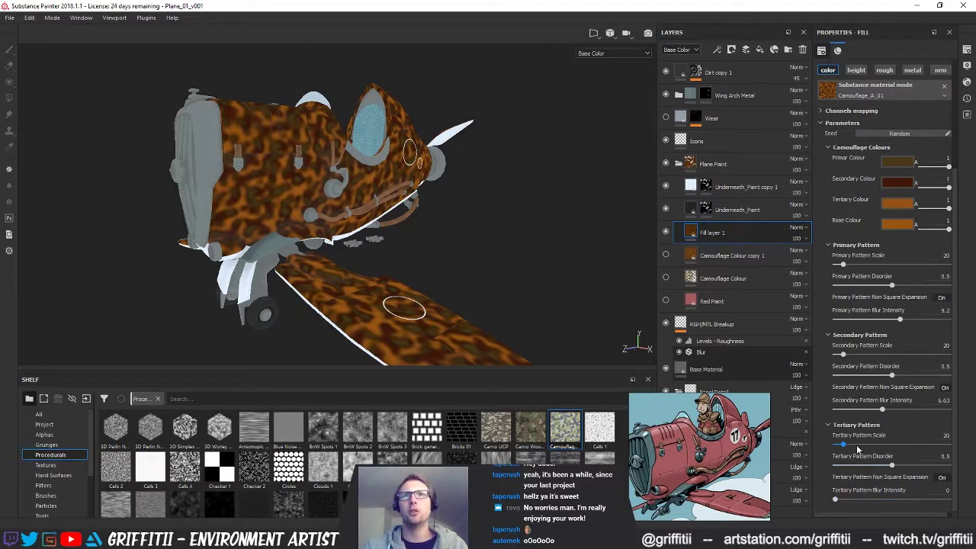
Set the primary pattern to scale 10 and blur intensity 16, and the secondary pattern to scale 12 and blur intensity 15.78
drag(845, 265, 841, 271)
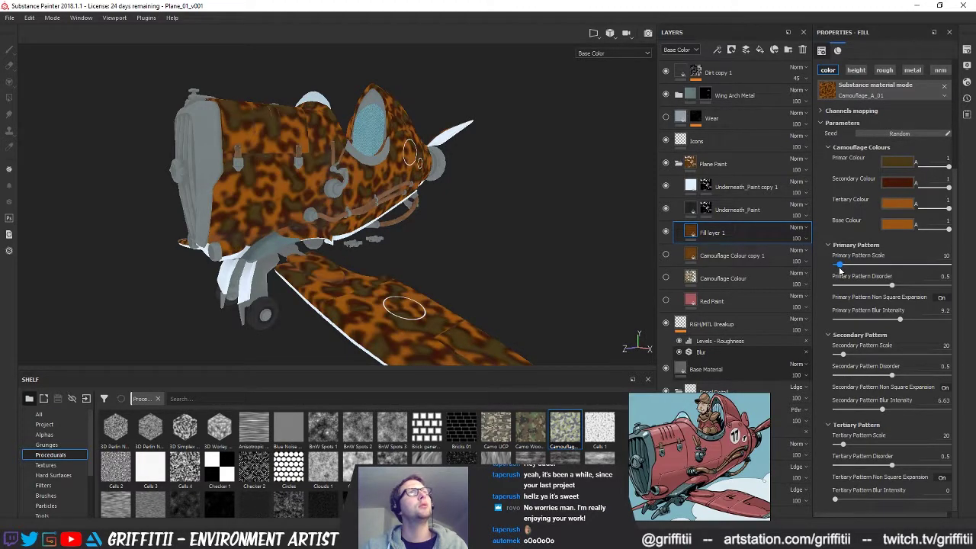
drag(842, 356, 842, 358)
drag(882, 409, 950, 410)
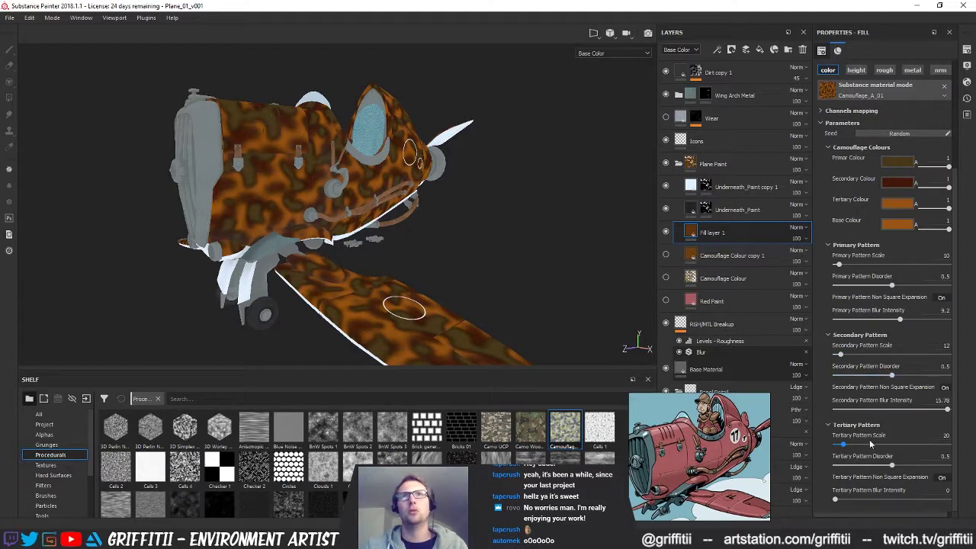
drag(886, 322, 970, 326)
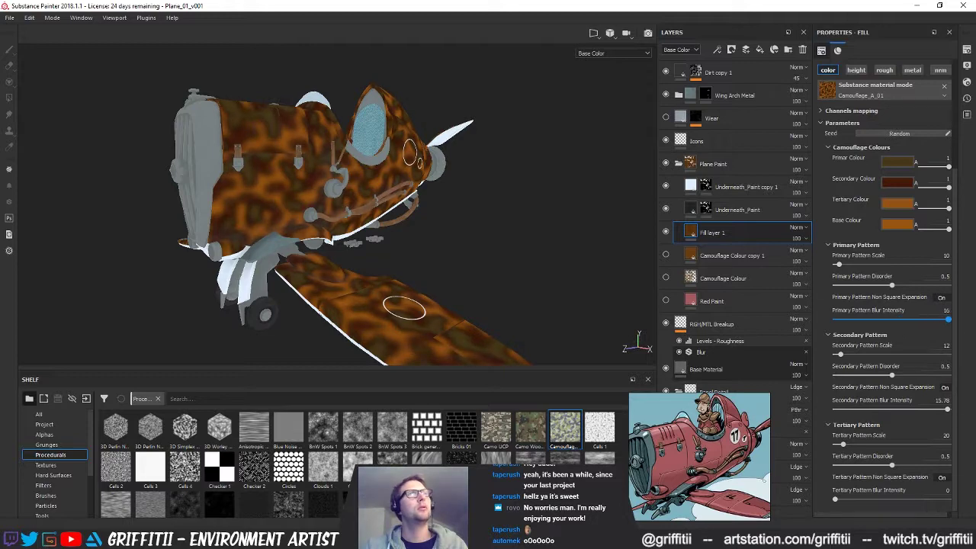
Set Fill layer 1's primary pattern scale to 14 and inspect the blurred camouflage on the fuselage and wing
alt+drag(471, 215, 416, 205)
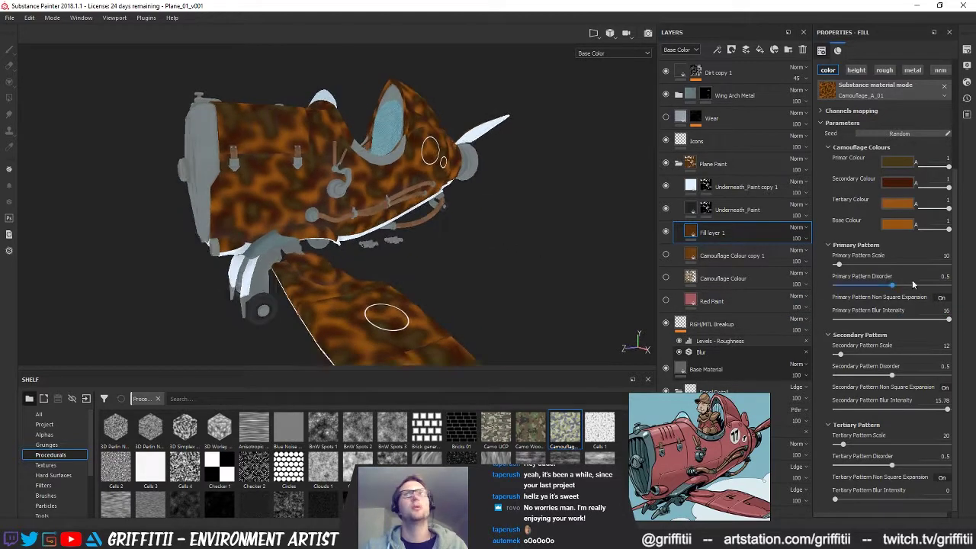
click(840, 265)
drag(839, 264, 840, 265)
mouse_move(465, 229)
alt+mouse_down()
mouse_move(432, 214)
mouse_move(464, 212)
alt+mouse_up()
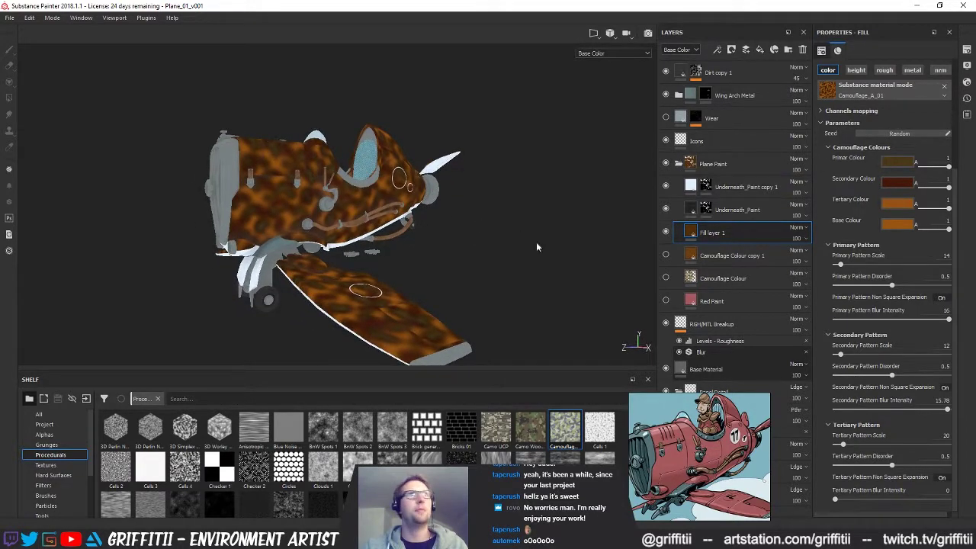
alt+drag(495, 252, 500, 250)
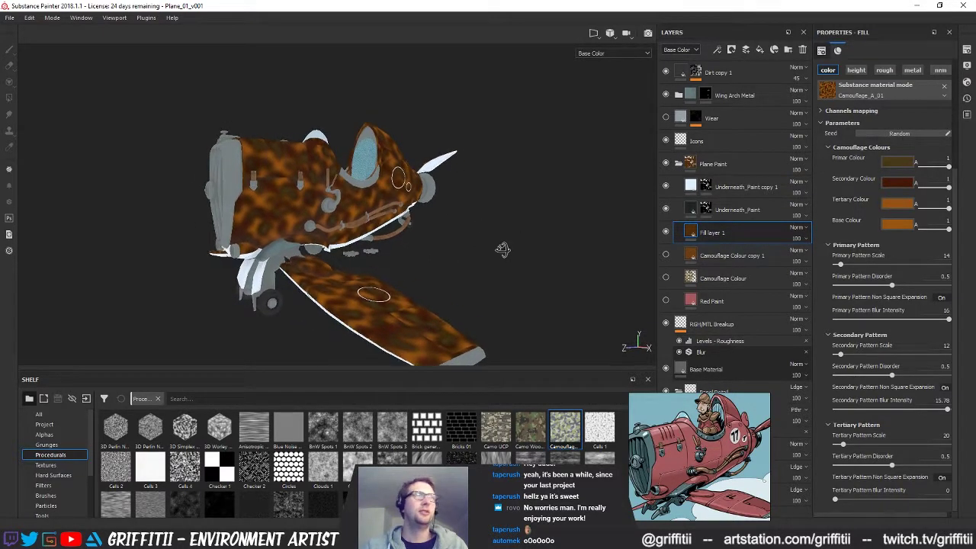
Compare the plane with Fill layer 1 hidden and shown, and check the layer's primary colour
click(666, 233)
click(666, 232)
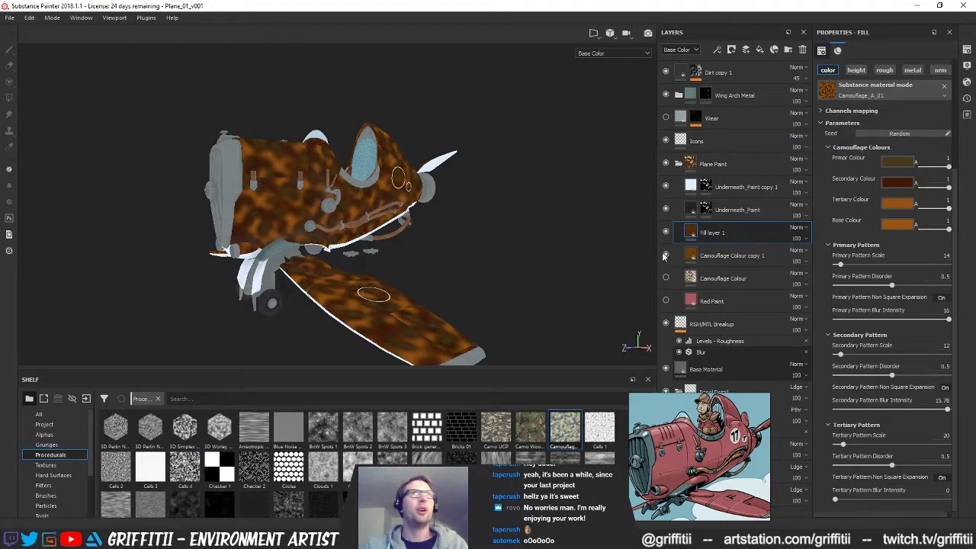
alt+drag(538, 260, 473, 269)
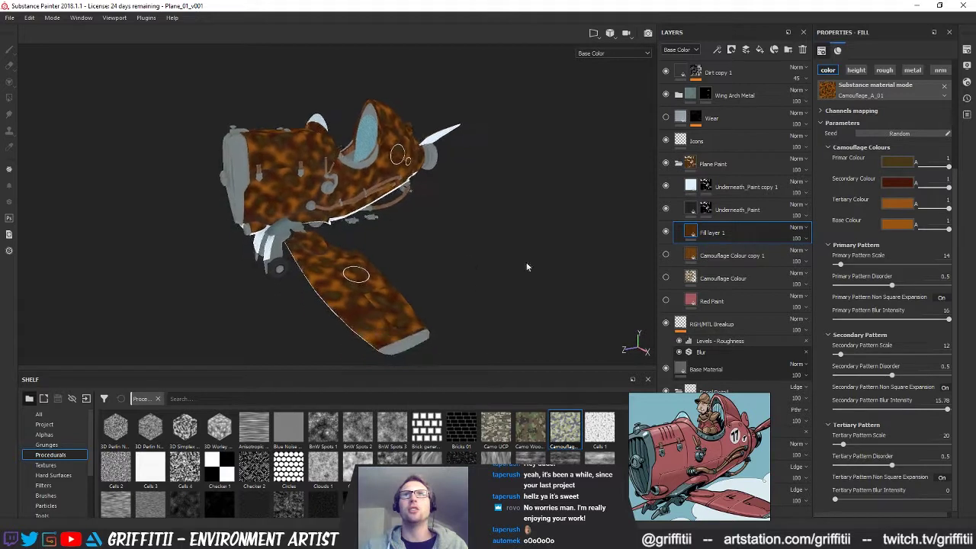
click(905, 161)
click(829, 172)
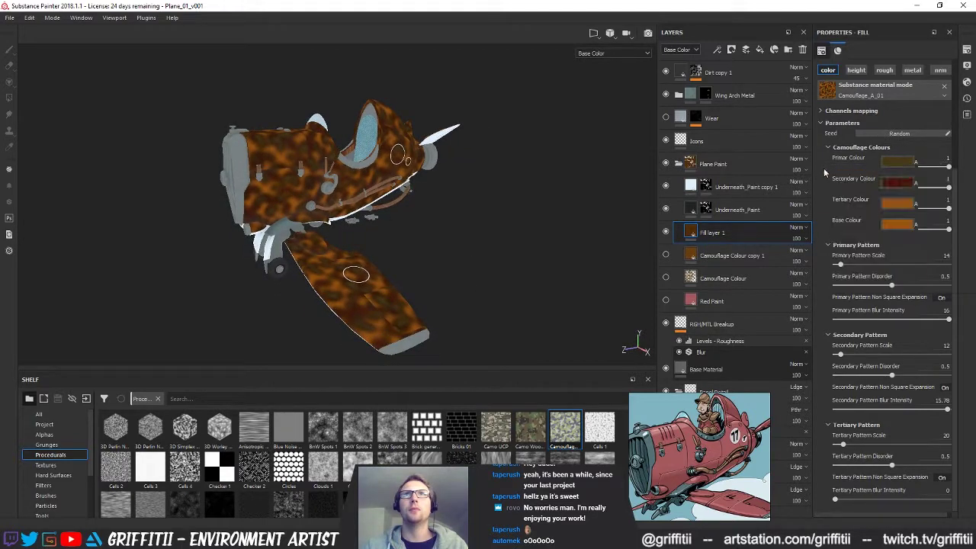
Try an orange-brown secondary colour (R 0.407, G 0.181, B 0.054) and a lighter yellow-brown primary colour on Fill layer 1's camouflage
click(897, 183)
mouse_move(963, 264)
mouse_down()
mouse_move(964, 238)
mouse_move(964, 255)
mouse_up()
drag(923, 284, 928, 284)
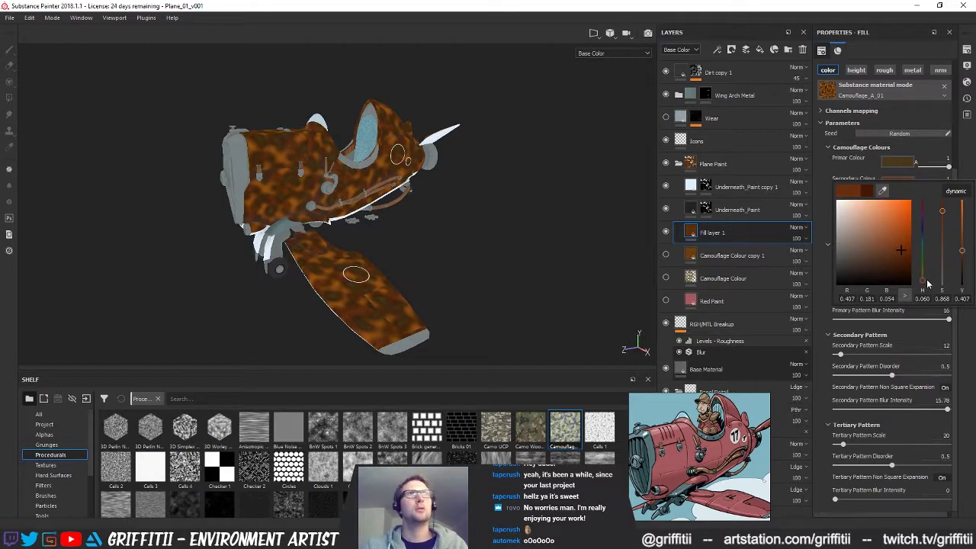
scroll(898, 307, up, 3)
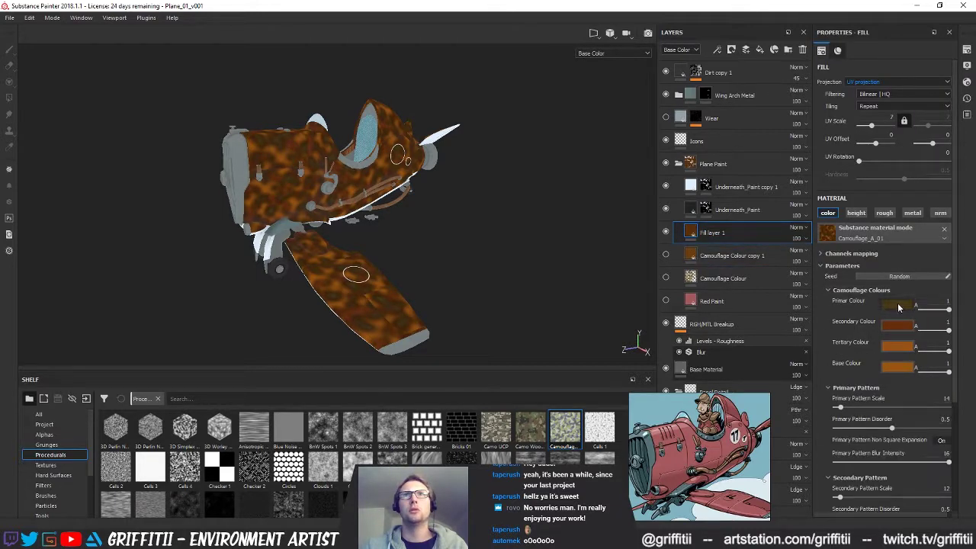
click(898, 305)
drag(963, 385, 966, 375)
alt+drag(466, 279, 499, 265)
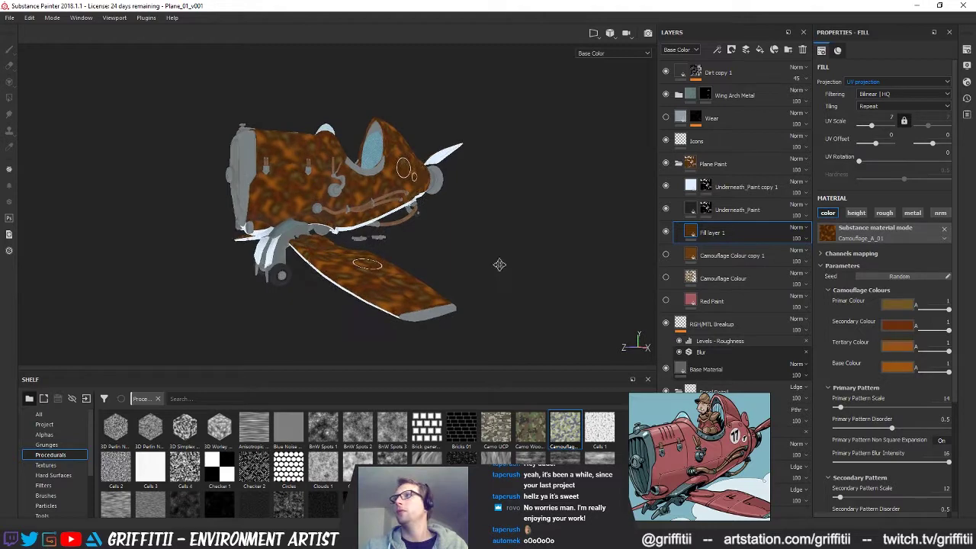
Display the full material in the viewport and undo the last primary and secondary camouflage colour changes
key(m)
alt+drag(516, 213, 402, 207)
key(ctrl+z)
key(ctrl+z)
key(ctrl+z)
Set Fill layer 1's UV scale to 11.92 and compare the plane with the layer hidden and shown
click(667, 233)
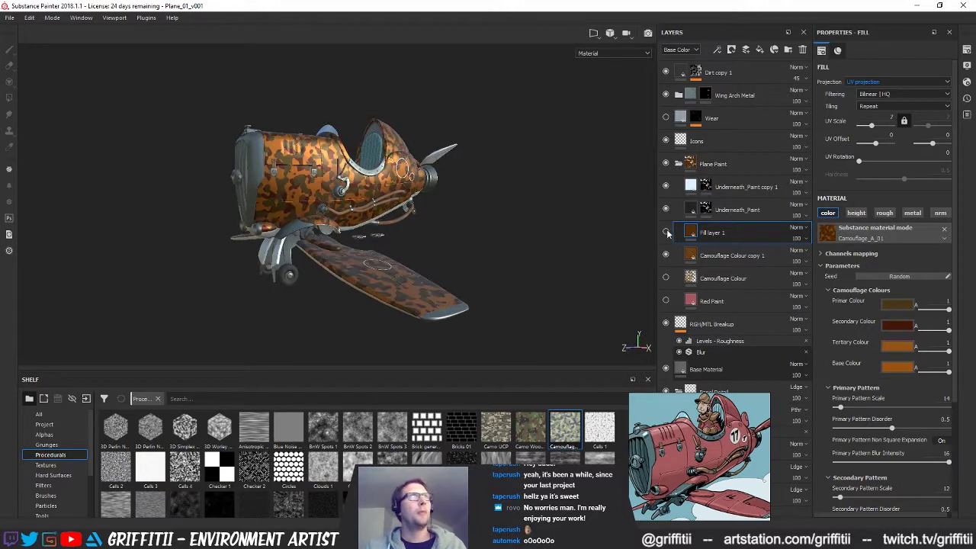
click(666, 233)
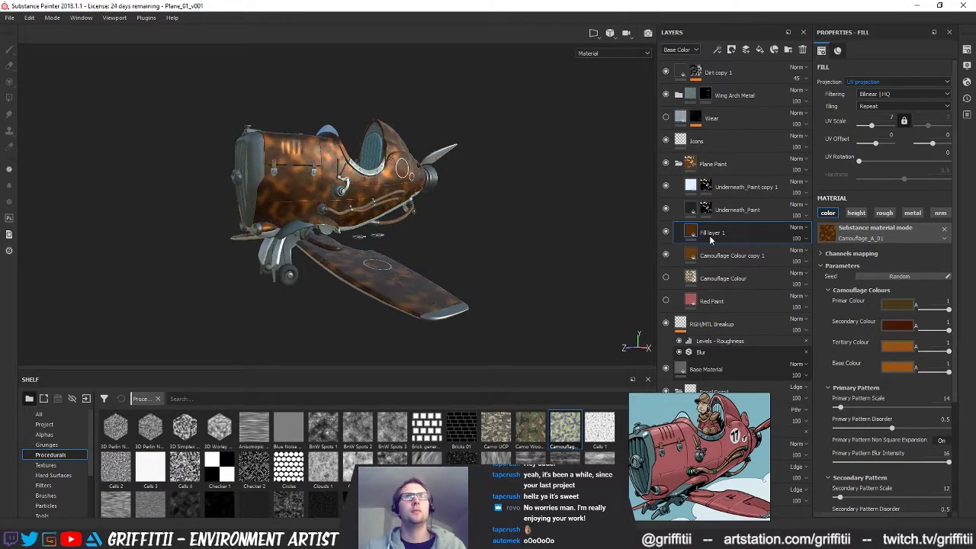
drag(871, 124, 873, 128)
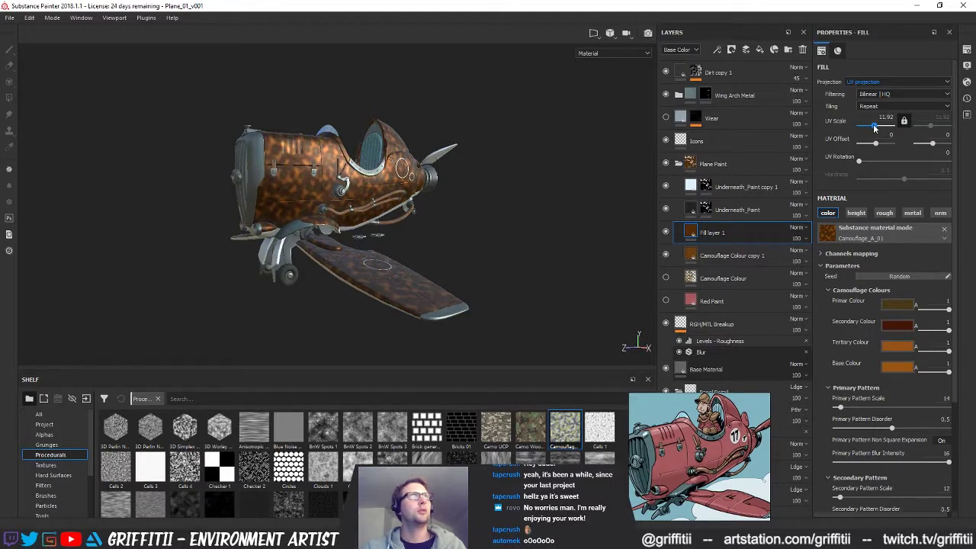
click(666, 233)
click(666, 233)
alt+drag(331, 229, 351, 207)
alt+right_drag(350, 207, 345, 211)
alt+drag(345, 210, 415, 217)
Hide Fill layer 1, Camouflage Colour copy 1 and Underneath_Paint copy 1, and show the Camouflage Colour layer
click(667, 235)
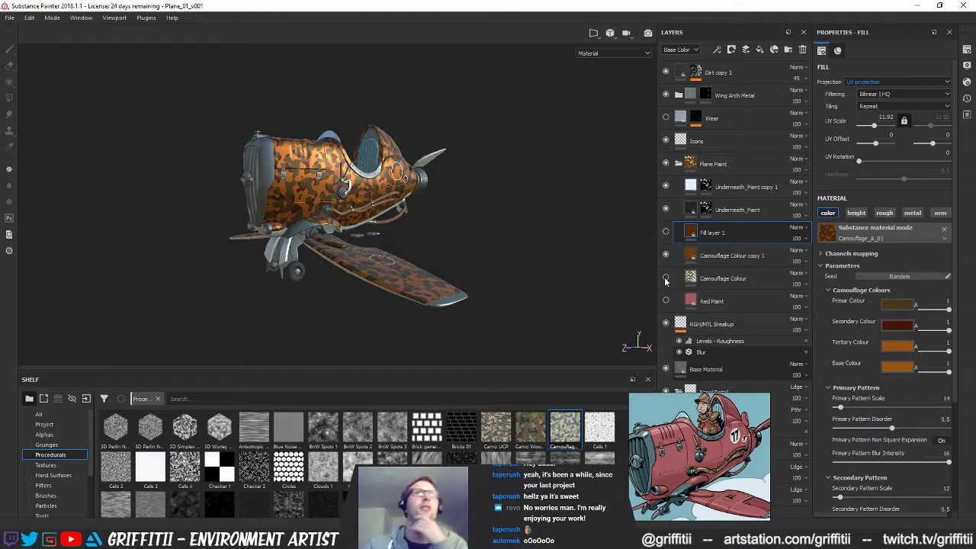
click(666, 256)
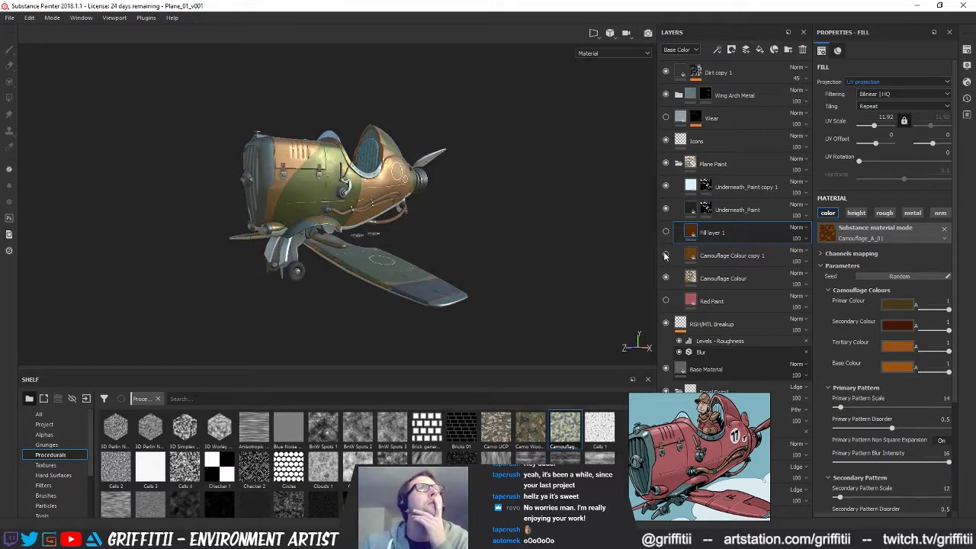
click(666, 187)
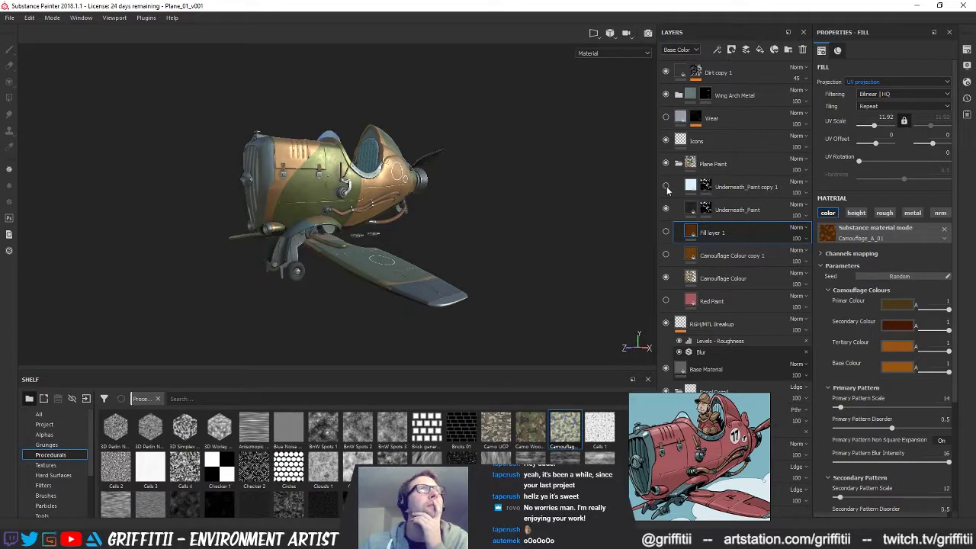
alt+drag(481, 236, 480, 207)
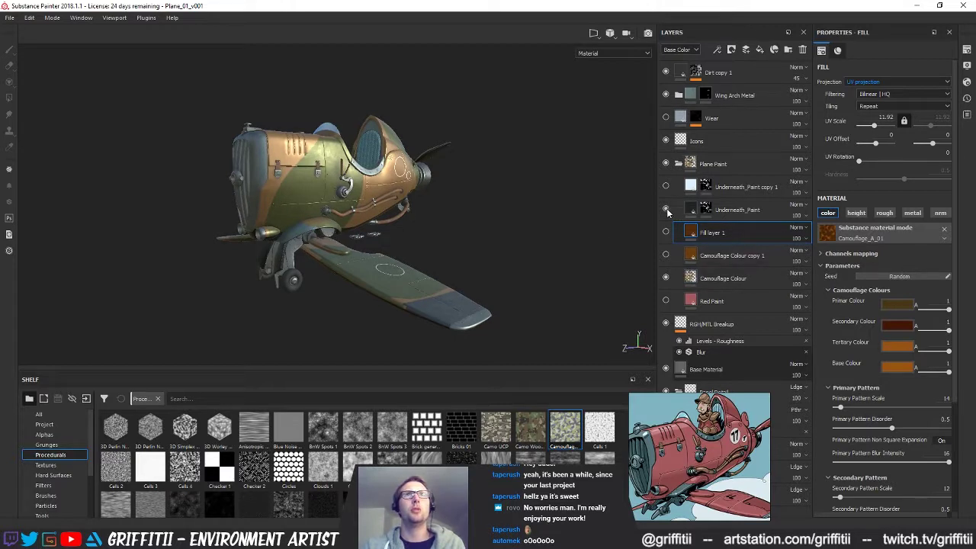
Hide the Camouflage Colour layer and compare the plane with Red Paint shown and hidden
click(666, 278)
click(665, 301)
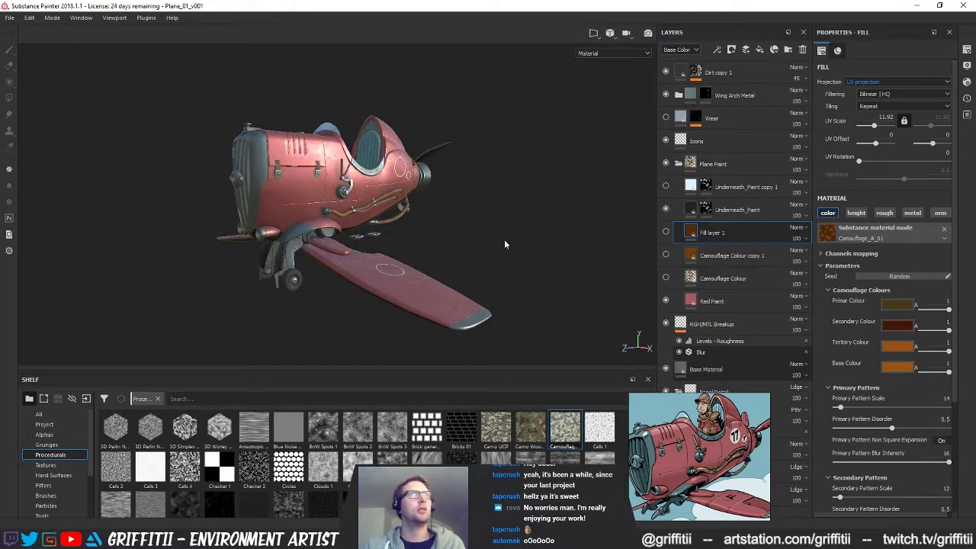
click(666, 301)
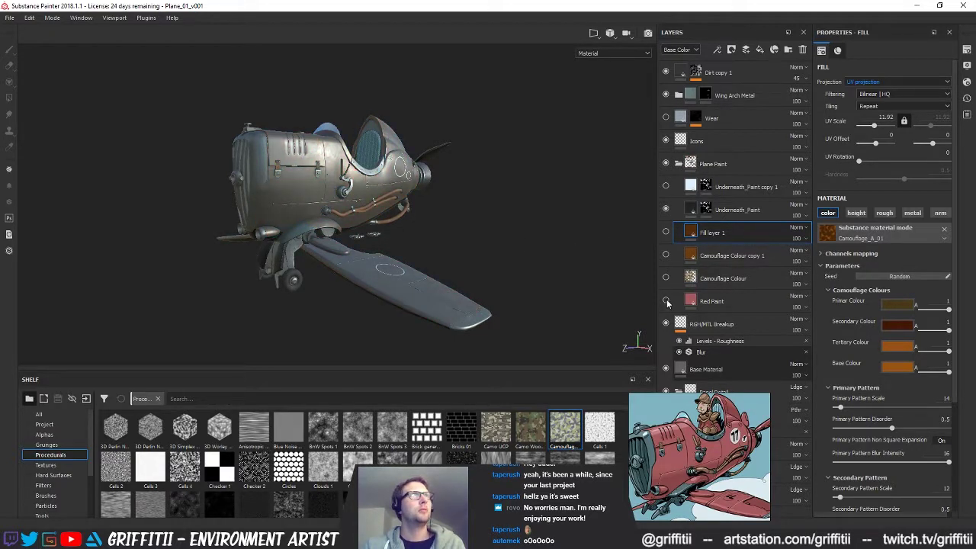
click(667, 302)
click(667, 303)
mouse_move(557, 217)
alt+mouse_down()
mouse_move(499, 253)
mouse_move(379, 209)
mouse_move(359, 221)
mouse_move(396, 194)
mouse_move(385, 217)
mouse_move(408, 212)
mouse_move(345, 213)
mouse_move(398, 221)
mouse_move(360, 213)
mouse_move(380, 192)
alt+mouse_up()
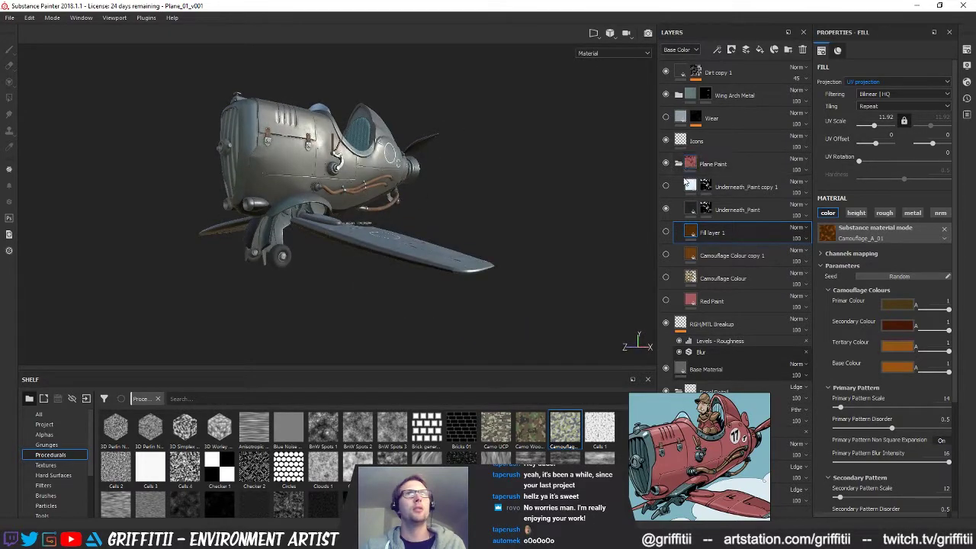
Compare bare metal and red paint with Underneath_Paint hidden, and leave both Red Paint and Underneath_Paint visible
click(666, 212)
alt+drag(418, 139, 450, 206)
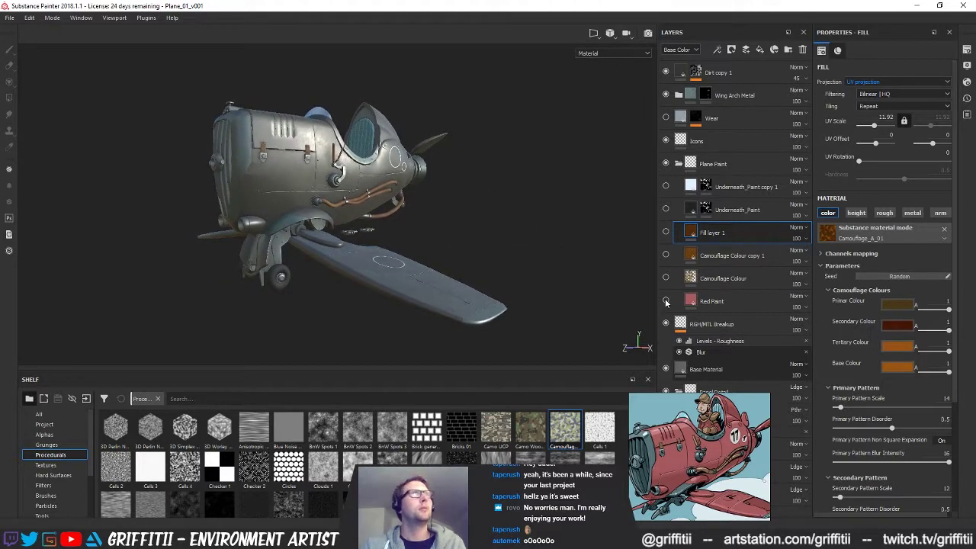
click(666, 301)
click(666, 301)
click(666, 301)
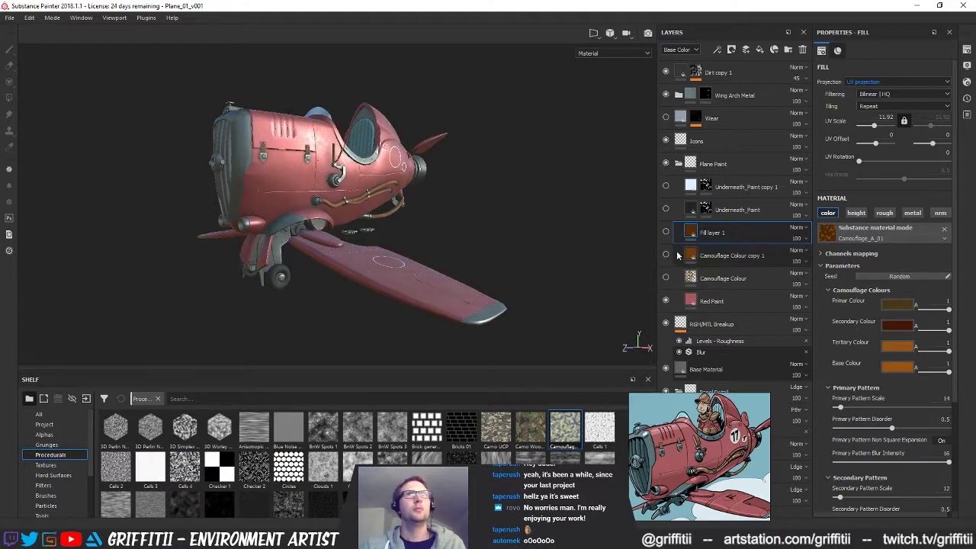
click(666, 209)
alt+drag(420, 216, 410, 217)
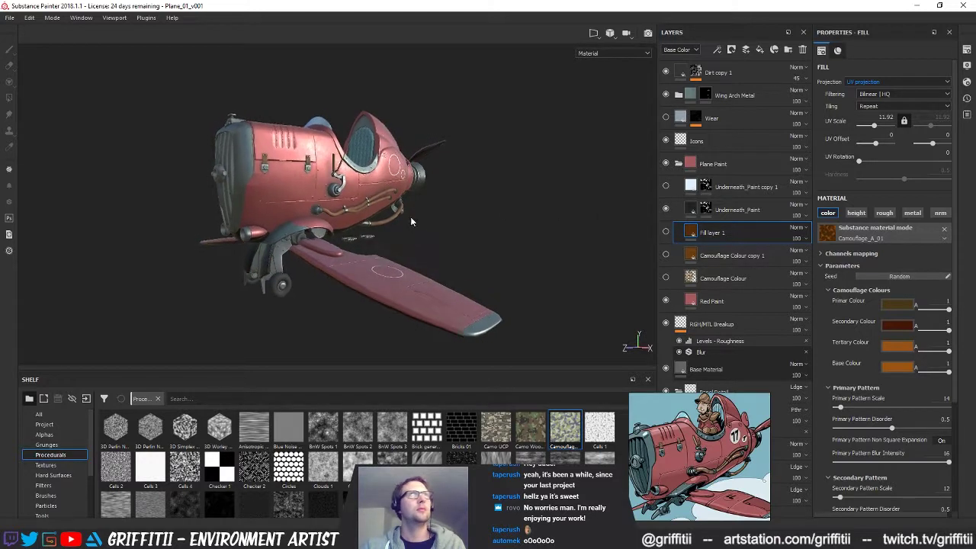
Close the floating reference image of the red plane without saving its scene, and check the red-painted model
drag(687, 454, 717, 456)
right_click(744, 442)
click(760, 432)
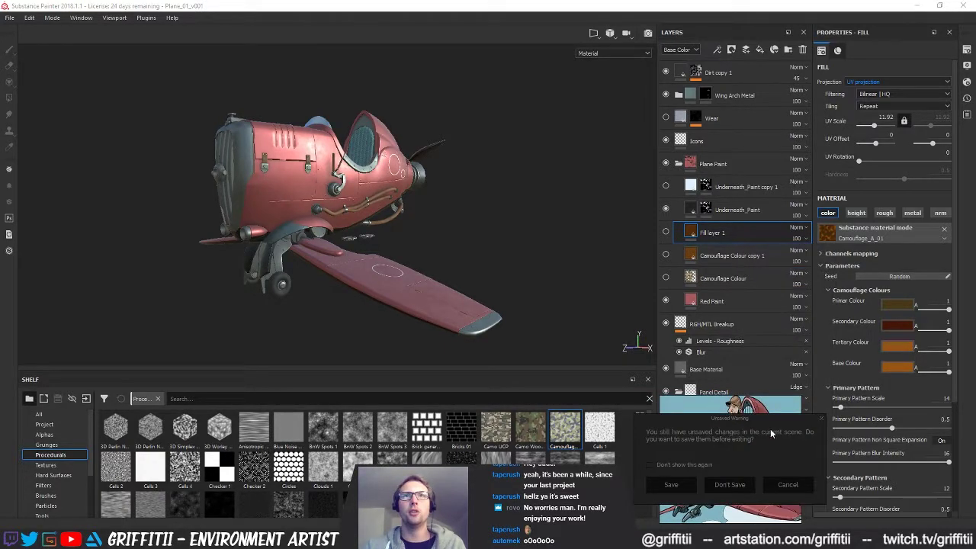
click(729, 485)
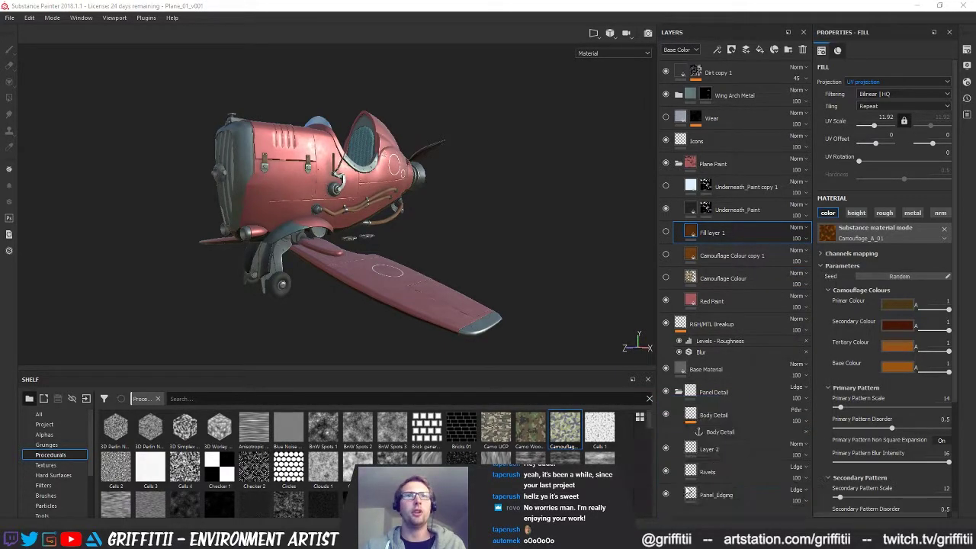
alt+drag(515, 186, 446, 232)
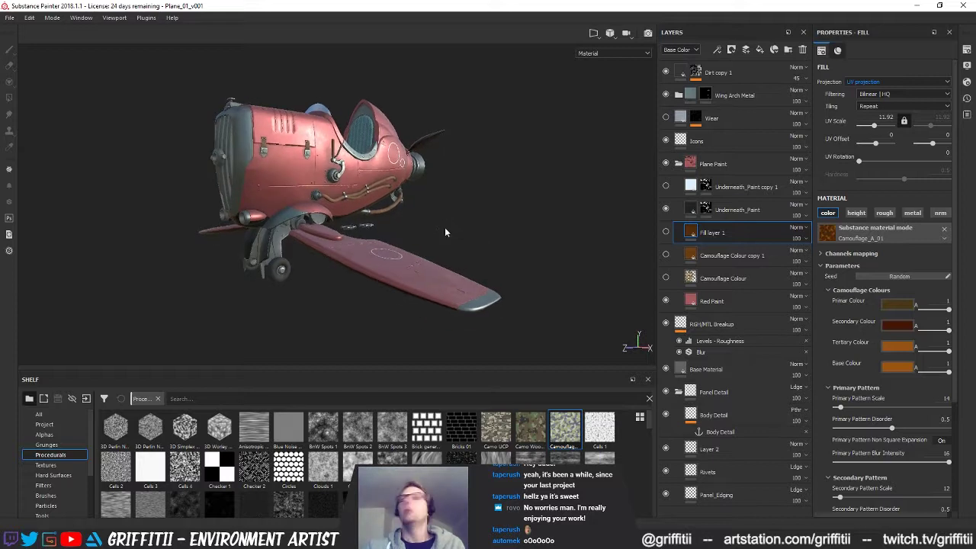